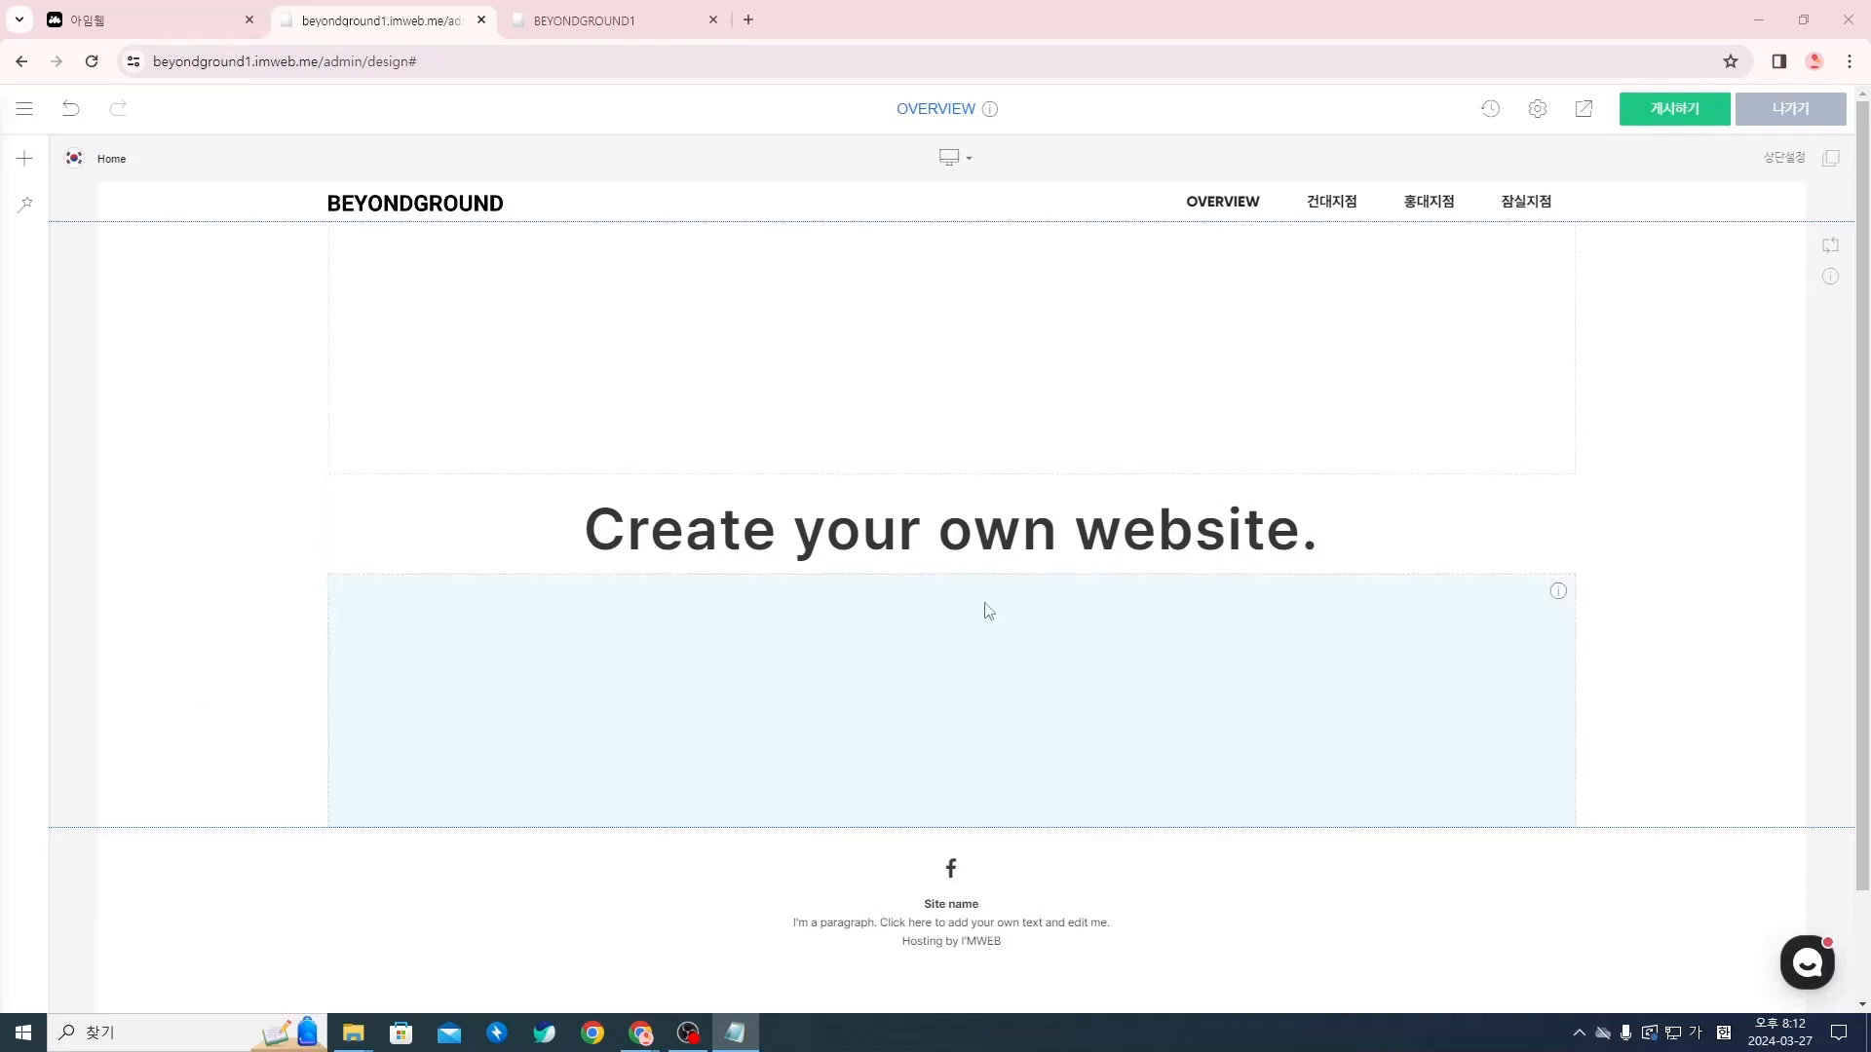
Delete the section containing the "Create your own website." heading from the OVERVIEW page
{"action": "right_click", "coordinate": [255, 435]}
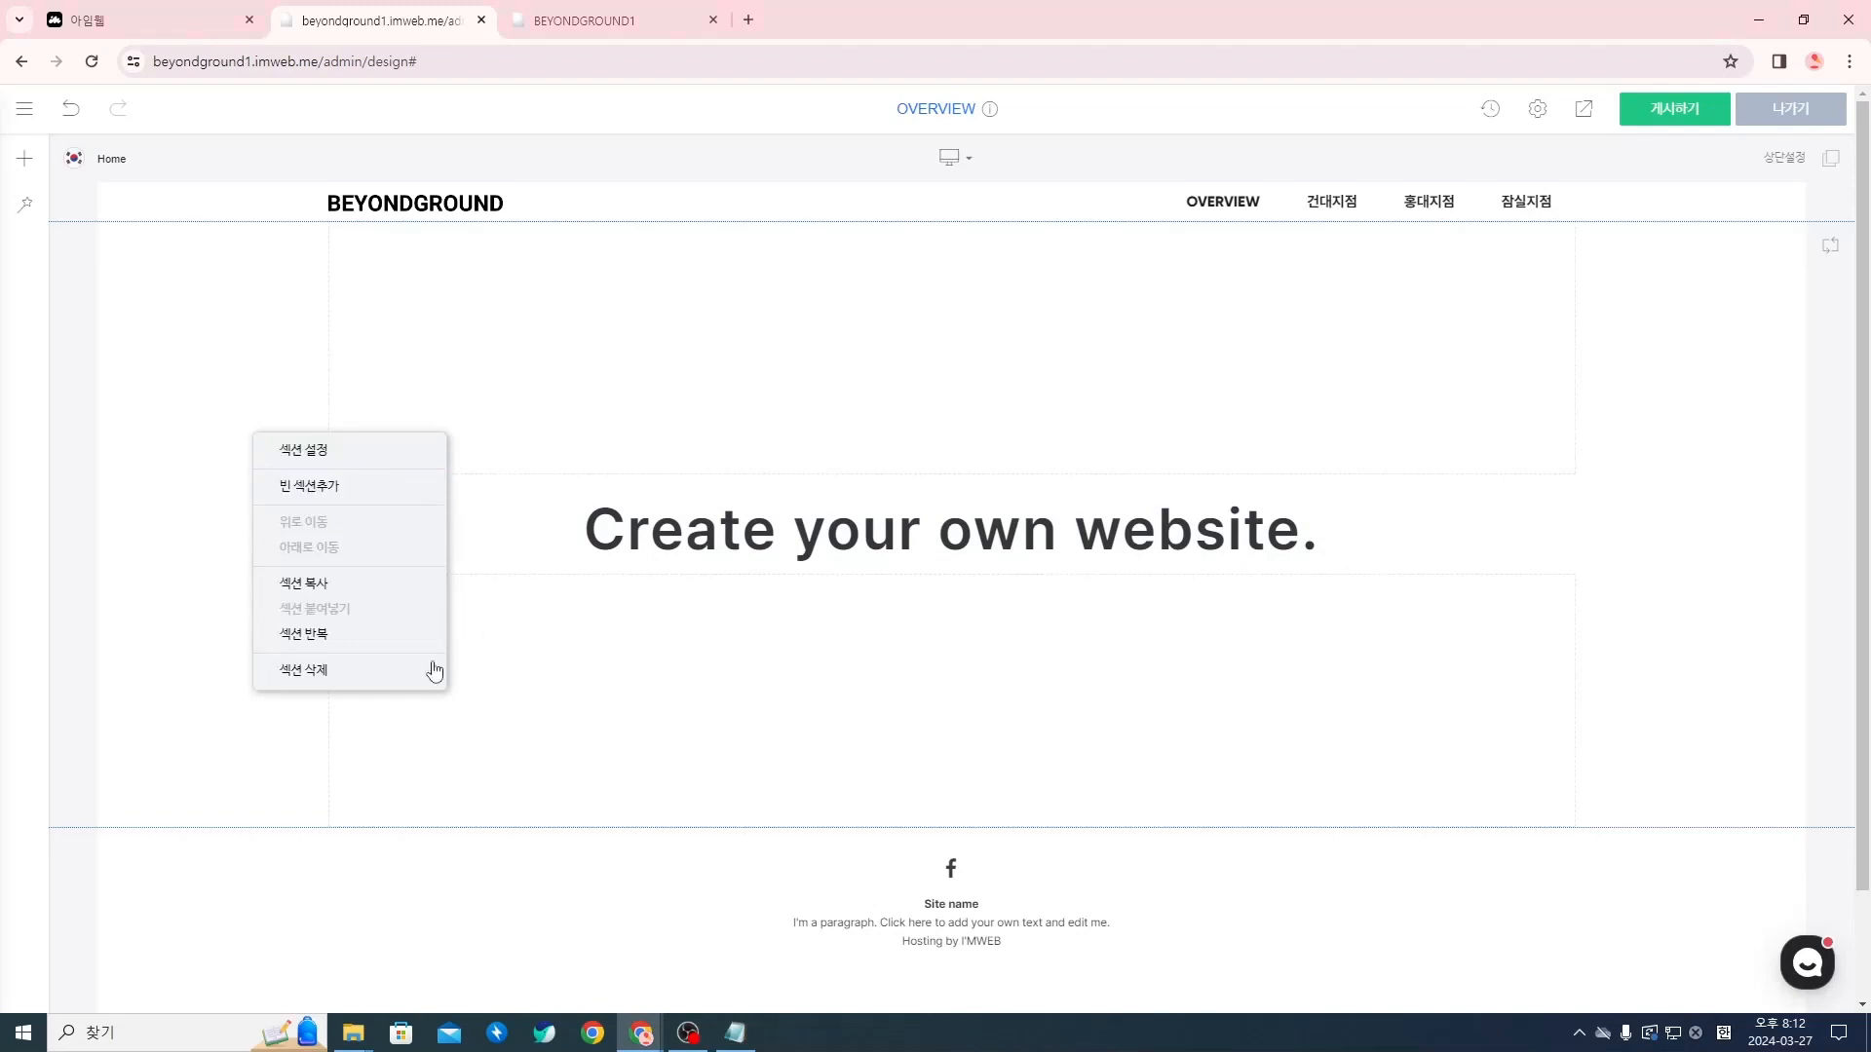
{"action": "left_click", "coordinate": [398, 672]}
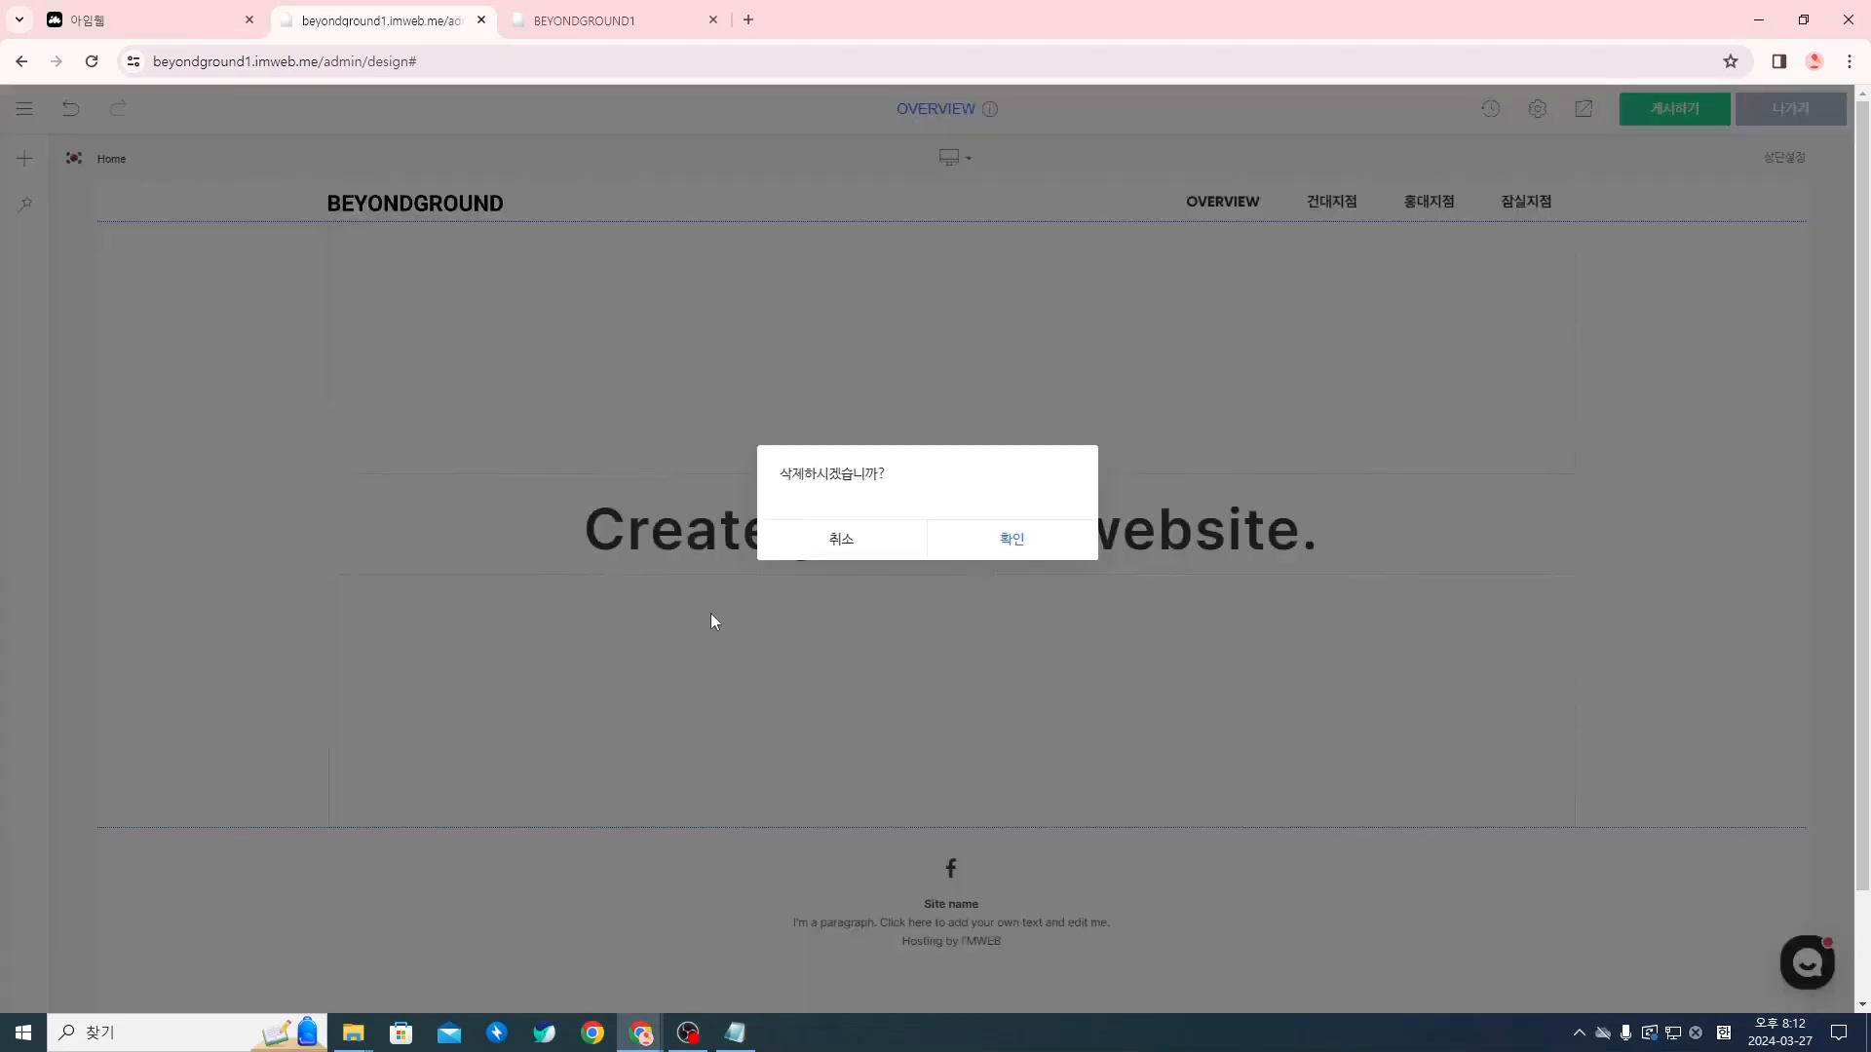
{"action": "left_click", "coordinate": [1004, 539]}
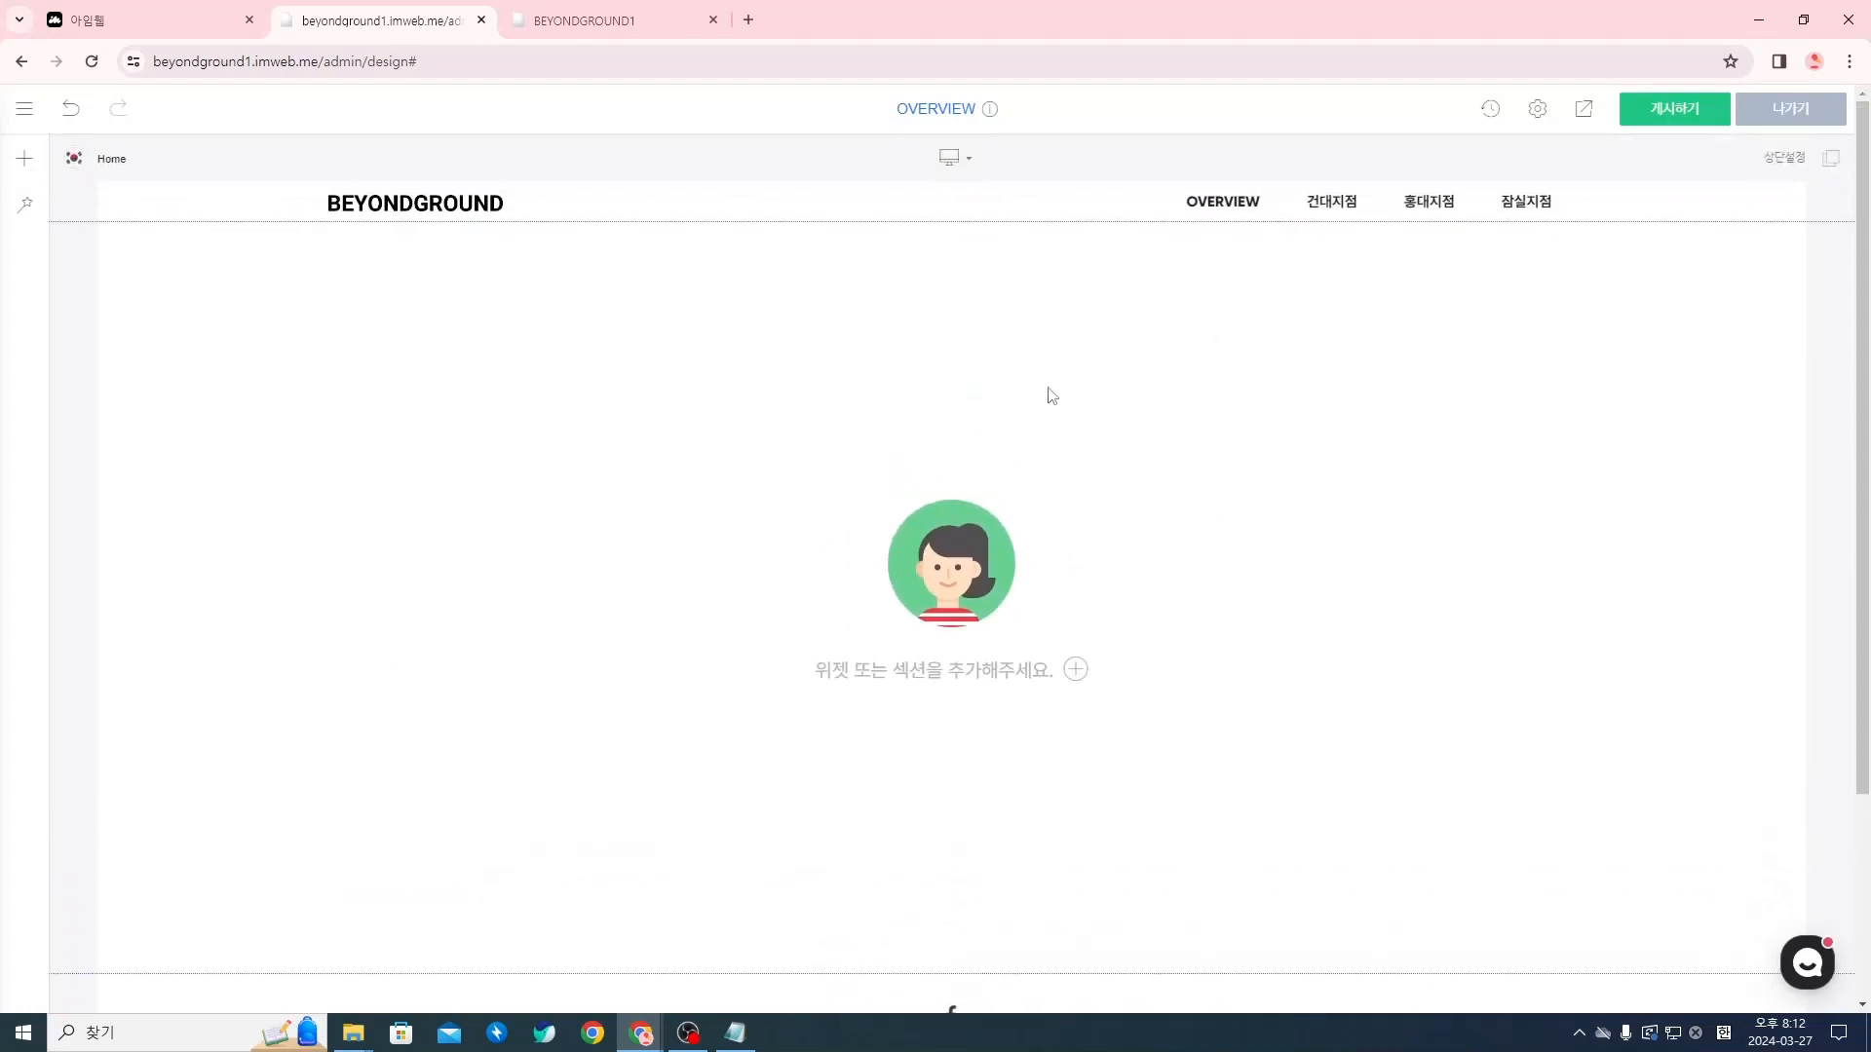
{"action": "scroll", "coordinate": [798, 610], "scroll_direction": "down", "scroll_amount": 3}
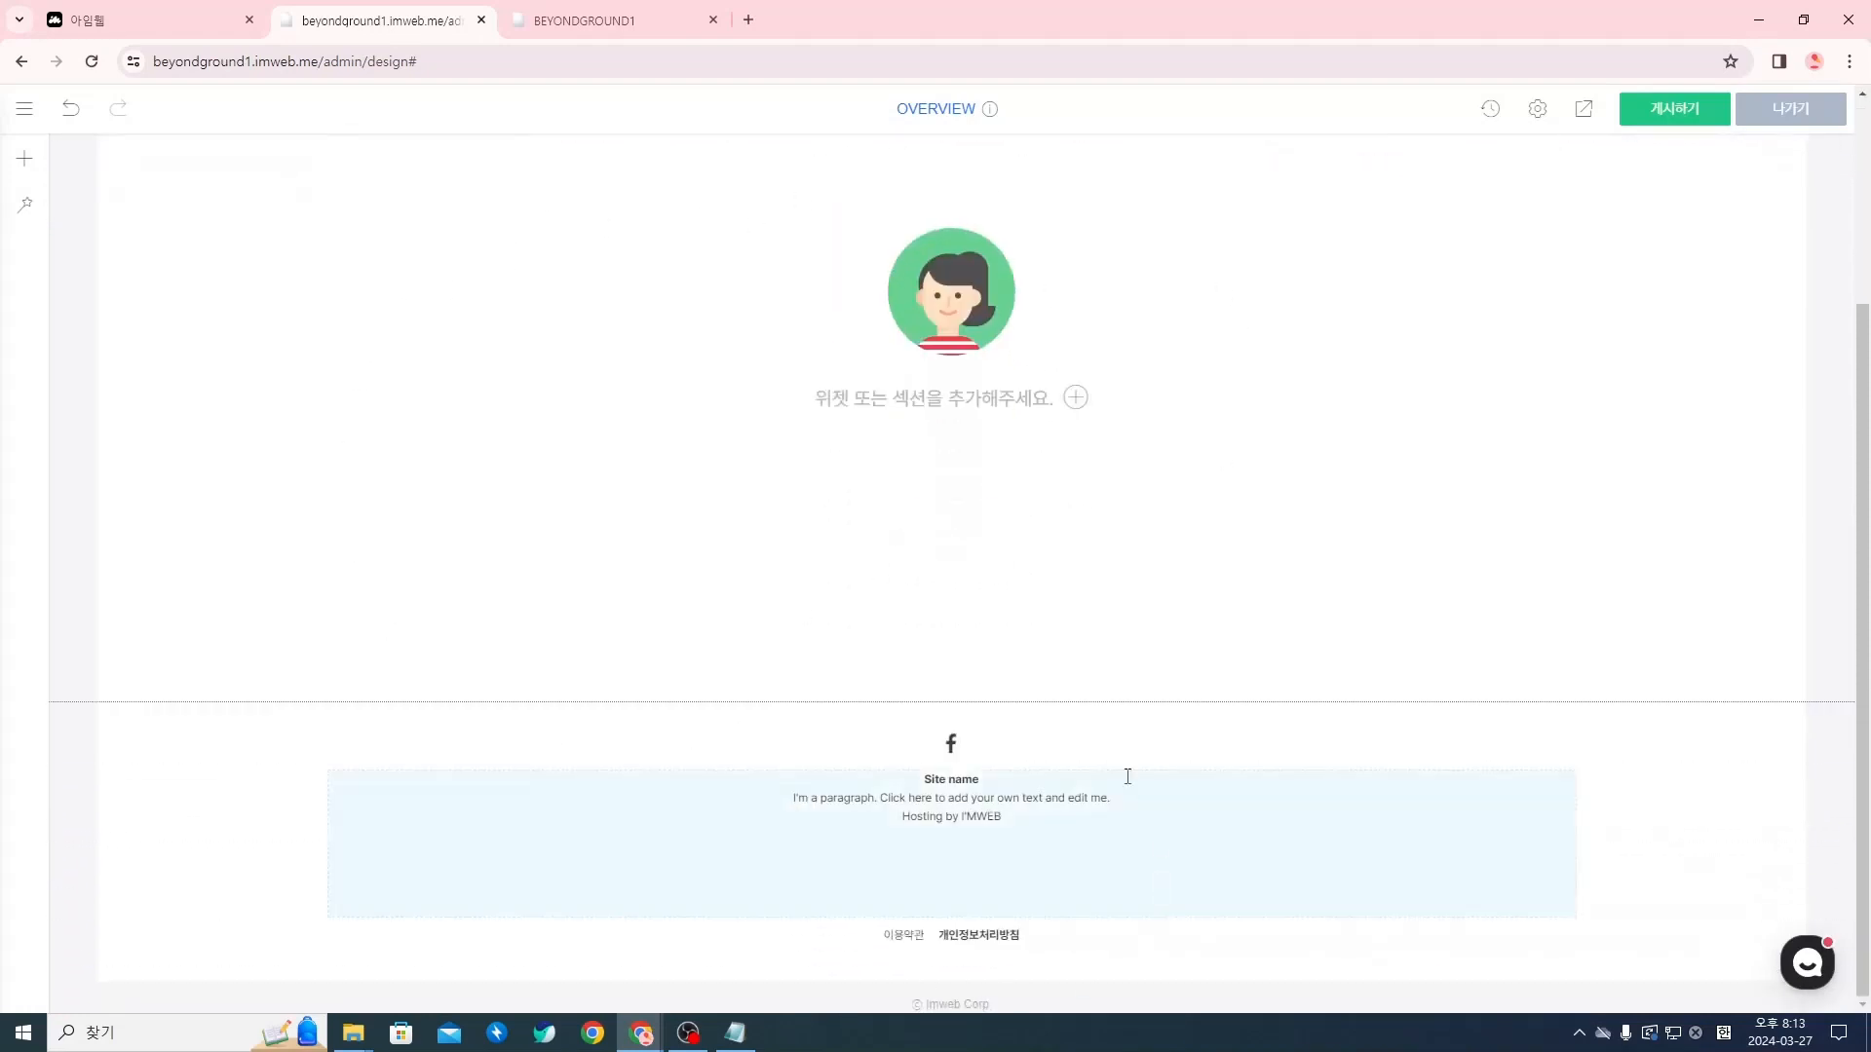
{"action": "scroll", "coordinate": [1061, 911], "scroll_direction": "up", "scroll_amount": 3}
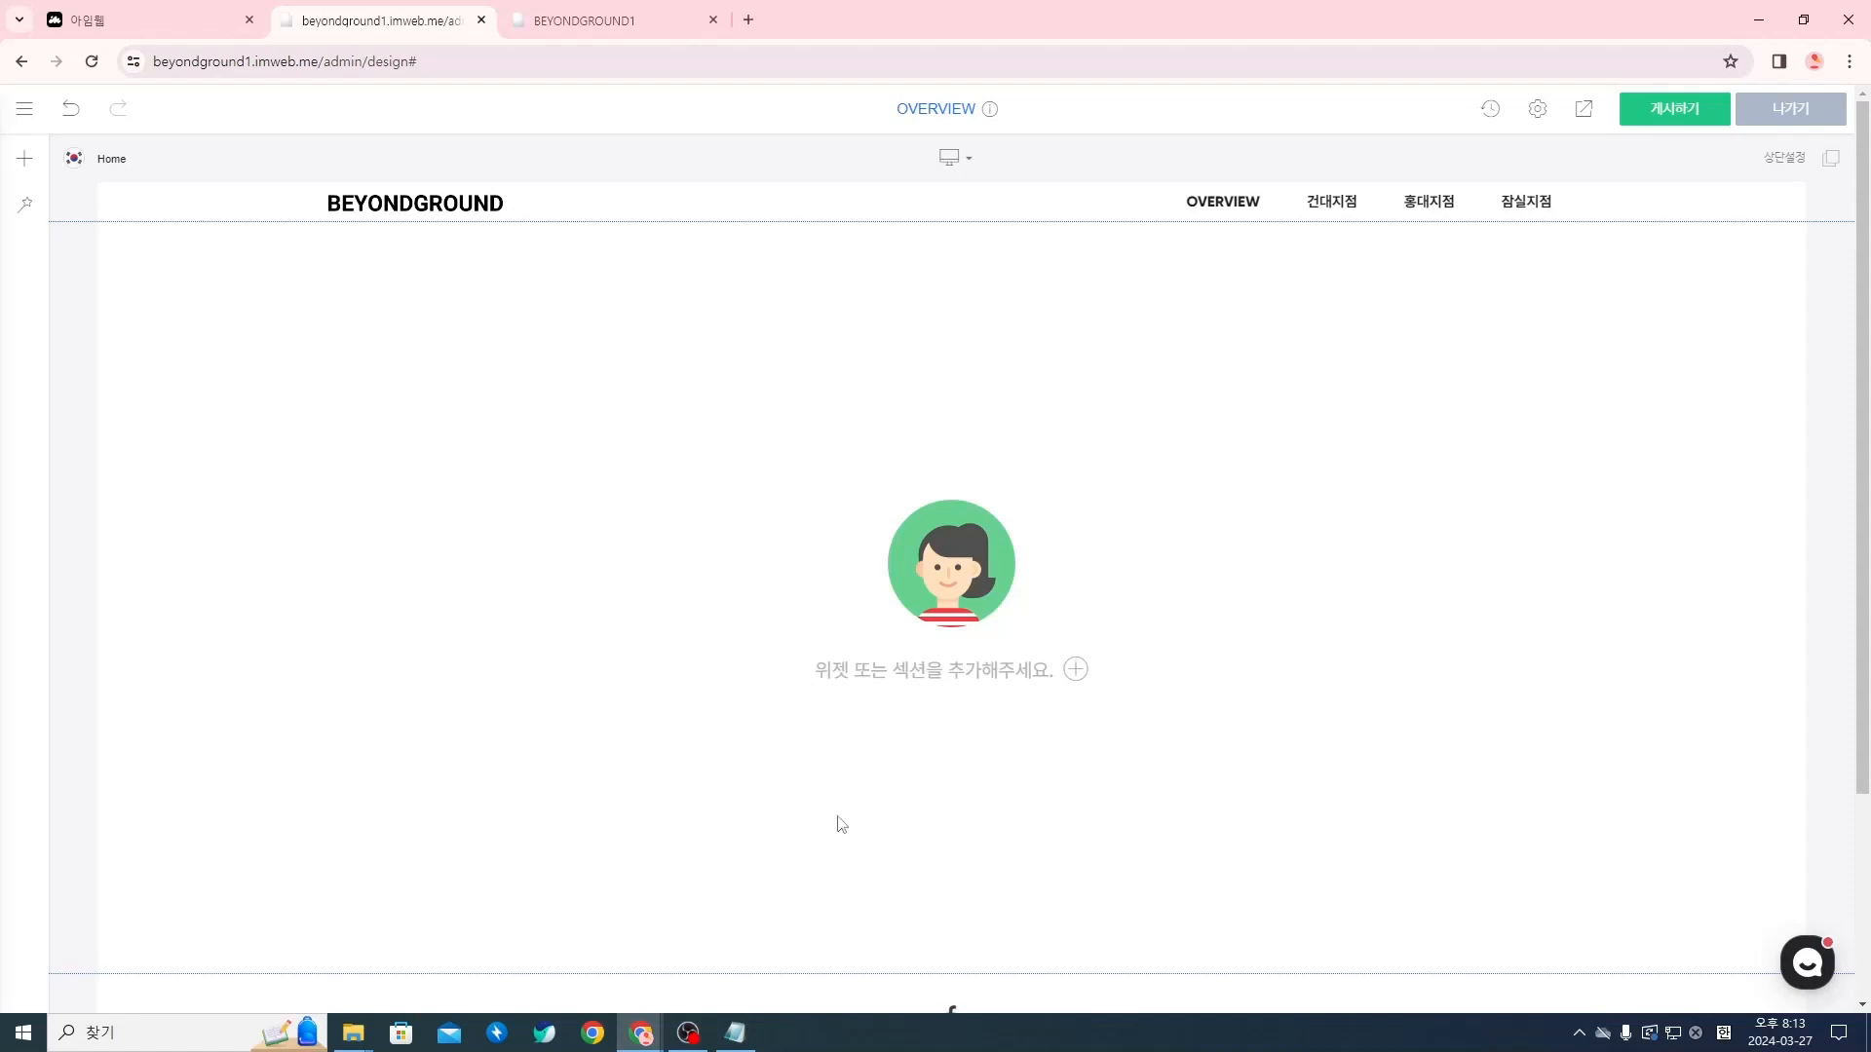
Switch to the Notion window, open the "카피라이팅 다듬어서 정리하기" page full-screen and collapse the sidebar
{"action": "mouse_move", "coordinate": [649, 1041]}
{"action": "key", "text": "alt+Tab"}
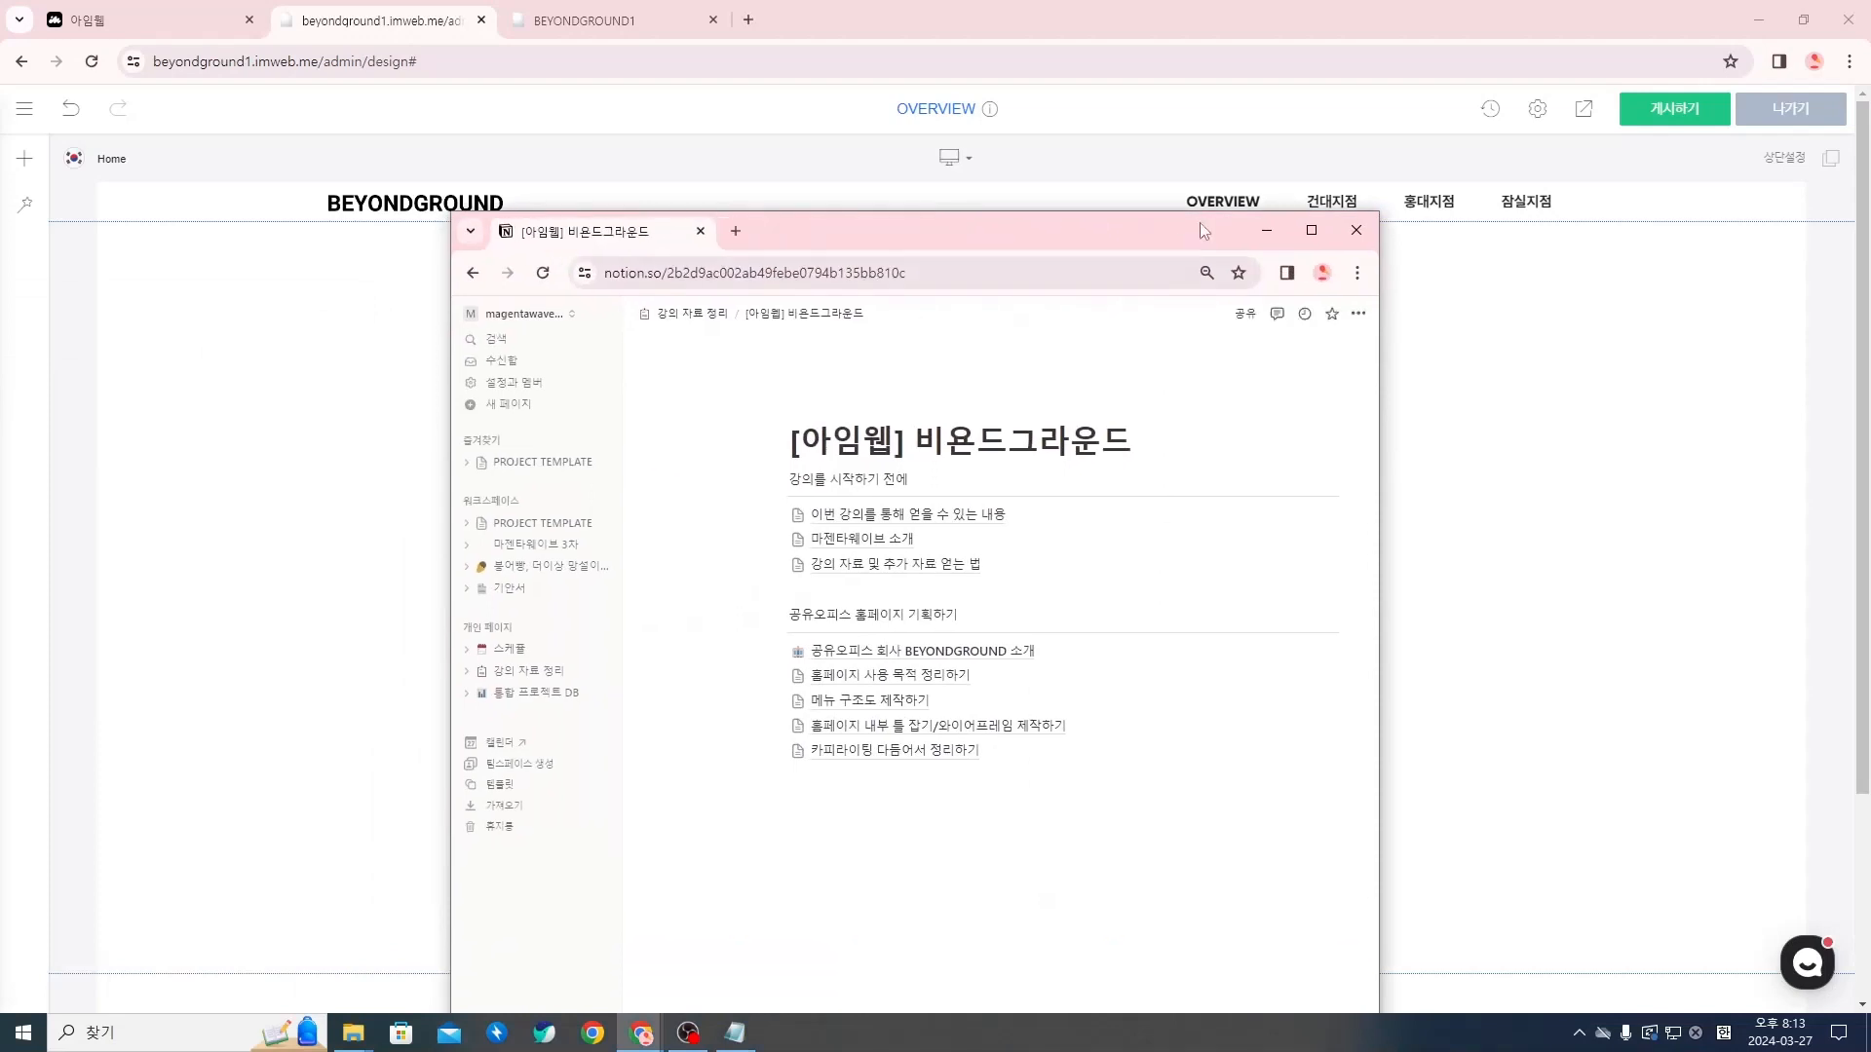
{"action": "left_click", "coordinate": [1324, 237]}
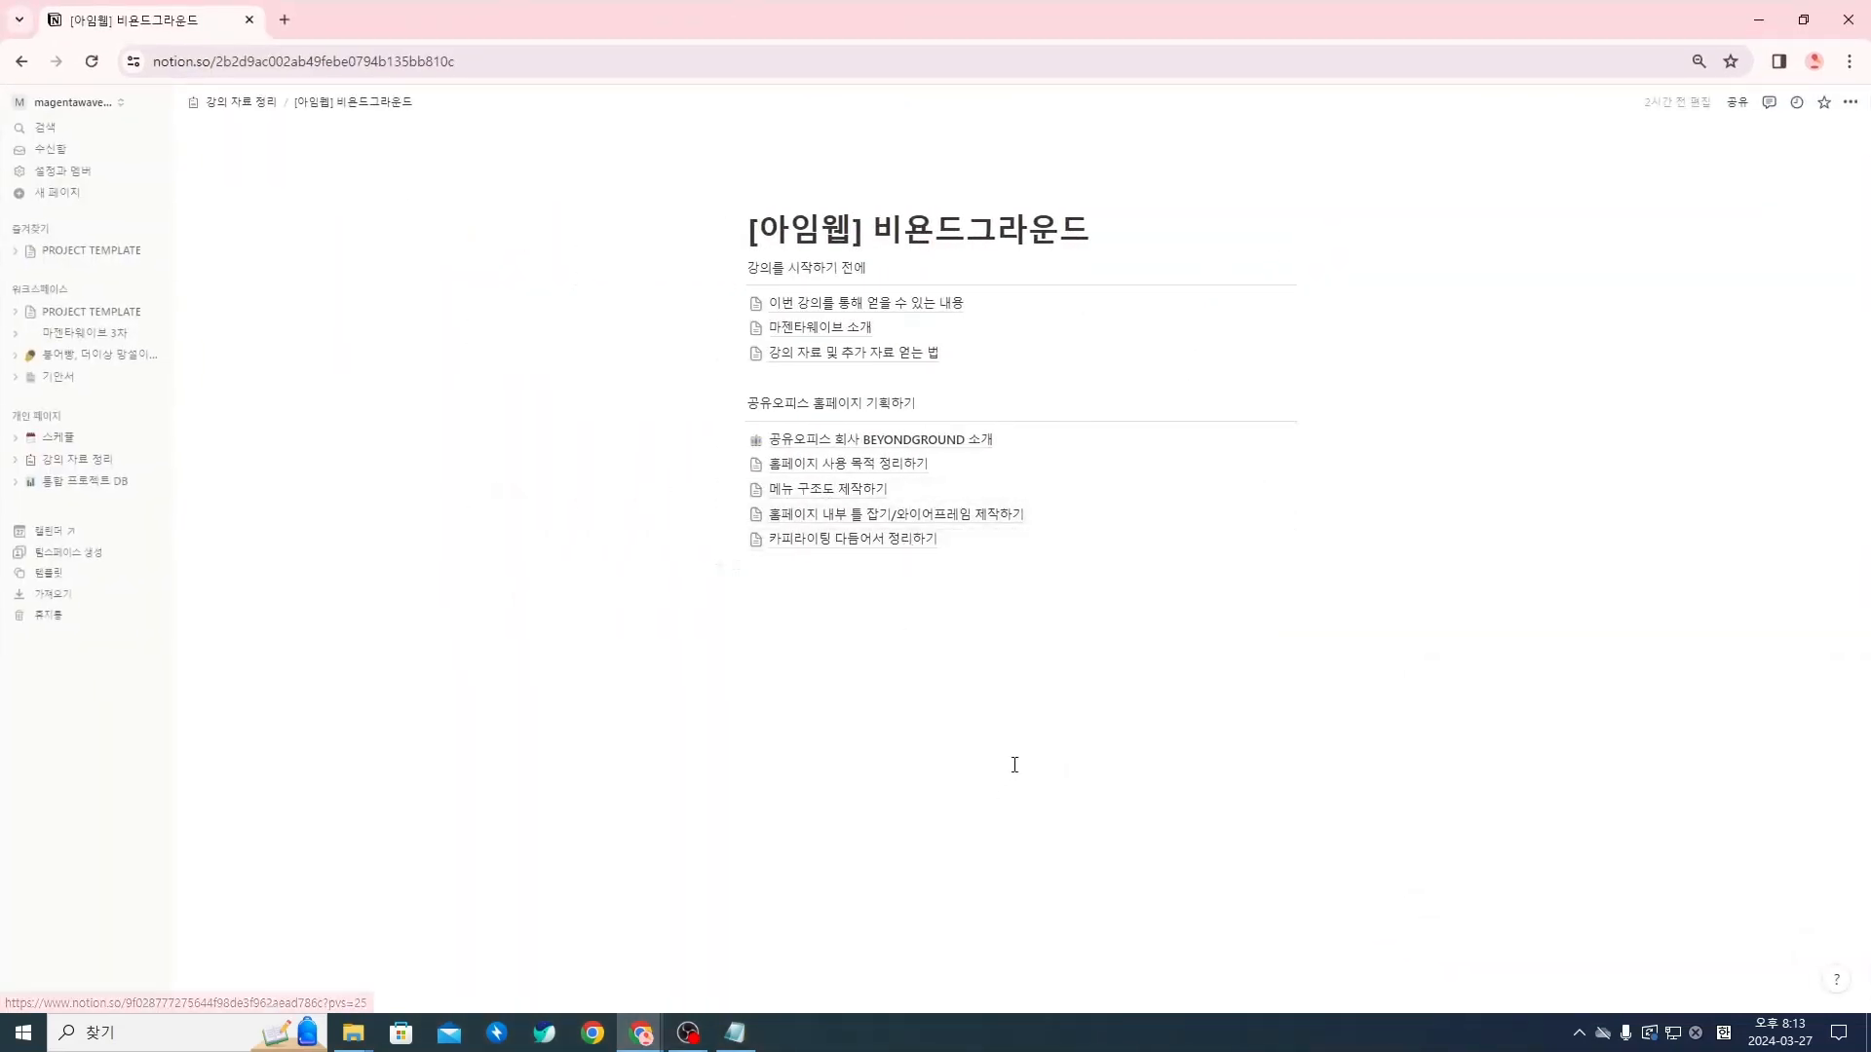
{"action": "left_click", "coordinate": [884, 541]}
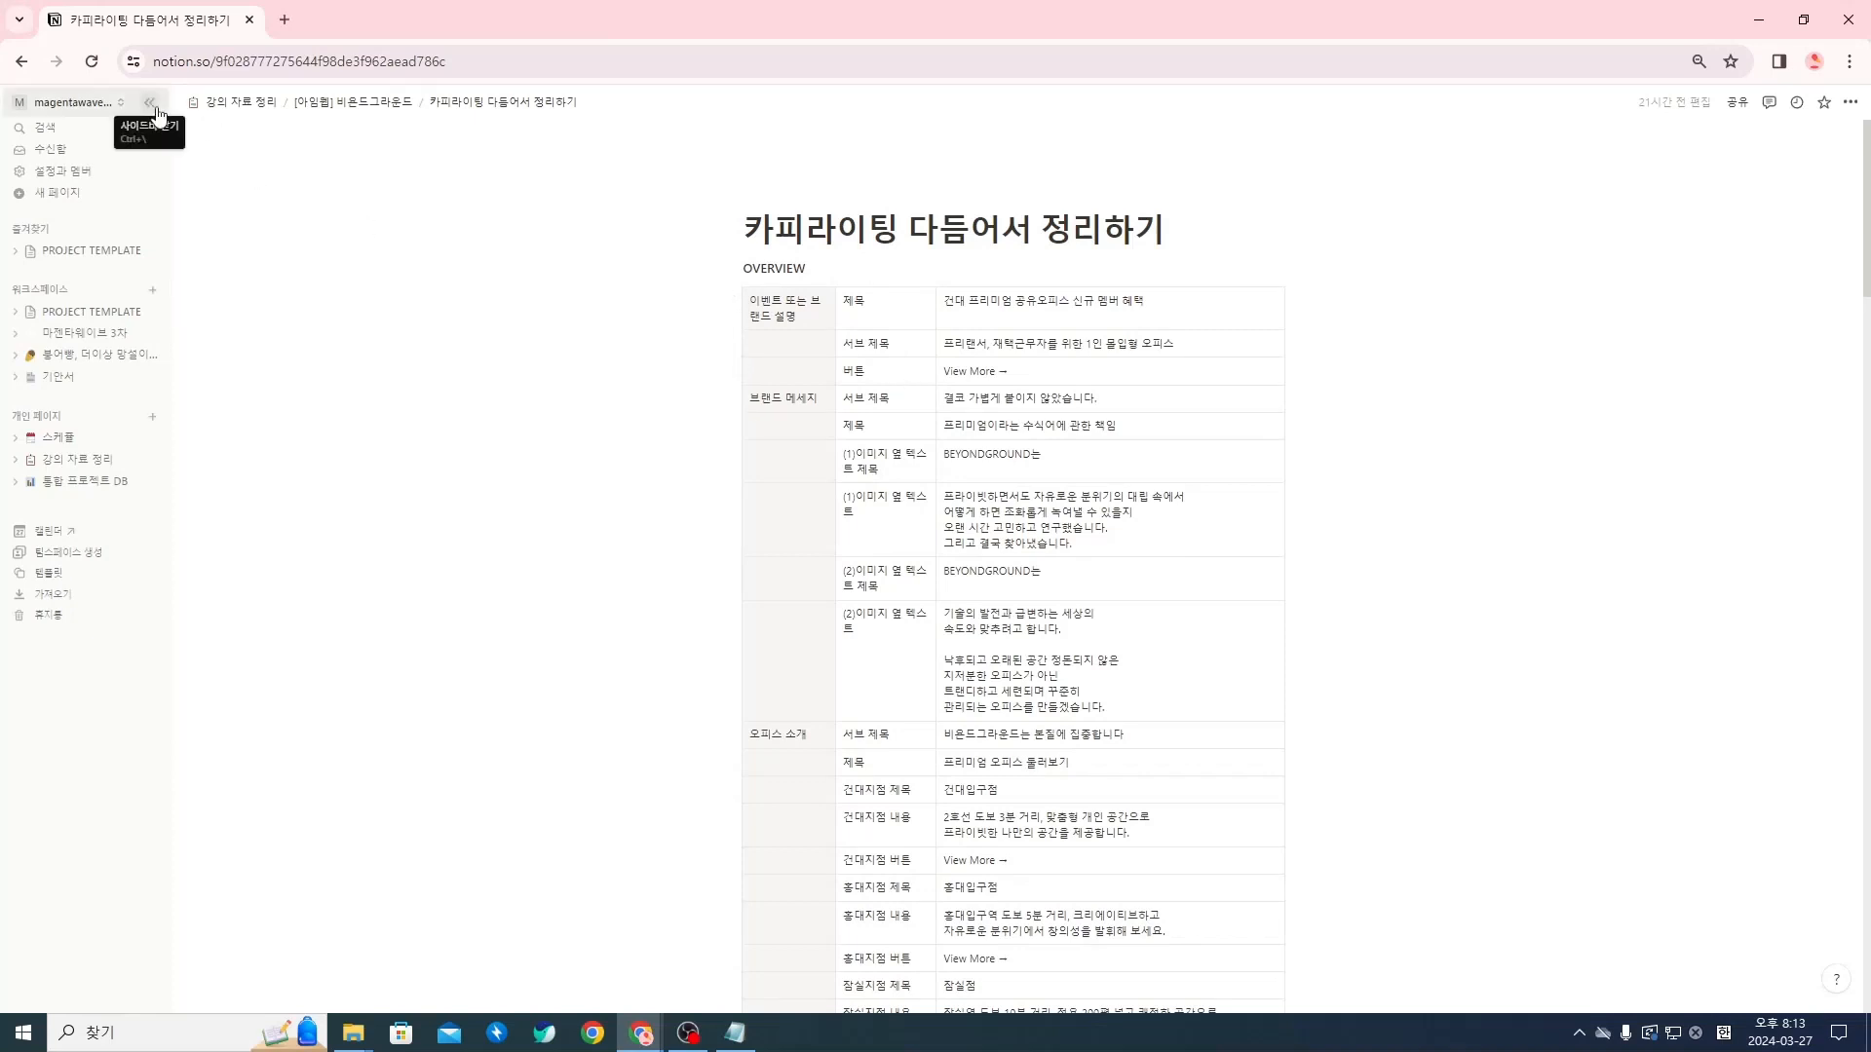
{"action": "left_click", "coordinate": [153, 107]}
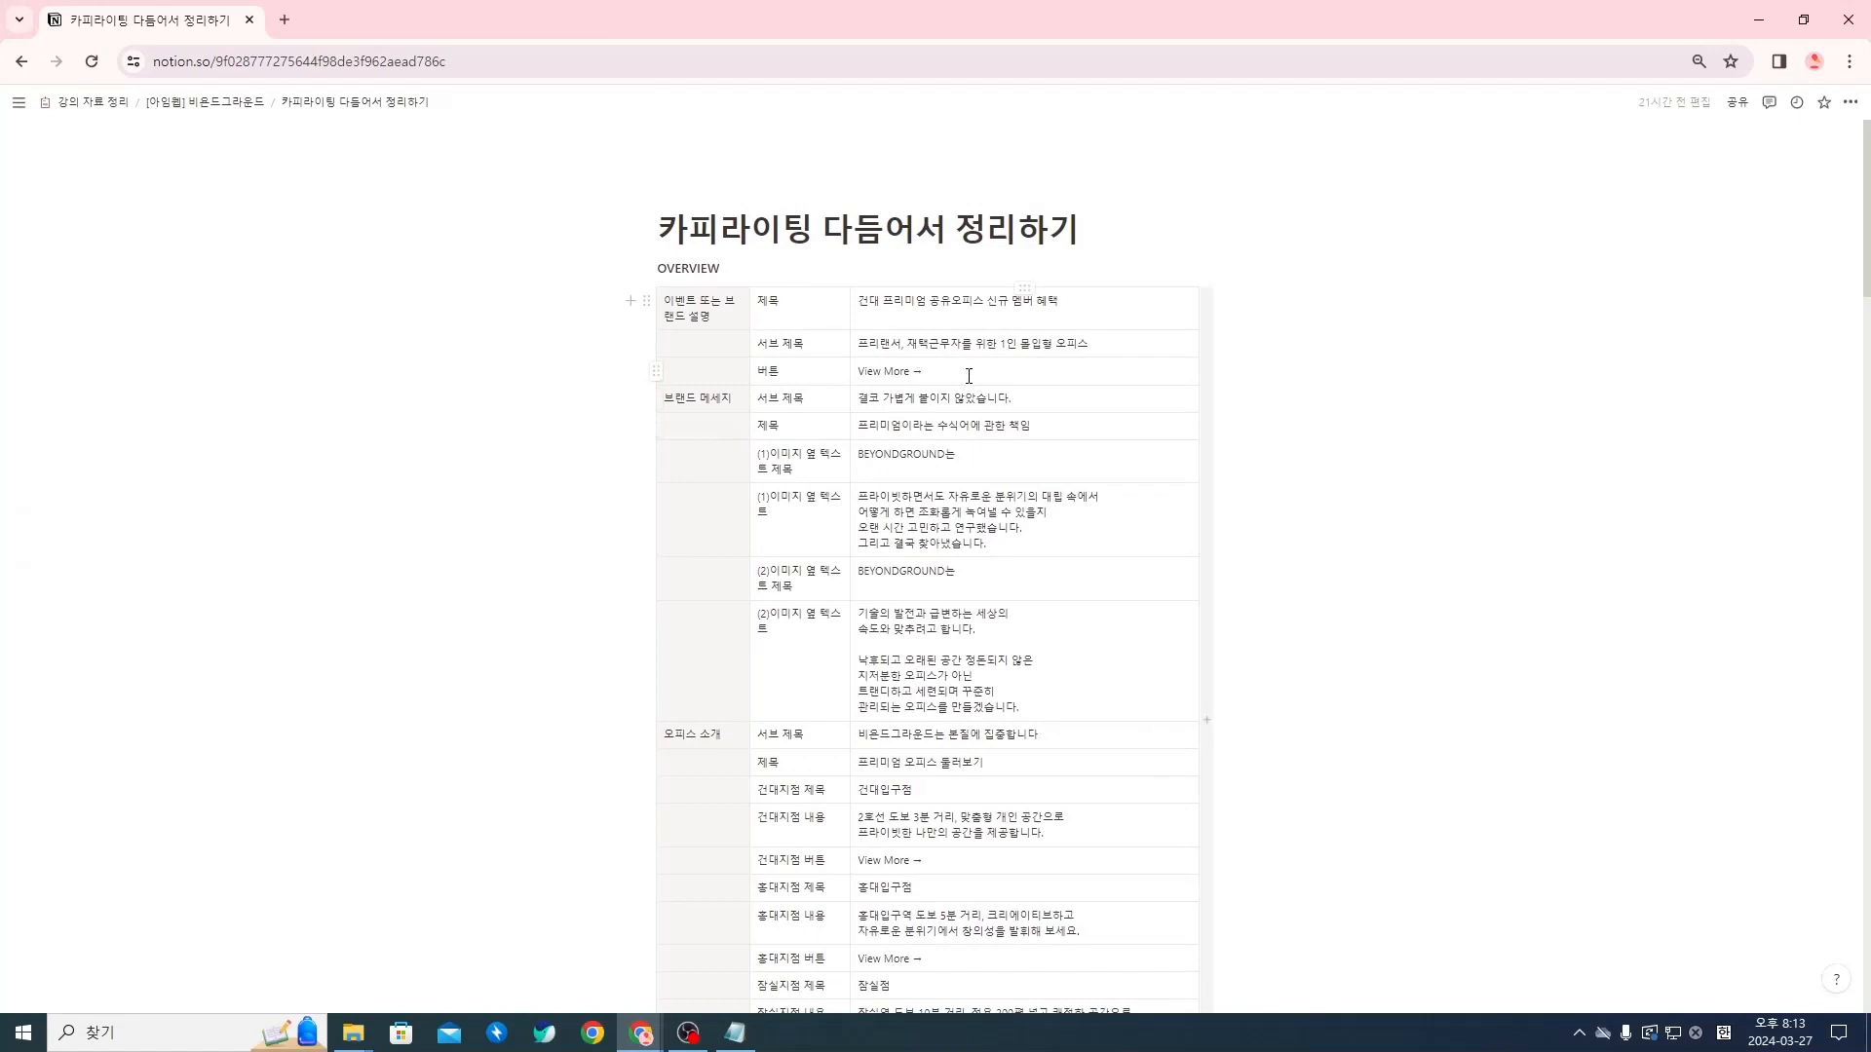
Review the OVERVIEW copy table by its row groups: event or brand description, brand message, office introduction and reservation
{"action": "left_click_drag", "start_coordinate": [969, 376], "coordinate": [723, 319]}
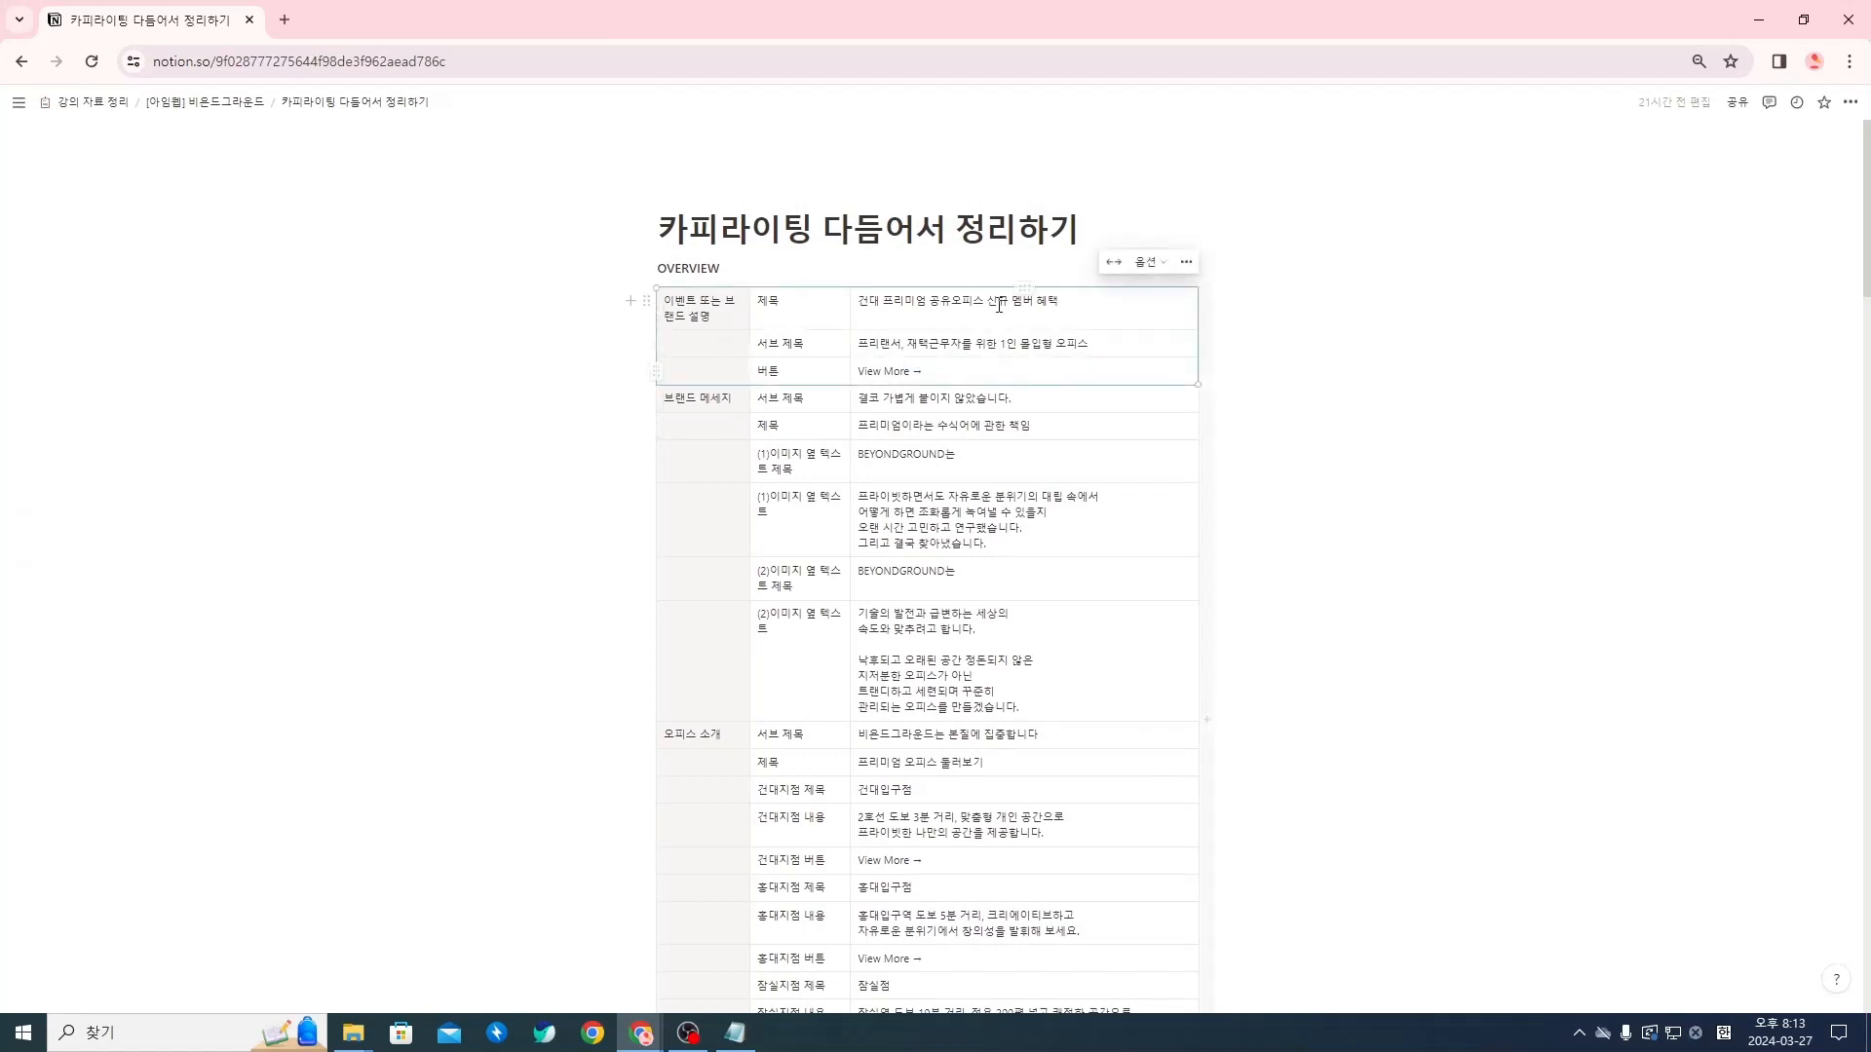
{"action": "left_click", "coordinate": [723, 316]}
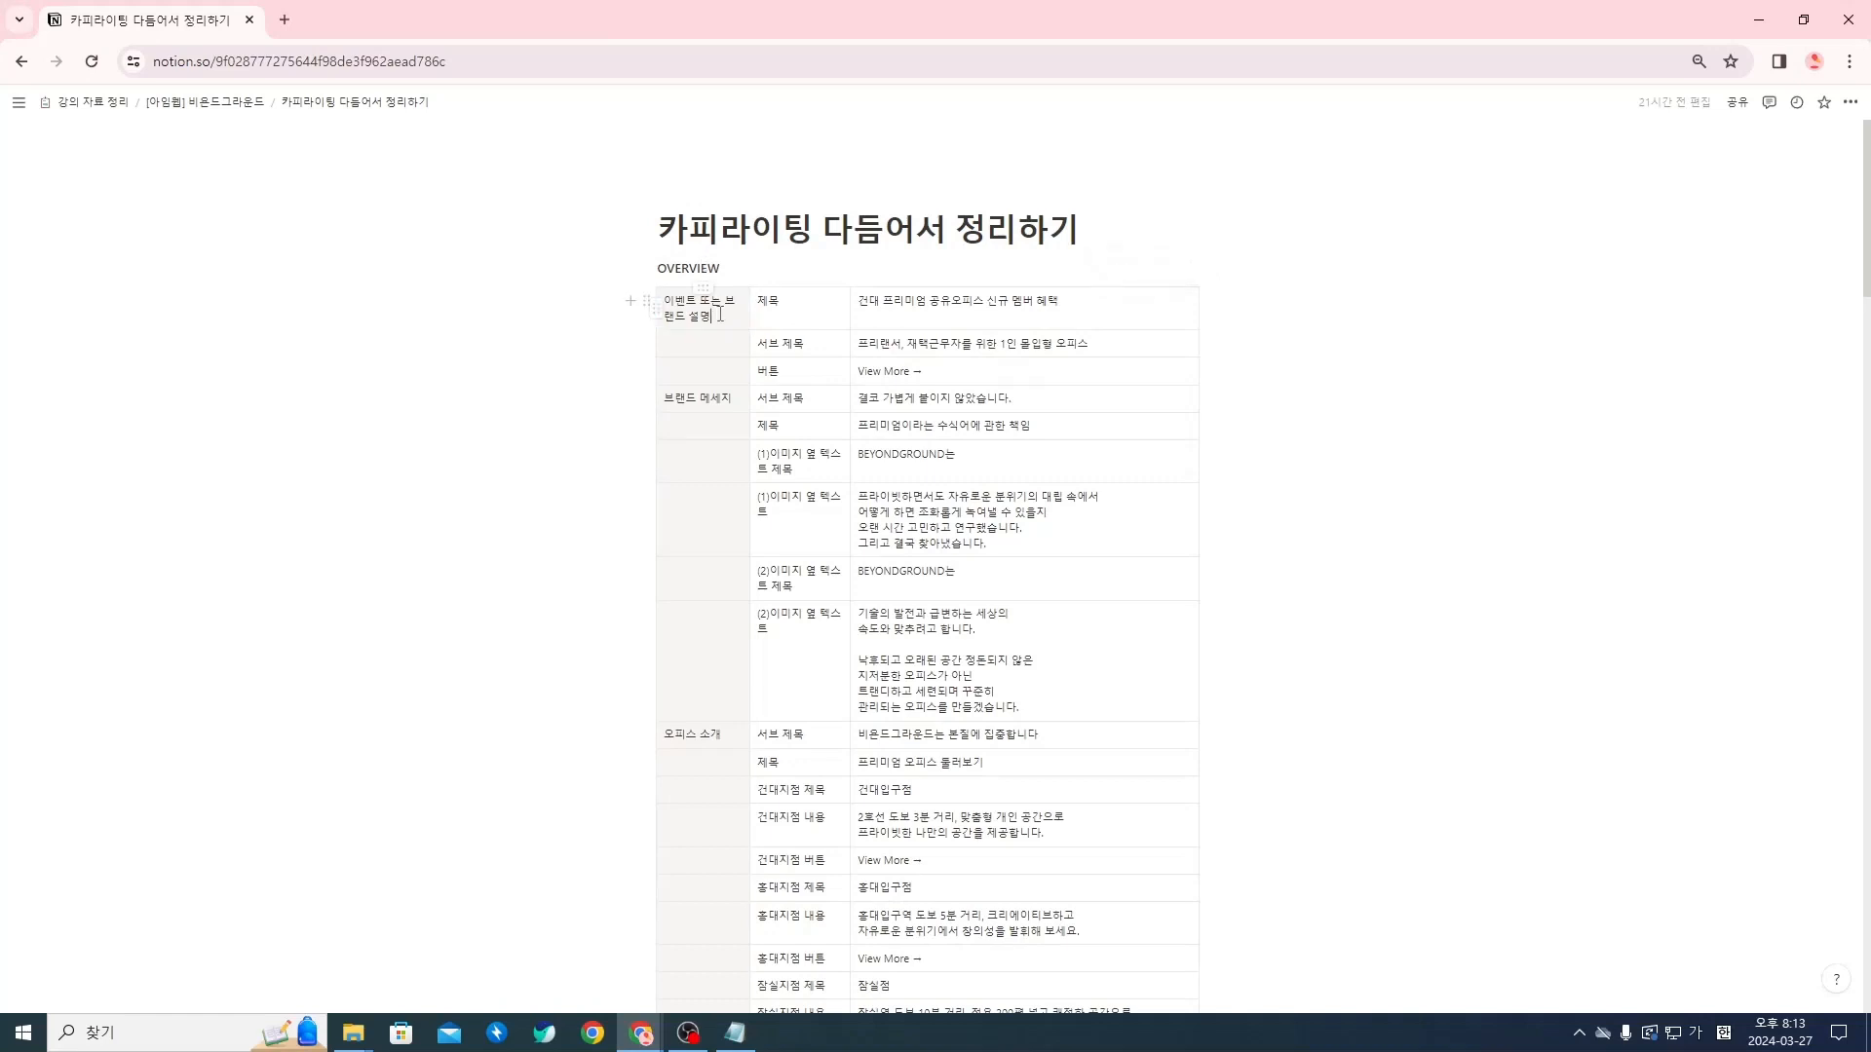
{"action": "left_click_drag", "start_coordinate": [720, 314], "coordinate": [894, 375]}
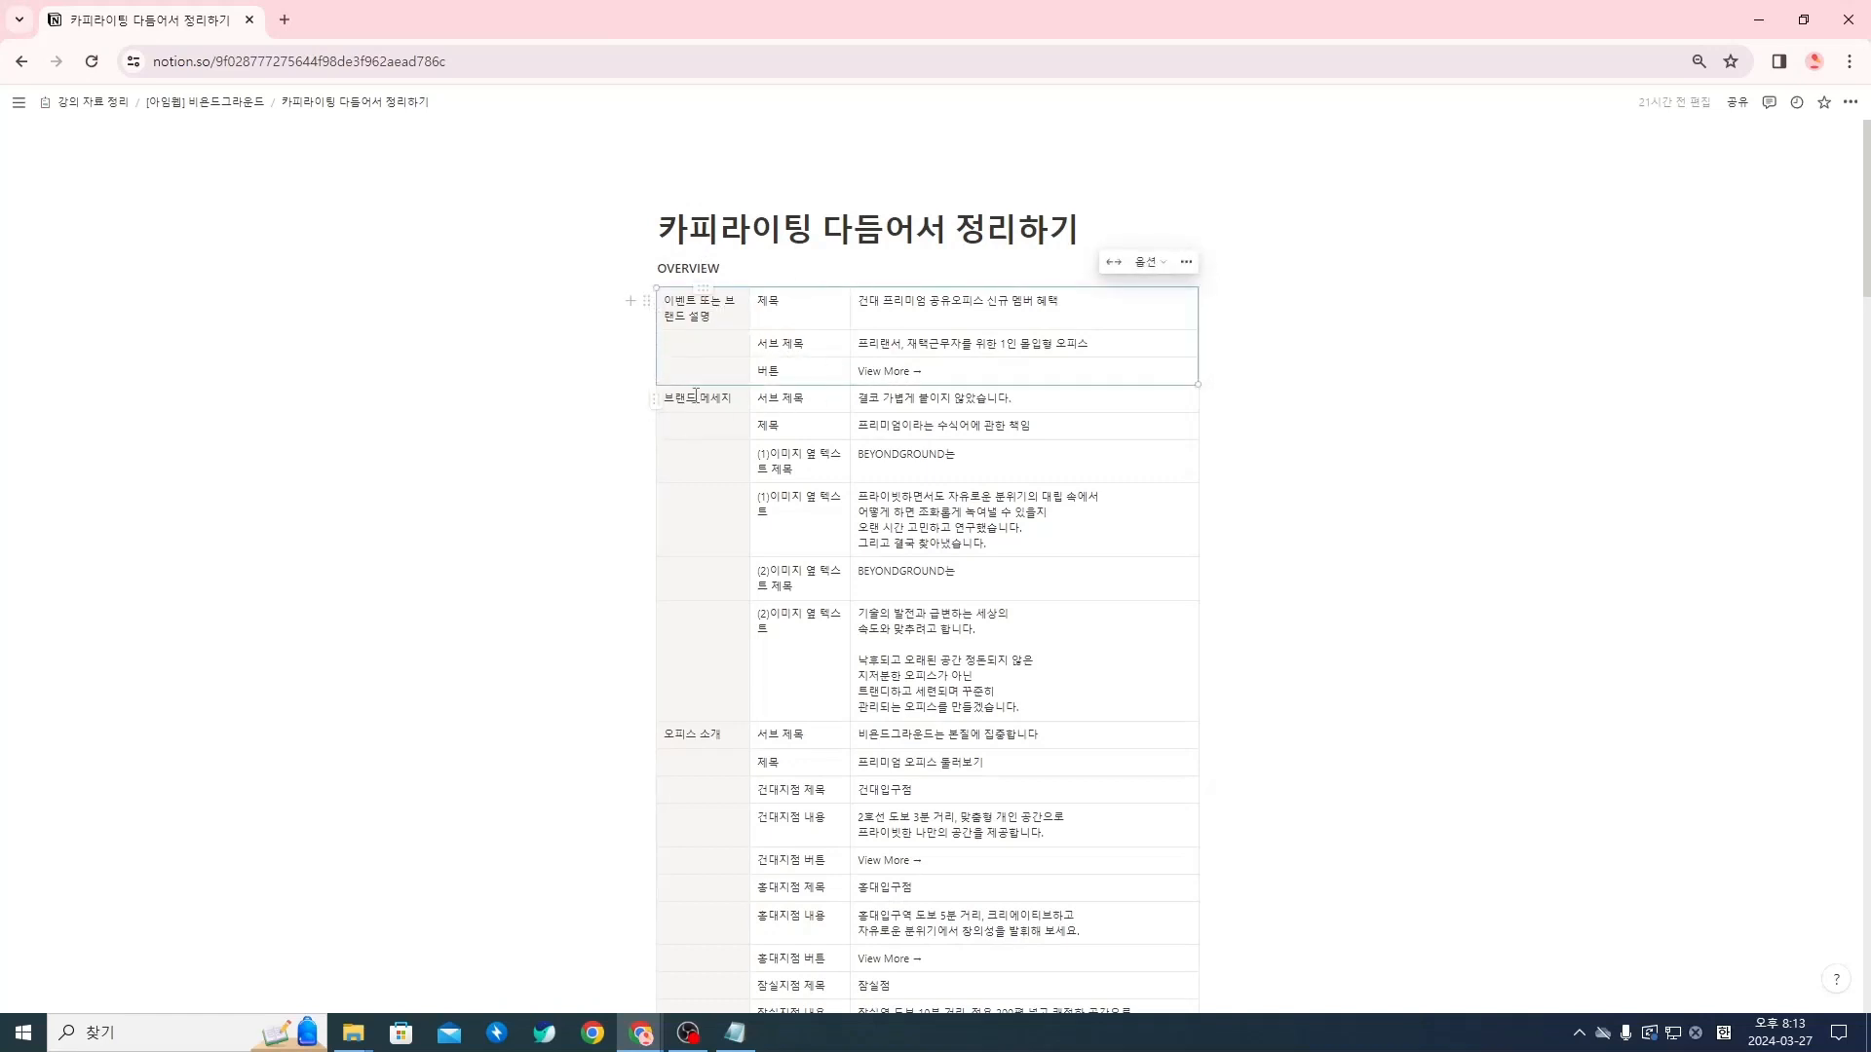
{"action": "left_click_drag", "start_coordinate": [696, 395], "coordinate": [698, 682]}
{"action": "scroll", "coordinate": [696, 576], "scroll_direction": "down", "scroll_amount": 2}
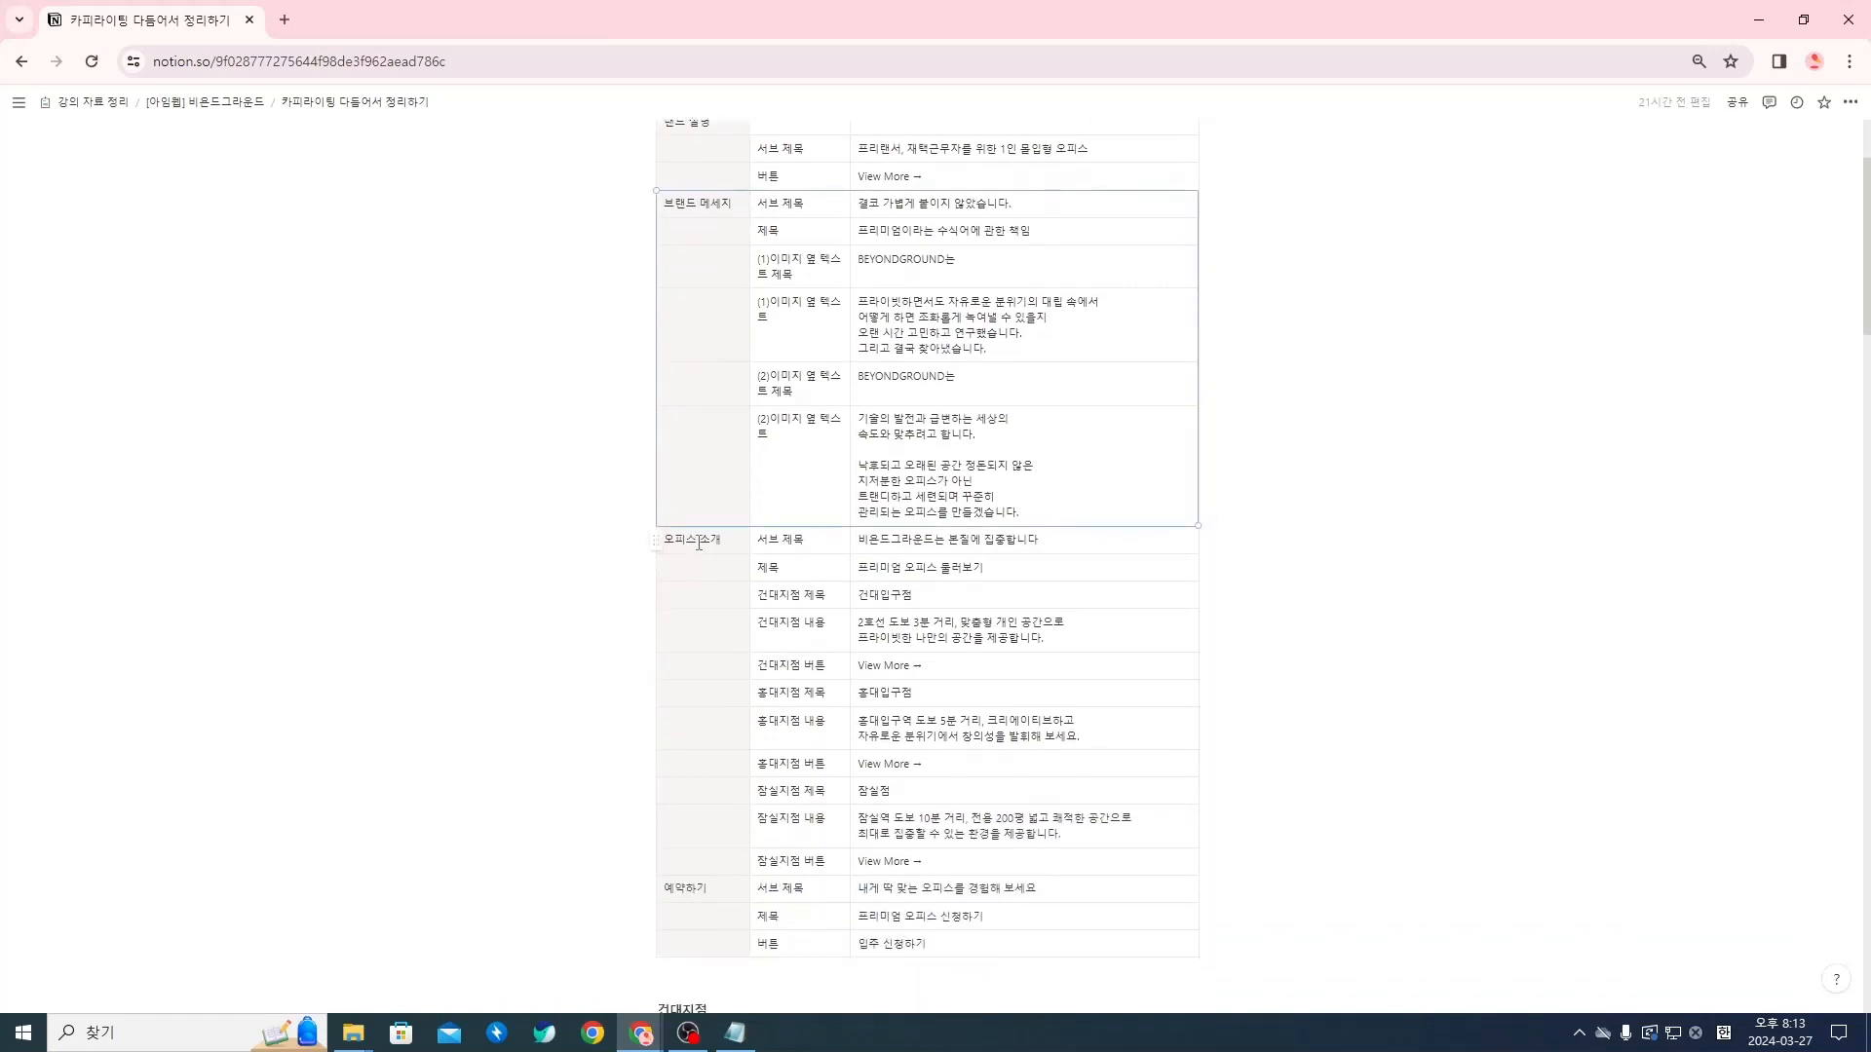
{"action": "left_click_drag", "start_coordinate": [698, 543], "coordinate": [698, 863]}
{"action": "scroll", "coordinate": [810, 787], "scroll_direction": "down", "scroll_amount": 3}
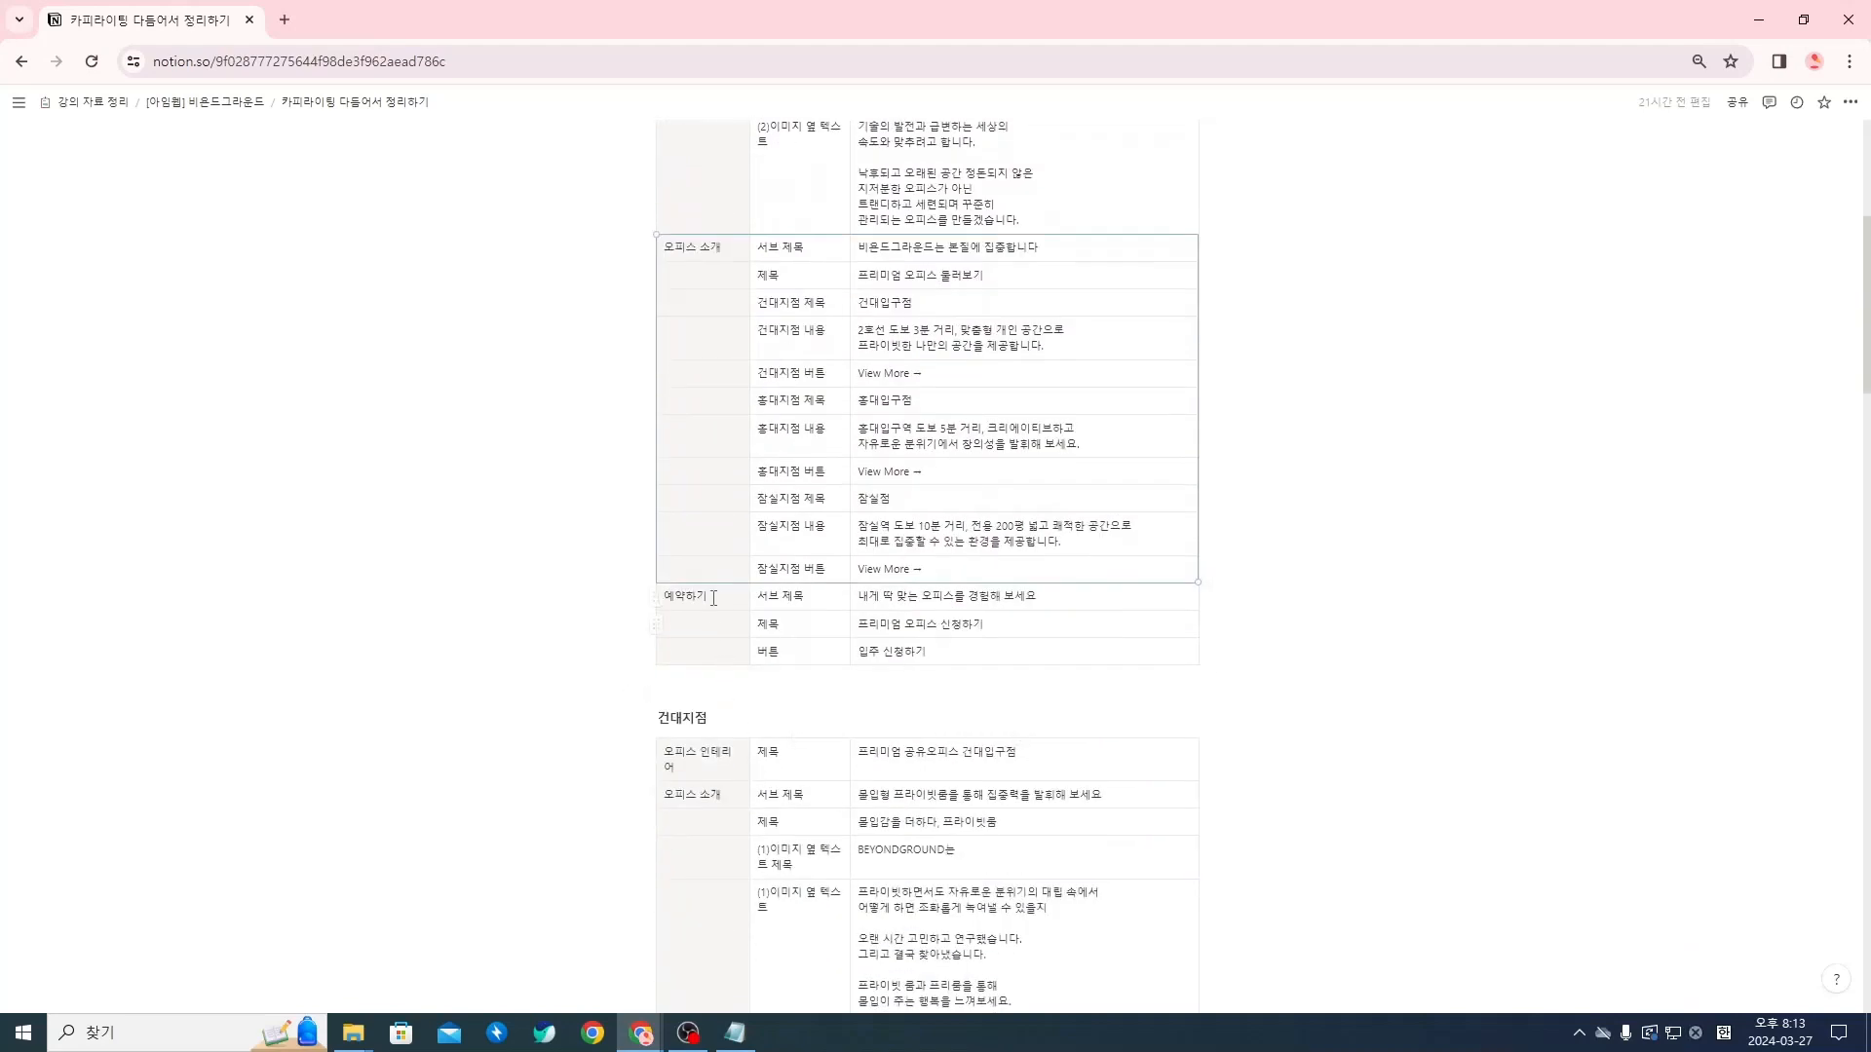
{"action": "left_click_drag", "start_coordinate": [714, 599], "coordinate": [941, 650]}
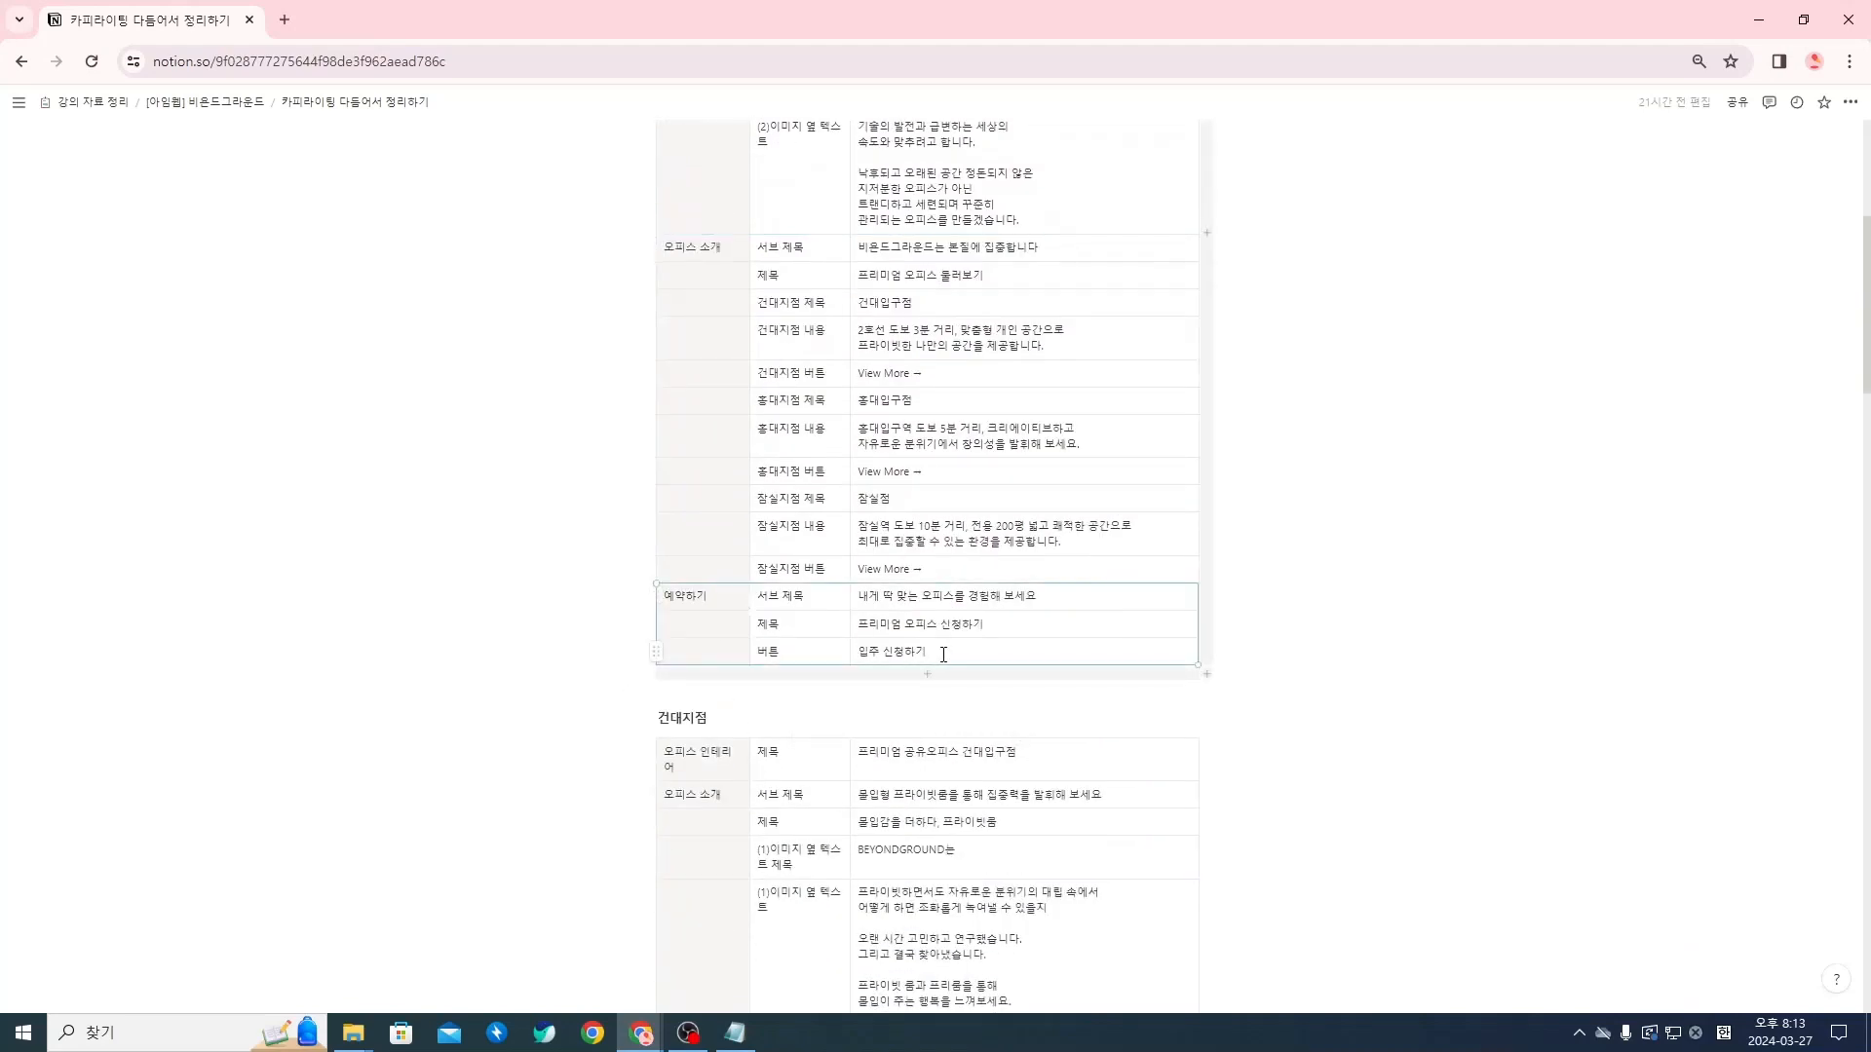
{"action": "scroll", "coordinate": [943, 655], "scroll_direction": "up", "scroll_amount": 5}
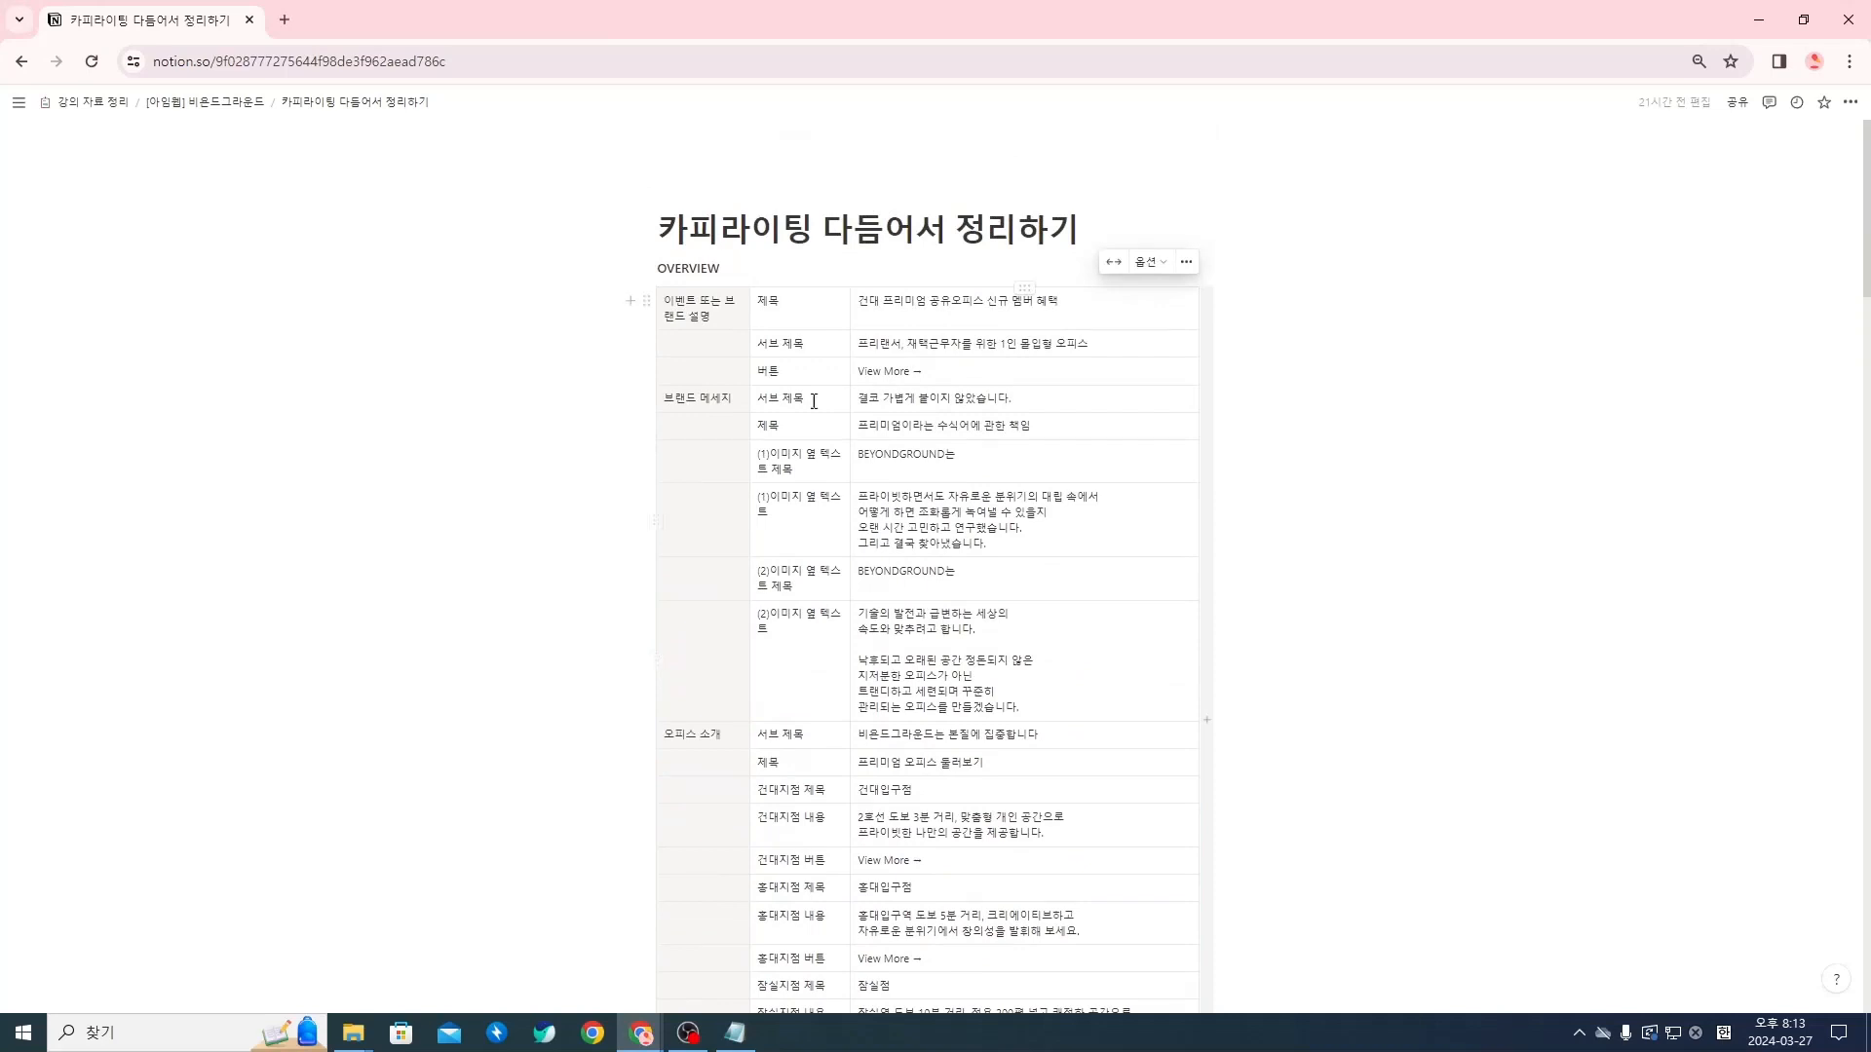
{"action": "left_click_drag", "start_coordinate": [724, 308], "coordinate": [993, 365]}
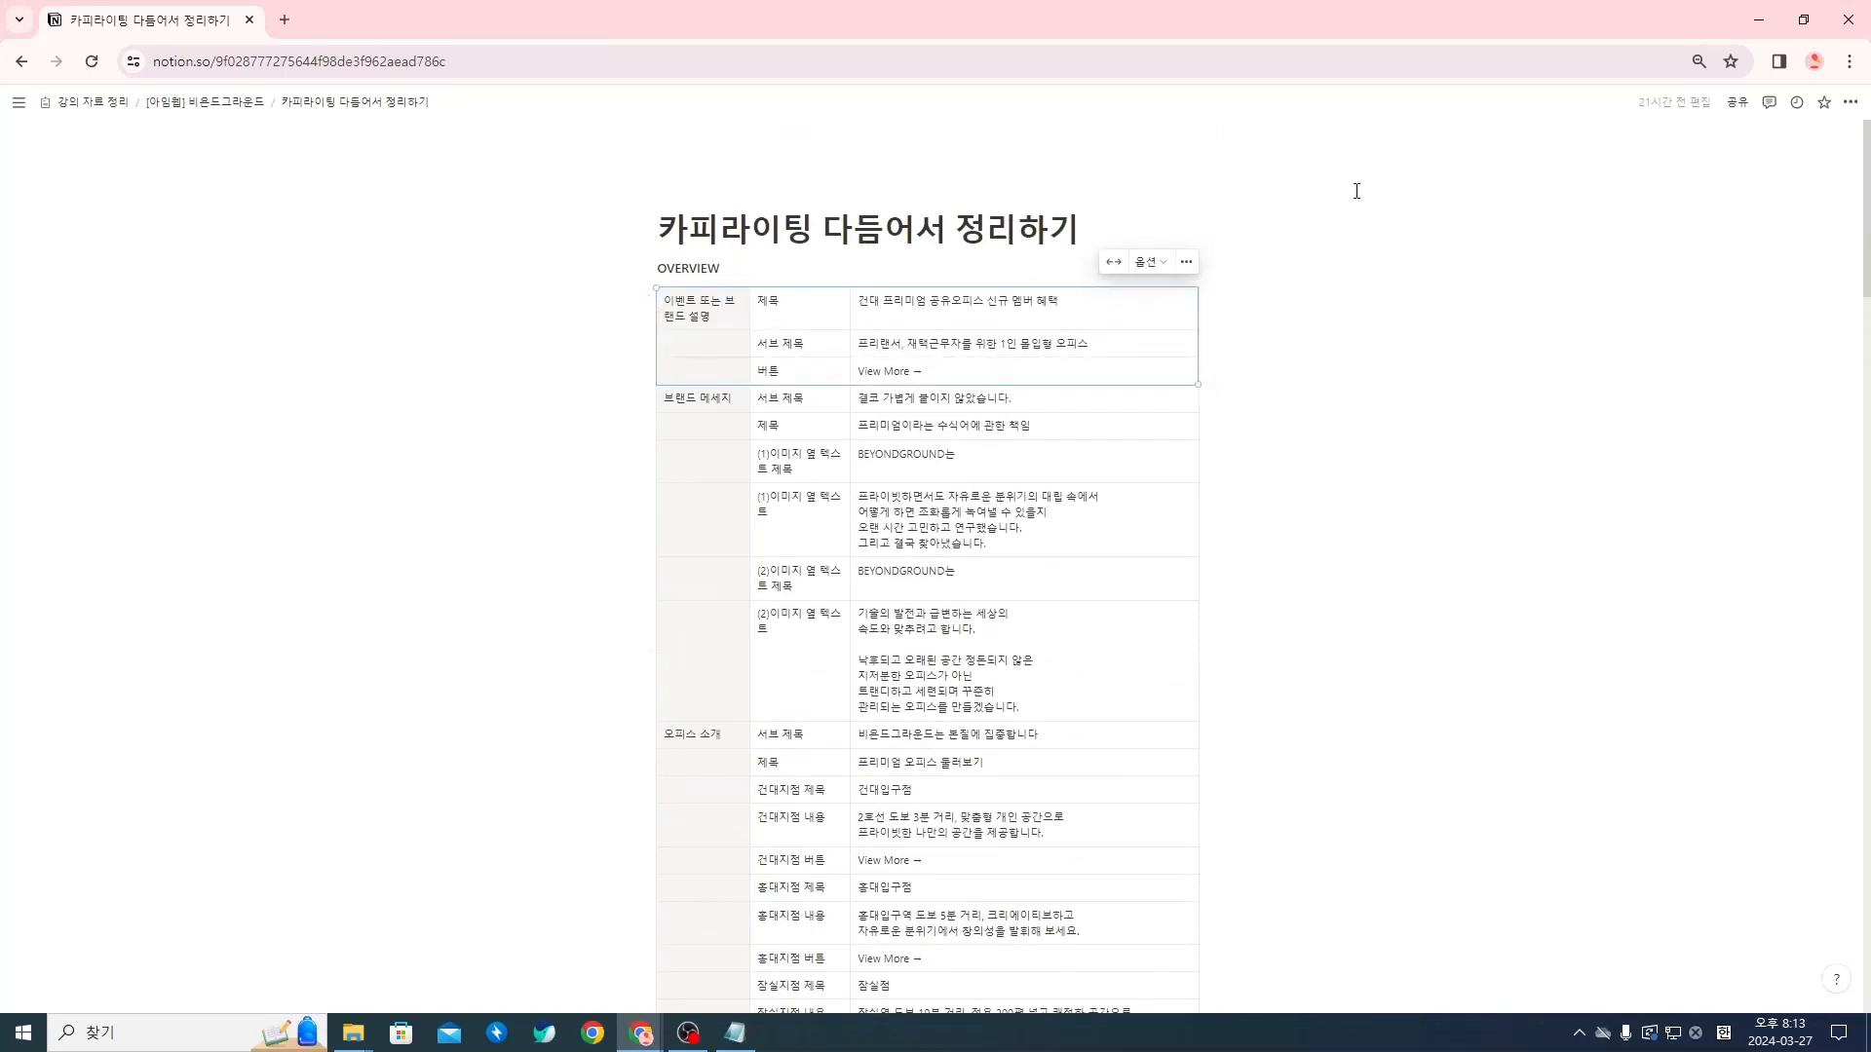
Return to the imweb design editor, preview the emptied OVERVIEW page and close the preview
{"action": "key", "text": "alt+Tab"}
{"action": "key", "text": "alt+Tab"}
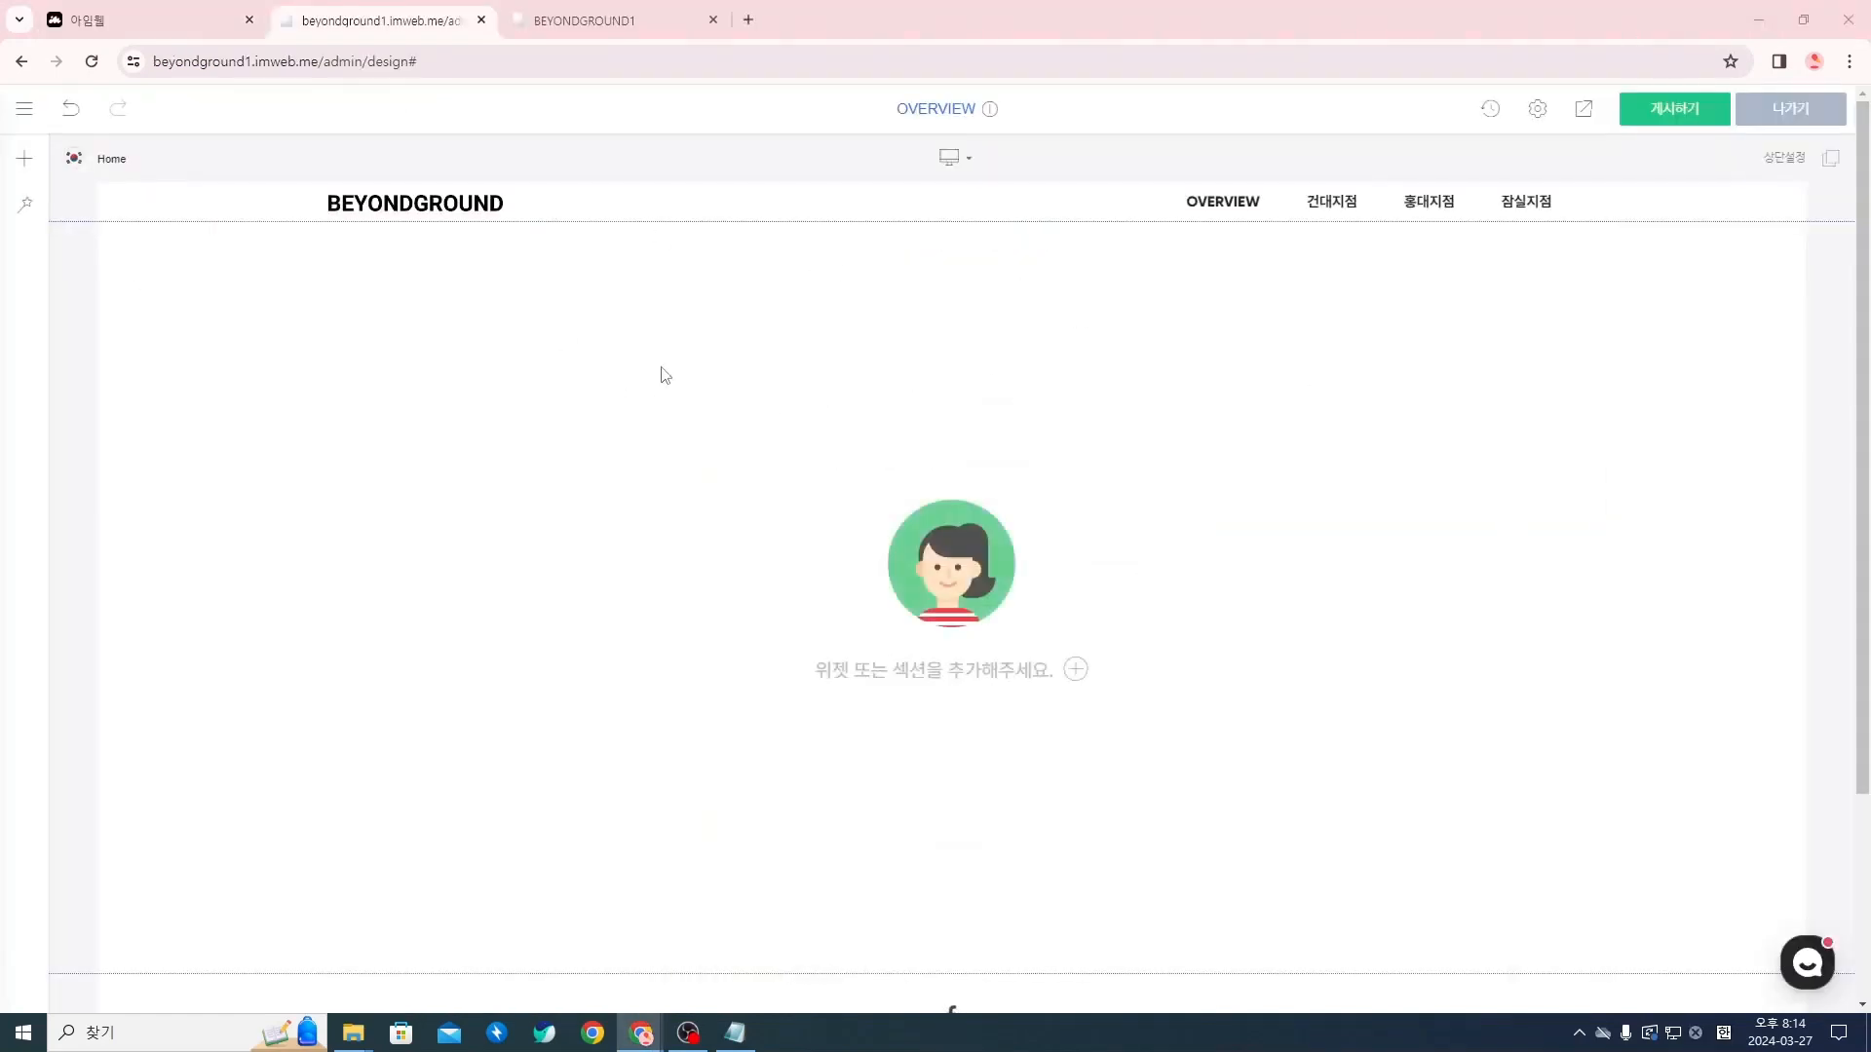
{"action": "scroll", "coordinate": [668, 429], "scroll_direction": "down", "scroll_amount": 1}
{"action": "scroll", "coordinate": [1250, 636], "scroll_direction": "up", "scroll_amount": 1}
{"action": "scroll", "coordinate": [1208, 536], "scroll_direction": "down", "scroll_amount": 1}
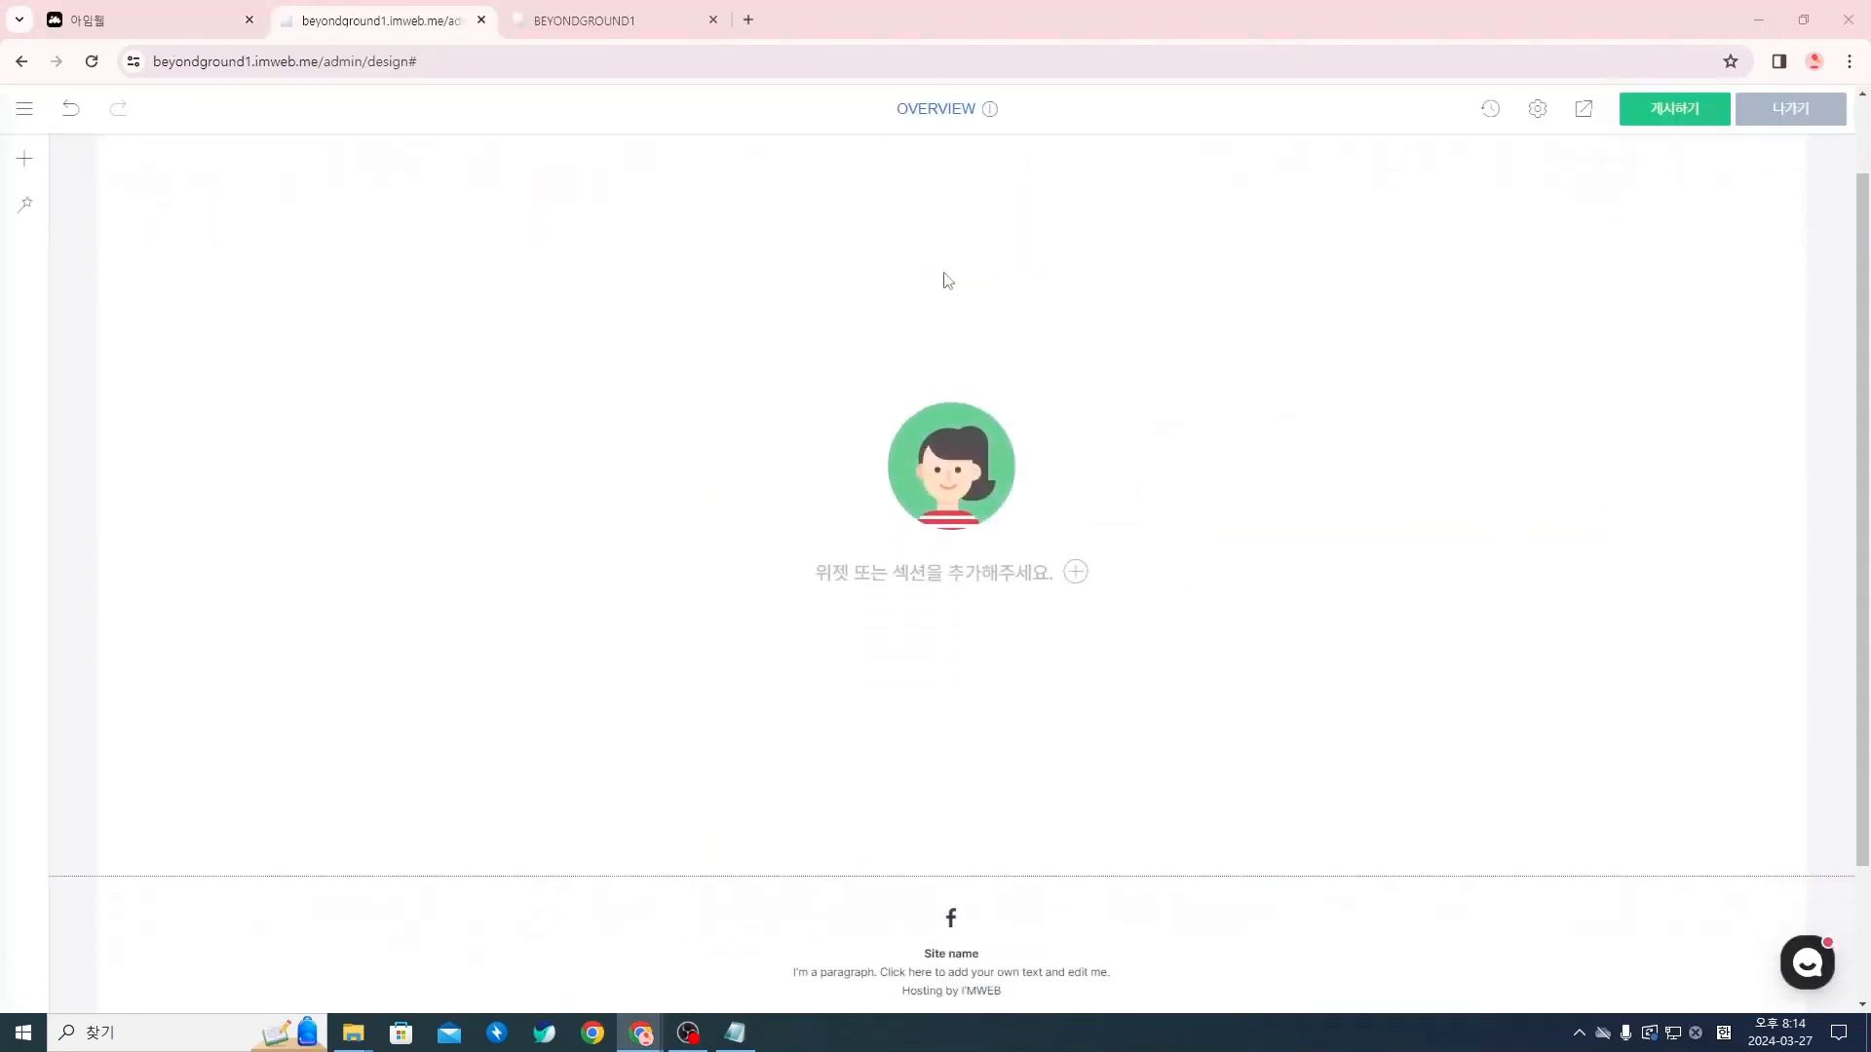
{"action": "scroll", "coordinate": [1072, 526], "scroll_direction": "up", "scroll_amount": 1}
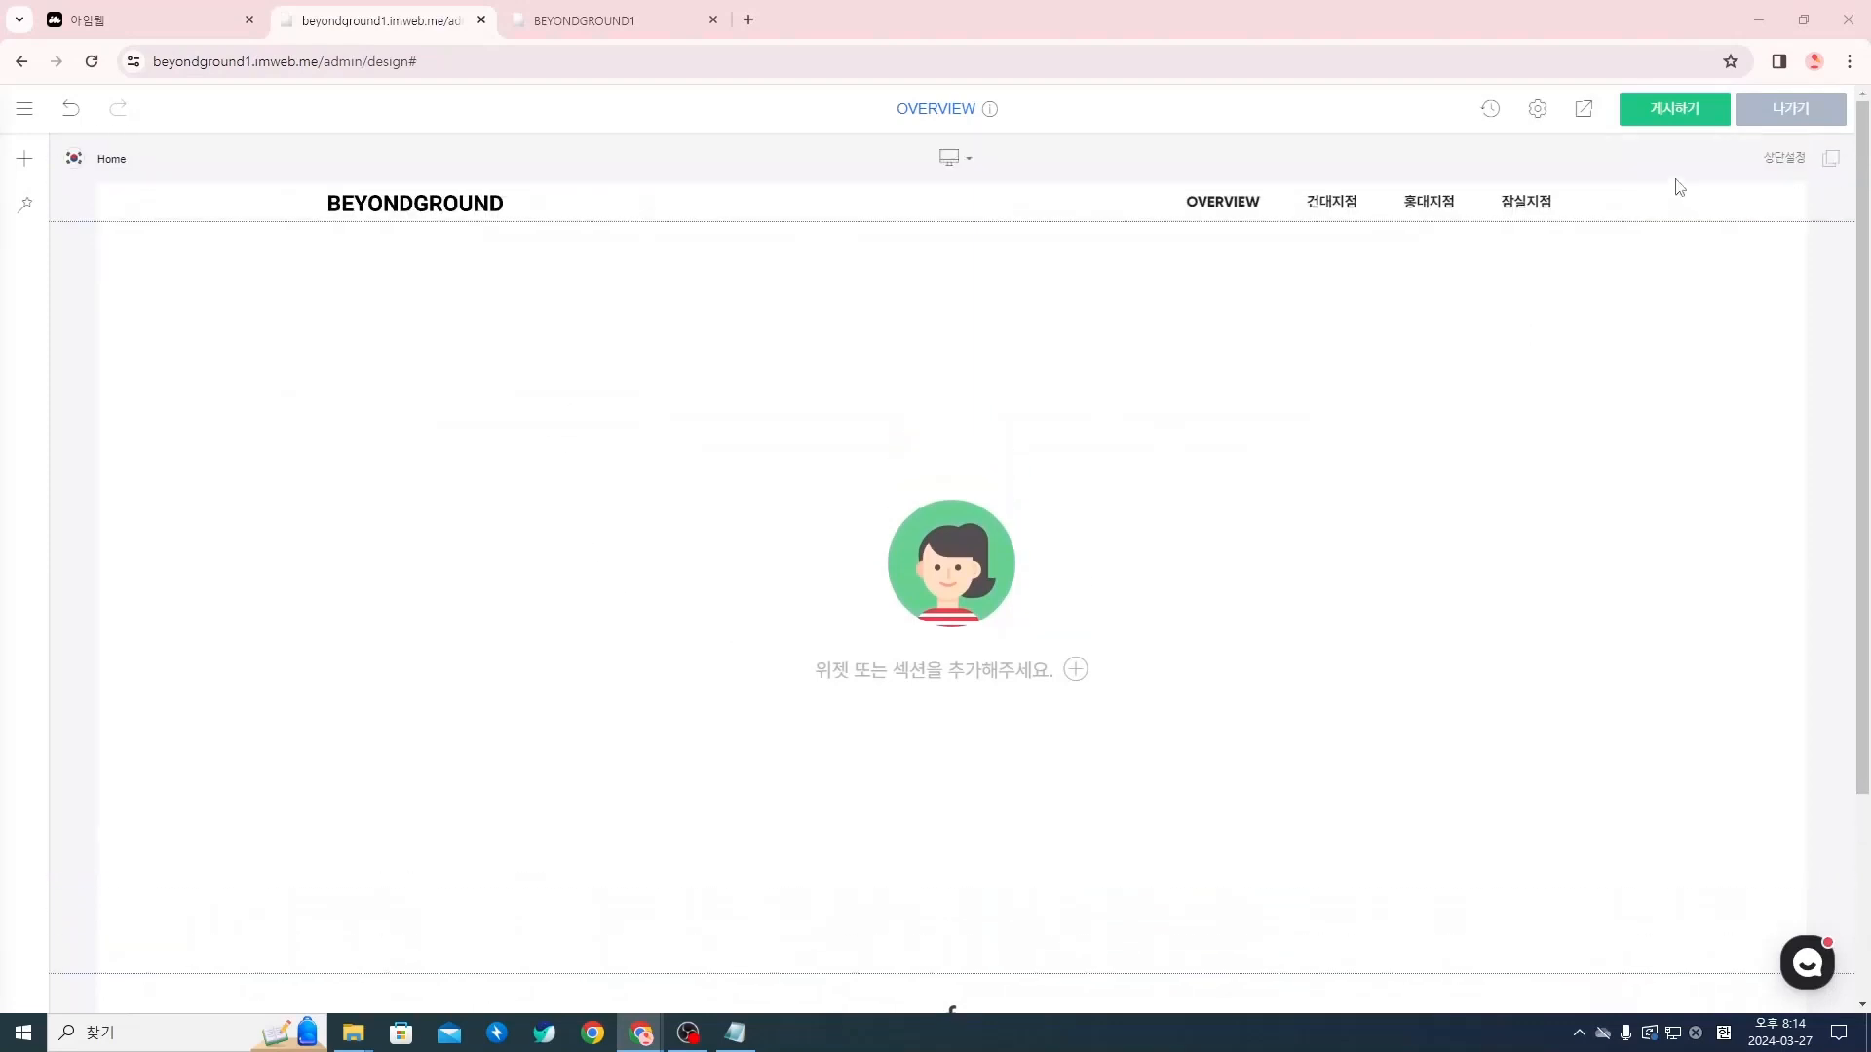
{"action": "left_click", "coordinate": [1584, 111]}
{"action": "scroll", "coordinate": [1224, 422], "scroll_direction": "down", "scroll_amount": 5}
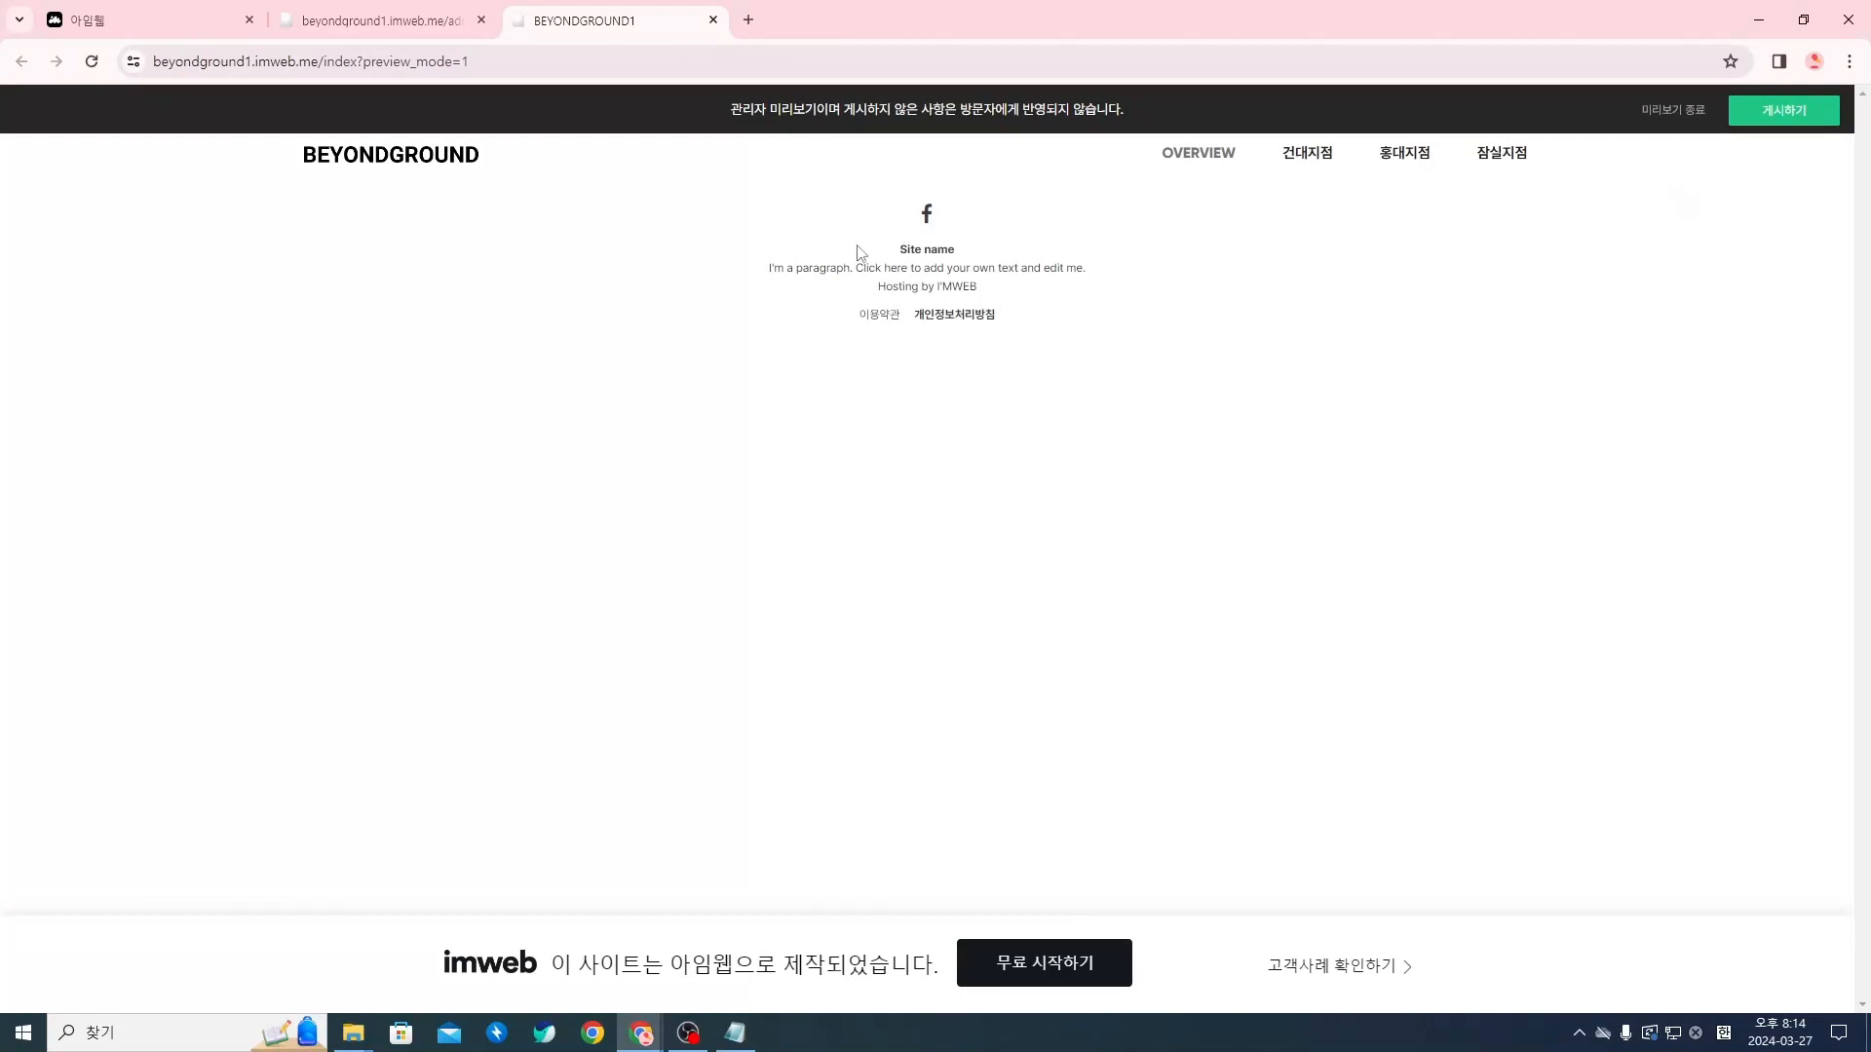
{"action": "left_click", "coordinate": [714, 20]}
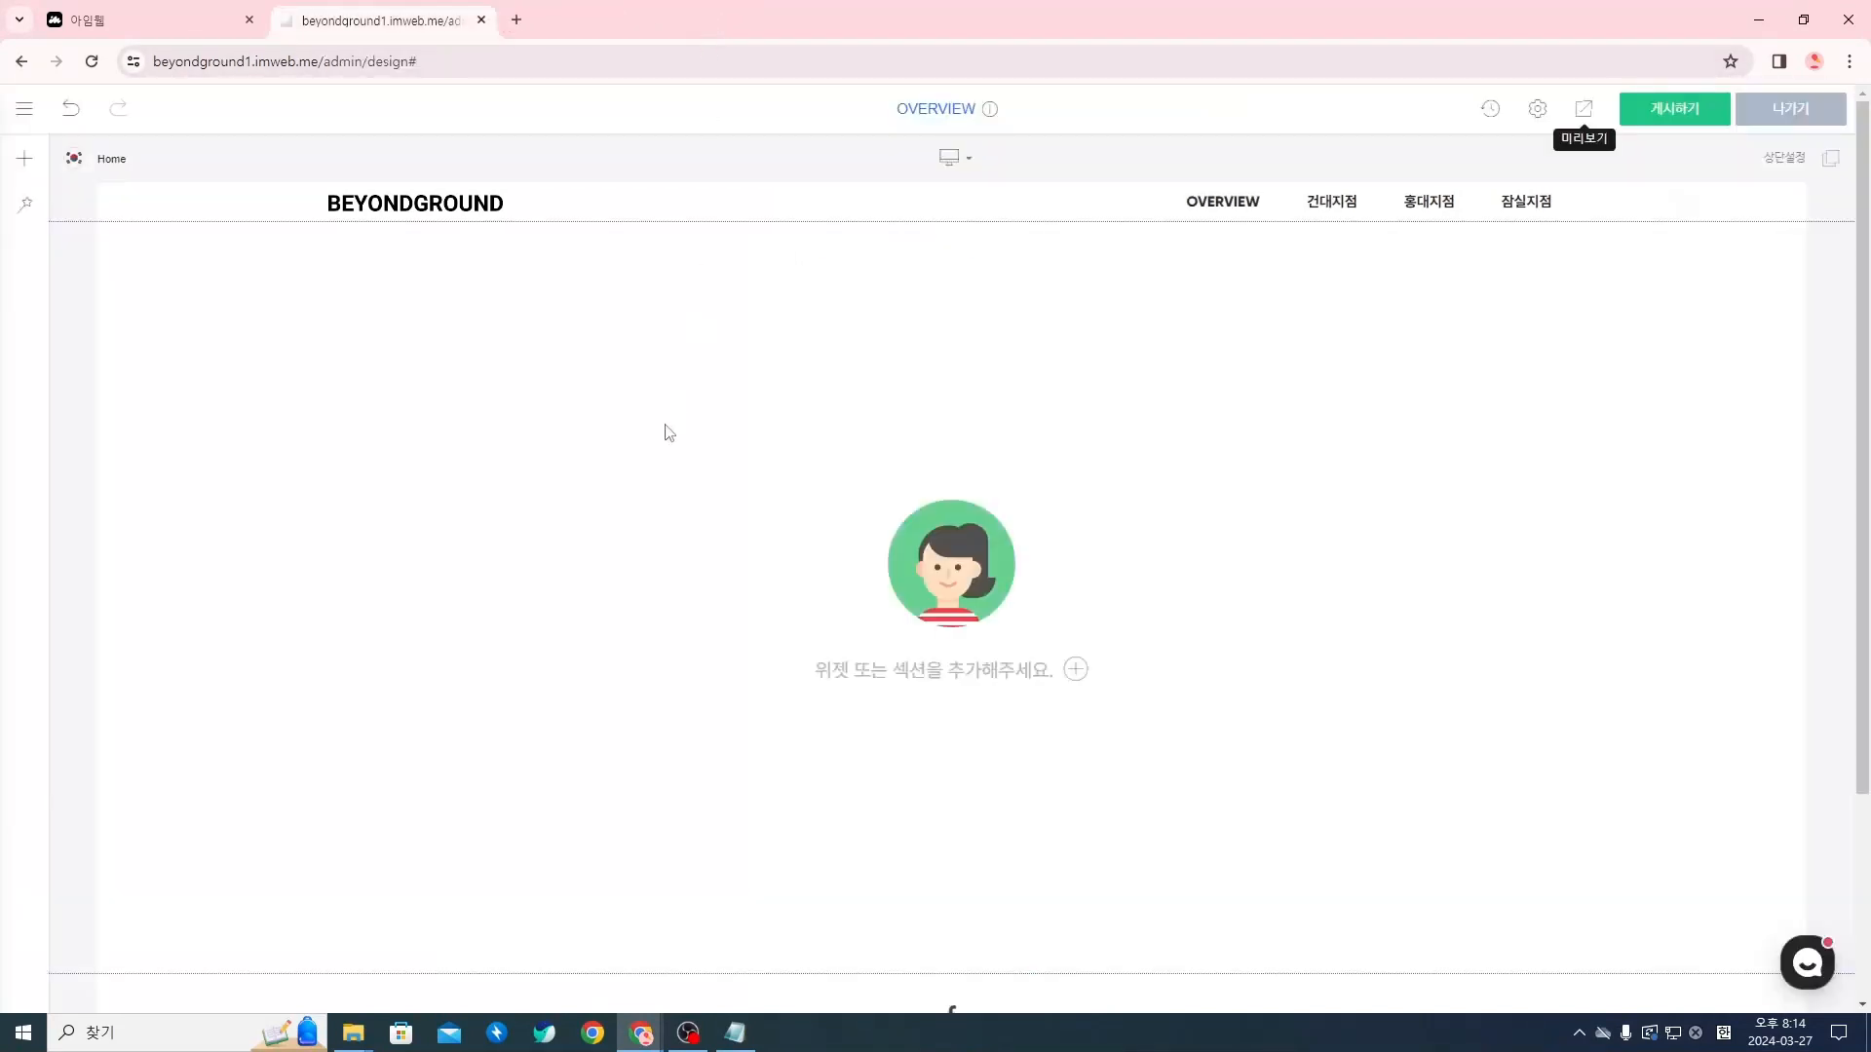
Add a blank section to the empty OVERVIEW page and check it in a preview
{"action": "right_click", "coordinate": [505, 493]}
{"action": "scroll", "coordinate": [723, 589], "scroll_direction": "down", "scroll_amount": 2}
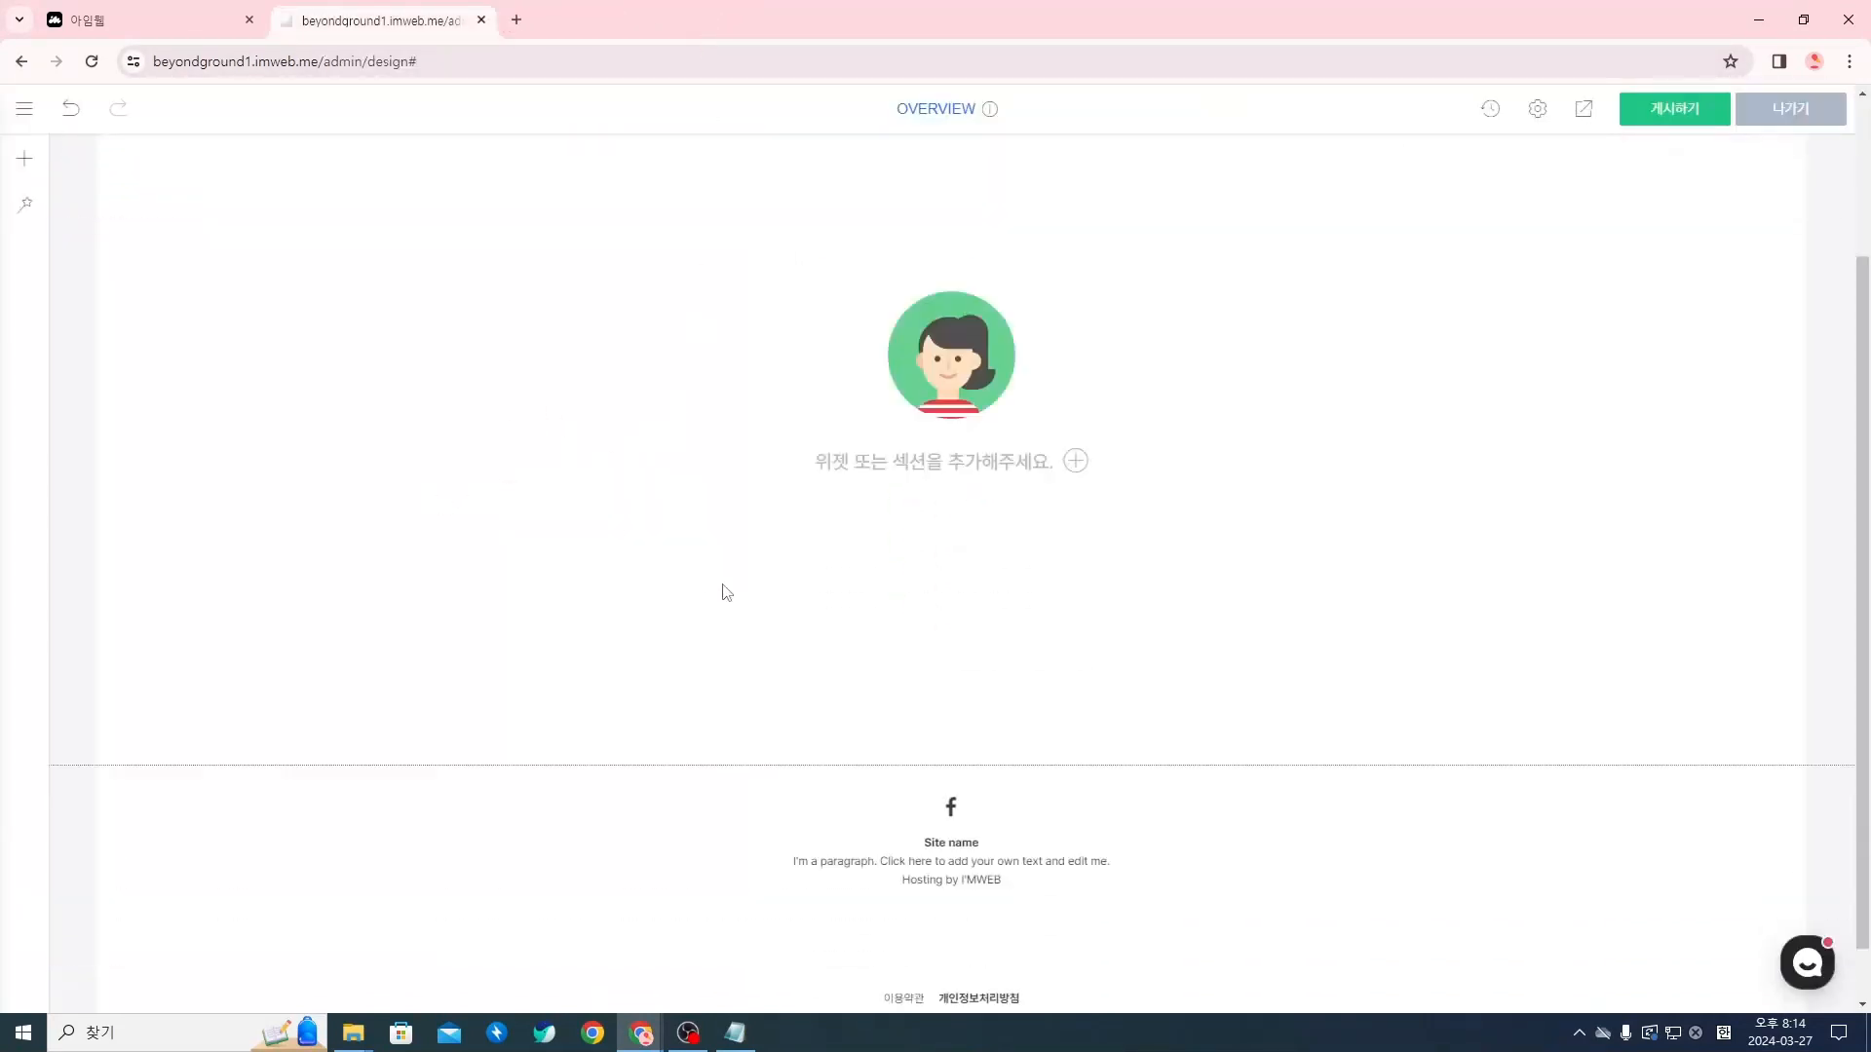
{"action": "scroll", "coordinate": [422, 518], "scroll_direction": "up", "scroll_amount": 2}
{"action": "right_click", "coordinate": [424, 517]}
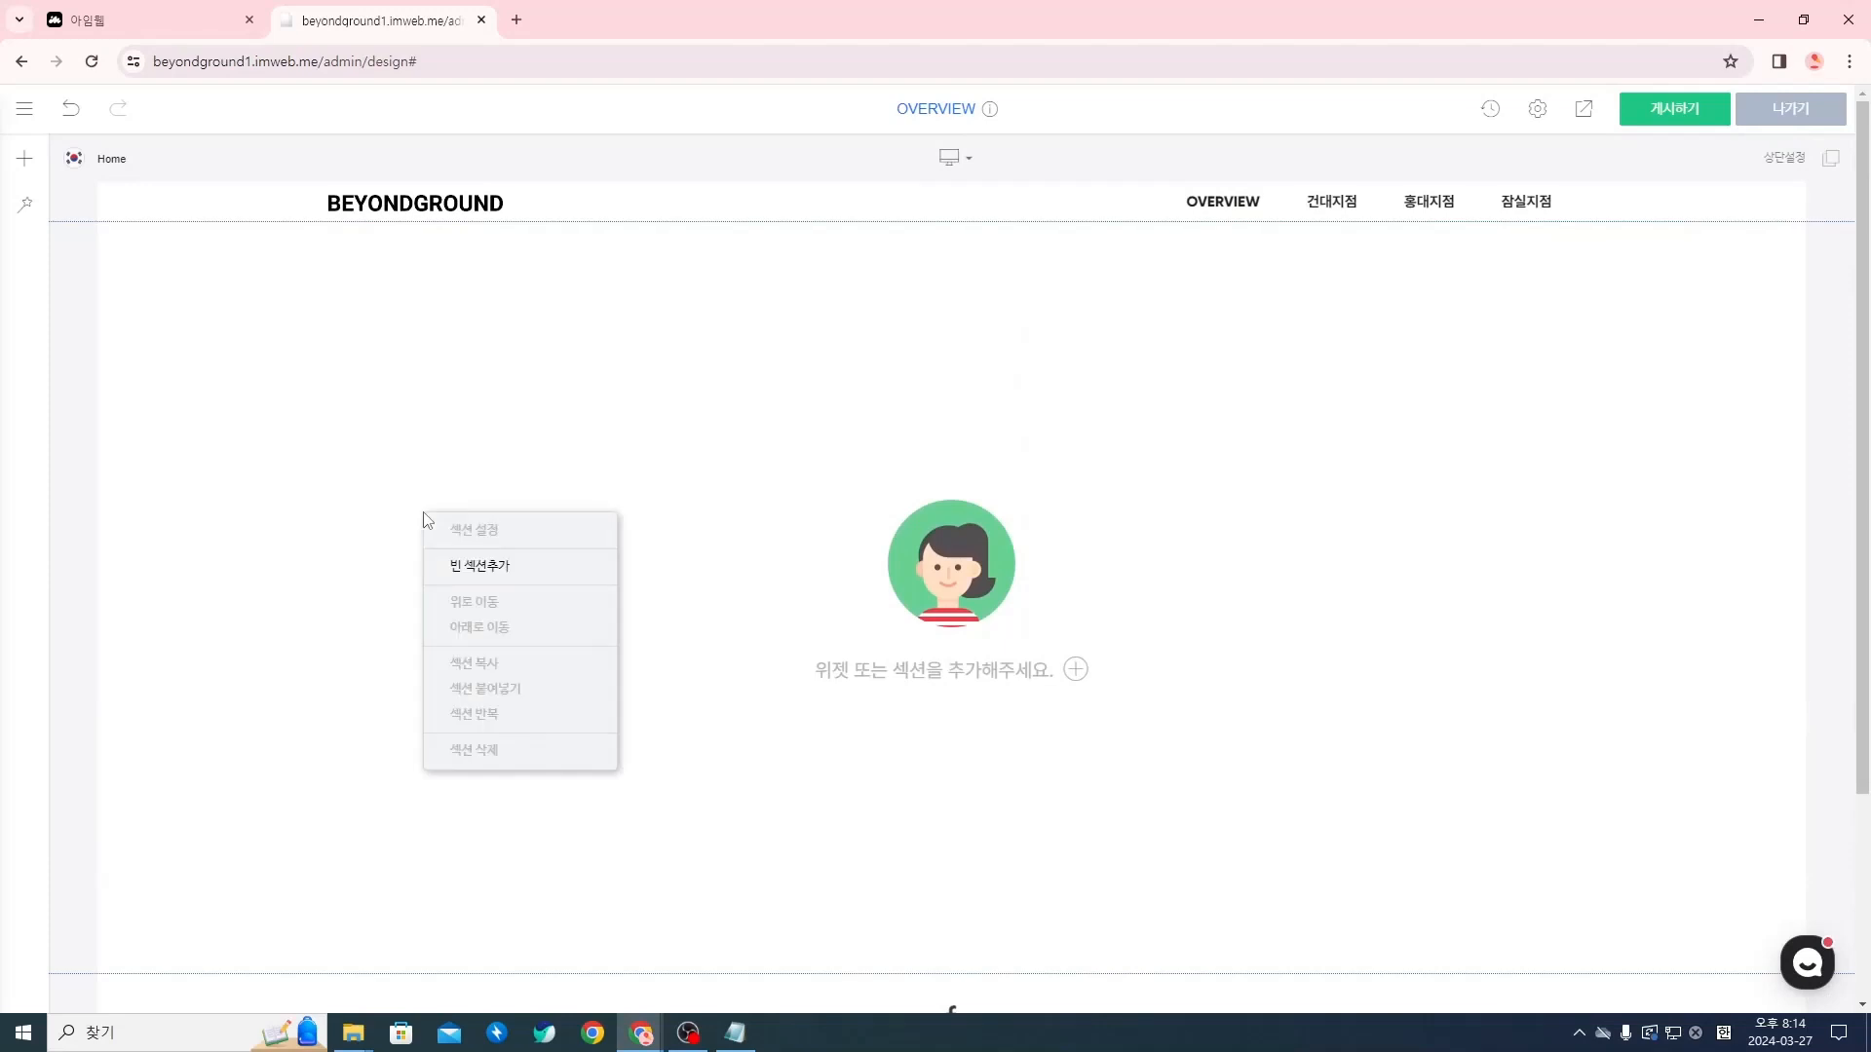
{"action": "left_click", "coordinate": [503, 575]}
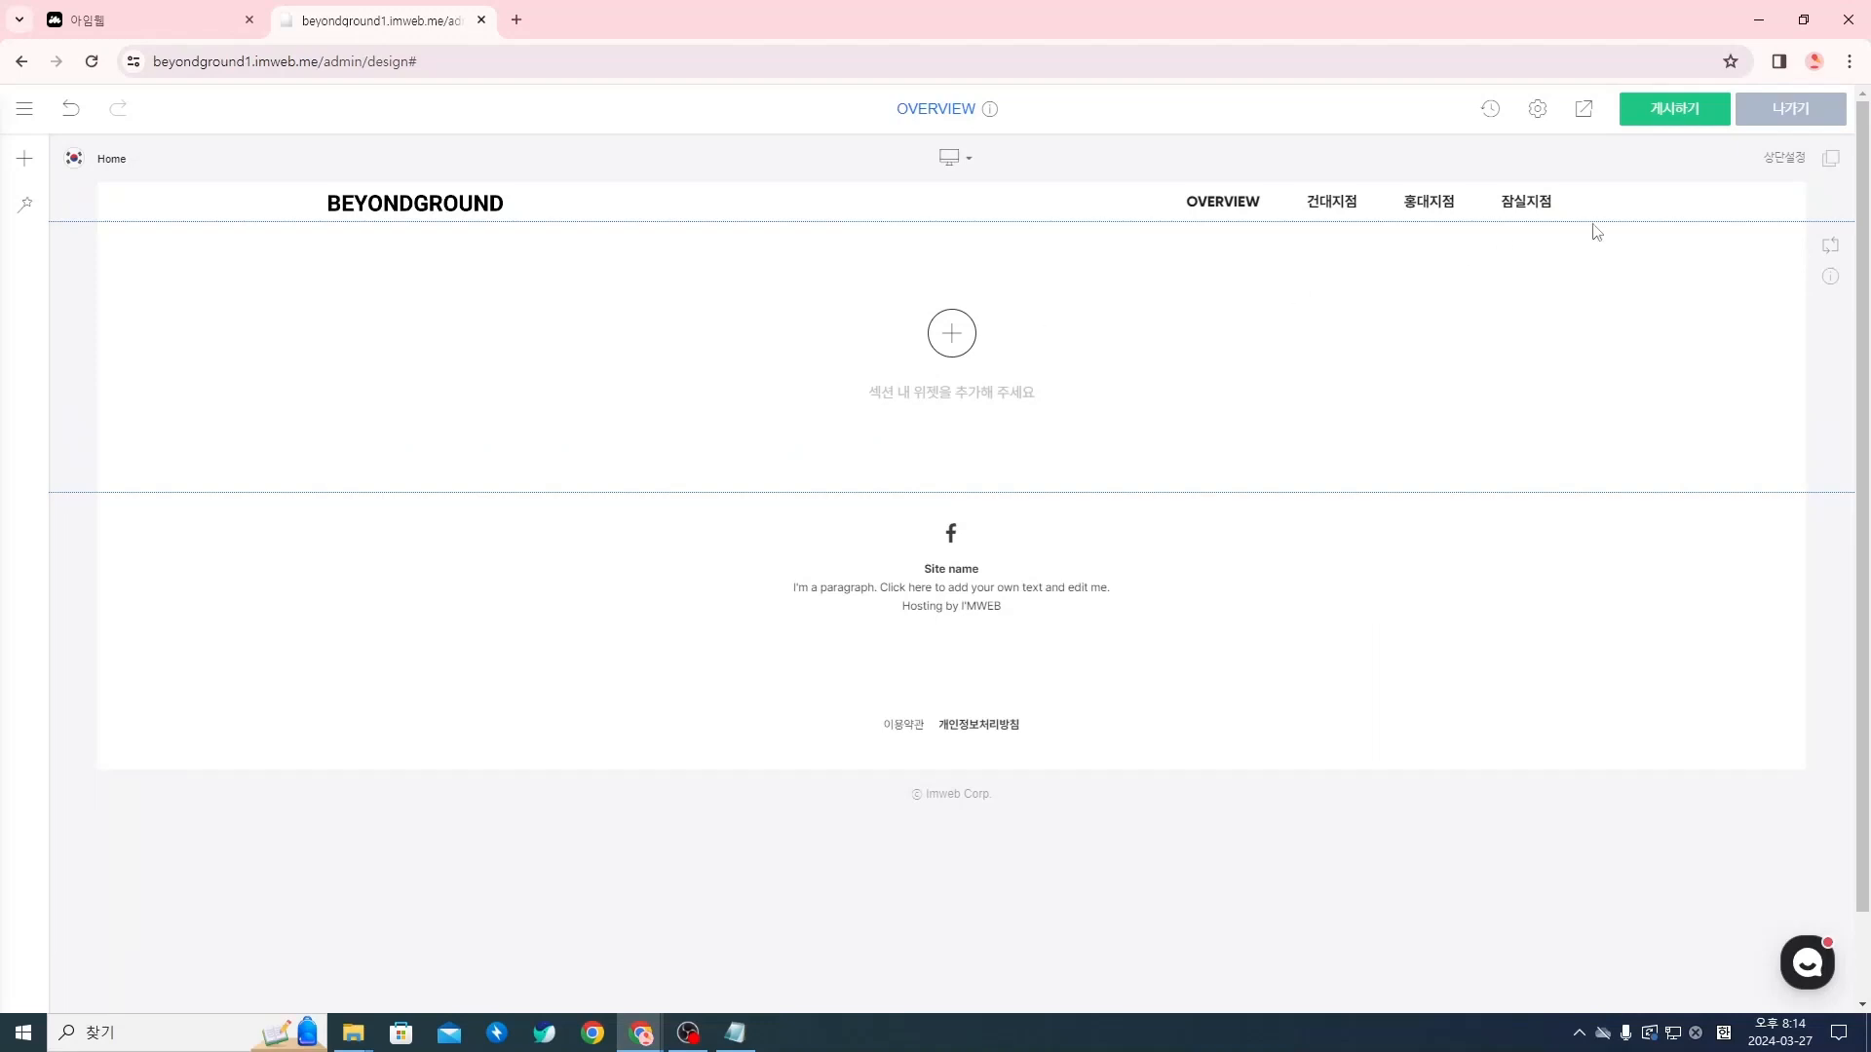
{"action": "left_click", "coordinate": [1579, 112]}
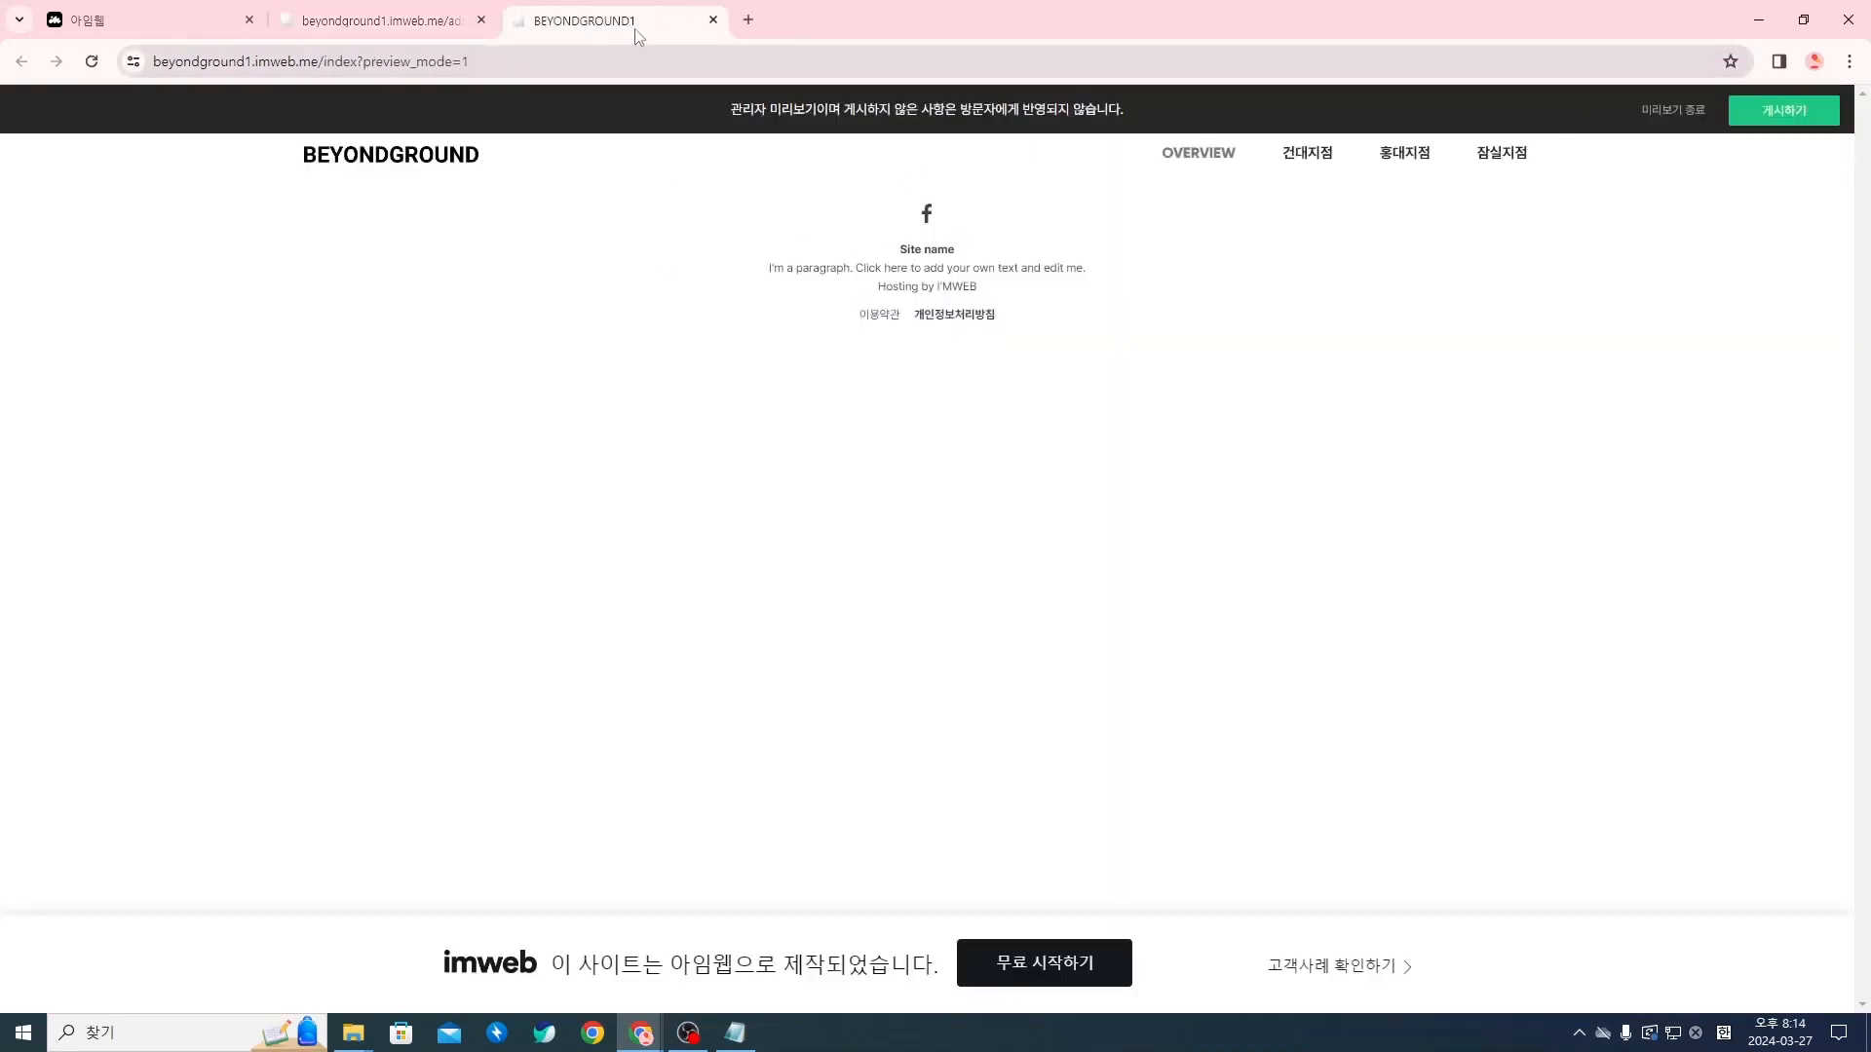
{"action": "left_click", "coordinate": [713, 19]}
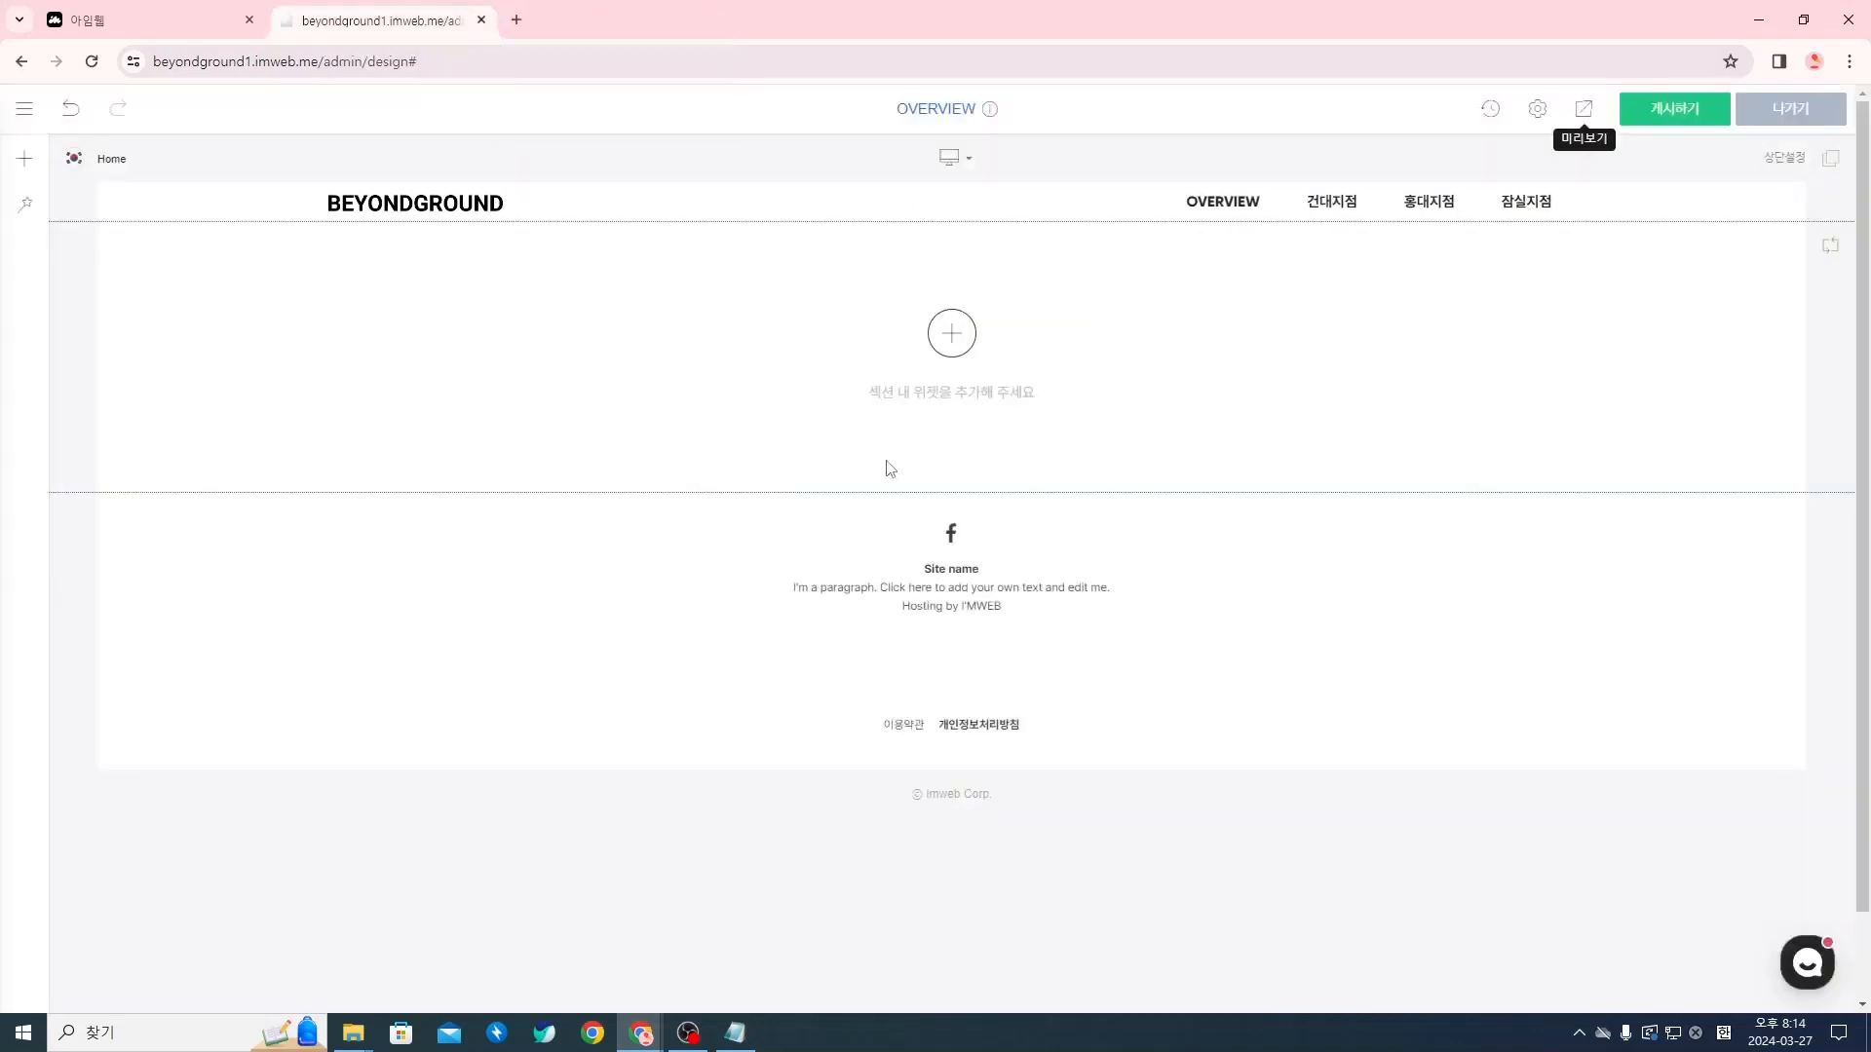
Insert a tall 여백 (spacer) widget in the blank section and check it in a preview
{"action": "left_click", "coordinate": [943, 333]}
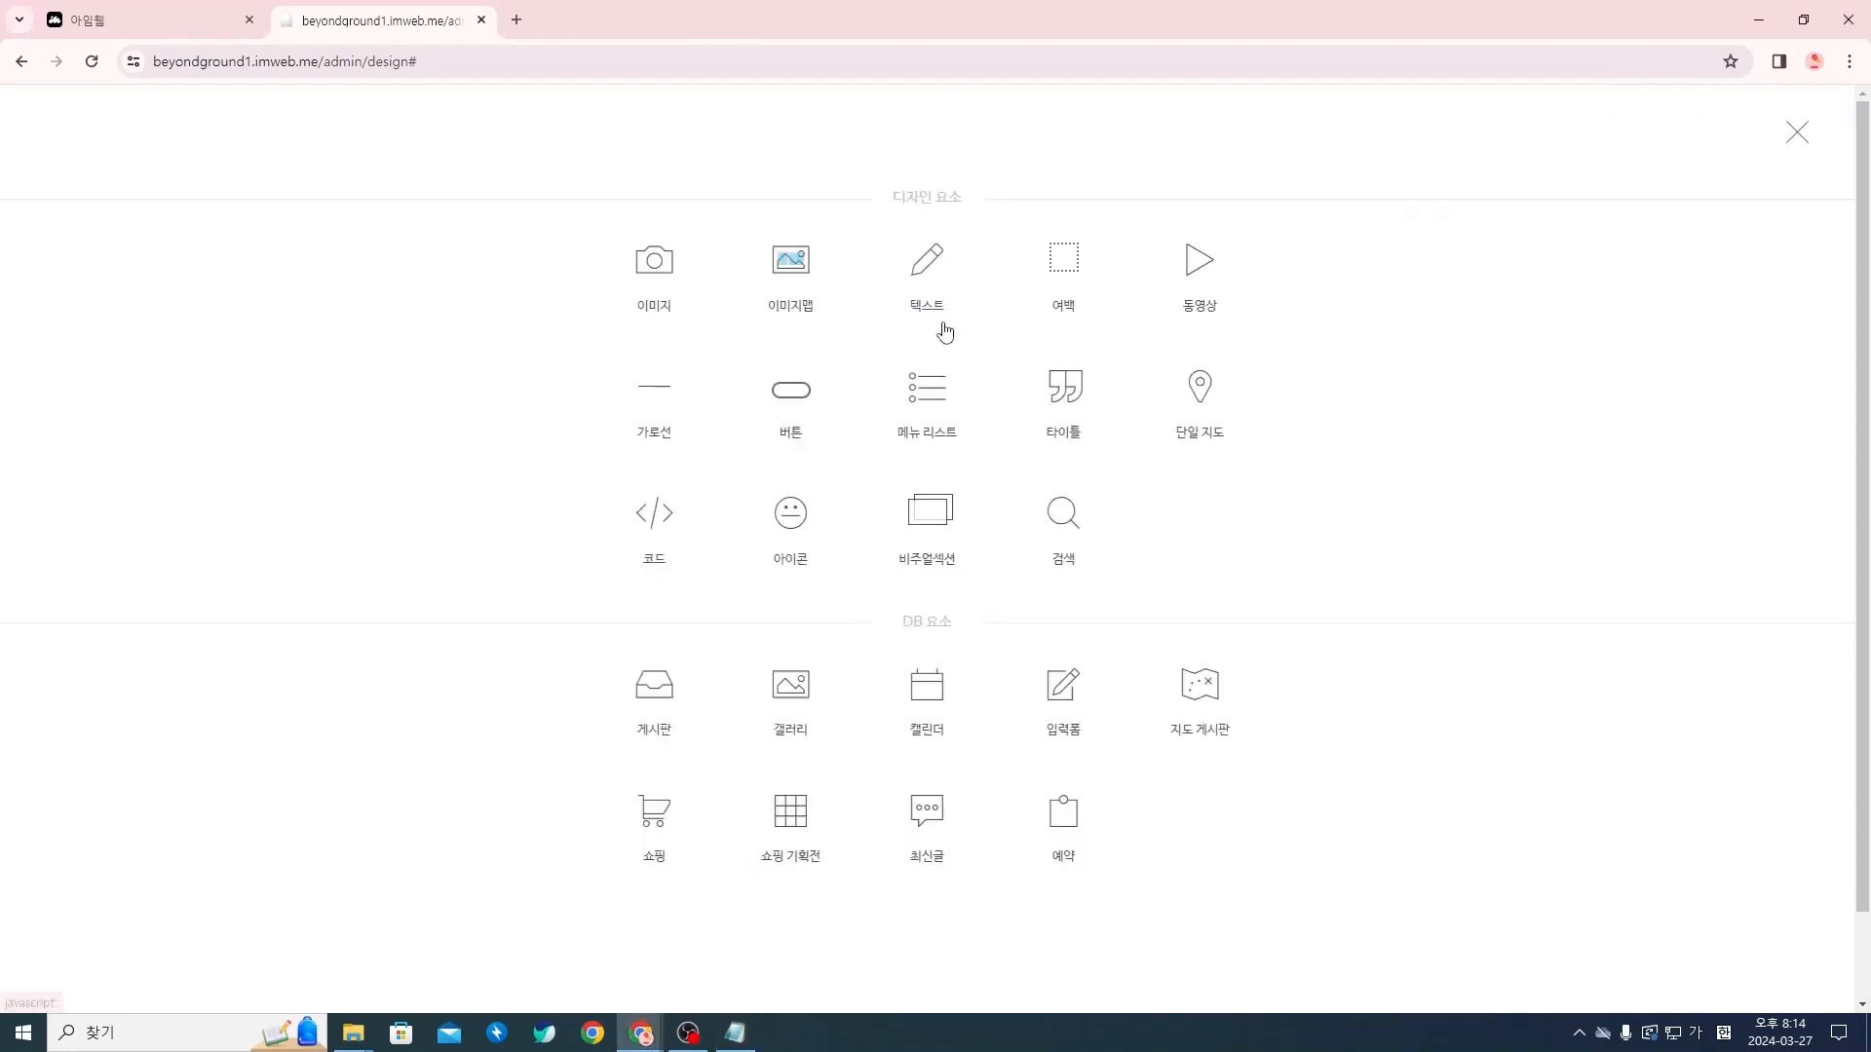
{"action": "left_click", "coordinate": [1073, 284]}
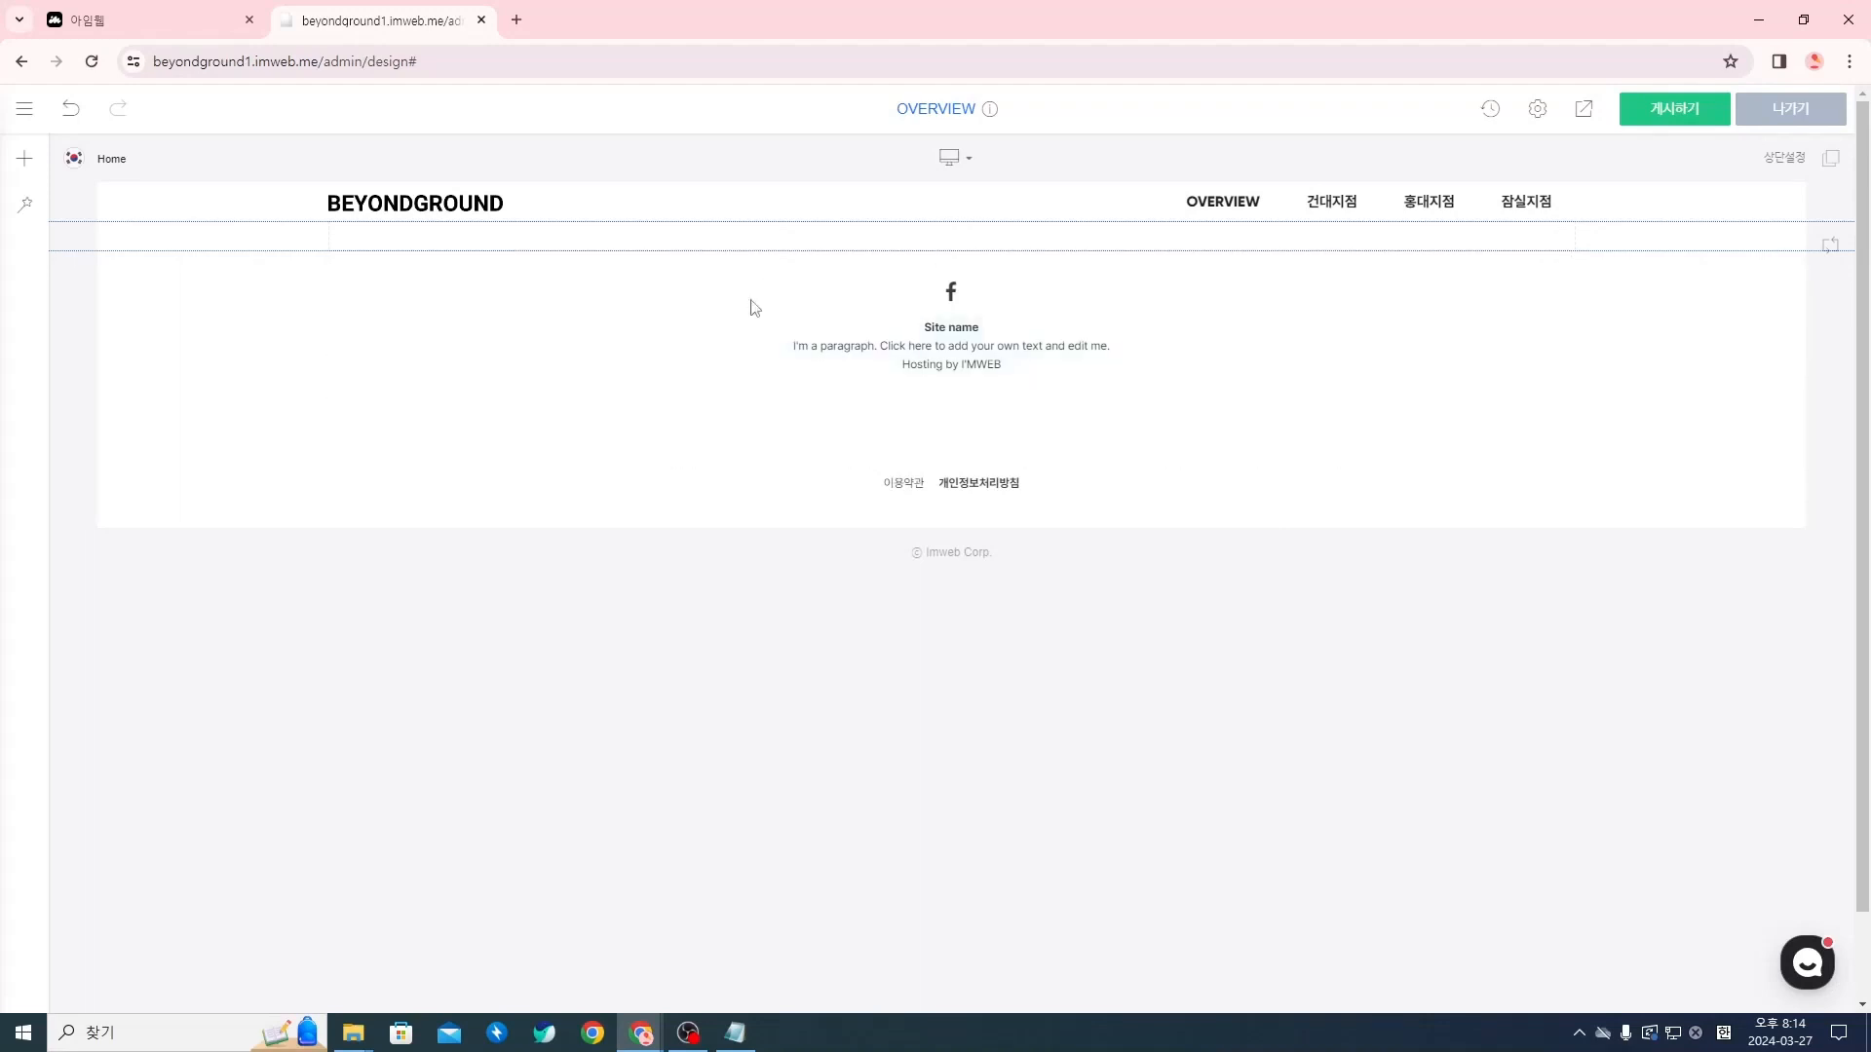
{"action": "left_click_drag", "start_coordinate": [757, 248], "coordinate": [735, 692]}
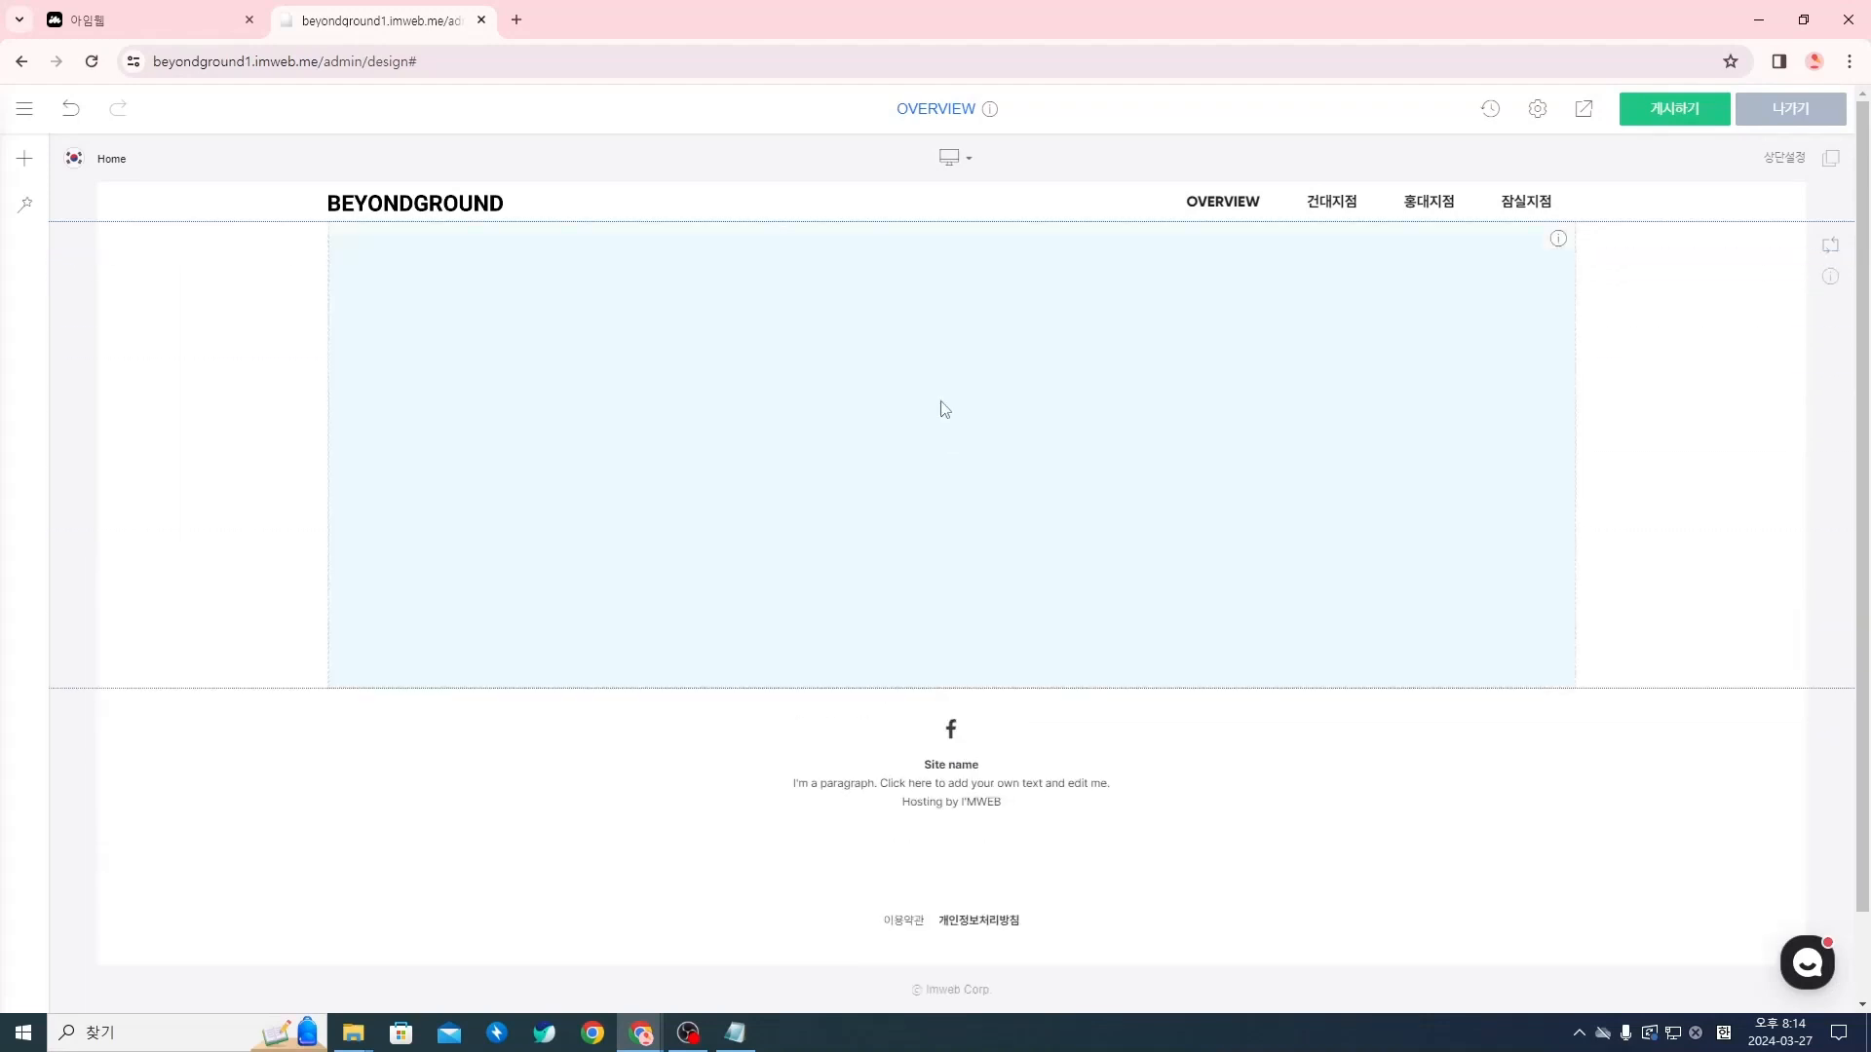
{"action": "left_click", "coordinate": [1586, 123]}
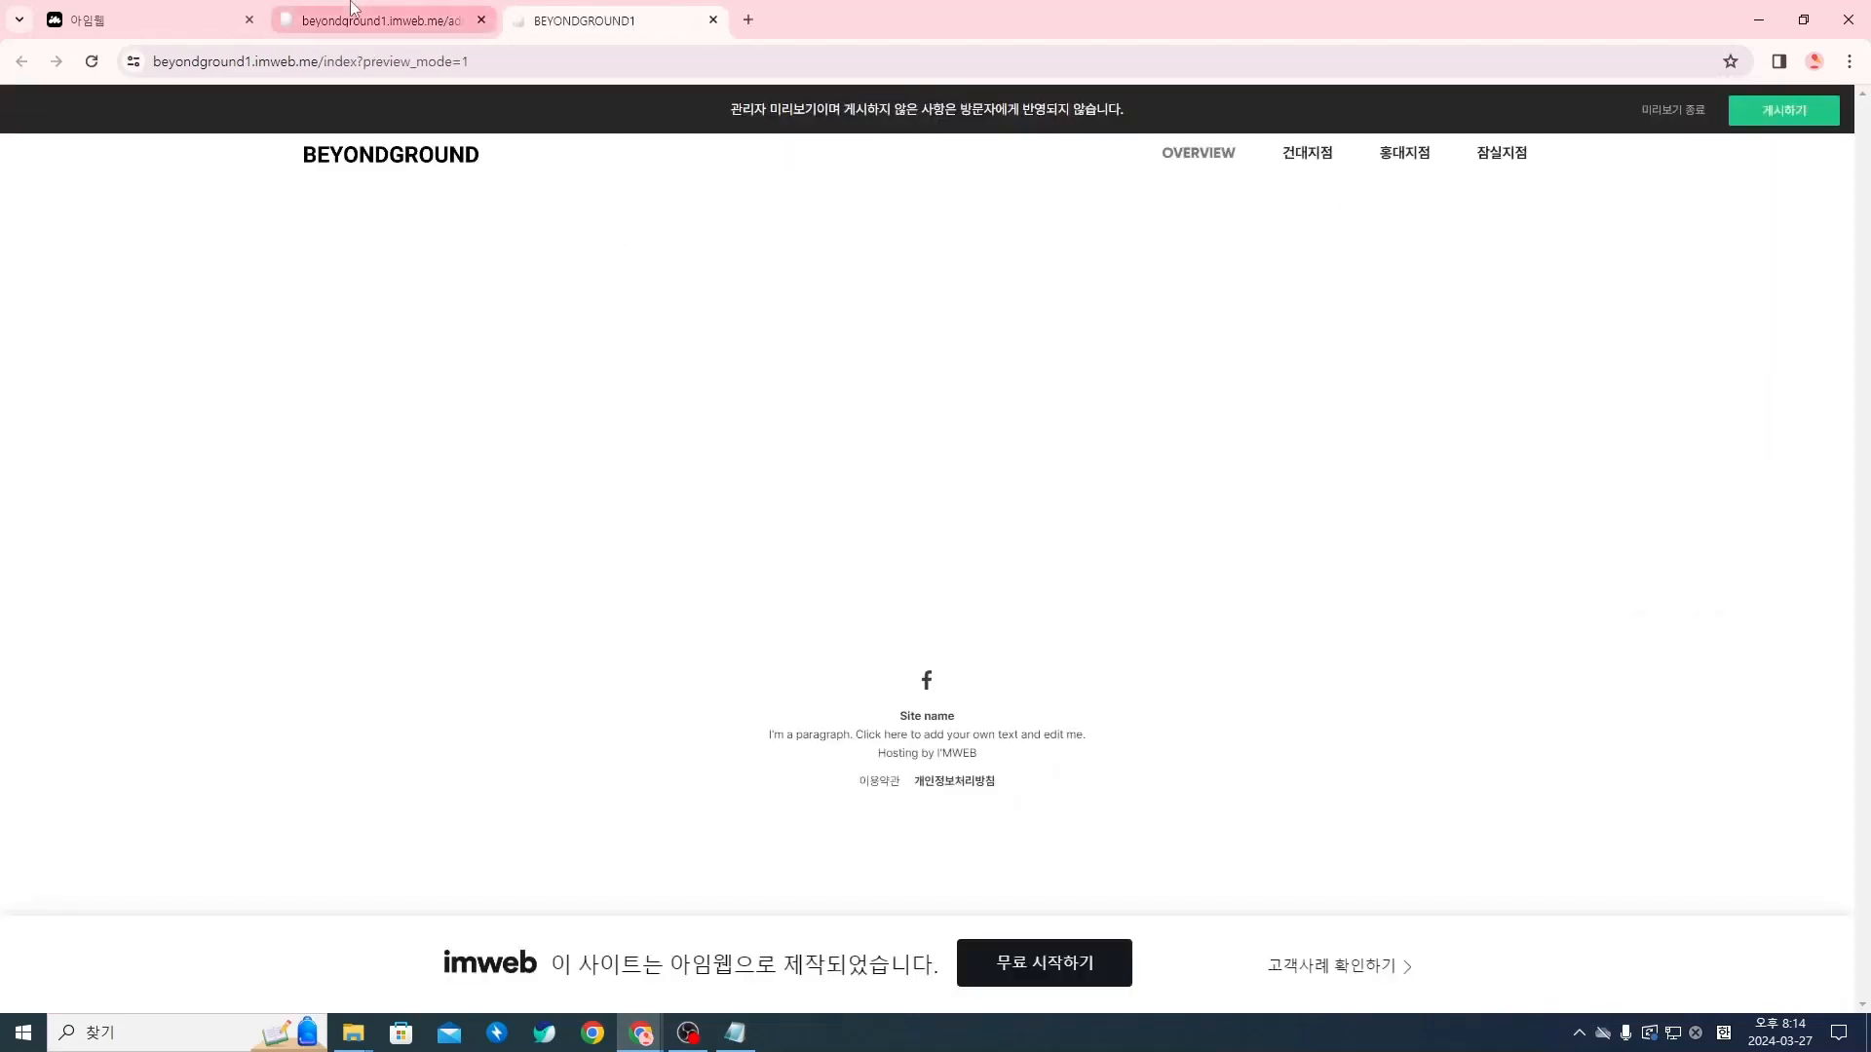
{"action": "left_click", "coordinate": [713, 19]}
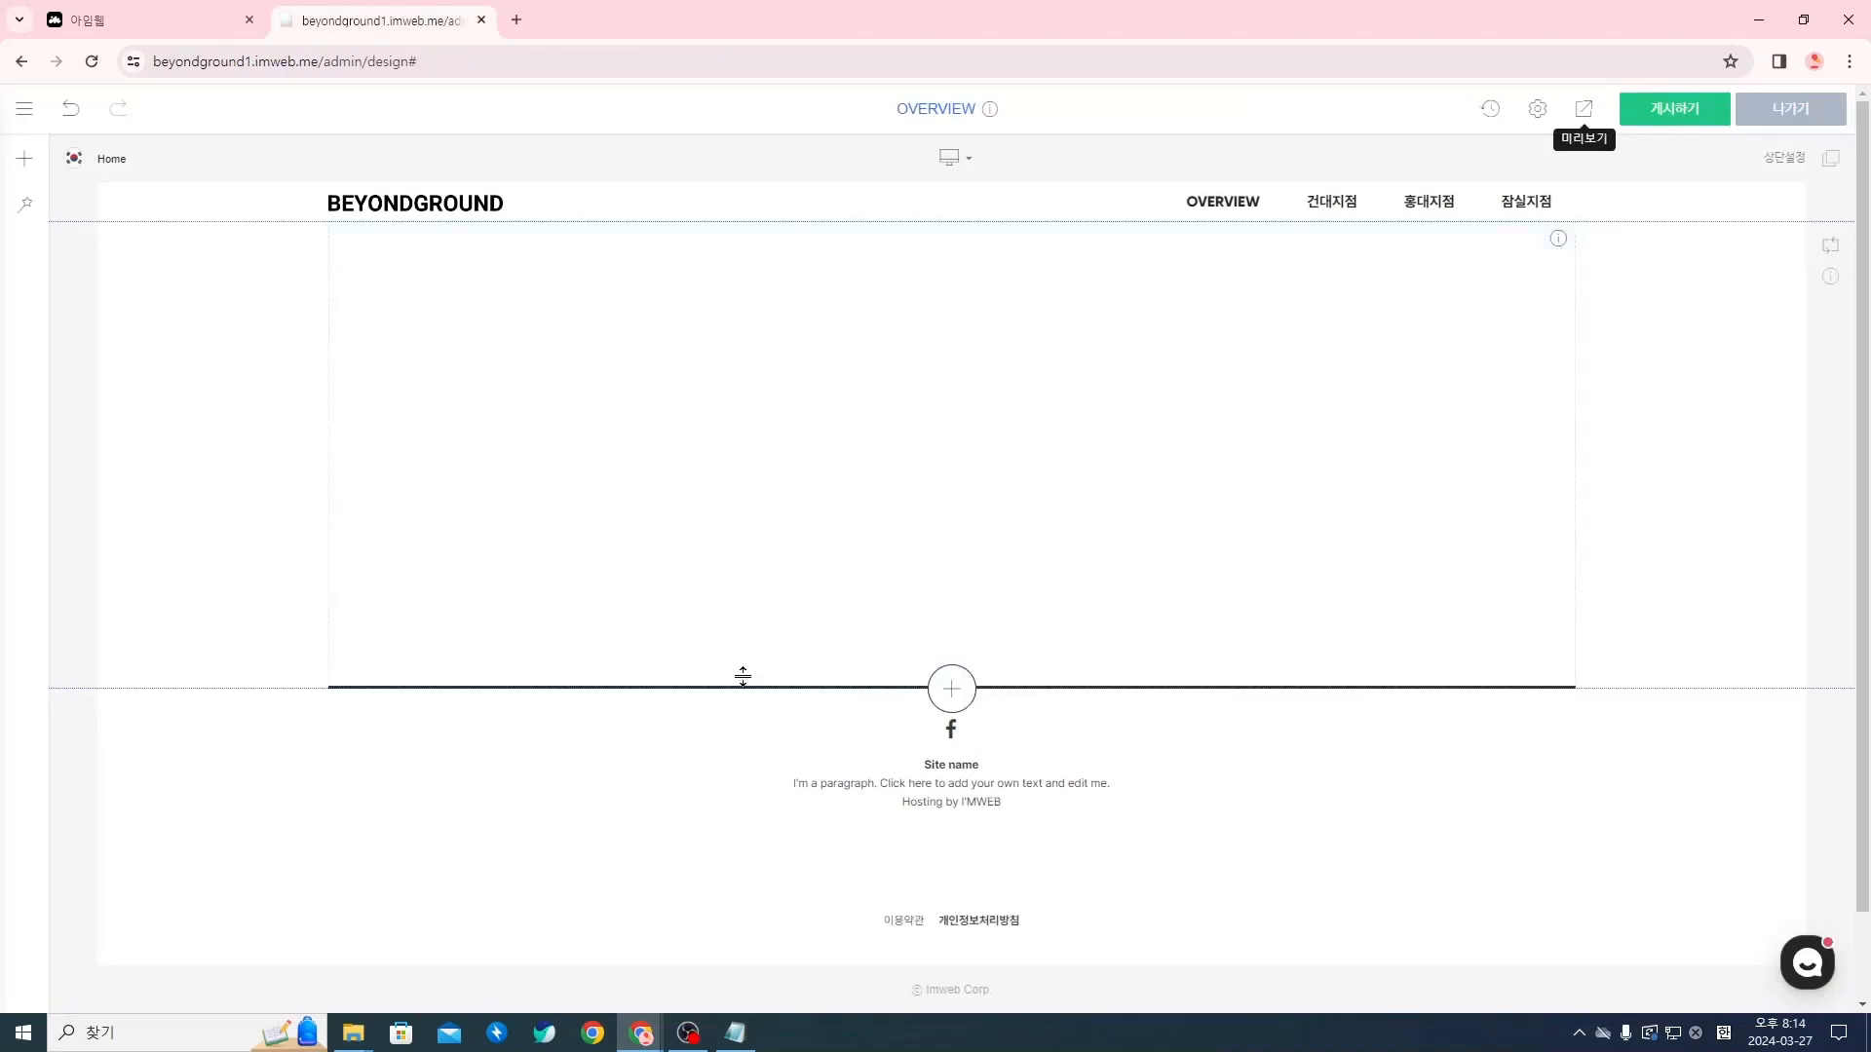
Adjust the height of the 여백 widget by its lower edge, leaving it taller than before
{"action": "left_click_drag", "start_coordinate": [757, 688], "coordinate": [764, 662]}
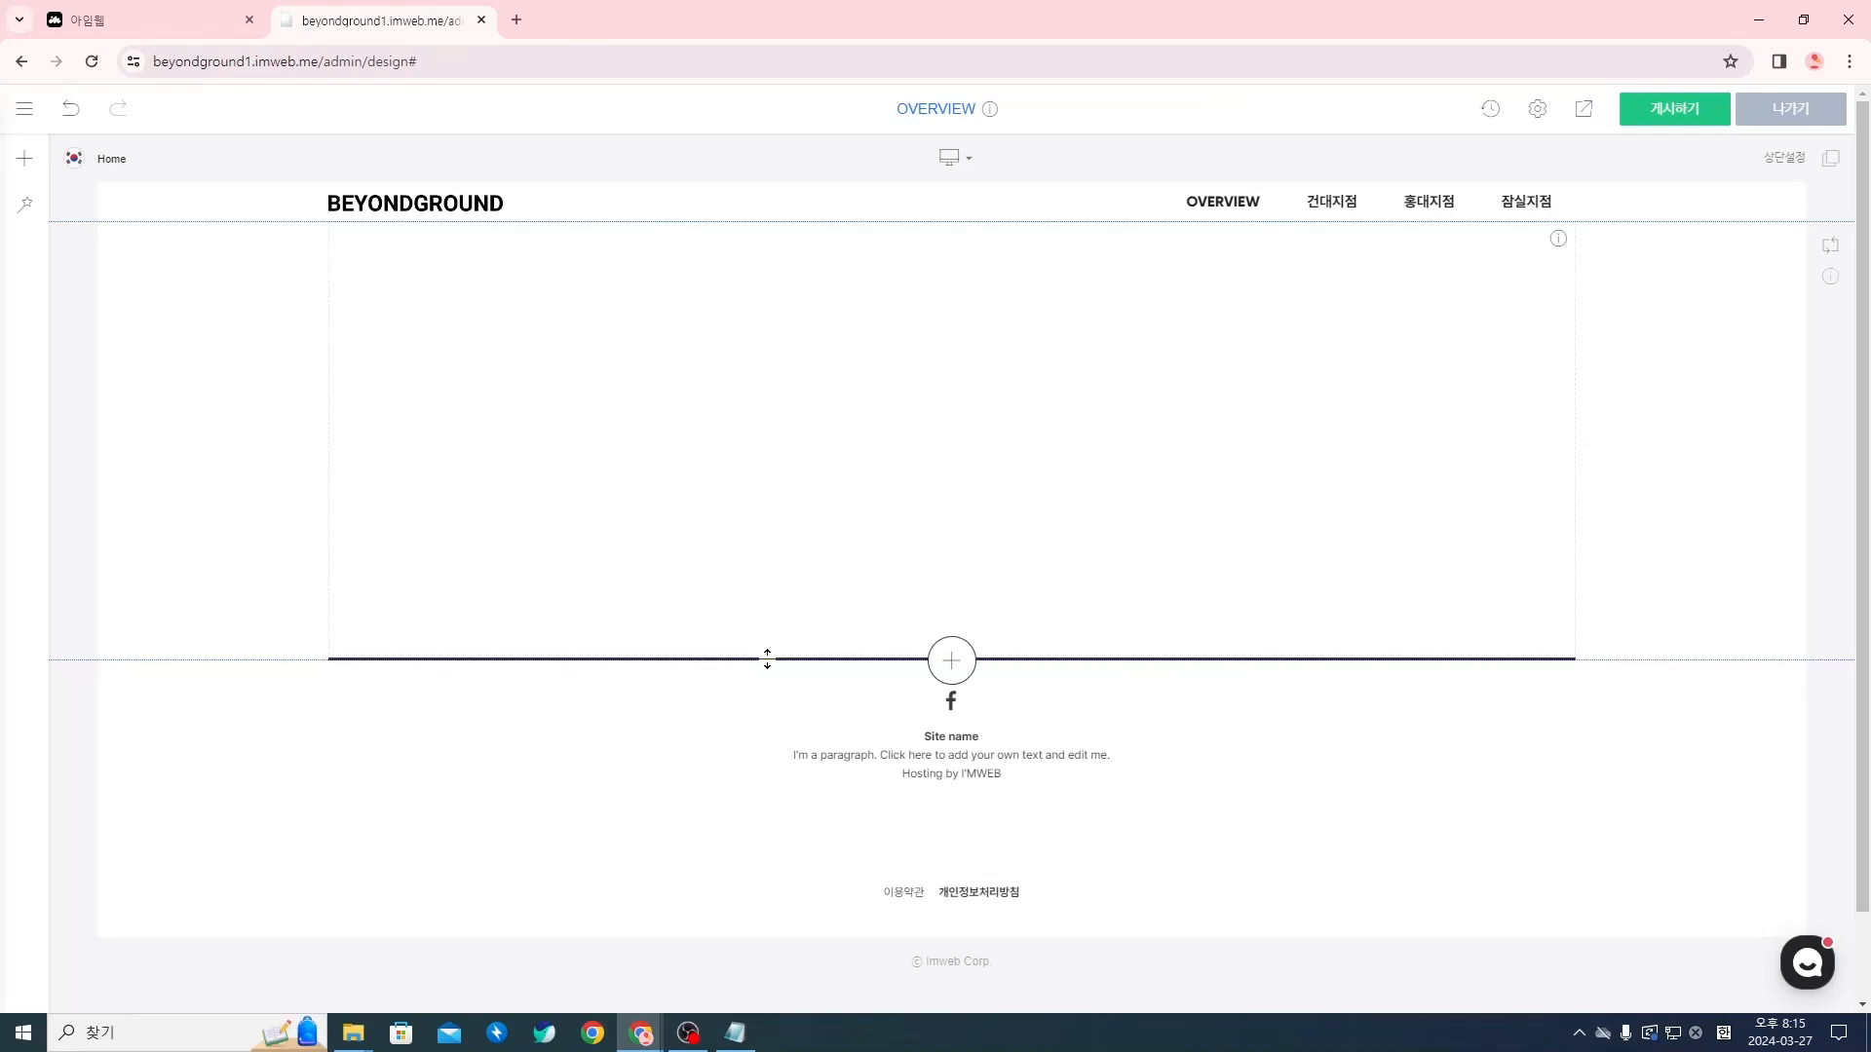
{"action": "left_click_drag", "start_coordinate": [766, 660], "coordinate": [901, 738]}
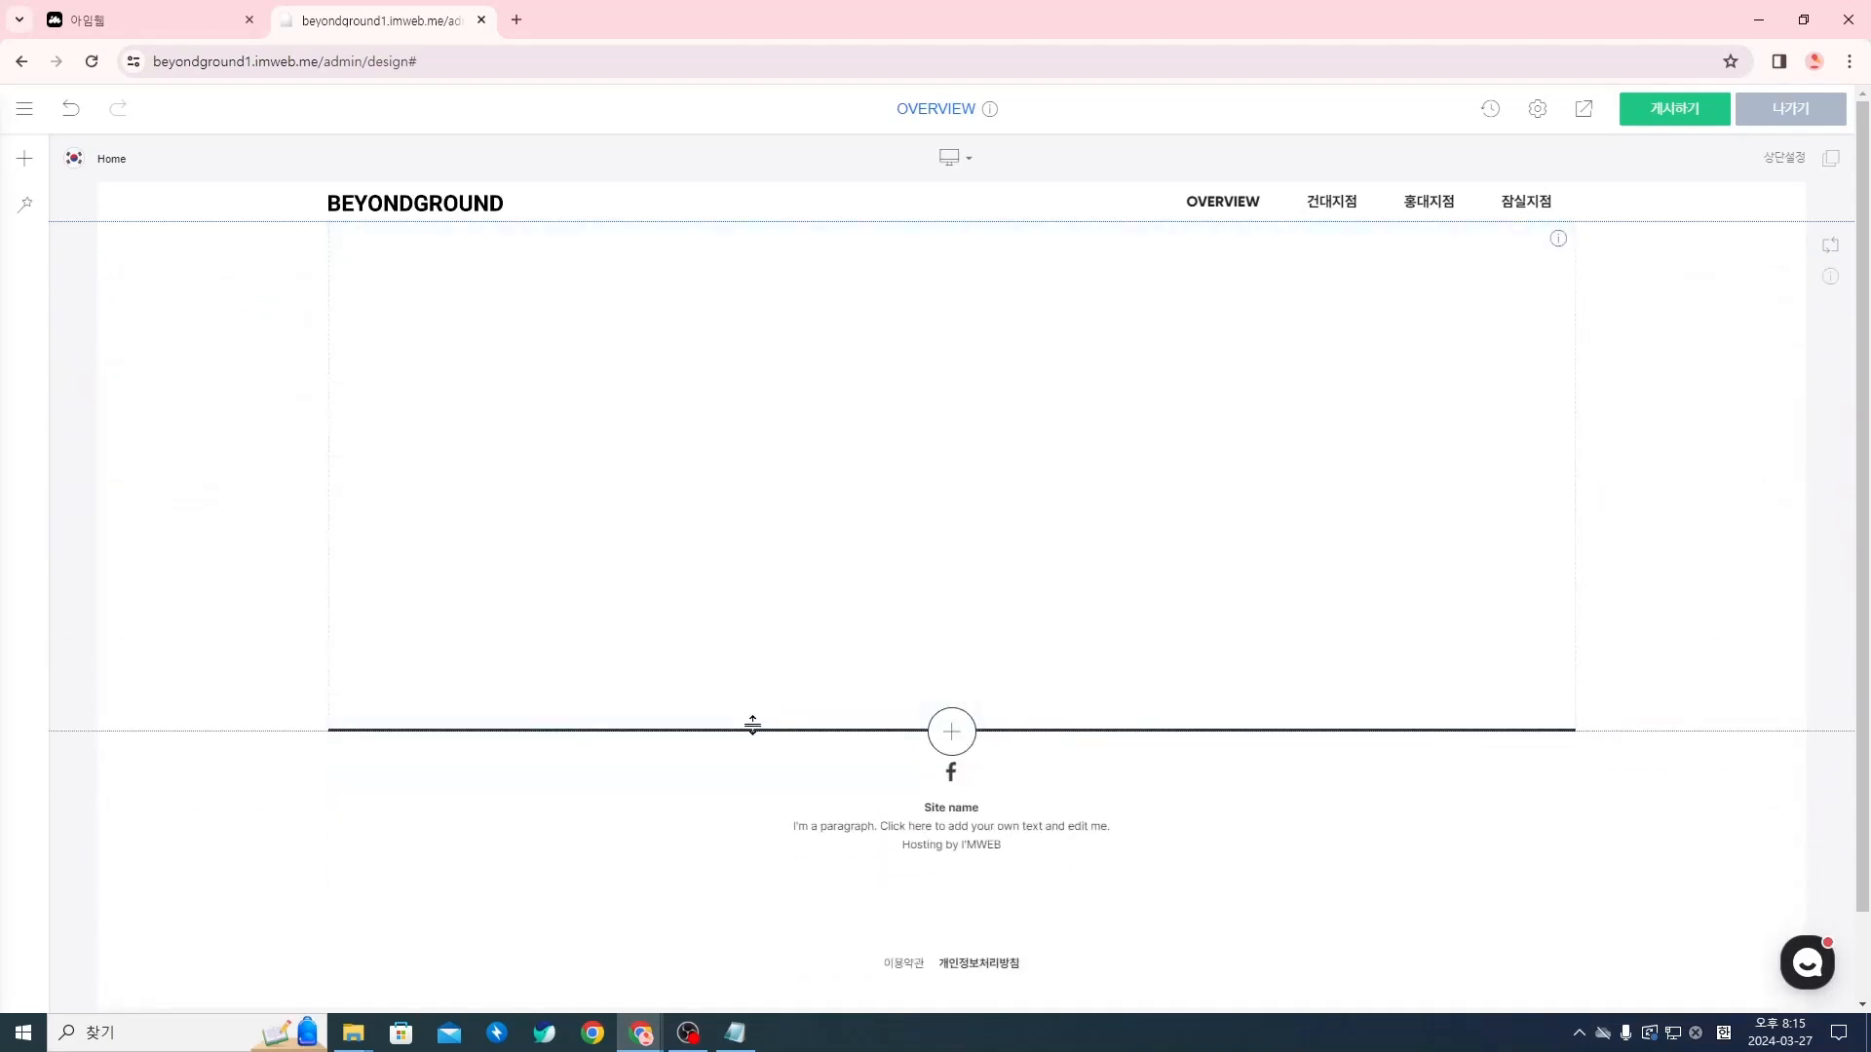
{"action": "left_click_drag", "start_coordinate": [785, 727], "coordinate": [823, 672]}
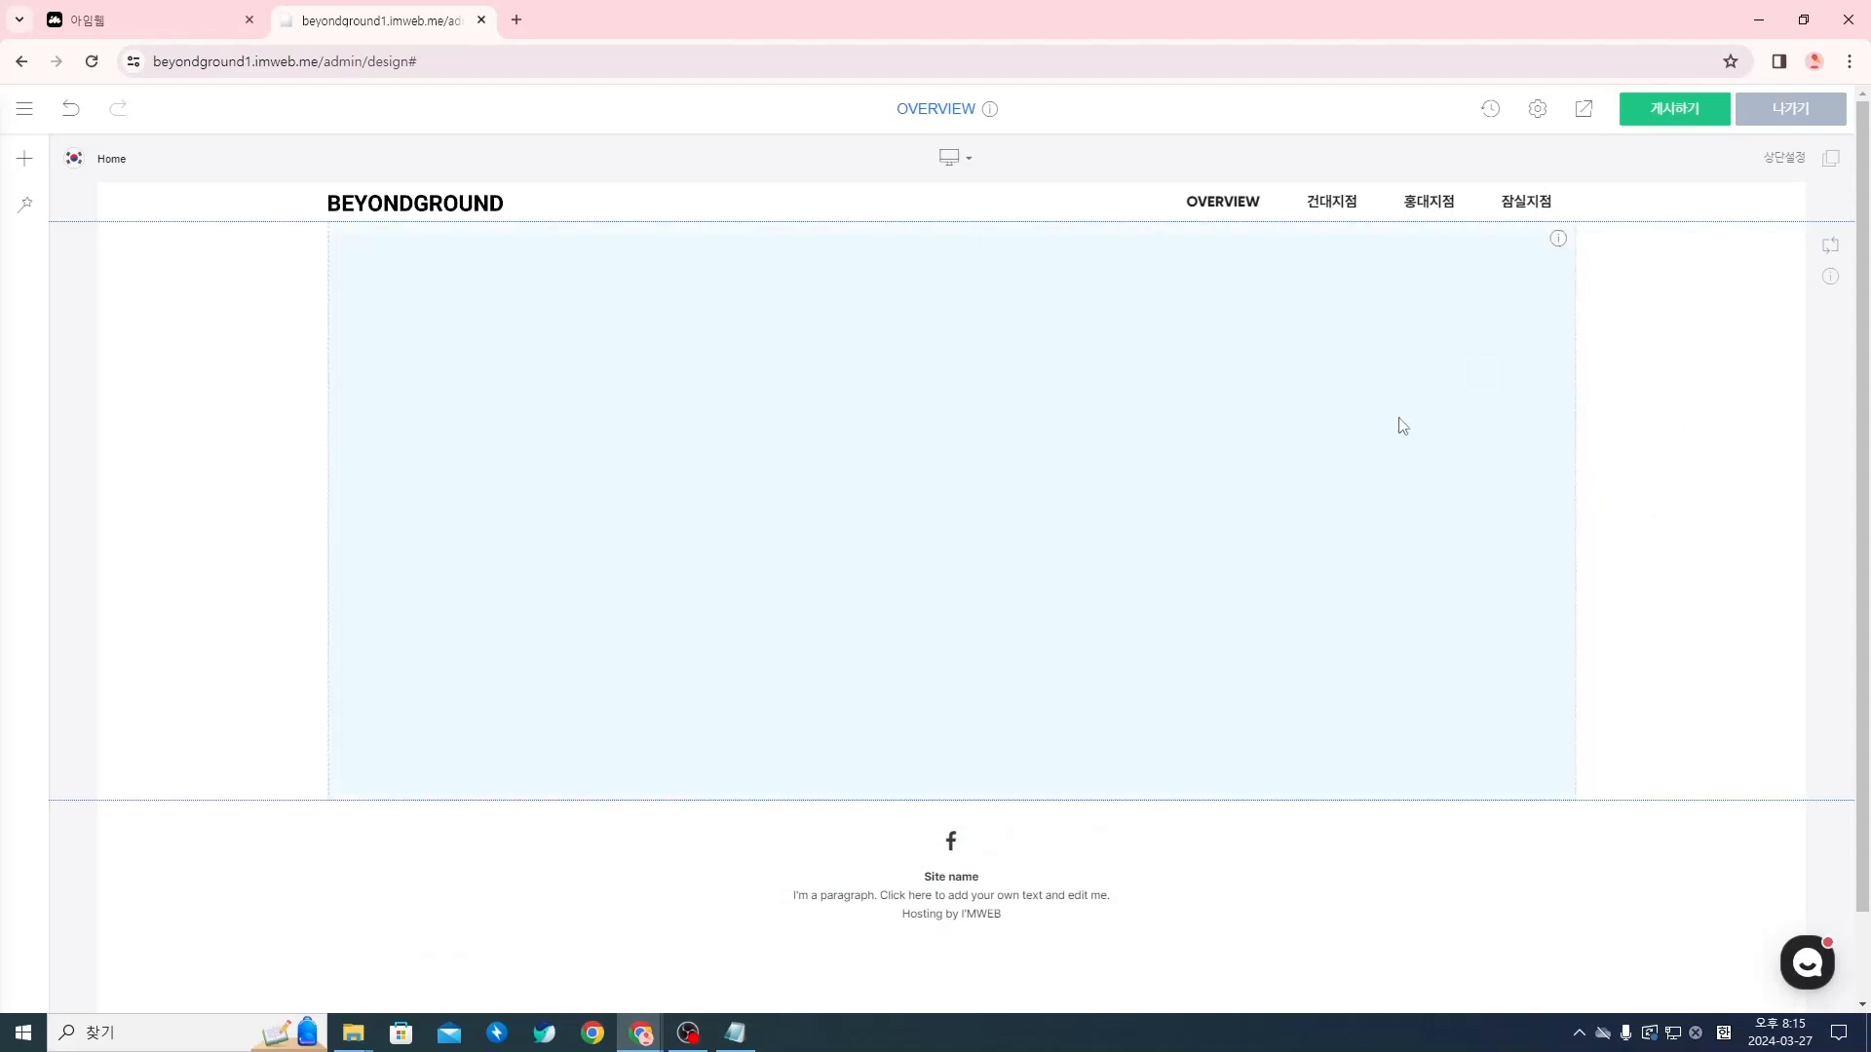
Insert a 버튼 (button) widget below the 여백 spacer and move it beside the spacer
{"action": "right_click", "coordinate": [1014, 509]}
{"action": "left_click", "coordinate": [942, 571]}
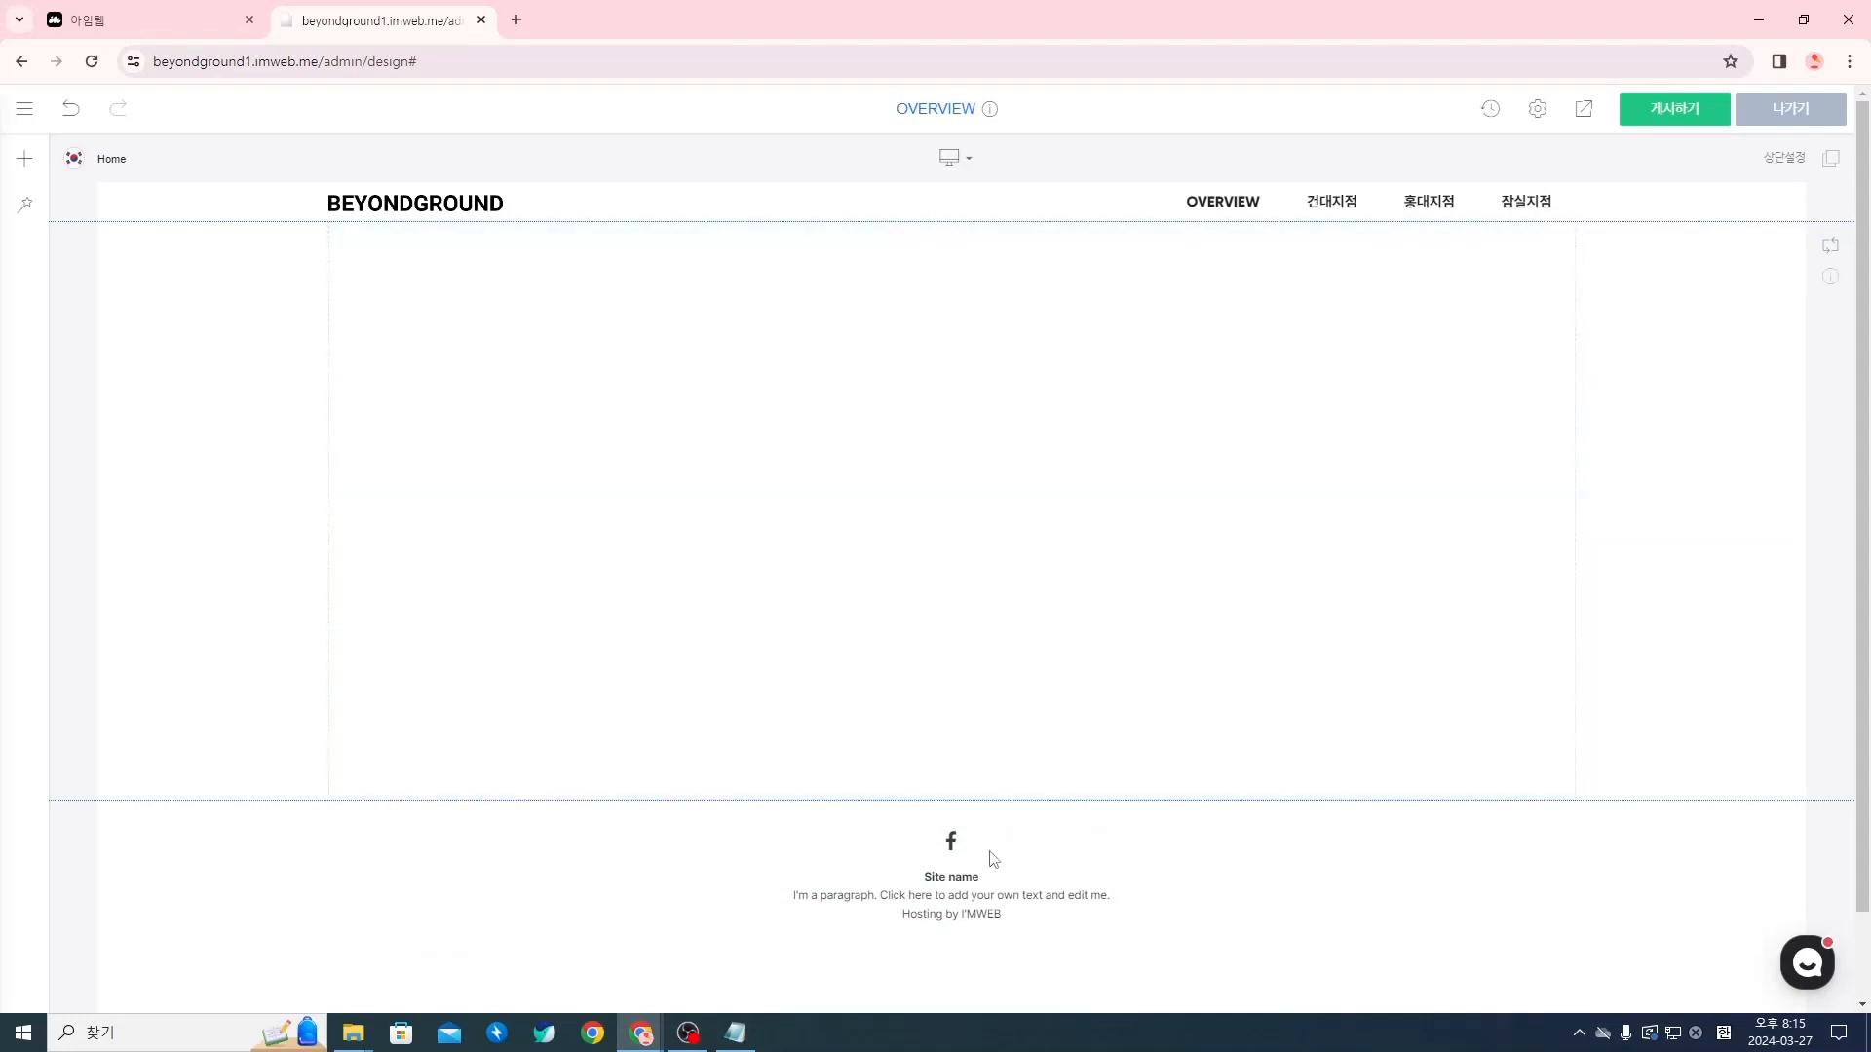
{"action": "left_click", "coordinate": [952, 800]}
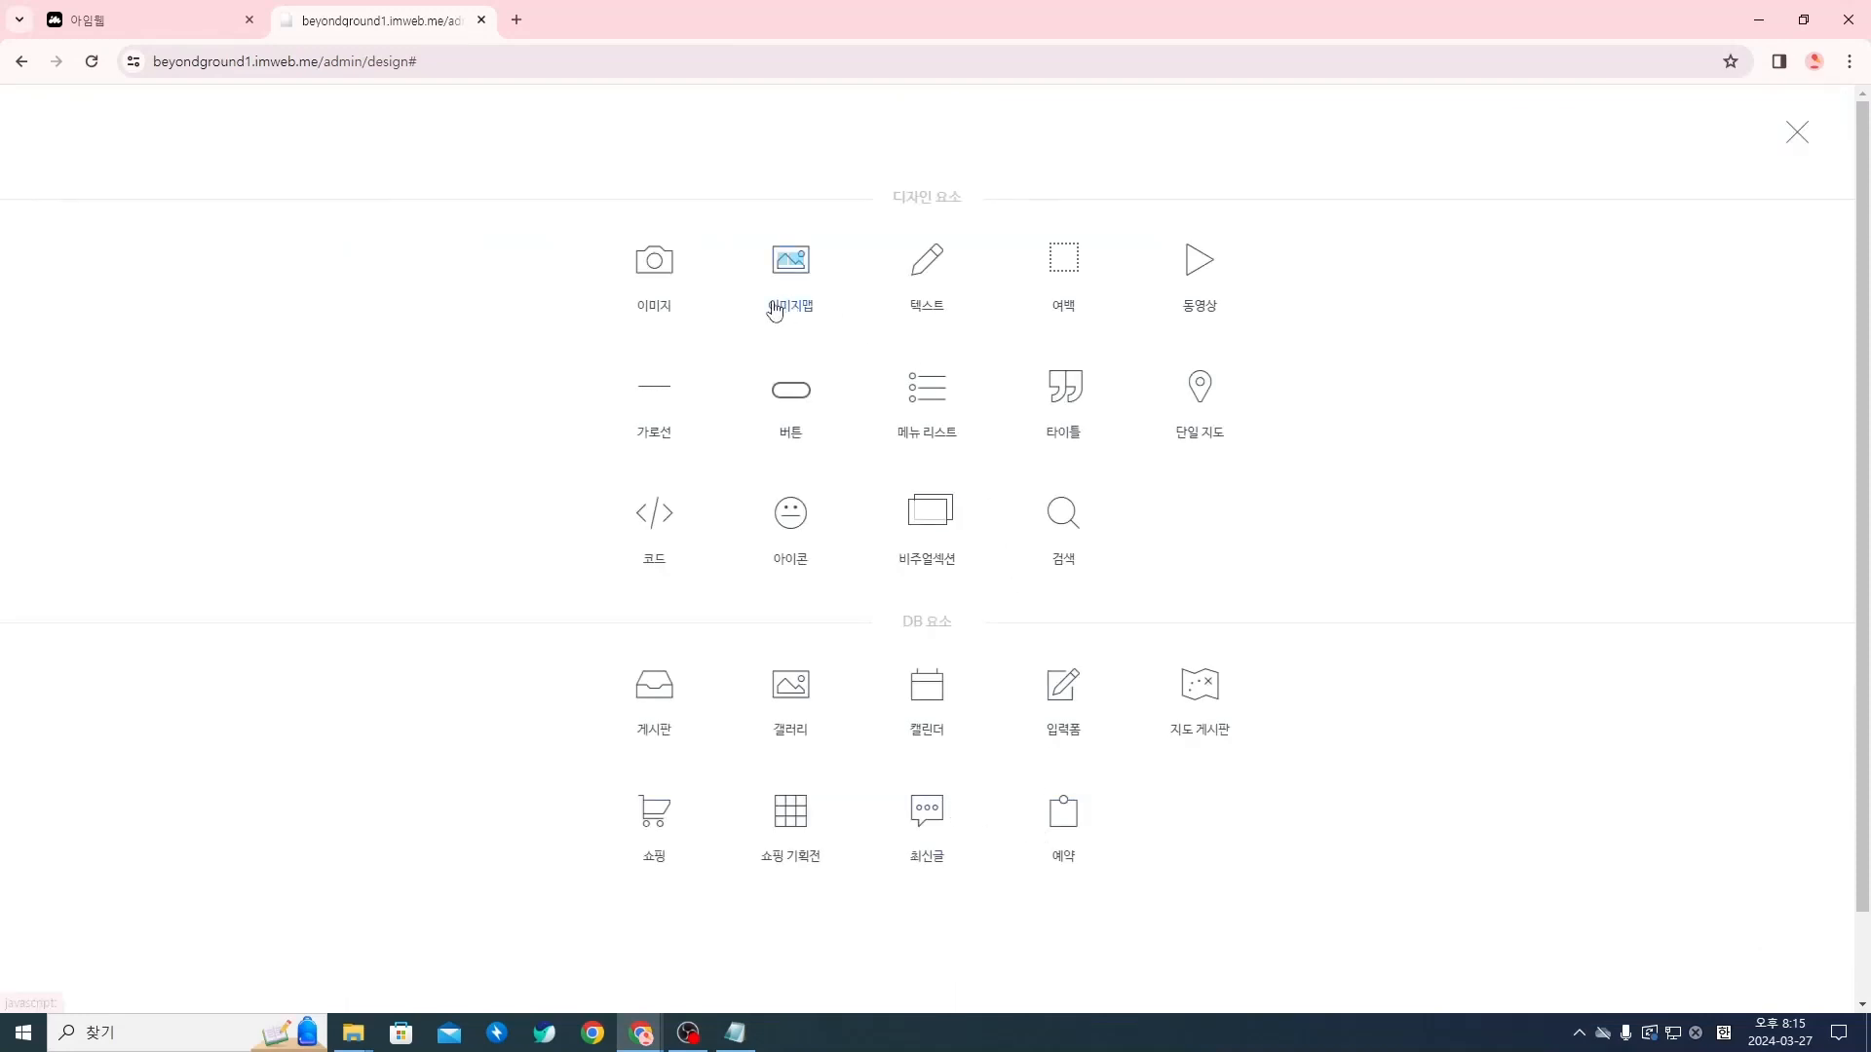
{"action": "left_click", "coordinate": [790, 389]}
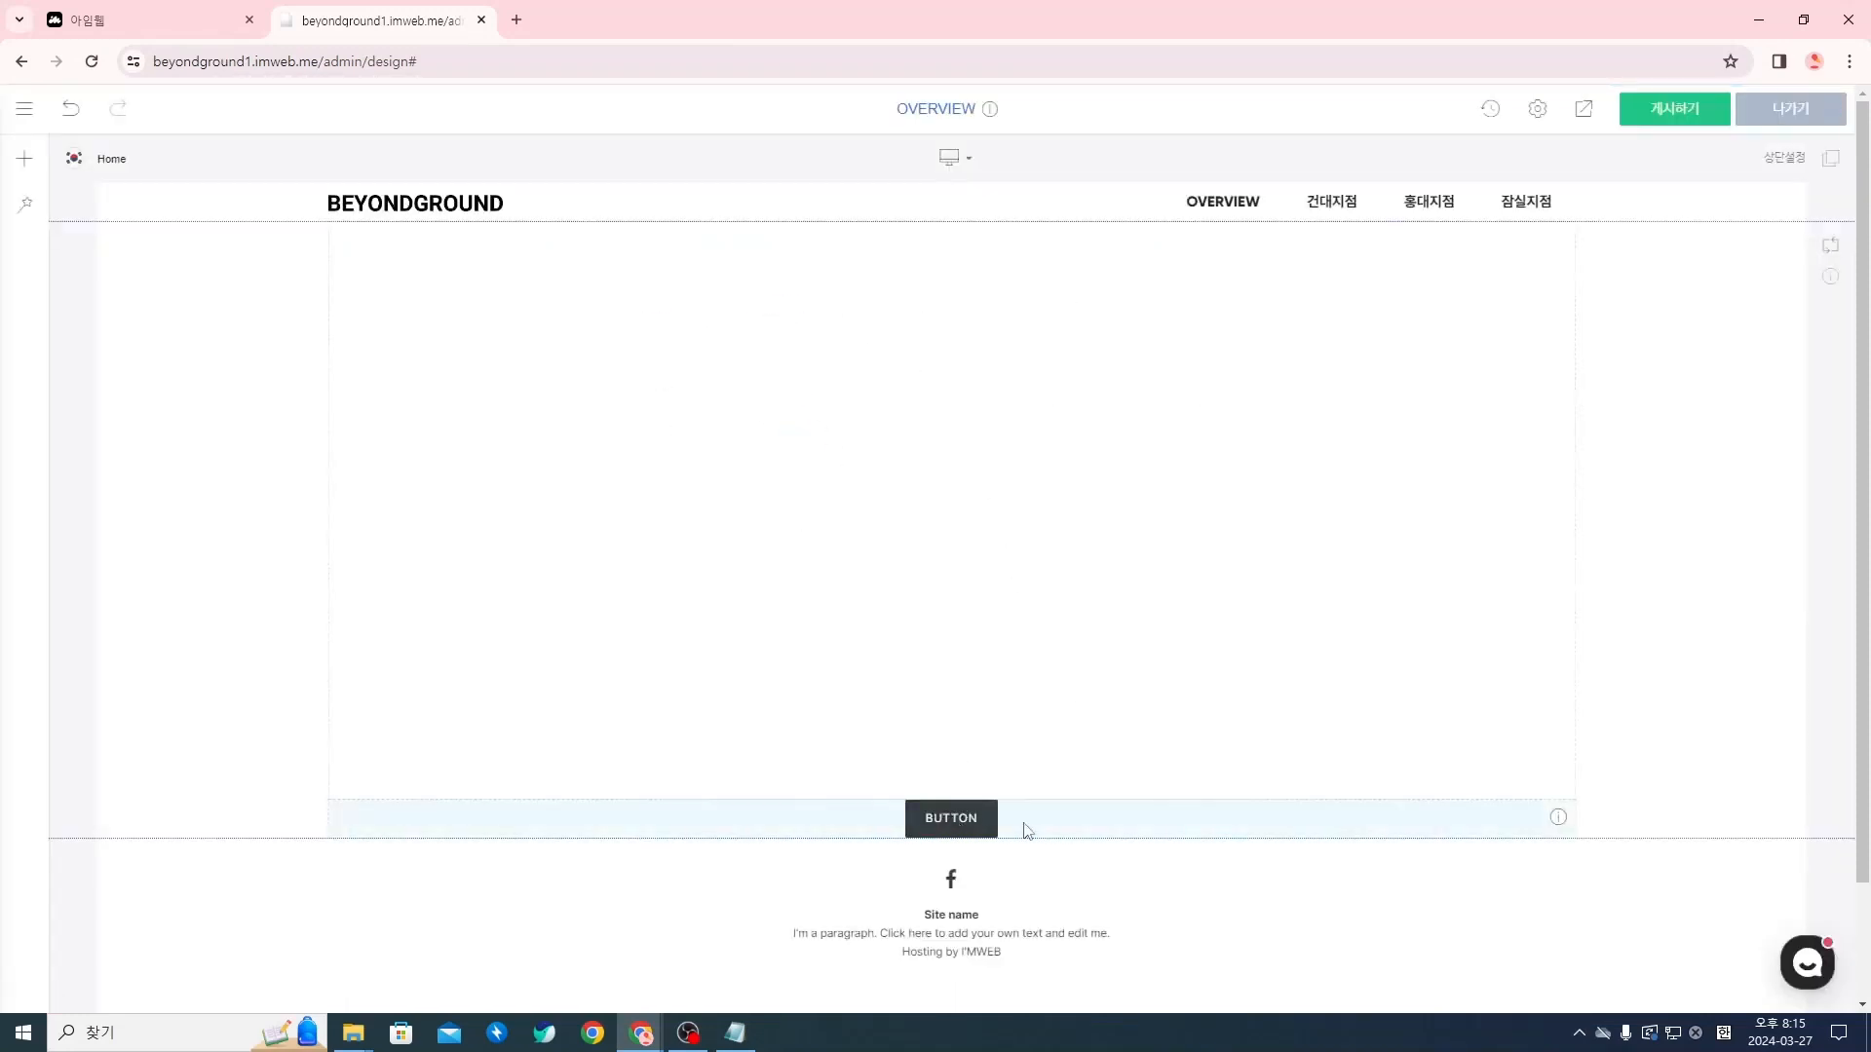
{"action": "left_click_drag", "start_coordinate": [945, 826], "coordinate": [1519, 541]}
{"action": "left_click_drag", "start_coordinate": [949, 328], "coordinate": [807, 445]}
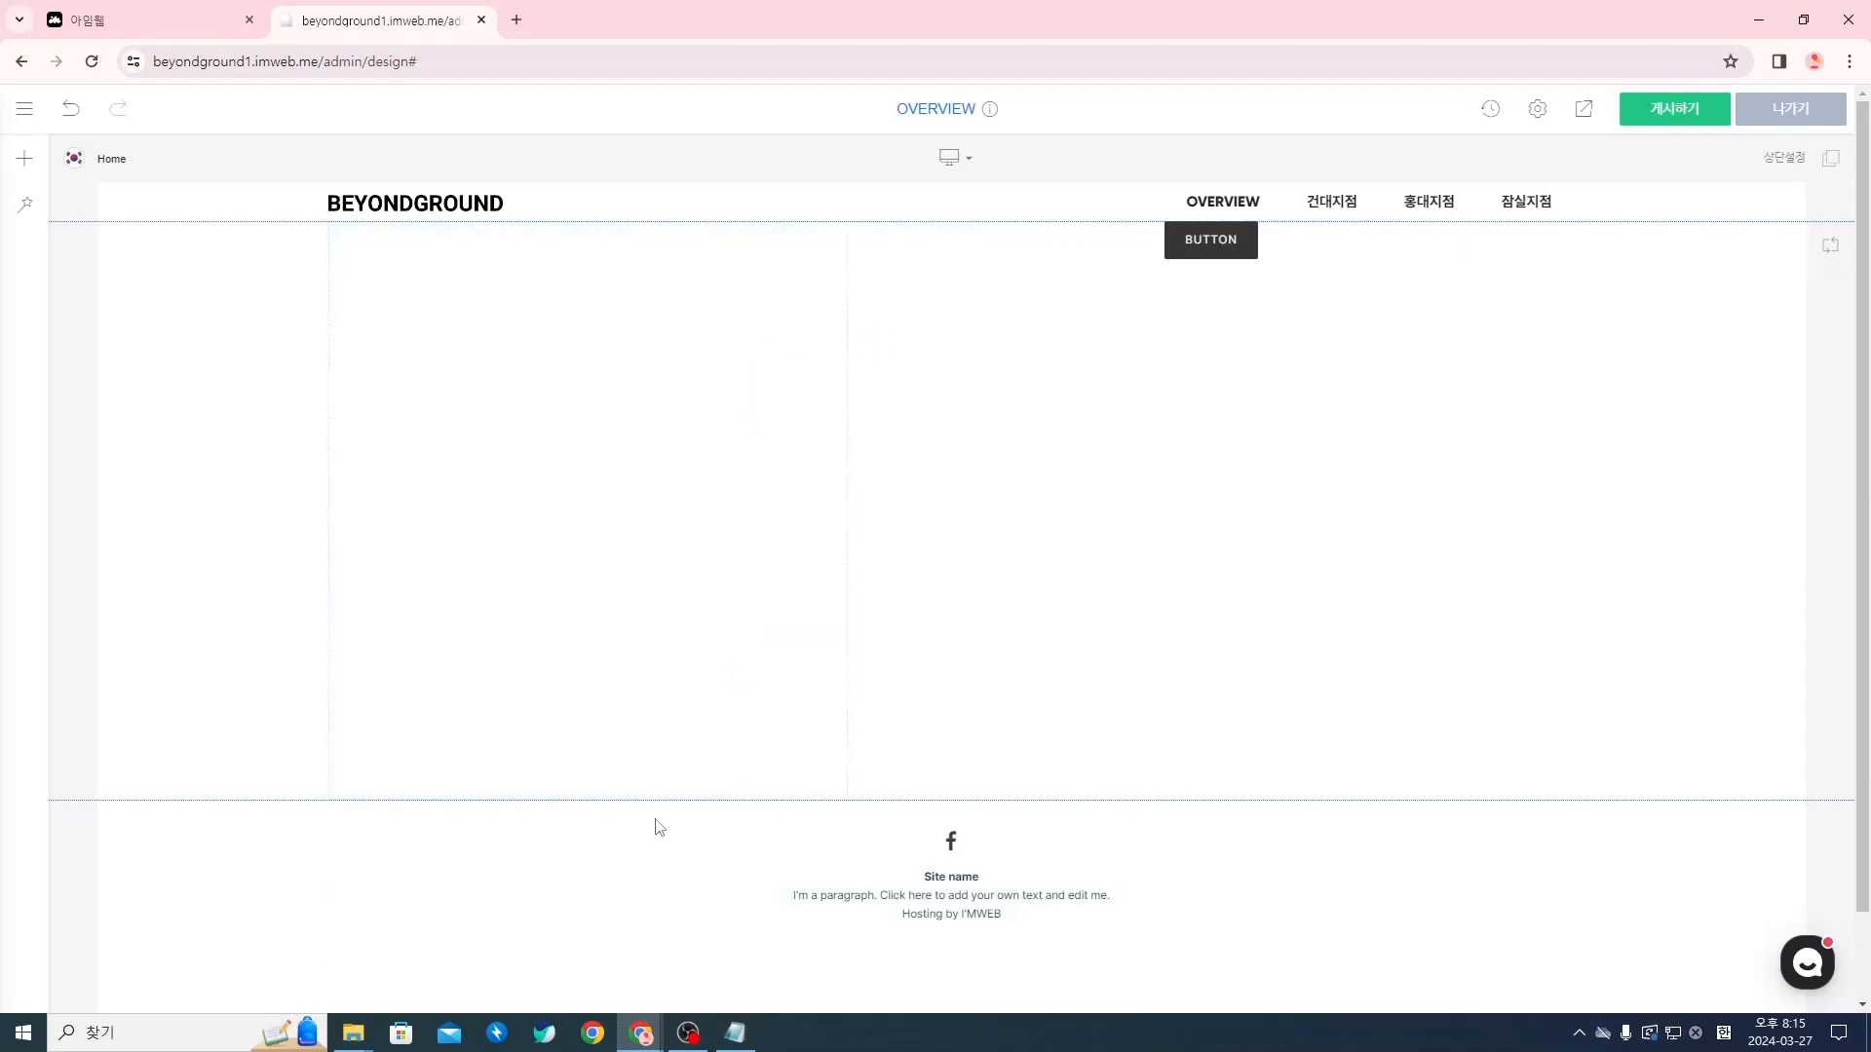
Try resizing the spacer's height and column width beside the button, and delete the button widget
{"action": "left_click_drag", "start_coordinate": [656, 785], "coordinate": [726, 836]}
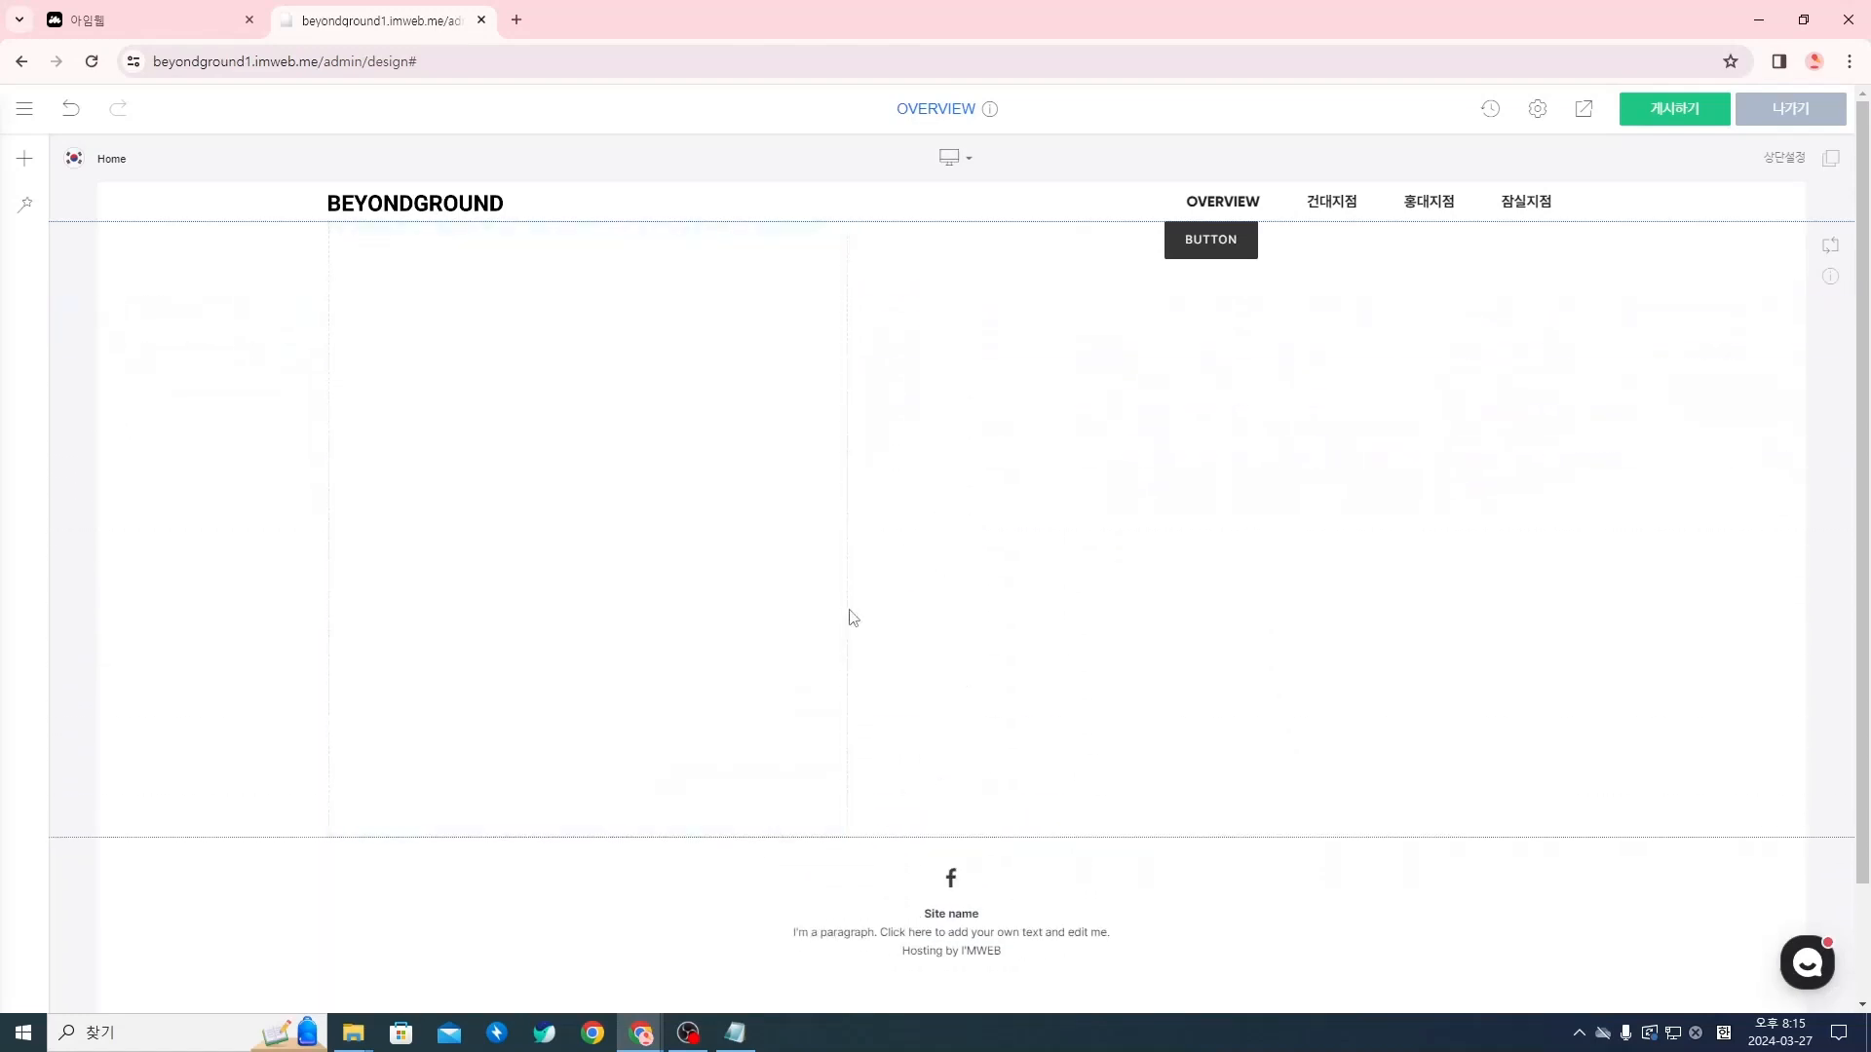
{"action": "left_click_drag", "start_coordinate": [851, 617], "coordinate": [1407, 232]}
{"action": "right_click", "coordinate": [1407, 232]}
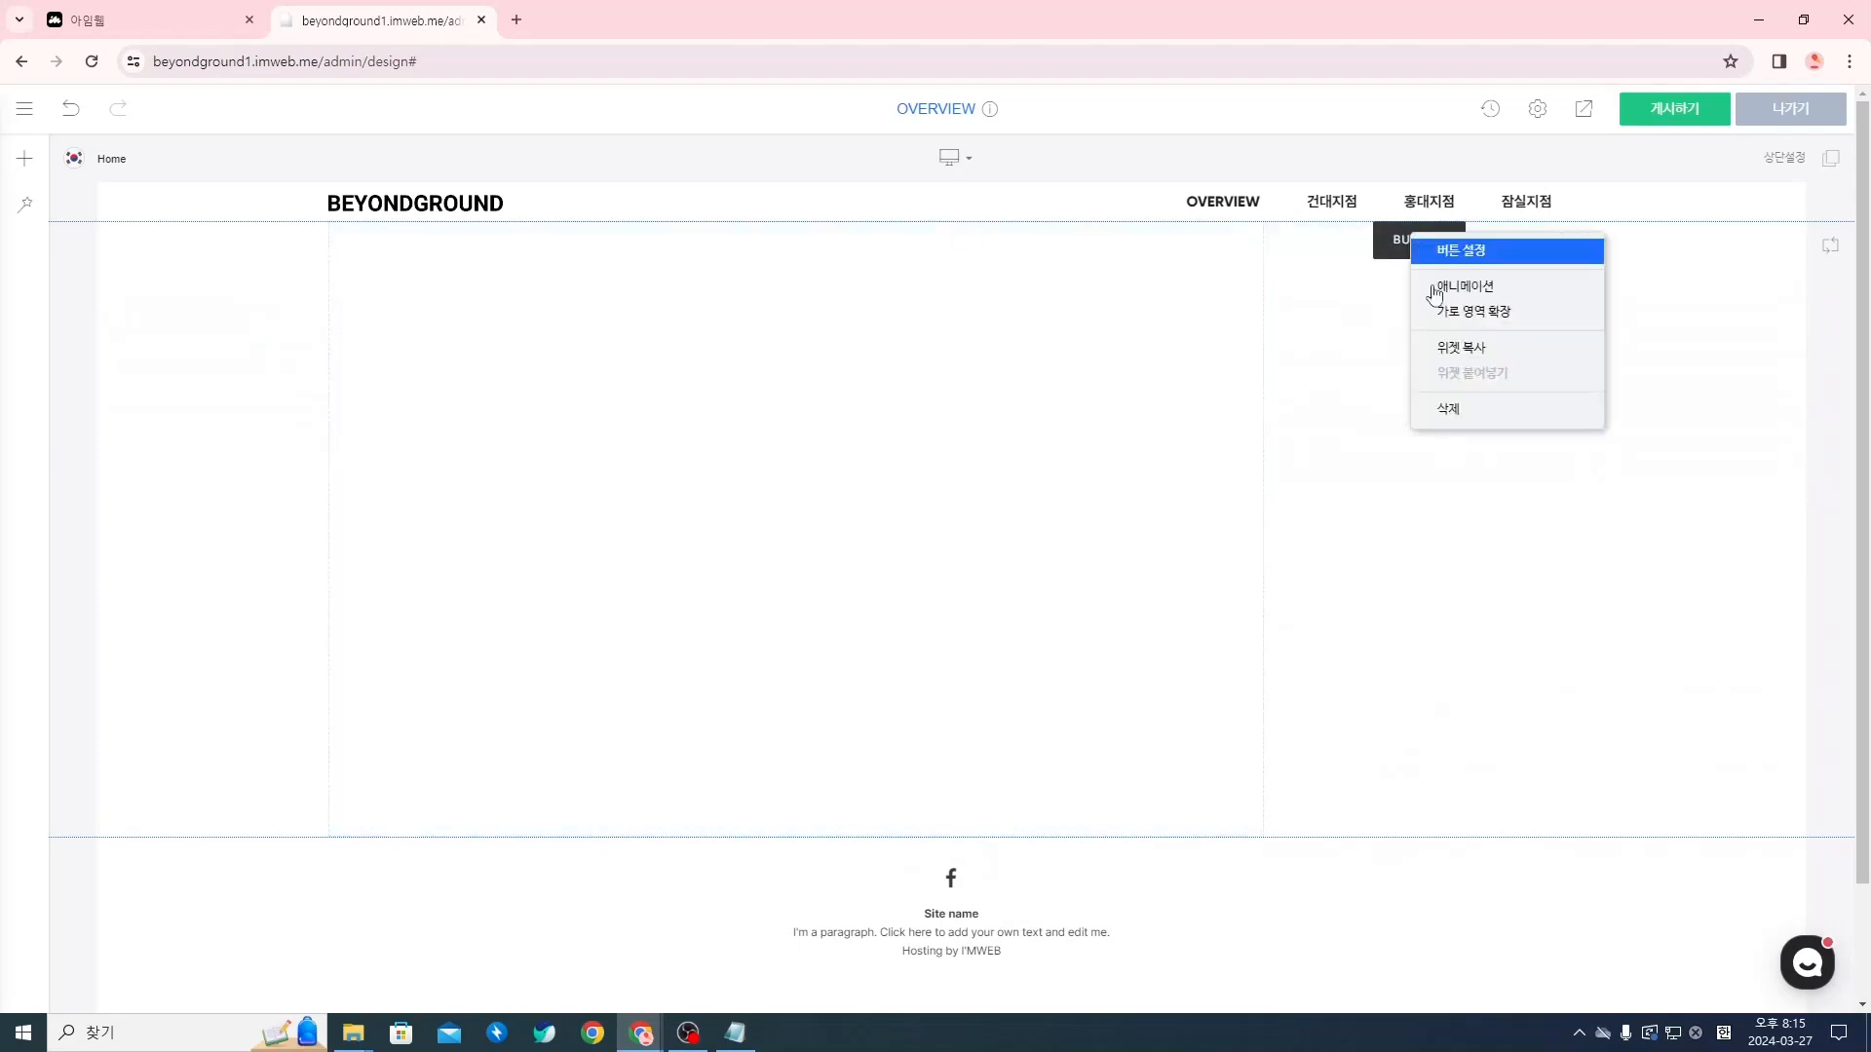
{"action": "left_click", "coordinate": [1517, 409]}
{"action": "left_click", "coordinate": [1007, 541]}
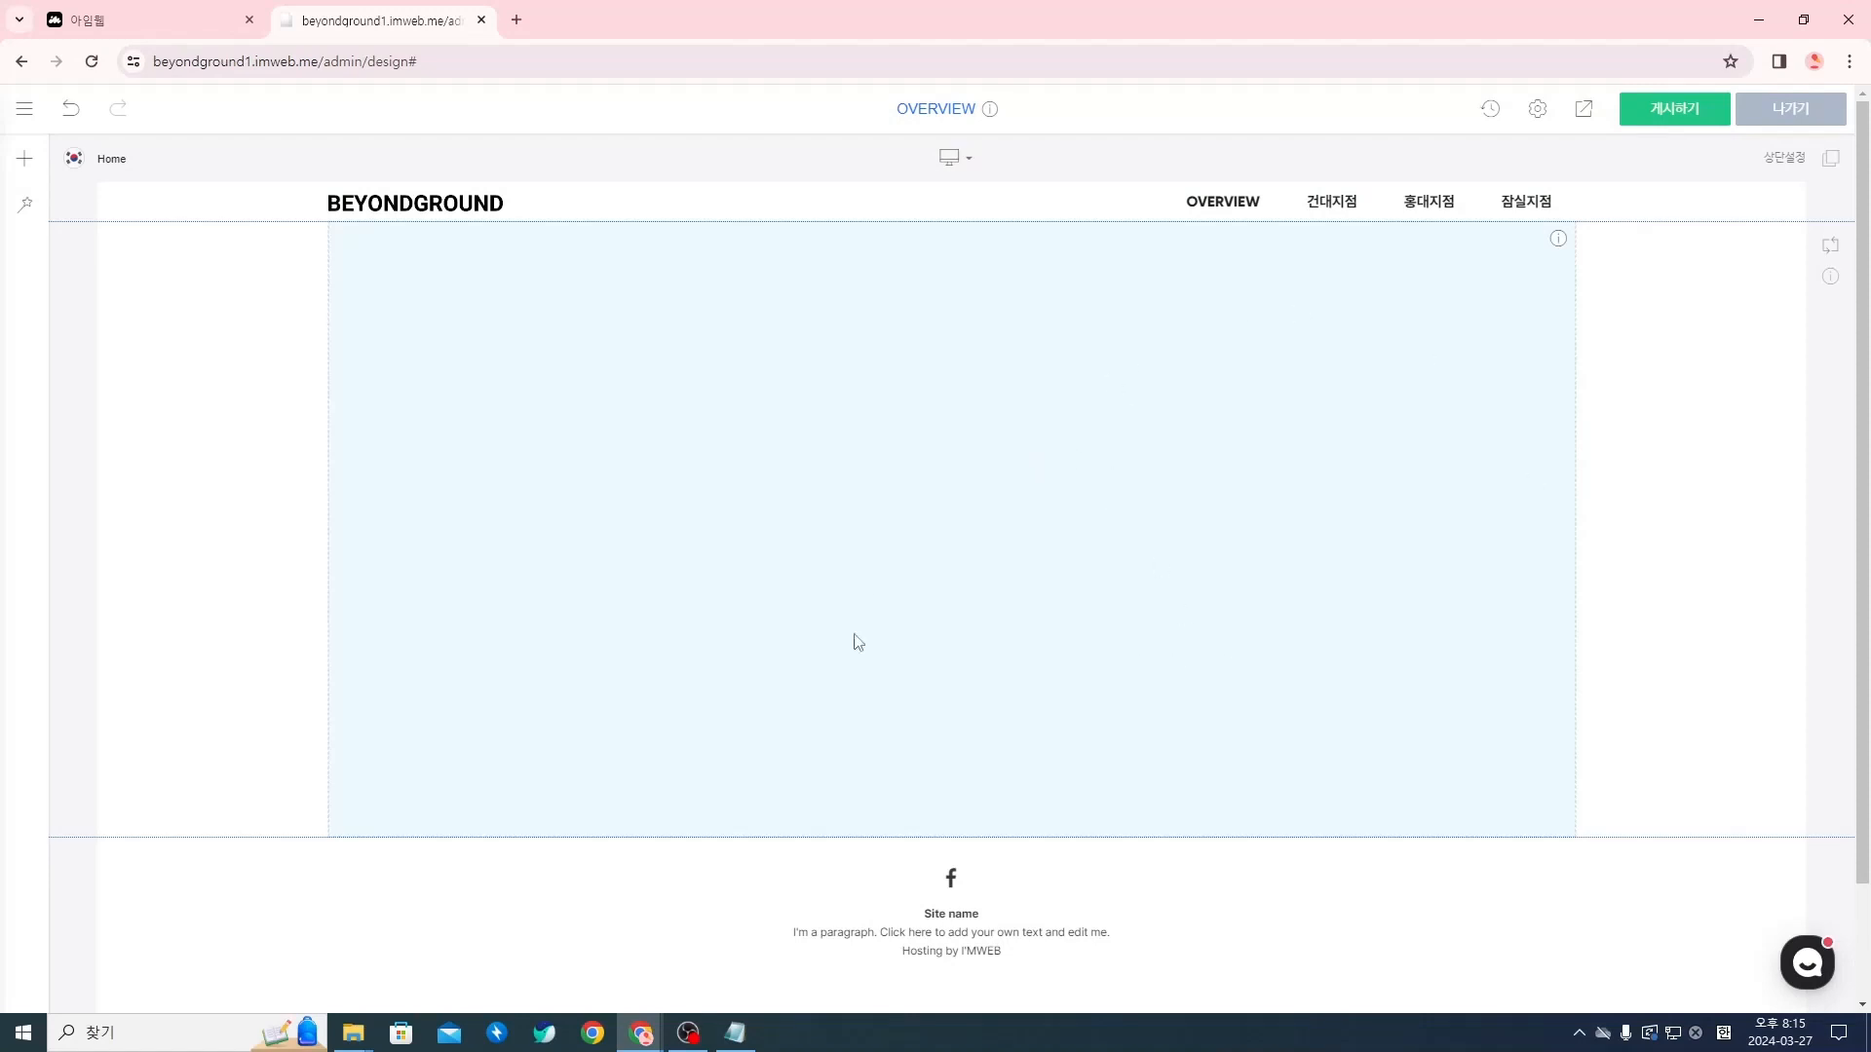
Set the 여백 (spacer) widget's height to 230px in its settings and close them
{"action": "right_click", "coordinate": [937, 452]}
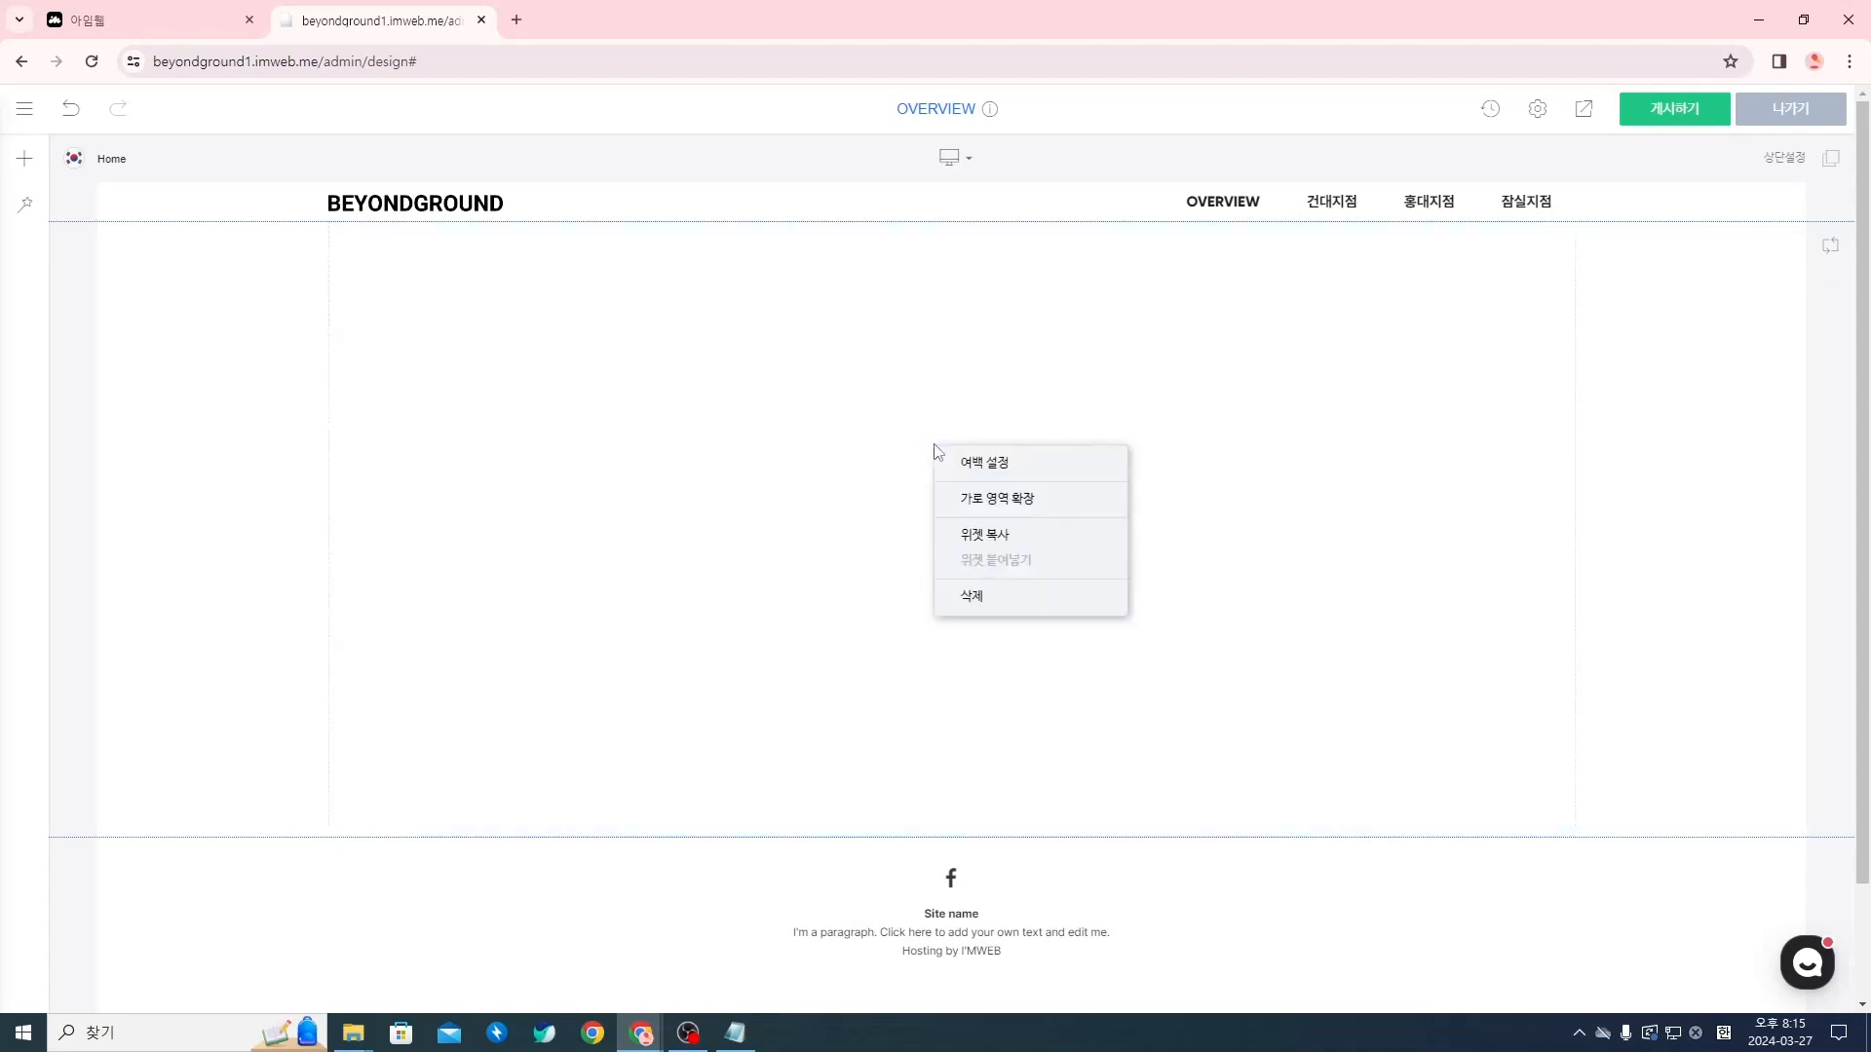
{"action": "left_click", "coordinate": [998, 464]}
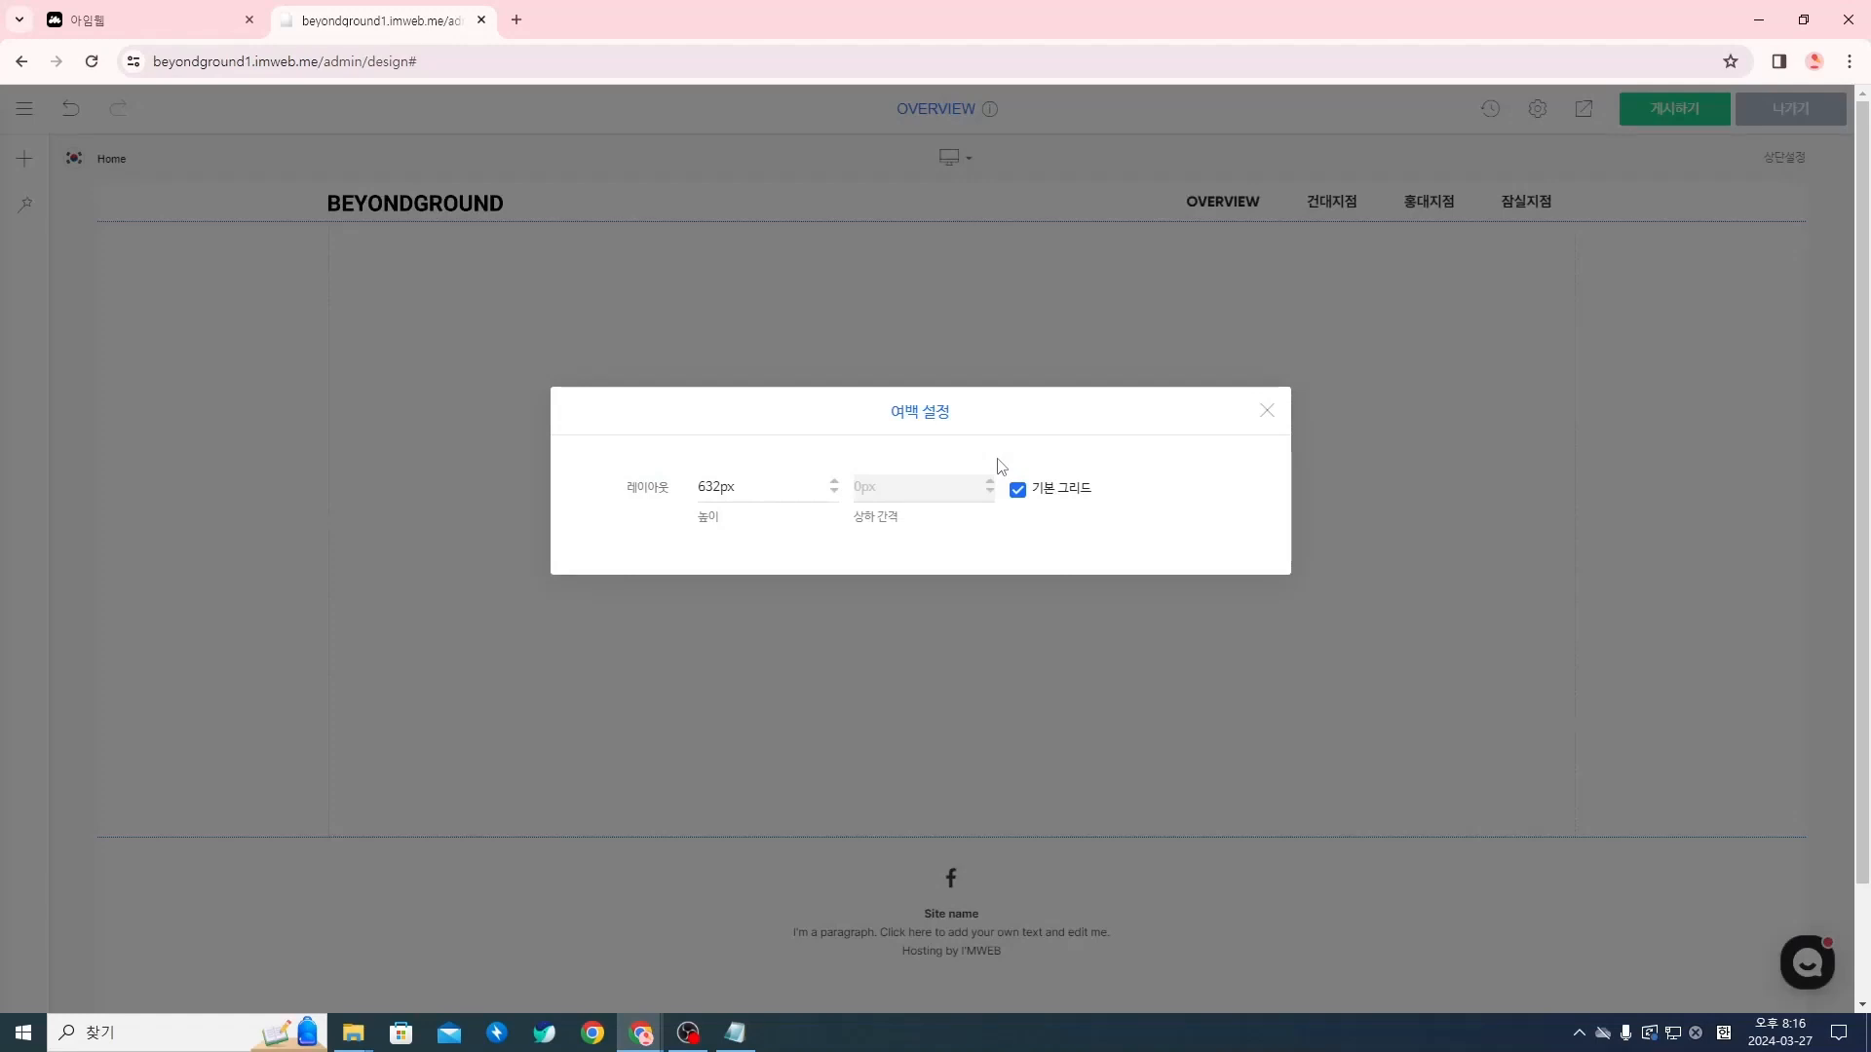
{"action": "left_click_drag", "start_coordinate": [770, 492], "coordinate": [669, 501]}
{"action": "type", "text": "230px"}
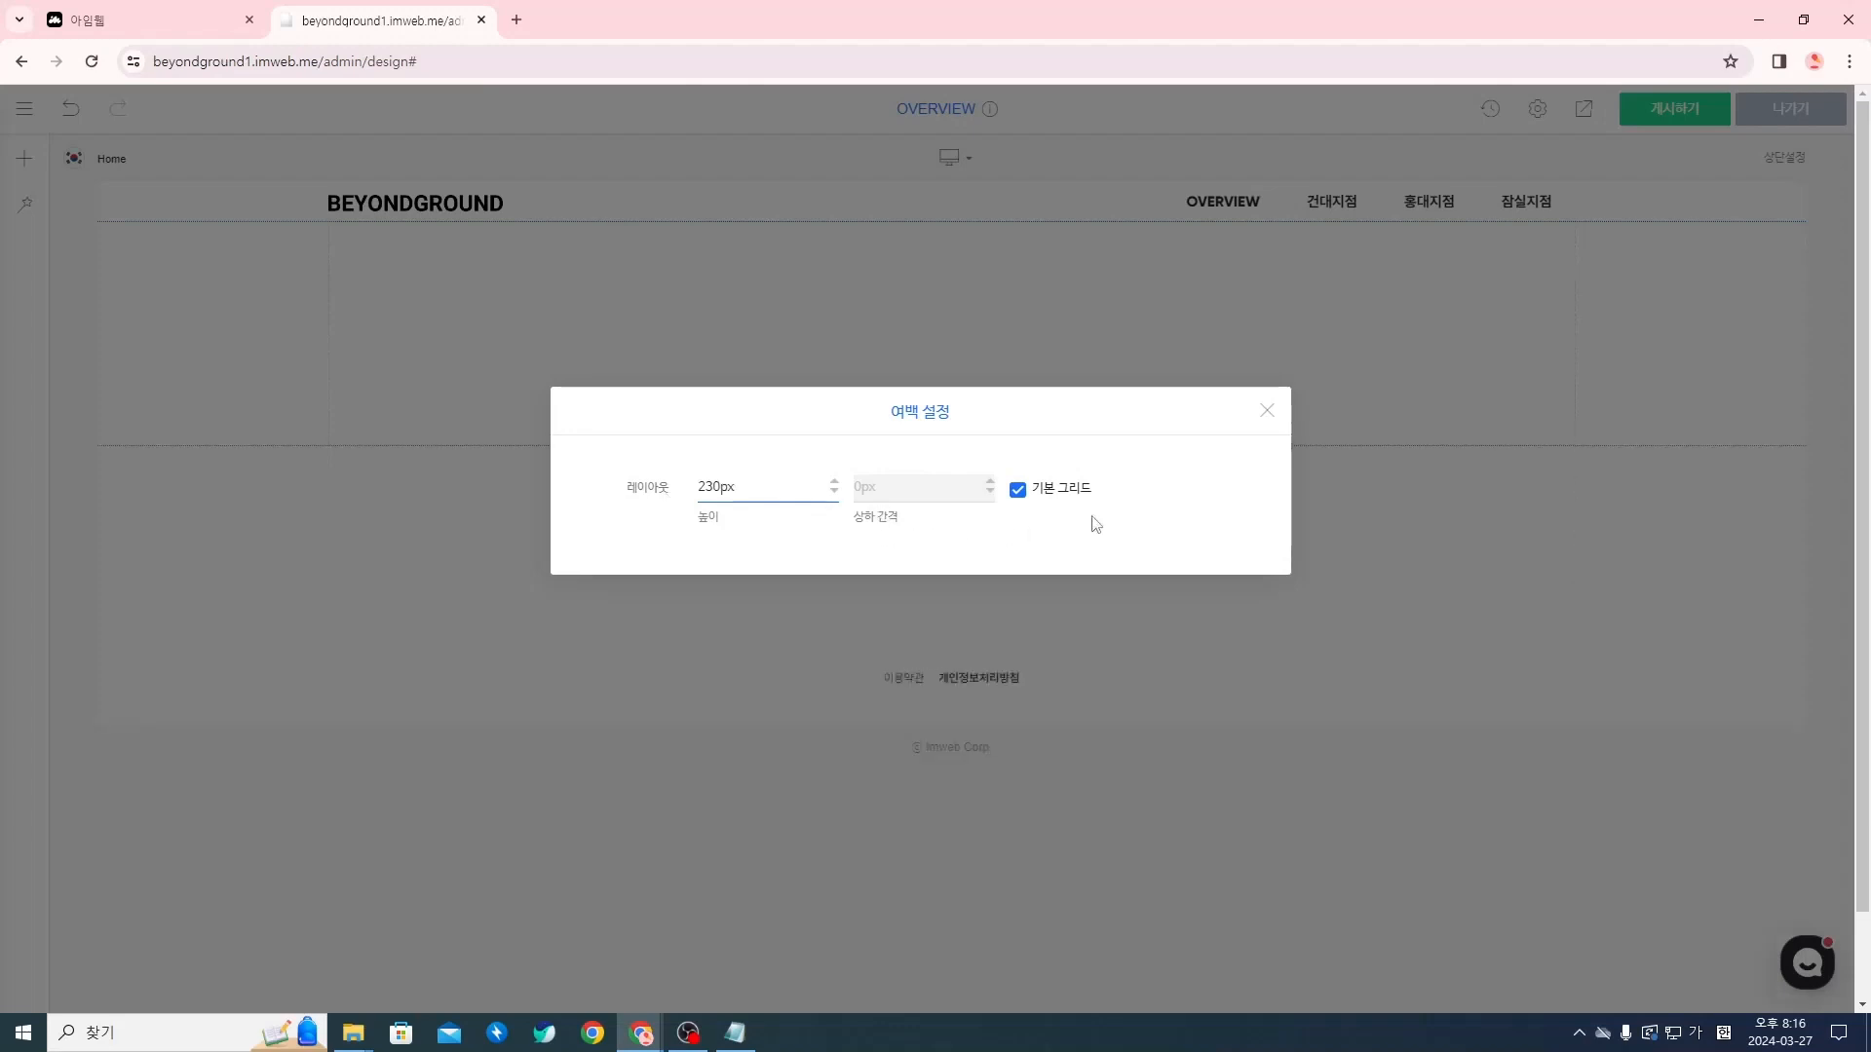
{"action": "left_click", "coordinate": [1268, 421]}
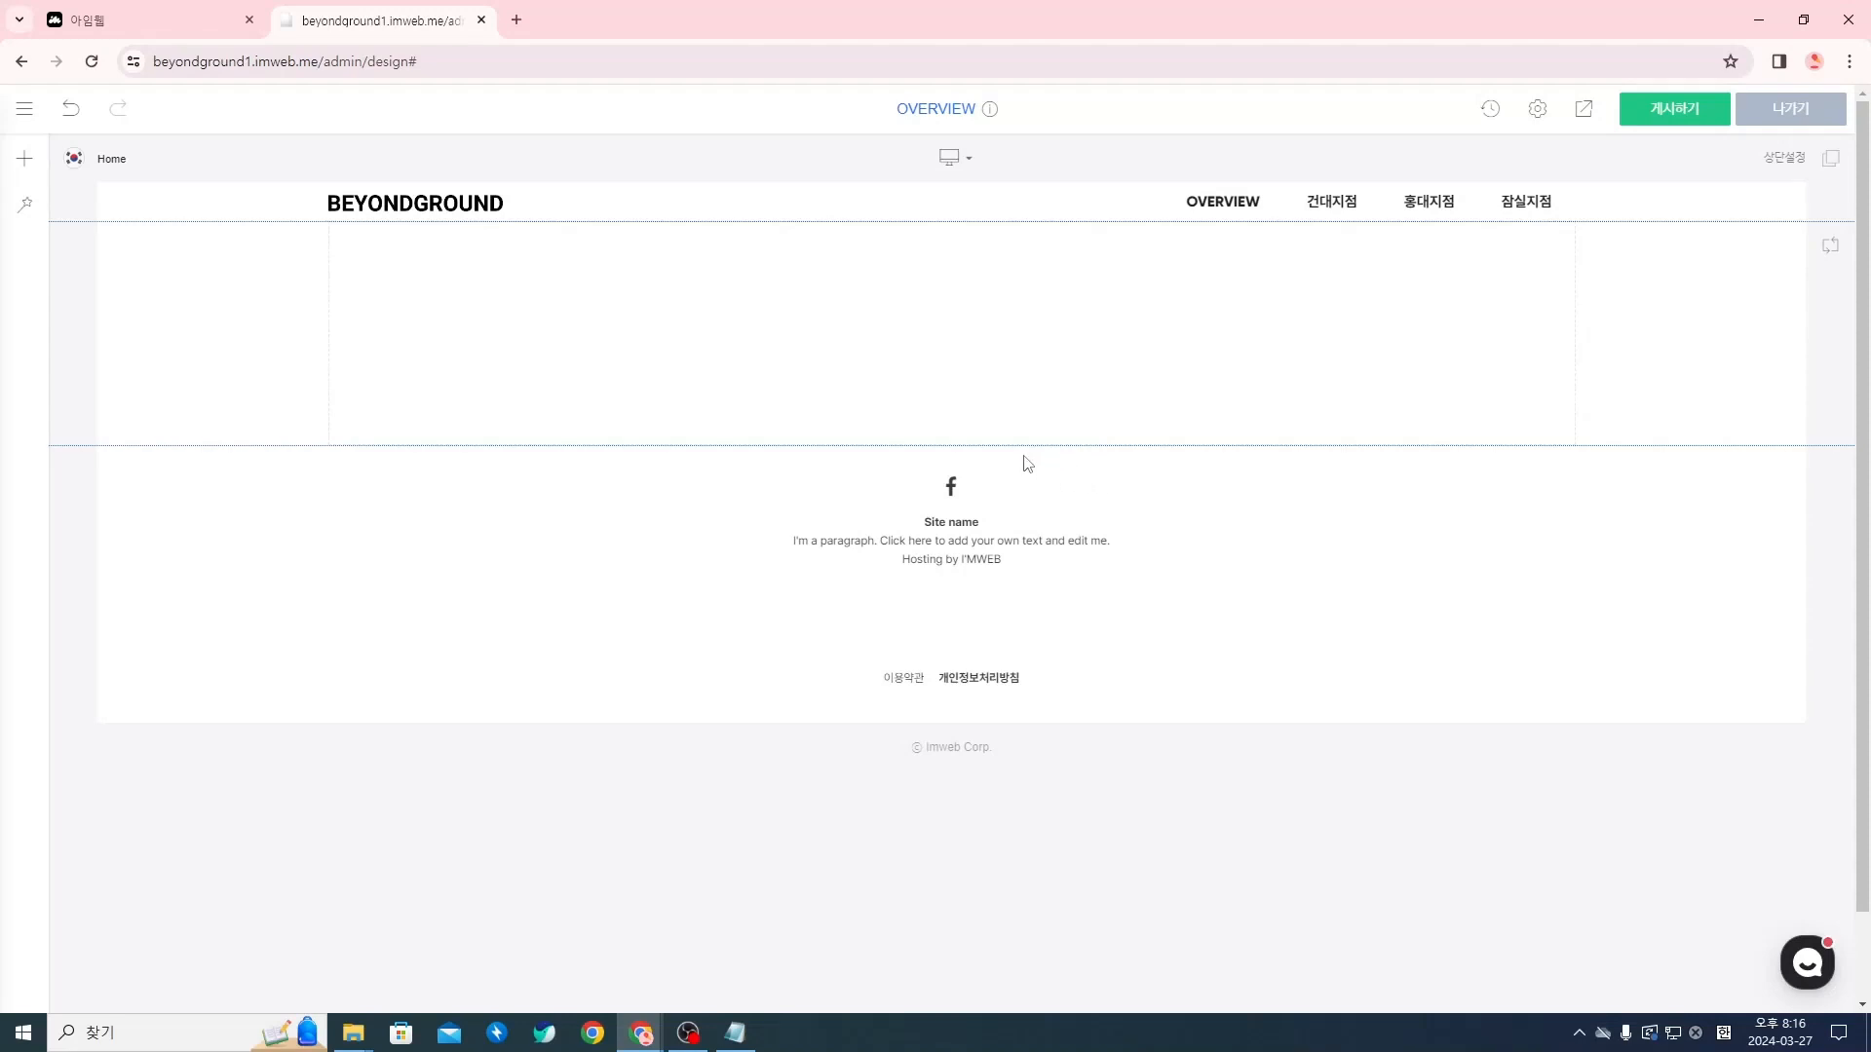
Insert a 텍스트 (text) widget directly below the spacer
{"action": "mouse_move", "coordinate": [950, 450]}
{"action": "left_click", "coordinate": [25, 168]}
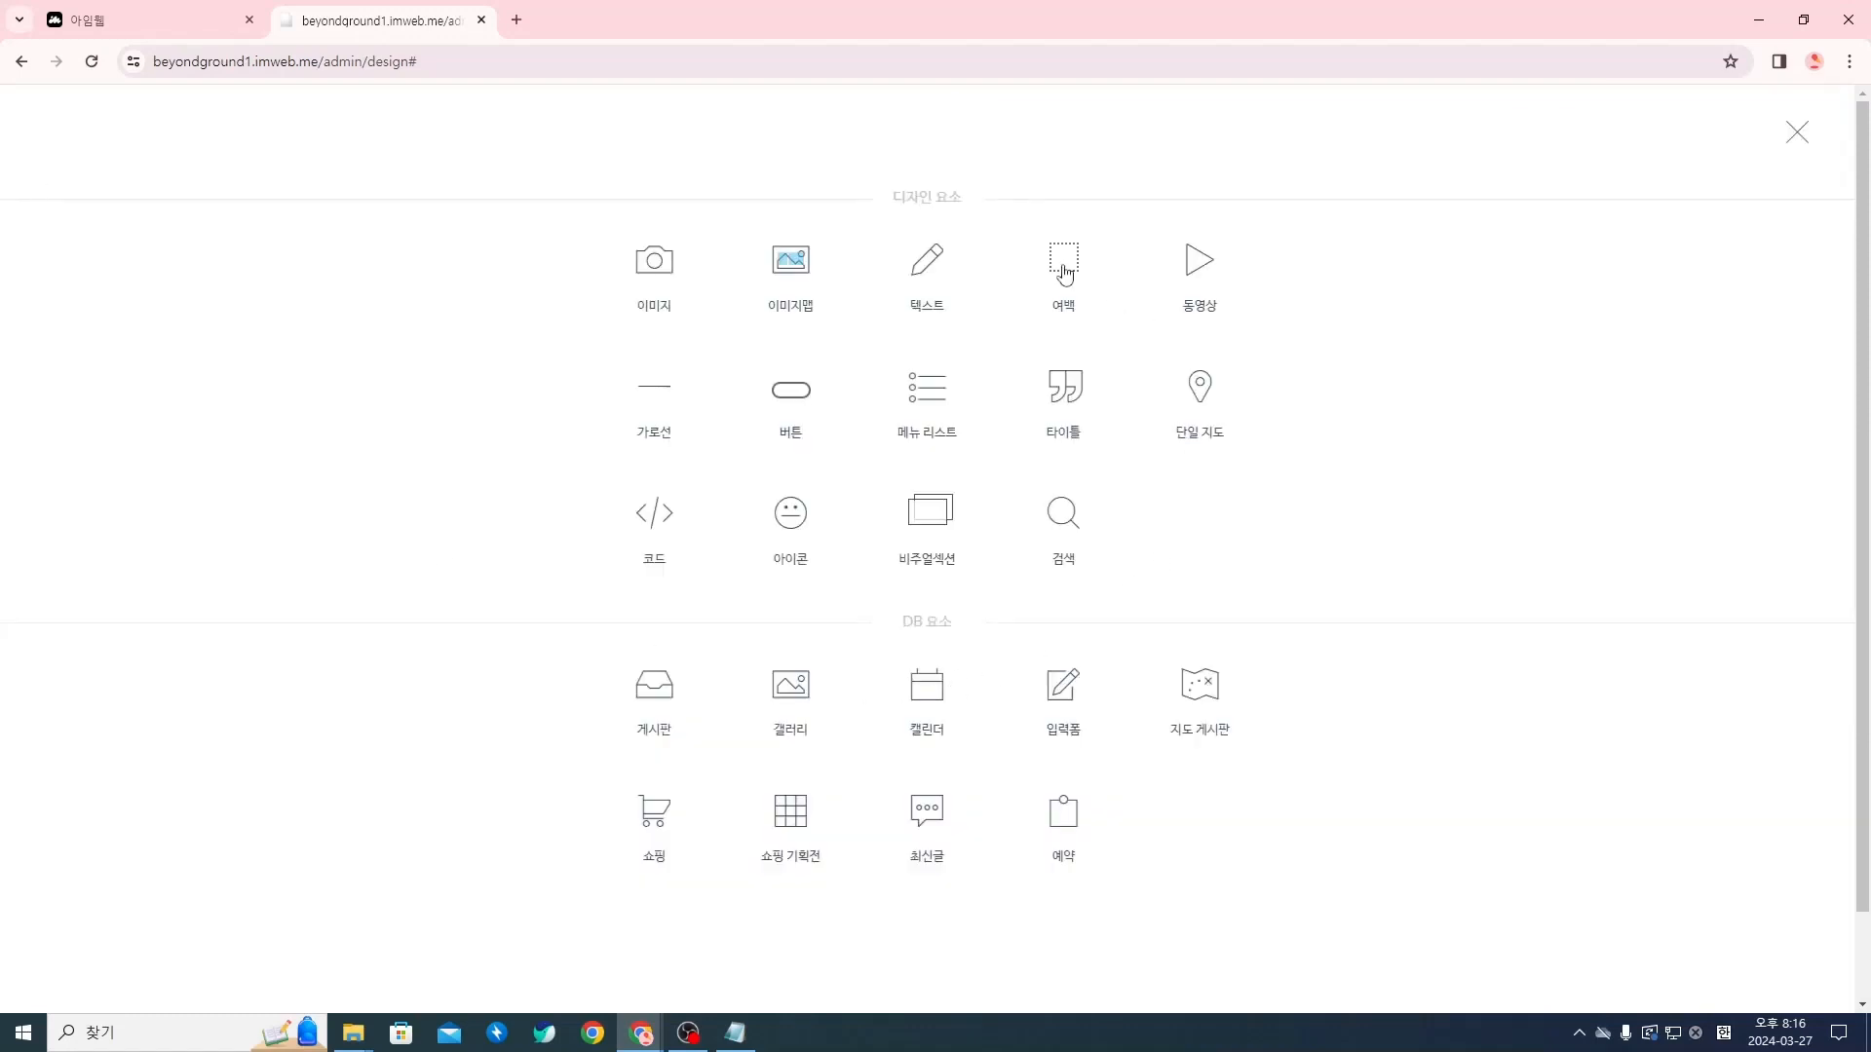
{"action": "left_click", "coordinate": [1796, 137]}
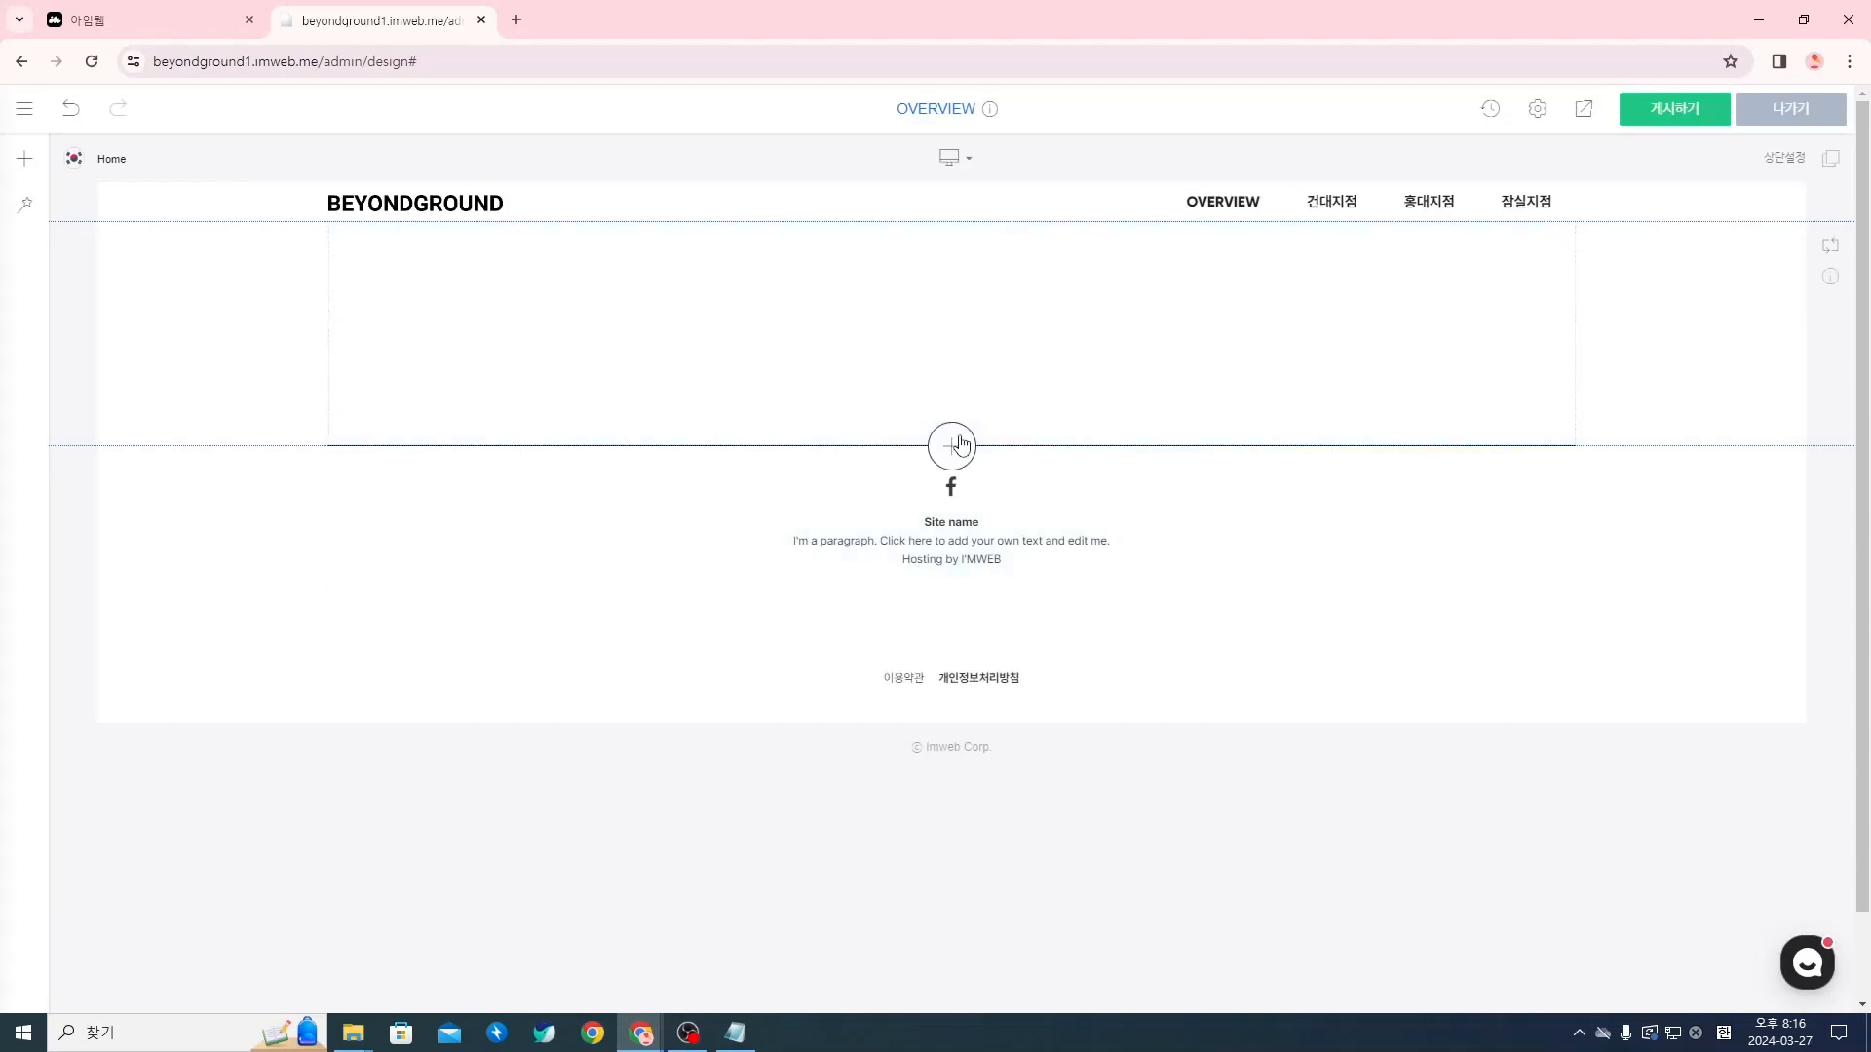
{"action": "left_click", "coordinate": [960, 446]}
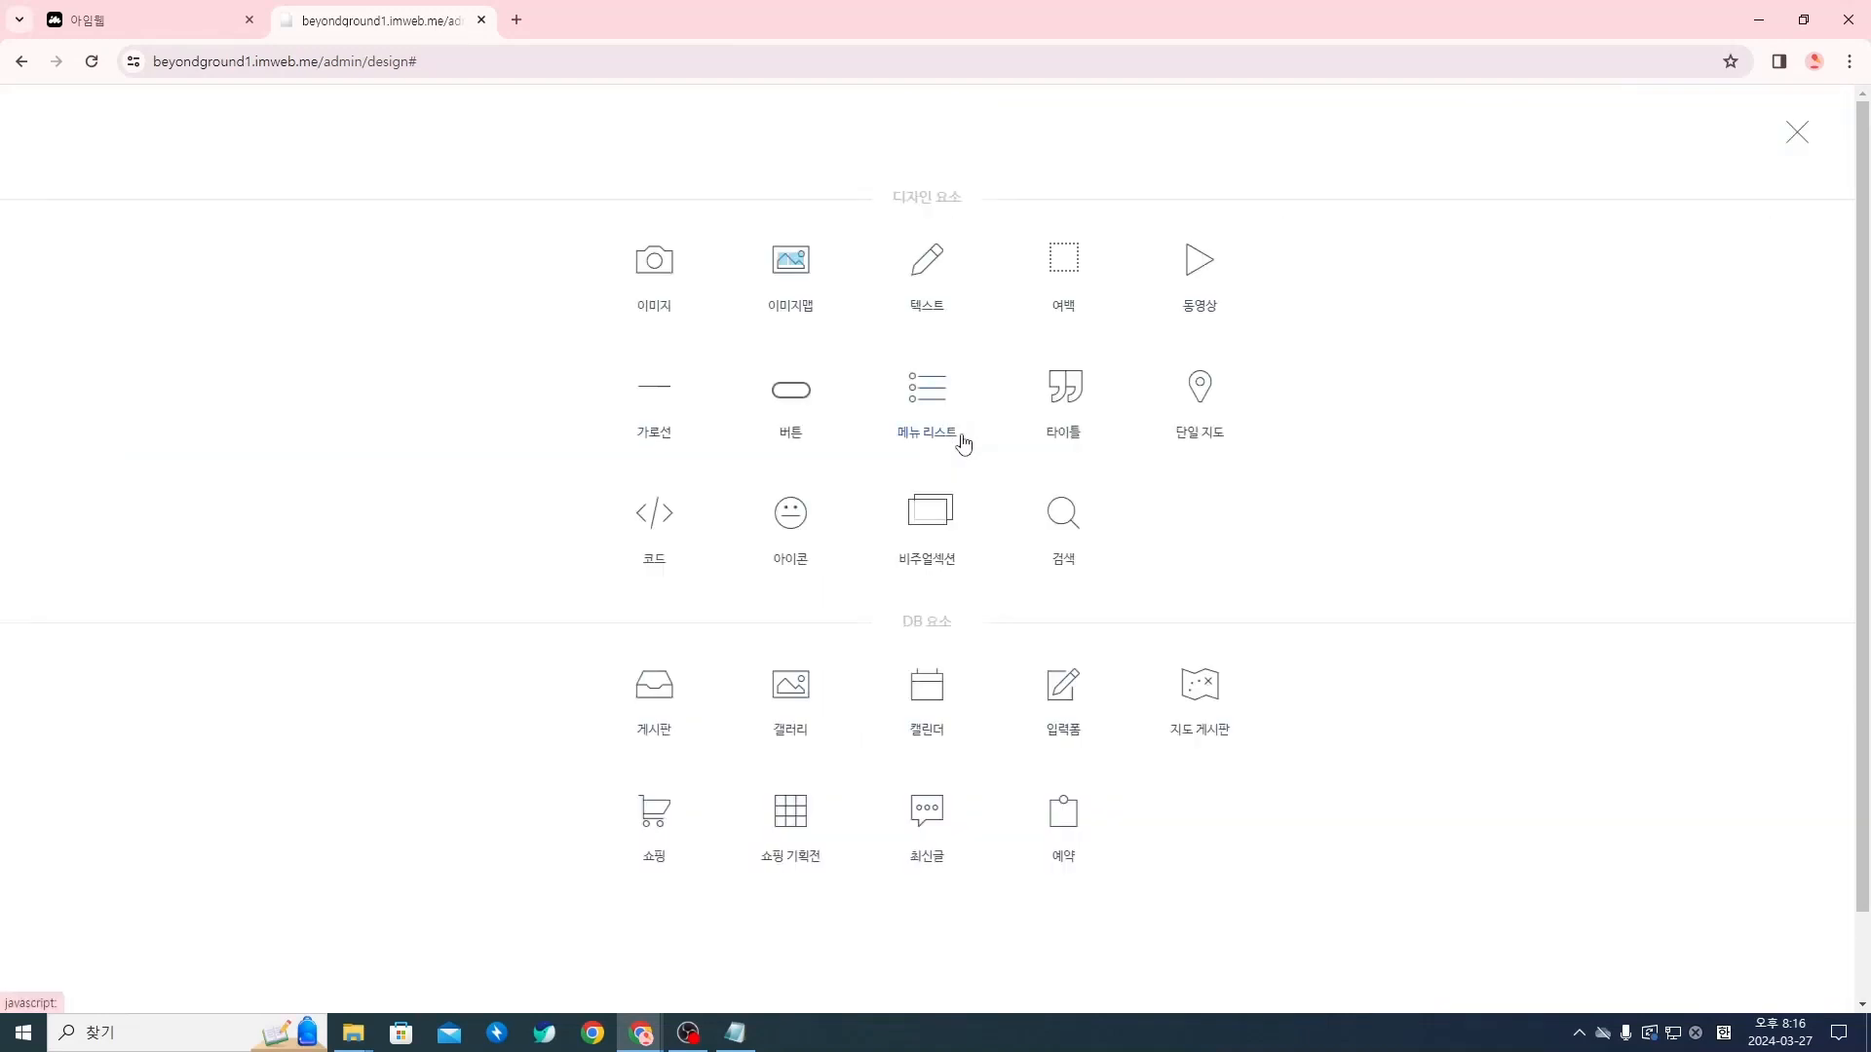
{"action": "left_click", "coordinate": [933, 288]}
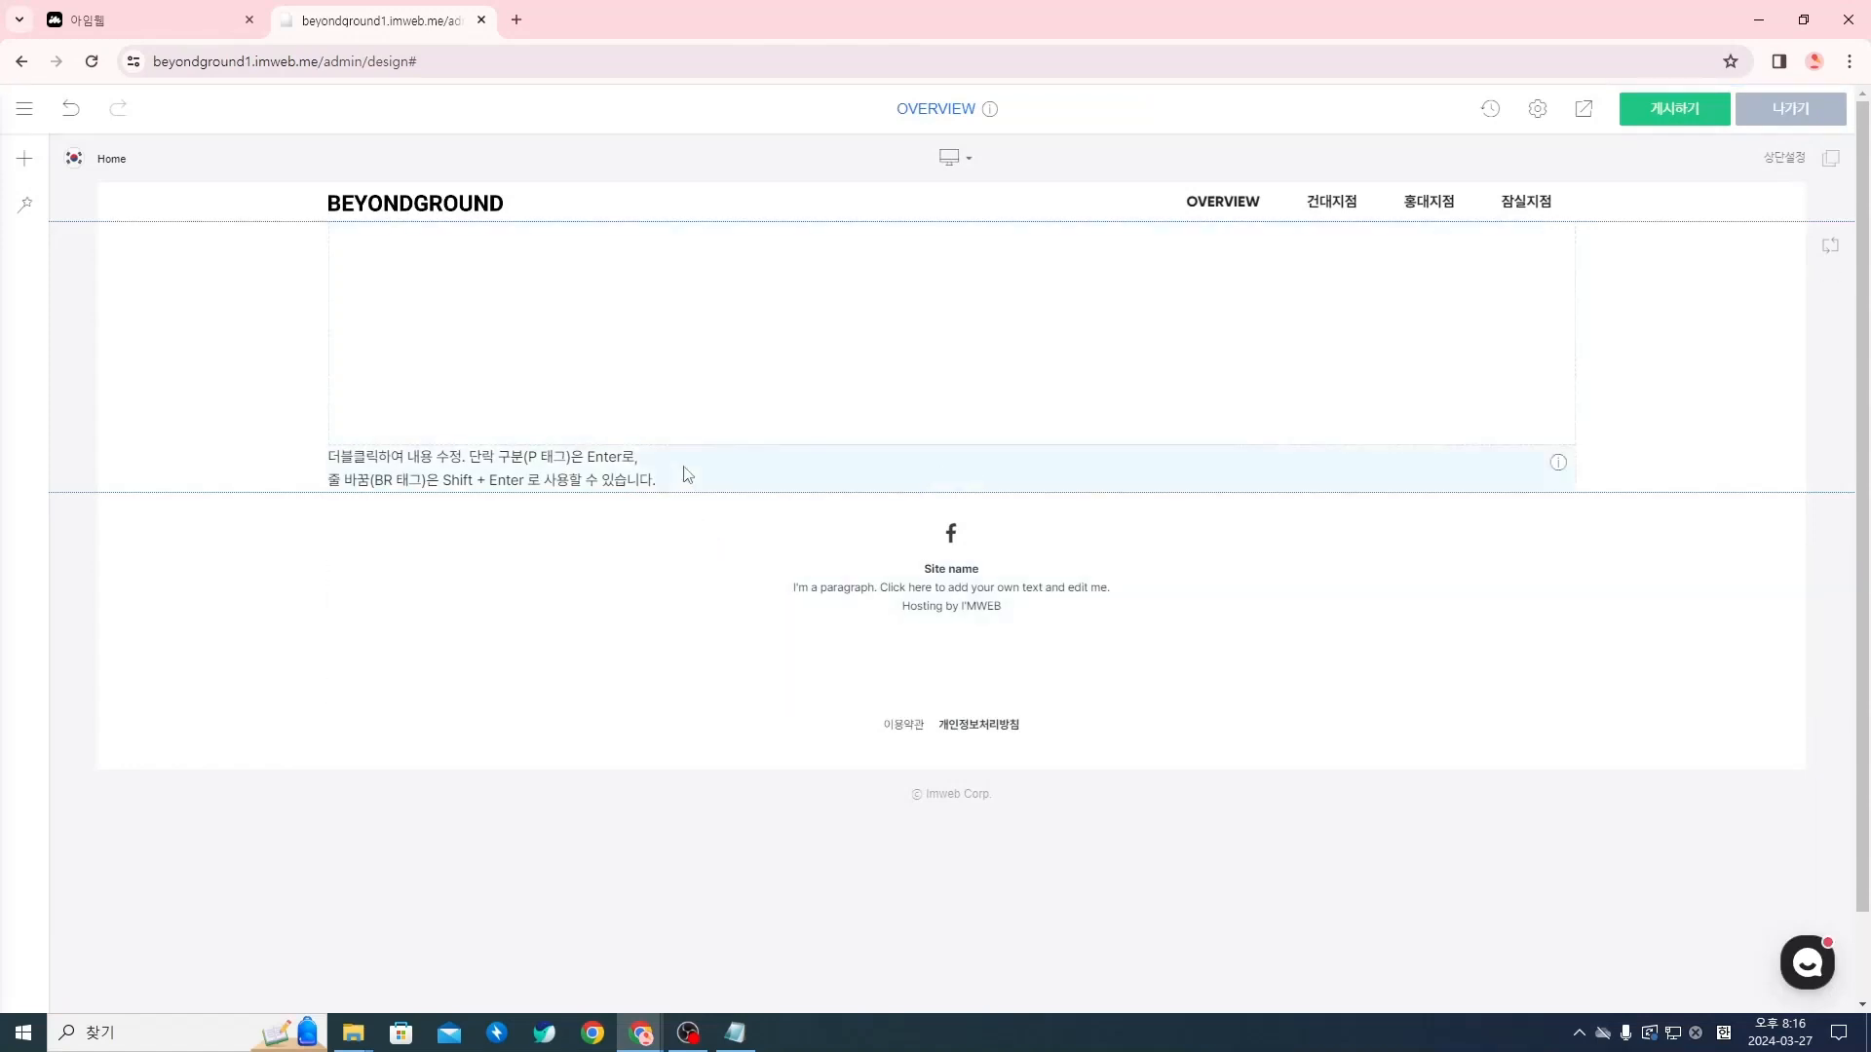
Replace the text widget's placeholder content with "건대 프리미엄 공유오피스 신규 멤버 혜택"
{"action": "double_click", "coordinate": [616, 482]}
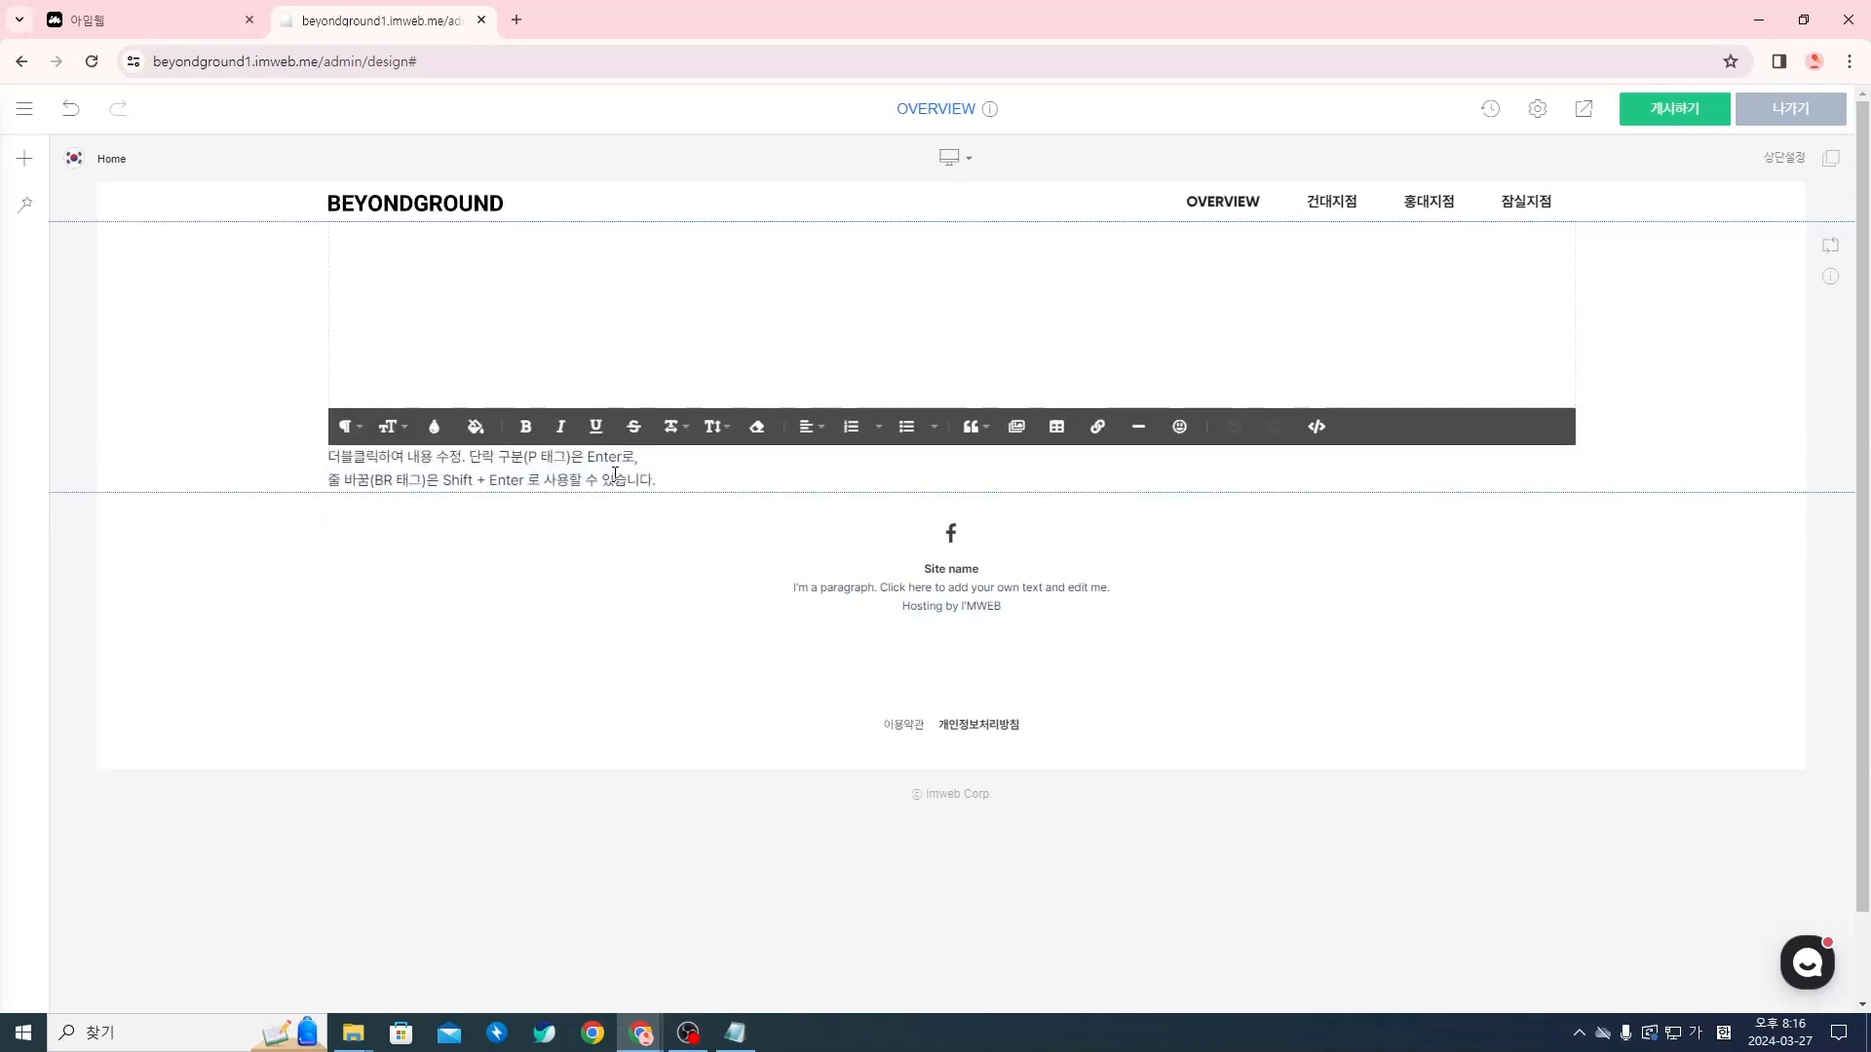
{"action": "key", "text": "ctrl+a"}
{"action": "type", "text": "겨"}
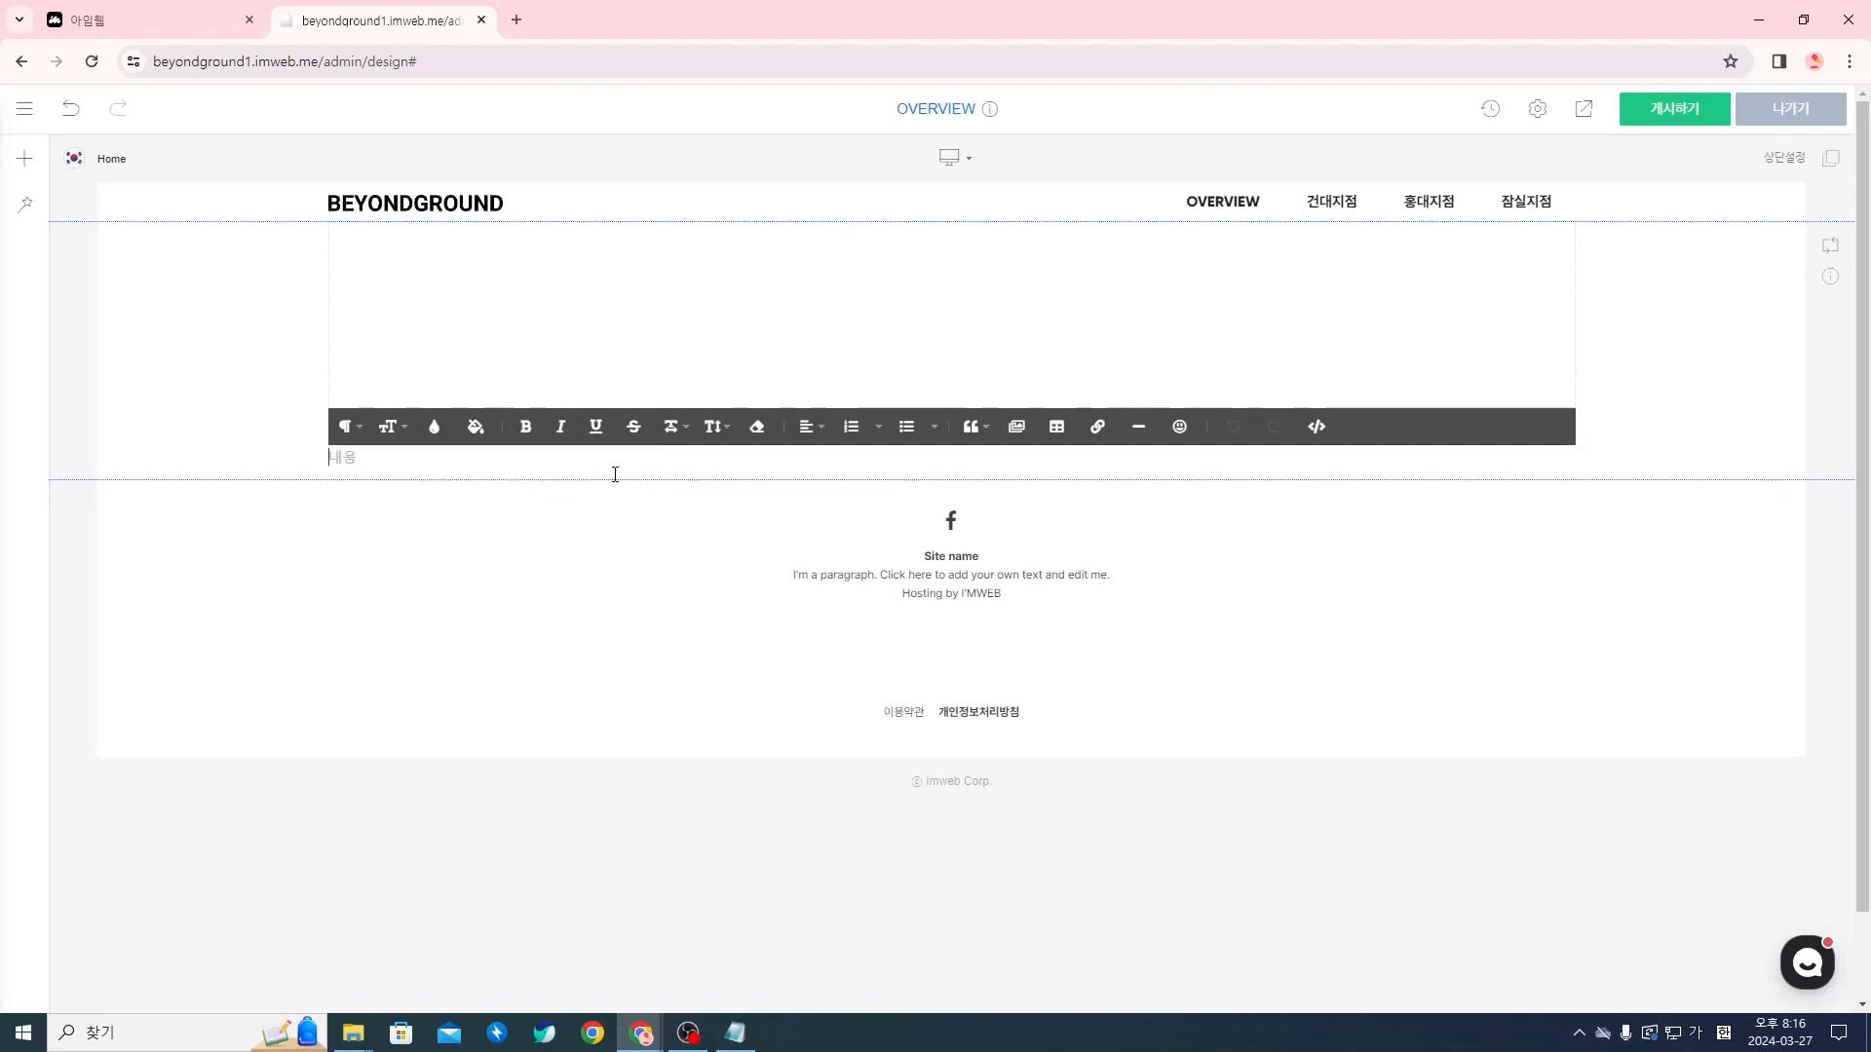
{"action": "type", "text": "대 프리미엄 고"}
{"action": "type", "text": "유오피스 신규 멤버 혜"}
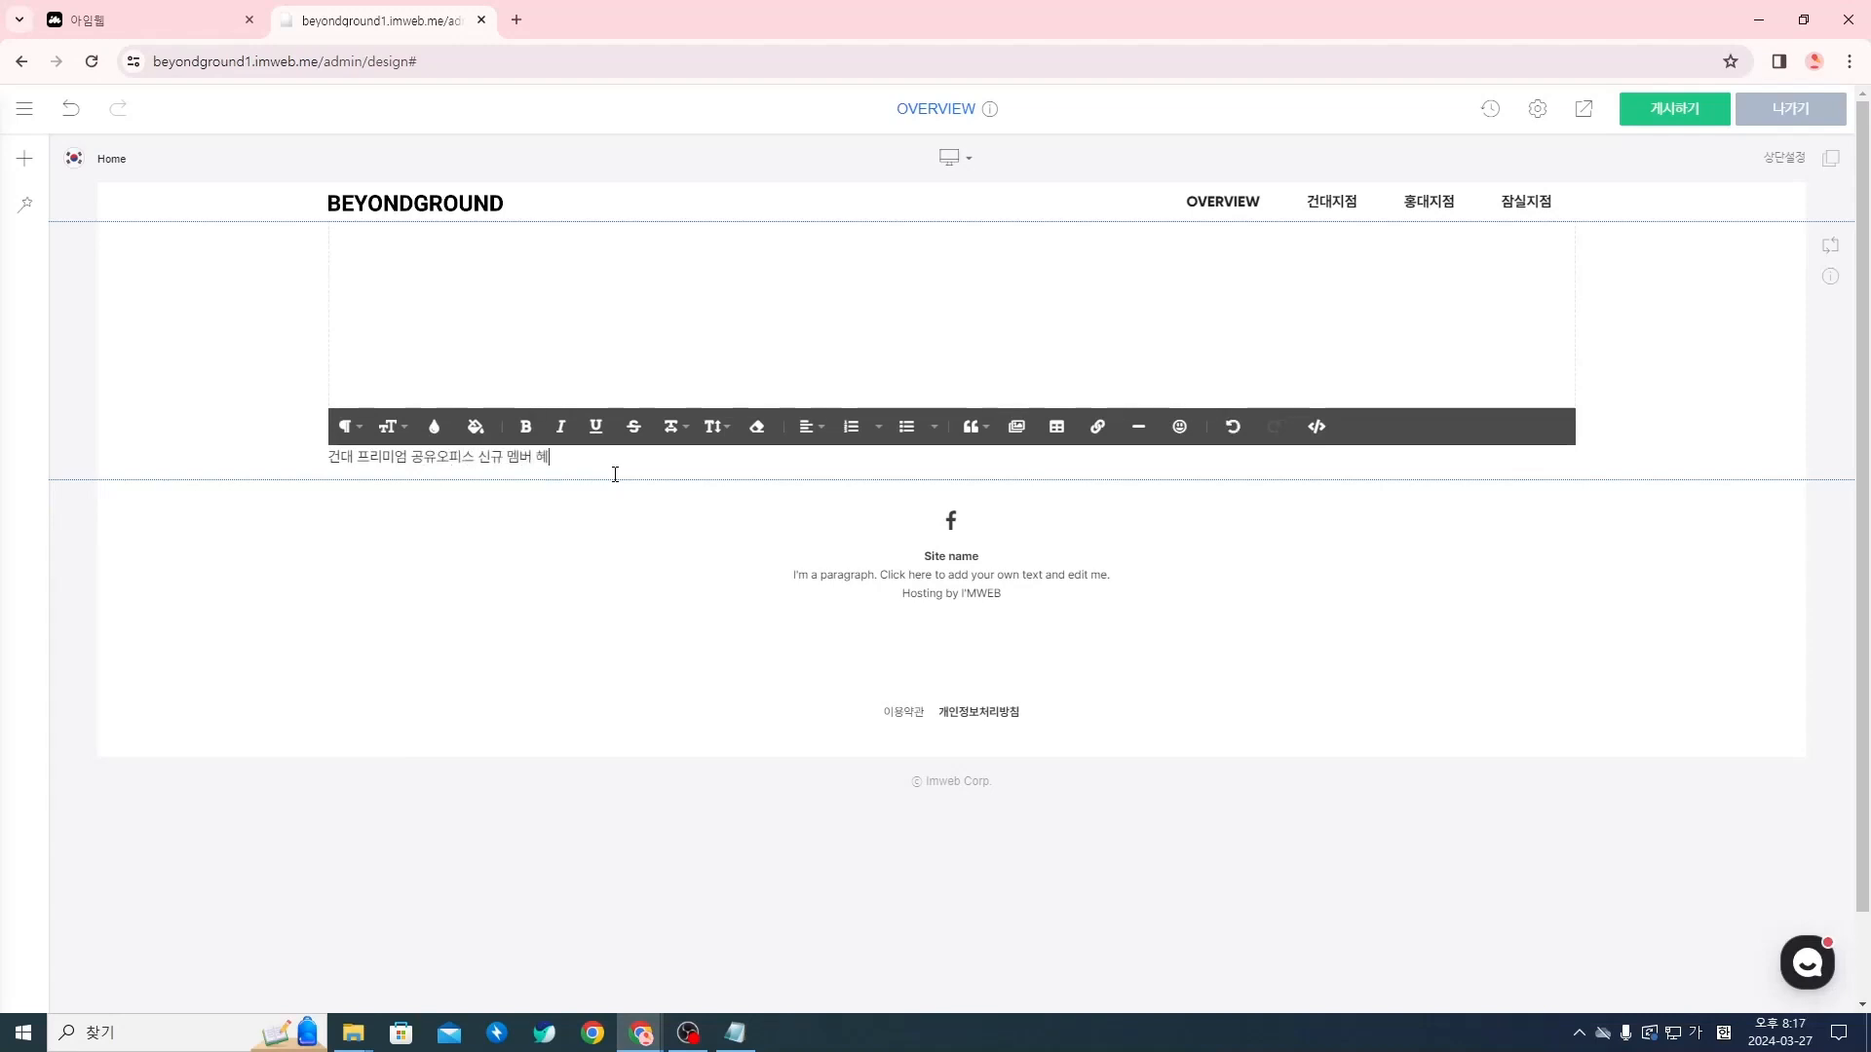
{"action": "type", "text": "택"}
Try font sizes 36 and 30 on the whole text line, and leave it at 36
{"action": "triple_click", "coordinate": [517, 456]}
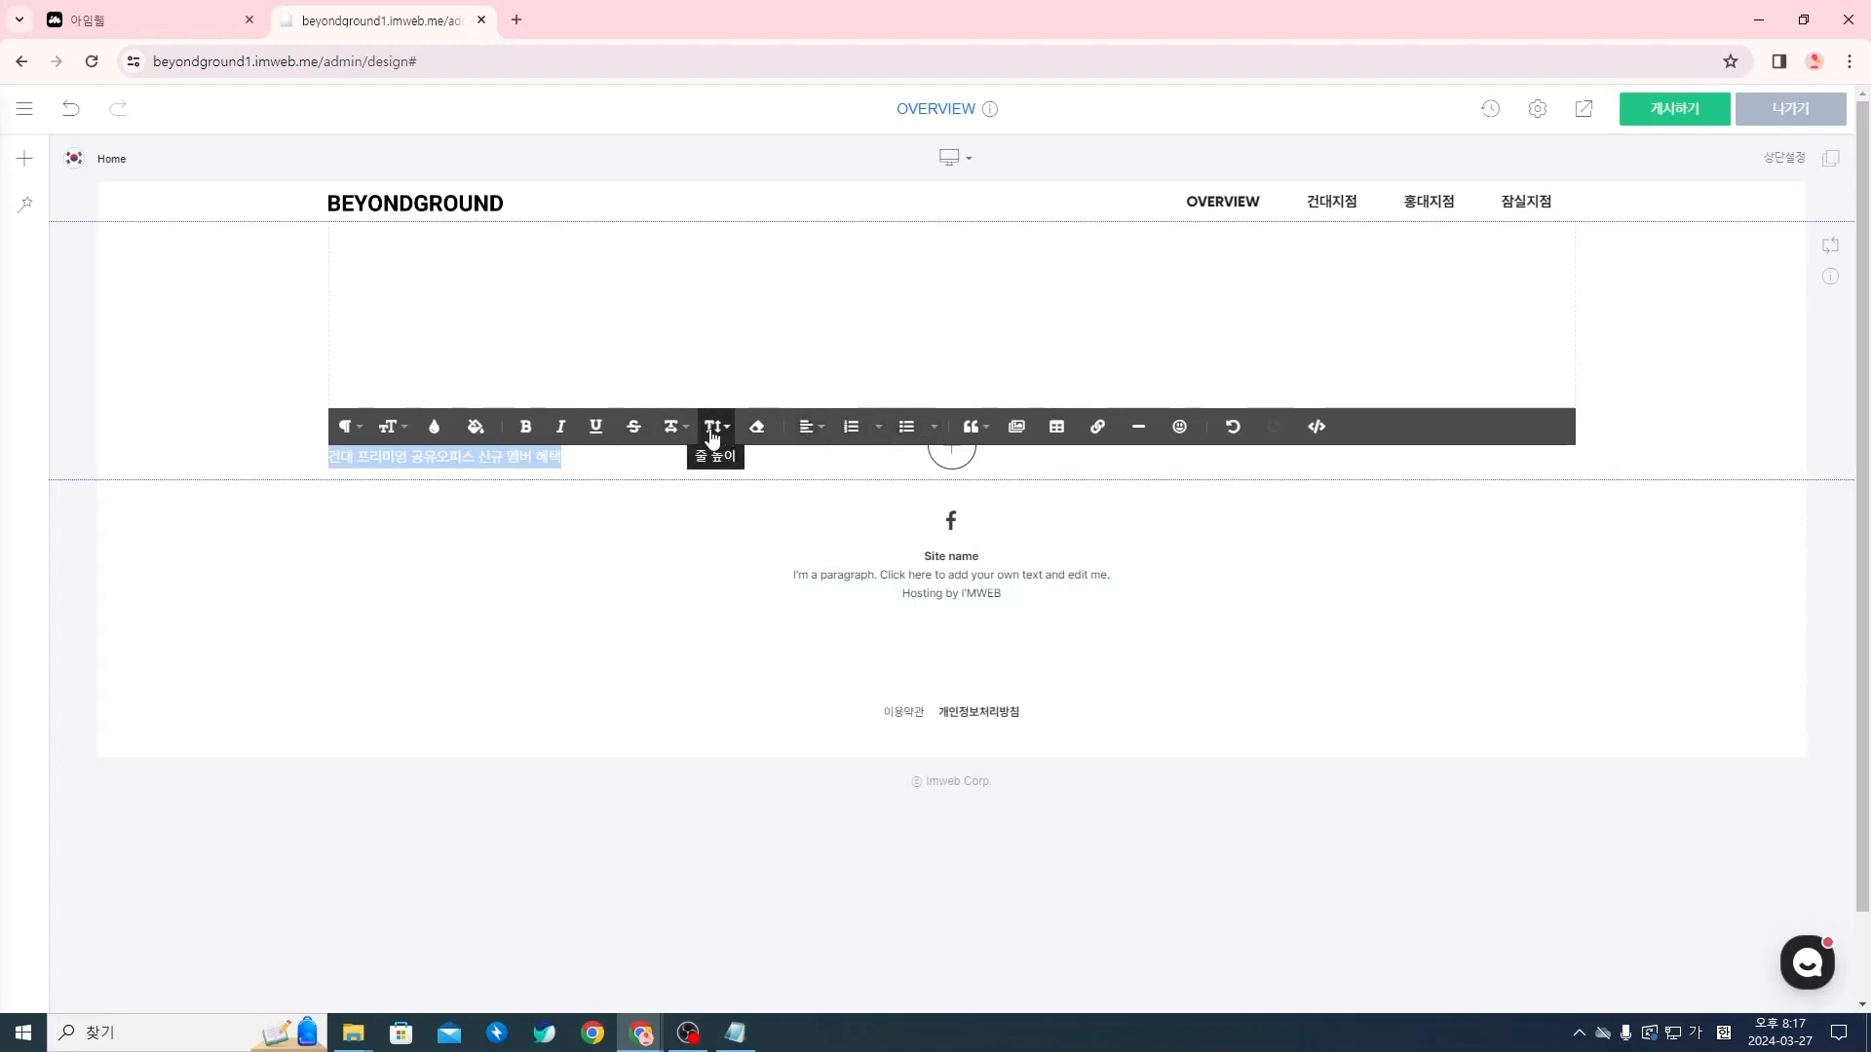
{"action": "left_click", "coordinate": [388, 426]}
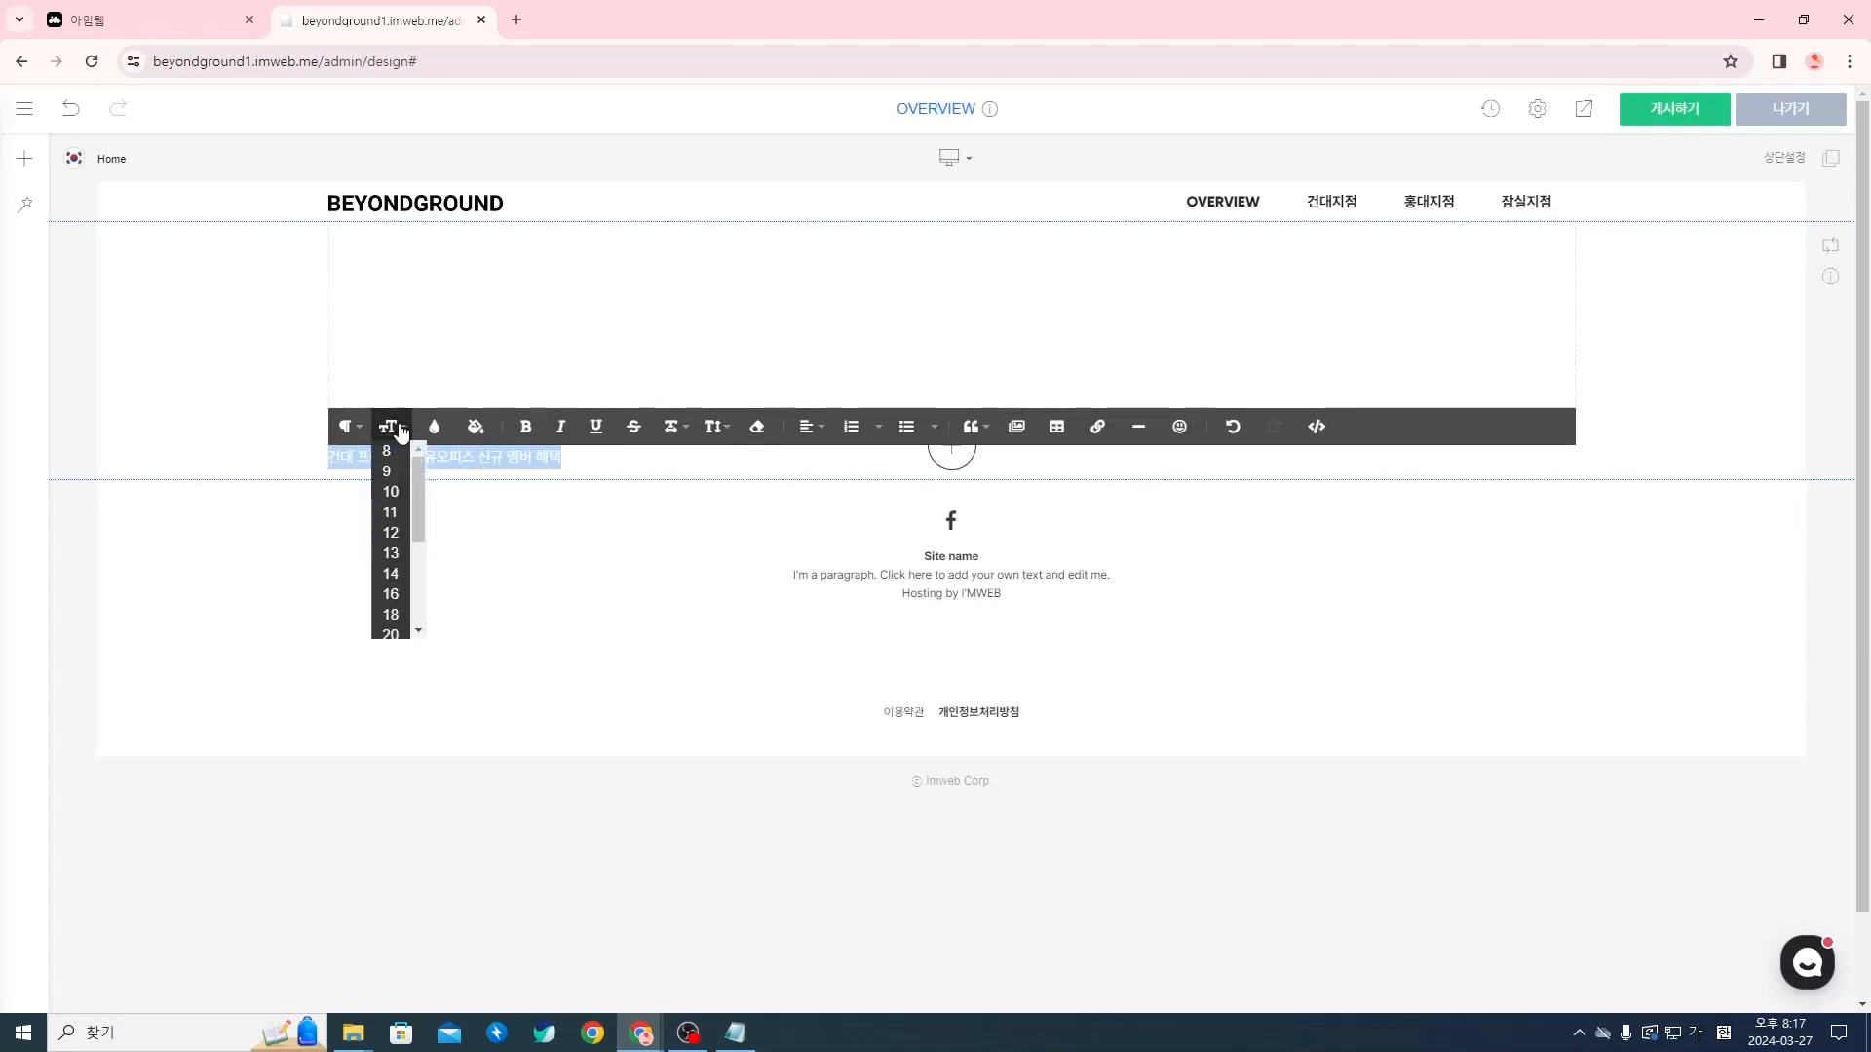
{"action": "scroll", "coordinate": [395, 633], "scroll_direction": "down", "scroll_amount": 2}
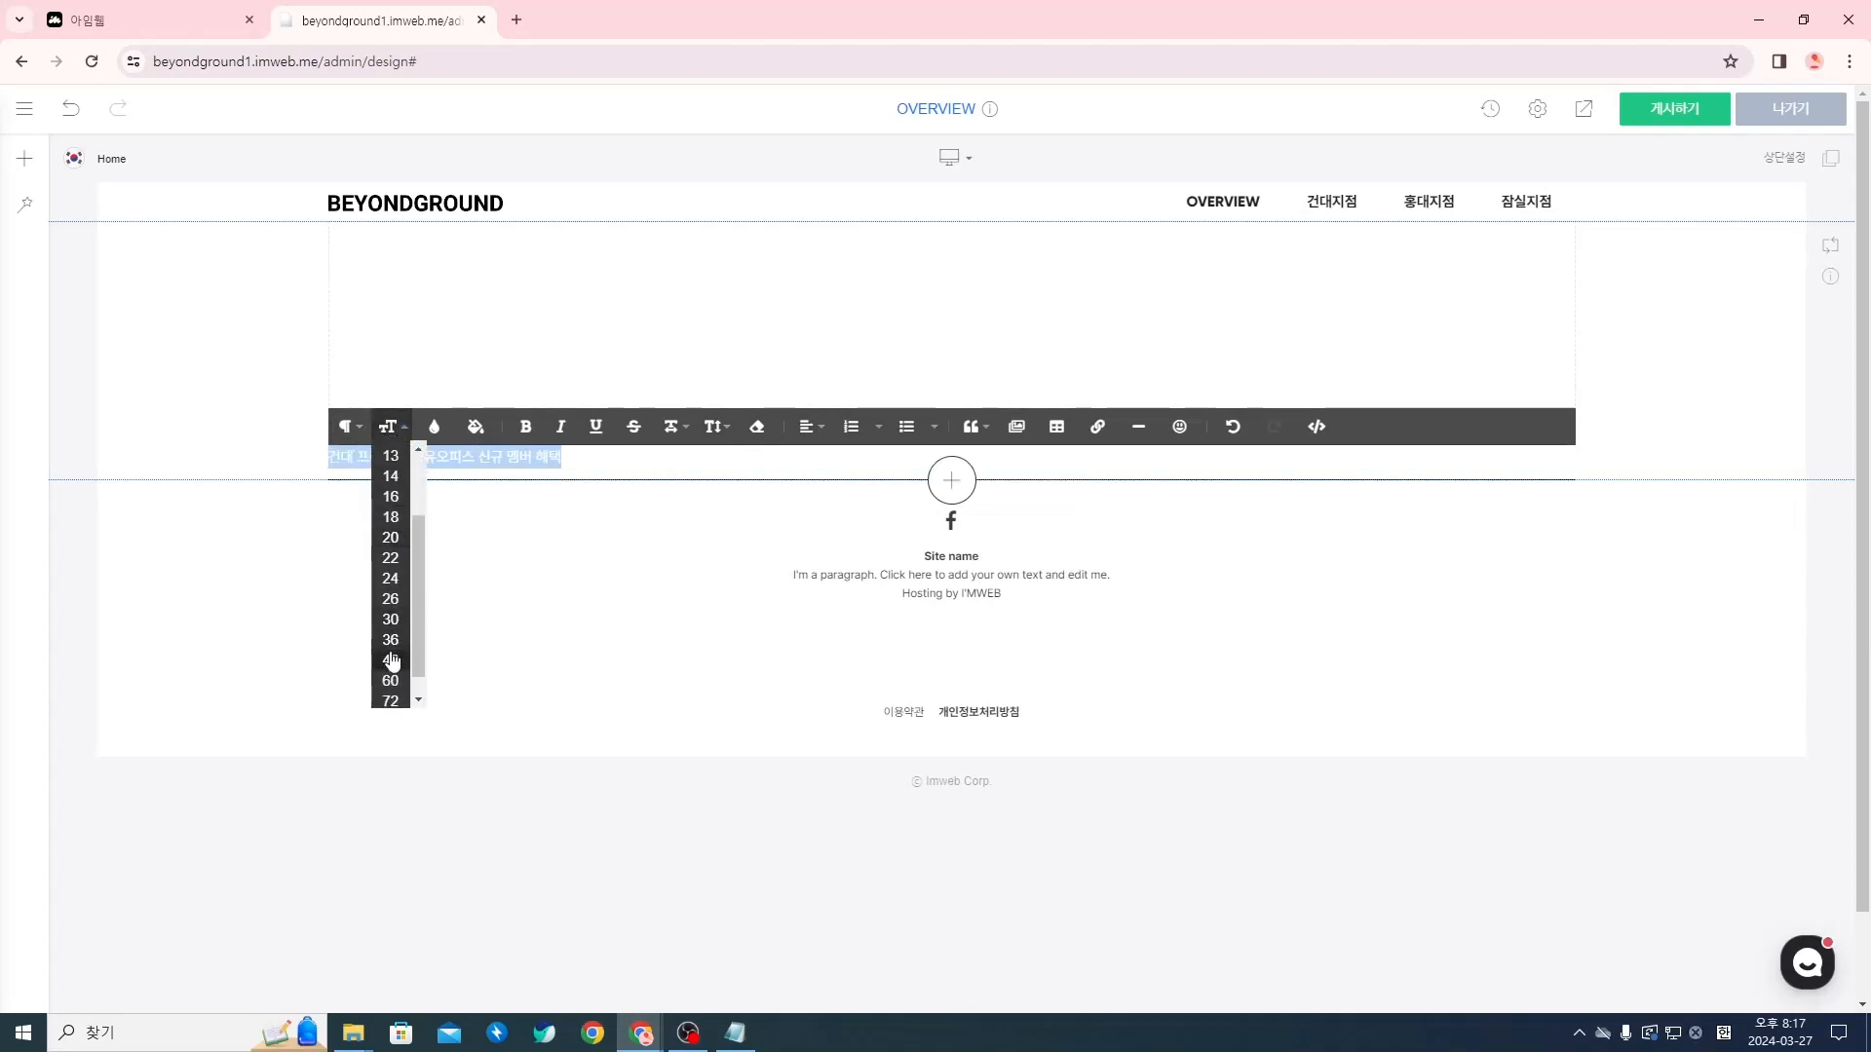
{"action": "left_click", "coordinate": [392, 640]}
{"action": "left_click", "coordinate": [388, 426]}
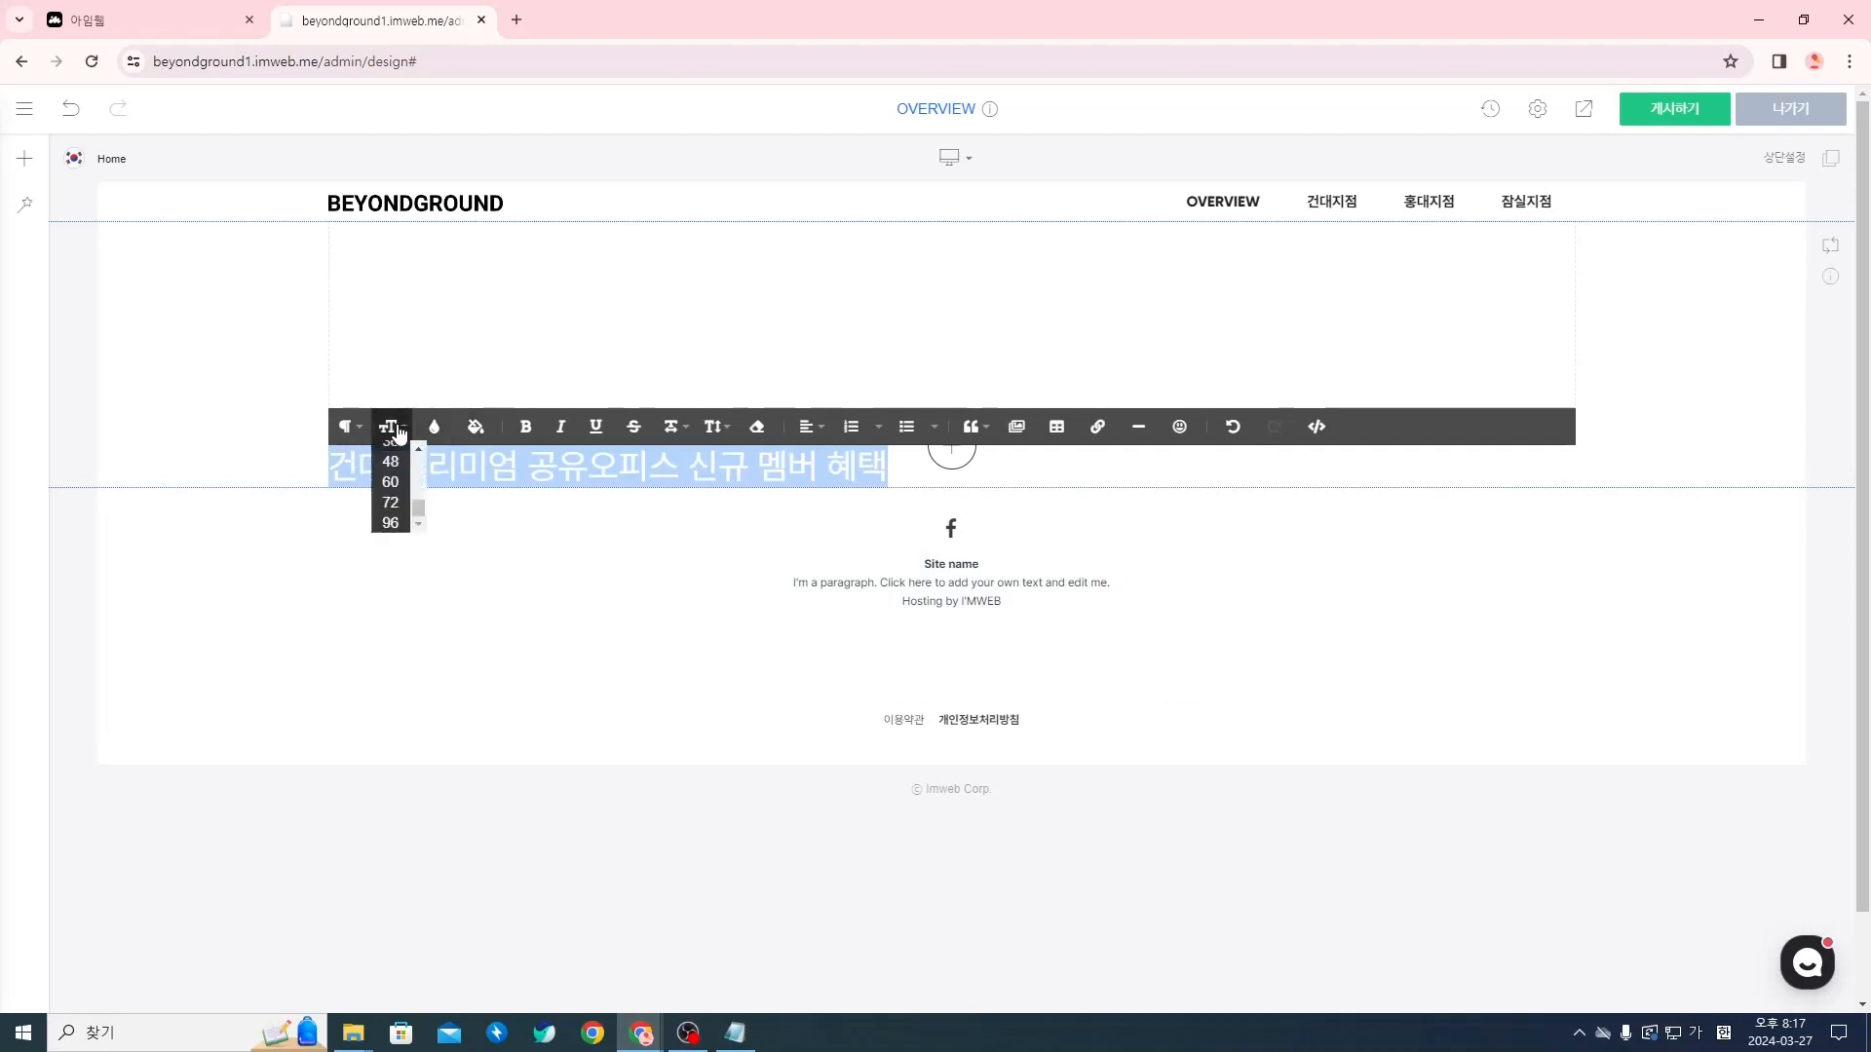
{"action": "left_click", "coordinate": [390, 595]}
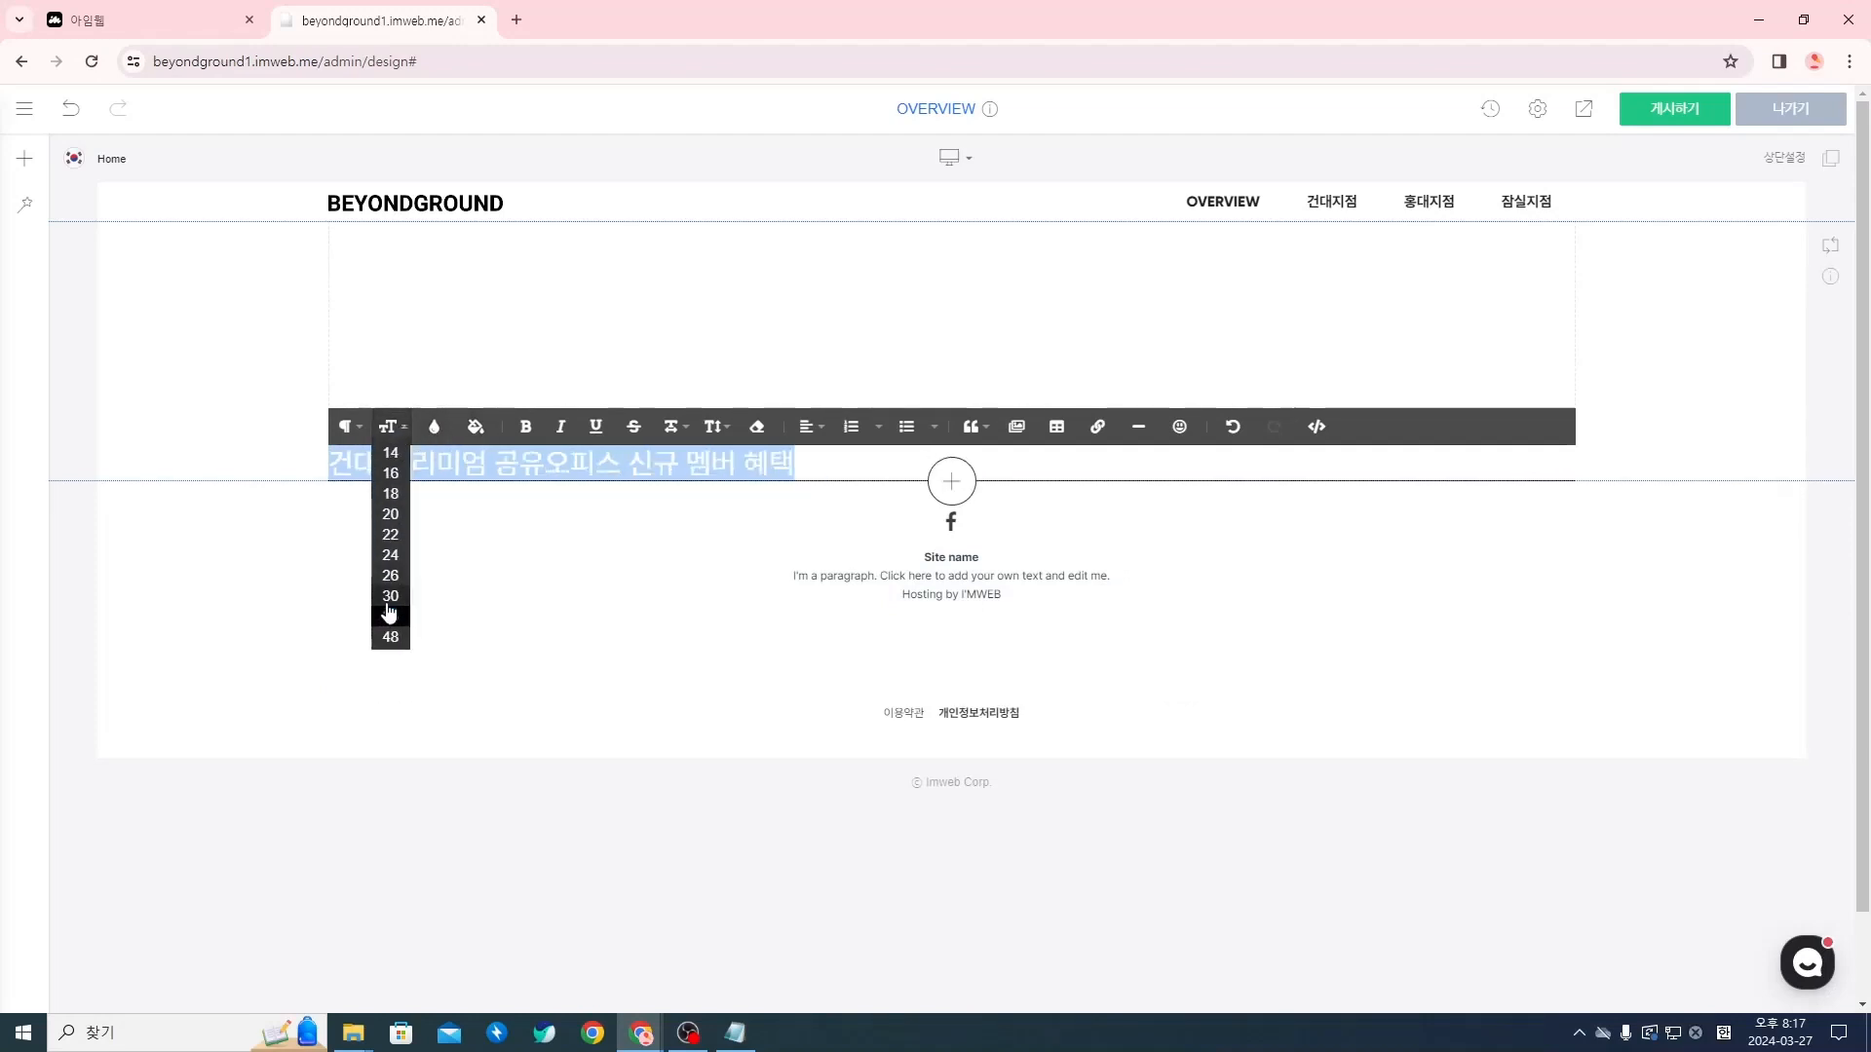
{"action": "left_click", "coordinate": [387, 426]}
{"action": "left_click", "coordinate": [389, 623]}
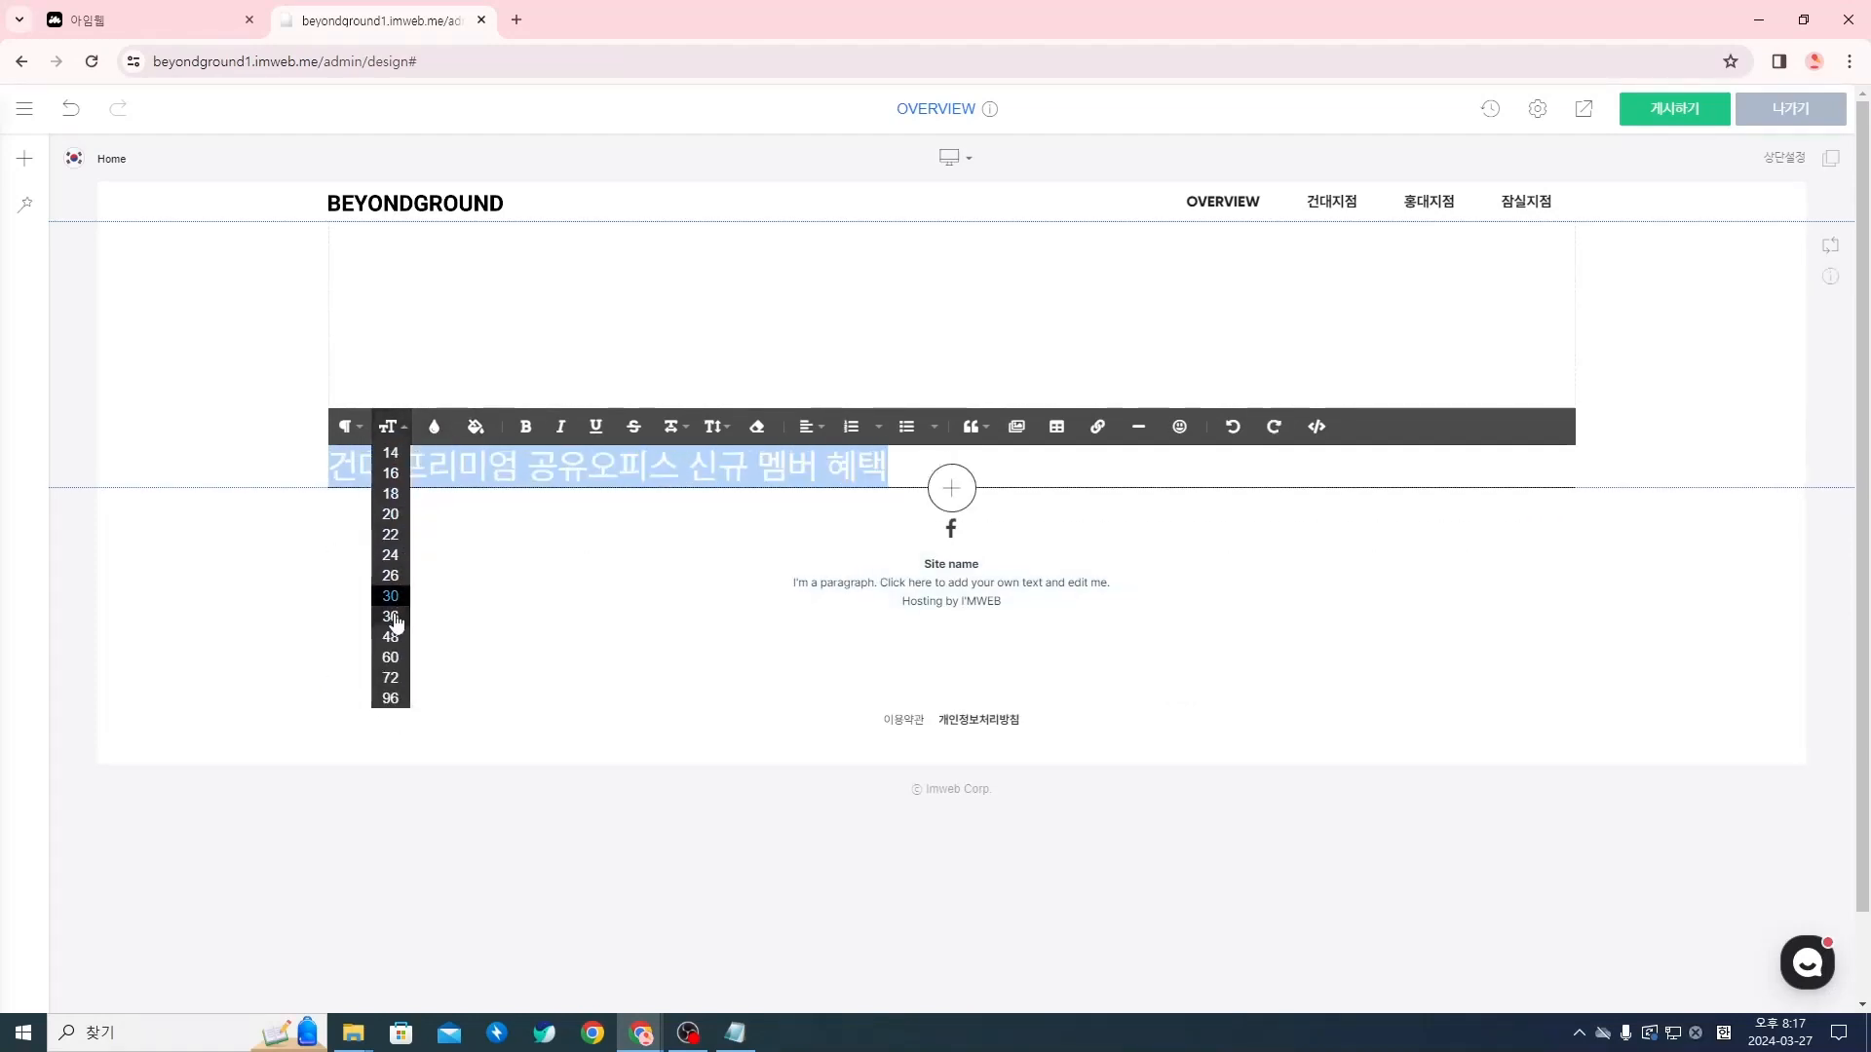
{"action": "left_click", "coordinate": [822, 473]}
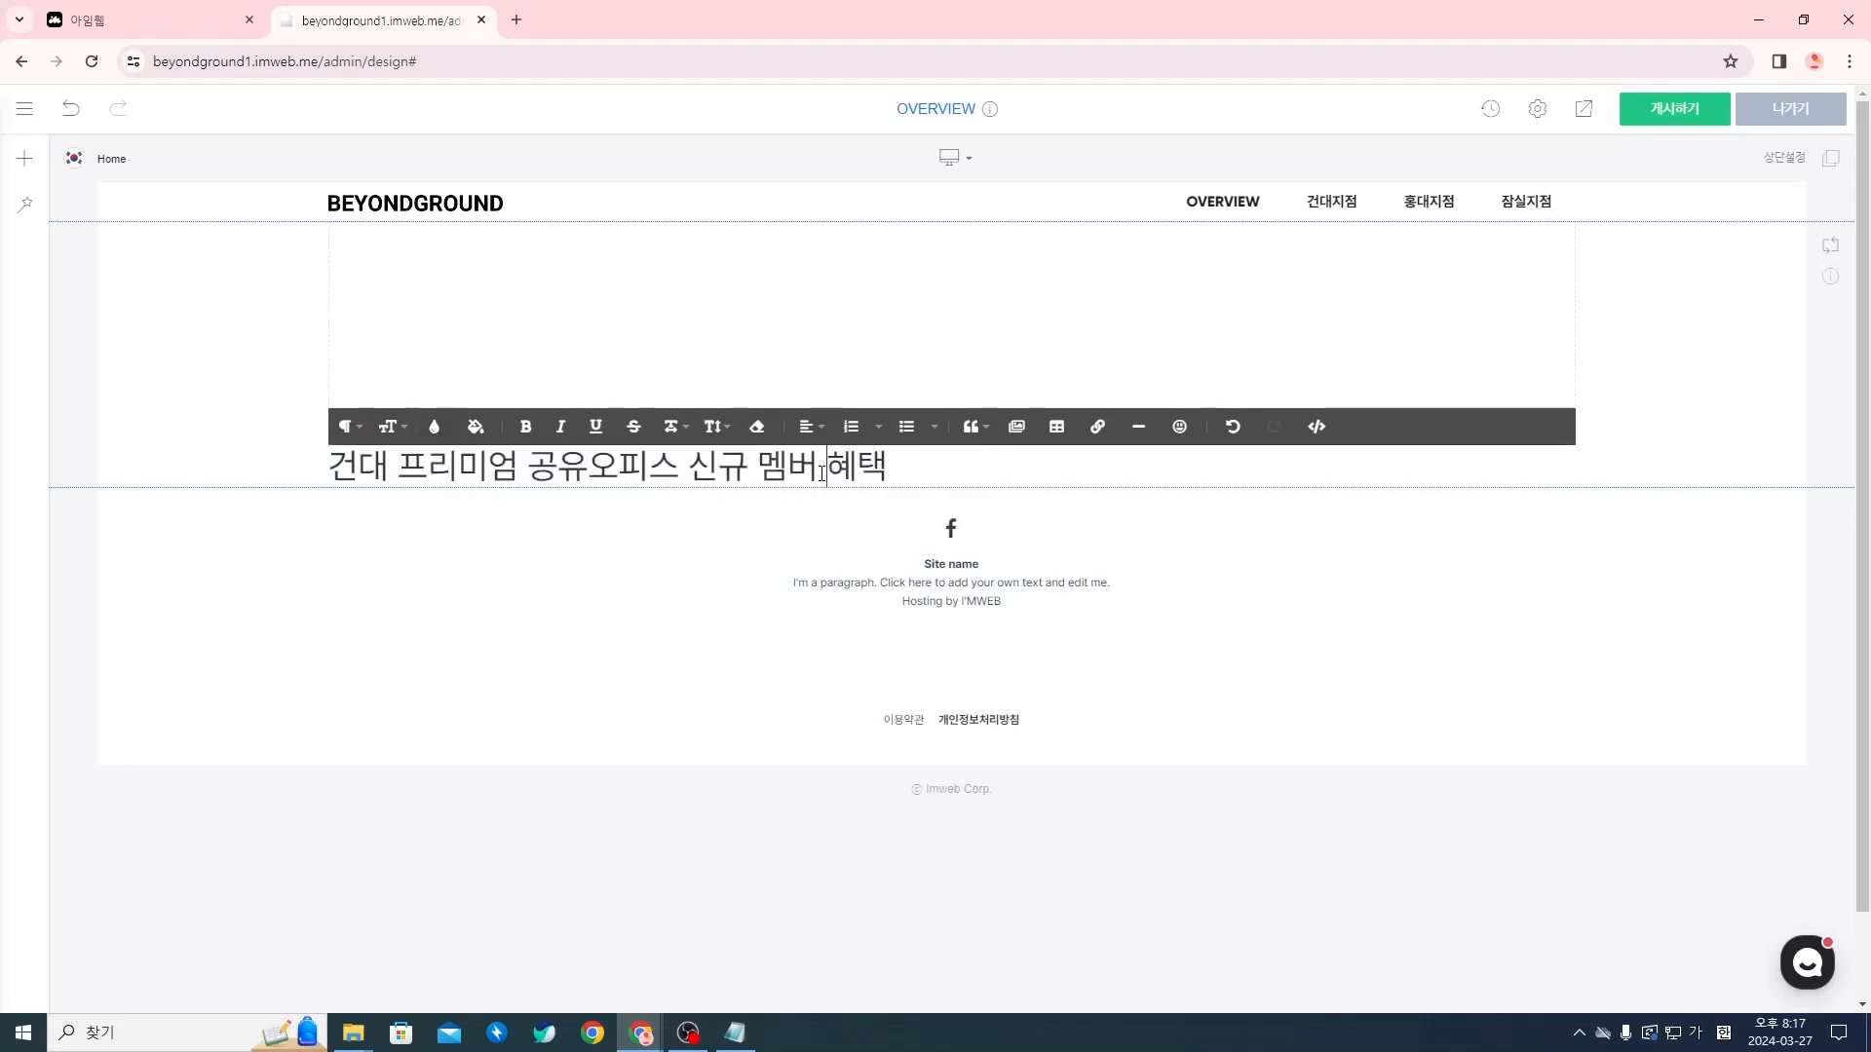
{"action": "triple_click", "coordinate": [821, 474]}
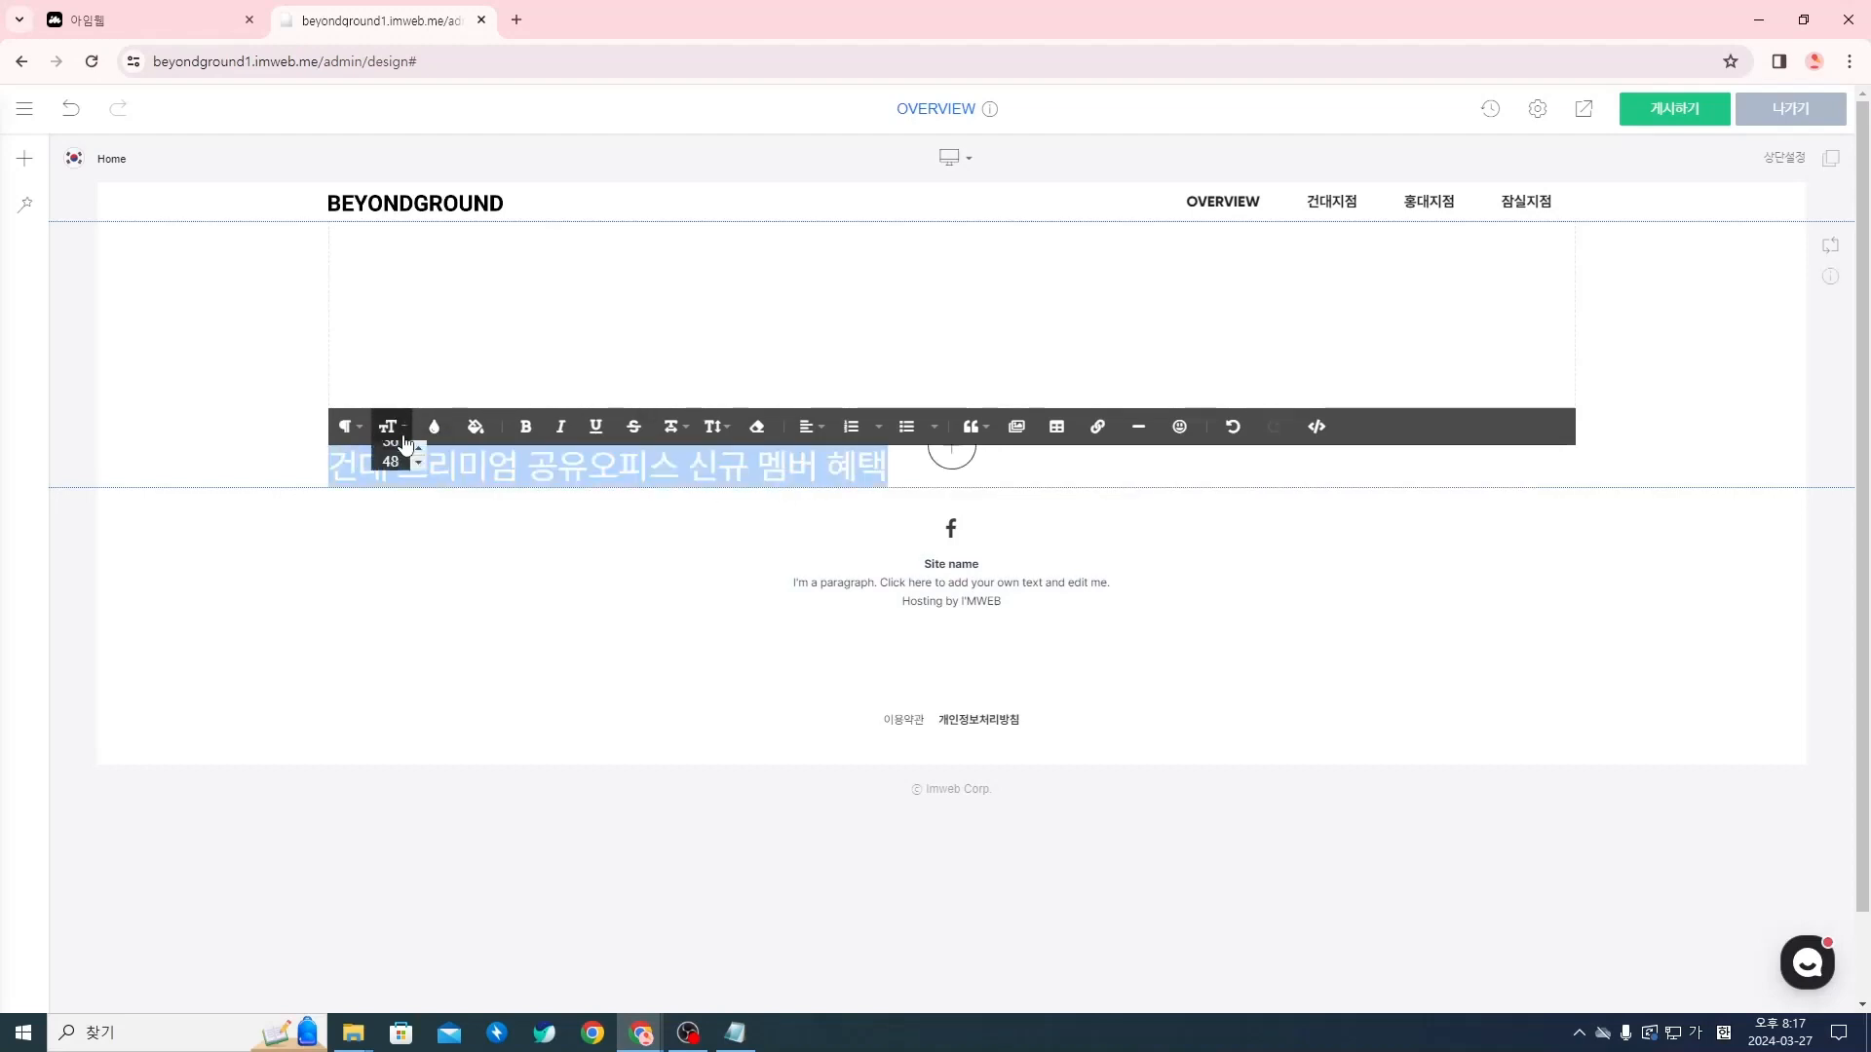
{"action": "left_click", "coordinate": [387, 426]}
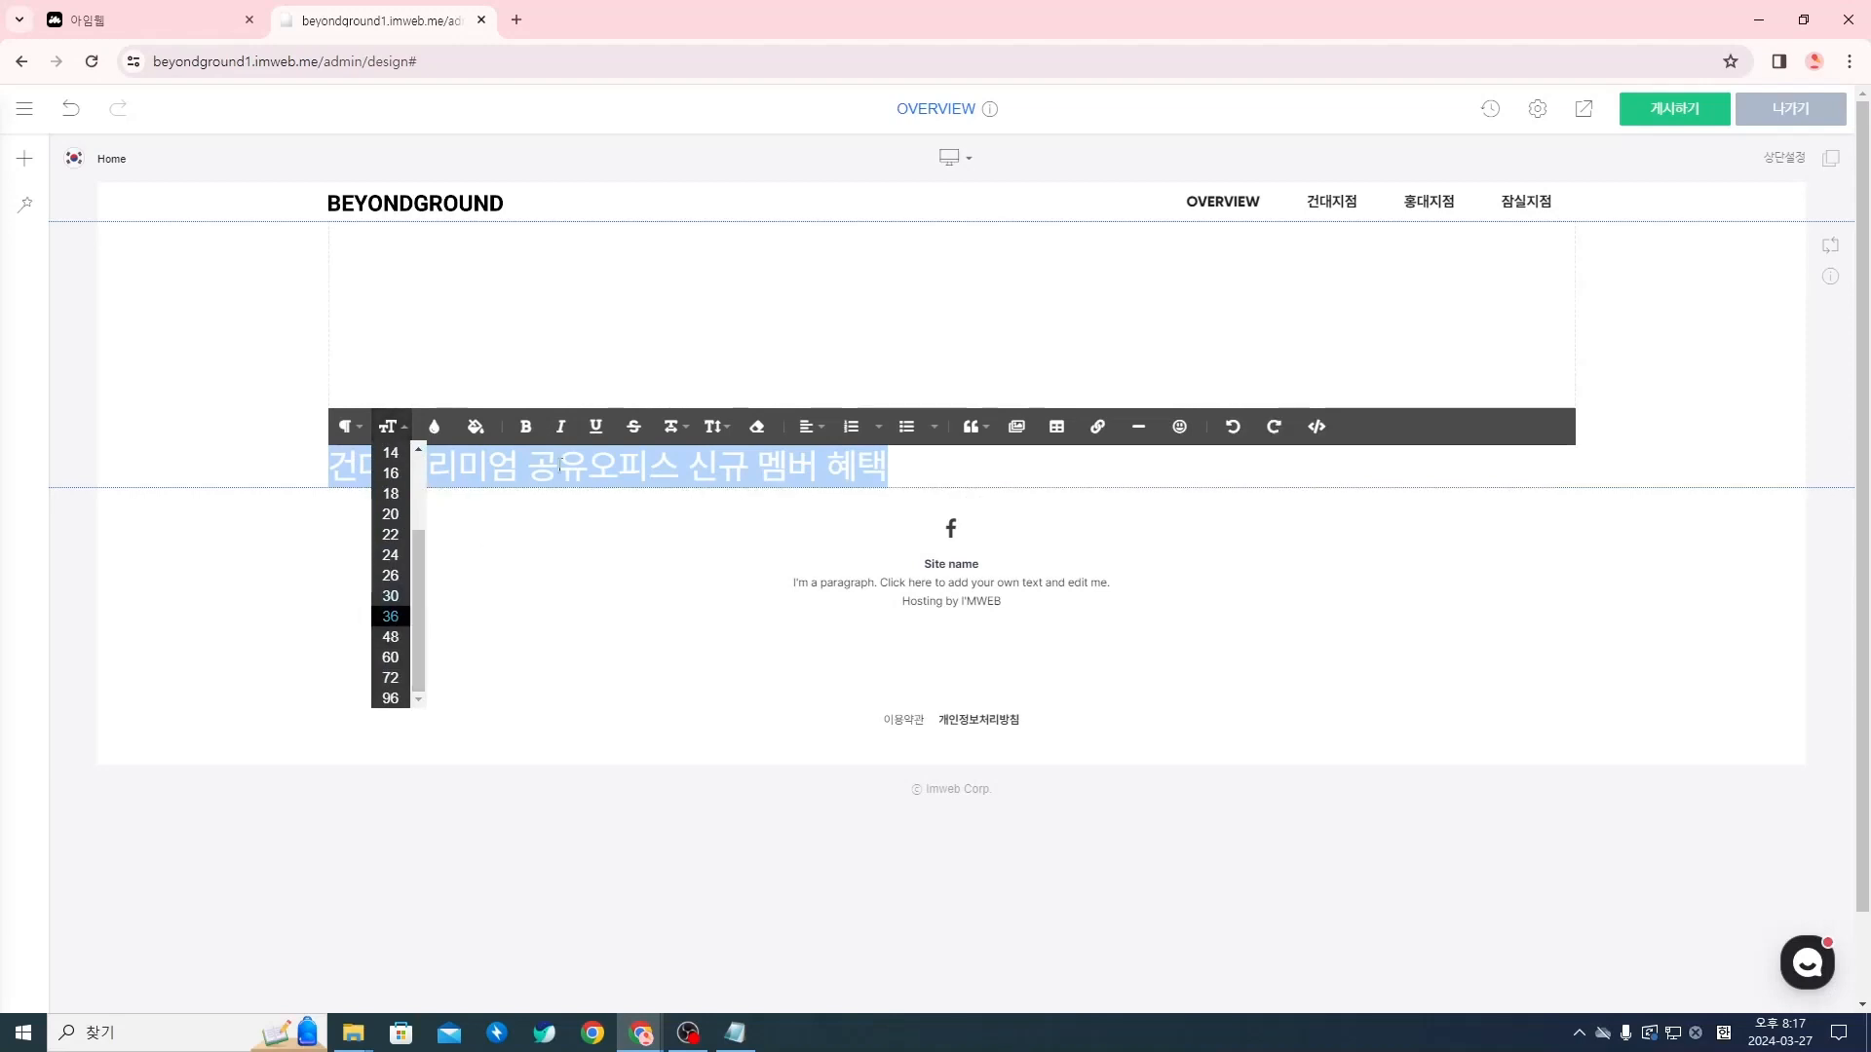
{"action": "left_click", "coordinate": [560, 467]}
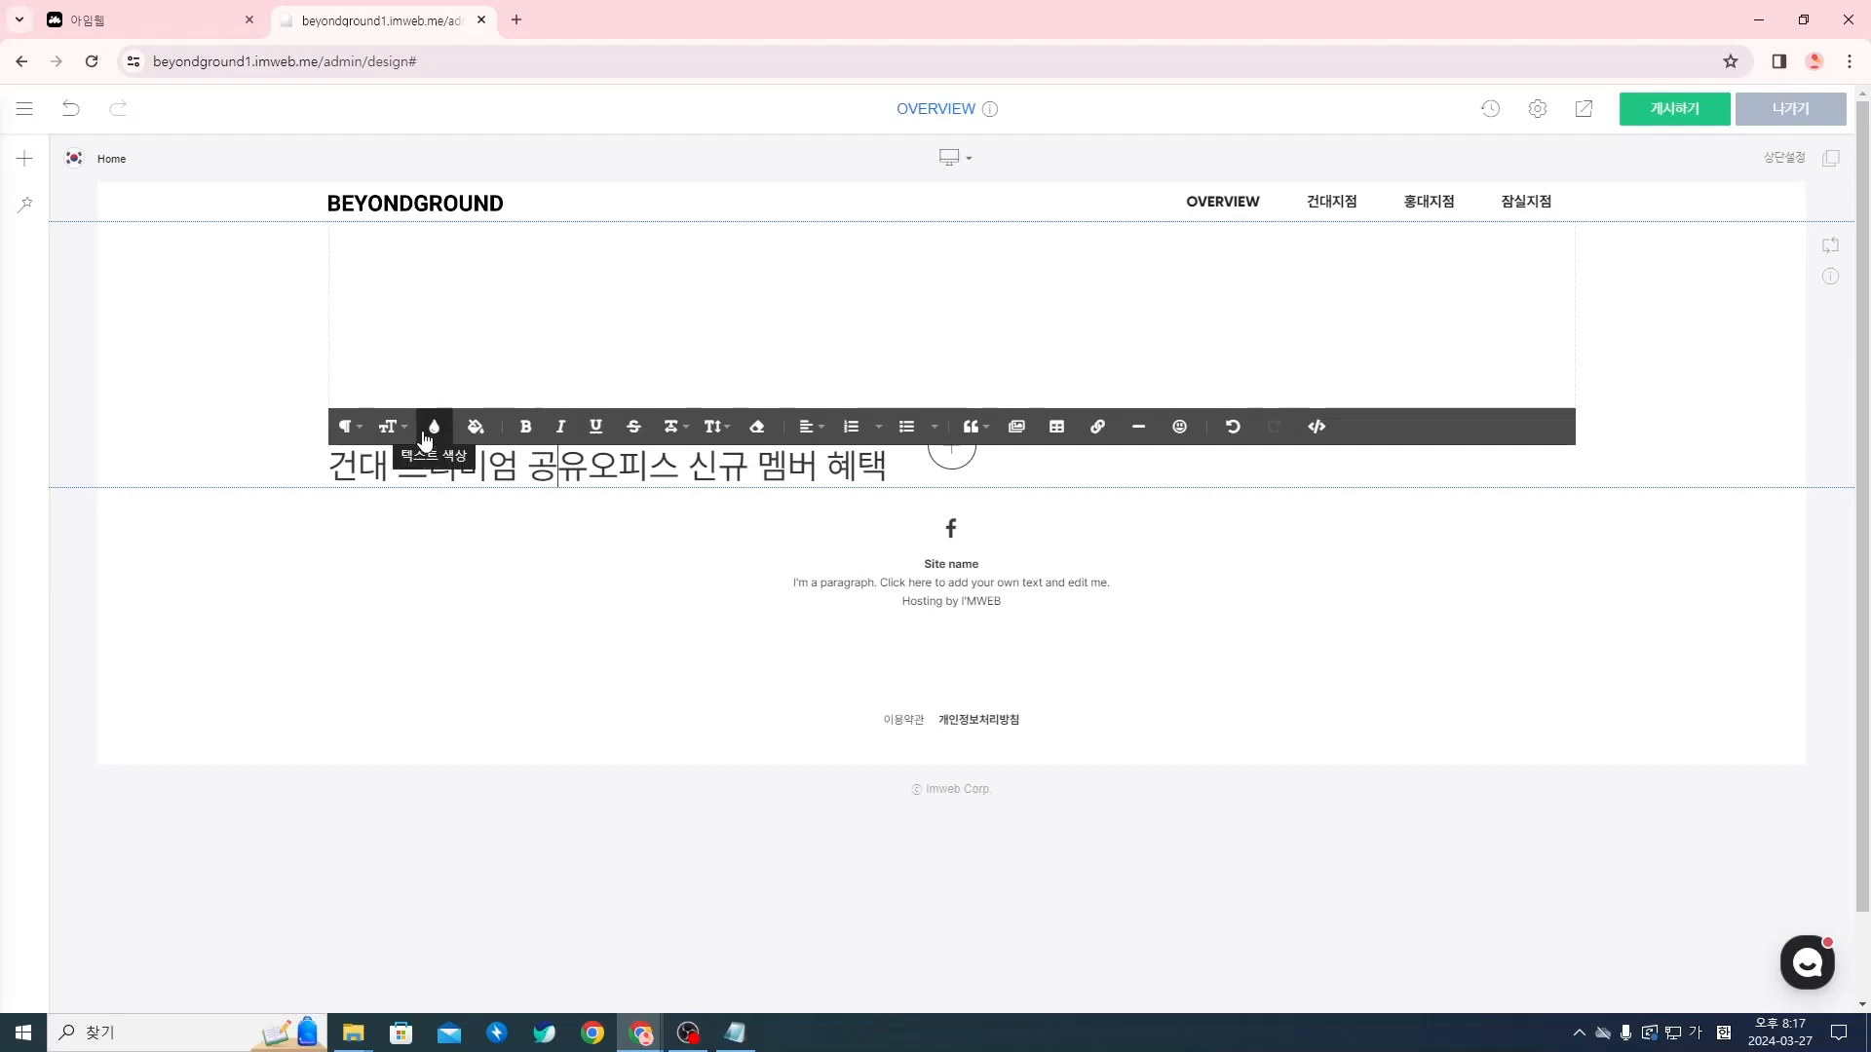
Show the text line's HTML source and examine its text and the surrounding p and span markup
{"action": "double_click", "coordinate": [715, 468]}
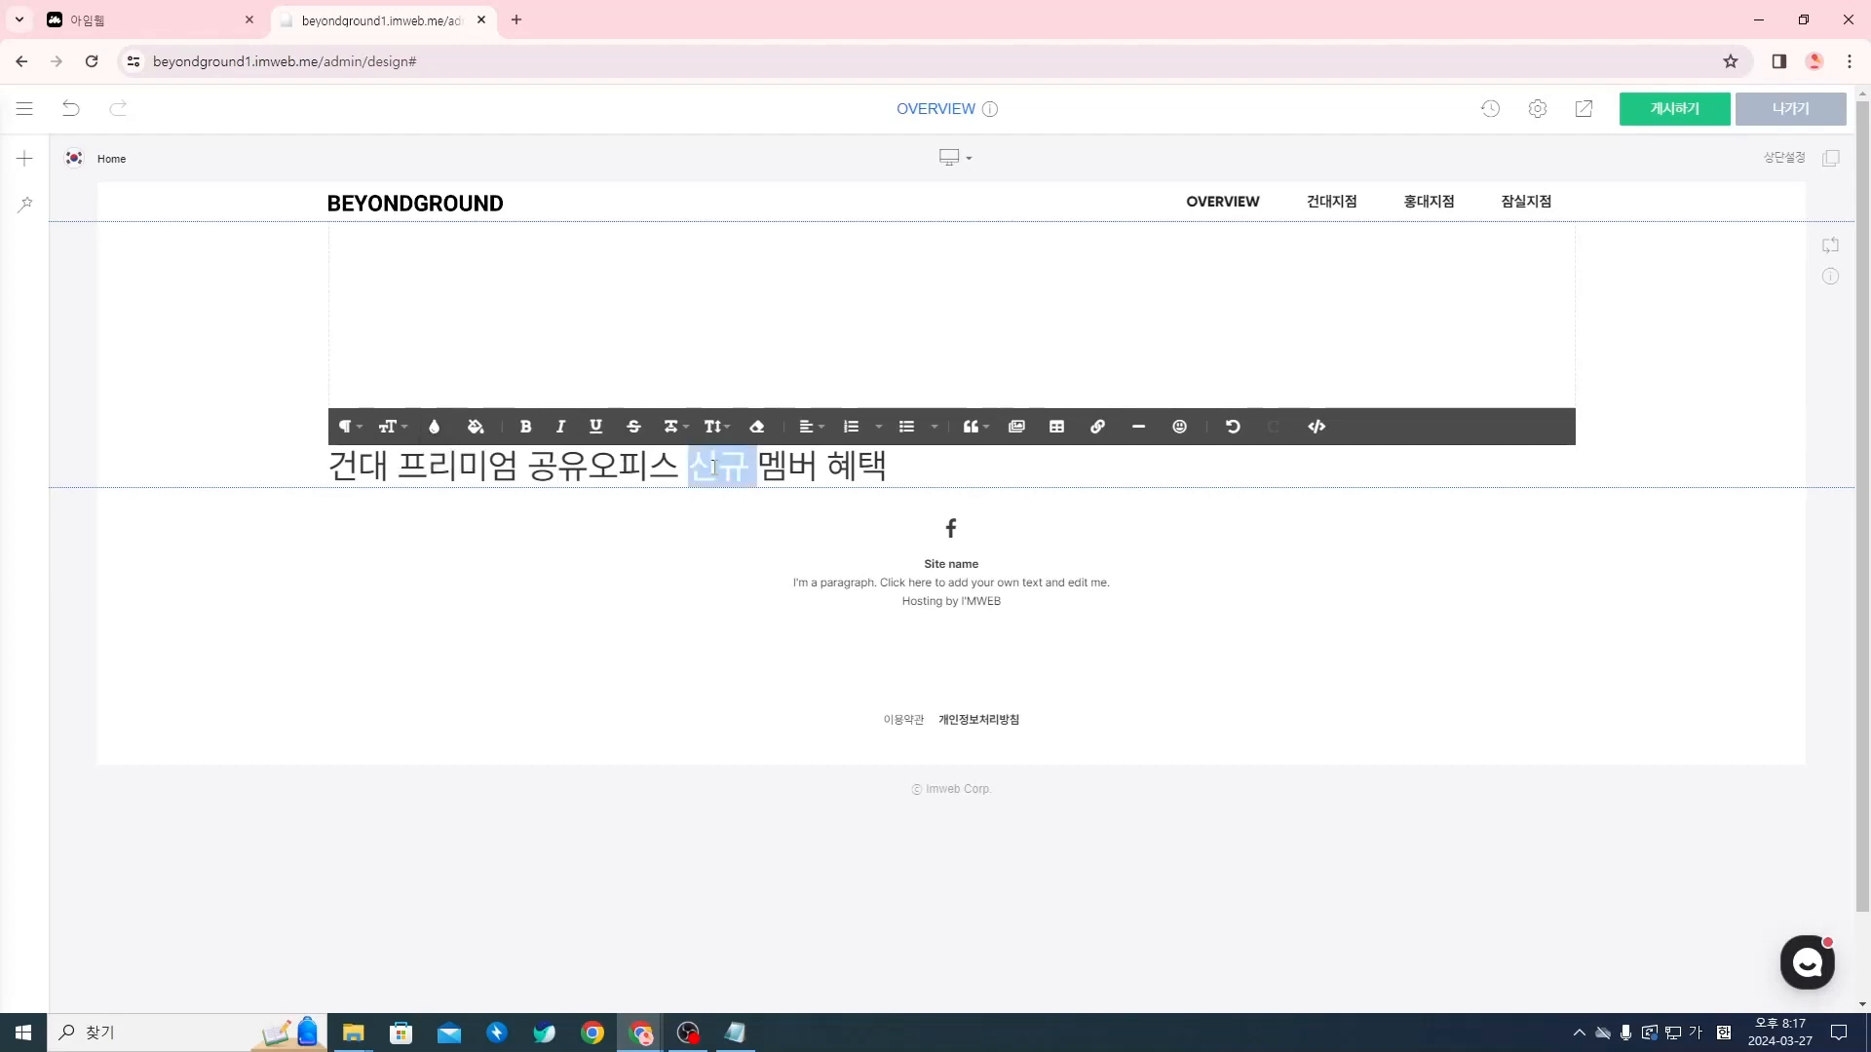
{"action": "type", "text": "신규"}
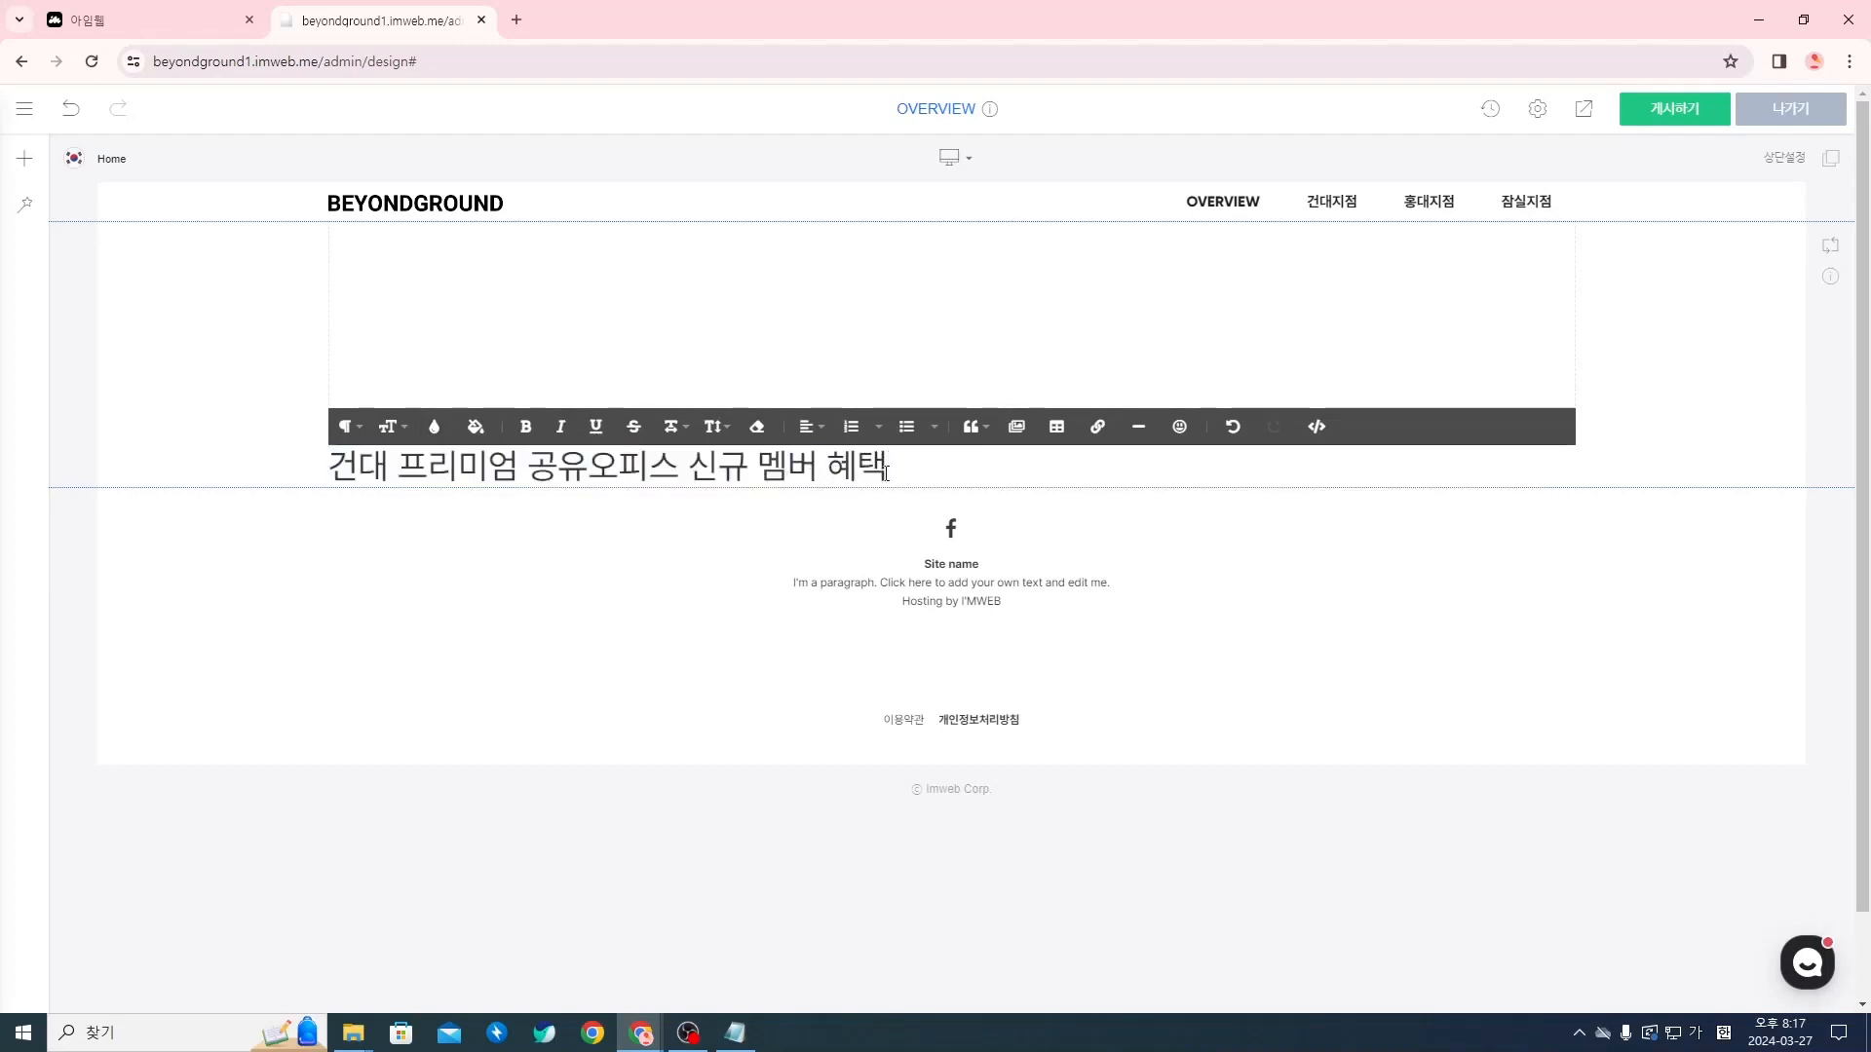
{"action": "left_click_drag", "start_coordinate": [920, 471], "coordinate": [327, 468]}
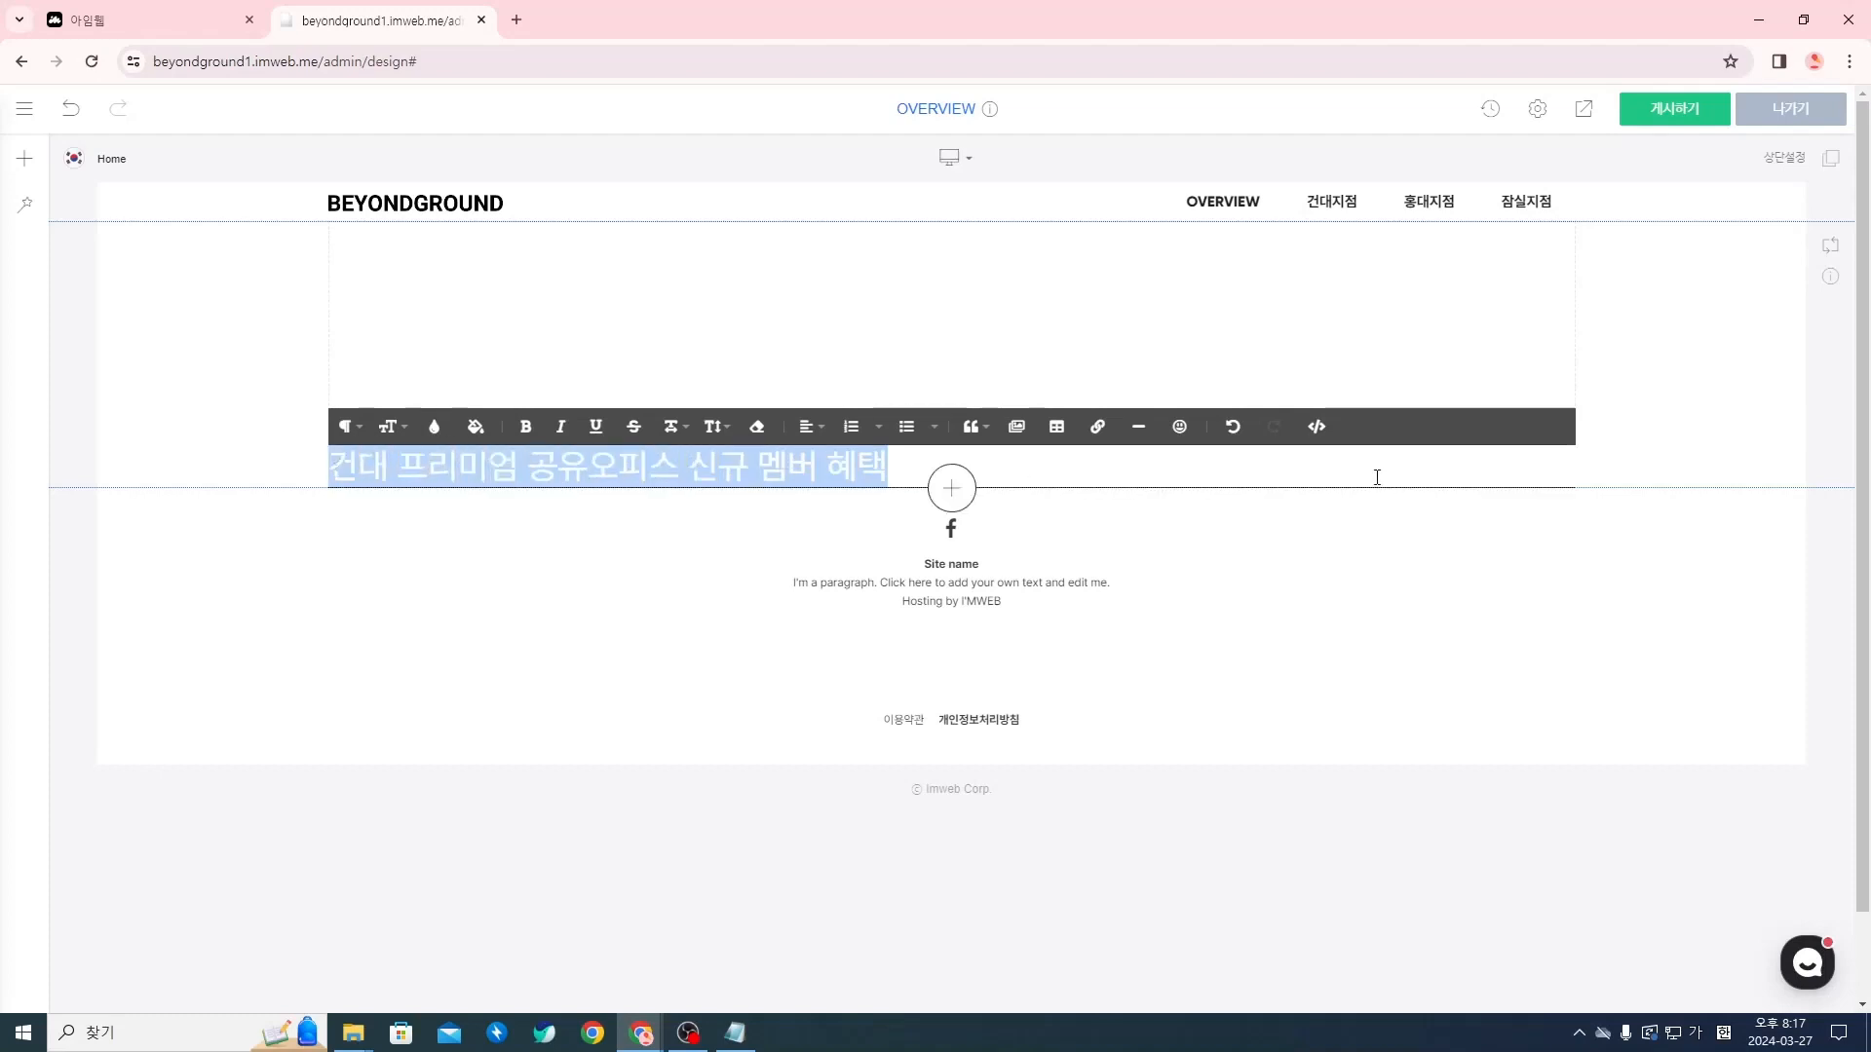
{"action": "left_click", "coordinate": [1313, 438]}
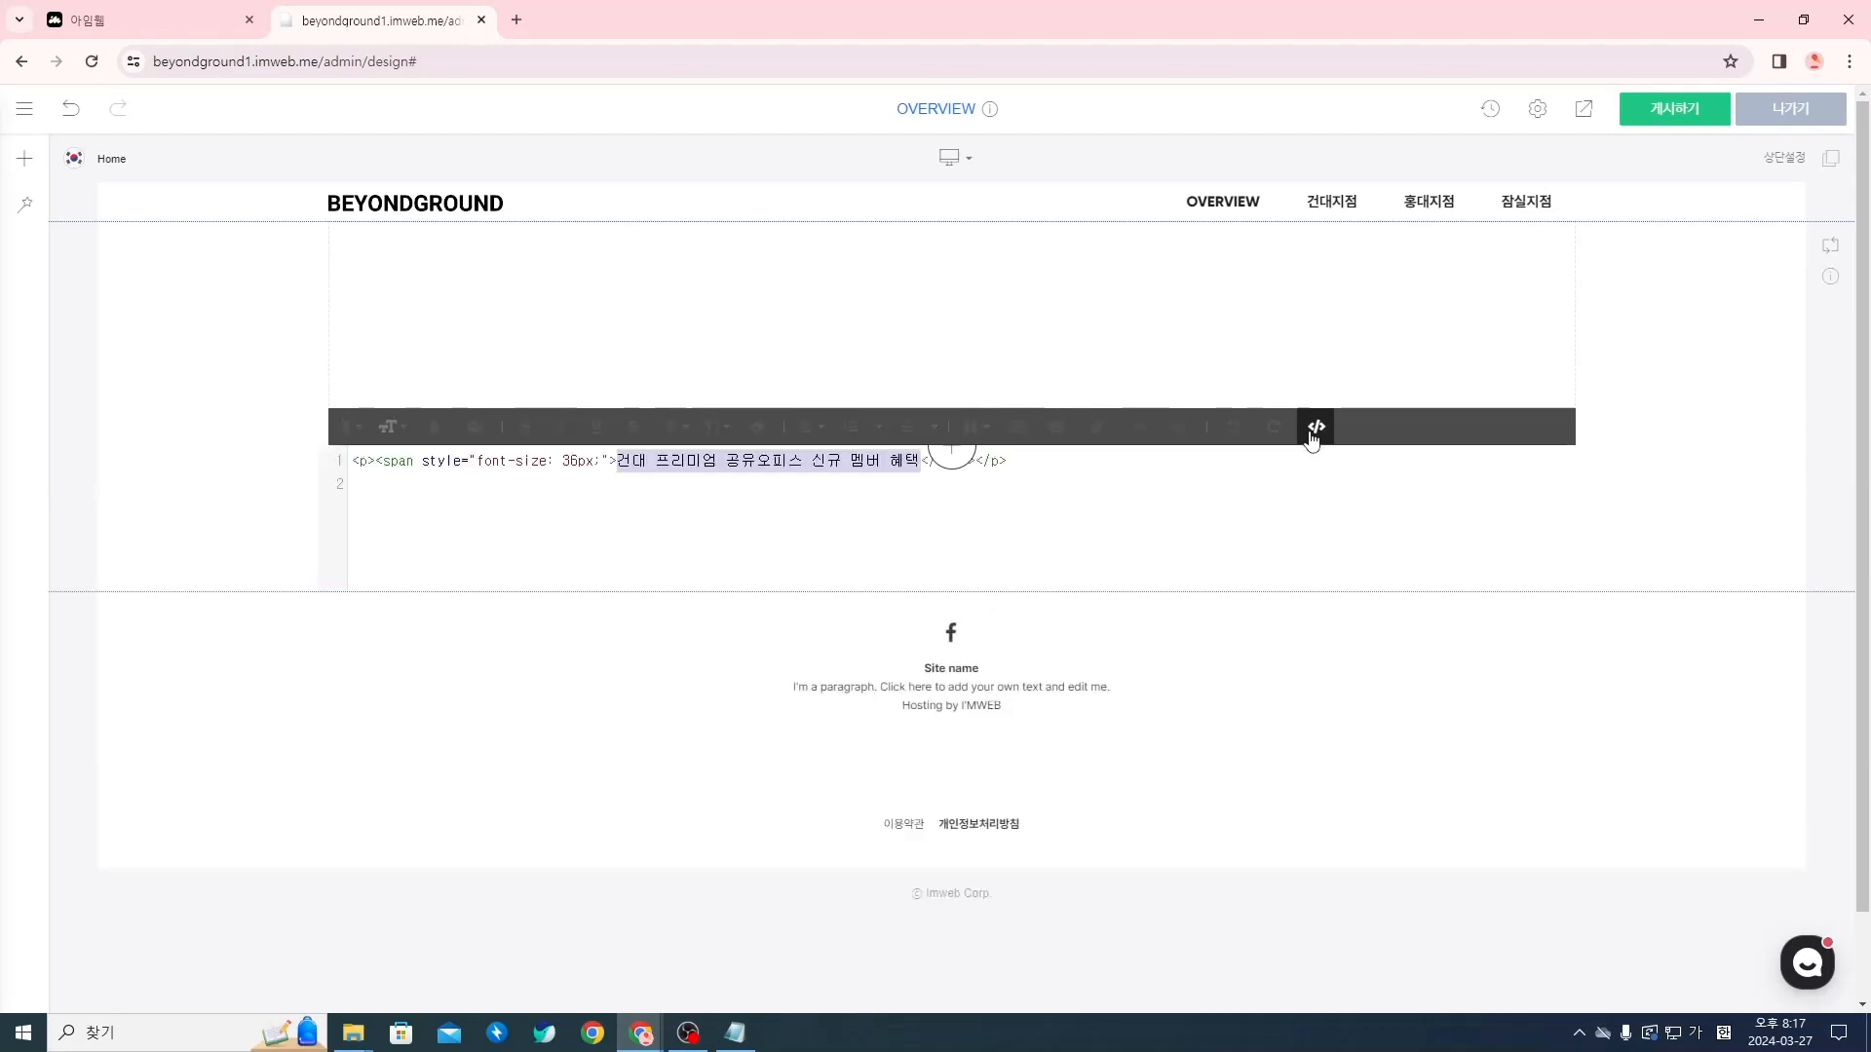
{"action": "left_click", "coordinate": [807, 459]}
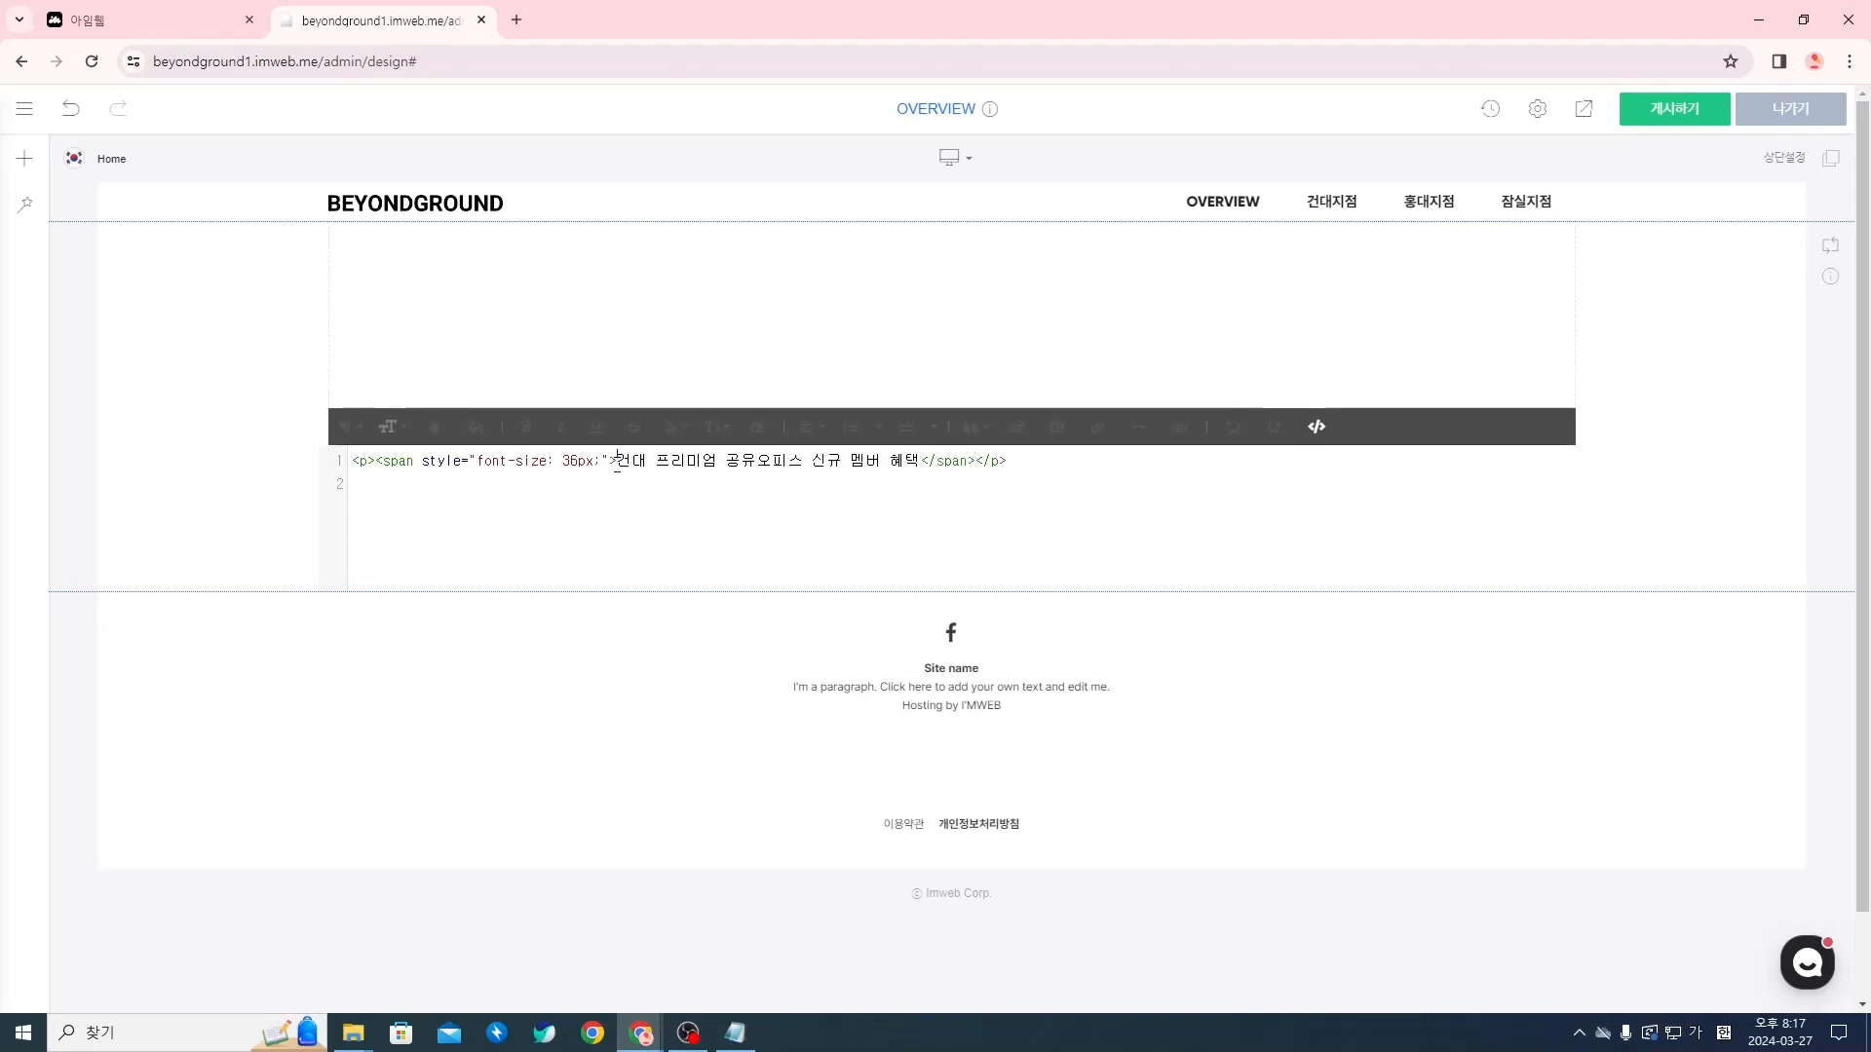
{"action": "left_click_drag", "start_coordinate": [617, 460], "coordinate": [920, 460]}
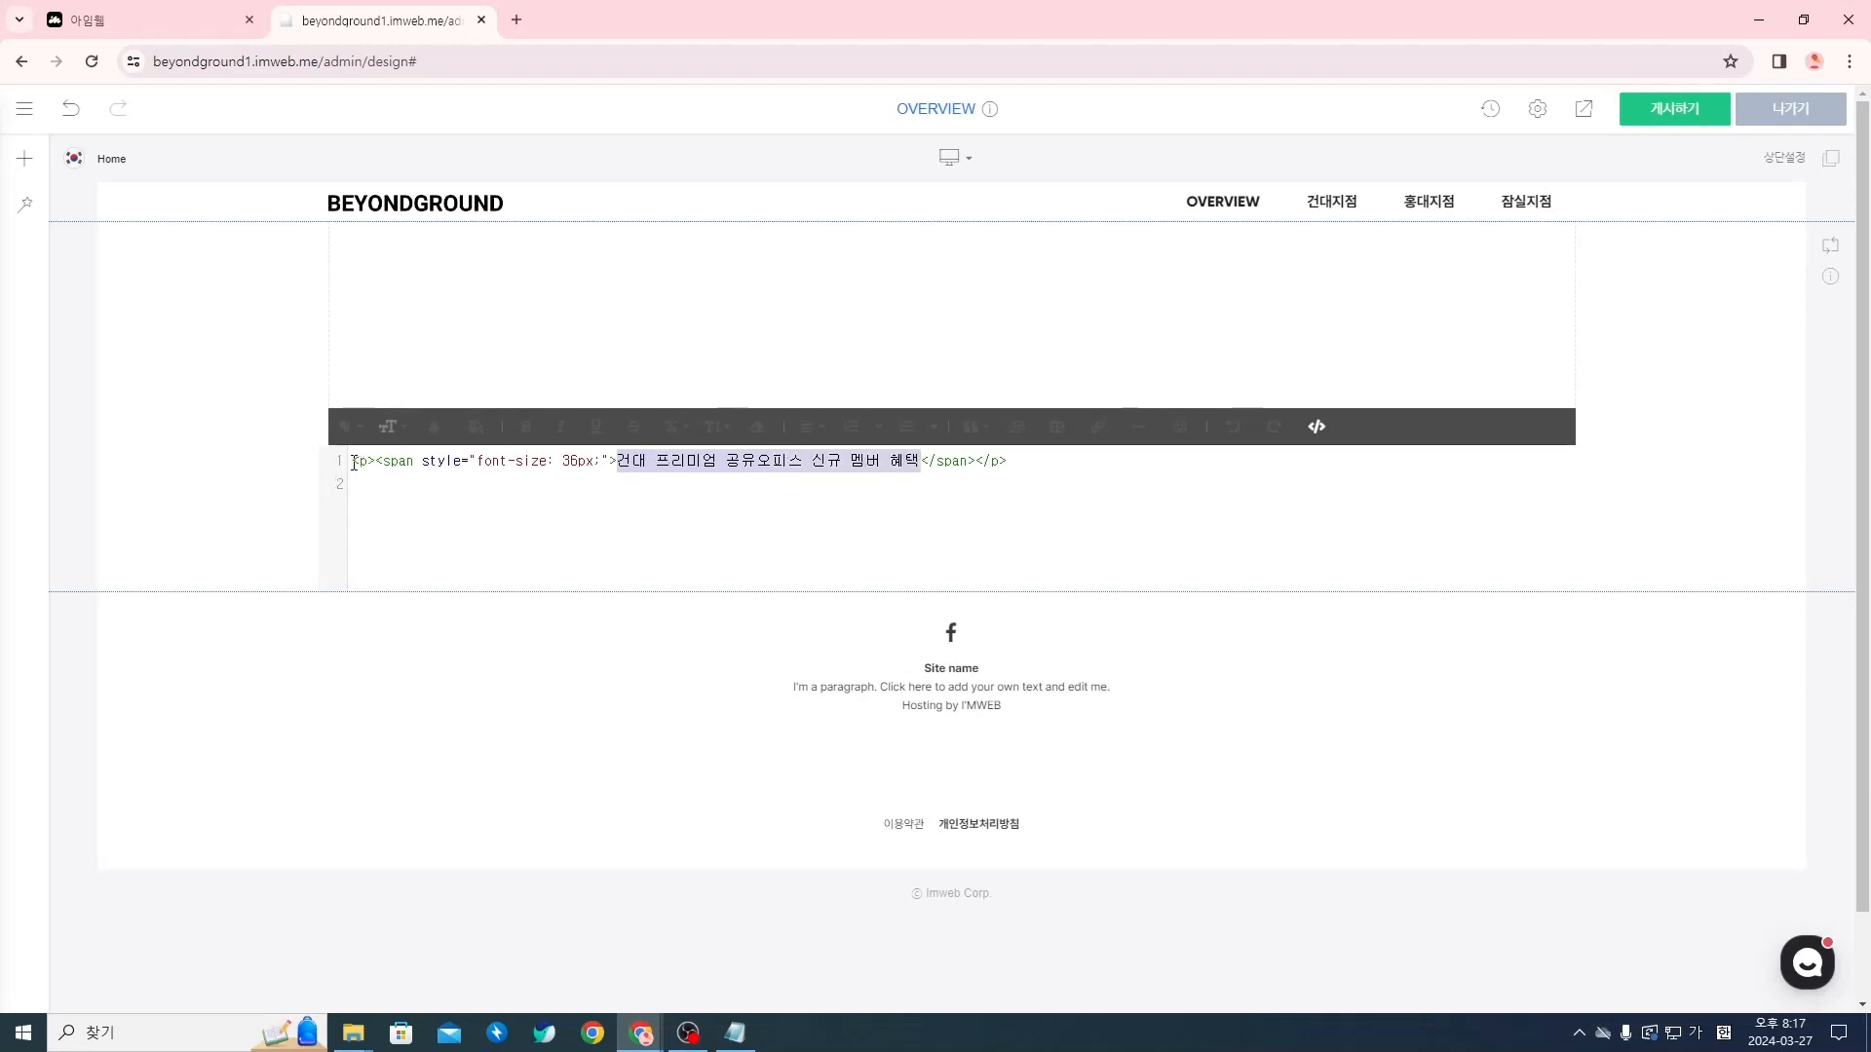
{"action": "left_click_drag", "start_coordinate": [354, 462], "coordinate": [1023, 462]}
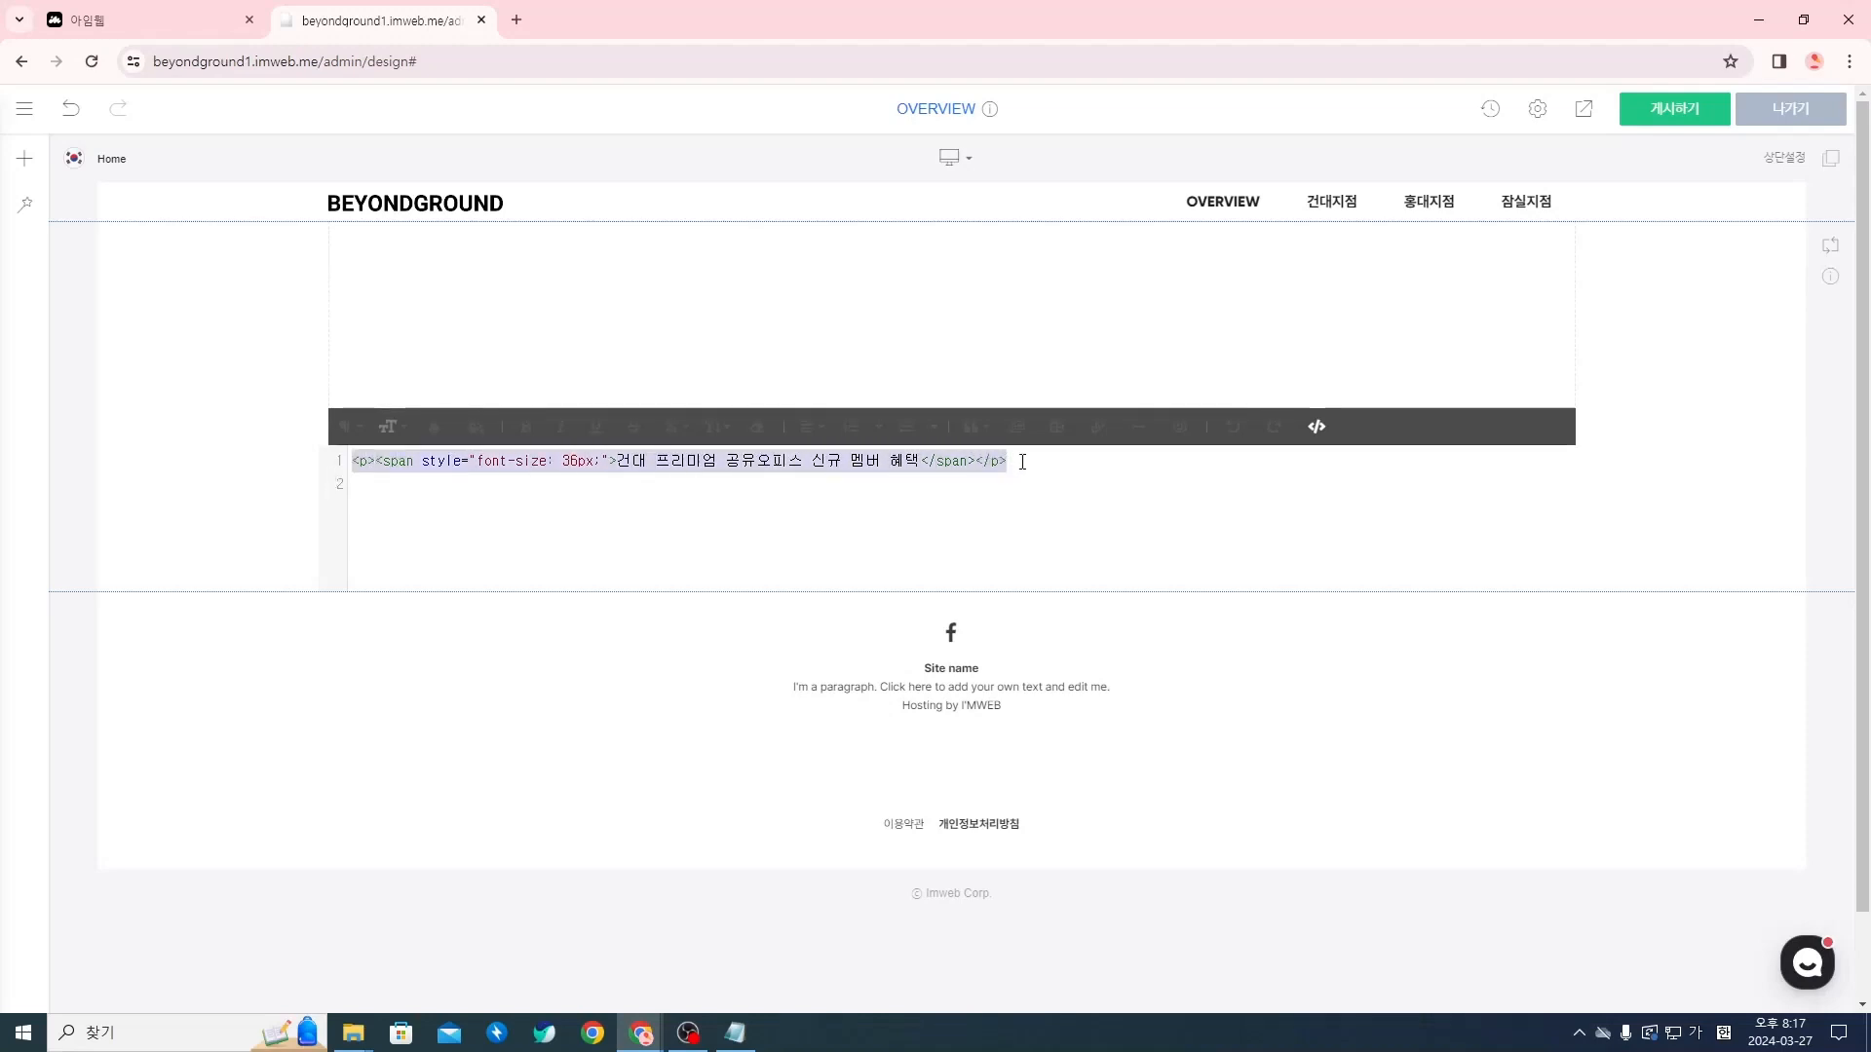
In the text line's HTML source, set the span's font size to 40px and return to the visual editor
{"action": "left_click", "coordinate": [1020, 462]}
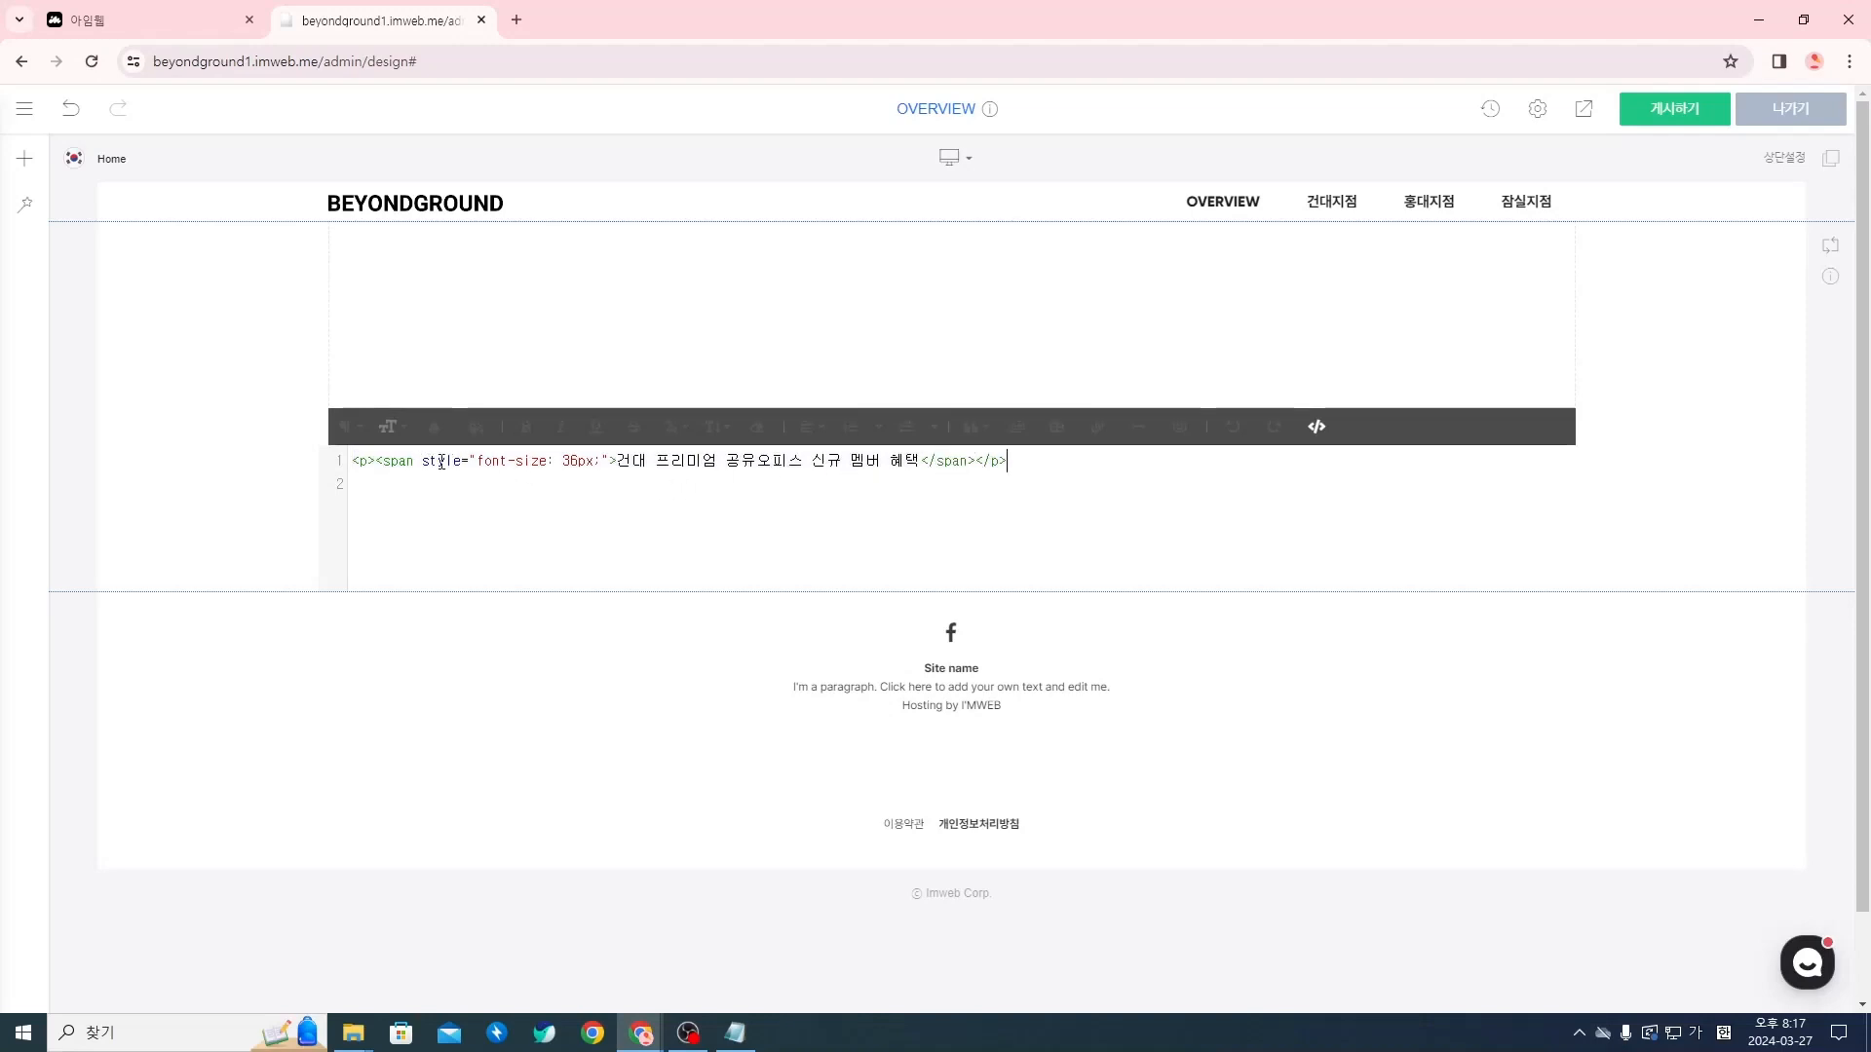
{"action": "left_click_drag", "start_coordinate": [477, 462], "coordinate": [601, 467]}
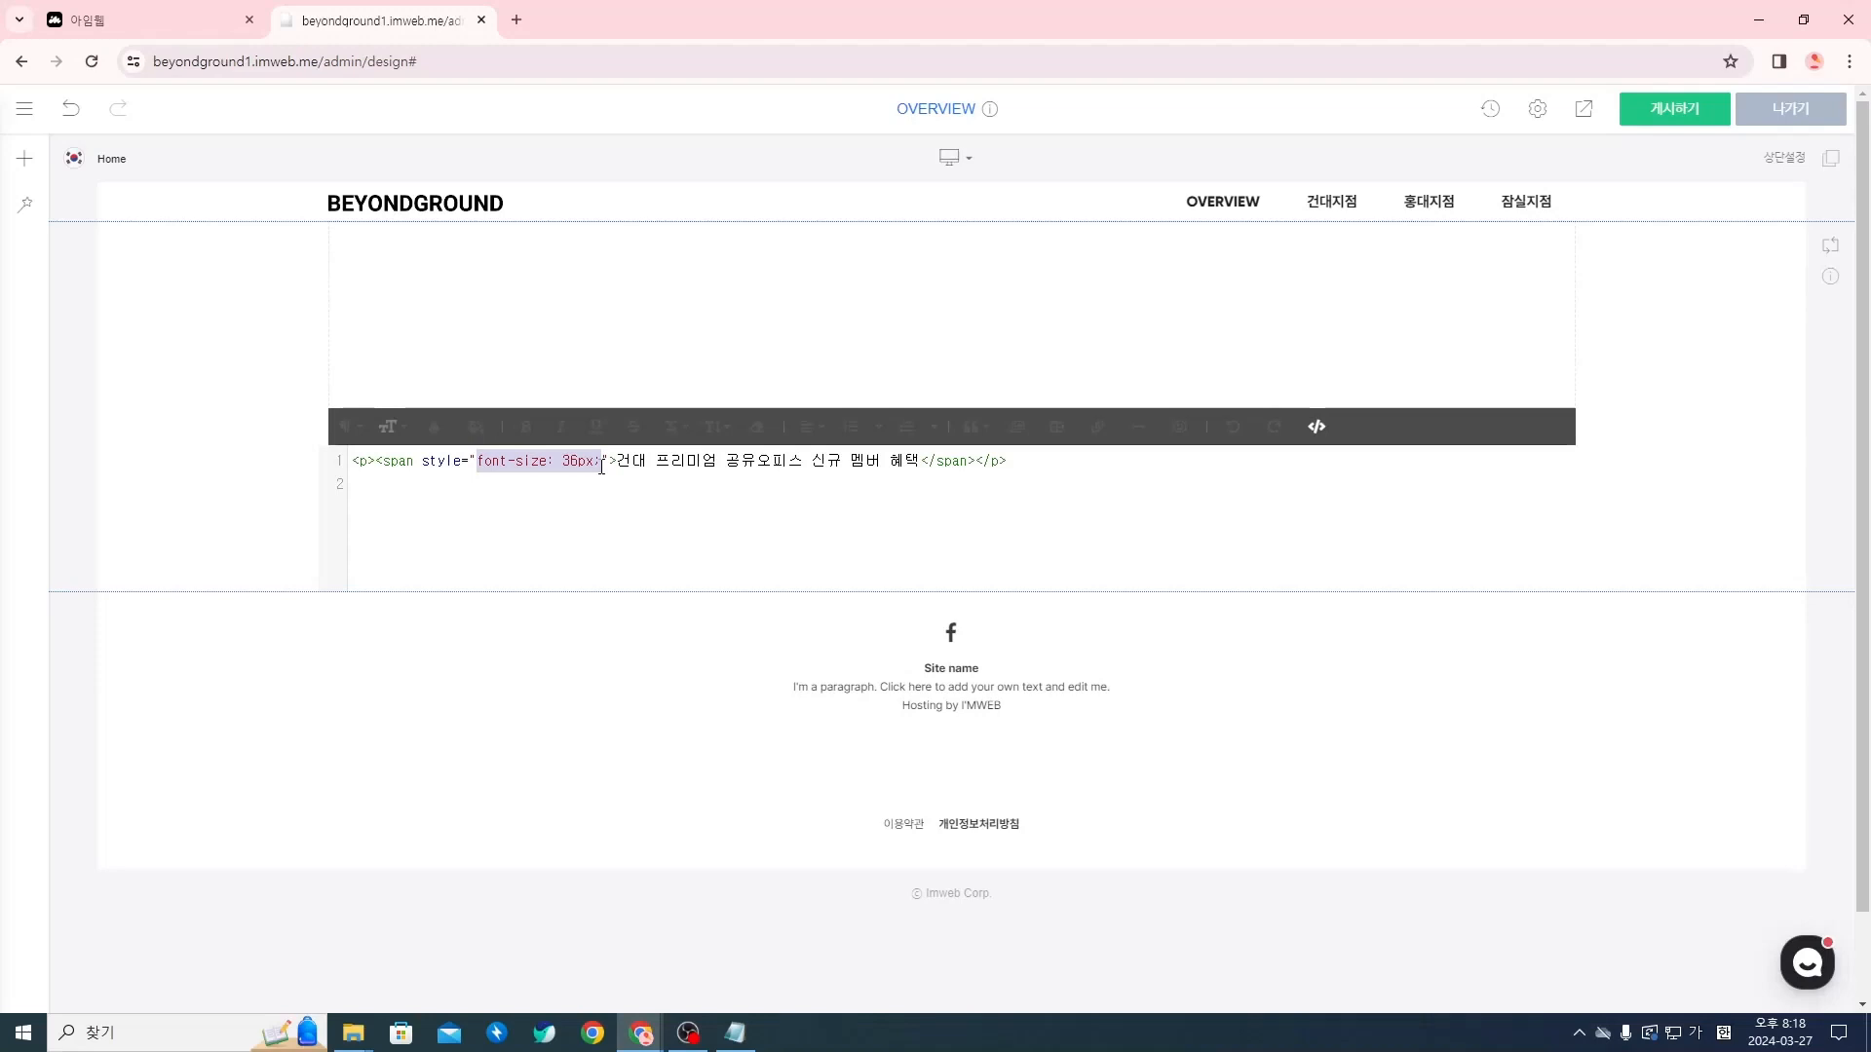
{"action": "left_click", "coordinate": [578, 461]}
{"action": "key", "text": "BackSpace"}
{"action": "key", "text": "BackSpace"}
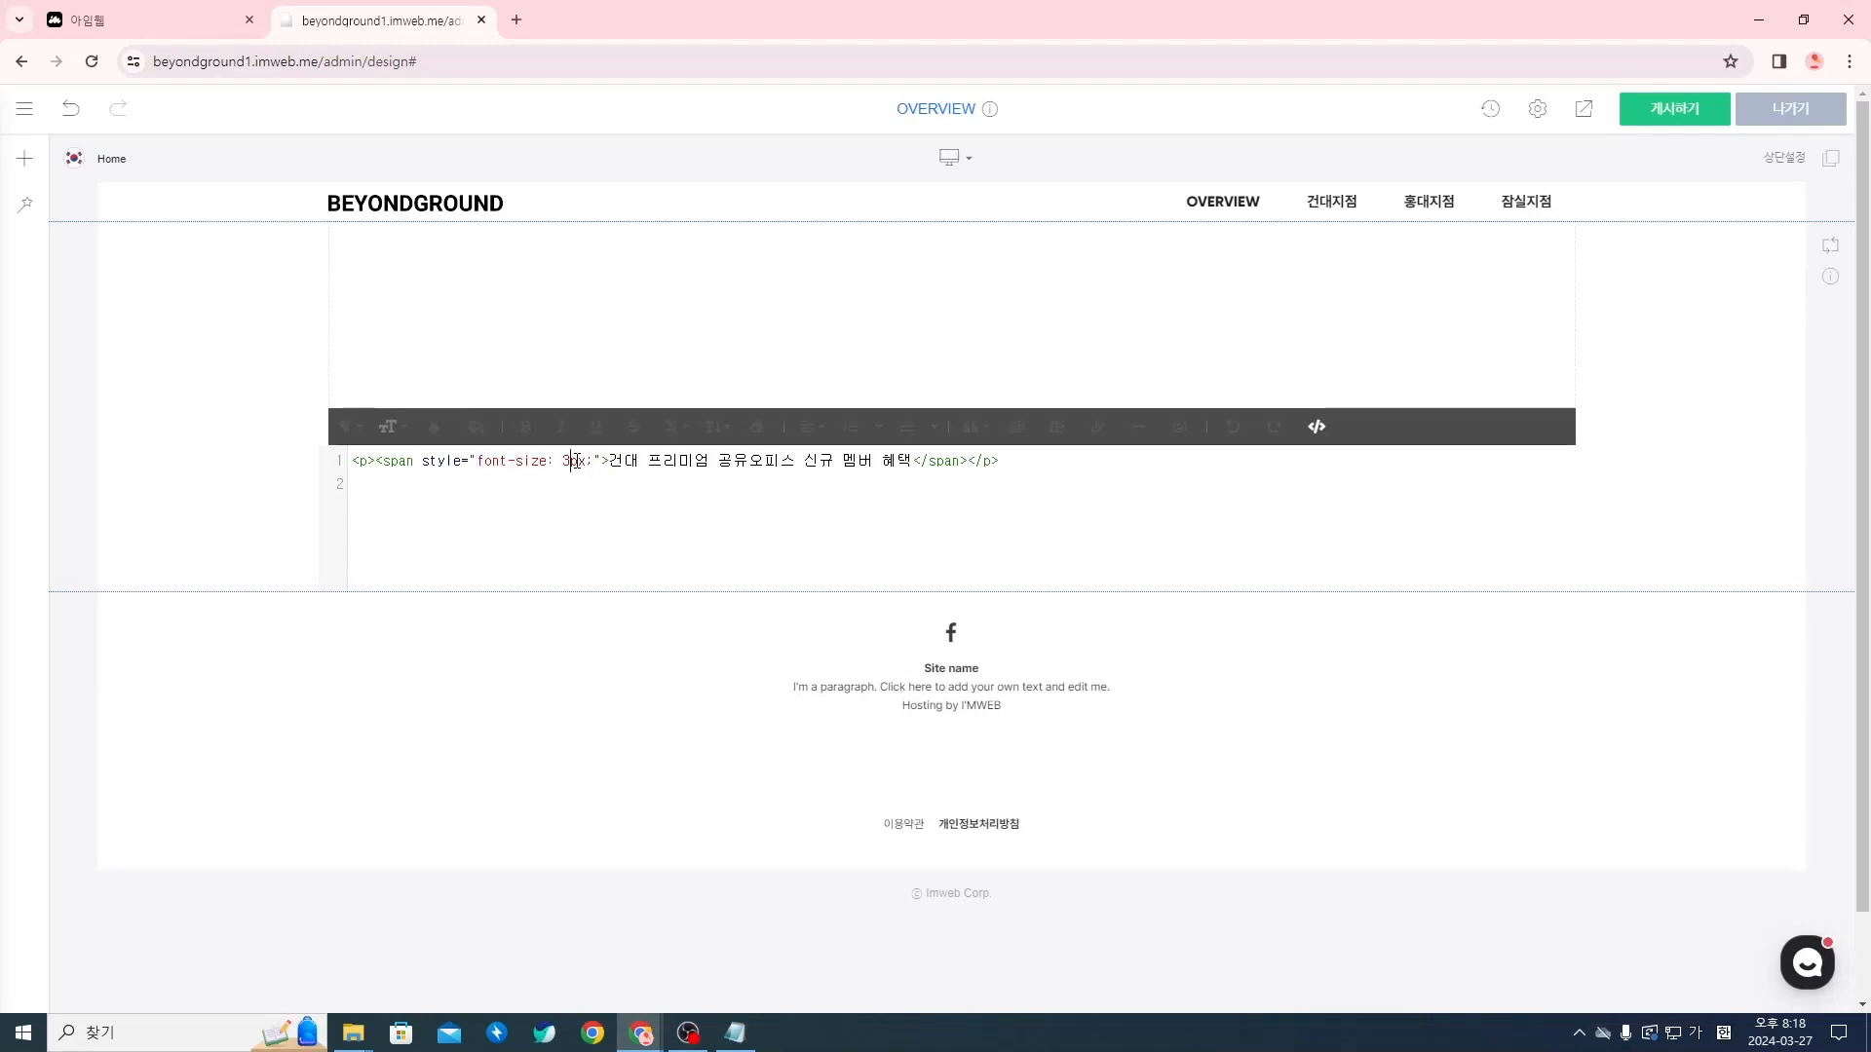
{"action": "type", "text": "40"}
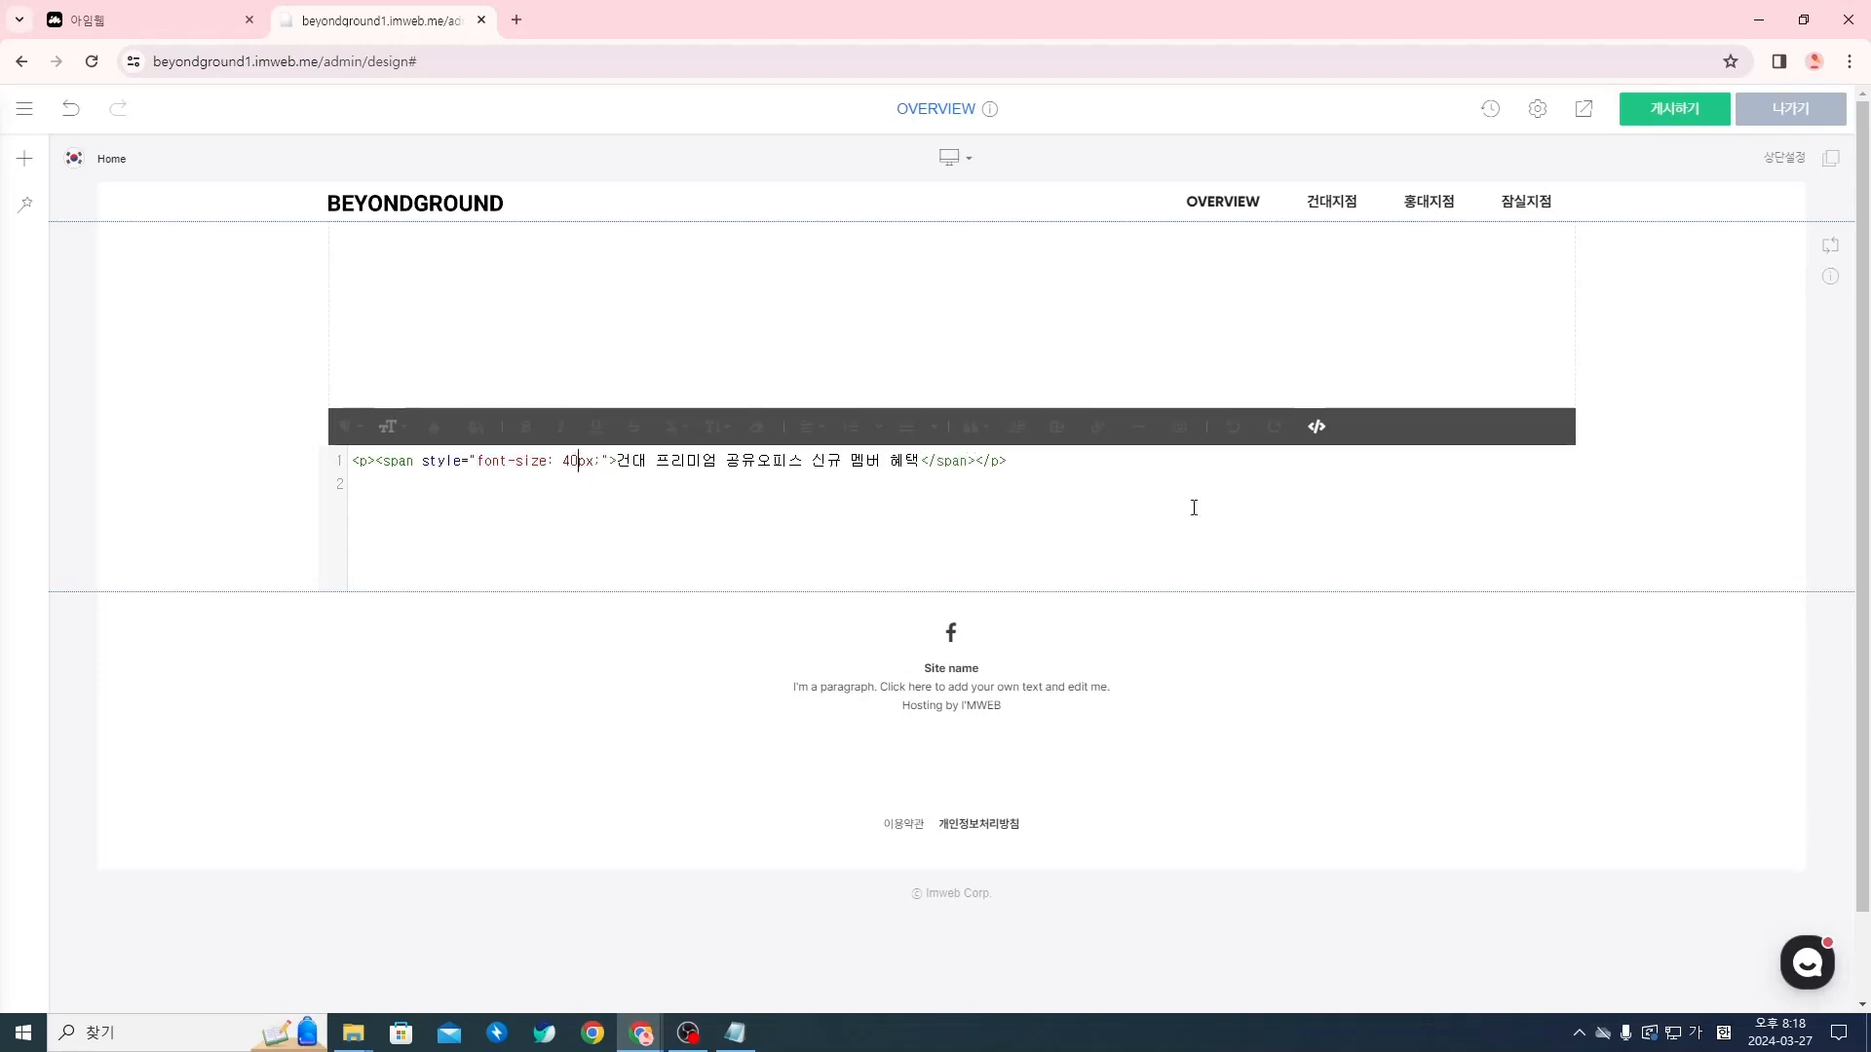
{"action": "left_click", "coordinate": [1316, 427]}
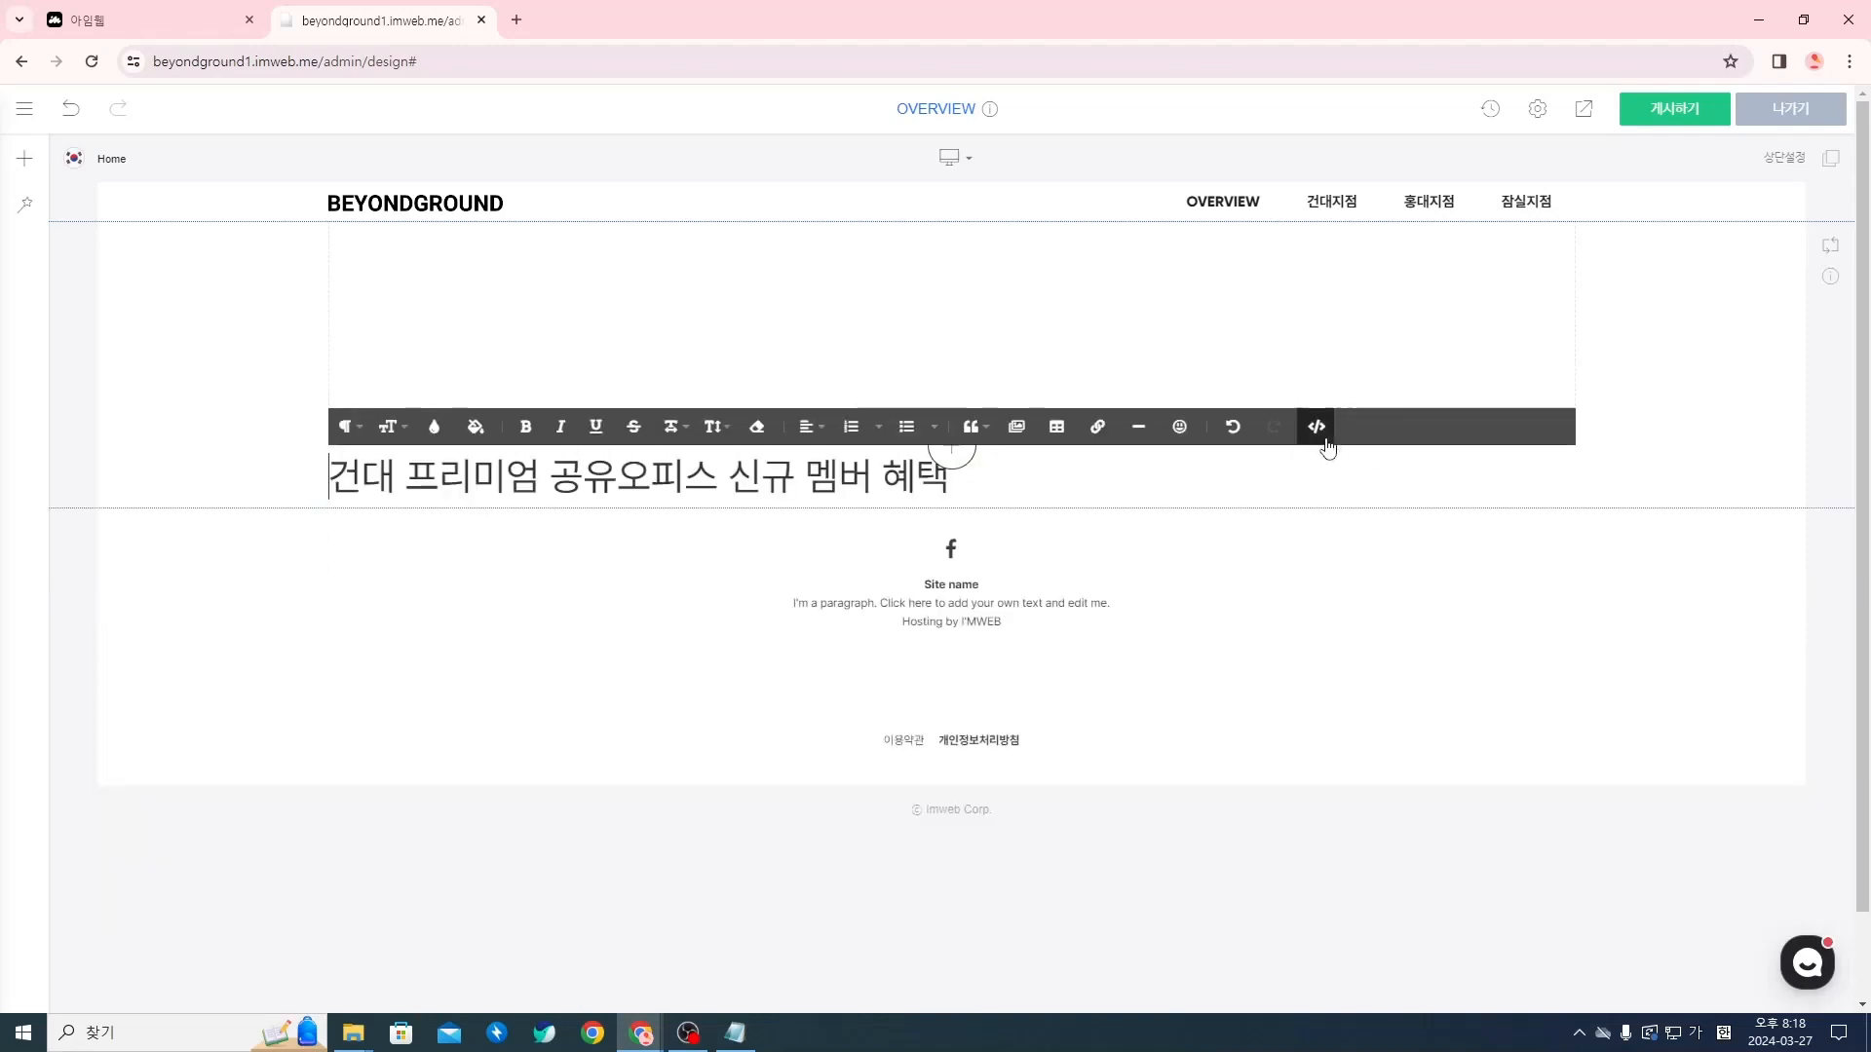
{"action": "left_click_drag", "start_coordinate": [409, 477], "coordinate": [981, 485]}
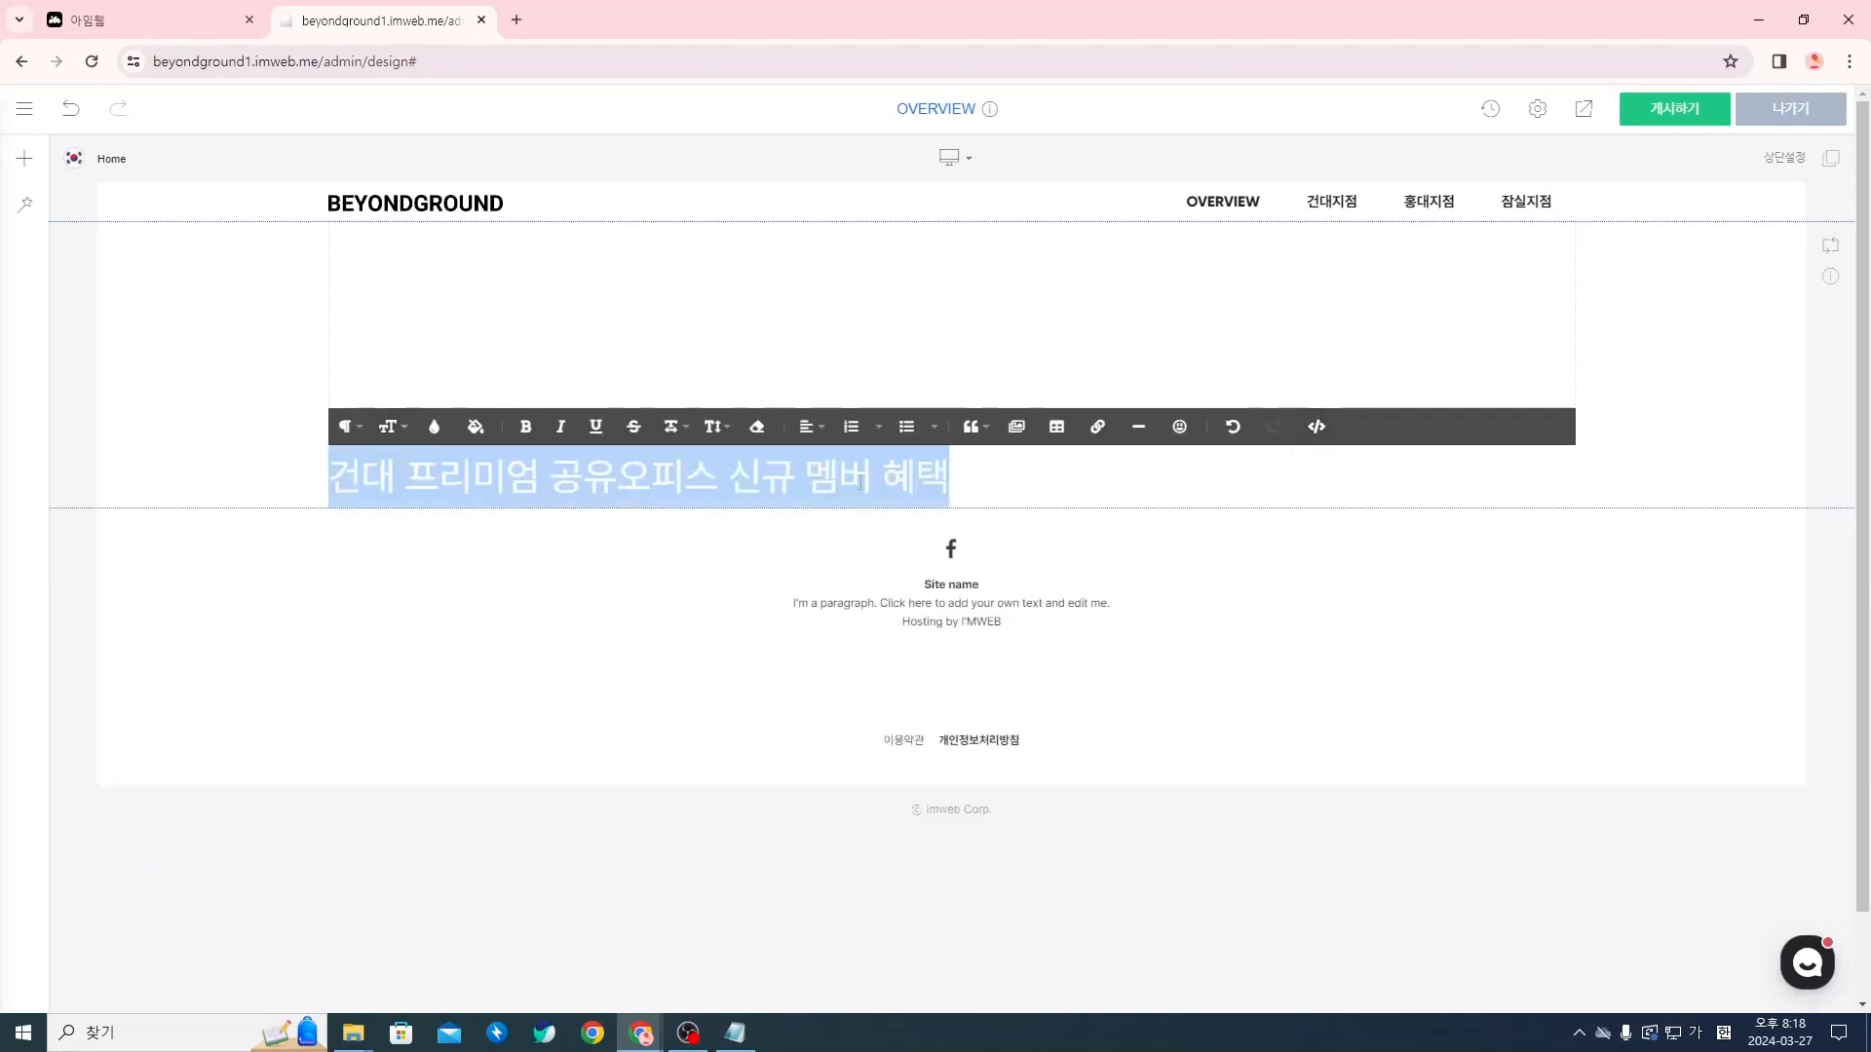
{"action": "left_click", "coordinate": [970, 482]}
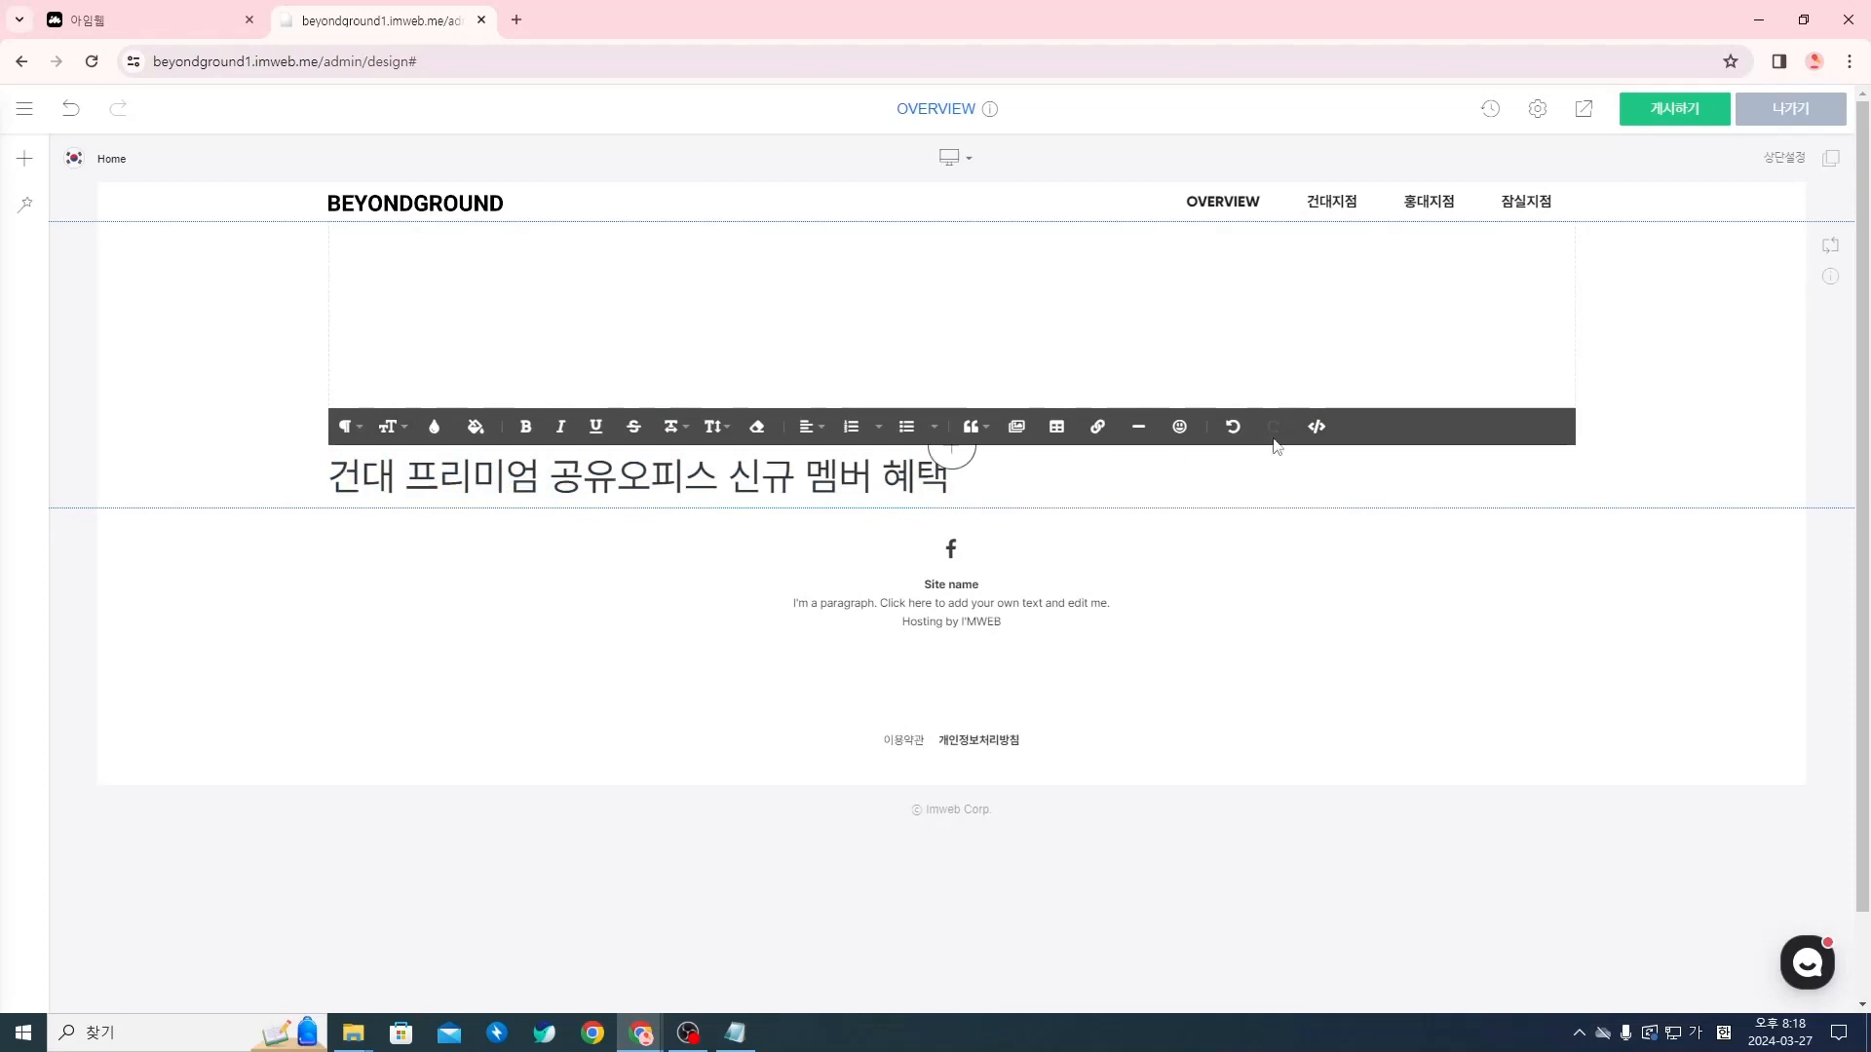
{"action": "left_click", "coordinate": [1316, 427]}
{"action": "left_click", "coordinate": [1316, 427]}
Set the whole "건대 프리미엄 공유오피스 신규 멤버 혜택" line to font size 8
{"action": "left_click", "coordinate": [390, 427]}
{"action": "triple_click", "coordinate": [560, 487]}
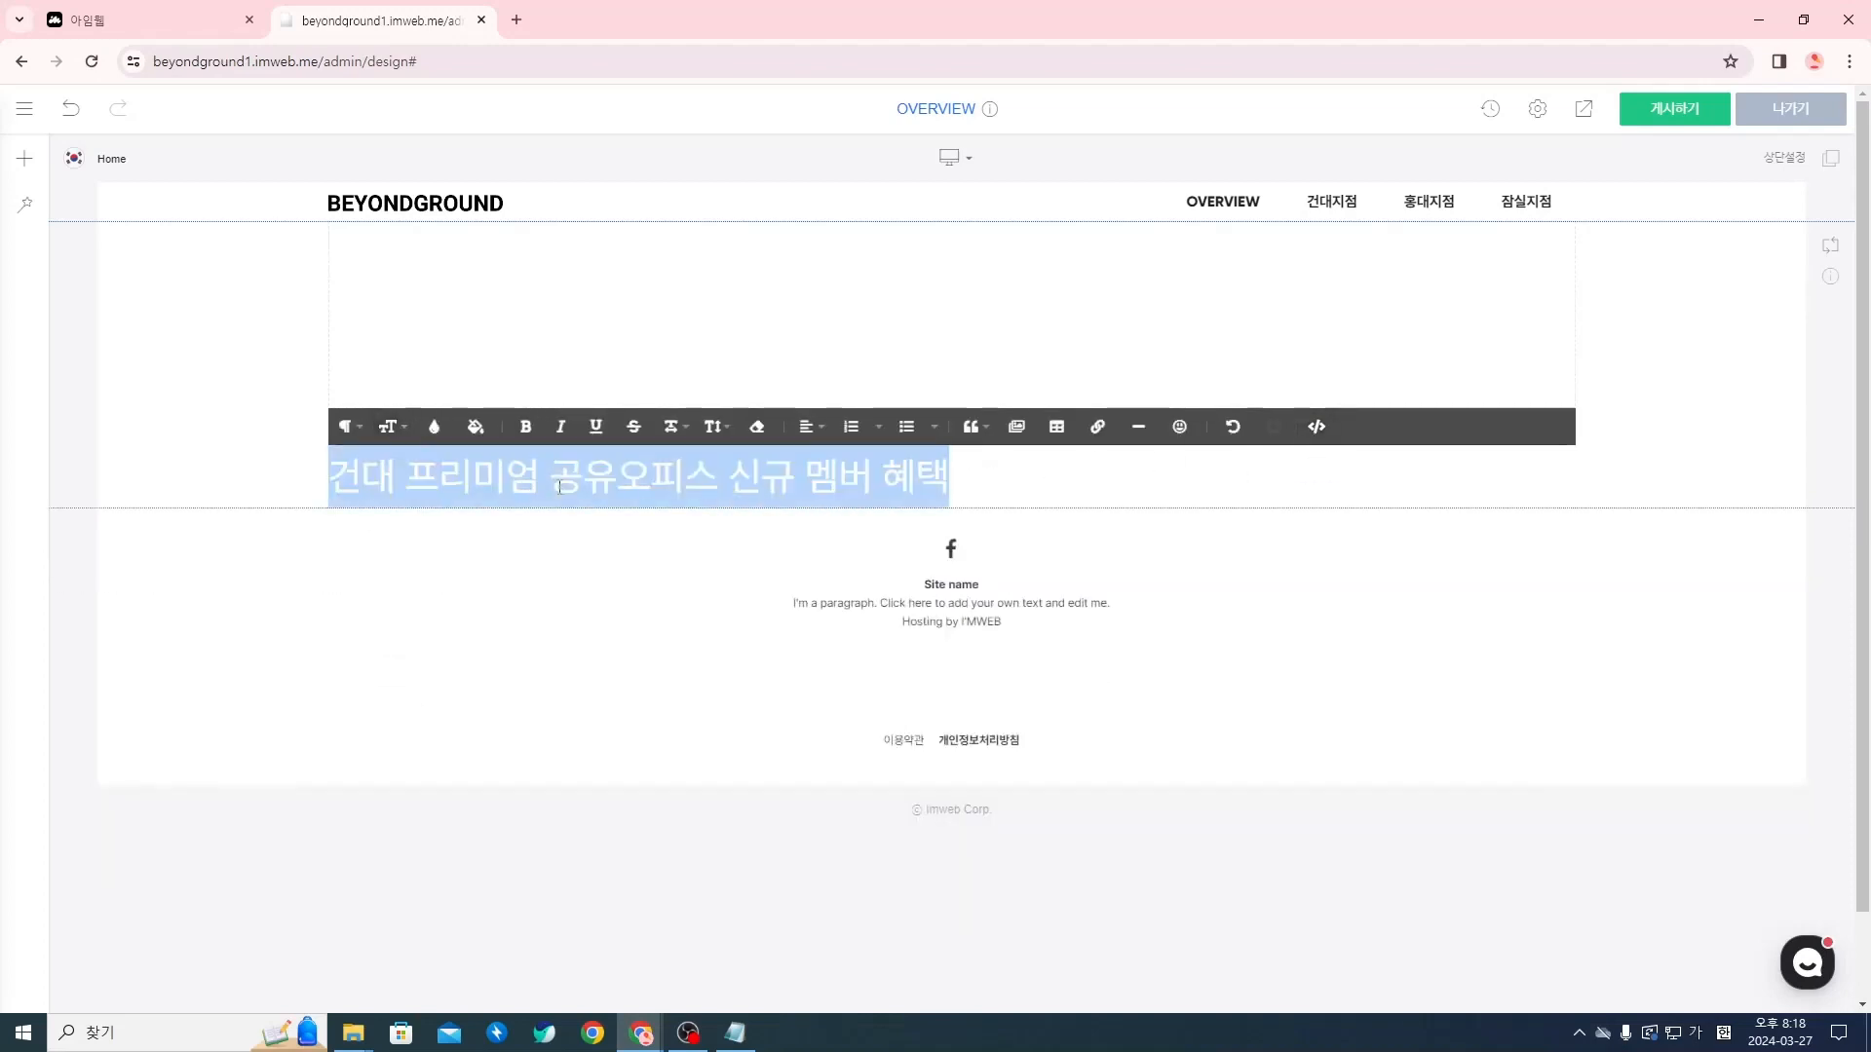
{"action": "left_click", "coordinate": [696, 487]}
{"action": "left_click_drag", "start_coordinate": [966, 478], "coordinate": [327, 482]}
{"action": "left_click", "coordinate": [390, 426]}
{"action": "scroll", "coordinate": [394, 468], "scroll_direction": "up", "scroll_amount": 3}
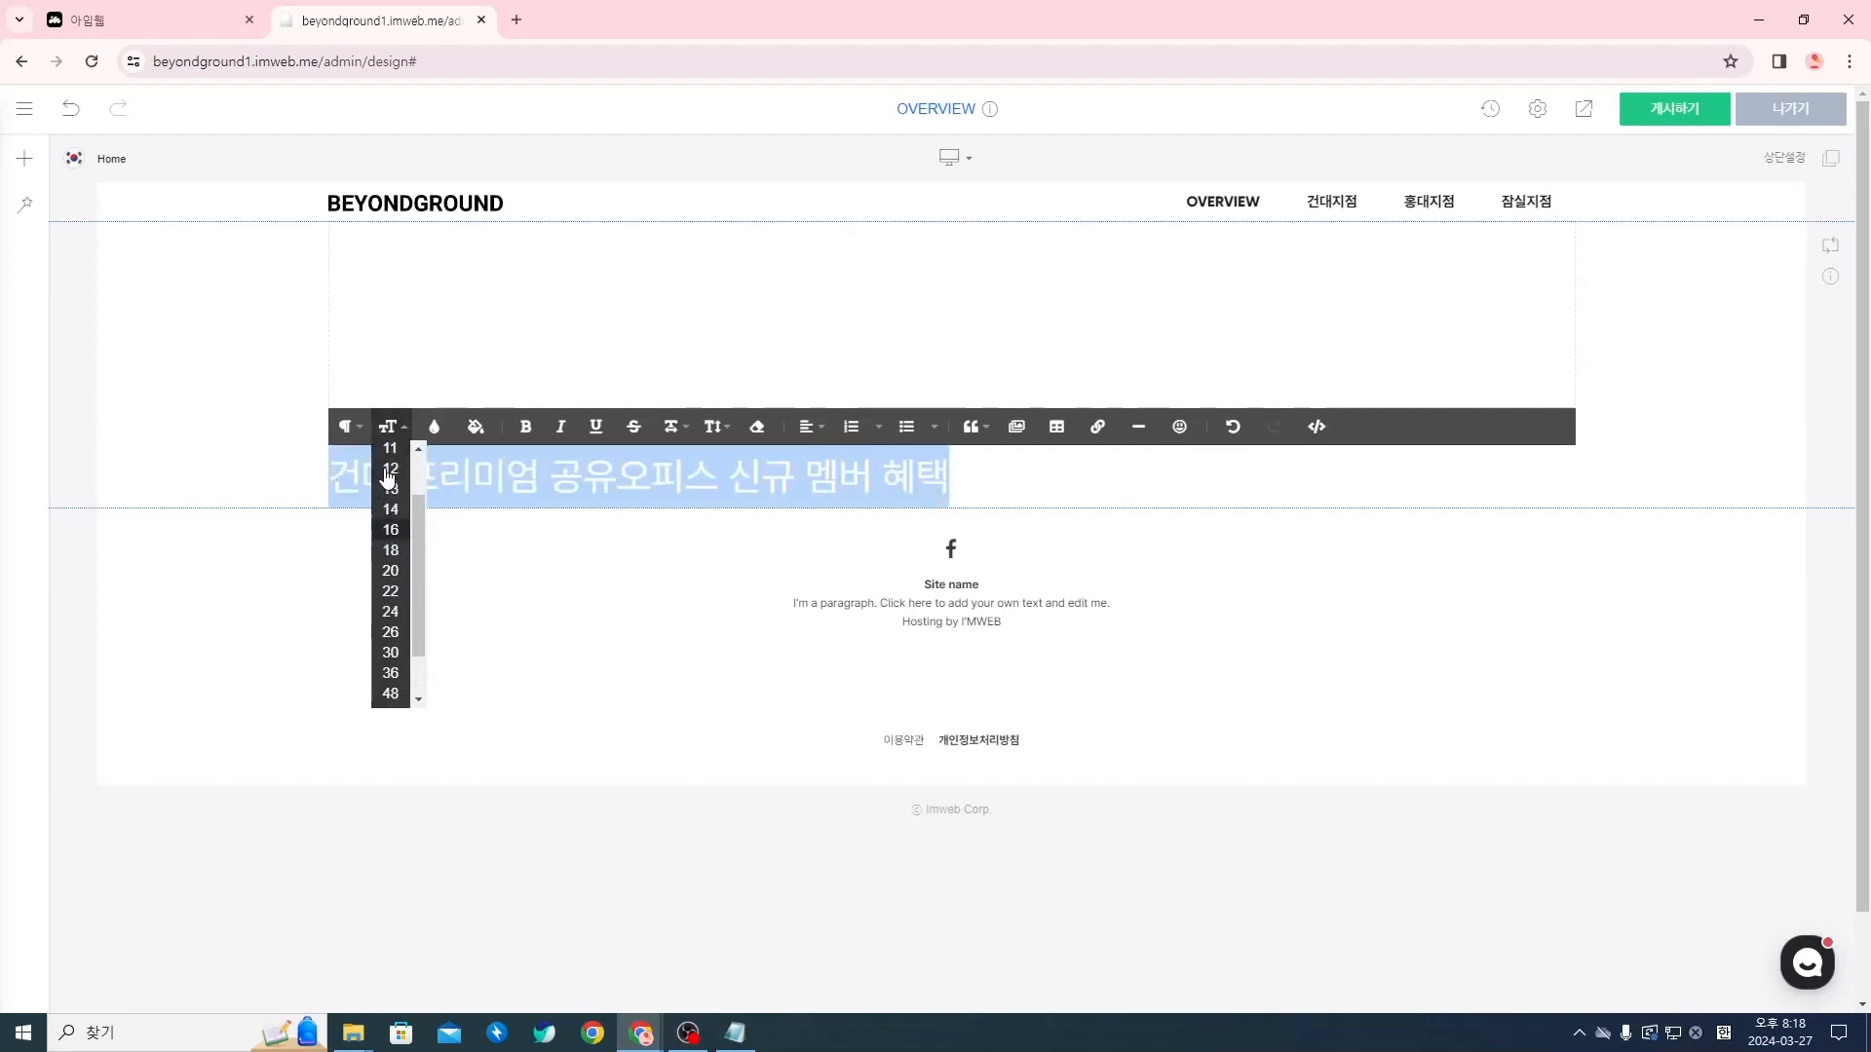
{"action": "left_click", "coordinate": [391, 456]}
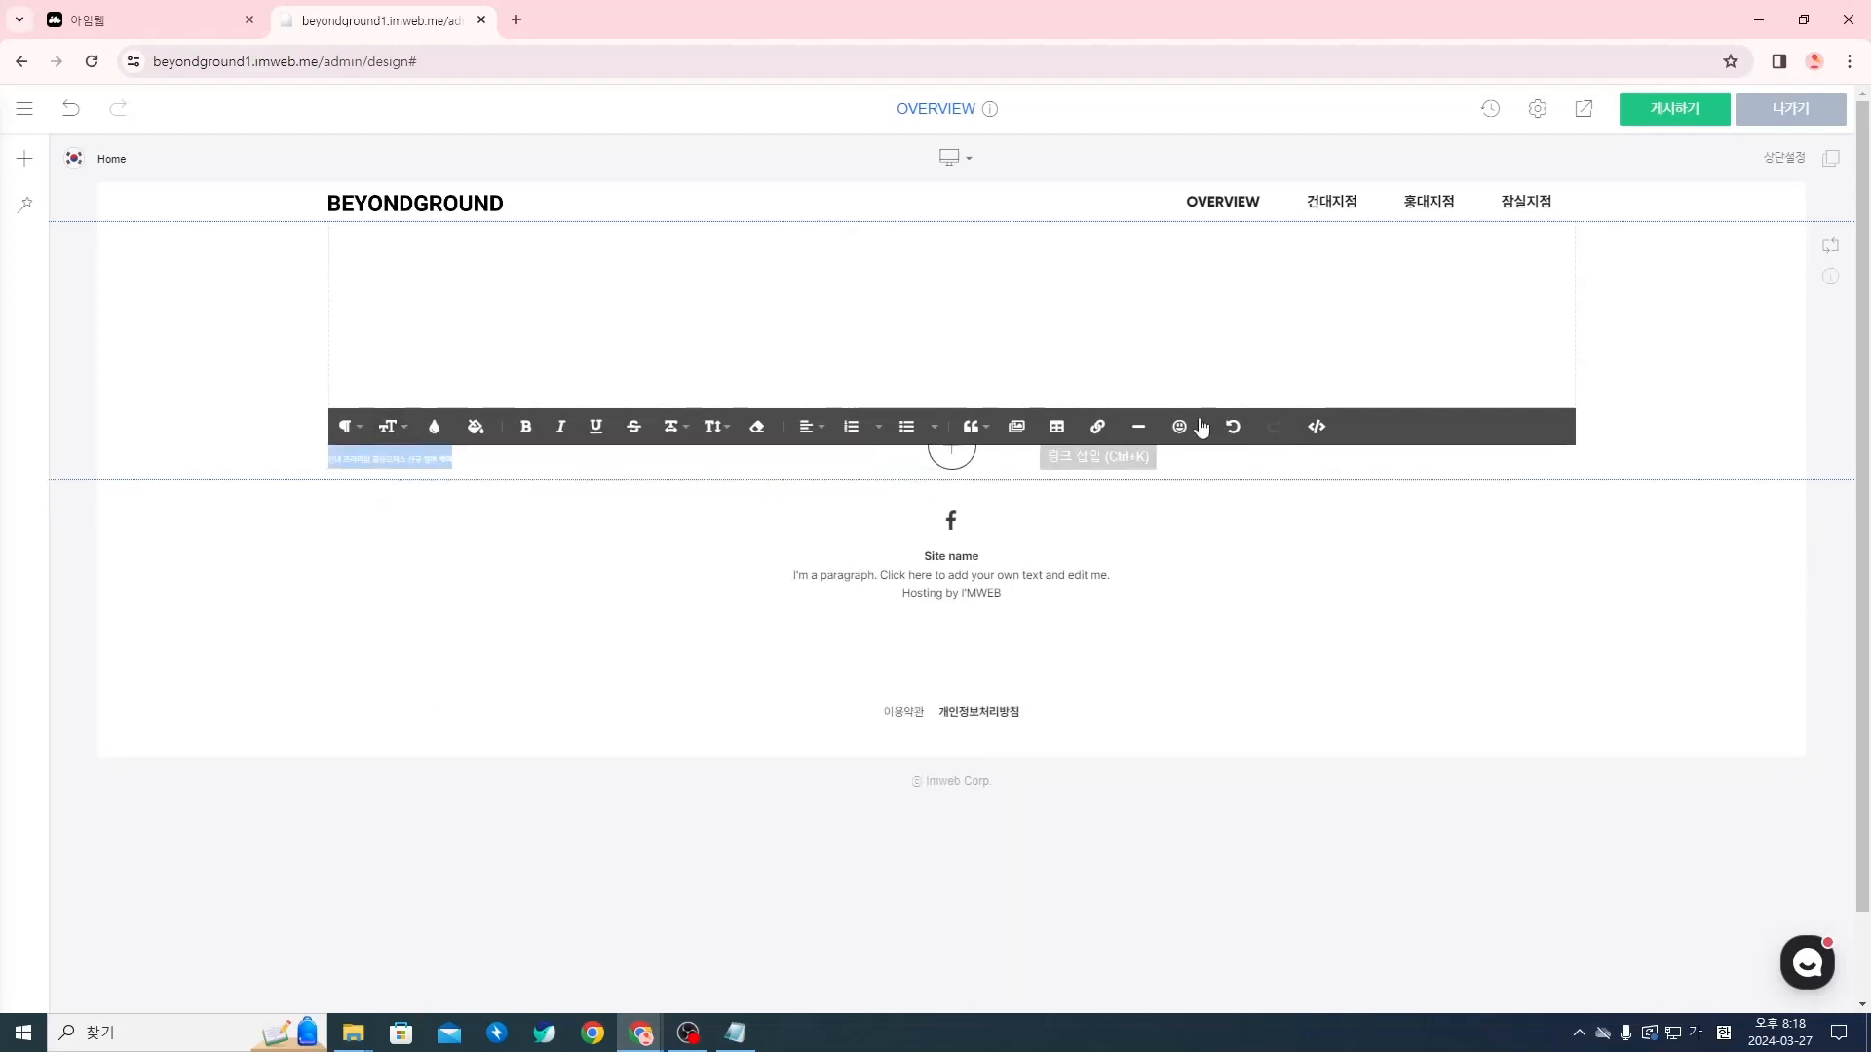
Change the line's font size to 40px in its HTML source and return to the visual editor
{"action": "left_click", "coordinate": [1308, 430]}
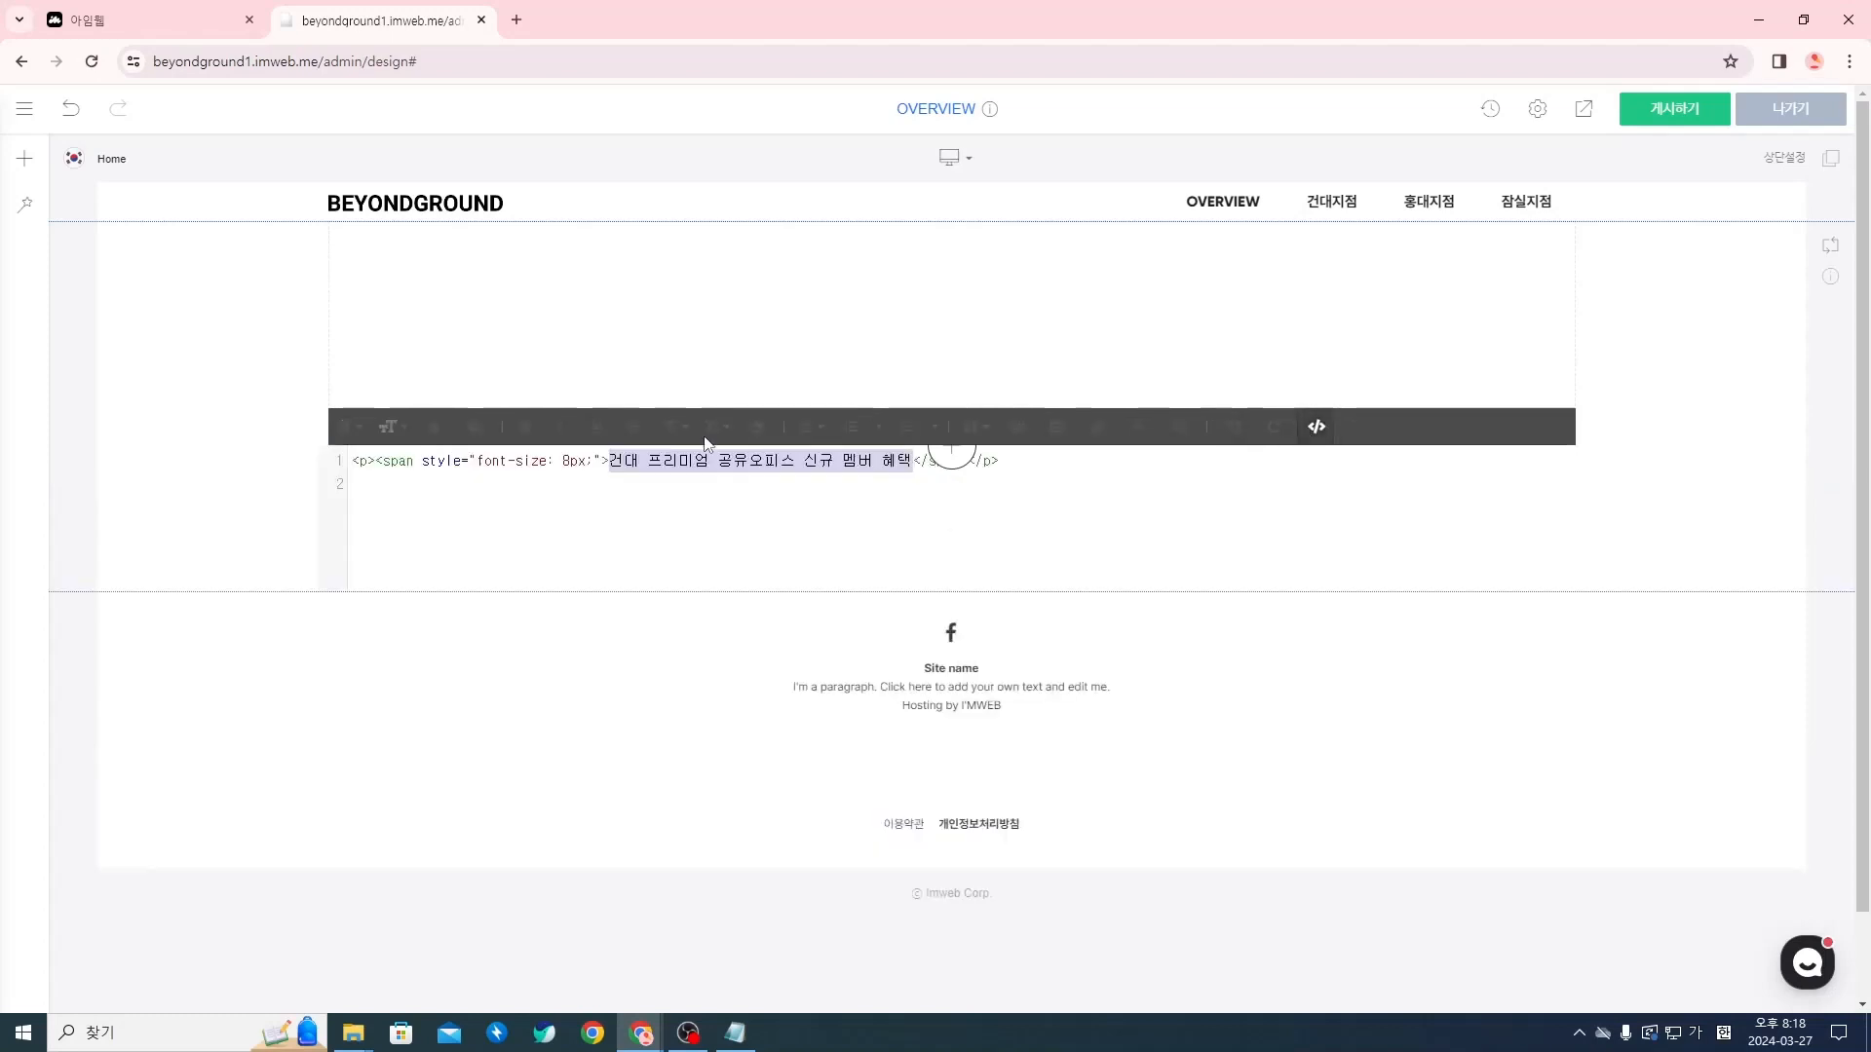
{"action": "left_click", "coordinate": [1054, 525]}
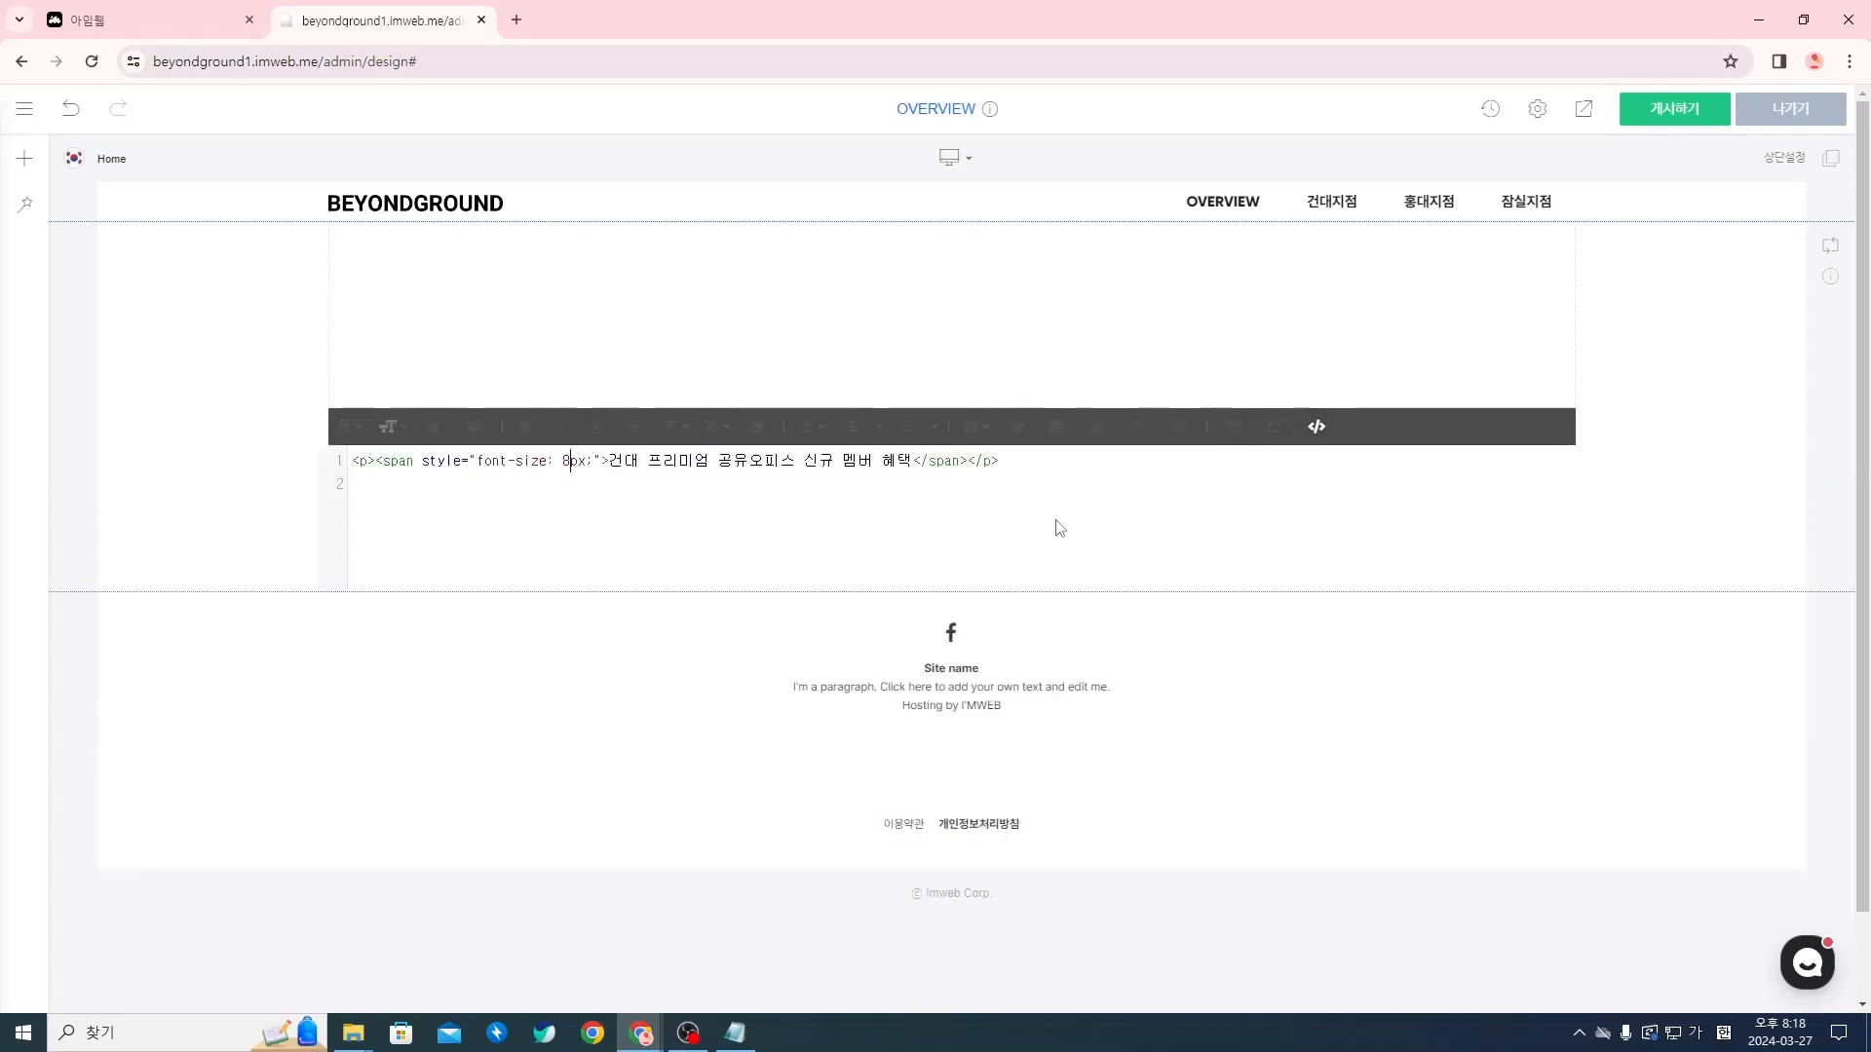
{"action": "key", "text": "BackSpace"}
{"action": "type", "text": "40"}
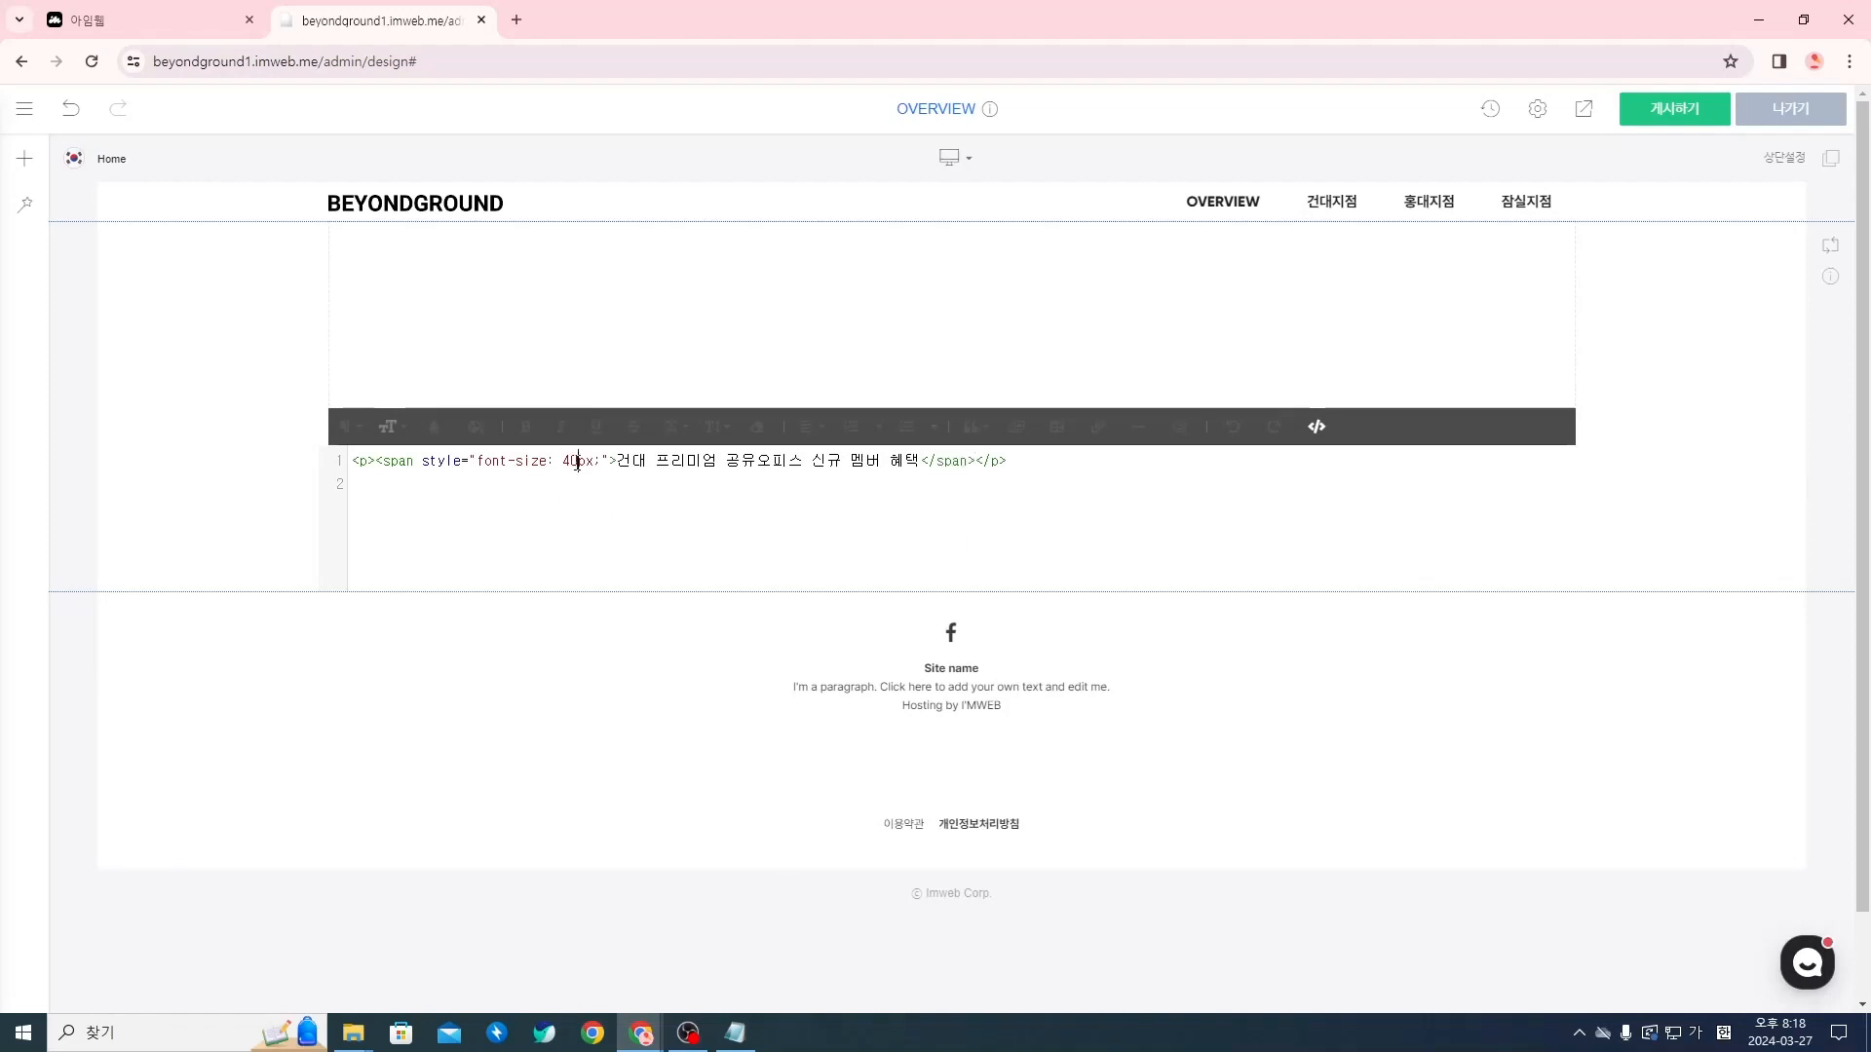
{"action": "left_click", "coordinate": [1320, 428]}
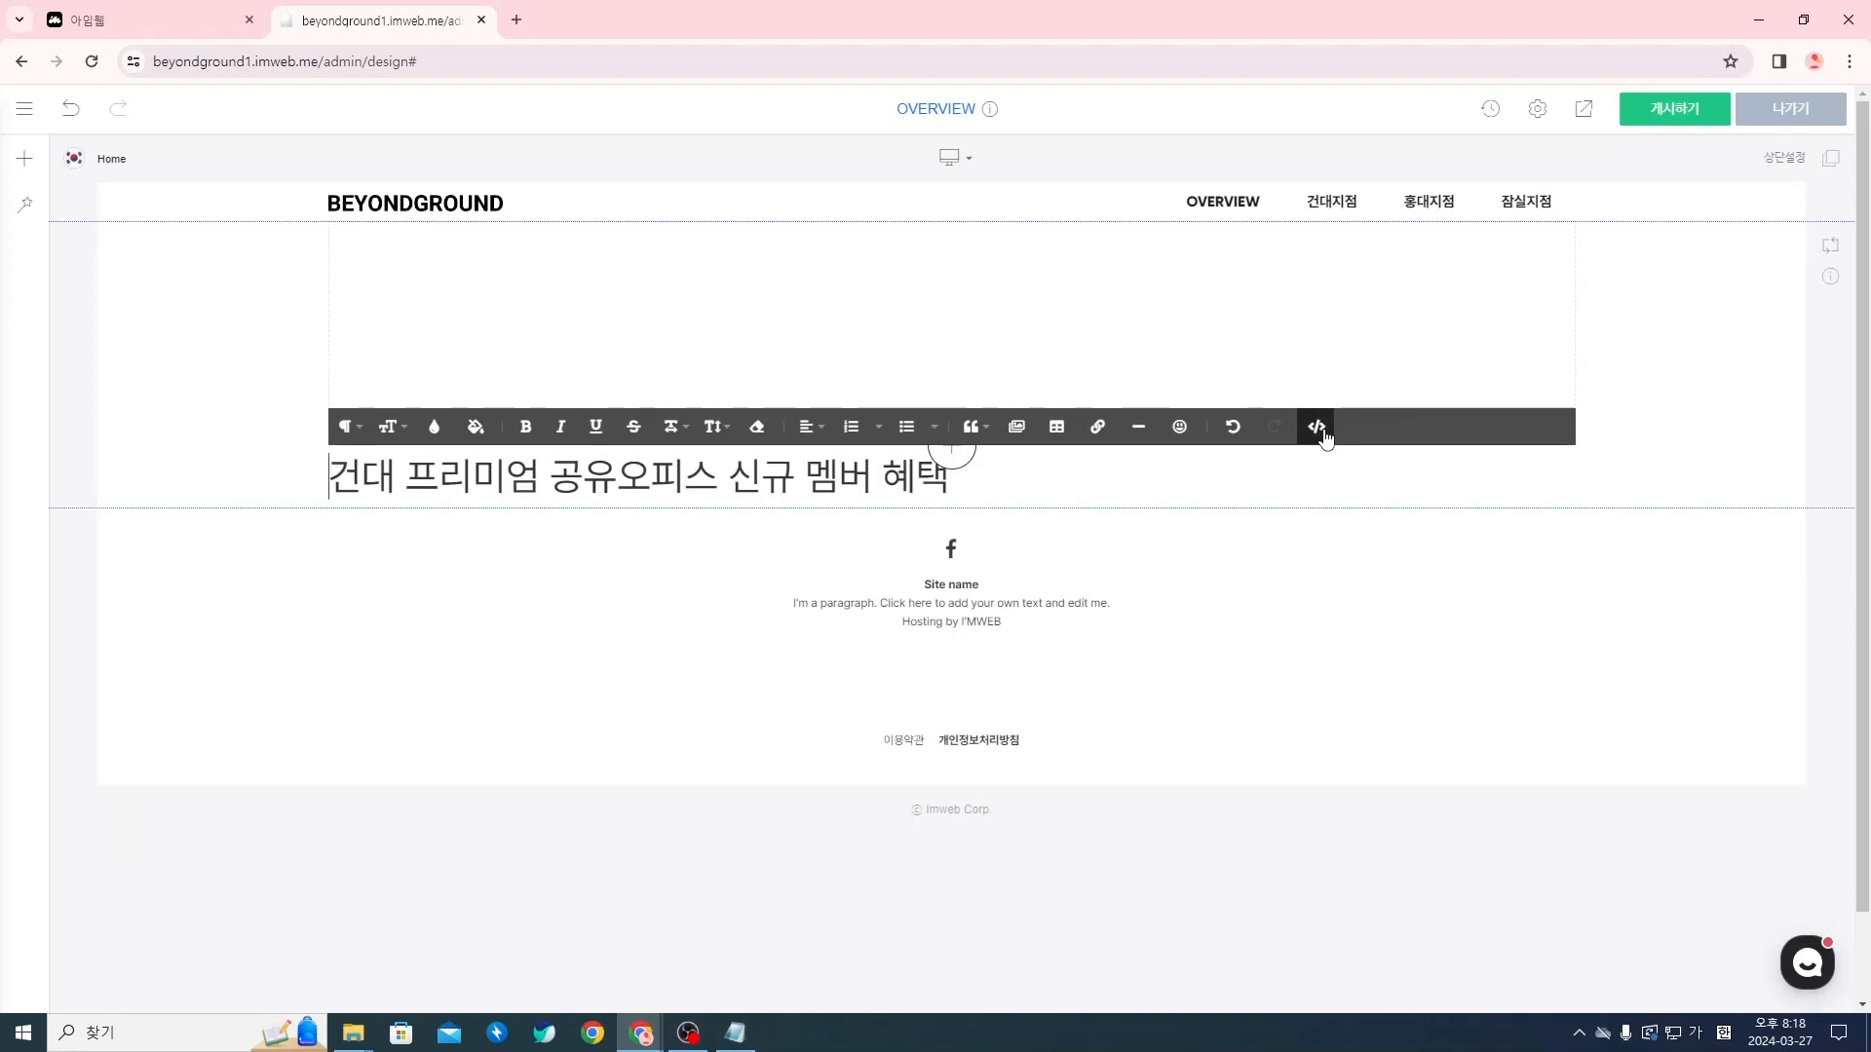
{"action": "triple_click", "coordinate": [667, 468]}
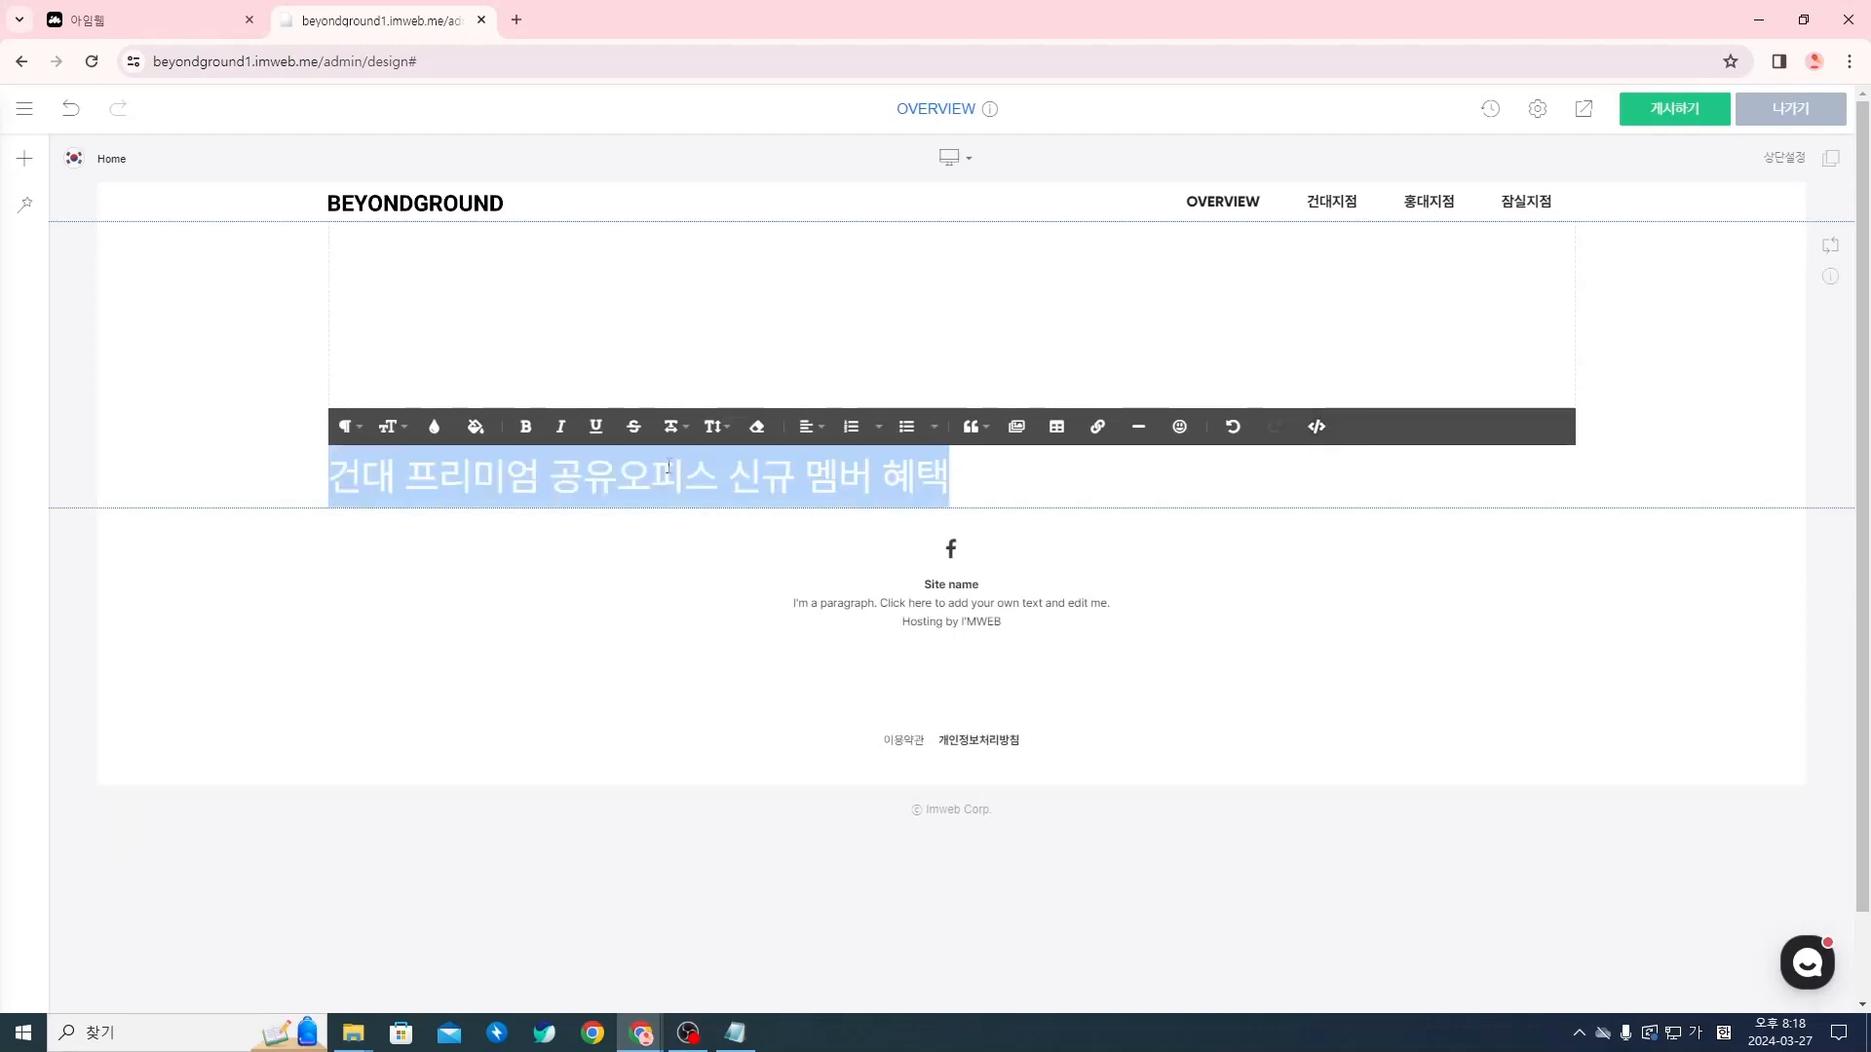
{"action": "left_click", "coordinate": [1108, 481]}
Colour the whole "건대 프리미엄 공유오피스 신규 멤버 혜택" line dark red
{"action": "double_click", "coordinate": [912, 475]}
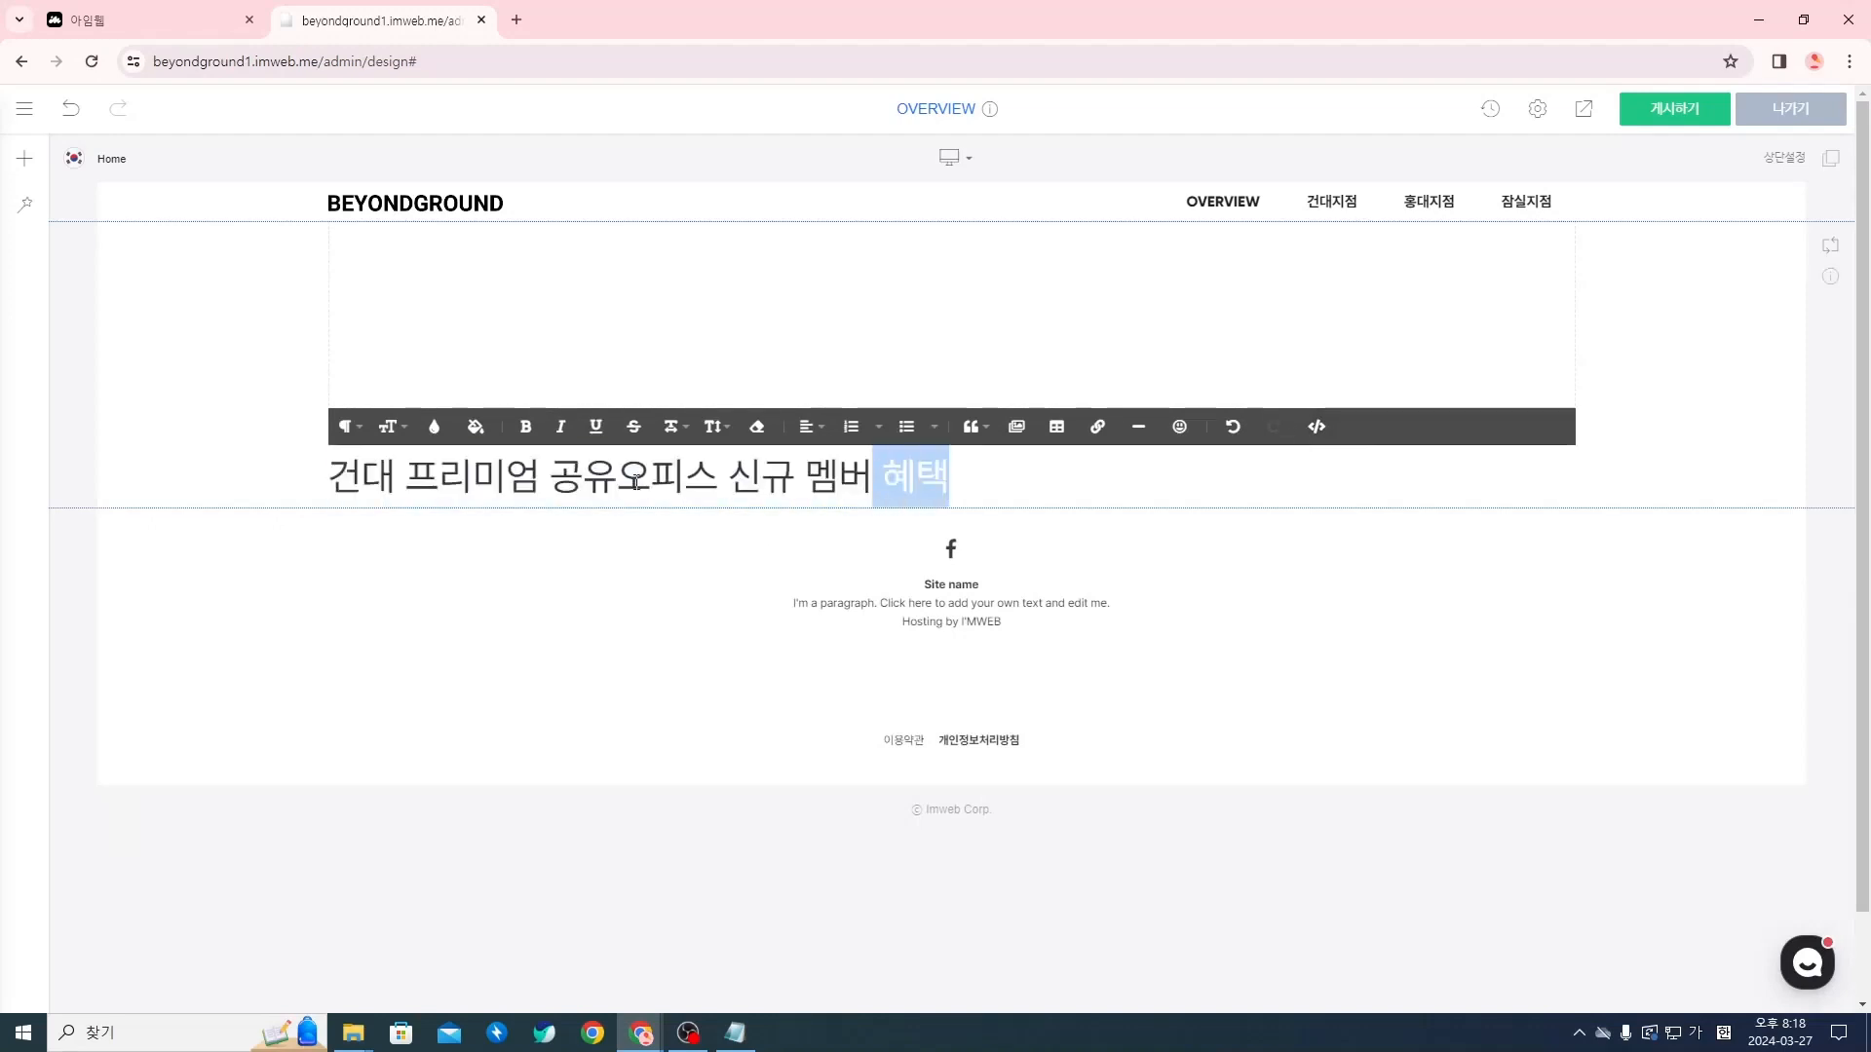
{"action": "triple_click", "coordinate": [635, 481]}
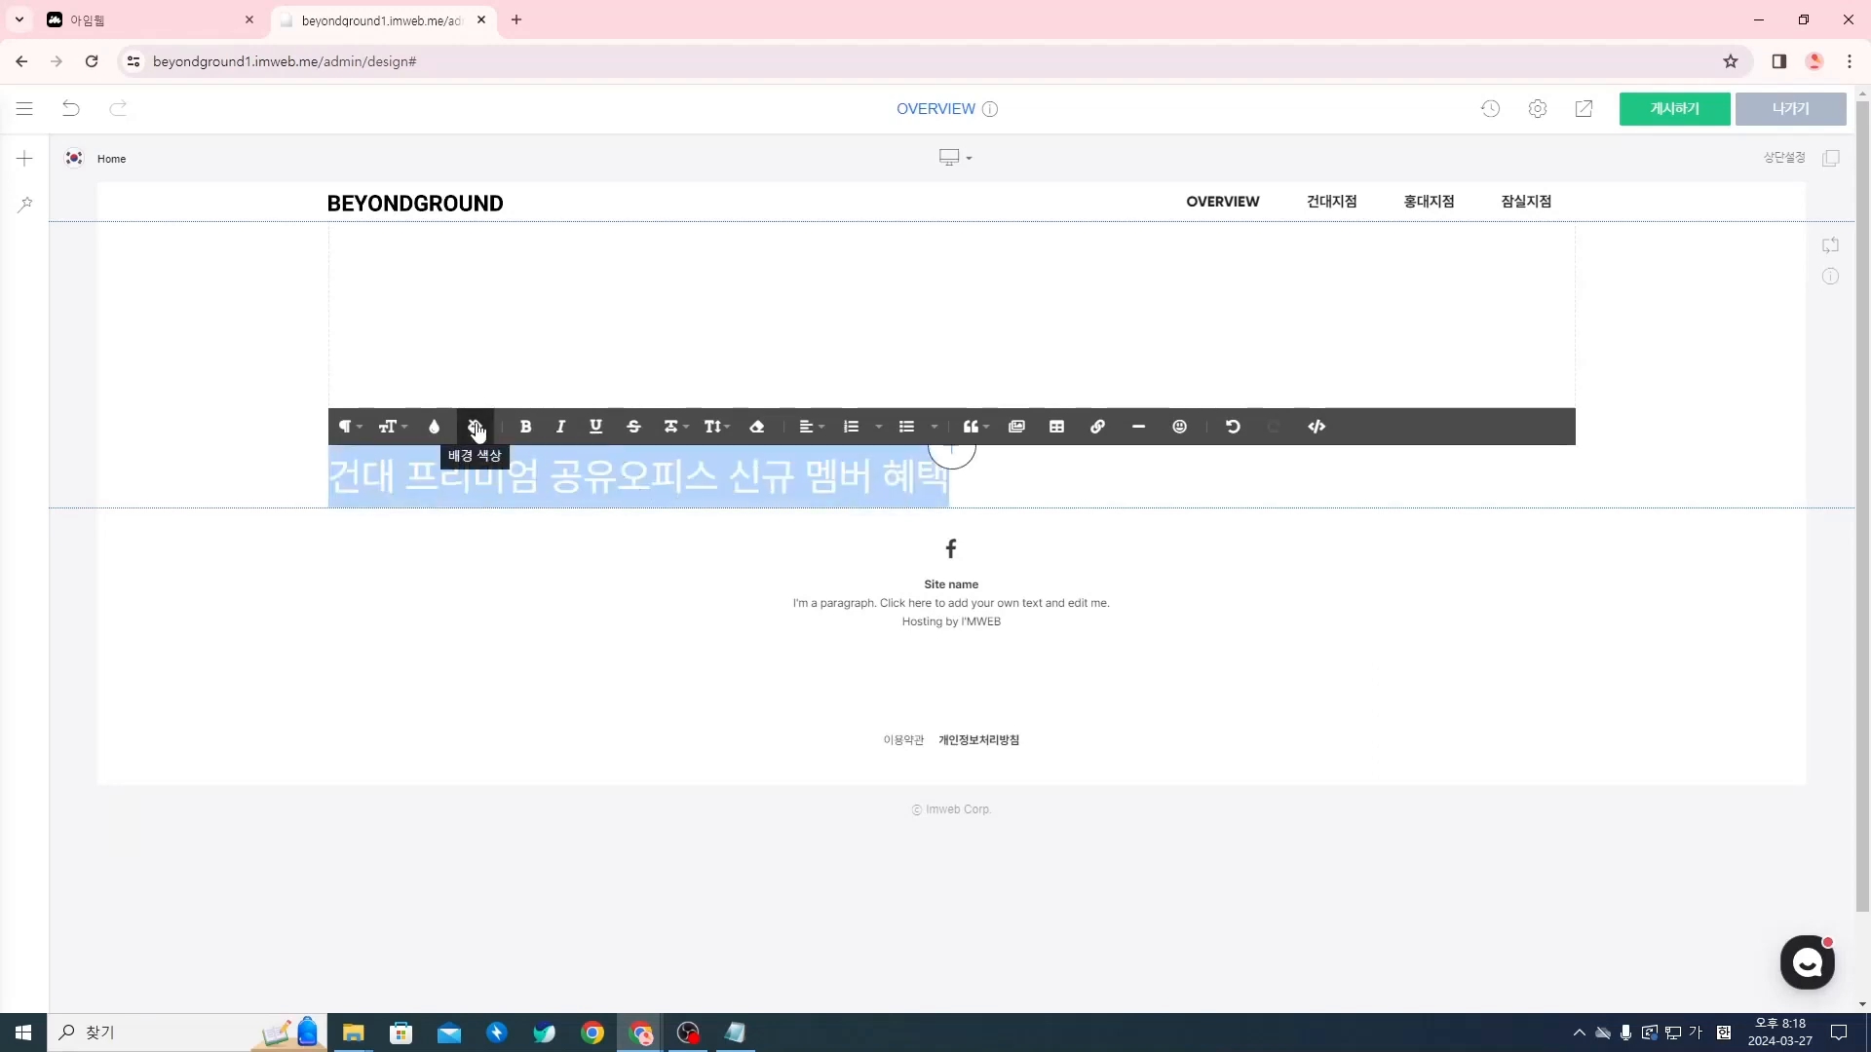
{"action": "left_click", "coordinate": [436, 429]}
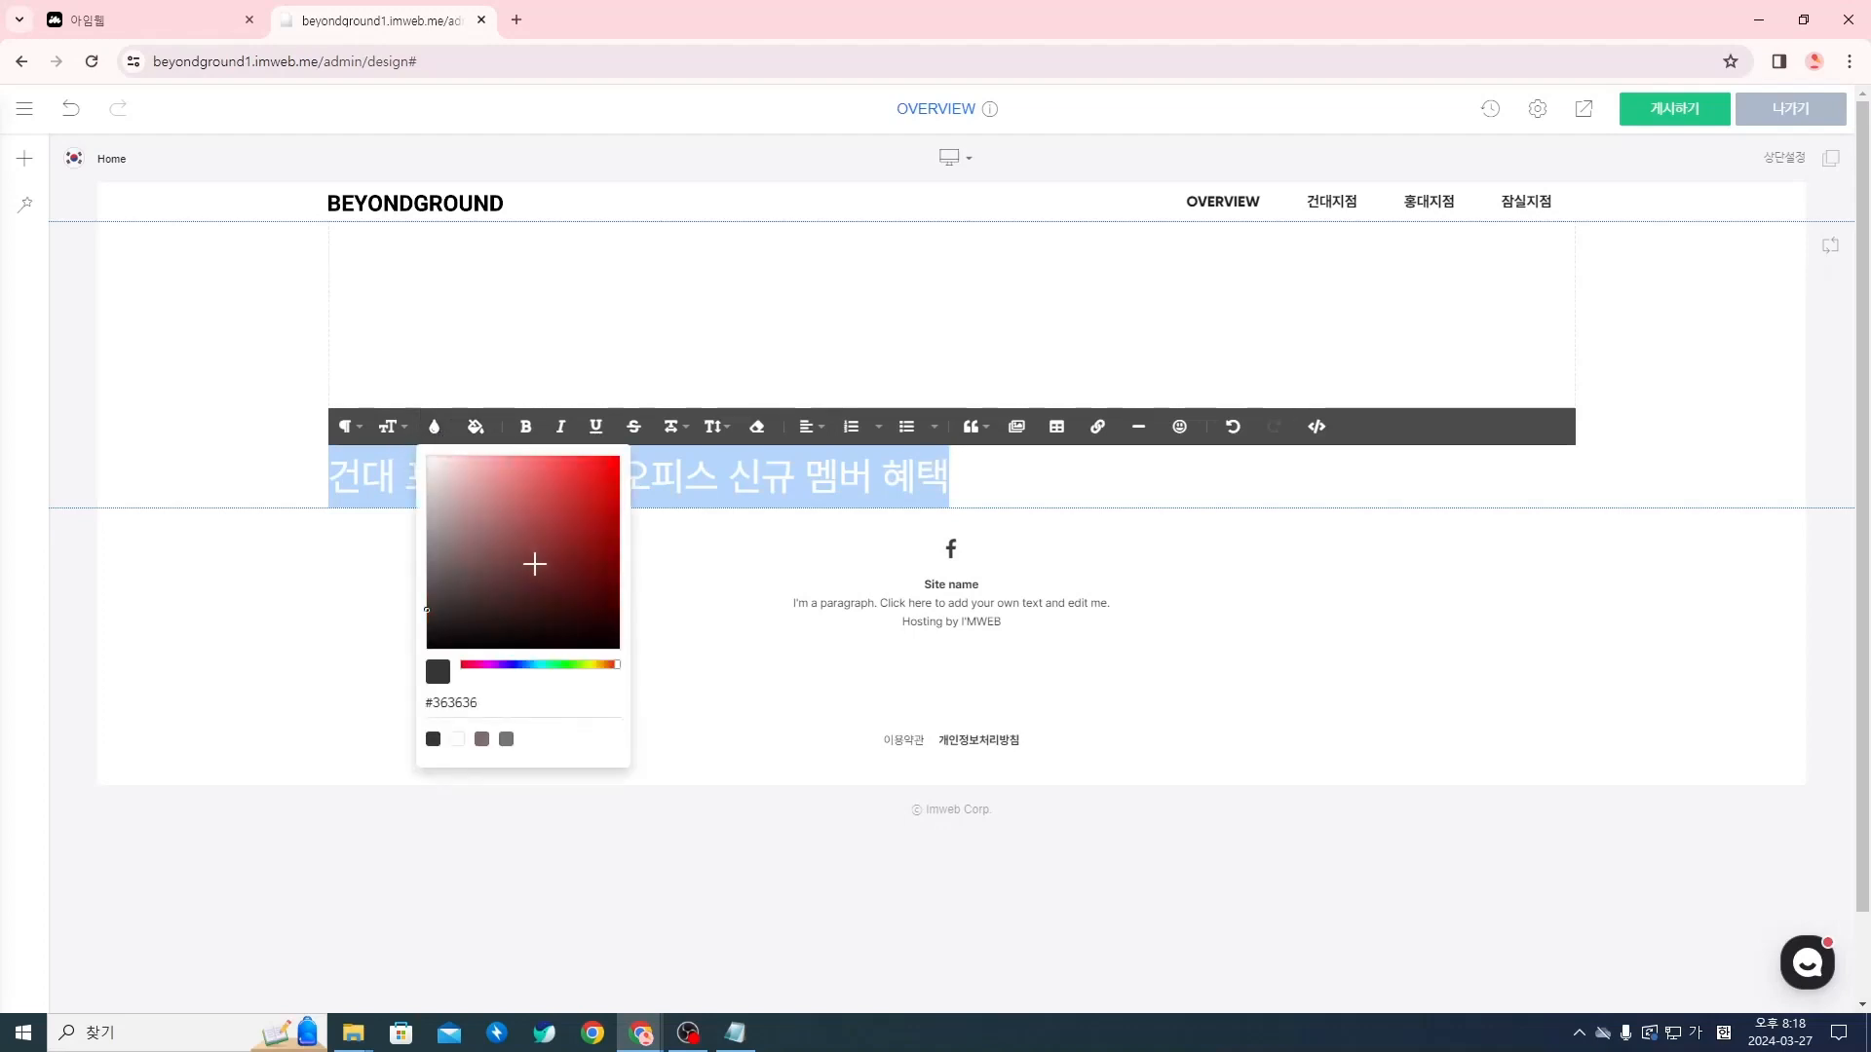
{"action": "left_click", "coordinate": [516, 571]}
{"action": "left_click_drag", "start_coordinate": [500, 550], "coordinate": [407, 455]}
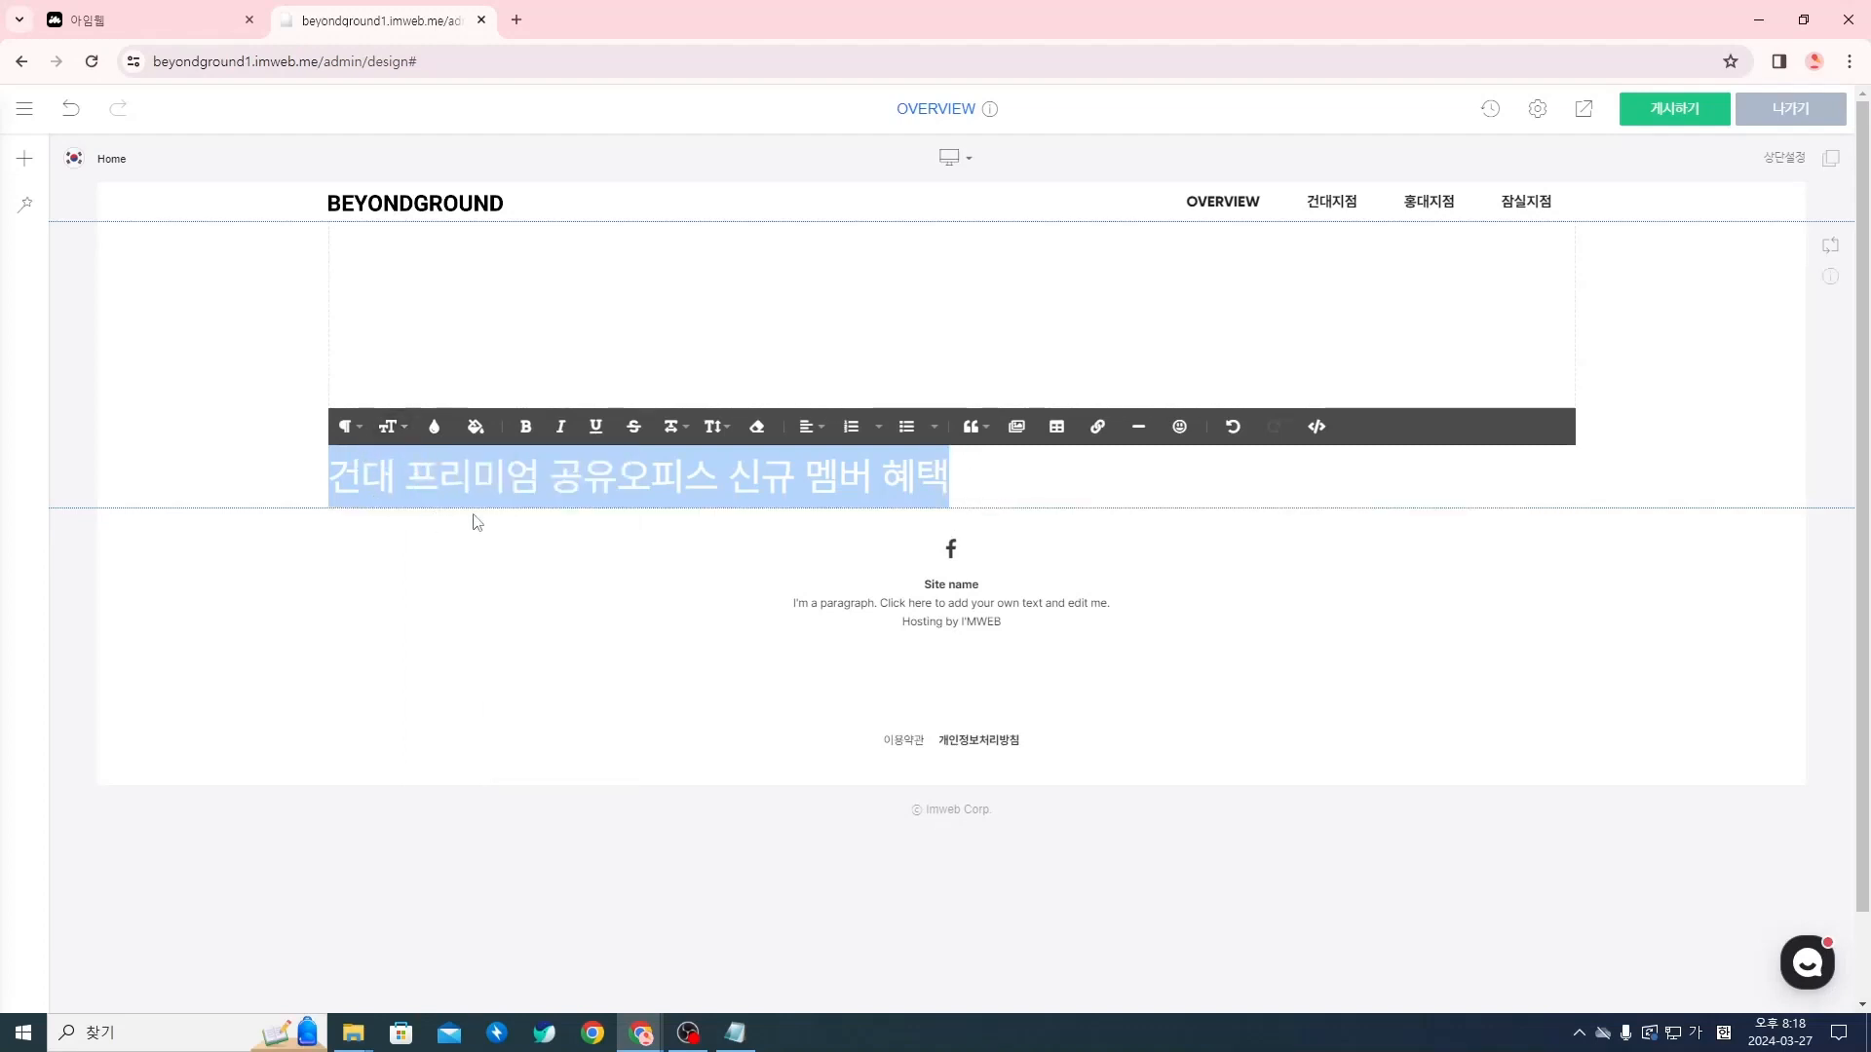
{"action": "left_click", "coordinate": [1005, 485]}
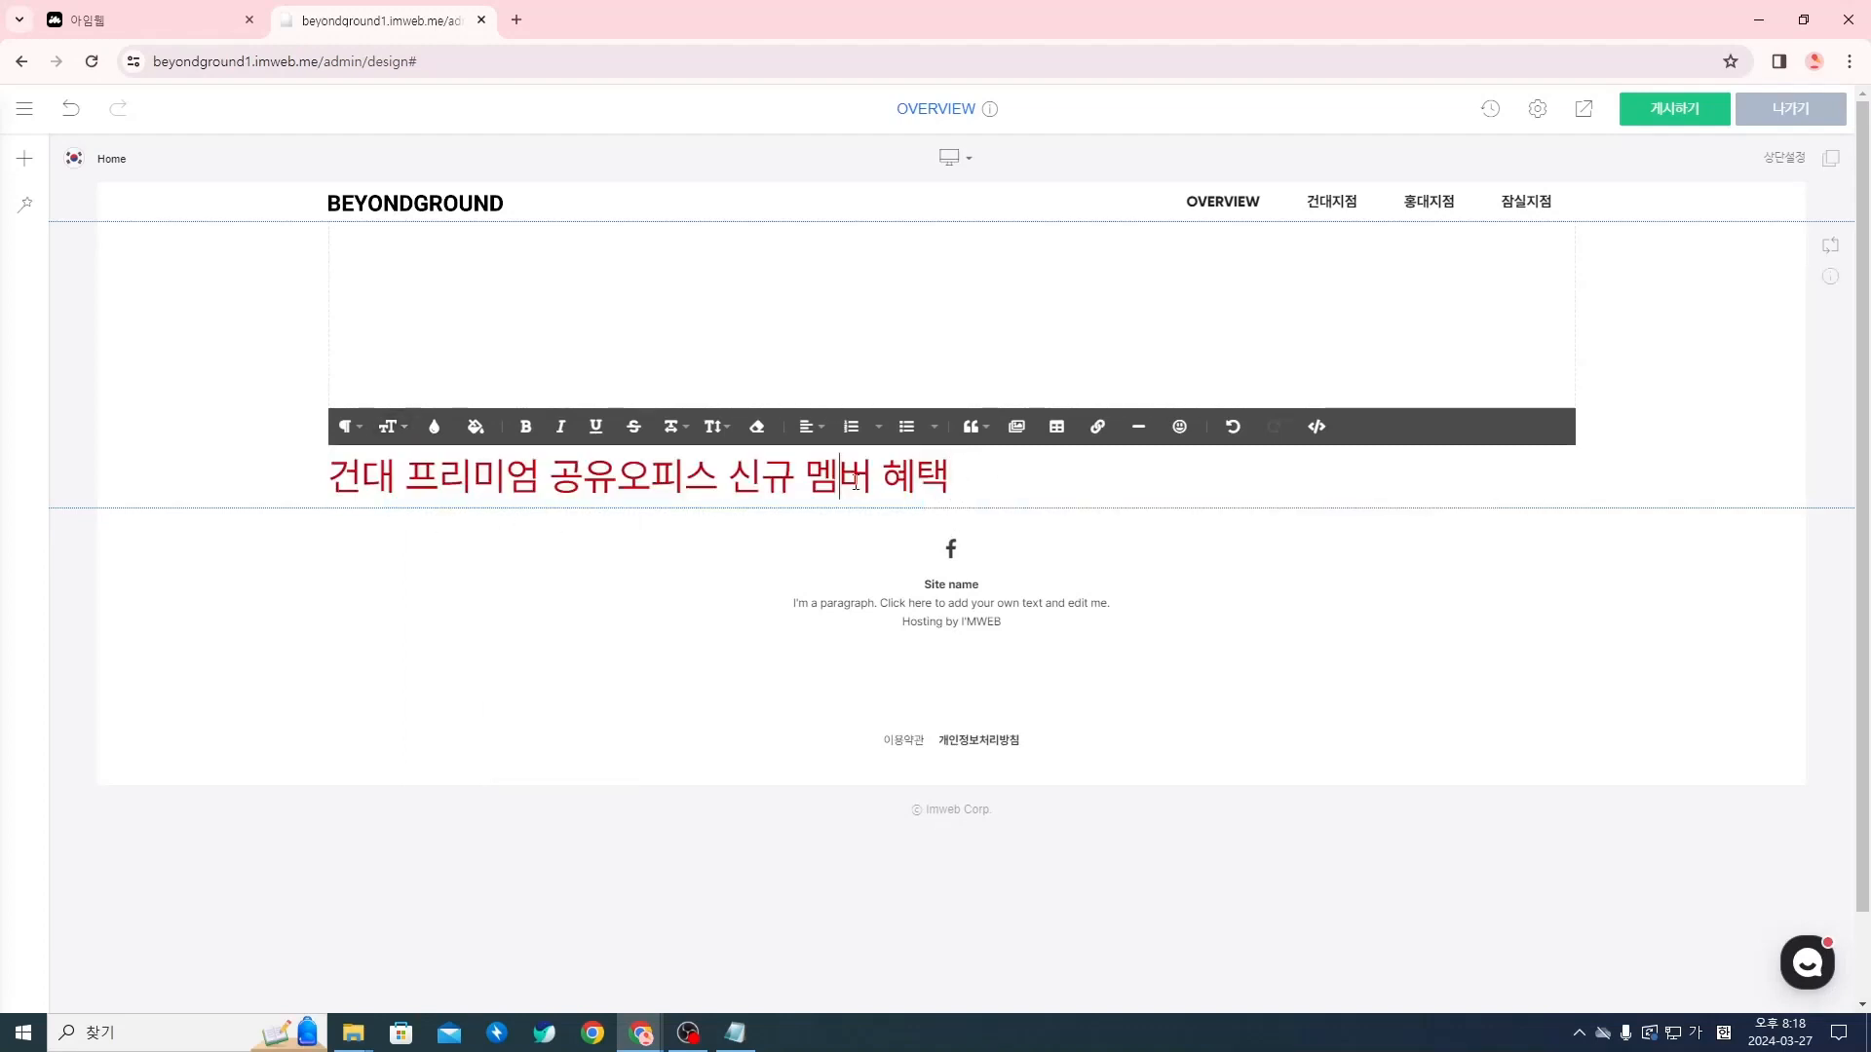
Set the whole text line's colour to white (#ffffff) and make it bold
{"action": "triple_click", "coordinate": [840, 480]}
{"action": "left_click", "coordinate": [418, 436]}
{"action": "left_click_drag", "start_coordinate": [468, 510], "coordinate": [424, 455]}
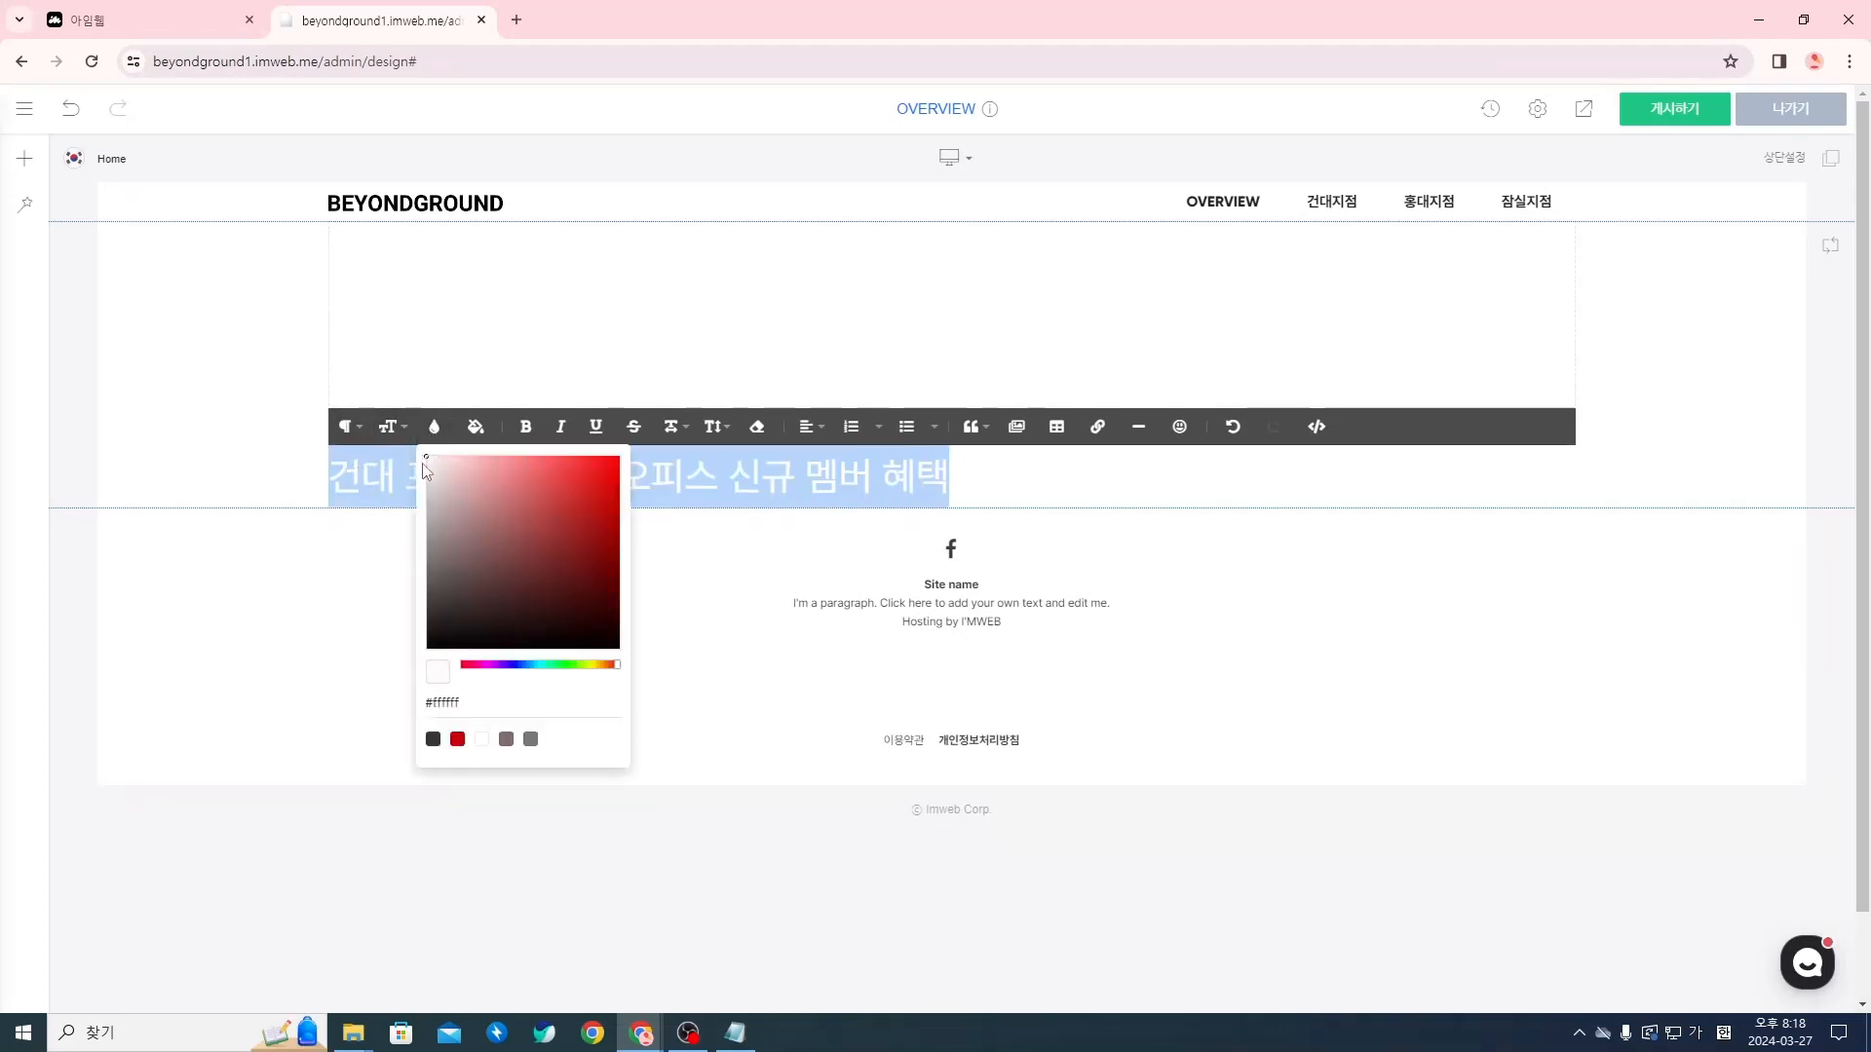
{"action": "left_click", "coordinate": [723, 485]}
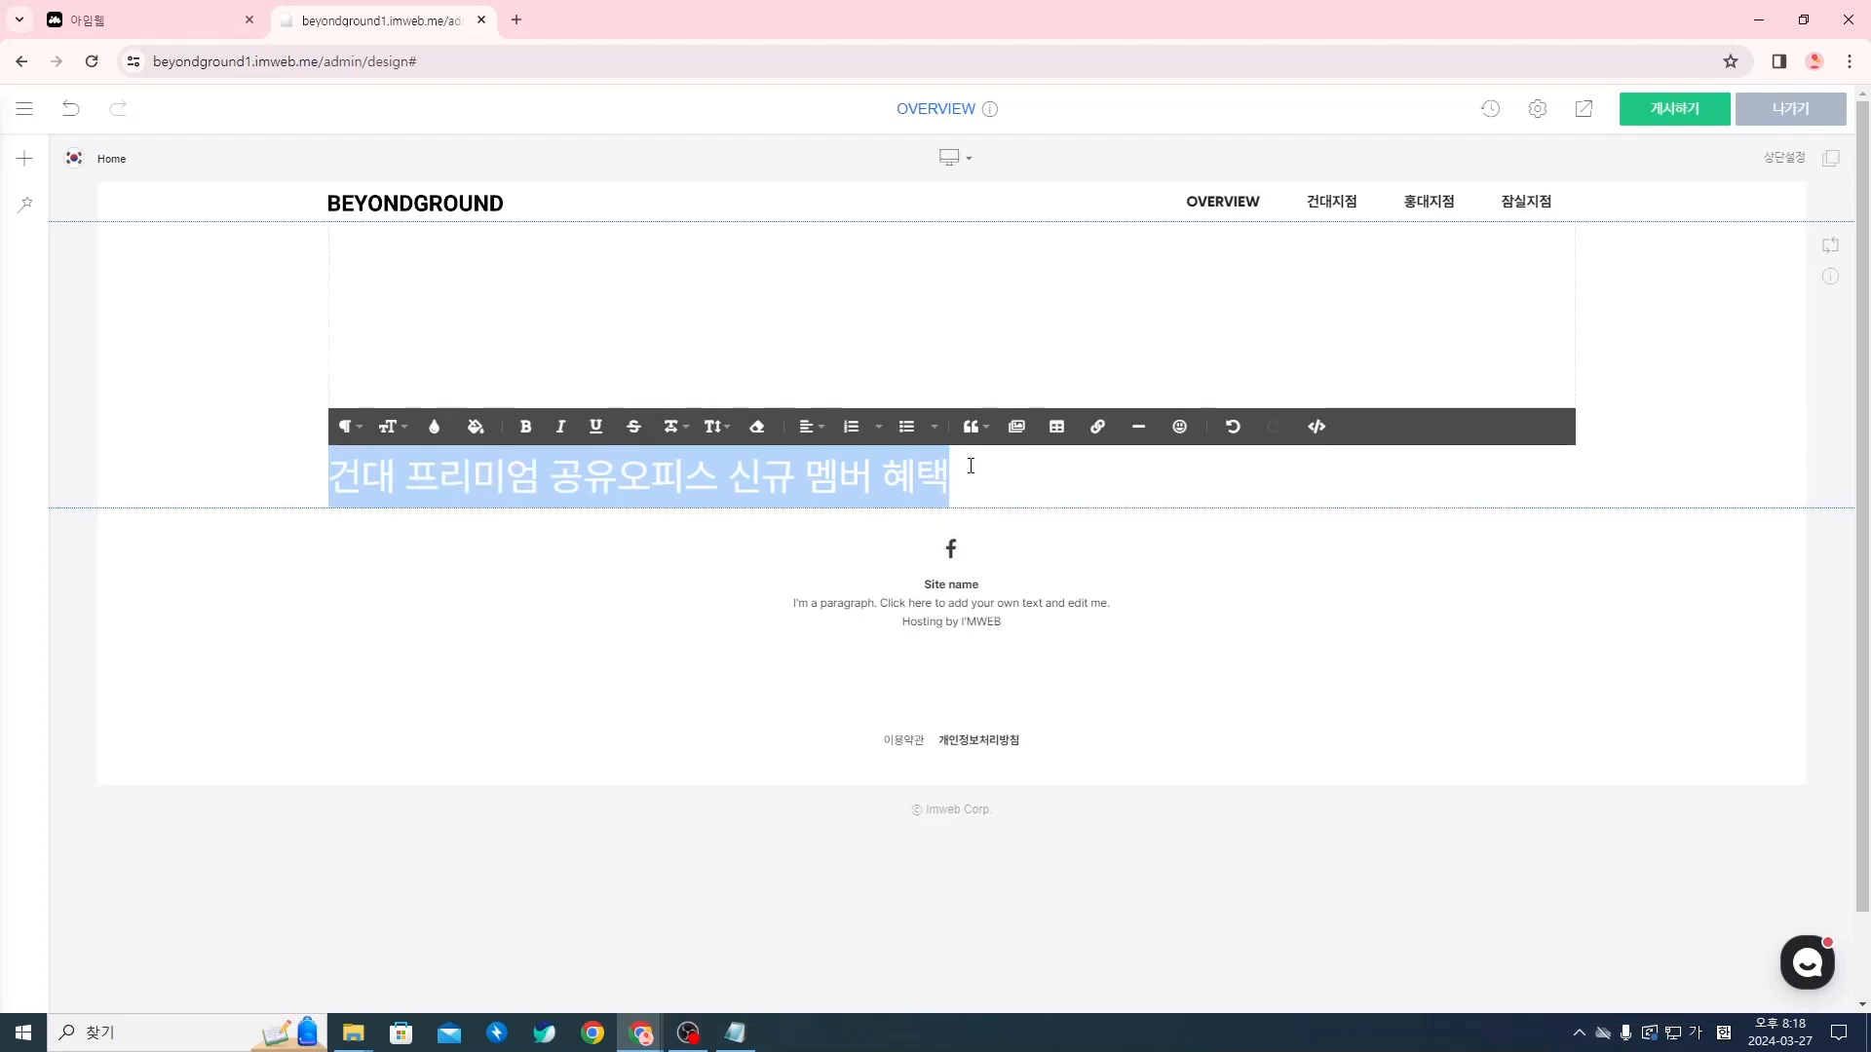
{"action": "left_click", "coordinate": [903, 480]}
{"action": "triple_click", "coordinate": [676, 489]}
{"action": "left_click", "coordinate": [527, 428]}
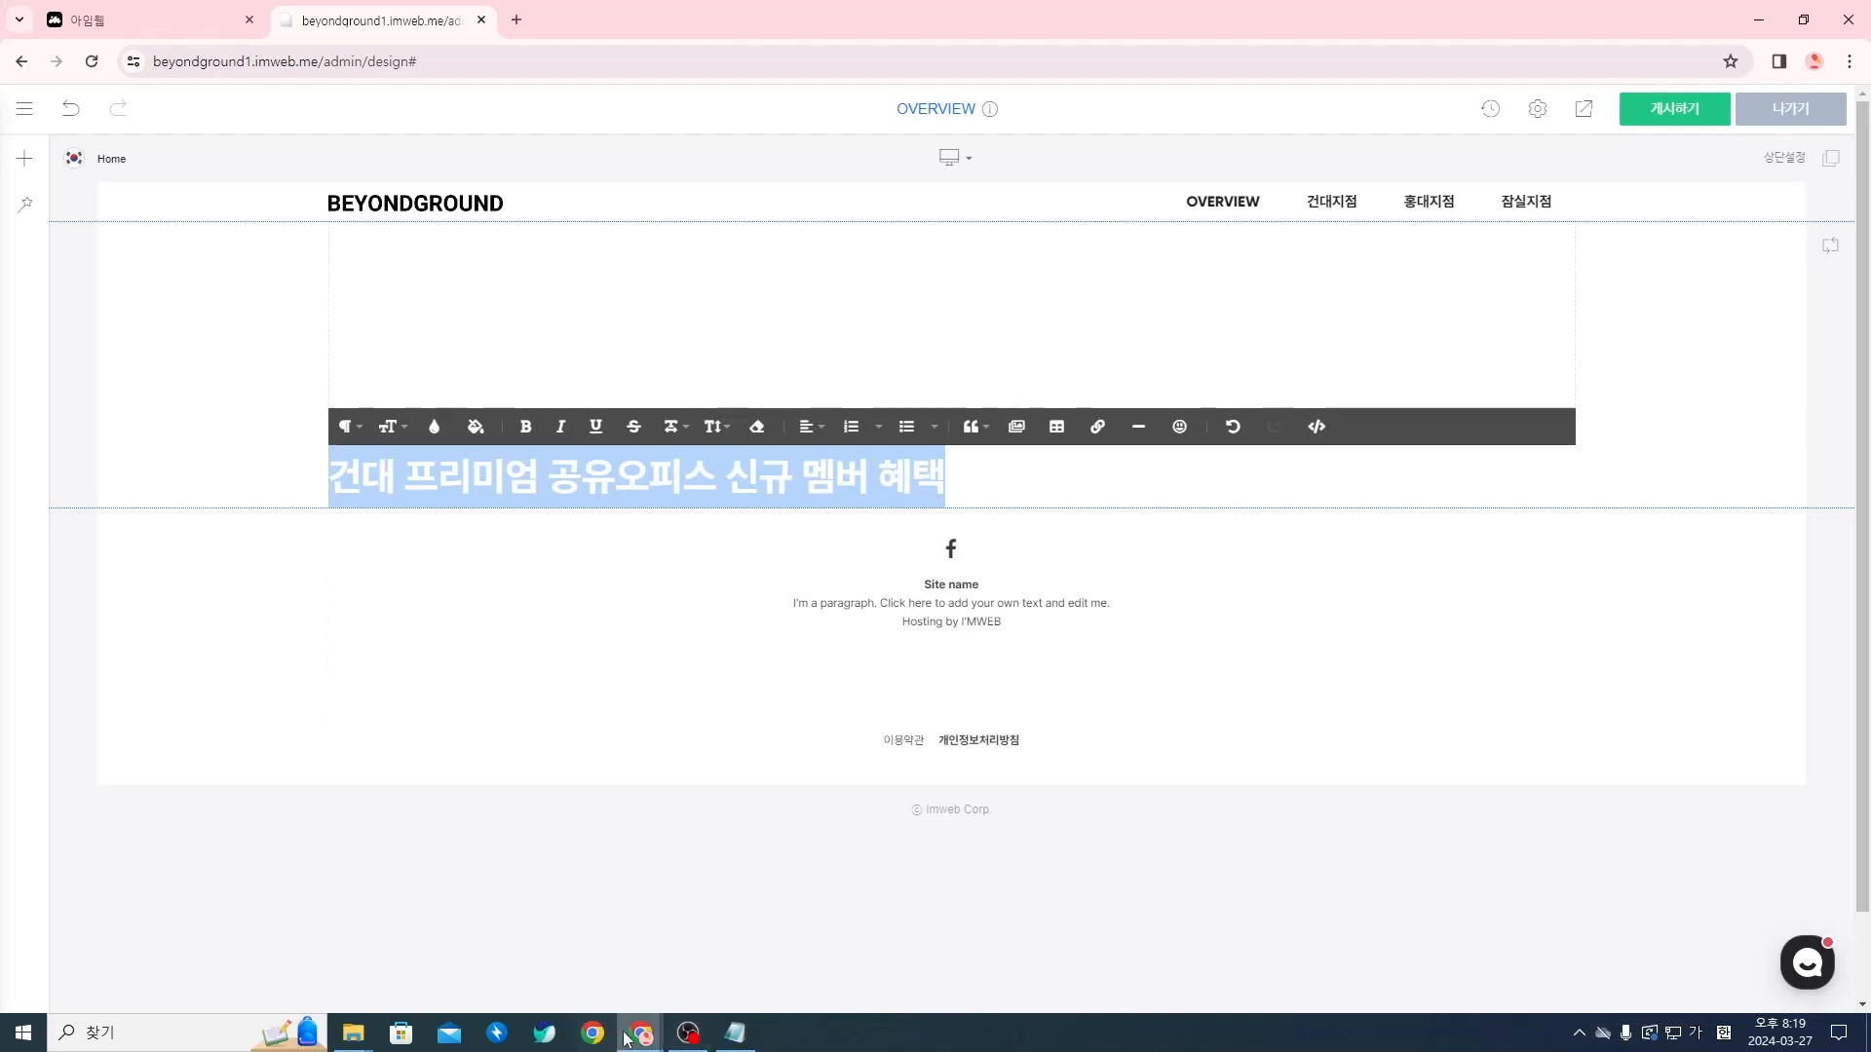
Check the first section's title, subtitle and button copy in the Notion page, then return to imweb and leave text editing
{"action": "mouse_move", "coordinate": [640, 1033]}
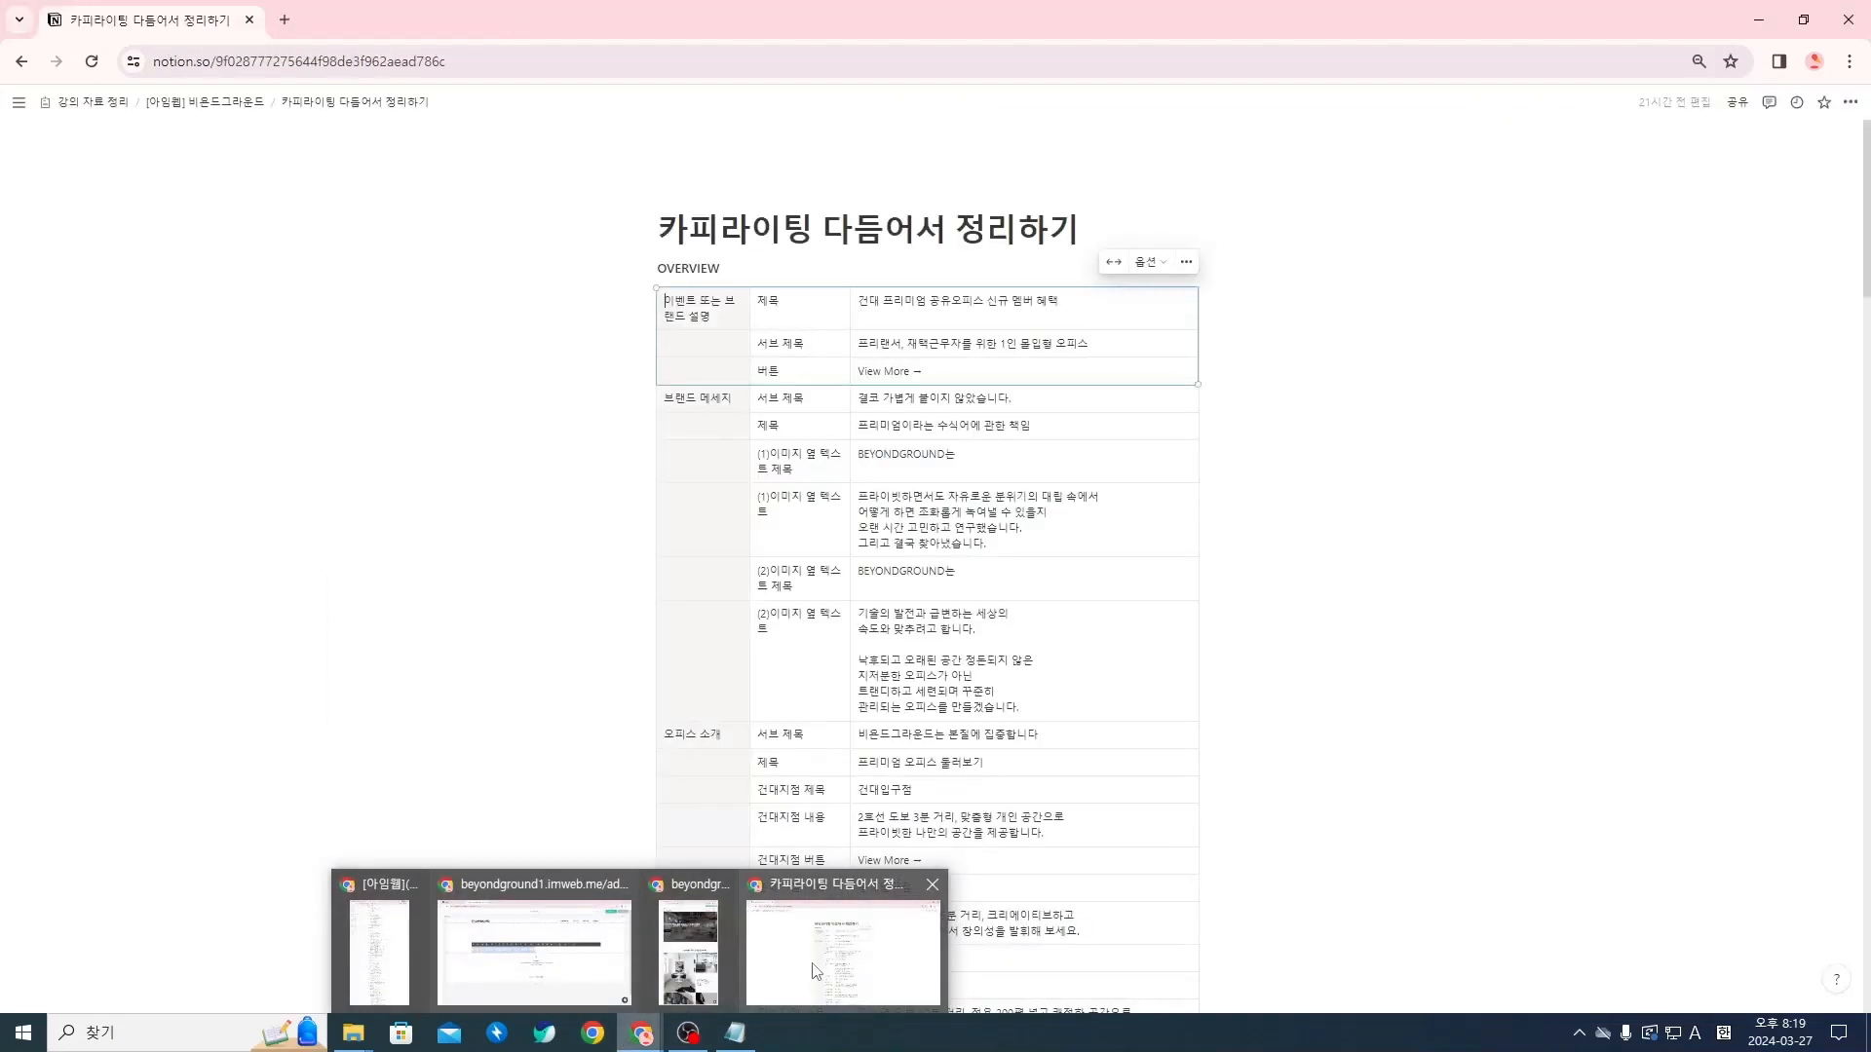
{"action": "left_click", "coordinate": [805, 968]}
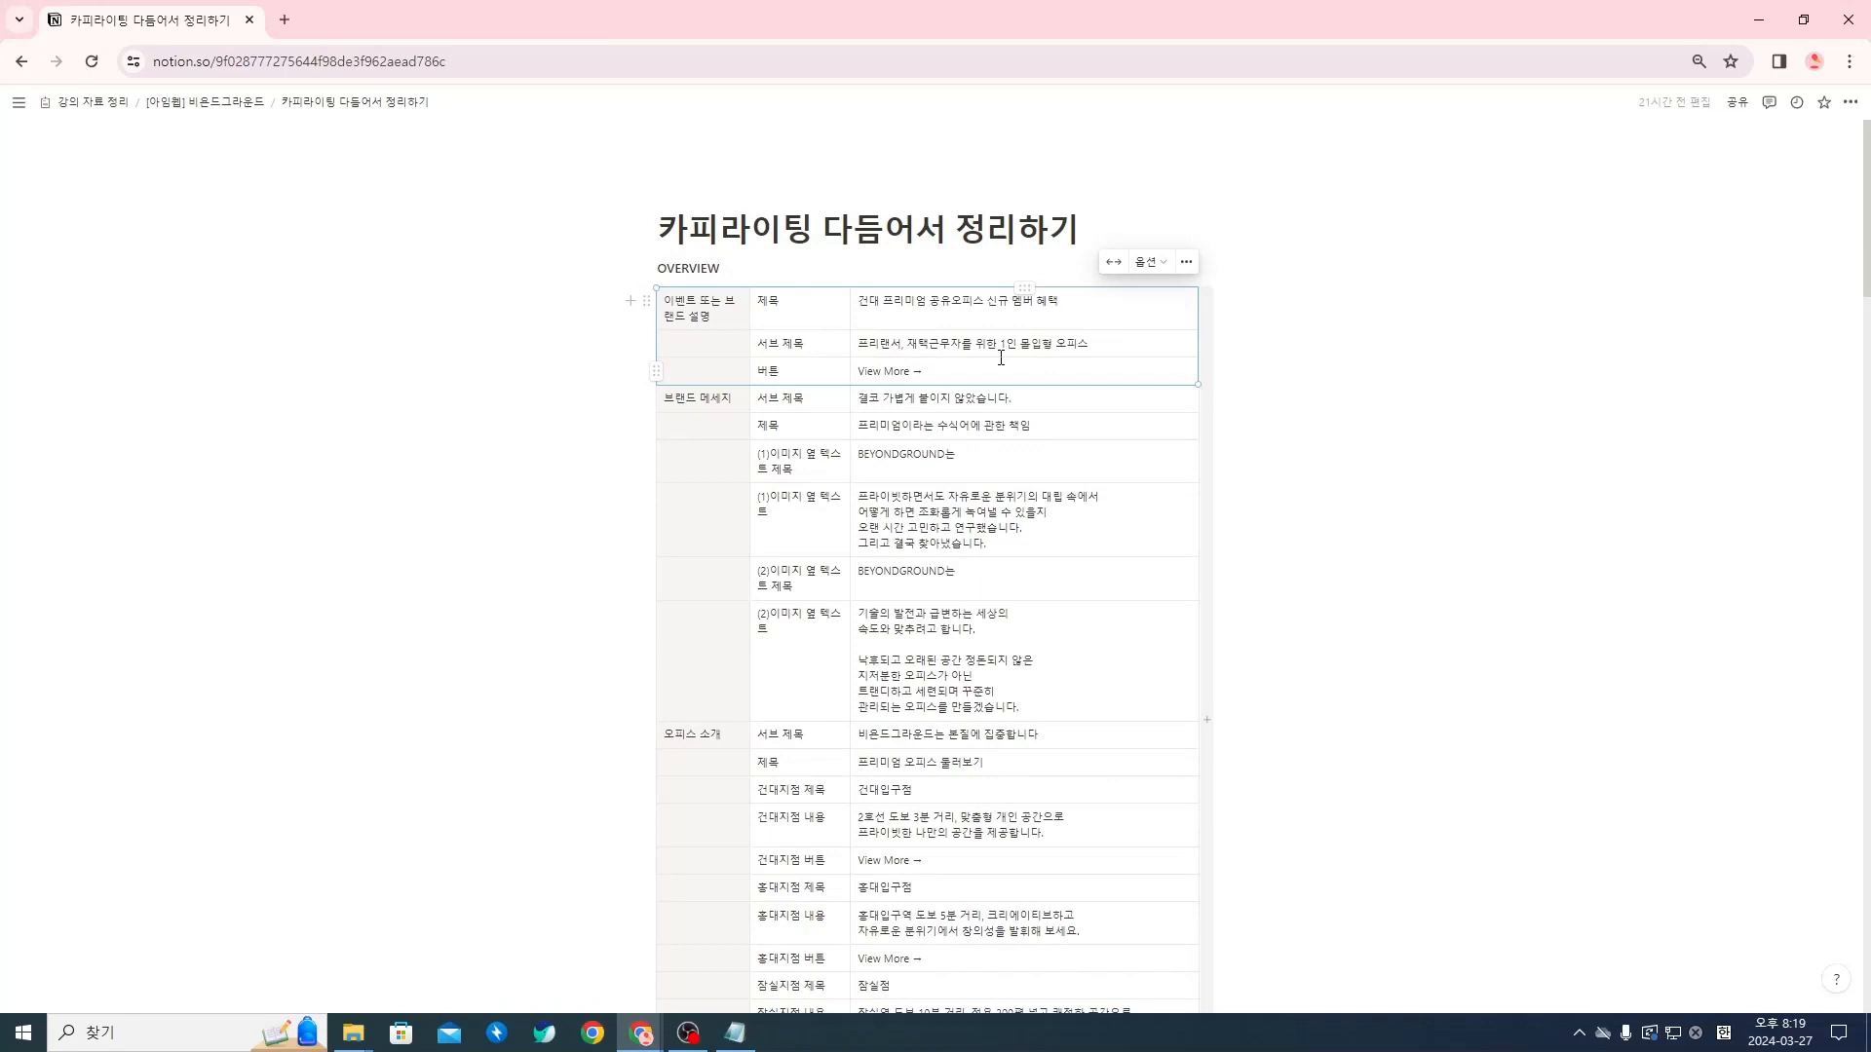
{"action": "left_click", "coordinate": [1759, 20]}
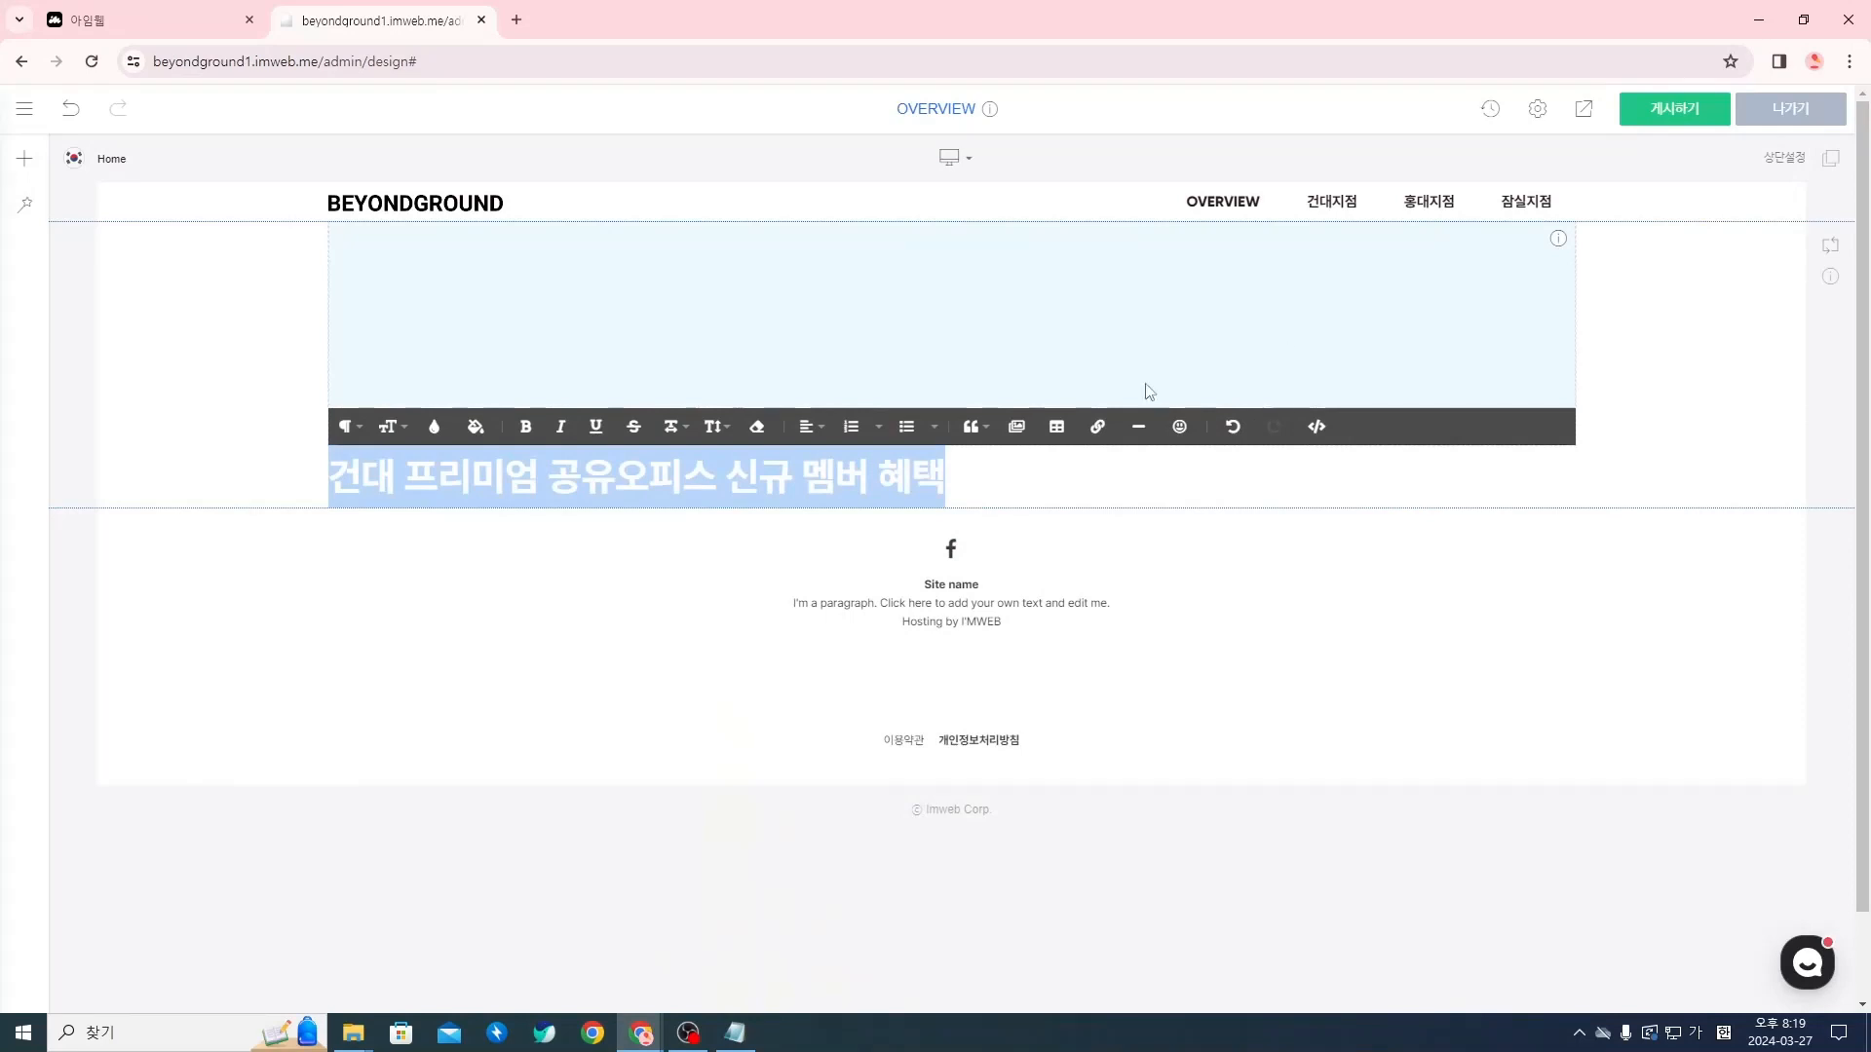
{"action": "left_click", "coordinate": [1168, 527]}
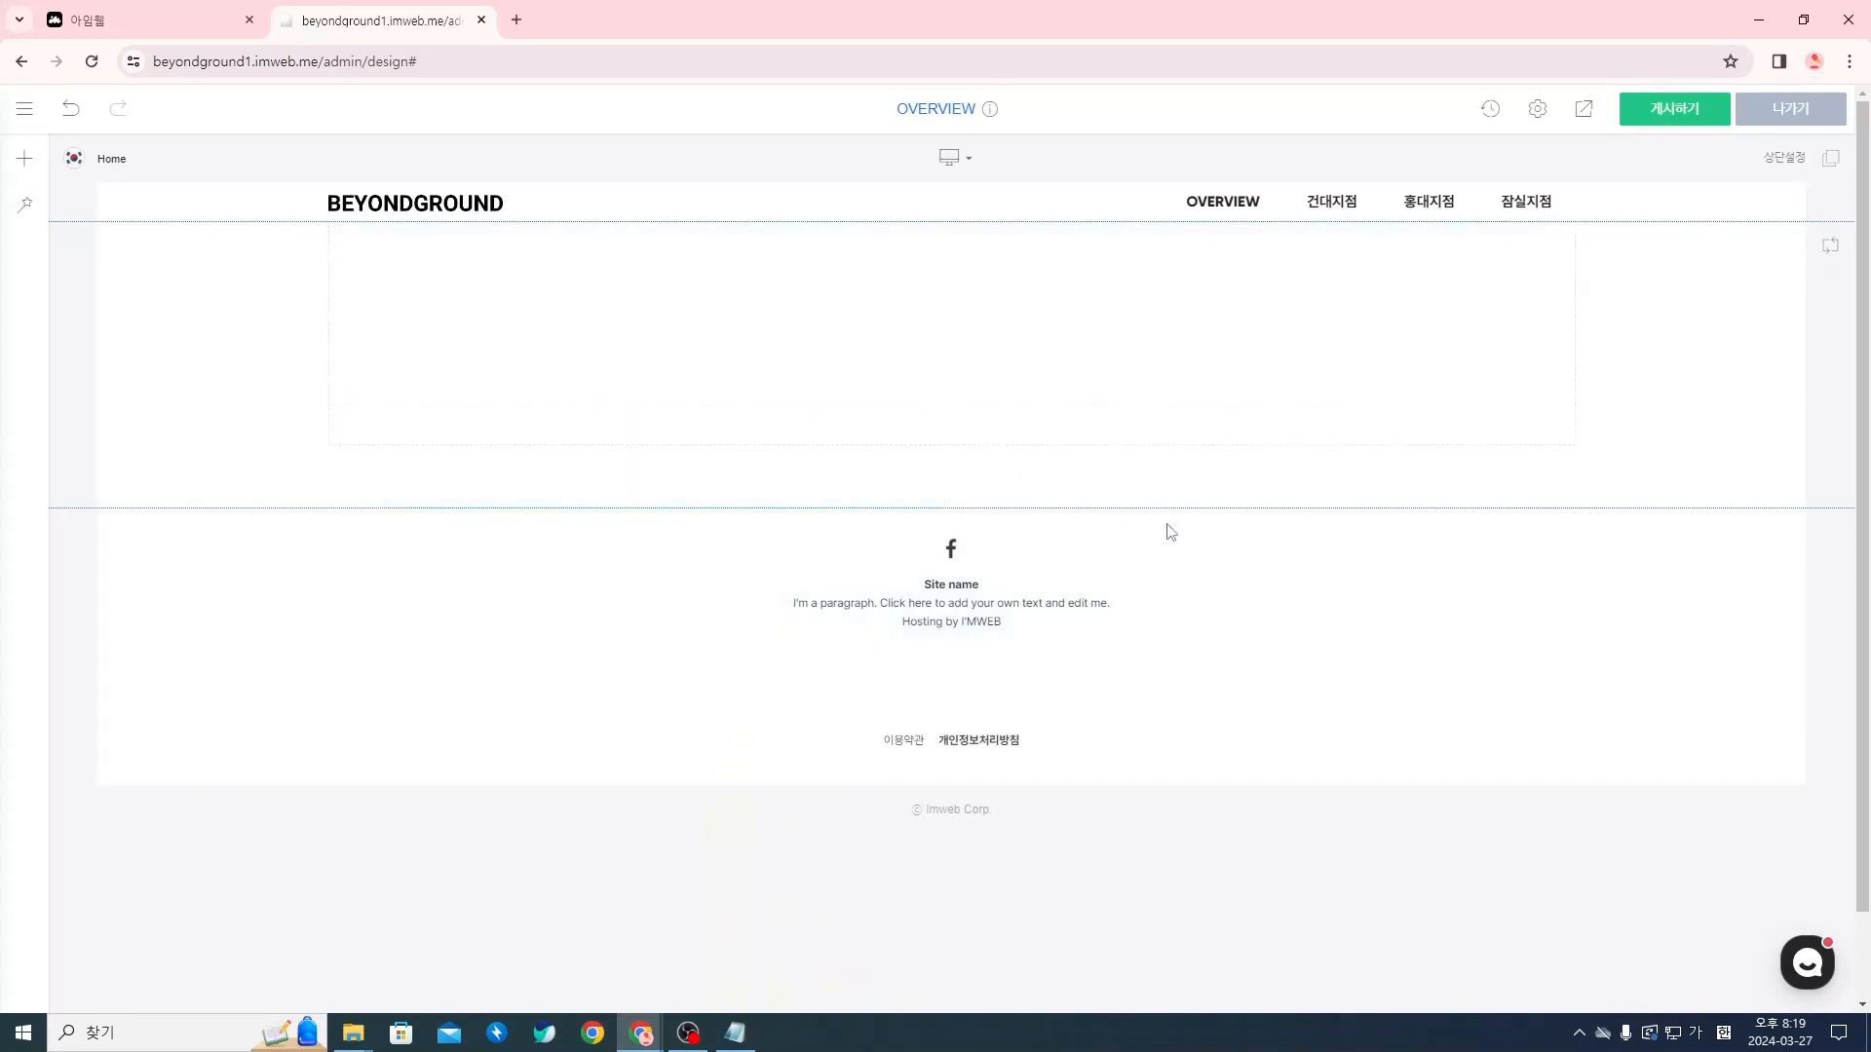
In the heading text widget's 텍스트 설정, enable the 사용 option for the vertical and horizontal inner margins
{"action": "right_click", "coordinate": [663, 485]}
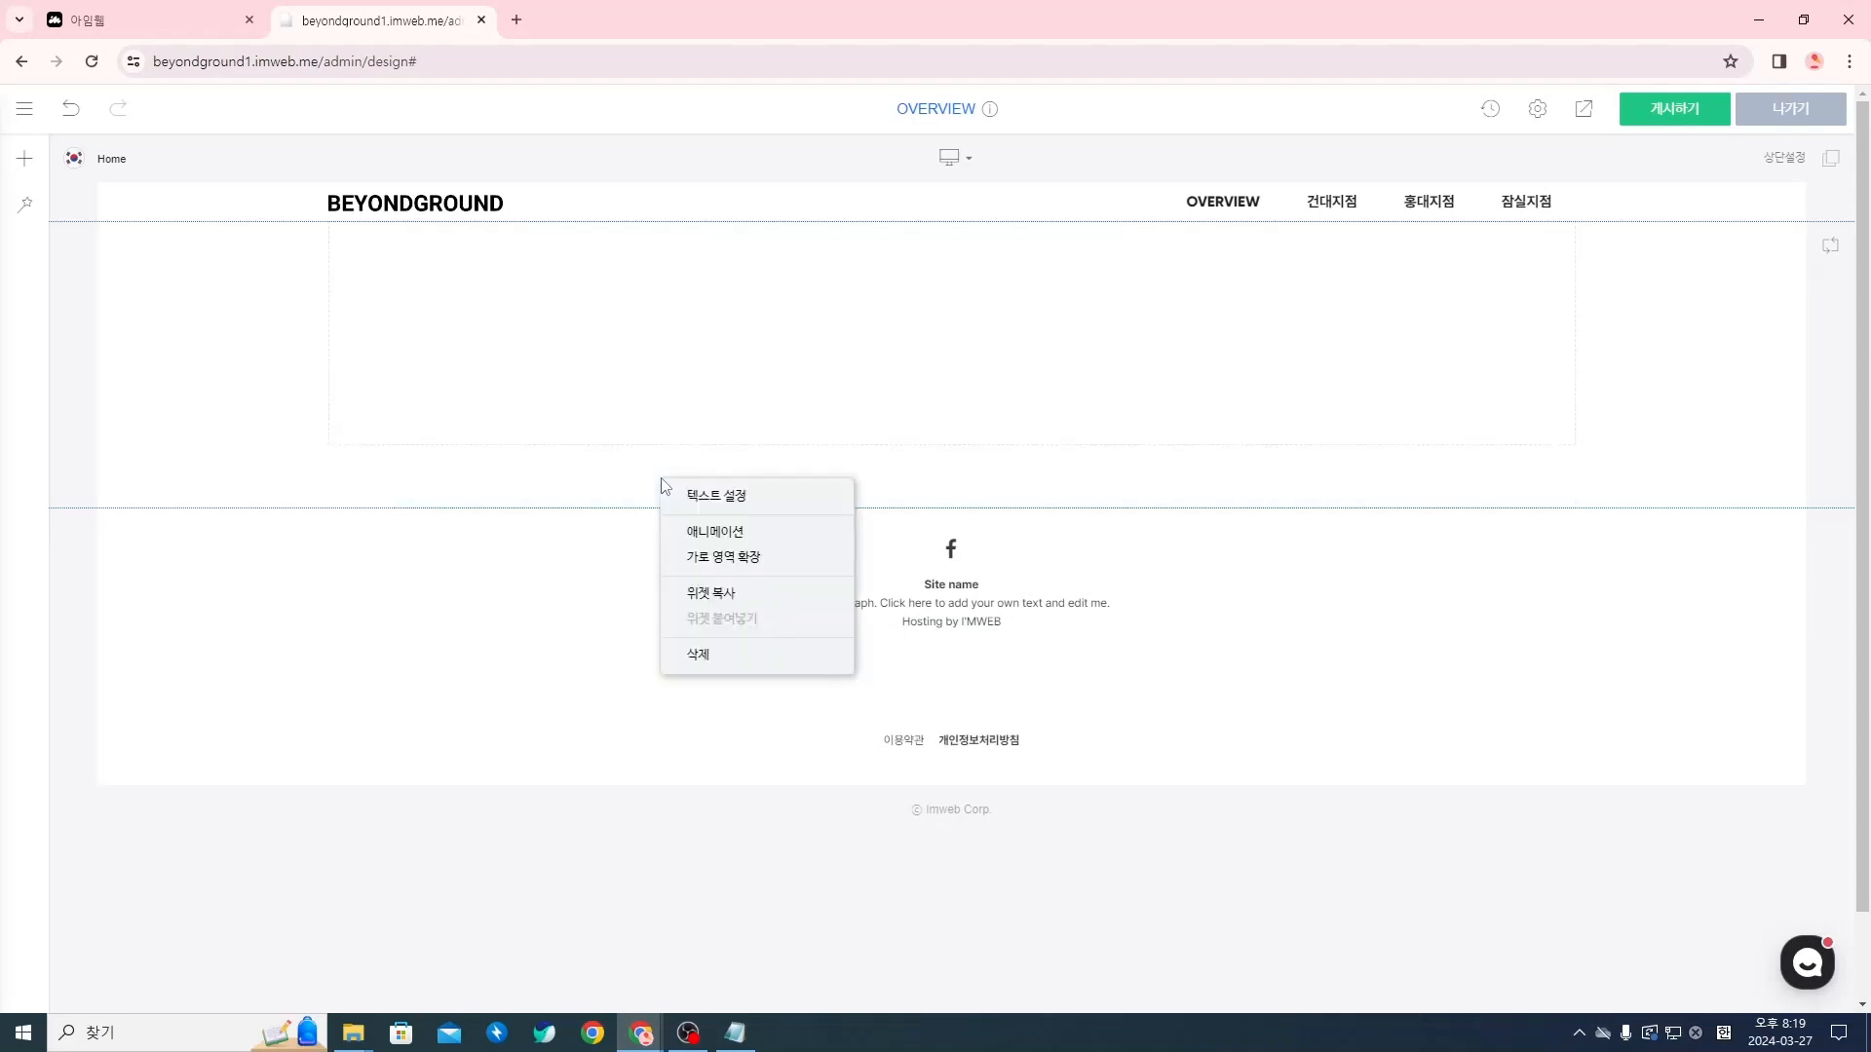
{"action": "left_click", "coordinate": [714, 499]}
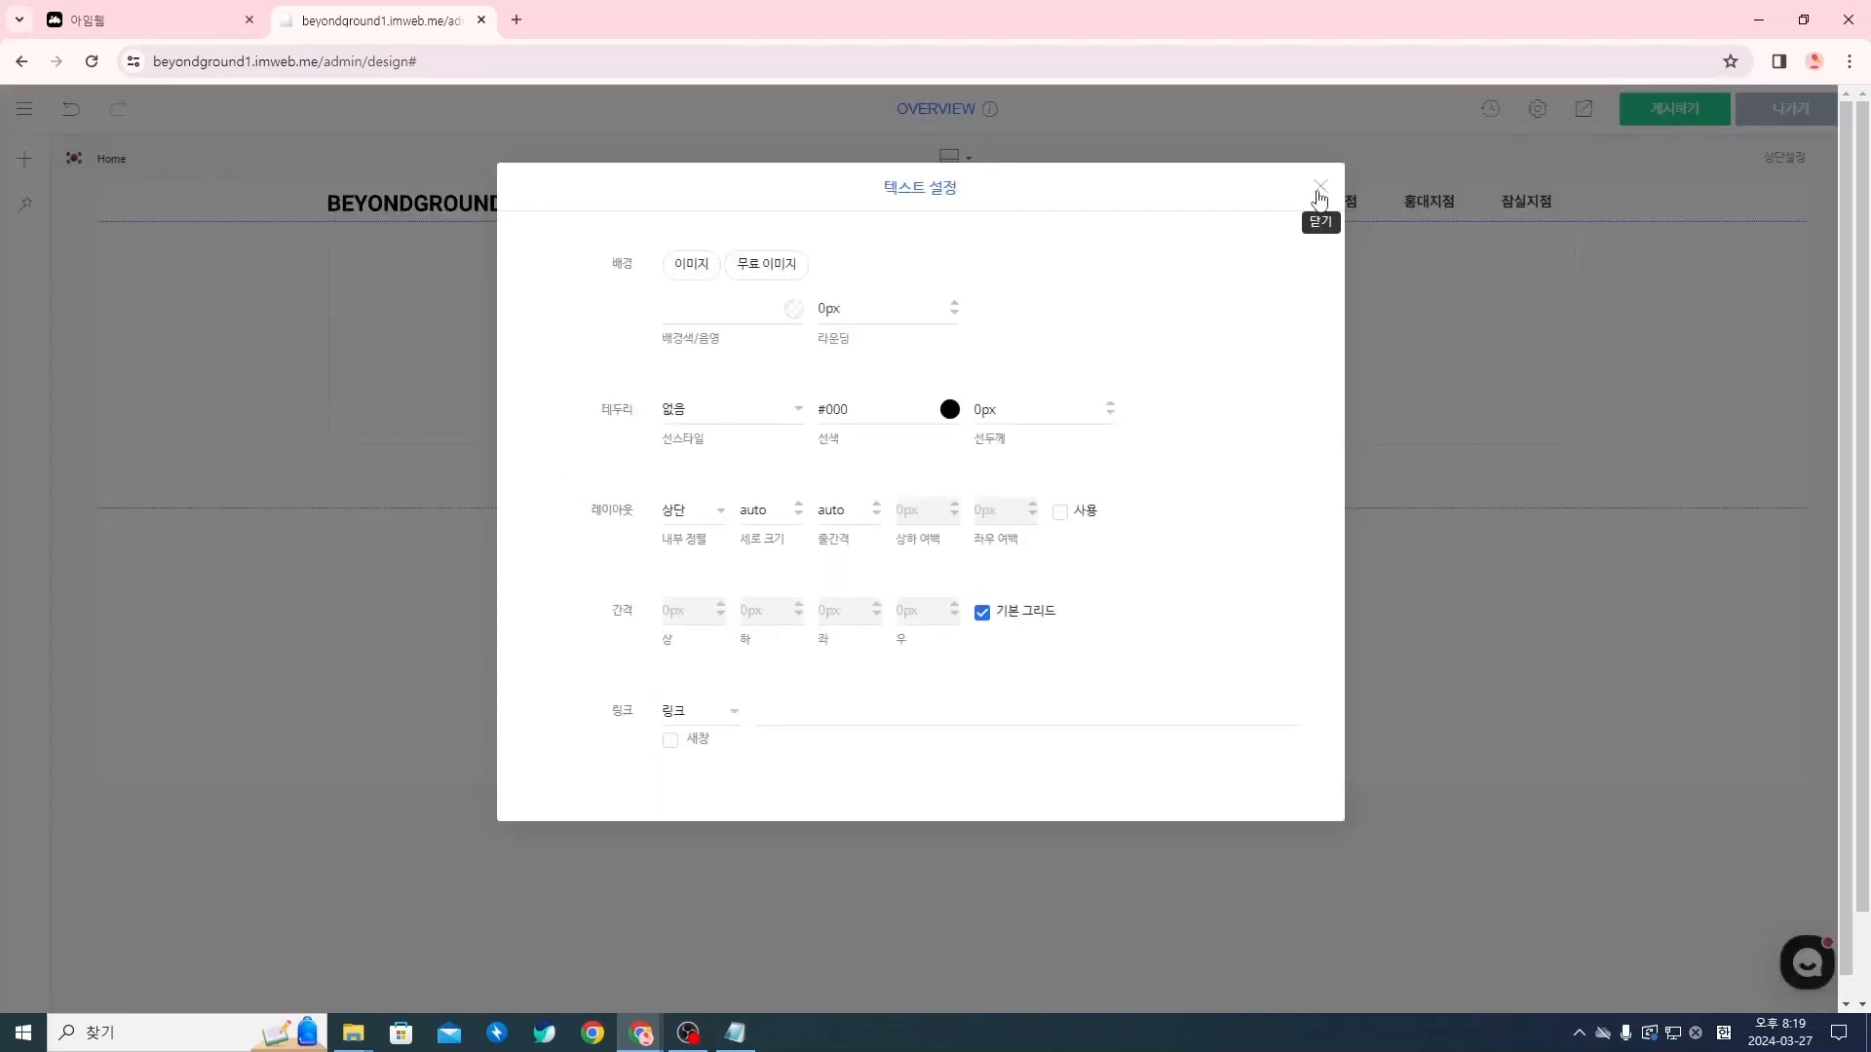
{"action": "left_click", "coordinate": [1319, 187]}
{"action": "right_click", "coordinate": [572, 480]}
{"action": "left_click", "coordinate": [626, 497]}
{"action": "left_click", "coordinate": [1061, 512]}
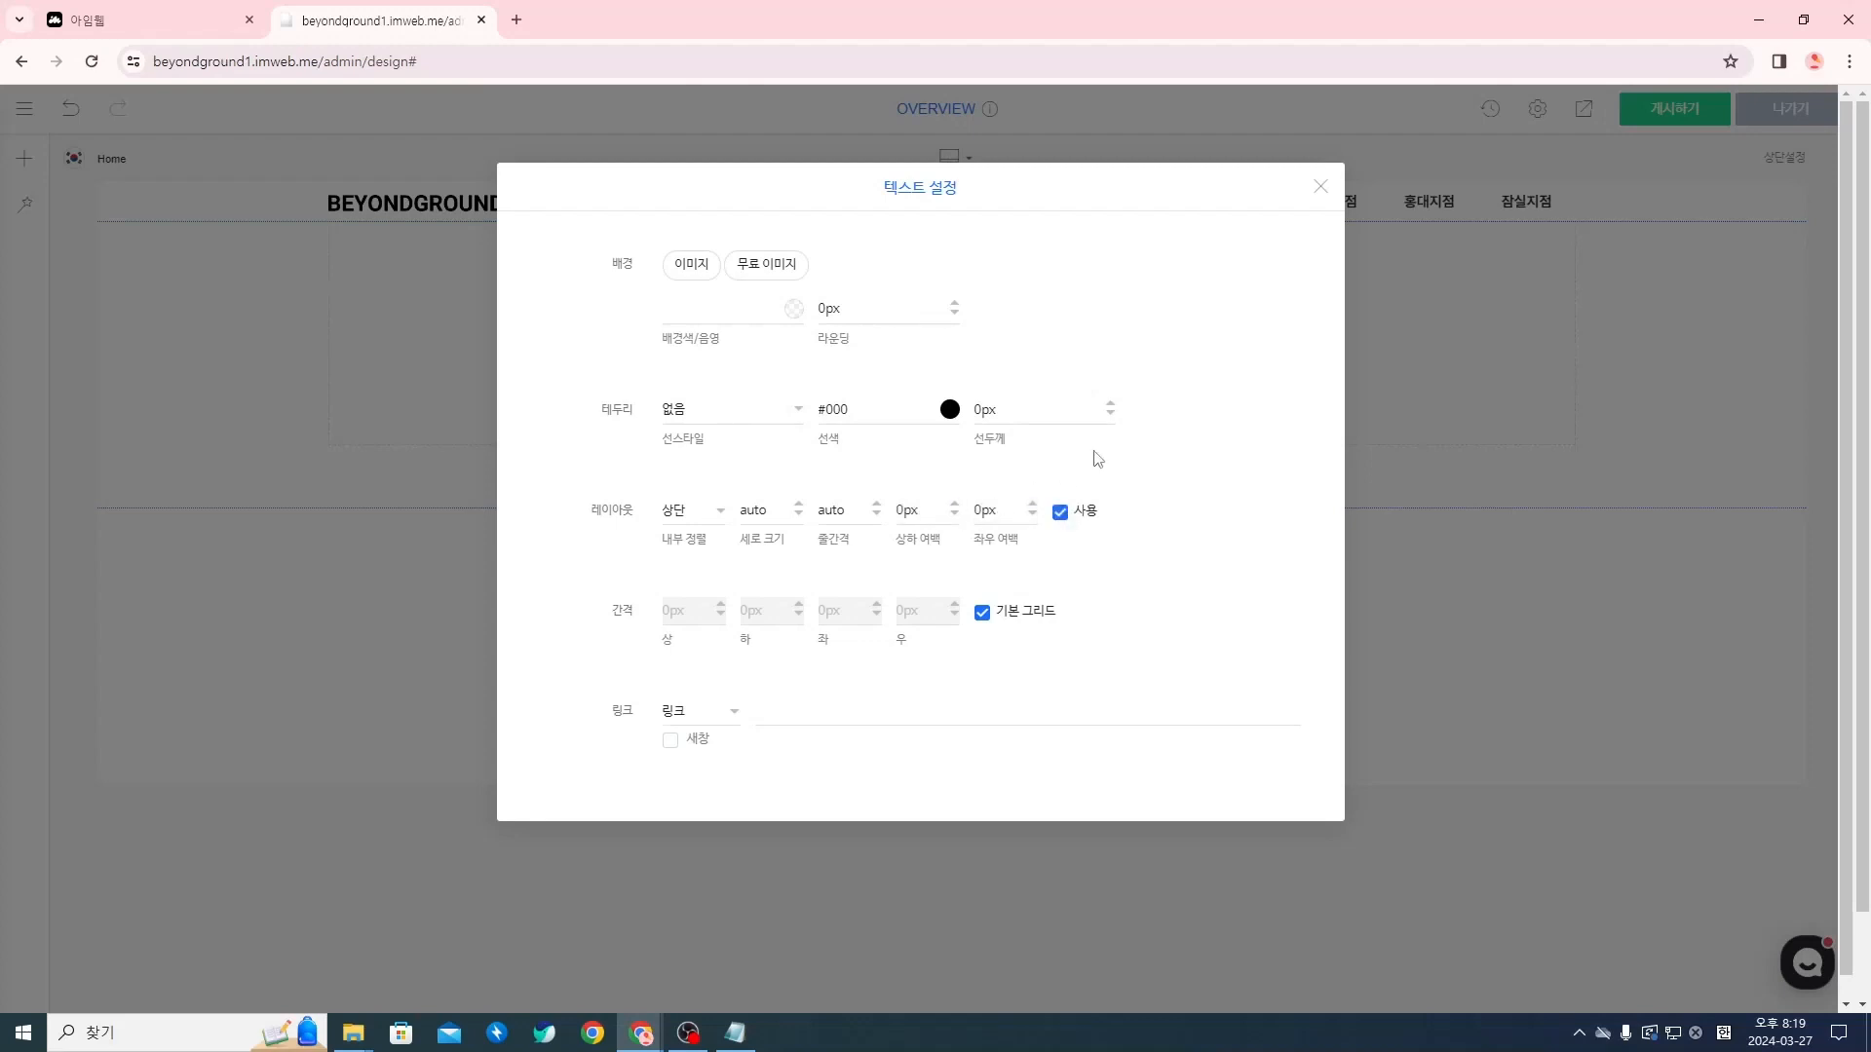
{"action": "left_click", "coordinate": [1322, 188]}
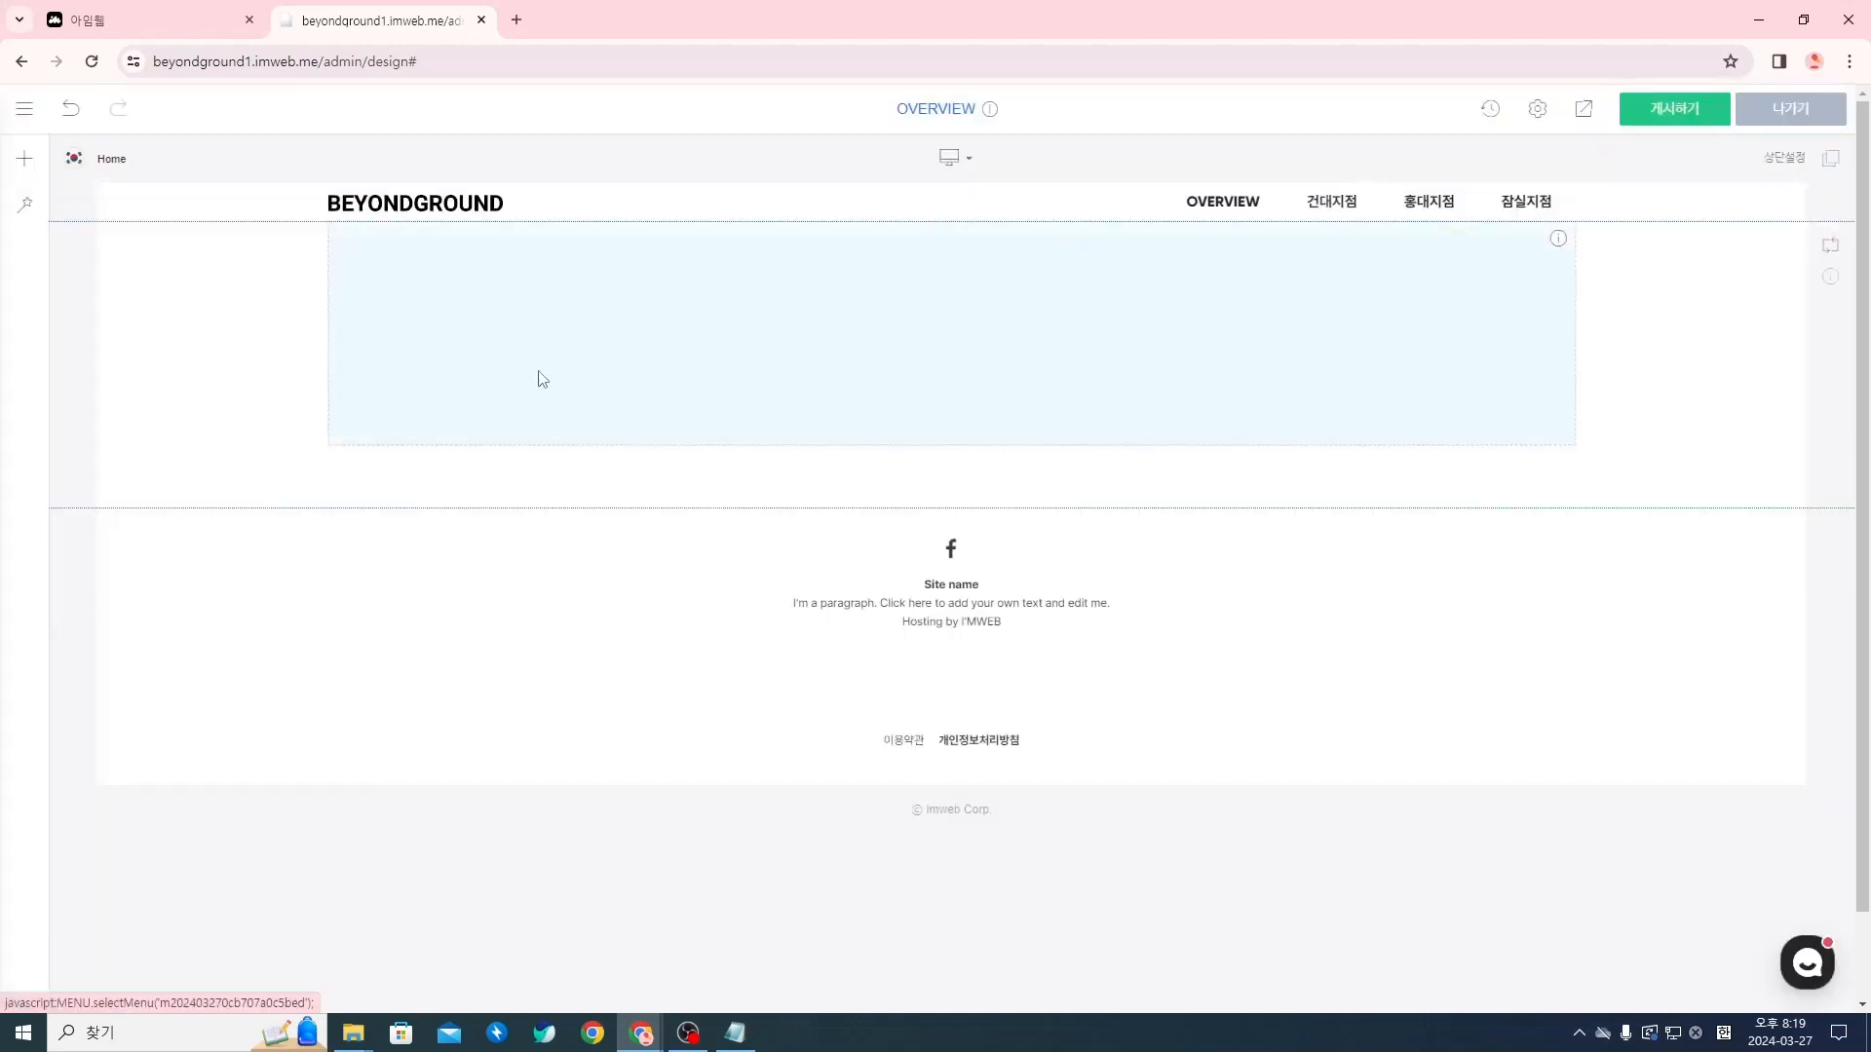
{"action": "right_click", "coordinate": [530, 472]}
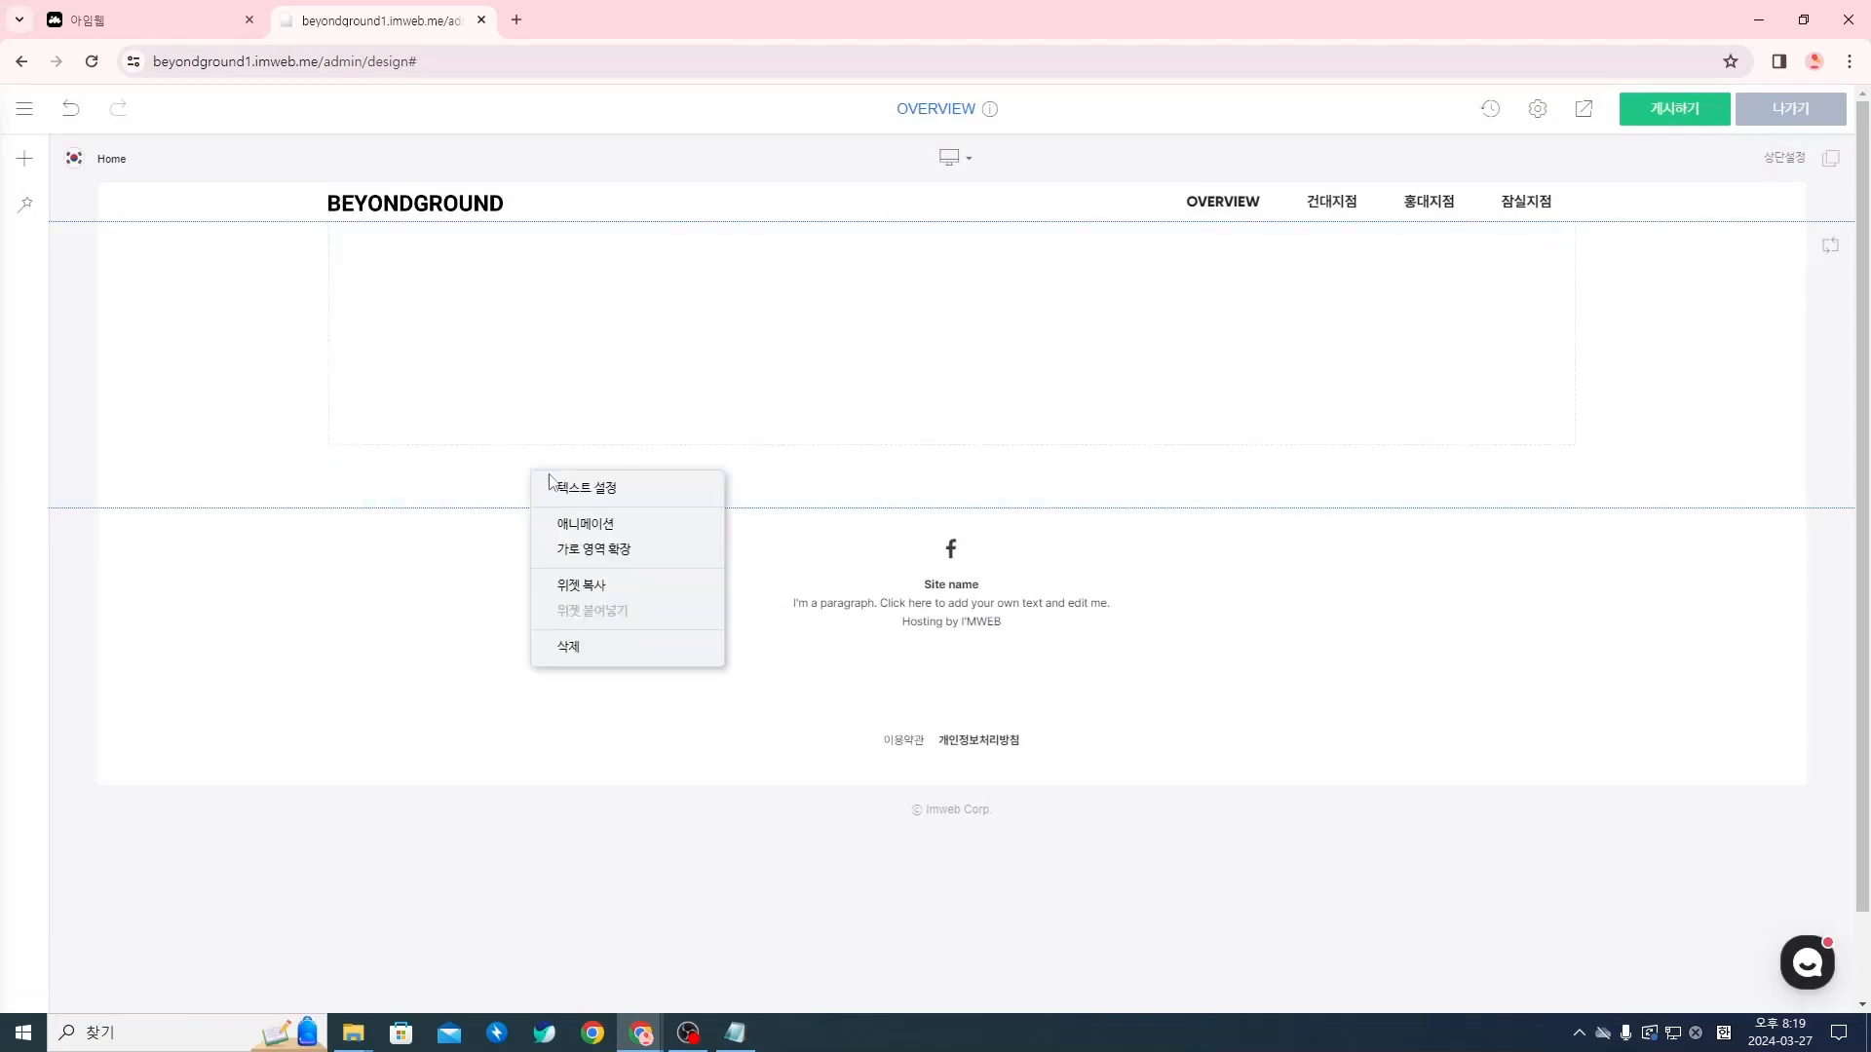
{"action": "left_click", "coordinate": [1013, 505]}
Insert a 텍스트 (text) widget directly below the heading widget and clear its placeholder content
{"action": "mouse_move", "coordinate": [949, 506]}
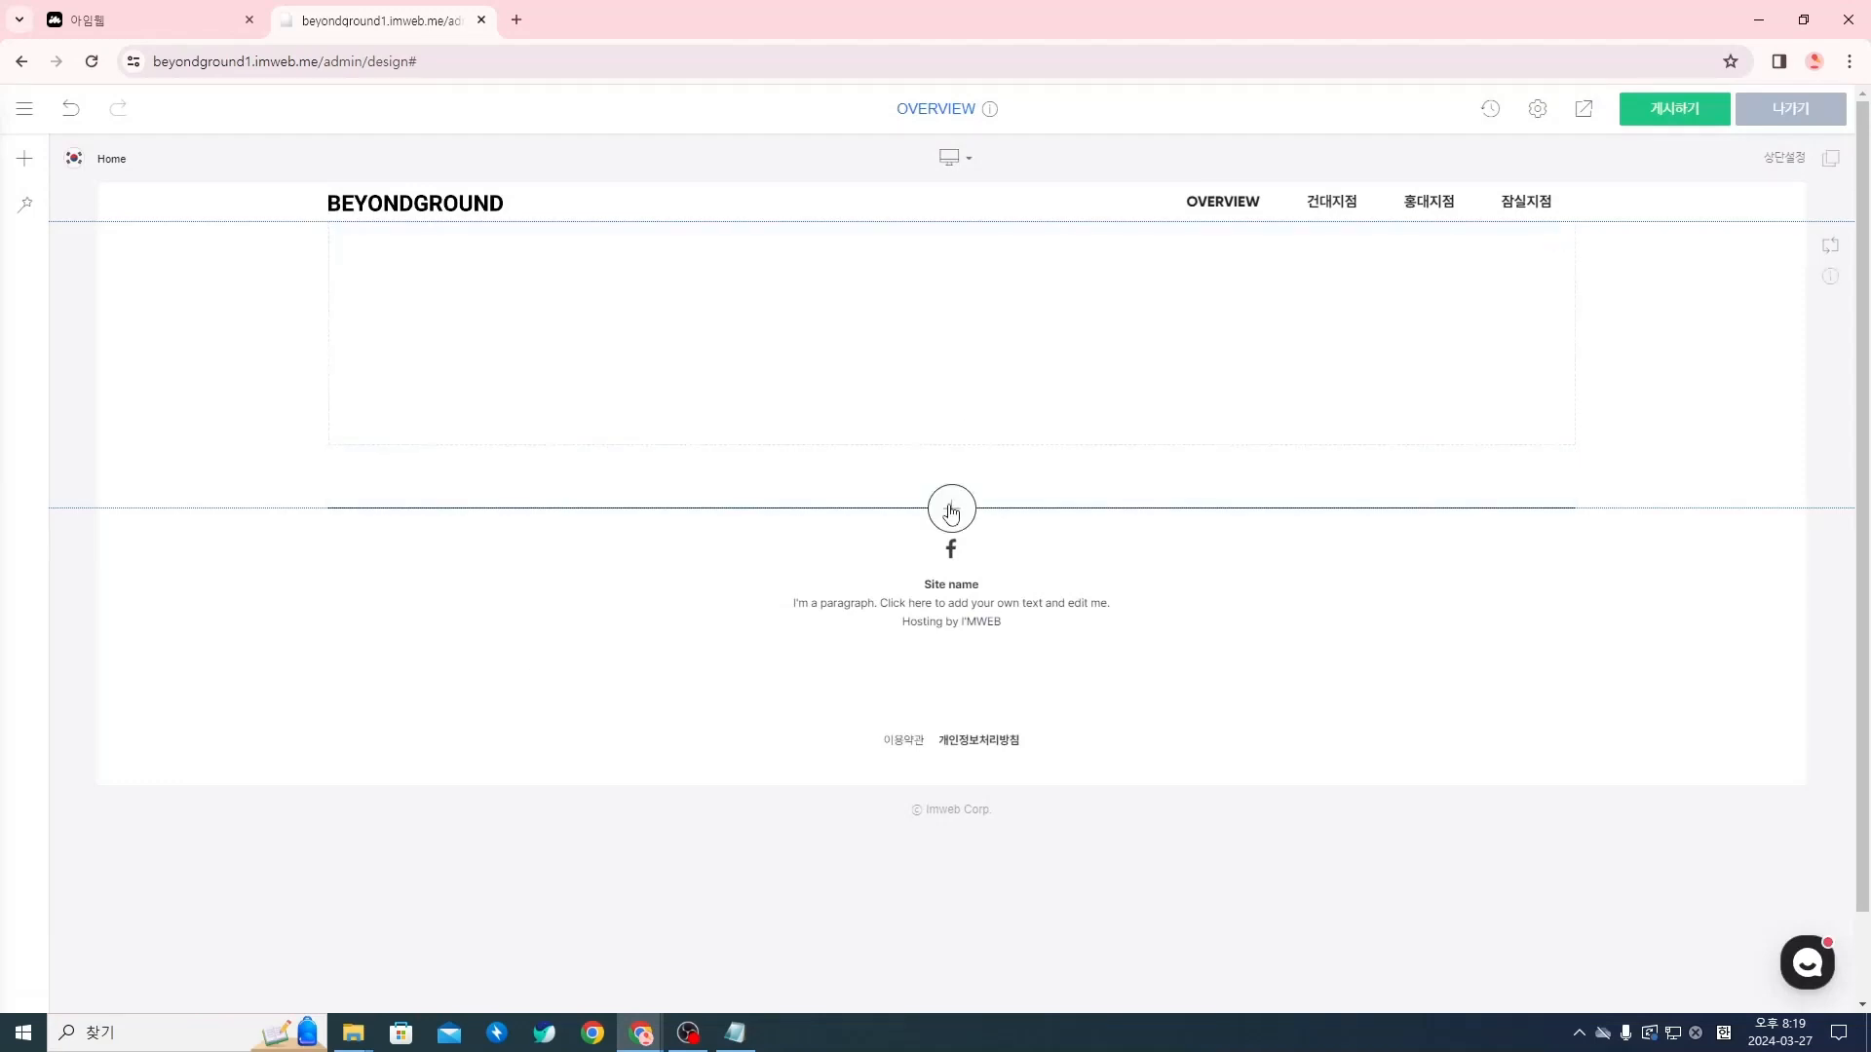
{"action": "left_click", "coordinate": [953, 512]}
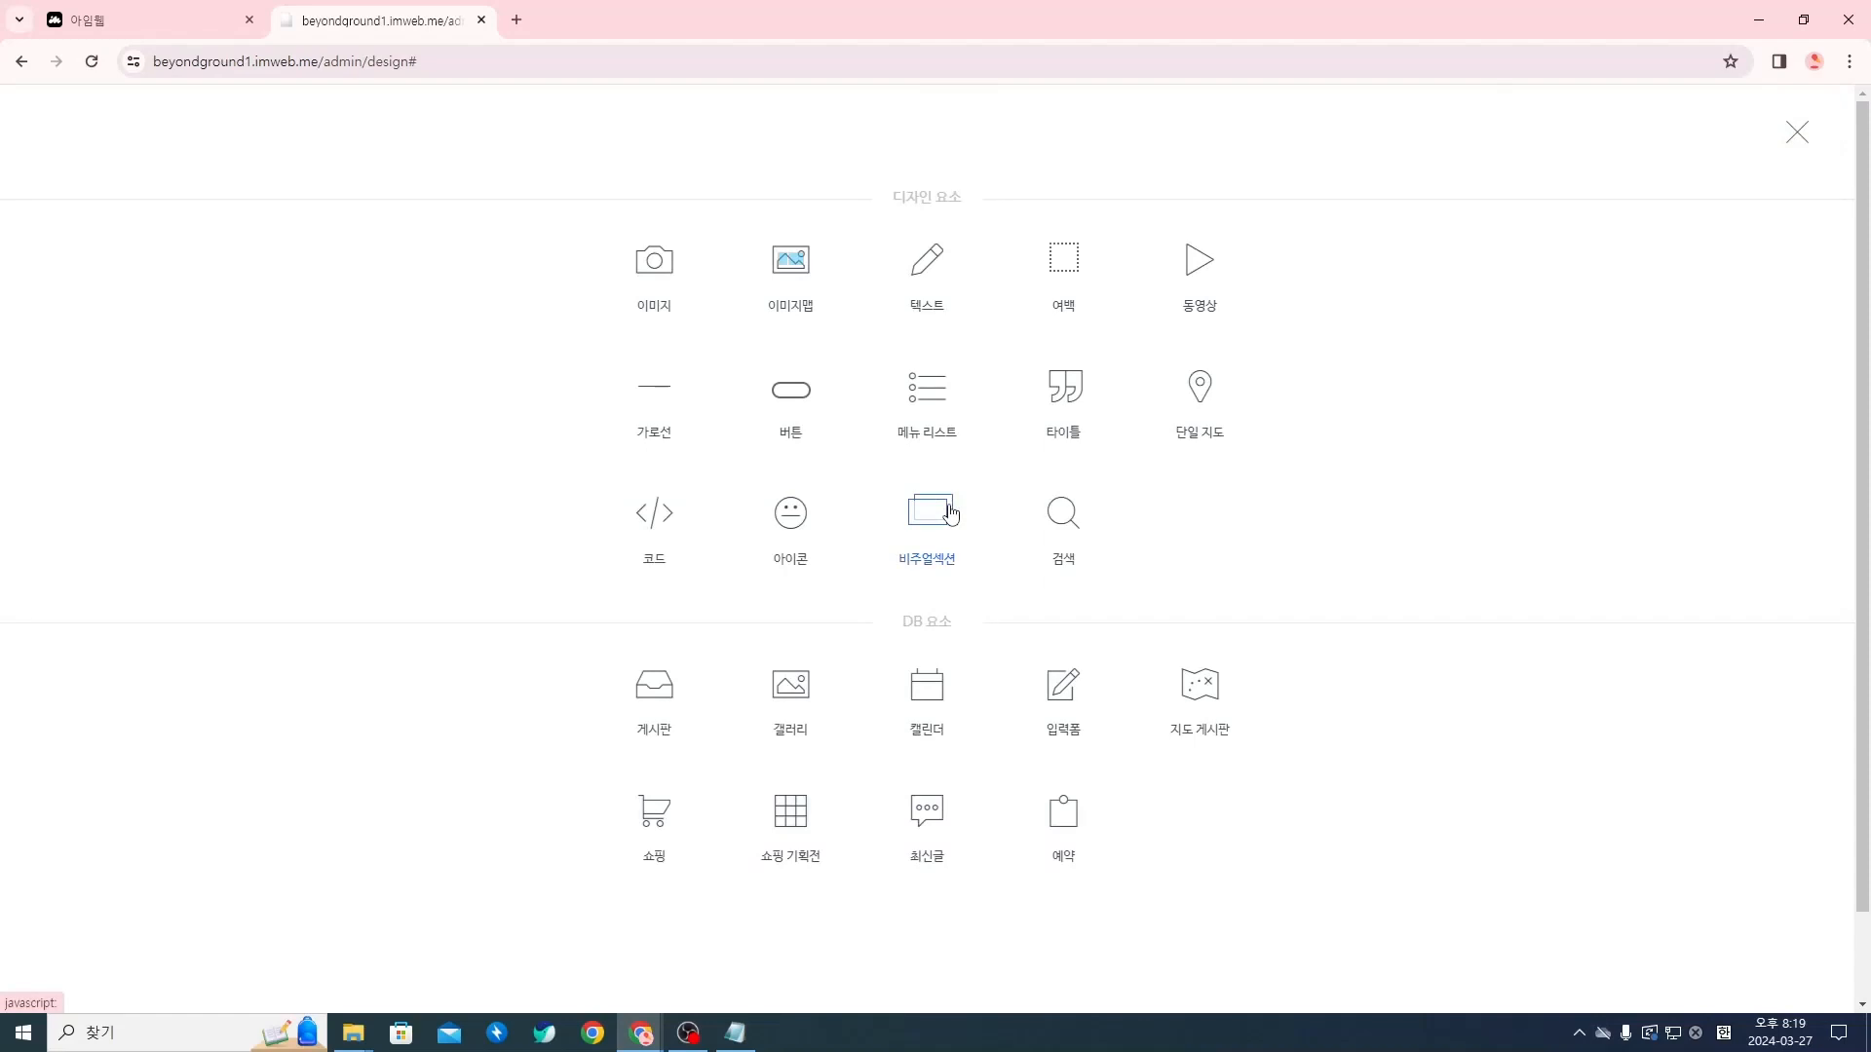
{"action": "left_click", "coordinate": [934, 281]}
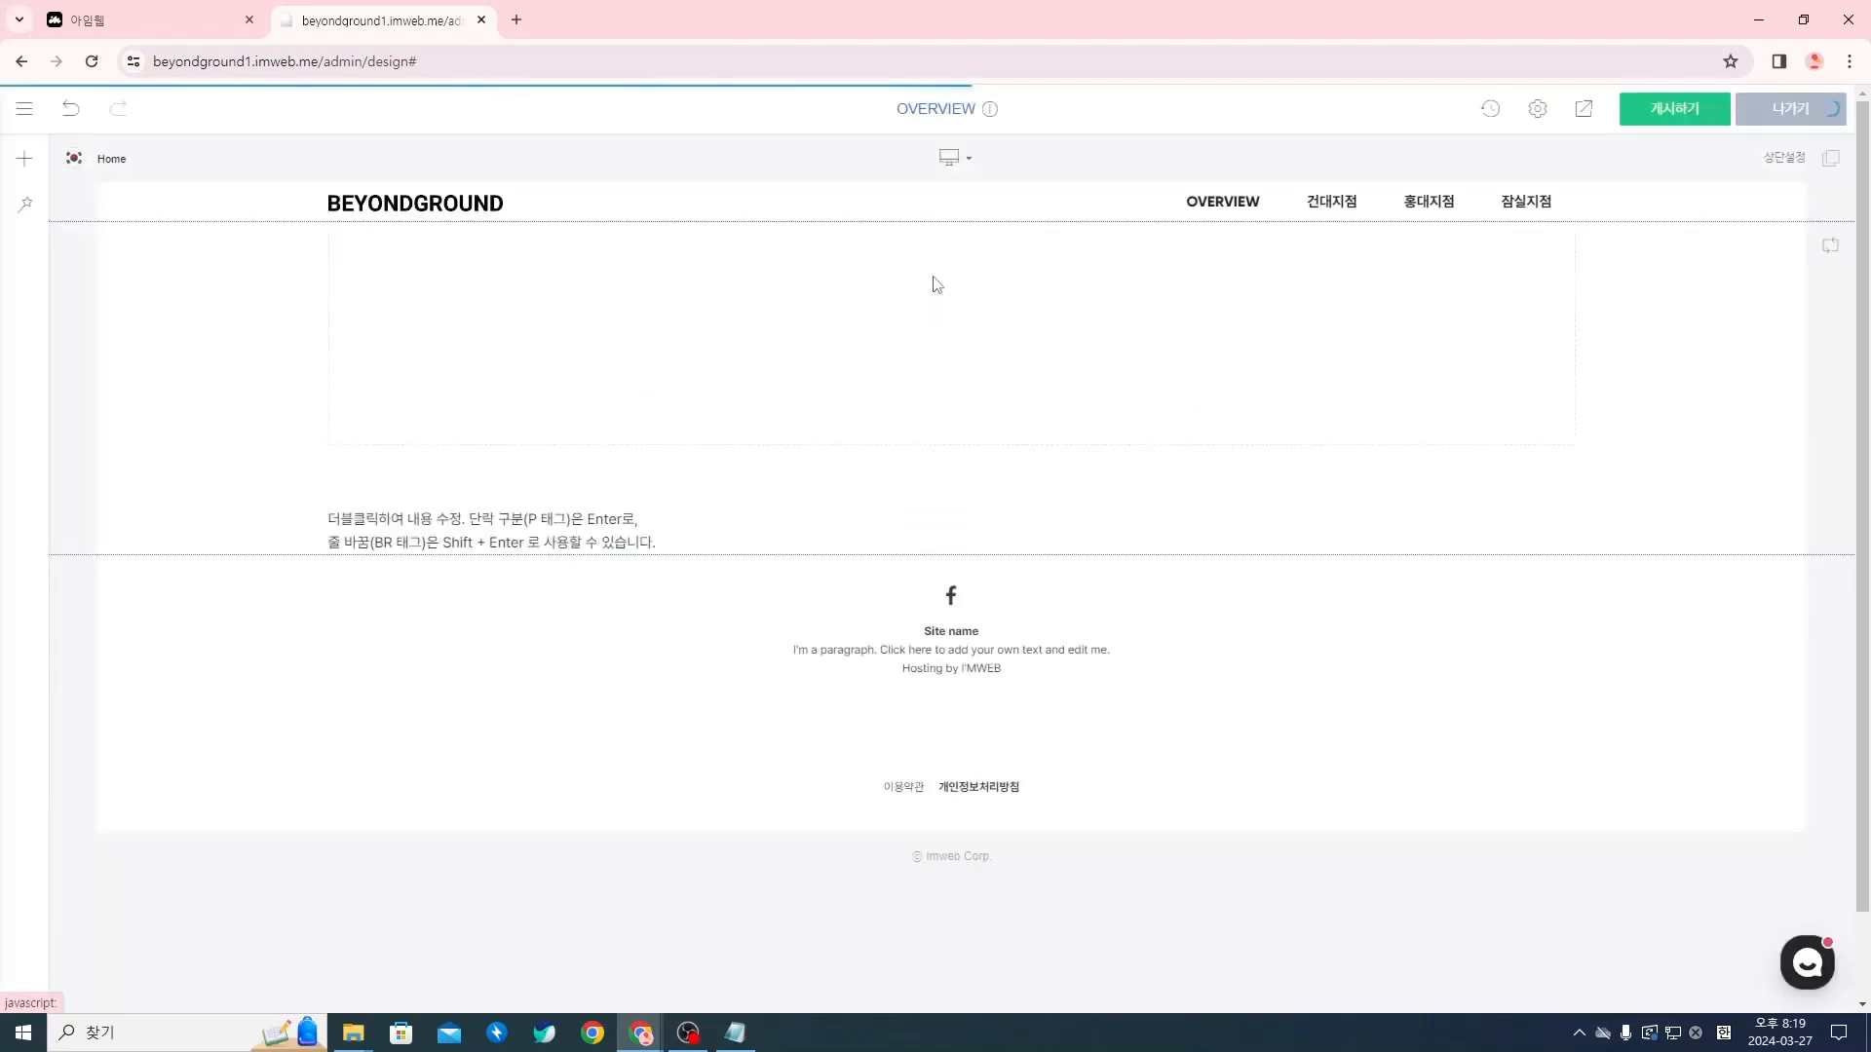
{"action": "triple_click", "coordinate": [492, 527]}
{"action": "left_click_drag", "start_coordinate": [681, 543], "coordinate": [399, 517]}
{"action": "key", "text": "BackSpace"}
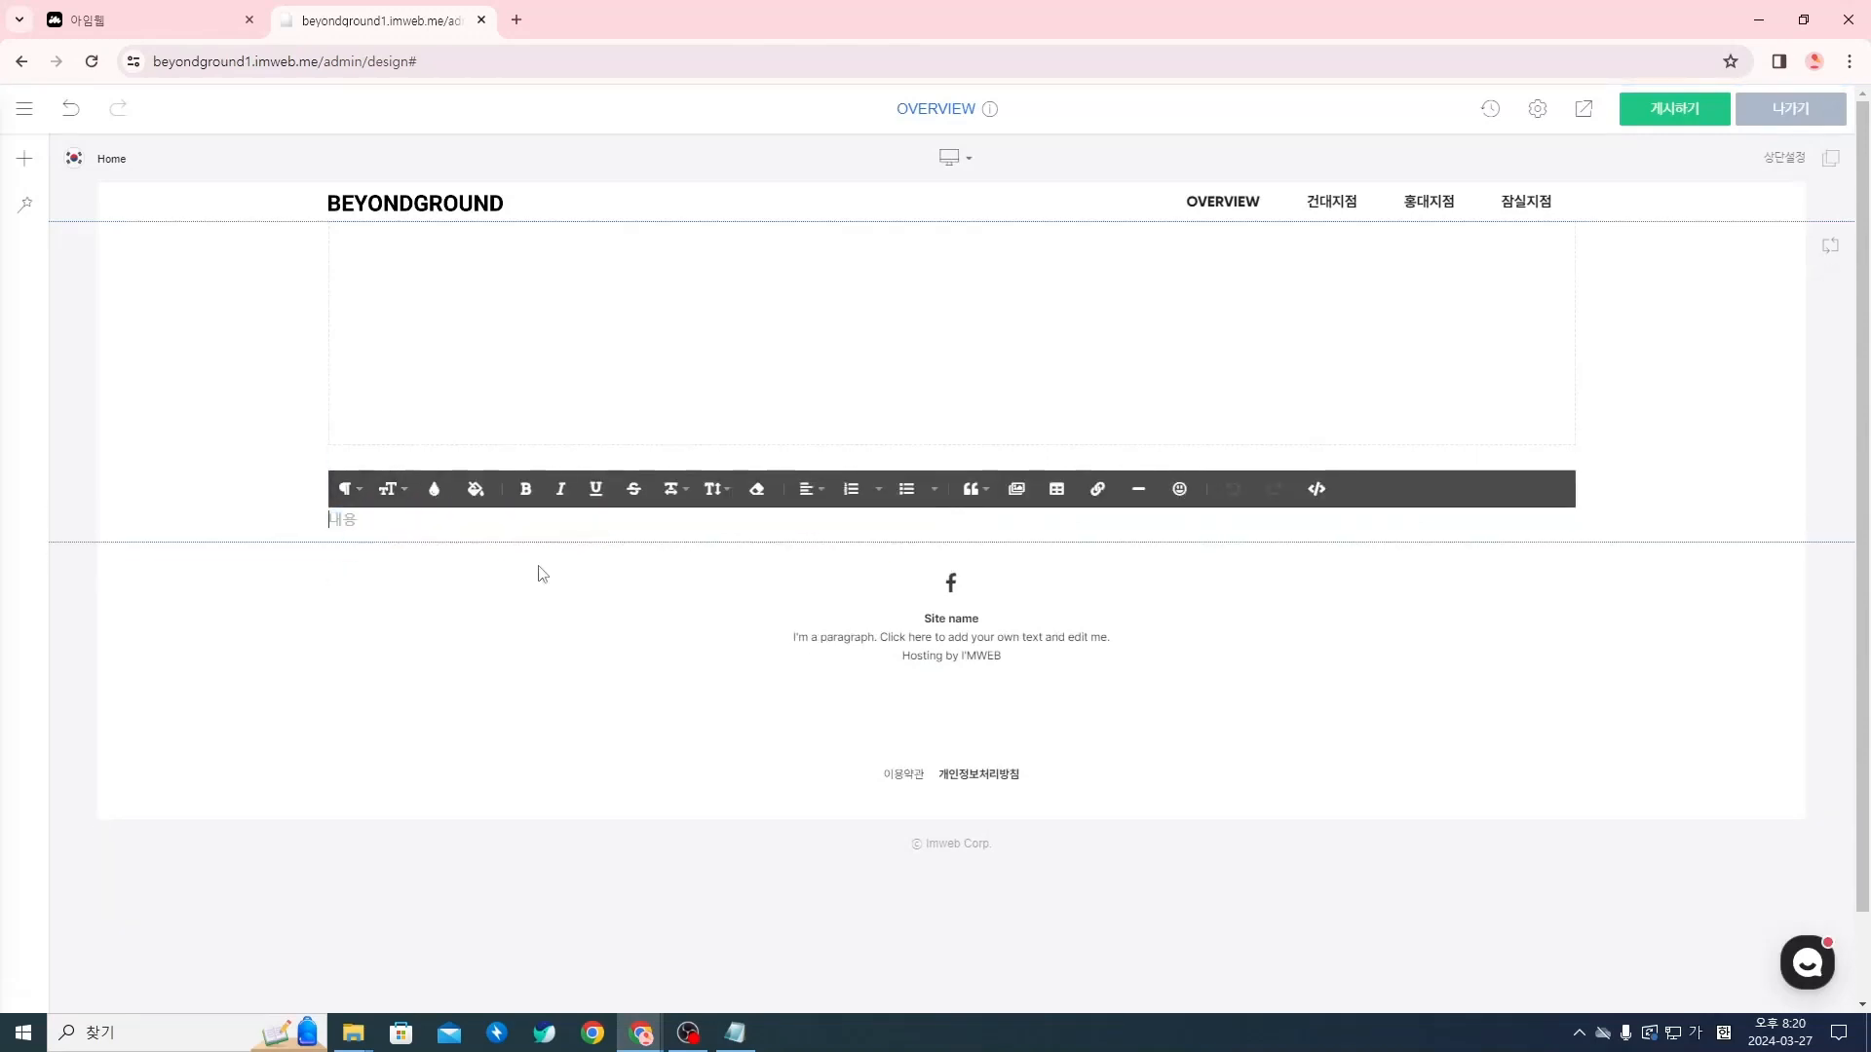
Enter "프리랜서, 재택근무자를 위한 1인 몰입형 오피스" as the subtitle in the new text widget
{"action": "type", "text": "프리랜서,"}
{"action": "type", "text": " 재택 "}
{"action": "type", "text": "근무자를 위한"}
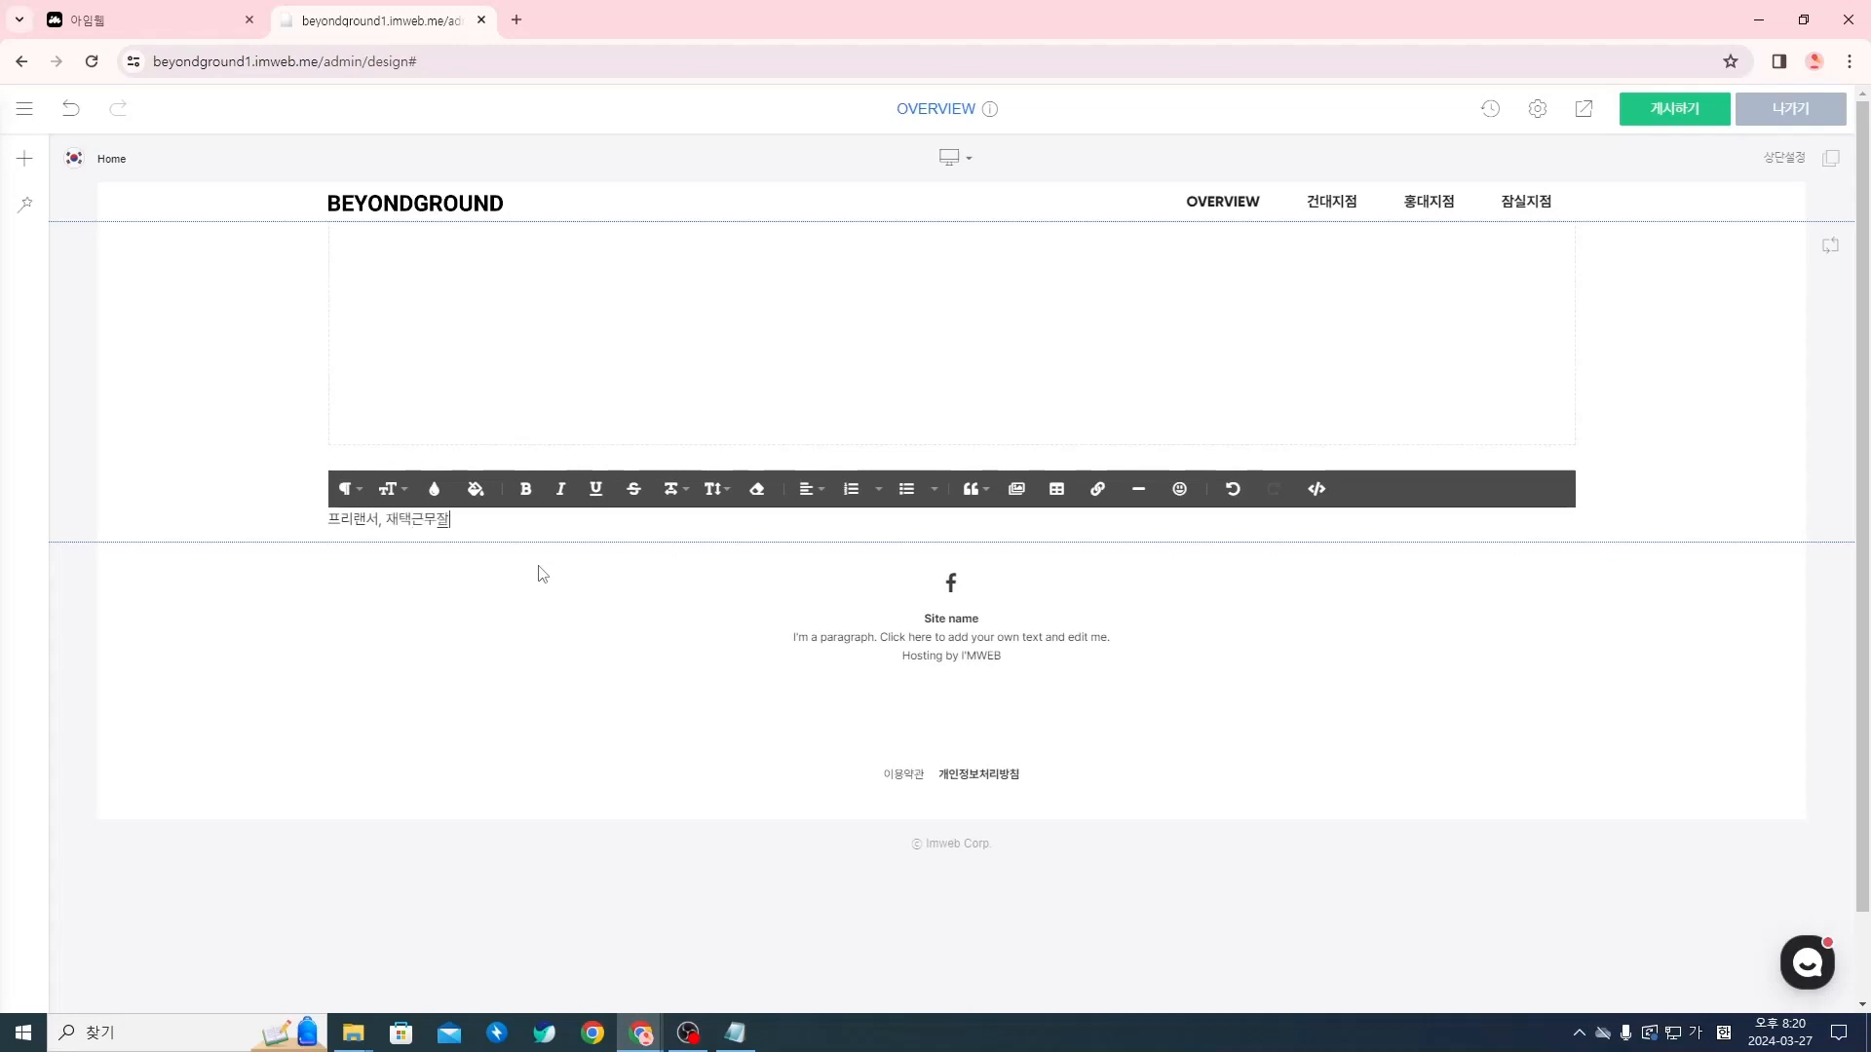
{"action": "type", "text": " 1인 몰ㅇ입형 오피스"}
Make the whole subtitle line's font size slightly larger
{"action": "triple_click", "coordinate": [556, 522]}
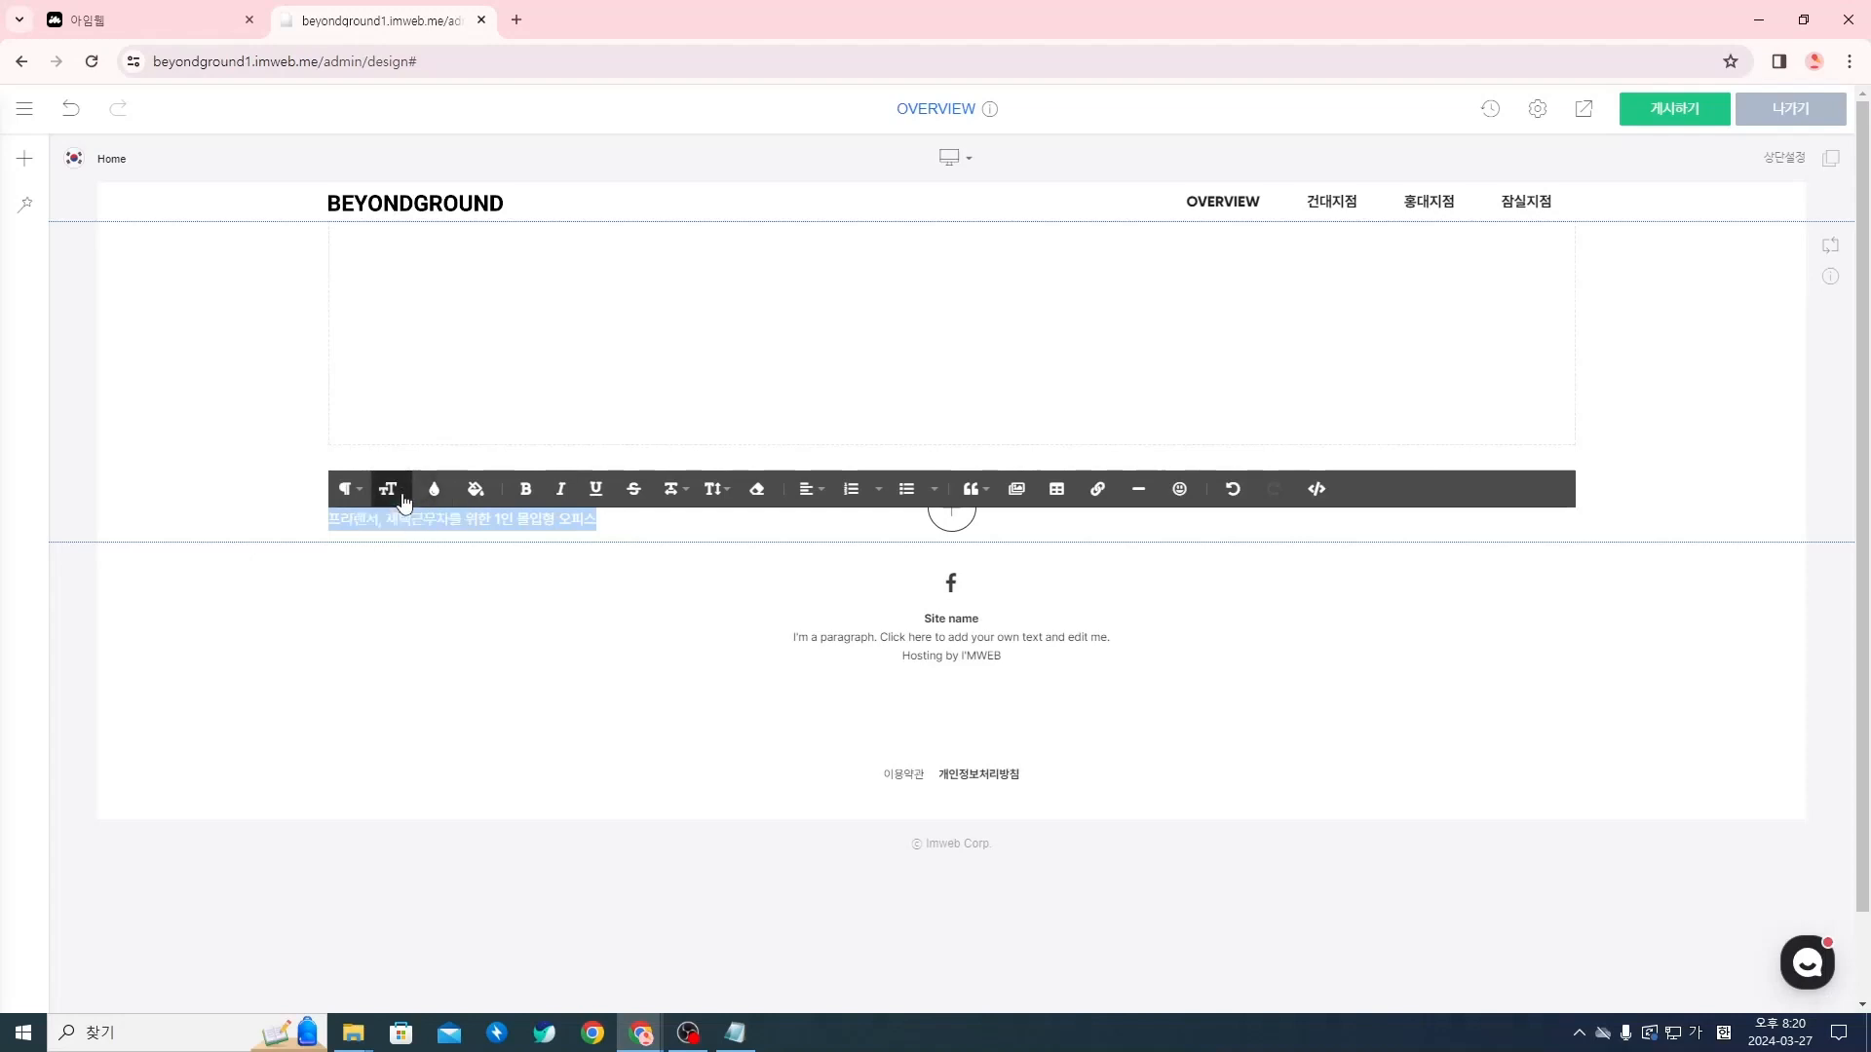
{"action": "left_click", "coordinate": [390, 488]}
{"action": "left_click", "coordinate": [390, 656]}
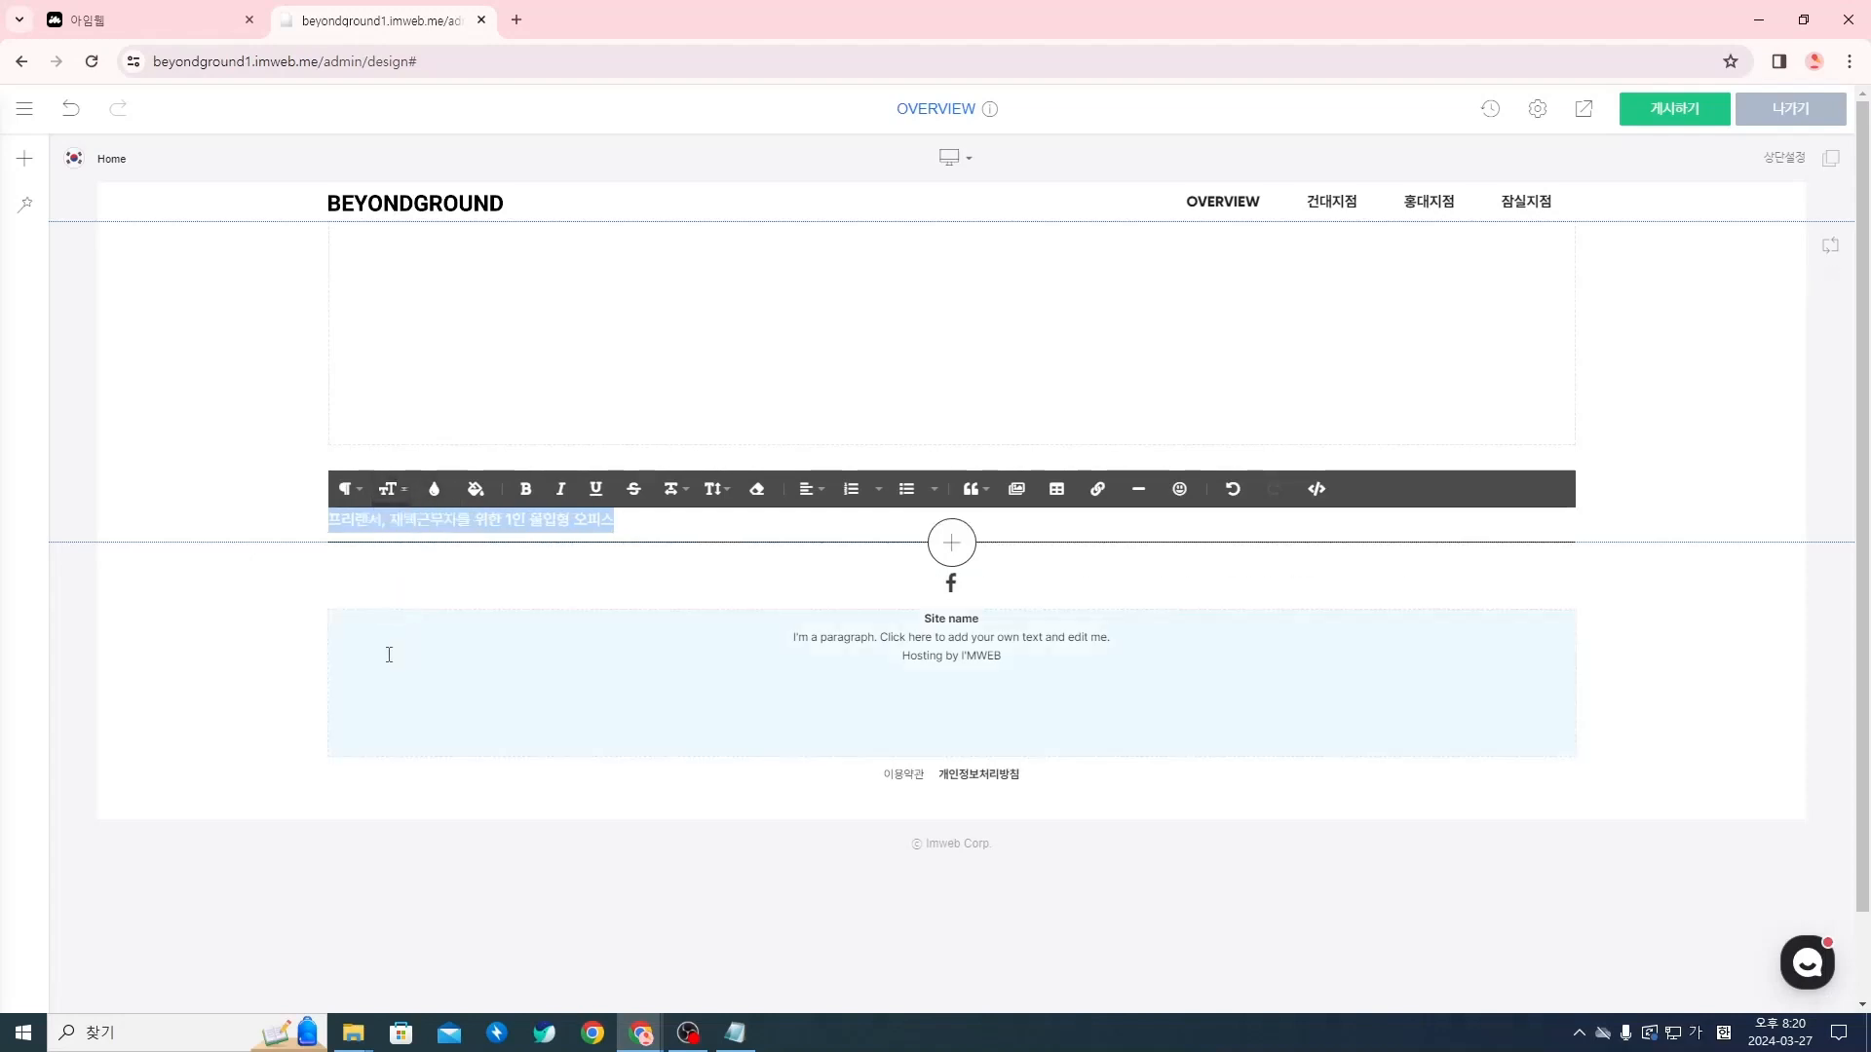
Set the subtitle's text colour to light grey #d7d7d7 and leave text editing
{"action": "left_click", "coordinate": [432, 499]}
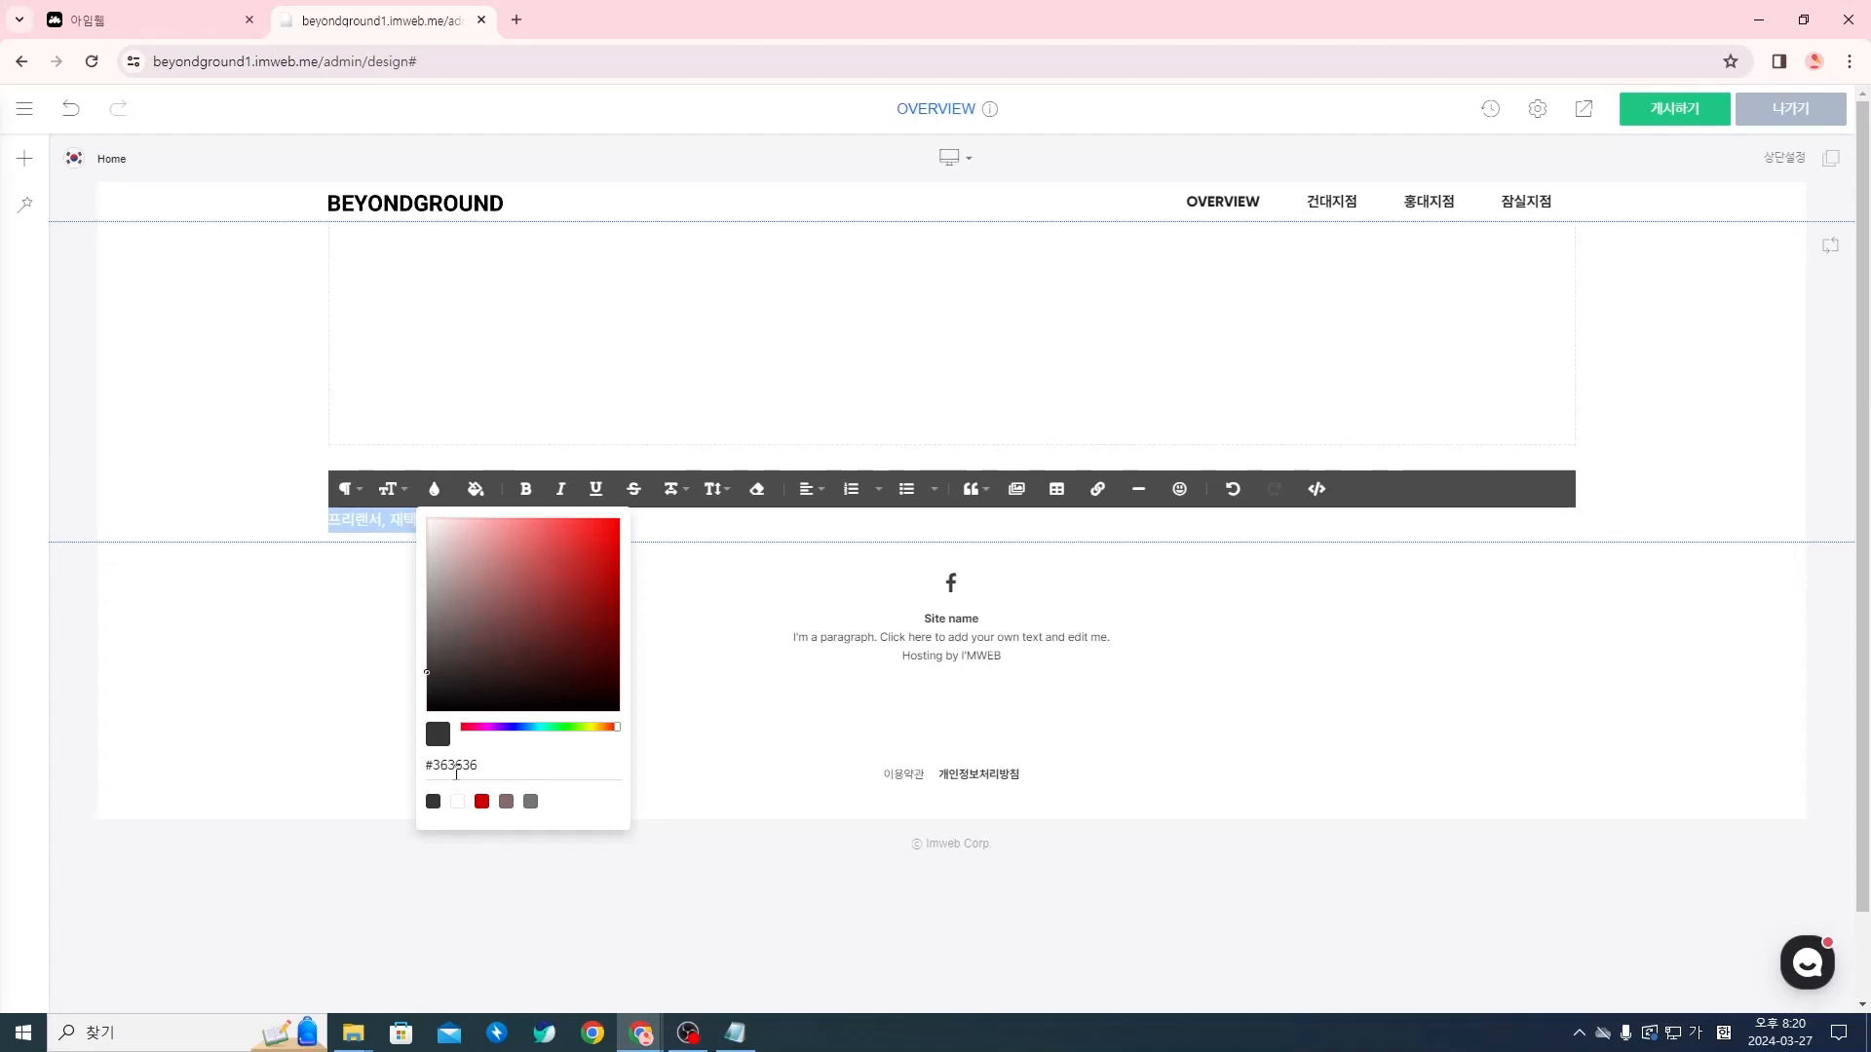
{"action": "left_click", "coordinate": [456, 766]}
{"action": "double_click", "coordinate": [456, 766]}
{"action": "type", "text": "이"}
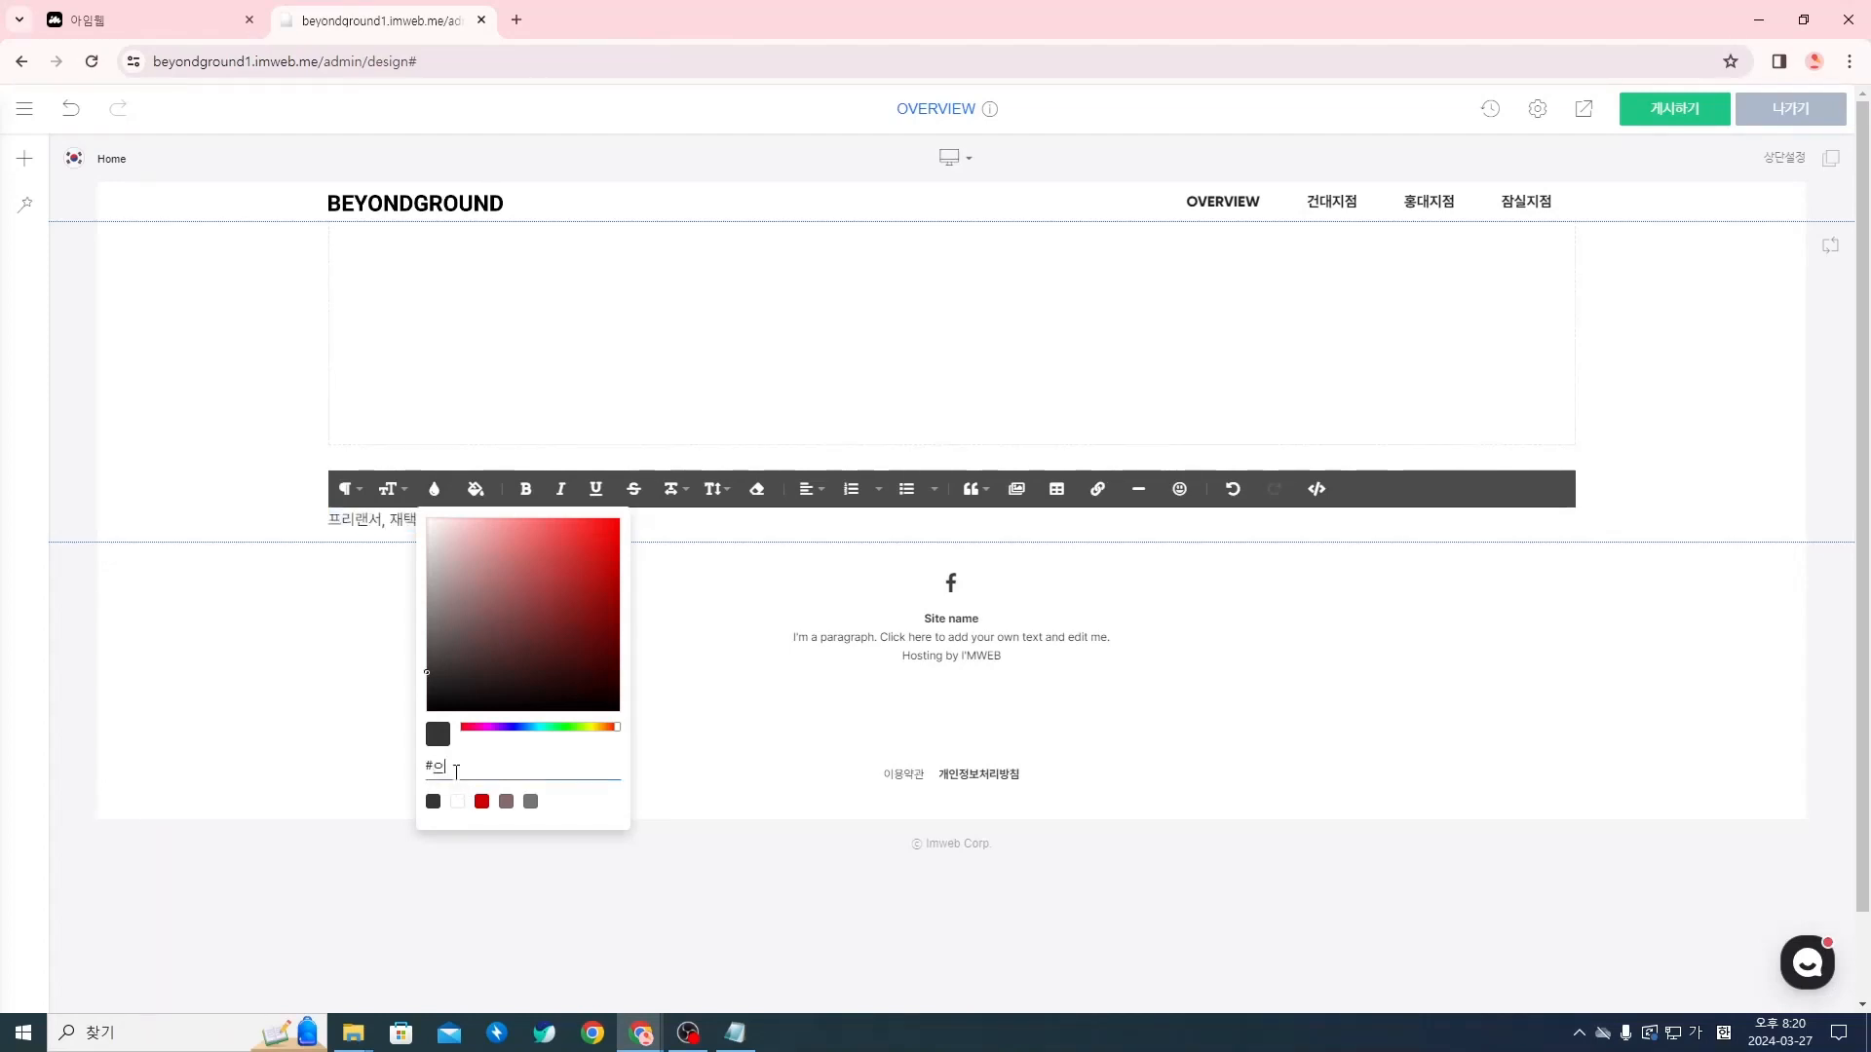
{"action": "key", "text": "BackSpace"}
{"action": "key", "text": "Hangul"}
{"action": "type", "text": "d7d7d7"}
{"action": "key", "text": "Return"}
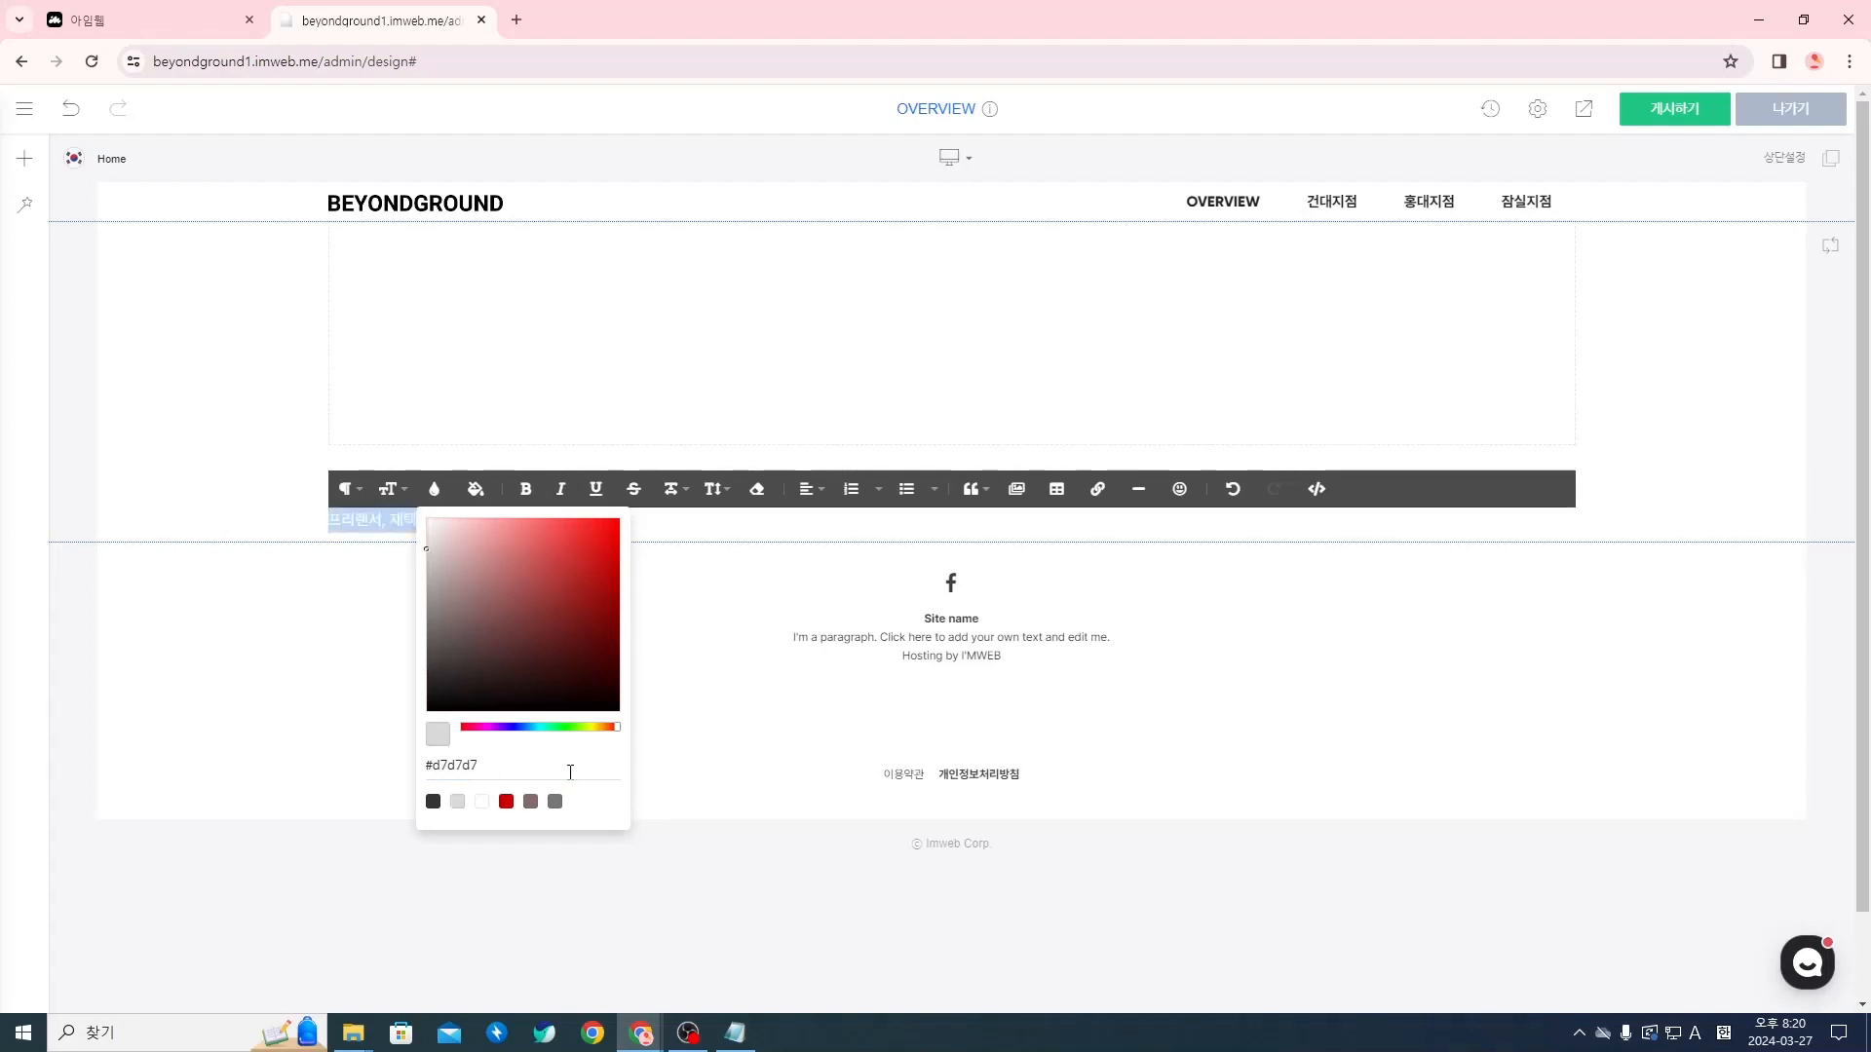
{"action": "left_click", "coordinate": [750, 587]}
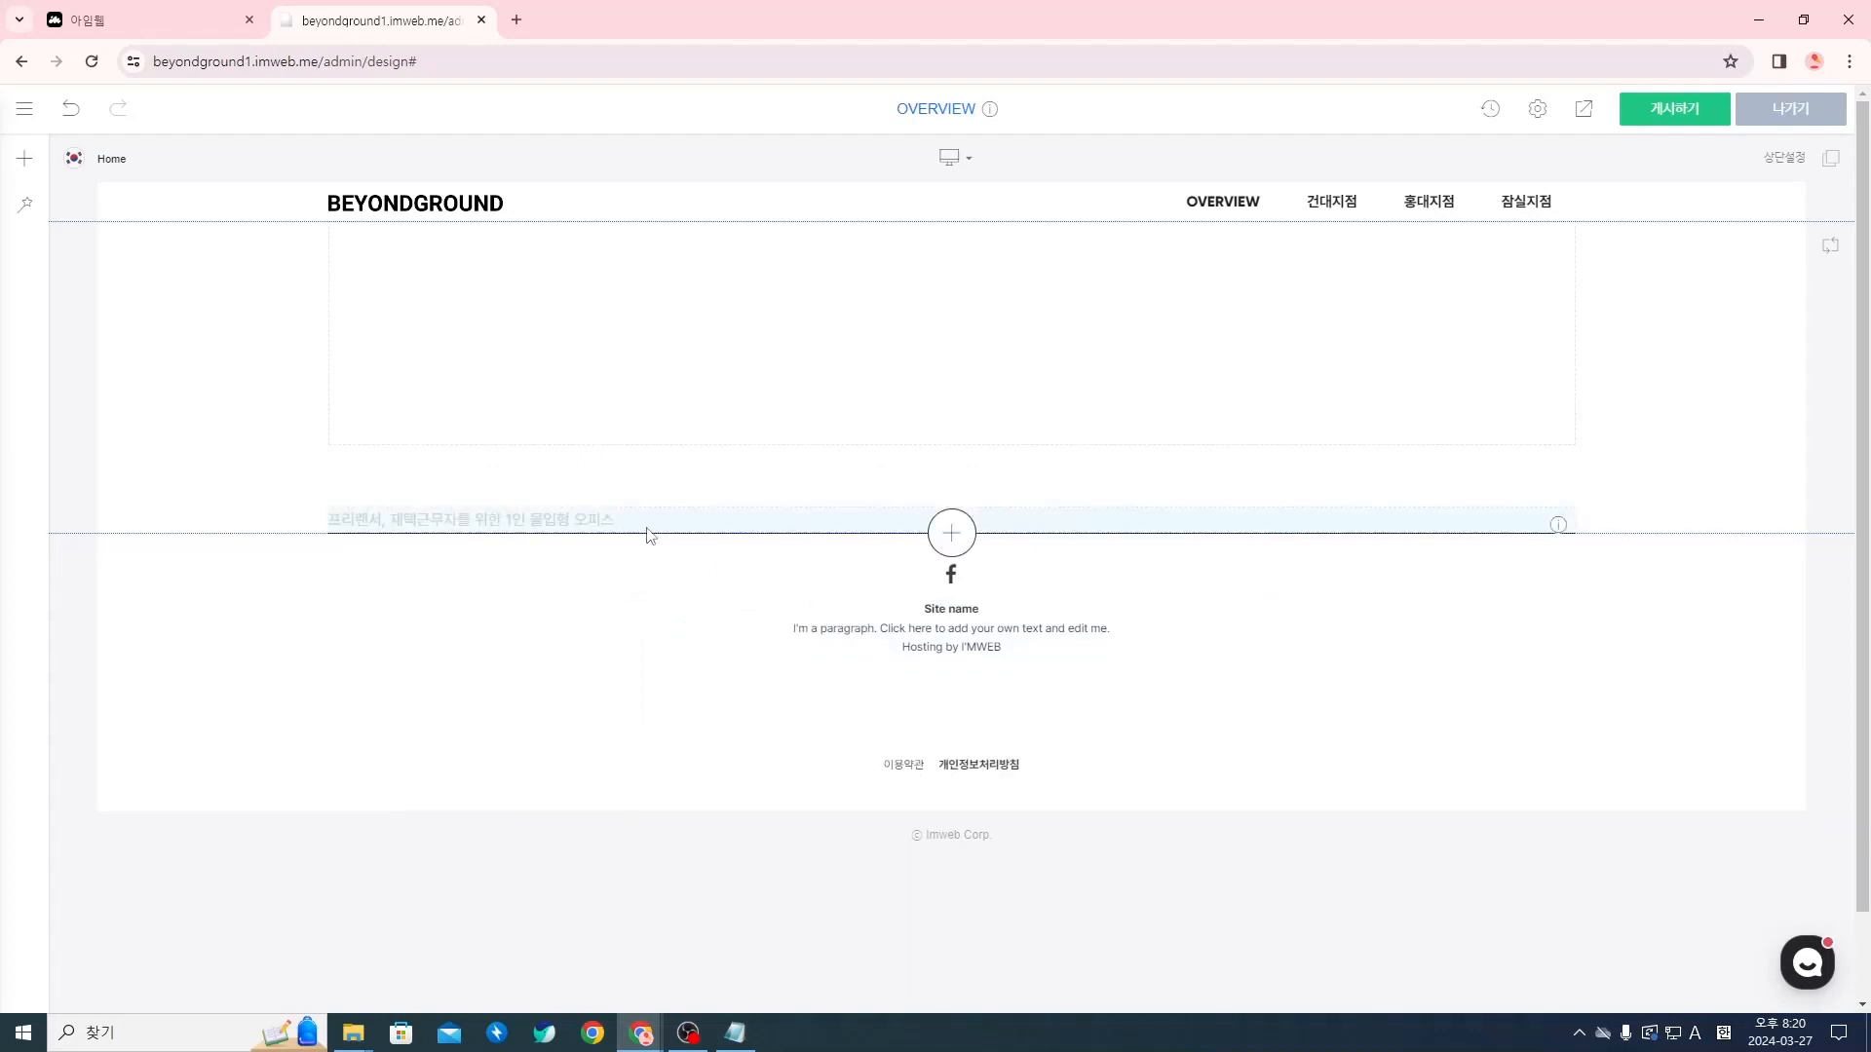
{"action": "left_click", "coordinate": [582, 526]}
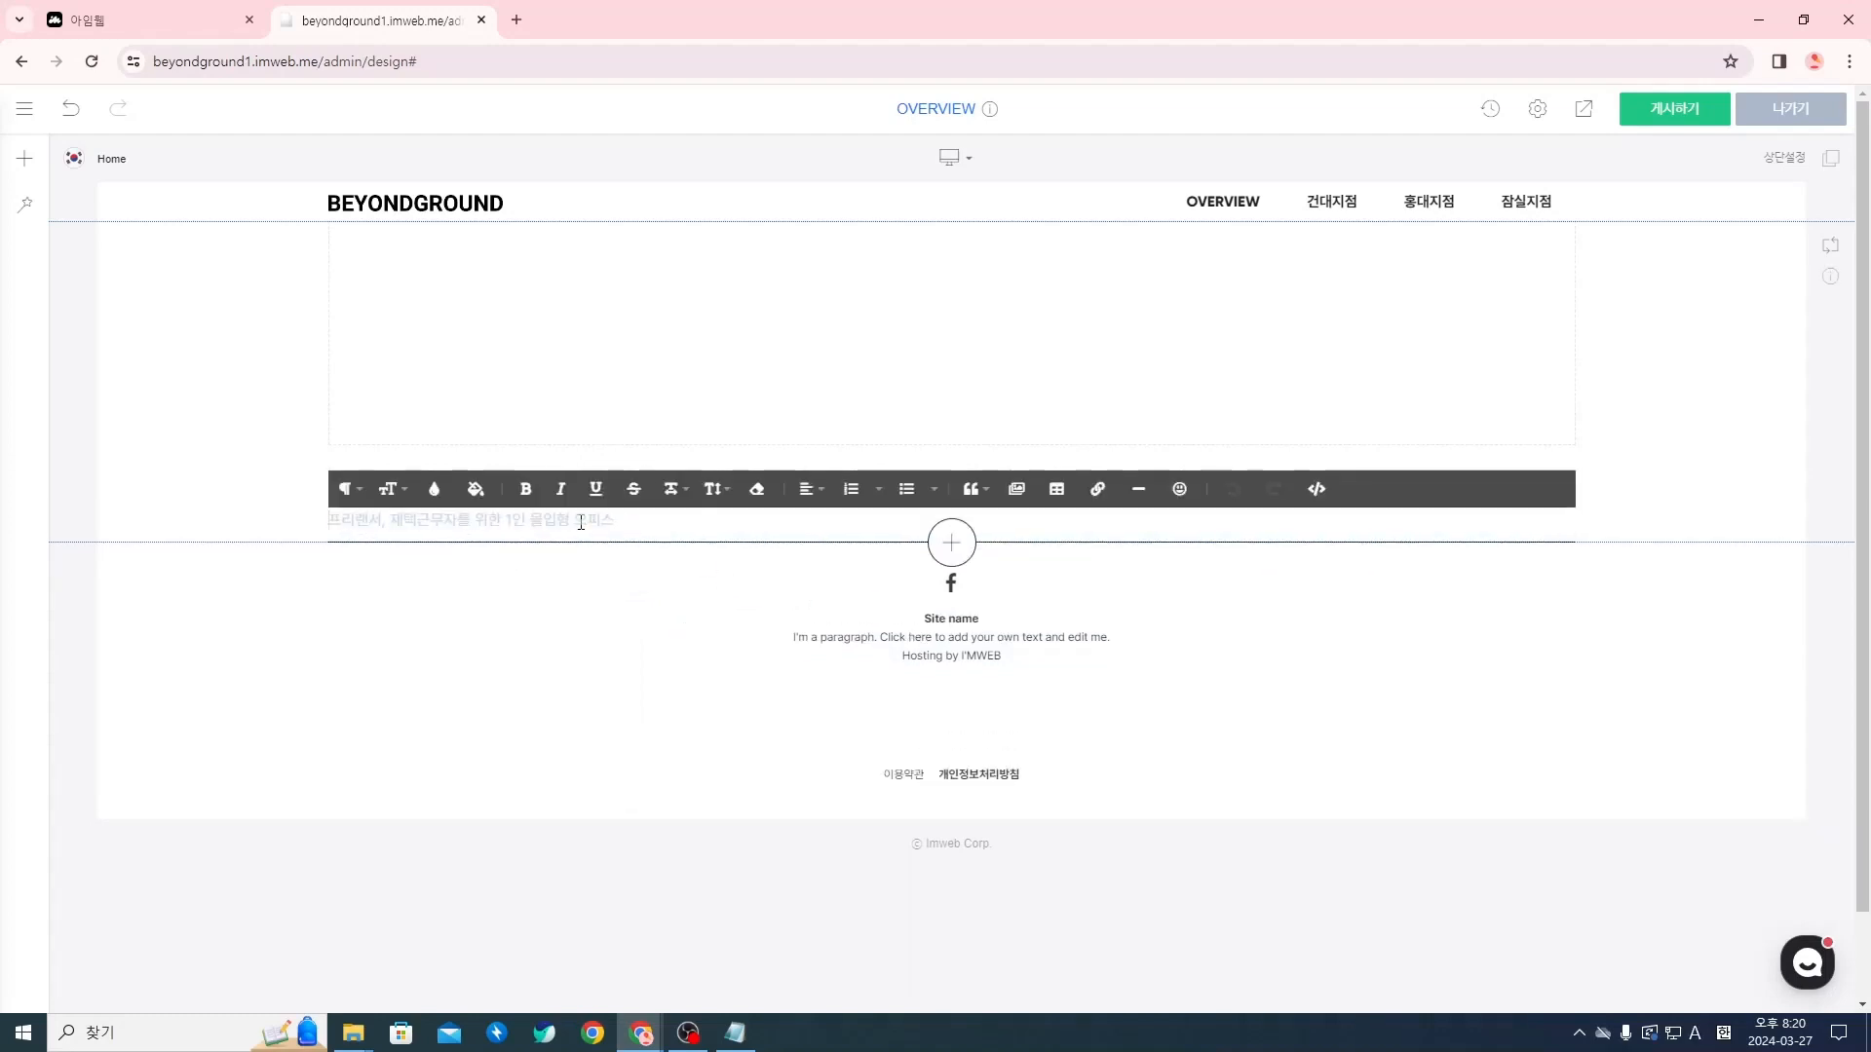
{"action": "triple_click", "coordinate": [581, 523]}
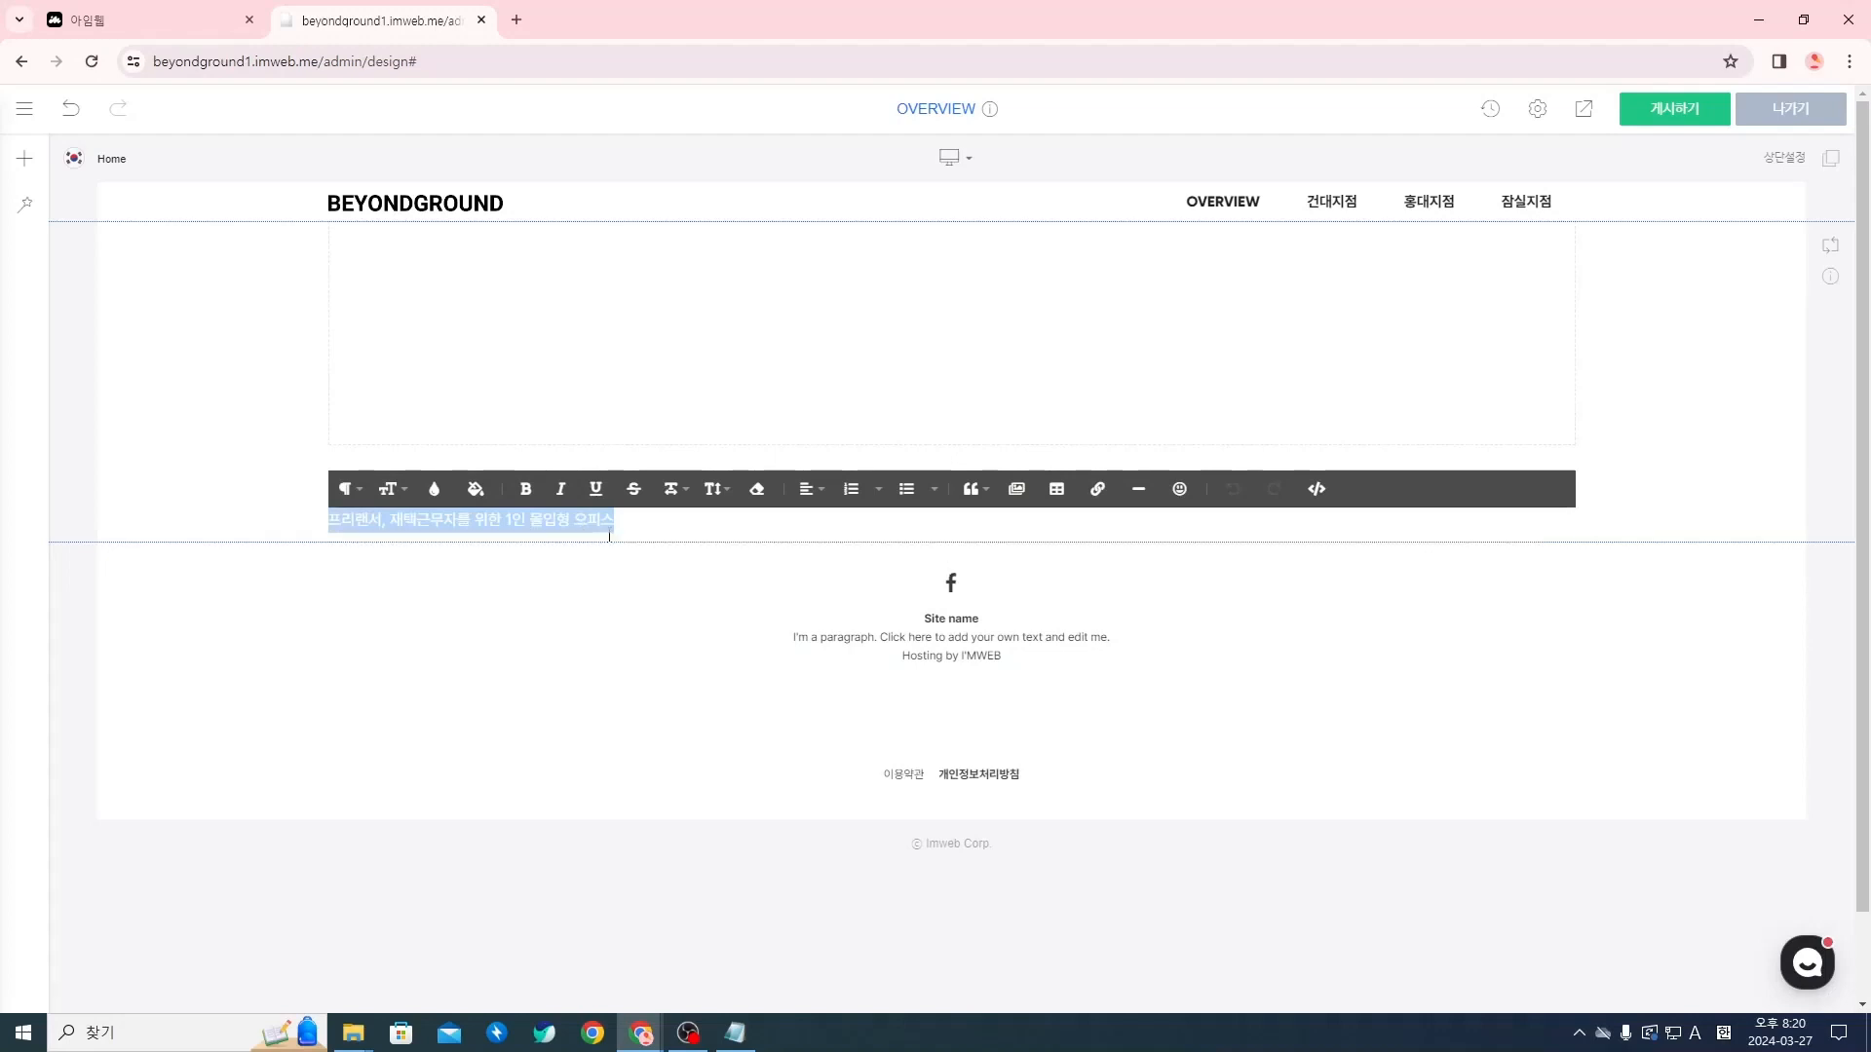
{"action": "left_click", "coordinate": [629, 583]}
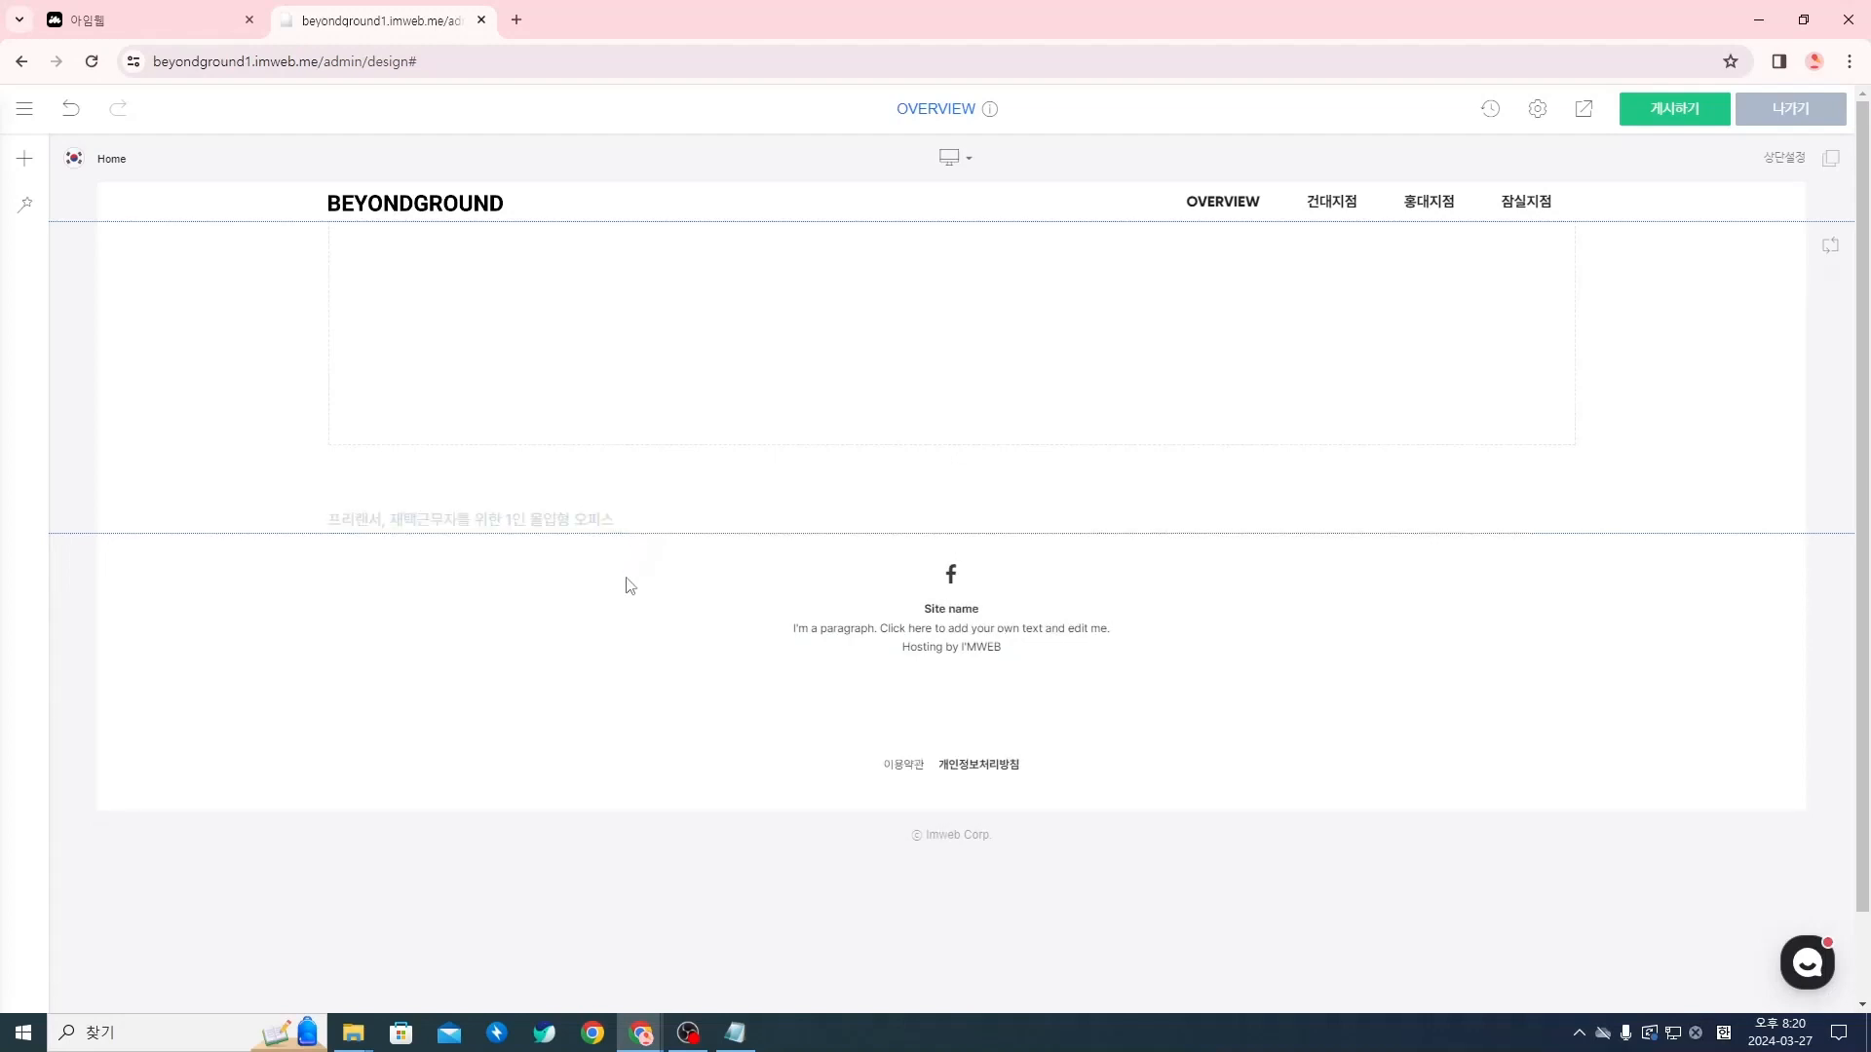
In the subtitle widget's 텍스트 설정, enable the inner margins and set 상하 여백 to 16px and 좌우 여백 to 4px
{"action": "right_click", "coordinate": [572, 524]}
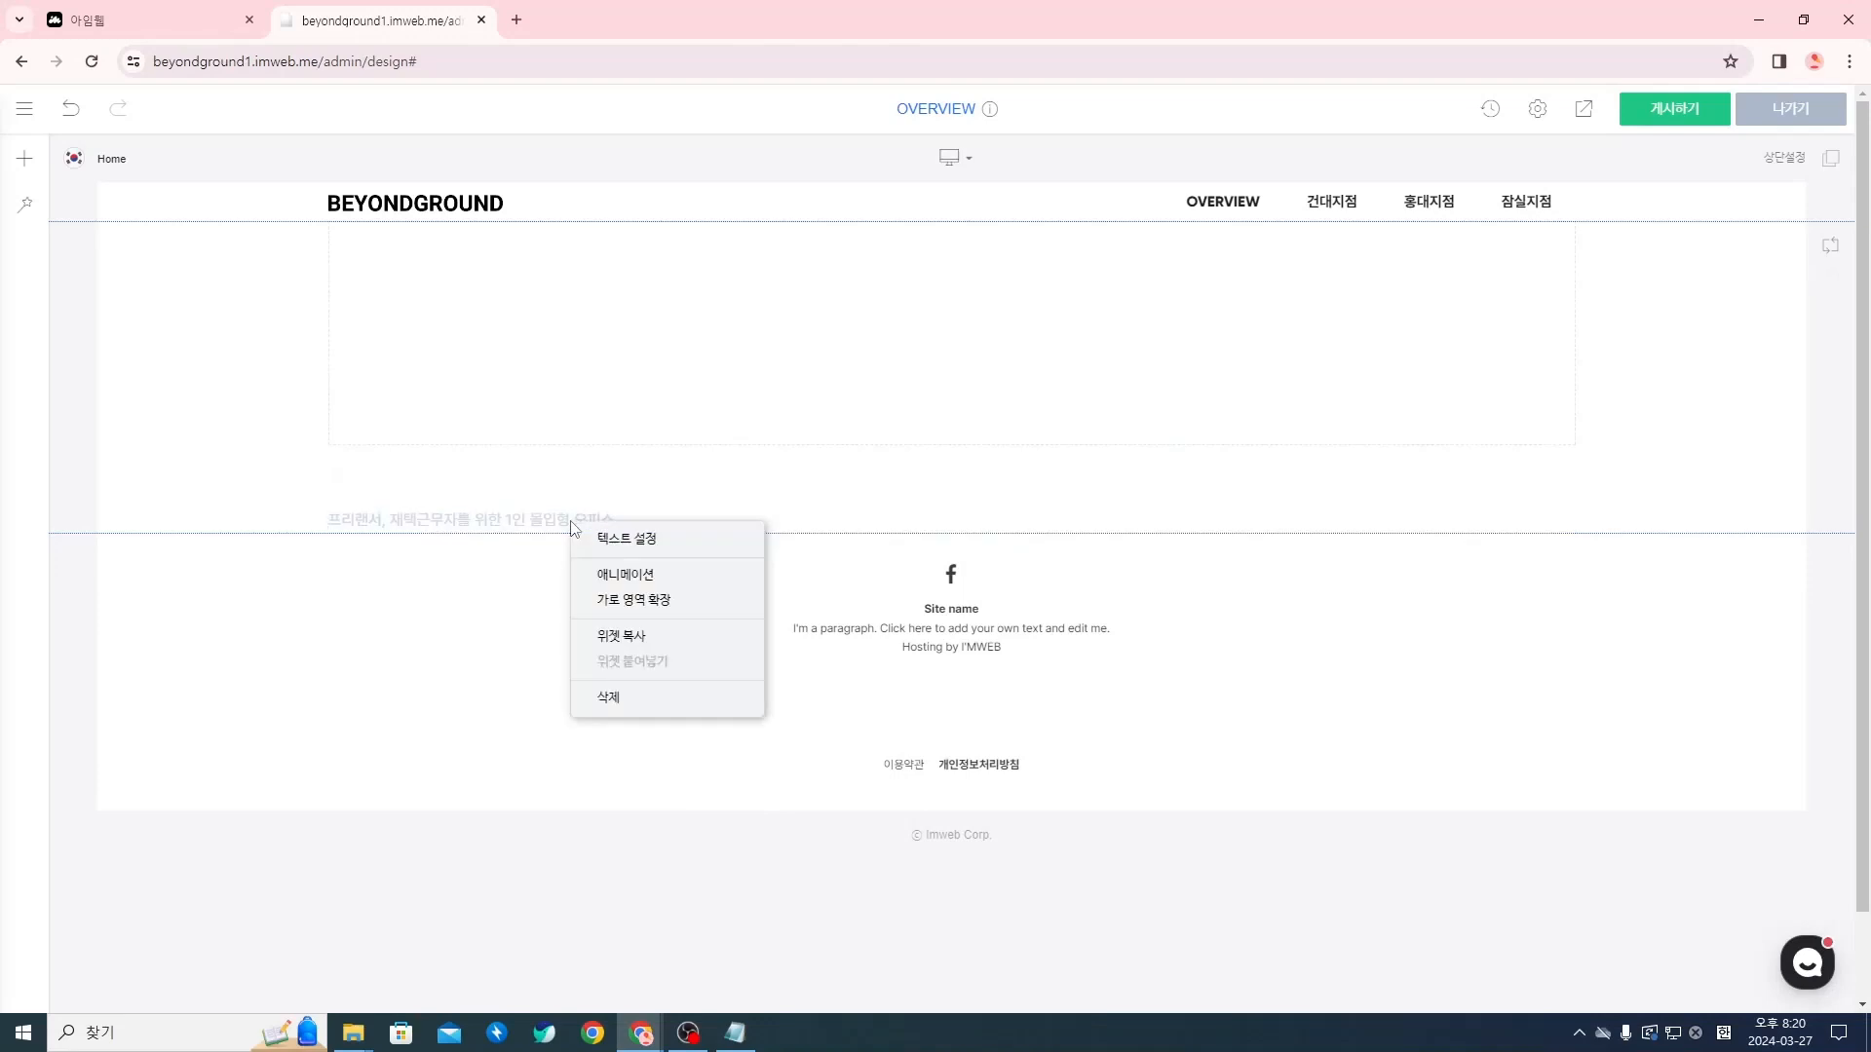
{"action": "left_click", "coordinate": [642, 549]}
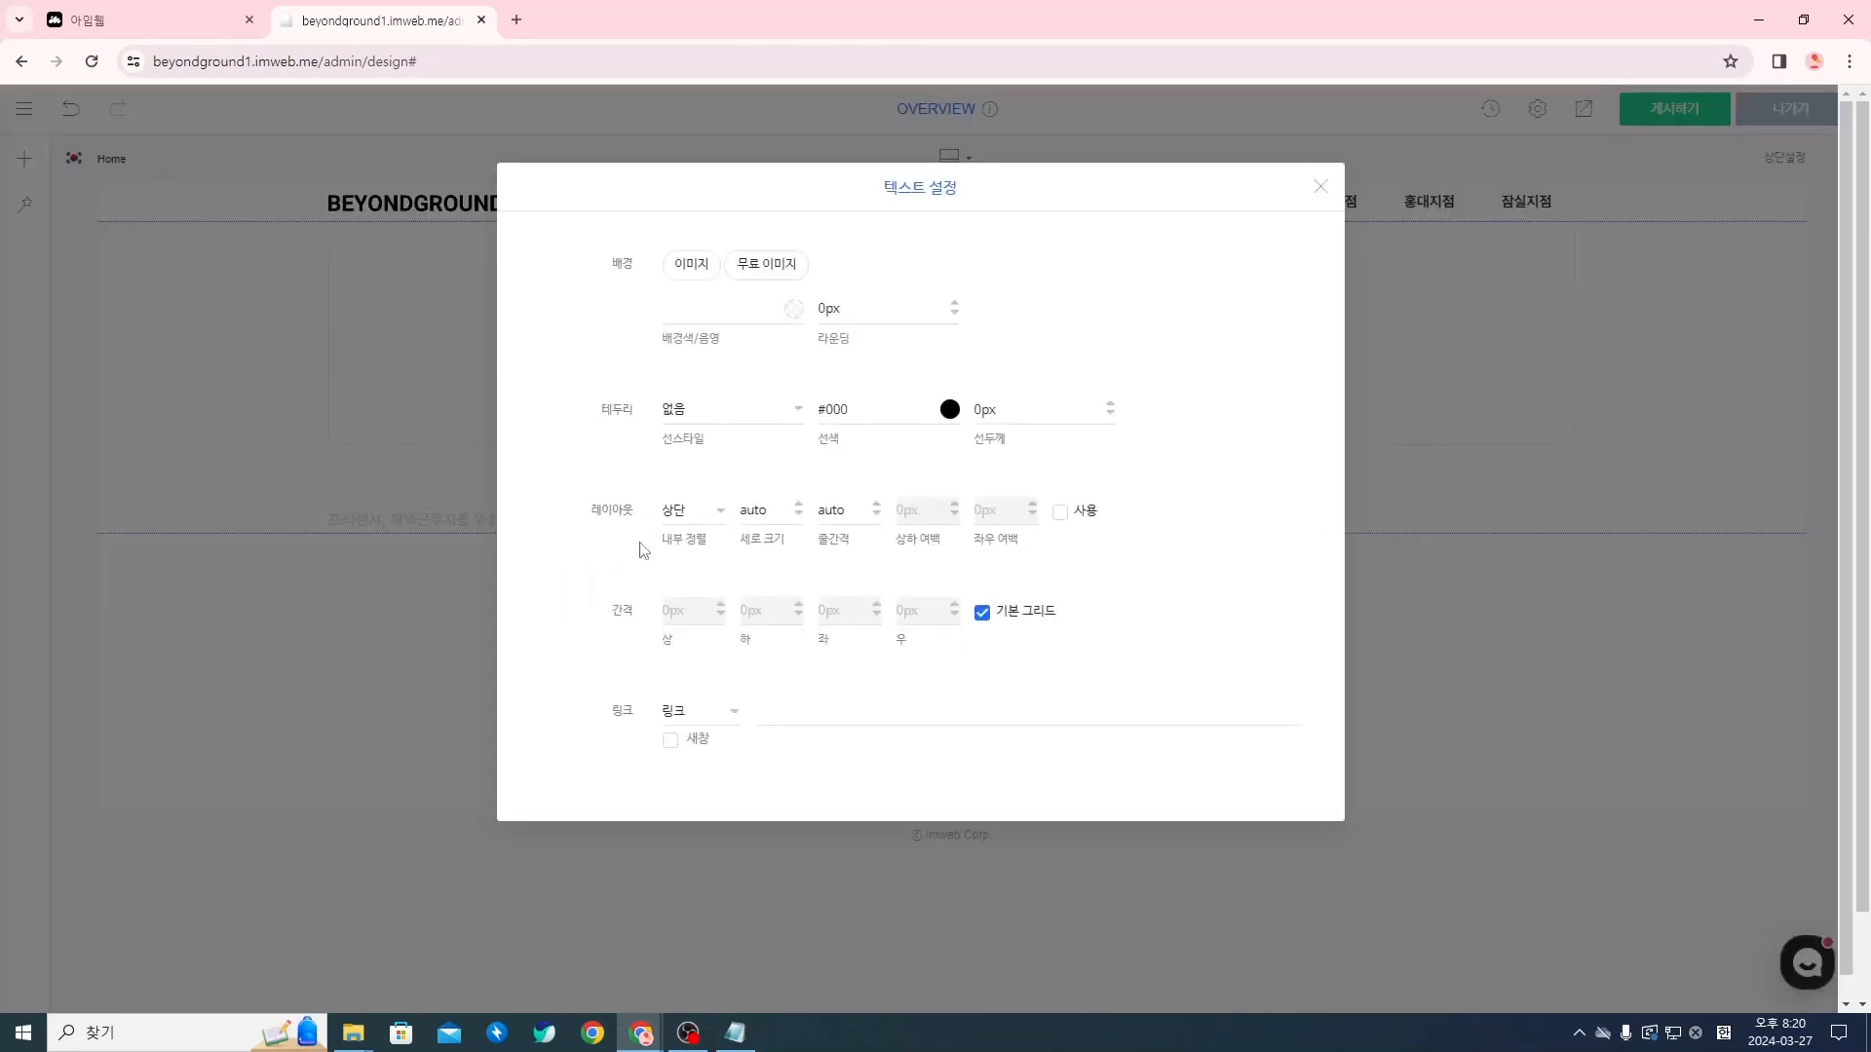
{"action": "left_click", "coordinate": [1065, 523]}
{"action": "left_click", "coordinate": [904, 510]}
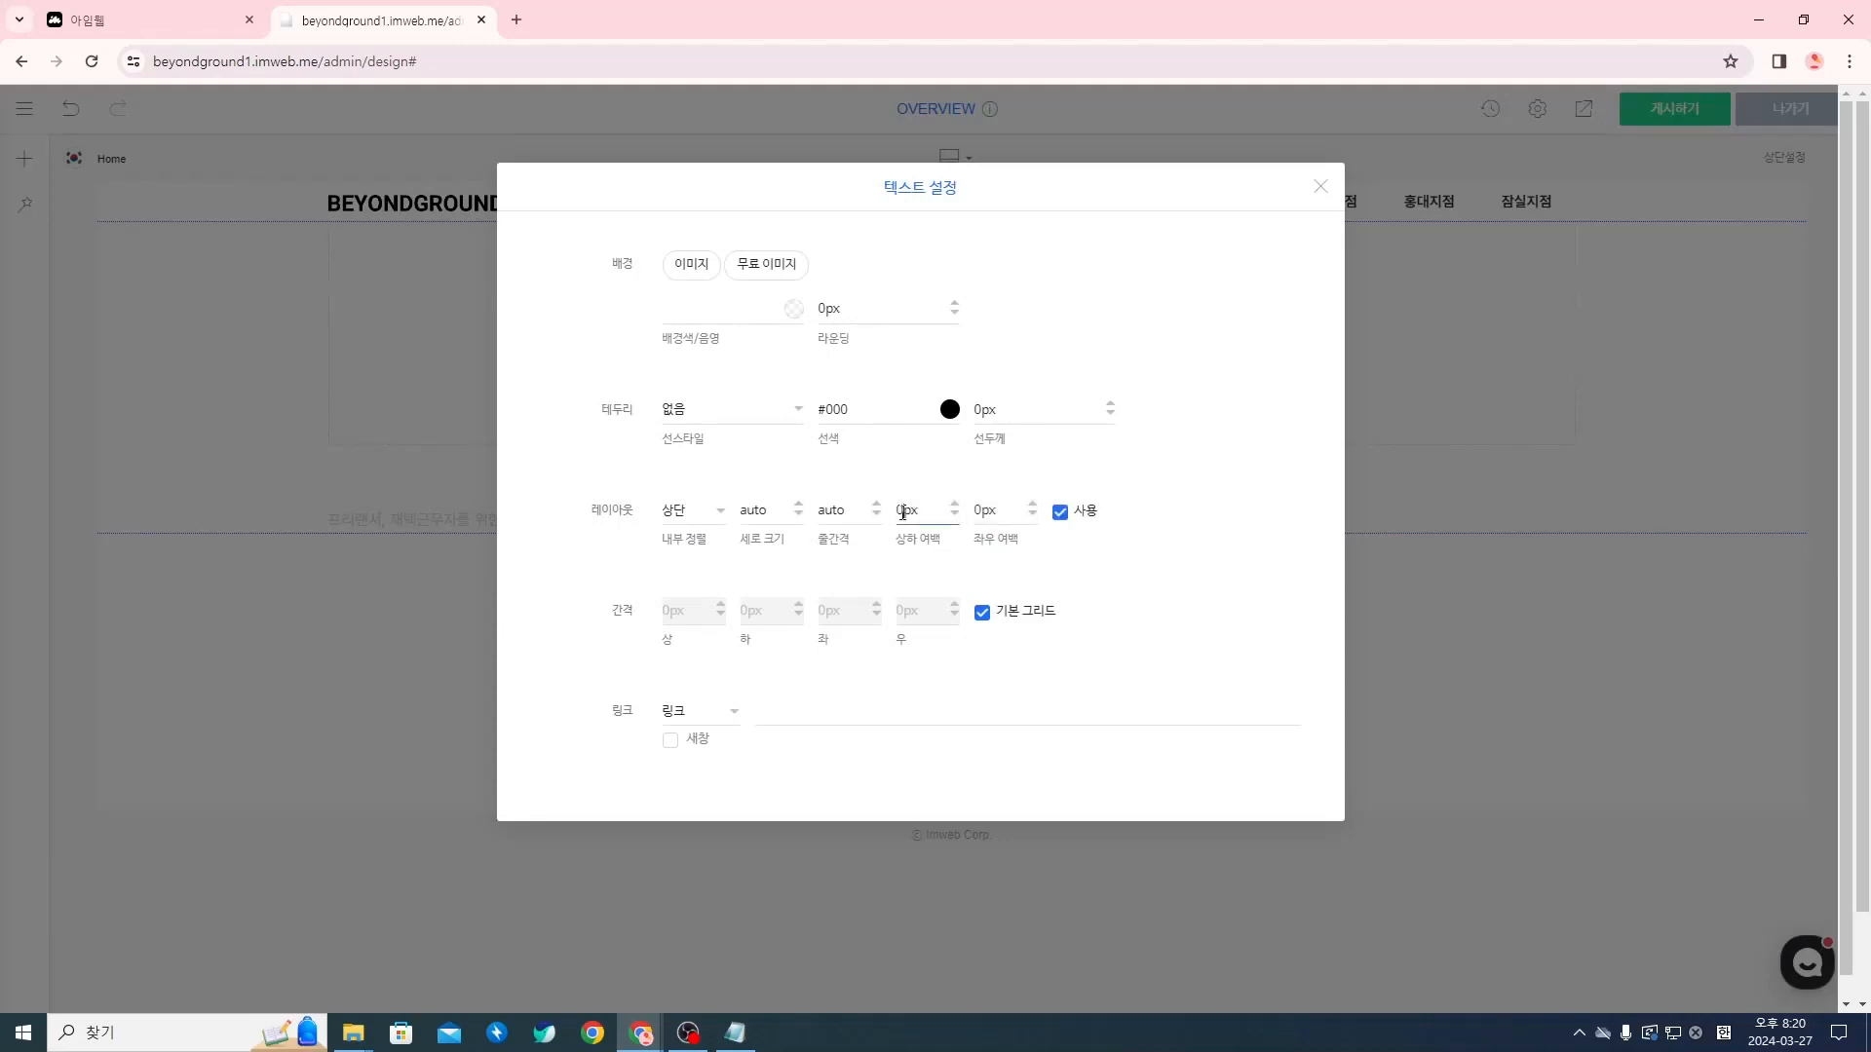
{"action": "key", "text": "BackSpace"}
{"action": "type", "text": "16"}
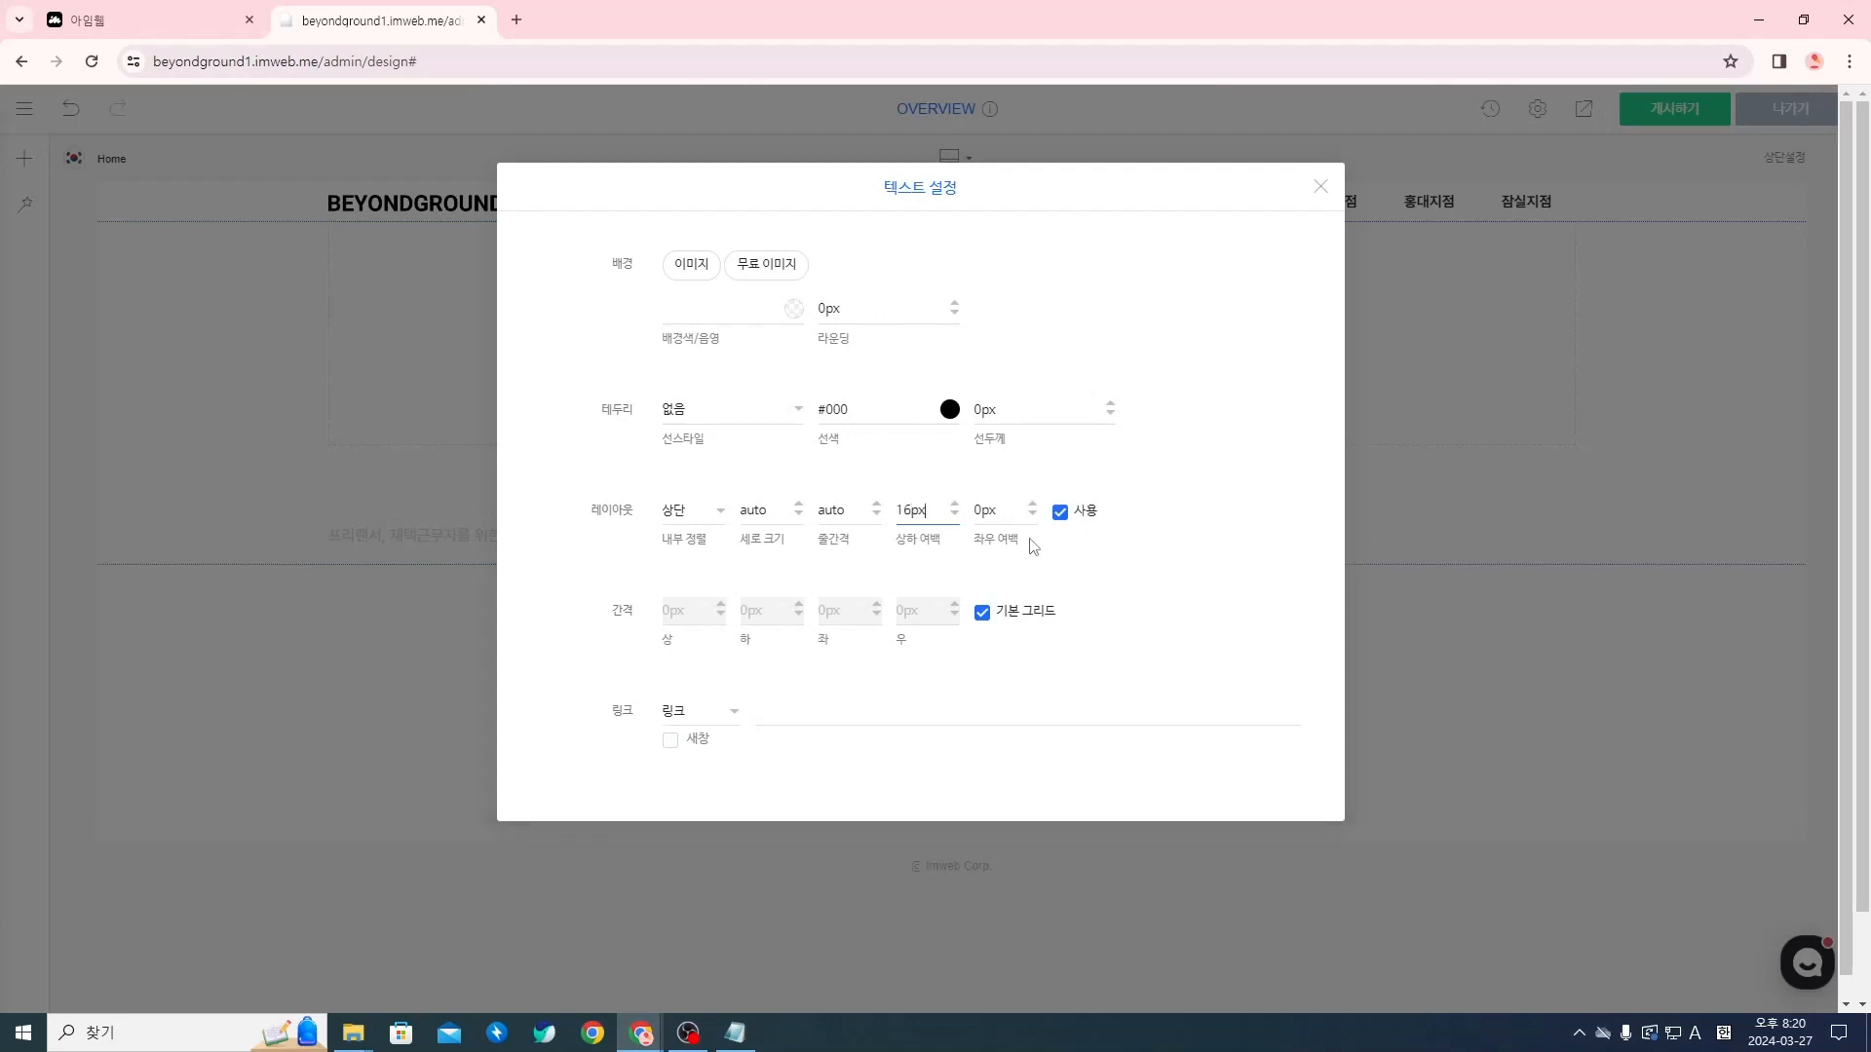
{"action": "left_click", "coordinate": [988, 513]}
{"action": "key", "text": "BackSpace"}
{"action": "type", "text": "4"}
{"action": "left_click", "coordinate": [1320, 186]}
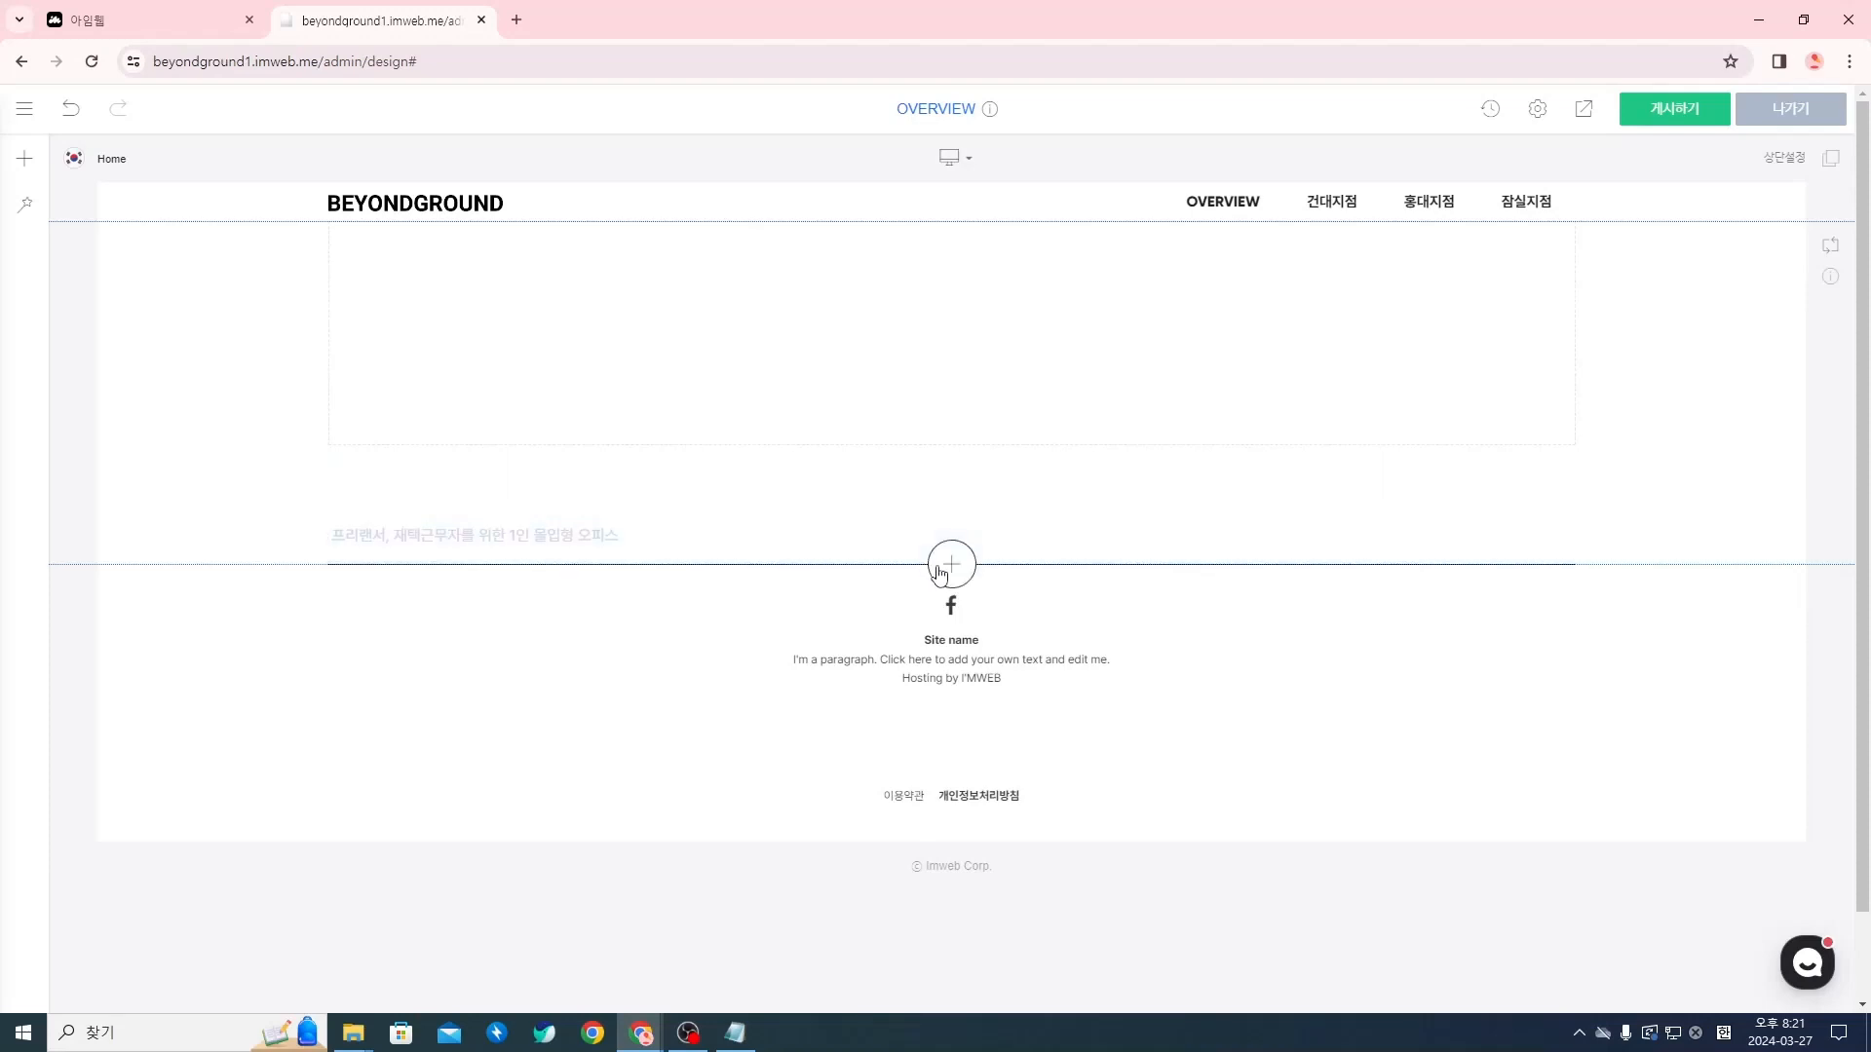
Insert a 여백 (spacer) widget below the subtitle and set its 높이 (height) to 32px
{"action": "left_click", "coordinate": [950, 565]}
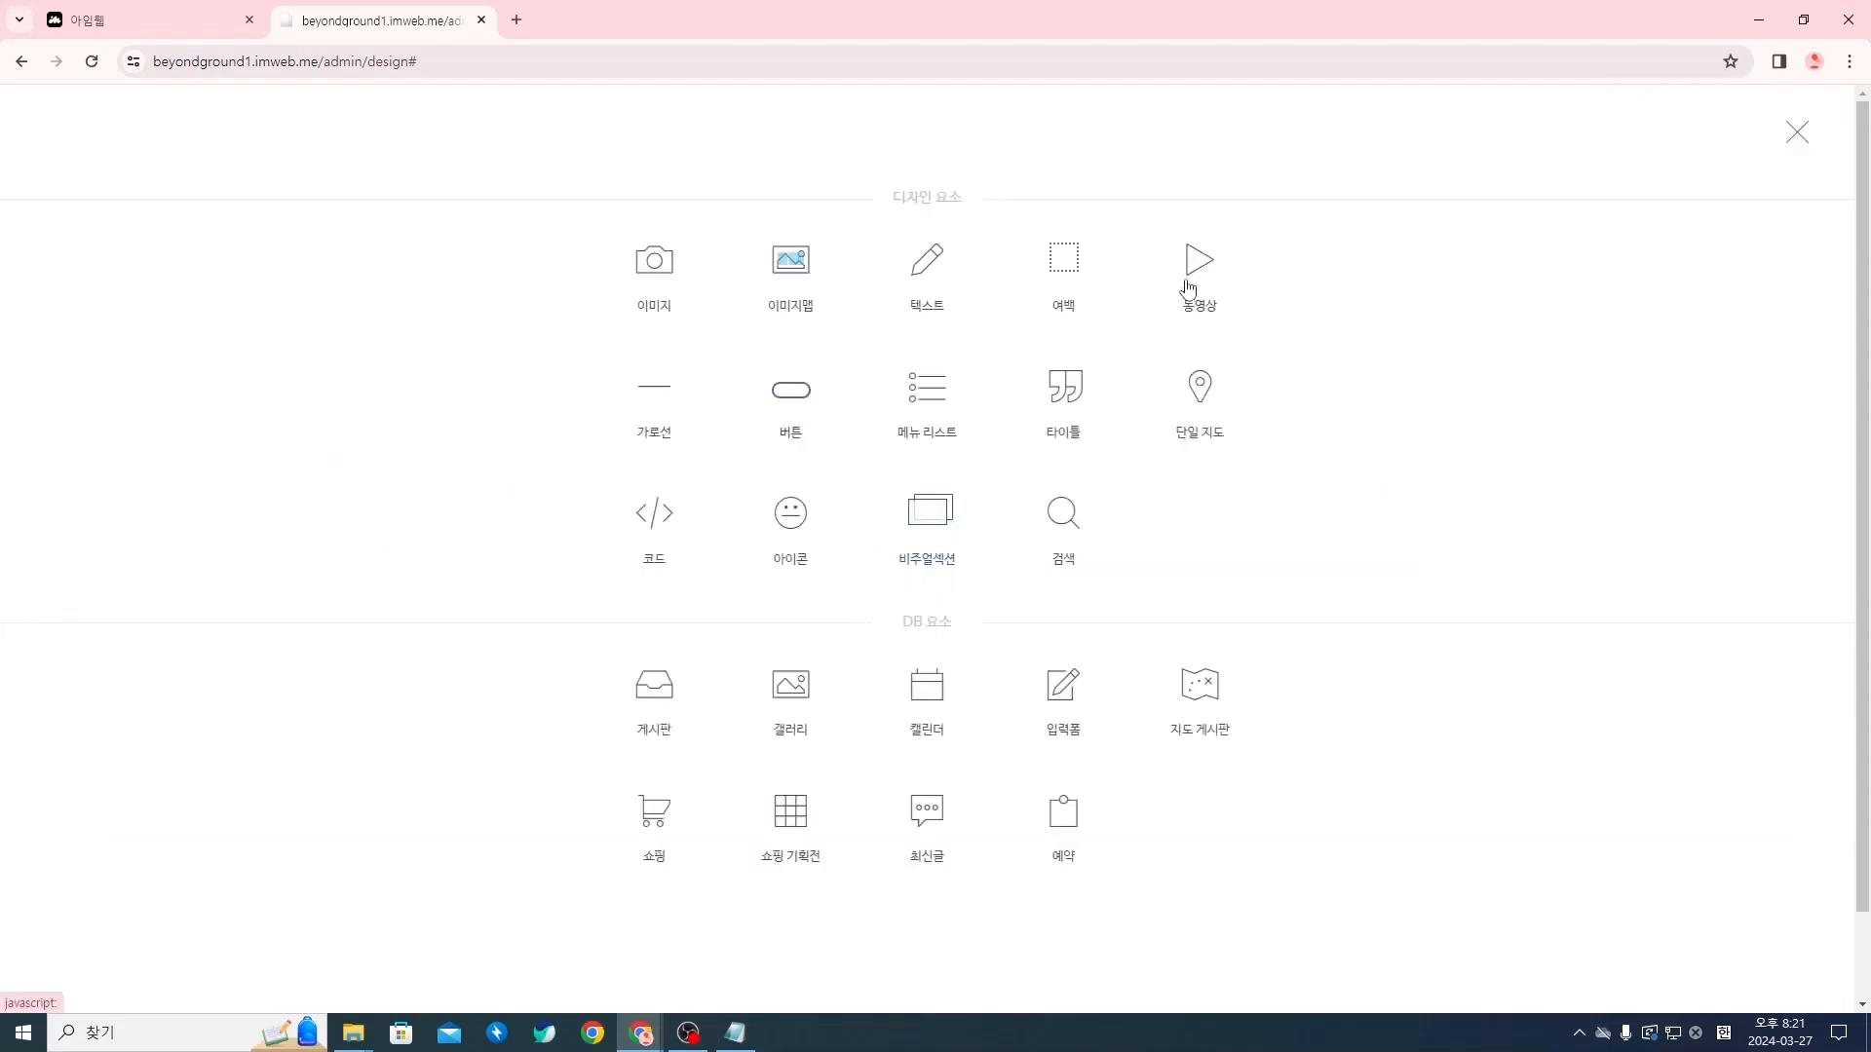
{"action": "left_click", "coordinate": [1080, 273]}
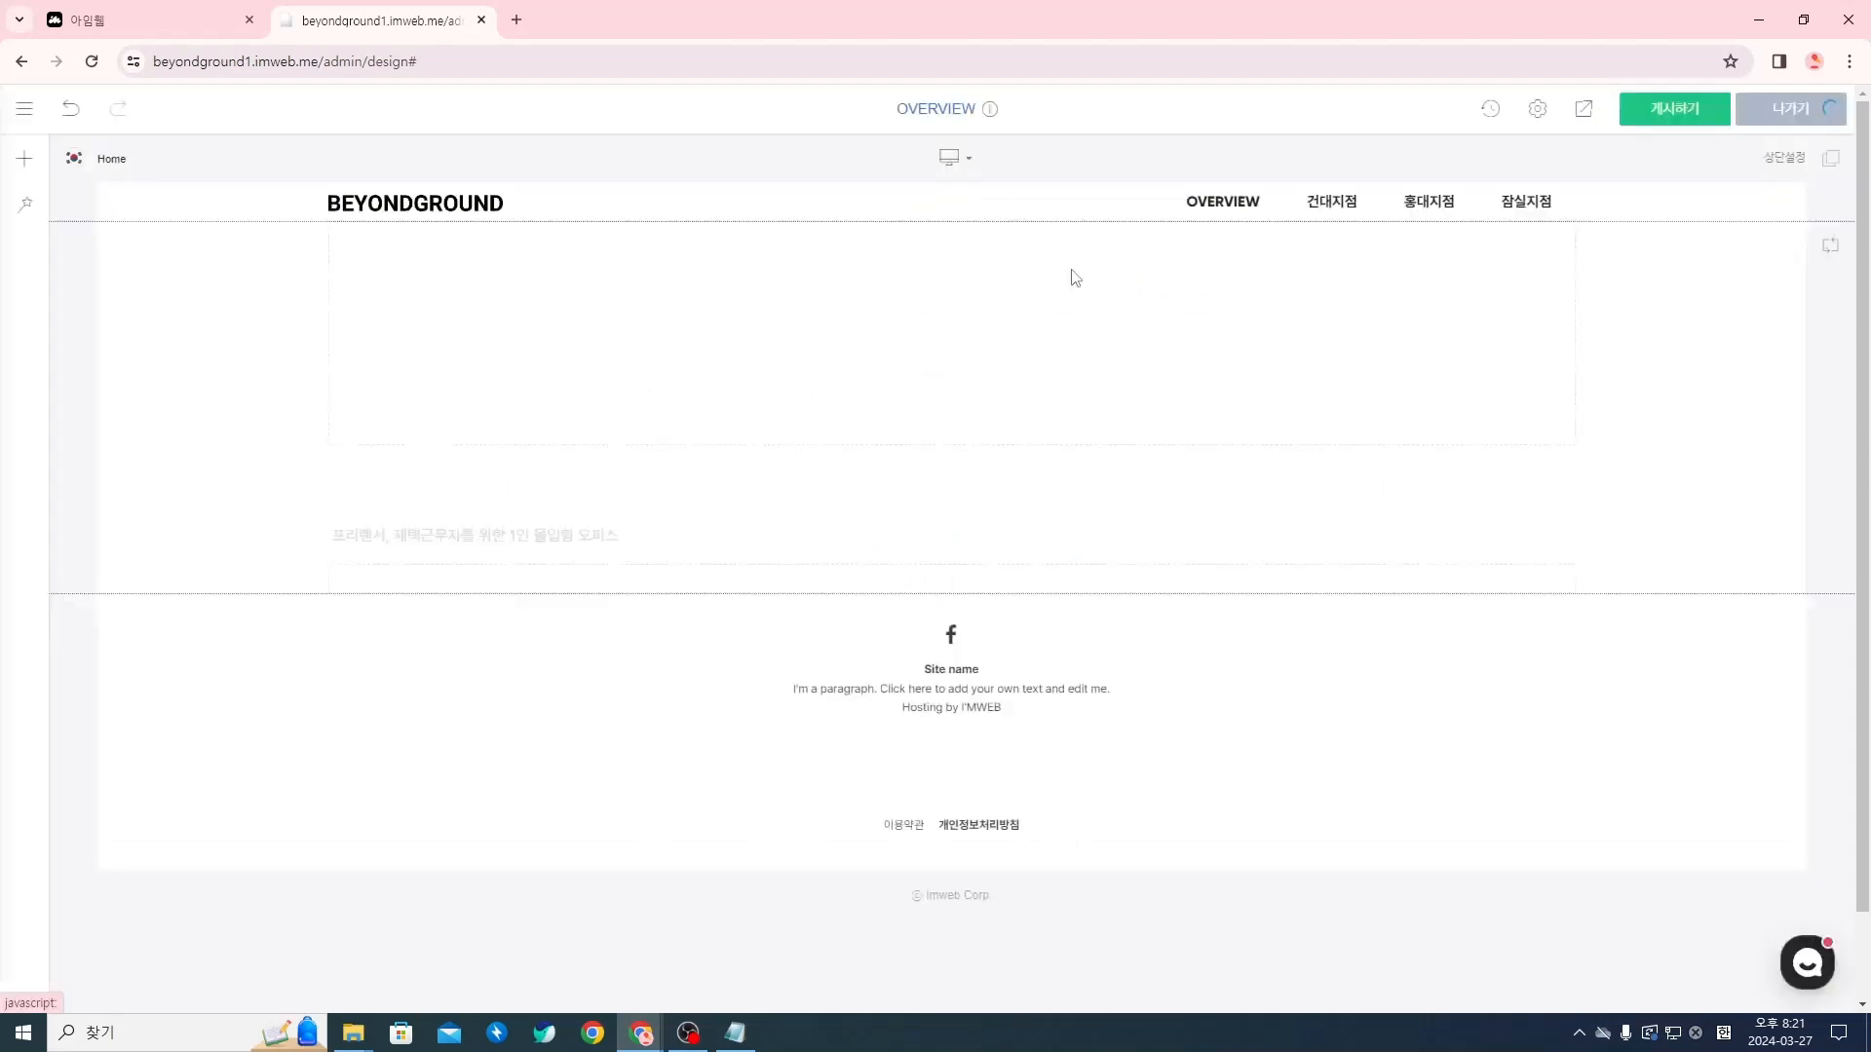
{"action": "right_click", "coordinate": [777, 585]}
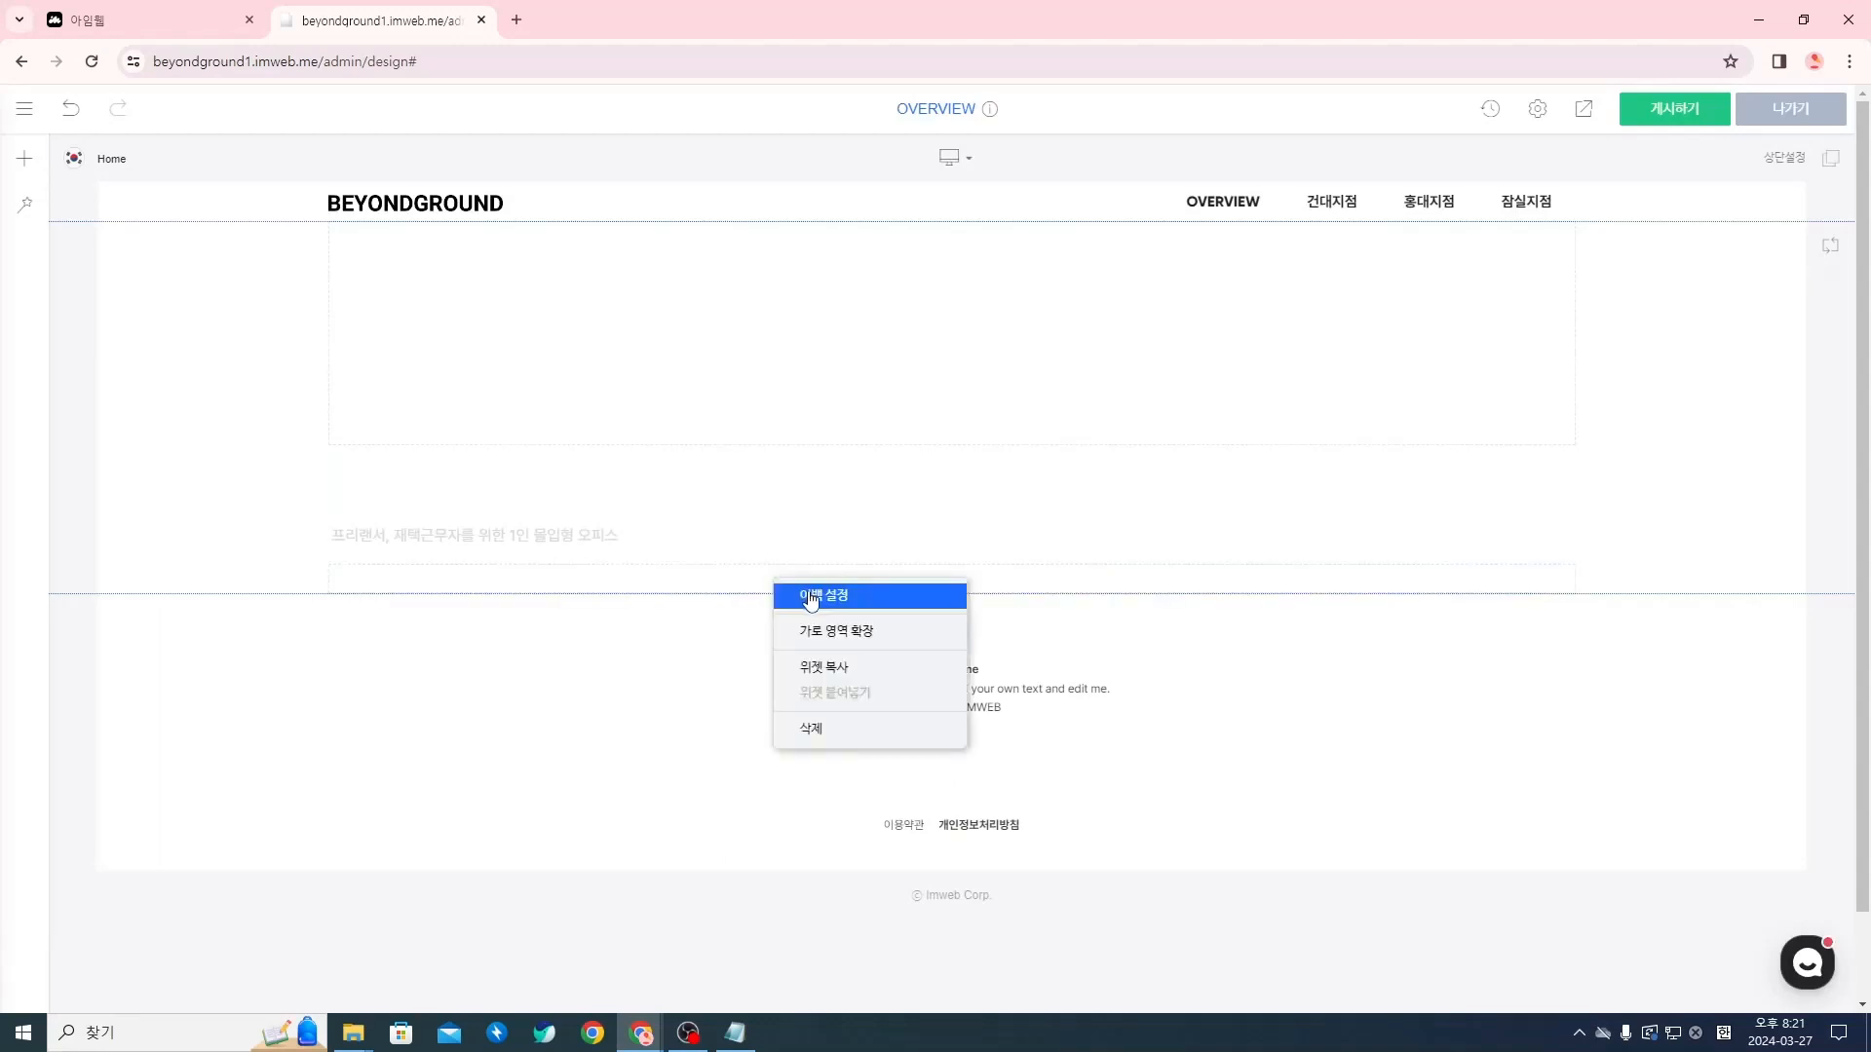
{"action": "left_click", "coordinate": [809, 596]}
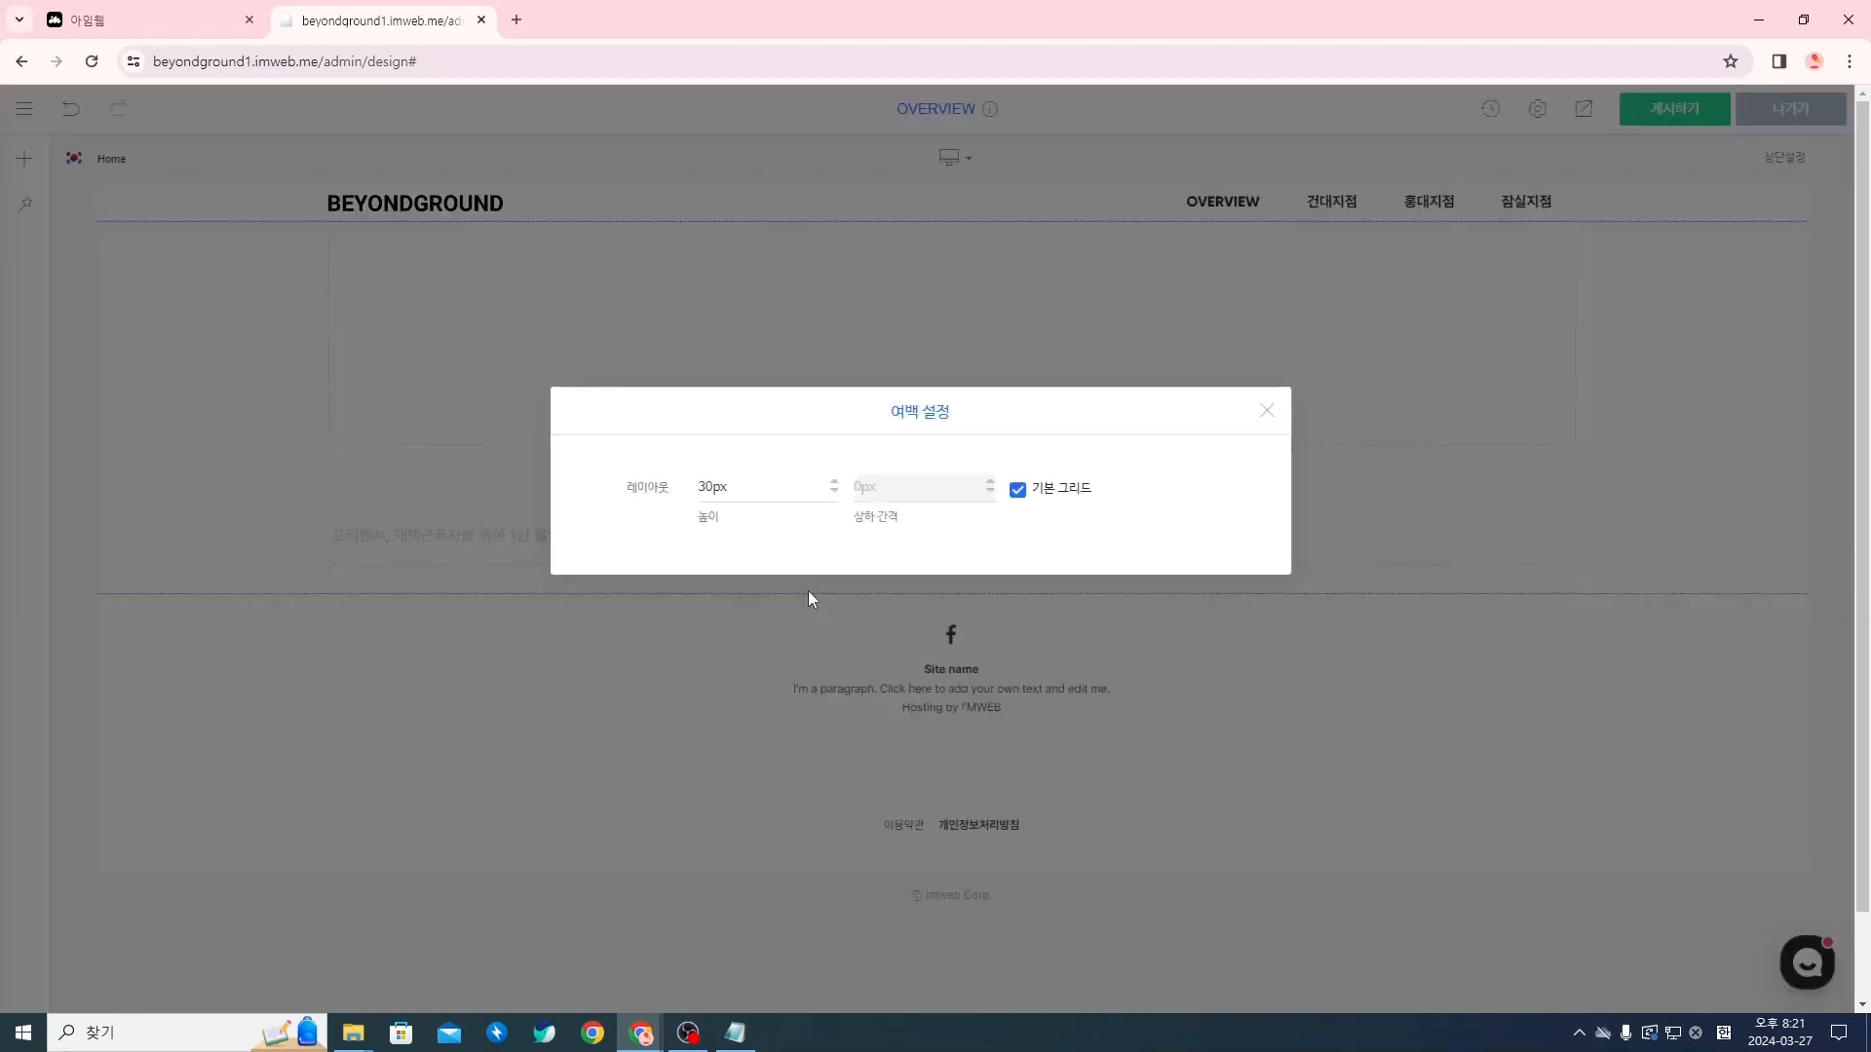
{"action": "left_click", "coordinate": [726, 490]}
{"action": "key", "text": "BackSpace"}
{"action": "type", "text": "2"}
{"action": "left_click", "coordinate": [1269, 426]}
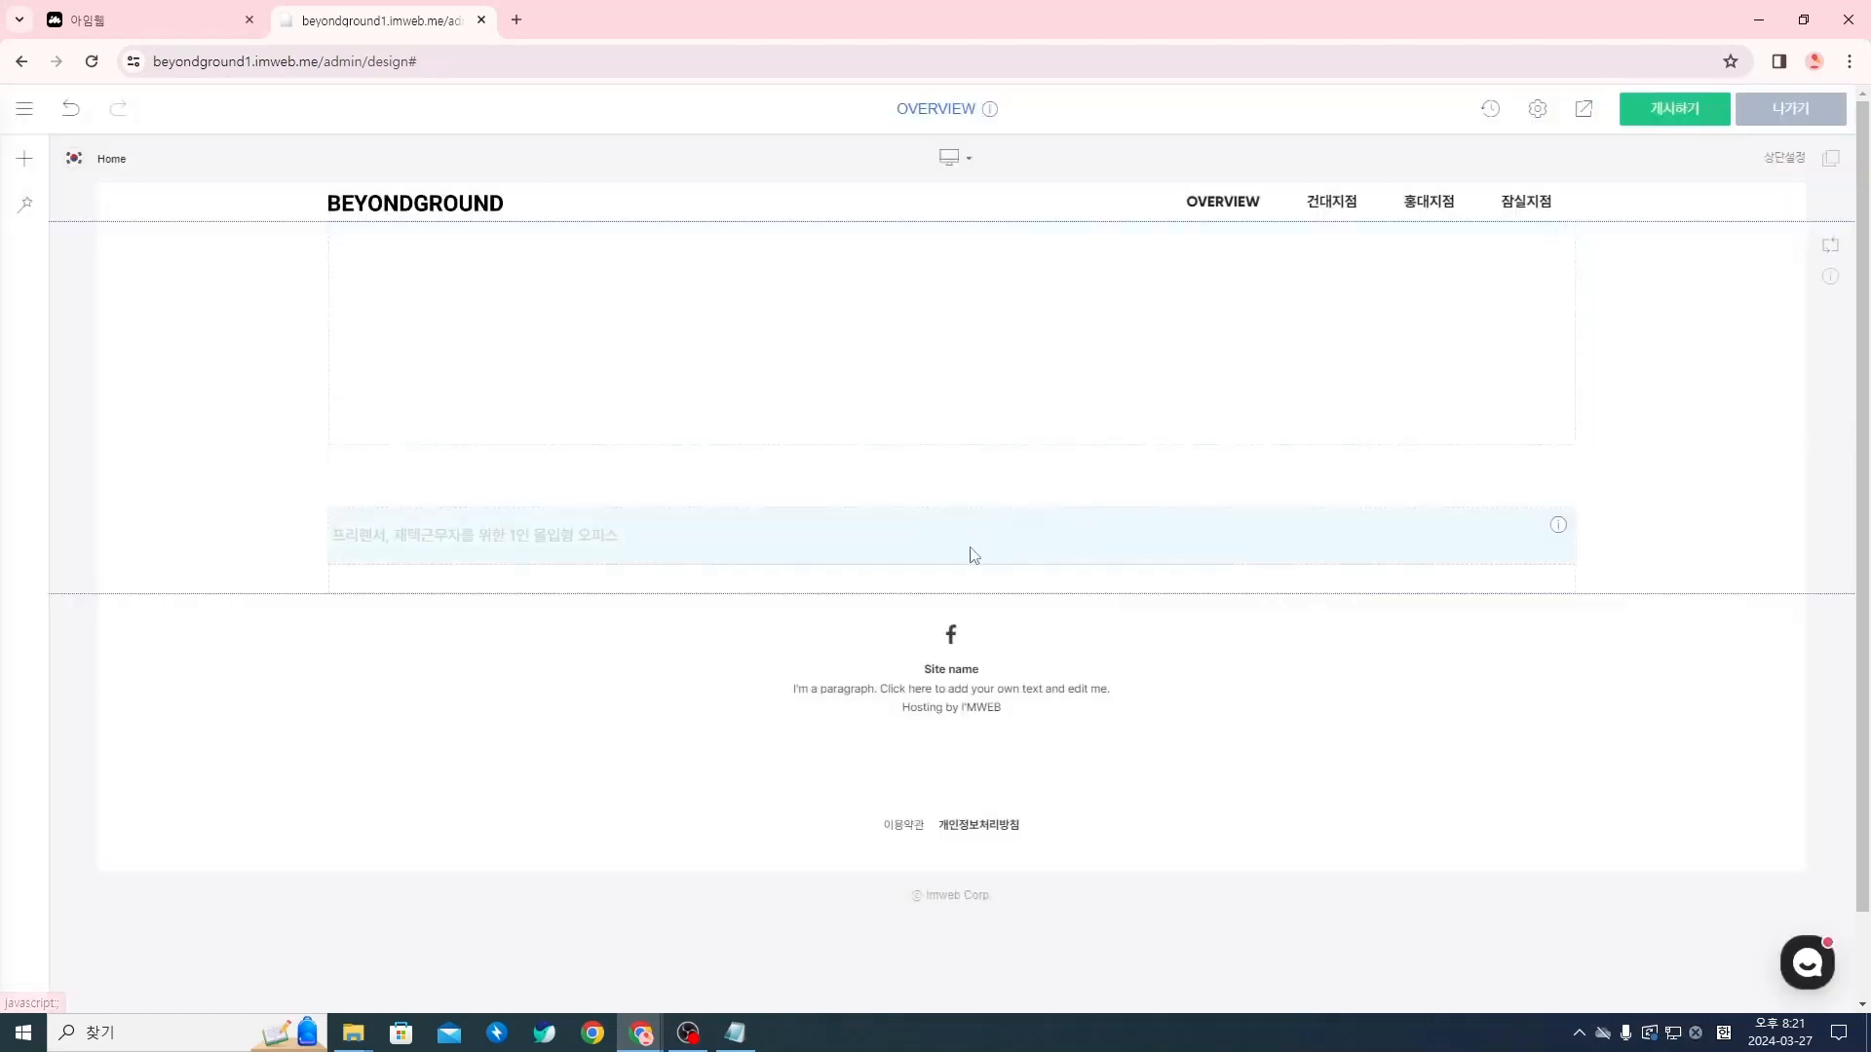
Check the height in the spacer widget's 여백 설정 and close the settings
{"action": "right_click", "coordinate": [706, 580]}
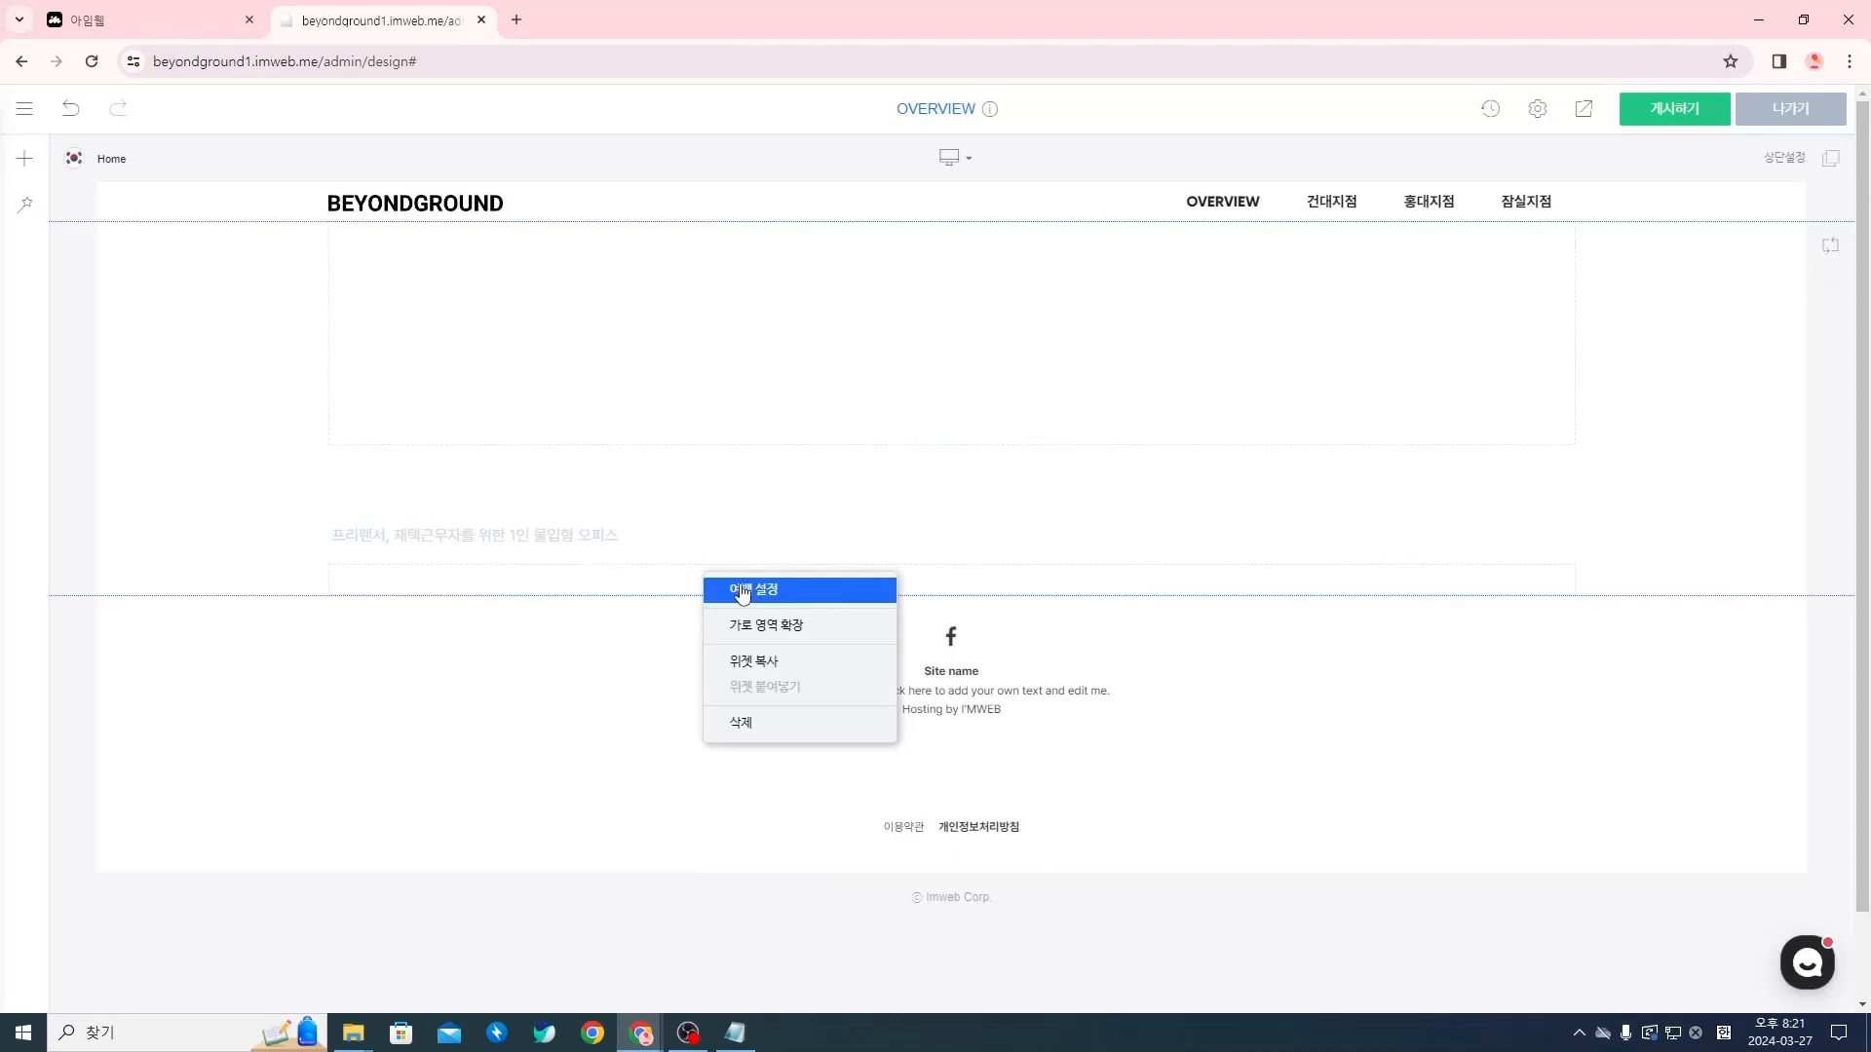
{"action": "left_click", "coordinate": [713, 590]}
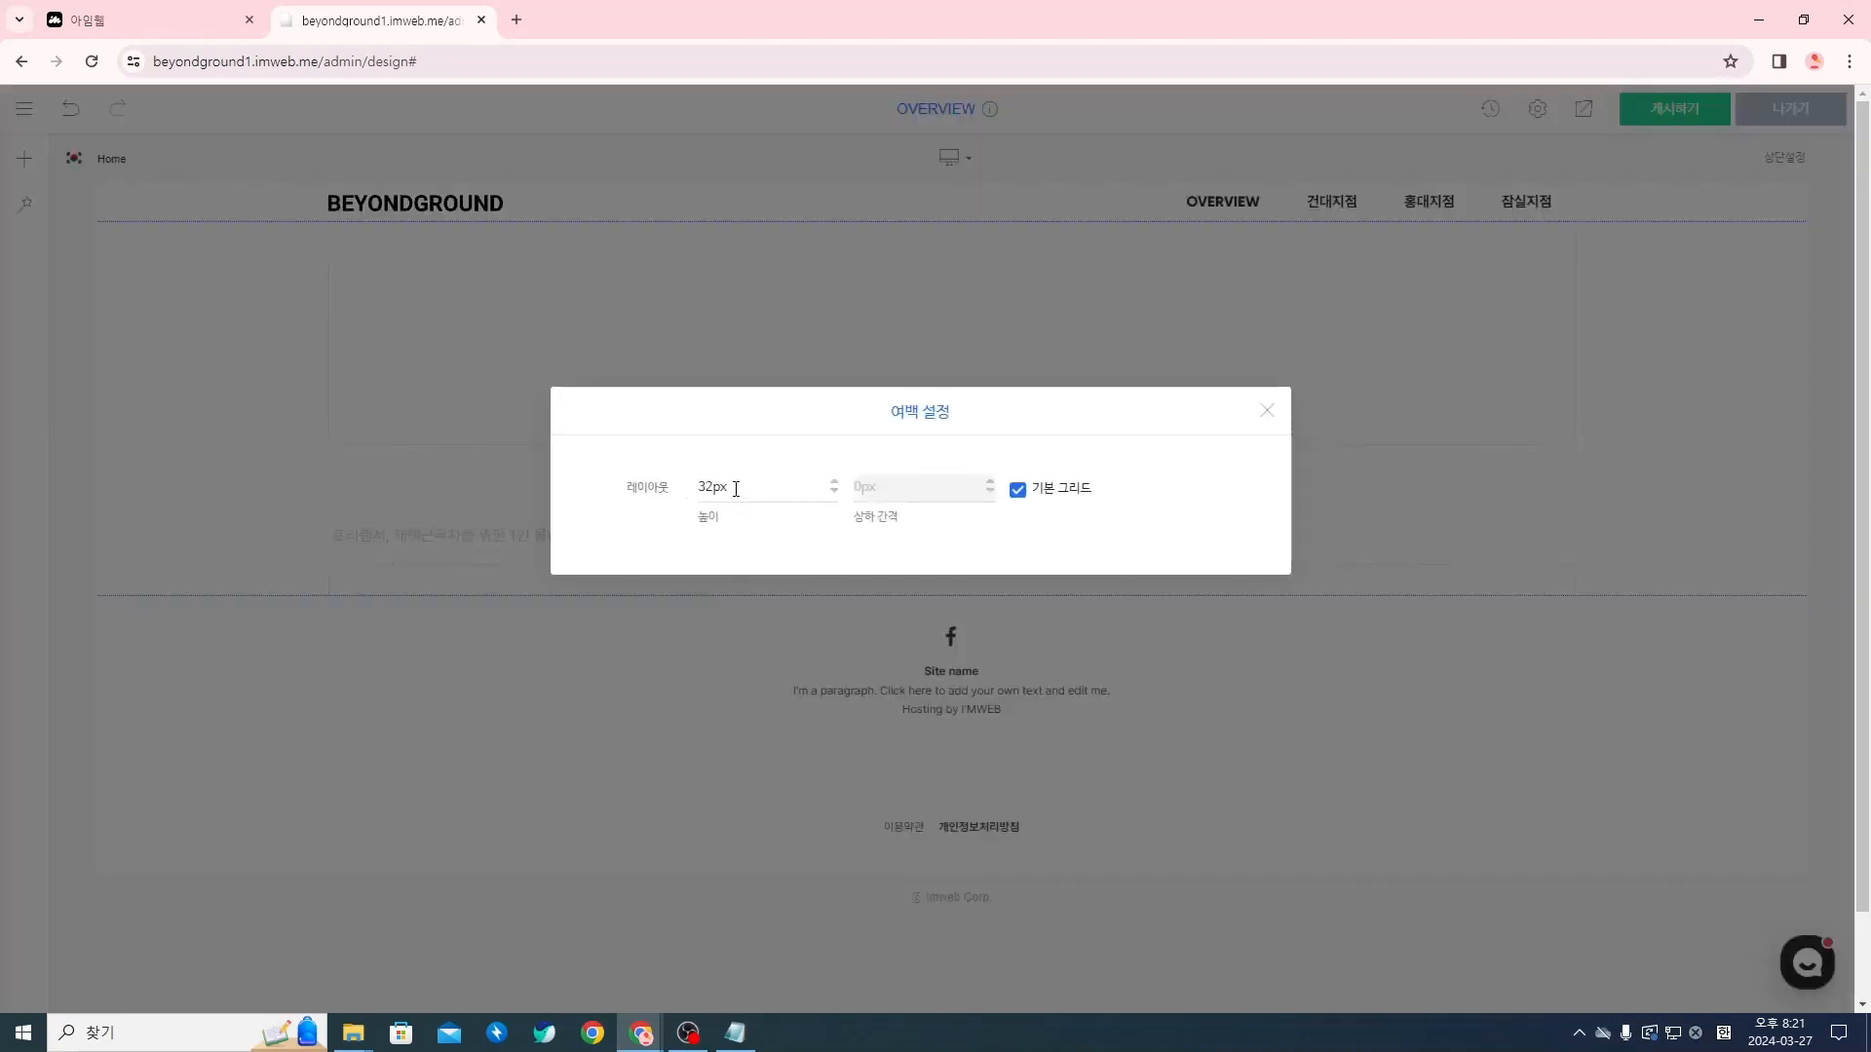
{"action": "left_click", "coordinate": [1267, 411]}
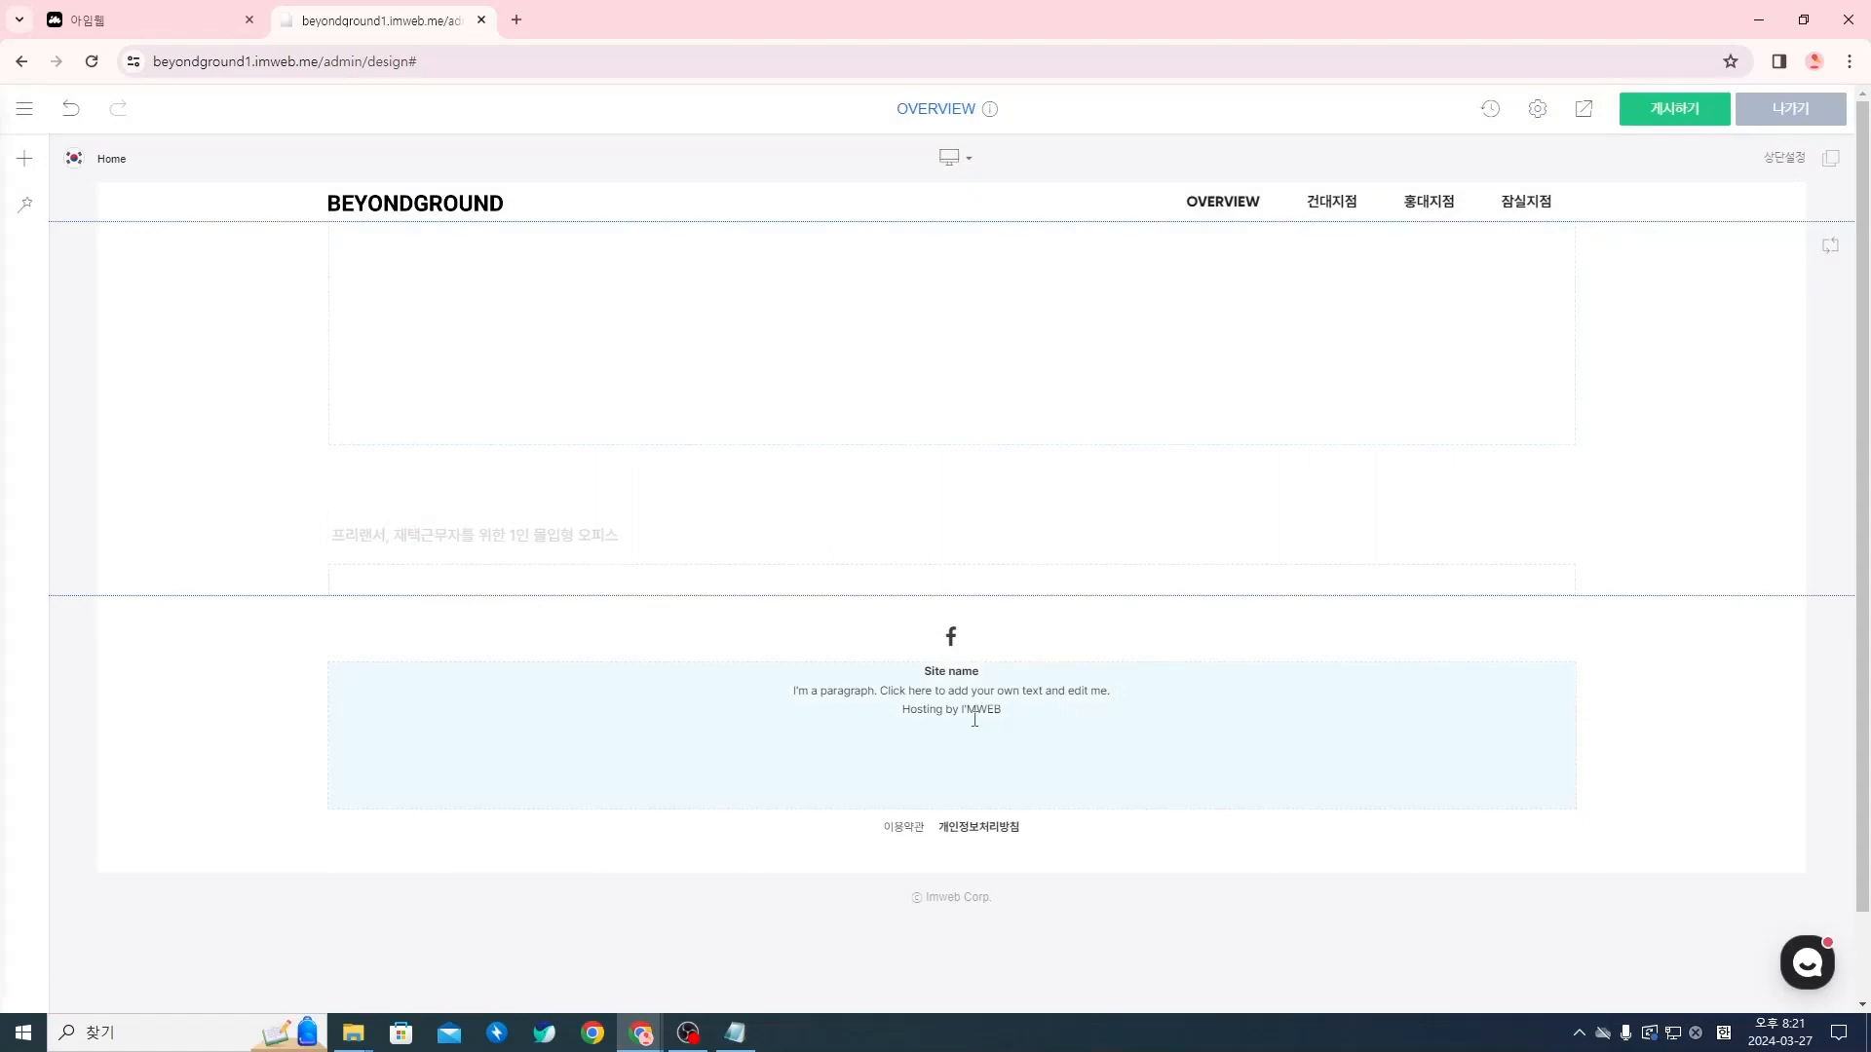
Insert a 버튼 (button) widget below the spacer and open its 버튼 설정
{"action": "left_click", "coordinate": [946, 598]}
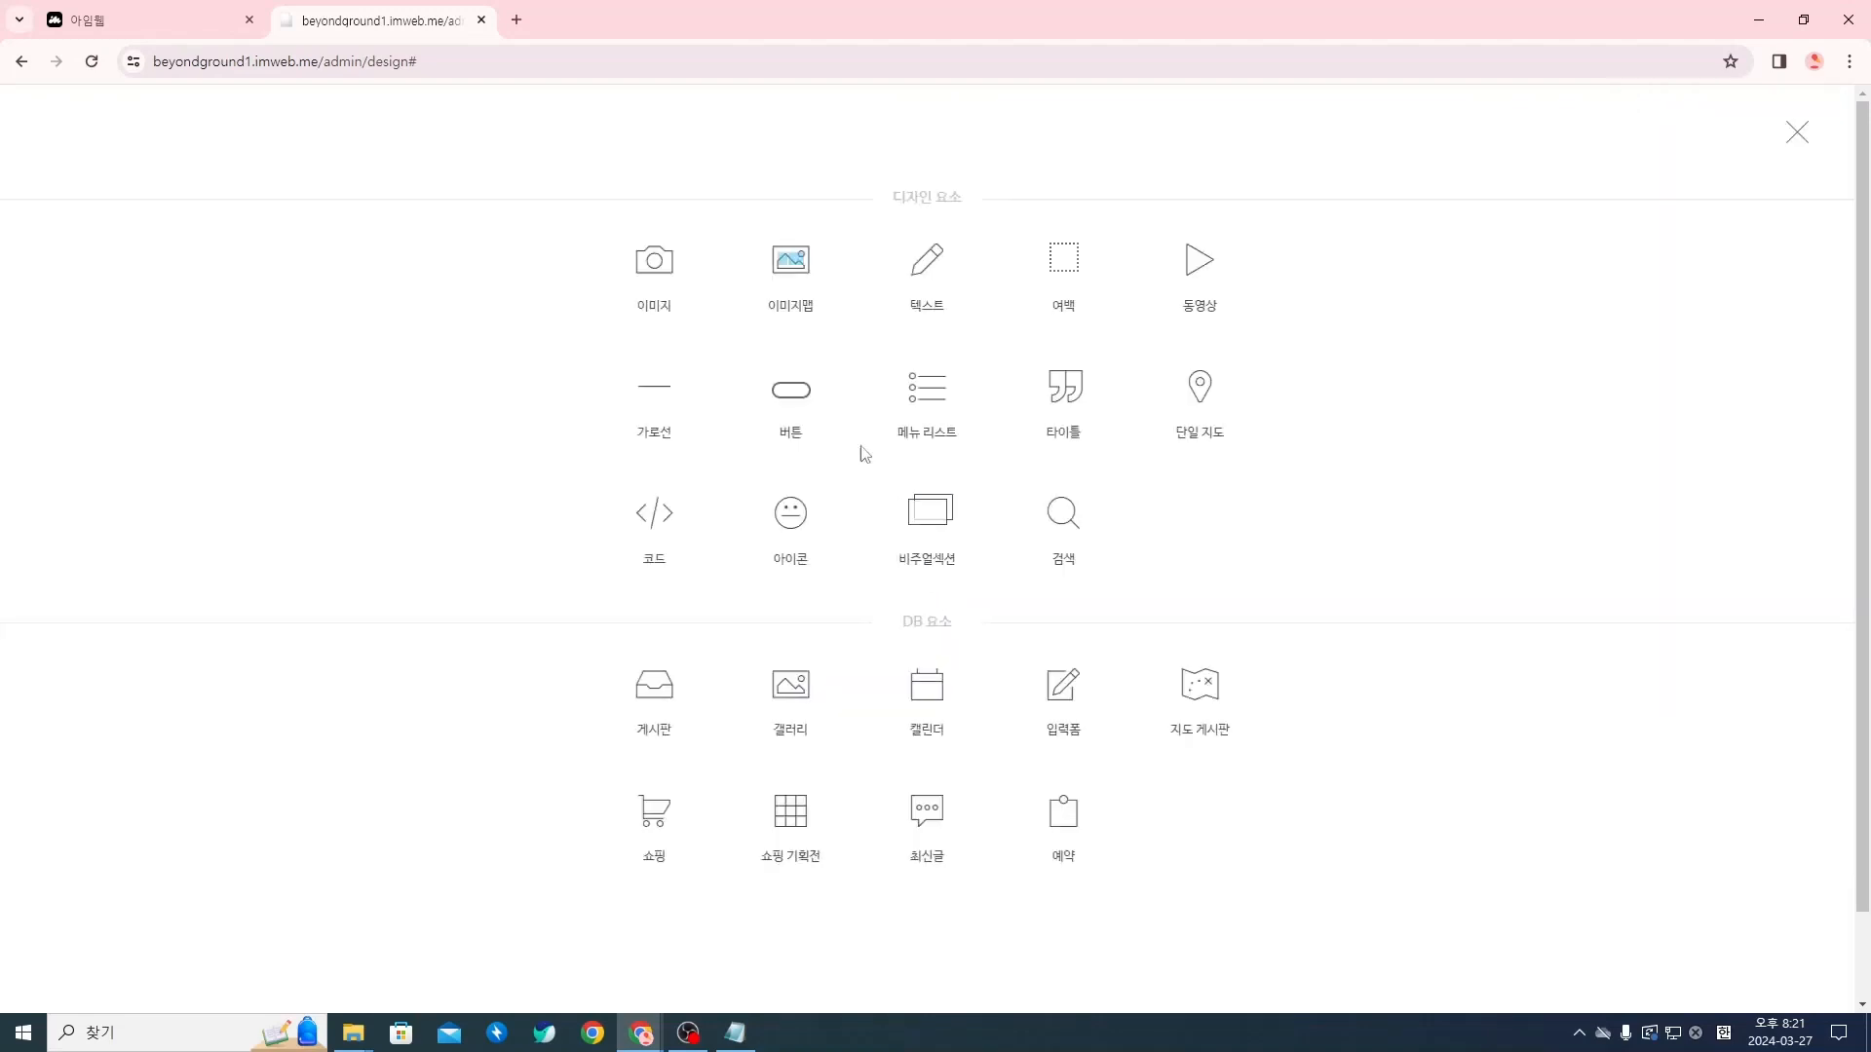
{"action": "left_click", "coordinate": [789, 395]}
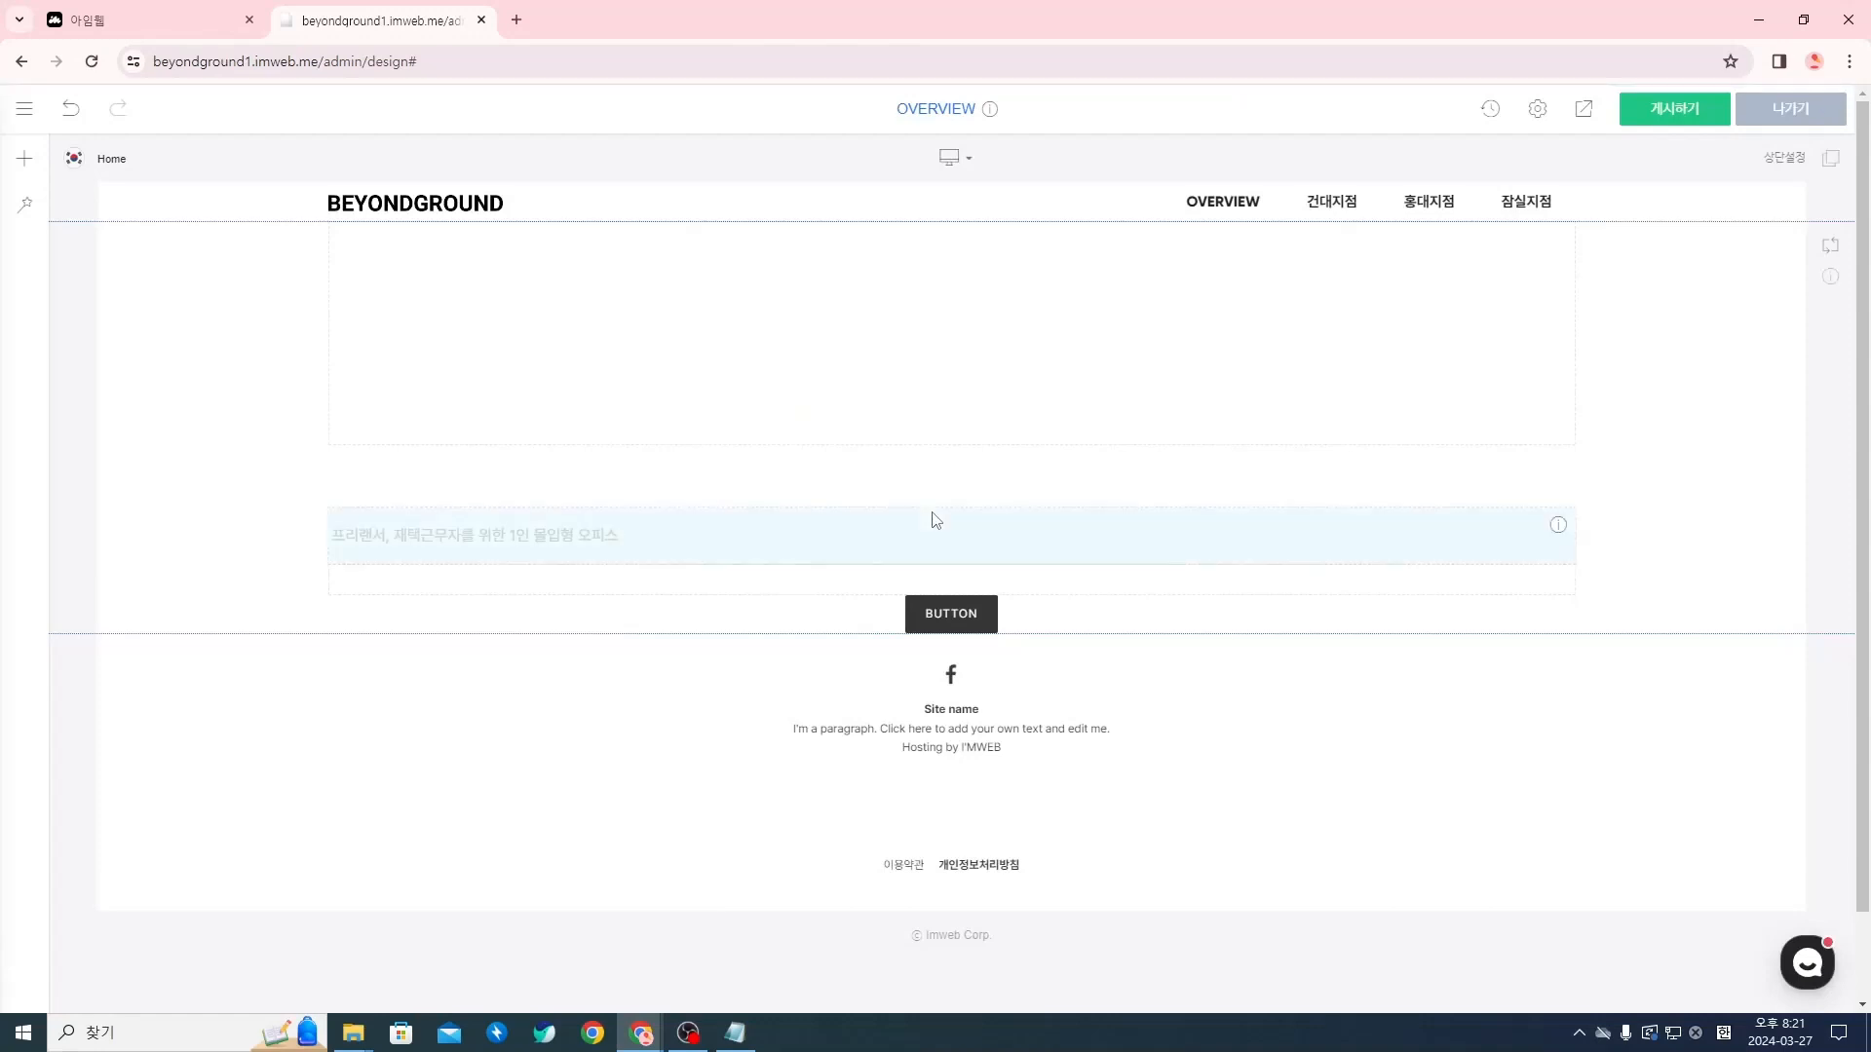
{"action": "mouse_move", "coordinate": [962, 631]}
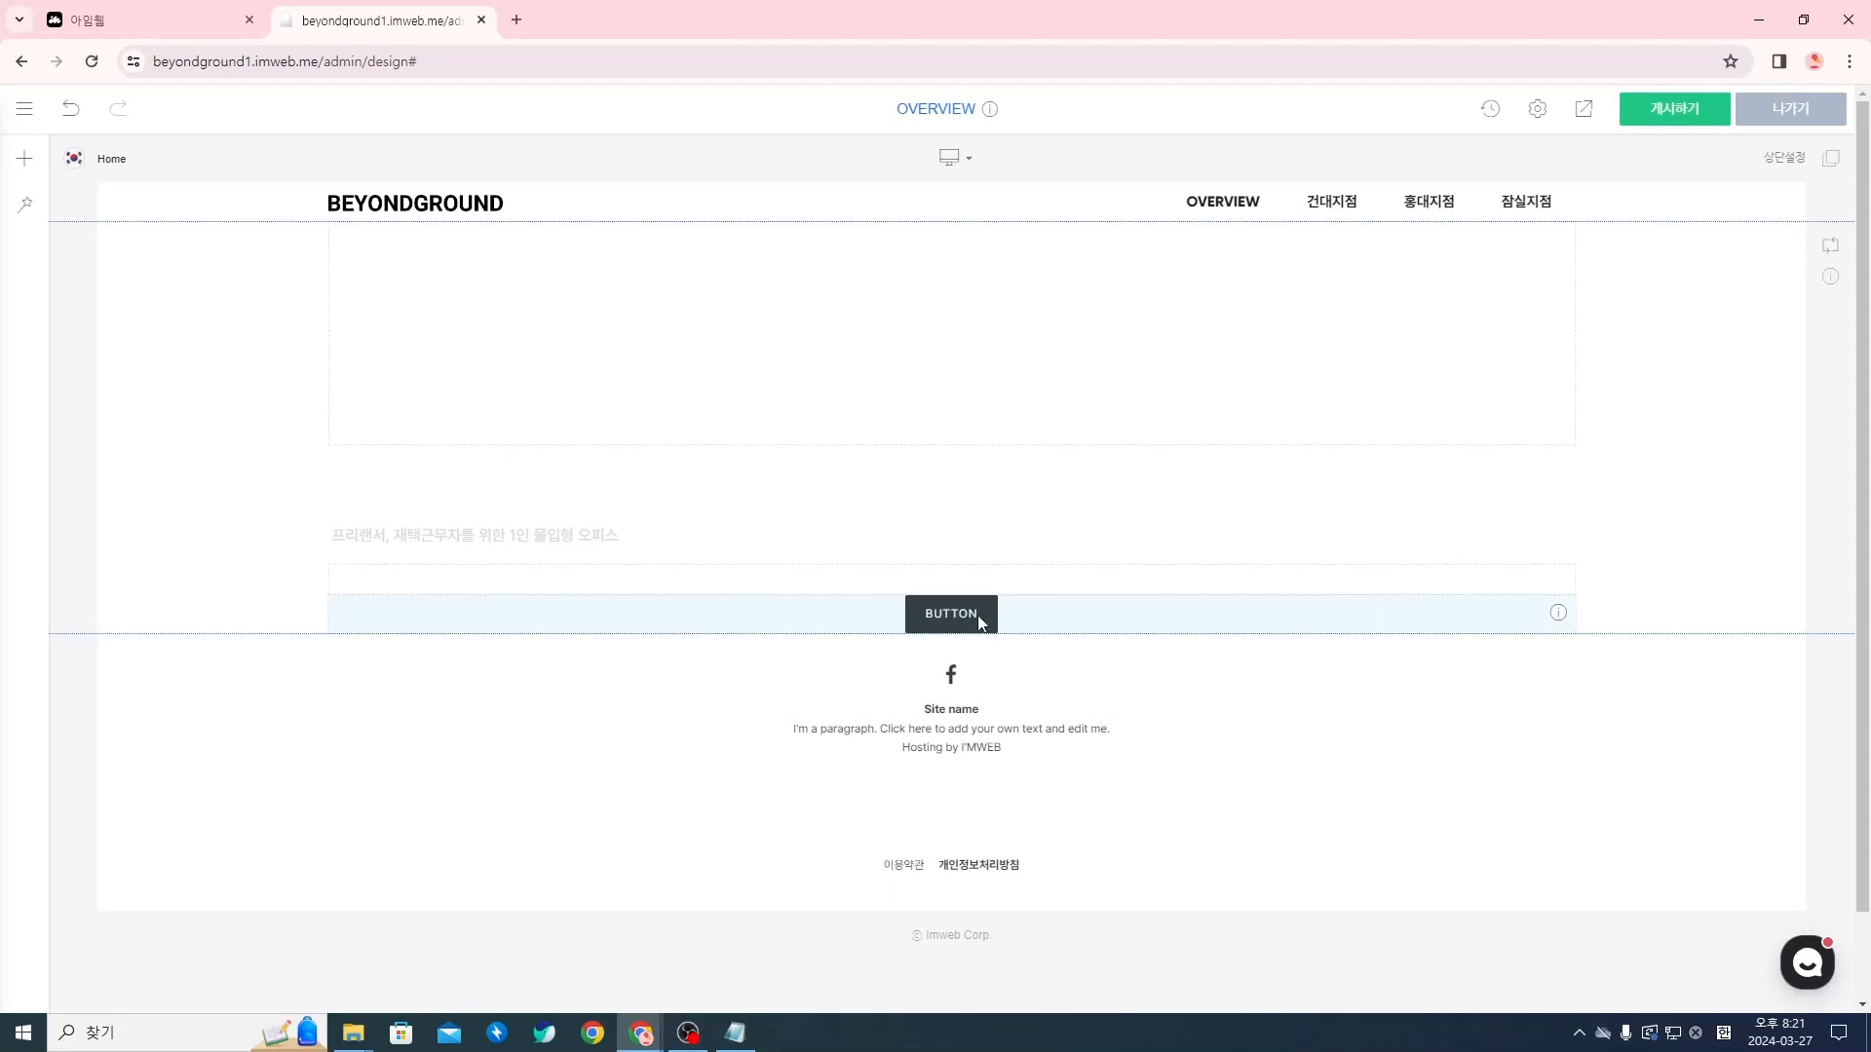
{"action": "right_click", "coordinate": [978, 616]}
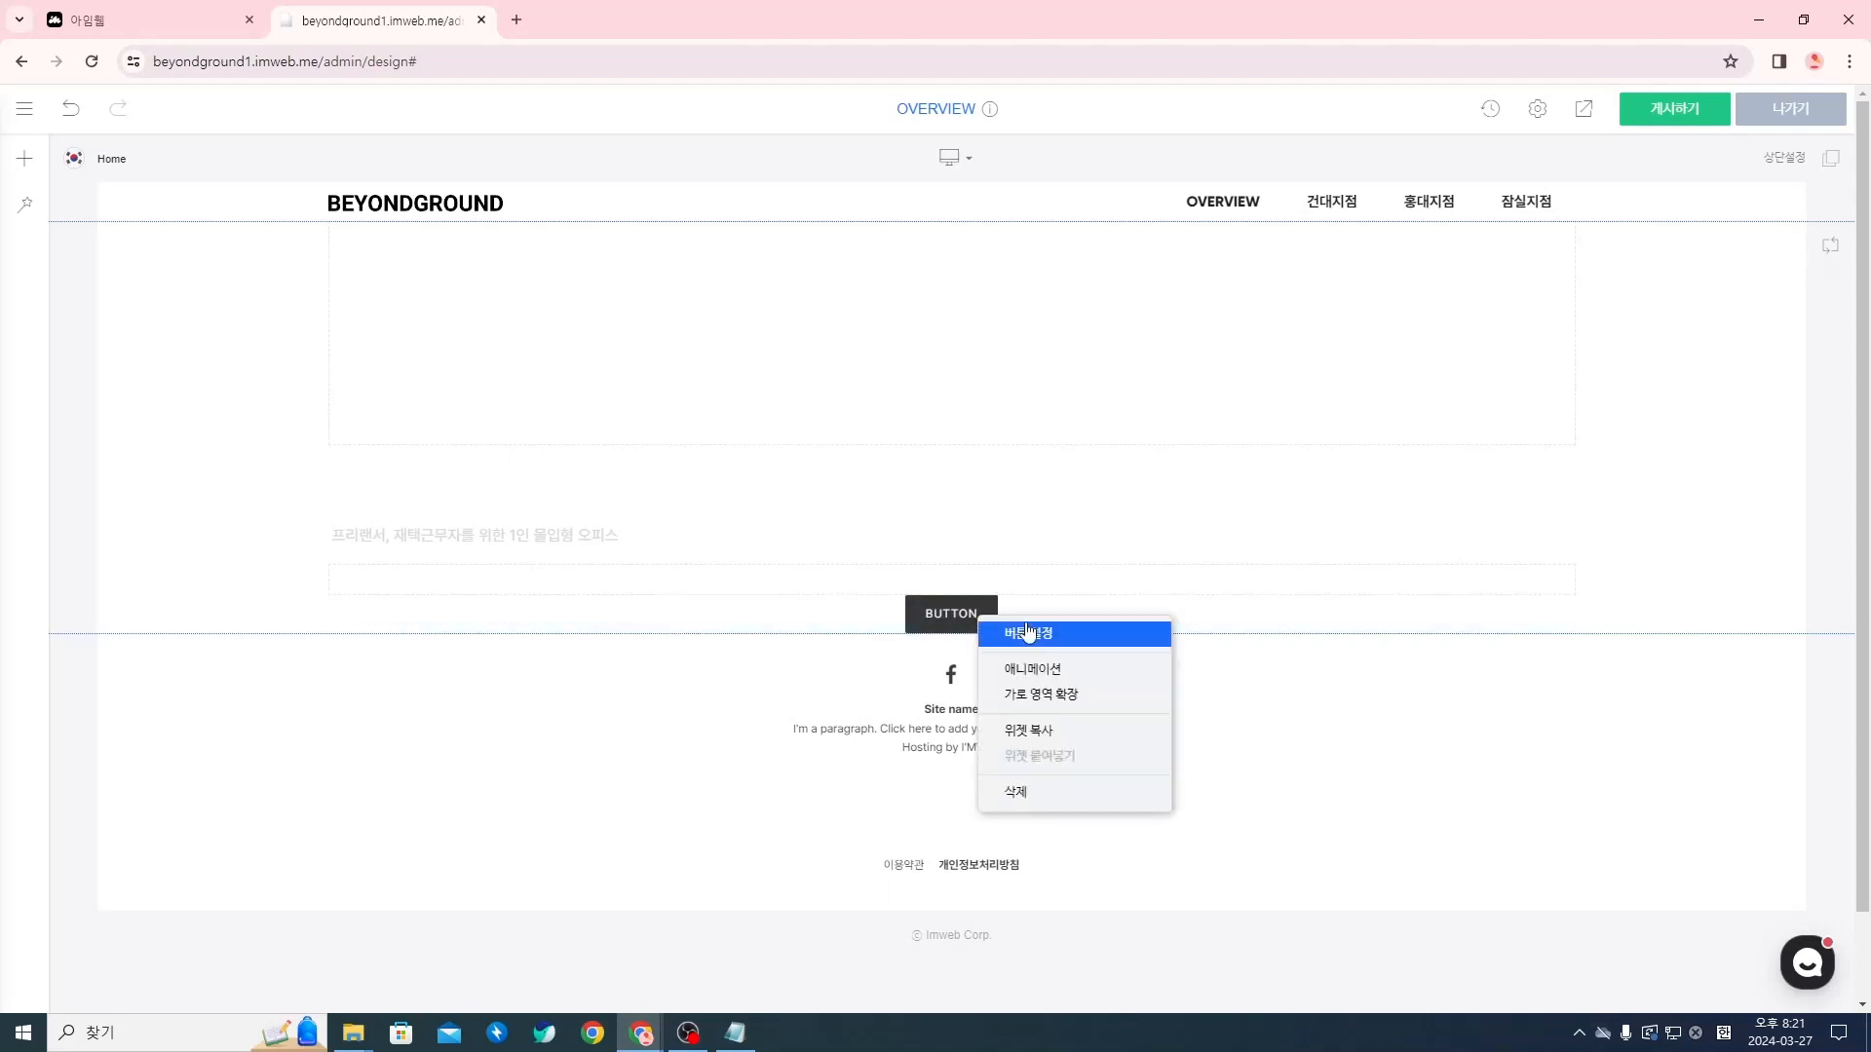
{"action": "left_click", "coordinate": [1028, 632]}
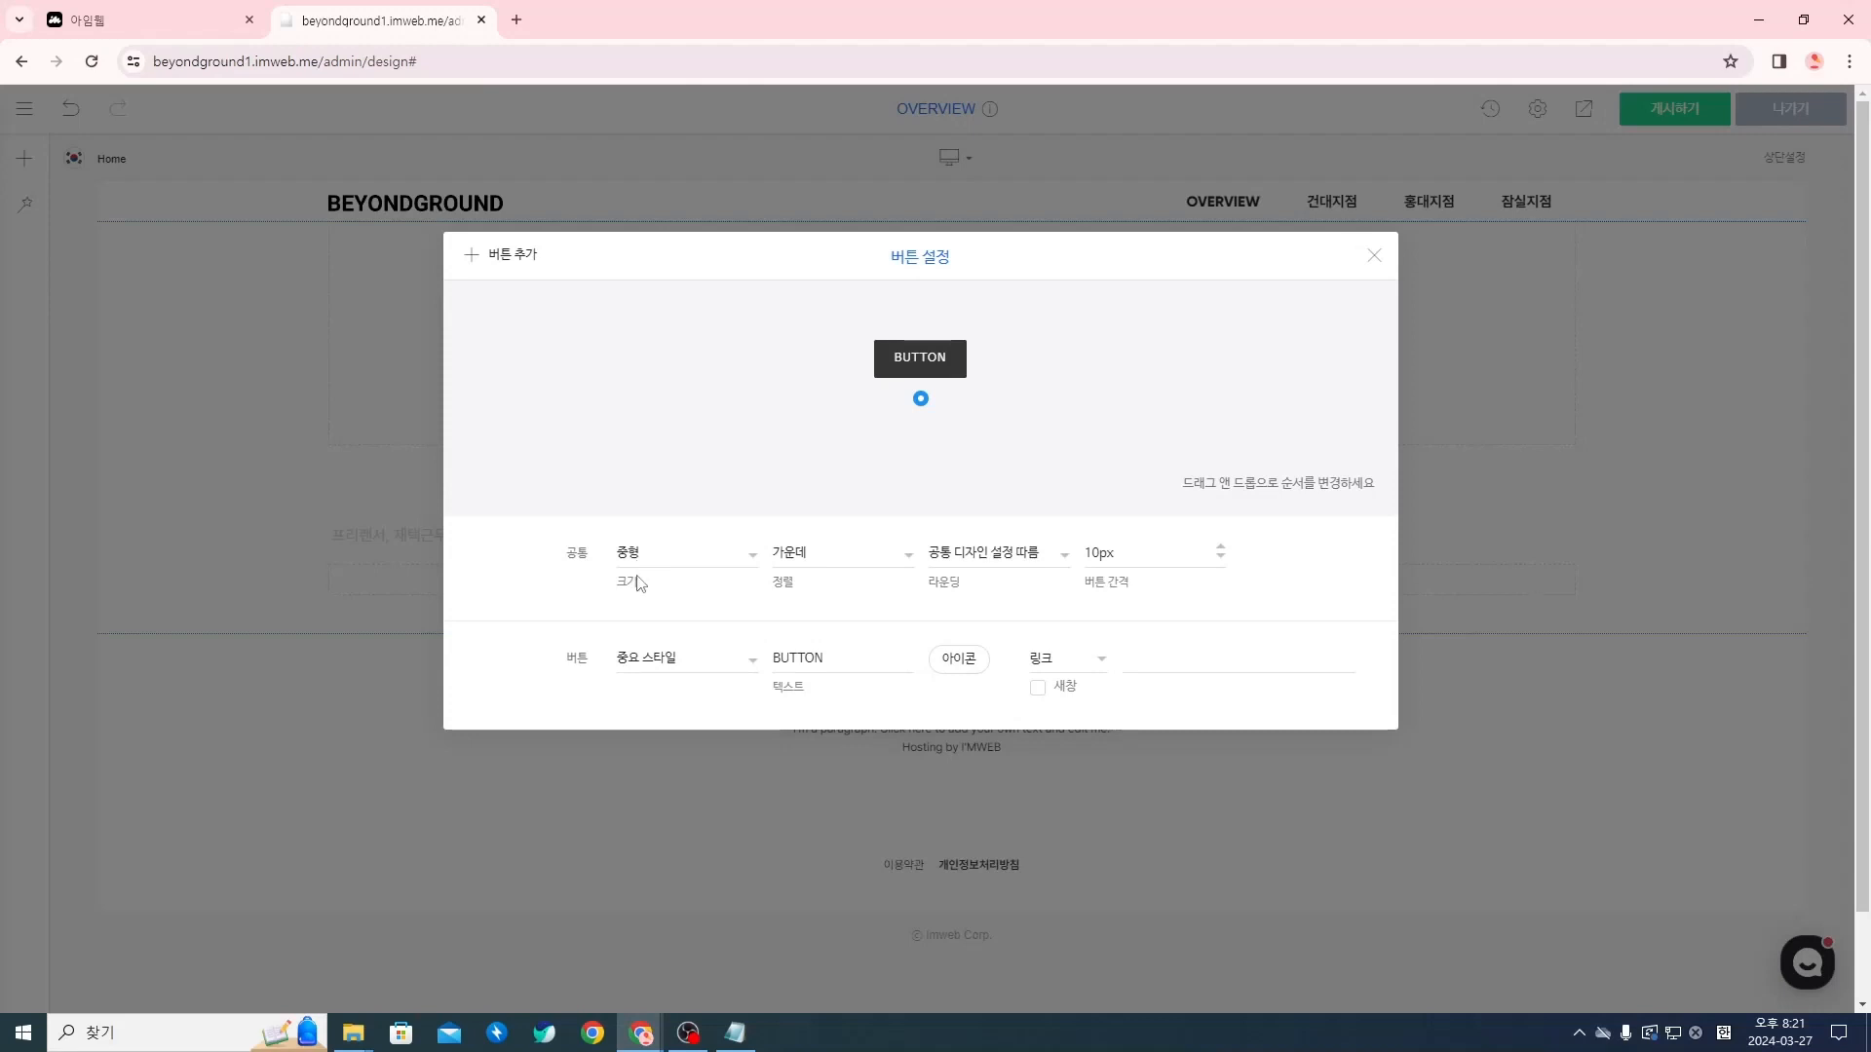
Try 기본 스타일 on the button and switch it back to 중요 스타일
{"action": "left_click", "coordinate": [646, 667]}
{"action": "left_click", "coordinate": [669, 682]}
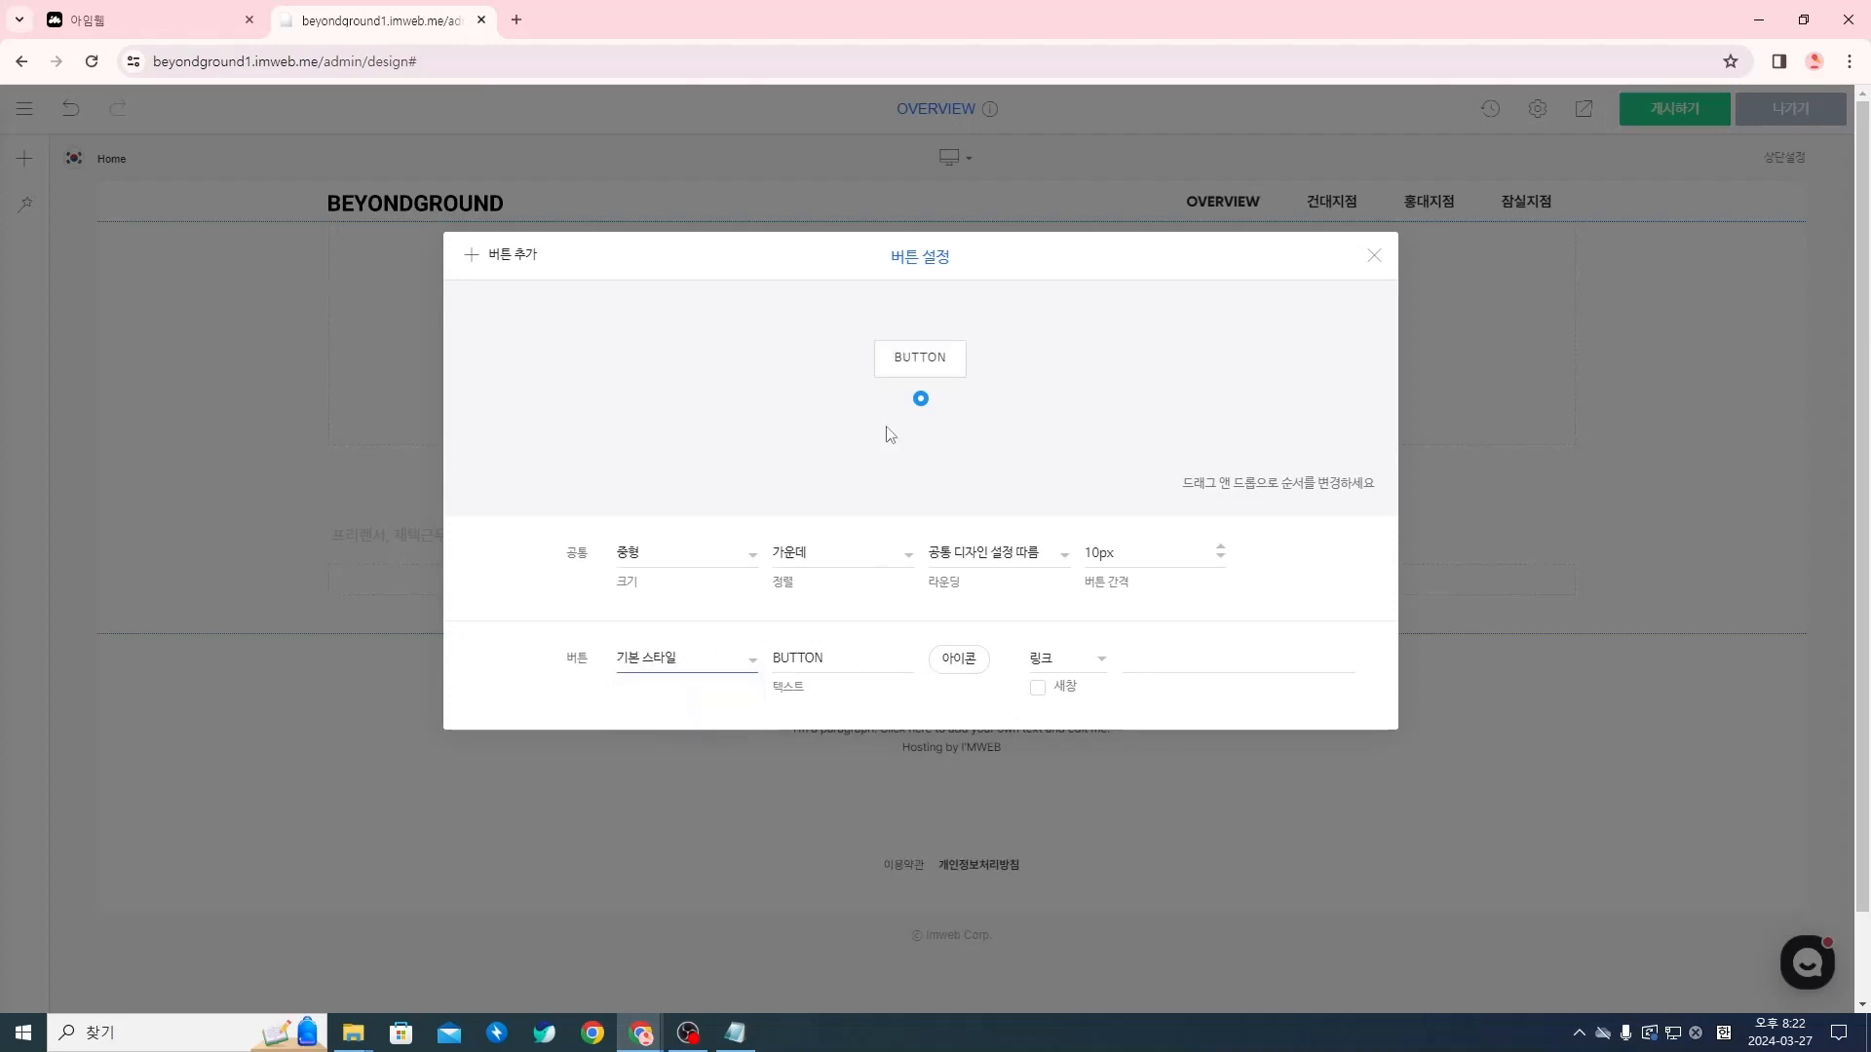
{"action": "left_click", "coordinate": [720, 656]}
{"action": "left_click", "coordinate": [707, 697]}
Set the button's style to 사용자 정의 and its text to "View More"
{"action": "left_click", "coordinate": [694, 665]}
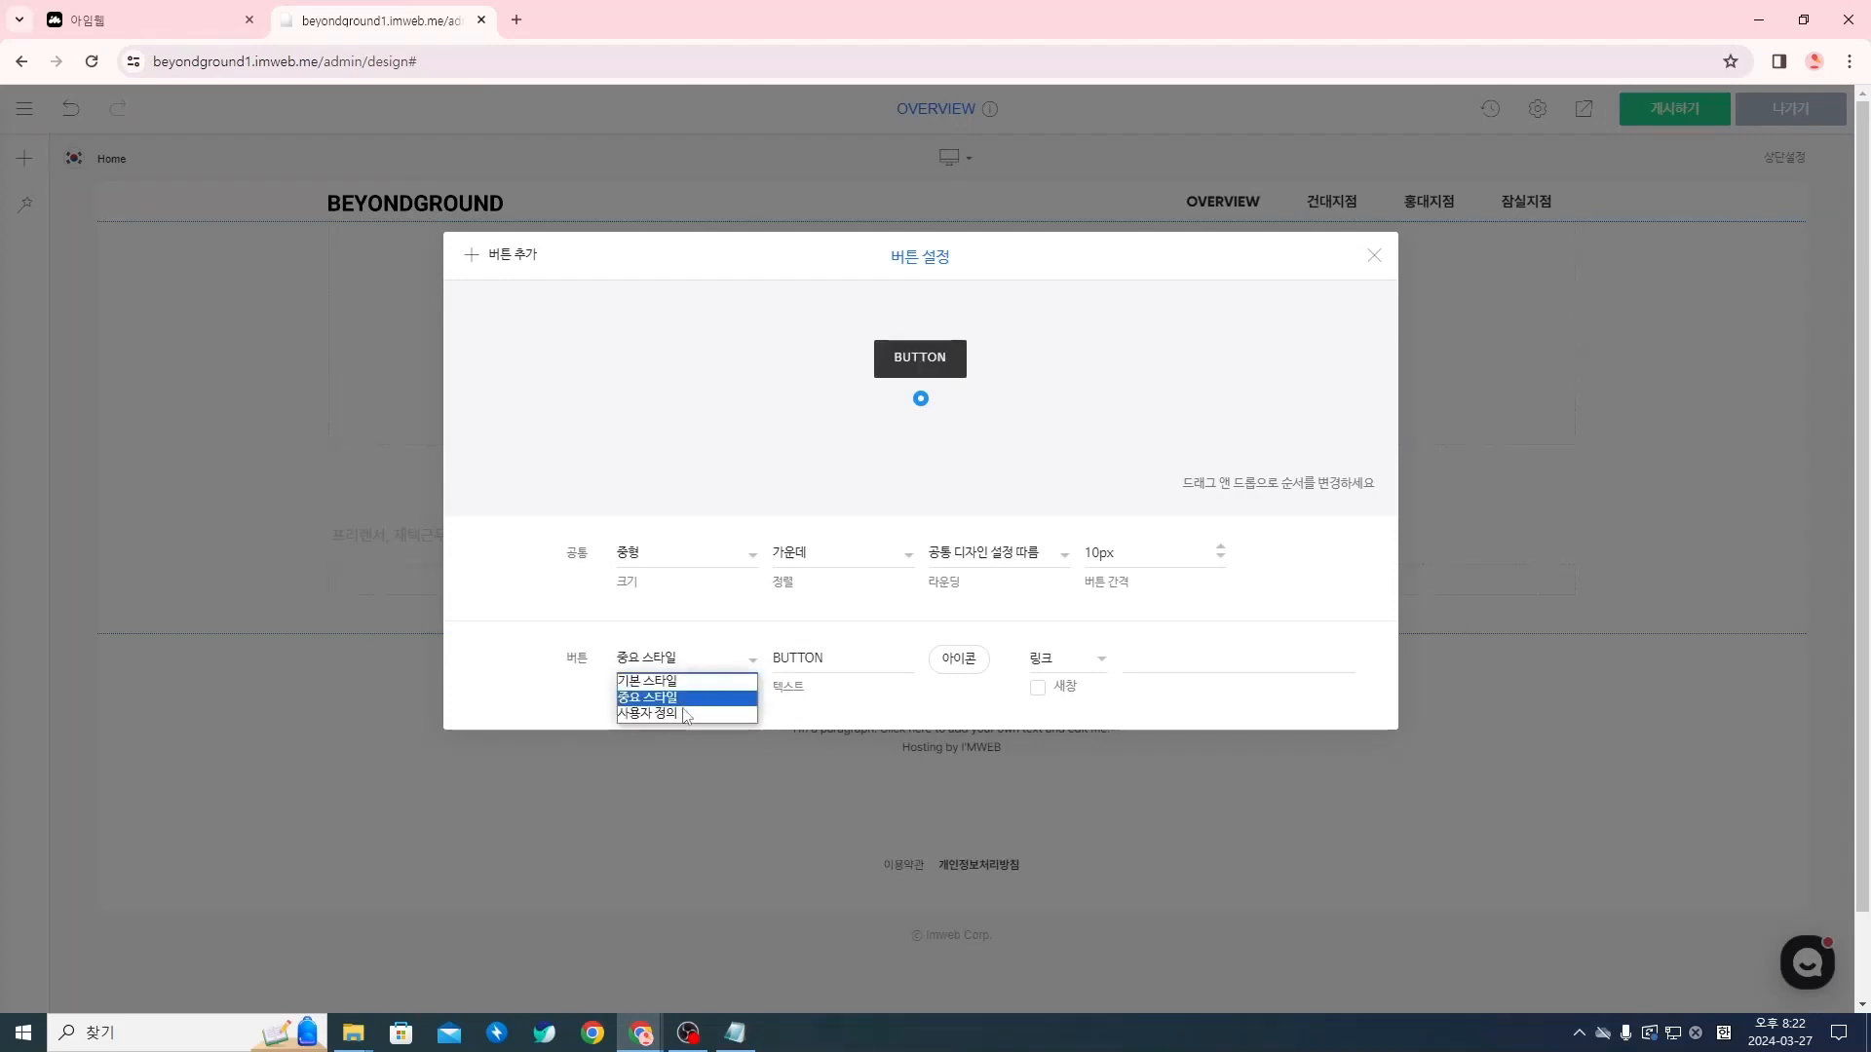
{"action": "left_click", "coordinate": [676, 713]}
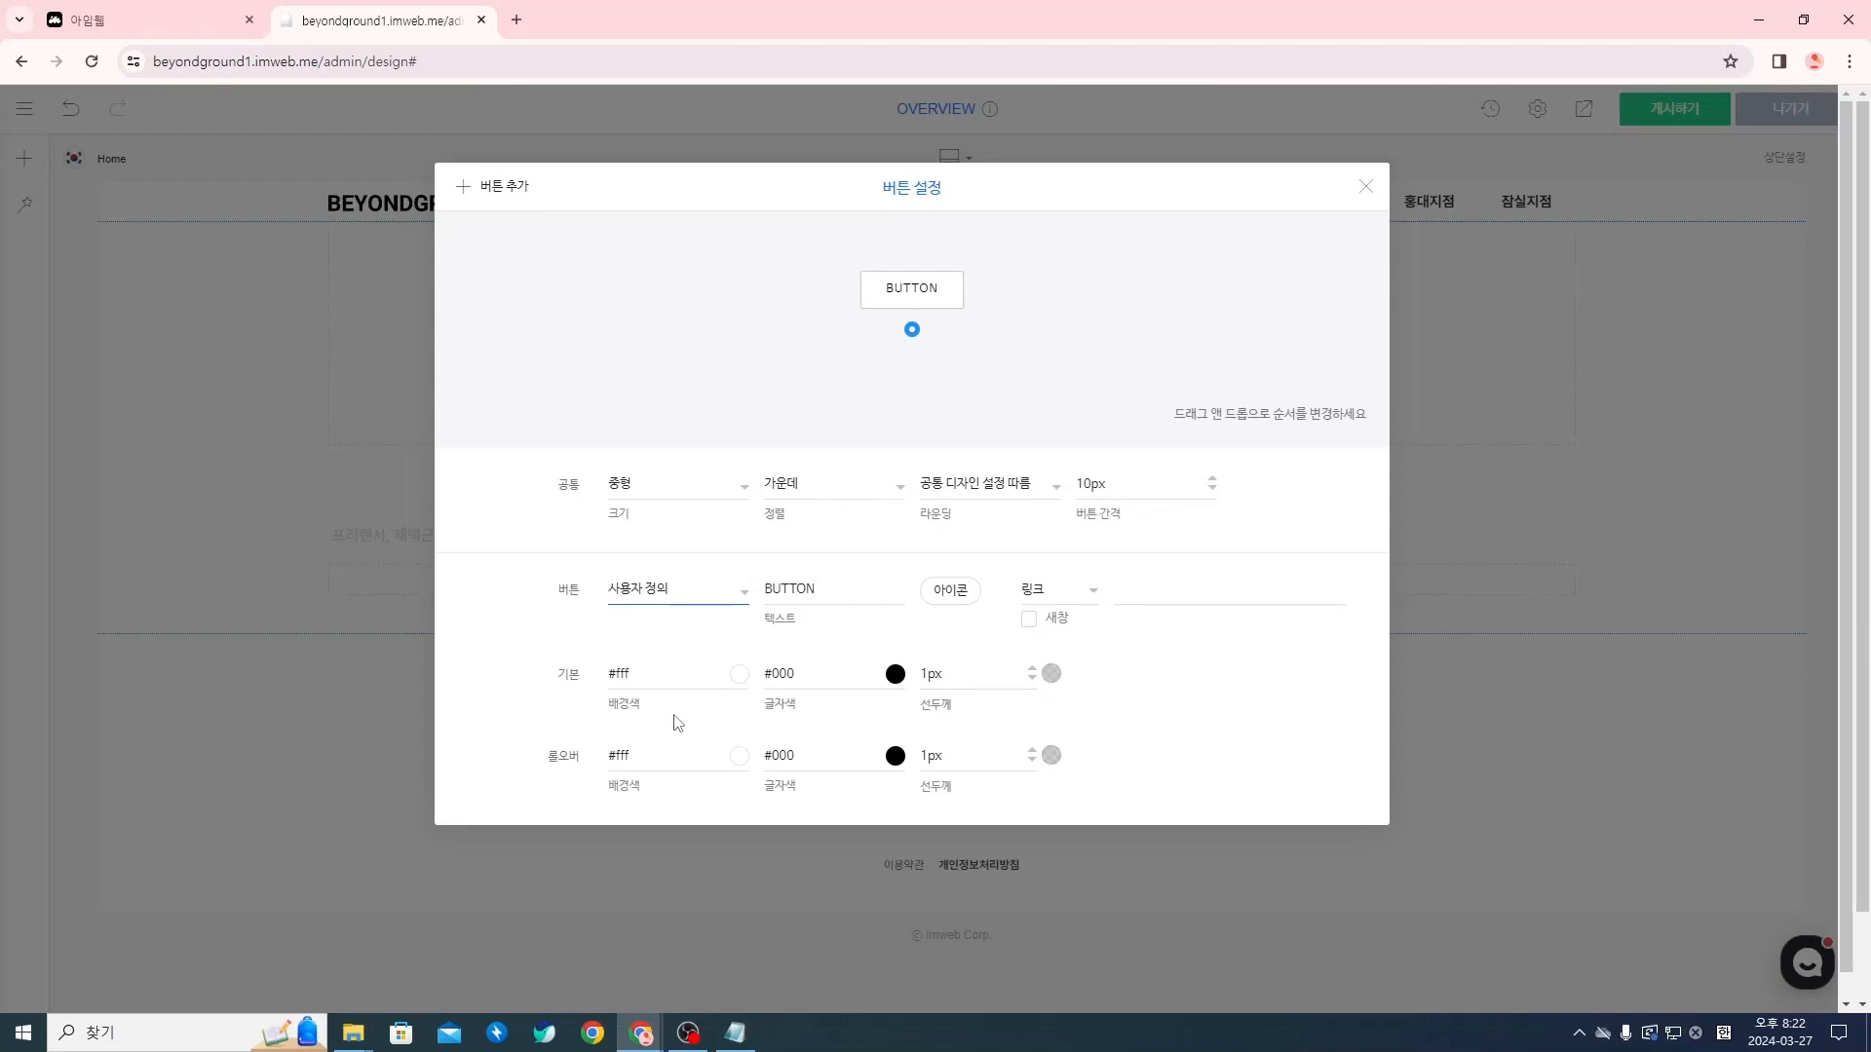
{"action": "left_click_drag", "start_coordinate": [861, 589], "coordinate": [767, 592]}
{"action": "type", "text": "Vie"}
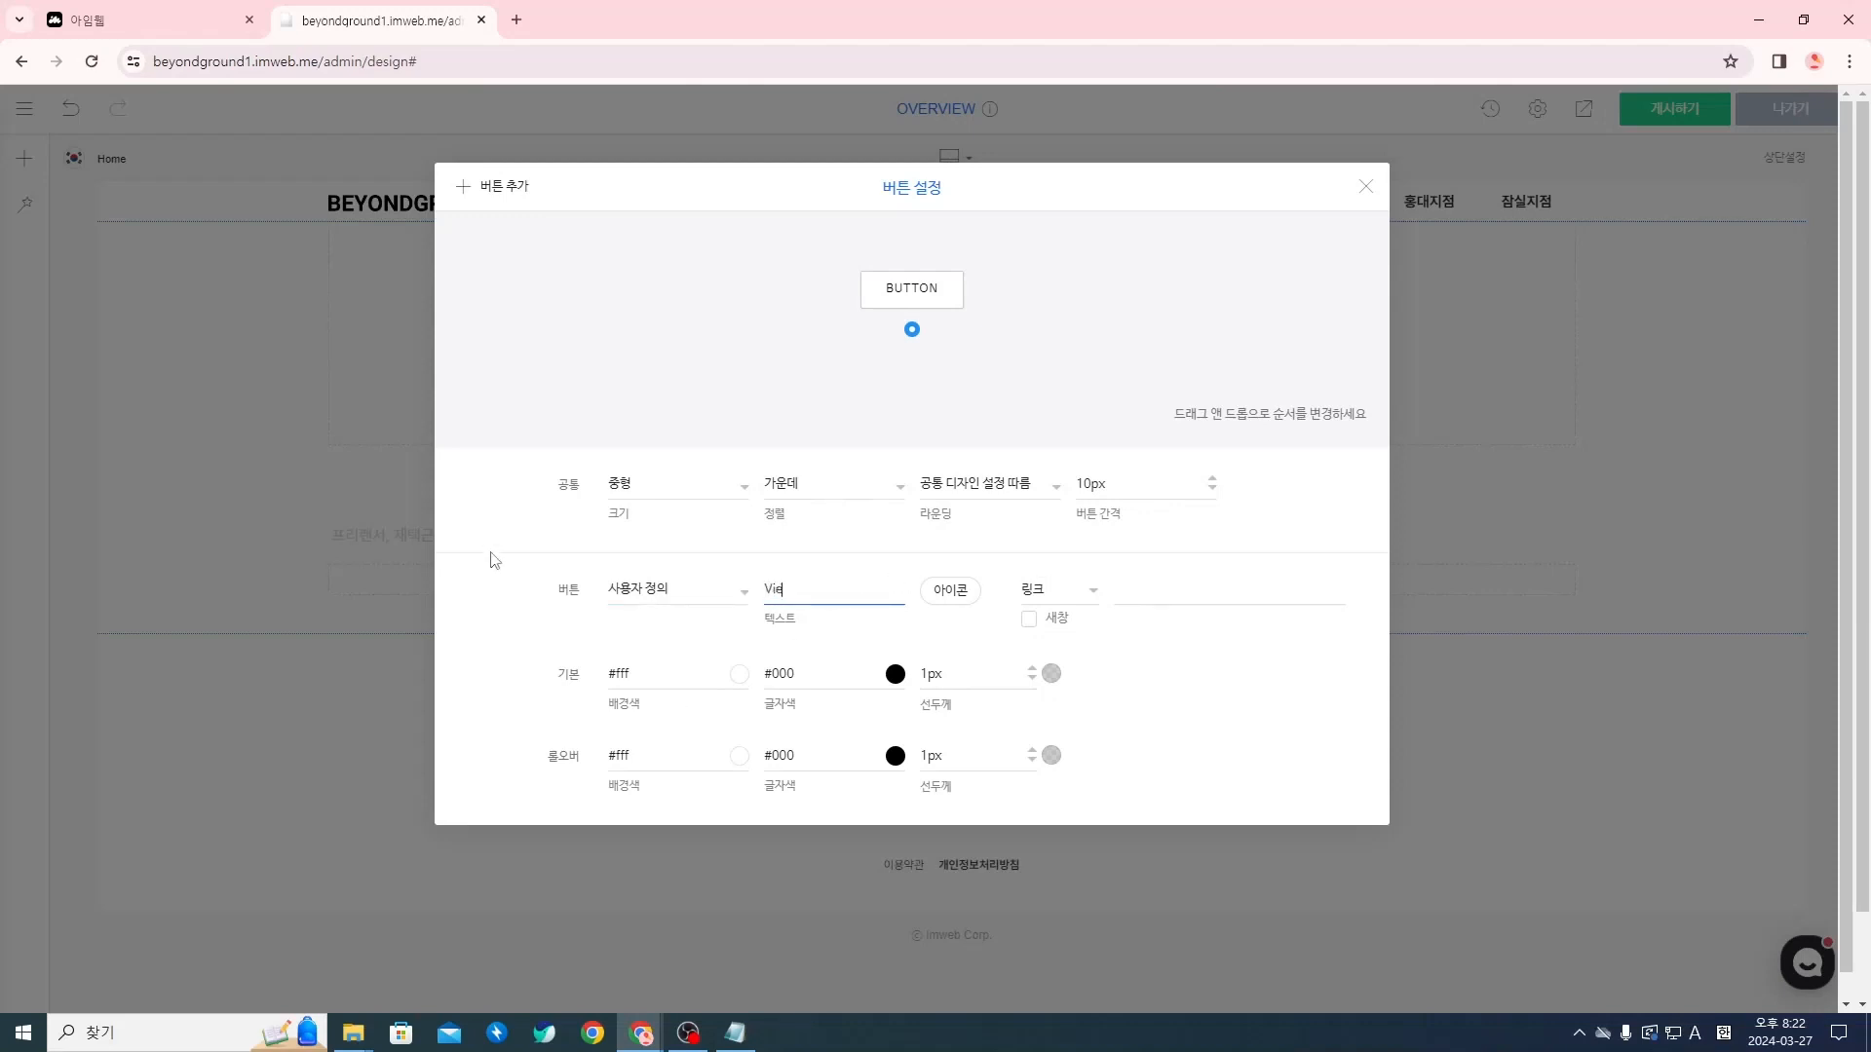
{"action": "type", "text": "w More"}
{"action": "key", "text": "BackSpace"}
{"action": "key", "text": "BackSpace"}
Try a downward chevron icon from the Simple Line set on the View More button and remove it again
{"action": "left_click", "coordinate": [948, 590]}
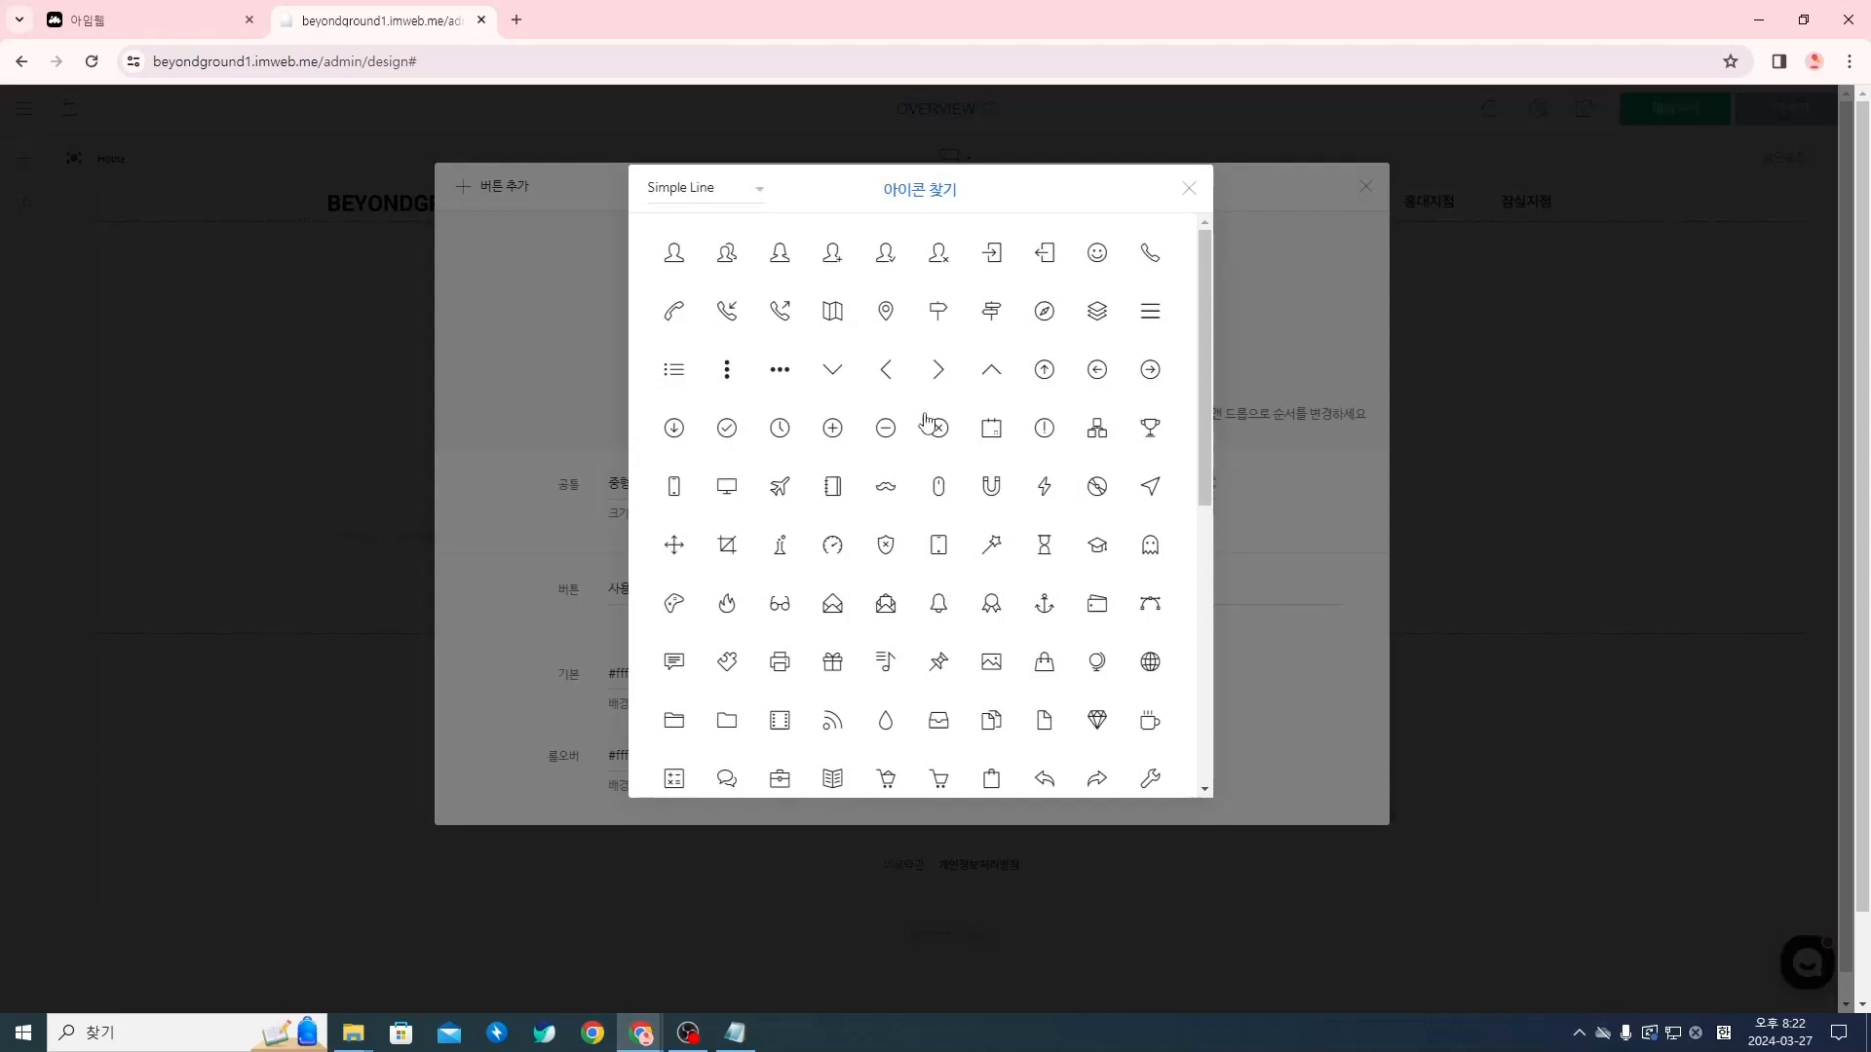
{"action": "left_click", "coordinate": [834, 370]}
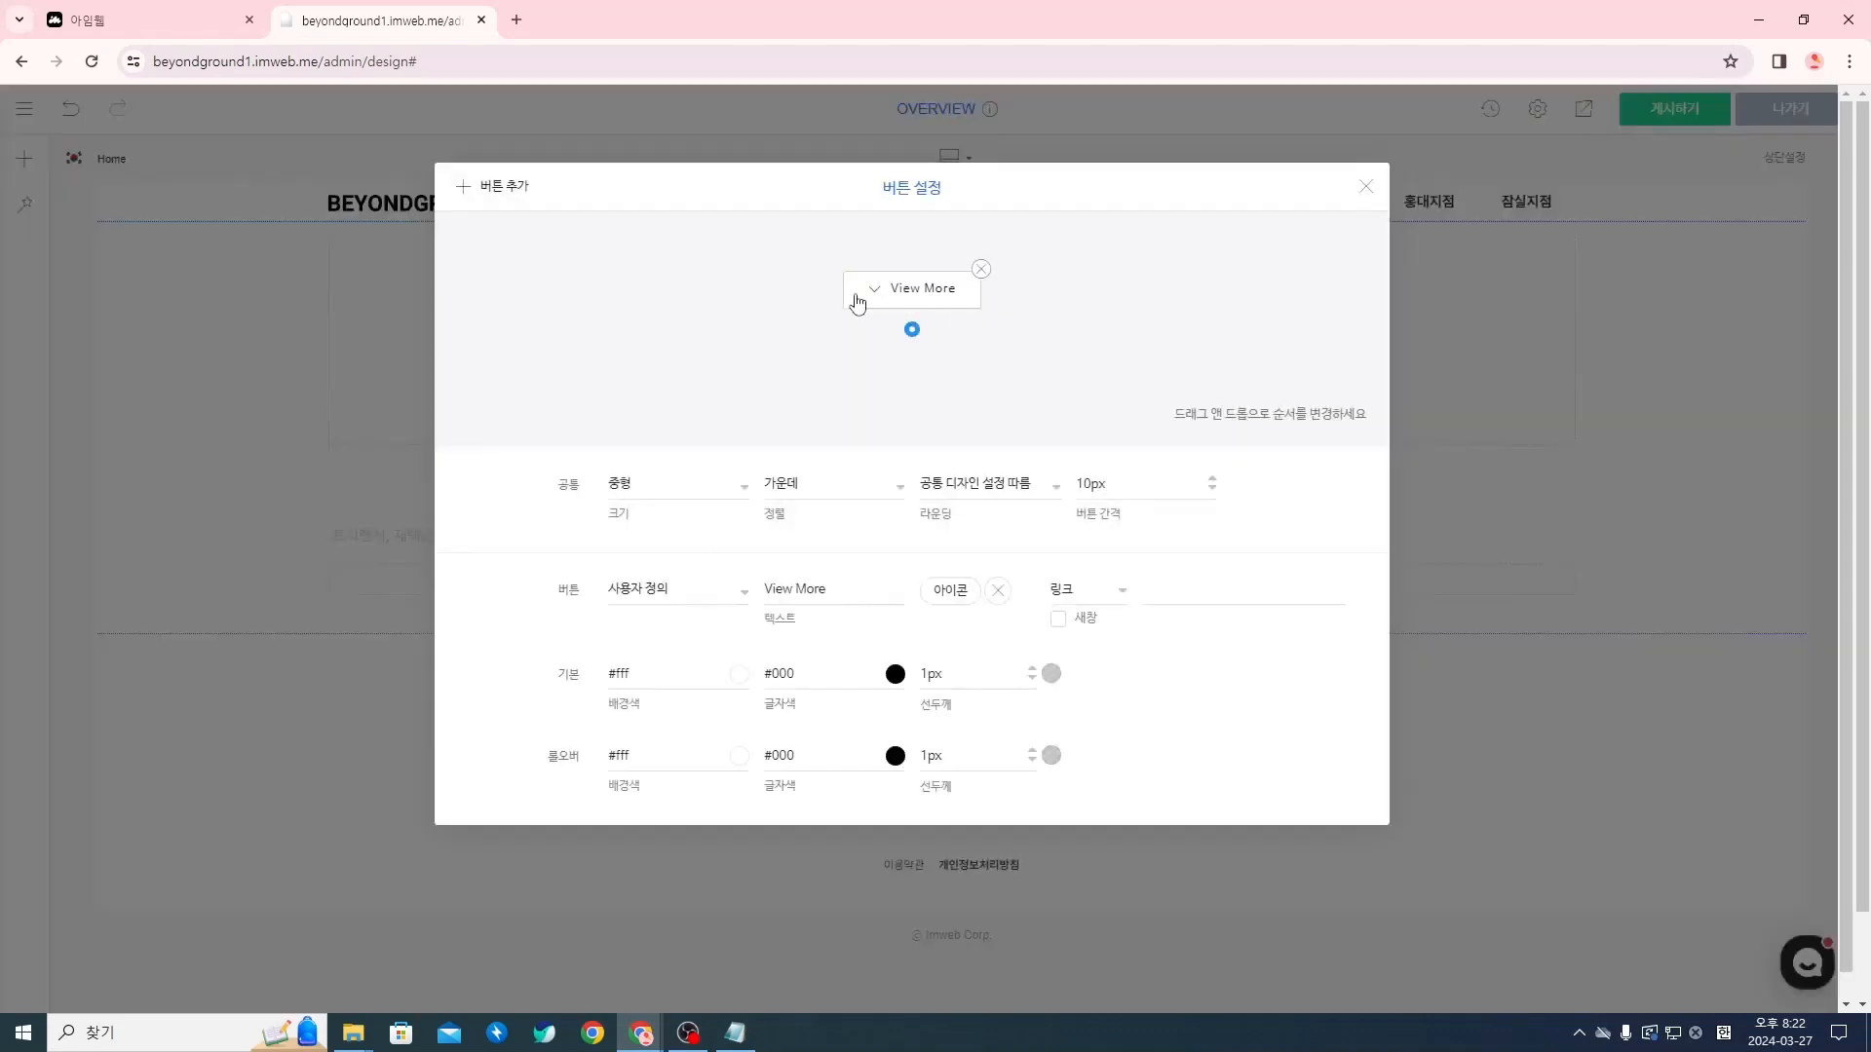
{"action": "mouse_move", "coordinate": [867, 297]}
{"action": "left_mouse_down"}
{"action": "mouse_move", "coordinate": [912, 296]}
{"action": "mouse_move", "coordinate": [867, 296]}
{"action": "left_mouse_up"}
{"action": "left_click", "coordinate": [996, 591]}
{"action": "left_click", "coordinate": [868, 590]}
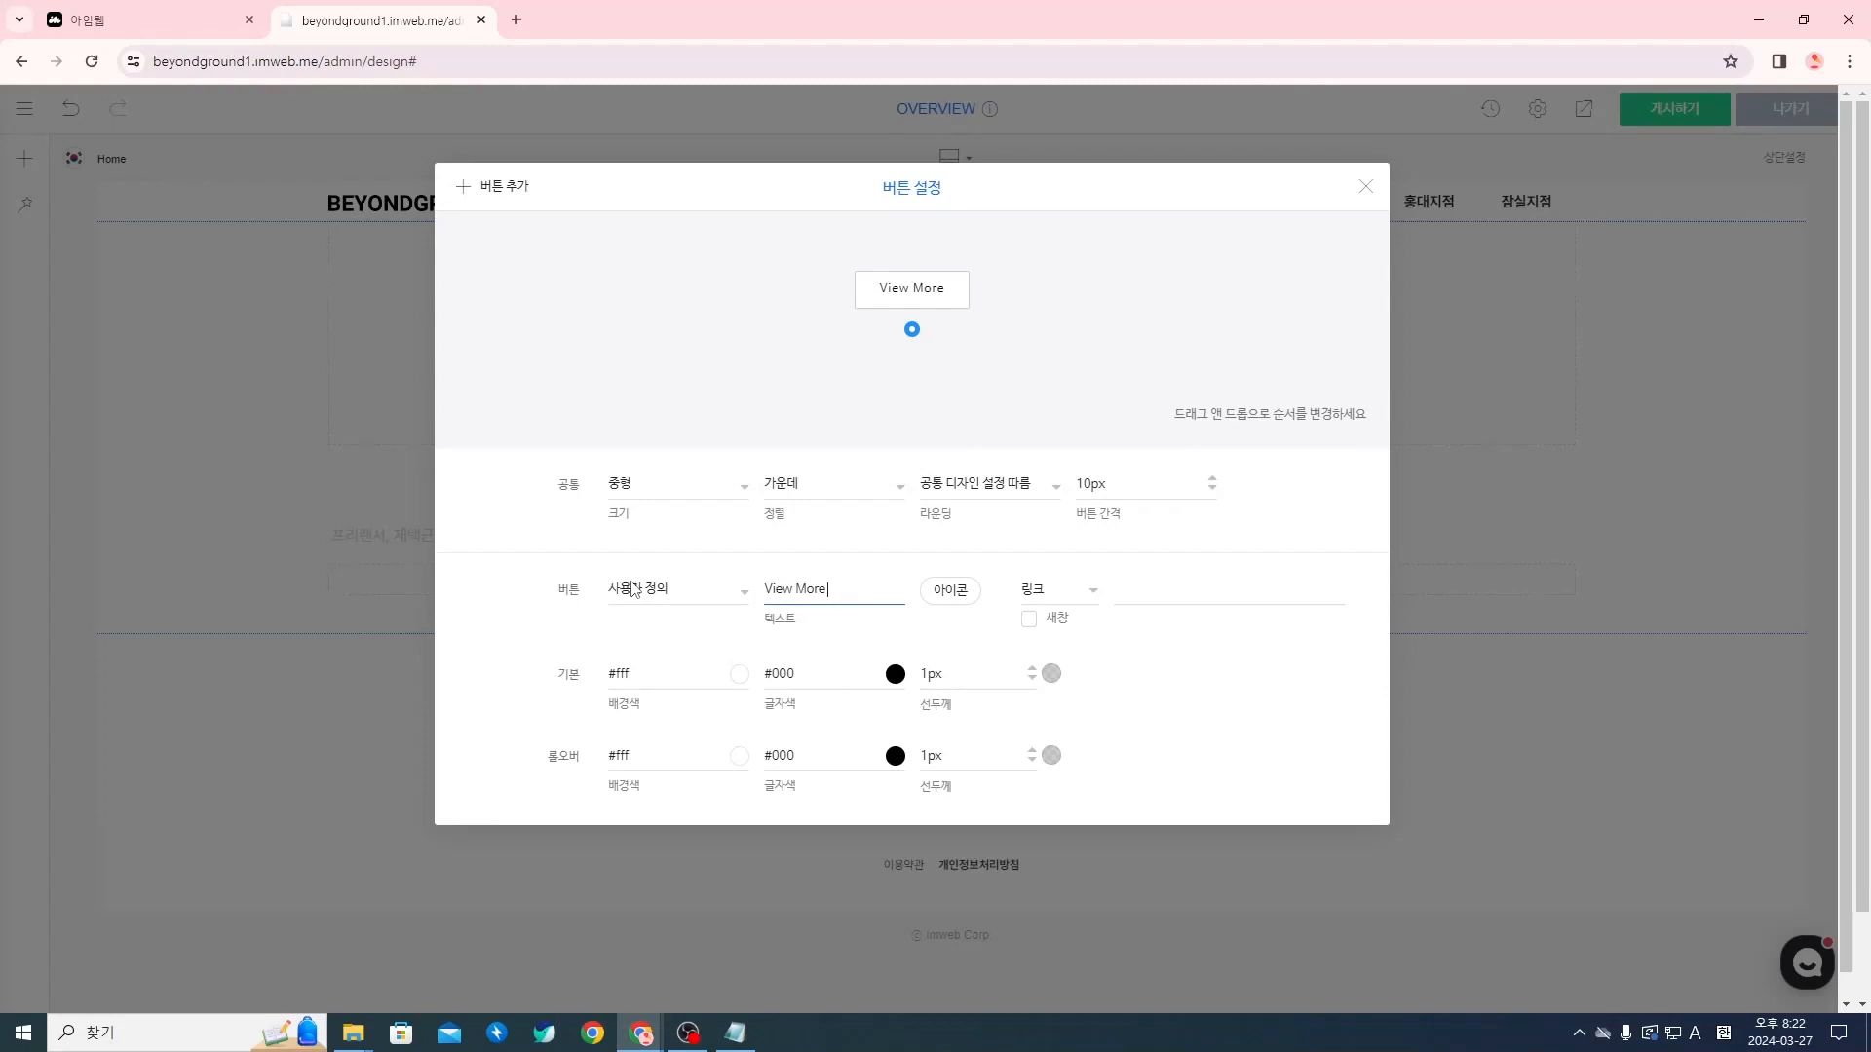
Append a right arrow symbol to the button text so it reads "View More →"
{"action": "key", "text": "super+period"}
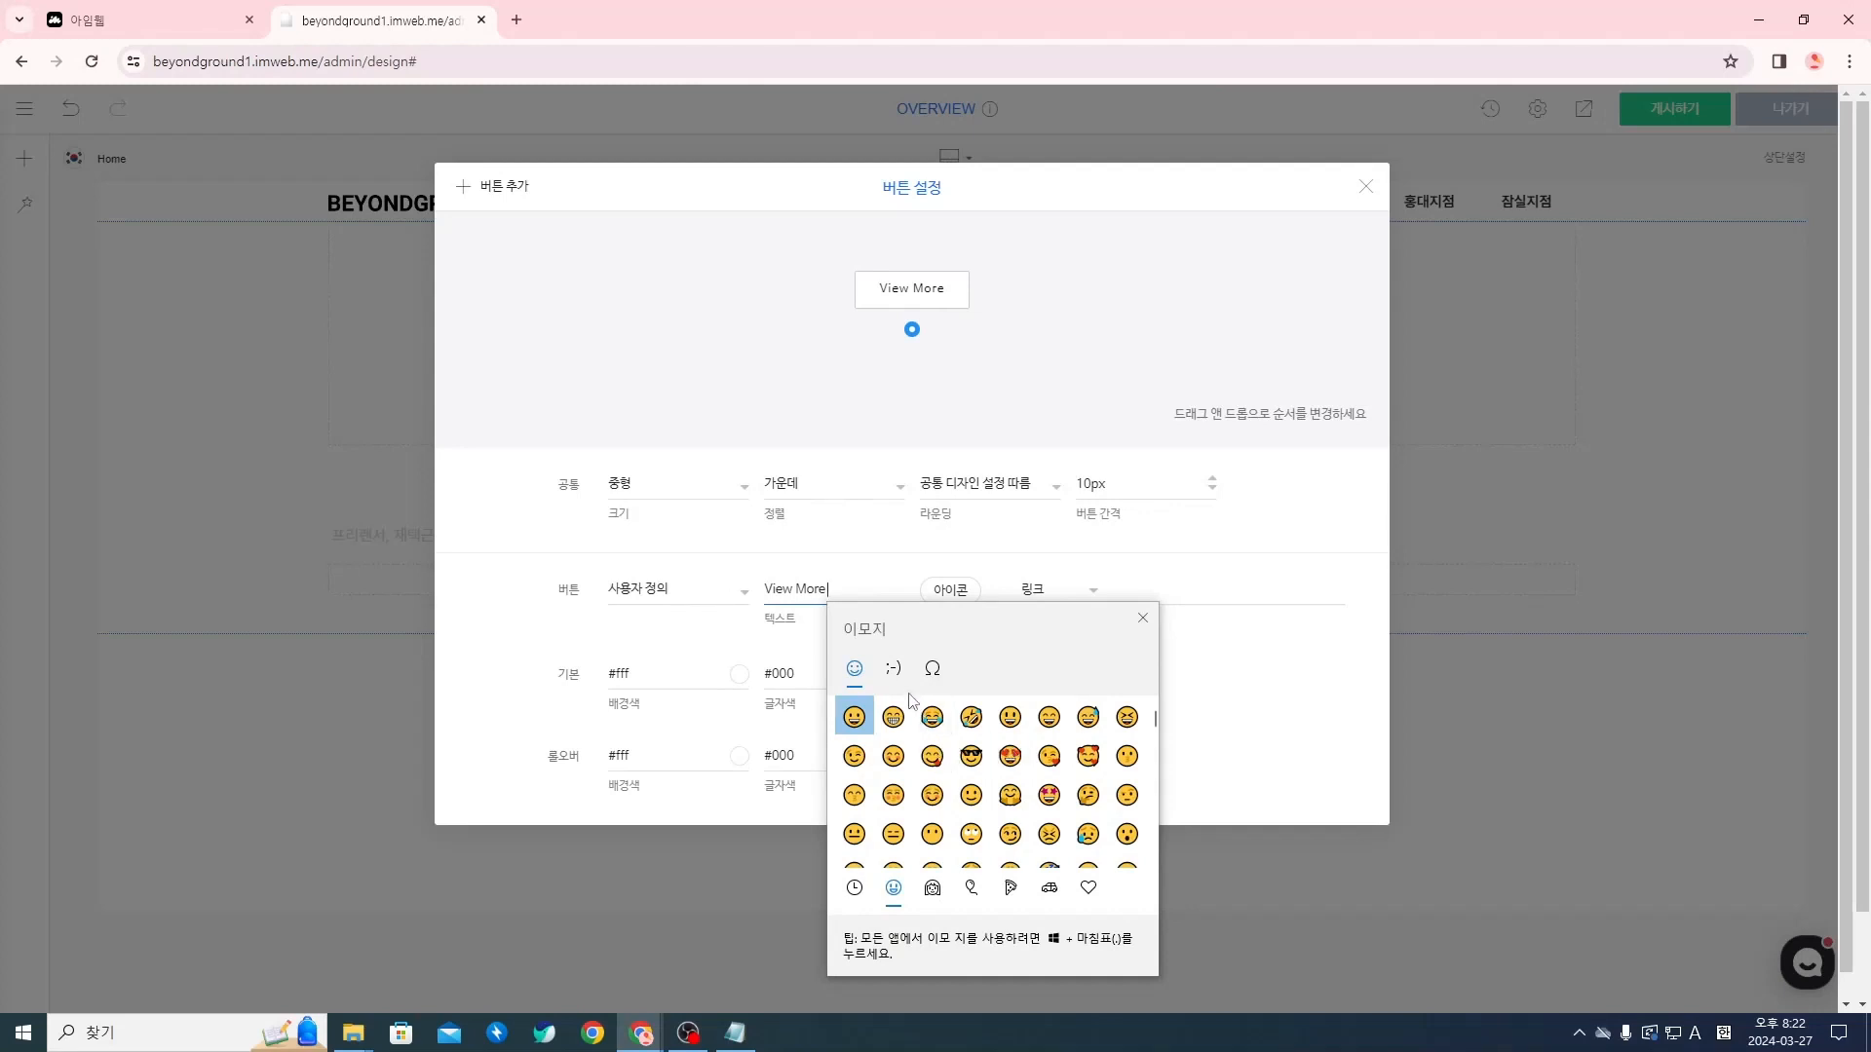
{"action": "left_click", "coordinate": [893, 668]}
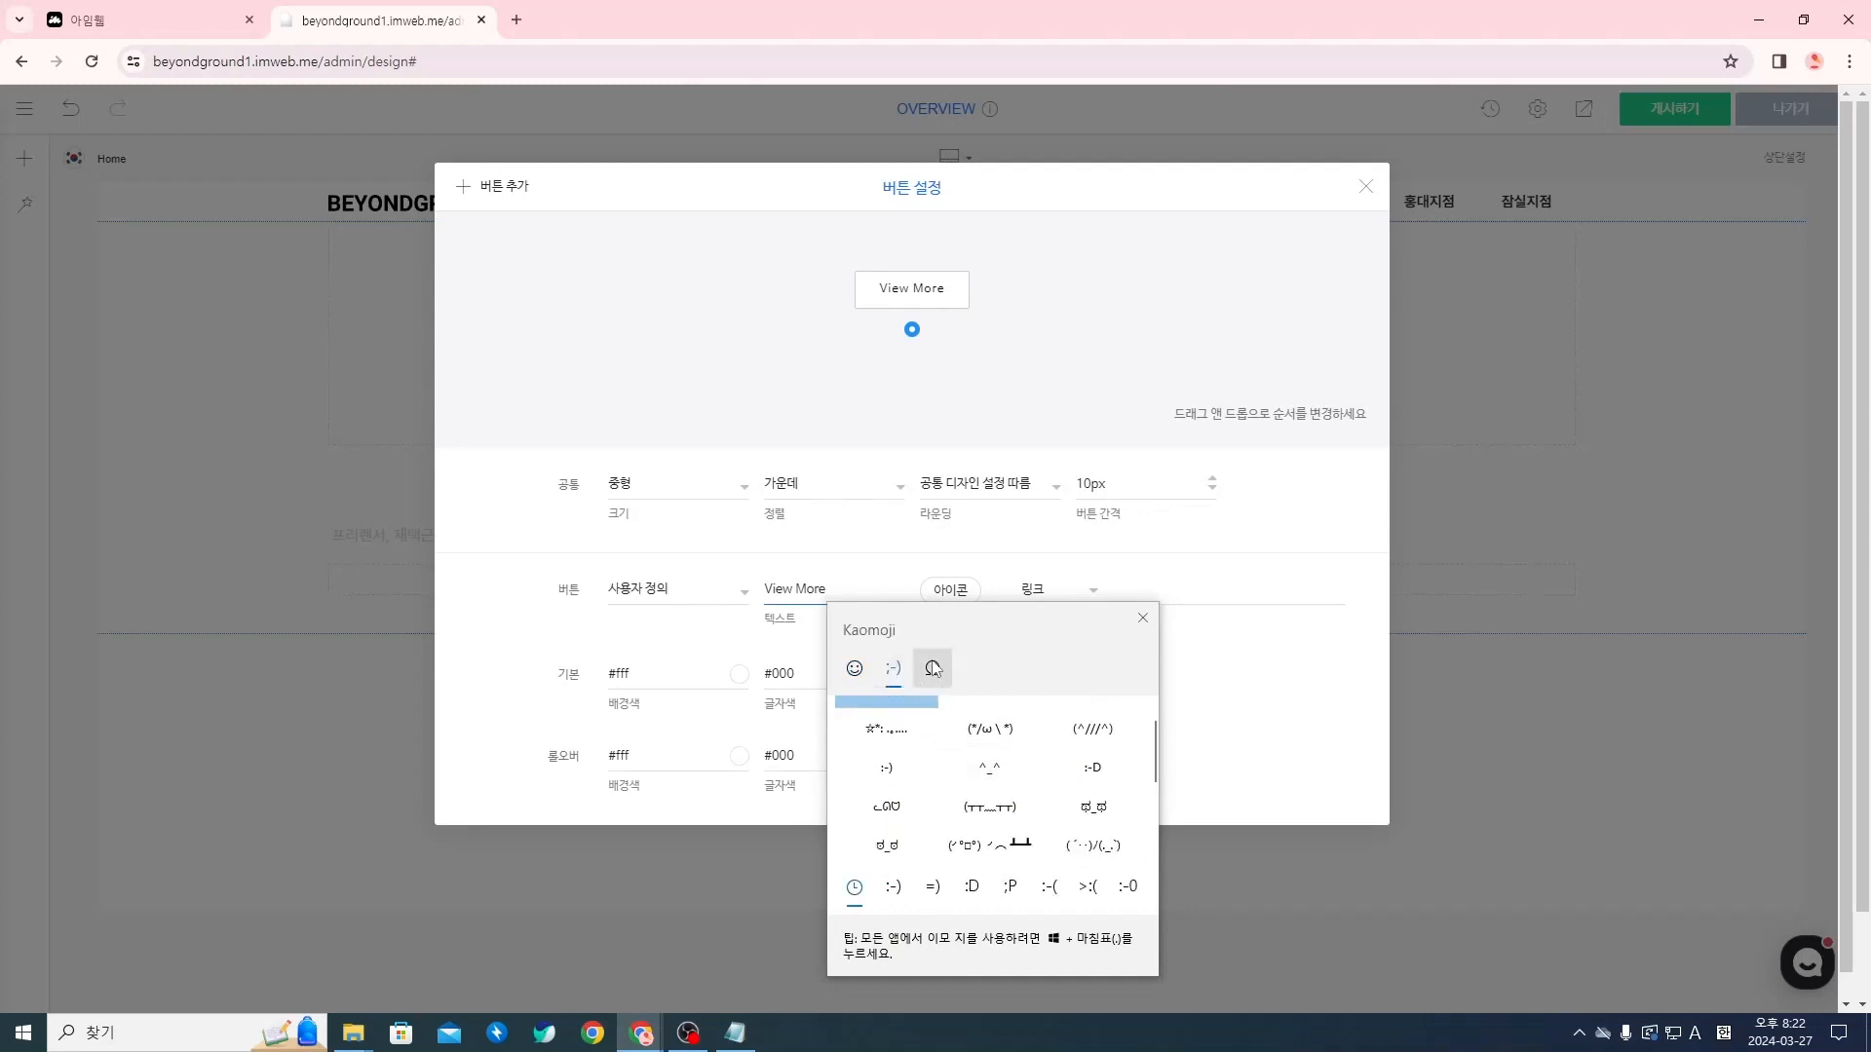
{"action": "left_click", "coordinate": [933, 668]}
{"action": "left_click", "coordinate": [894, 717]}
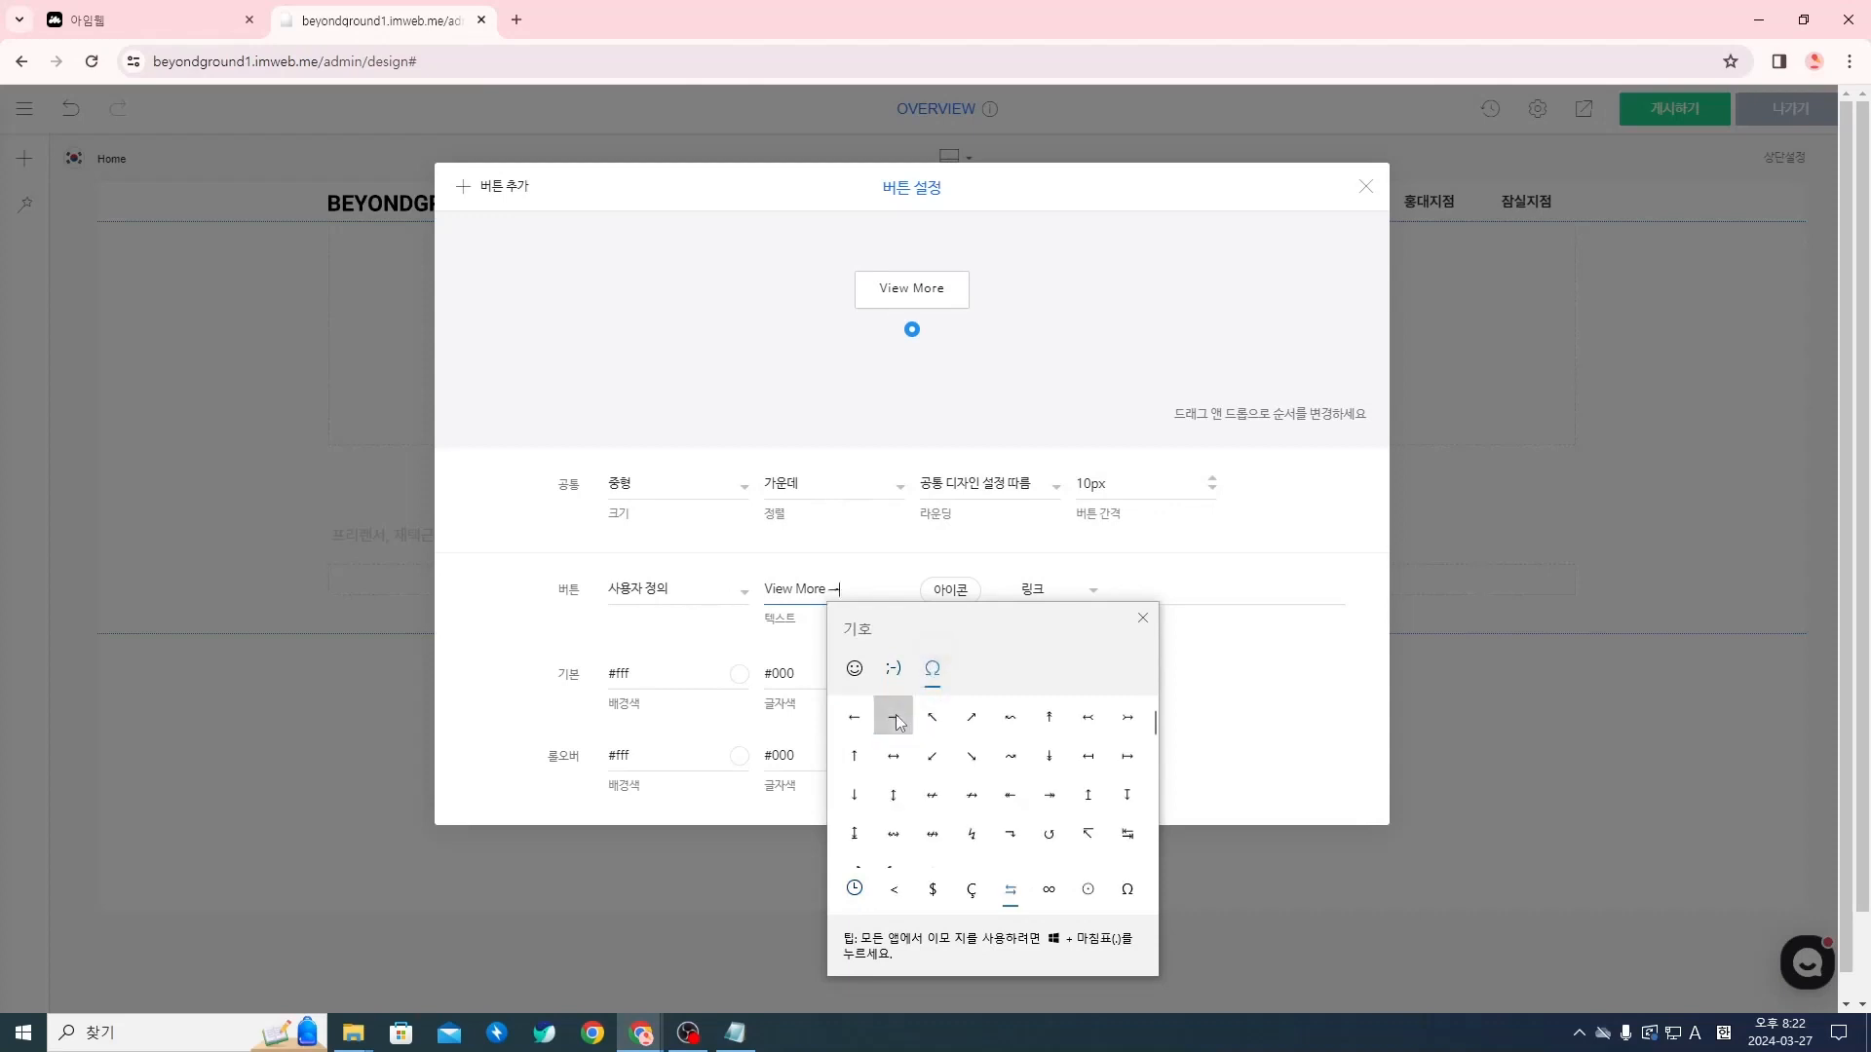
{"action": "left_click", "coordinate": [1143, 618]}
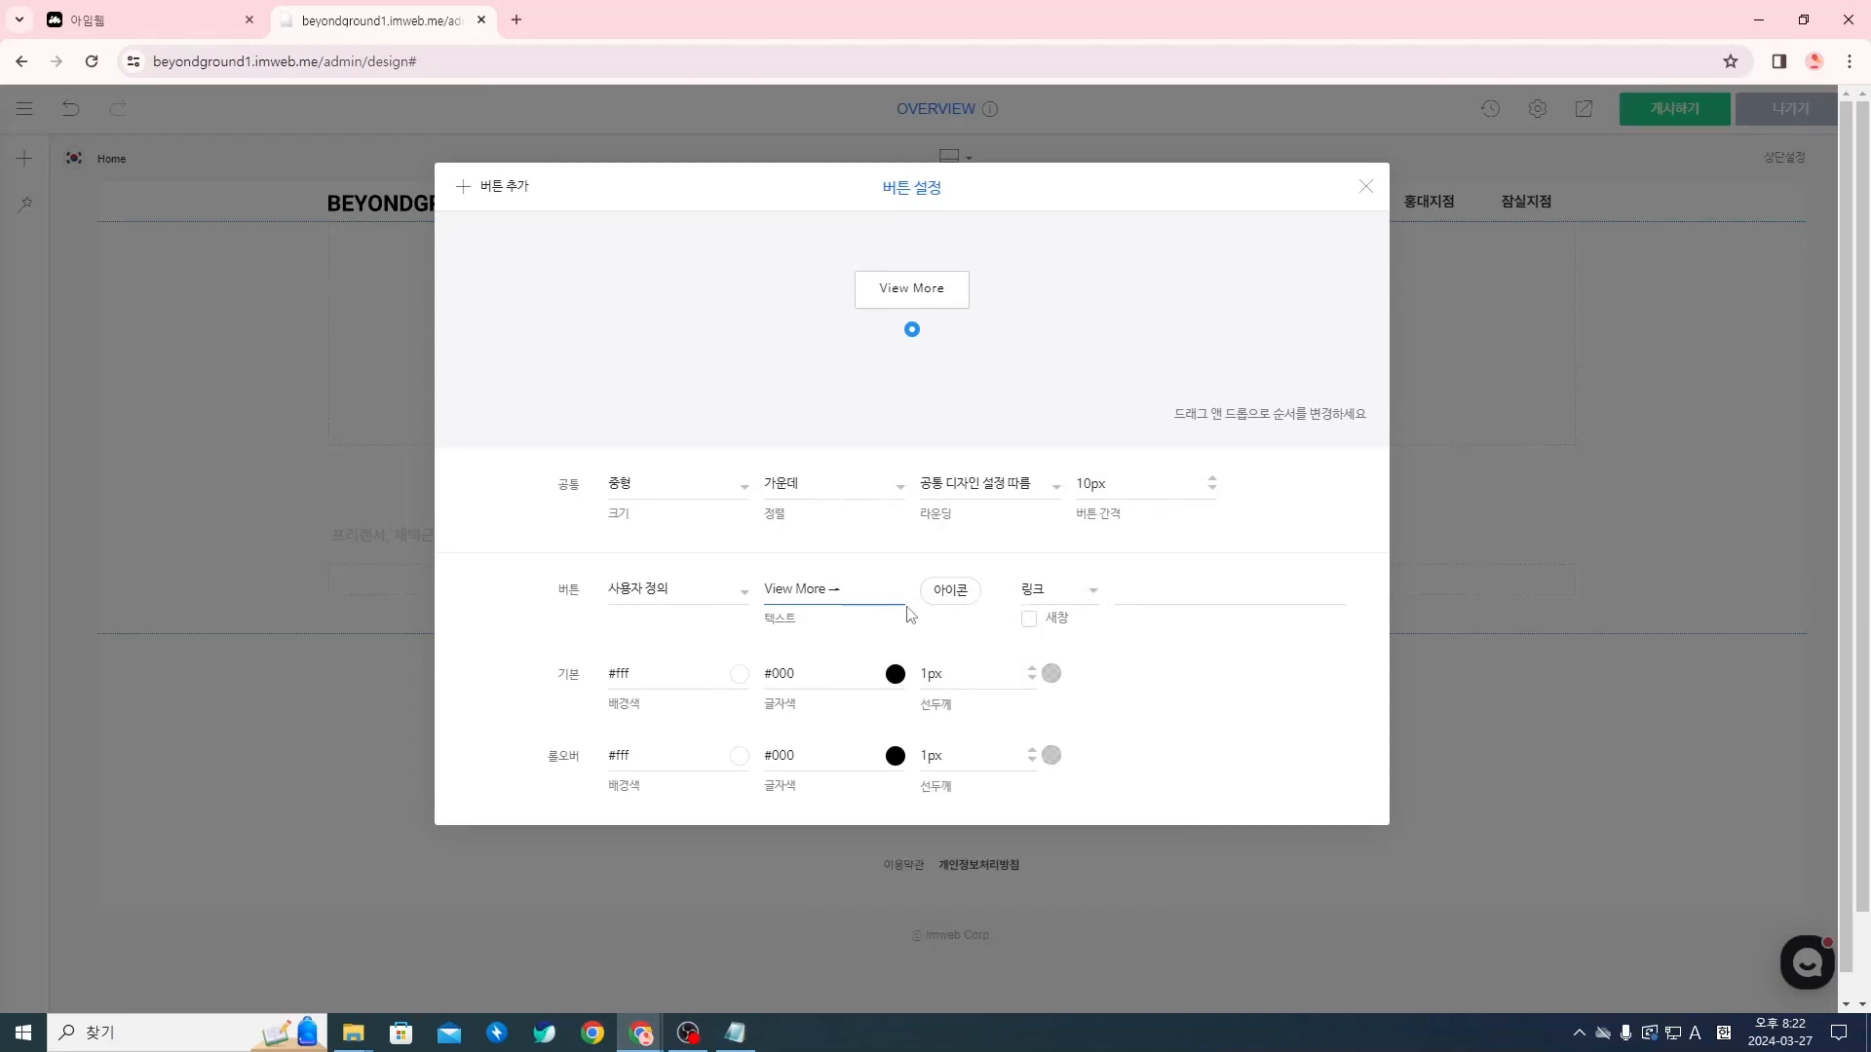
{"action": "key", "text": "super+period"}
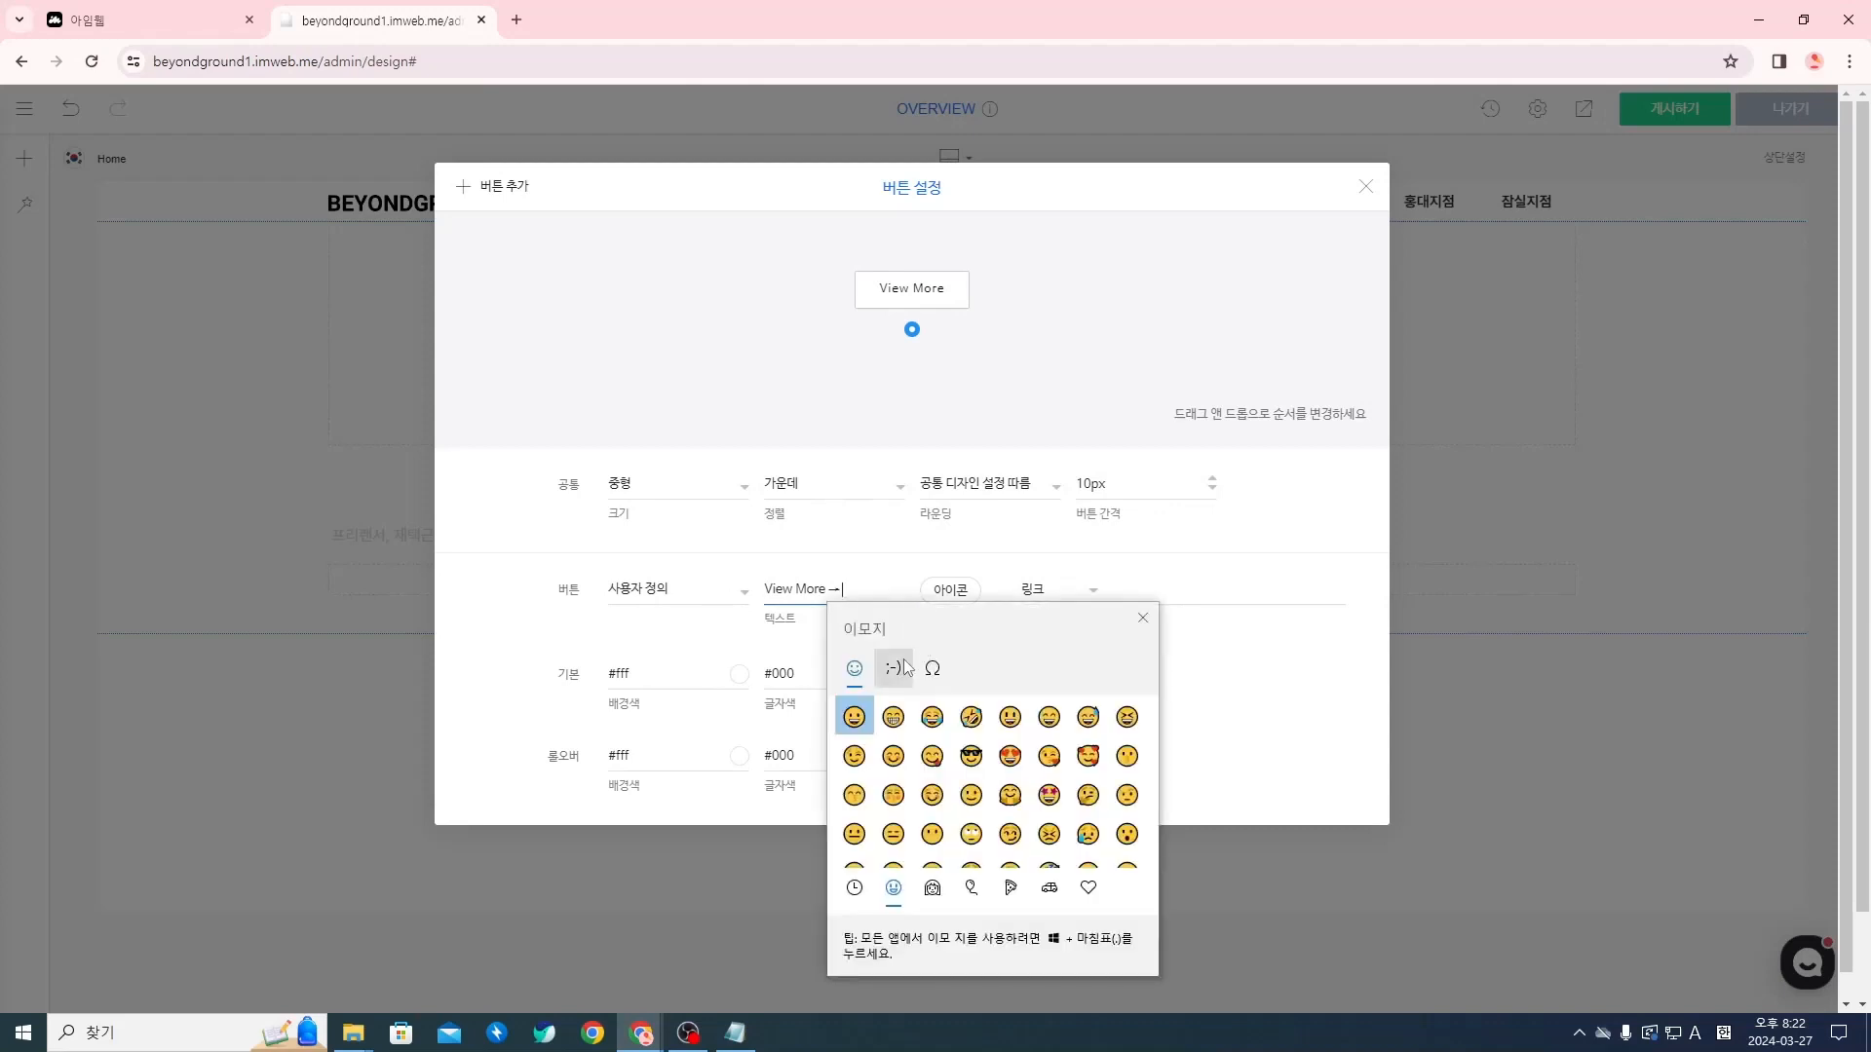
{"action": "left_click", "coordinate": [932, 669]}
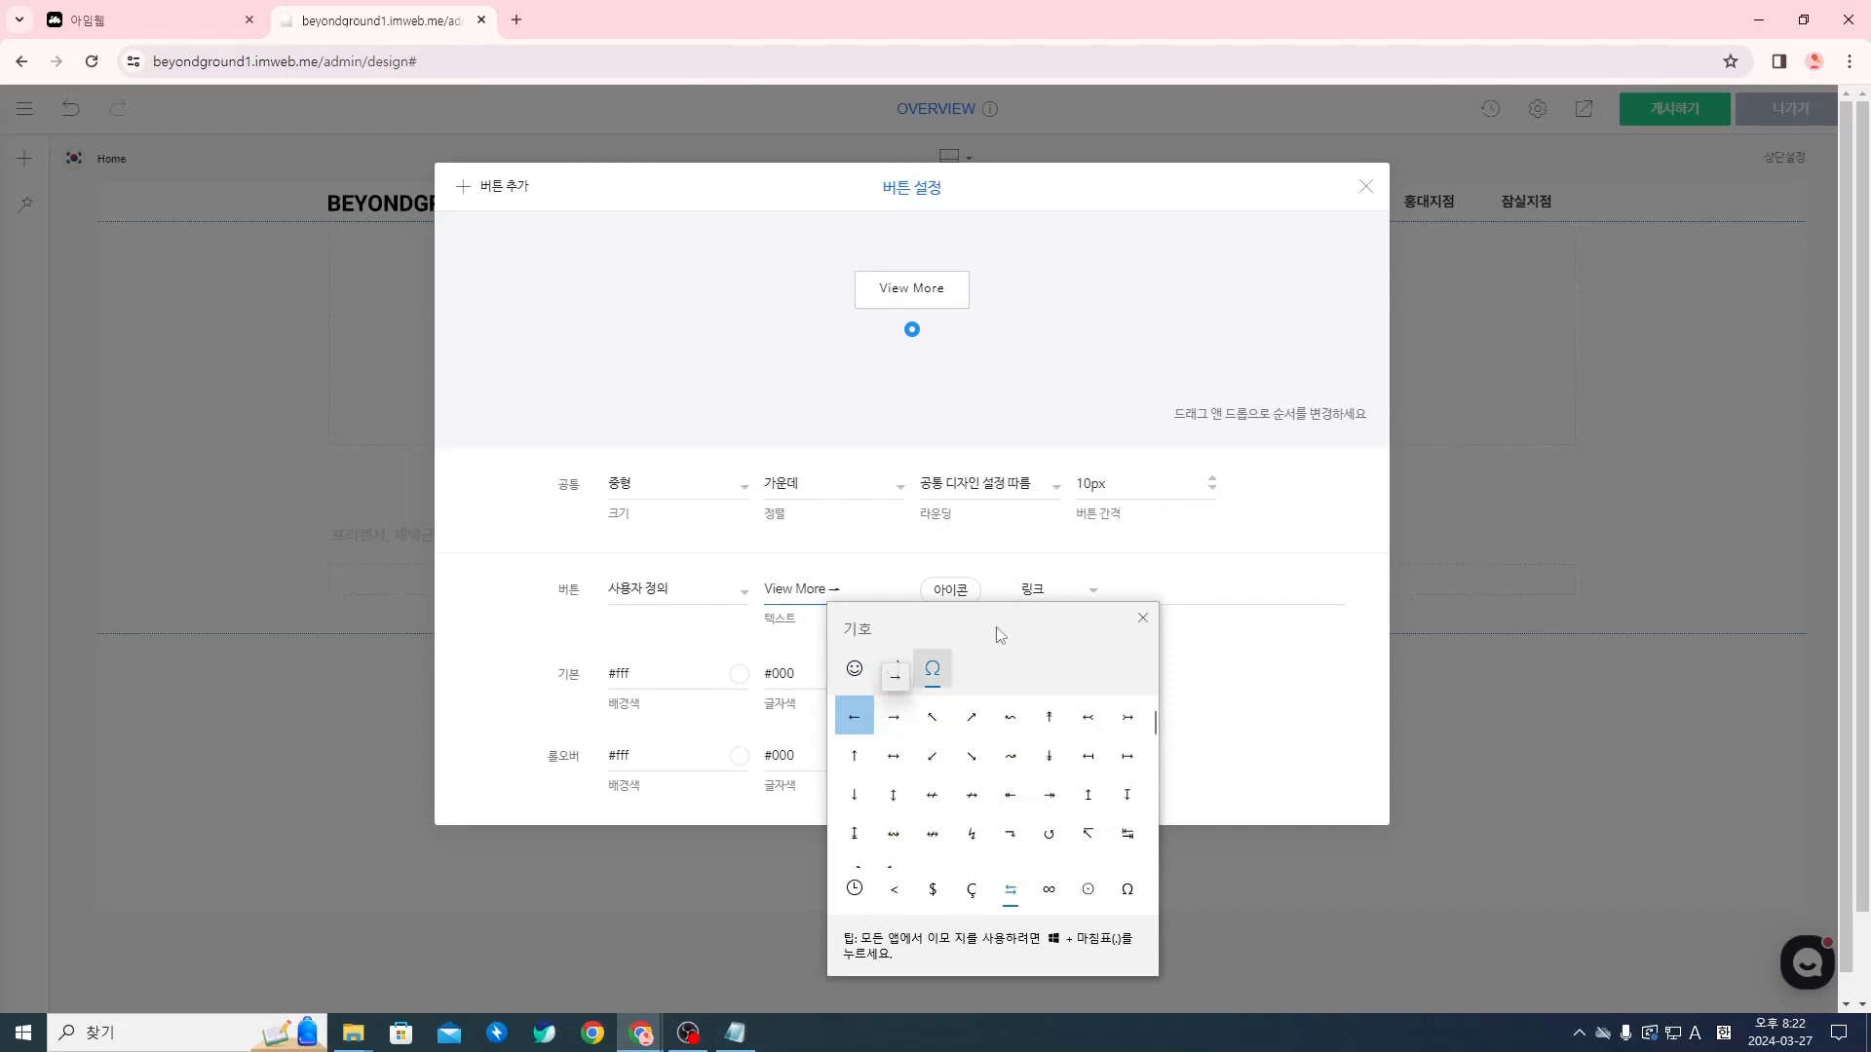
{"action": "left_click", "coordinate": [1143, 618]}
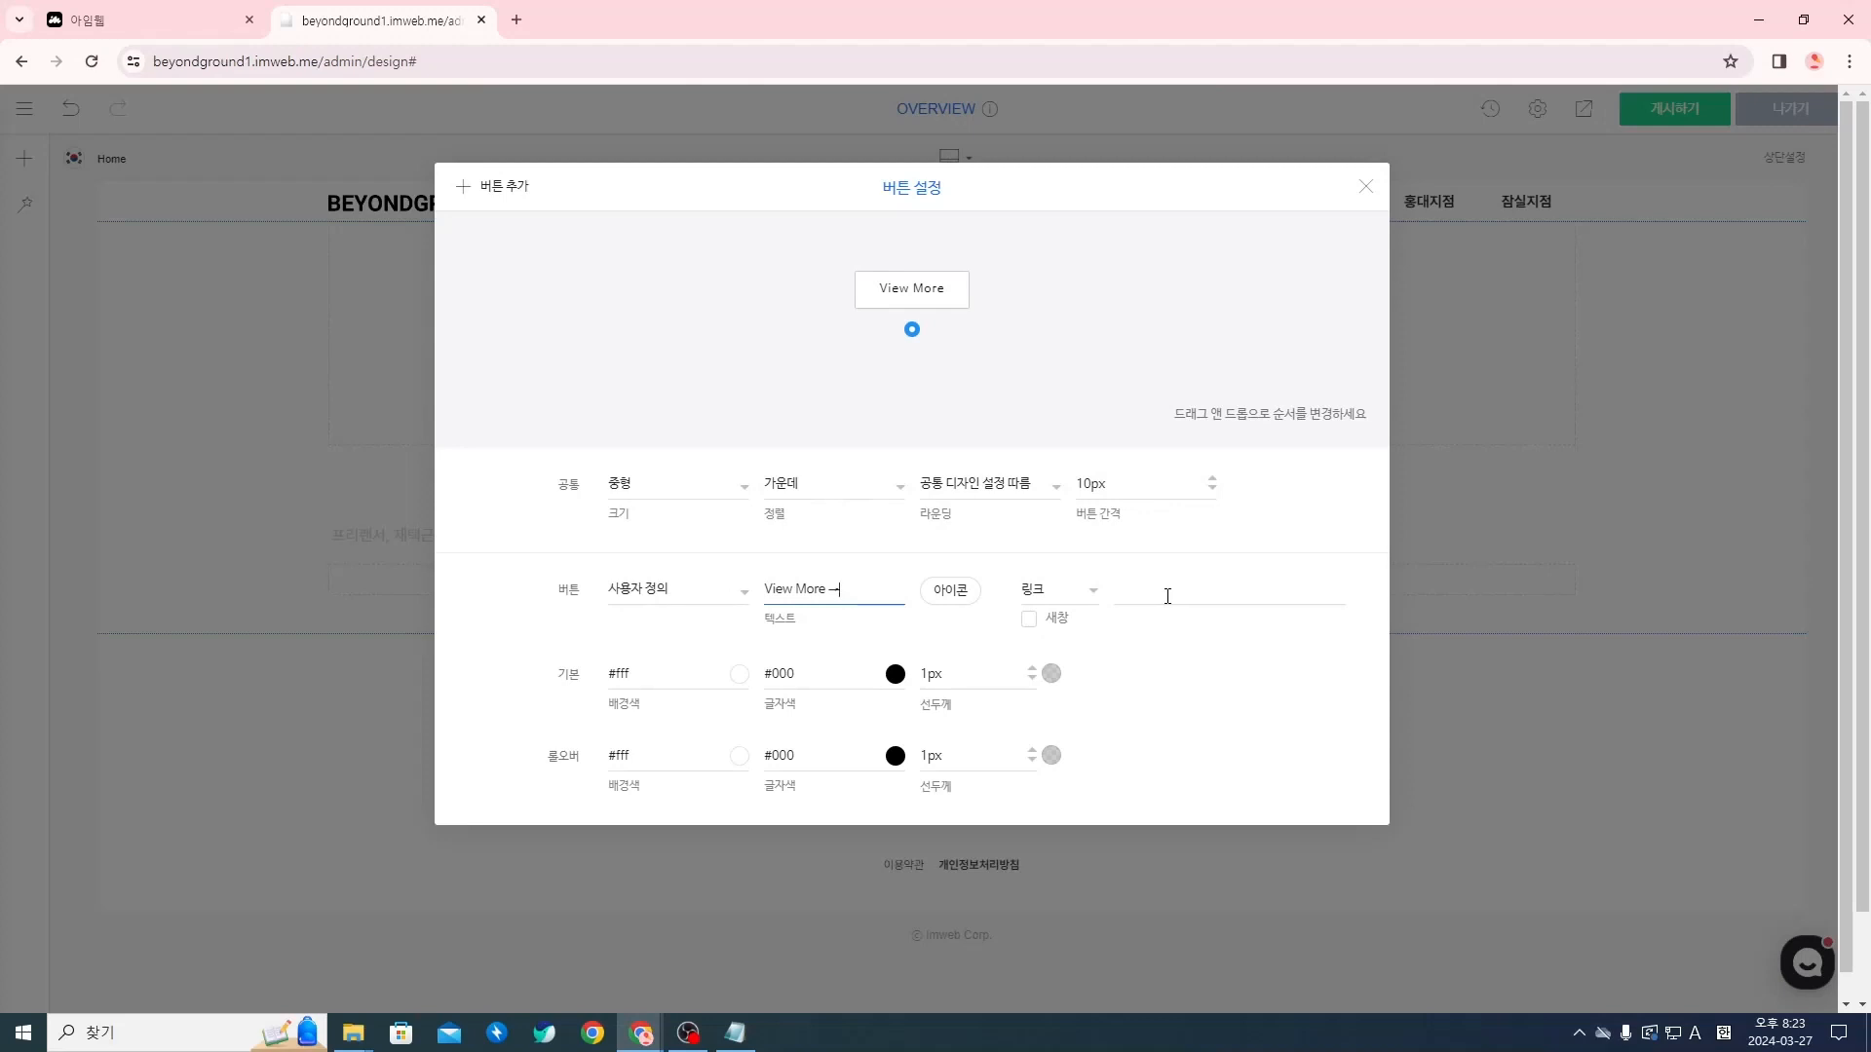
Set the button's 기본 (default) background colour to #000 and its text colour to #fff
{"action": "left_click", "coordinate": [739, 674]}
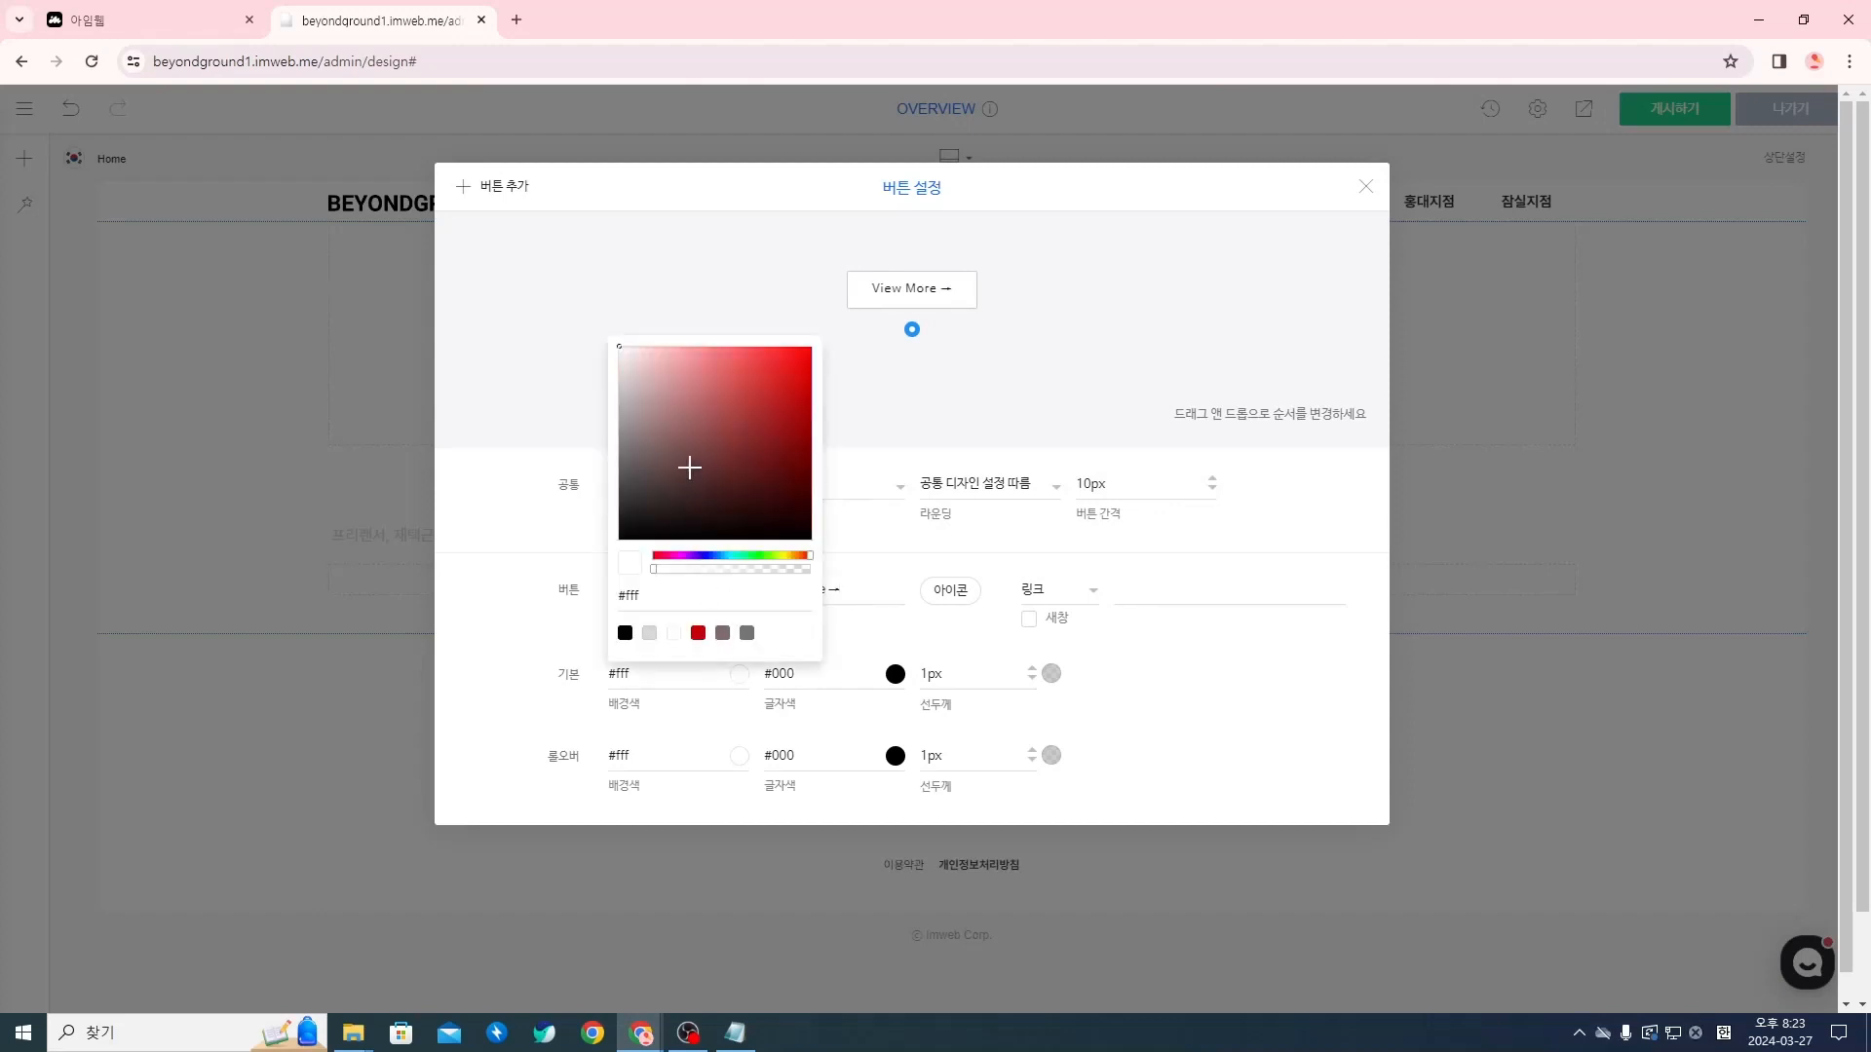
{"action": "left_click", "coordinate": [624, 536]}
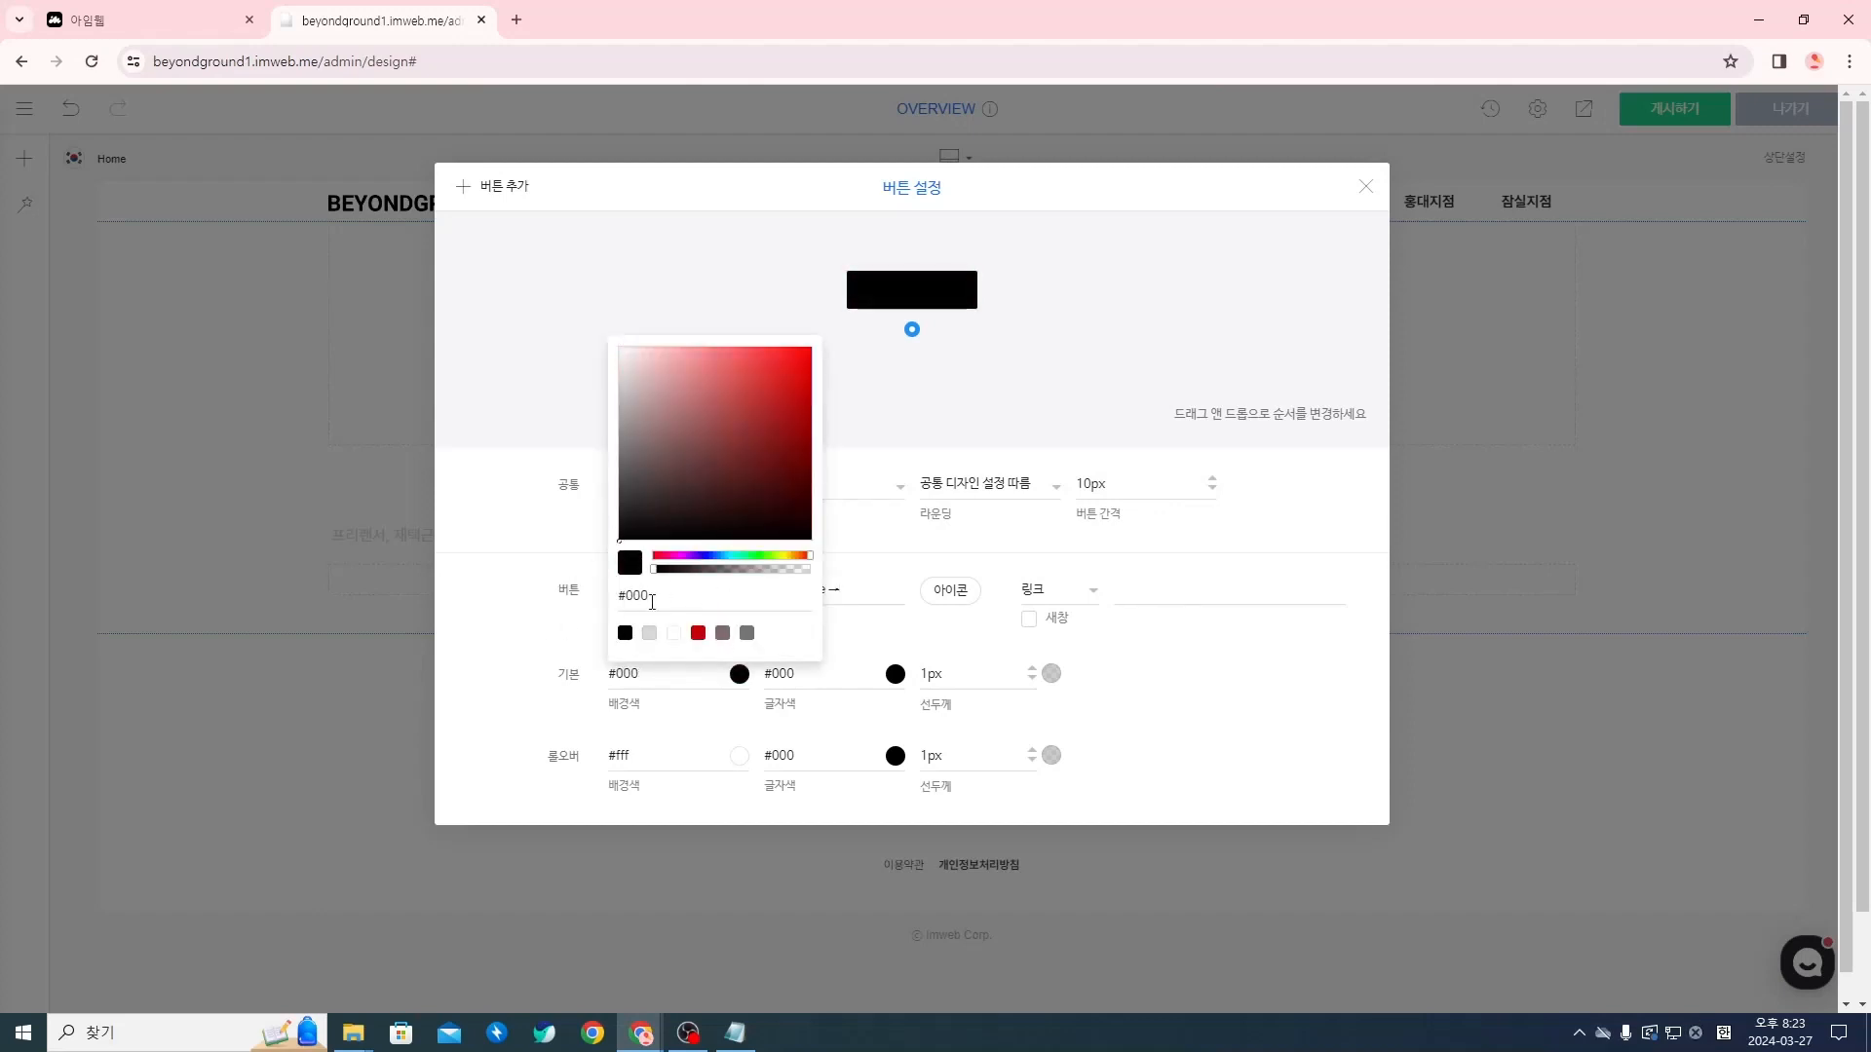
{"action": "left_click", "coordinate": [797, 700]}
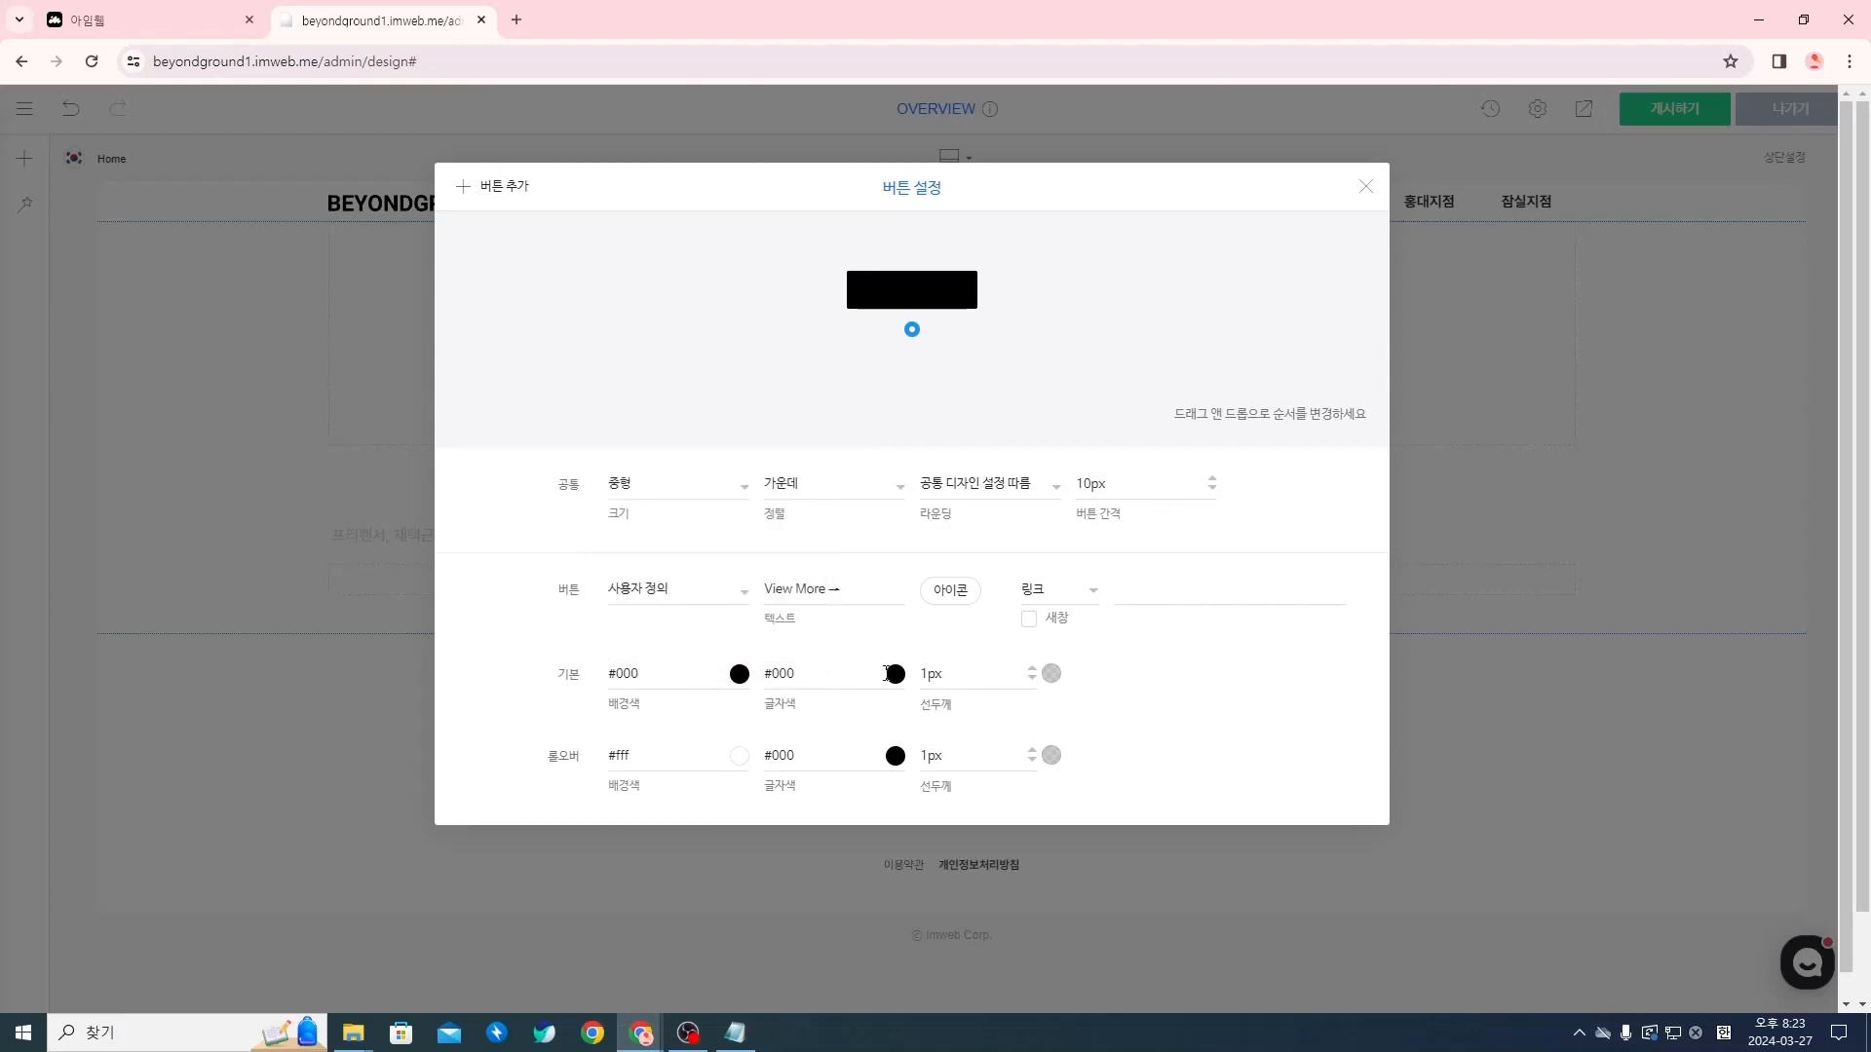
{"action": "left_click", "coordinate": [895, 674]}
{"action": "left_click_drag", "start_coordinate": [828, 454], "coordinate": [764, 334]}
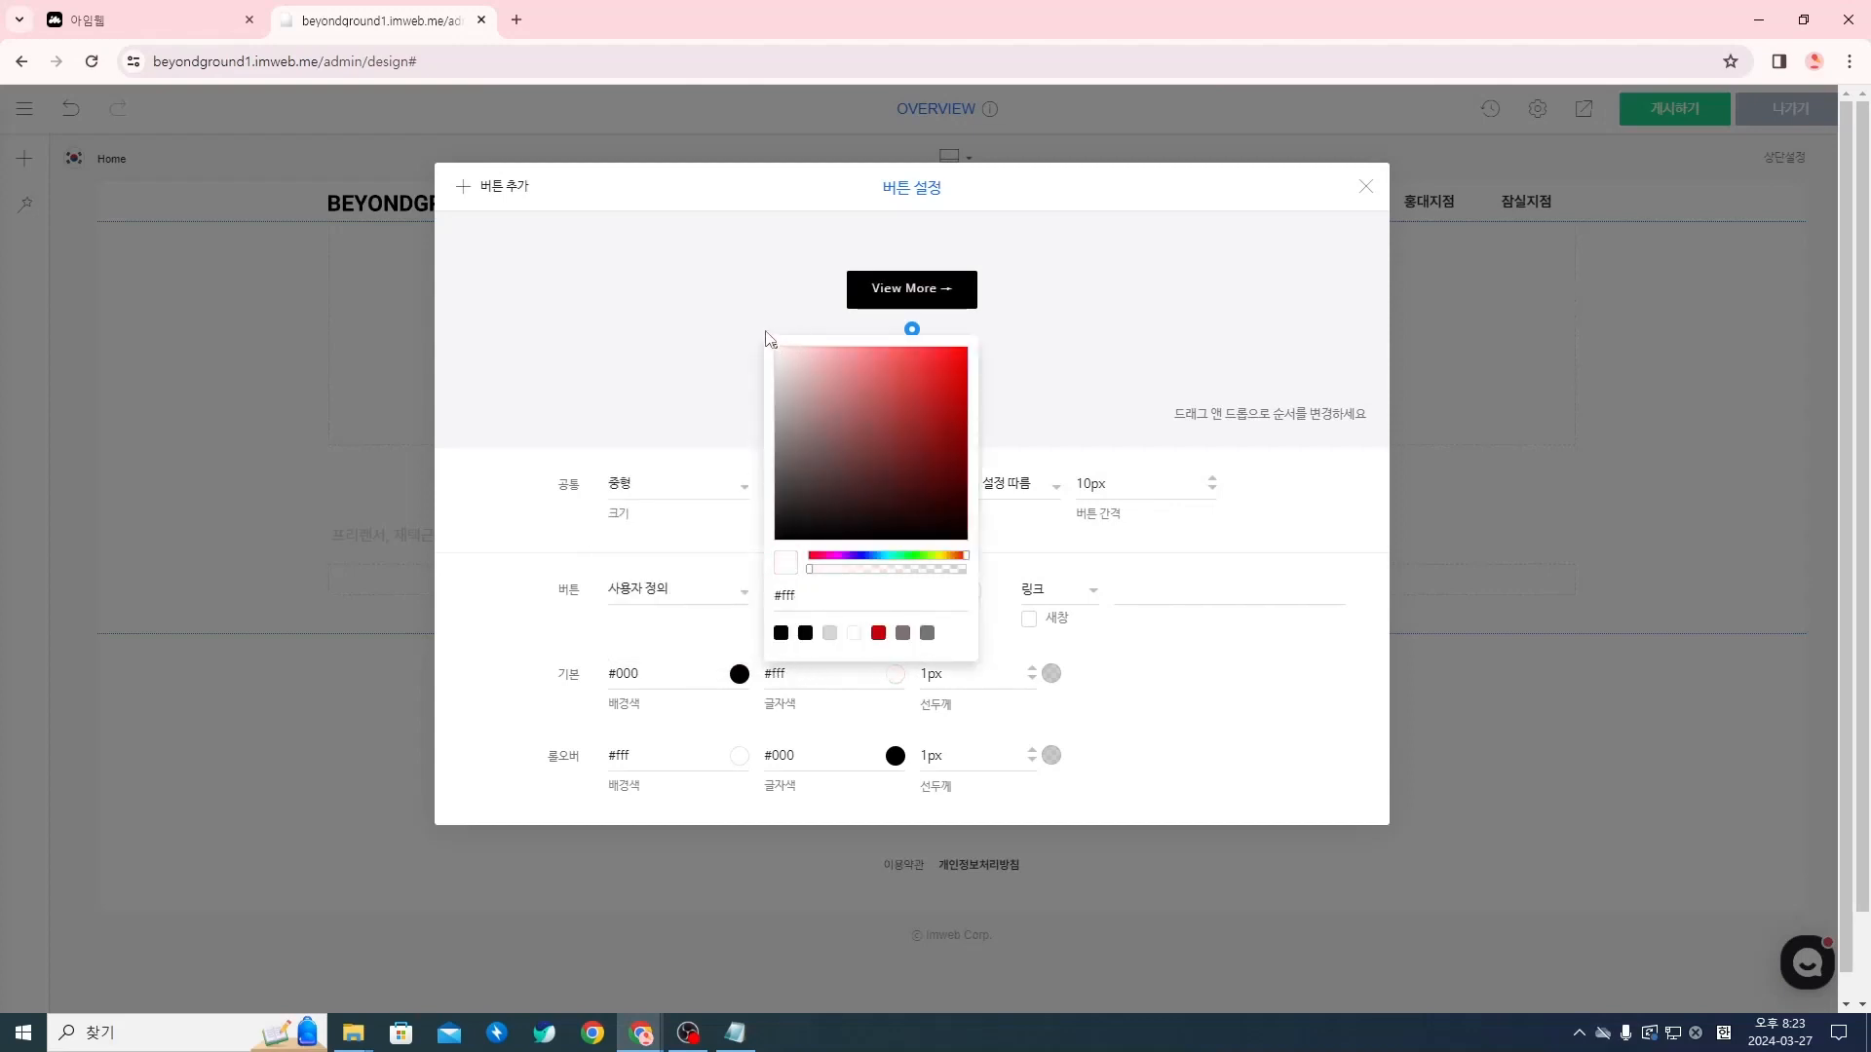
{"action": "left_click", "coordinate": [1175, 715]}
Set the button's 선두께 (line thickness) to 0px for both the 기본 and 롤오버 states
{"action": "left_click_drag", "start_coordinate": [962, 679], "coordinate": [921, 680]}
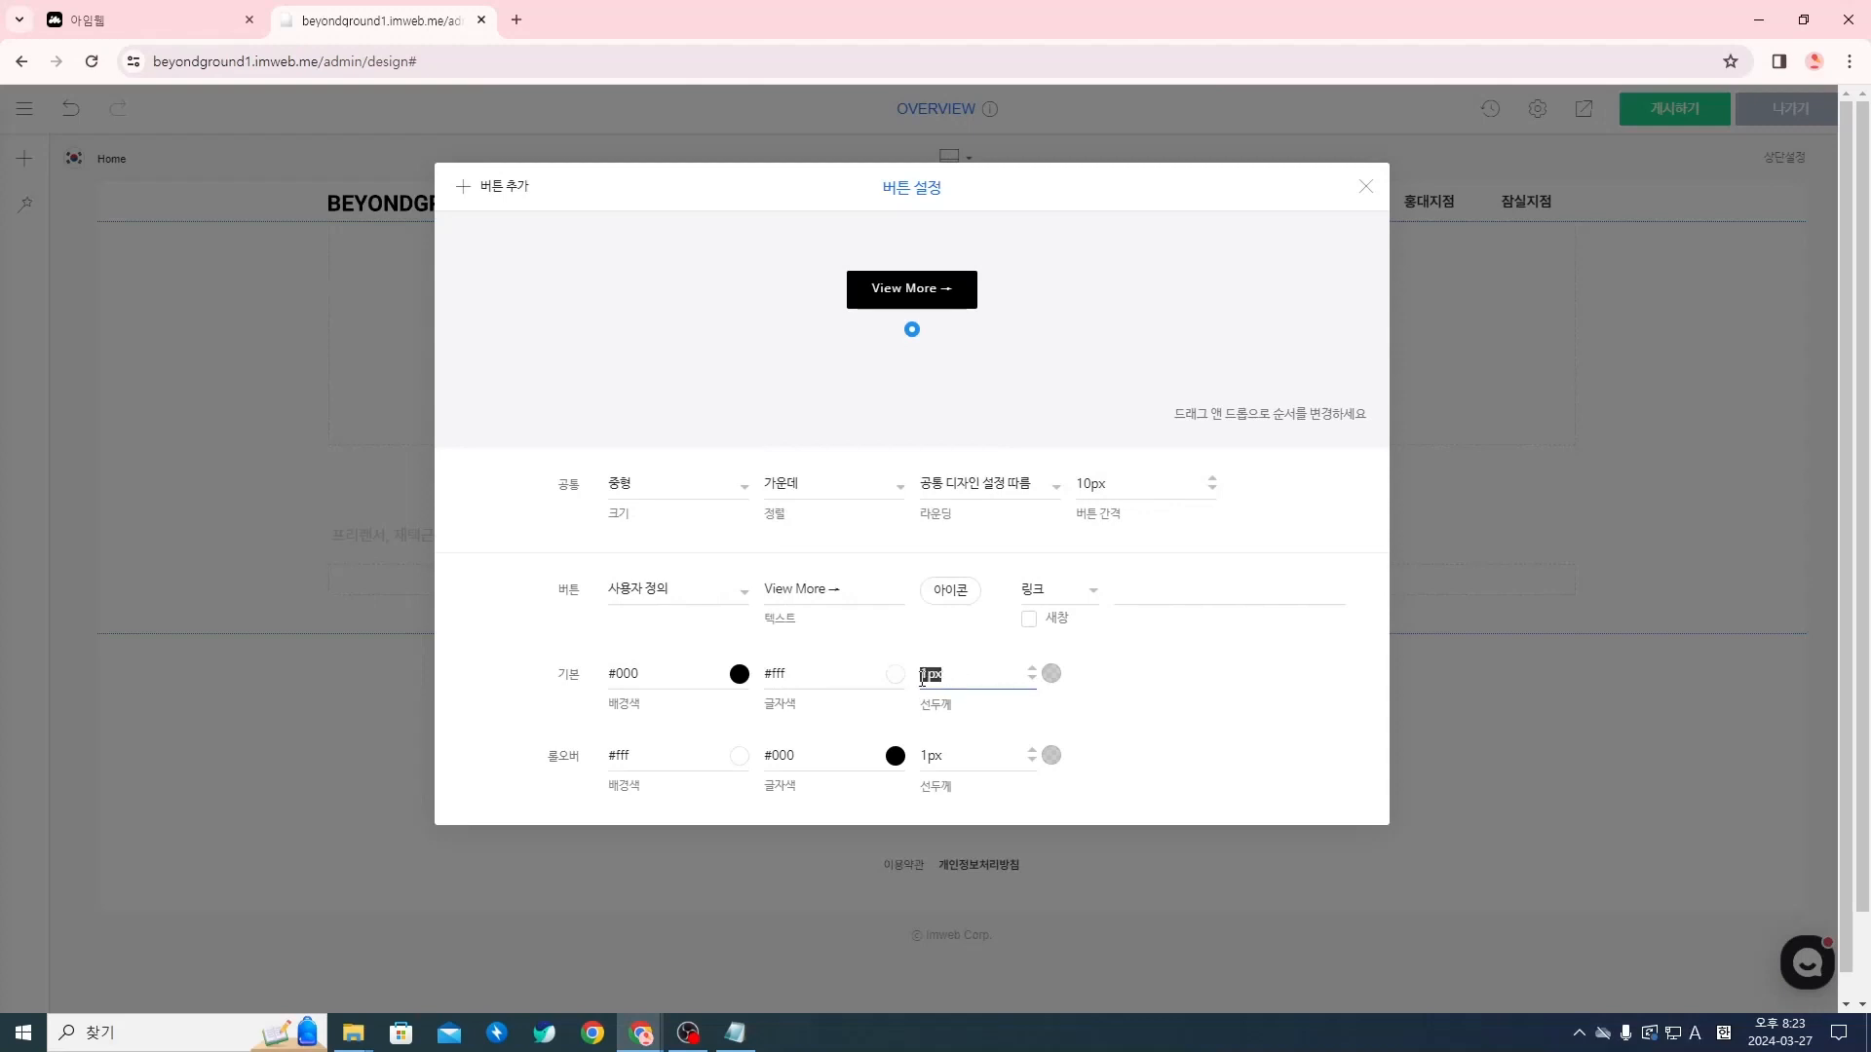
{"action": "type", "text": "0px"}
{"action": "left_click", "coordinate": [980, 756]}
{"action": "left_click_drag", "start_coordinate": [980, 756], "coordinate": [901, 759]}
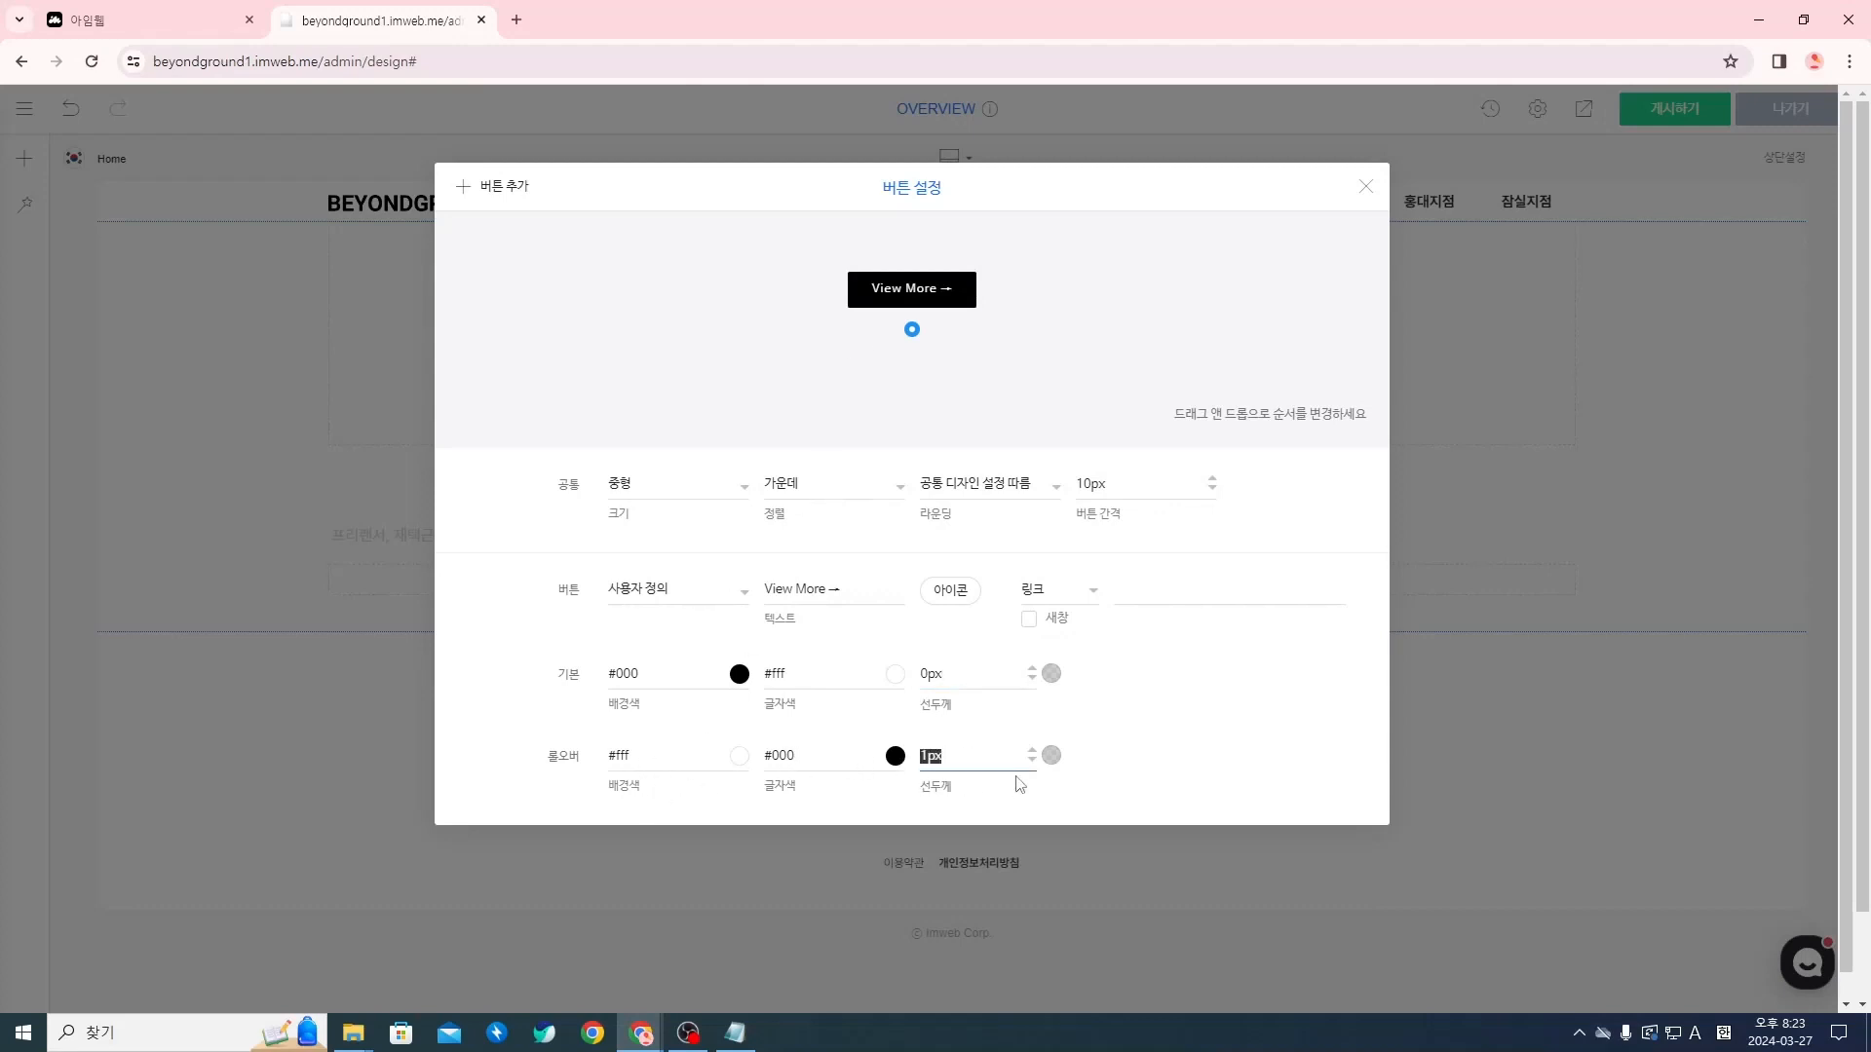
{"action": "type", "text": "0px"}
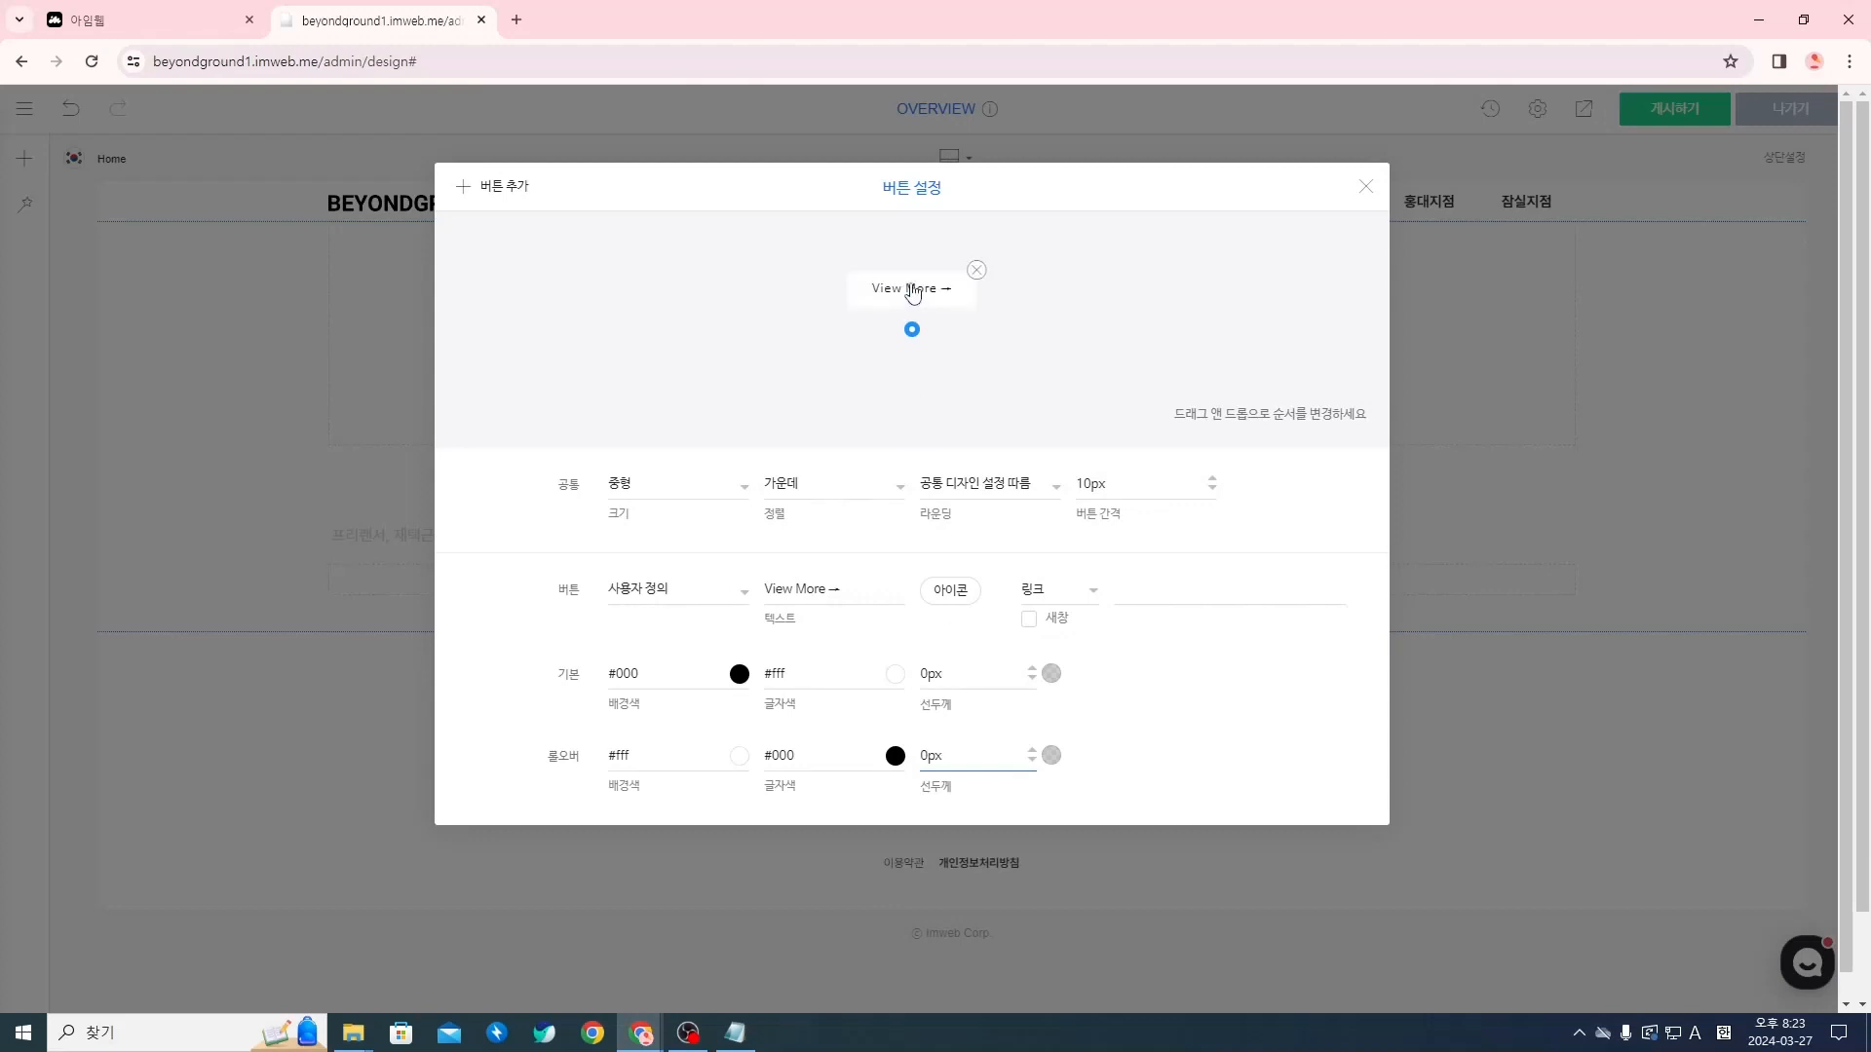
Try a 10px 선두께 on the 롤오버 state and set it back to 0px
{"action": "key", "text": "BackSpace"}
{"action": "key", "text": "BackSpace"}
{"action": "key", "text": "BackSpace"}
{"action": "type", "text": "10px"}
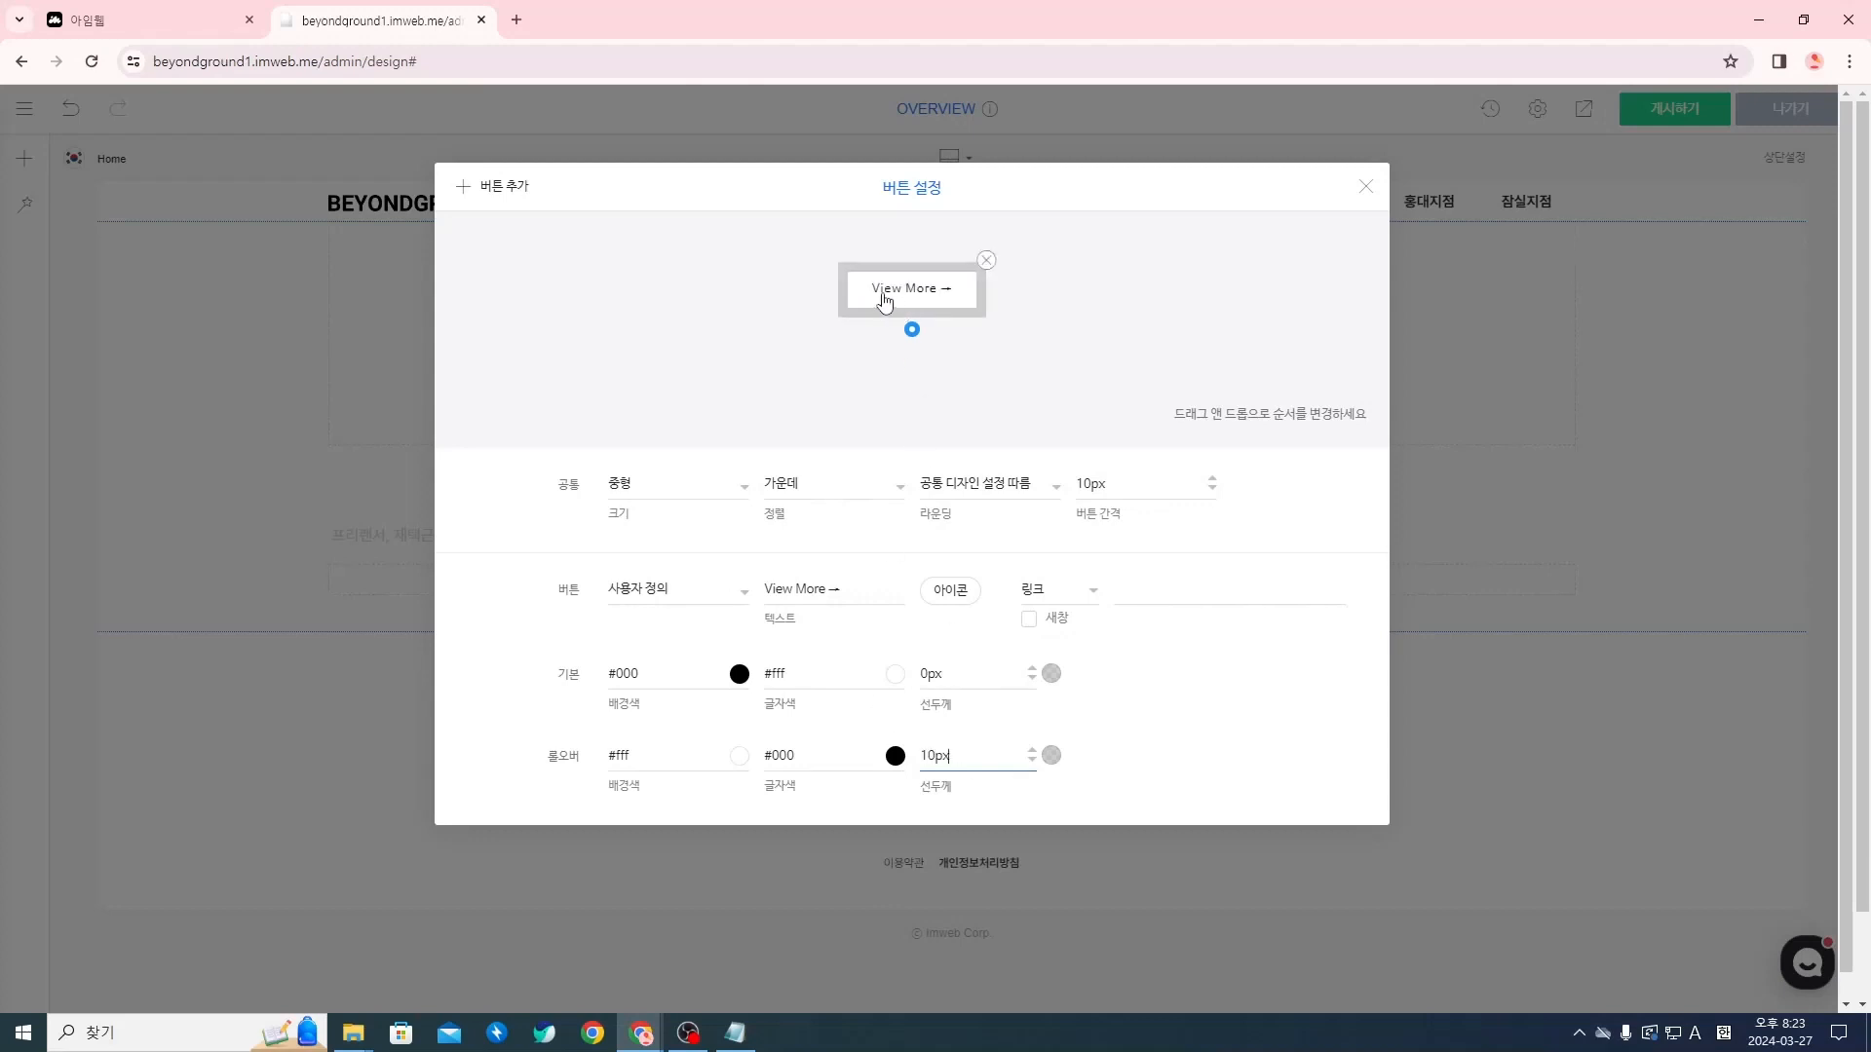
{"action": "left_click_drag", "start_coordinate": [955, 757], "coordinate": [913, 769]}
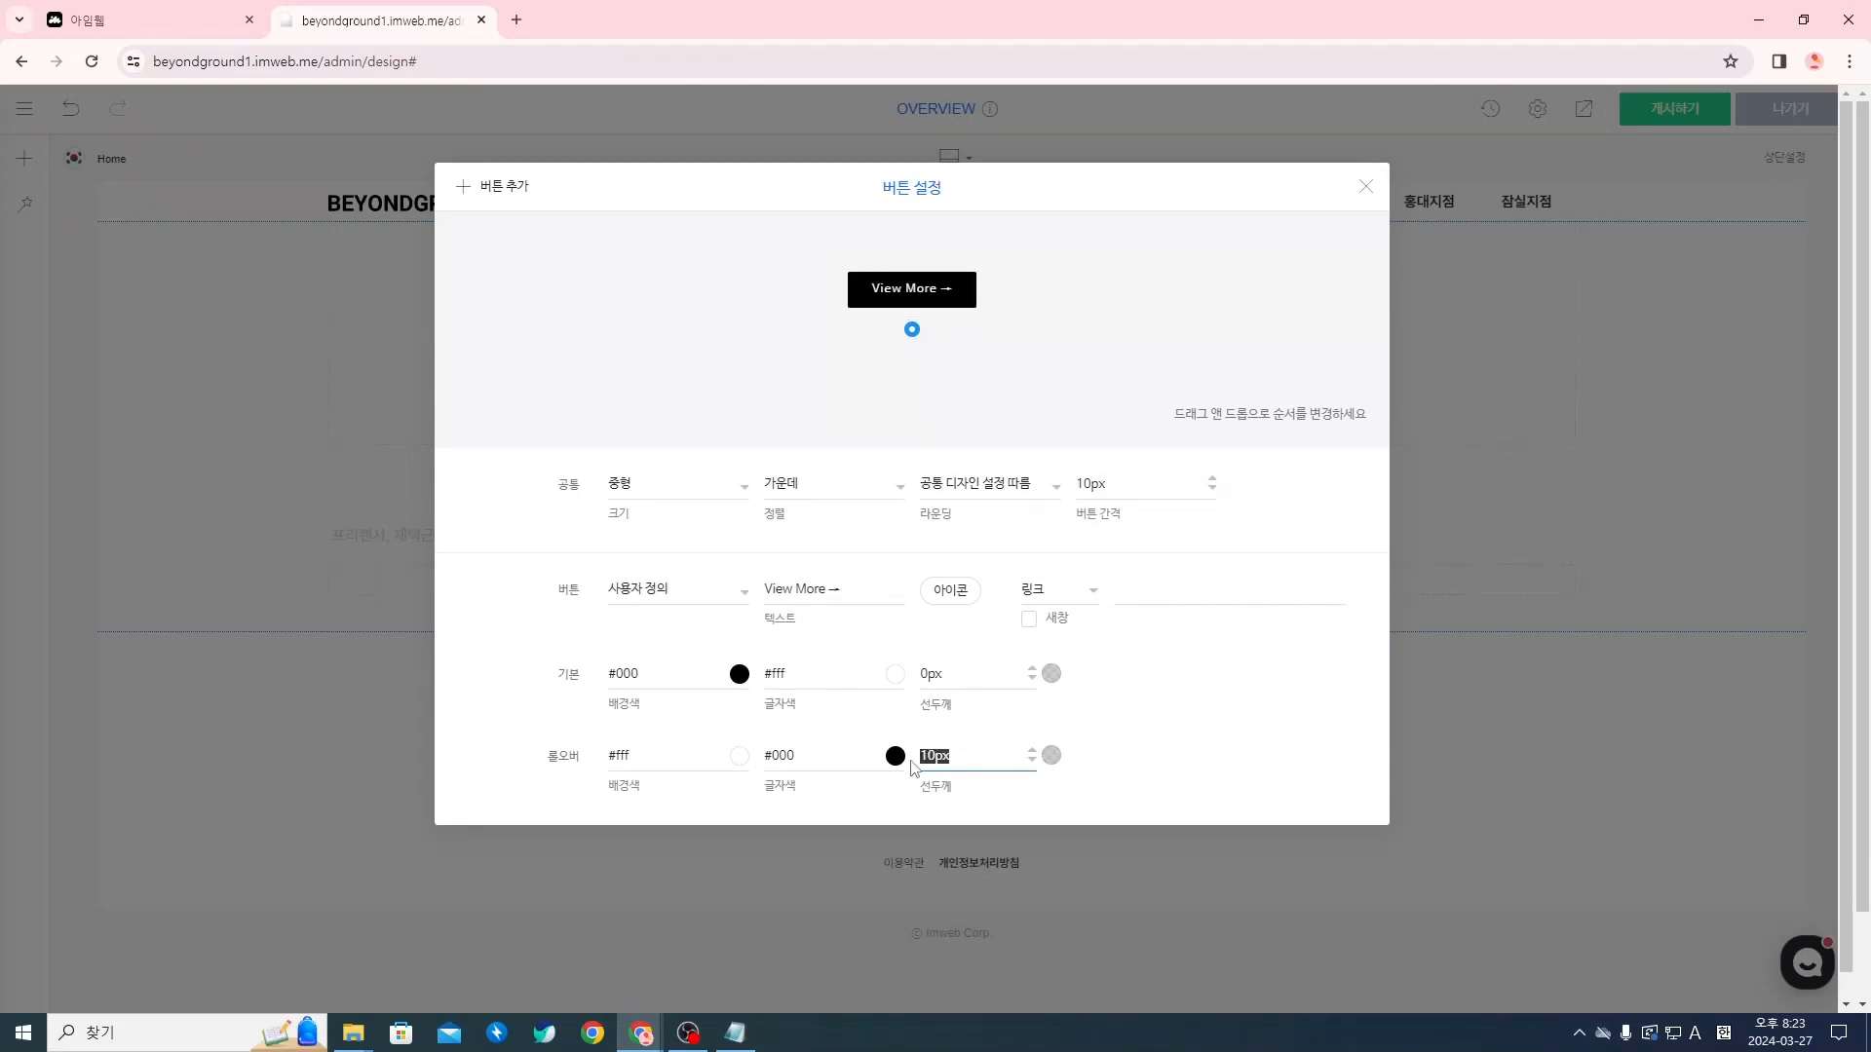
{"action": "type", "text": "0px"}
Set the button's 크기 (size) to 사용자 정의 and its 라운딩 (rounding) to 둥글게
{"action": "left_click", "coordinate": [678, 492]}
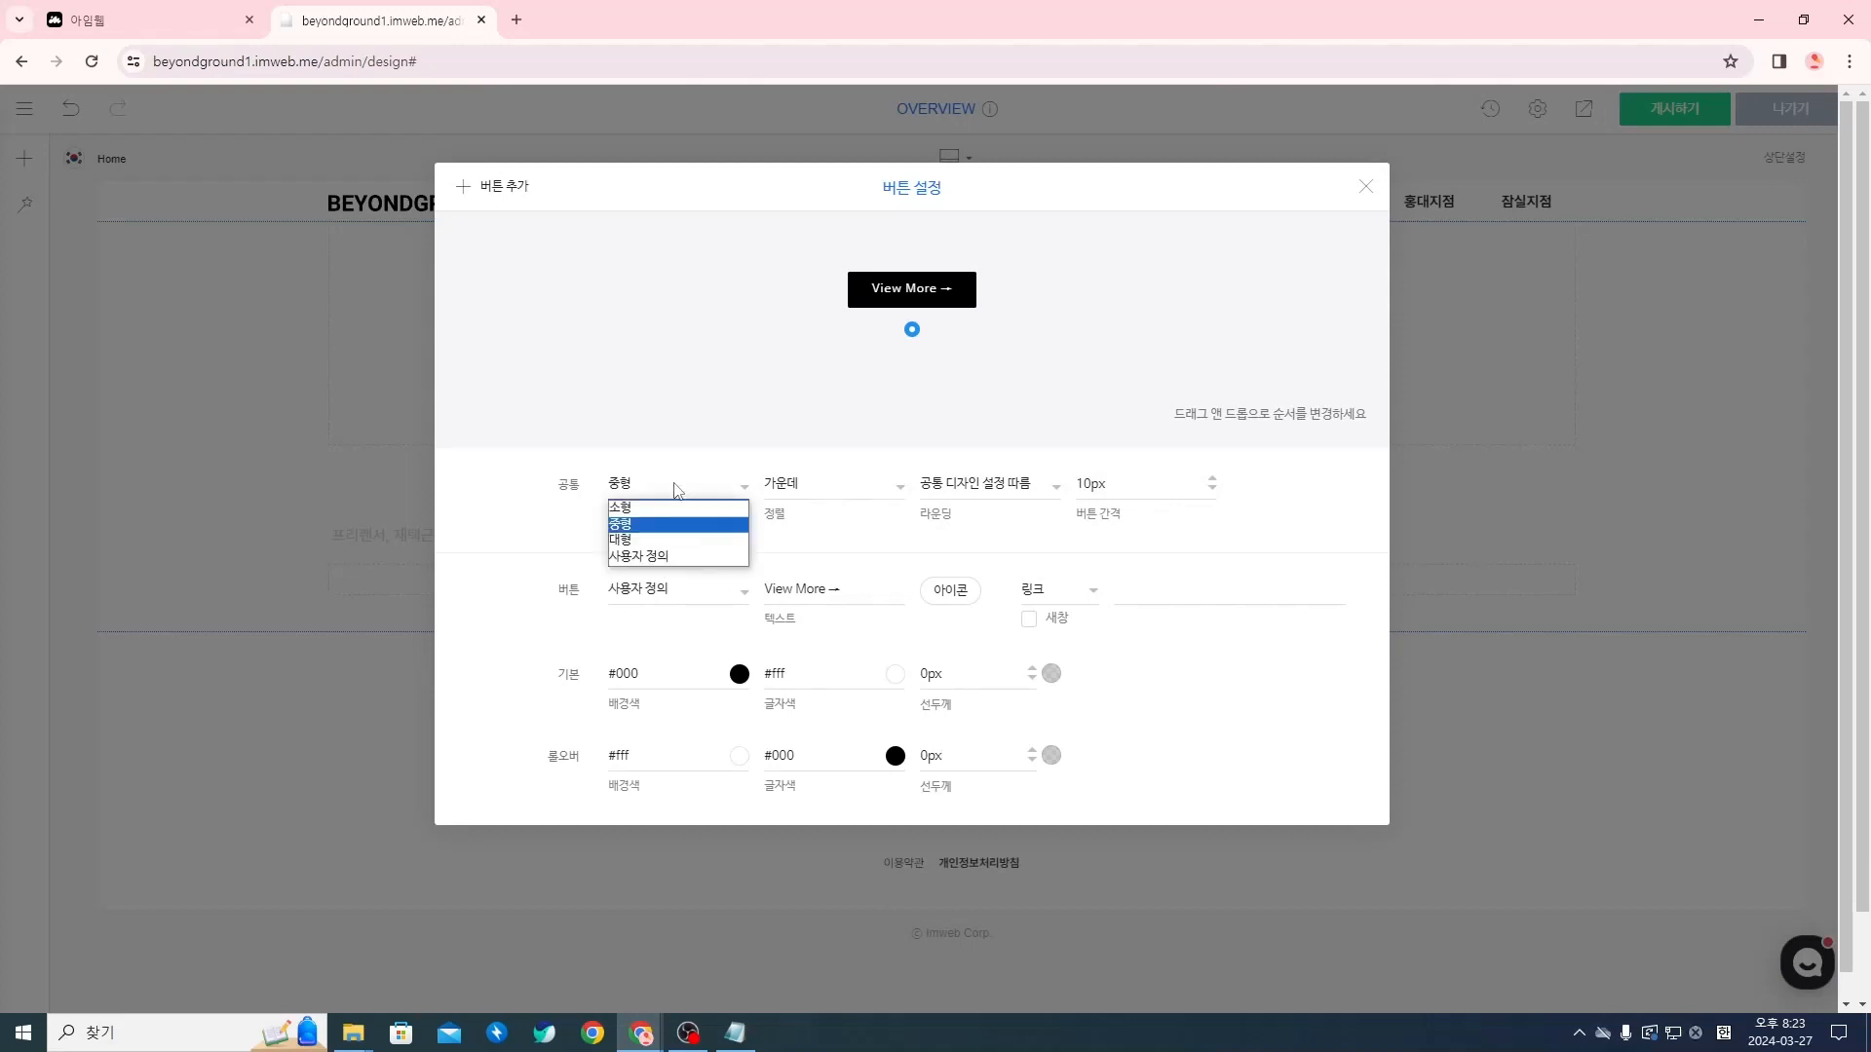
{"action": "left_click", "coordinate": [673, 557]}
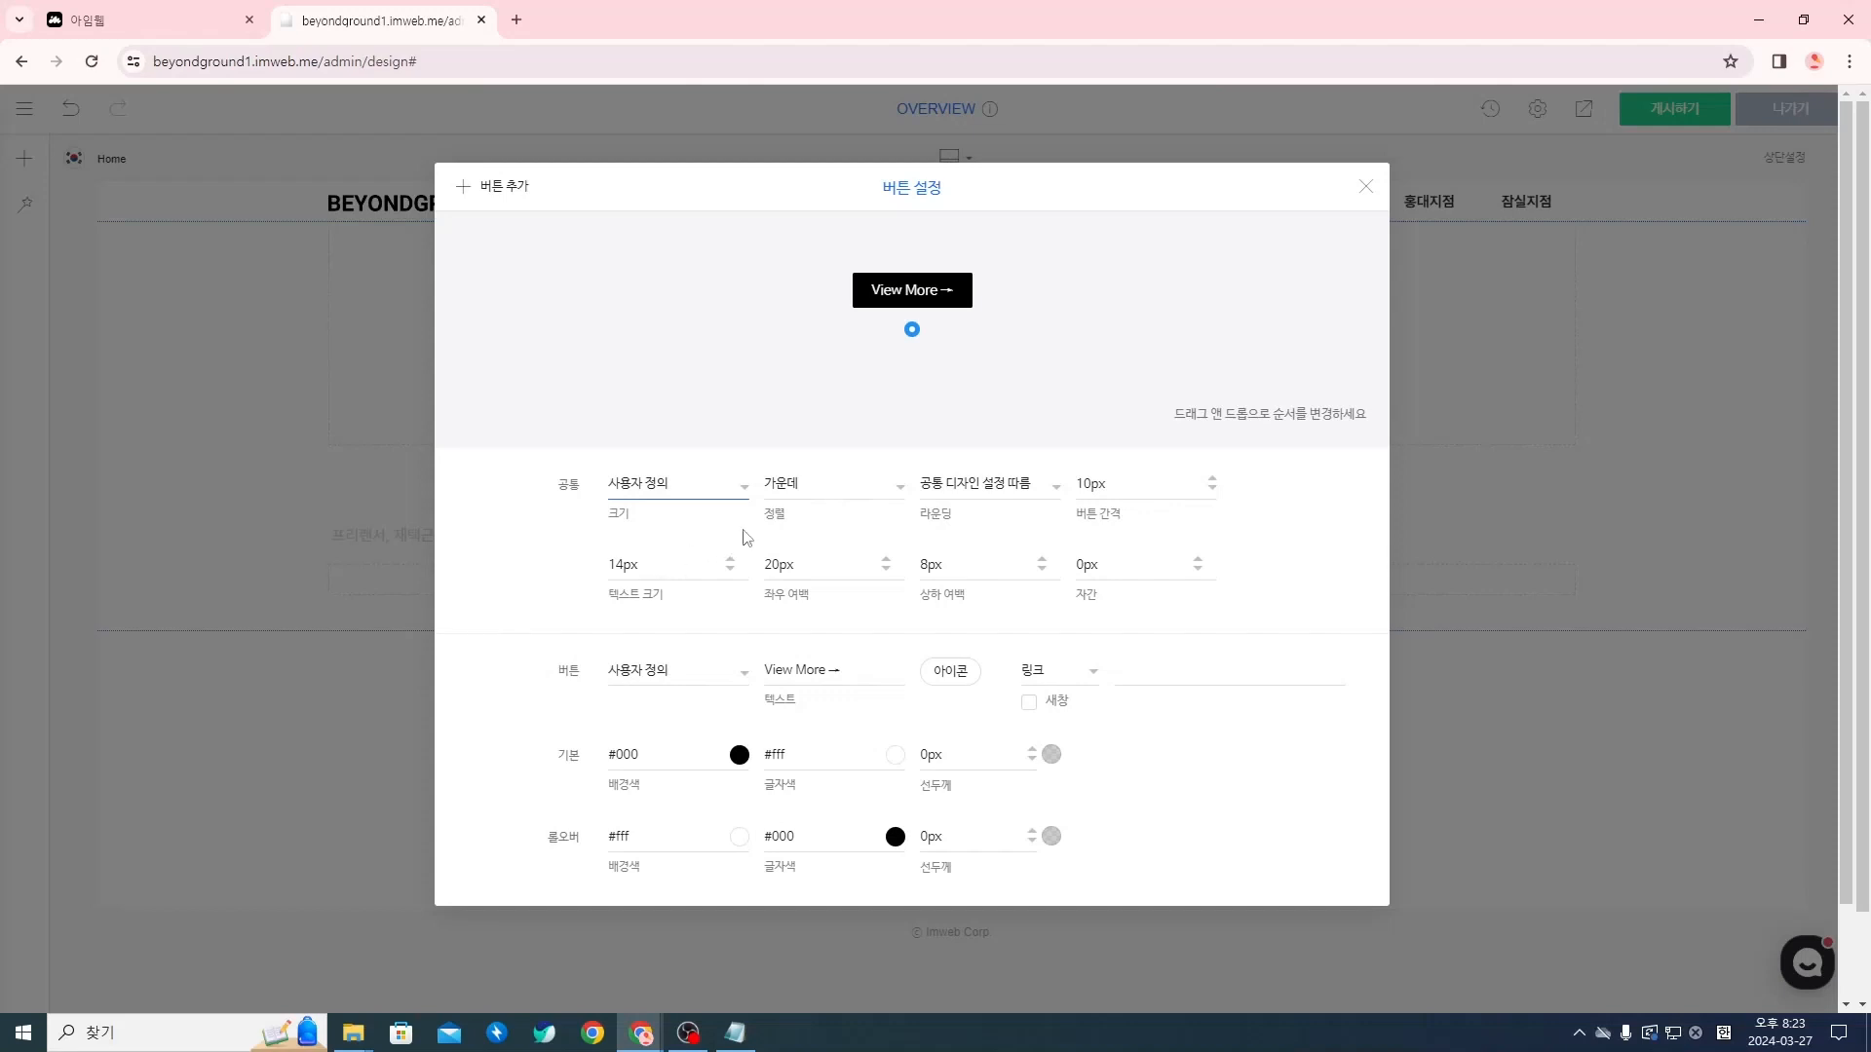
{"action": "left_click", "coordinate": [996, 495]}
{"action": "left_click", "coordinate": [982, 531]}
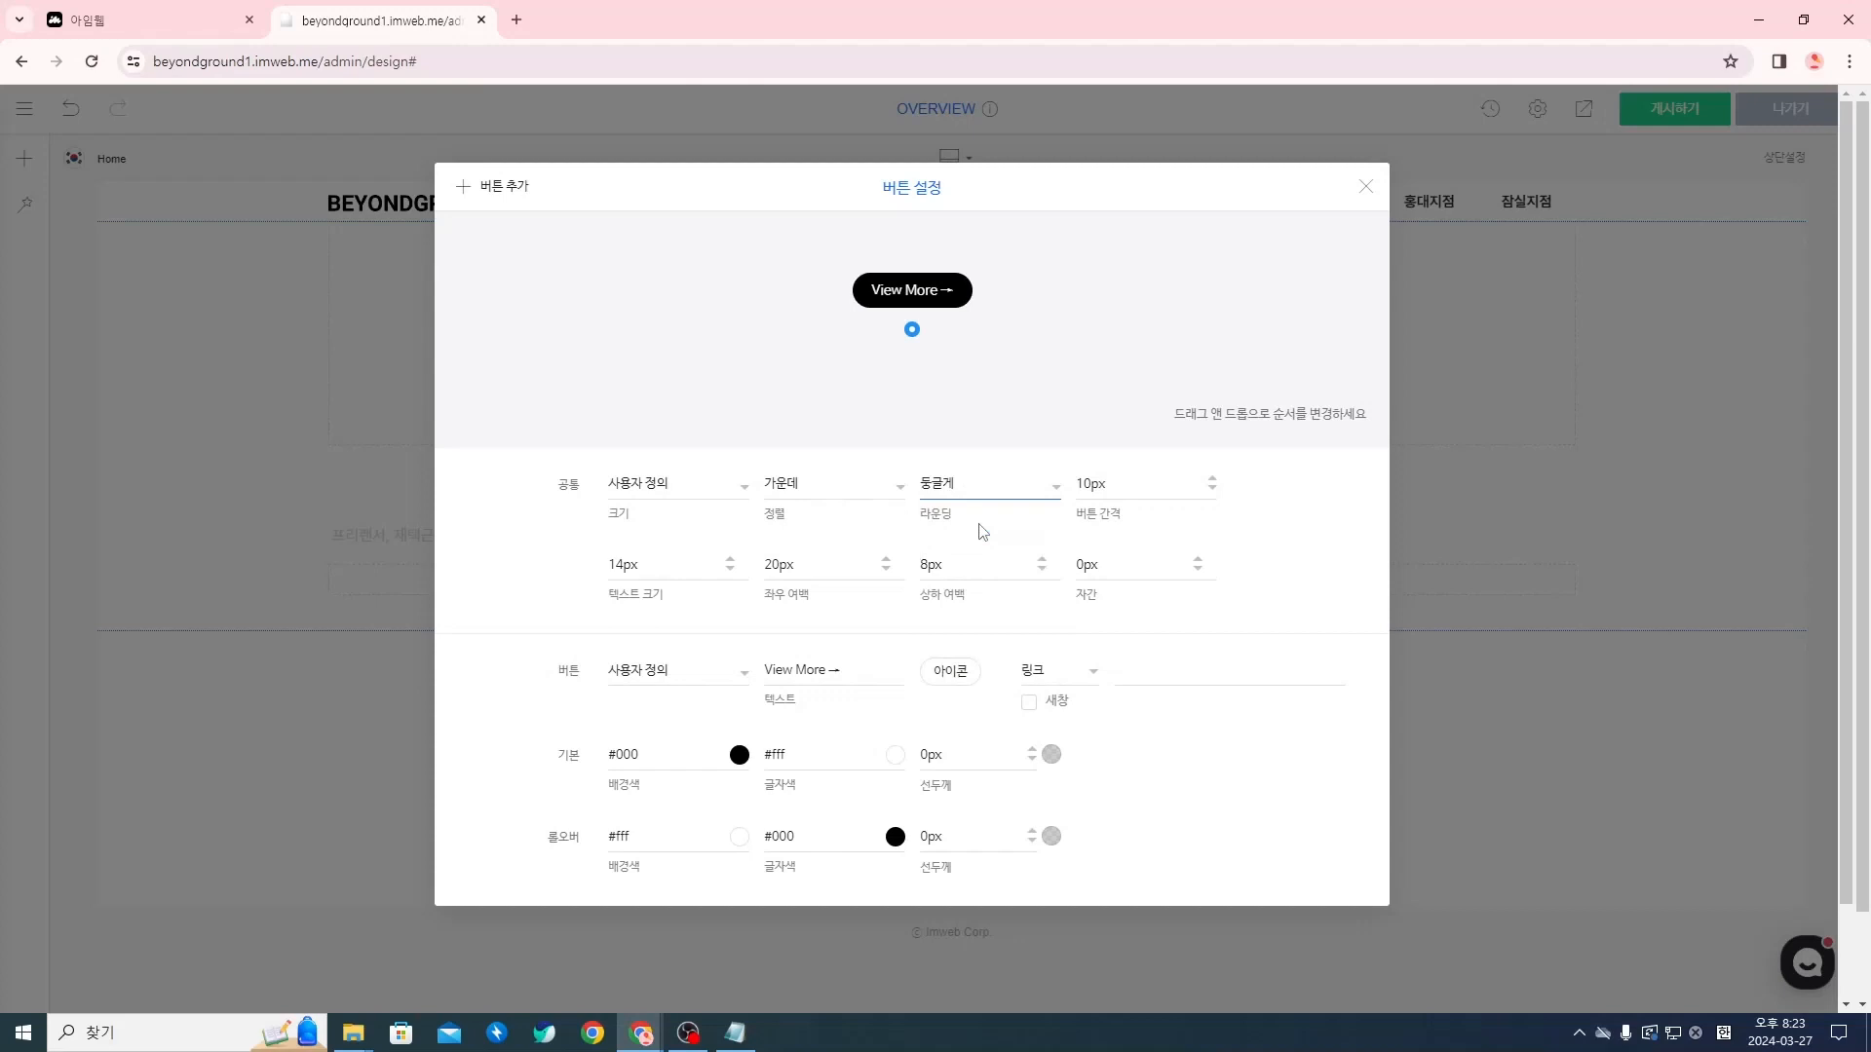
{"action": "left_click", "coordinate": [1089, 483]}
Set the button's 좌우 여백 (horizontal padding) to 32px and its 상하 여백 (vertical padding) to 16px
{"action": "left_click", "coordinate": [777, 564]}
{"action": "key", "text": "Delete"}
{"action": "key", "text": "BackSpace"}
{"action": "type", "text": "32"}
{"action": "left_click", "coordinate": [906, 614]}
{"action": "mouse_move", "coordinate": [852, 293]}
{"action": "left_click", "coordinate": [933, 566]}
{"action": "key", "text": "BackSpace"}
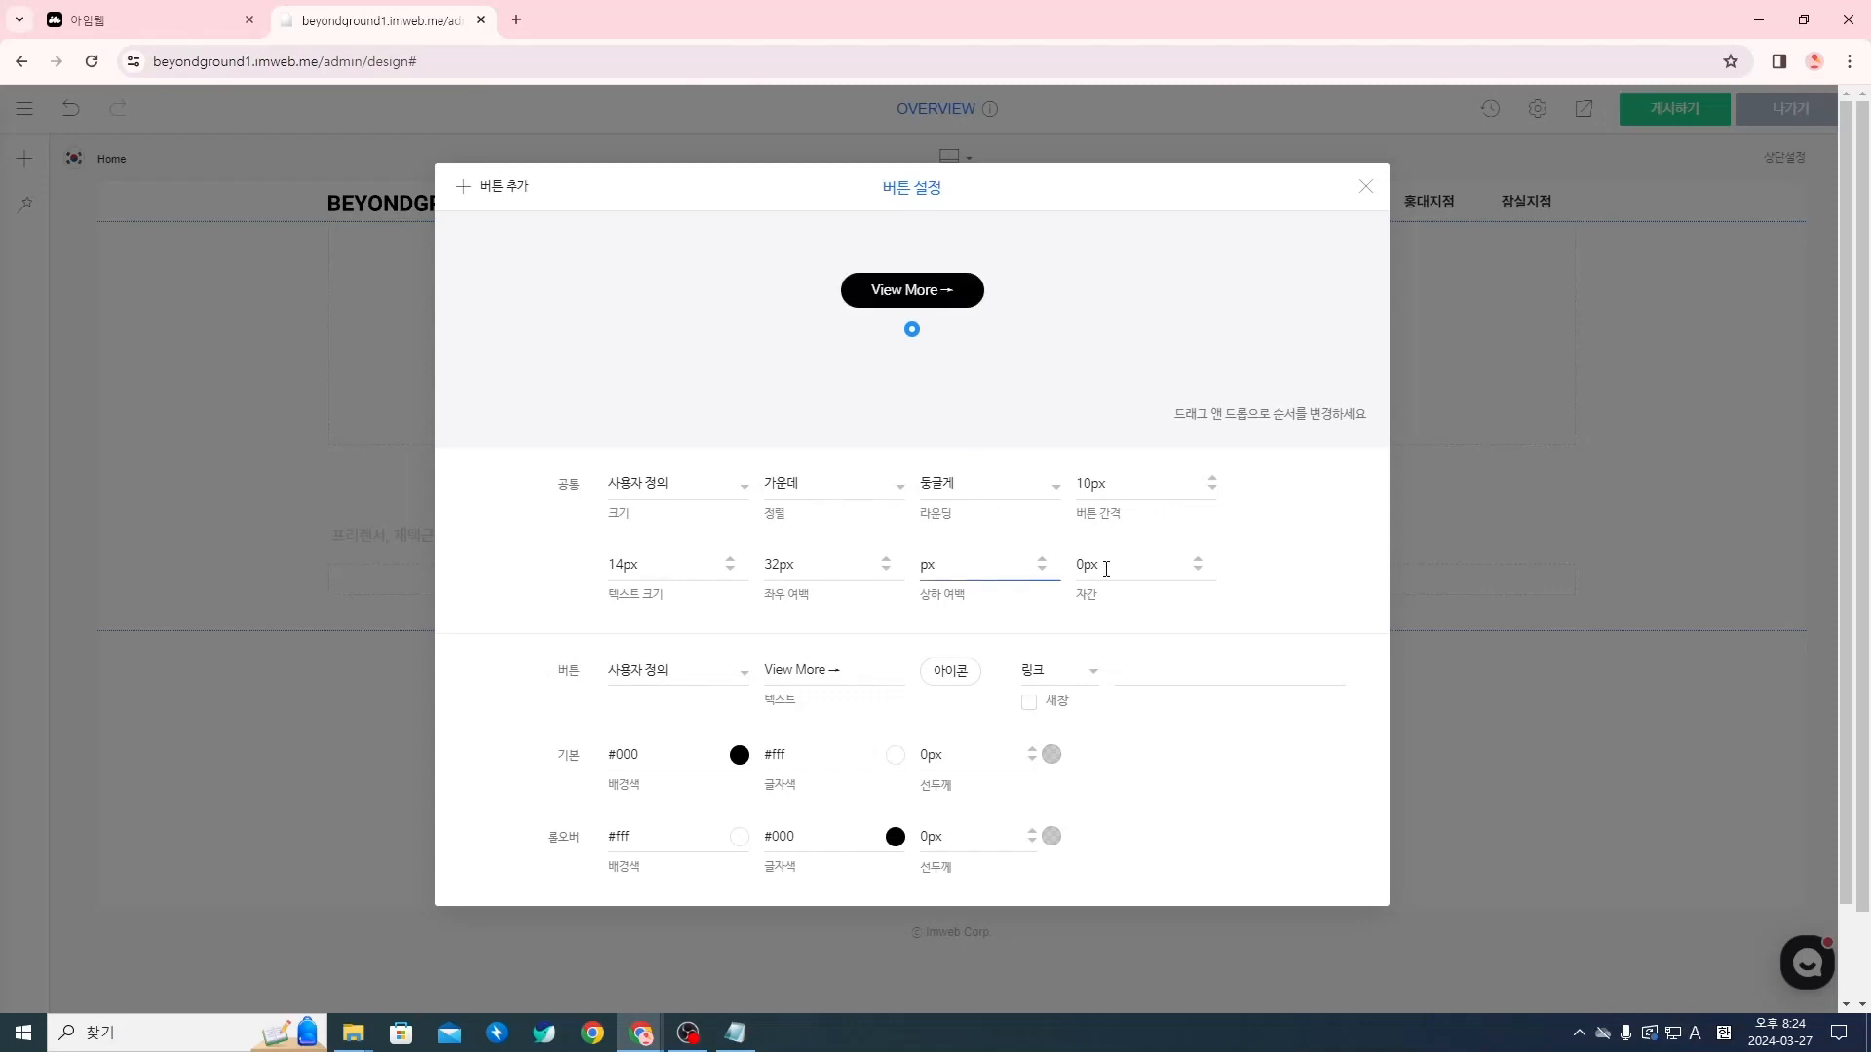
{"action": "type", "text": "196"}
{"action": "key", "text": "BackSpace"}
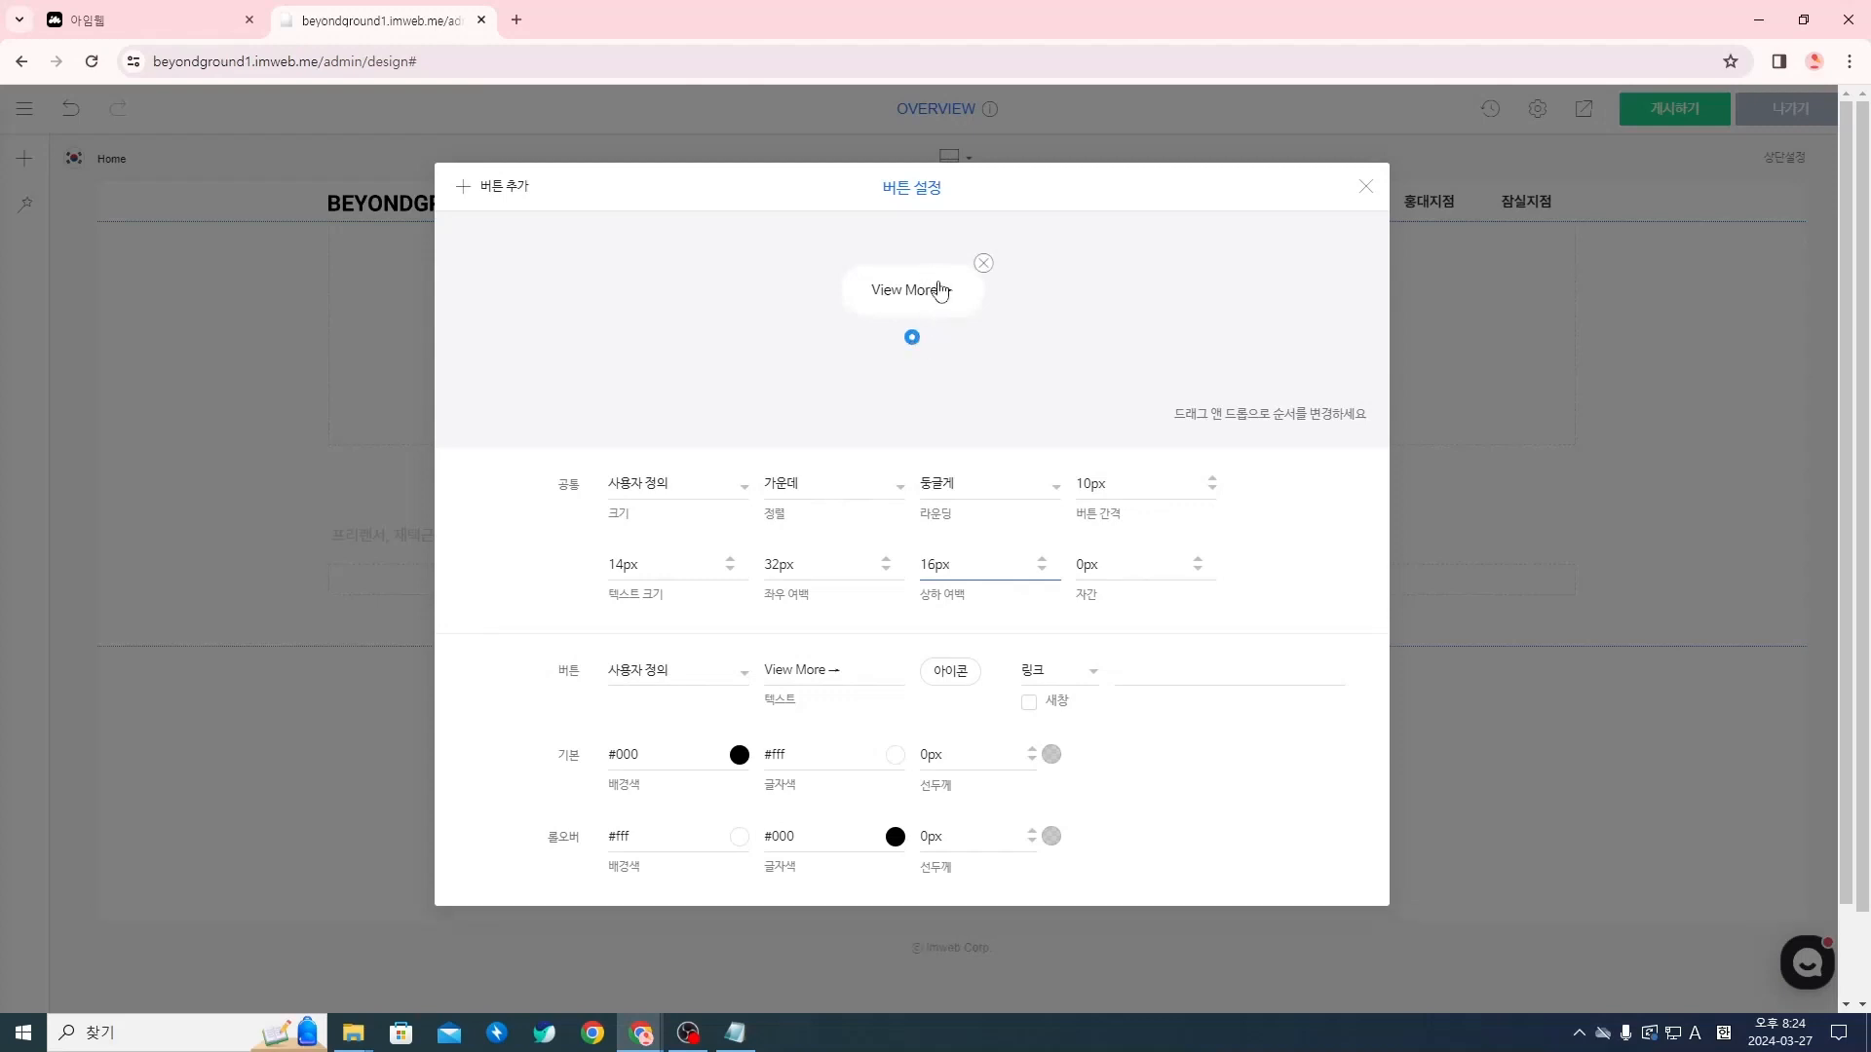
{"action": "left_click", "coordinate": [1270, 563]}
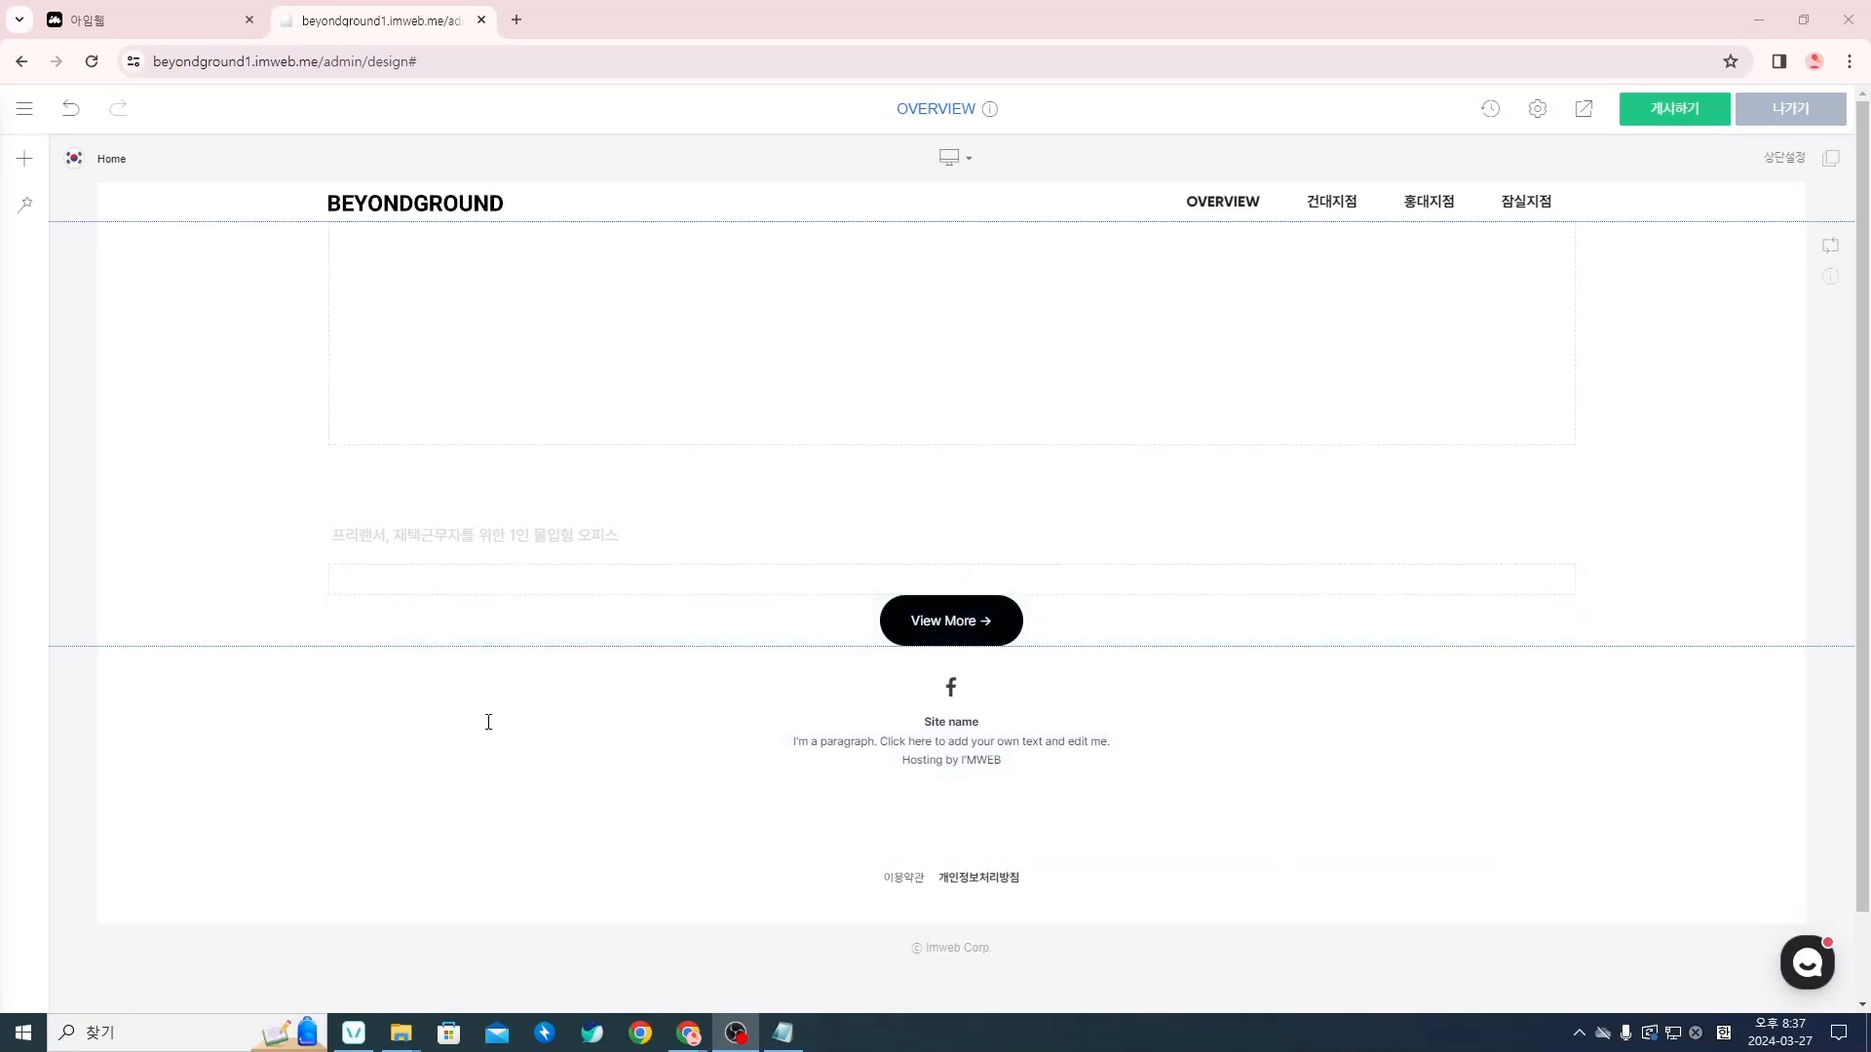
Reopen the View More button's 버튼 설정, set its 정렬 (alignment) to 왼쪽, and close the settings
{"action": "right_click", "coordinate": [933, 624]}
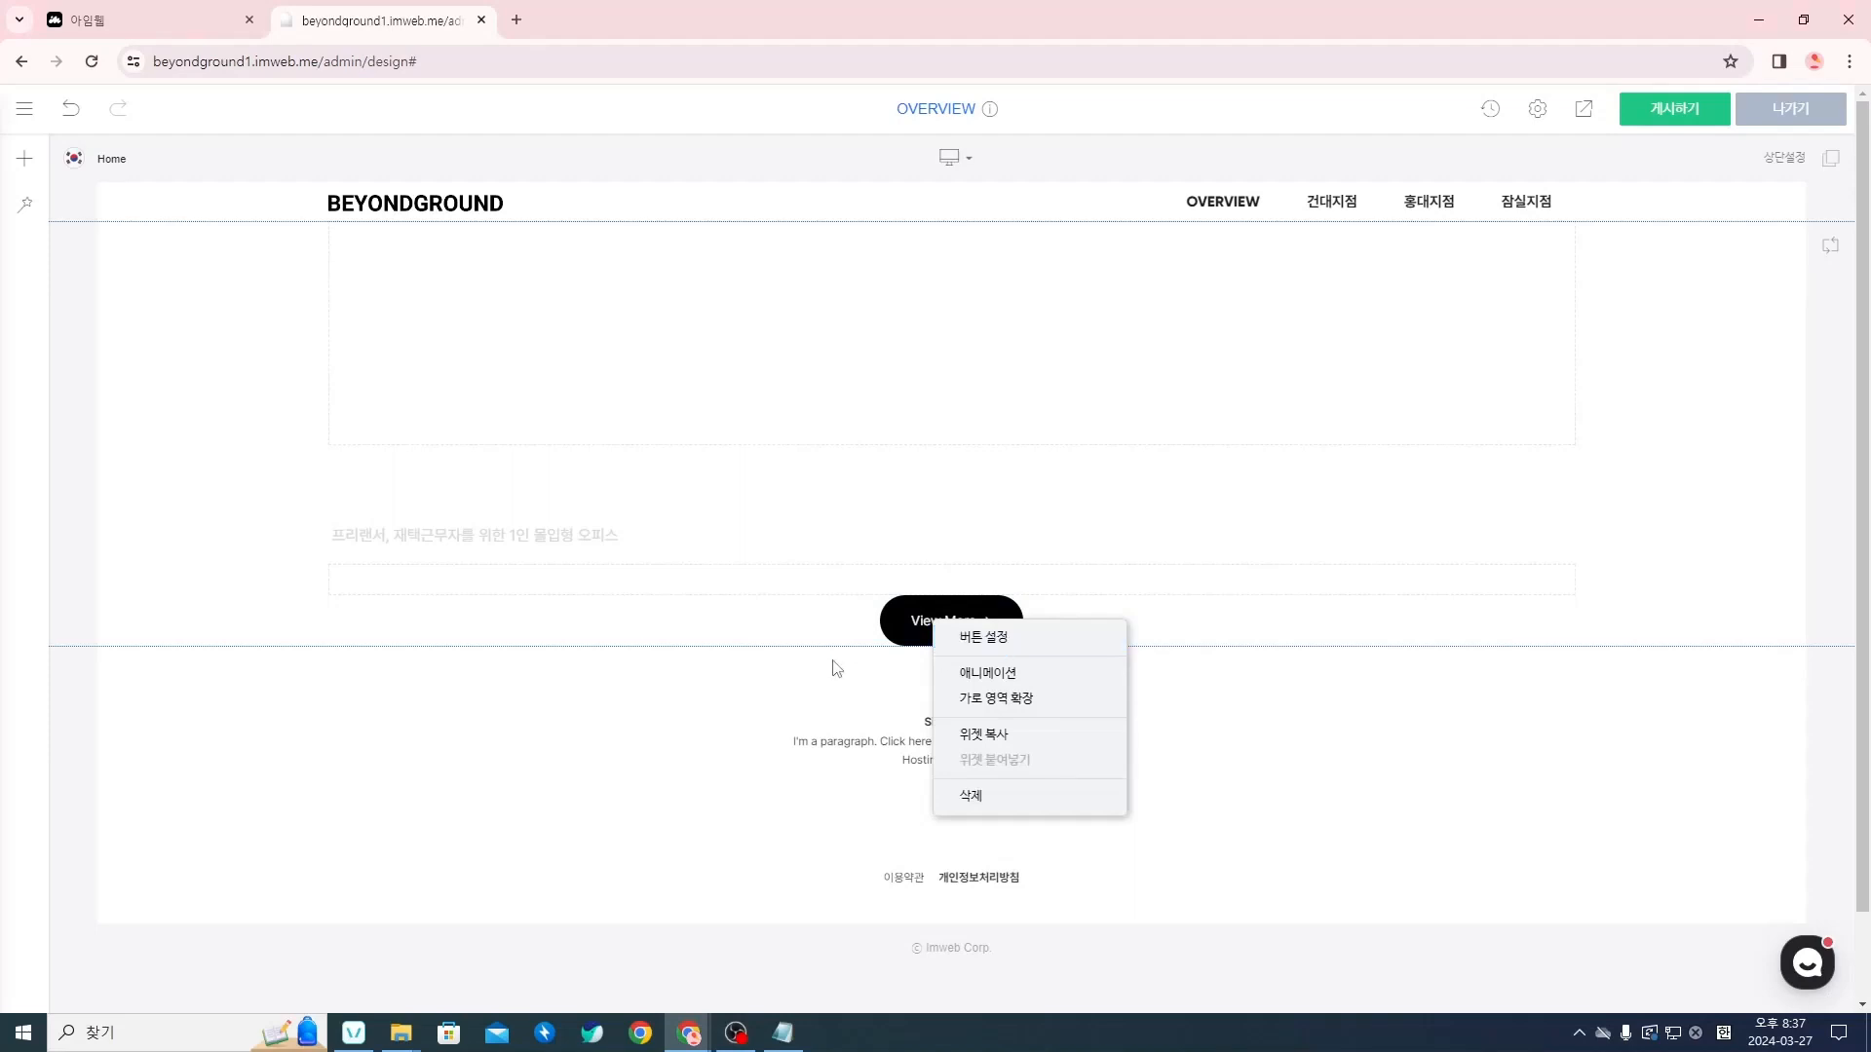
{"action": "left_click", "coordinate": [915, 618]}
{"action": "right_click", "coordinate": [919, 624]}
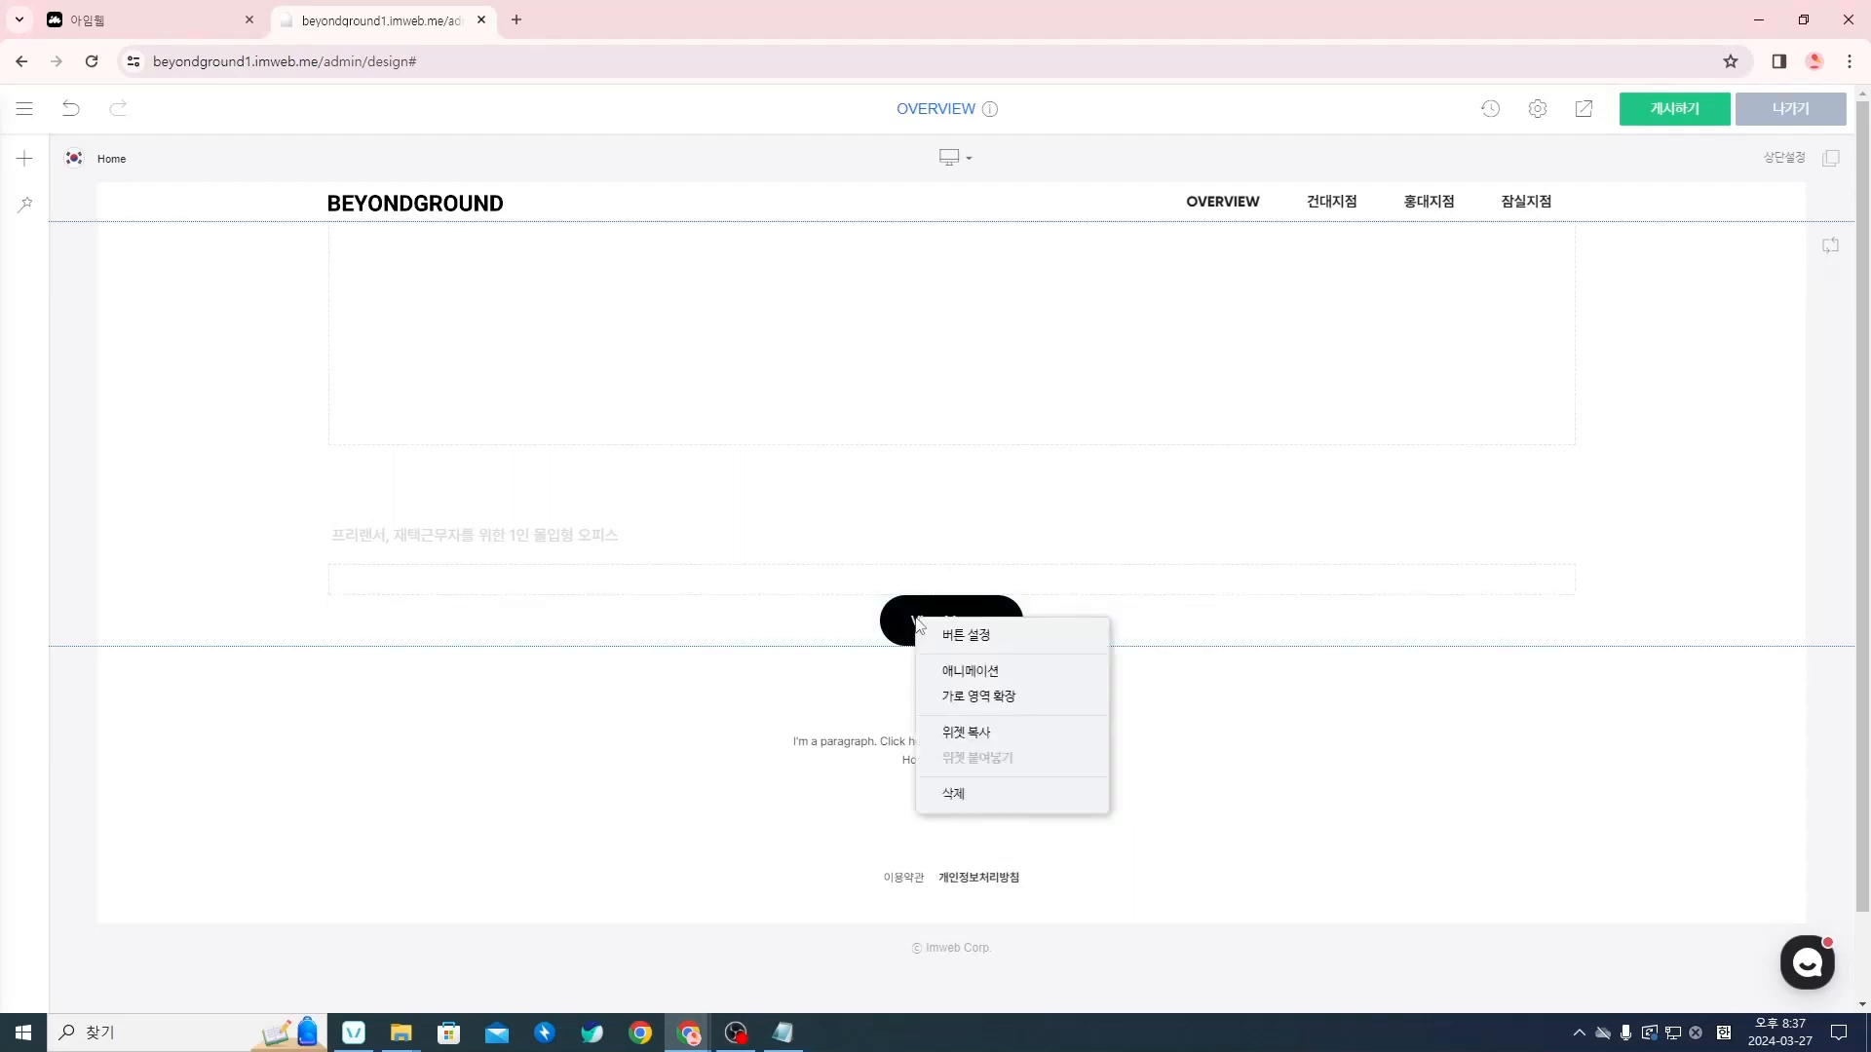
{"action": "left_click", "coordinate": [960, 638]}
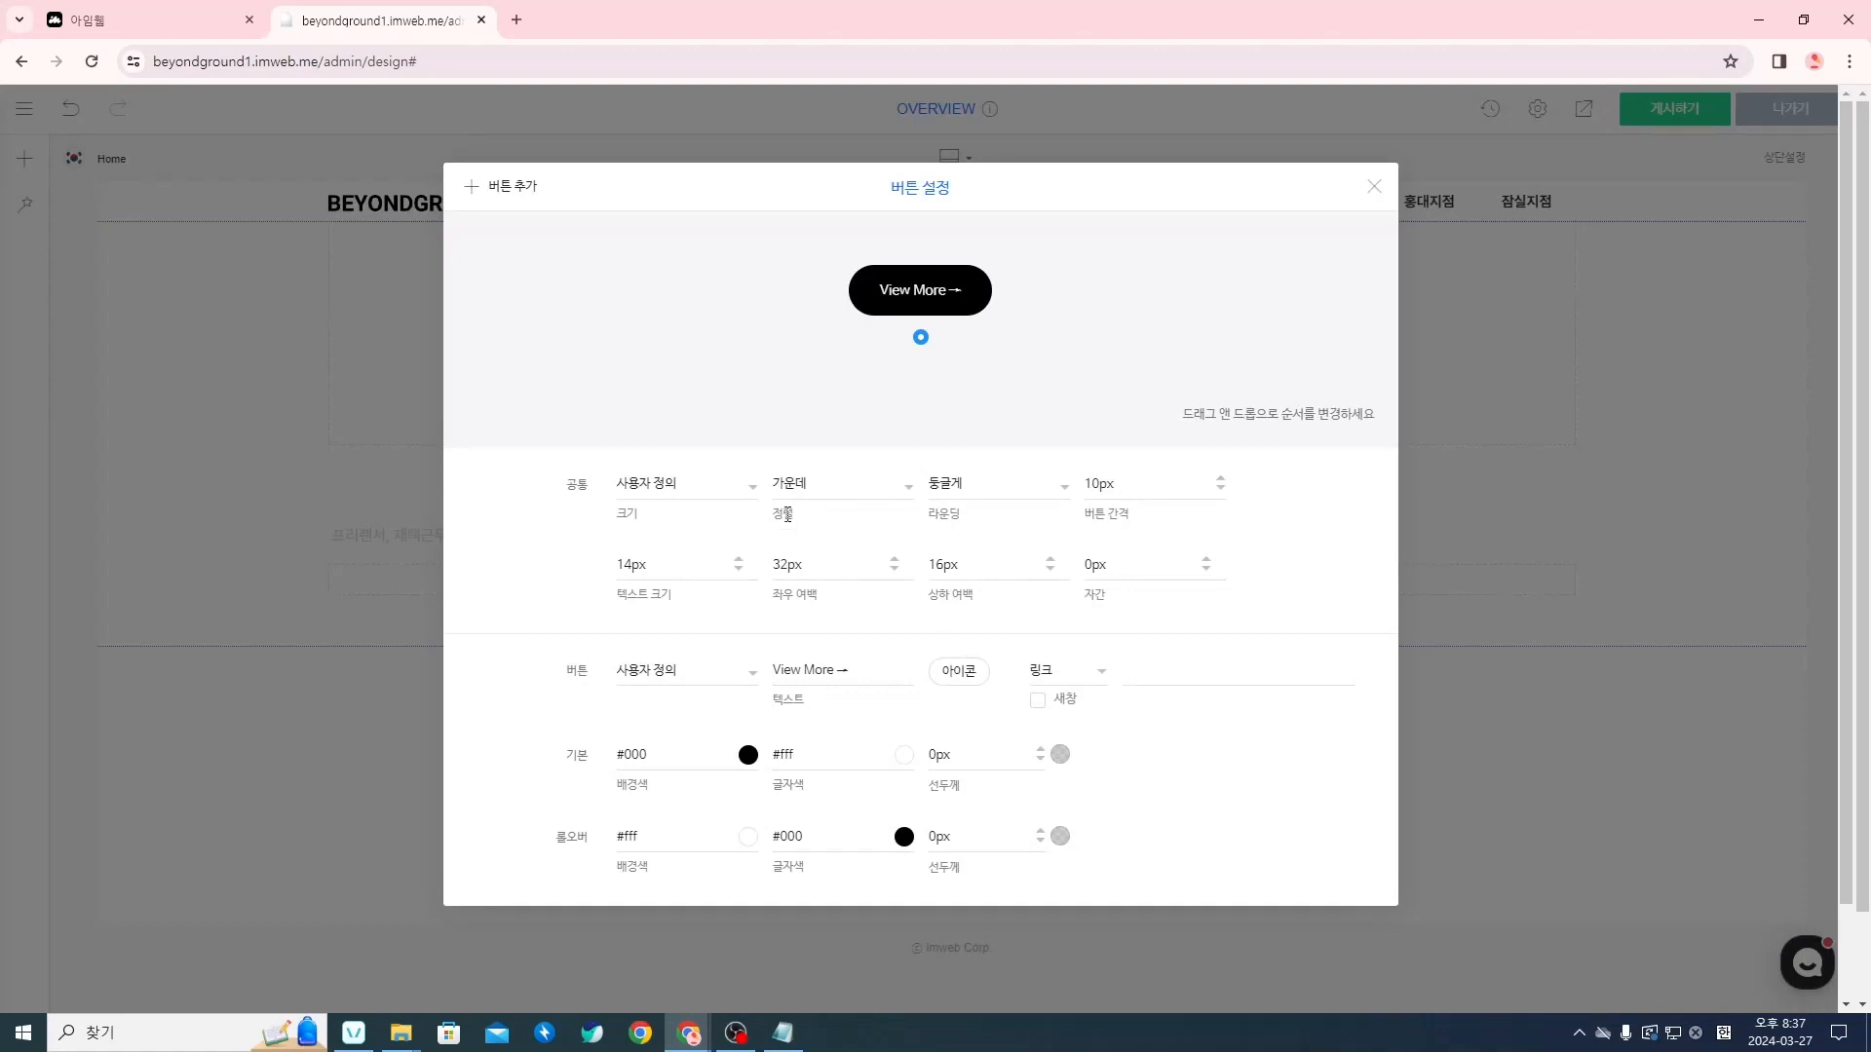
{"action": "left_click", "coordinate": [867, 493]}
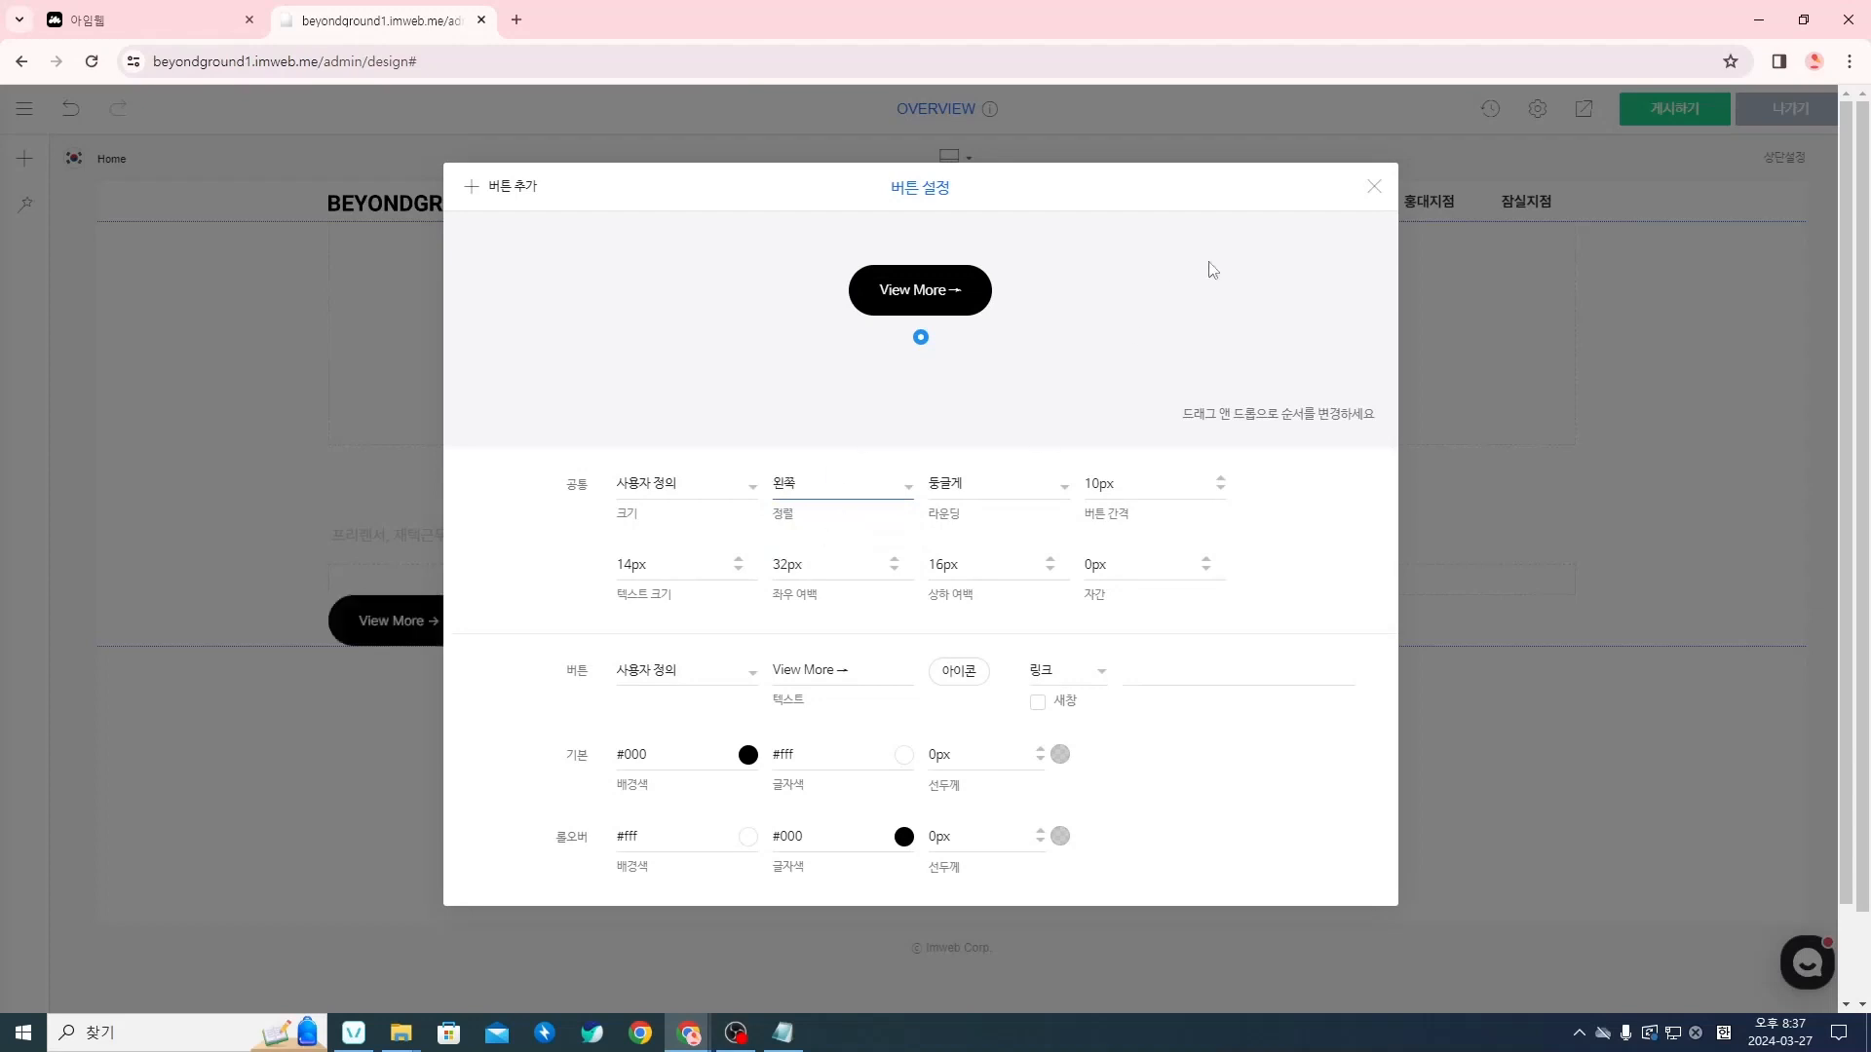
{"action": "left_click", "coordinate": [1374, 189]}
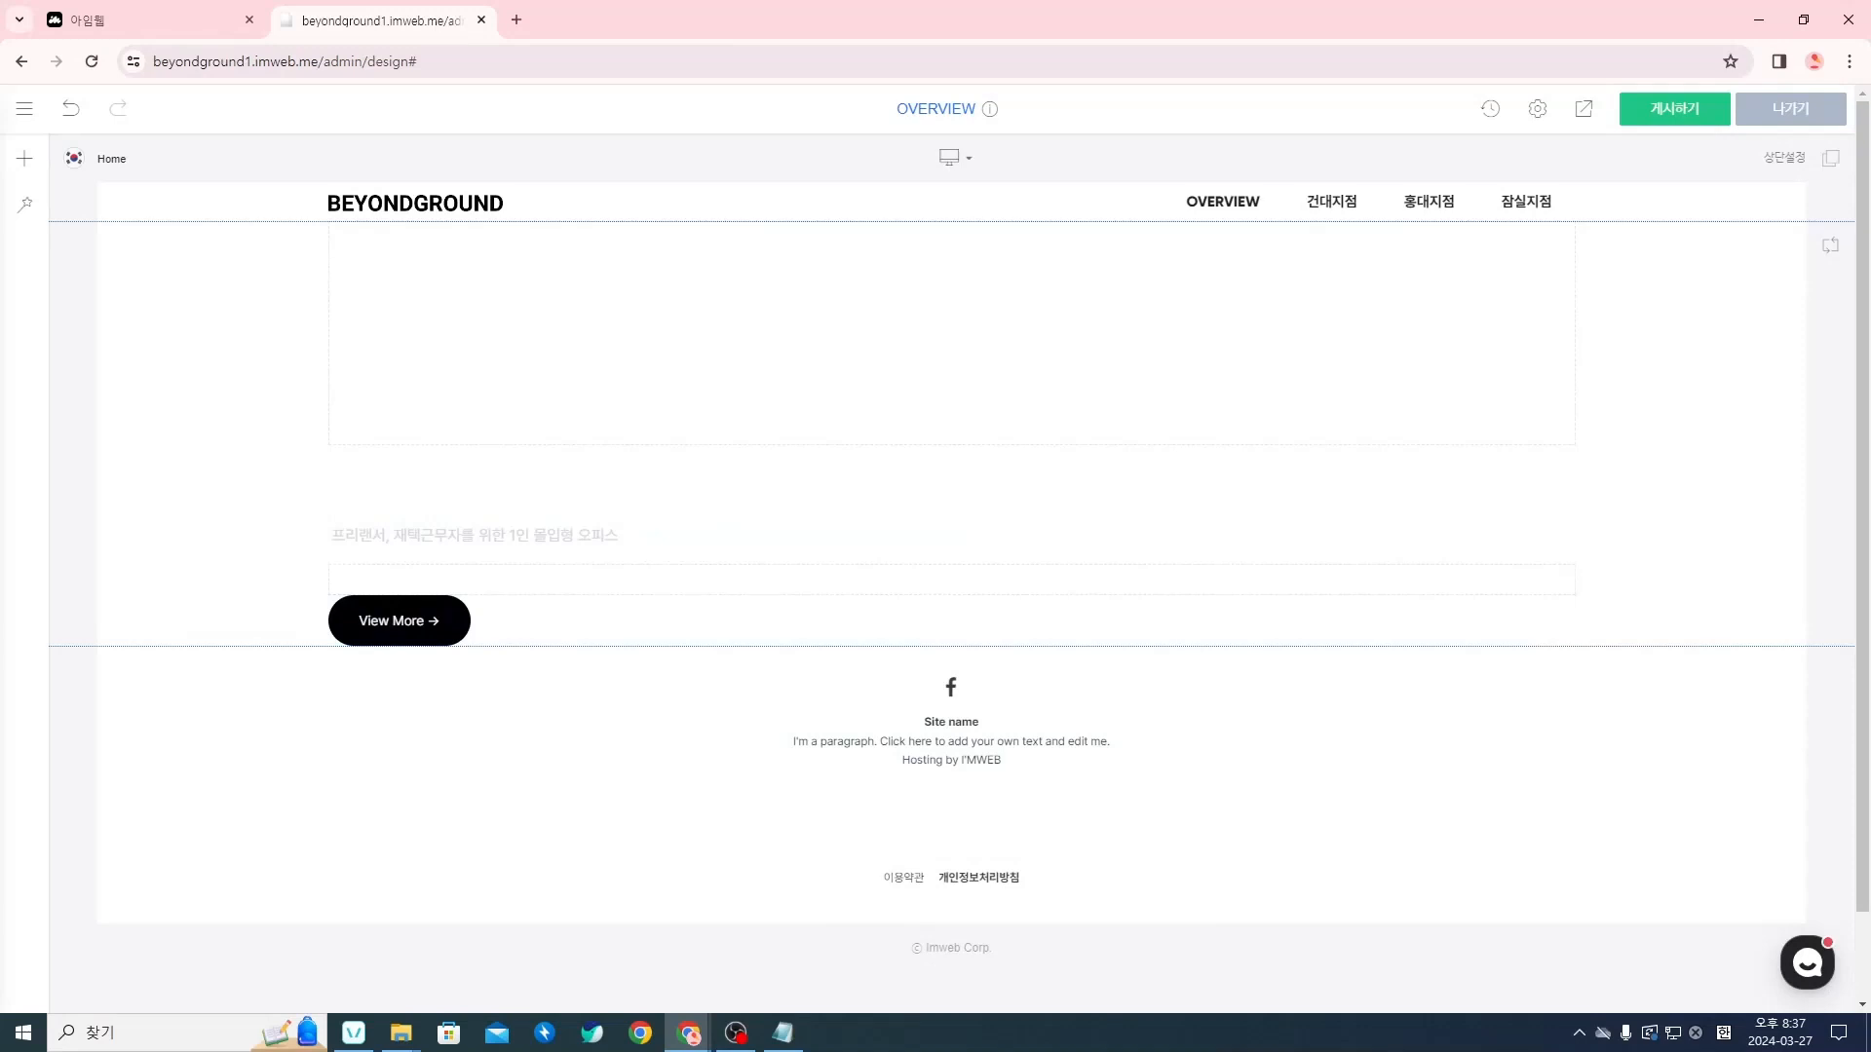
{"action": "key", "text": "alt+Tab"}
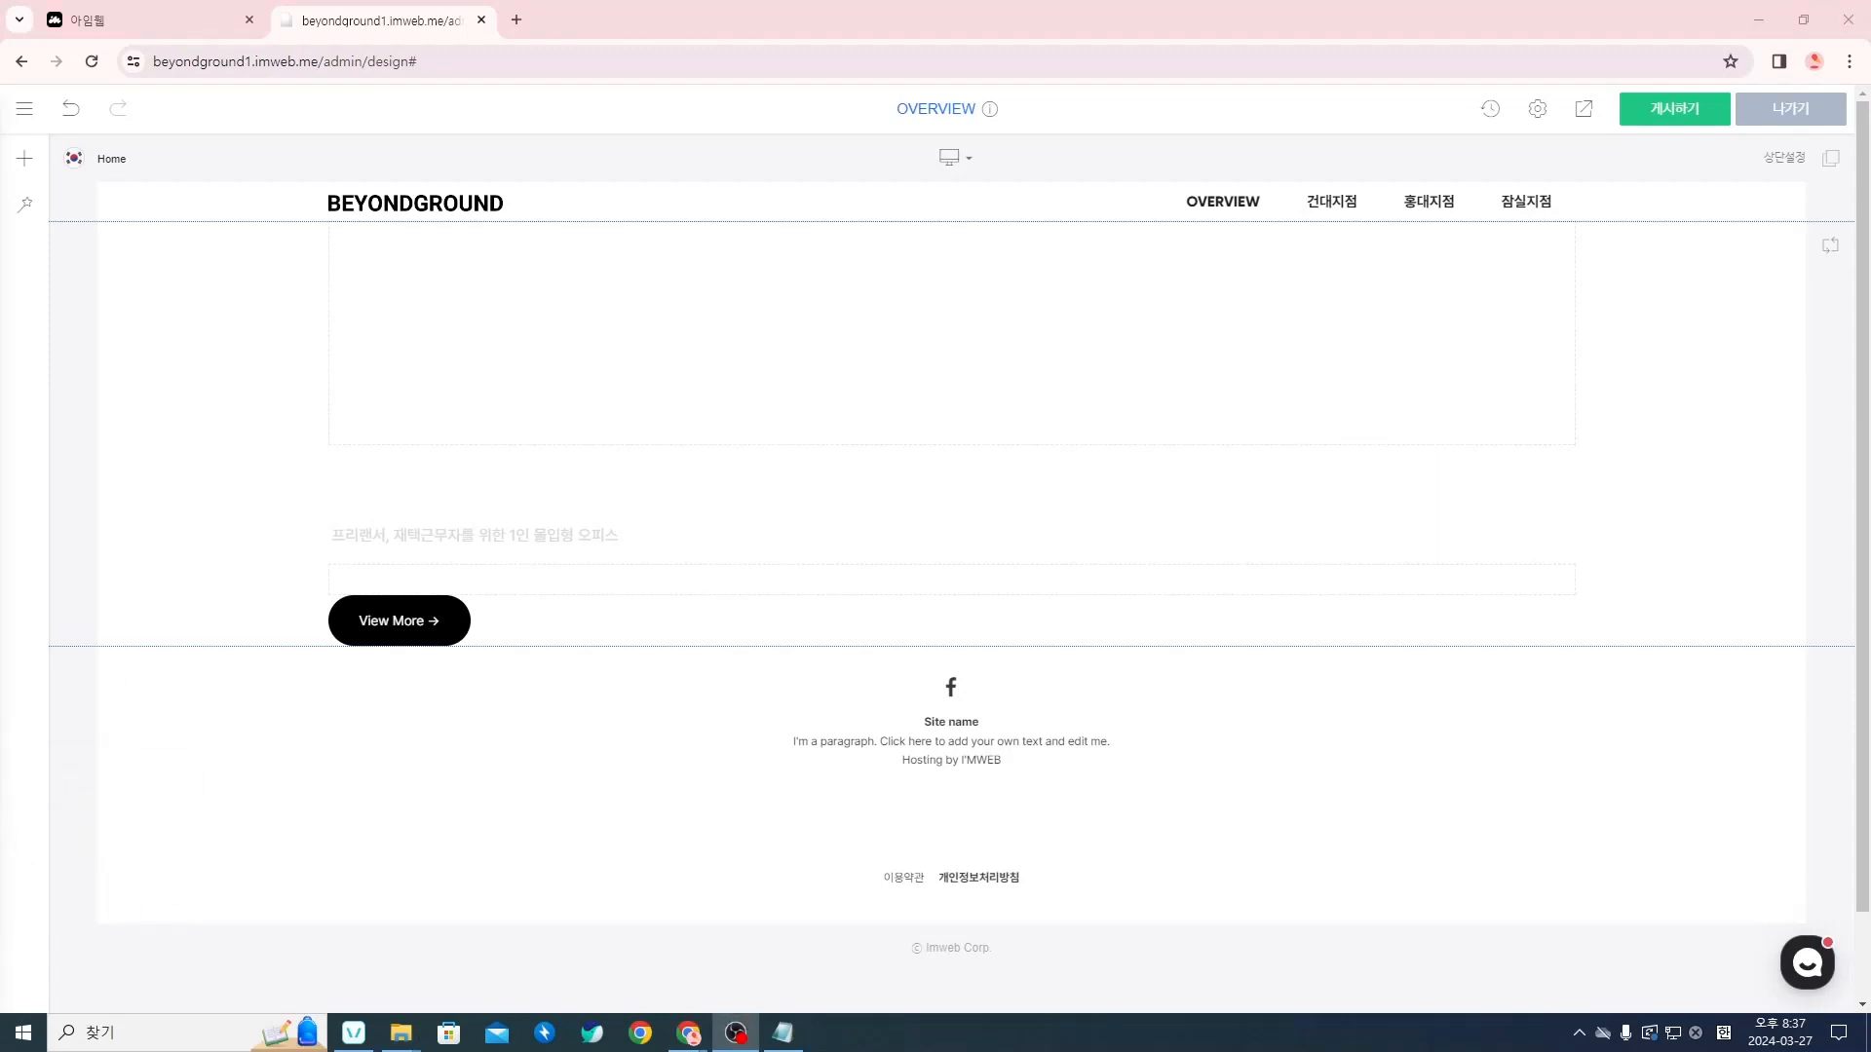
{"action": "key", "text": "alt+Tab"}
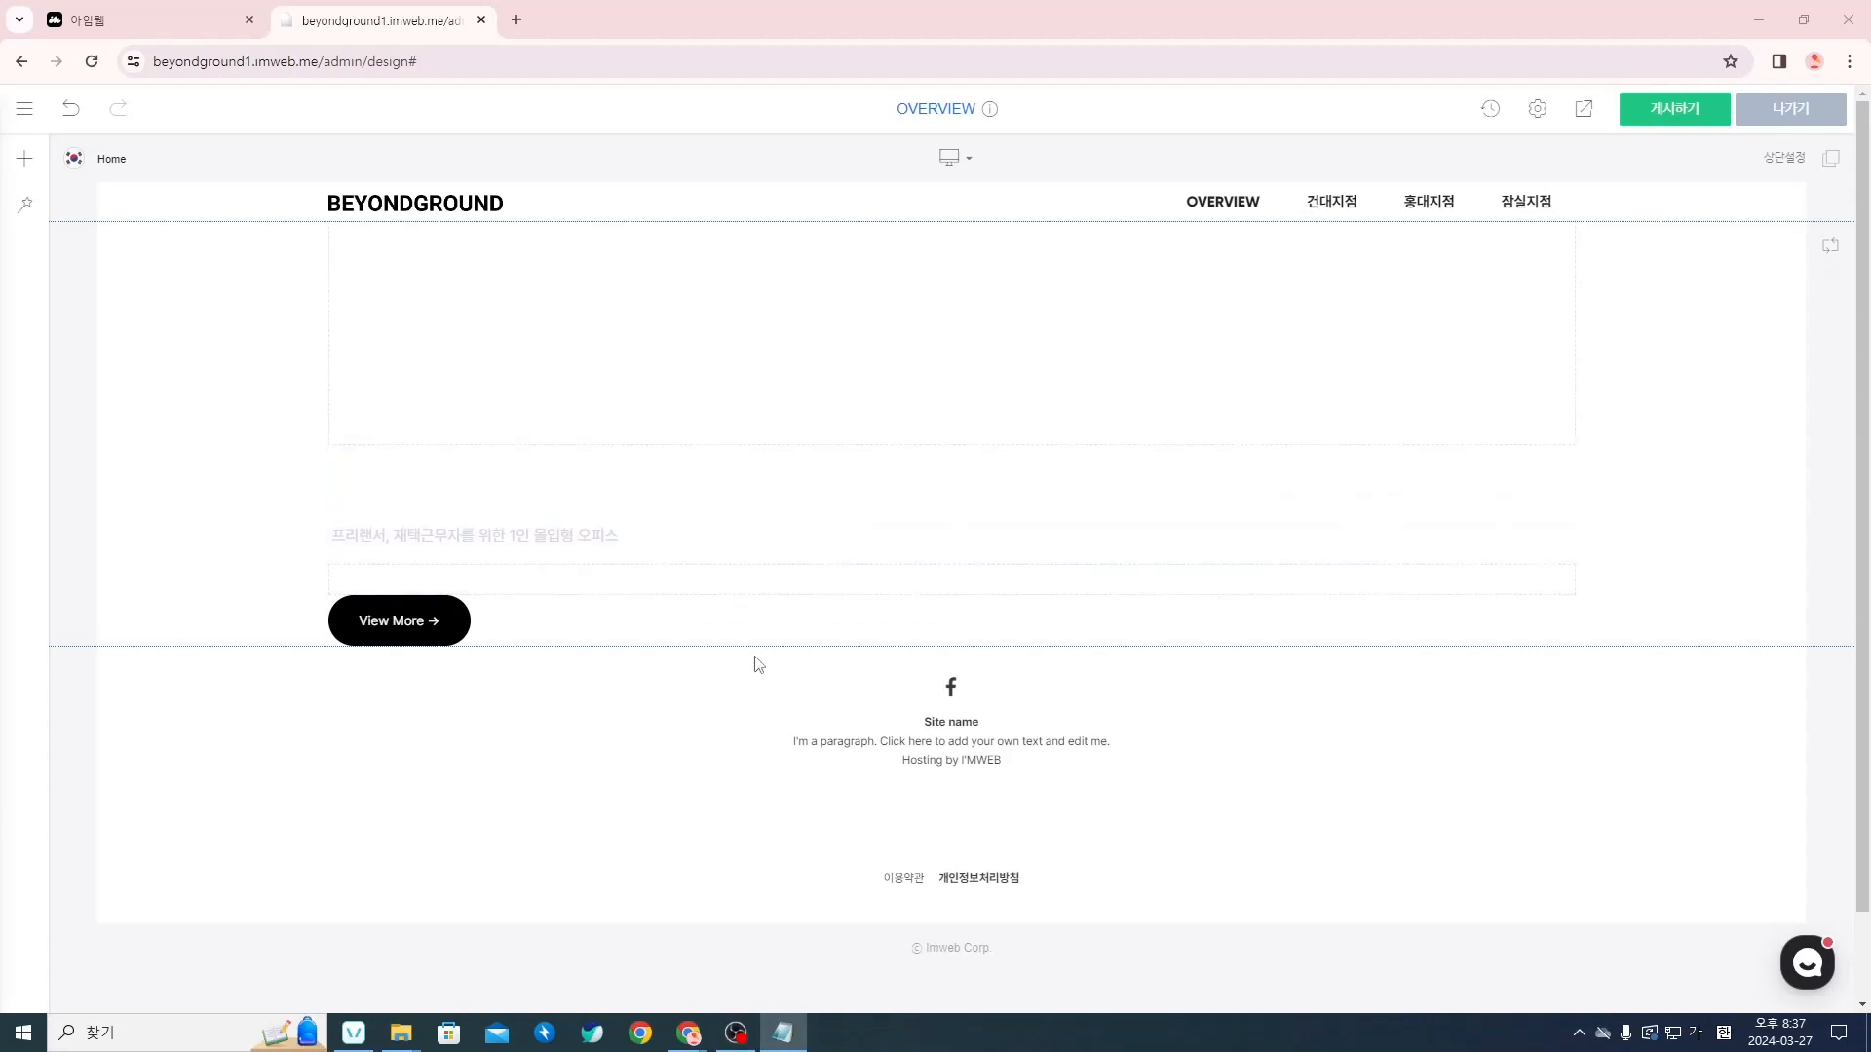
Insert a 여백 (spacer) widget below the View More button and set its height to 200px
{"action": "left_click", "coordinate": [952, 648]}
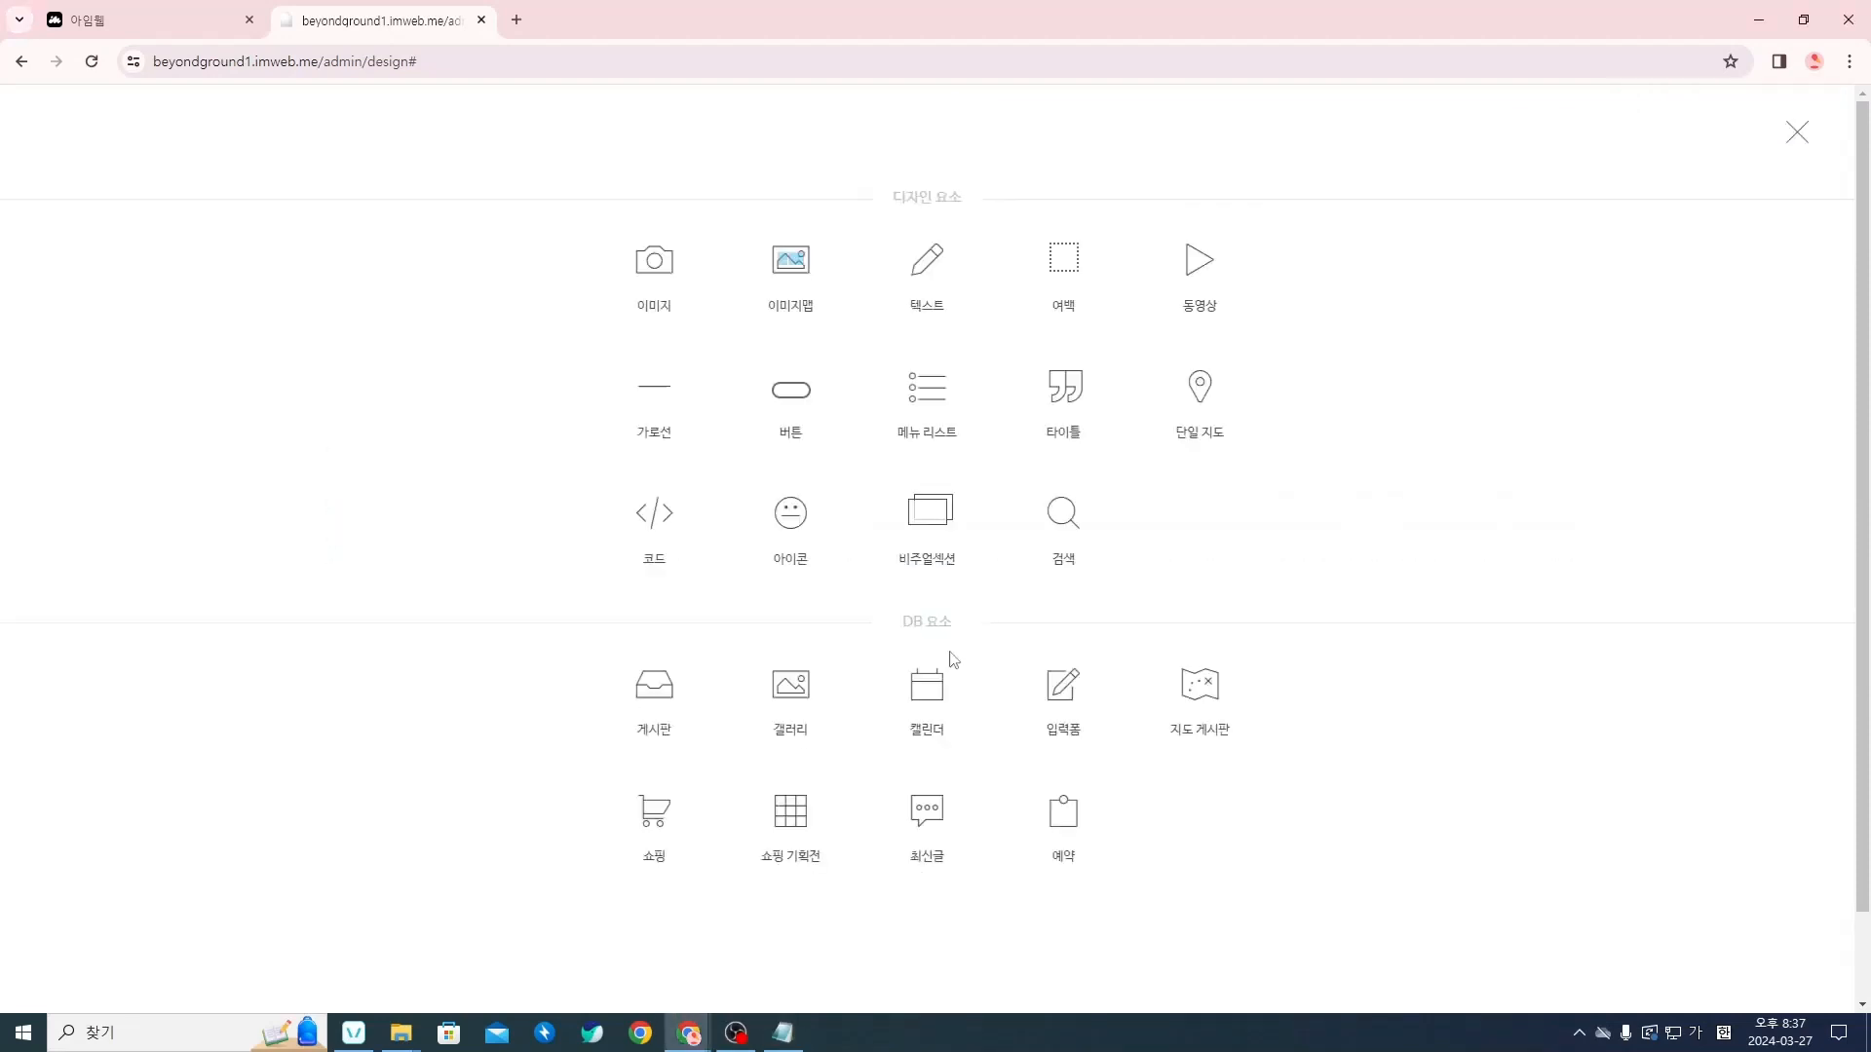
{"action": "left_click", "coordinate": [1059, 277]}
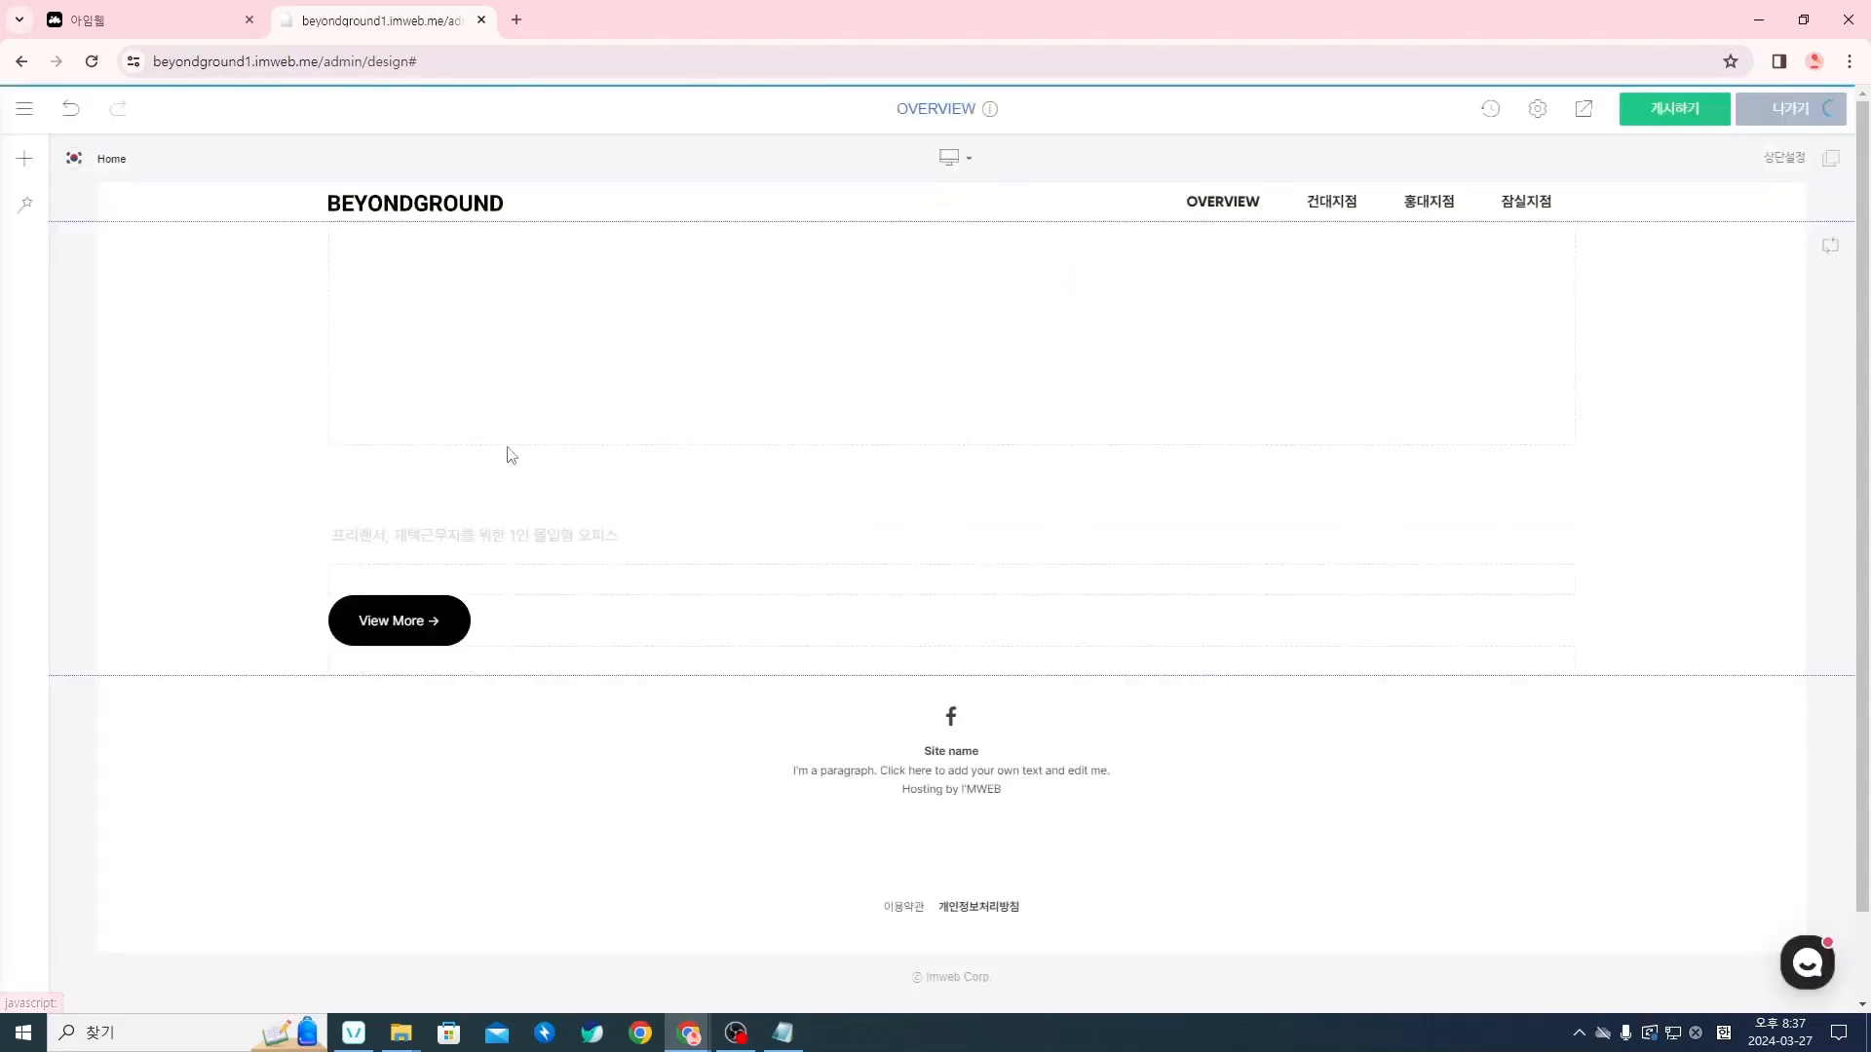
{"action": "right_click", "coordinate": [573, 664]}
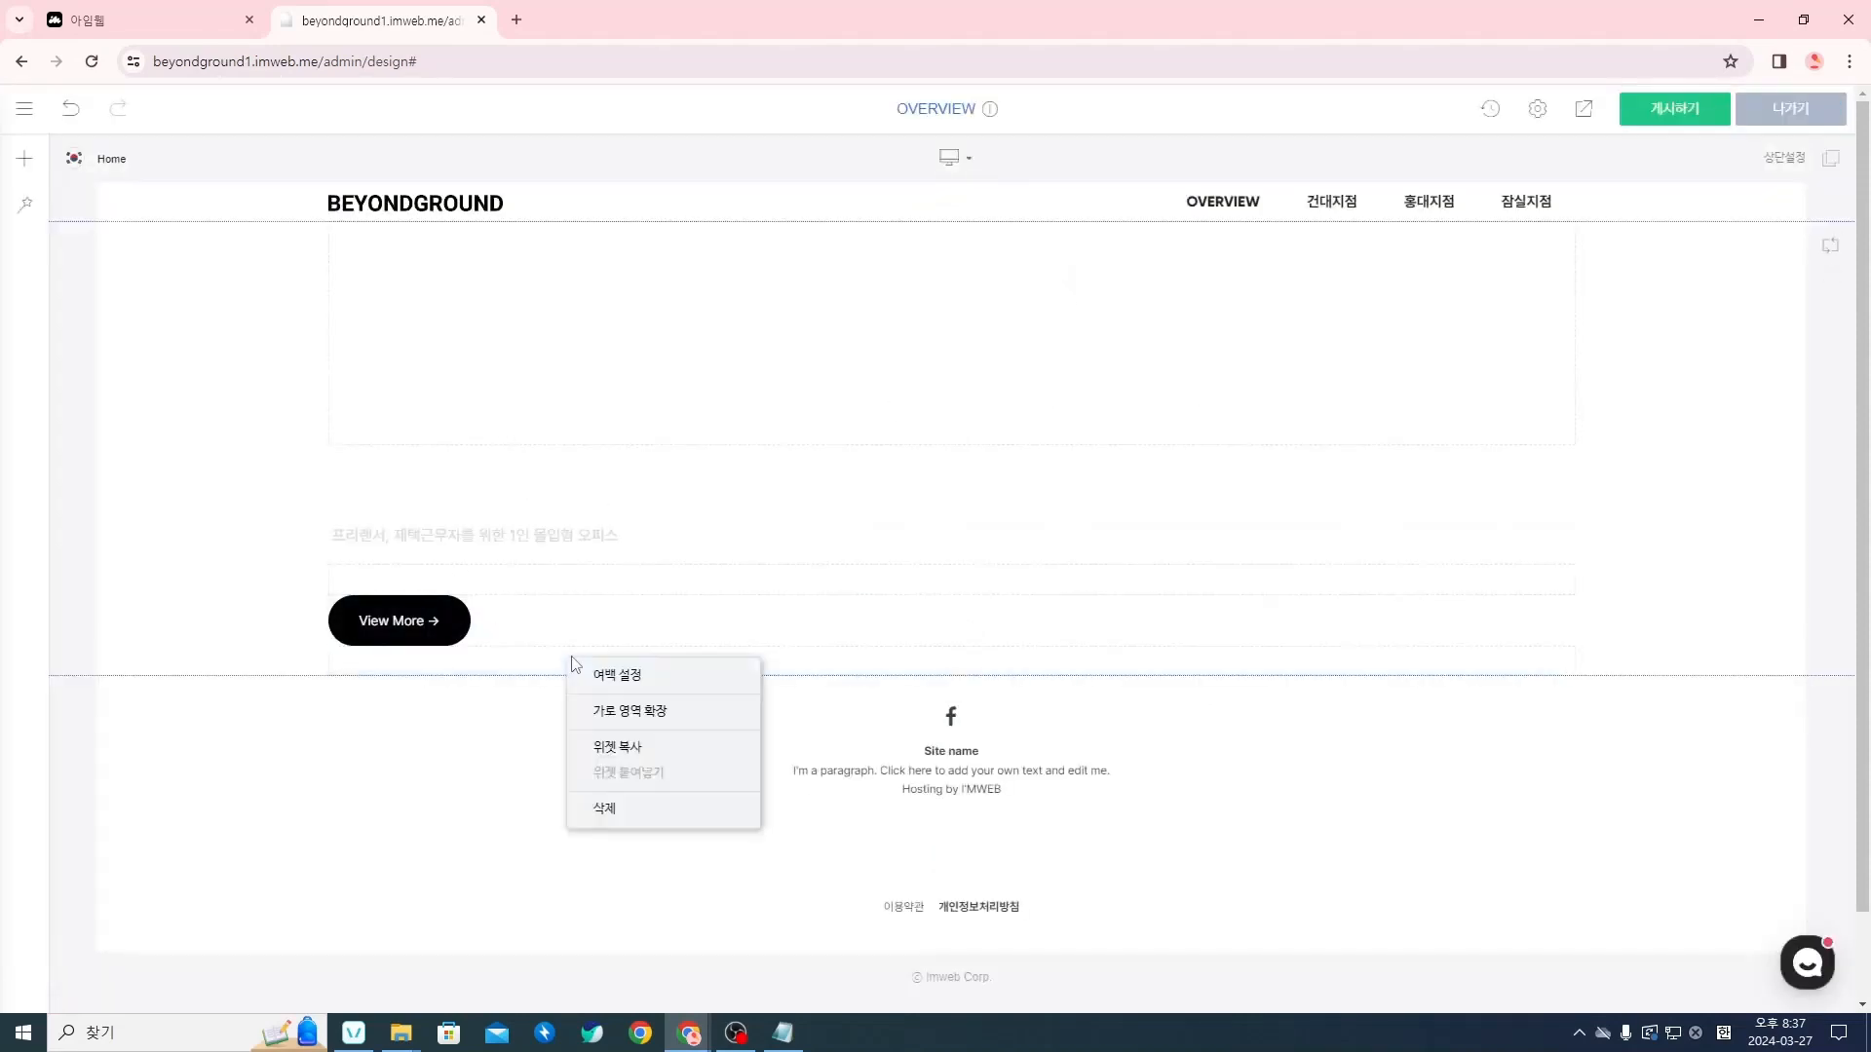
{"action": "left_click", "coordinate": [664, 689]}
{"action": "left_click_drag", "start_coordinate": [741, 486], "coordinate": [644, 492]}
{"action": "type", "text": "2"}
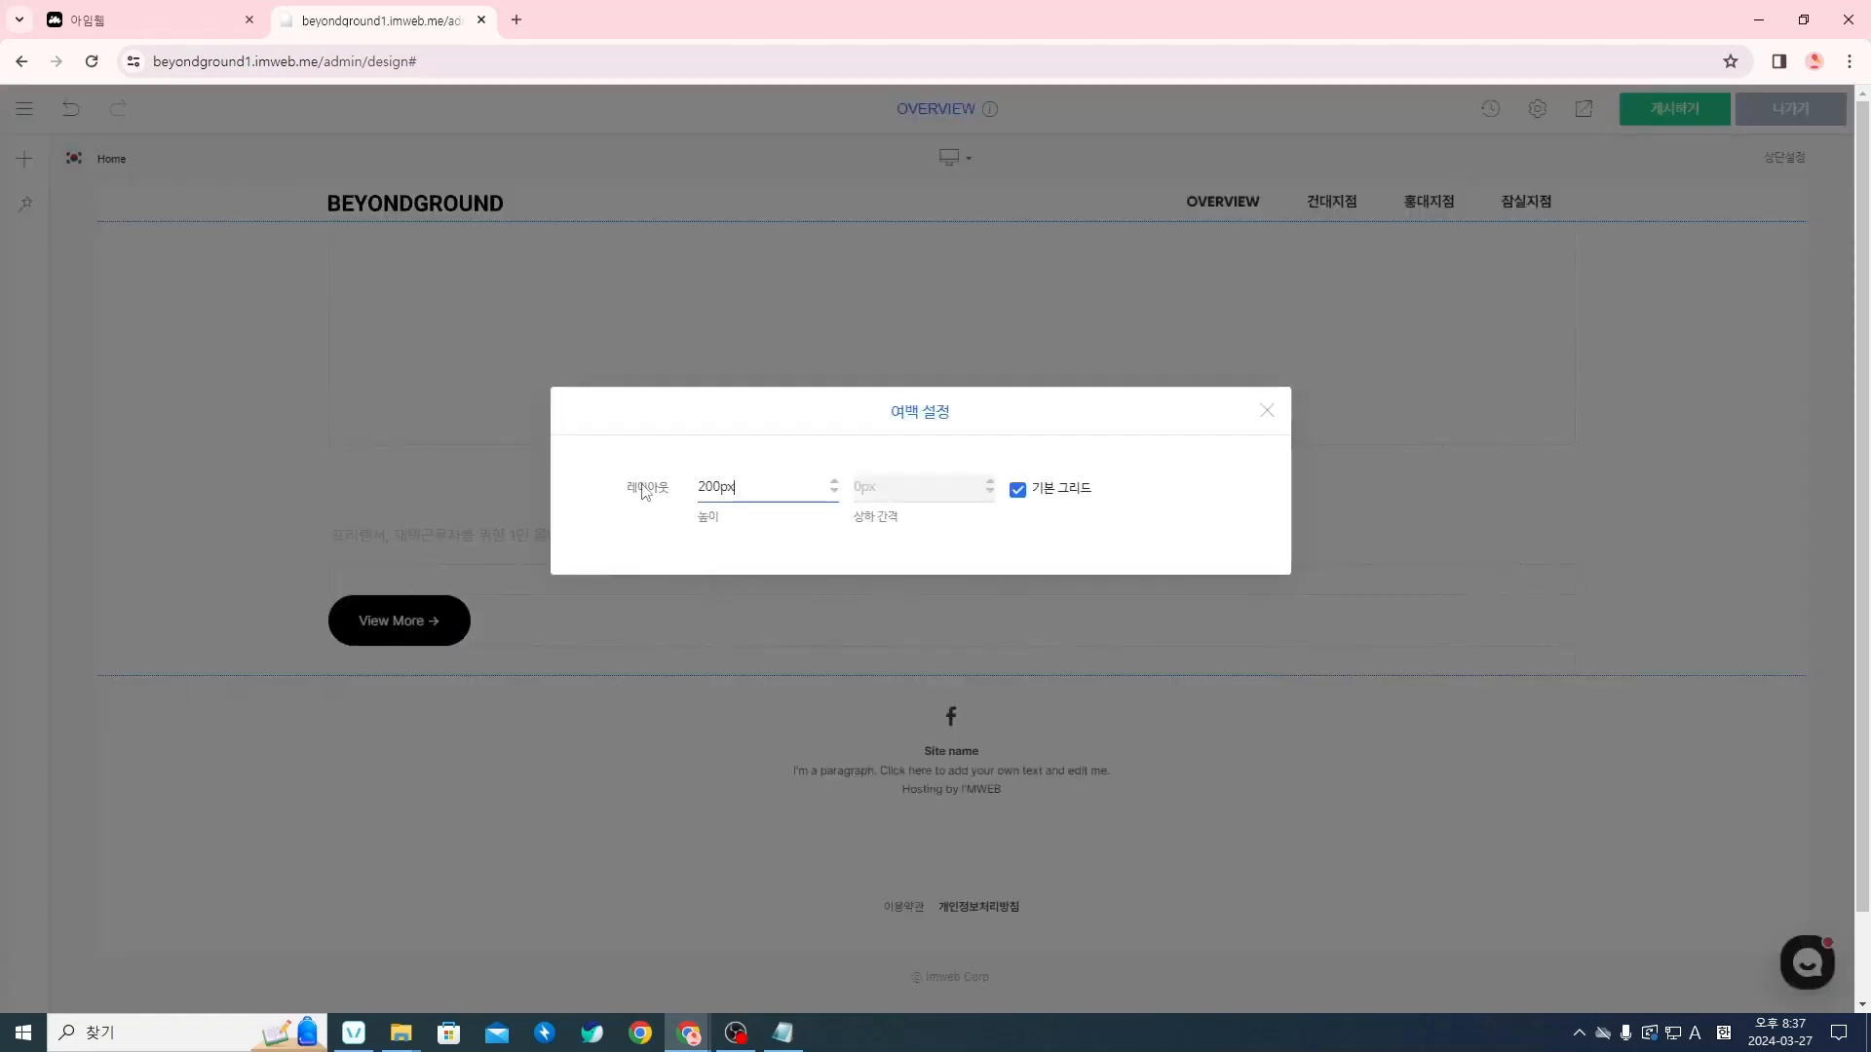
{"action": "type", "text": "00px"}
{"action": "left_click", "coordinate": [1264, 414]}
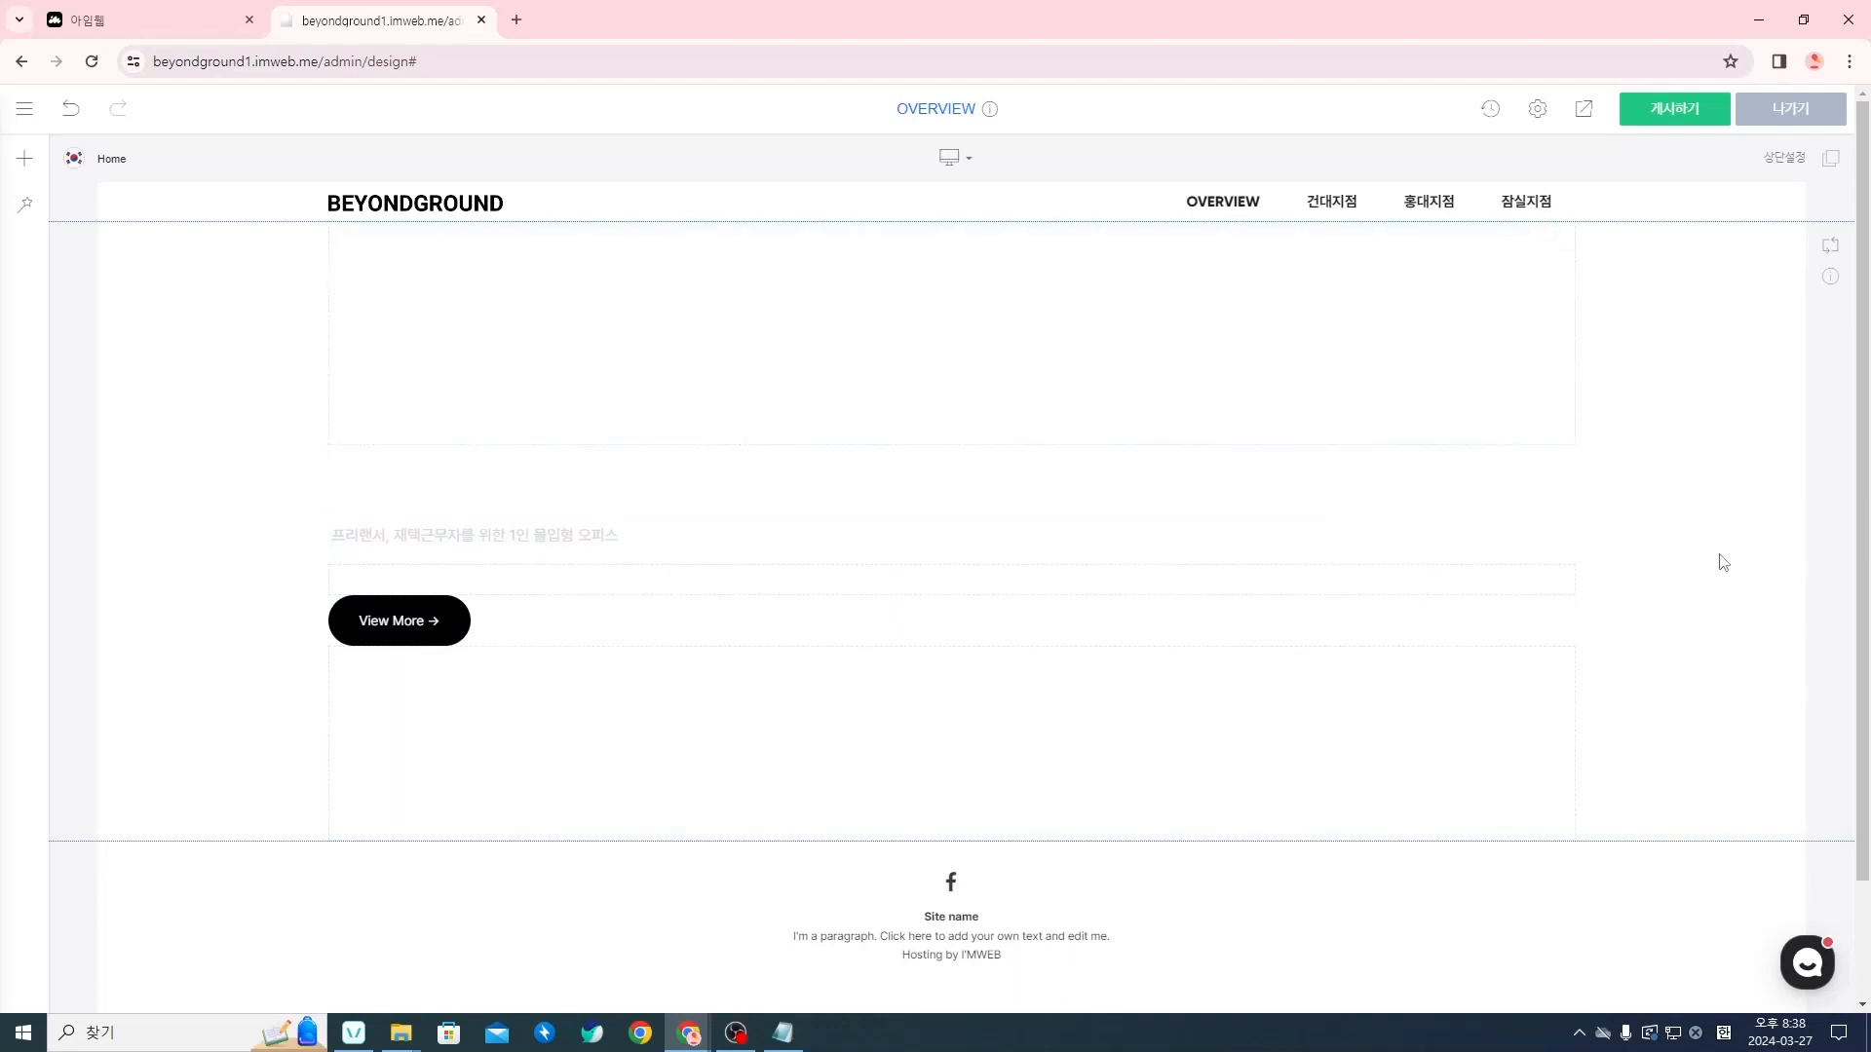
Set the image Rectangle 73 from the overview folder as the hero section's background in 섹션 설정, and close the settings
{"action": "right_click", "coordinate": [1656, 528]}
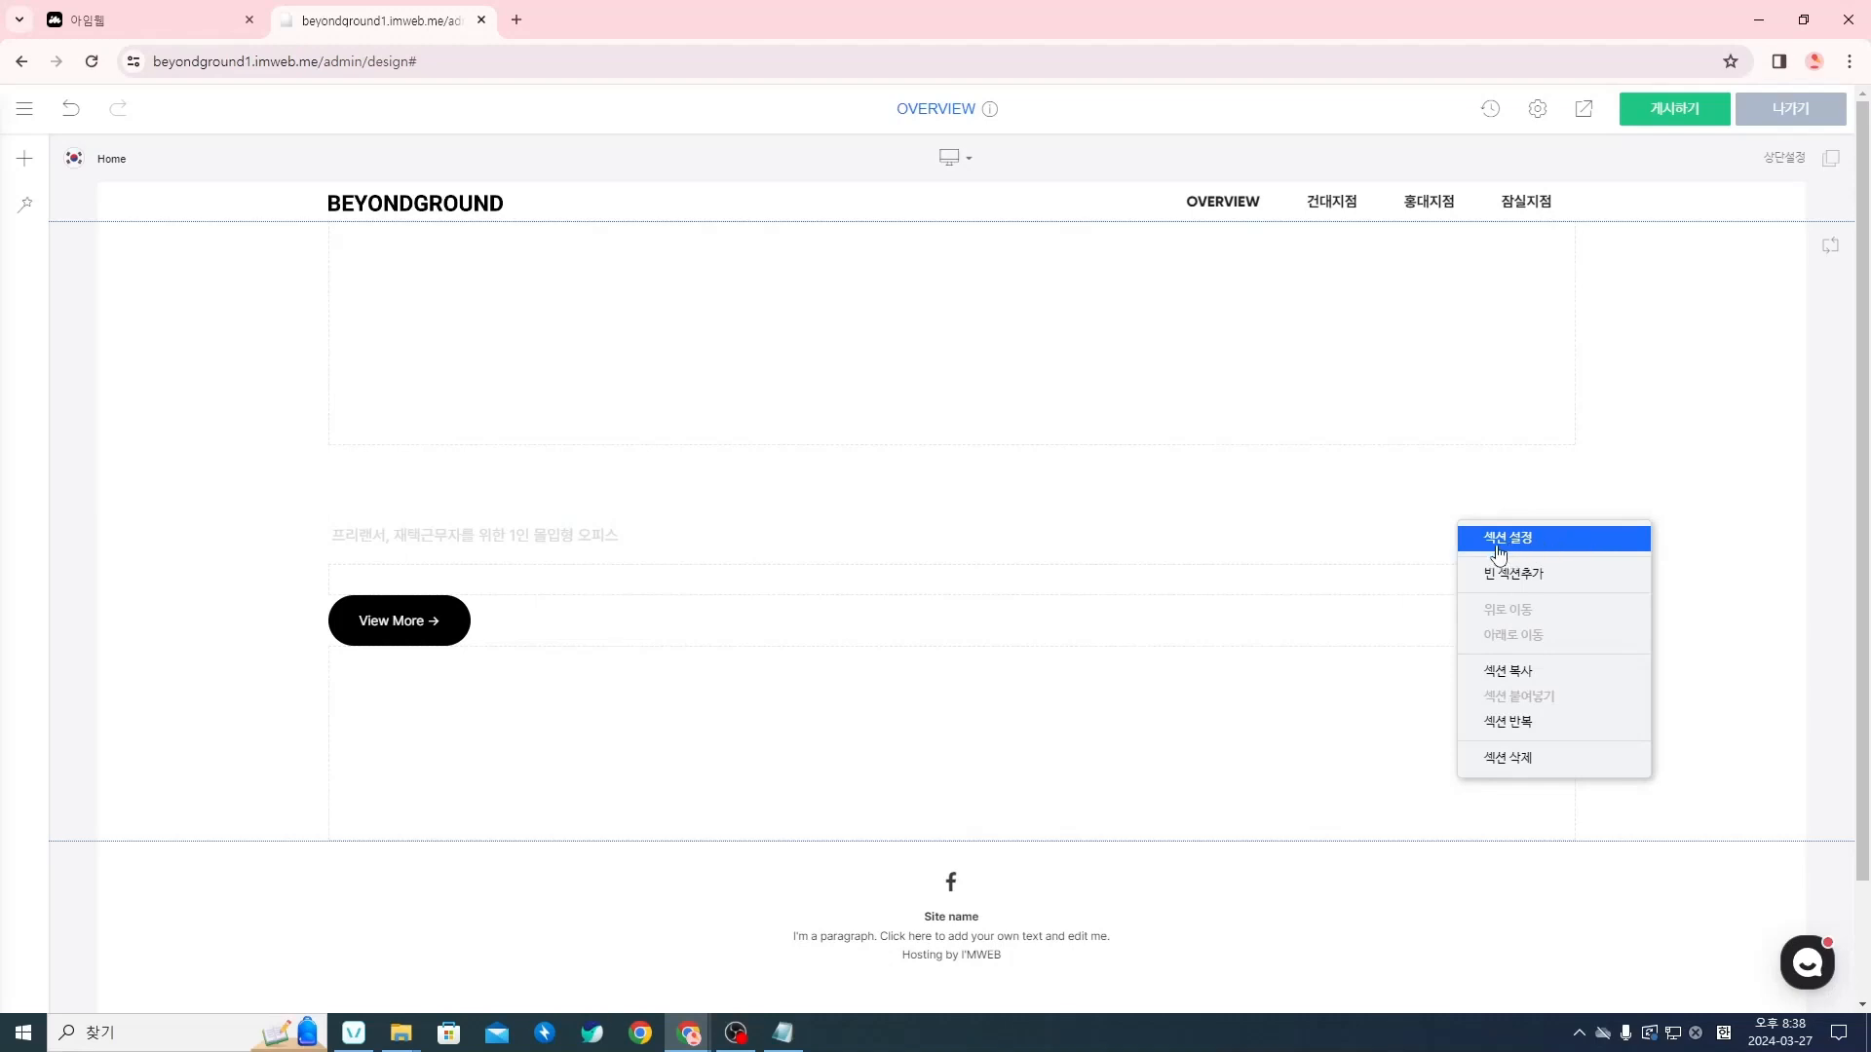
{"action": "left_click", "coordinate": [1548, 552]}
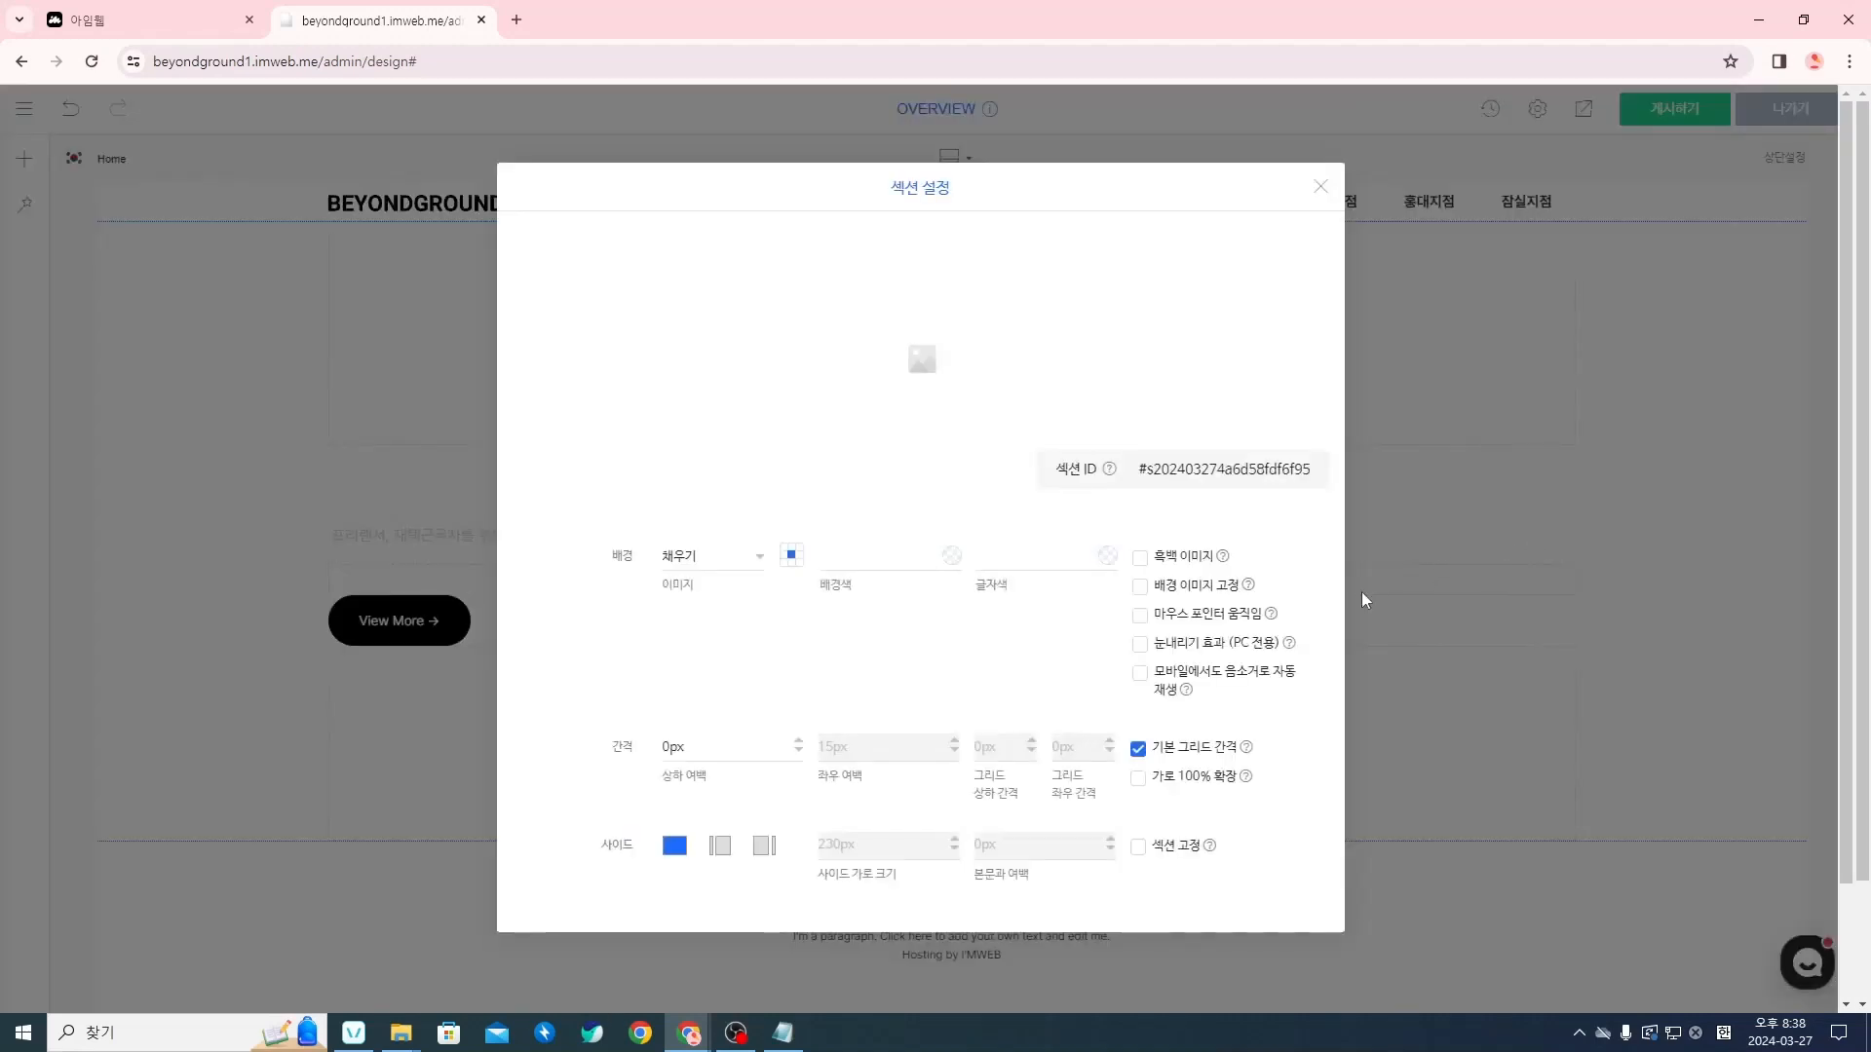
{"action": "mouse_move", "coordinate": [922, 384]}
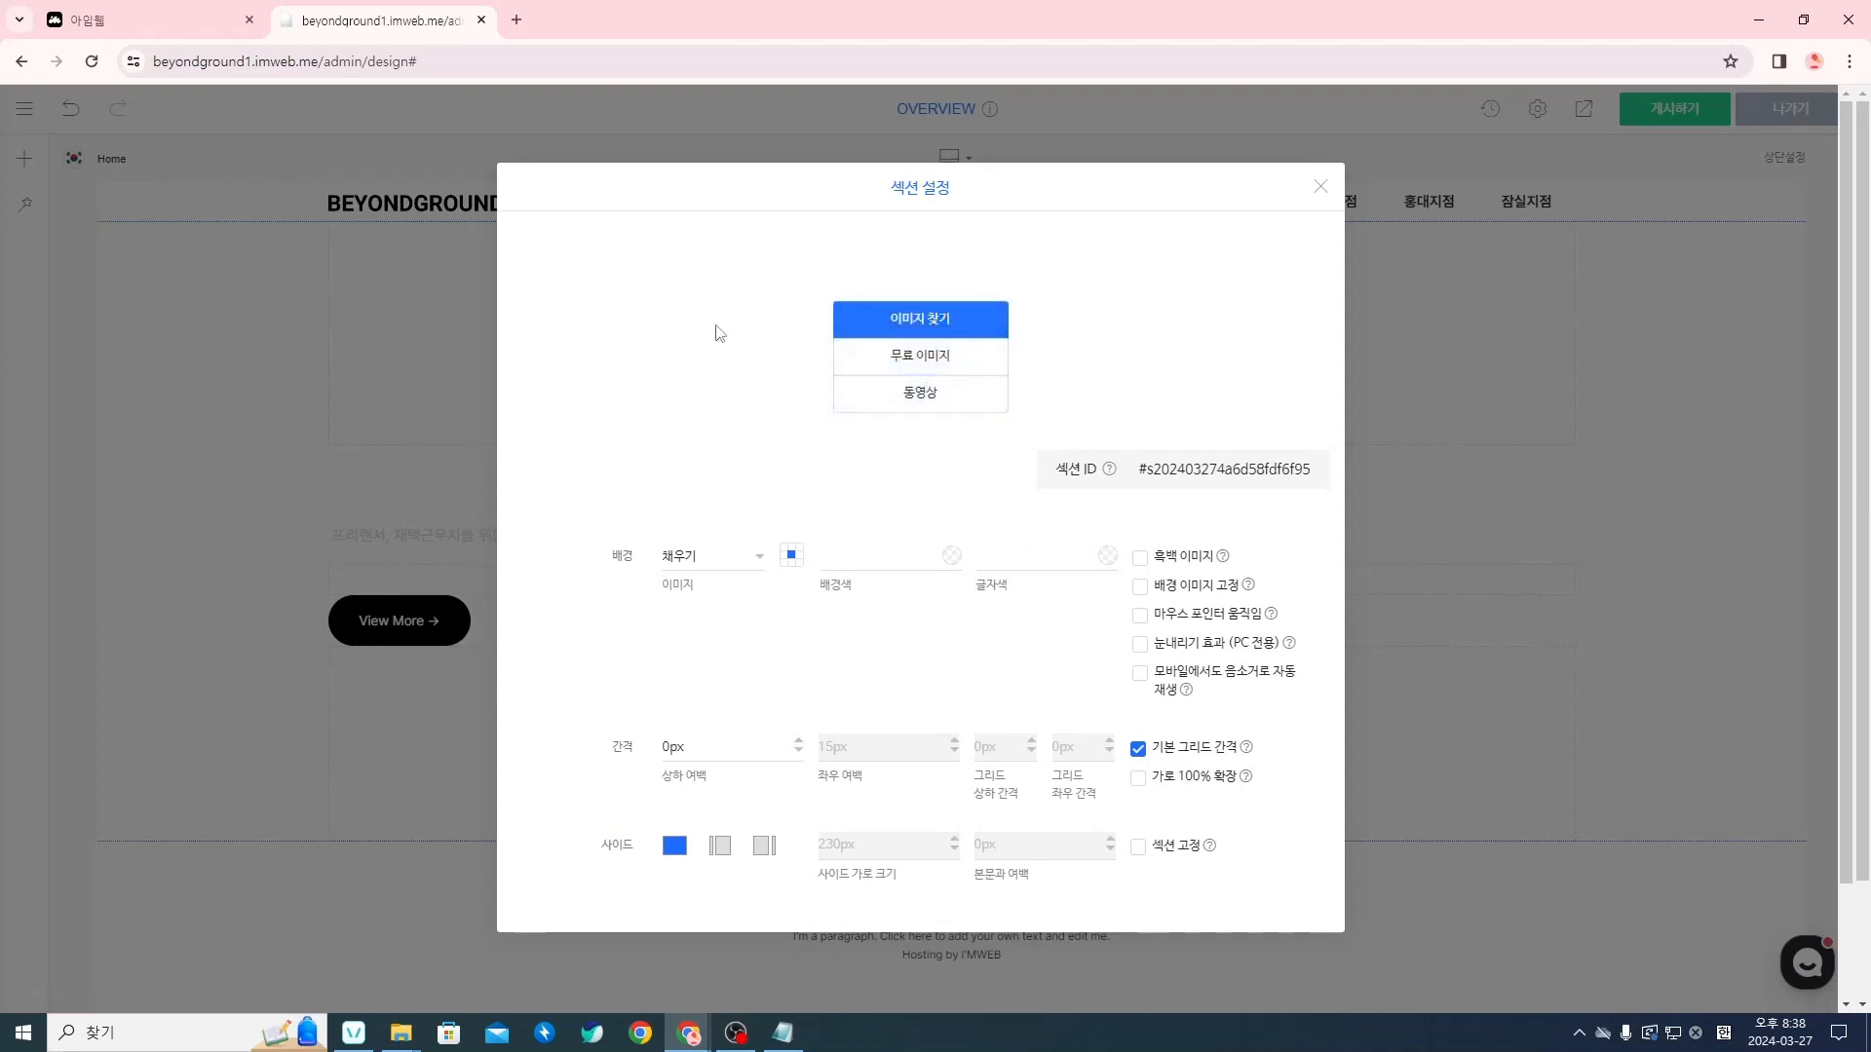
{"action": "left_click", "coordinate": [921, 325]}
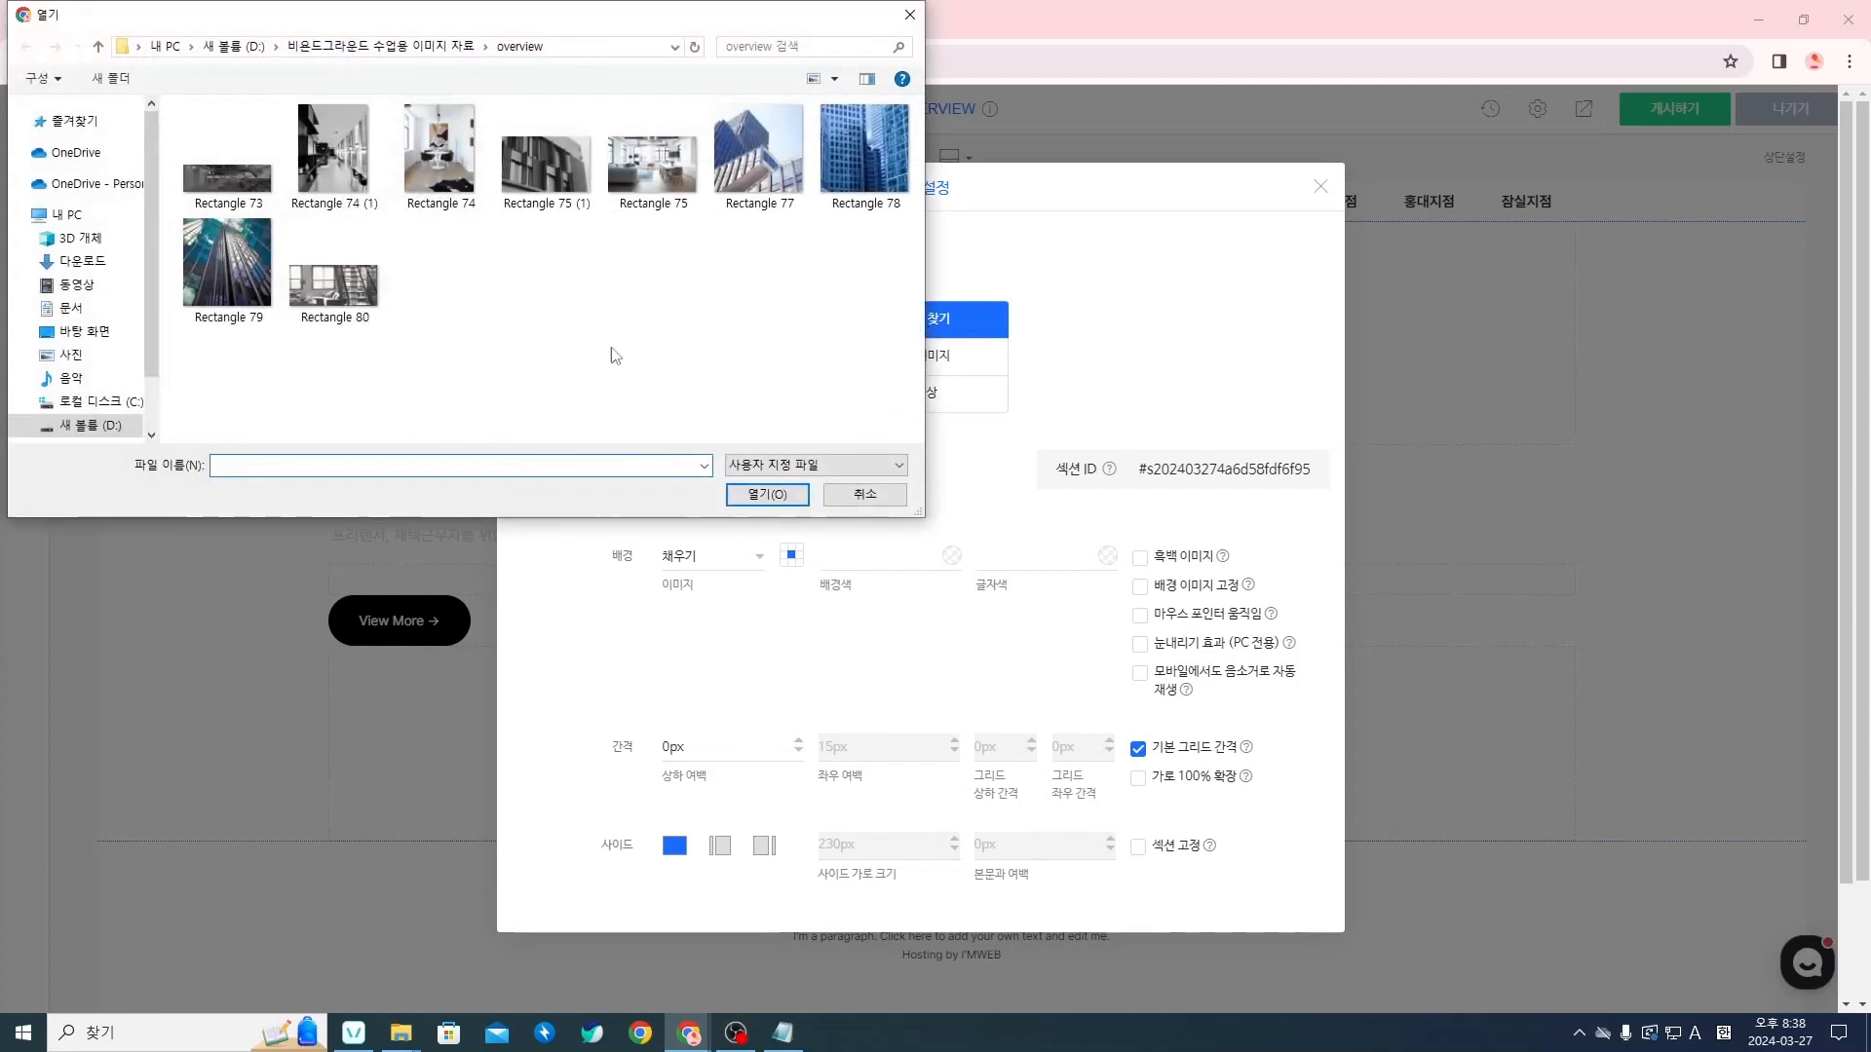
{"action": "left_click", "coordinate": [340, 49]}
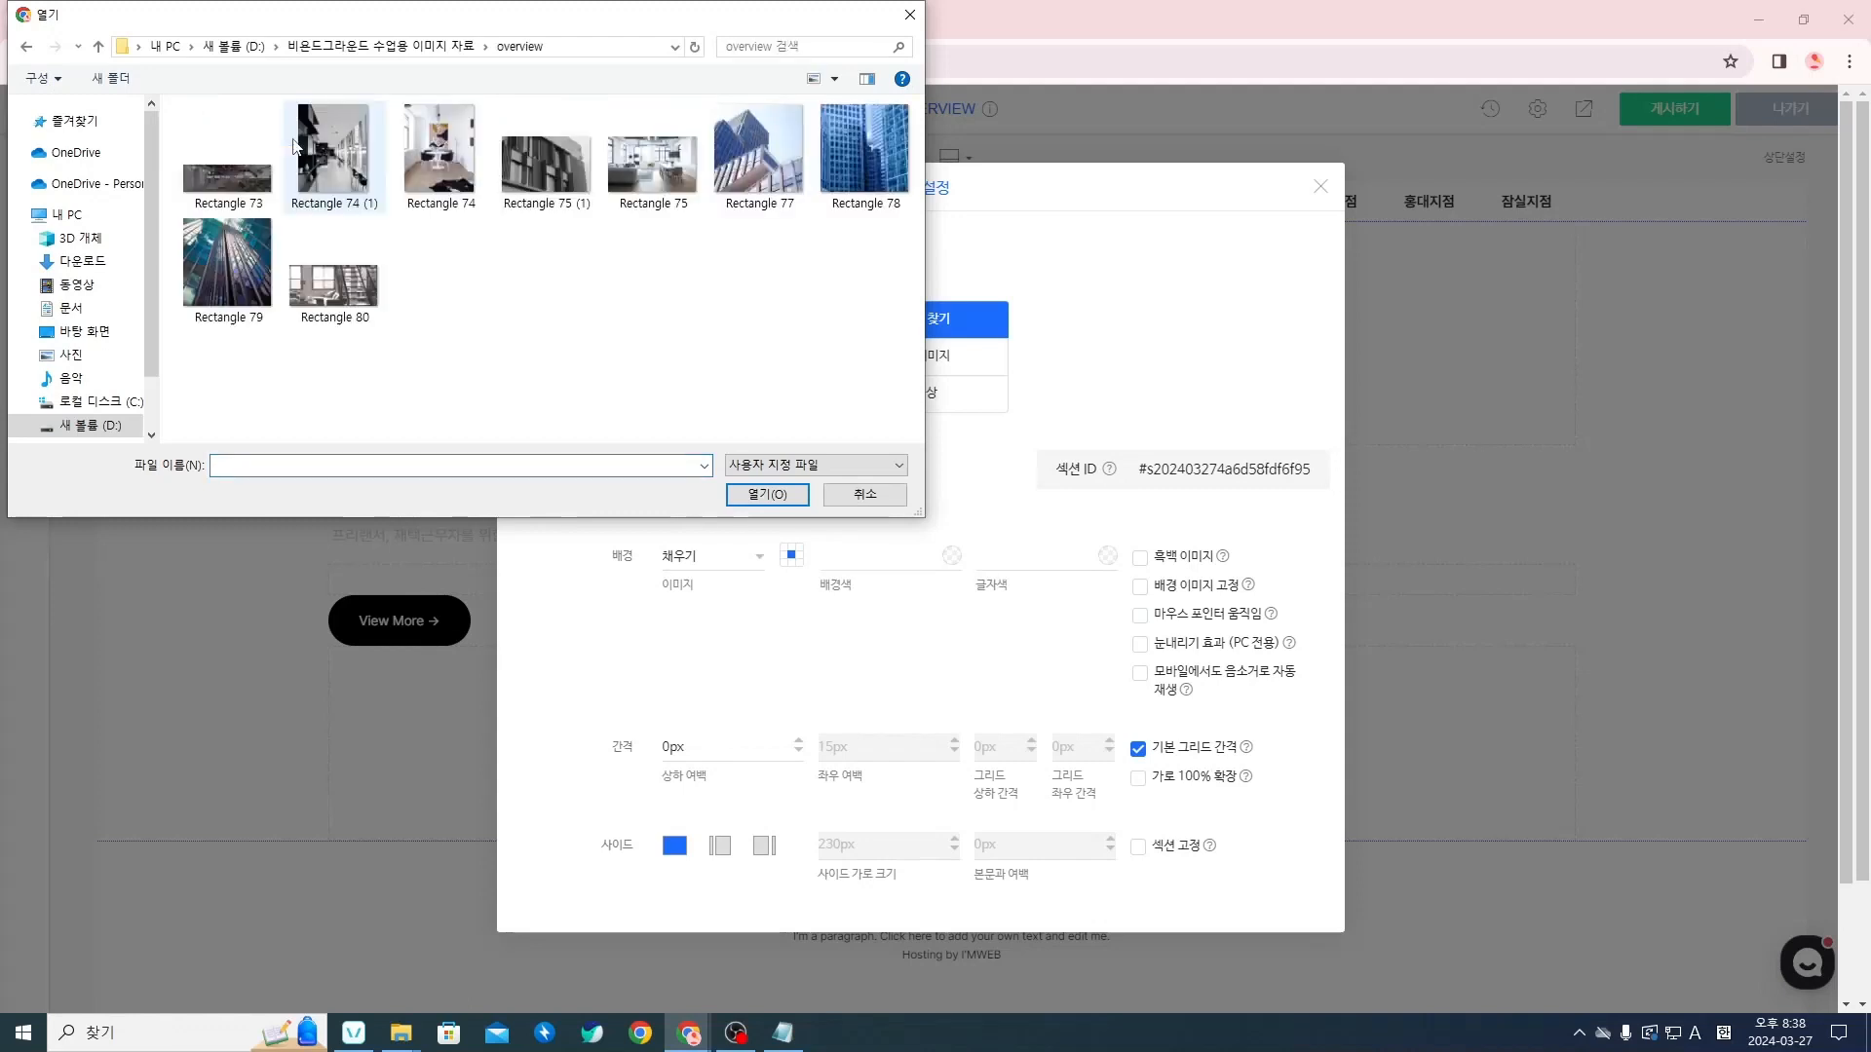
{"action": "double_click", "coordinate": [261, 142]}
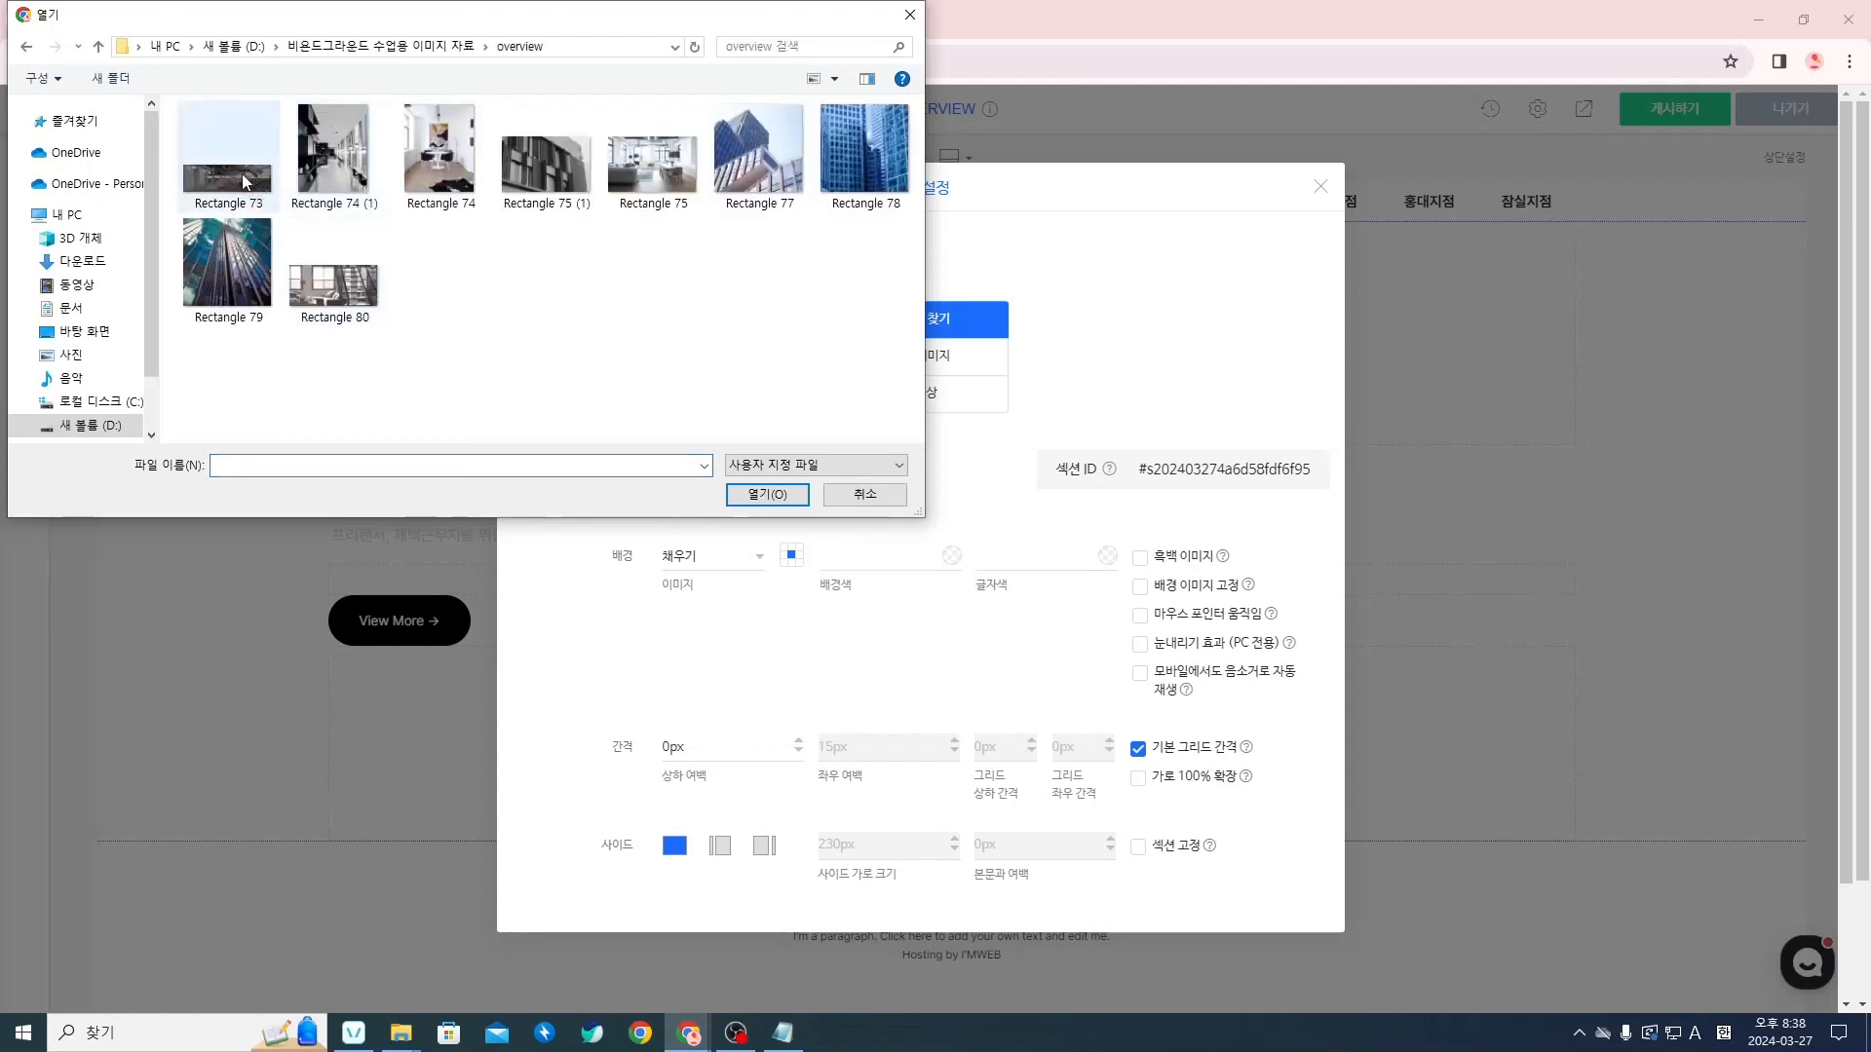
{"action": "left_click", "coordinate": [244, 182]}
{"action": "left_click", "coordinate": [767, 494]}
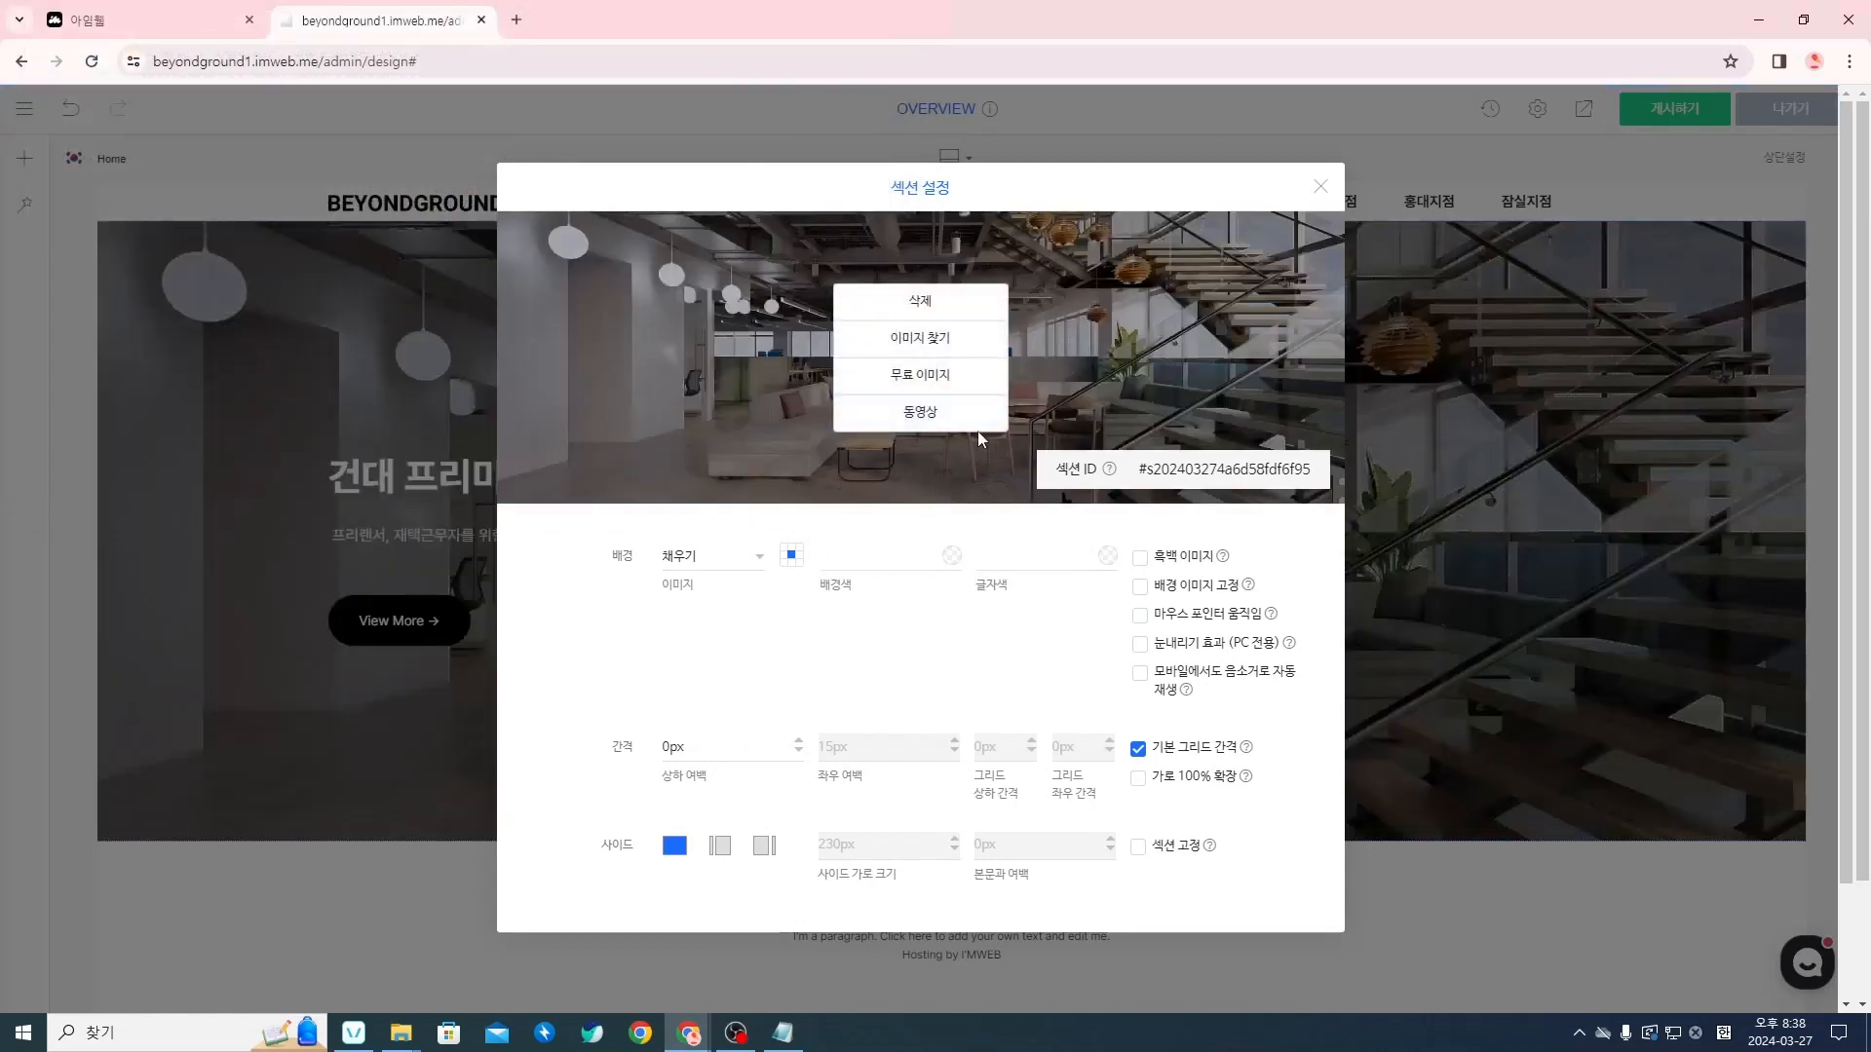
{"action": "left_click", "coordinate": [1323, 188]}
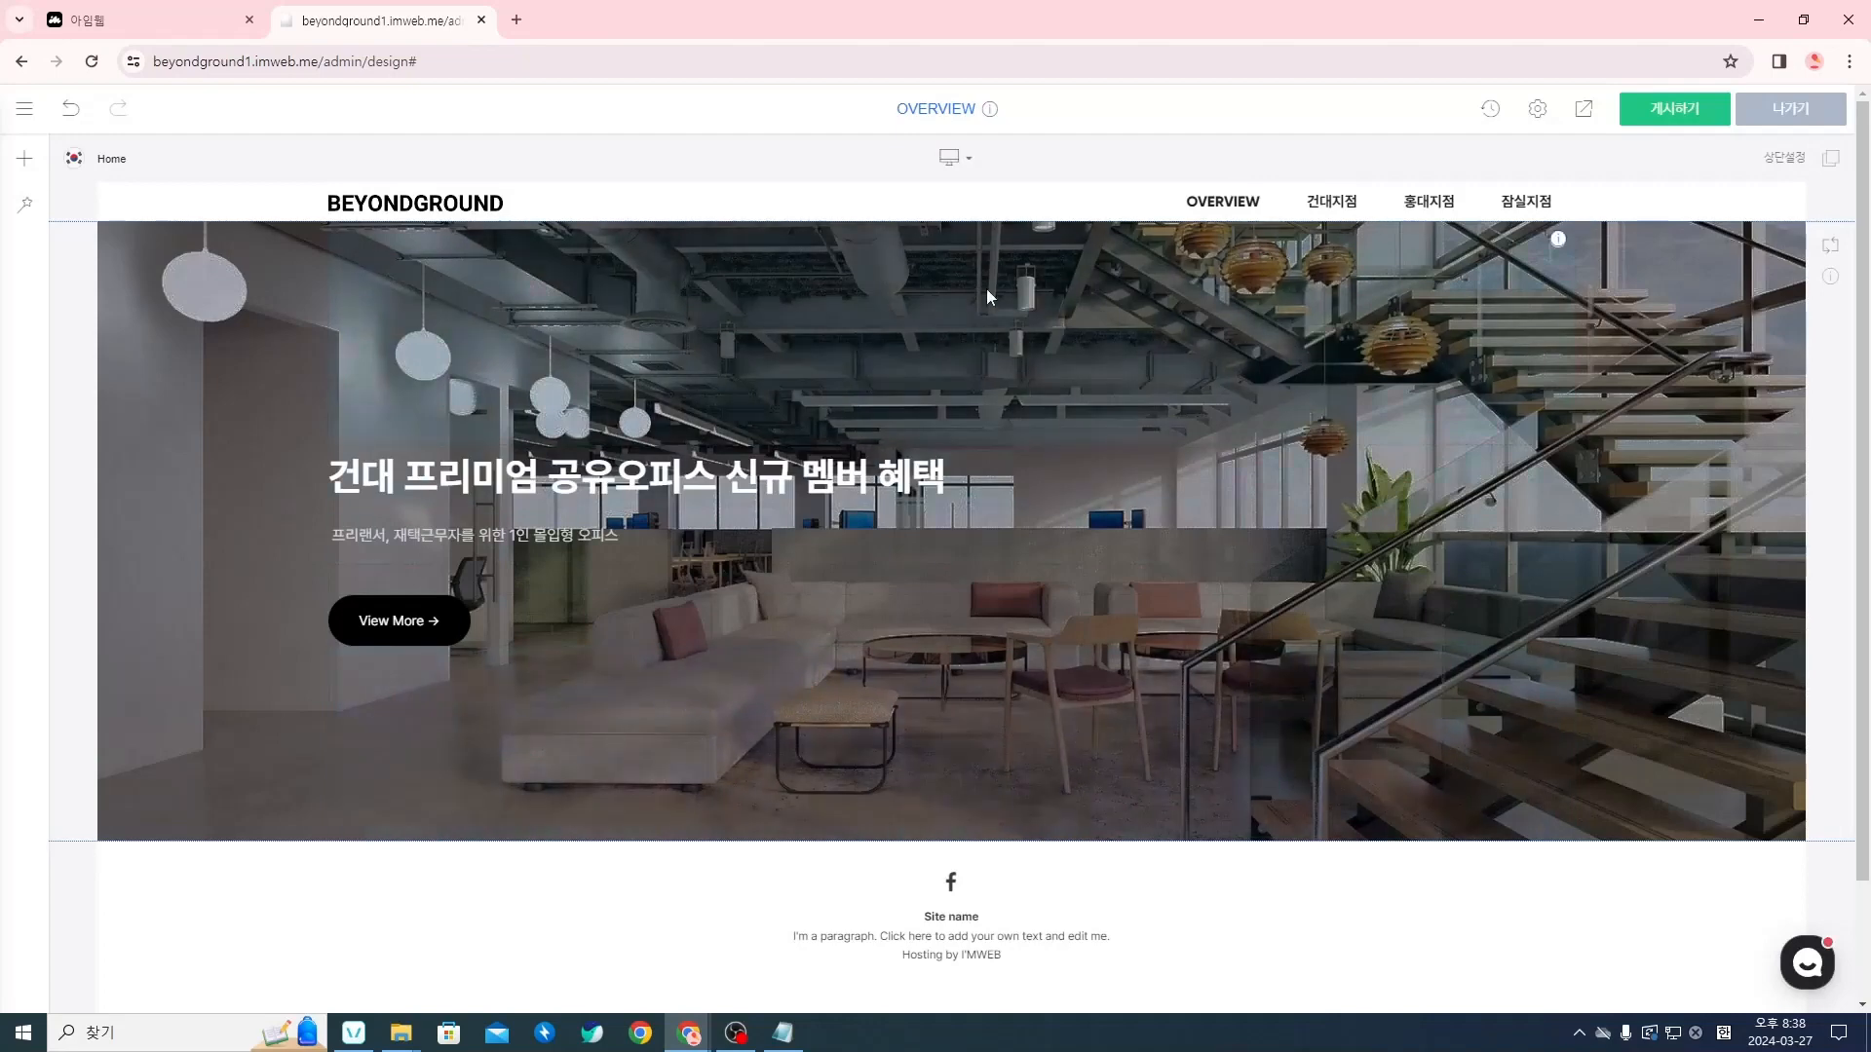
Check the finished hero section in the editor and in the site preview, and close the preview
{"action": "scroll", "coordinate": [1035, 745], "scroll_direction": "down", "scroll_amount": 1}
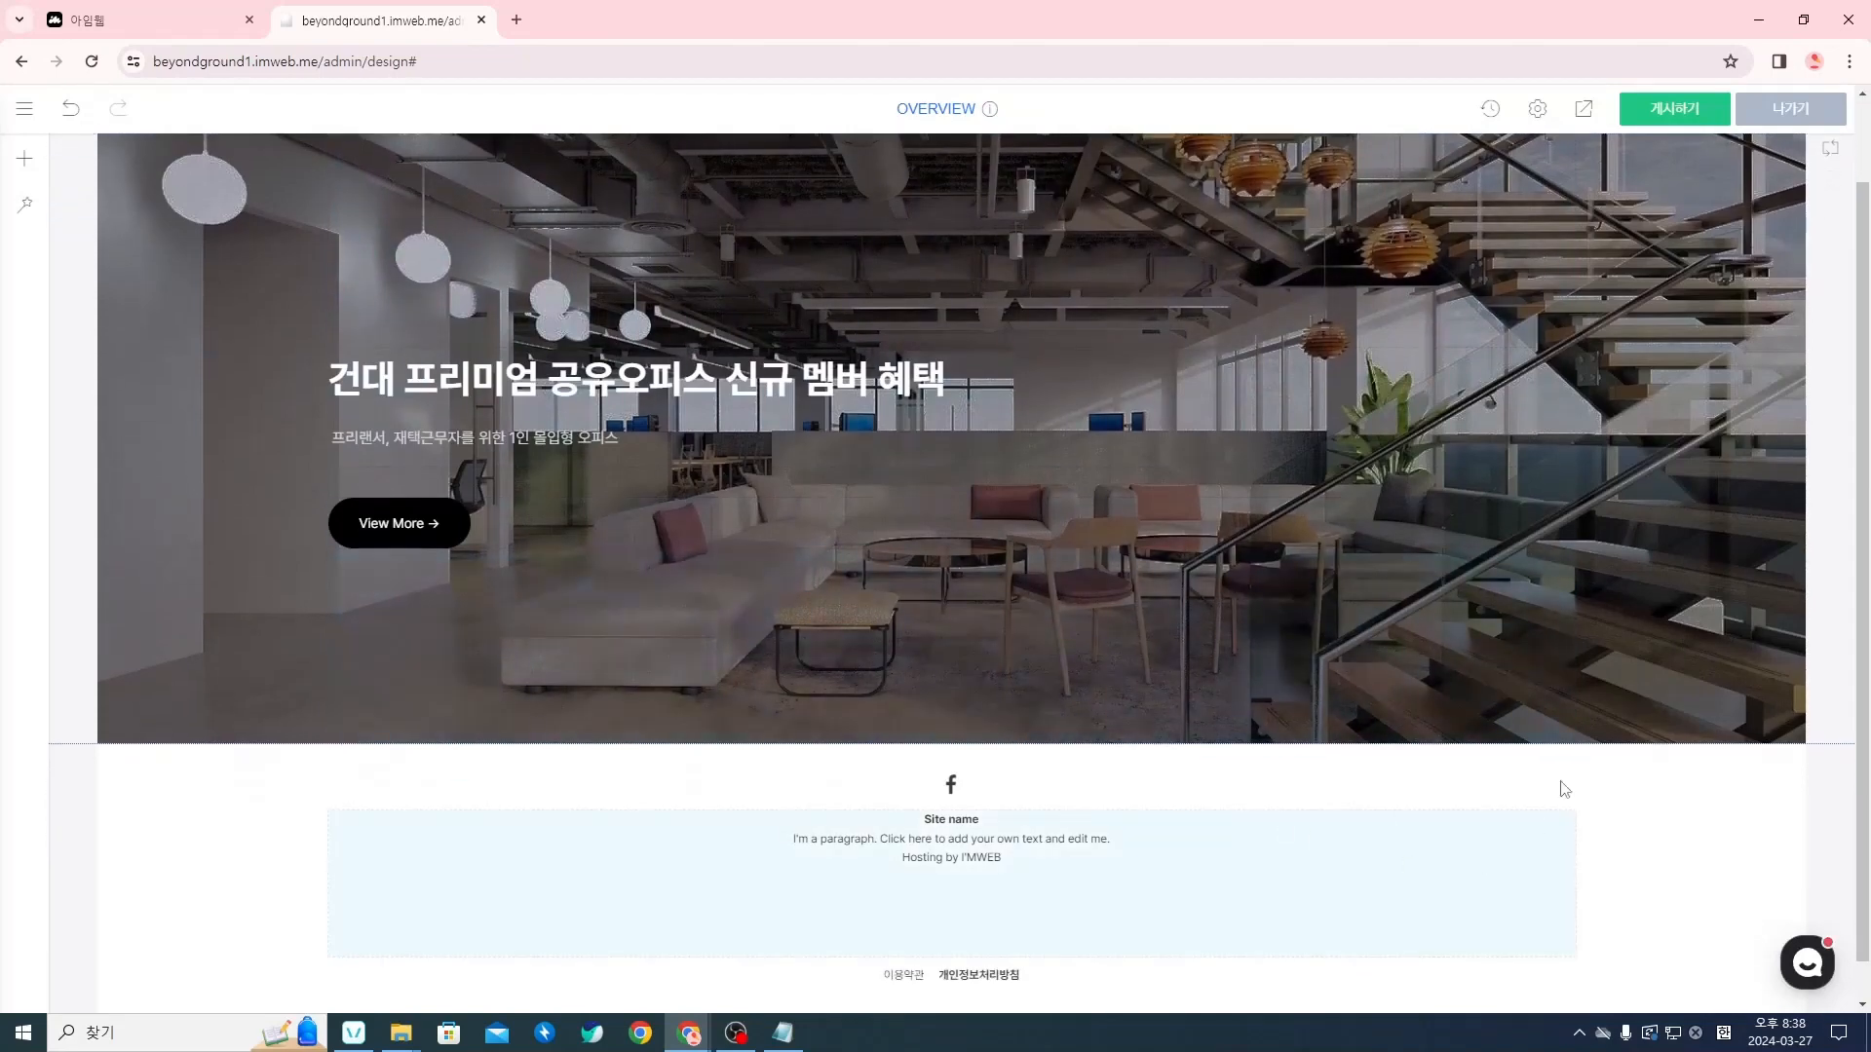
{"action": "scroll", "coordinate": [1578, 741], "scroll_direction": "up", "scroll_amount": 1}
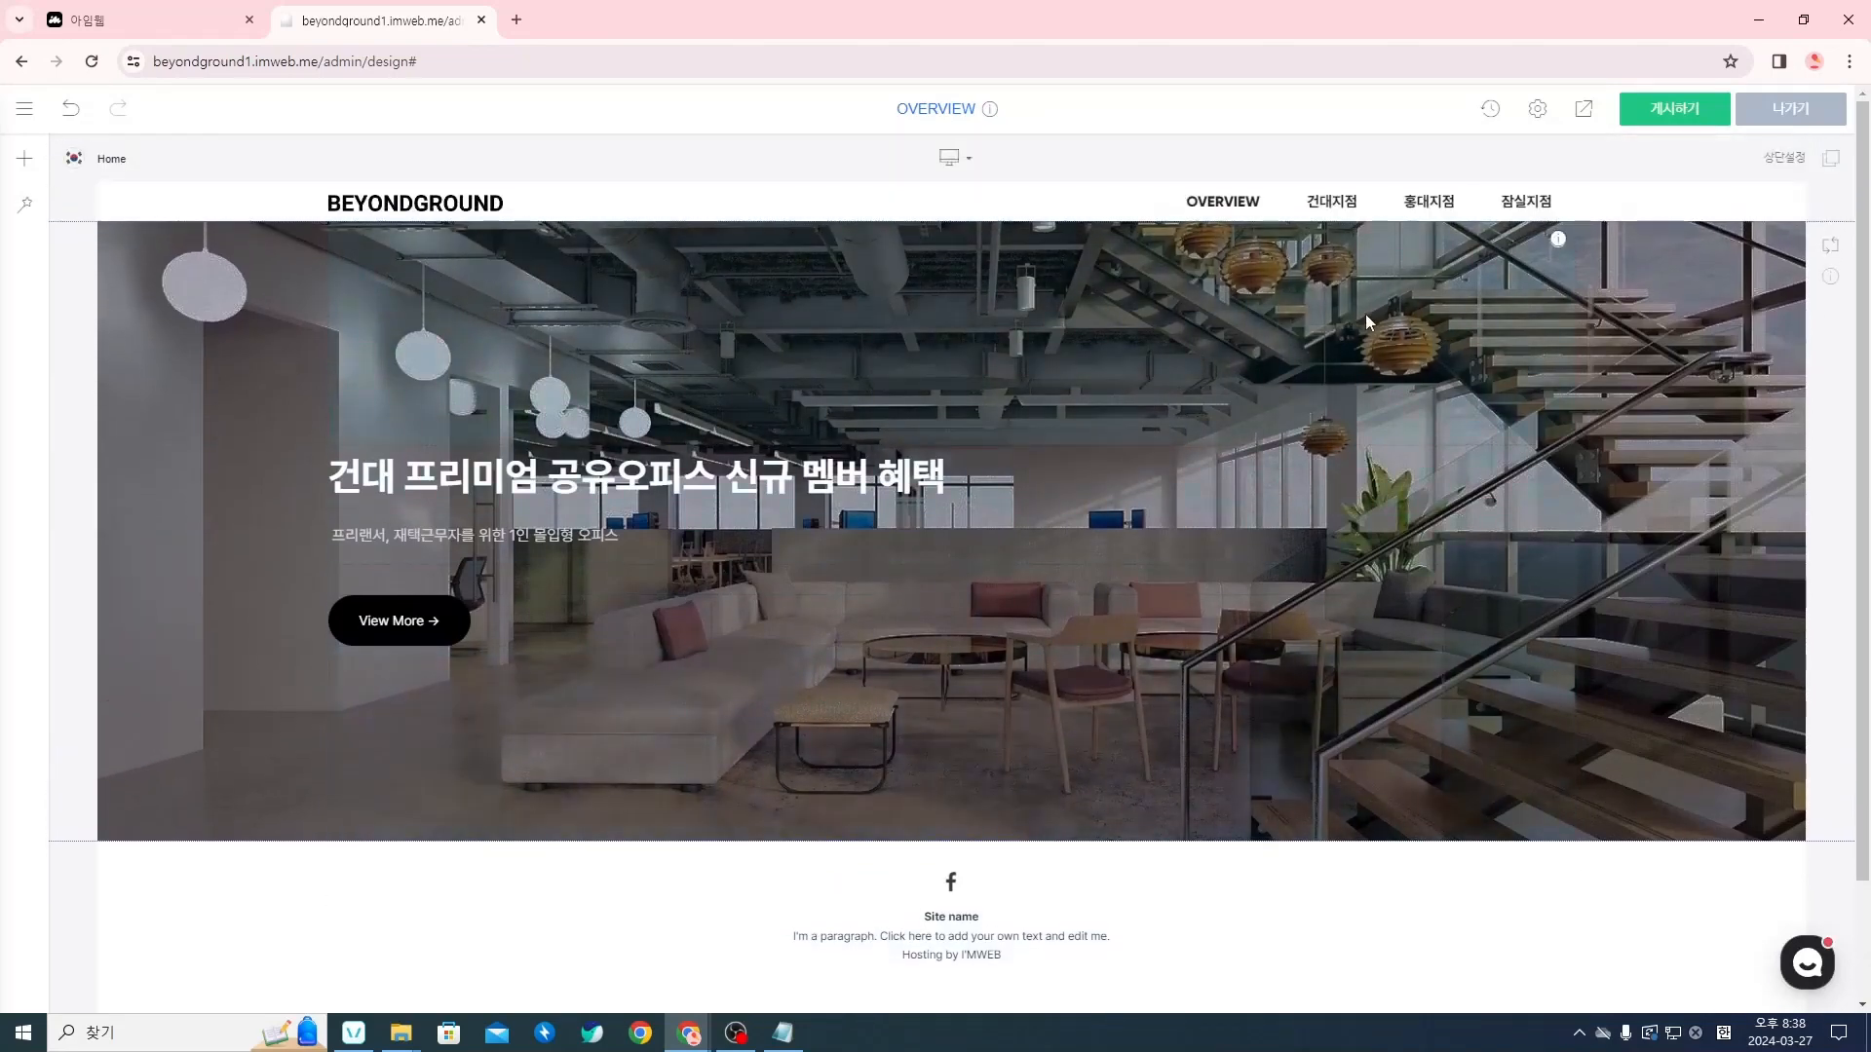
{"action": "left_click", "coordinate": [1584, 115]}
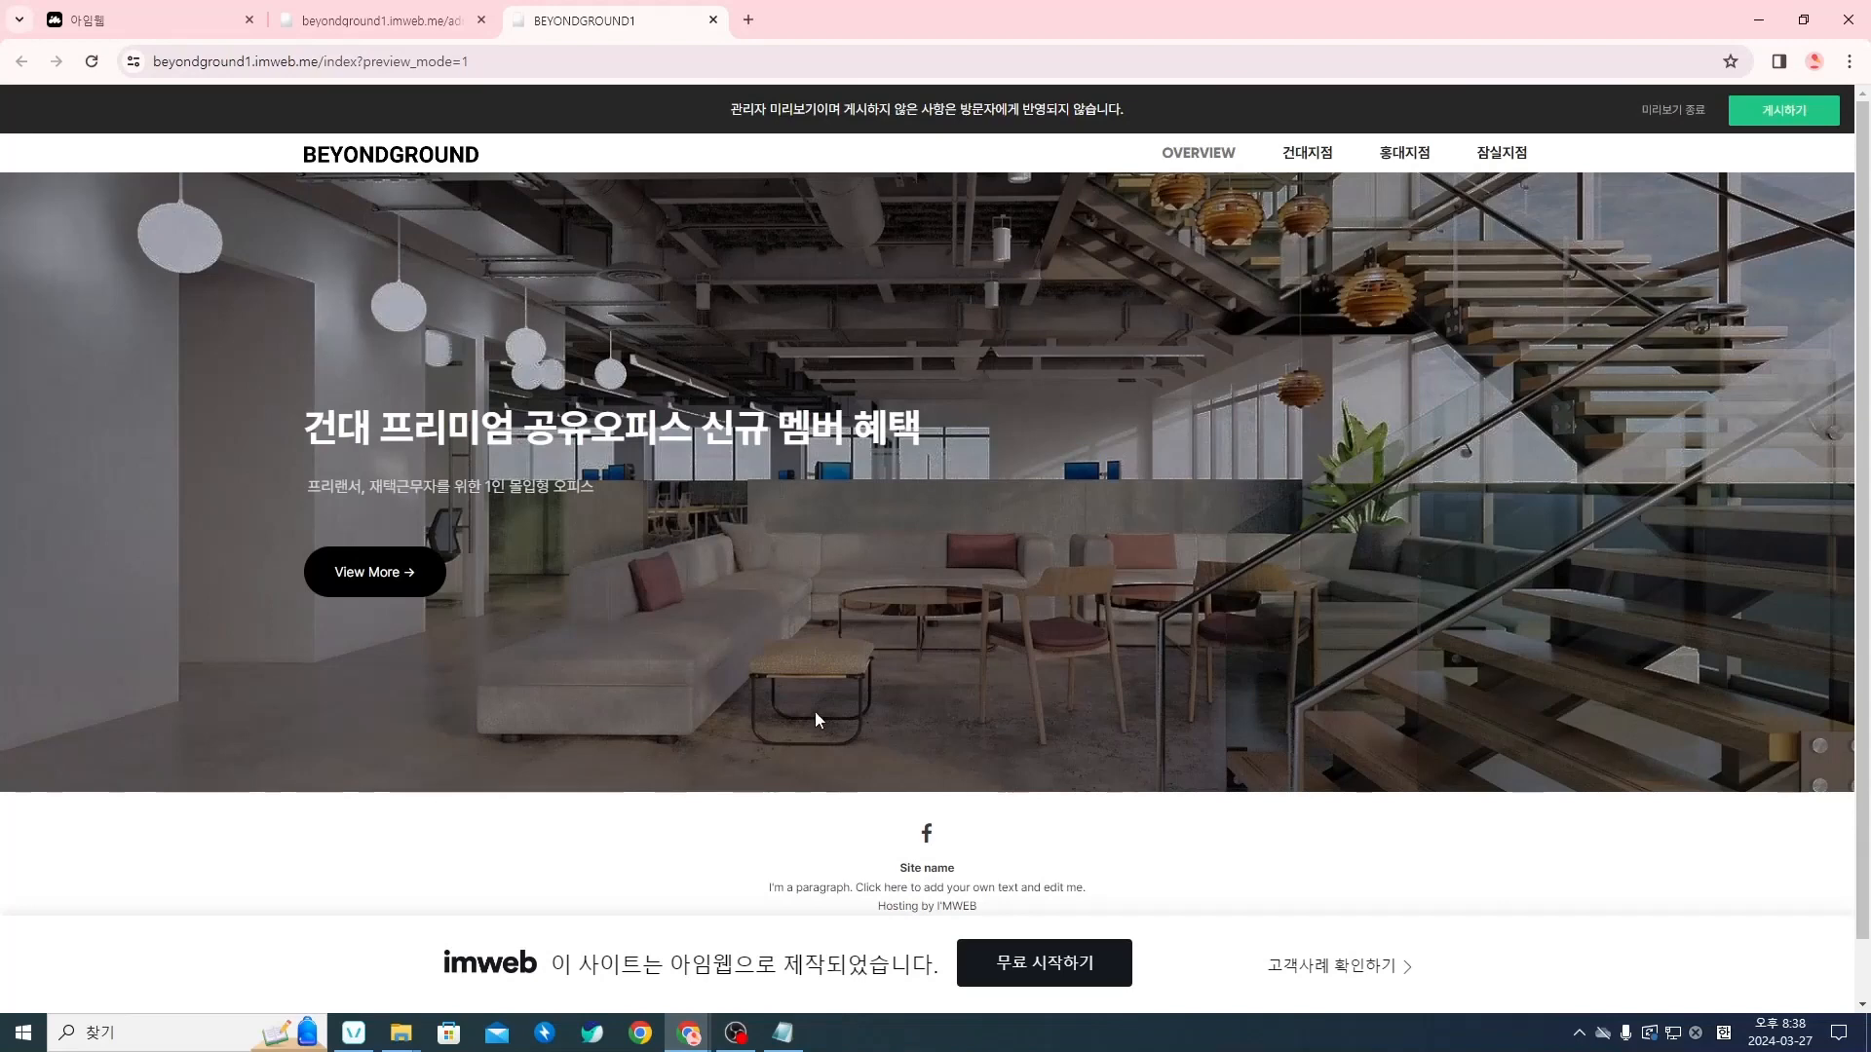
{"action": "left_click", "coordinate": [713, 20]}
Reopen the hero section's 섹션 설정 and try the 흑백 이미지 (black-and-white image) option on its background
{"action": "right_click", "coordinate": [1656, 532]}
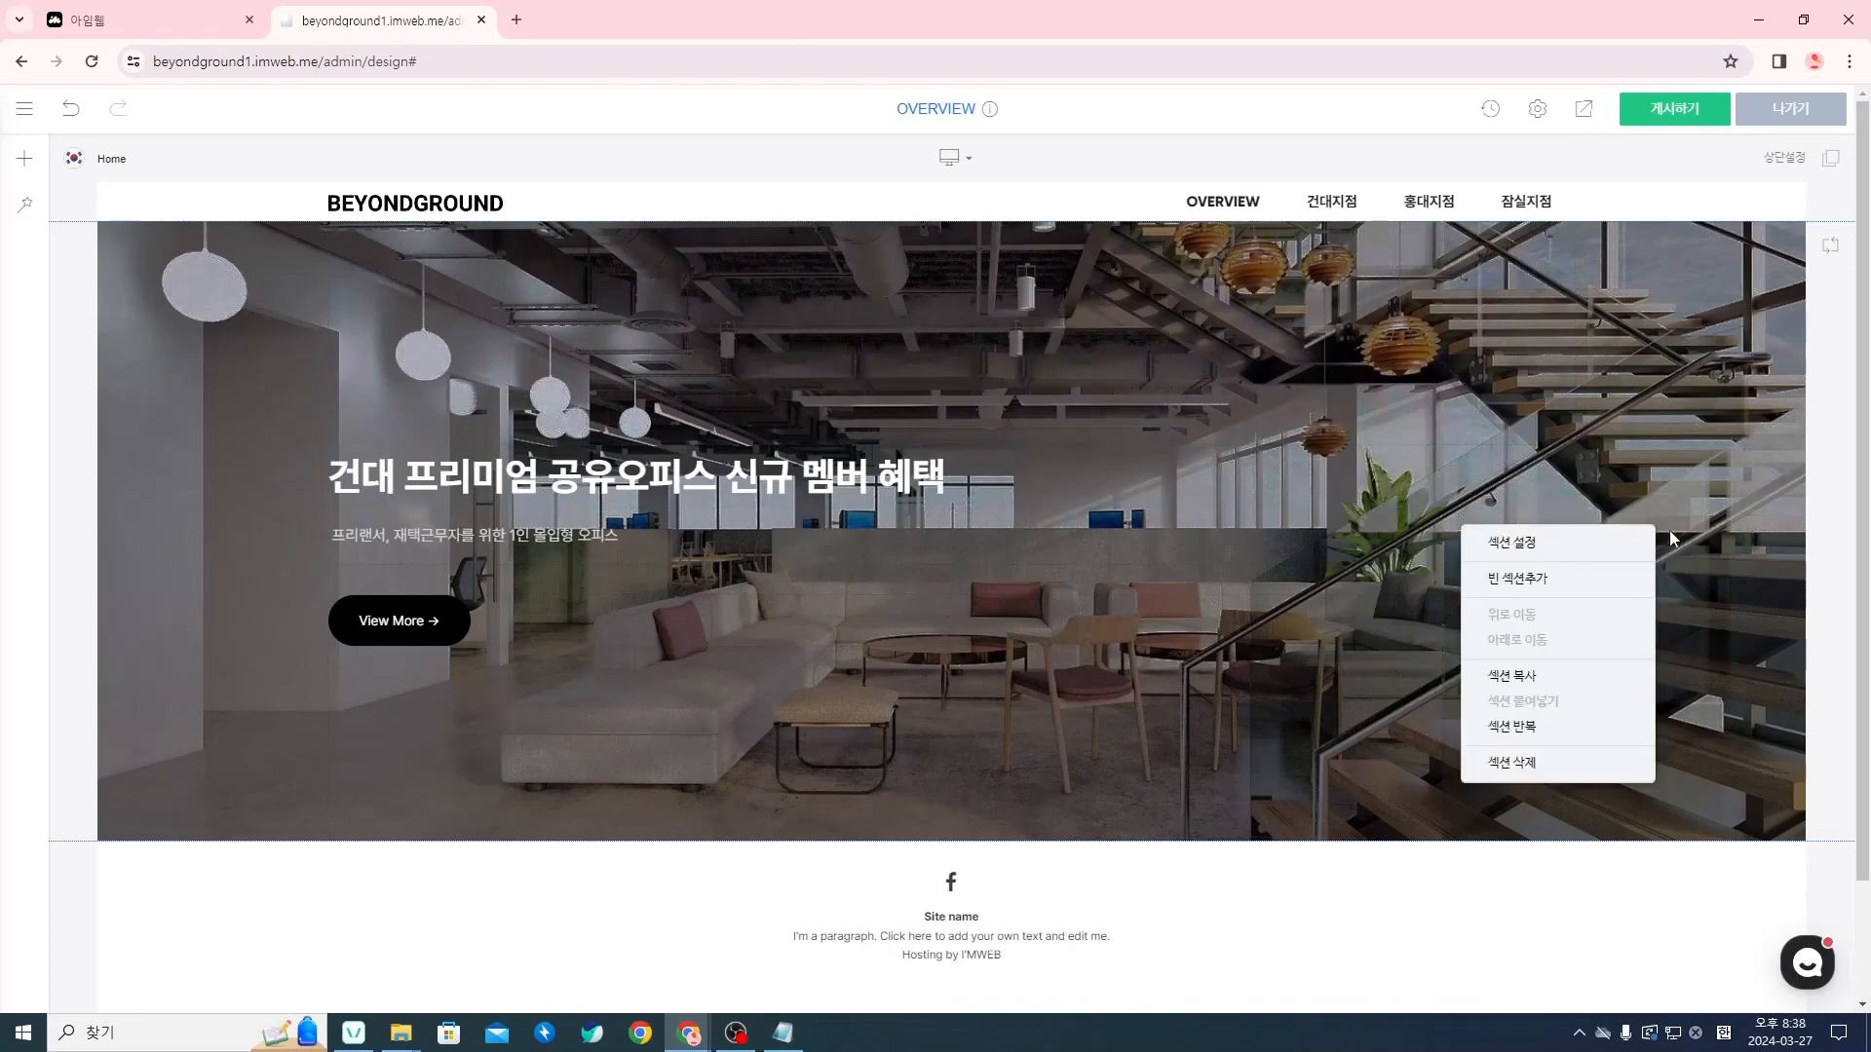
{"action": "left_click", "coordinate": [1610, 541]}
{"action": "mouse_move", "coordinate": [884, 353]}
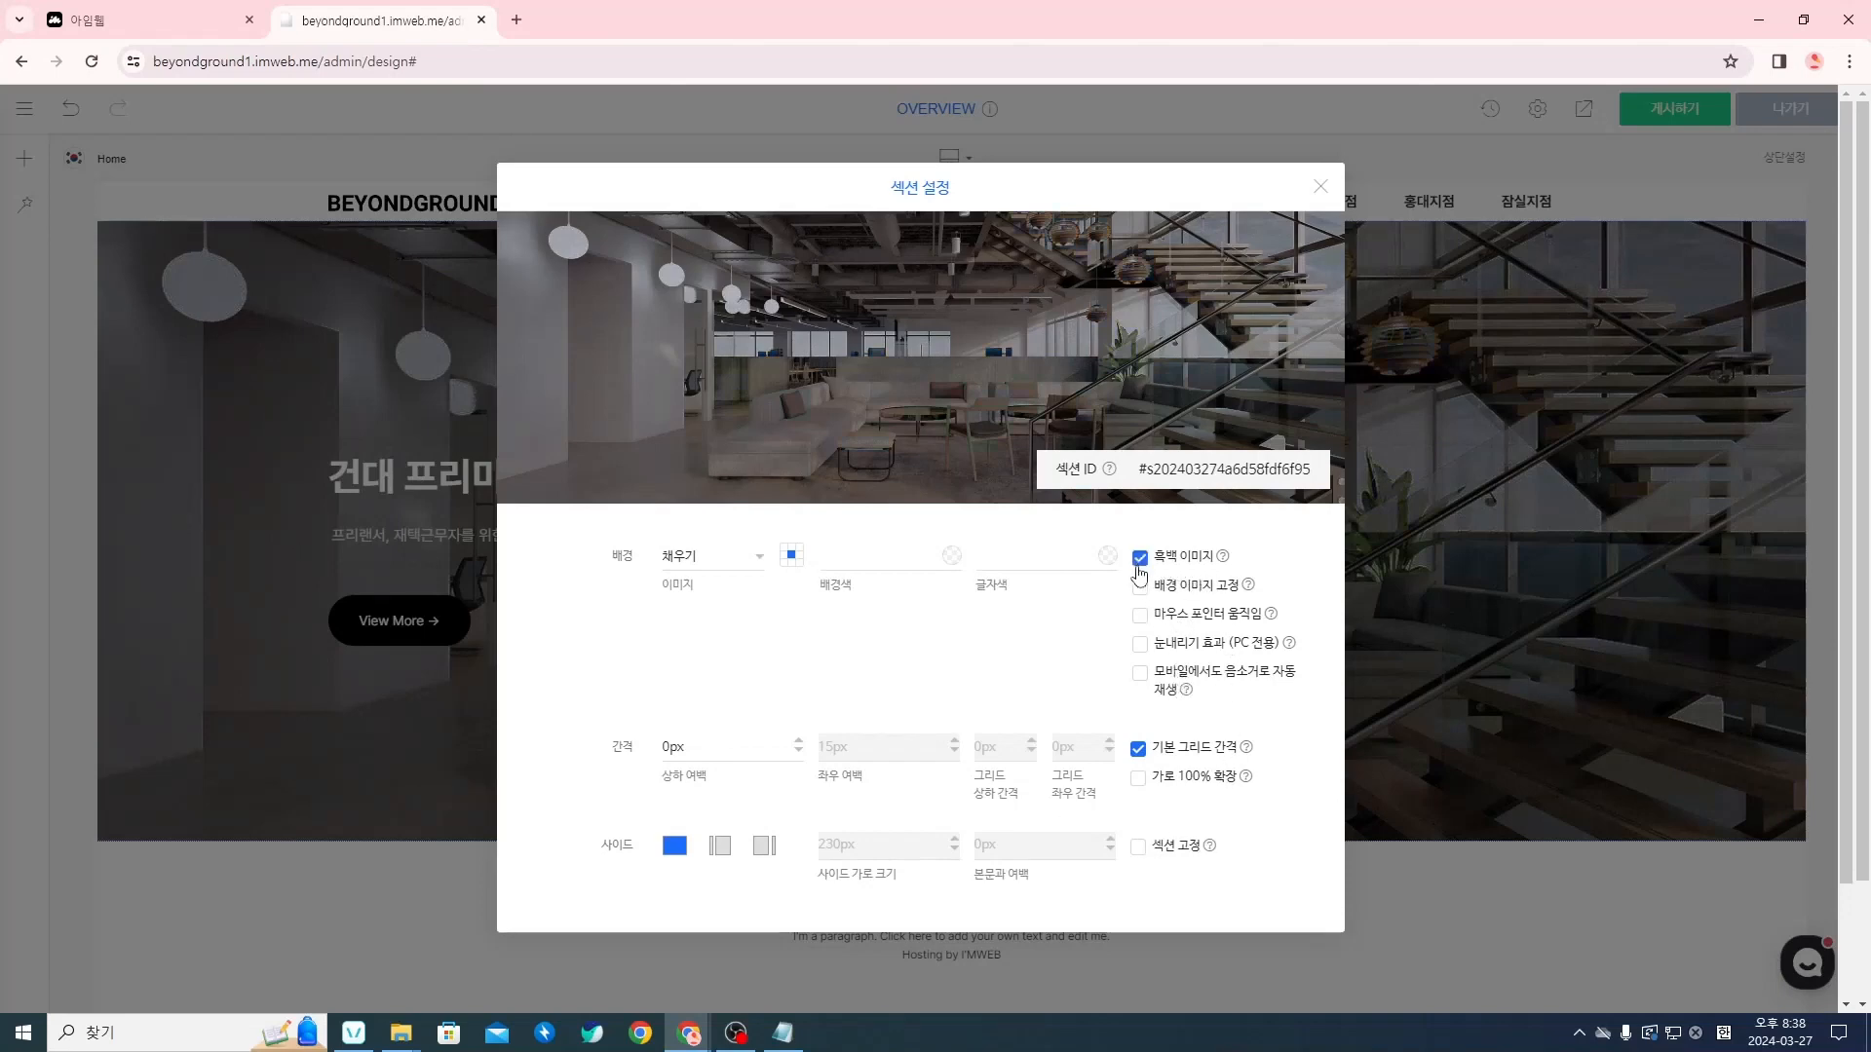
{"action": "left_click_drag", "start_coordinate": [1044, 196], "coordinate": [546, 277]}
{"action": "left_click_drag", "start_coordinate": [360, 599], "coordinate": [1049, 183]}
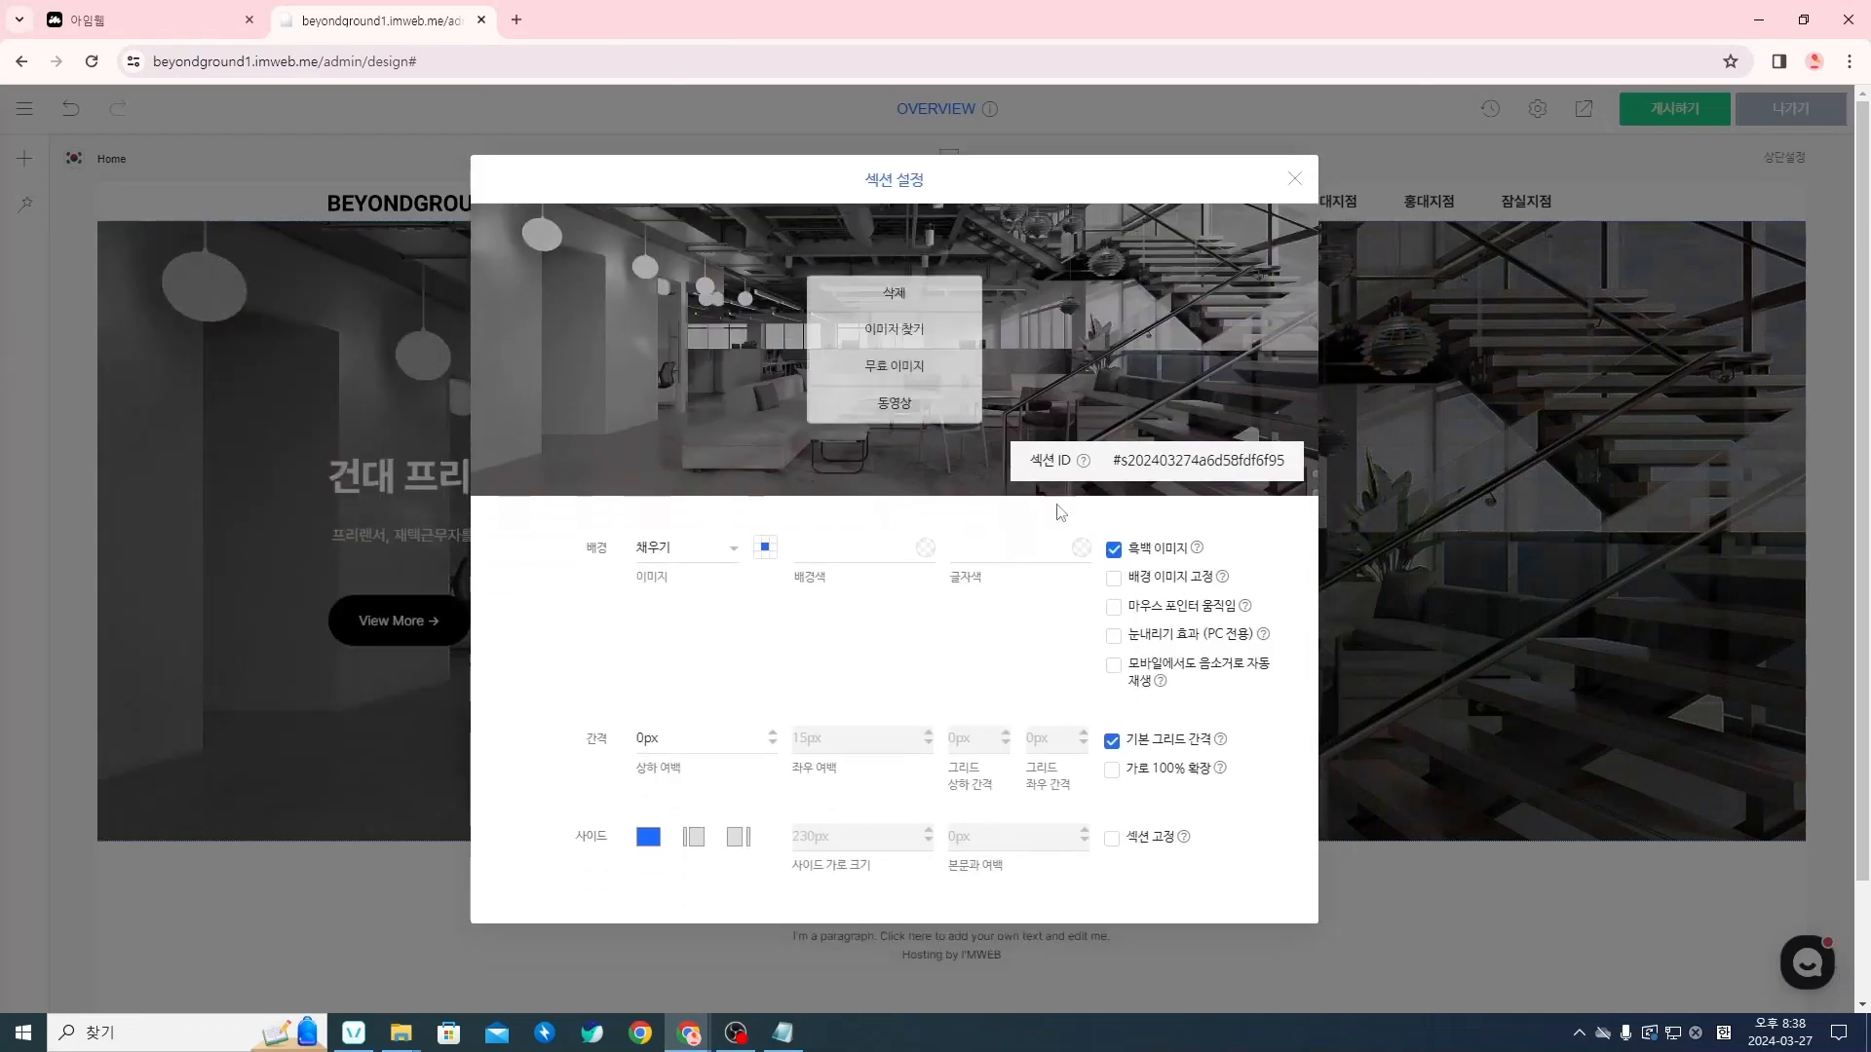
{"action": "left_click", "coordinate": [1112, 548]}
Try the background's 배경 이미지 고정 (fixed image) option, and enable 마우스 포인터 움직임 (mouse pointer movement) to see its effect on the page
{"action": "left_click", "coordinate": [1114, 578]}
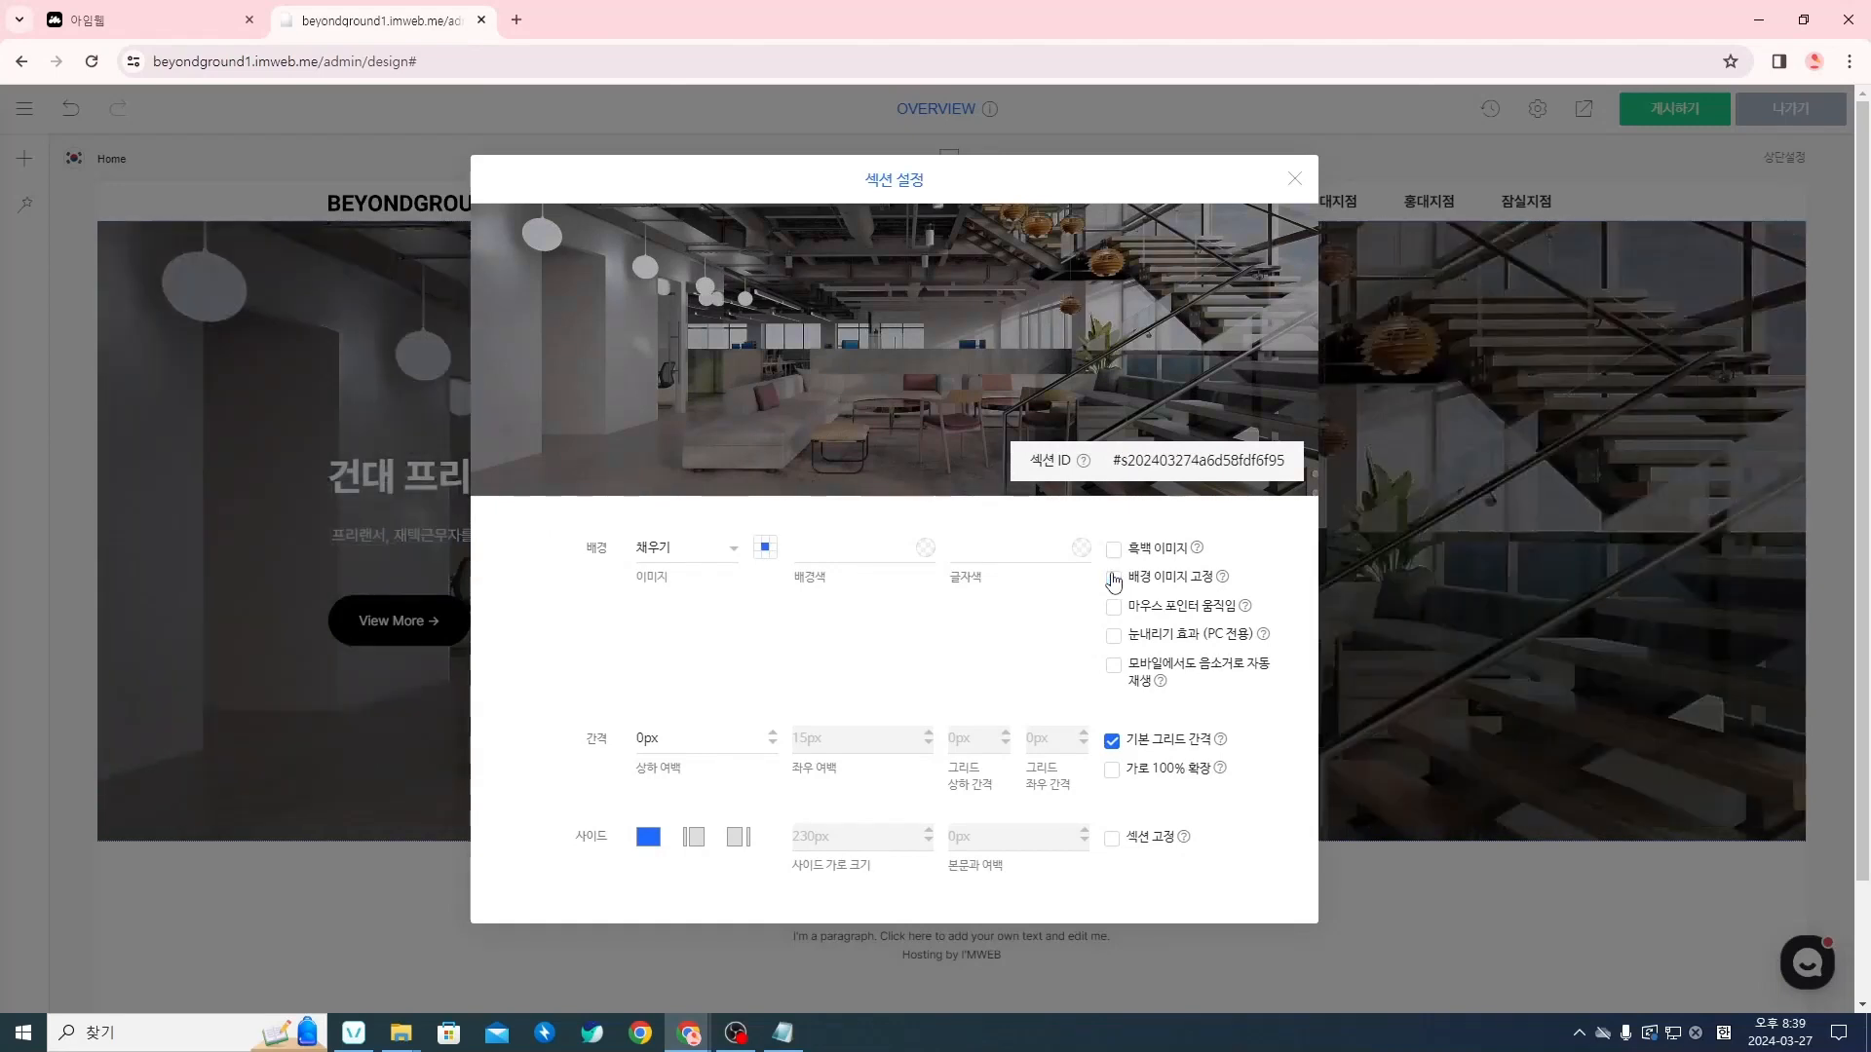
{"action": "left_click", "coordinate": [1114, 579]}
{"action": "left_click", "coordinate": [1112, 610]}
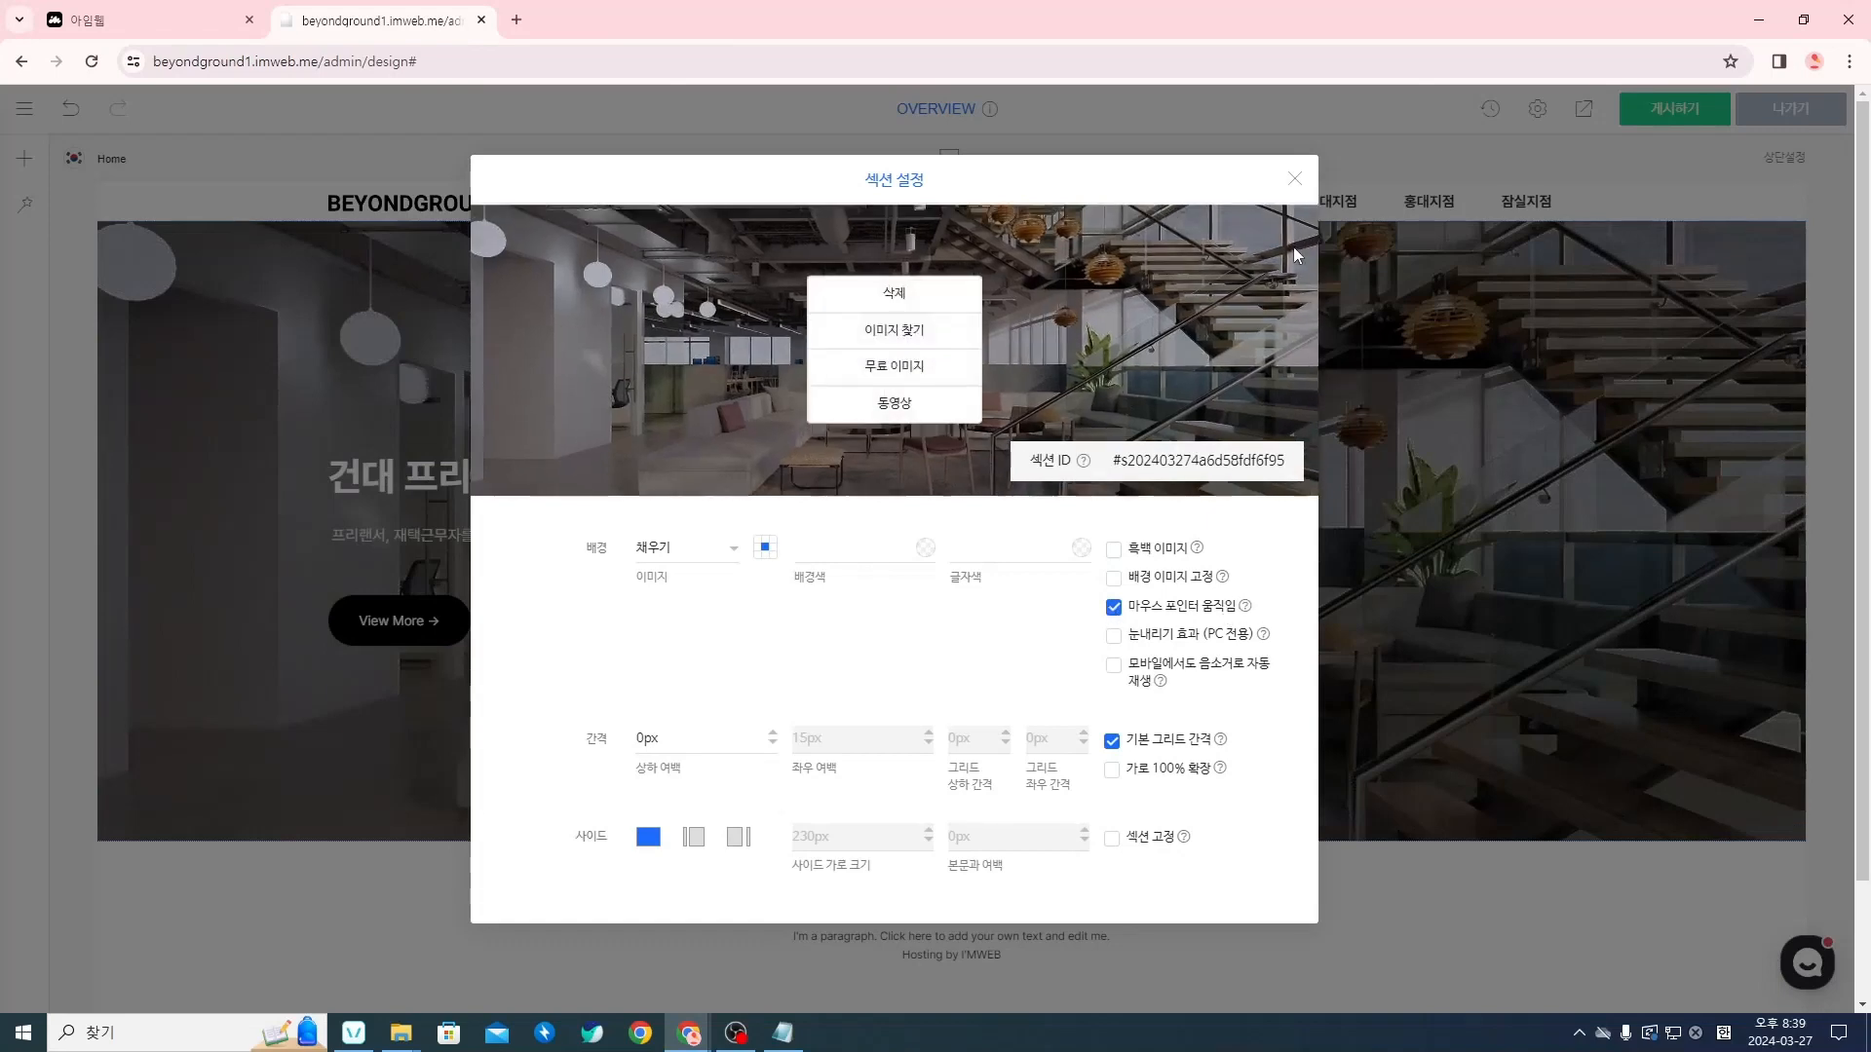
{"action": "left_click", "coordinate": [1298, 185]}
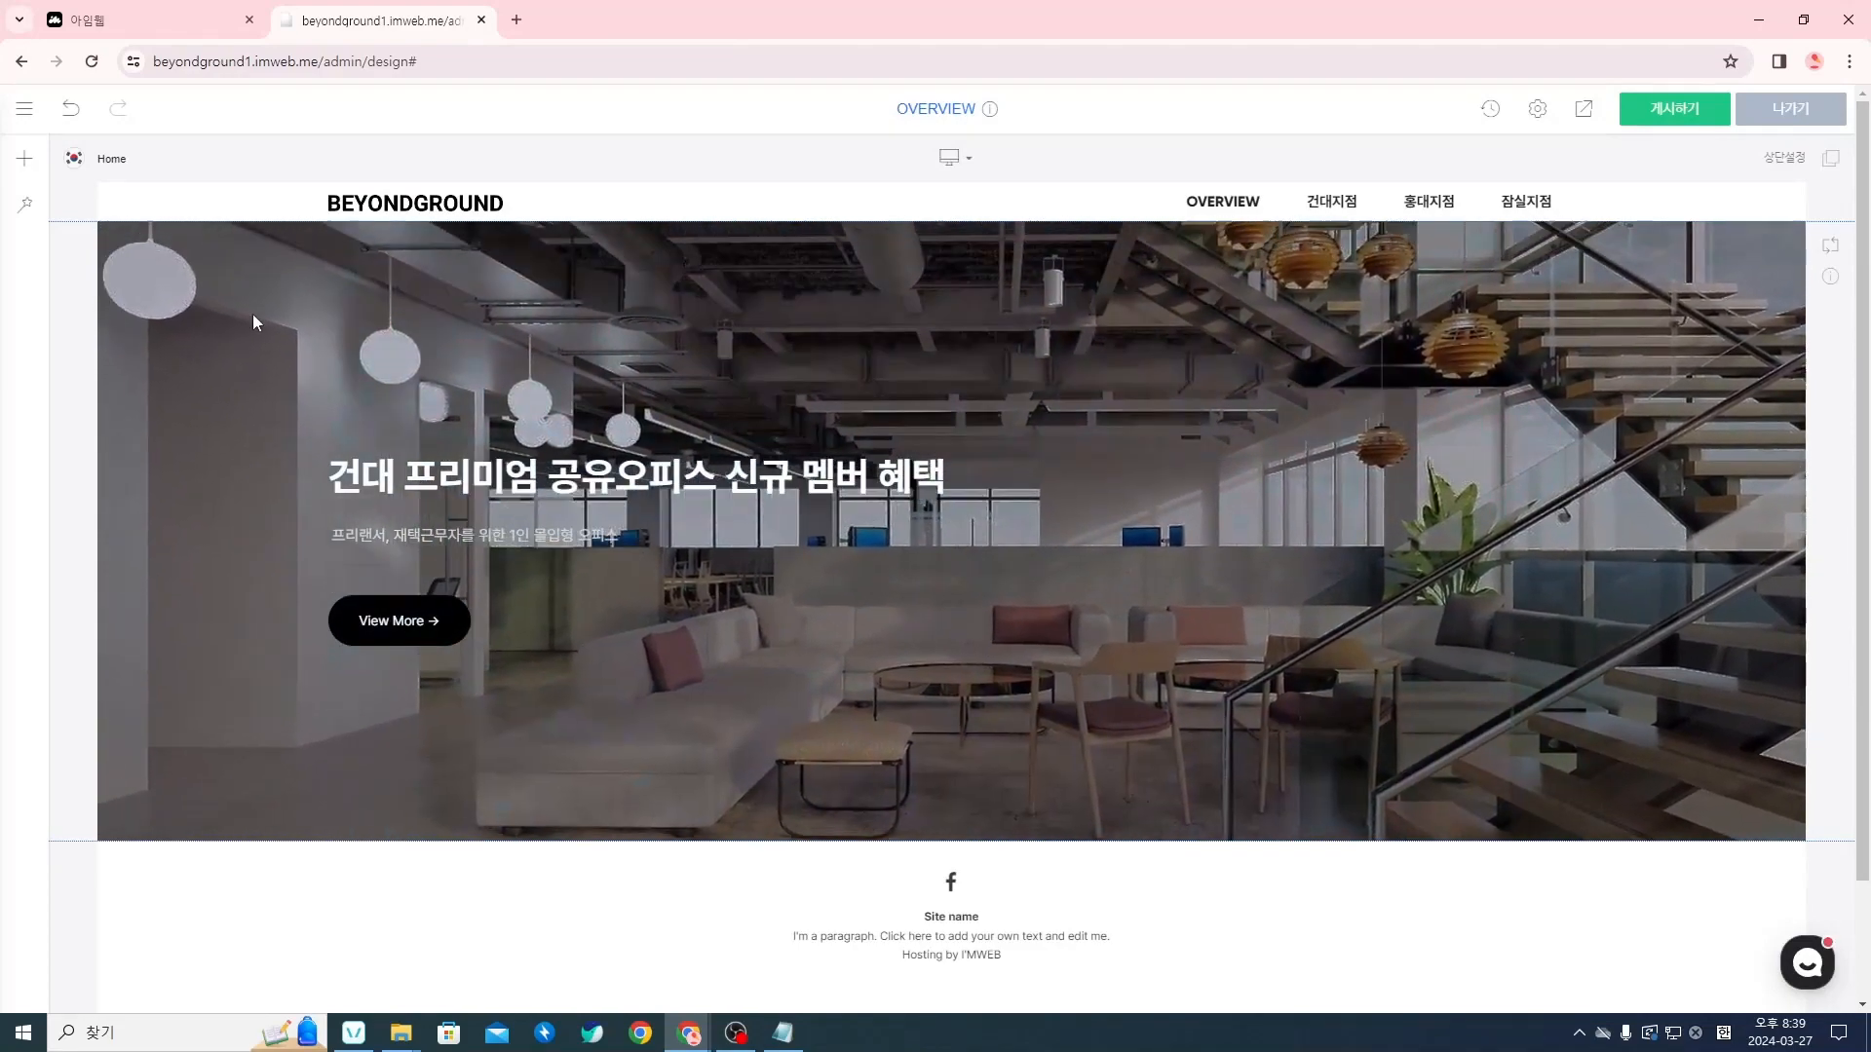
Replace the section's 마우스 포인터 움직임 effect with 눈내리기 효과 (snowfall) and close the settings to see it
{"action": "right_click", "coordinate": [1672, 523]}
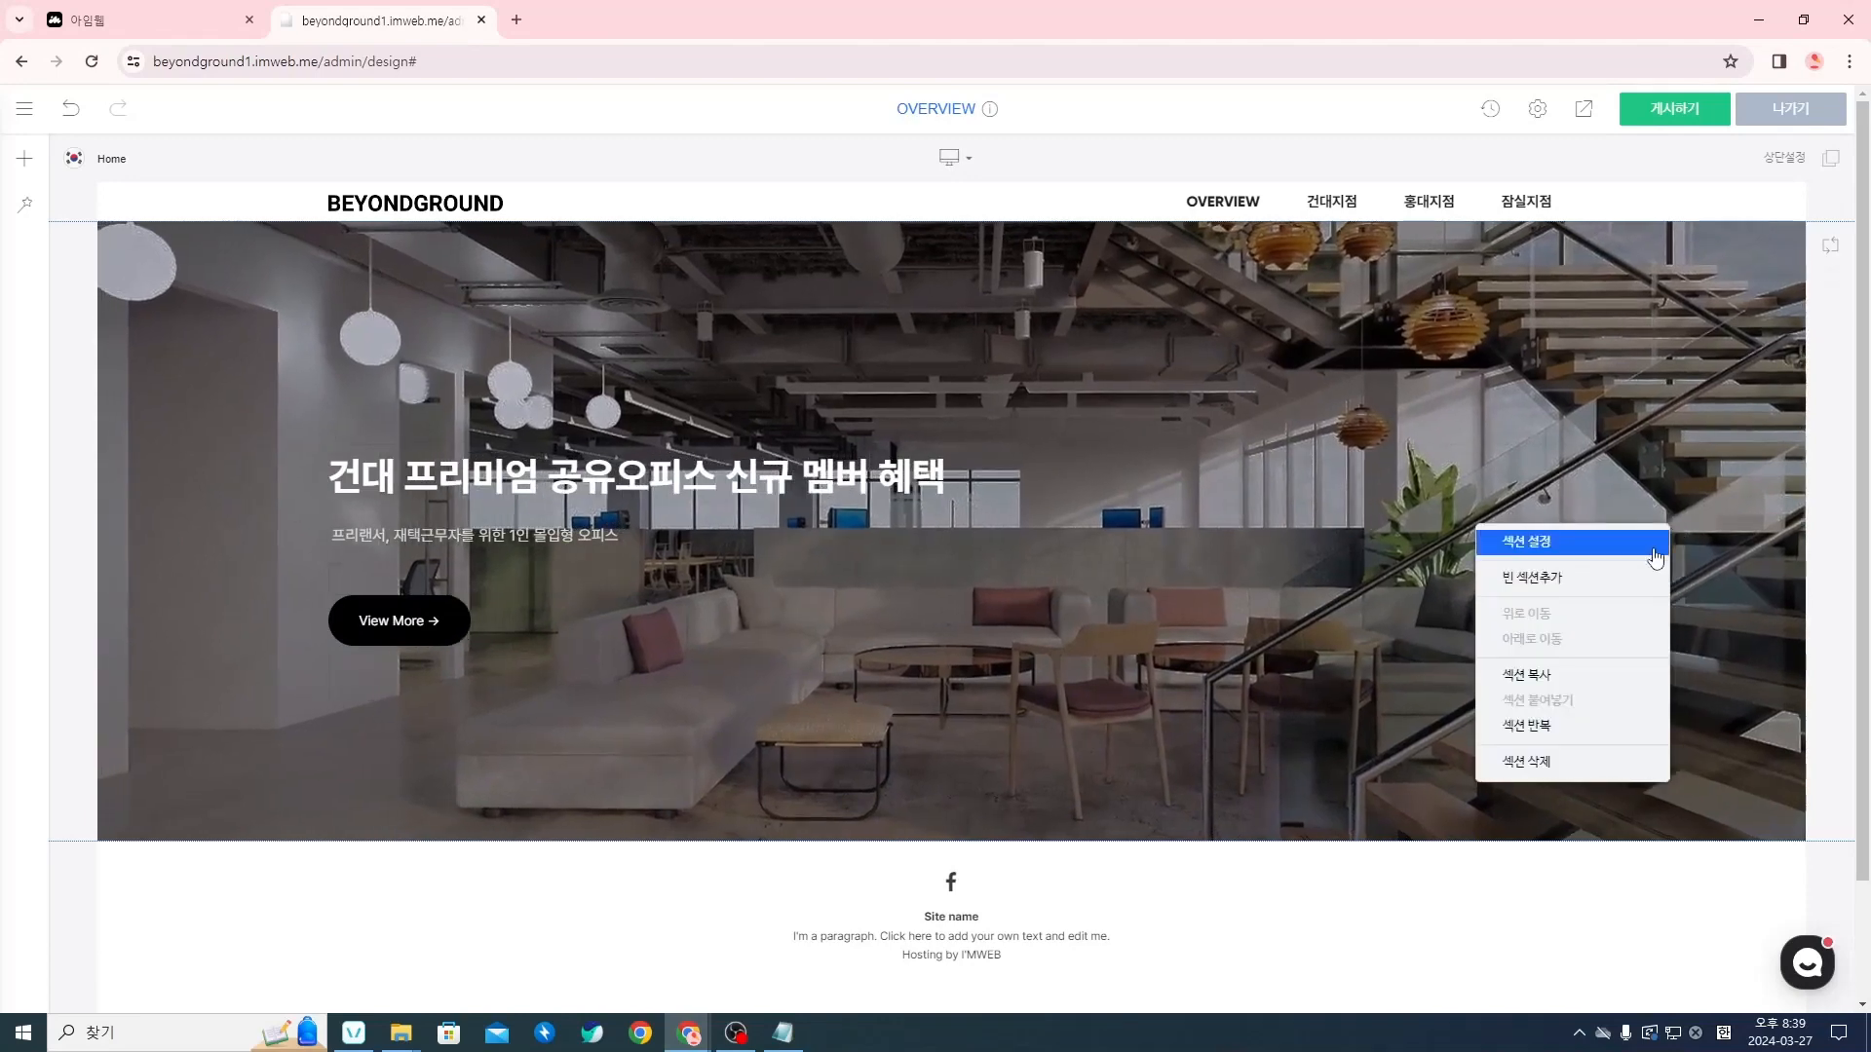
{"action": "left_click", "coordinate": [1607, 549]}
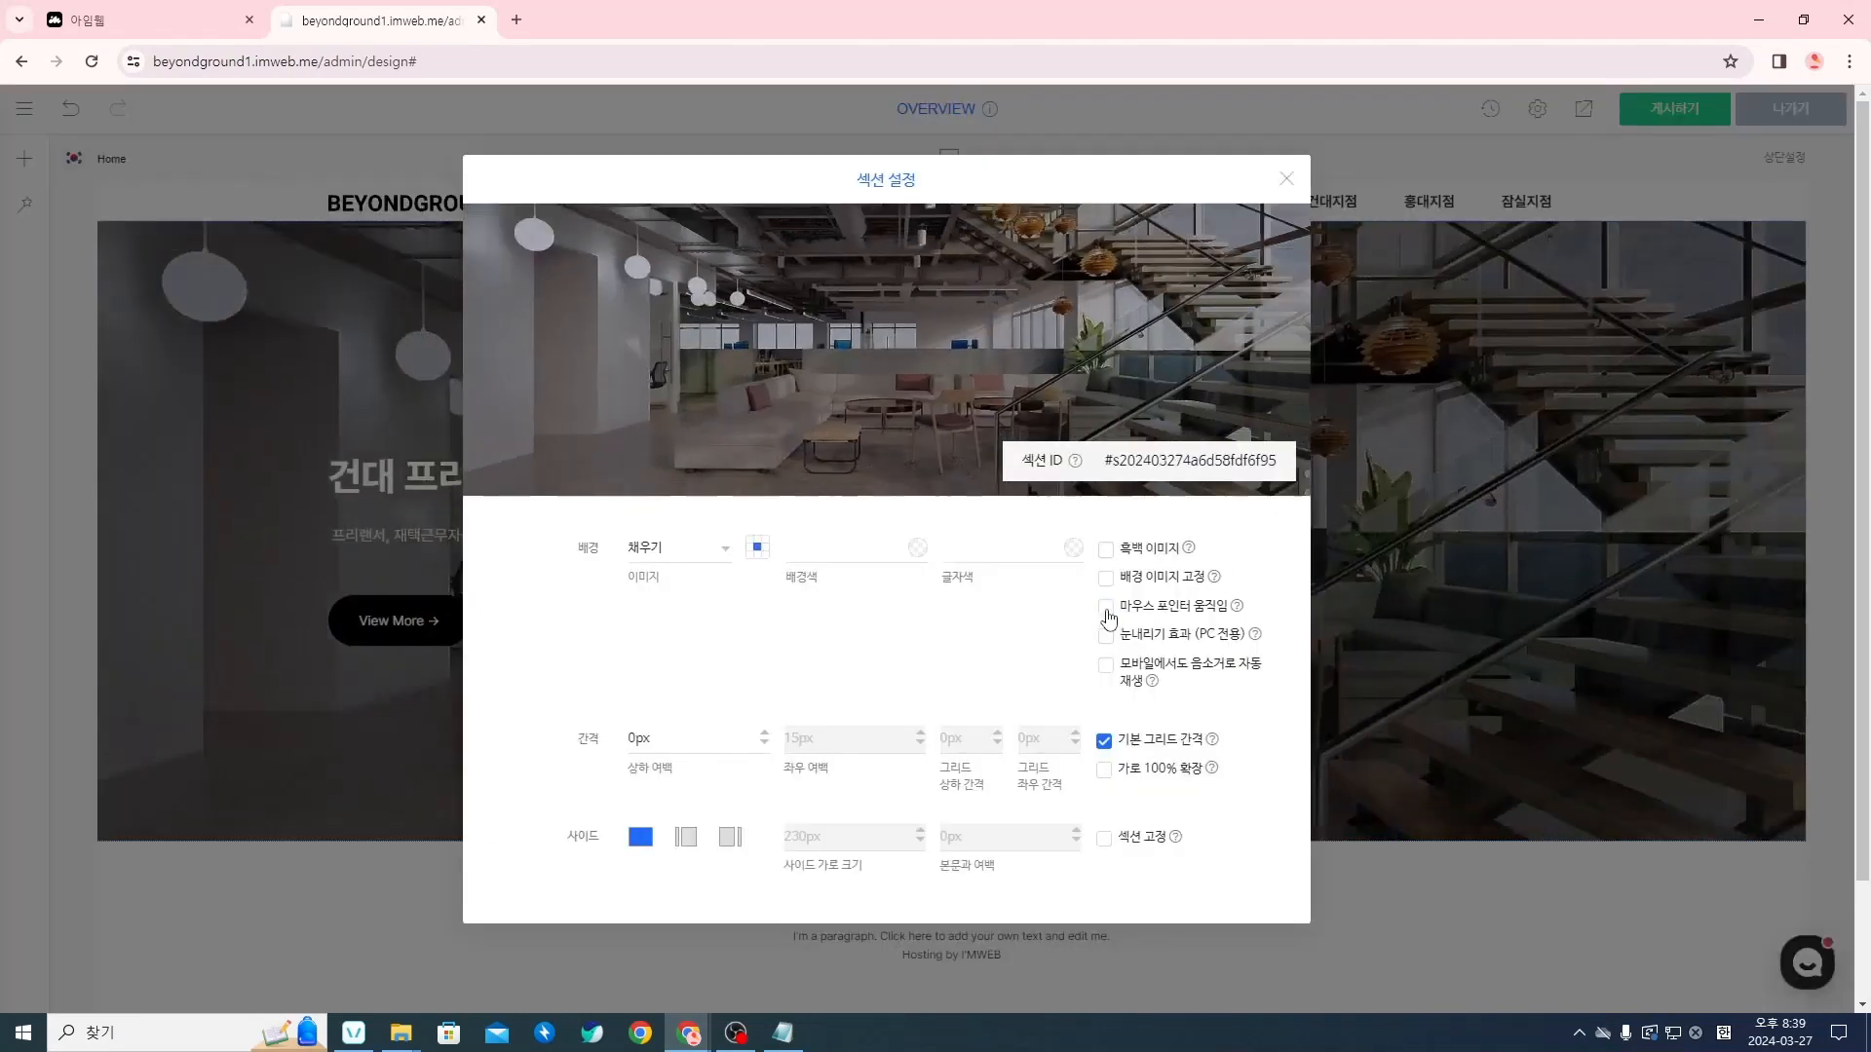
{"action": "left_click", "coordinate": [1107, 638]}
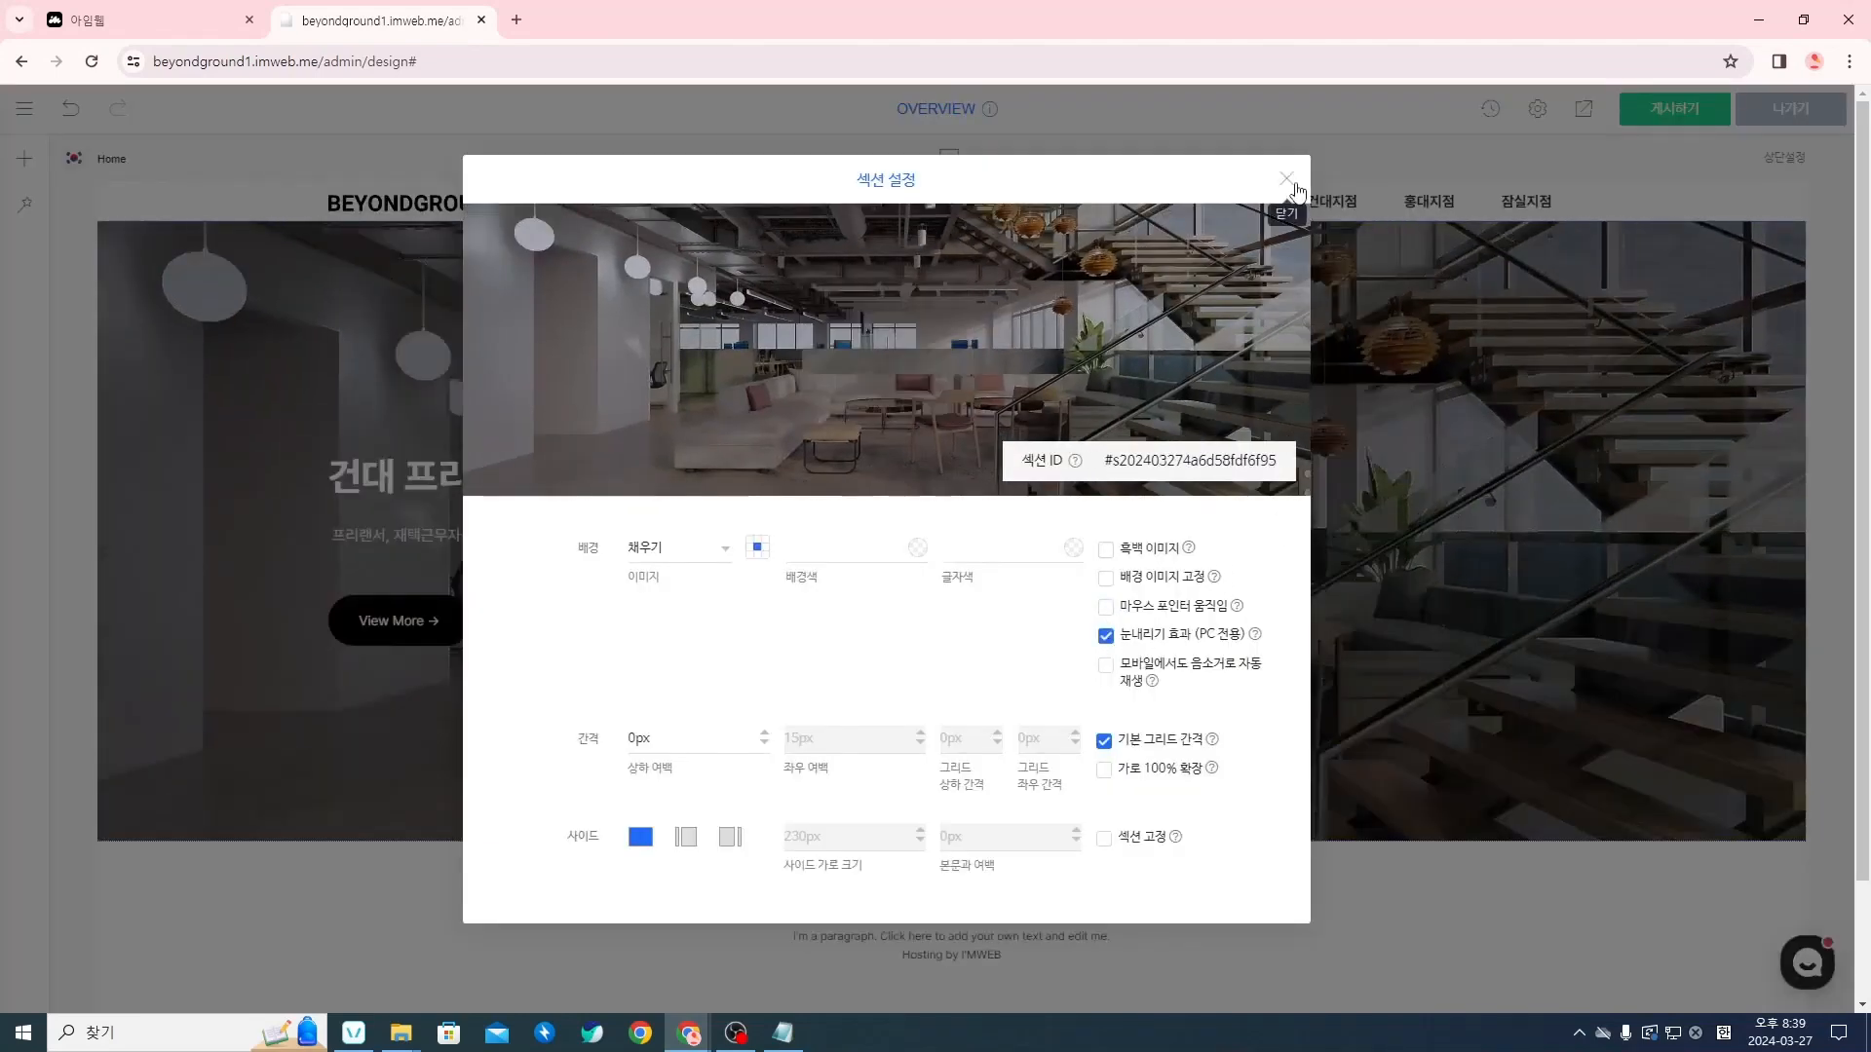
{"action": "left_click", "coordinate": [1287, 181]}
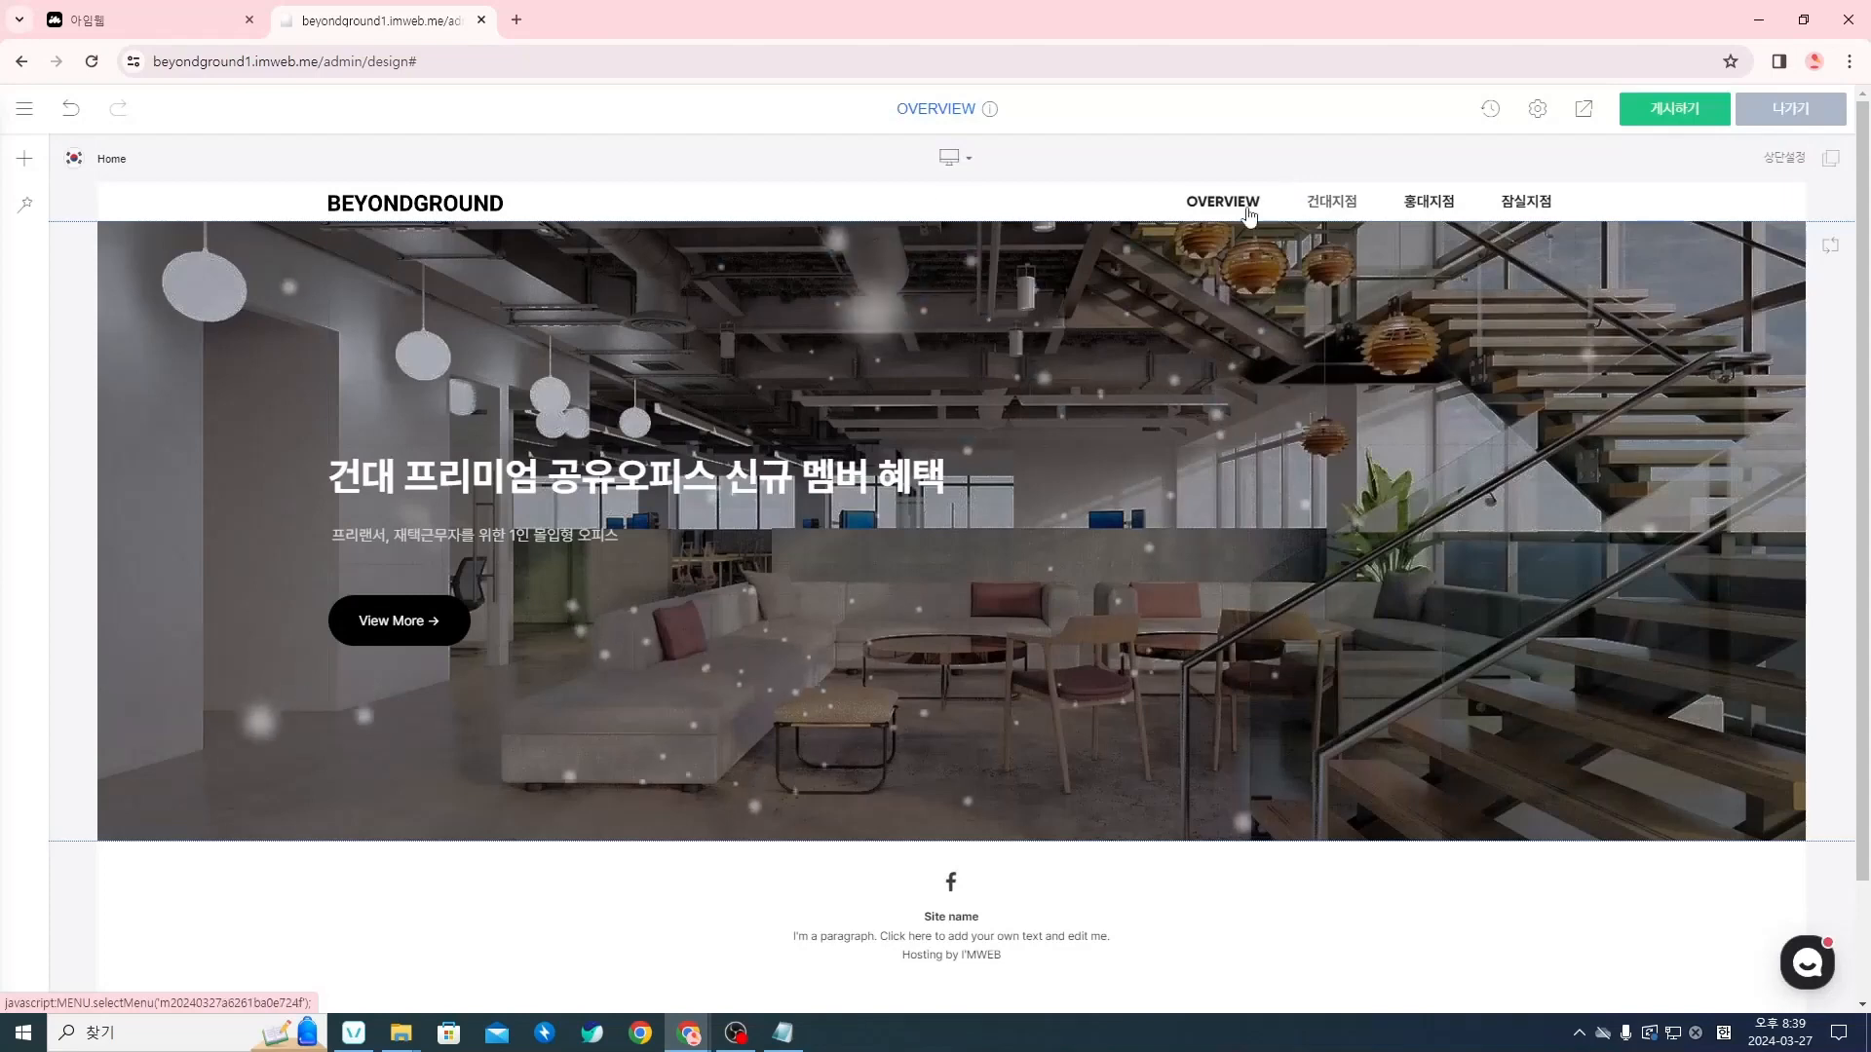
Turn off the section's 눈내리기 효과, try 가로 100% 확장 (full-width expansion) on and off, and close the settings
{"action": "right_click", "coordinate": [1693, 619]}
{"action": "left_click", "coordinate": [1635, 630]}
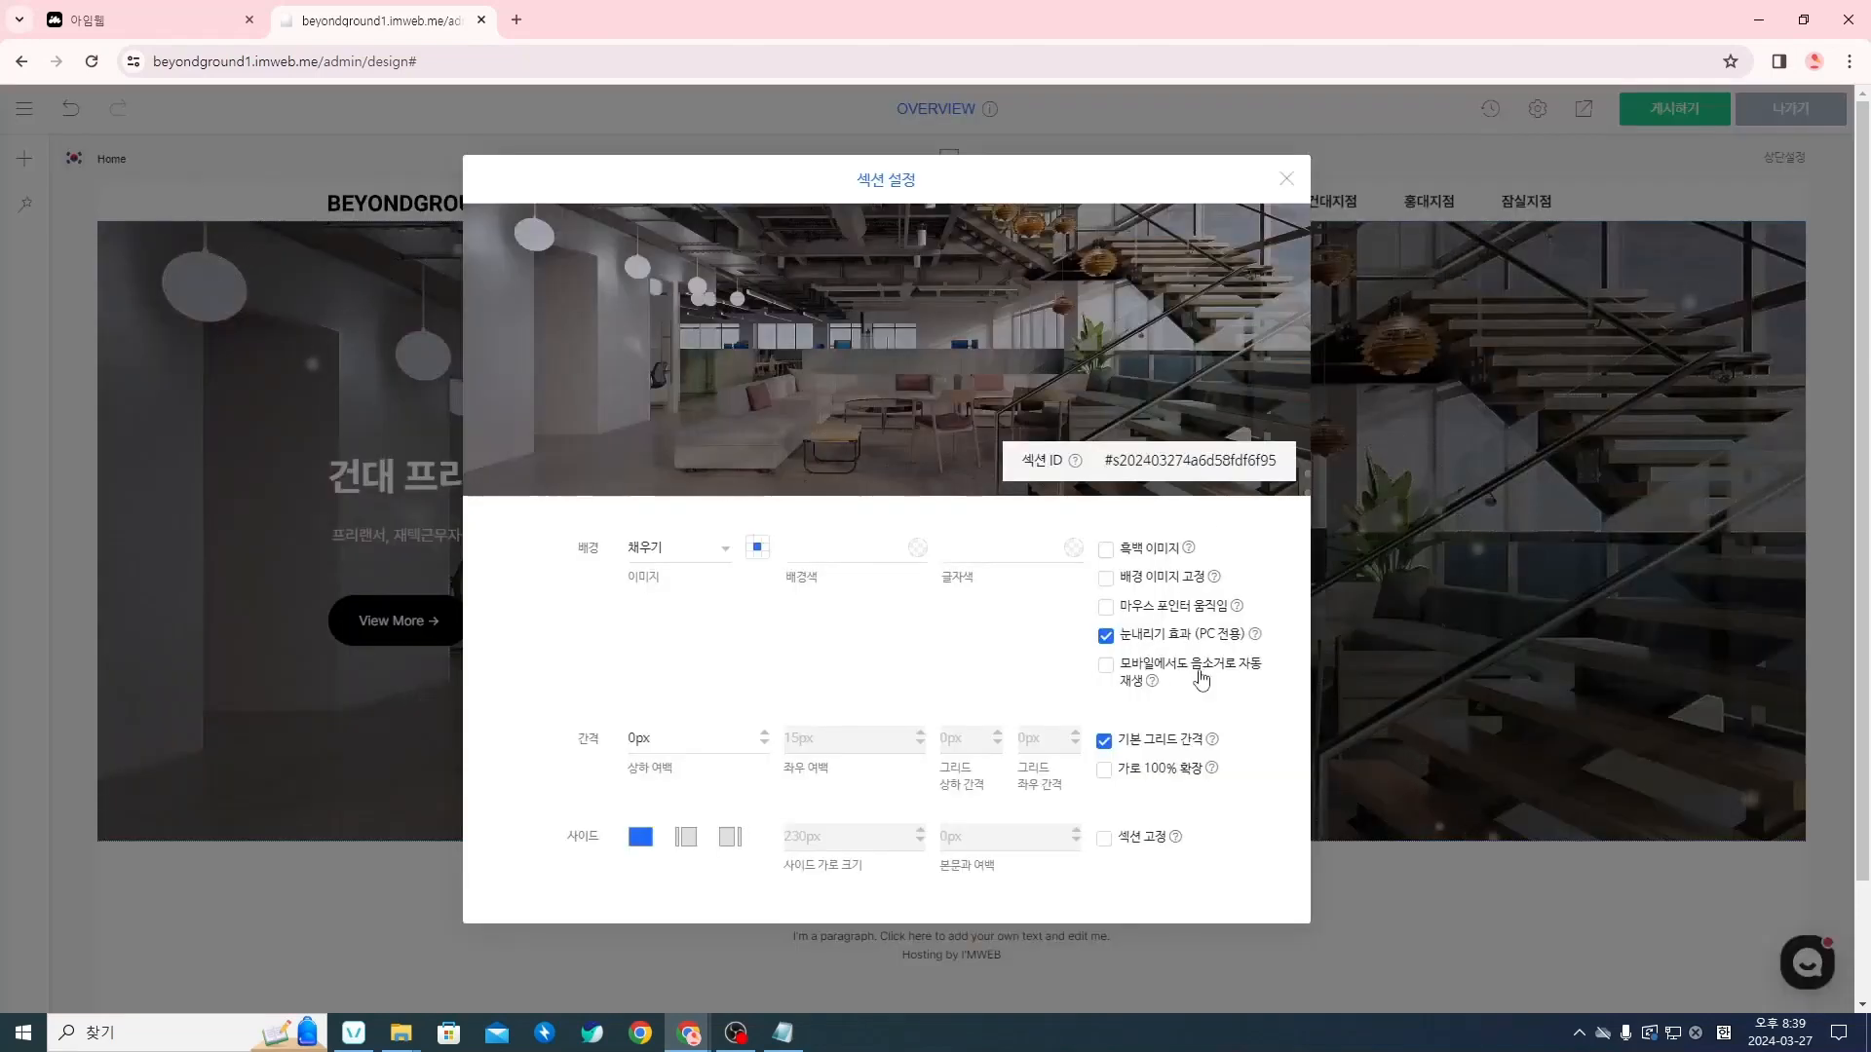
{"action": "left_click", "coordinate": [1111, 640]}
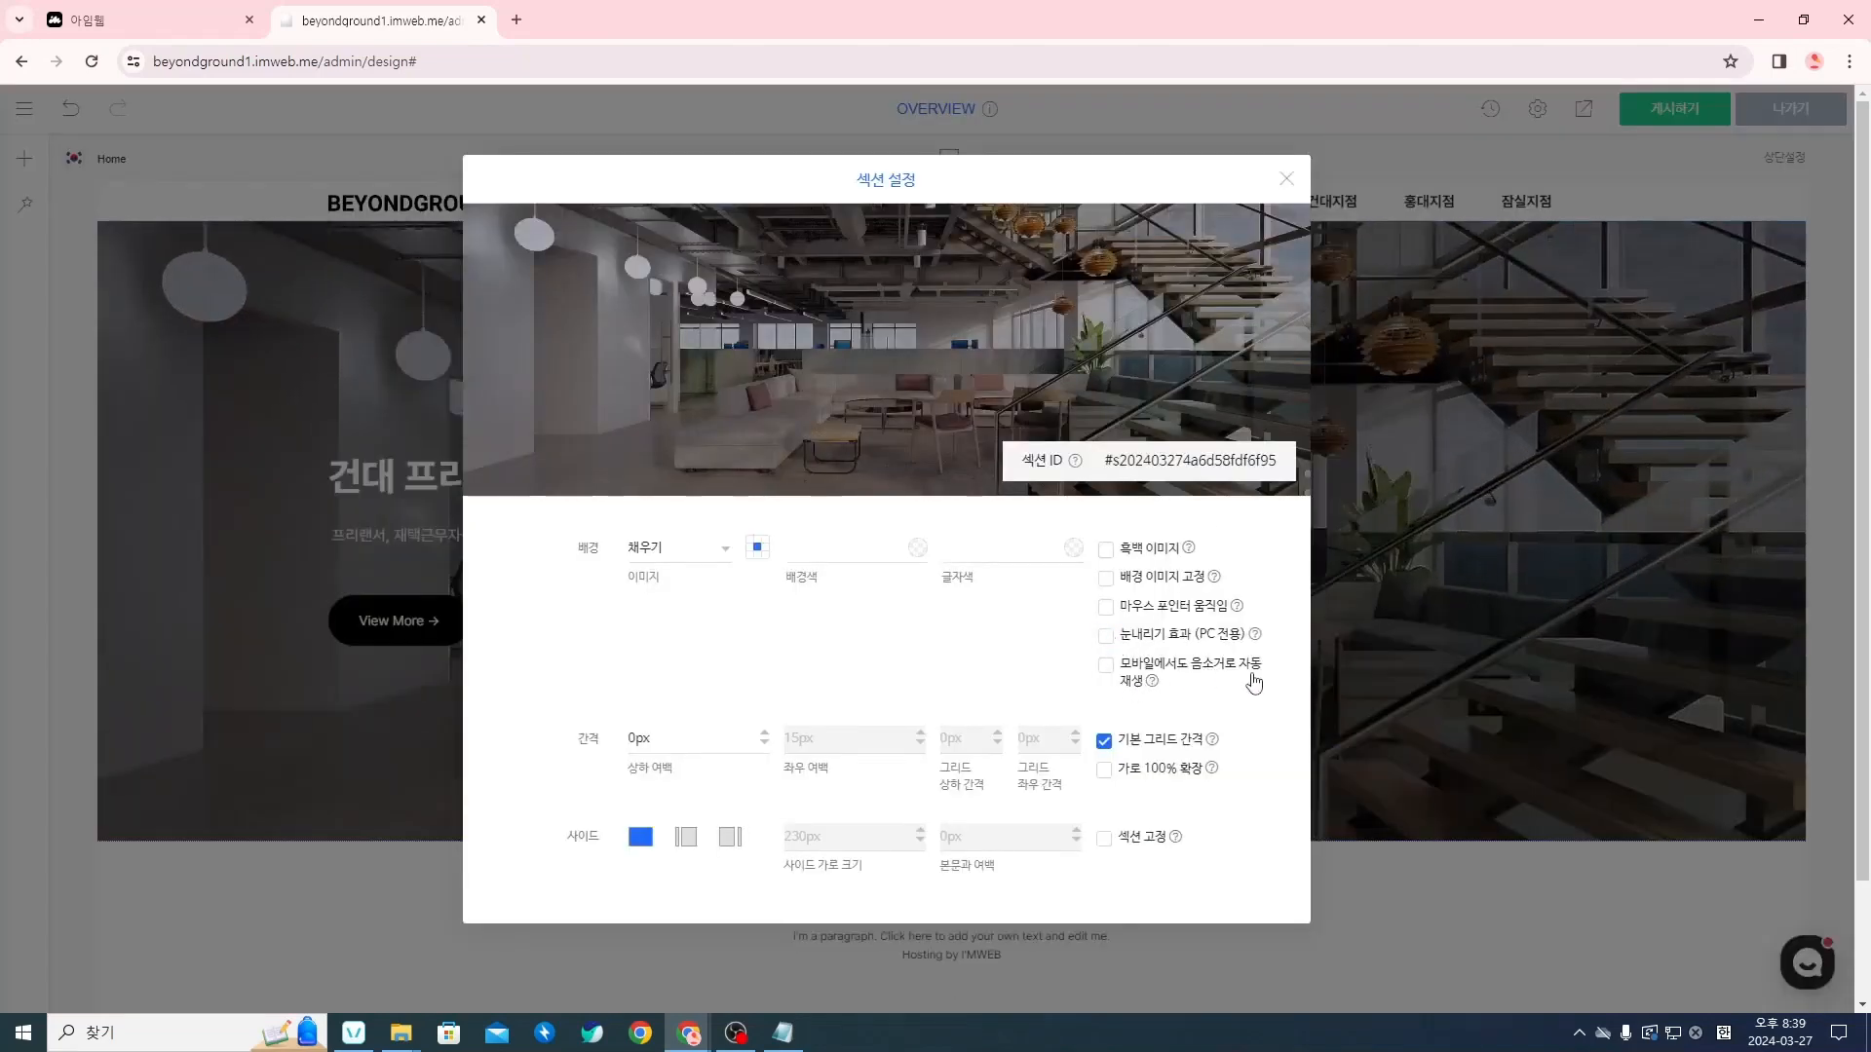
{"action": "left_click", "coordinate": [1108, 773]}
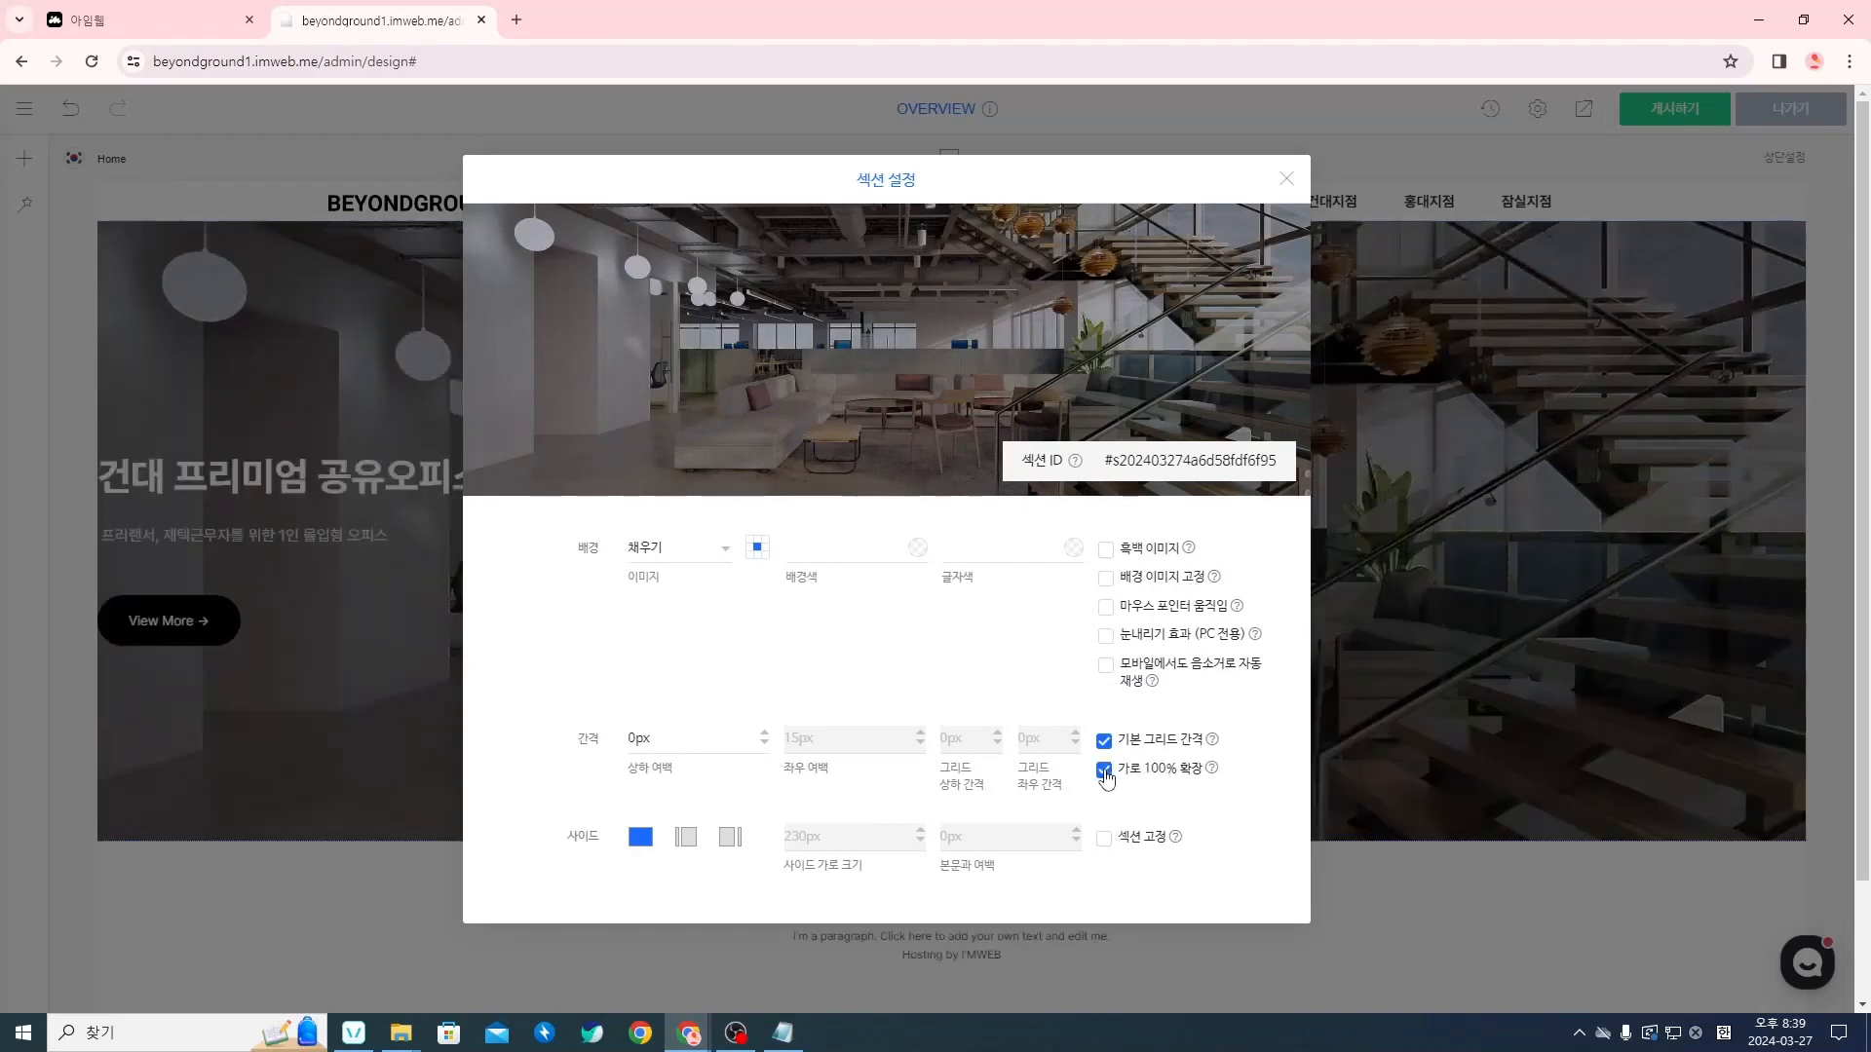
{"action": "left_click", "coordinate": [1105, 772]}
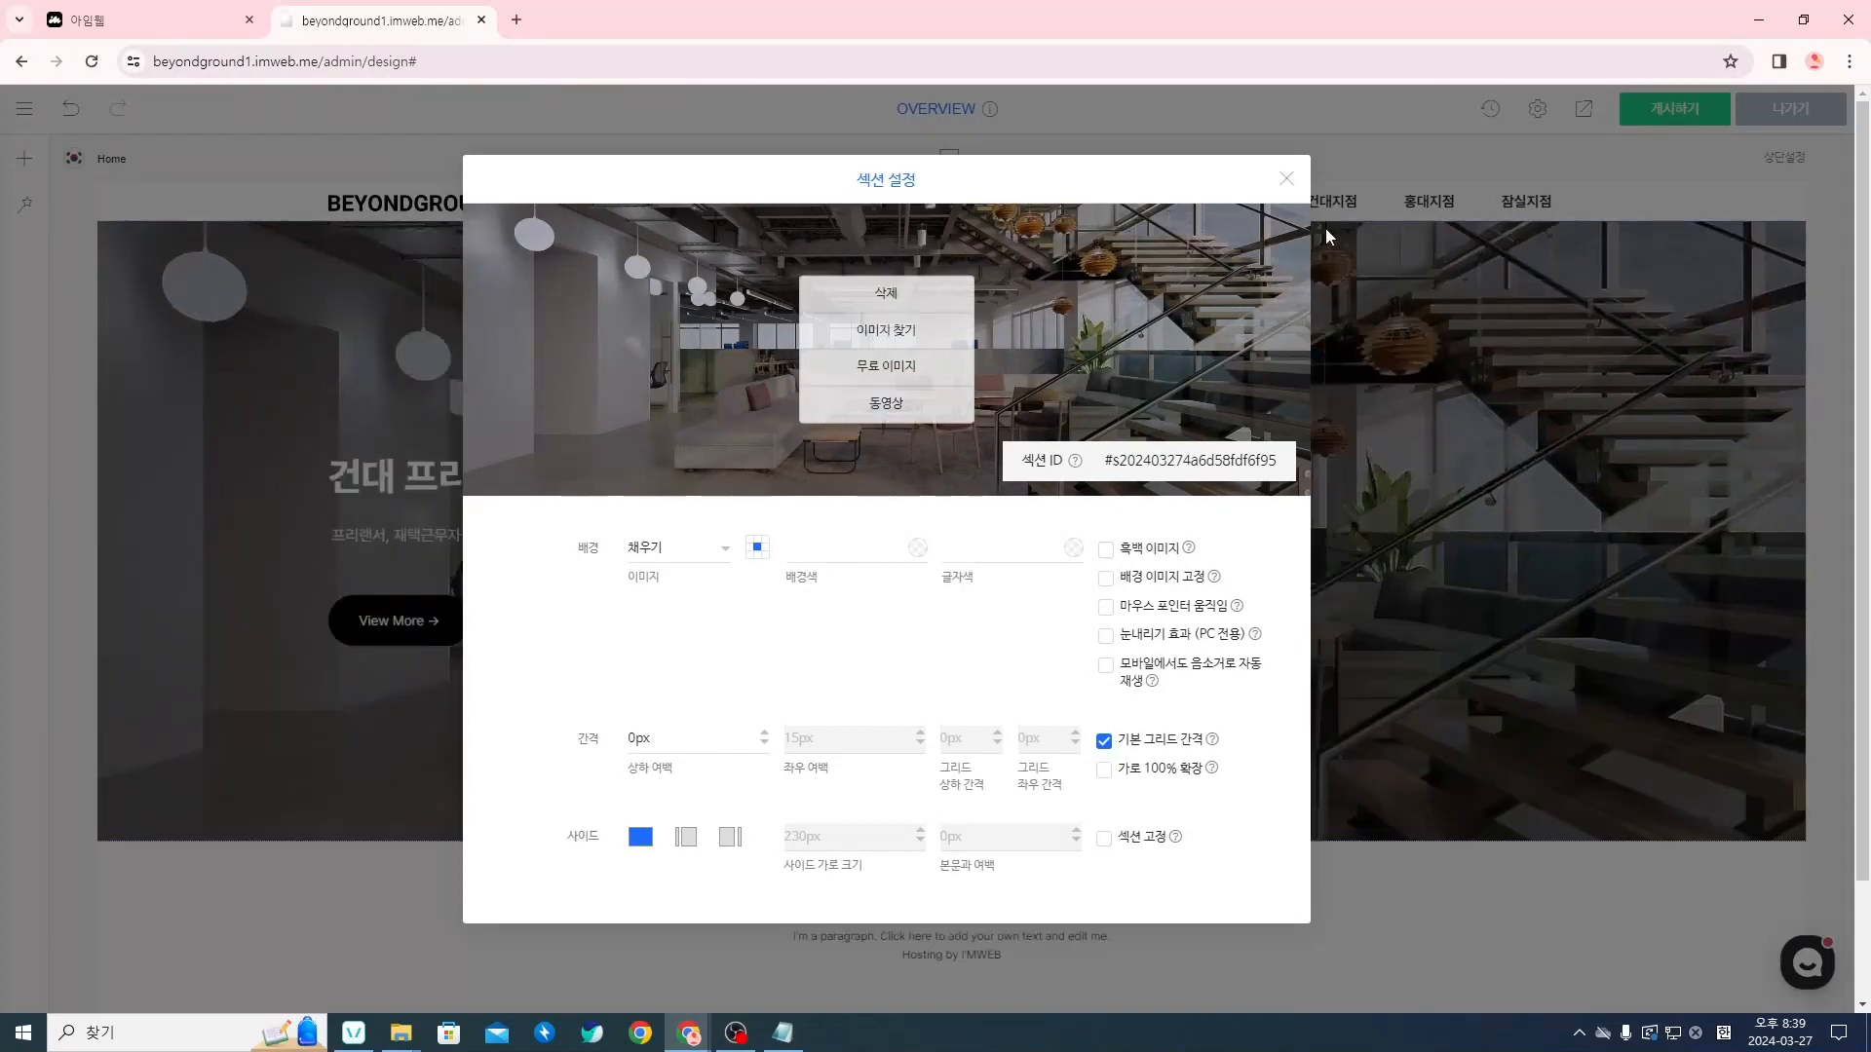
{"action": "left_click", "coordinate": [1287, 179]}
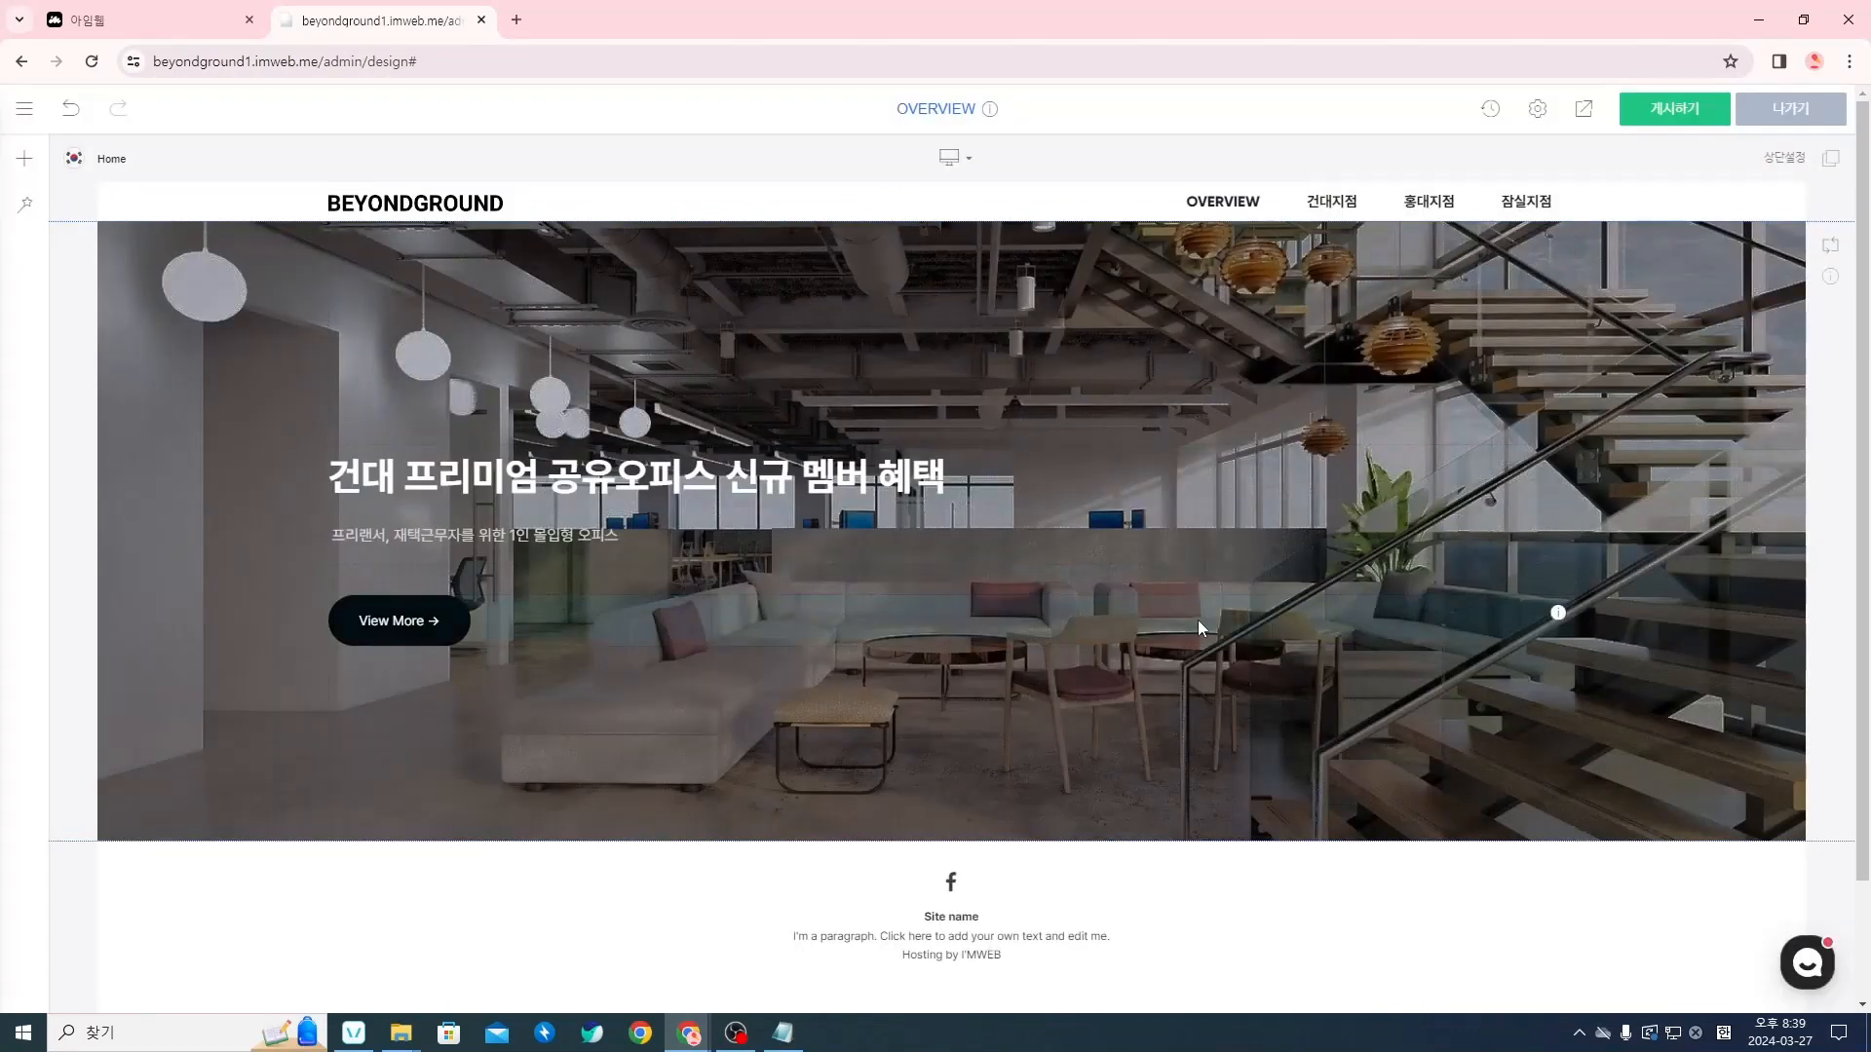
Publish the OVERVIEW page design to the live site and confirm the publishing
{"action": "left_click", "coordinate": [1666, 121]}
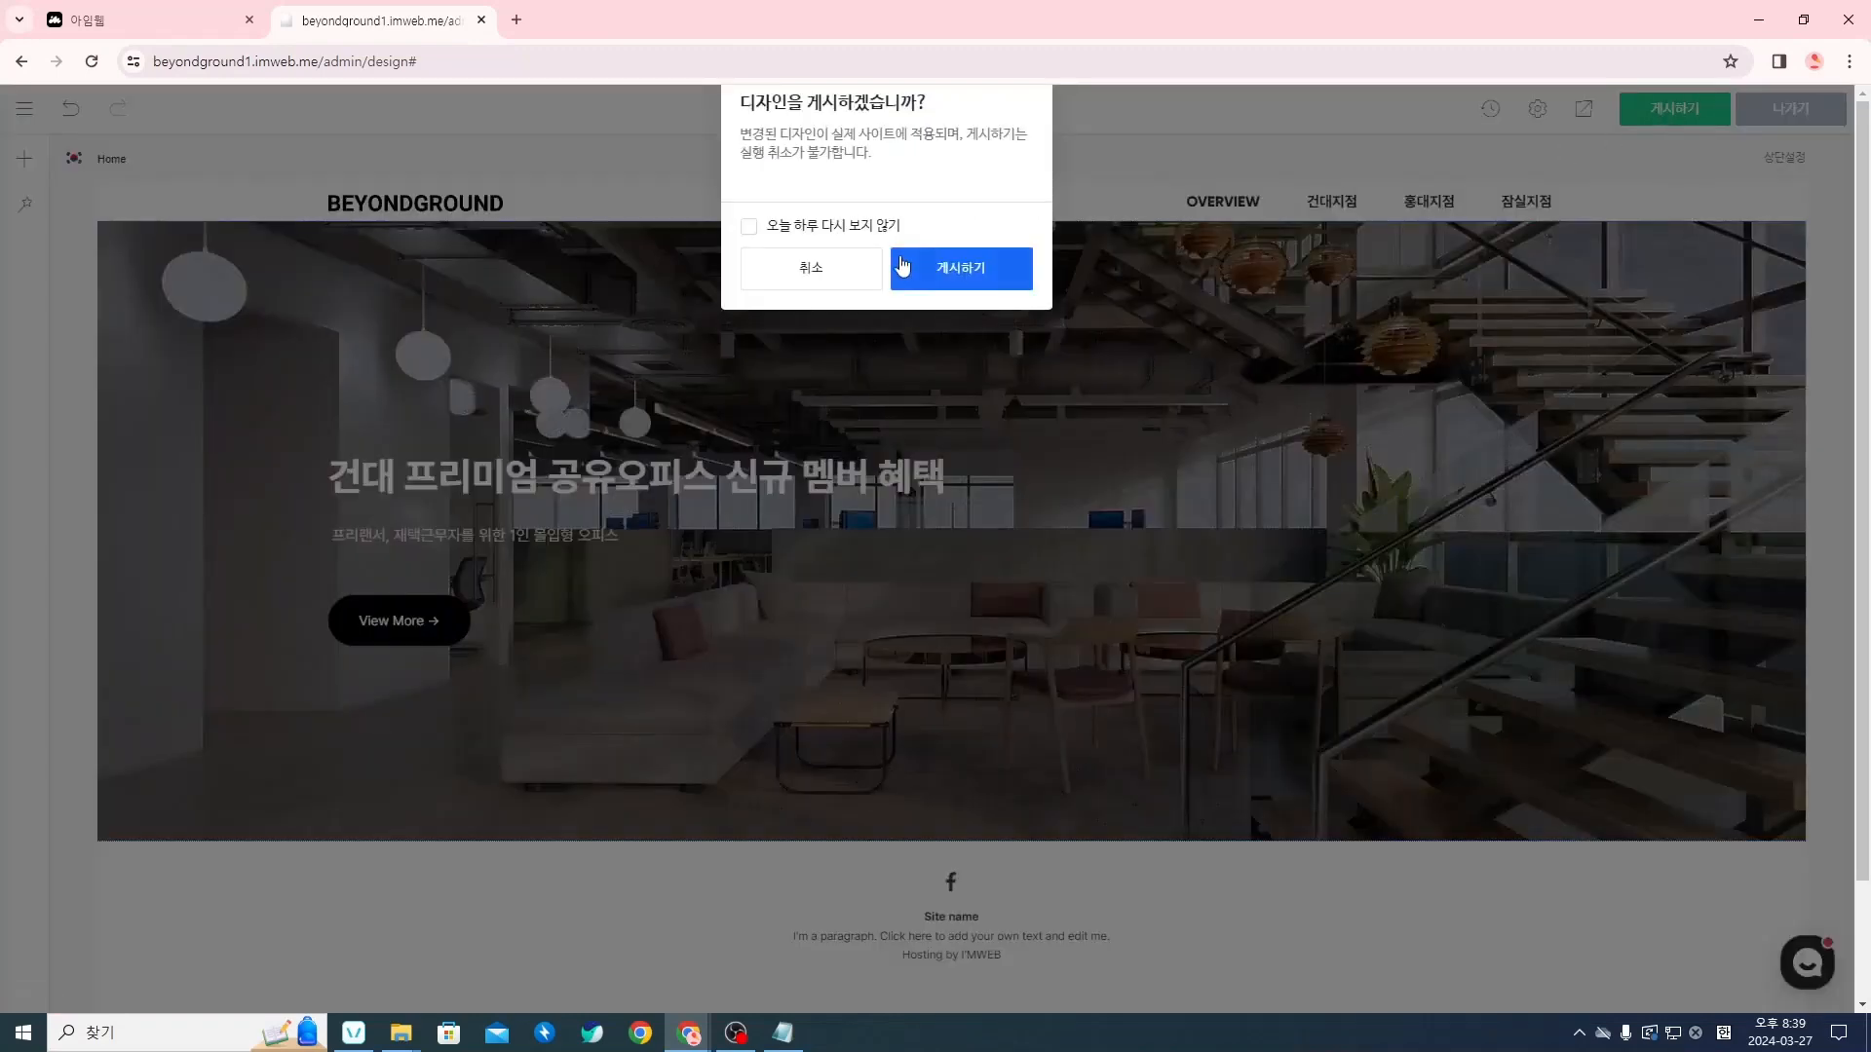
{"action": "left_click", "coordinate": [947, 272]}
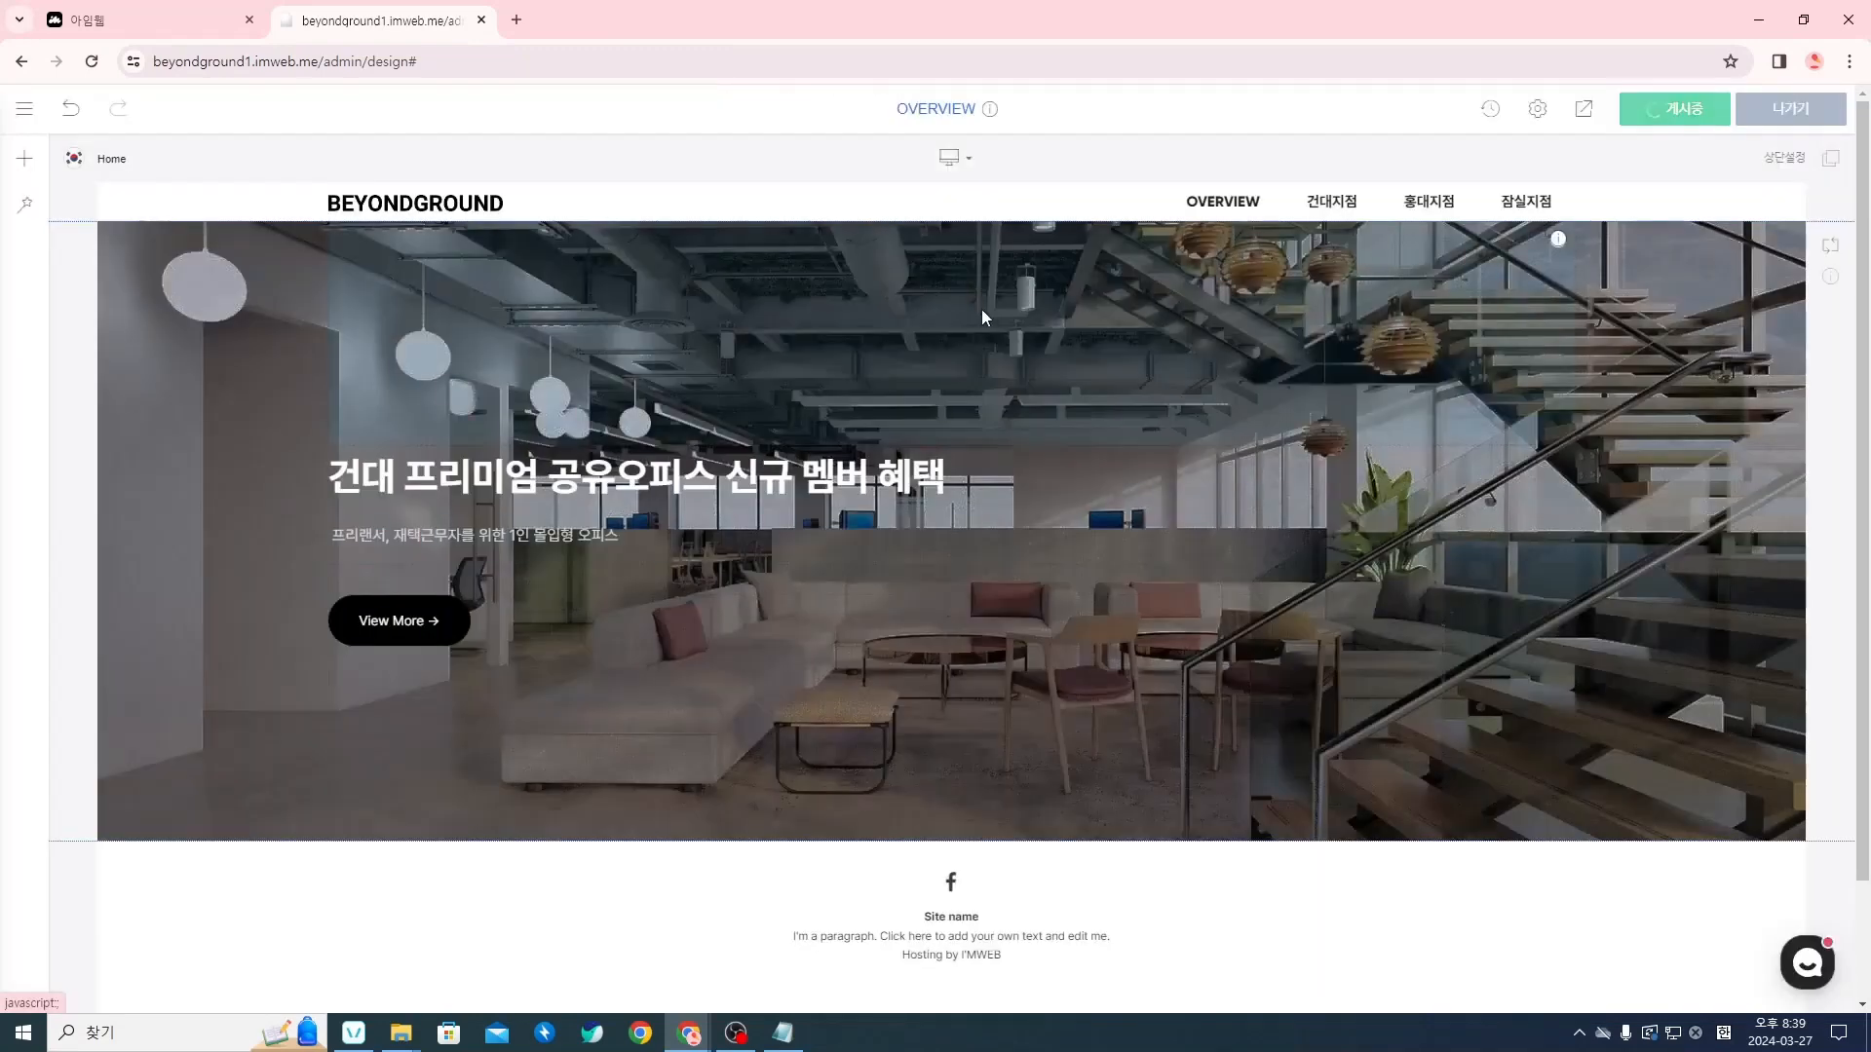
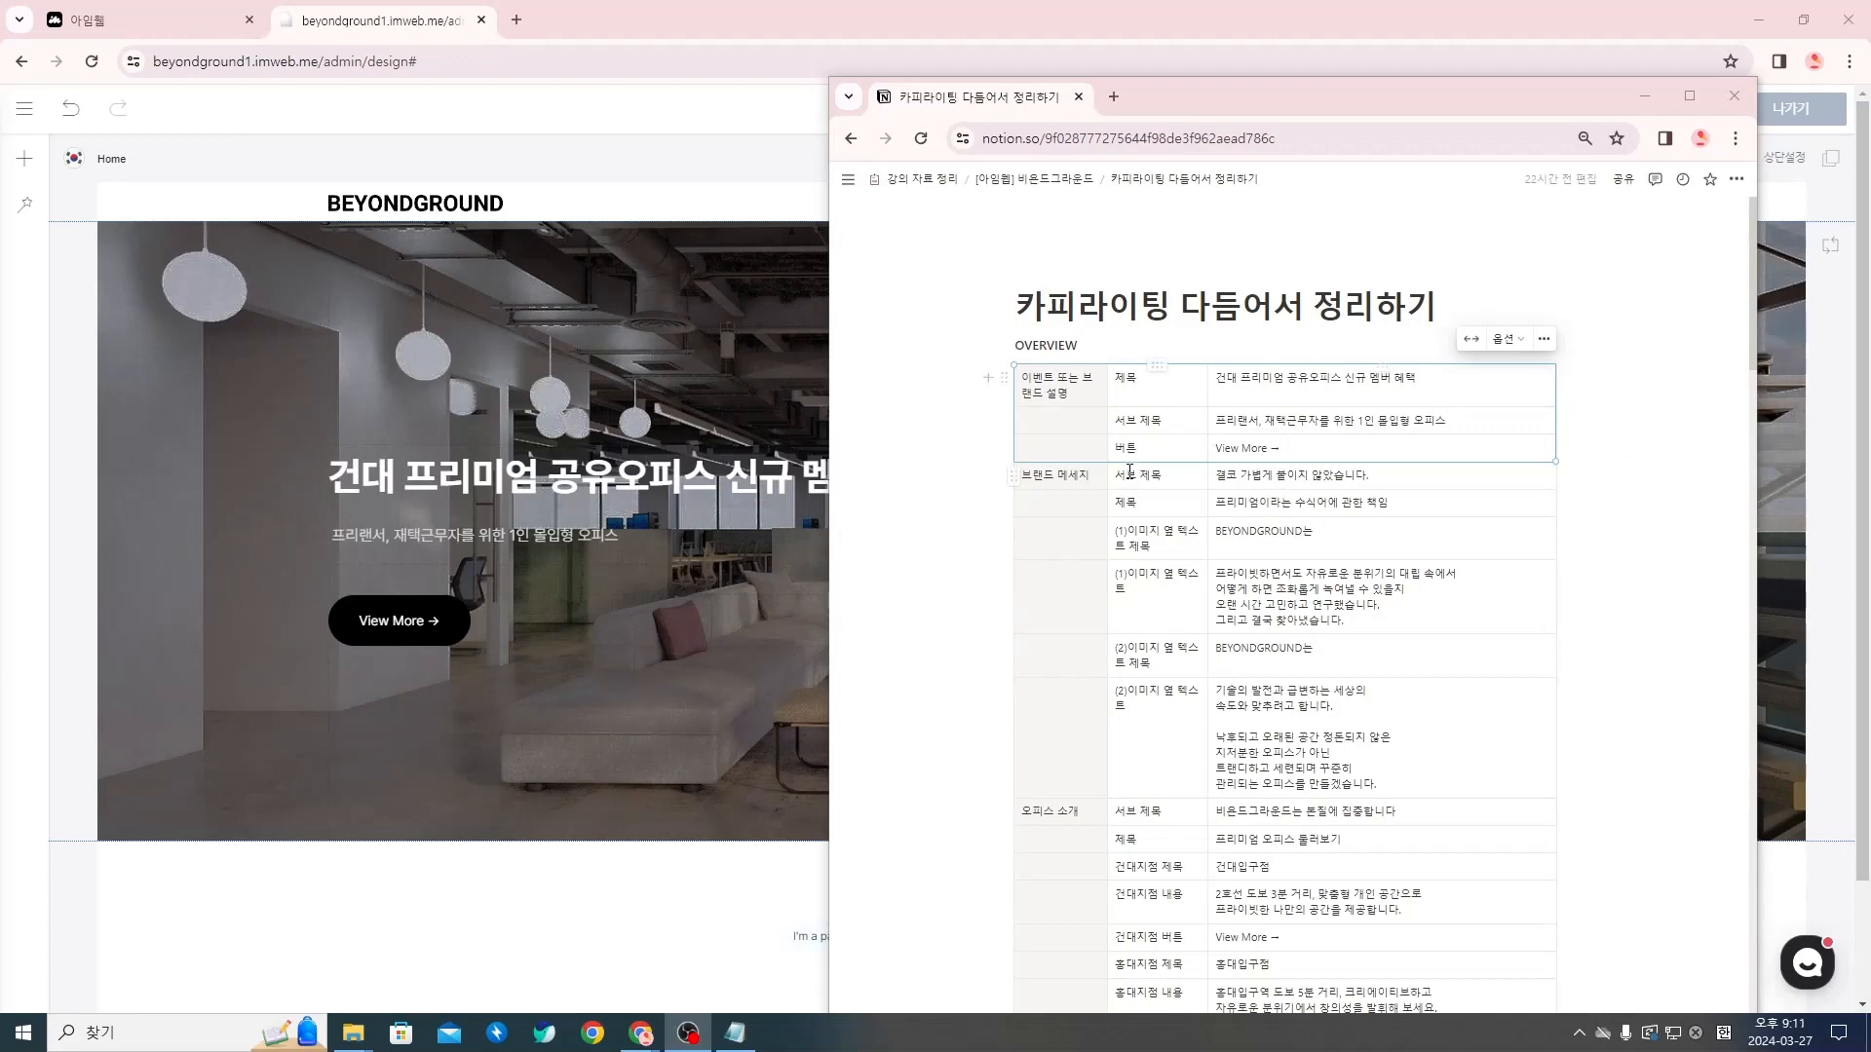
Review the 서브 제목 and 제목 rows of the 브랜드 메세지, 오피스 소개 and 예약하기 groups in the Notion copy table
{"action": "left_click_drag", "start_coordinate": [1129, 474], "coordinate": [1267, 505]}
{"action": "scroll", "coordinate": [1182, 627], "scroll_direction": "down", "scroll_amount": 2}
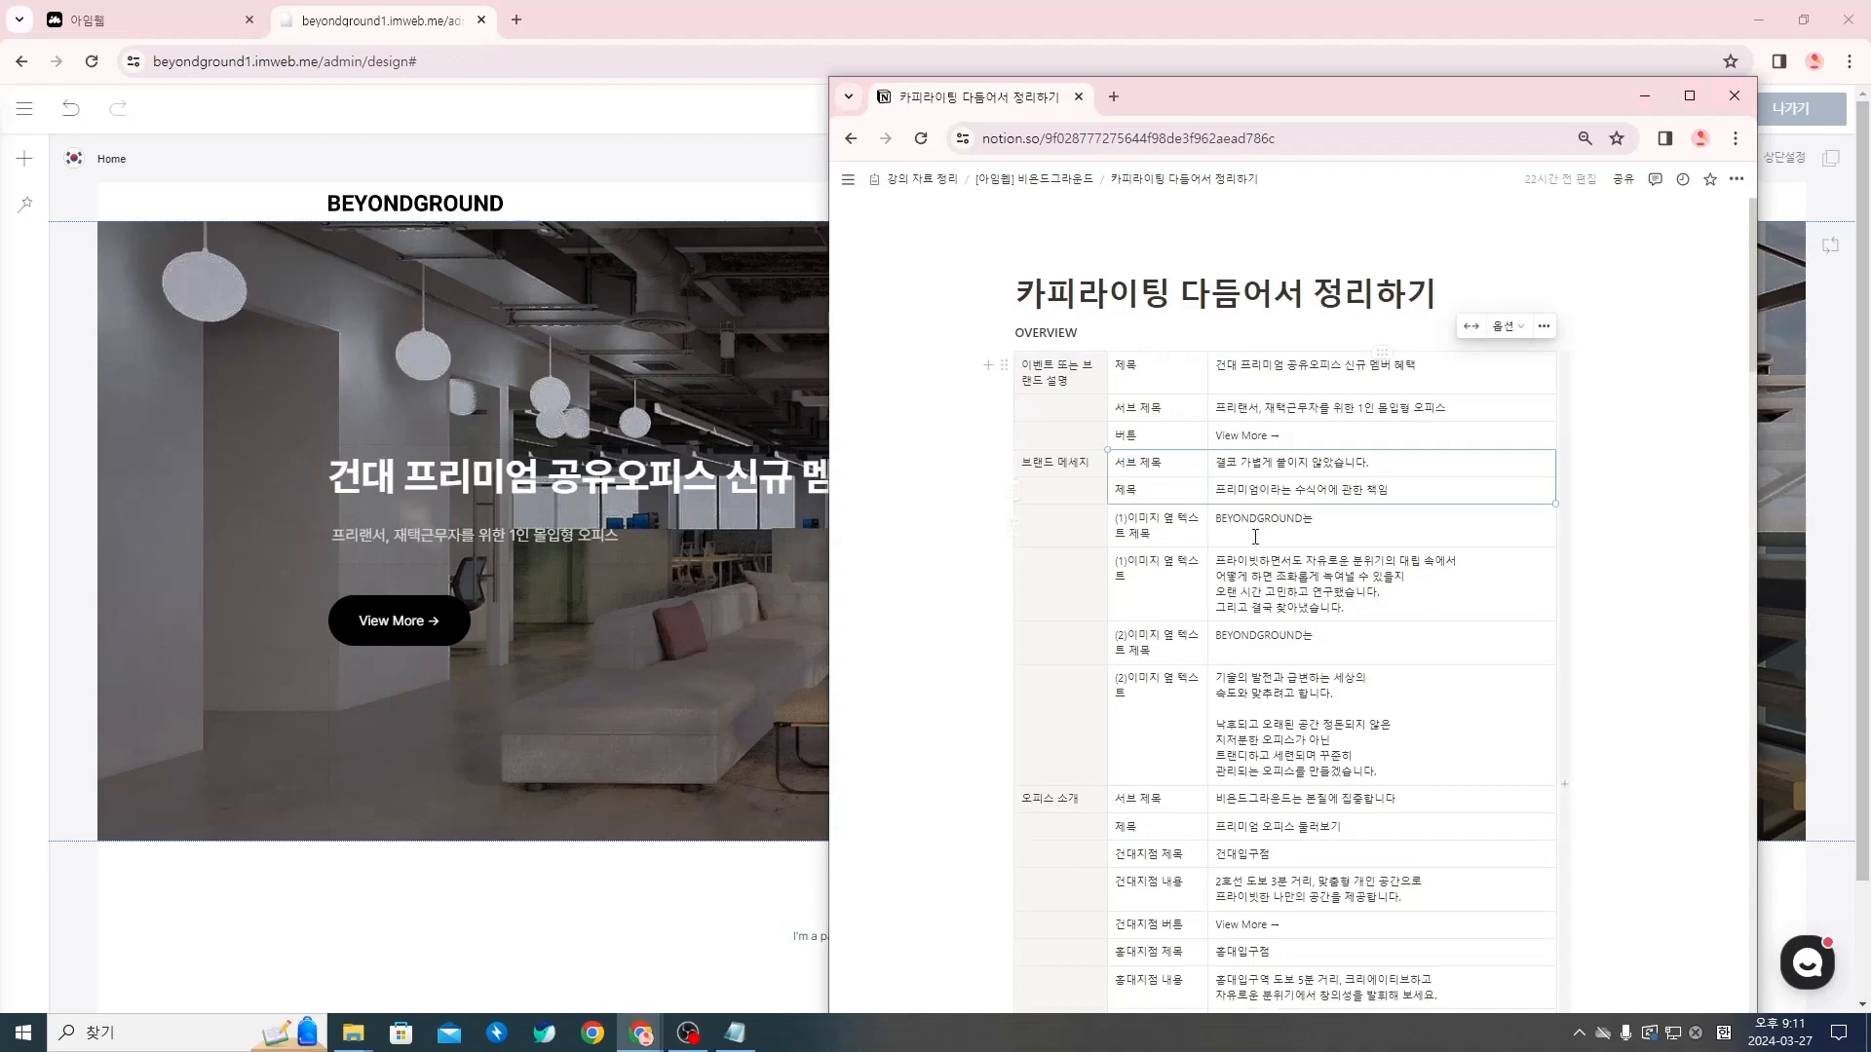
{"action": "left_click_drag", "start_coordinate": [1181, 627], "coordinate": [1267, 648]}
{"action": "scroll", "coordinate": [1140, 775], "scroll_direction": "down", "scroll_amount": 2}
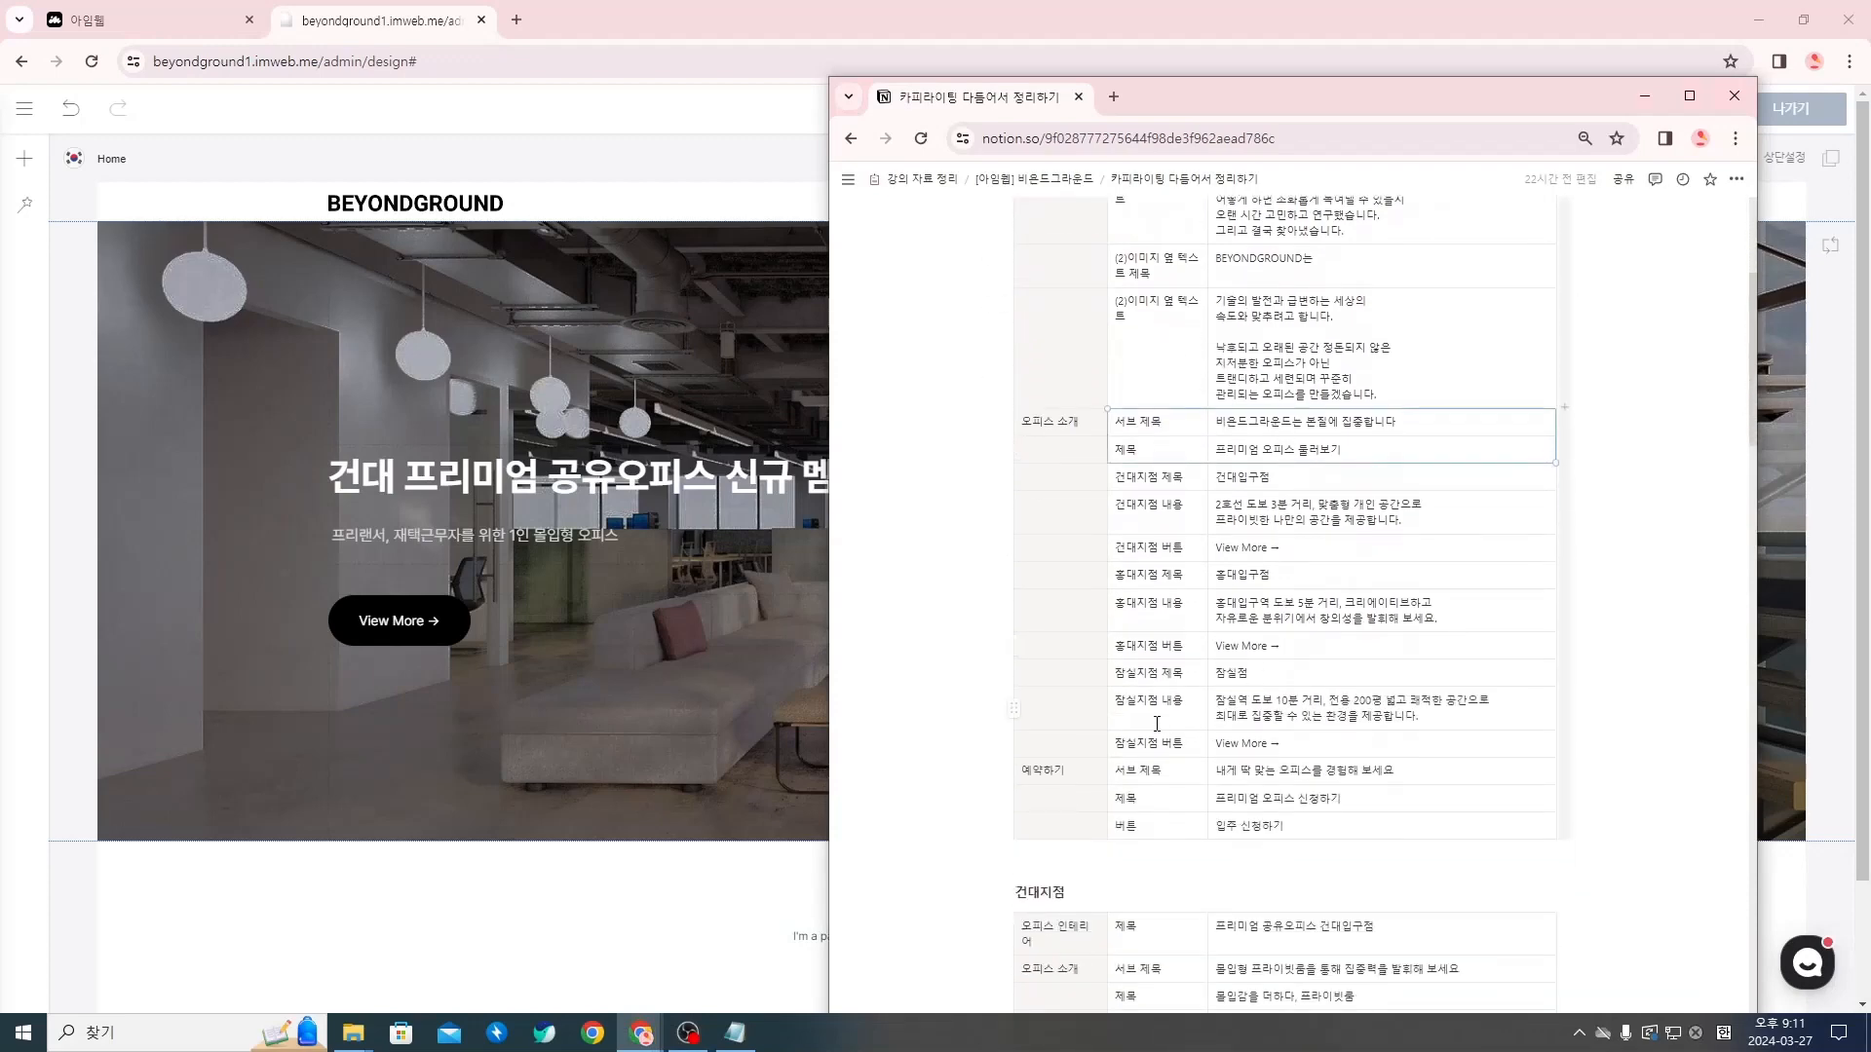
{"action": "left_click_drag", "start_coordinate": [1141, 775], "coordinate": [1248, 797]}
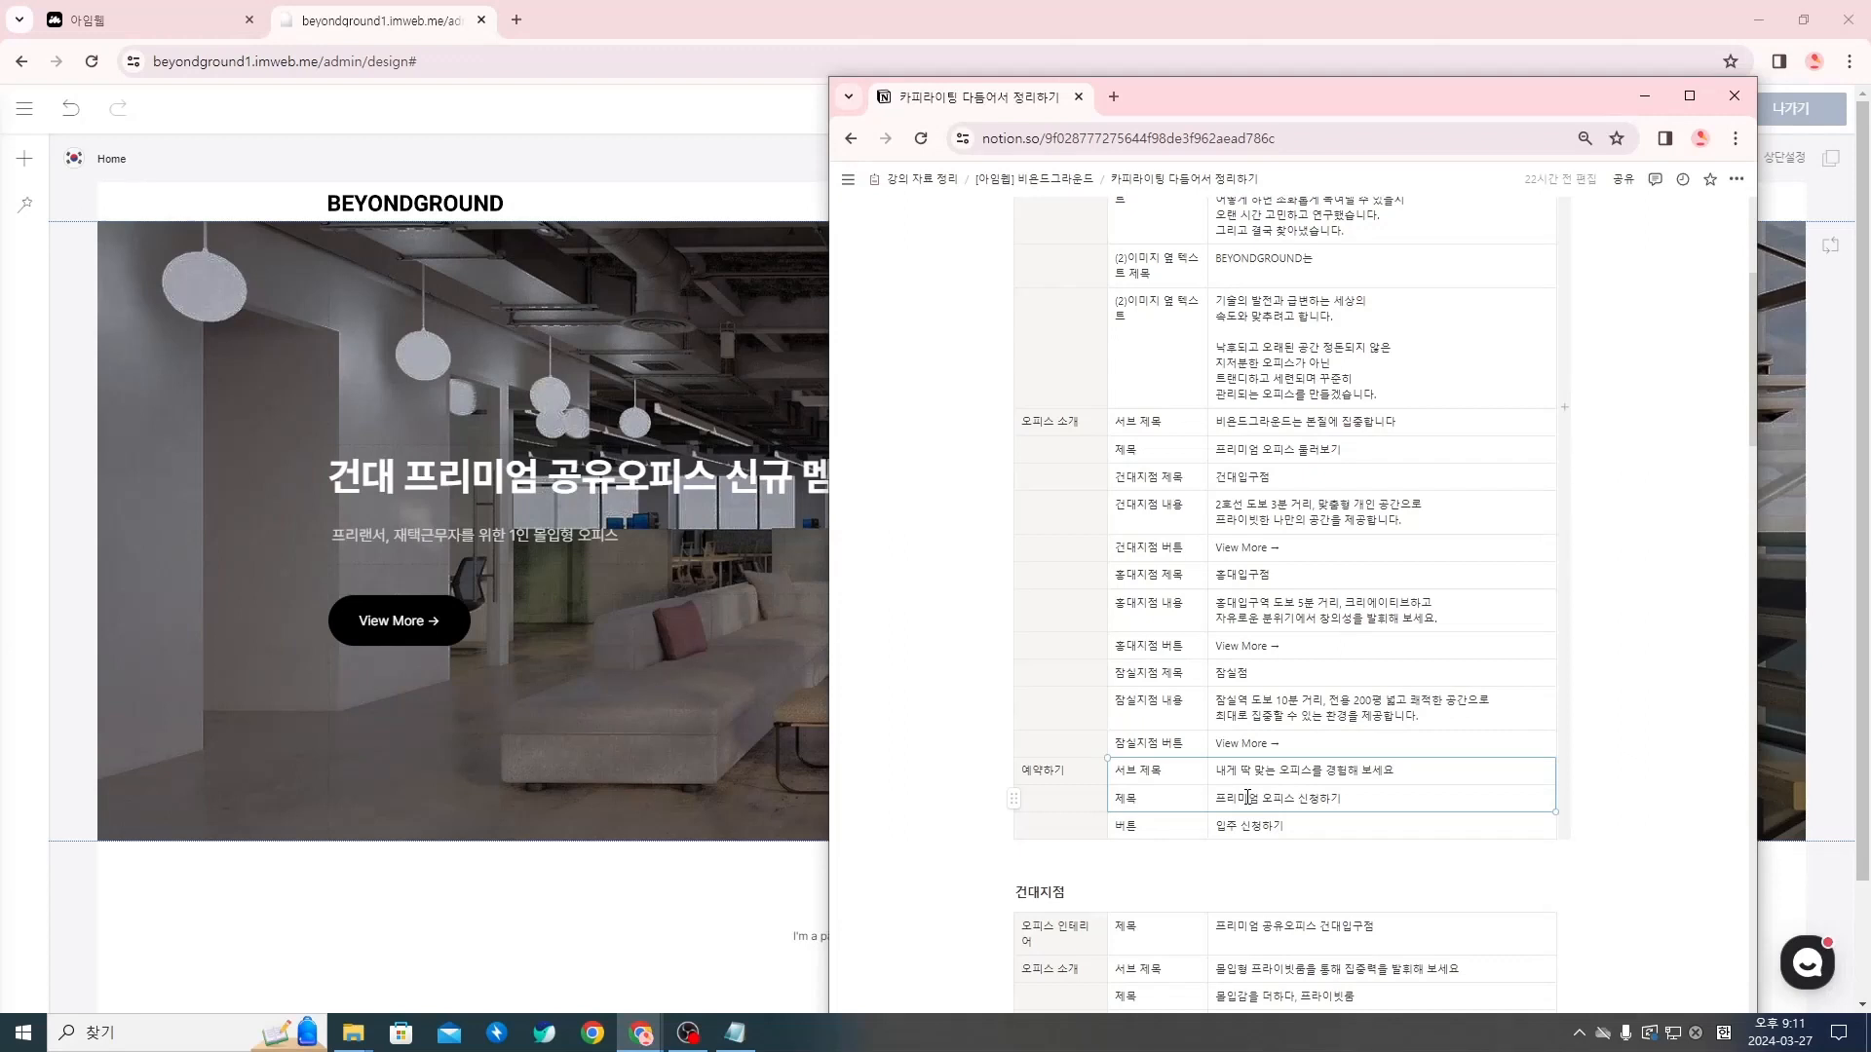
{"action": "scroll", "coordinate": [1247, 797], "scroll_direction": "up", "scroll_amount": 5}
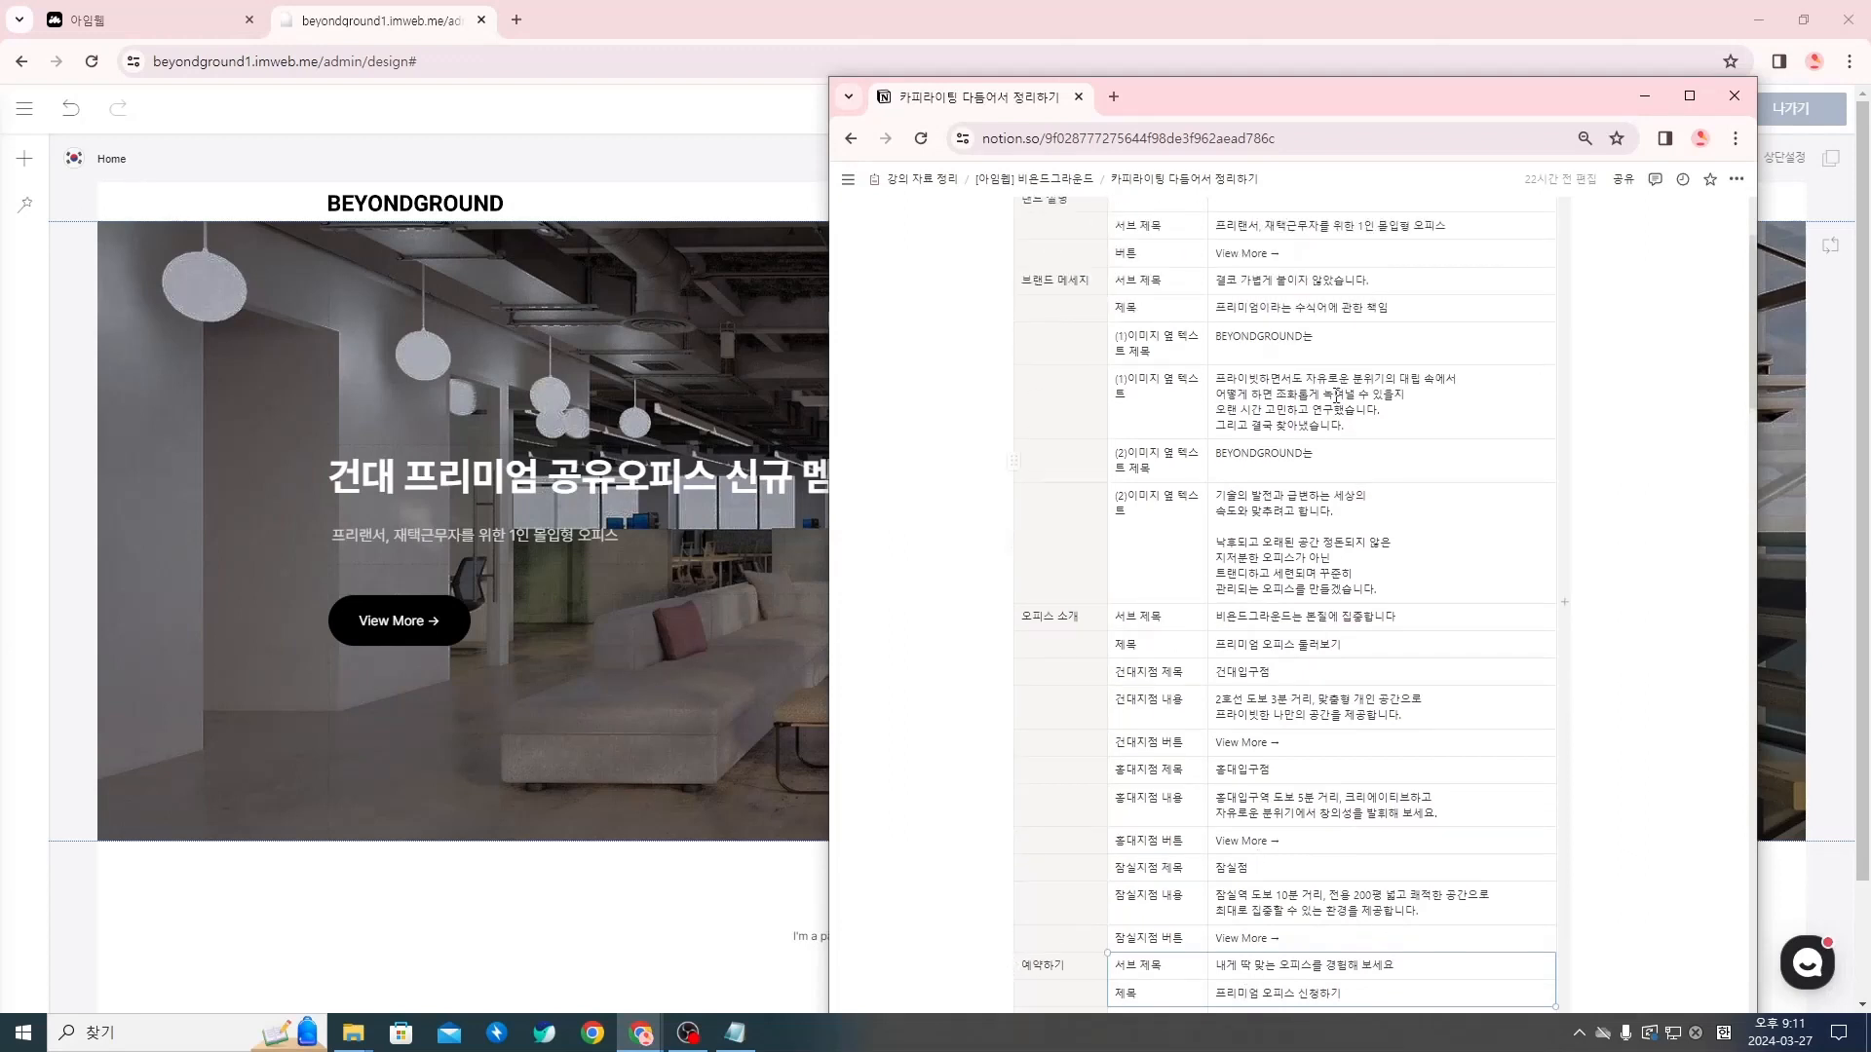
{"action": "scroll", "coordinate": [1123, 448], "scroll_direction": "down", "scroll_amount": 3}
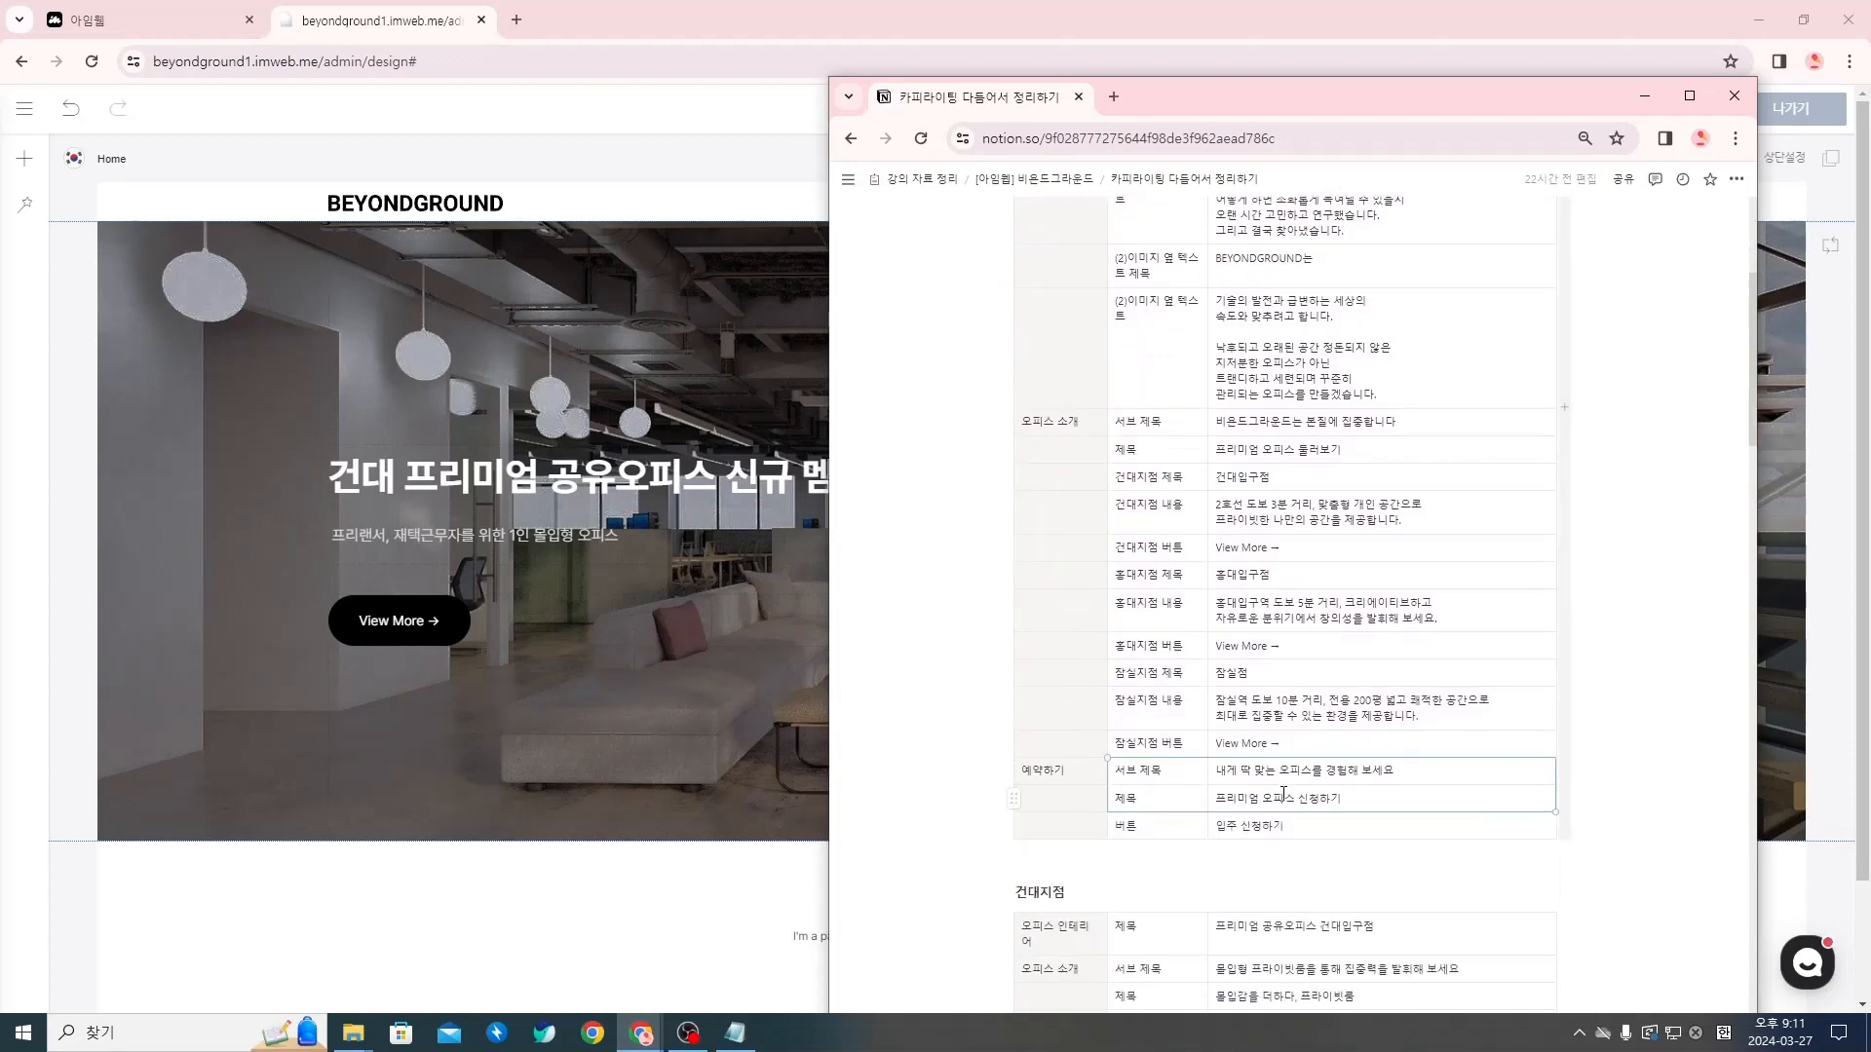
{"action": "scroll", "coordinate": [1283, 794], "scroll_direction": "up", "scroll_amount": 2}
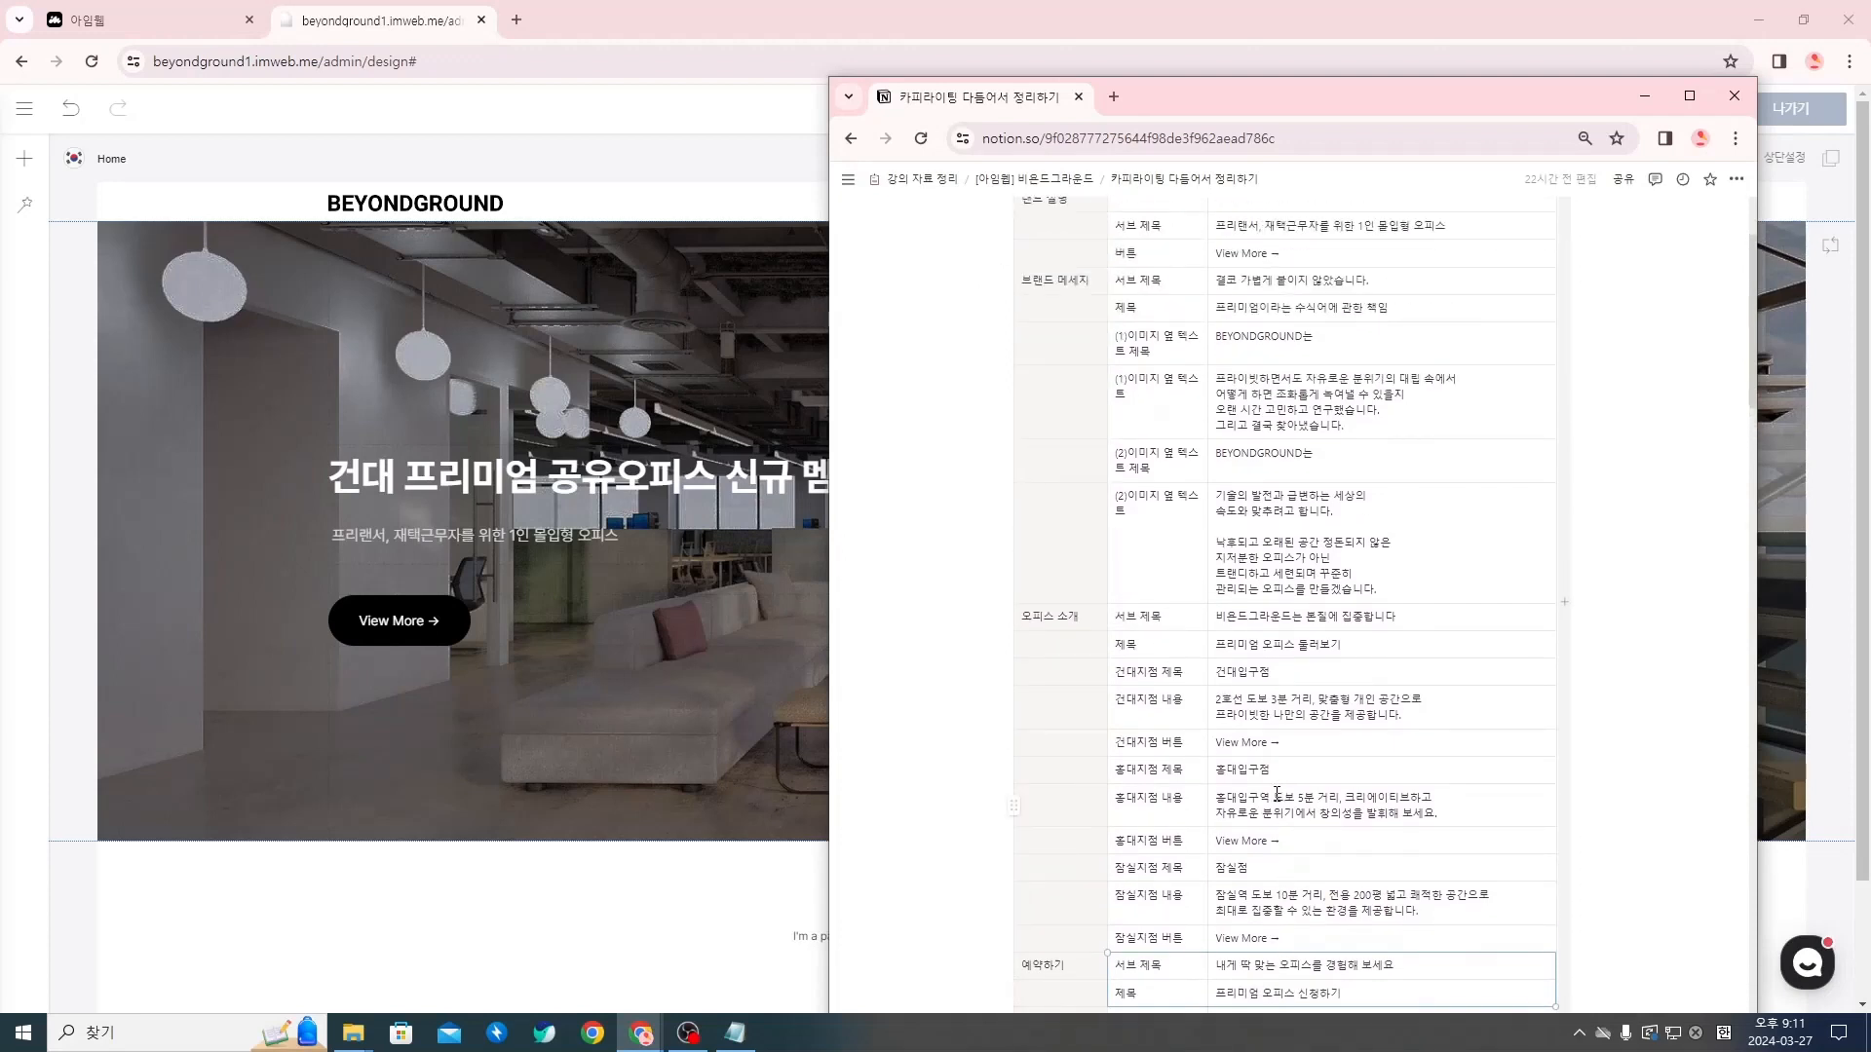
Switch back to the imweb editor and add a blank section below the OVERVIEW page's hero section
{"action": "left_click", "coordinate": [461, 890]}
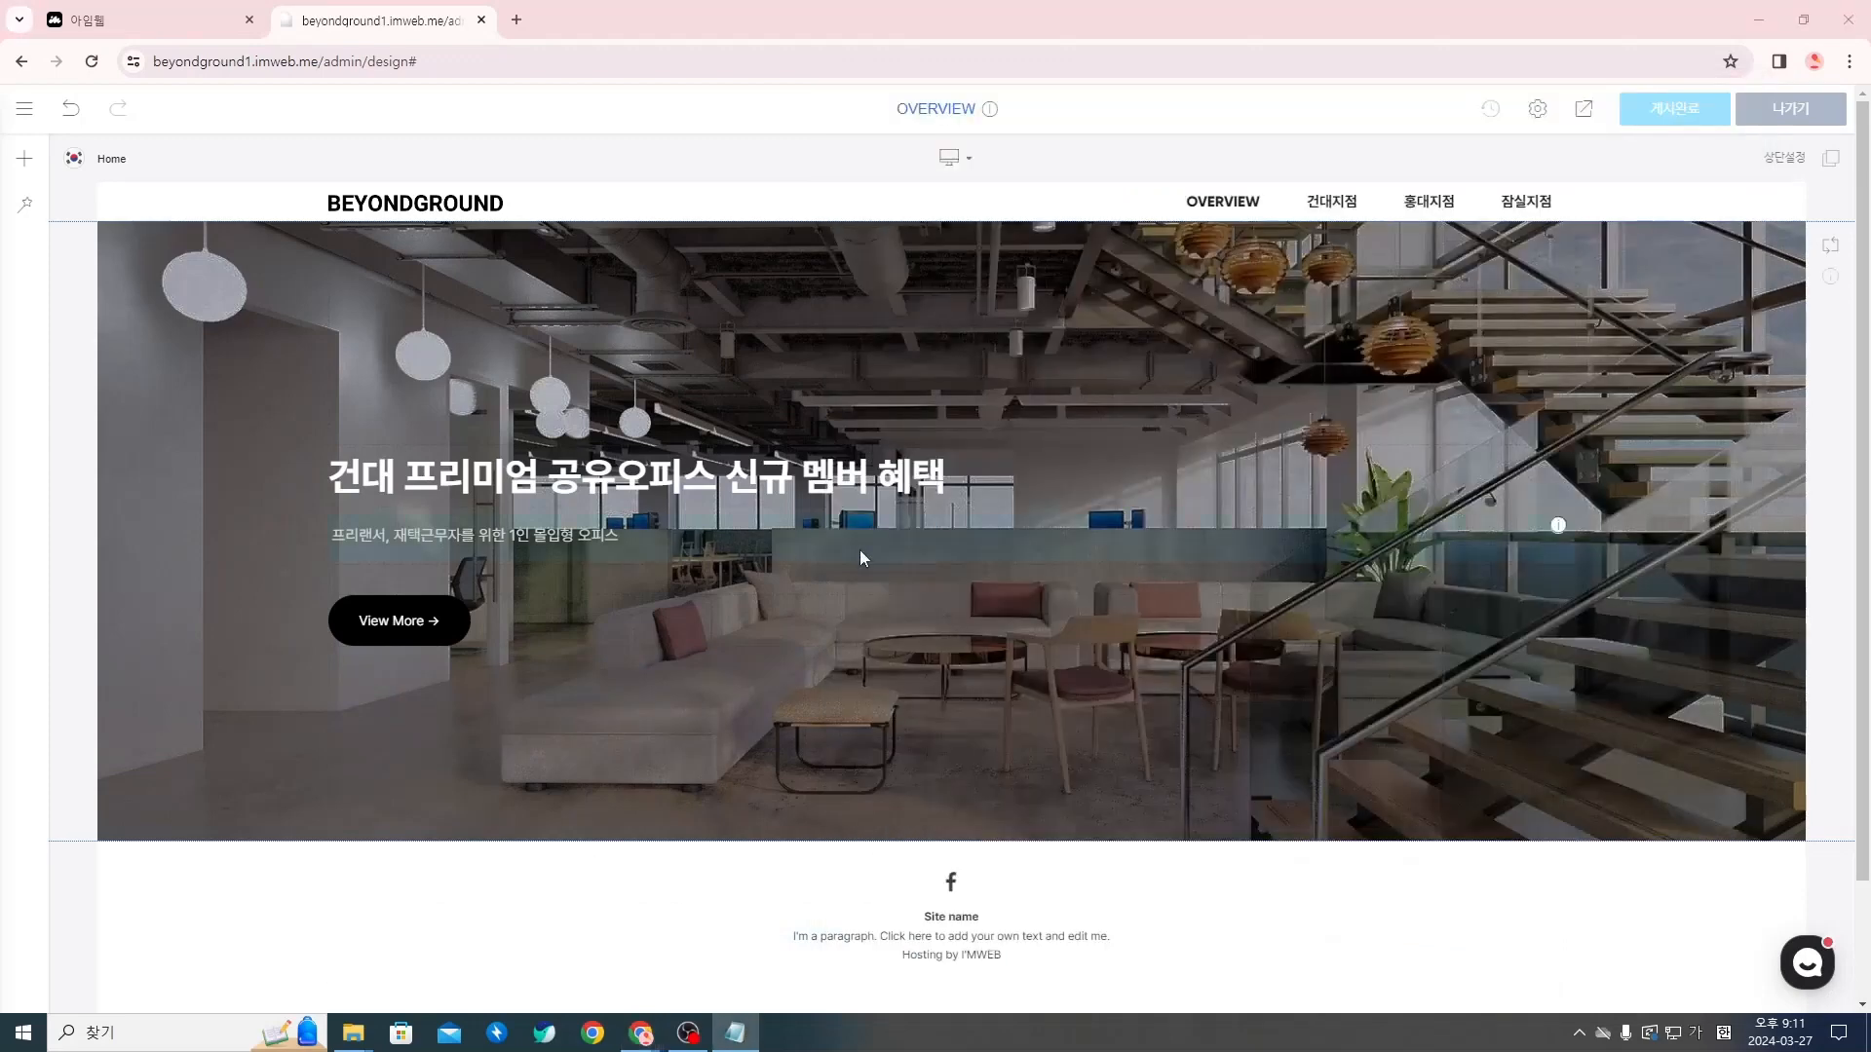
{"action": "scroll", "coordinate": [896, 712], "scroll_direction": "down", "scroll_amount": 2}
{"action": "scroll", "coordinate": [166, 726], "scroll_direction": "up", "scroll_amount": 2}
{"action": "scroll", "coordinate": [1570, 885], "scroll_direction": "down", "scroll_amount": 1}
{"action": "scroll", "coordinate": [1682, 536], "scroll_direction": "up", "scroll_amount": 1}
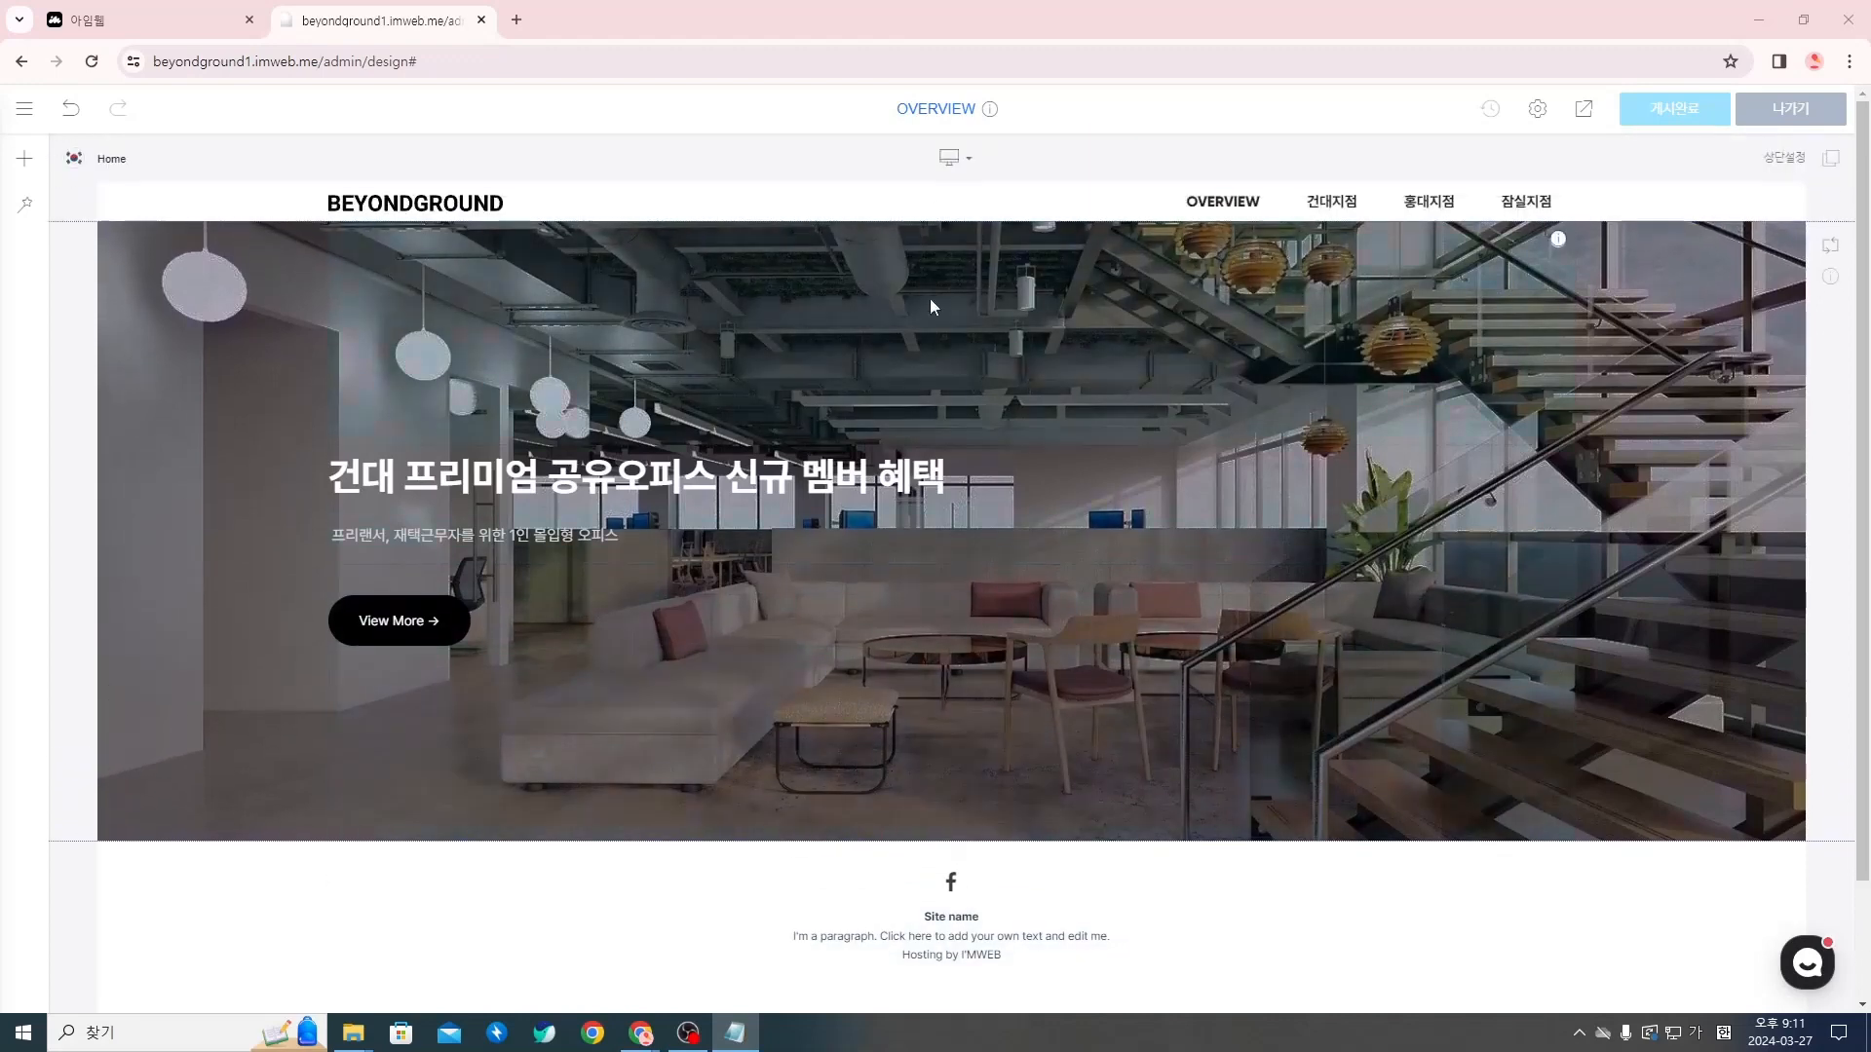
{"action": "scroll", "coordinate": [1171, 847], "scroll_direction": "down", "scroll_amount": 1}
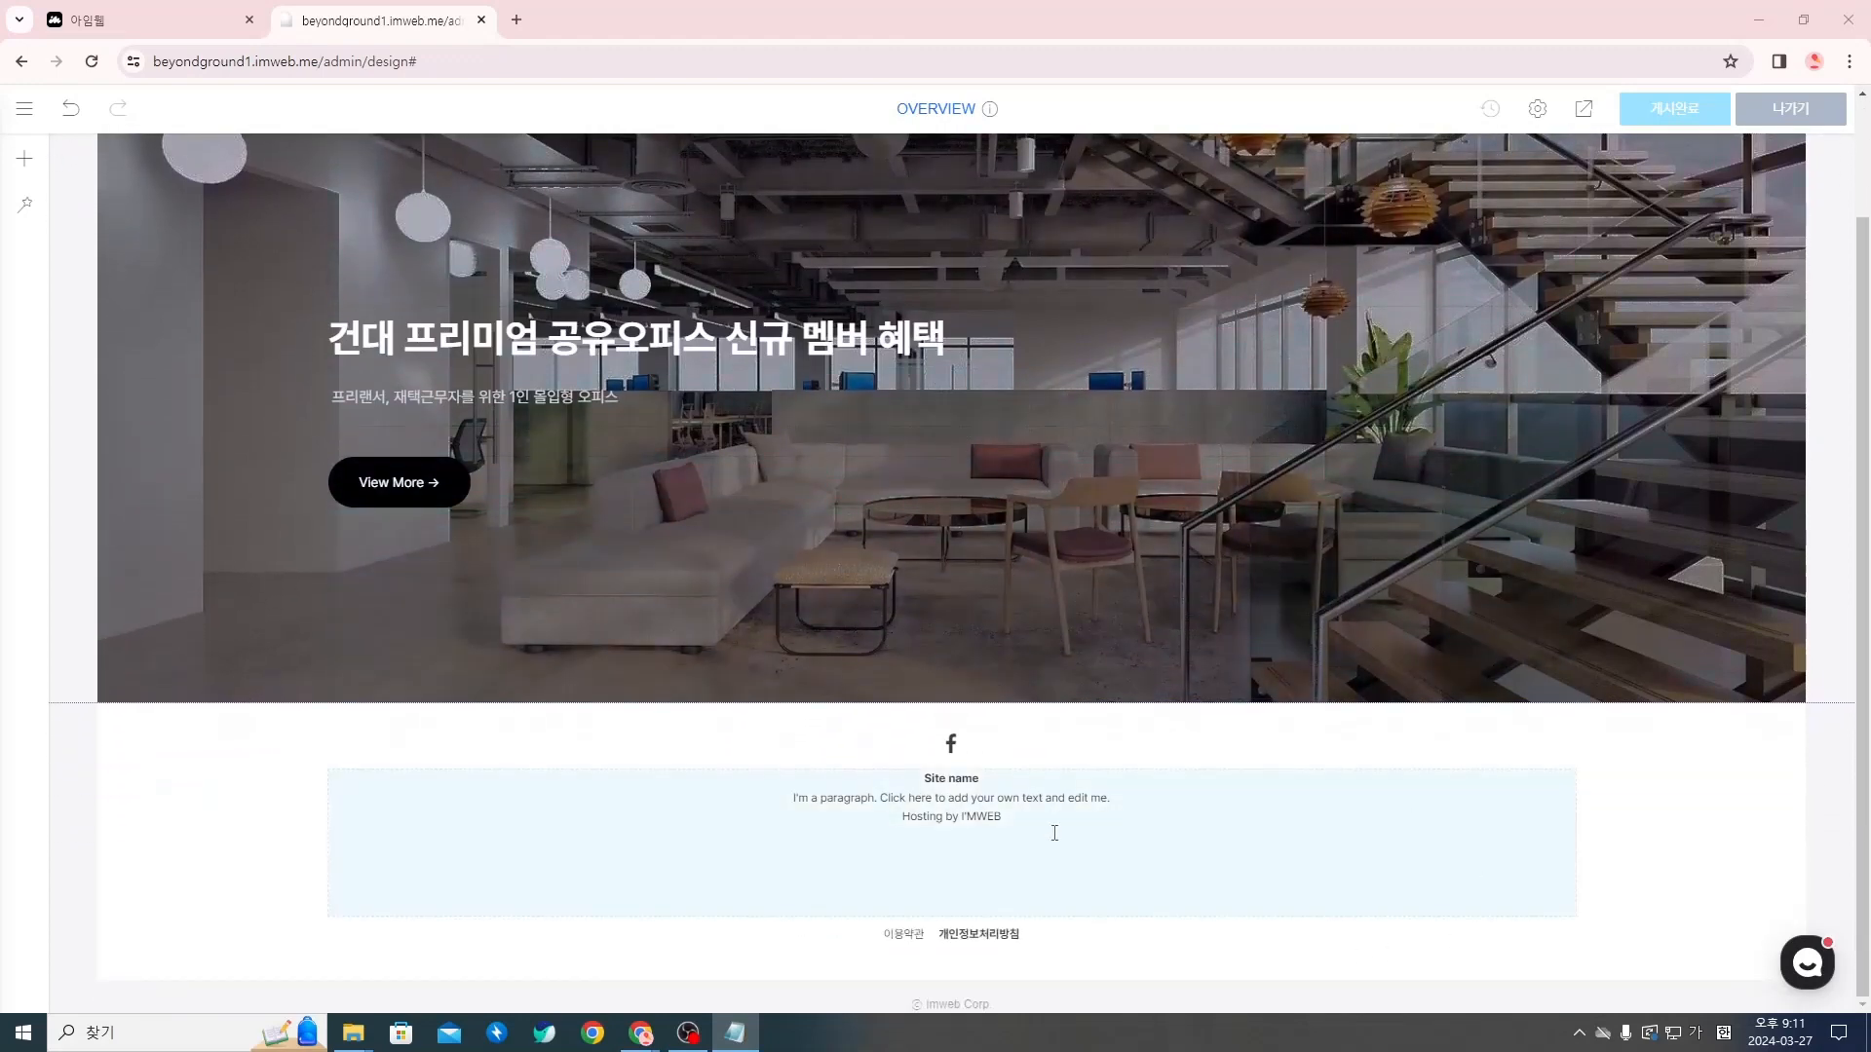
{"action": "scroll", "coordinate": [393, 740], "scroll_direction": "up", "scroll_amount": 1}
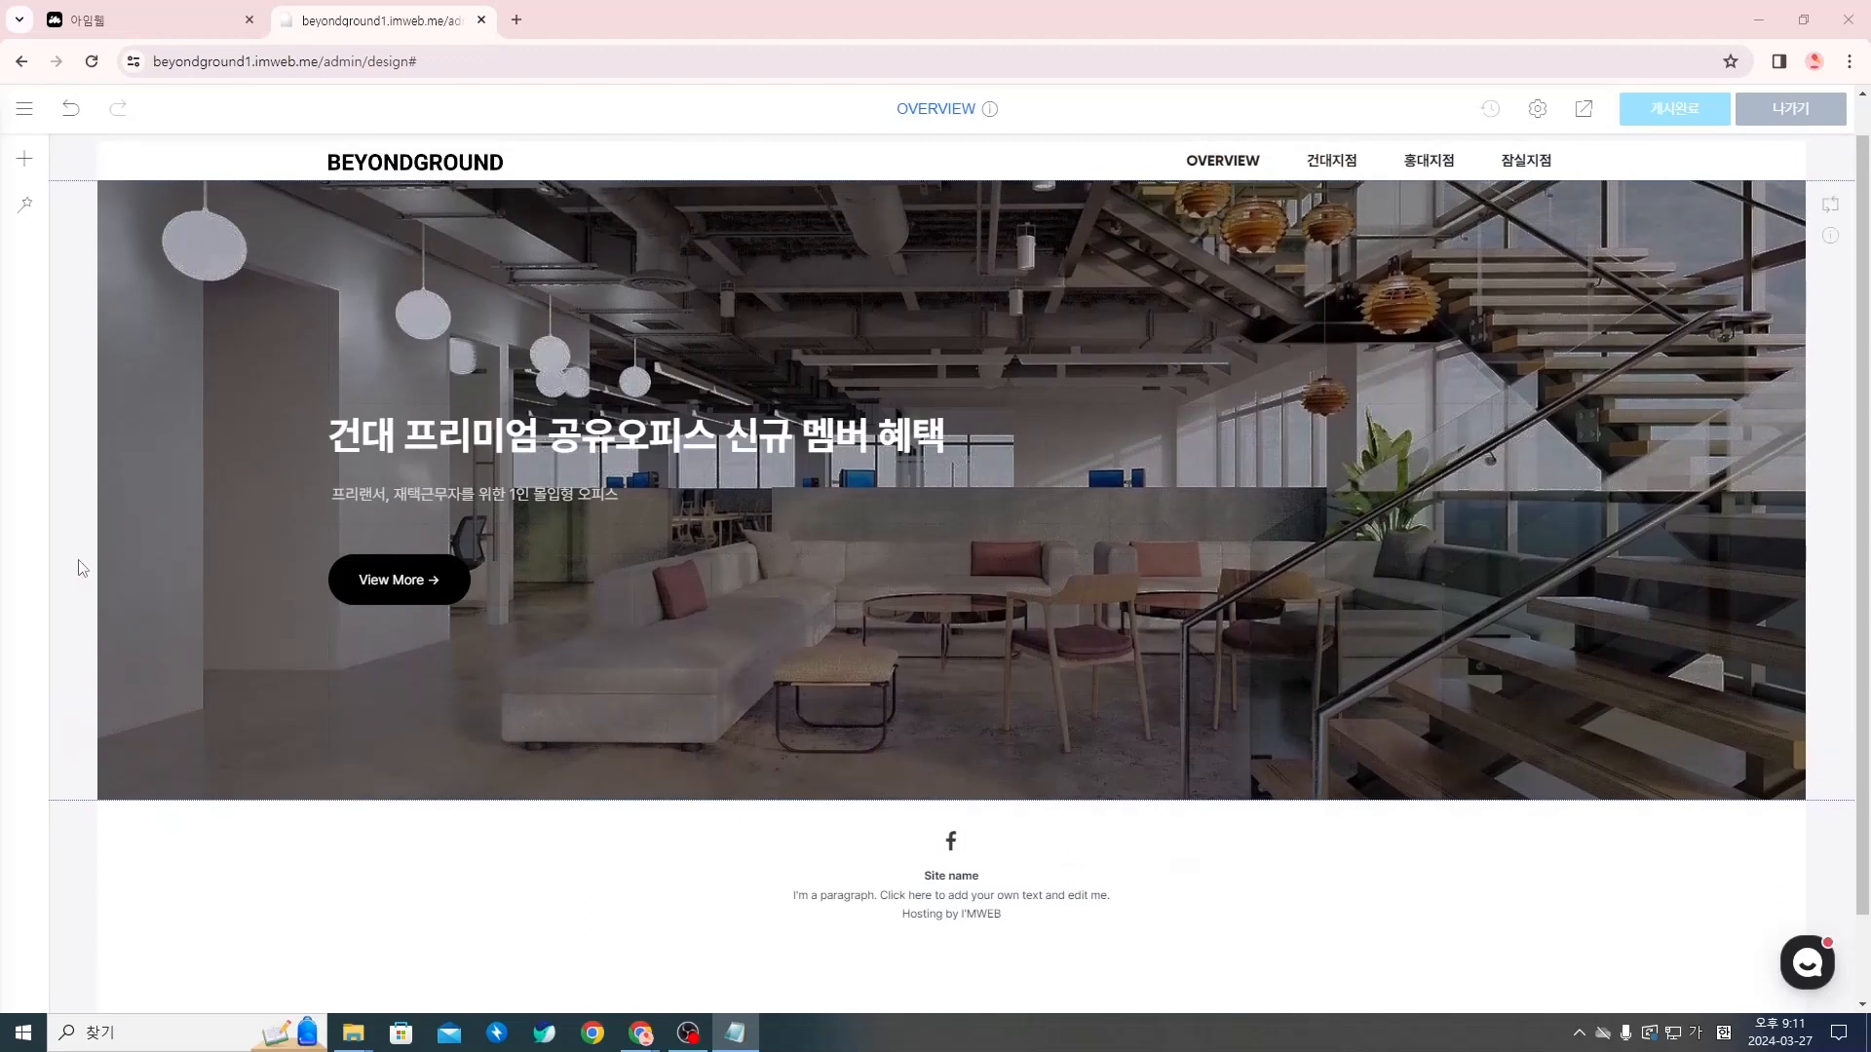
{"action": "right_click", "coordinate": [82, 569]}
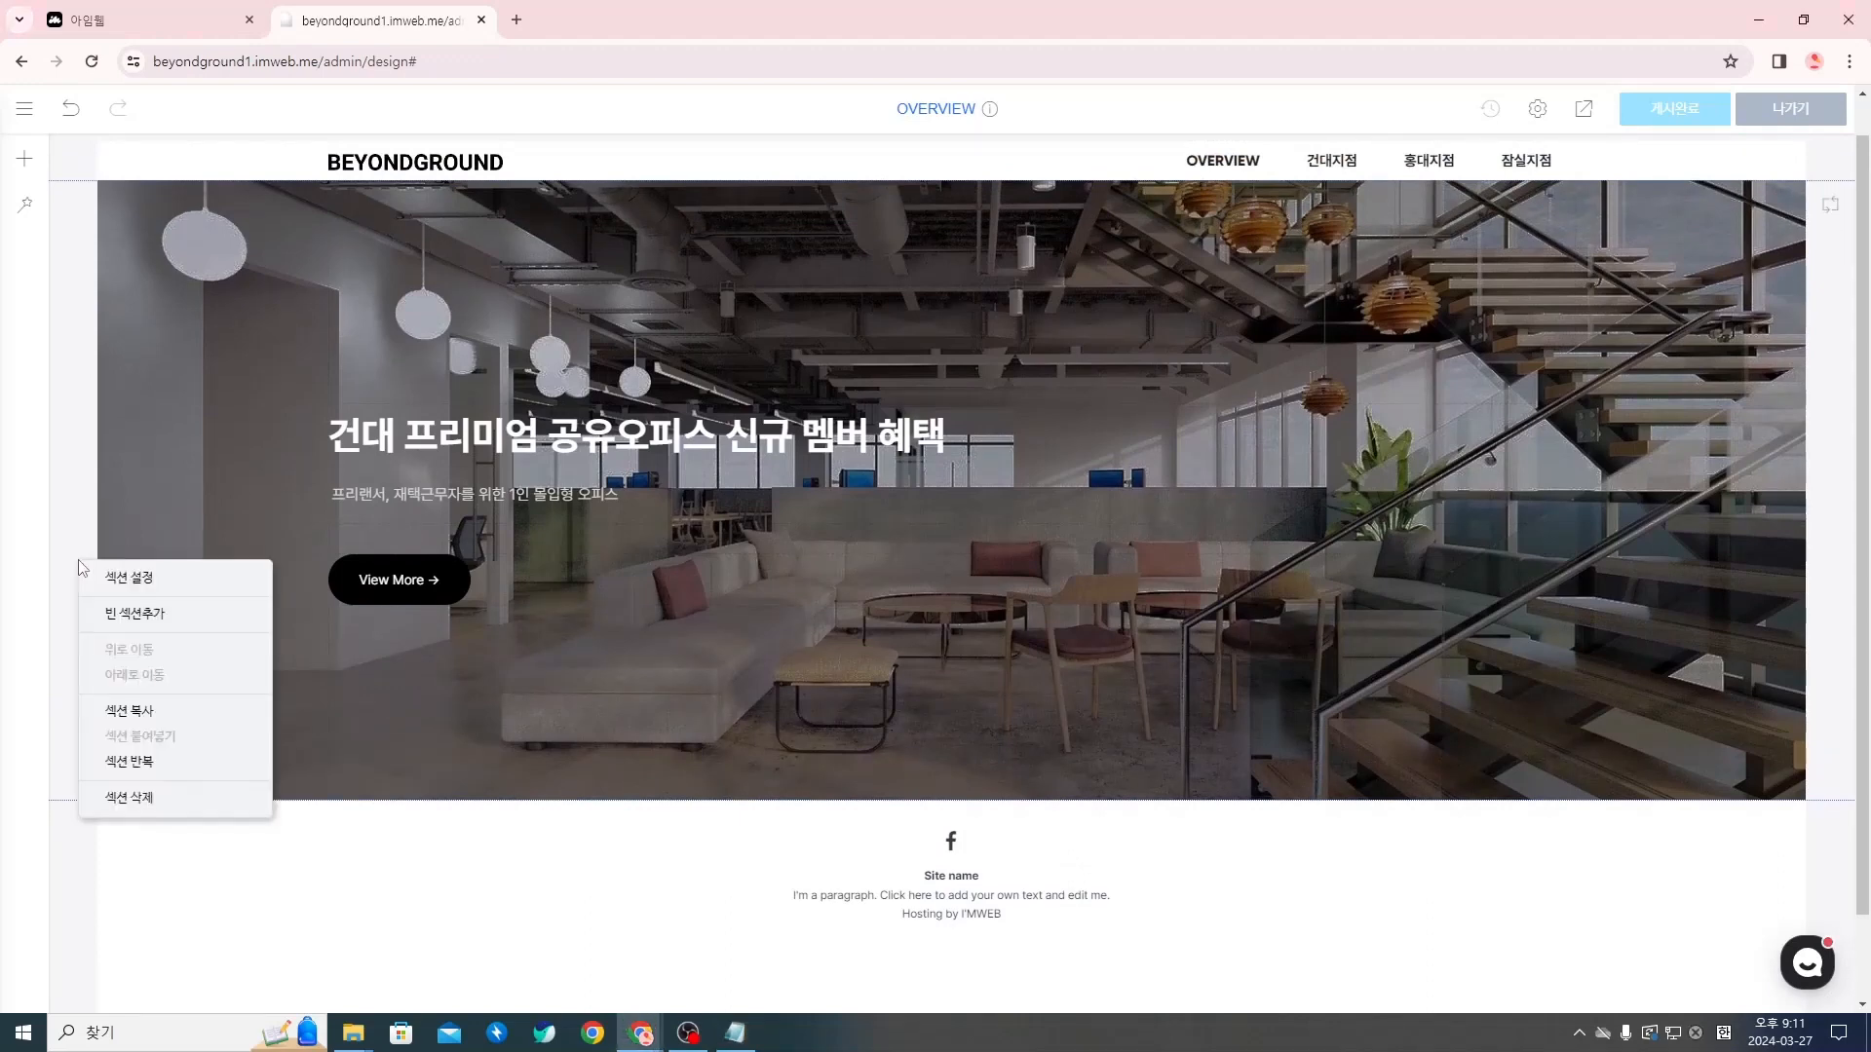
{"action": "left_click", "coordinate": [164, 614]}
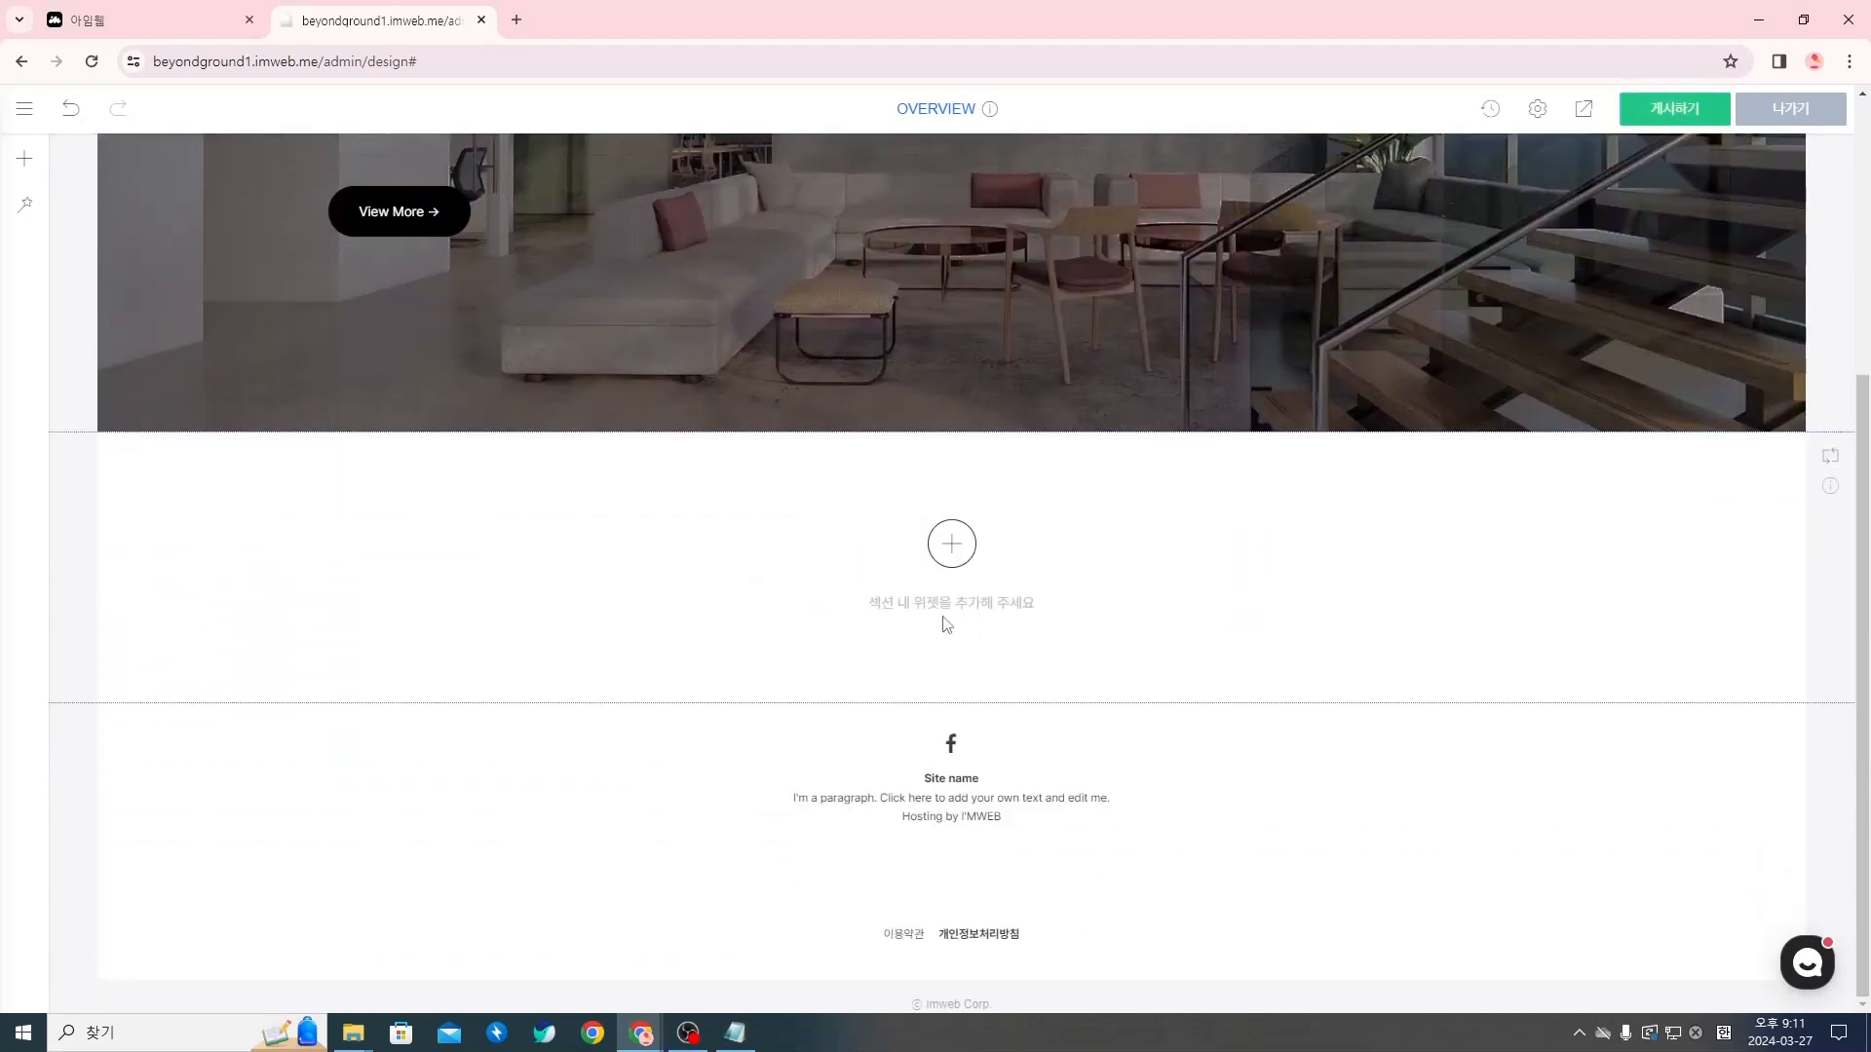
Add a 여백 (spacing) widget to the new blank section and set its height to 130px
{"action": "left_click", "coordinate": [963, 557]}
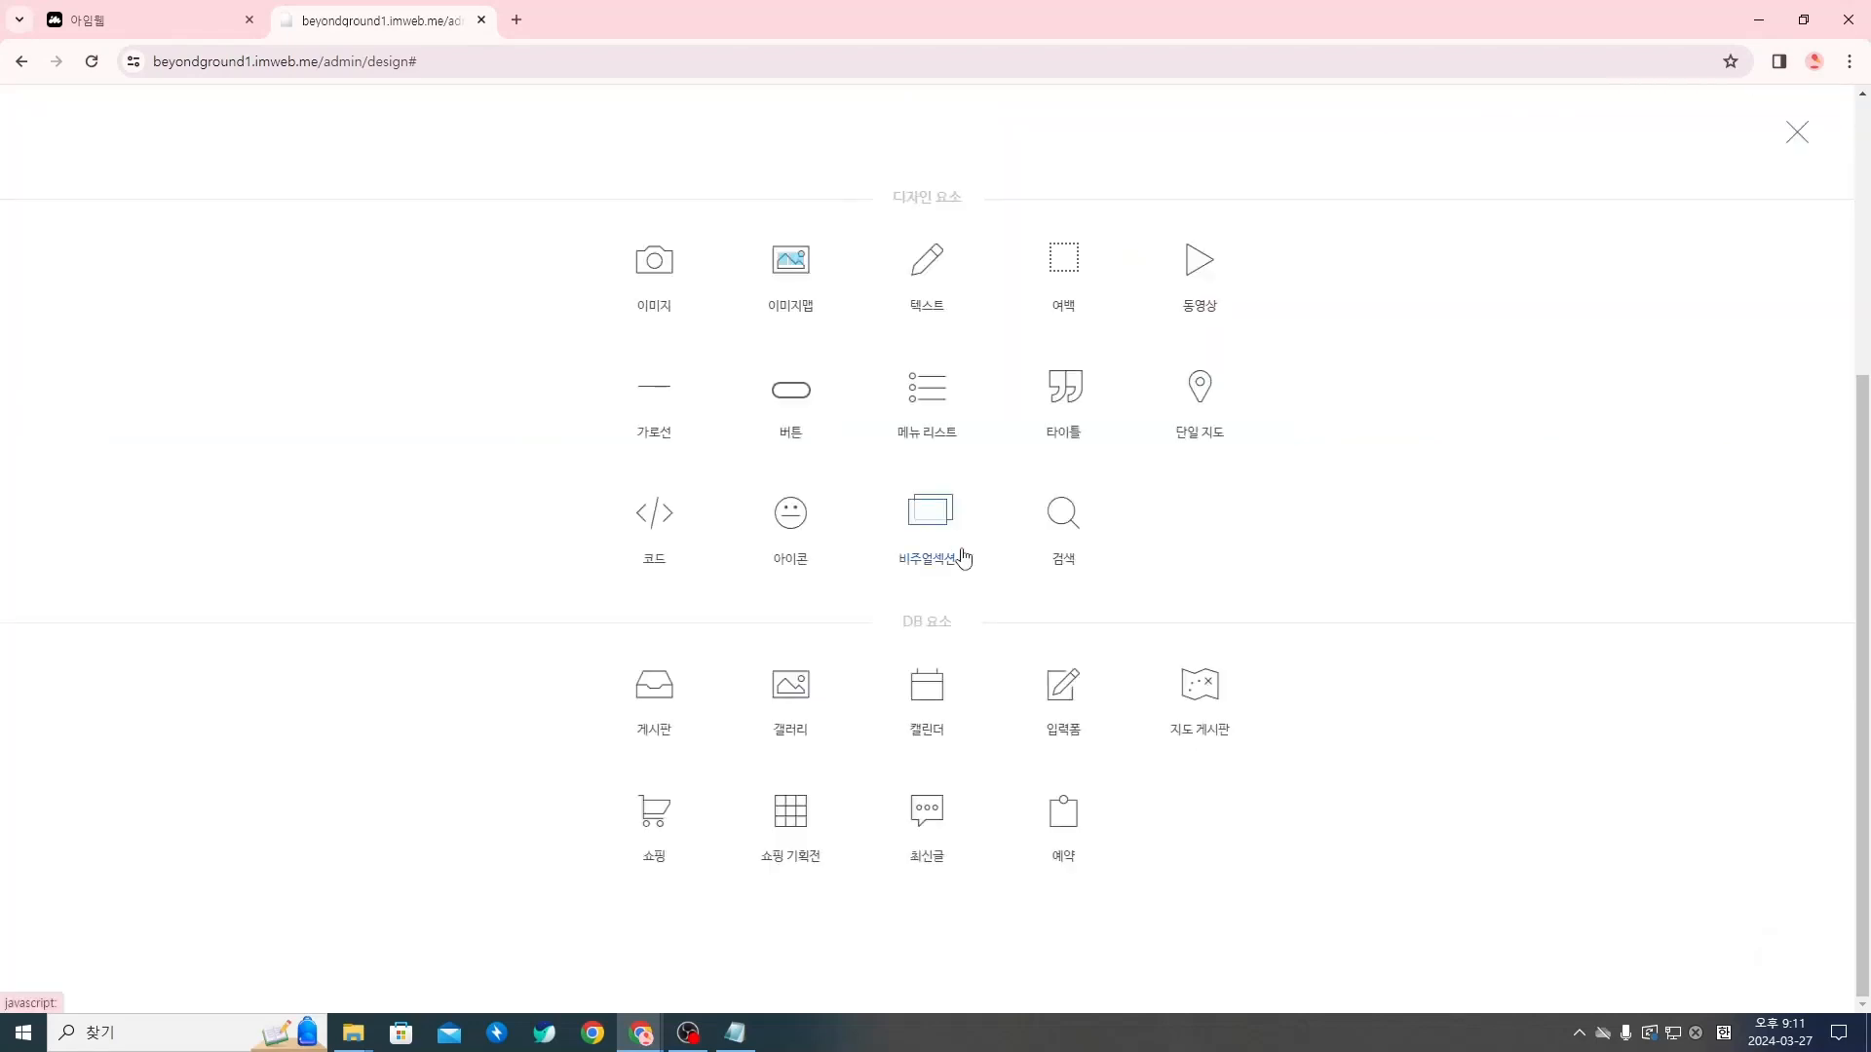
{"action": "left_click", "coordinate": [1068, 282]}
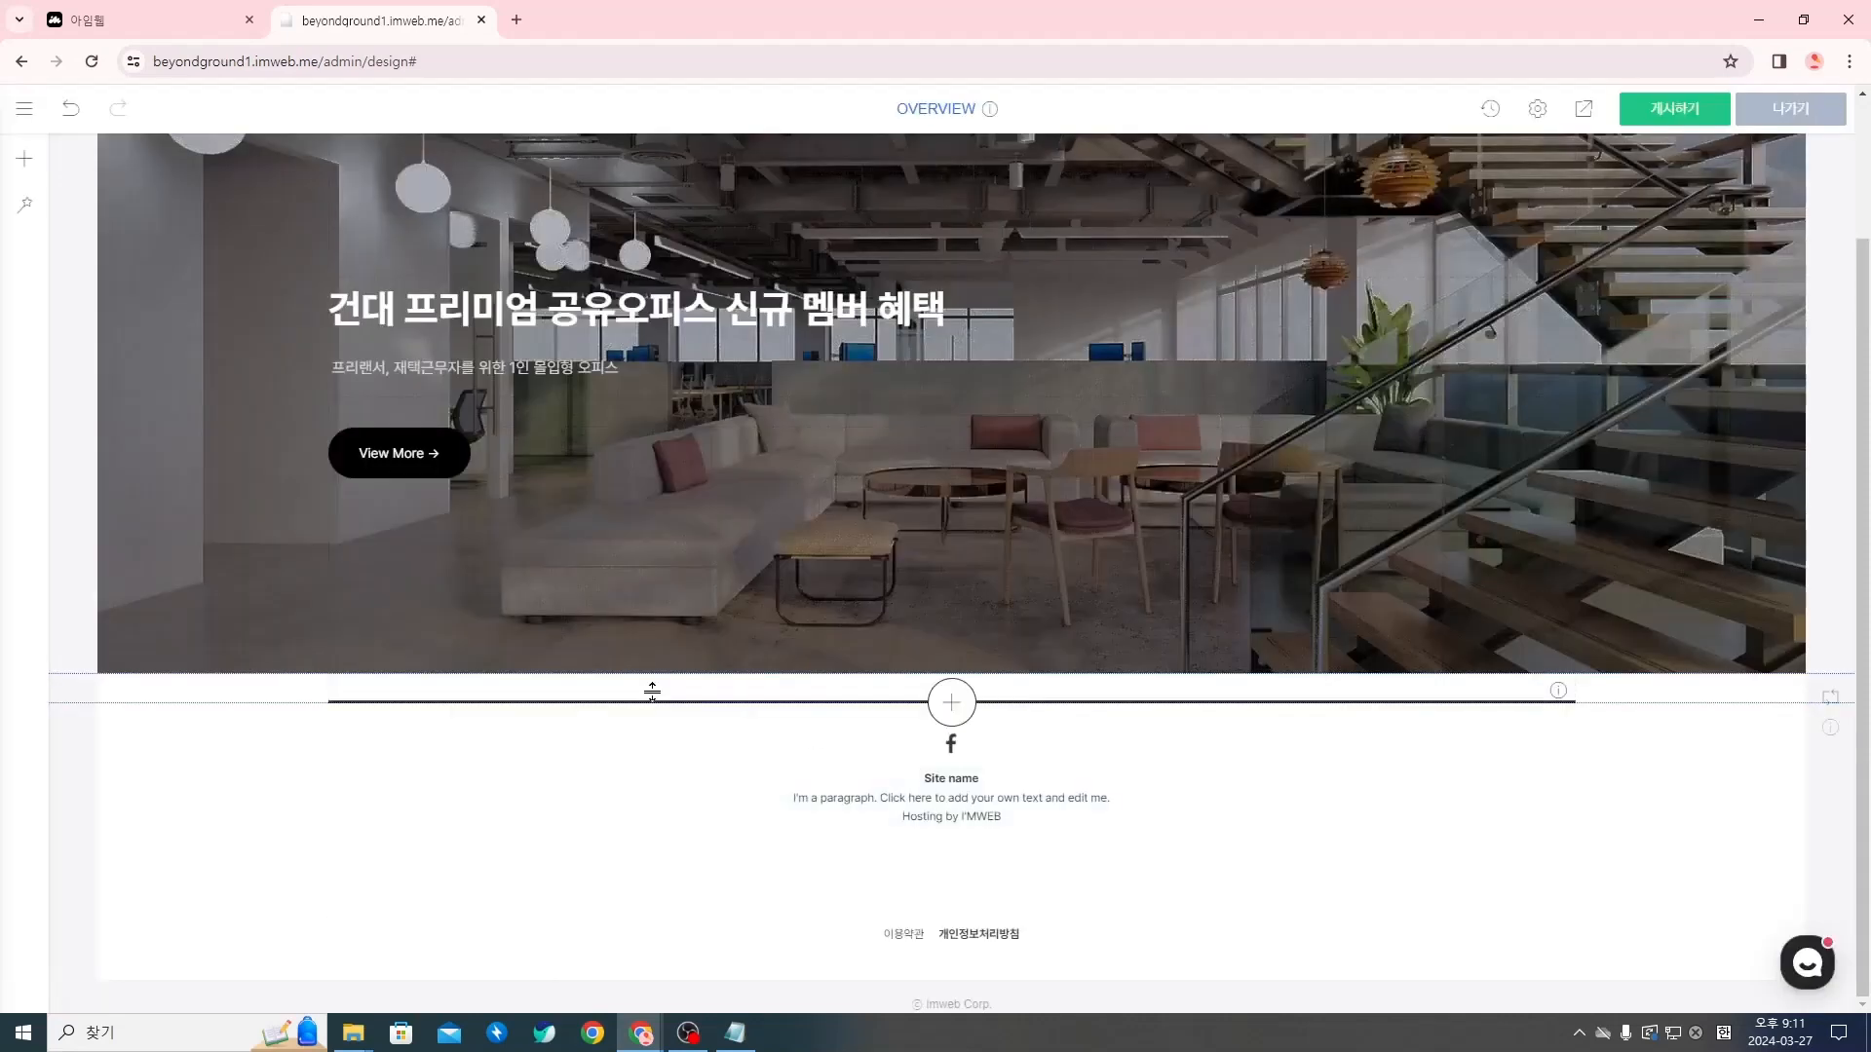
{"action": "right_click", "coordinate": [713, 694]}
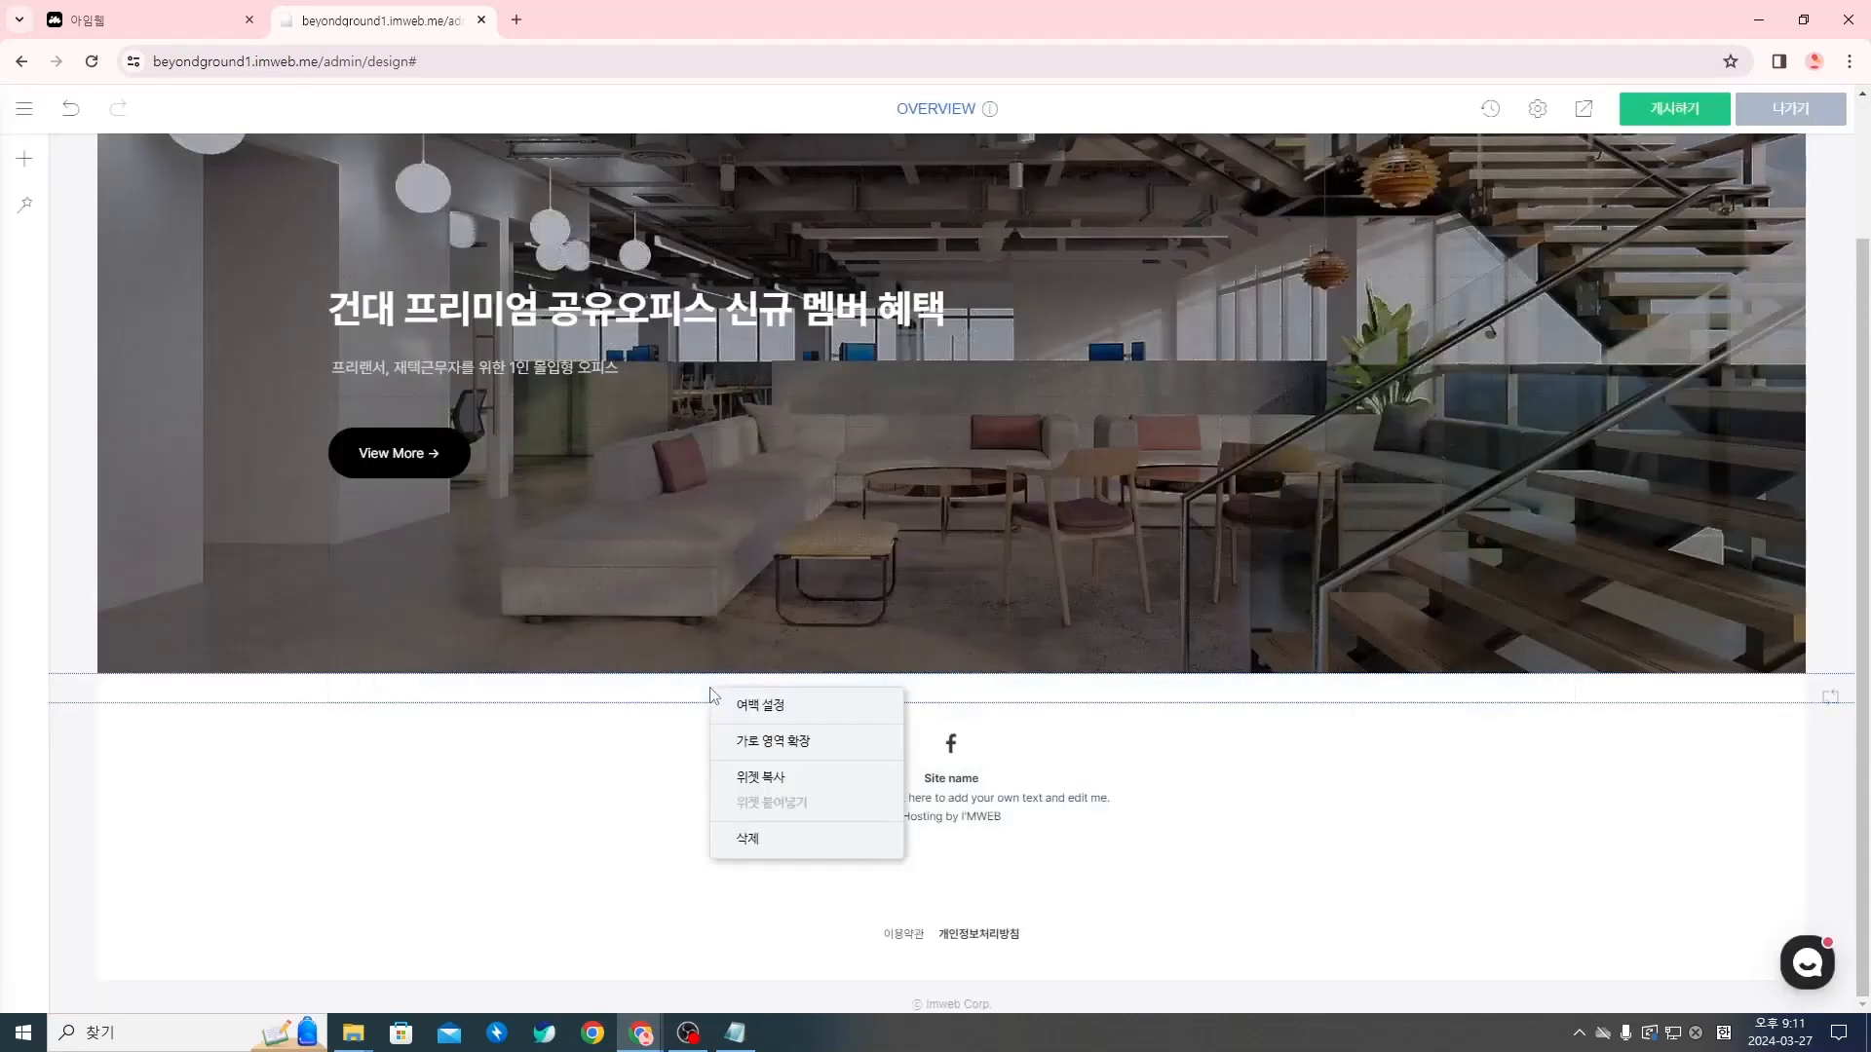
{"action": "left_click", "coordinate": [777, 705]}
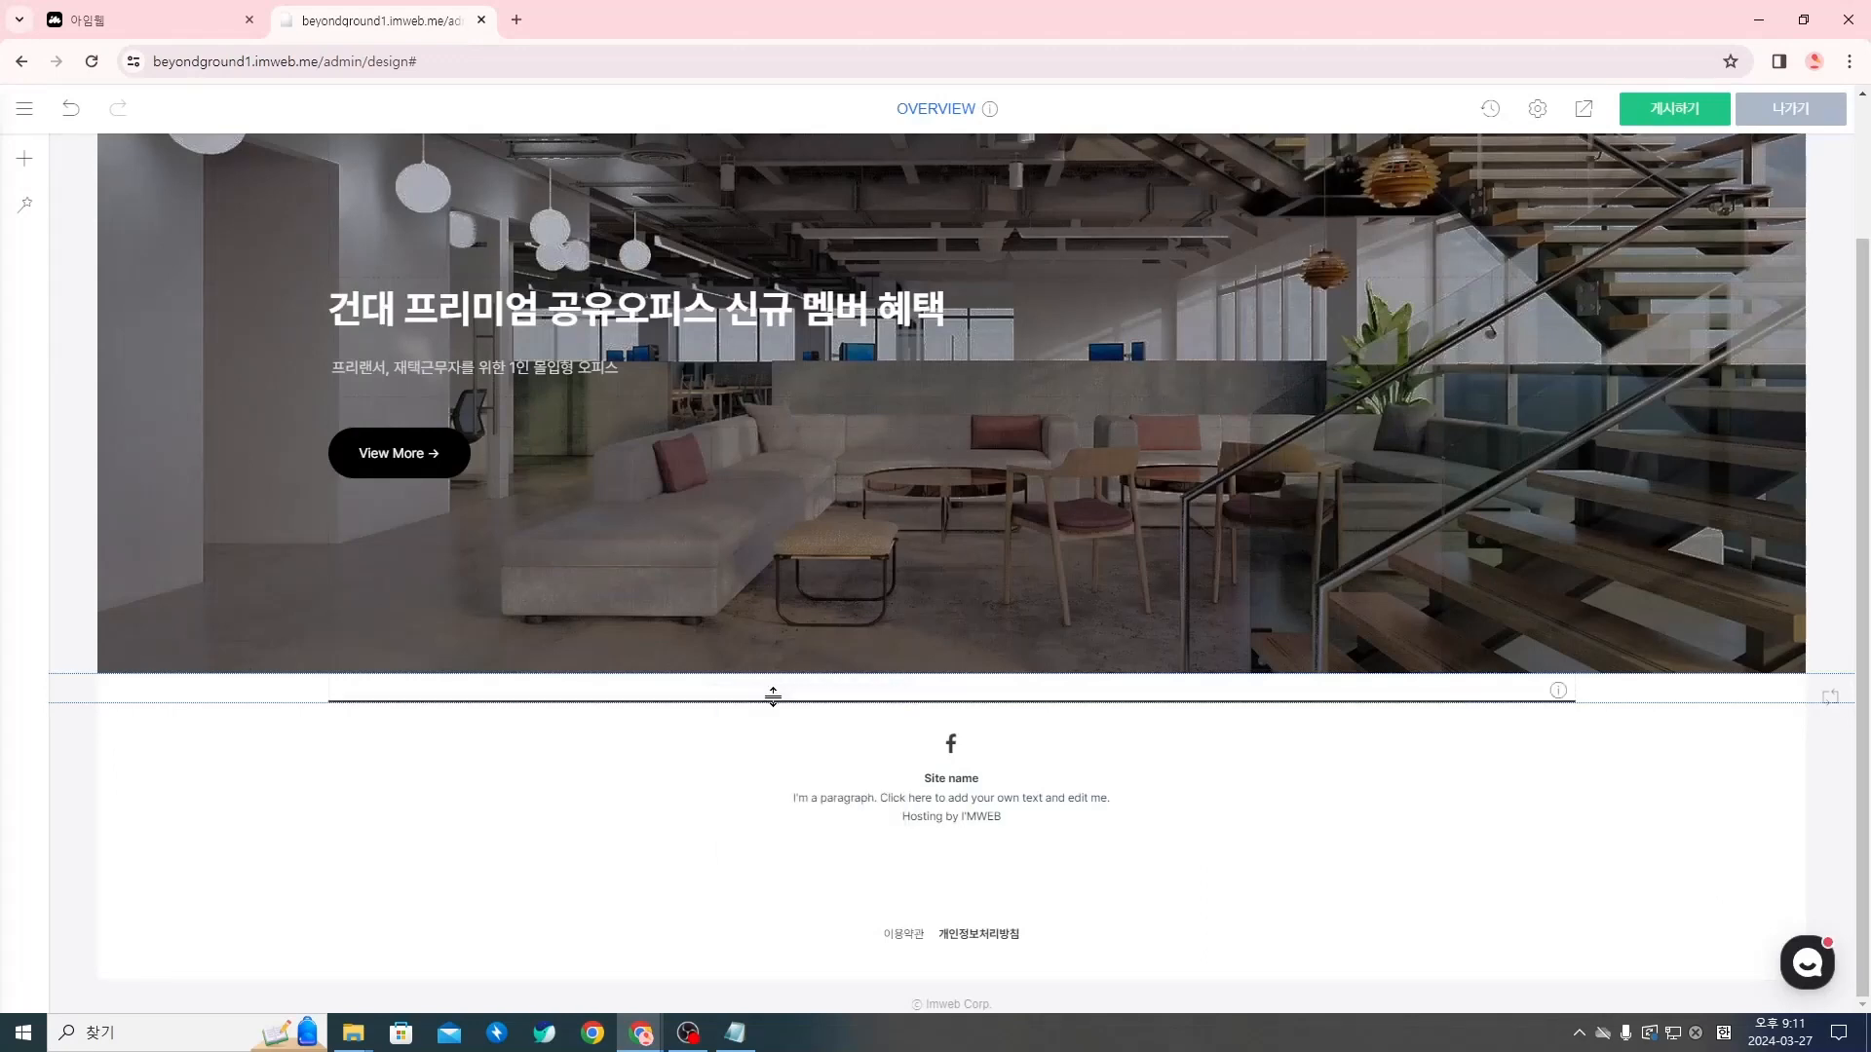
{"action": "left_click", "coordinate": [741, 556]}
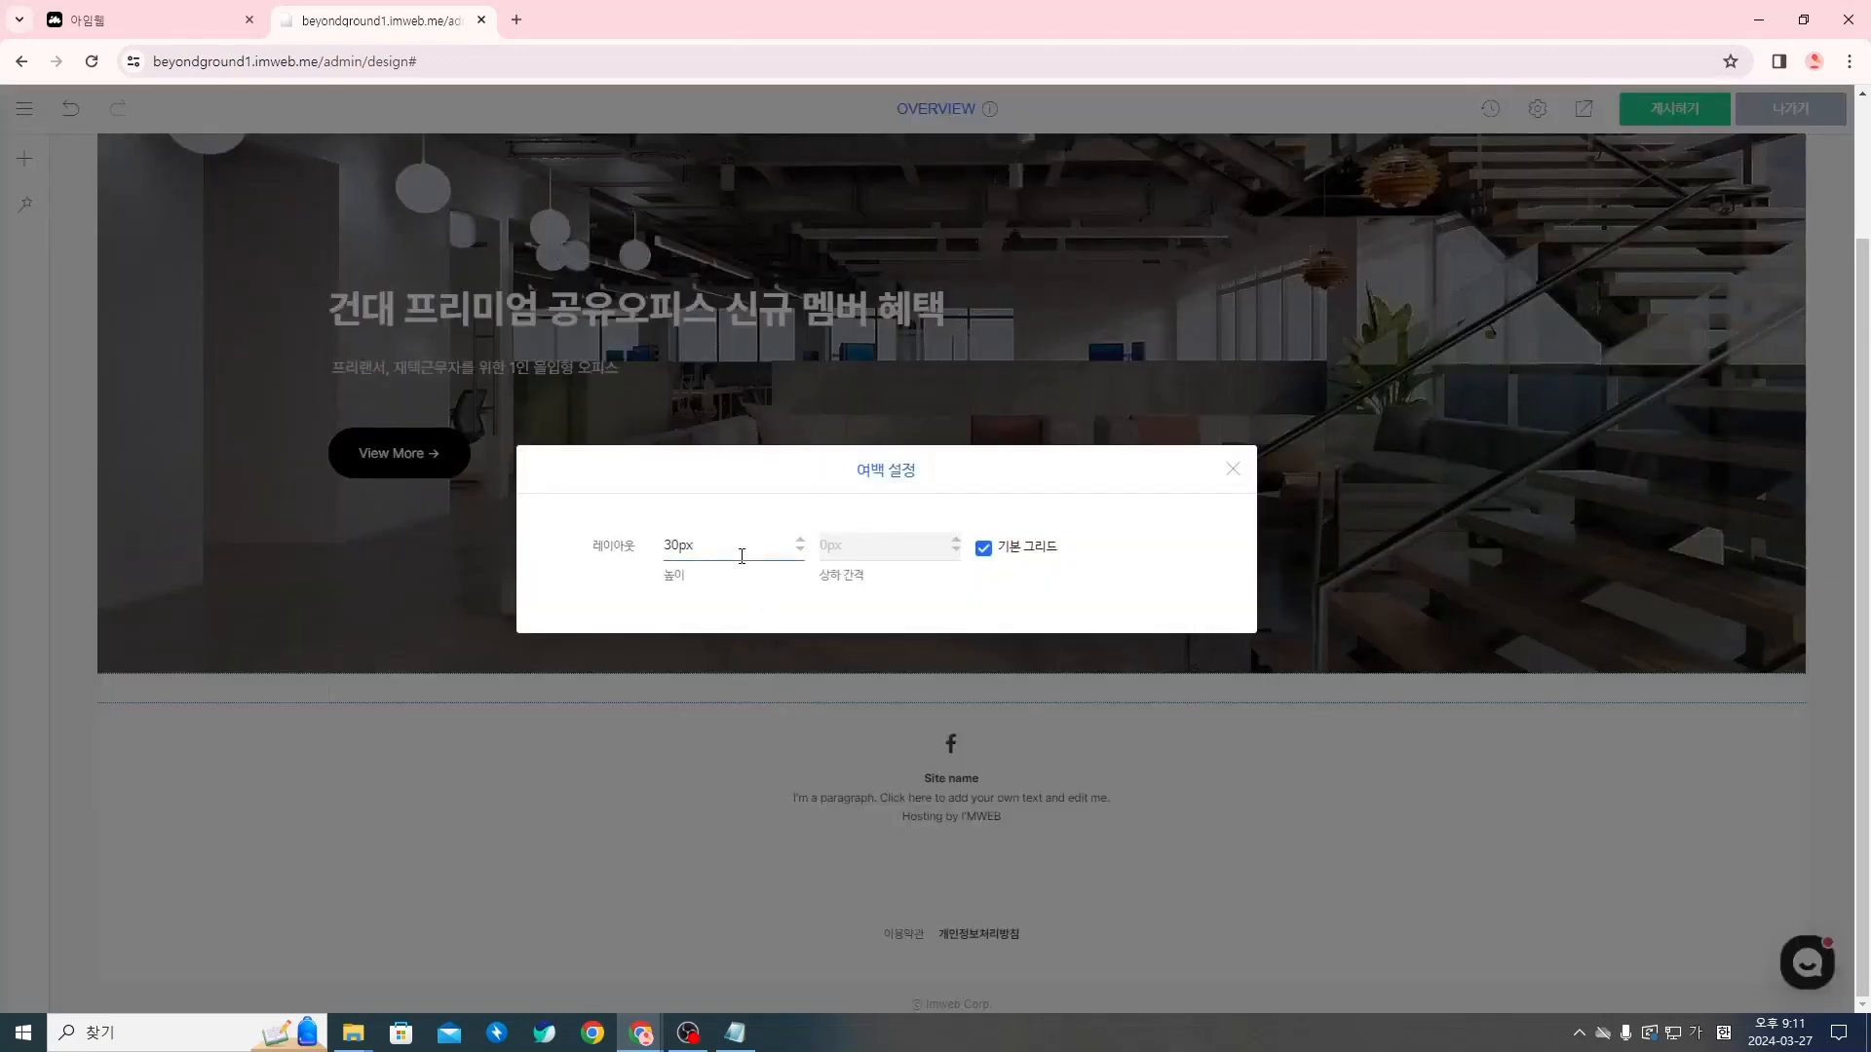
{"action": "key", "text": "Left"}
{"action": "type", "text": "1"}
{"action": "left_click", "coordinate": [1241, 469]}
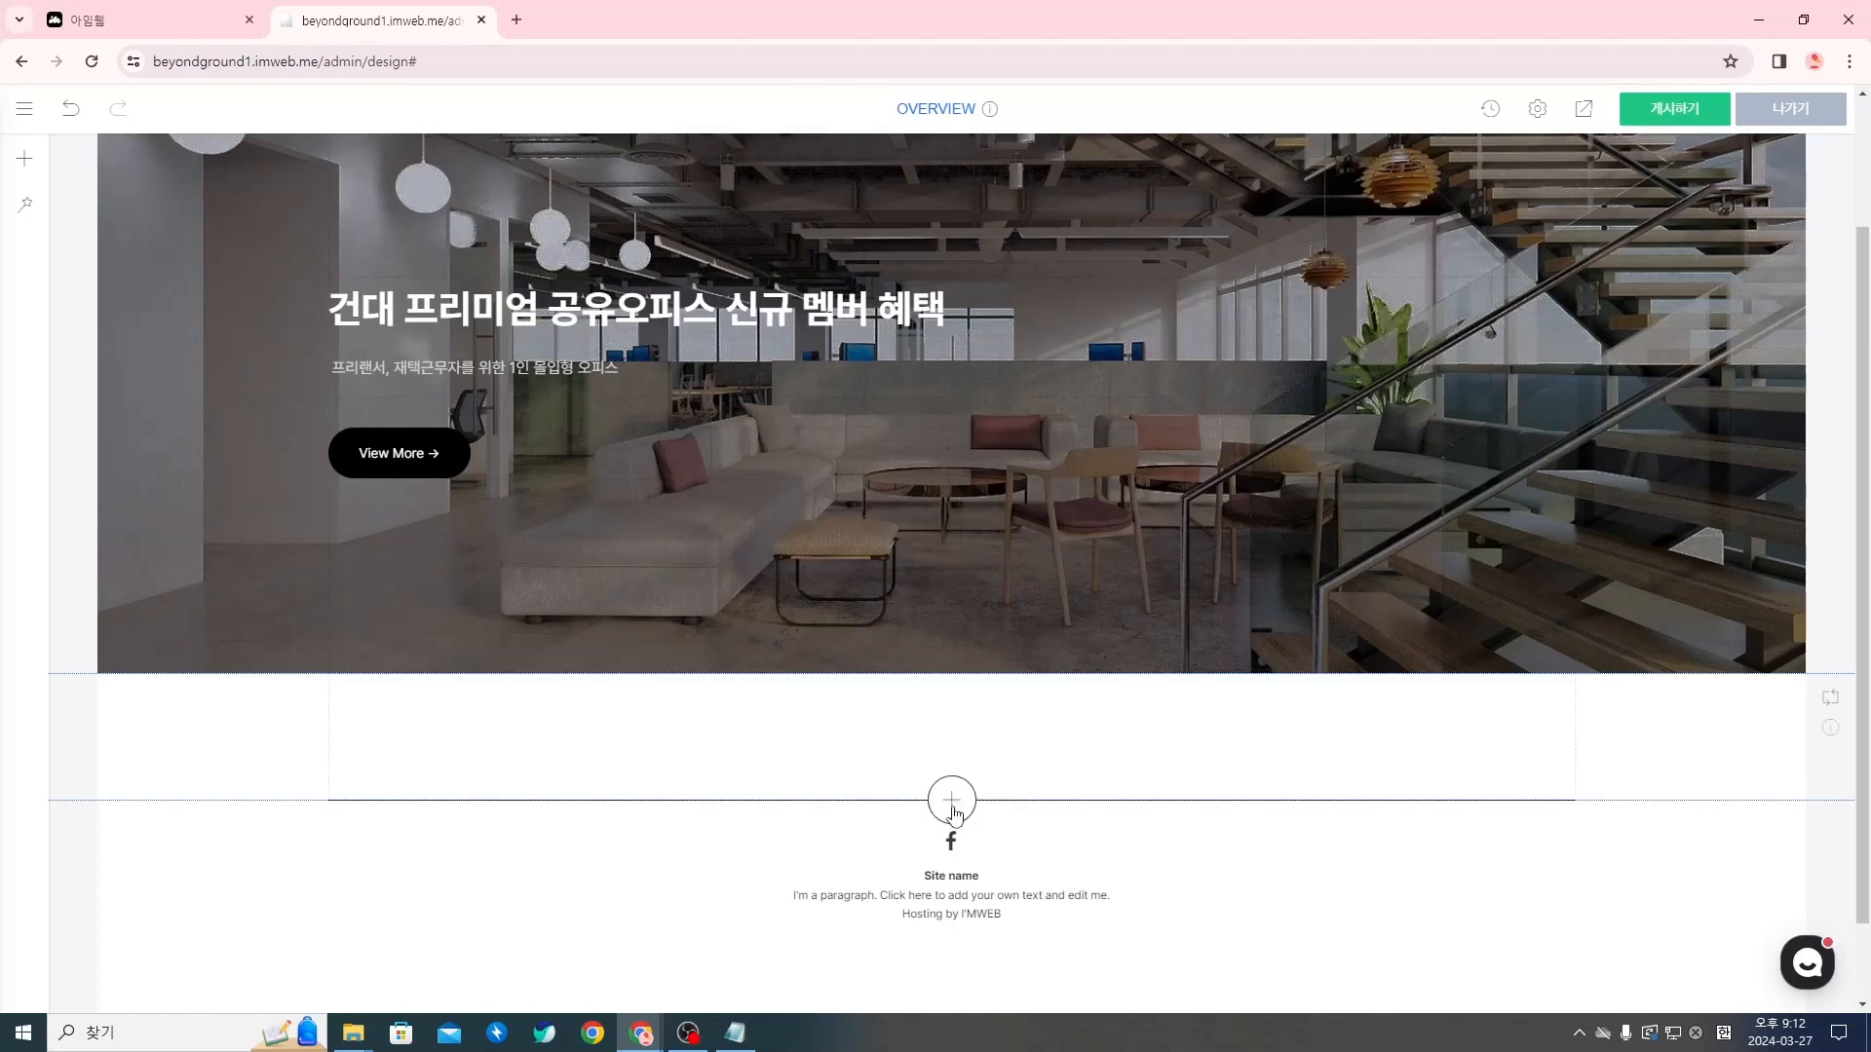
Add two 텍스트 (text) widgets, one under the other, below the spacing widget
{"action": "left_click", "coordinate": [952, 801]}
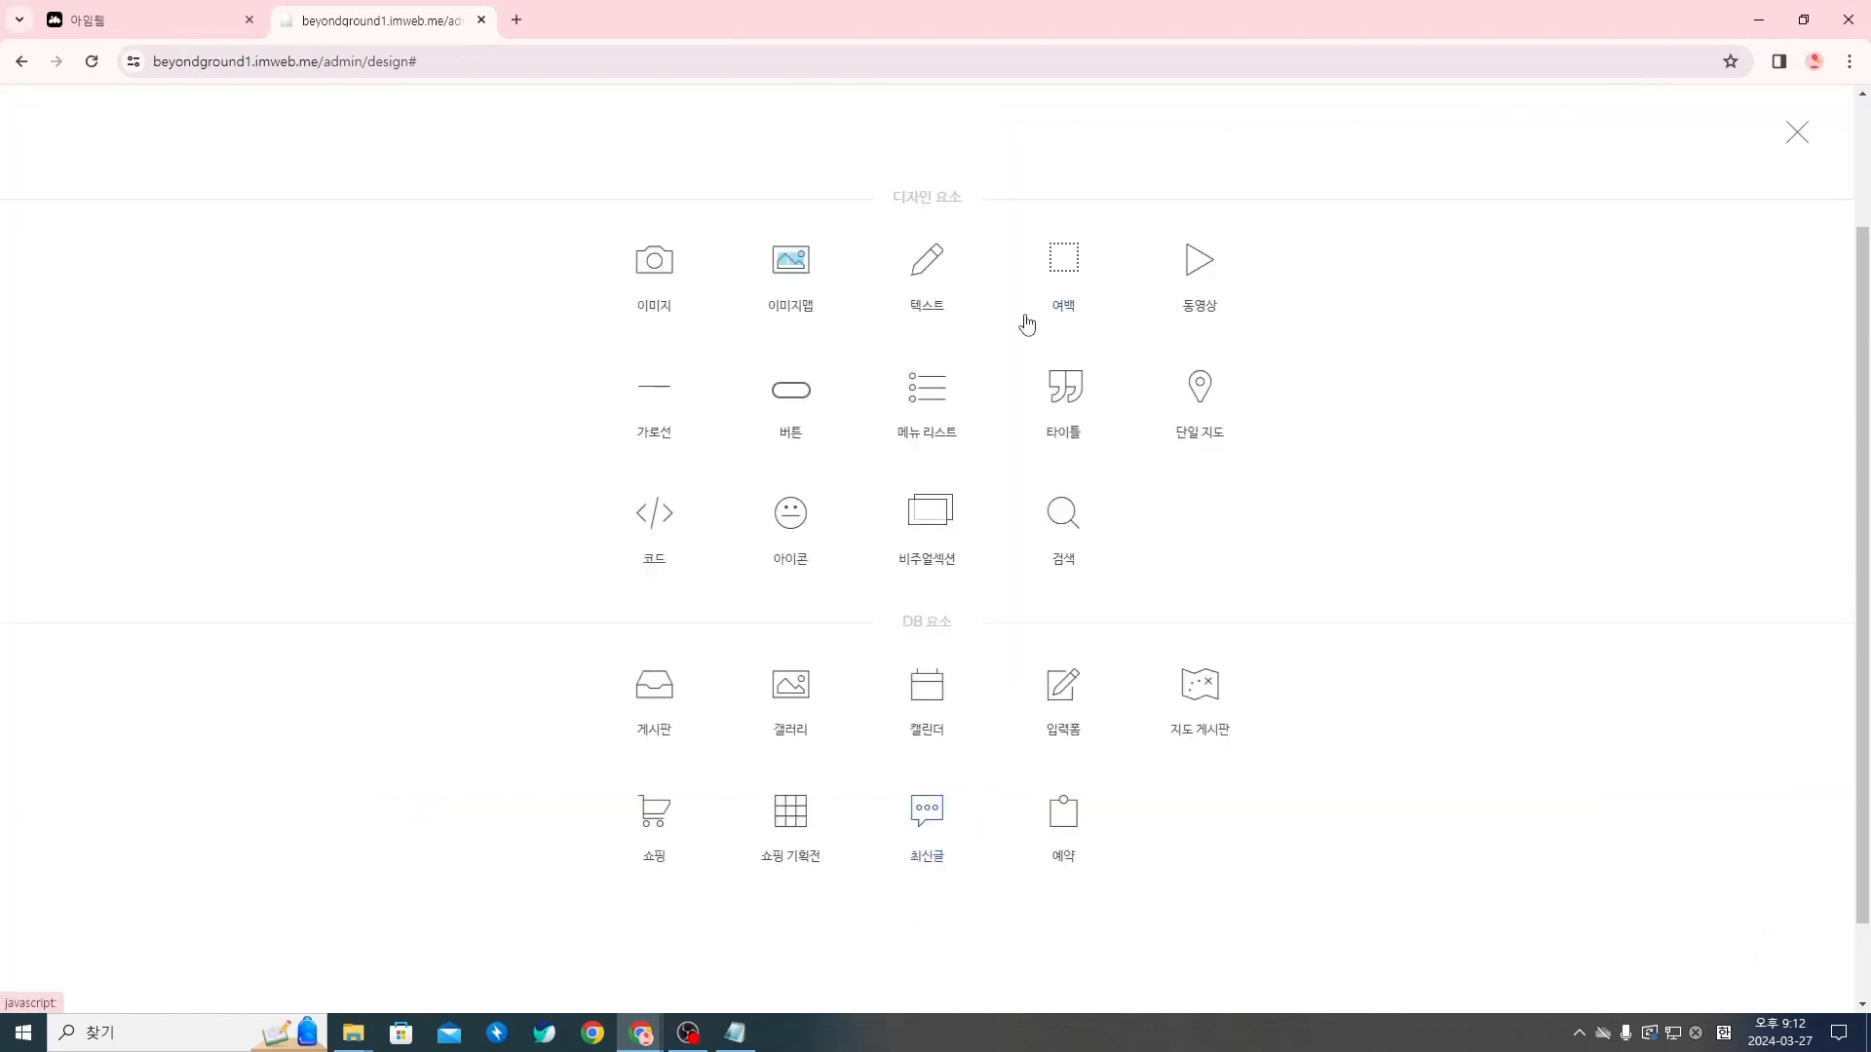
{"action": "left_click", "coordinate": [934, 290]}
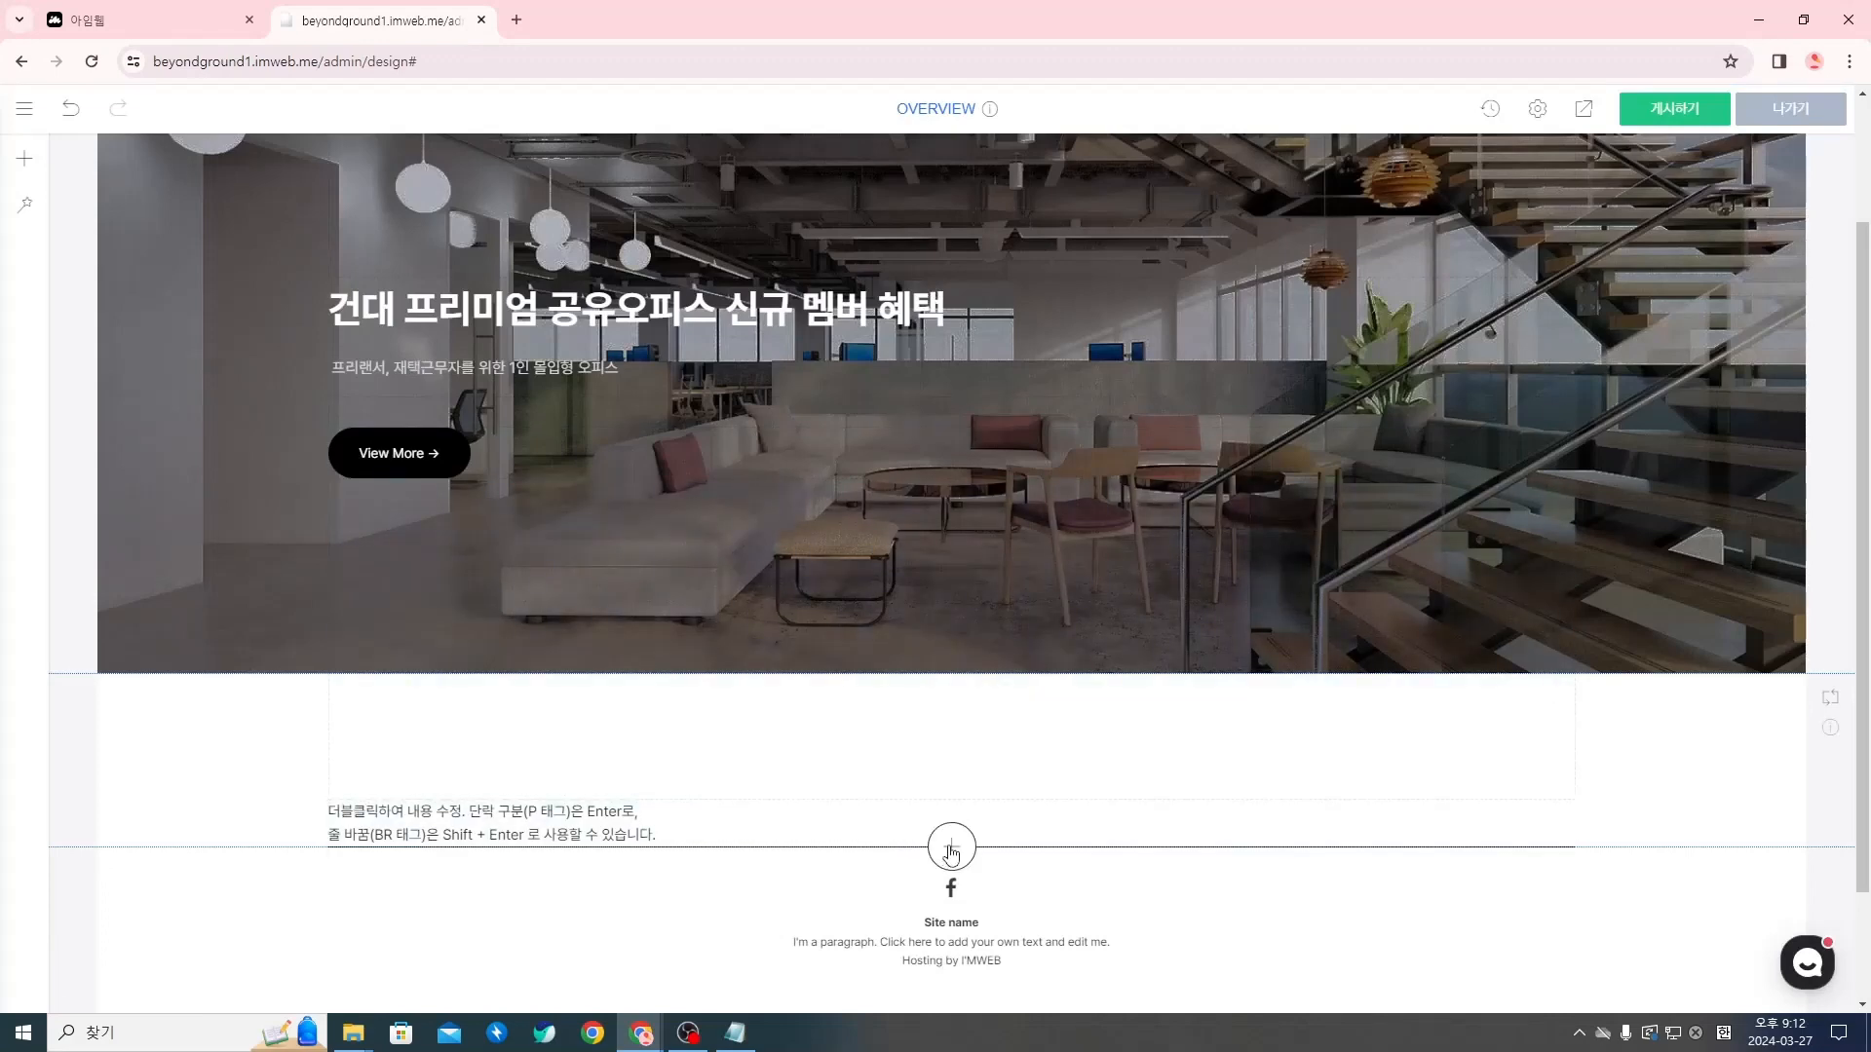
{"action": "left_click", "coordinate": [951, 847]}
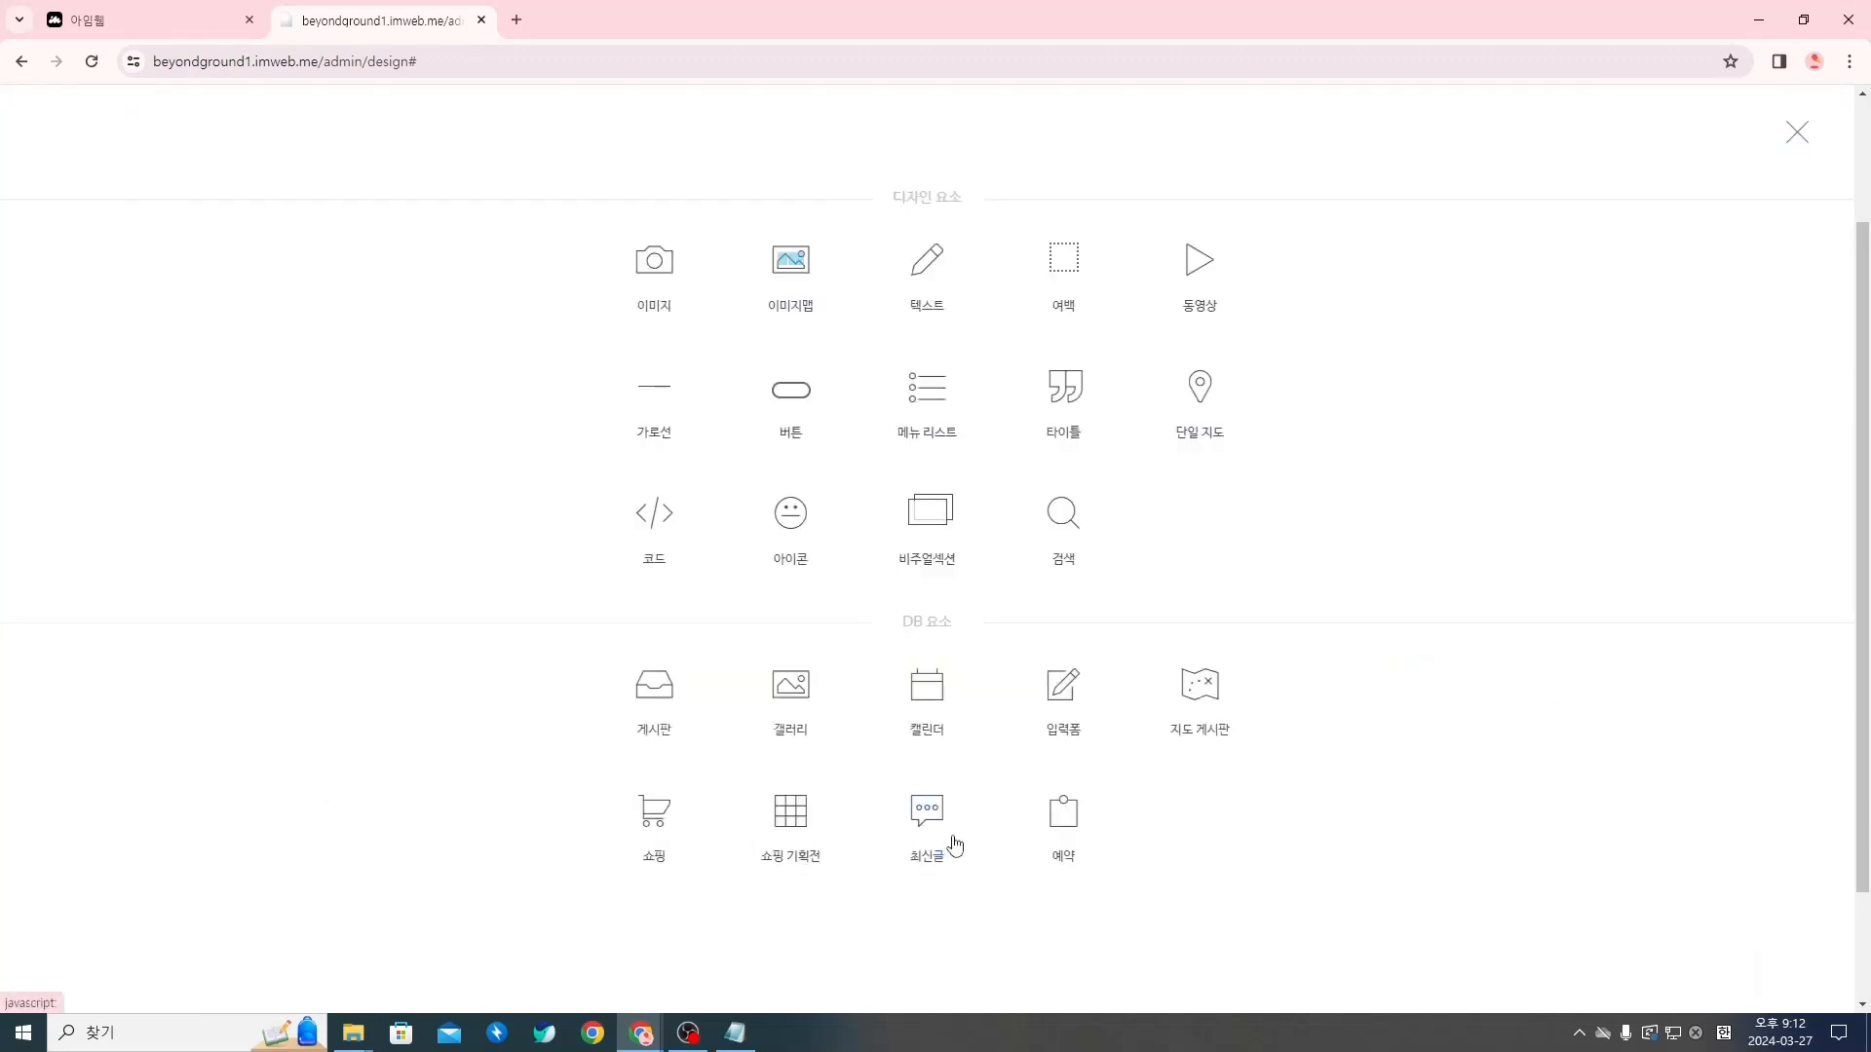
{"action": "left_click", "coordinate": [934, 283]}
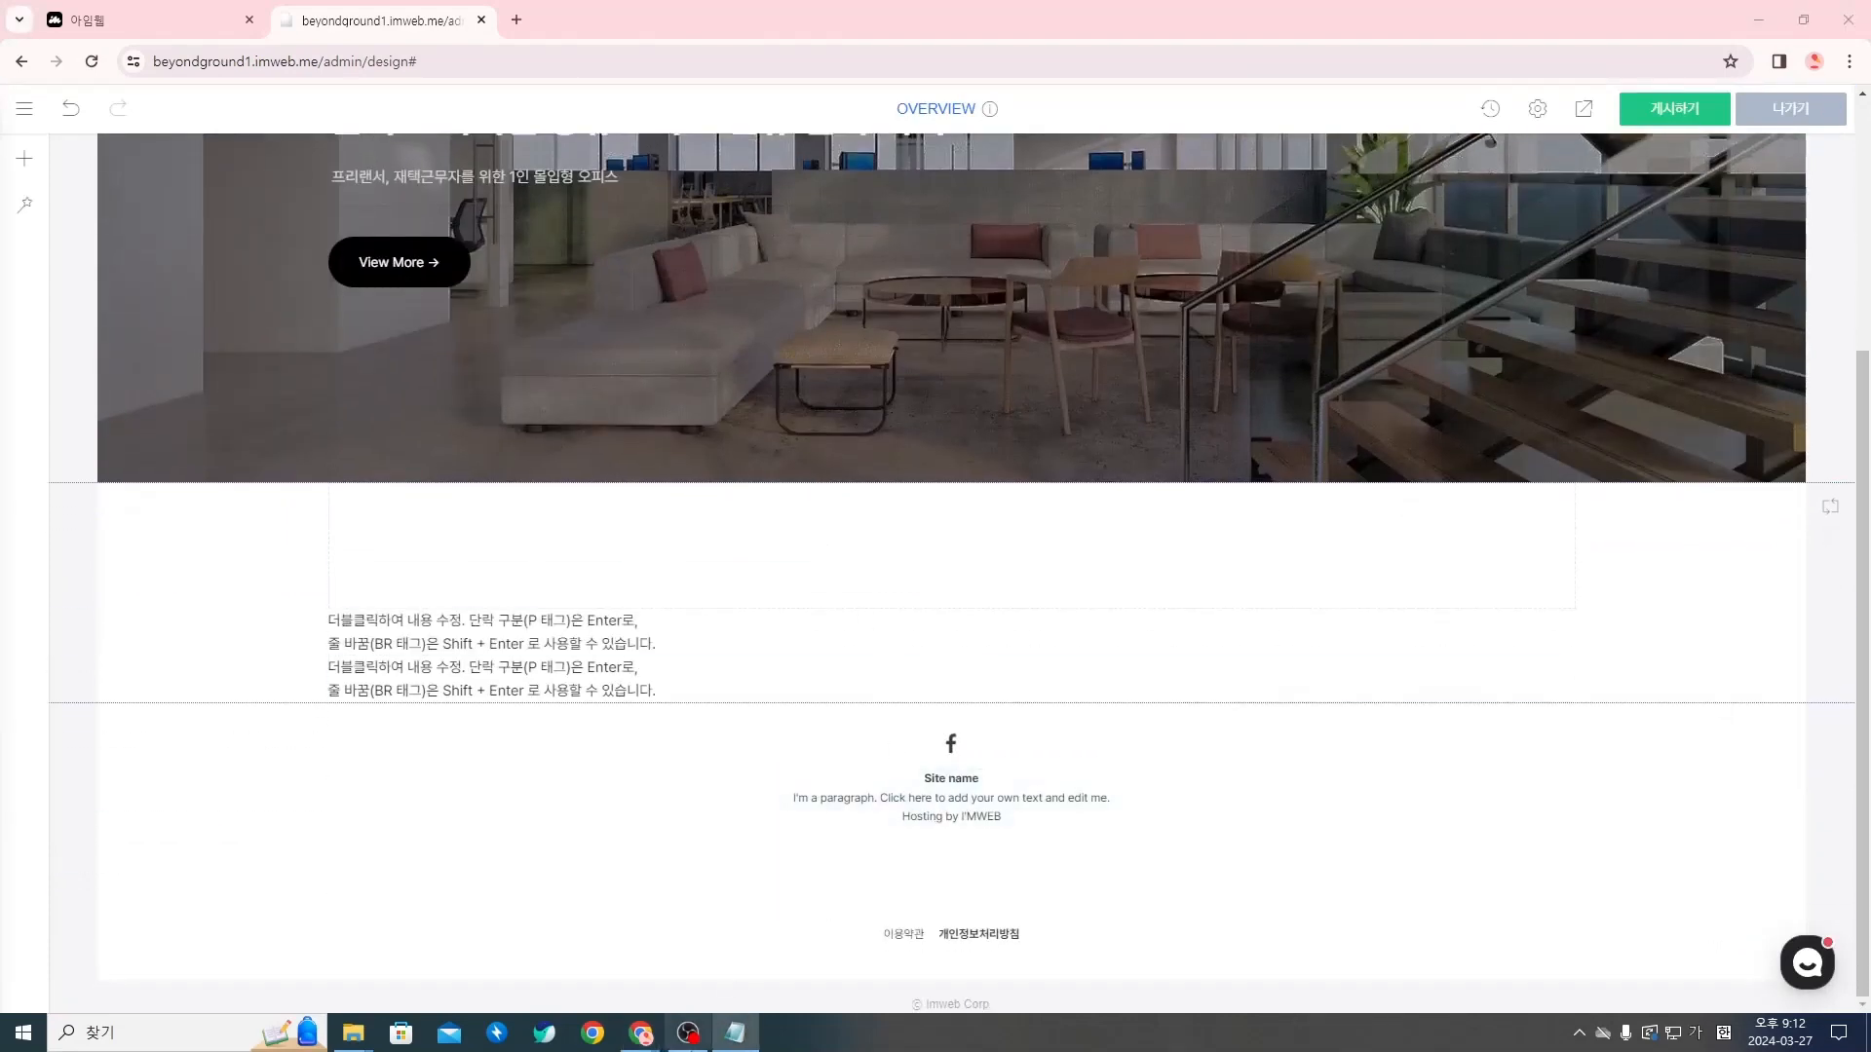
Copy the brand-message title "프리미엄이라는 수식어에 관한 책임" from the Notion page into the lower text widget, replacing its placeholder
{"action": "mouse_move", "coordinate": [640, 1033]}
{"action": "left_click", "coordinate": [844, 950]}
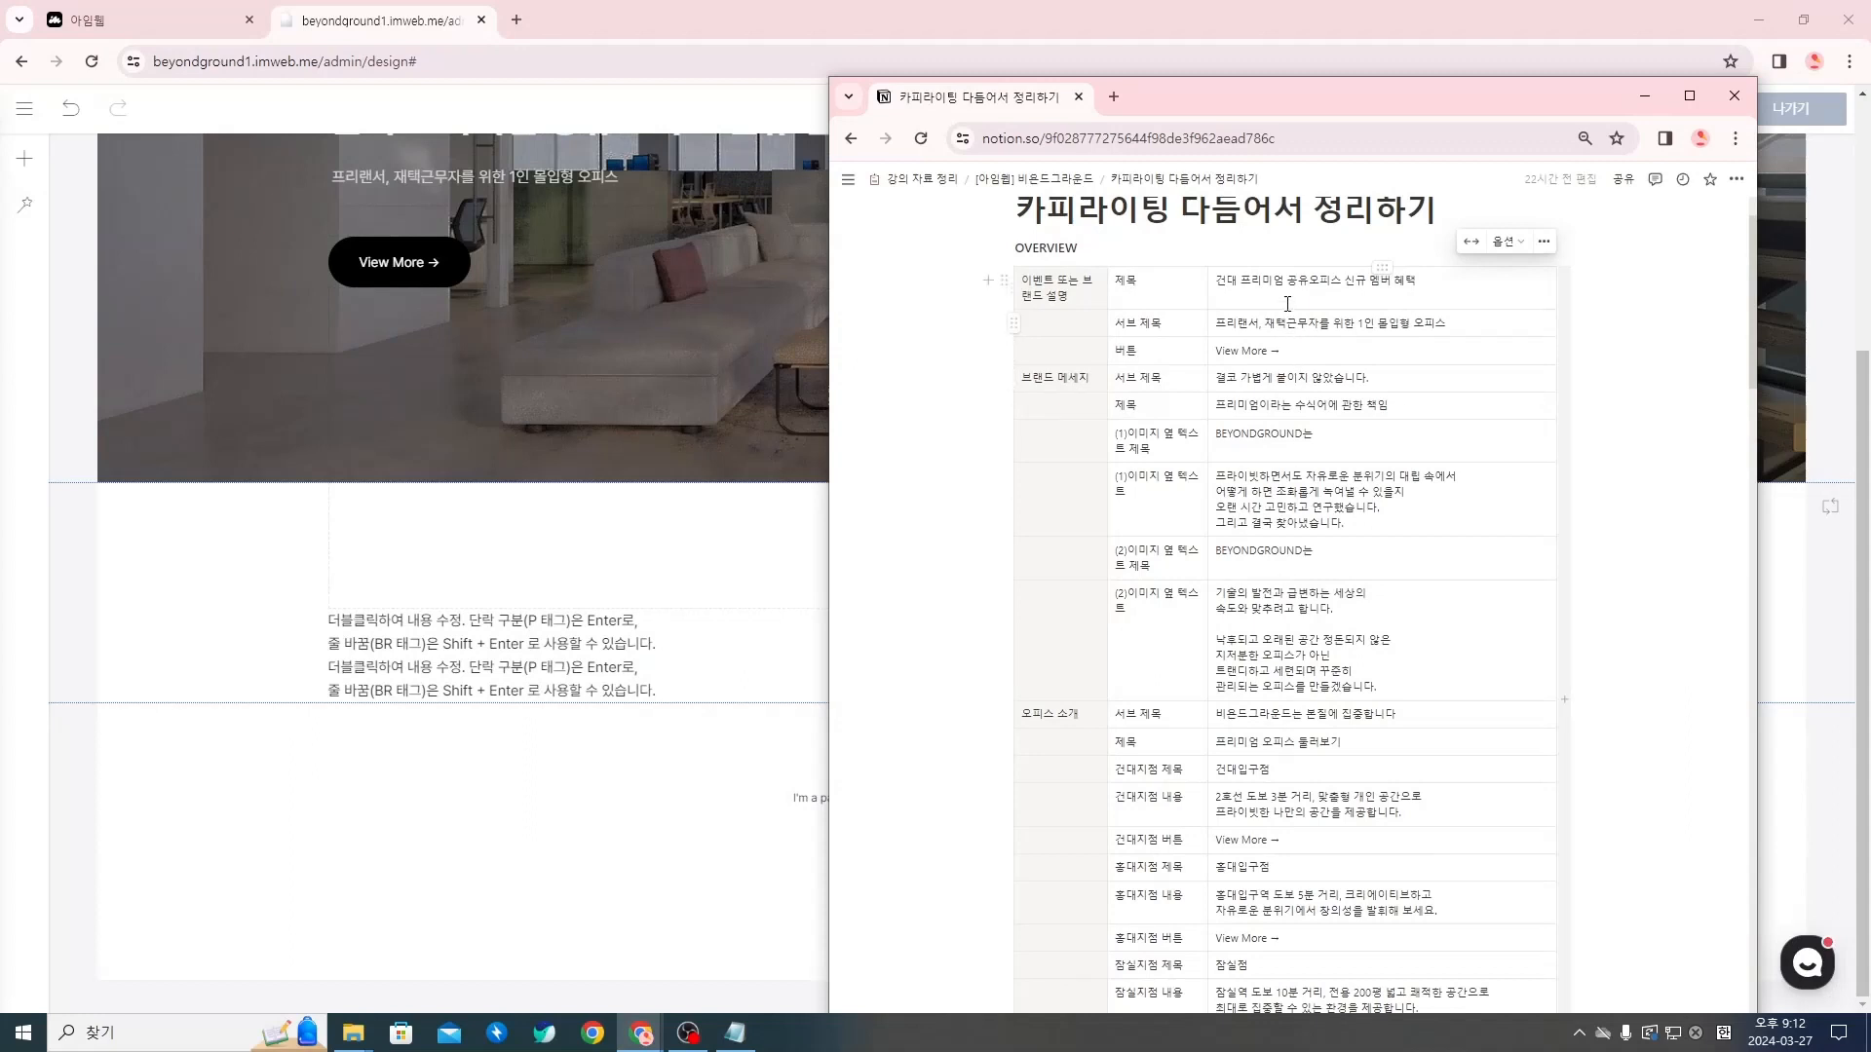
{"action": "triple_click", "coordinate": [1297, 282]}
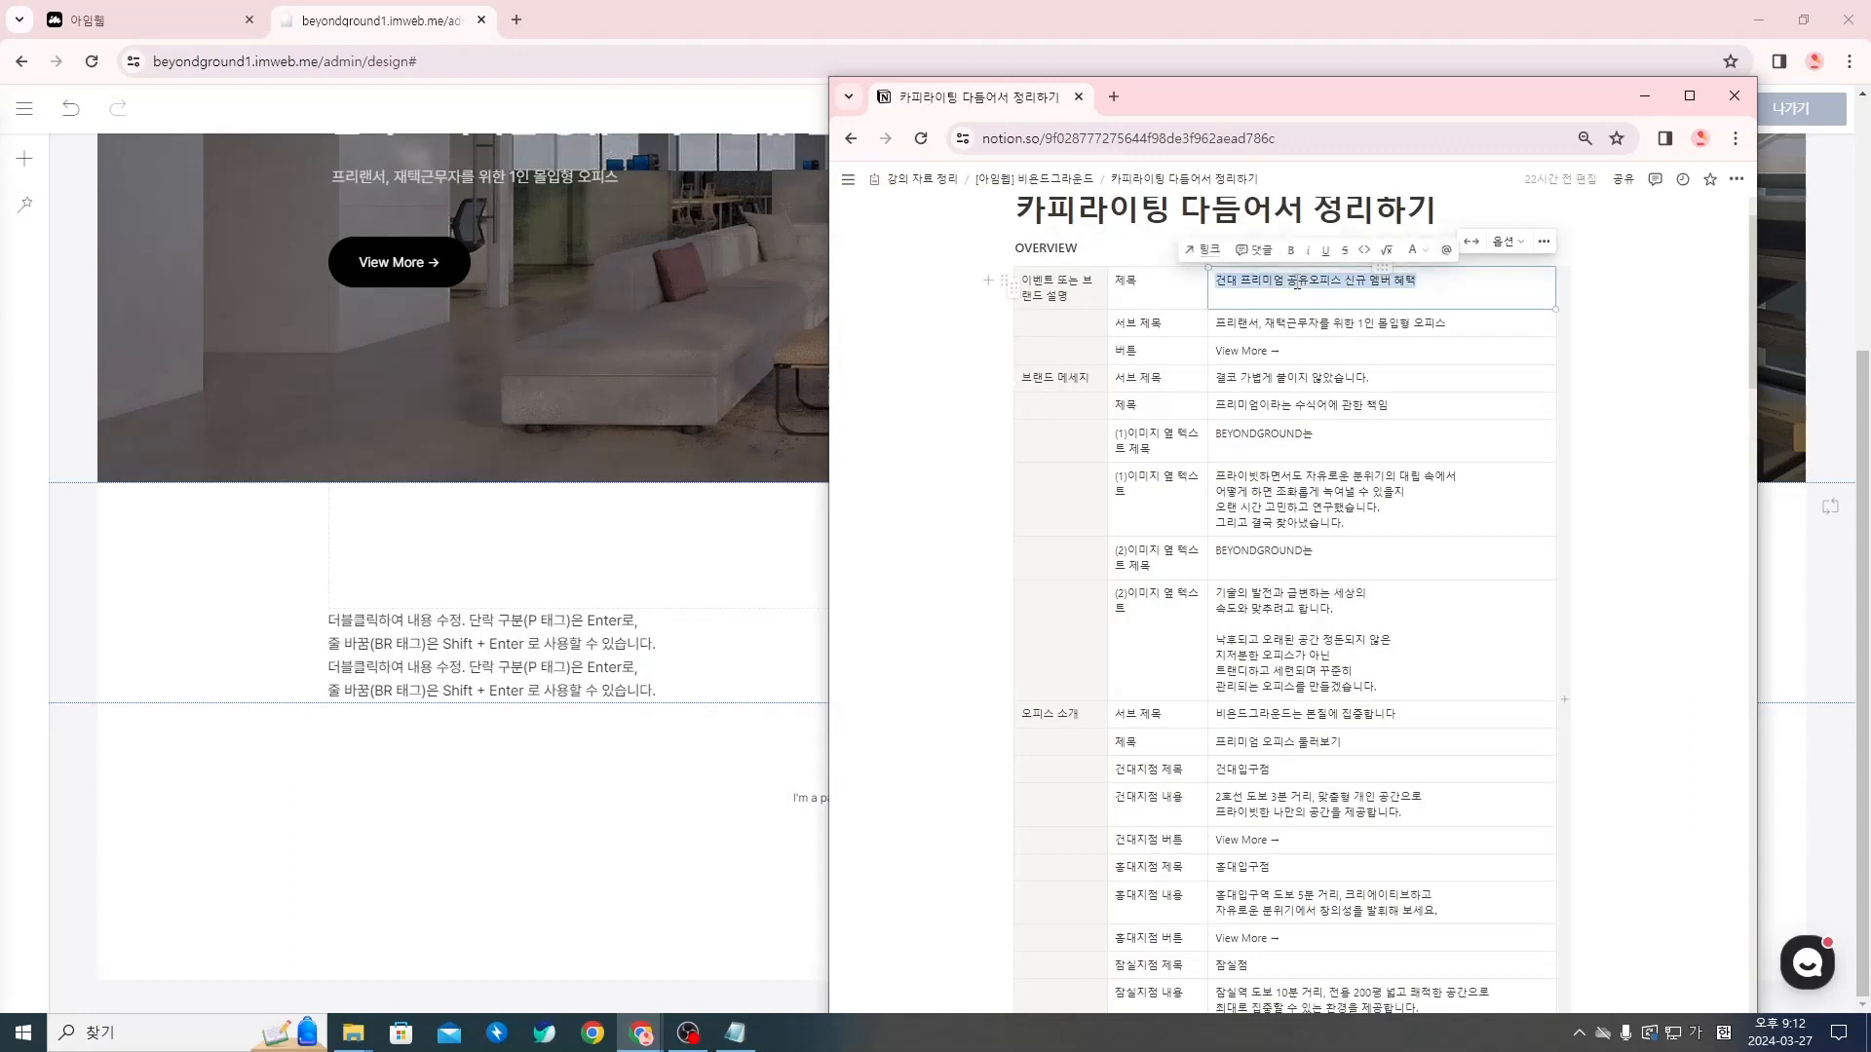
{"action": "left_click", "coordinate": [1296, 405]}
{"action": "triple_click", "coordinate": [1296, 404]}
{"action": "key", "text": "ctrl+c"}
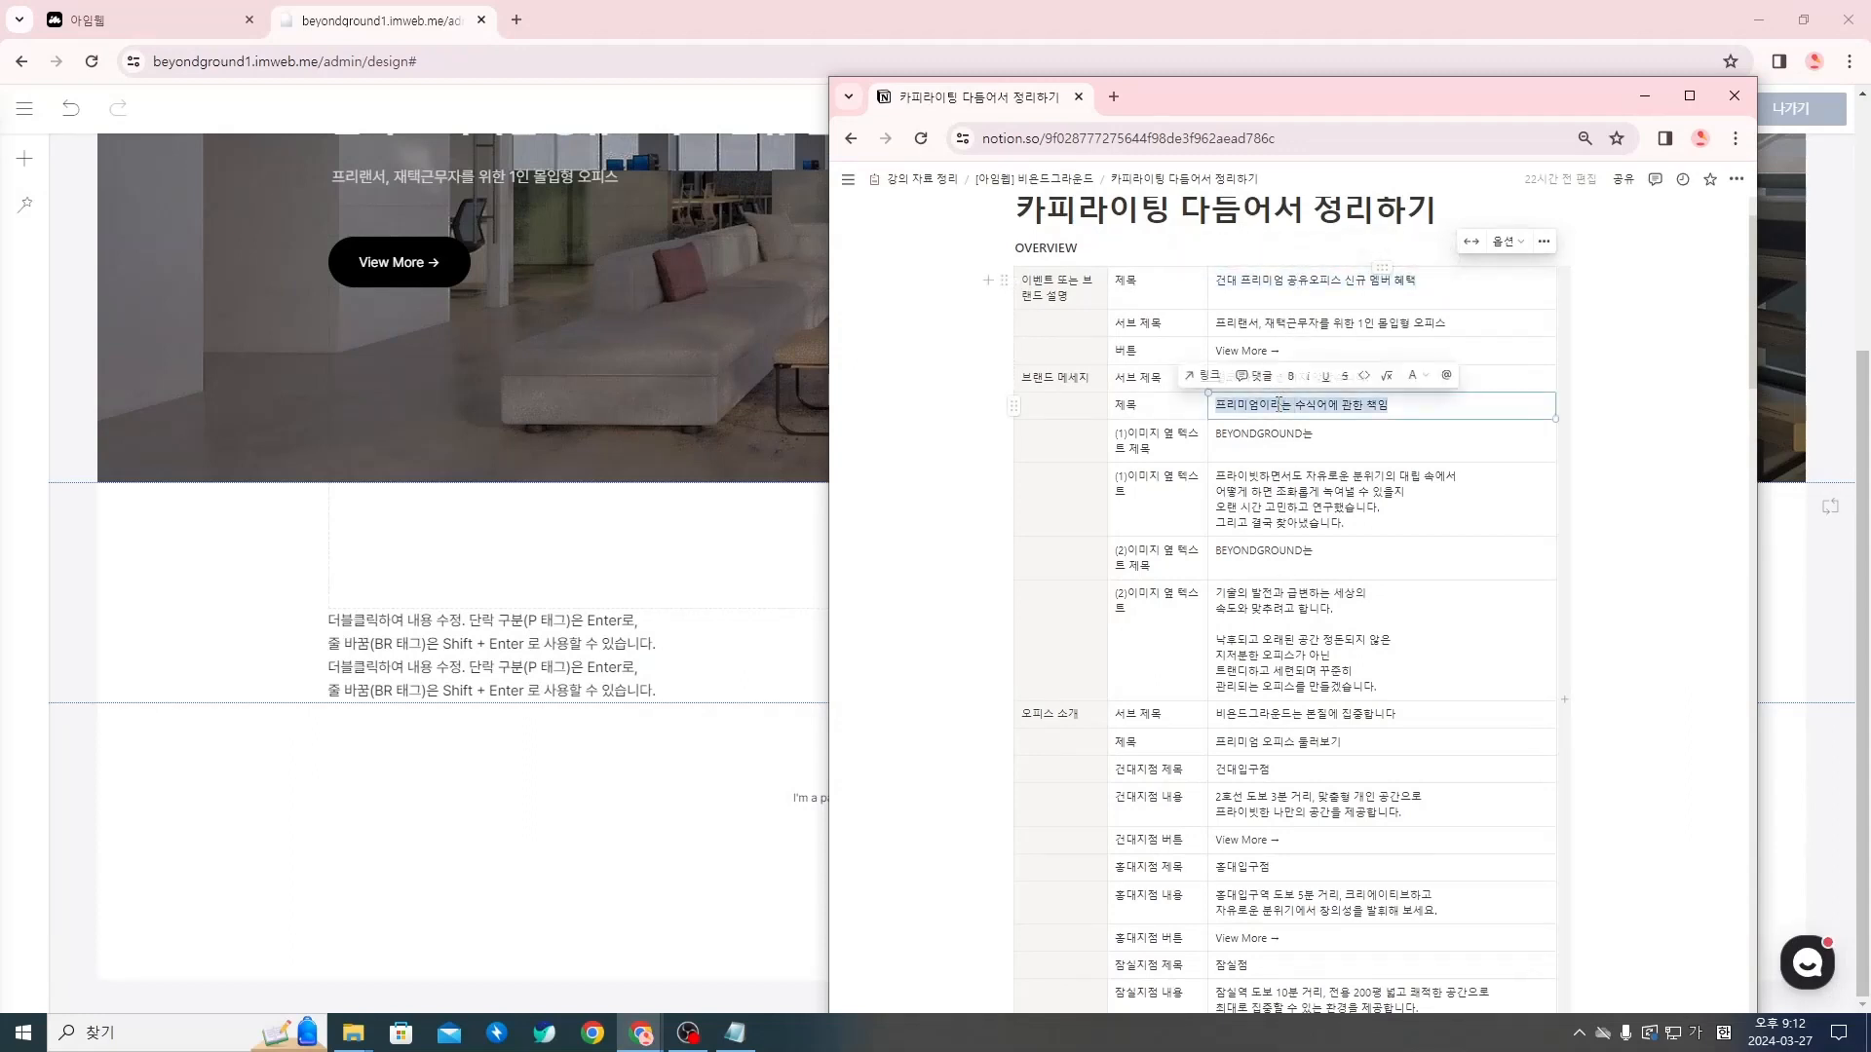
{"action": "triple_click", "coordinate": [508, 683]}
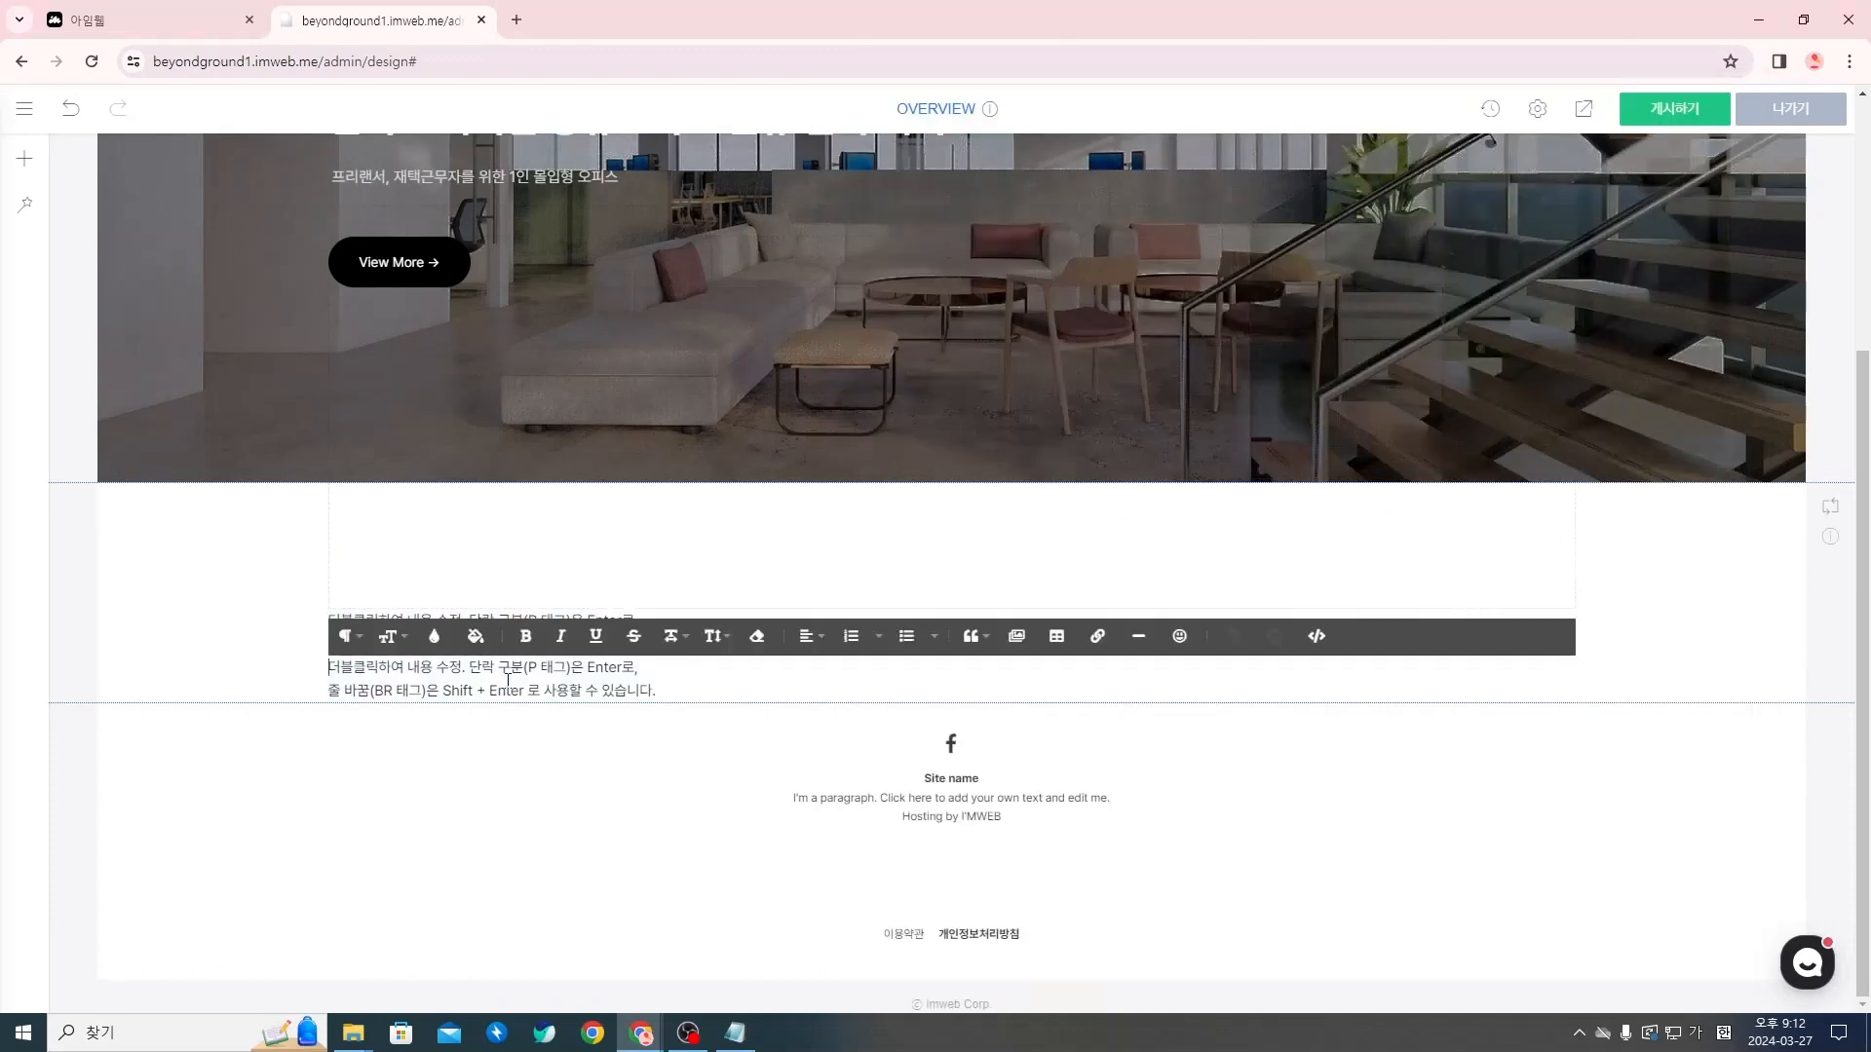
{"action": "key", "text": "ctrl+a"}
{"action": "key", "text": "ctrl+v"}
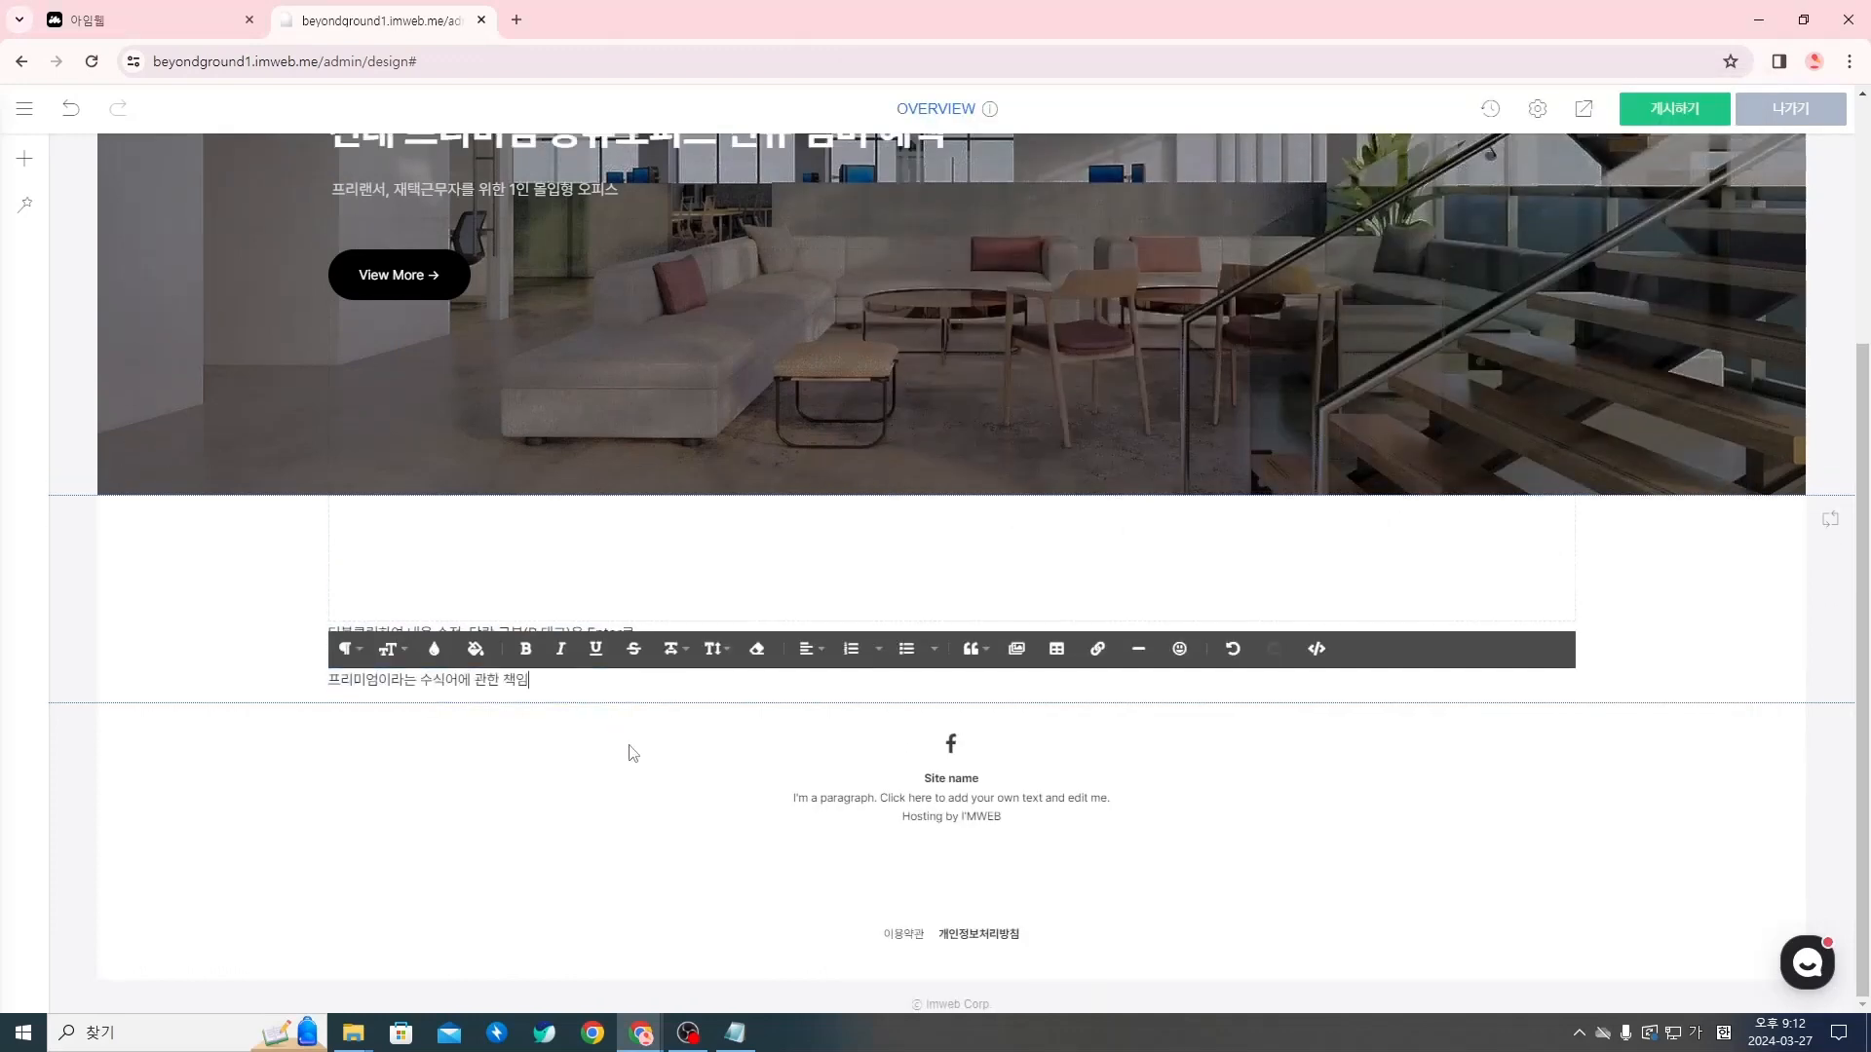
{"action": "left_click", "coordinate": [621, 751]}
Copy the brand-message subtitle "결코 가볍게 붙이지 않았습니다." from the Notion page into the upper text widget, replacing its placeholder
{"action": "key", "text": "alt+Tab"}
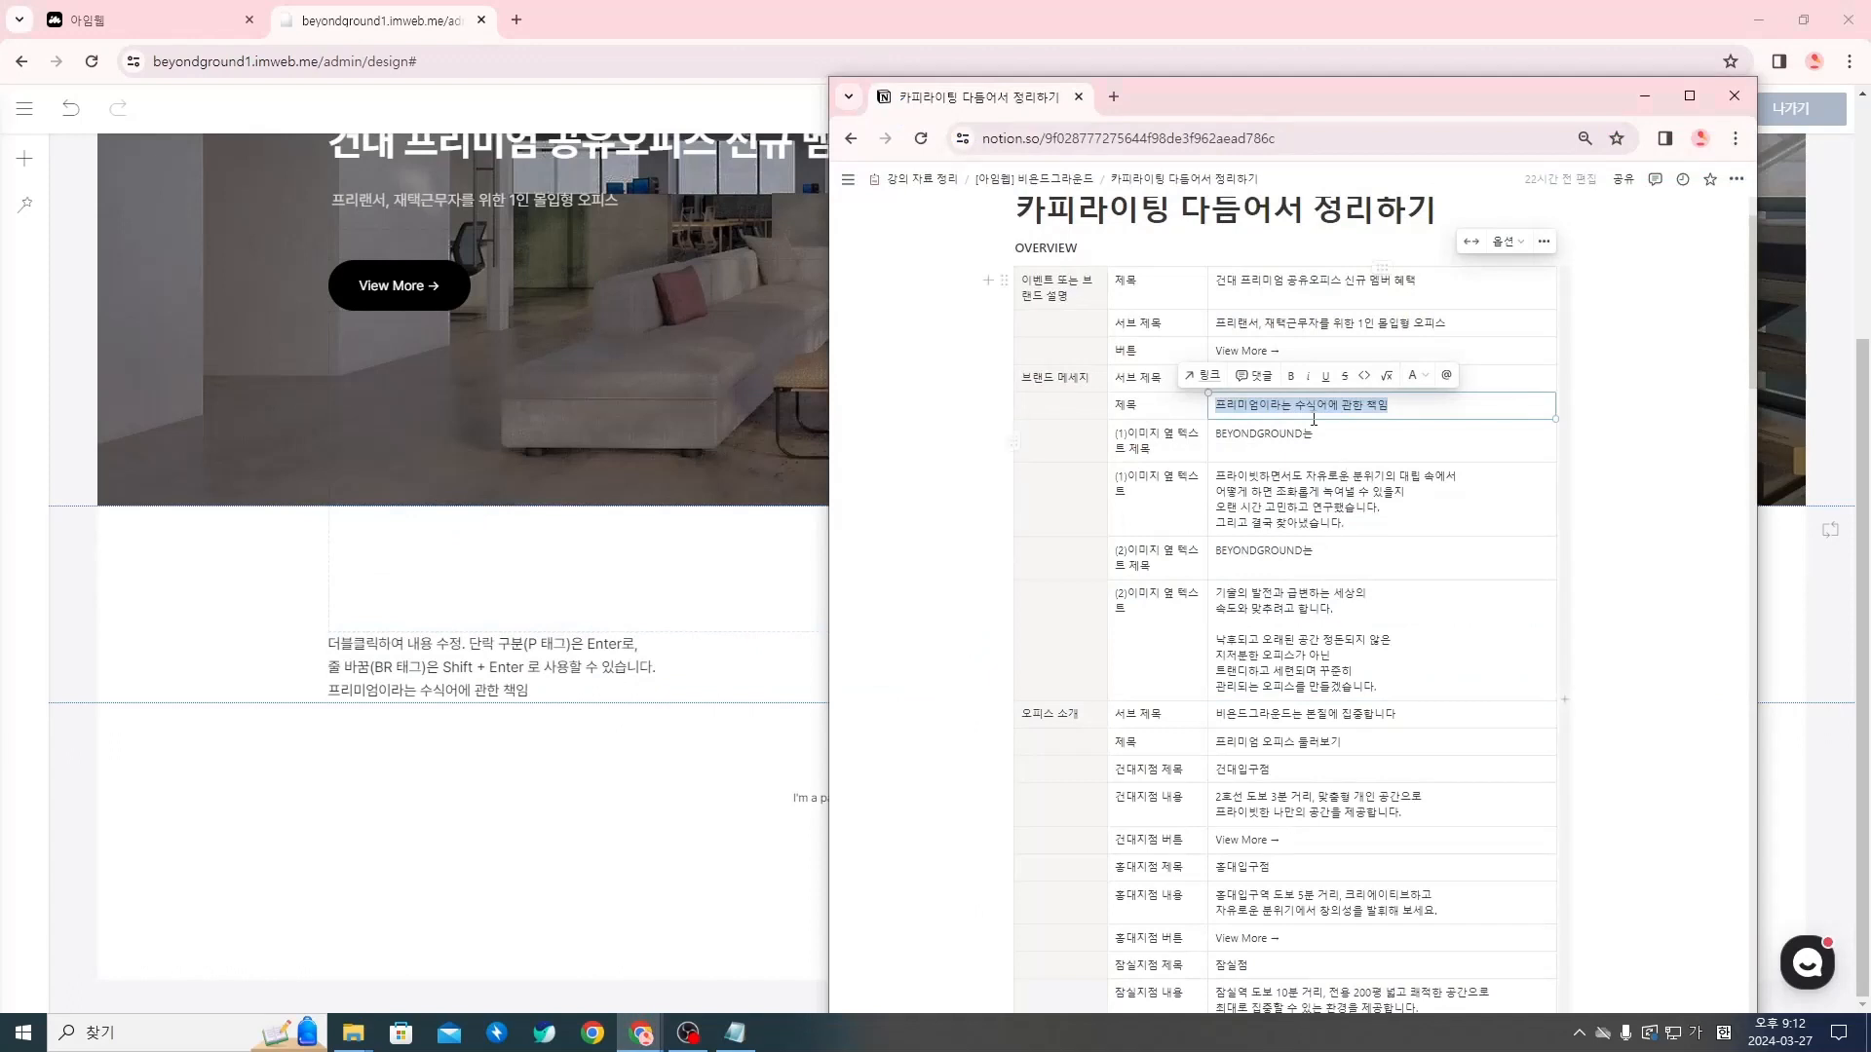
{"action": "left_click", "coordinate": [1317, 450]}
{"action": "left_click_drag", "start_coordinate": [1216, 378], "coordinate": [1370, 379]}
{"action": "key", "text": "ctrl+c"}
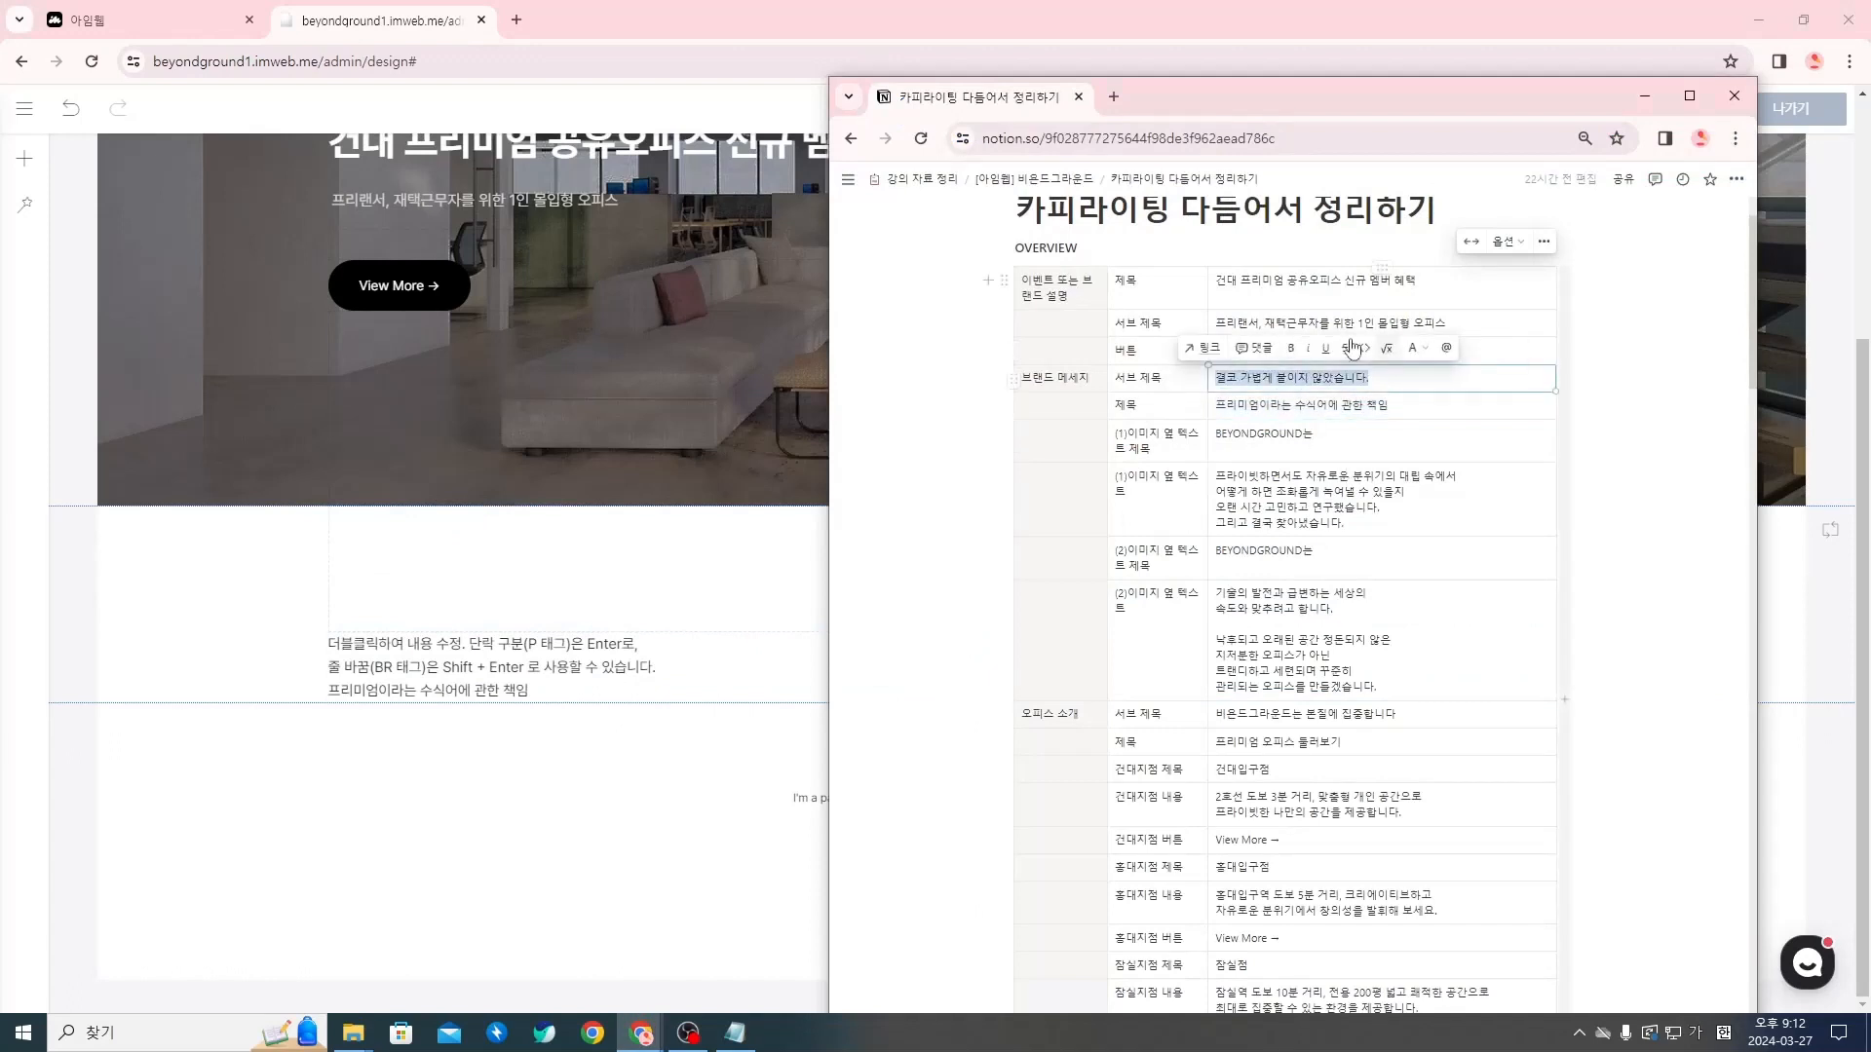
{"action": "triple_click", "coordinate": [453, 651]}
{"action": "left_click_drag", "start_coordinate": [454, 651], "coordinate": [549, 666]}
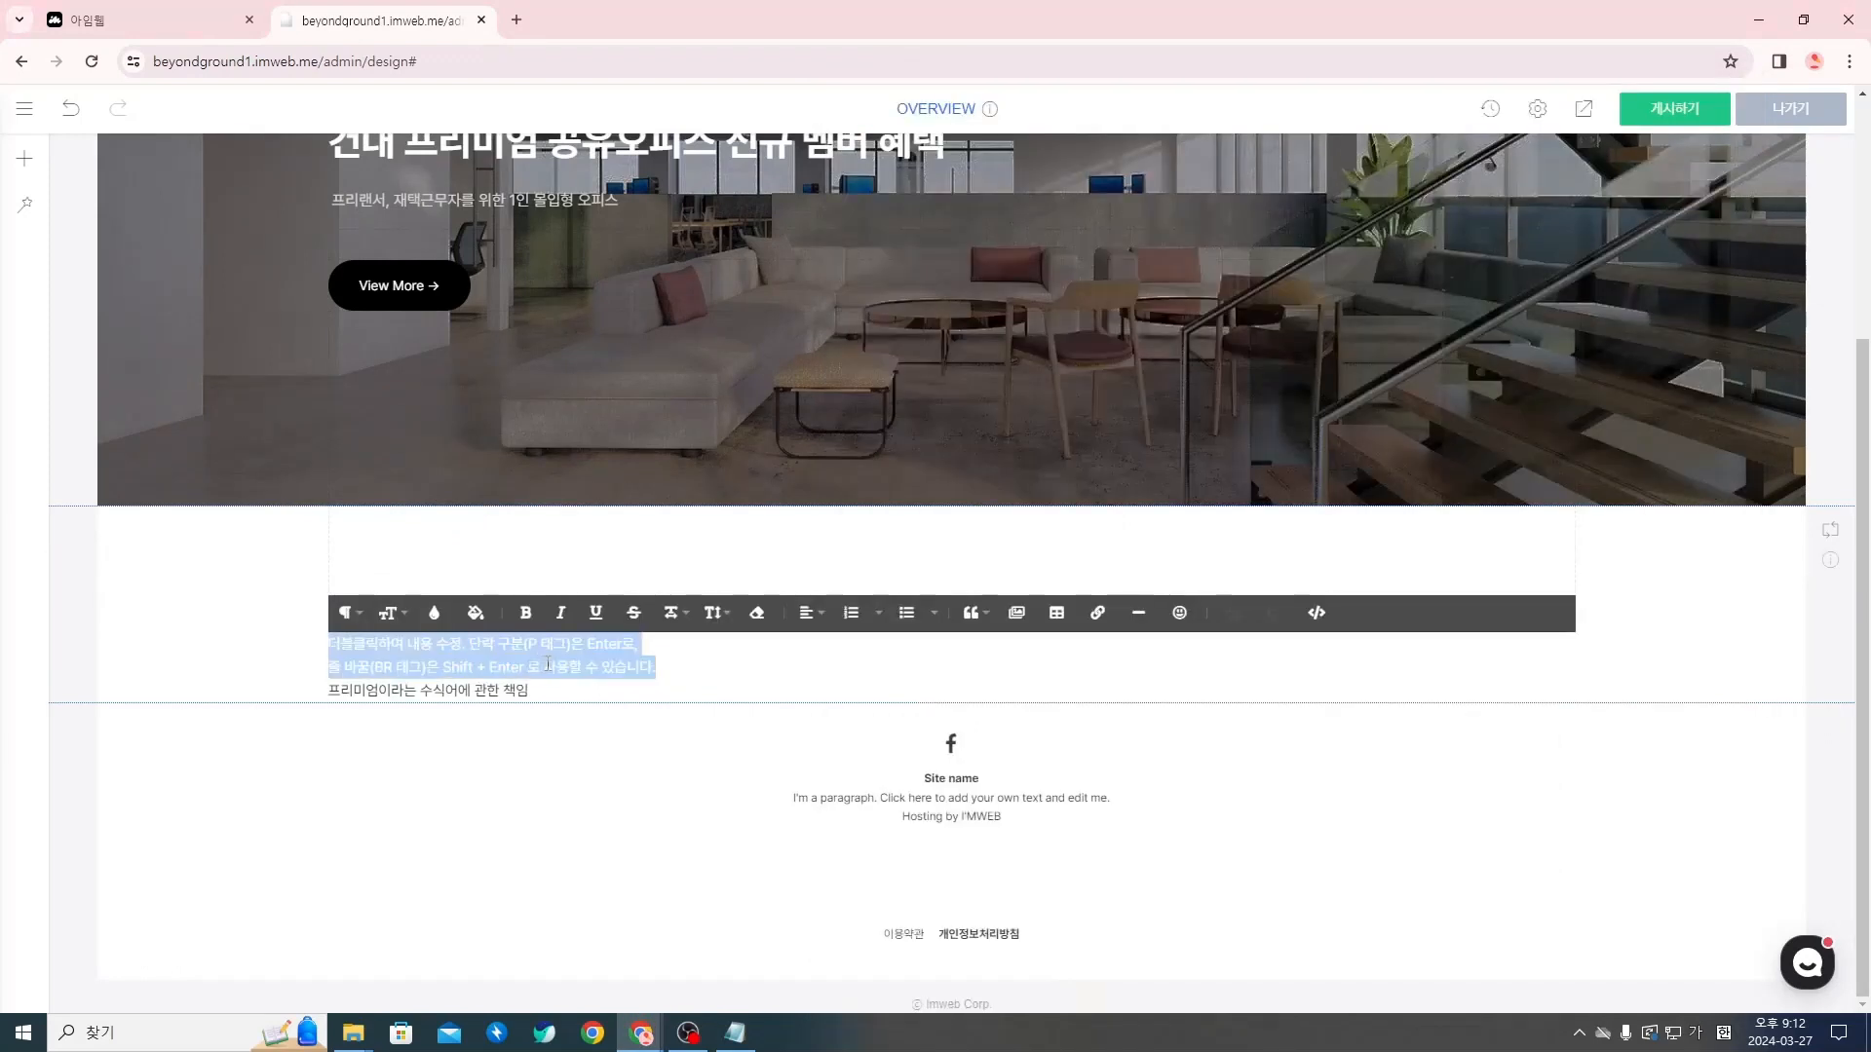
{"action": "key", "text": "ctrl+v"}
{"action": "left_click", "coordinate": [539, 770]}
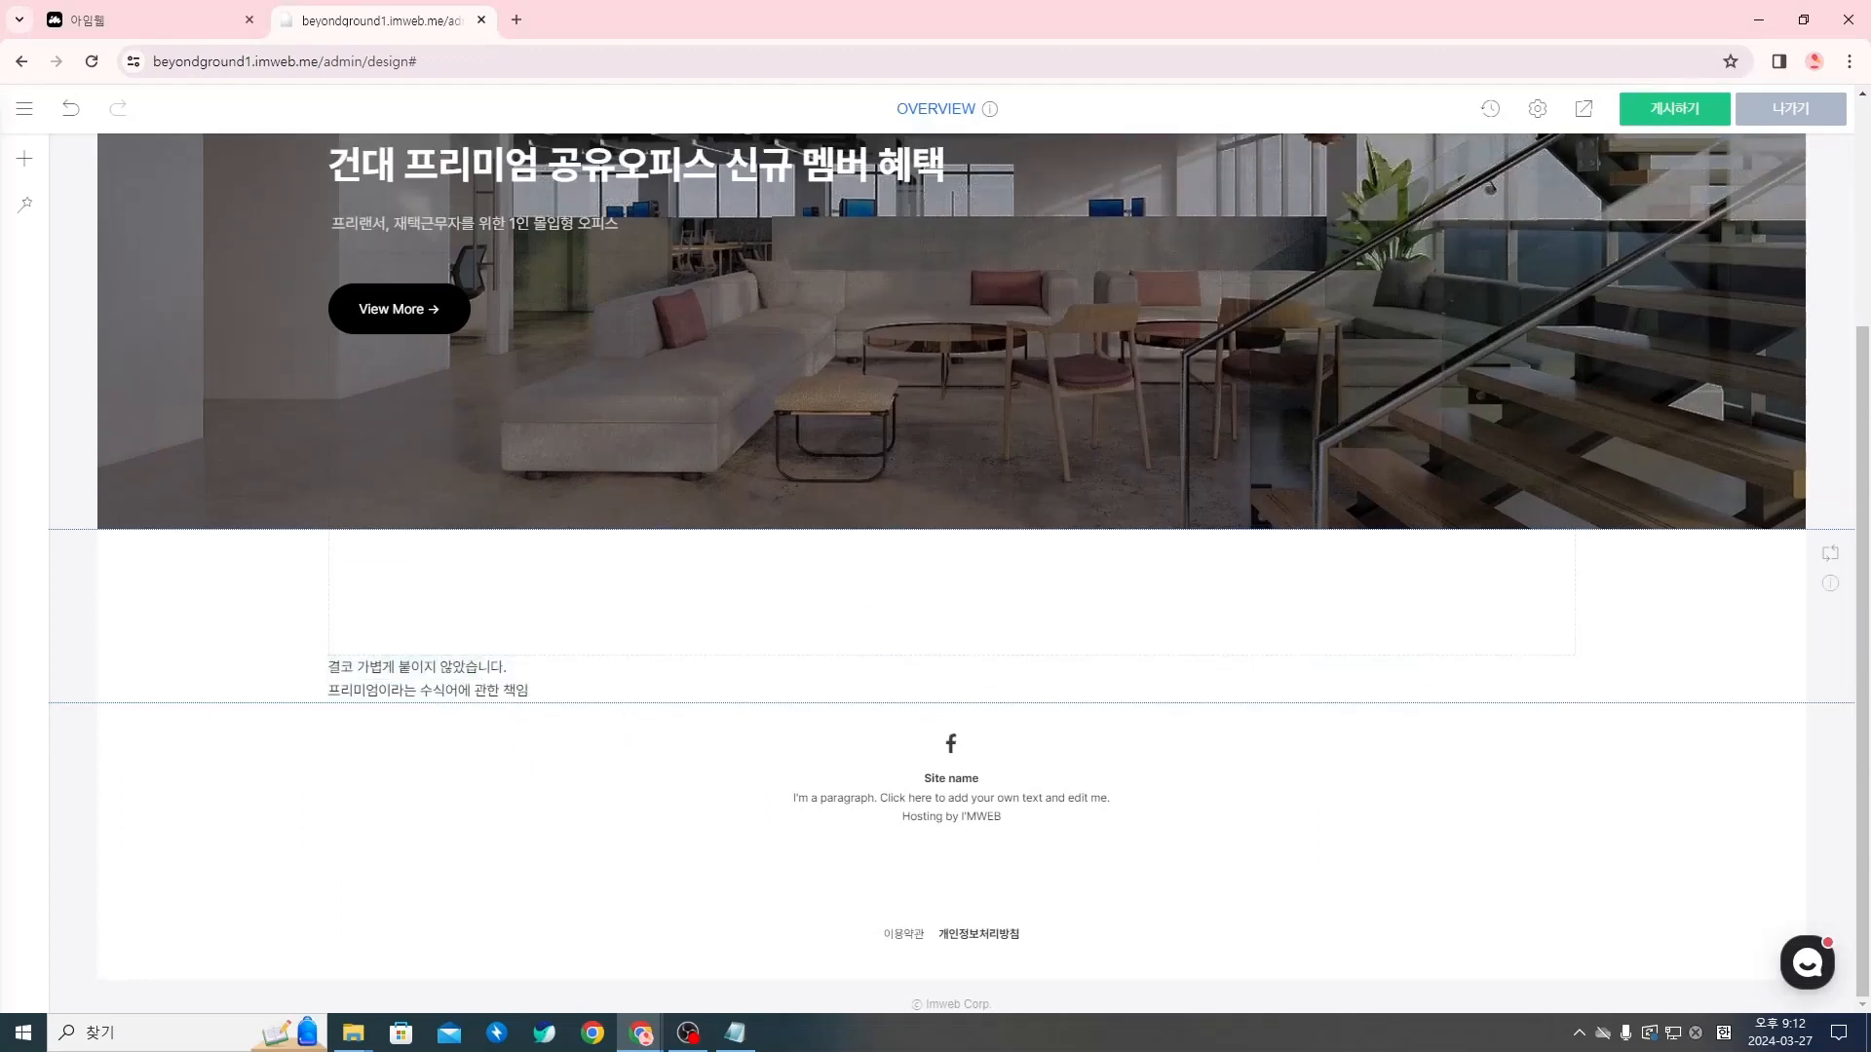
Switch to the Notion copy page and remove the period at the end of the brand-message subtitle
{"action": "key", "text": "alt+Tab"}
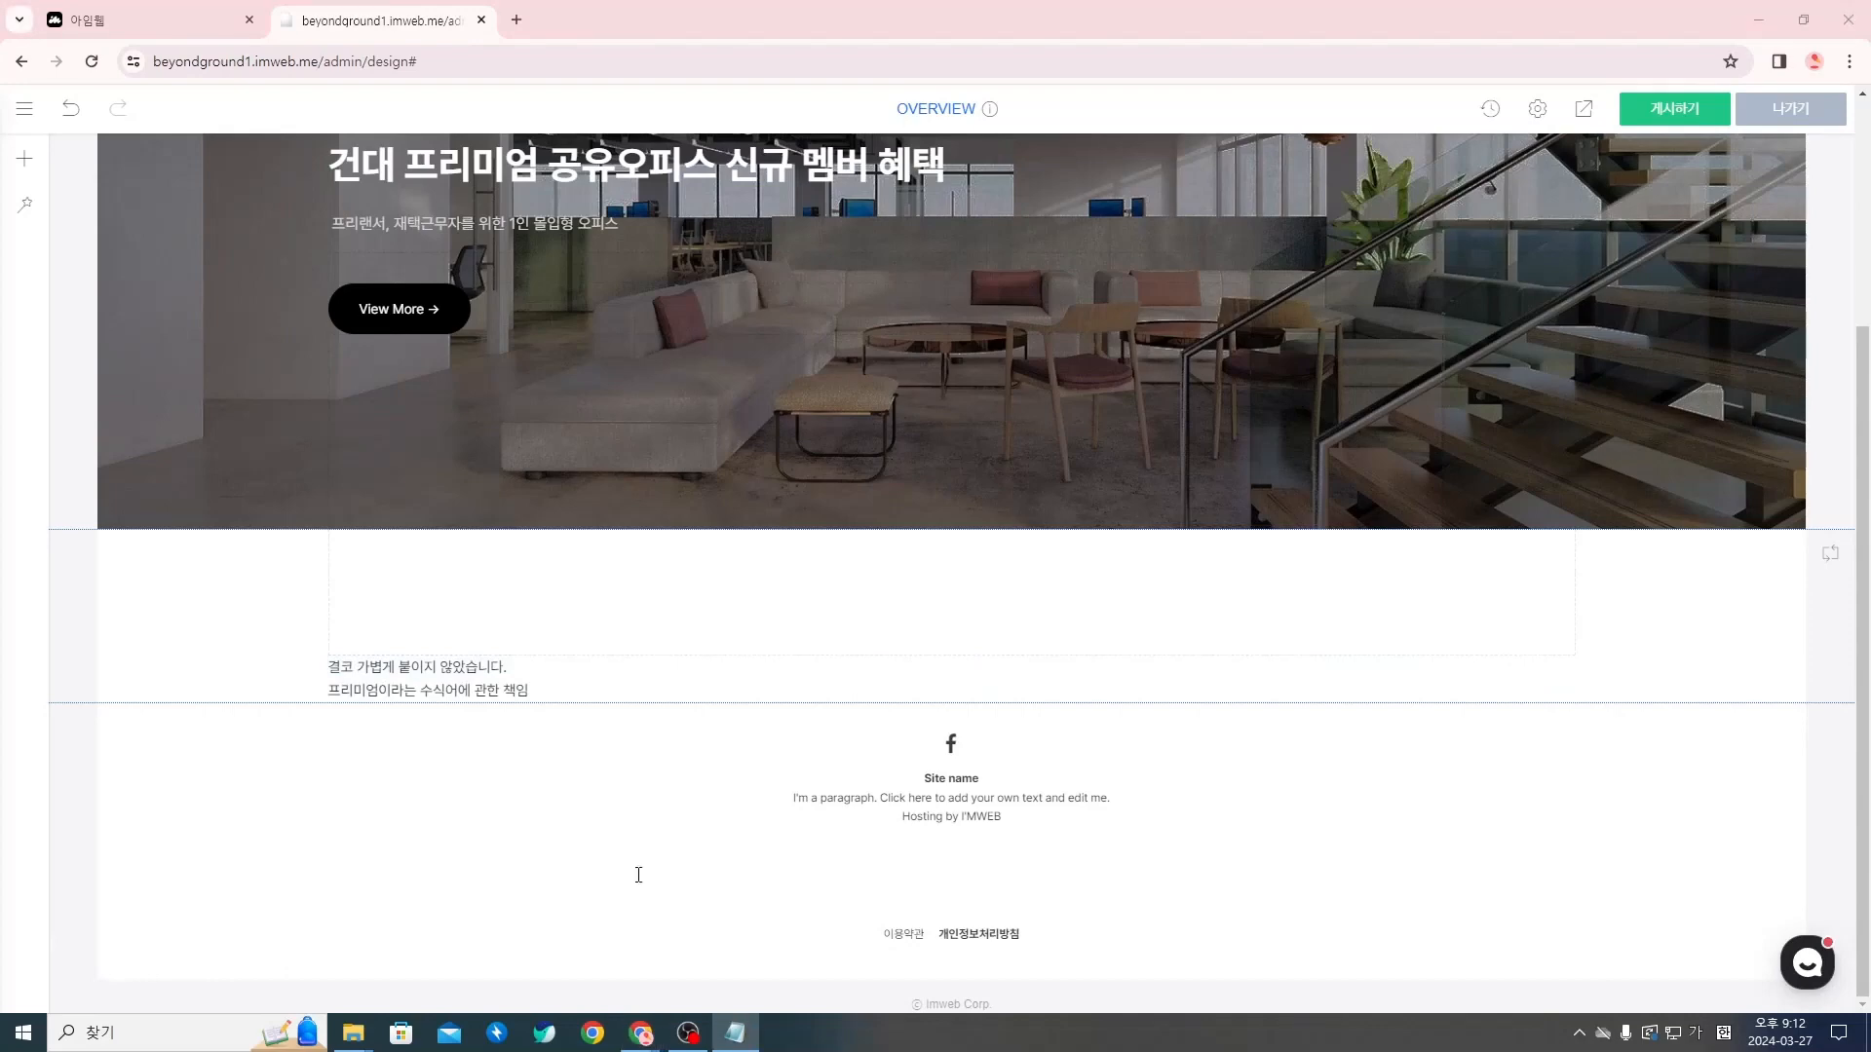
{"action": "left_click", "coordinate": [1332, 523]}
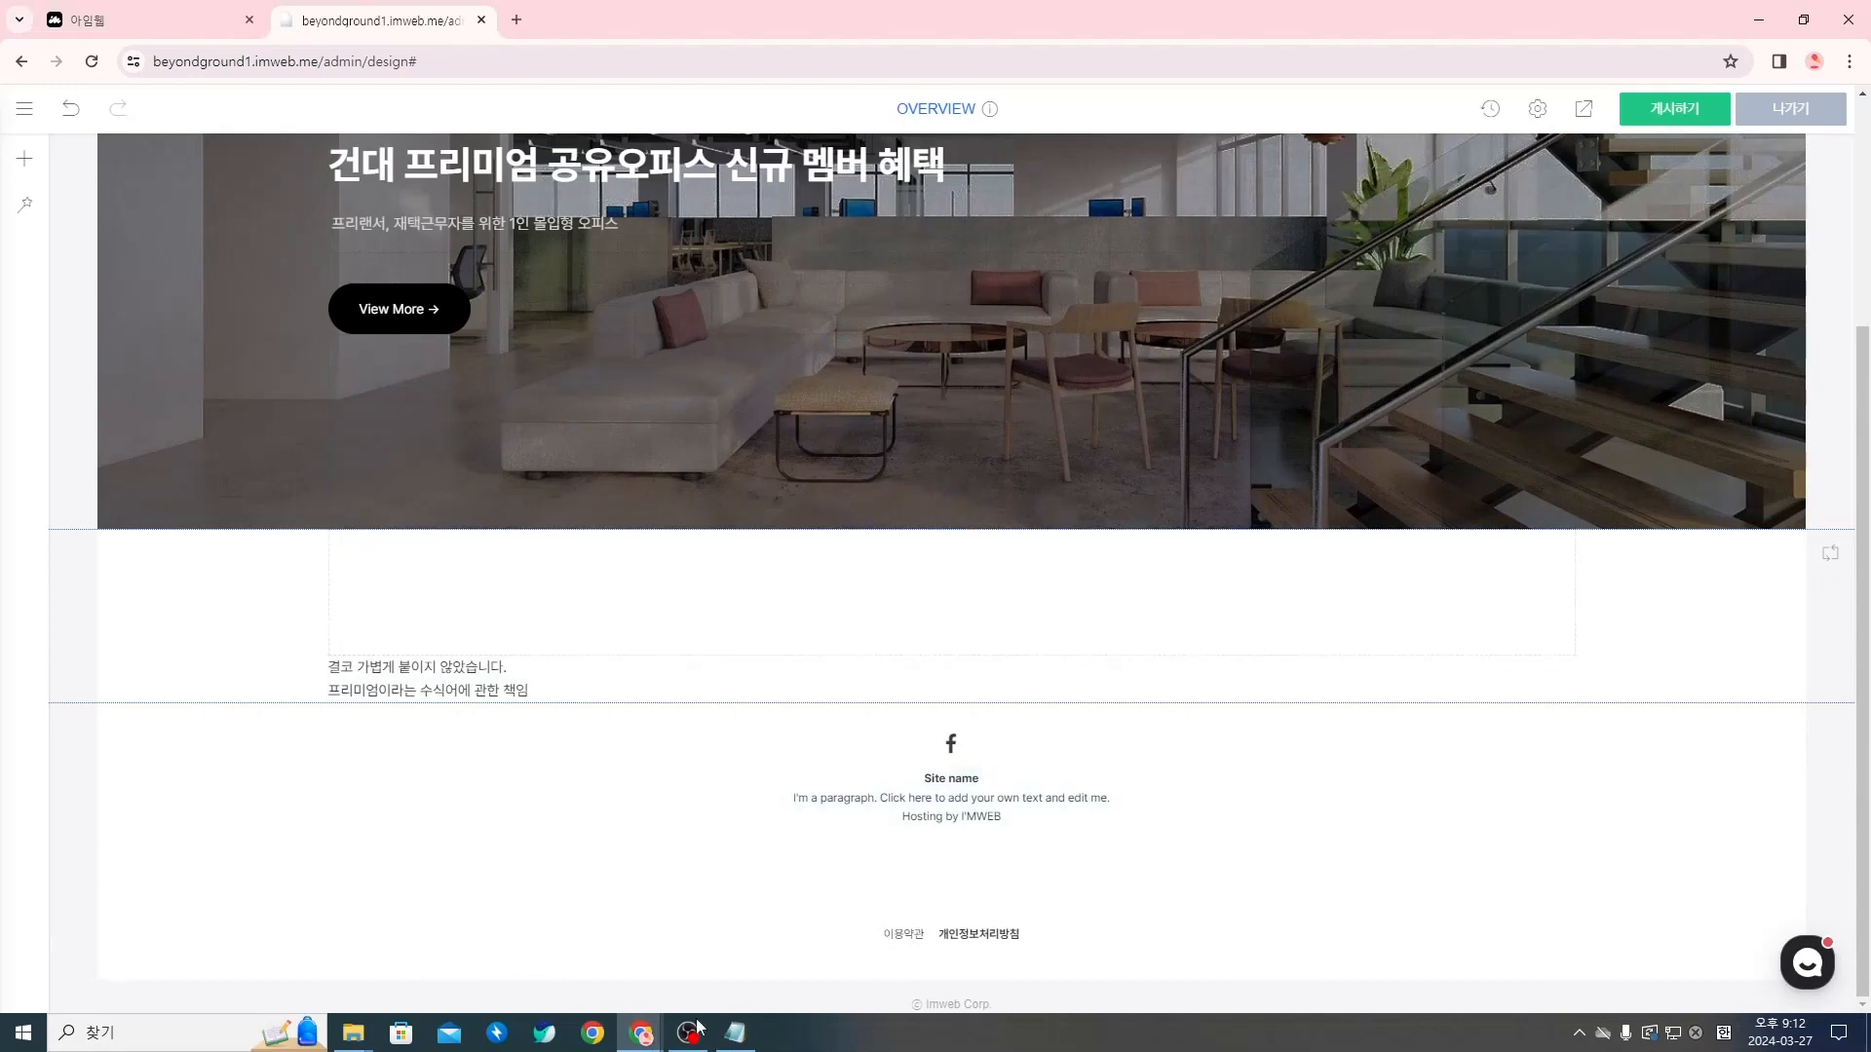
{"action": "mouse_move", "coordinate": [694, 1028]}
{"action": "left_click", "coordinate": [419, 951]}
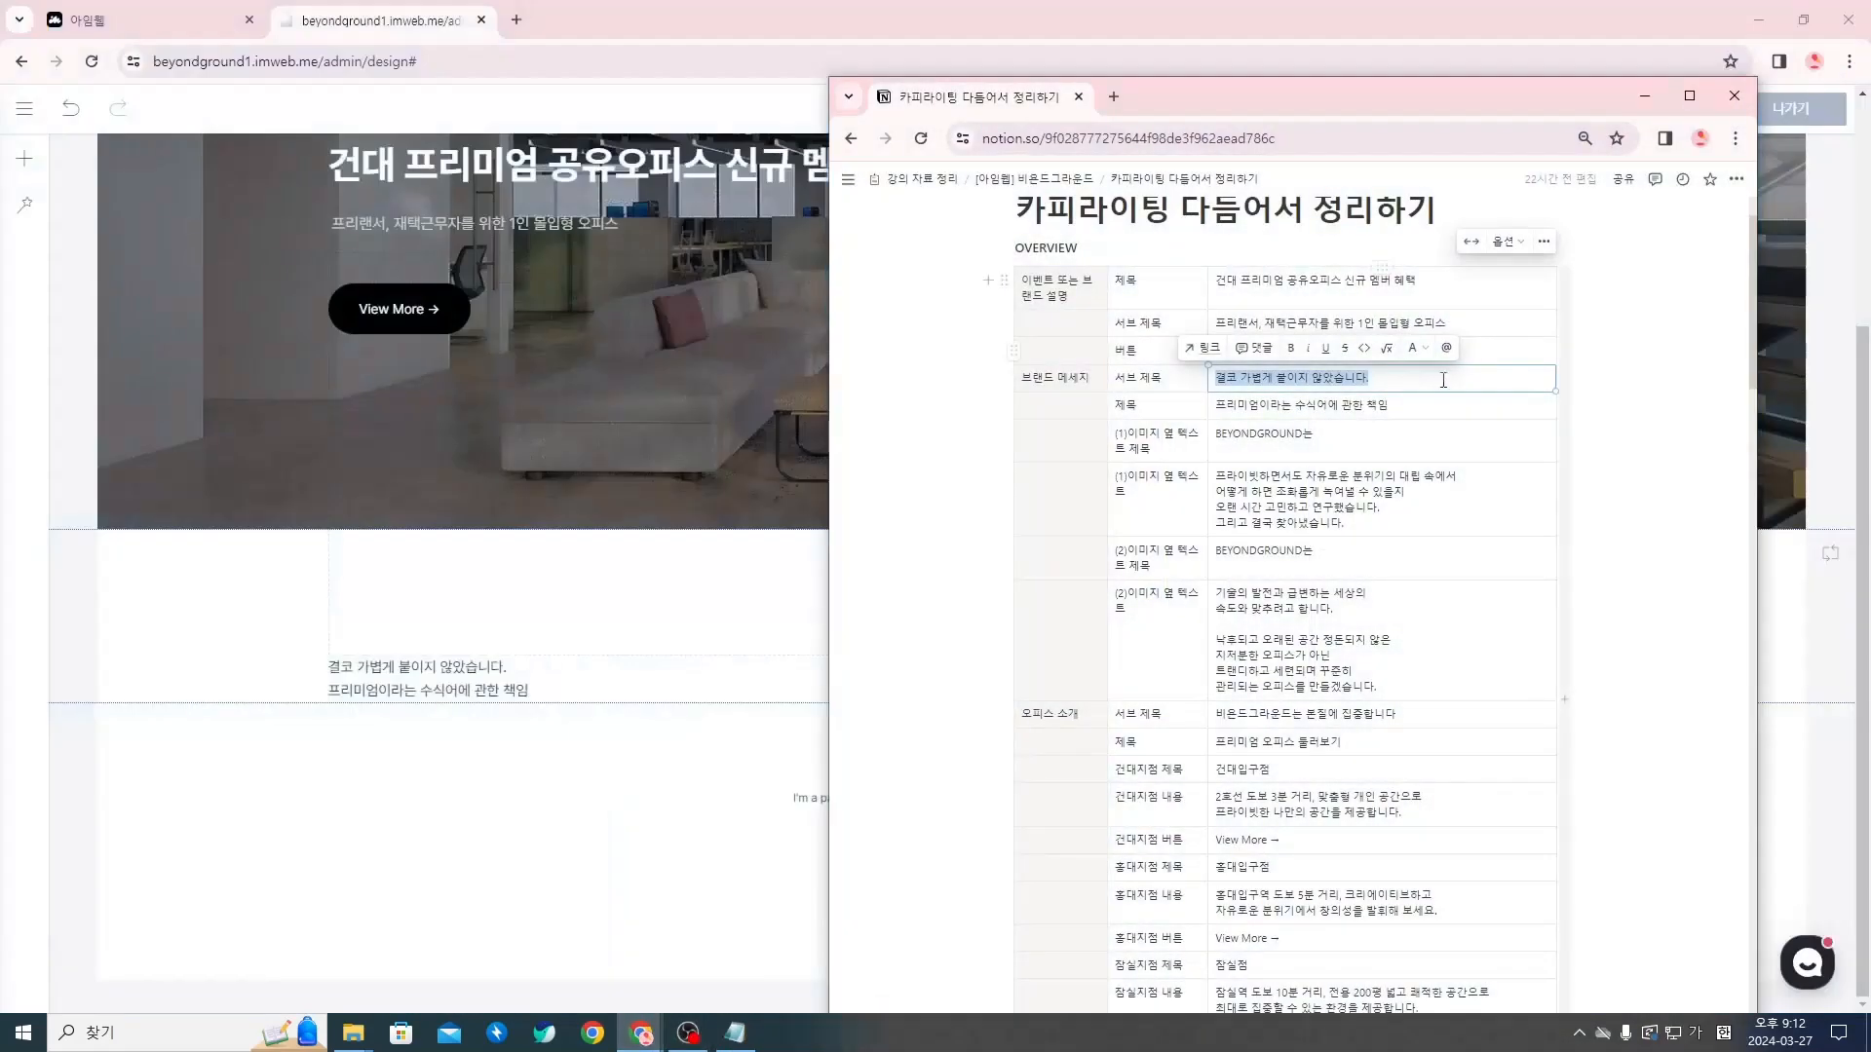
{"action": "left_click", "coordinate": [1428, 381]}
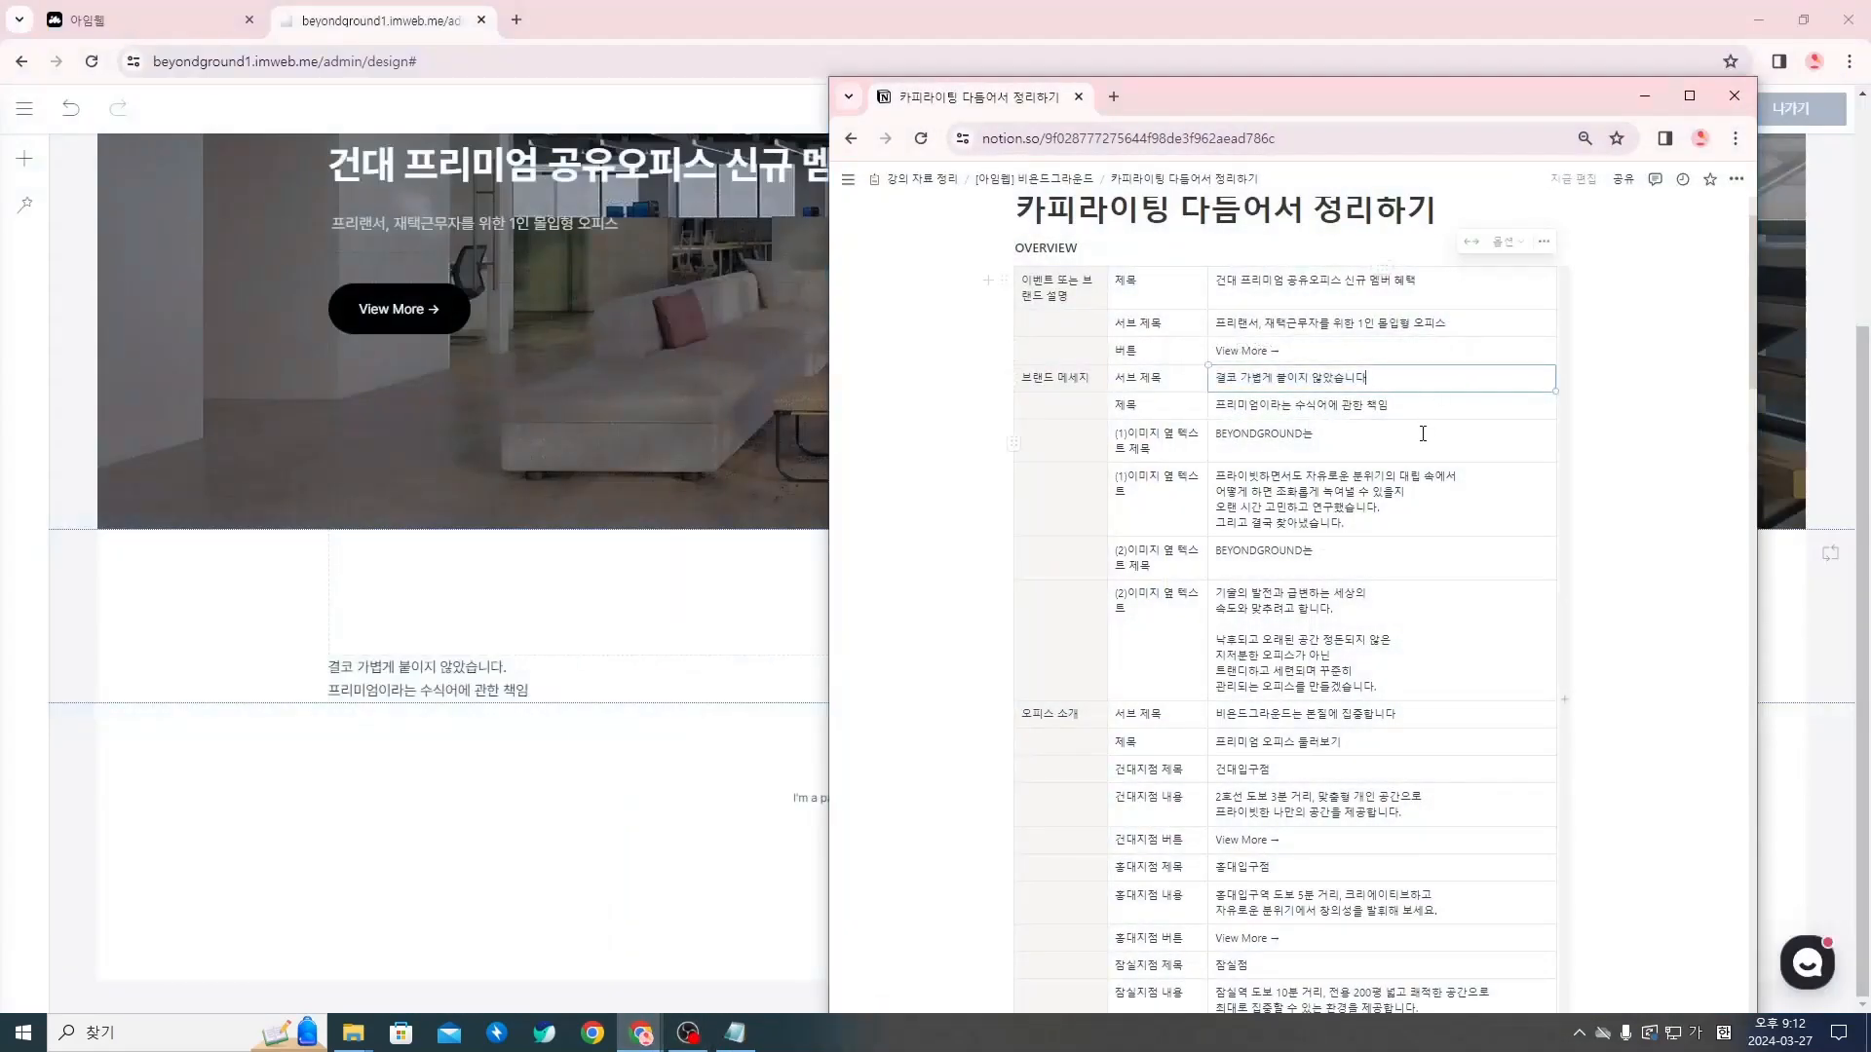
Return to the imweb page editor and remove the period at the end of the brand-message subtitle
{"action": "left_click", "coordinate": [506, 688]}
{"action": "left_click", "coordinate": [543, 666]}
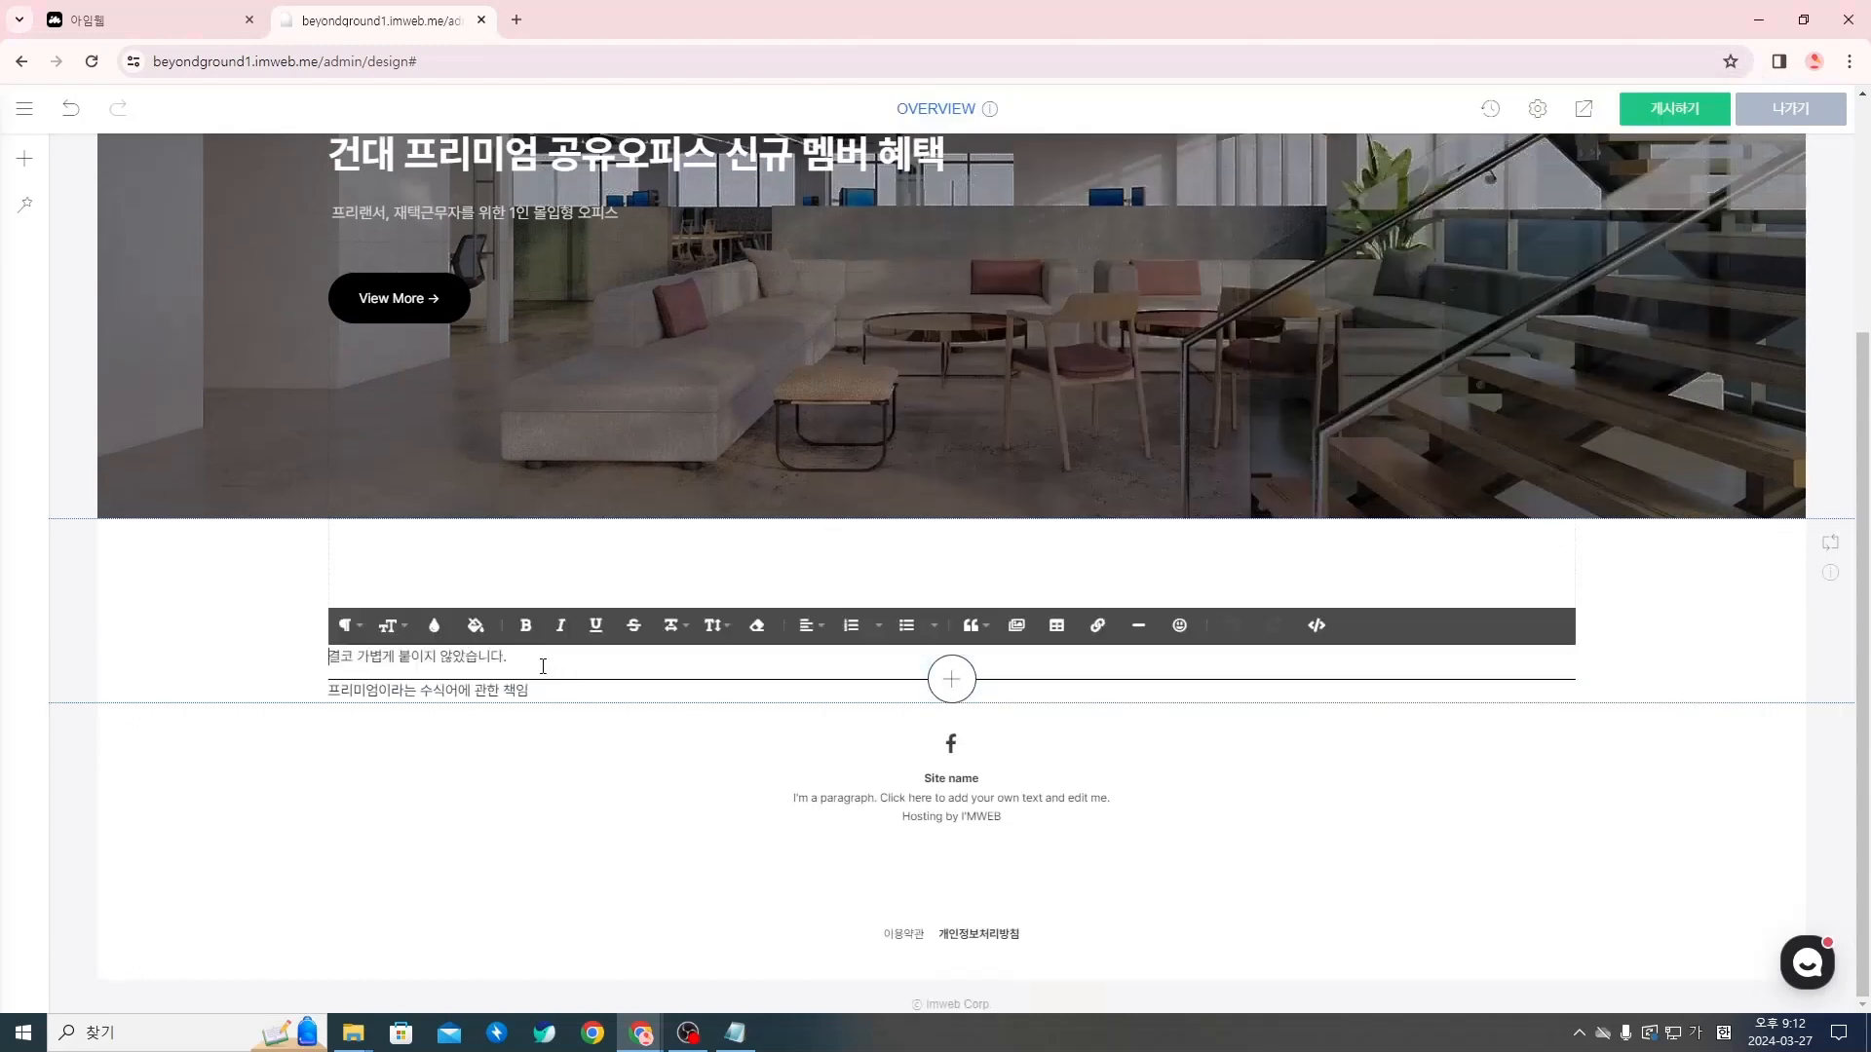
{"action": "left_click", "coordinate": [592, 732]}
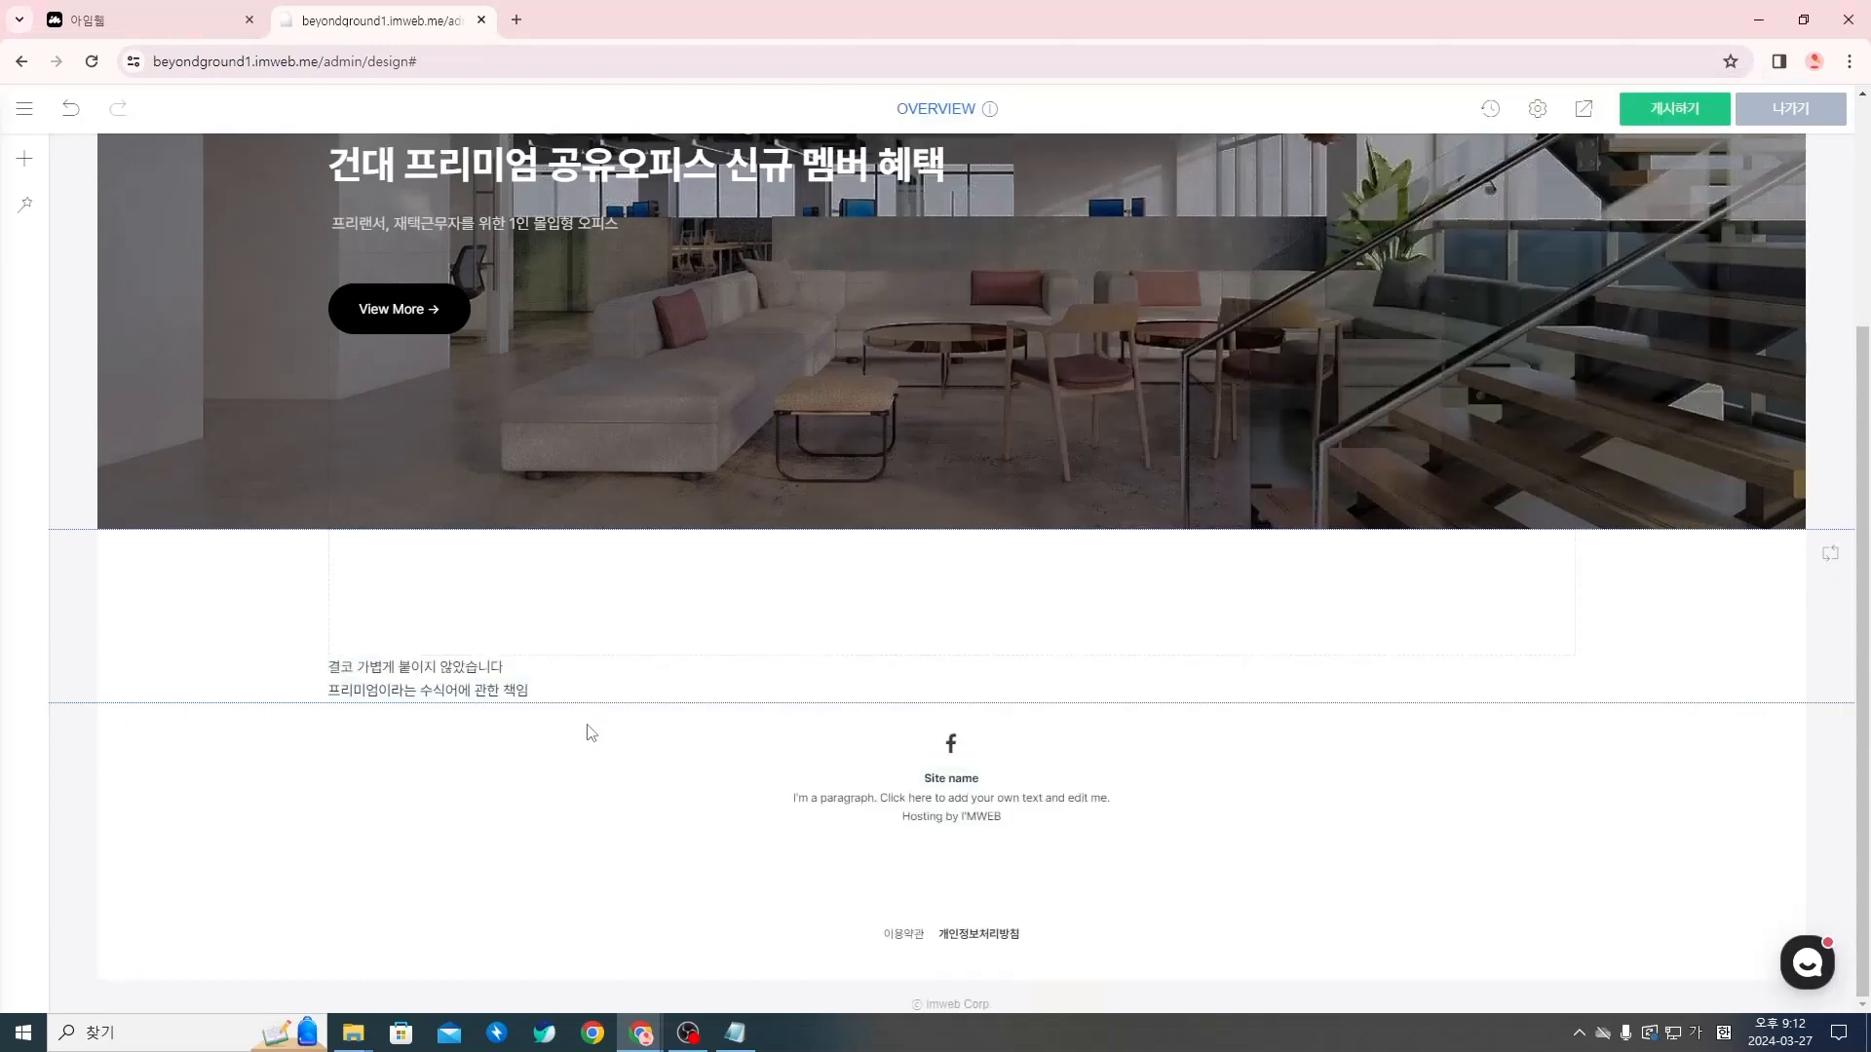
Center-align the brand-message subtitle "결코 가볍게 붙이지 않았습니다"
{"action": "triple_click", "coordinate": [469, 669]}
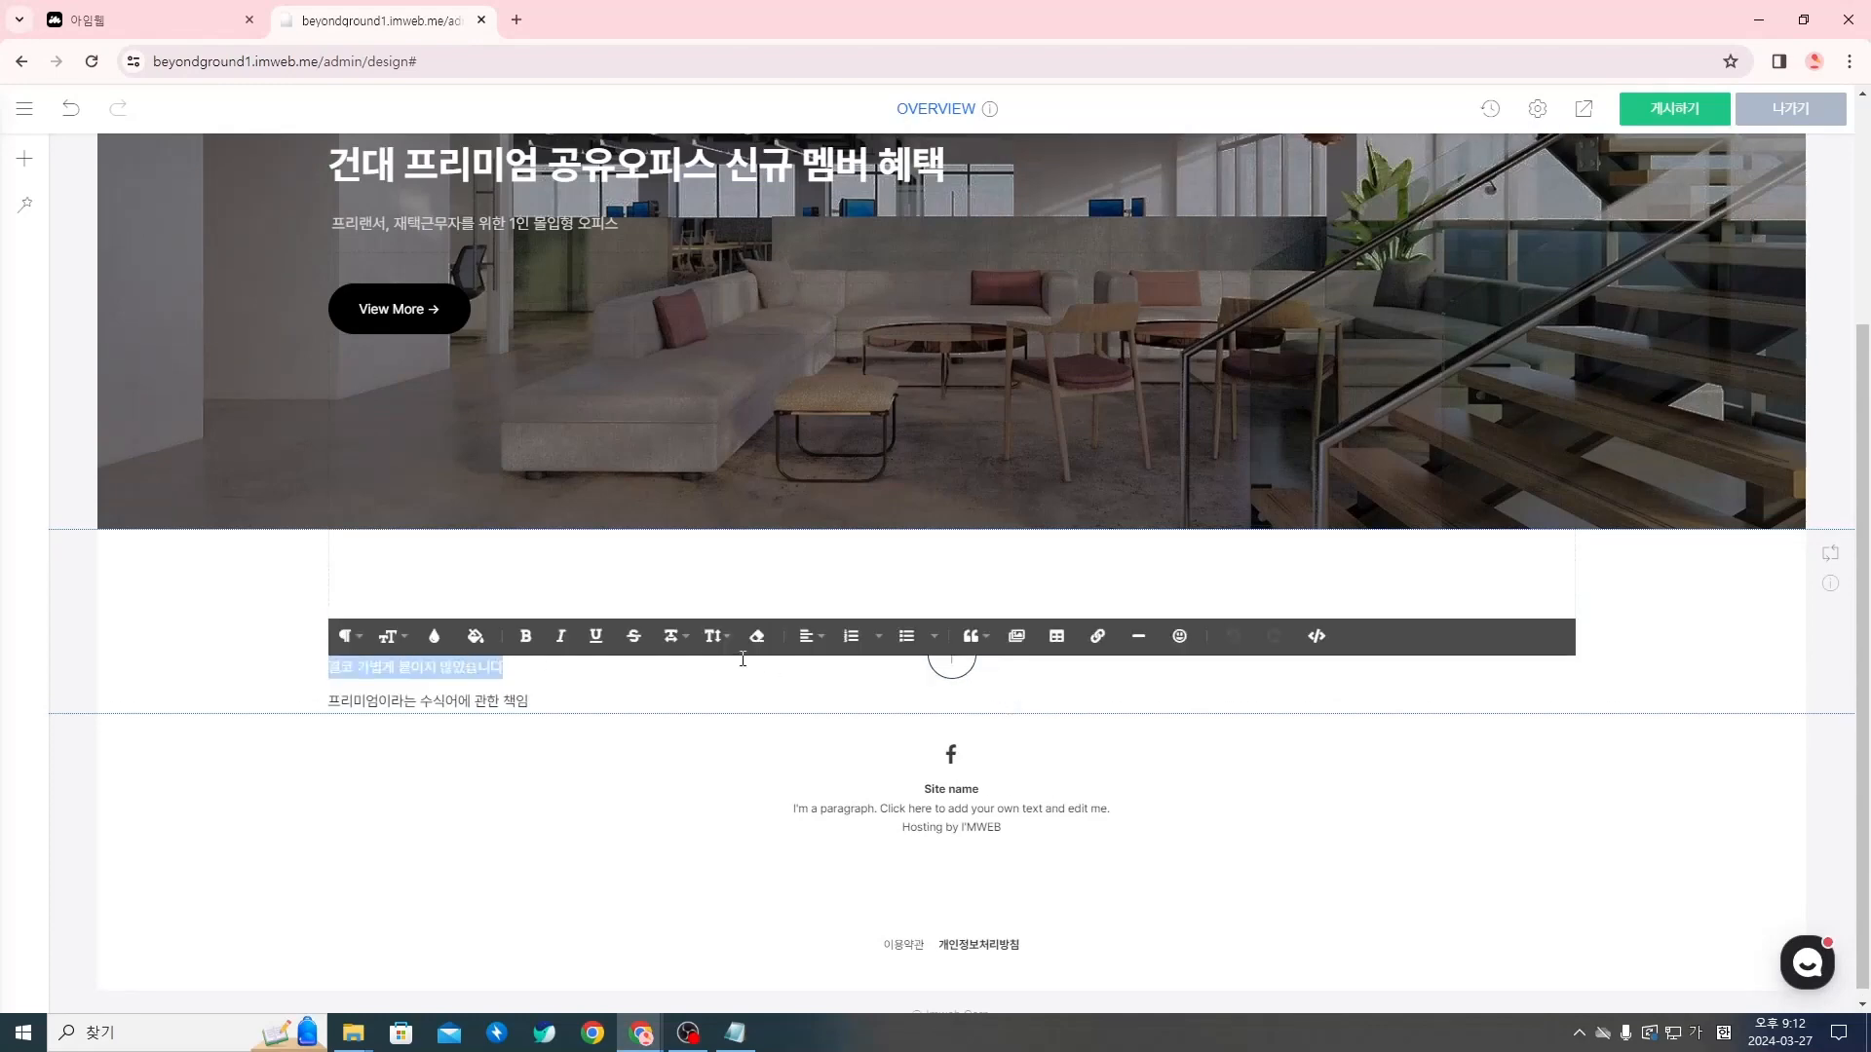
{"action": "left_click", "coordinate": [816, 643]}
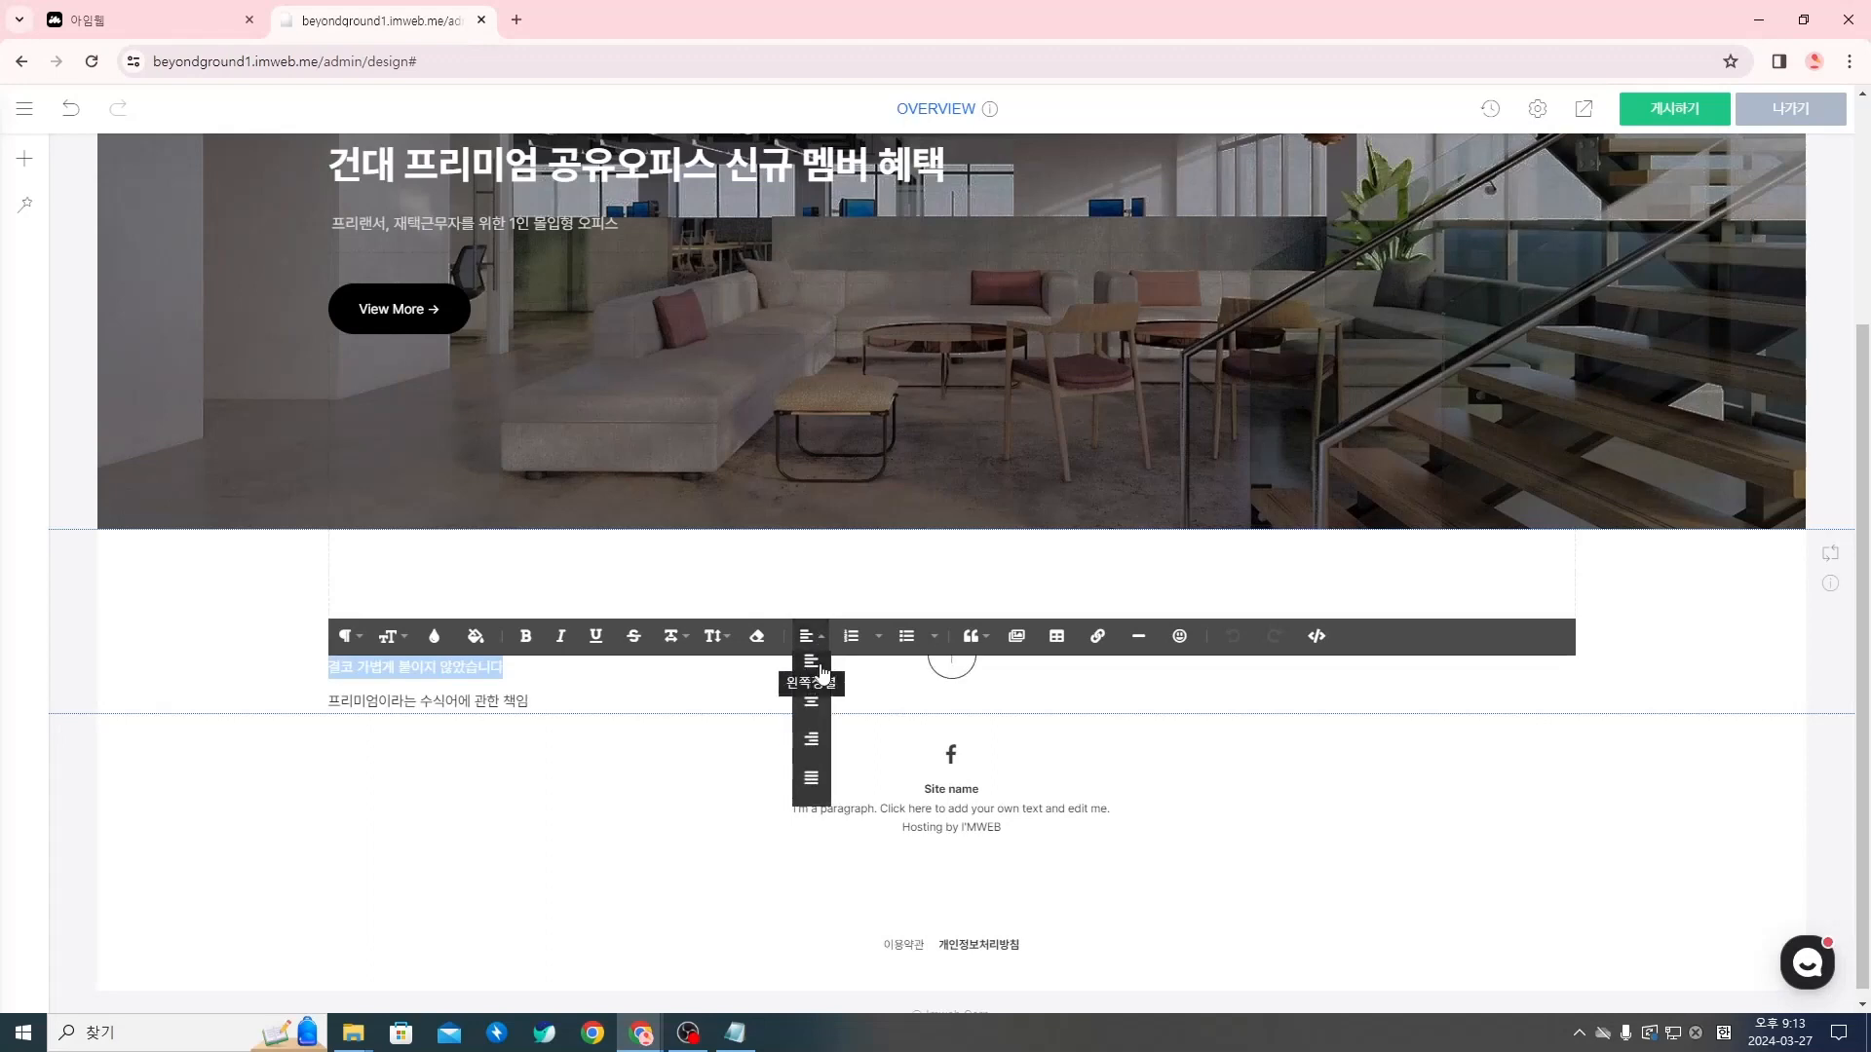
{"action": "left_click", "coordinate": [816, 712]}
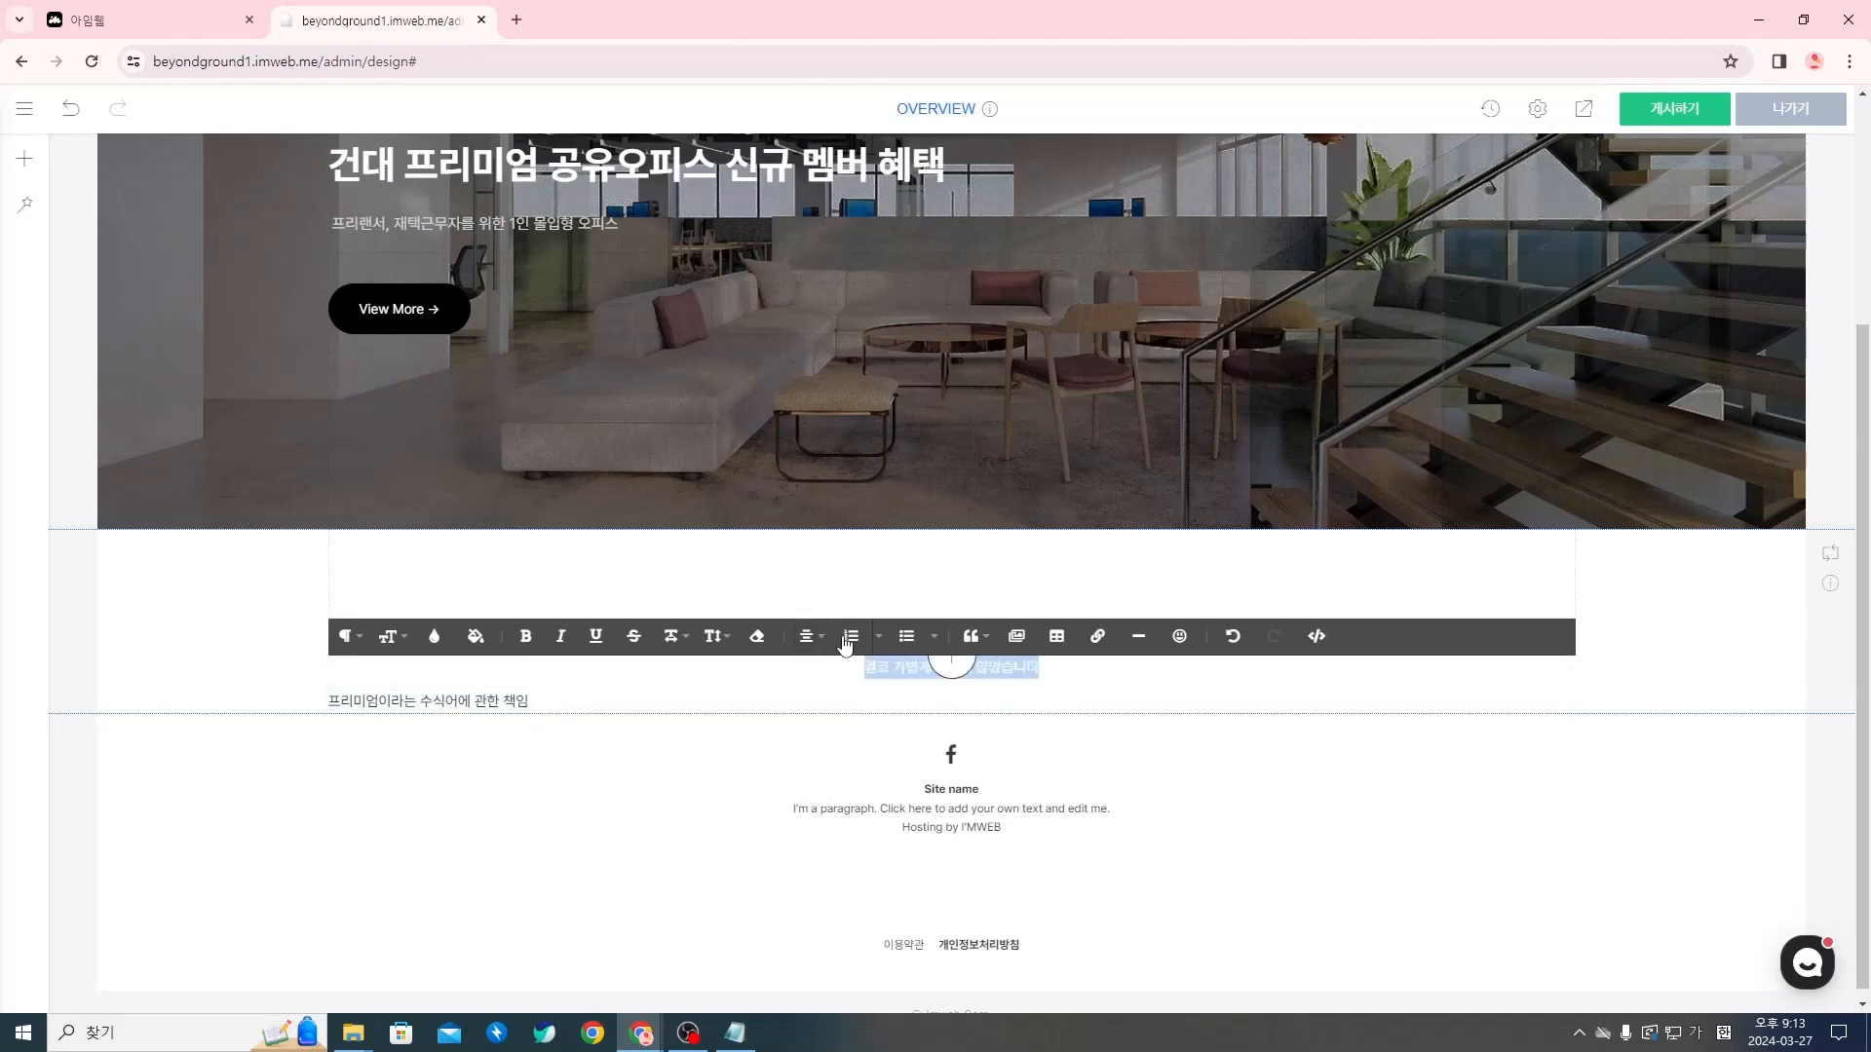
Try right and justified alignment on the brand-message subtitle, and set it back to centered
{"action": "left_click", "coordinate": [808, 637]}
{"action": "left_click", "coordinate": [810, 739]}
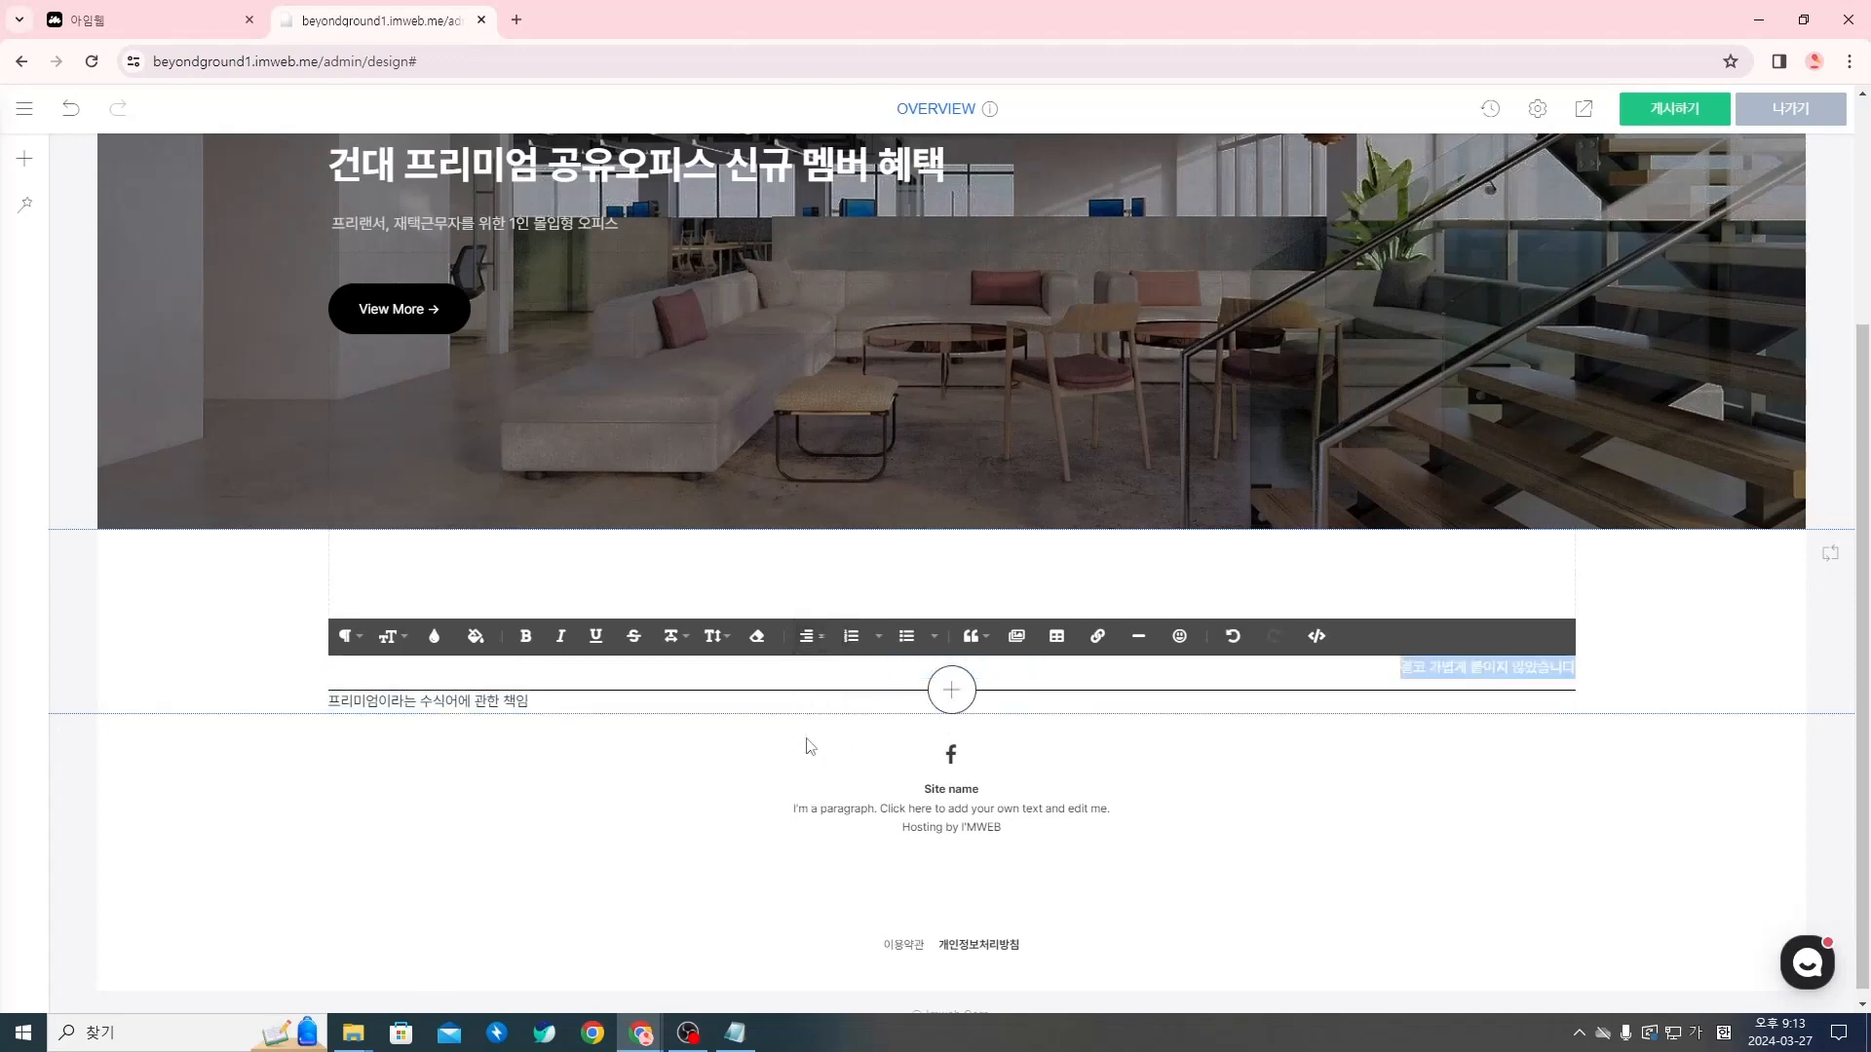
{"action": "left_click", "coordinate": [808, 637]}
{"action": "left_click", "coordinate": [811, 777]}
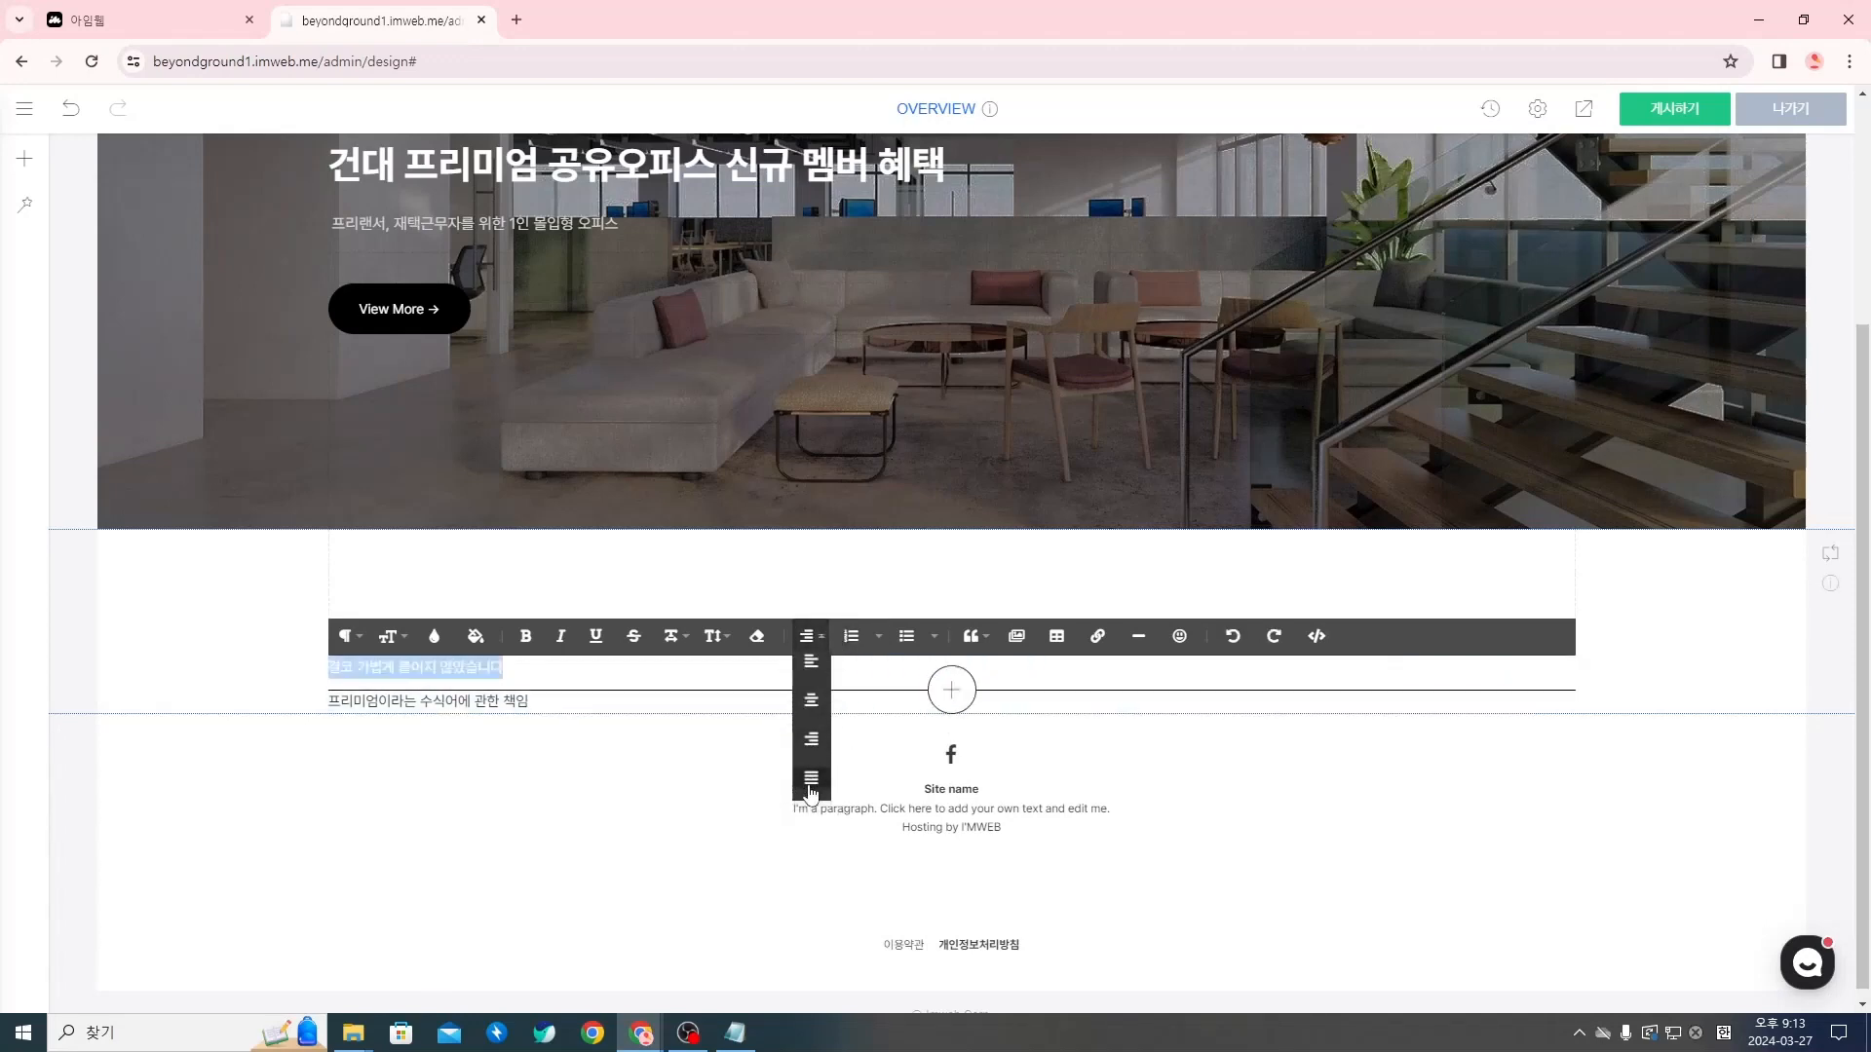
{"action": "left_click", "coordinate": [808, 637]}
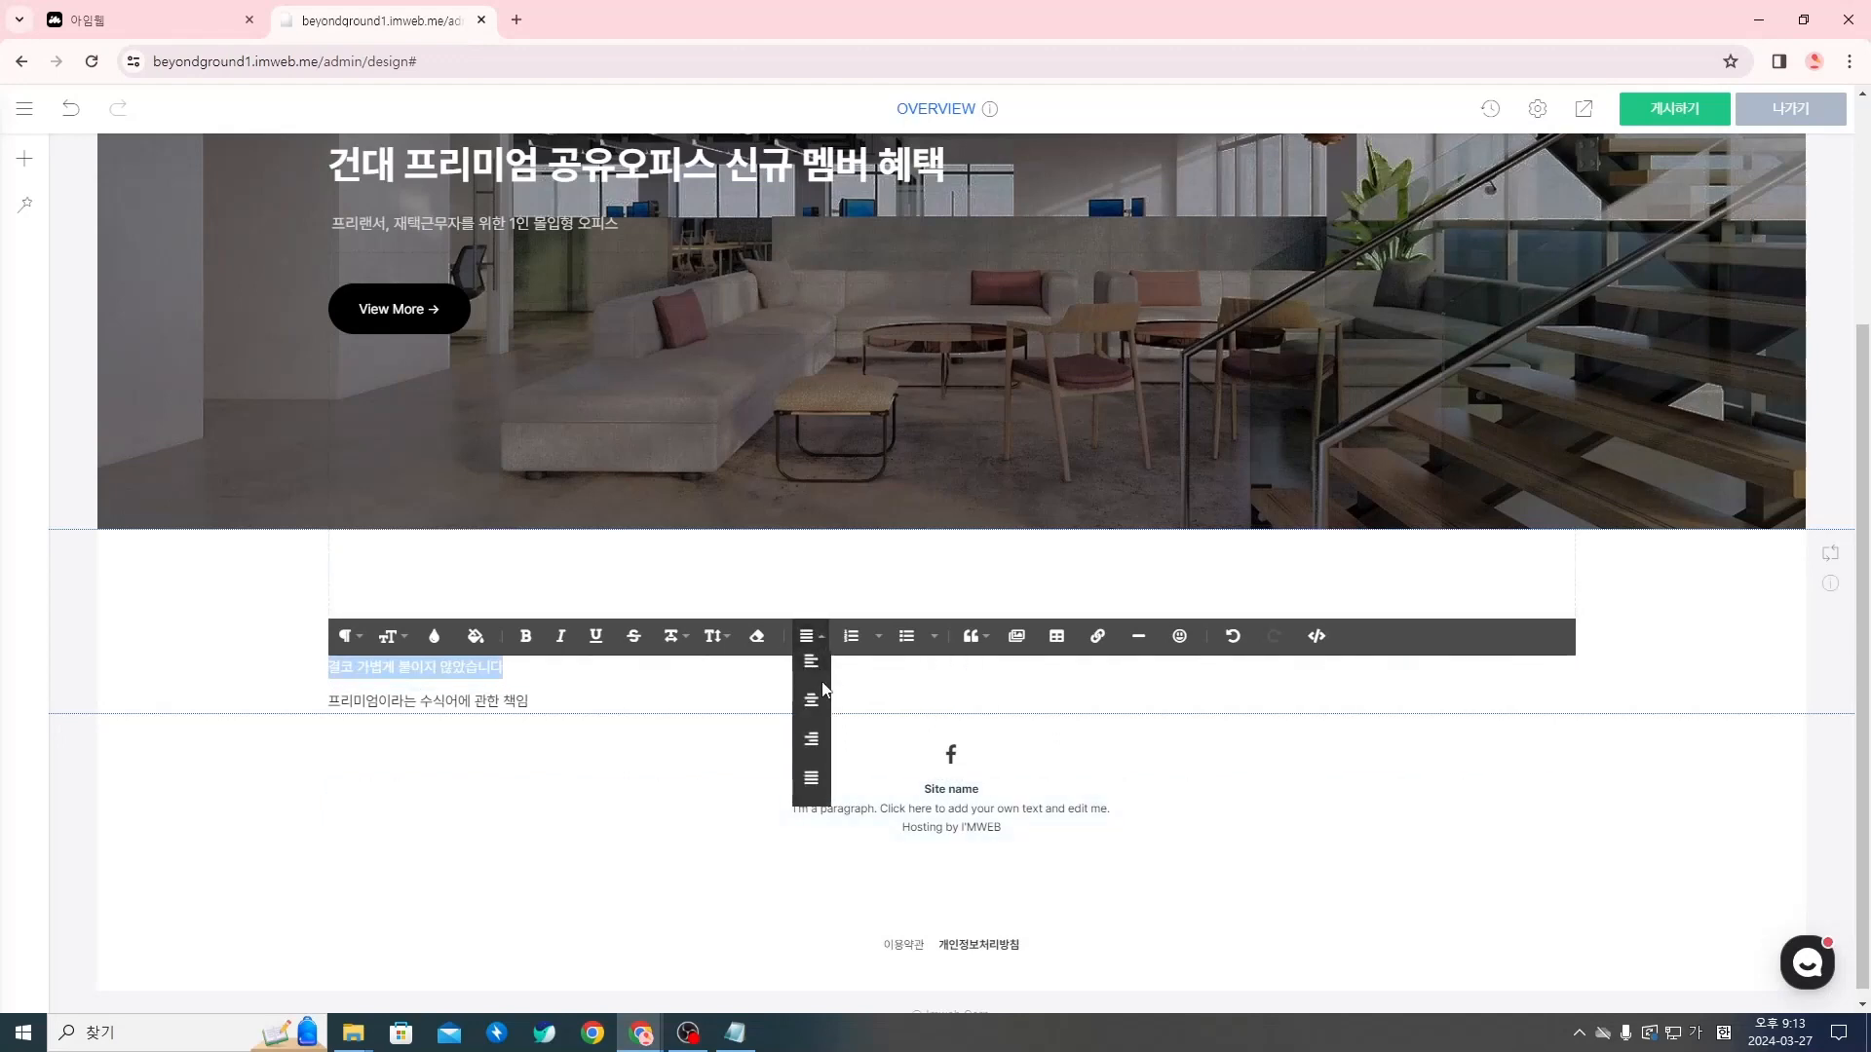
{"action": "left_click", "coordinate": [808, 714]}
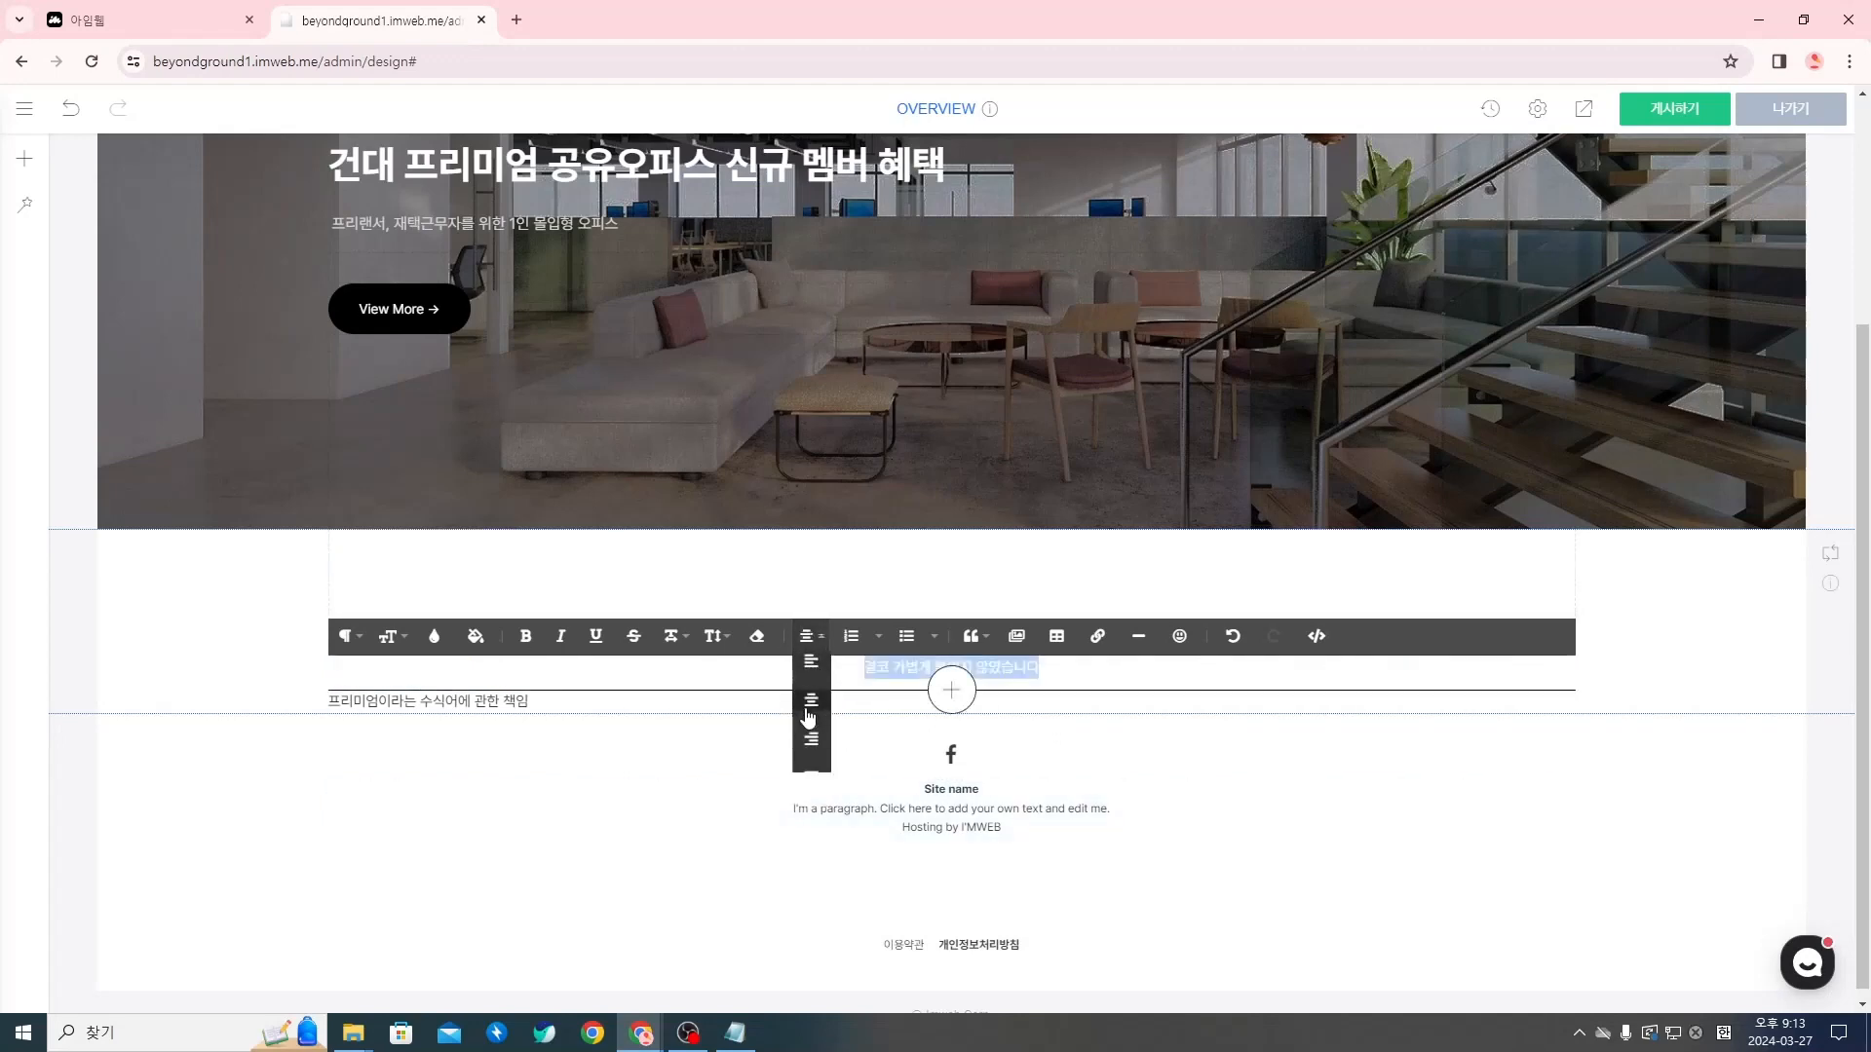
{"action": "left_click", "coordinate": [682, 783]}
Center-align the brand-message title "프리미엄이라는 수식어에 관한 책임"
{"action": "left_click", "coordinate": [565, 716]}
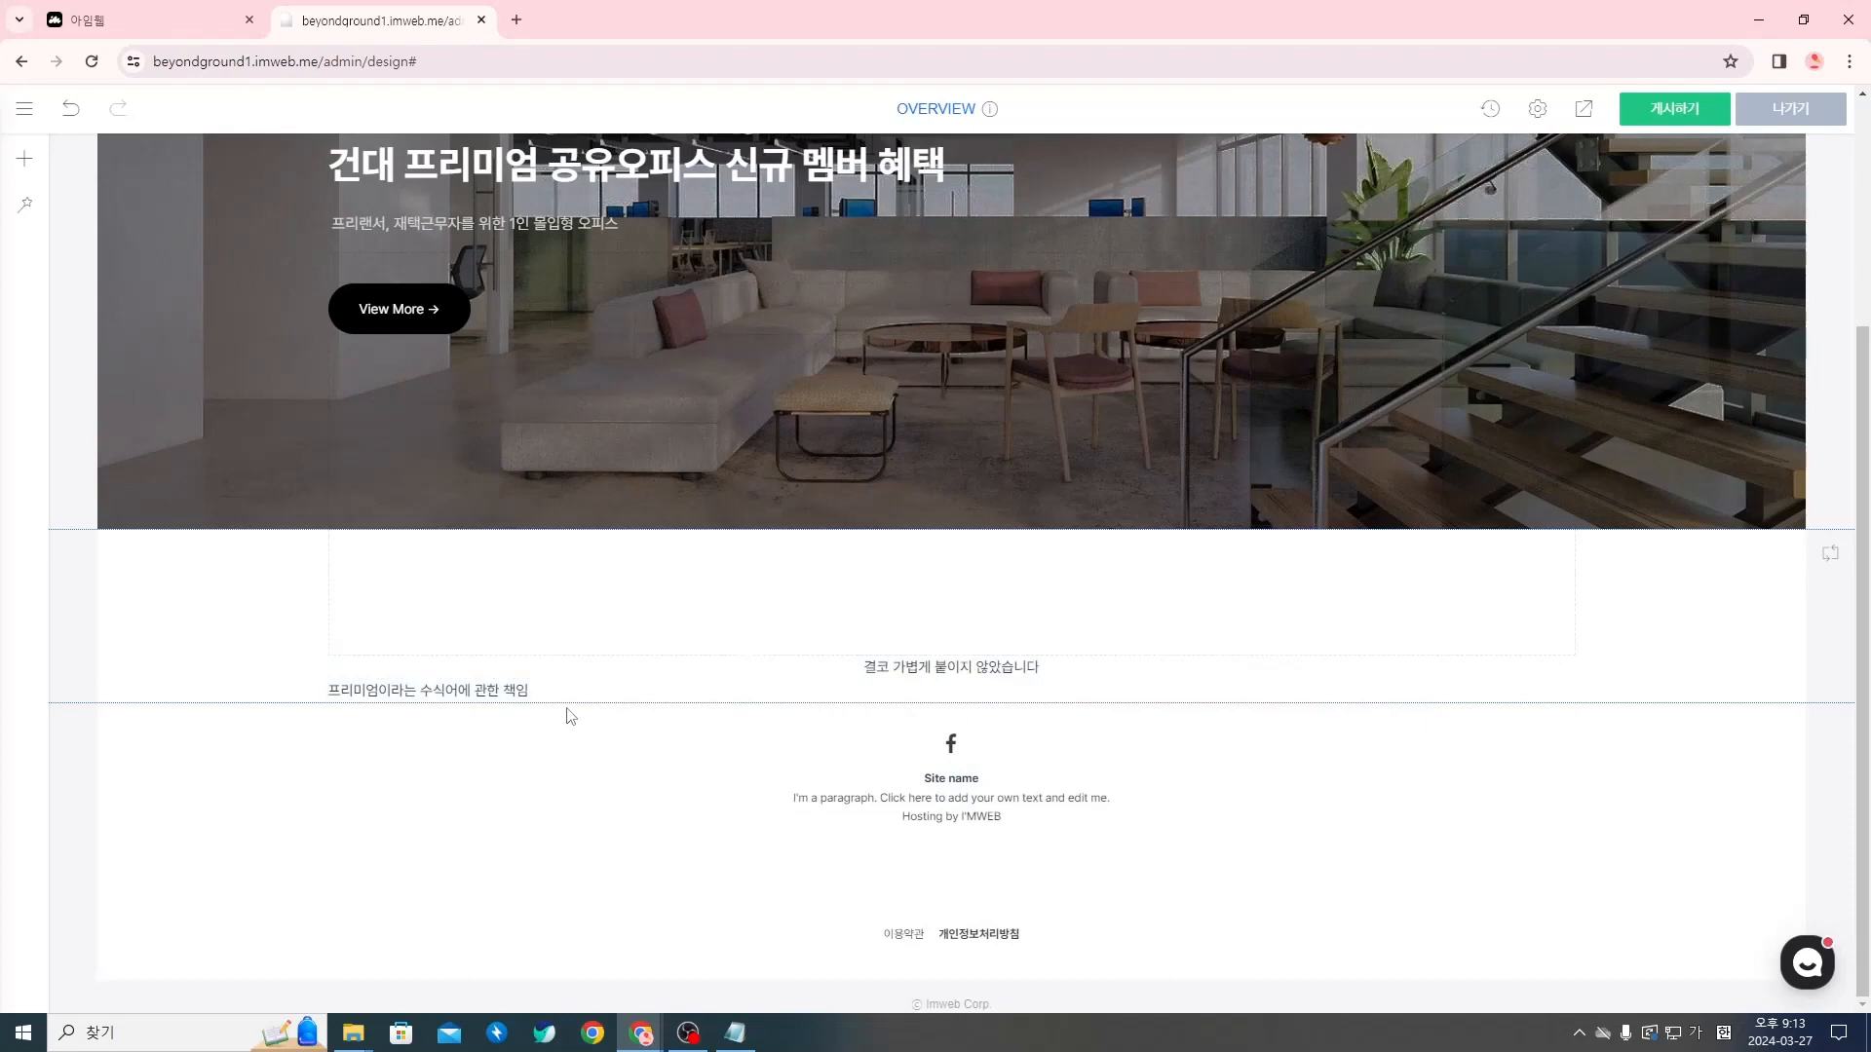
{"action": "triple_click", "coordinate": [519, 694]}
{"action": "left_click", "coordinate": [808, 660]}
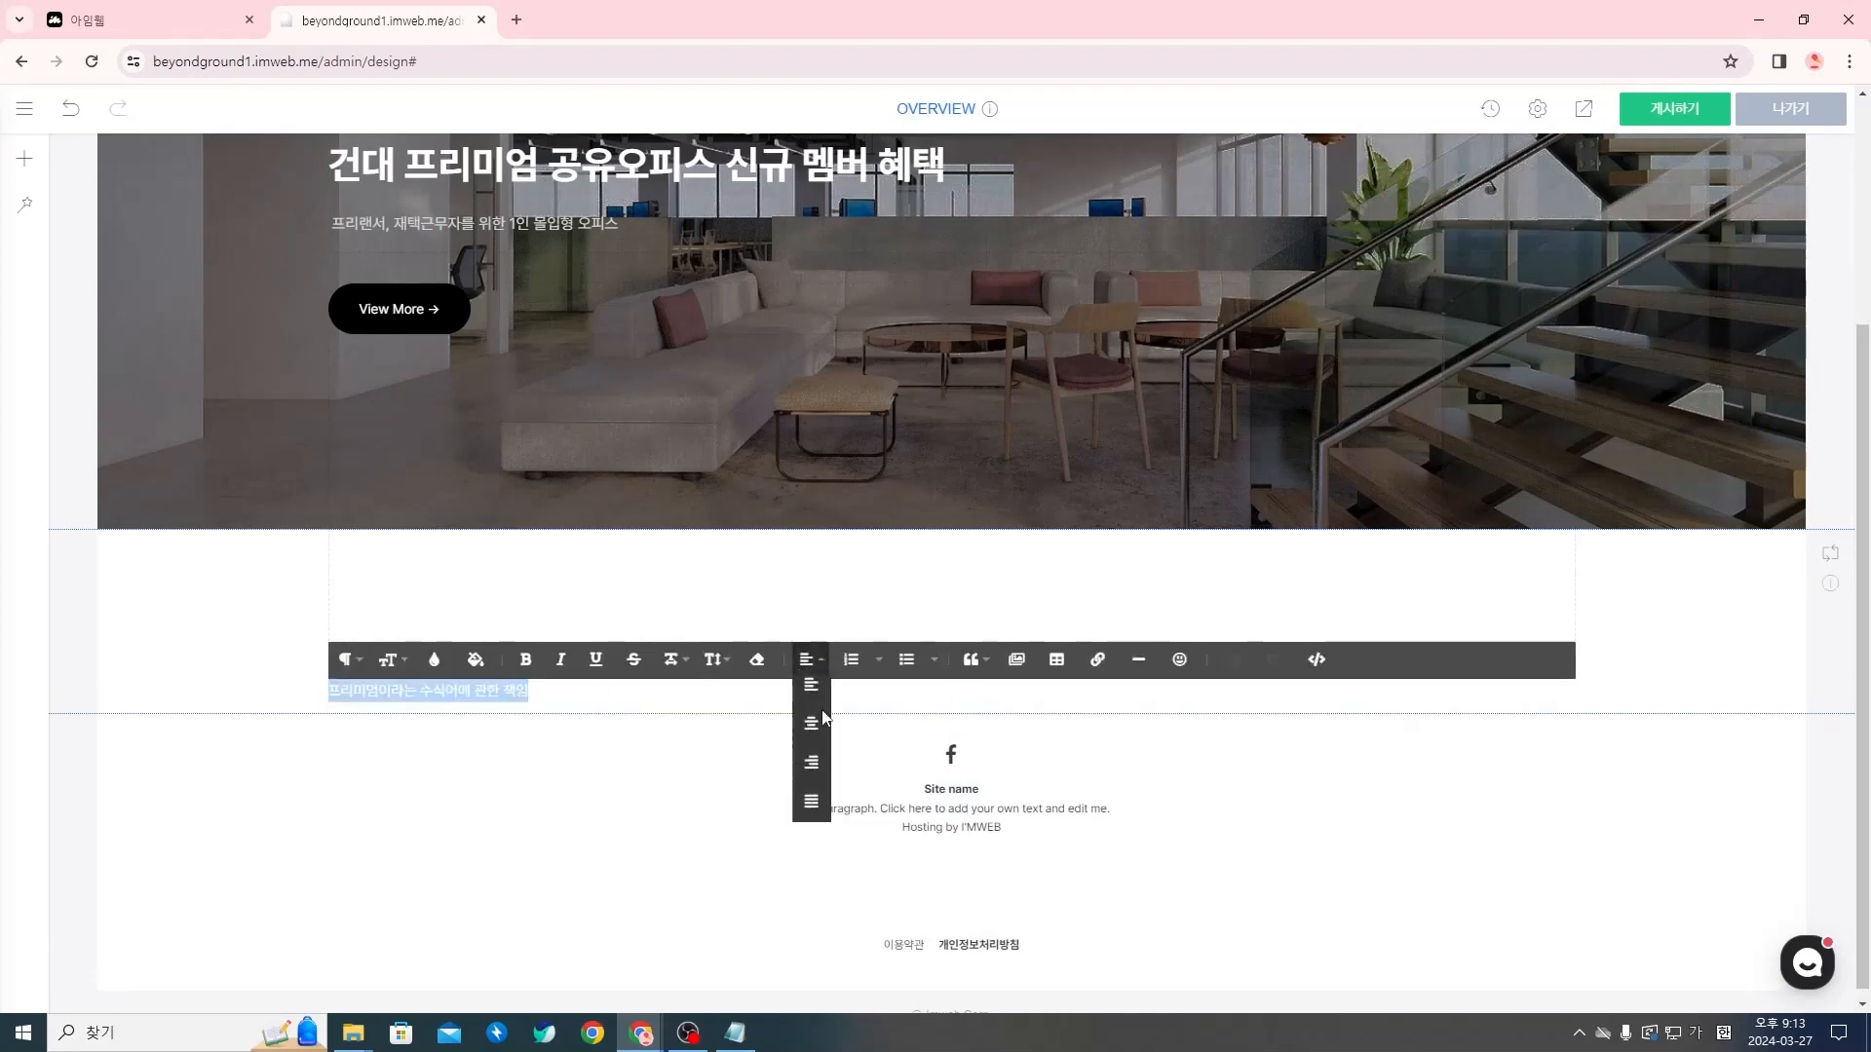
{"action": "left_click", "coordinate": [816, 736]}
{"action": "left_click", "coordinate": [623, 779]}
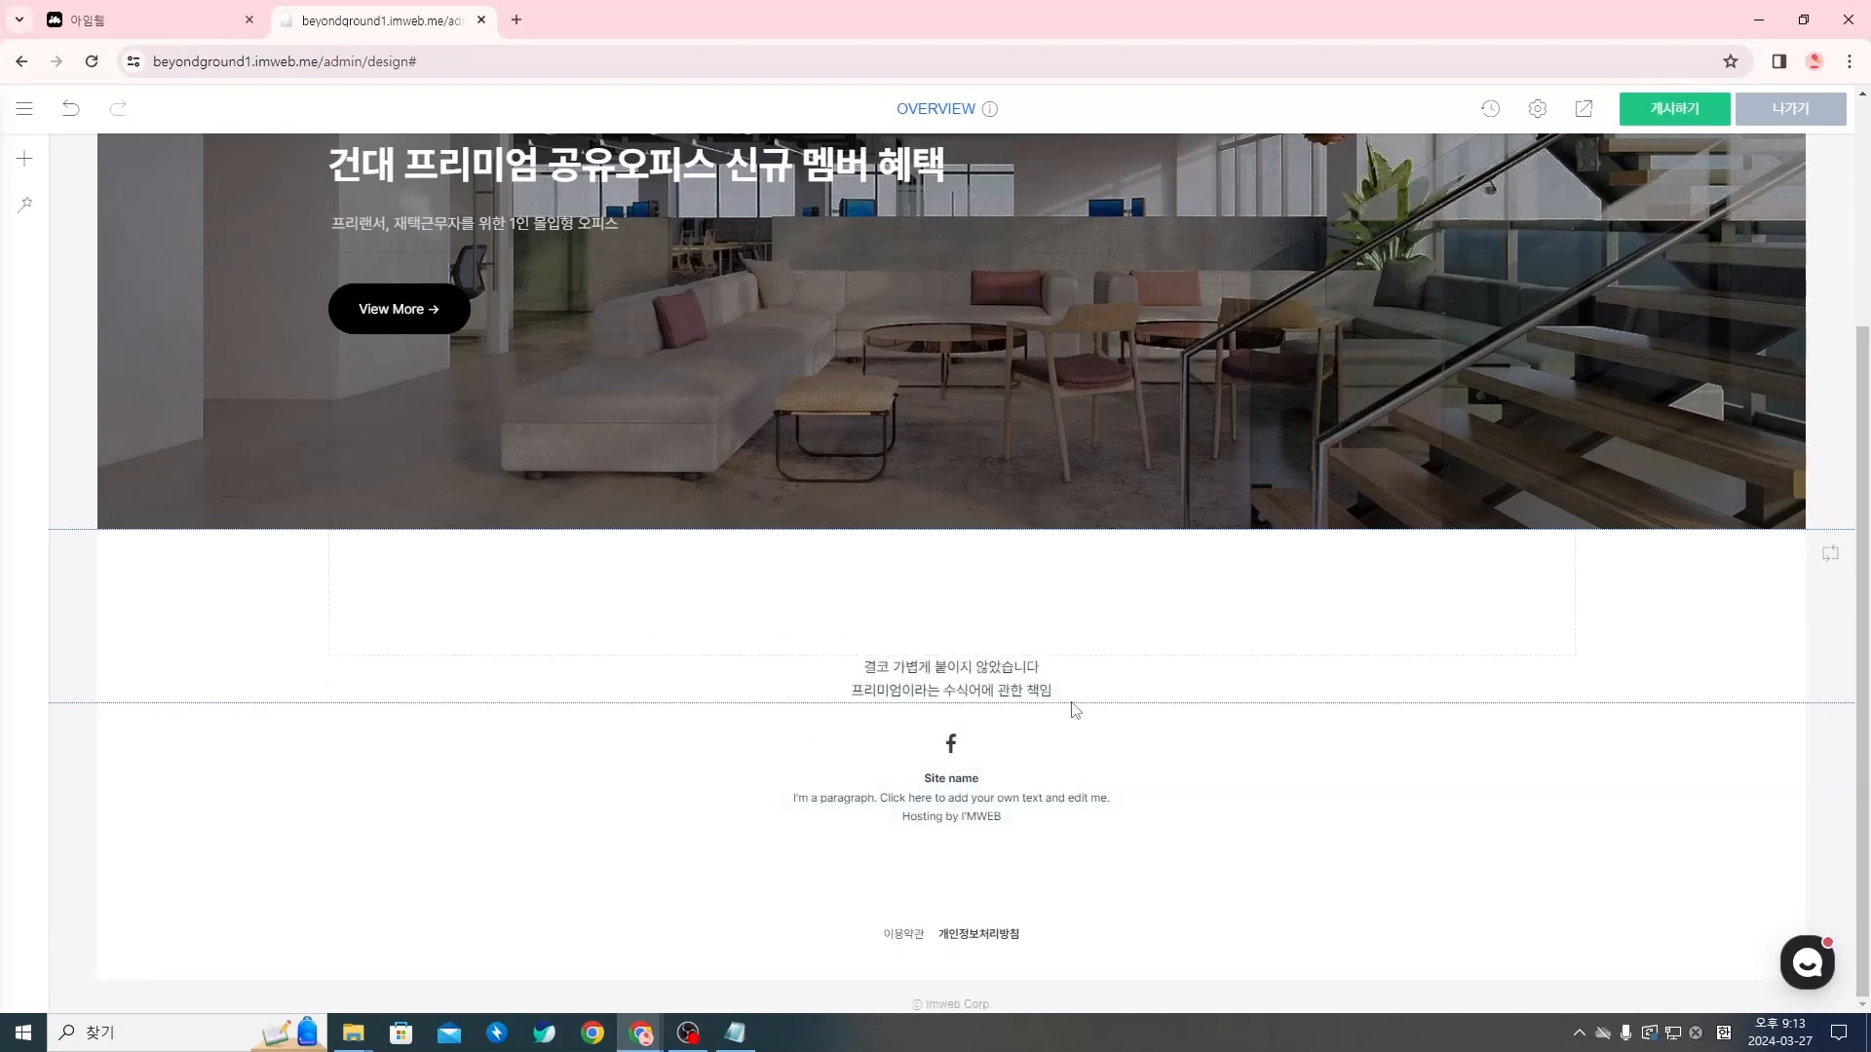
Look over the font size choices and the HTML source of the brand-message subtitle
{"action": "left_click", "coordinate": [952, 673]}
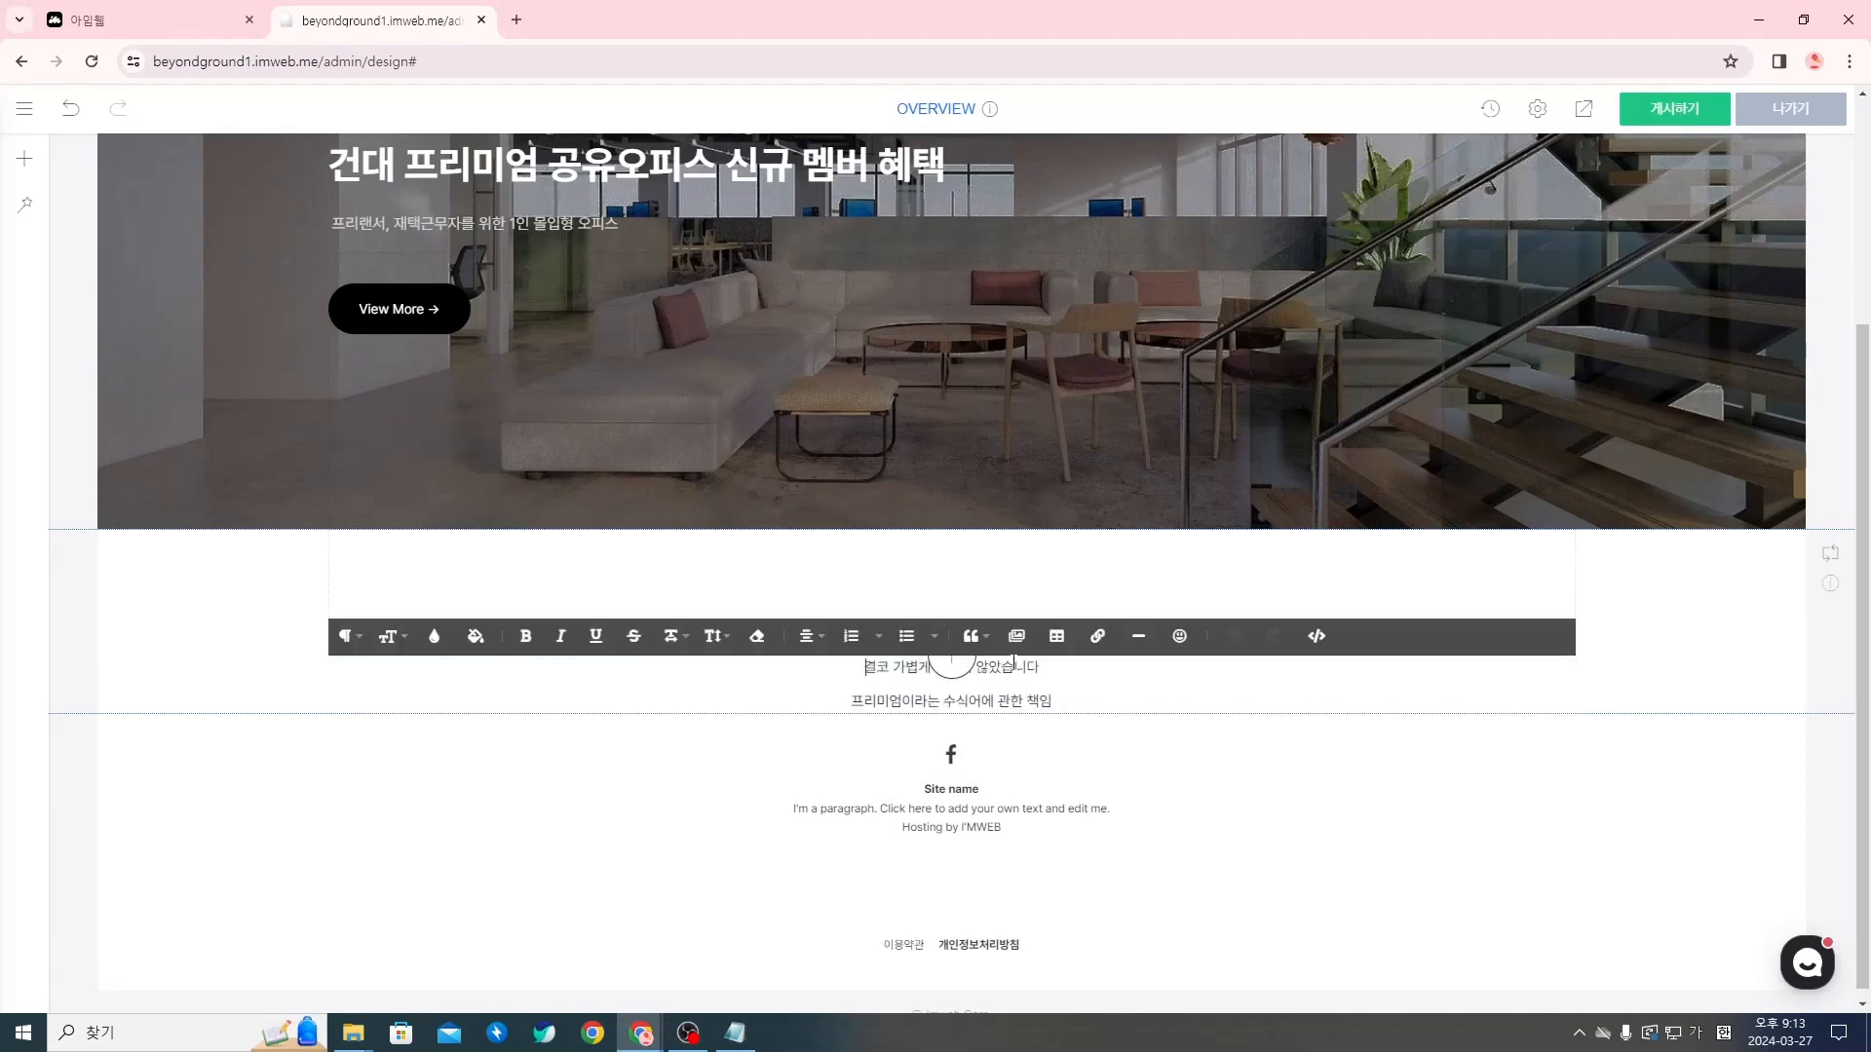
{"action": "left_click", "coordinate": [386, 636]}
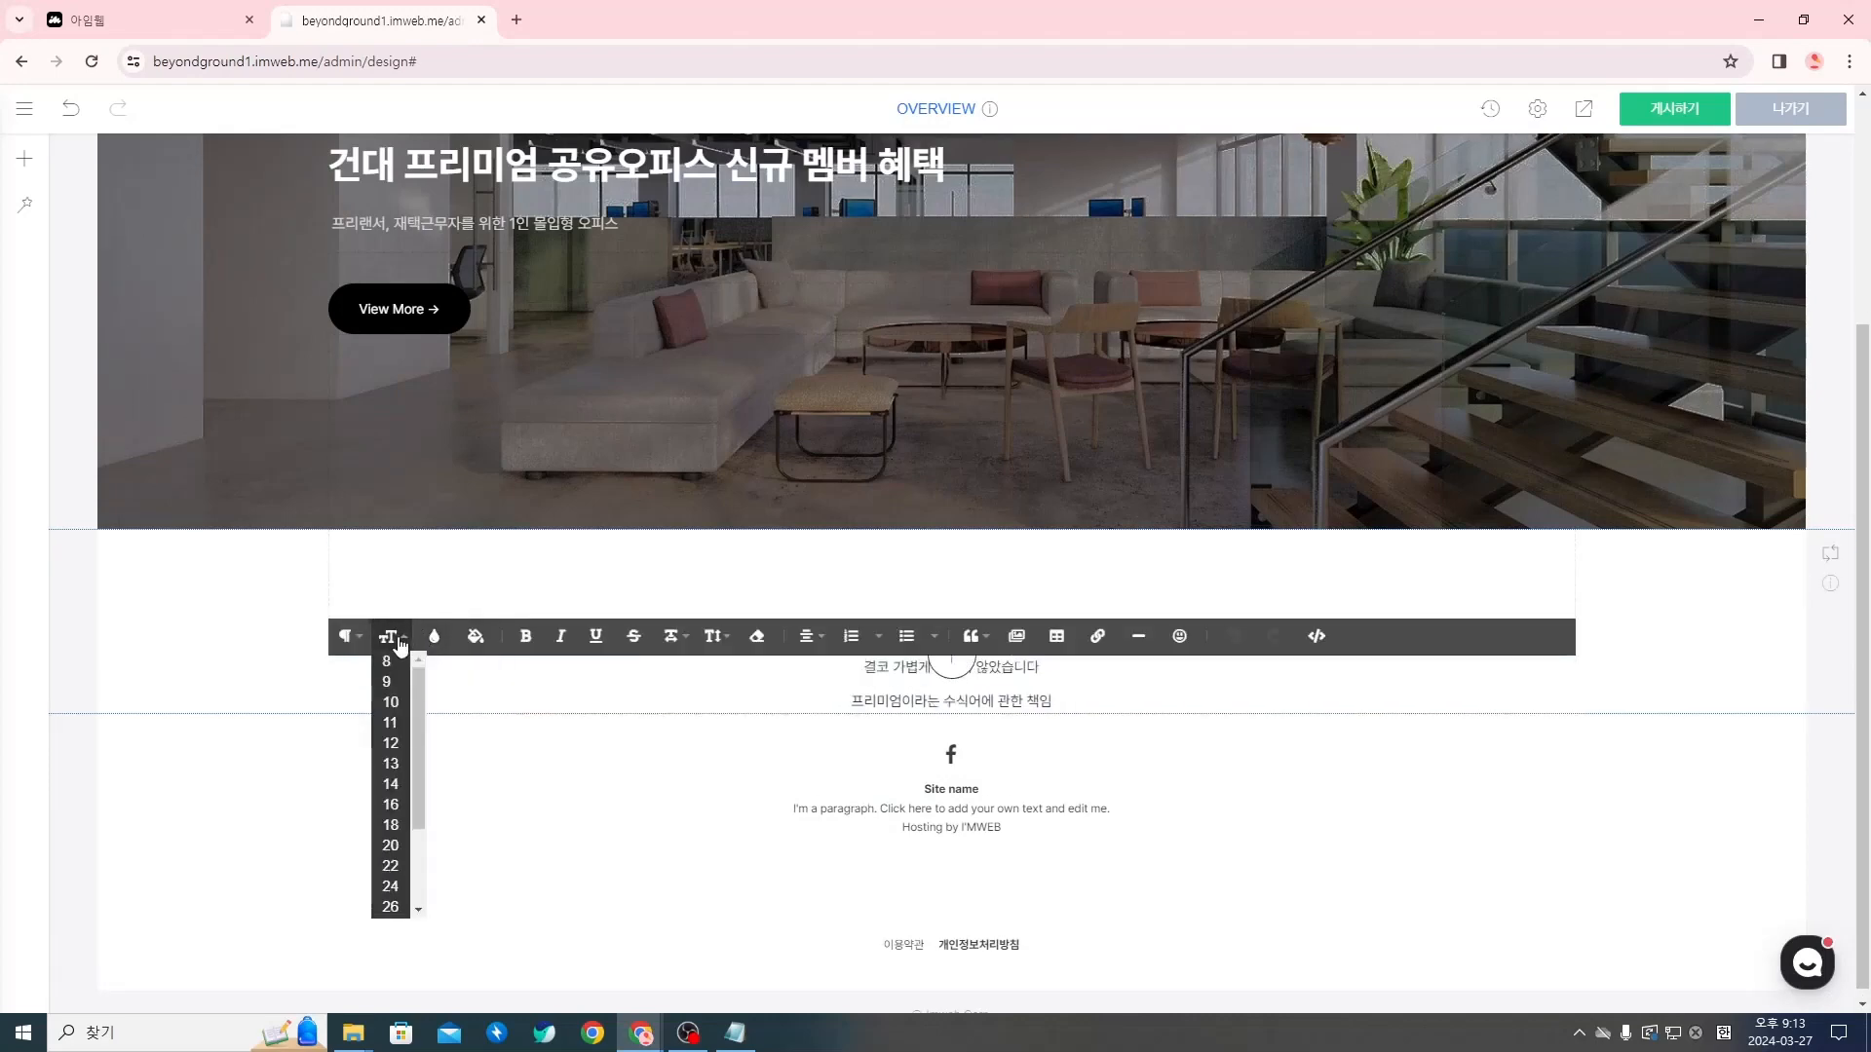
{"action": "left_click", "coordinate": [1316, 636]}
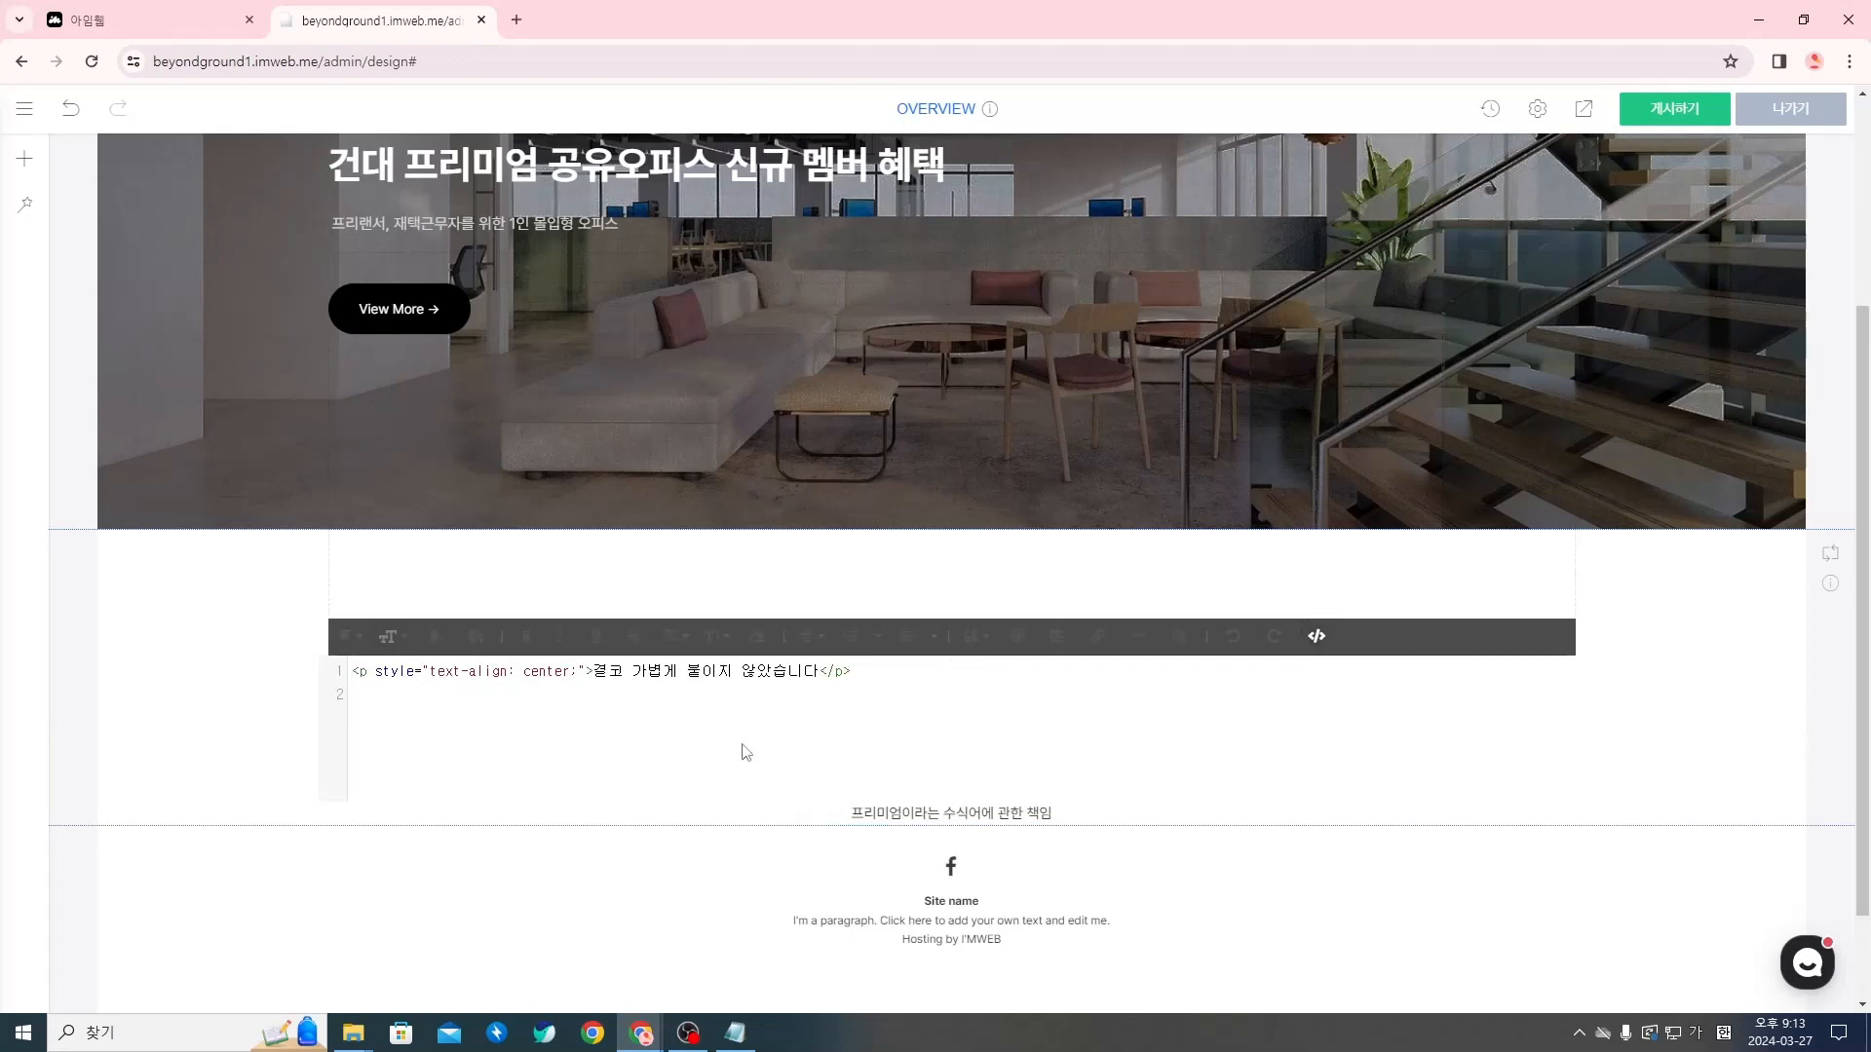
{"action": "left_click", "coordinate": [1317, 636]}
{"action": "left_click", "coordinate": [1232, 777]}
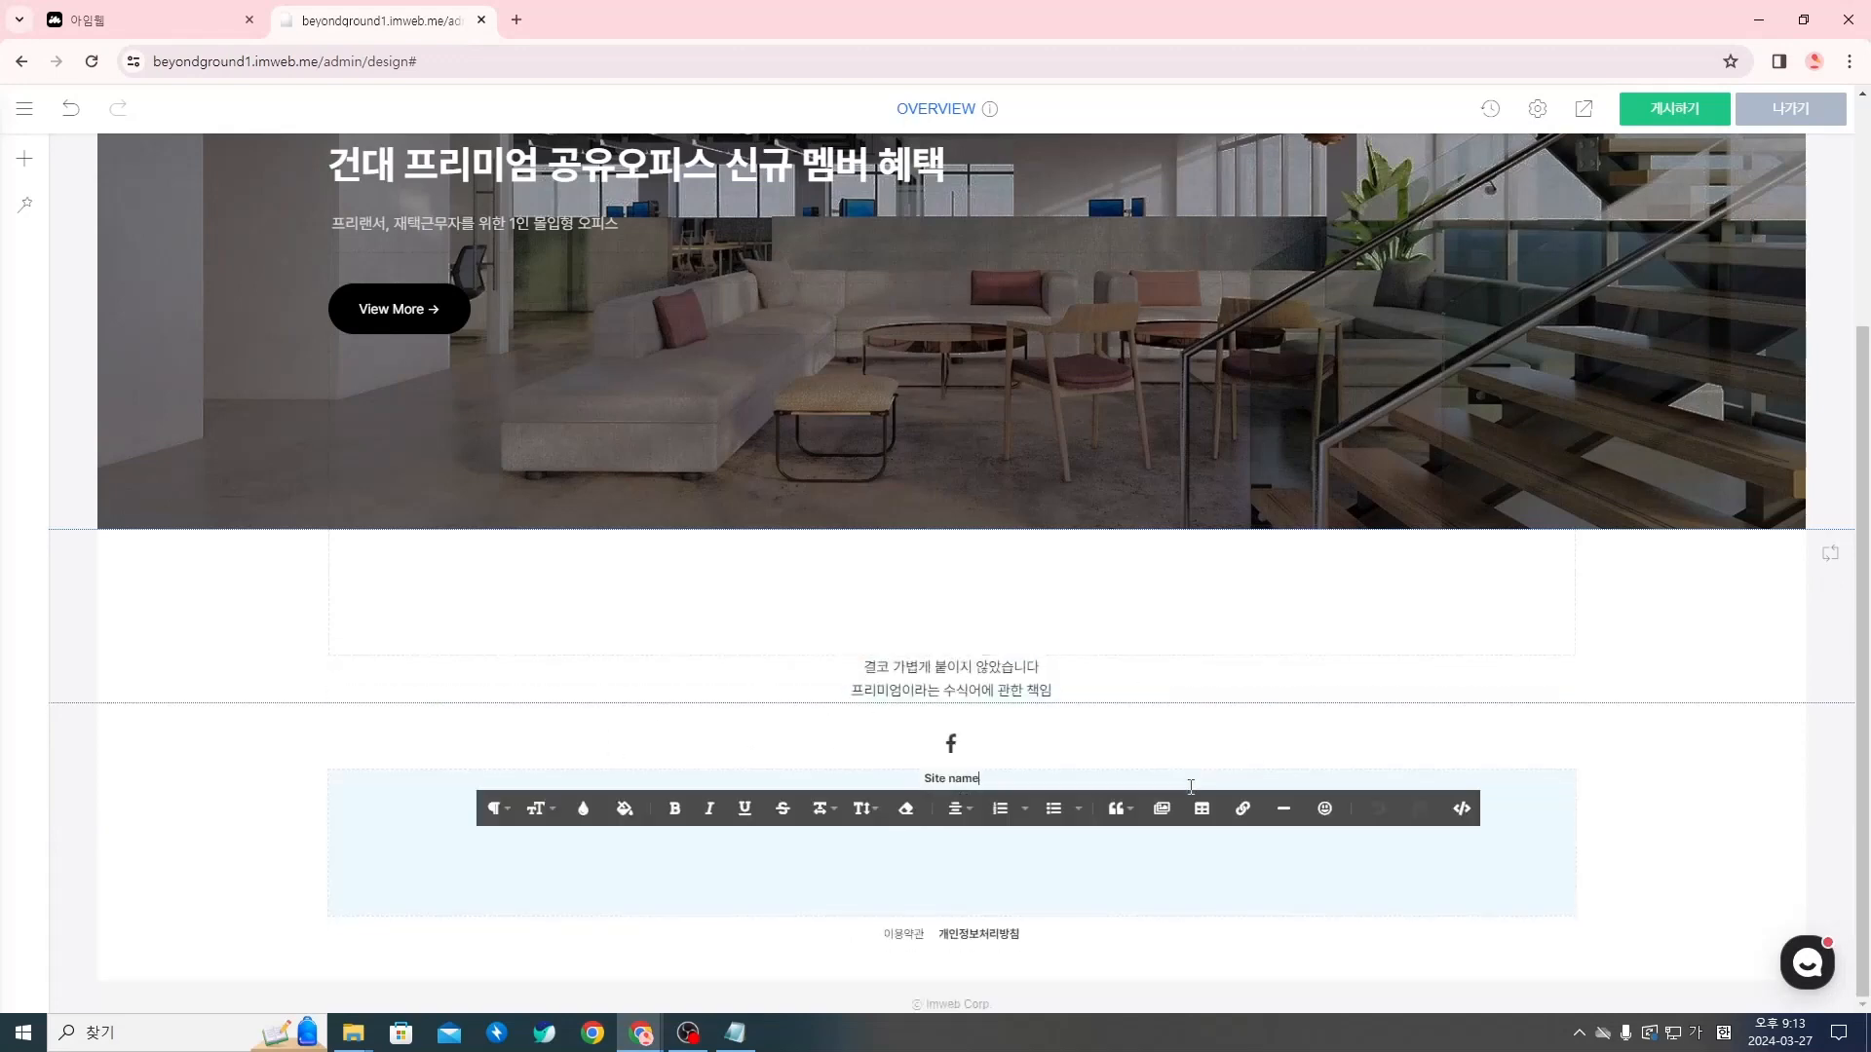
Check the site's default text size and font in the common design settings (공통 디자인 설정), and close them
{"action": "left_click", "coordinate": [1391, 670]}
{"action": "left_click", "coordinate": [1538, 108]}
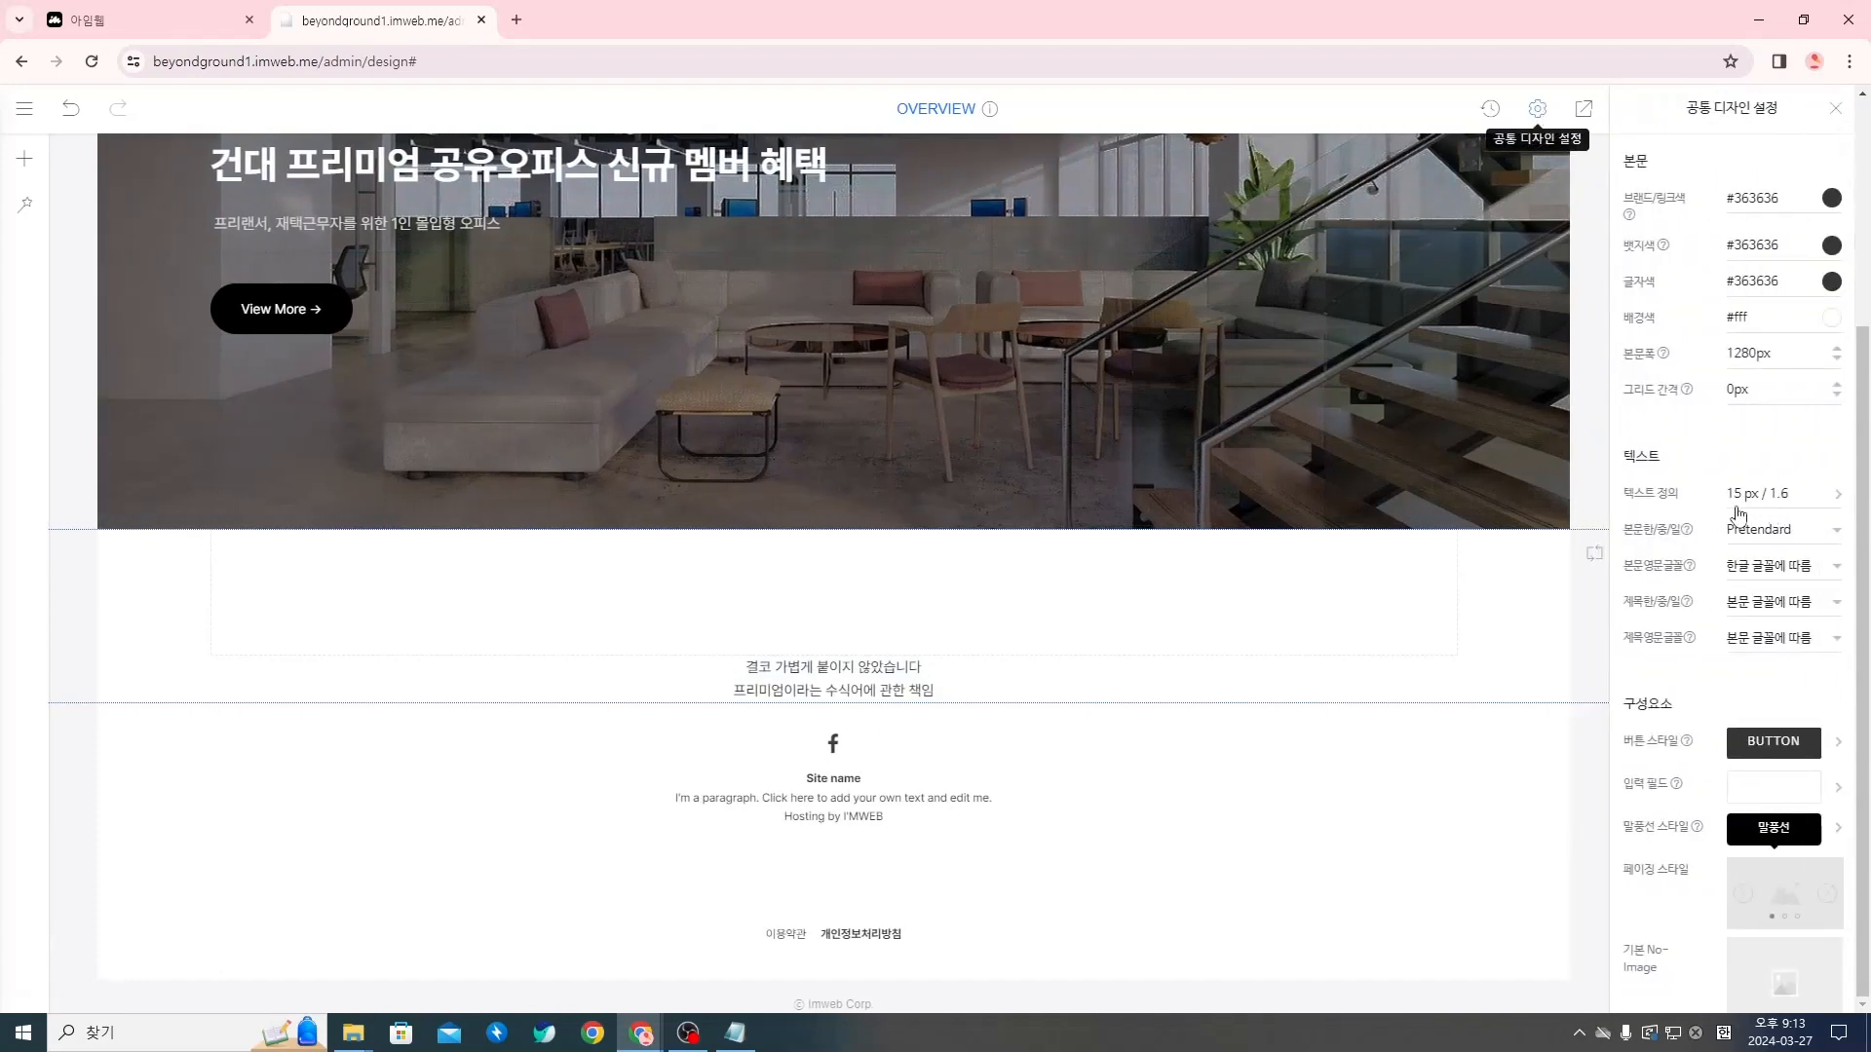
{"action": "left_click", "coordinate": [1835, 108]}
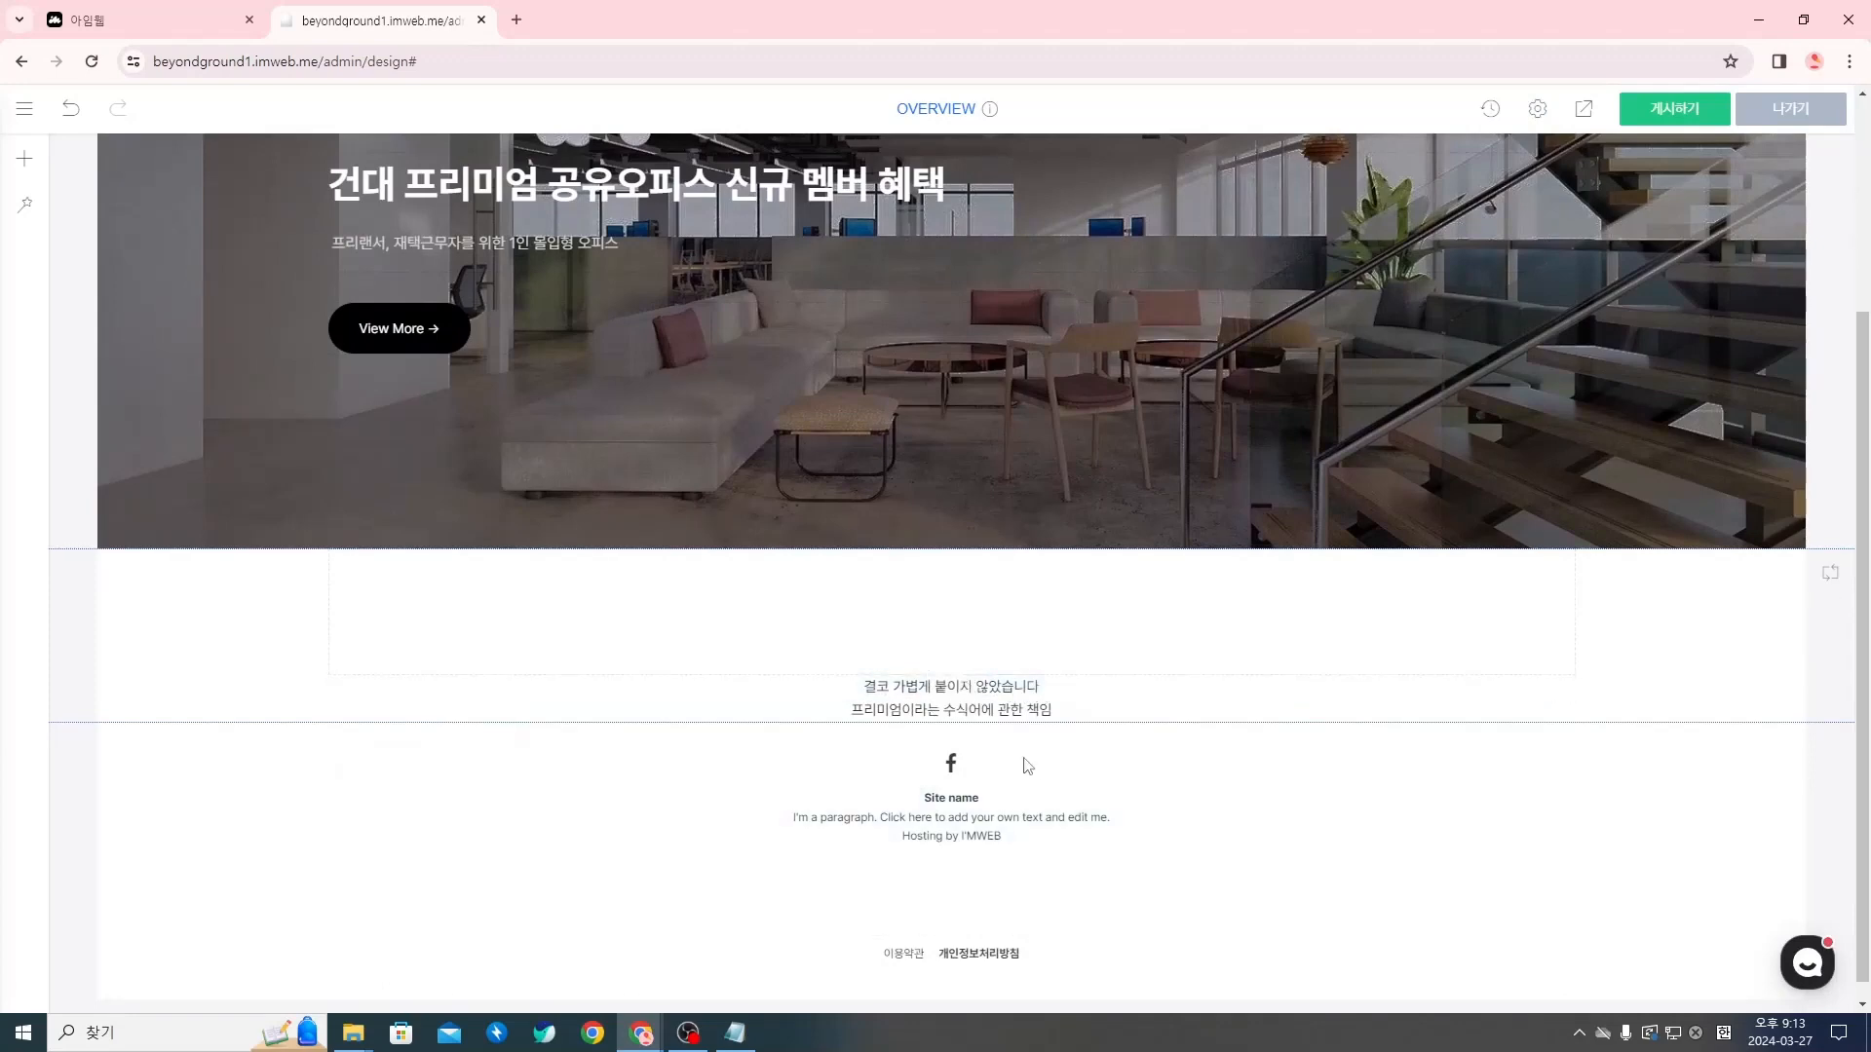
Set the font size of the brand-message subtitle to 16
{"action": "left_click", "coordinate": [950, 684]}
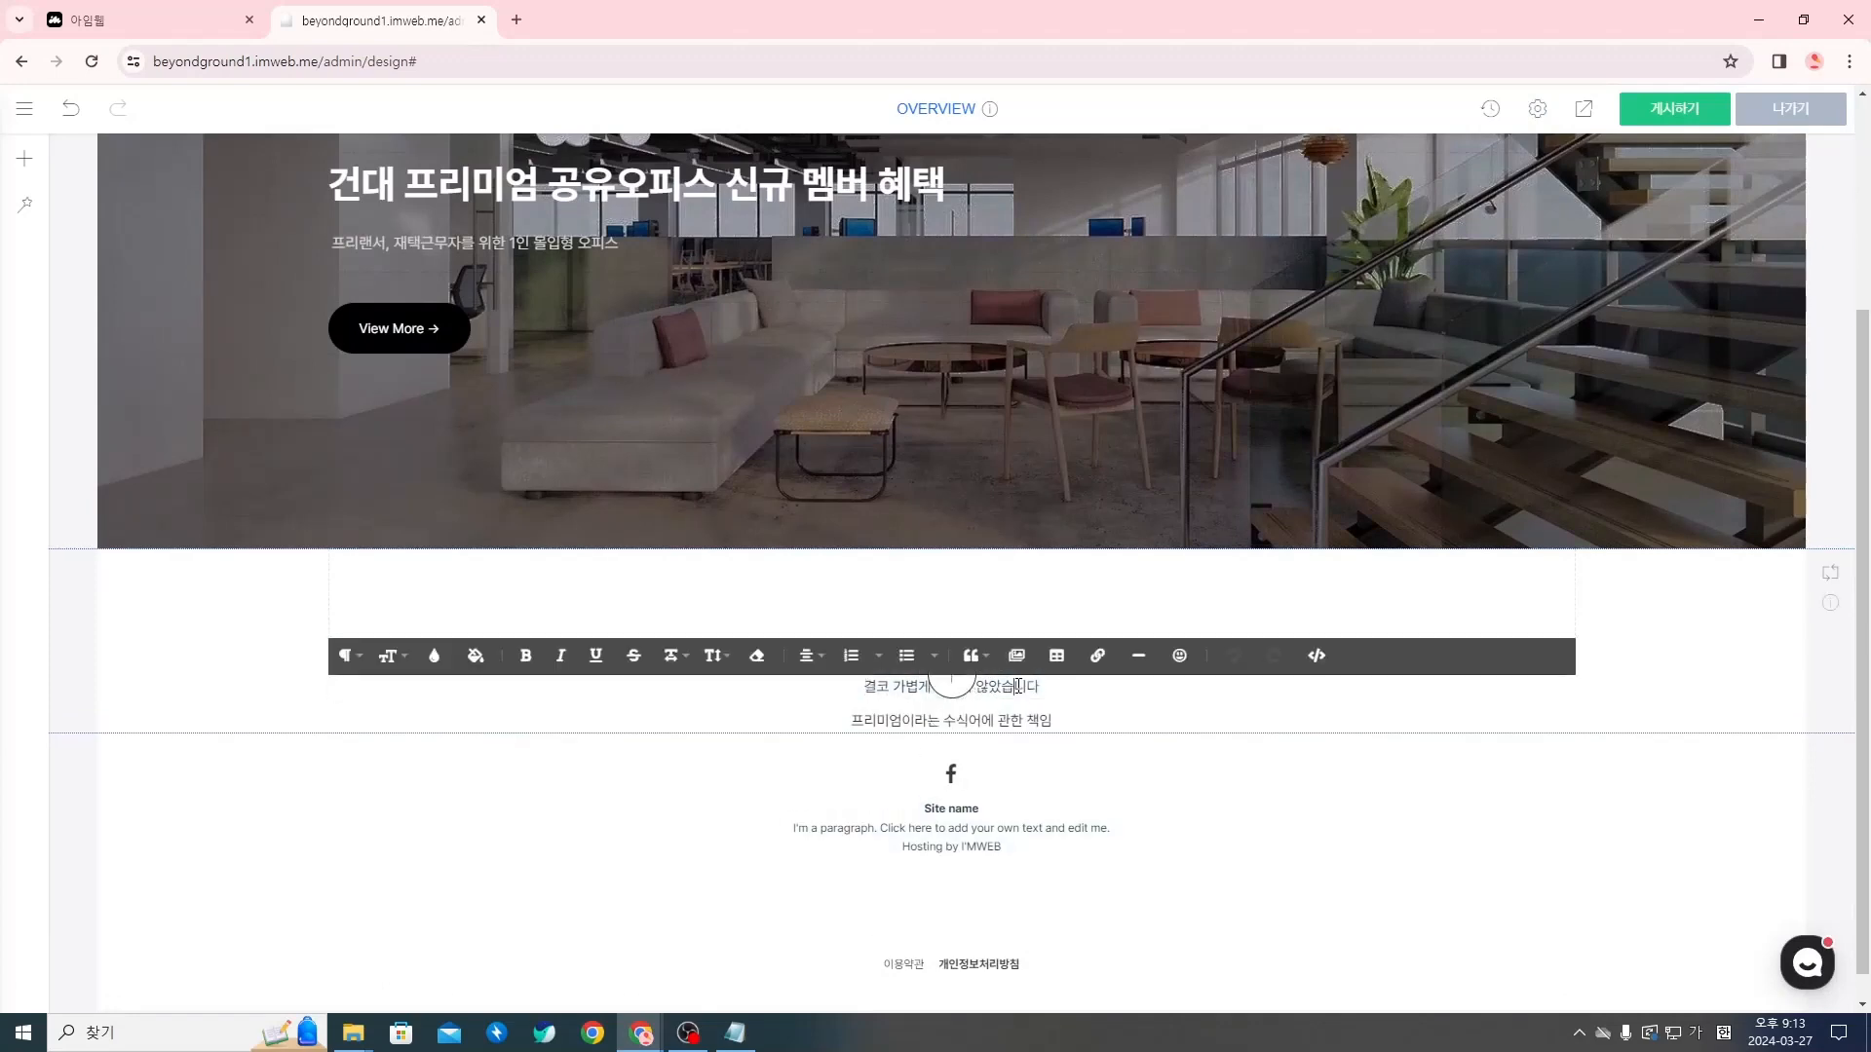
{"action": "triple_click", "coordinate": [1018, 686]}
{"action": "left_click", "coordinate": [387, 655]}
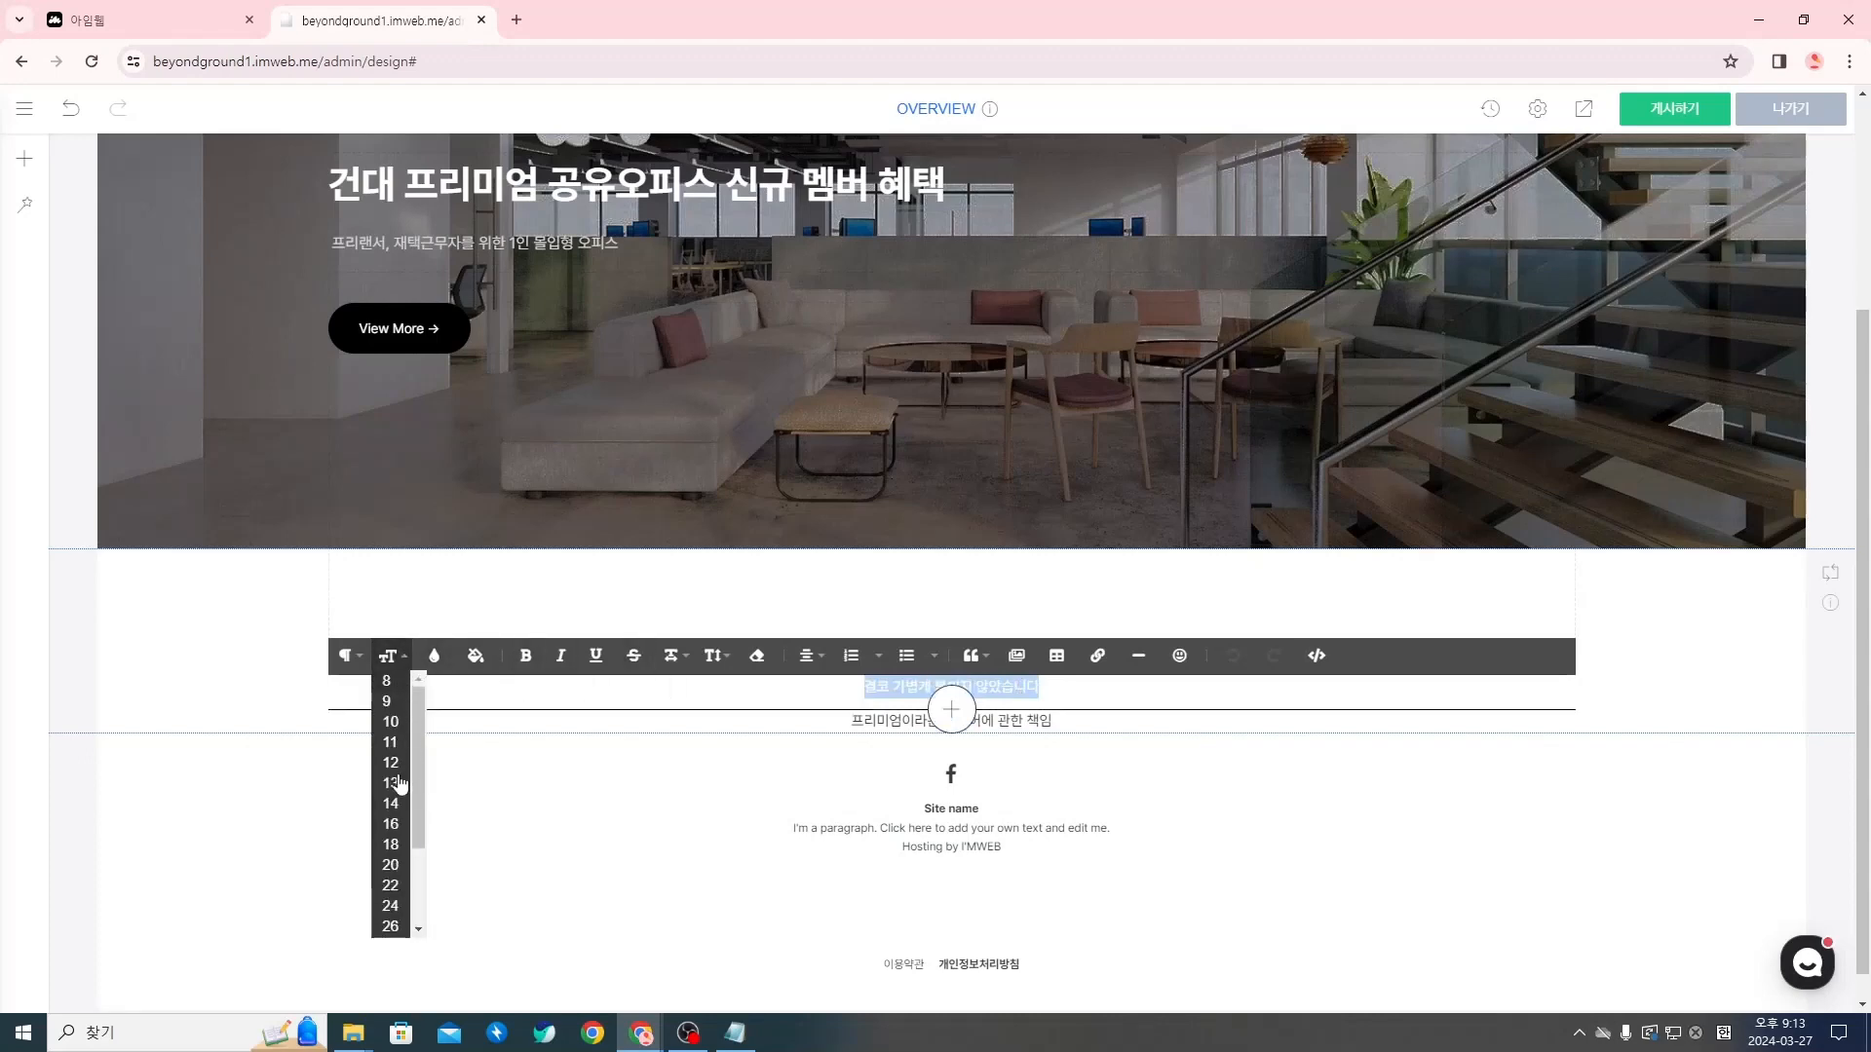
{"action": "left_click", "coordinate": [391, 823]}
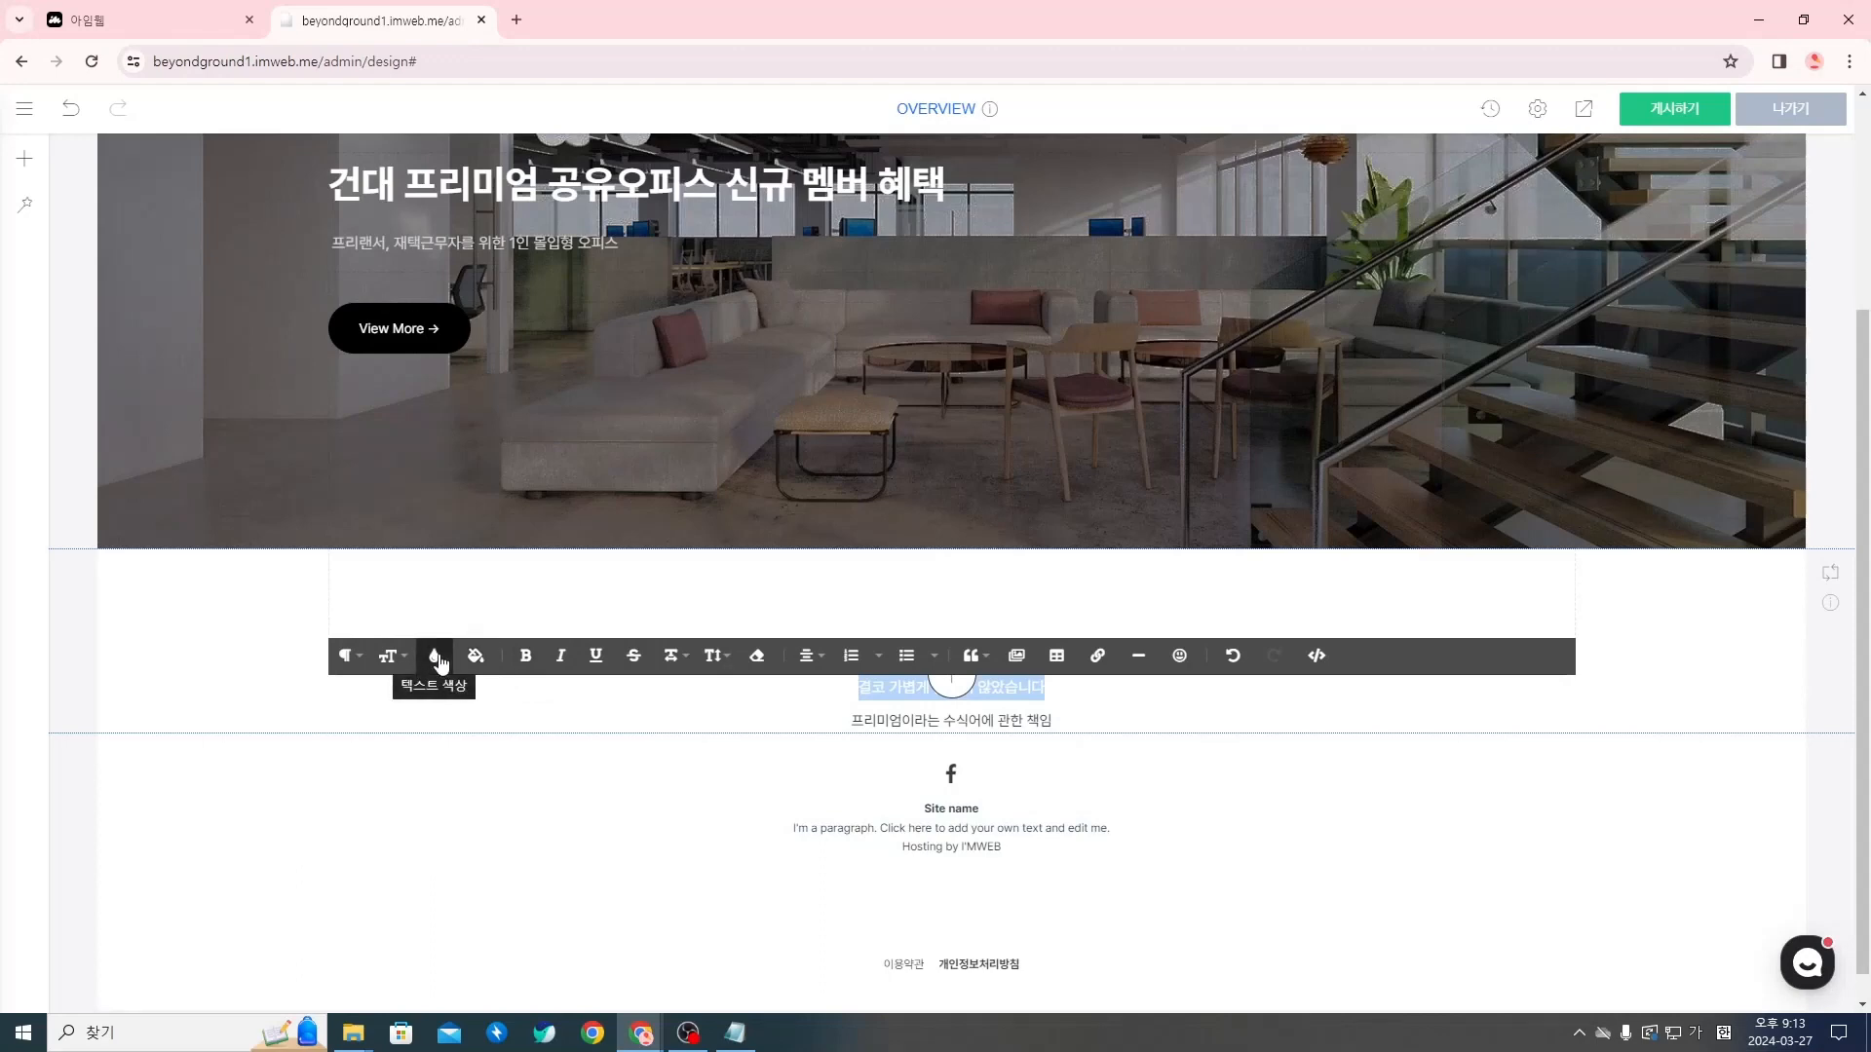
Set the text color of the brand-message subtitle to #767676
{"action": "left_click", "coordinate": [439, 662]}
{"action": "double_click", "coordinate": [466, 935]}
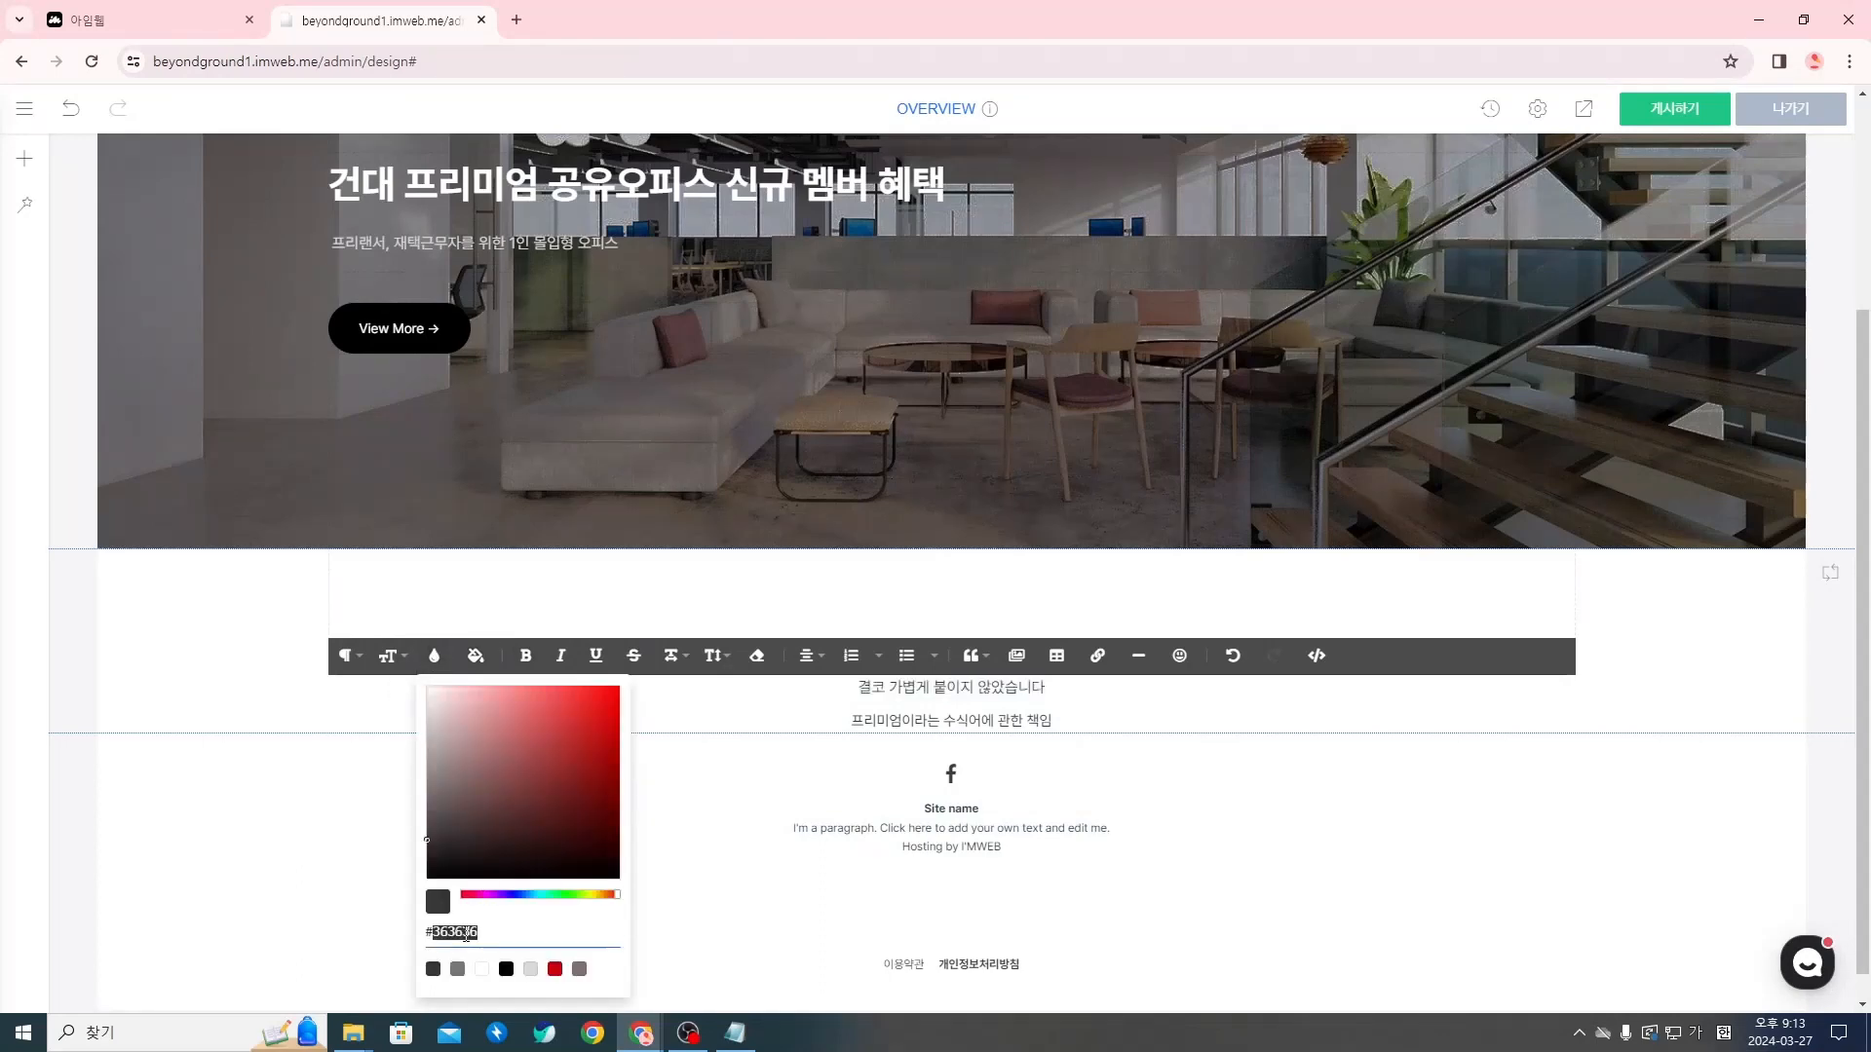
{"action": "type", "text": "76767"}
{"action": "key", "text": "Return"}
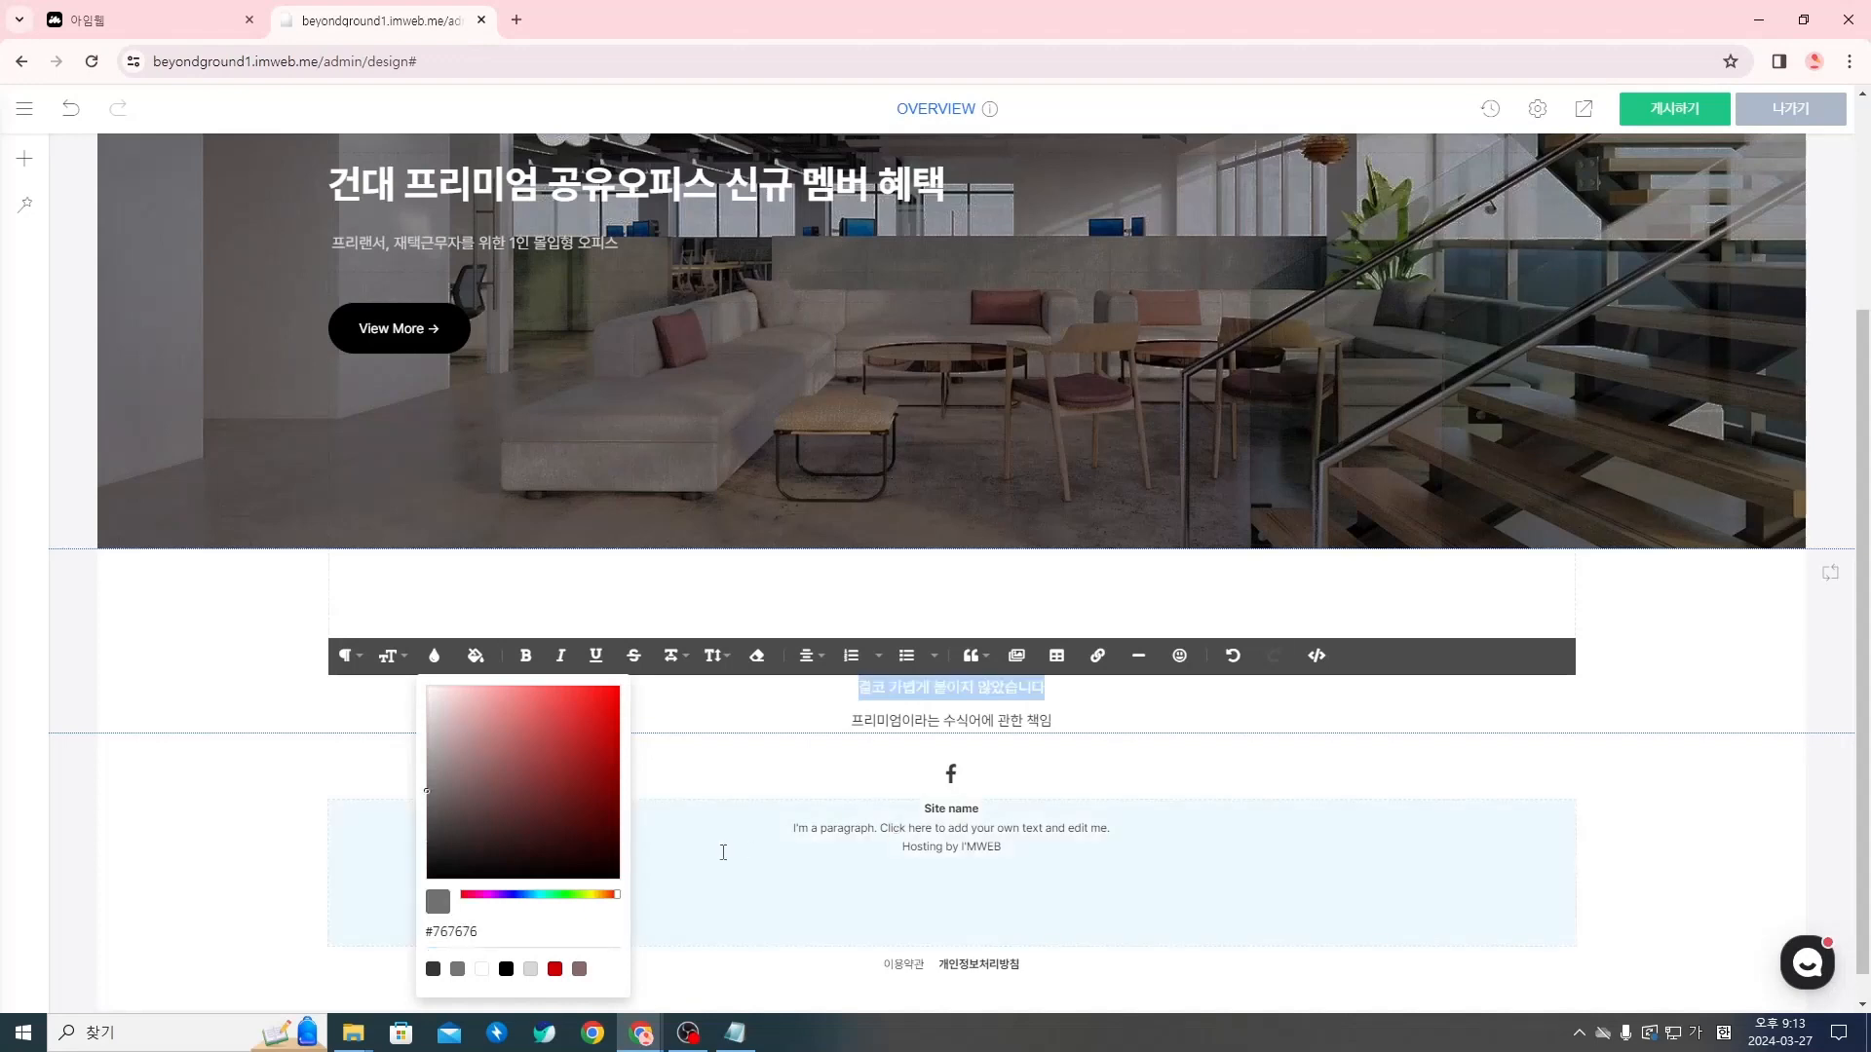
{"action": "left_click", "coordinate": [904, 727]}
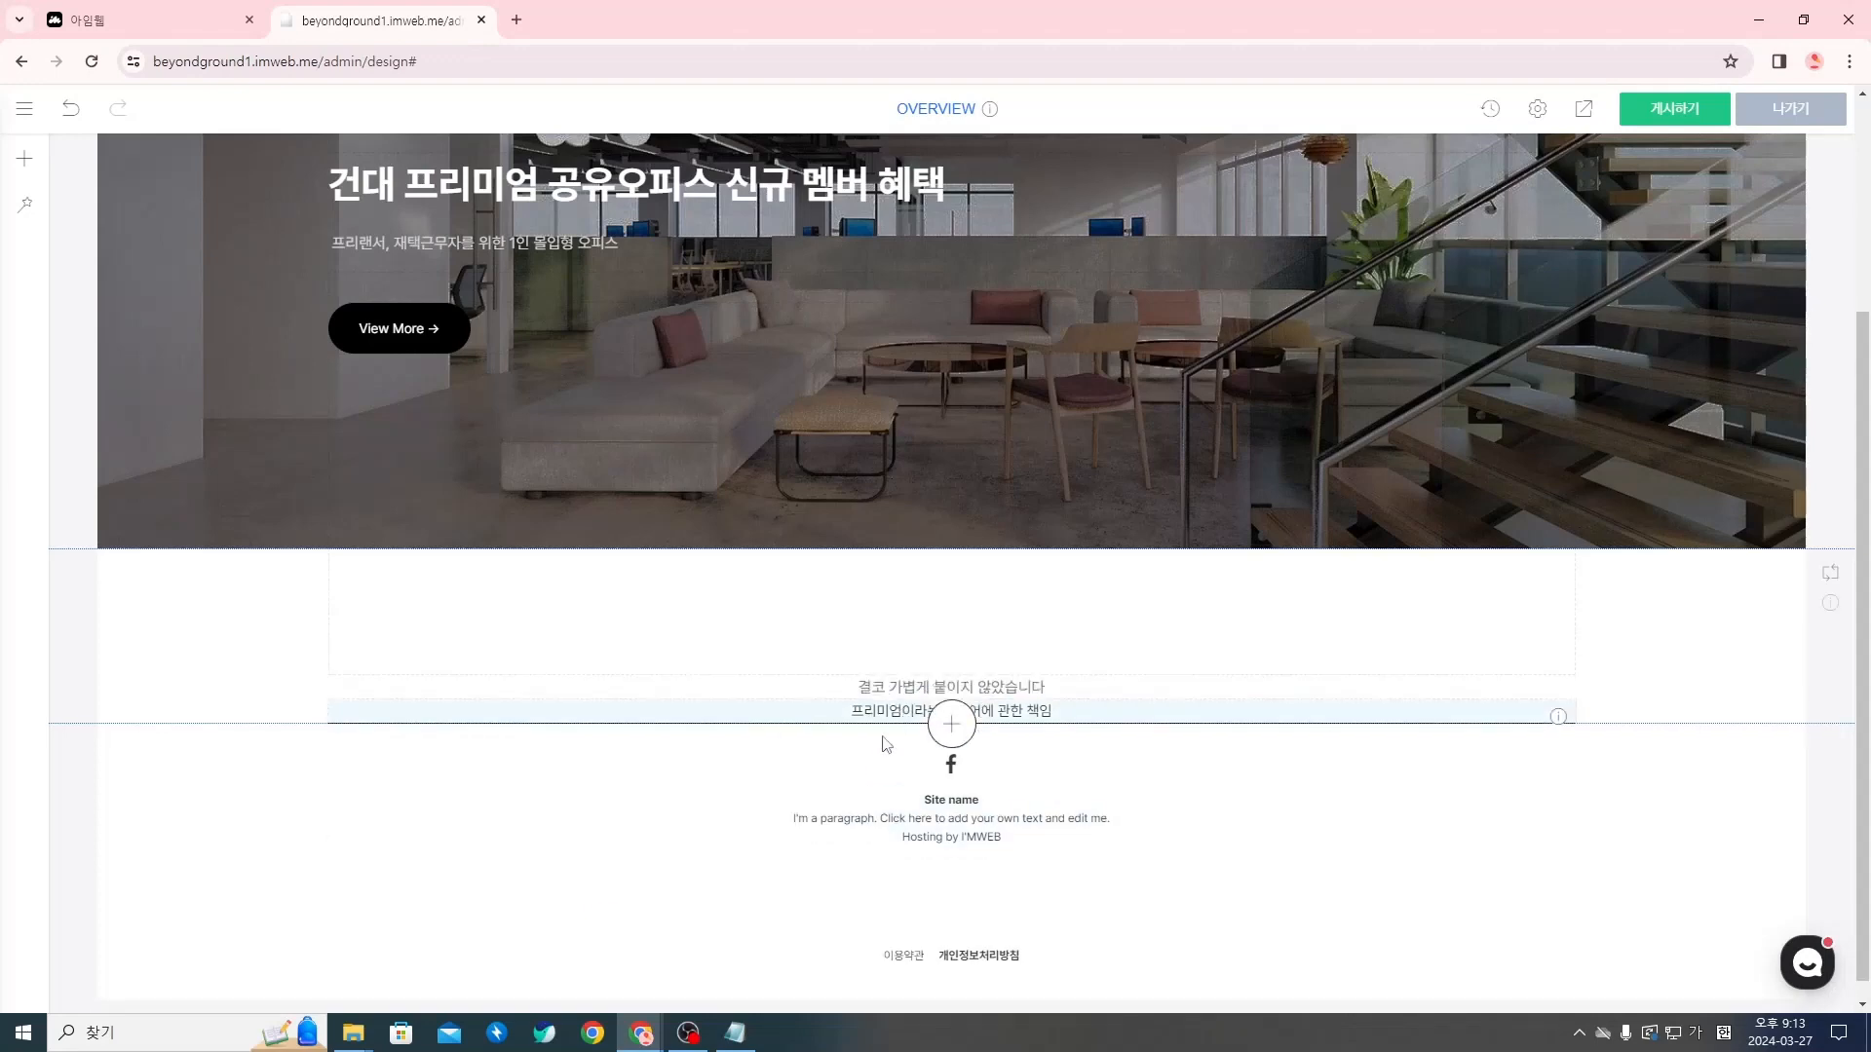
Set the line height (줄 높이) of the brand-message subtitle to 1.5
{"action": "left_click", "coordinate": [886, 690]}
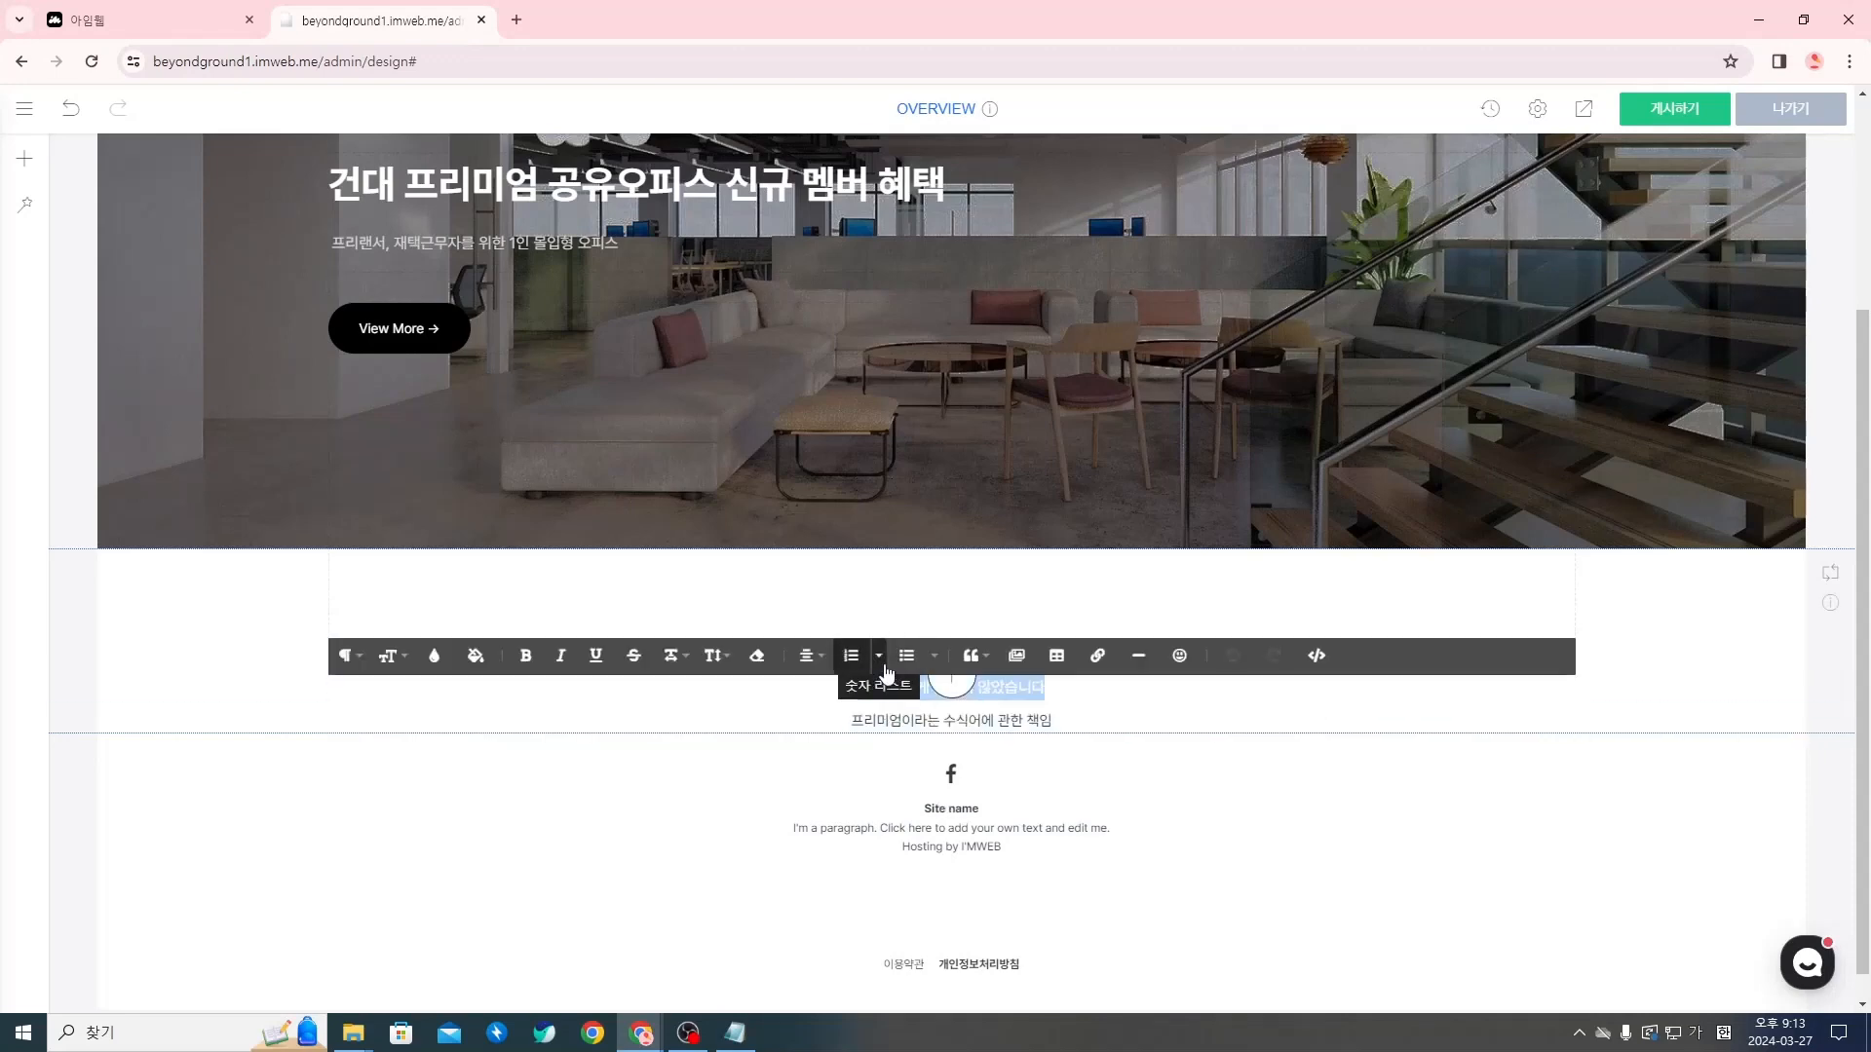
{"action": "left_click", "coordinate": [721, 663]}
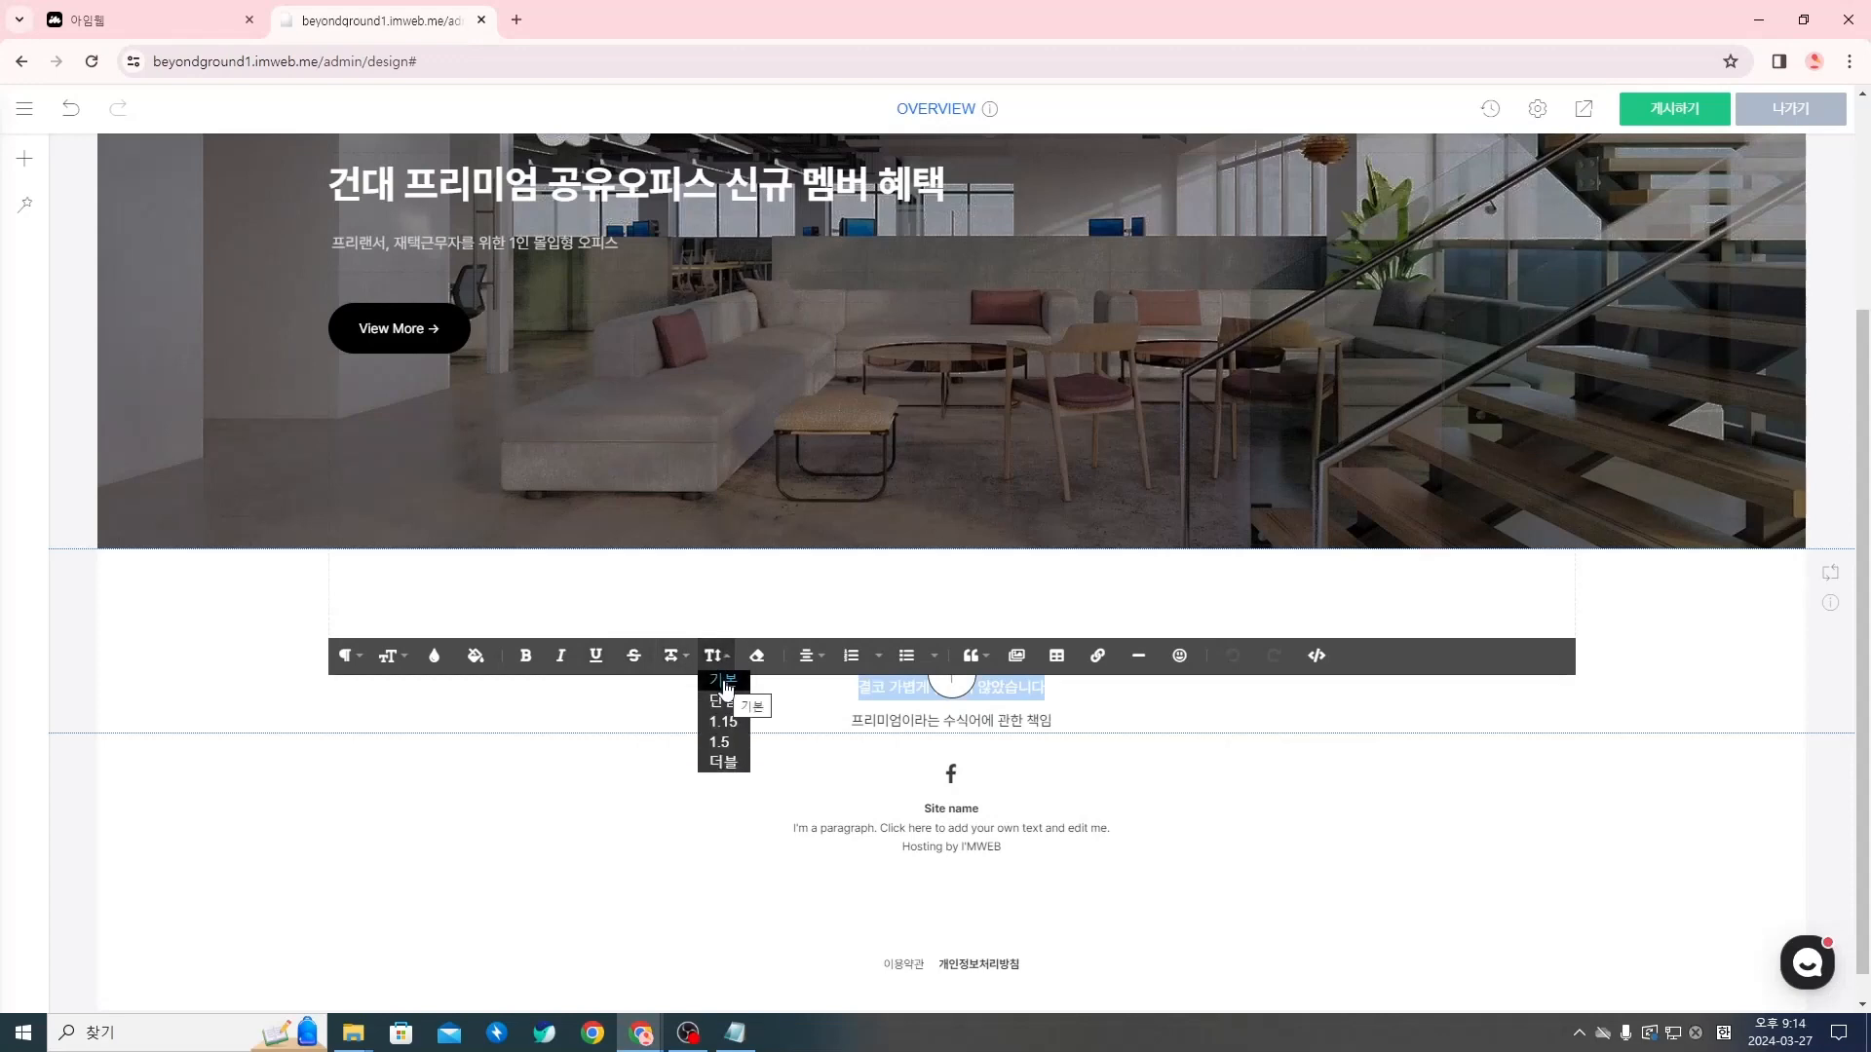
{"action": "left_click", "coordinate": [730, 744]}
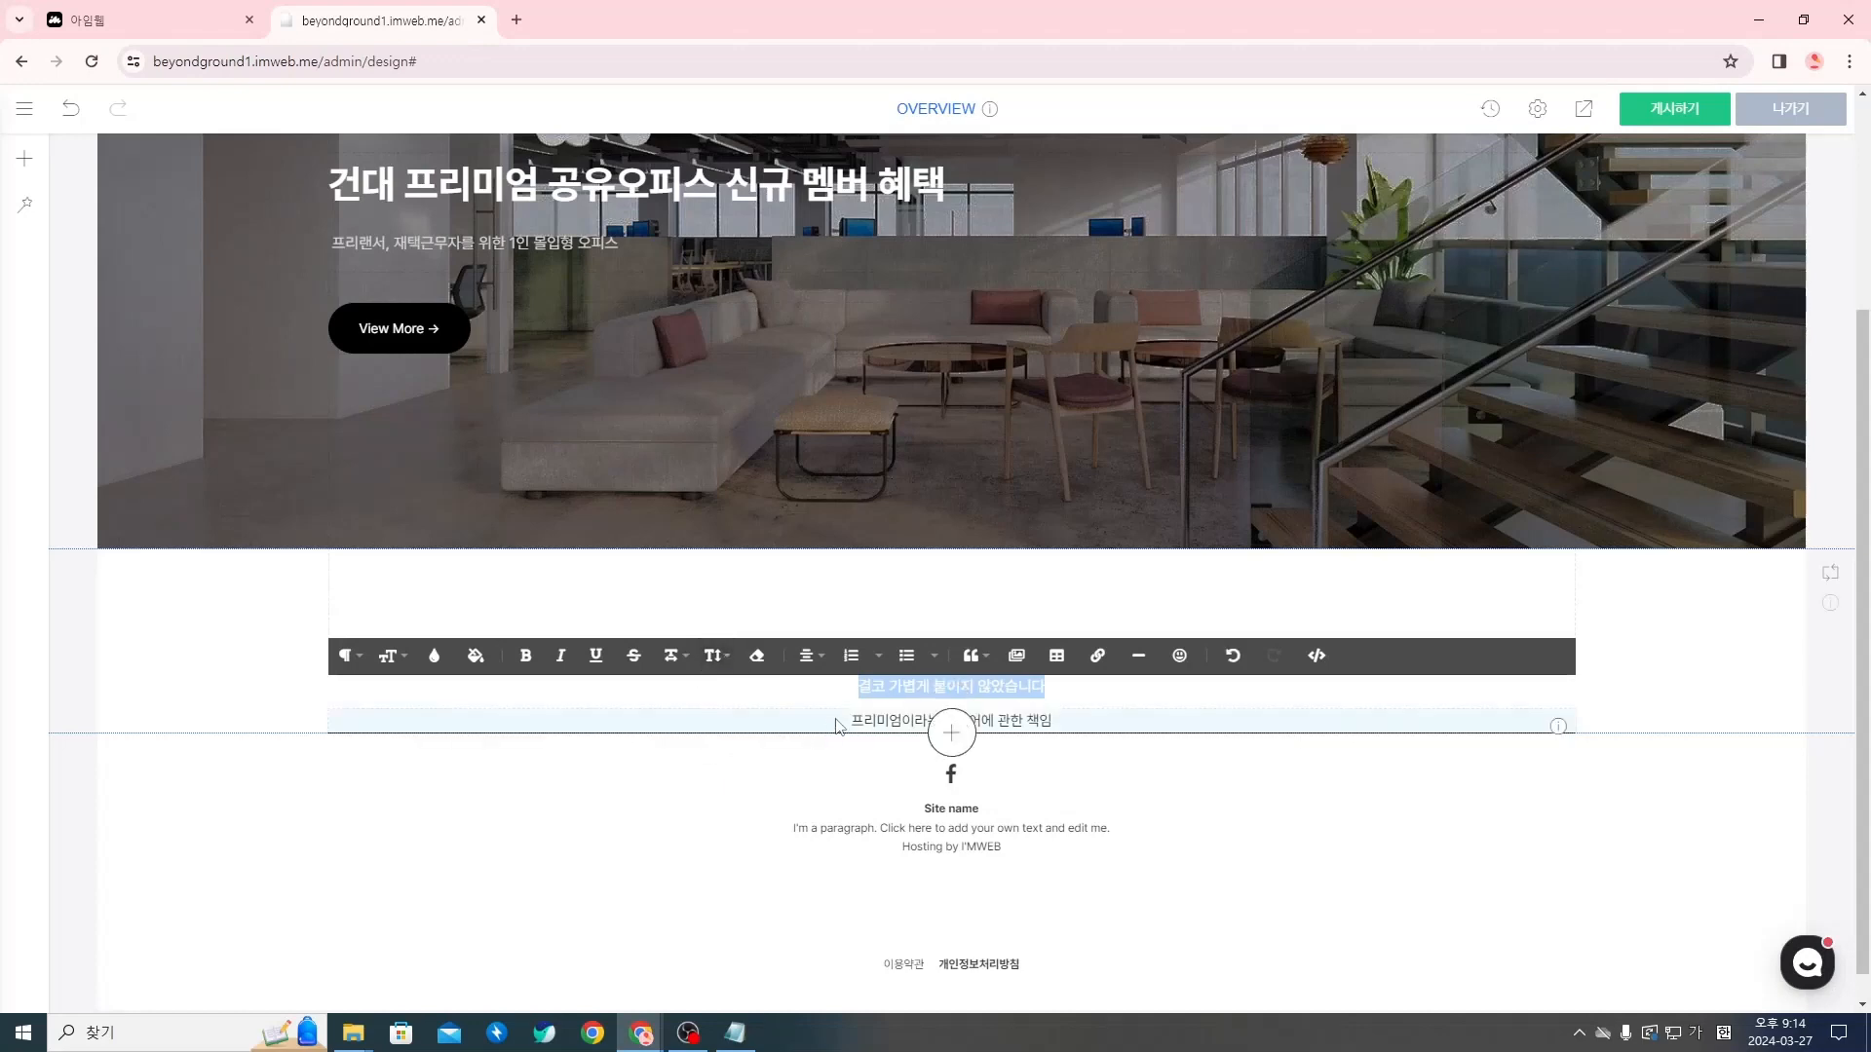
{"action": "left_click", "coordinate": [945, 750]}
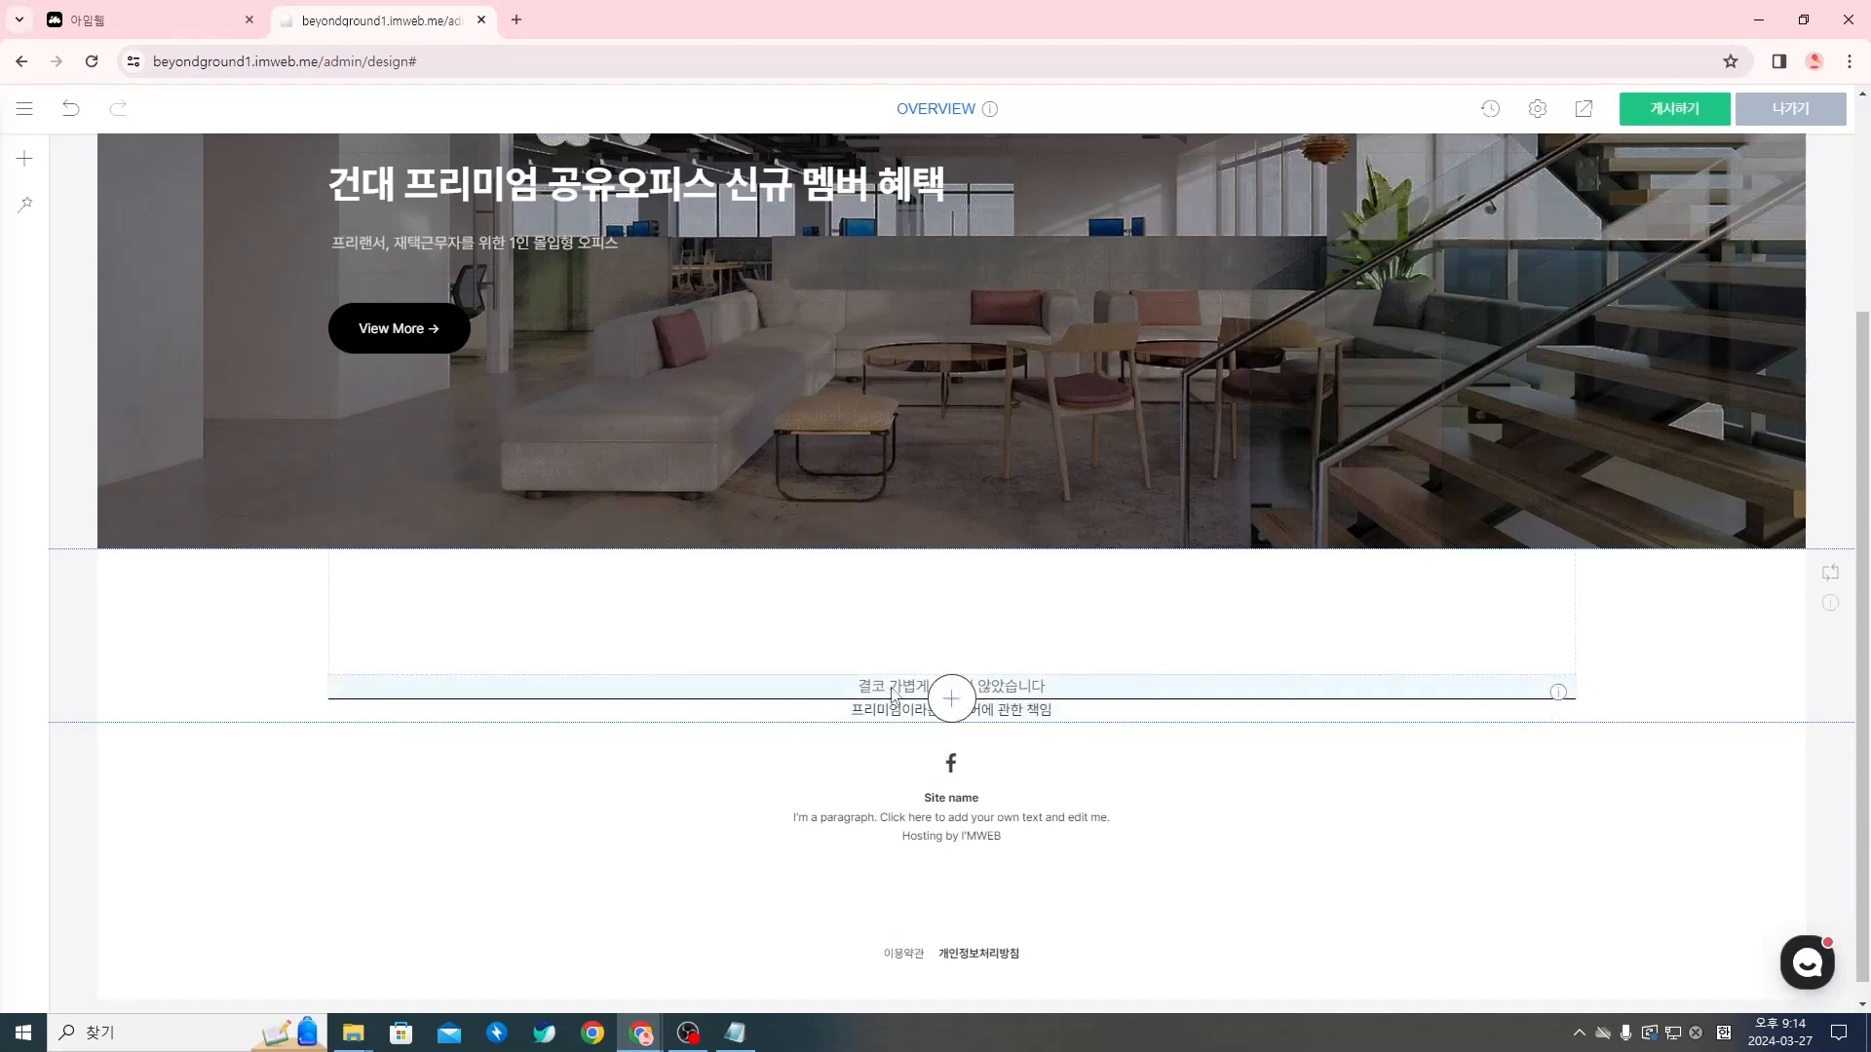
Look over the layout and spacing options in the subtitle widget's text settings (텍스트 설정), and close them
{"action": "right_click", "coordinate": [893, 694]}
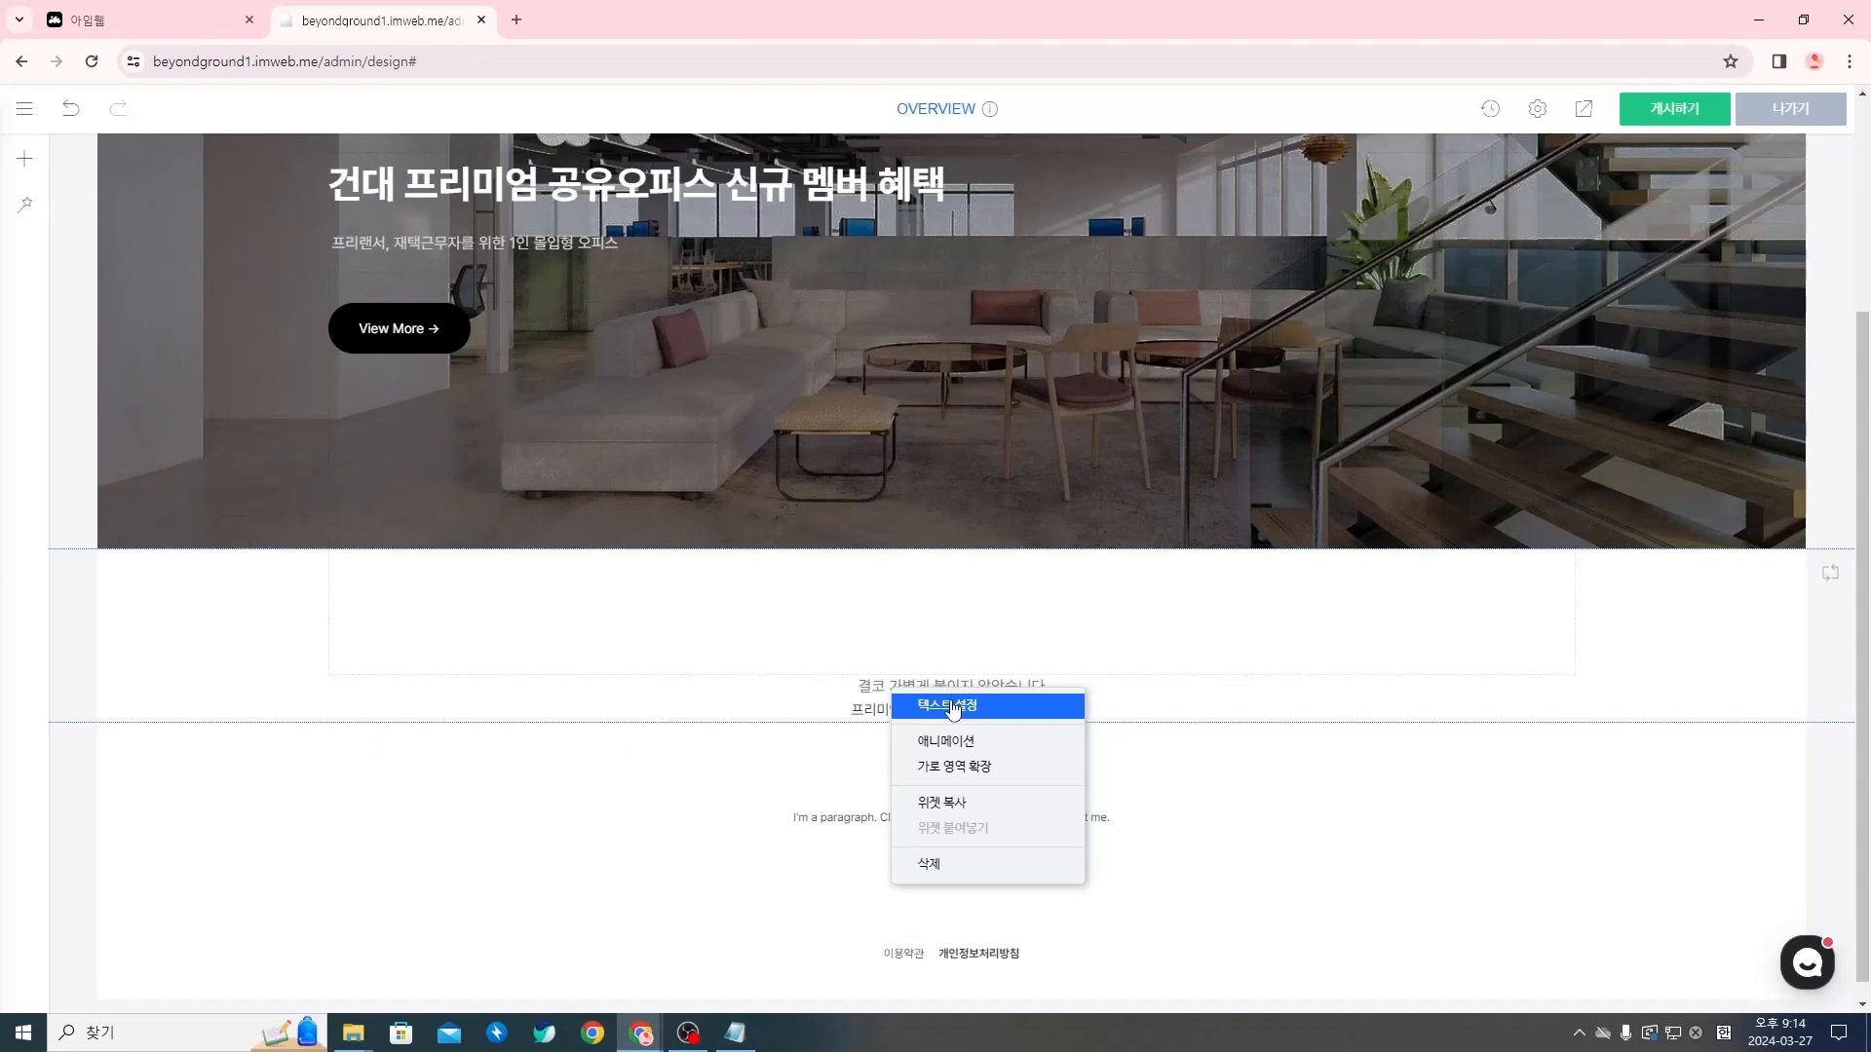
{"action": "left_click", "coordinate": [954, 709]}
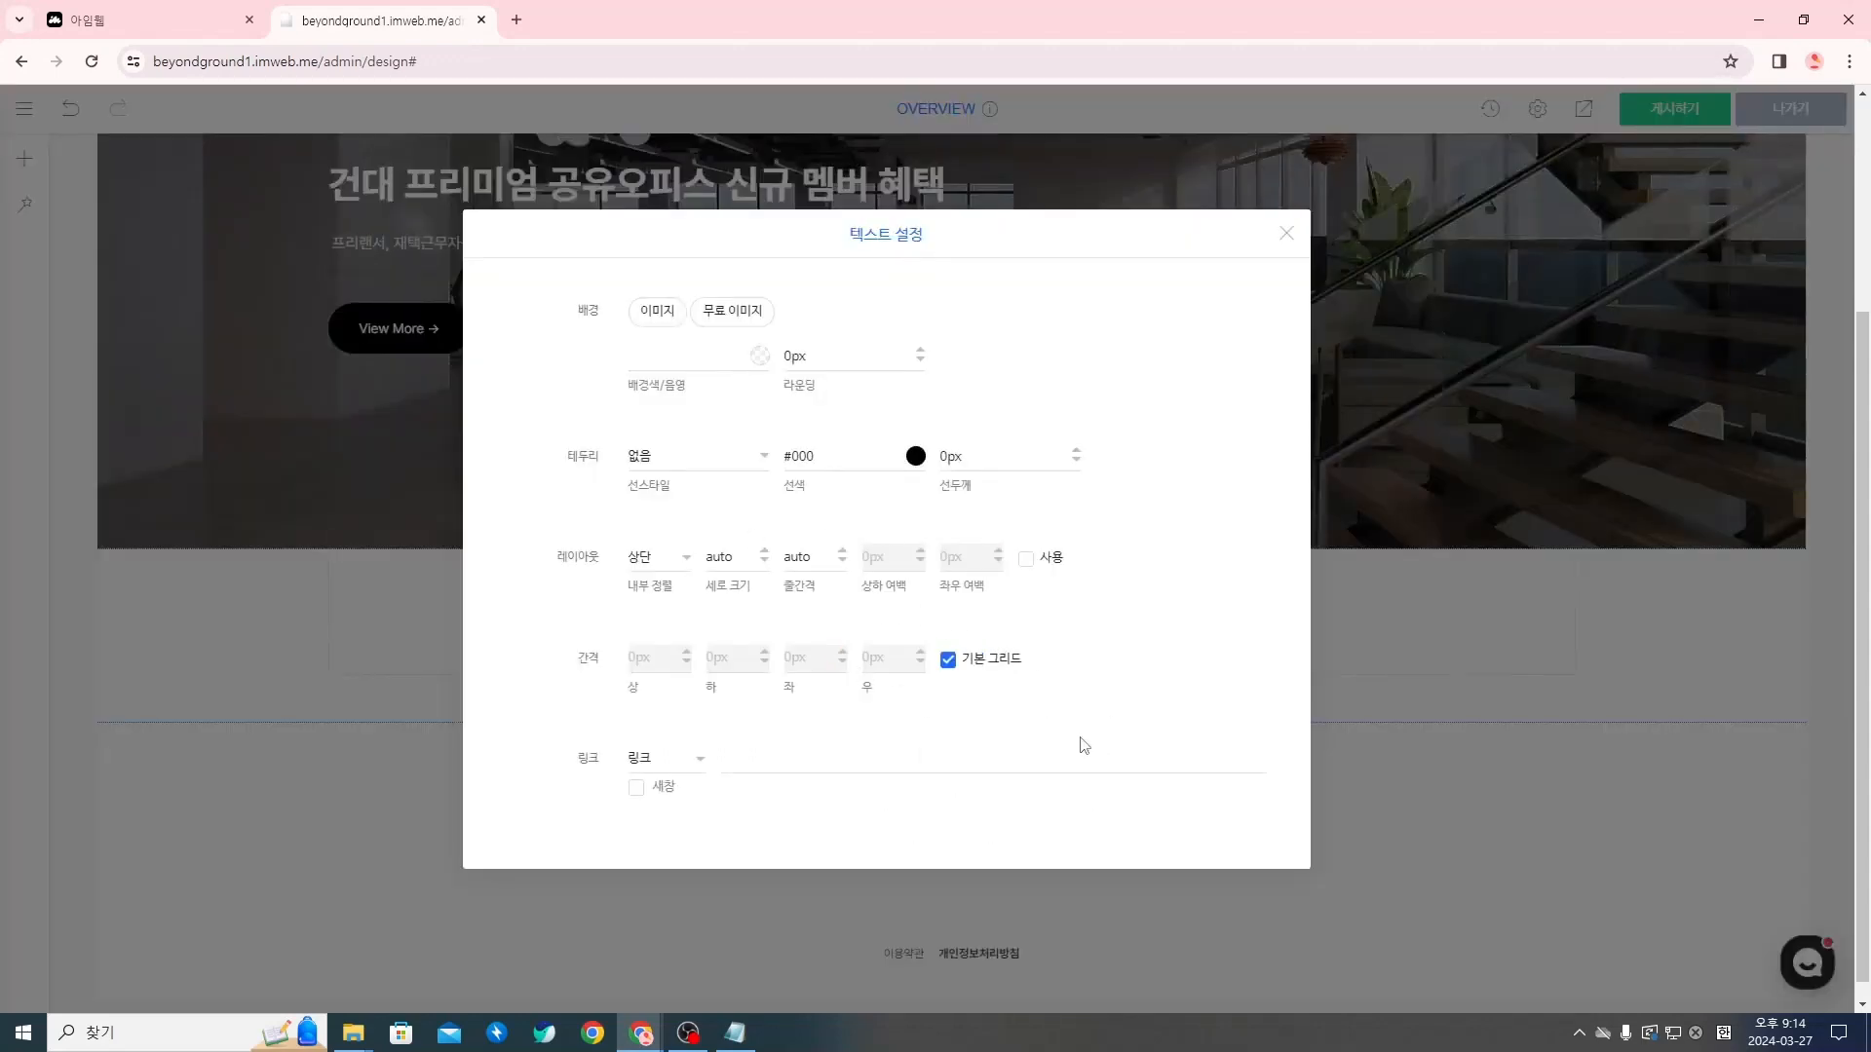
{"action": "left_click_drag", "start_coordinate": [1103, 234], "coordinate": [1198, 222]}
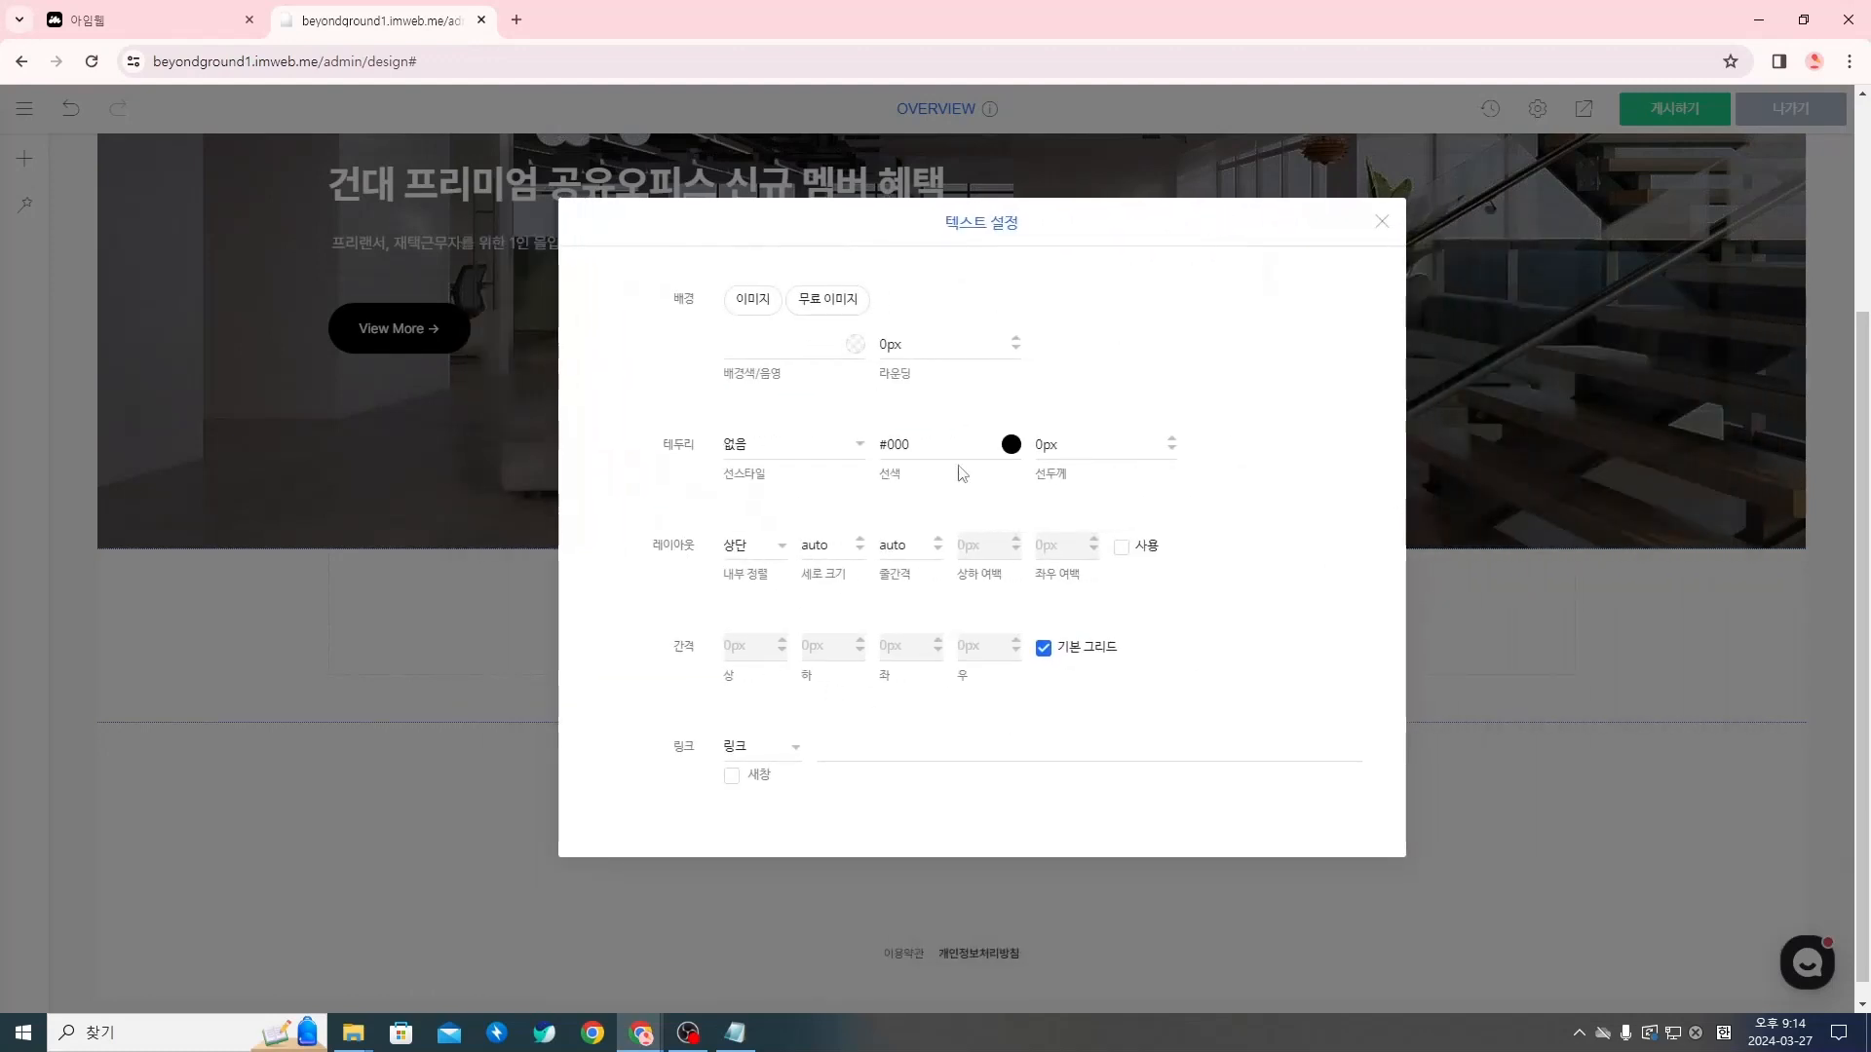
{"action": "left_click", "coordinate": [1380, 221]}
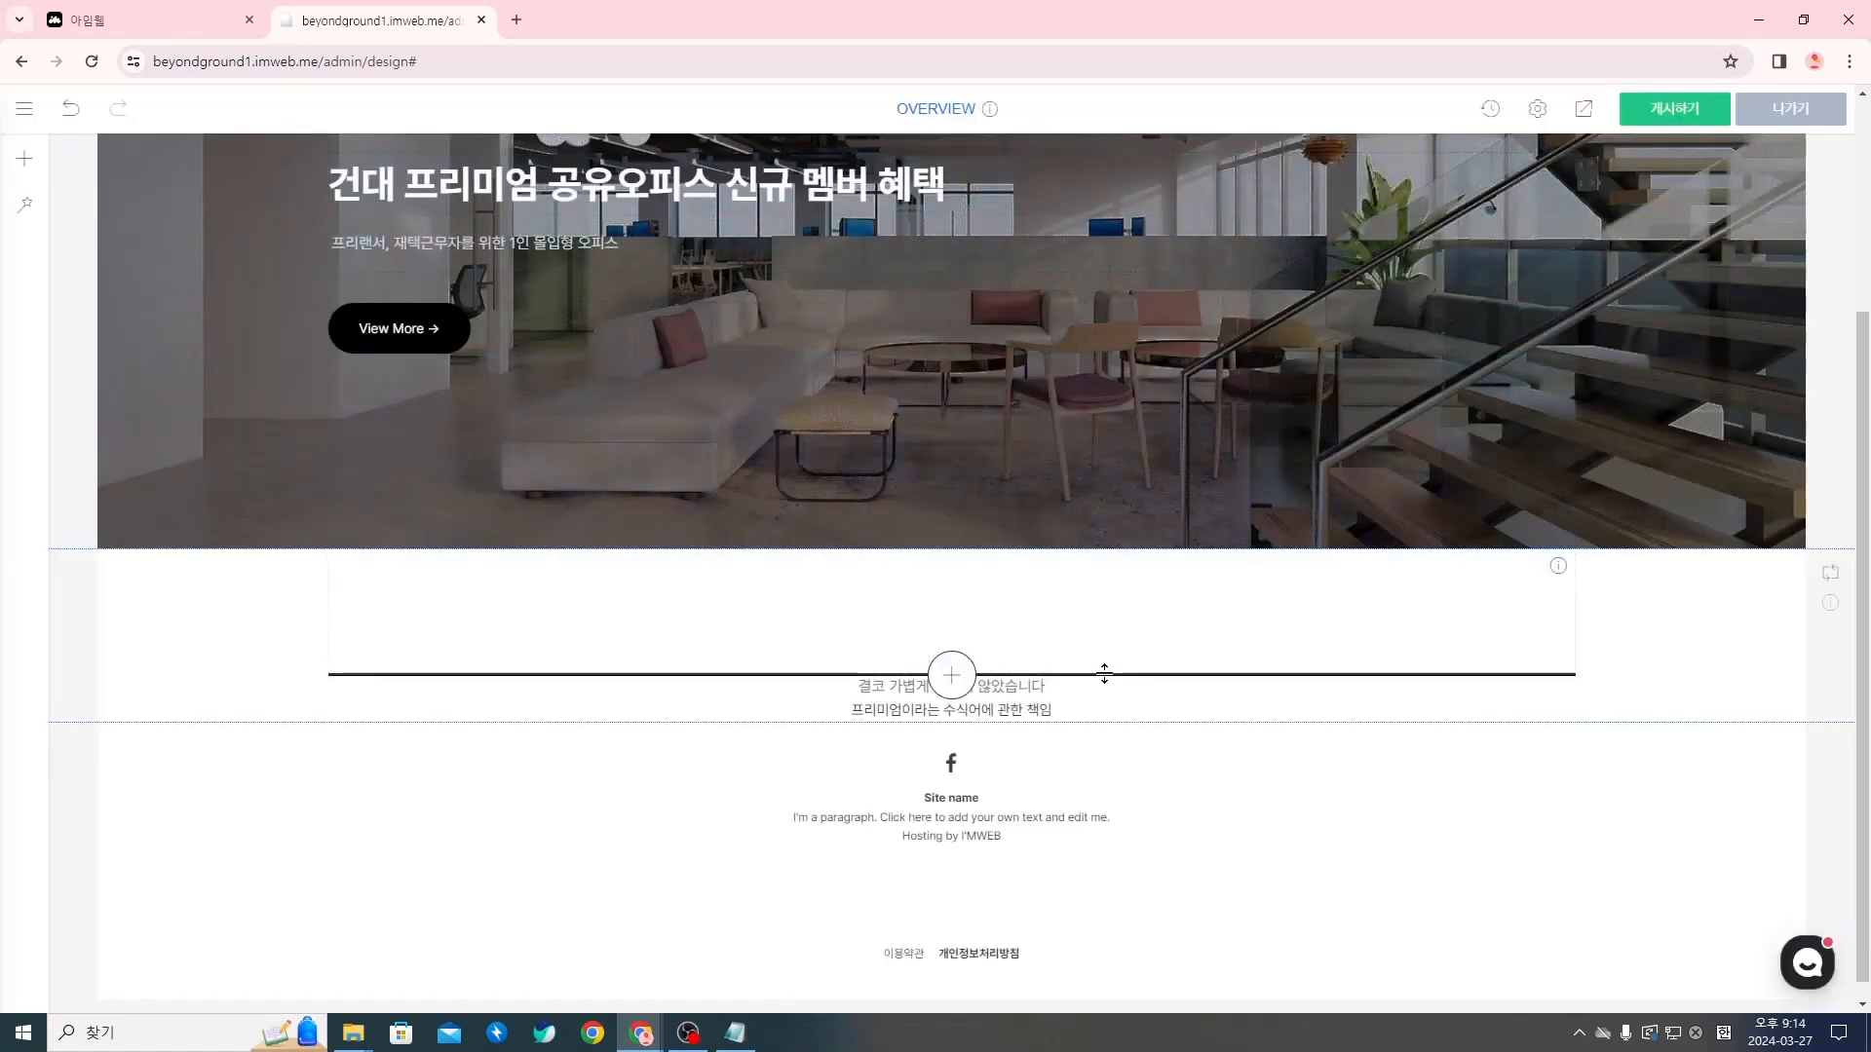
Set the font size of the brand-message title "프리미엄이라는 수식어에 관한 책임" to 30
{"action": "triple_click", "coordinate": [1035, 711]}
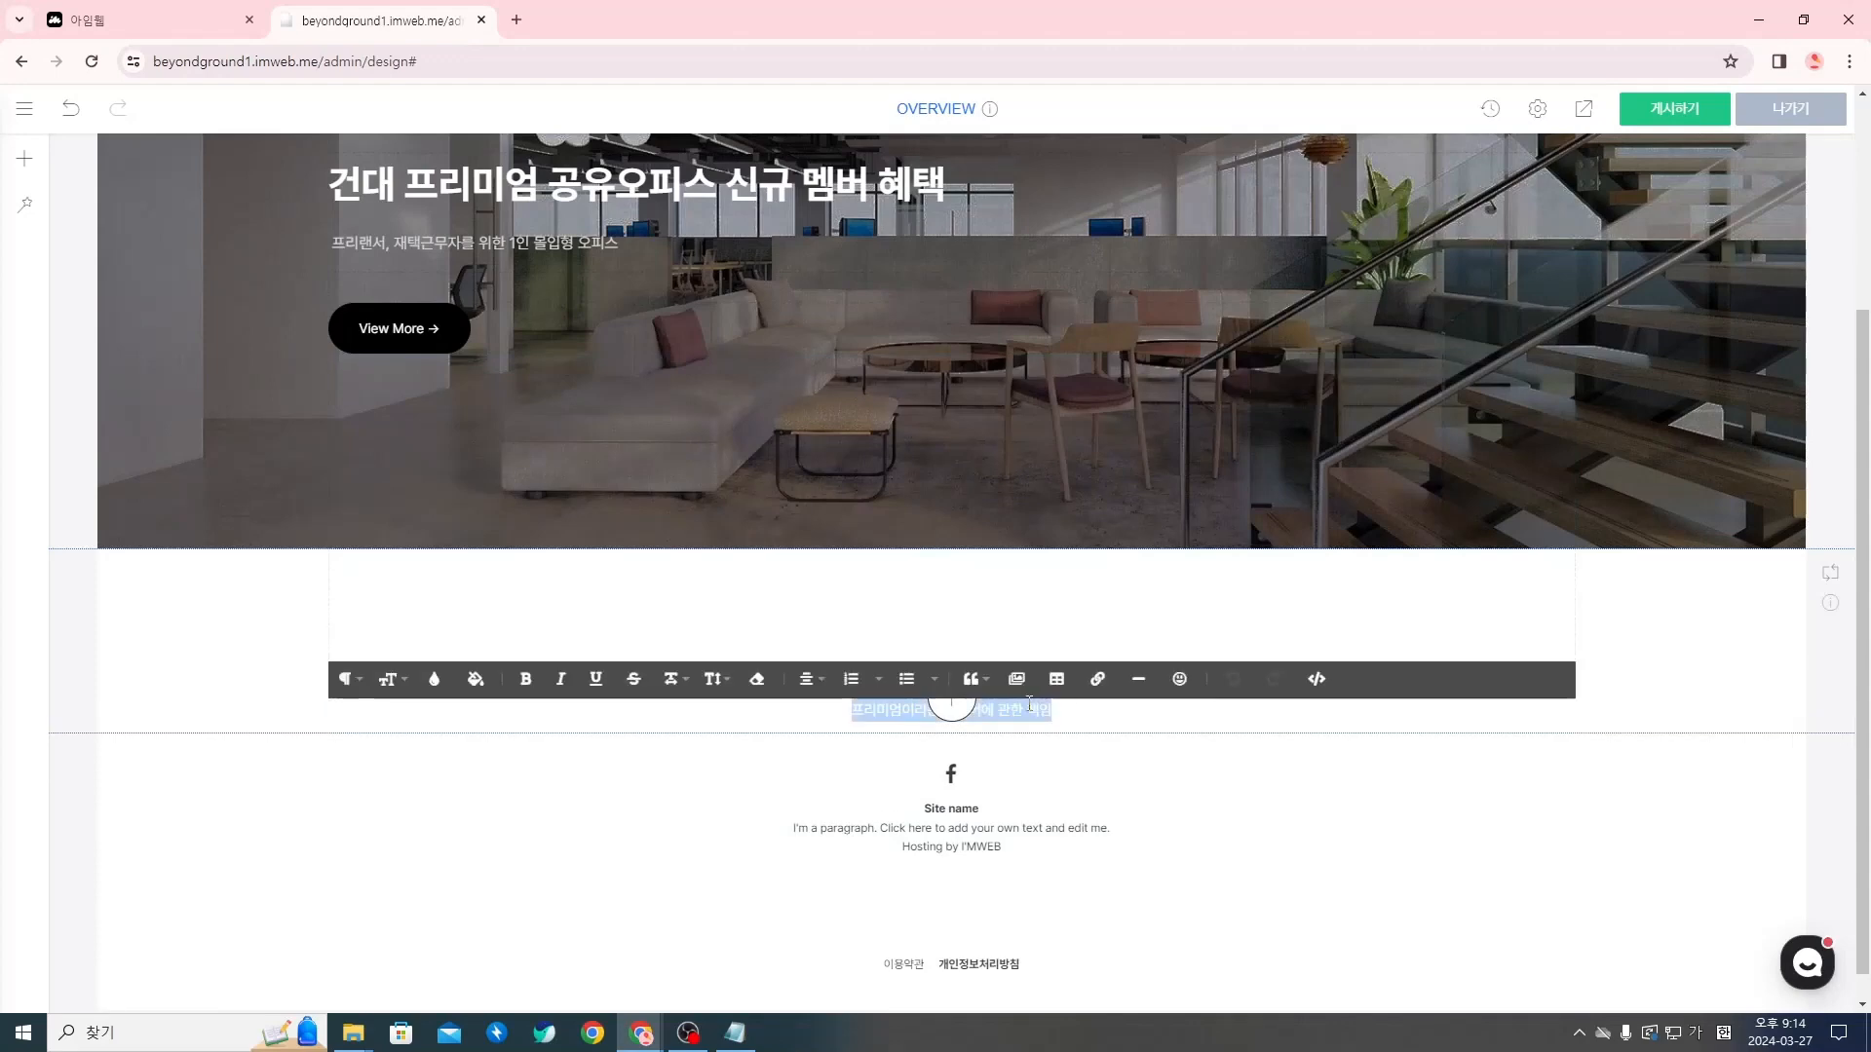
{"action": "left_click", "coordinate": [1084, 710]}
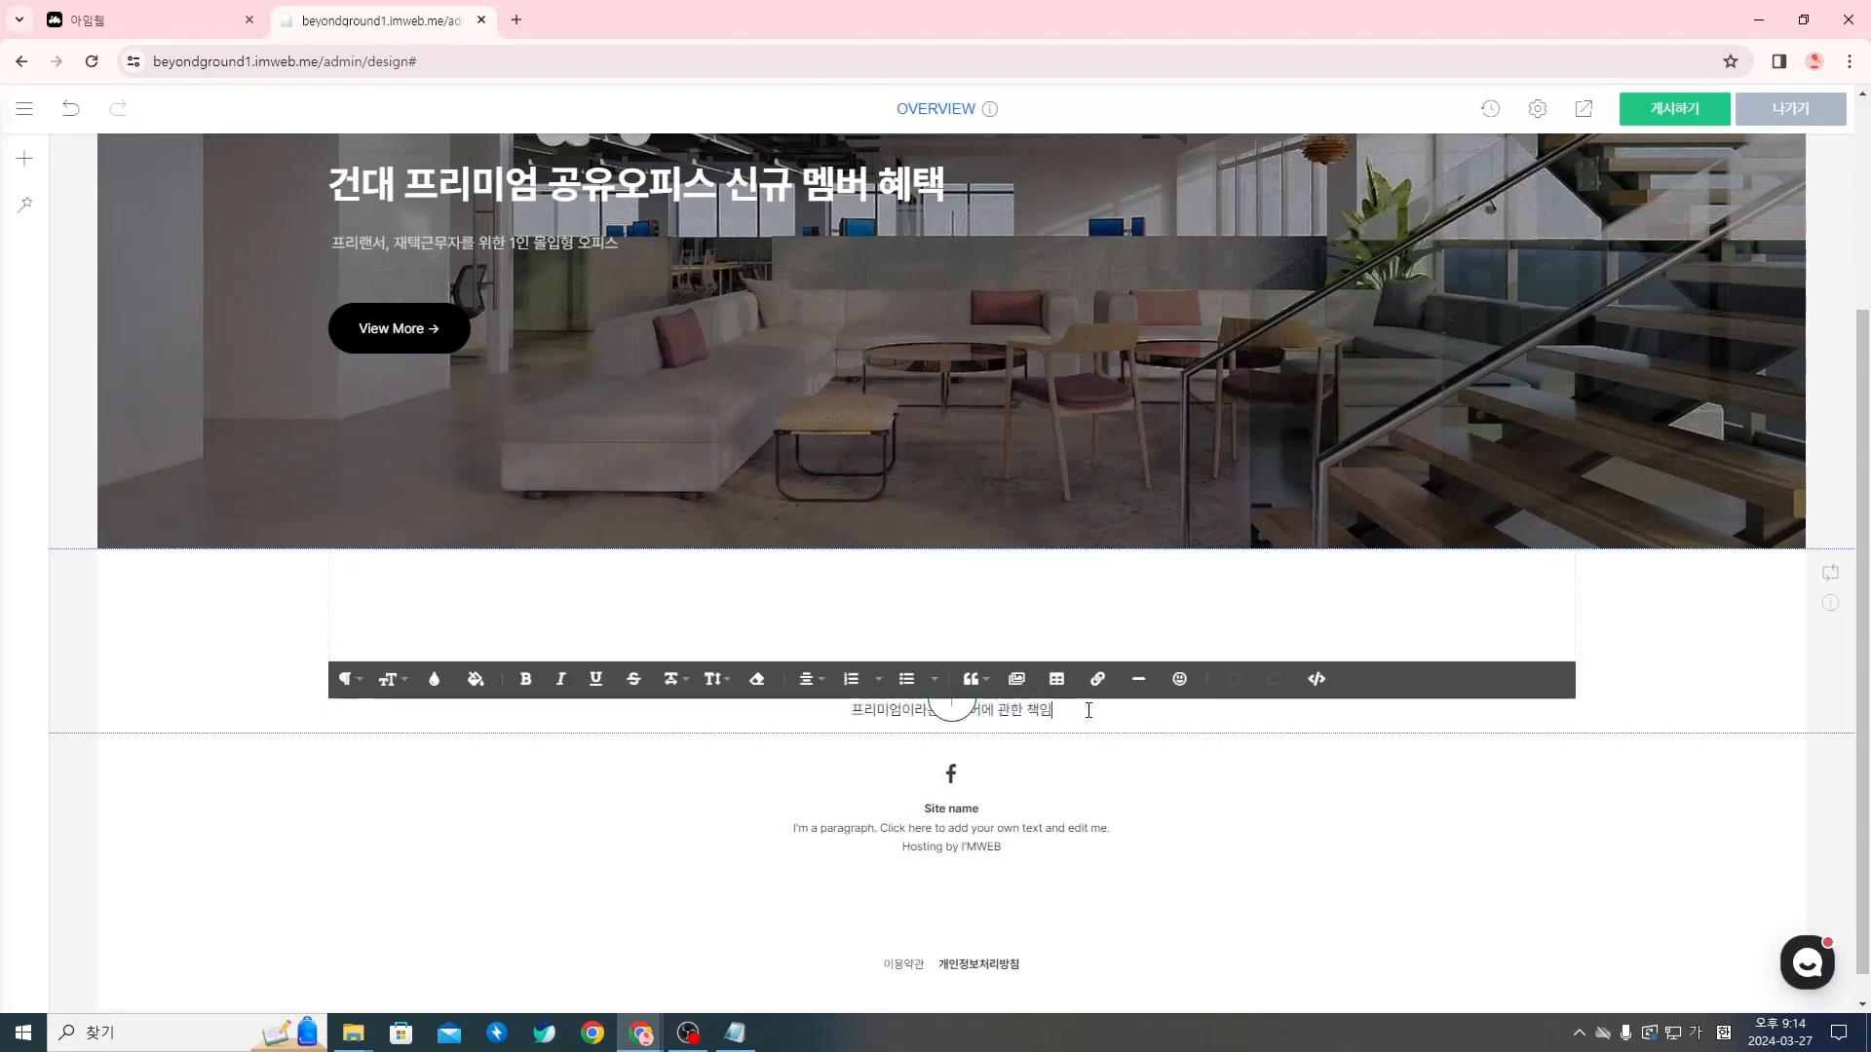
{"action": "triple_click", "coordinate": [1009, 712]}
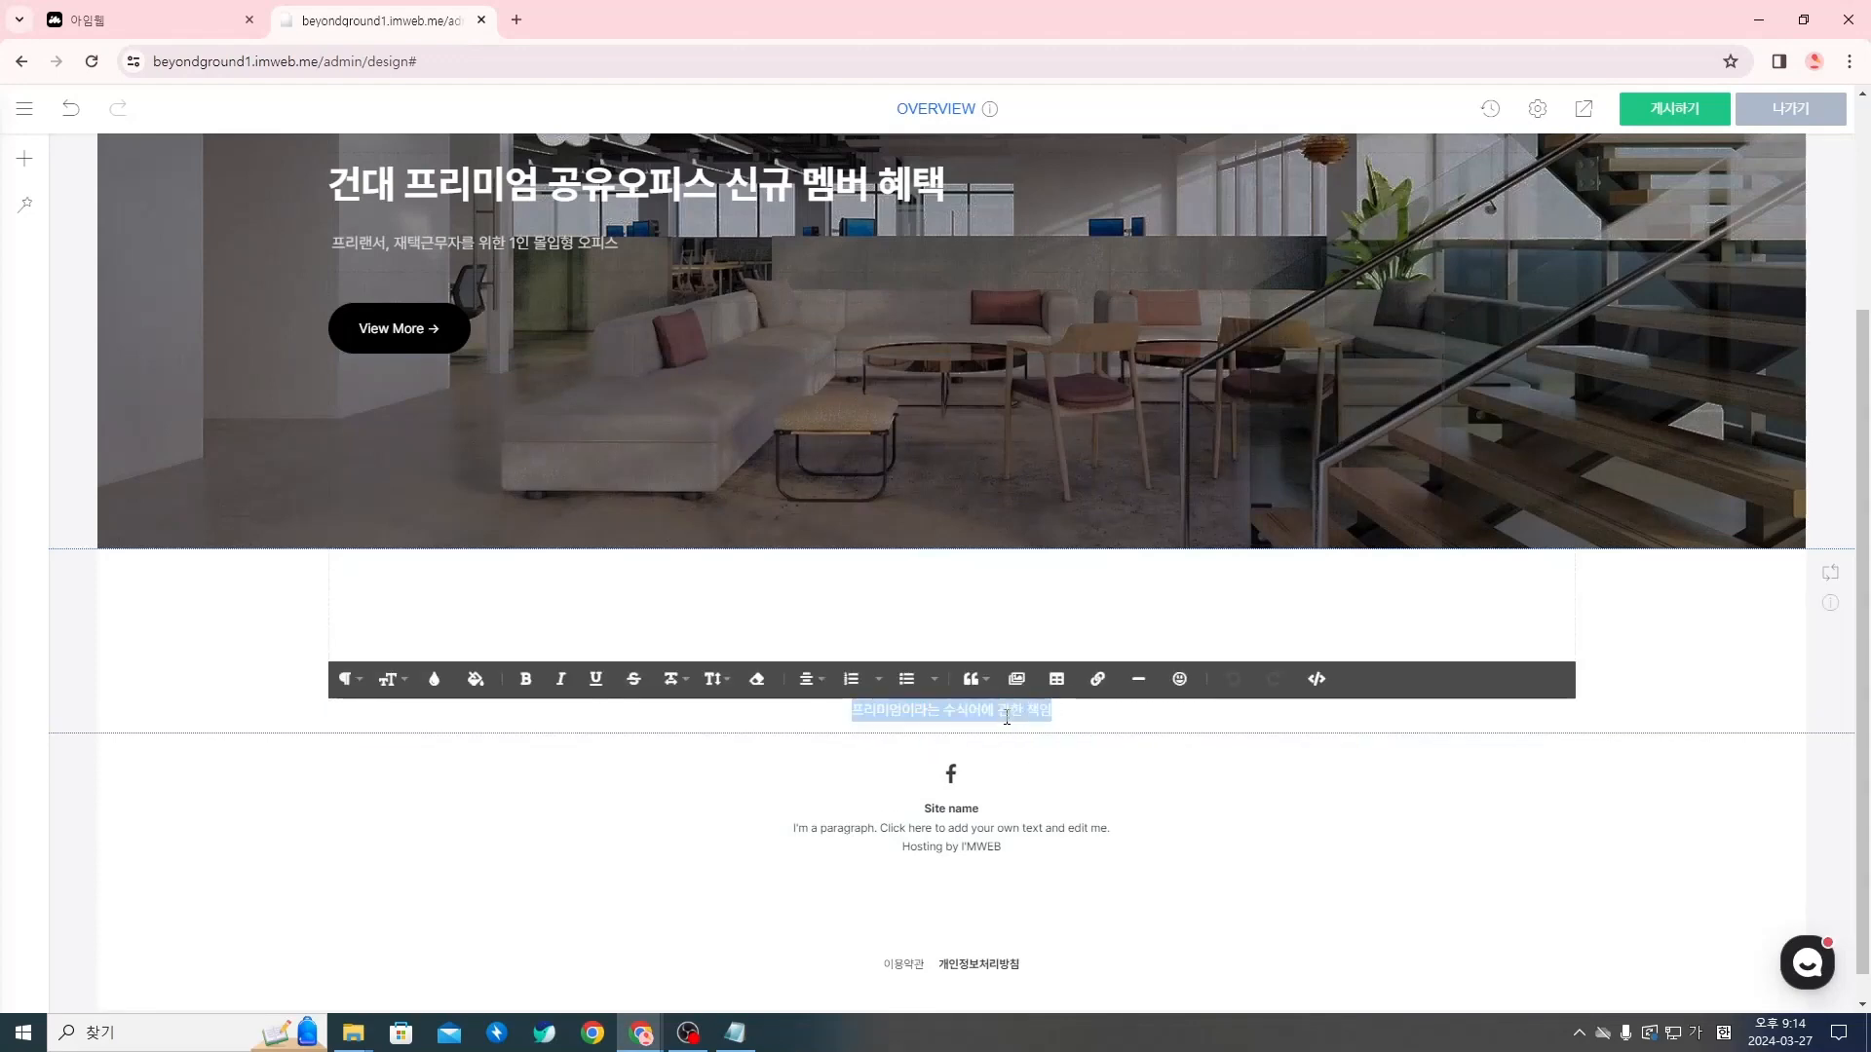
{"action": "left_click", "coordinate": [404, 682]}
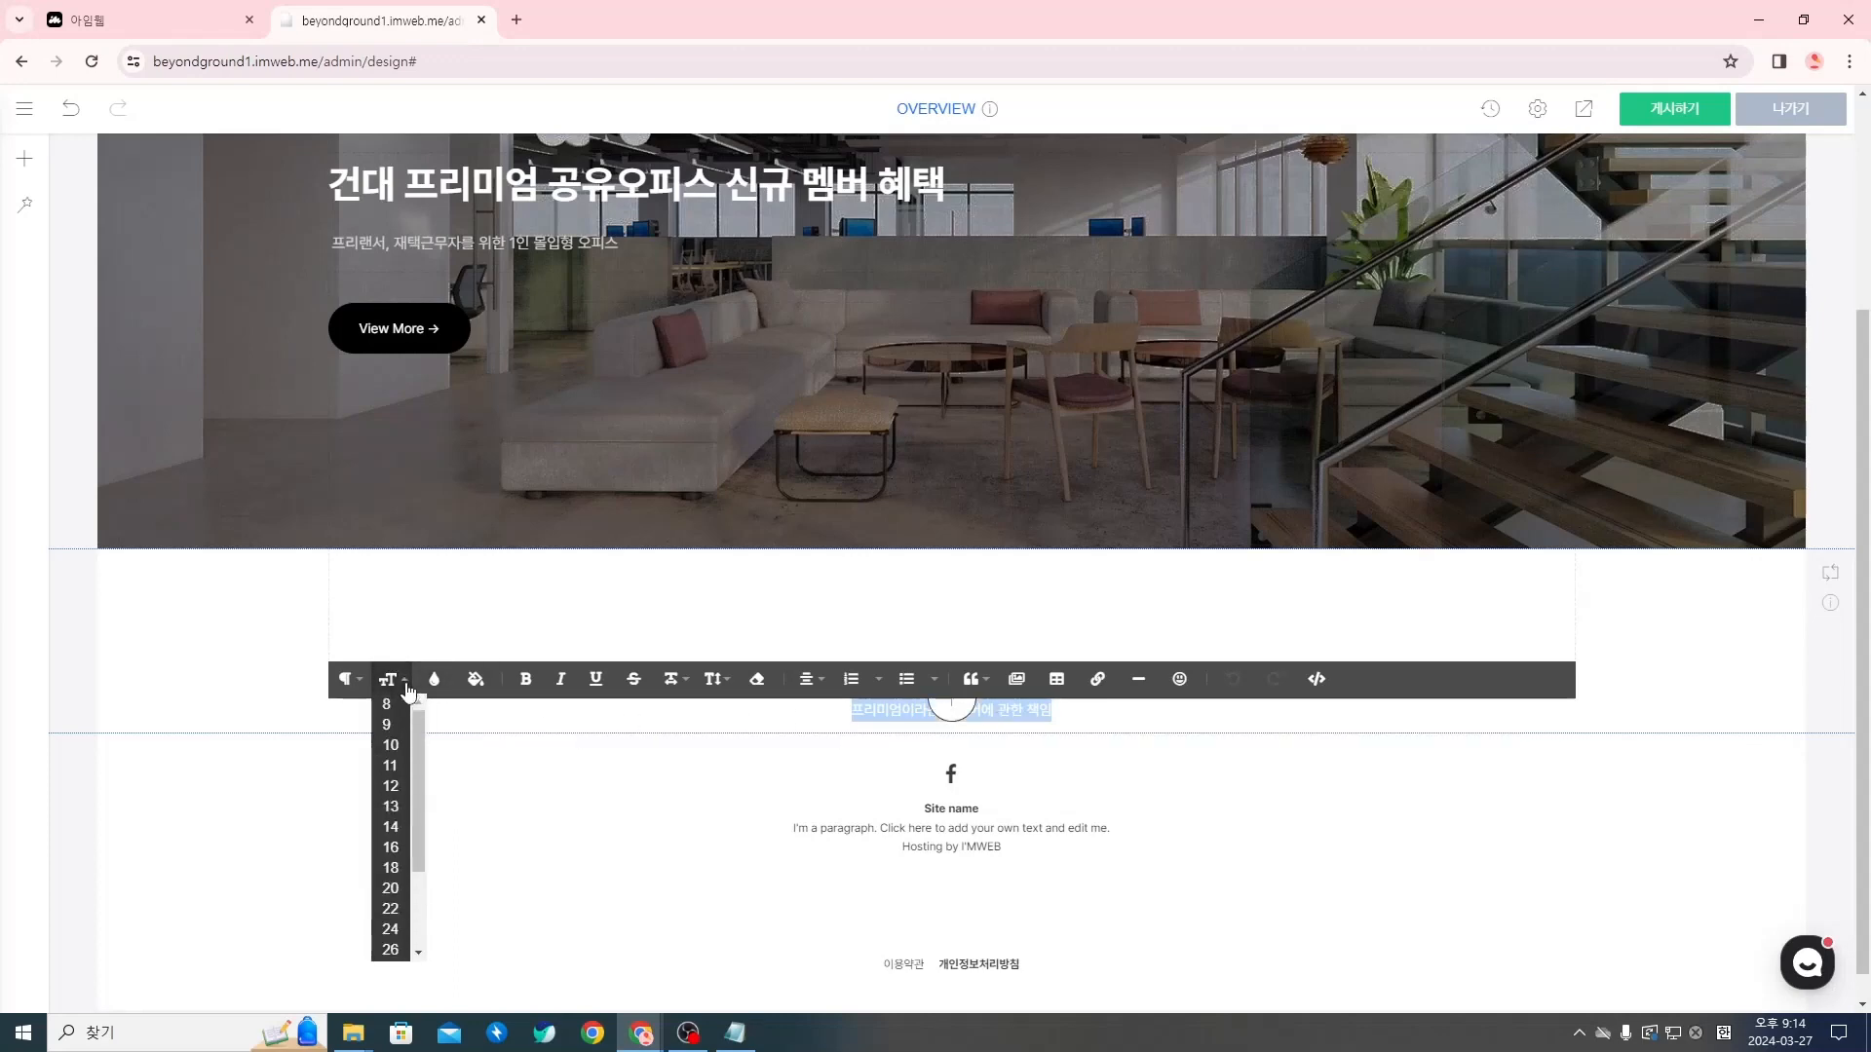
{"action": "scroll", "coordinate": [386, 755], "scroll_direction": "down", "scroll_amount": 2}
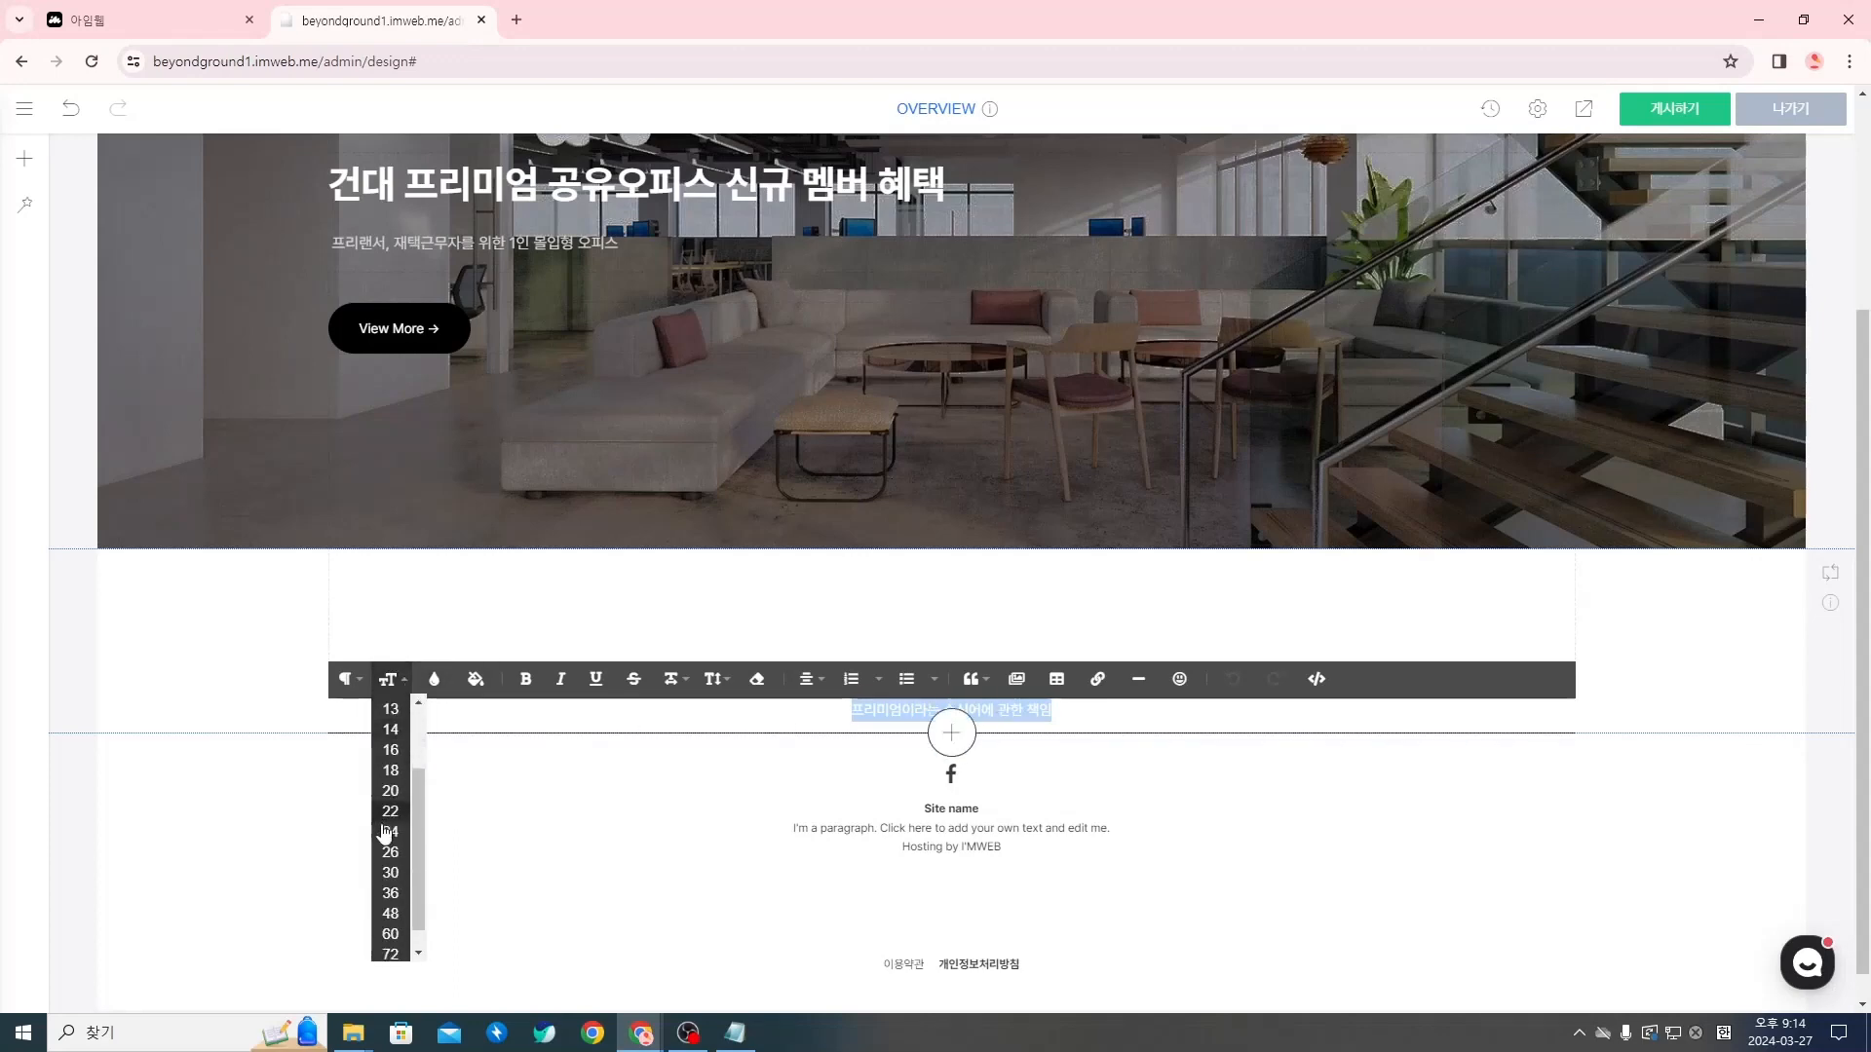
{"action": "left_click", "coordinate": [390, 871]}
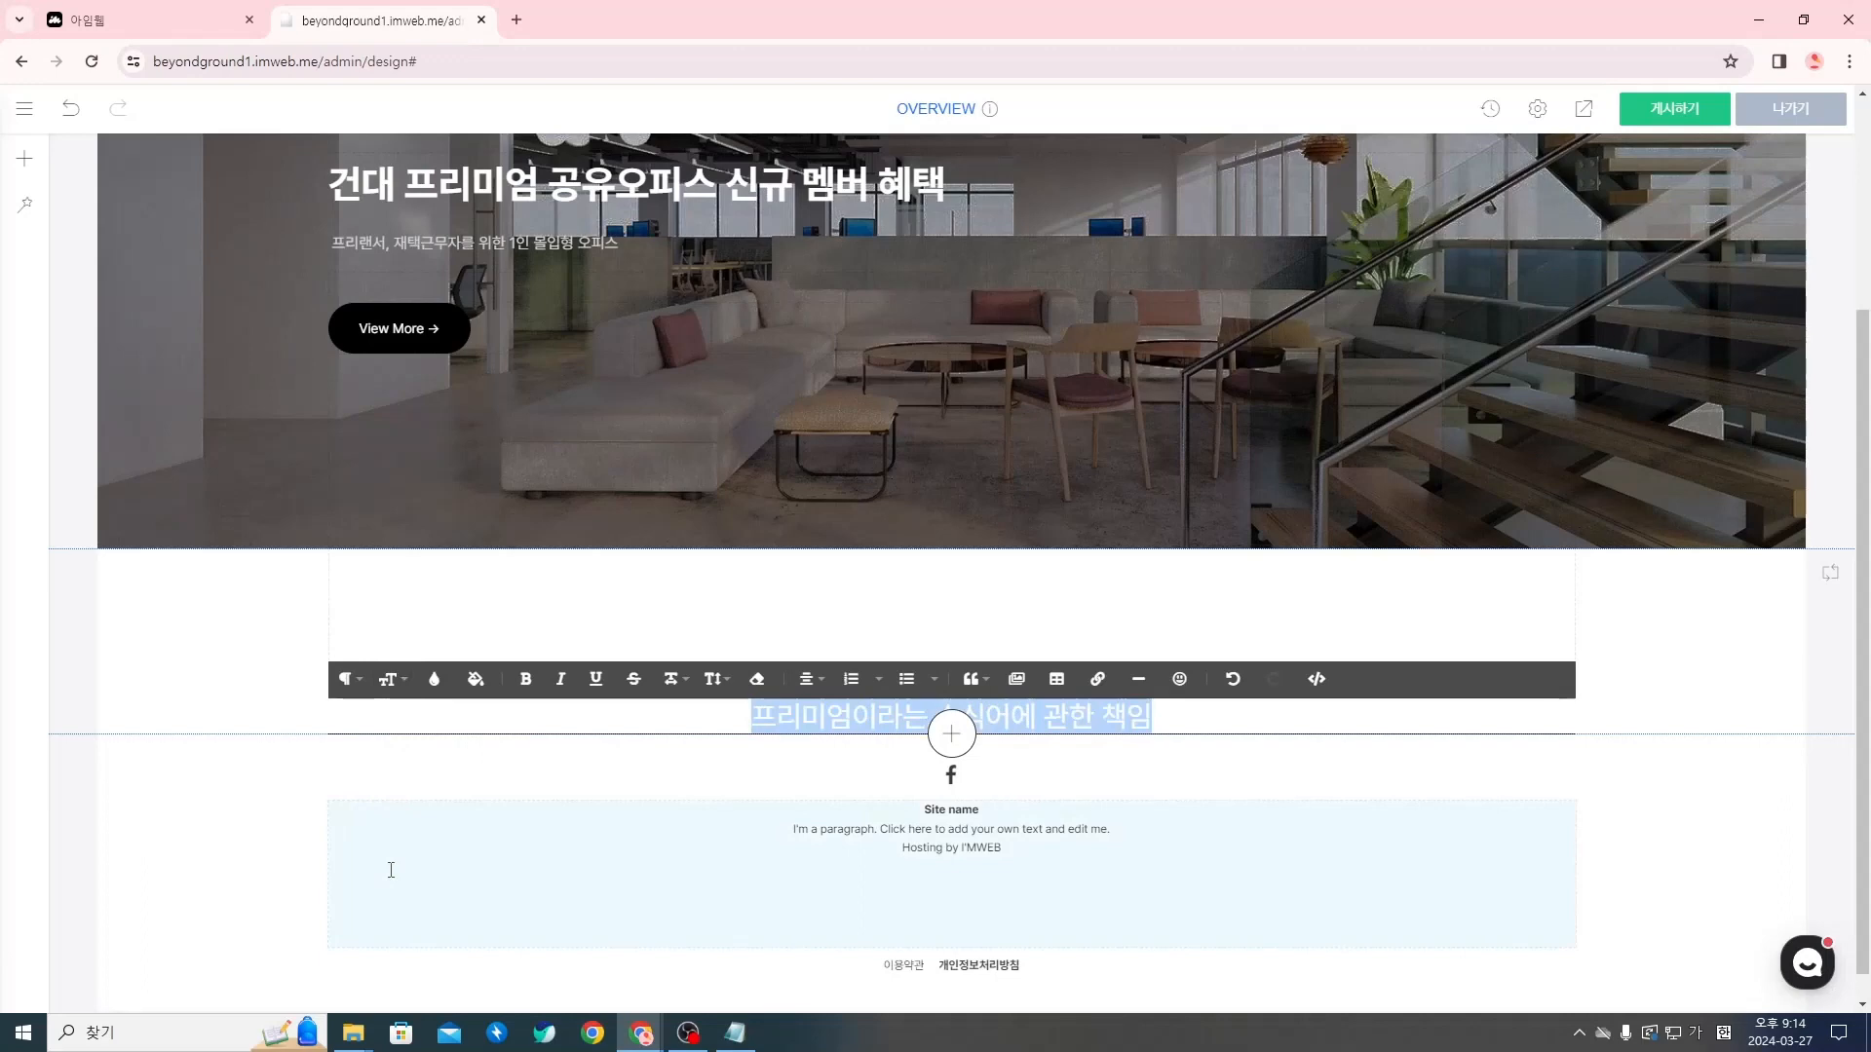
Set the text color of the brand-message title to #000000
{"action": "left_click", "coordinate": [436, 679]}
{"action": "left_click_drag", "start_coordinate": [495, 460], "coordinate": [417, 561]}
{"action": "left_click", "coordinate": [435, 679]}
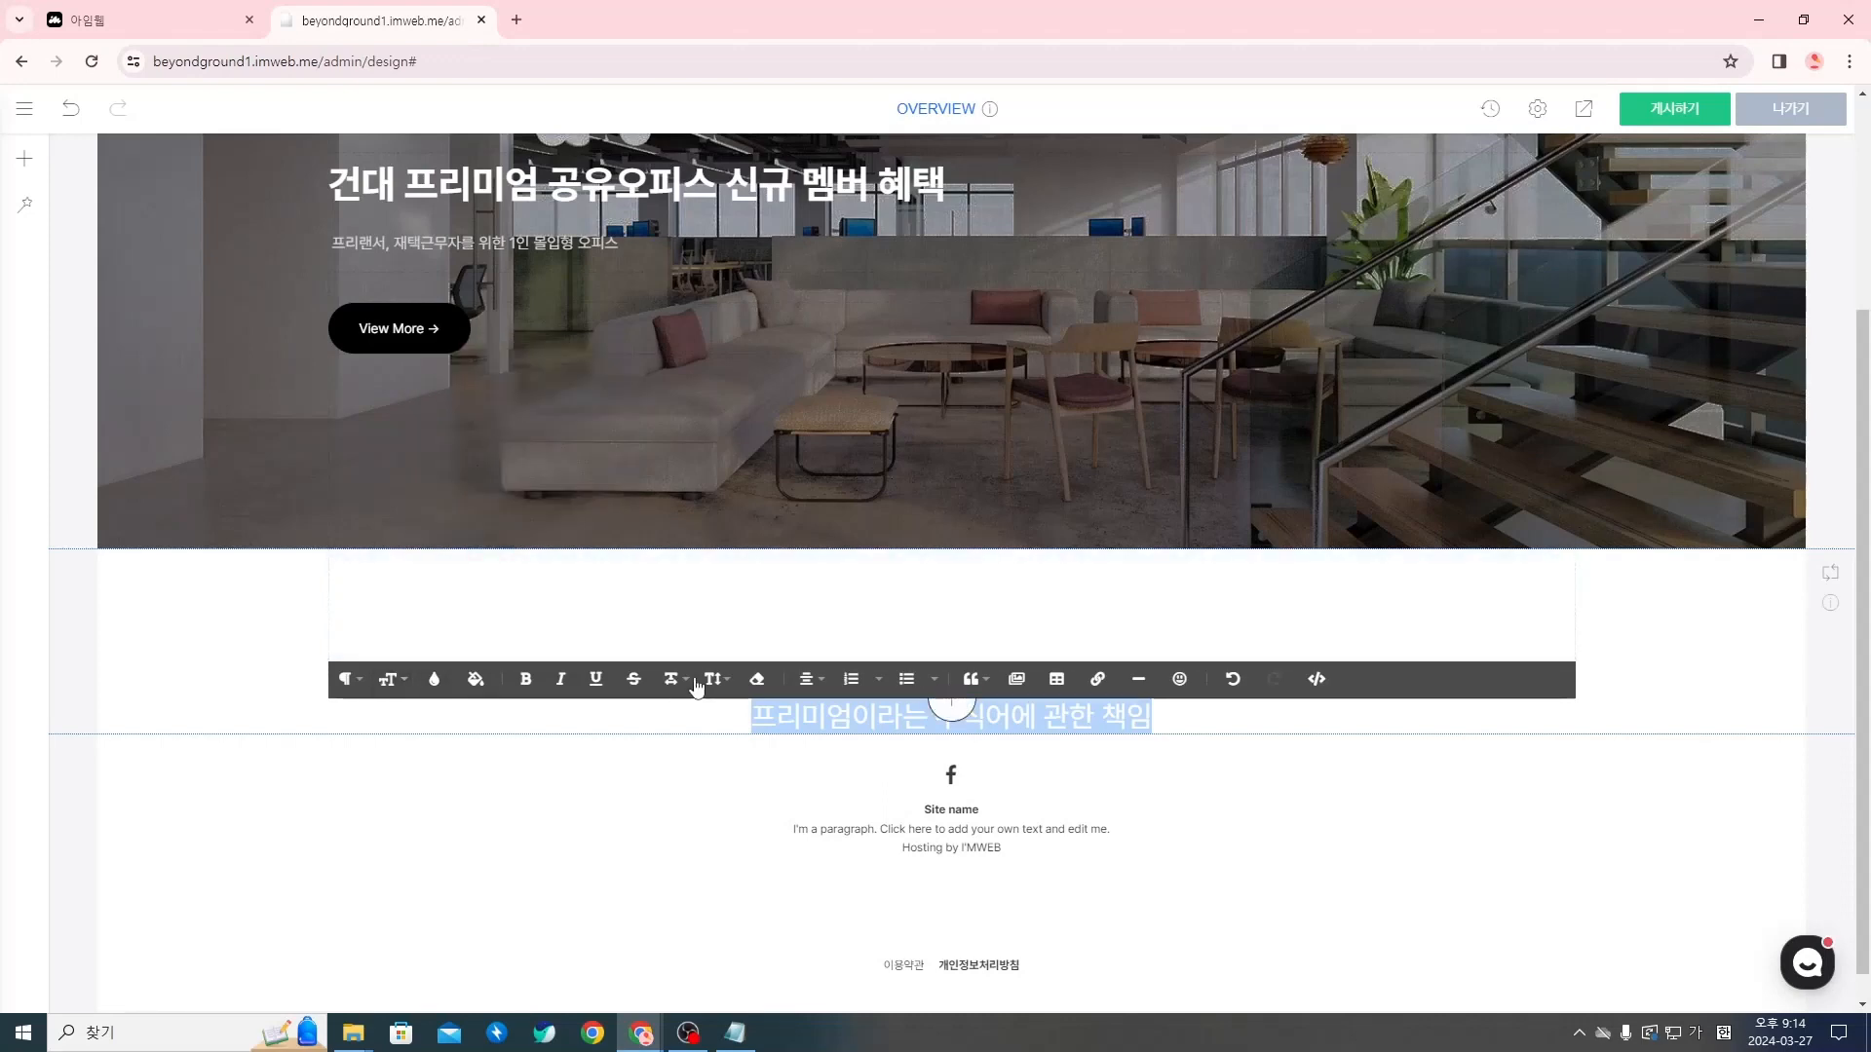
{"action": "left_click", "coordinate": [435, 679]}
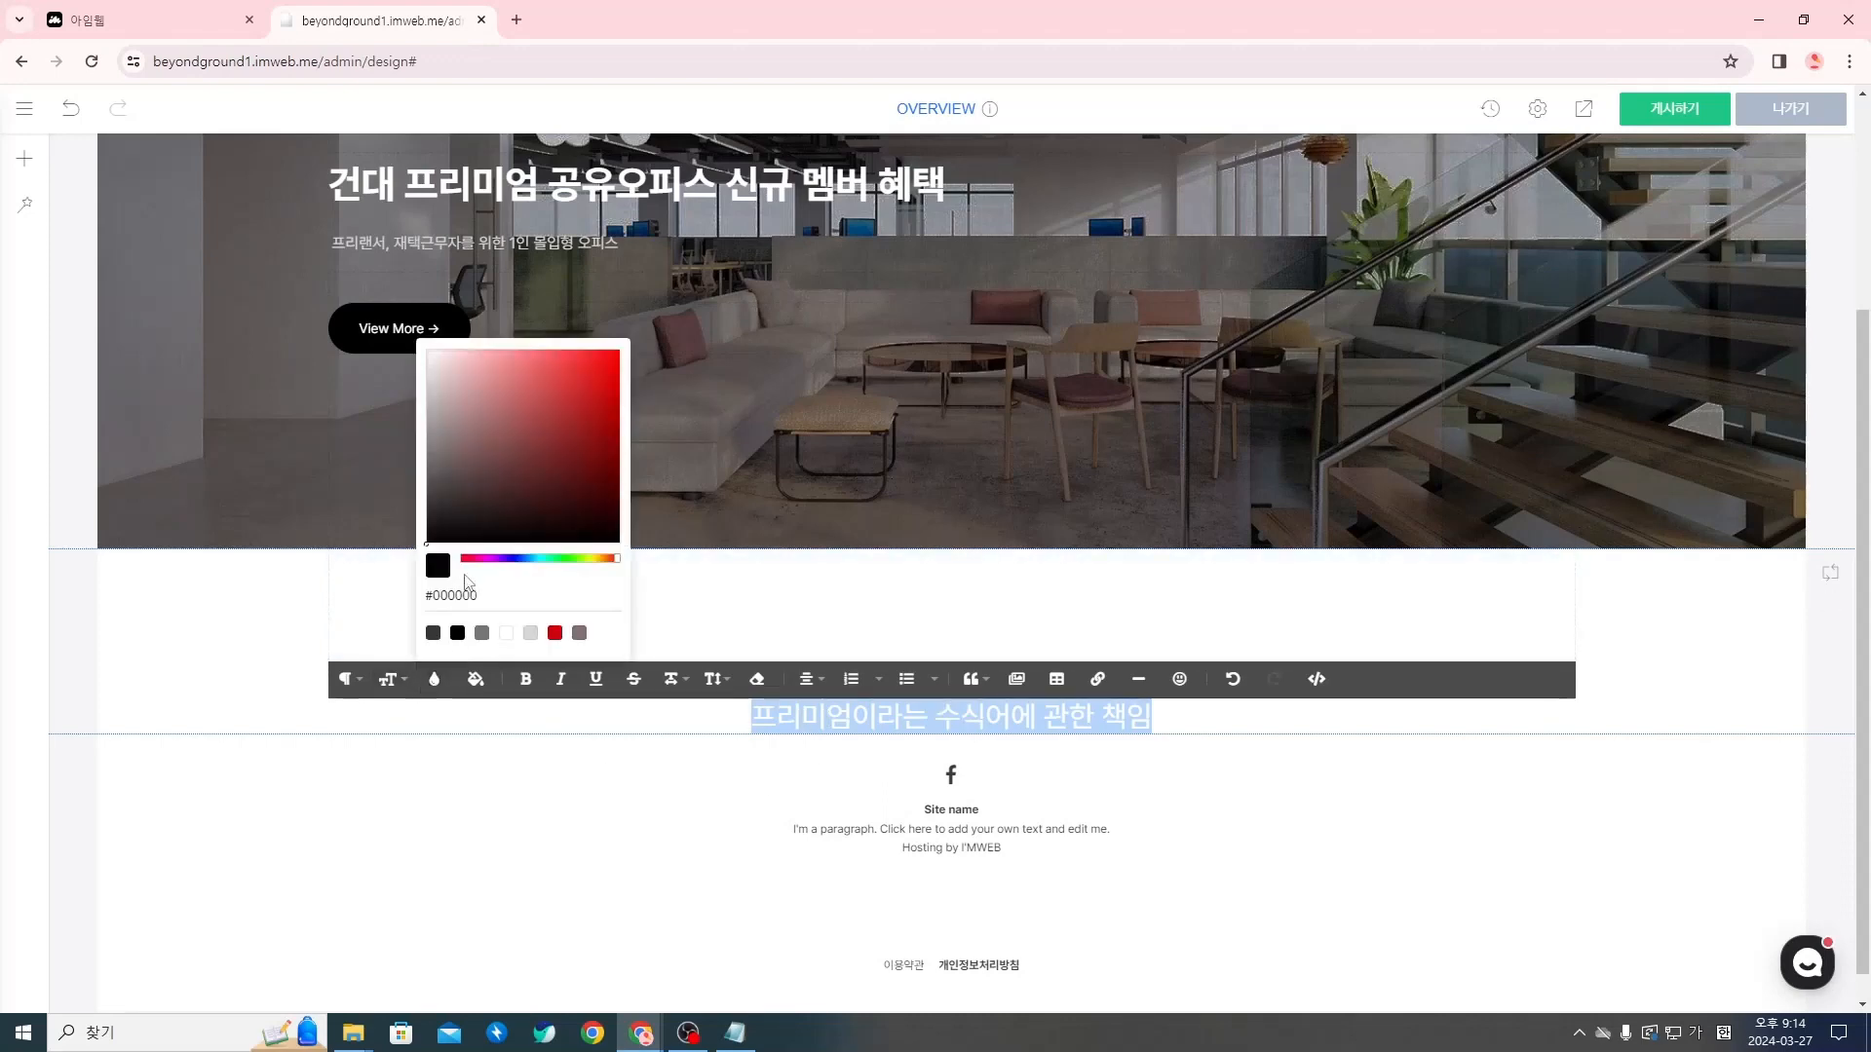
{"action": "left_click", "coordinate": [784, 713]}
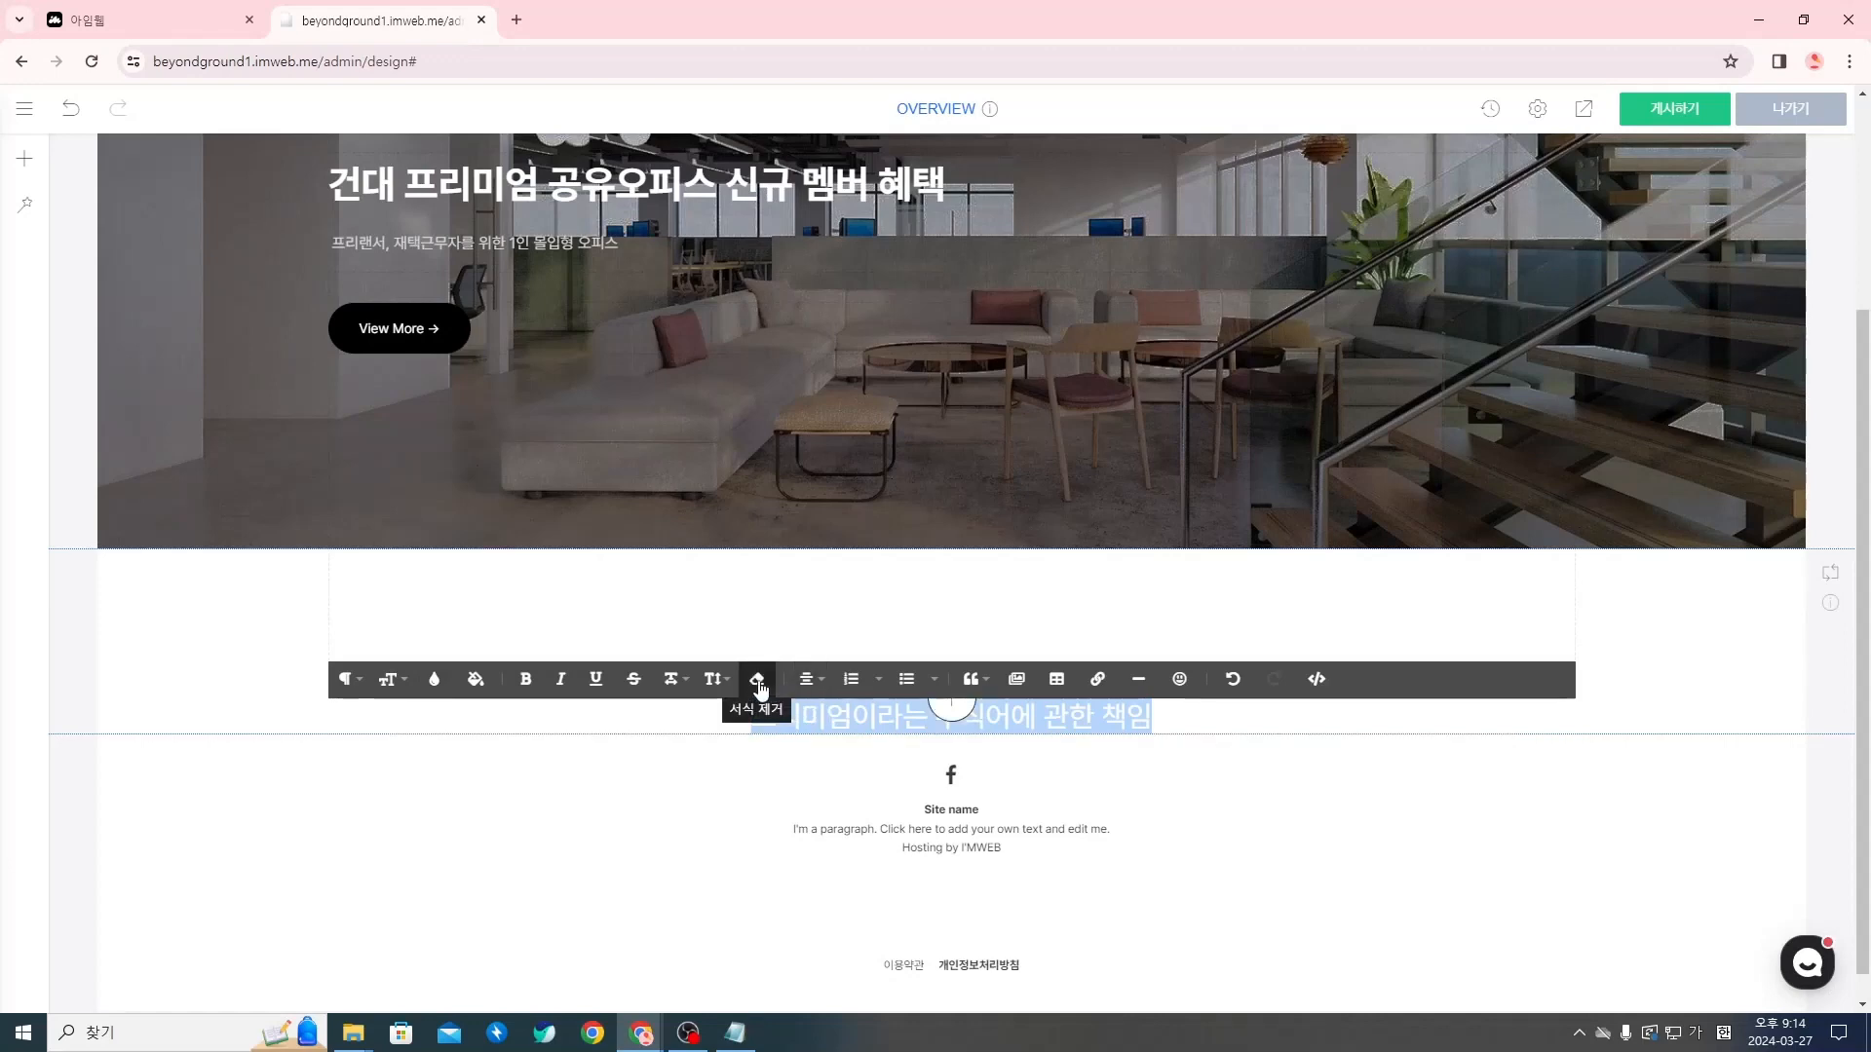
Set the line height (줄 높이) of the brand-message title to 1.15
{"action": "left_click", "coordinate": [726, 688]}
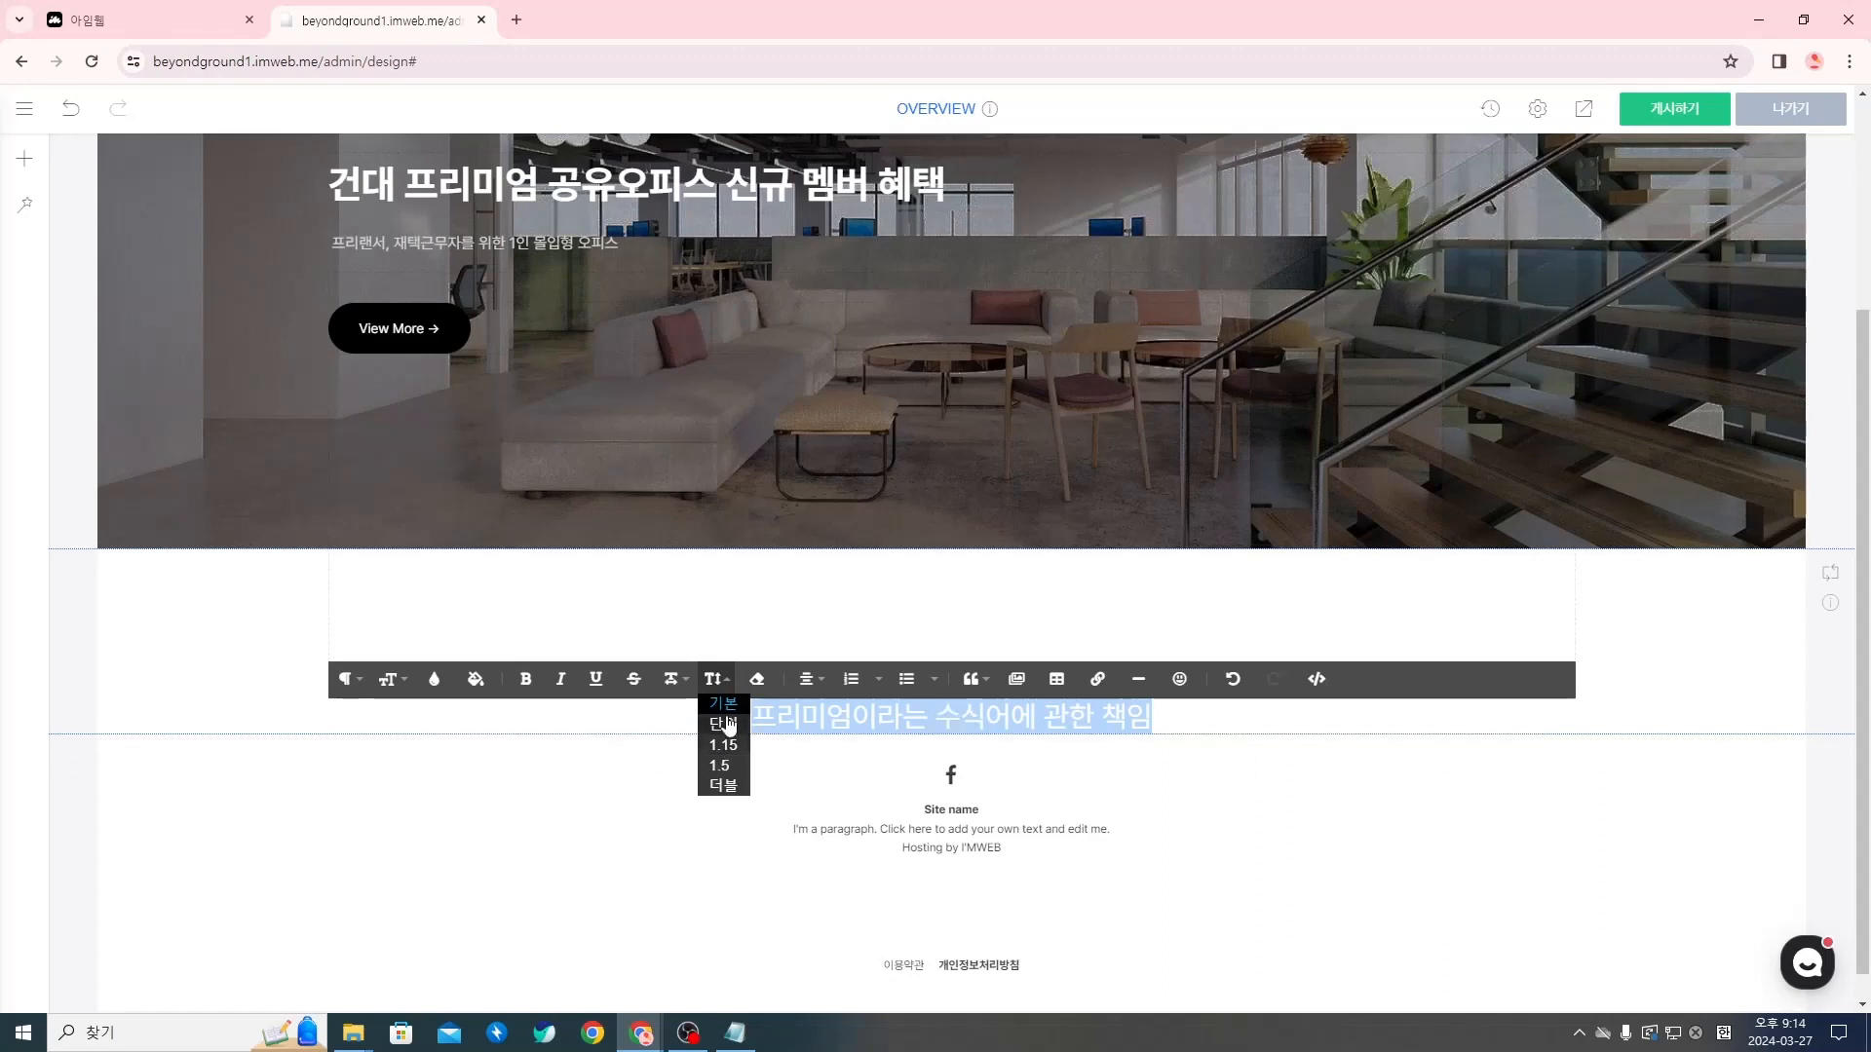
{"action": "left_click", "coordinate": [724, 746]}
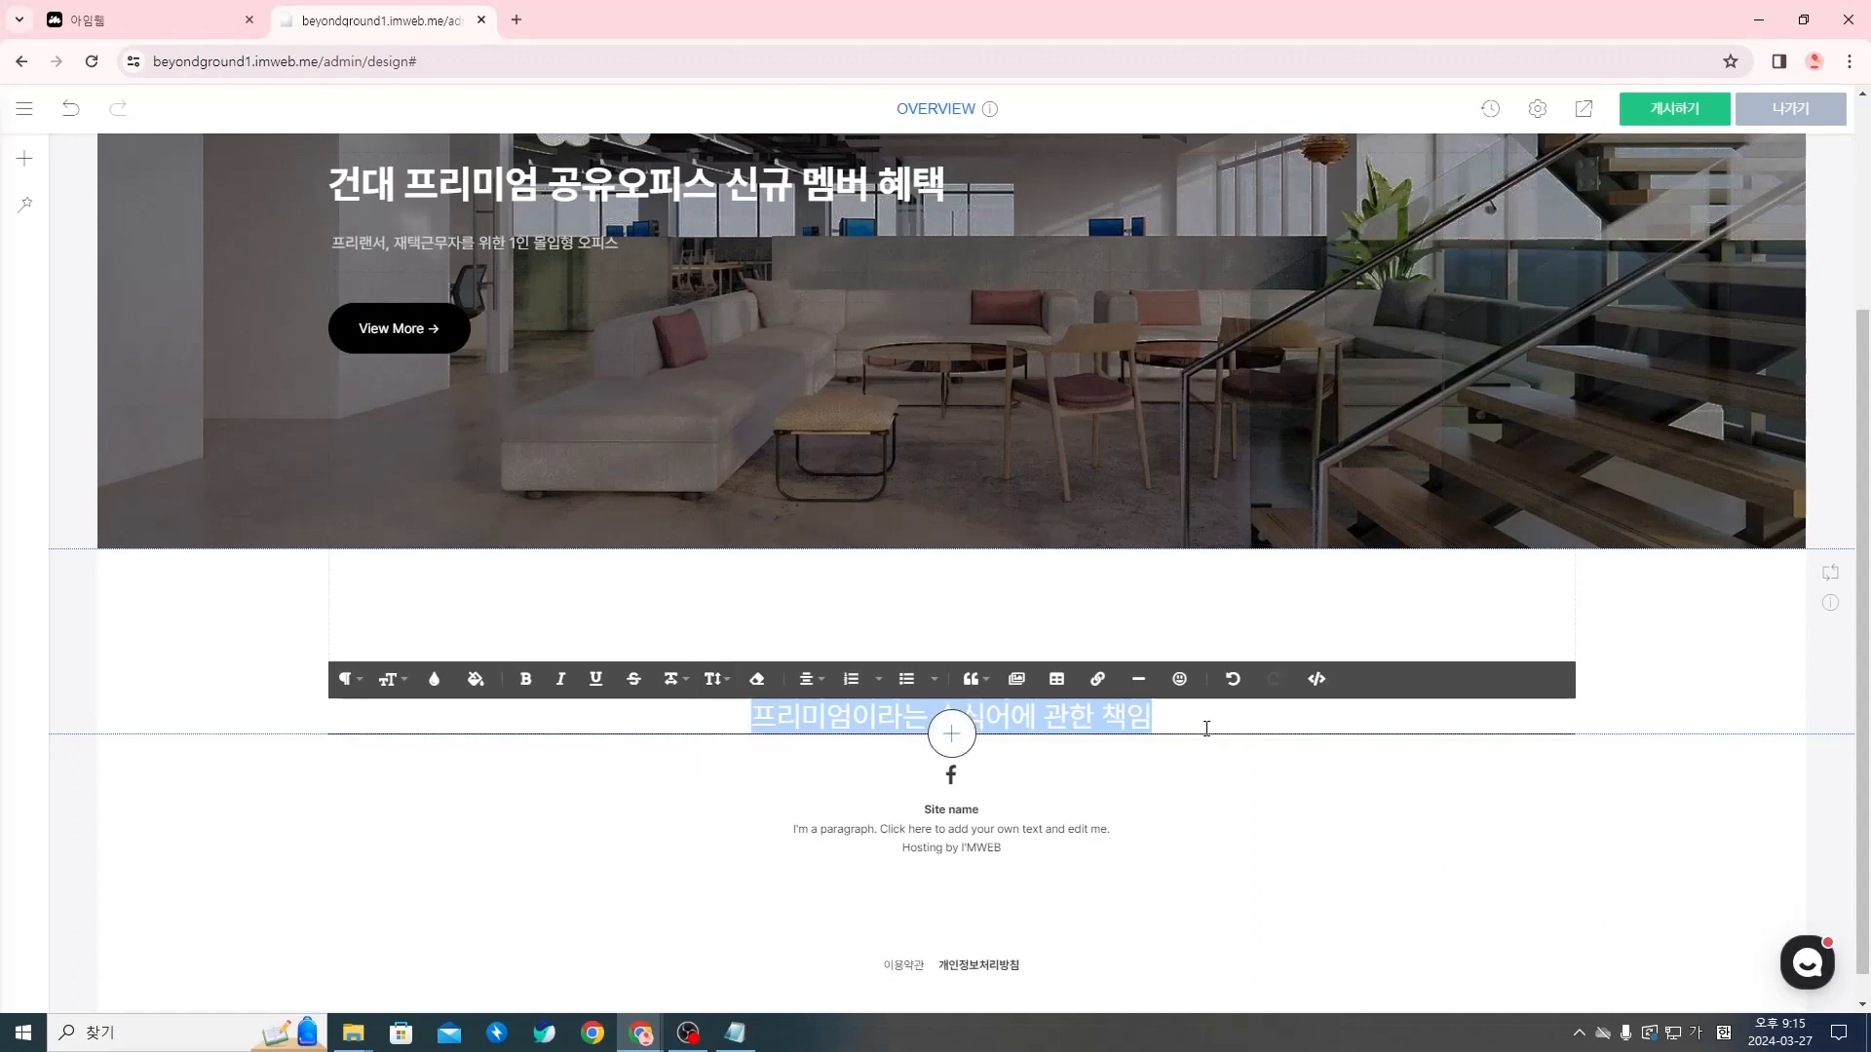
{"action": "left_click", "coordinate": [1195, 790]}
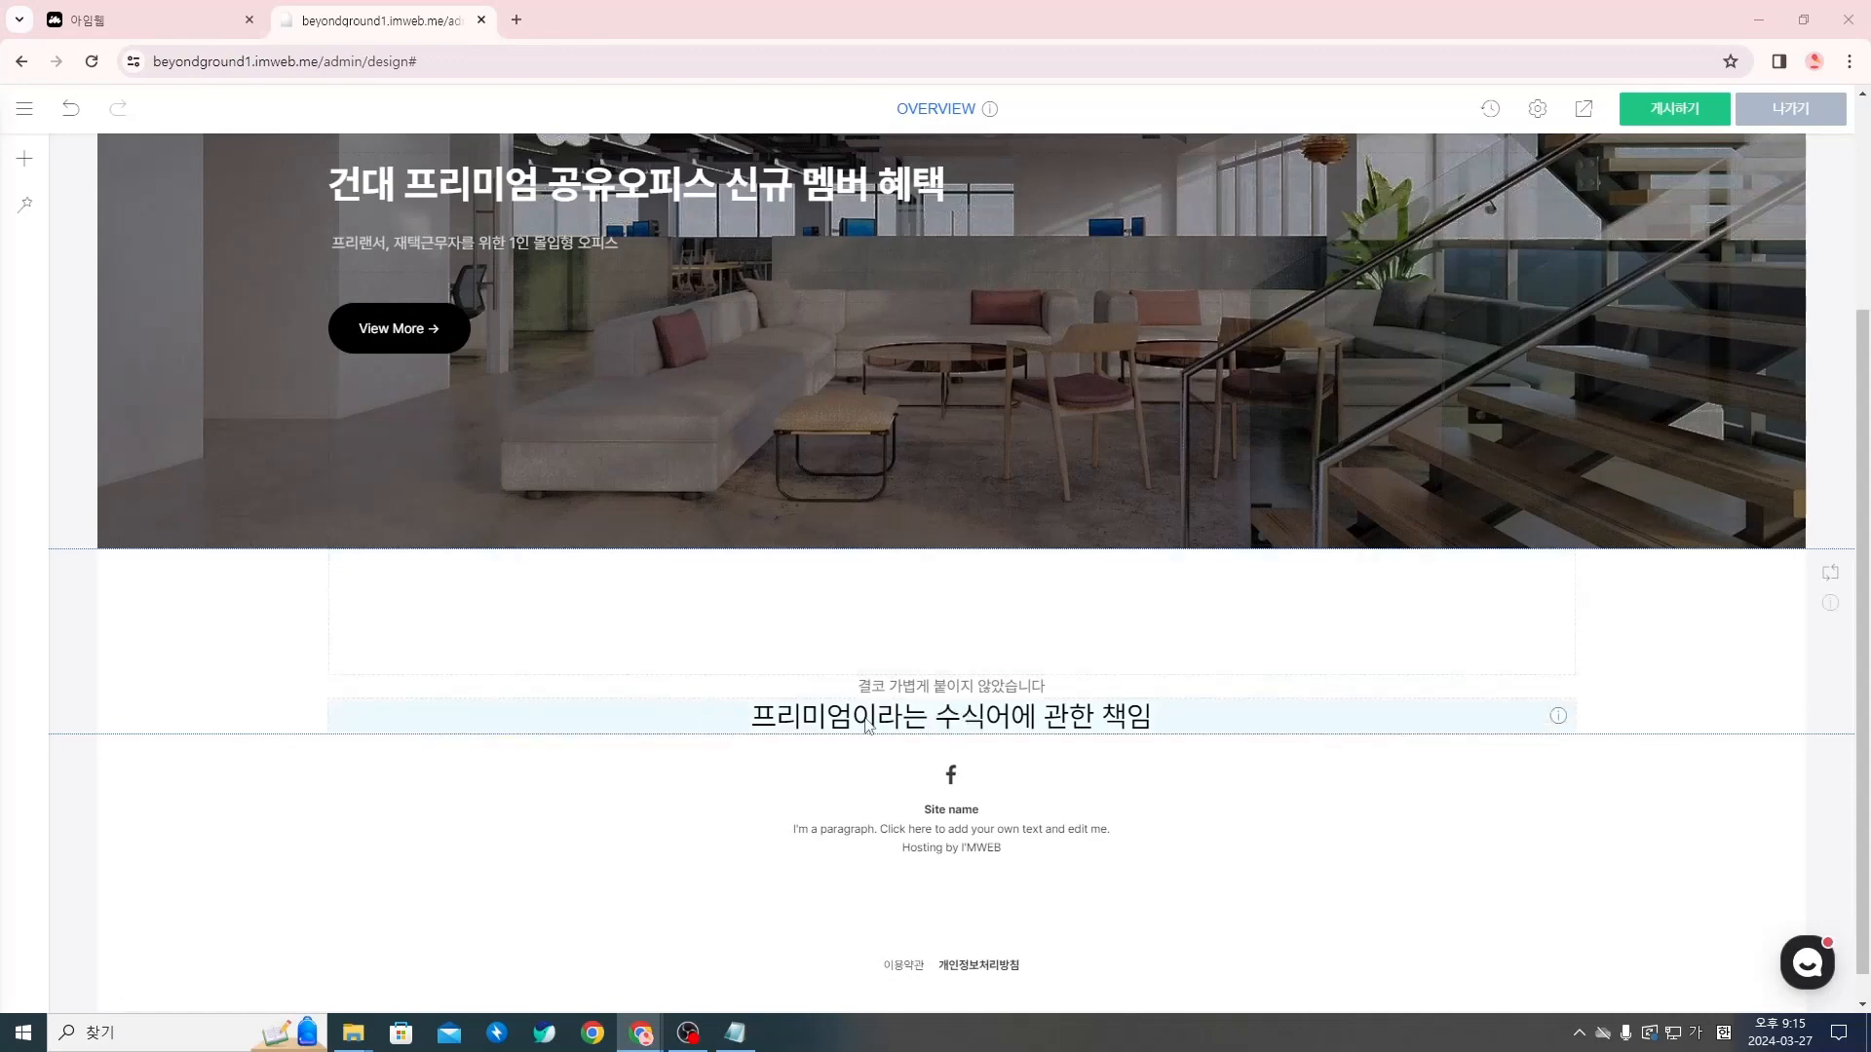
Make the brand-message title bold
{"action": "left_click", "coordinate": [1076, 729]}
{"action": "triple_click", "coordinate": [1076, 729]}
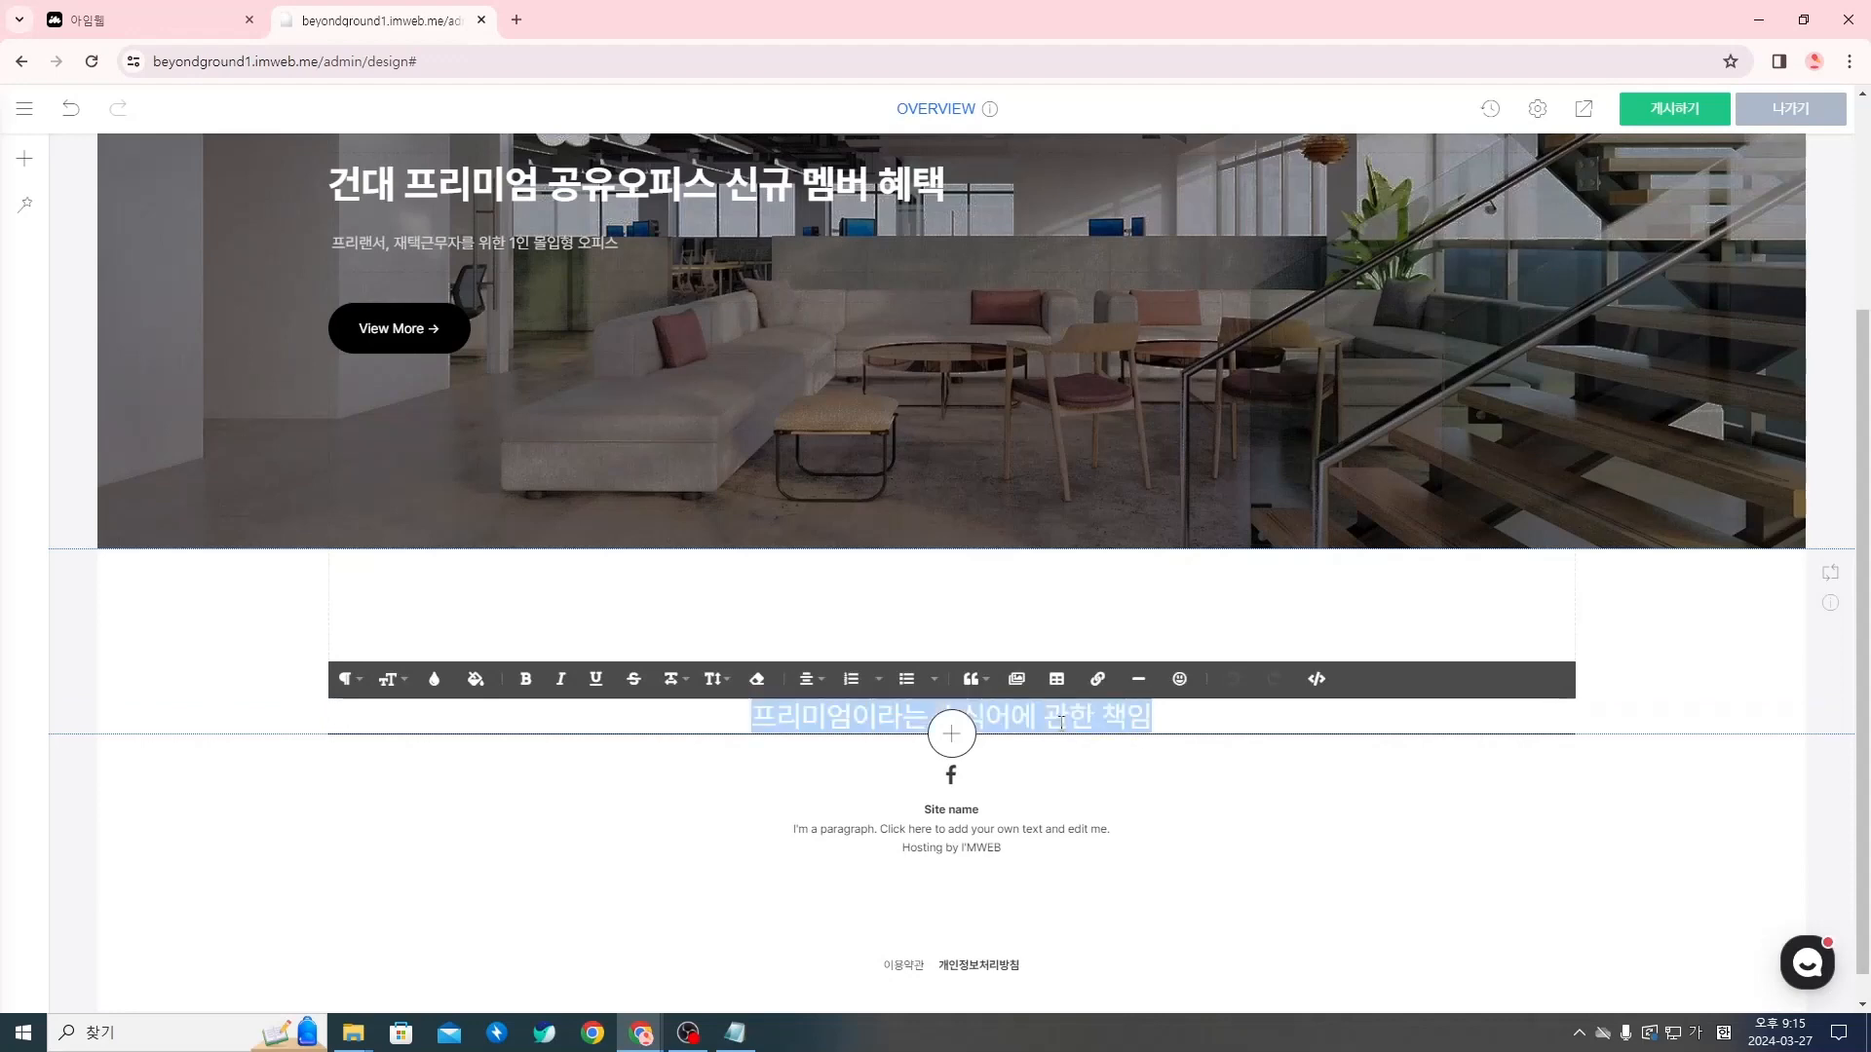
{"action": "left_click", "coordinate": [534, 682]}
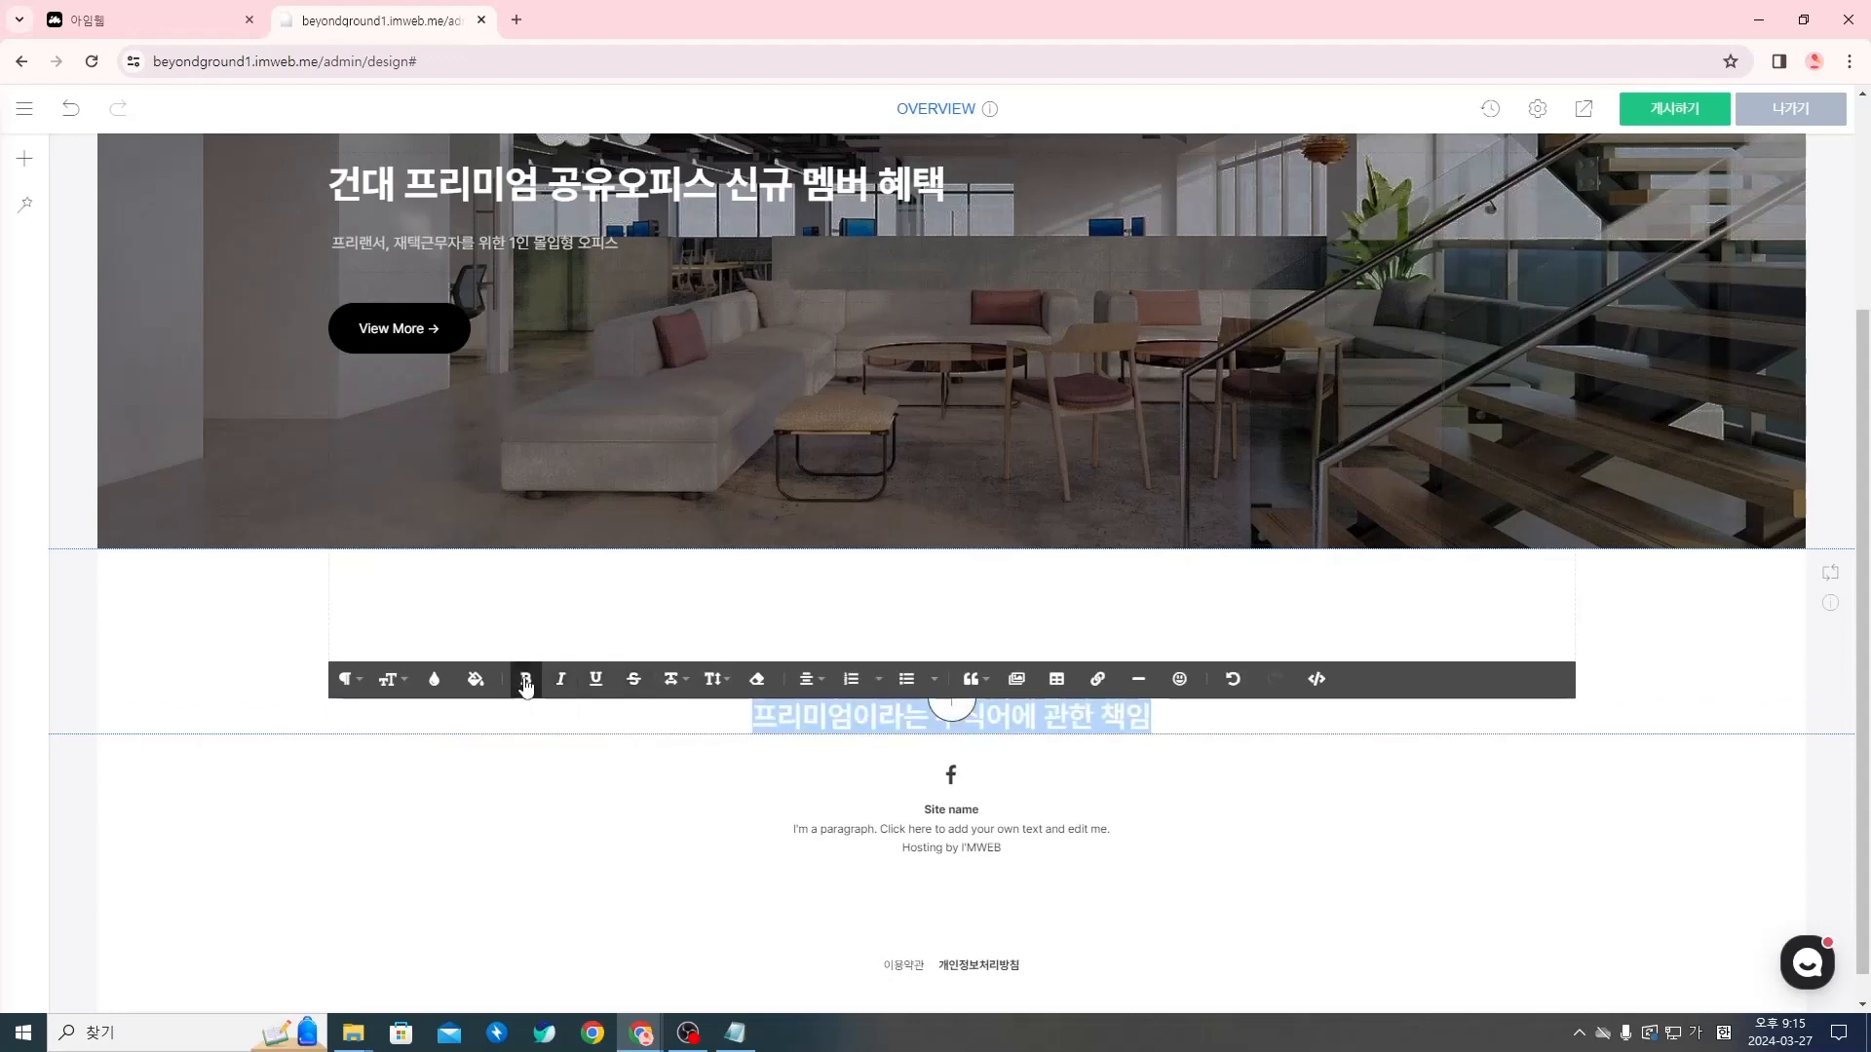
{"action": "left_click", "coordinate": [1166, 766]}
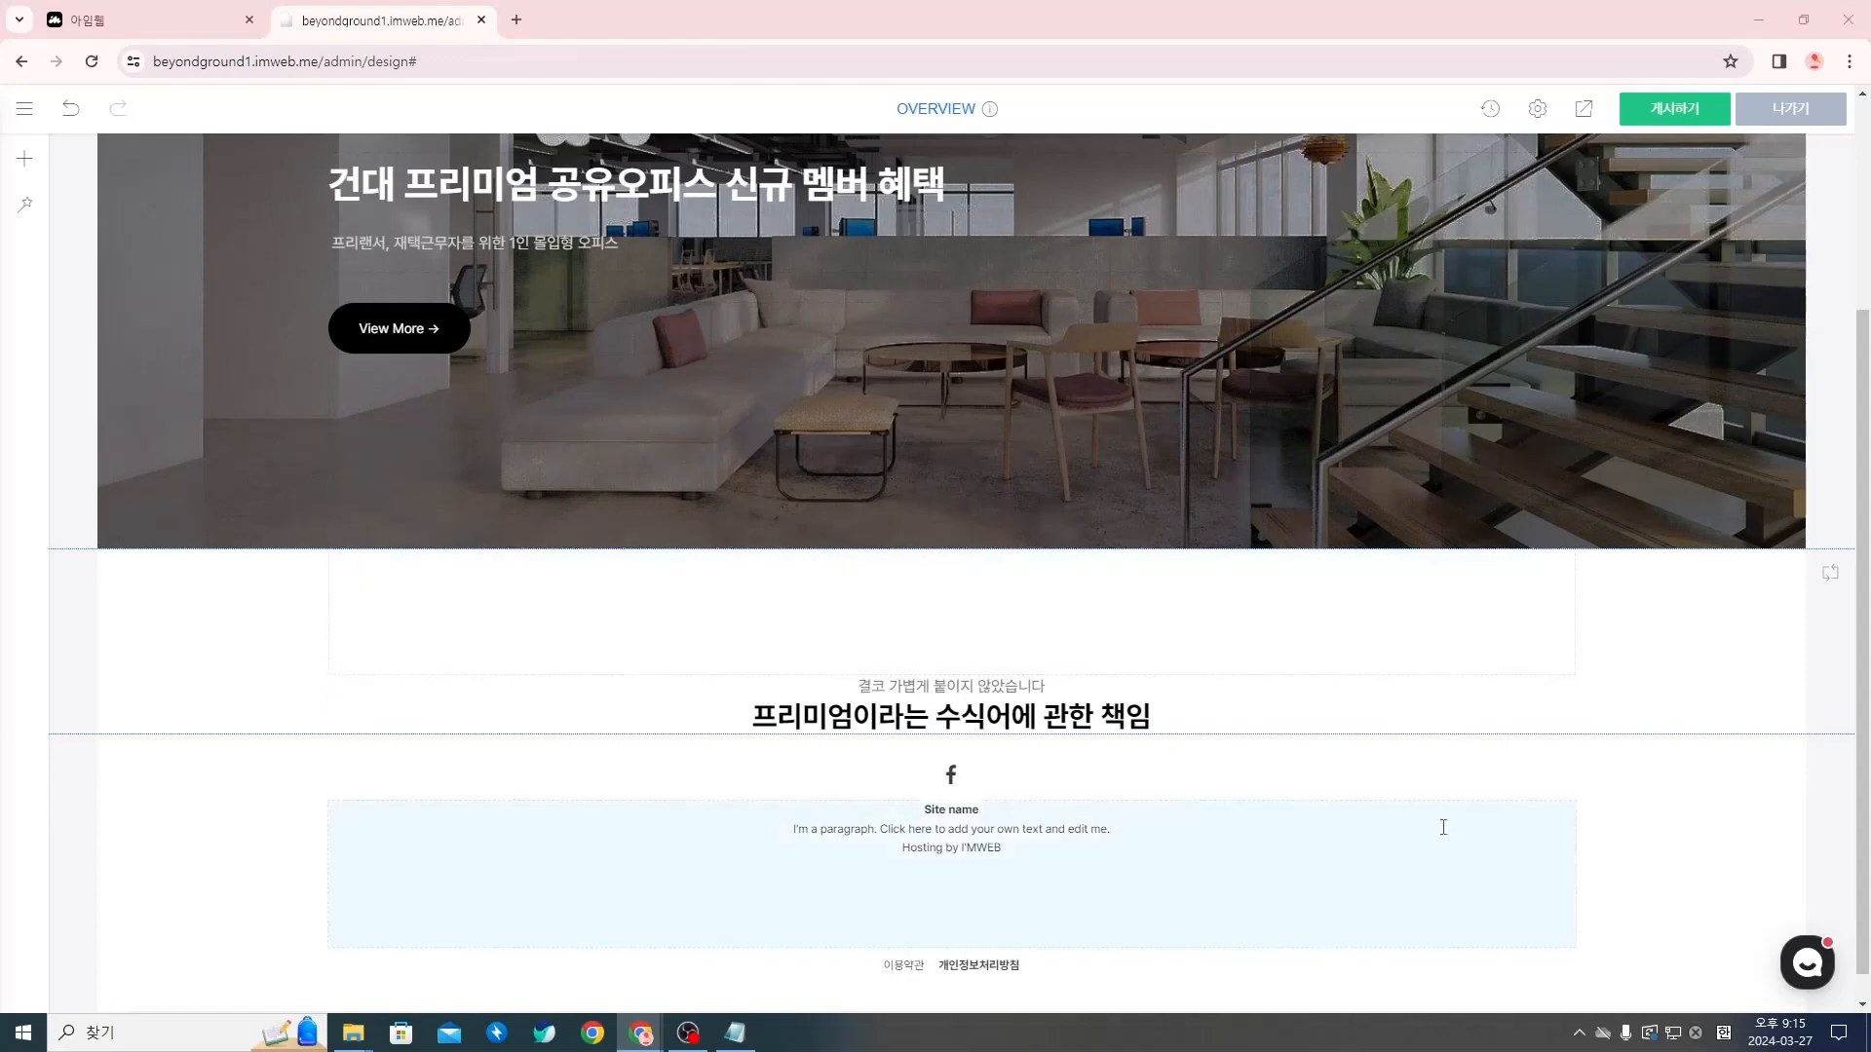
Add a spacer widget (여백) directly below the brand-message title
{"action": "left_click", "coordinate": [735, 1033]}
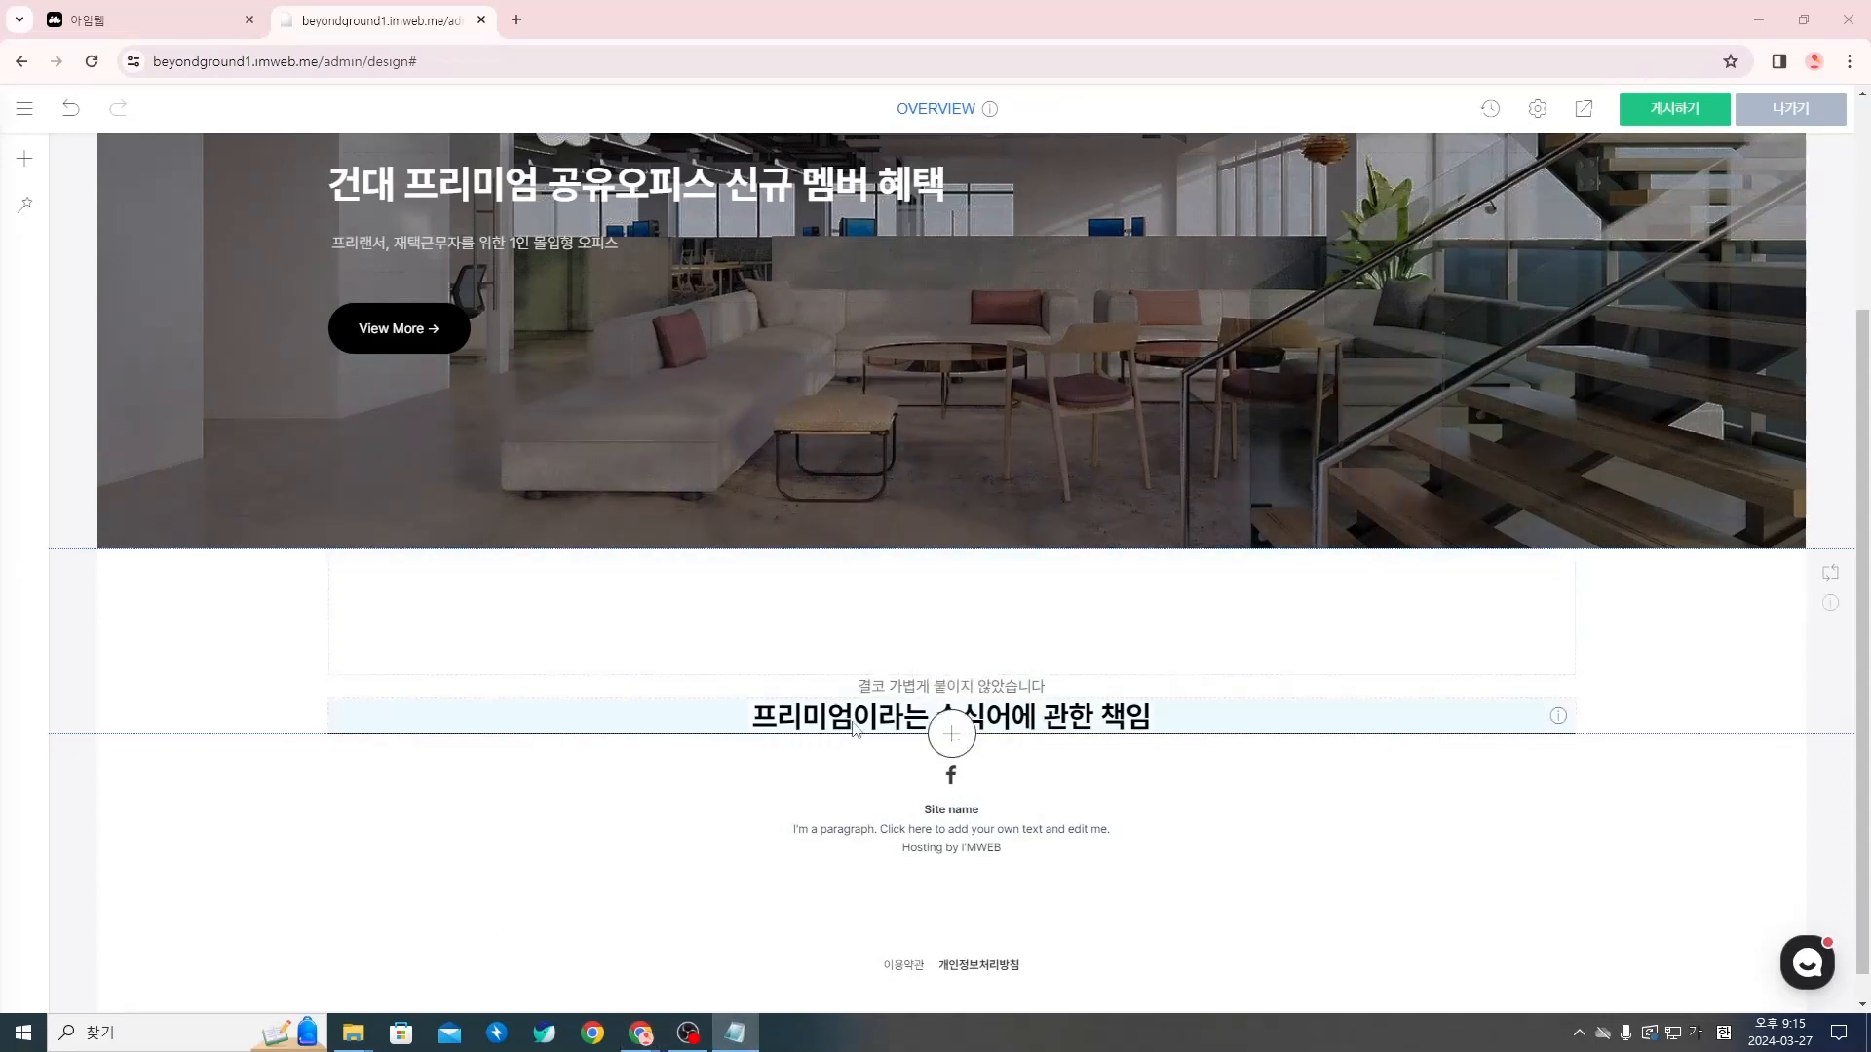
{"action": "left_click", "coordinate": [955, 740]}
{"action": "left_click", "coordinate": [955, 741]}
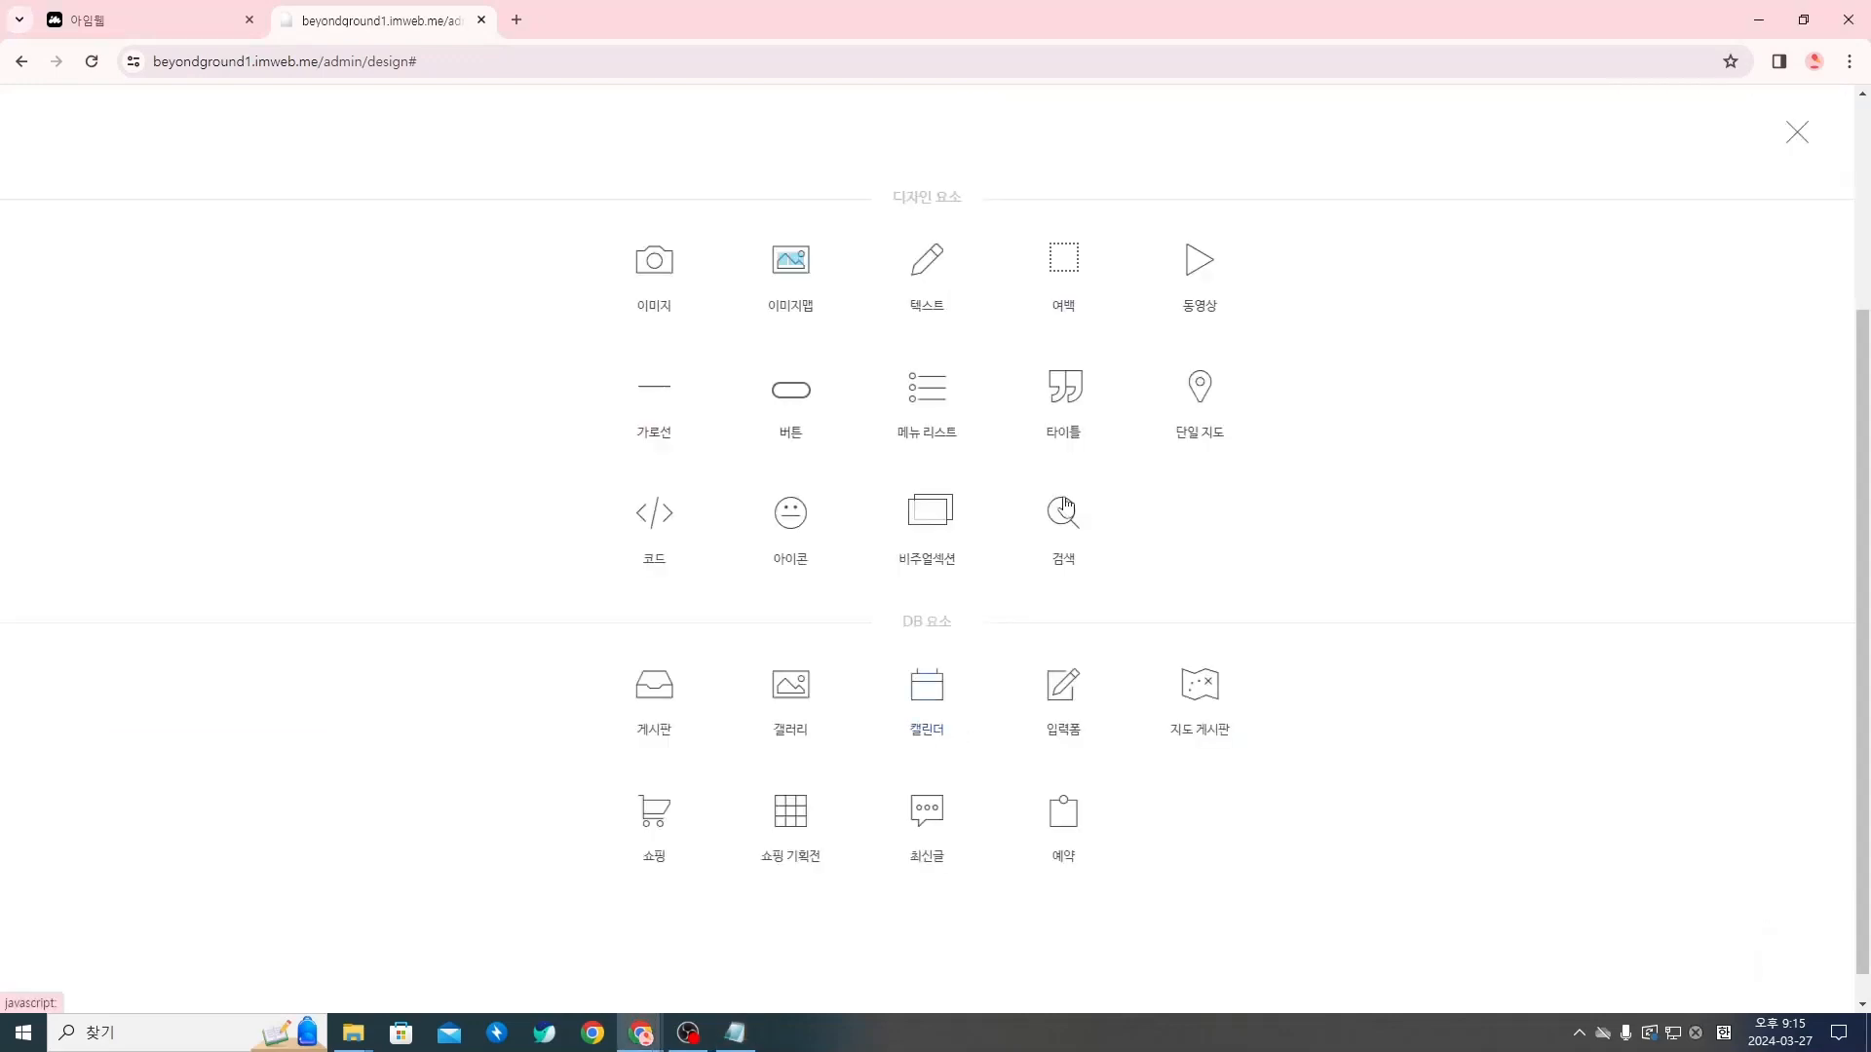
{"action": "left_click", "coordinate": [1081, 282]}
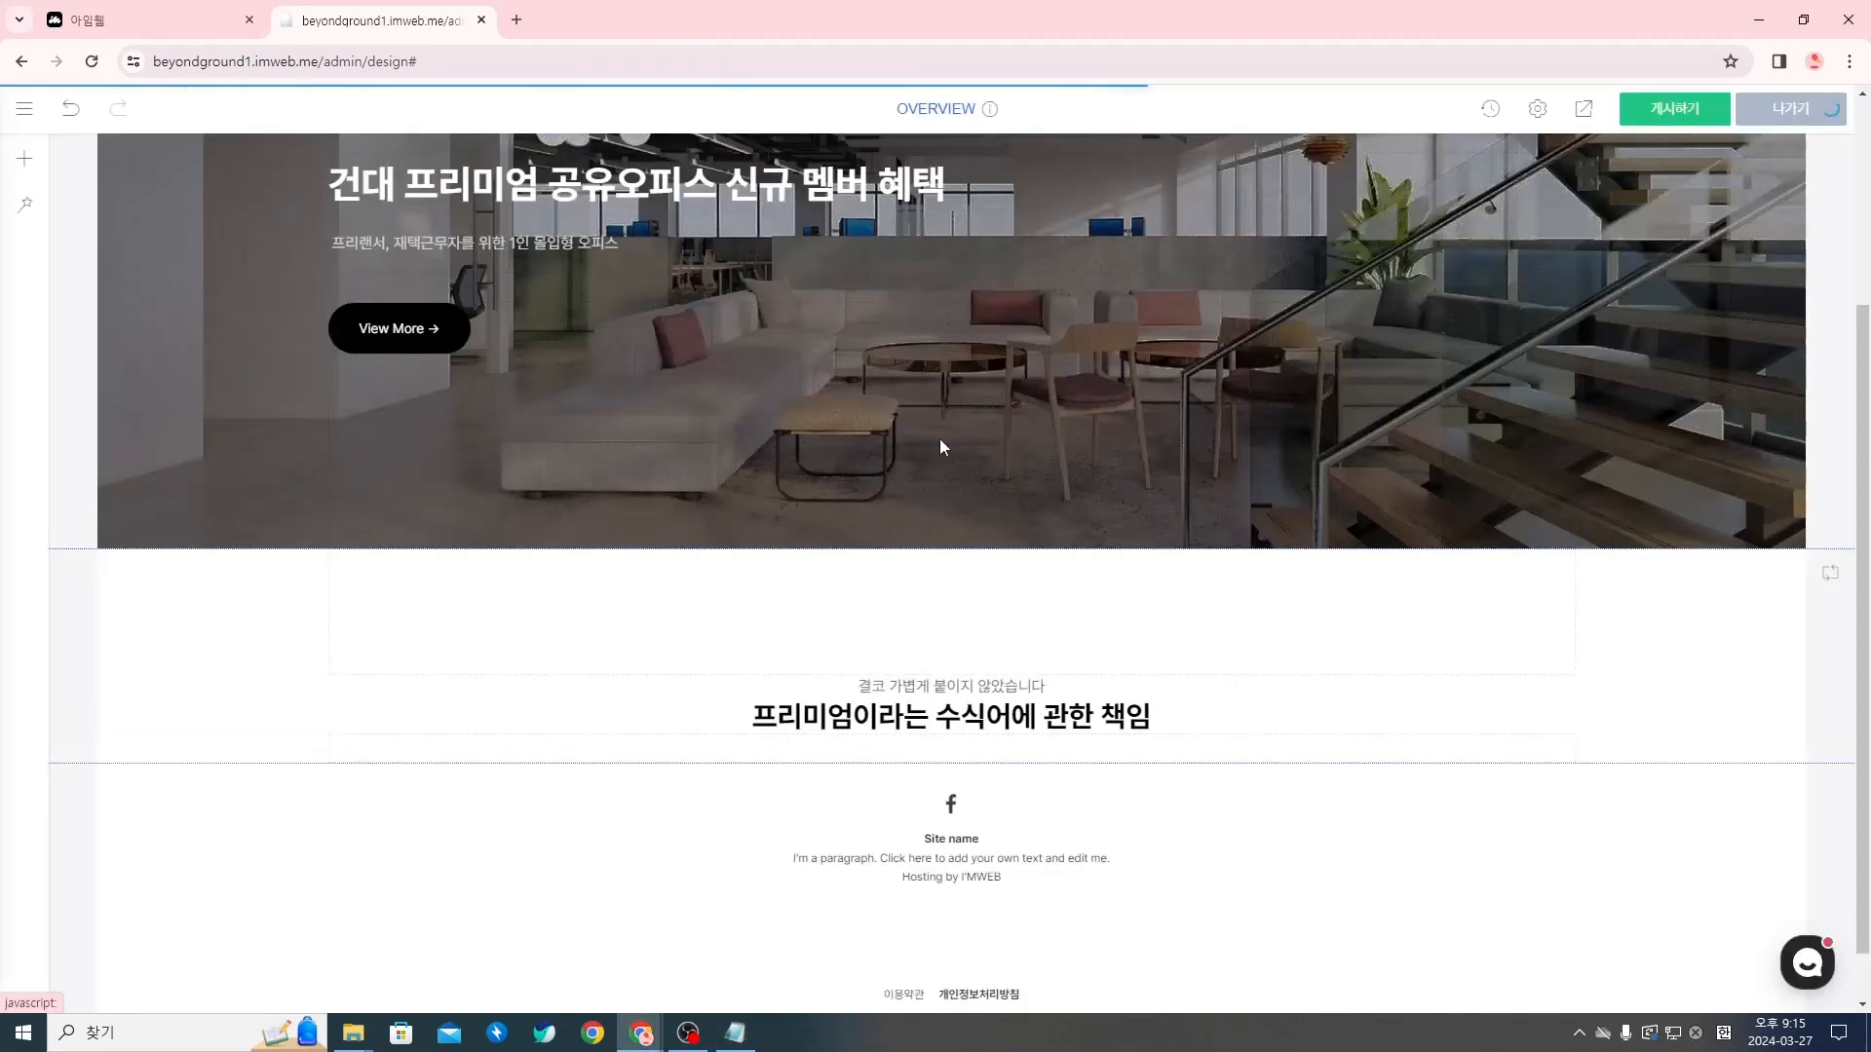
Set the height (높이) of the spacer below the brand-message title to 32px
{"action": "right_click", "coordinate": [742, 749]}
{"action": "left_click", "coordinate": [795, 761]}
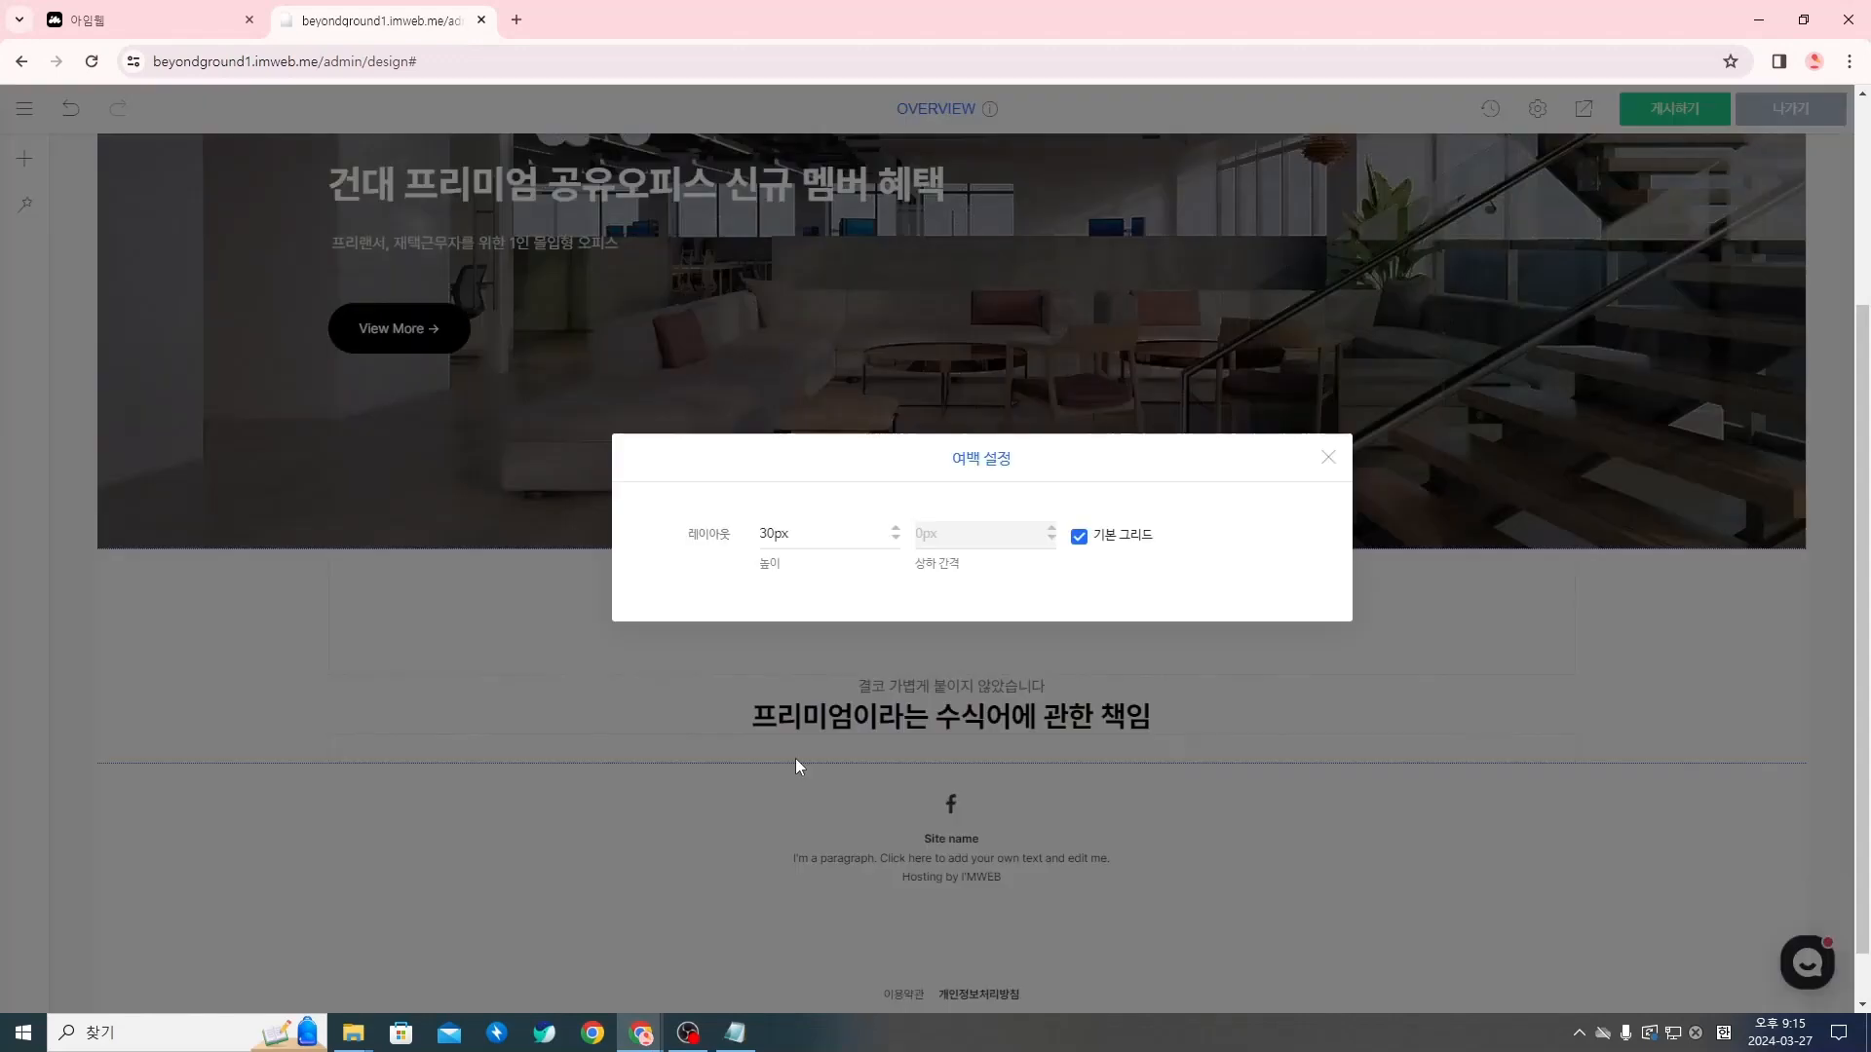
{"action": "left_click", "coordinate": [775, 533]}
{"action": "key", "text": "BackSpace"}
{"action": "type", "text": "2"}
{"action": "left_click", "coordinate": [1328, 457]}
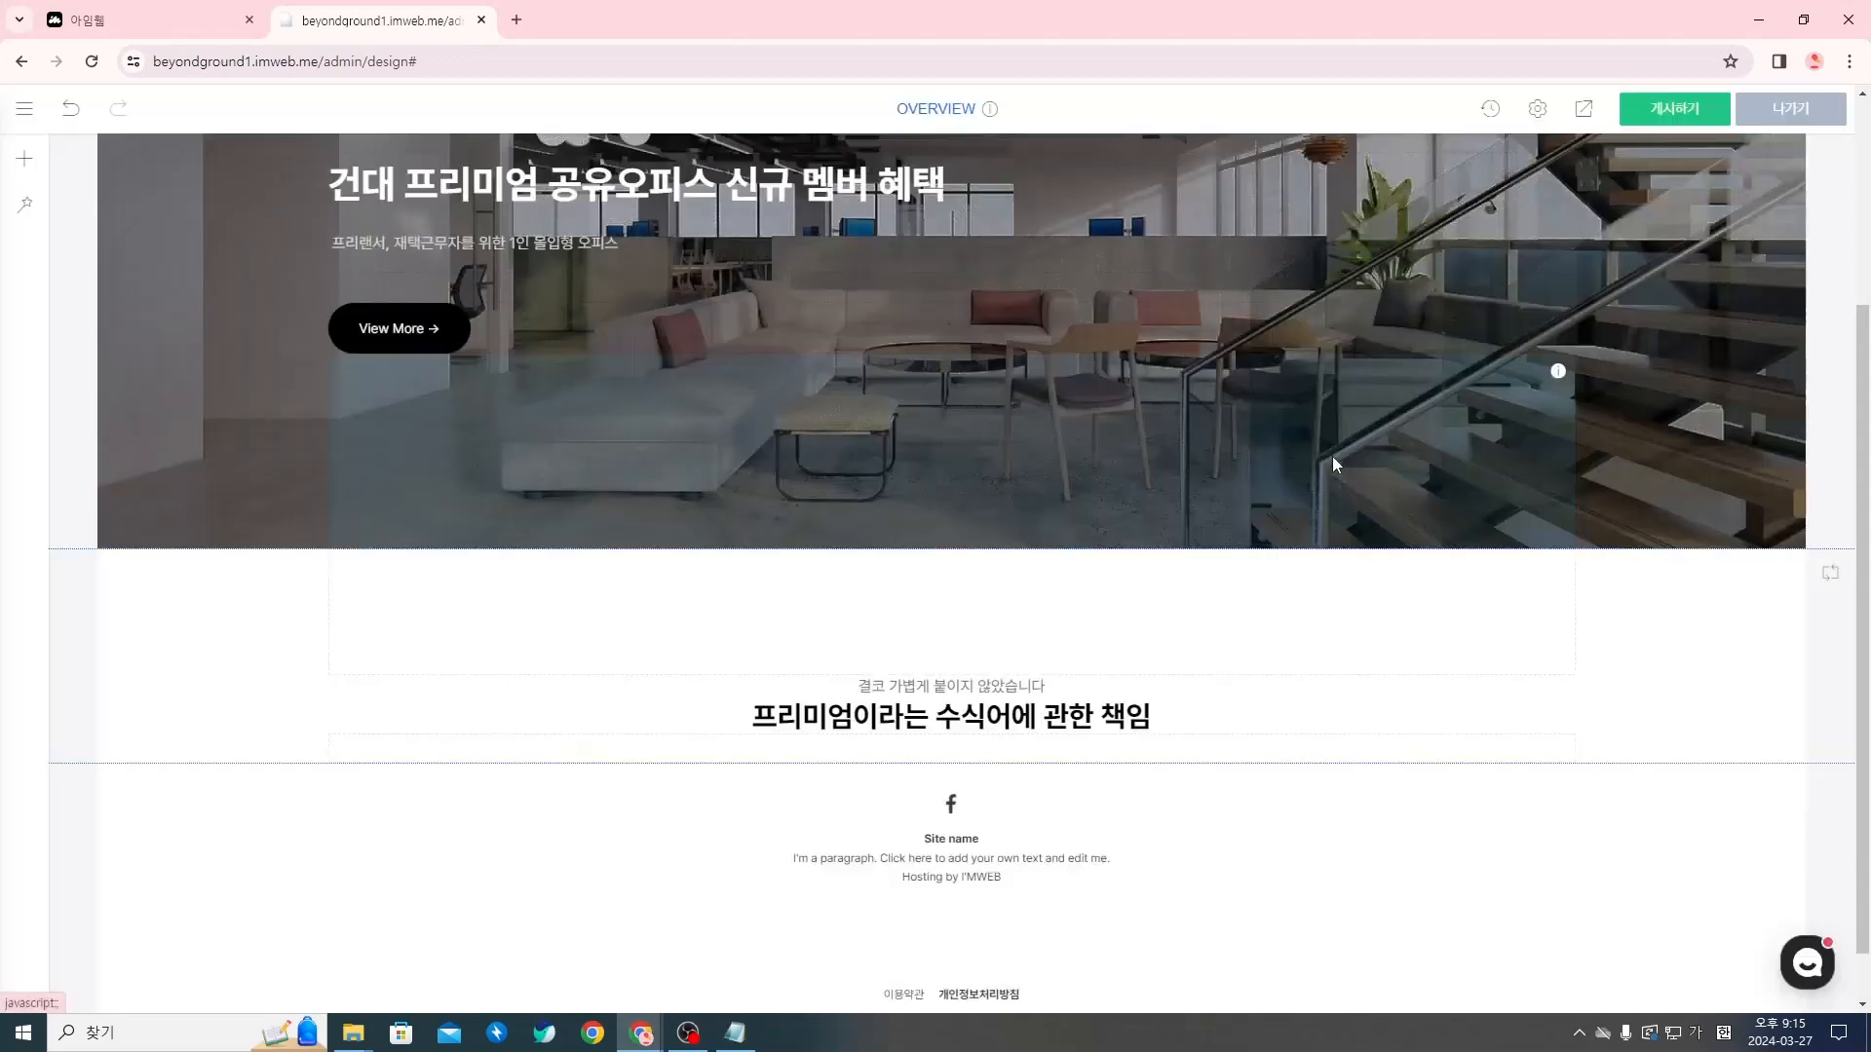
{"action": "scroll", "coordinate": [1039, 716], "scroll_direction": "down", "scroll_amount": 1}
{"action": "scroll", "coordinate": [1039, 716], "scroll_direction": "down", "scroll_amount": 1}
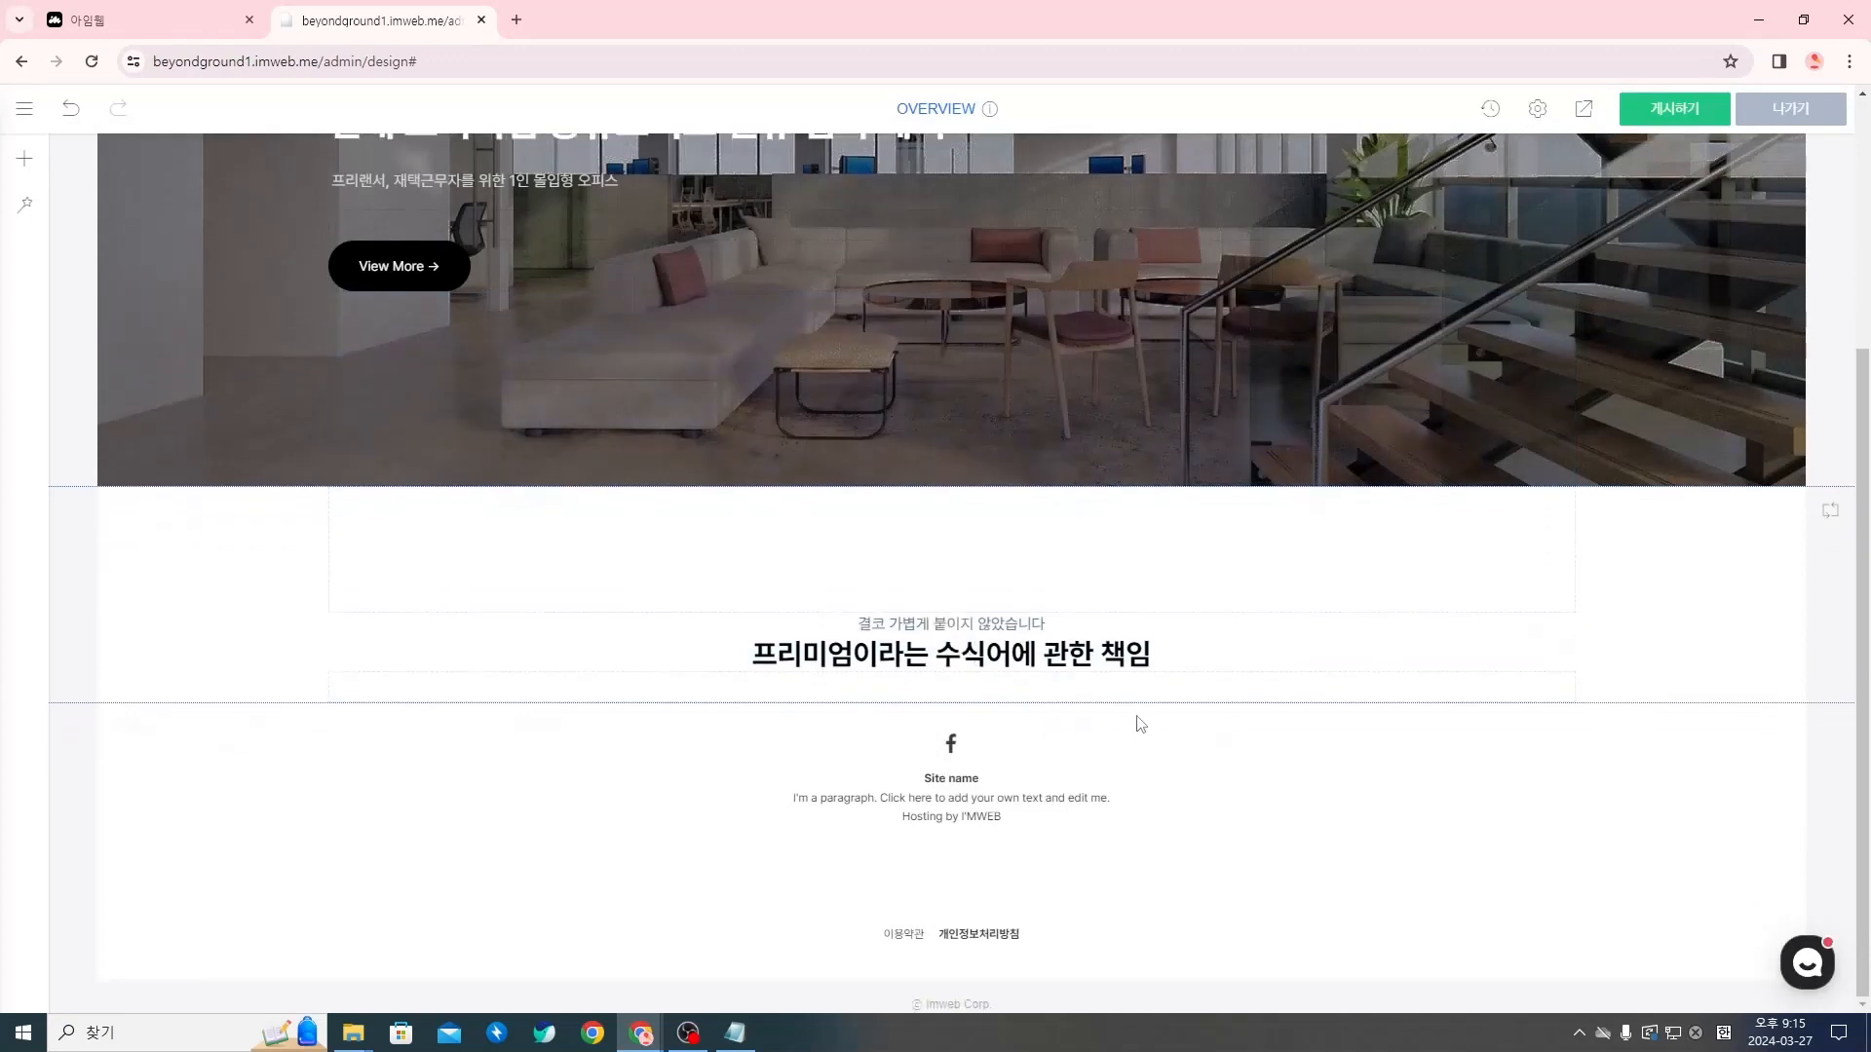
Switch to the Notion copywriting document and review the subtitle and title rows of 브랜드 메세지, 오피스 소개 and 예약하기 under OVERVIEW
{"action": "mouse_move", "coordinate": [833, 636]}
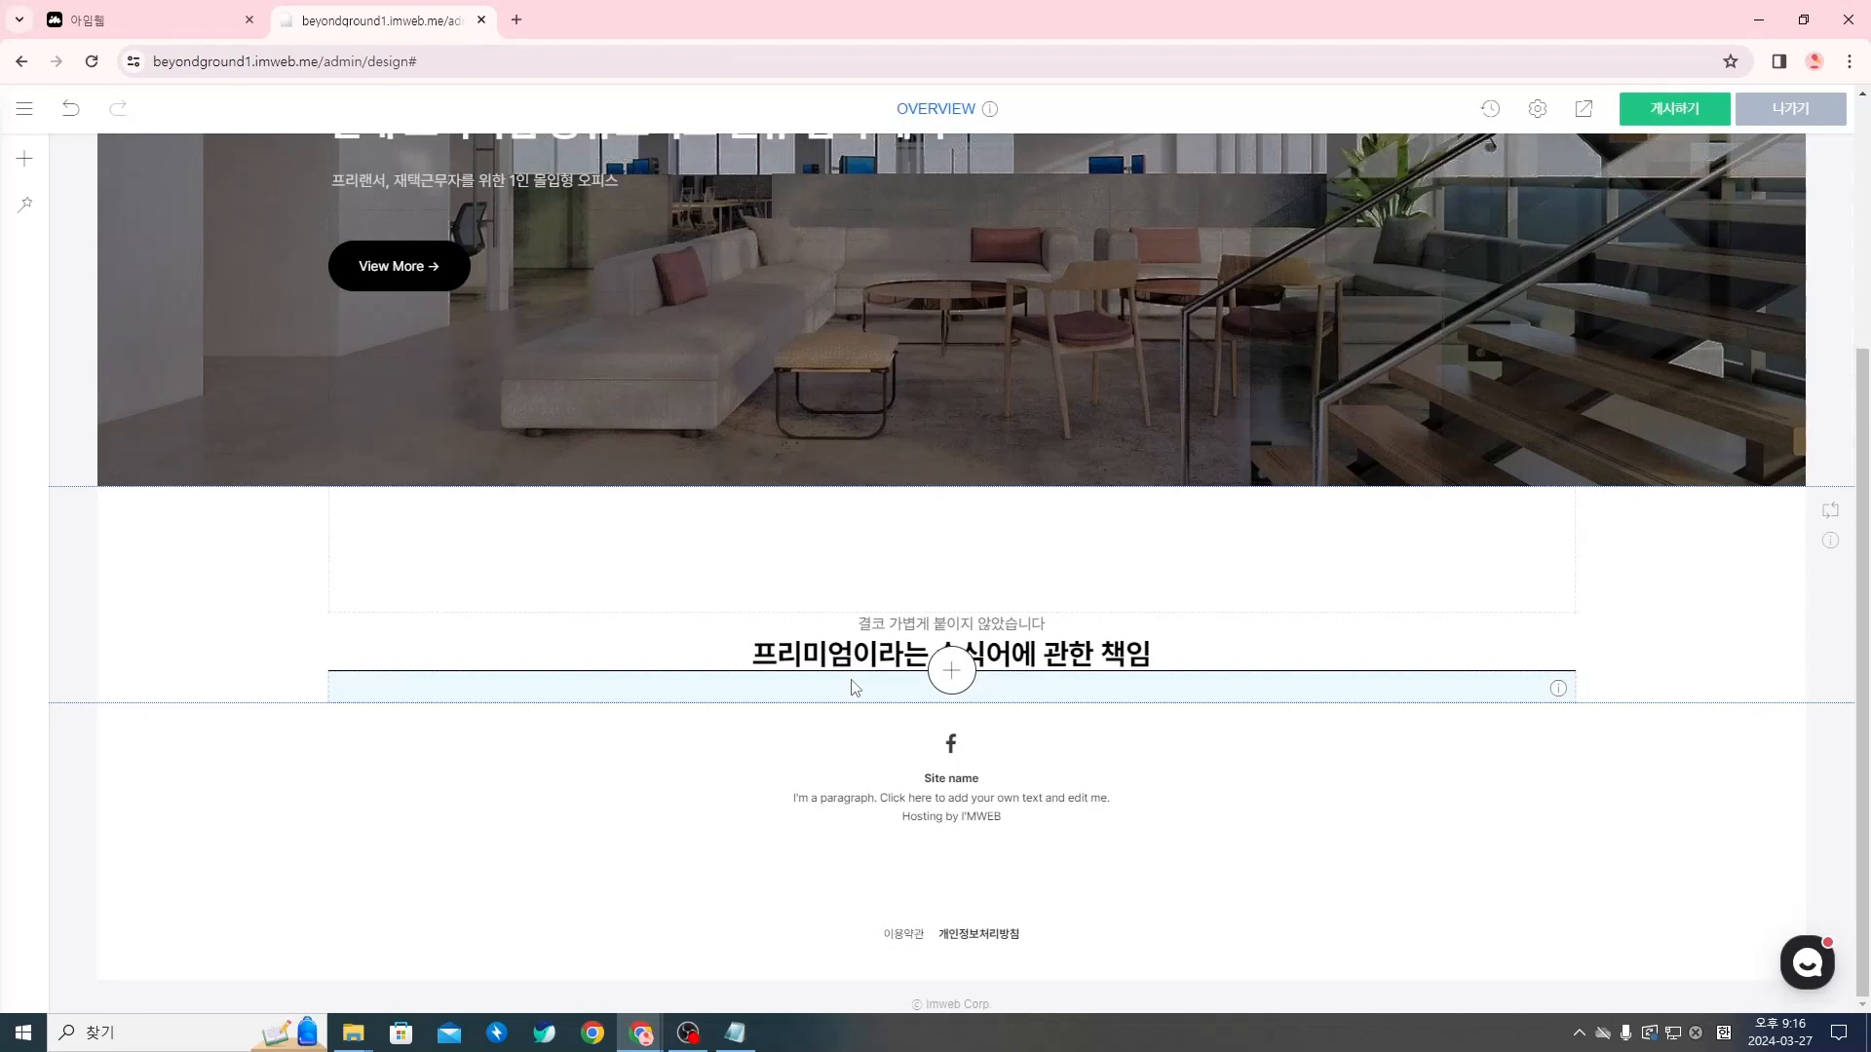
{"action": "key", "text": "alt+Tab"}
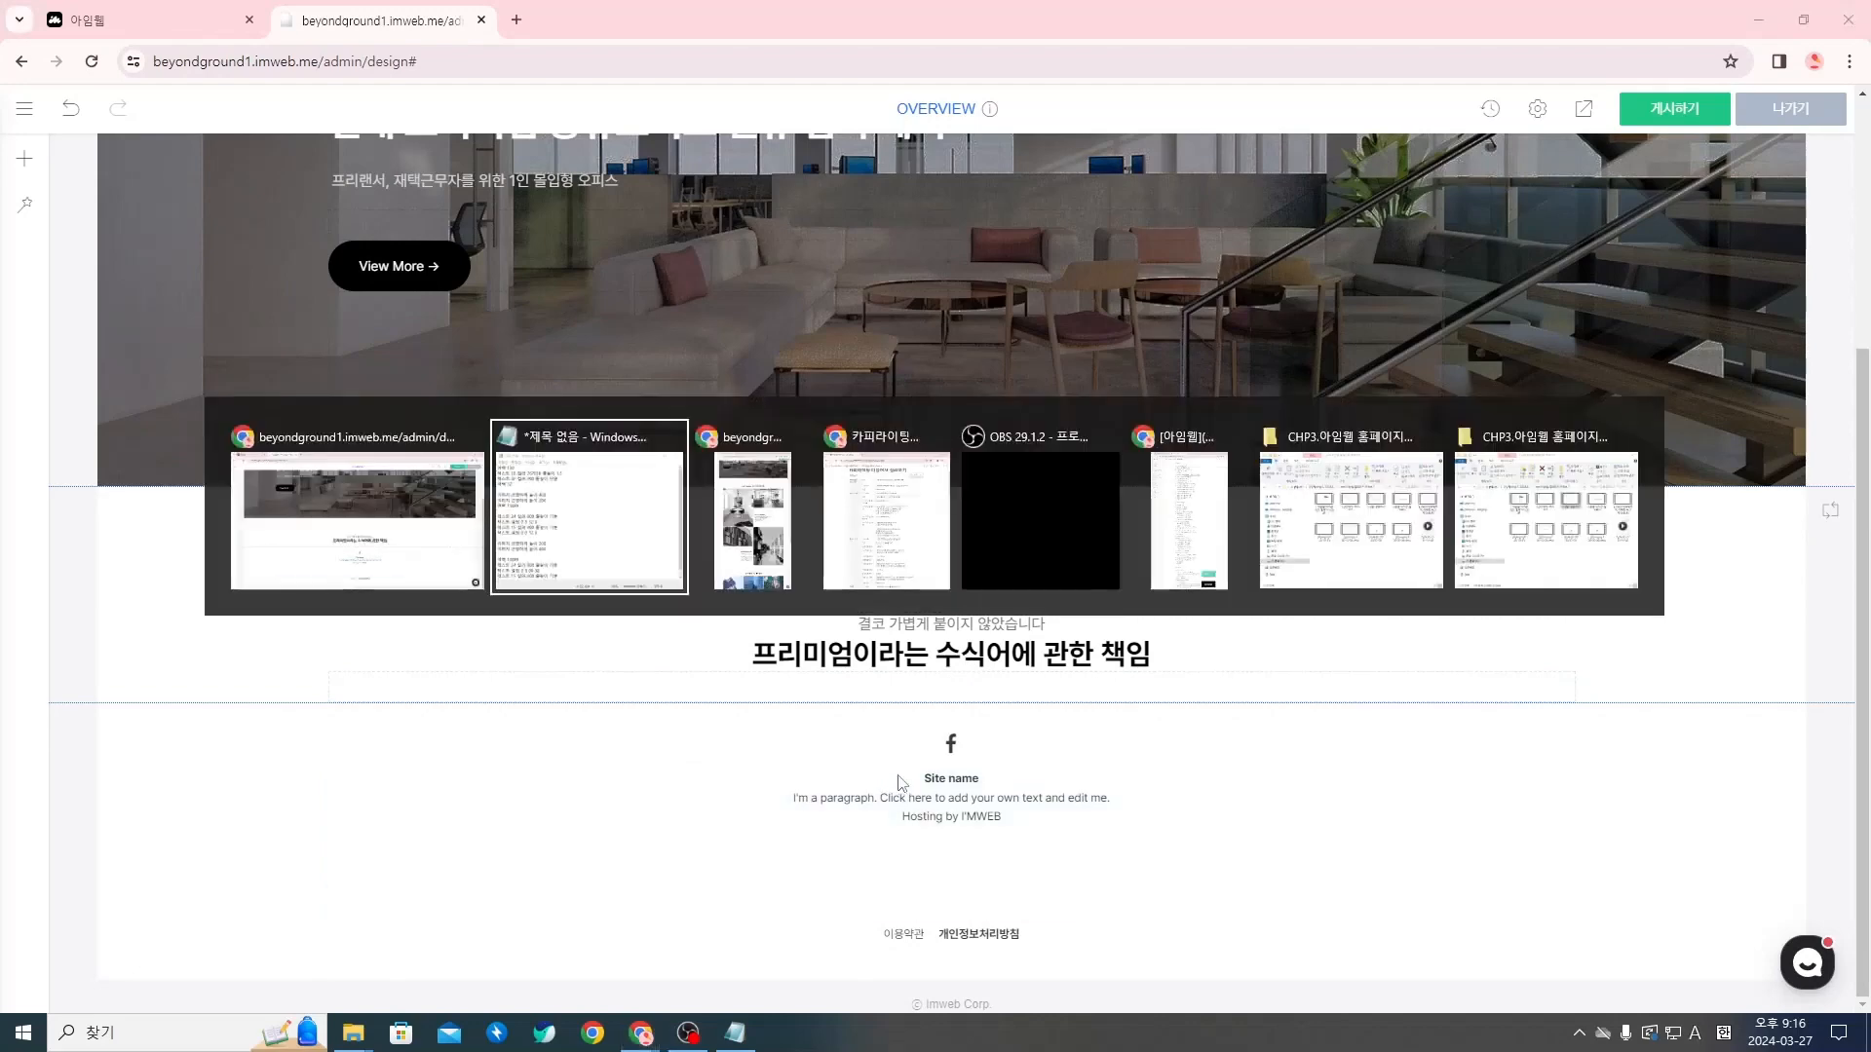
{"action": "key", "text": "Escape"}
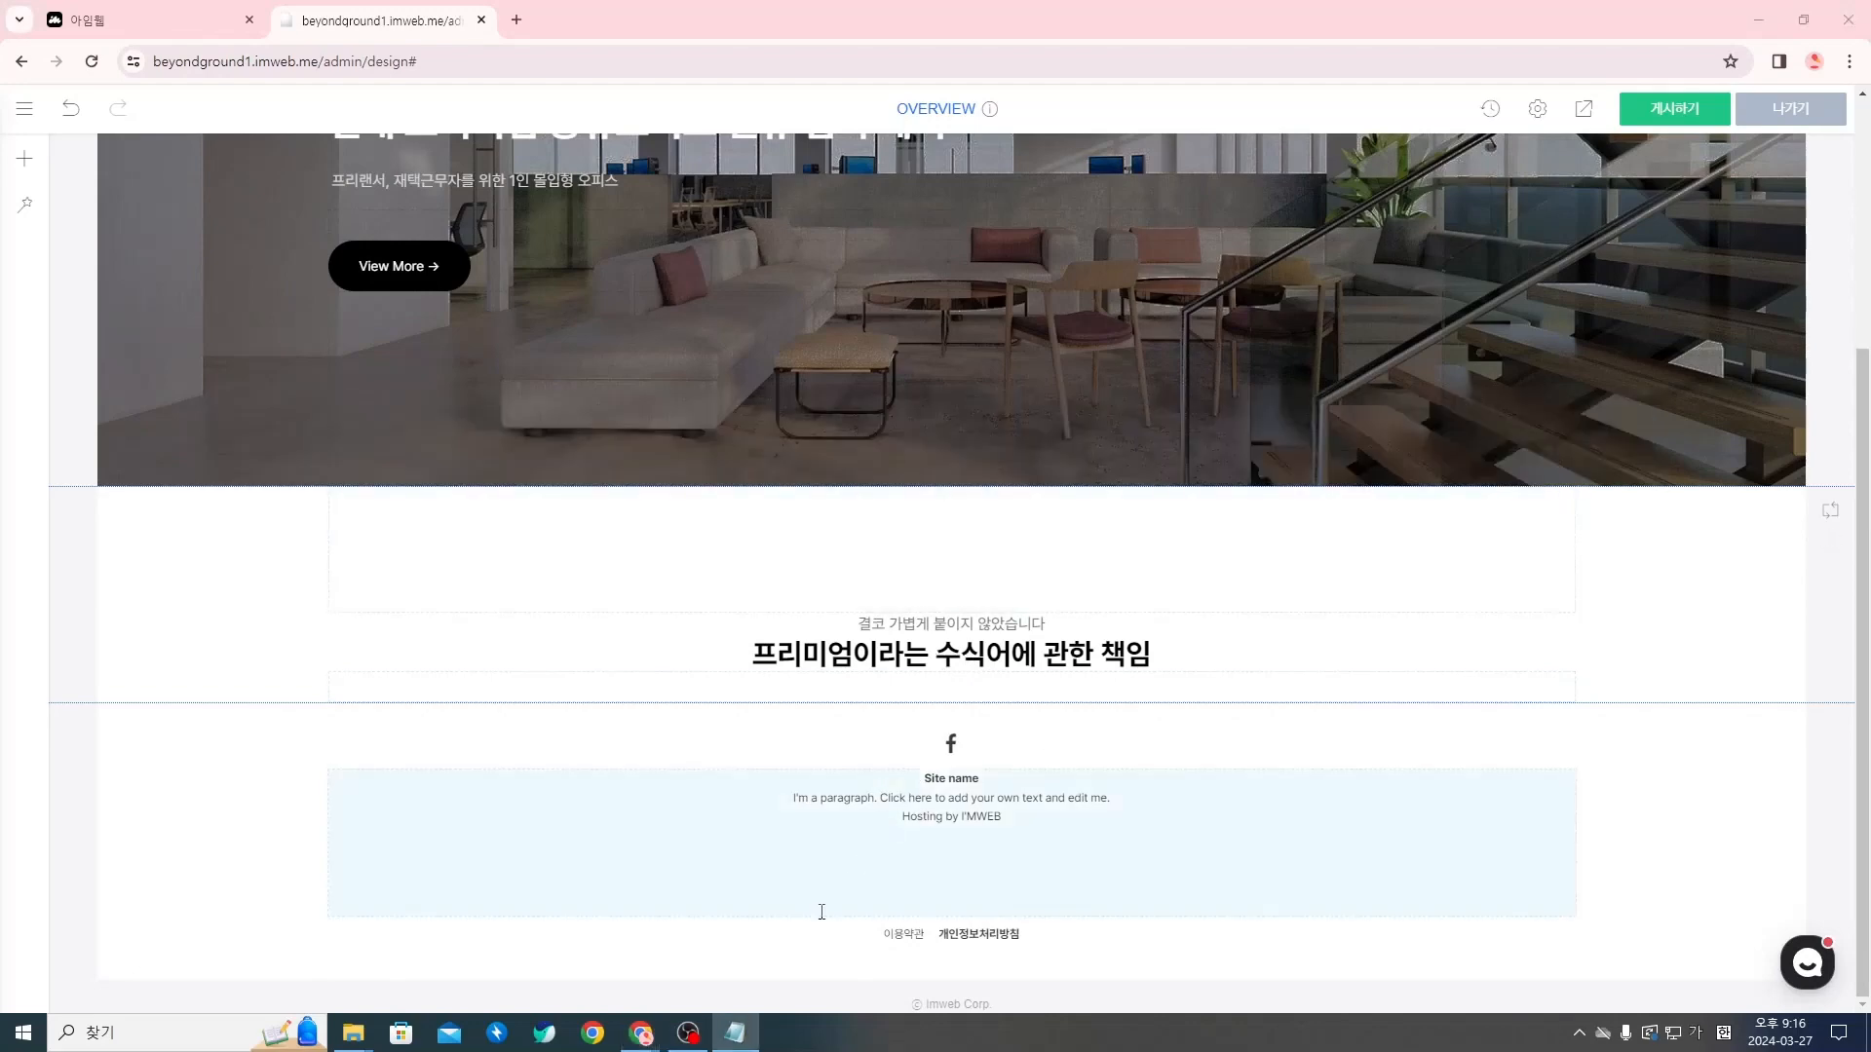
{"action": "mouse_move", "coordinate": [642, 1033]}
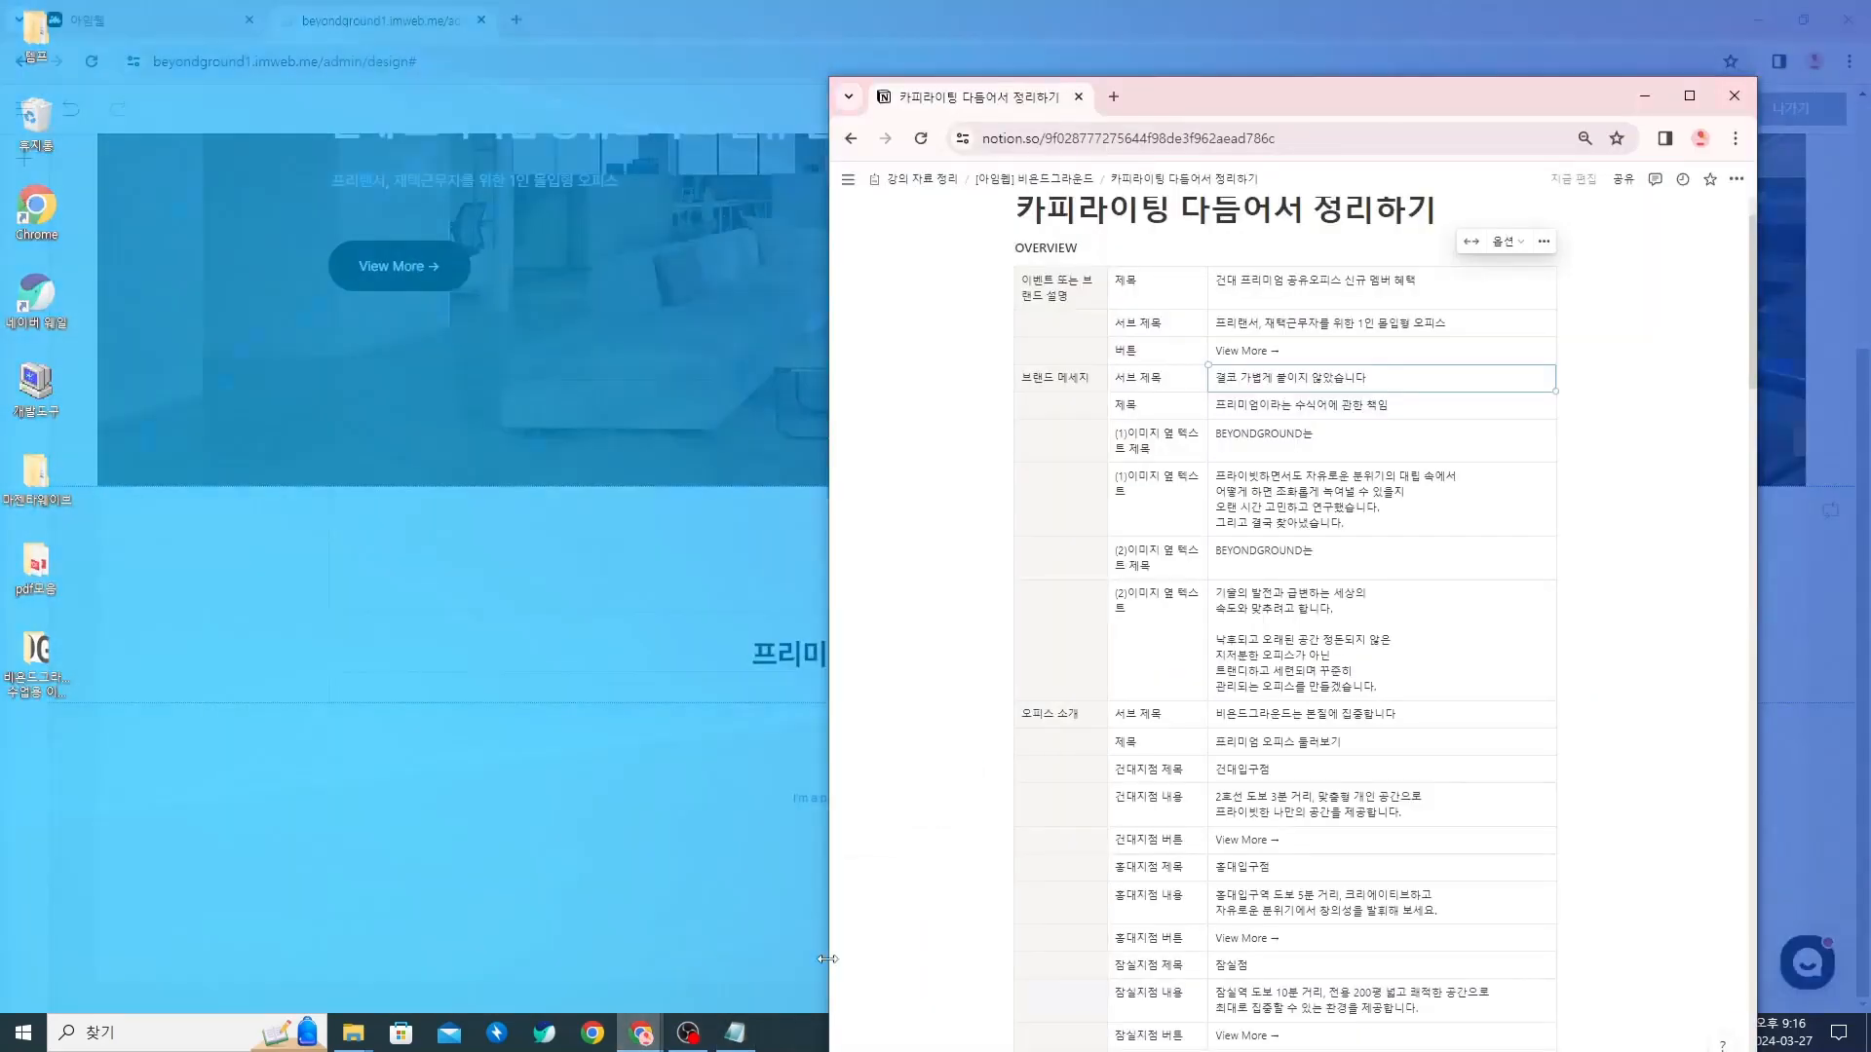
{"action": "left_click", "coordinate": [843, 950]}
{"action": "left_click_drag", "start_coordinate": [1166, 408], "coordinate": [1267, 390]}
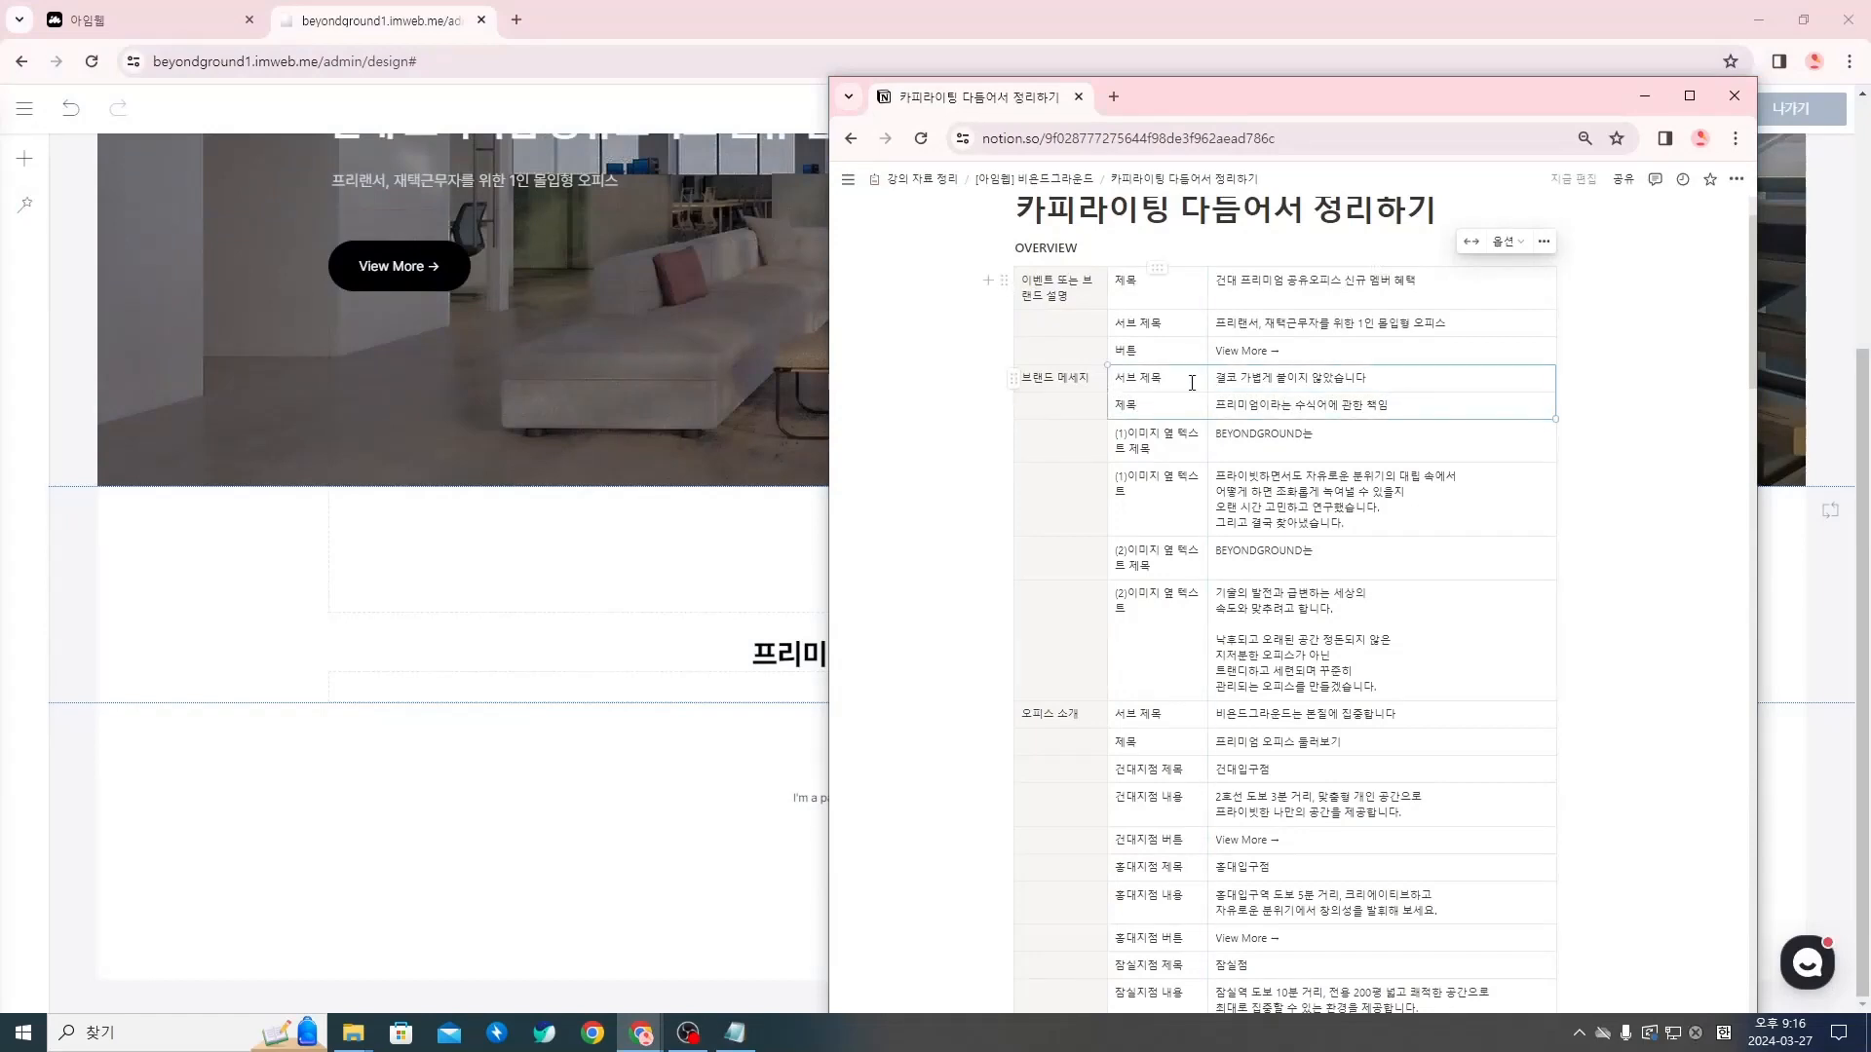
{"action": "scroll", "coordinate": [1191, 383], "scroll_direction": "down", "scroll_amount": 3}
{"action": "left_click_drag", "start_coordinate": [1267, 421], "coordinate": [1314, 466]}
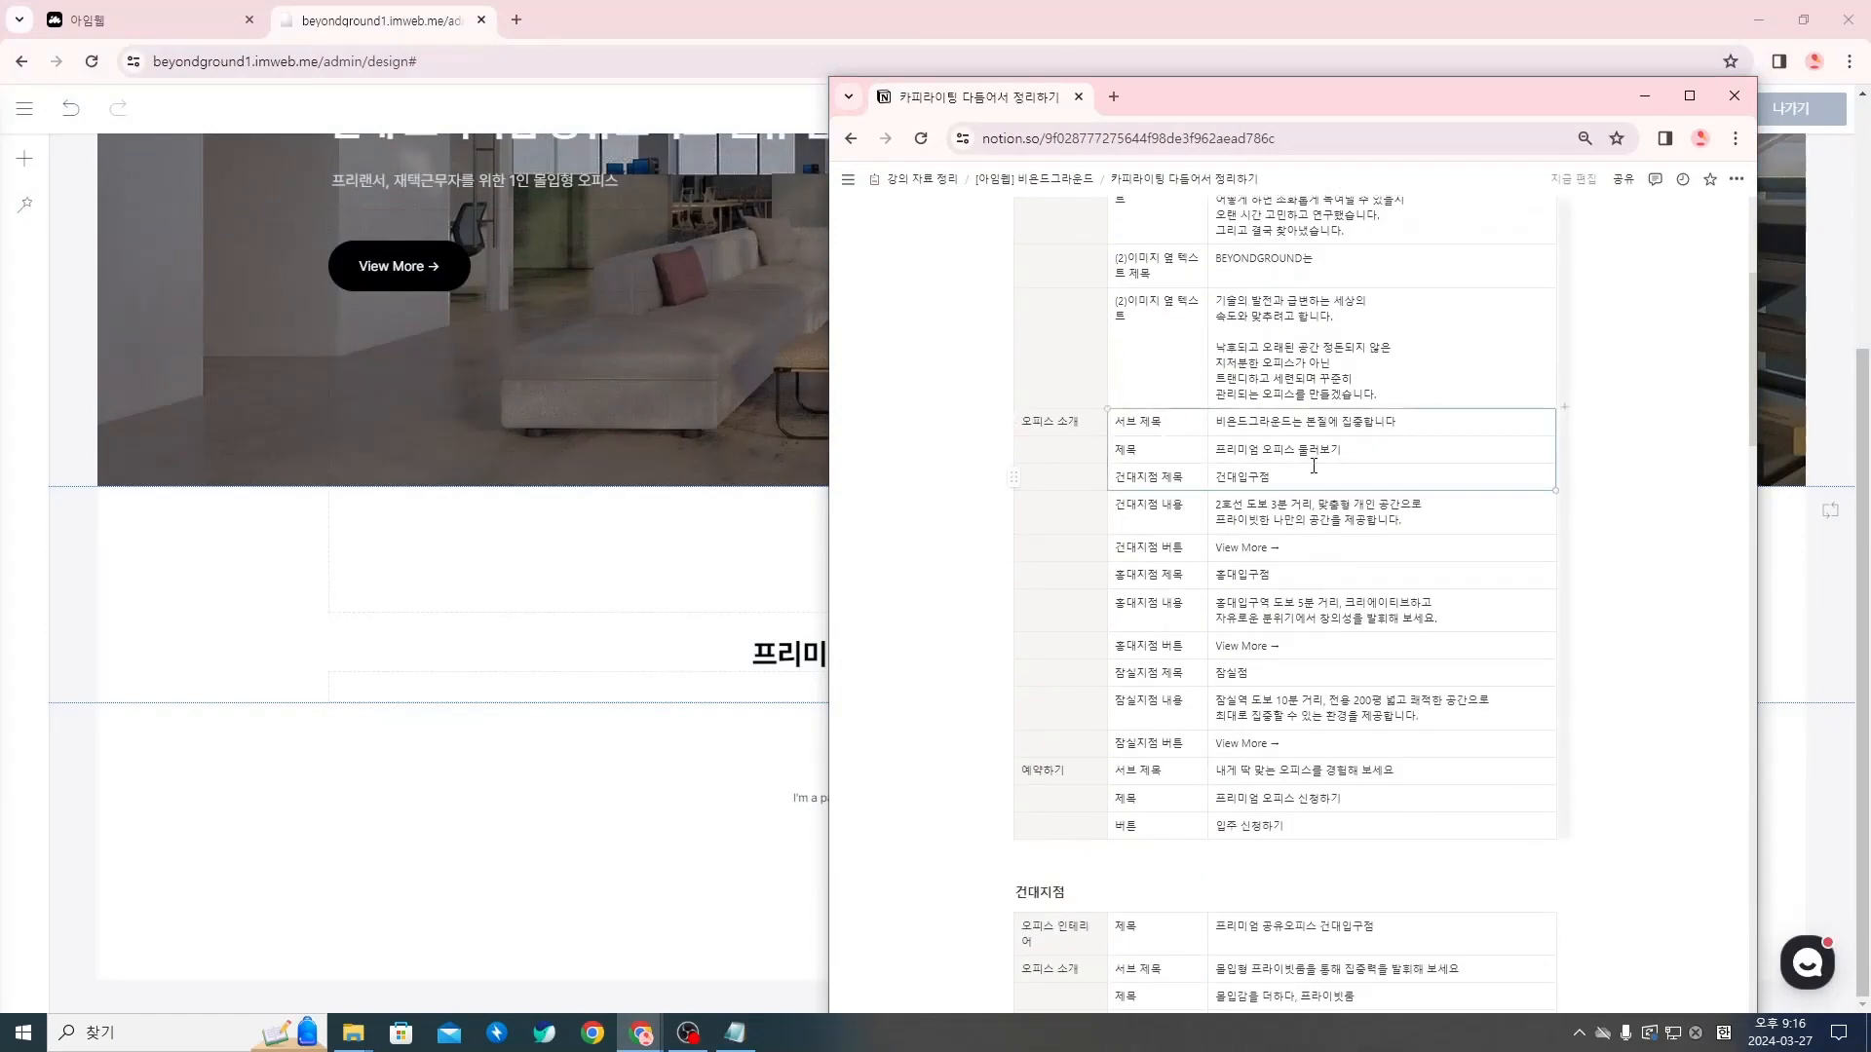
{"action": "left_click_drag", "start_coordinate": [1183, 420], "coordinate": [1278, 447]}
{"action": "scroll", "coordinate": [1237, 535], "scroll_direction": "down", "scroll_amount": 1}
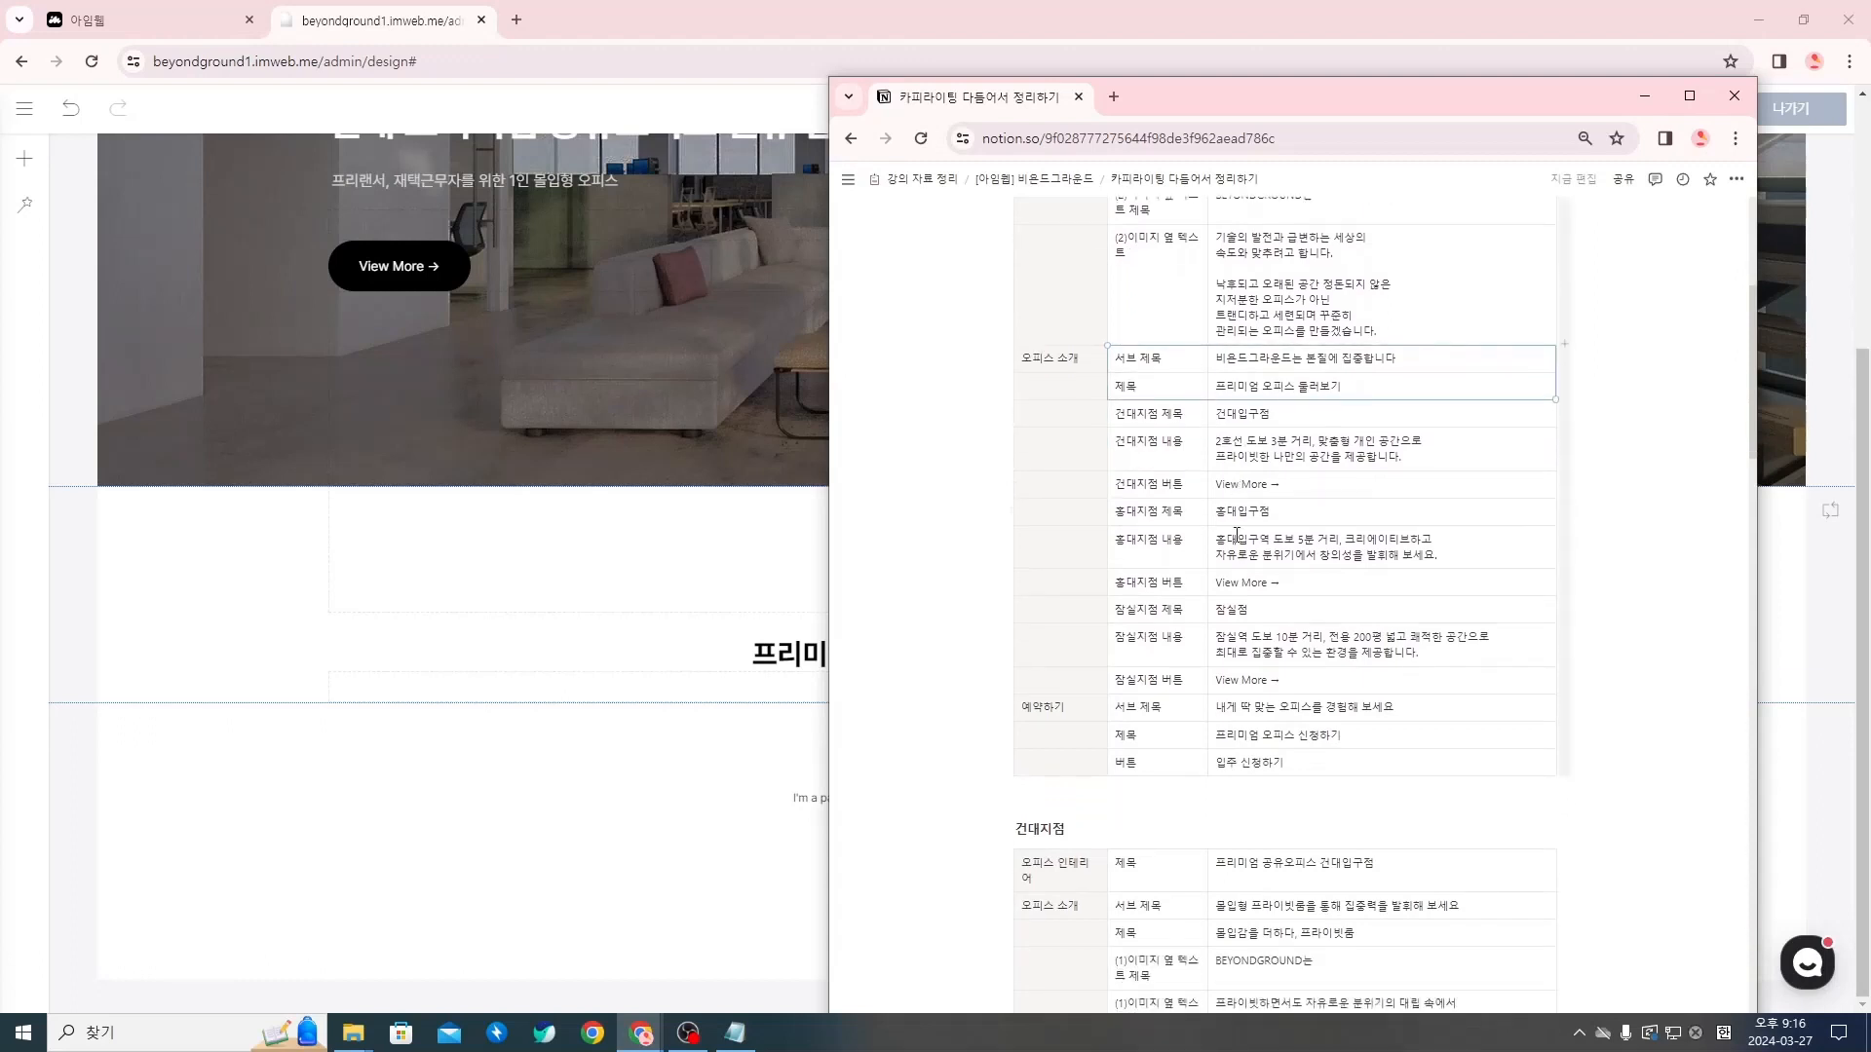
{"action": "left_click_drag", "start_coordinate": [1169, 673], "coordinate": [1267, 701]}
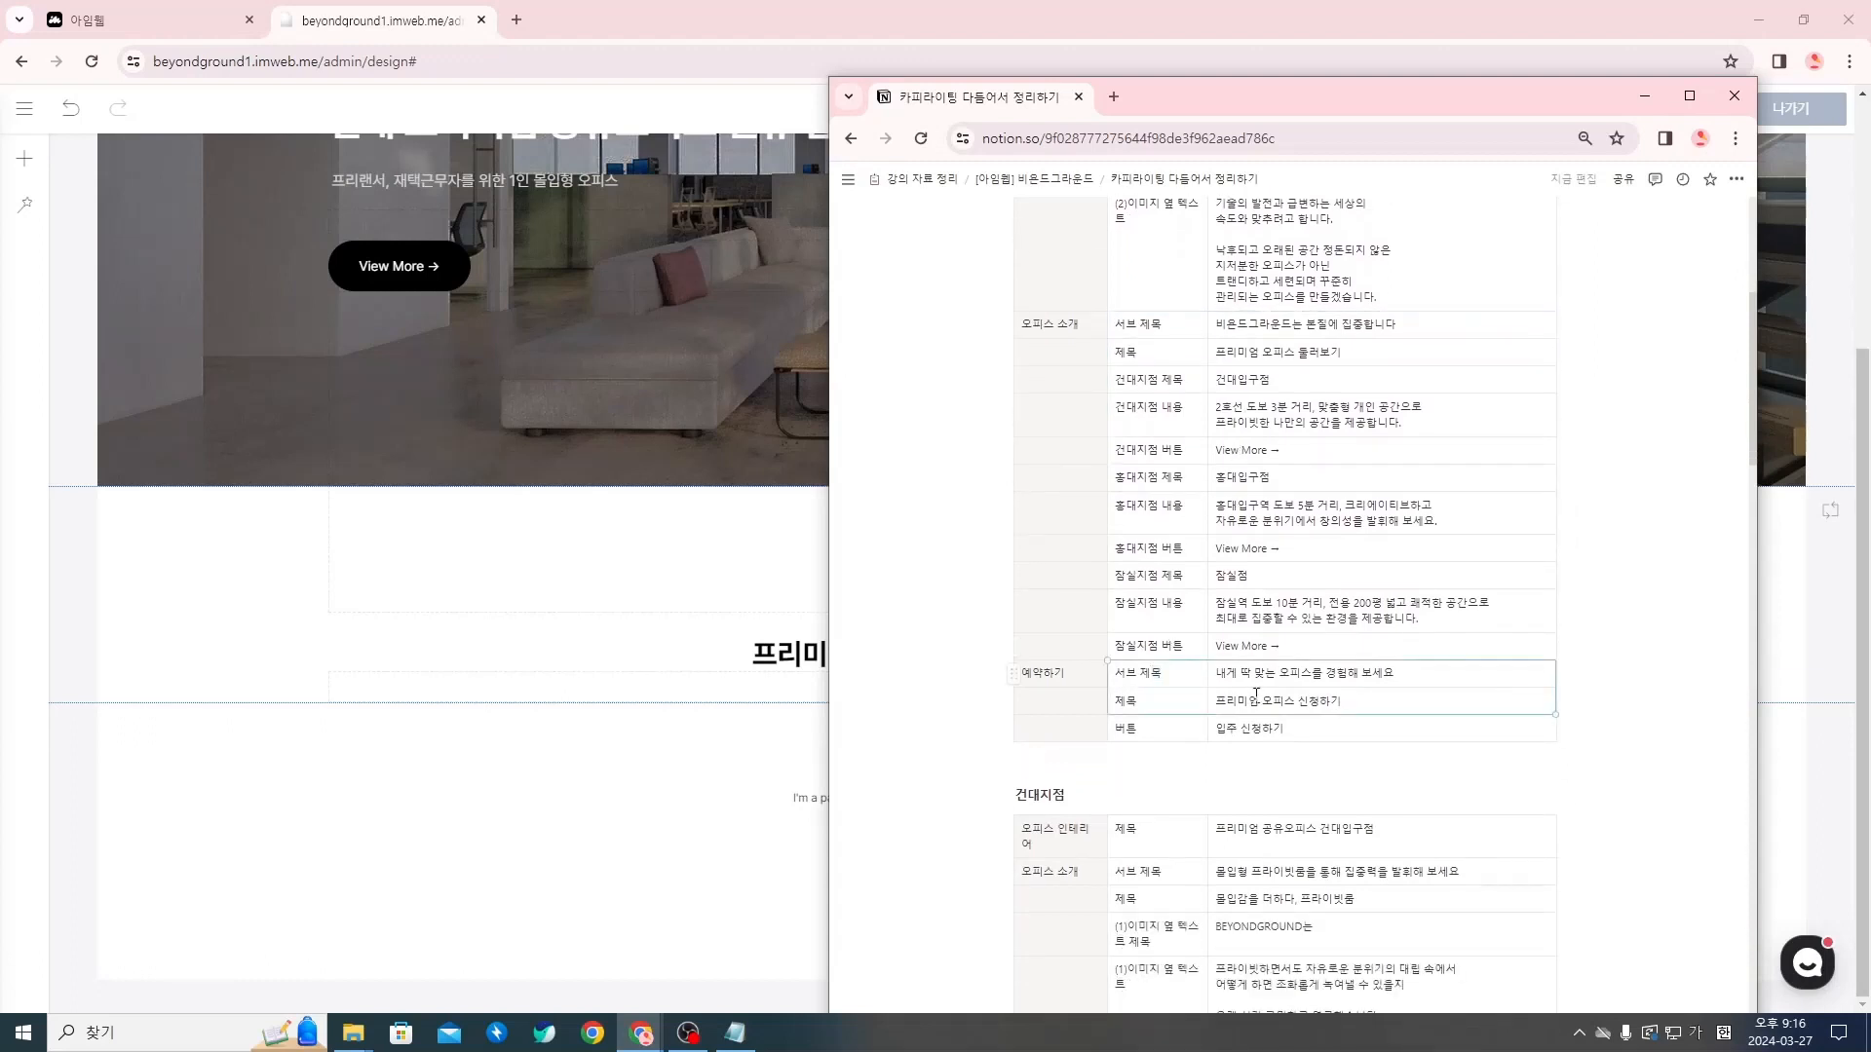
Switch back to the imweb editor, copy the brand-message section and paste a duplicate directly below it
{"action": "left_click", "coordinate": [490, 622]}
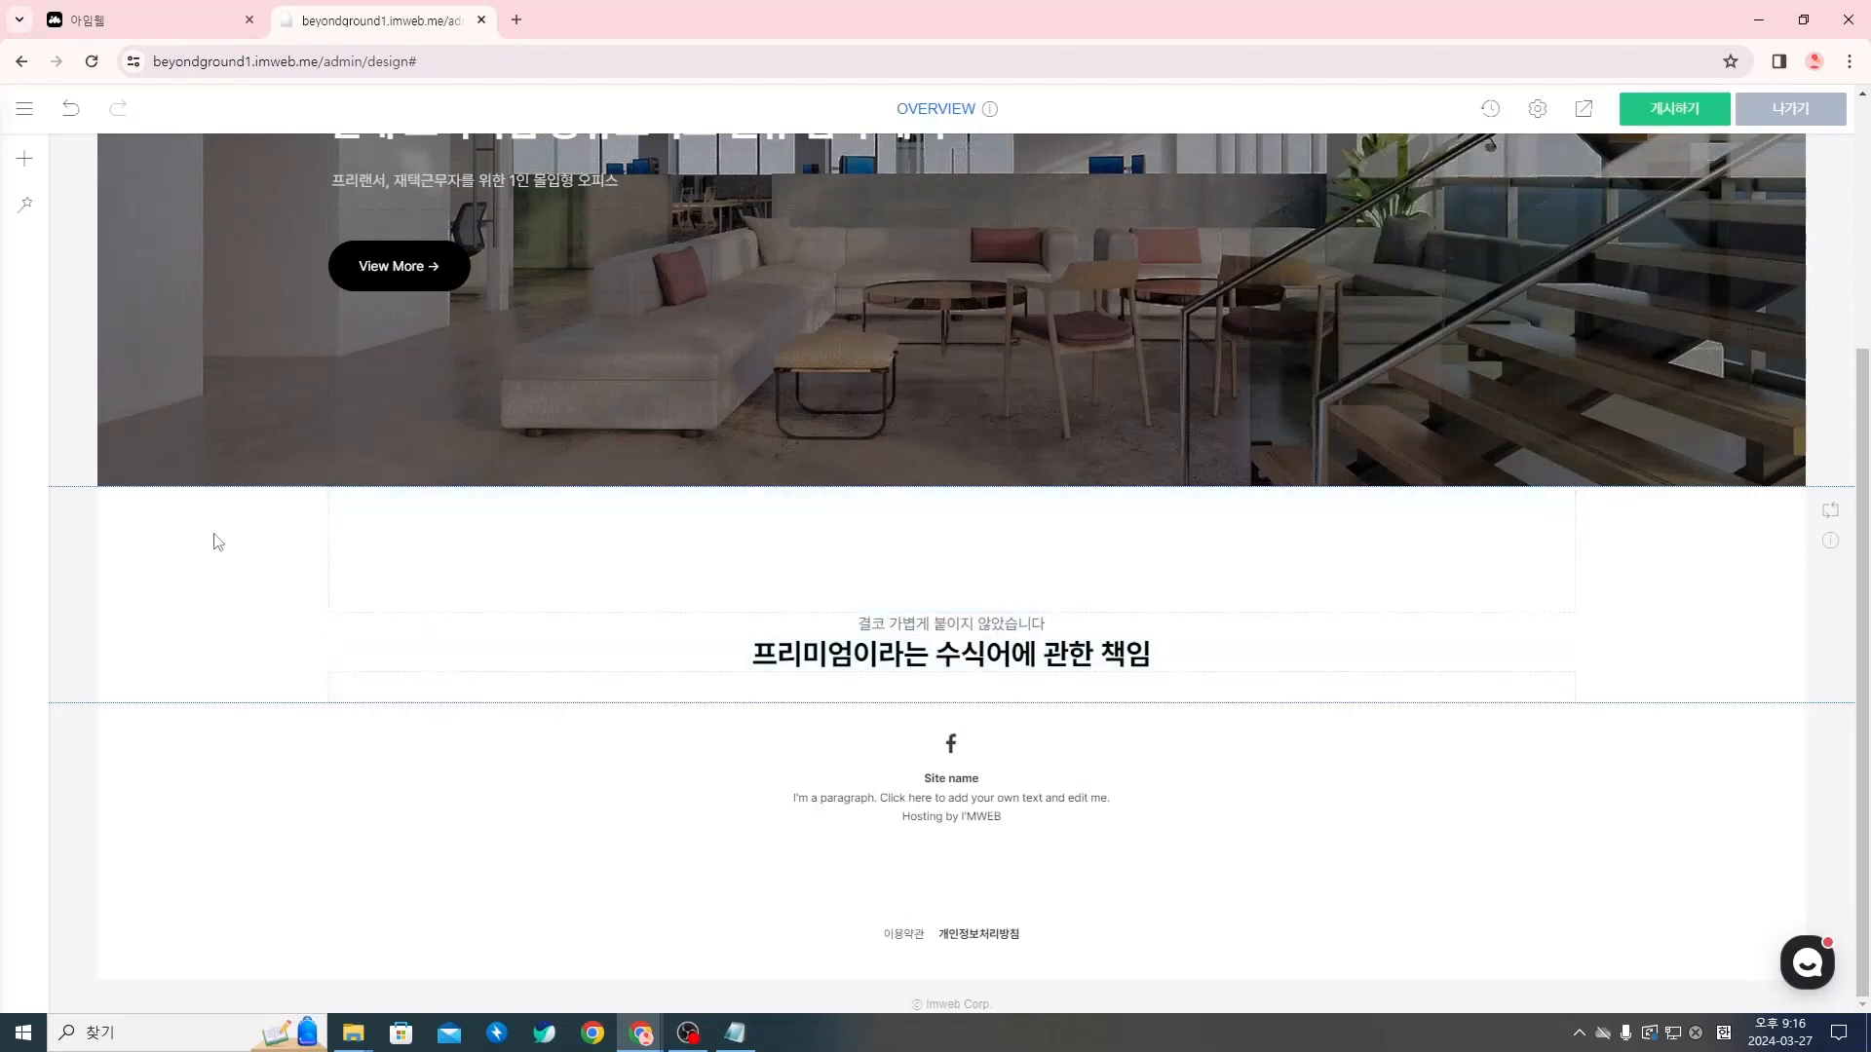
{"action": "right_click", "coordinate": [205, 584]}
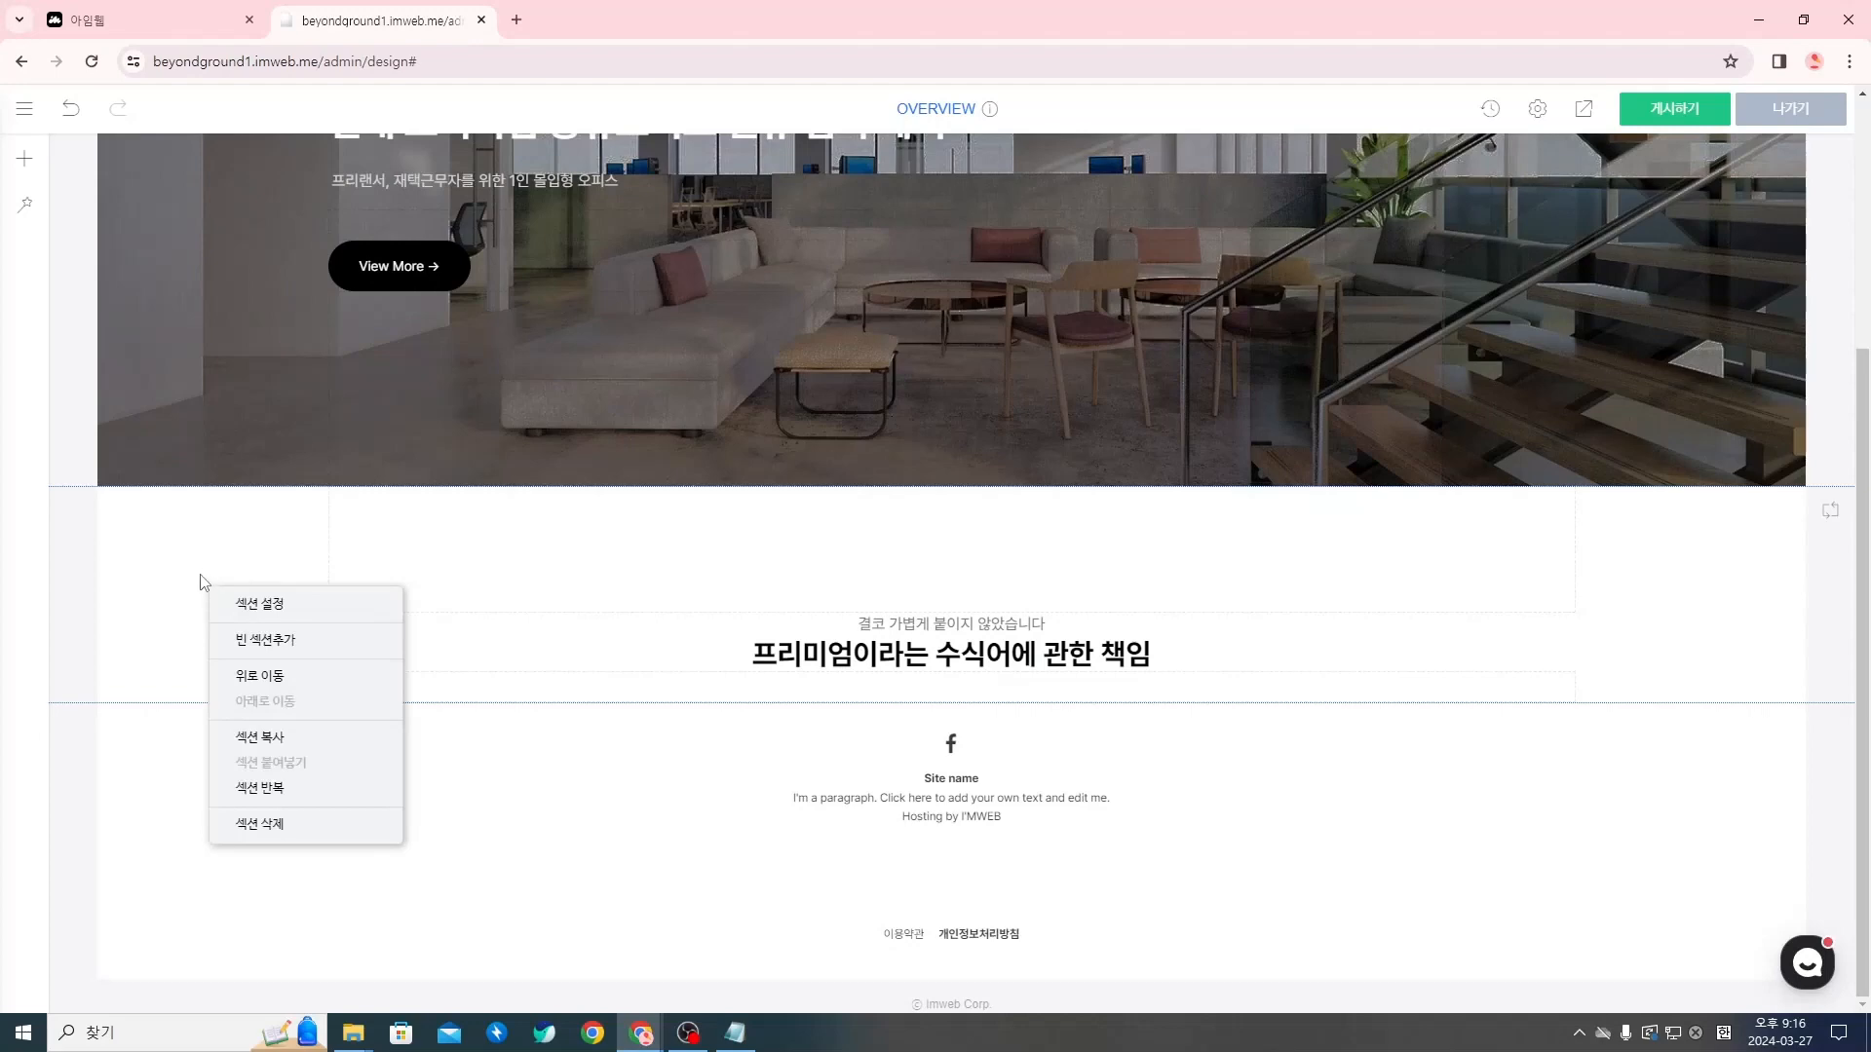
{"action": "left_click", "coordinate": [320, 738]}
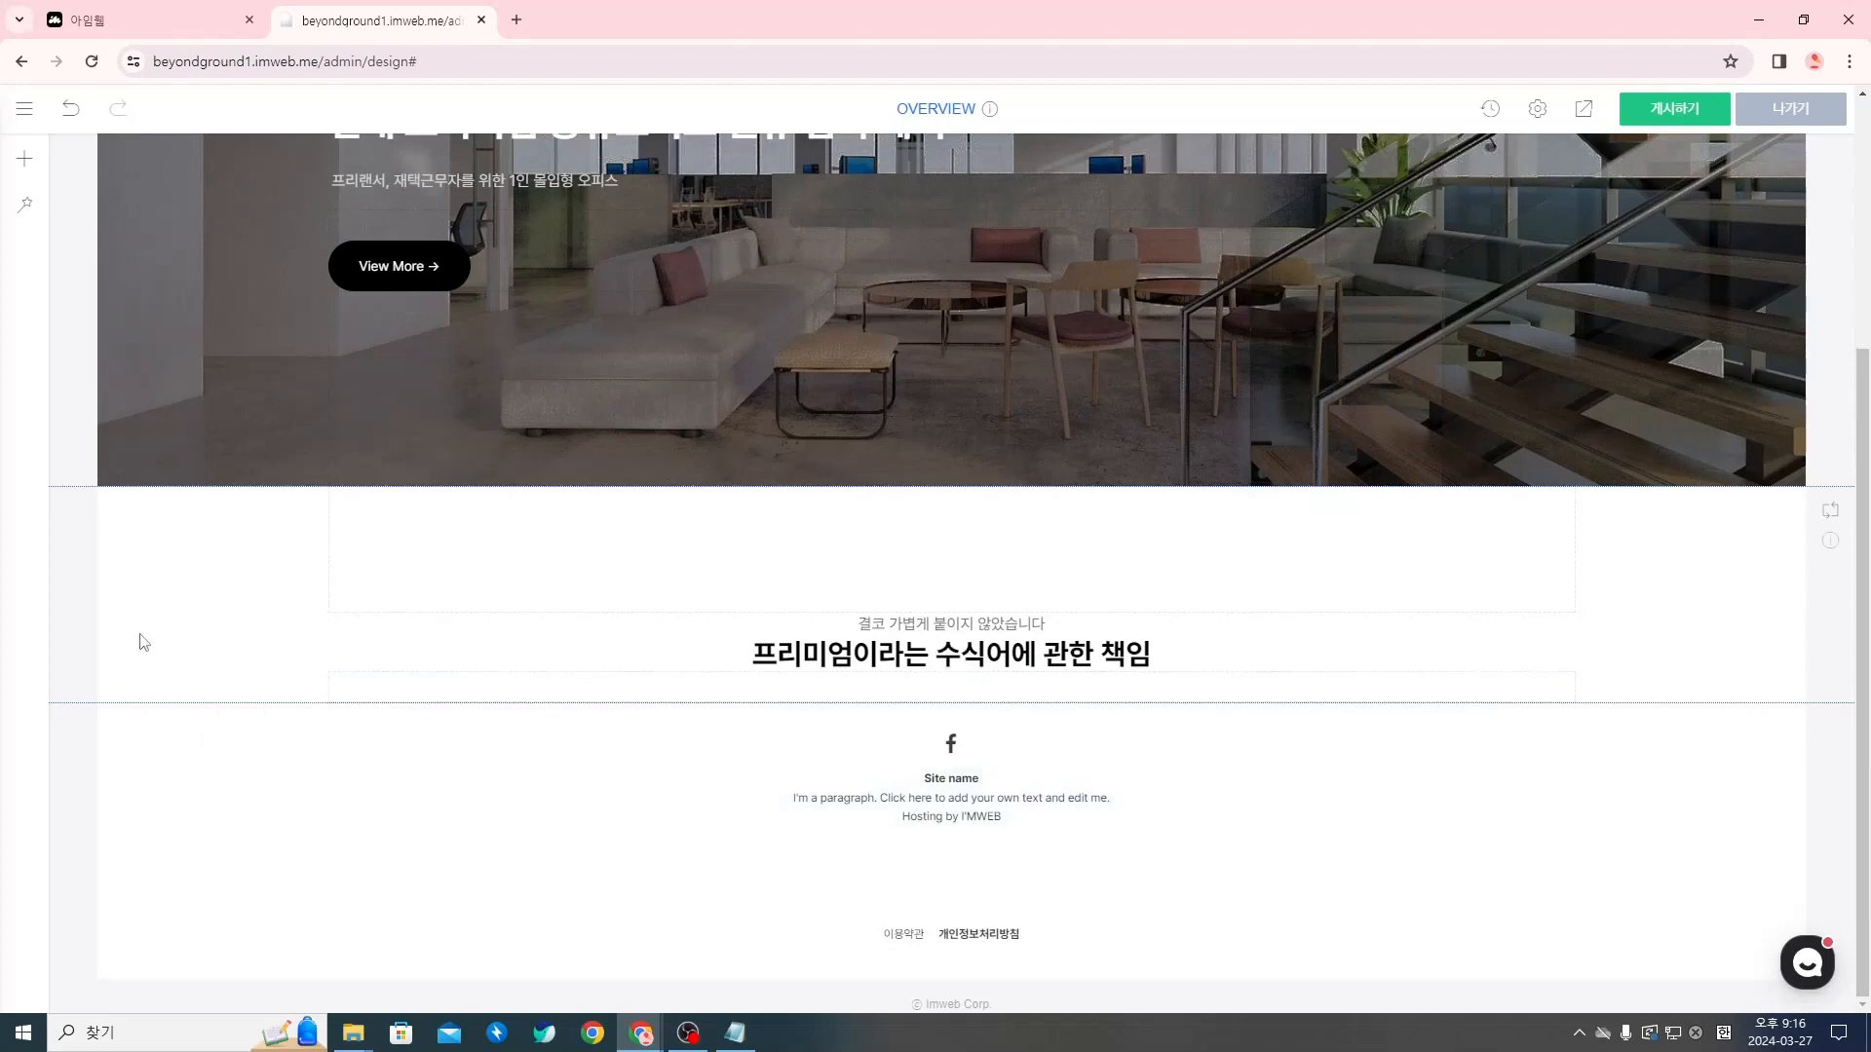
{"action": "right_click", "coordinate": [70, 622]}
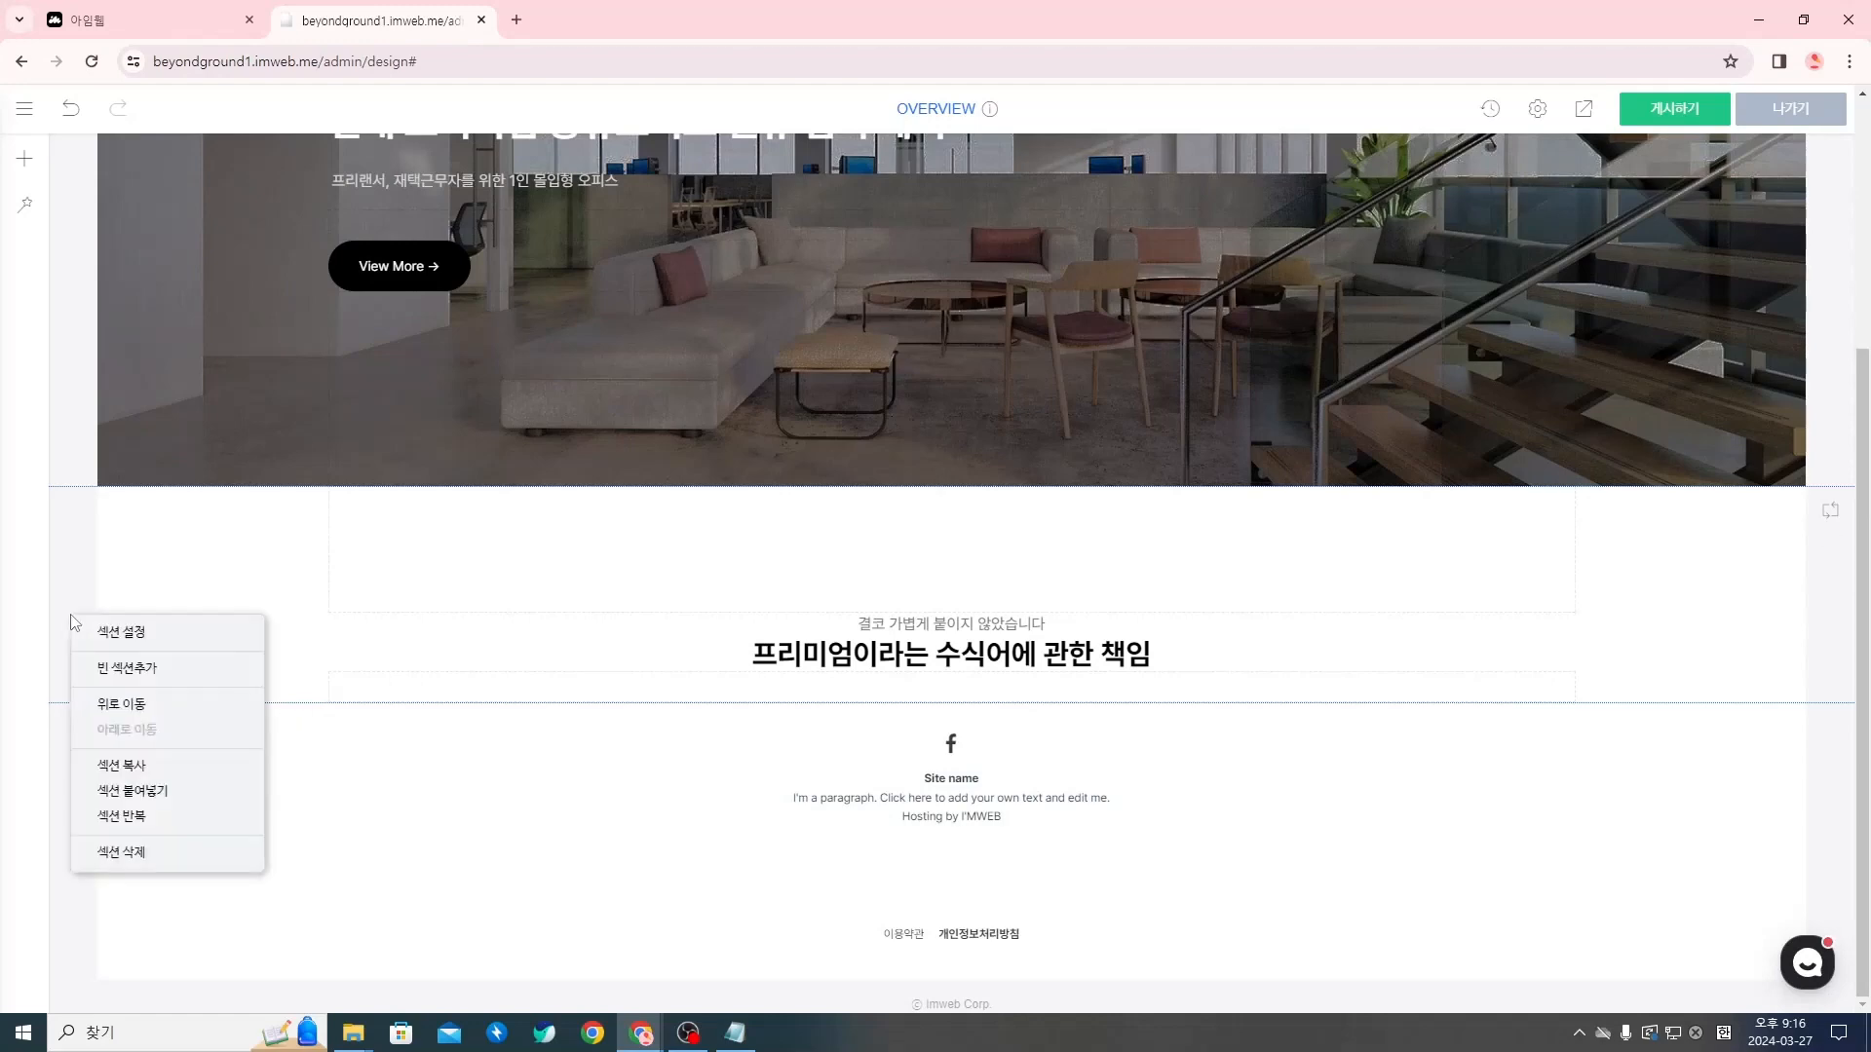
{"action": "left_click", "coordinate": [188, 791]}
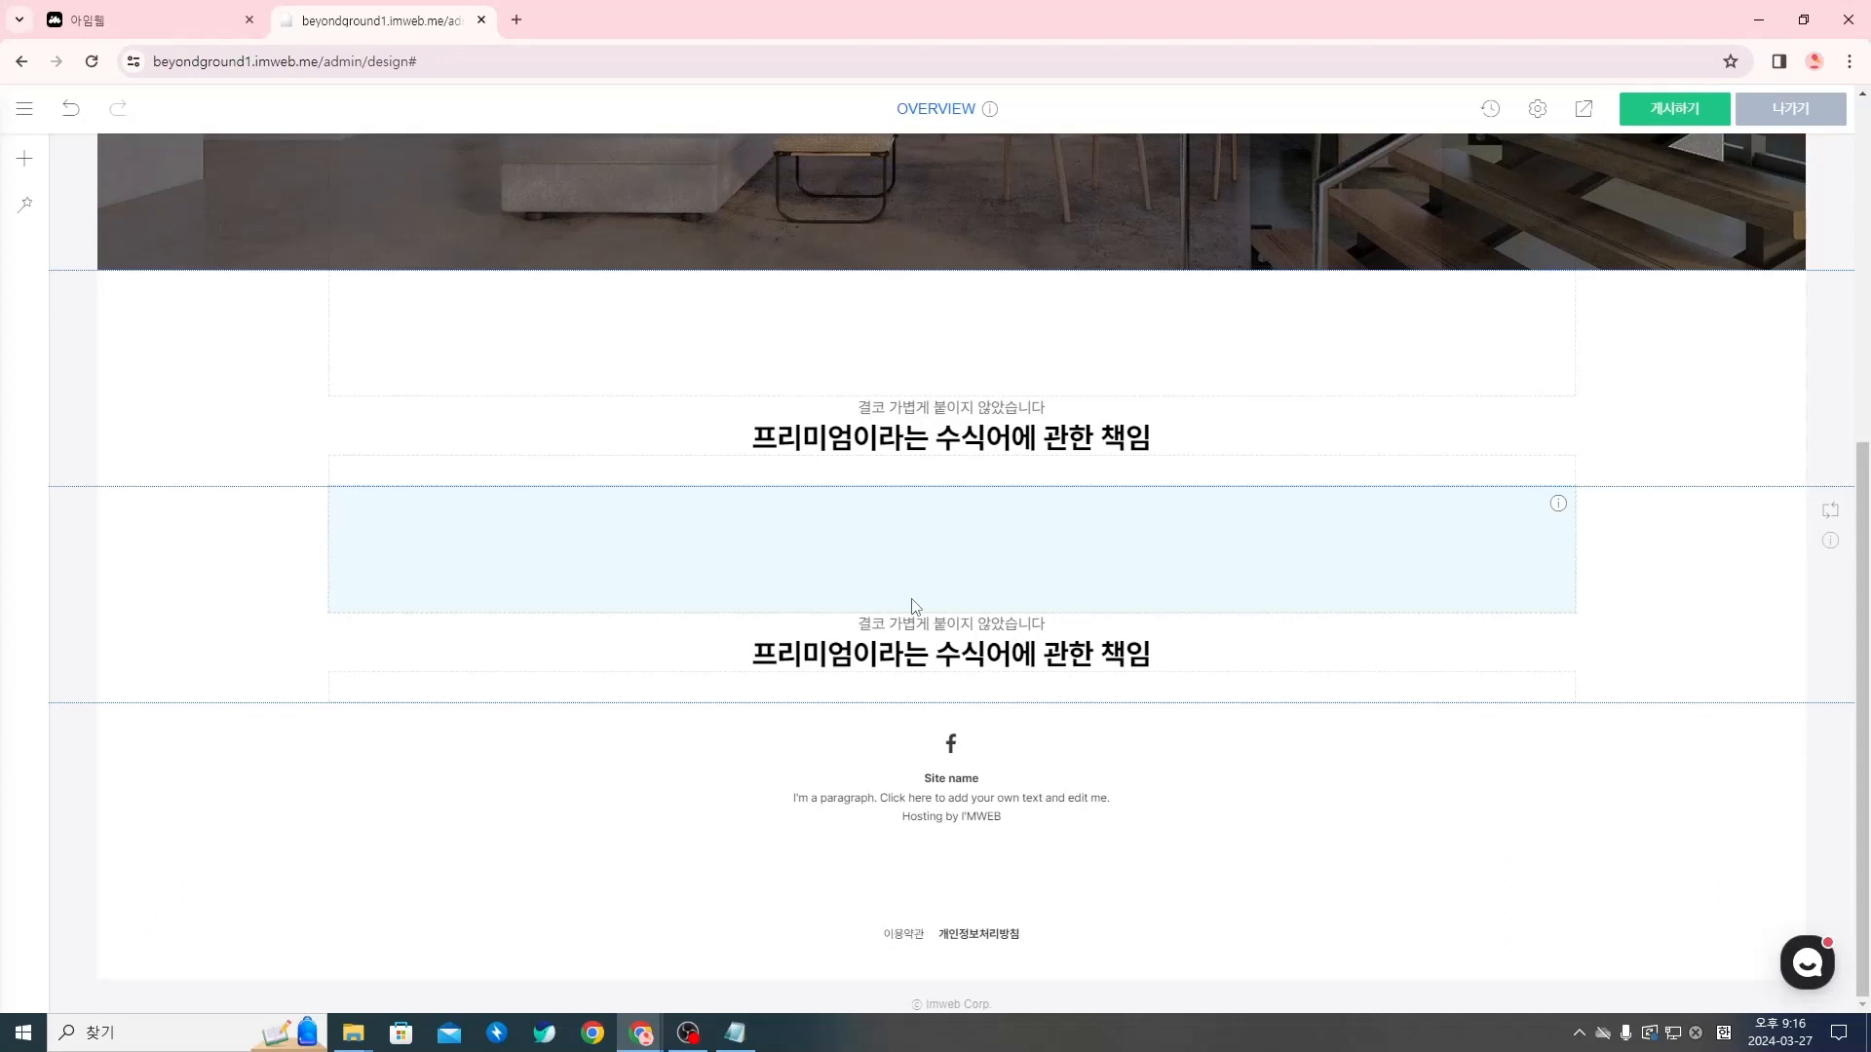
Paste one more duplicate of the copied brand-message section below the existing ones
{"action": "right_click", "coordinate": [82, 378]}
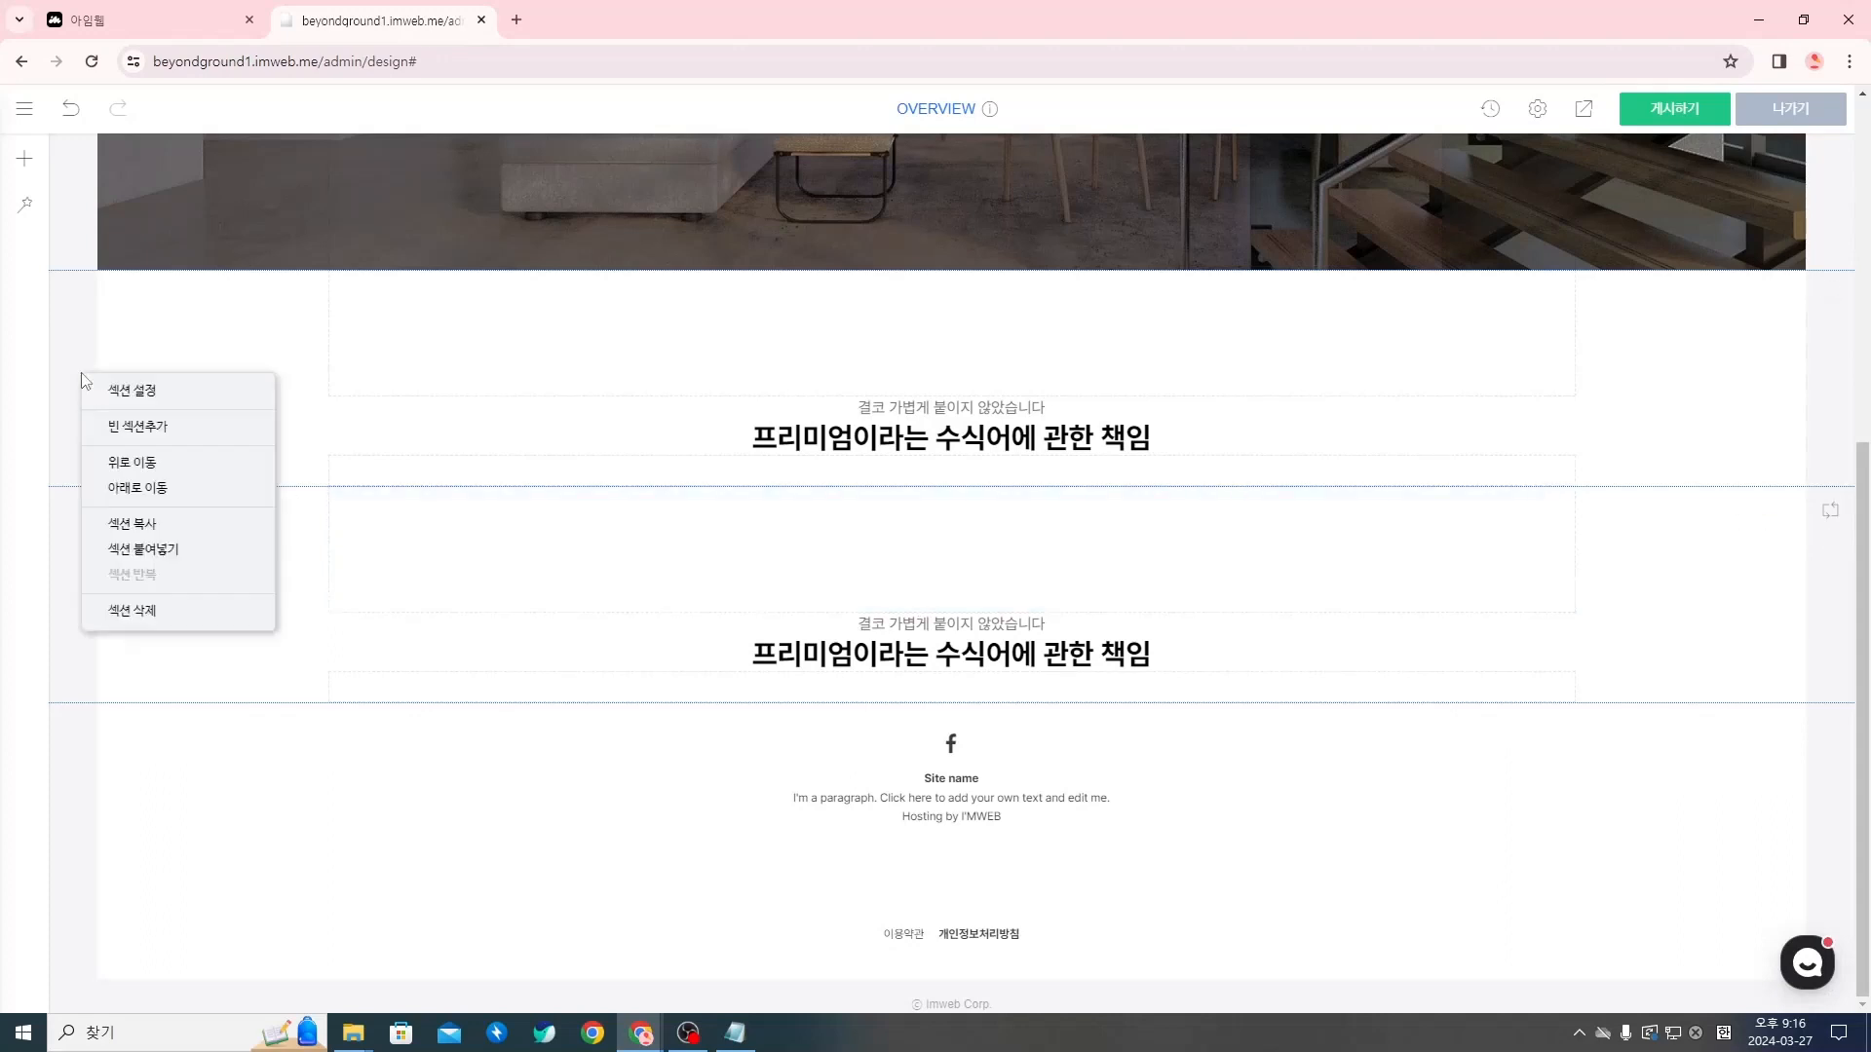
{"action": "left_click", "coordinate": [173, 552]}
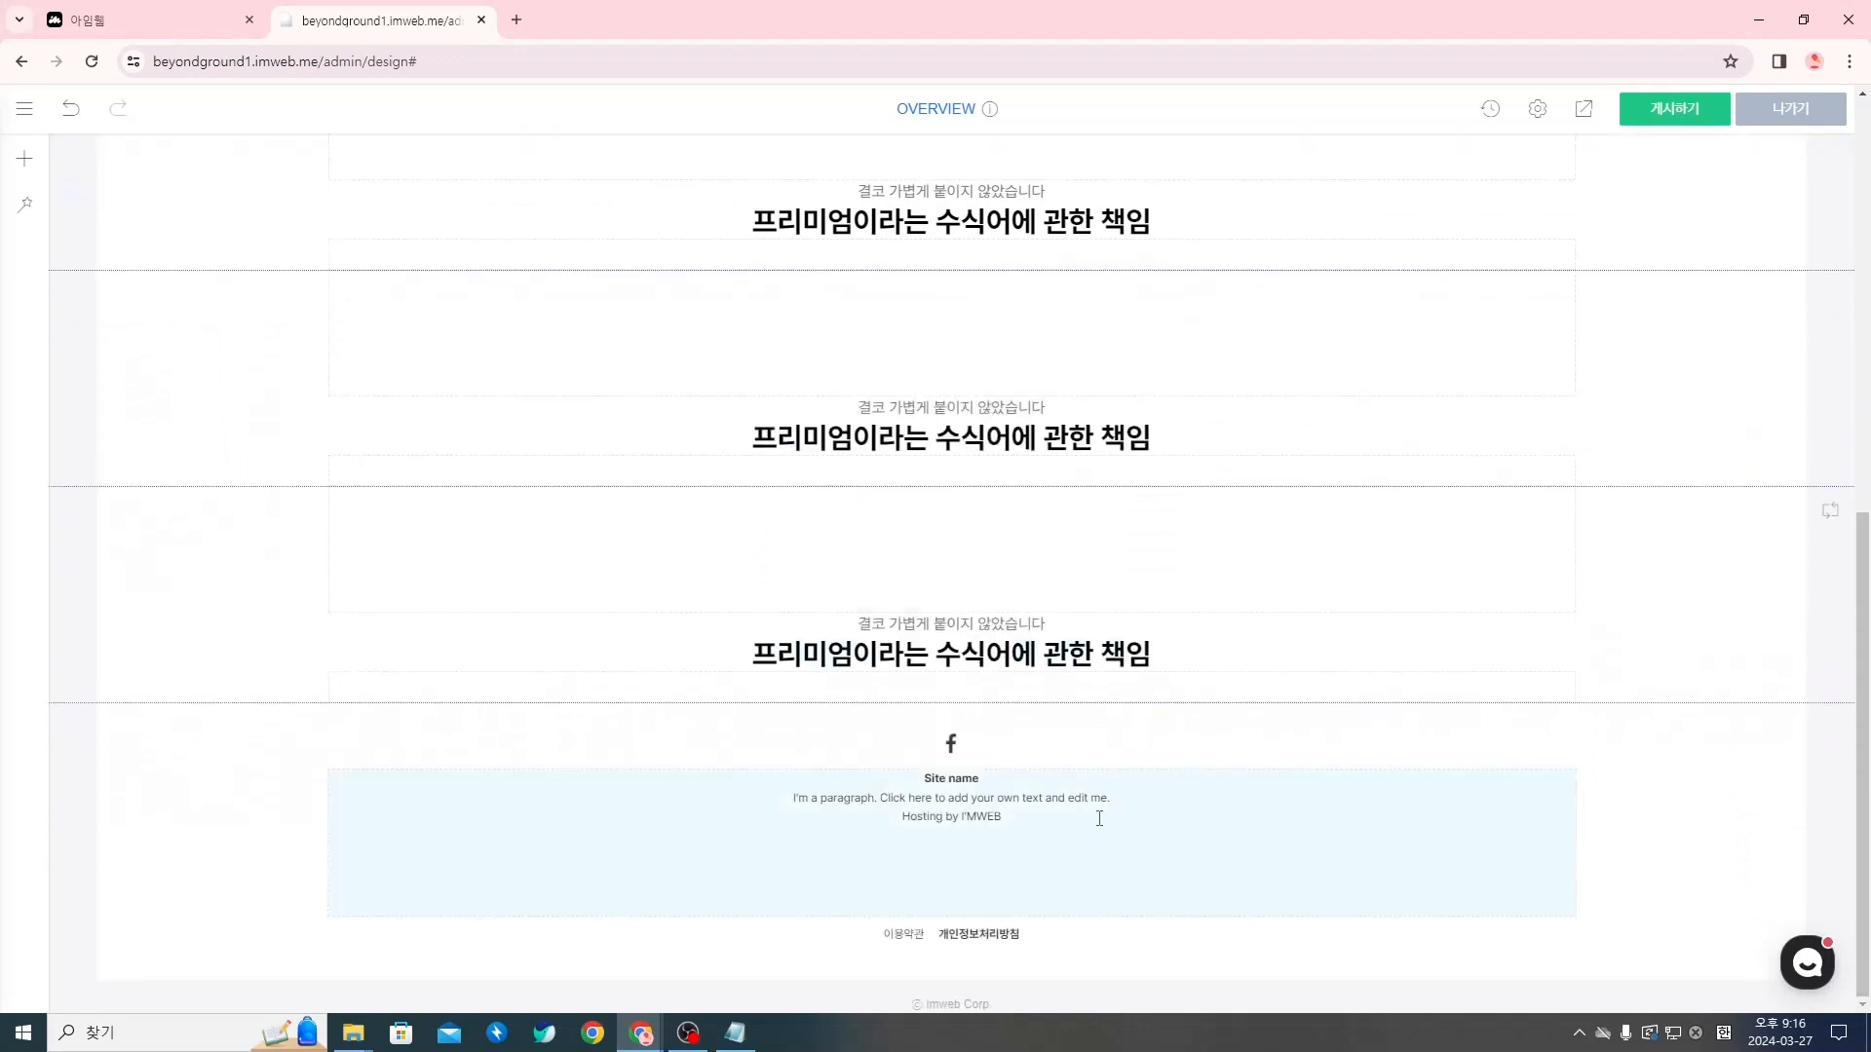
{"action": "scroll", "coordinate": [1120, 814], "scroll_direction": "up", "scroll_amount": 4}
{"action": "scroll", "coordinate": [1184, 709], "scroll_direction": "down", "scroll_amount": 1}
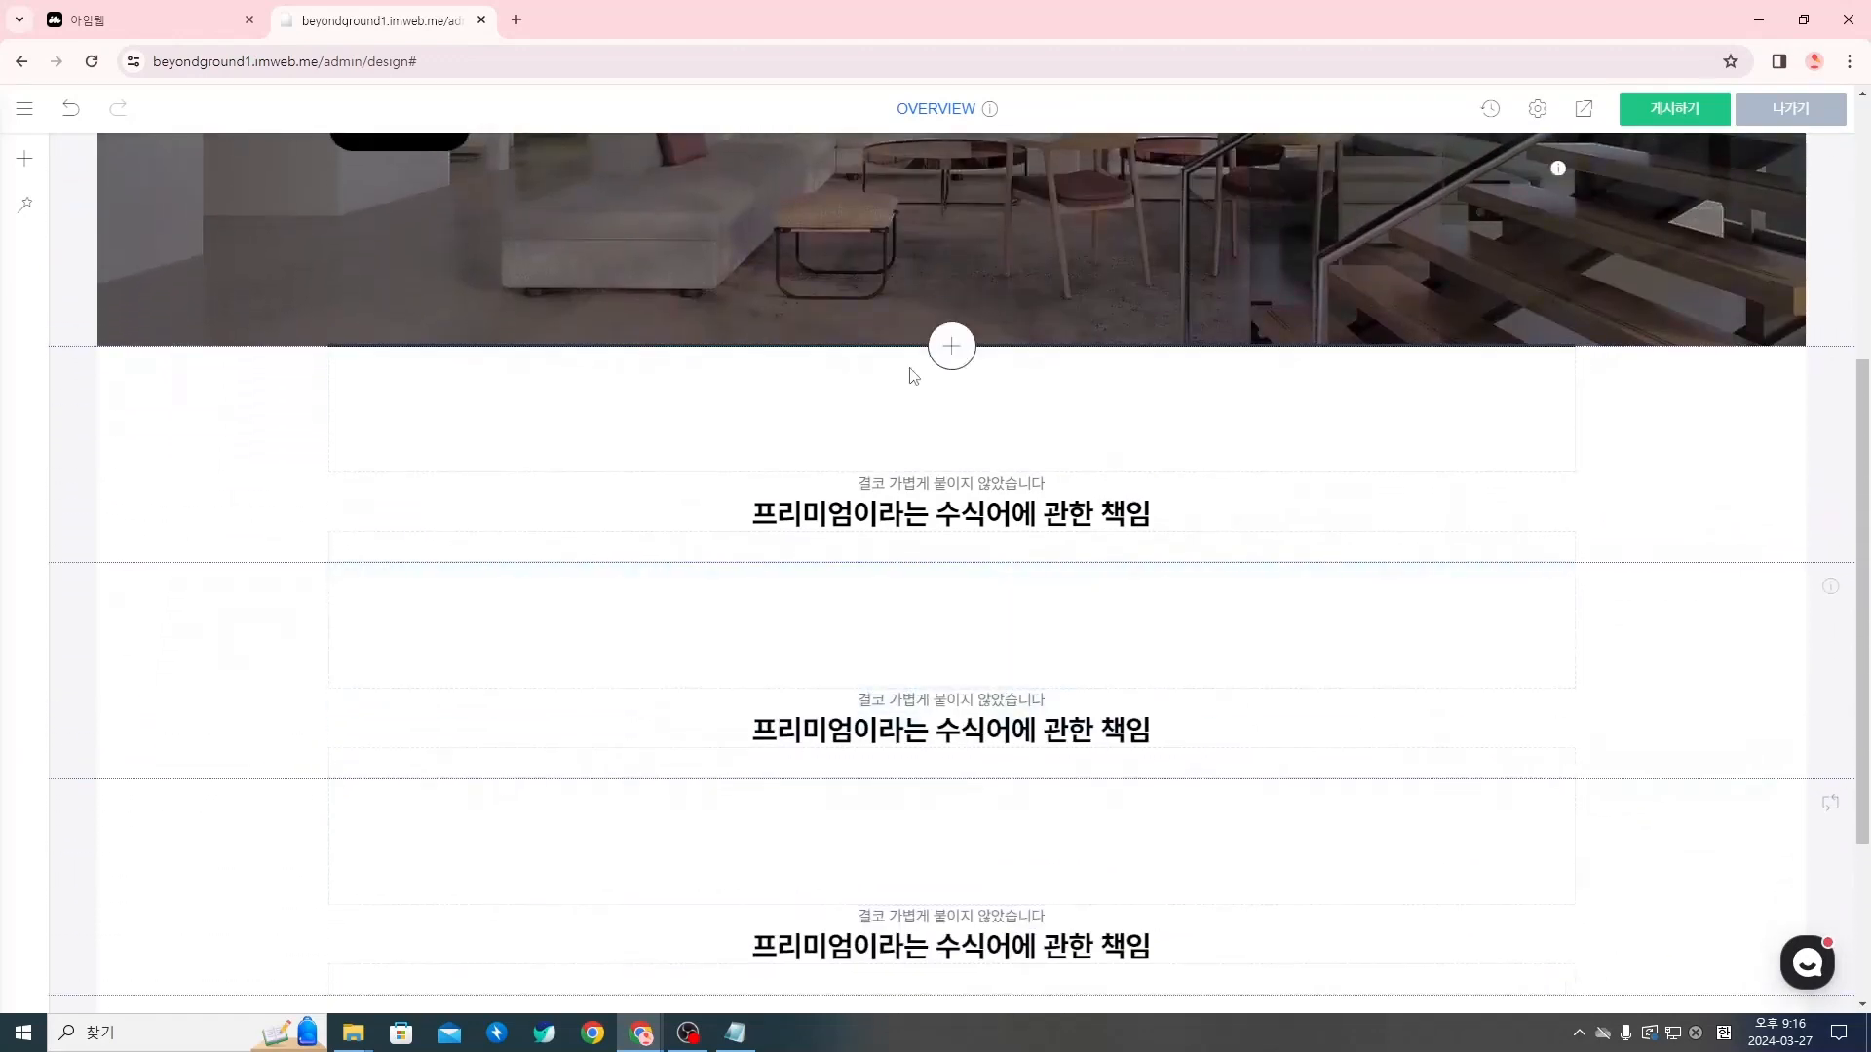
Switch to the Notion document, copy the 오피스 소개 subtitle 비욘드그라운드는 본질에 집중합니다 and return to the imweb editor
{"action": "key", "text": "alt+Tab"}
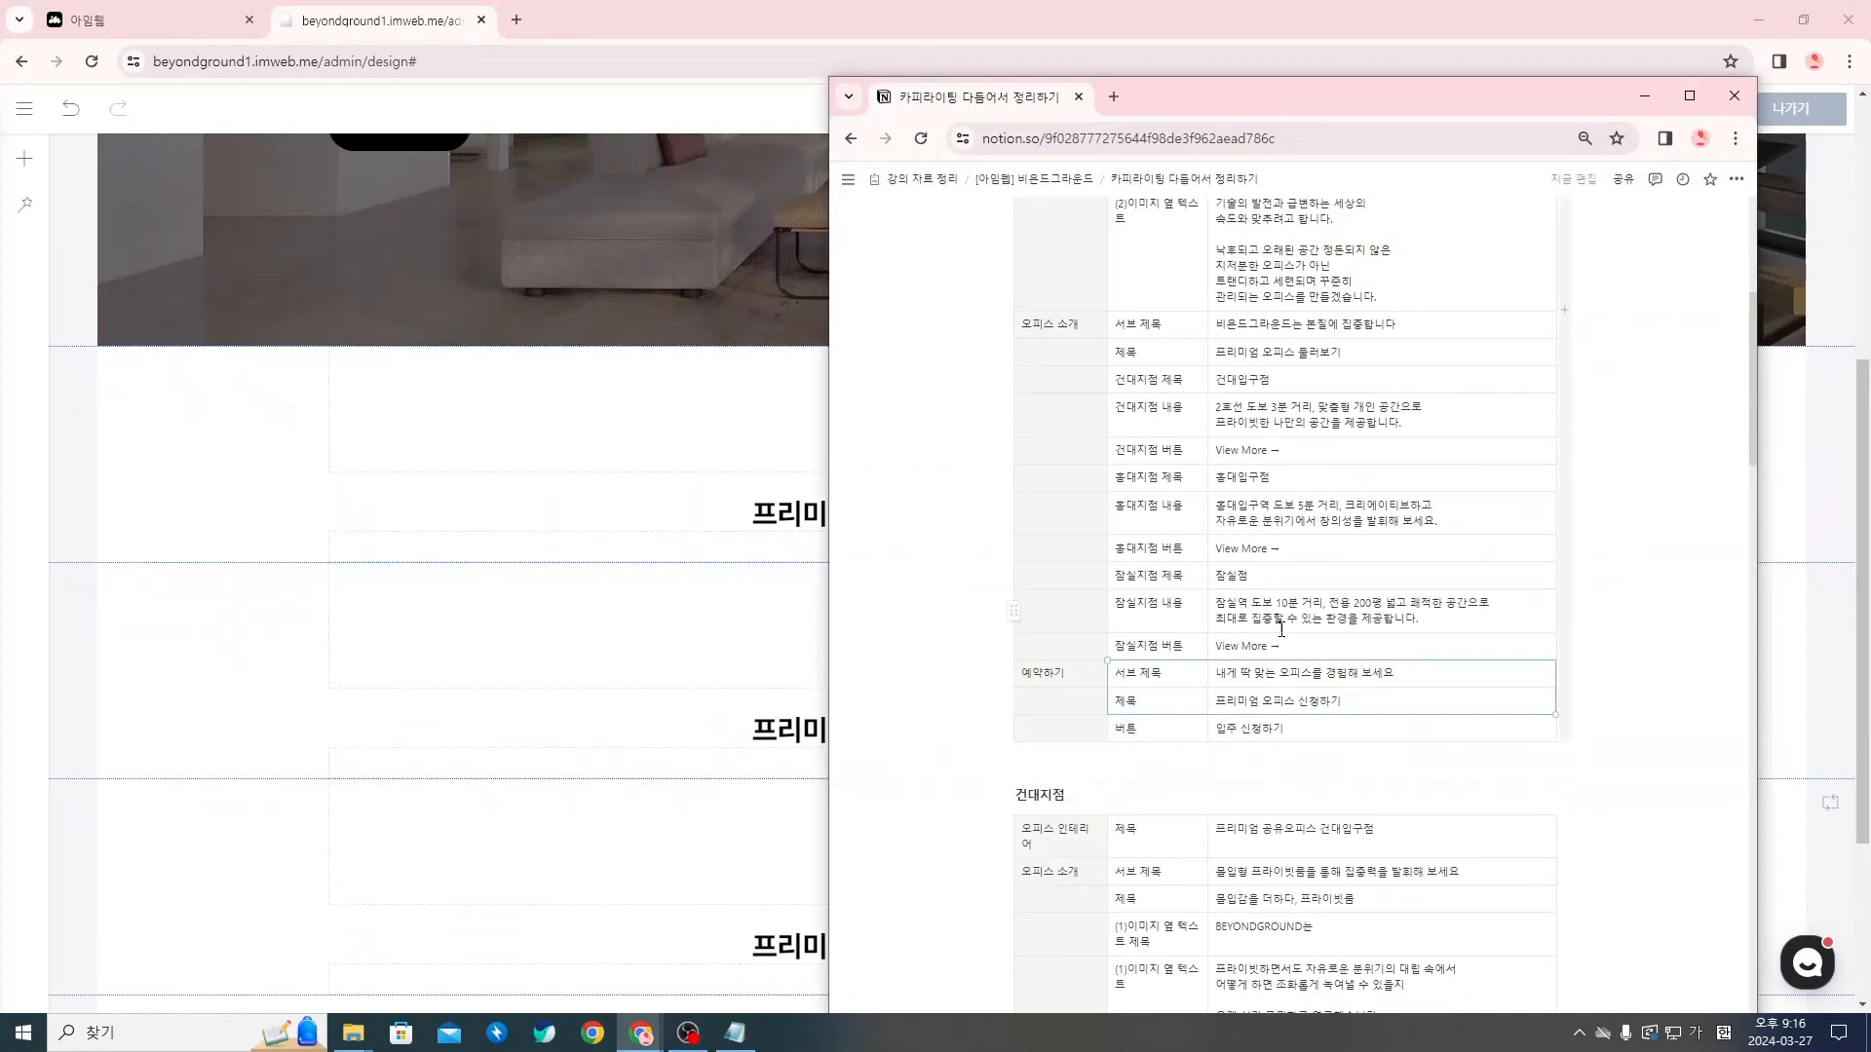
{"action": "scroll", "coordinate": [1281, 629], "scroll_direction": "up", "scroll_amount": 3}
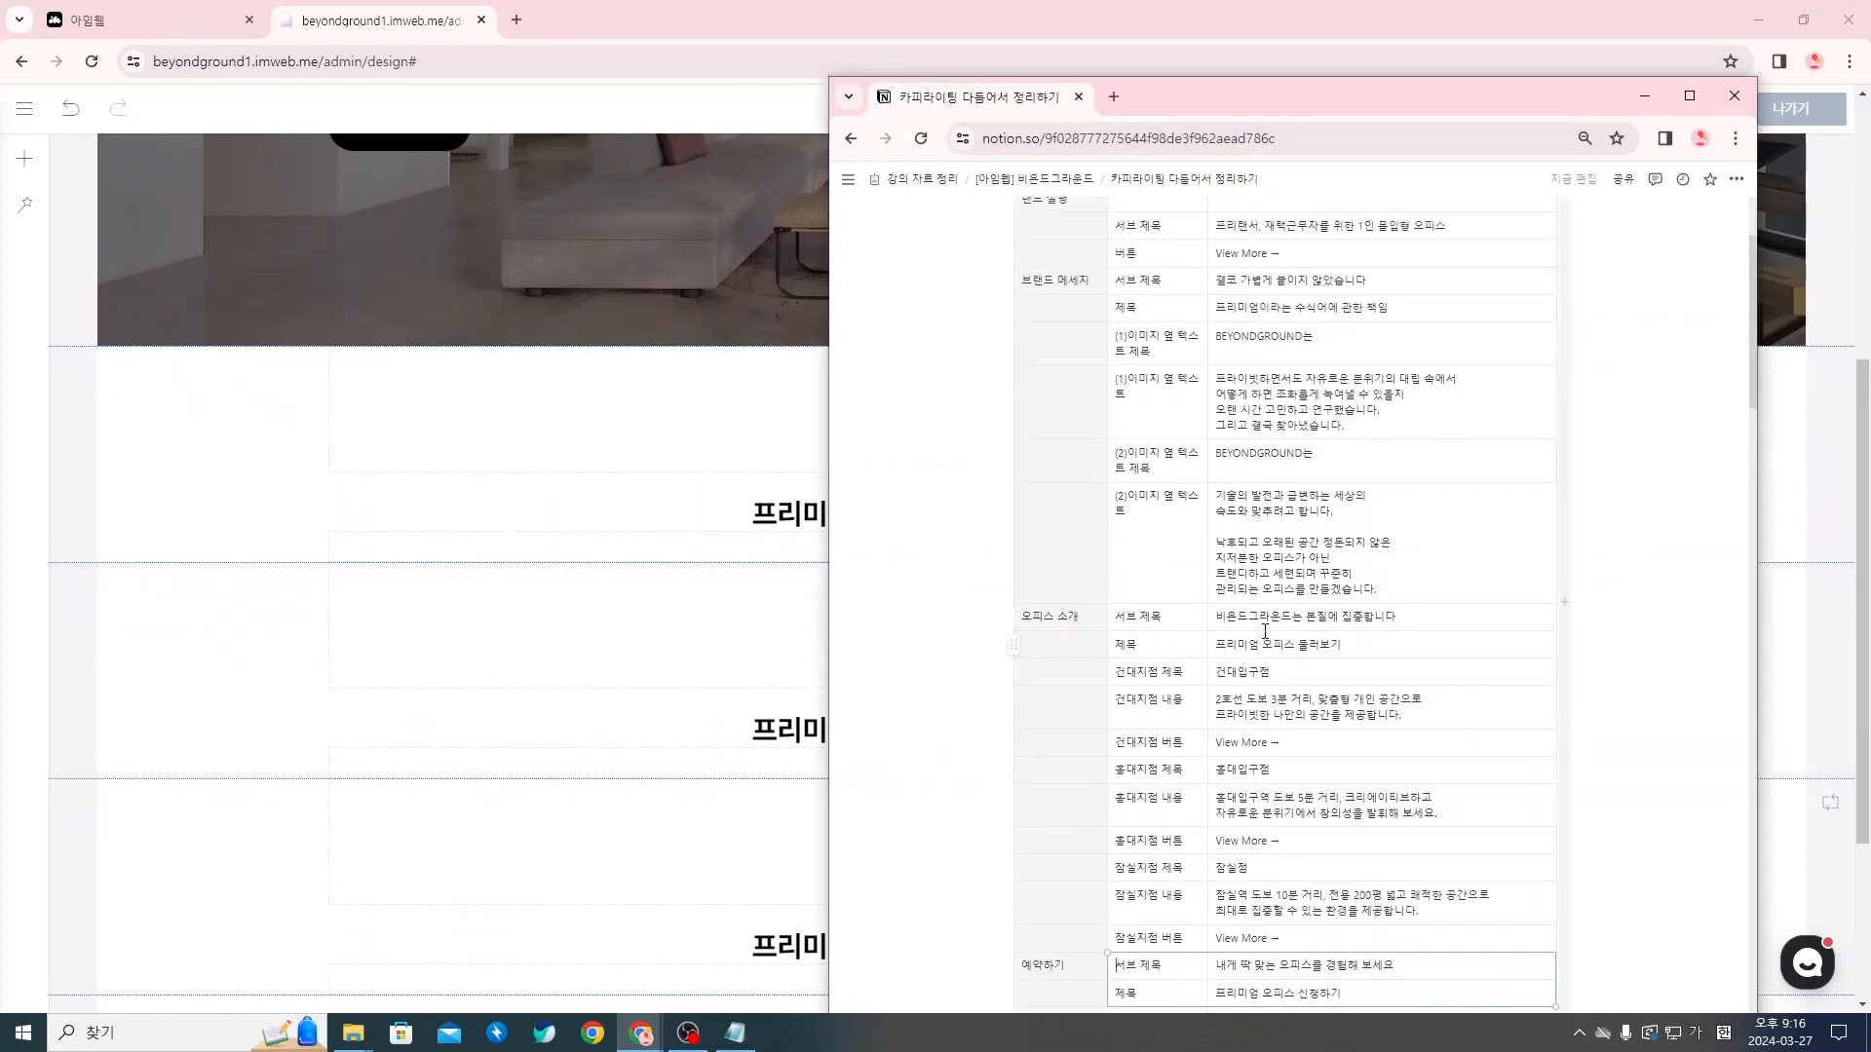
{"action": "key", "text": "alt+Tab"}
{"action": "key", "text": "alt+Tab"}
{"action": "scroll", "coordinate": [1251, 636], "scroll_direction": "up", "scroll_amount": 1}
{"action": "left_click_drag", "start_coordinate": [1050, 371], "coordinate": [1279, 645]}
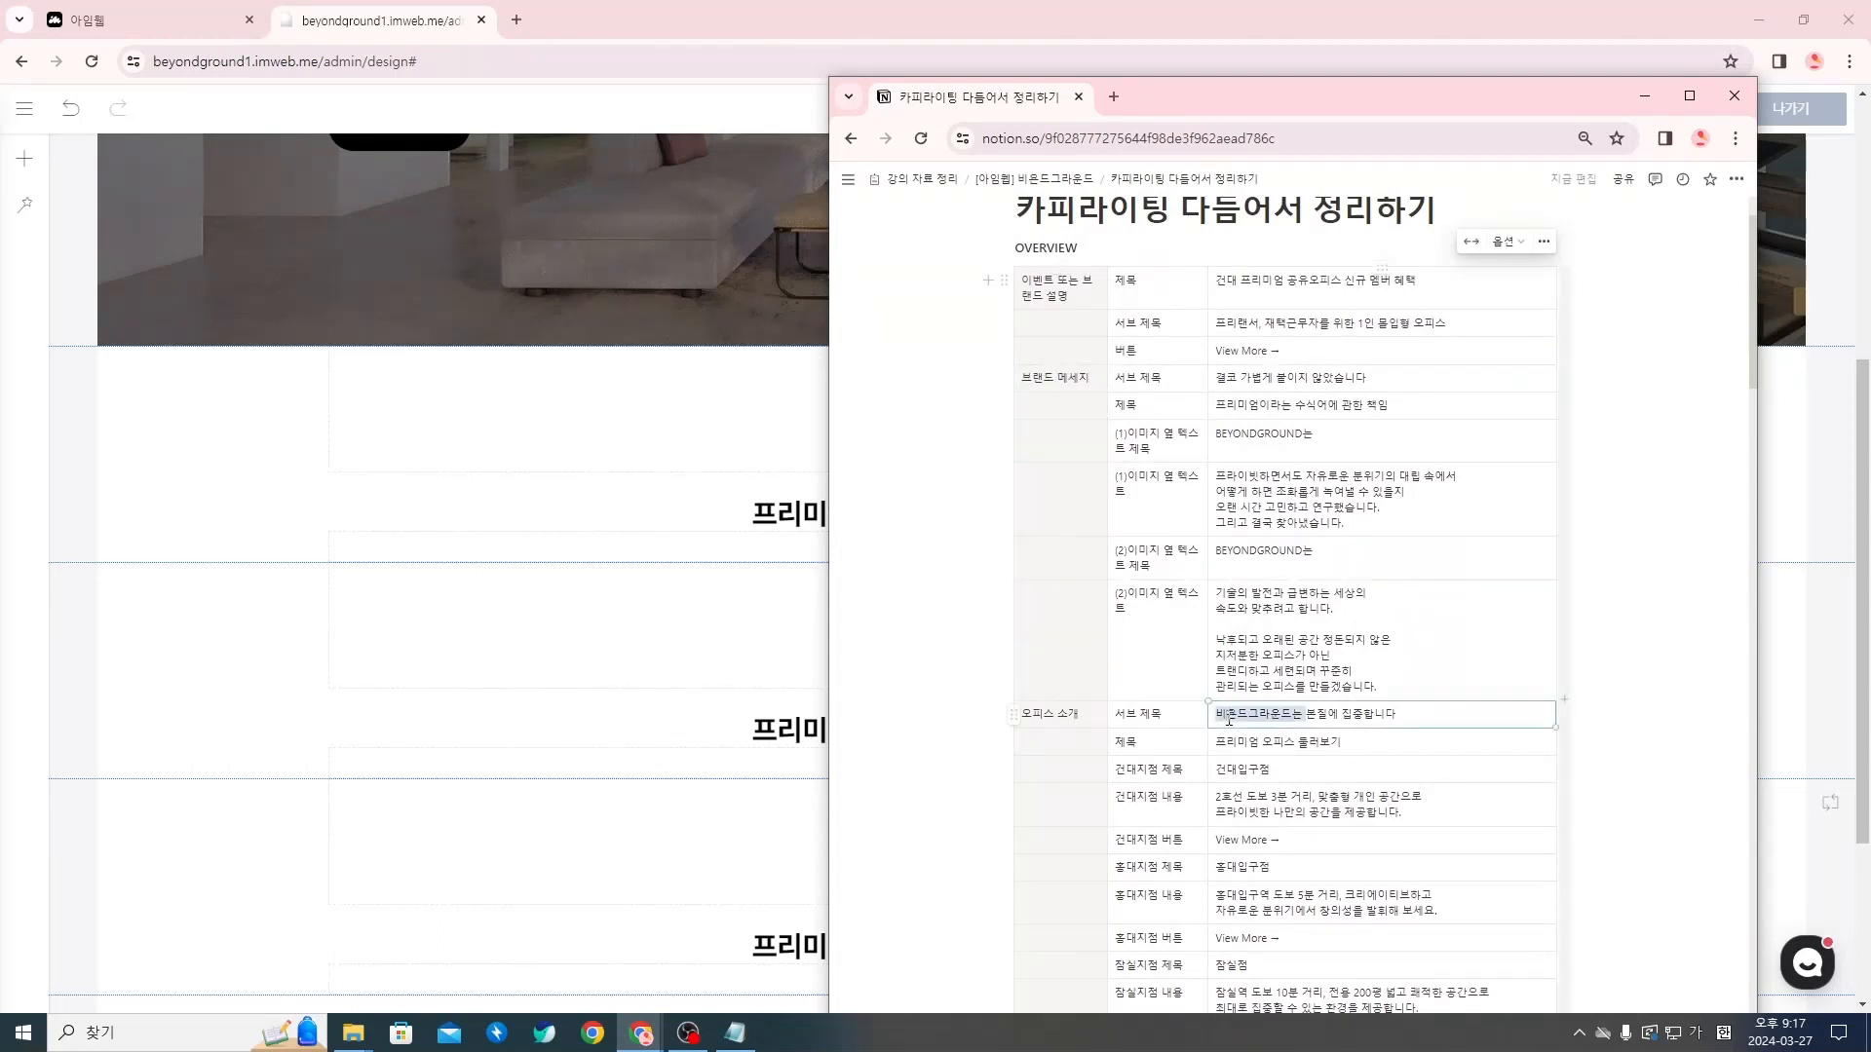
{"action": "left_click_drag", "start_coordinate": [1218, 714], "coordinate": [1399, 715]}
{"action": "key", "text": "ctrl+c"}
{"action": "left_click", "coordinate": [661, 703]}
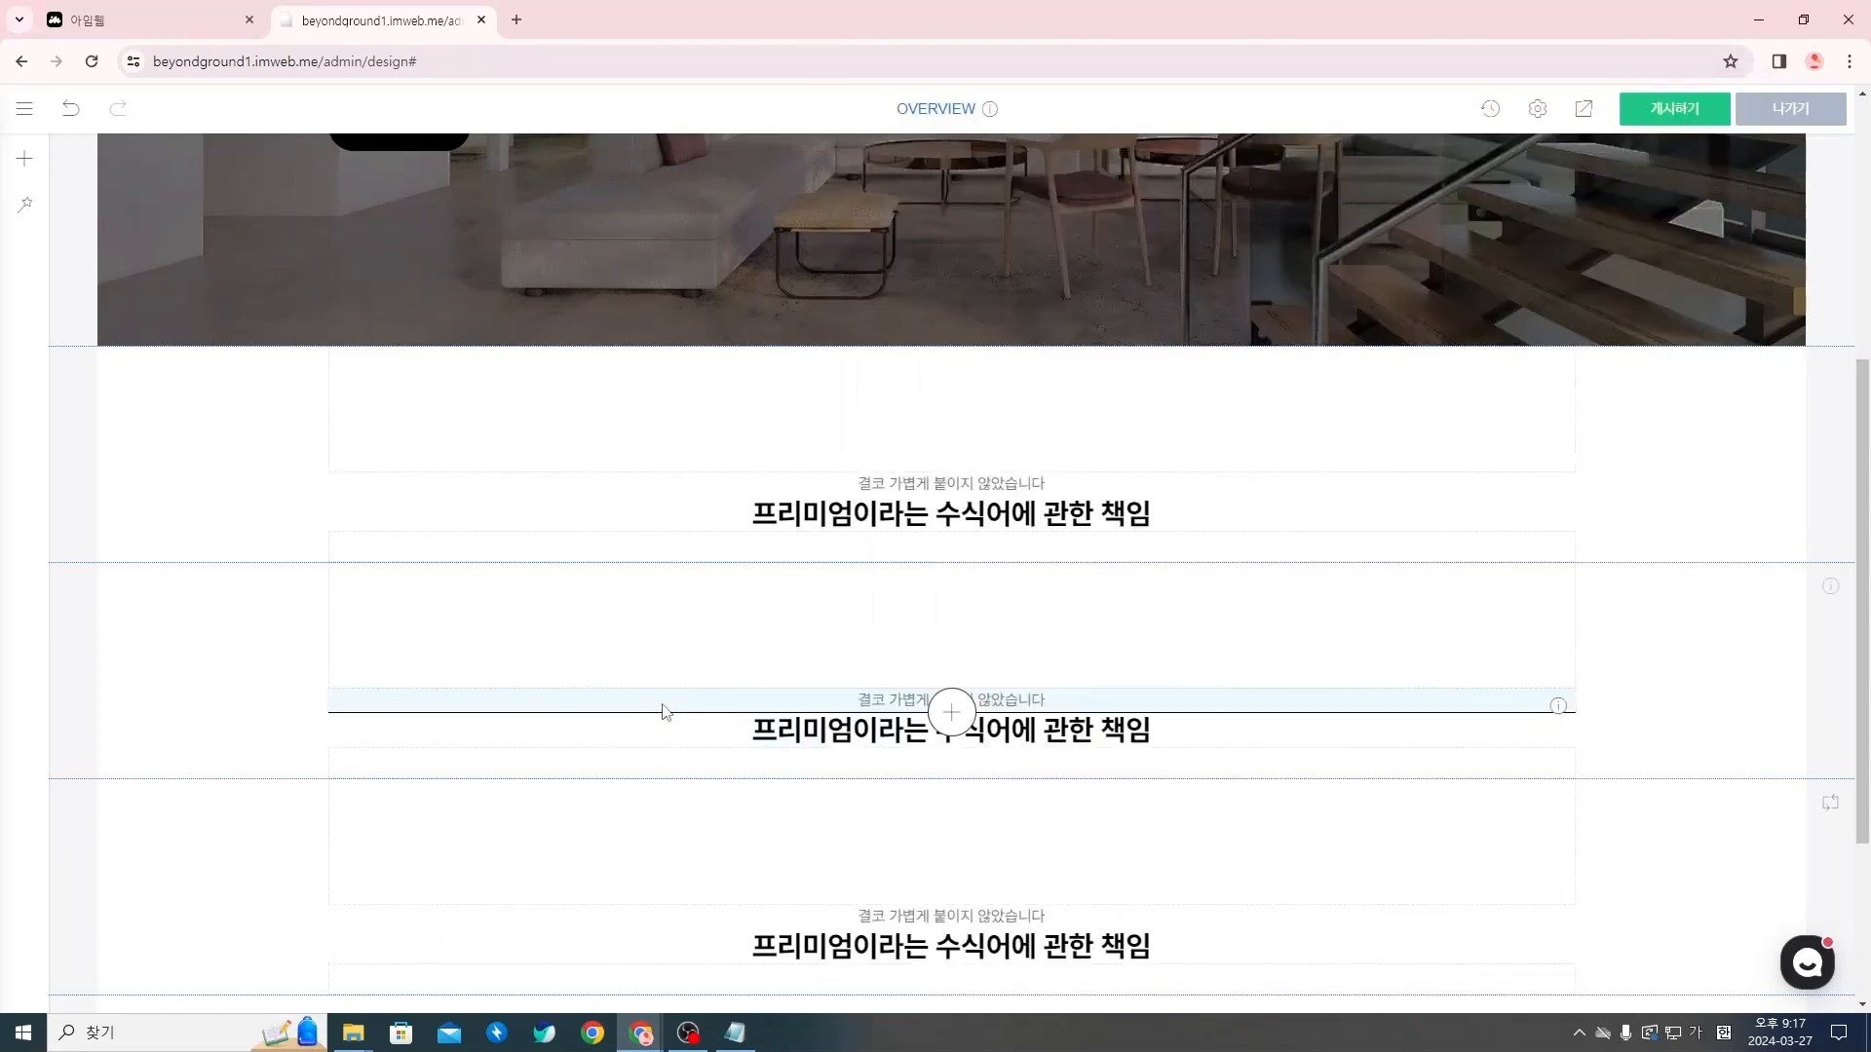
Try replacing the second section's entire subtitle with the pasted text 비욘드그라운드는 본질에 집중합니다, and undo the replacement
{"action": "left_click", "coordinate": [1041, 701]}
{"action": "key", "text": "ctrl+a"}
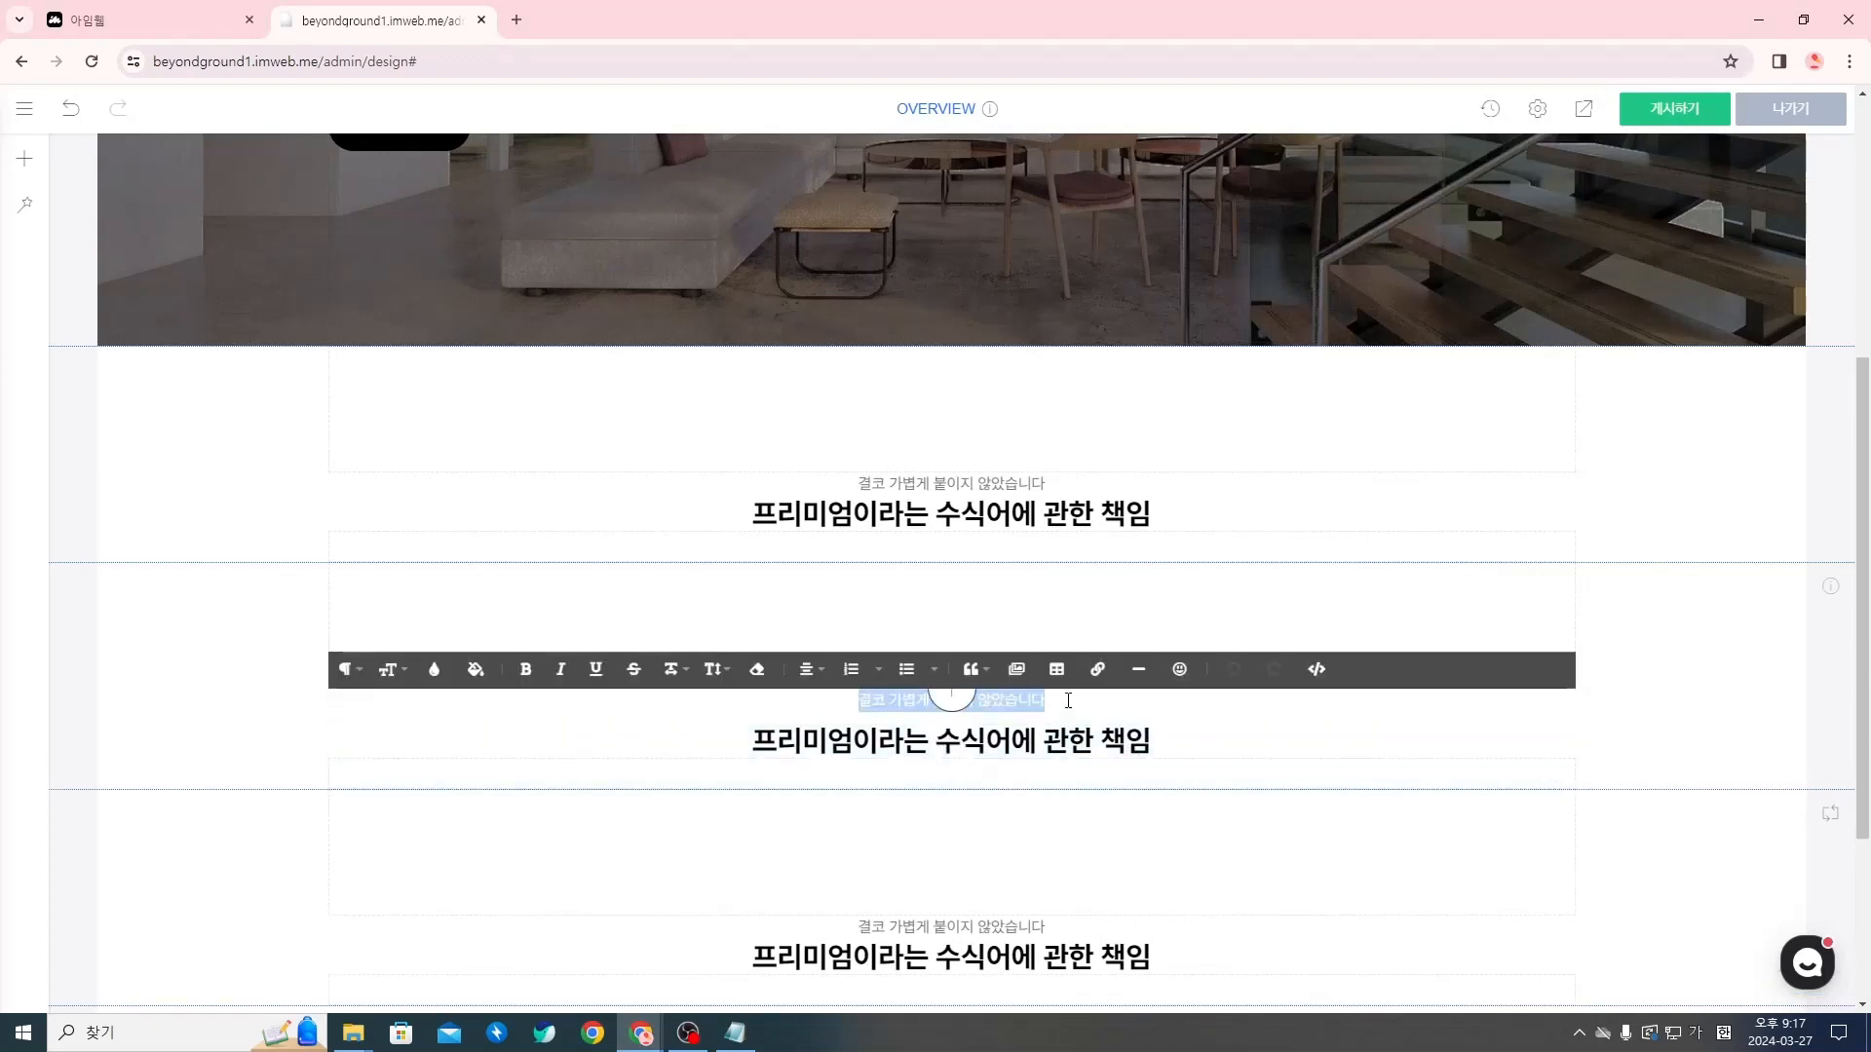
{"action": "key", "text": "ctrl+v"}
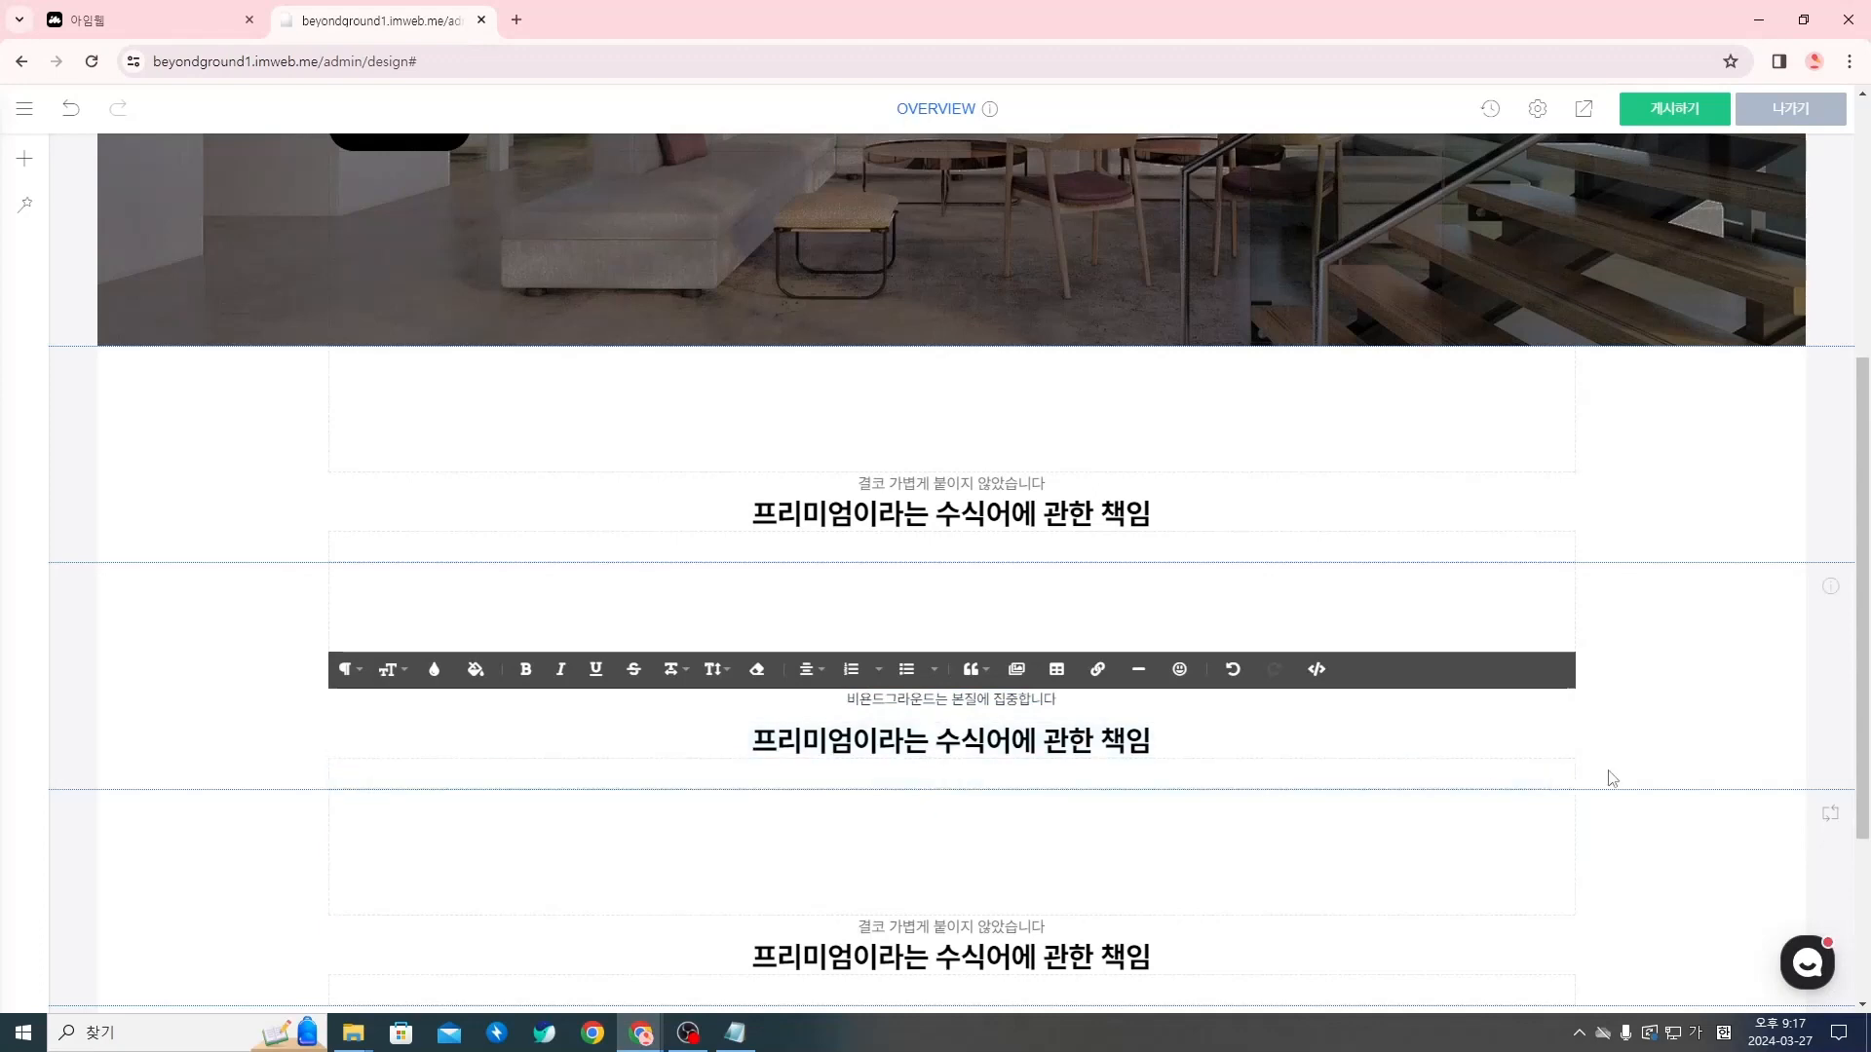
{"action": "left_click", "coordinate": [1597, 771]}
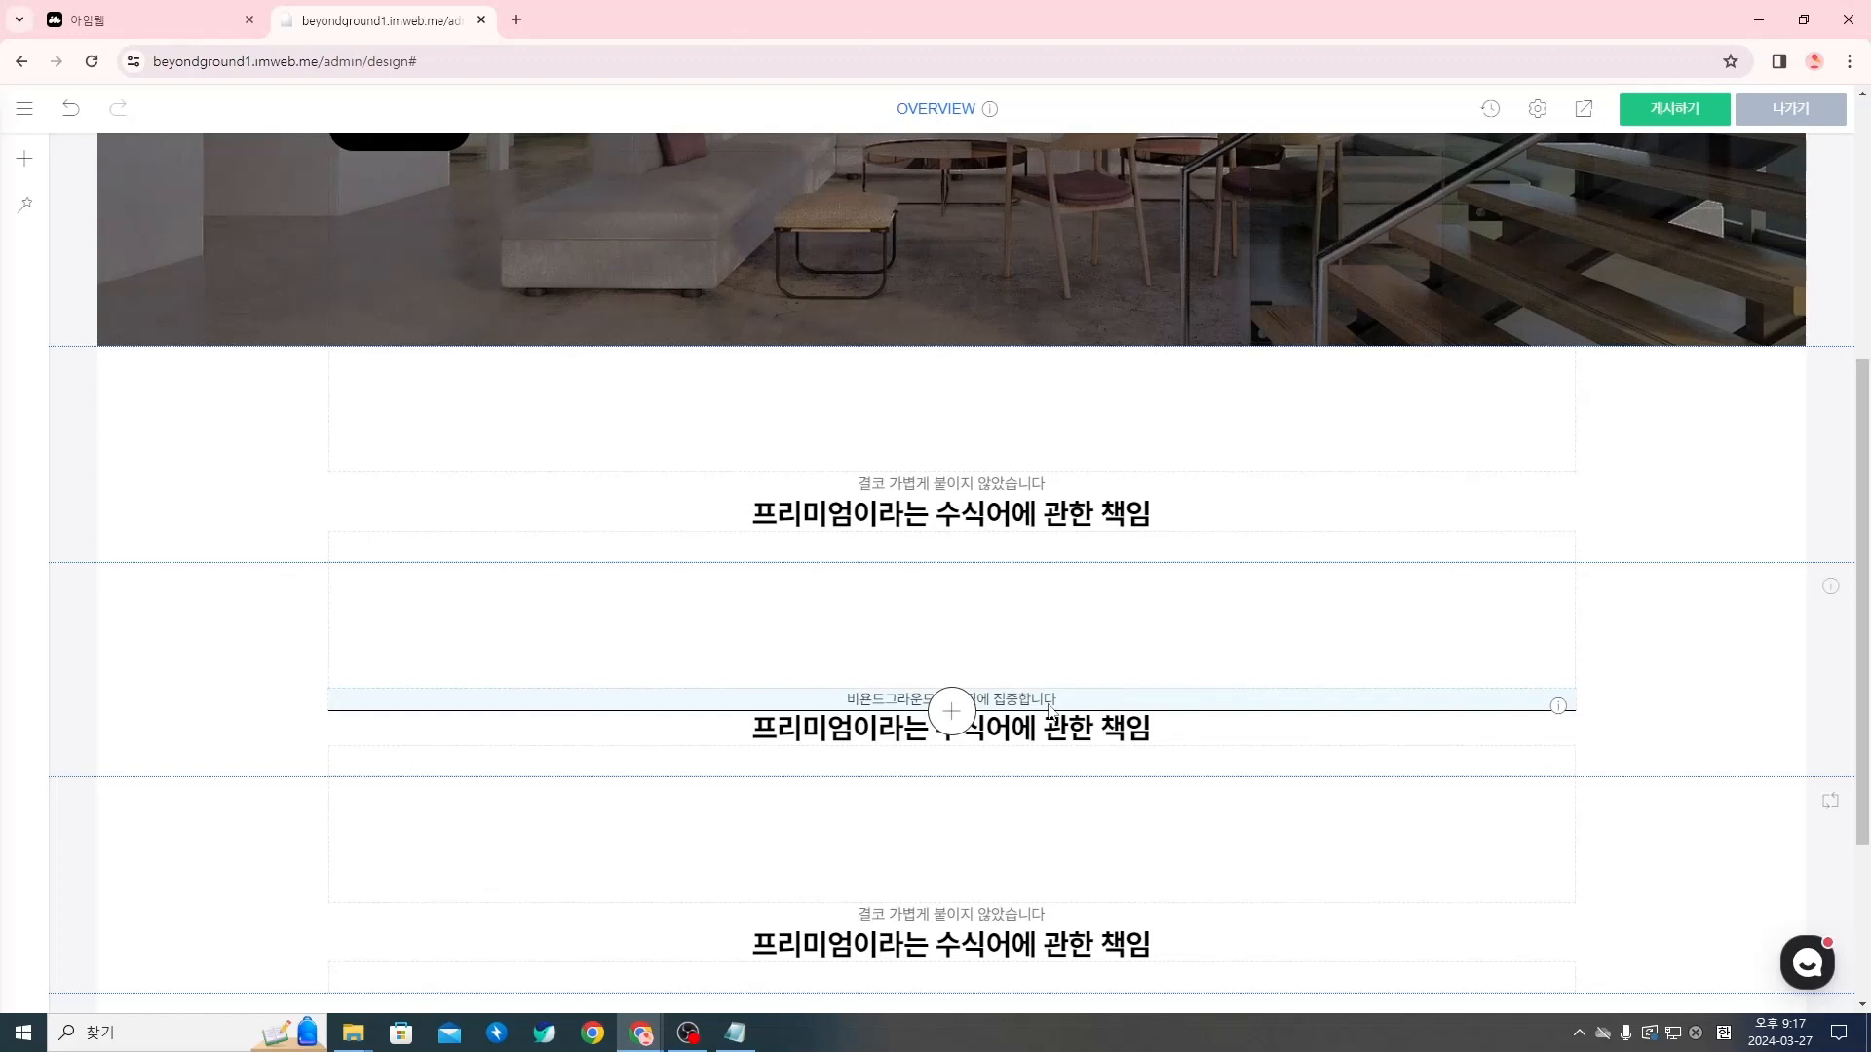
{"action": "left_click", "coordinate": [76, 118]}
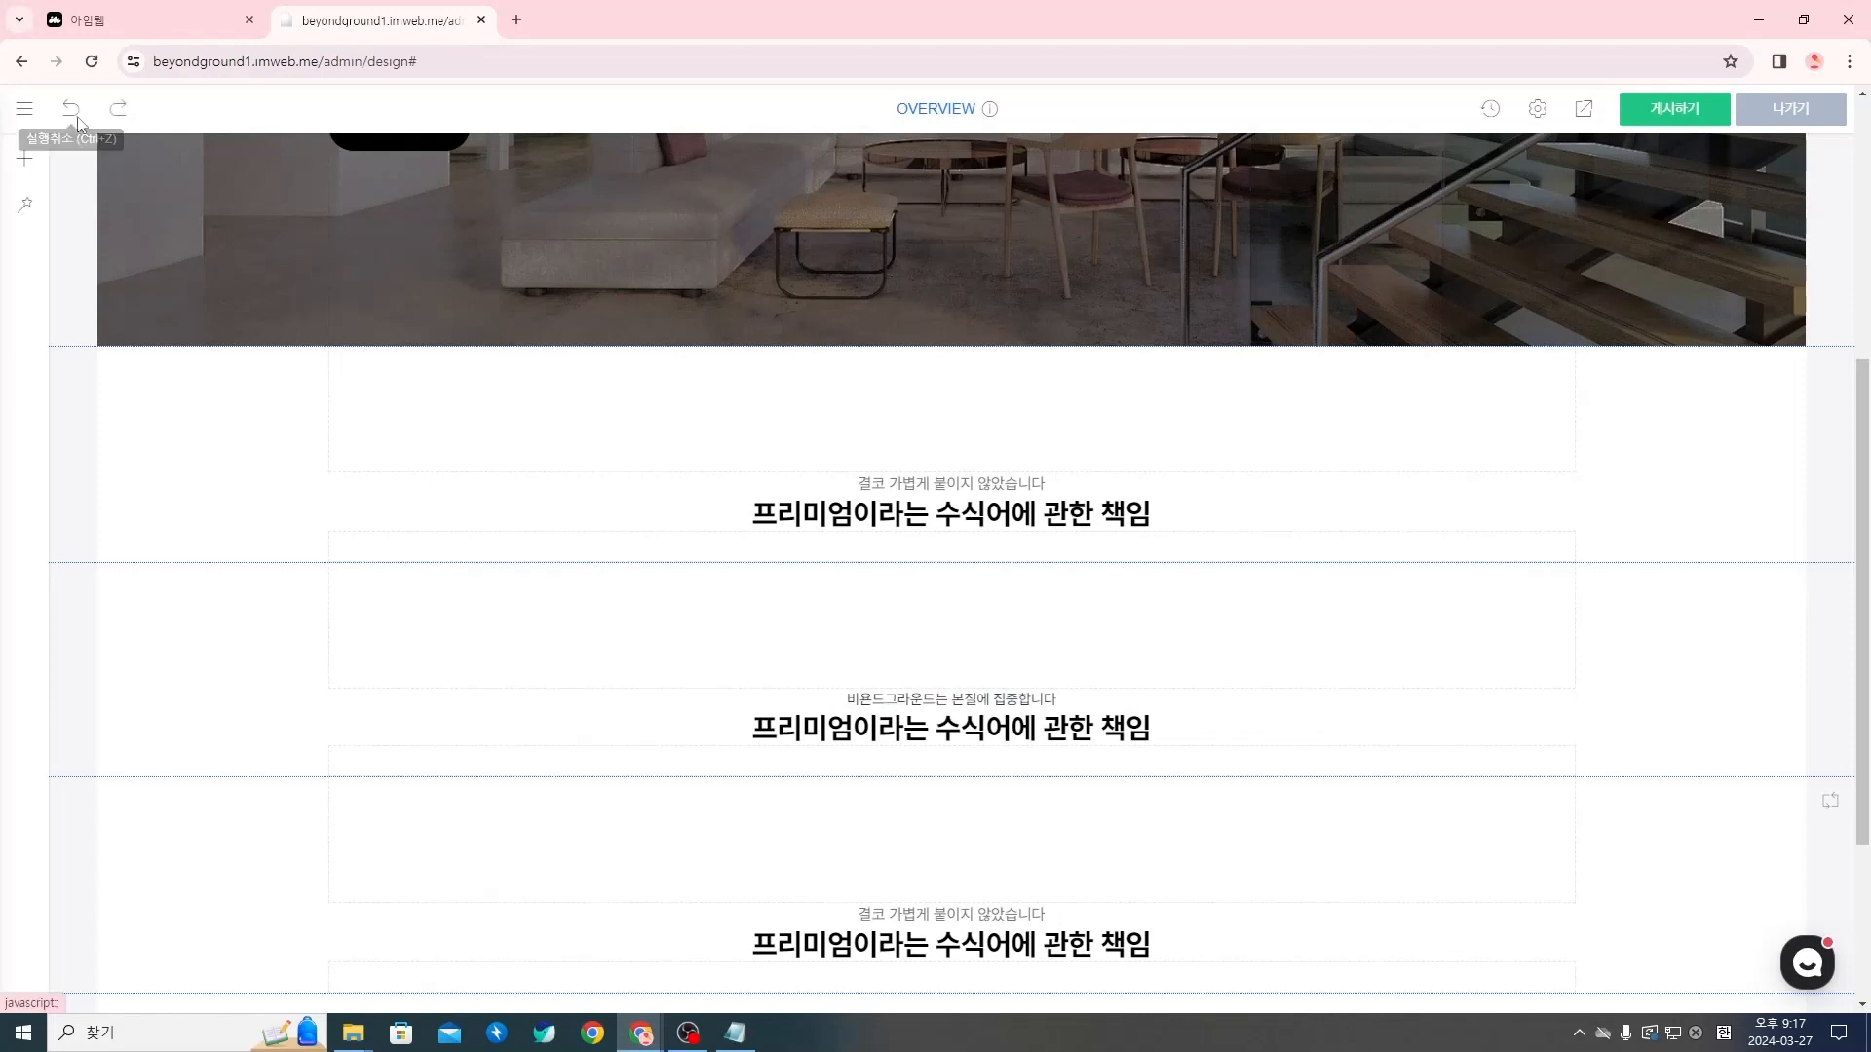
Paste 비욘드그라운드는 본질에 집중합니다 at the end of the second section's subtitle and delete the old wording before it
{"action": "scroll", "coordinate": [1043, 583], "scroll_direction": "up", "scroll_amount": 2}
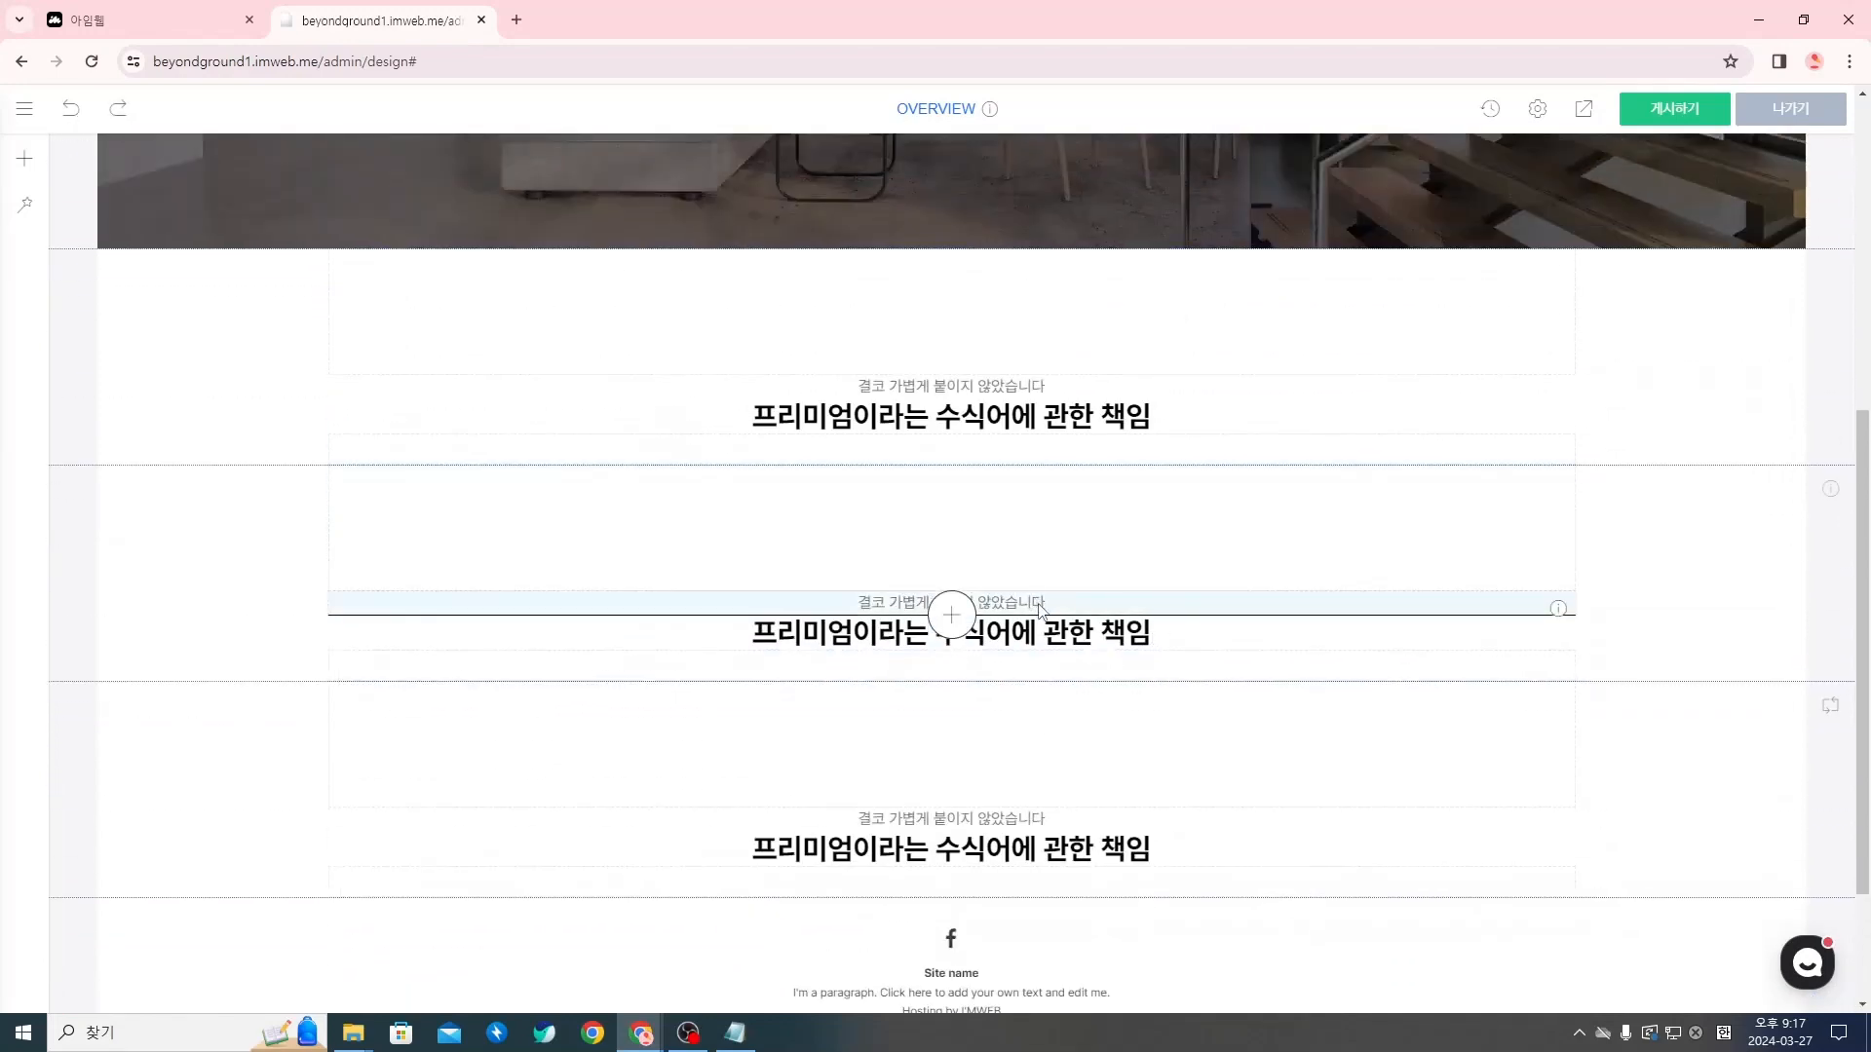
{"action": "left_click", "coordinate": [1043, 606]}
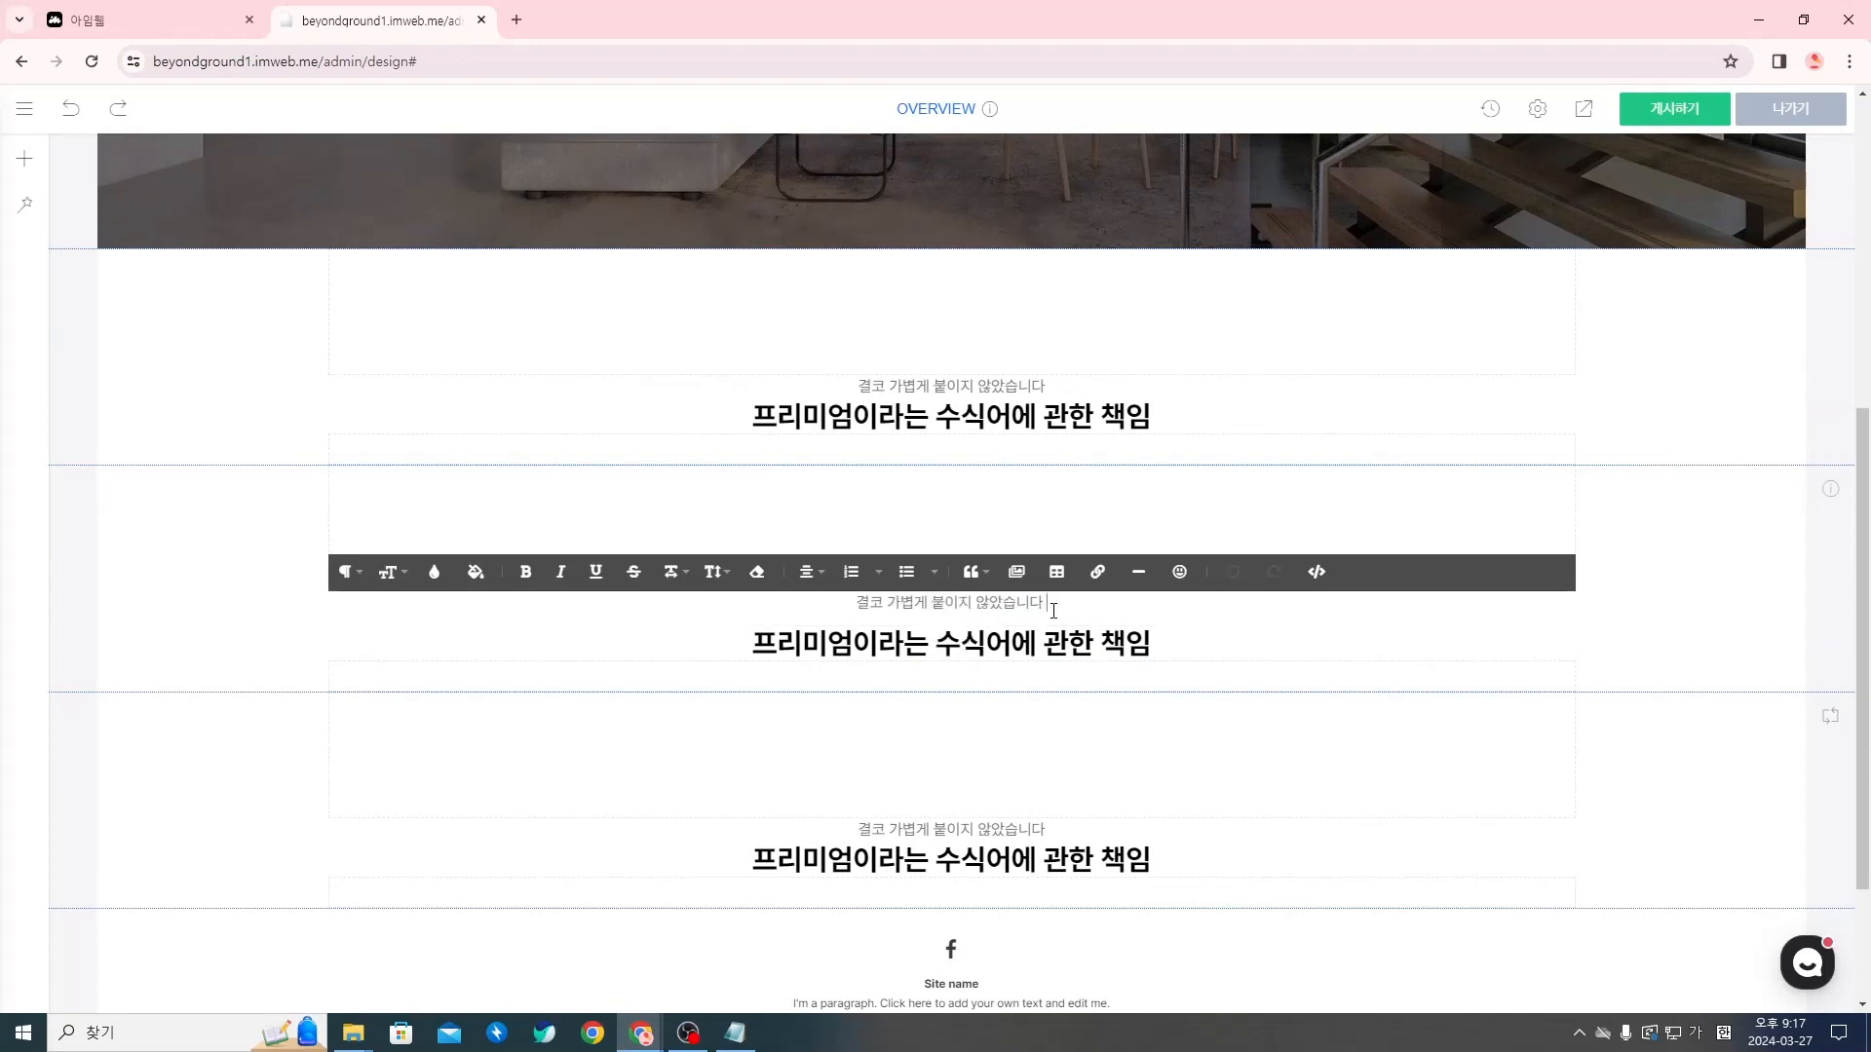
{"action": "type", "text": "비욘드그라운드는 본질에 집중합니다"}
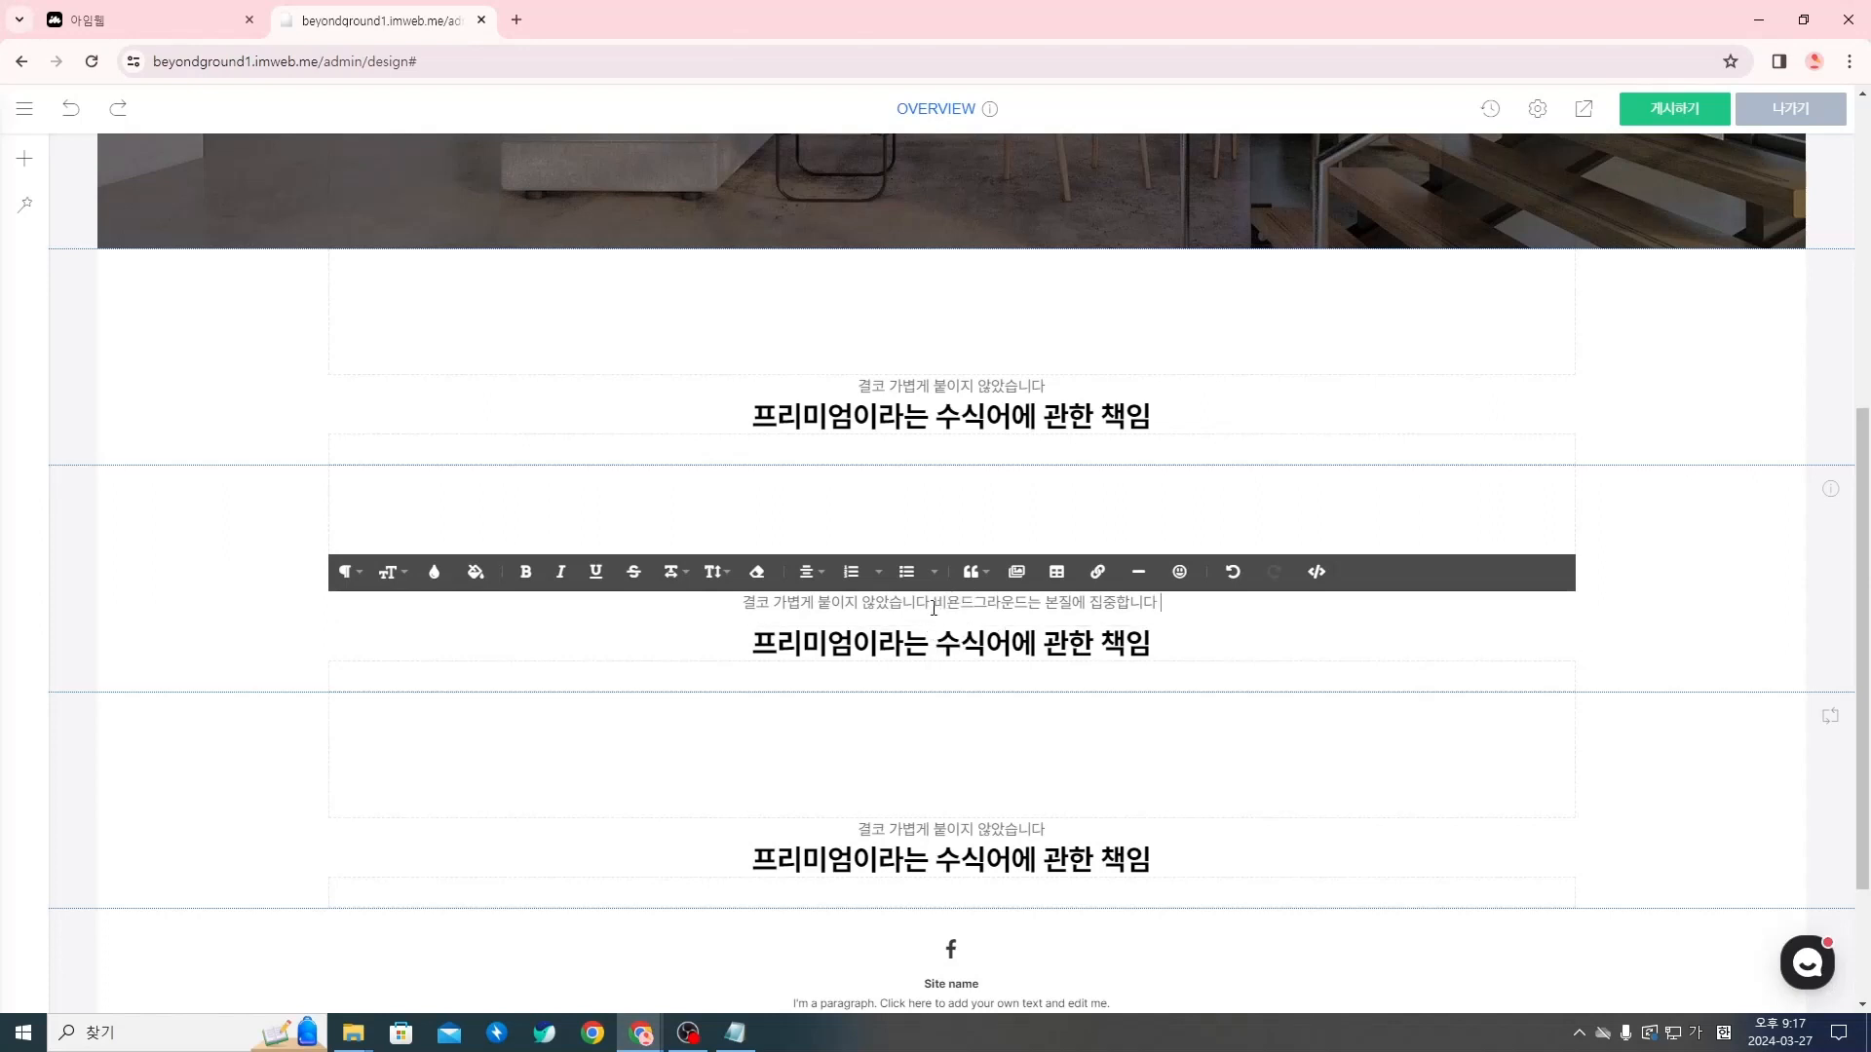
{"action": "left_click_drag", "start_coordinate": [931, 608], "coordinate": [852, 608]}
{"action": "left_click_drag", "start_coordinate": [753, 611], "coordinate": [744, 608]}
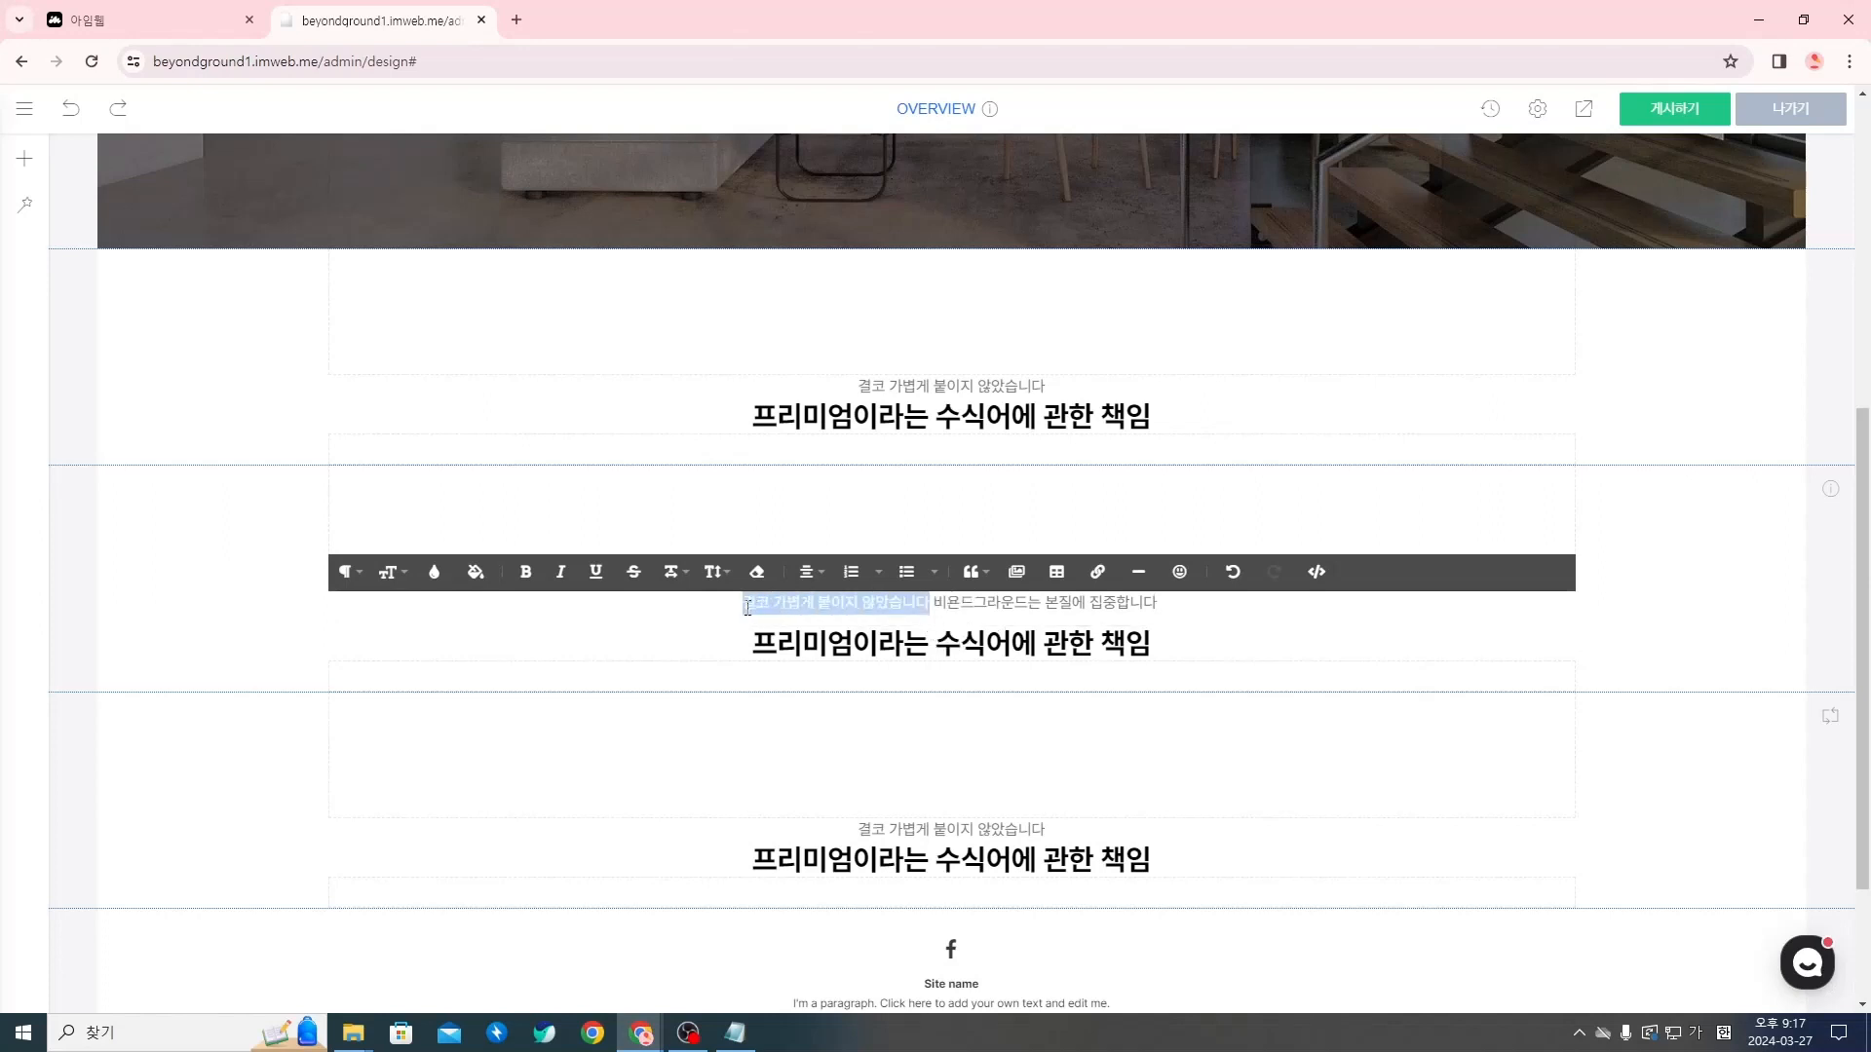
{"action": "key", "text": "BackSpace"}
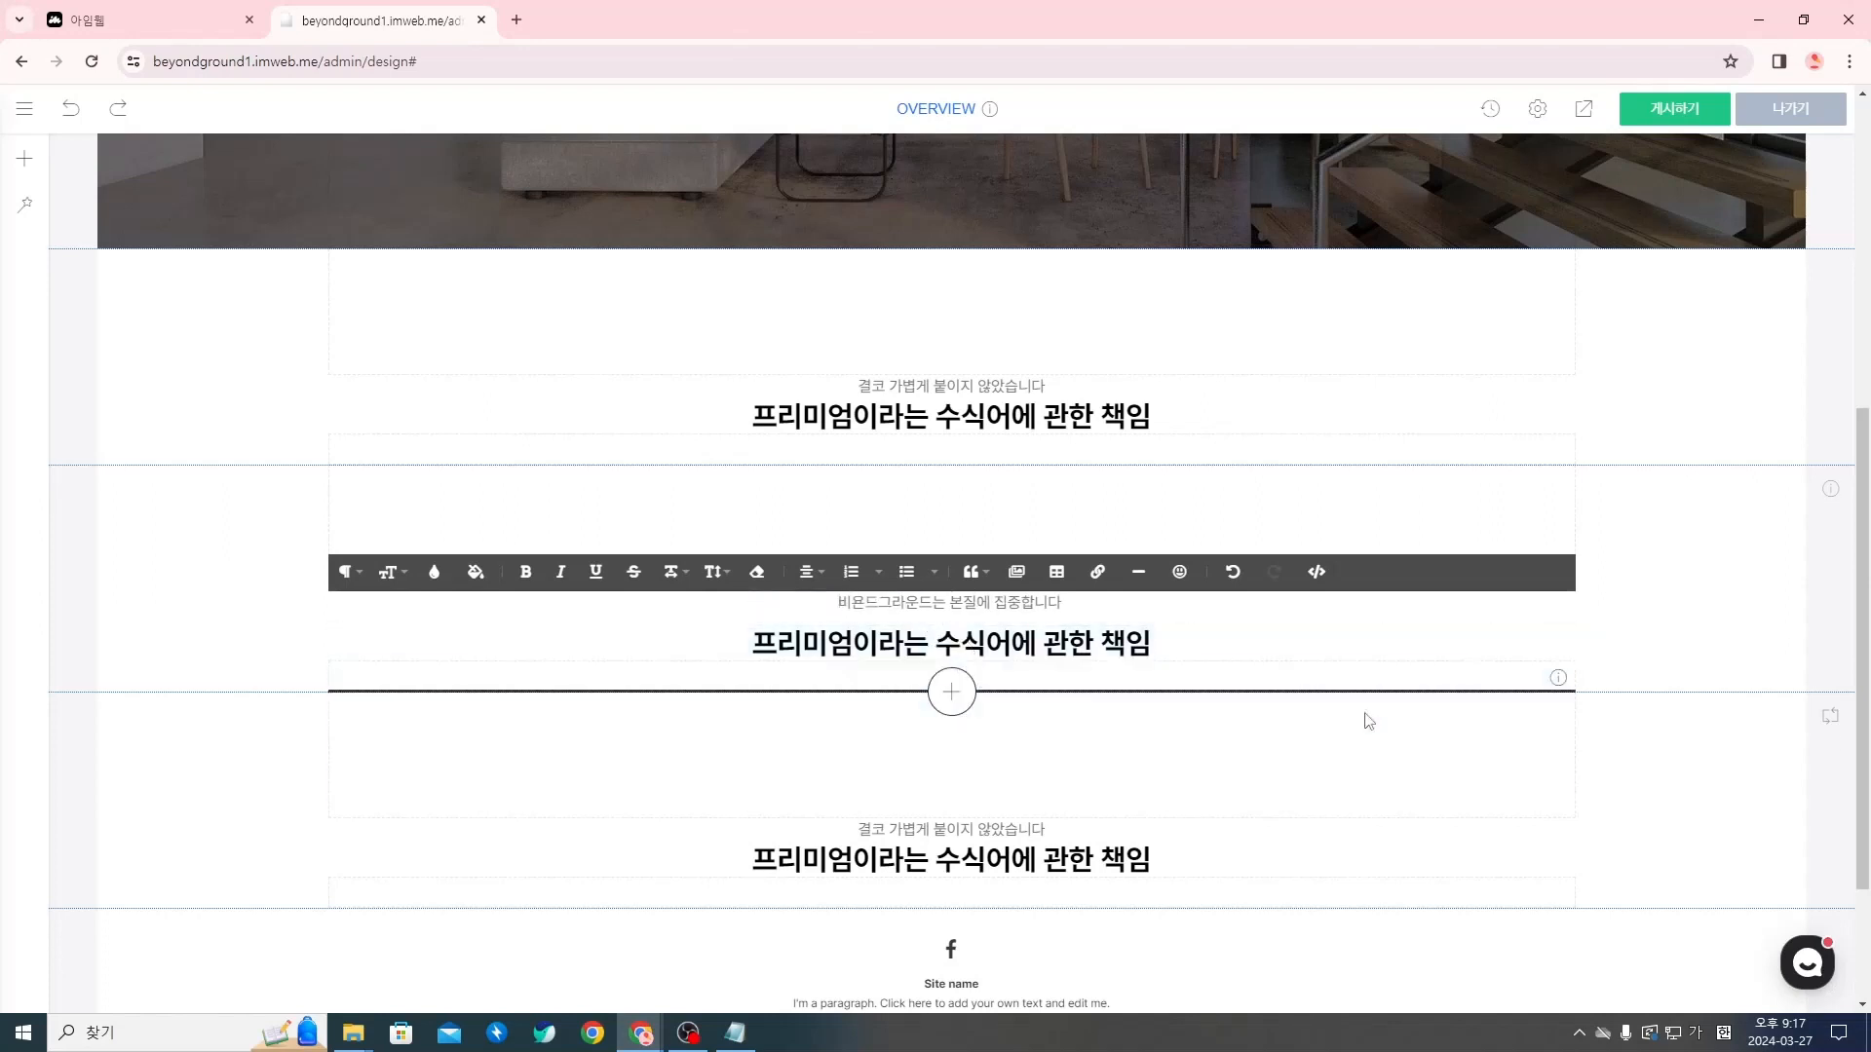
{"action": "left_click", "coordinate": [1641, 769]}
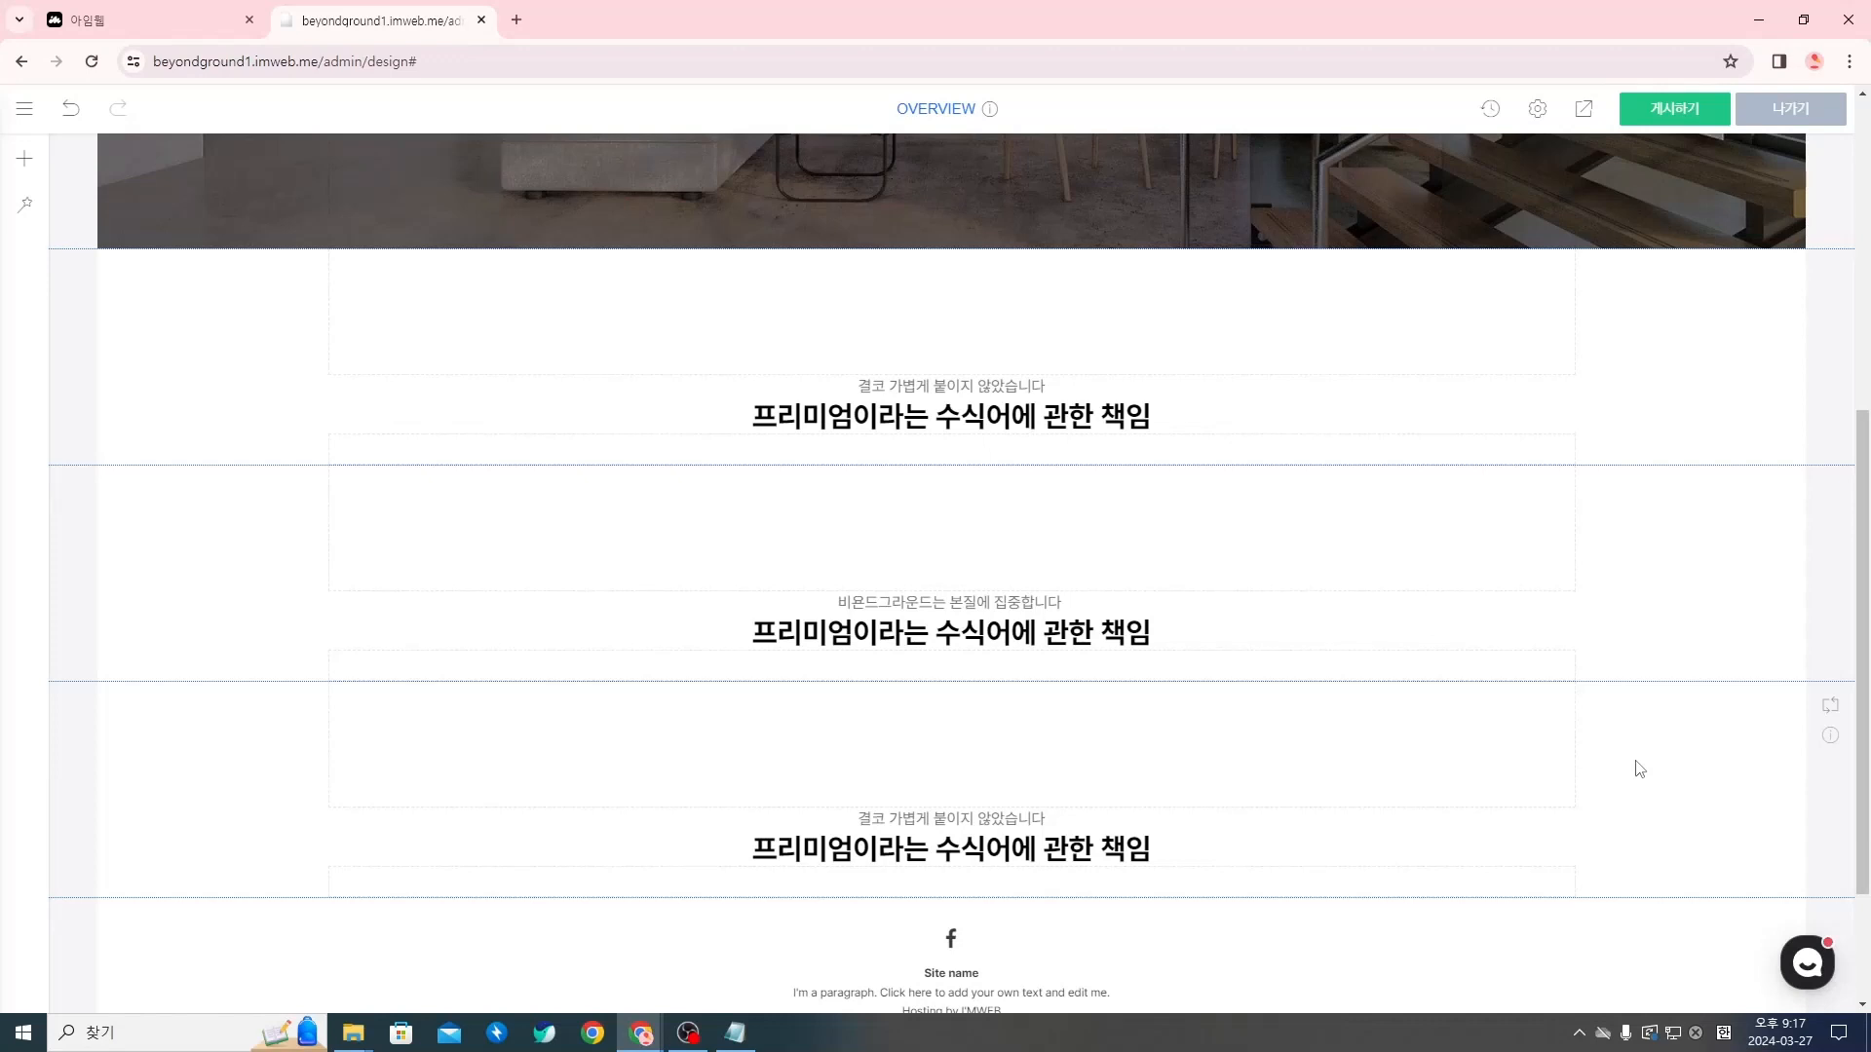
Select the 오피스 소개 title 프리미엄 오피스 둘러보기 in the Notion document and return to the imweb editor
{"action": "key", "text": "alt+Tab"}
{"action": "scroll", "coordinate": [1523, 767], "scroll_direction": "down", "scroll_amount": 1}
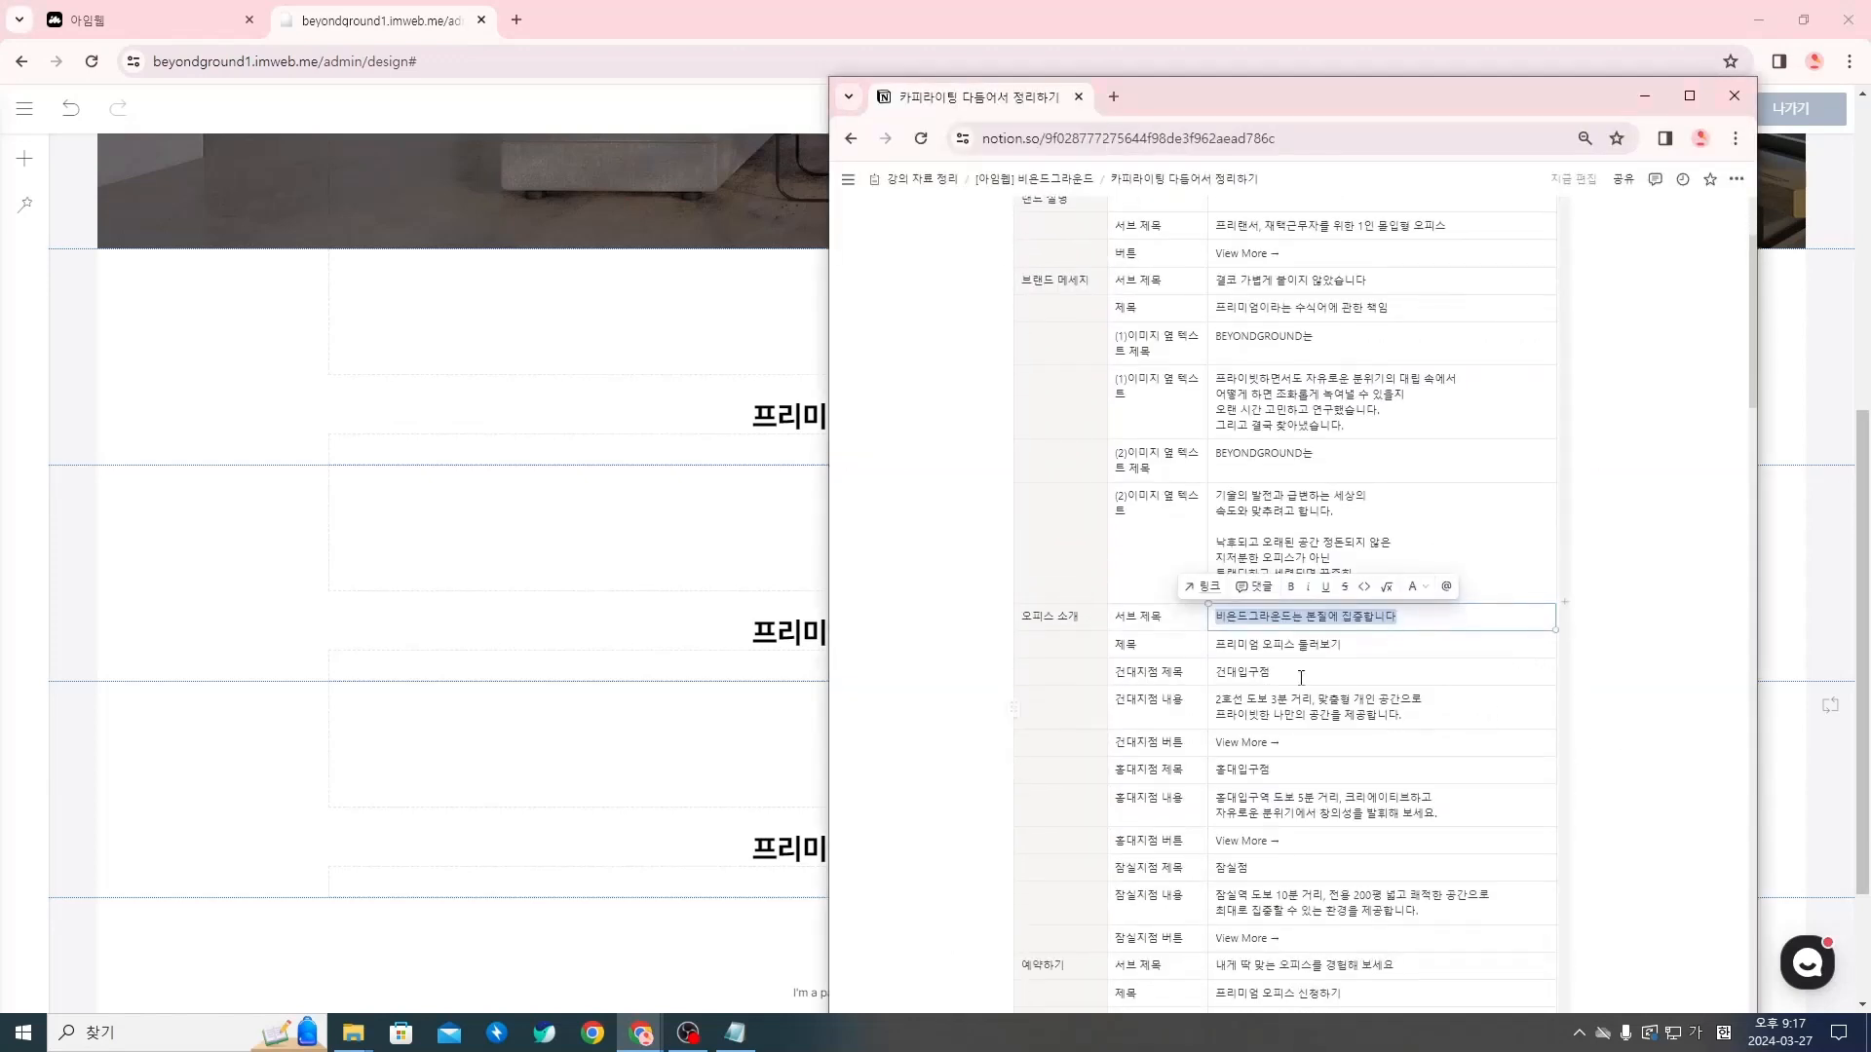
{"action": "left_click_drag", "start_coordinate": [1345, 645], "coordinate": [1205, 647]}
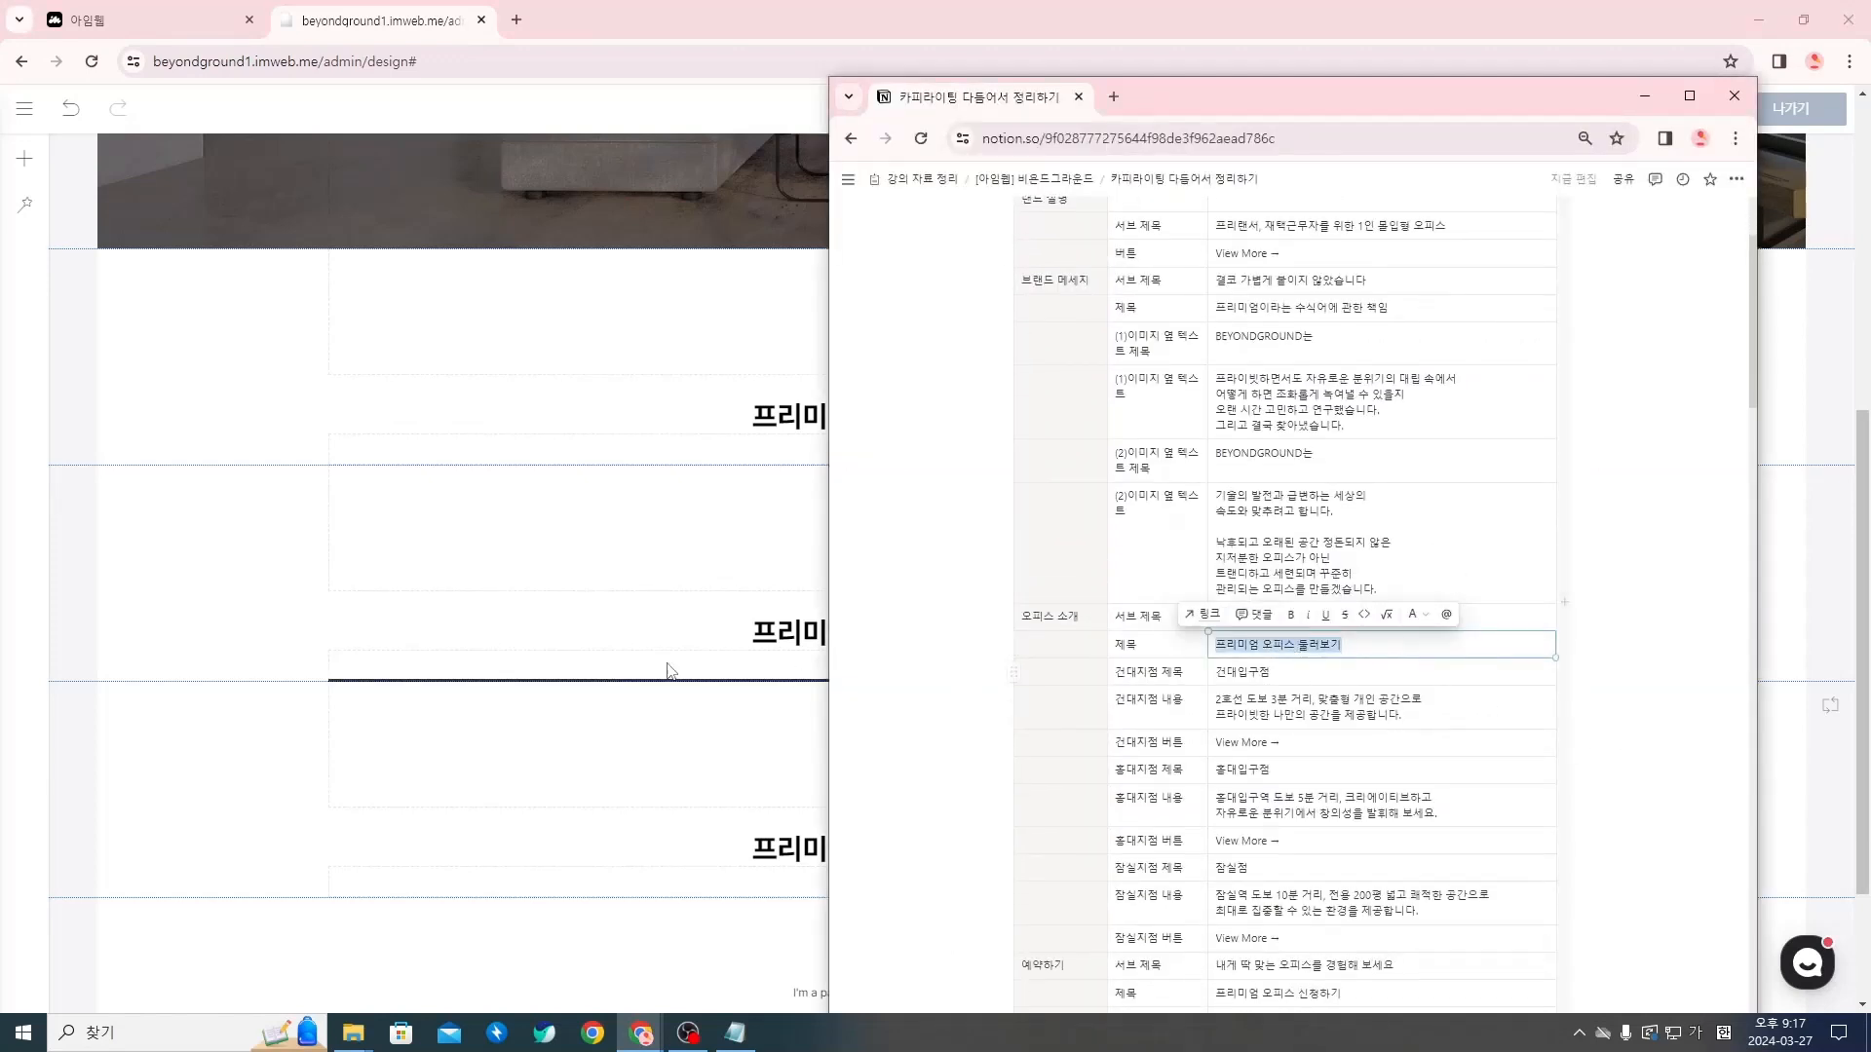
{"action": "key", "text": "alt+Tab"}
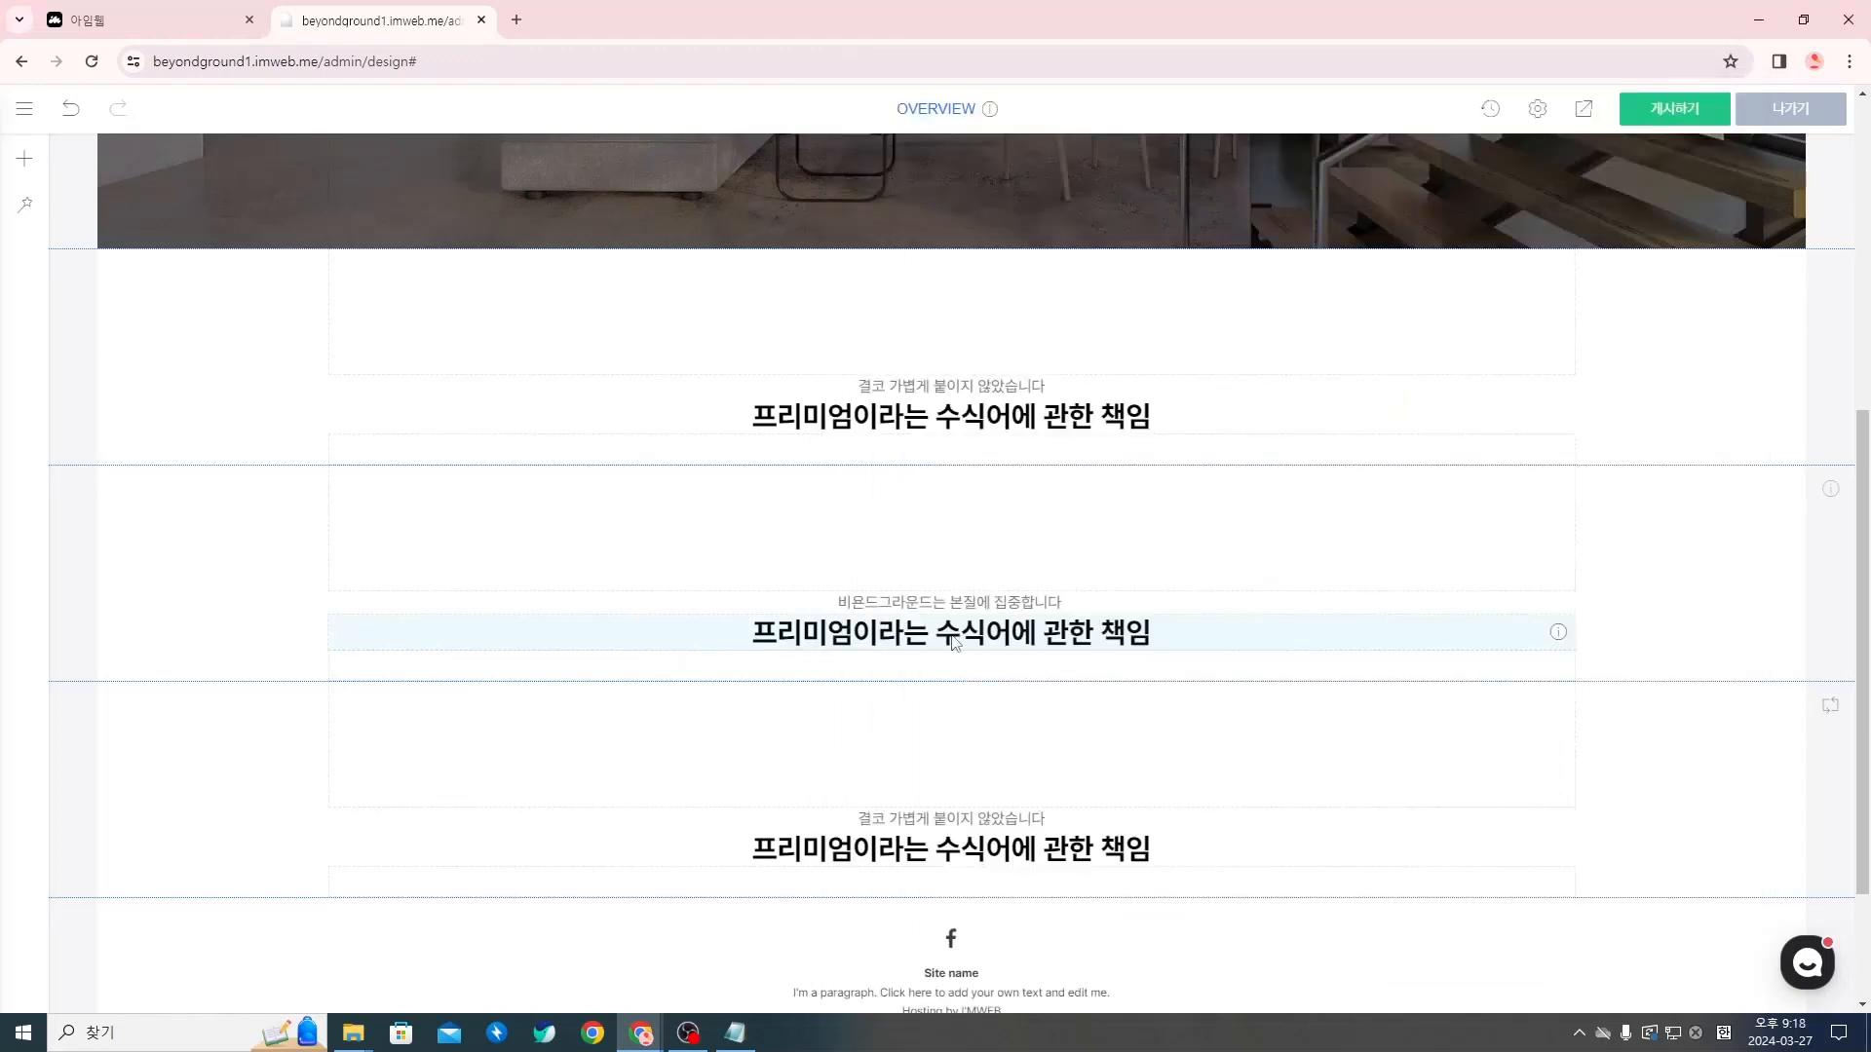
Move the Notion window aside and add the text 프리미엄 오피스 둘러보기 at the end of the second section's title
{"action": "left_click", "coordinate": [787, 644]}
{"action": "left_click", "coordinate": [1381, 636]}
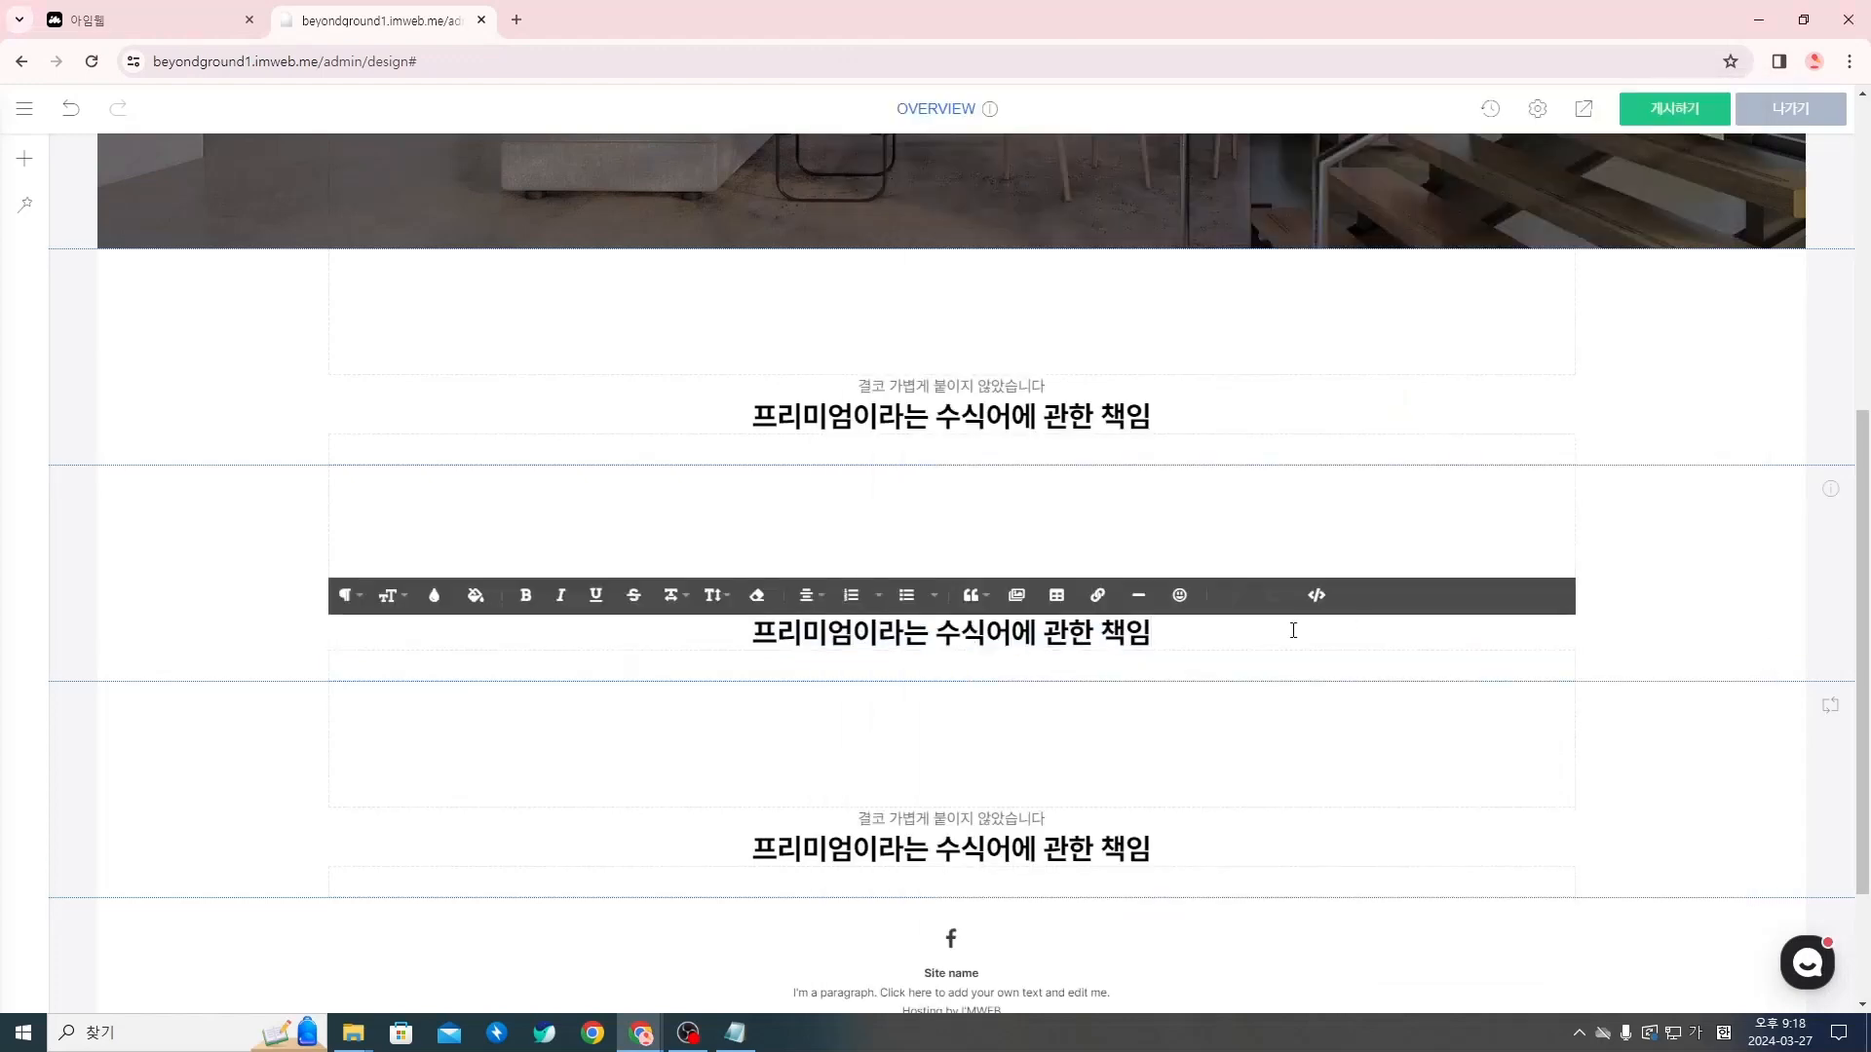
{"action": "key", "text": "alt+Tab"}
{"action": "left_click_drag", "start_coordinate": [1359, 86], "coordinate": [19, 173]}
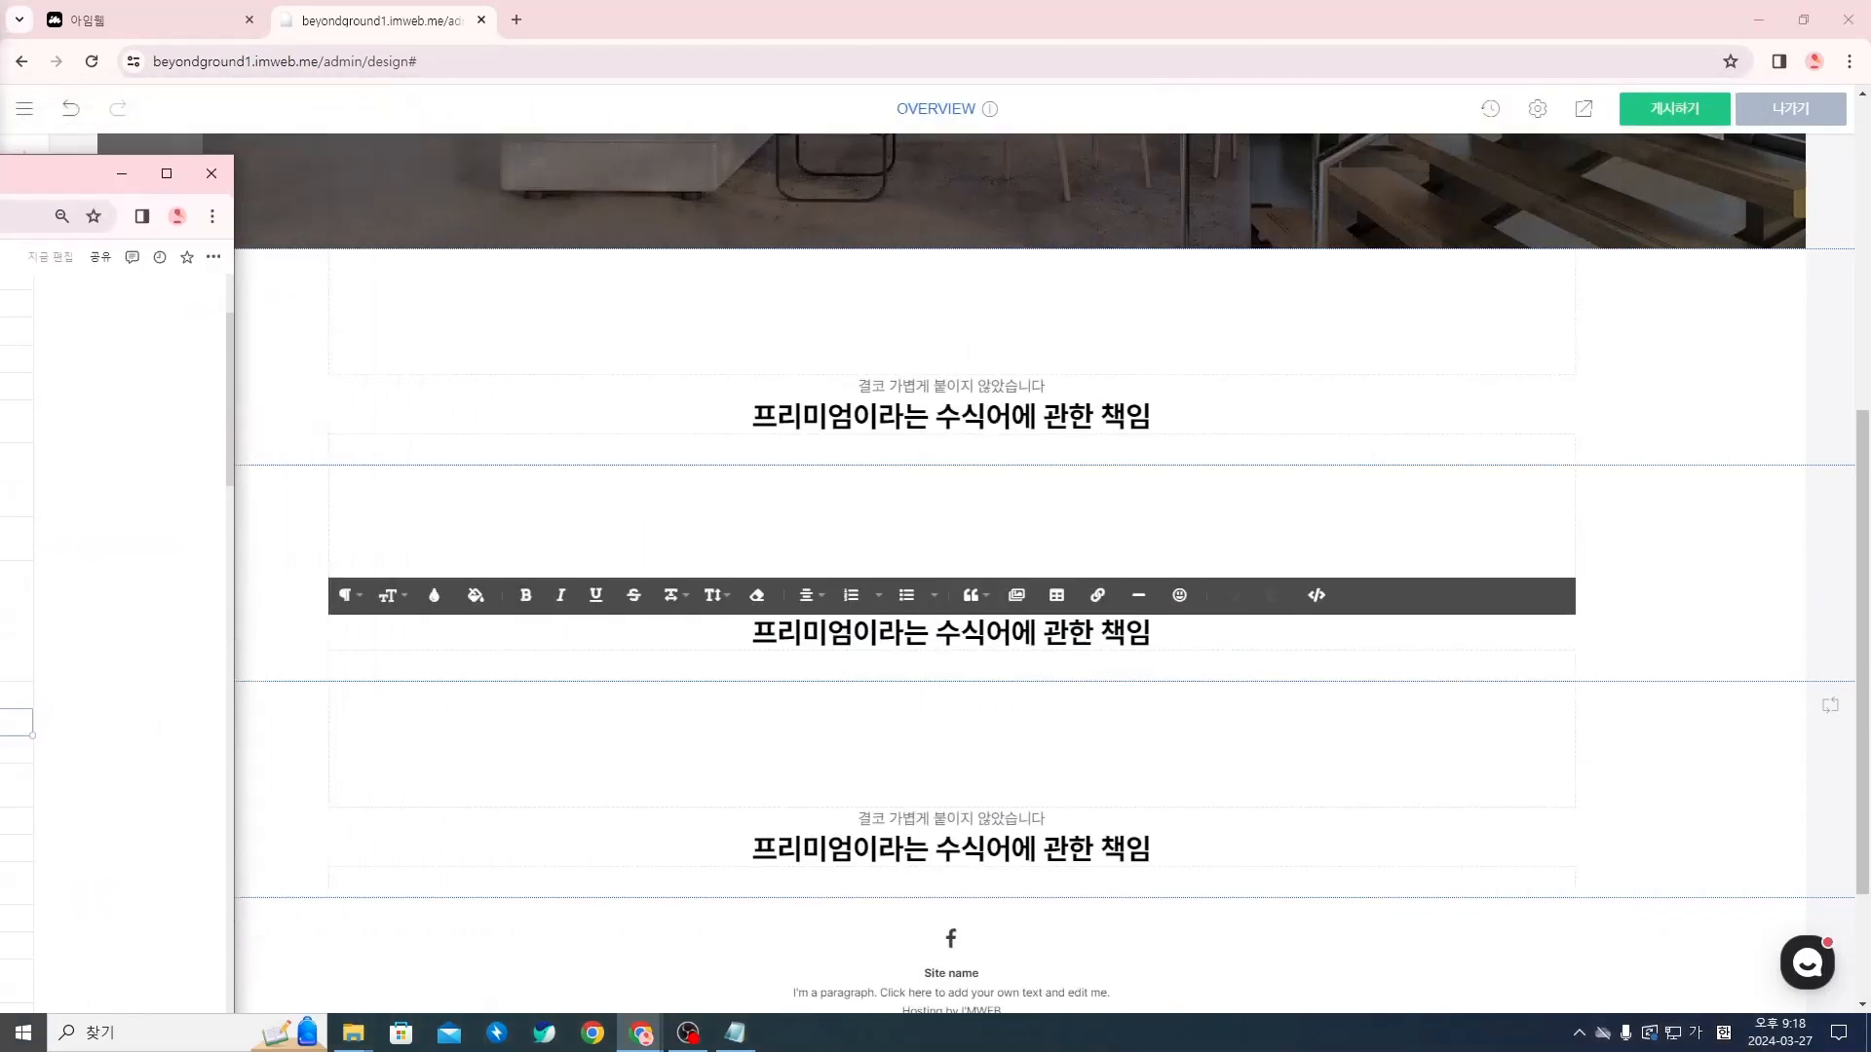
{"action": "left_click", "coordinate": [1222, 629]}
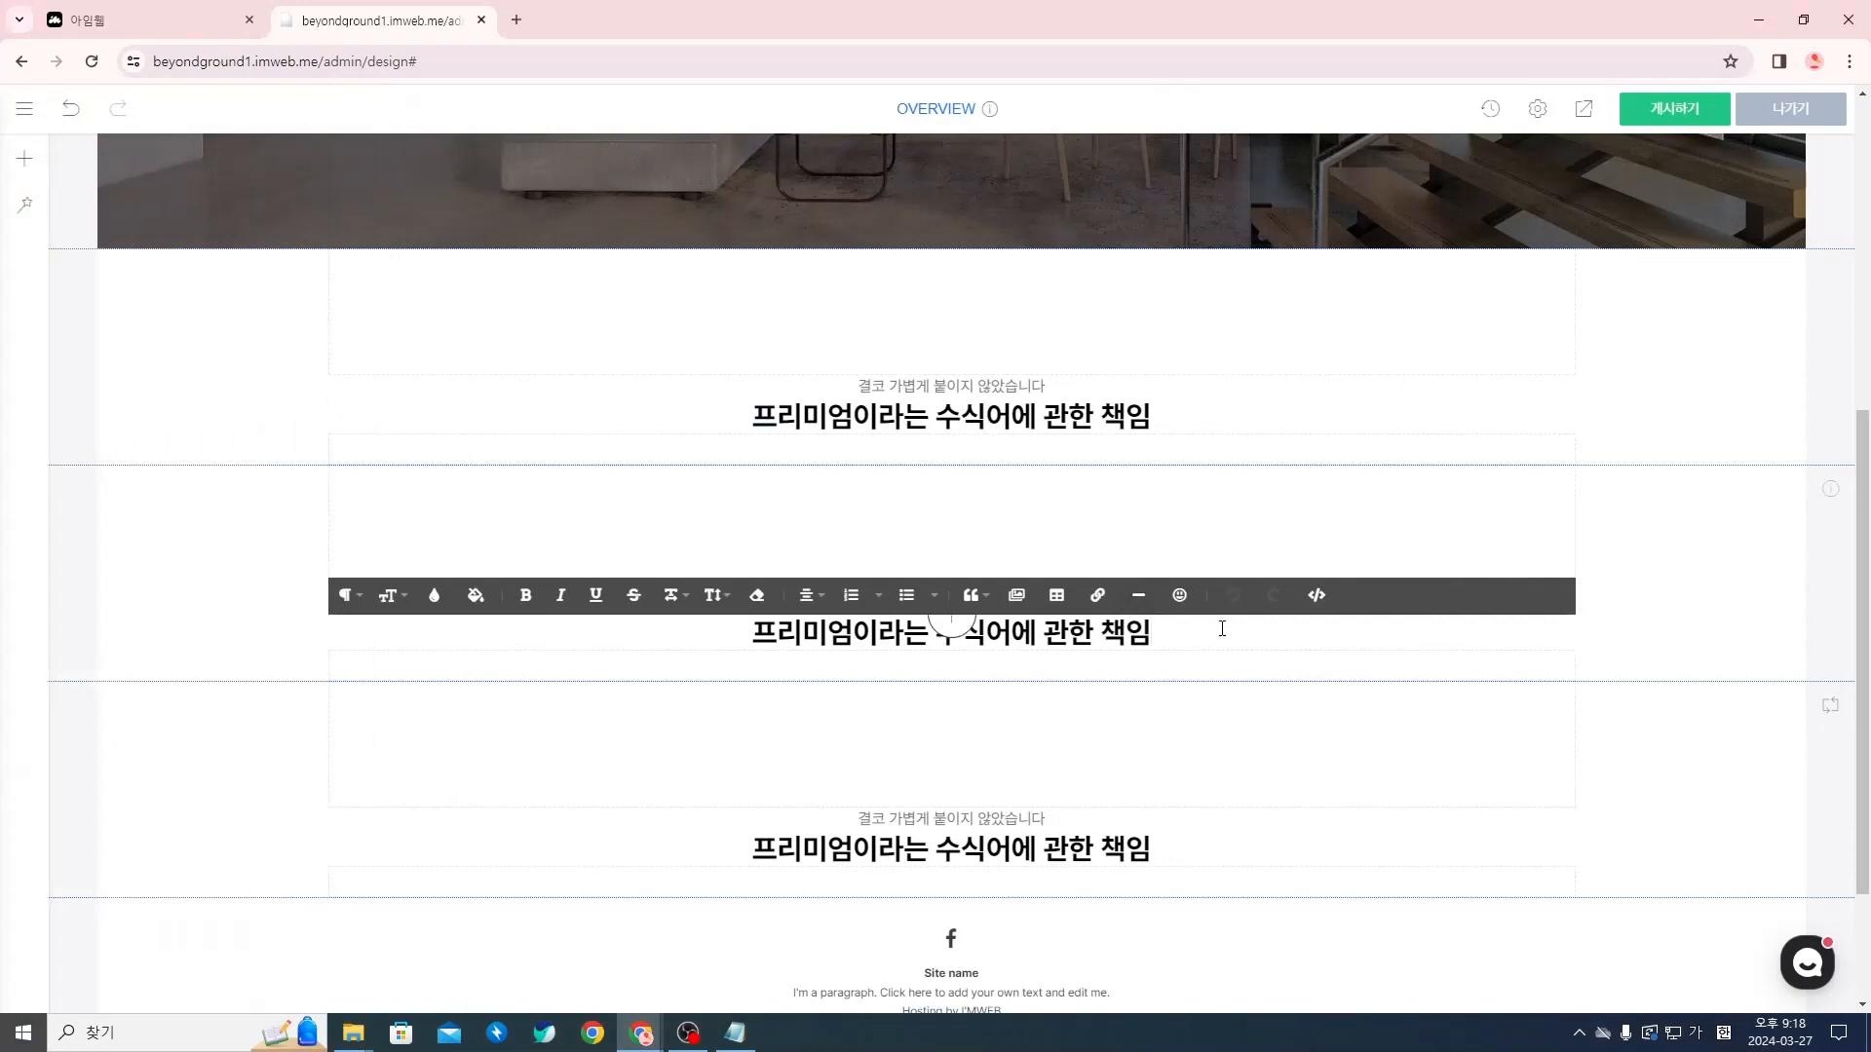
{"action": "type", "text": "프리미엄 오피"}
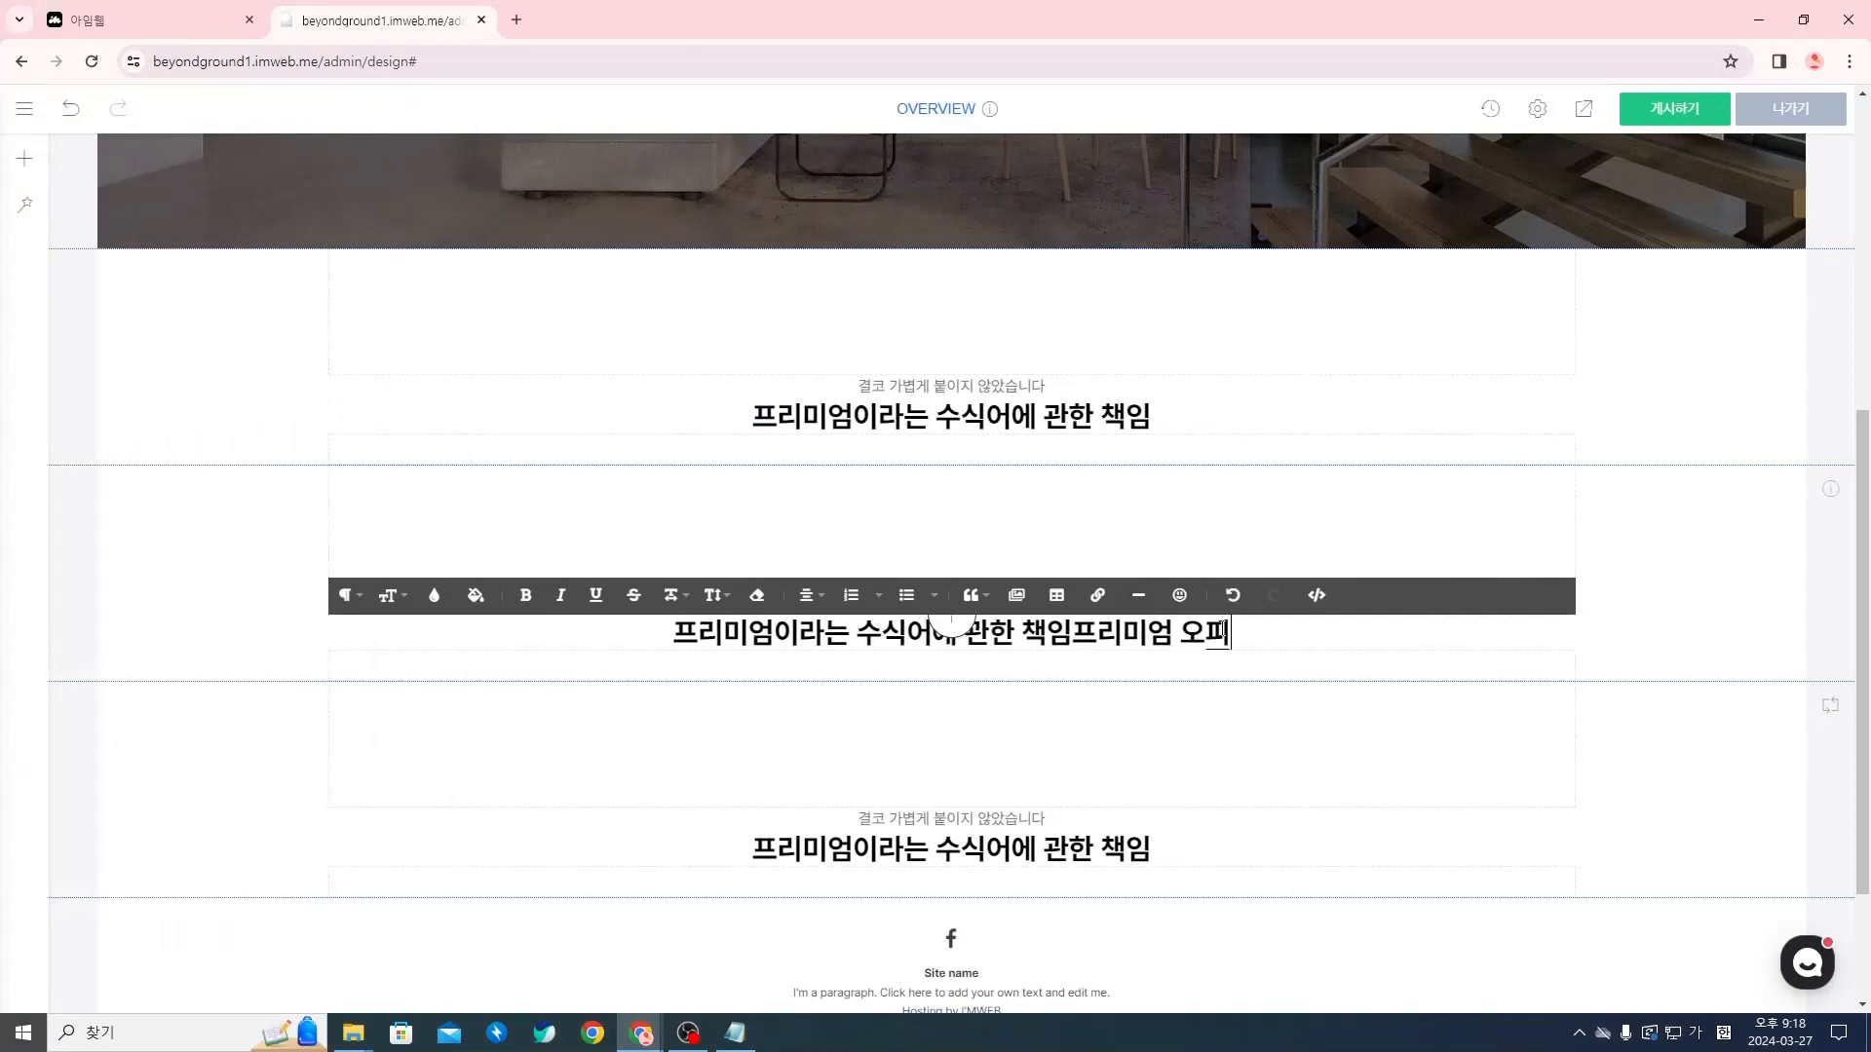
{"action": "type", "text": "스 둘러보기"}
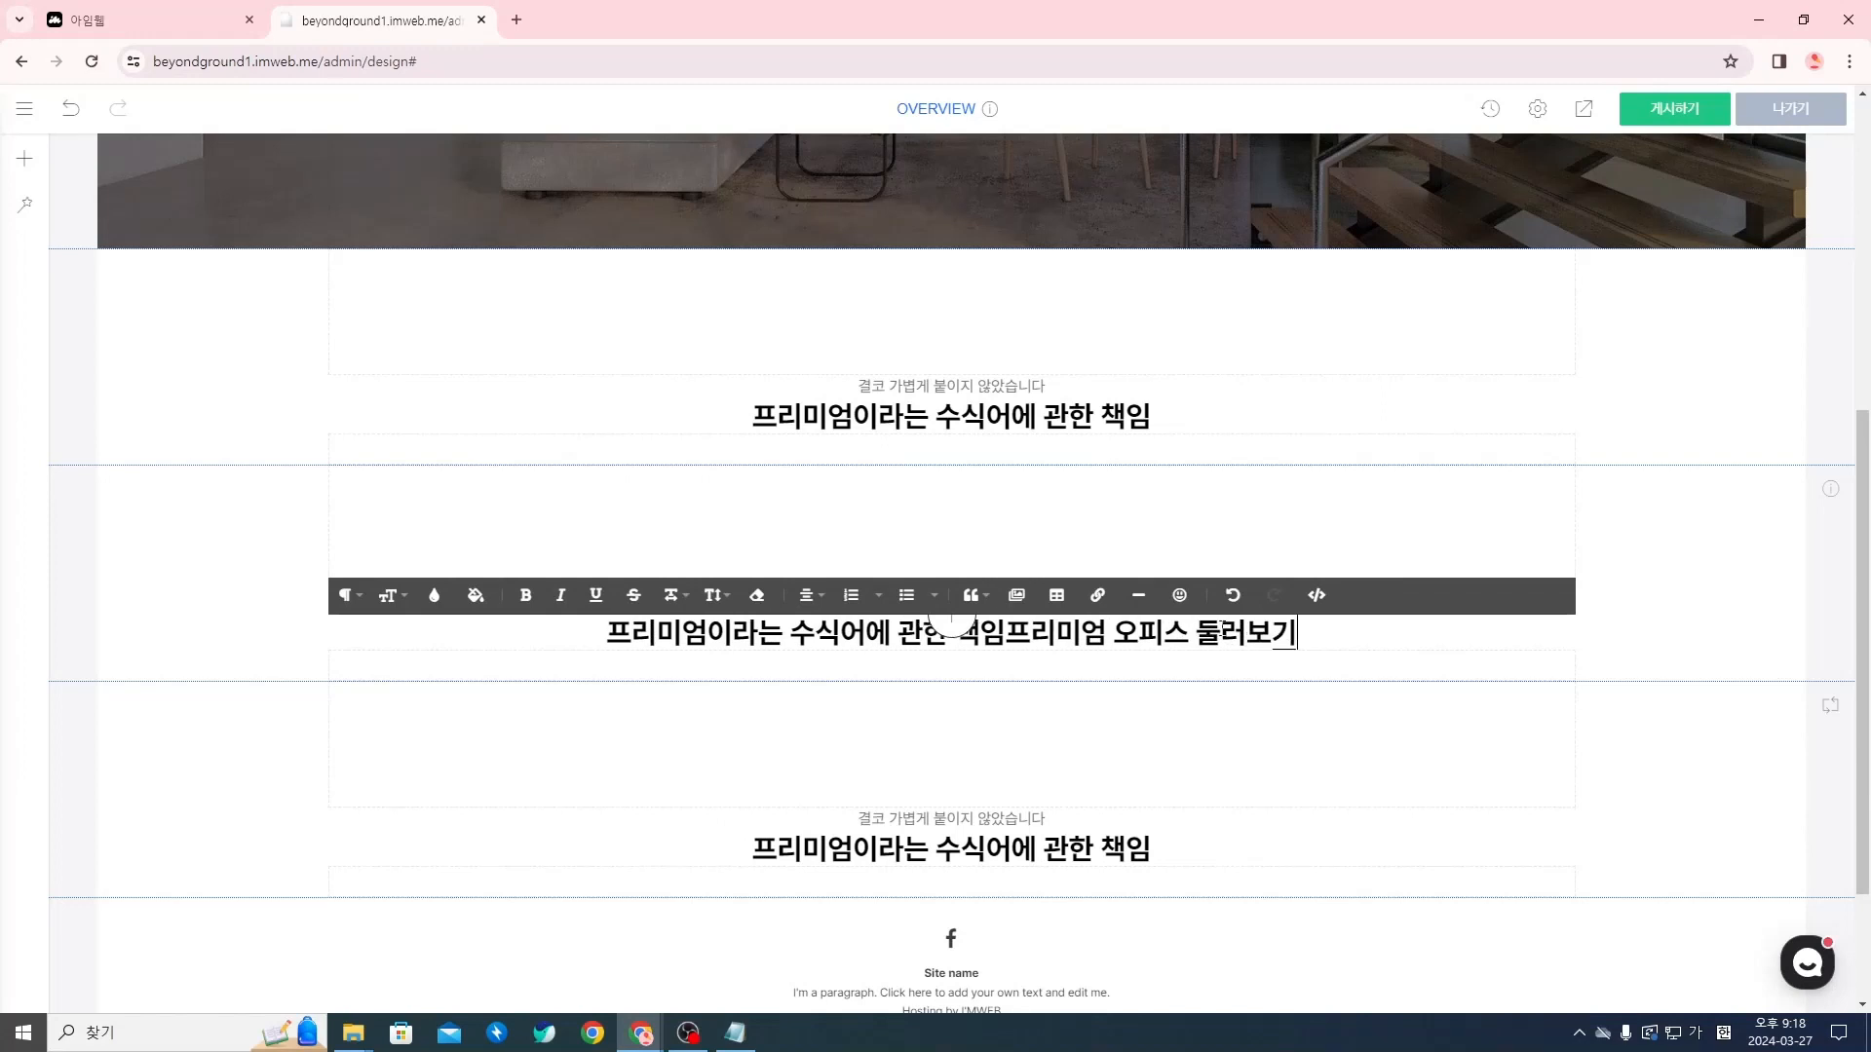
Delete the old wording 프리미엄이라는 수식어에 관한 책임 from the start of the second section's title and finish editing
{"action": "key", "text": "Left"}
{"action": "key", "text": "Left"}
{"action": "key", "text": "Left"}
{"action": "key", "text": "Left"}
{"action": "key", "text": "Left"}
{"action": "key", "text": "Left"}
{"action": "key", "text": "Left"}
{"action": "key", "text": "Left"}
{"action": "key", "text": "Left"}
{"action": "key", "text": "Left"}
{"action": "key", "text": "Left"}
{"action": "key", "text": "Left"}
{"action": "key", "text": "Left"}
{"action": "key", "text": "shift+Left"}
{"action": "key", "text": "shift+Left"}
{"action": "key", "text": "shift+Left"}
{"action": "key", "text": "shift+Left"}
{"action": "key", "text": "shift+Left"}
{"action": "key", "text": "shift+Left"}
{"action": "key", "text": "shift+Left"}
{"action": "key", "text": "shift+Left"}
{"action": "key", "text": "shift+Left"}
{"action": "key", "text": "shift+Left"}
{"action": "key", "text": "shift+Left"}
{"action": "key", "text": "shift+Left"}
{"action": "key", "text": "shift+Left"}
{"action": "key", "text": "shift+Left"}
{"action": "key", "text": "shift+Left"}
{"action": "key", "text": "shift+Left"}
{"action": "key", "text": "shift+Left"}
{"action": "key", "text": "shift+Left"}
{"action": "key", "text": "BackSpace"}
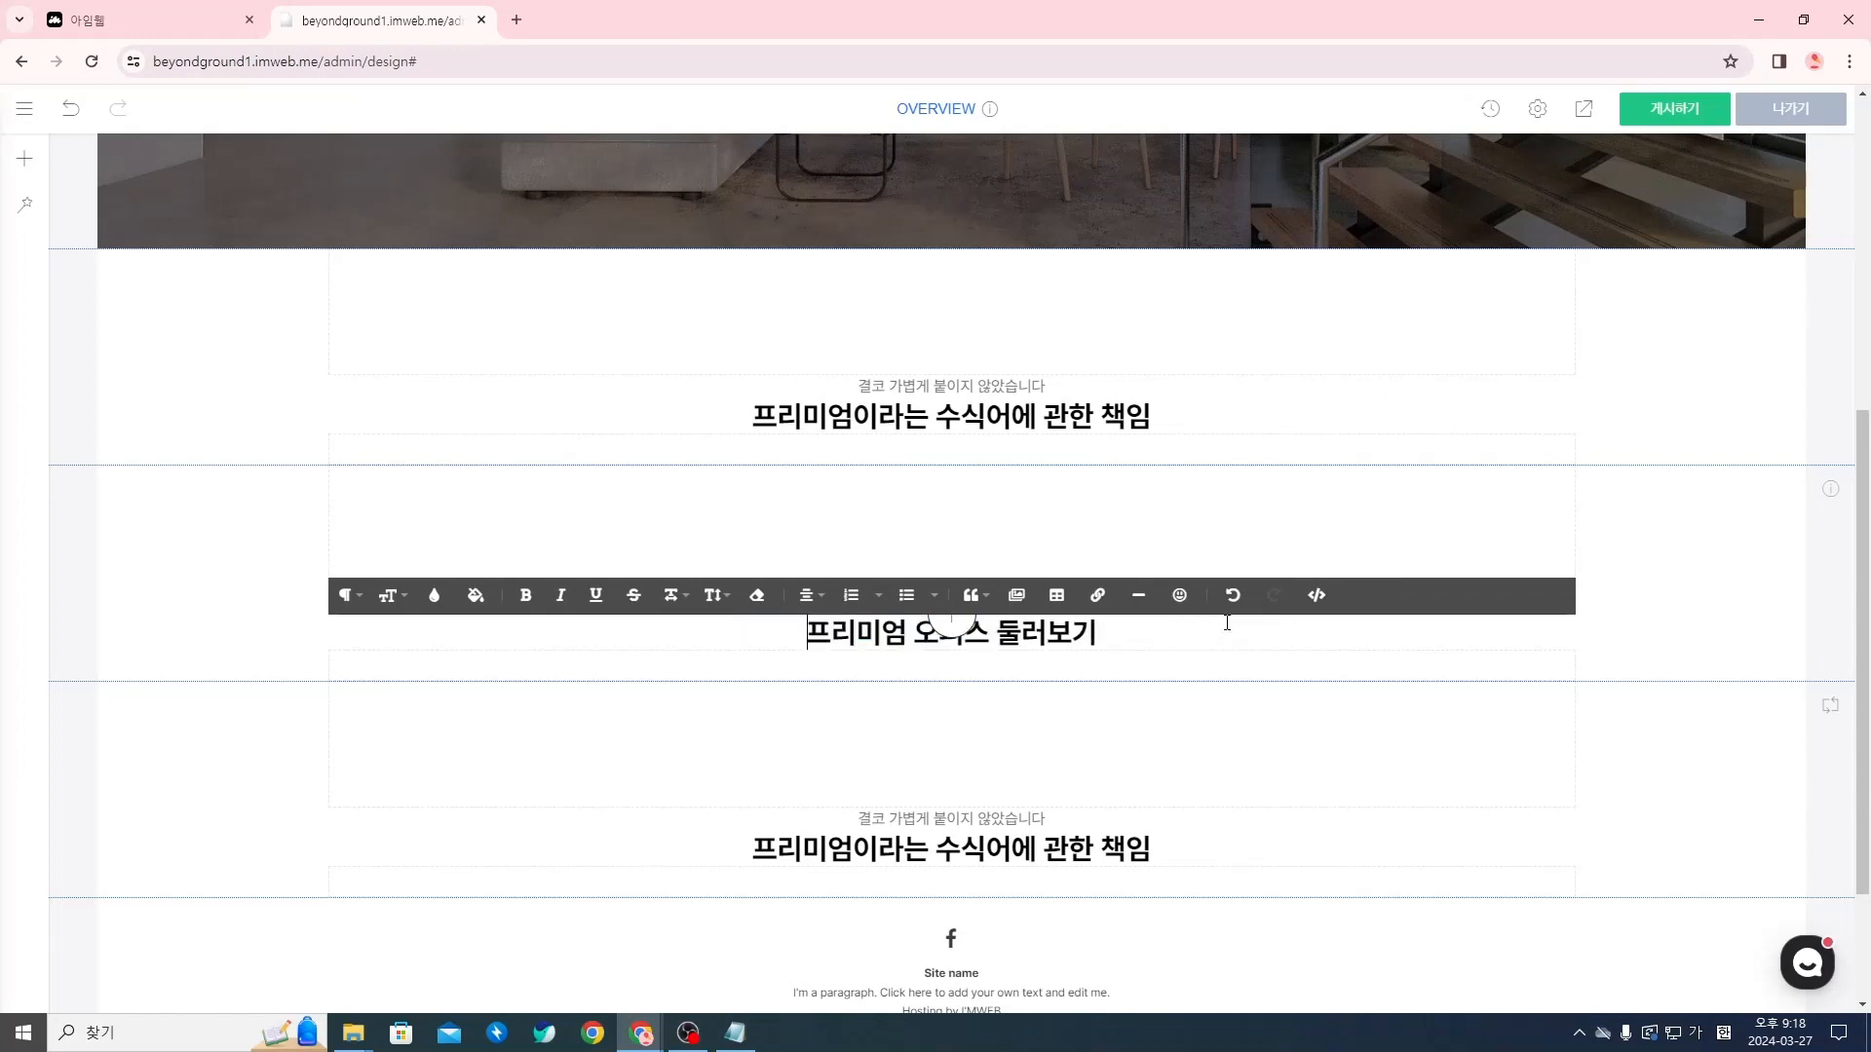
{"action": "left_click", "coordinate": [1225, 732]}
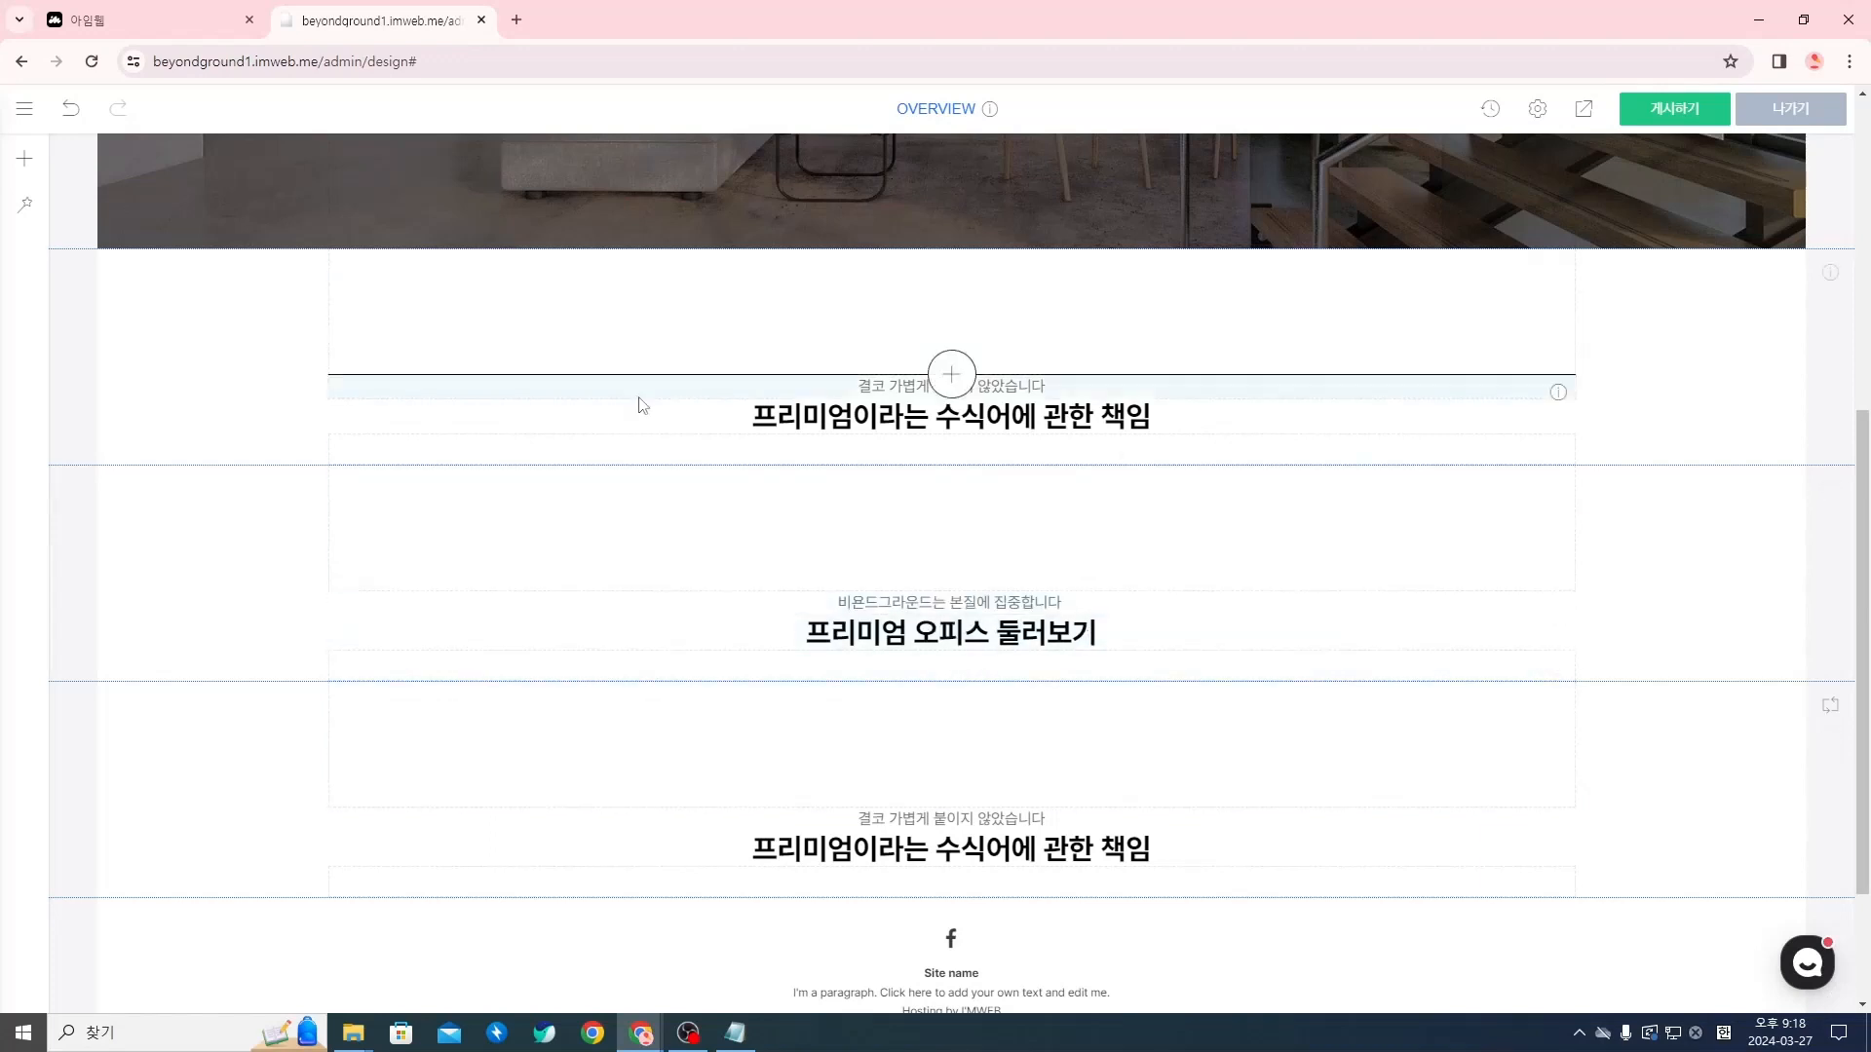
{"action": "left_click_drag", "start_coordinate": [0, 200], "coordinate": [413, 142]}
{"action": "left_click_drag", "start_coordinate": [550, 126], "coordinate": [0, 131]}
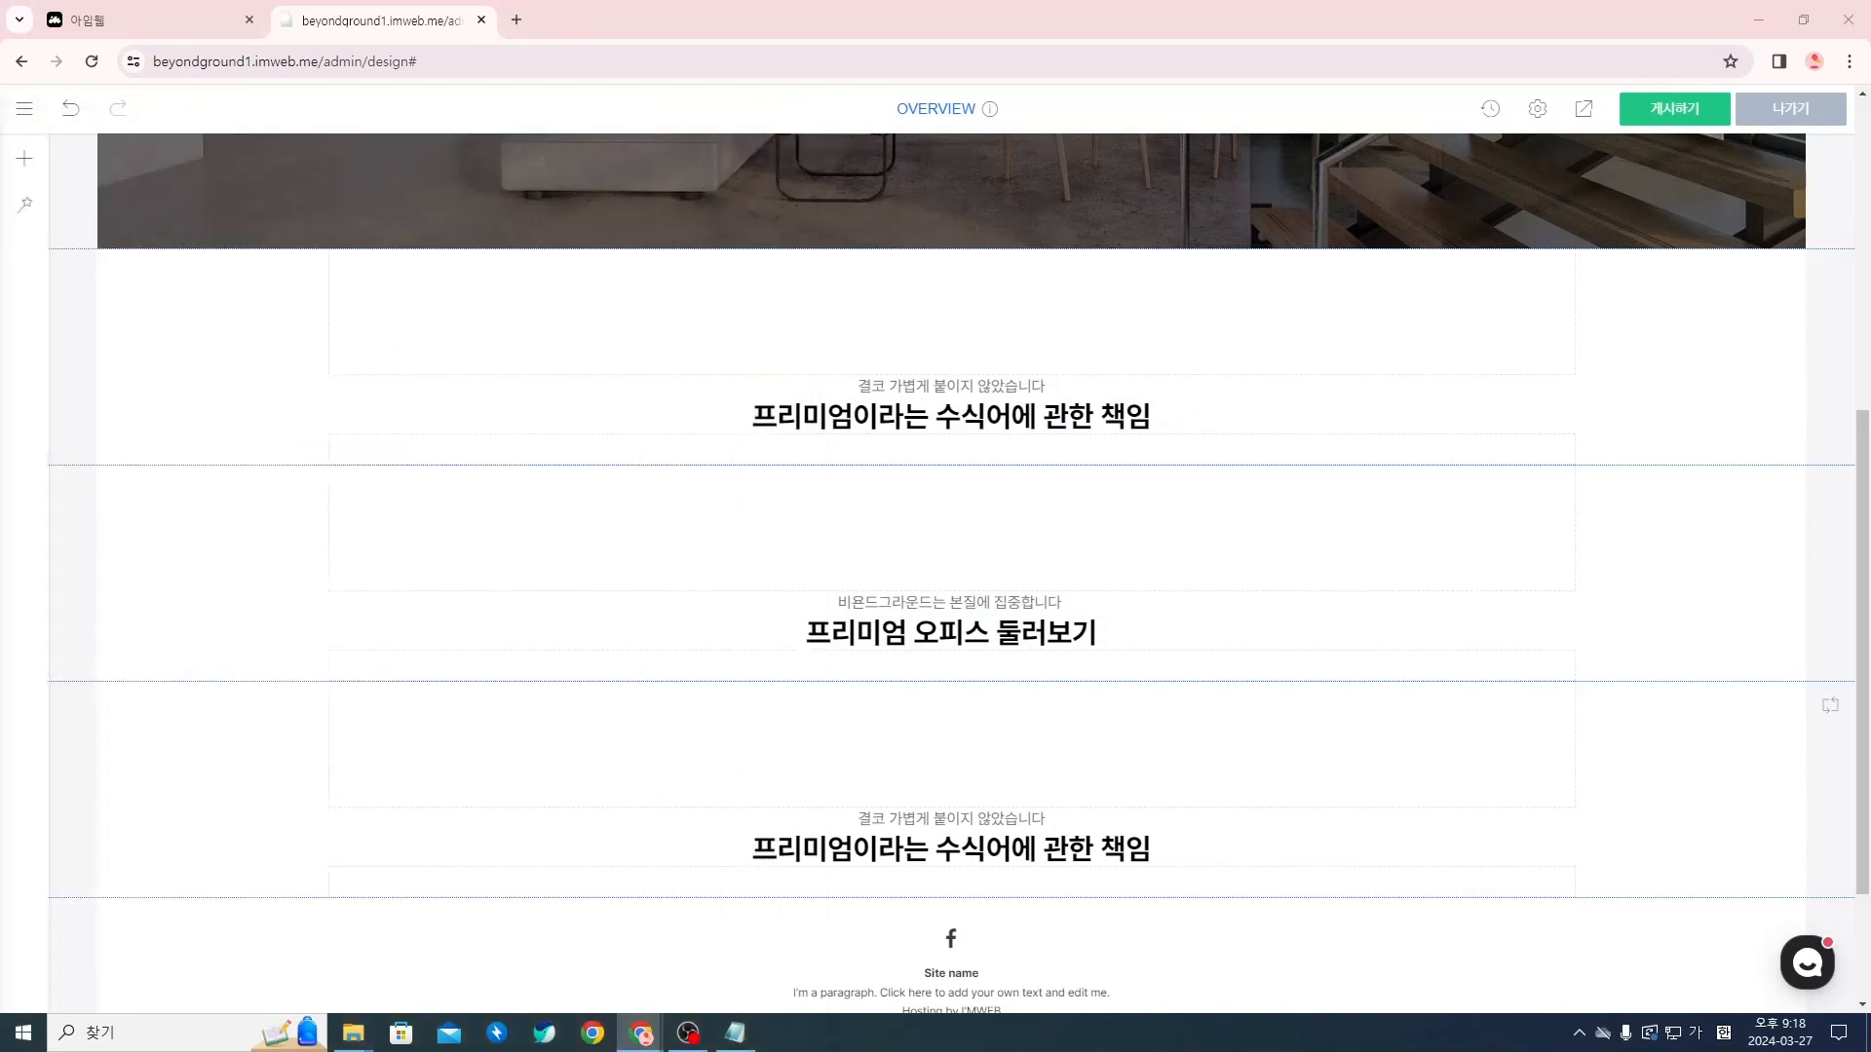
{"action": "left_click", "coordinate": [1052, 634]}
{"action": "left_click_drag", "start_coordinate": [1156, 636], "coordinate": [711, 605]}
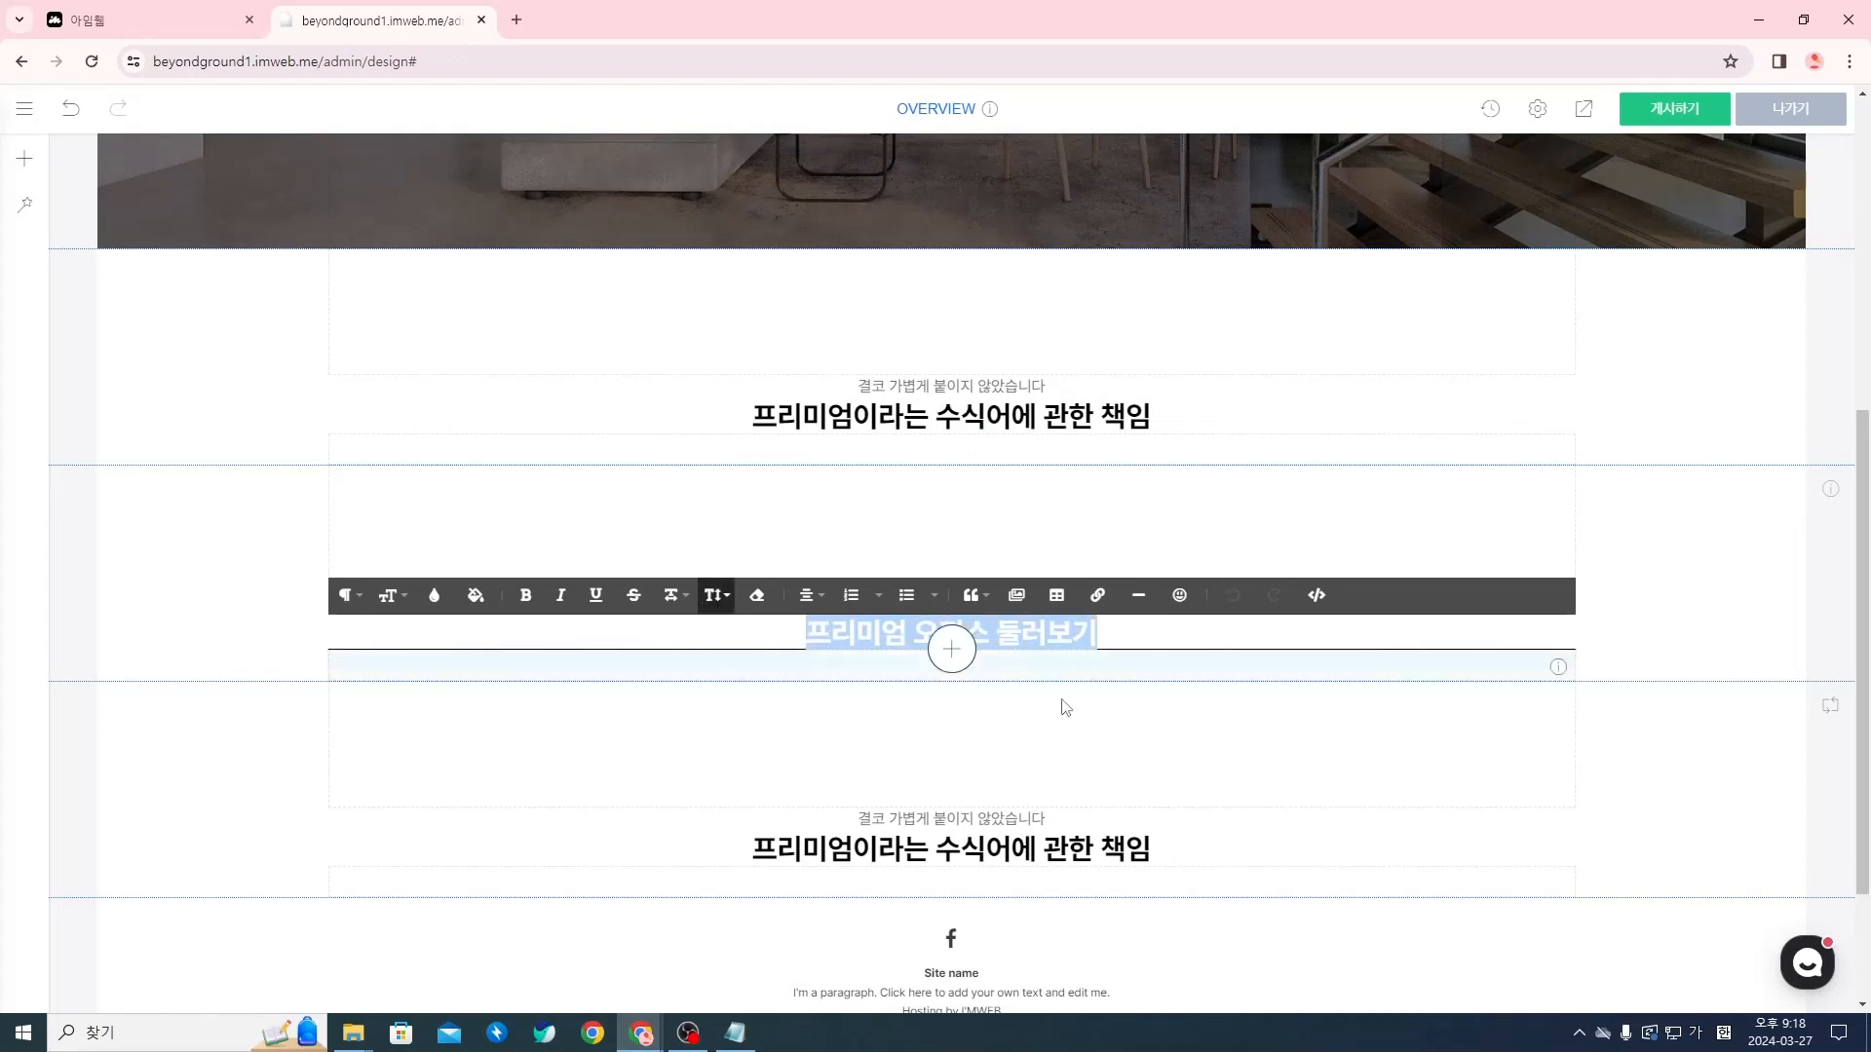
{"action": "left_click", "coordinate": [1159, 633]}
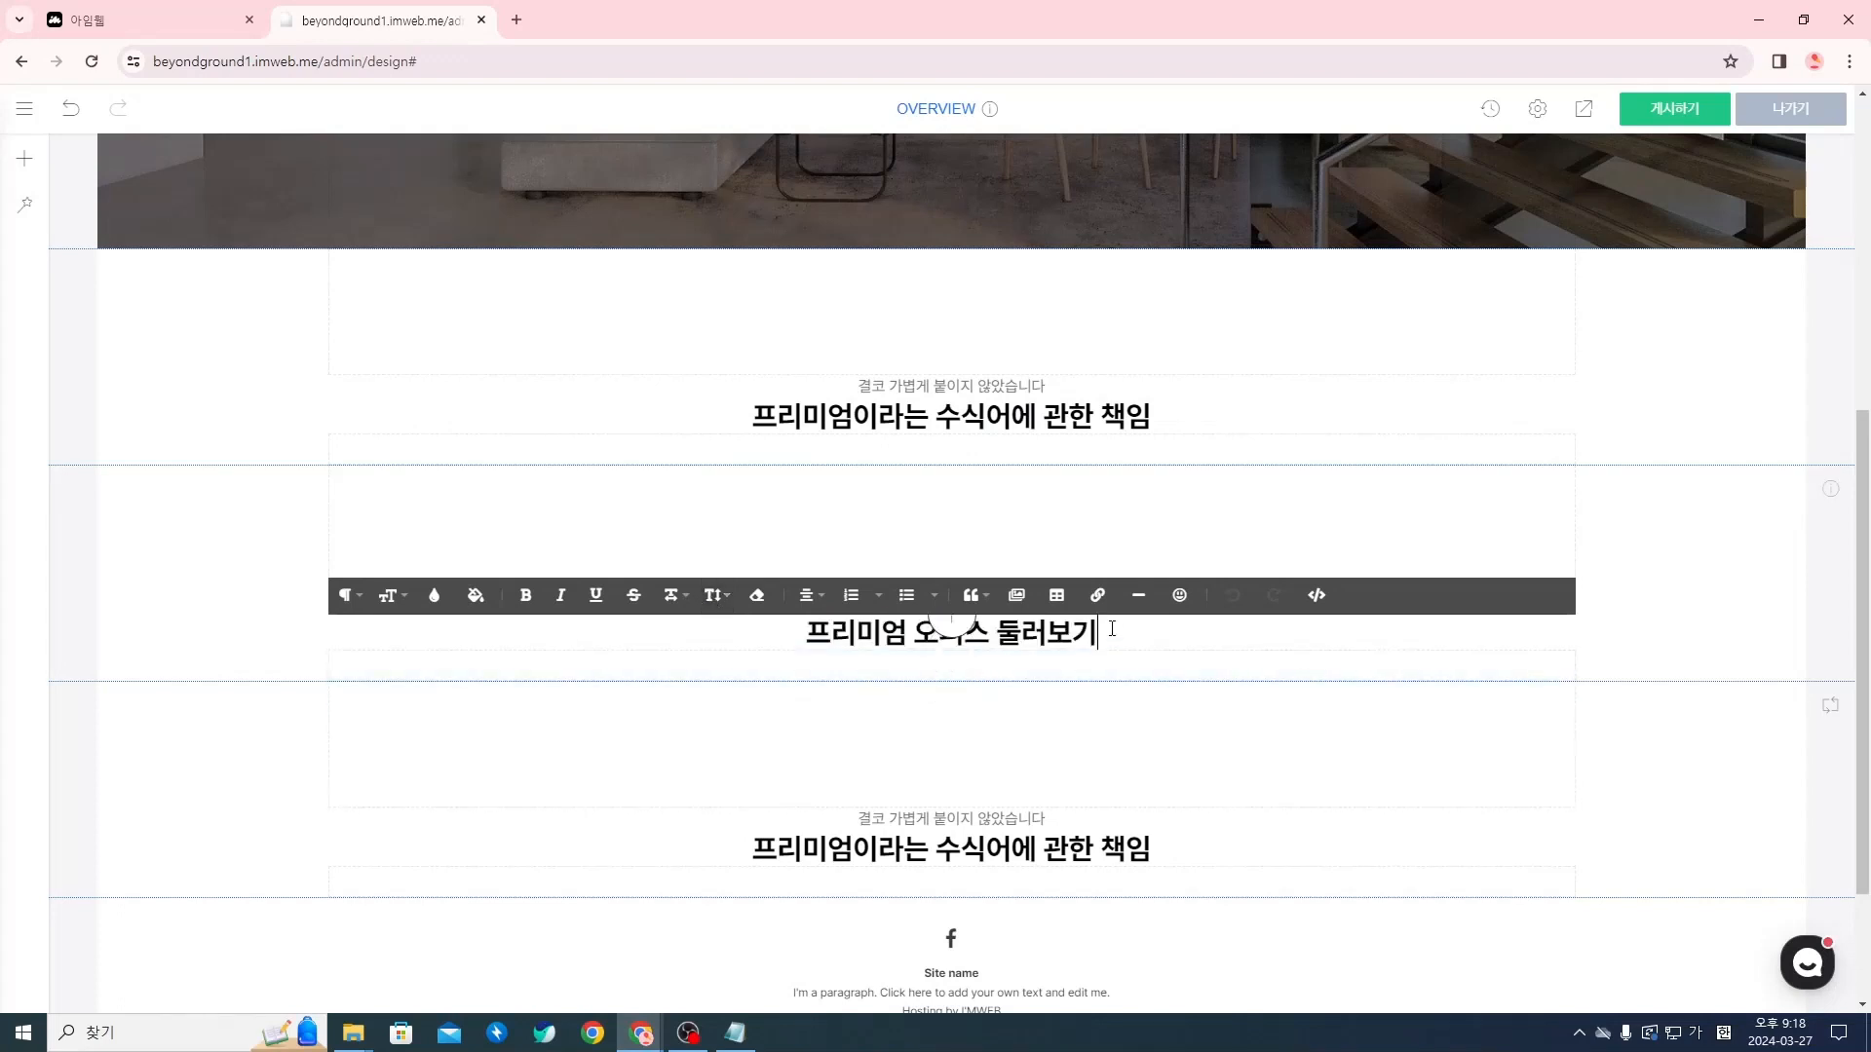
{"action": "left_click_drag", "start_coordinate": [1111, 630], "coordinate": [775, 625]}
{"action": "left_click", "coordinate": [1215, 660]}
{"action": "left_click", "coordinate": [1127, 777]}
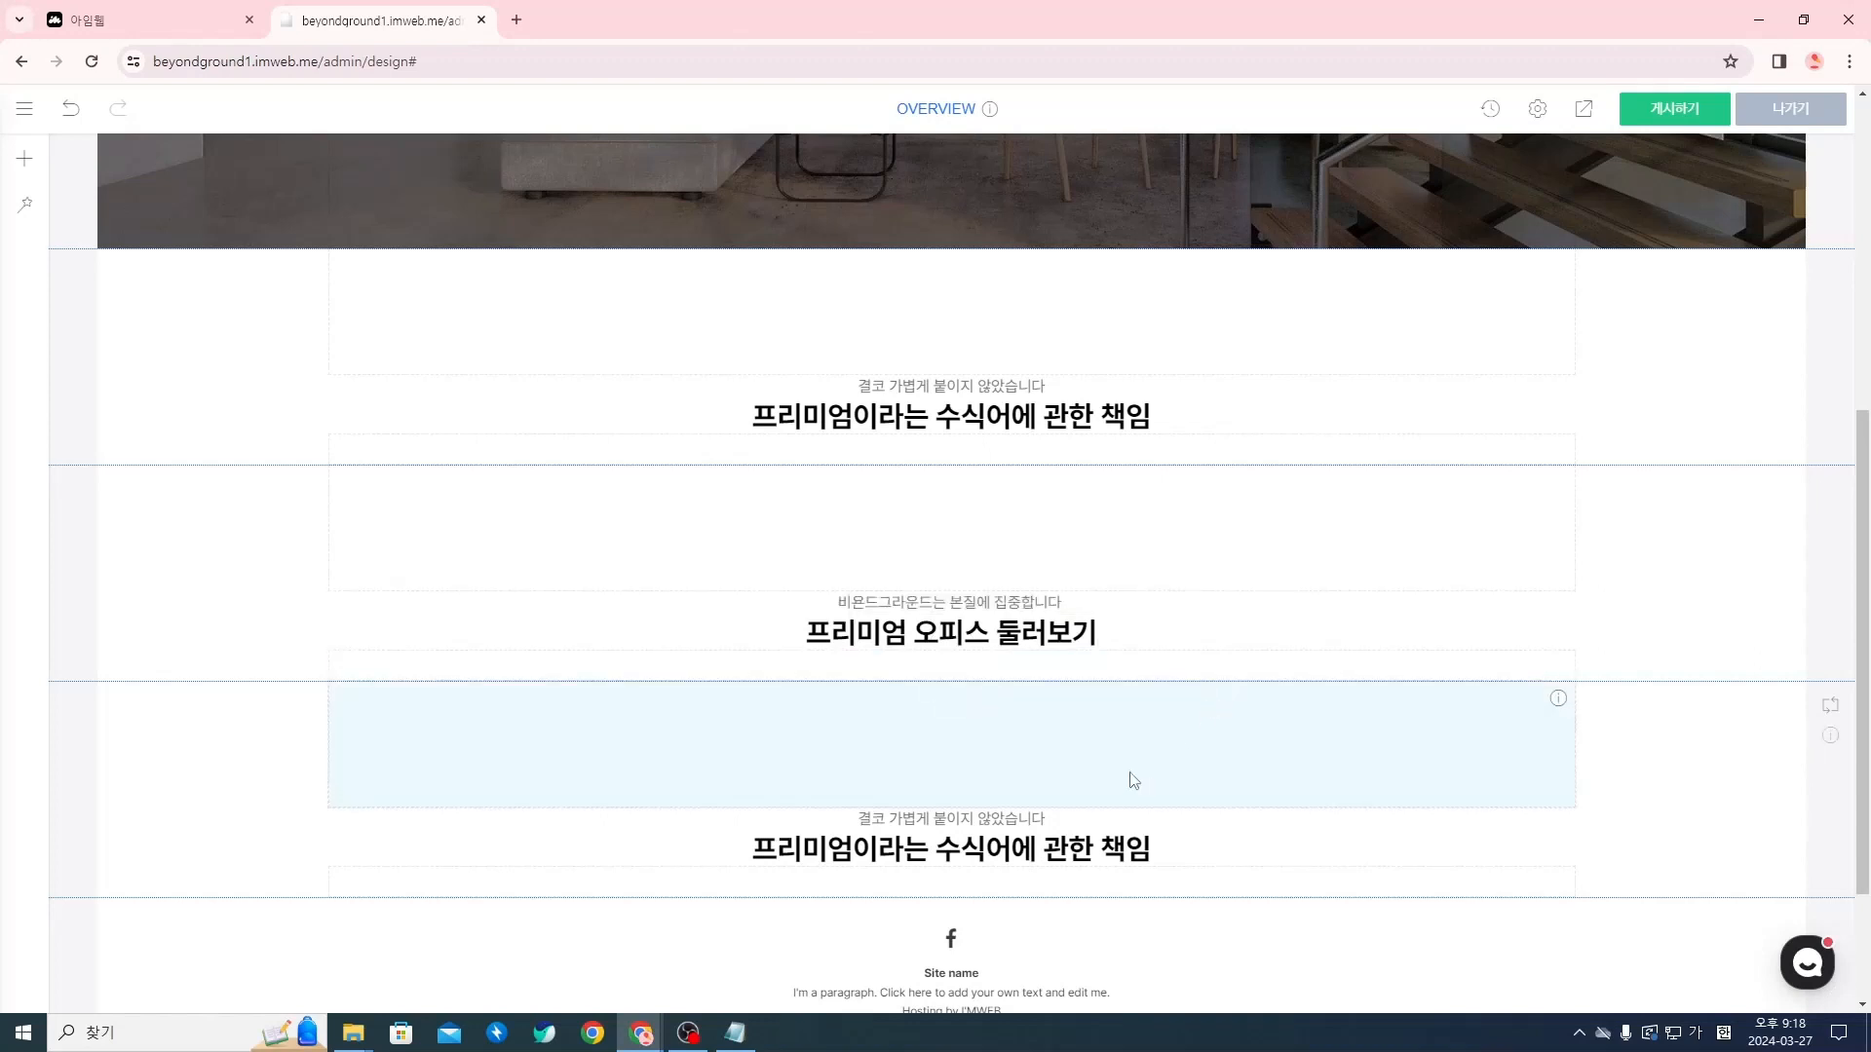
Bring the Notion window back, look up the 예약하기 subtitle and title rows, and return to the imweb editor
{"action": "left_click_drag", "start_coordinate": [2, 341], "coordinate": [925, 148]}
{"action": "scroll", "coordinate": [789, 607], "scroll_direction": "down", "scroll_amount": 2}
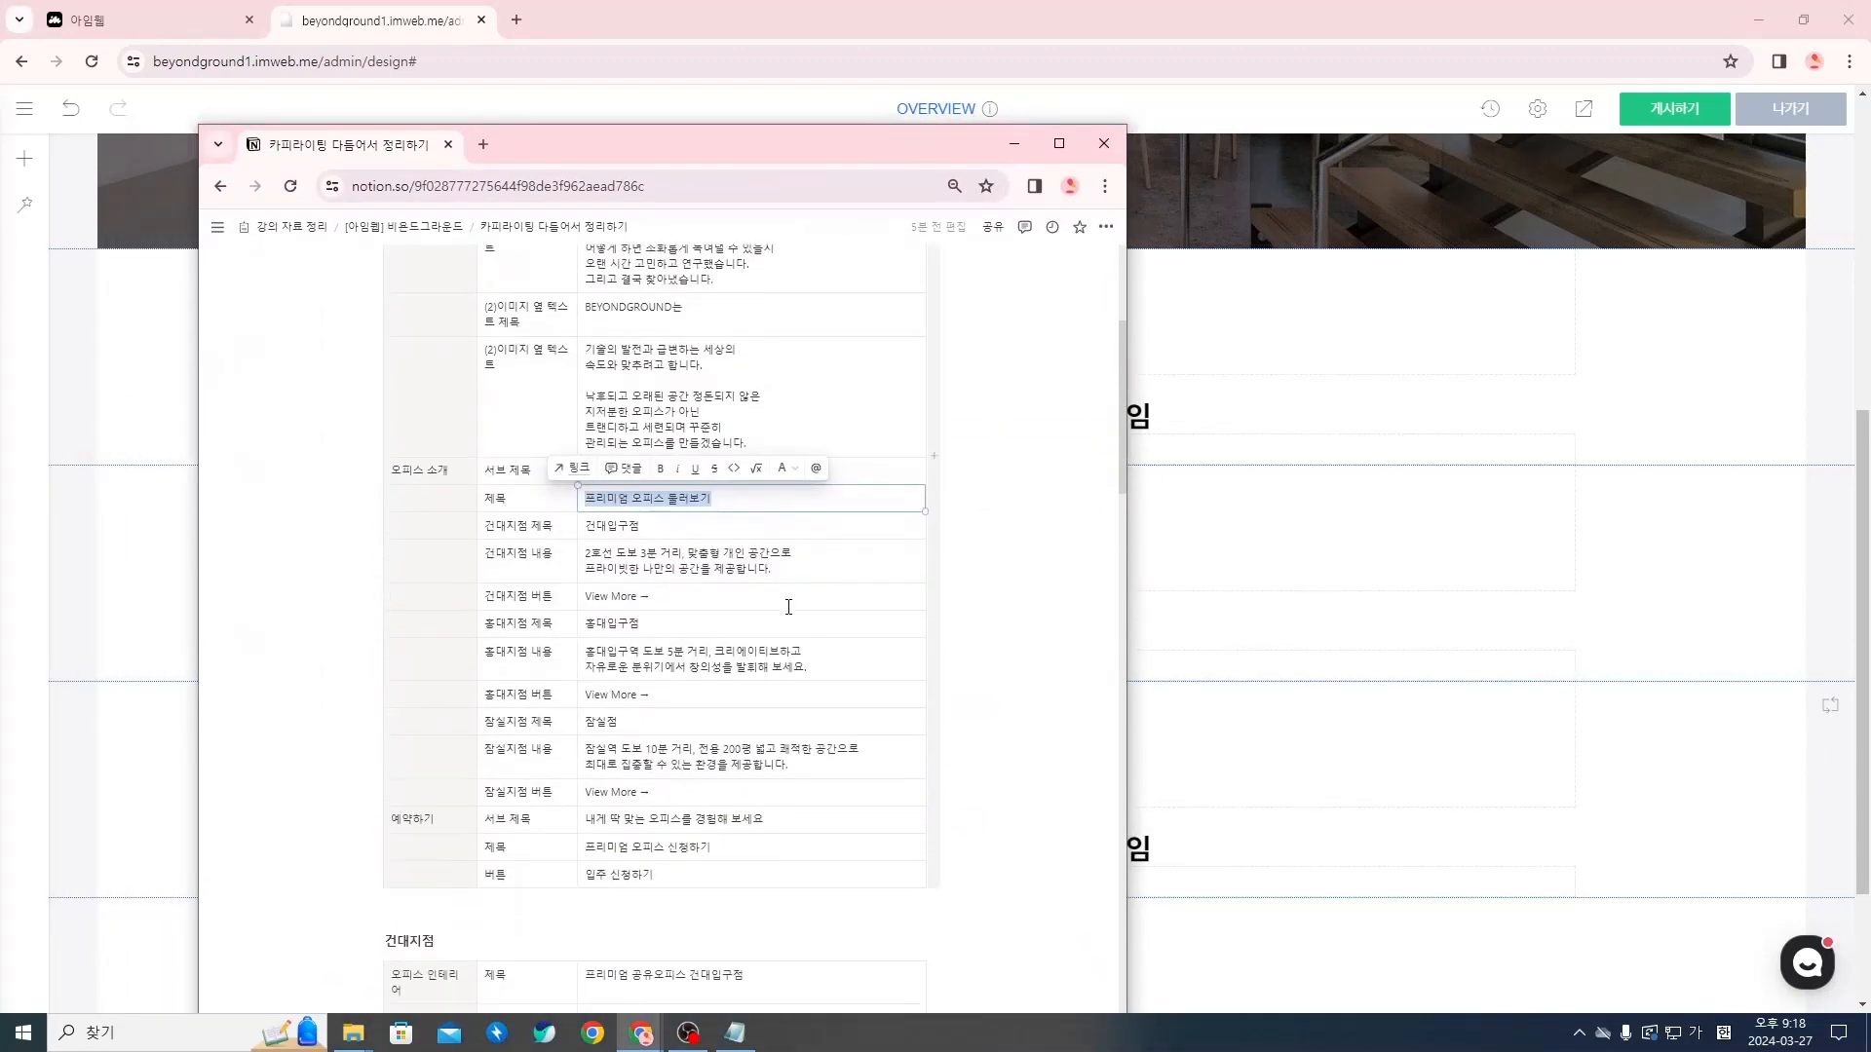
{"action": "double_click", "coordinate": [682, 844]}
{"action": "left_click", "coordinate": [703, 818]}
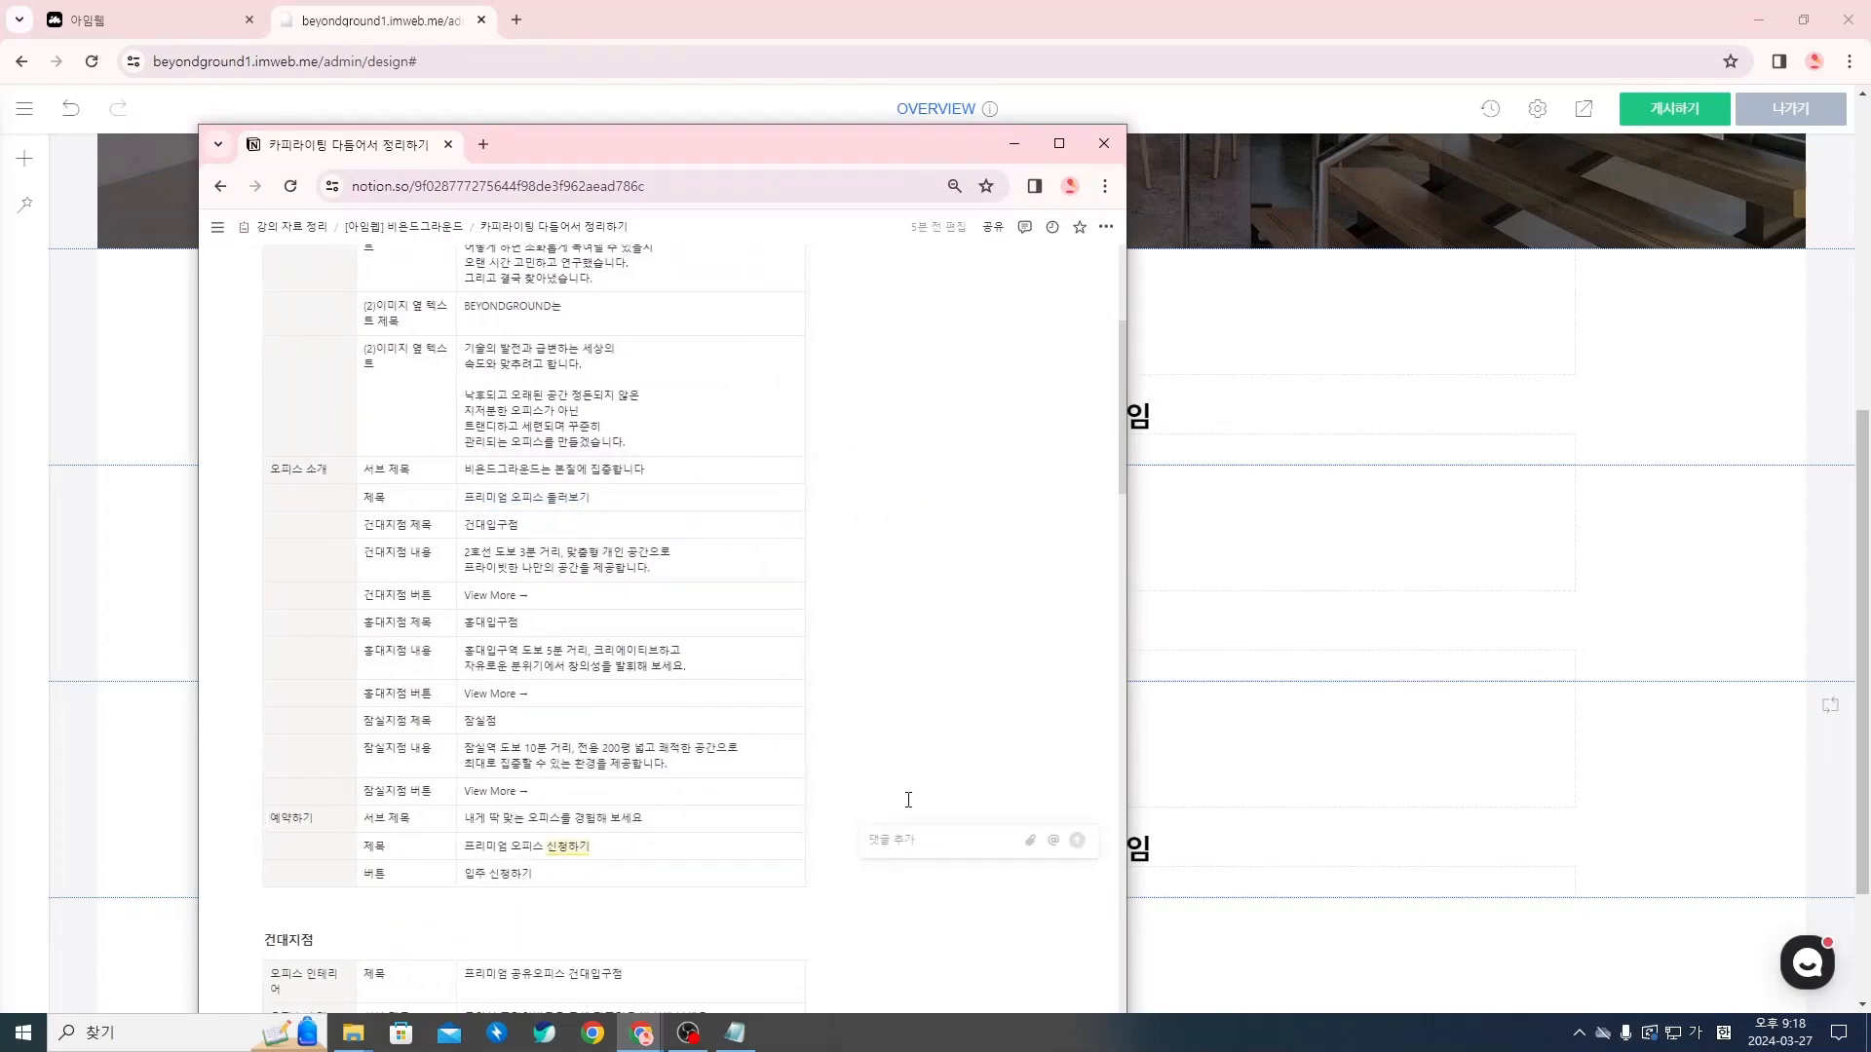
{"action": "left_click", "coordinate": [942, 785]}
{"action": "scroll", "coordinate": [732, 844], "scroll_direction": "down", "scroll_amount": 4}
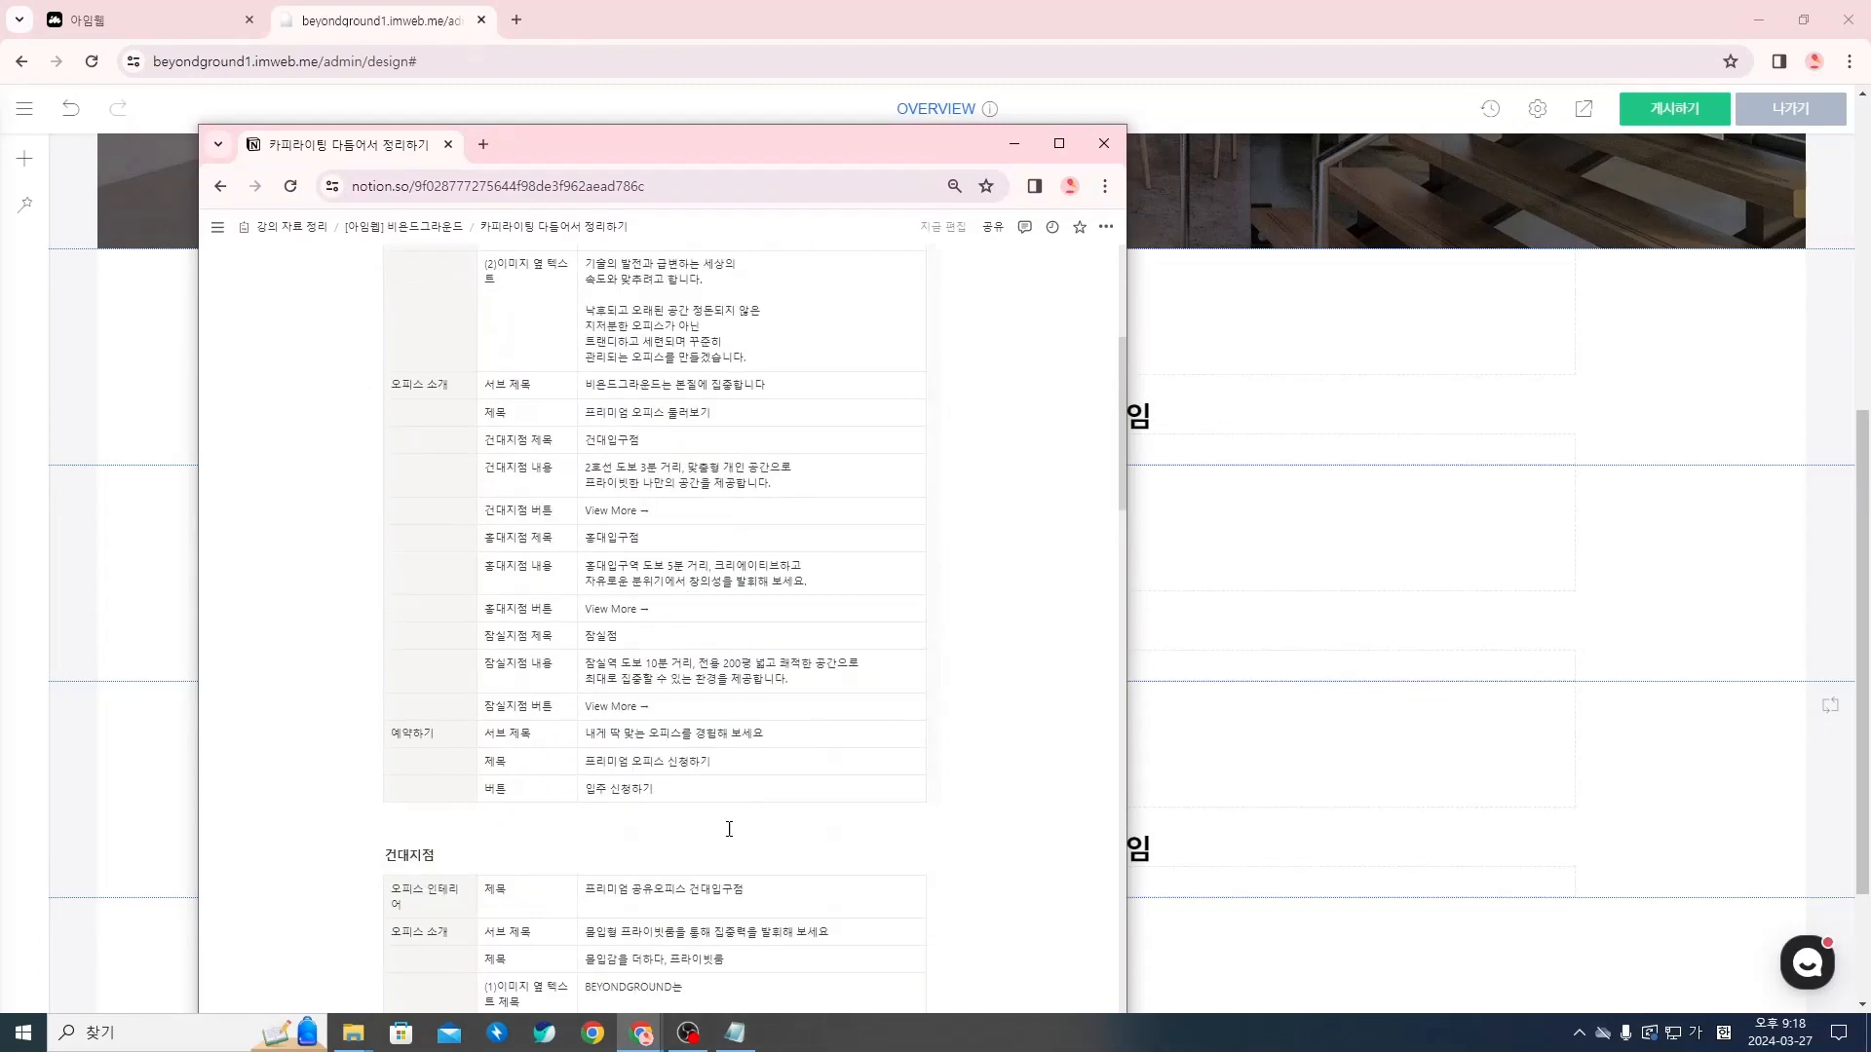
{"action": "double_click", "coordinate": [655, 740]}
{"action": "left_click", "coordinate": [1241, 660]}
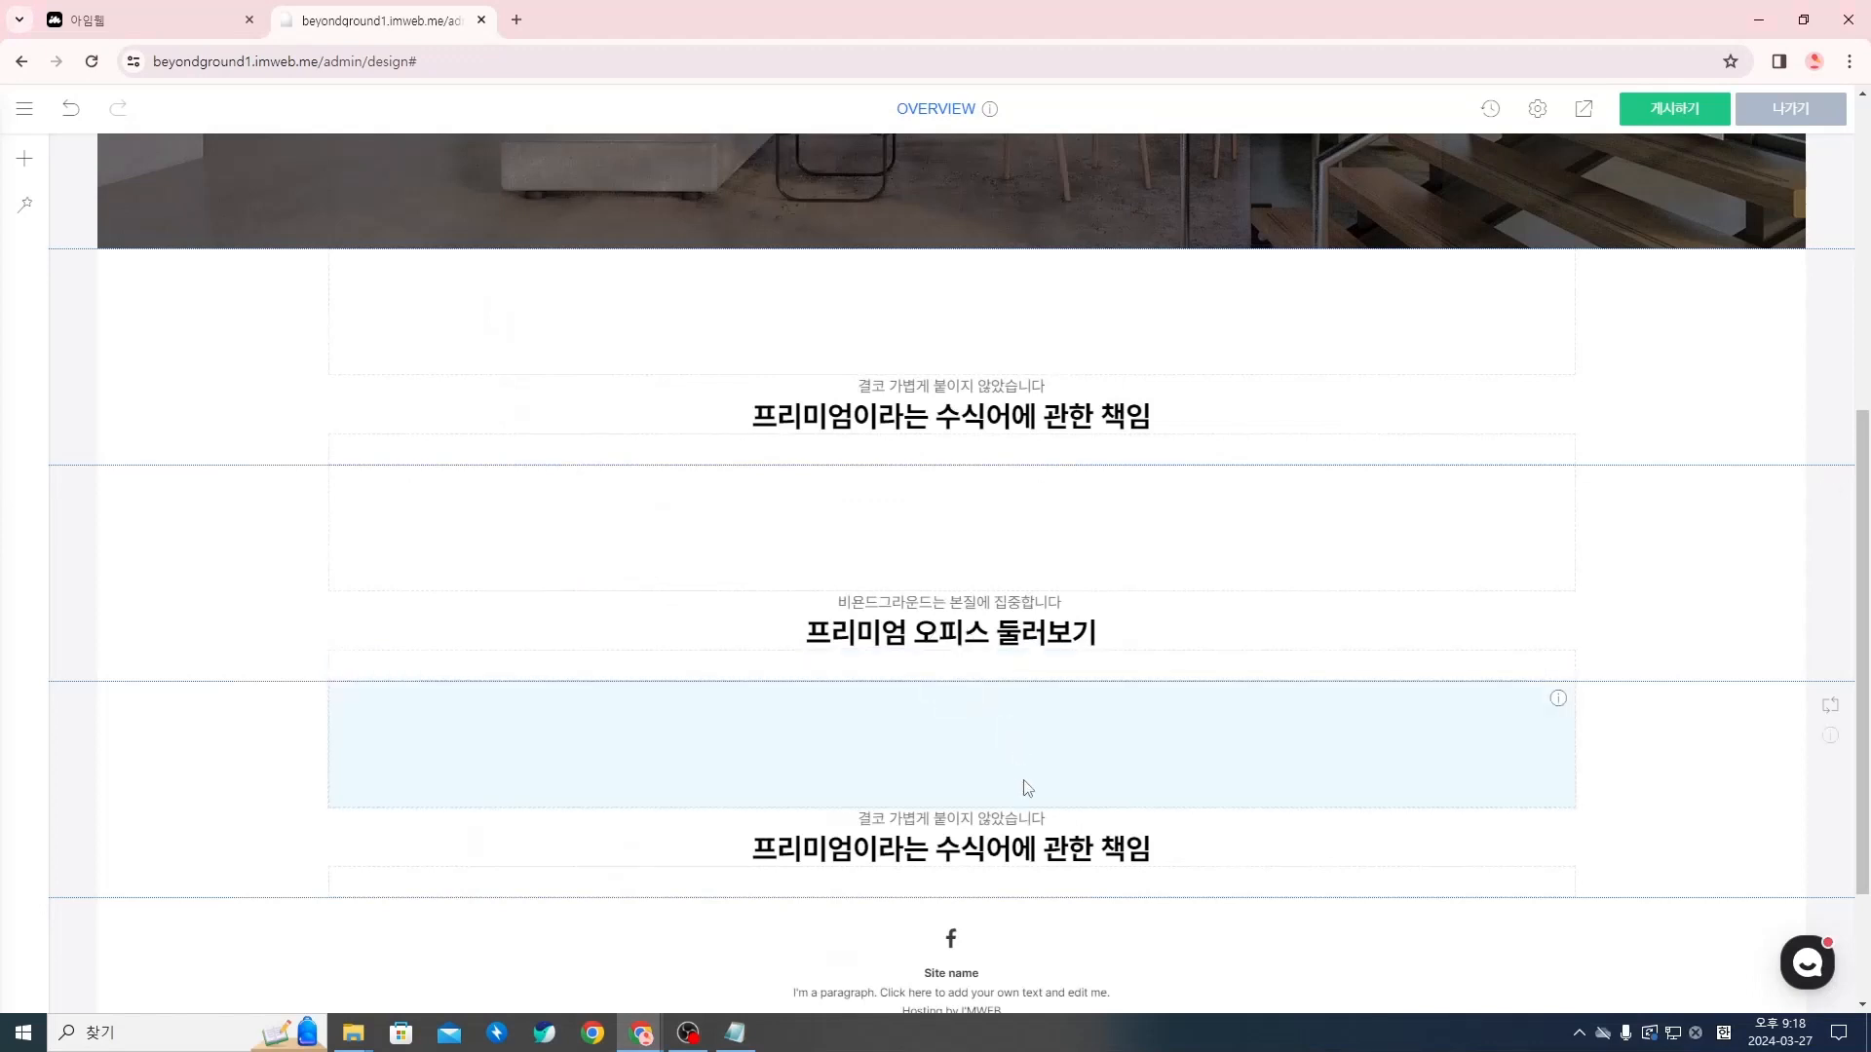
Replace the third section's subtitle 결코 가볍게 붙이지 않았습니다 with 내게 딱 맞는 오피스를 경험해 보세요
{"action": "left_click", "coordinate": [1051, 819]}
{"action": "key", "text": "ctrl+v"}
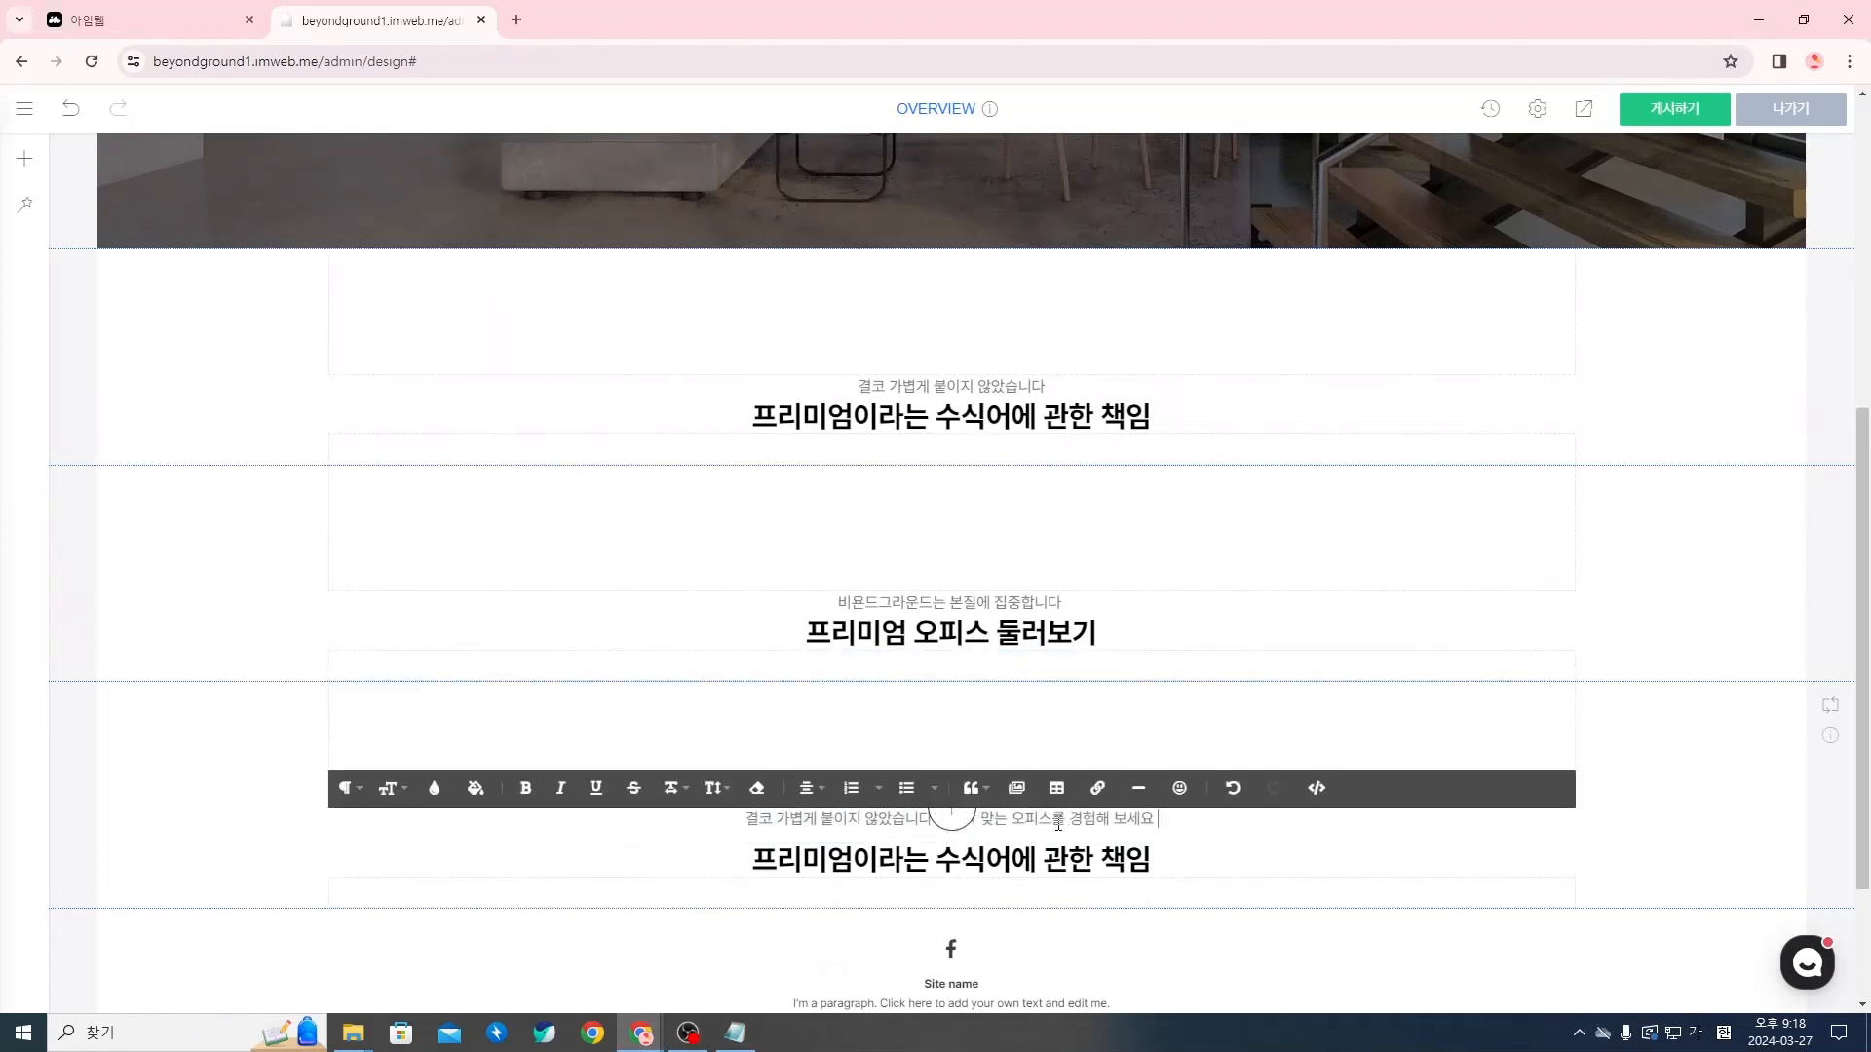
{"action": "left_click_drag", "start_coordinate": [934, 818], "coordinate": [726, 821]}
{"action": "key", "text": "BackSpace"}
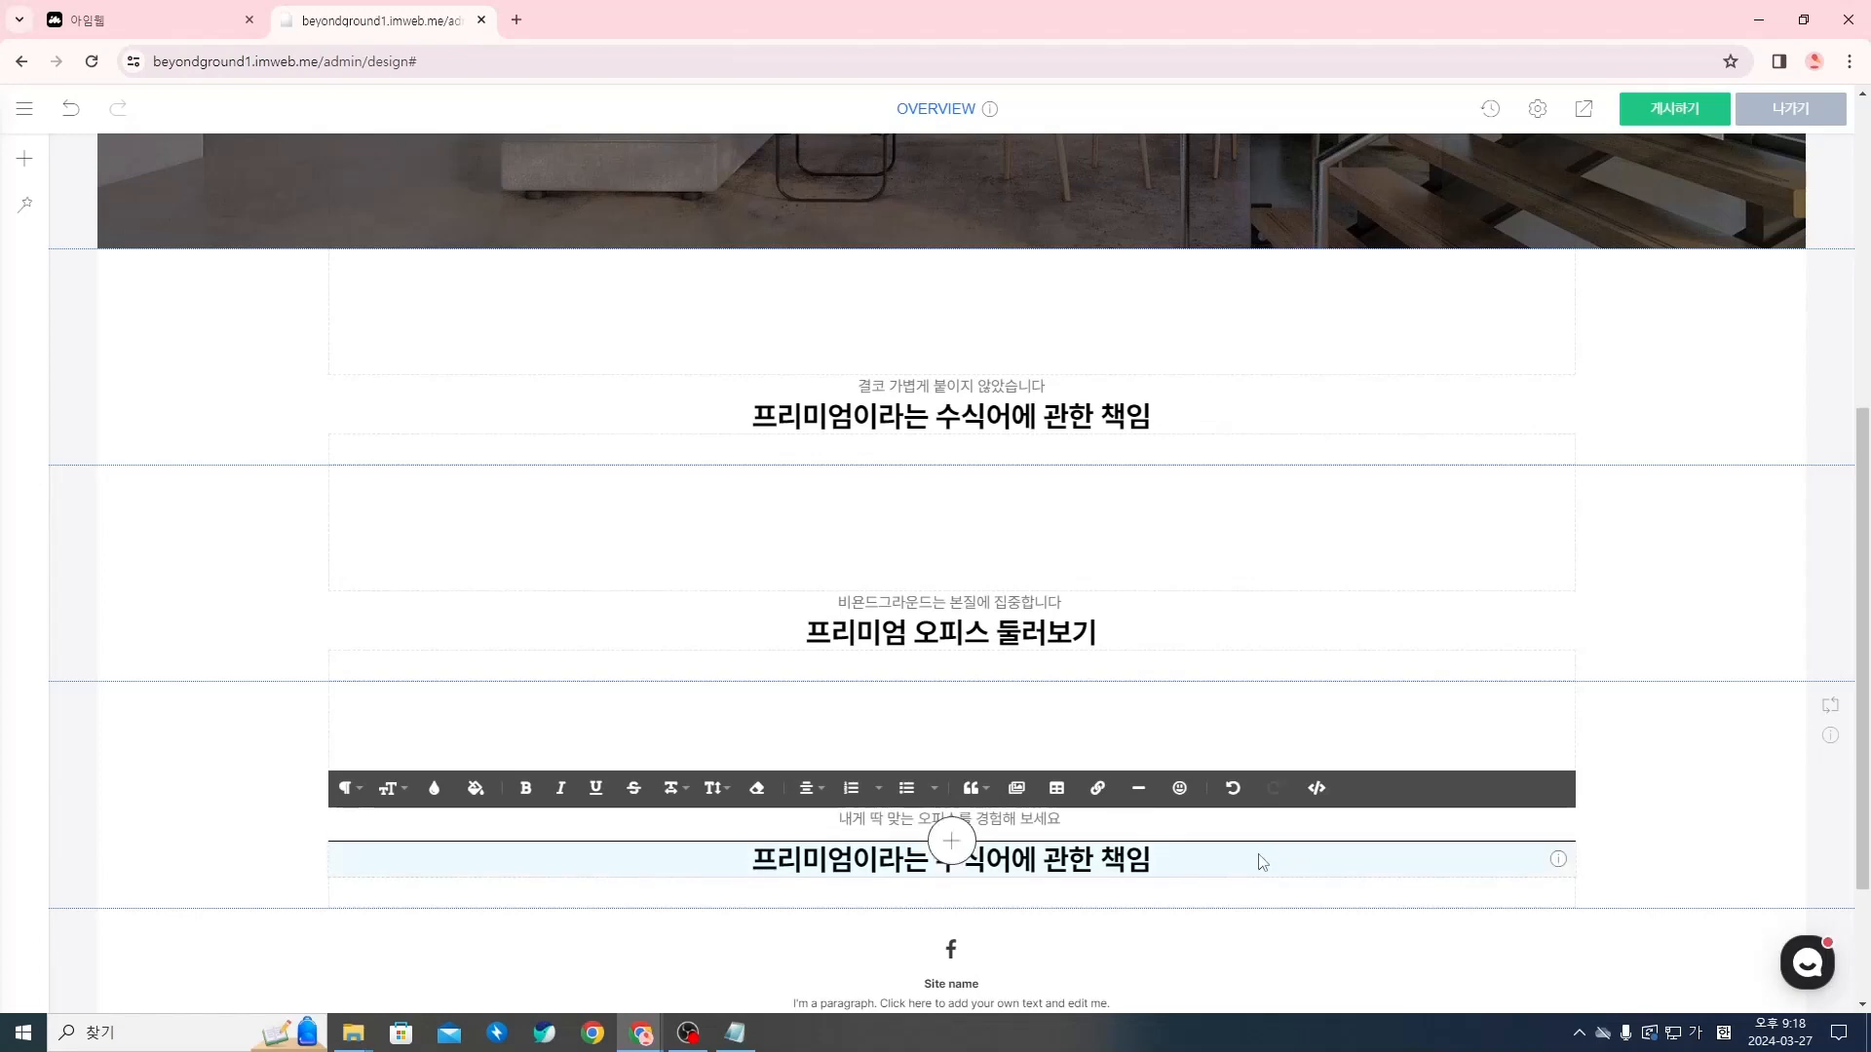
Copy the 예약하기 title 프리미엄 오피스 신청하기 from the Notion document and replace the third section's title with it
{"action": "key", "text": "alt+Tab"}
{"action": "triple_click", "coordinate": [647, 764]}
{"action": "key", "text": "ctrl+c"}
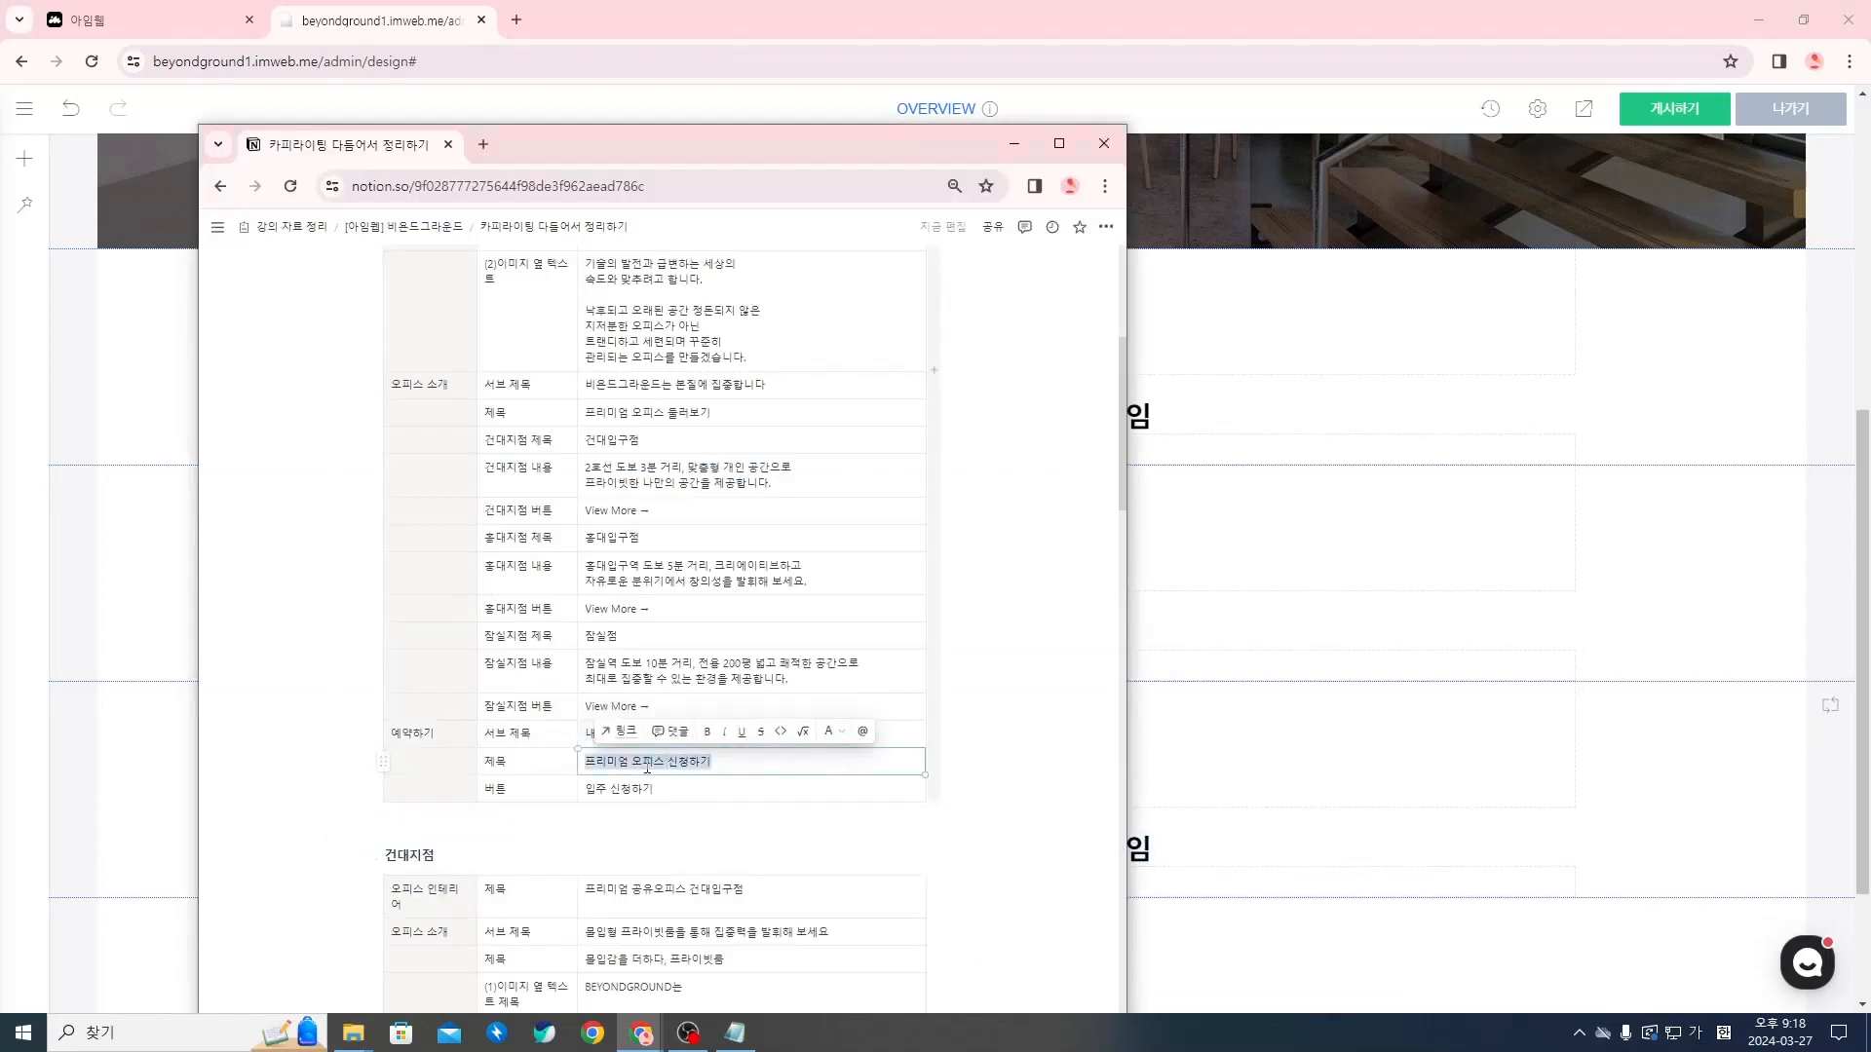
{"action": "key", "text": "alt+Tab"}
{"action": "left_click", "coordinate": [1120, 848]}
{"action": "triple_click", "coordinate": [1120, 848]}
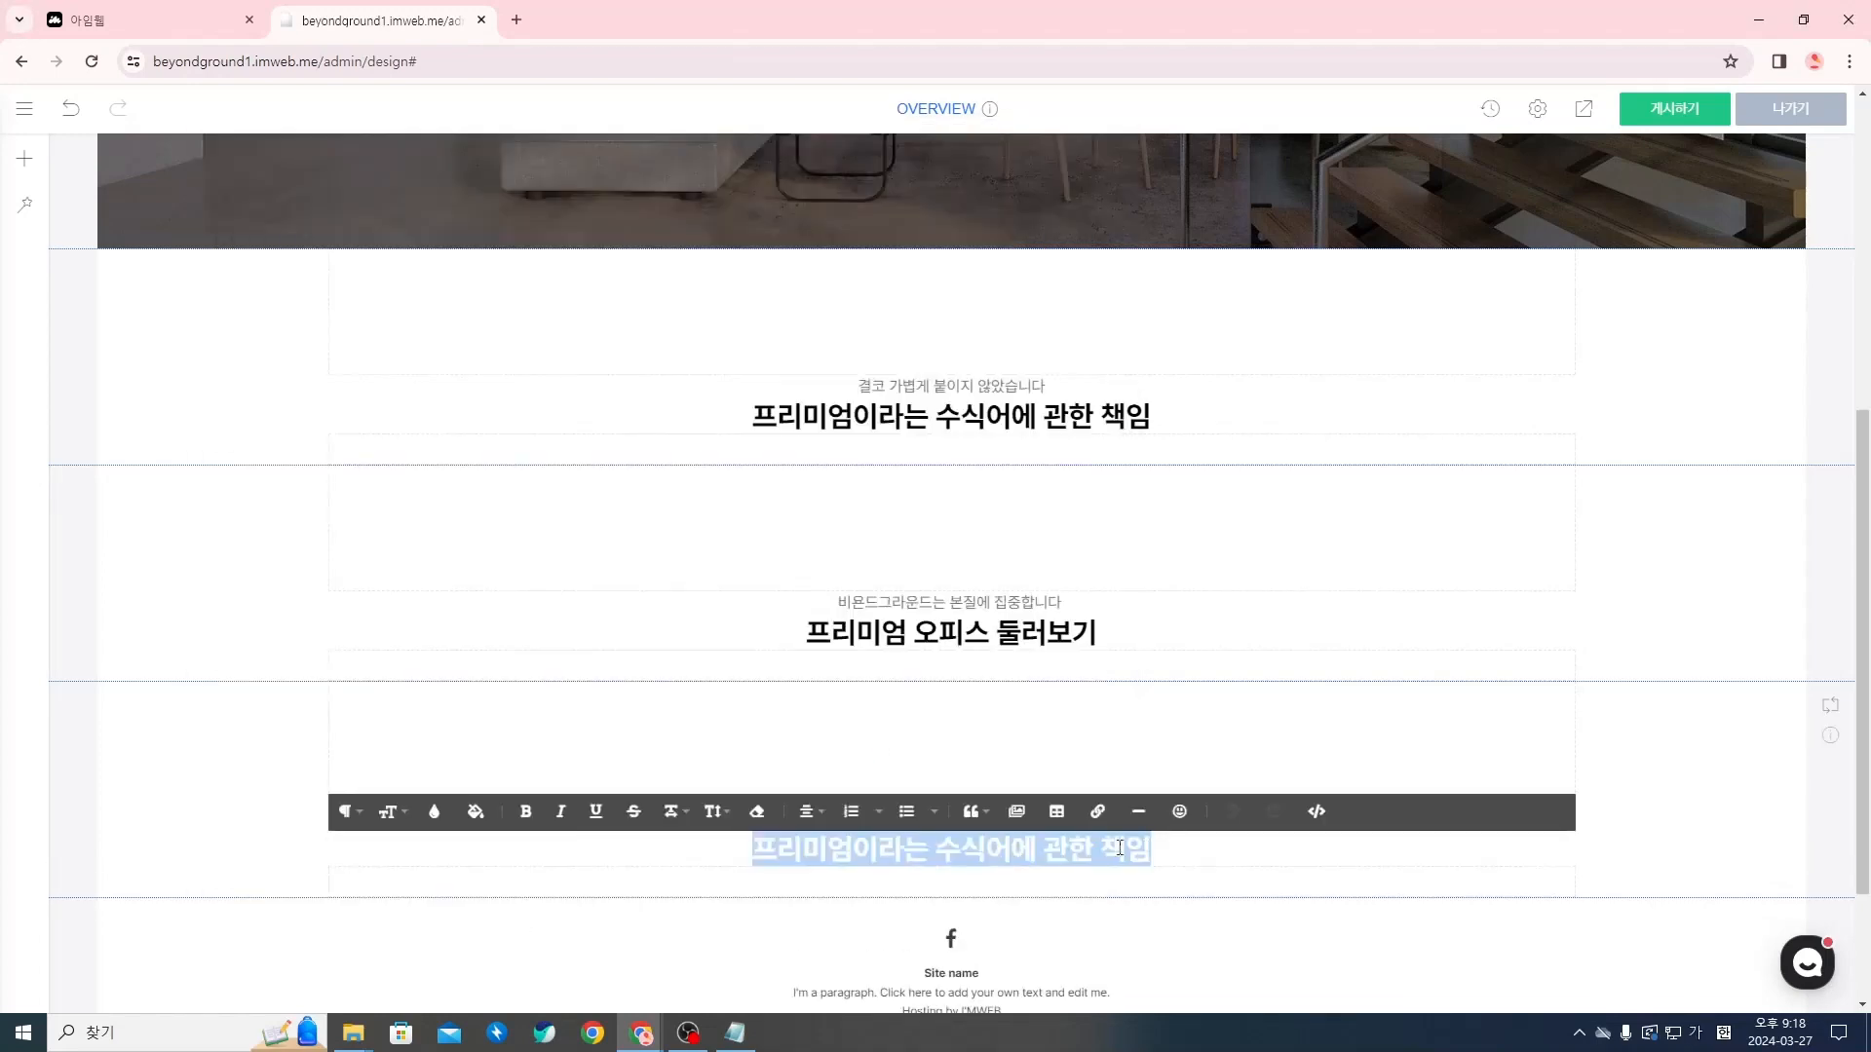
{"action": "key", "text": "End"}
{"action": "key", "text": "ctrl+v"}
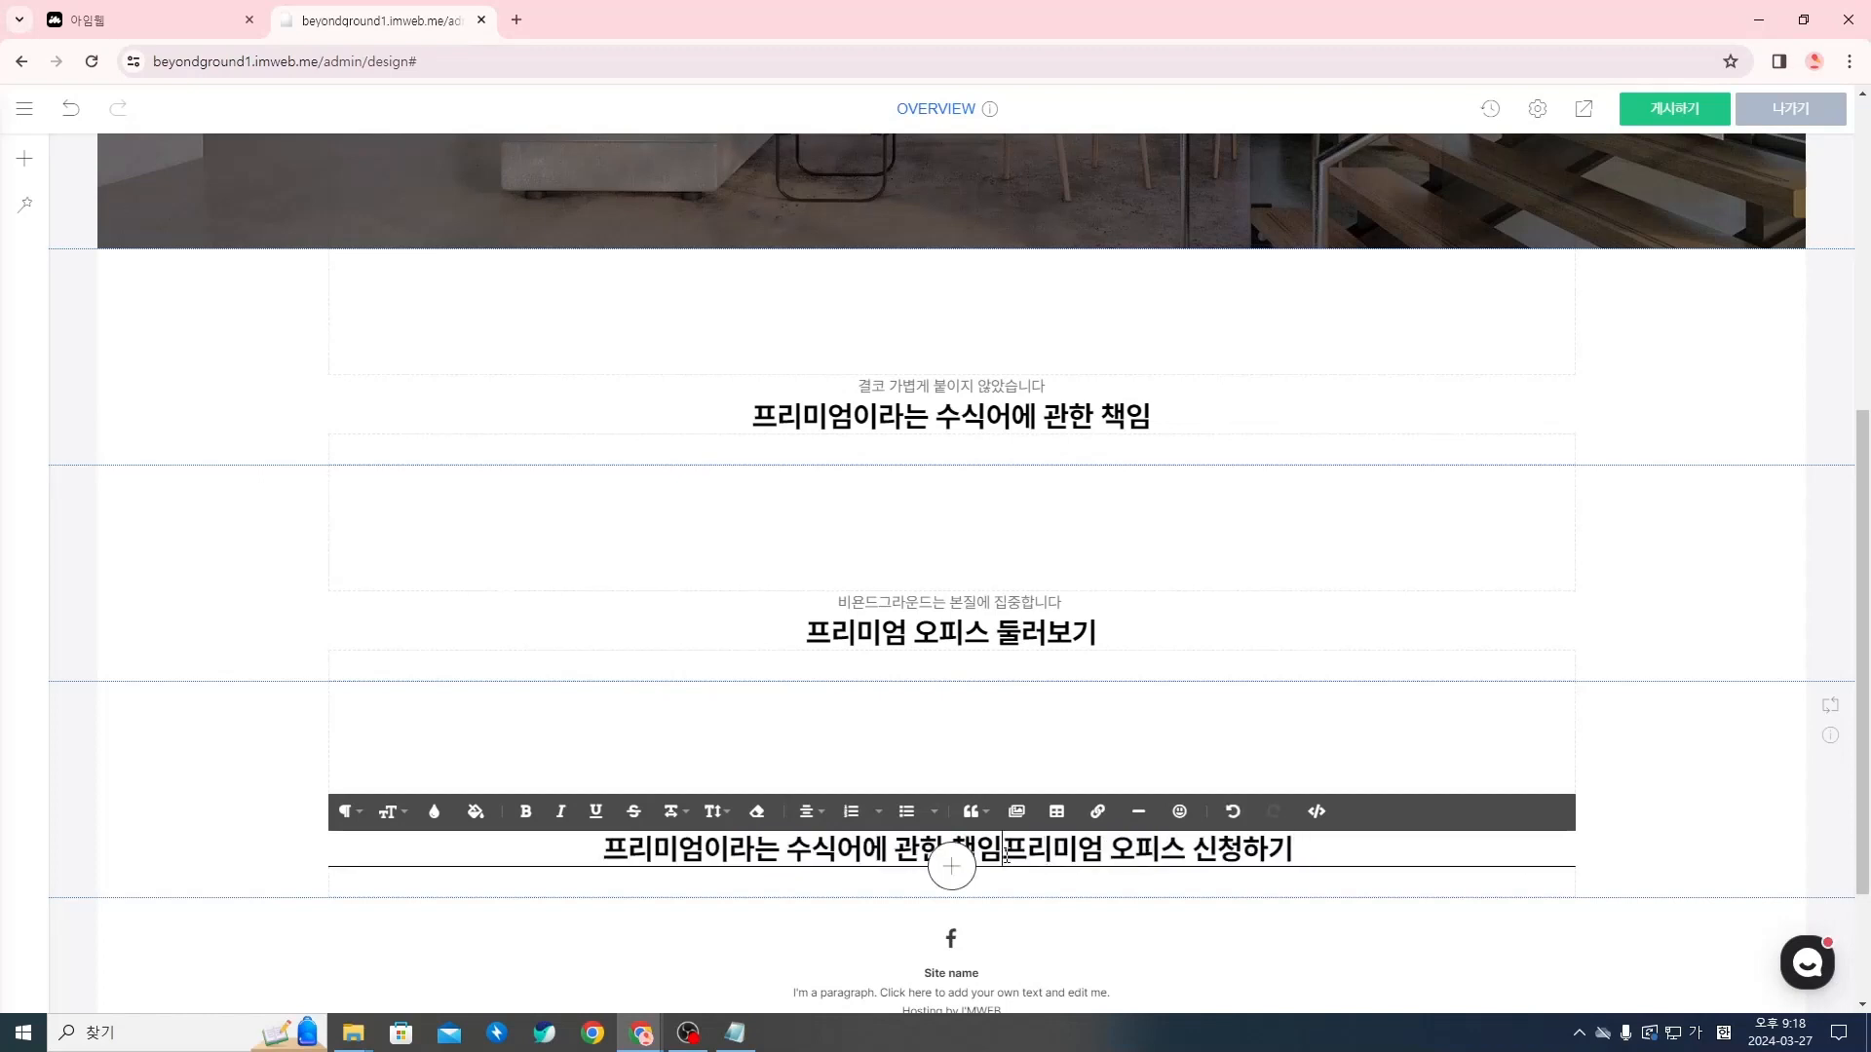
{"action": "left_click_drag", "start_coordinate": [1006, 849], "coordinate": [535, 851]}
{"action": "key", "text": "BackSpace"}
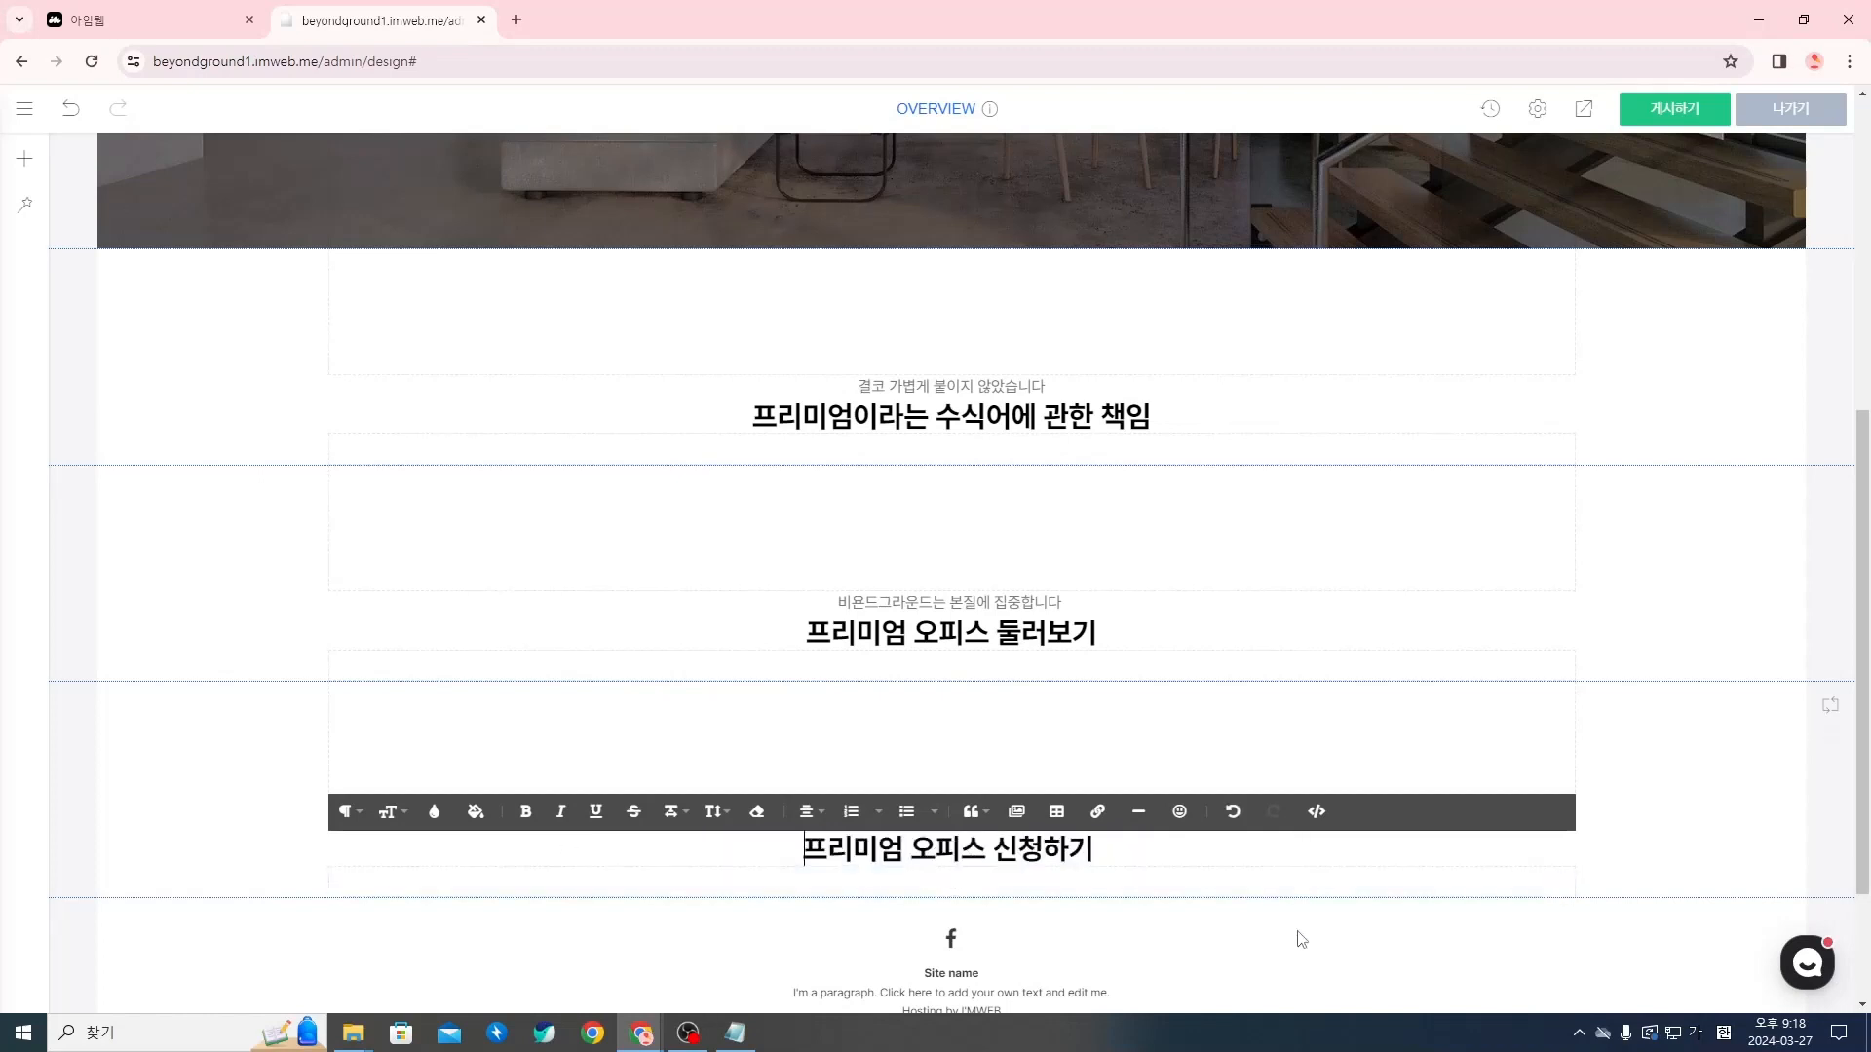
{"action": "left_click", "coordinate": [1296, 931]}
Review the finished title sections, look up the 브랜드 메세지 rows in the Notion document, and return to the imweb editor
{"action": "scroll", "coordinate": [1211, 740], "scroll_direction": "down", "scroll_amount": 1}
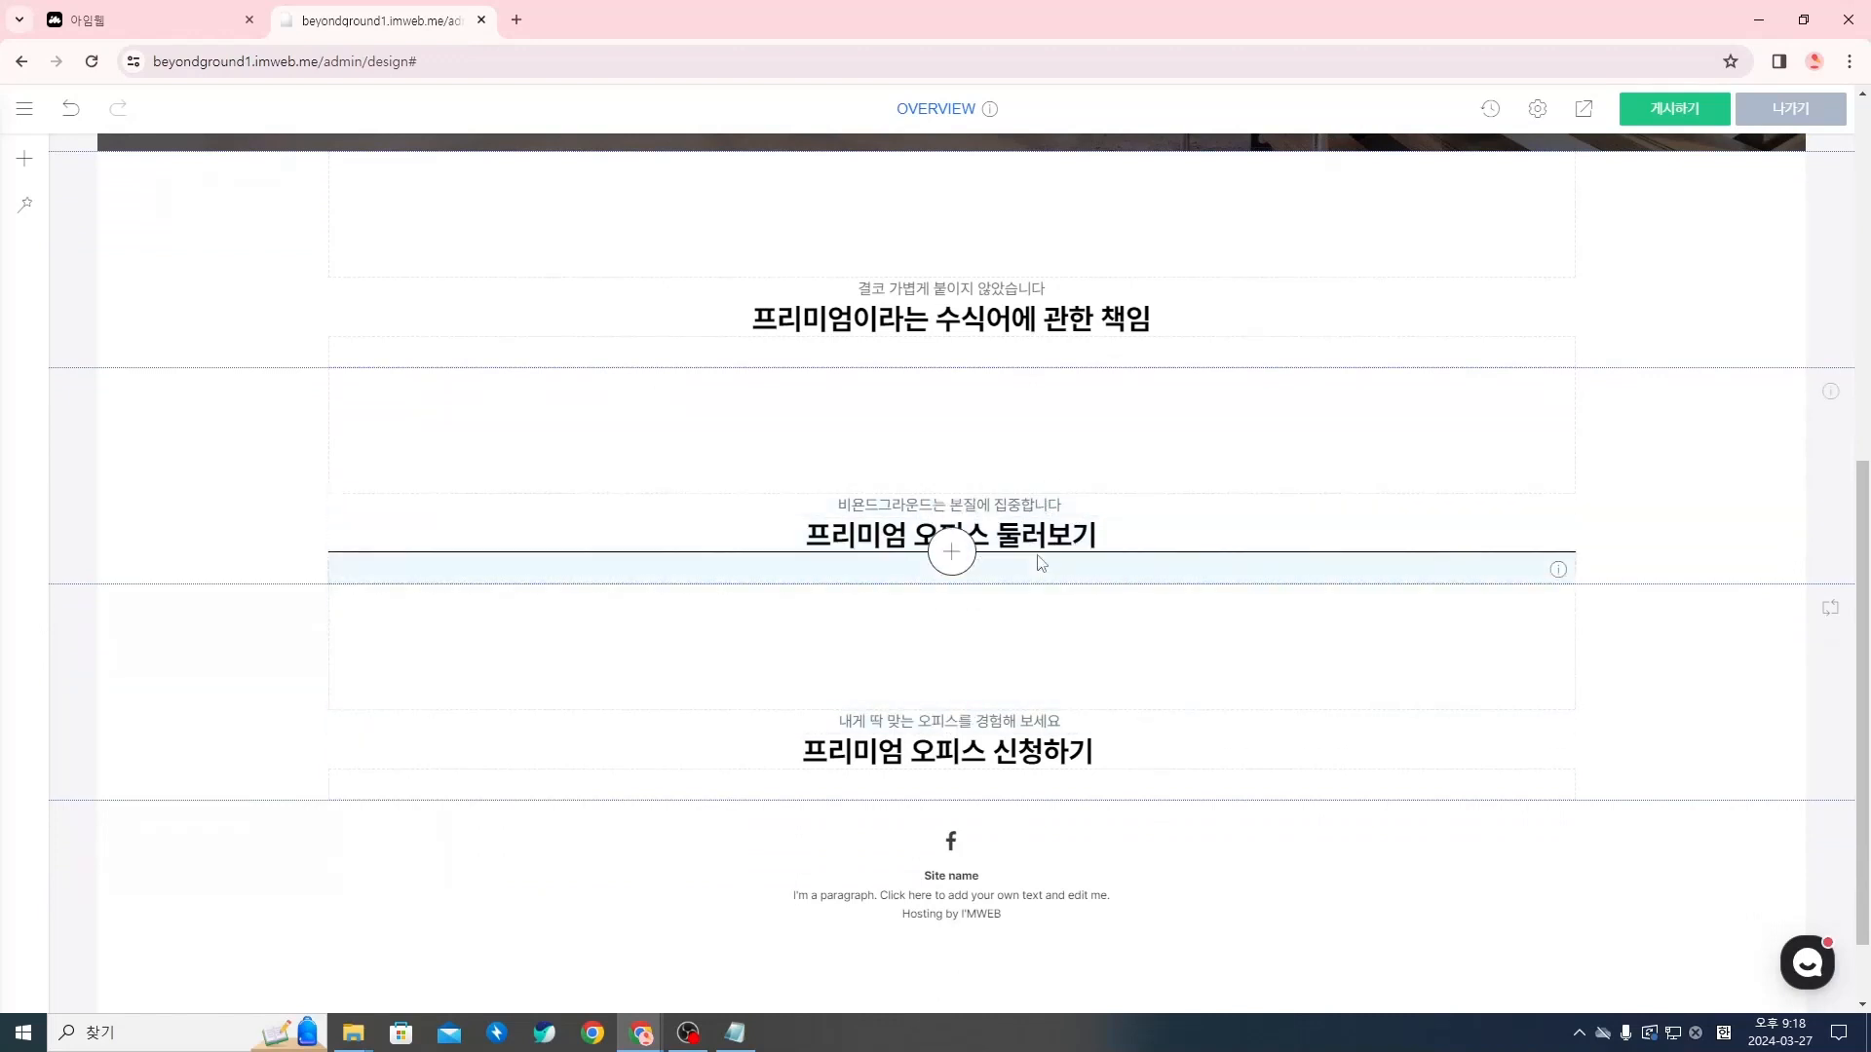
{"action": "scroll", "coordinate": [840, 602], "scroll_direction": "up", "scroll_amount": 1}
{"action": "scroll", "coordinate": [840, 603], "scroll_direction": "up", "scroll_amount": 2}
{"action": "scroll", "coordinate": [1146, 653], "scroll_direction": "down", "scroll_amount": 1}
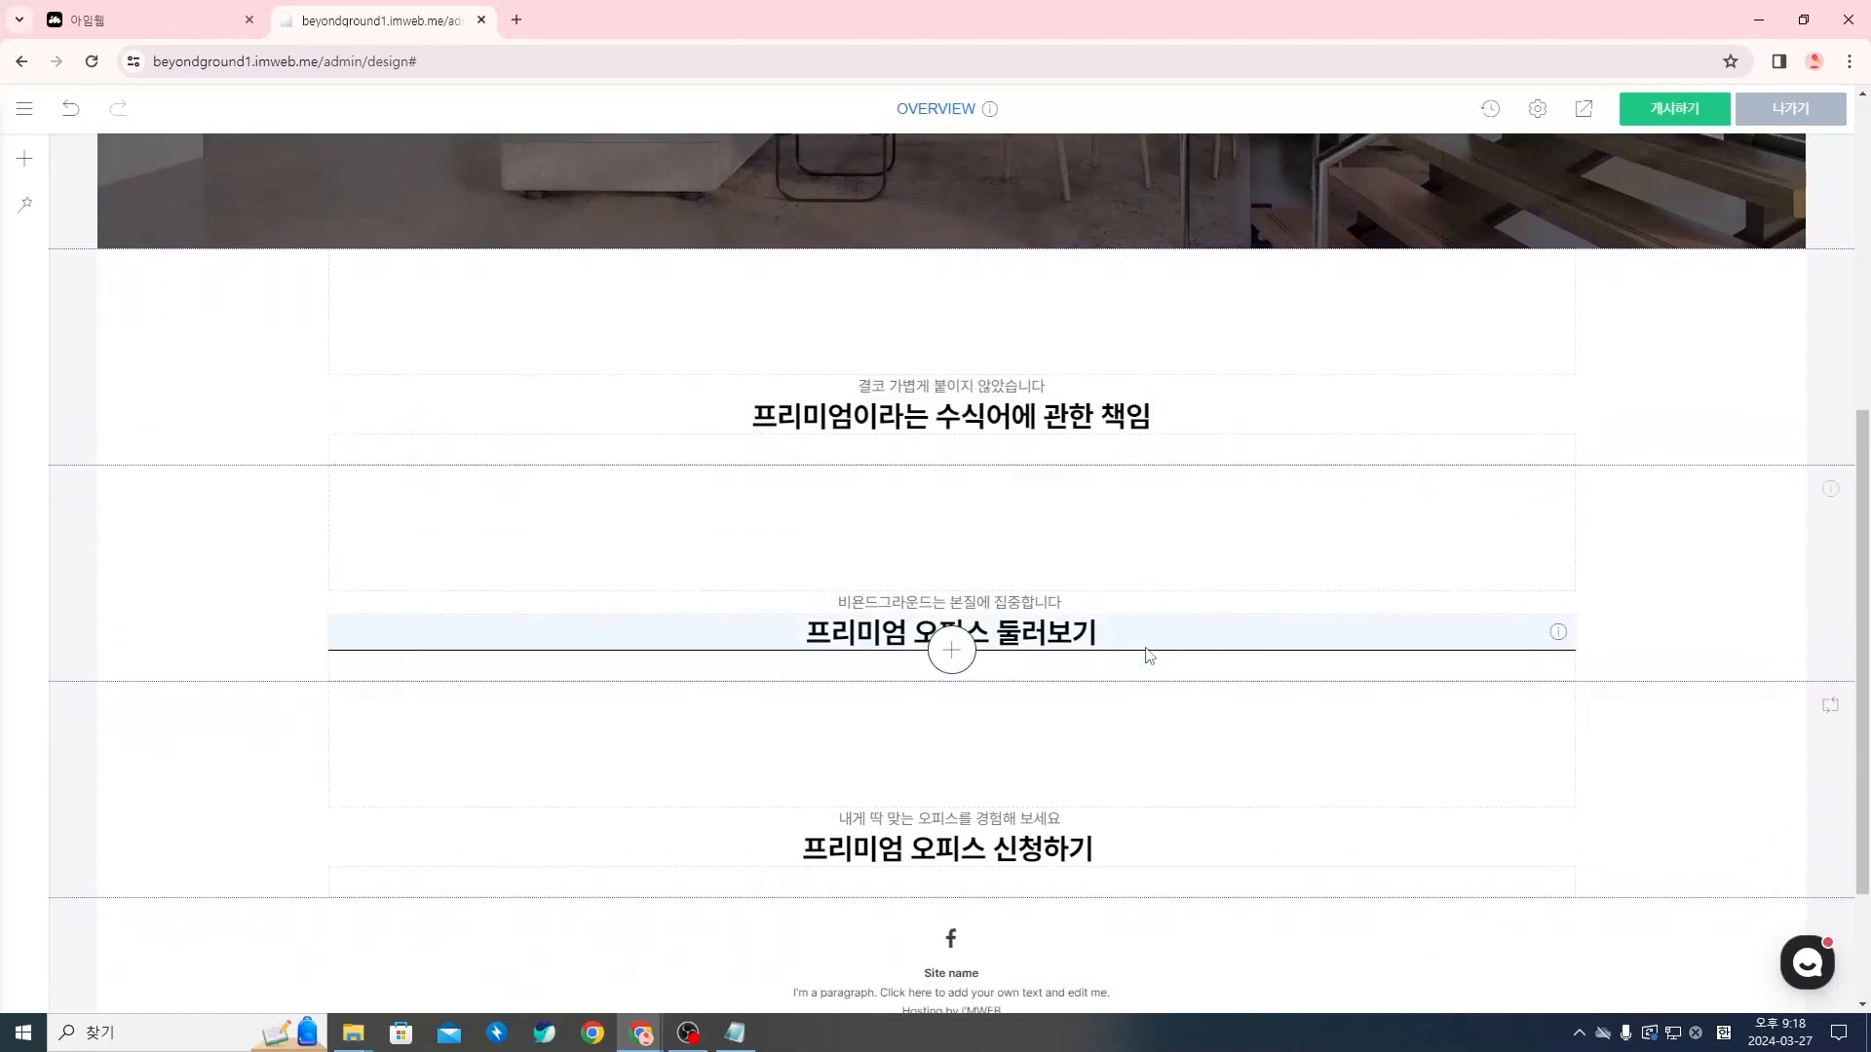
{"action": "key", "text": "alt+Tab"}
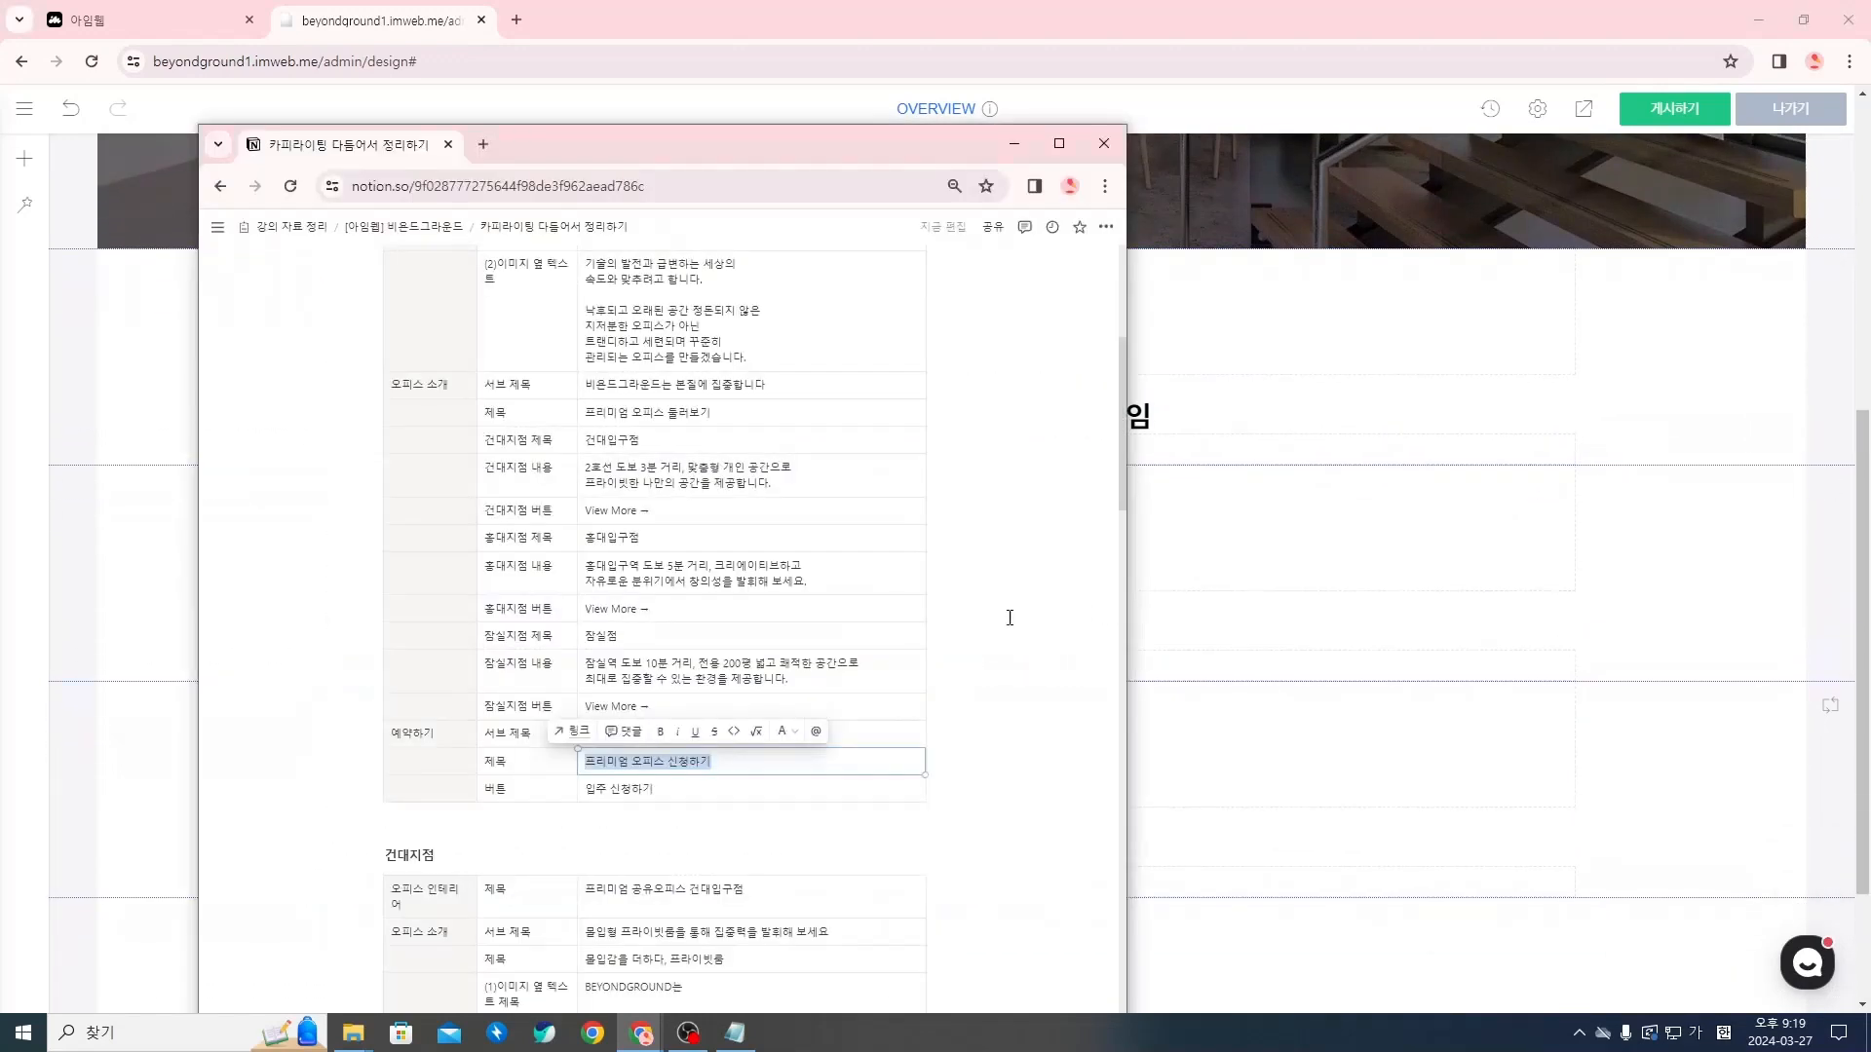
{"action": "scroll", "coordinate": [1007, 618], "scroll_direction": "up", "scroll_amount": 5}
{"action": "left_click_drag", "start_coordinate": [432, 438], "coordinate": [686, 717]}
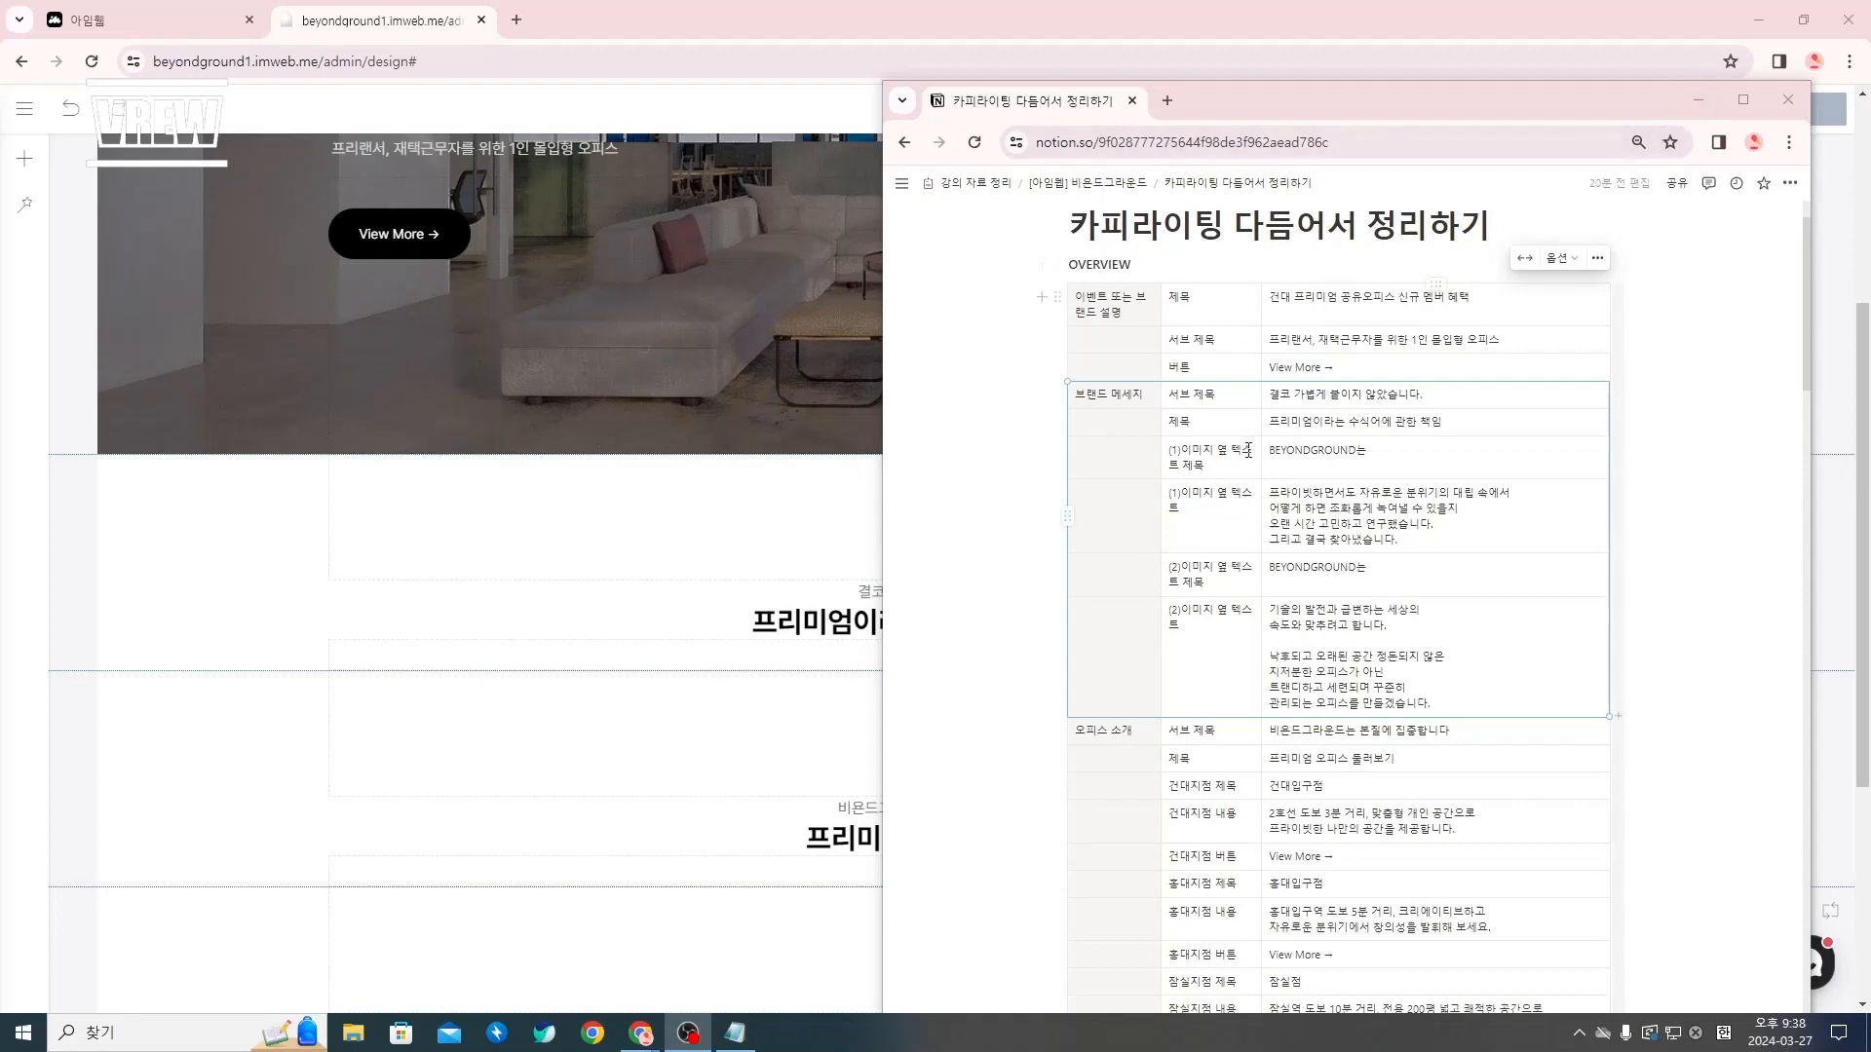
{"action": "left_click", "coordinate": [1697, 99]}
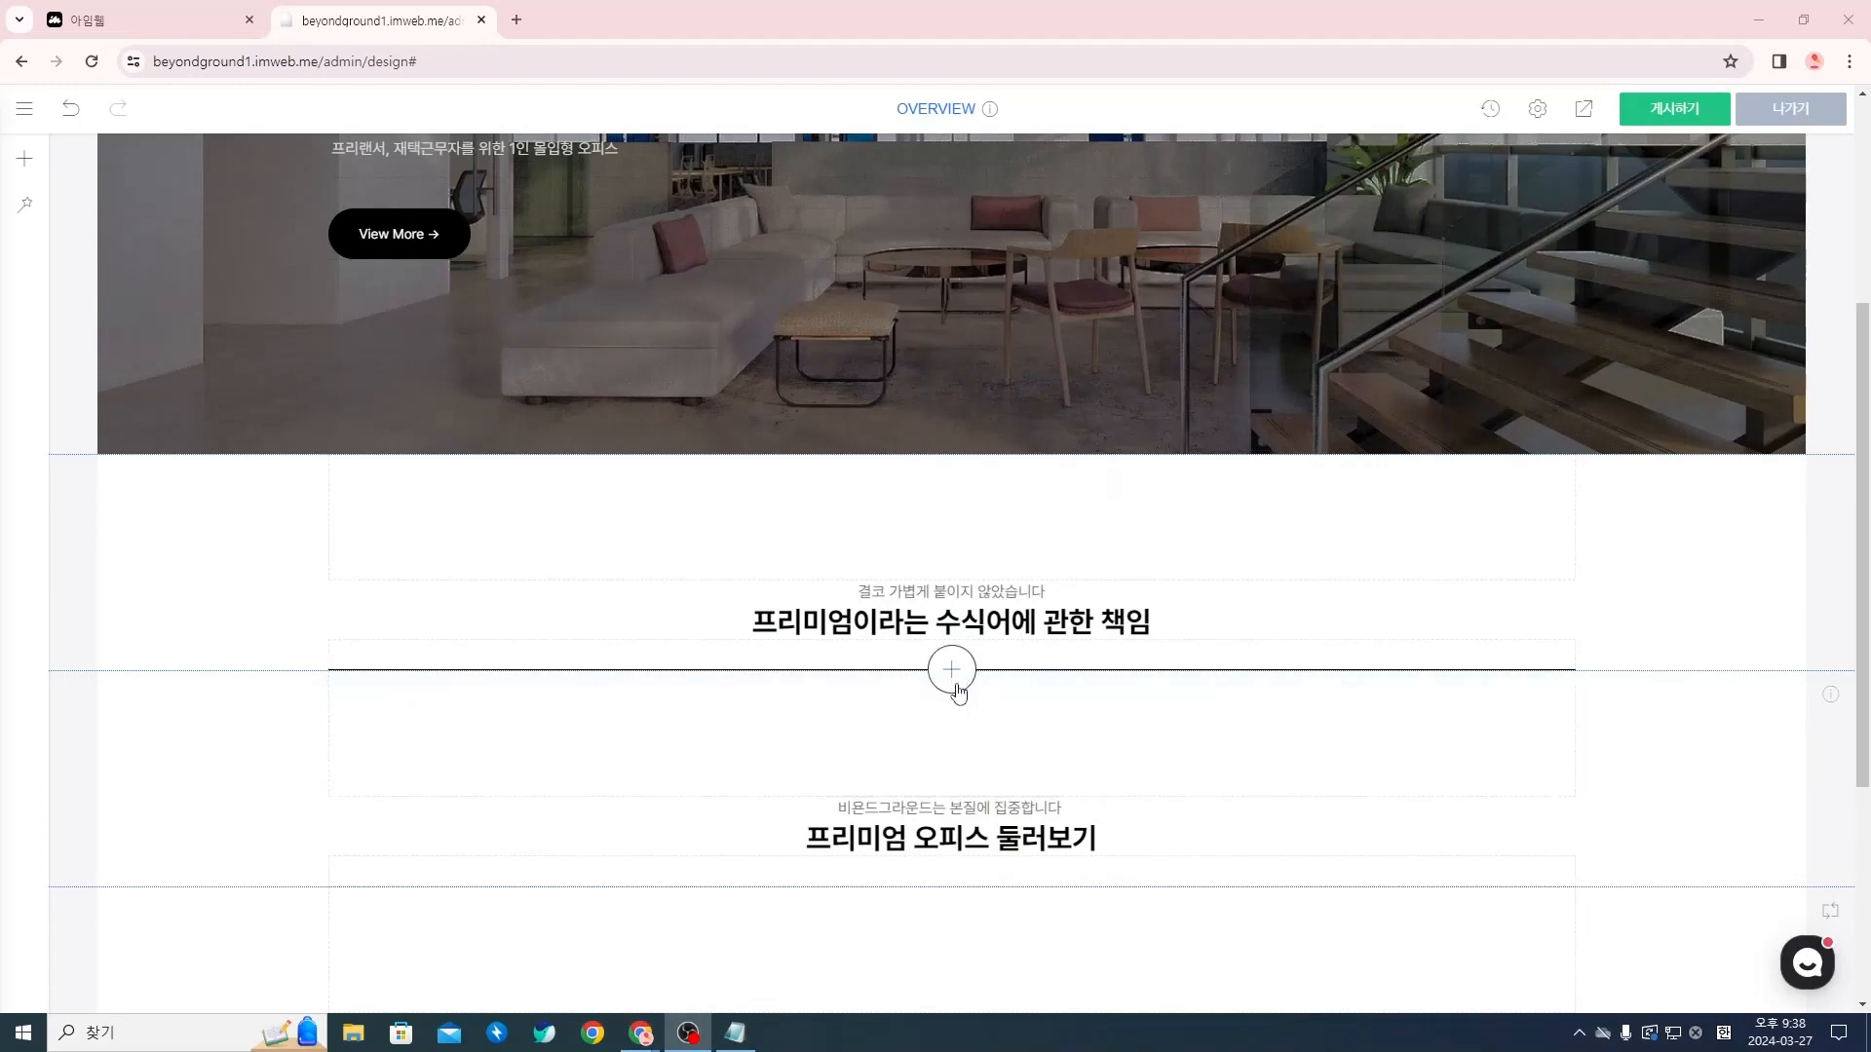
Insert an empty image widget between the 프리미엄이라는 수식어에 관한 책임 section and the 프리미엄 오피스 둘러보기 section
{"action": "left_click", "coordinate": [953, 670]}
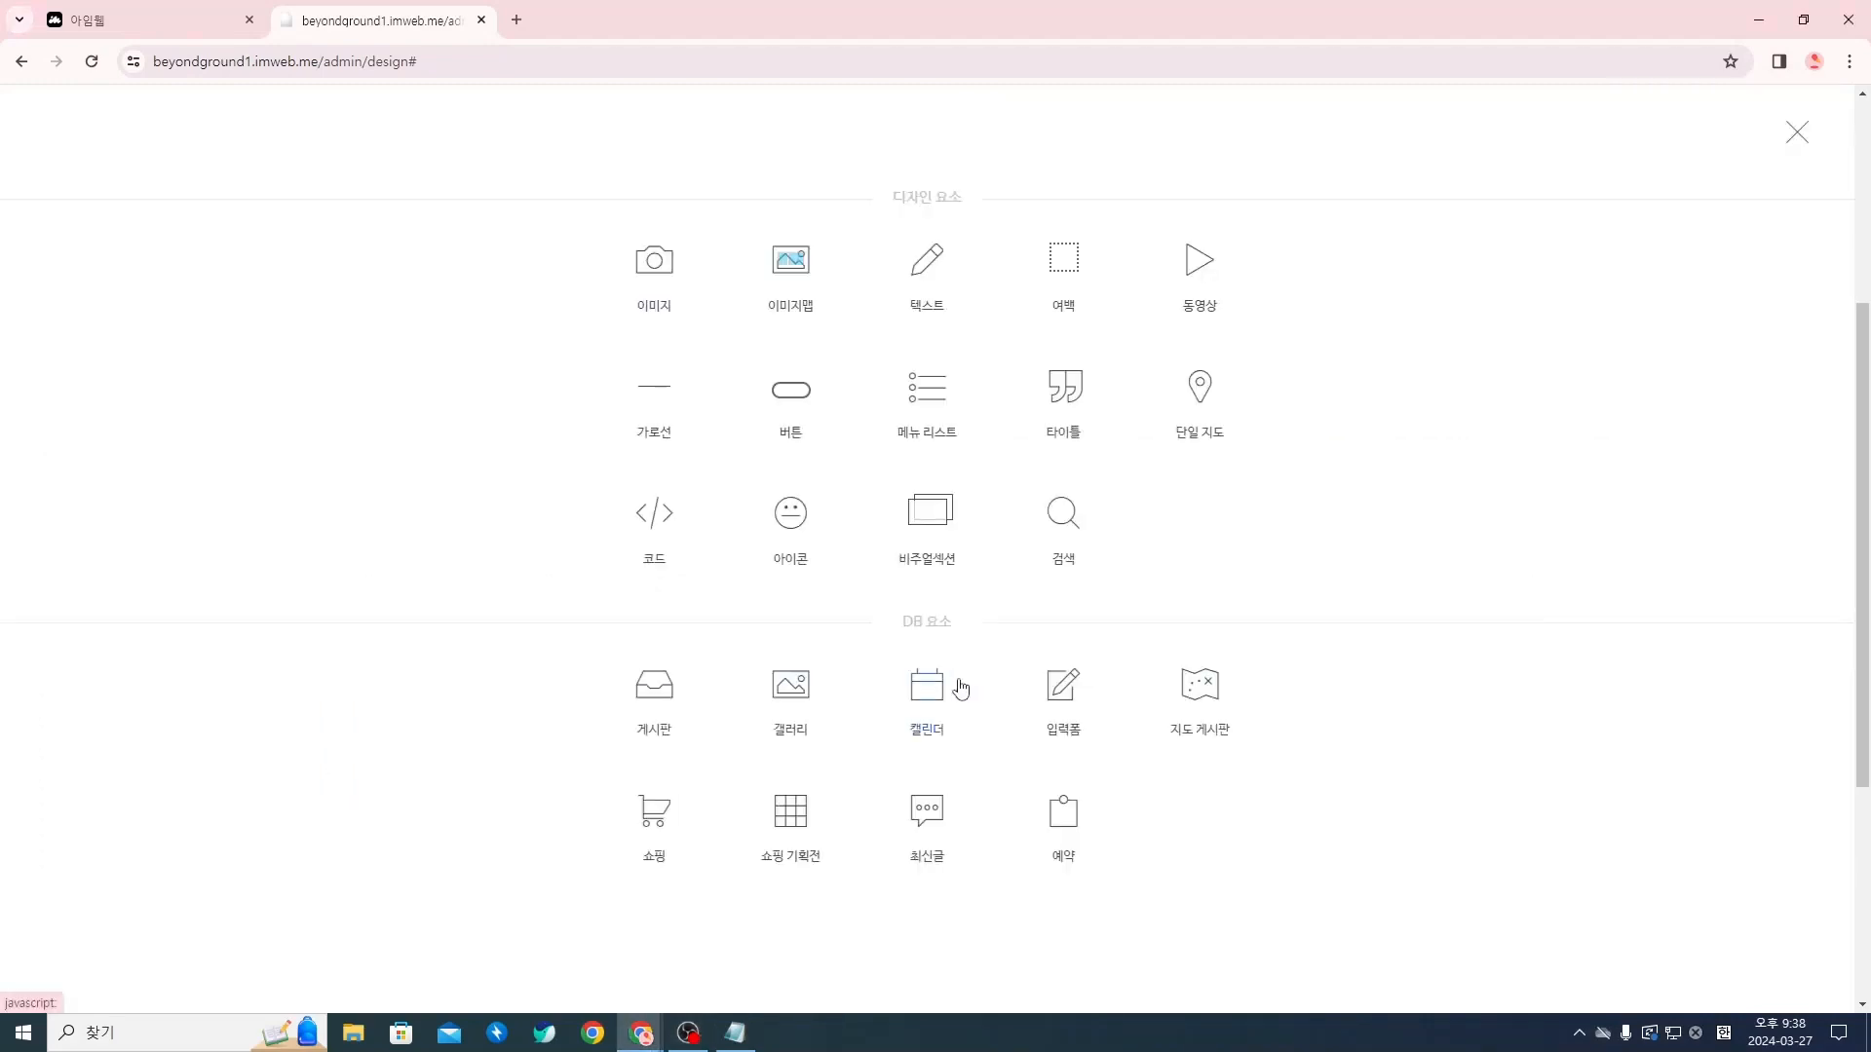
{"action": "left_click", "coordinate": [653, 288]}
{"action": "scroll", "coordinate": [764, 780], "scroll_direction": "down", "scroll_amount": 2}
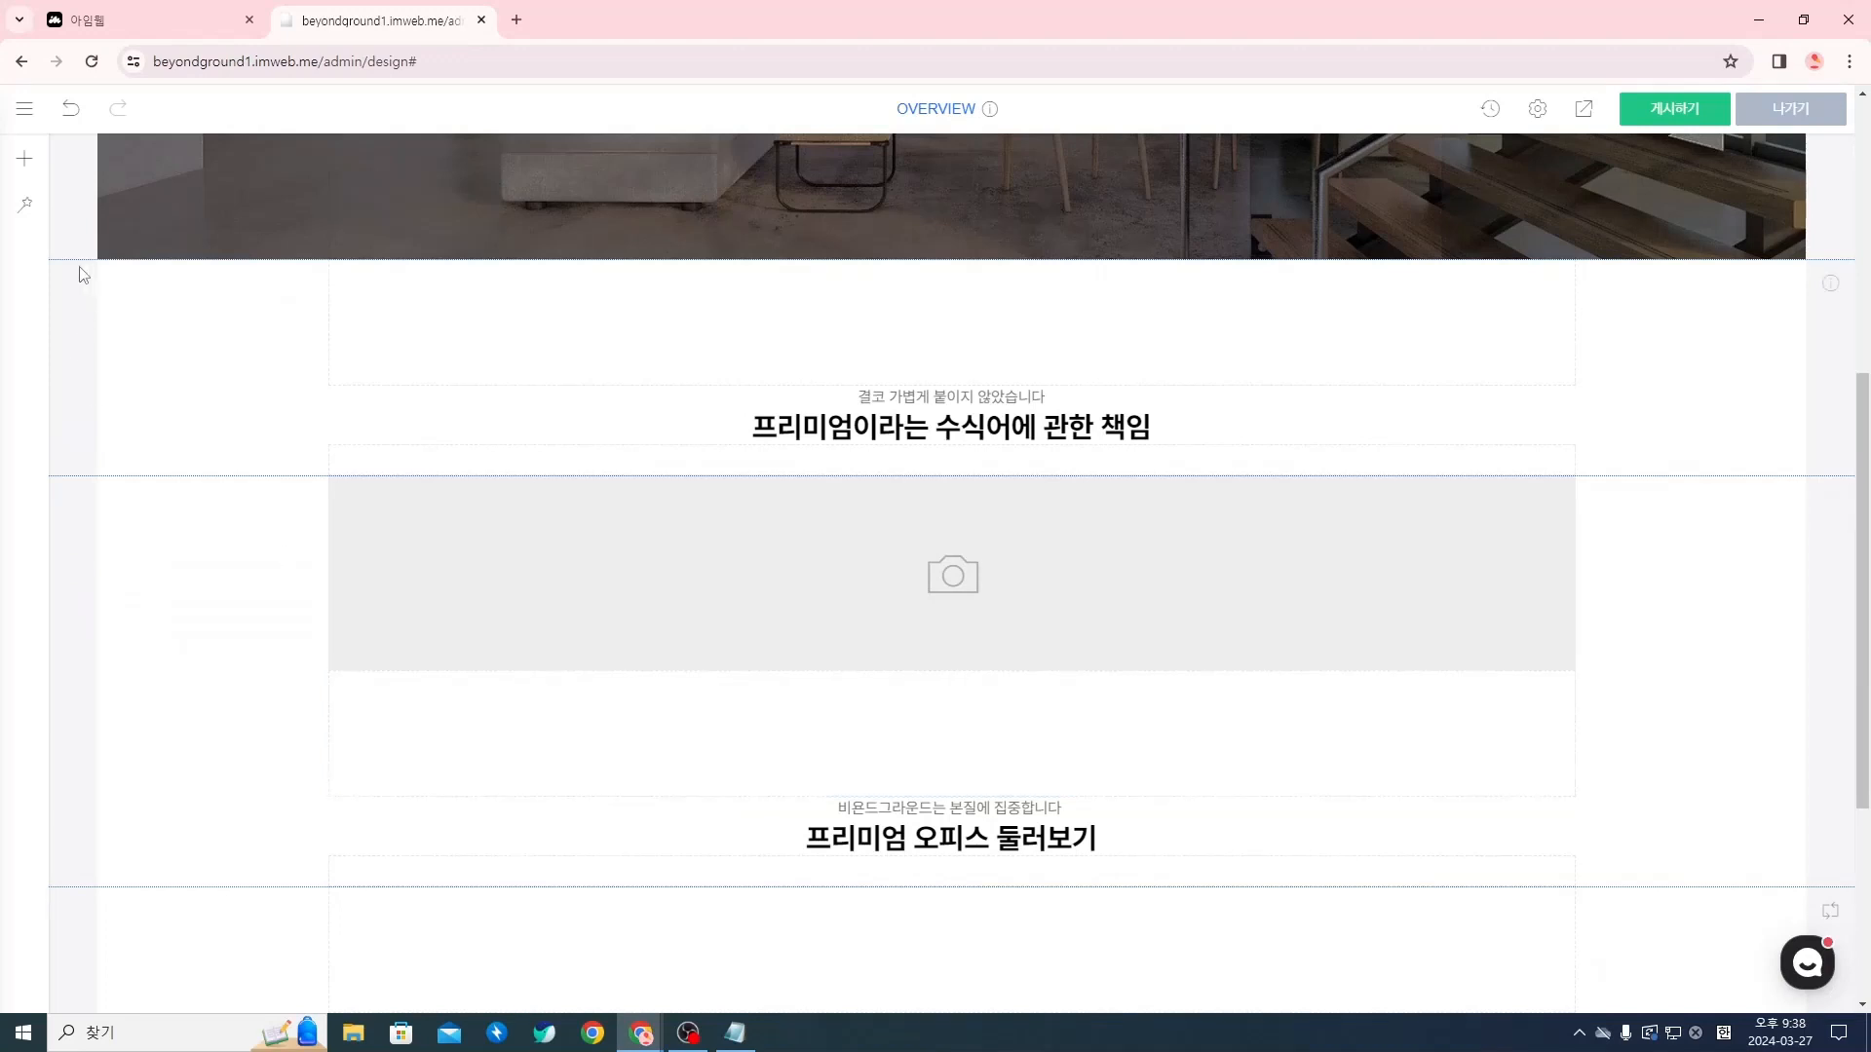
Move the empty image widget up to the end of the 프리미엄이라는 수식어에 관한 책임 section
{"action": "scroll", "coordinate": [199, 492], "scroll_direction": "down", "scroll_amount": 2}
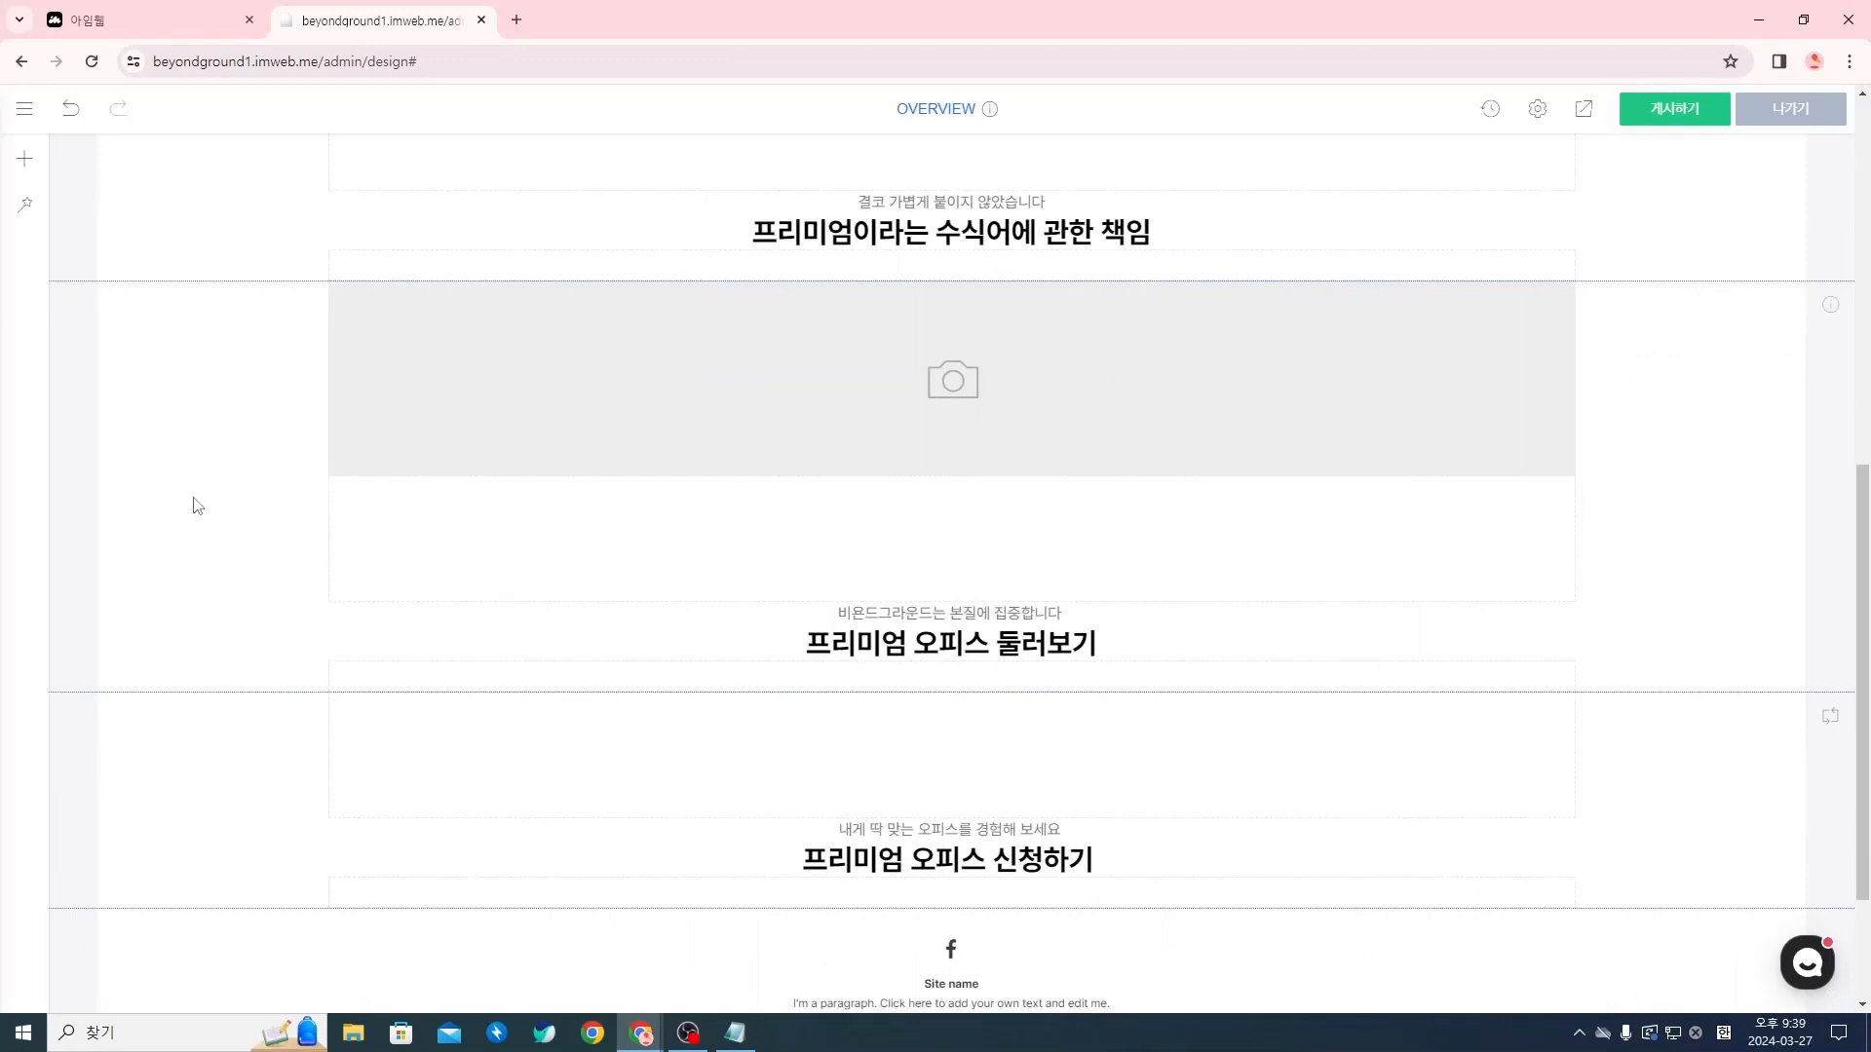
{"action": "scroll", "coordinate": [282, 515], "scroll_direction": "up", "scroll_amount": 1}
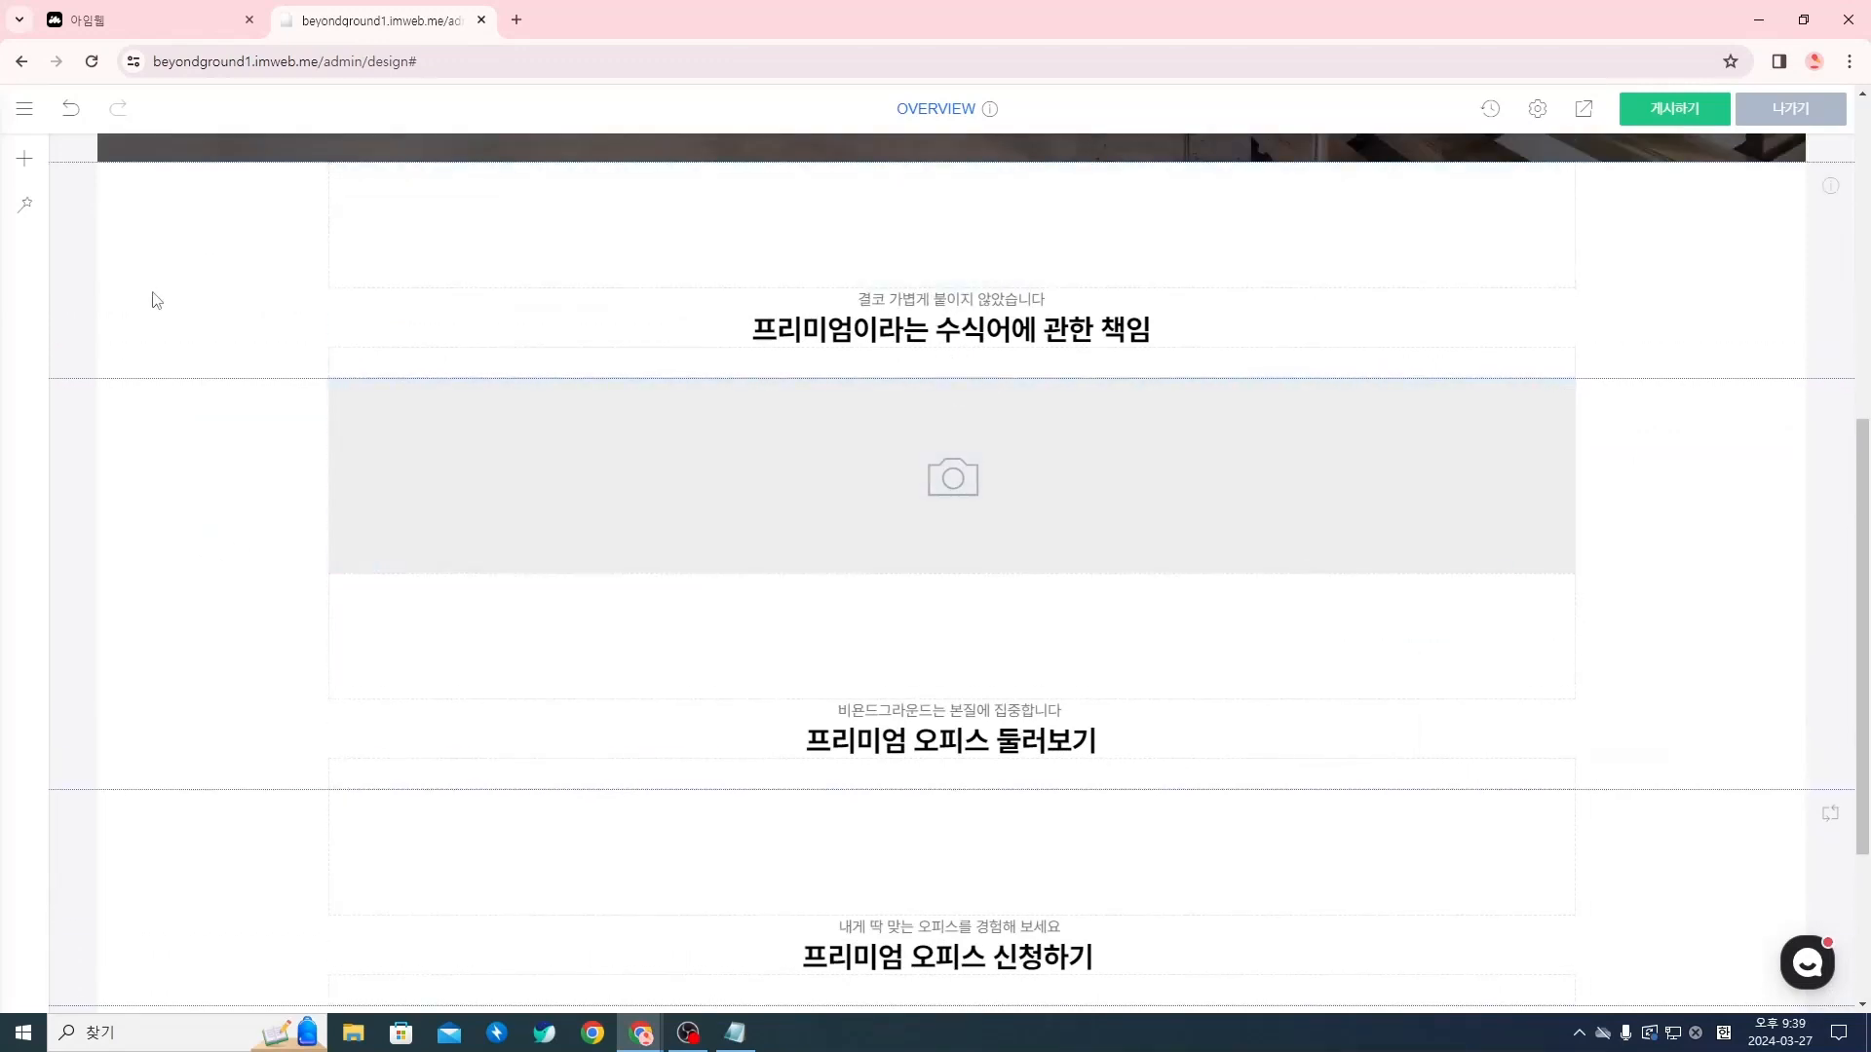
{"action": "scroll", "coordinate": [234, 731], "scroll_direction": "down", "scroll_amount": 2}
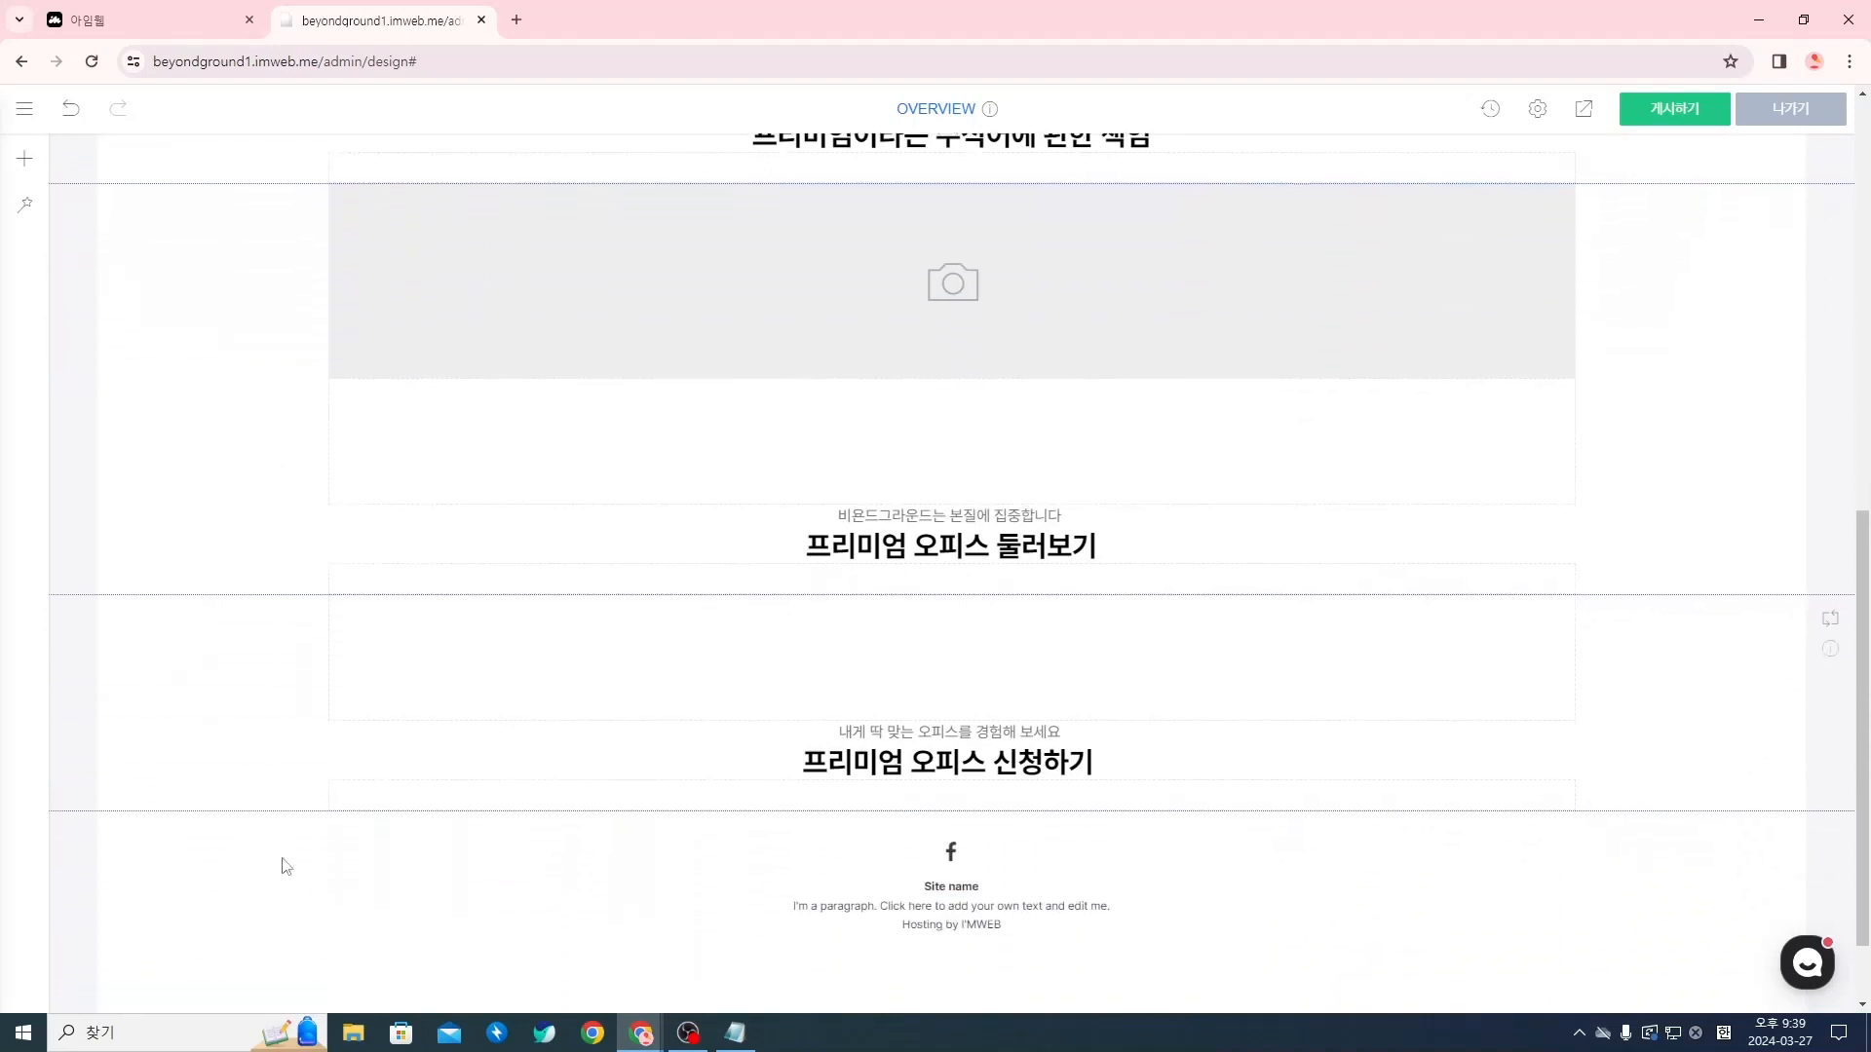
{"action": "scroll", "coordinate": [299, 725], "scroll_direction": "up", "scroll_amount": 1}
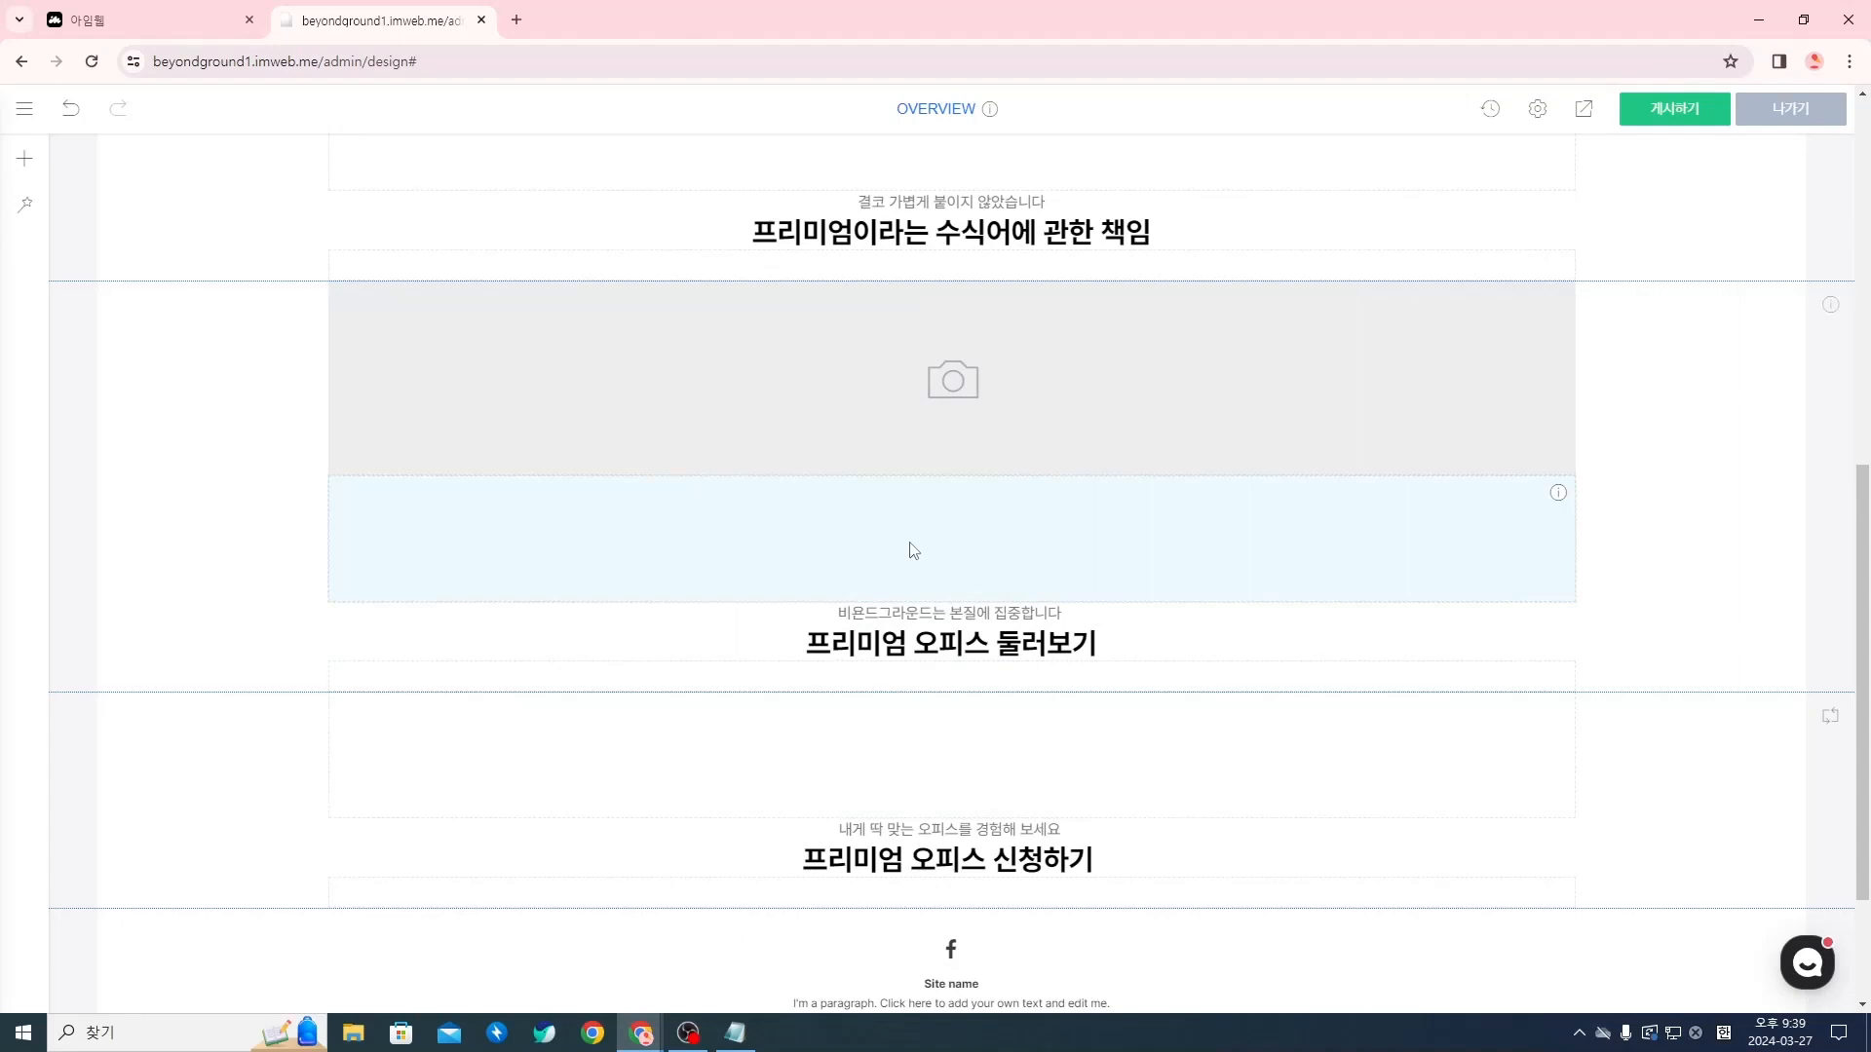
{"action": "scroll", "coordinate": [914, 551], "scroll_direction": "up", "scroll_amount": 2}
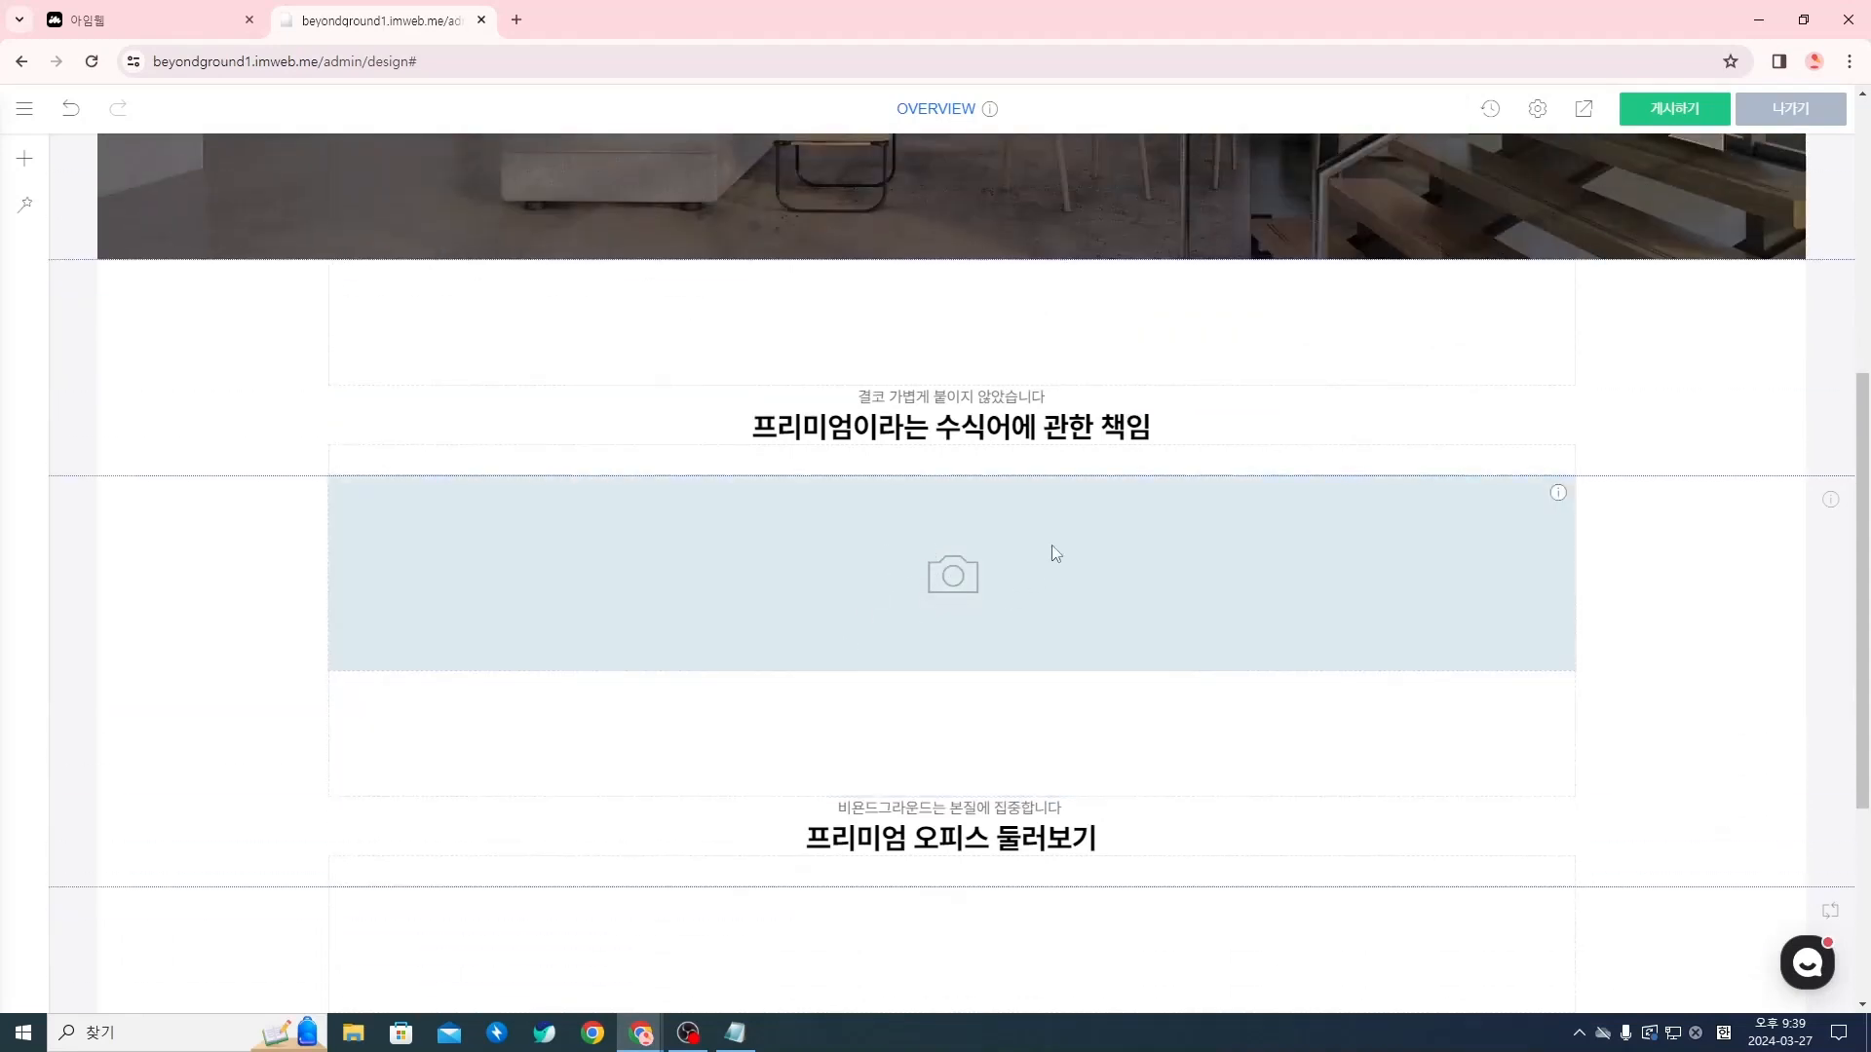
{"action": "left_click_drag", "start_coordinate": [1051, 547], "coordinate": [804, 468]}
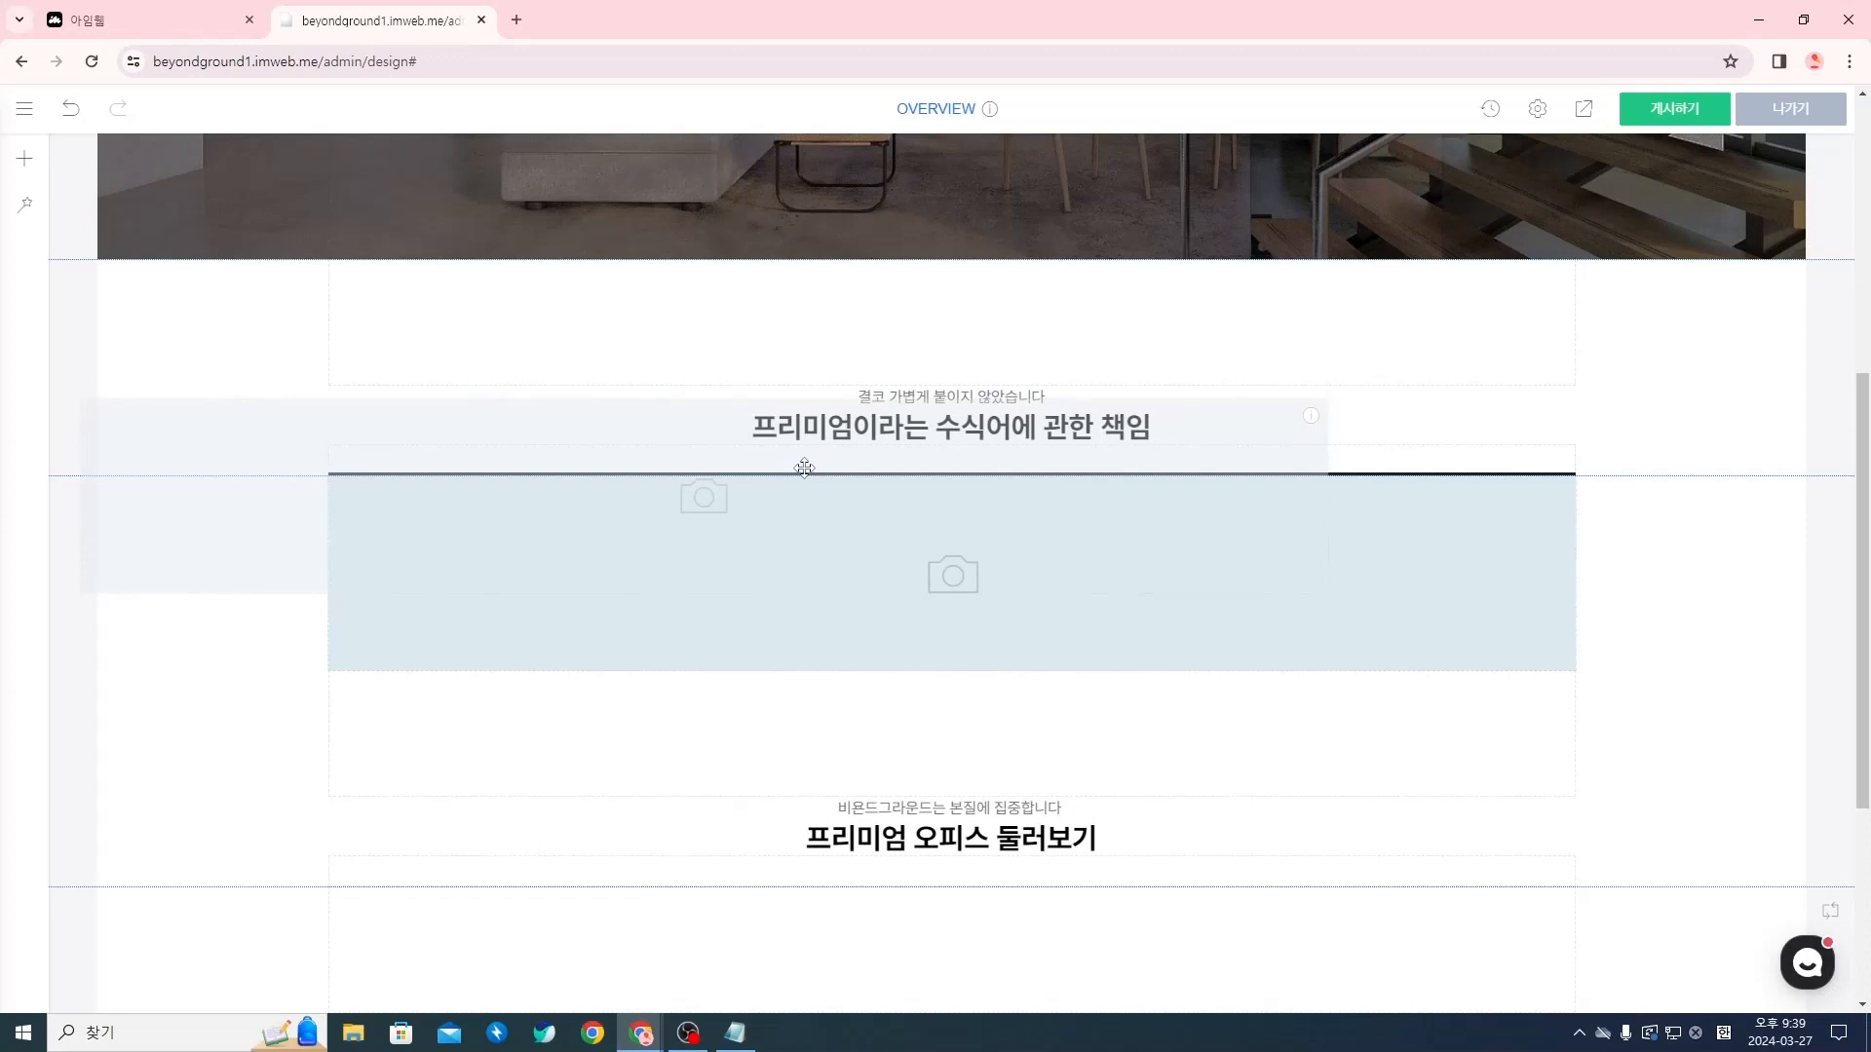
{"action": "left_click_drag", "start_coordinate": [804, 468], "coordinate": [804, 467]}
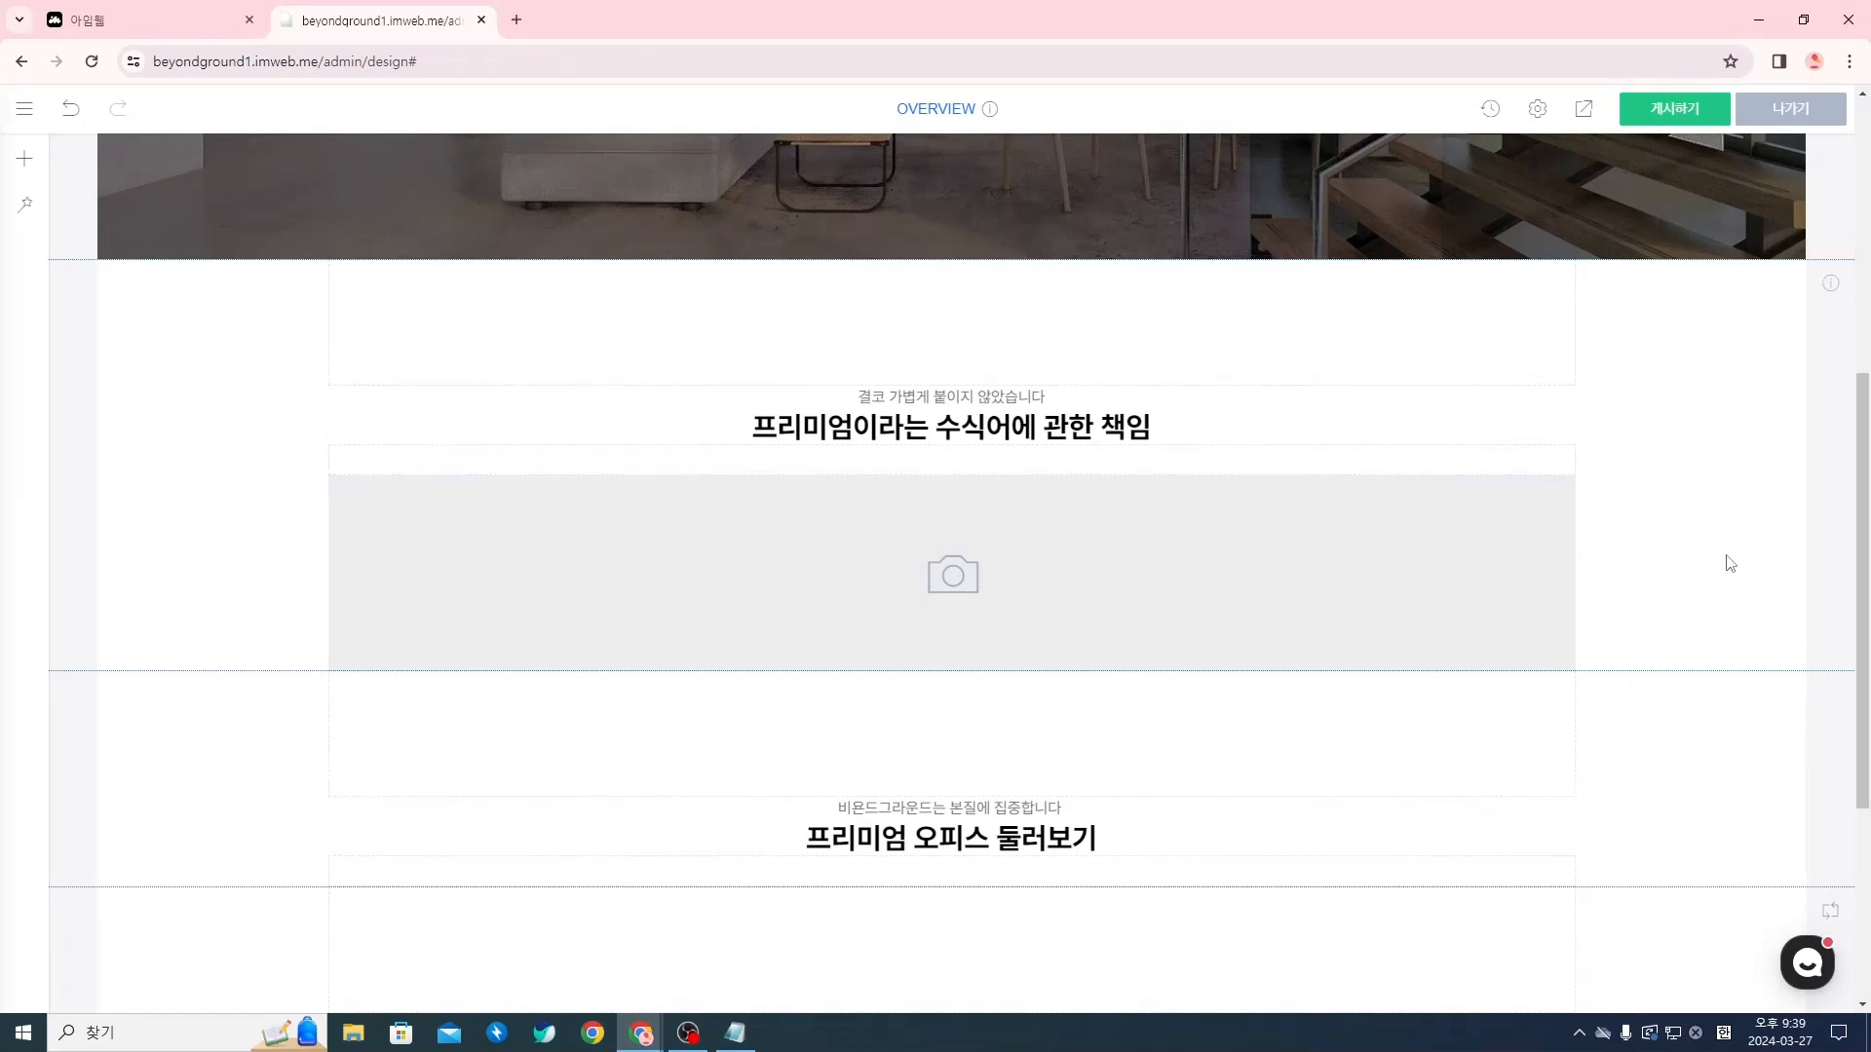
Upload Rectangle 74 from the overview folder as the image widget's default image
{"action": "right_click", "coordinate": [1048, 556]}
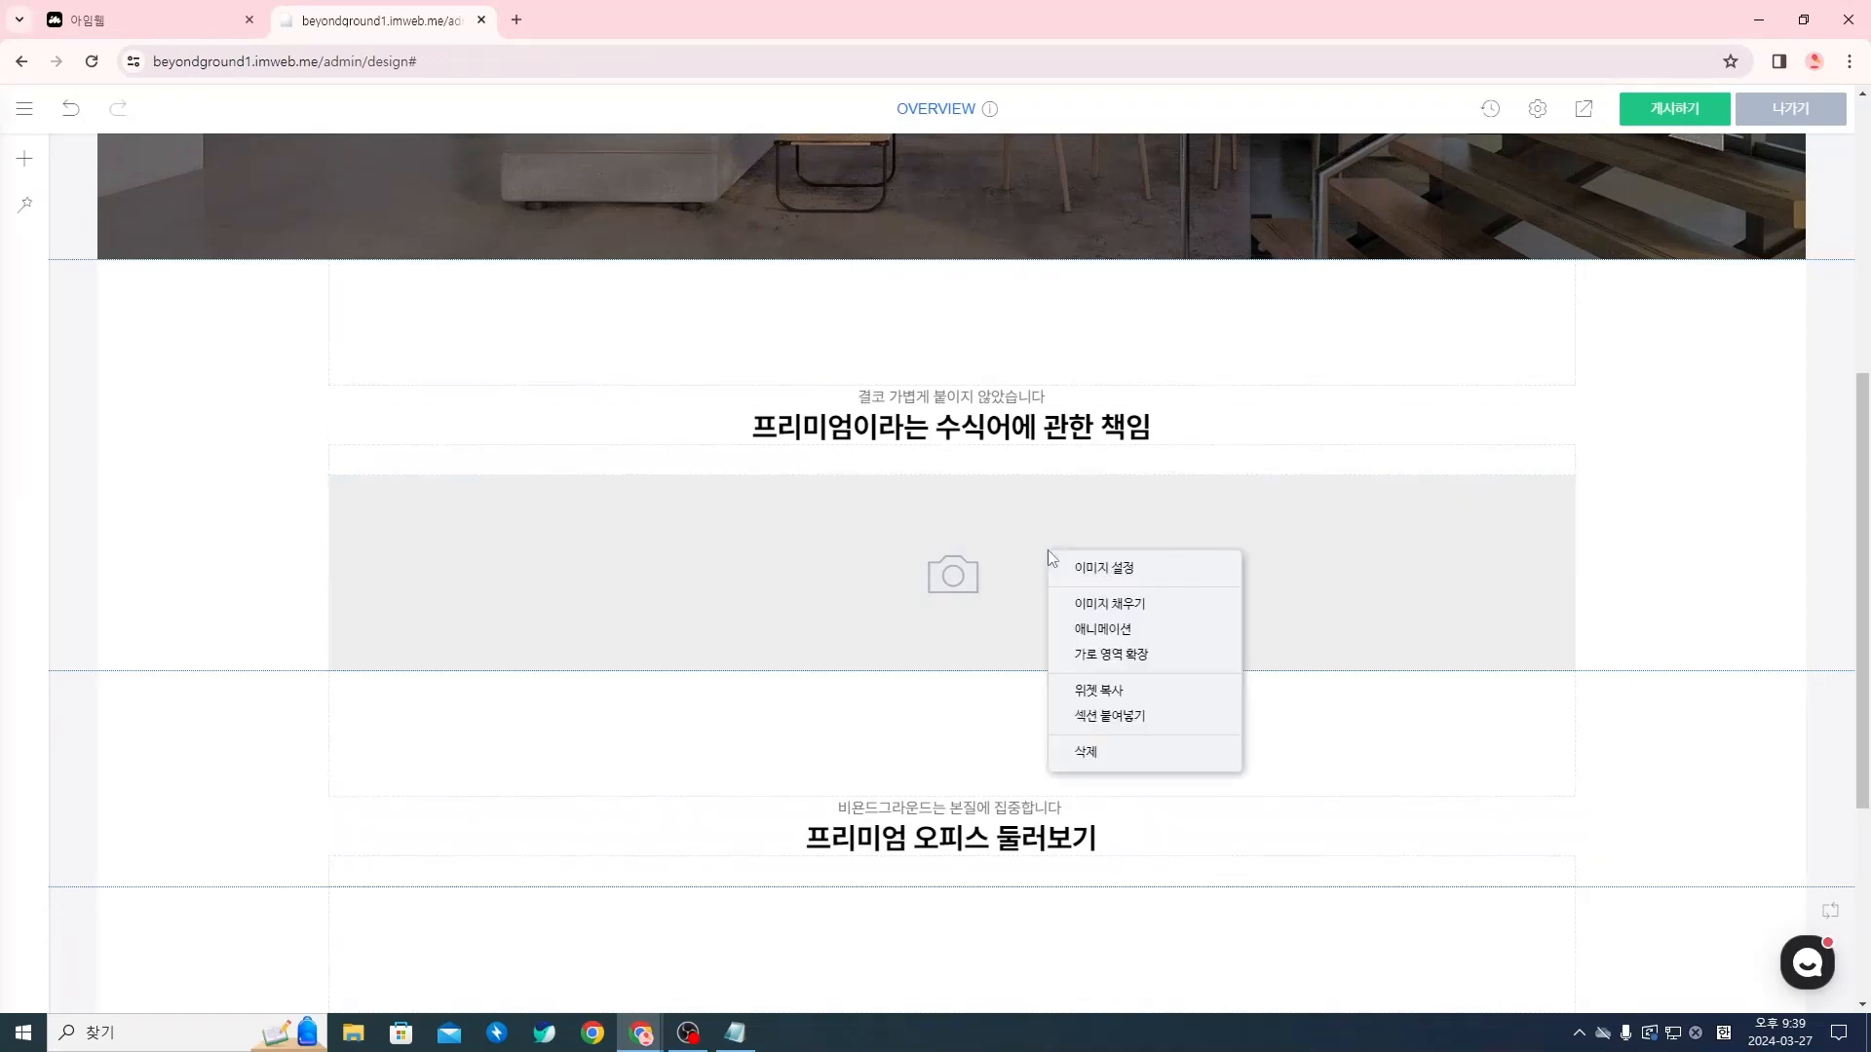
{"action": "left_click", "coordinate": [1082, 568]}
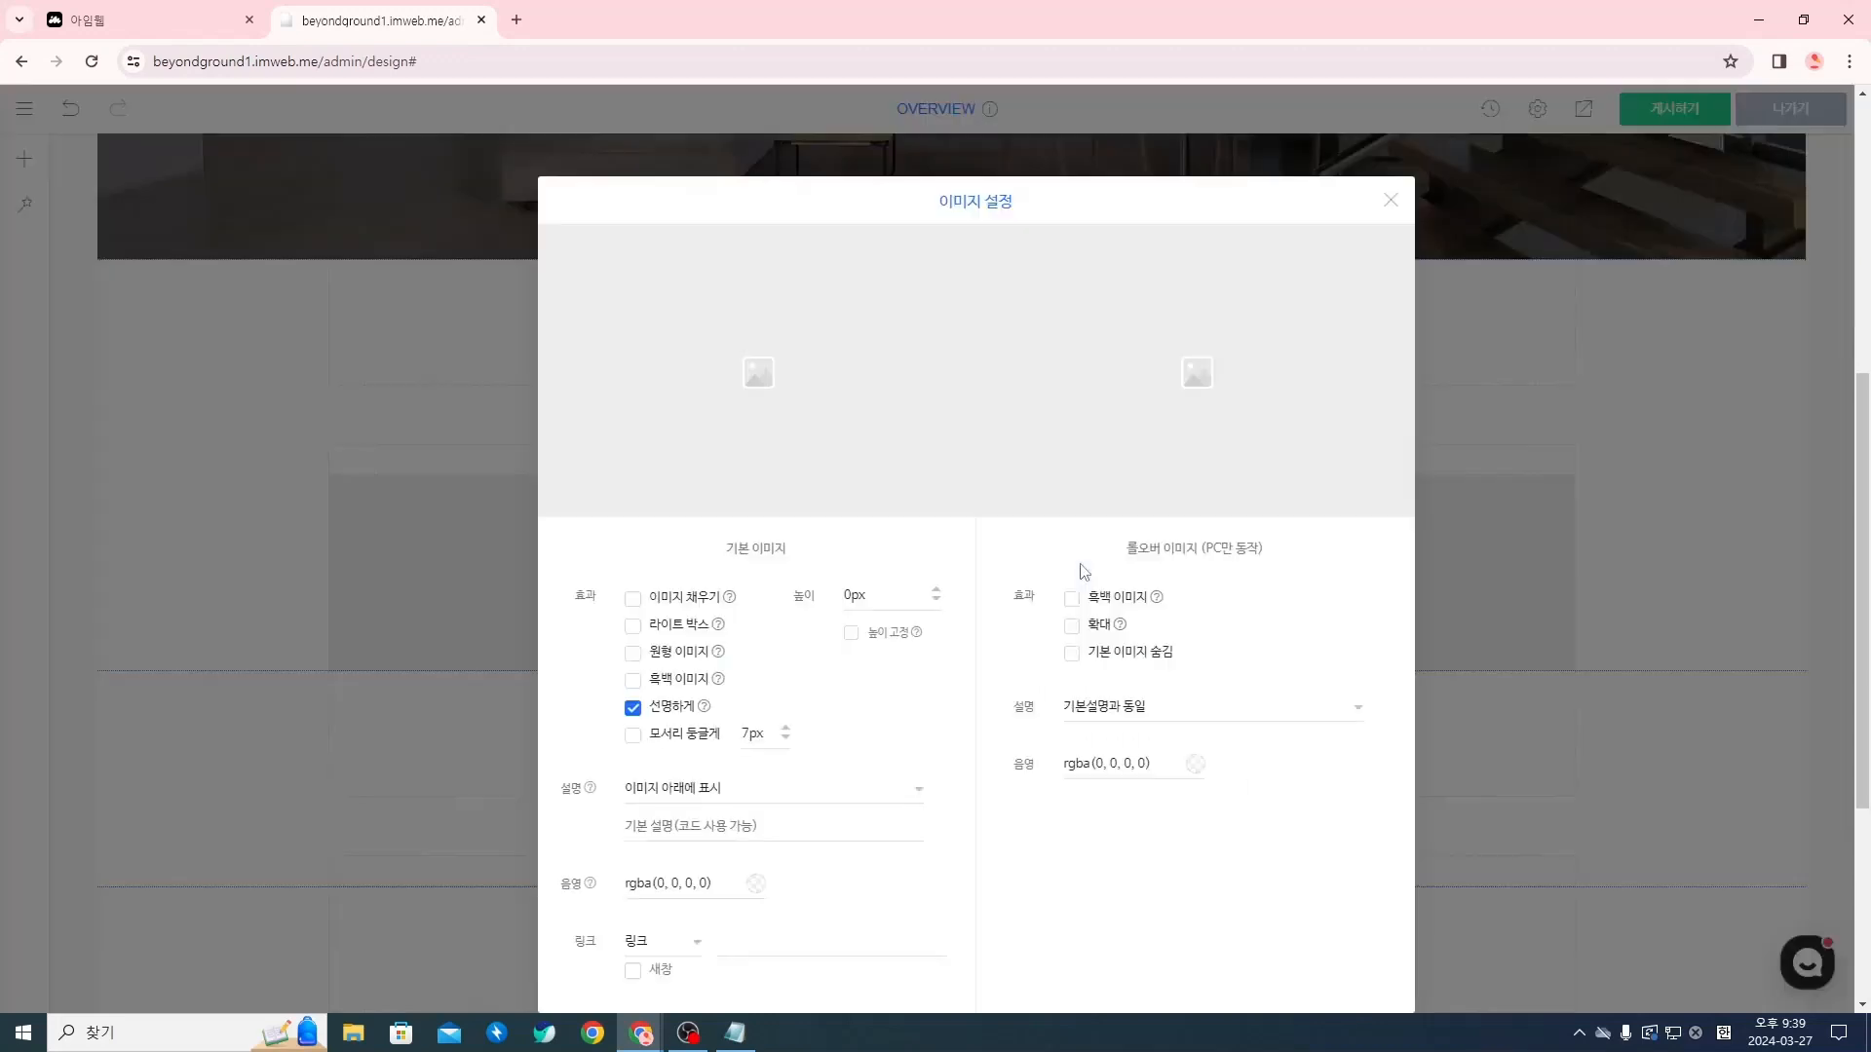
{"action": "mouse_move", "coordinate": [818, 364]}
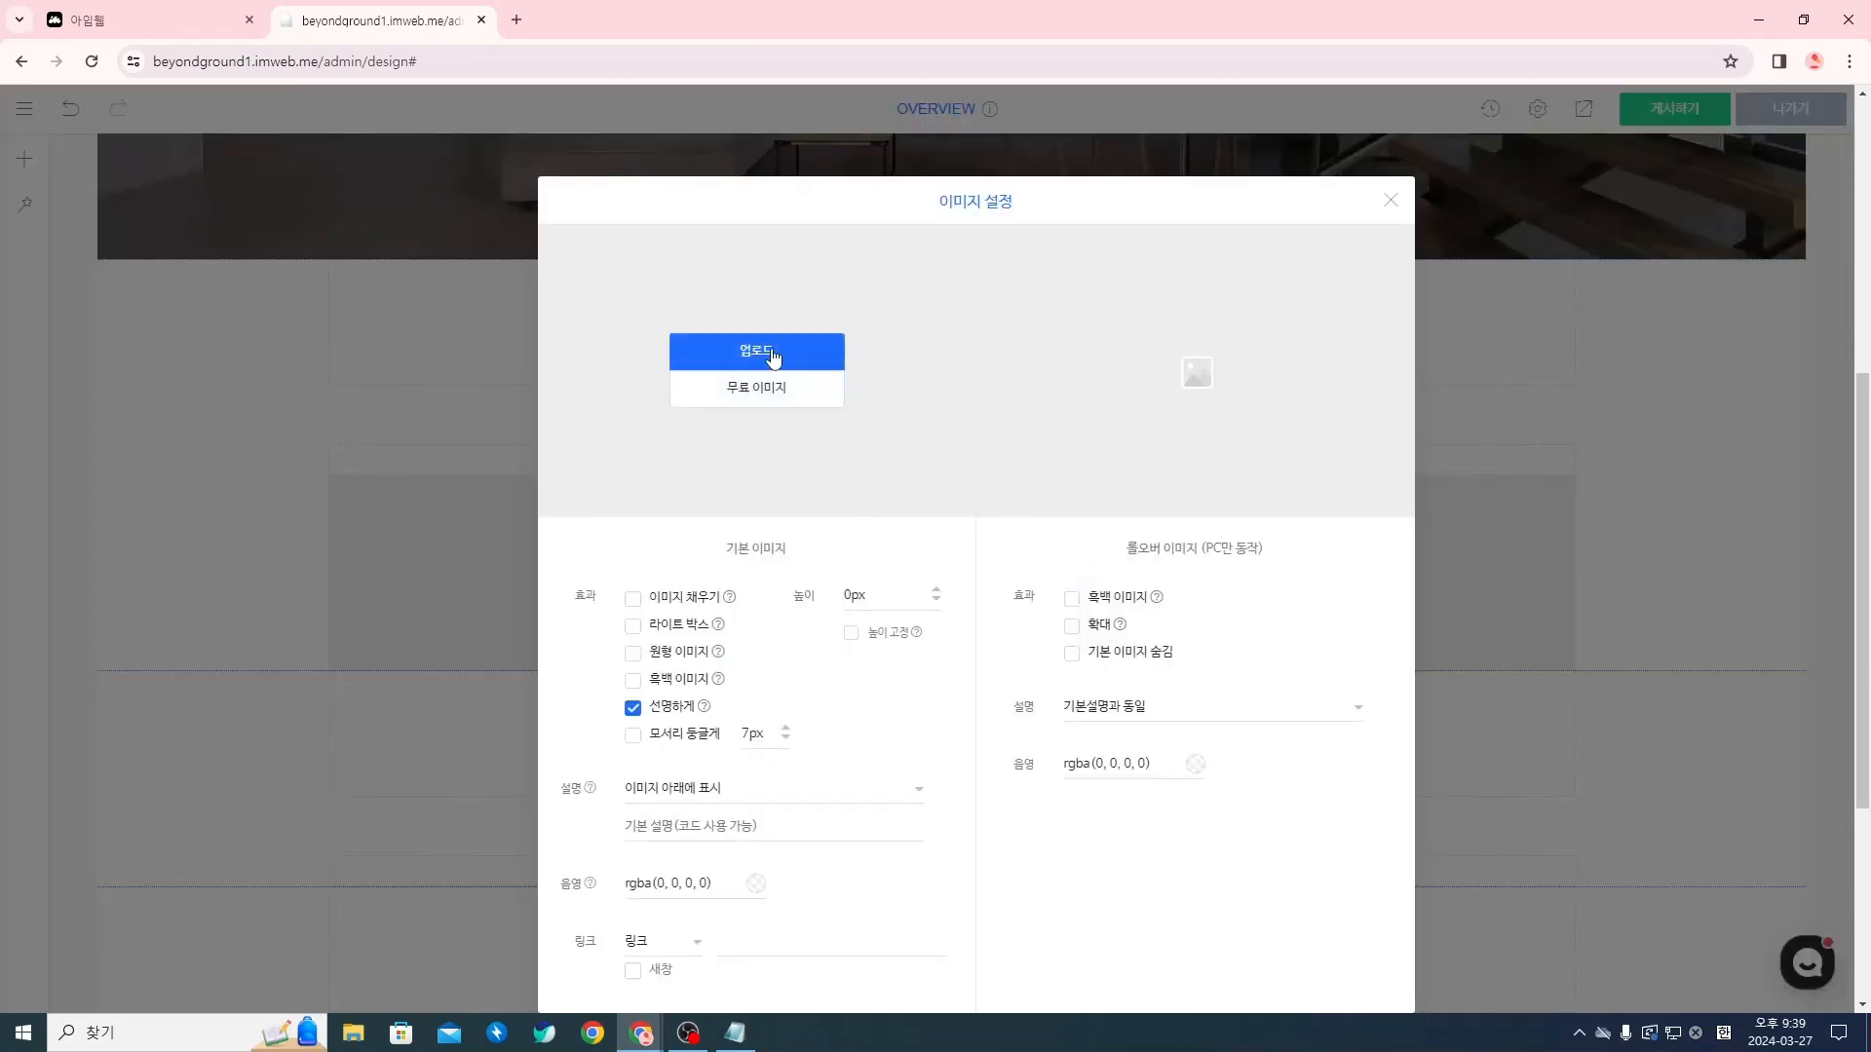
{"action": "left_click", "coordinate": [773, 356]}
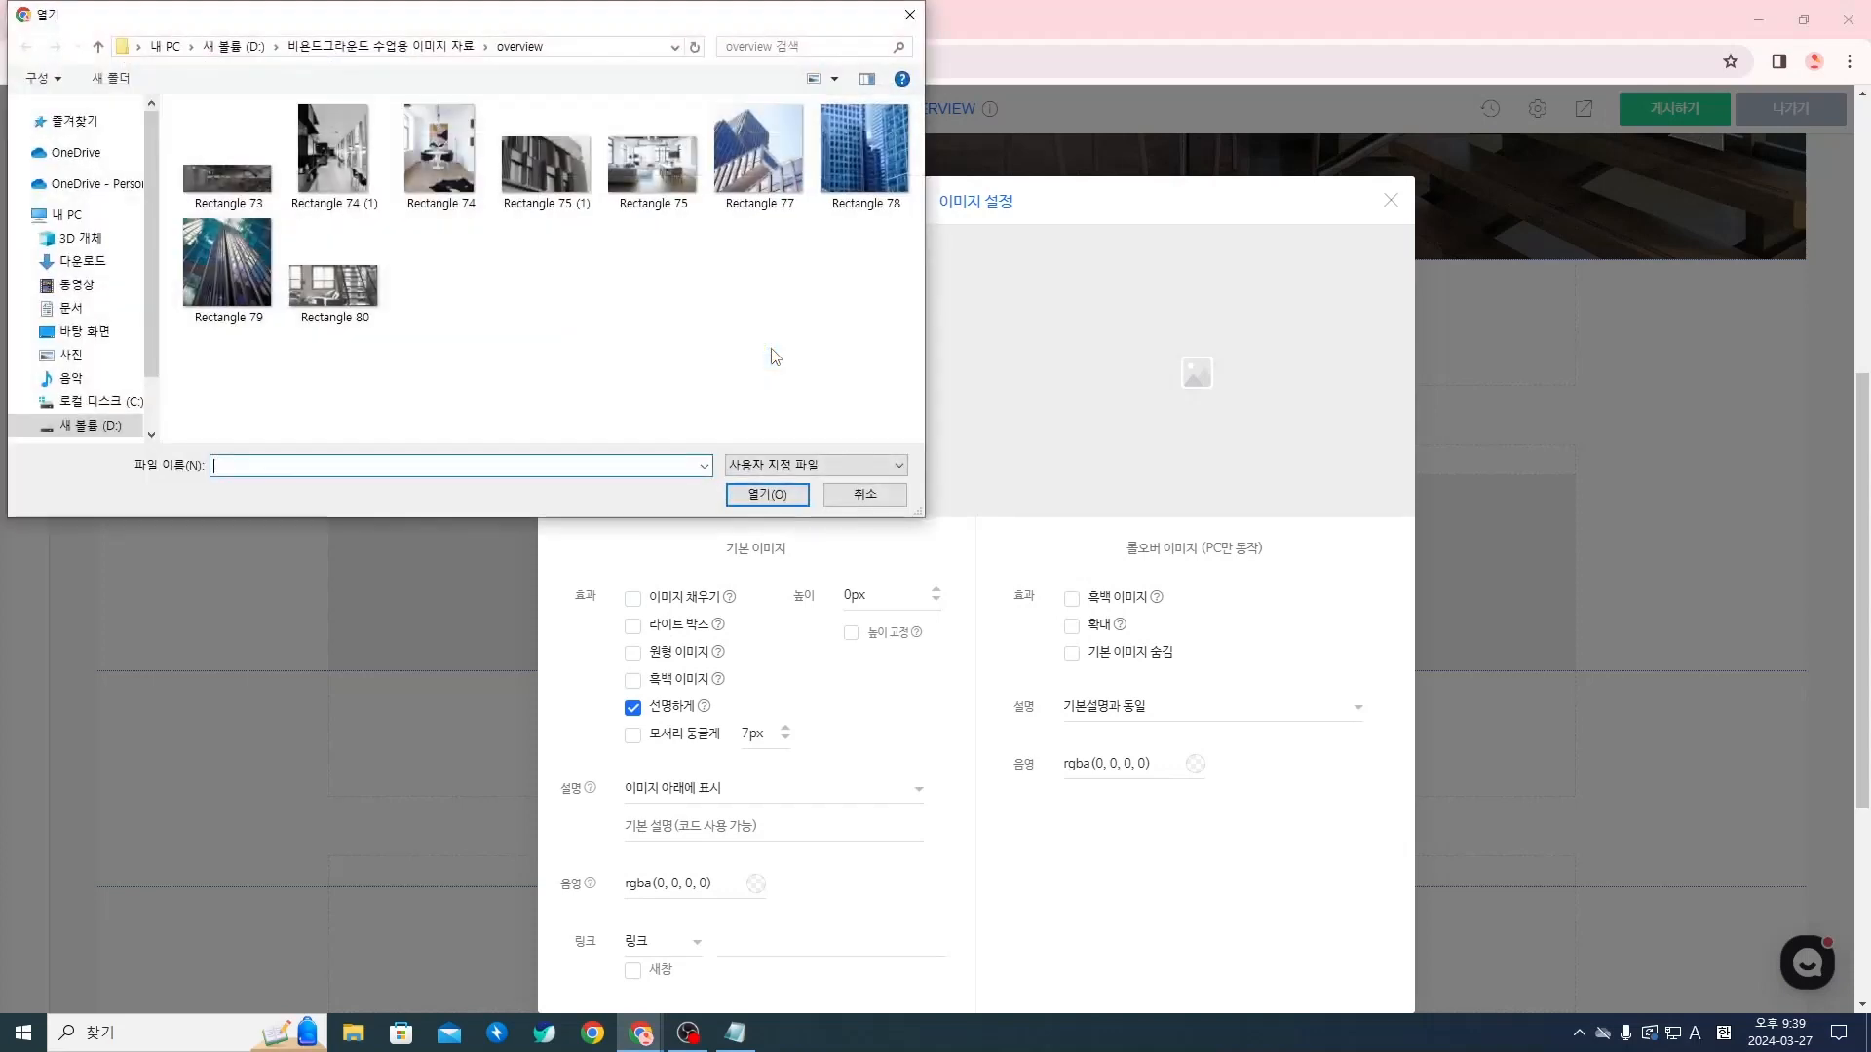
{"action": "left_click", "coordinate": [460, 183]}
{"action": "left_click", "coordinate": [766, 494]}
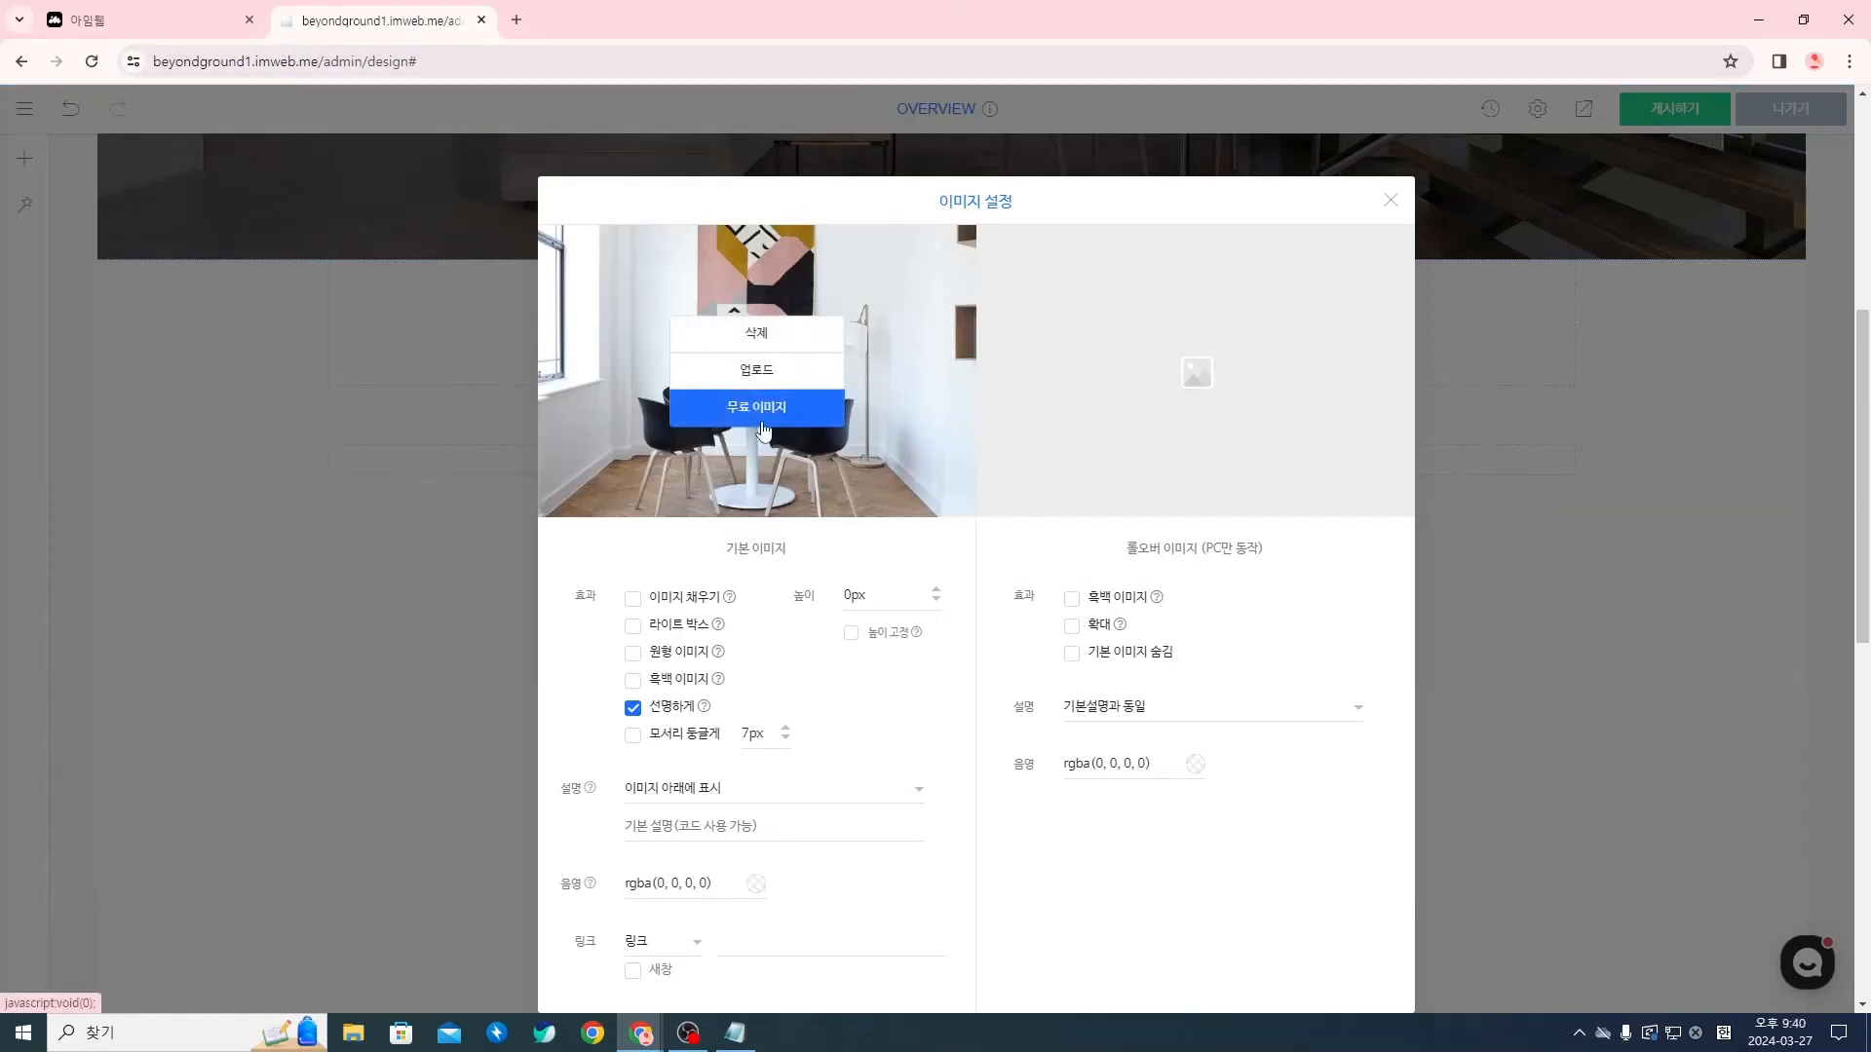
Browse the free image library for the widget without choosing a picture, and close the library and the image settings
{"action": "left_click", "coordinate": [747, 421]}
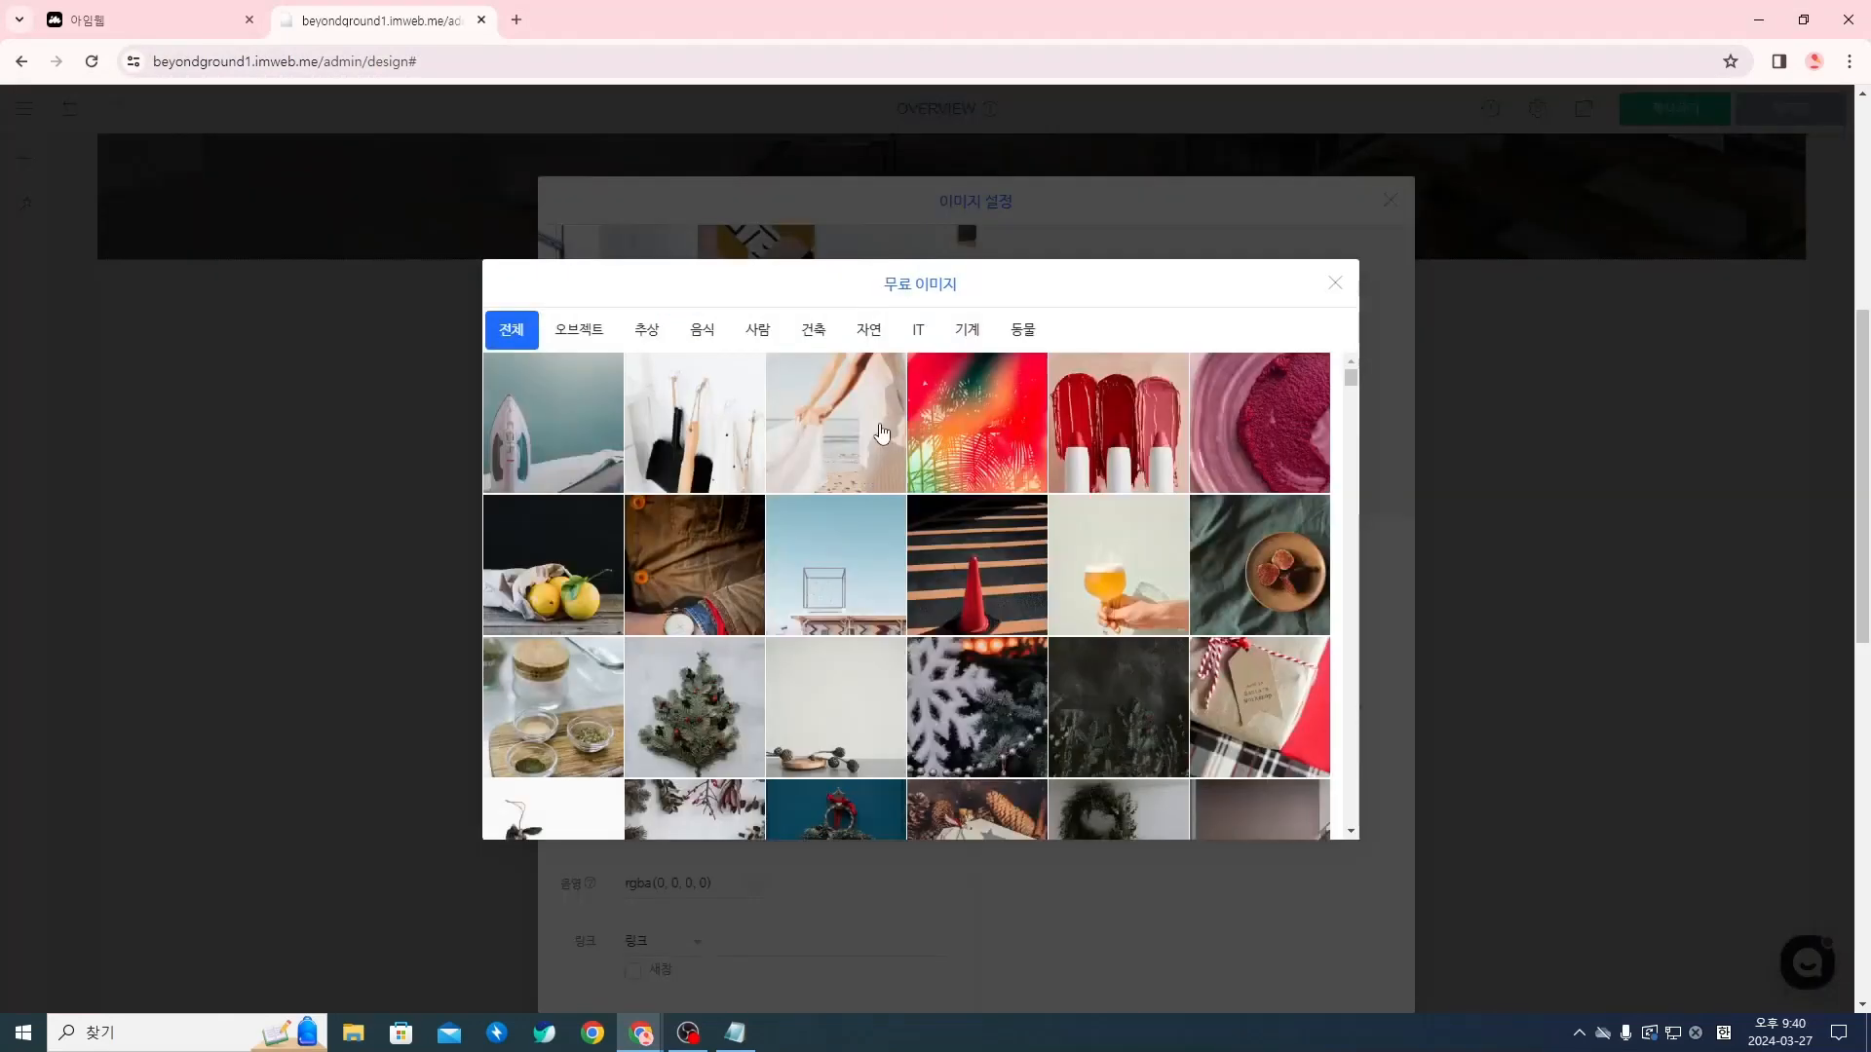
{"action": "scroll", "coordinate": [882, 432], "scroll_direction": "down", "scroll_amount": 4}
{"action": "scroll", "coordinate": [934, 601], "scroll_direction": "down", "scroll_amount": 8}
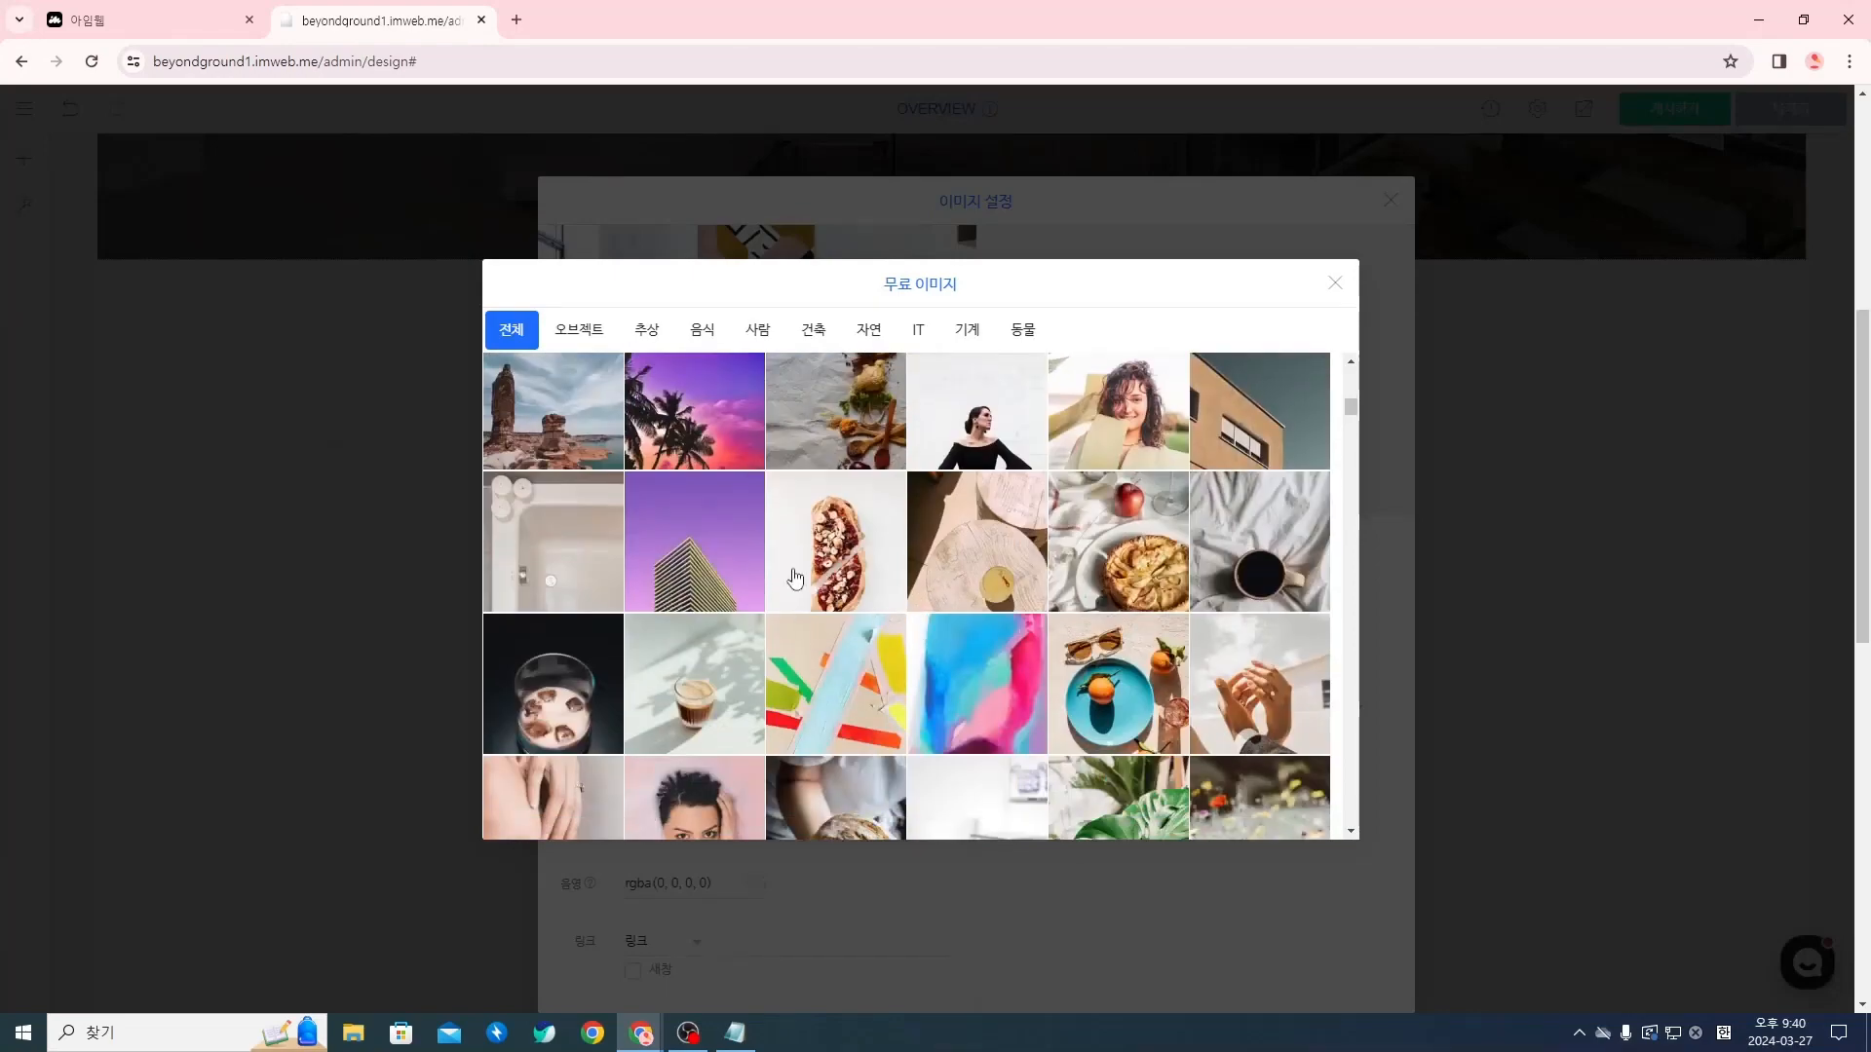
{"action": "scroll", "coordinate": [1080, 630], "scroll_direction": "down", "scroll_amount": 10}
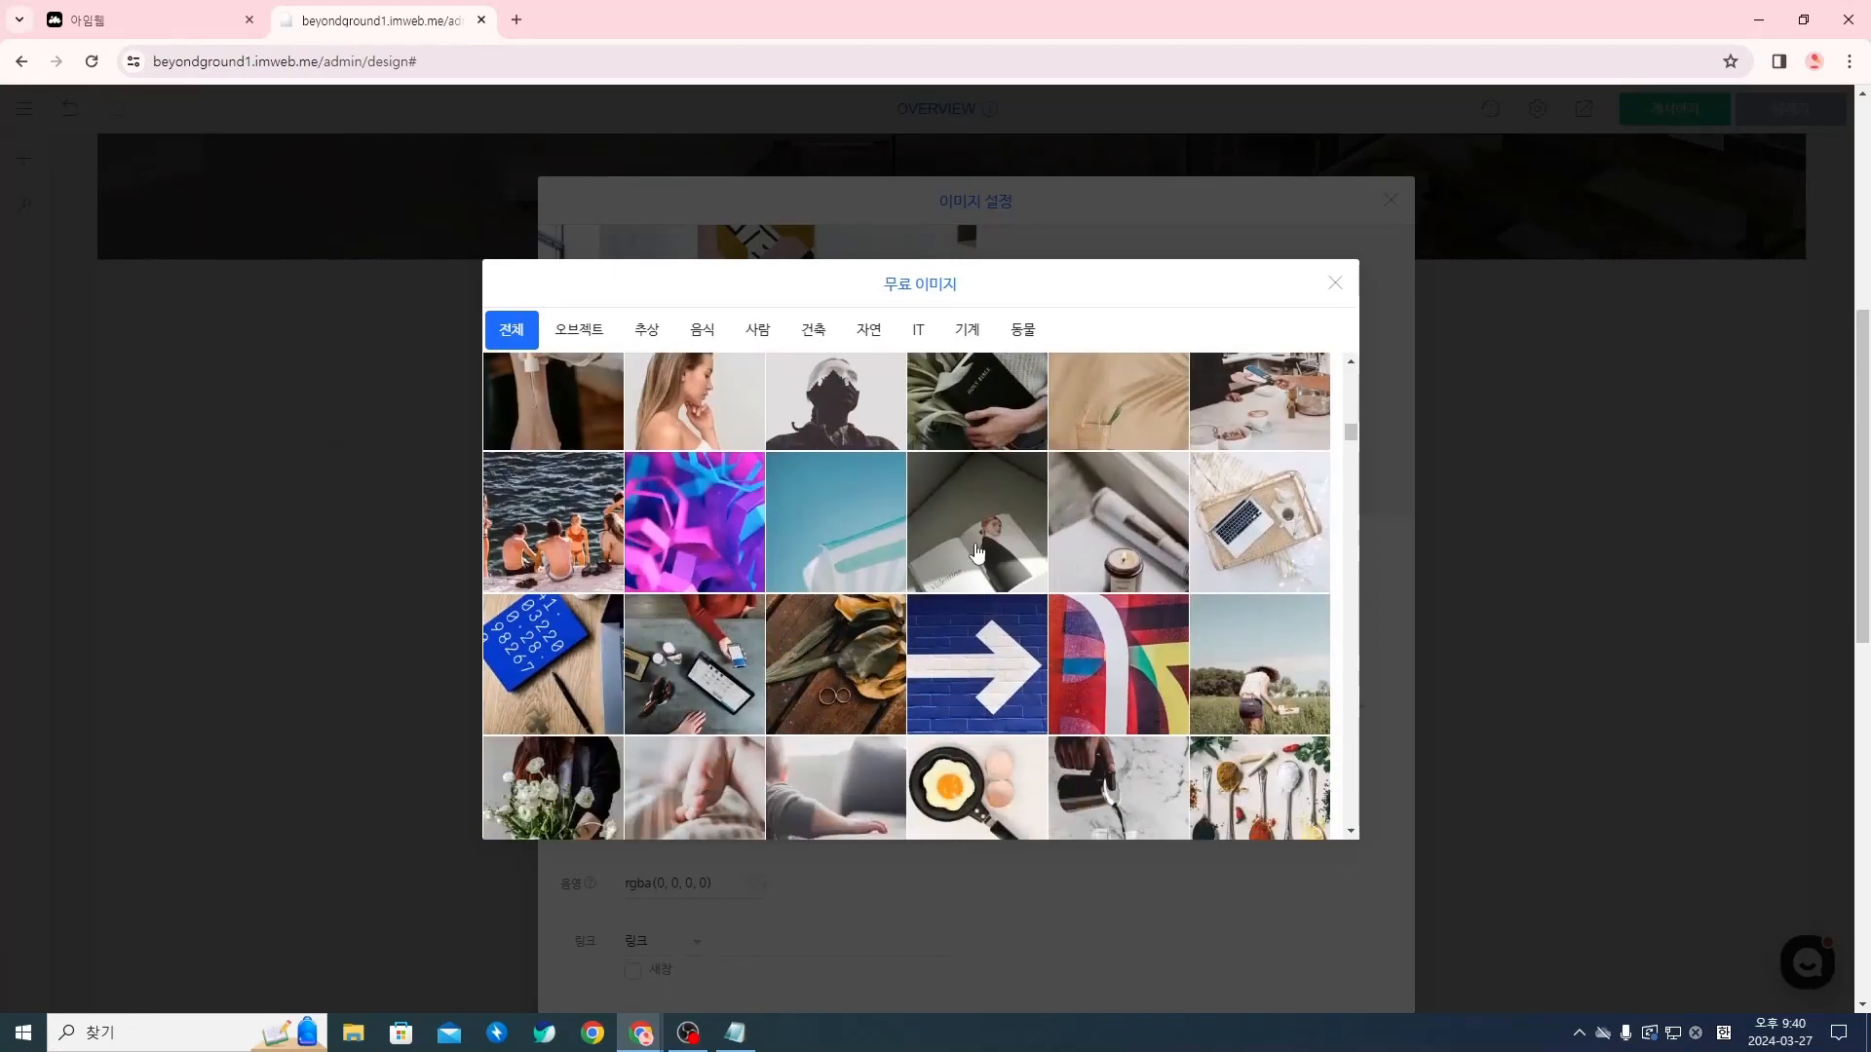
{"action": "scroll", "coordinate": [1013, 403], "scroll_direction": "down", "scroll_amount": 8}
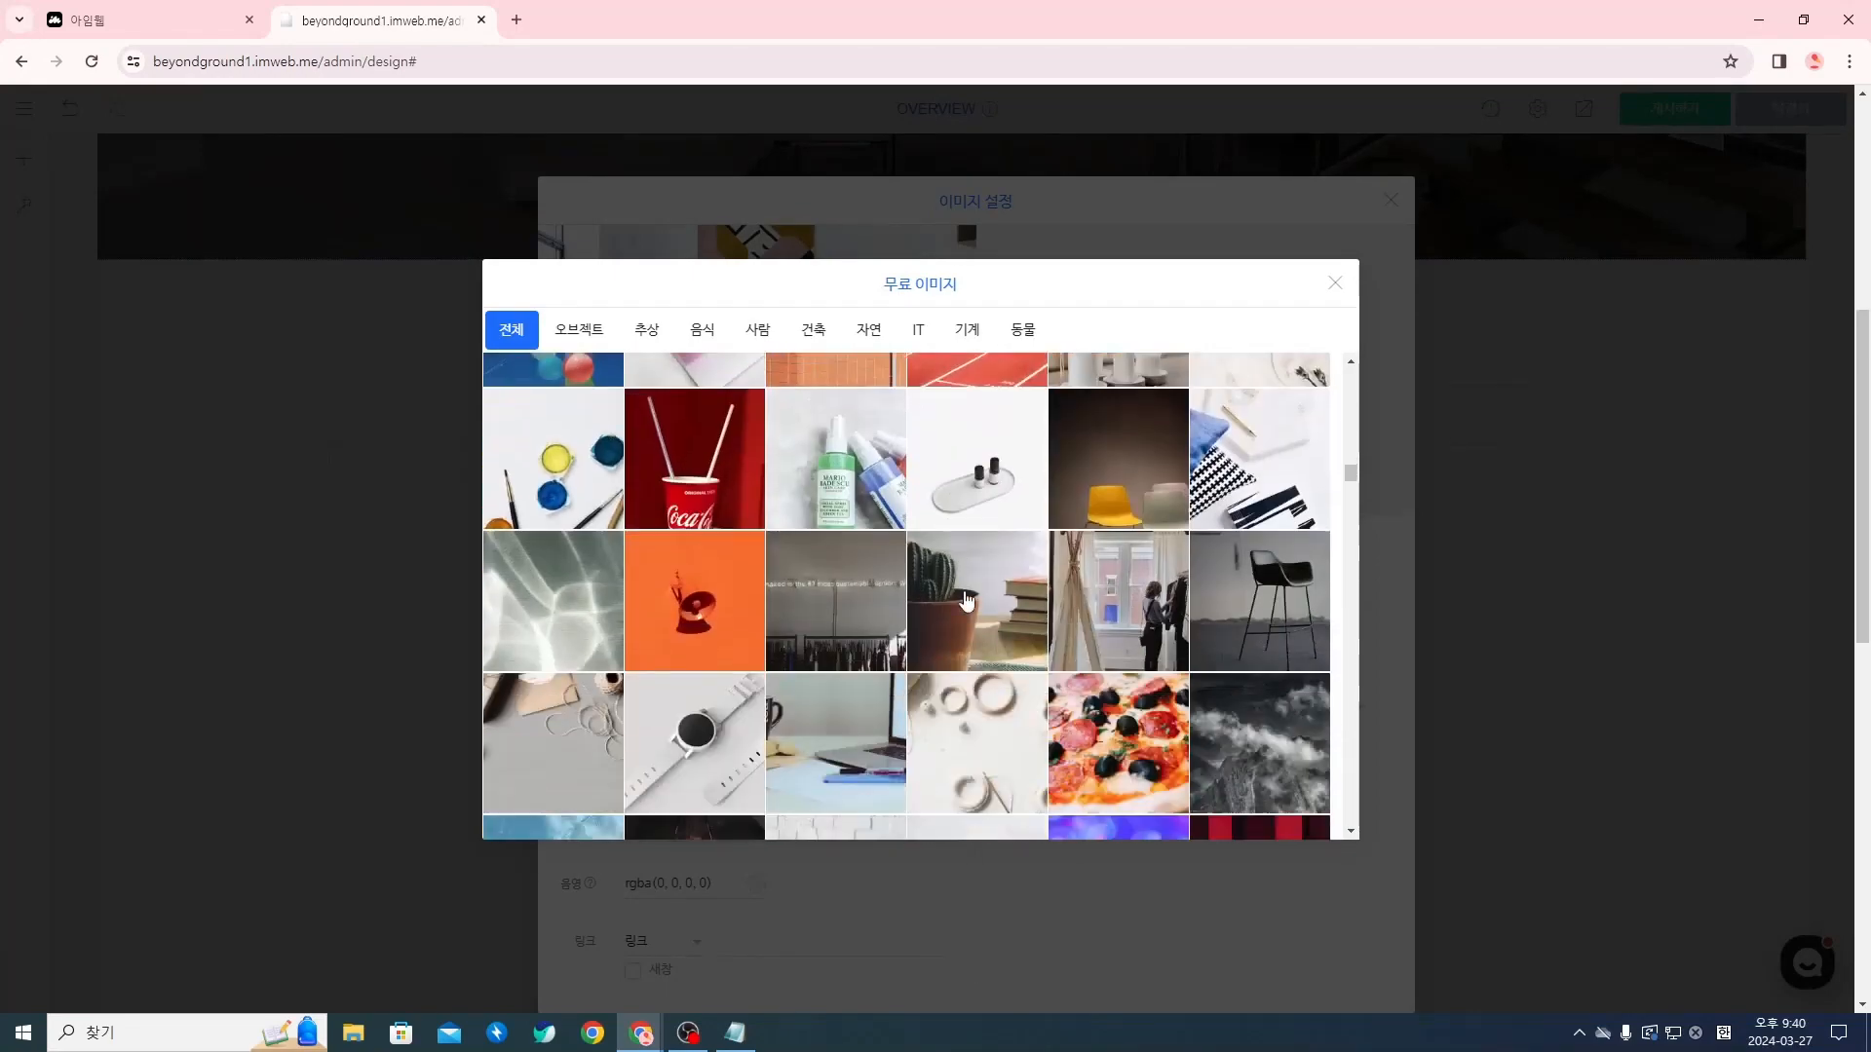
{"action": "left_click", "coordinate": [1324, 291]}
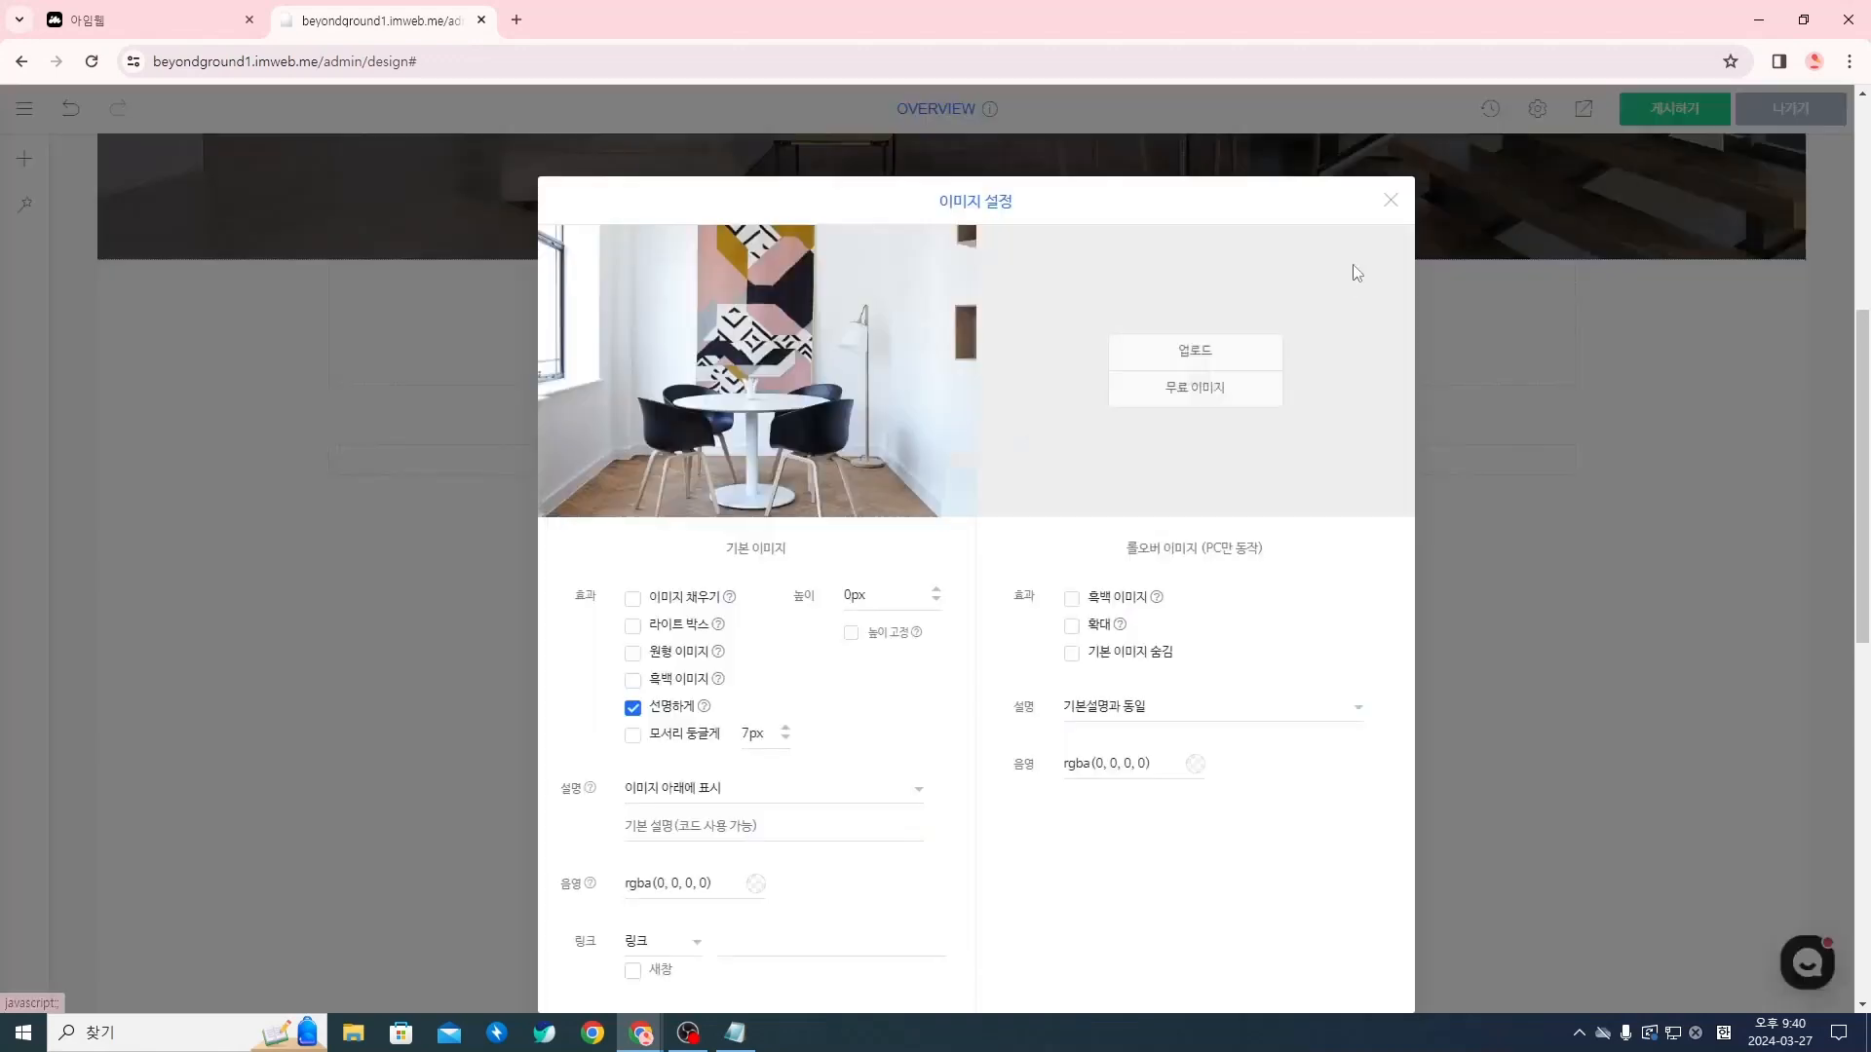
{"action": "left_click", "coordinate": [1390, 201]}
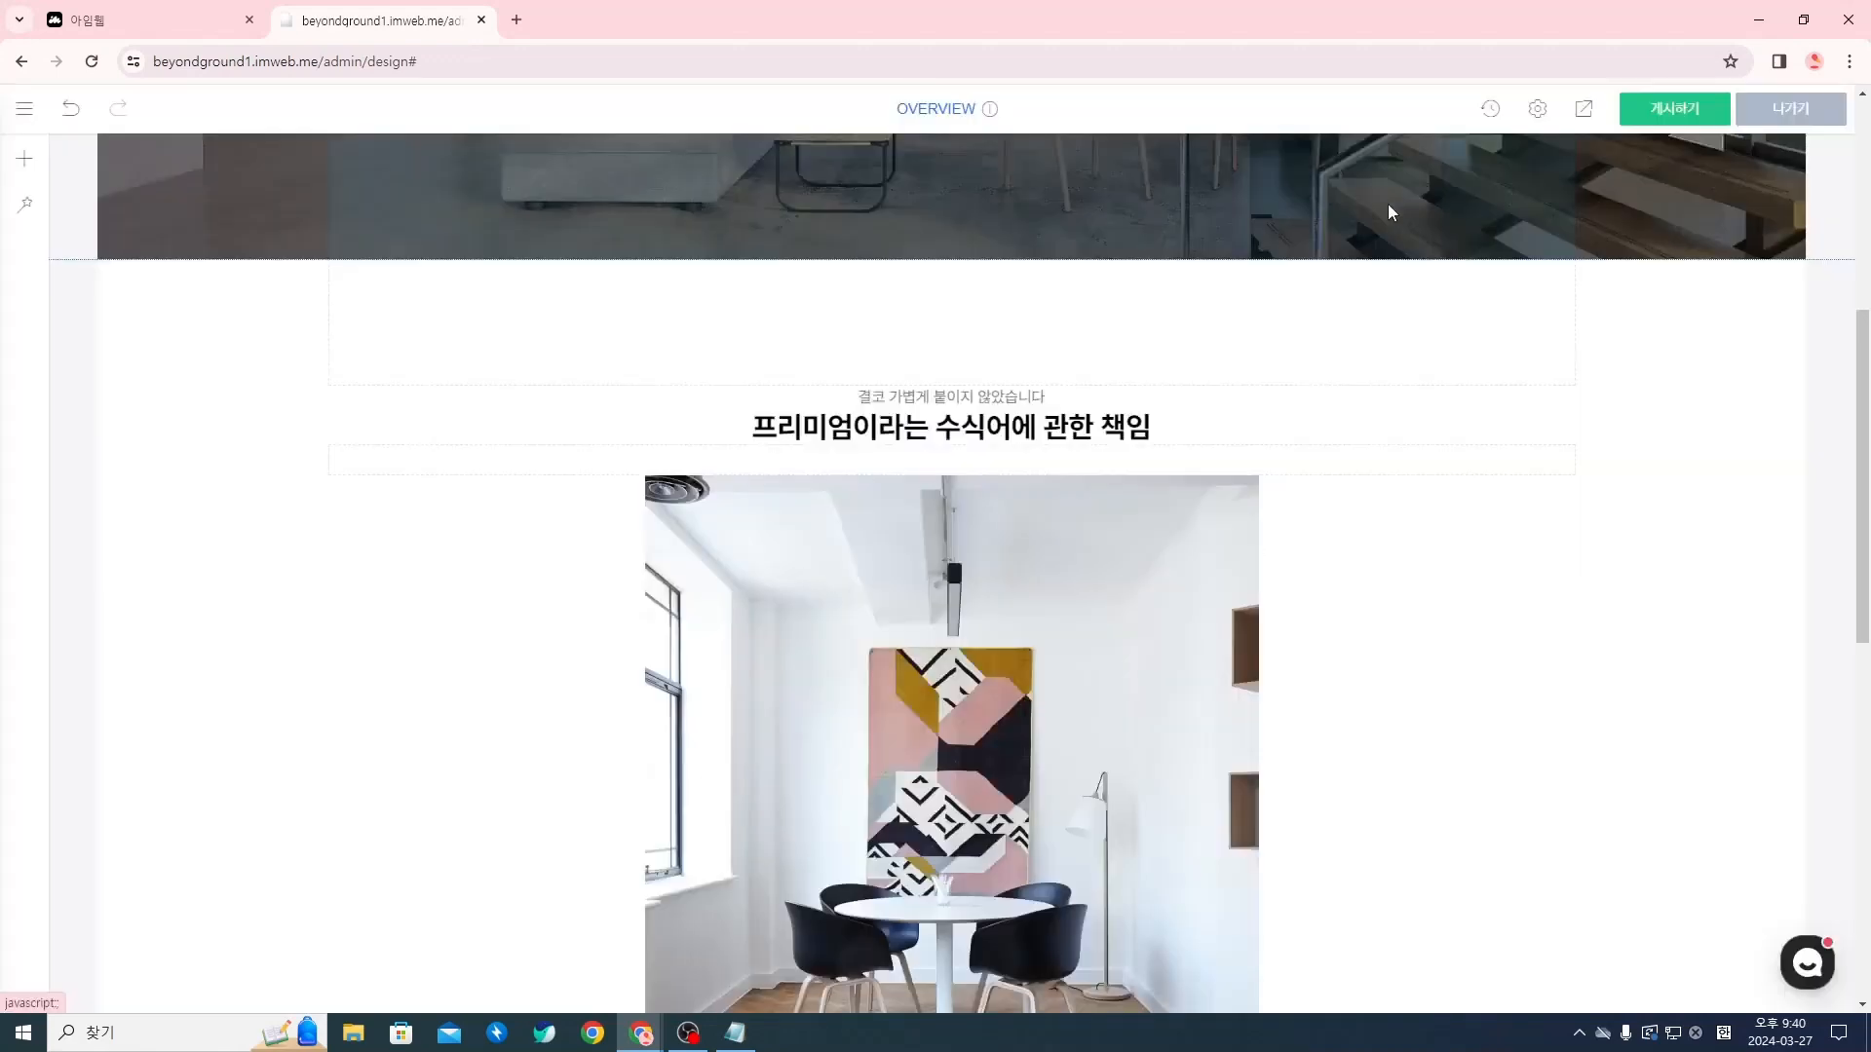
Insert a second image widget below the Rectangle 74 photo and move it into the same section
{"action": "scroll", "coordinate": [1242, 529], "scroll_direction": "down", "scroll_amount": 10}
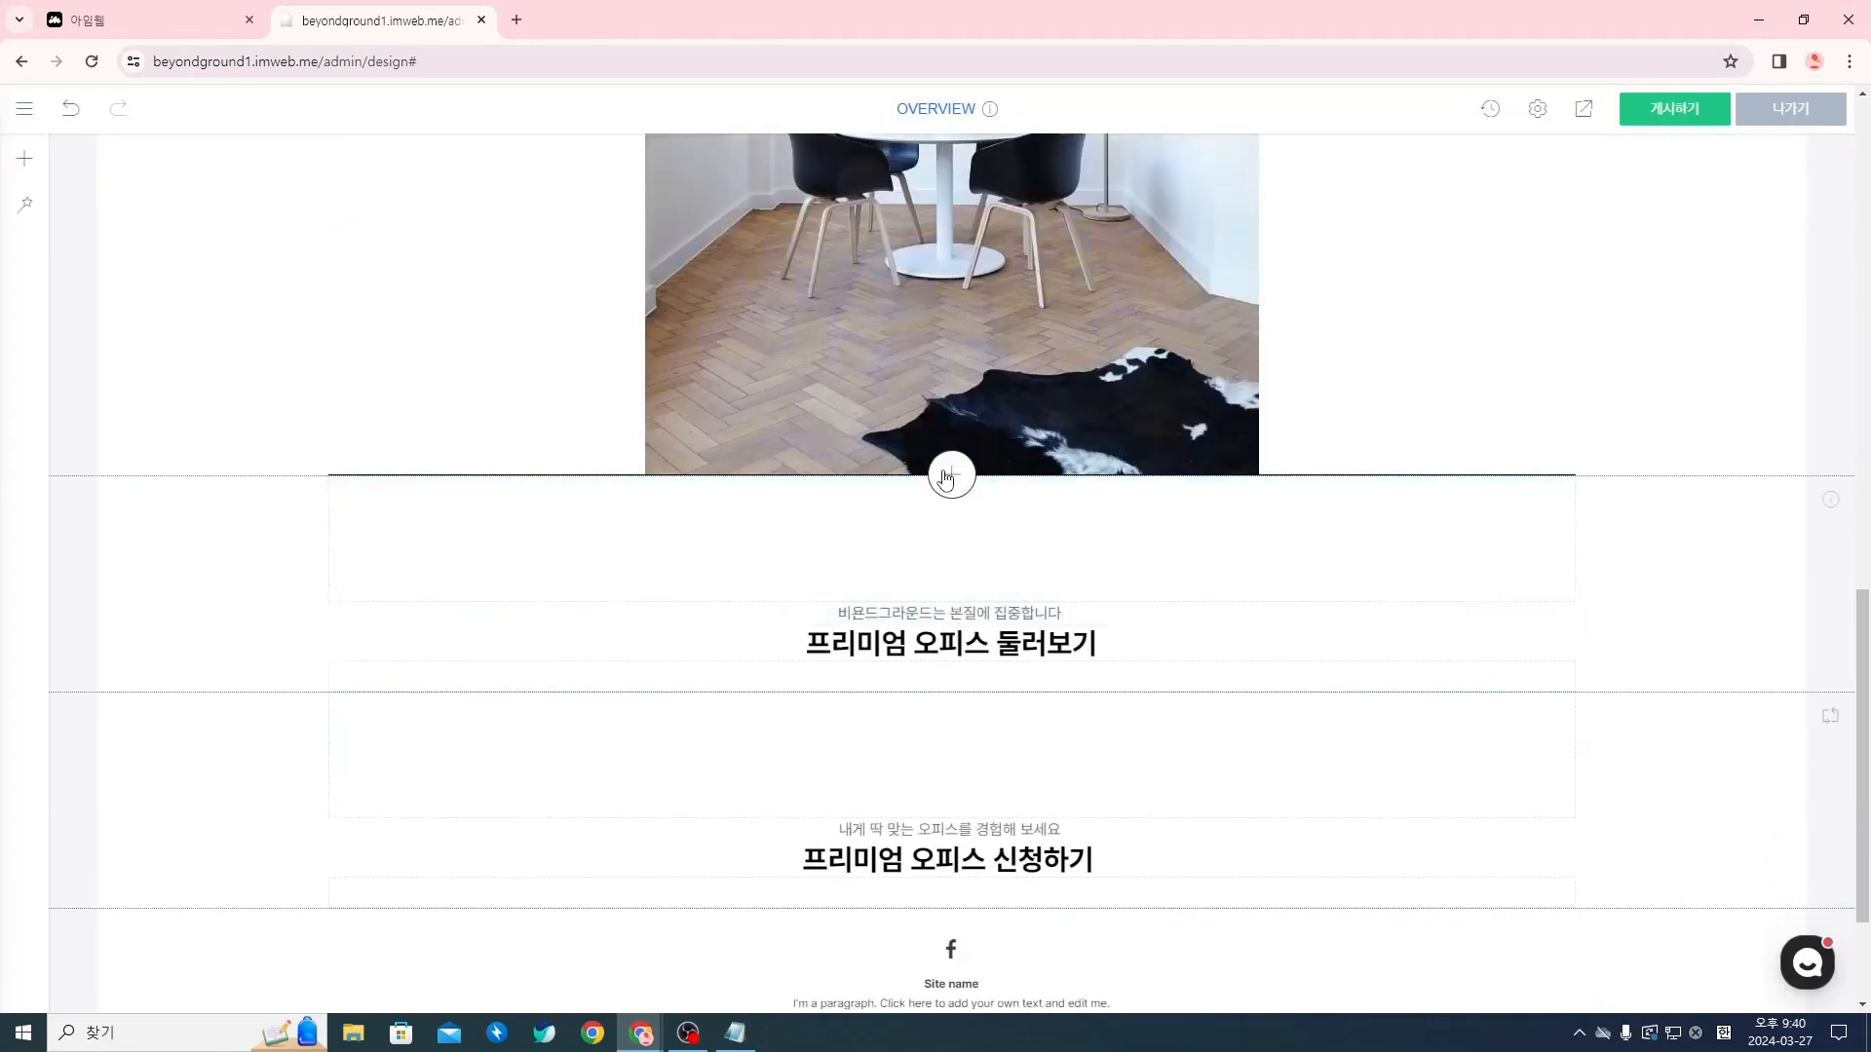
{"action": "left_click", "coordinate": [950, 476]}
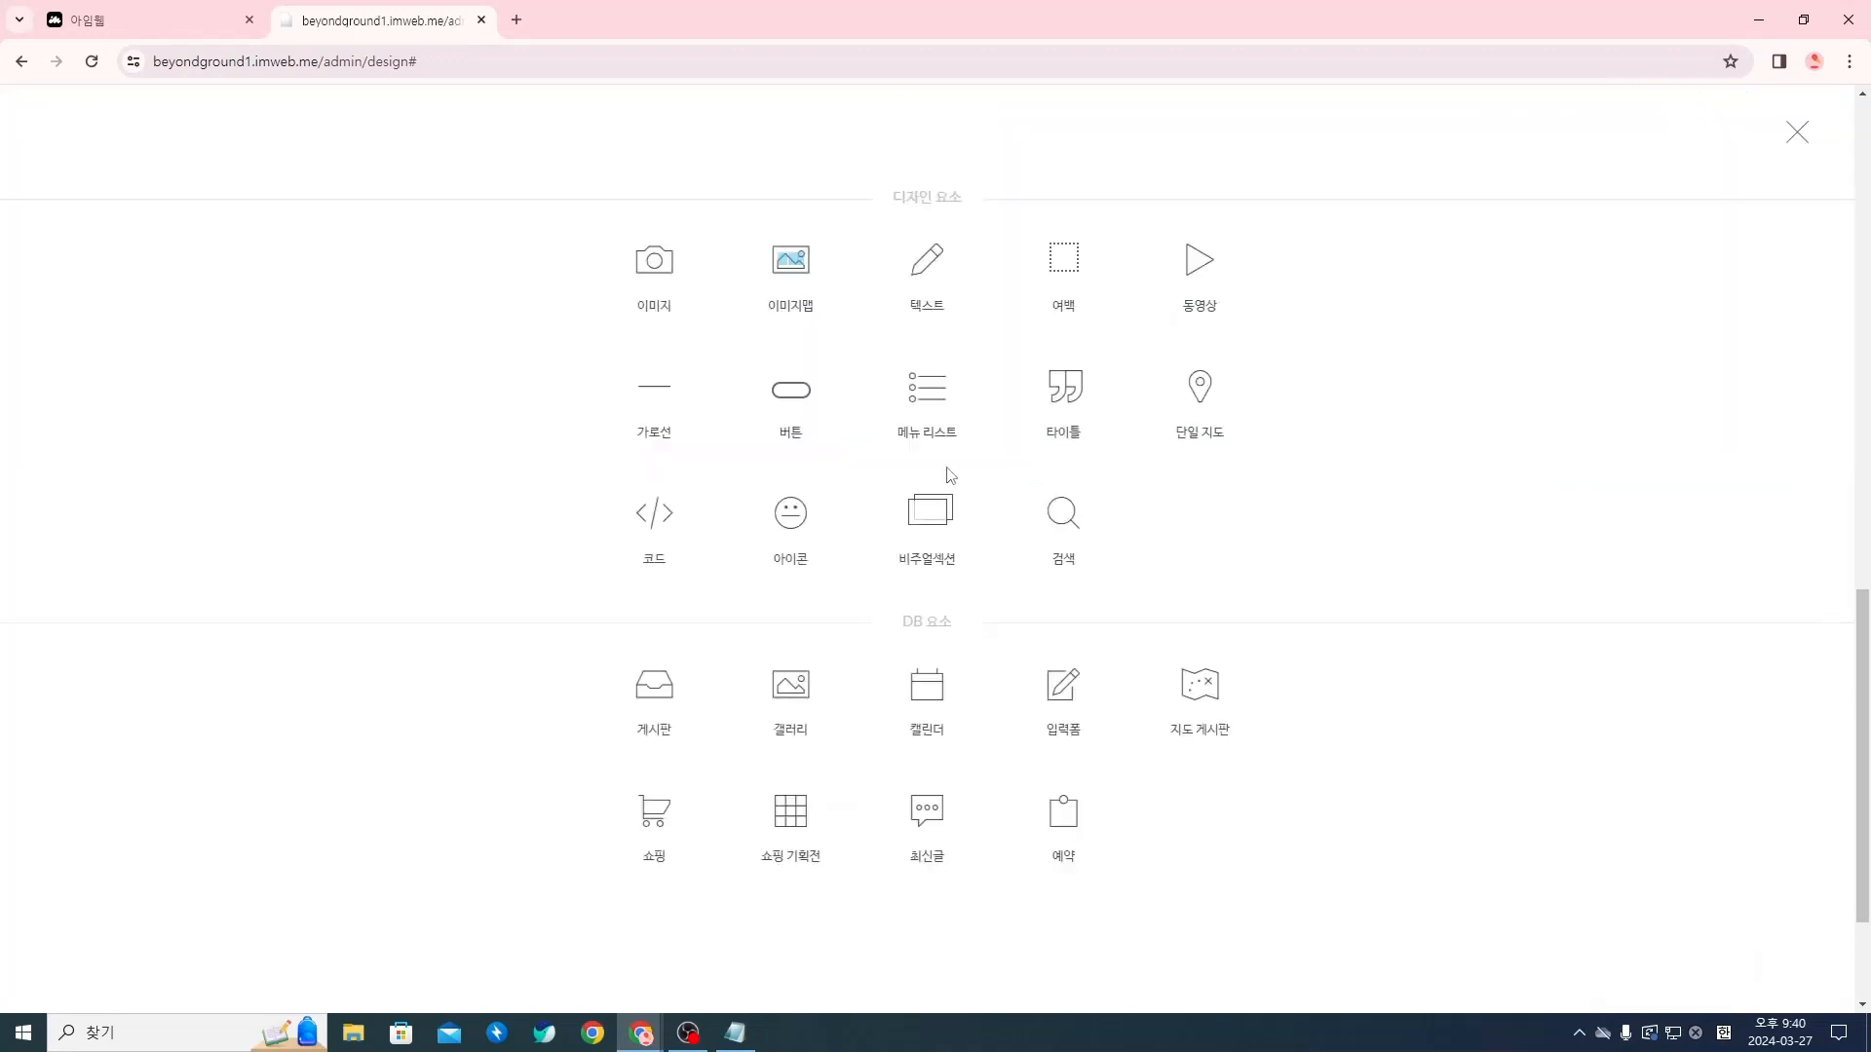
{"action": "left_click", "coordinate": [659, 261]}
{"action": "right_click", "coordinate": [969, 591]}
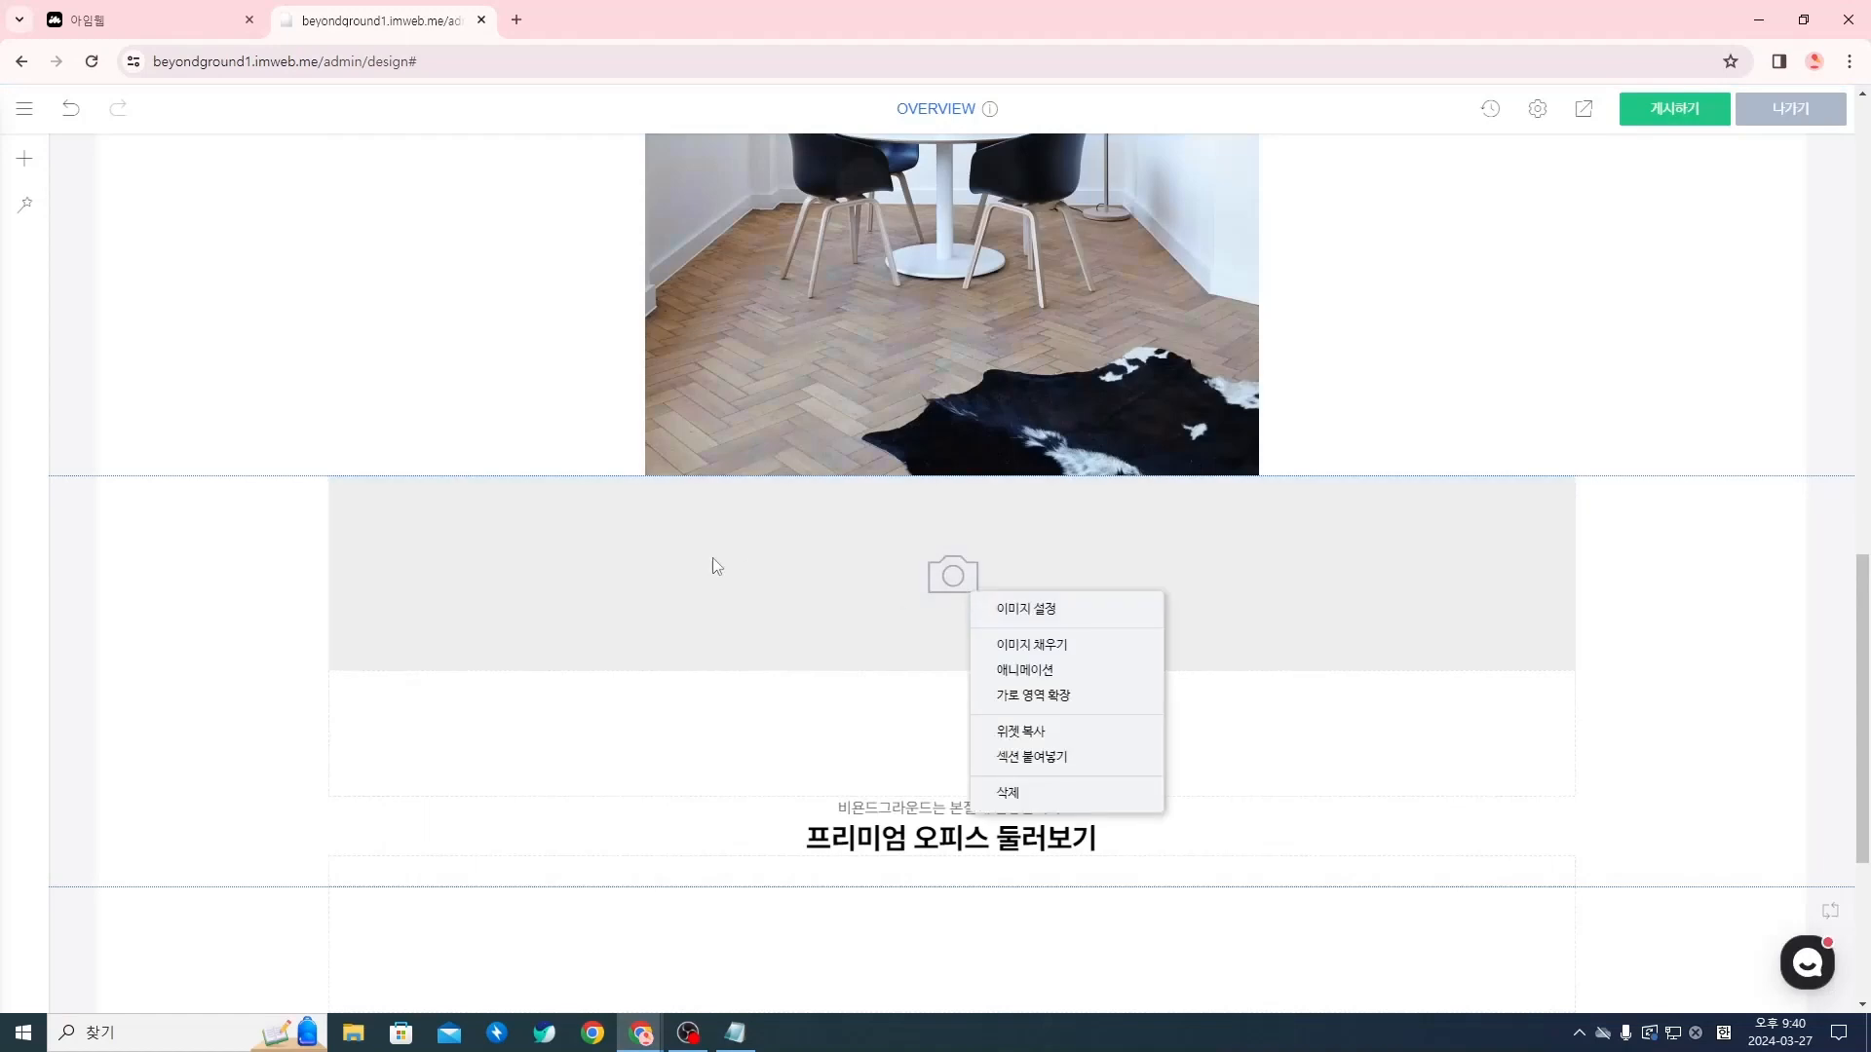
{"action": "left_click", "coordinate": [717, 565]}
{"action": "left_click_drag", "start_coordinate": [753, 590], "coordinate": [704, 478]}
Upload Rectangle 75 from the overview folder as the empty second image widget's default image and close the image settings
{"action": "right_click", "coordinate": [824, 568]}
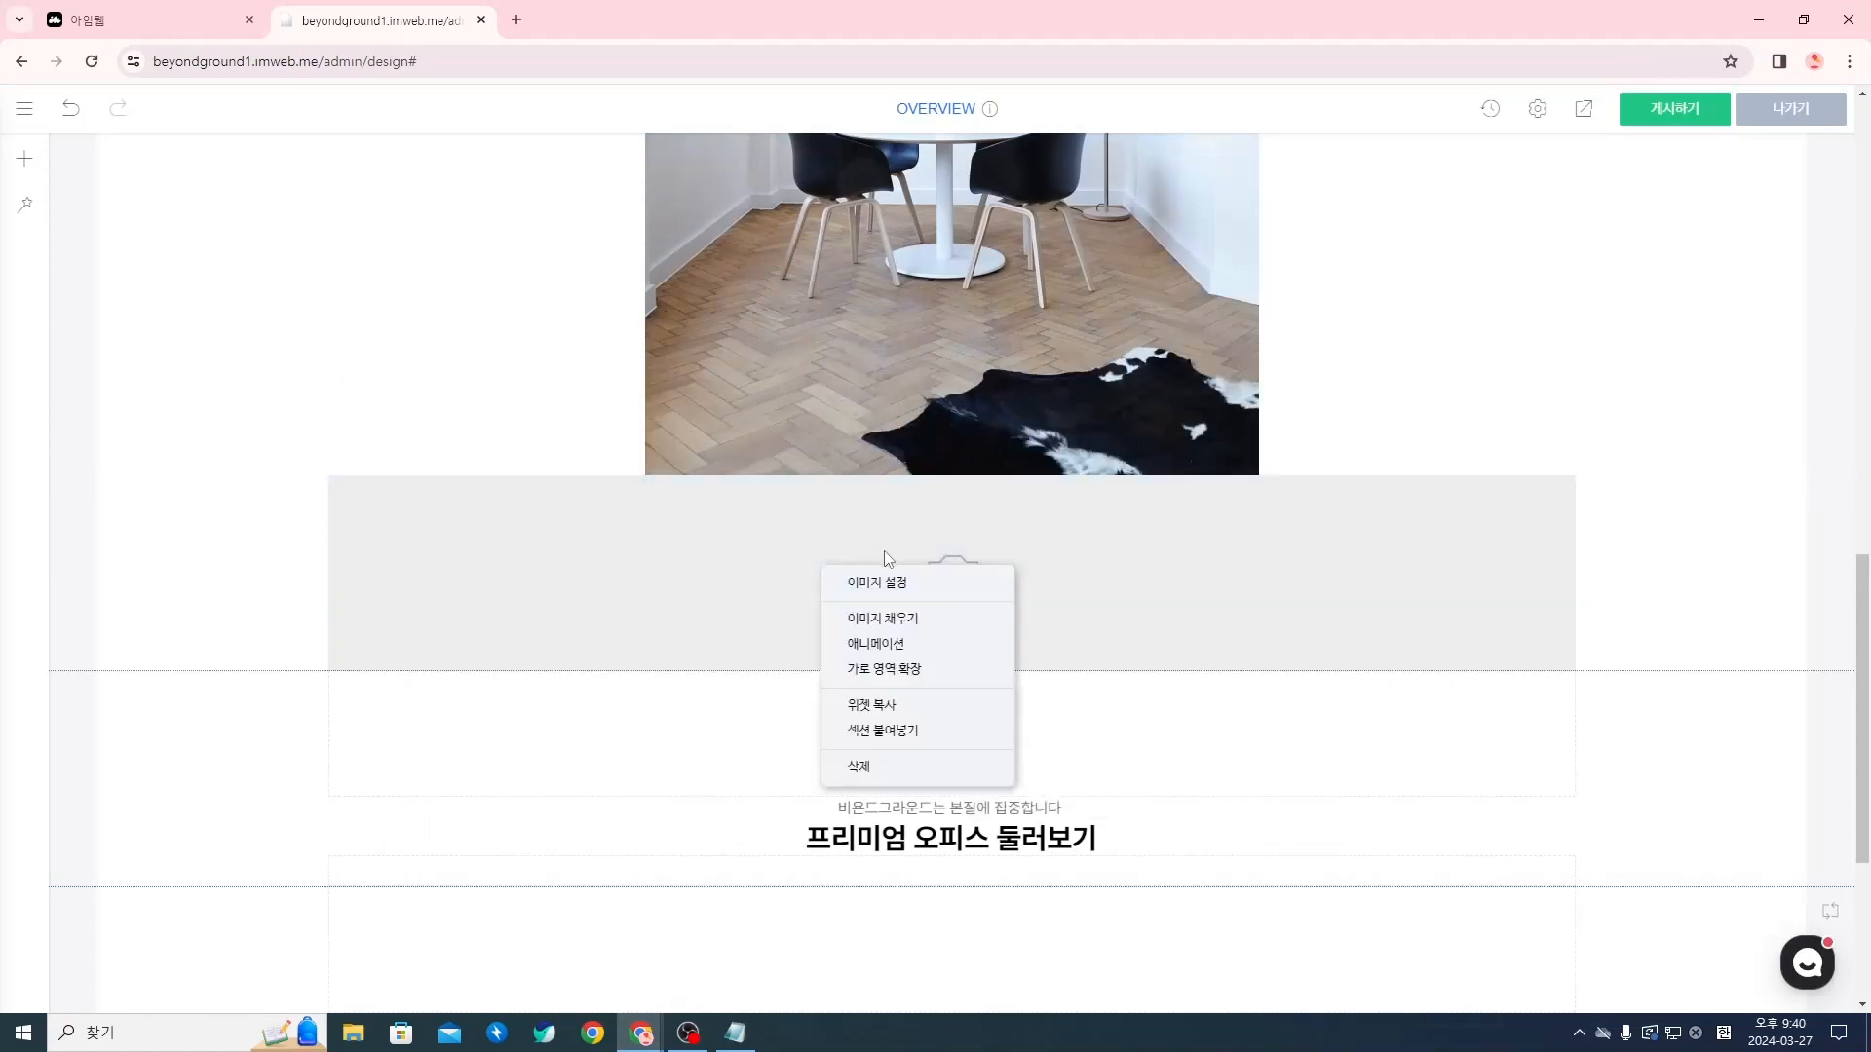
{"action": "left_click", "coordinate": [908, 588]}
{"action": "mouse_move", "coordinate": [818, 390]}
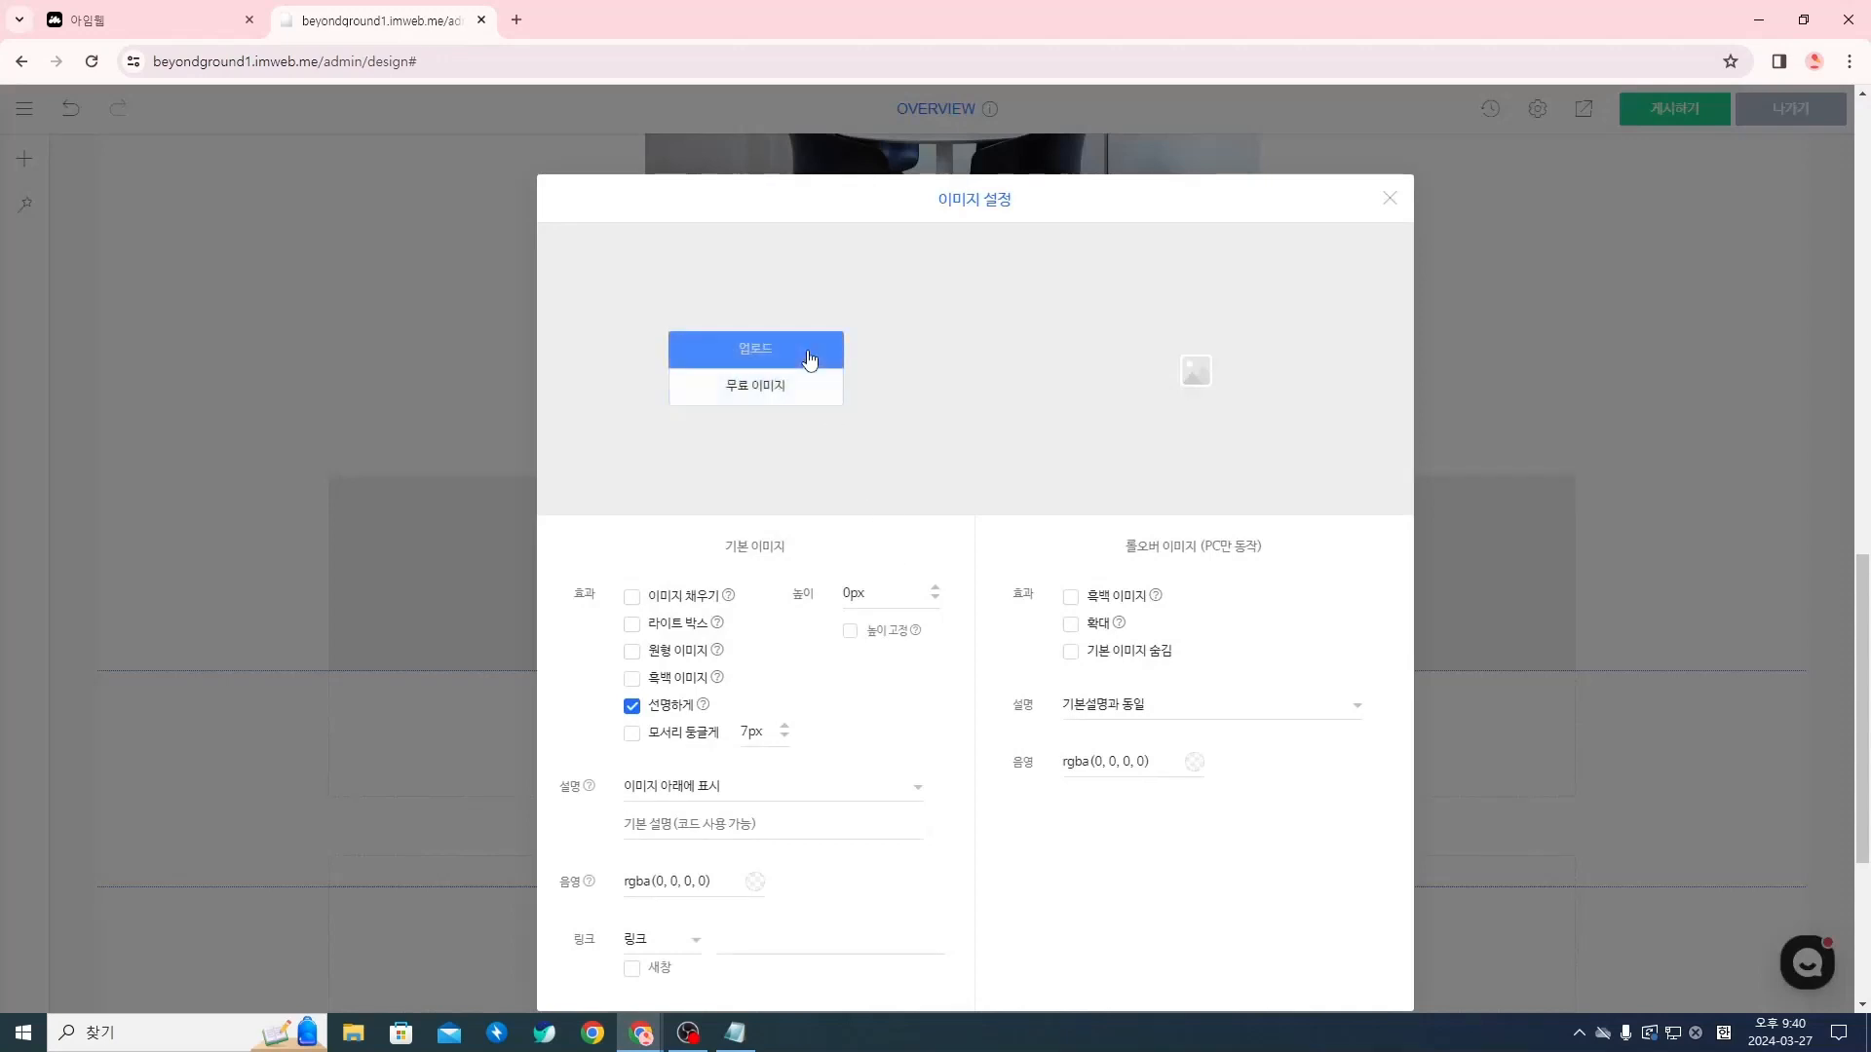
{"action": "left_click", "coordinate": [807, 349]}
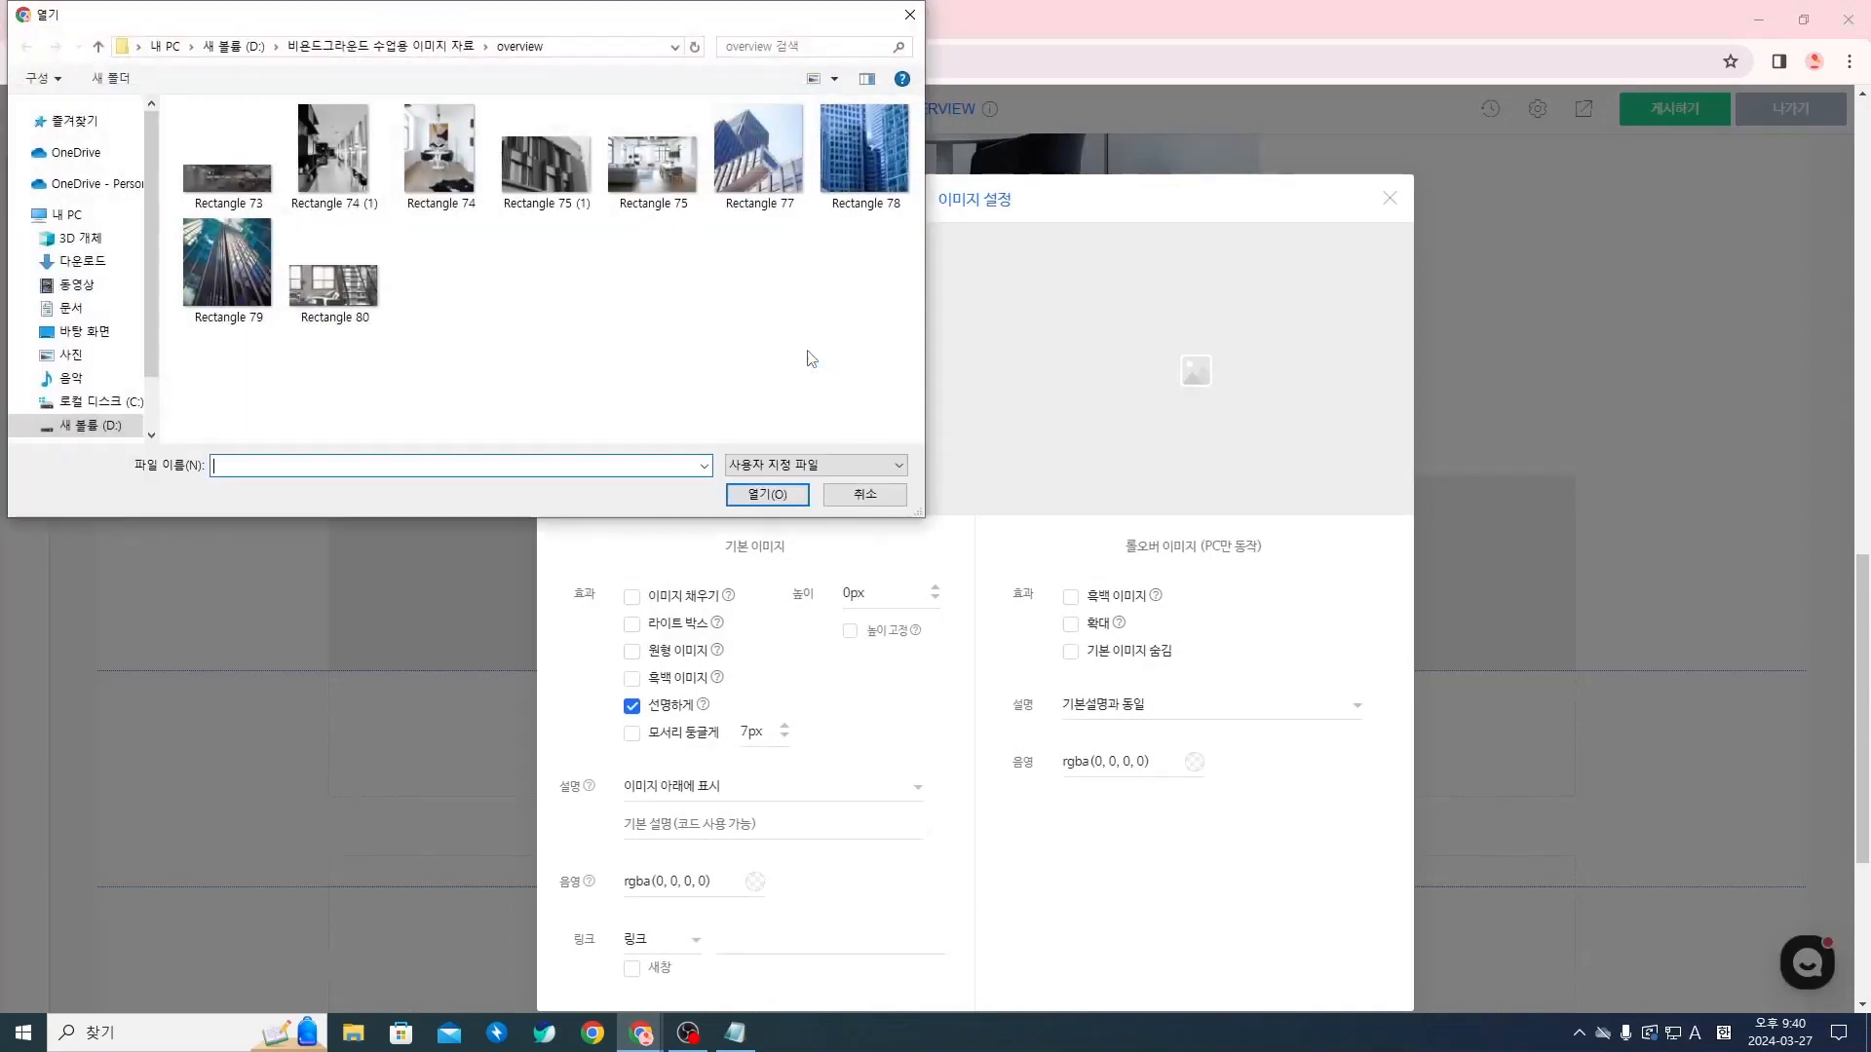
{"action": "left_click", "coordinate": [678, 203]}
{"action": "left_click", "coordinate": [767, 494]}
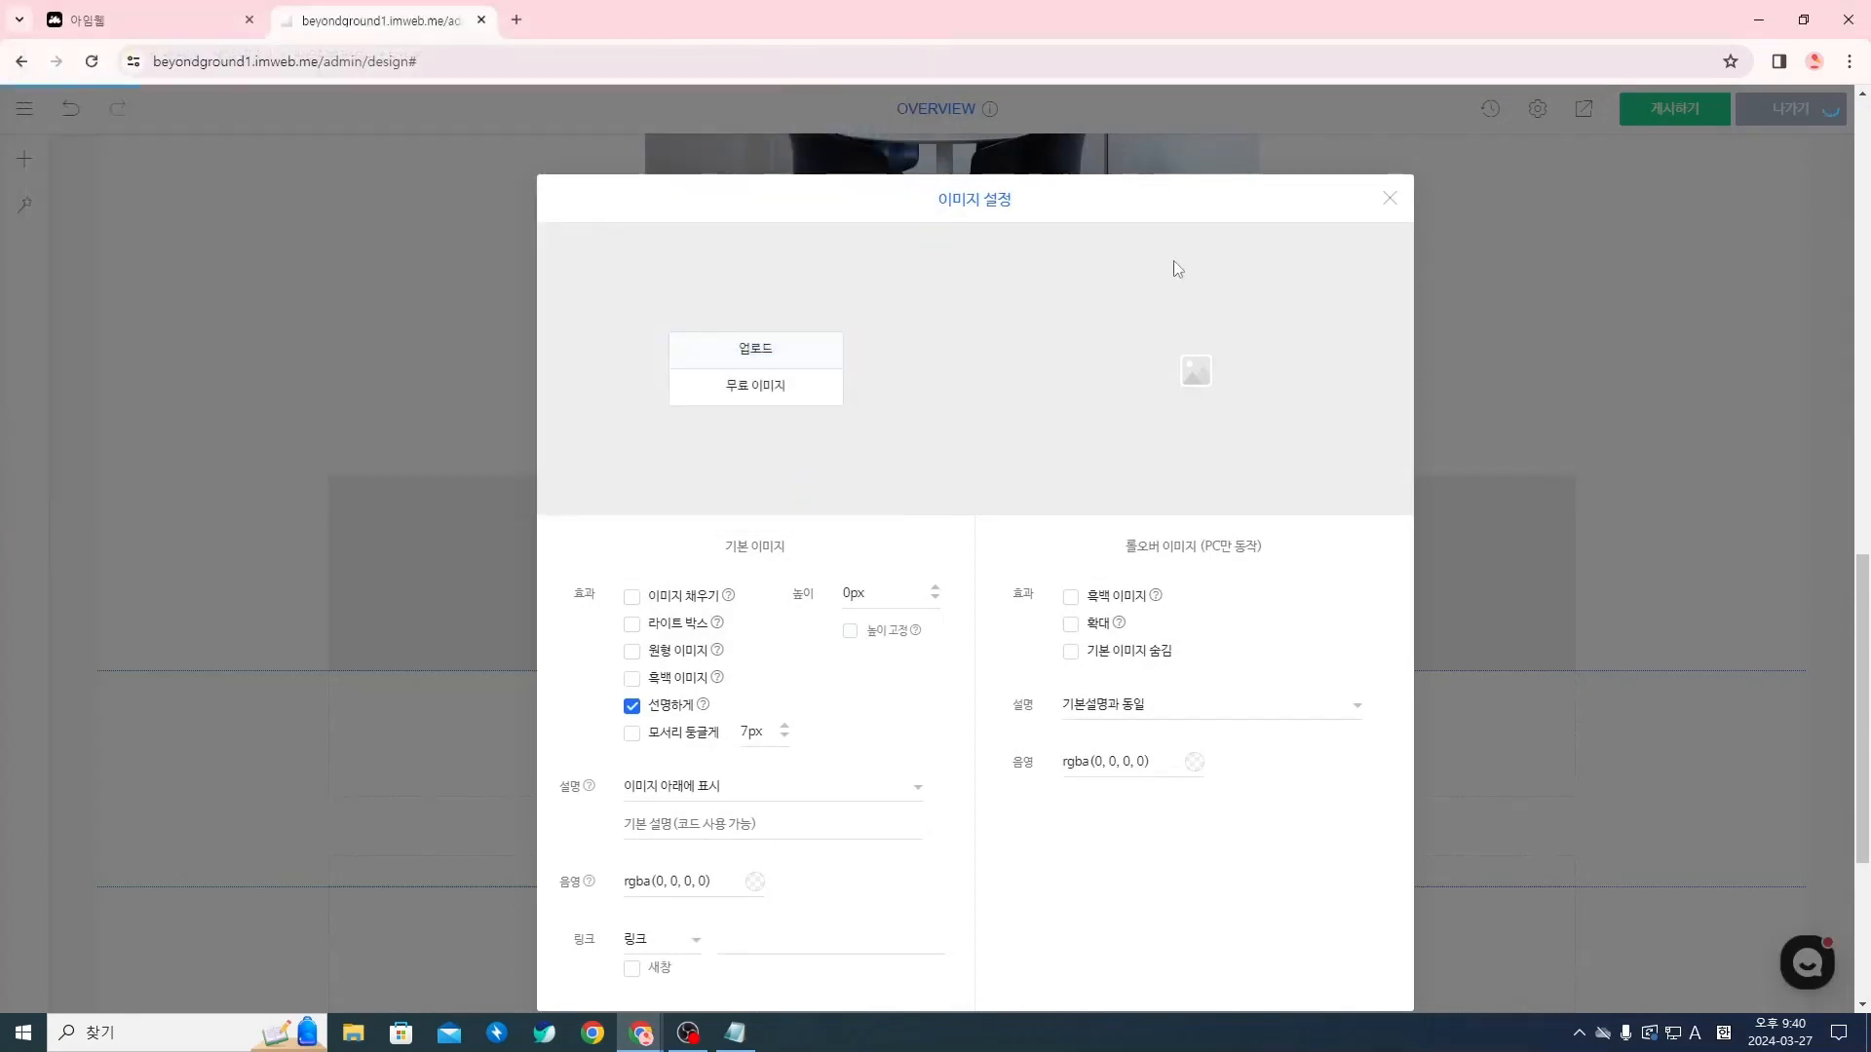
{"action": "left_click", "coordinate": [1387, 206]}
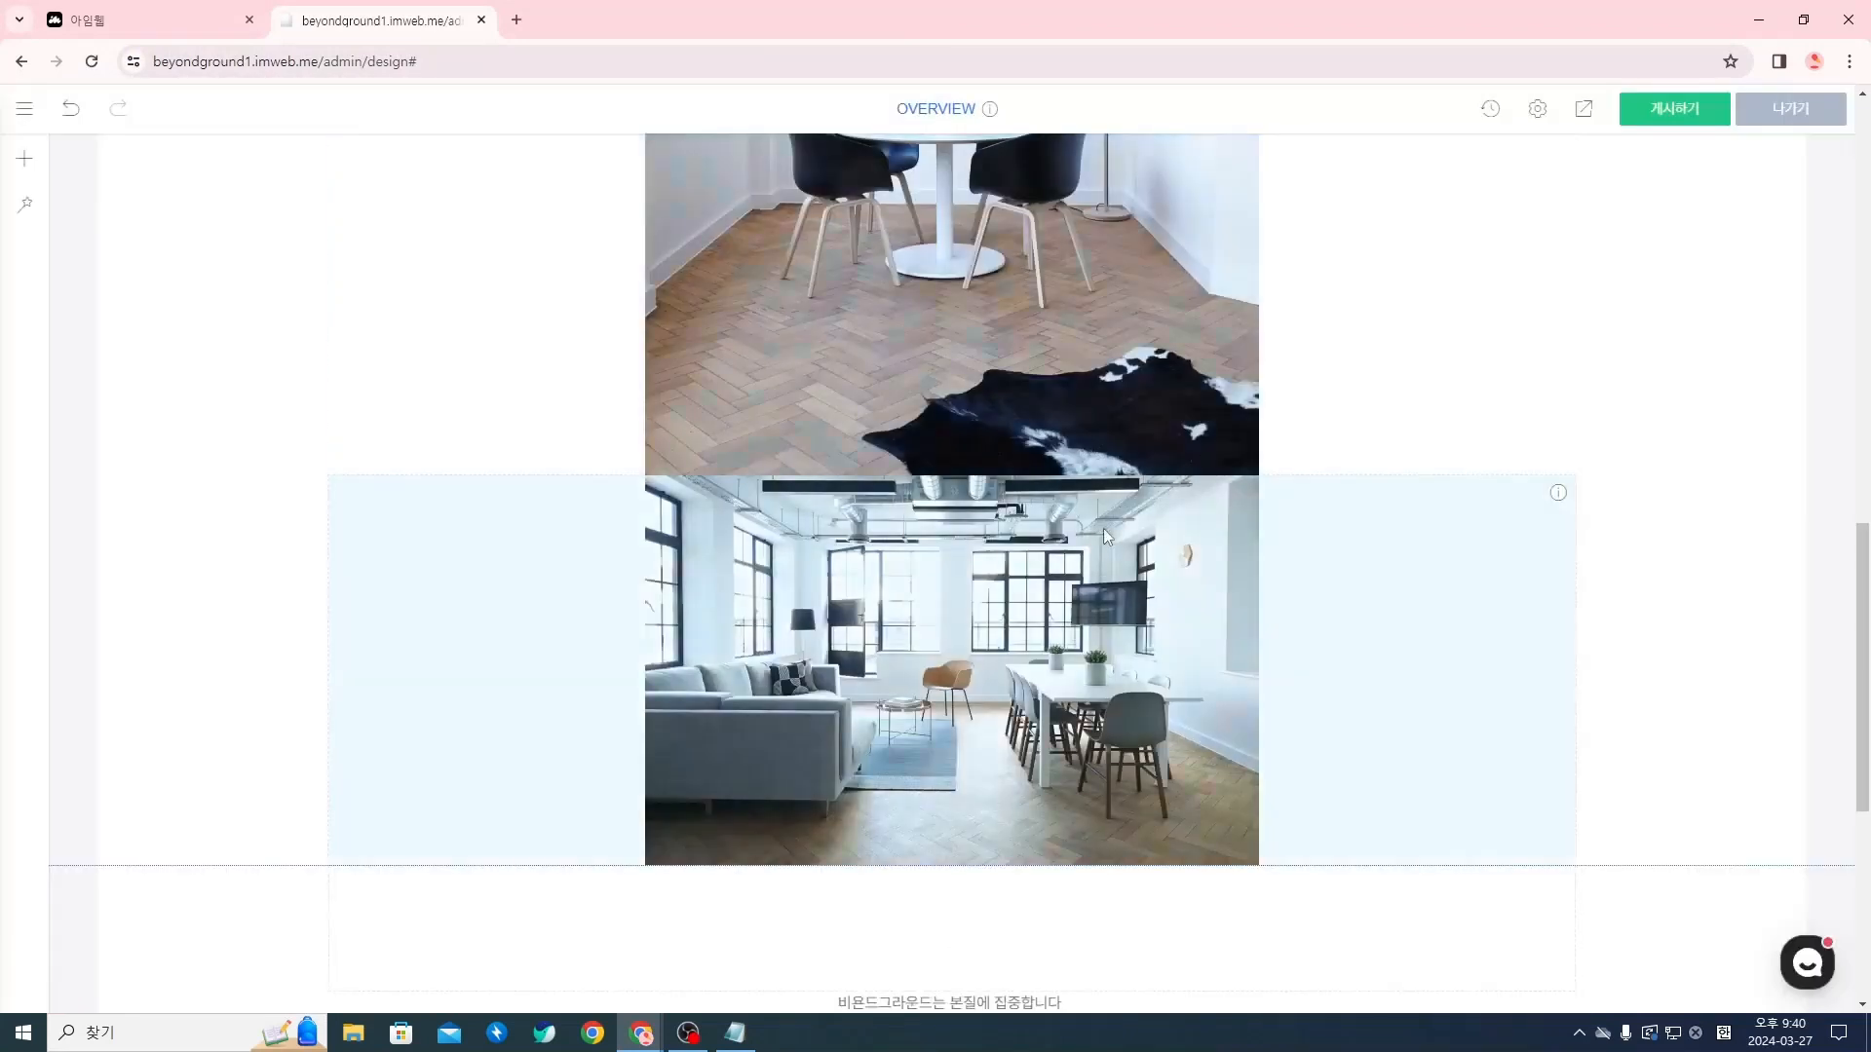
Insert a third image widget below the Rectangle 75 photo and upload Rectangle 75 (1) as its default image
{"action": "scroll", "coordinate": [967, 595], "scroll_direction": "down", "scroll_amount": 2}
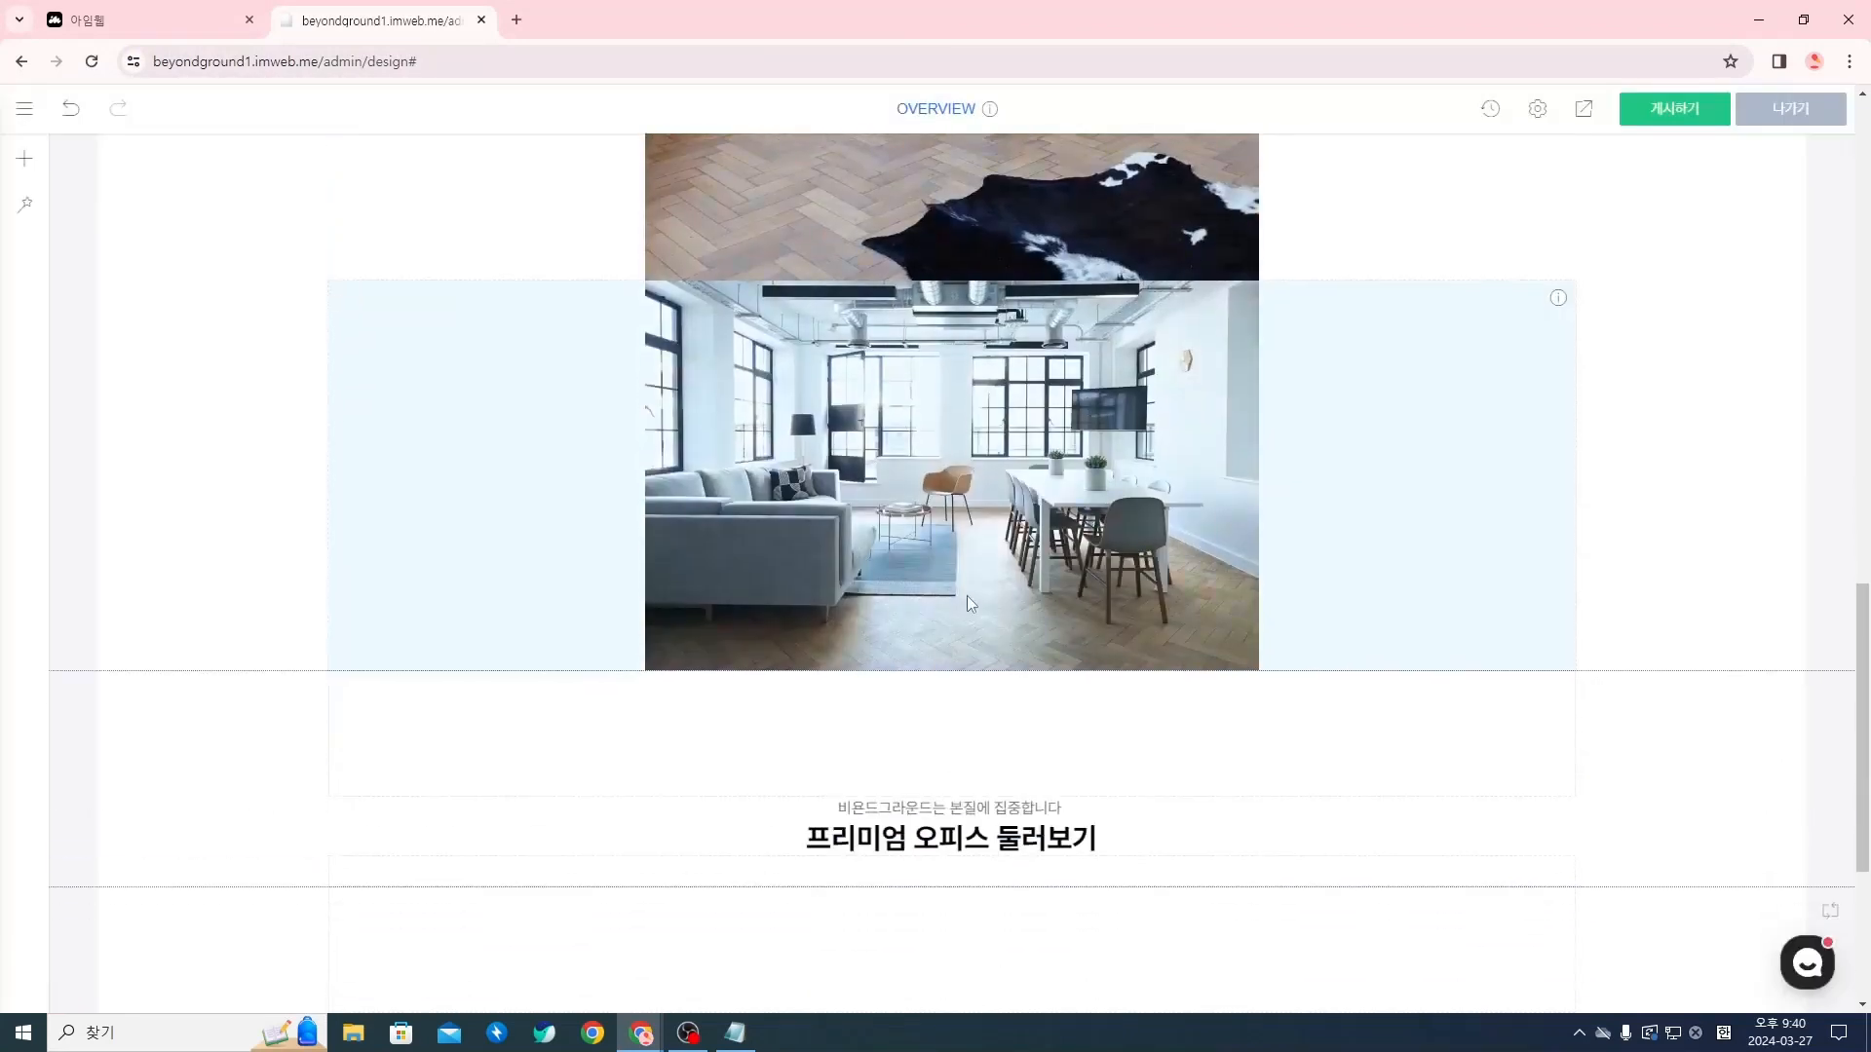
{"action": "left_click", "coordinate": [961, 667]}
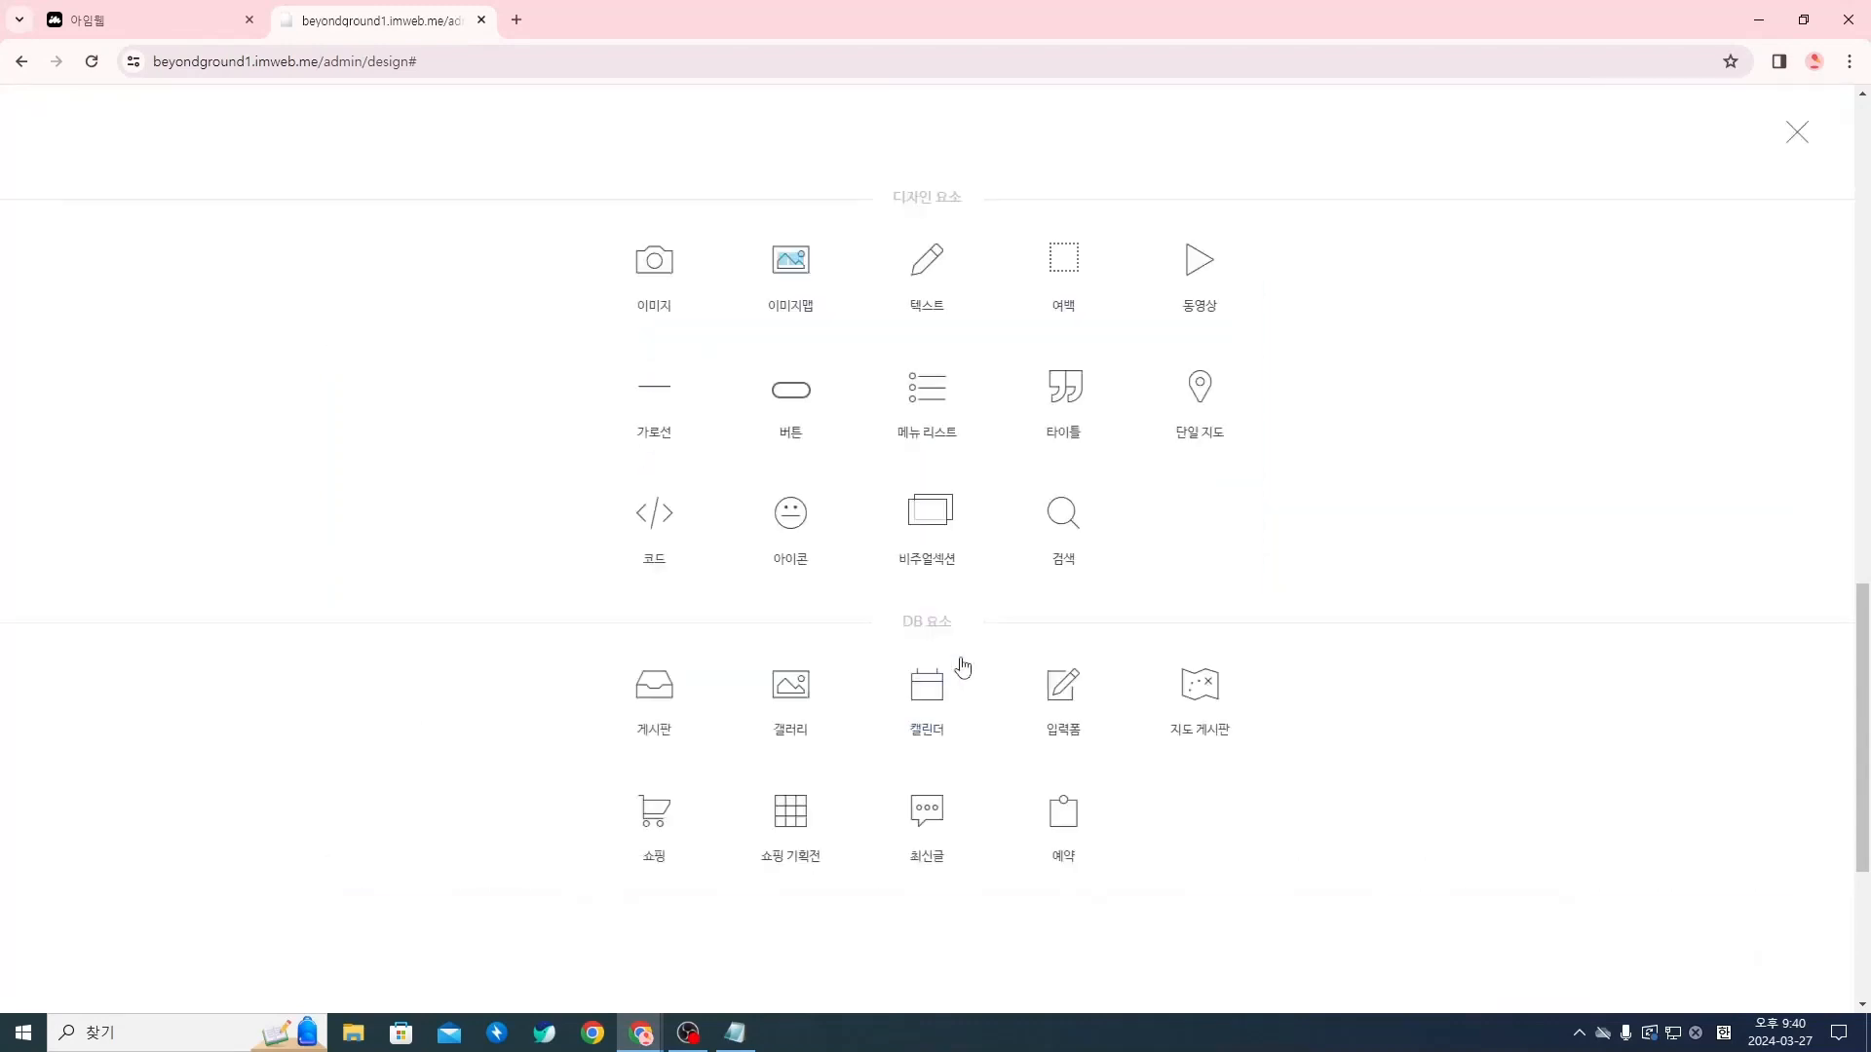
{"action": "left_click", "coordinate": [656, 273]}
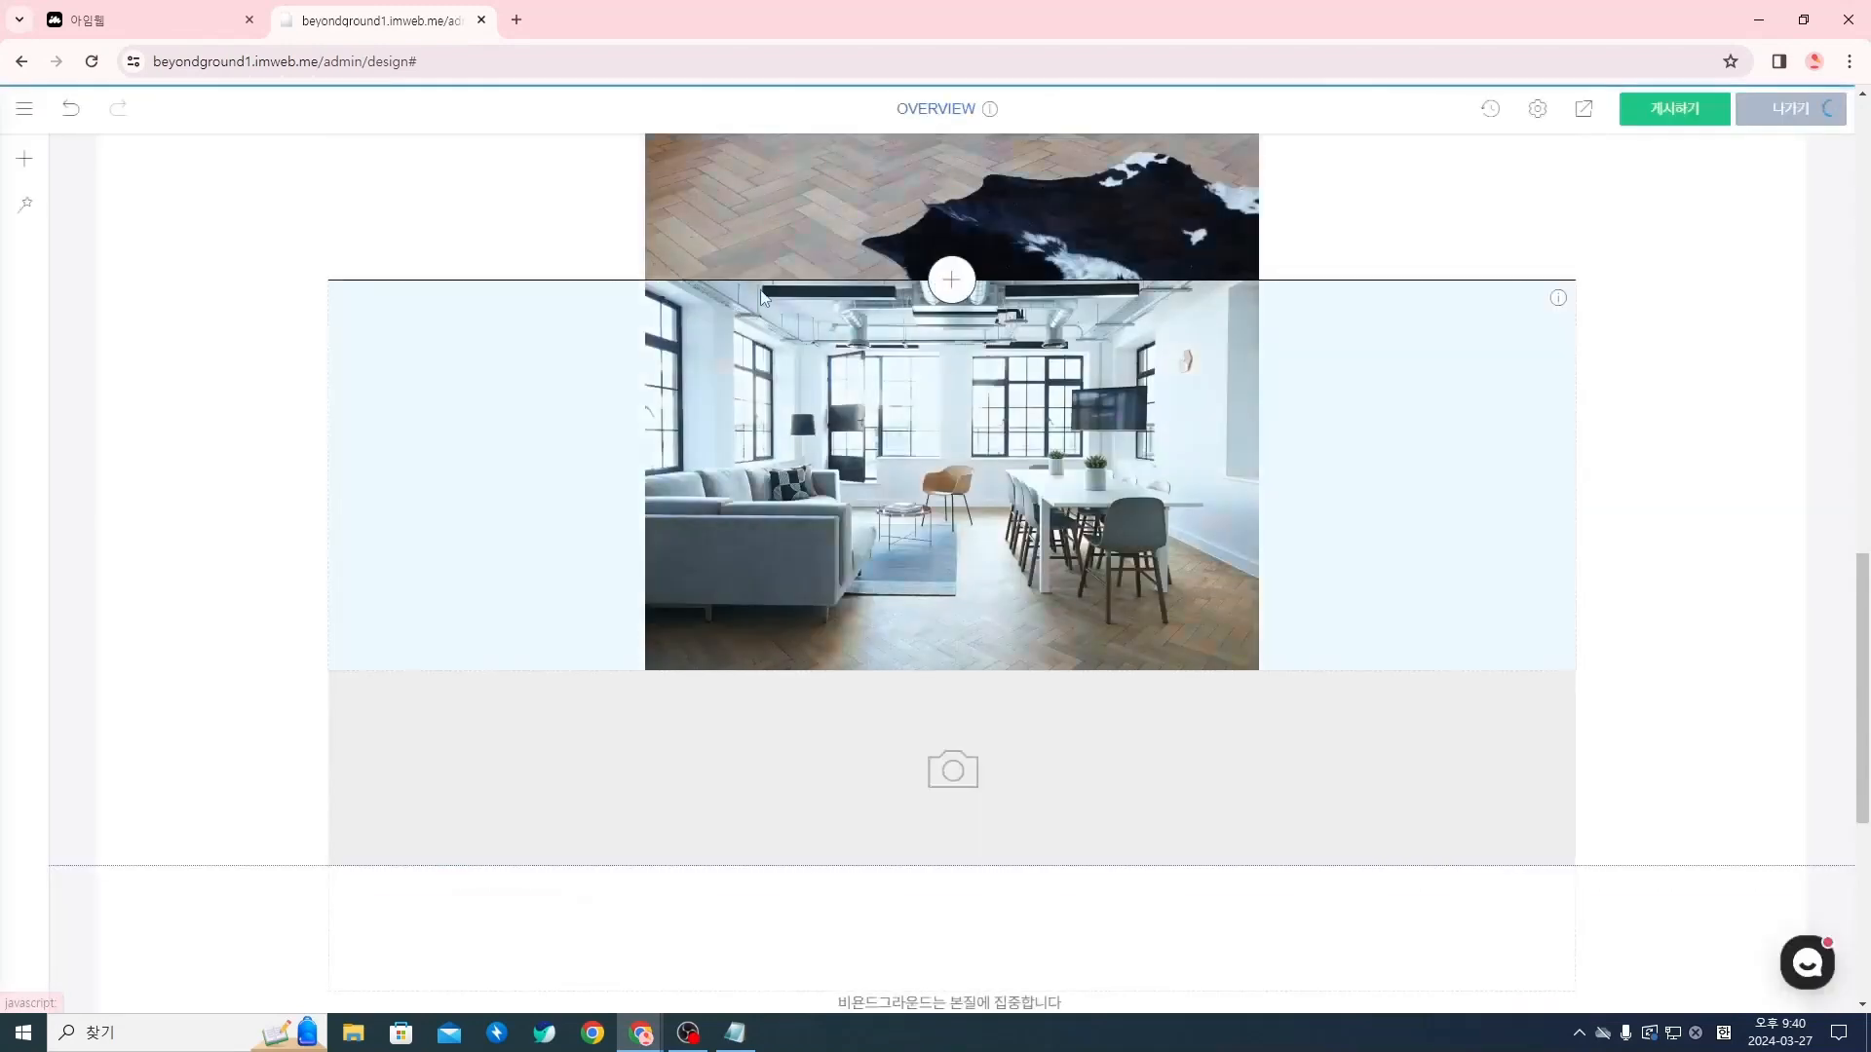
{"action": "left_click", "coordinate": [881, 733]}
{"action": "left_click", "coordinate": [940, 753]}
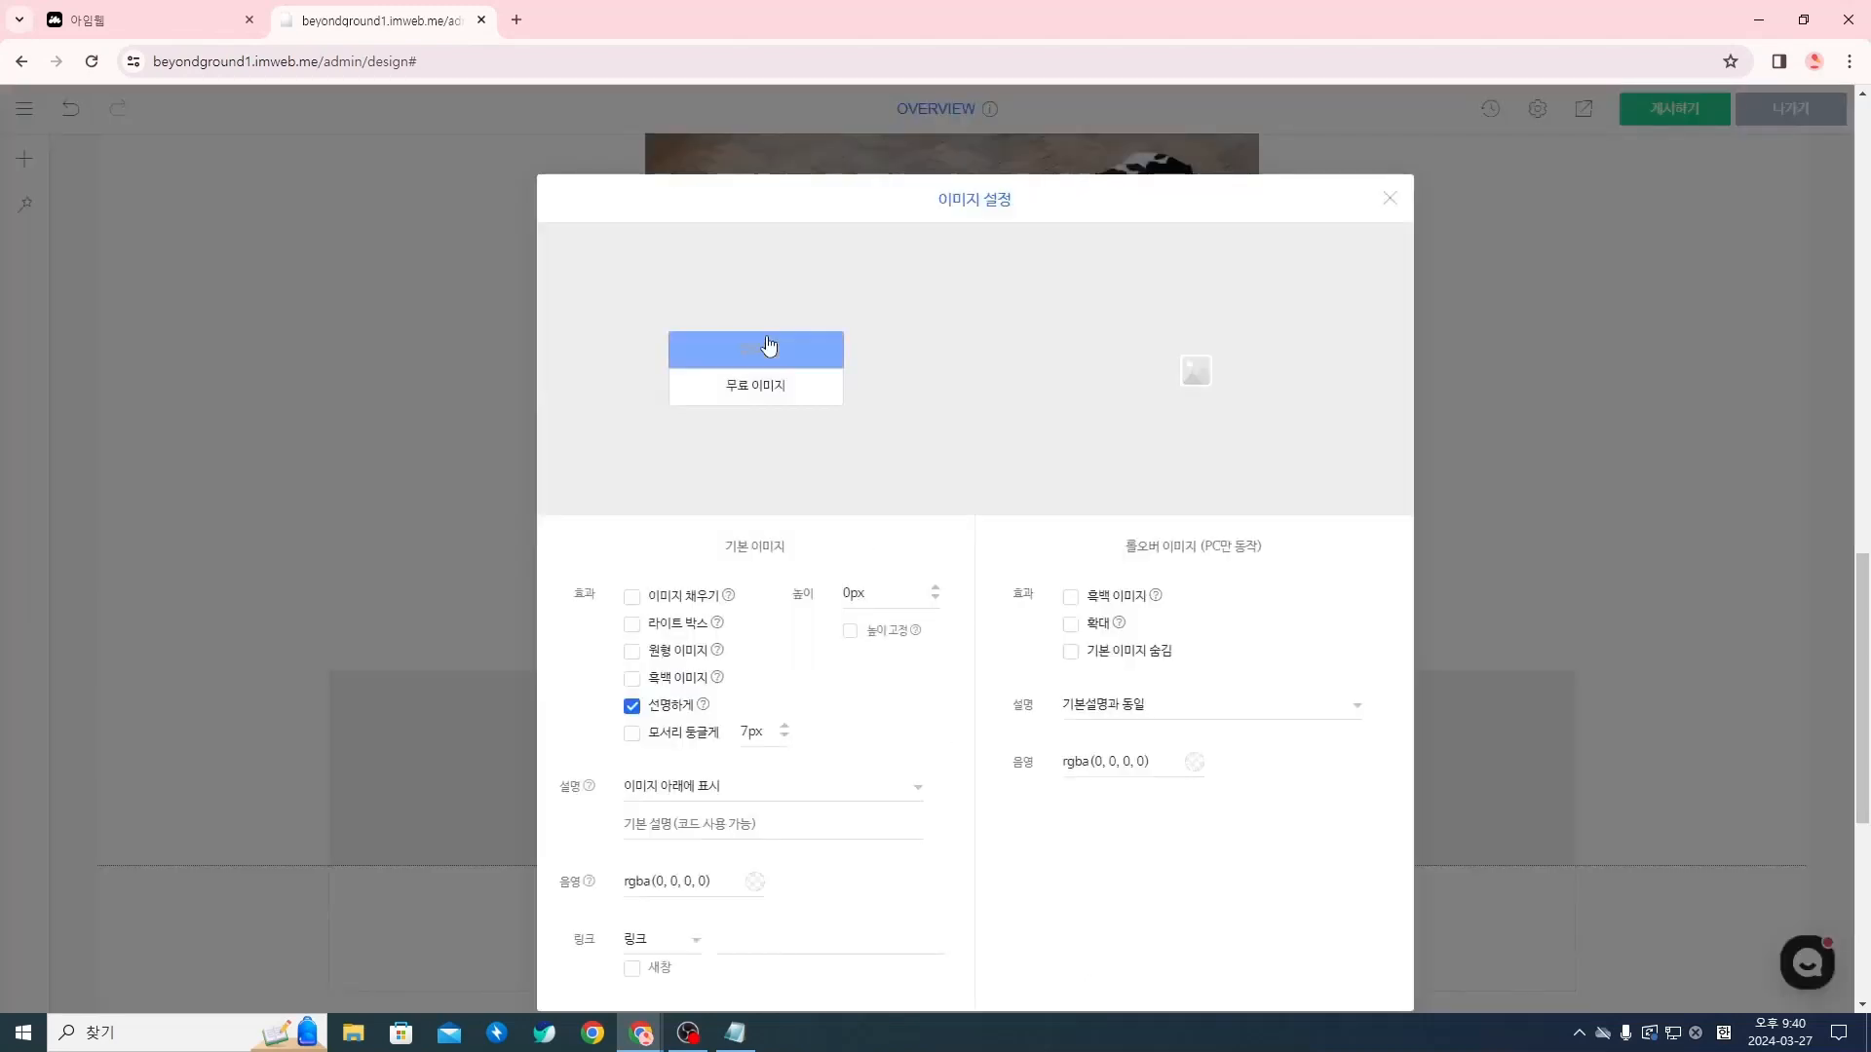
{"action": "left_click", "coordinate": [769, 346]}
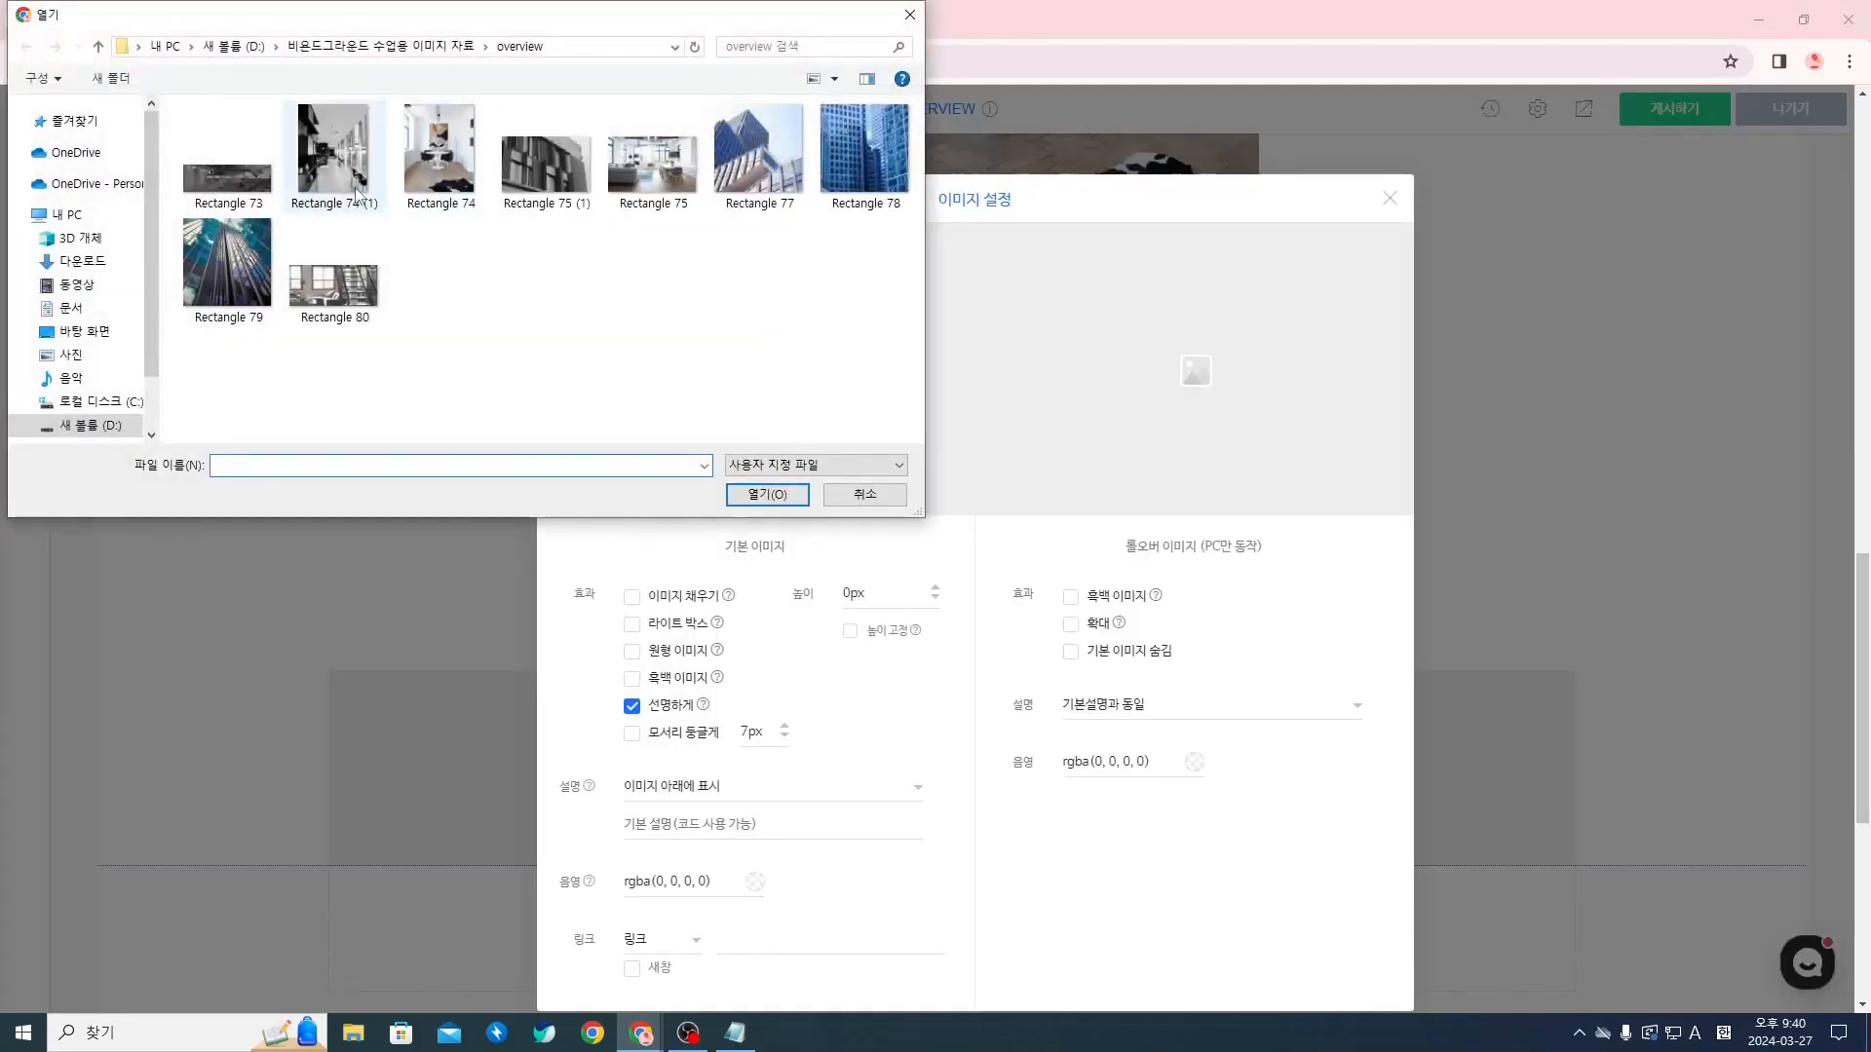
{"action": "left_click", "coordinate": [357, 195]}
{"action": "left_click", "coordinate": [555, 193]}
{"action": "left_click", "coordinate": [738, 494]}
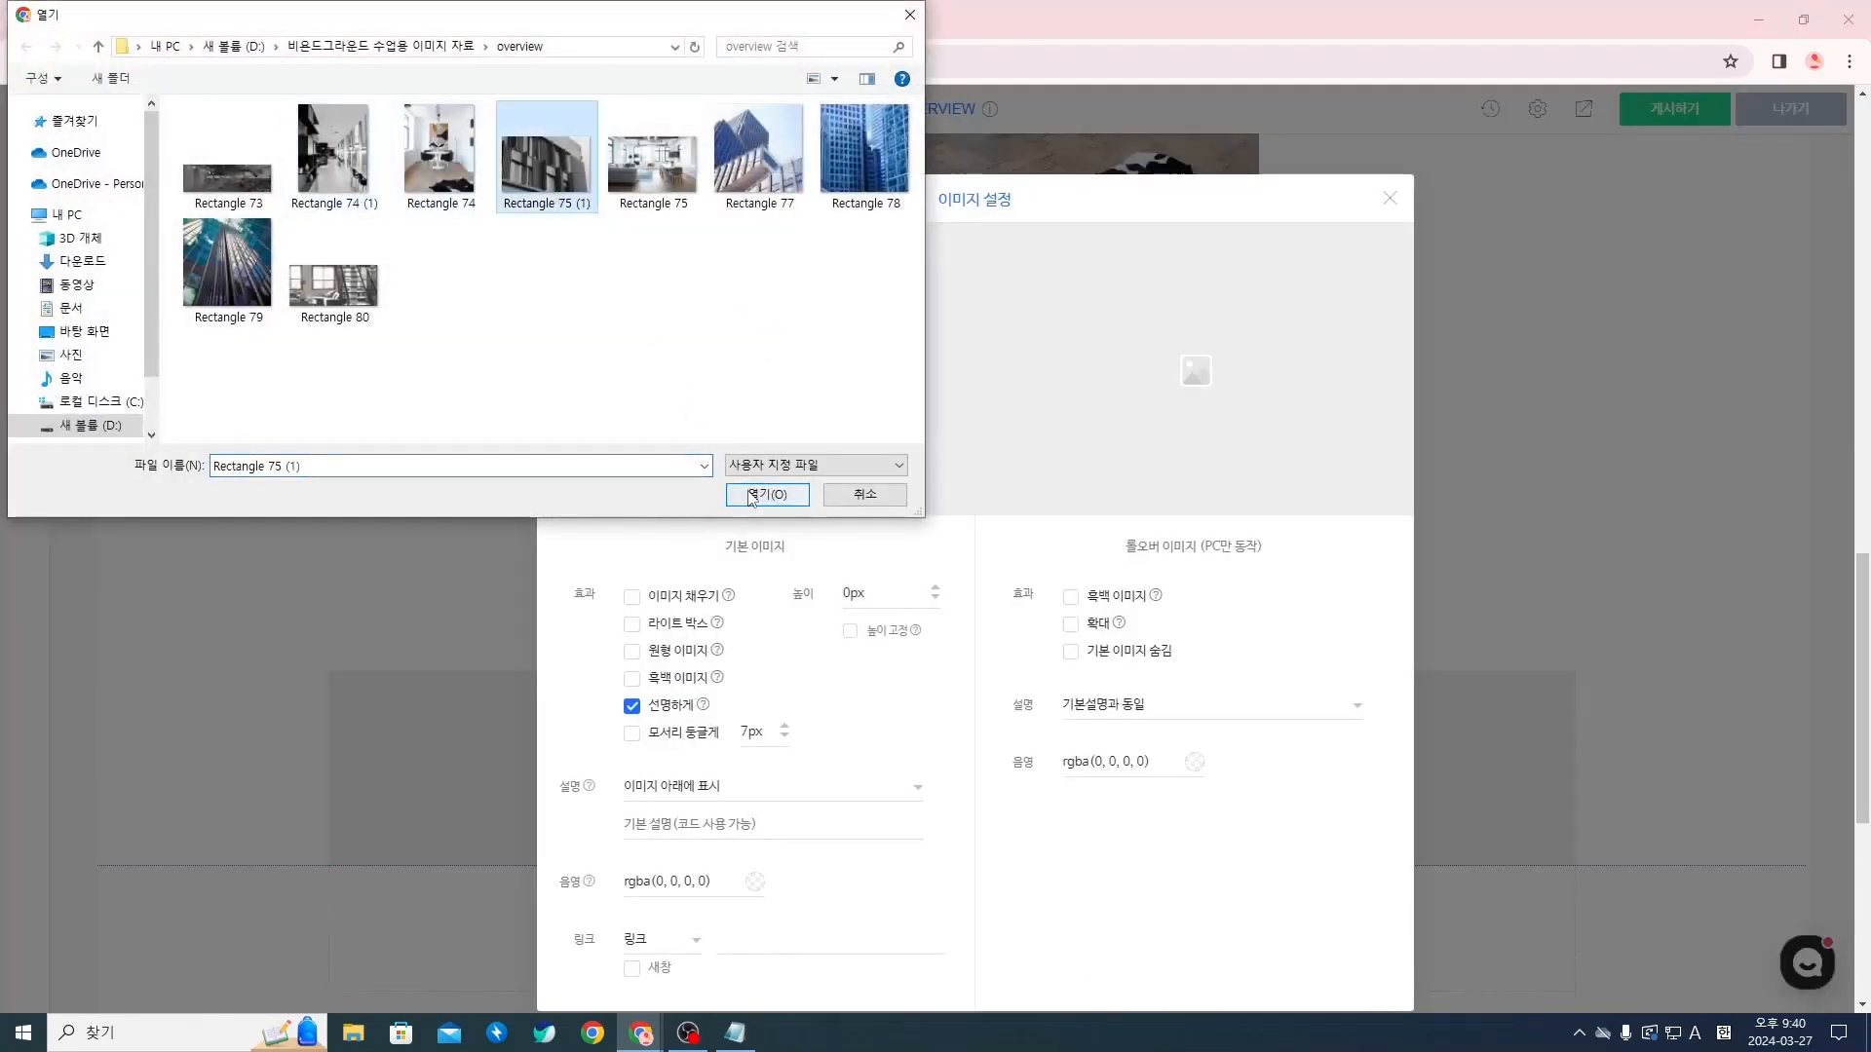
{"action": "left_click", "coordinate": [1394, 198]}
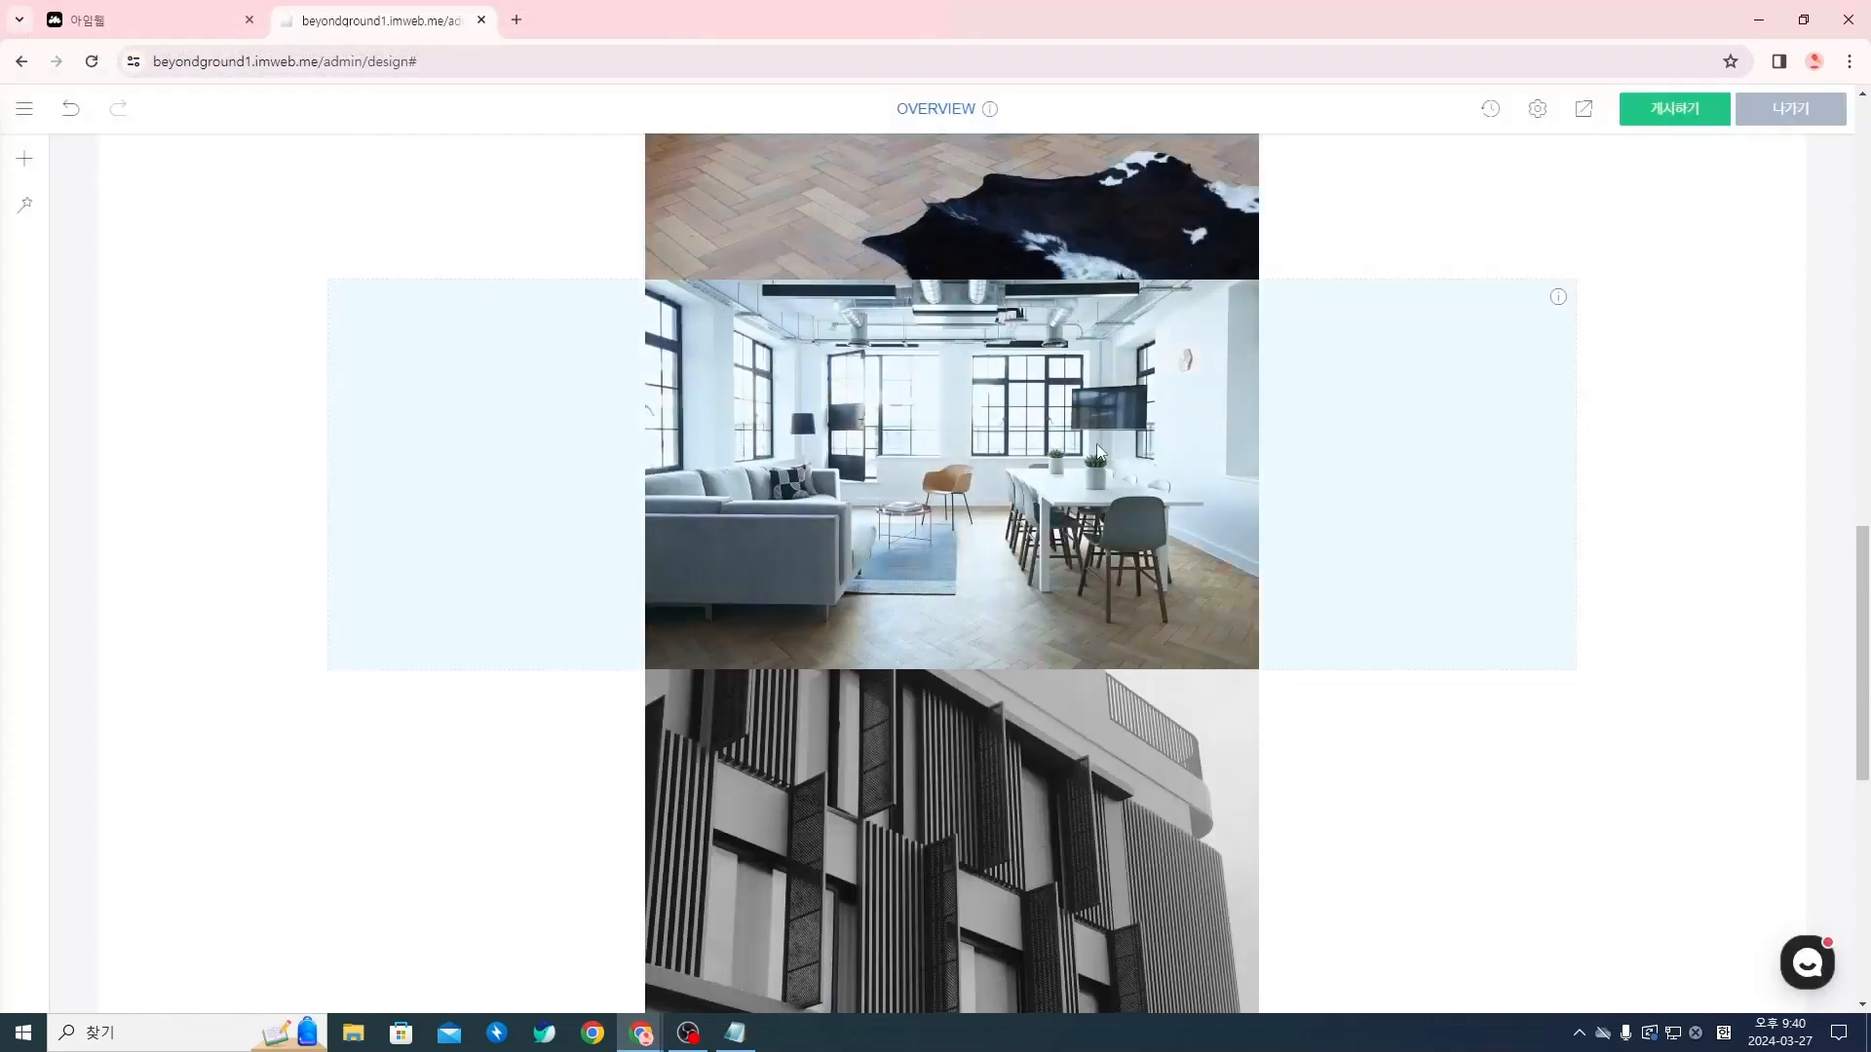
Insert a fourth image widget below the Rectangle 75 (1) photo and move it into the same section
{"action": "scroll", "coordinate": [1097, 442], "scroll_direction": "down", "scroll_amount": 5}
{"action": "left_click", "coordinate": [953, 572]}
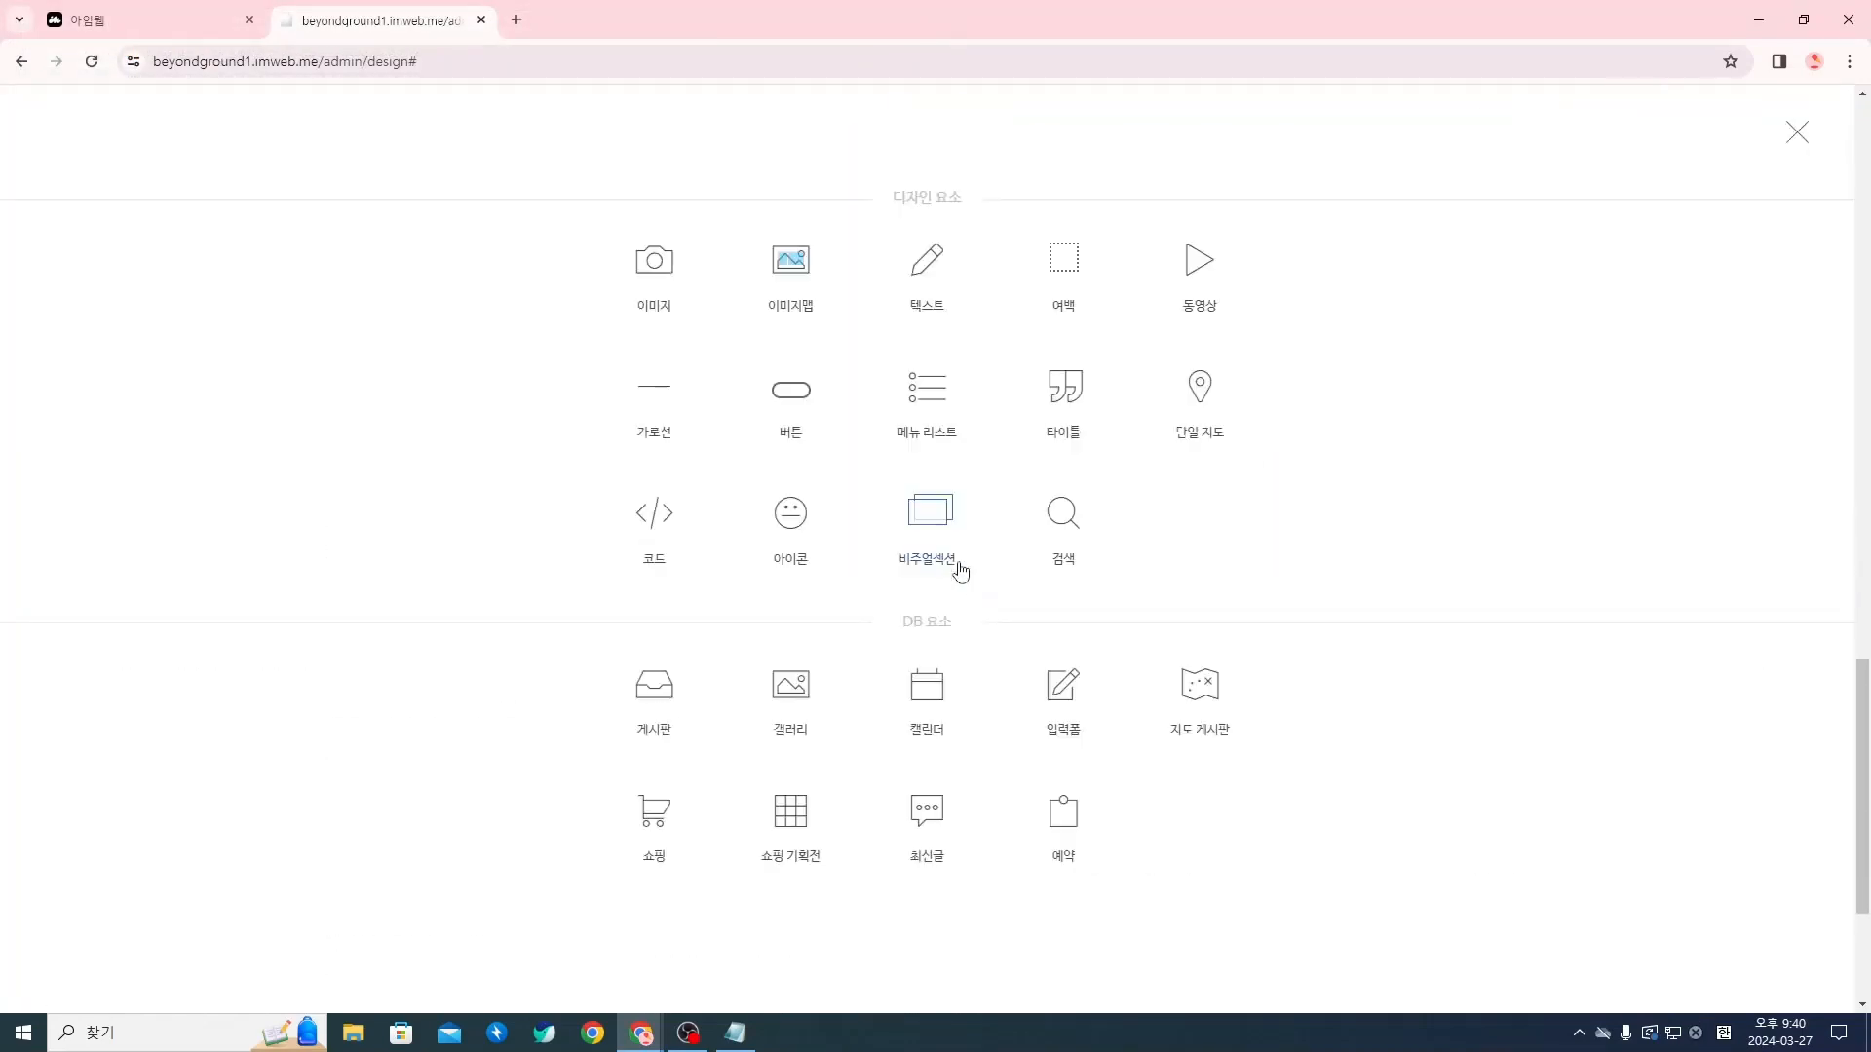
{"action": "left_click", "coordinate": [751, 343]}
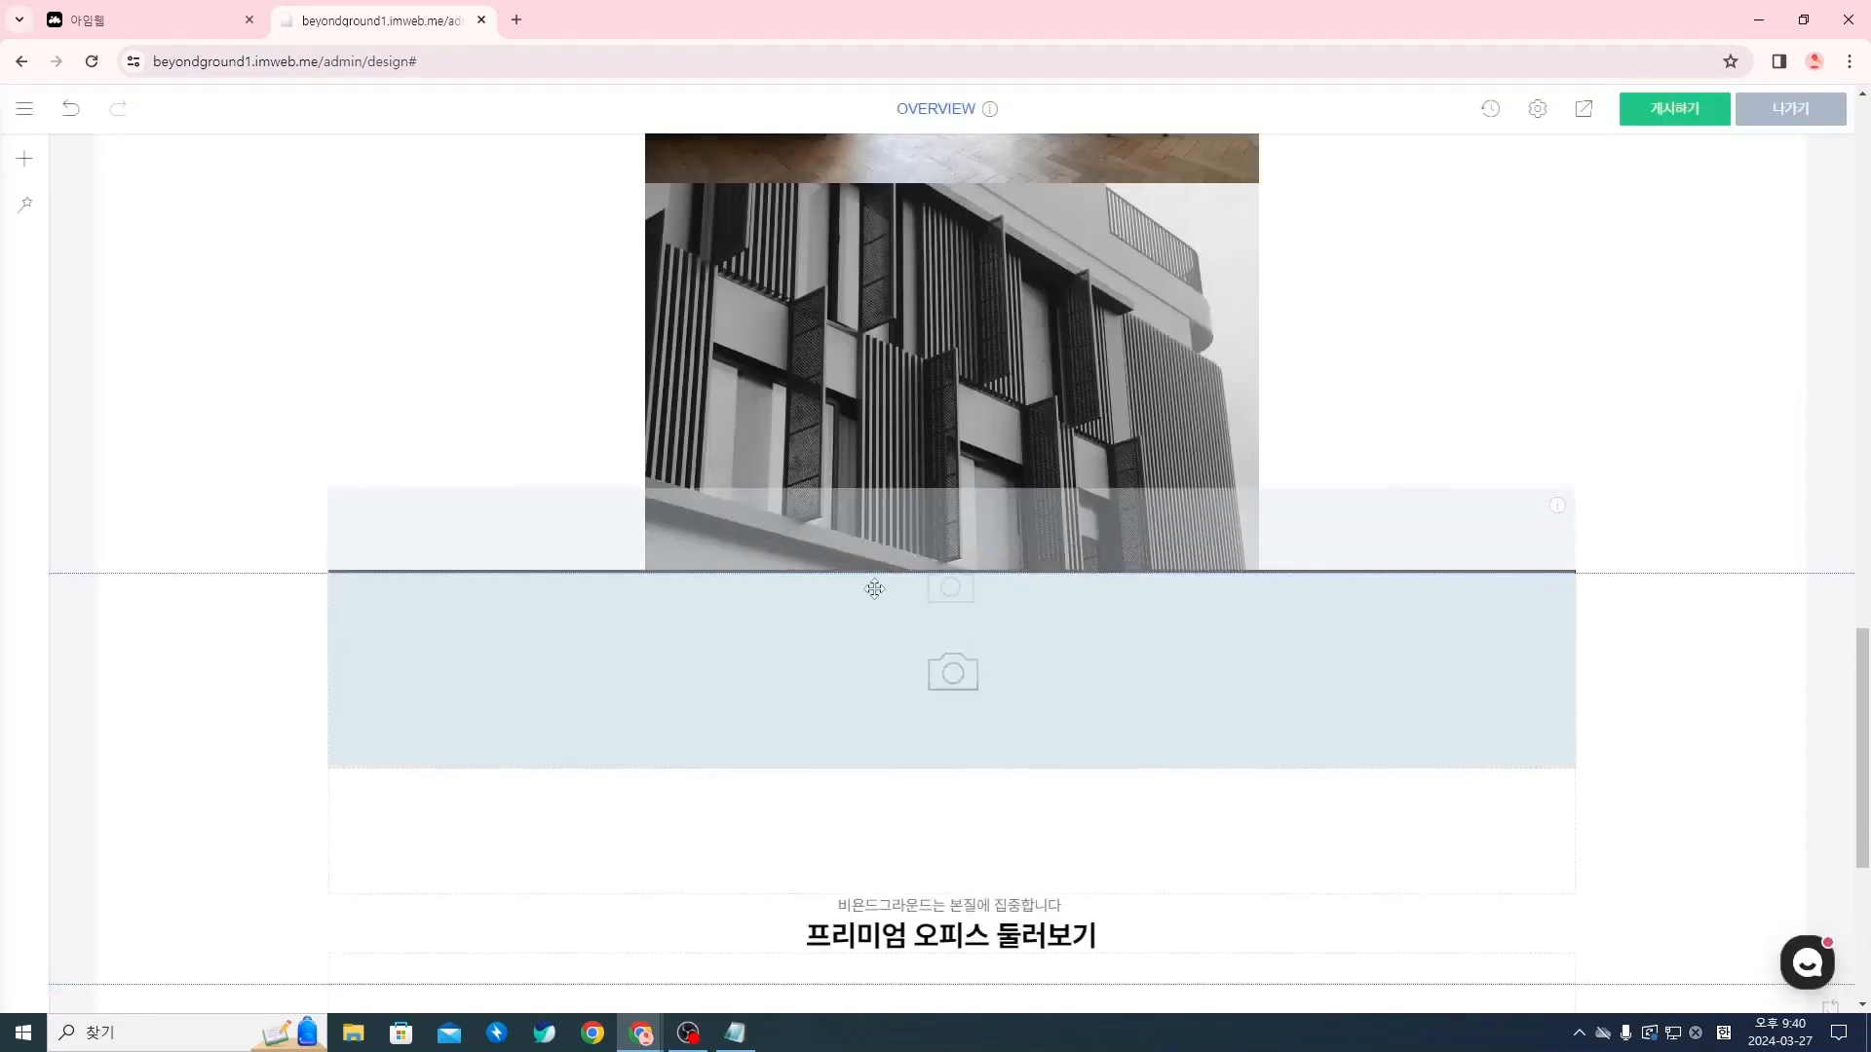
{"action": "left_click_drag", "start_coordinate": [874, 589], "coordinate": [870, 557]}
{"action": "left_click_drag", "start_coordinate": [1019, 526], "coordinate": [885, 631]}
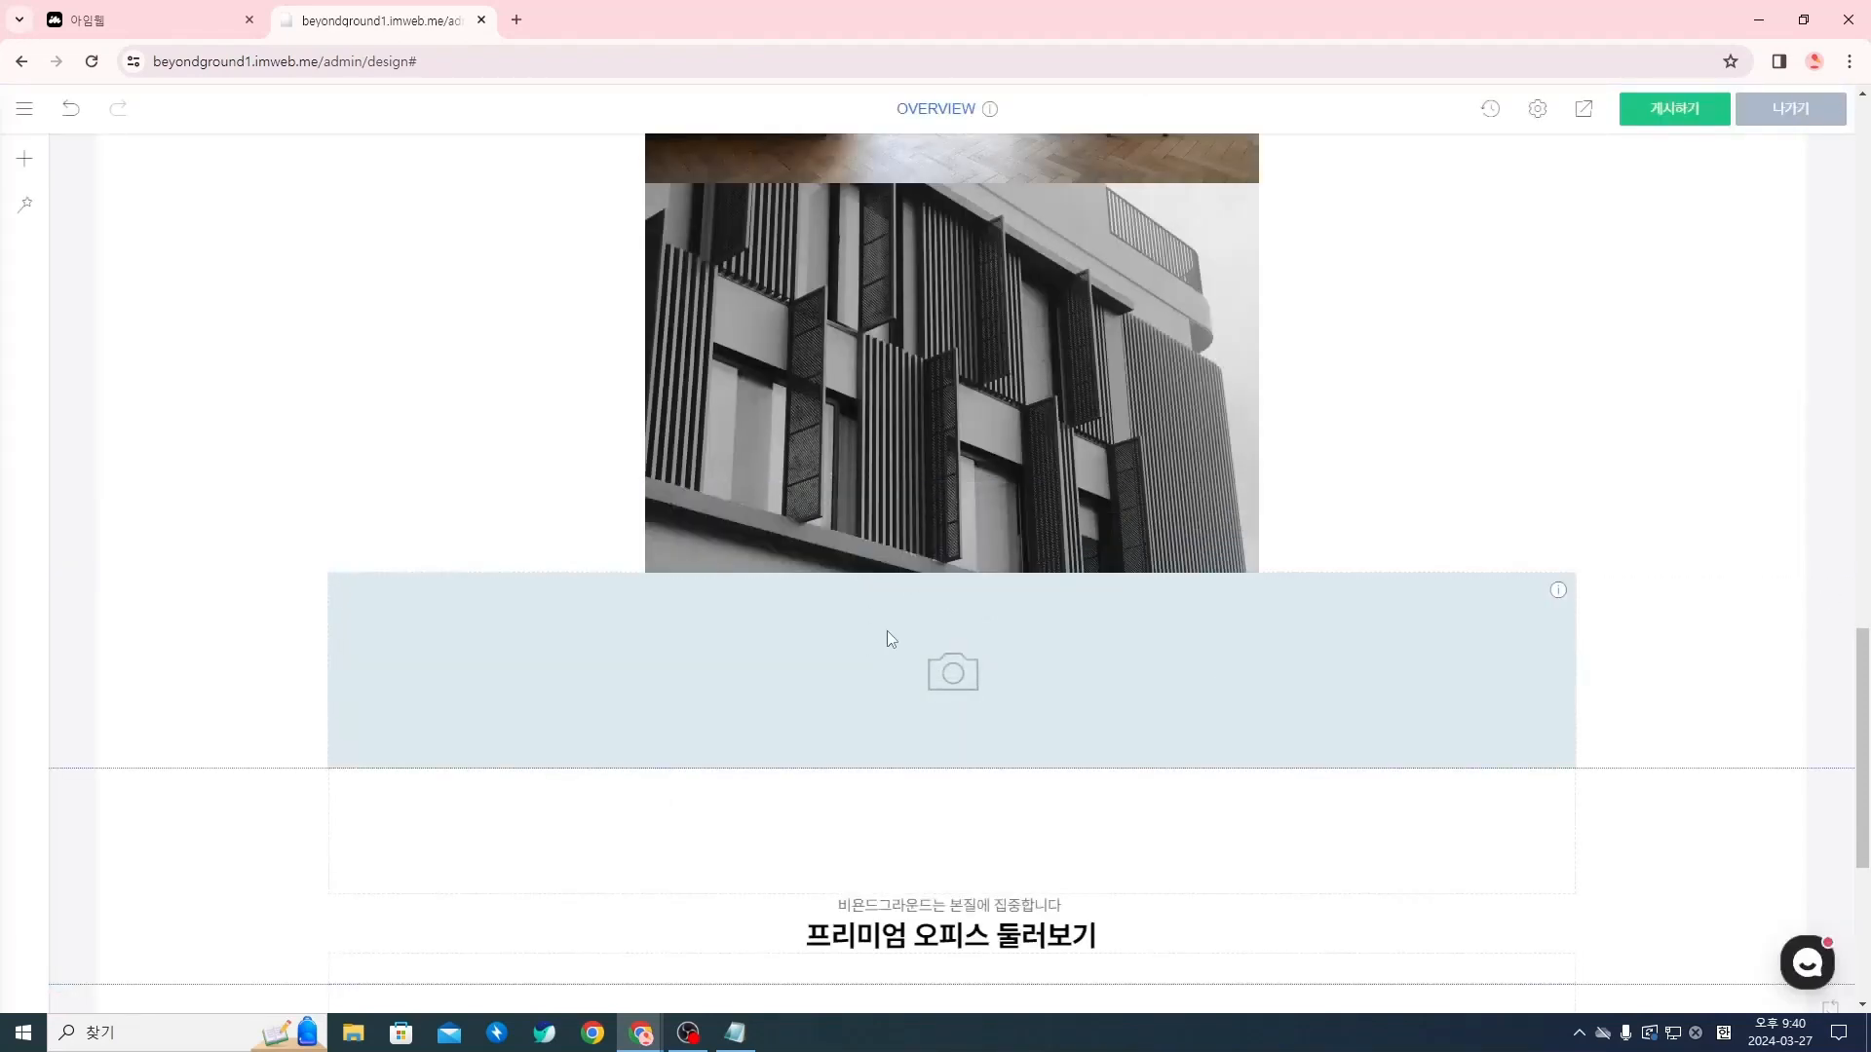
Upload Rectangle 74 (1) from the overview folder as the fourth image widget's default image and close the image settings
{"action": "right_click", "coordinate": [879, 629]}
{"action": "left_click", "coordinate": [941, 647]}
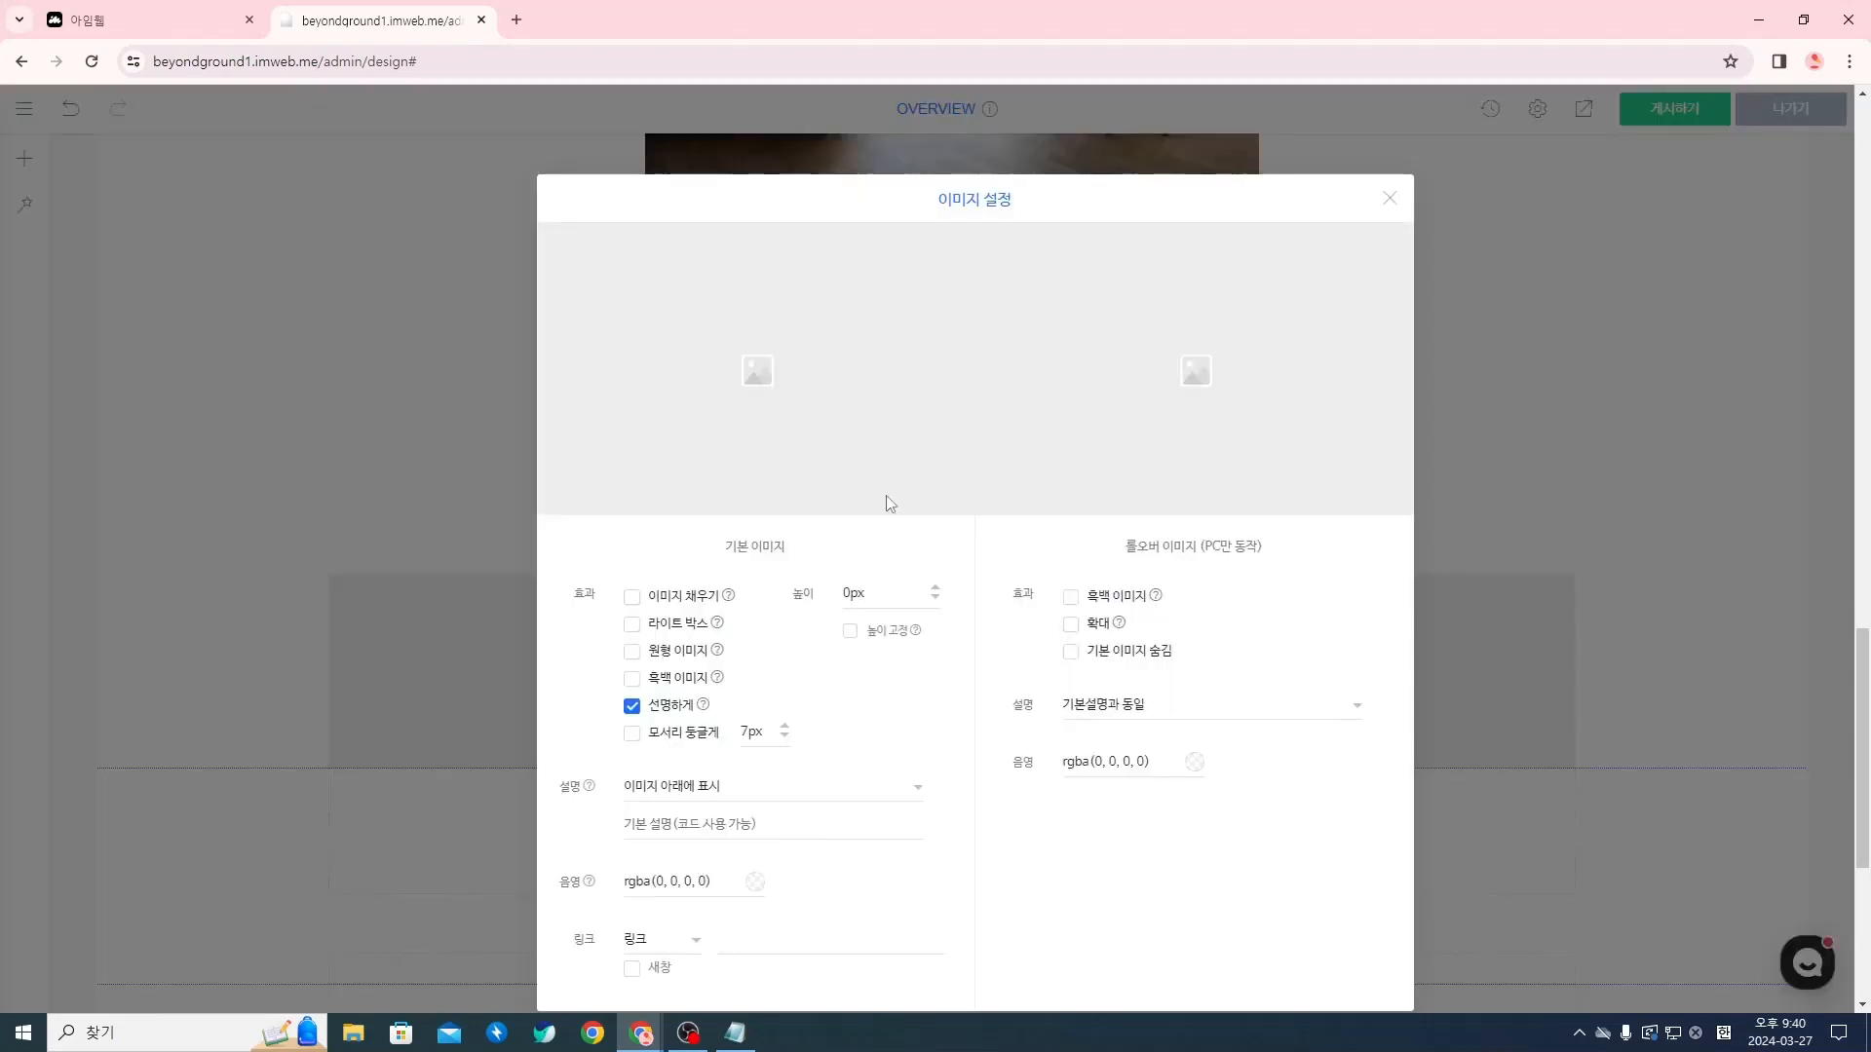
{"action": "left_click", "coordinate": [818, 348]}
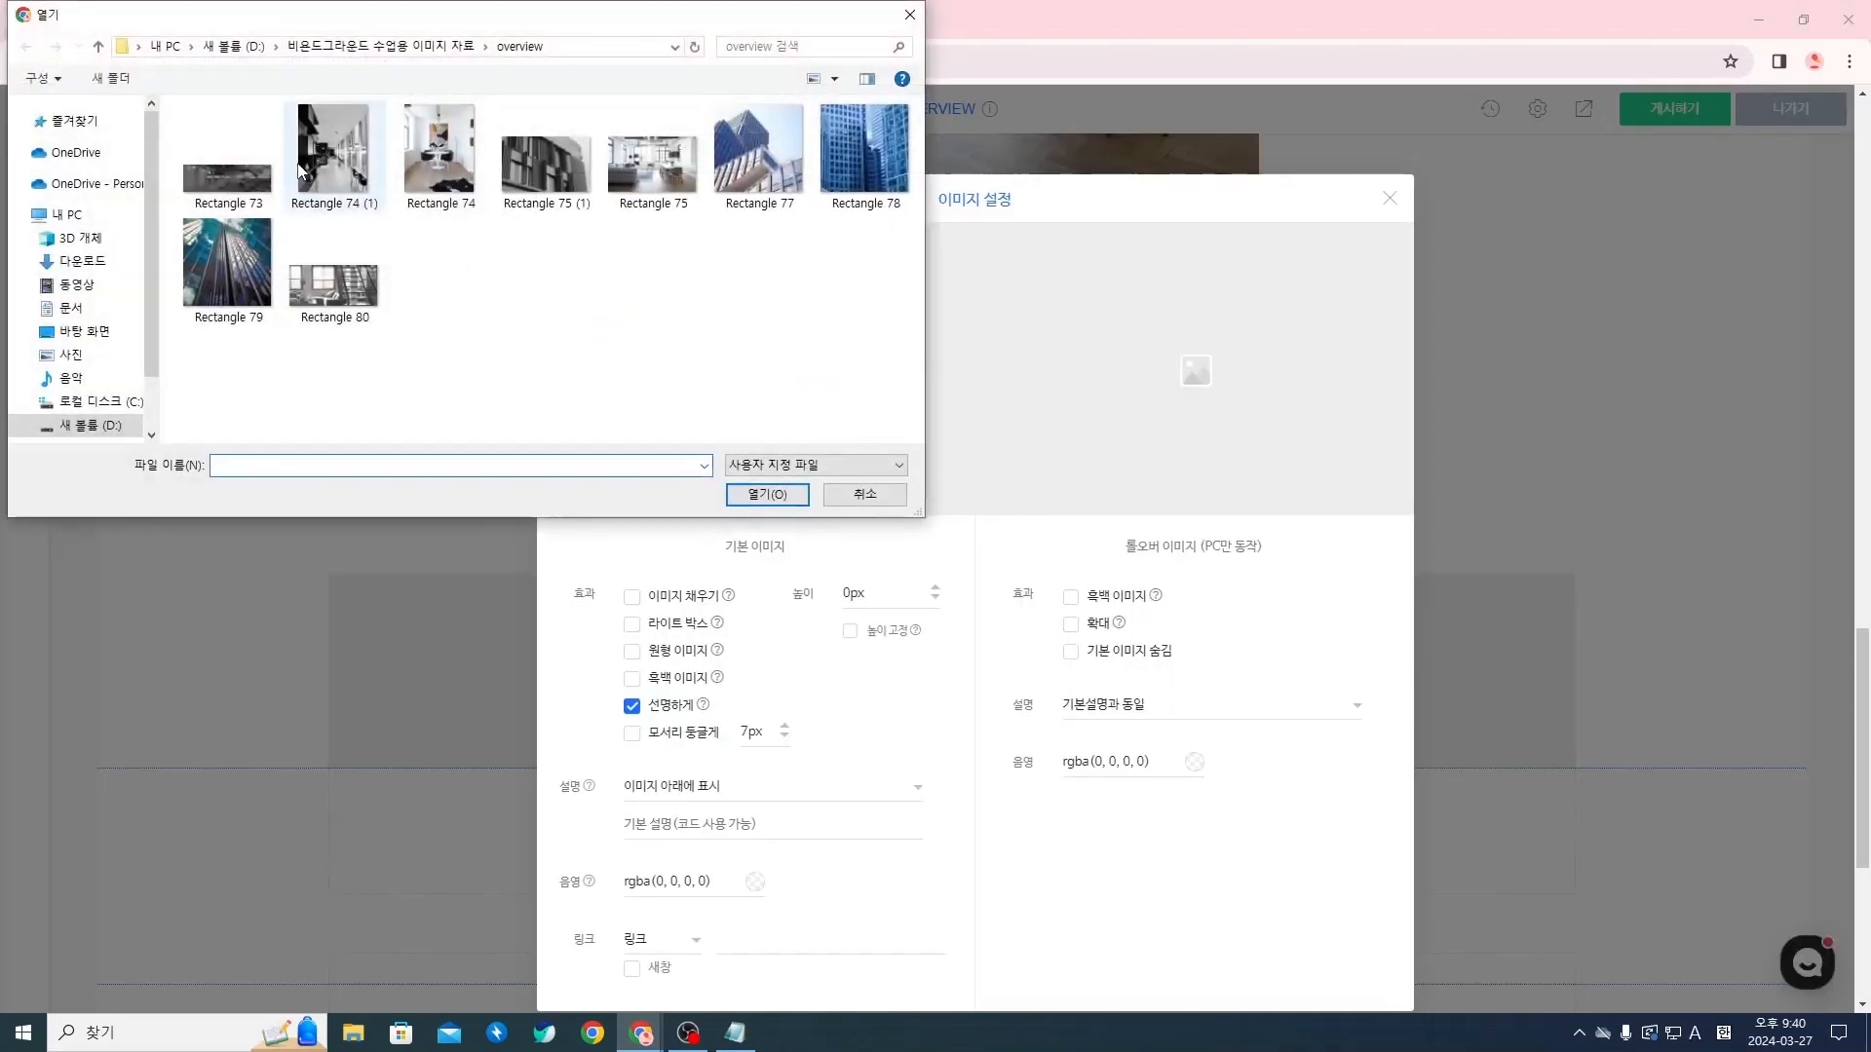
{"action": "left_click", "coordinate": [335, 202]}
{"action": "left_click", "coordinate": [757, 494]}
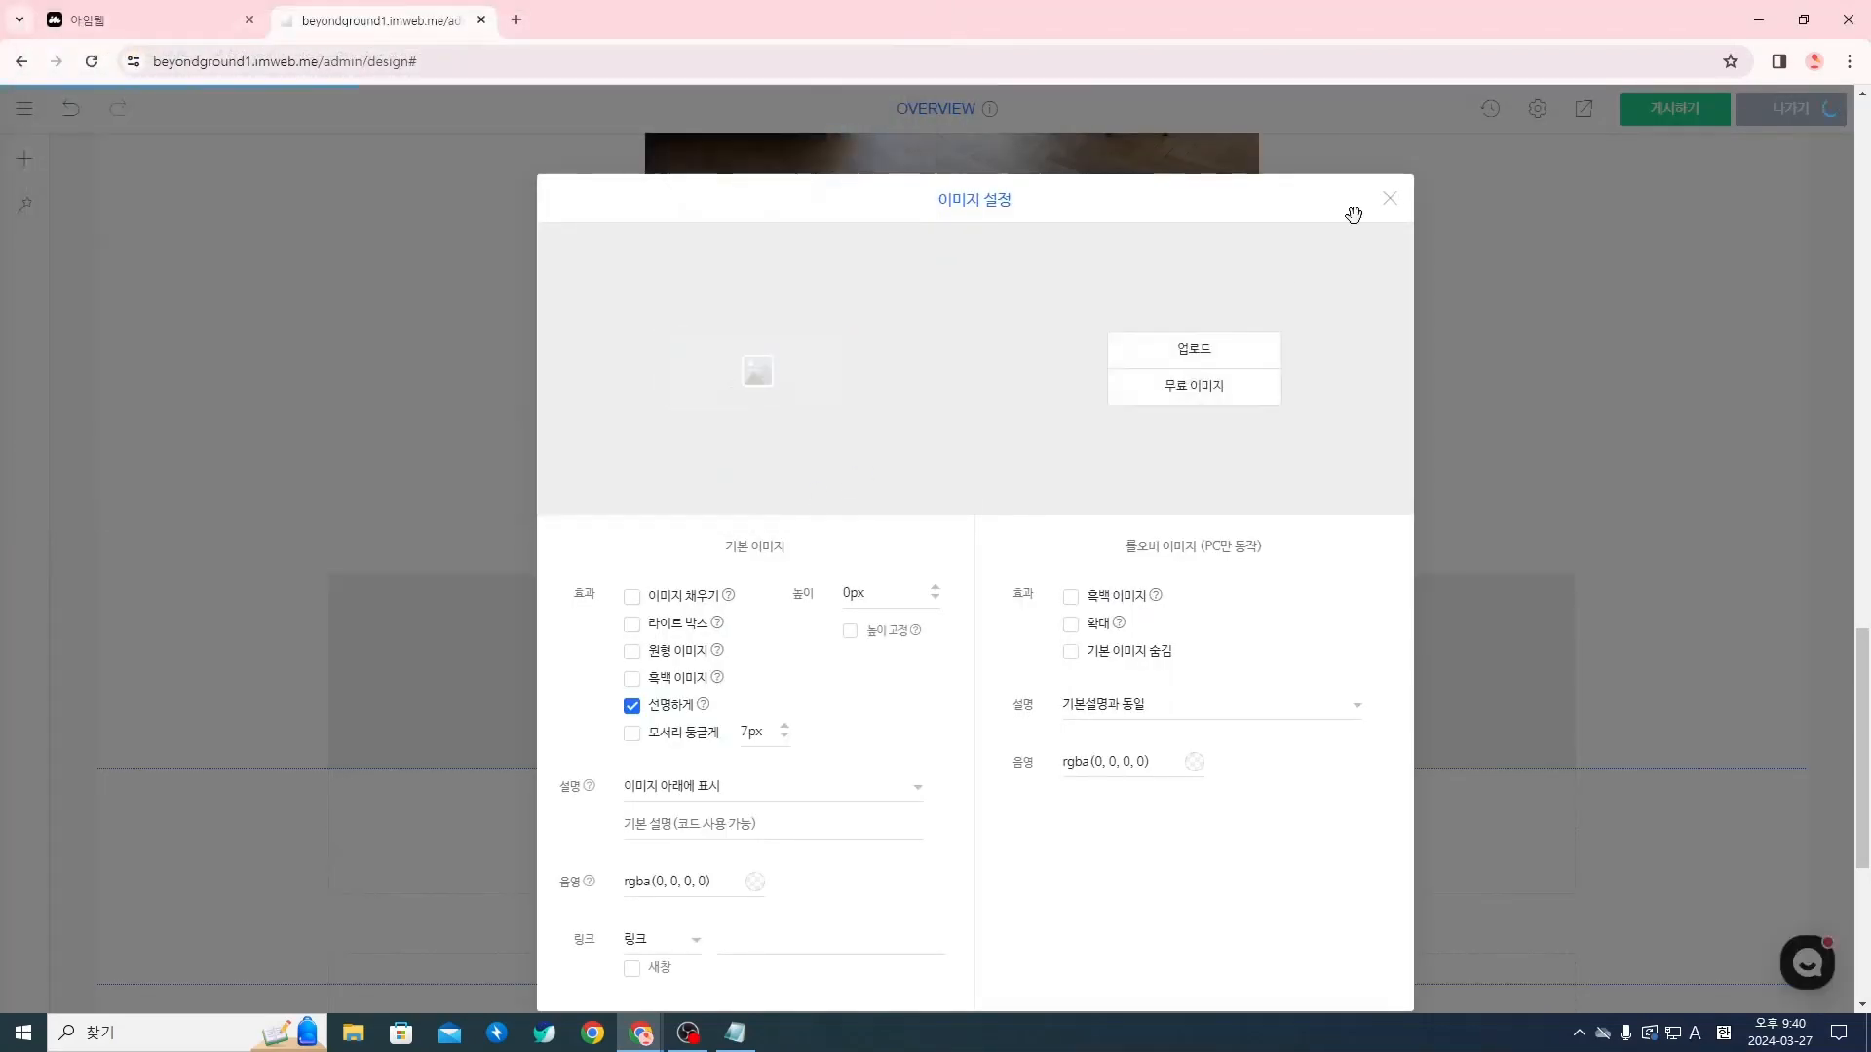
{"action": "left_click", "coordinate": [1393, 200]}
Move the Rectangle 75 photo to the right side of the Rectangle 74 photo so both share one row
{"action": "scroll", "coordinate": [1370, 522], "scroll_direction": "up", "scroll_amount": 10}
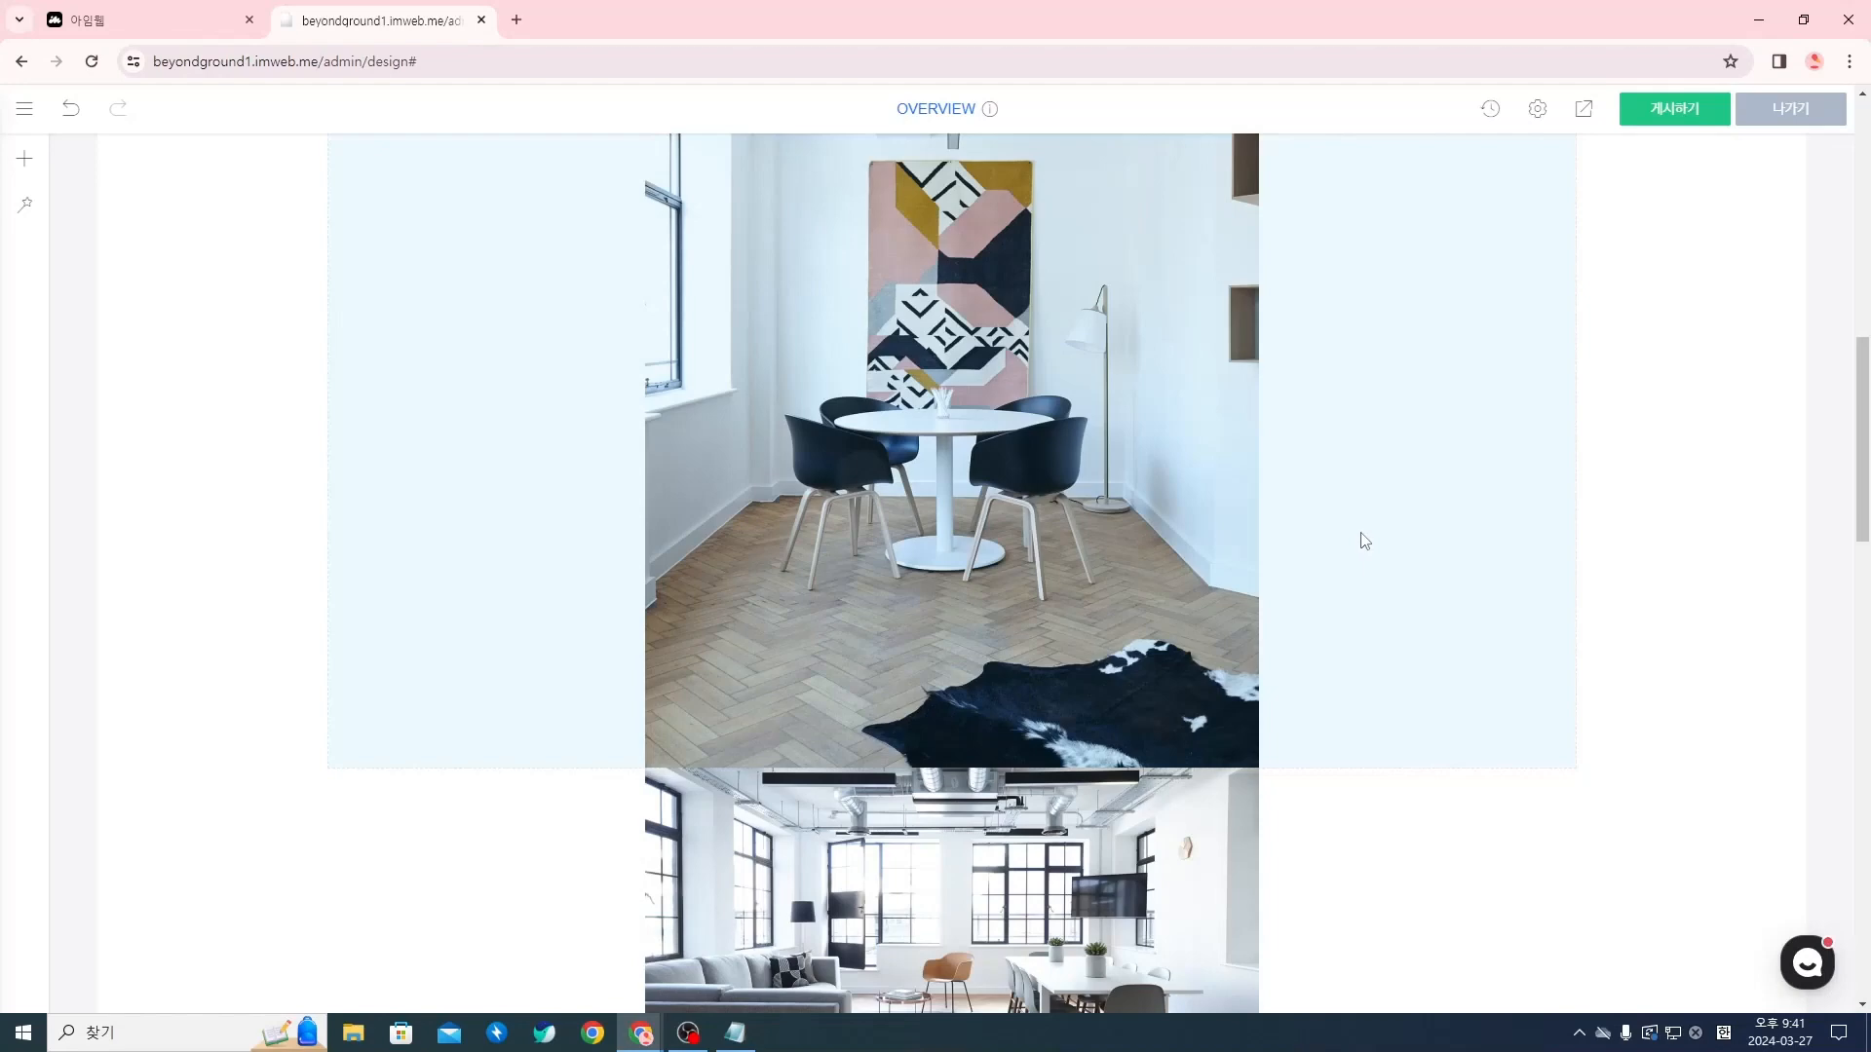
{"action": "scroll", "coordinate": [1348, 535], "scroll_direction": "up", "scroll_amount": 5}
{"action": "scroll", "coordinate": [1348, 535], "scroll_direction": "down", "scroll_amount": 7}
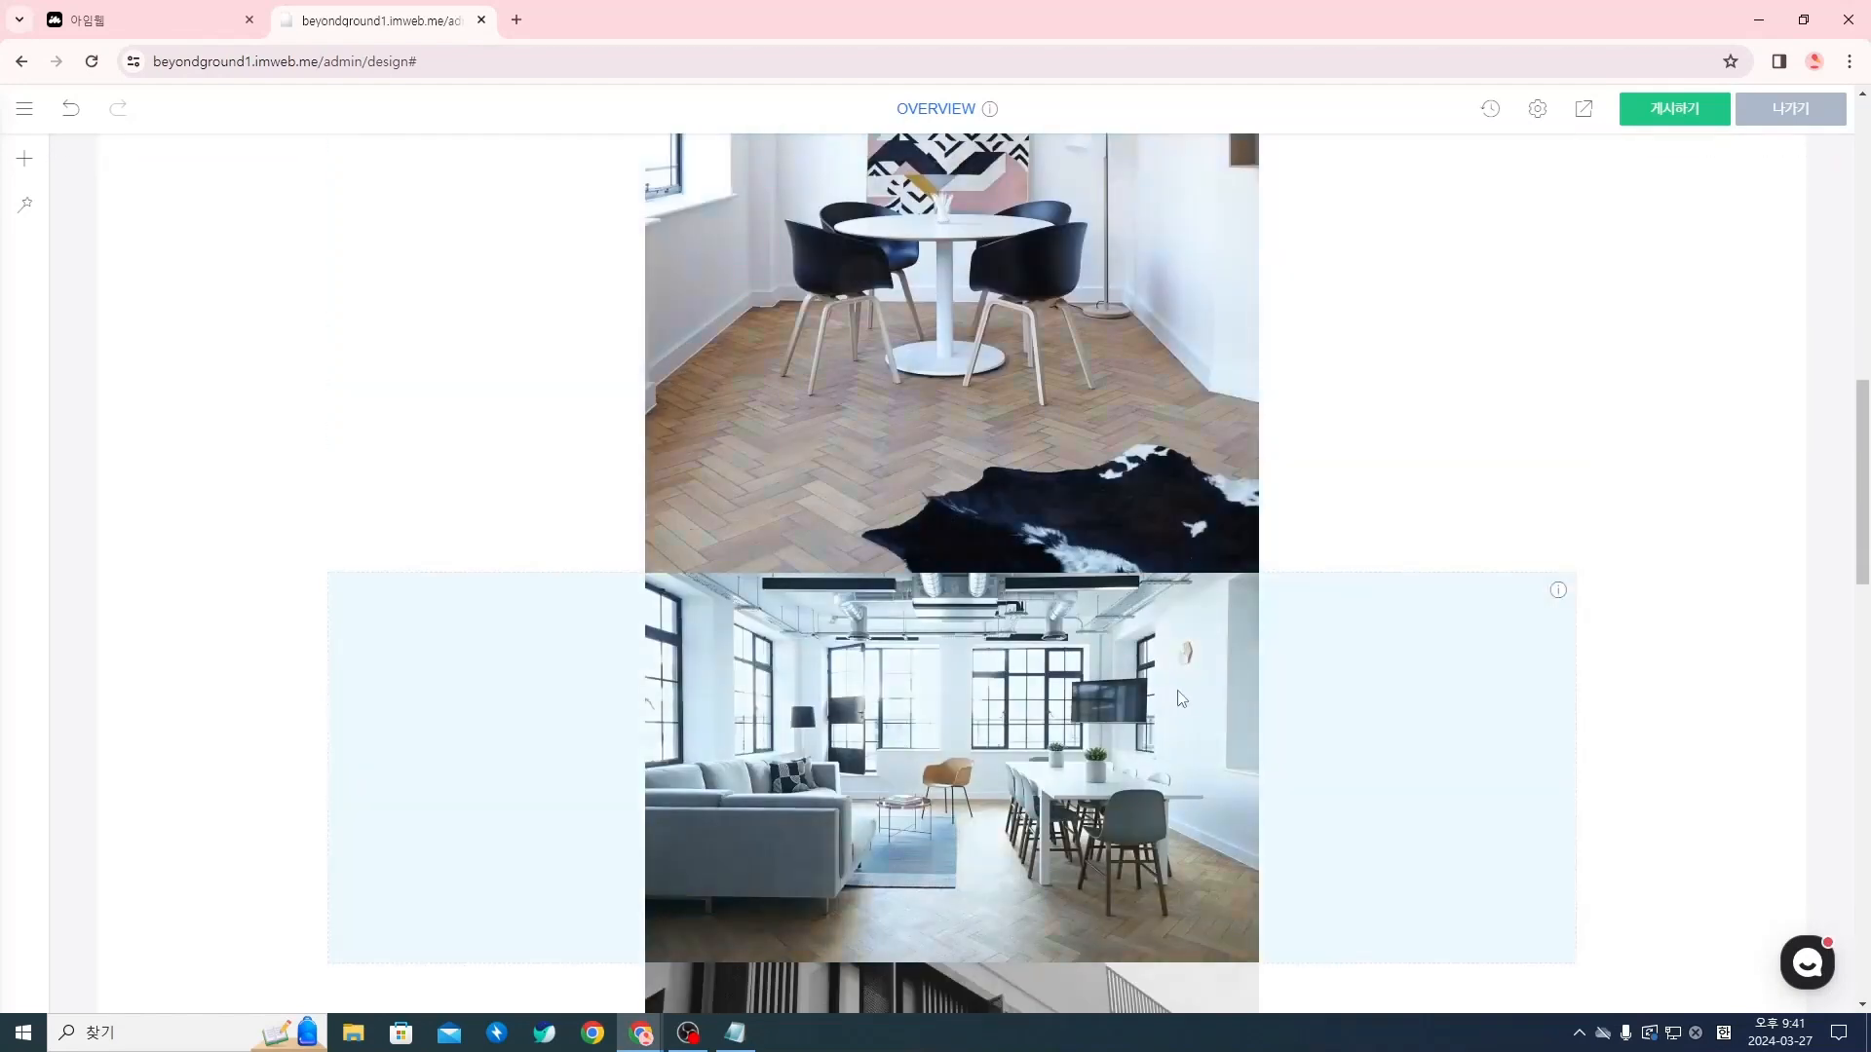
{"action": "left_click_drag", "start_coordinate": [961, 694], "coordinate": [1507, 446]}
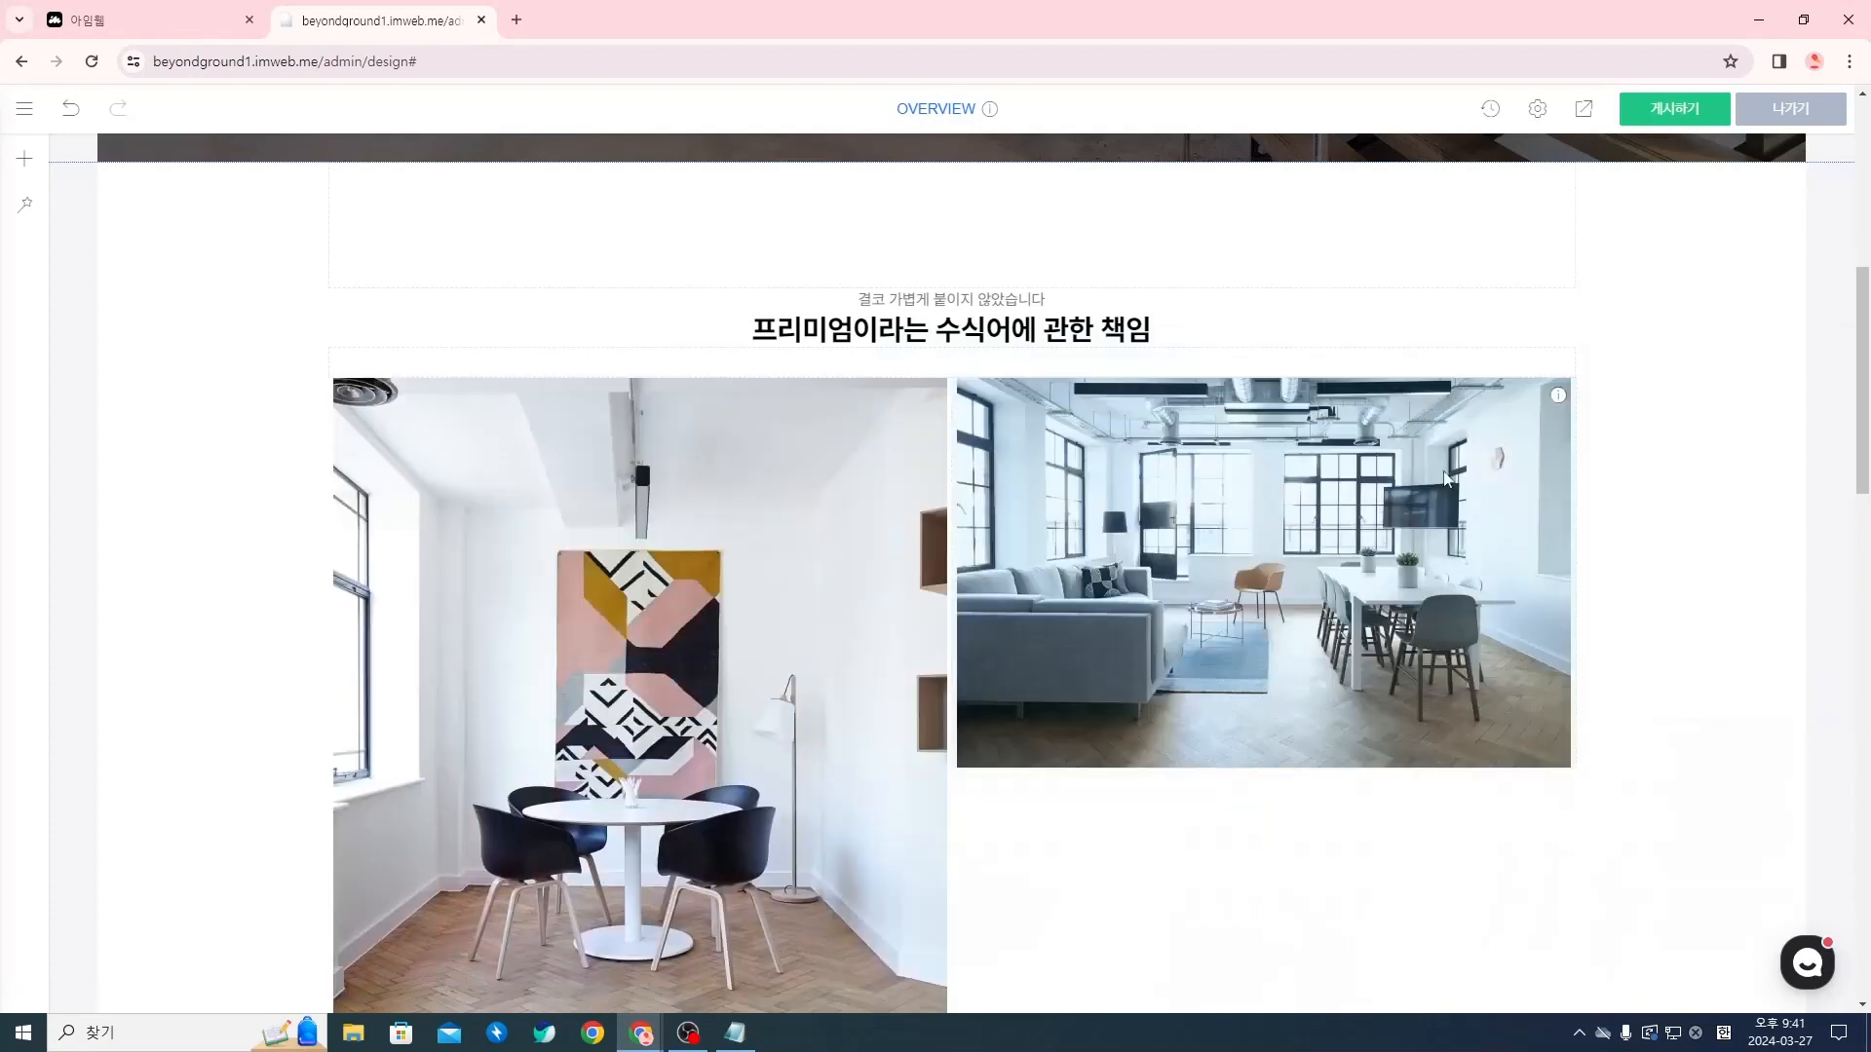
Move the Rectangle 74 (1) photo to the right side of the Rectangle 75 (1) building photo in one row
{"action": "scroll", "coordinate": [975, 733], "scroll_direction": "down", "scroll_amount": 3}
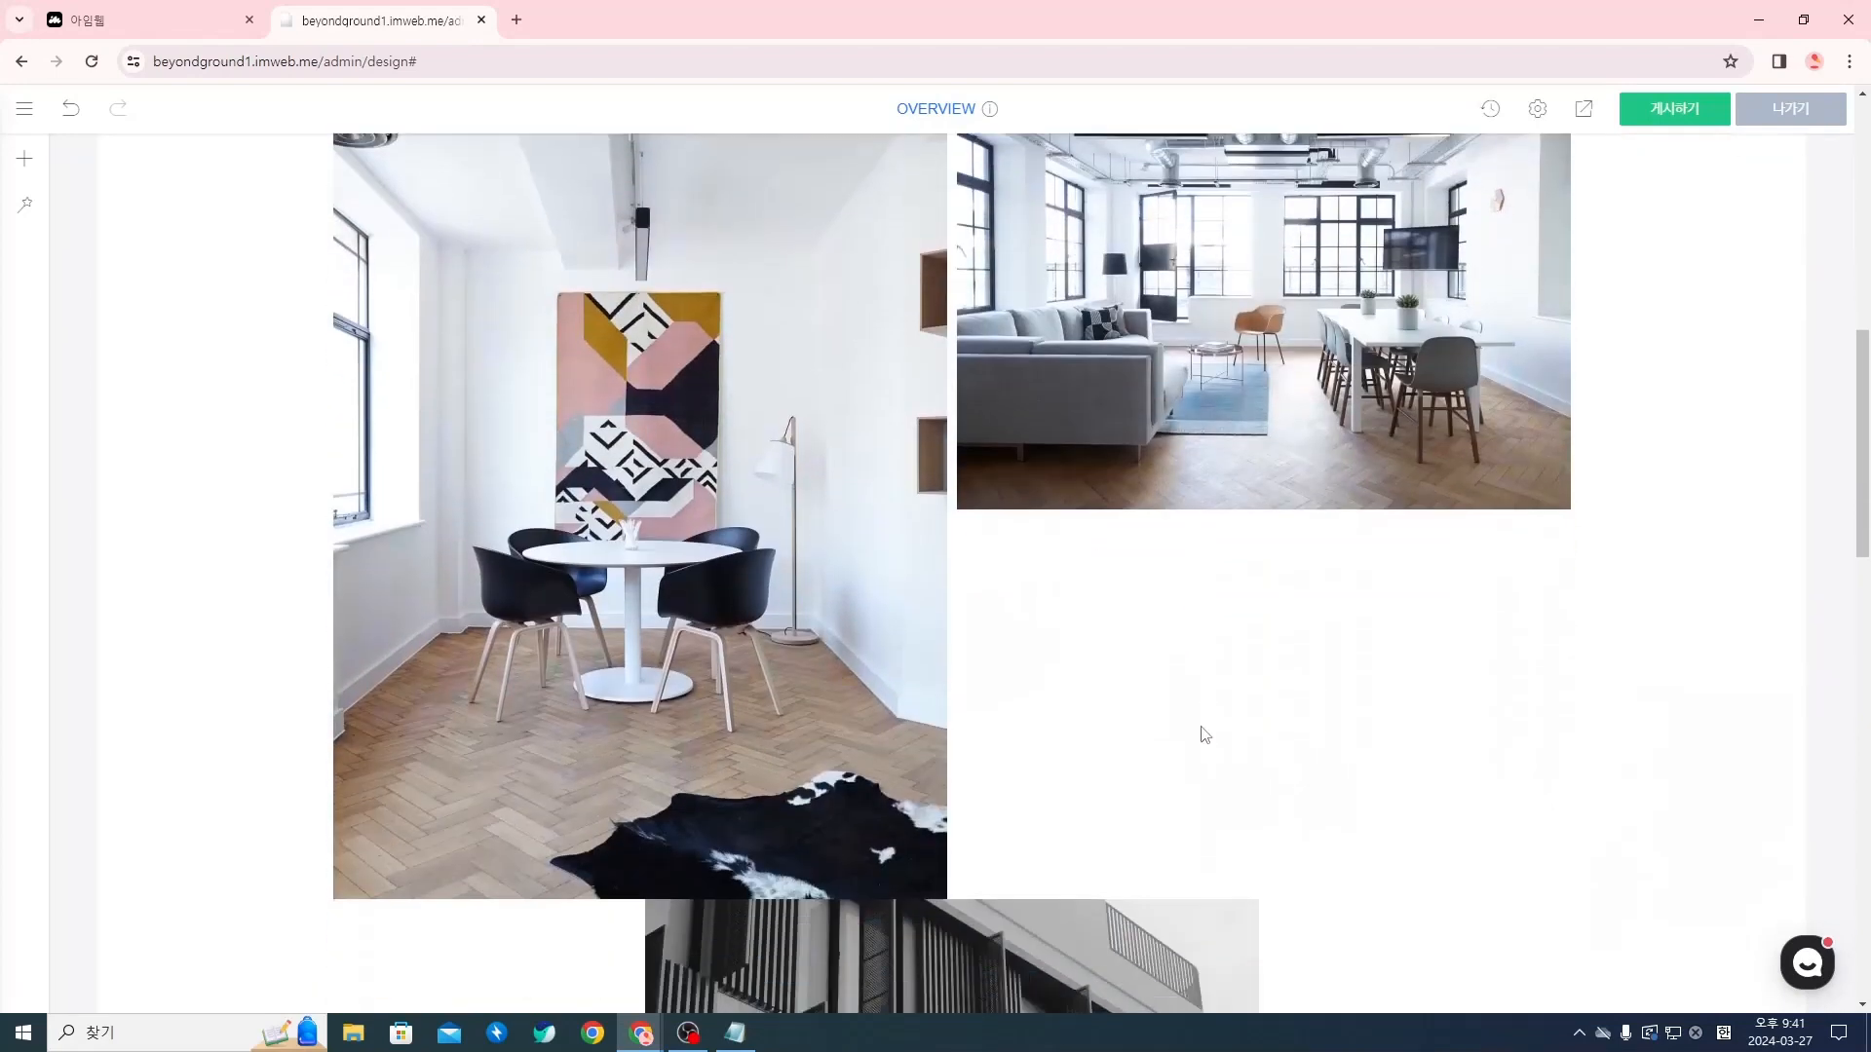
{"action": "scroll", "coordinate": [1130, 590], "scroll_direction": "down", "scroll_amount": 5}
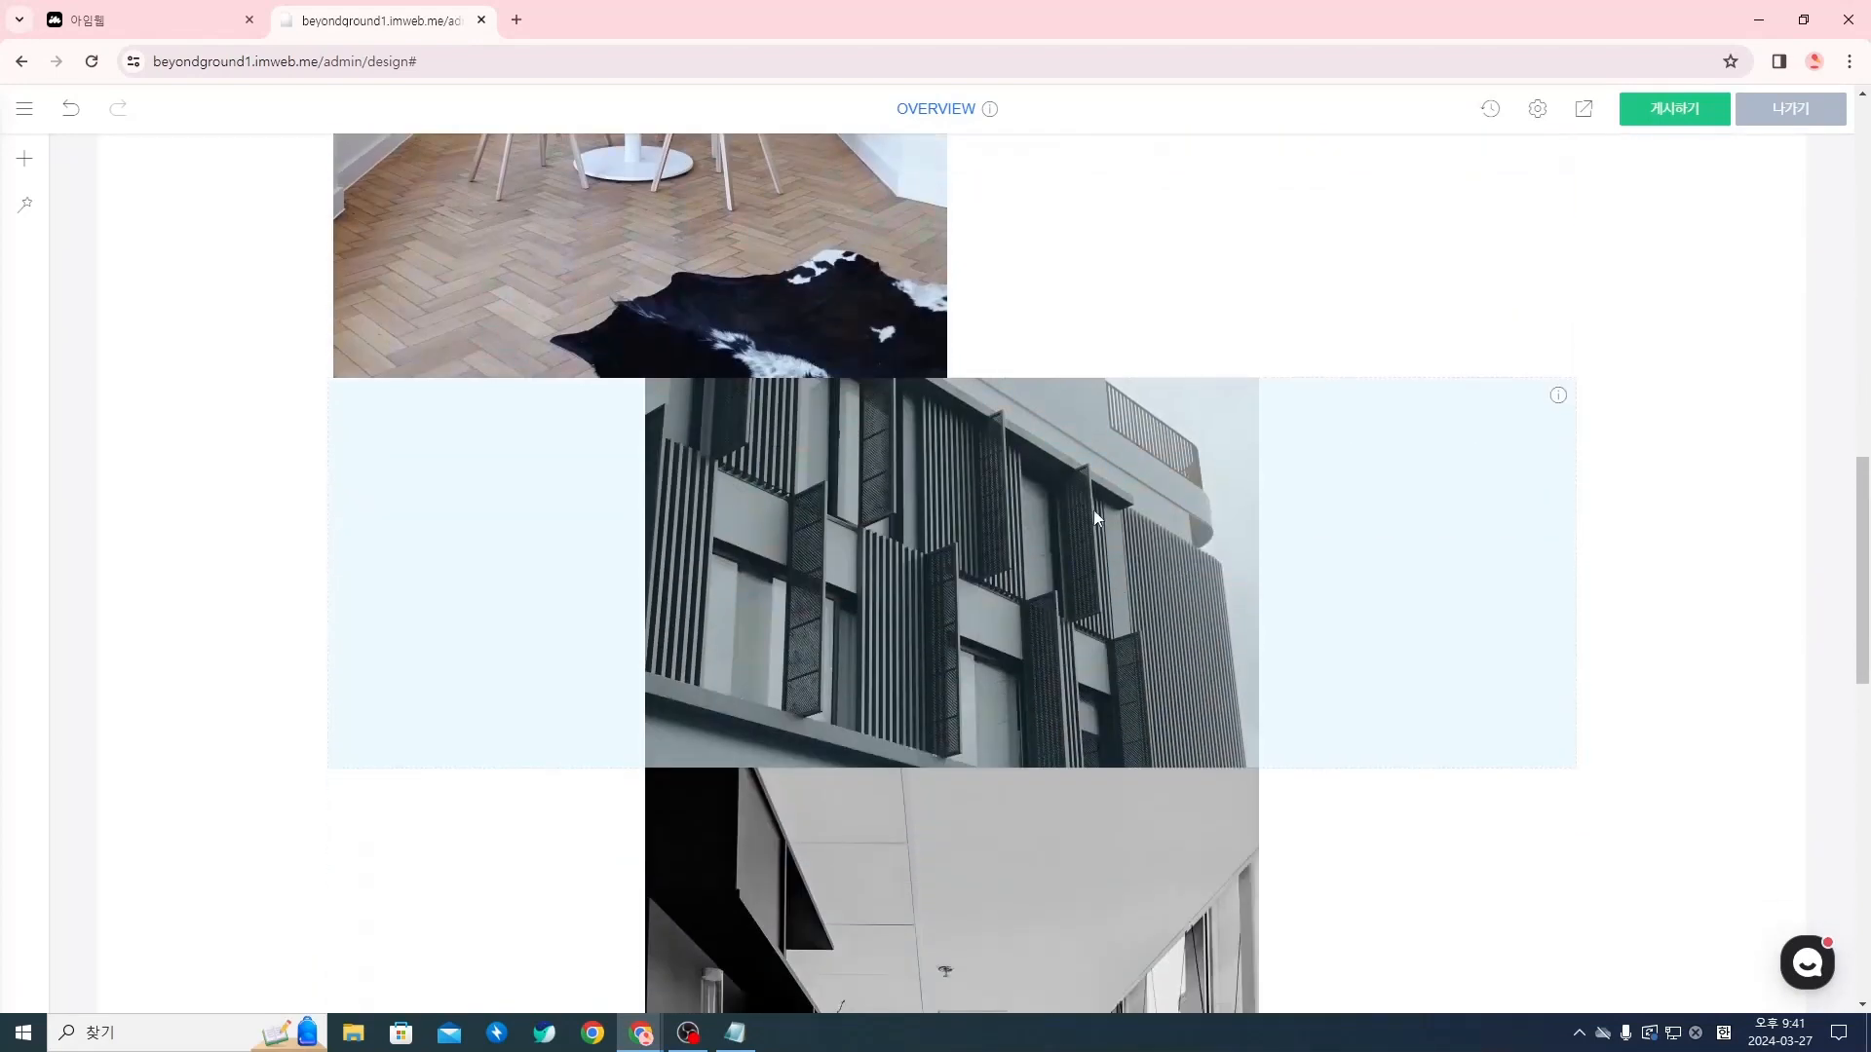
{"action": "scroll", "coordinate": [1093, 510], "scroll_direction": "down", "scroll_amount": 3}
{"action": "left_click_drag", "start_coordinate": [949, 708], "coordinate": [1504, 349]}
Insert a spacing (여백) widget between the two photo rows and set its height to 10 px
{"action": "scroll", "coordinate": [1353, 537], "scroll_direction": "up", "scroll_amount": 6}
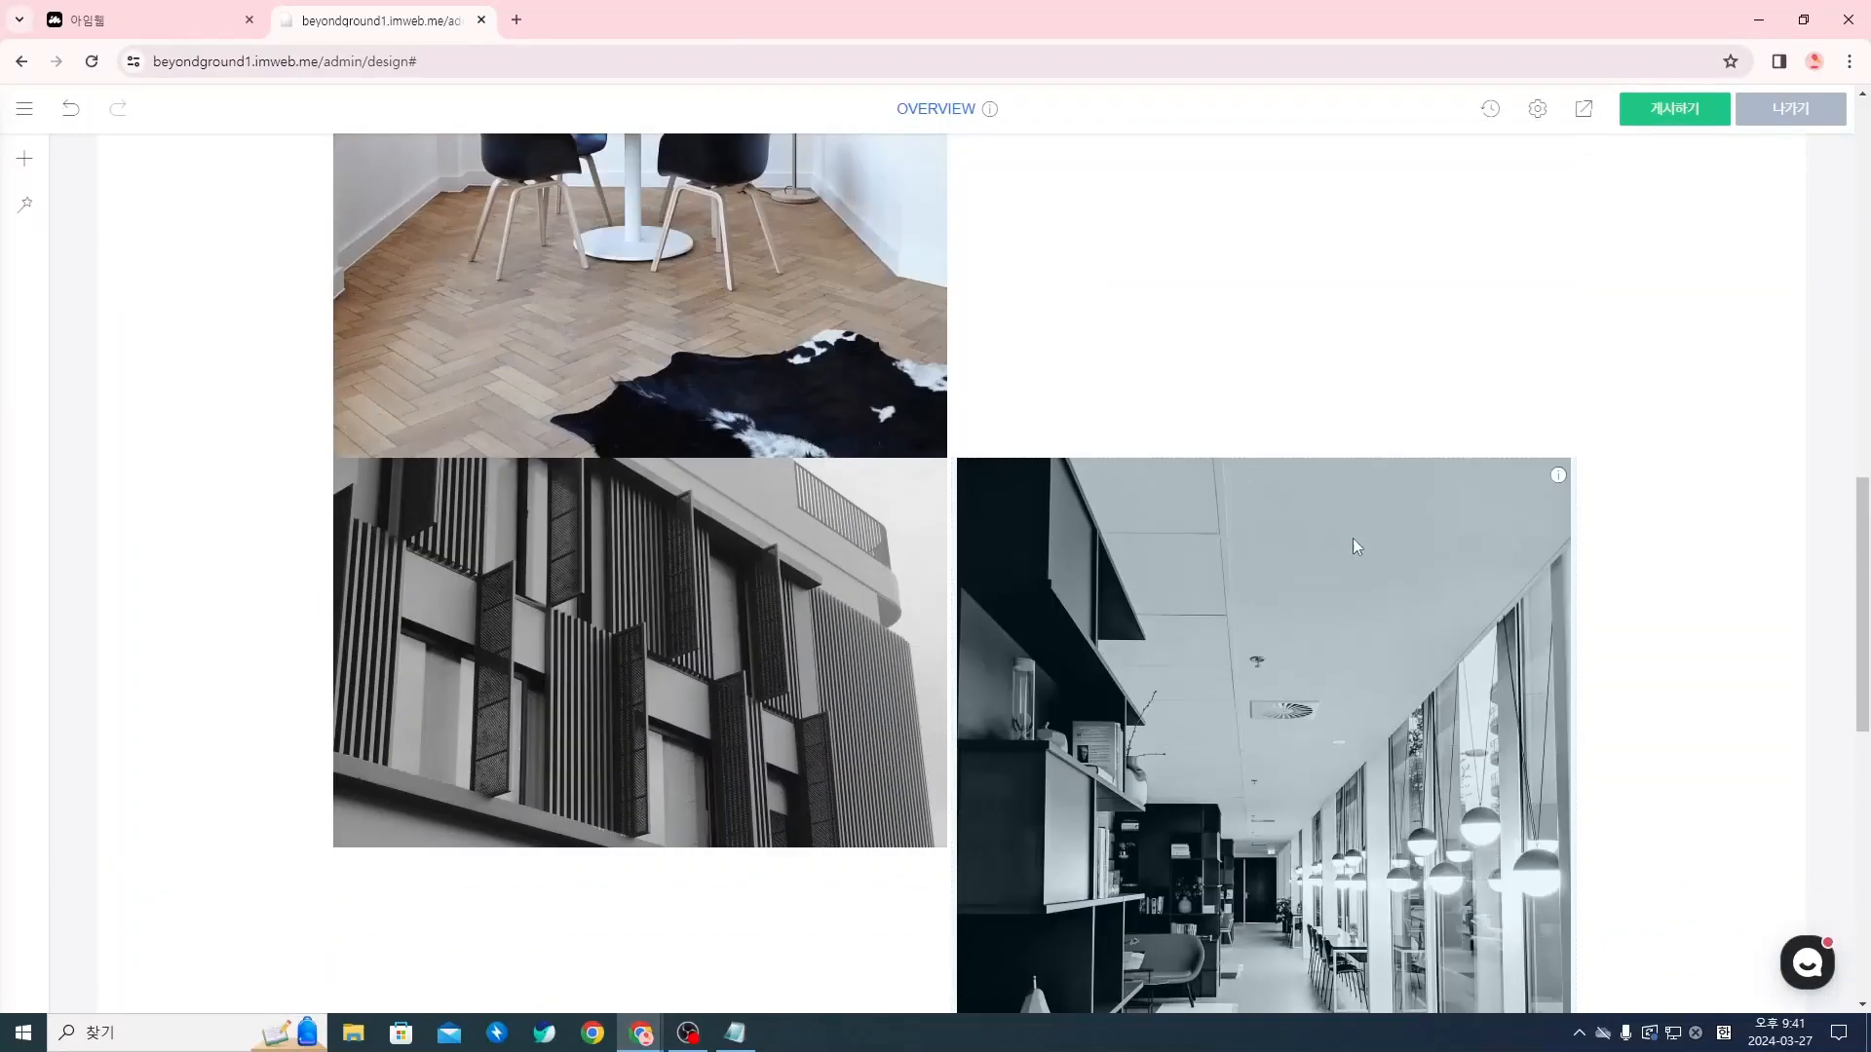
{"action": "scroll", "coordinate": [1275, 256], "scroll_direction": "up", "scroll_amount": 2}
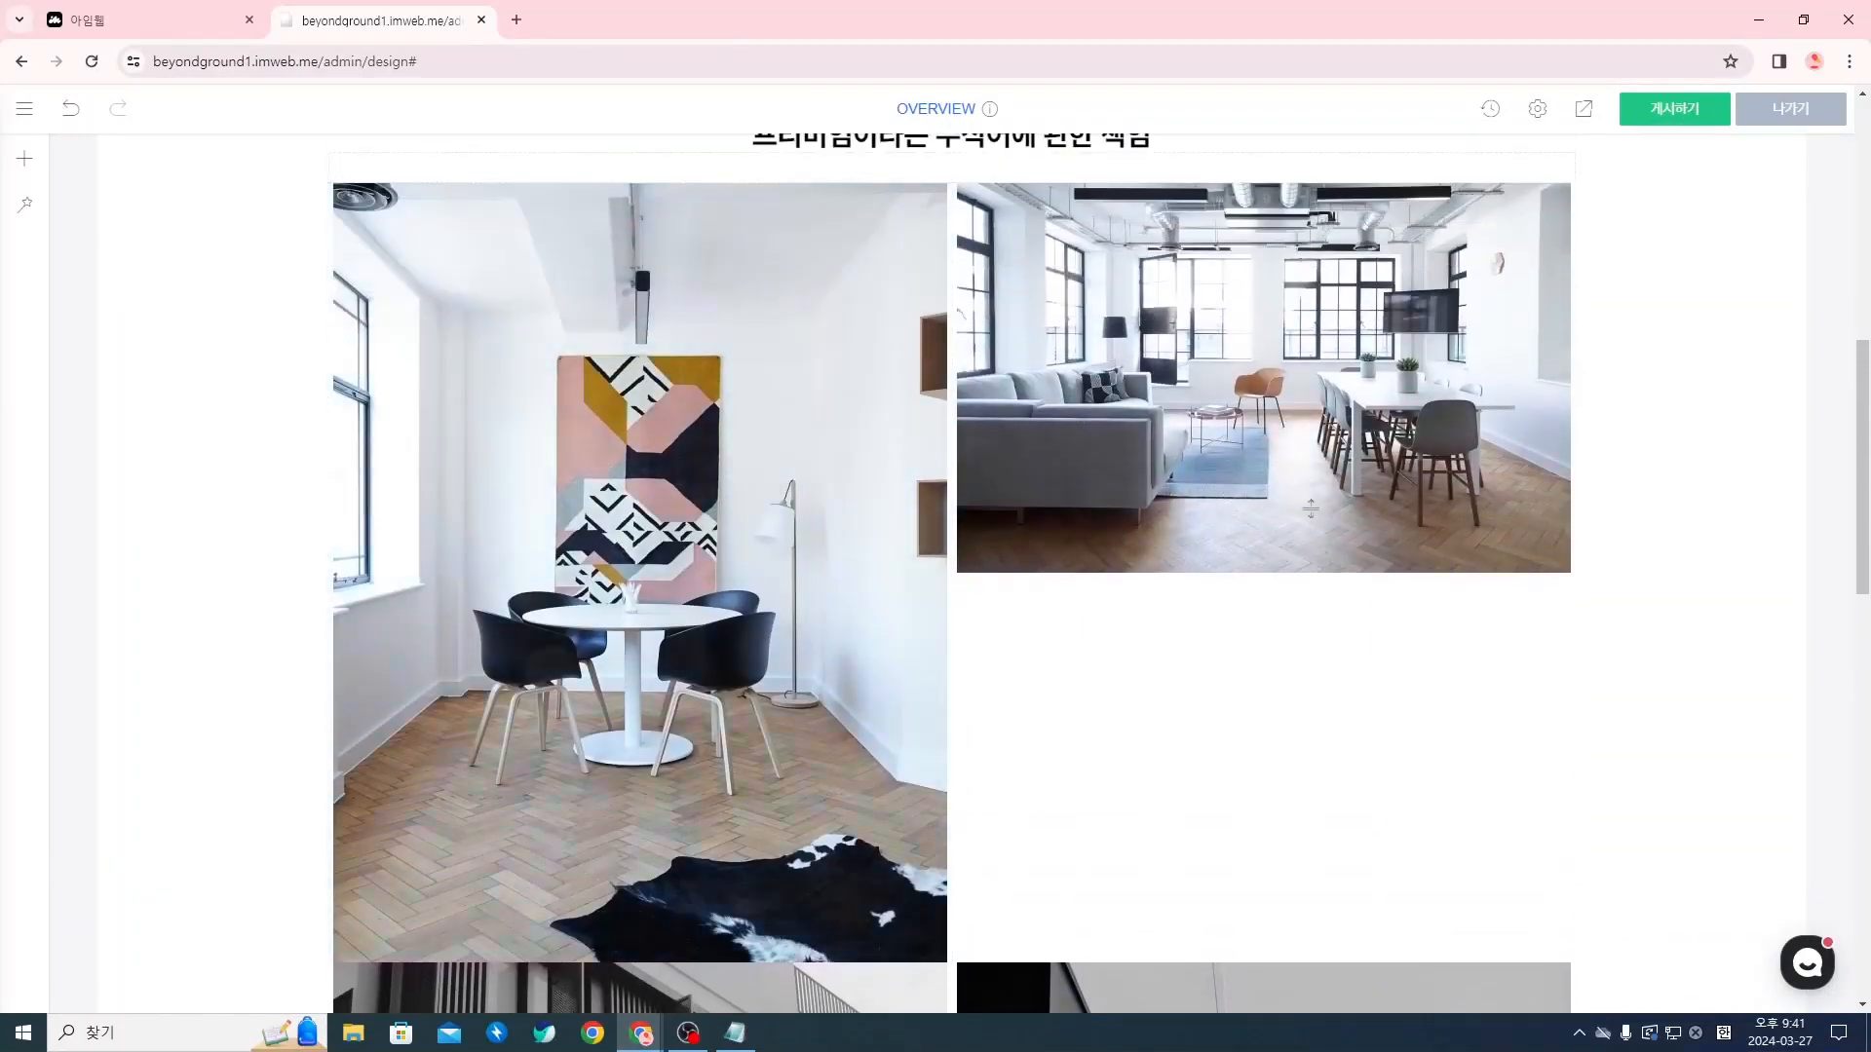
{"action": "scroll", "coordinate": [844, 338], "scroll_direction": "down", "scroll_amount": 2}
{"action": "scroll", "coordinate": [949, 573], "scroll_direction": "down", "scroll_amount": 2}
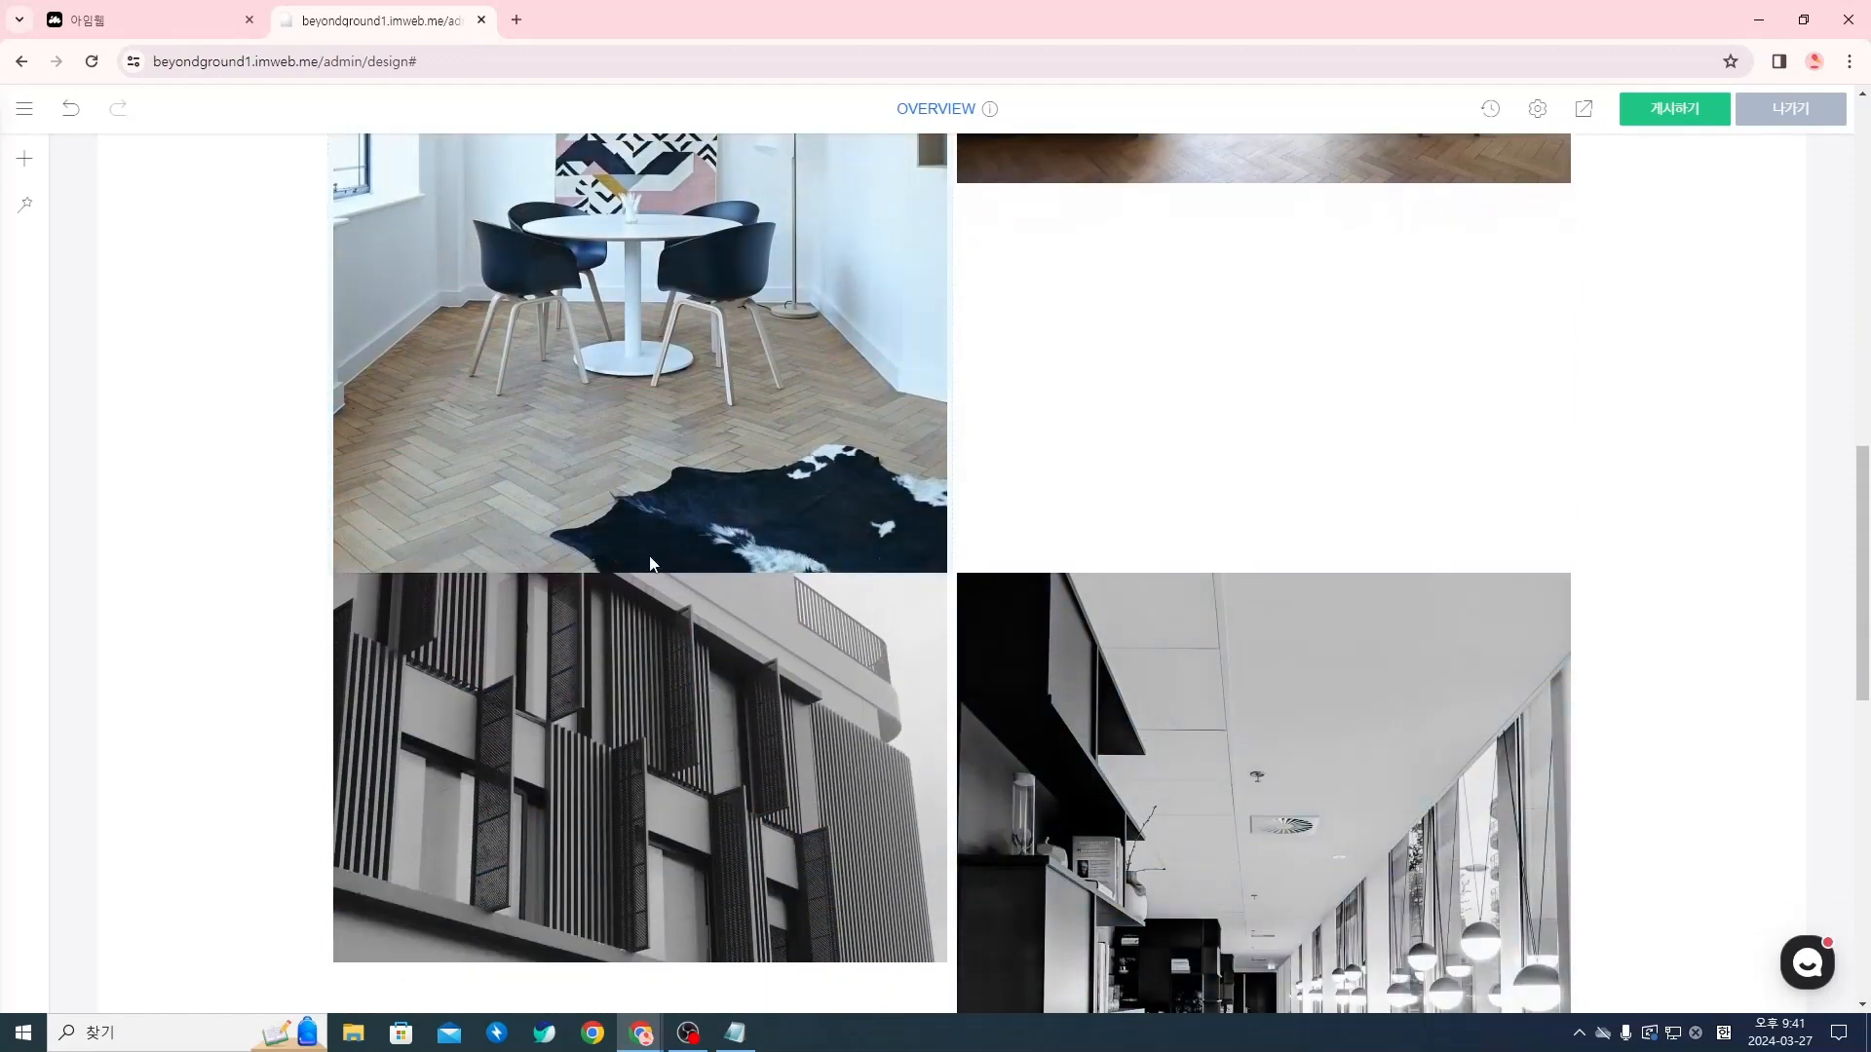
{"action": "left_click", "coordinate": [952, 579]}
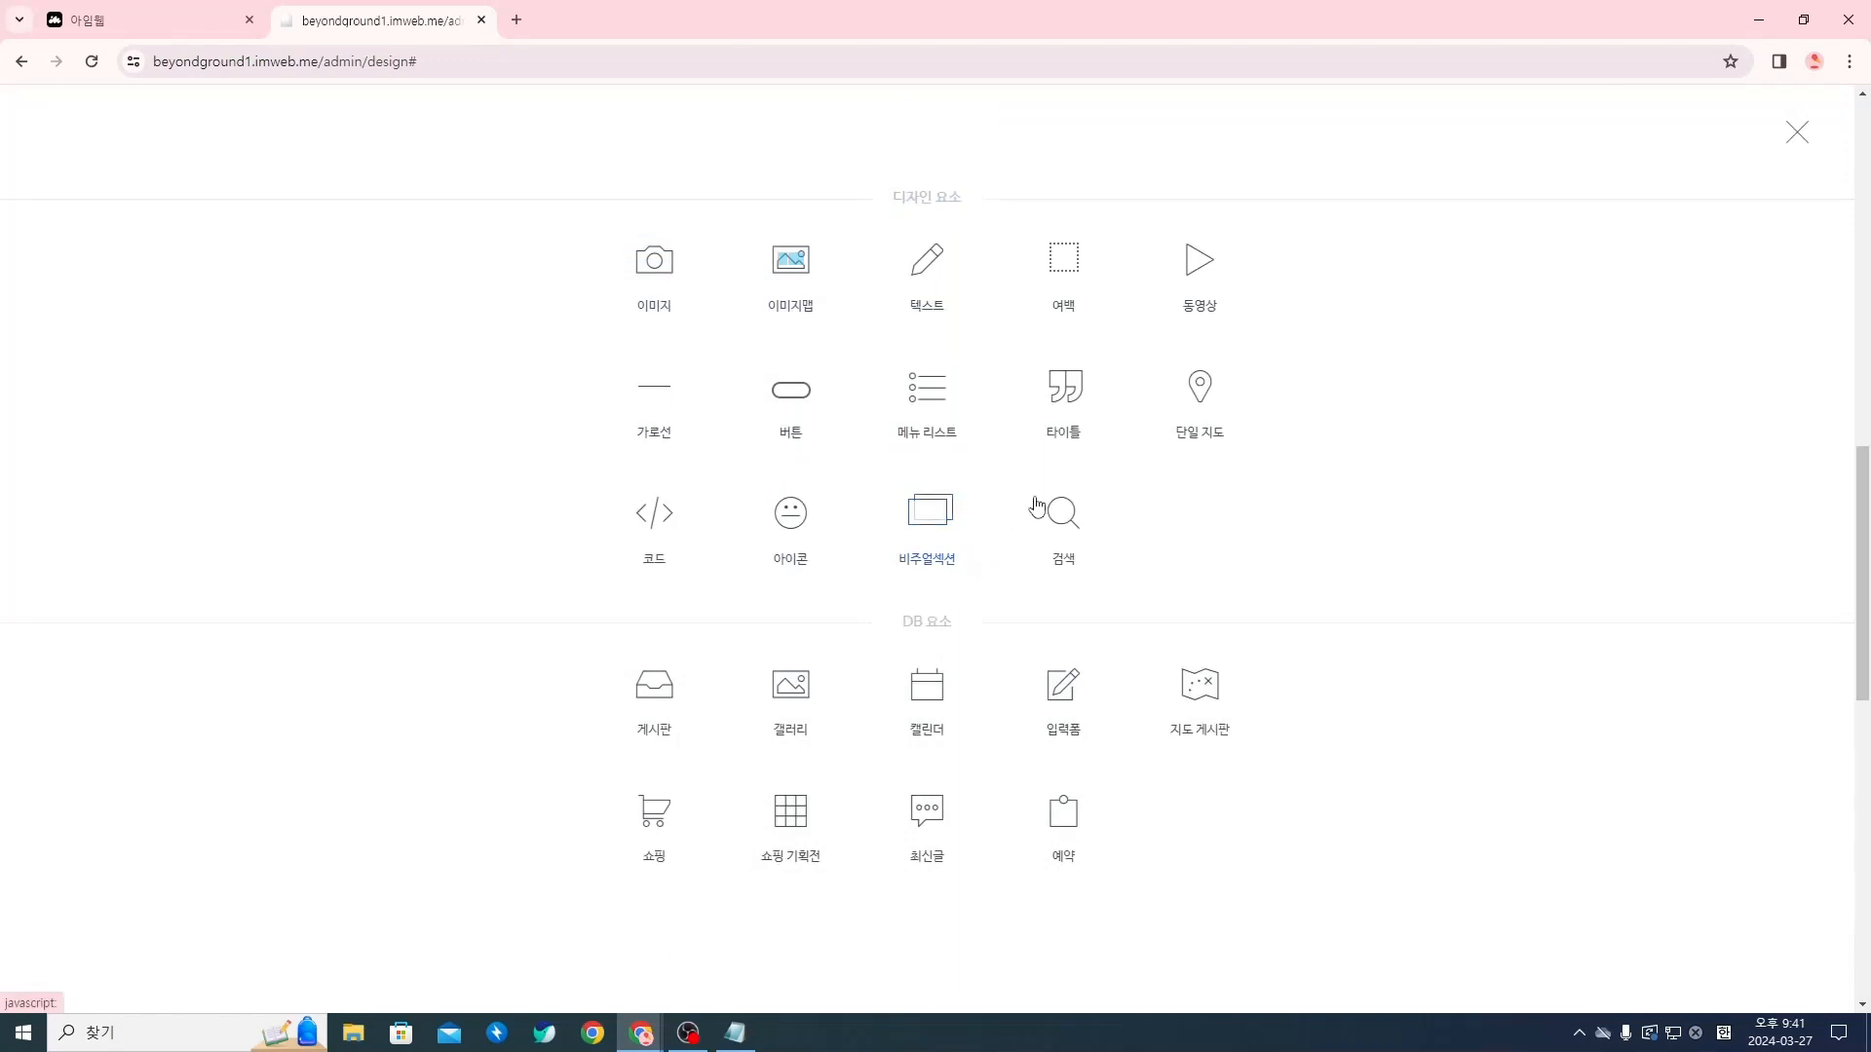
{"action": "left_click", "coordinate": [1089, 270]}
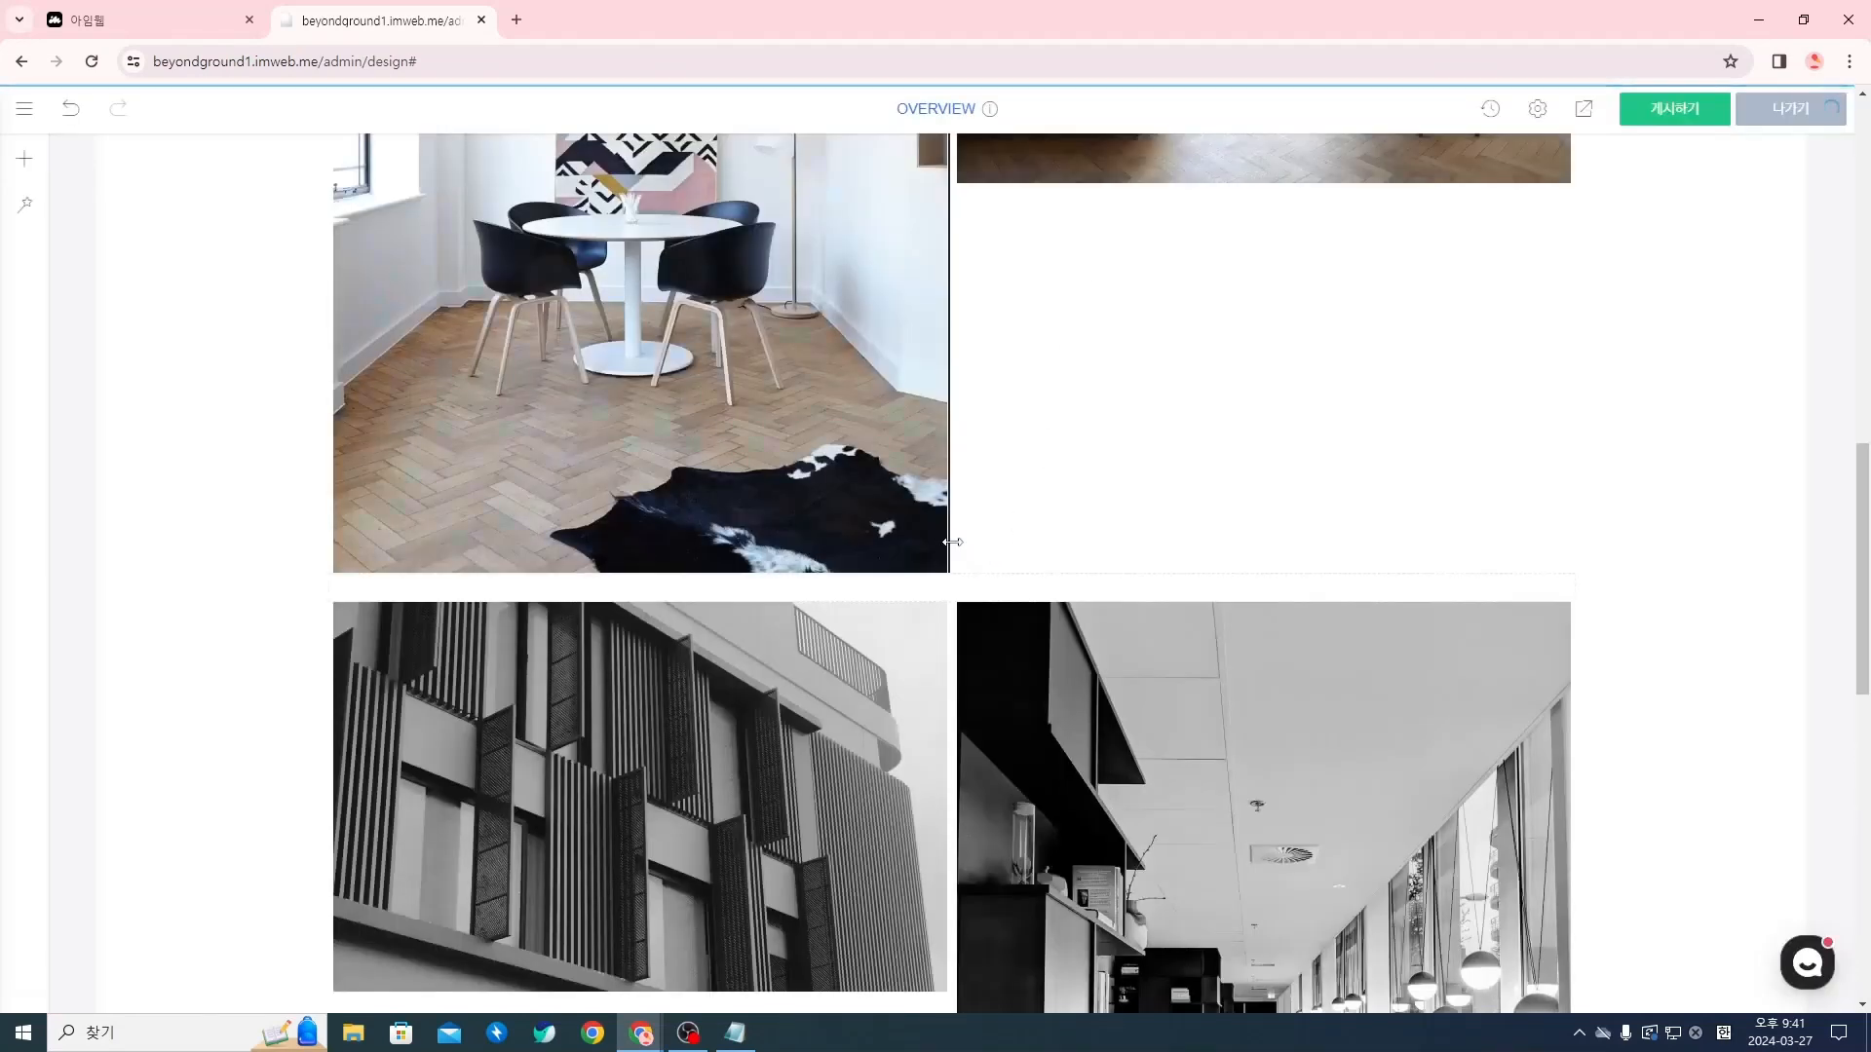
{"action": "right_click", "coordinate": [1008, 591]}
{"action": "left_click", "coordinate": [1038, 598]}
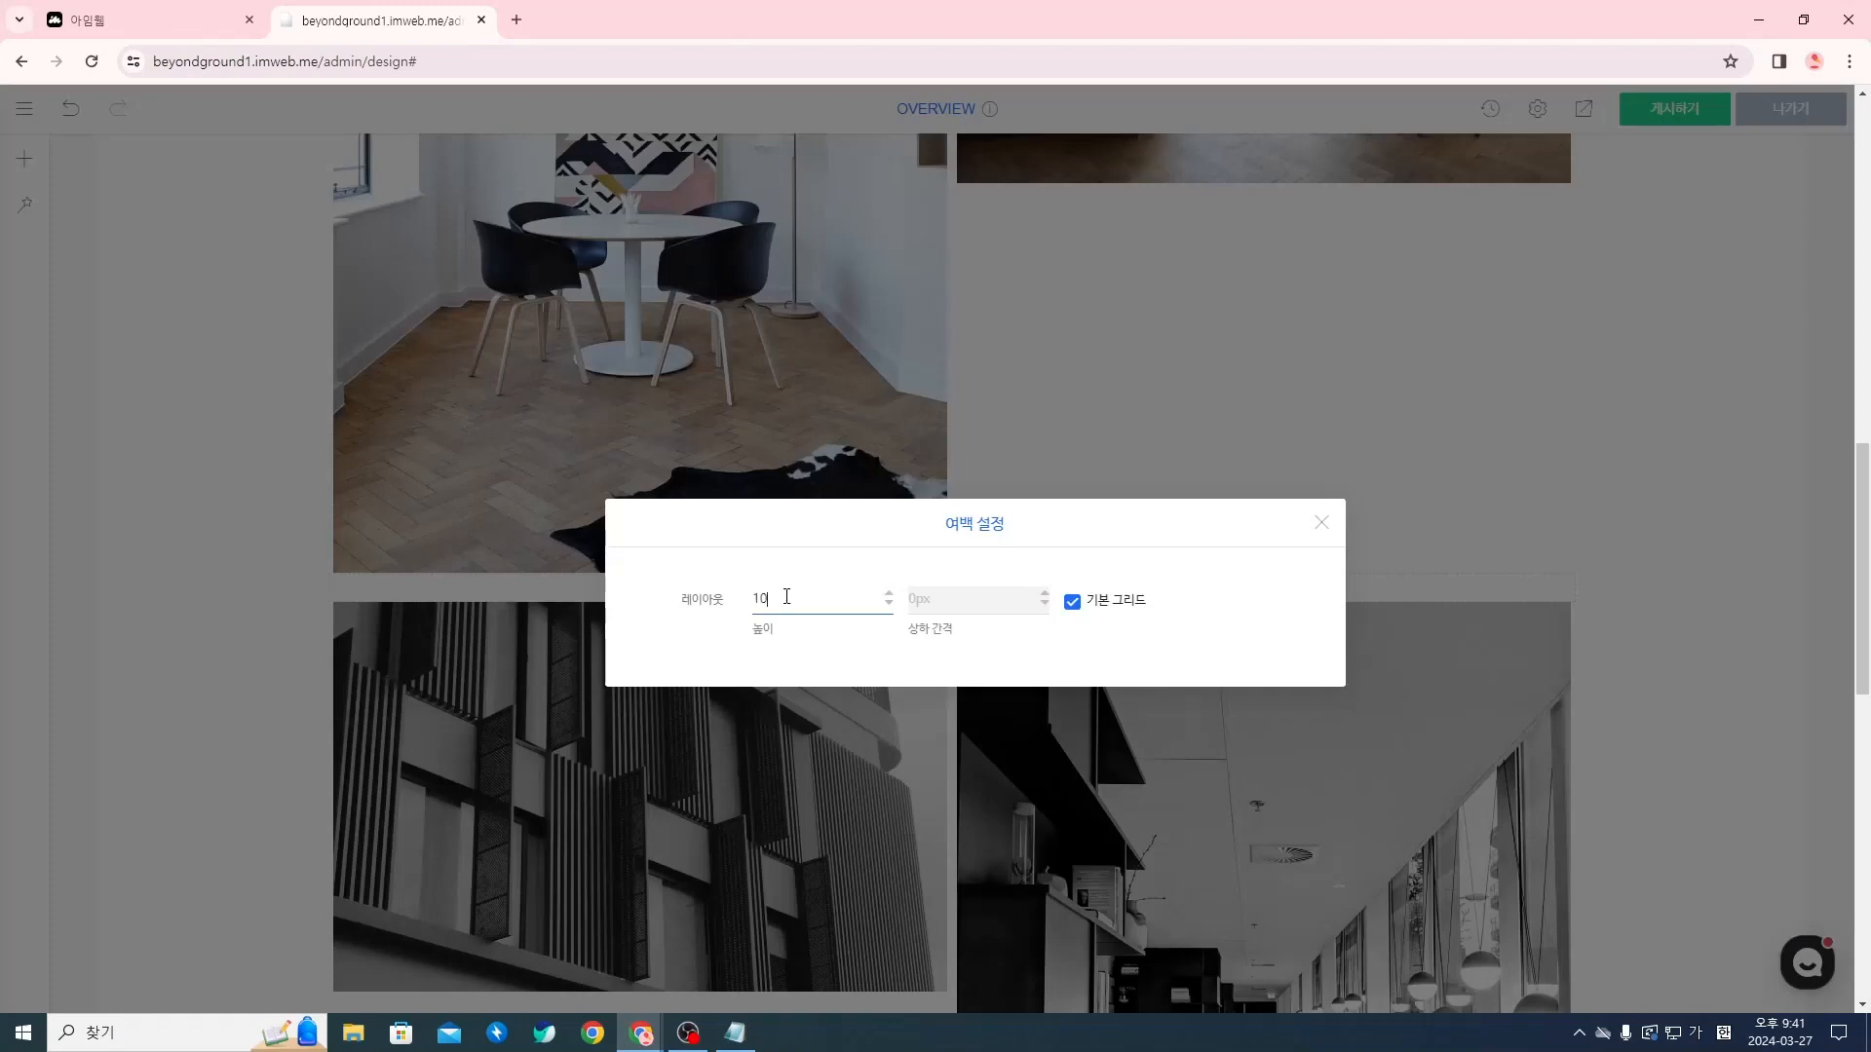
{"action": "left_click", "coordinate": [1329, 527]}
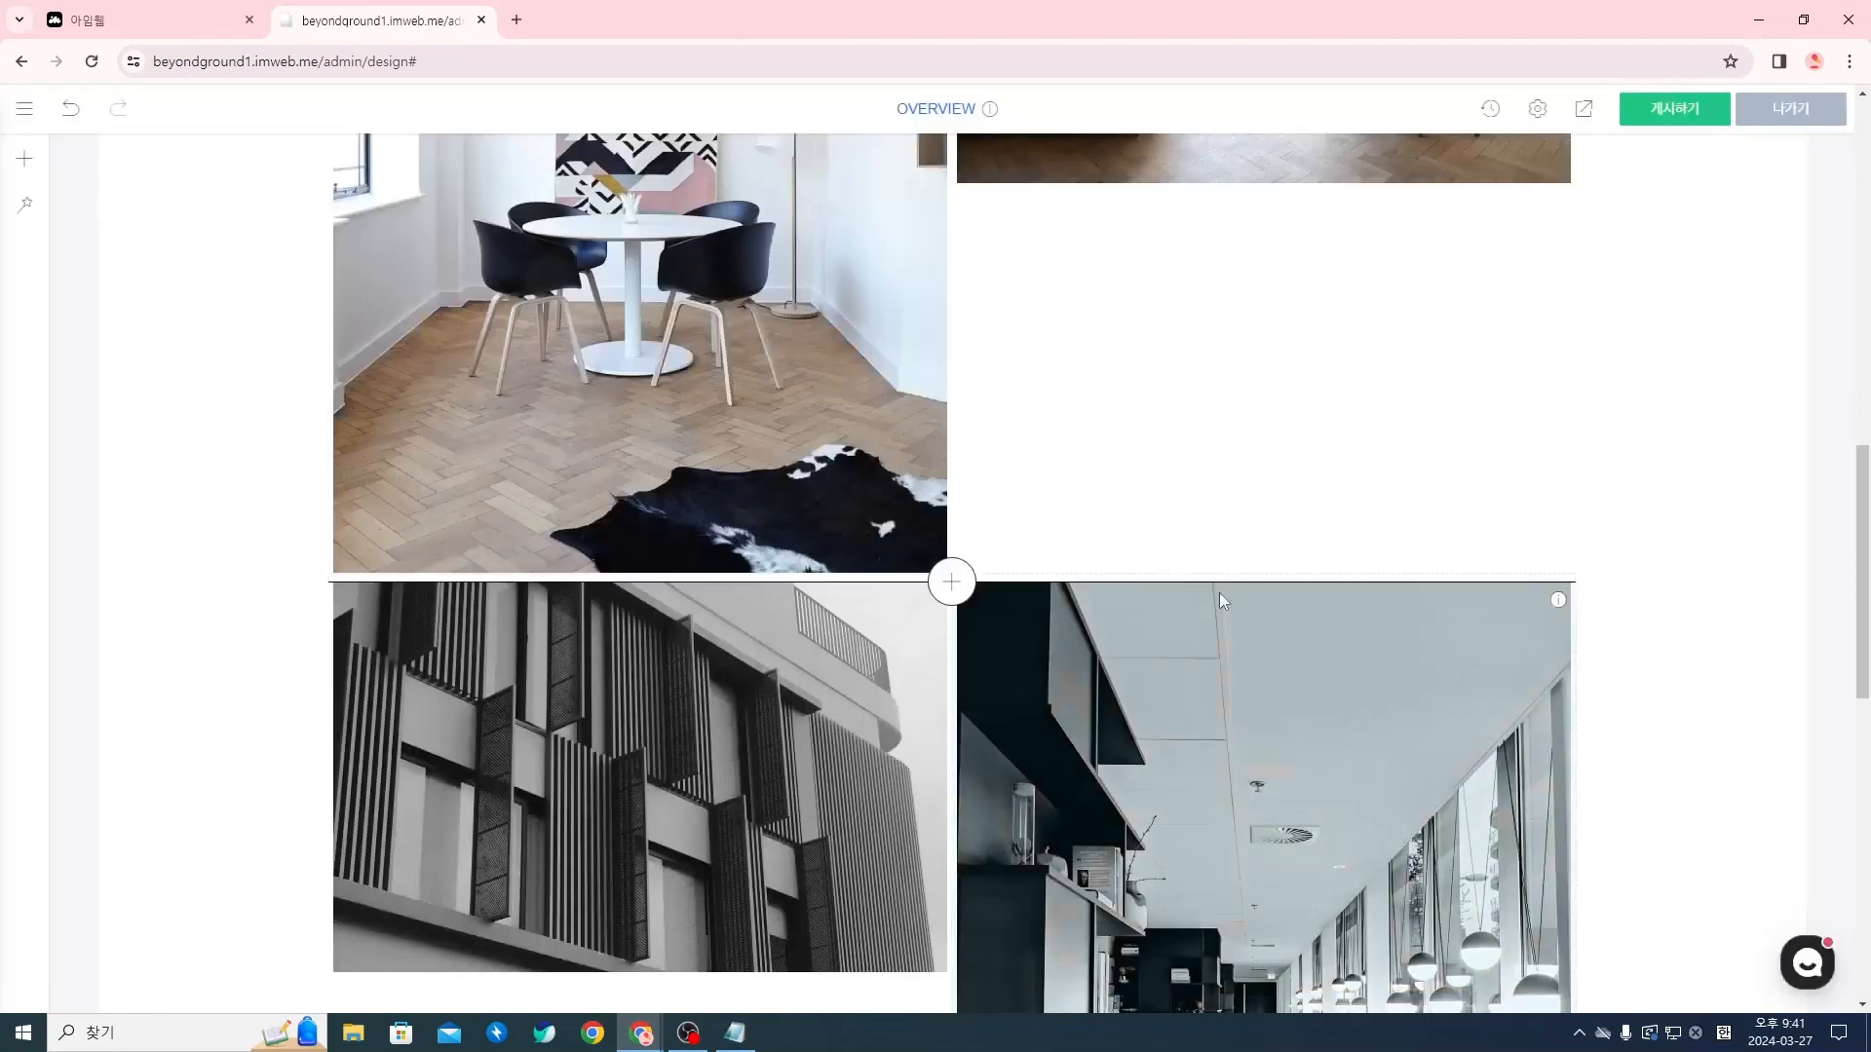
Review the photo rows under the section heading and check the 브랜드 메세지 copy in the Notion copywriting document
{"action": "scroll", "coordinate": [1530, 441], "scroll_direction": "up", "scroll_amount": 4}
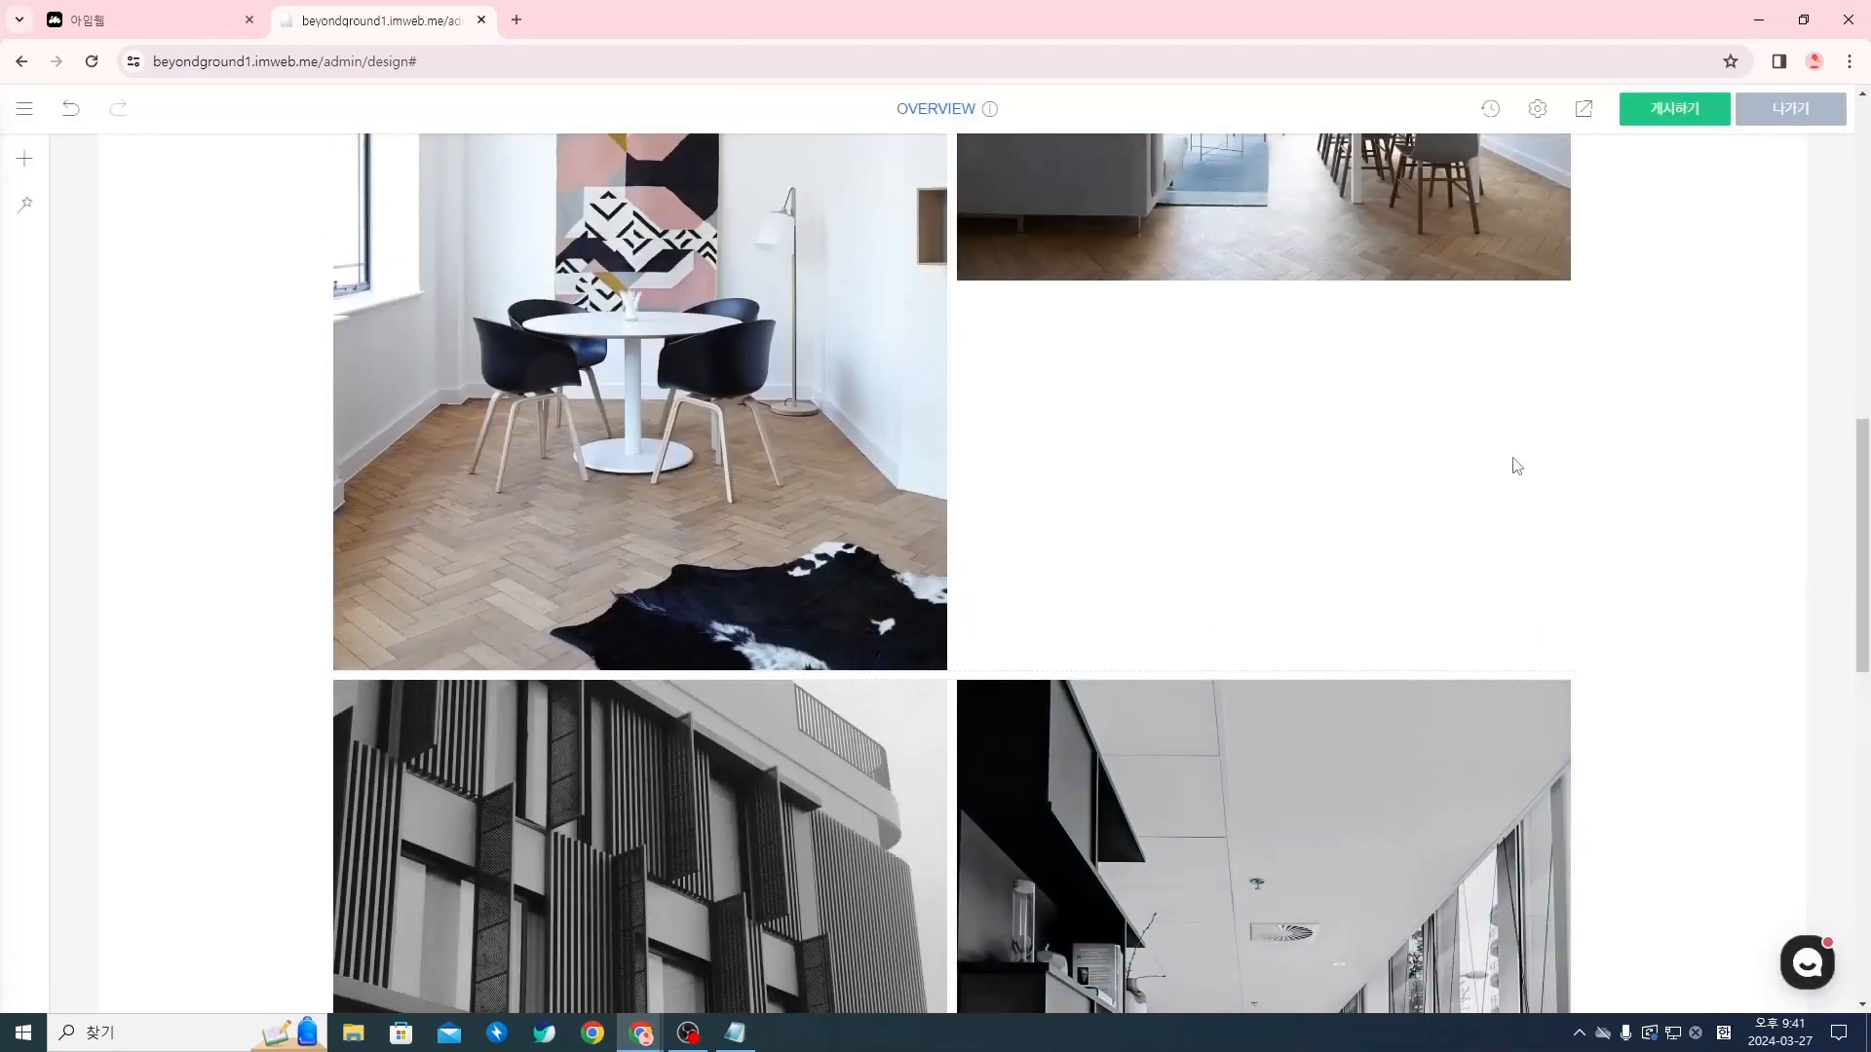
{"action": "scroll", "coordinate": [1169, 555], "scroll_direction": "up", "scroll_amount": 1}
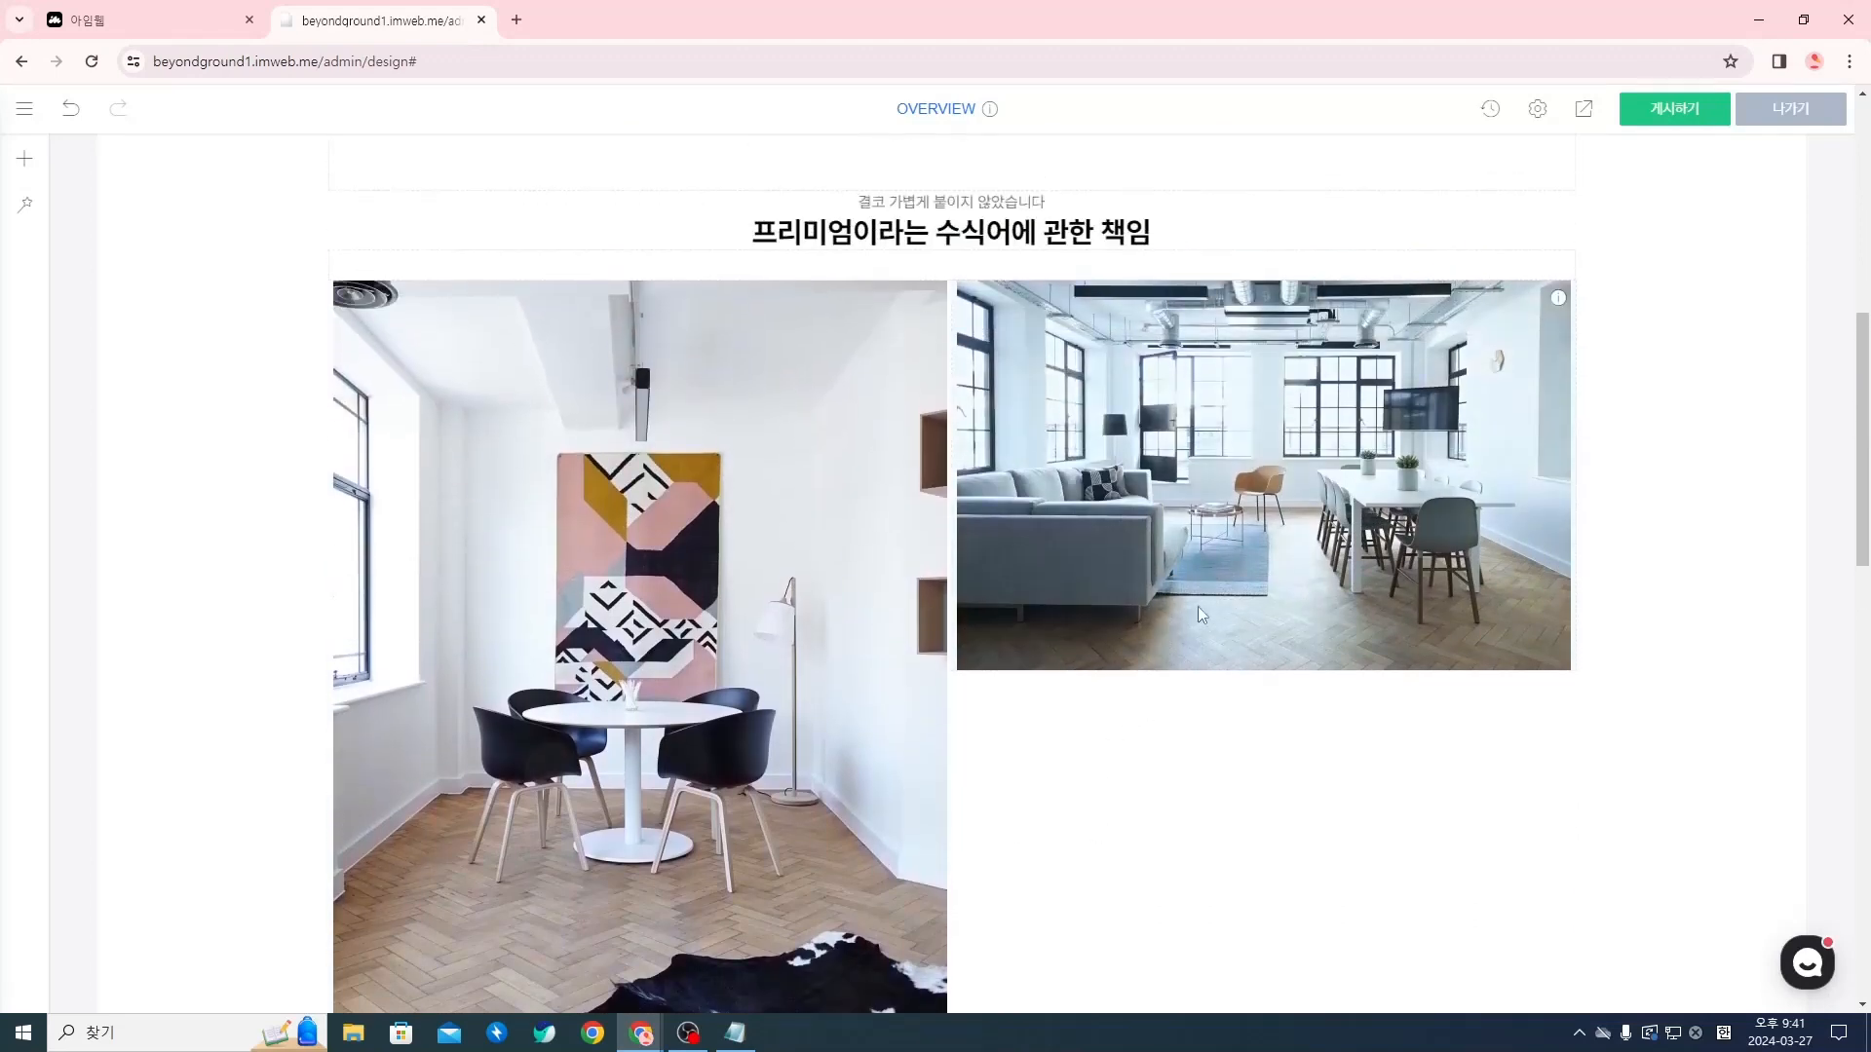
{"action": "scroll", "coordinate": [1198, 672], "scroll_direction": "down", "scroll_amount": 1}
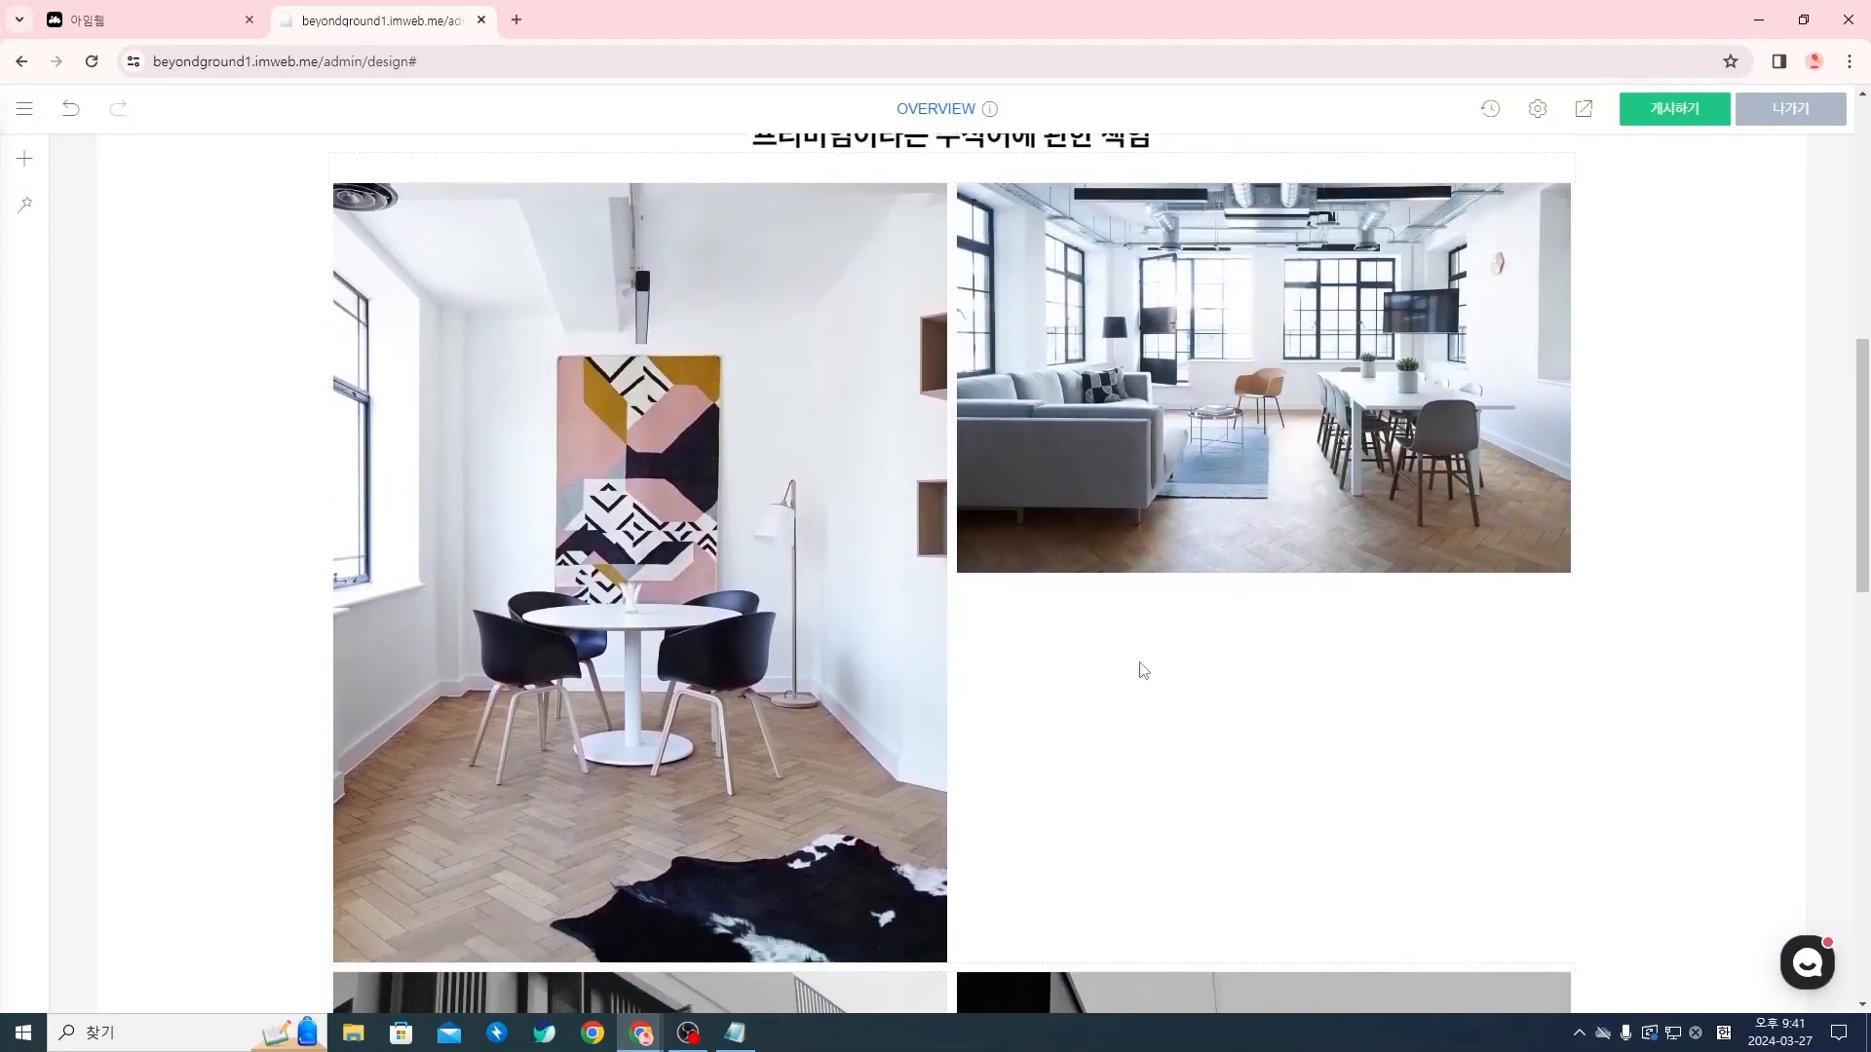
{"action": "mouse_move", "coordinate": [1281, 579]}
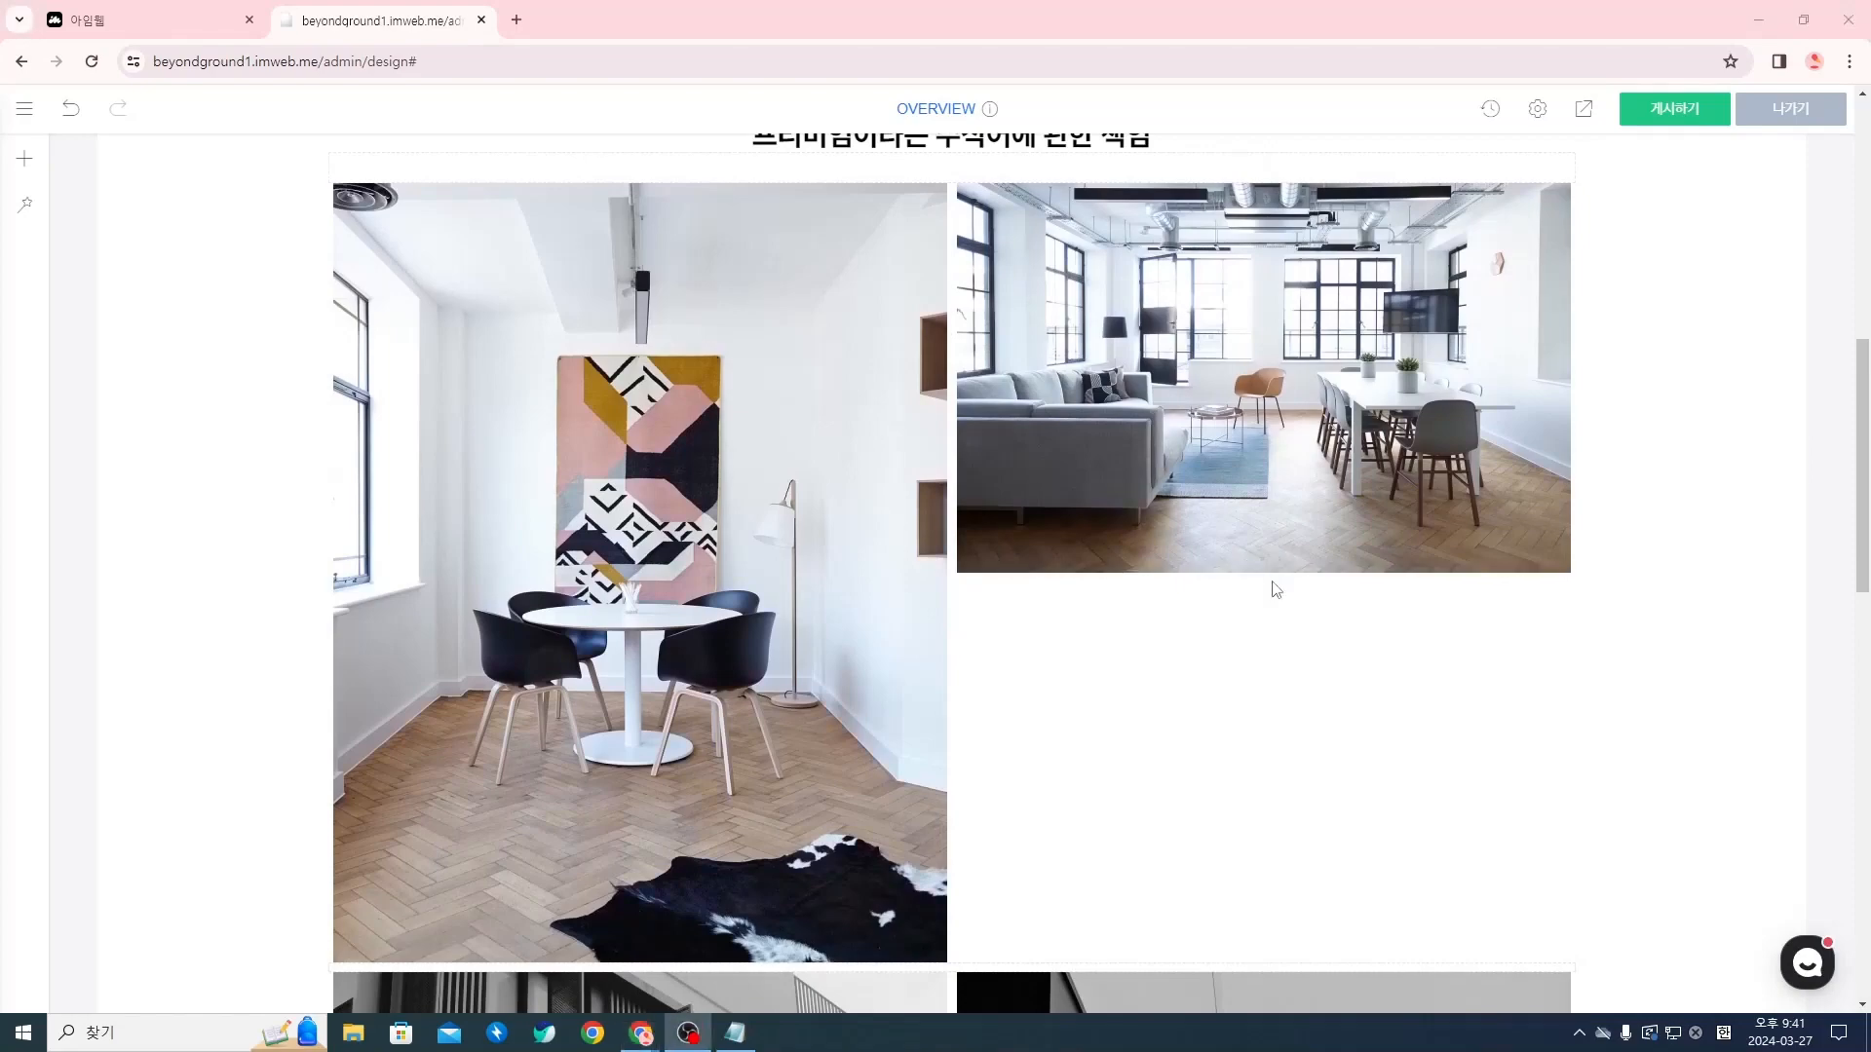
{"action": "mouse_move", "coordinate": [645, 1040]}
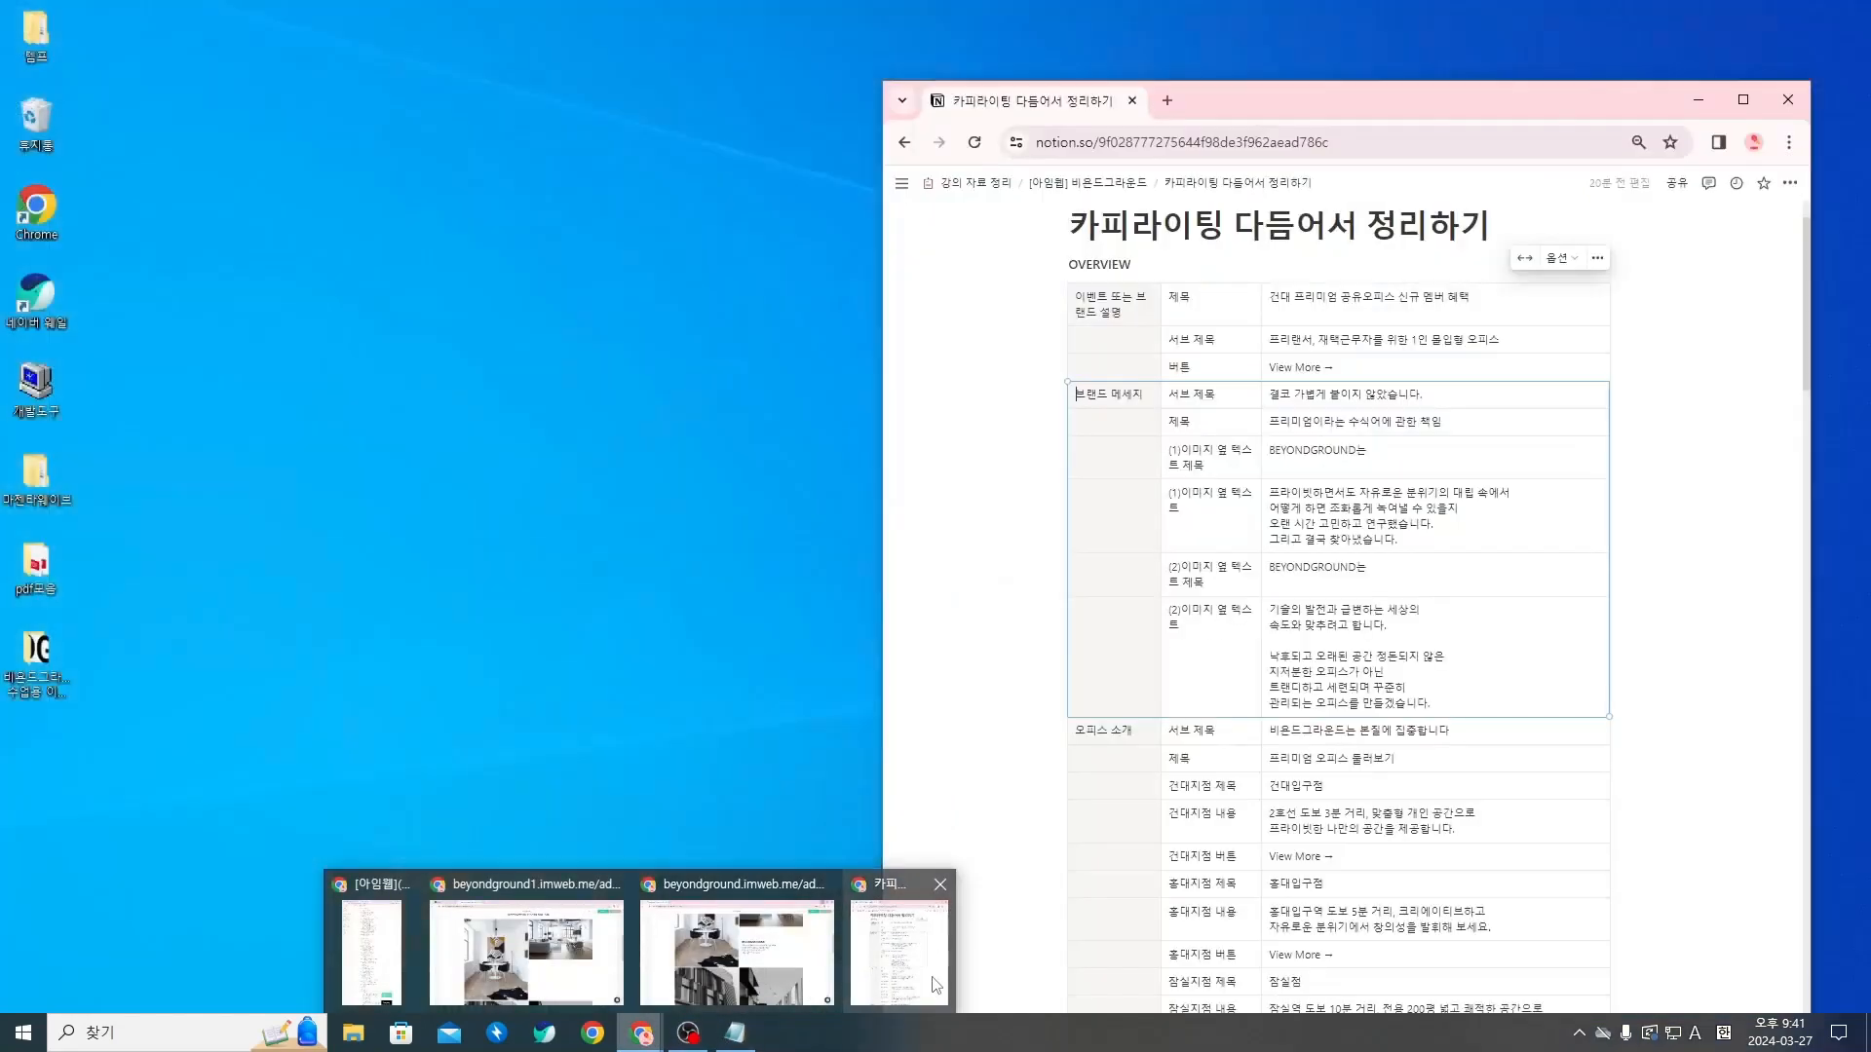
{"action": "left_click", "coordinate": [899, 950]}
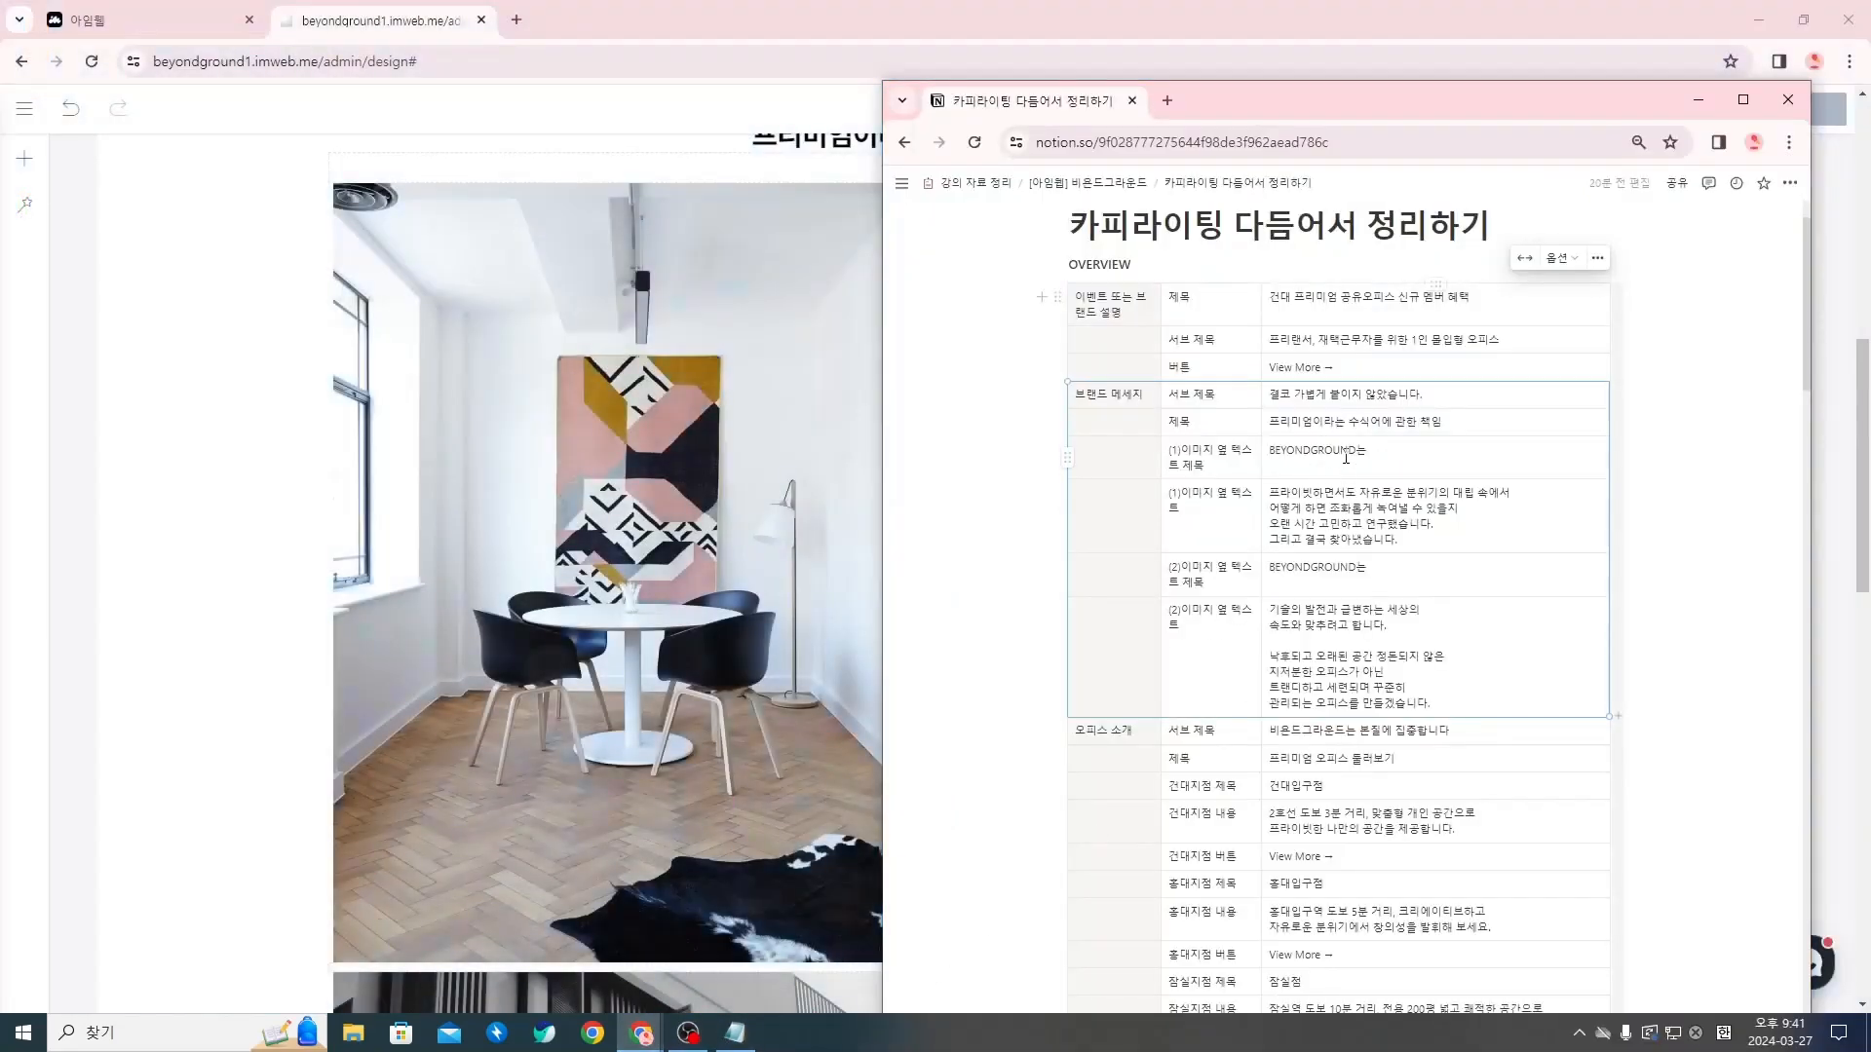
{"action": "left_click", "coordinate": [1700, 101]}
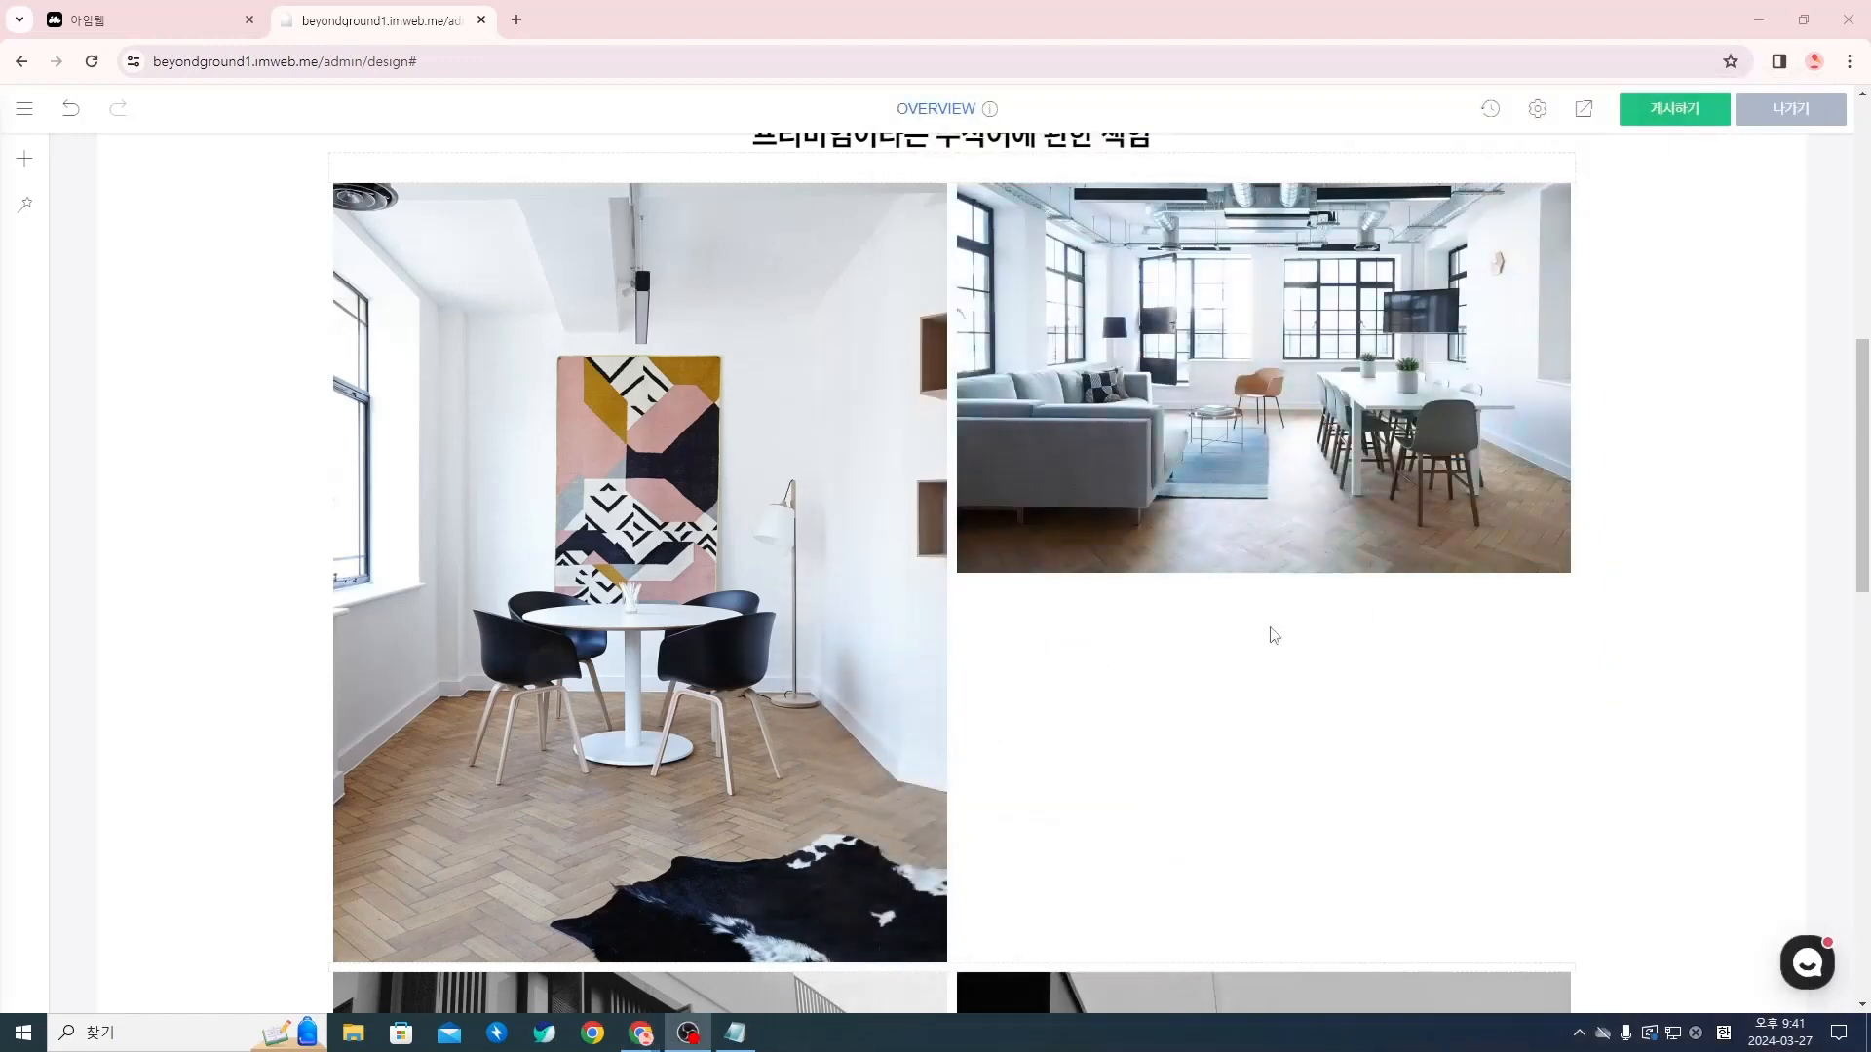
Insert a spacing (여백) widget below the living-room photo in the same column and set its height to 136 px
{"action": "left_click", "coordinate": [1262, 572]}
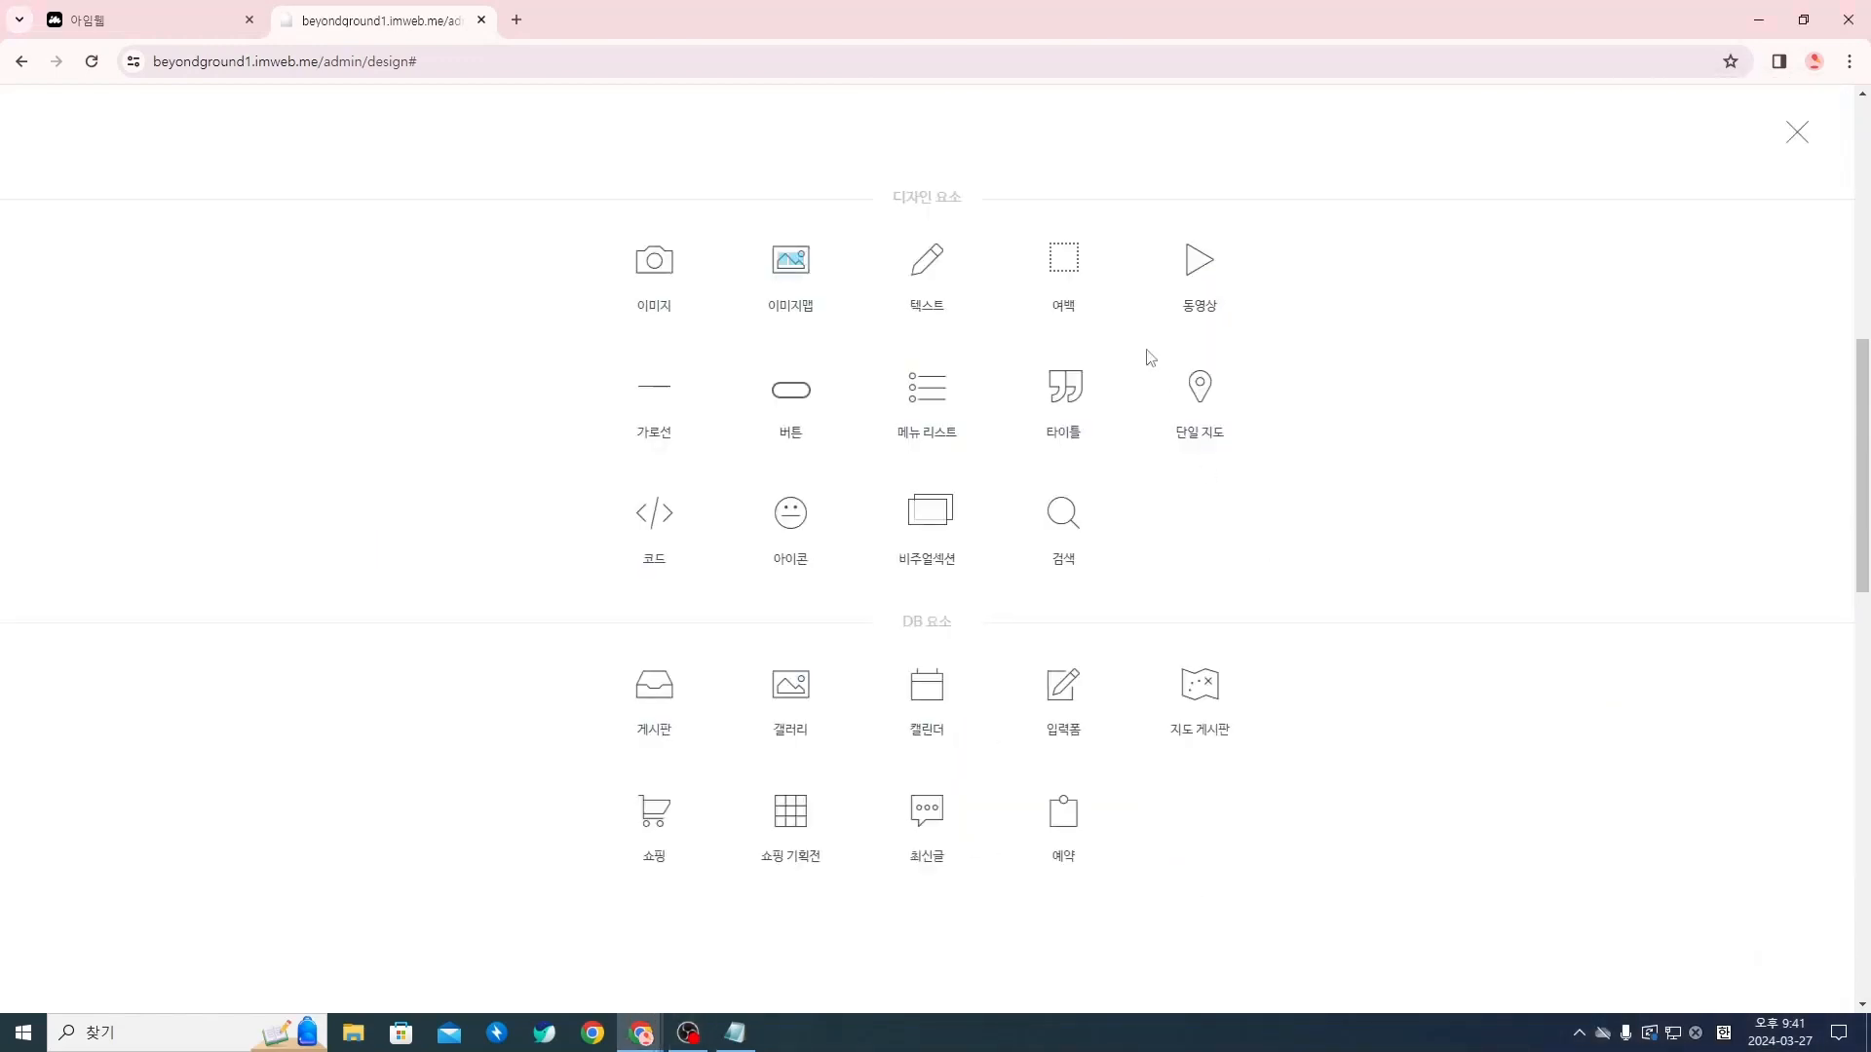
{"action": "left_click", "coordinate": [1080, 258]}
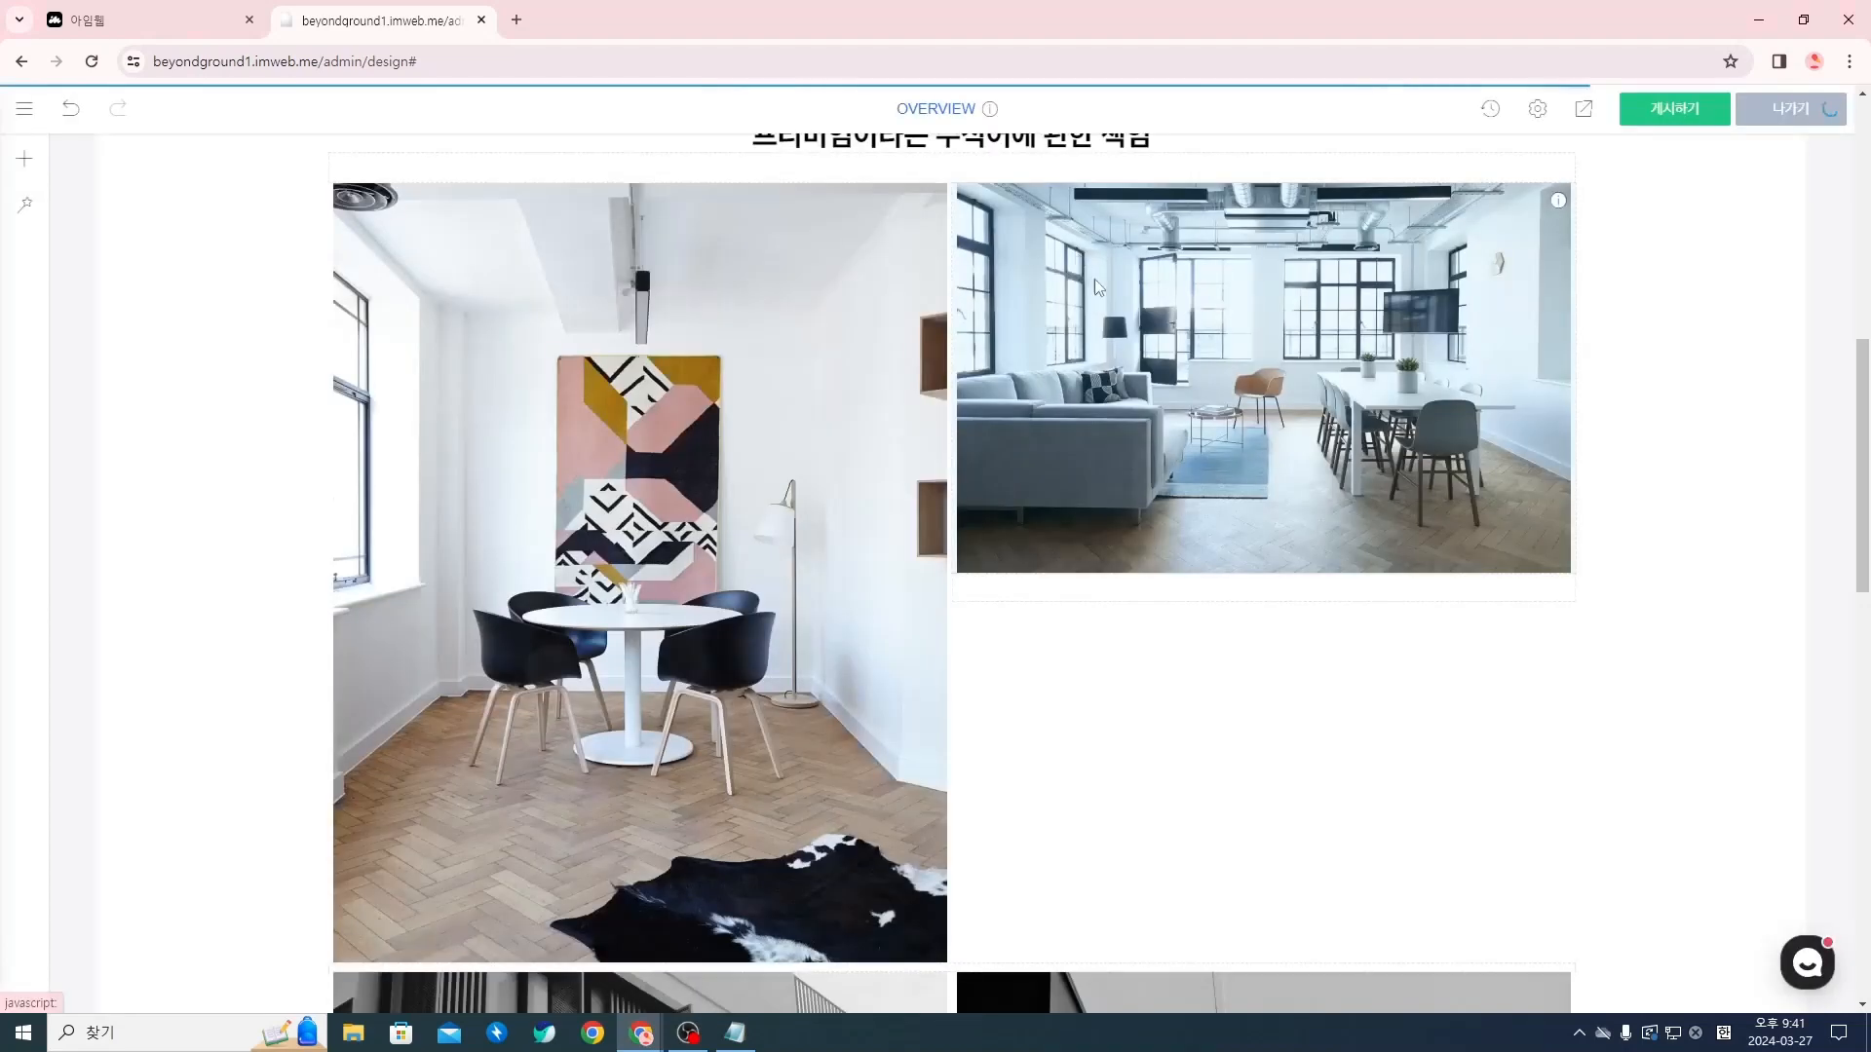
{"action": "right_click", "coordinate": [1329, 596]}
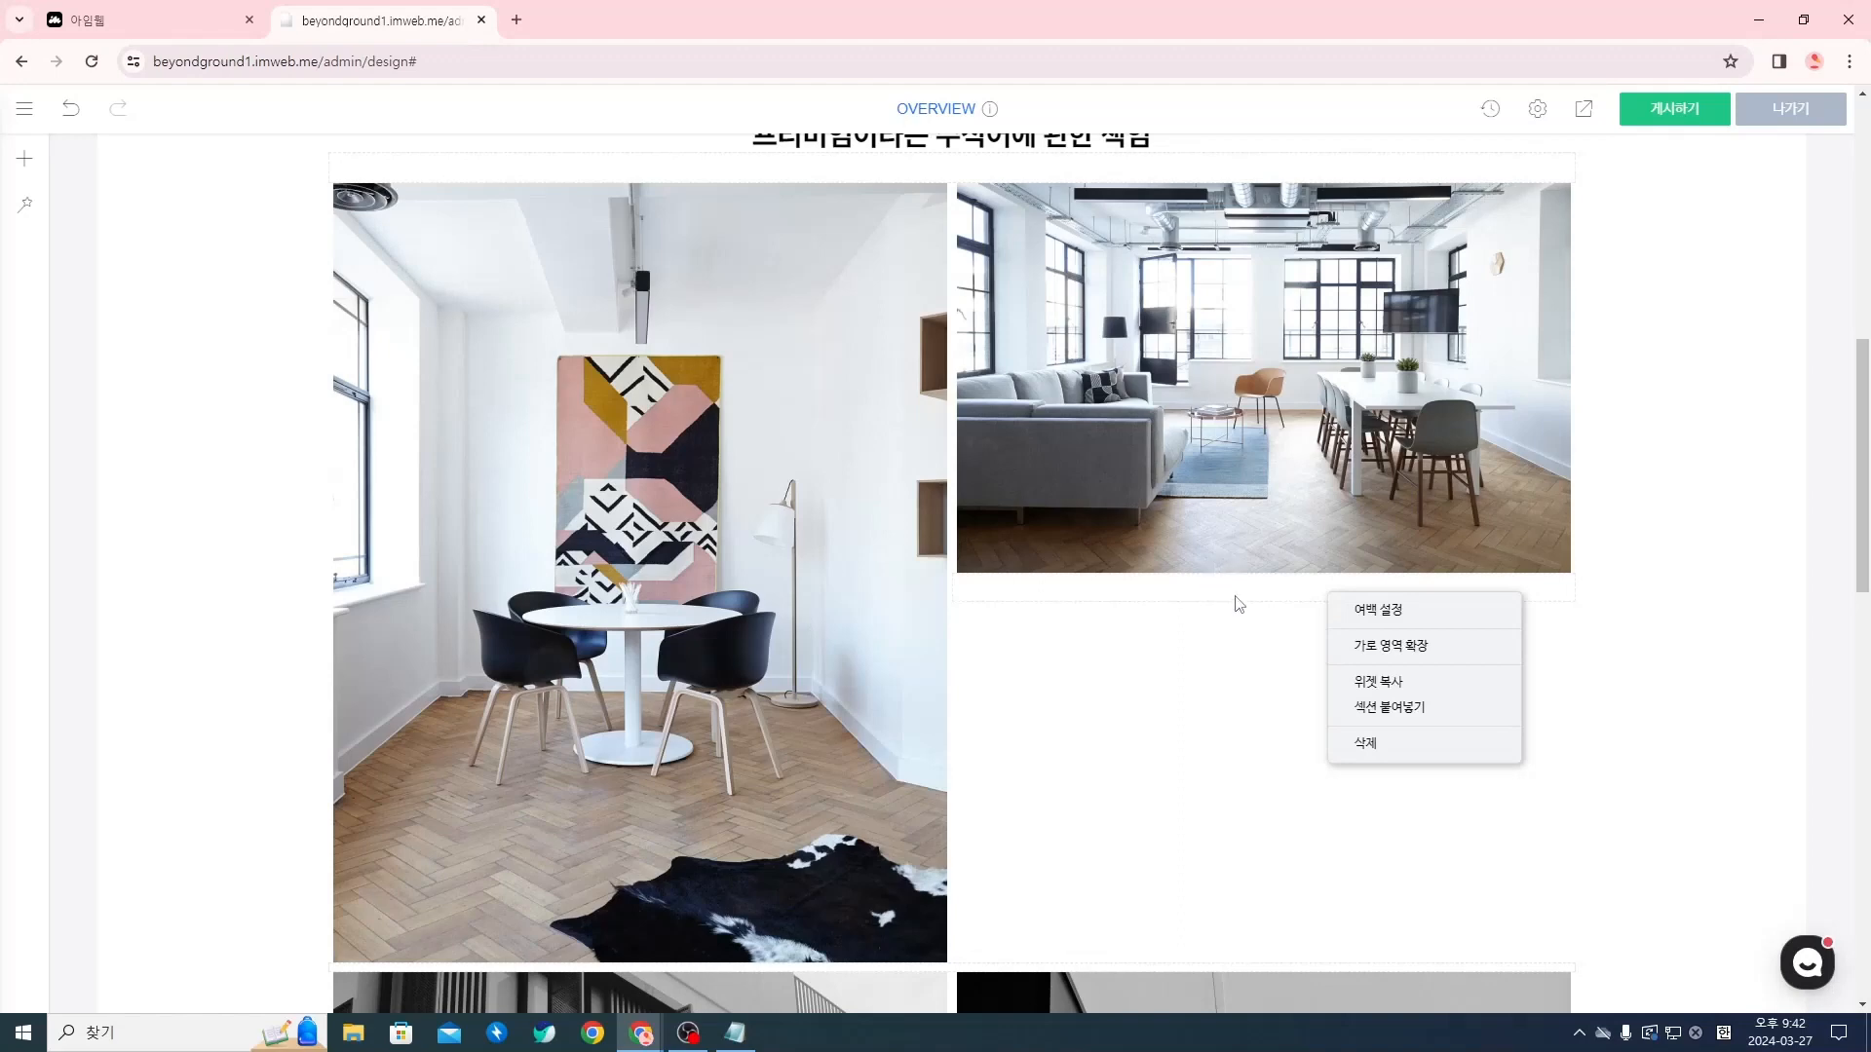
{"action": "left_click", "coordinate": [1403, 610]}
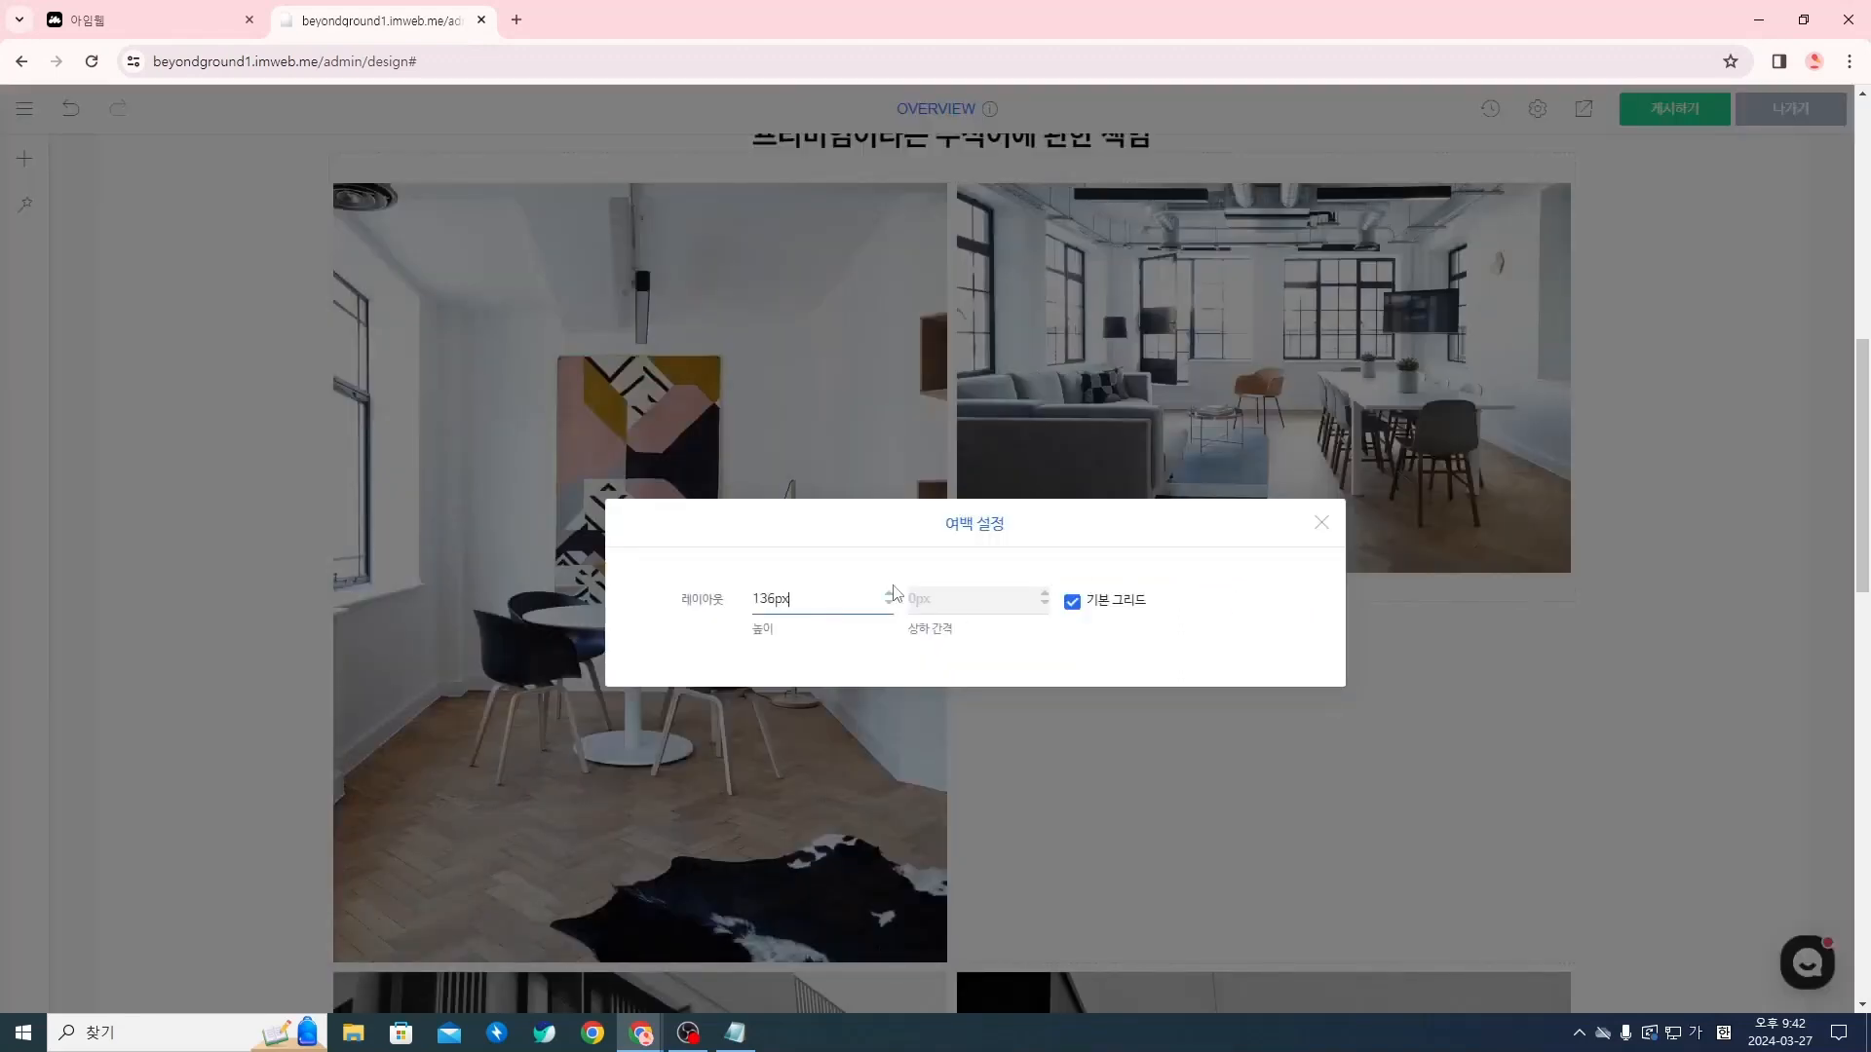
{"action": "left_click", "coordinate": [1324, 526]}
Add two text (텍스트) widgets, one under the other, below the new spacing under the living-room photo
{"action": "scroll", "coordinate": [1290, 590], "scroll_direction": "down", "scroll_amount": 2}
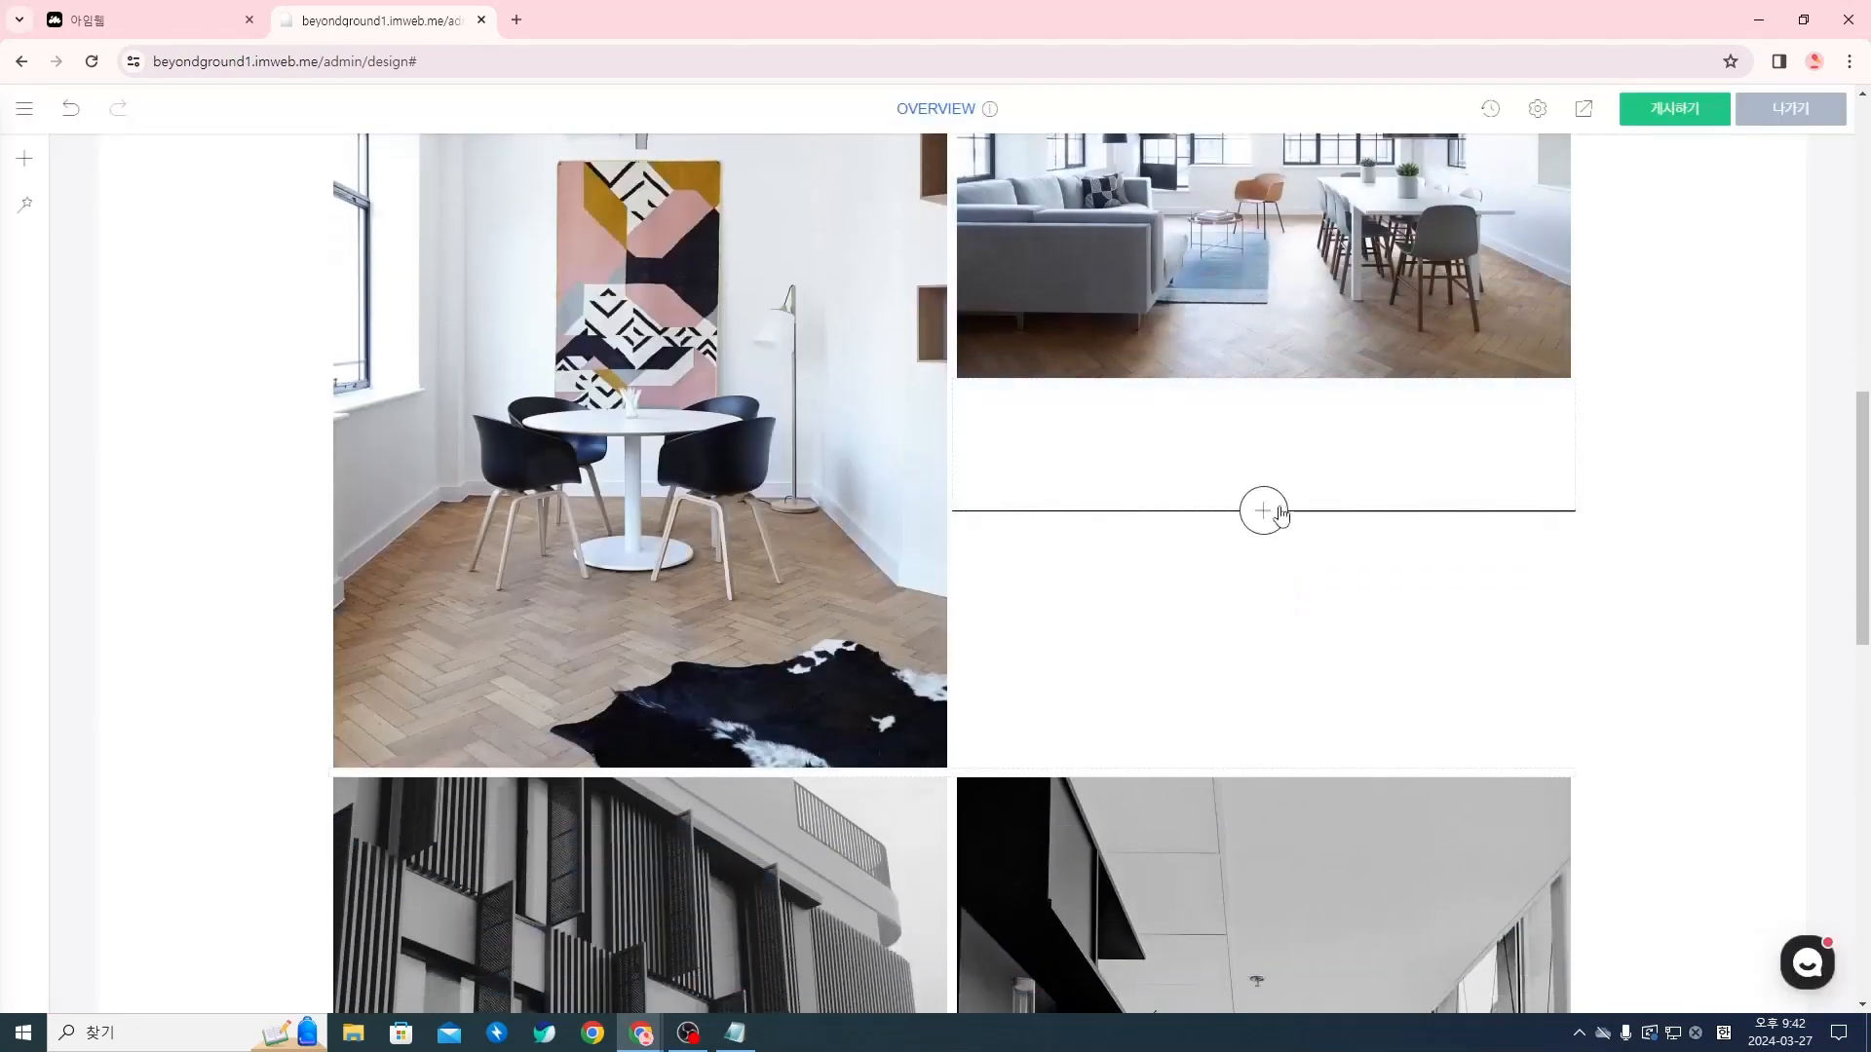
{"action": "left_click", "coordinate": [1264, 510]}
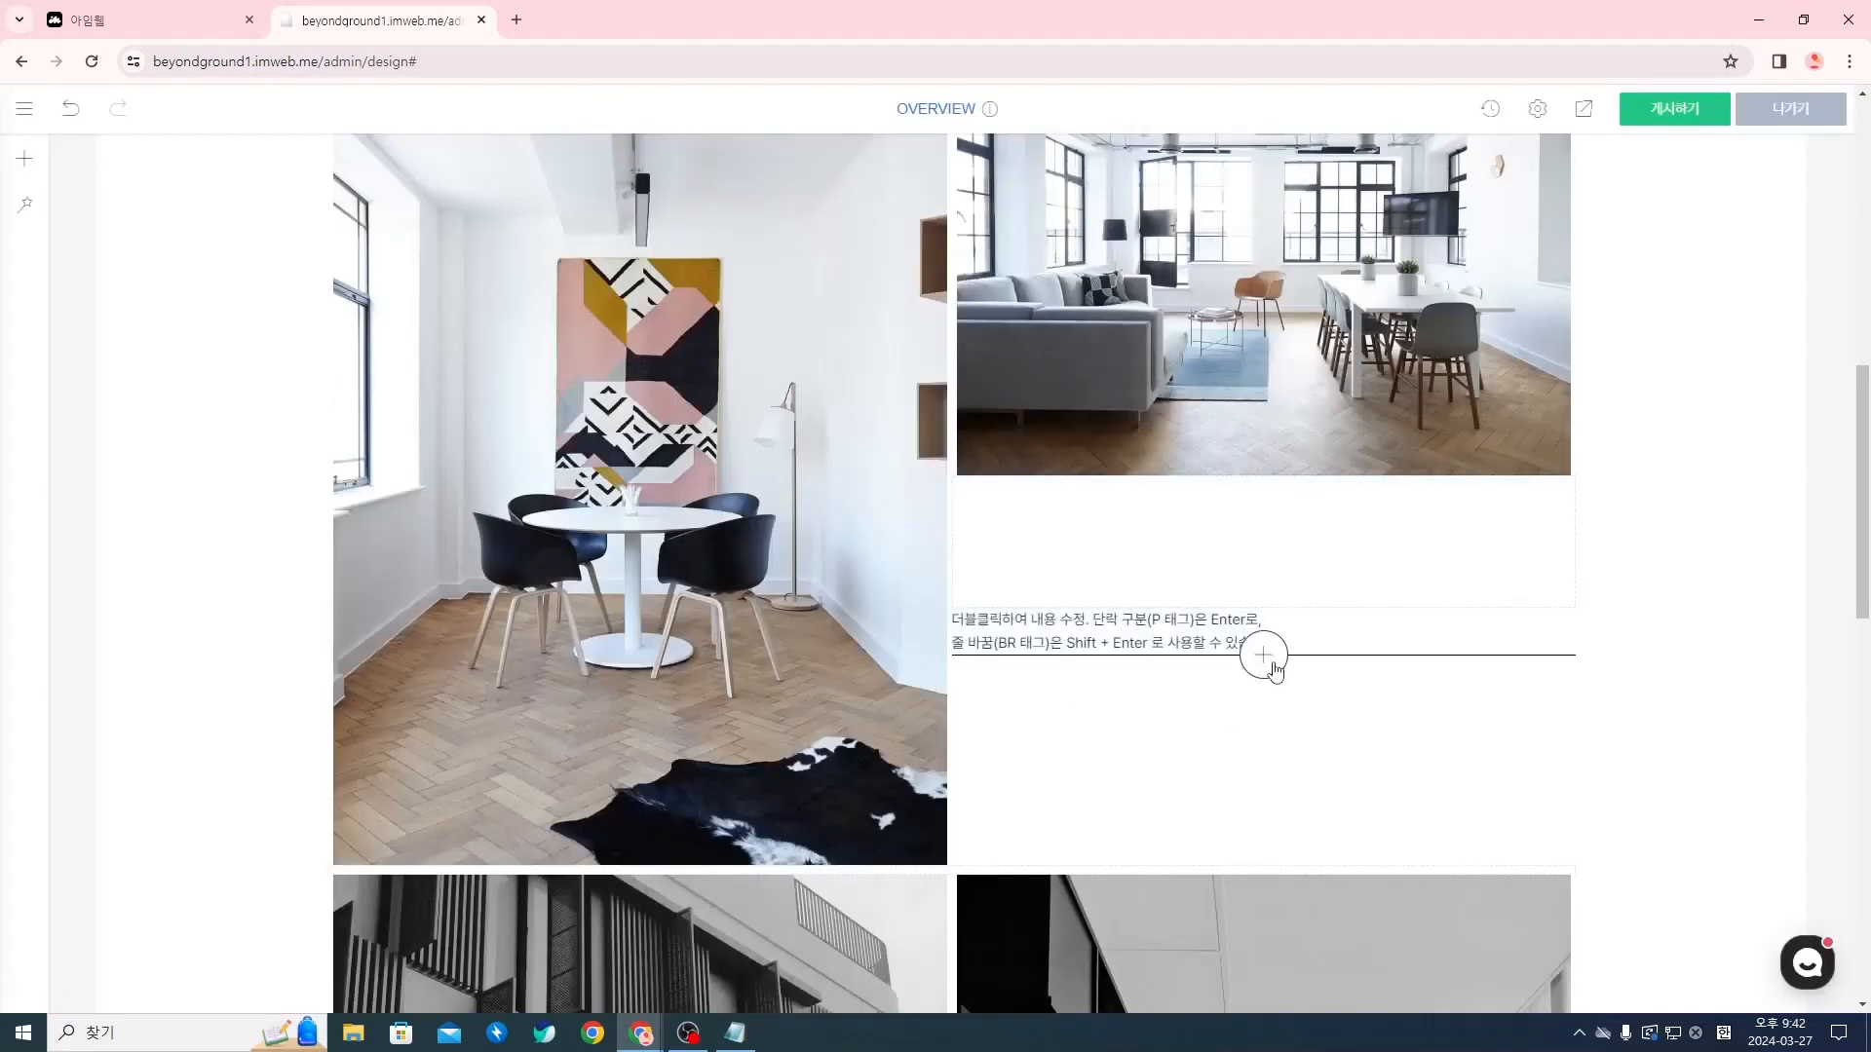
{"action": "left_click", "coordinate": [1263, 656]}
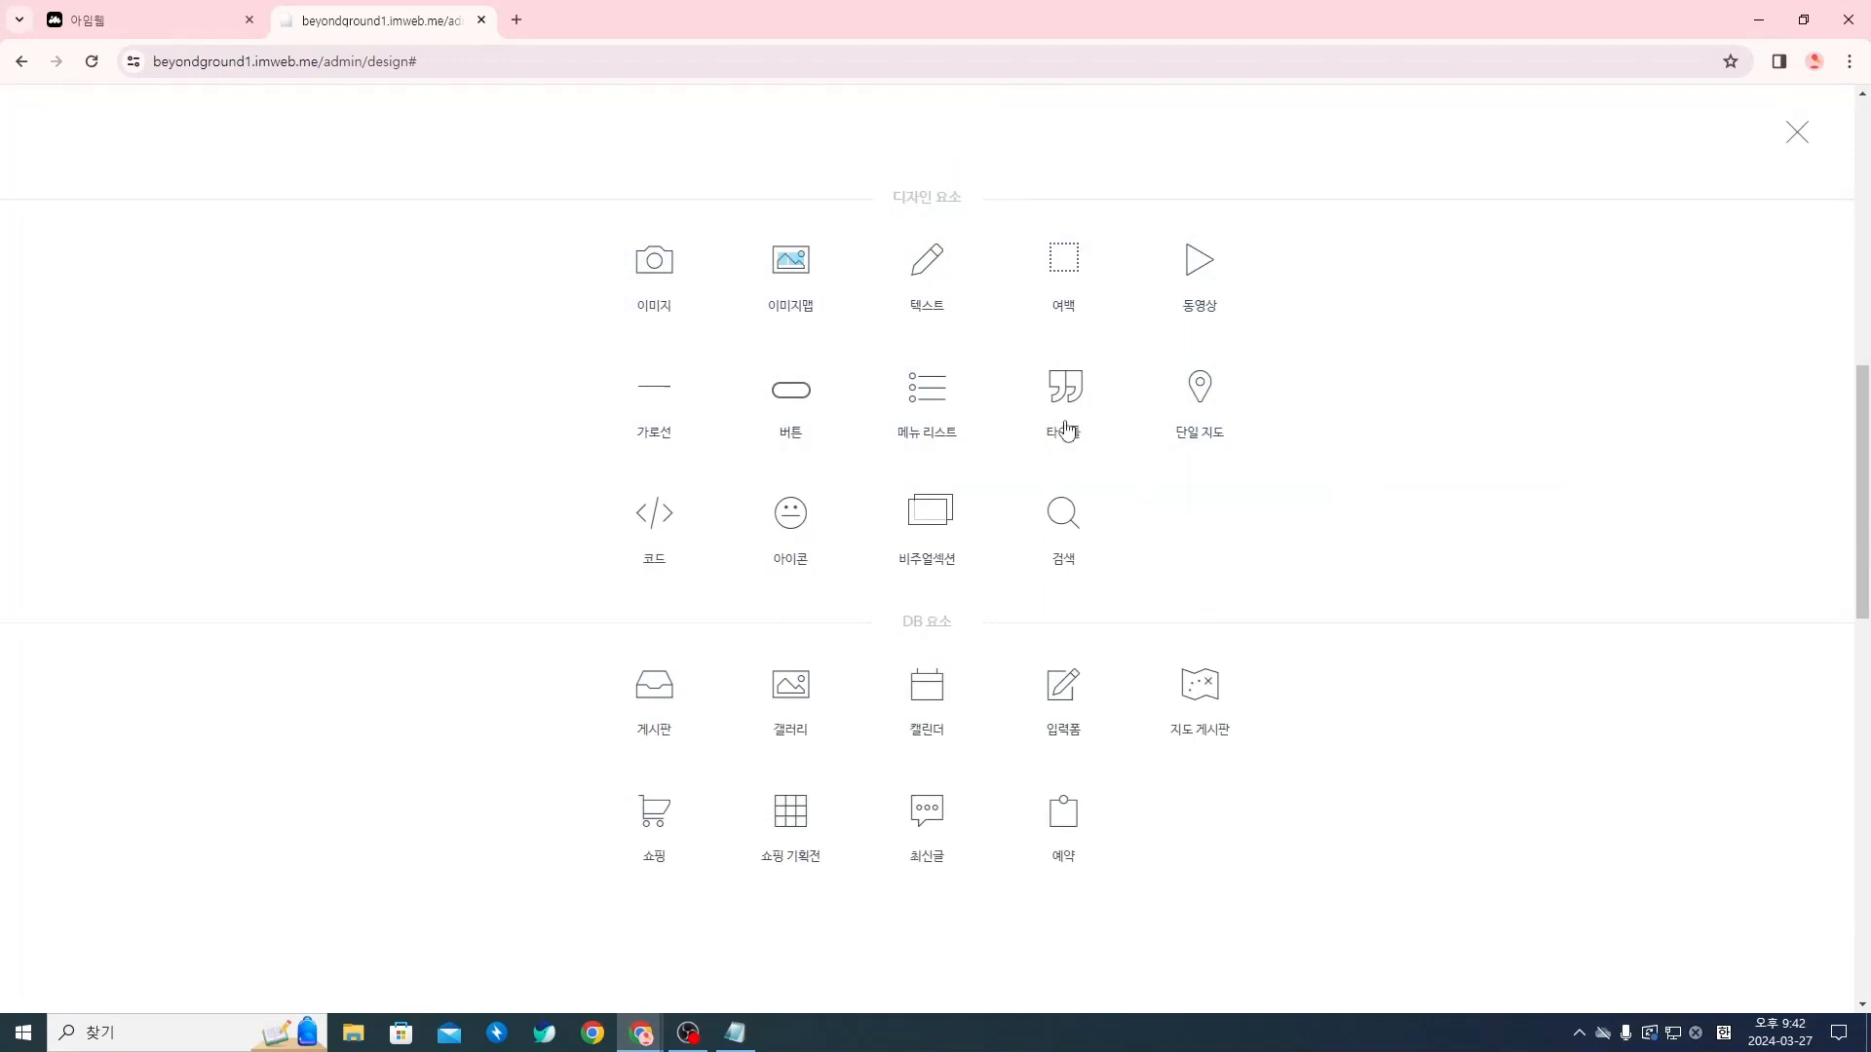
{"action": "left_click", "coordinate": [903, 281]}
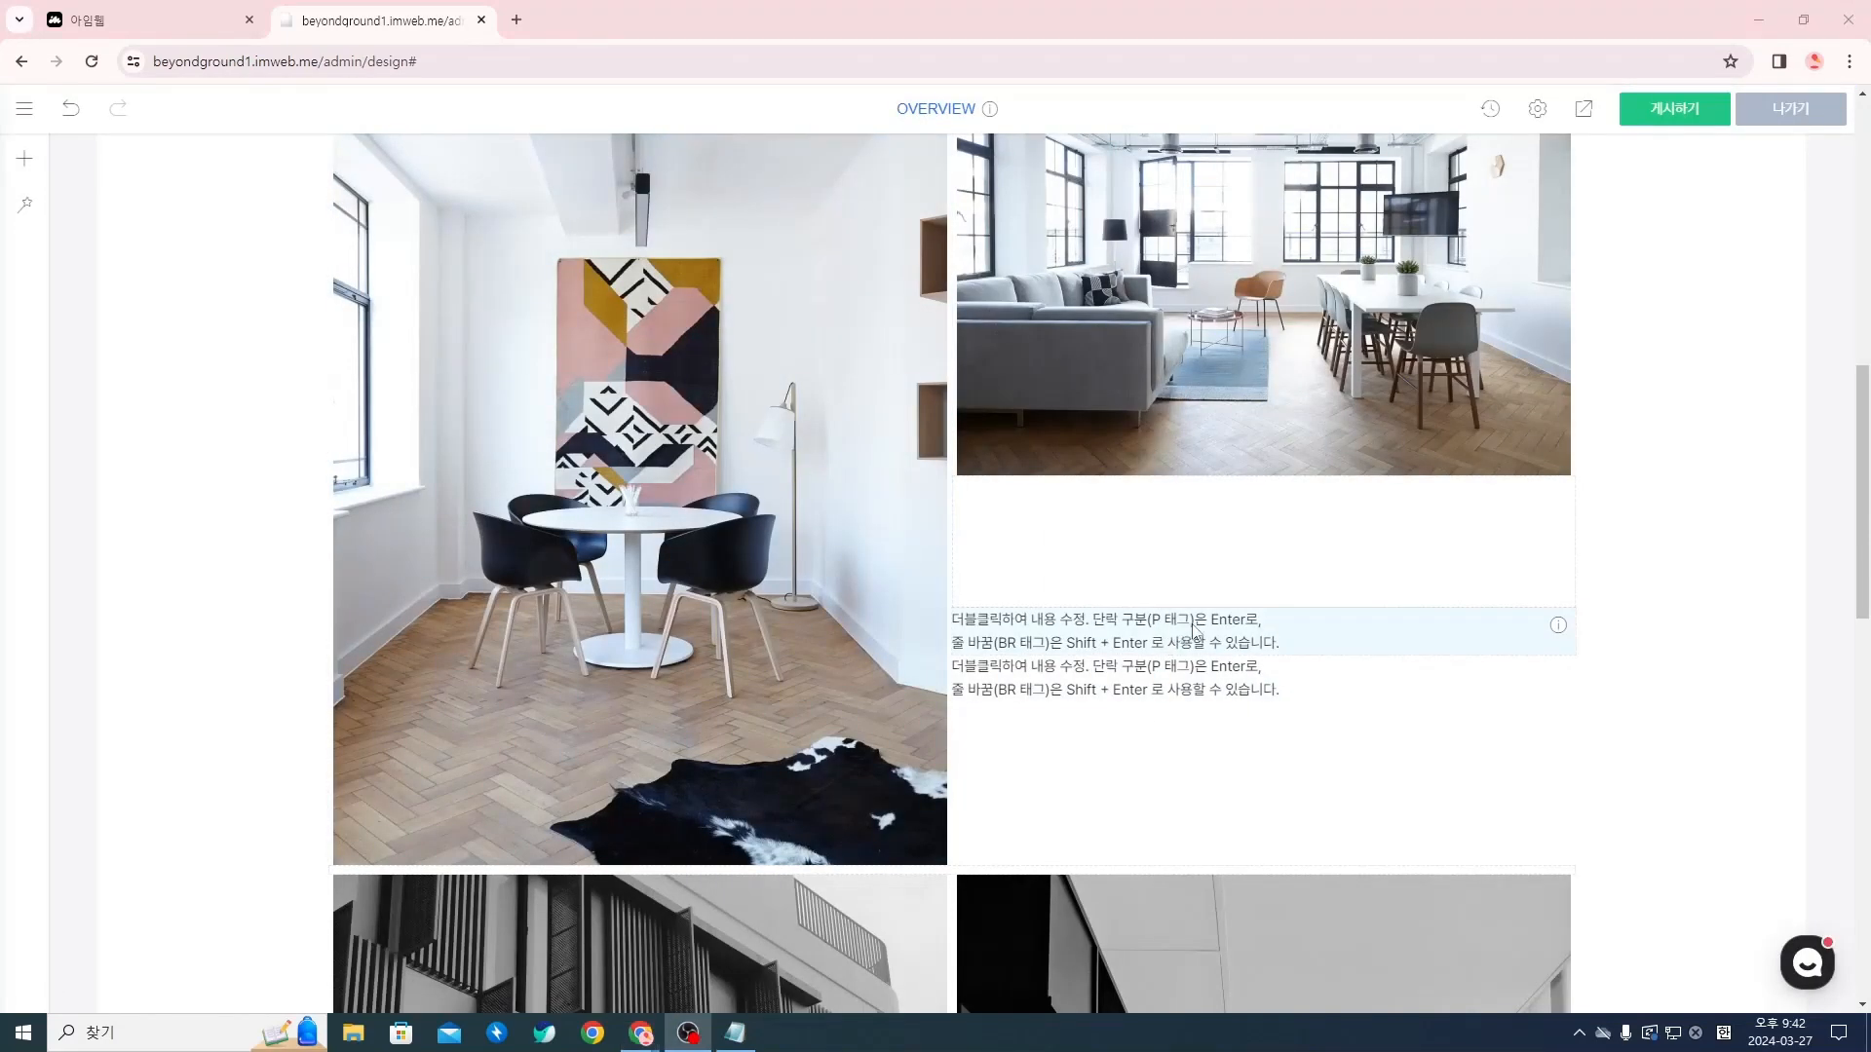
Copy the first image-side title, BEYONDGROUND는, from the Notion copywriting table and replace the upper text widget's placeholder with it
{"action": "mouse_move", "coordinate": [641, 1033]}
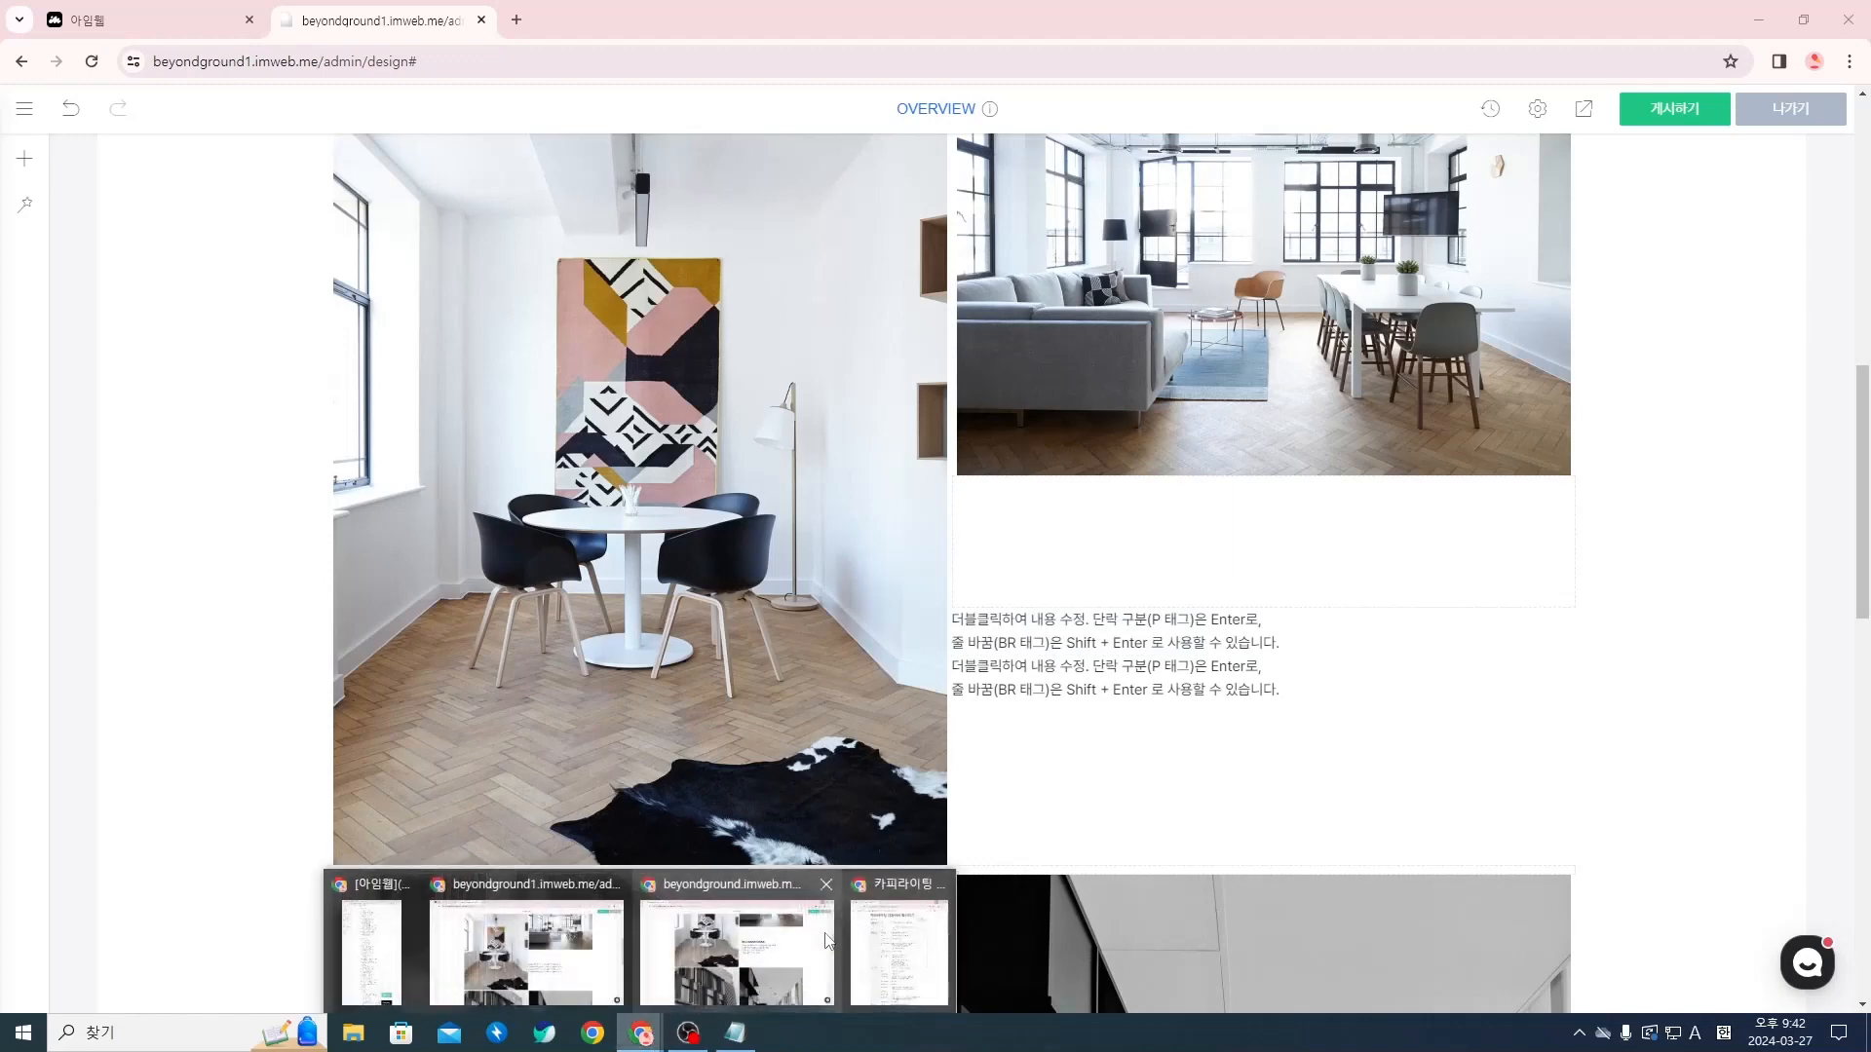
{"action": "left_click", "coordinate": [892, 956]}
{"action": "triple_click", "coordinate": [1355, 425]}
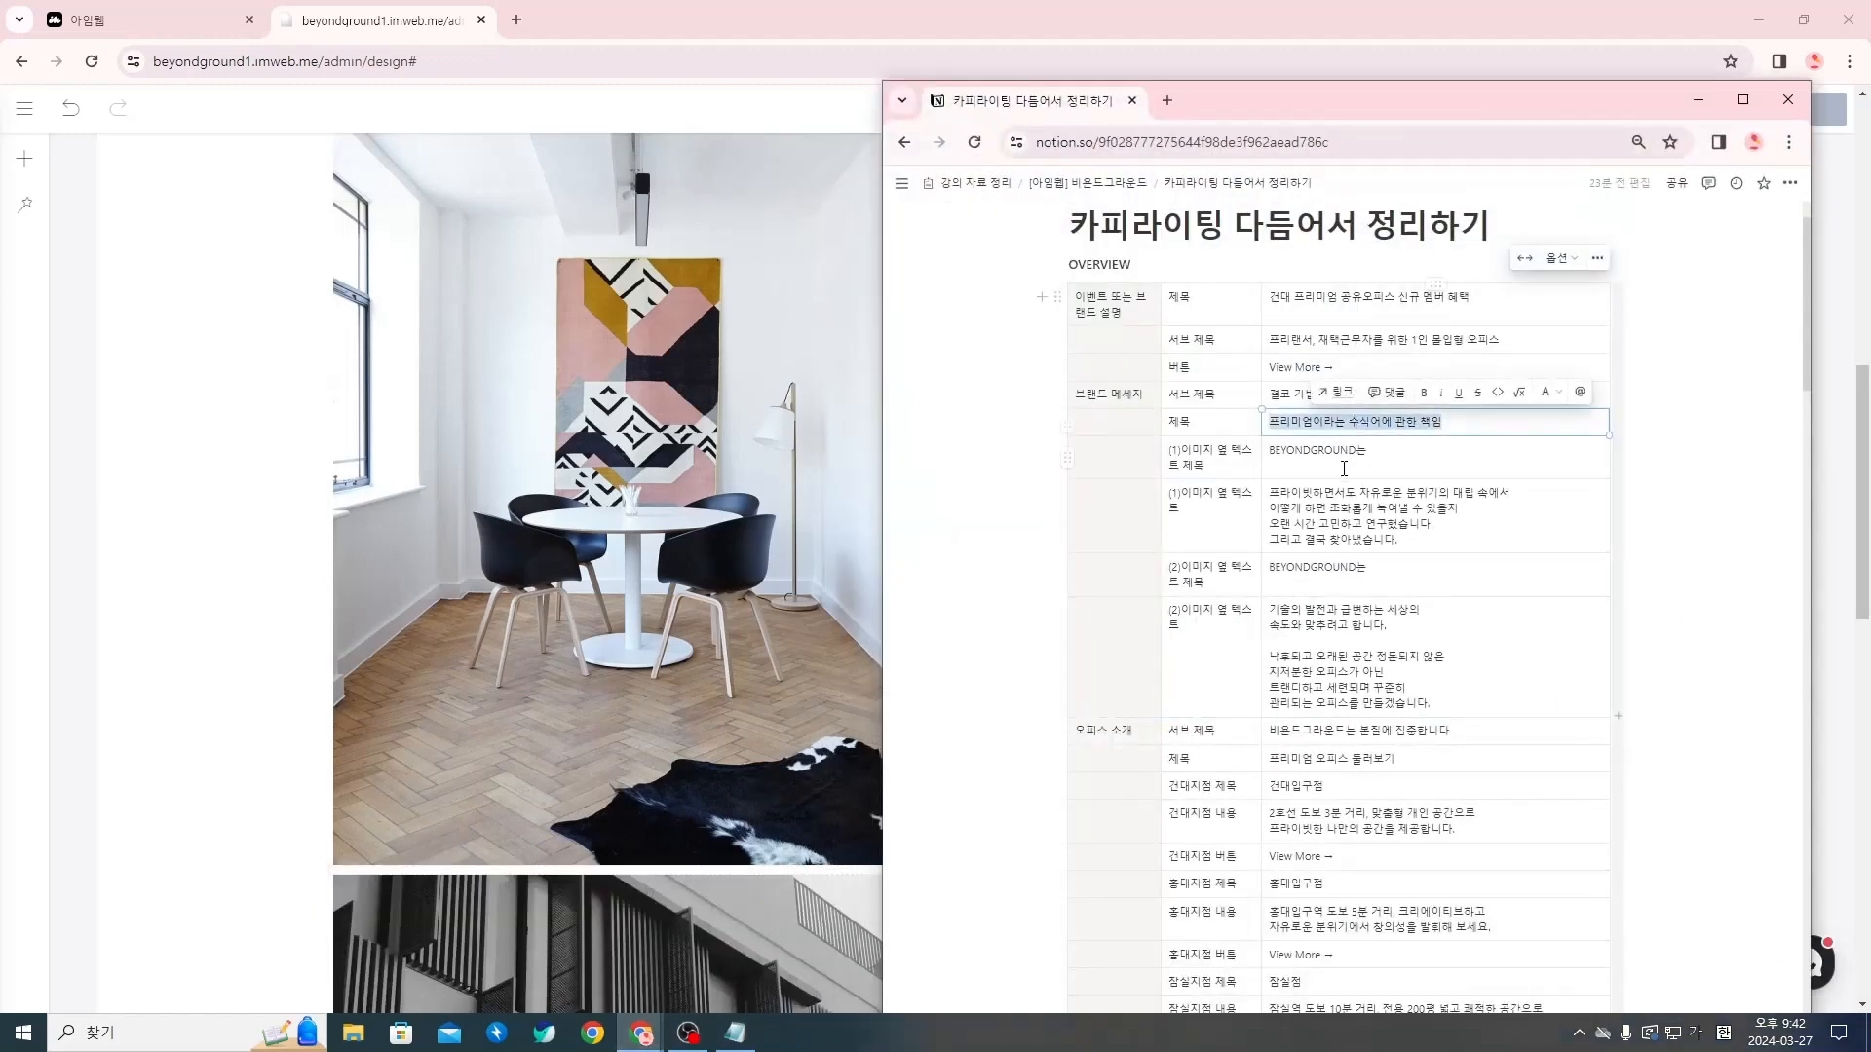
{"action": "triple_click", "coordinate": [1344, 466]}
{"action": "key", "text": "ctrl+c"}
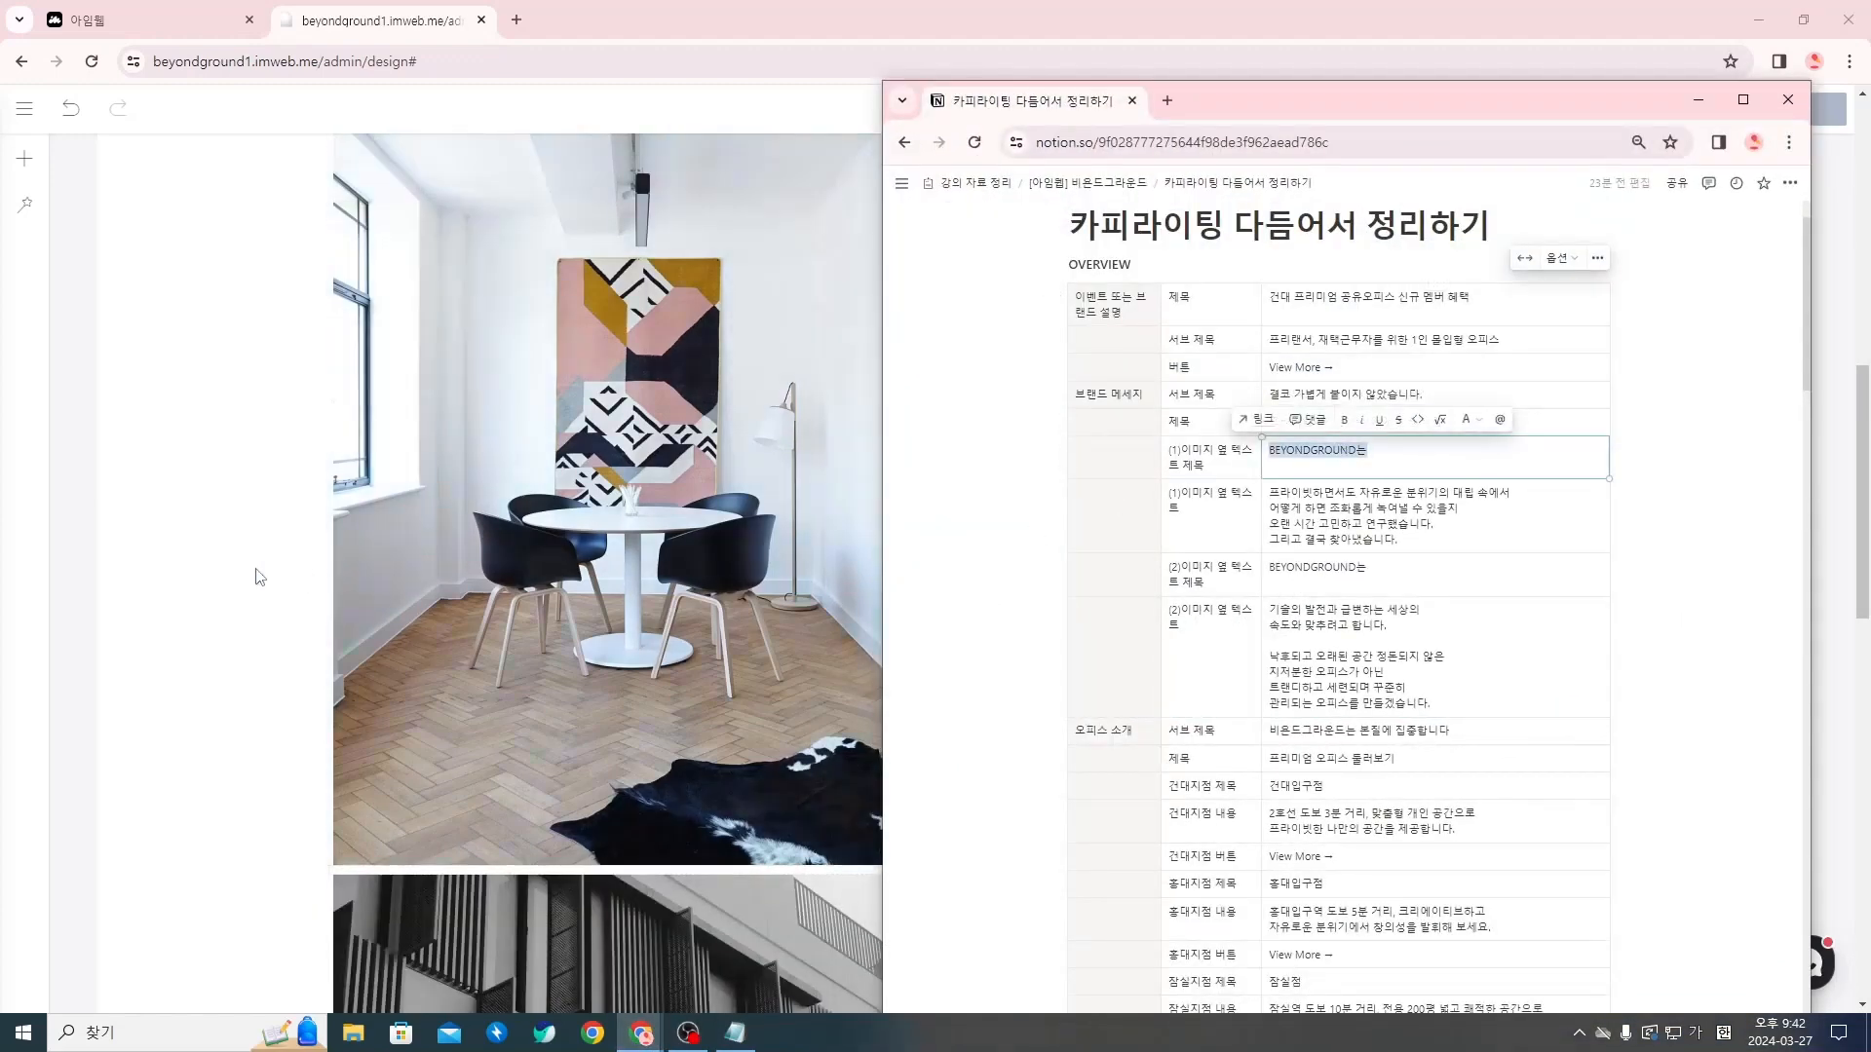
{"action": "left_click", "coordinate": [255, 577]}
{"action": "triple_click", "coordinate": [1311, 633]}
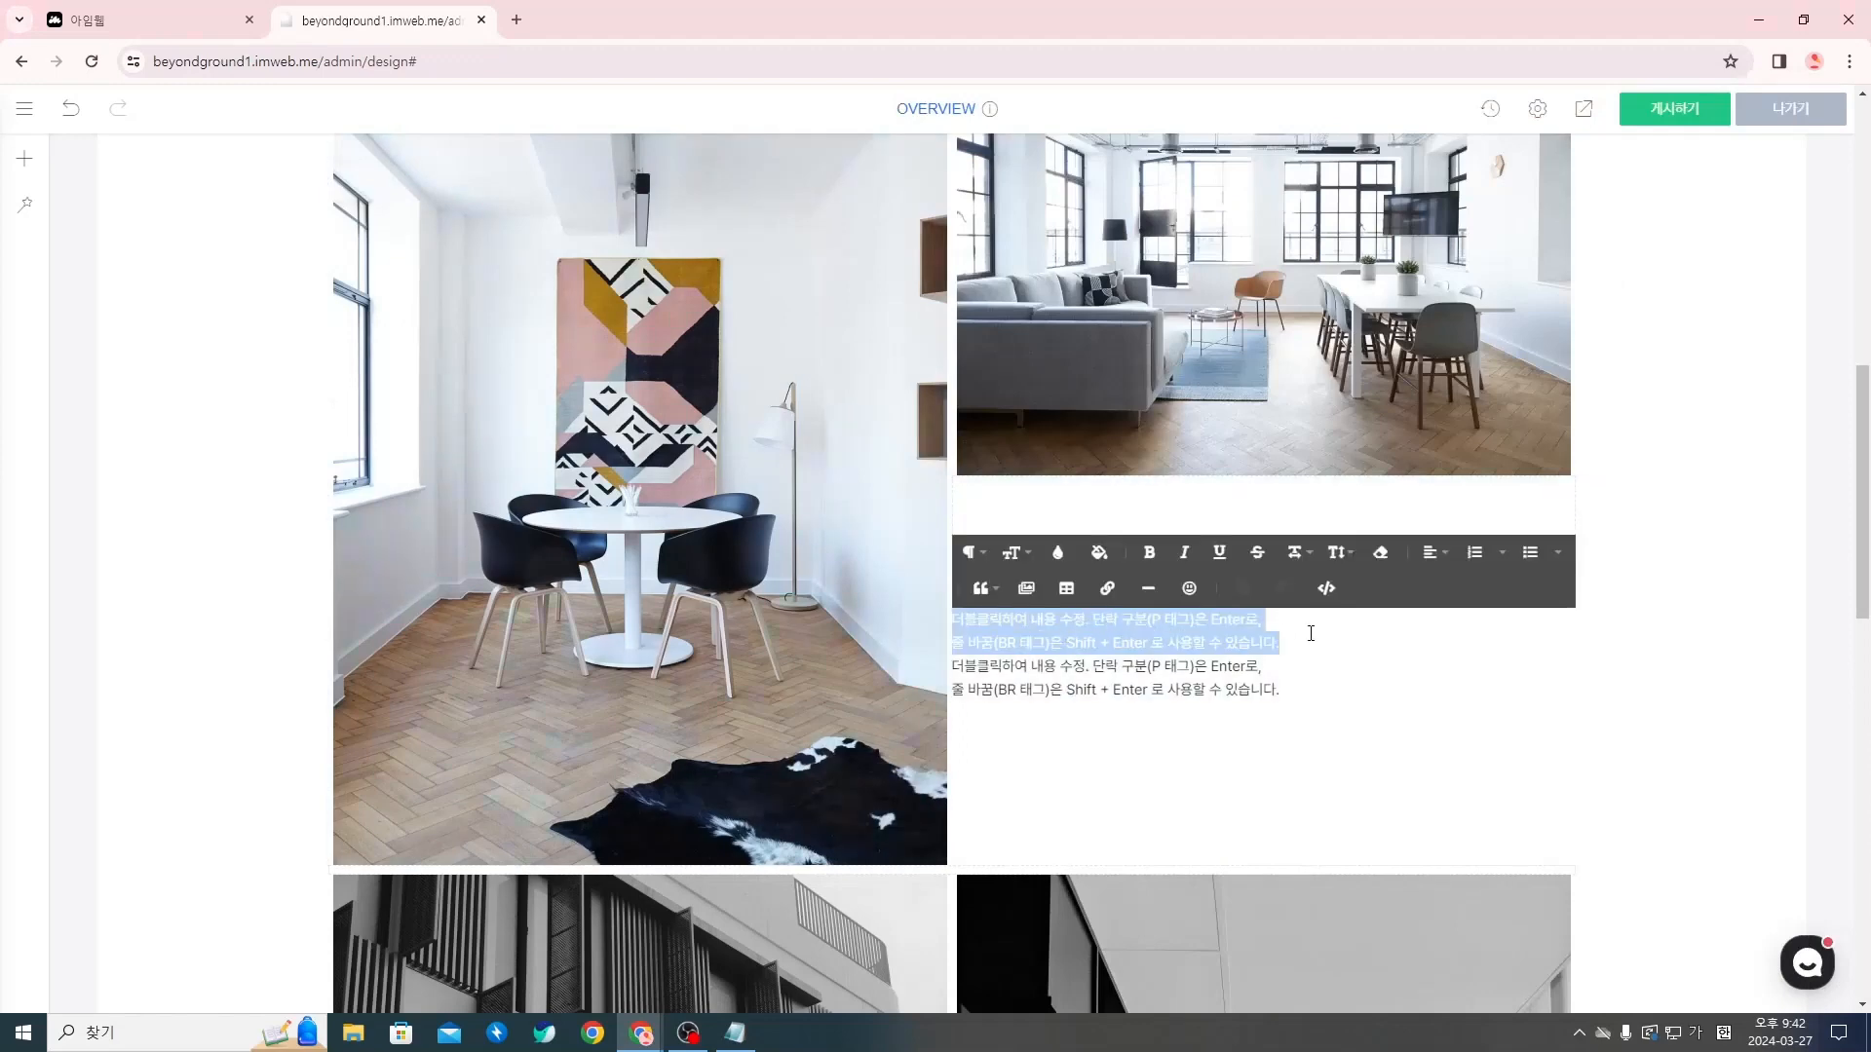
{"action": "key", "text": "ctrl+v"}
Copy the four-line (1) image-side text starting with 프라이빗하면서도 from Notion and replace the lower text widget's placeholder with it
{"action": "key", "text": "alt+Tab"}
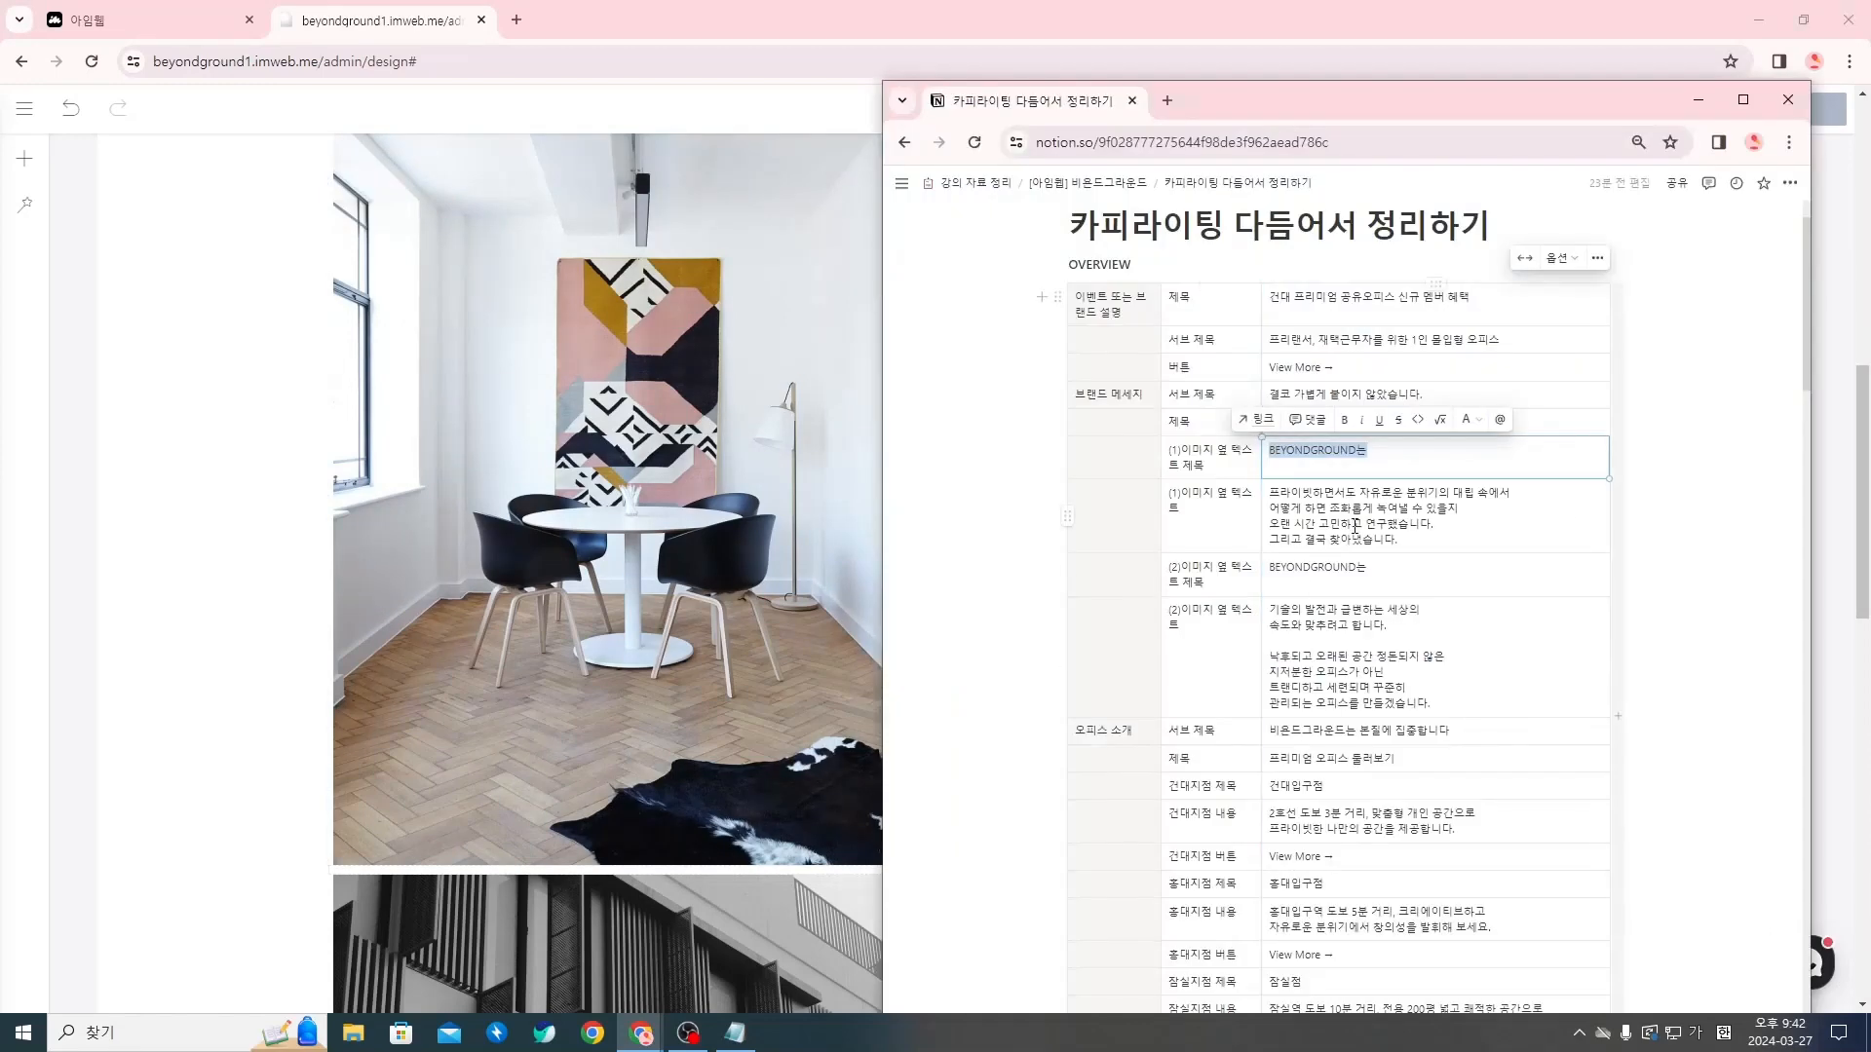
{"action": "left_click", "coordinate": [1274, 490]}
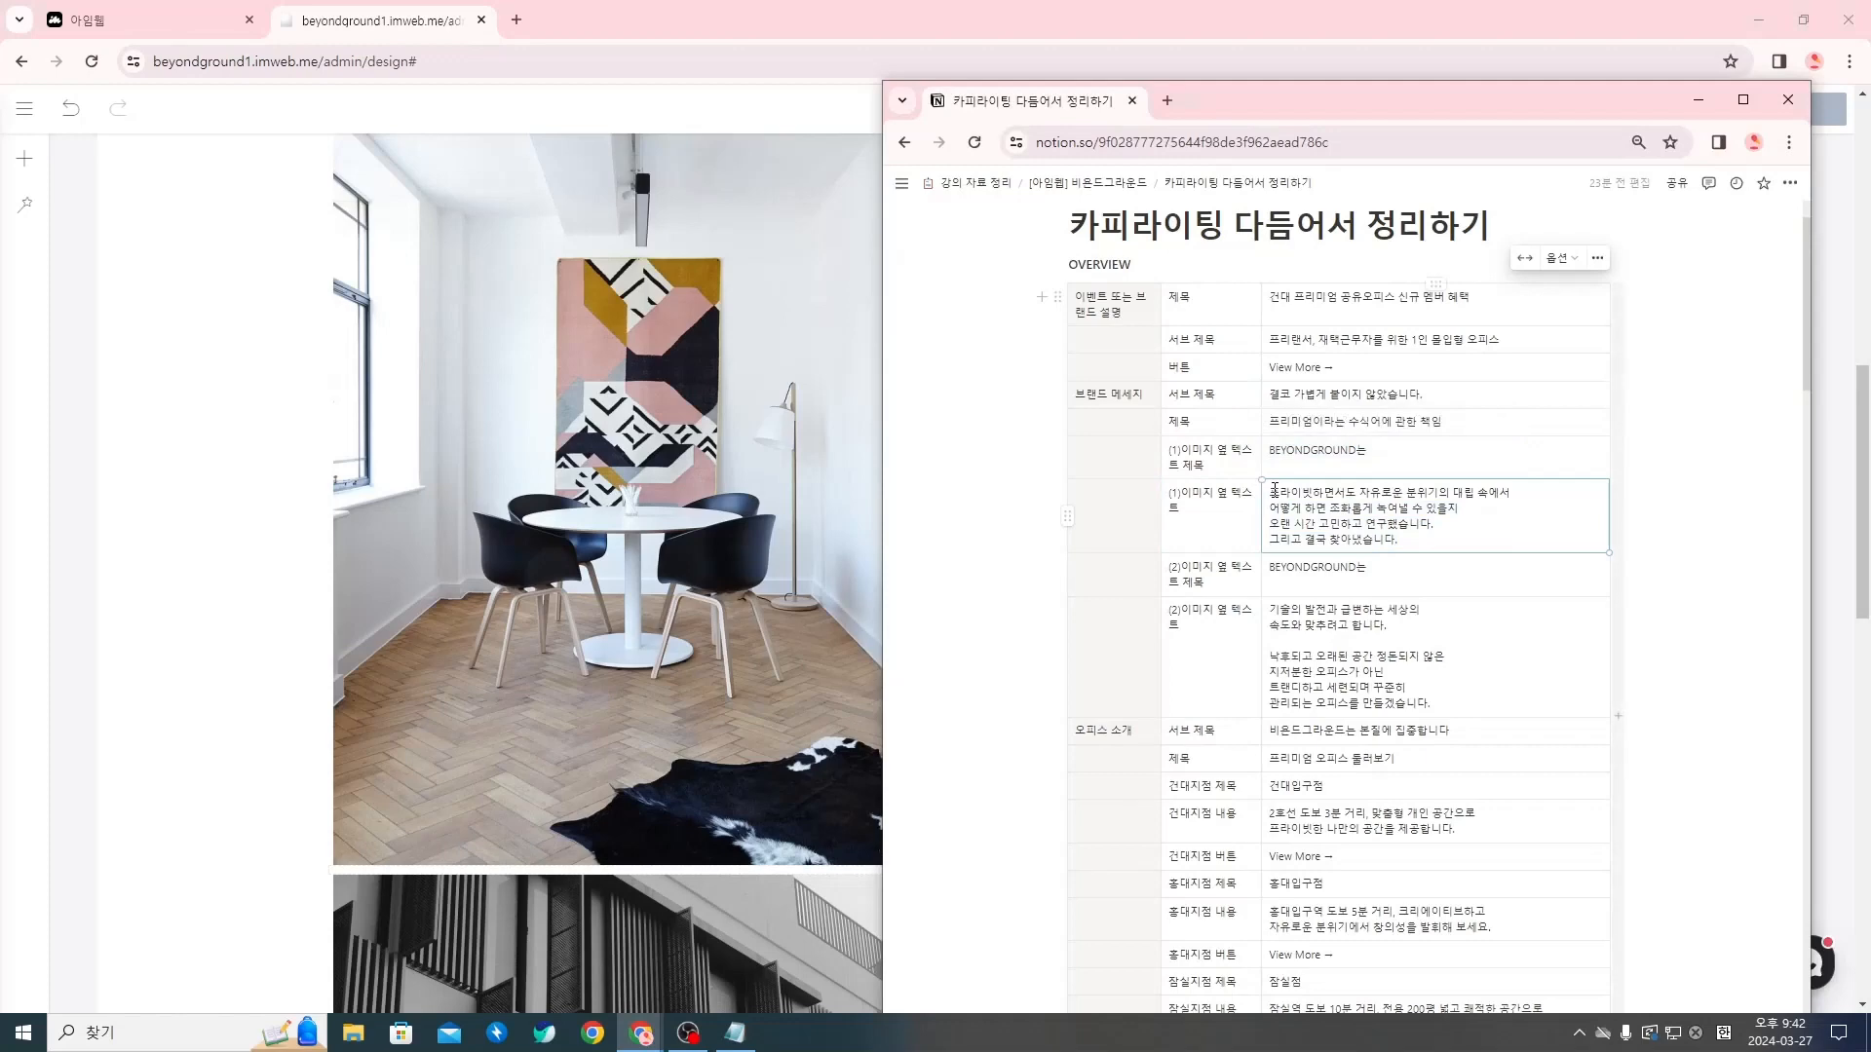
{"action": "left_click_drag", "start_coordinate": [1273, 491], "coordinate": [1511, 492]}
{"action": "triple_click", "coordinate": [1343, 527]}
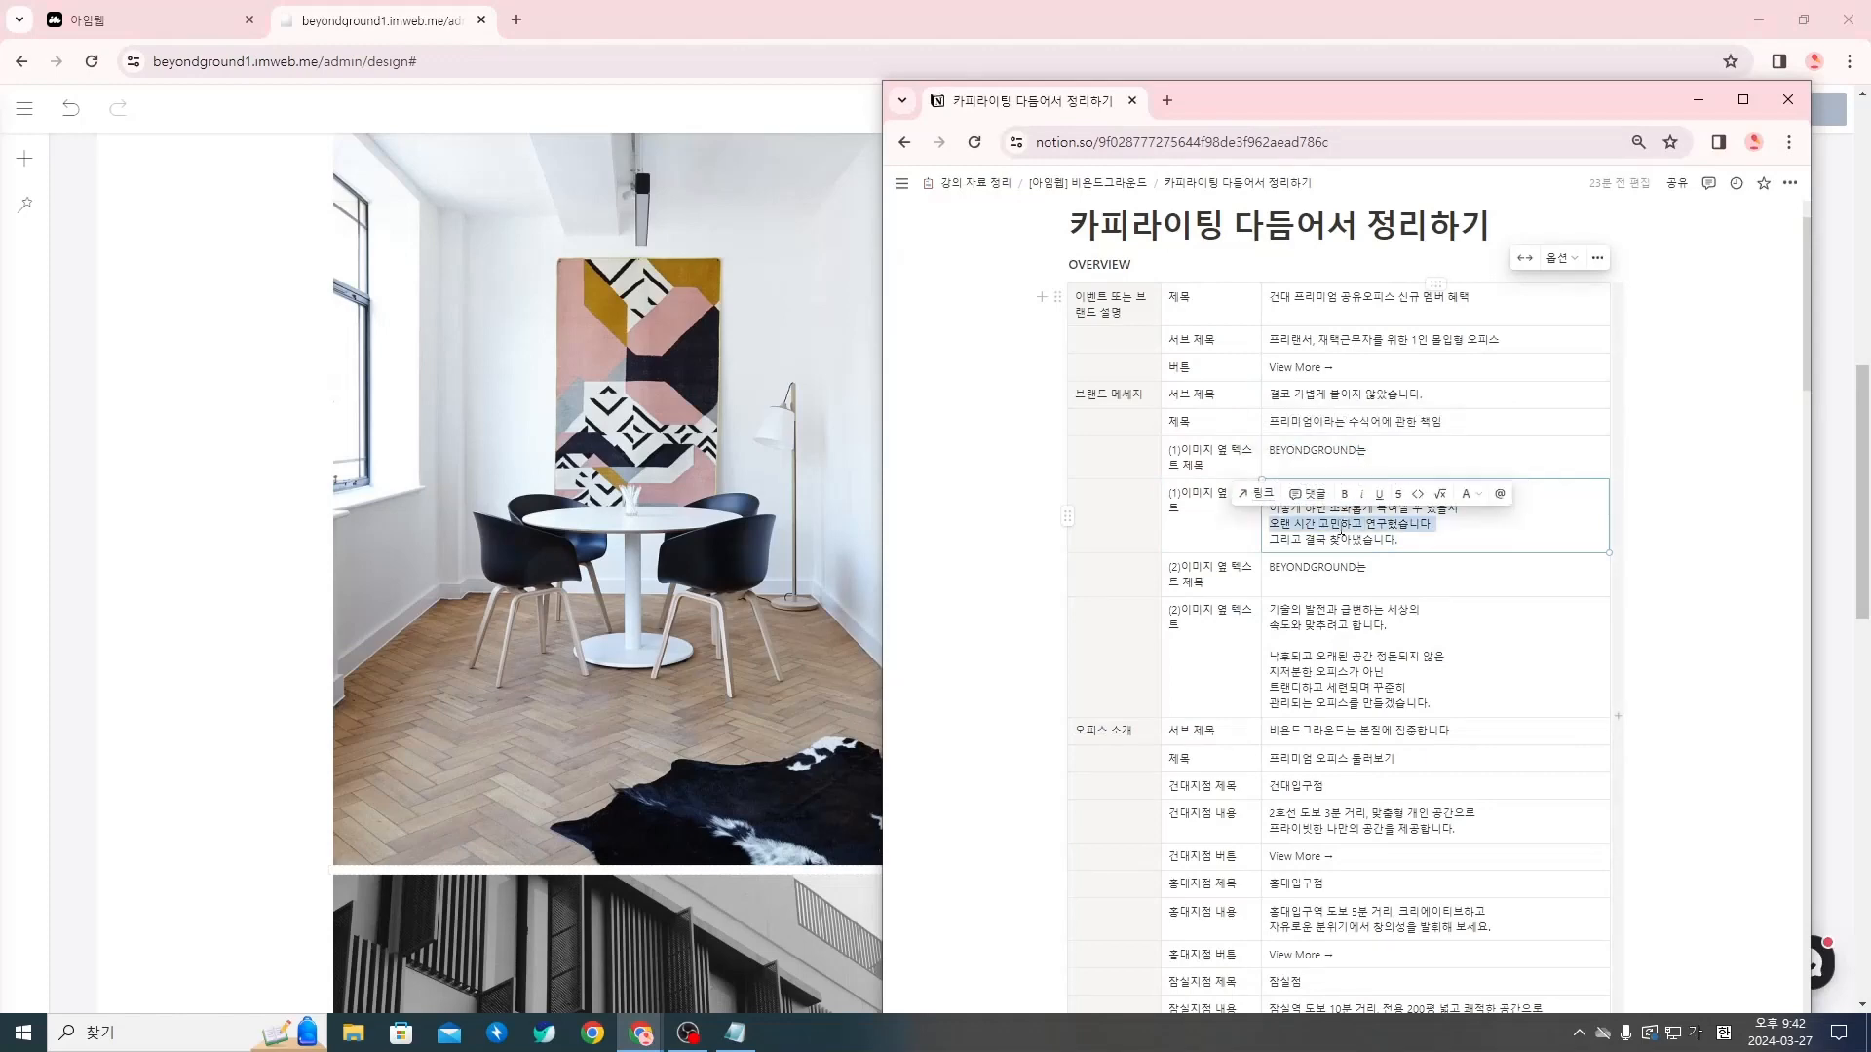
{"action": "left_click_drag", "start_coordinate": [1403, 539], "coordinate": [1269, 492]}
{"action": "key", "text": "ctrl+c"}
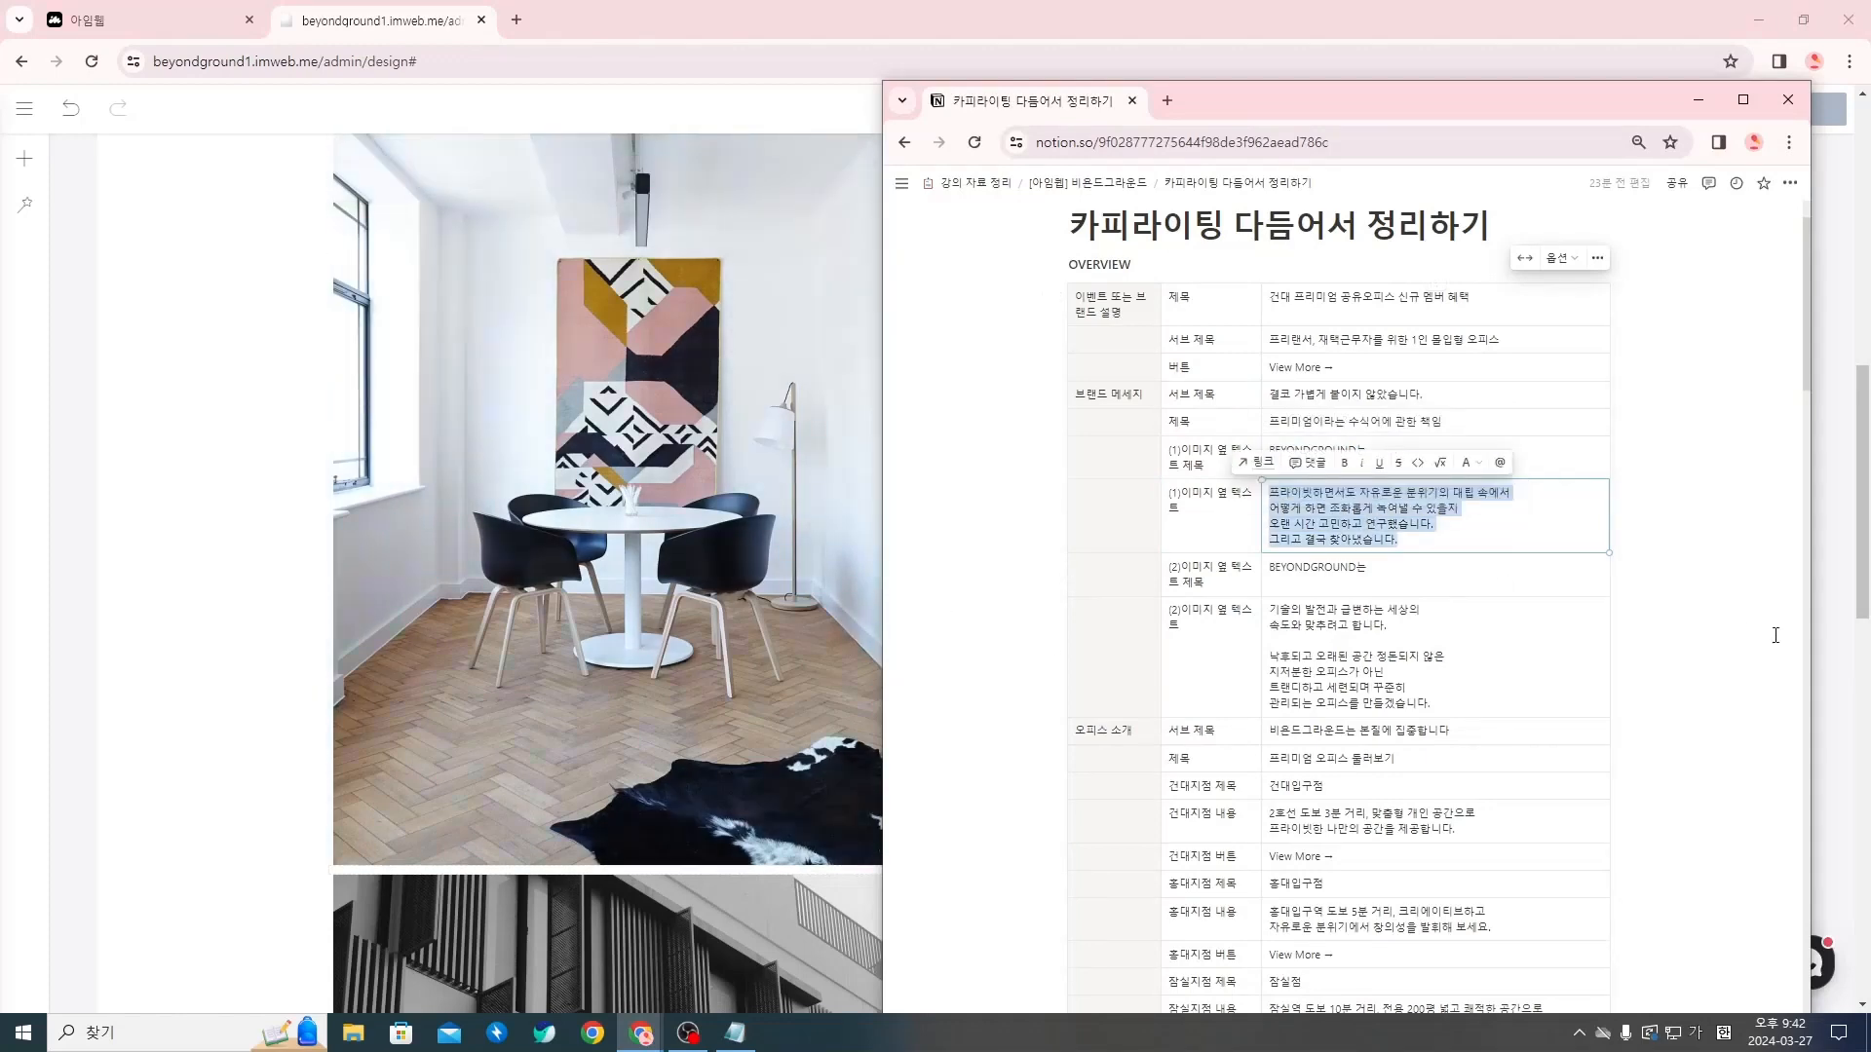
{"action": "left_click", "coordinate": [1831, 663]}
{"action": "double_click", "coordinate": [1164, 660]}
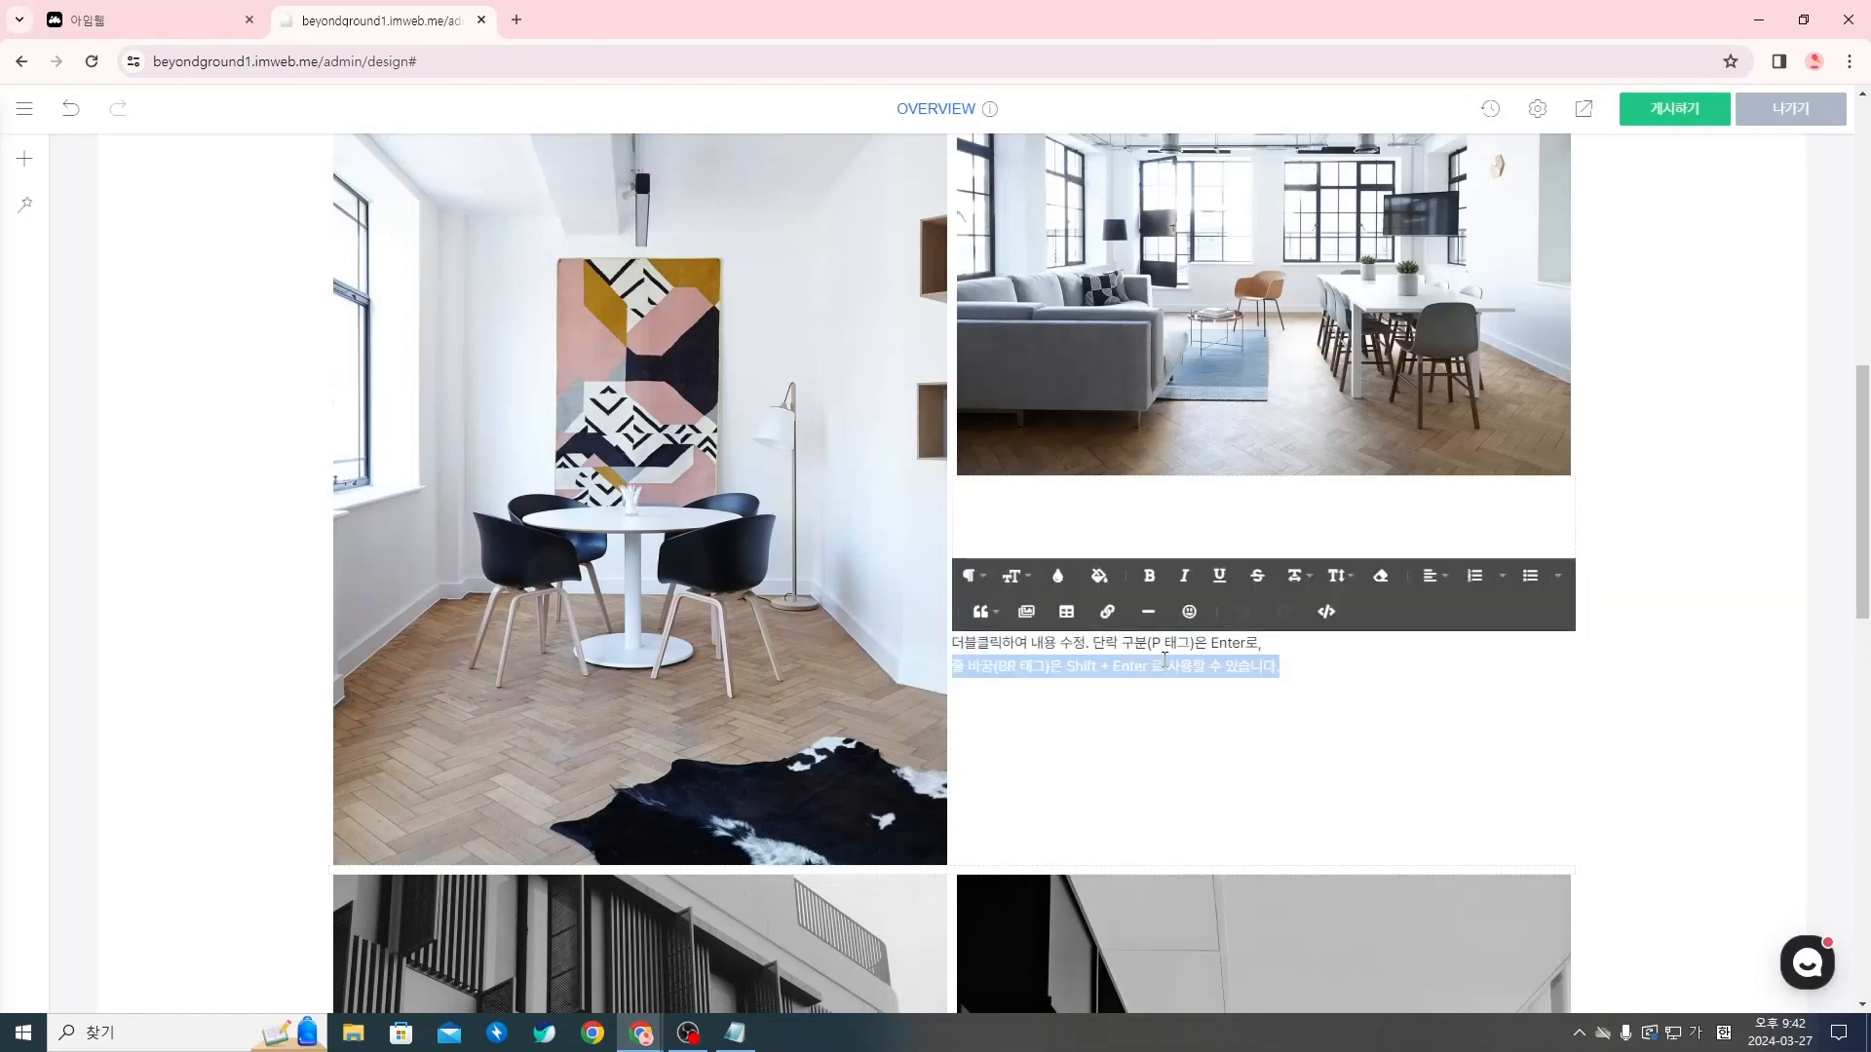
{"action": "key", "text": "ctrl+v"}
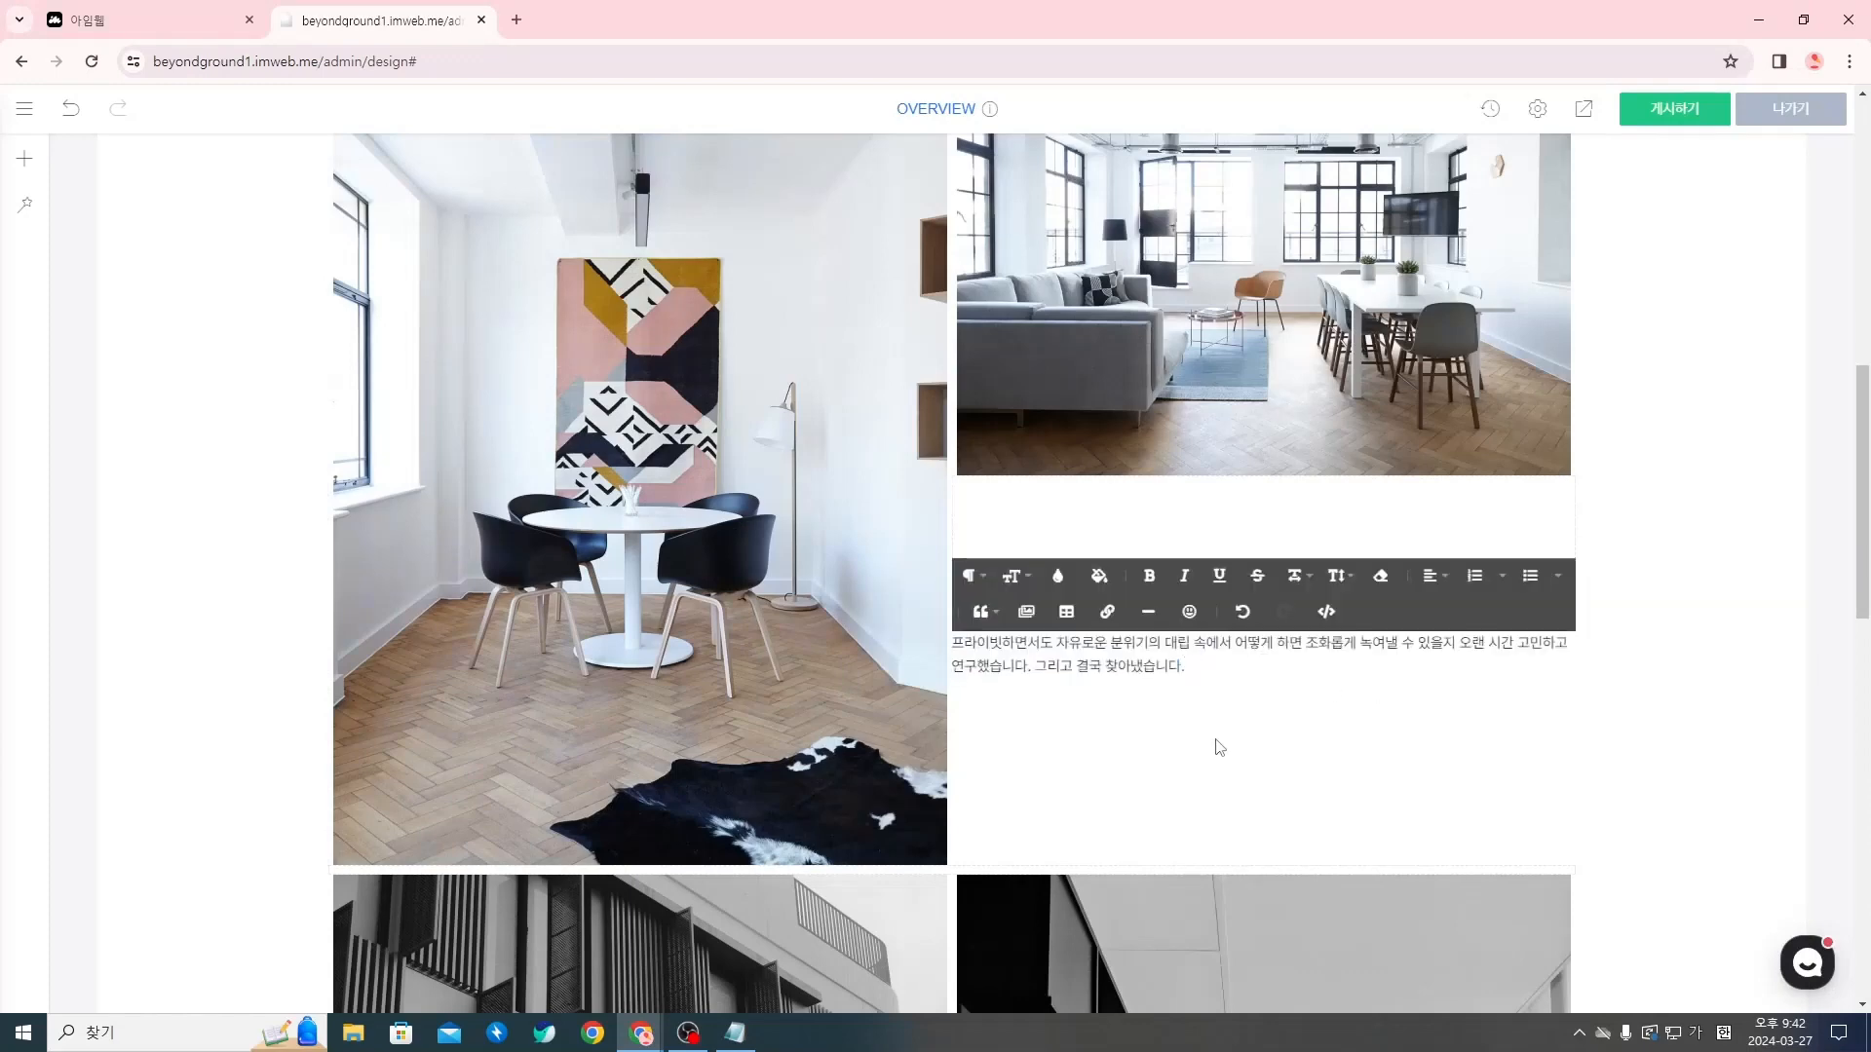
{"action": "key", "text": "ctrl+z"}
{"action": "key", "text": "ctrl+v"}
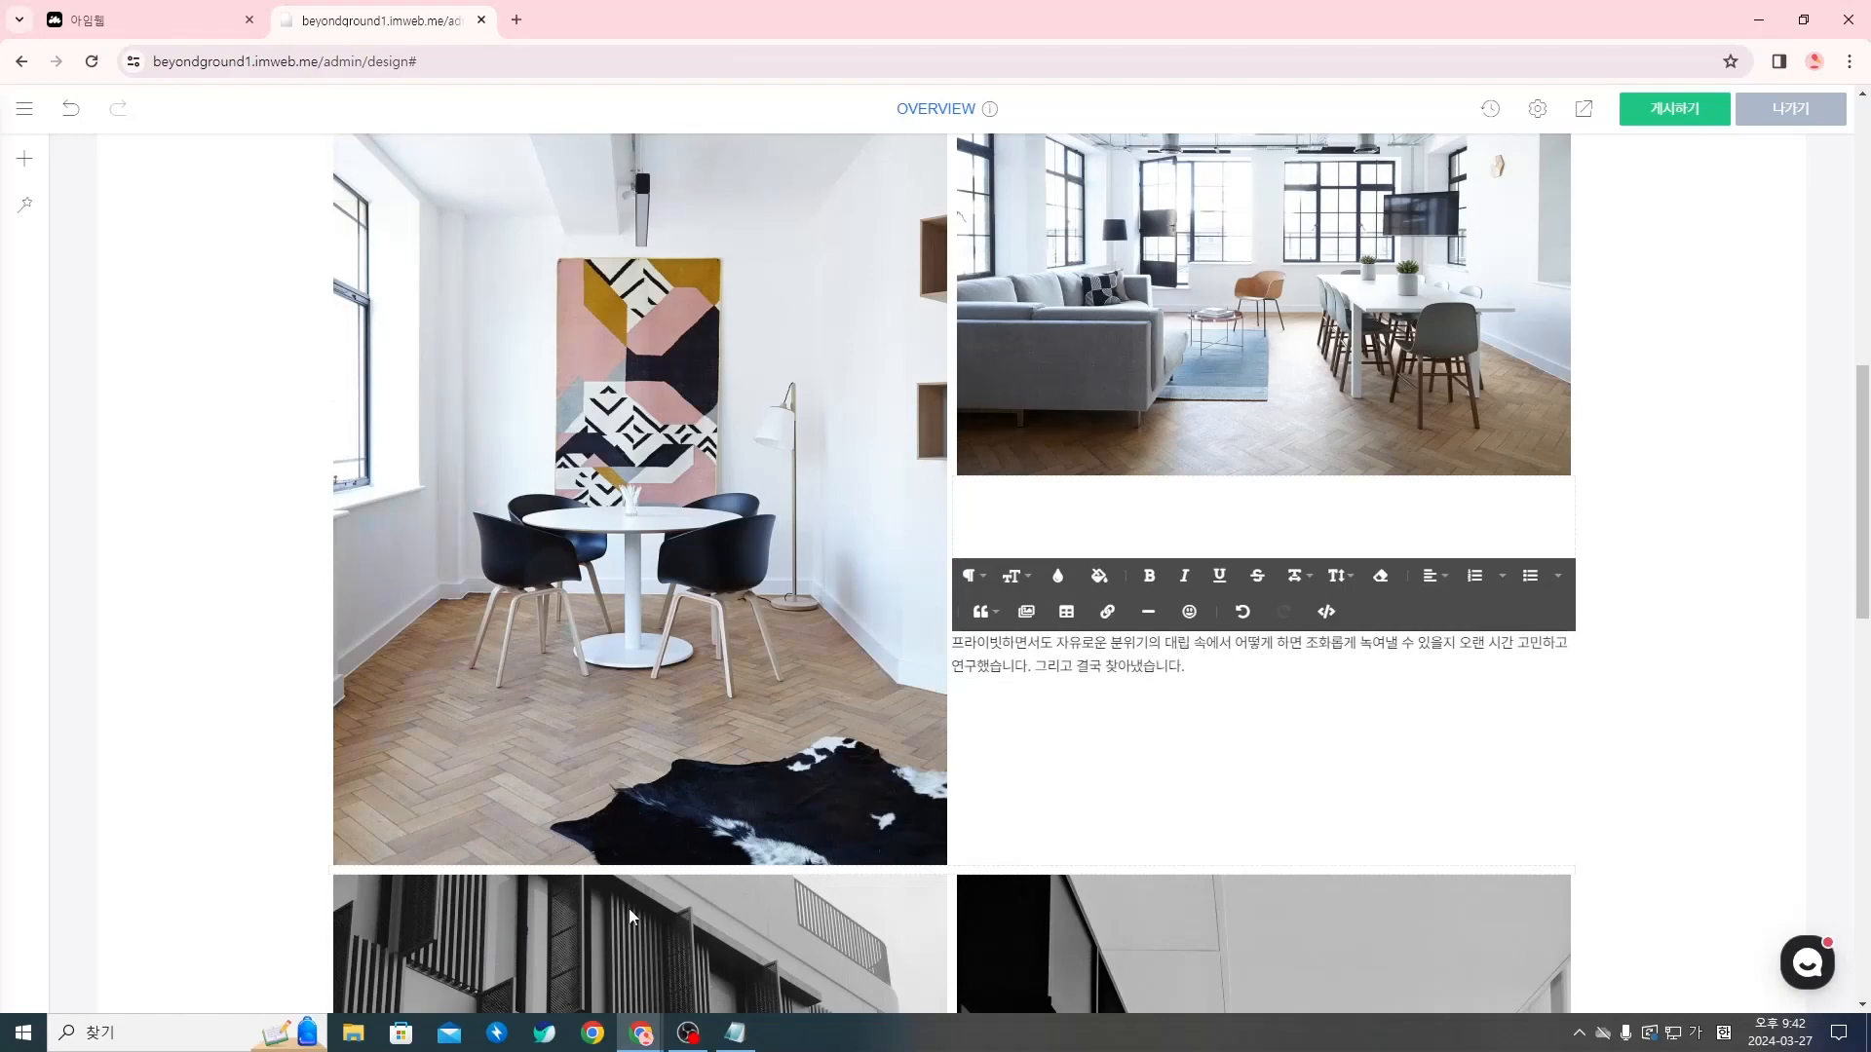
Check the reference site's layout, then break the pasted paragraph into four lines after 속에서, 있을지 and 연구했습니다
{"action": "mouse_move", "coordinate": [641, 1033]}
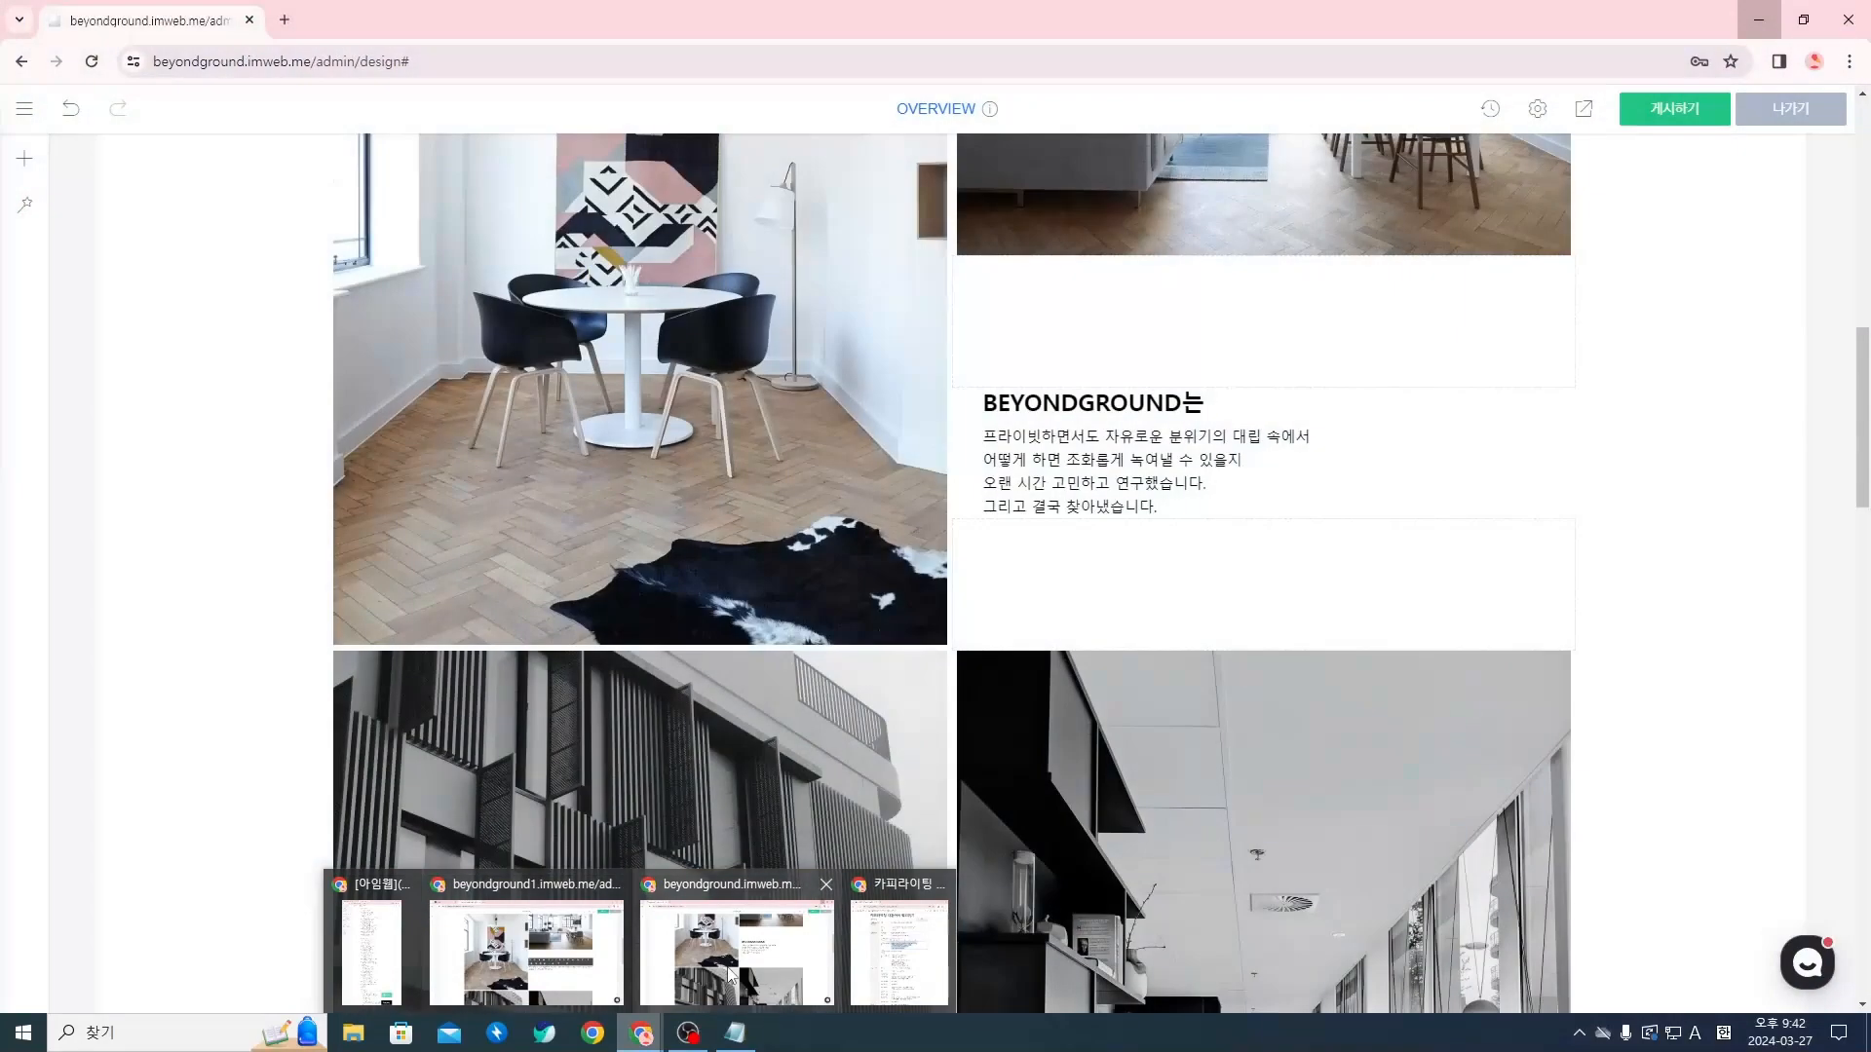
{"action": "left_click", "coordinate": [526, 950]}
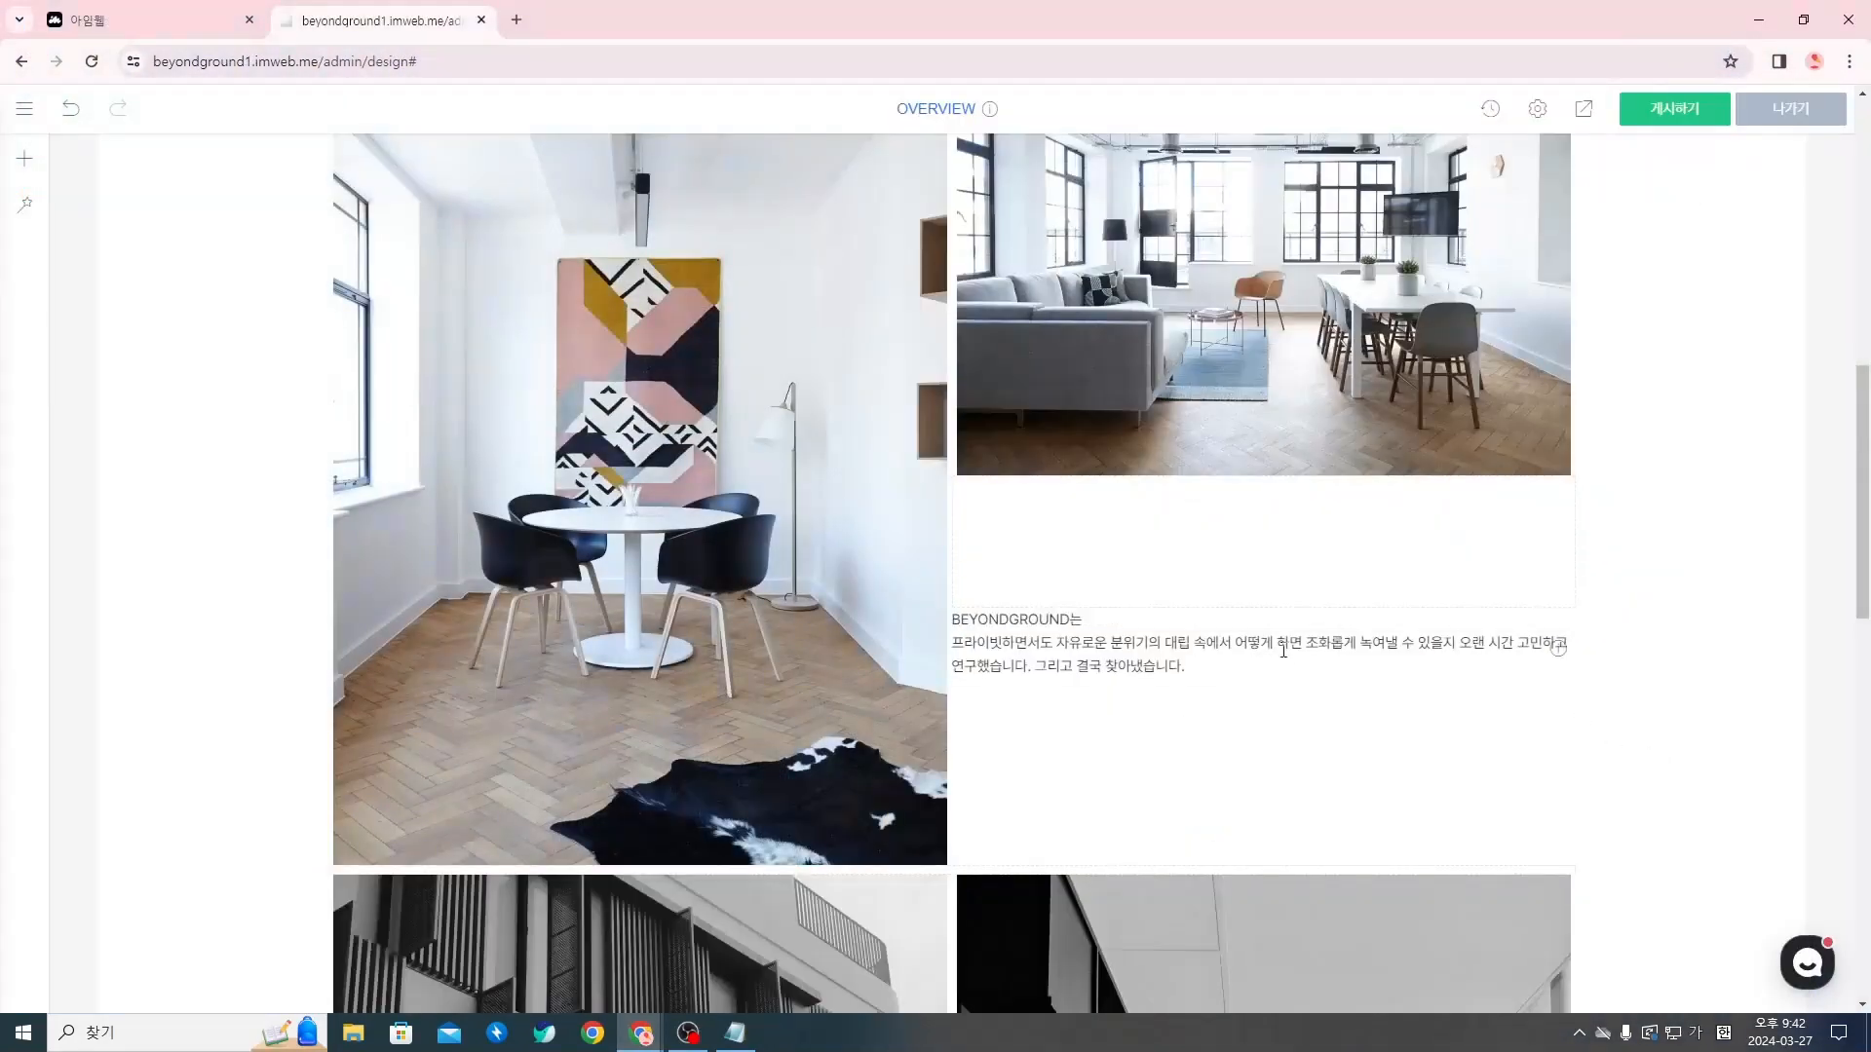
{"action": "left_click", "coordinate": [1219, 649]}
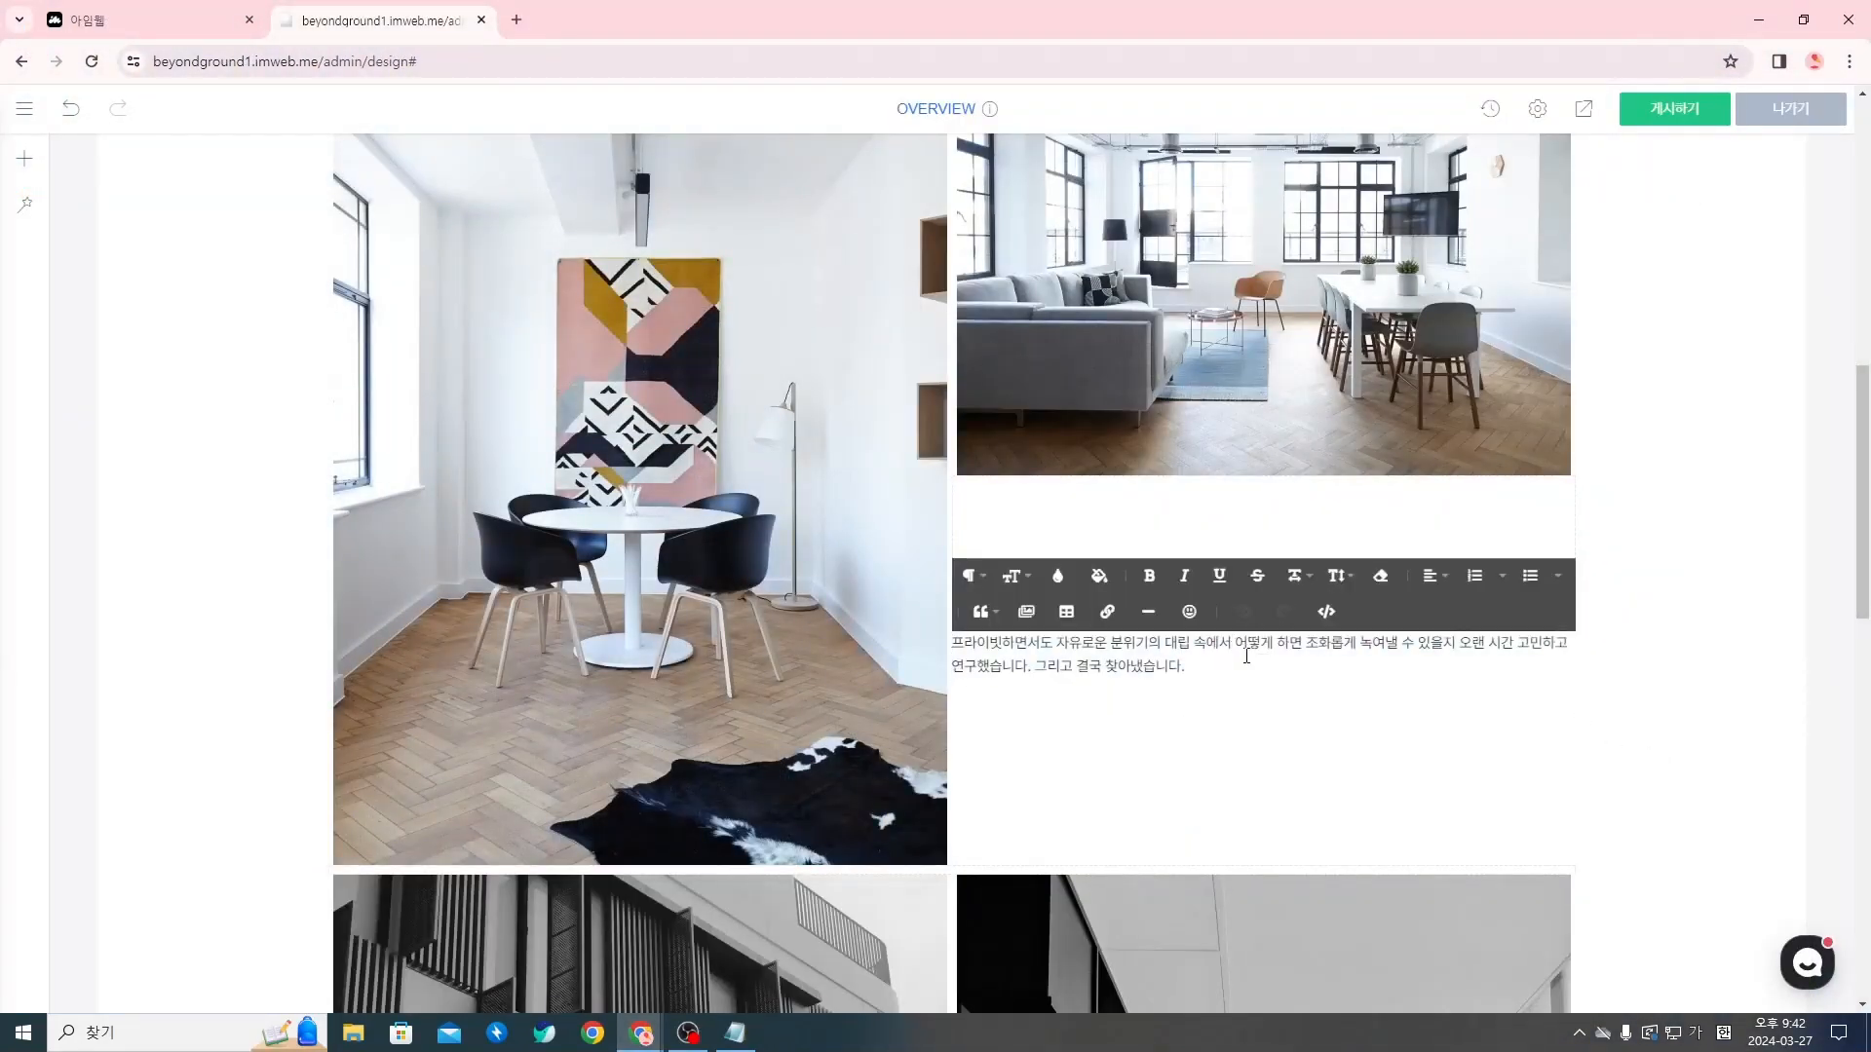
{"action": "key", "text": "Return"}
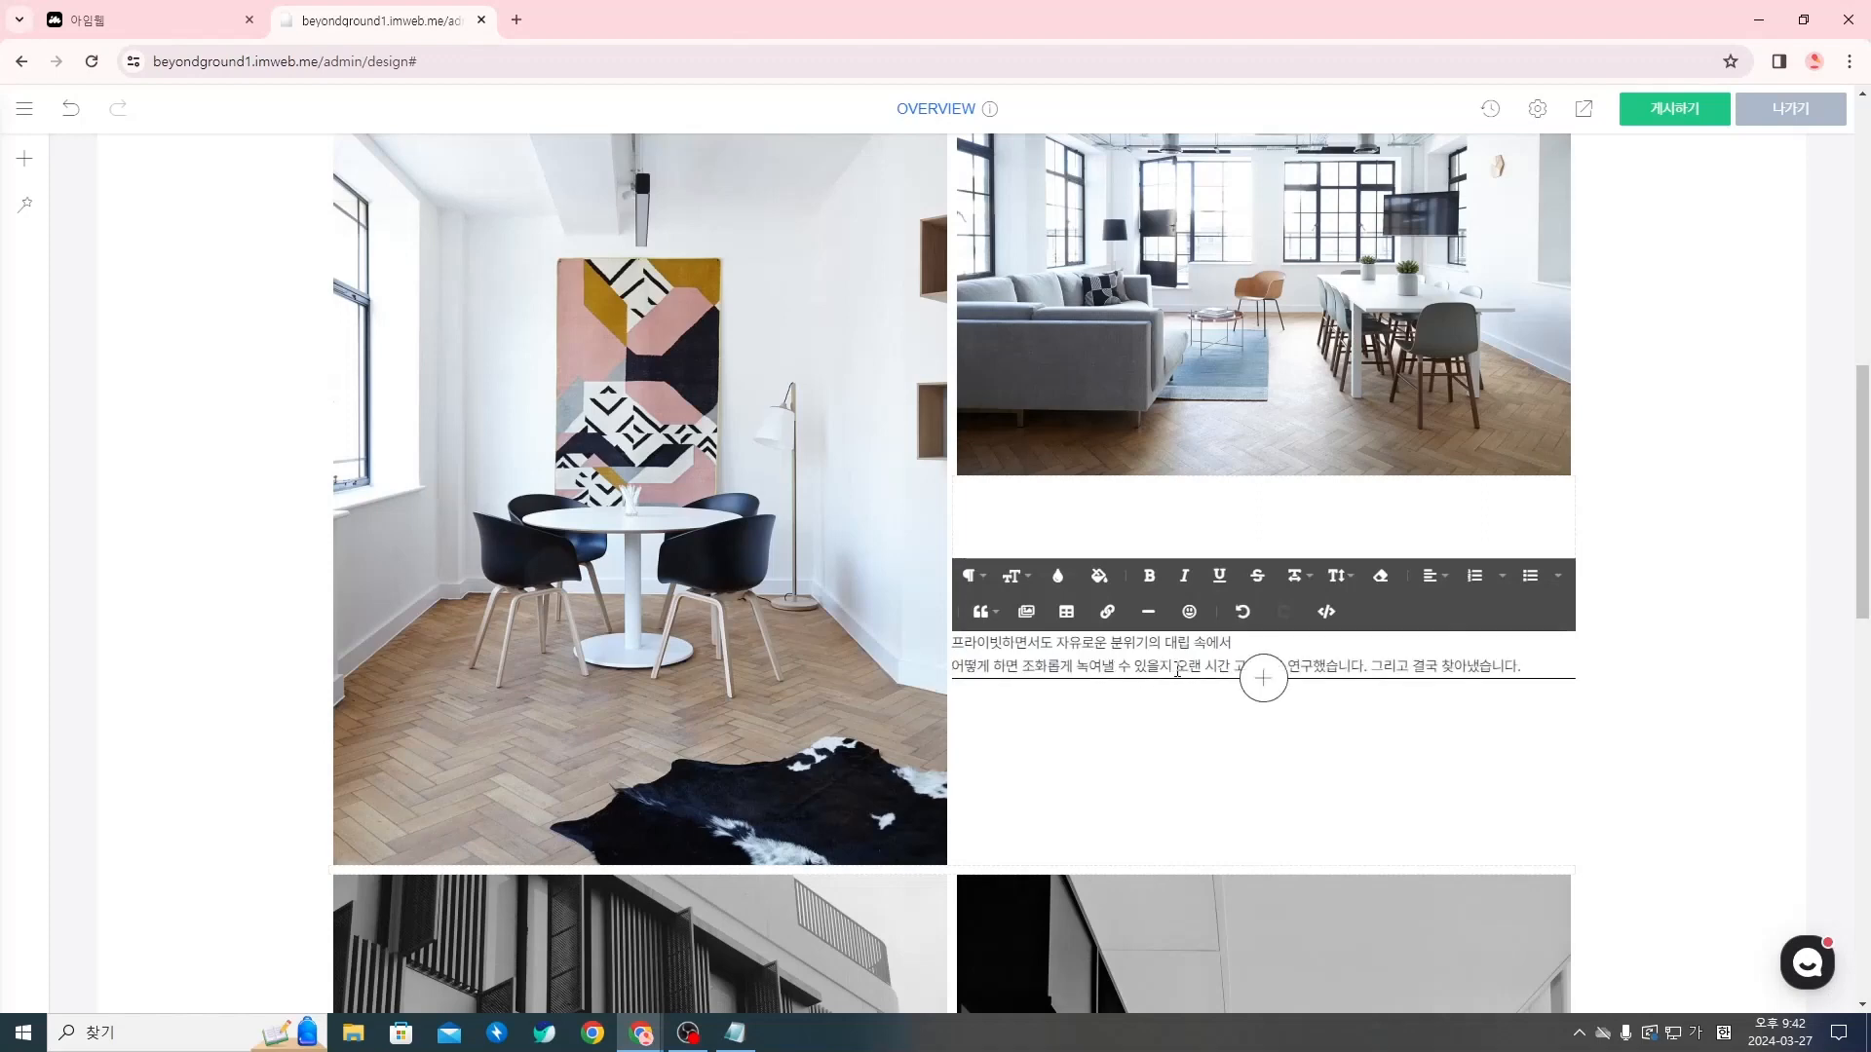
{"action": "left_click", "coordinate": [1182, 670]}
{"action": "key", "text": "Return"}
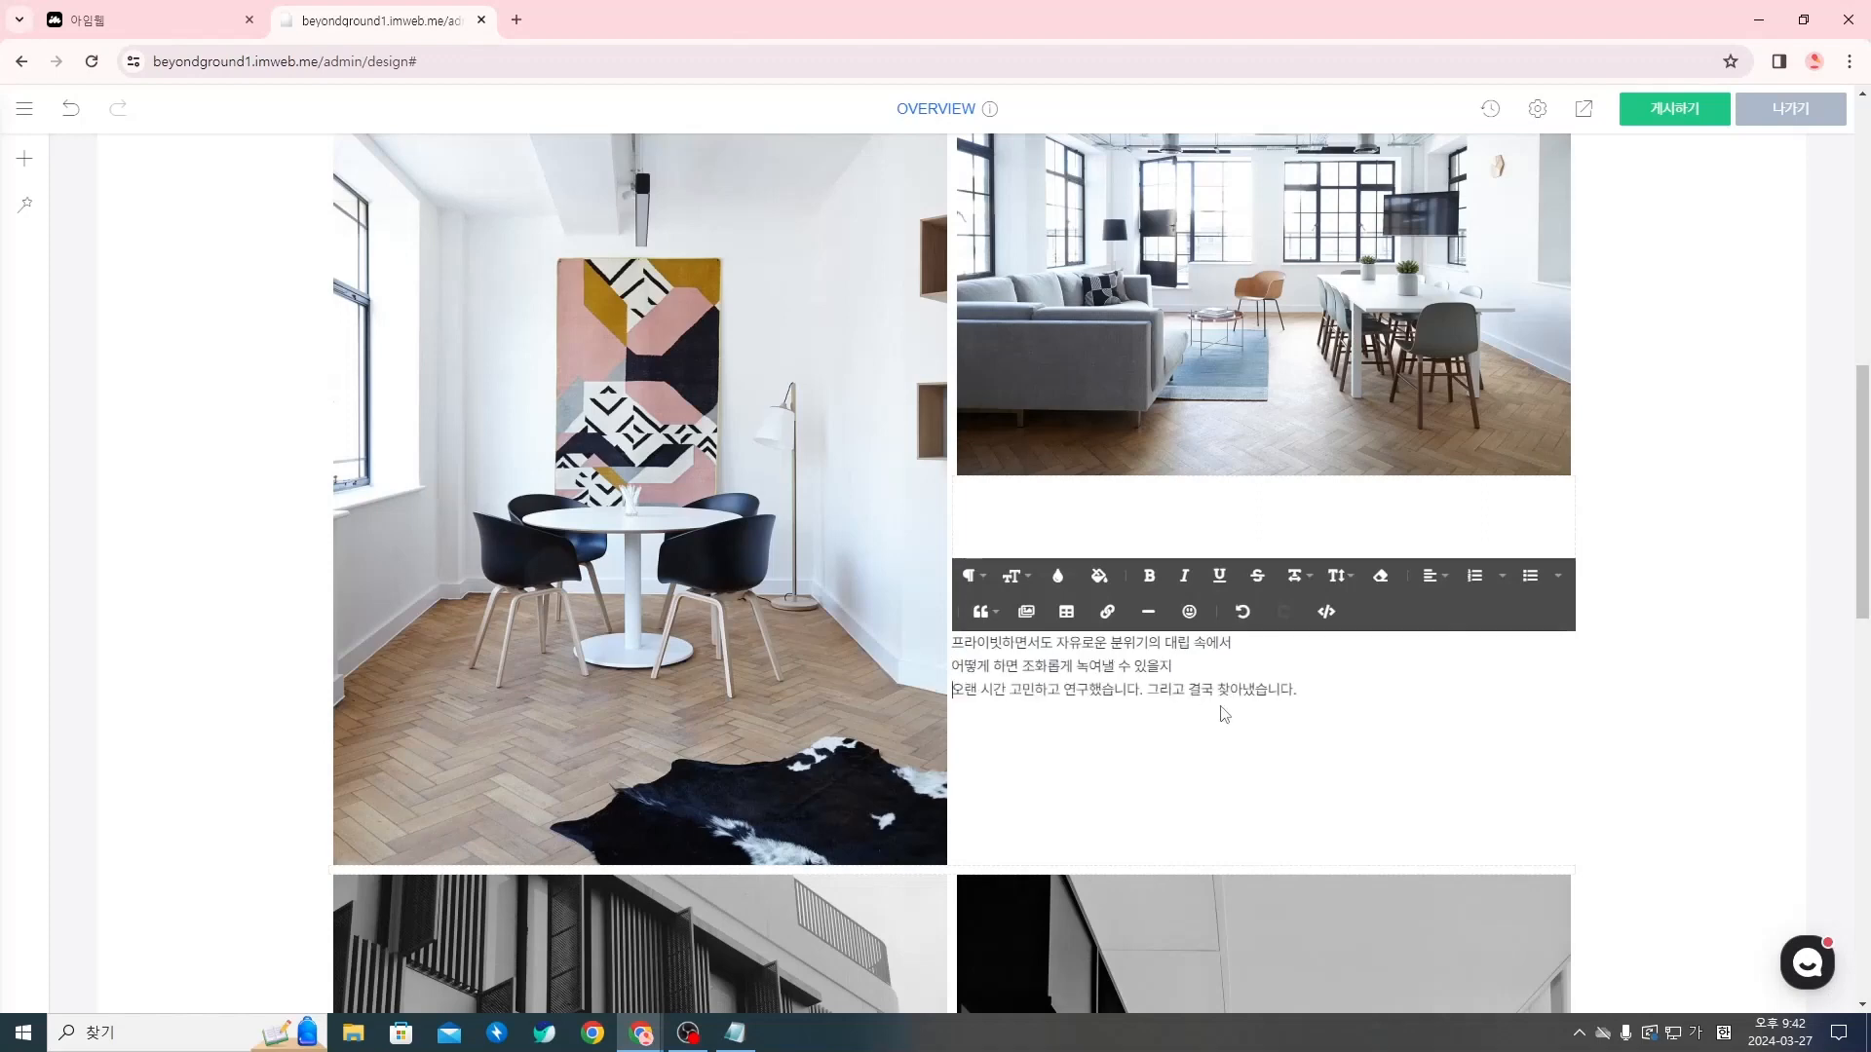
{"action": "key", "text": "Delete"}
{"action": "key", "text": "Return"}
{"action": "left_click", "coordinate": [1218, 777]}
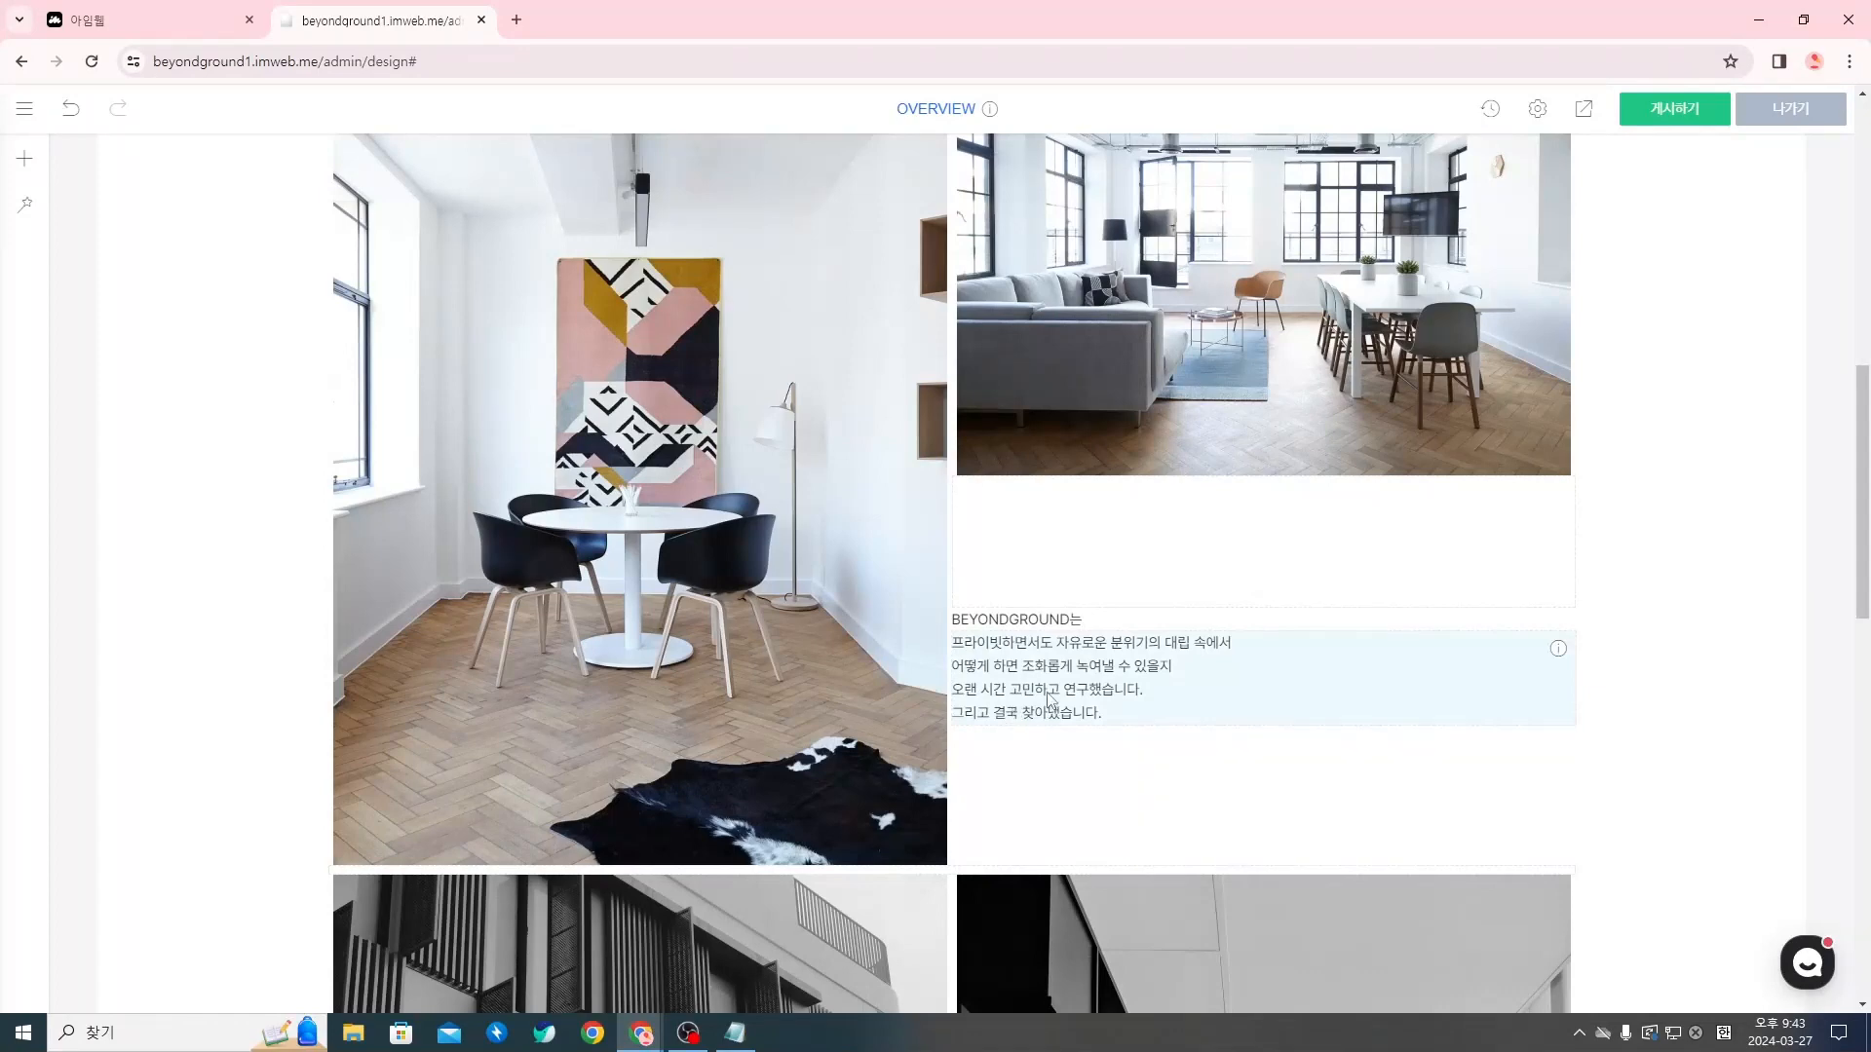
Format the BEYONDGROUND는 title below the living-room photo as bold, size 24 and black (#000000)
{"action": "double_click", "coordinate": [1054, 621]}
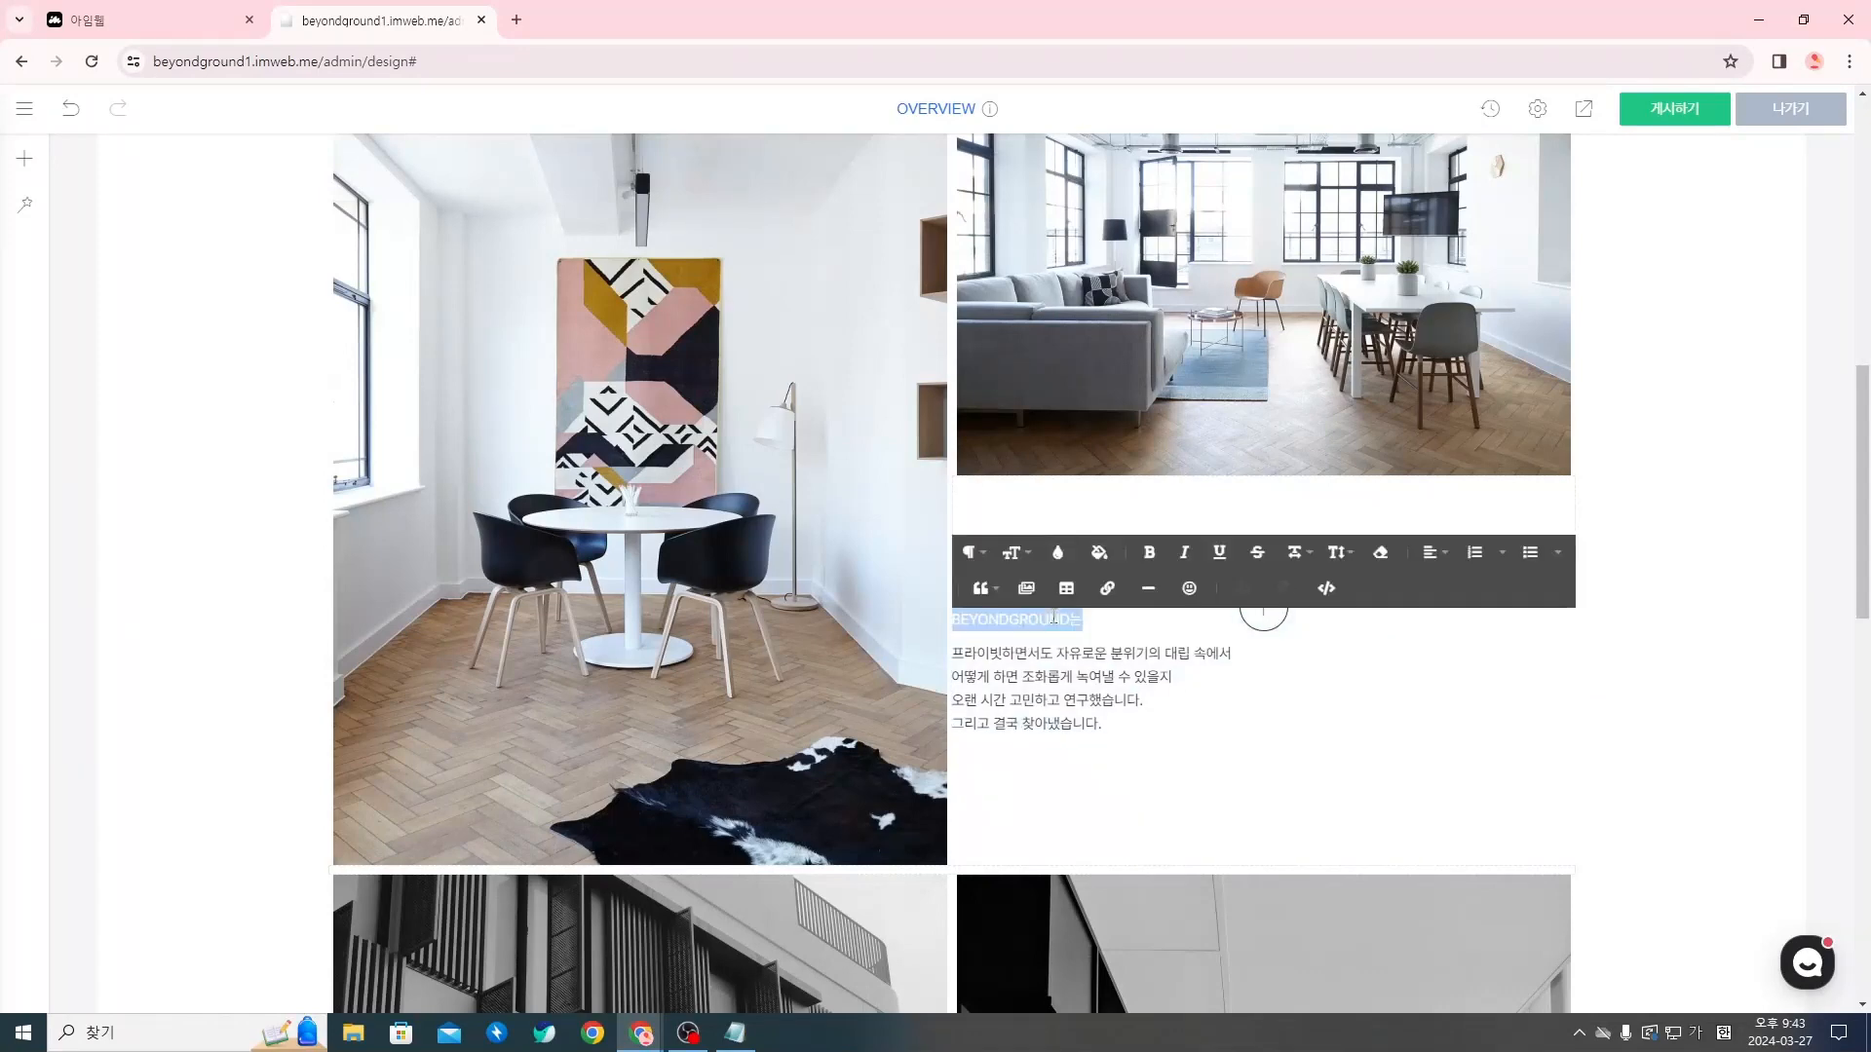
{"action": "left_click", "coordinate": [1018, 553]}
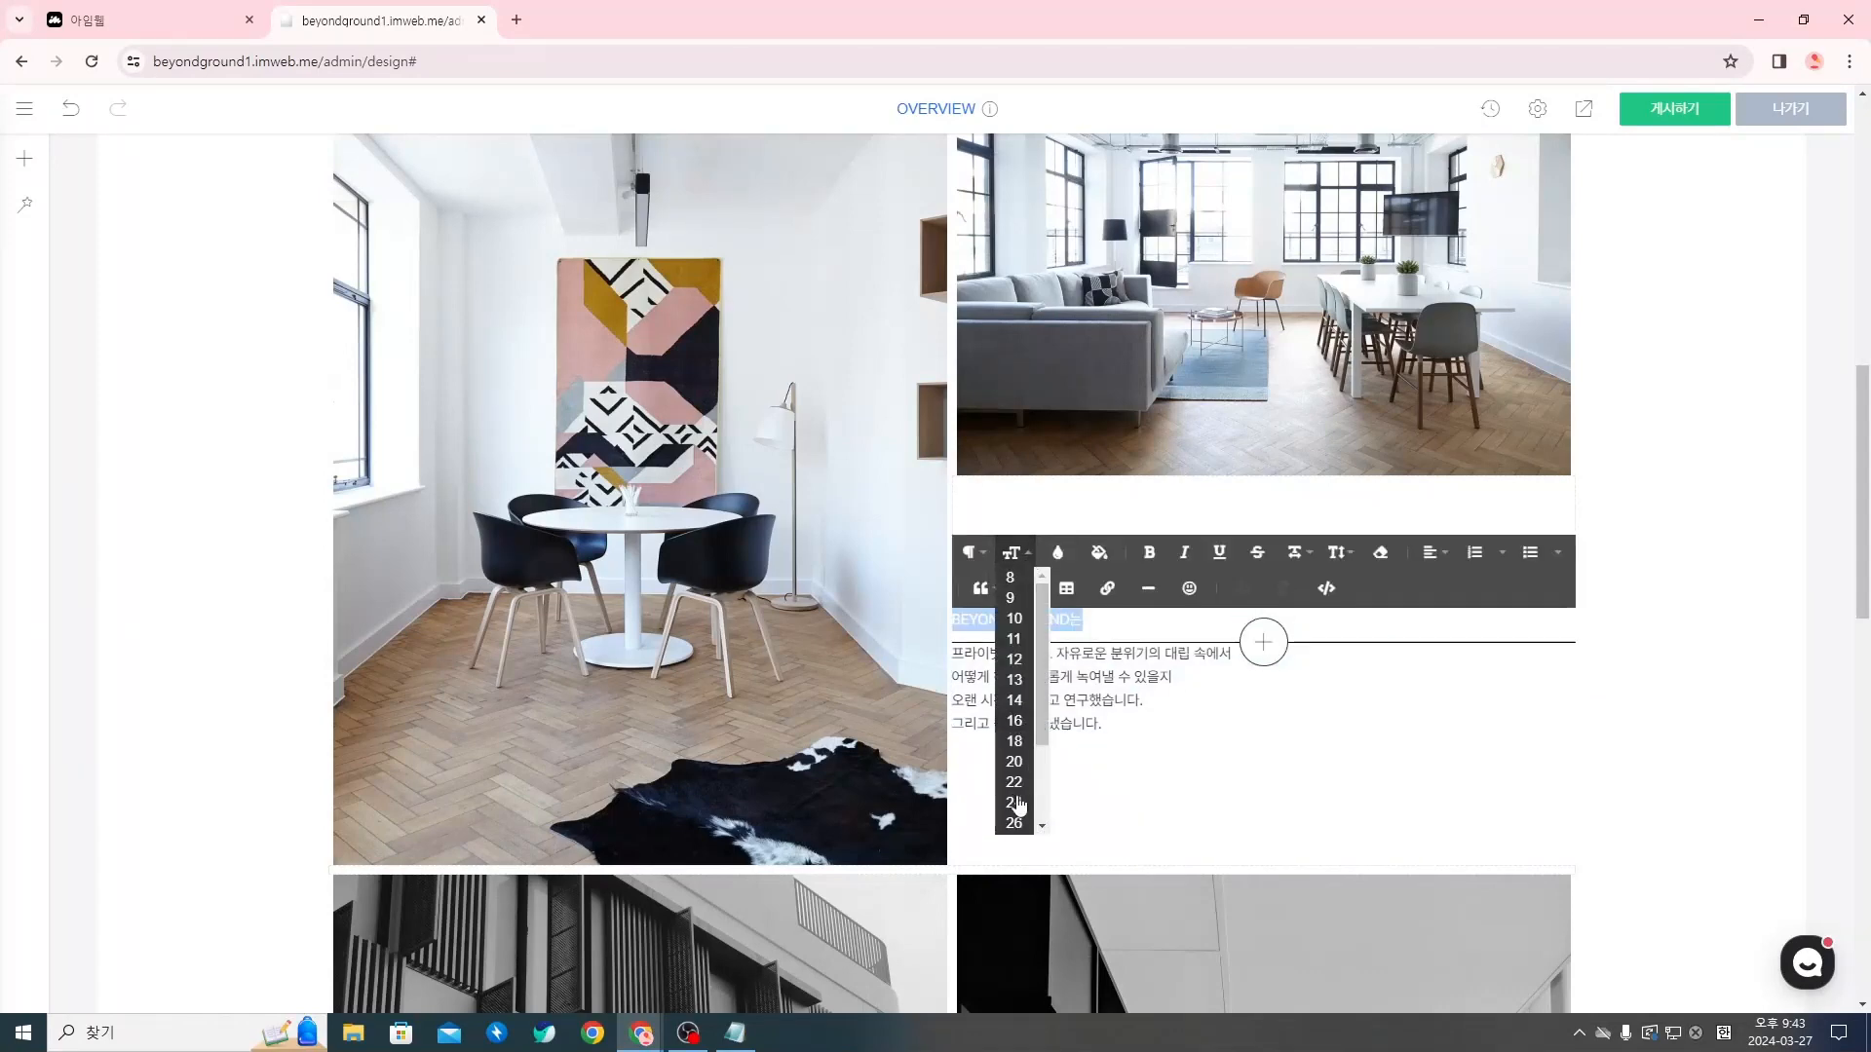
{"action": "left_click", "coordinate": [1016, 805]}
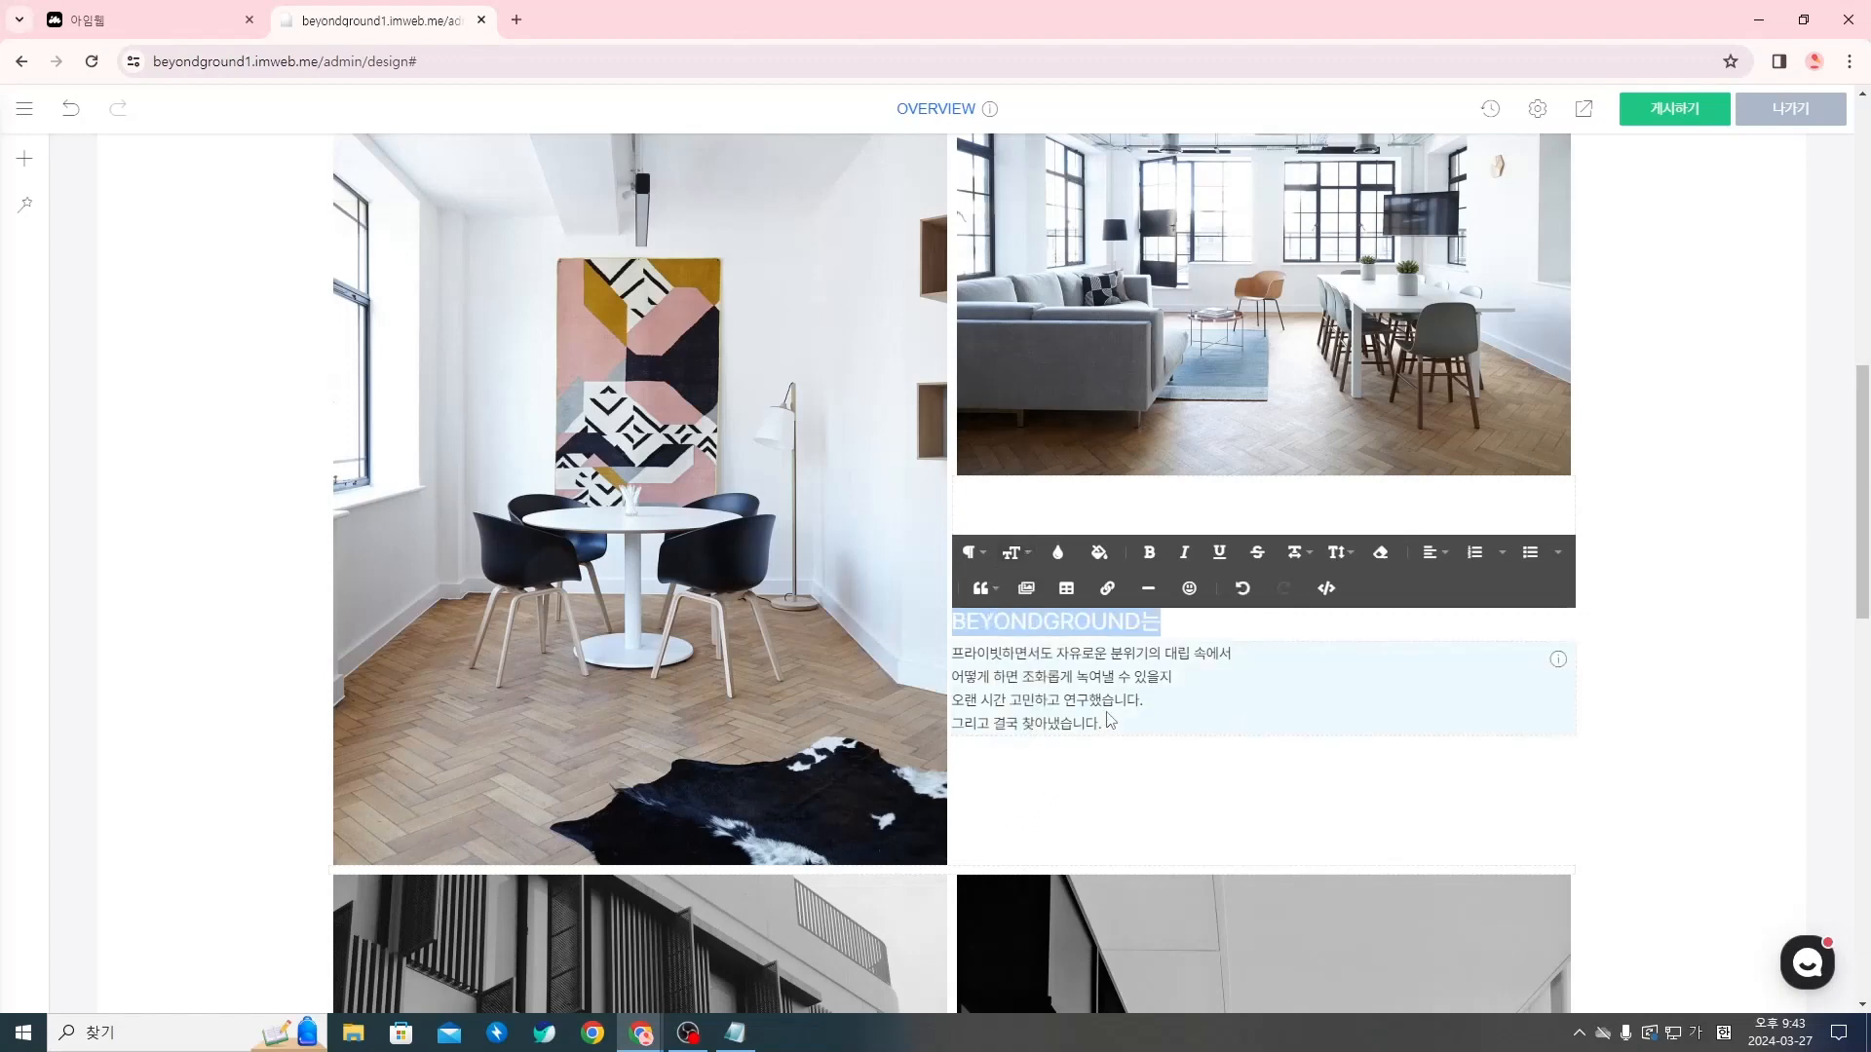
{"action": "left_click", "coordinate": [1150, 555]}
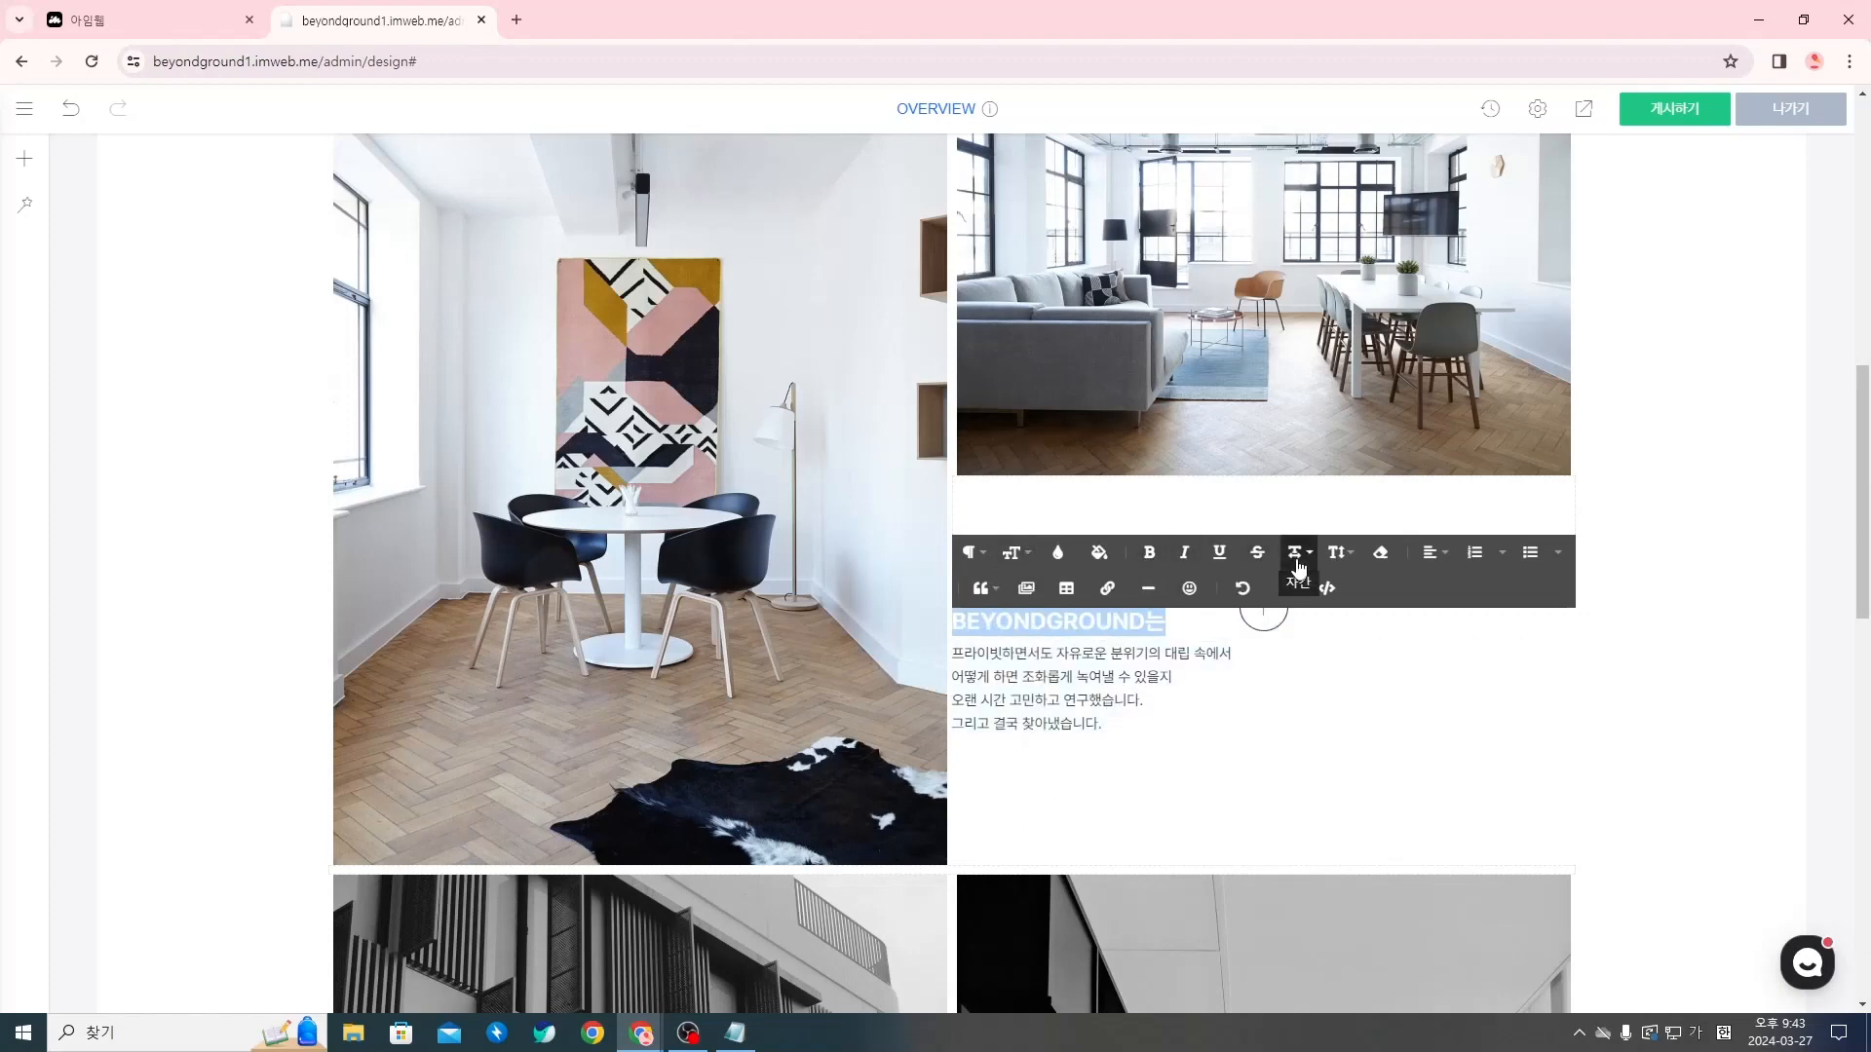
{"action": "left_click", "coordinate": [1338, 555]}
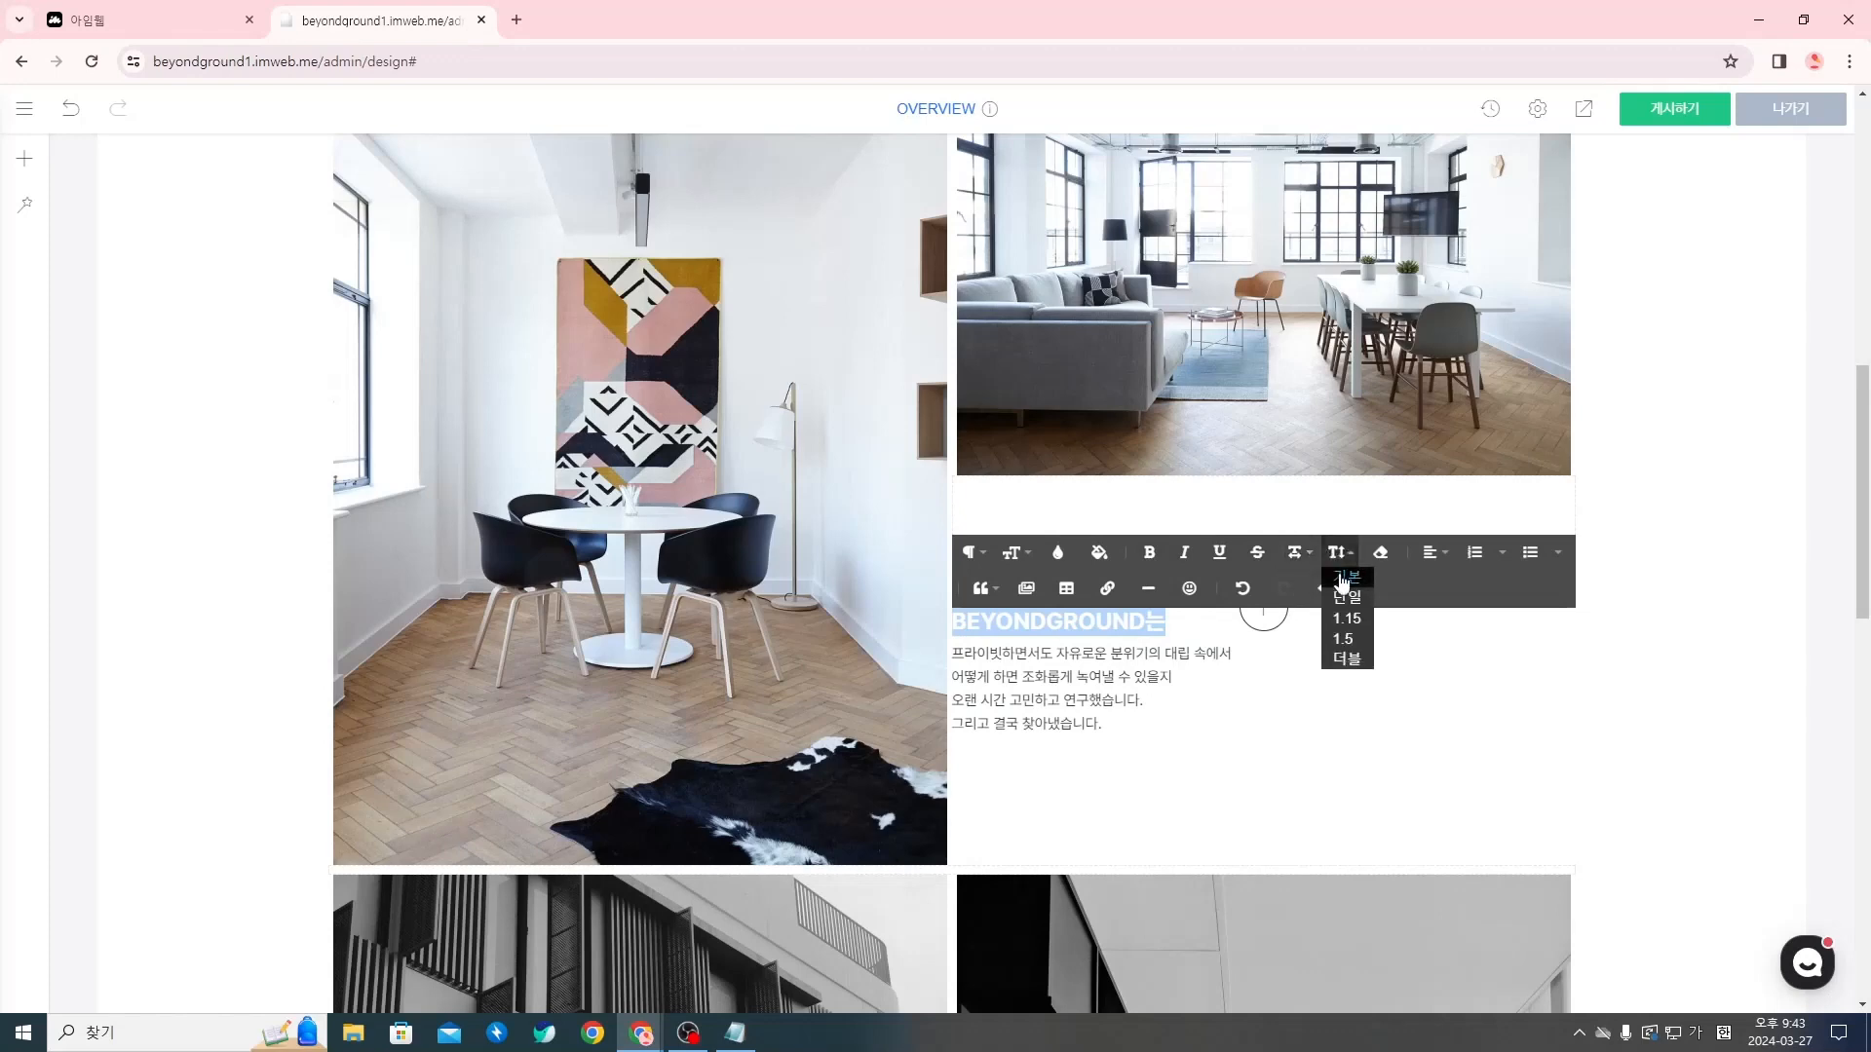
{"action": "left_click", "coordinate": [1059, 555]}
{"action": "left_click_drag", "start_coordinate": [1085, 711], "coordinate": [1016, 829]}
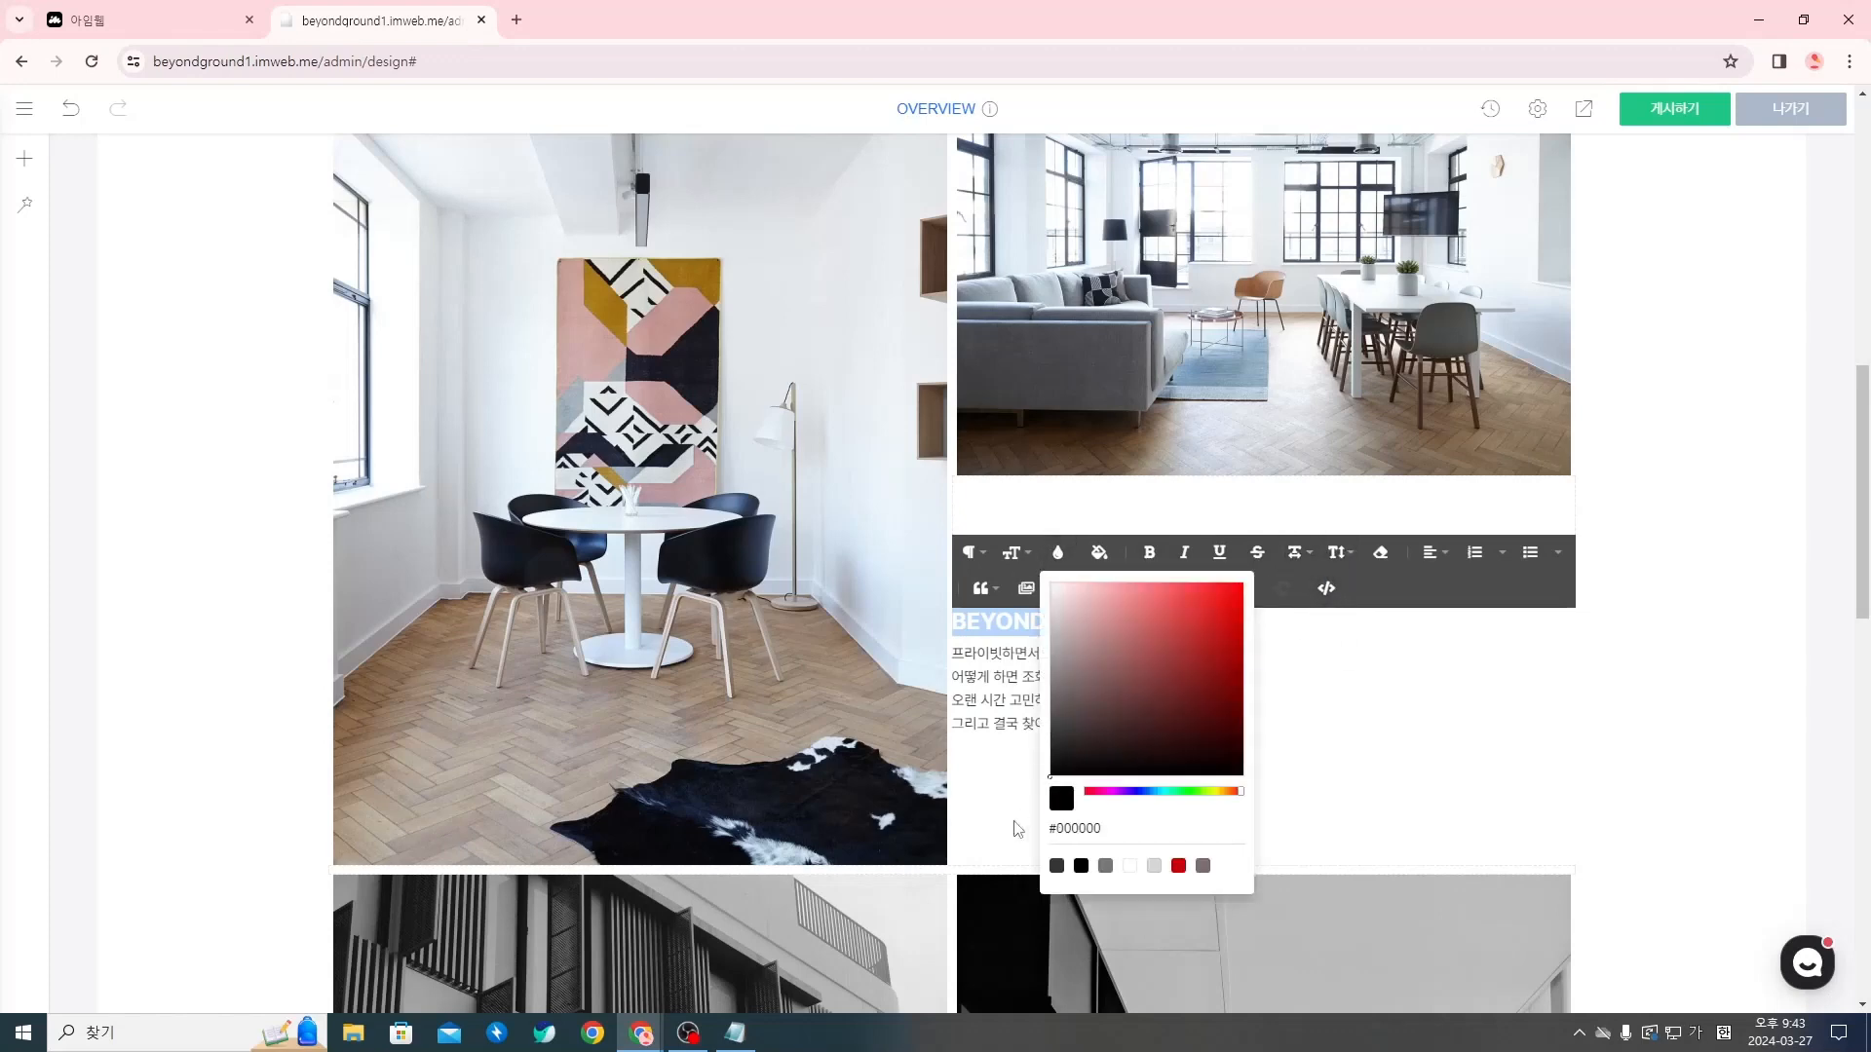
{"action": "left_click", "coordinate": [1412, 743]}
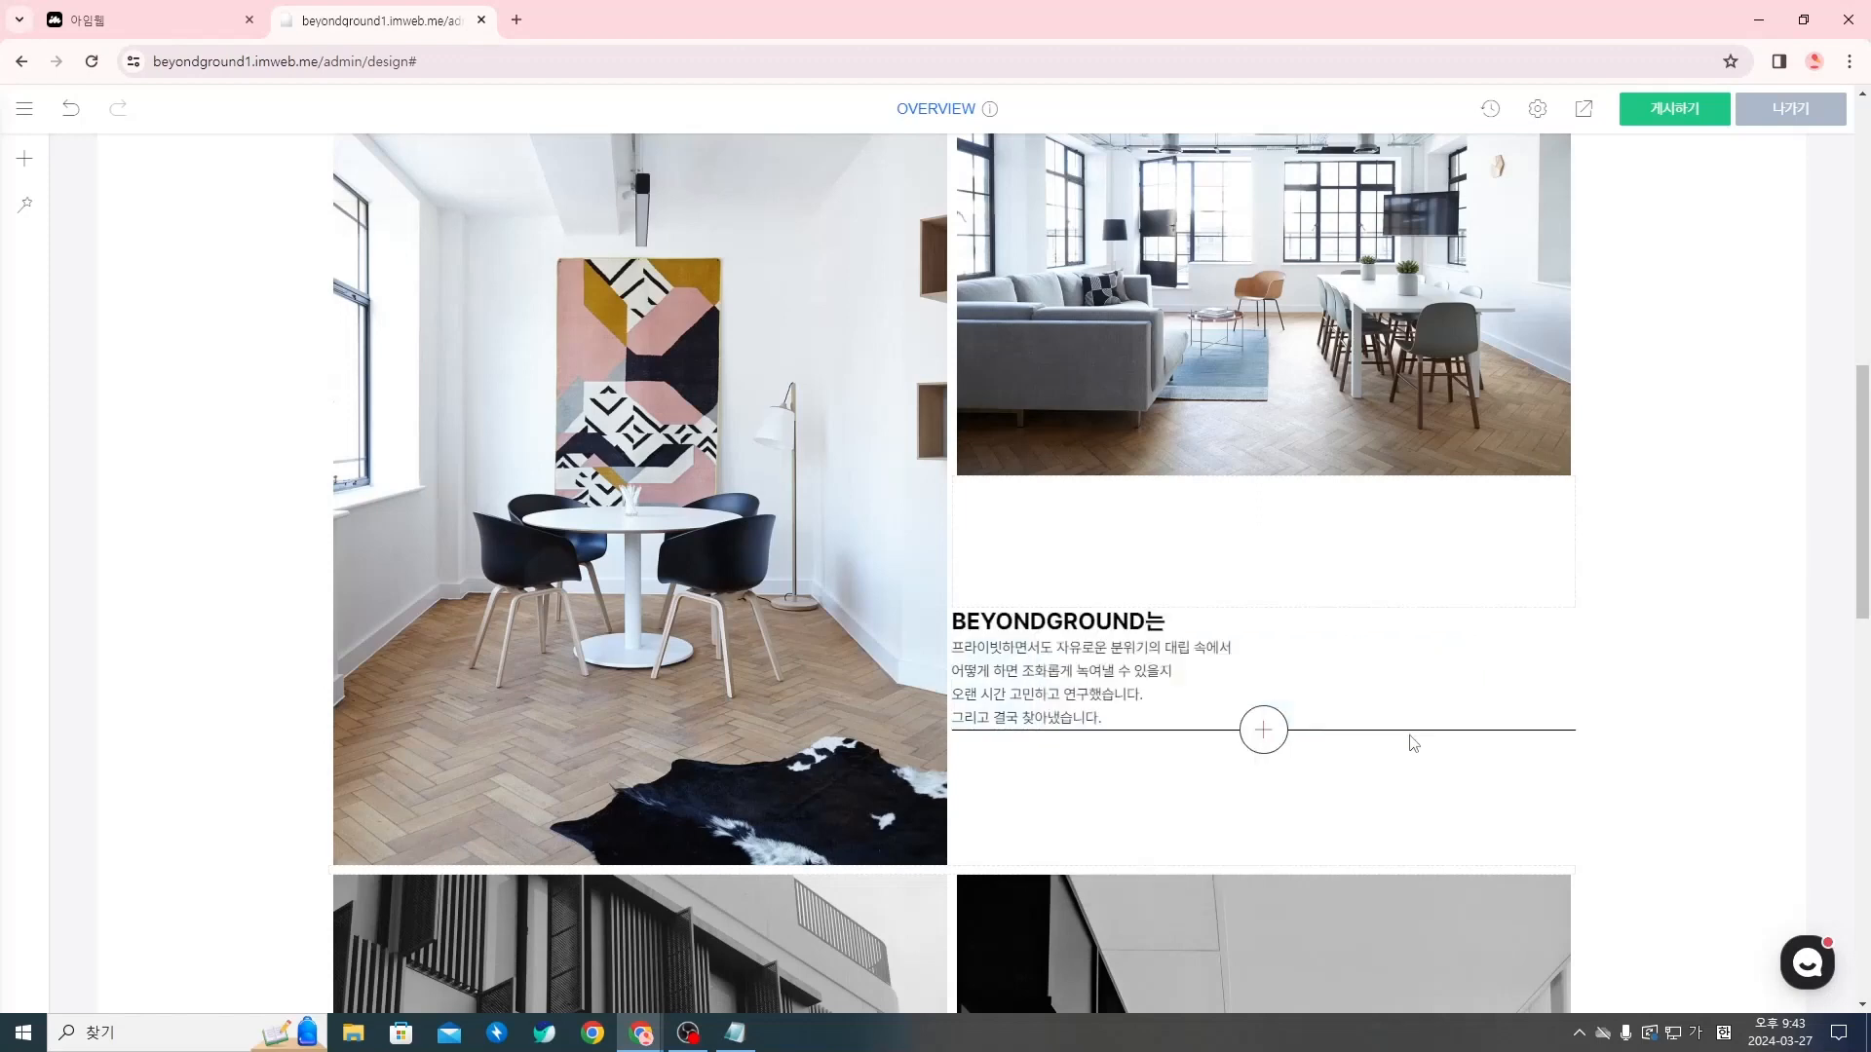
Change the text color of the entire four-line paragraph under the BEYONDGROUND는 title to black (#000000)
{"action": "triple_click", "coordinate": [1058, 709]}
{"action": "left_click", "coordinate": [1131, 718]}
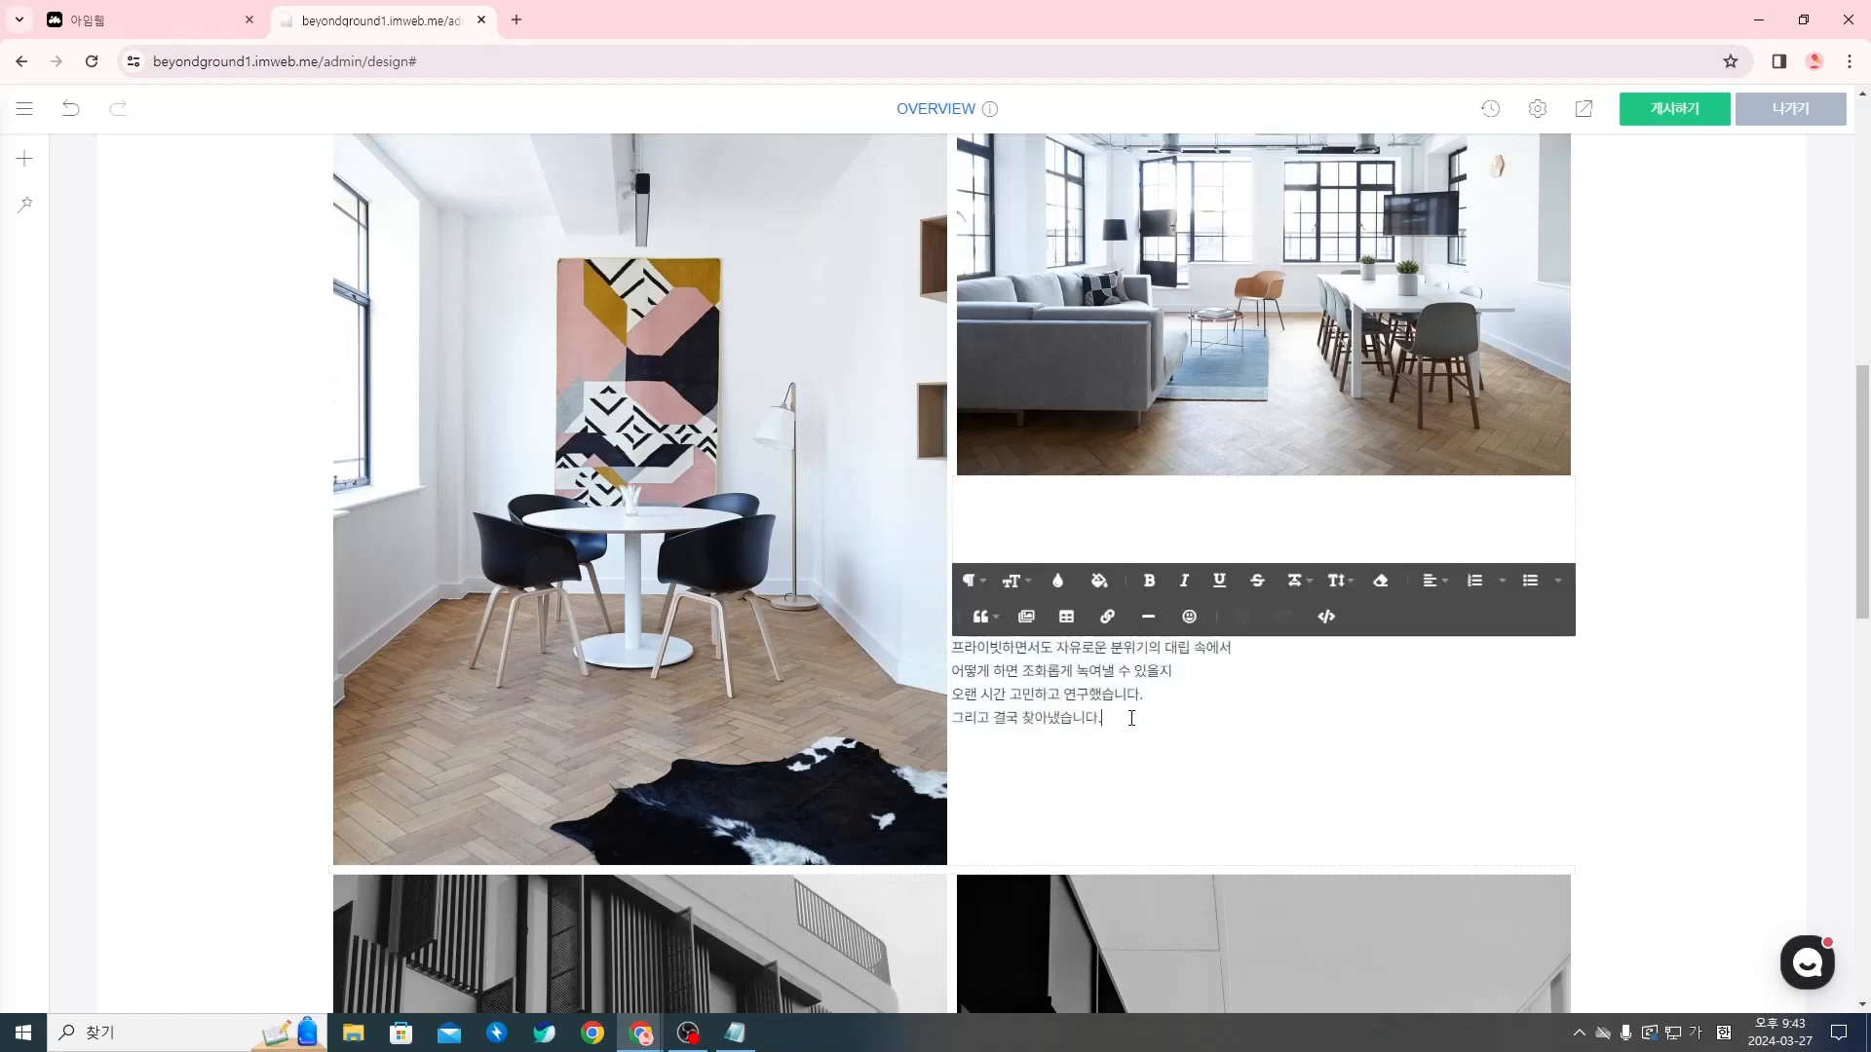
{"action": "left_click_drag", "start_coordinate": [1103, 720], "coordinate": [945, 652]}
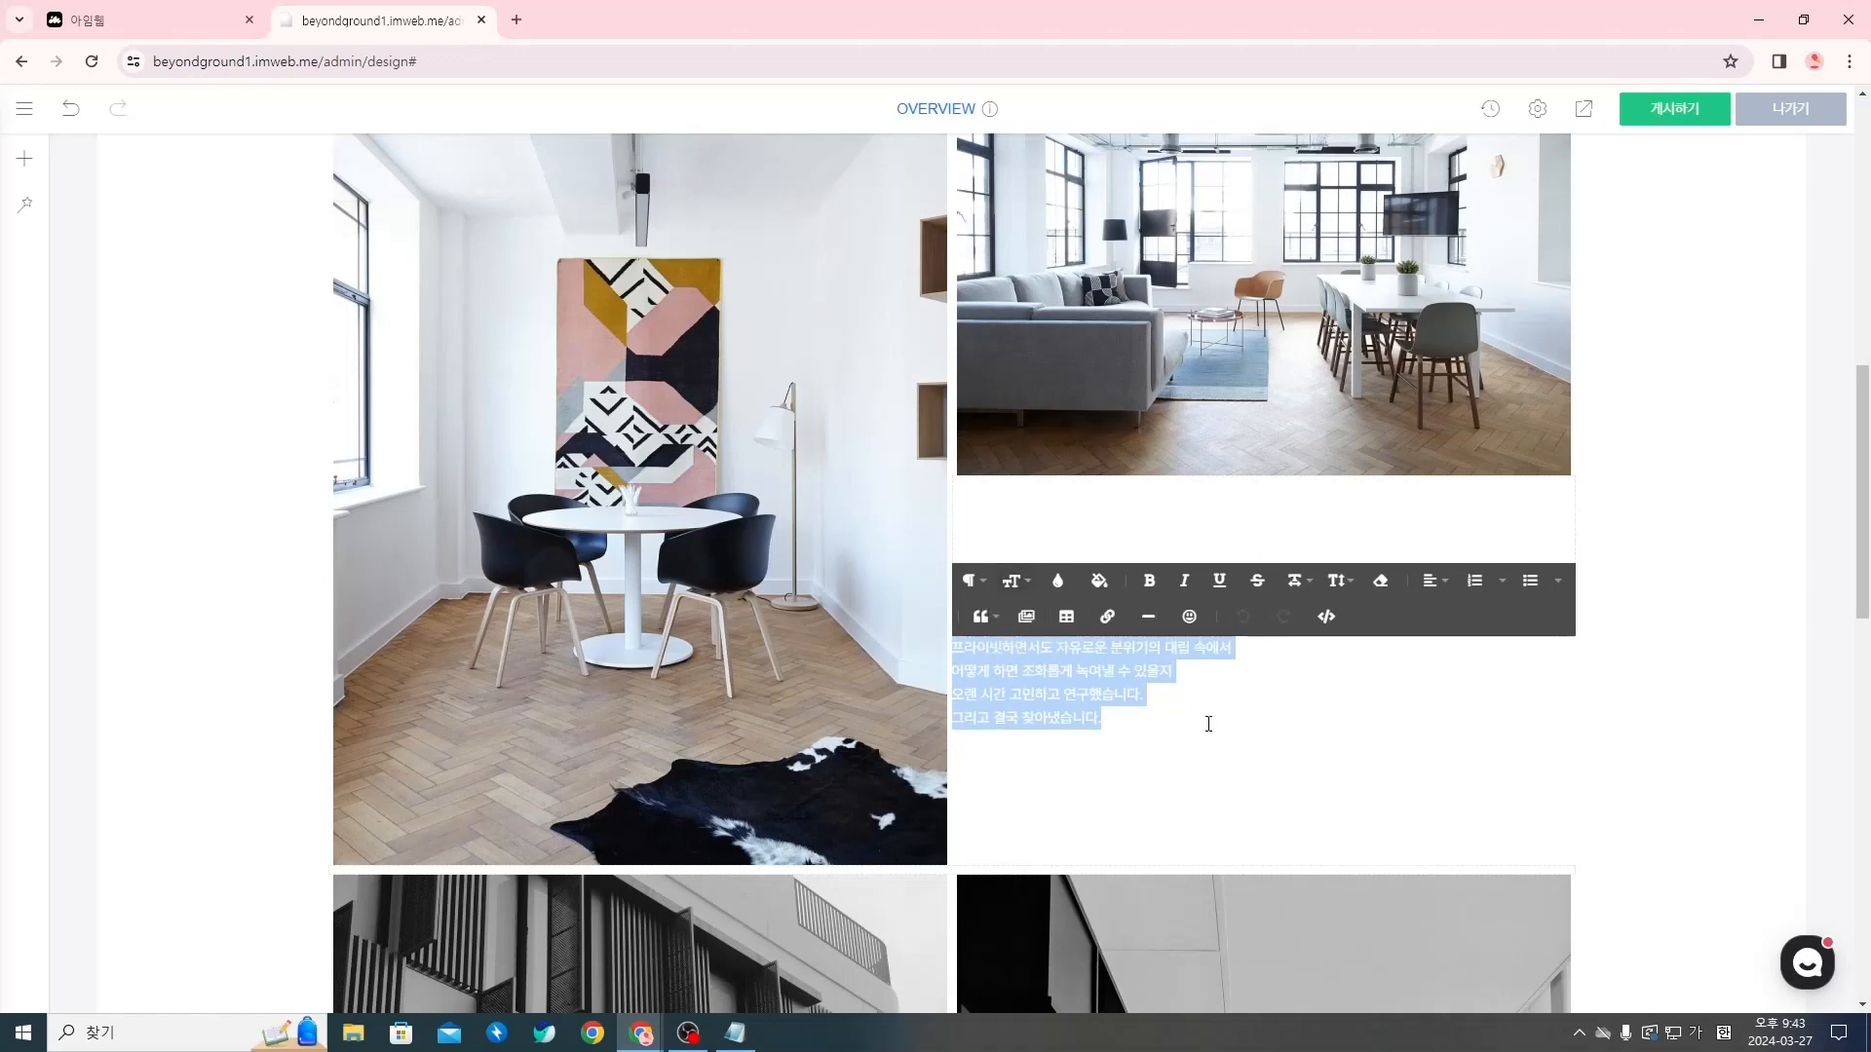
{"action": "left_click", "coordinate": [1337, 581]}
{"action": "left_click", "coordinate": [1056, 585]}
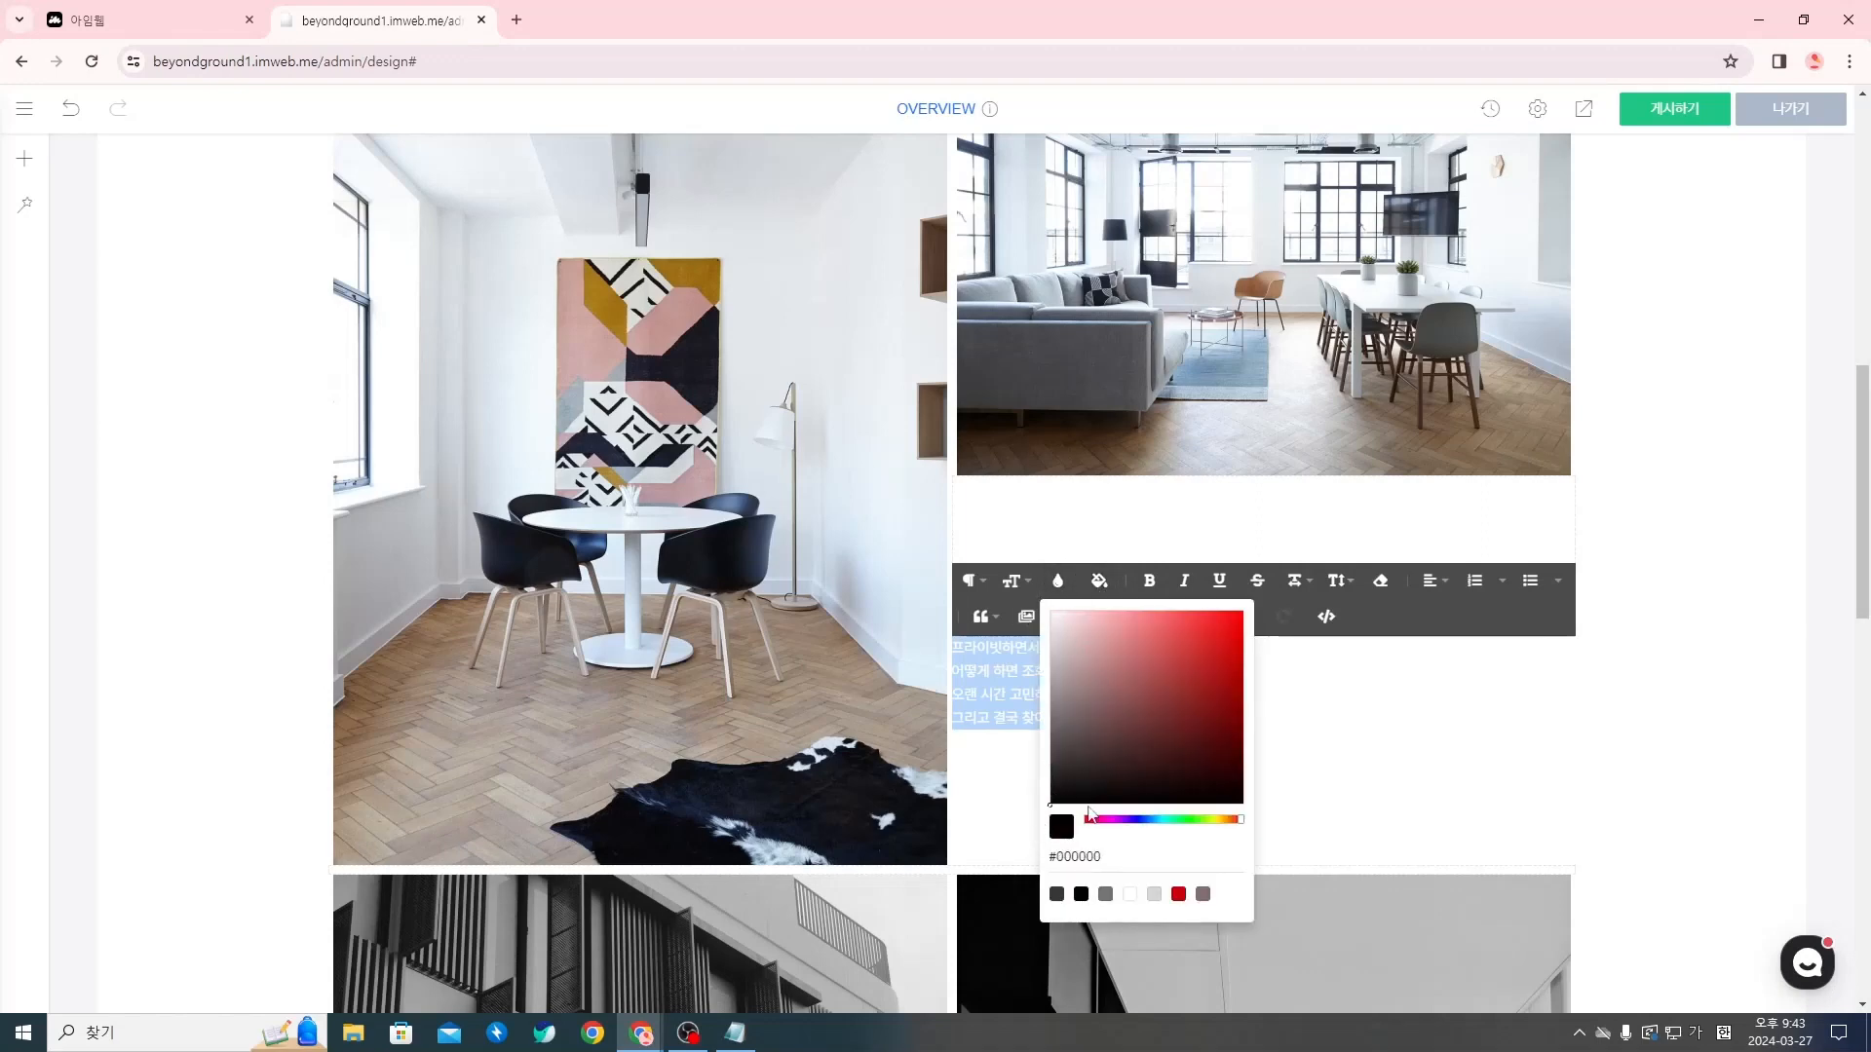
{"action": "left_click", "coordinate": [1480, 759]}
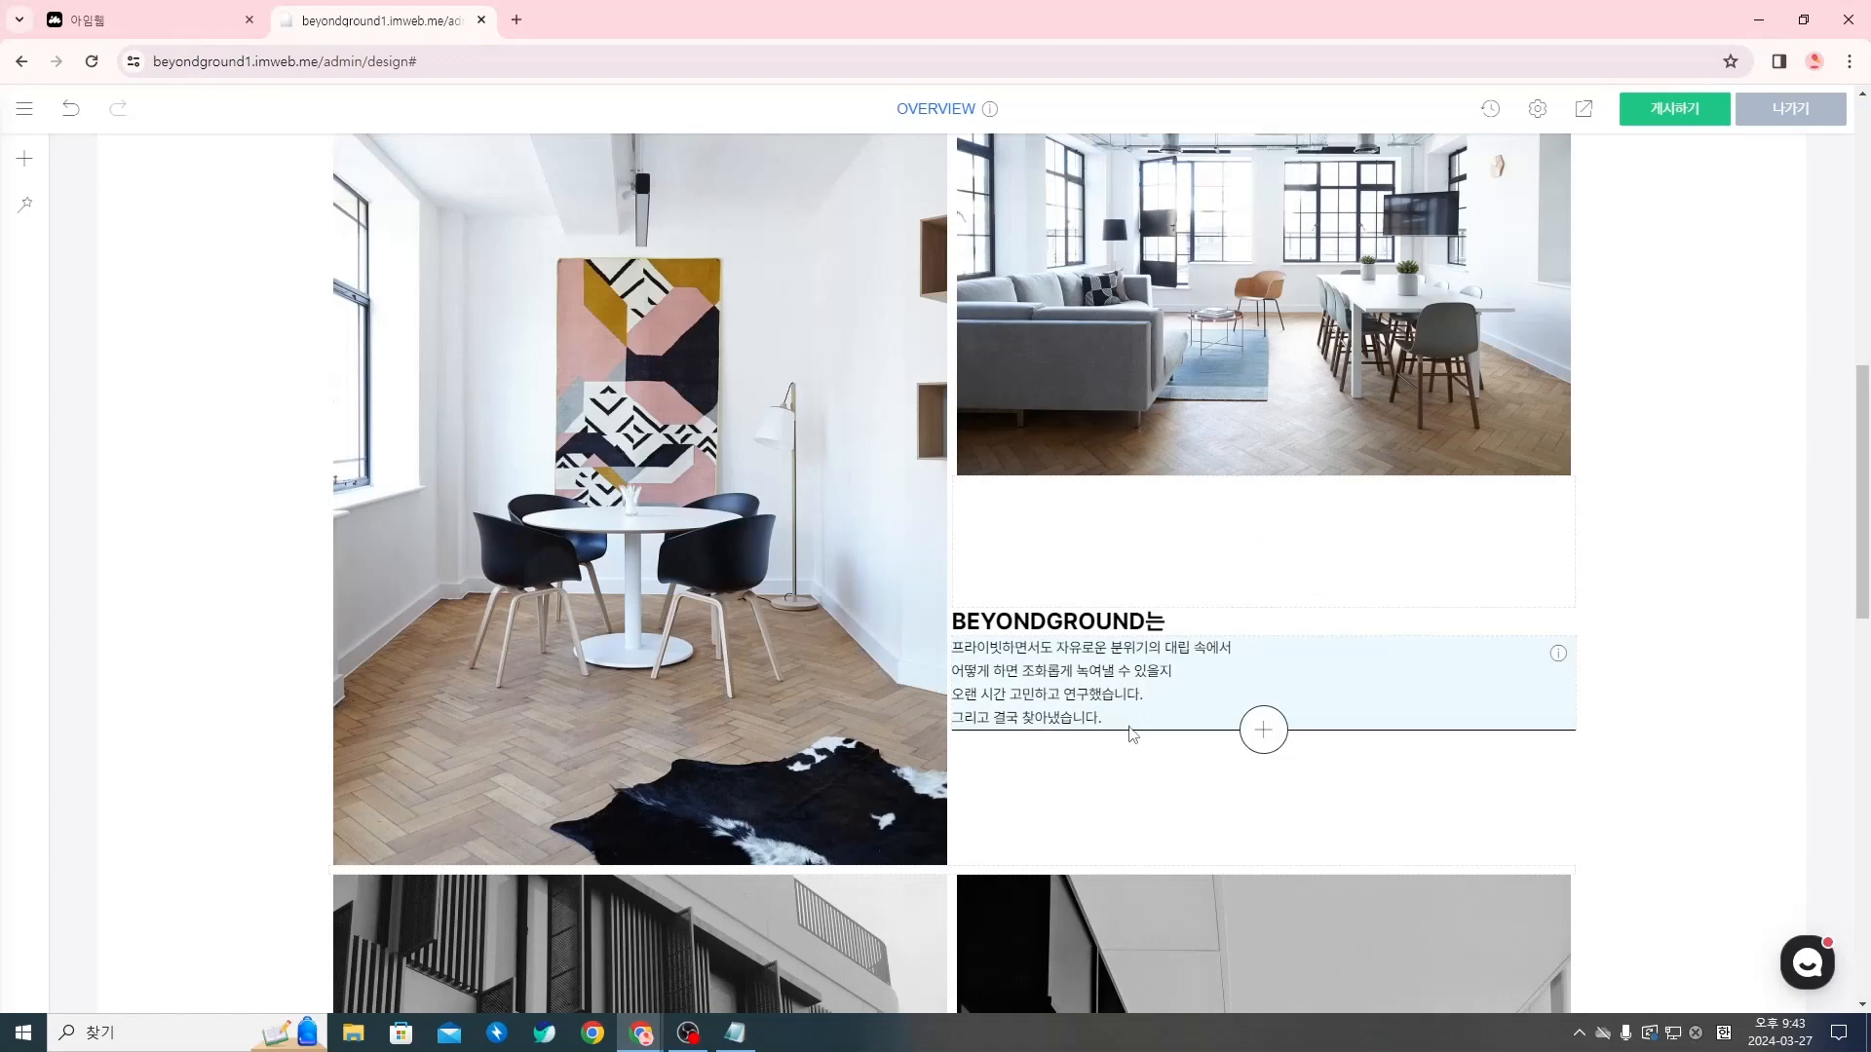
Turn off the default grid (기본 그리드) for the BEYONDGROUND는 title widget, set its bottom spacing to 8px and add left spacing
{"action": "scroll", "coordinate": [1137, 745], "scroll_direction": "up", "scroll_amount": 2}
{"action": "scroll", "coordinate": [1081, 756], "scroll_direction": "down", "scroll_amount": 2}
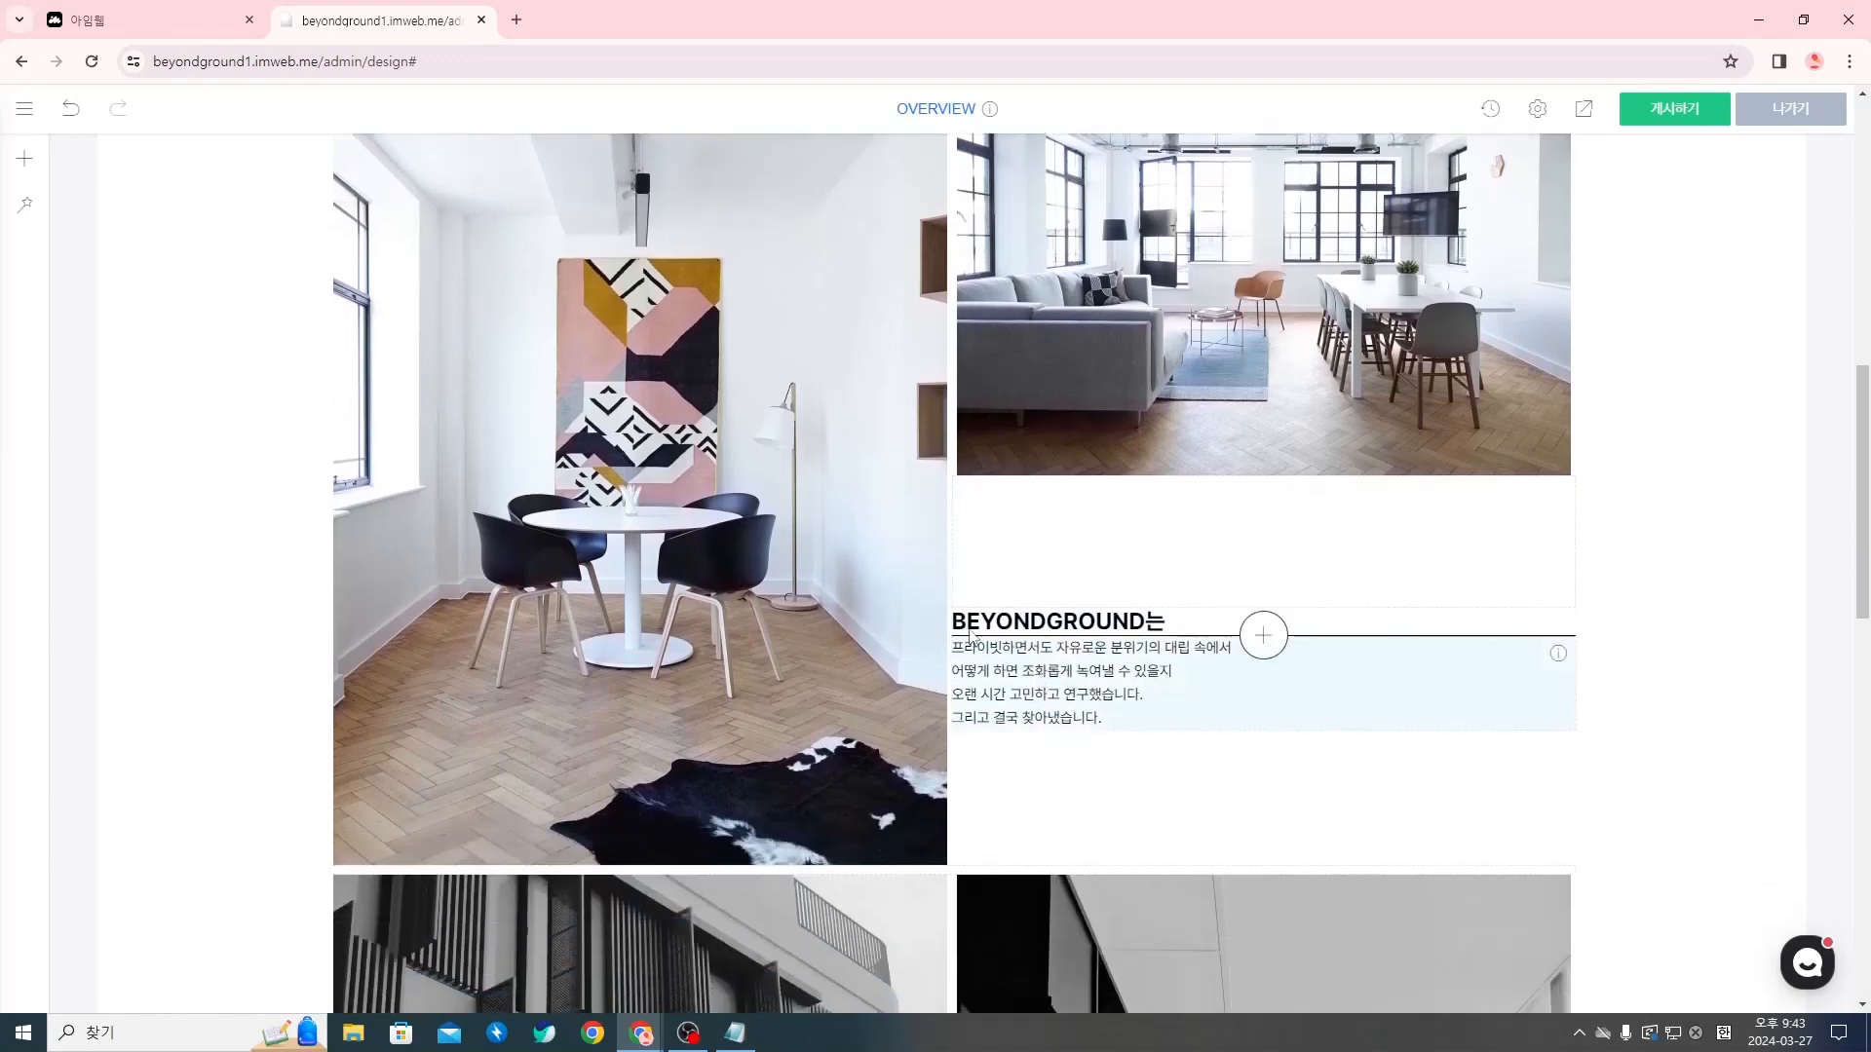
{"action": "right_click", "coordinate": [1071, 630]}
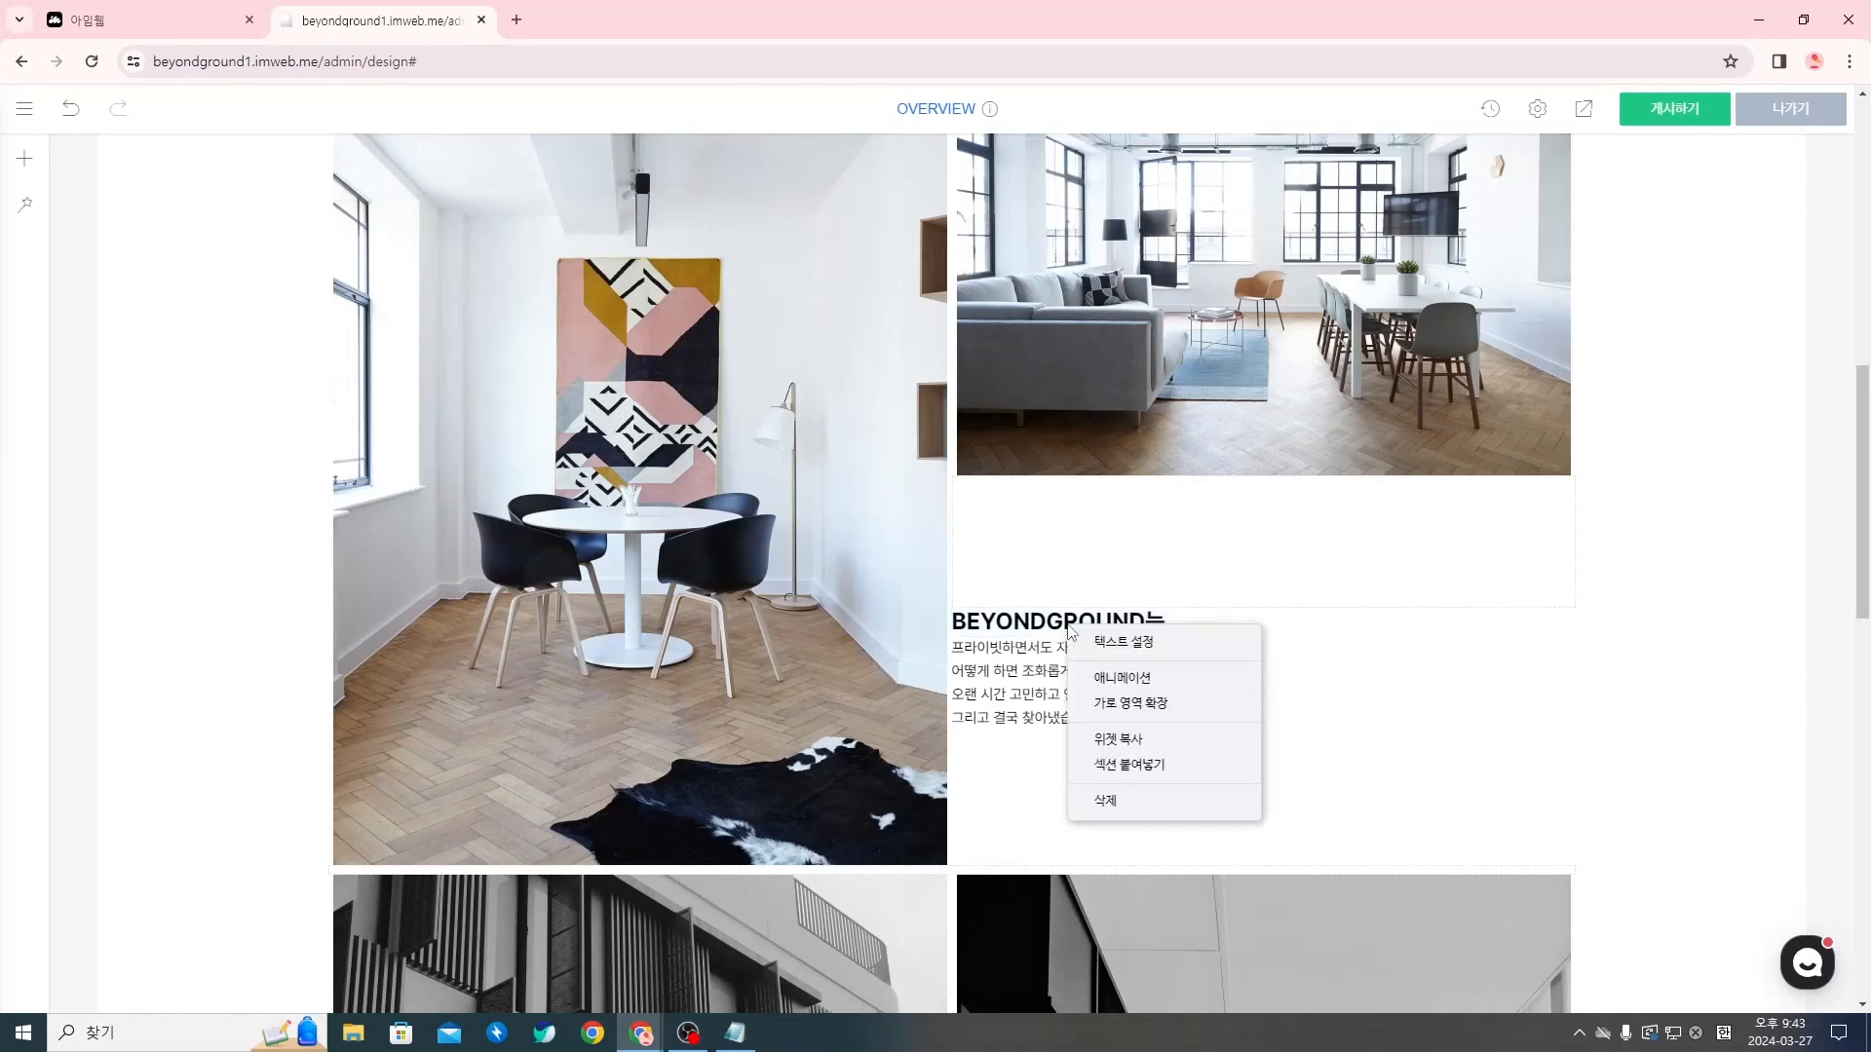
{"action": "left_click", "coordinate": [1158, 642]}
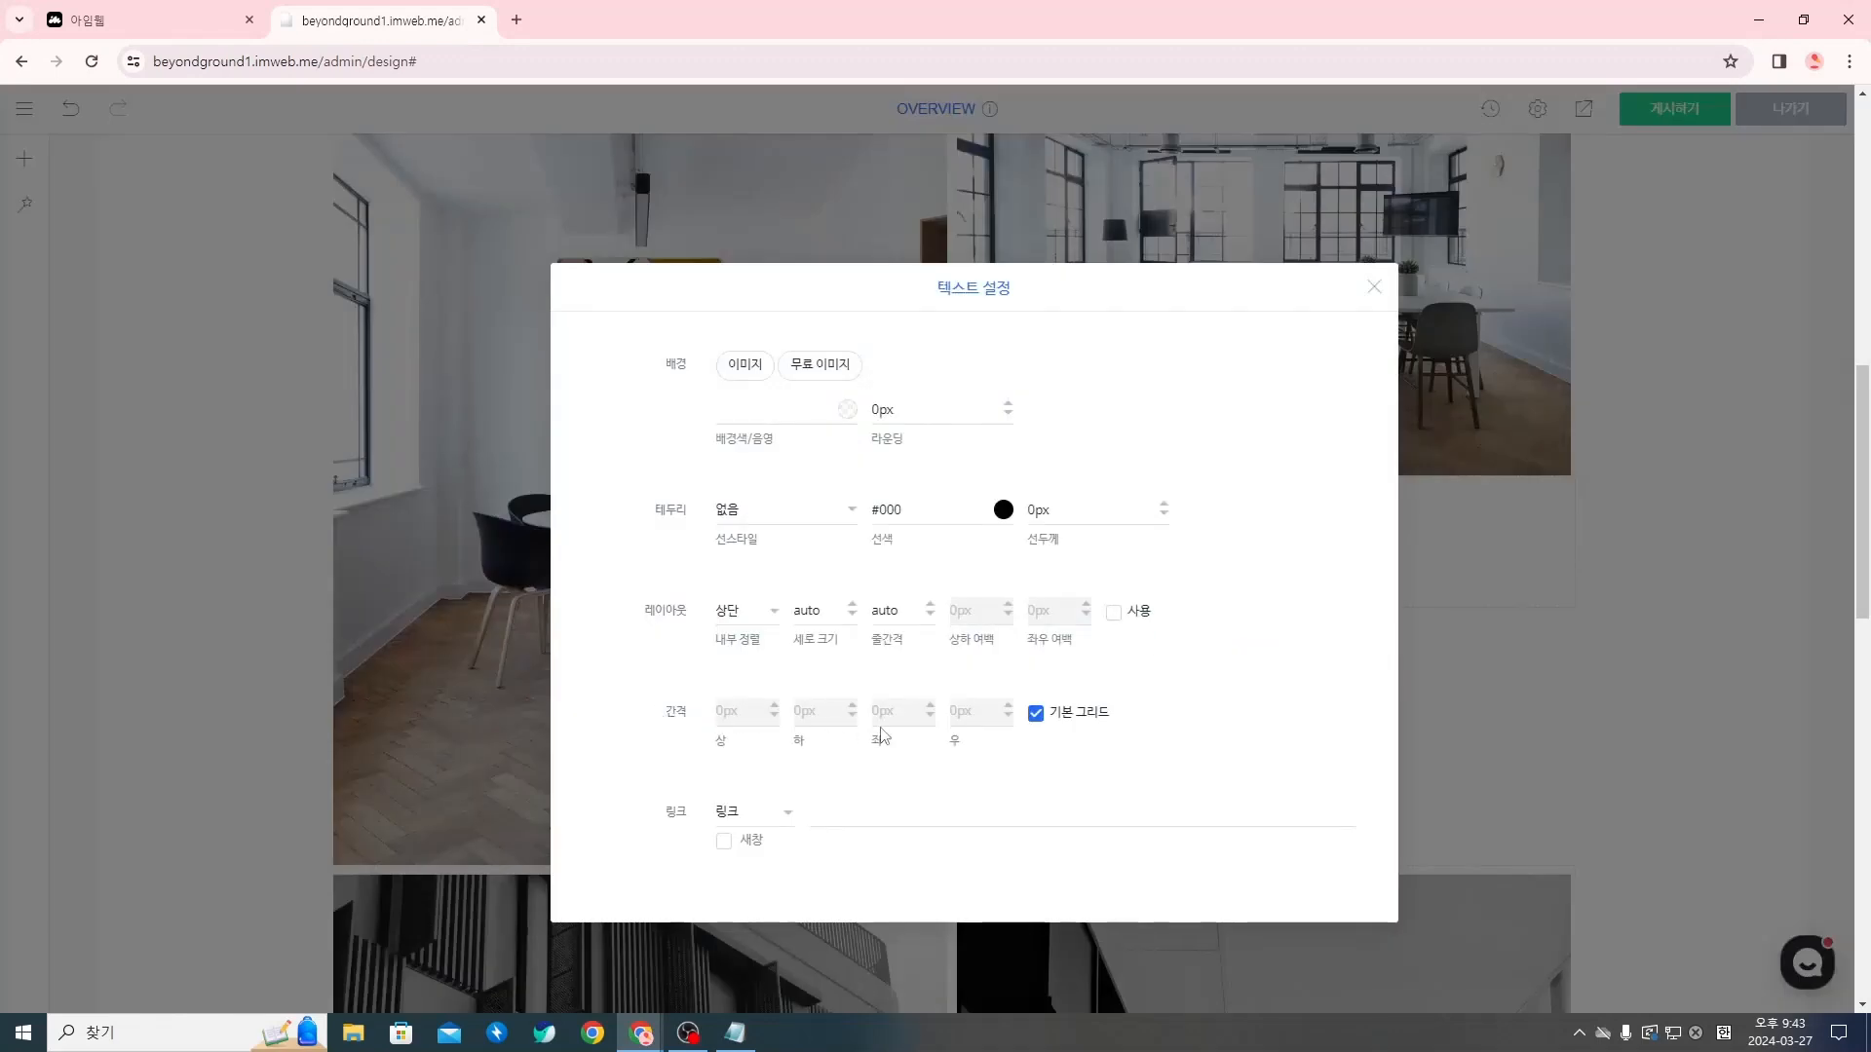
{"action": "left_click", "coordinate": [1036, 714]}
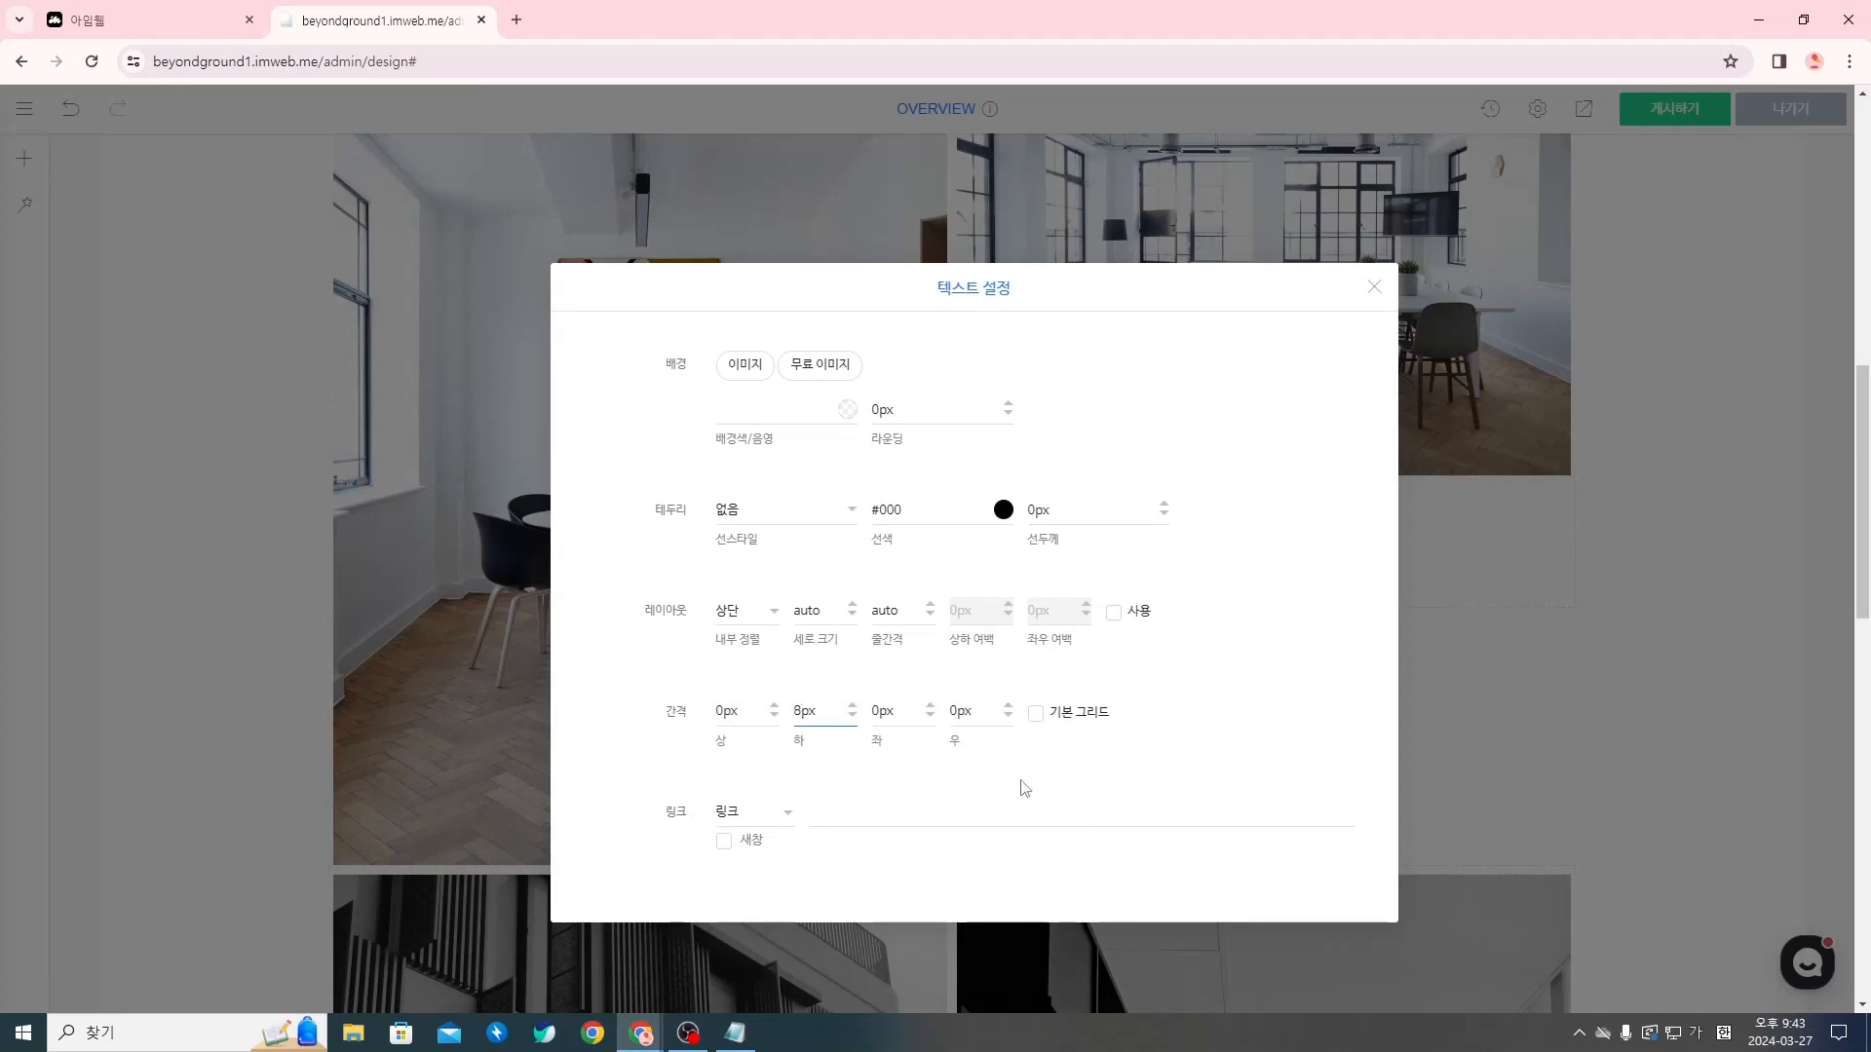
{"action": "left_click", "coordinate": [892, 709]}
{"action": "left_click", "coordinate": [1072, 757]}
{"action": "left_click", "coordinate": [1364, 299]}
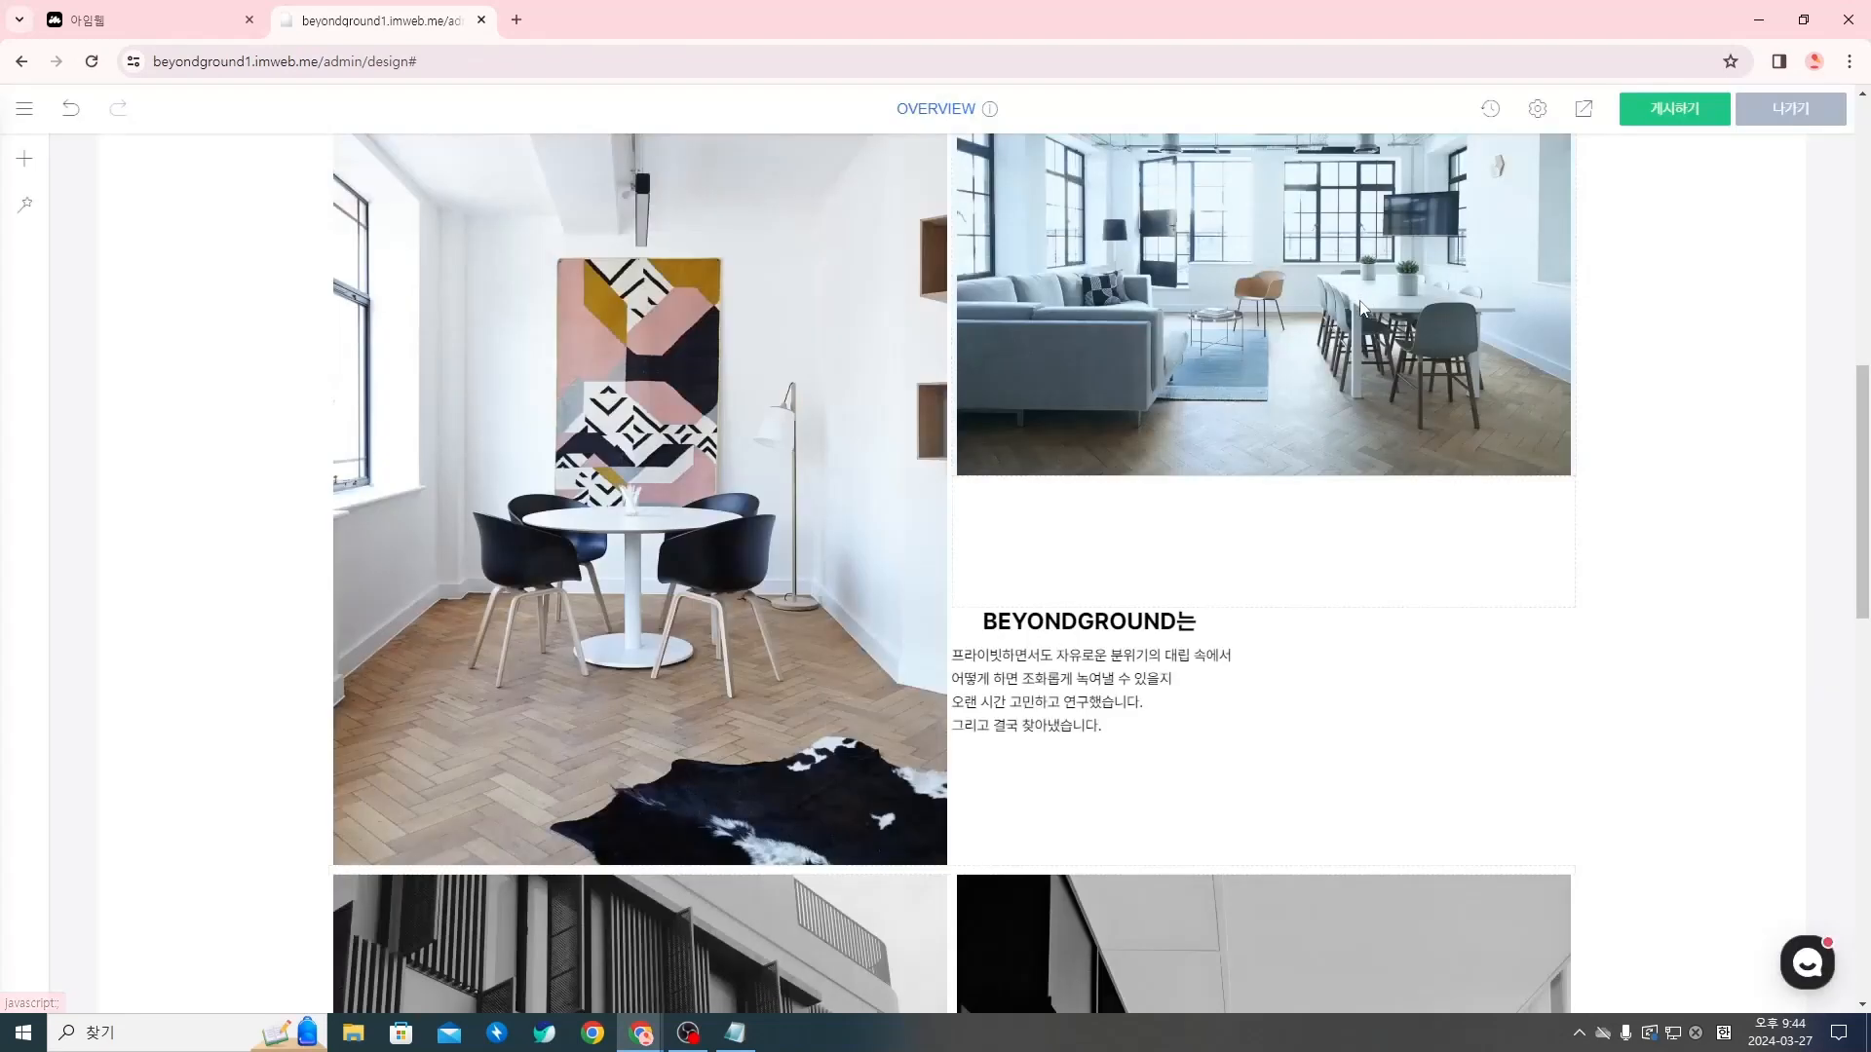
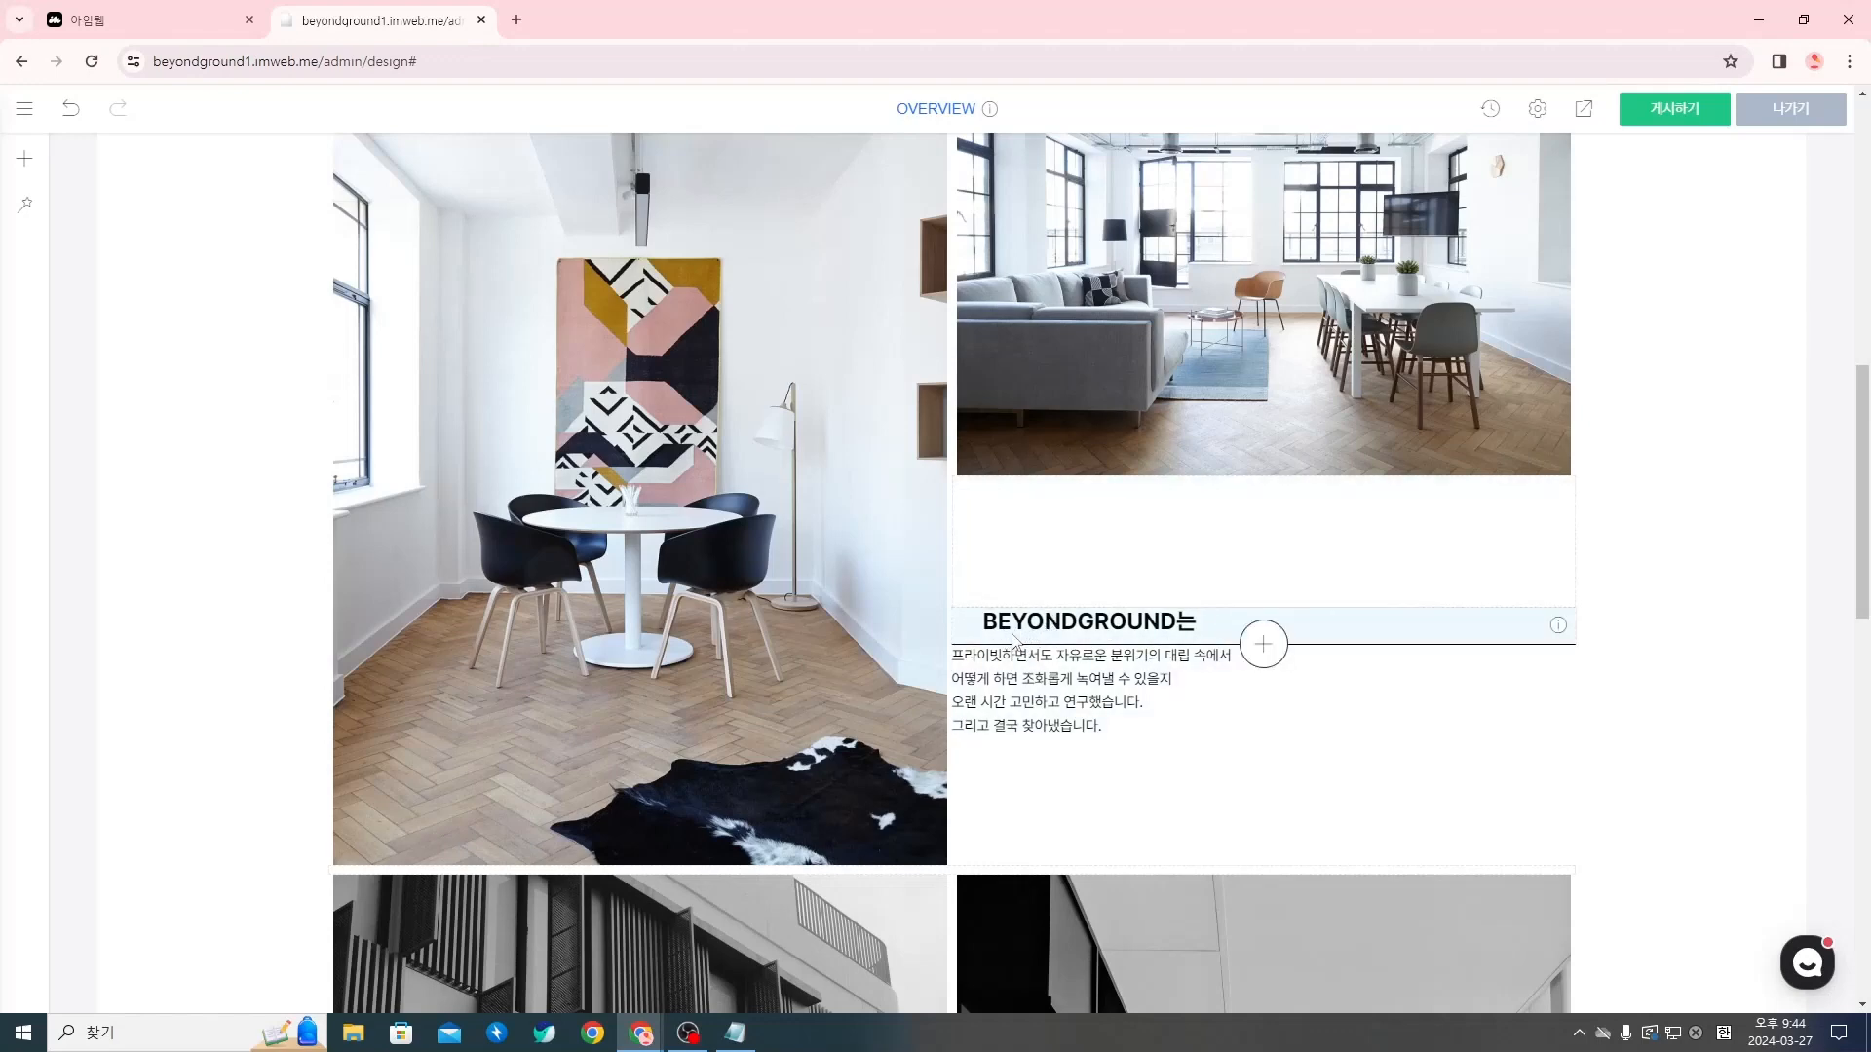
Turn off the default grid (기본 그리드) for the paragraph widget under the BEYONDGROUND는 title and set its left spacing to 32px
{"action": "right_click", "coordinate": [1051, 716]}
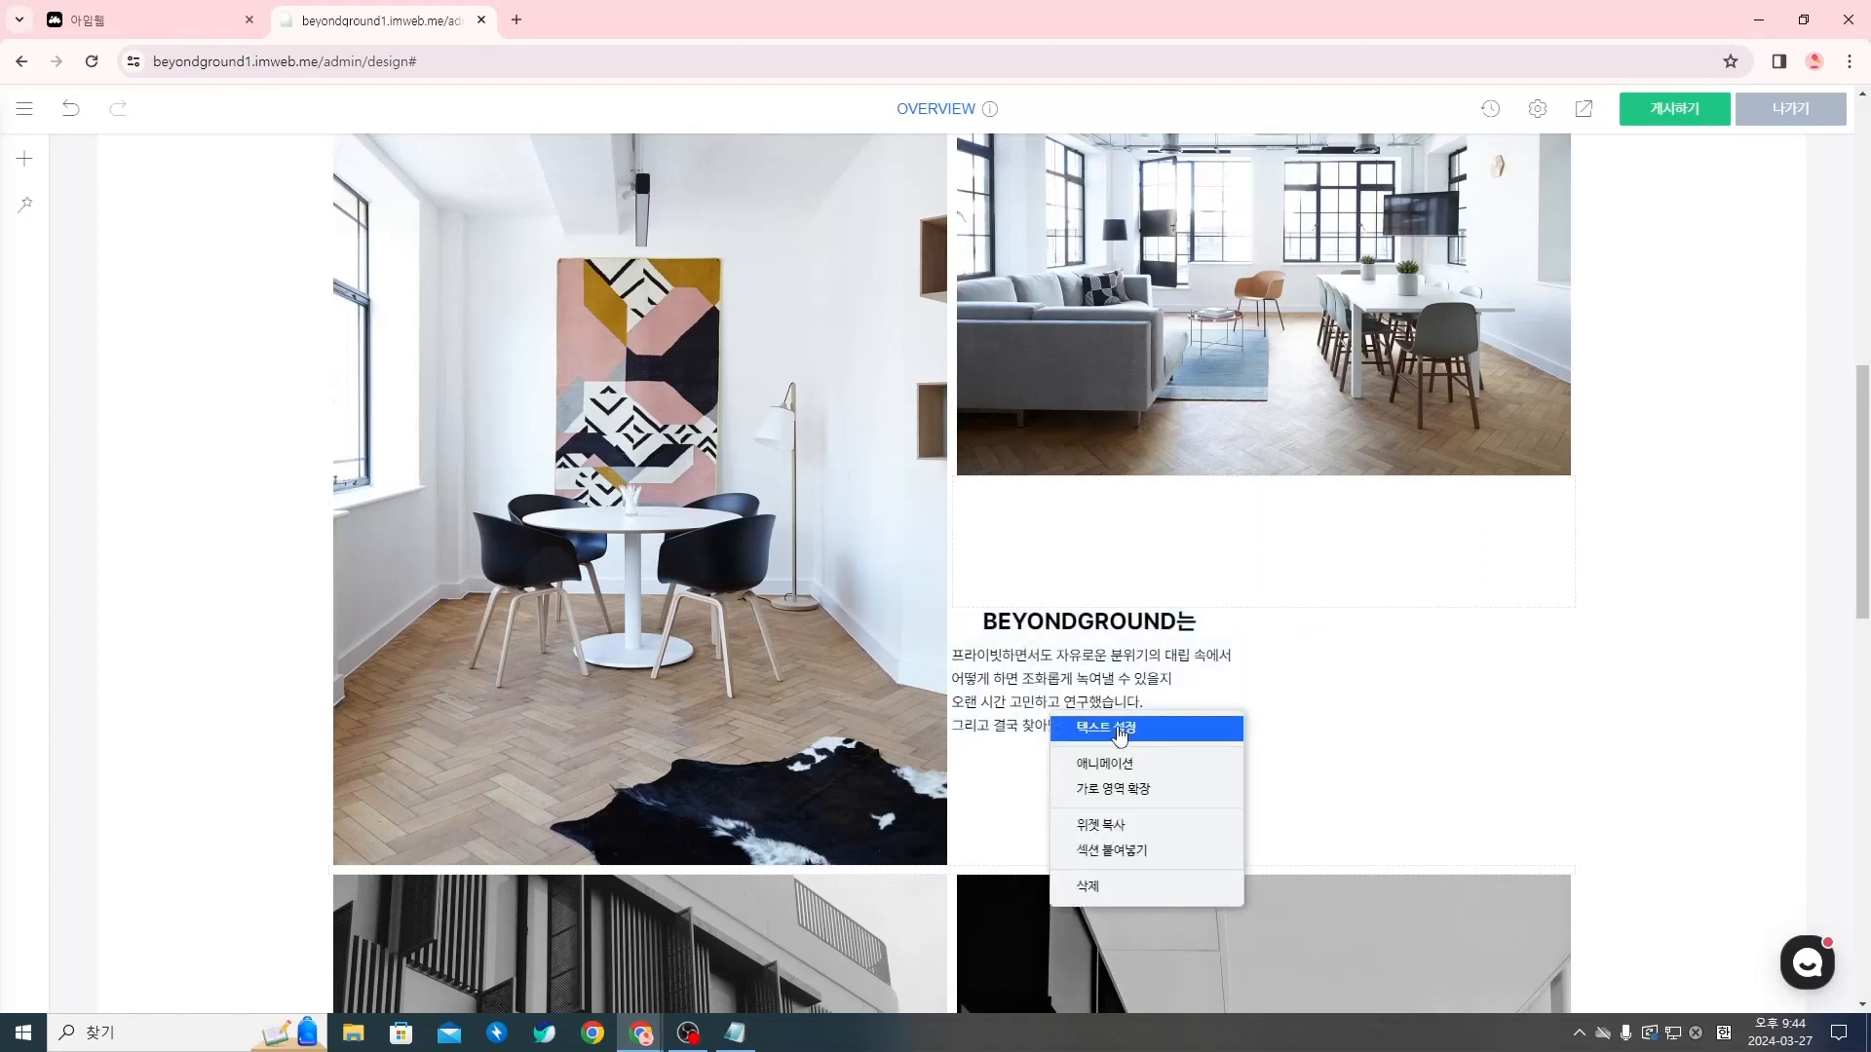
{"action": "left_click", "coordinate": [1120, 728]}
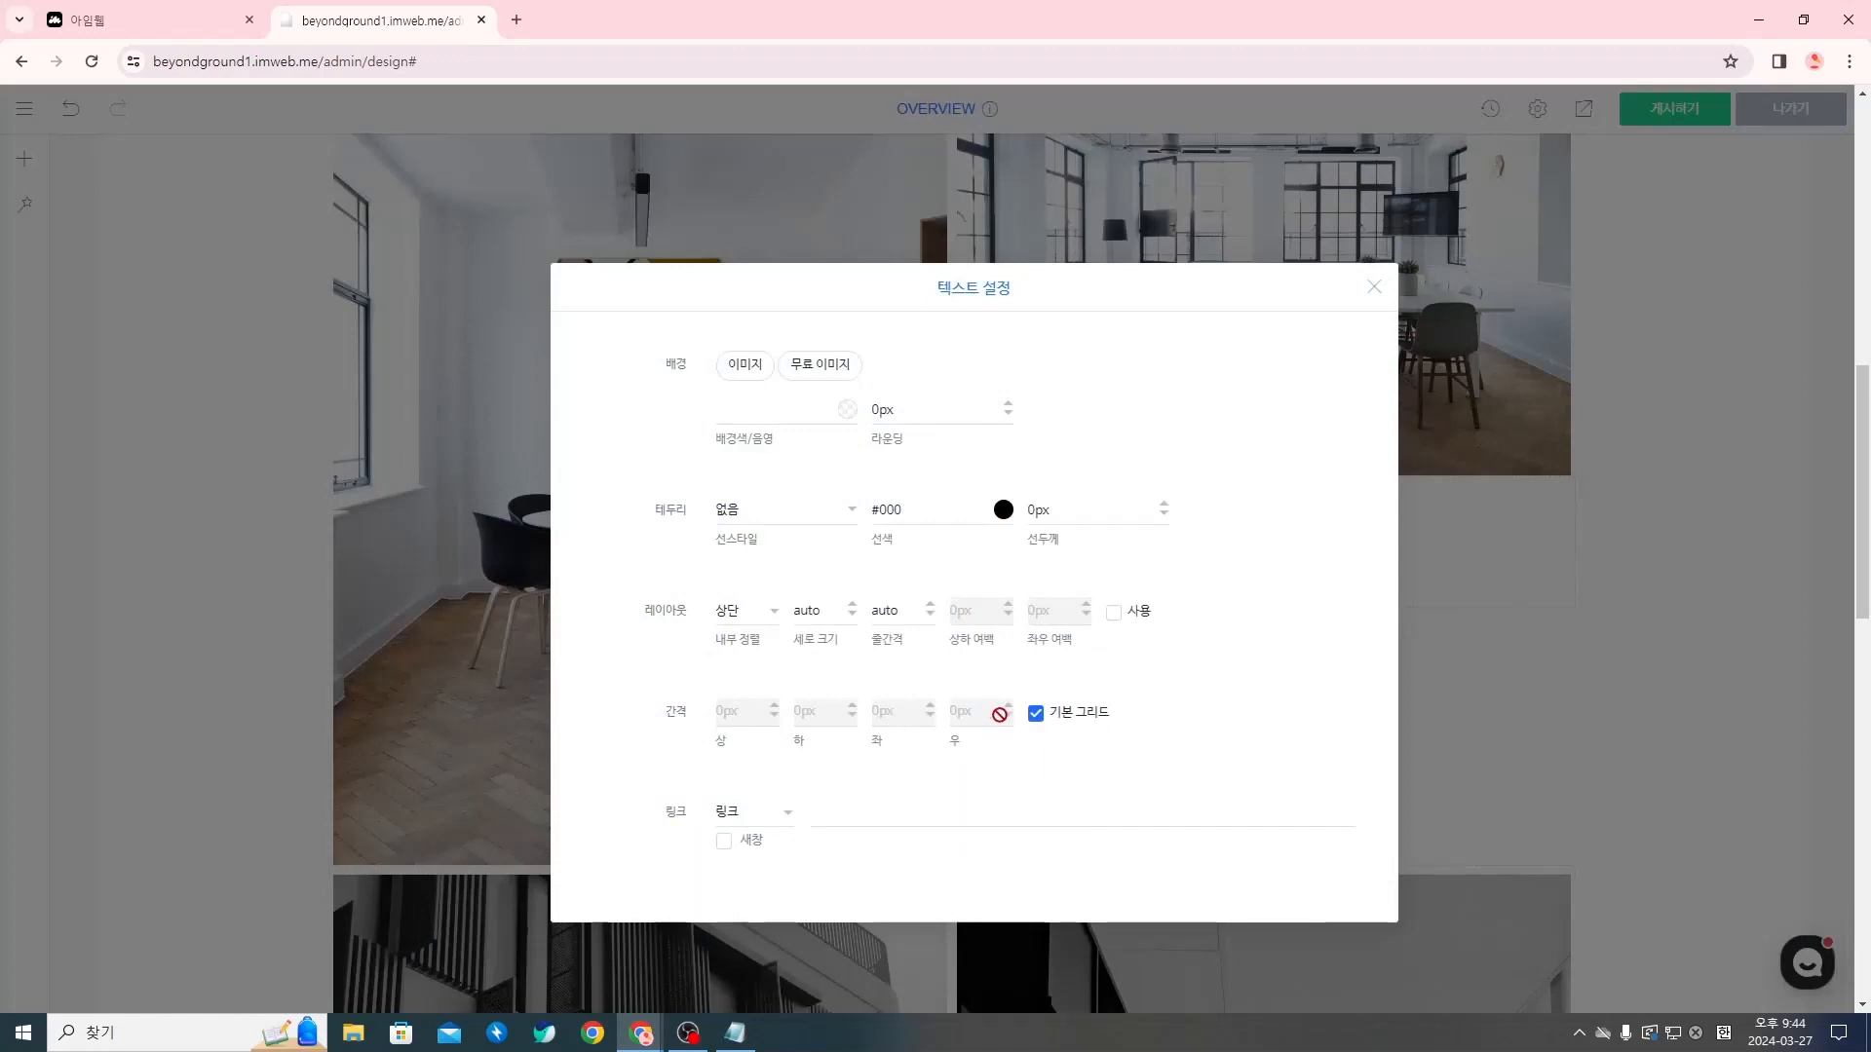
{"action": "left_click", "coordinate": [1036, 714]}
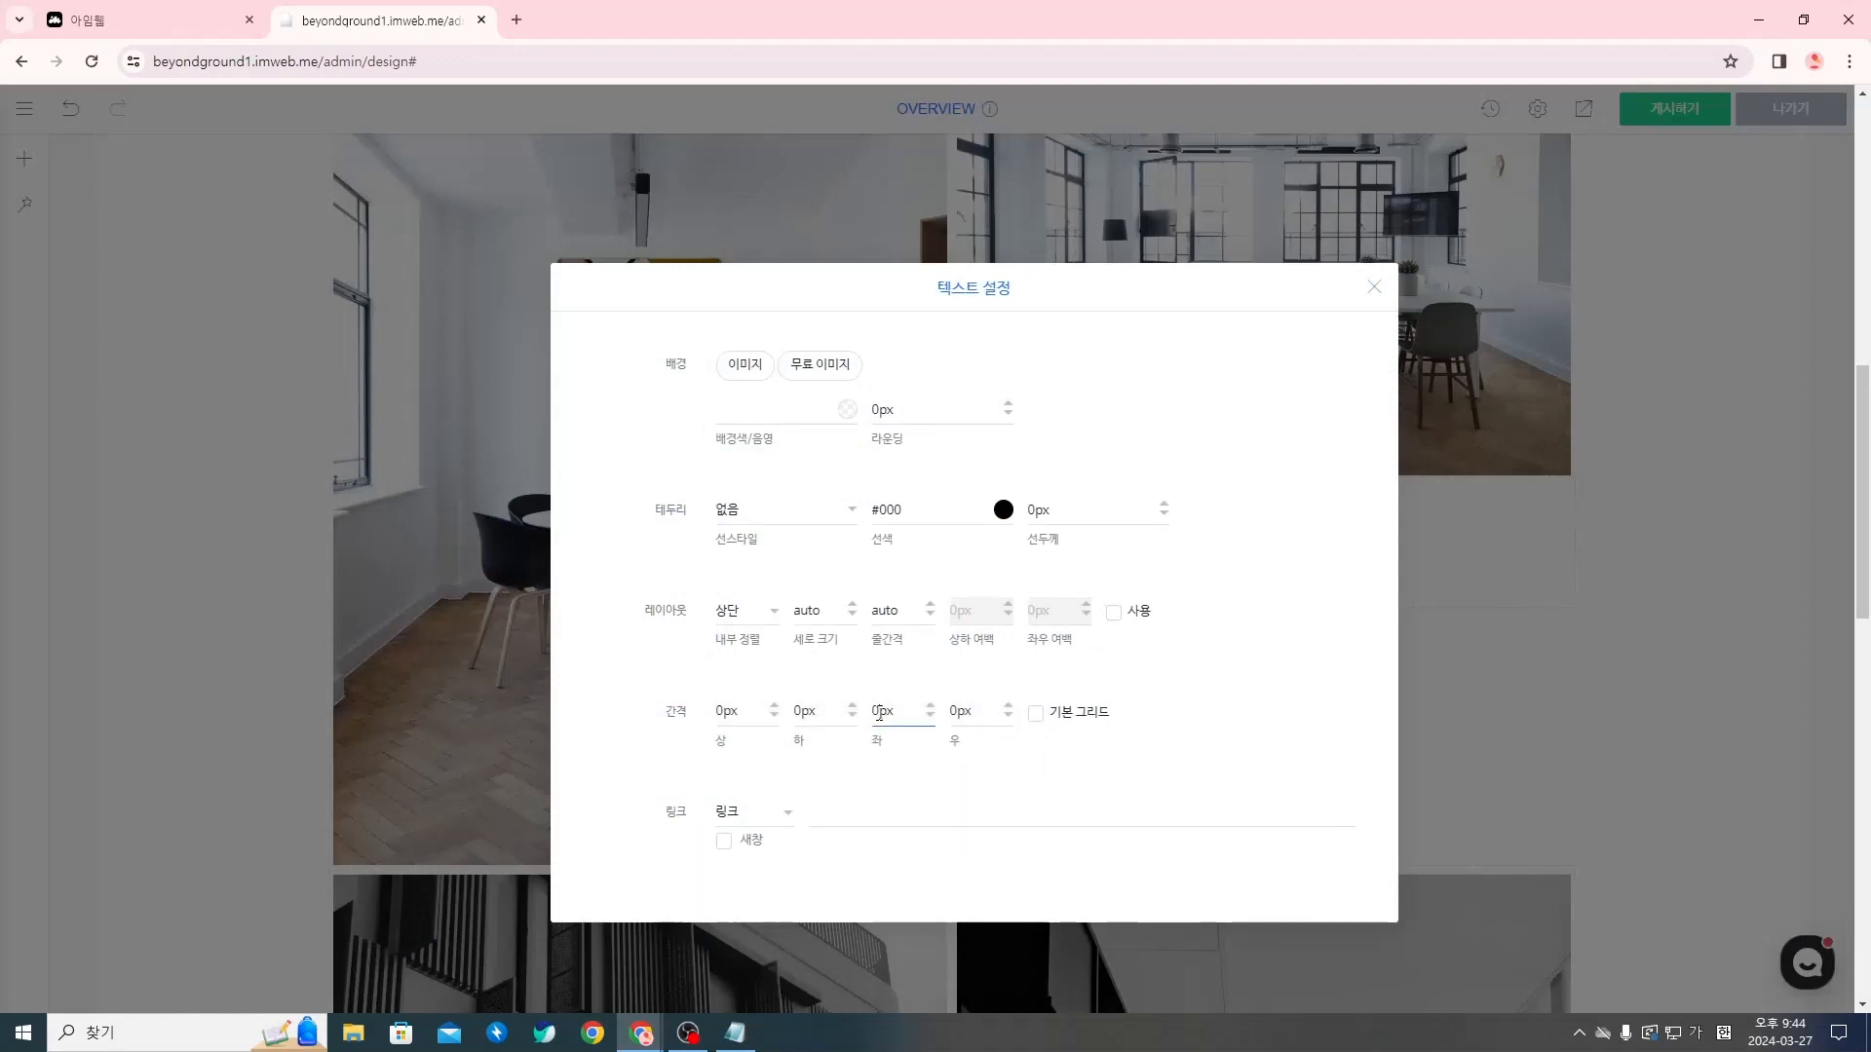
{"action": "left_click", "coordinate": [1374, 286]}
{"action": "right_click", "coordinate": [1097, 720]}
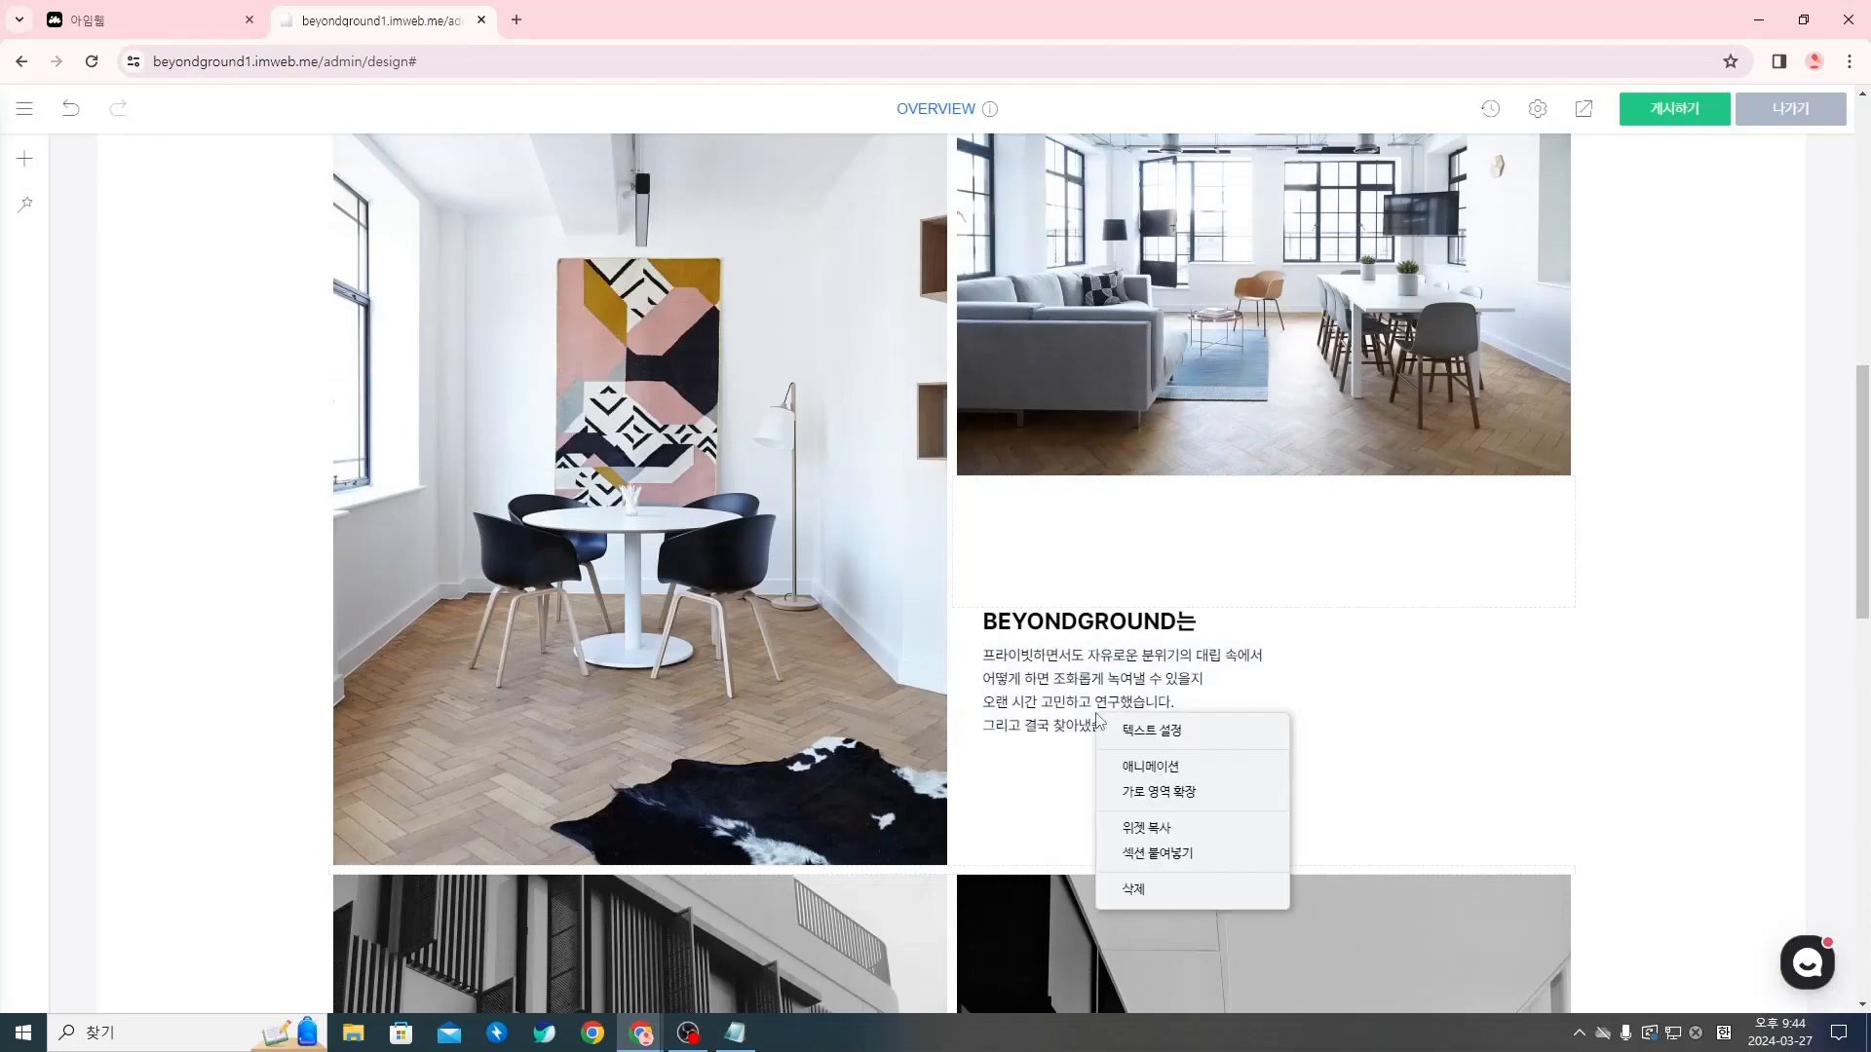
{"action": "left_click", "coordinate": [1058, 780]}
Copy the BEYONDGROUND는 title widget and paste it into the section below the black-and-white photos
{"action": "scroll", "coordinate": [1218, 818], "scroll_direction": "up", "scroll_amount": 2}
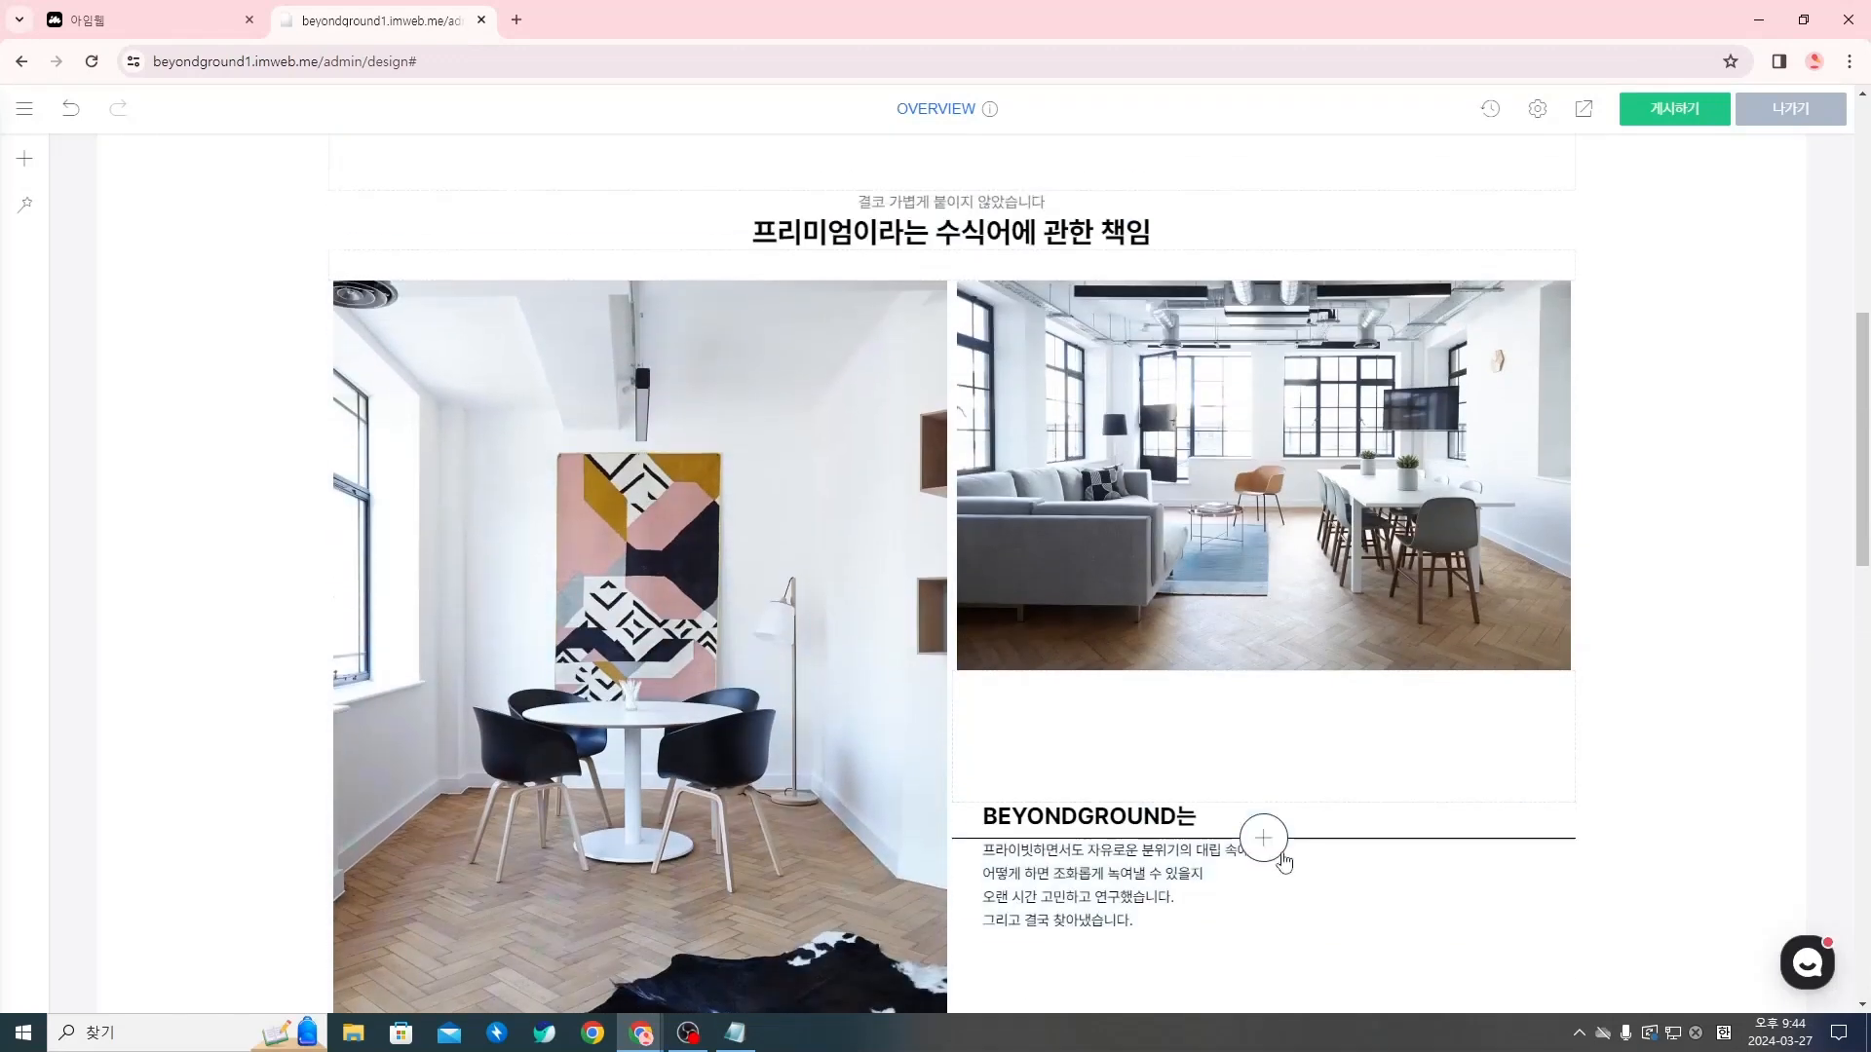
{"action": "scroll", "coordinate": [1257, 829], "scroll_direction": "down", "scroll_amount": 4}
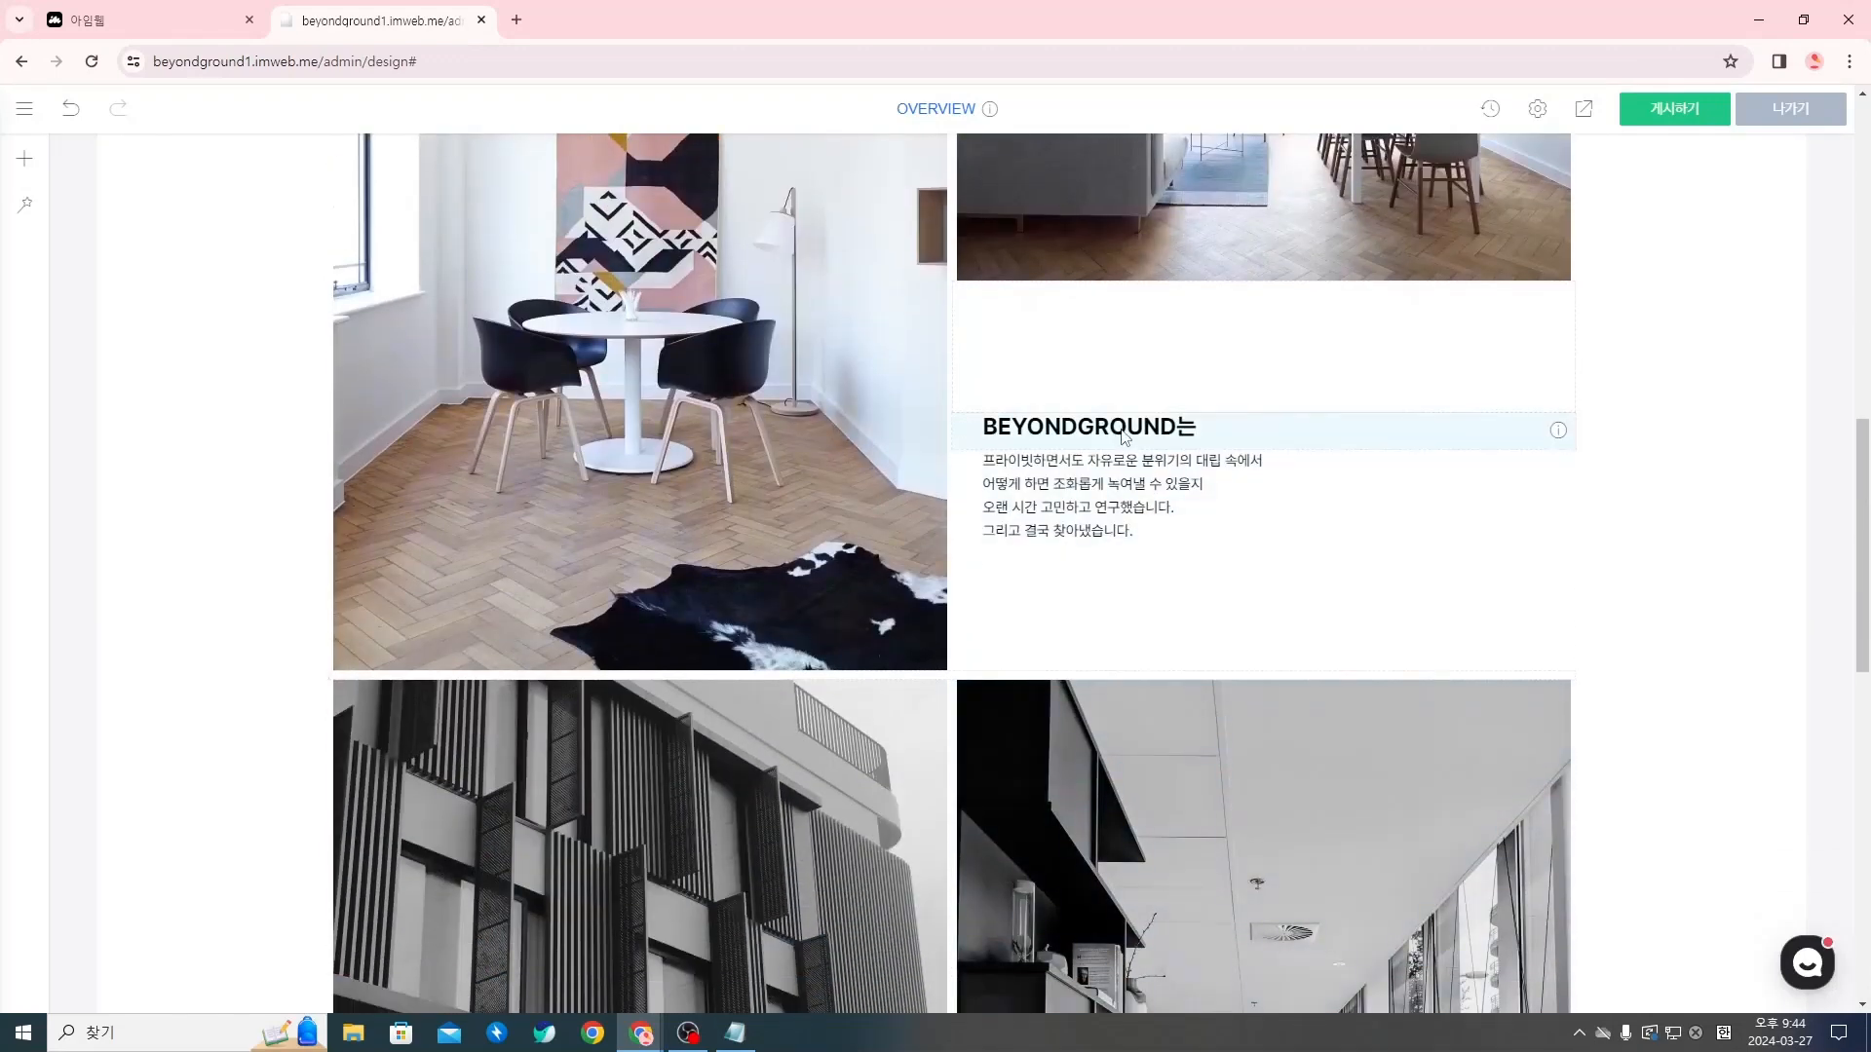
{"action": "scroll", "coordinate": [1156, 527], "scroll_direction": "down", "scroll_amount": 3}
{"action": "scroll", "coordinate": [1075, 566], "scroll_direction": "up", "scroll_amount": 3}
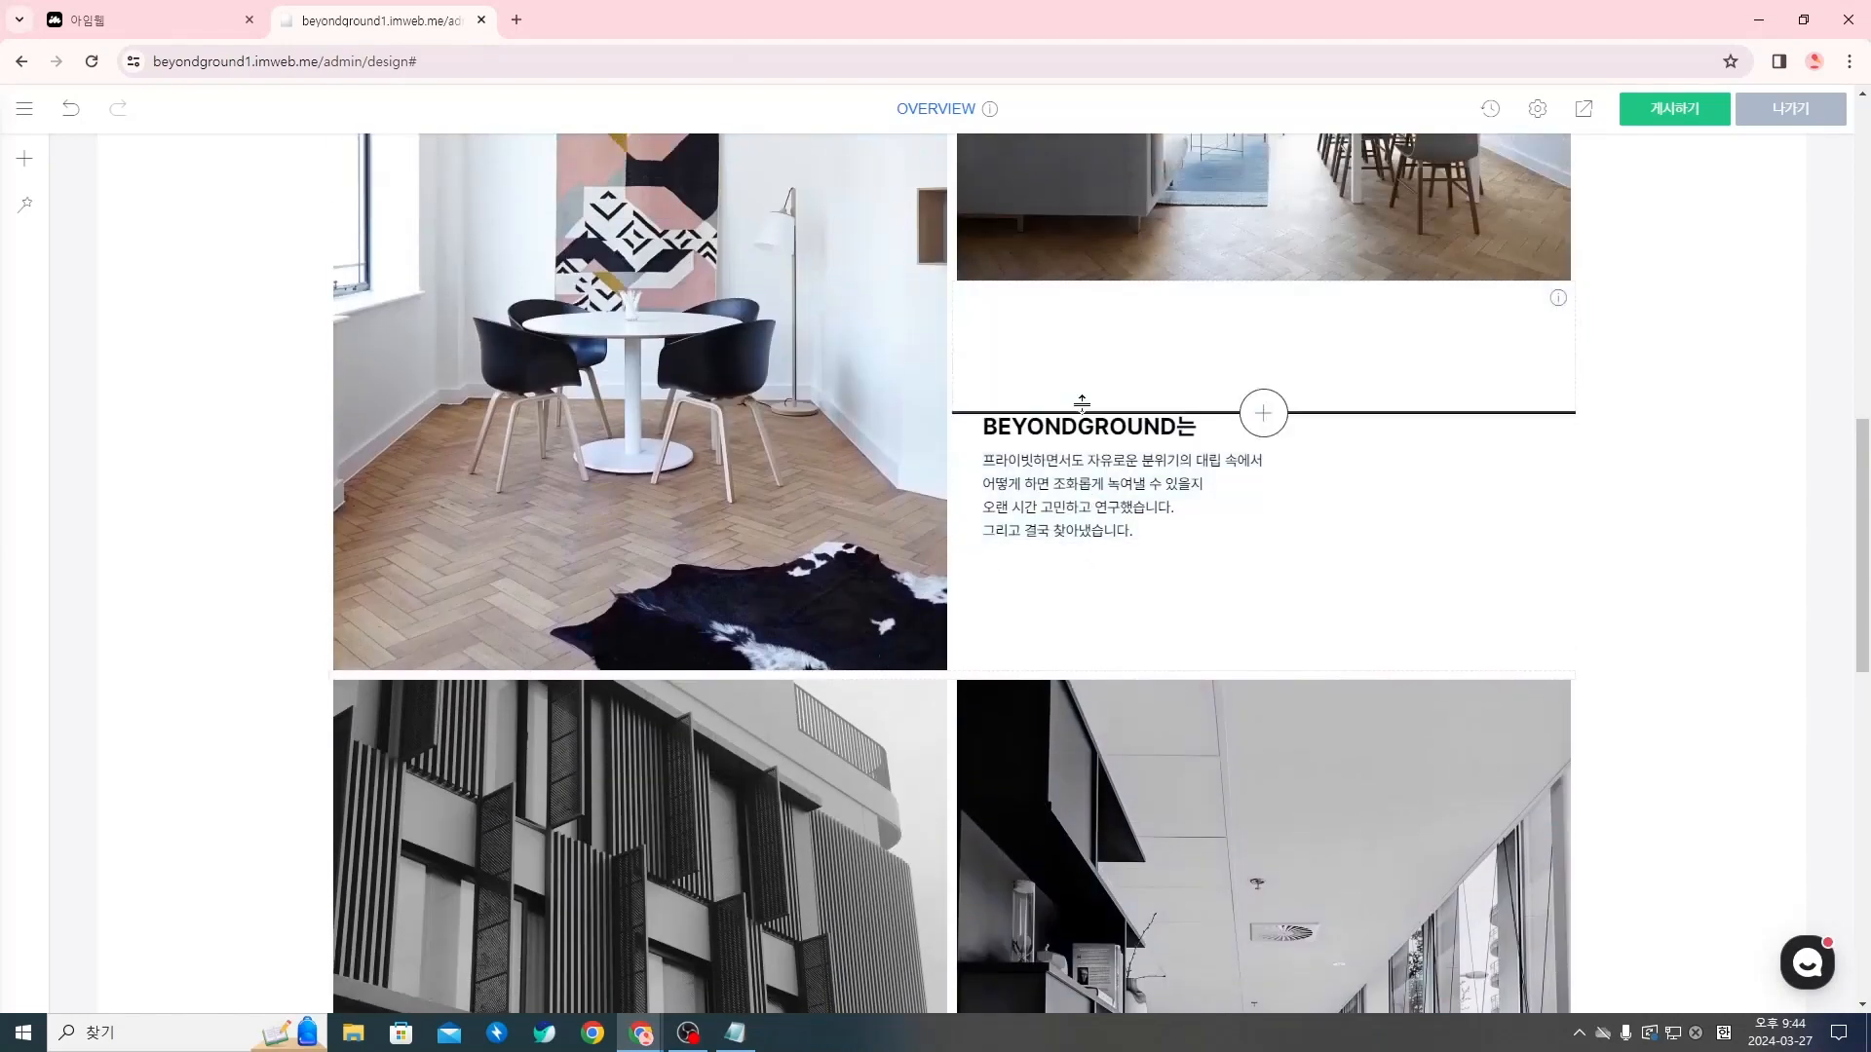
{"action": "right_click", "coordinate": [1091, 428]}
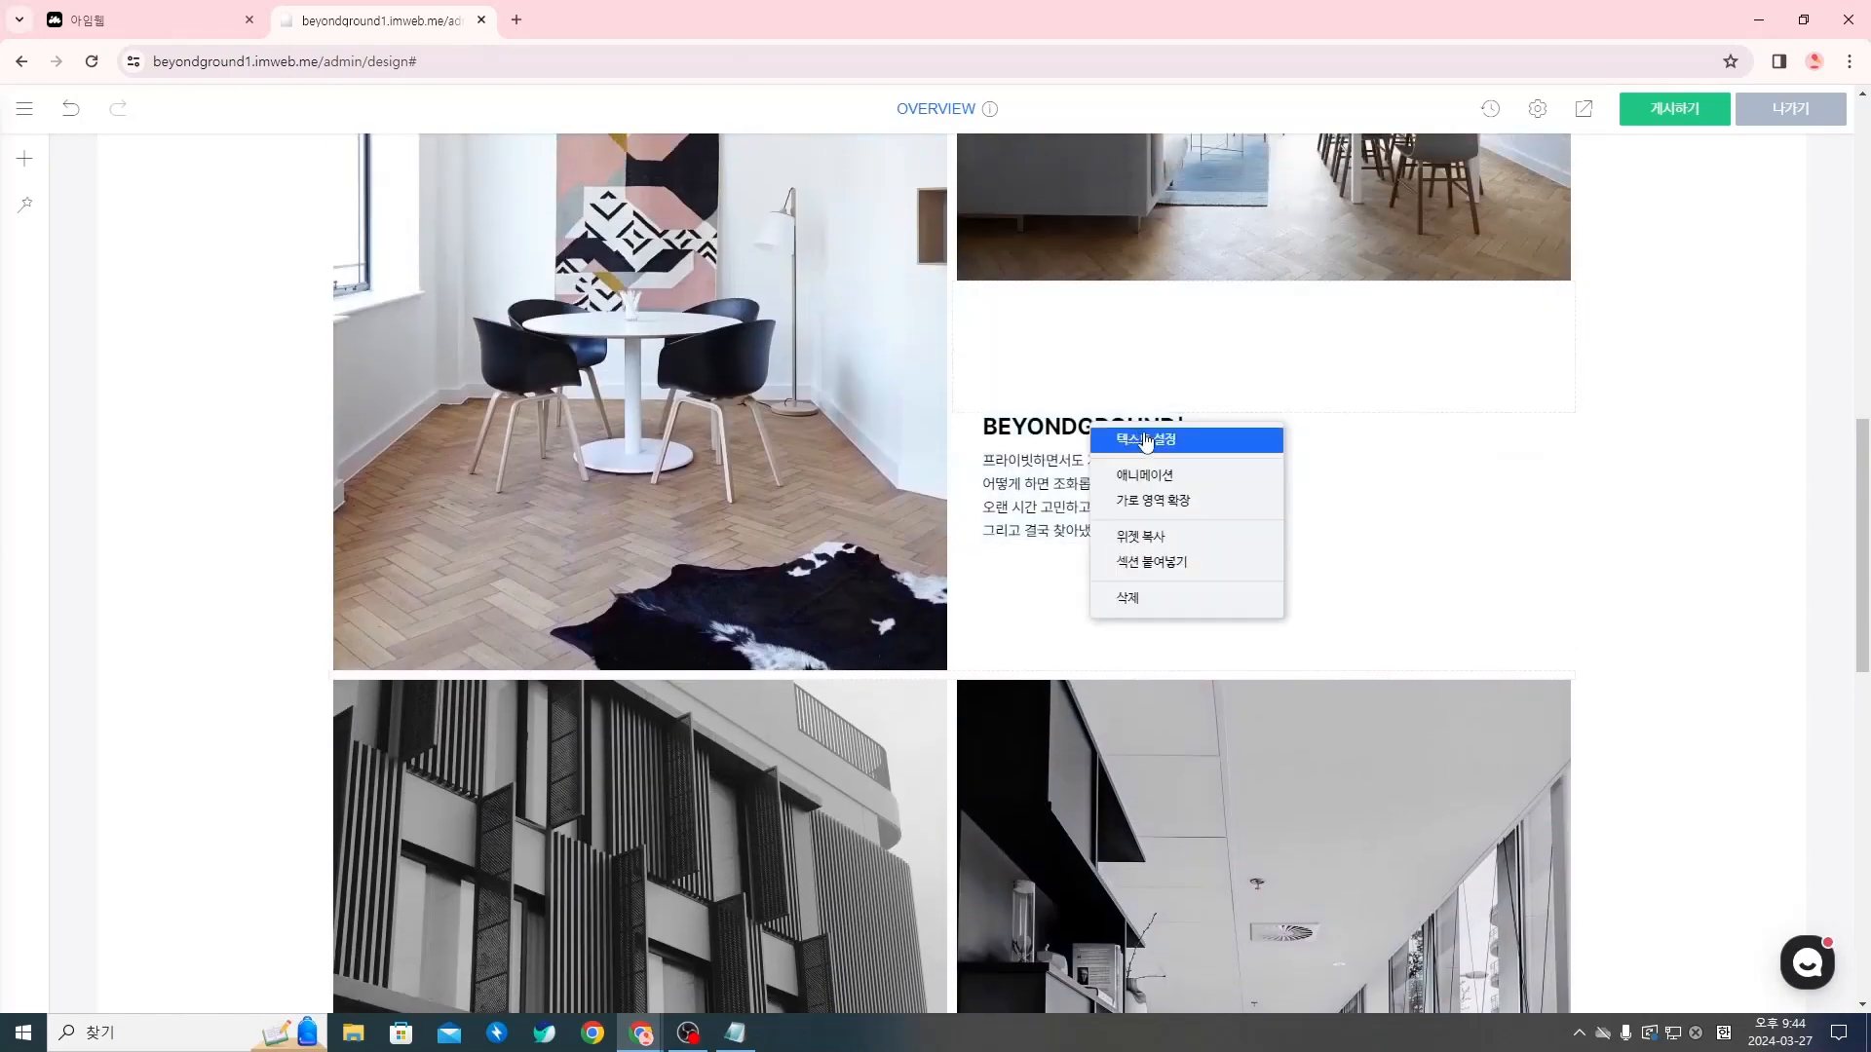
{"action": "left_click", "coordinate": [1155, 538]}
{"action": "scroll", "coordinate": [1150, 549], "scroll_direction": "down", "scroll_amount": 1}
{"action": "scroll", "coordinate": [1150, 548], "scroll_direction": "down", "scroll_amount": 5}
{"action": "right_click", "coordinate": [718, 549]}
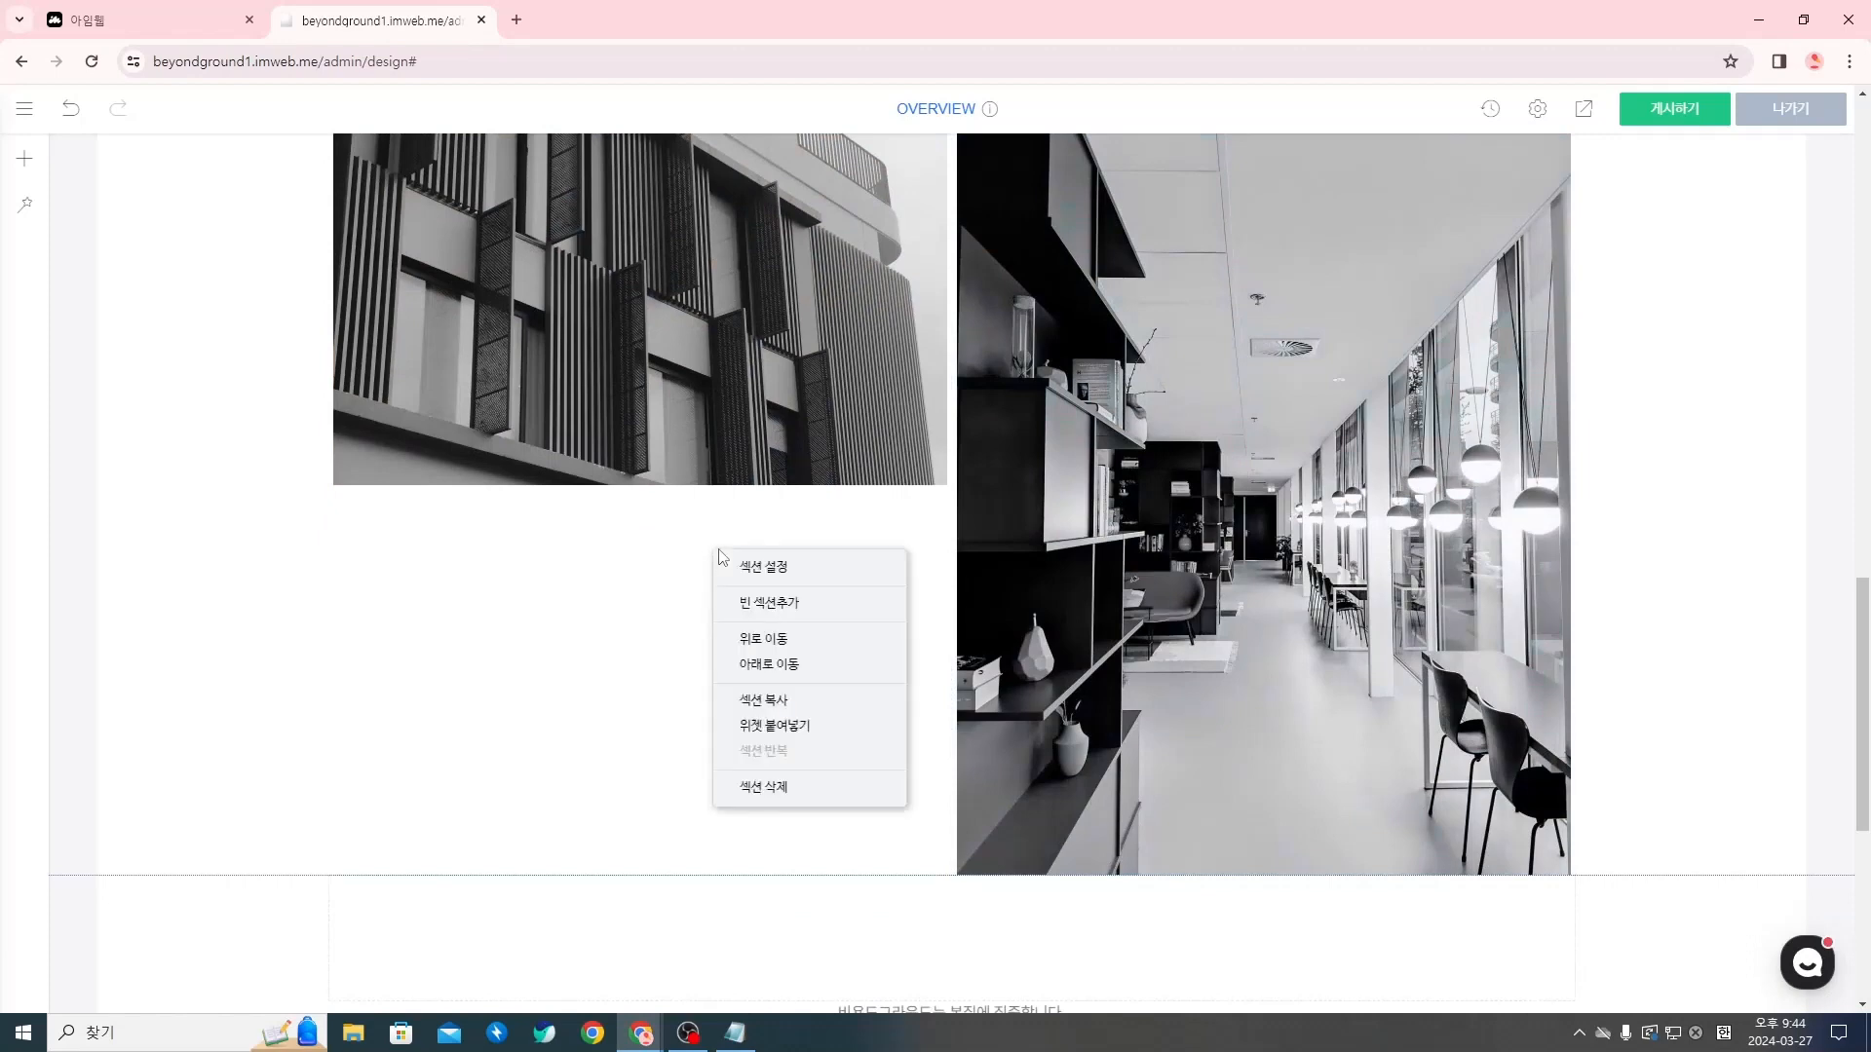
{"action": "left_click", "coordinate": [811, 726]}
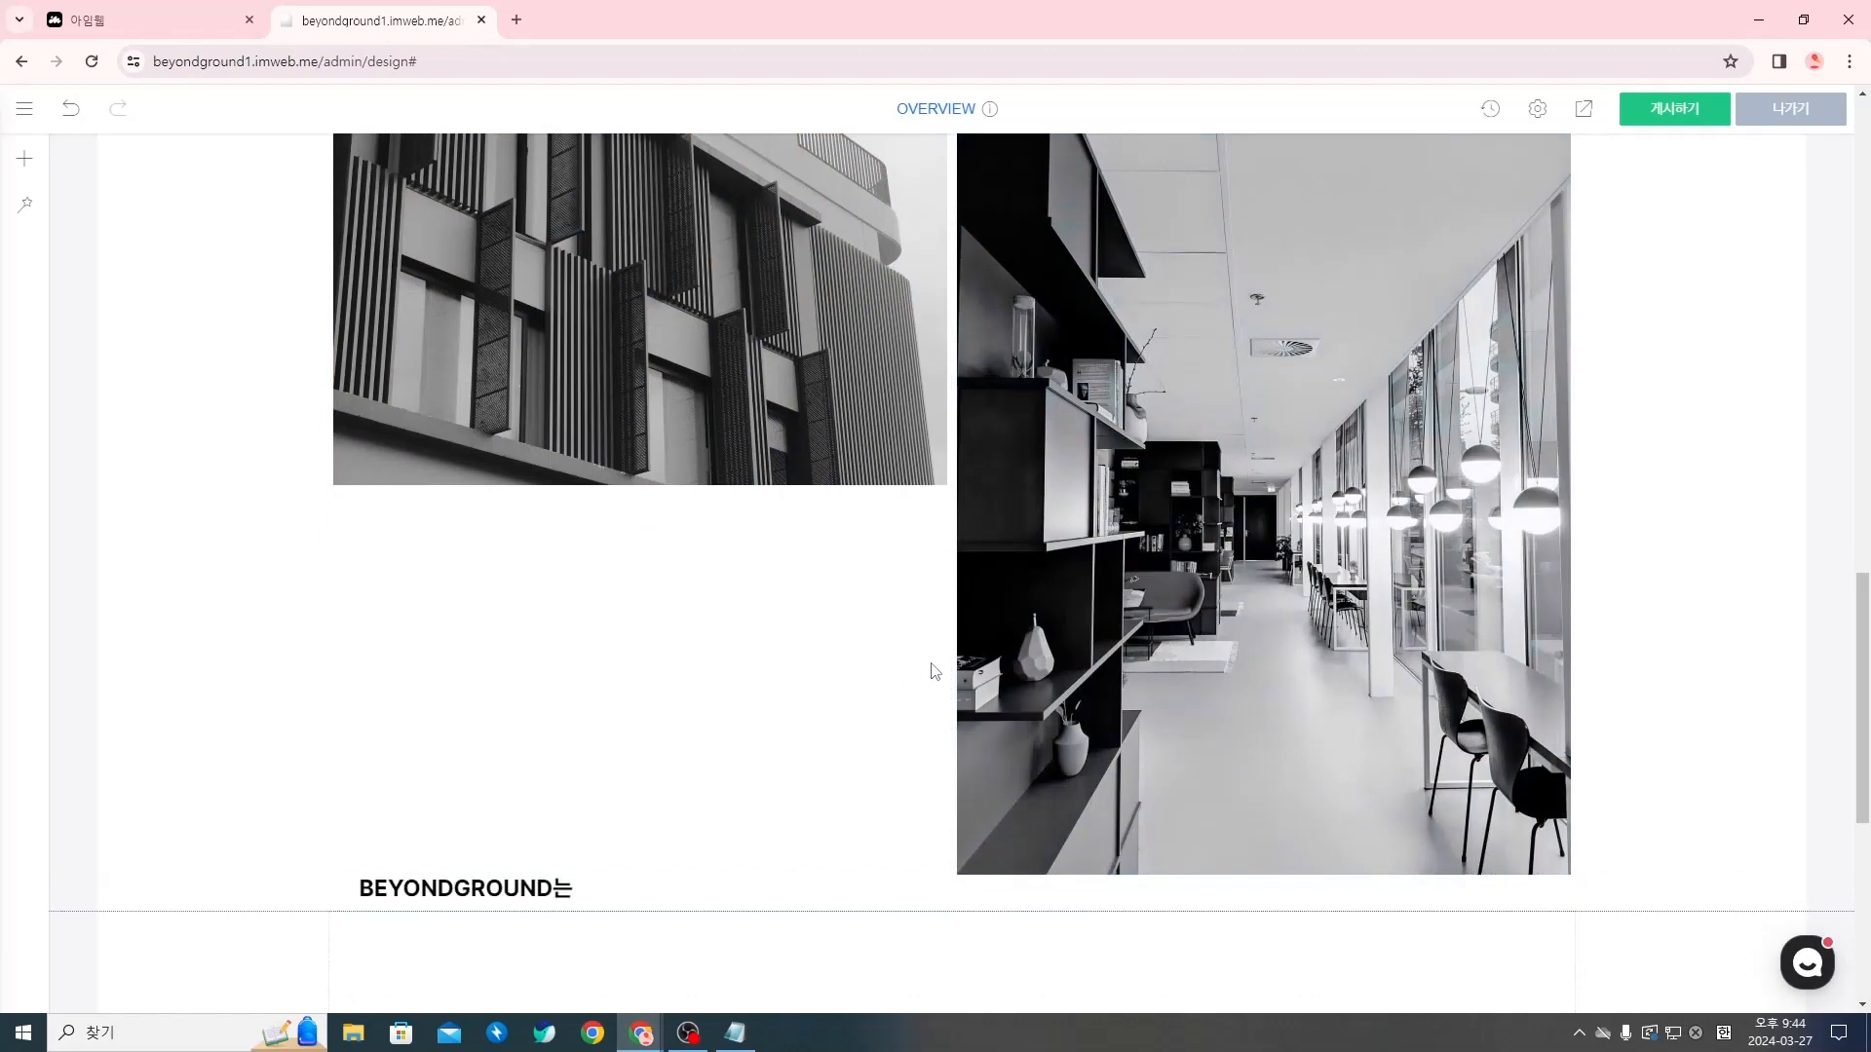
Copy the four-line paragraph widget under the original title and paste it below the duplicated BEYONDGROUND는 title
{"action": "scroll", "coordinate": [1033, 781], "scroll_direction": "up", "scroll_amount": 8}
{"action": "right_click", "coordinate": [1099, 589]}
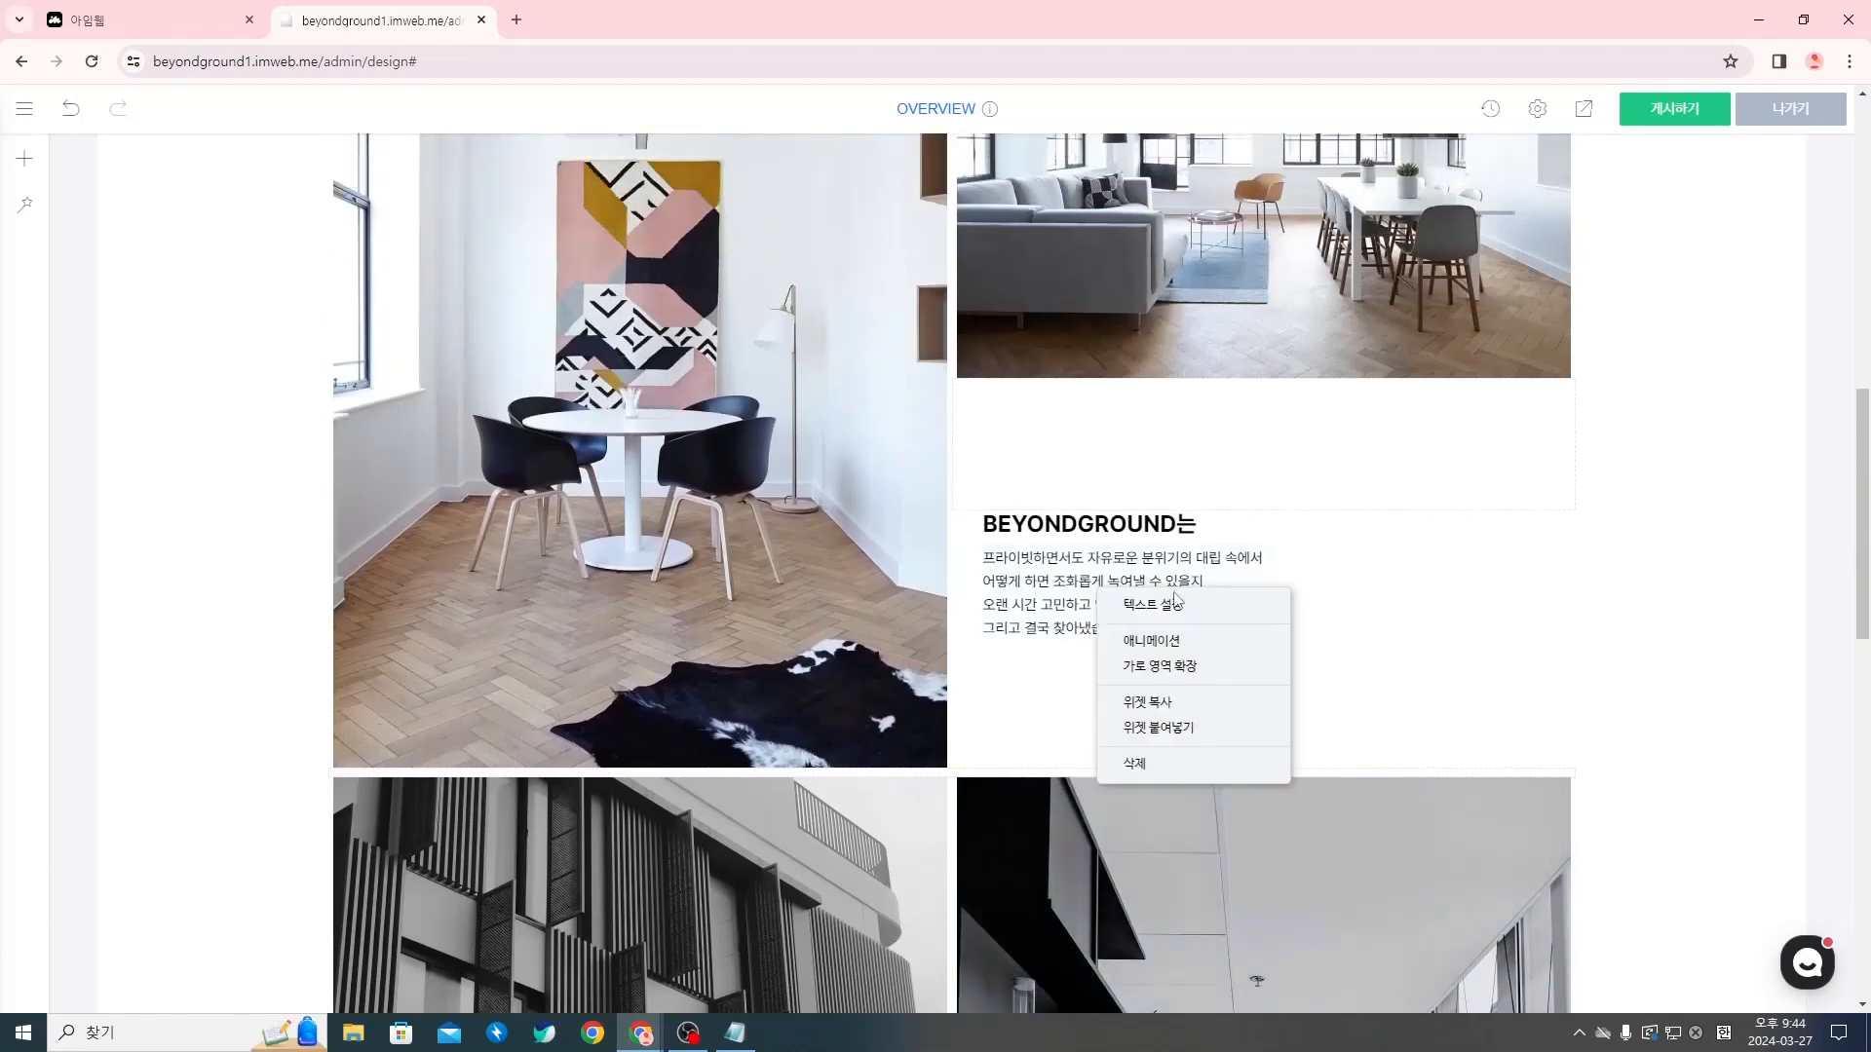
{"action": "left_click", "coordinate": [1182, 717]}
{"action": "scroll", "coordinate": [793, 709], "scroll_direction": "down", "scroll_amount": 10}
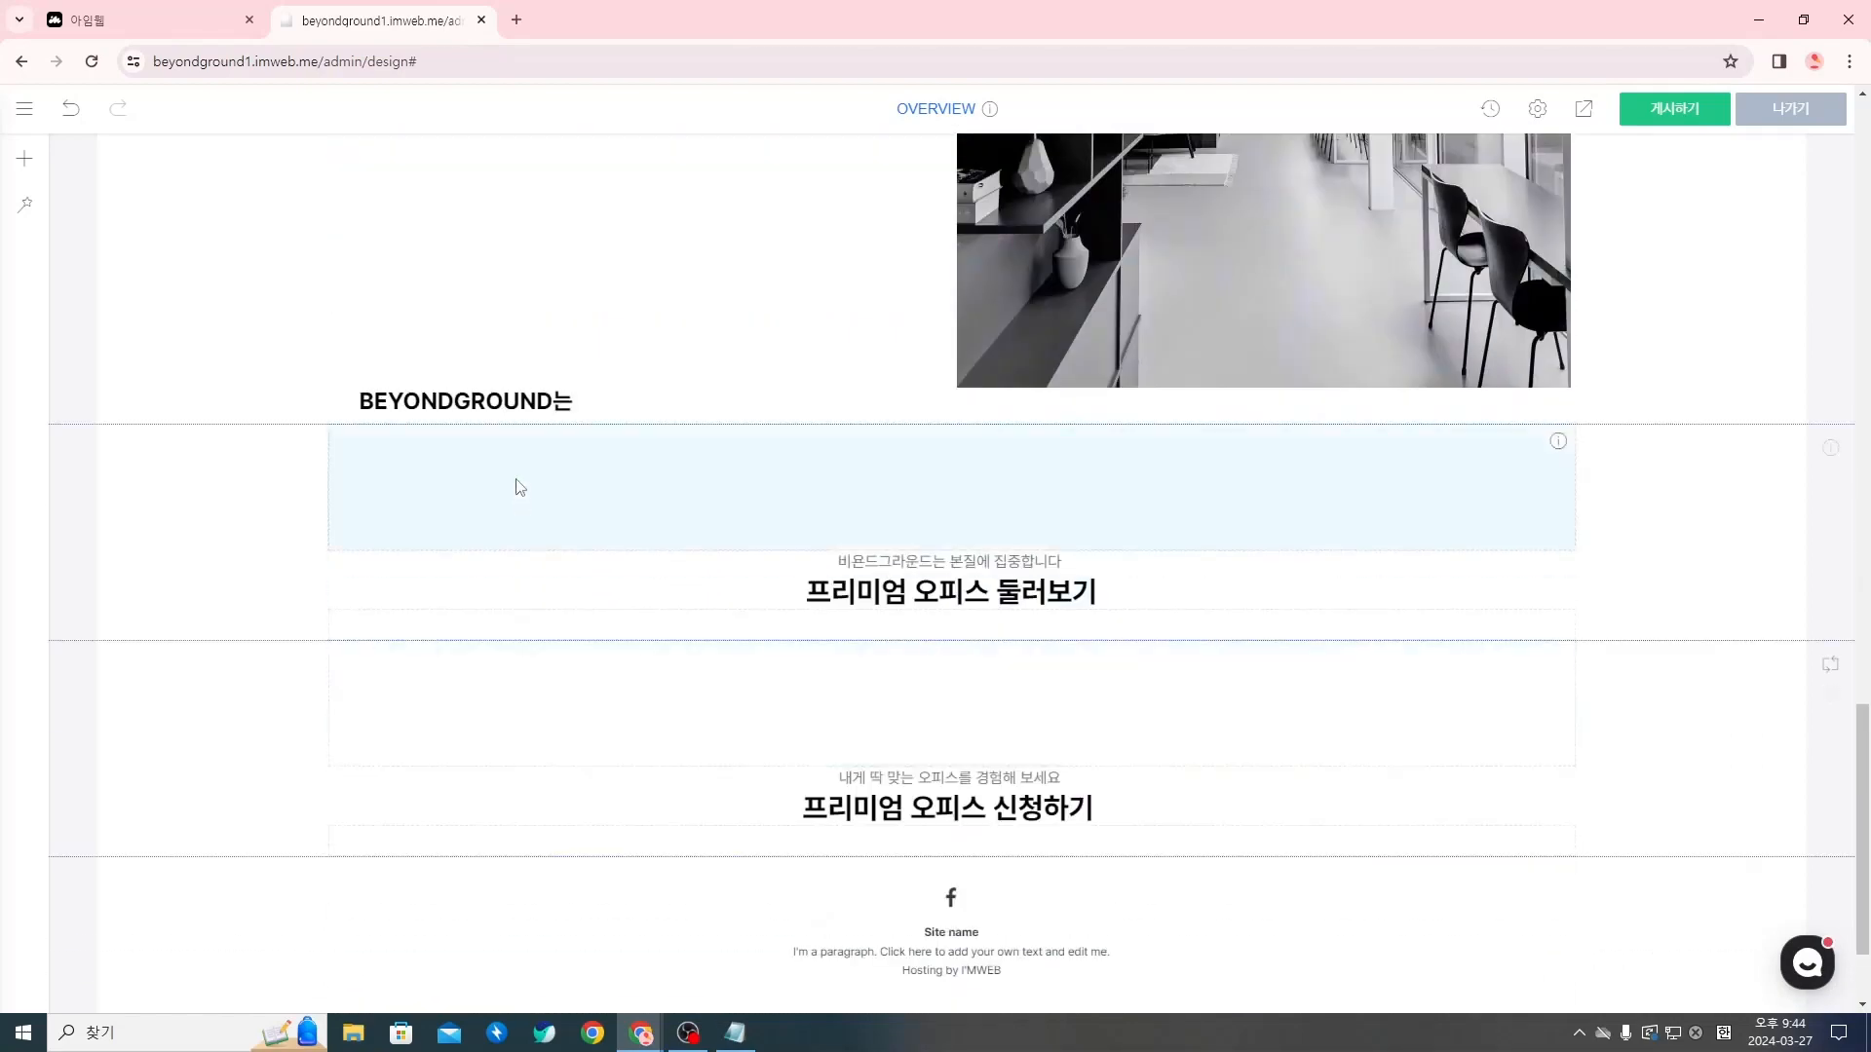
{"action": "right_click", "coordinate": [548, 403]}
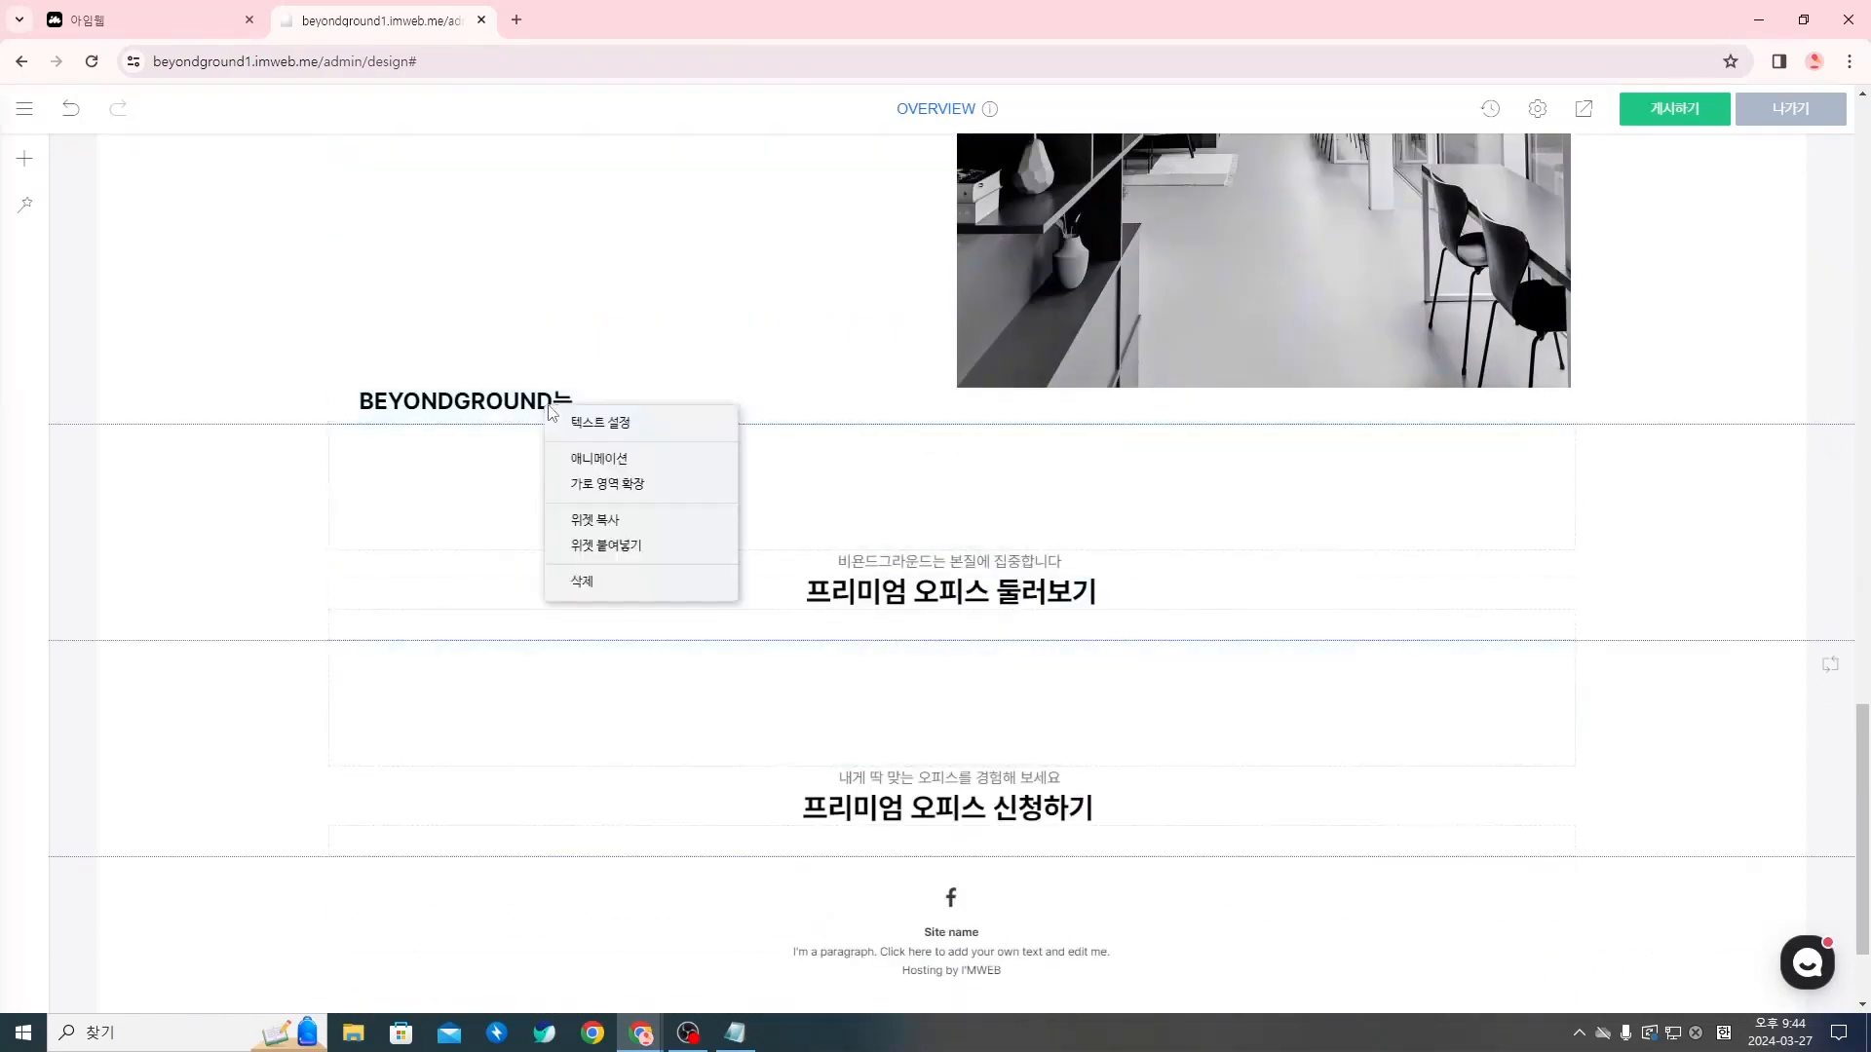
{"action": "left_click", "coordinate": [649, 545]}
Move the duplicated BEYONDGROUND는 title and its paragraph directly beneath the black-and-white building photo
{"action": "scroll", "coordinate": [689, 471], "scroll_direction": "up", "scroll_amount": 5}
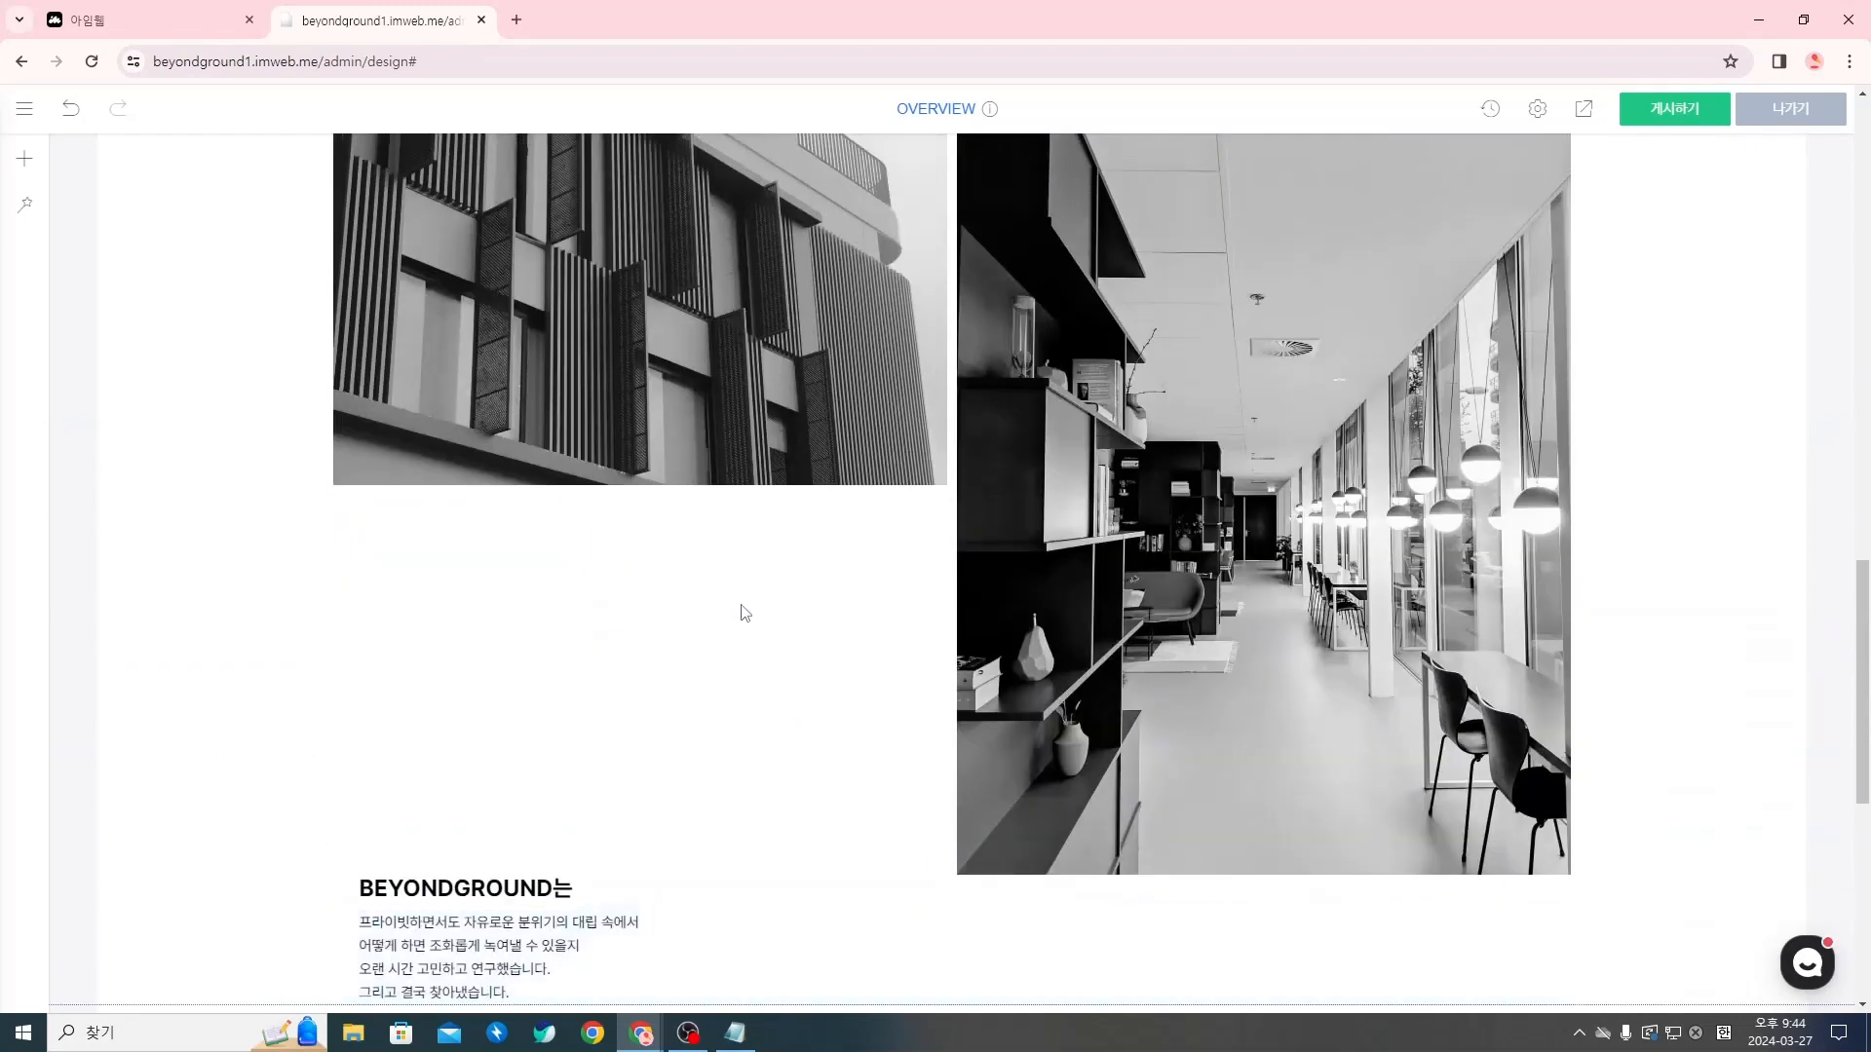
{"action": "left_click_drag", "start_coordinate": [461, 874], "coordinate": [541, 482]}
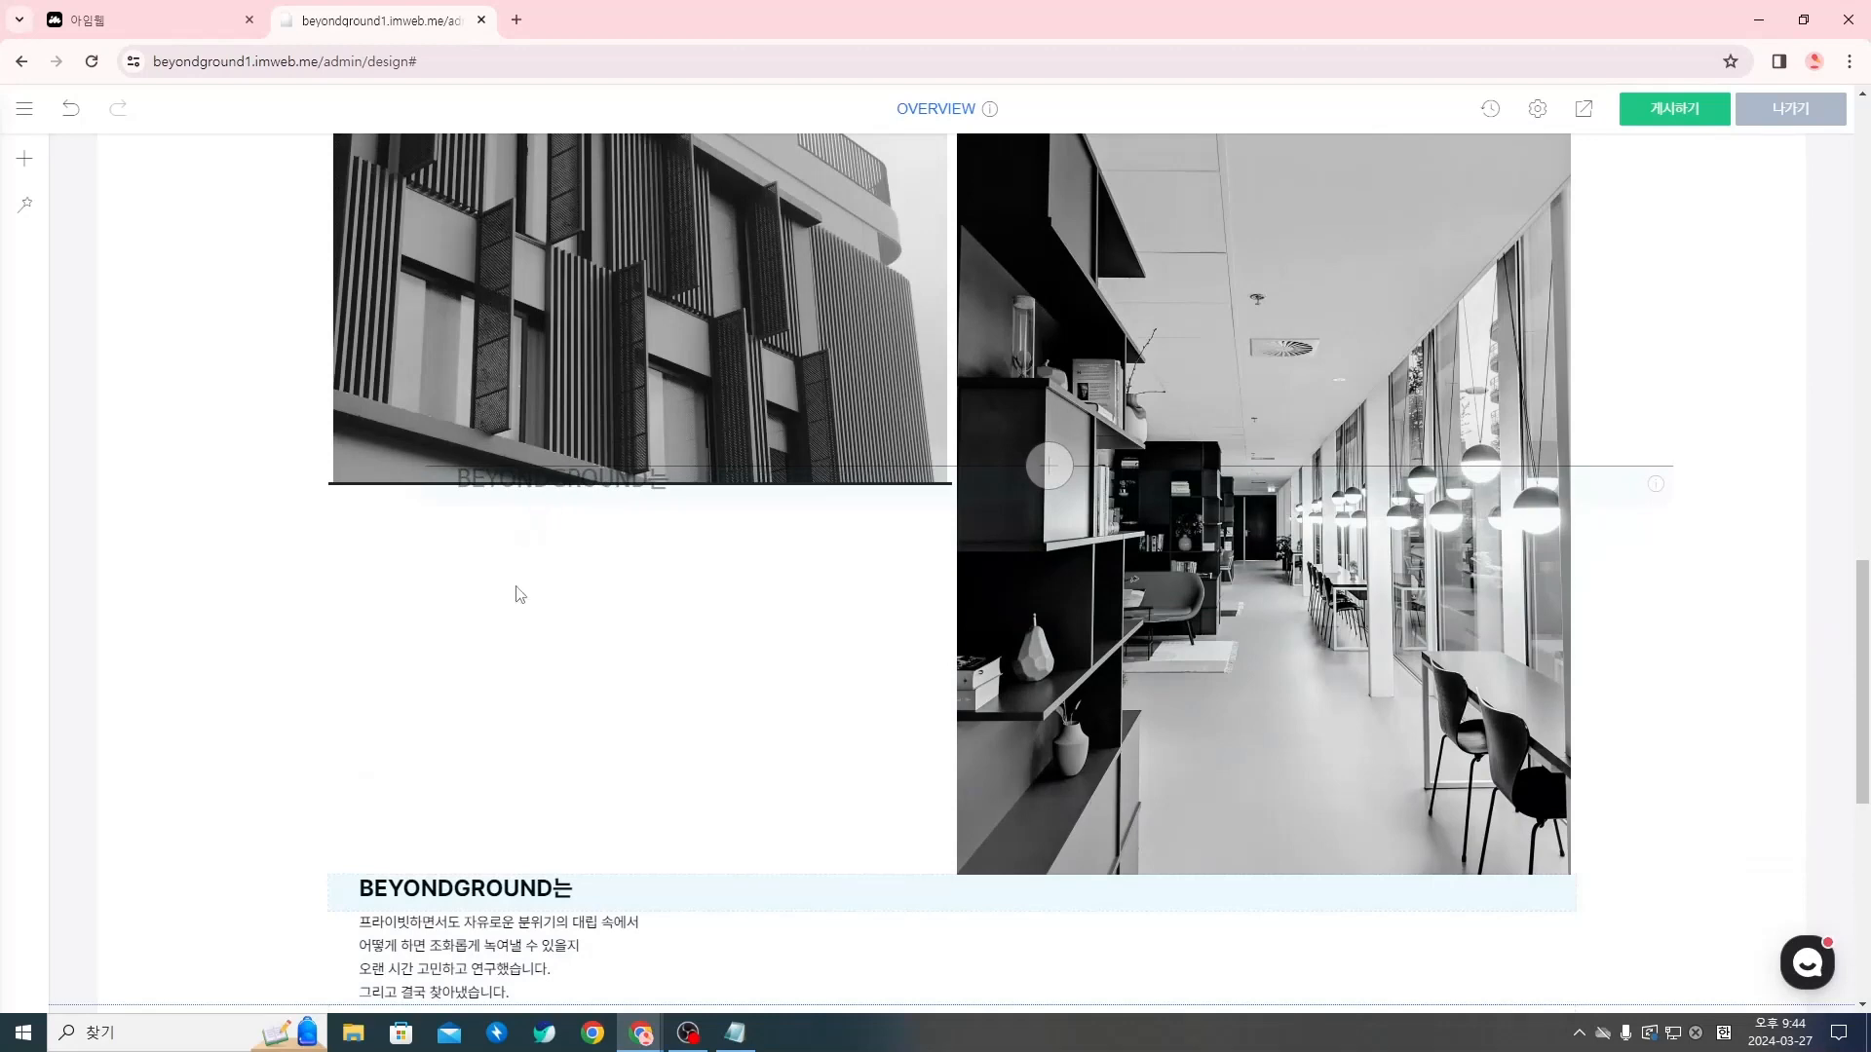
{"action": "left_click_drag", "start_coordinate": [492, 902], "coordinate": [463, 433]}
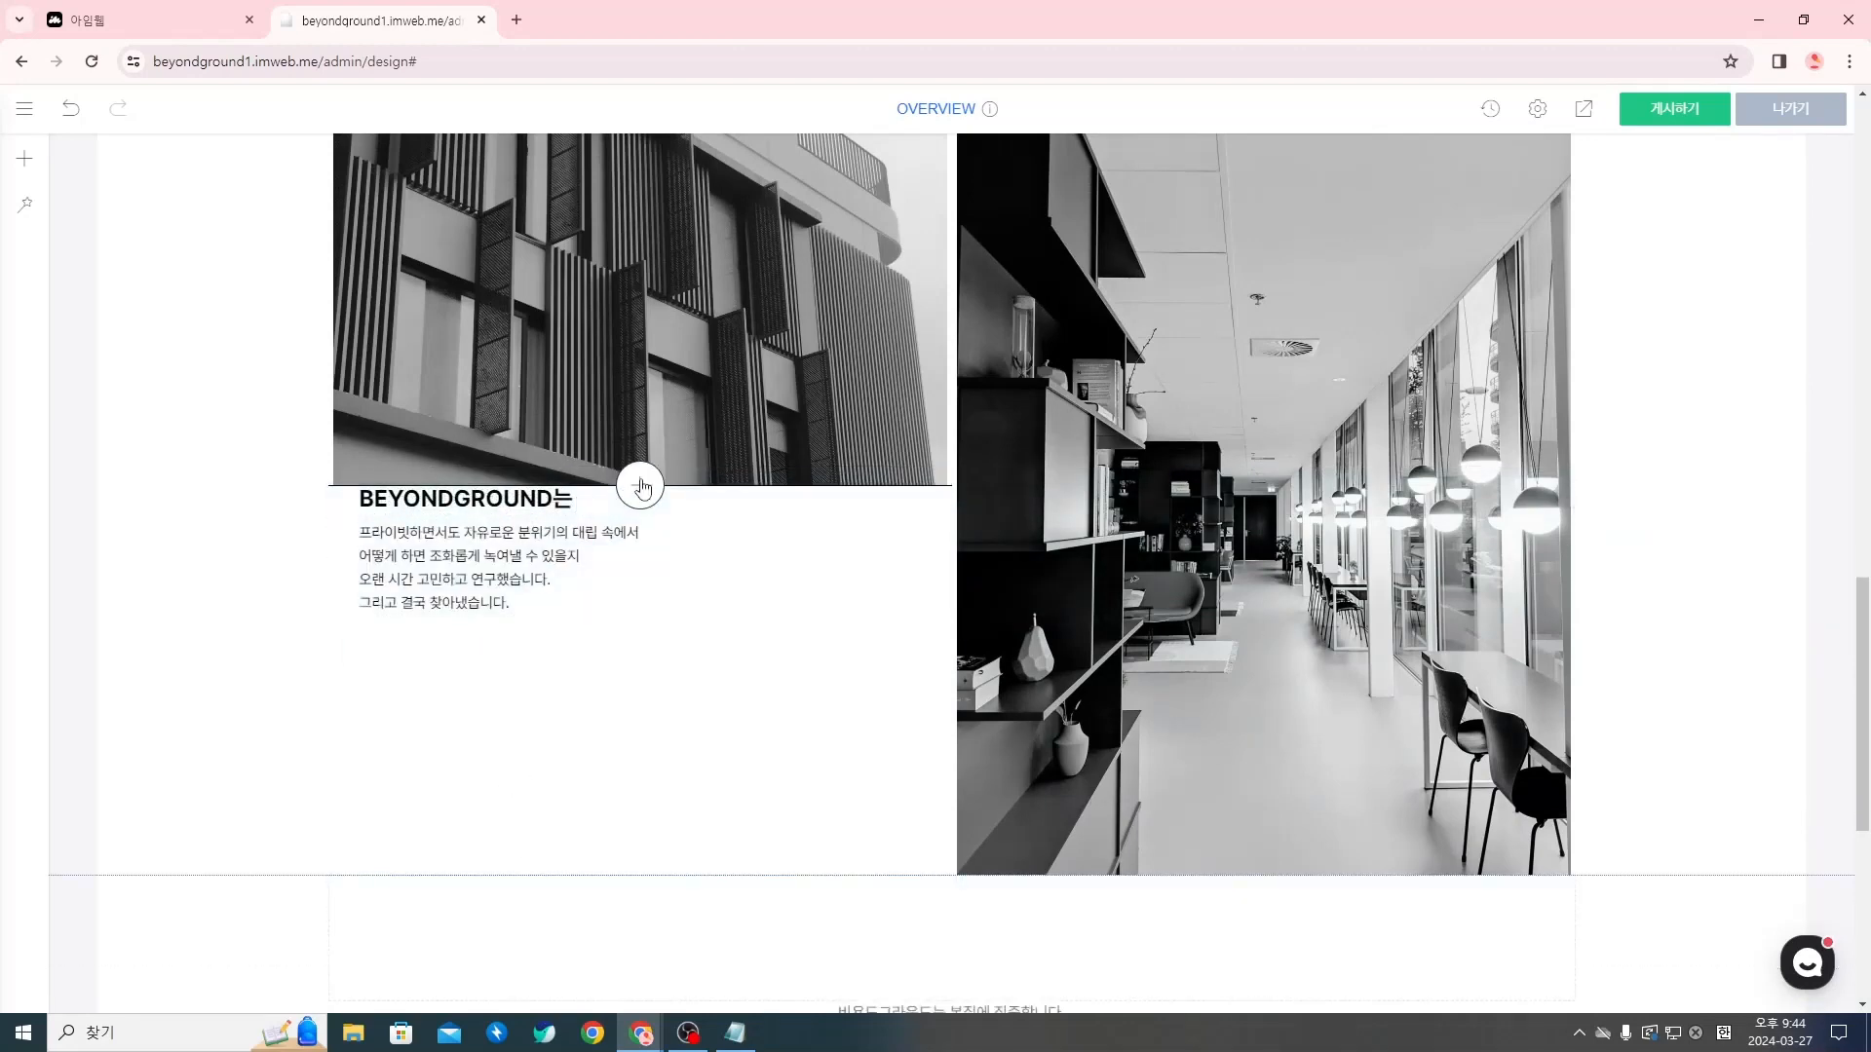
Insert a spacer widget (여백) between the building photo and the duplicated title, and increase its height
{"action": "left_click", "coordinate": [634, 483]}
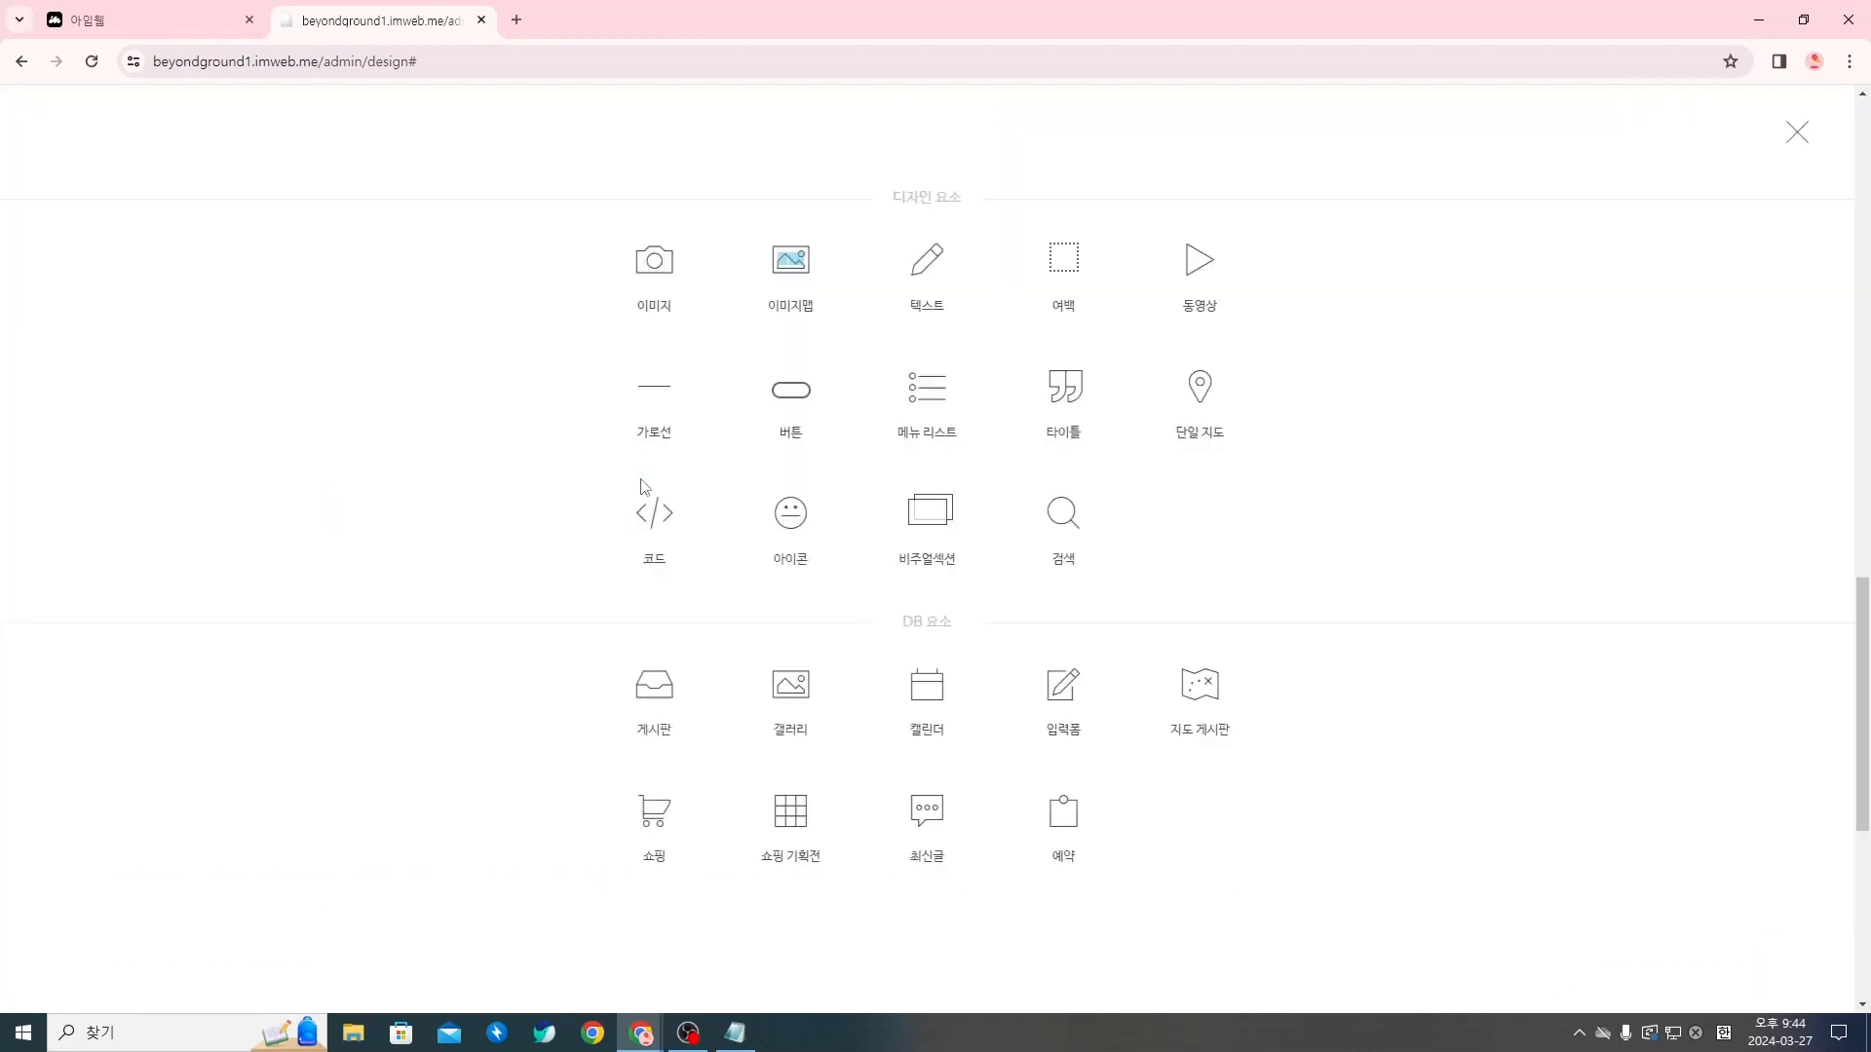
{"action": "left_click", "coordinate": [1034, 279]}
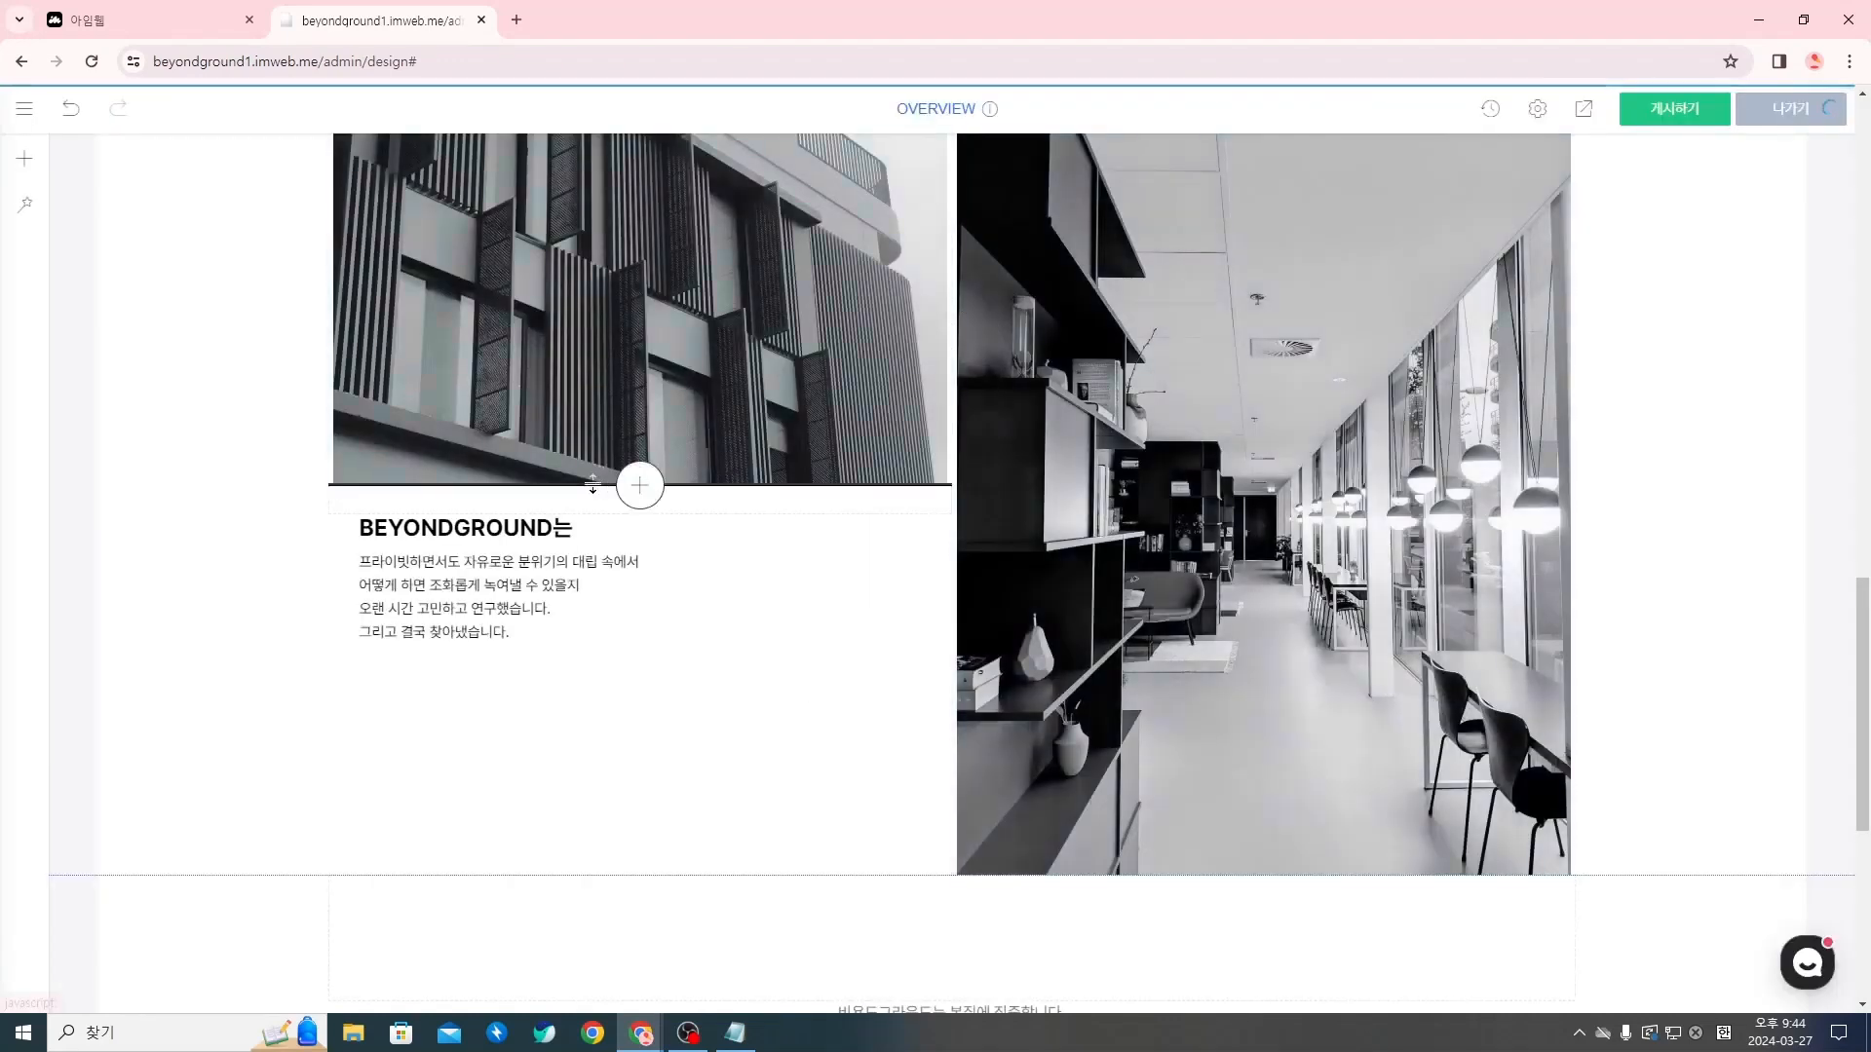
{"action": "right_click", "coordinate": [554, 501]}
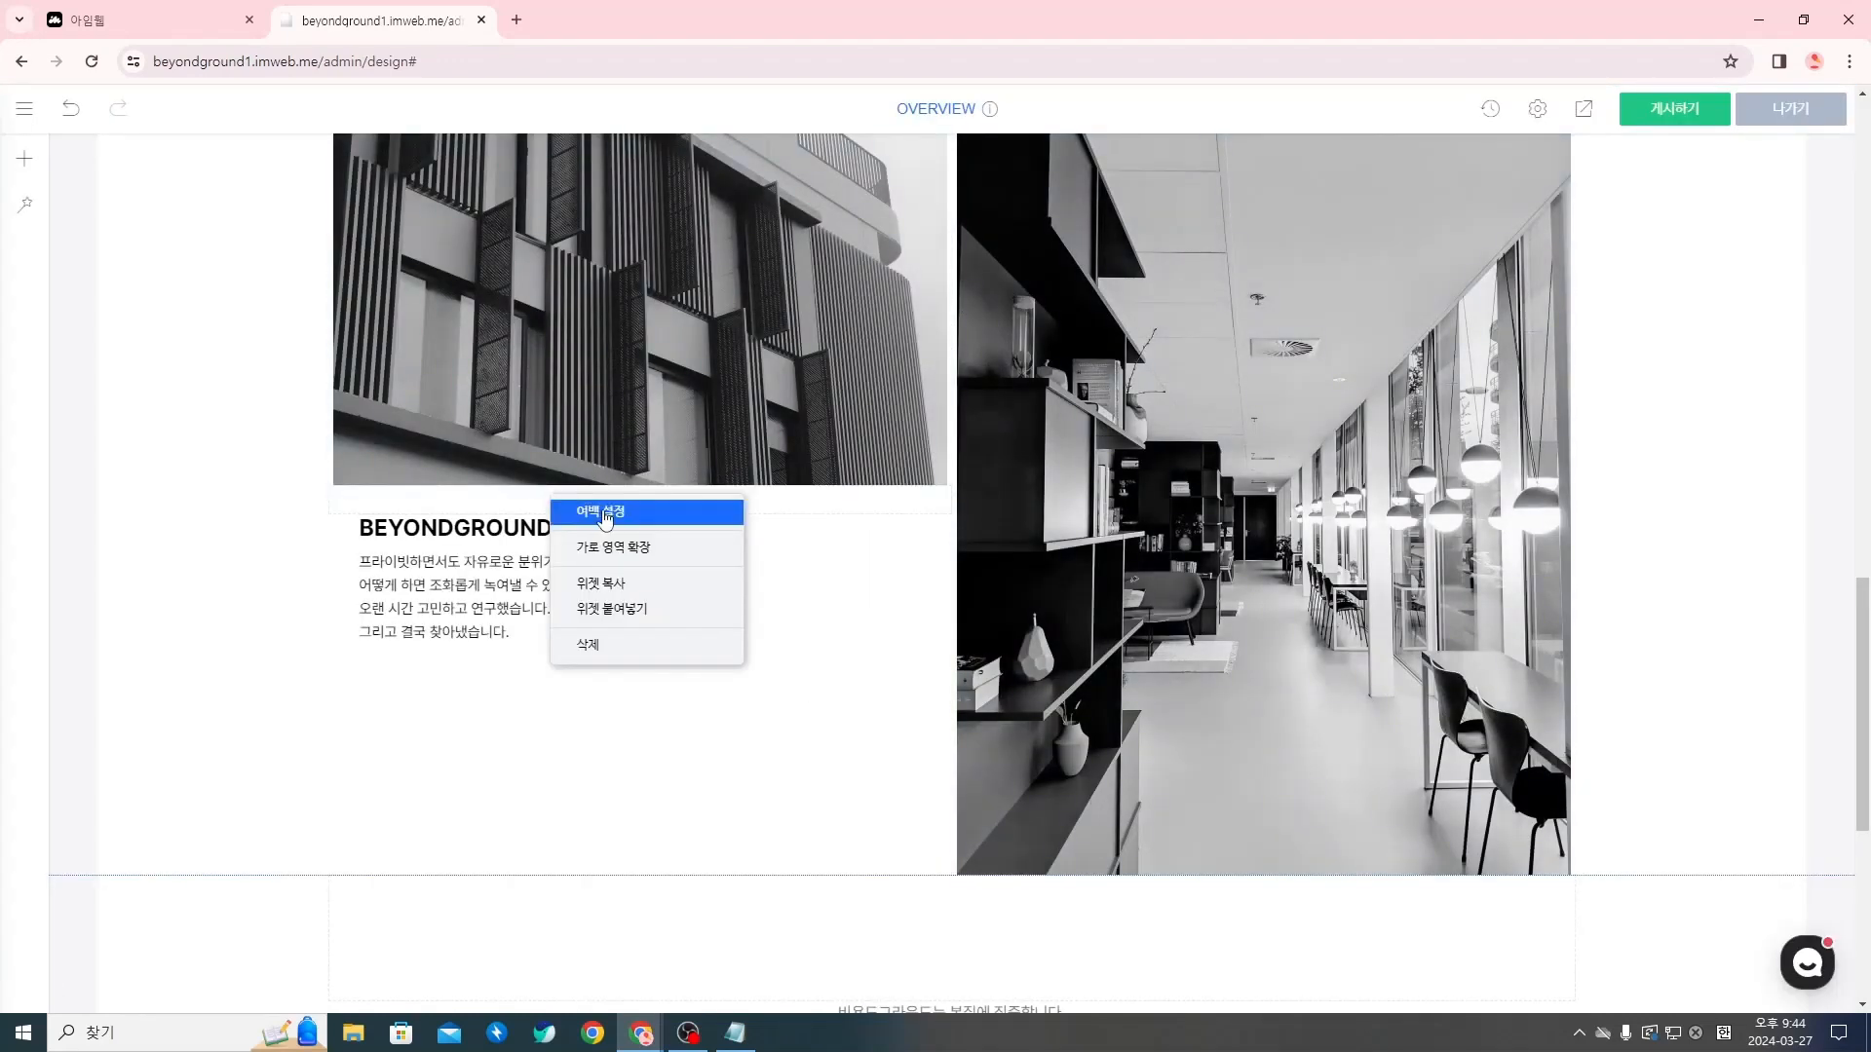
{"action": "left_click", "coordinate": [602, 512]}
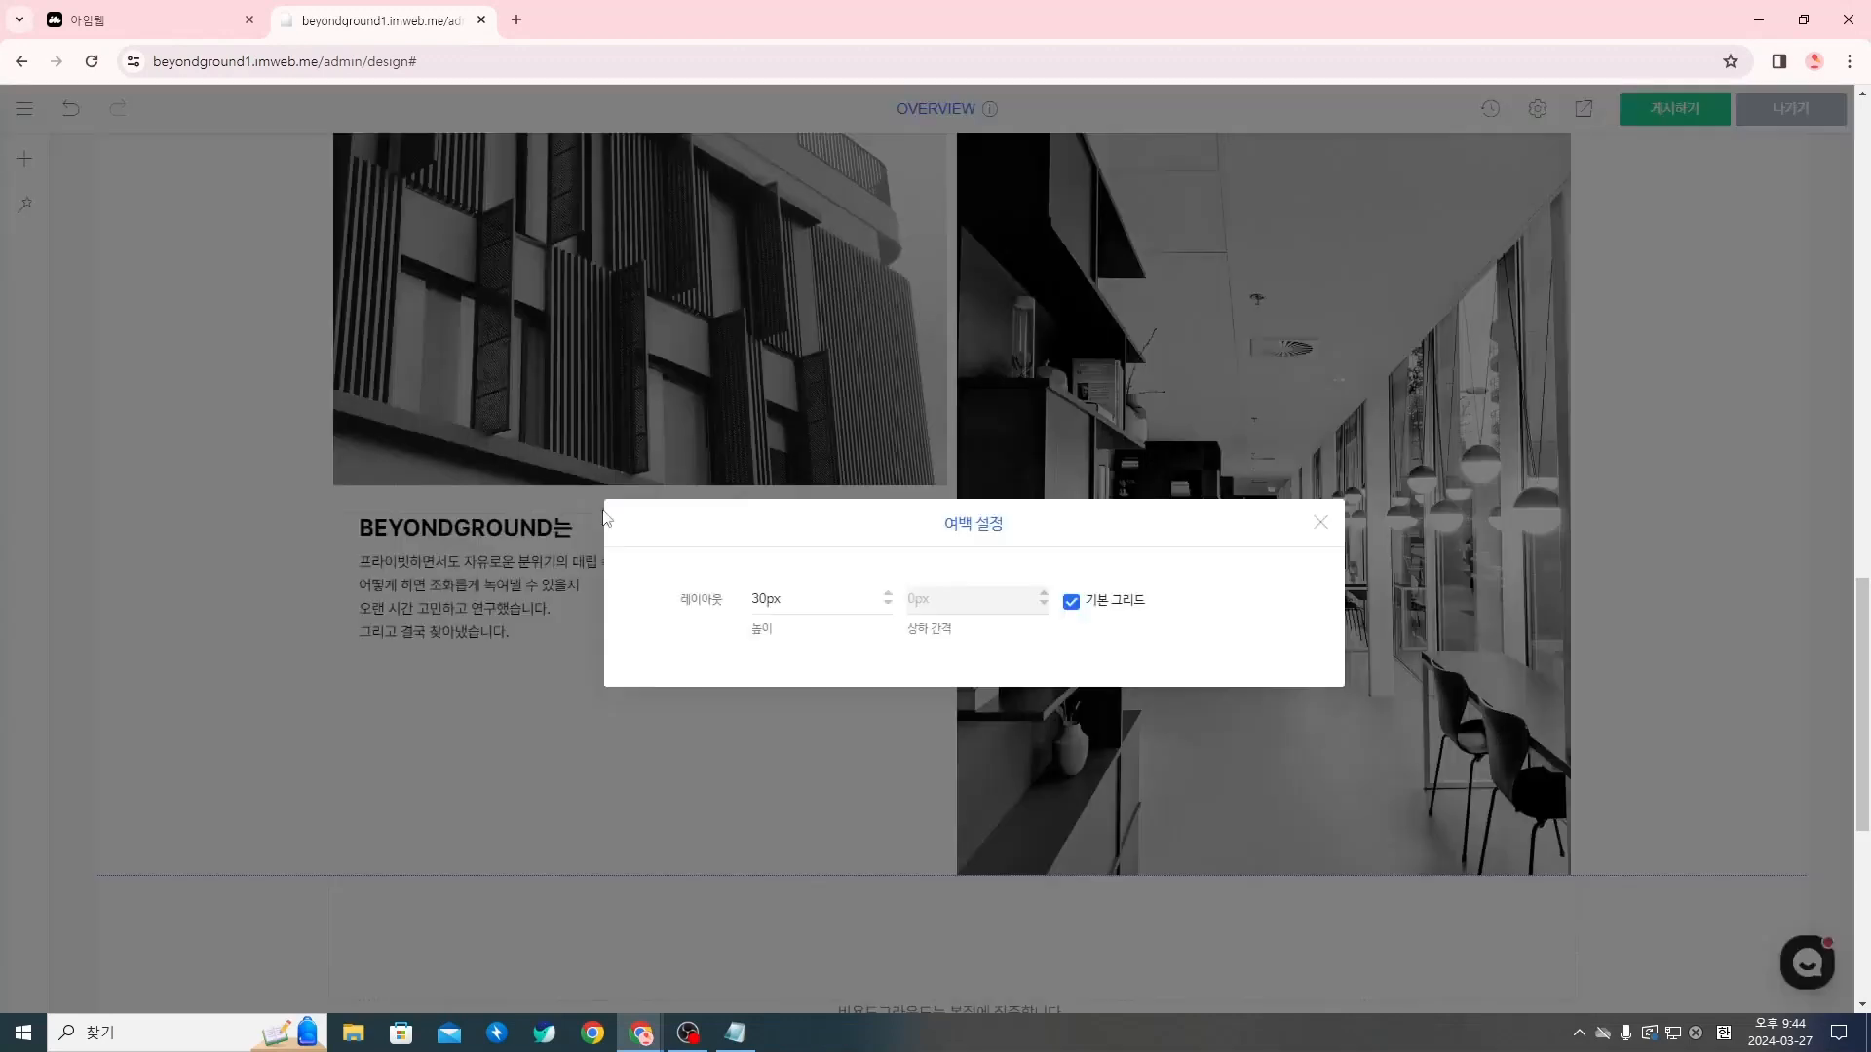
{"action": "left_click", "coordinate": [775, 603]}
{"action": "left_click", "coordinate": [1320, 523]}
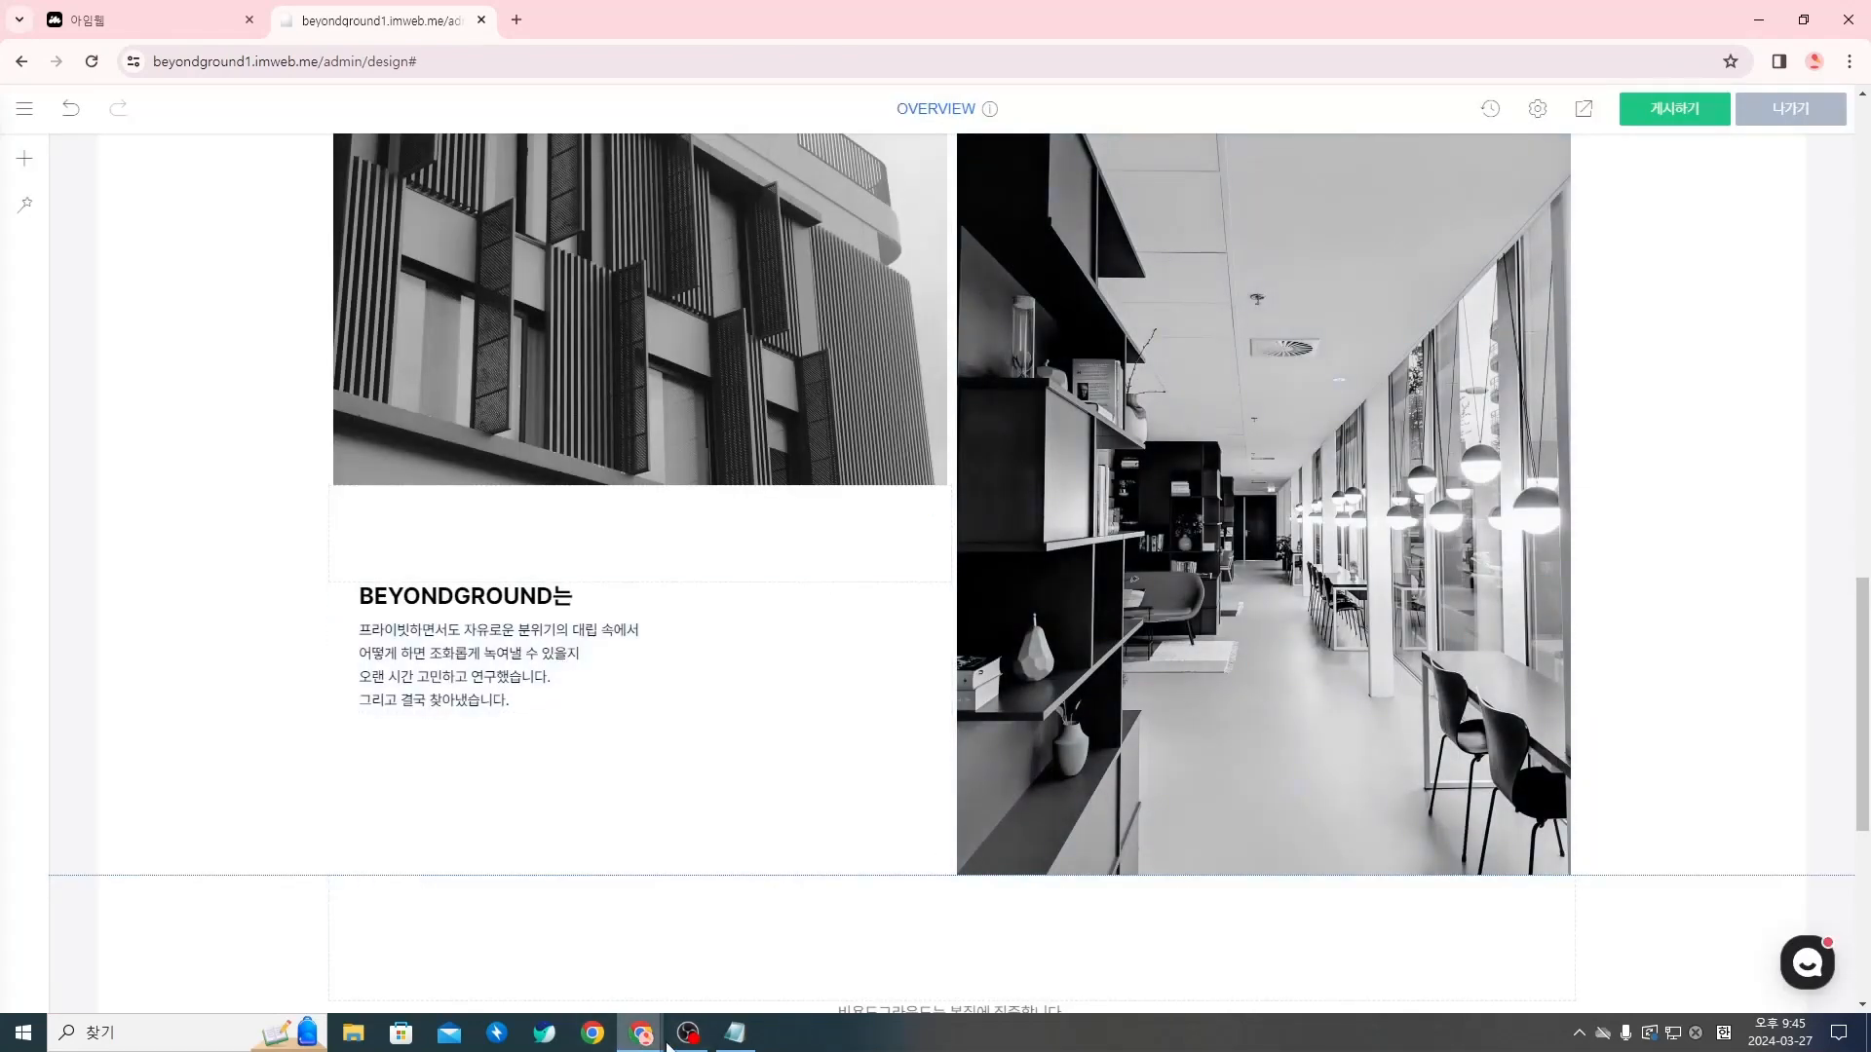
Switch to the Notion copywriting page and copy the full (2)이미지 옆 텍스트 text, from 기술의 발전과 to 만들겠습니다
{"action": "mouse_move", "coordinate": [641, 1033]}
{"action": "left_click", "coordinate": [899, 950]}
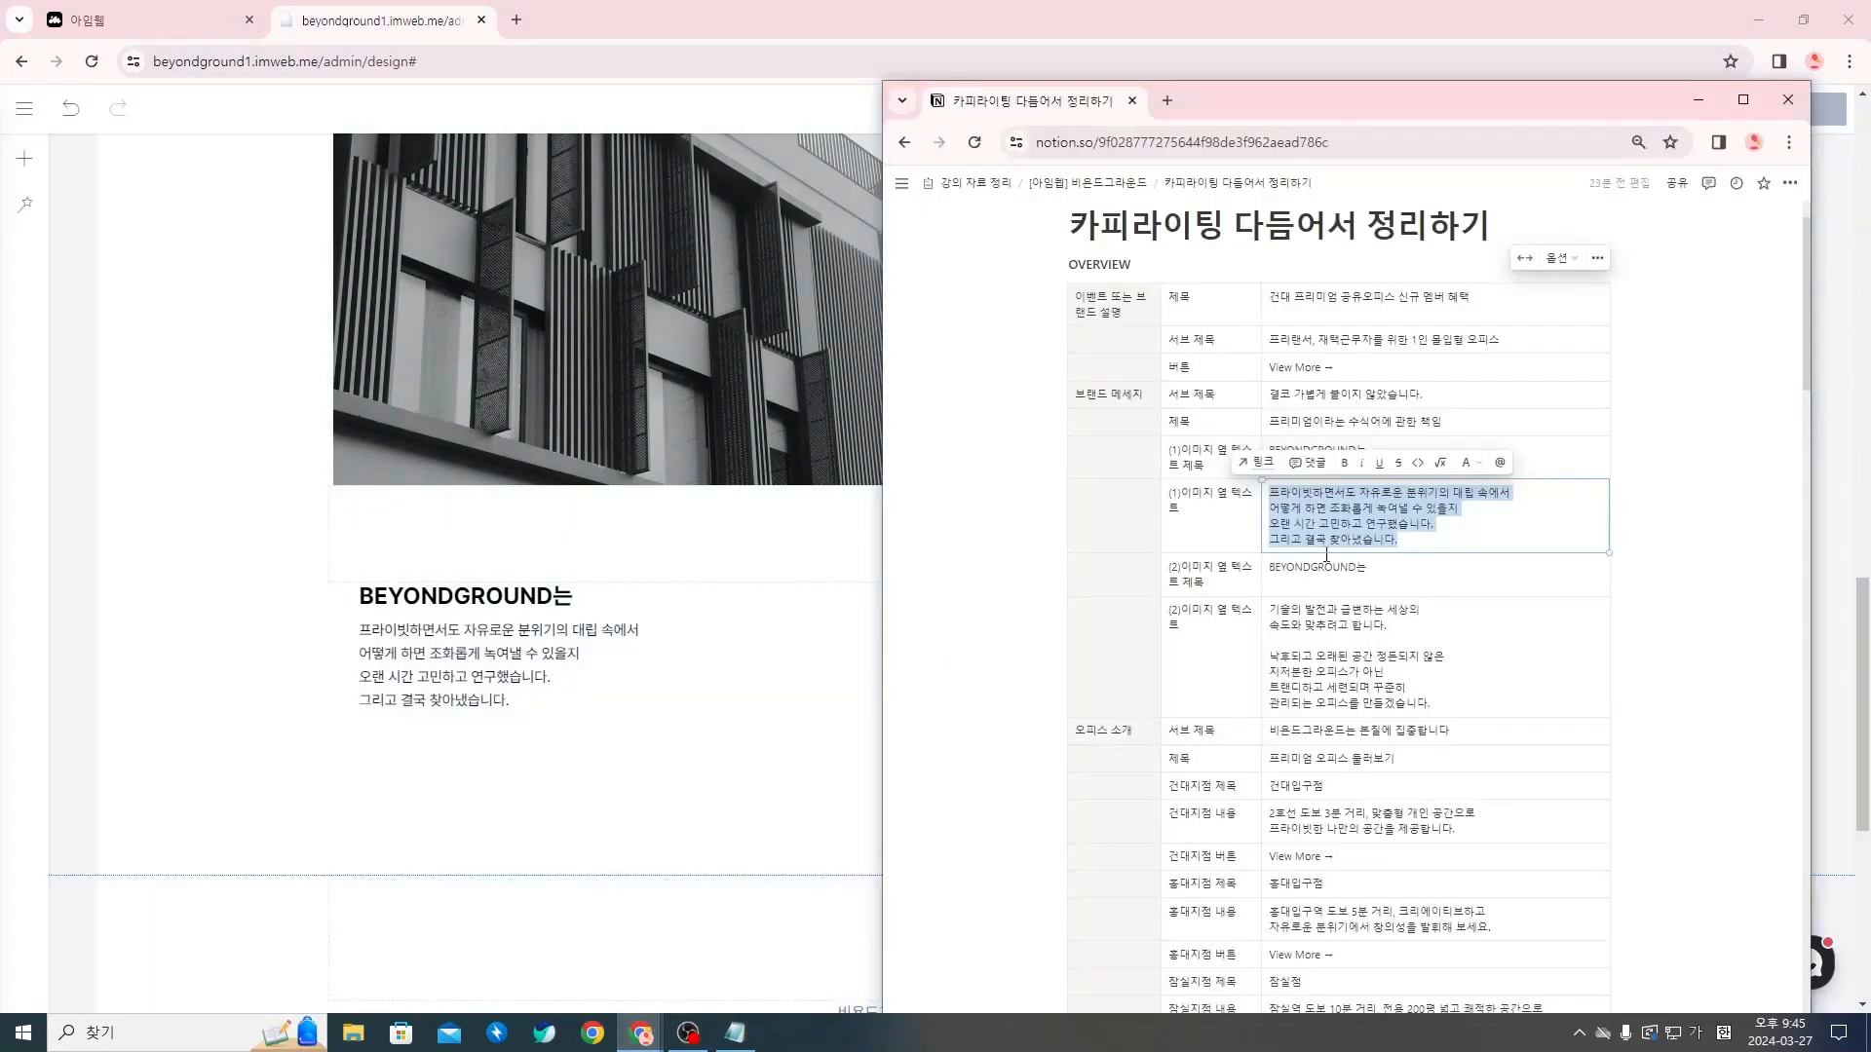
{"action": "left_click", "coordinate": [1372, 687]}
{"action": "left_click_drag", "start_coordinate": [1457, 703], "coordinate": [1276, 612]}
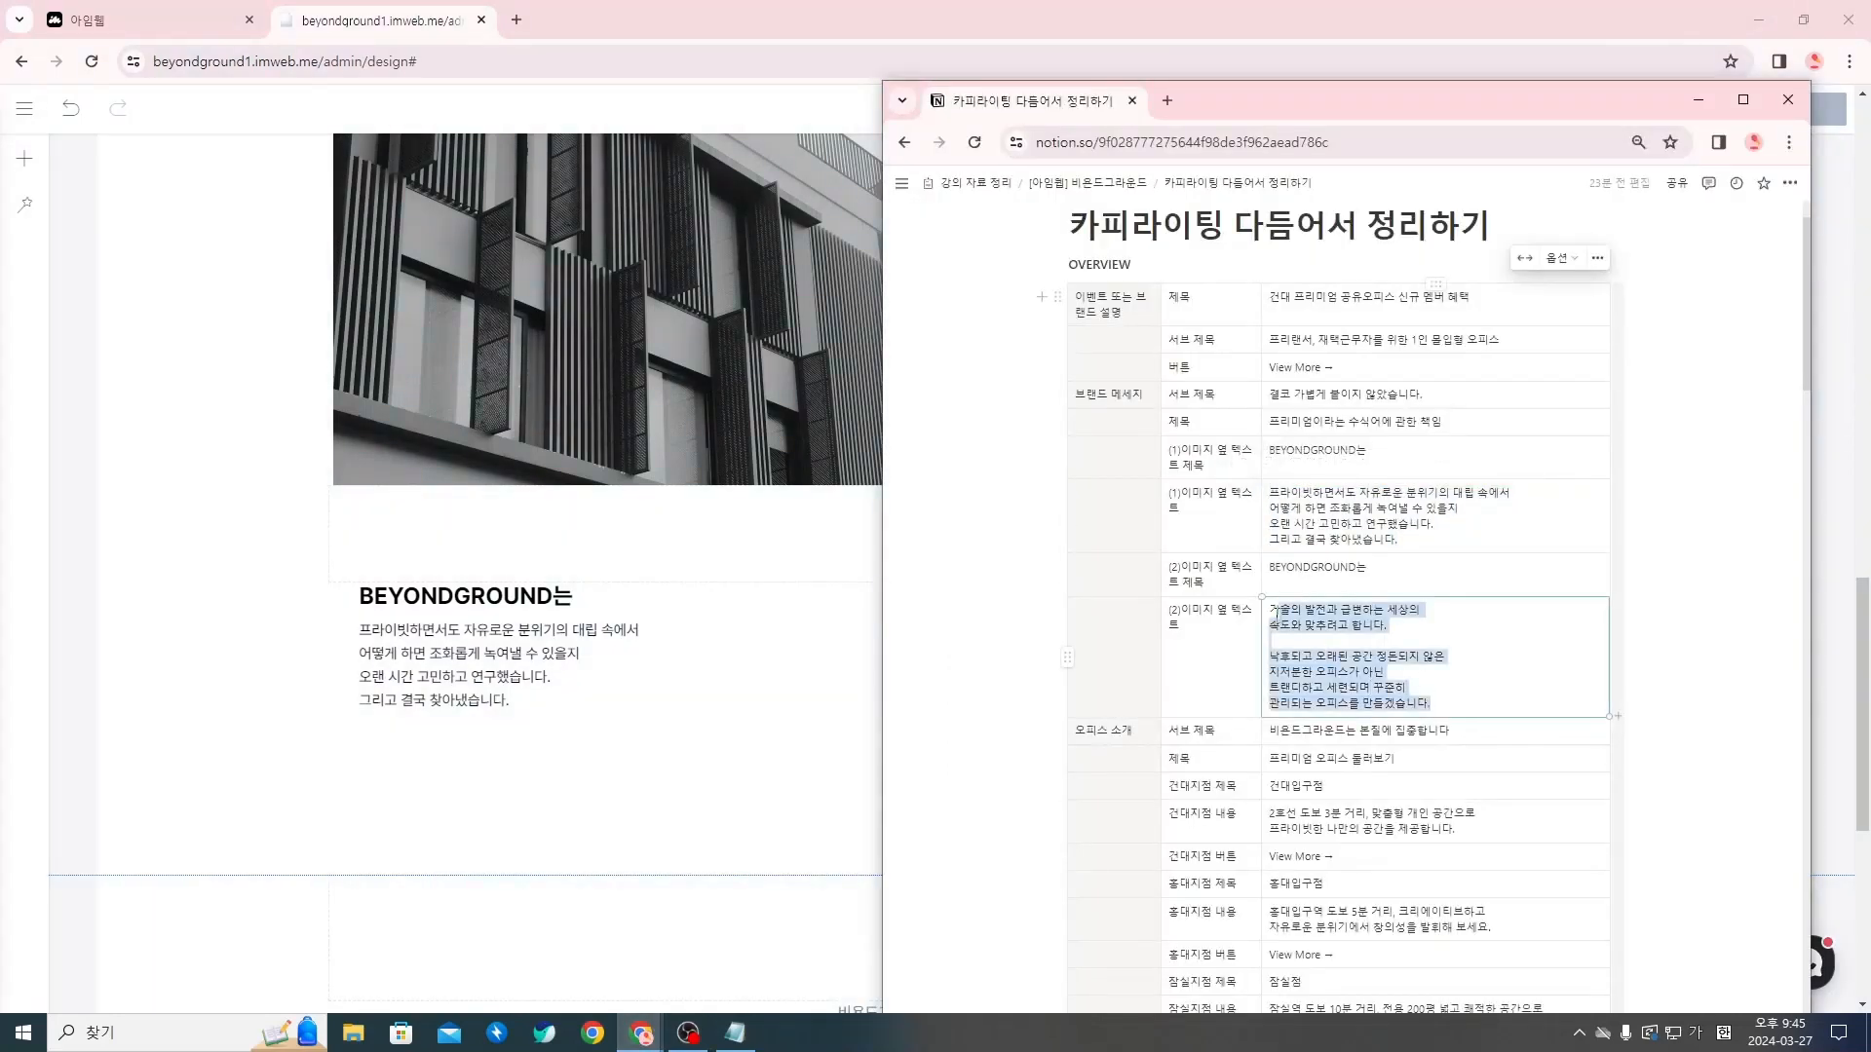
Return to the imweb editor and replace the duplicated paragraph under the building photo with the copied Notion text
{"action": "left_click", "coordinate": [570, 699]}
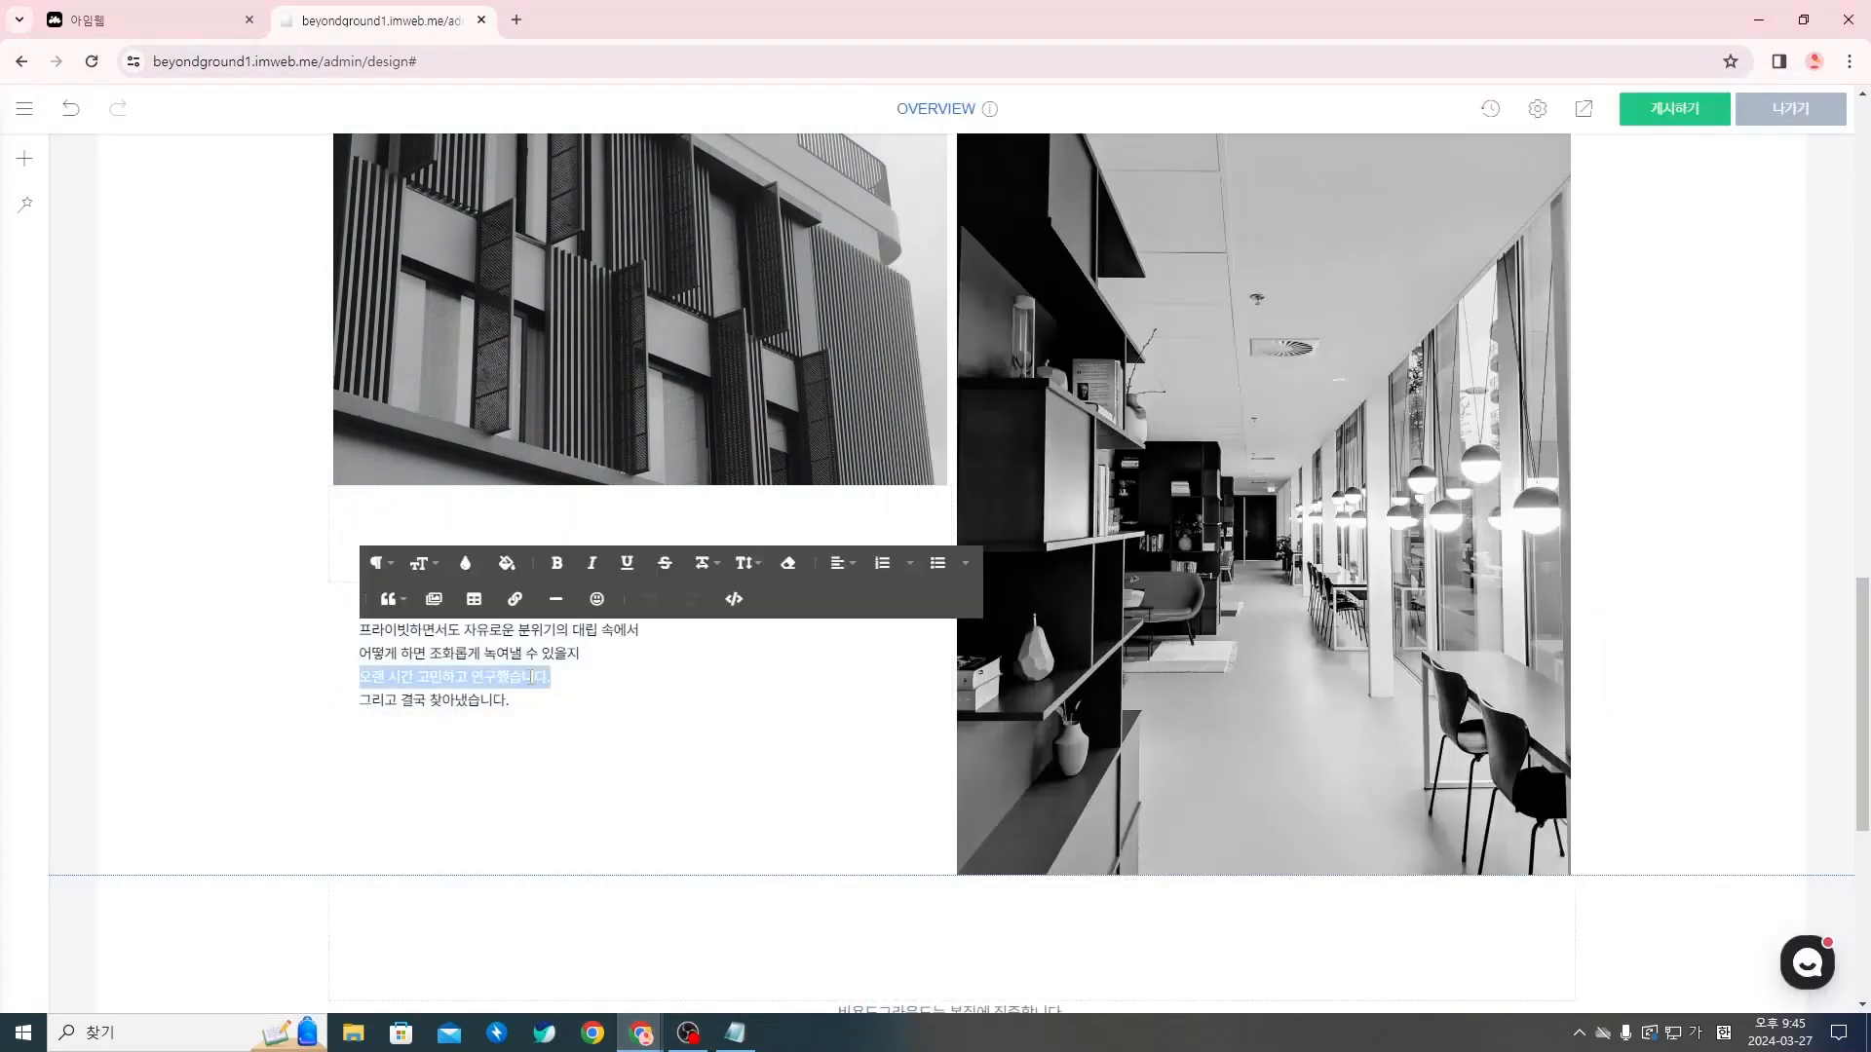
{"action": "left_click_drag", "start_coordinate": [572, 702], "coordinate": [375, 629]}
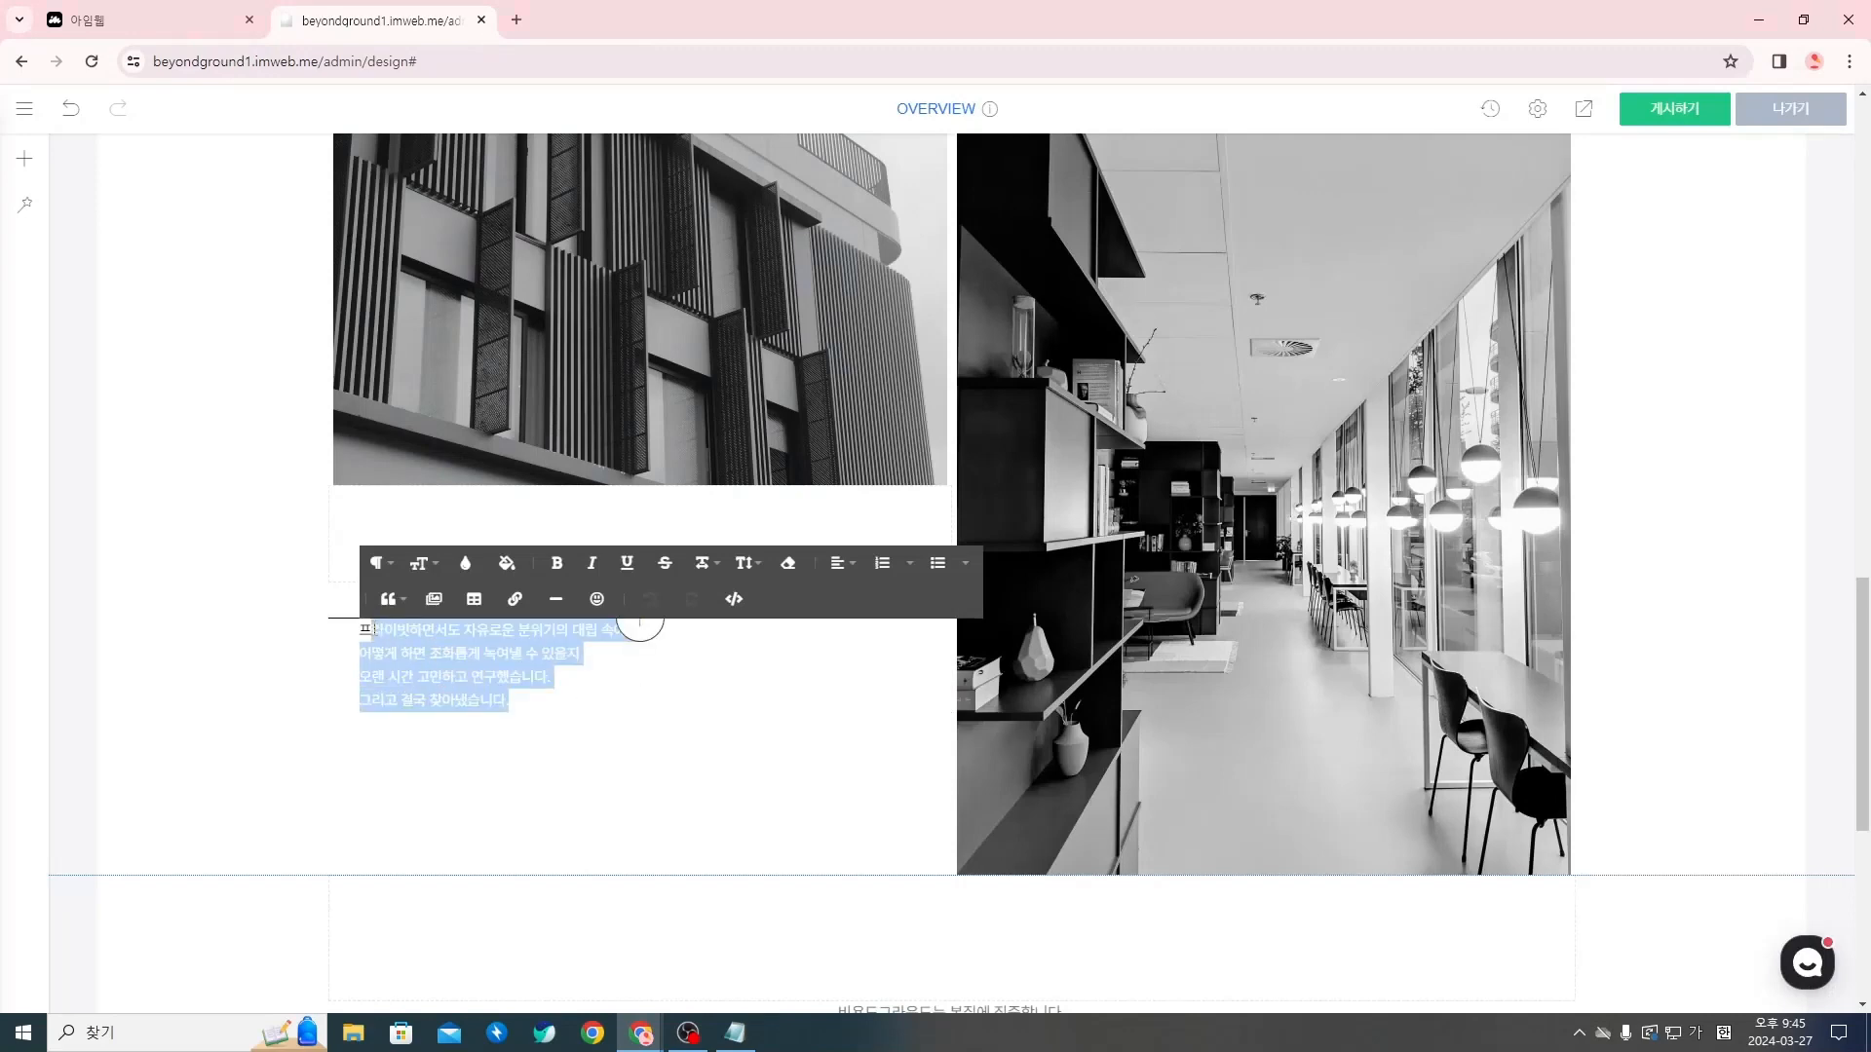
{"action": "left_click", "coordinate": [539, 702]}
{"action": "type", "text": "기술의 발전과 급변하는 세상의 속도와 맞추려고 합니다. 낙후되고 오래된 공간 정돈되지 않은 지저분한 오피스가 아닌 트랜디하고 세련되며 꾸준히 관리되는 오피스를 만들겠습니다."}
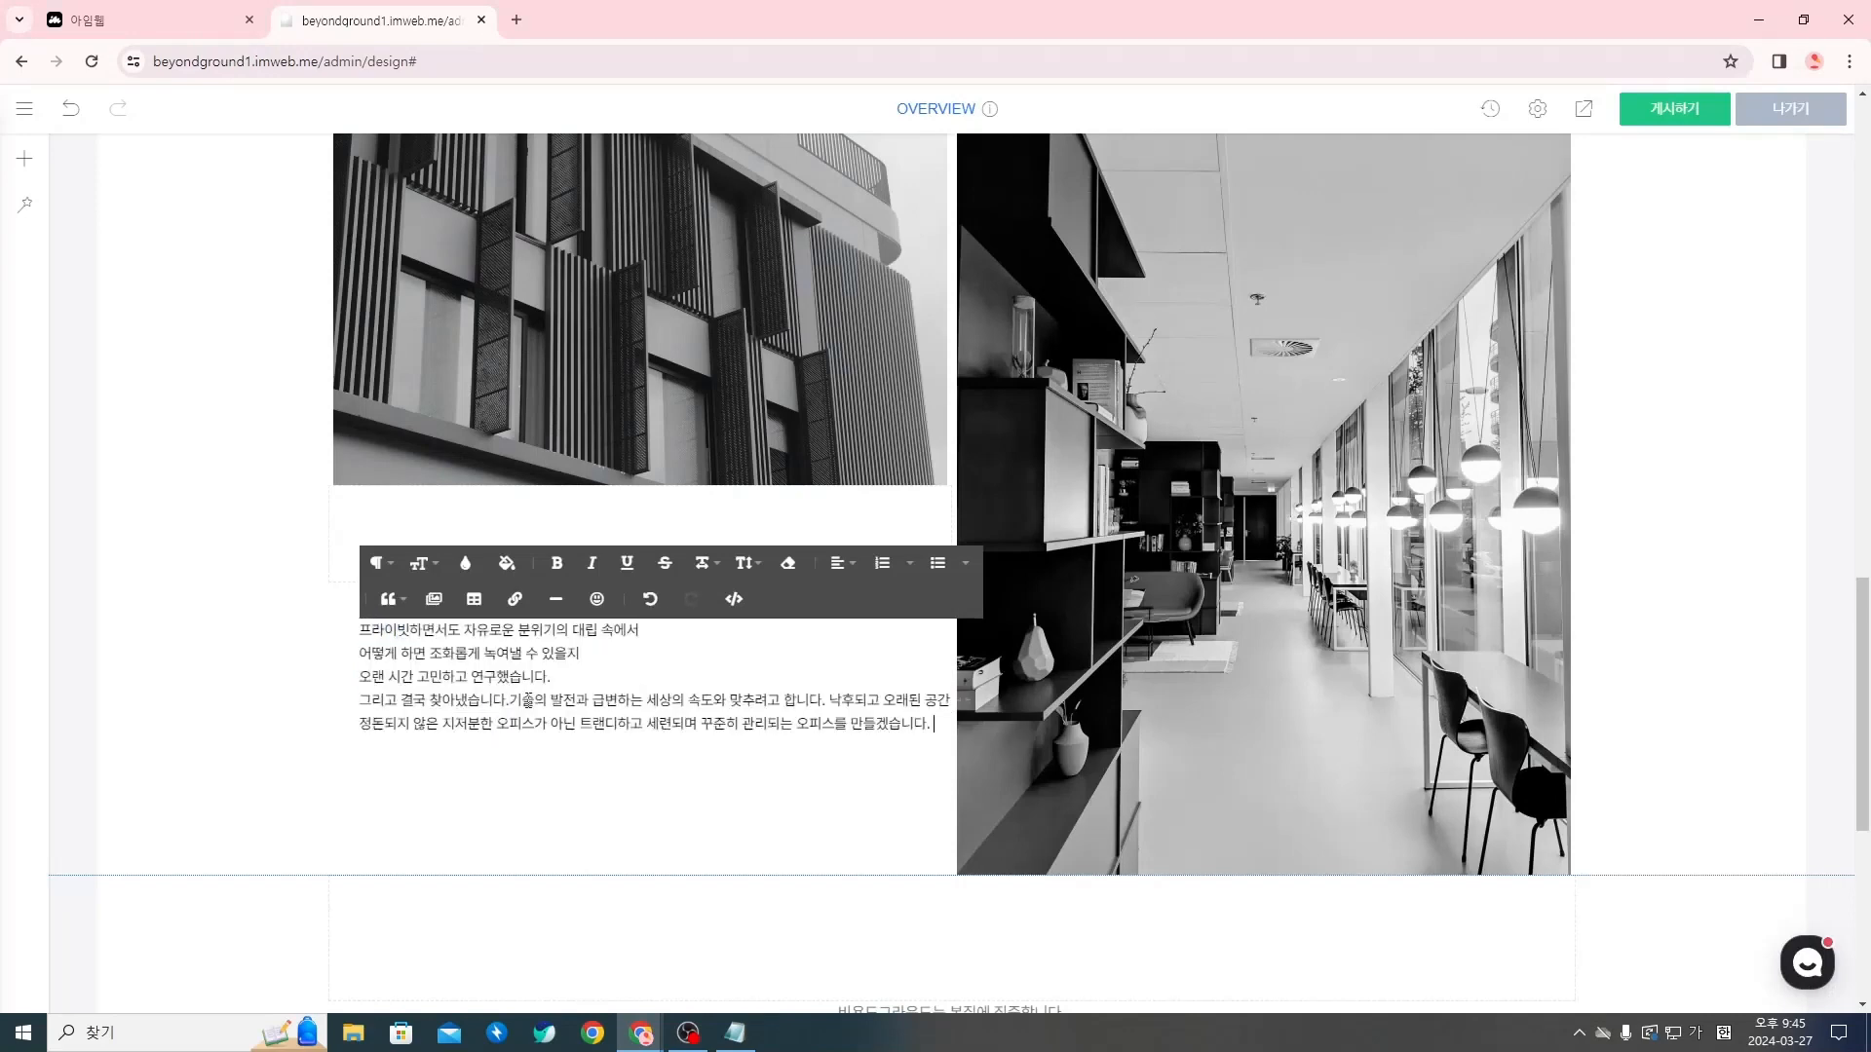
{"action": "left_click_drag", "start_coordinate": [515, 698], "coordinate": [360, 629]}
{"action": "key", "text": "BackSpace"}
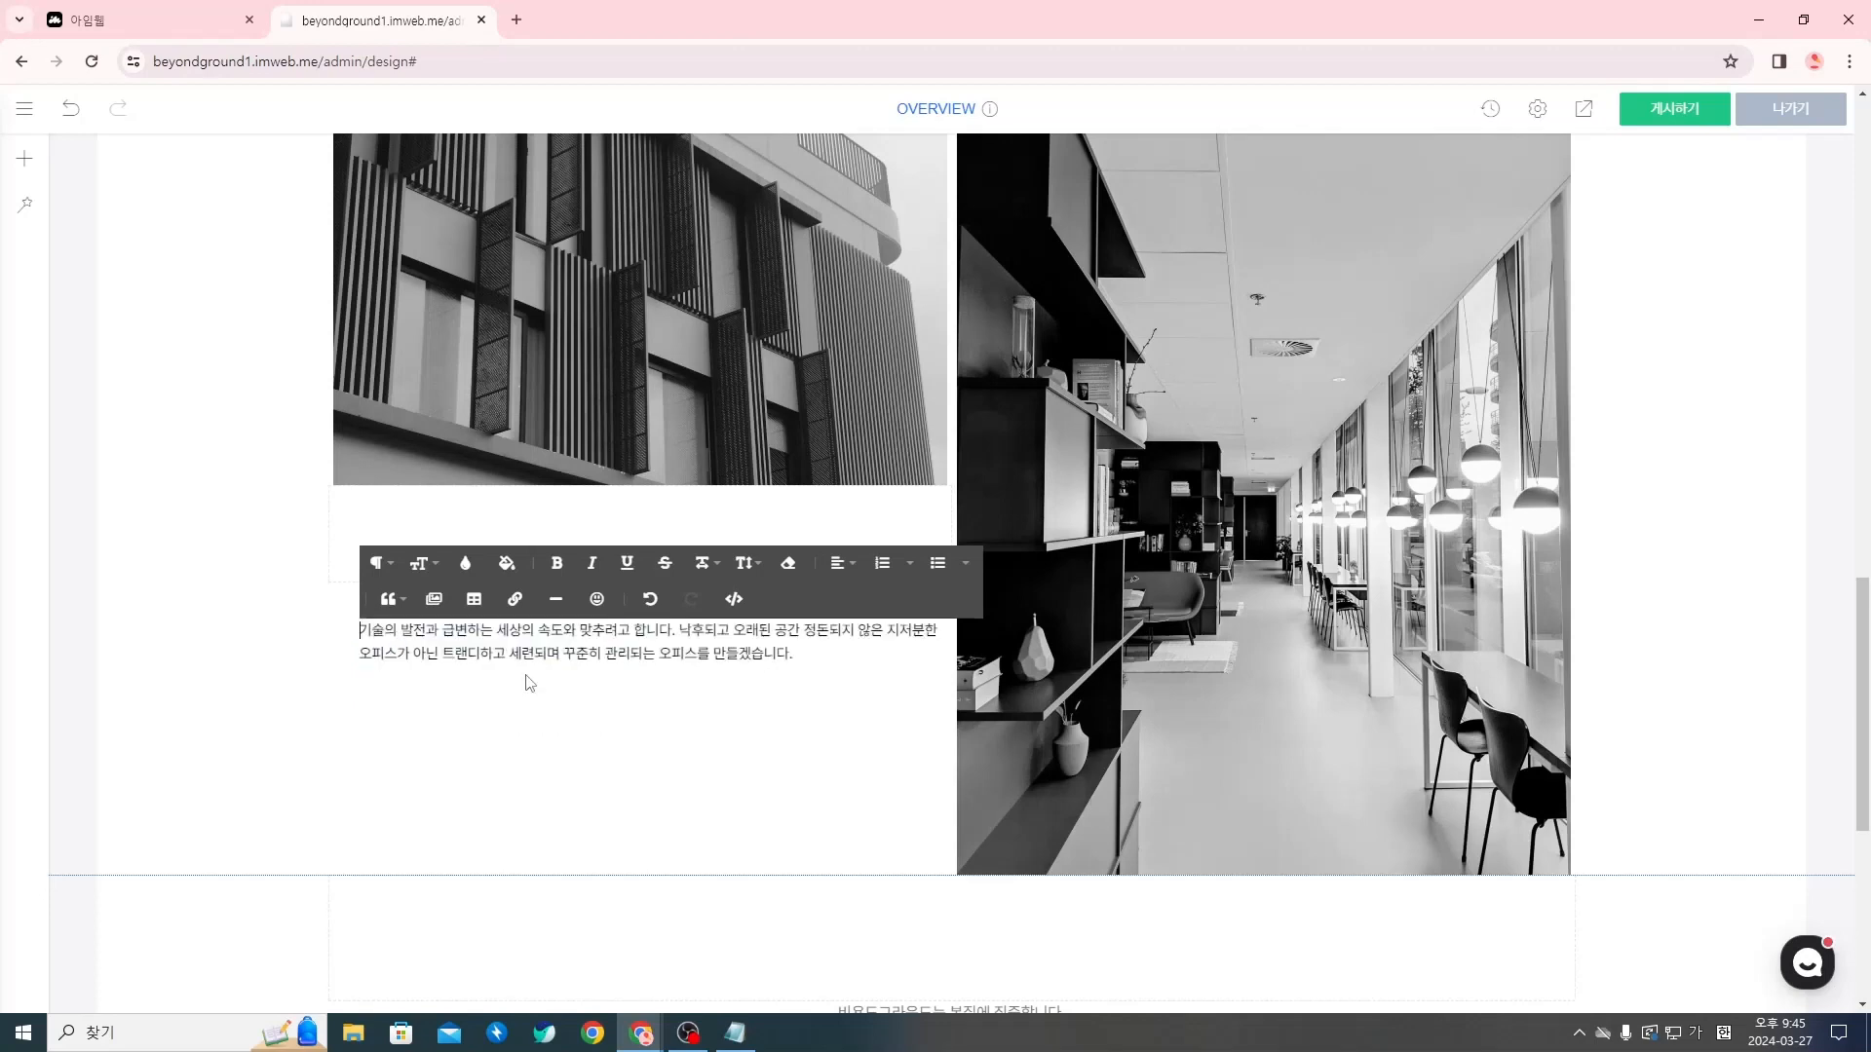
Check the line breaks in the Notion text, then break the new paragraph after 세상의 and after 합니다
{"action": "key", "text": "alt+Tab"}
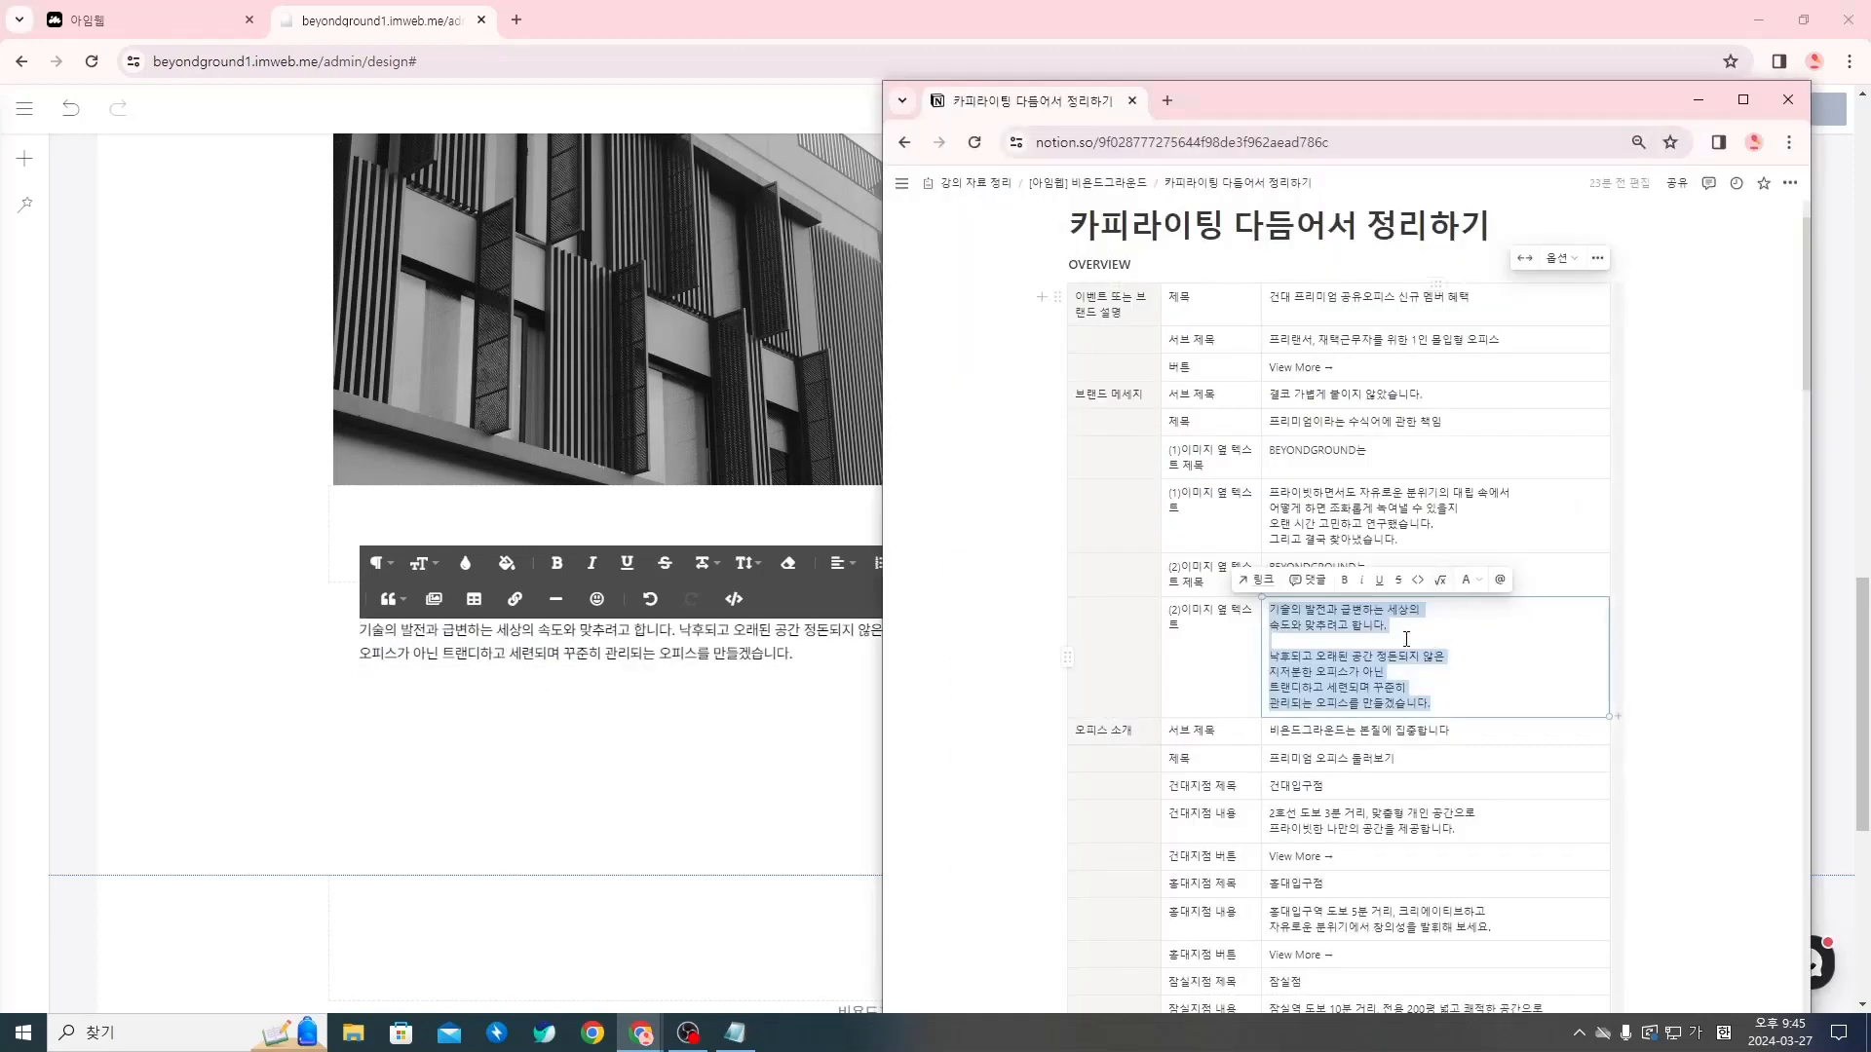
{"action": "left_click", "coordinate": [539, 633]}
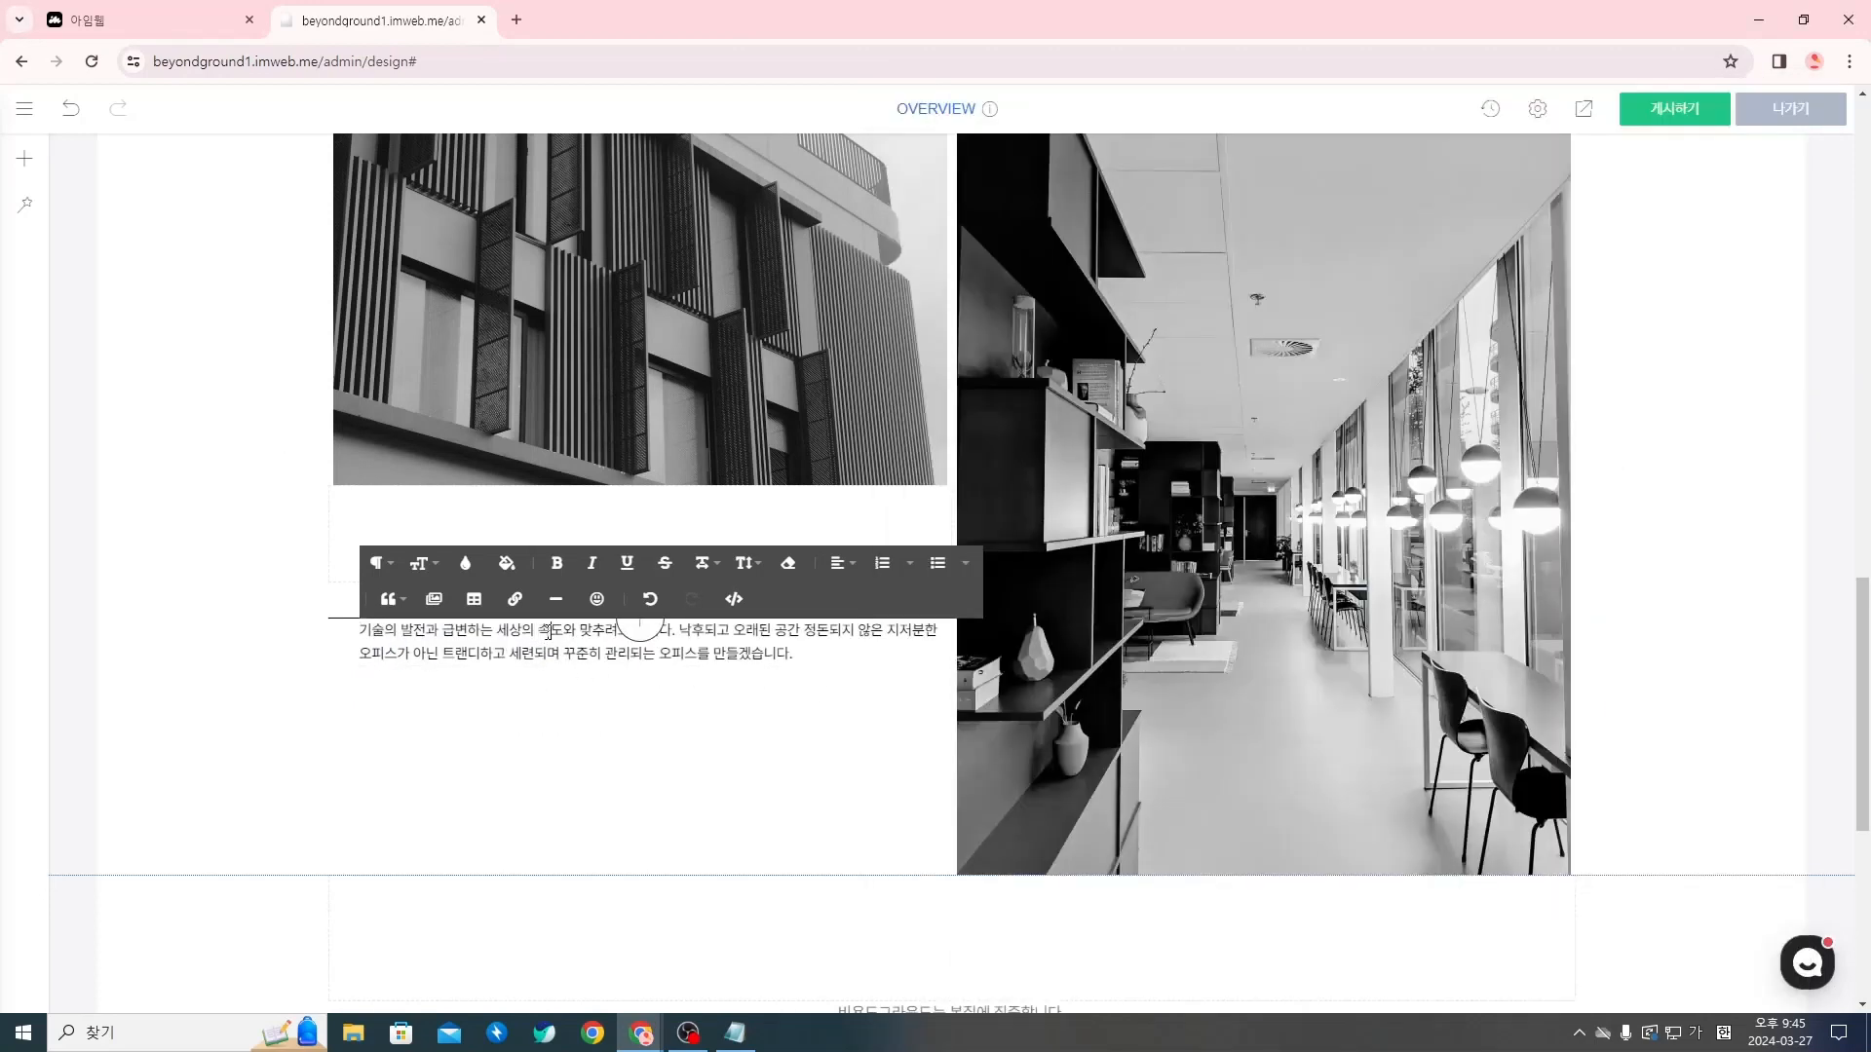
{"action": "key", "text": "Return"}
{"action": "key", "text": "alt+Tab"}
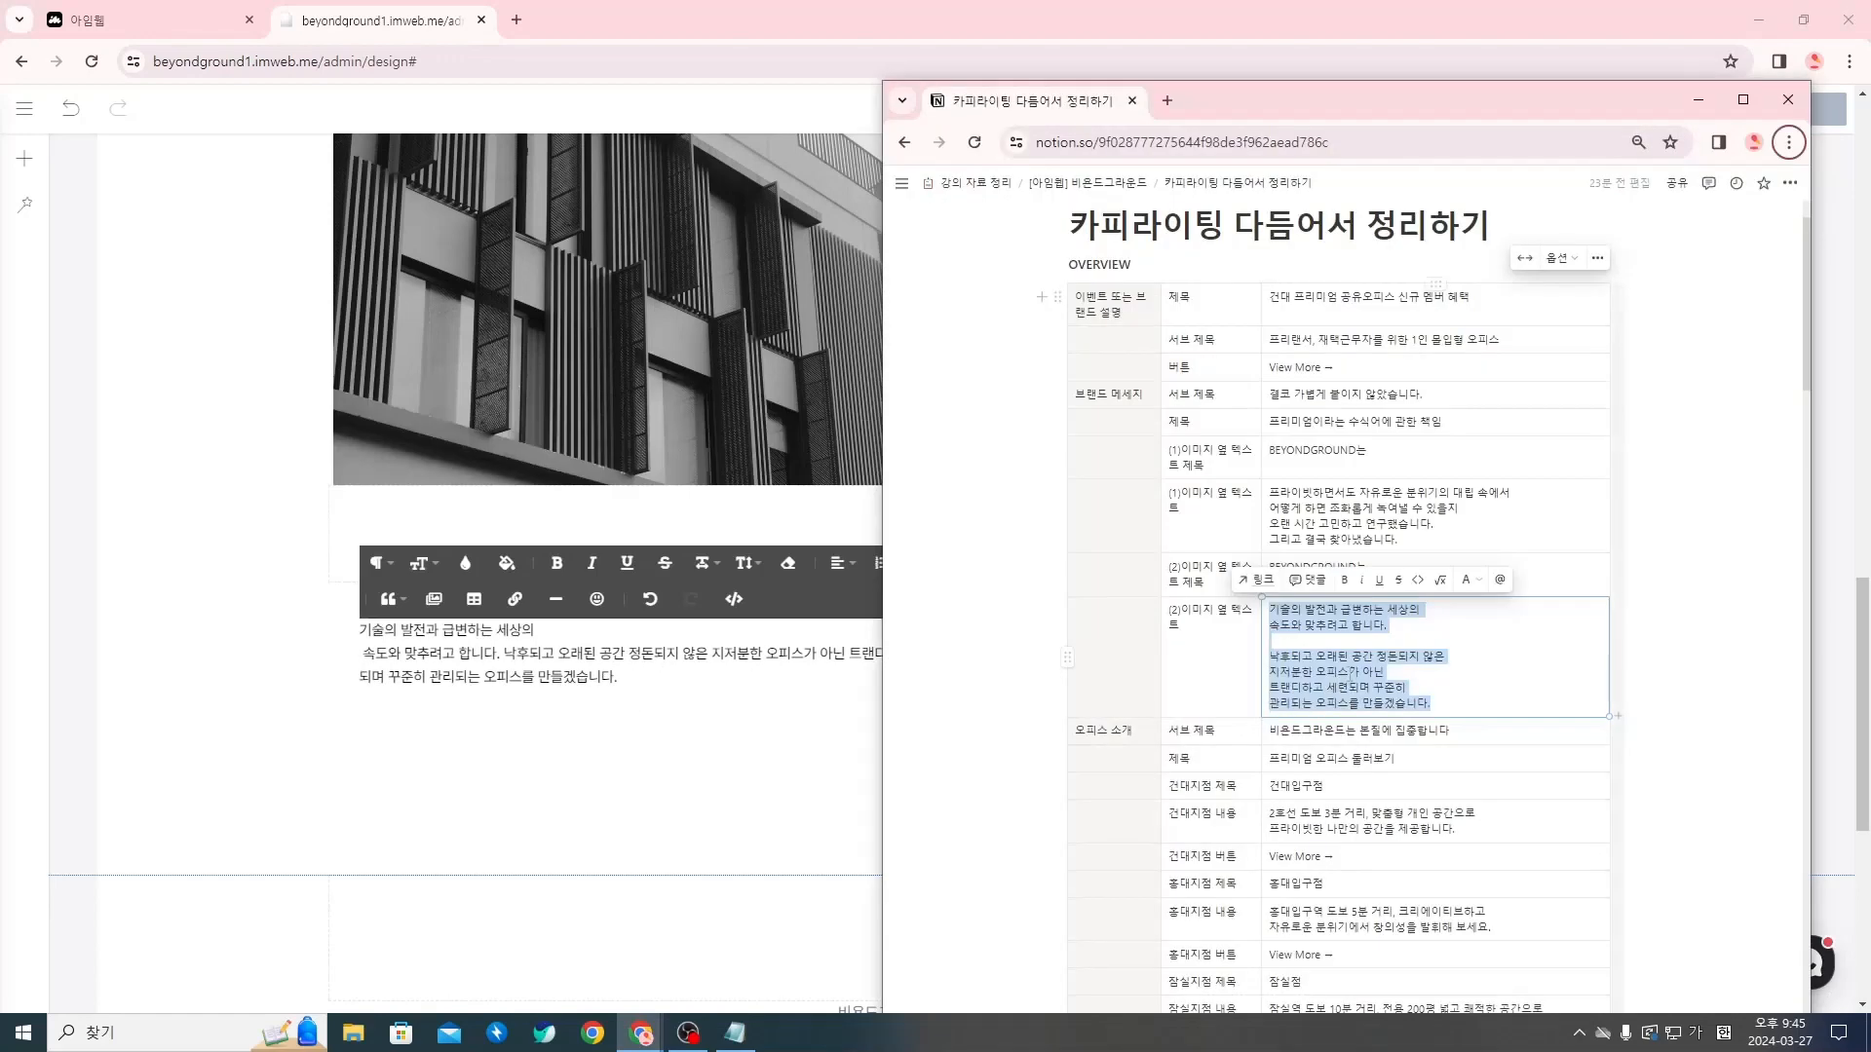
{"action": "key", "text": "alt+Tab"}
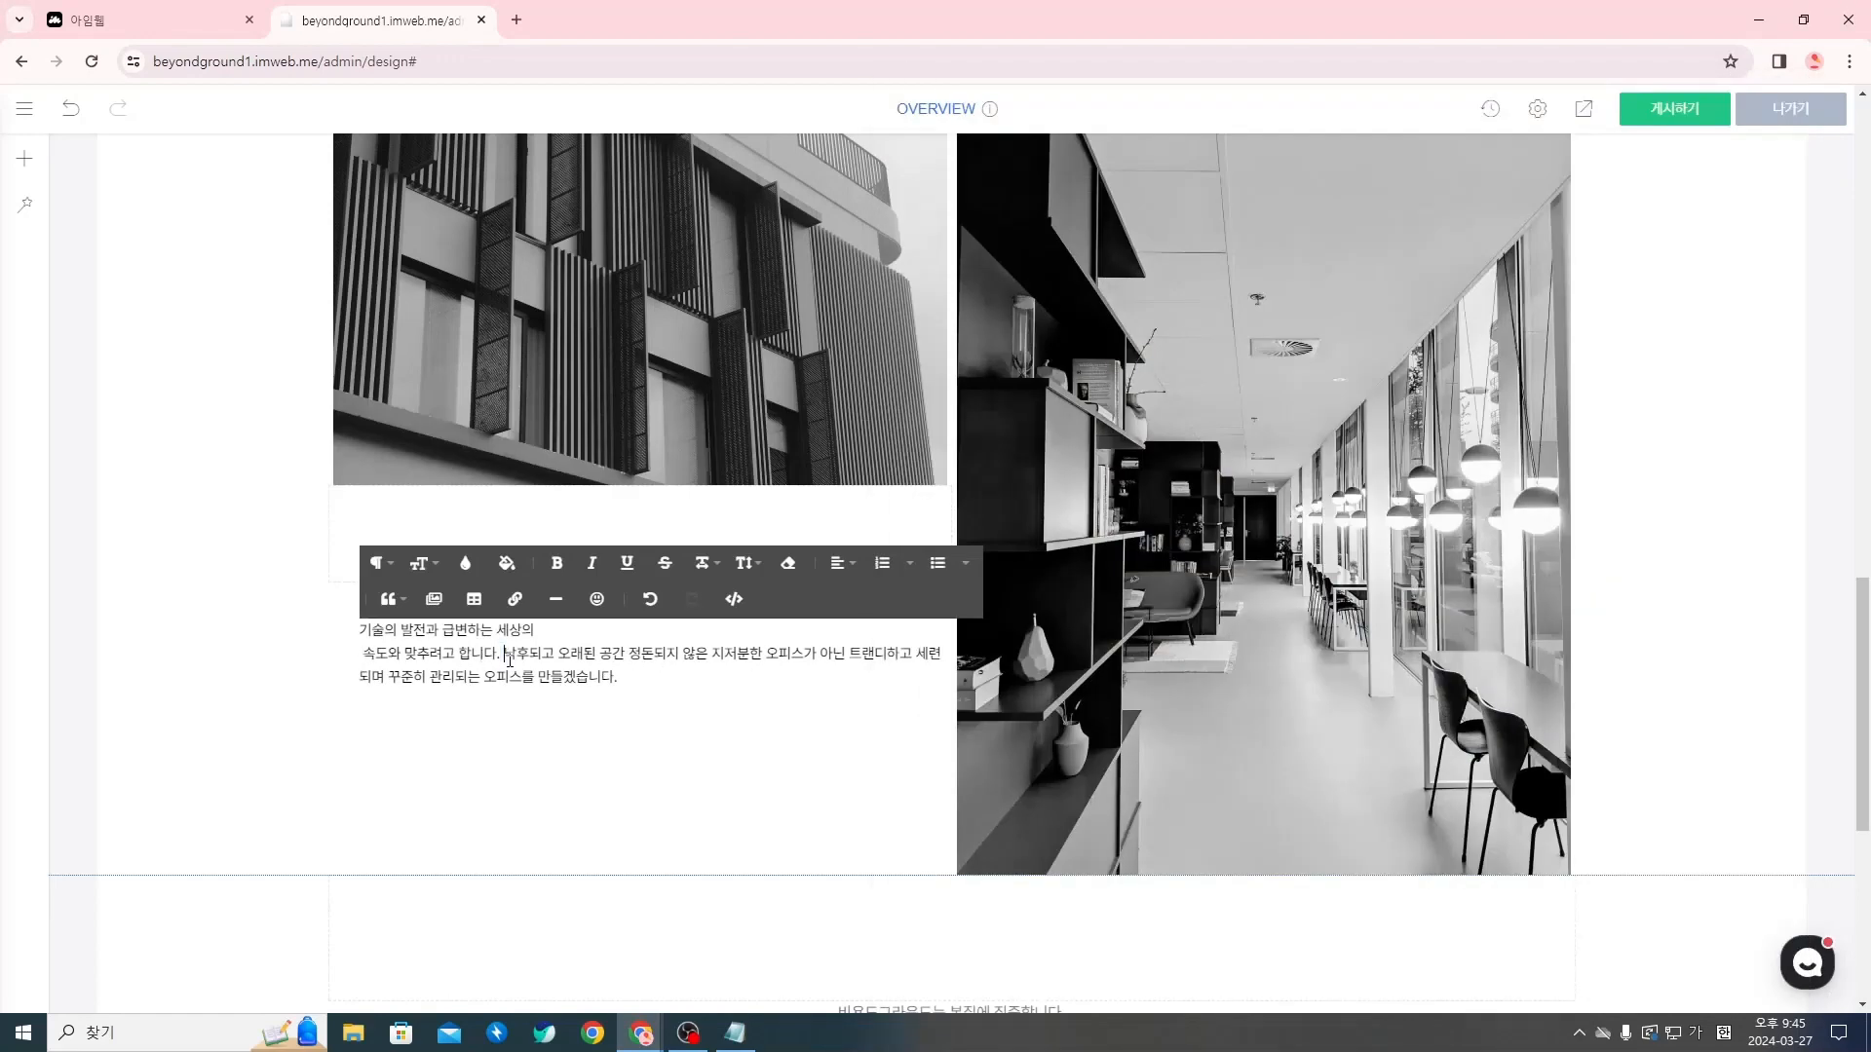
{"action": "key", "text": "Return"}
Check the line breaks in the Notion text and break the paragraph under the building photo after 않은 and after 아닌
{"action": "key", "text": "alt+Tab"}
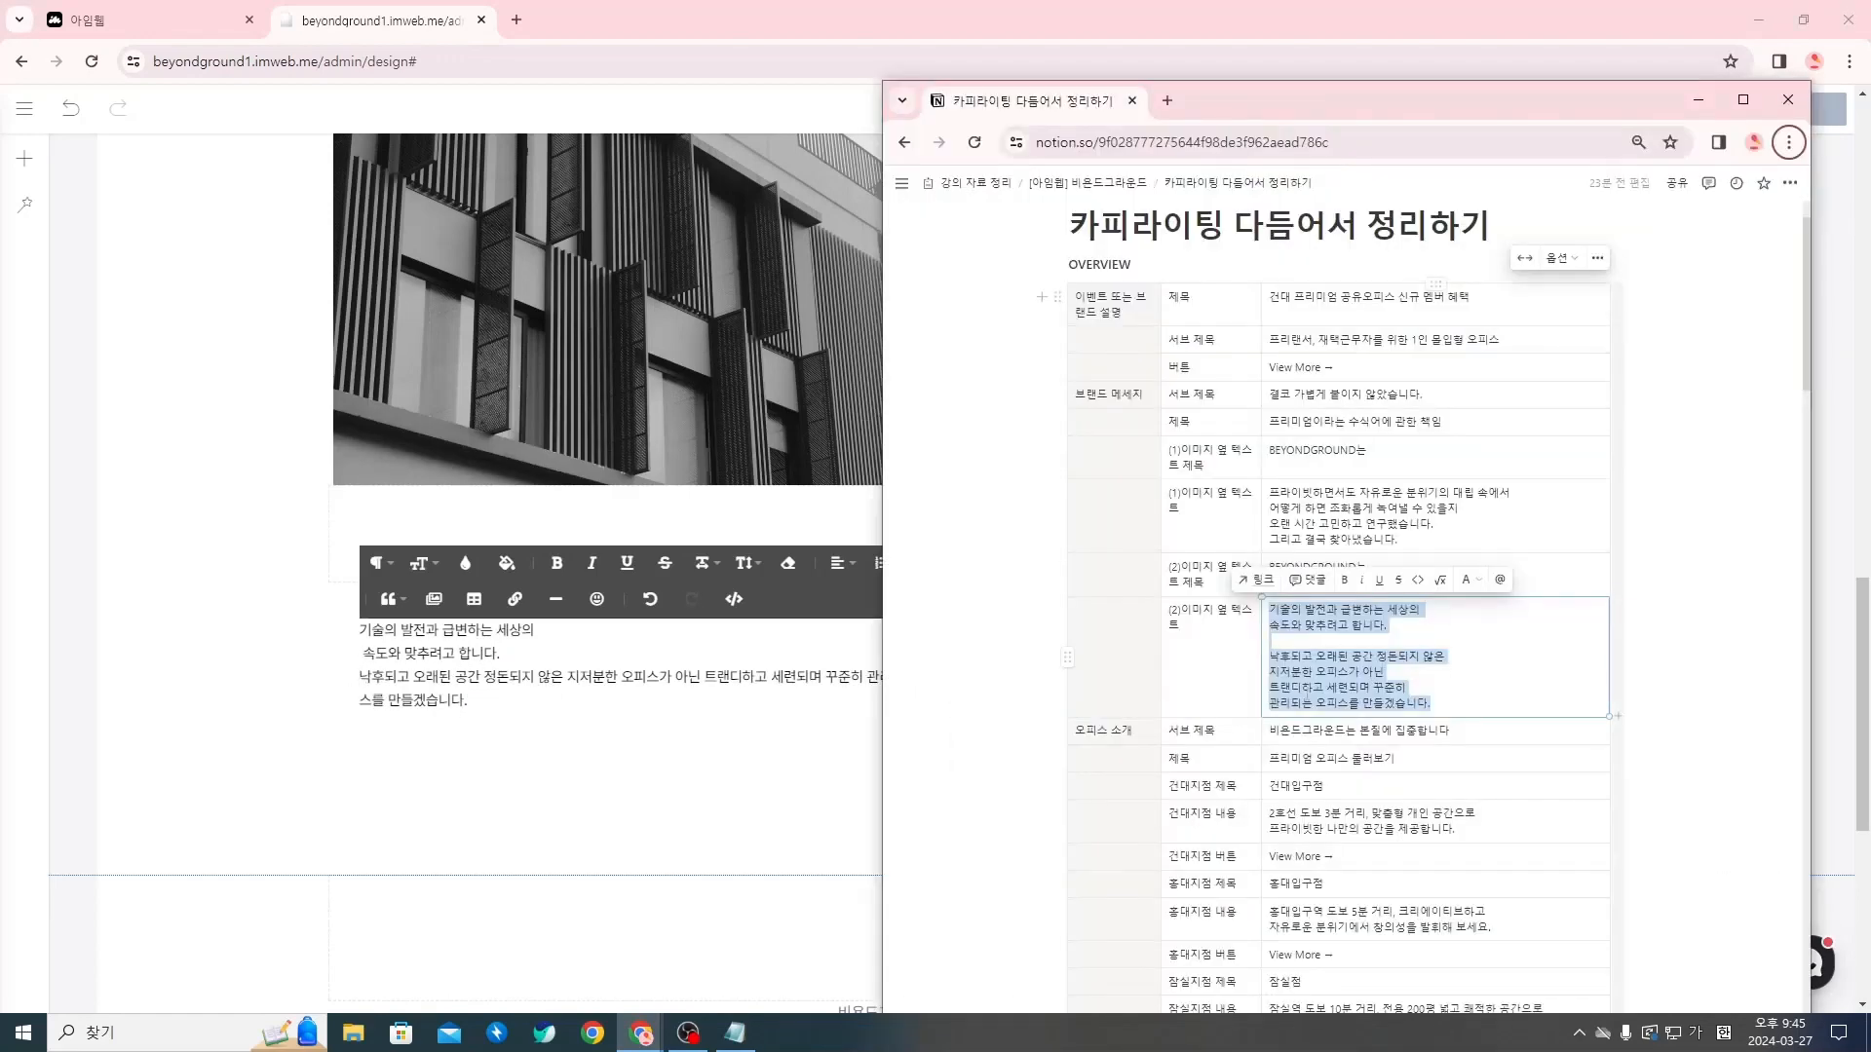
{"action": "left_click", "coordinate": [567, 679]}
{"action": "key", "text": "Return"}
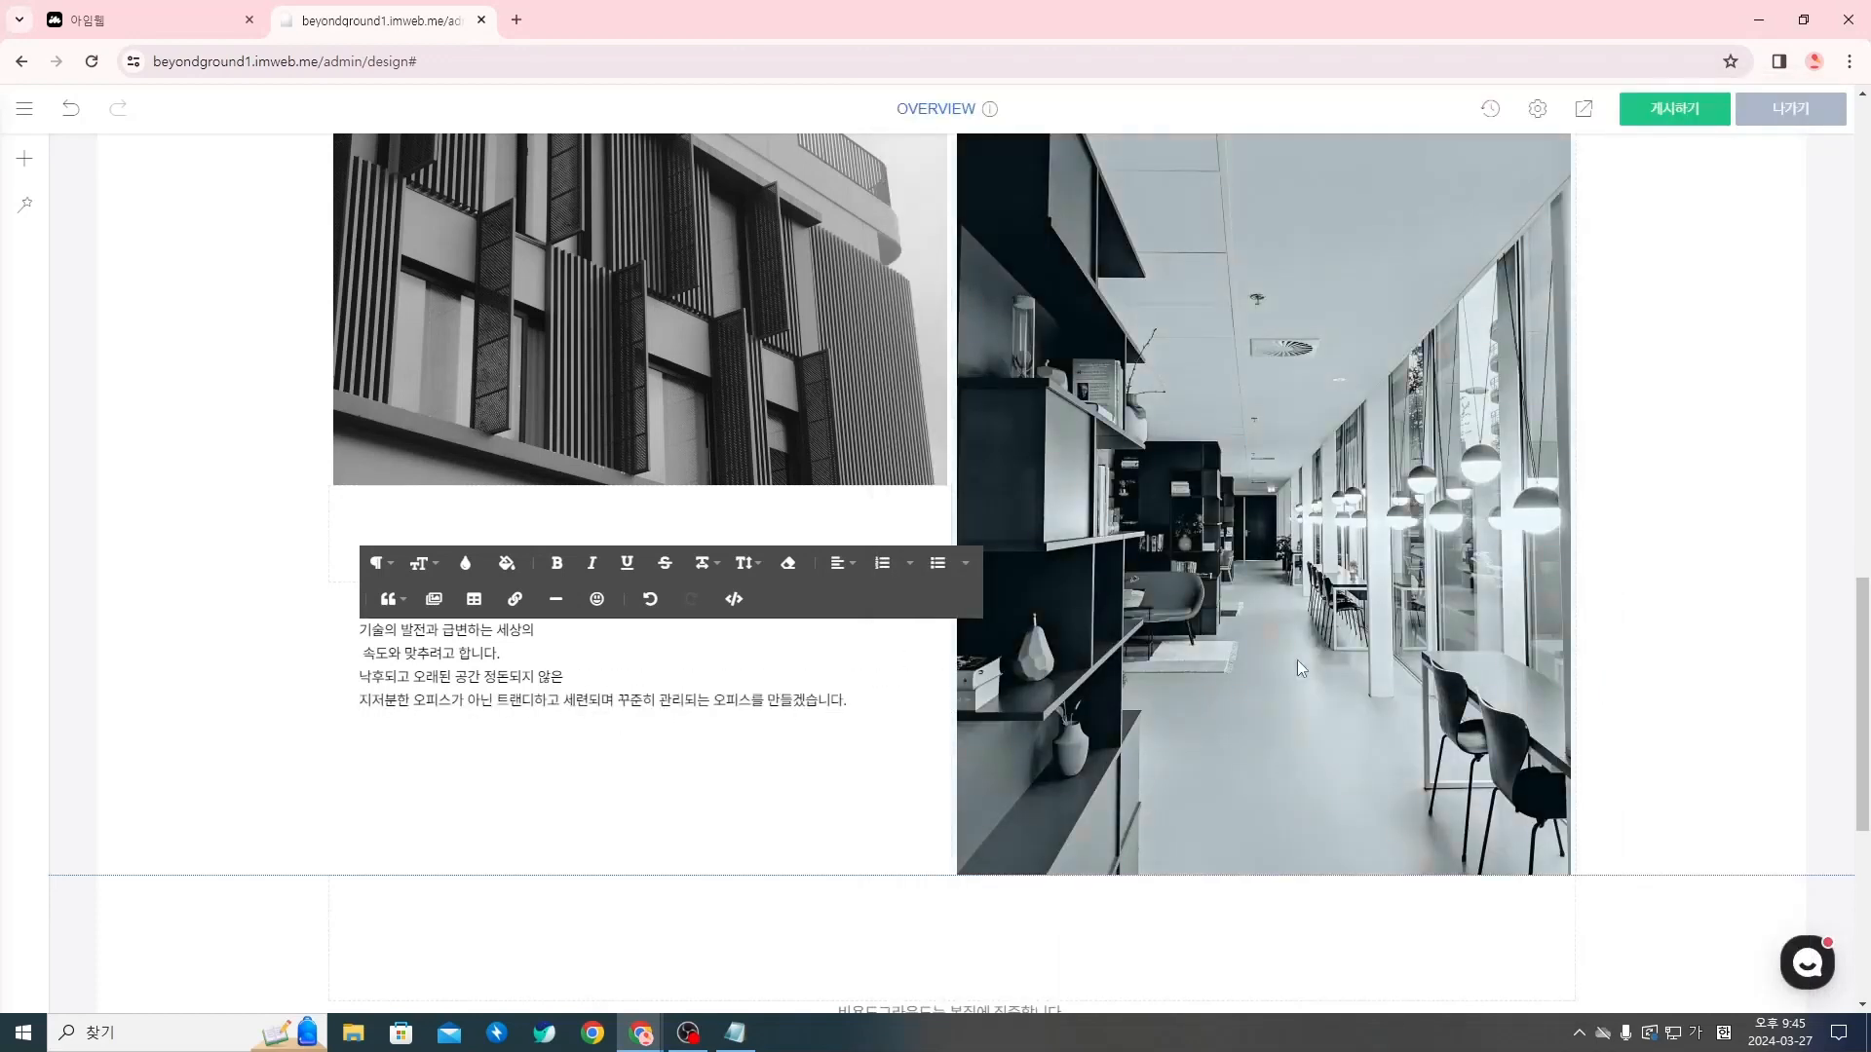
{"action": "key", "text": "alt+Tab"}
{"action": "left_click", "coordinate": [508, 701]}
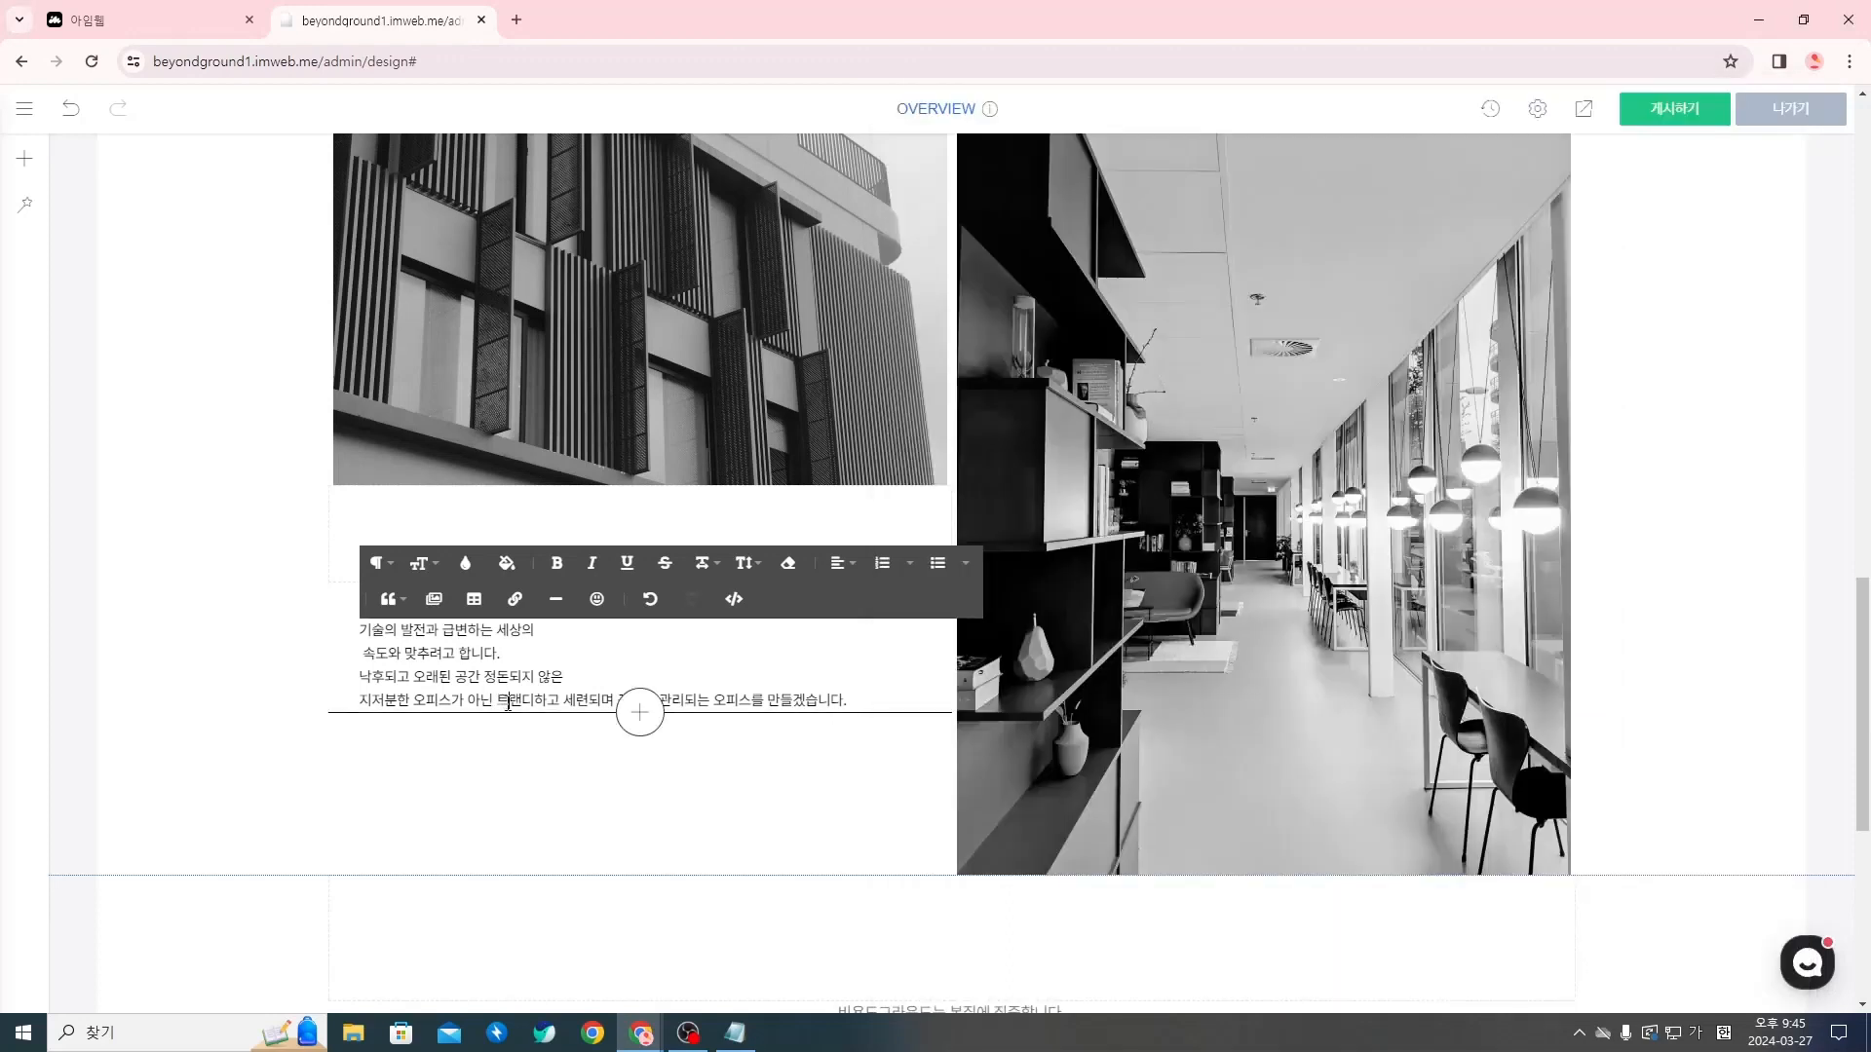
{"action": "key", "text": "BackSpace"}
{"action": "key", "text": "alt"}
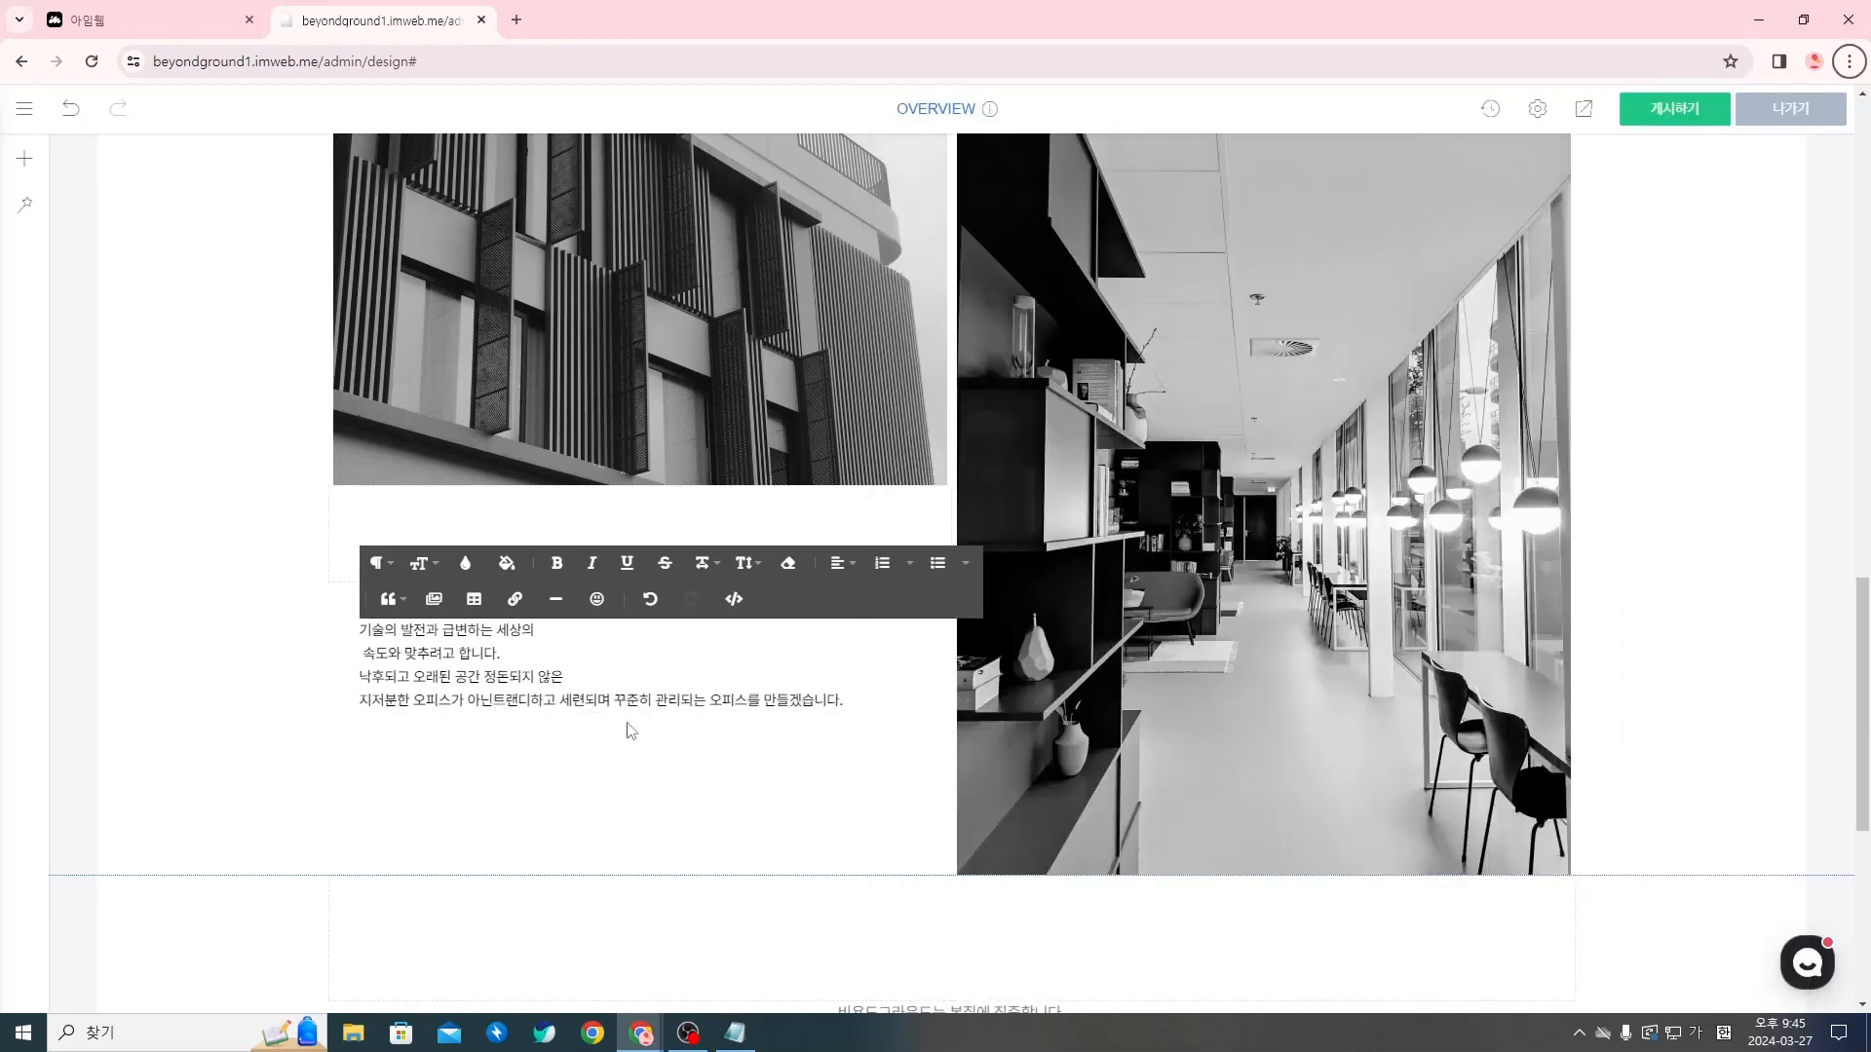
{"action": "key", "text": "Return"}
{"action": "left_click", "coordinate": [488, 702]}
{"action": "key", "text": "Return"}
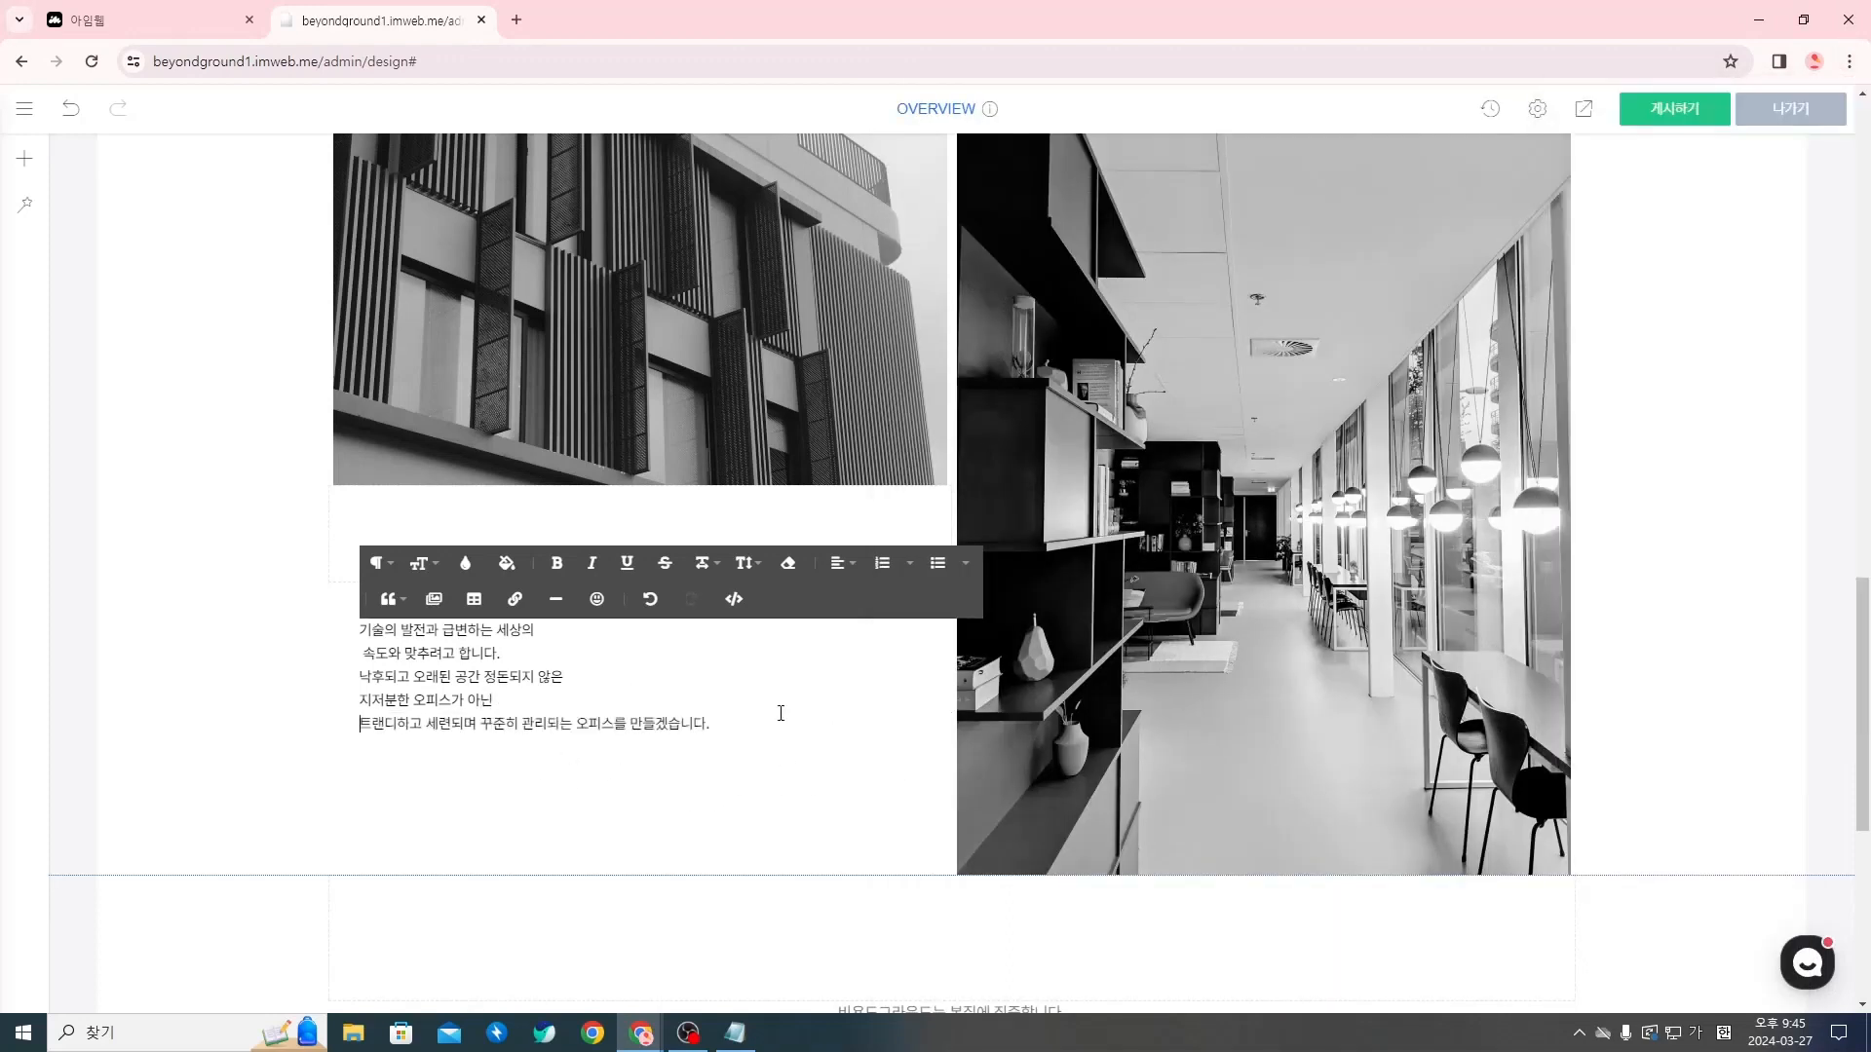
Break the paragraph's last line after 꾸준히, as in the Notion copy, and finish the text edit
{"action": "key", "text": "alt+Tab"}
{"action": "left_click", "coordinate": [531, 723]}
{"action": "key", "text": "BackSpace"}
{"action": "key", "text": "Return"}
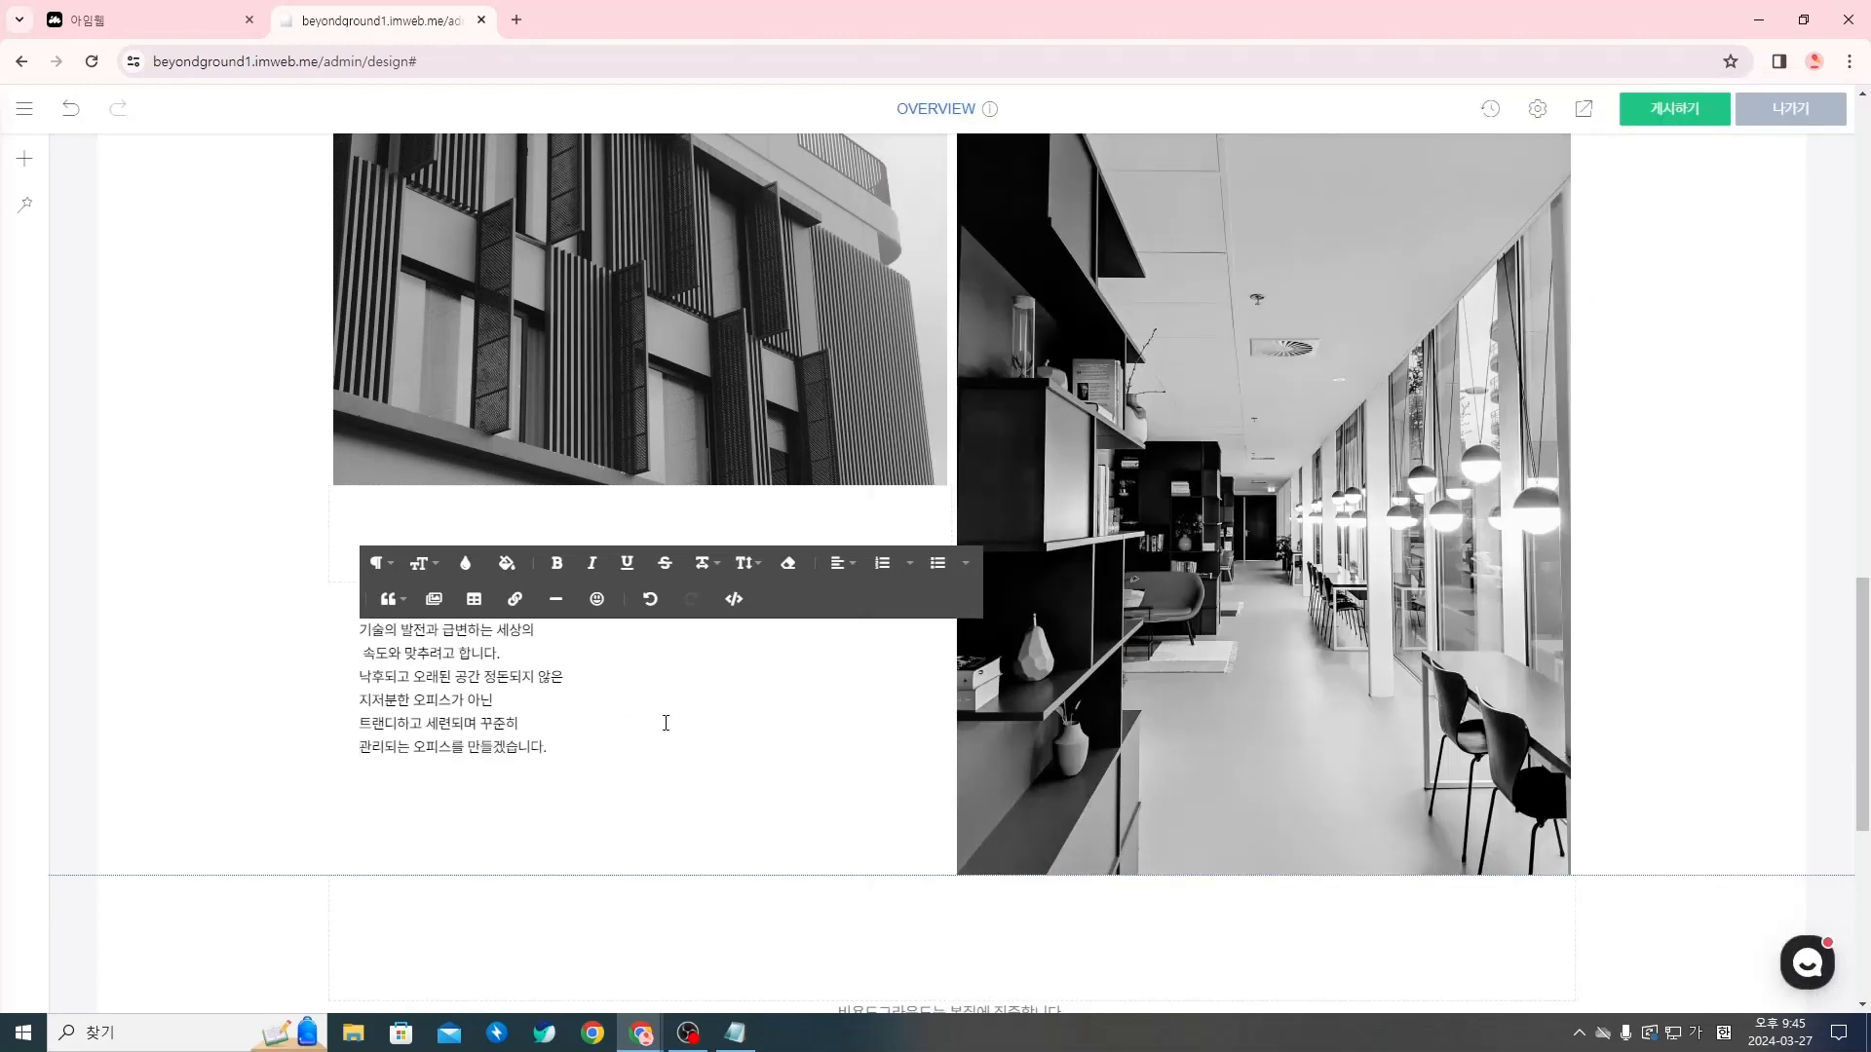
{"action": "left_click", "coordinate": [585, 827]}
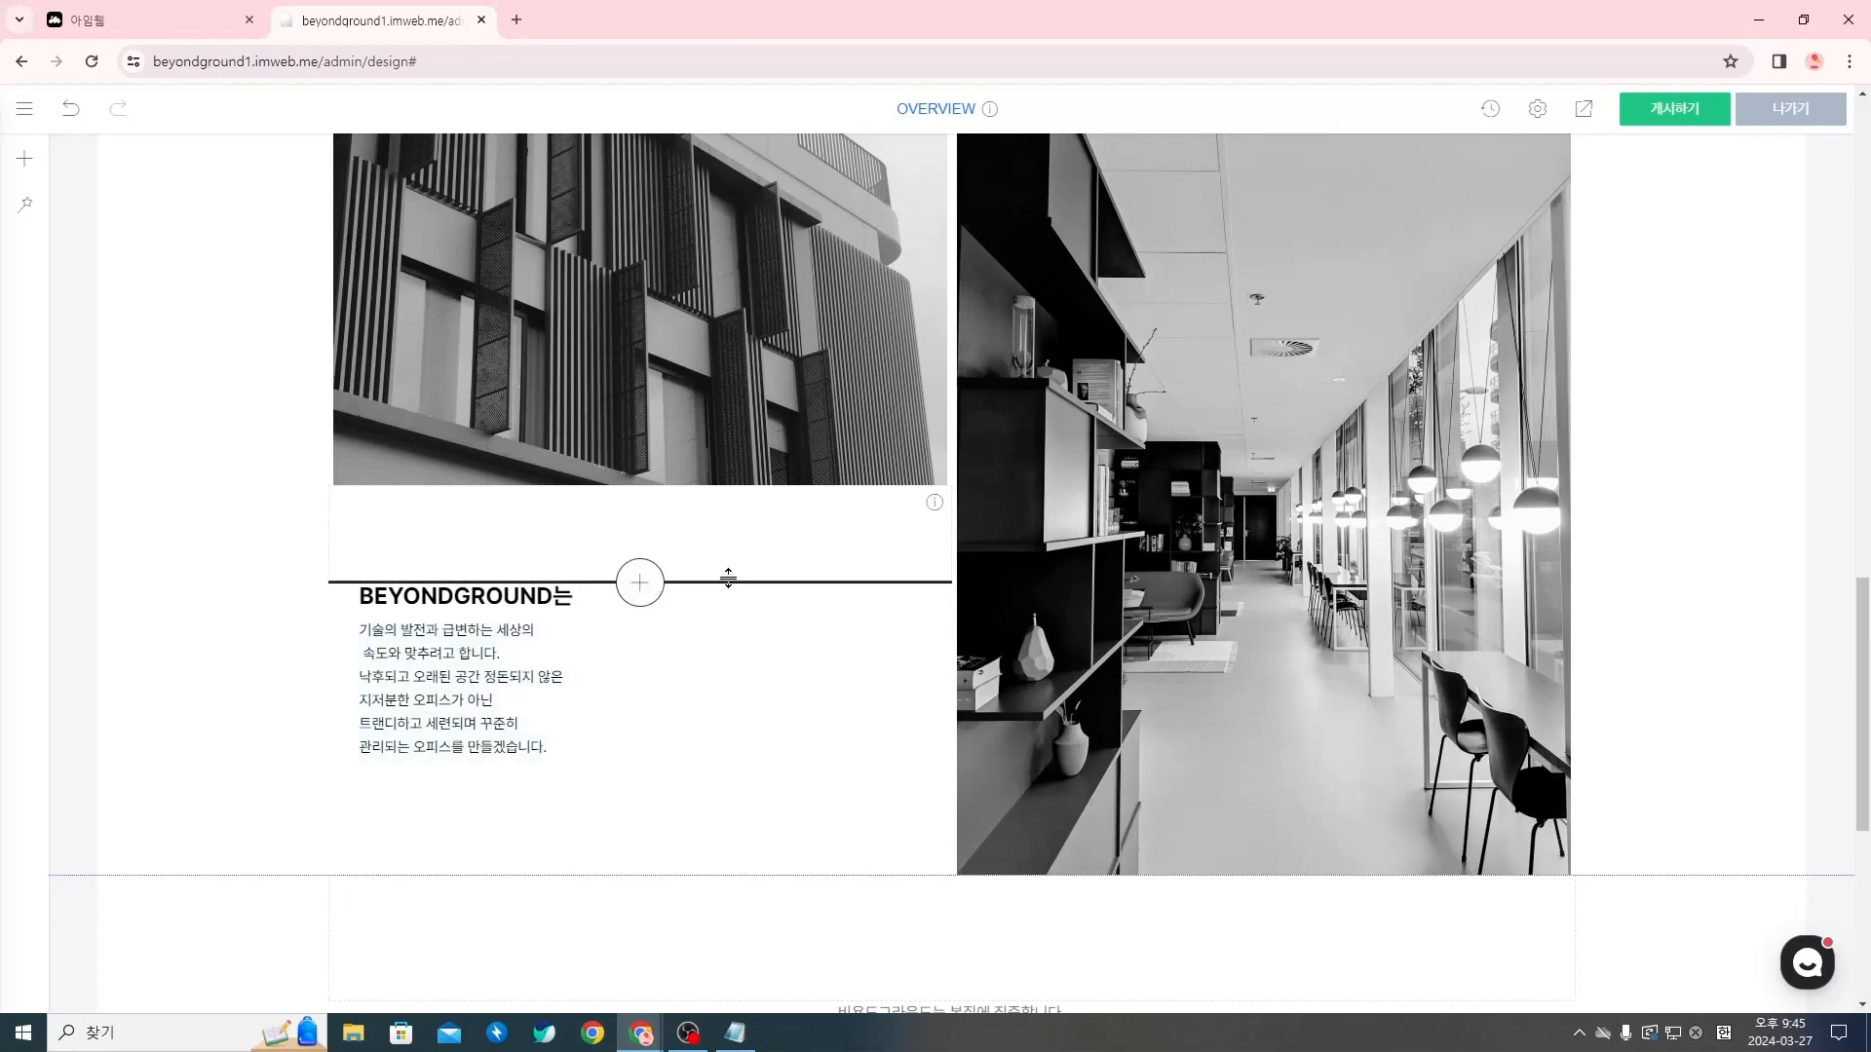
Check the height setting of the spacer (여백) between the building photo and the BEYONDGROUND는 title
{"action": "mouse_move", "coordinate": [727, 581]}
{"action": "left_mouse_down"}
{"action": "mouse_move", "coordinate": [735, 546]}
{"action": "mouse_move", "coordinate": [735, 610]}
{"action": "mouse_move", "coordinate": [744, 584]}
{"action": "left_mouse_up"}
{"action": "right_click", "coordinate": [743, 546]}
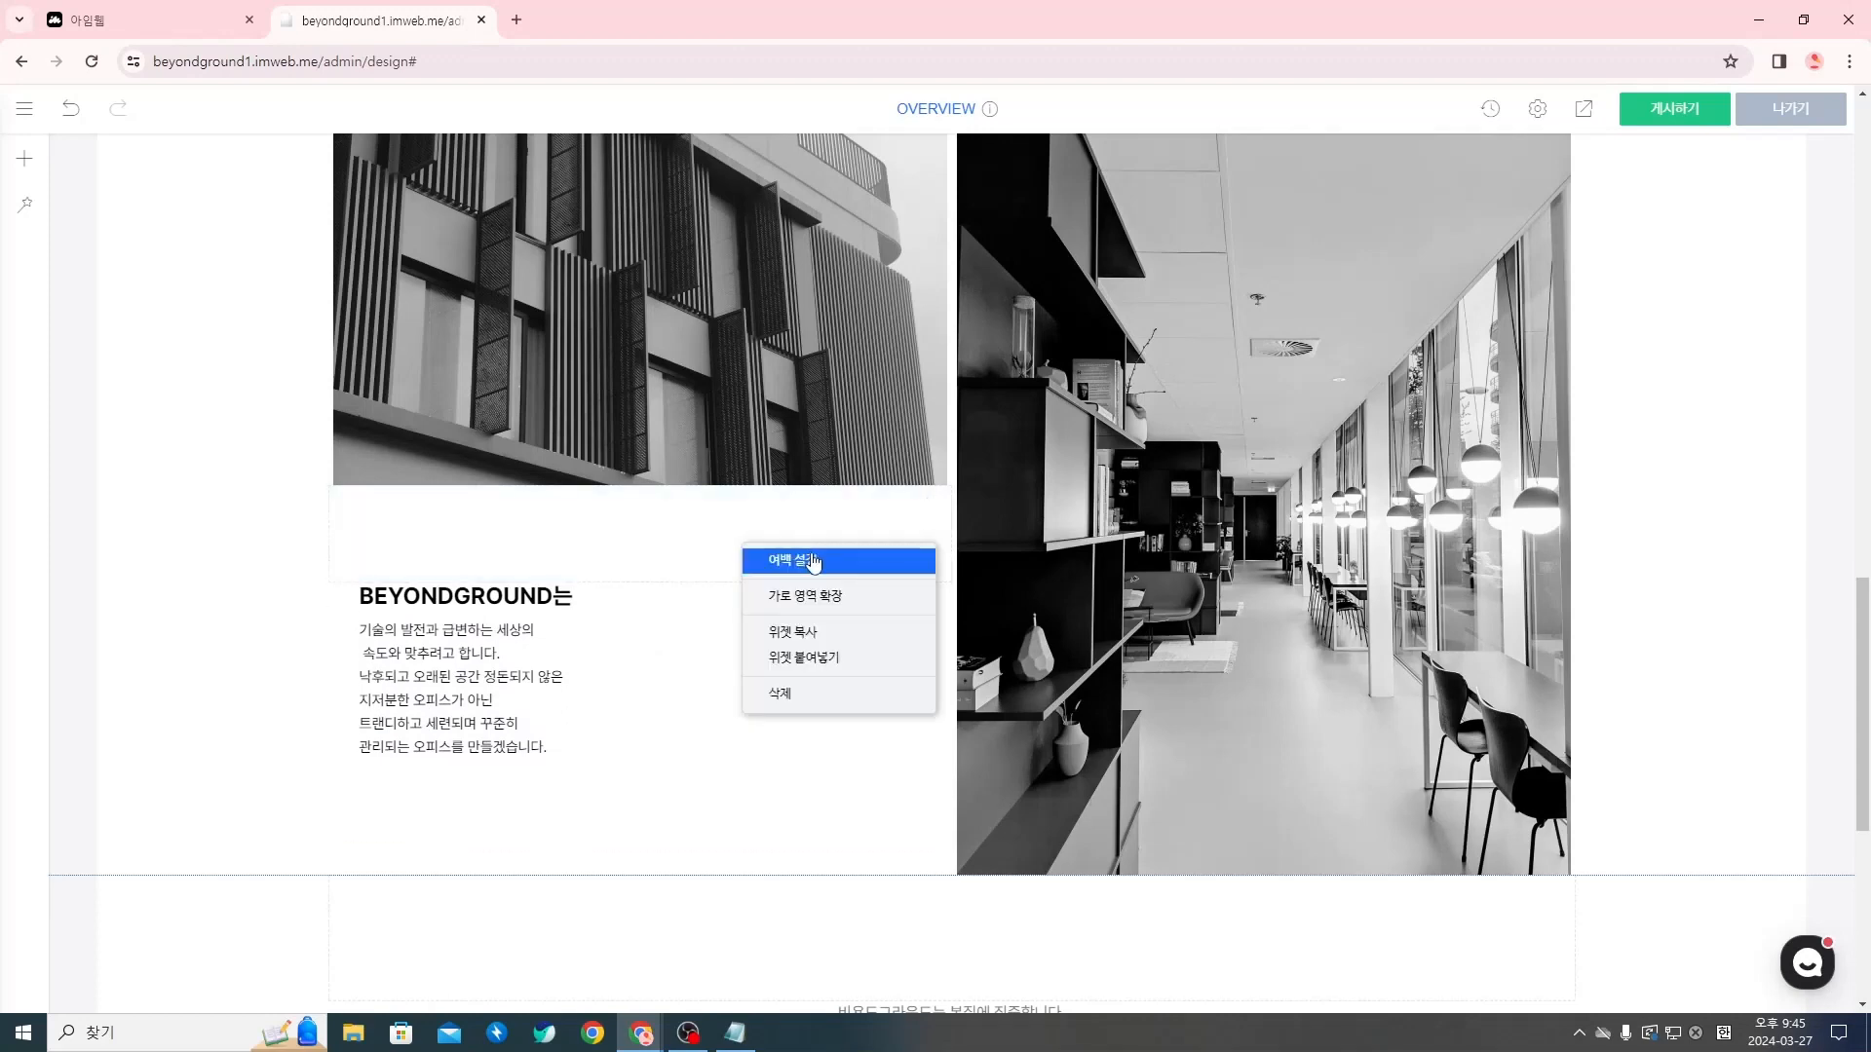
{"action": "left_click", "coordinate": [814, 560]}
{"action": "double_click", "coordinate": [815, 610]}
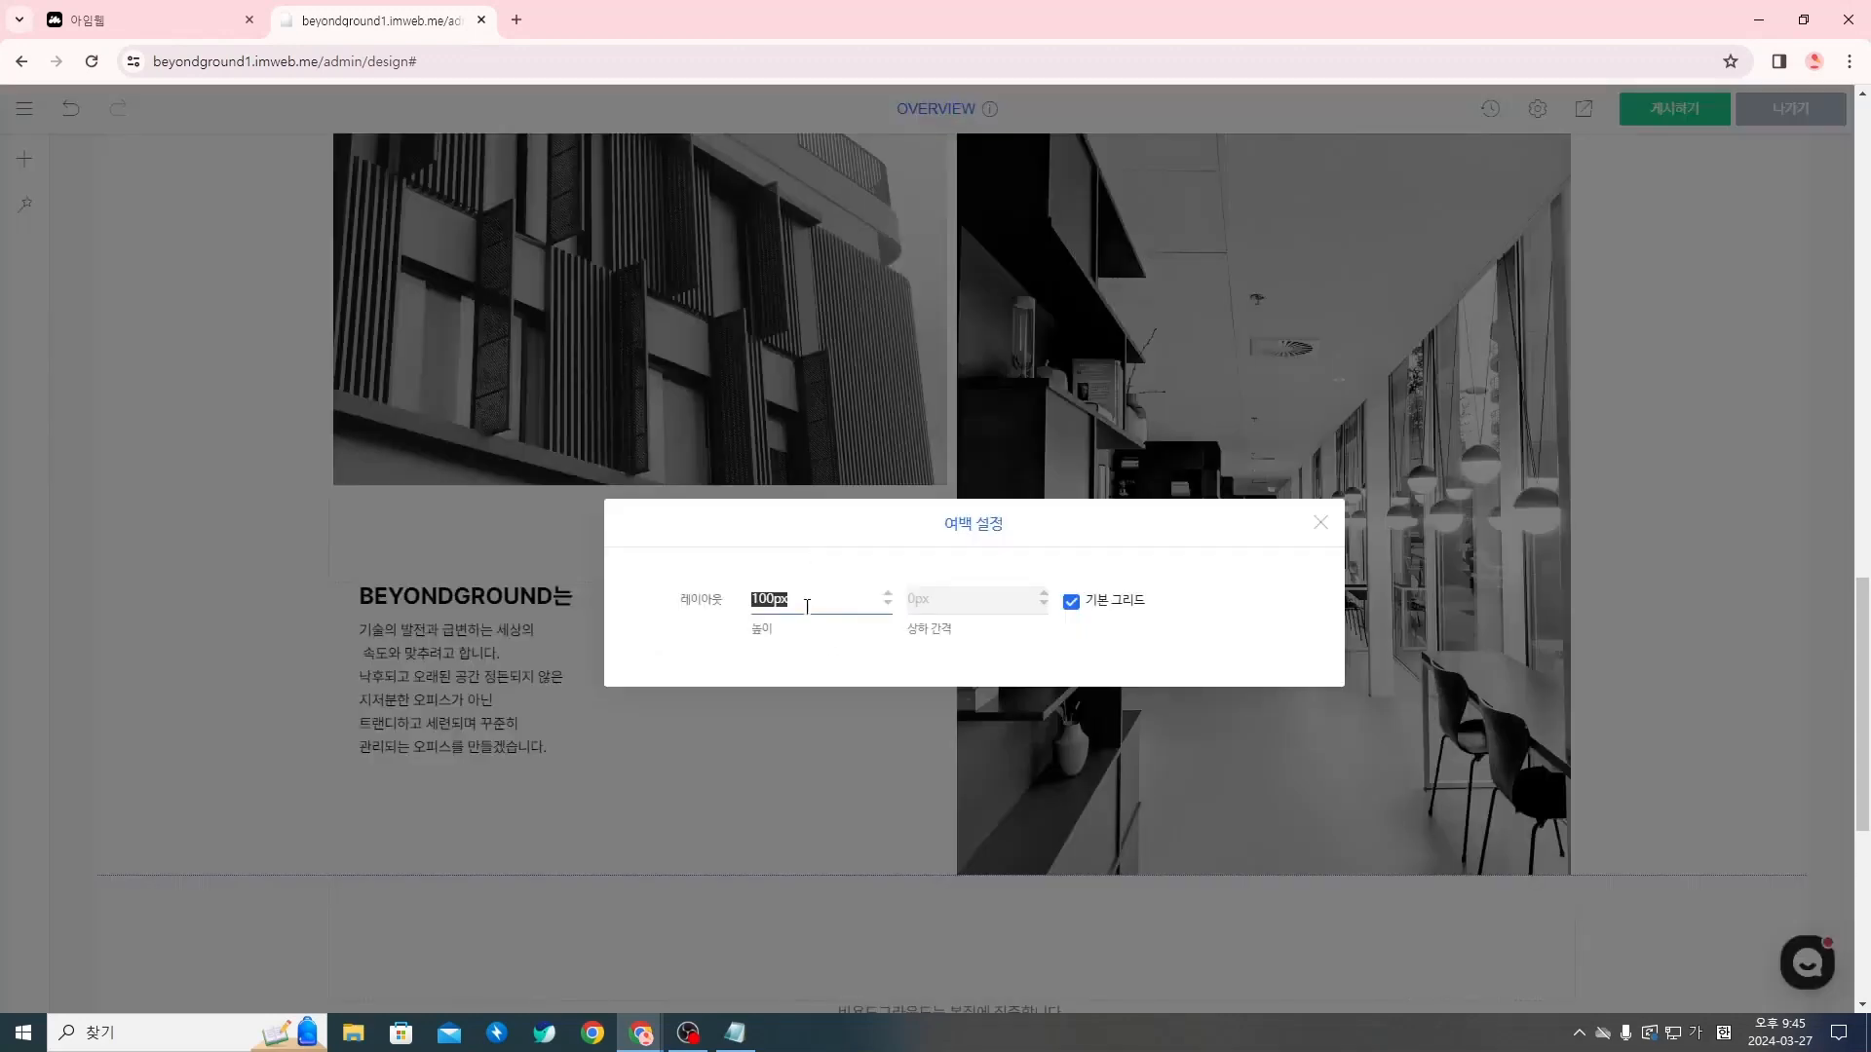
{"action": "left_click", "coordinate": [1320, 523]}
Compare the spacing and text placement of the copy block under the building photo with the first BEYONDGROUND는 block above
{"action": "scroll", "coordinate": [986, 757], "scroll_direction": "up", "scroll_amount": 4}
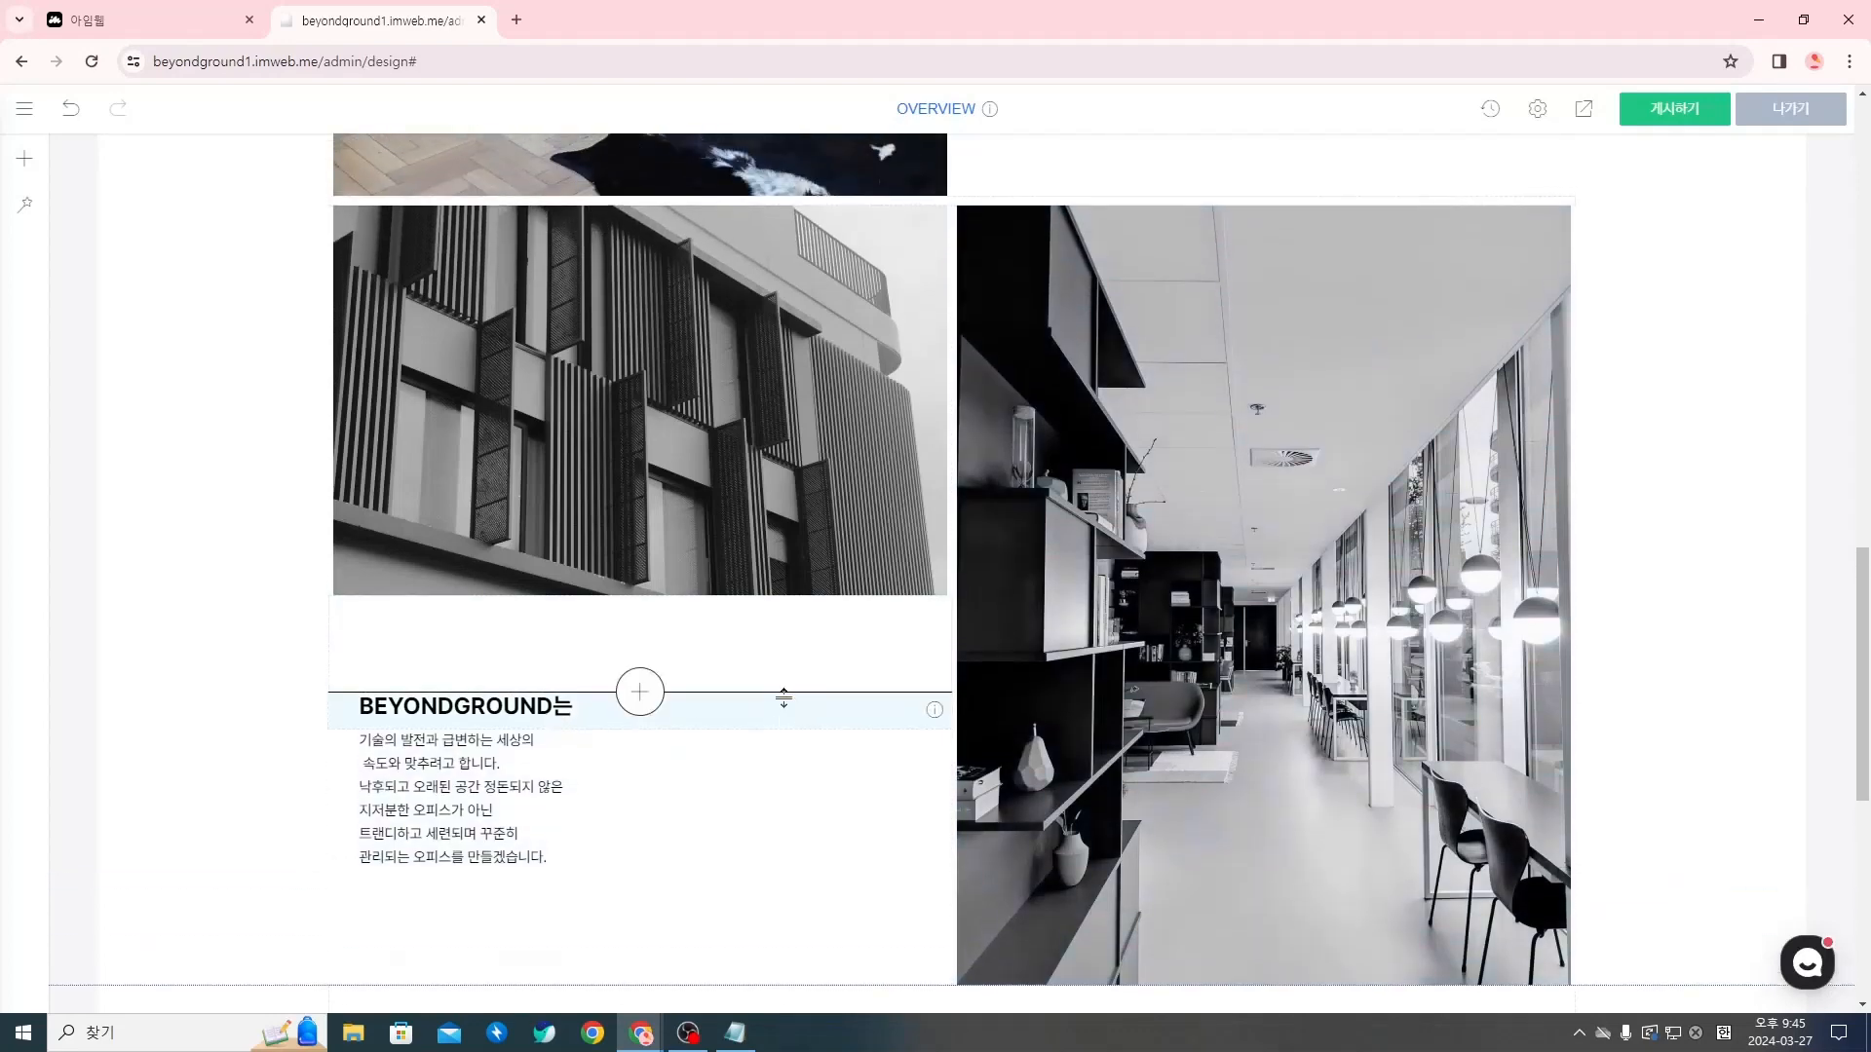
{"action": "scroll", "coordinate": [1043, 737], "scroll_direction": "up", "scroll_amount": 2}
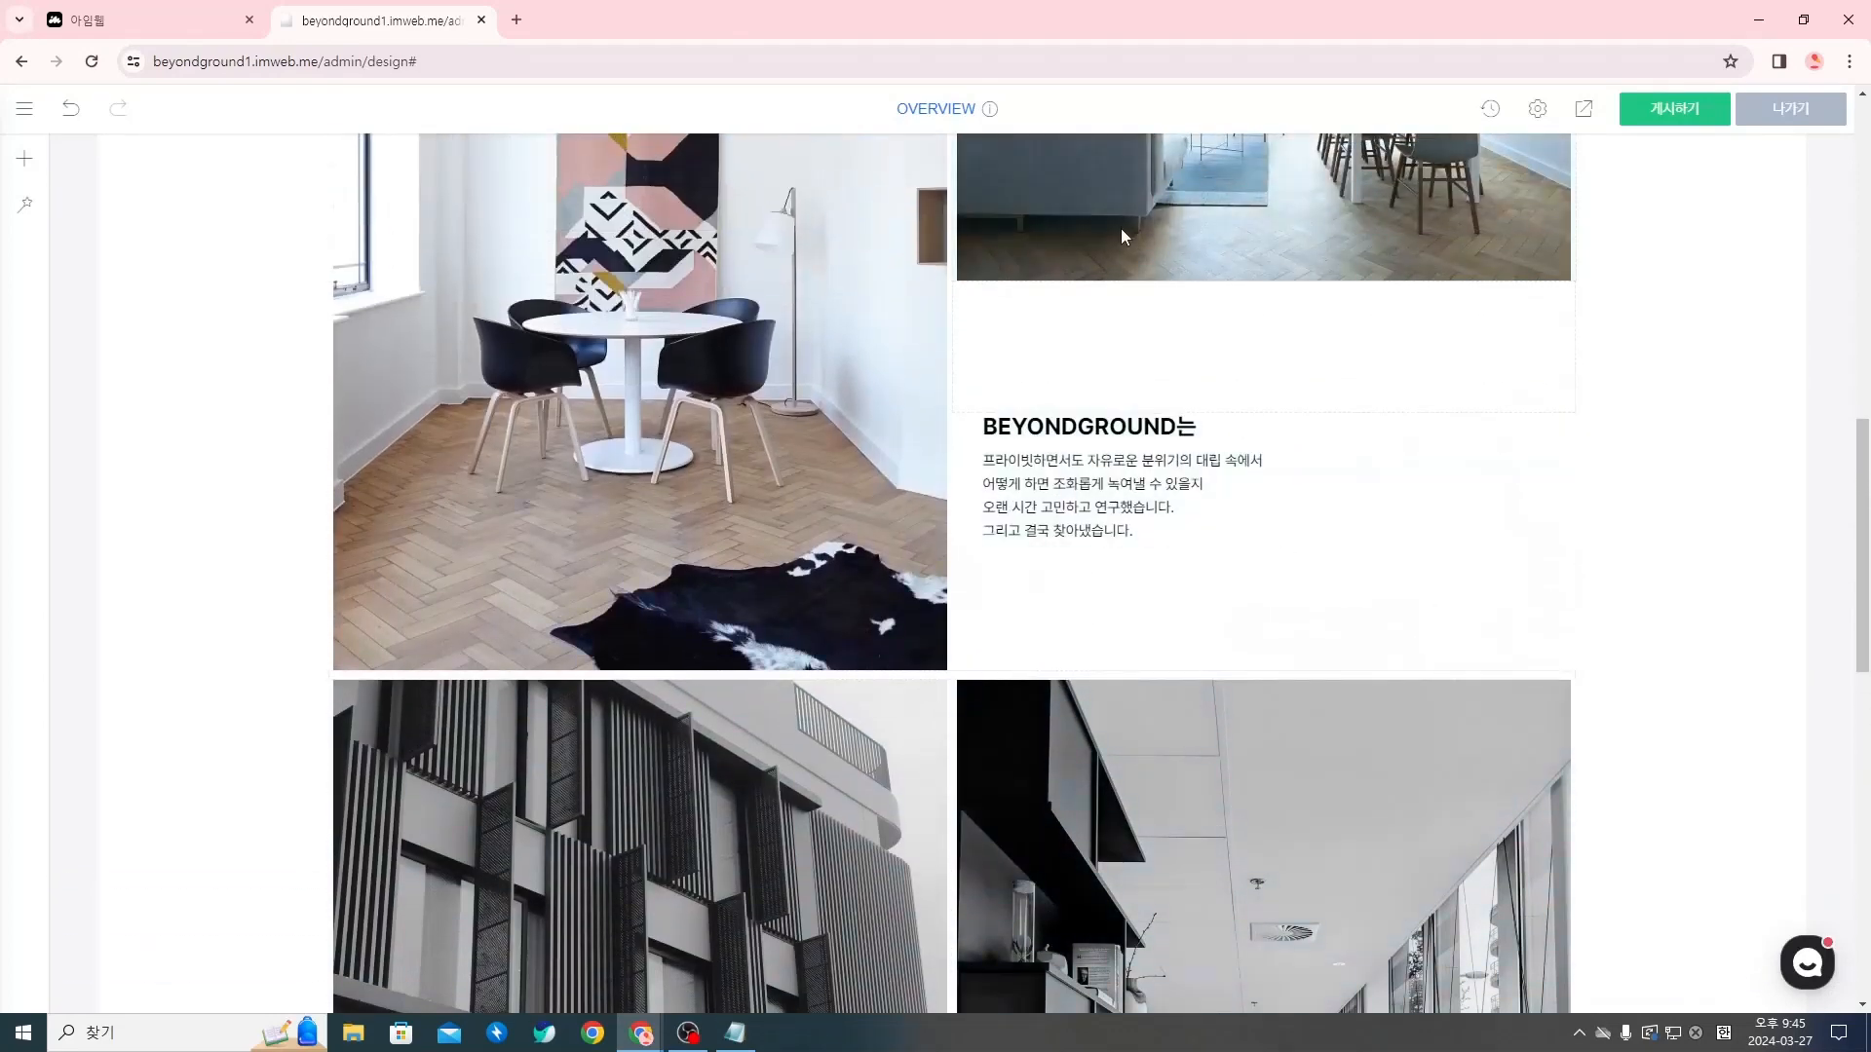
{"action": "scroll", "coordinate": [993, 445], "scroll_direction": "down", "scroll_amount": 7}
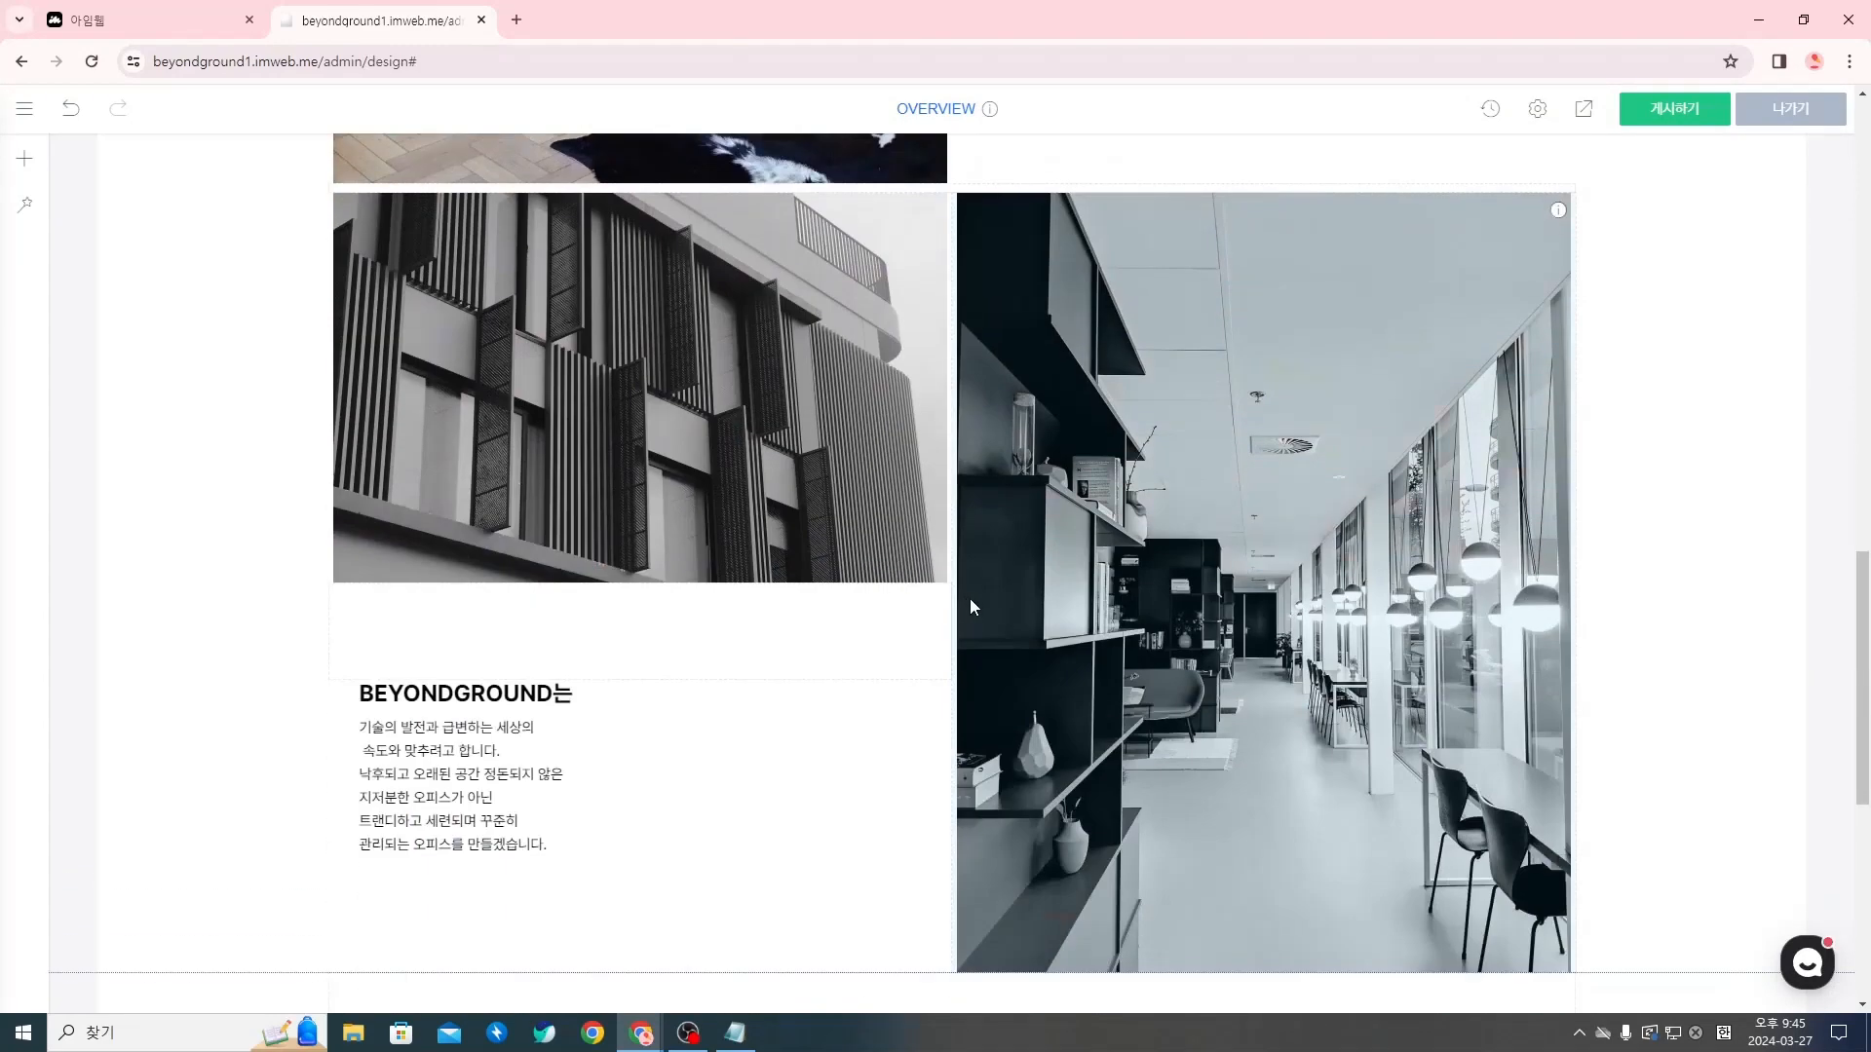
{"action": "scroll", "coordinate": [1037, 641], "scroll_direction": "up", "scroll_amount": 5}
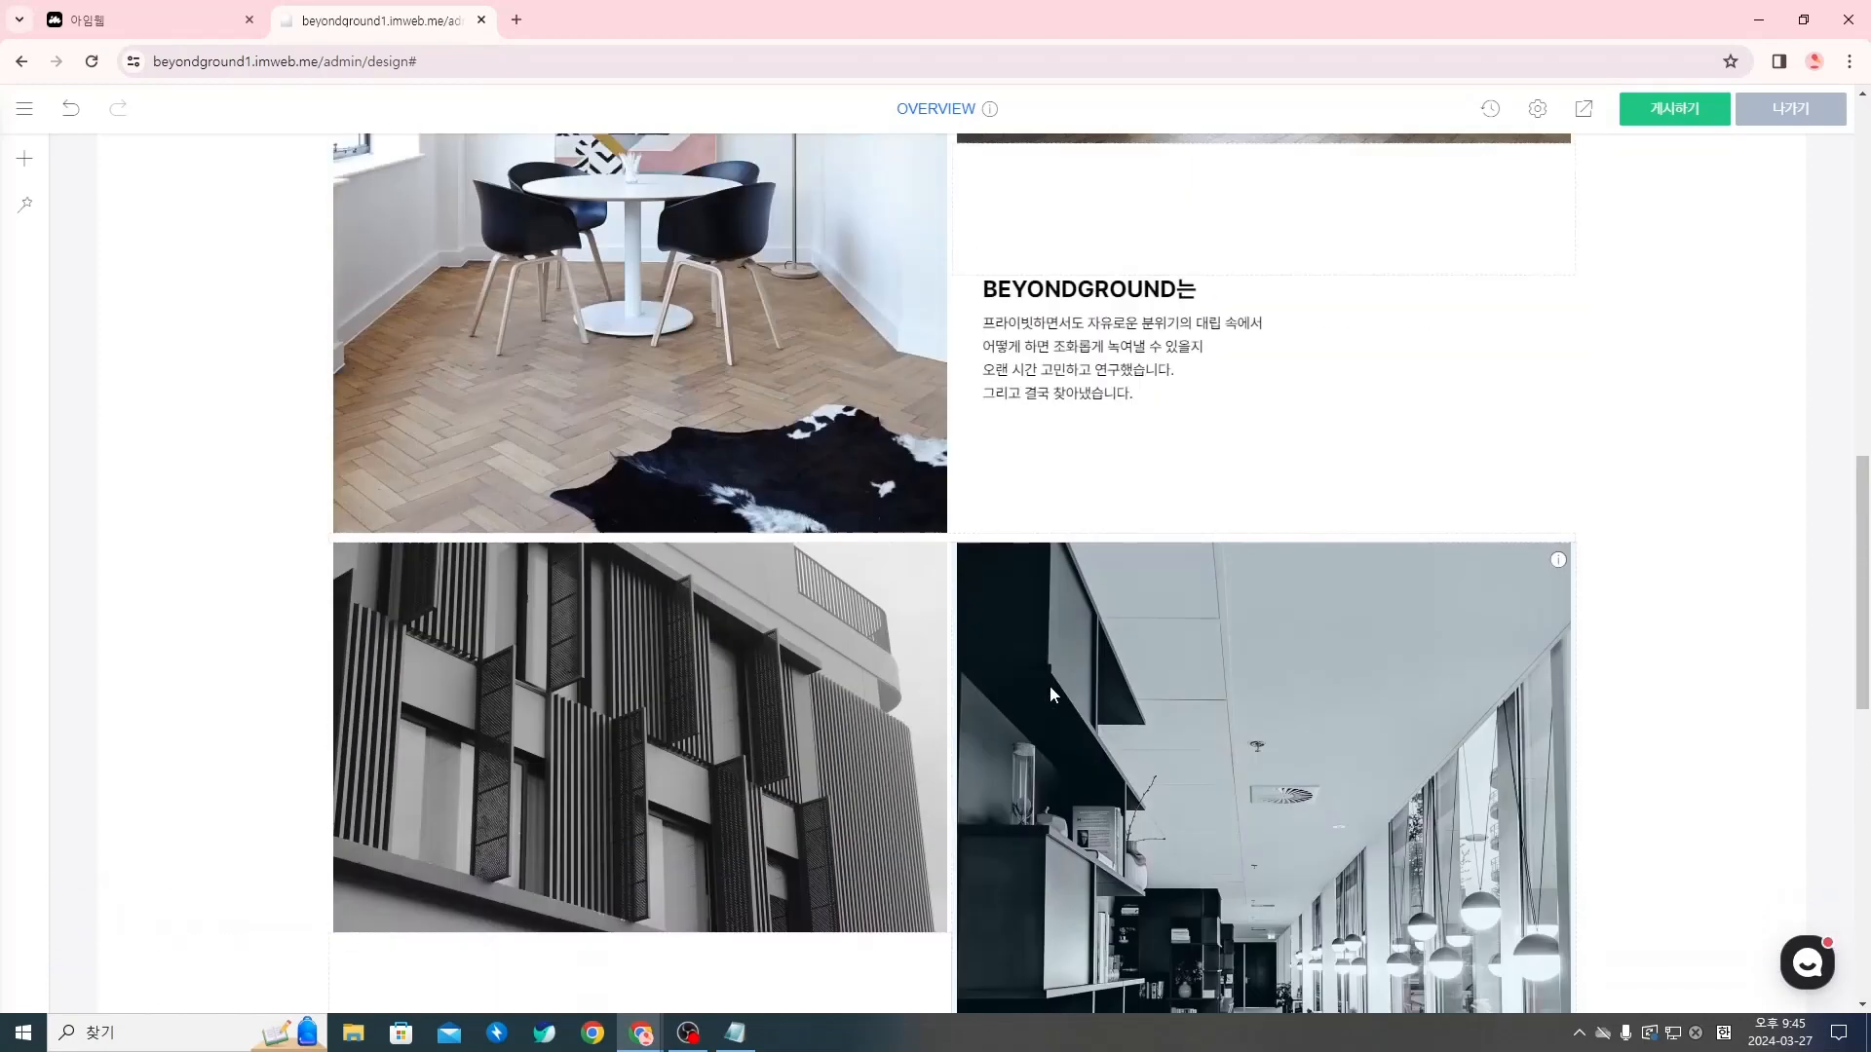
{"action": "scroll", "coordinate": [1050, 686], "scroll_direction": "down", "scroll_amount": 4}
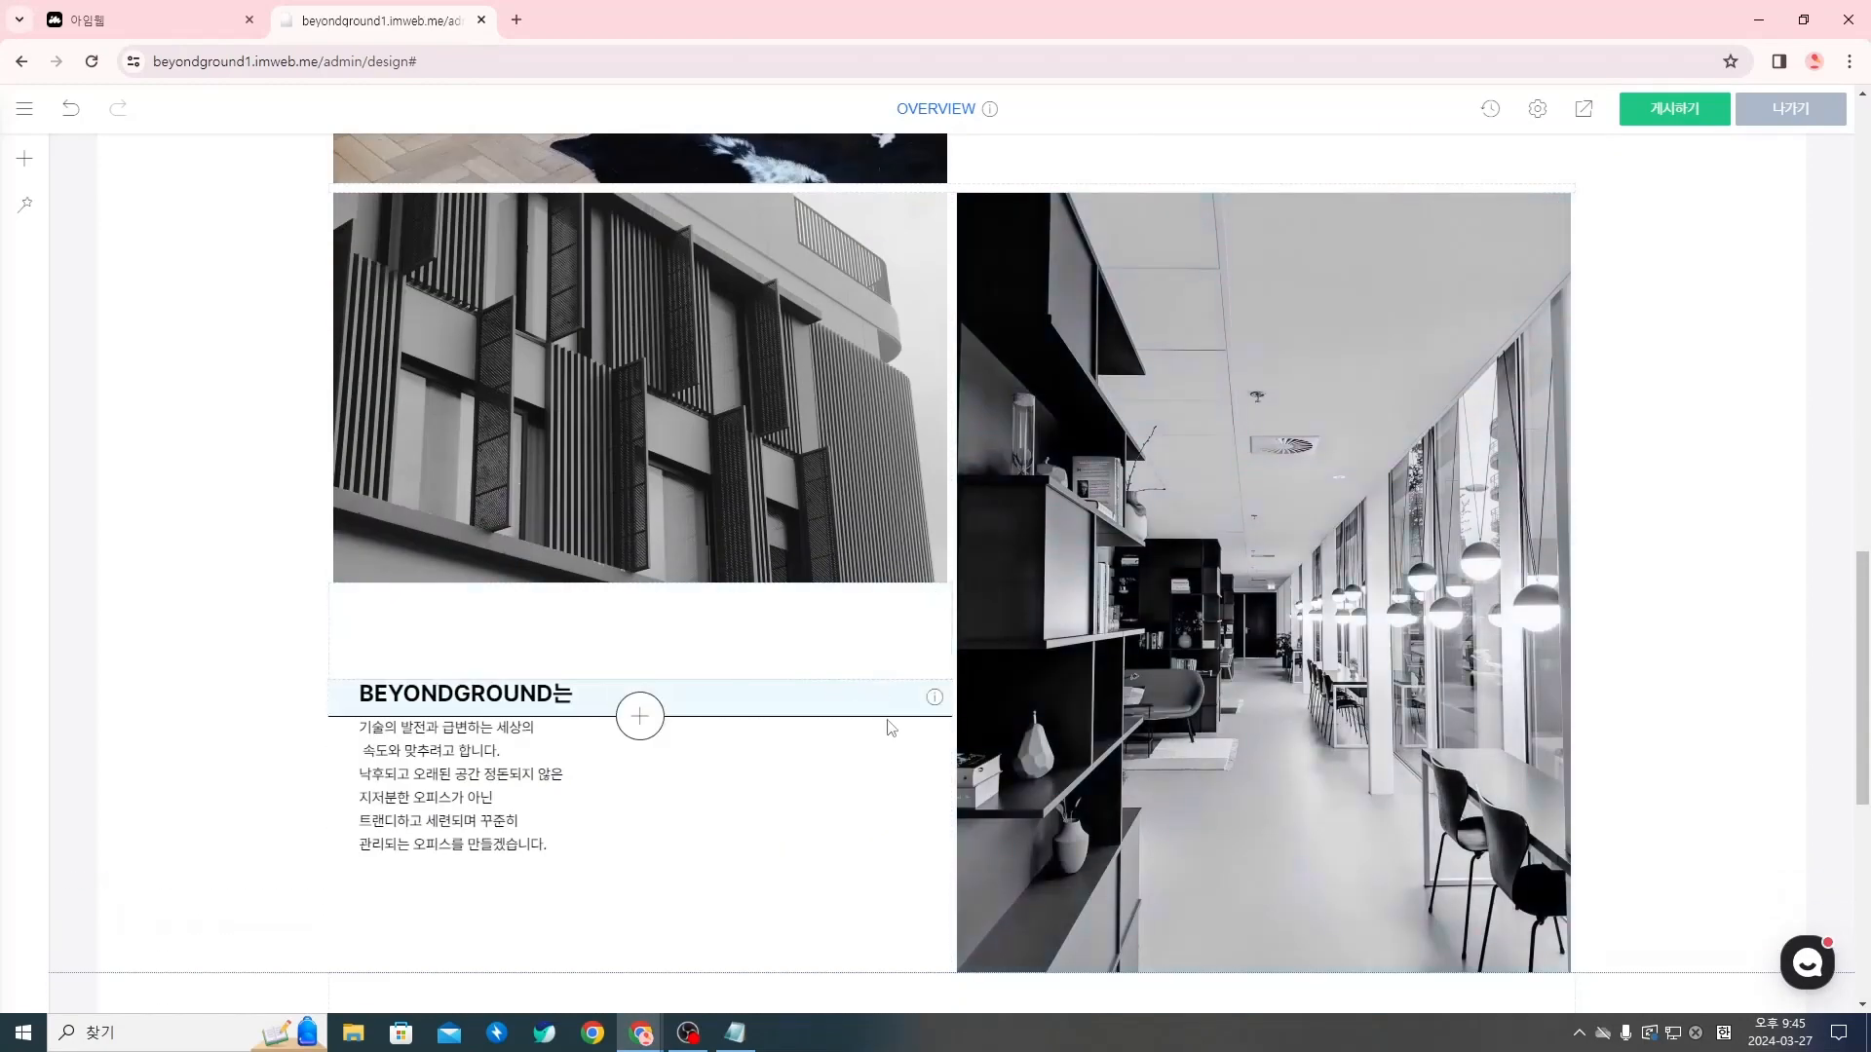
{"action": "right_click", "coordinate": [484, 702]}
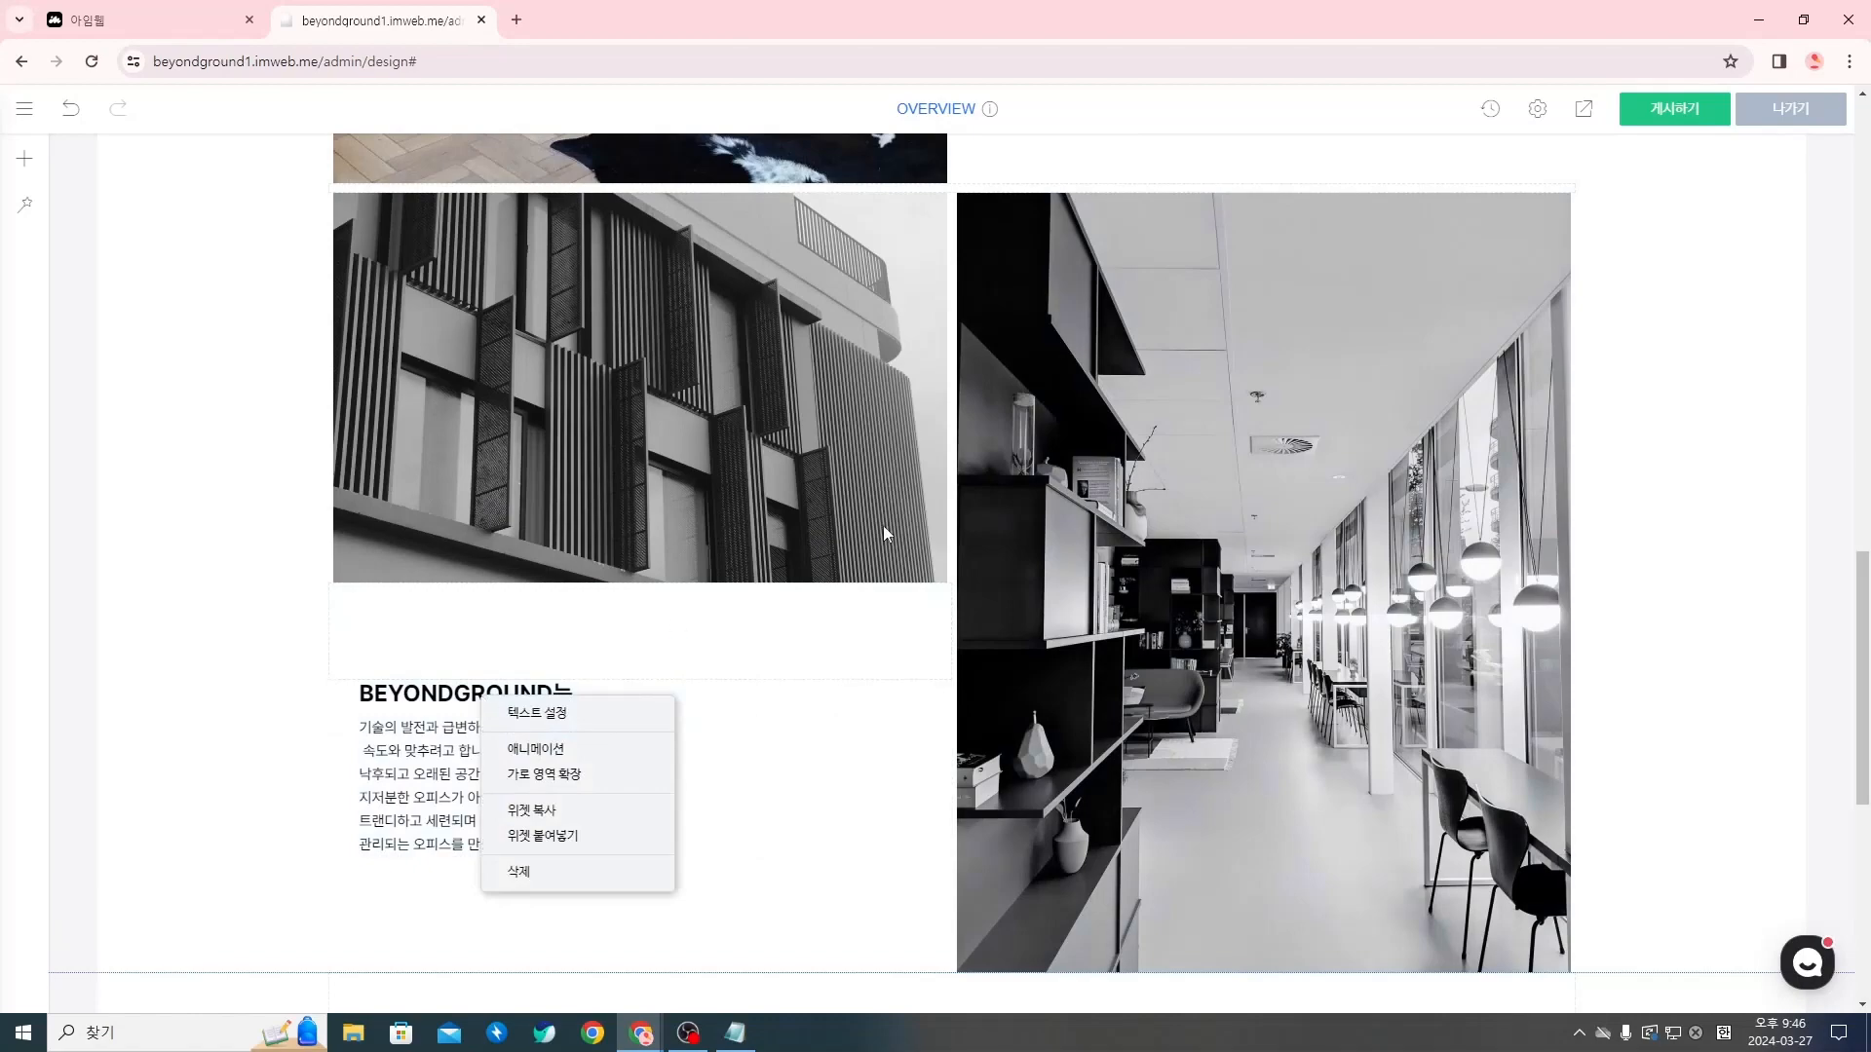
{"action": "left_click", "coordinate": [867, 674]}
{"action": "scroll", "coordinate": [861, 682], "scroll_direction": "up", "scroll_amount": 5}
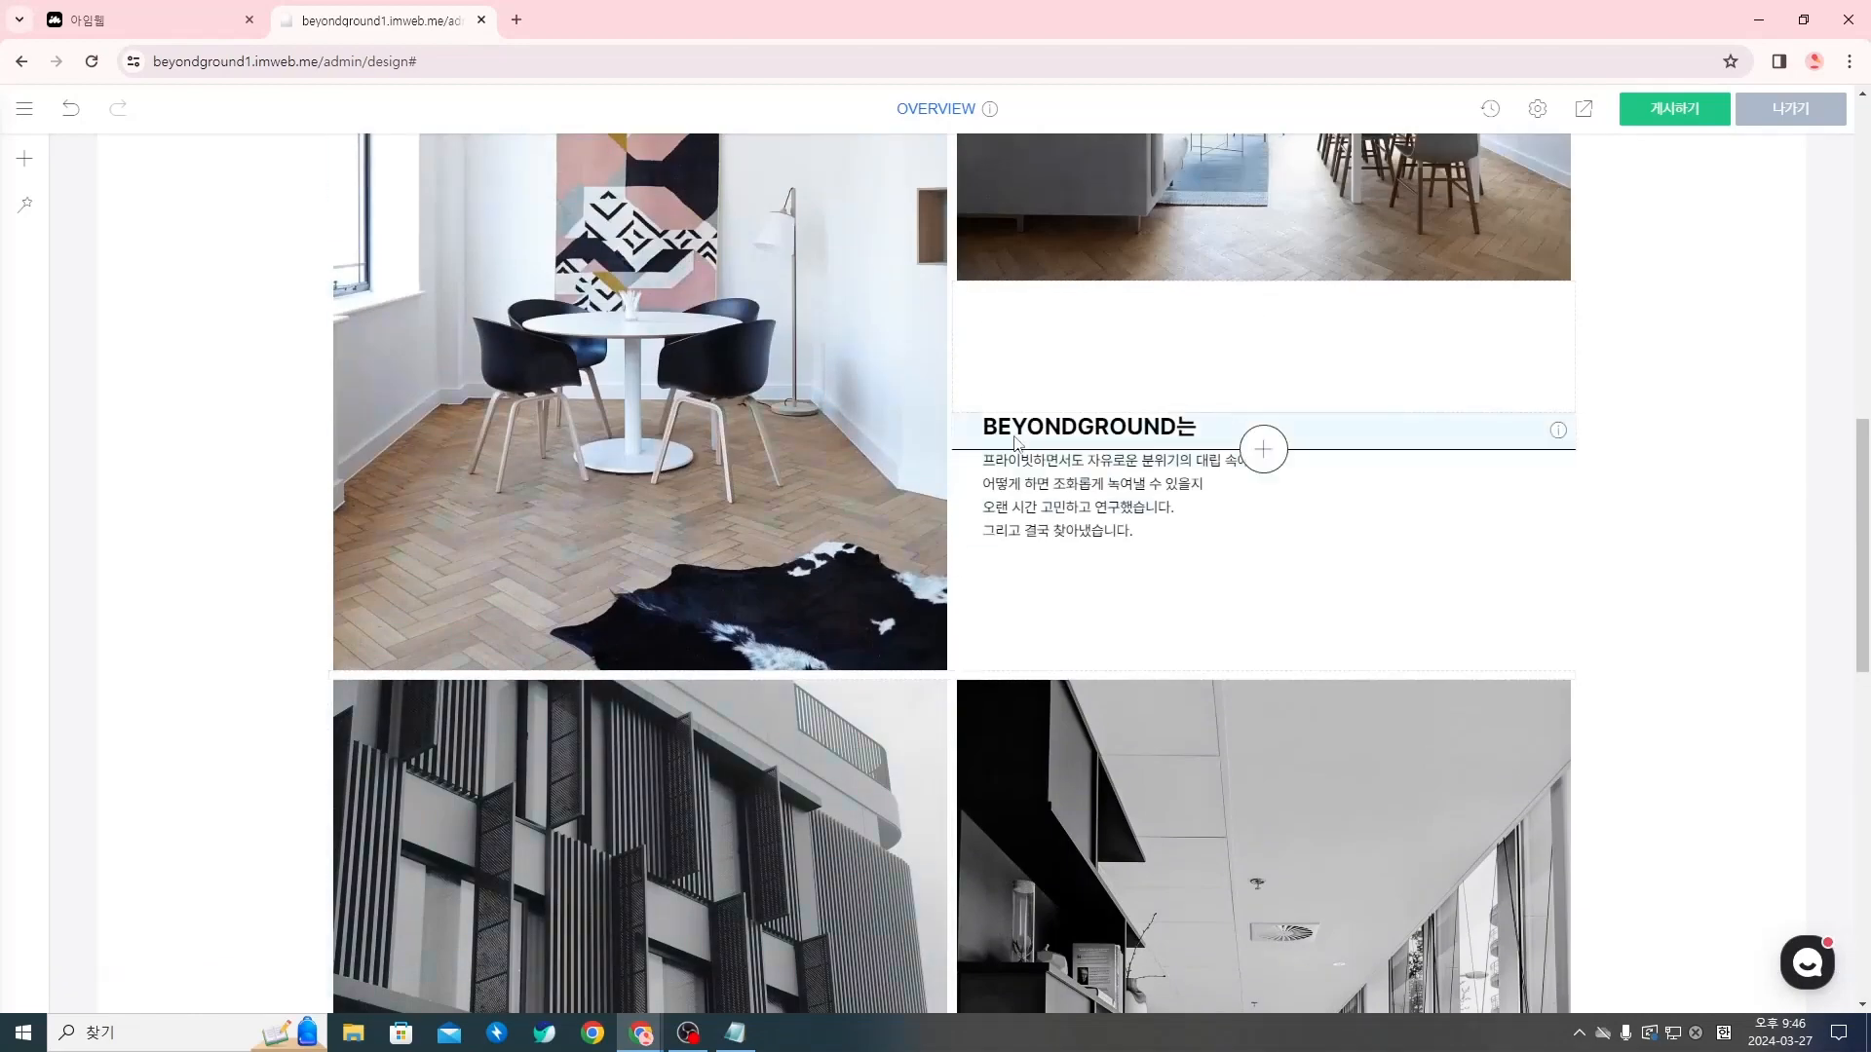
{"action": "scroll", "coordinate": [990, 436], "scroll_direction": "down", "scroll_amount": 10}
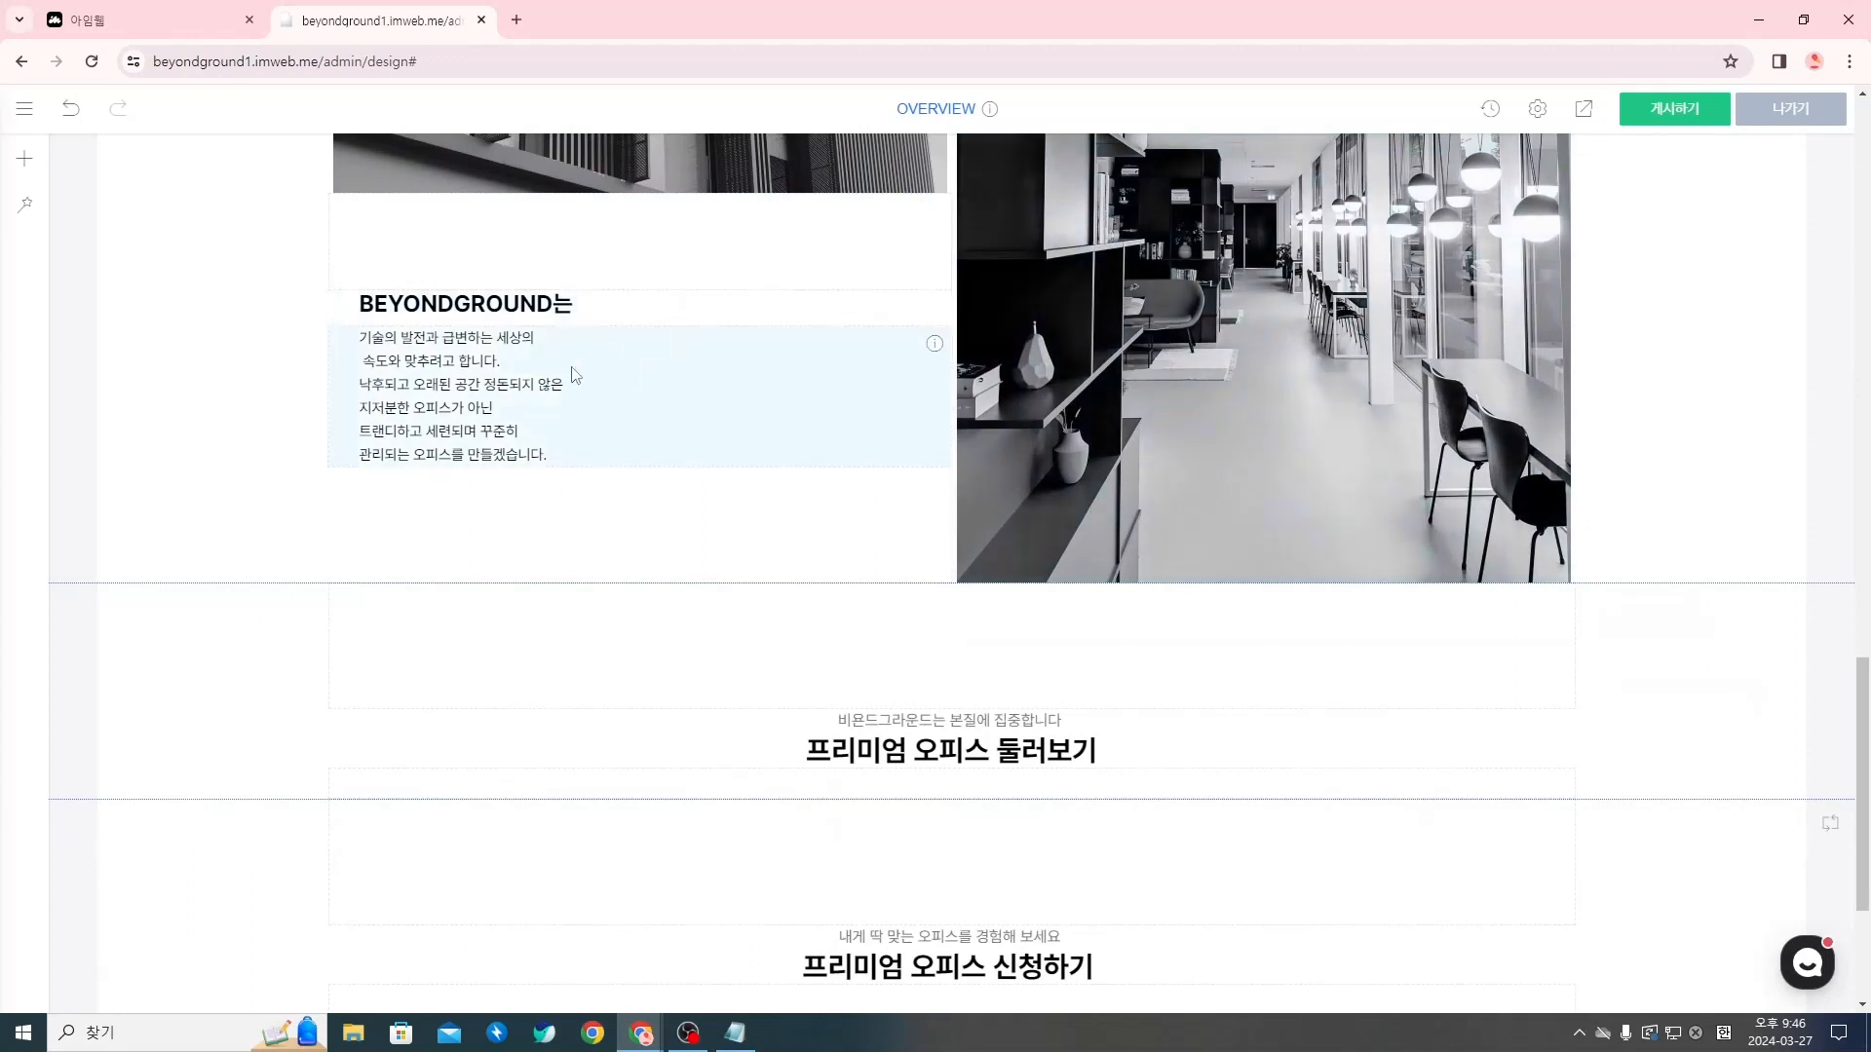
Set the BEYONDGROUND는 title's spacing (간격) under the building photo to 0px left (좌) and 32px right (우)
{"action": "right_click", "coordinate": [528, 310]}
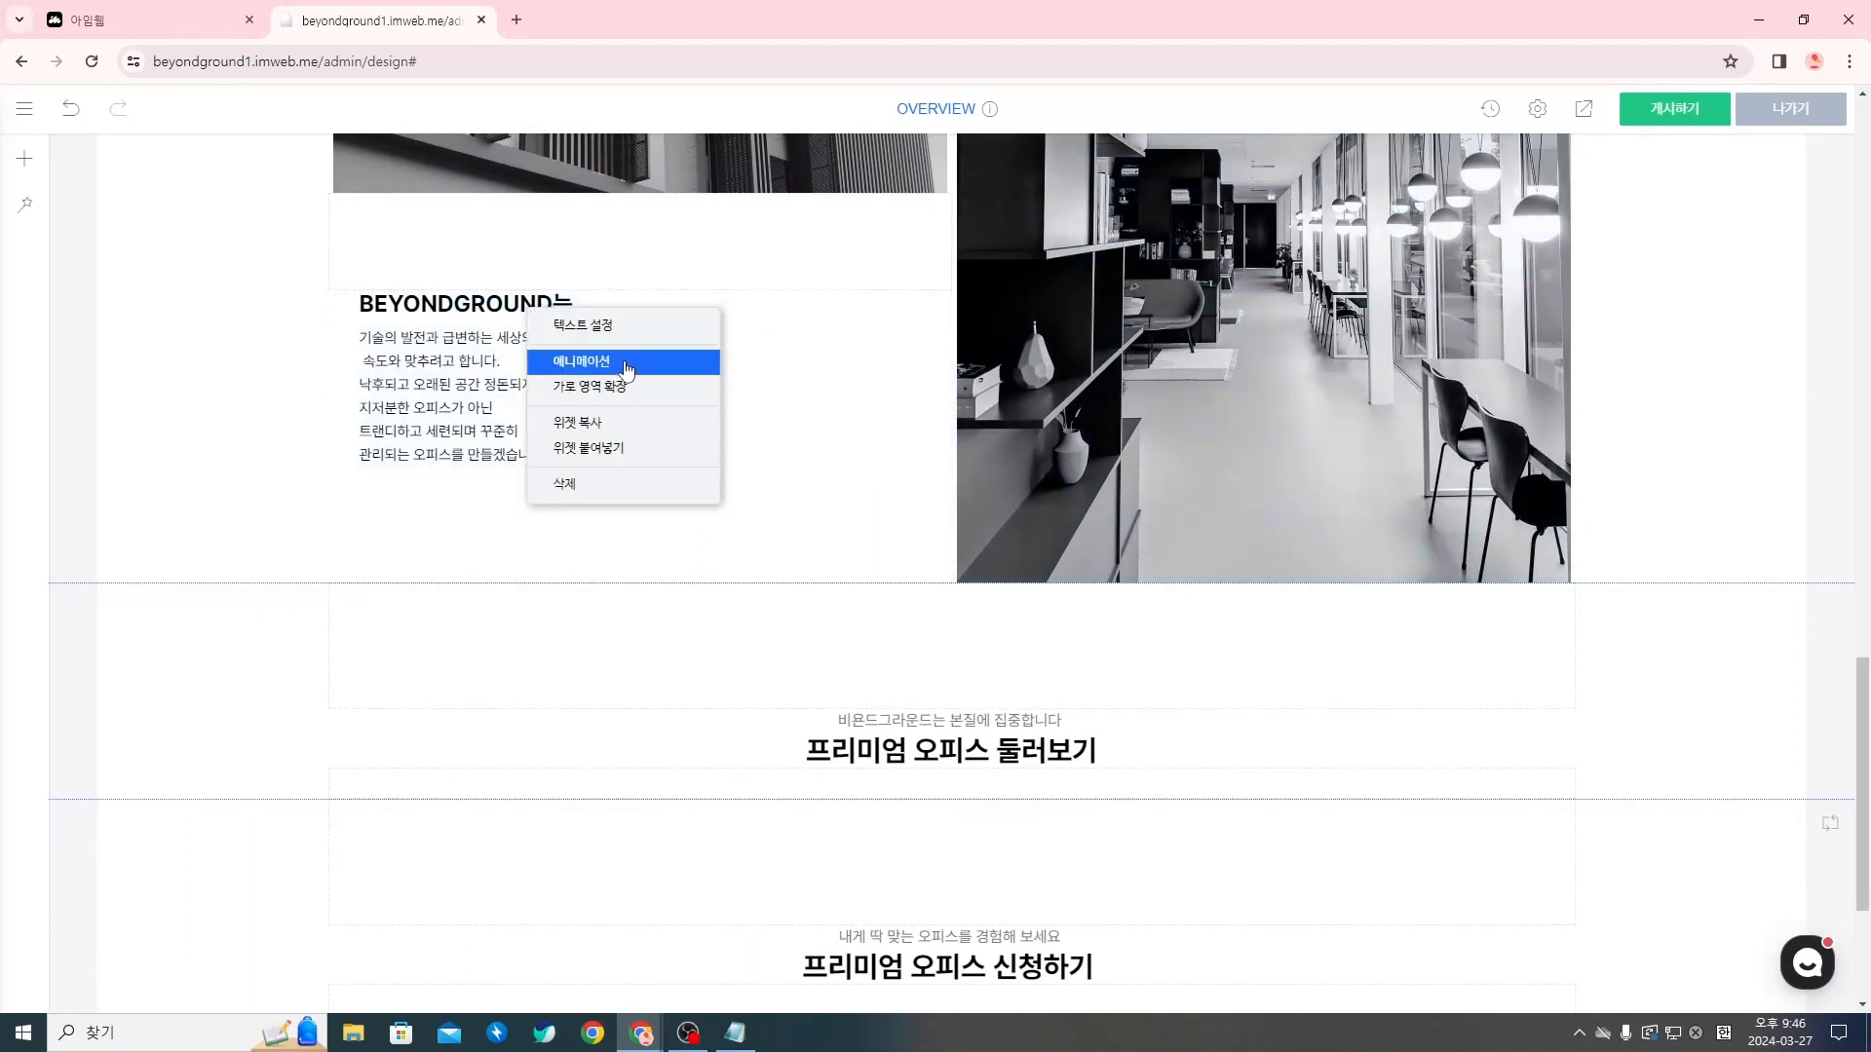
{"action": "left_click", "coordinate": [634, 329]}
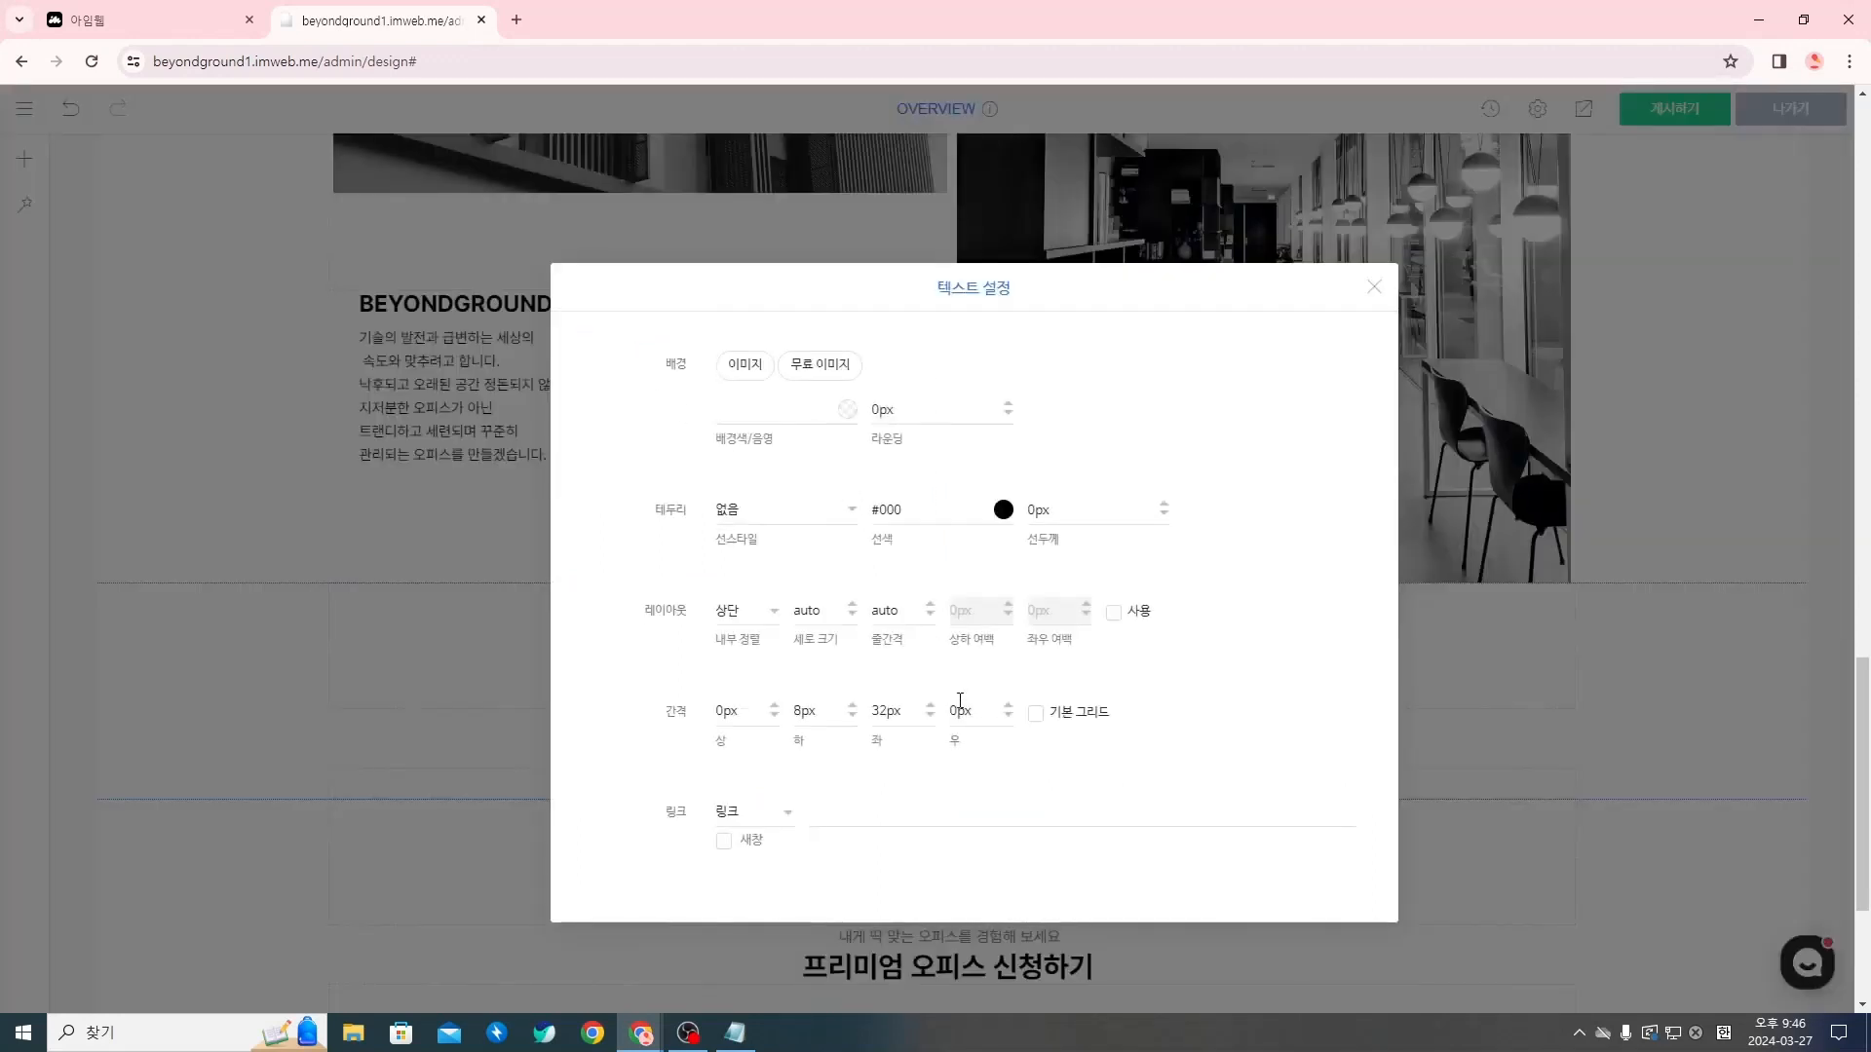
{"action": "left_click", "coordinate": [894, 713]}
{"action": "key", "text": "BackSpace"}
{"action": "key", "text": "BackSpace"}
{"action": "left_click", "coordinate": [954, 711]}
{"action": "key", "text": "Delete"}
{"action": "type", "text": "32"}
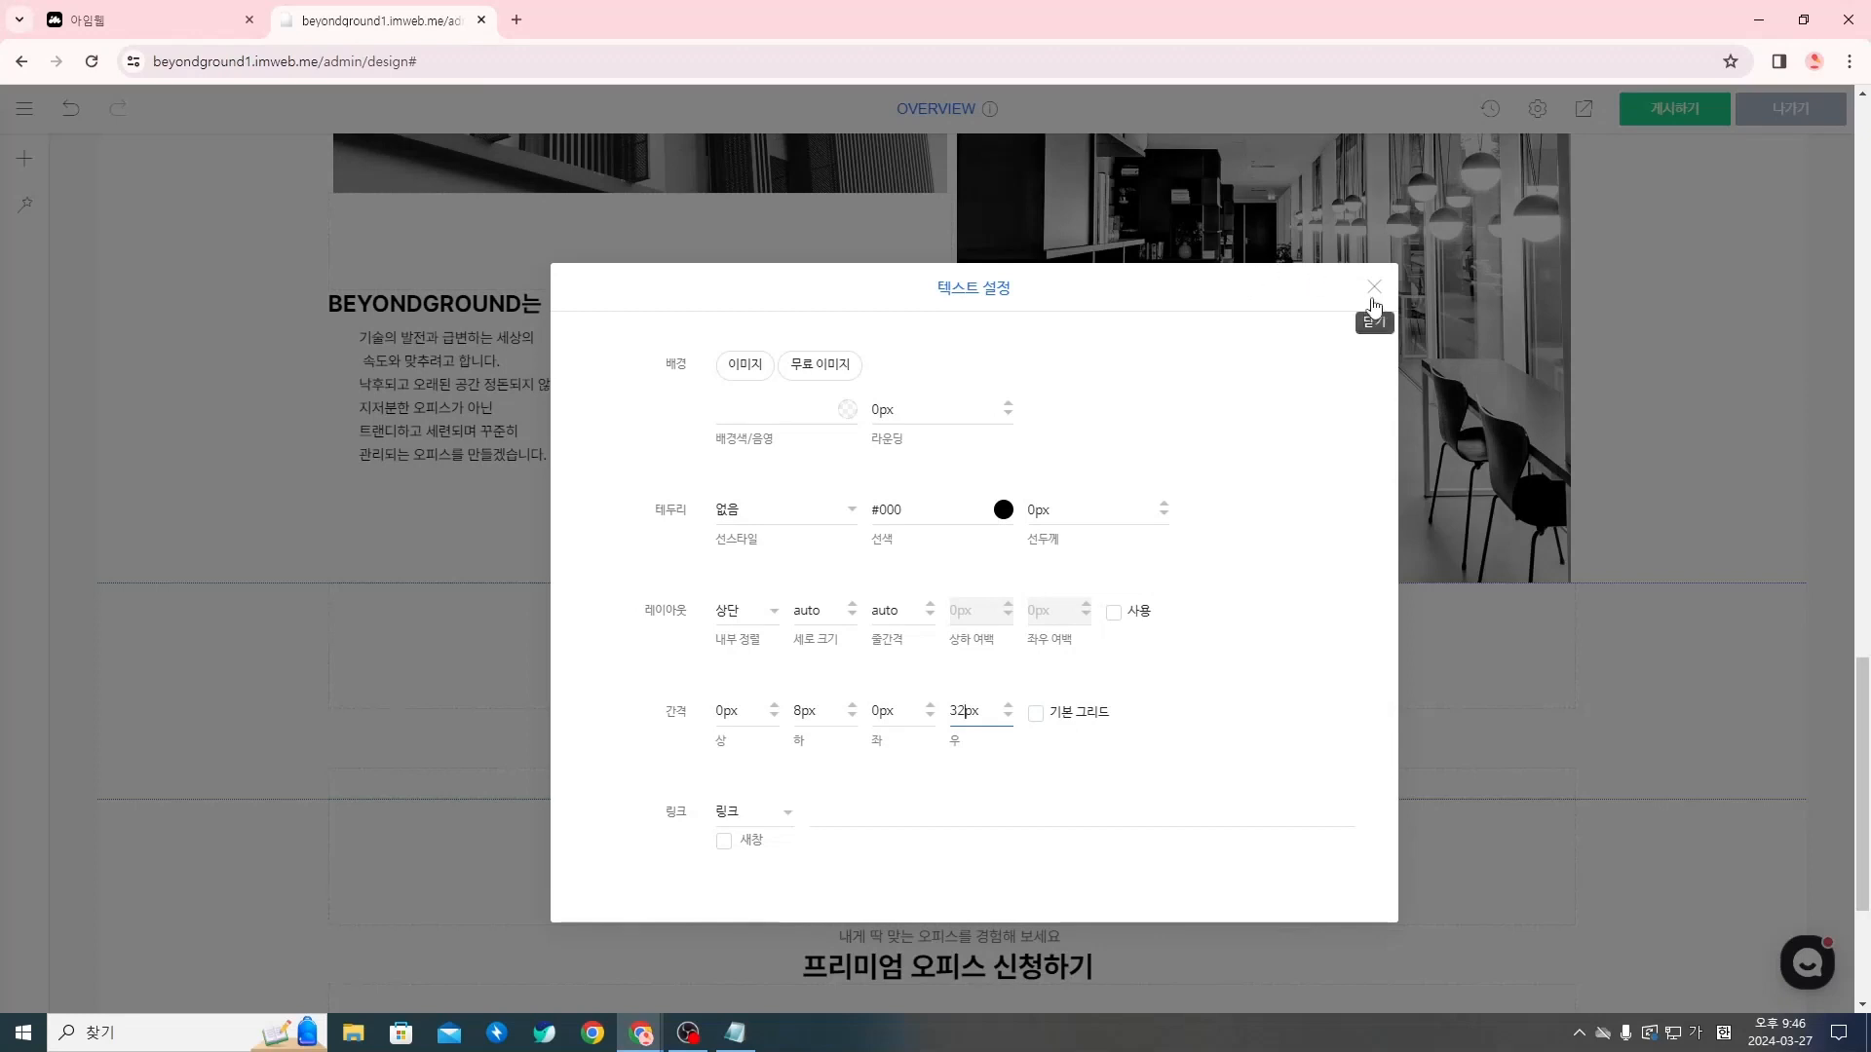
{"action": "left_click", "coordinate": [1374, 286]}
Set the paragraph's spacing (간격) below that title to 0px left (좌) and 32px right (우)
{"action": "right_click", "coordinate": [499, 383]}
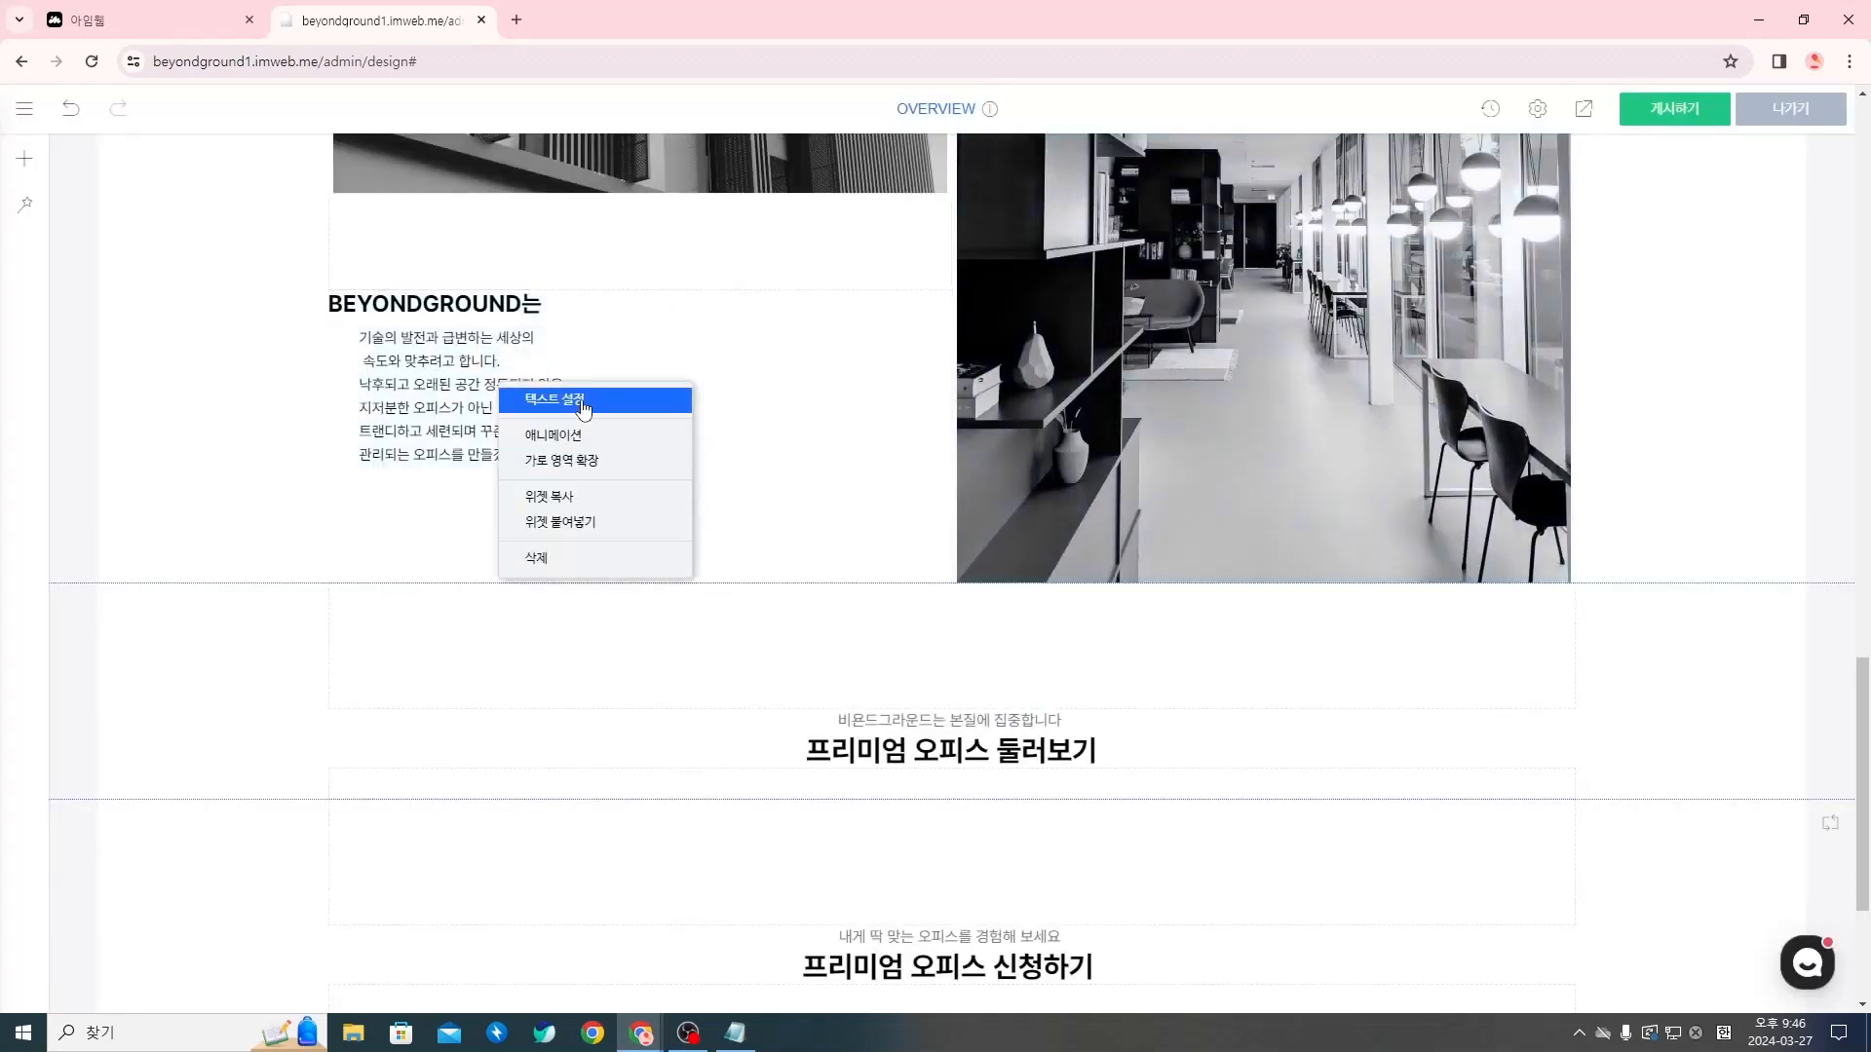
{"action": "left_click", "coordinate": [583, 400]}
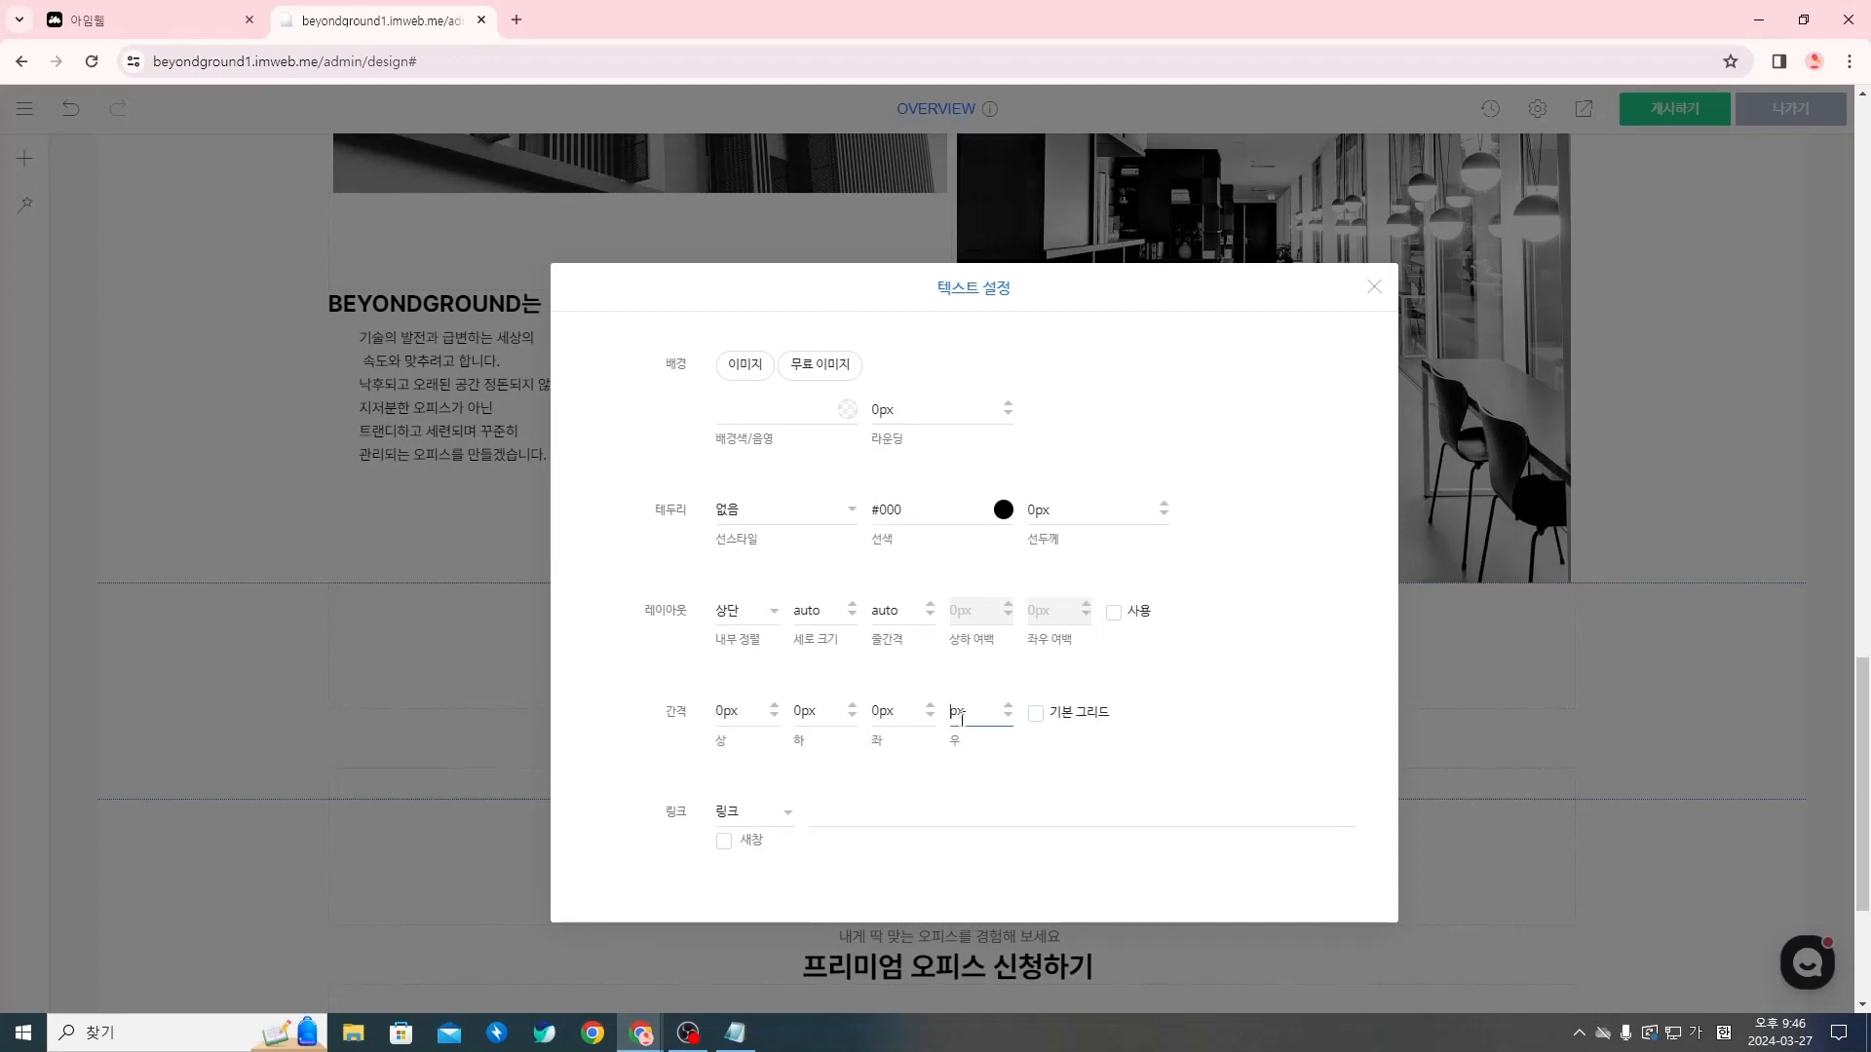
{"action": "type", "text": "32"}
{"action": "left_click", "coordinate": [1374, 287]}
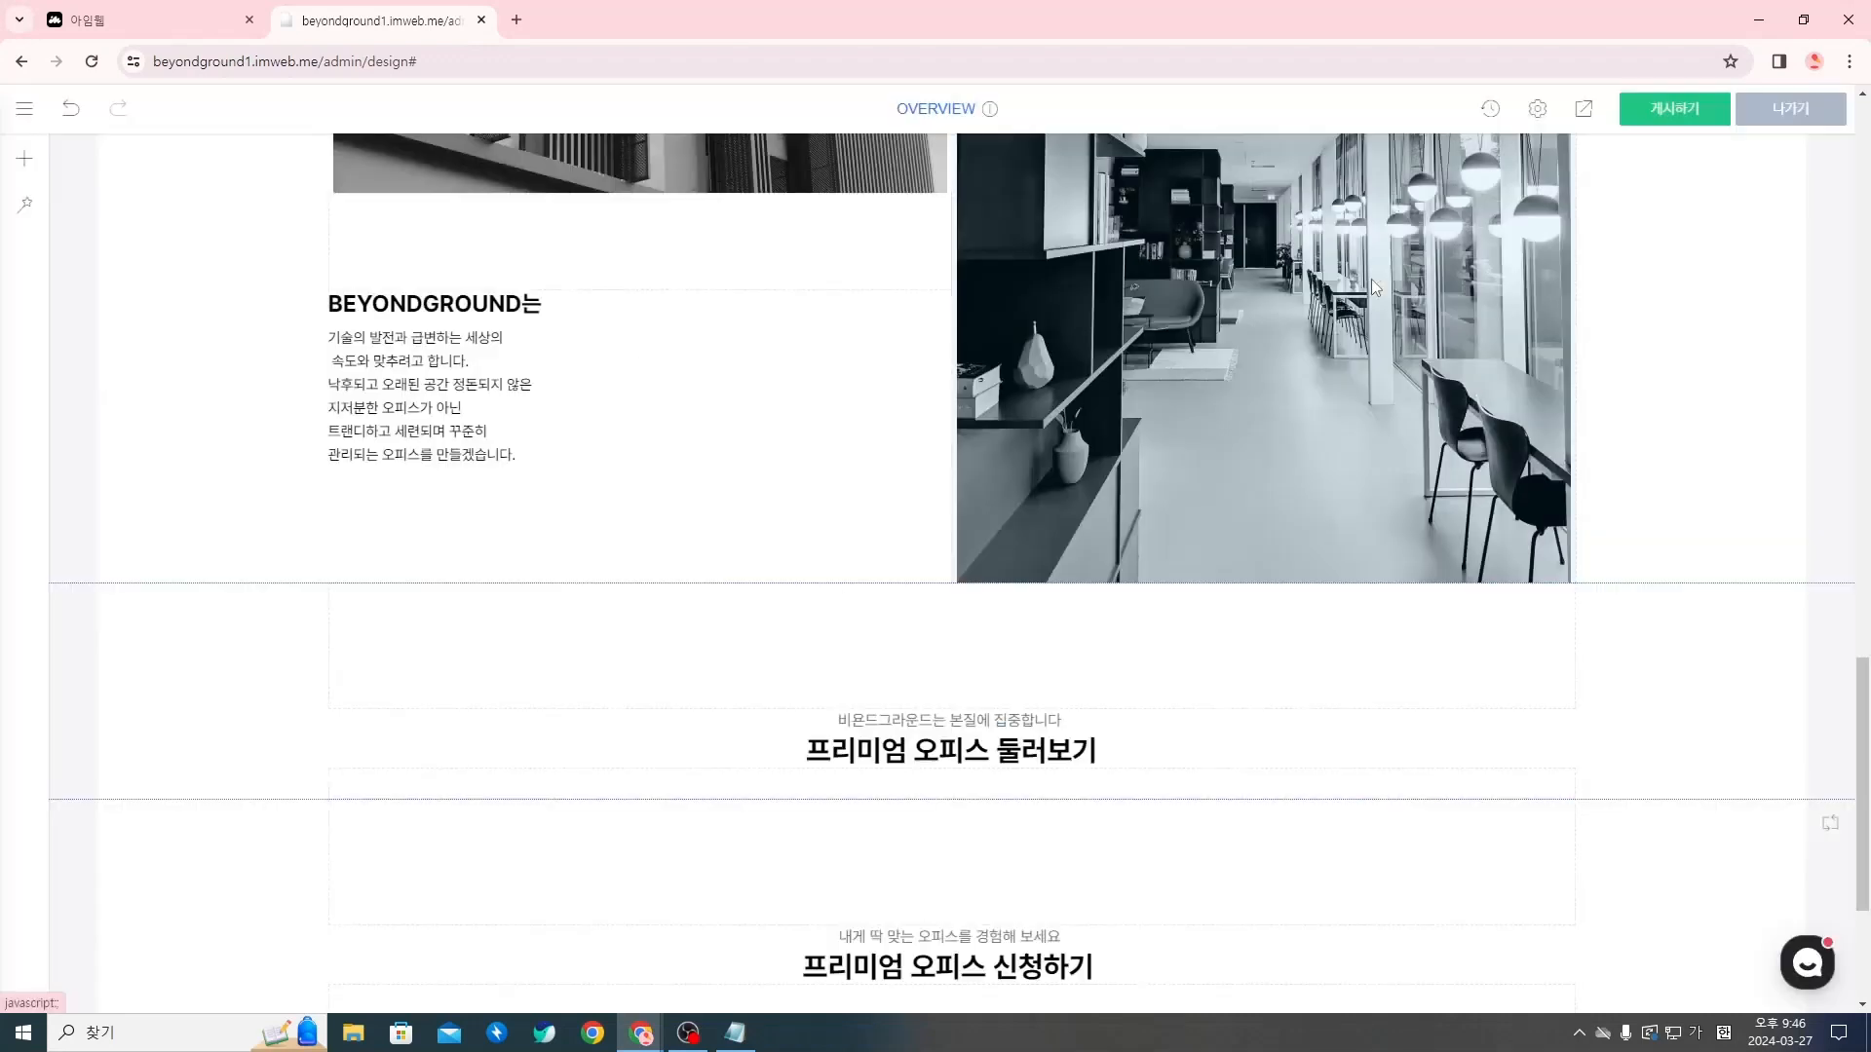
Right-align the BEYONDGROUND는 title under the building photo
{"action": "scroll", "coordinate": [723, 505], "scroll_direction": "up", "scroll_amount": 2}
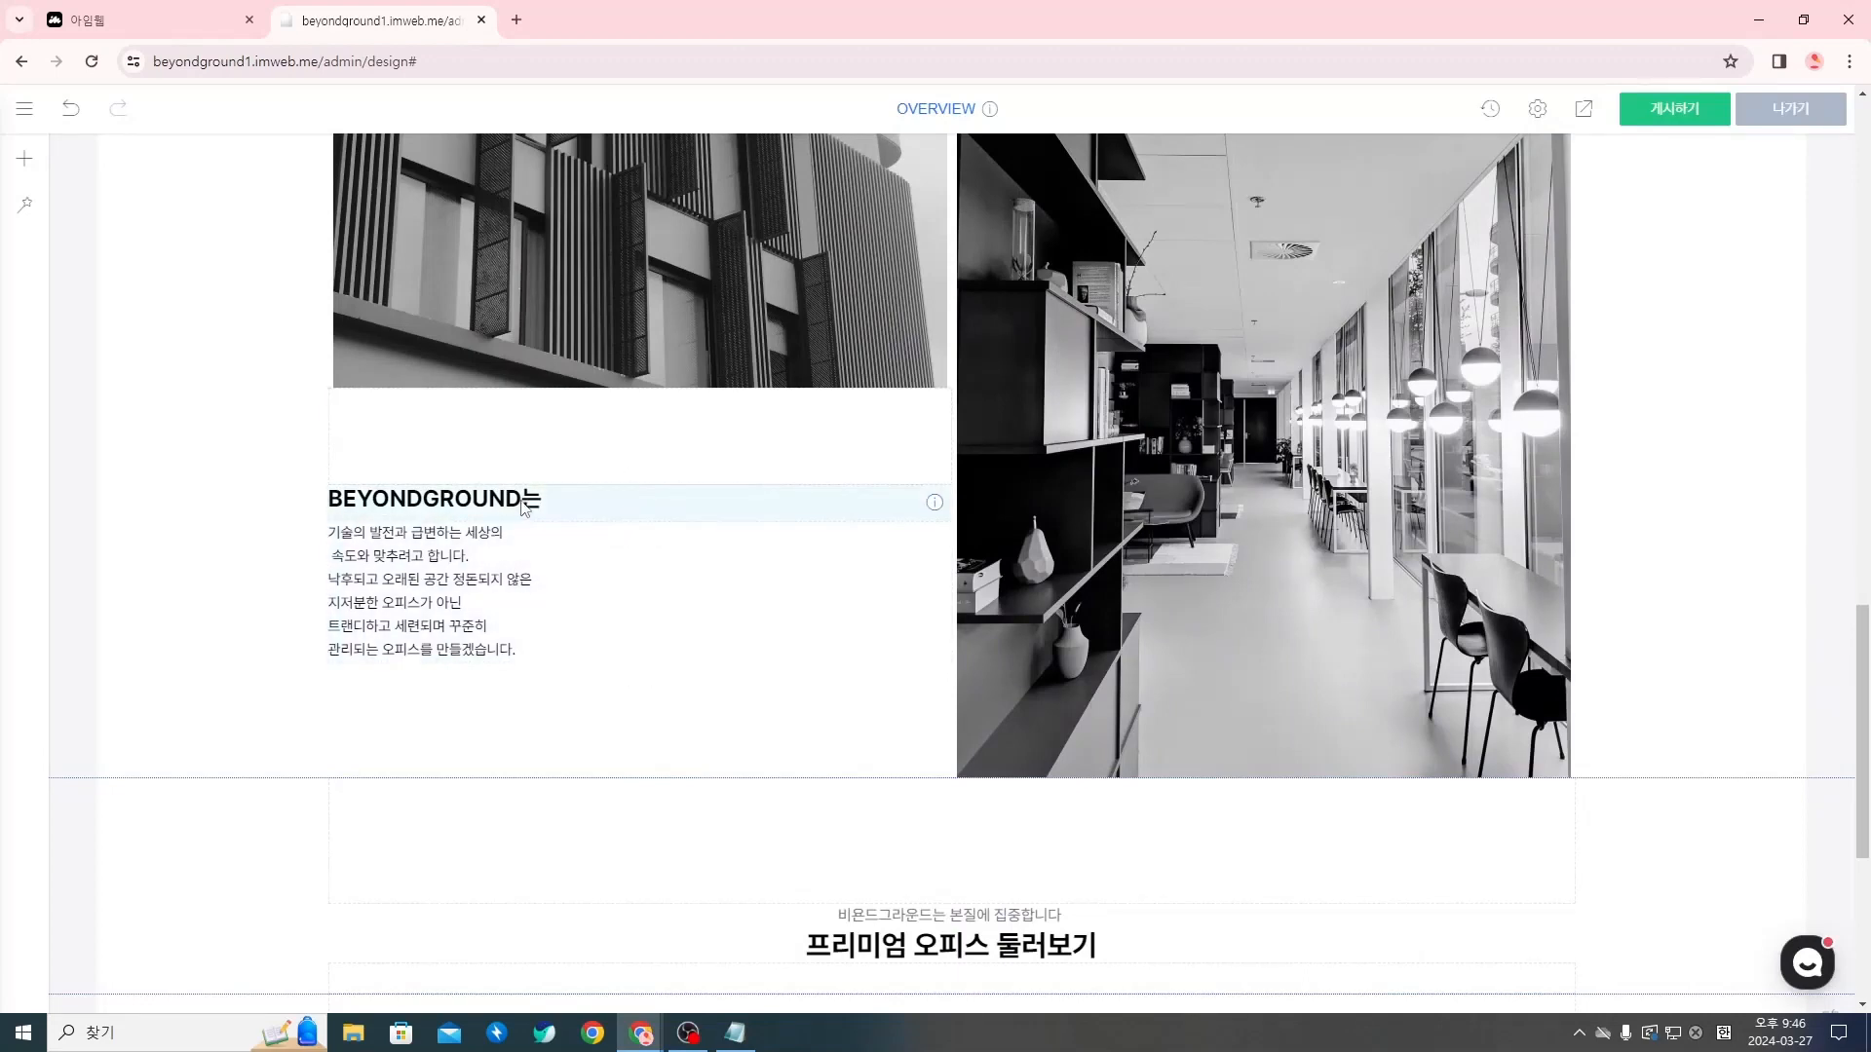
{"action": "scroll", "coordinate": [525, 507], "scroll_direction": "up", "scroll_amount": 1}
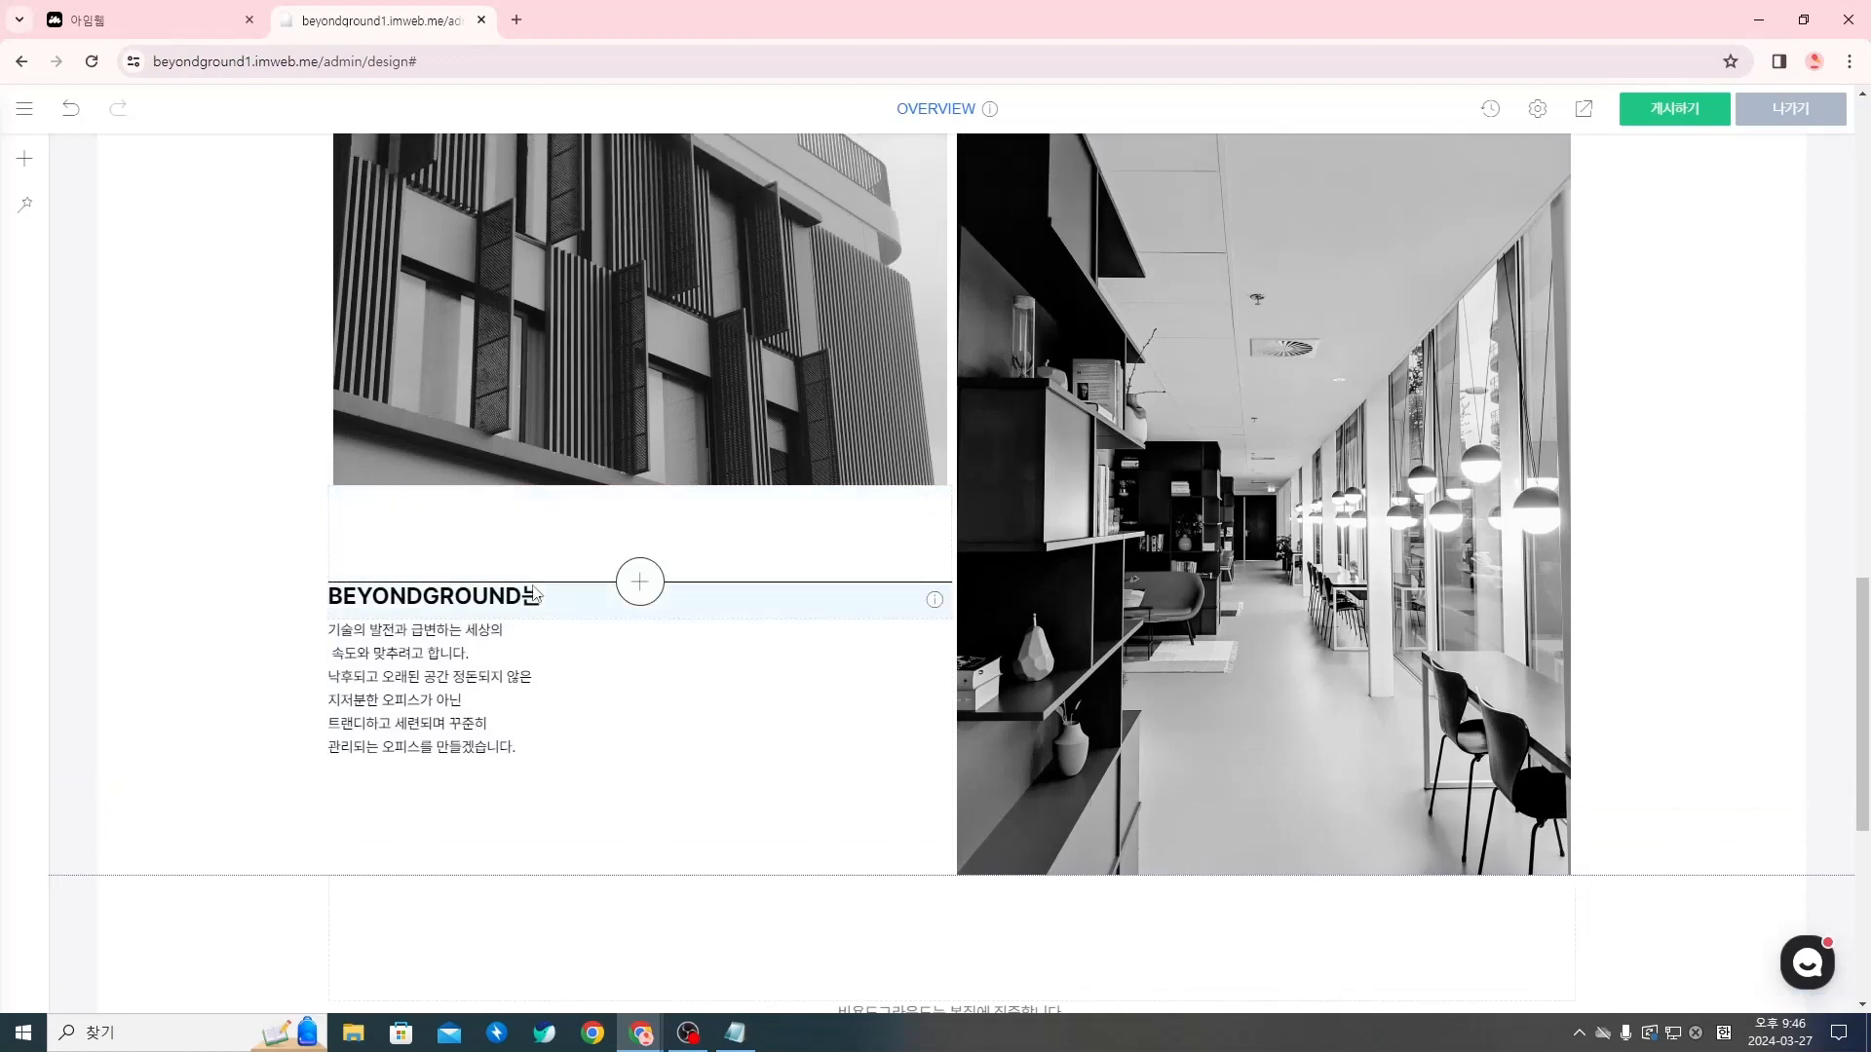
{"action": "double_click", "coordinate": [471, 597]}
{"action": "key", "text": "Escape"}
{"action": "double_click", "coordinate": [449, 595]}
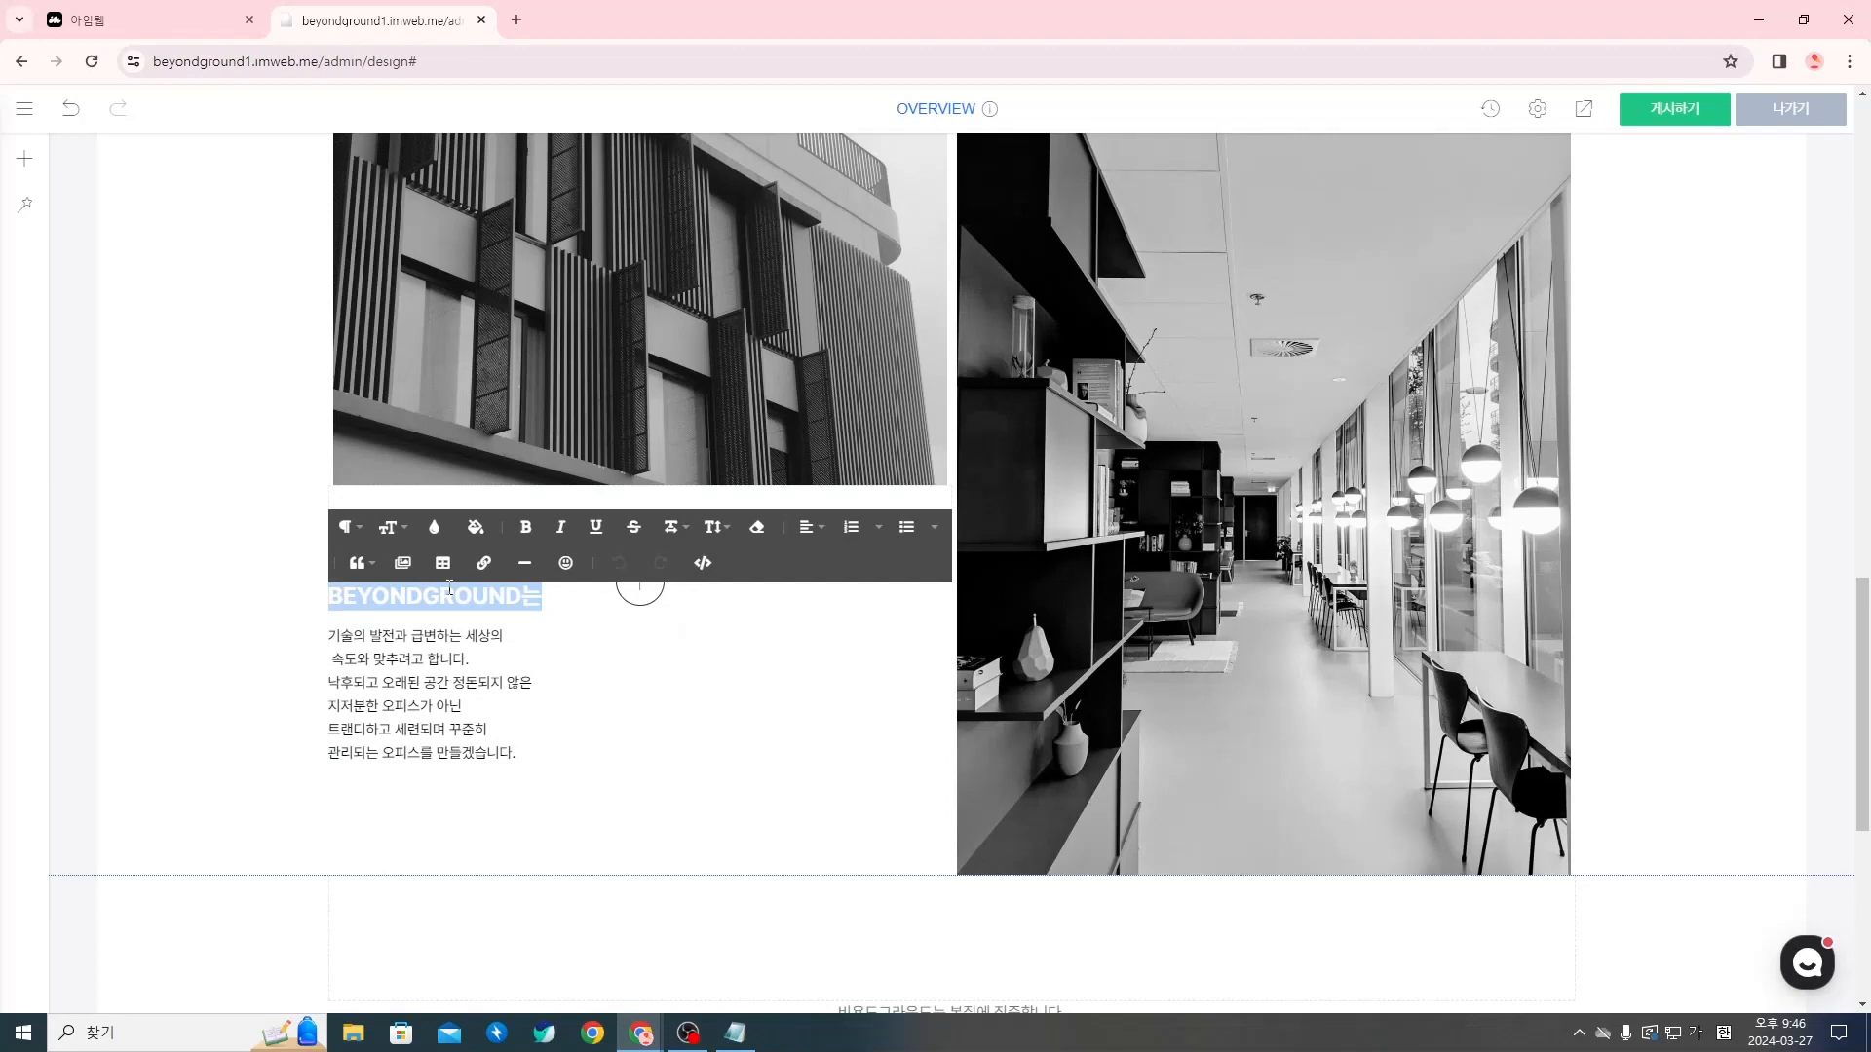
{"action": "left_click", "coordinate": [807, 528]}
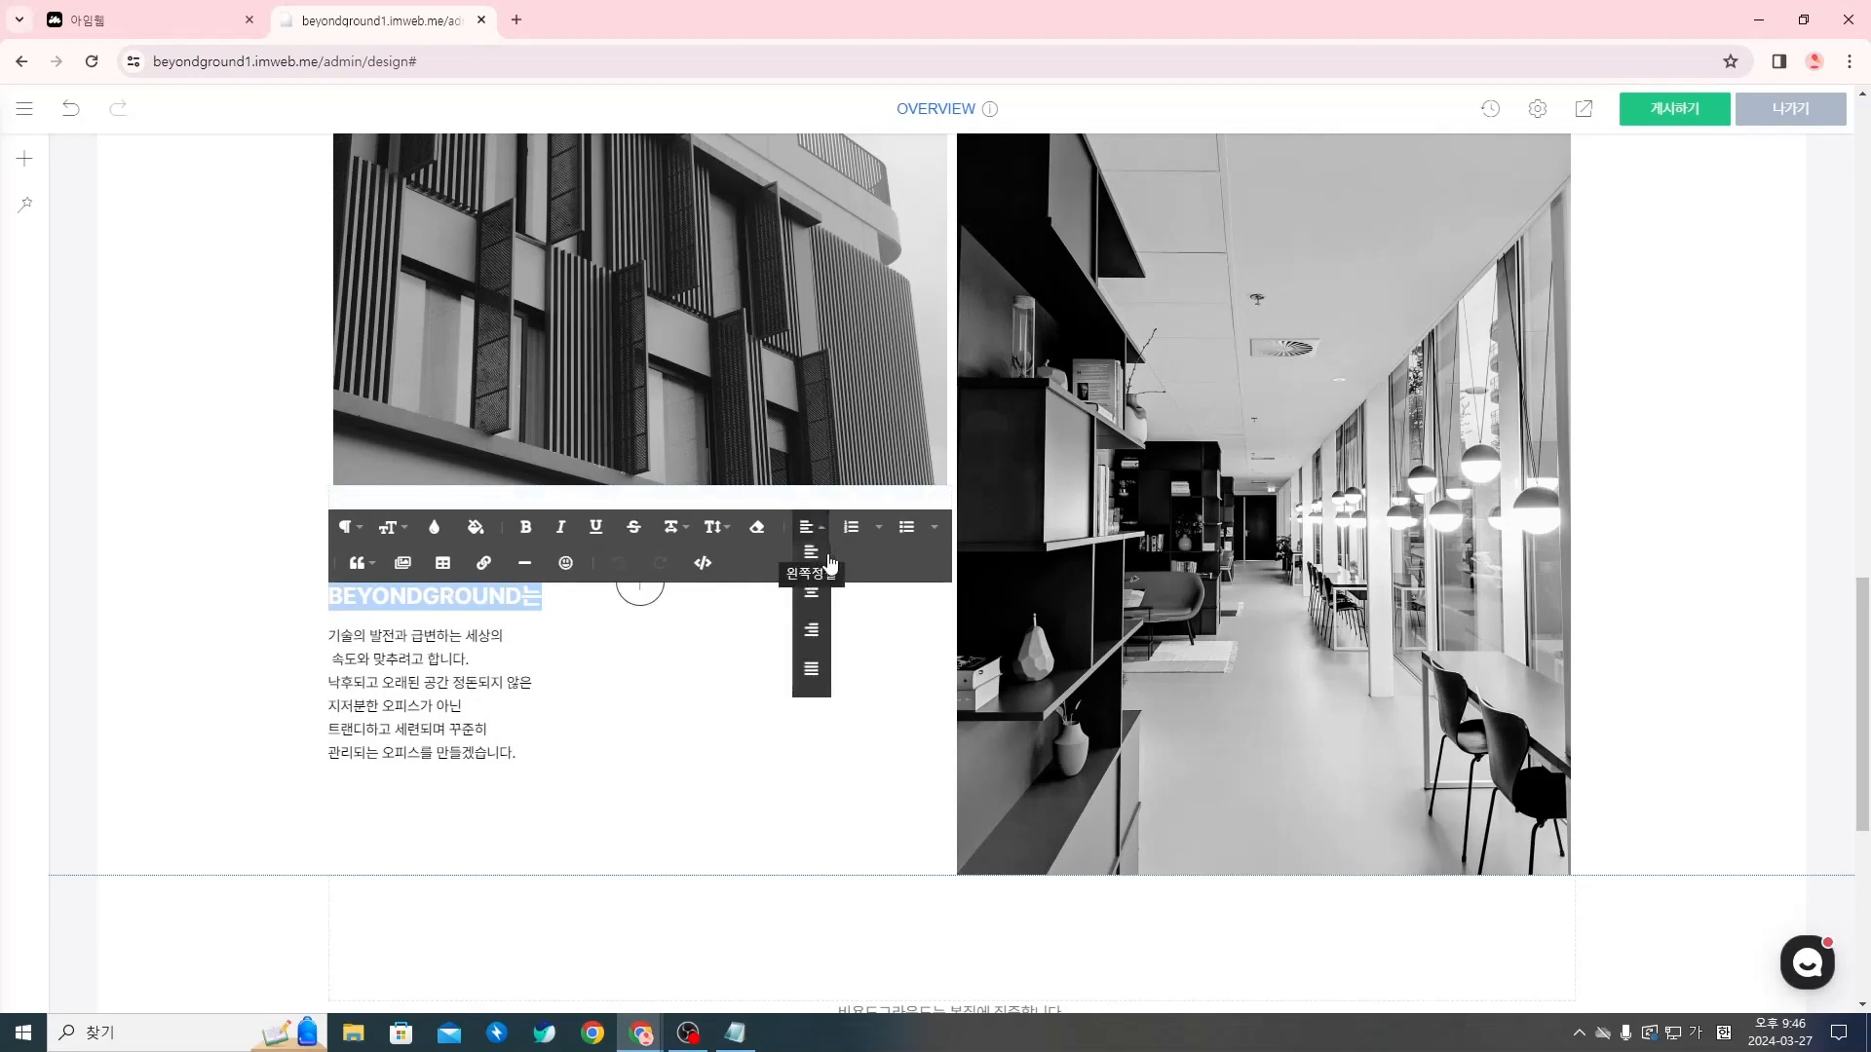
{"action": "left_click", "coordinate": [816, 629]}
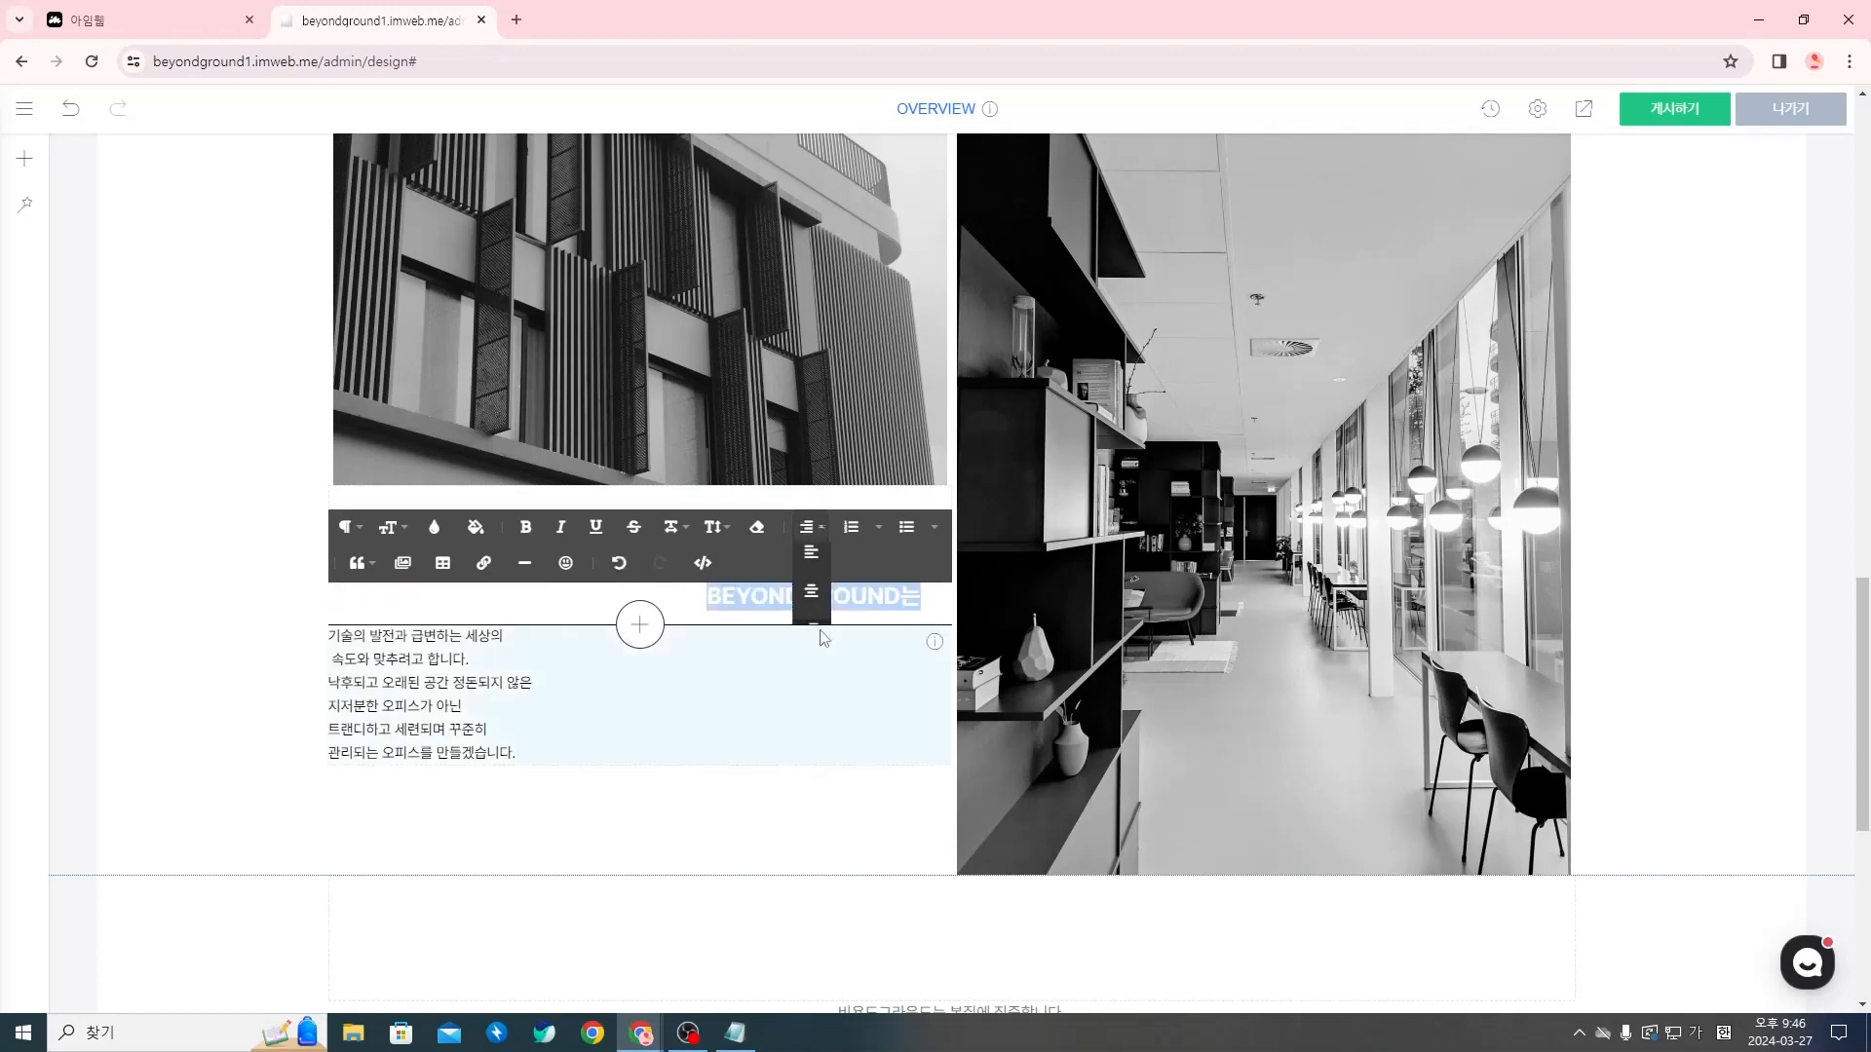
Right-align all six lines of the paragraph below the title and finish the text edit
{"action": "triple_click", "coordinate": [467, 688]}
{"action": "left_click_drag", "start_coordinate": [640, 756], "coordinate": [332, 623]}
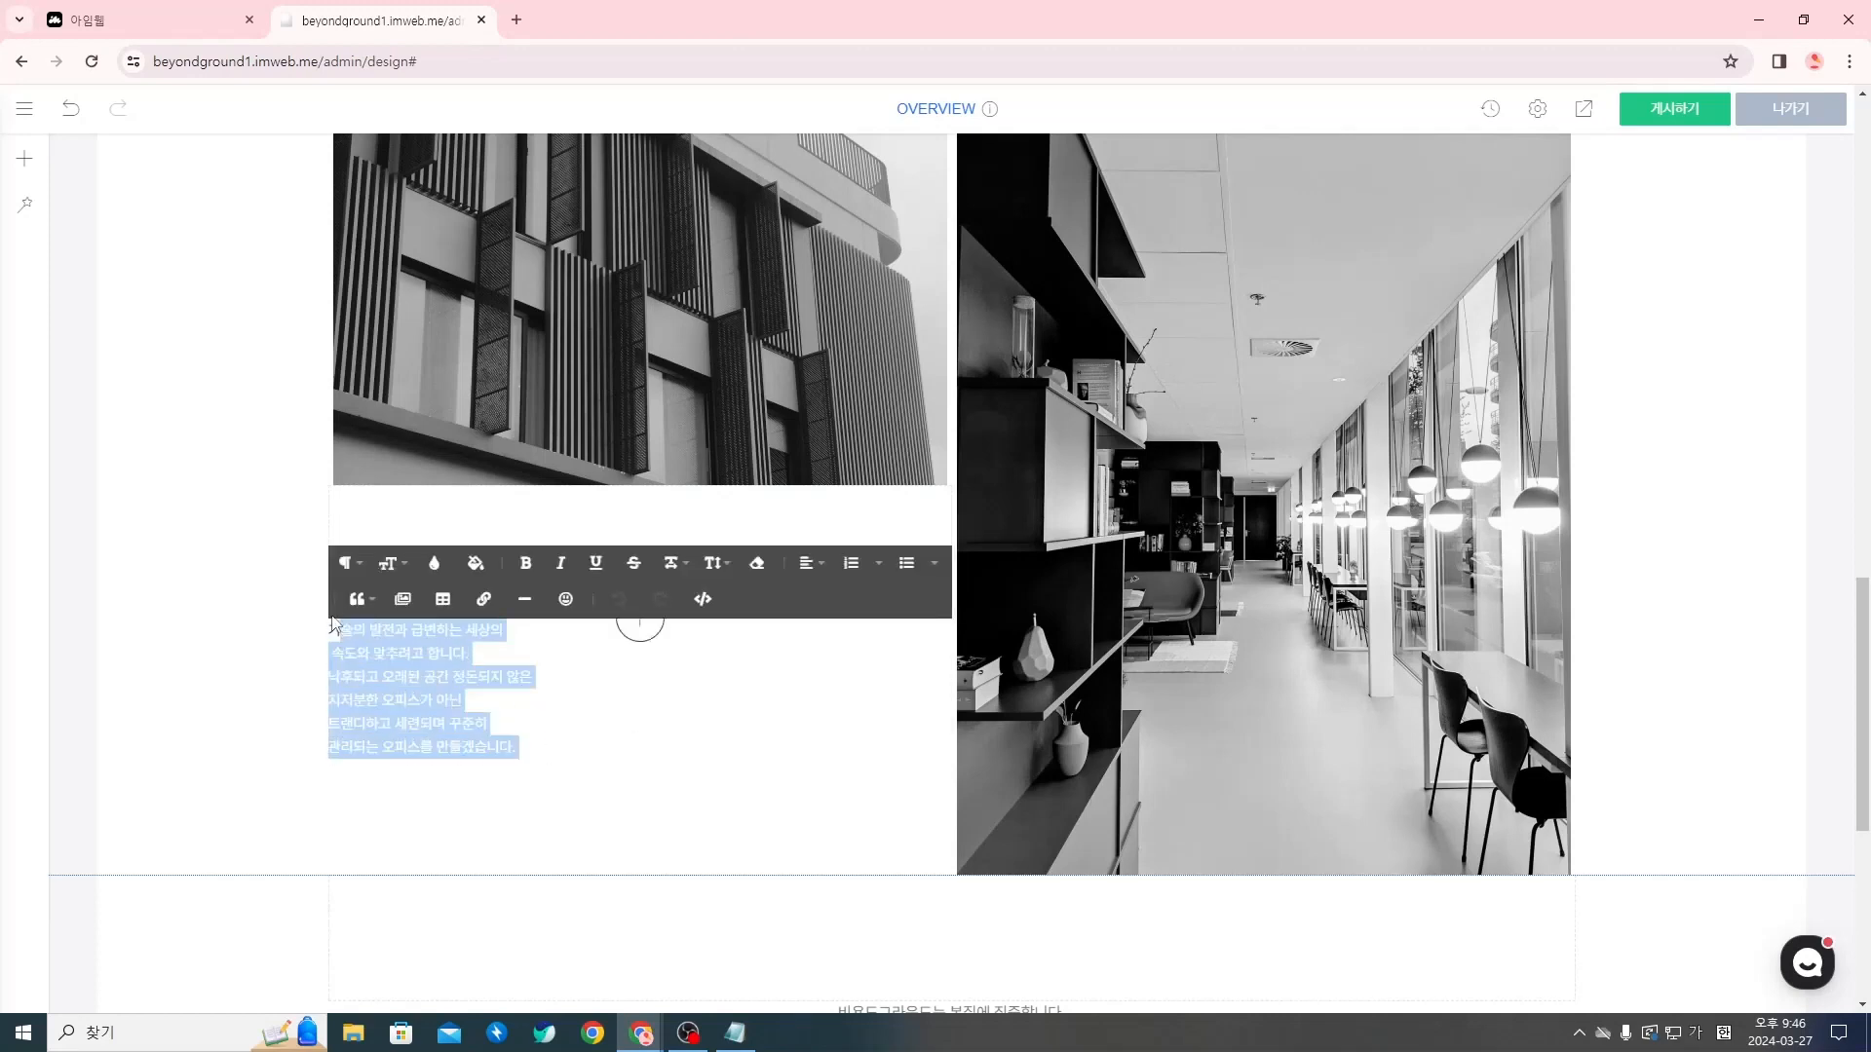
{"action": "left_click", "coordinate": [808, 563]}
{"action": "left_click", "coordinate": [822, 682]}
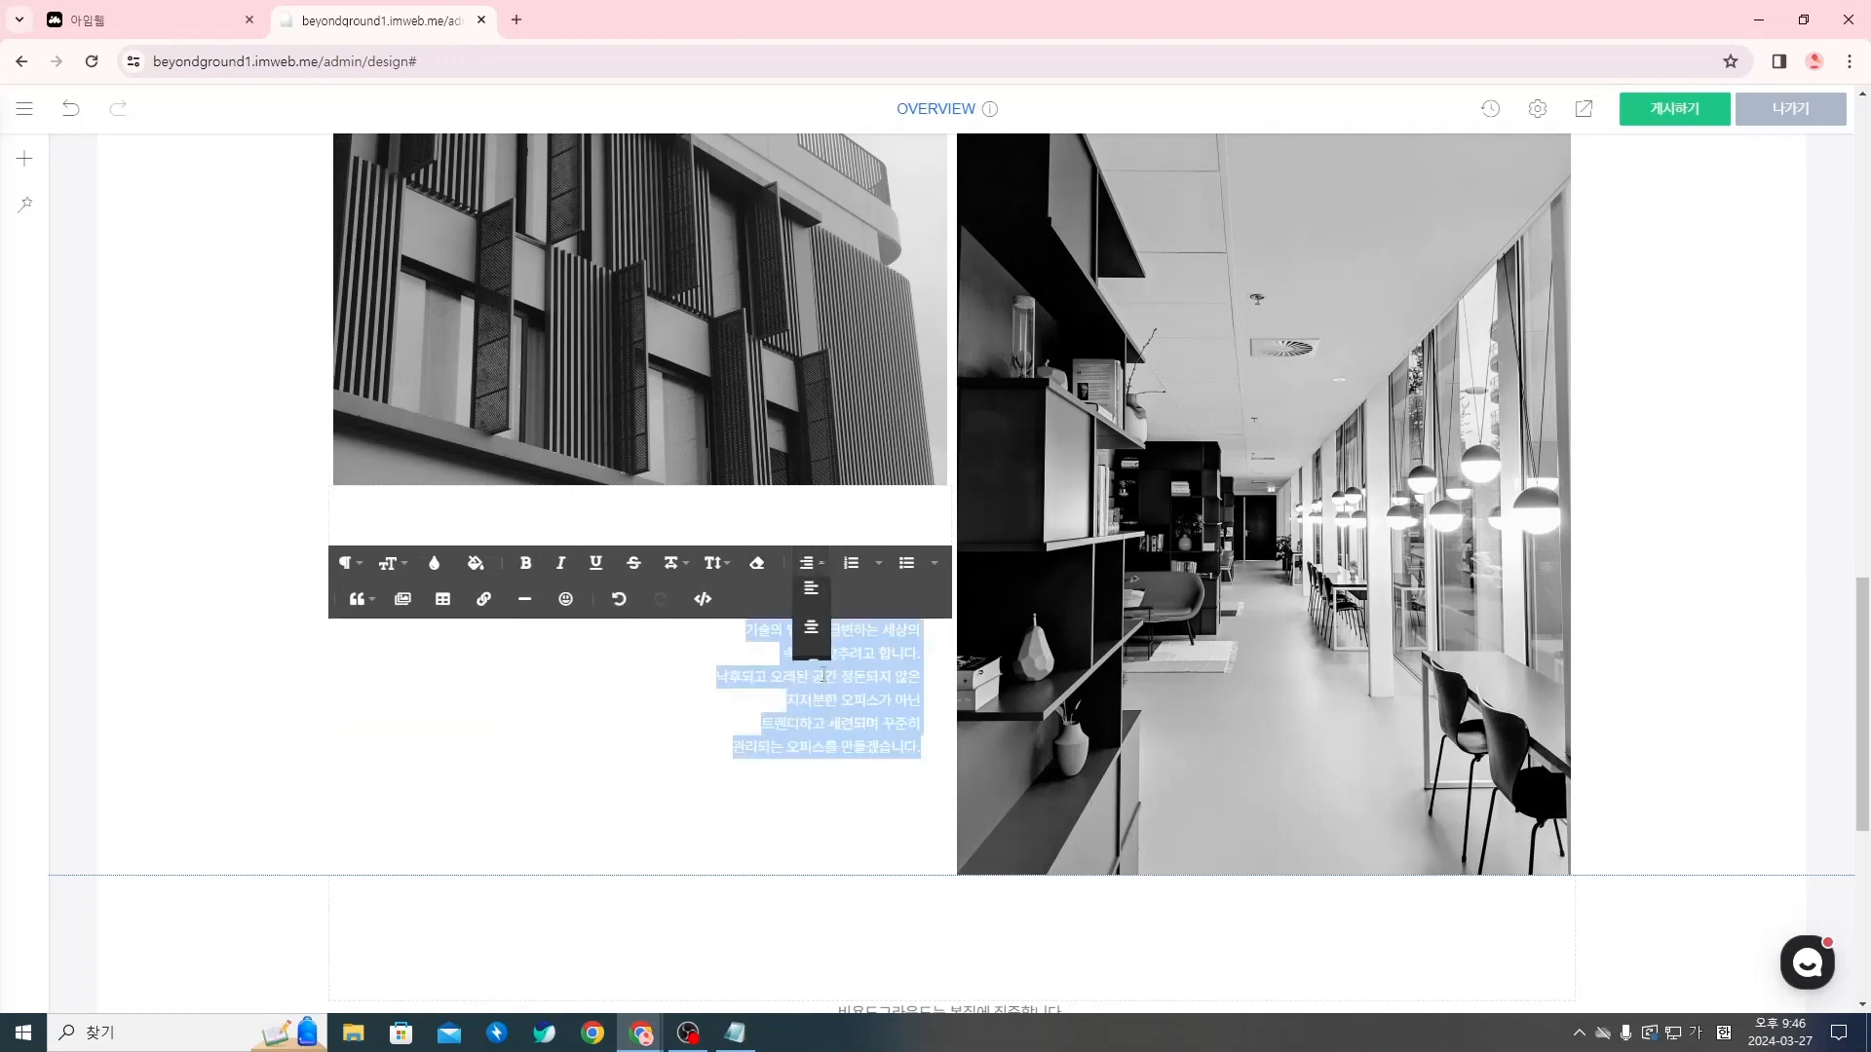
{"action": "left_click", "coordinate": [880, 831]}
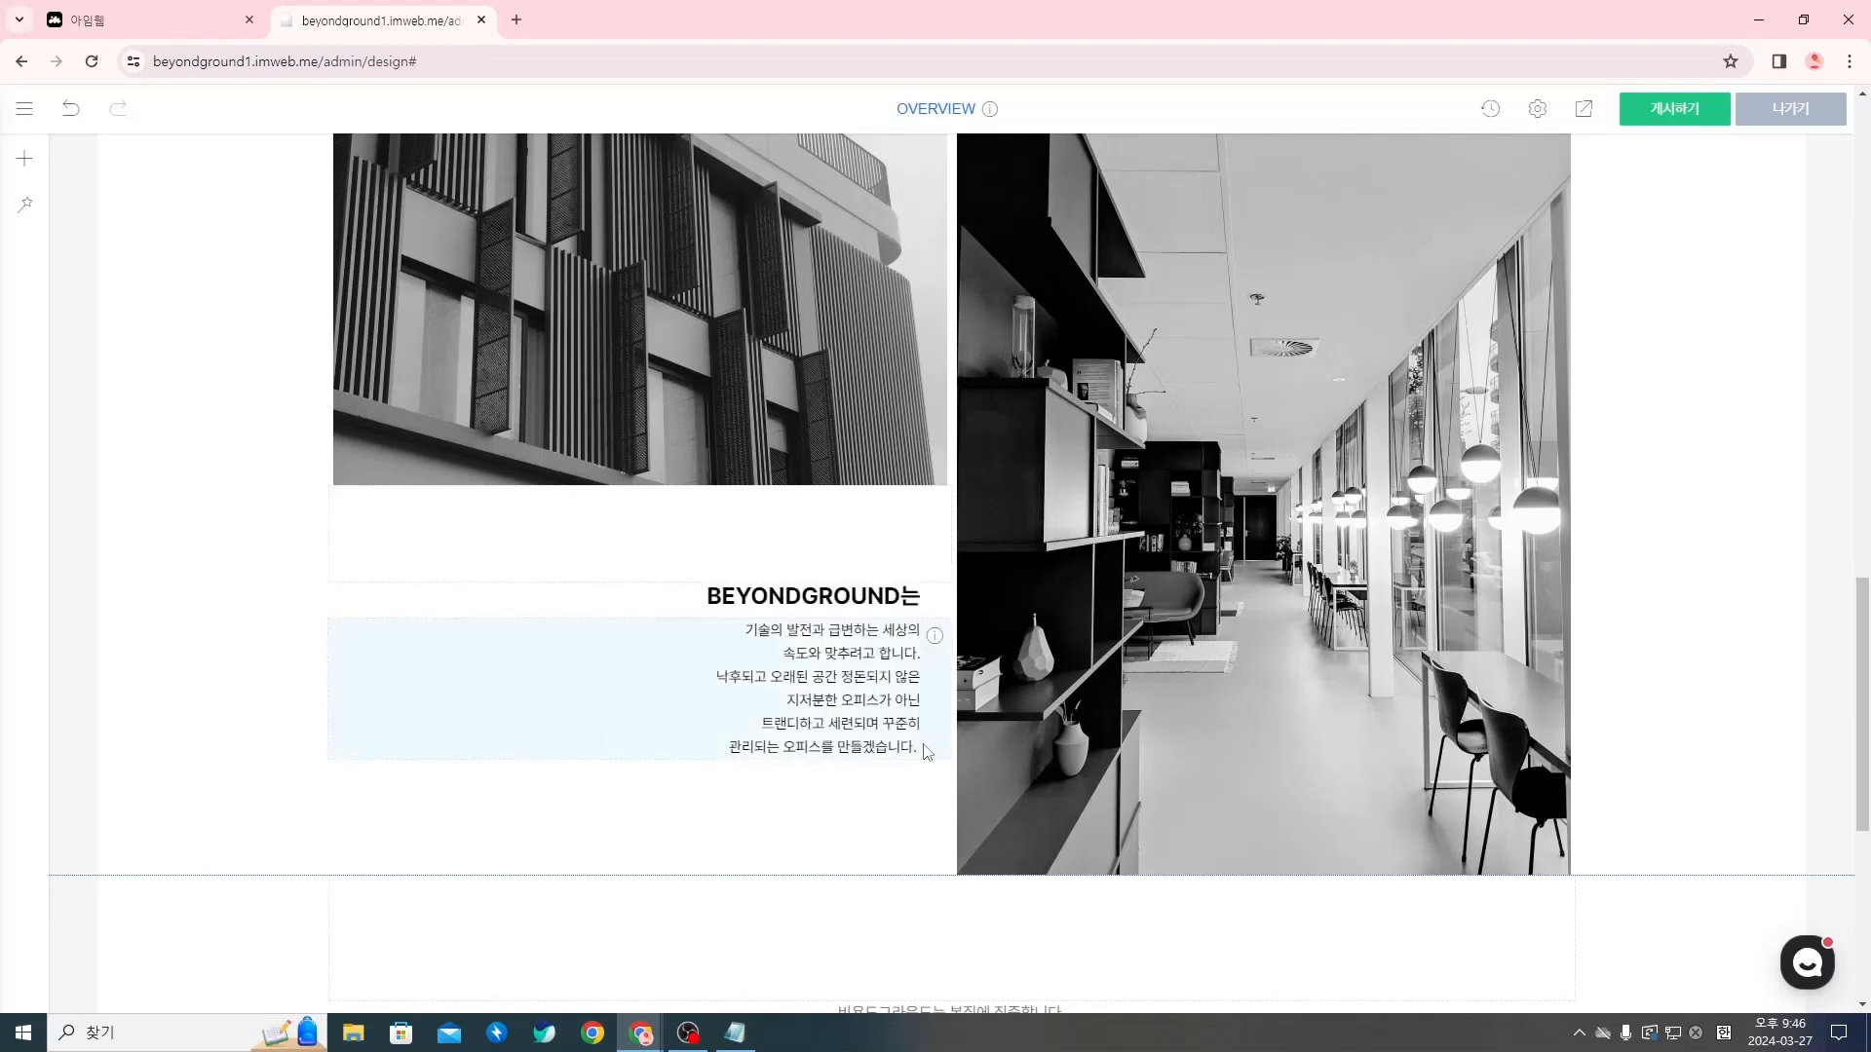
{"action": "left_click", "coordinate": [920, 747]}
{"action": "triple_click", "coordinate": [930, 748]}
{"action": "left_click", "coordinate": [881, 828]}
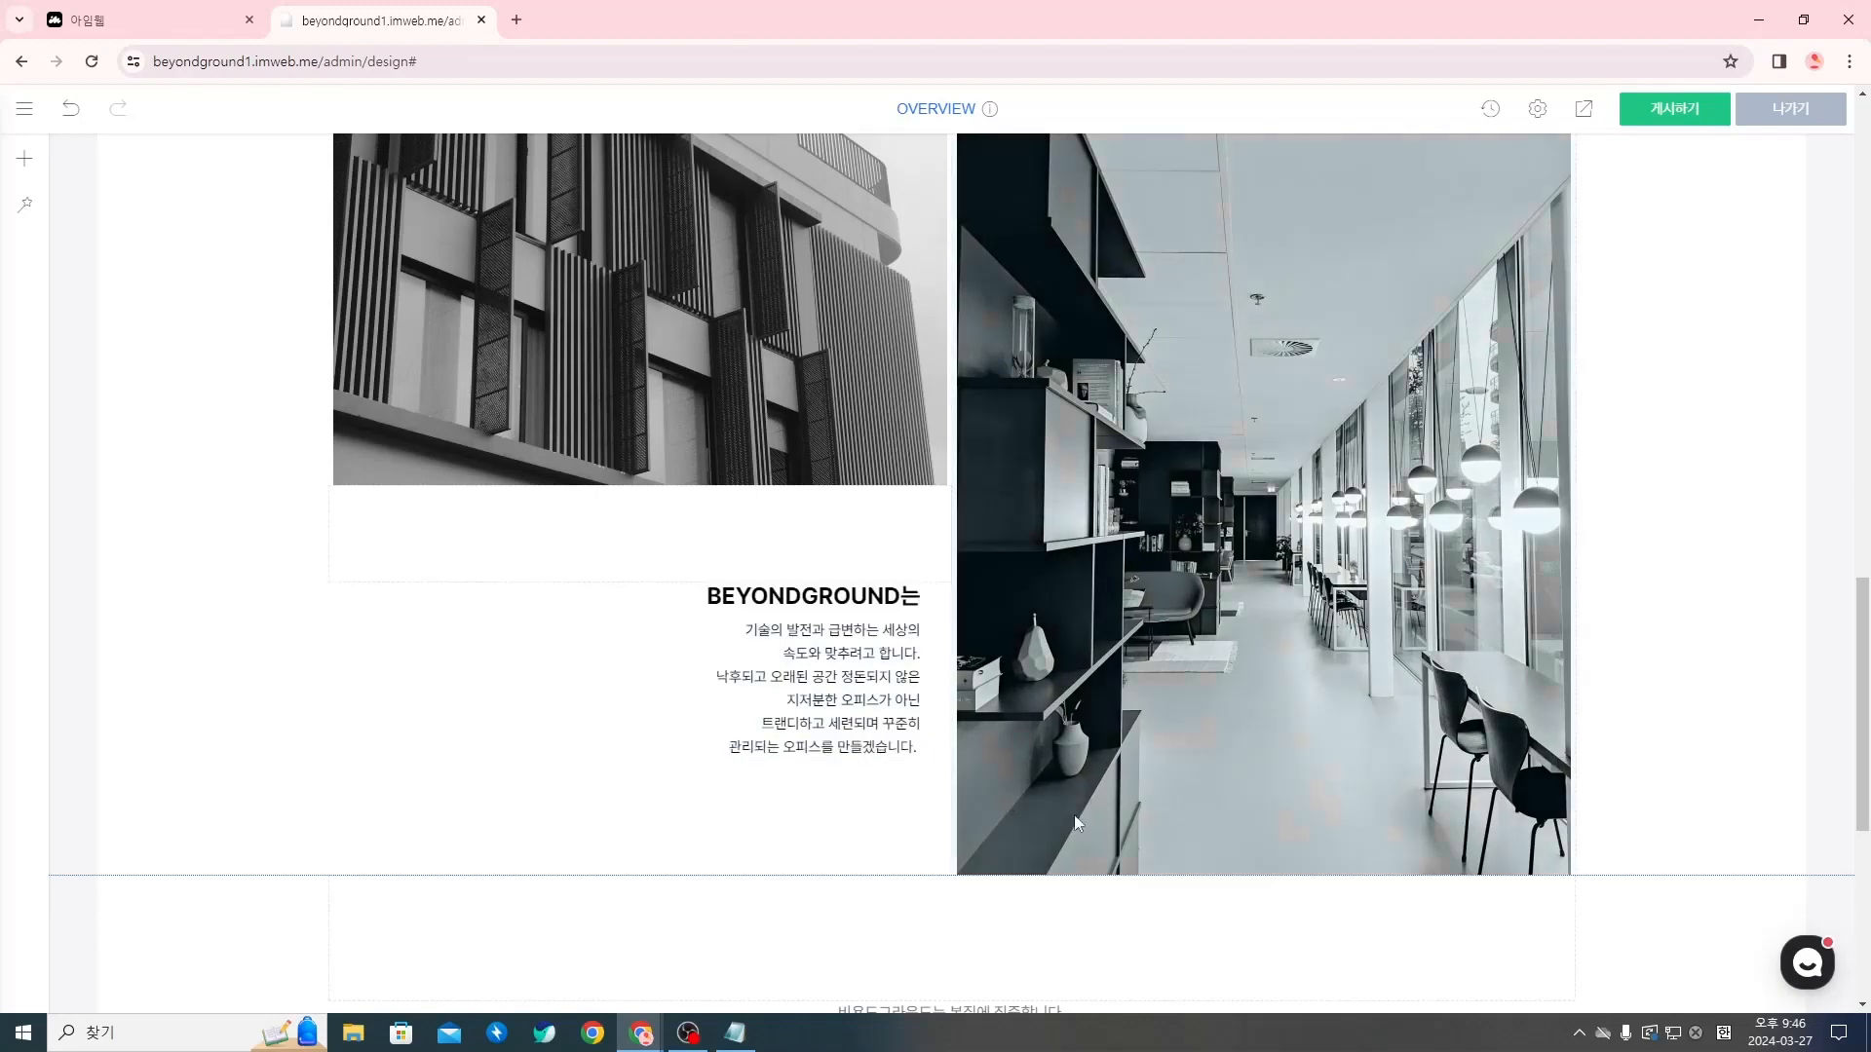
Review the finished brand message section and check its copy against the 카피라이팅 다듬어서 정리하기 document in Notion
{"action": "scroll", "coordinate": [1149, 700], "scroll_direction": "up", "scroll_amount": 3}
{"action": "scroll", "coordinate": [1212, 780], "scroll_direction": "up", "scroll_amount": 7}
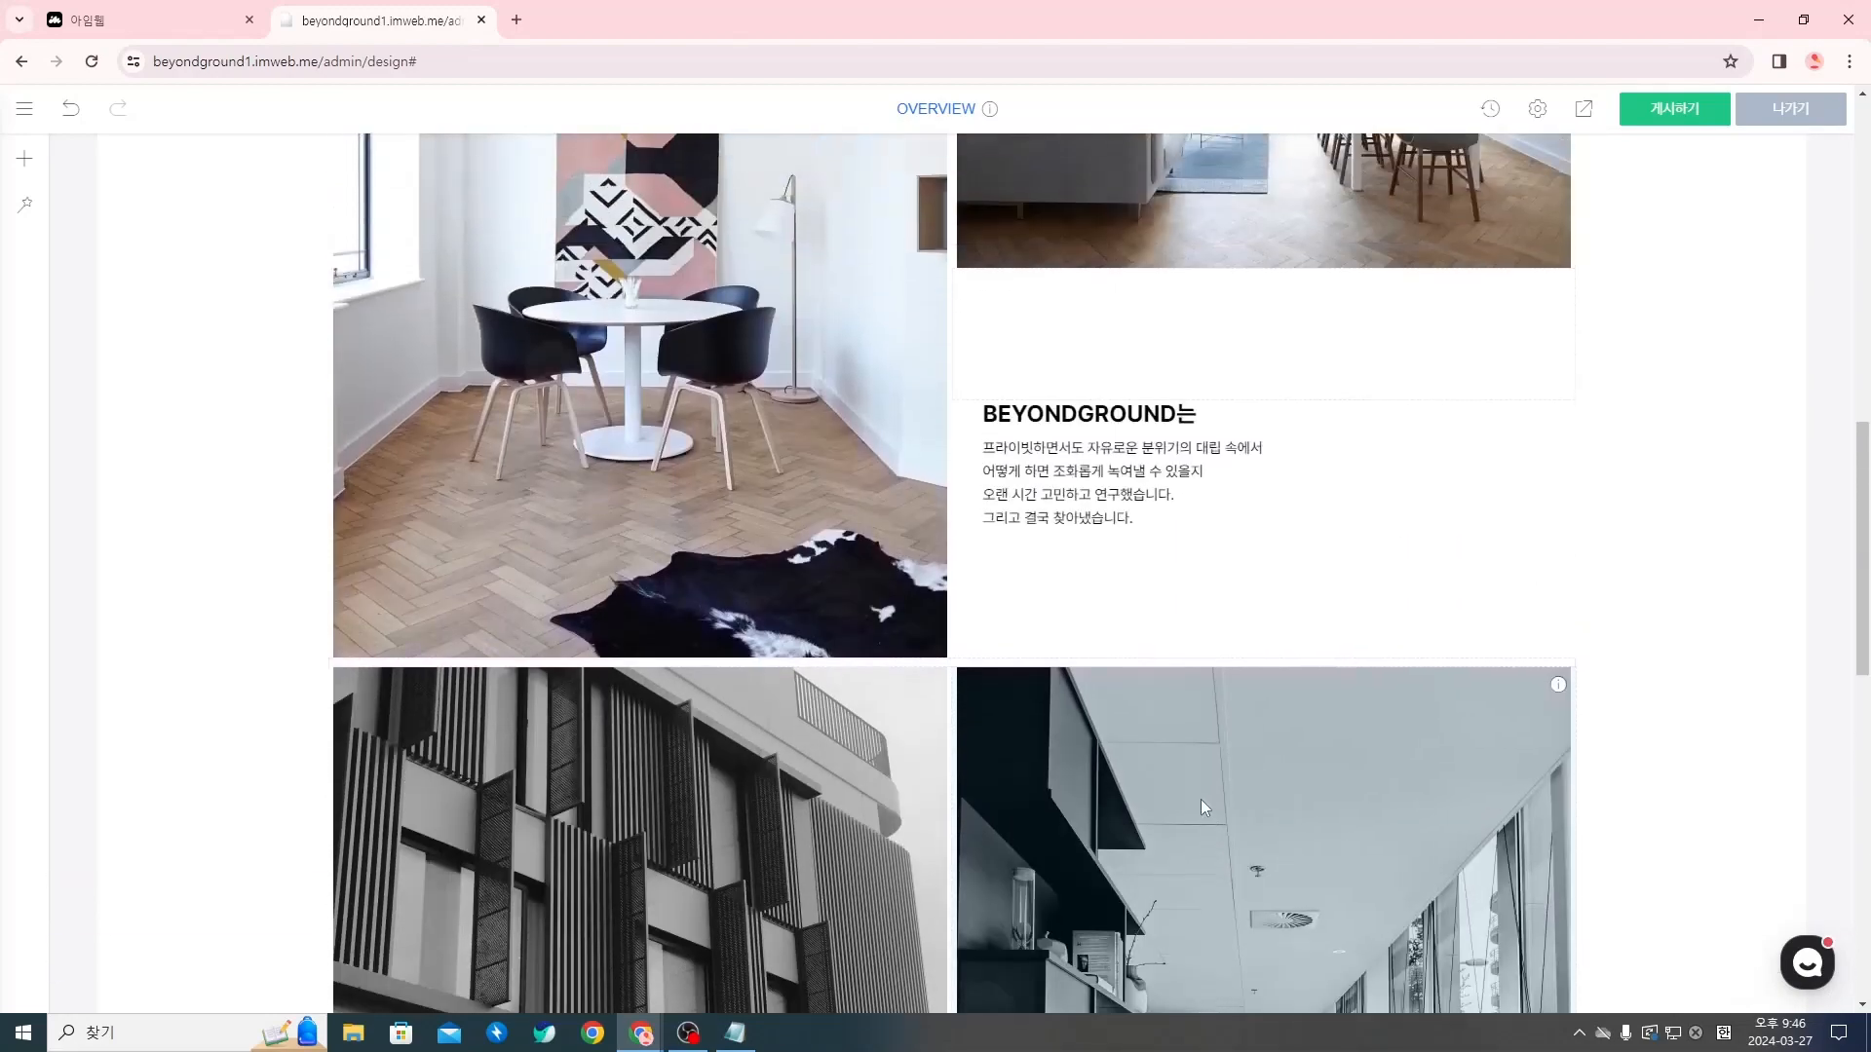
{"action": "scroll", "coordinate": [1191, 819], "scroll_direction": "up", "scroll_amount": 4}
{"action": "scroll", "coordinate": [1173, 810], "scroll_direction": "down", "scroll_amount": 15}
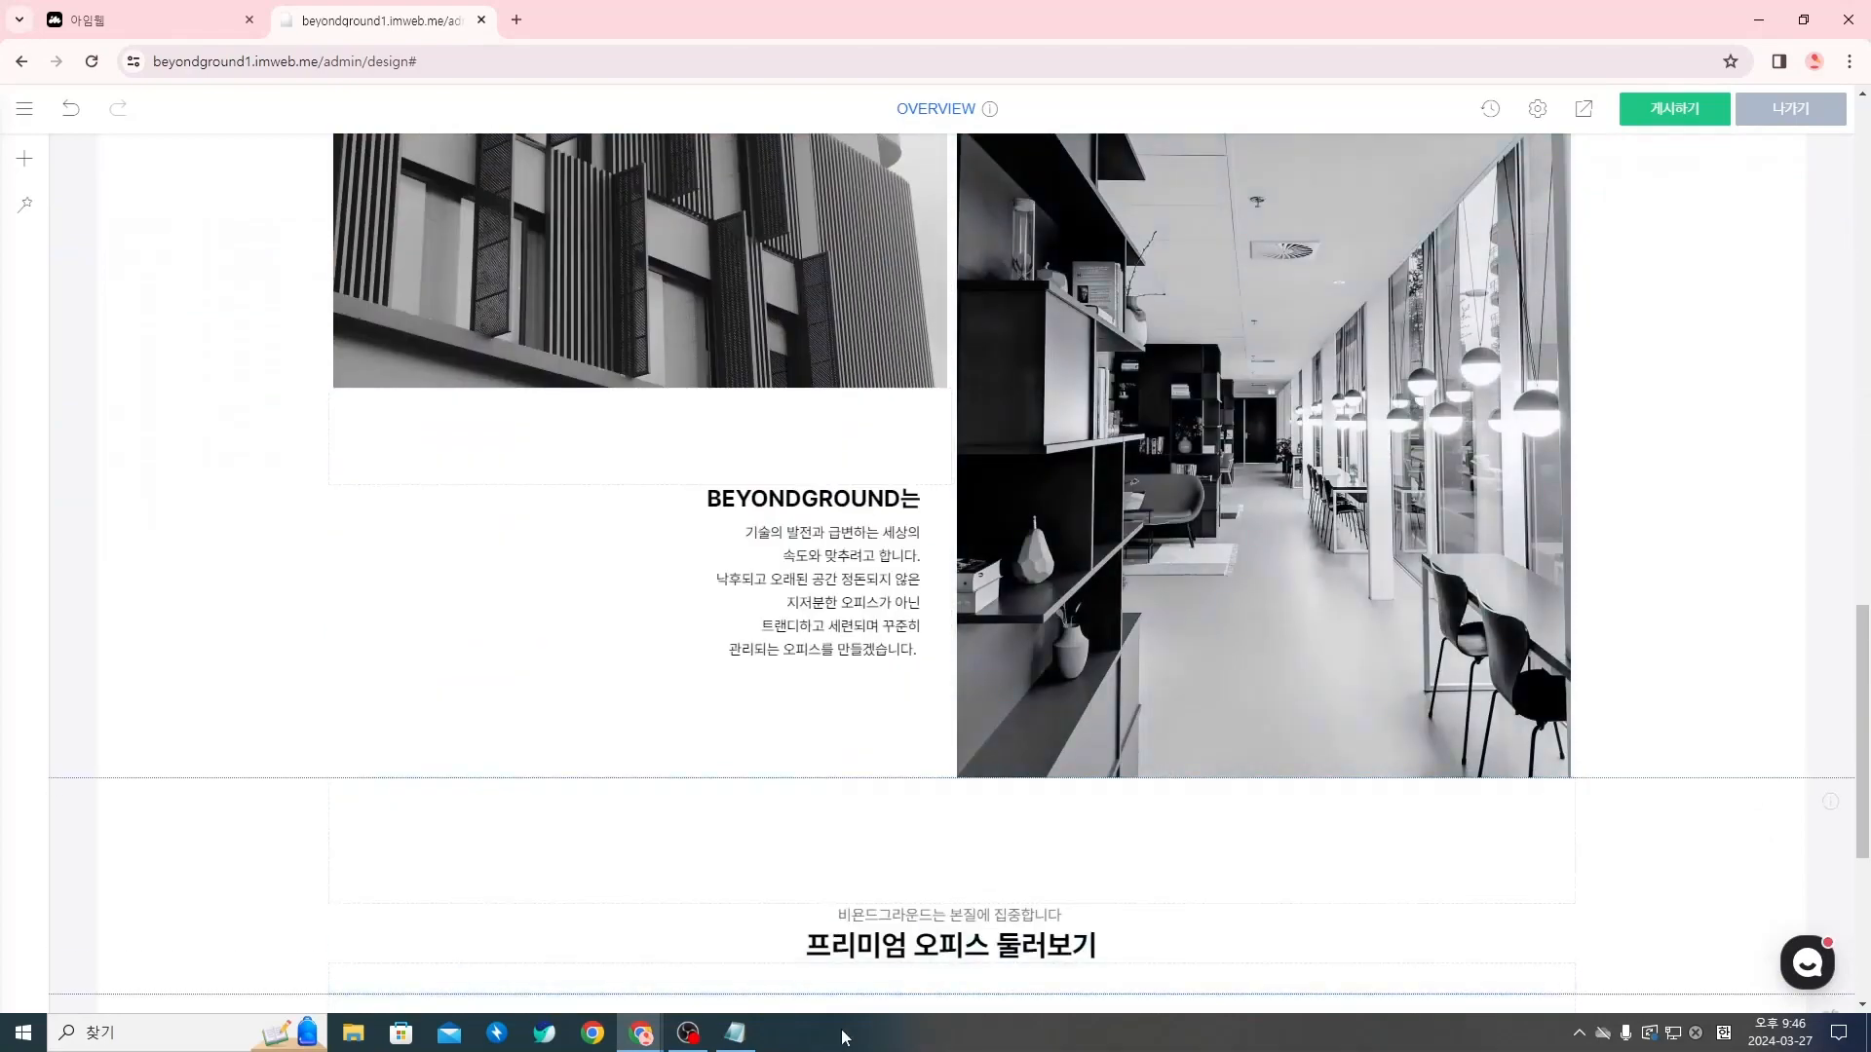
{"action": "left_click", "coordinate": [646, 1036]}
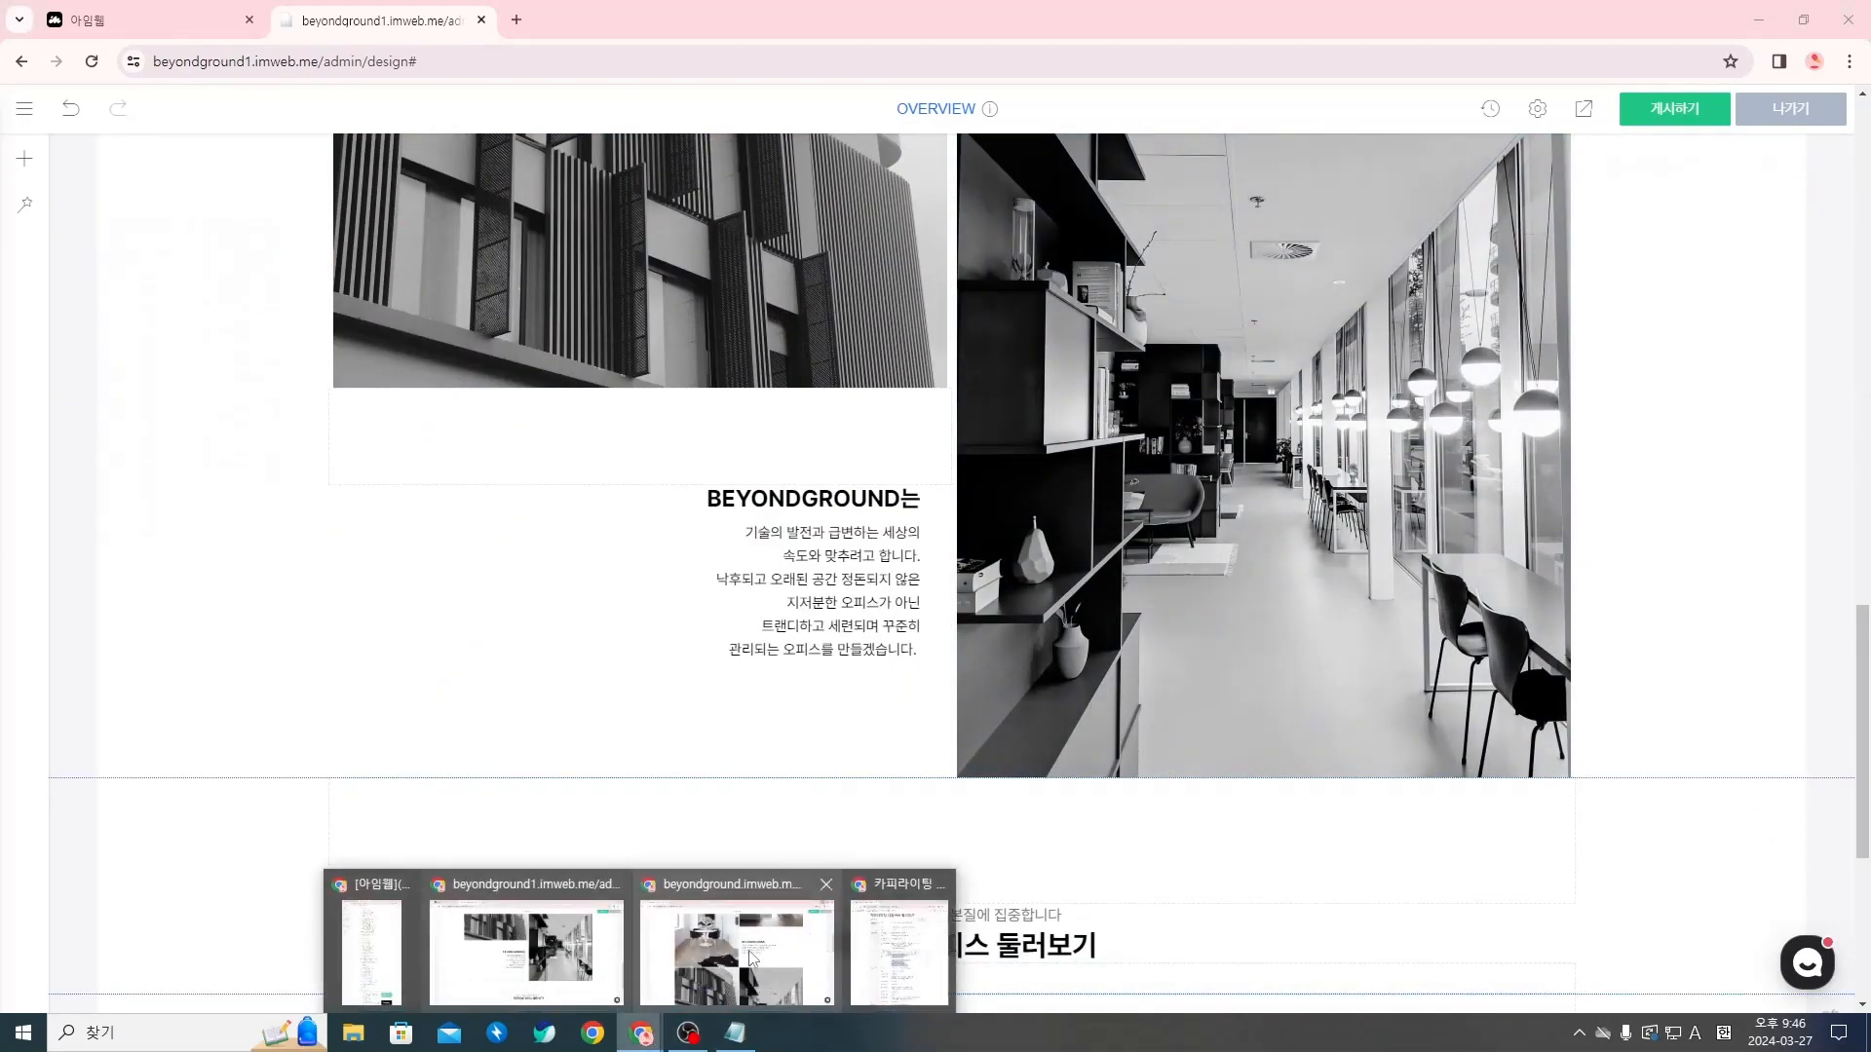
{"action": "left_click", "coordinate": [909, 928]}
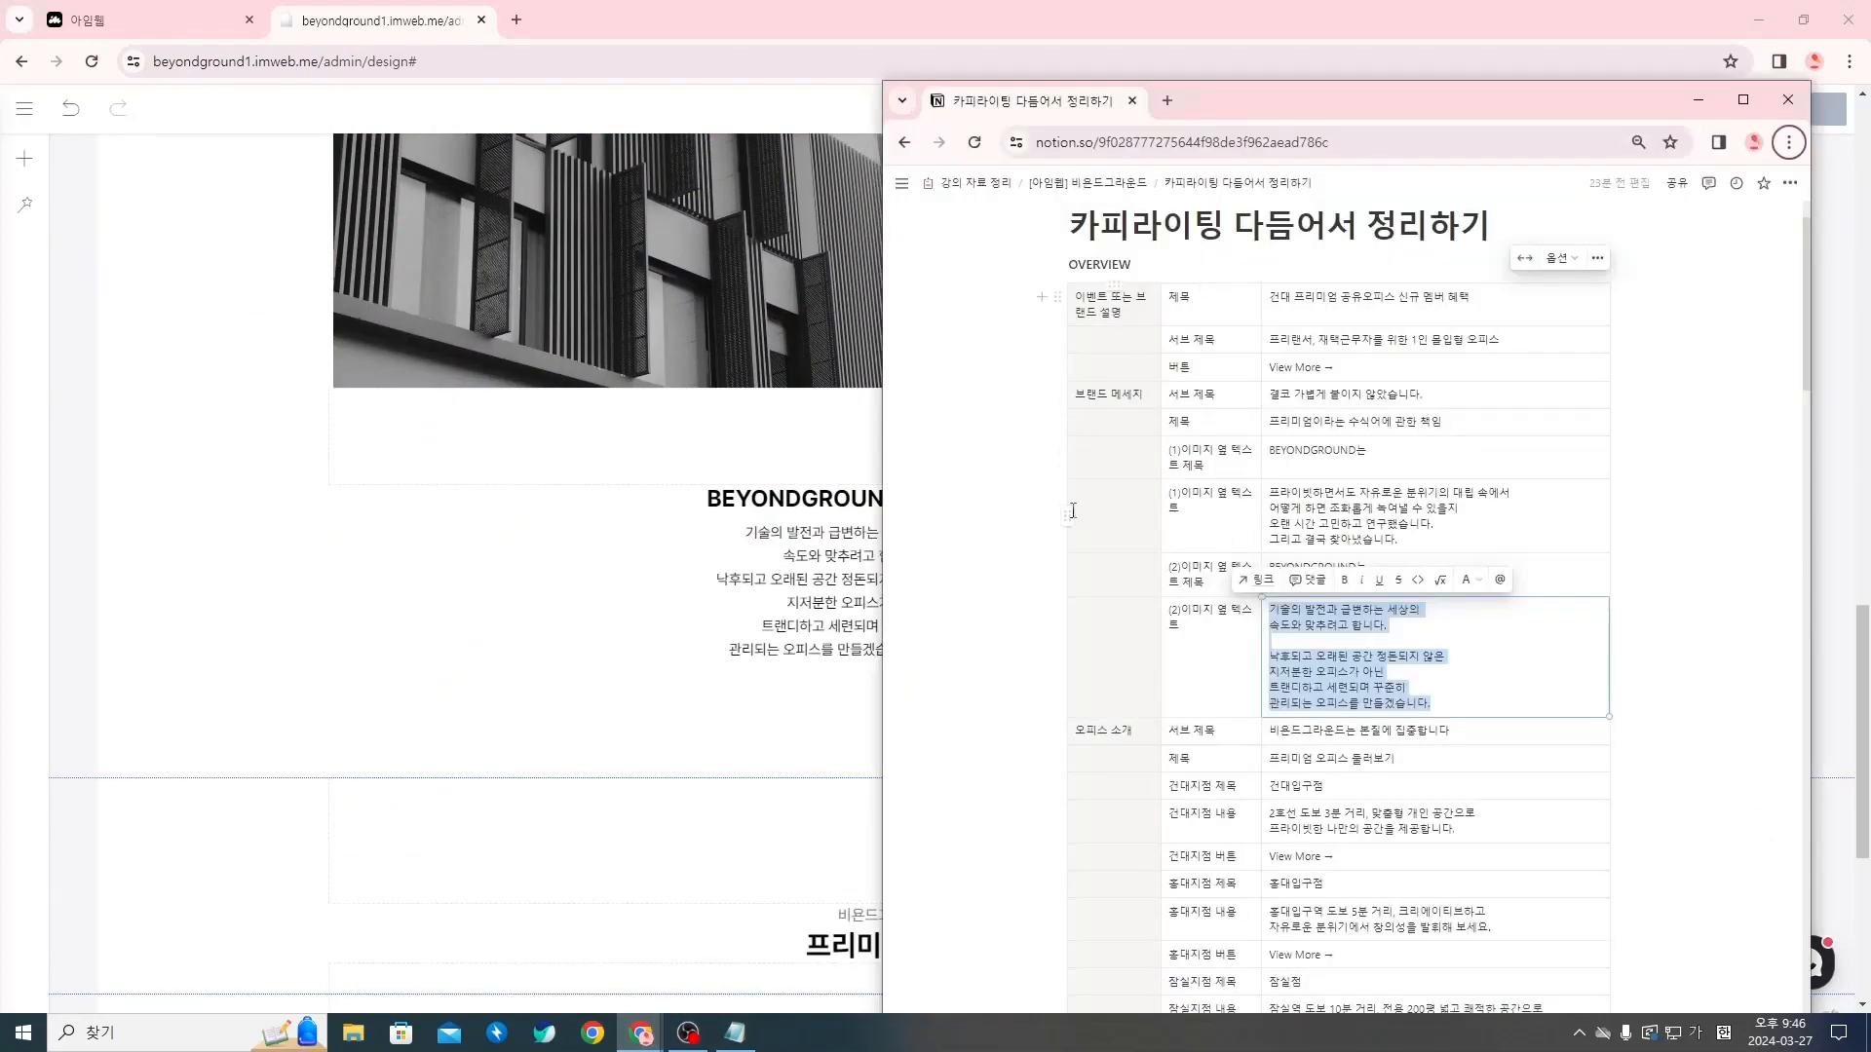
Return to the imweb editor and publish the OVERVIEW page
{"action": "left_click", "coordinate": [130, 629]}
{"action": "scroll", "coordinate": [1247, 799], "scroll_direction": "up", "scroll_amount": 15}
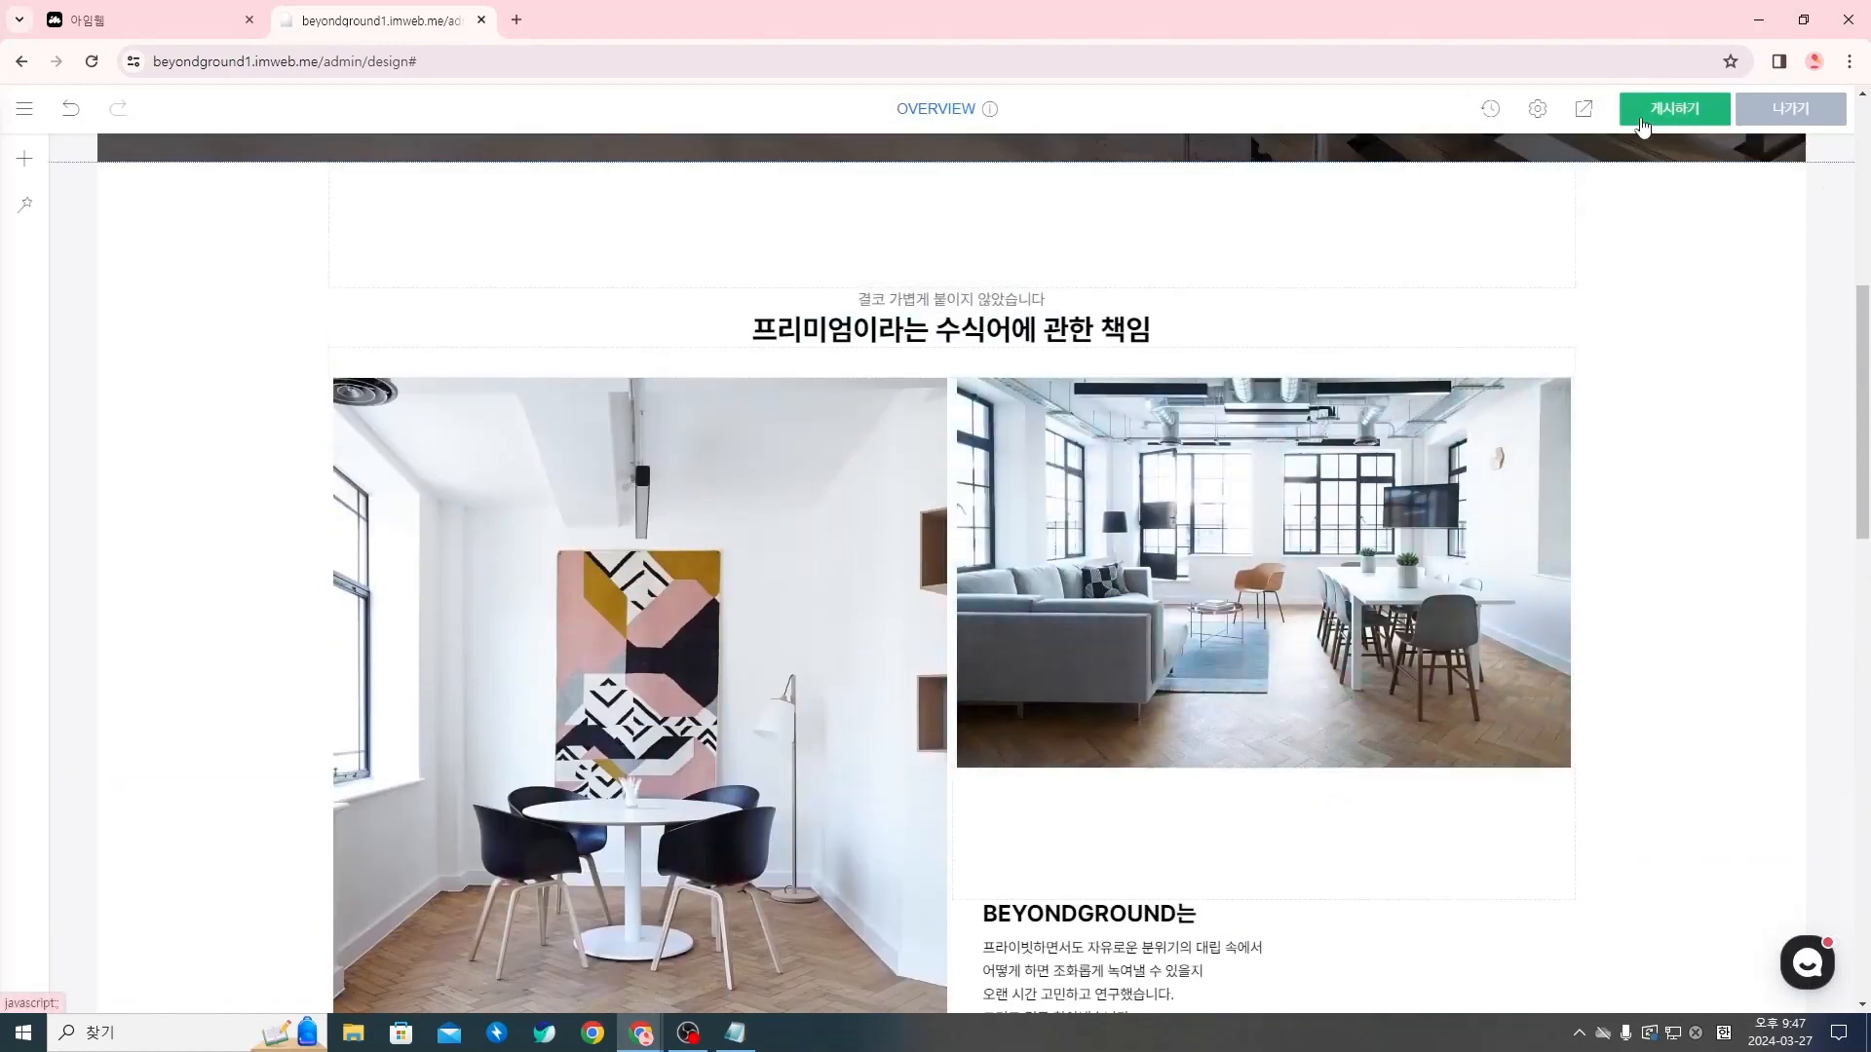
{"action": "left_click", "coordinate": [1644, 127]}
{"action": "left_click", "coordinate": [1076, 337]}
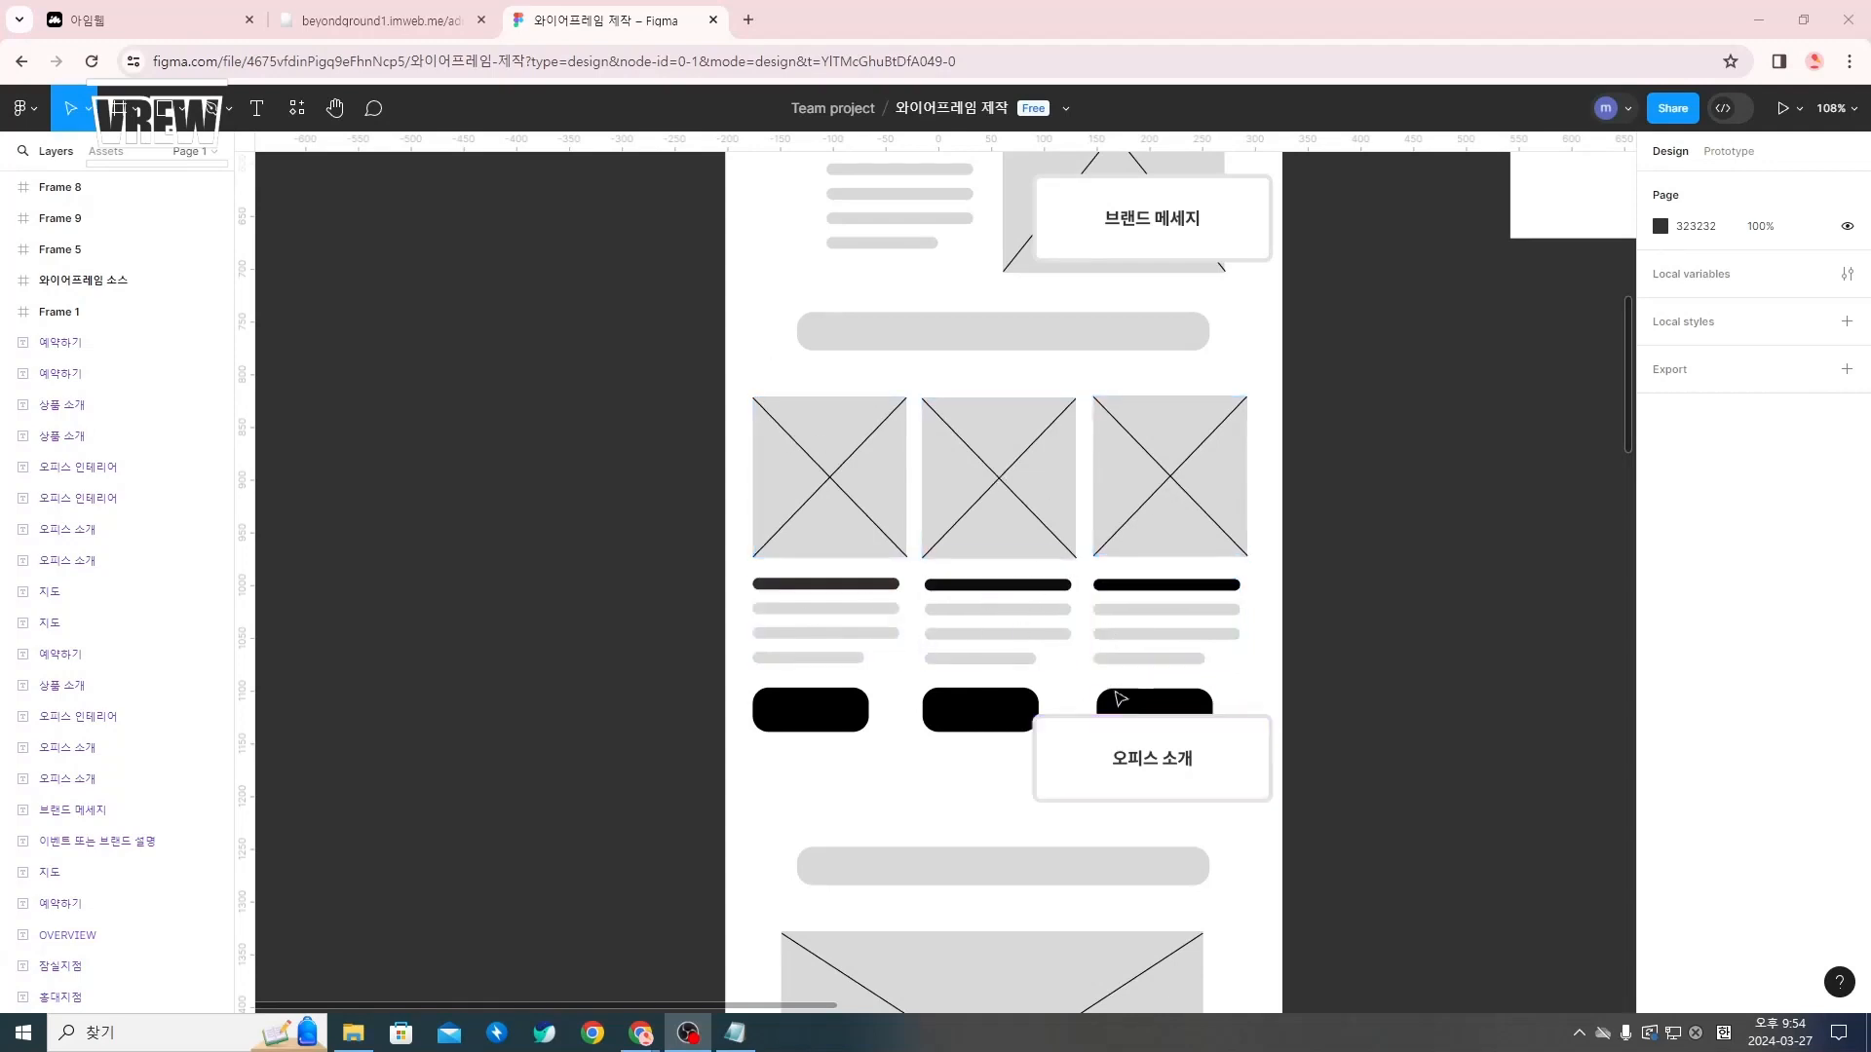
In the imweb editor, add an image widget below the 프리미엄 오피스 둘러보기 title and upload Rectangle 77 to it
{"action": "left_click", "coordinate": [434, 21]}
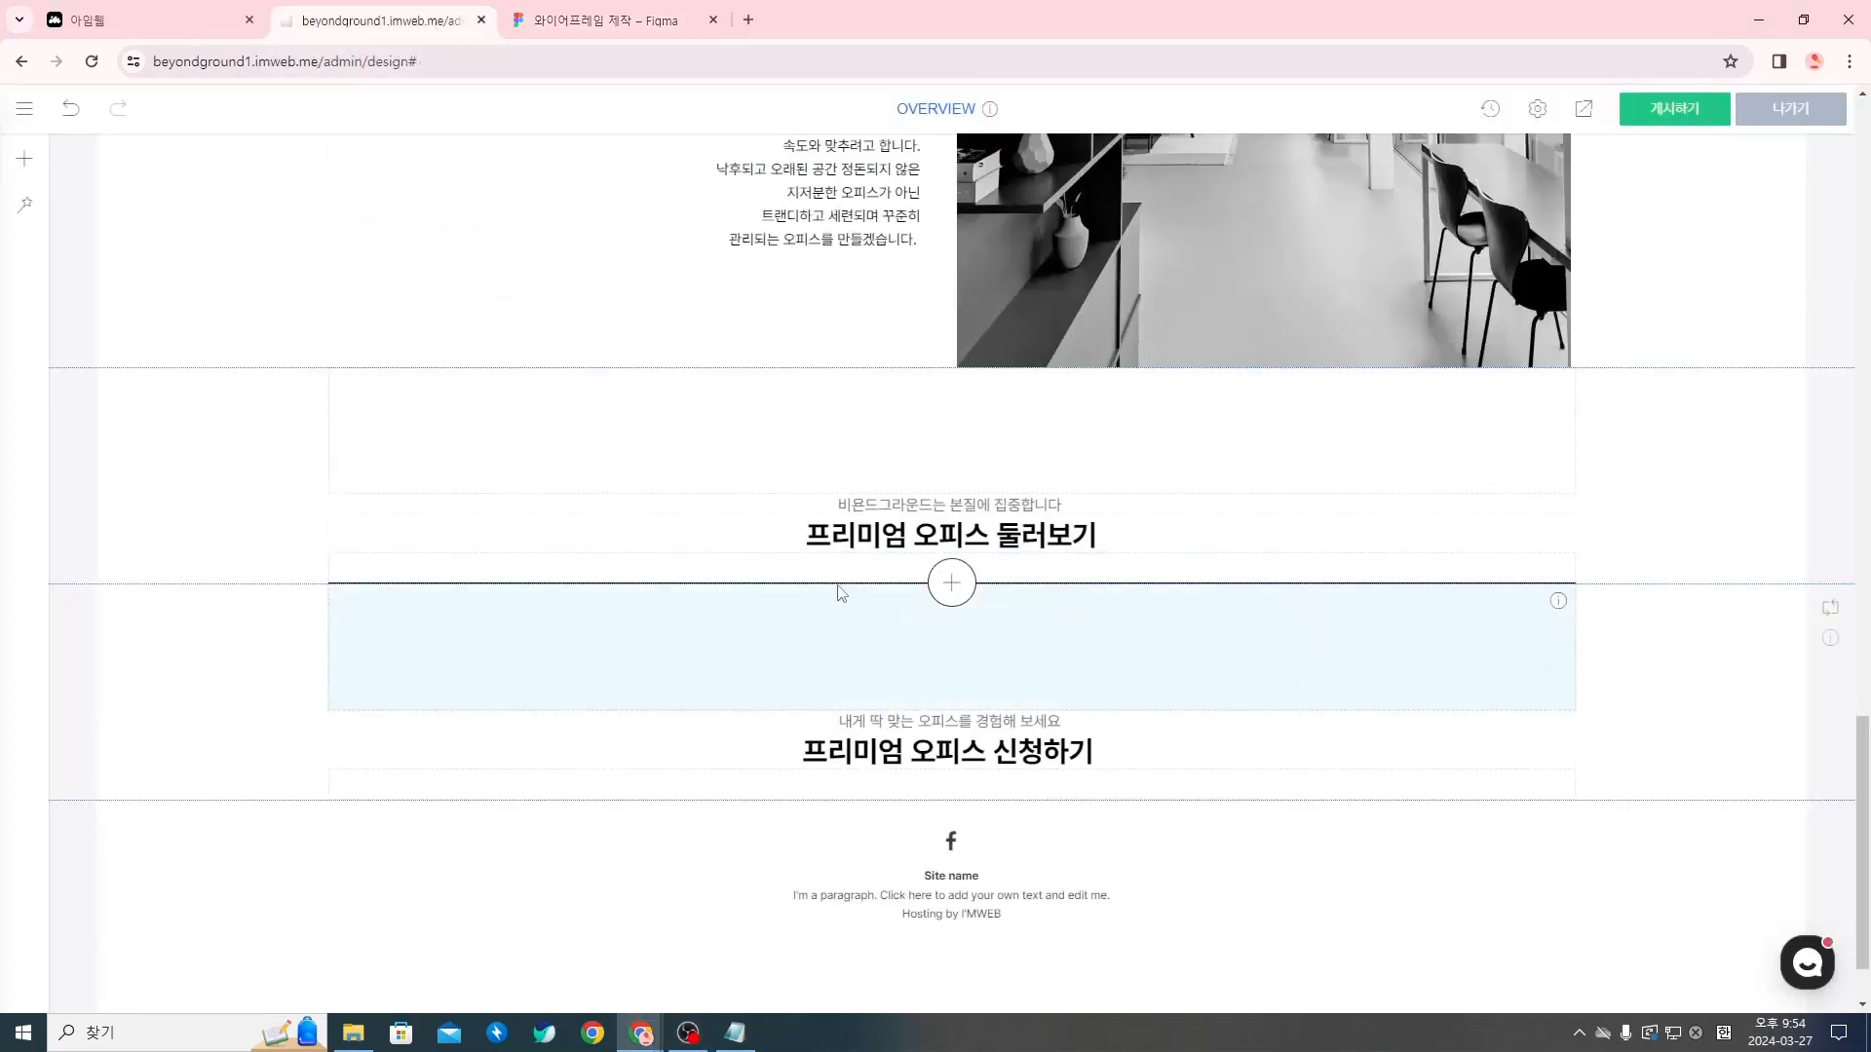
{"action": "left_click", "coordinate": [951, 583]}
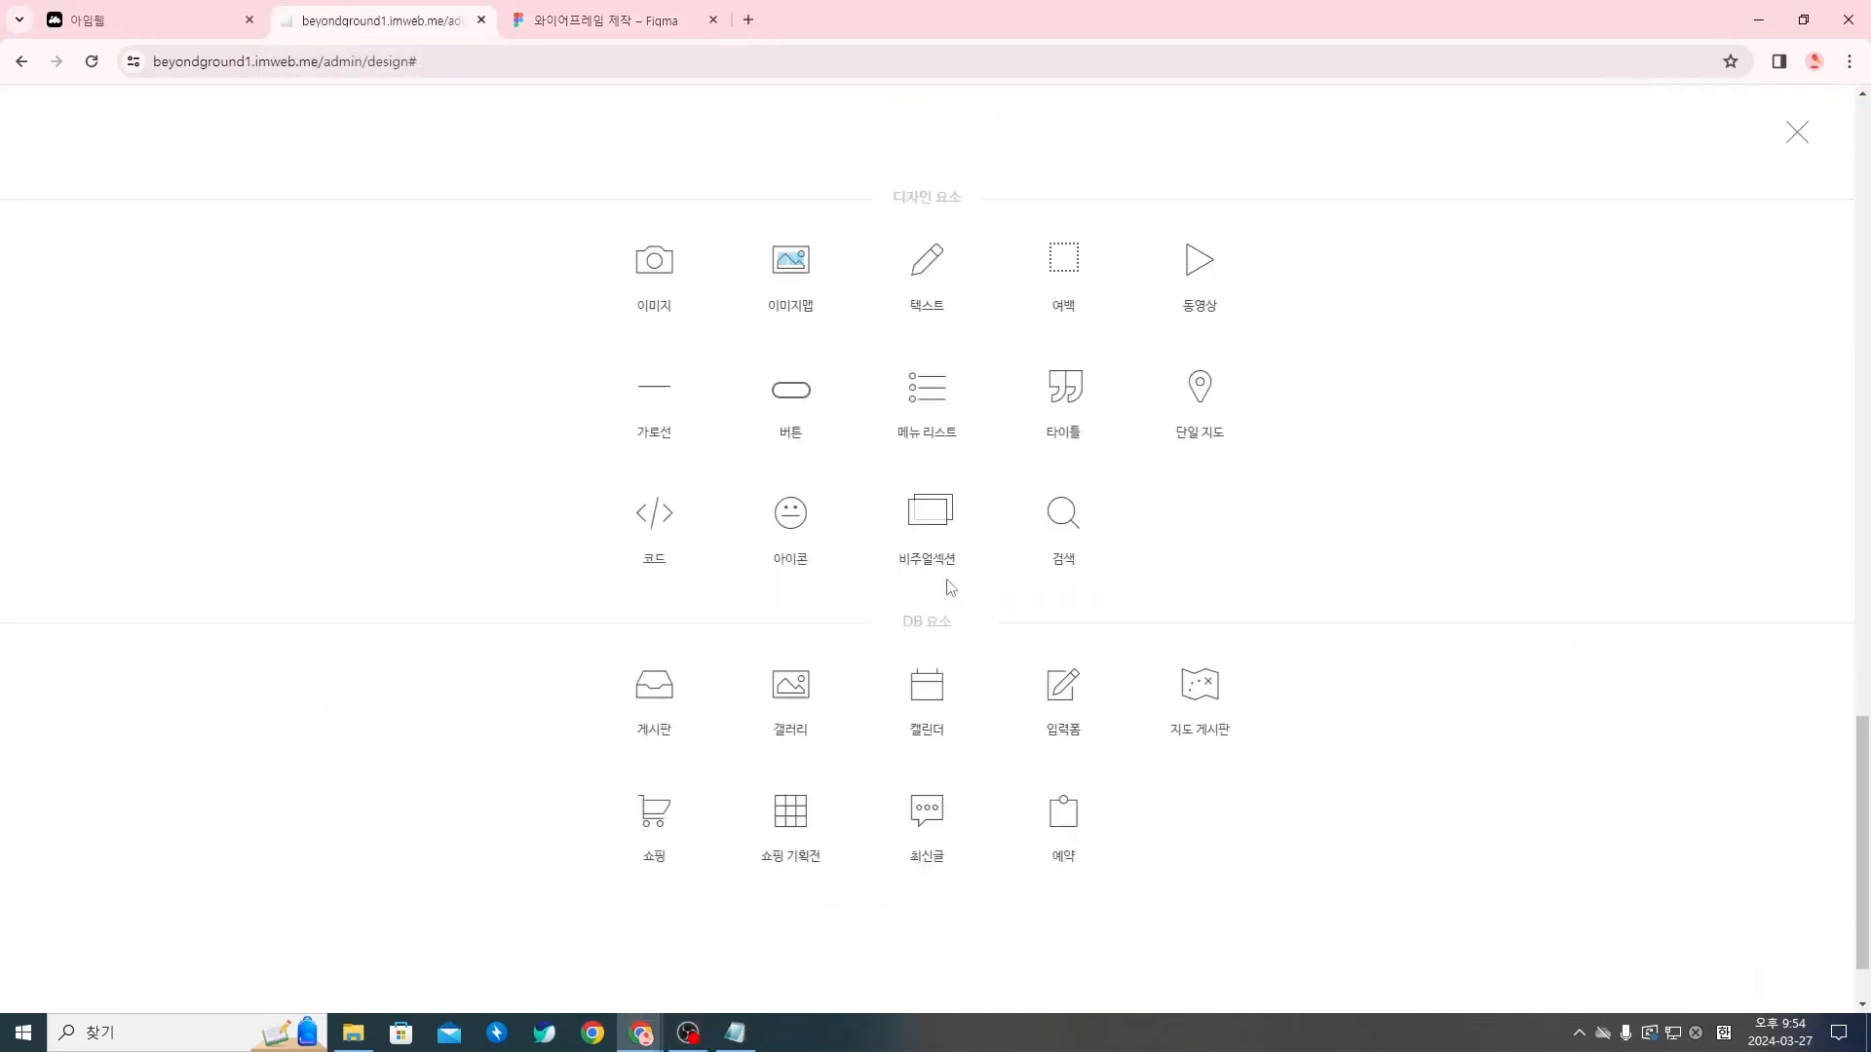
{"action": "left_click", "coordinate": [652, 285]}
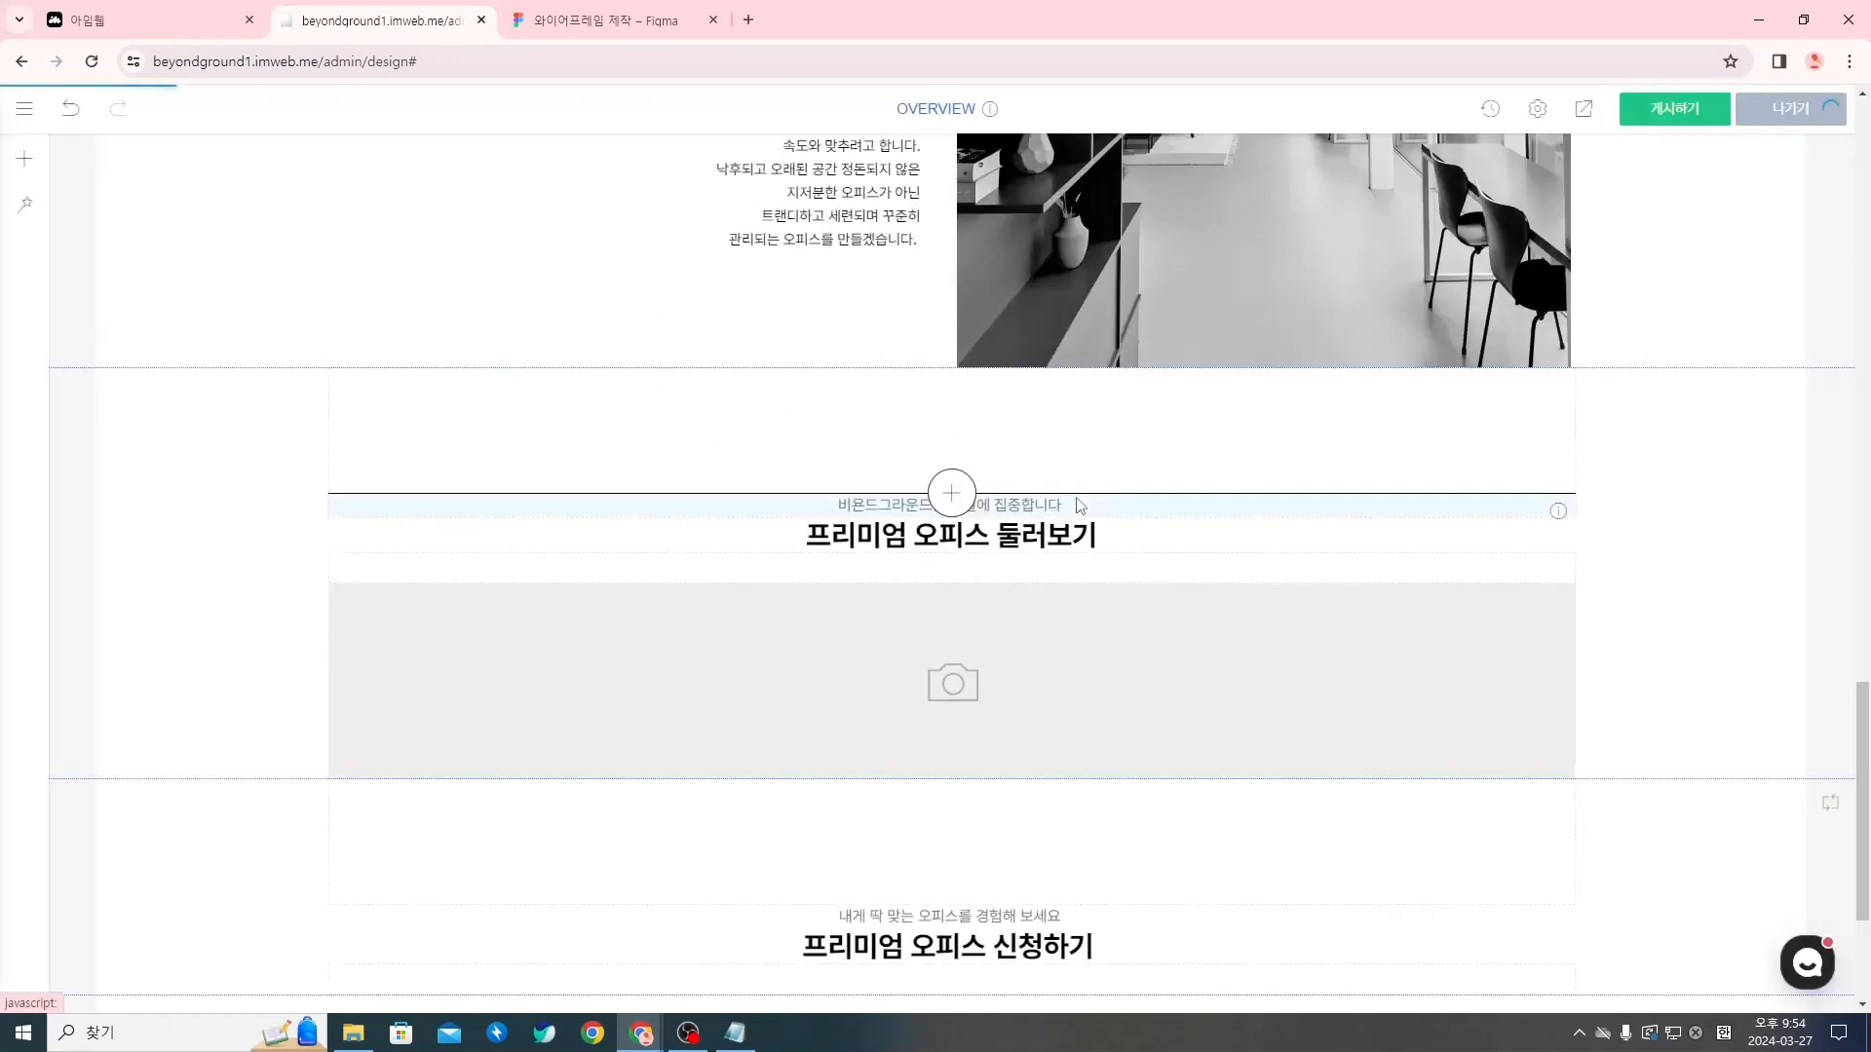
{"action": "right_click", "coordinate": [959, 686]}
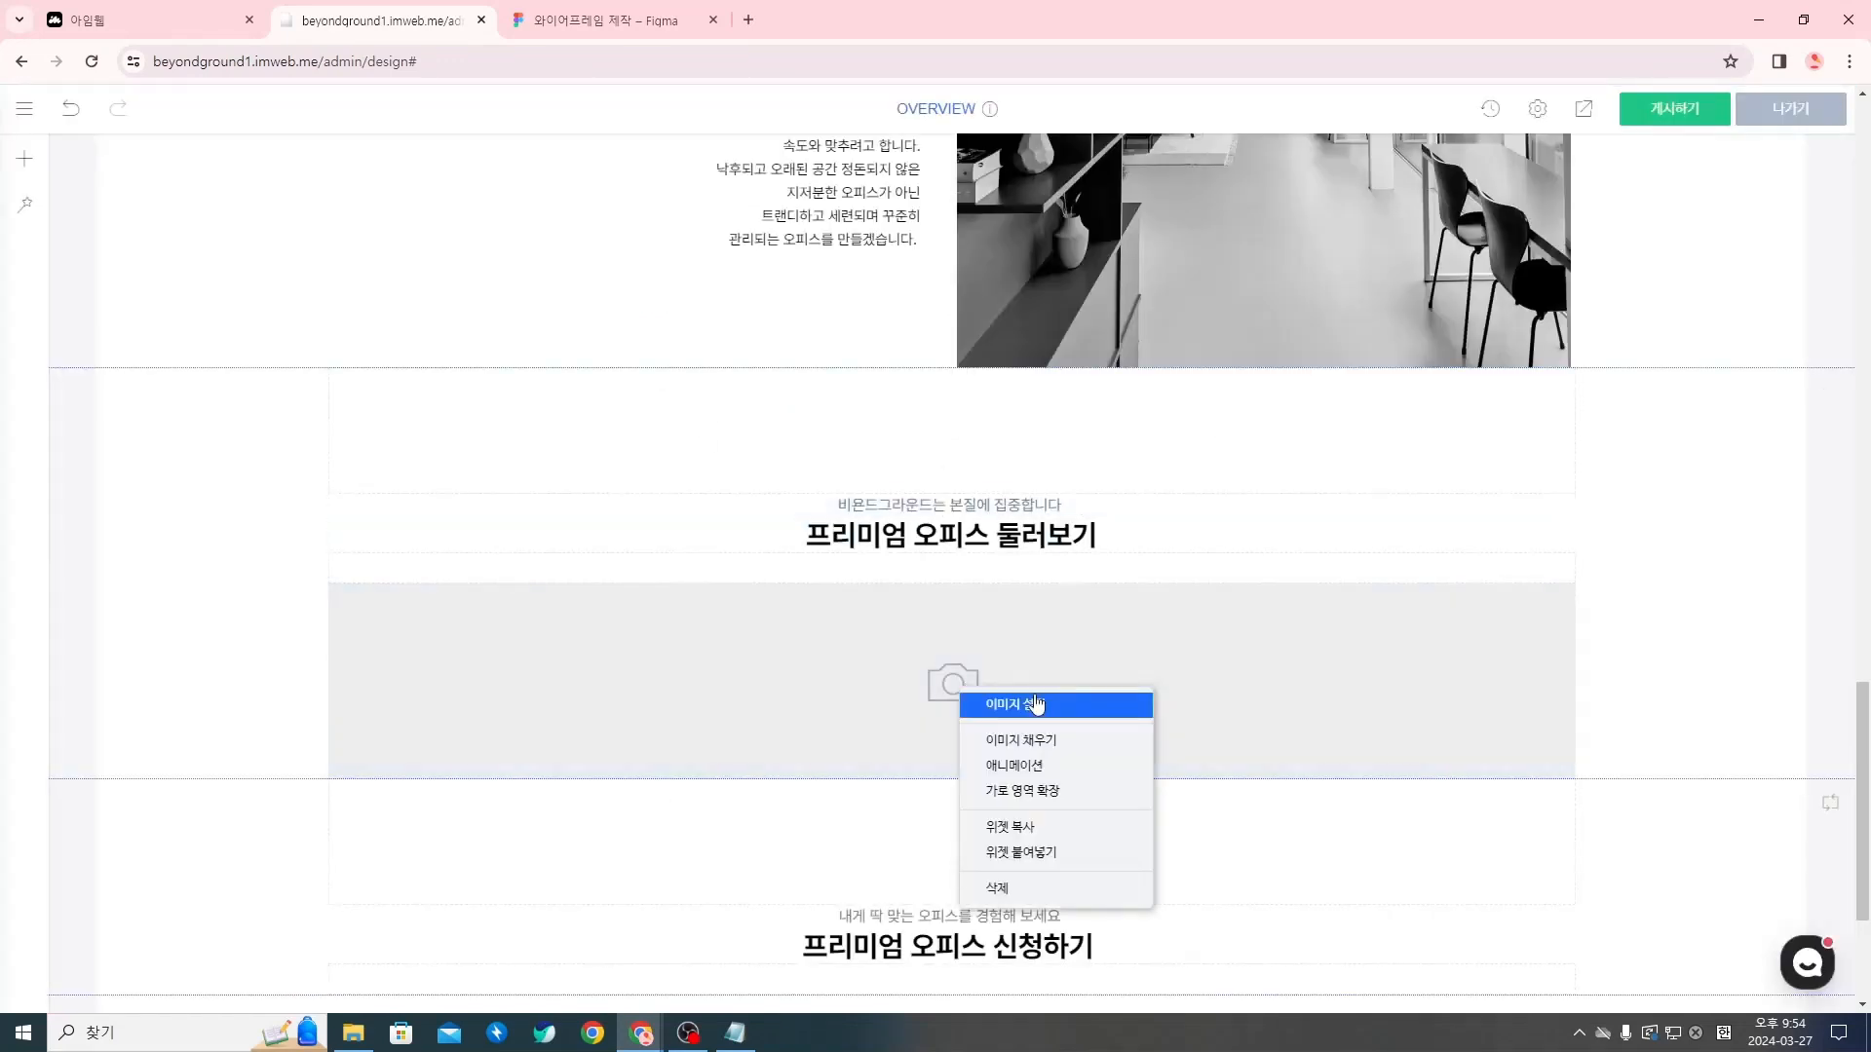
{"action": "left_click", "coordinate": [1035, 703]}
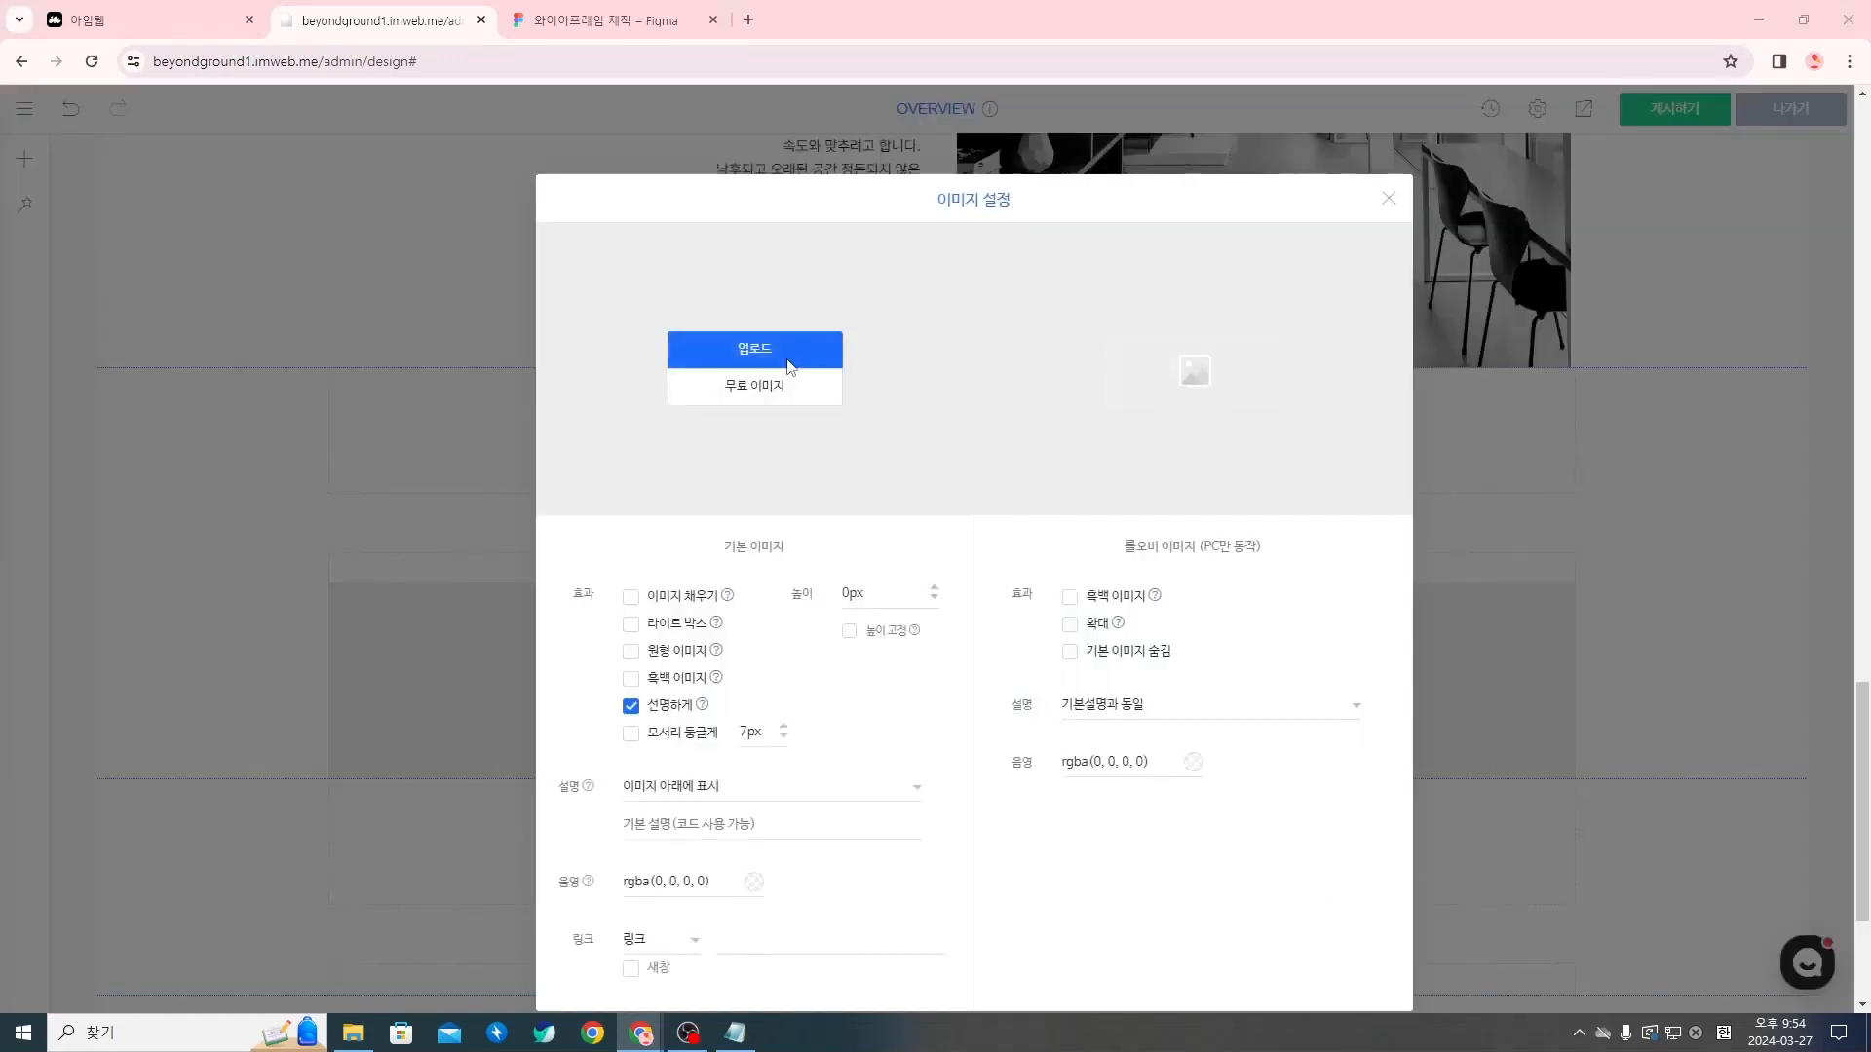
{"action": "left_click", "coordinate": [790, 366]}
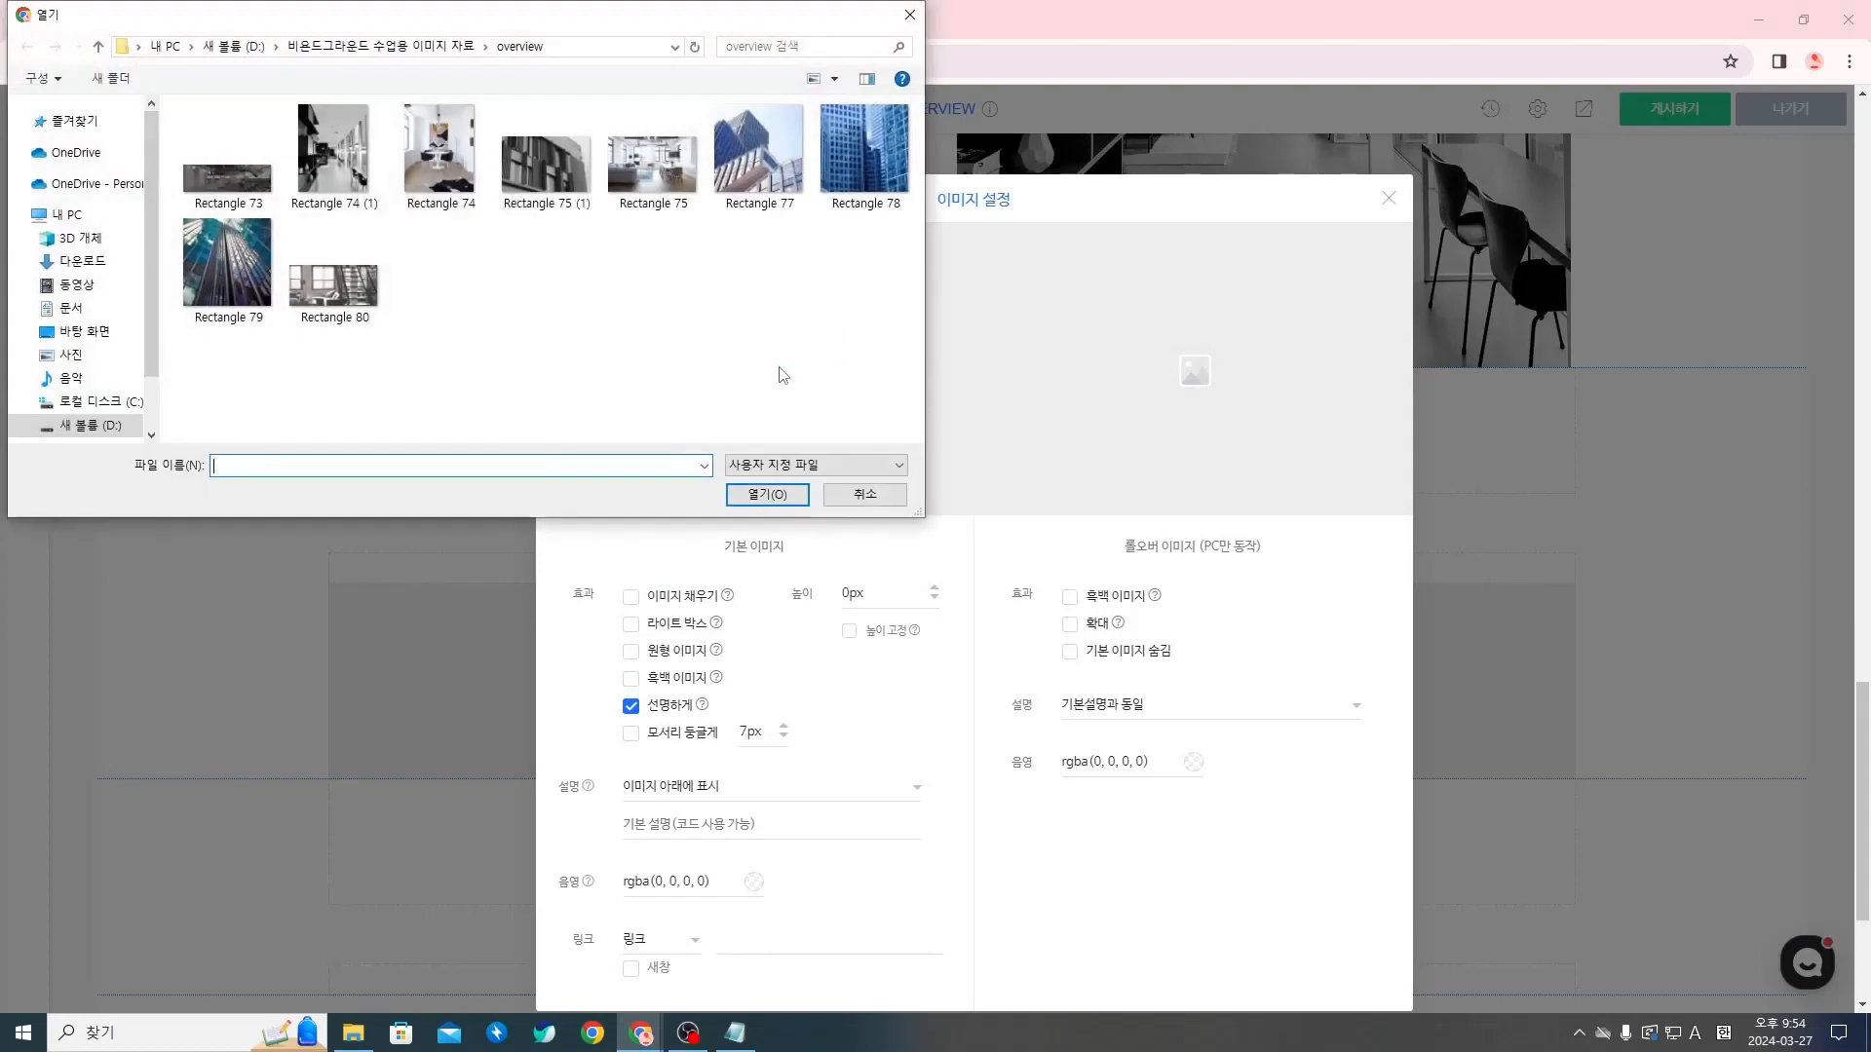
{"action": "left_click", "coordinate": [772, 200]}
{"action": "left_click", "coordinate": [766, 494]}
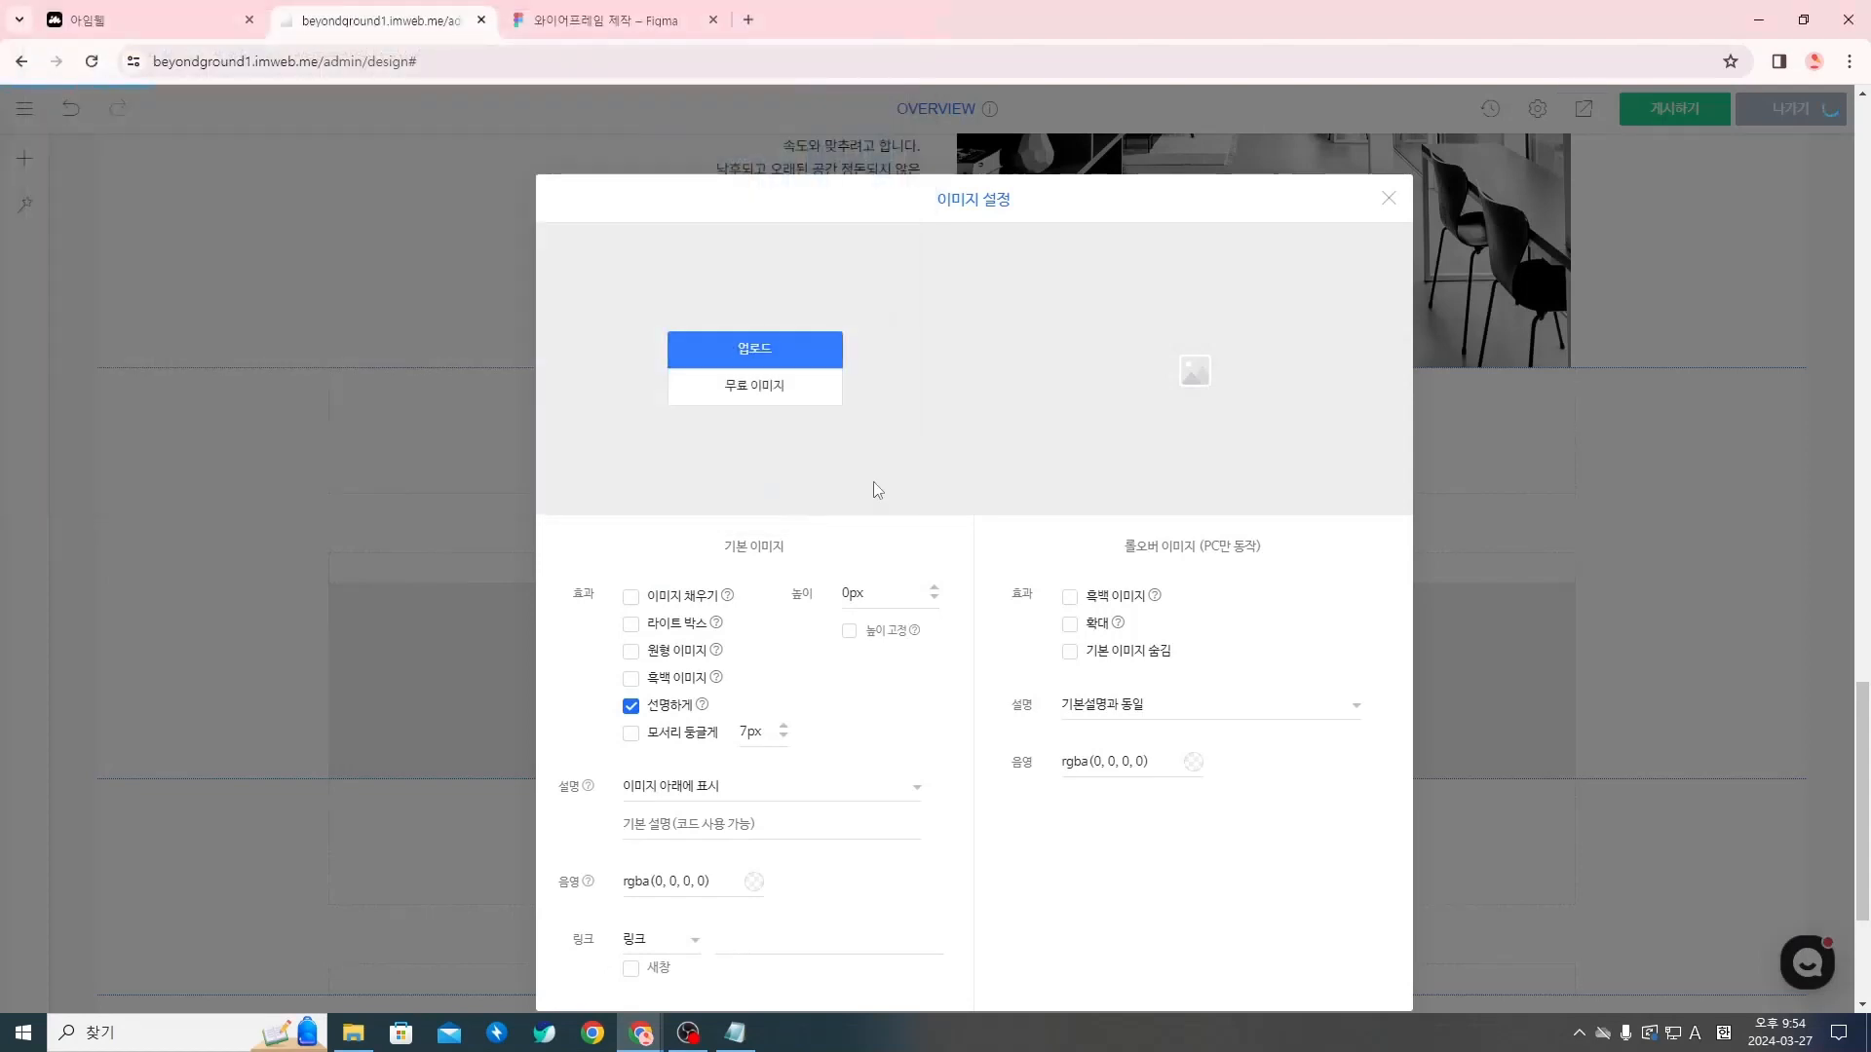
{"action": "left_click", "coordinate": [1387, 198]}
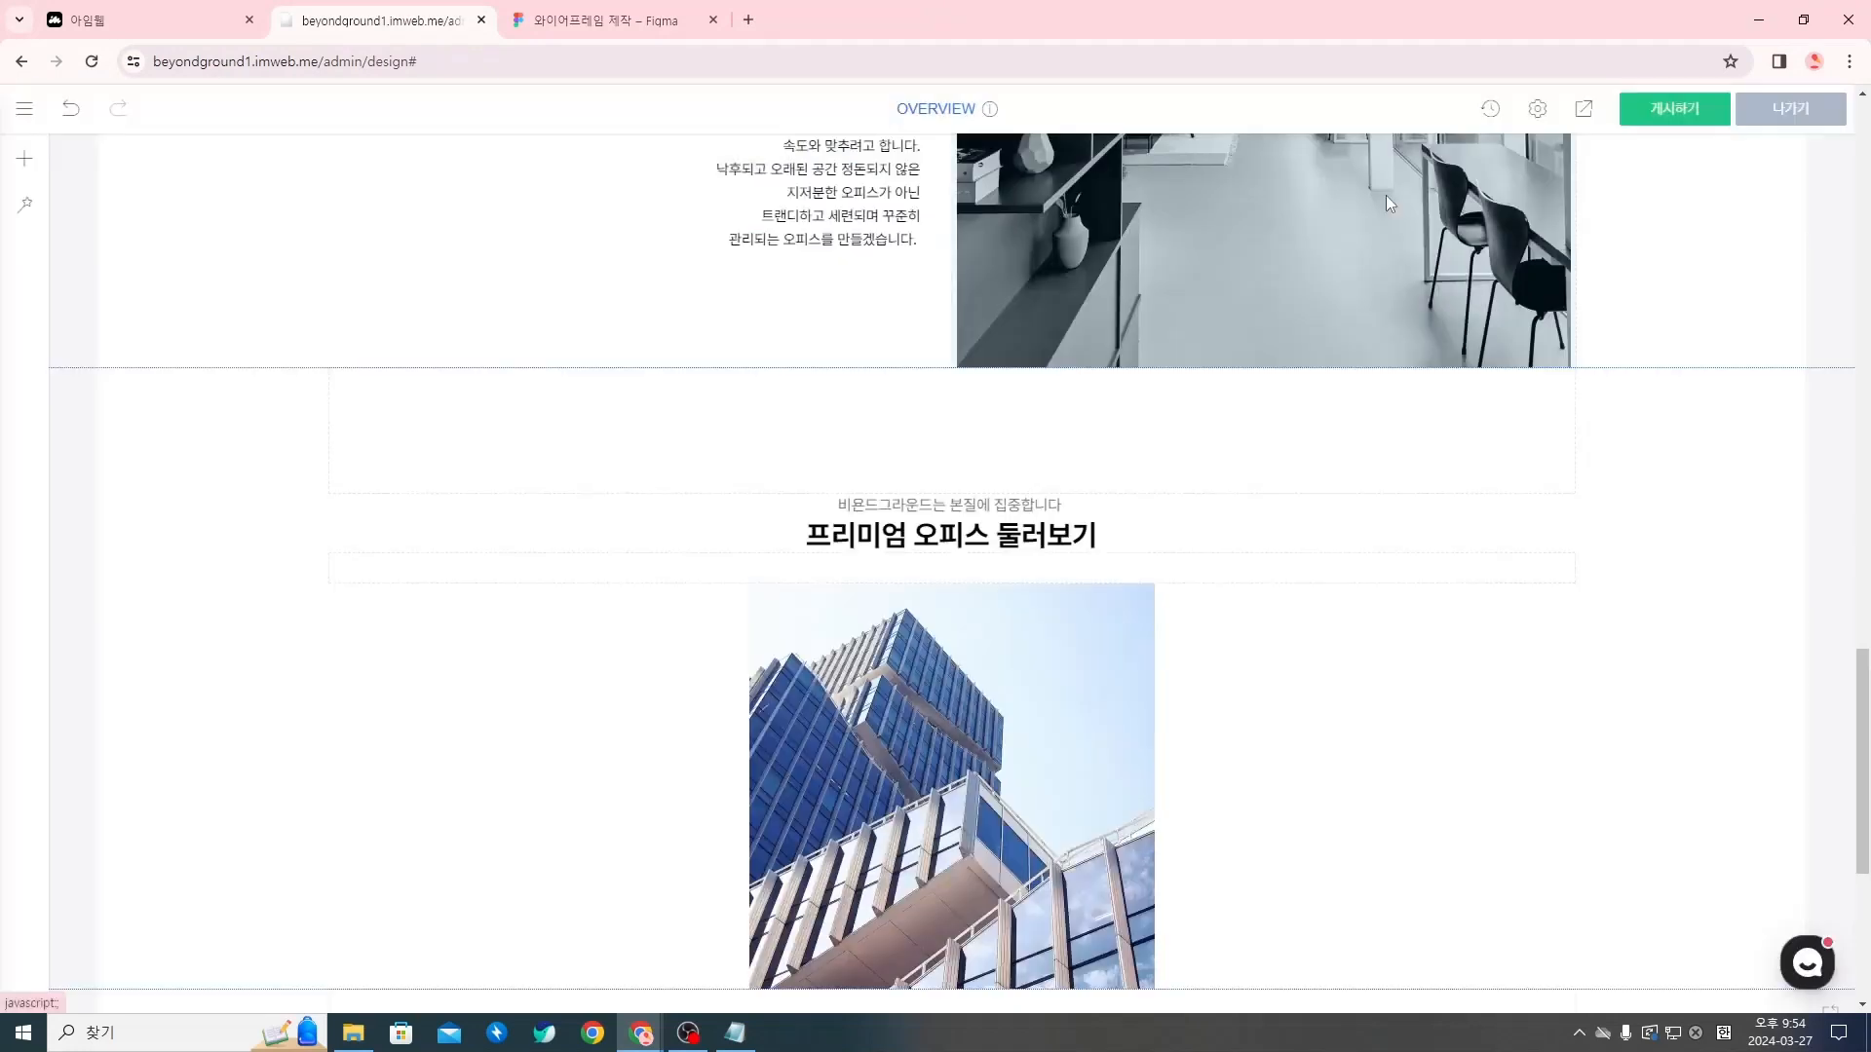
Add a second image widget below the first building photo and upload Rectangle 78 to it
{"action": "scroll", "coordinate": [918, 635], "scroll_direction": "down", "scroll_amount": 1}
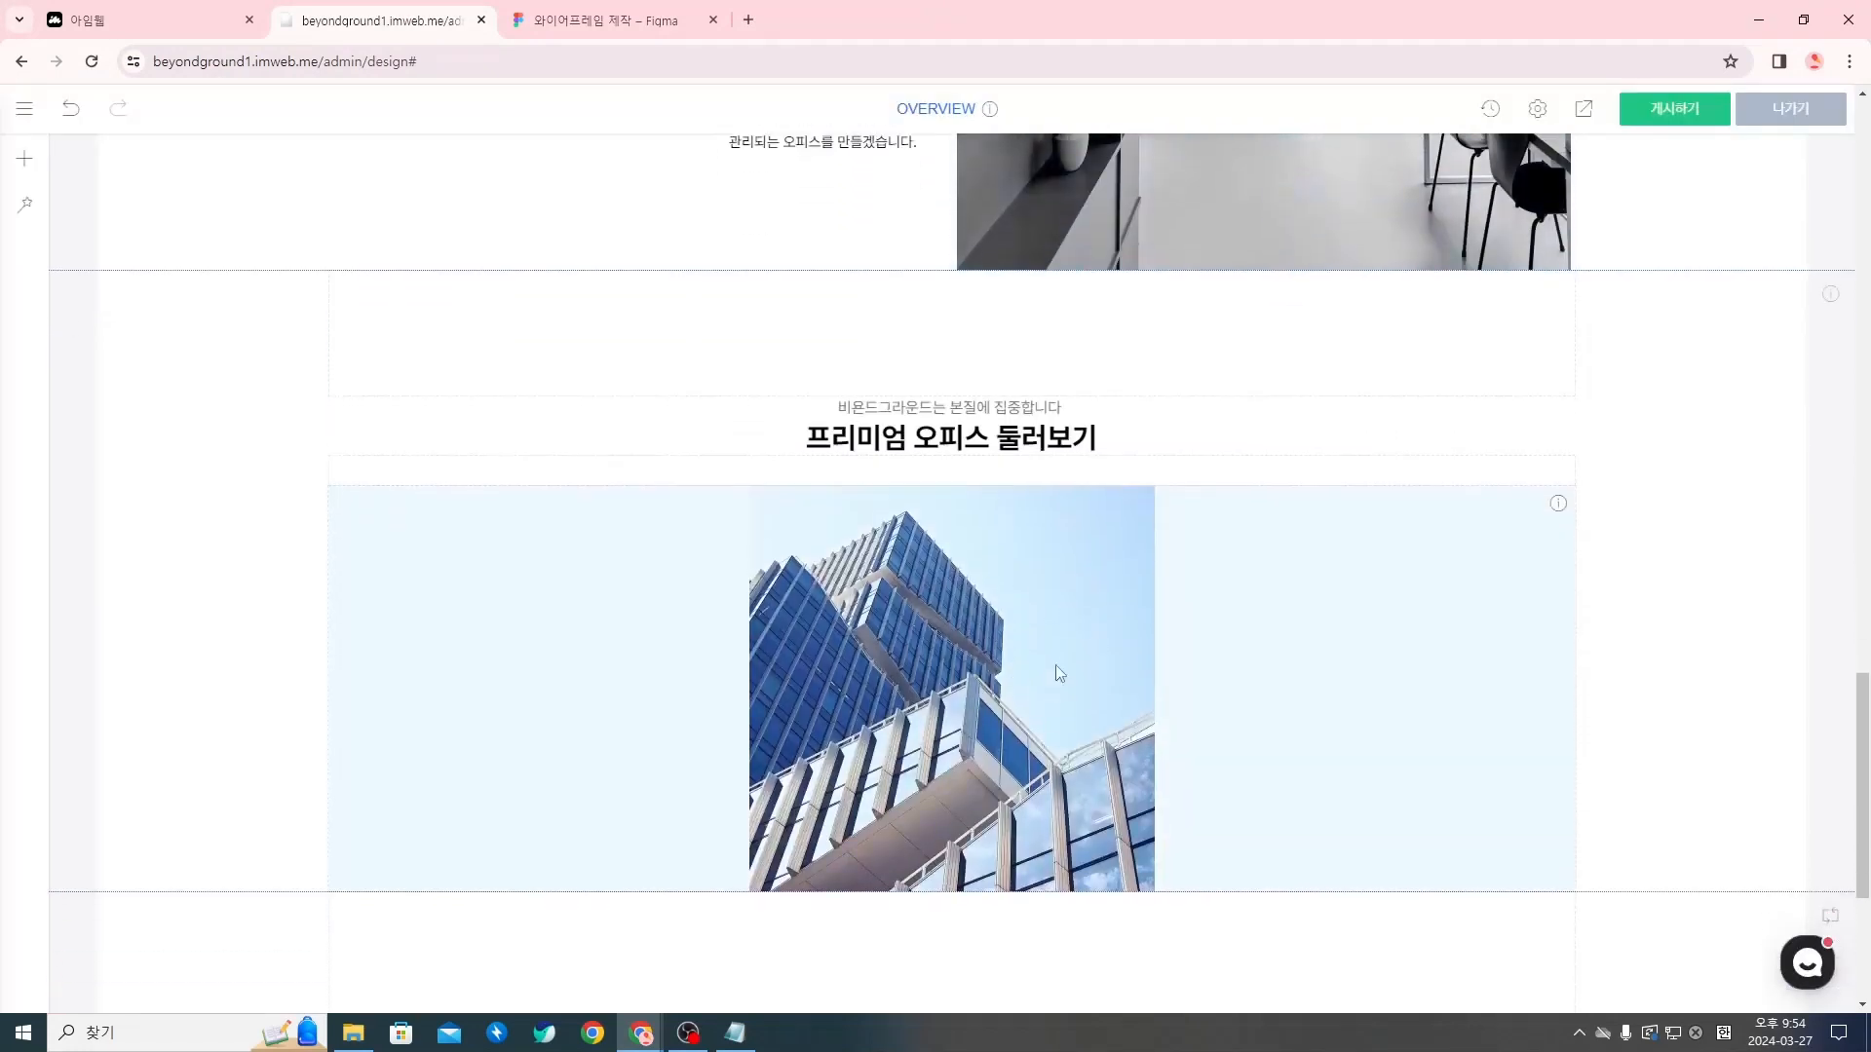
{"action": "scroll", "coordinate": [1055, 665], "scroll_direction": "down", "scroll_amount": 1}
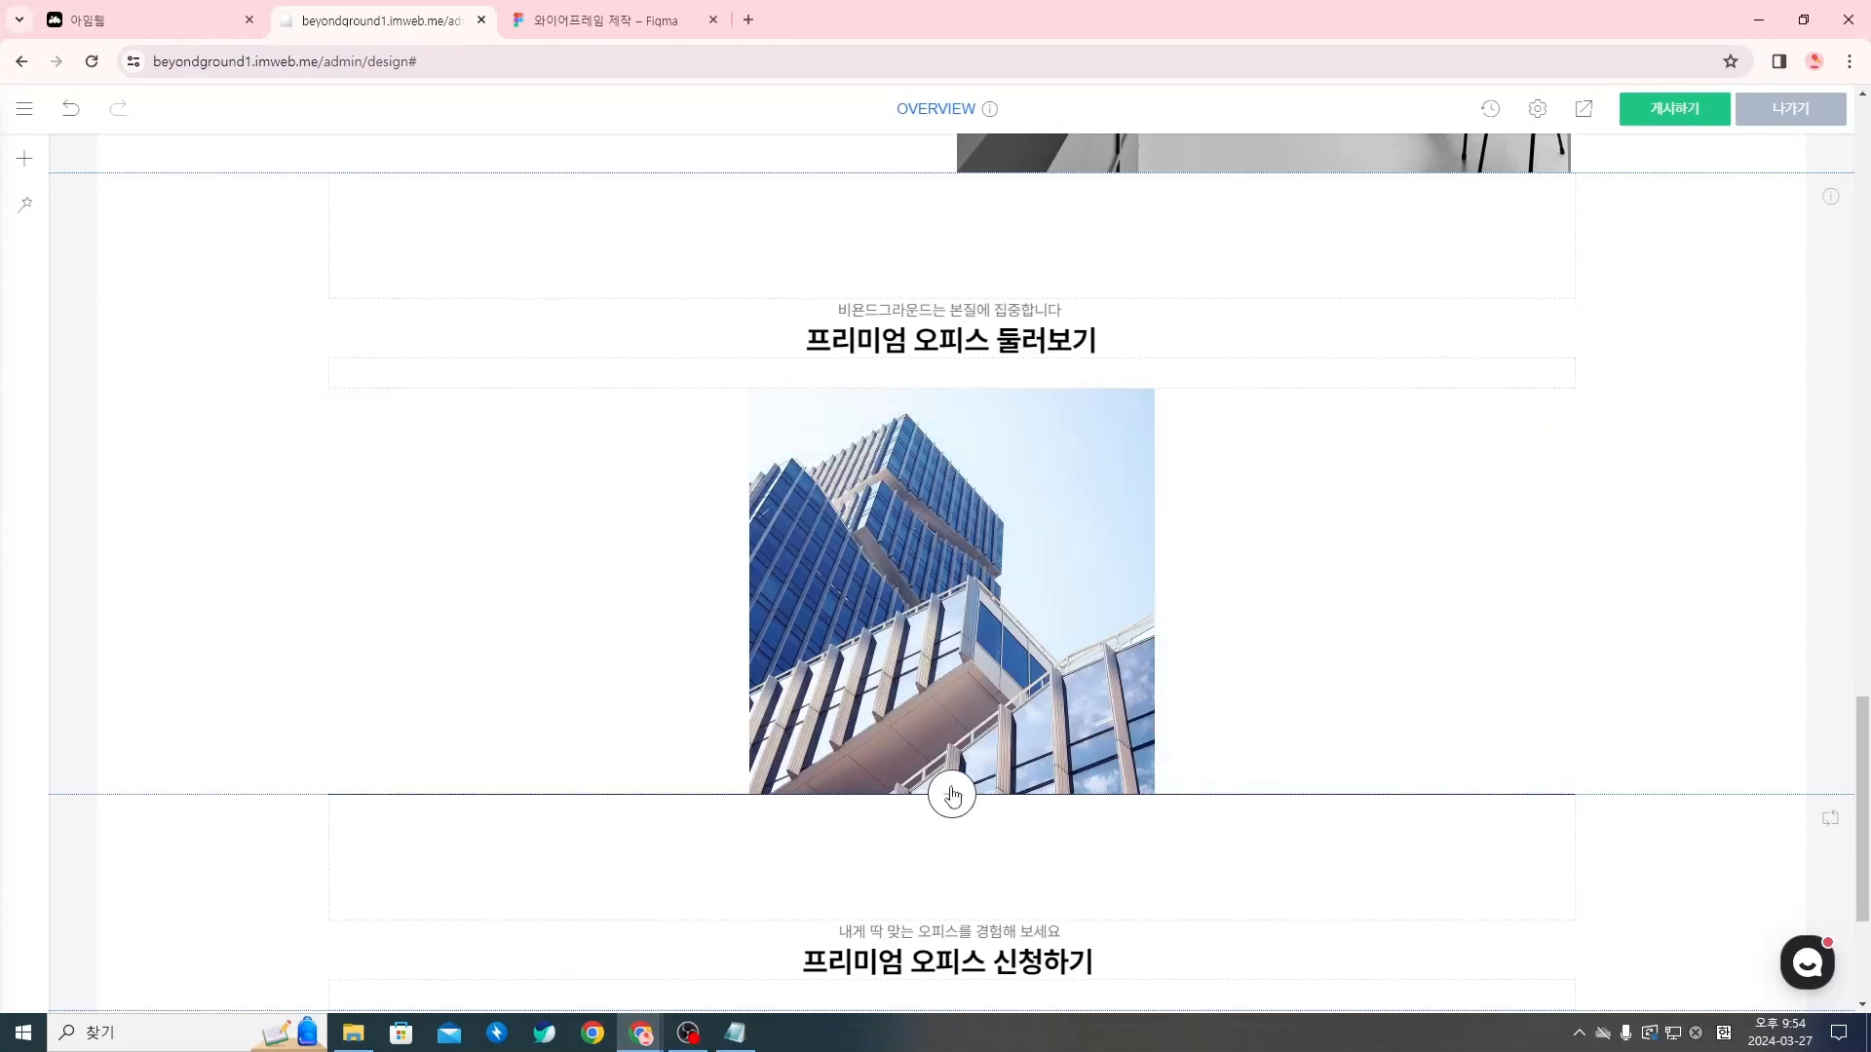
{"action": "left_click", "coordinate": [952, 793]}
{"action": "left_click", "coordinate": [679, 291]}
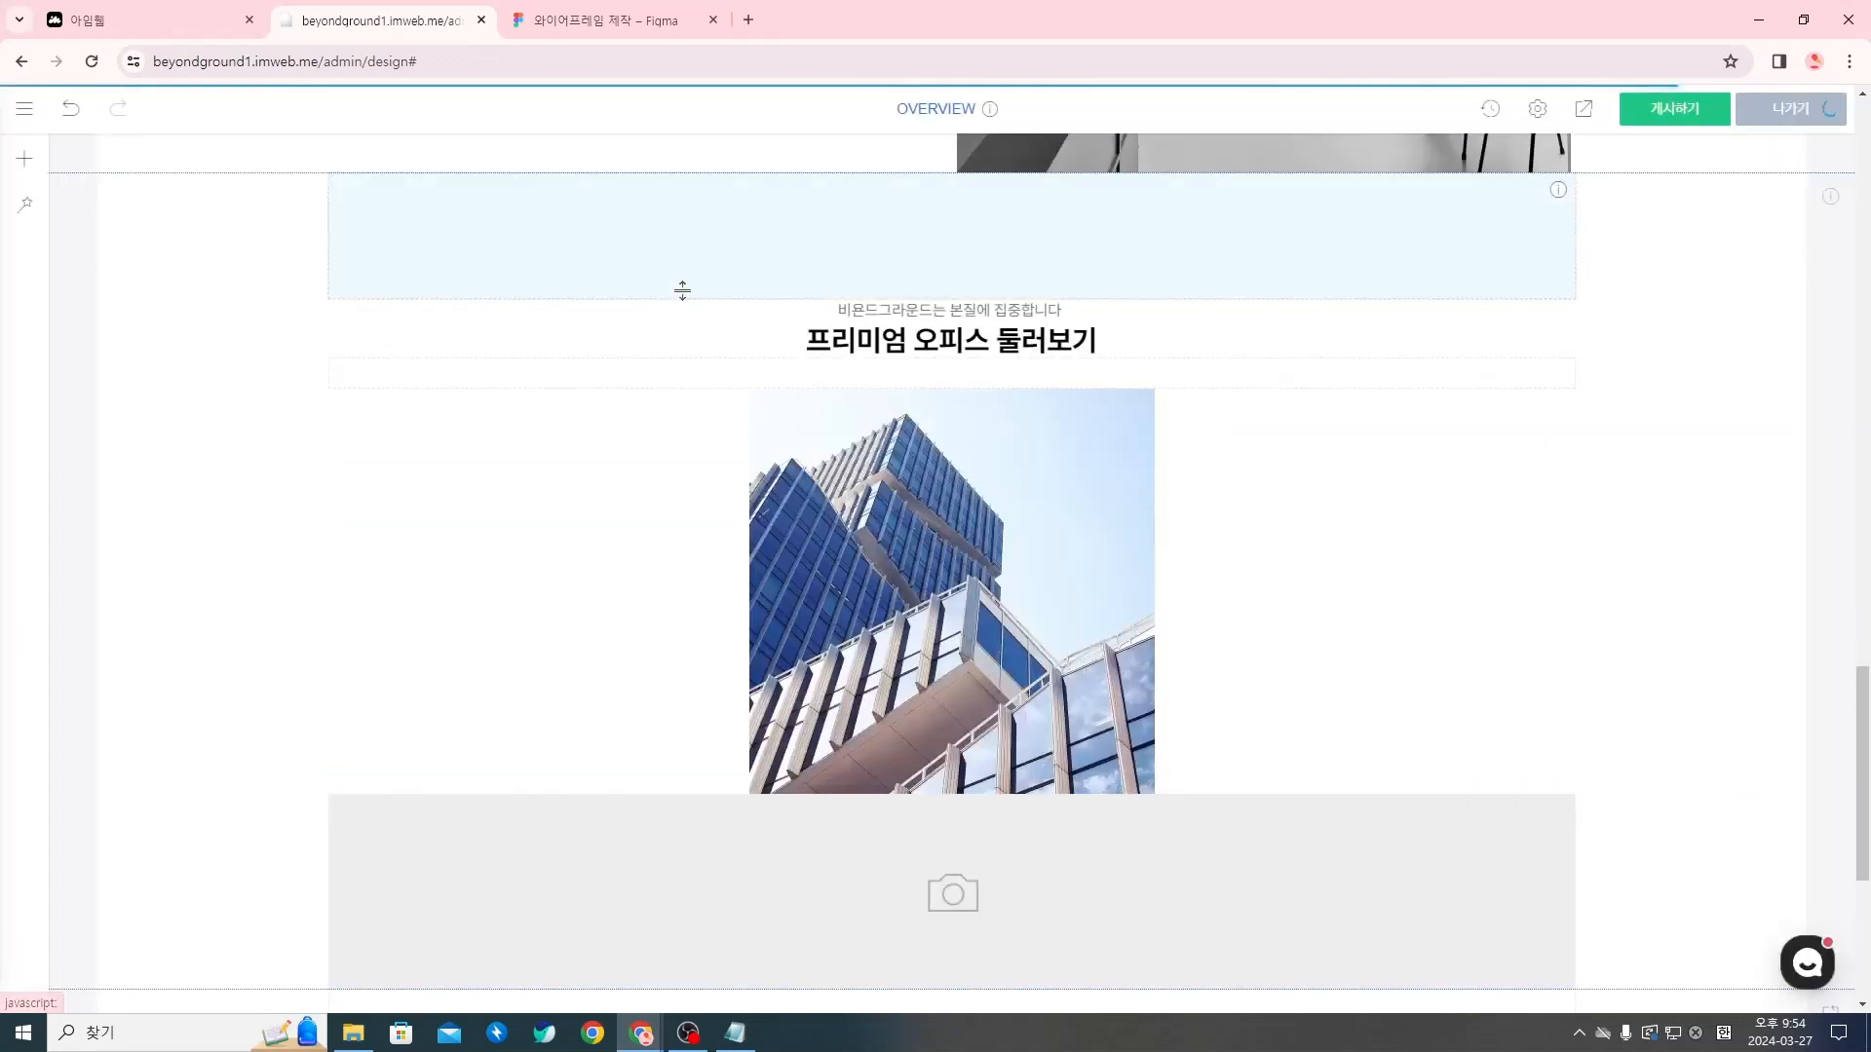
{"action": "scroll", "coordinate": [952, 412], "scroll_direction": "down", "scroll_amount": 4}
{"action": "left_click", "coordinate": [952, 412]}
{"action": "left_click", "coordinate": [990, 414]}
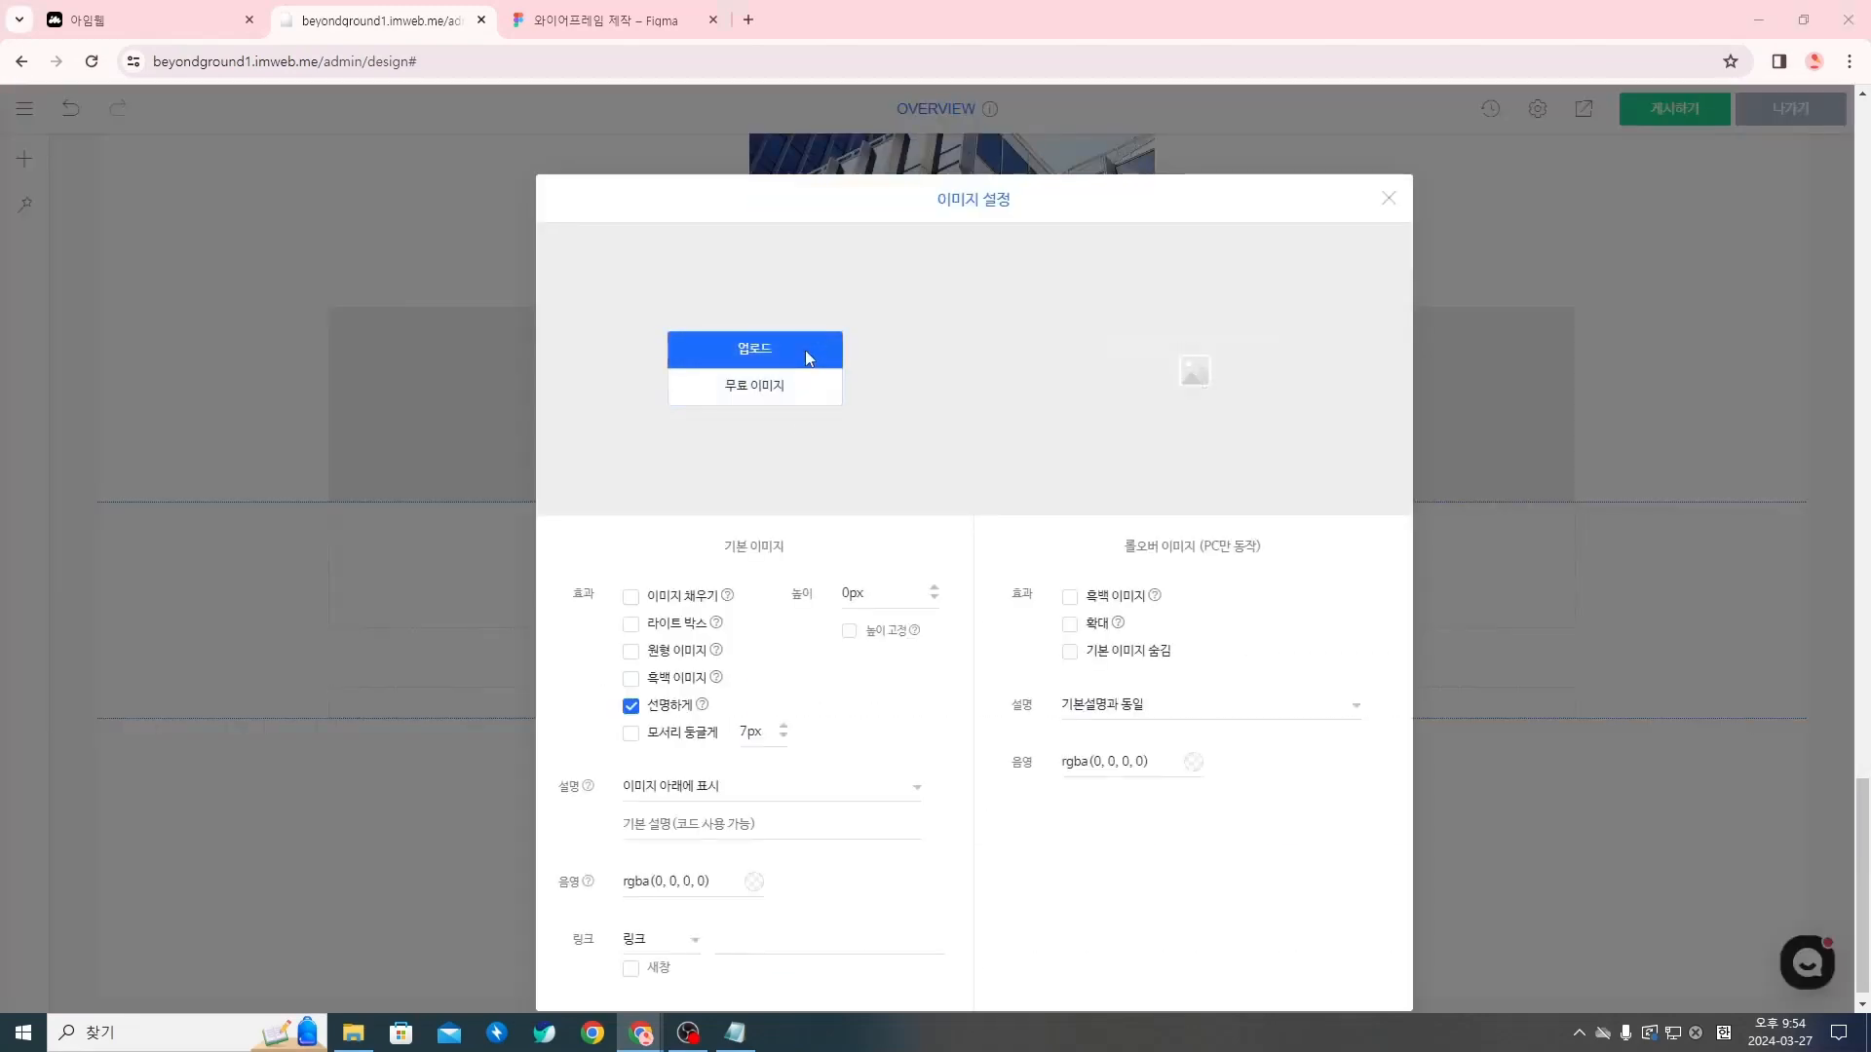
{"action": "left_click", "coordinate": [807, 349]}
{"action": "left_click", "coordinate": [877, 173]}
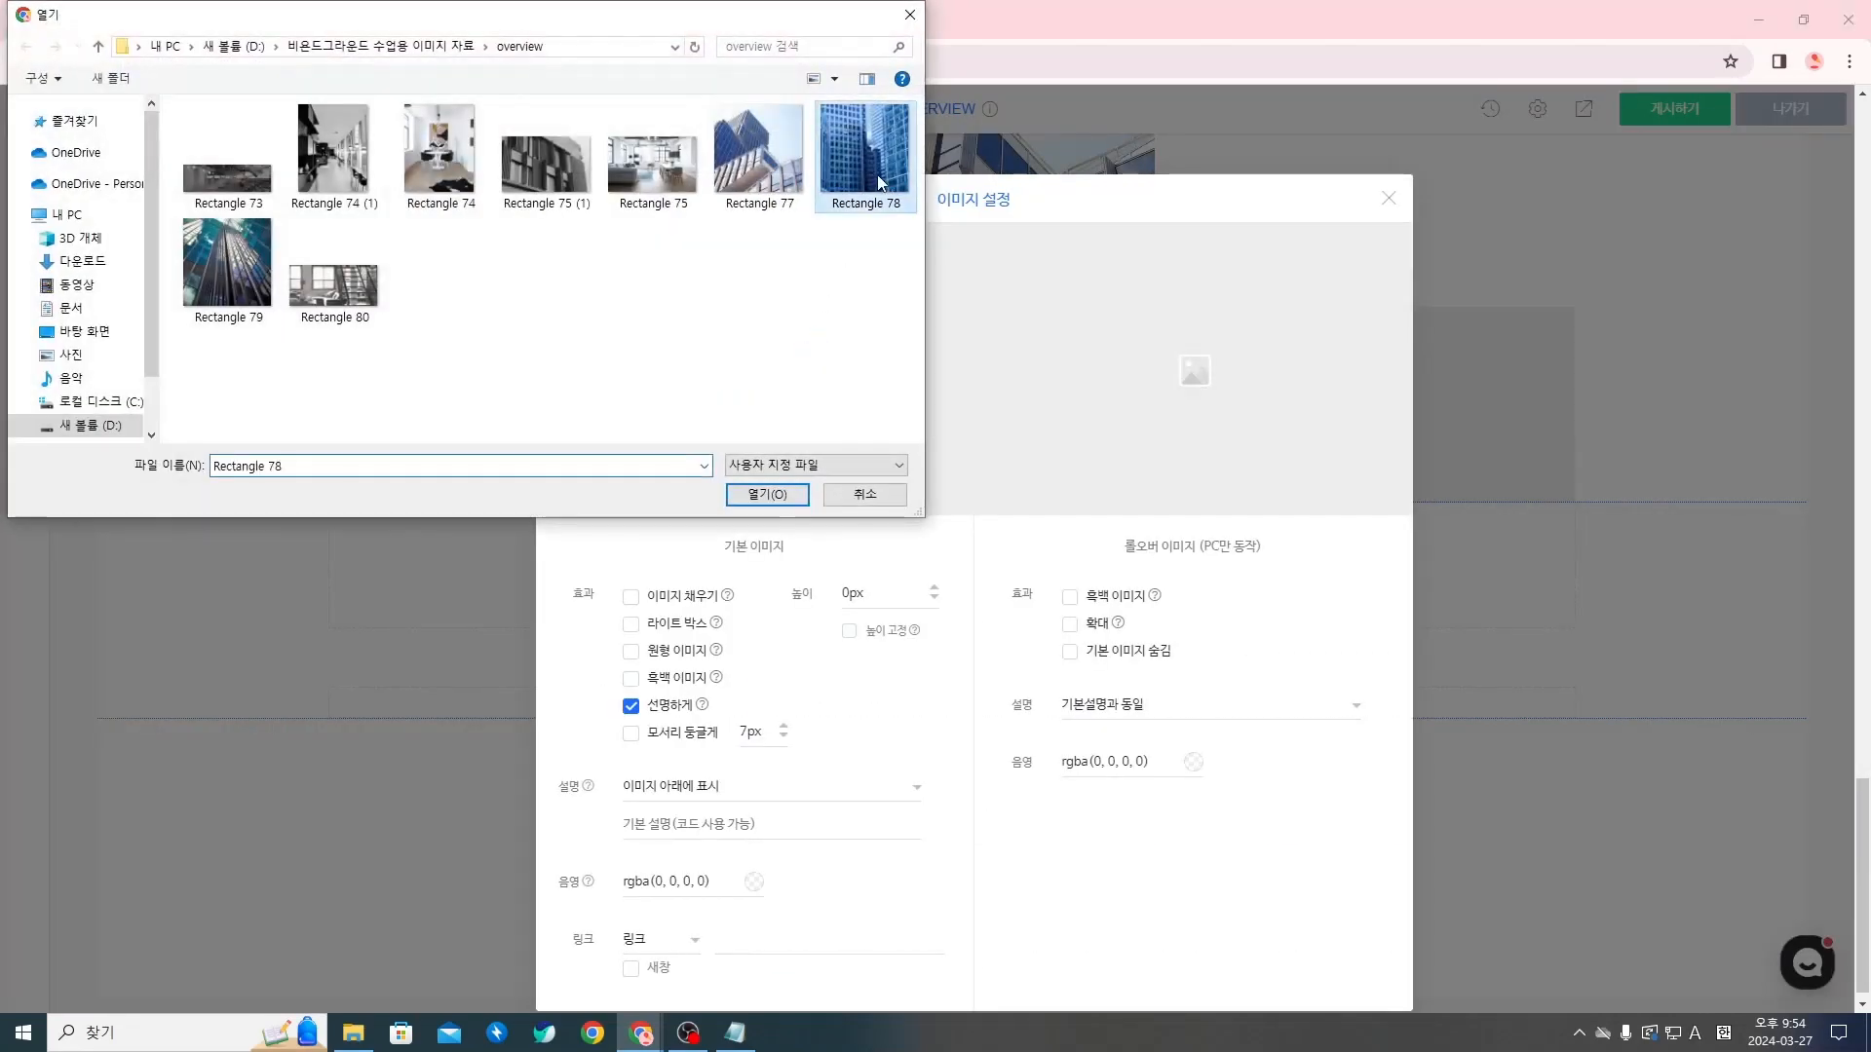
{"action": "left_click", "coordinate": [766, 494]}
{"action": "left_click", "coordinate": [1389, 199]}
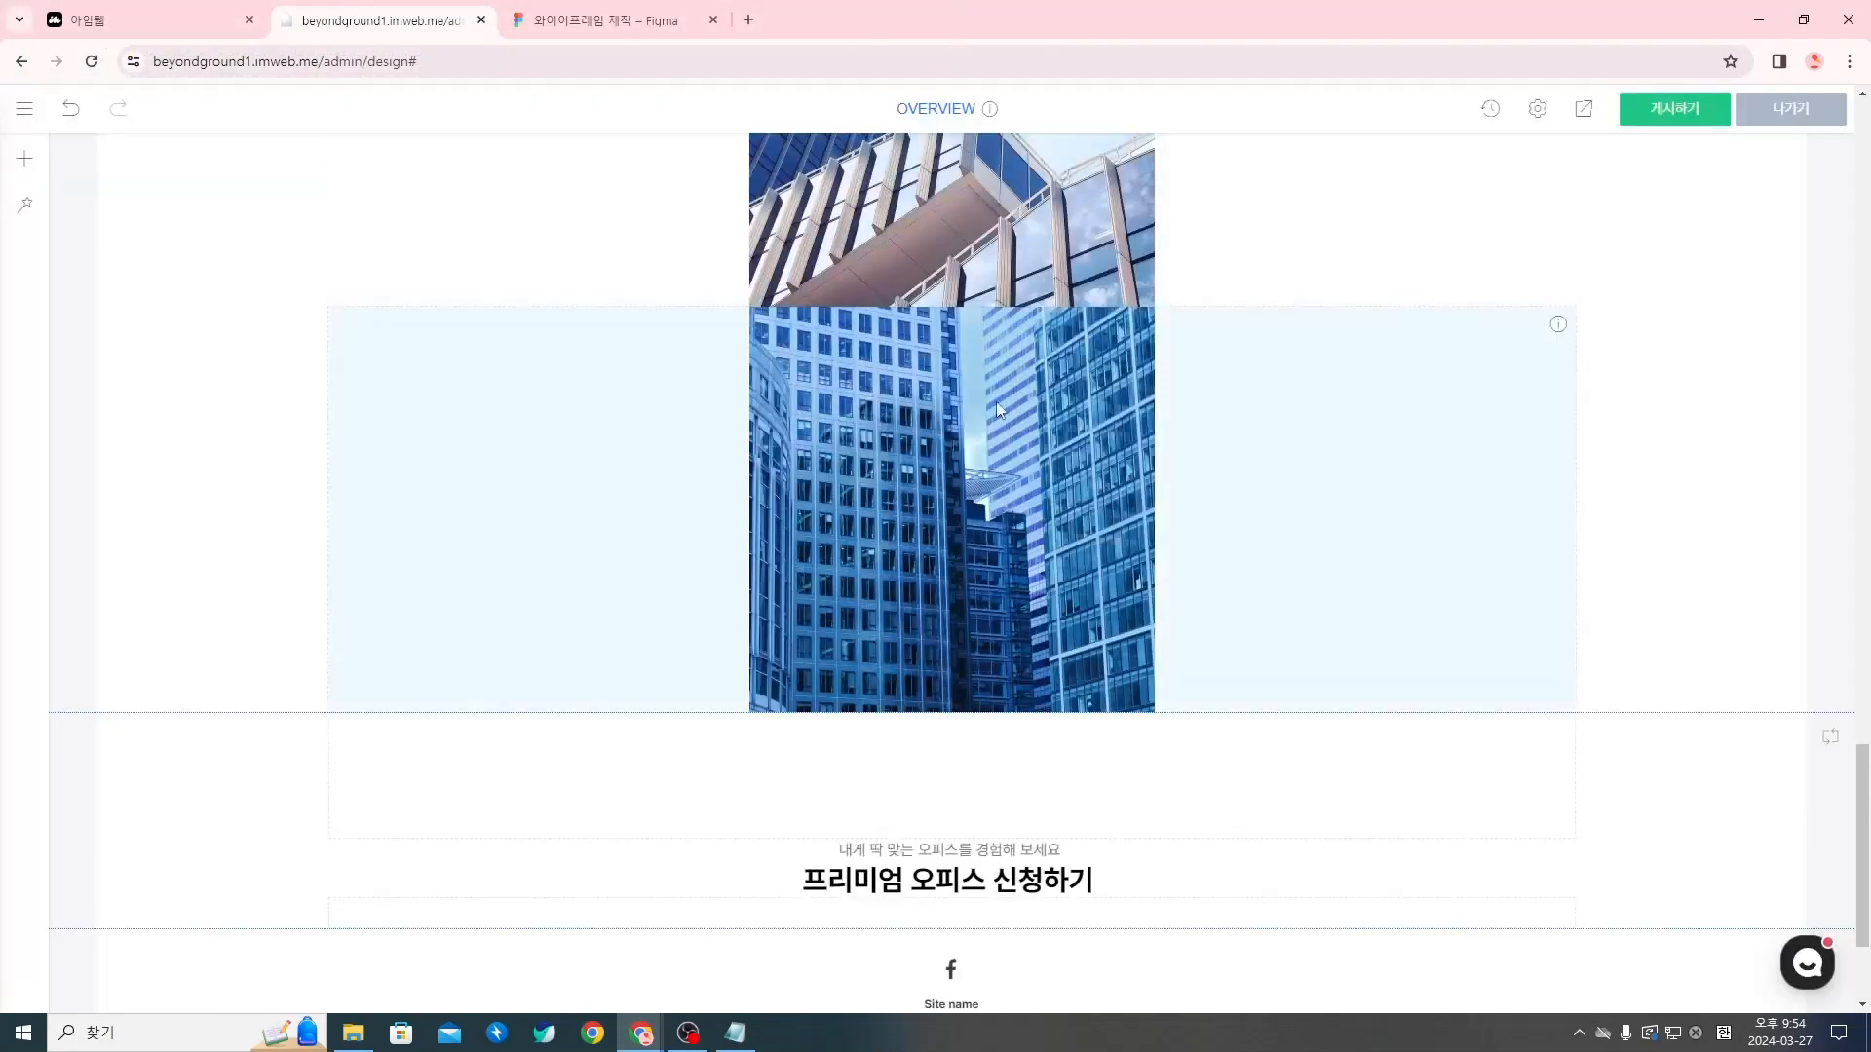
Add a third image widget below the second building photo and upload Rectangle 79 to it
{"action": "left_click", "coordinate": [951, 712]}
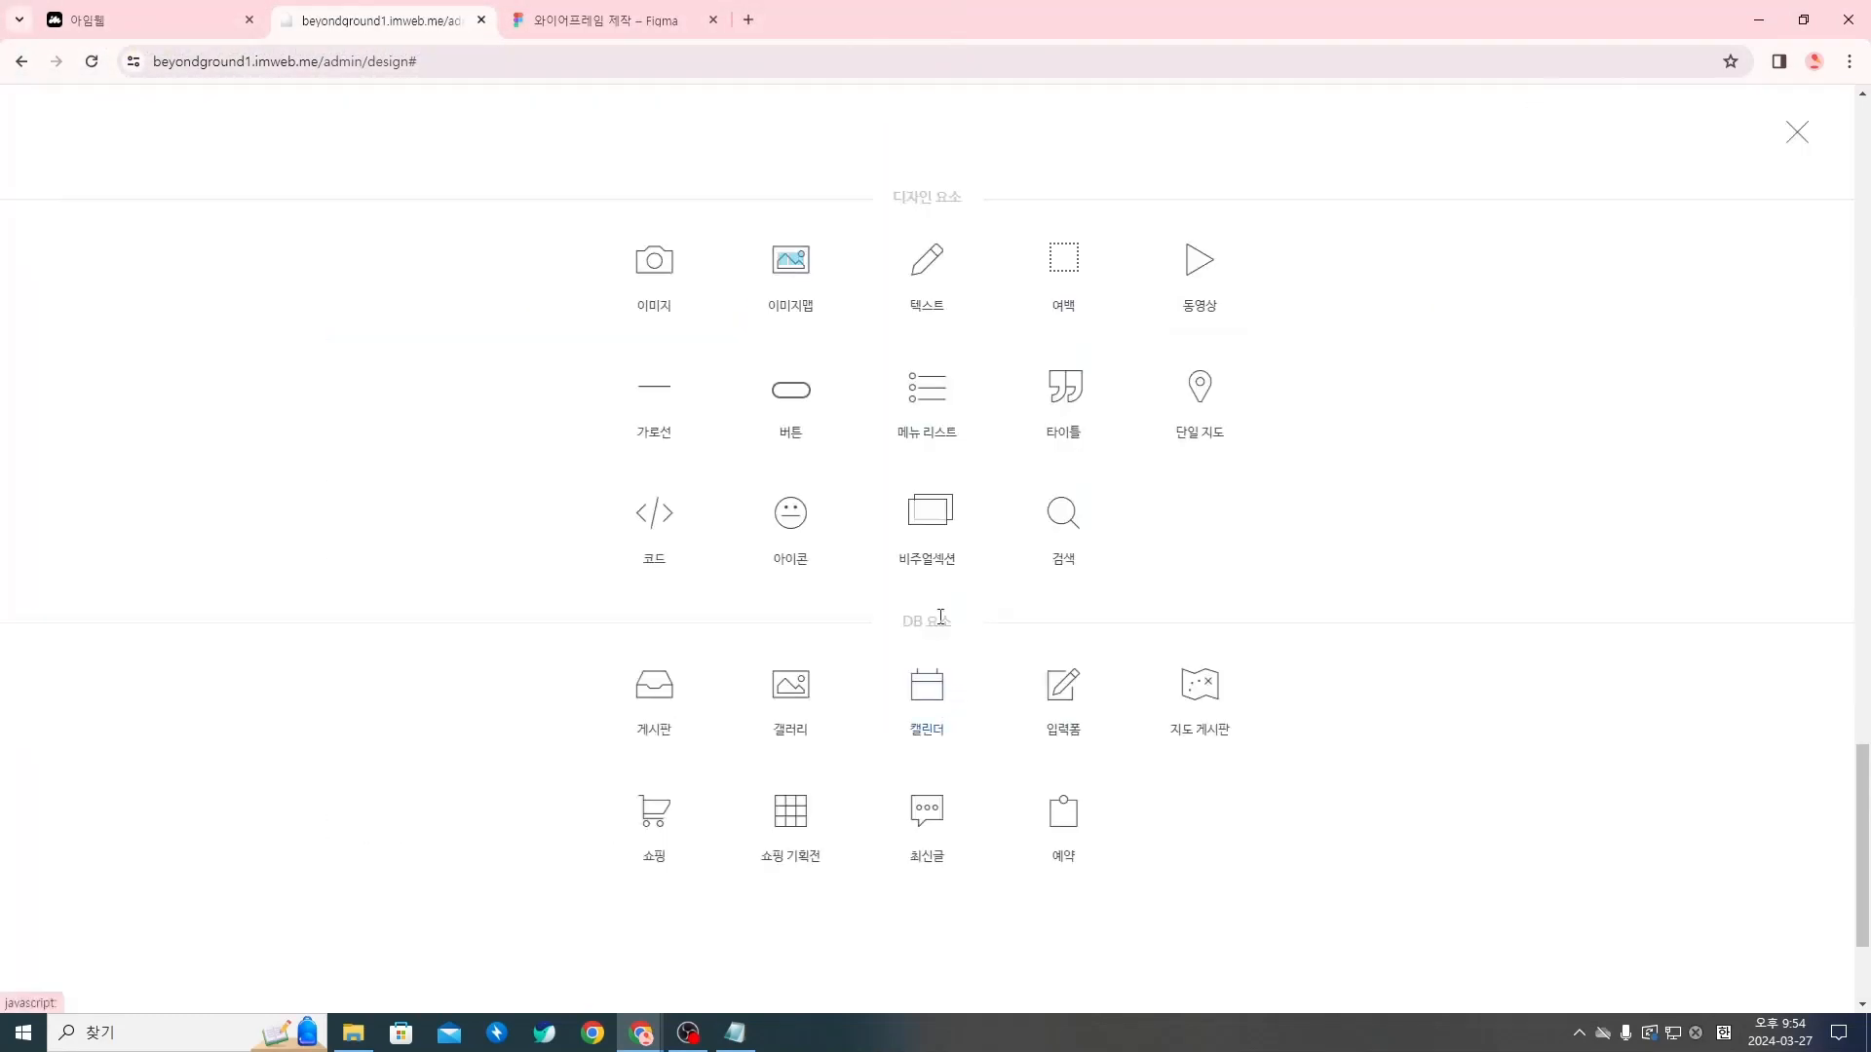
{"action": "left_click", "coordinate": [660, 288]}
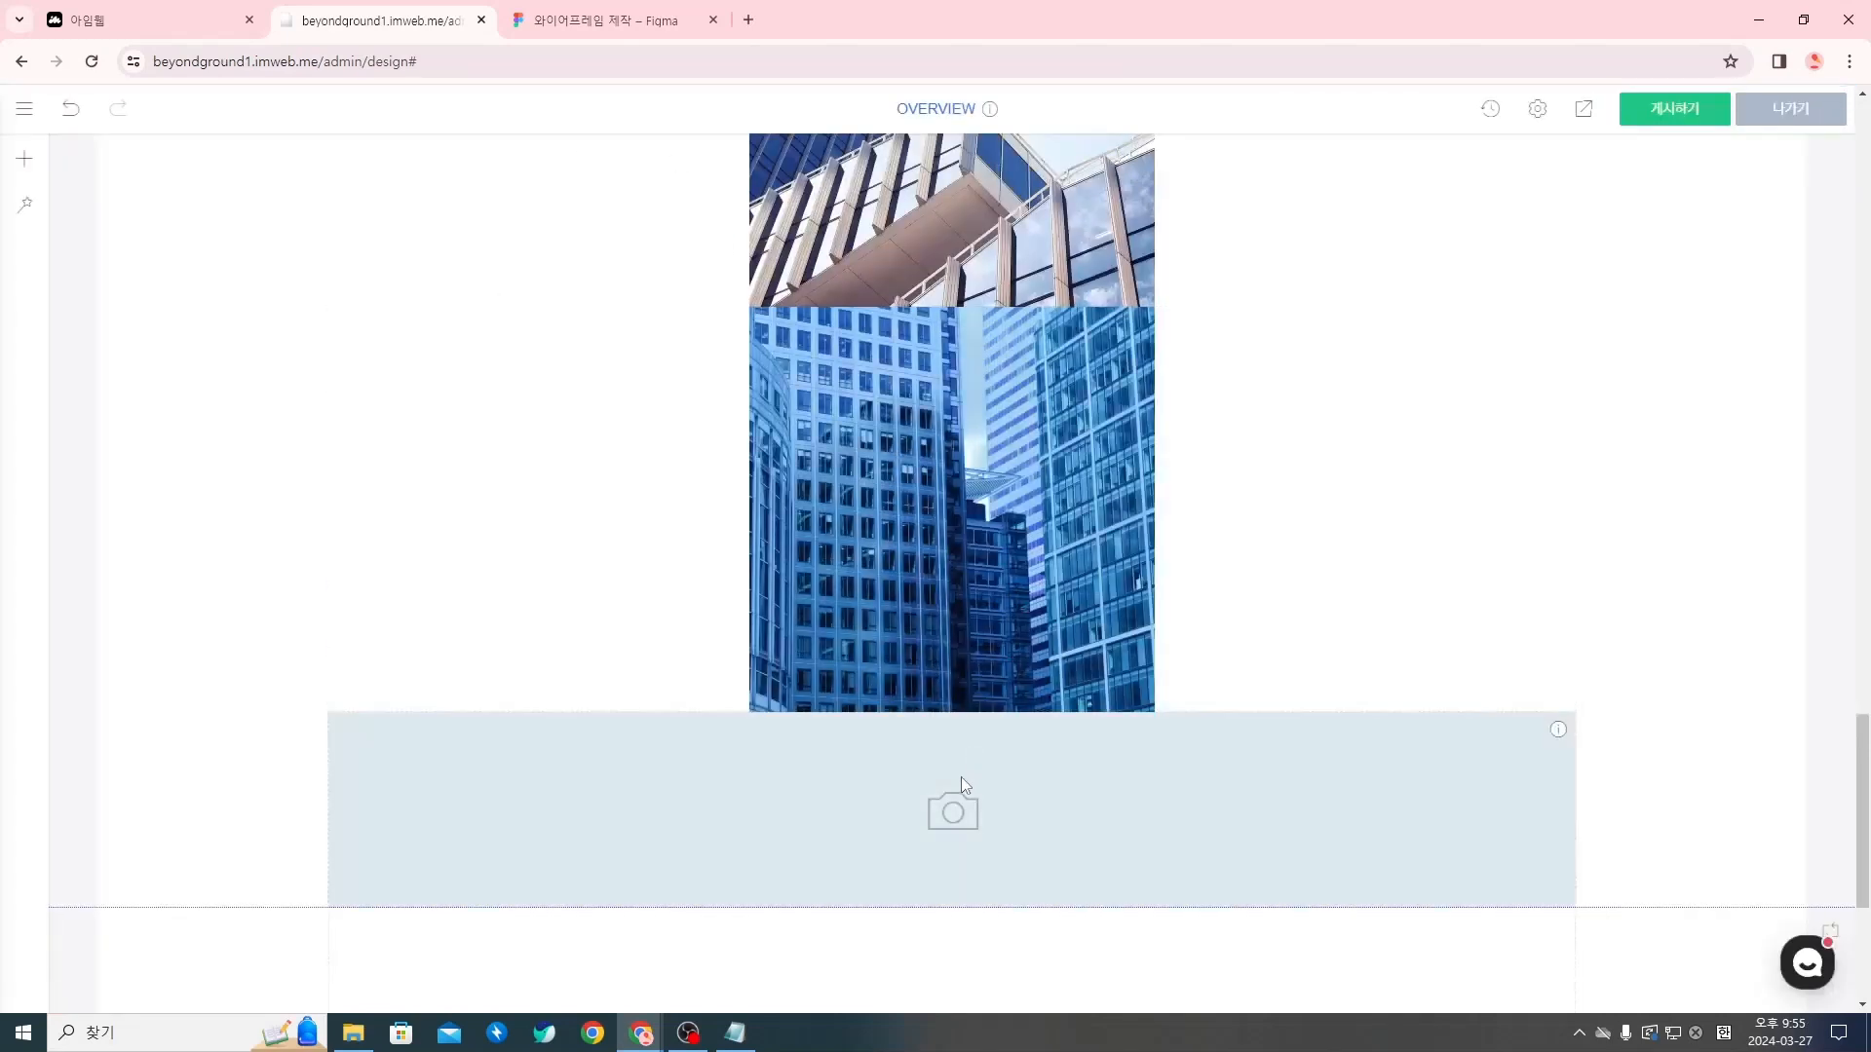
{"action": "right_click", "coordinate": [961, 778]}
{"action": "left_click", "coordinate": [1040, 572]}
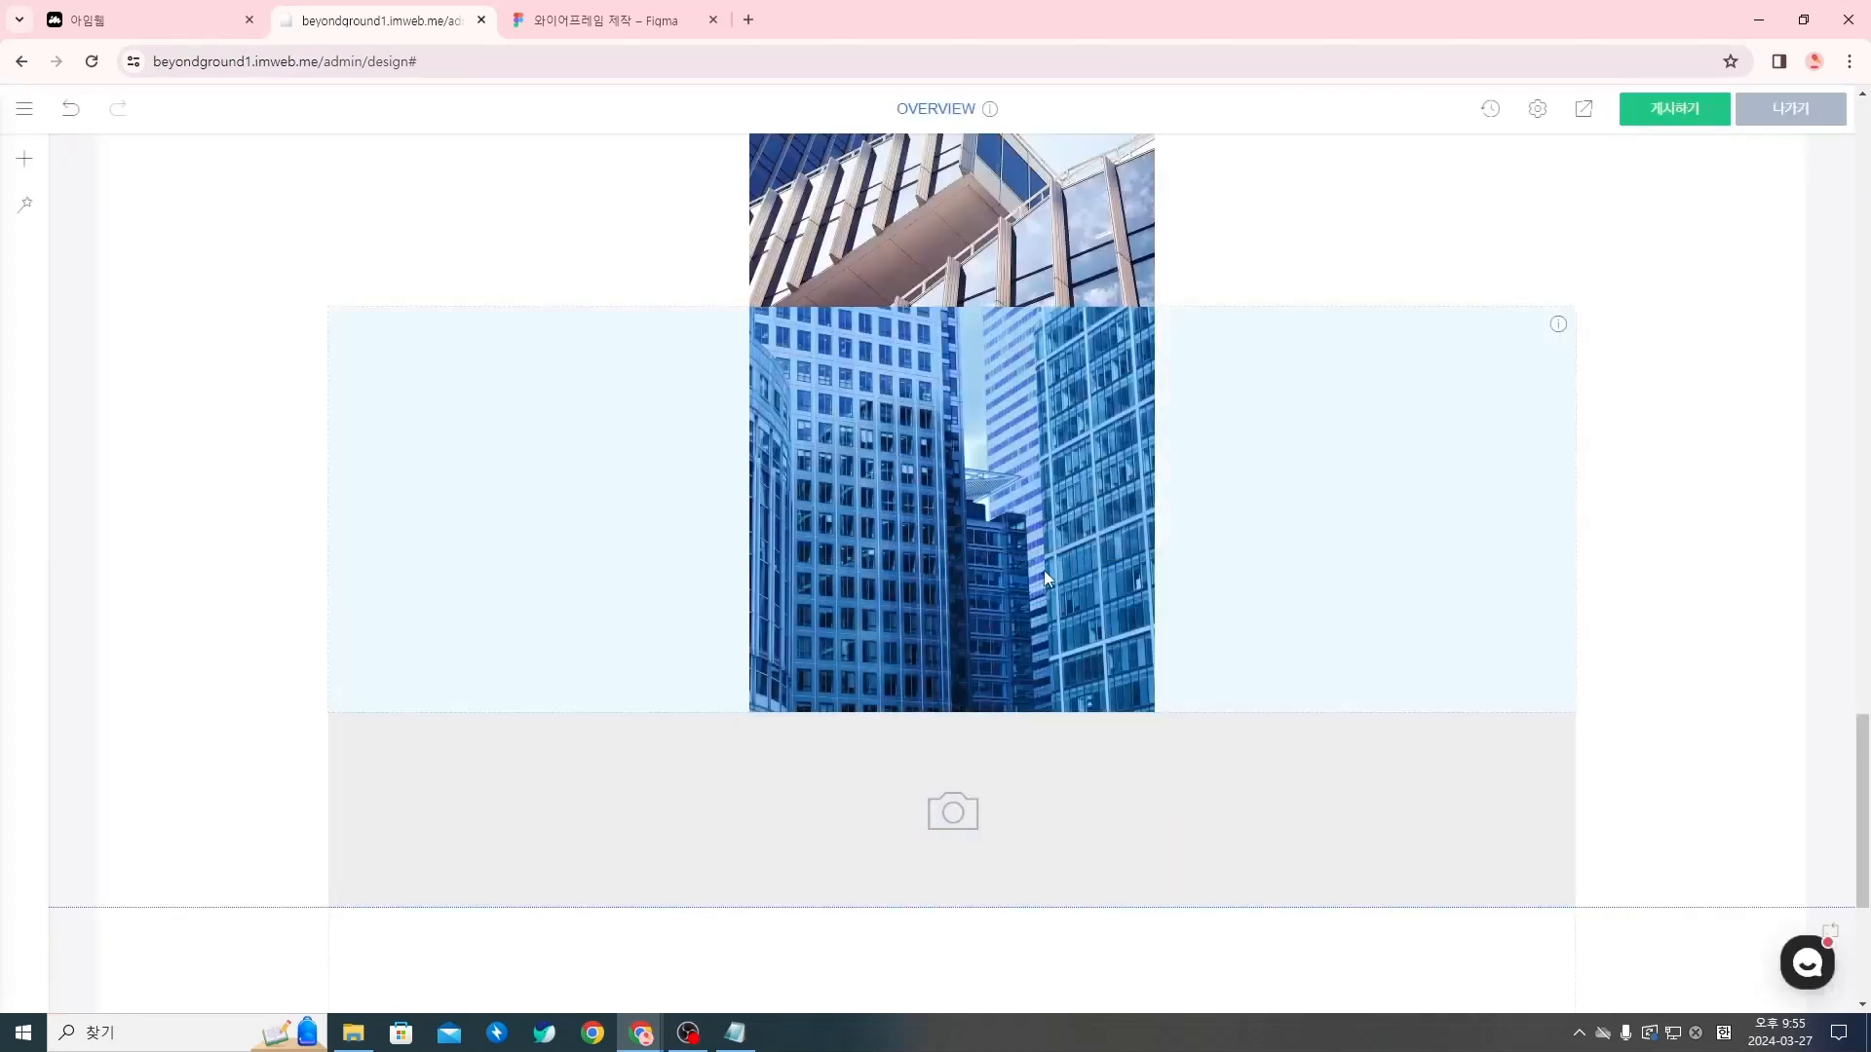
{"action": "left_click", "coordinate": [748, 353]}
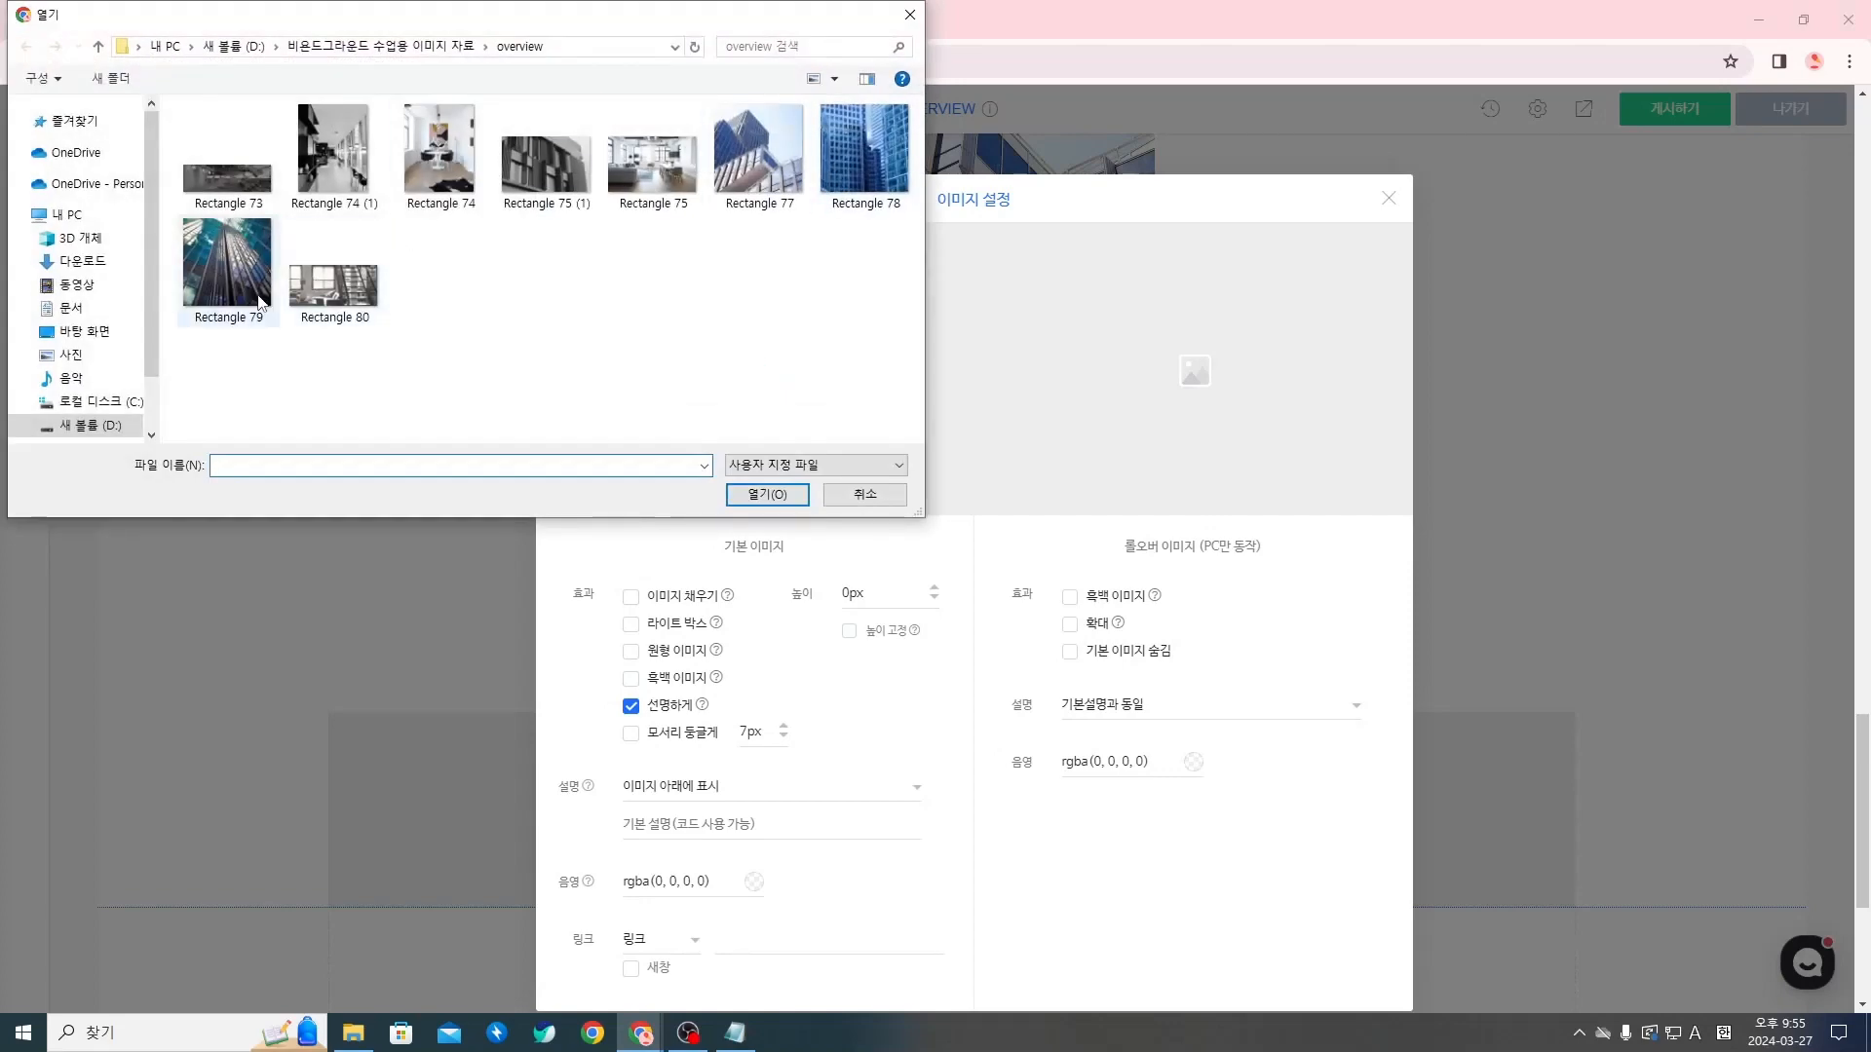
{"action": "left_click", "coordinate": [227, 263]}
{"action": "left_click", "coordinate": [767, 494]}
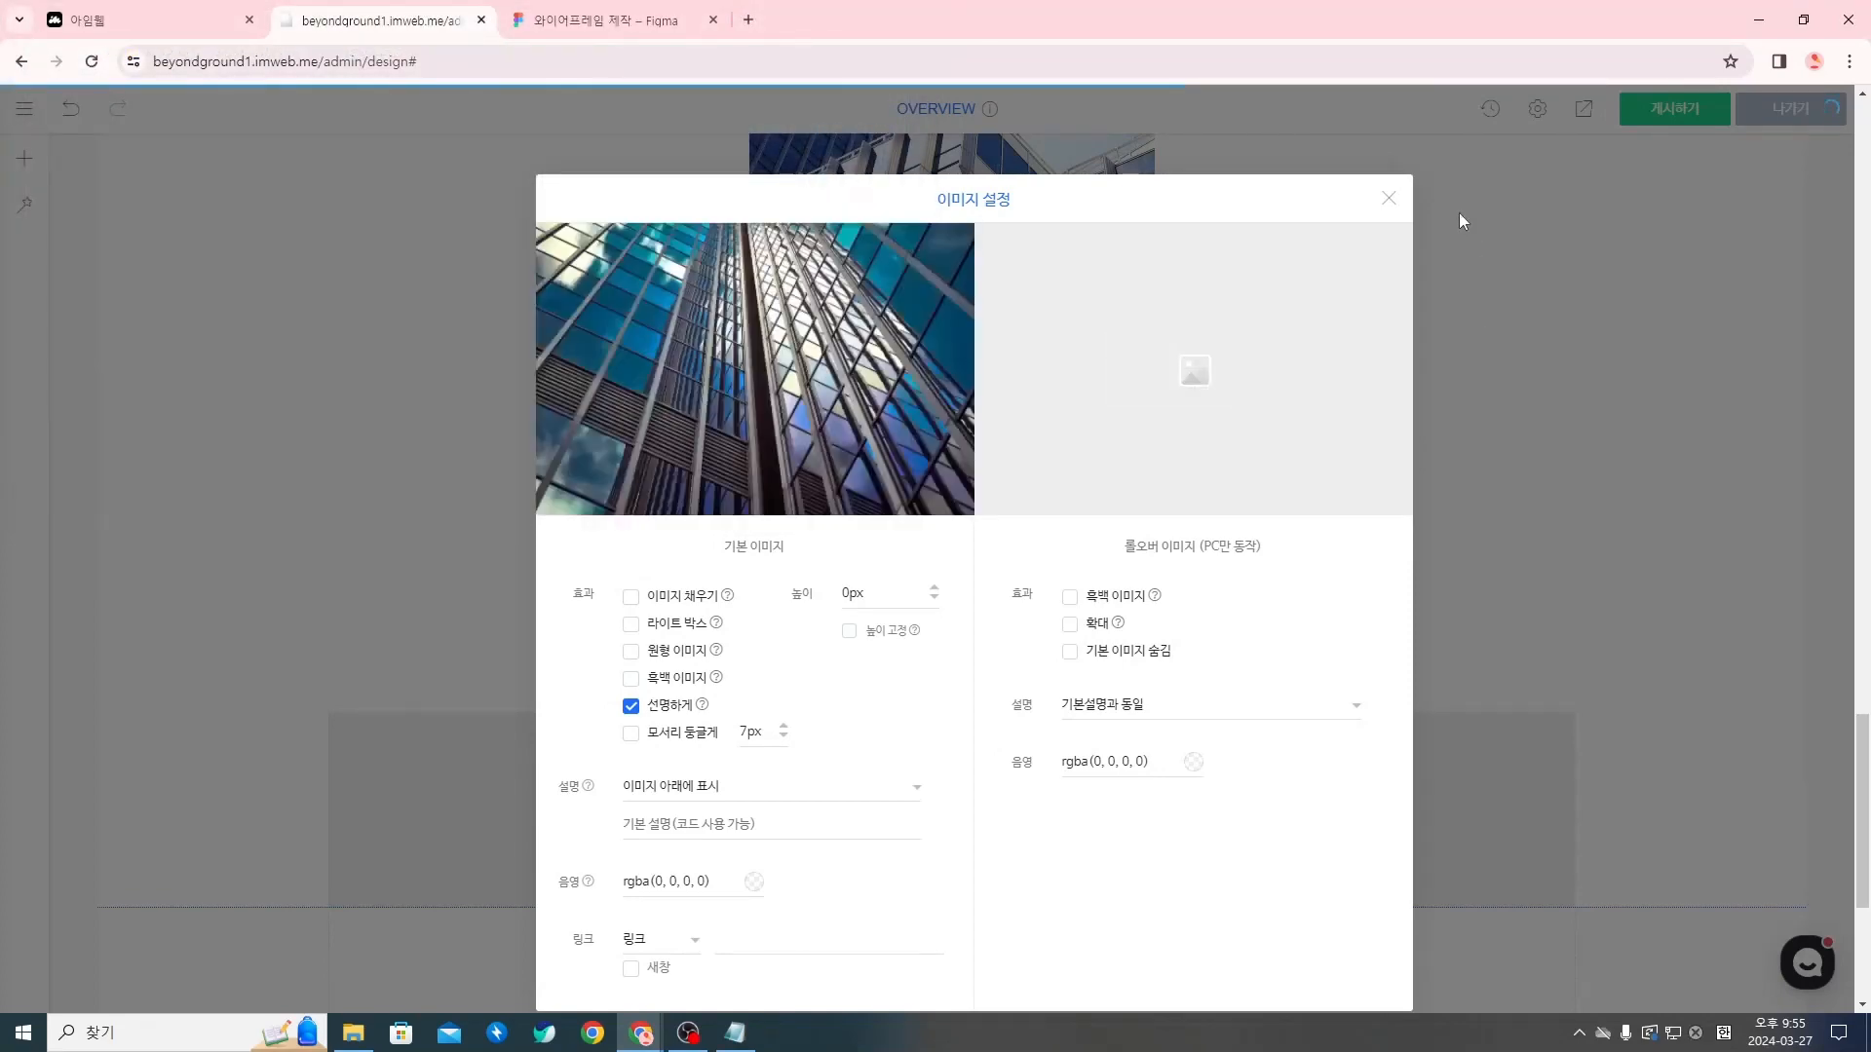
{"action": "left_click", "coordinate": [1389, 199]}
Check the Figma wireframe and arrange the three building photos side by side in one row of three columns
{"action": "scroll", "coordinate": [1334, 667], "scroll_direction": "down", "scroll_amount": 3}
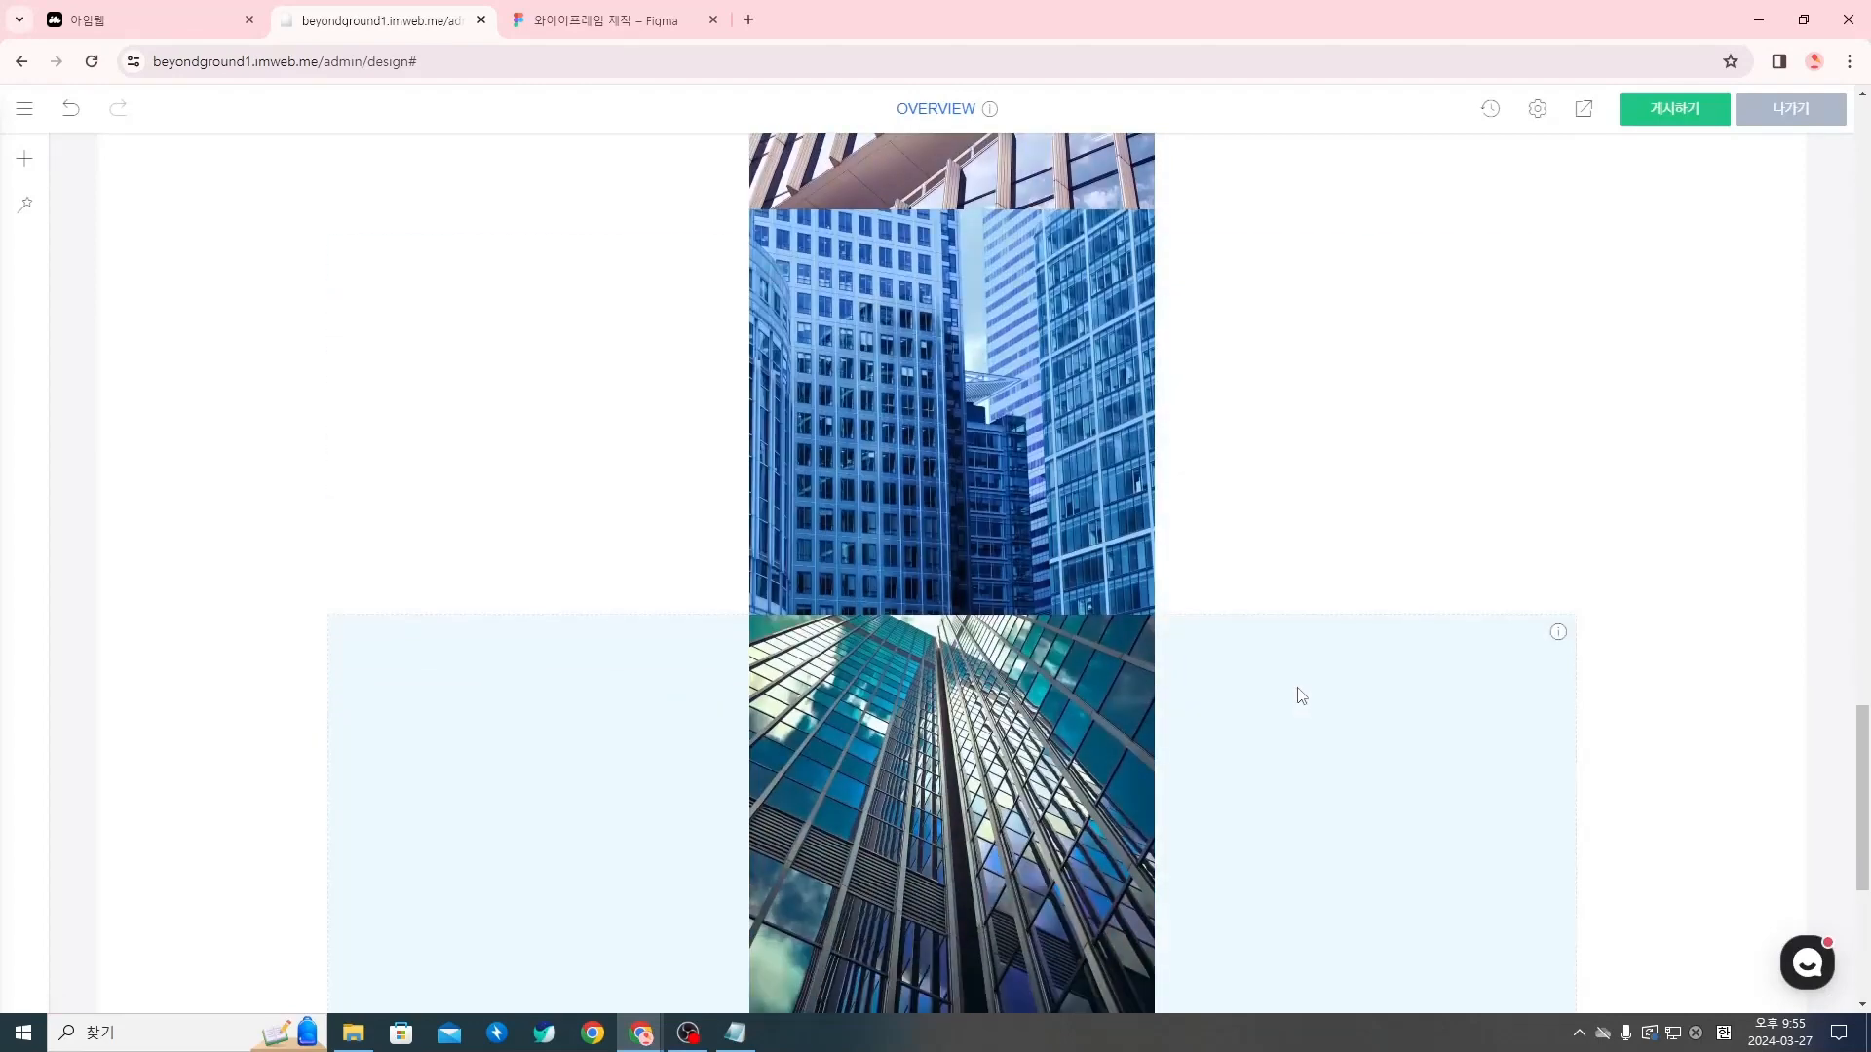
{"action": "scroll", "coordinate": [1294, 693], "scroll_direction": "up", "scroll_amount": 1}
{"action": "left_click", "coordinate": [604, 12]}
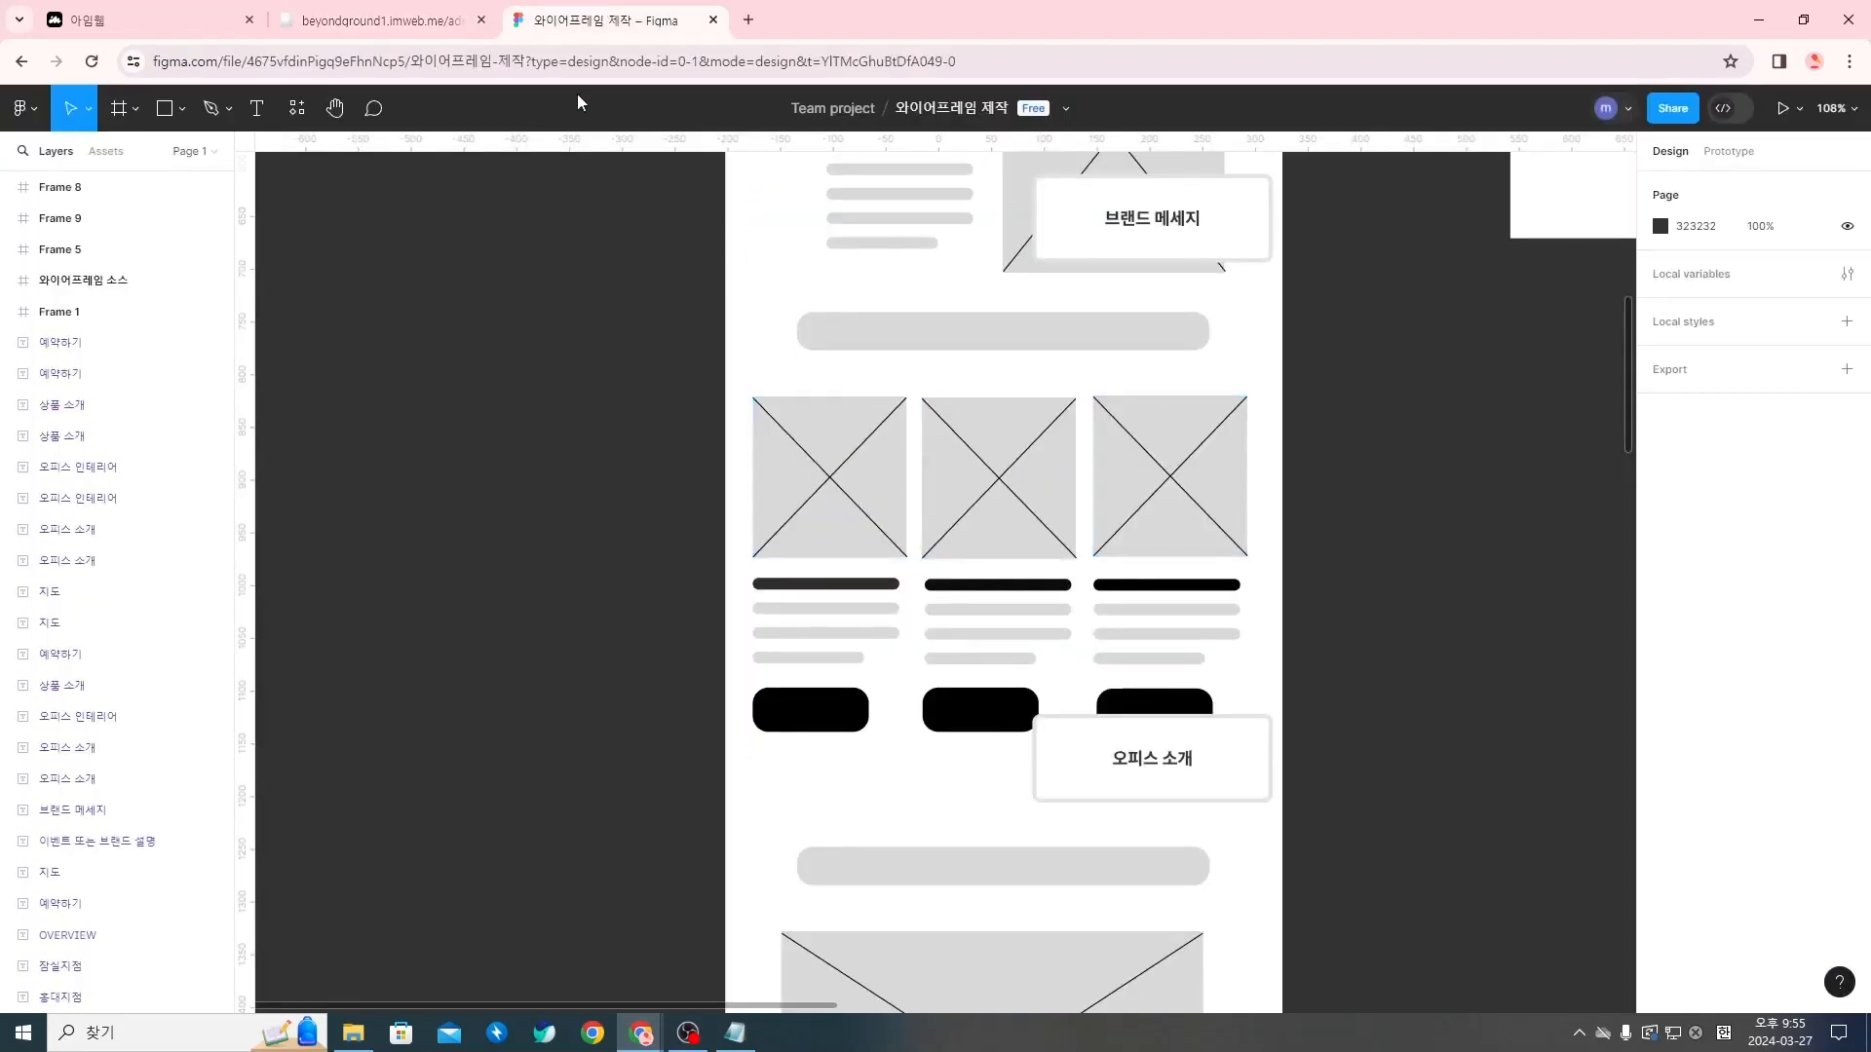
{"action": "left_click", "coordinate": [408, 14]}
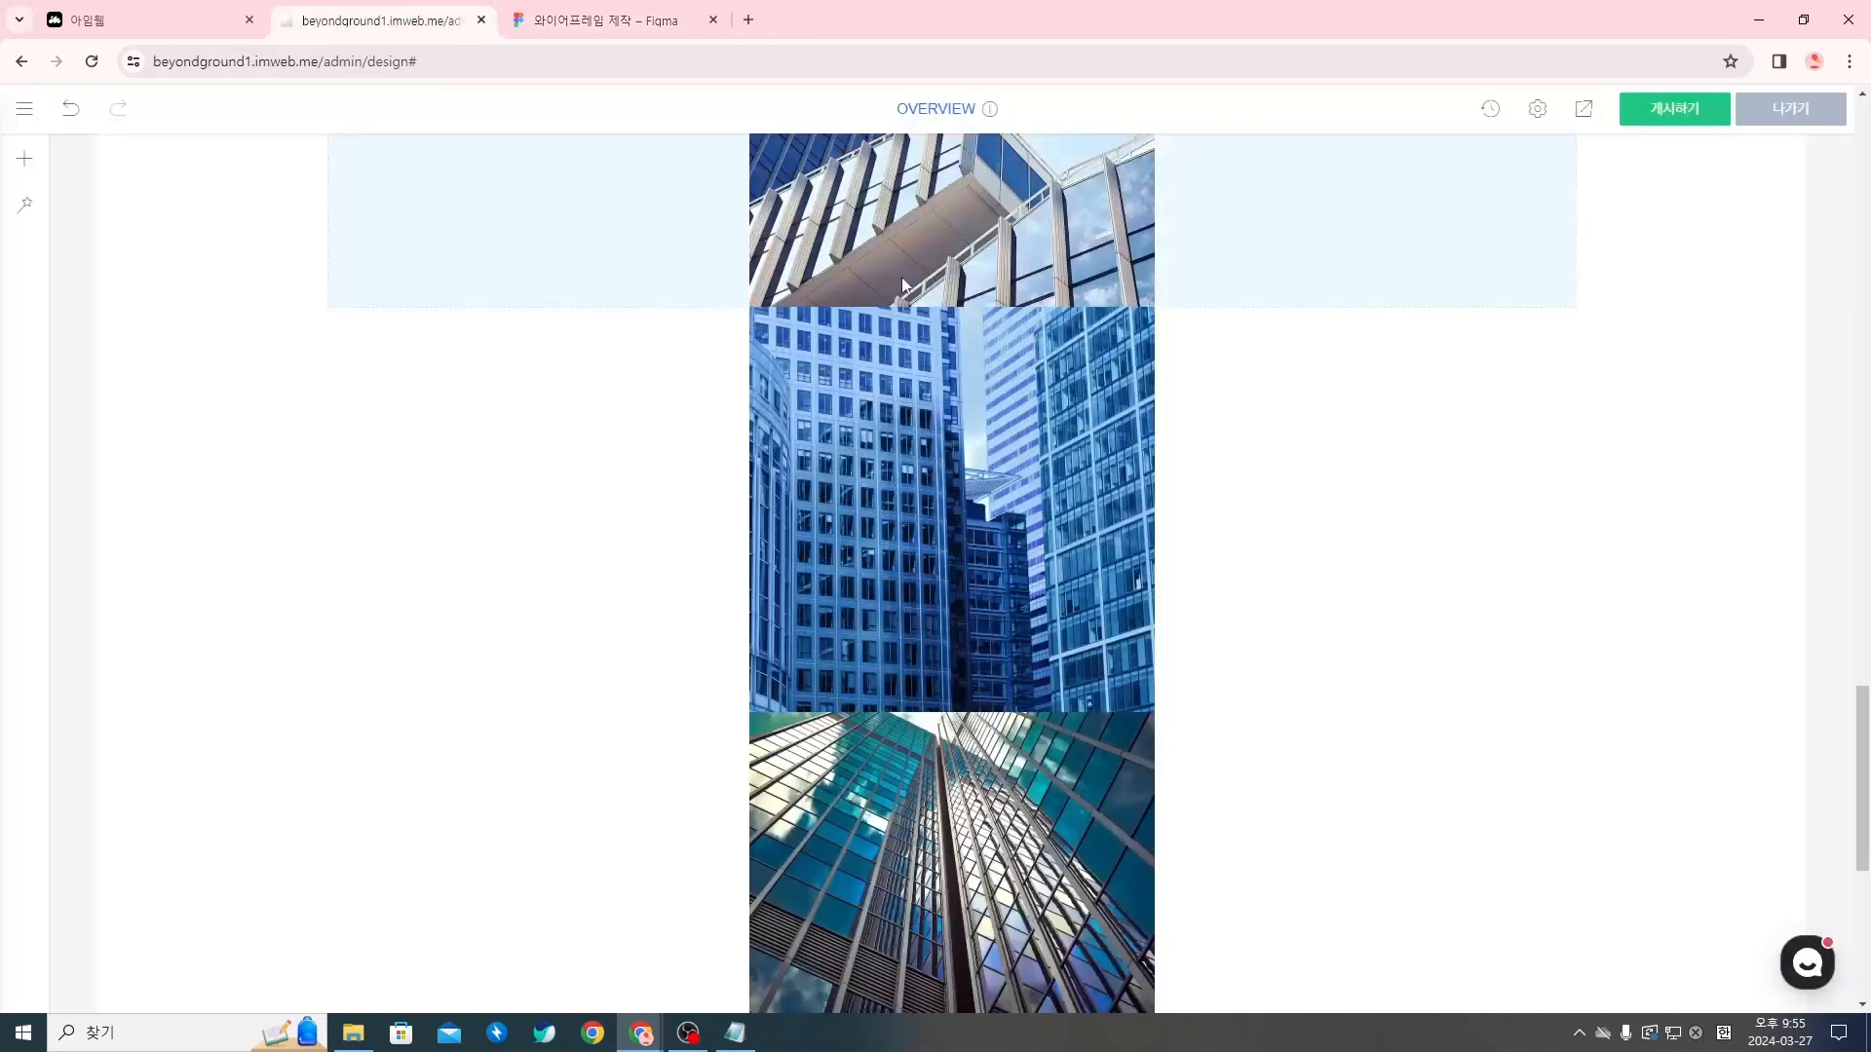
{"action": "scroll", "coordinate": [1033, 615], "scroll_direction": "up", "scroll_amount": 3}
{"action": "left_click_drag", "start_coordinate": [1005, 809], "coordinate": [1179, 472]}
{"action": "scroll", "coordinate": [1179, 472], "scroll_direction": "down", "scroll_amount": 2}
{"action": "left_click_drag", "start_coordinate": [936, 604], "coordinate": [1554, 425]}
{"action": "scroll", "coordinate": [1413, 557], "scroll_direction": "up", "scroll_amount": 2}
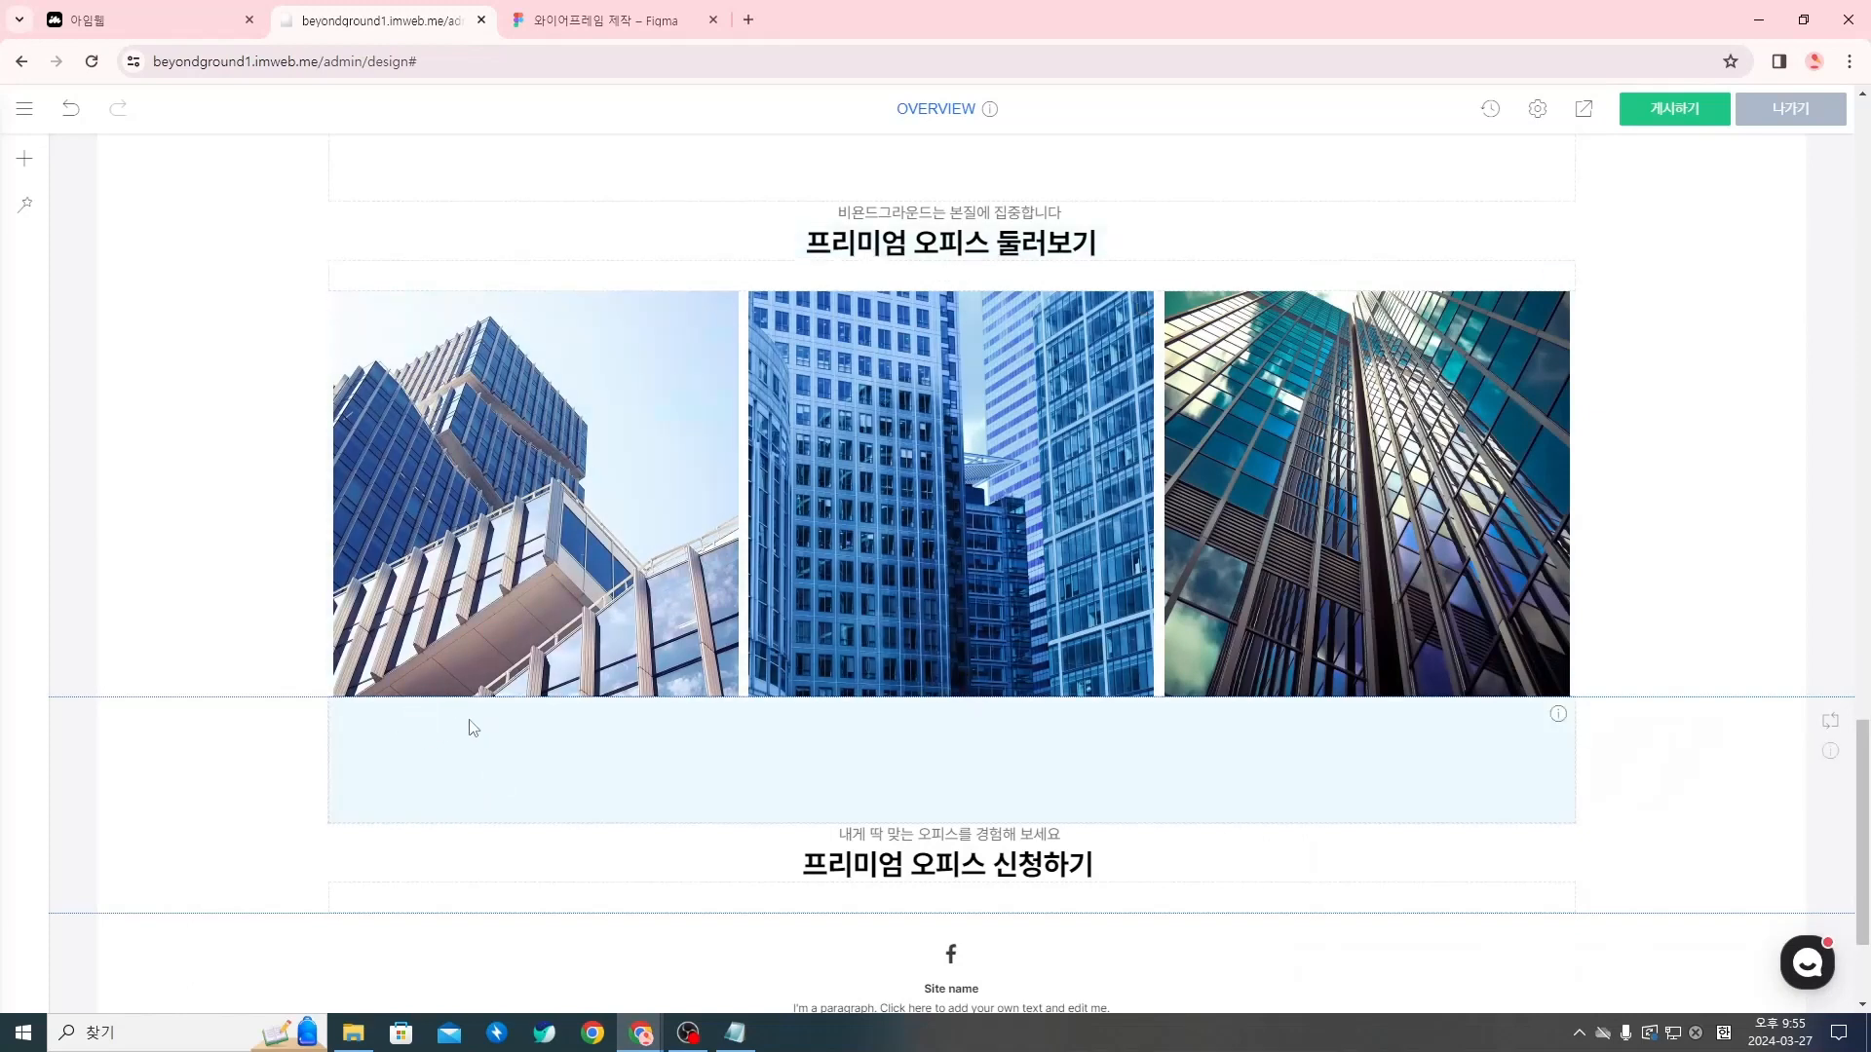
Add two text widgets (텍스트) below the row of building photos, followed by a spacer widget (여백)
{"action": "mouse_move", "coordinate": [961, 700]}
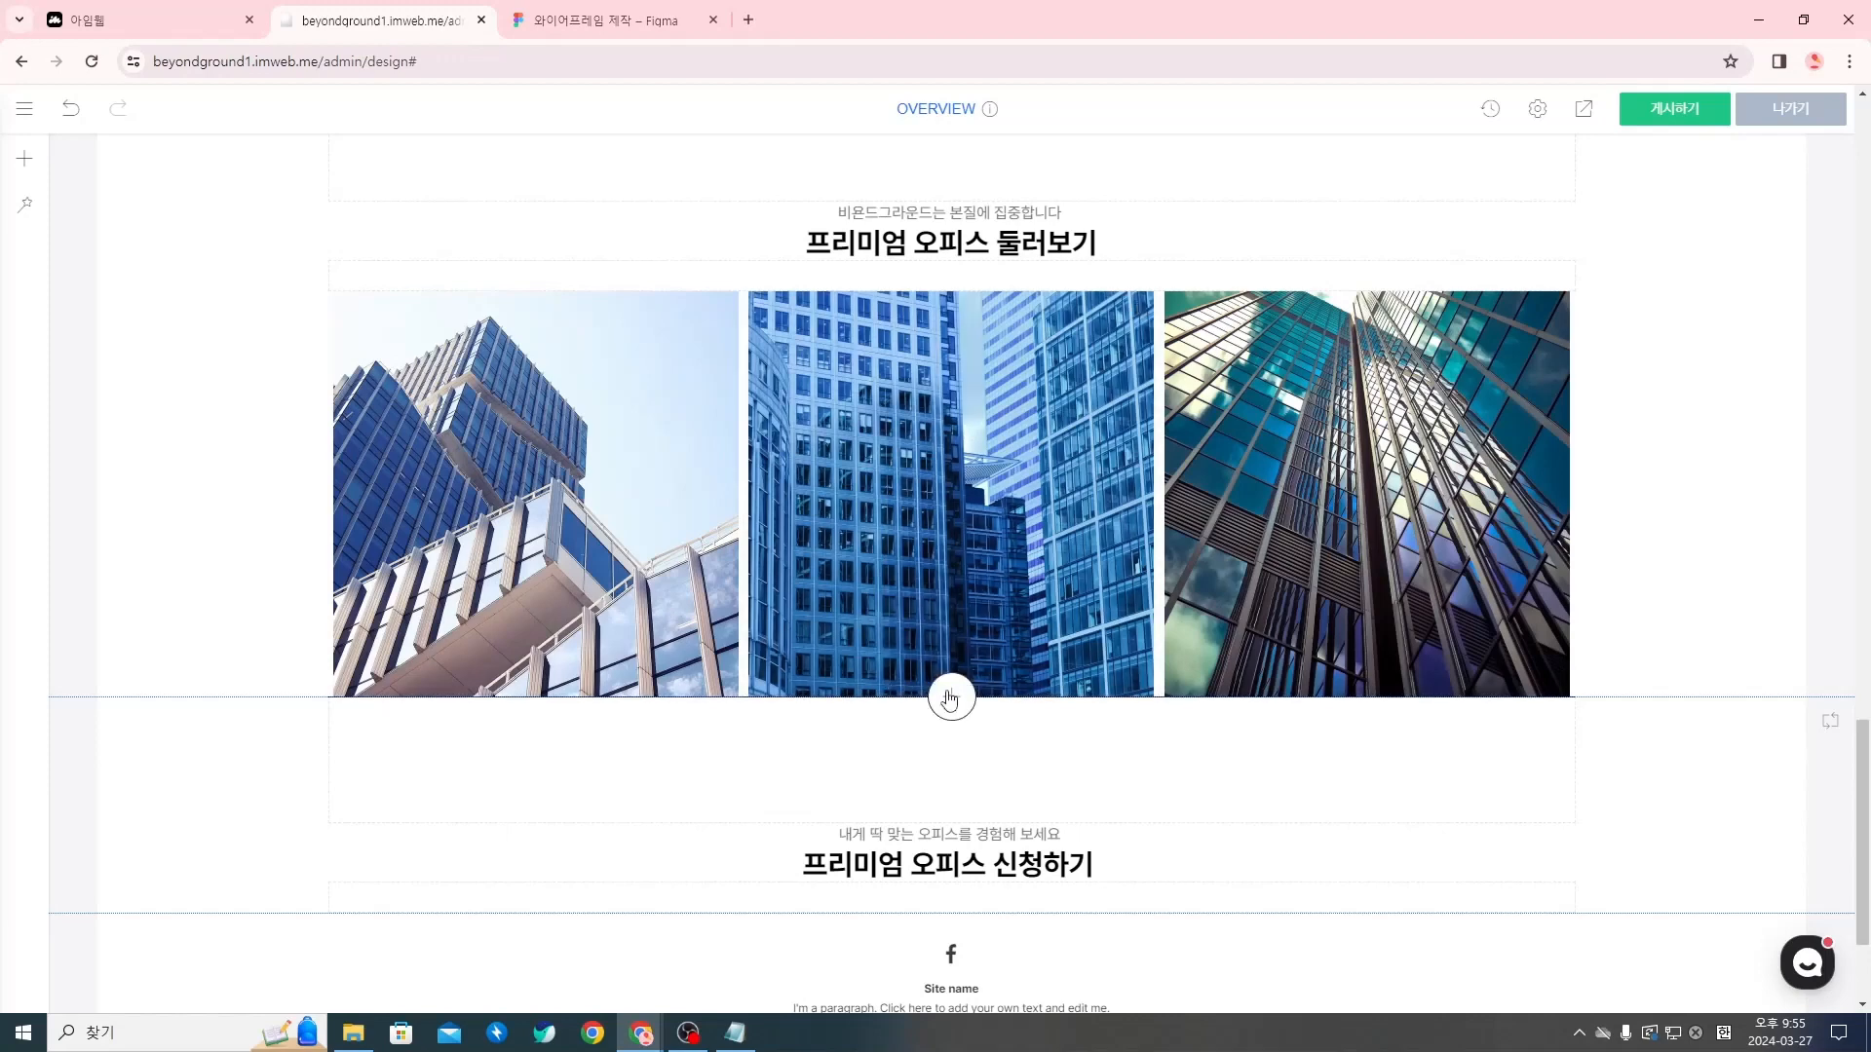
{"action": "left_click", "coordinate": [950, 701]}
{"action": "left_click", "coordinate": [914, 272]}
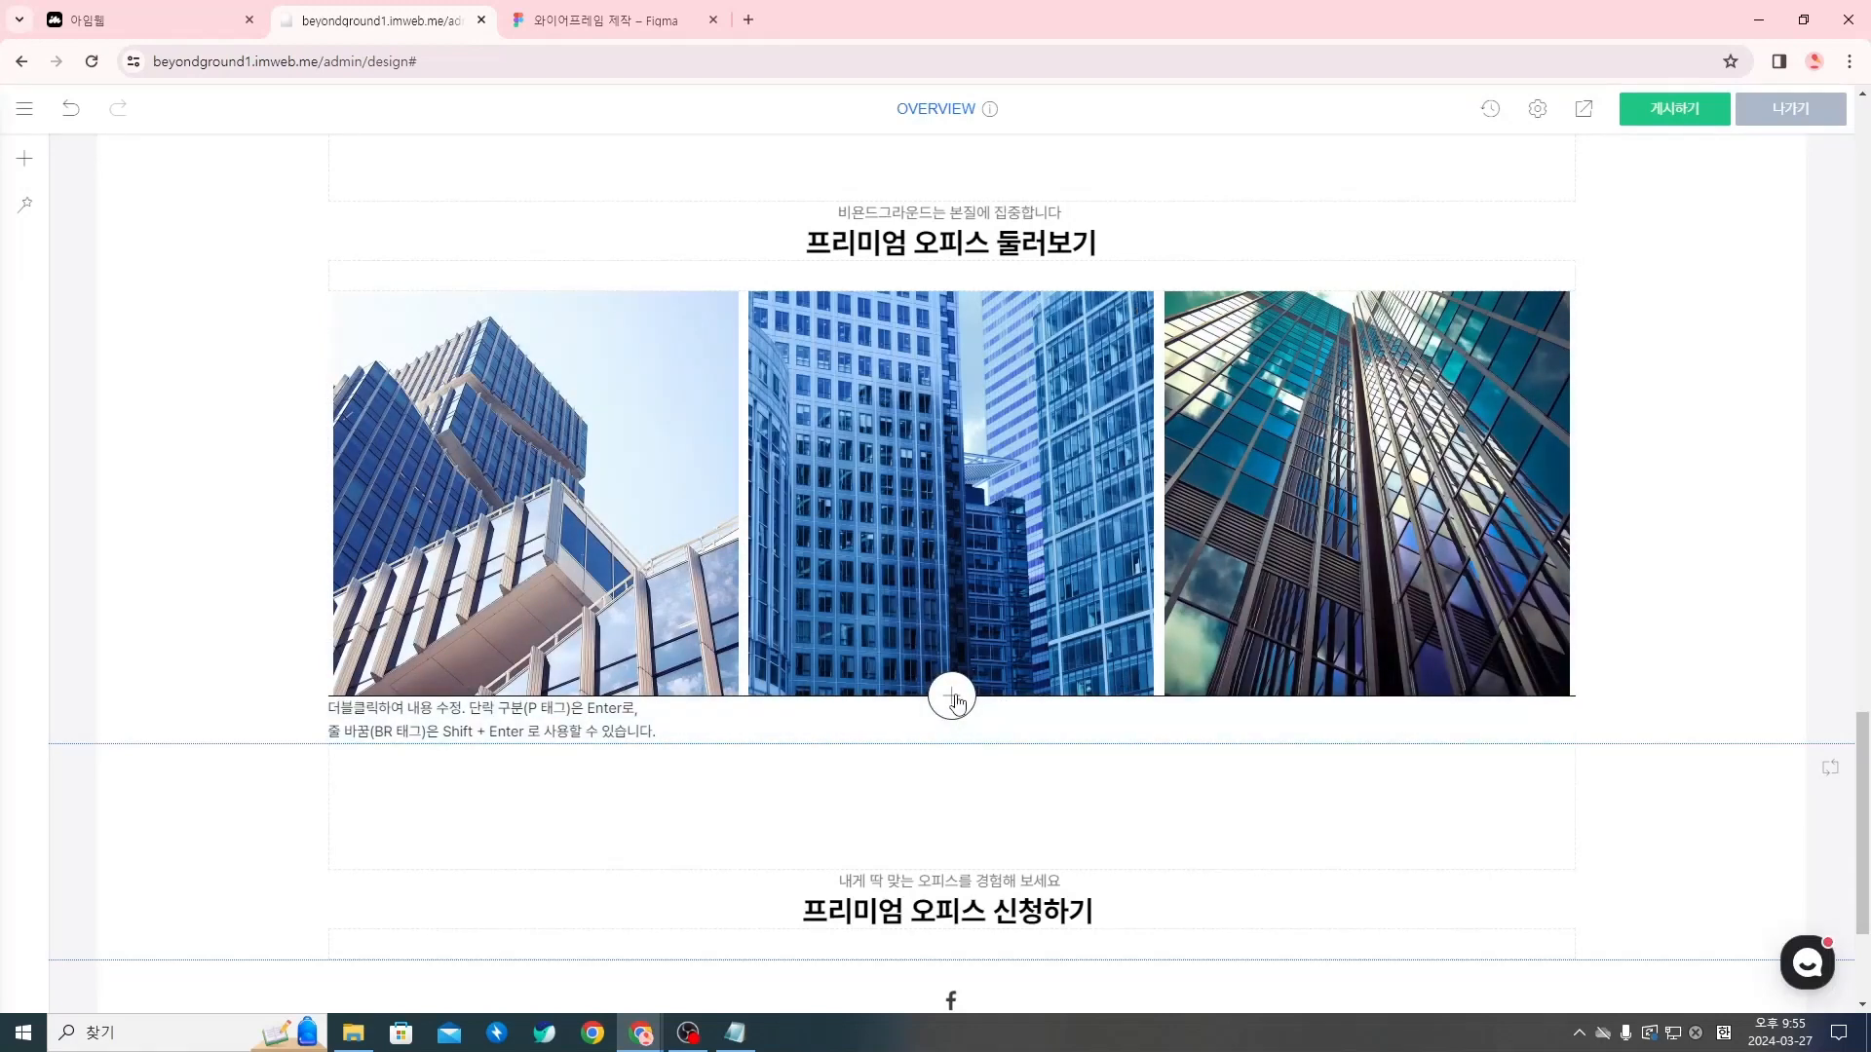
{"action": "left_click", "coordinate": [952, 698]}
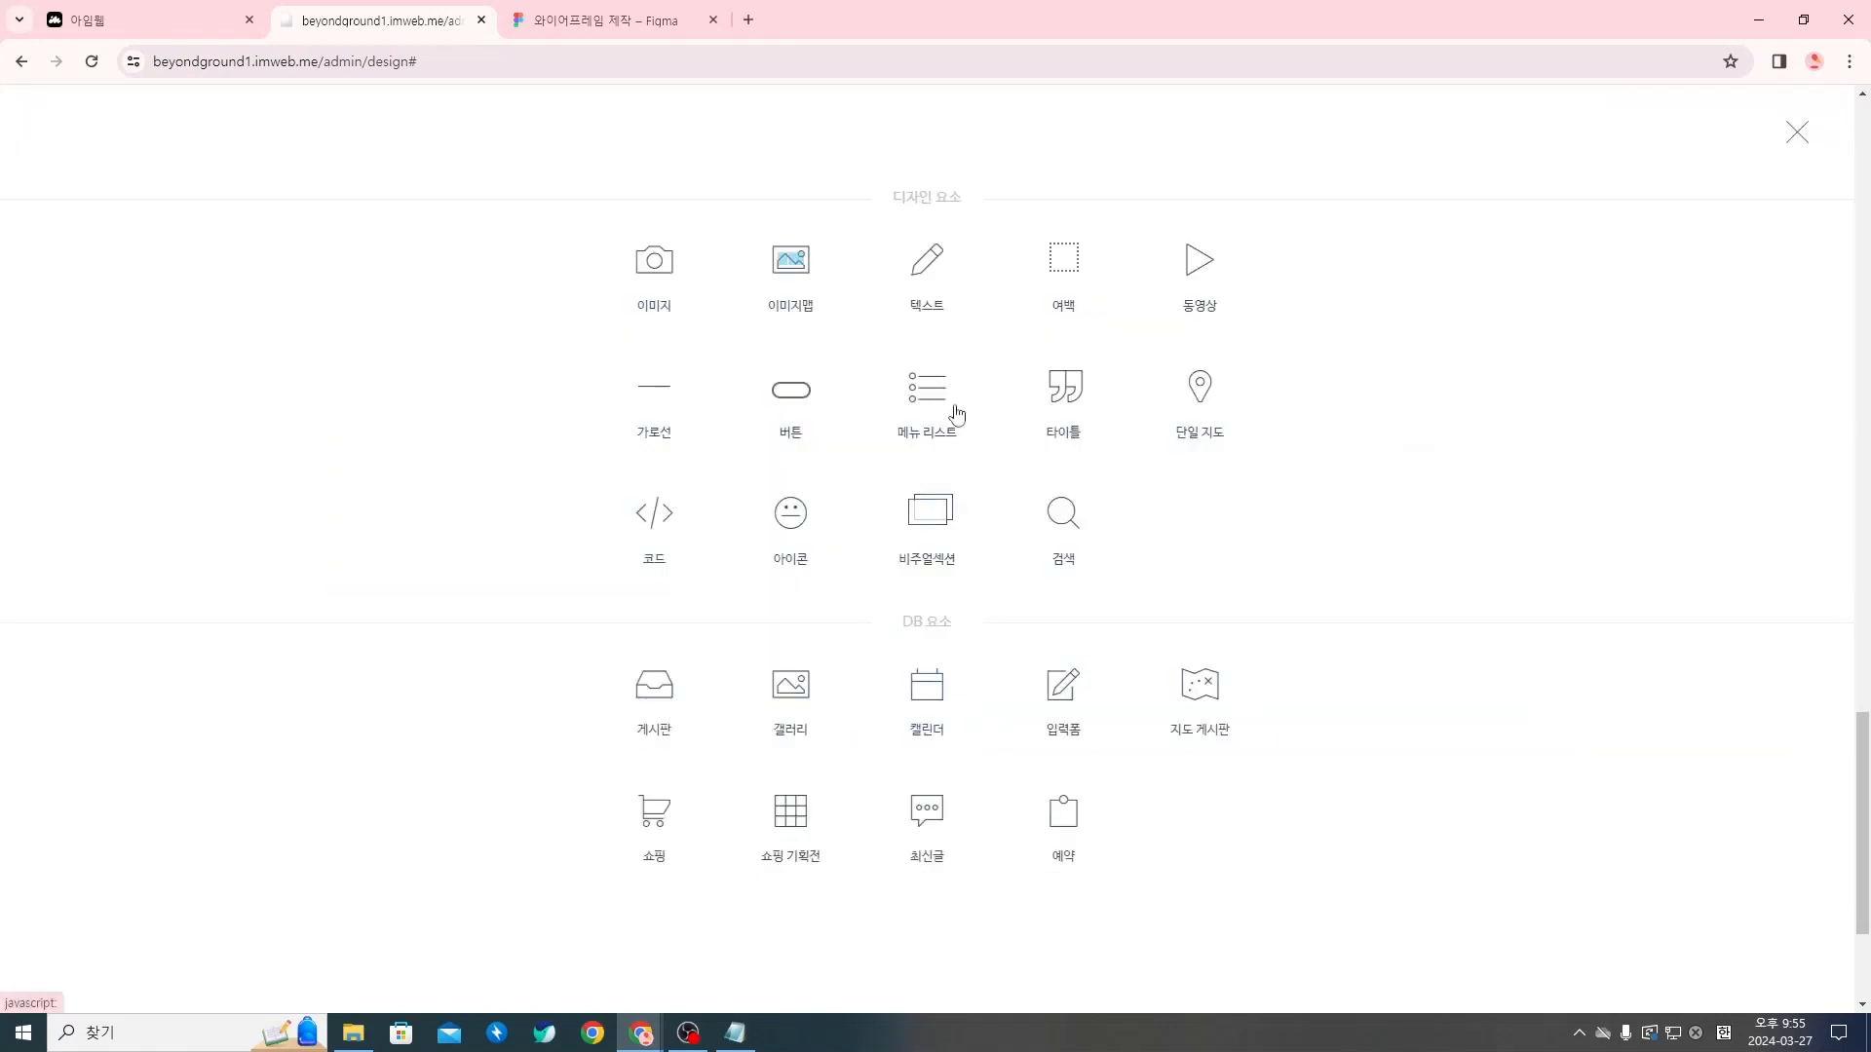
{"action": "left_click", "coordinate": [922, 281]}
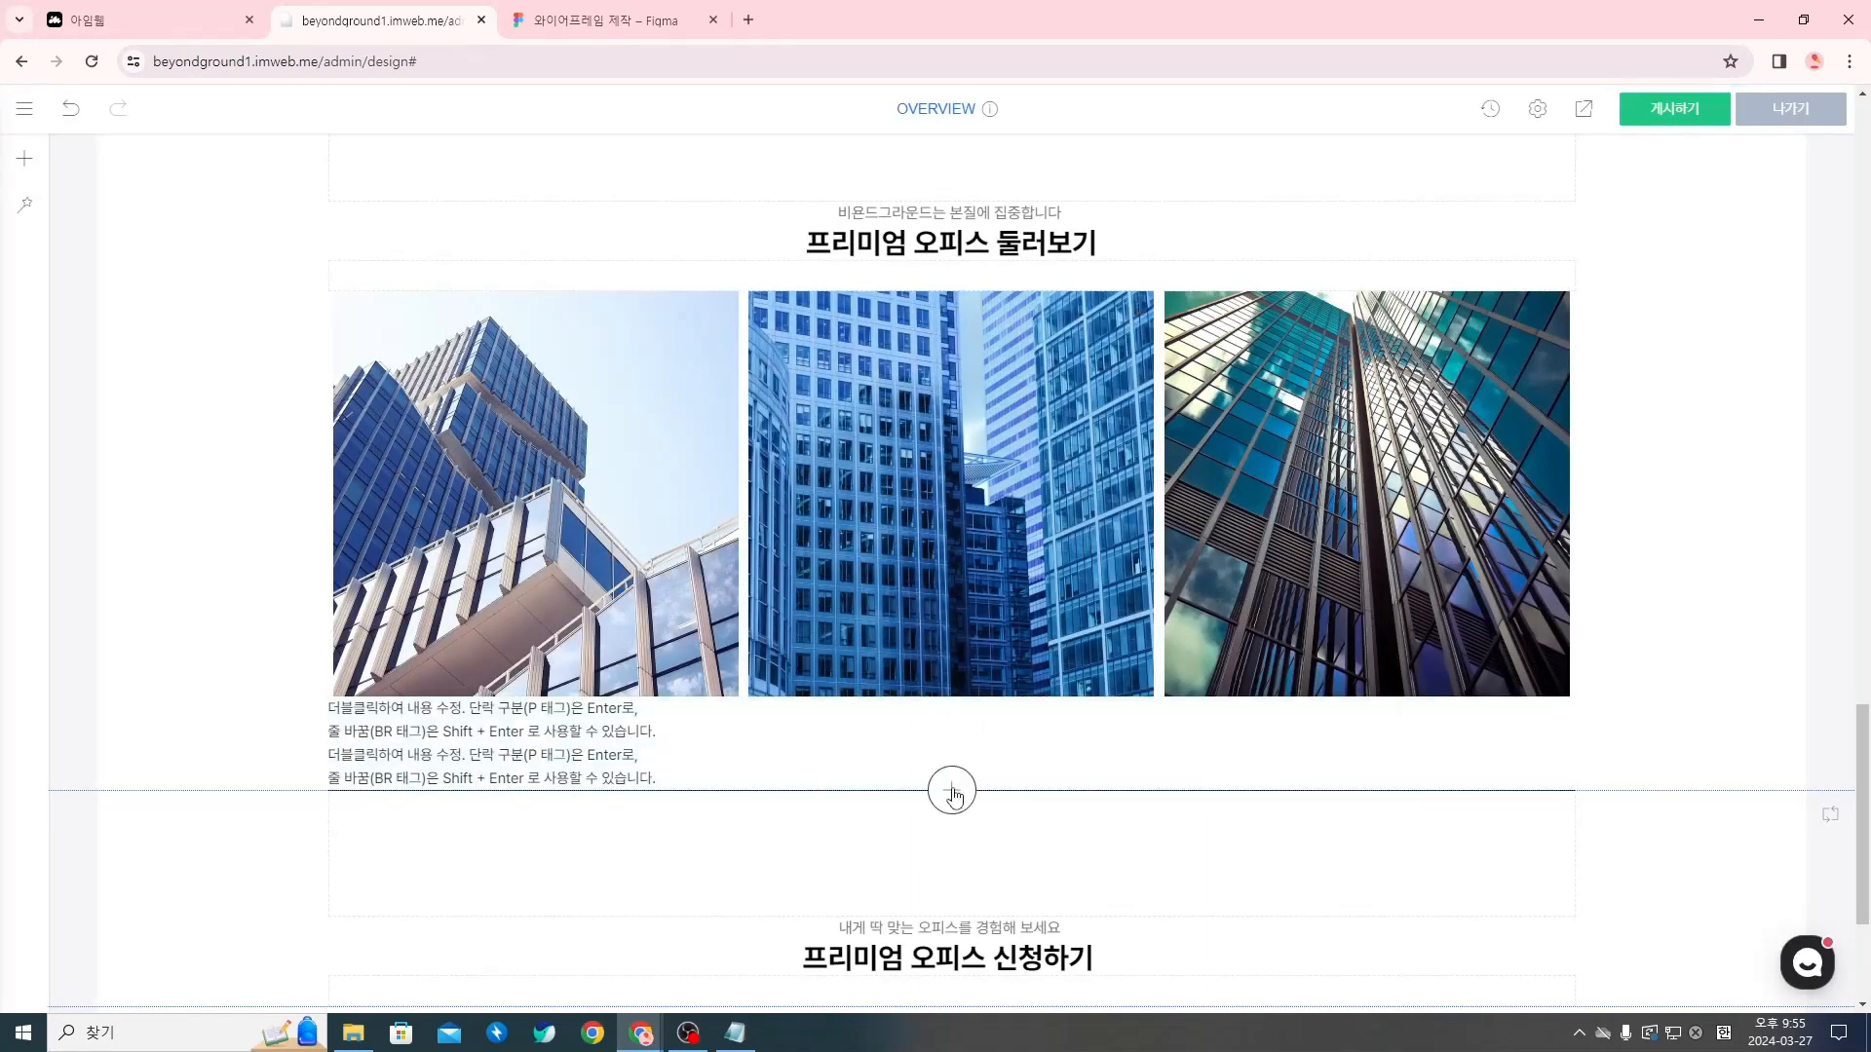
{"action": "left_click", "coordinate": [952, 792]}
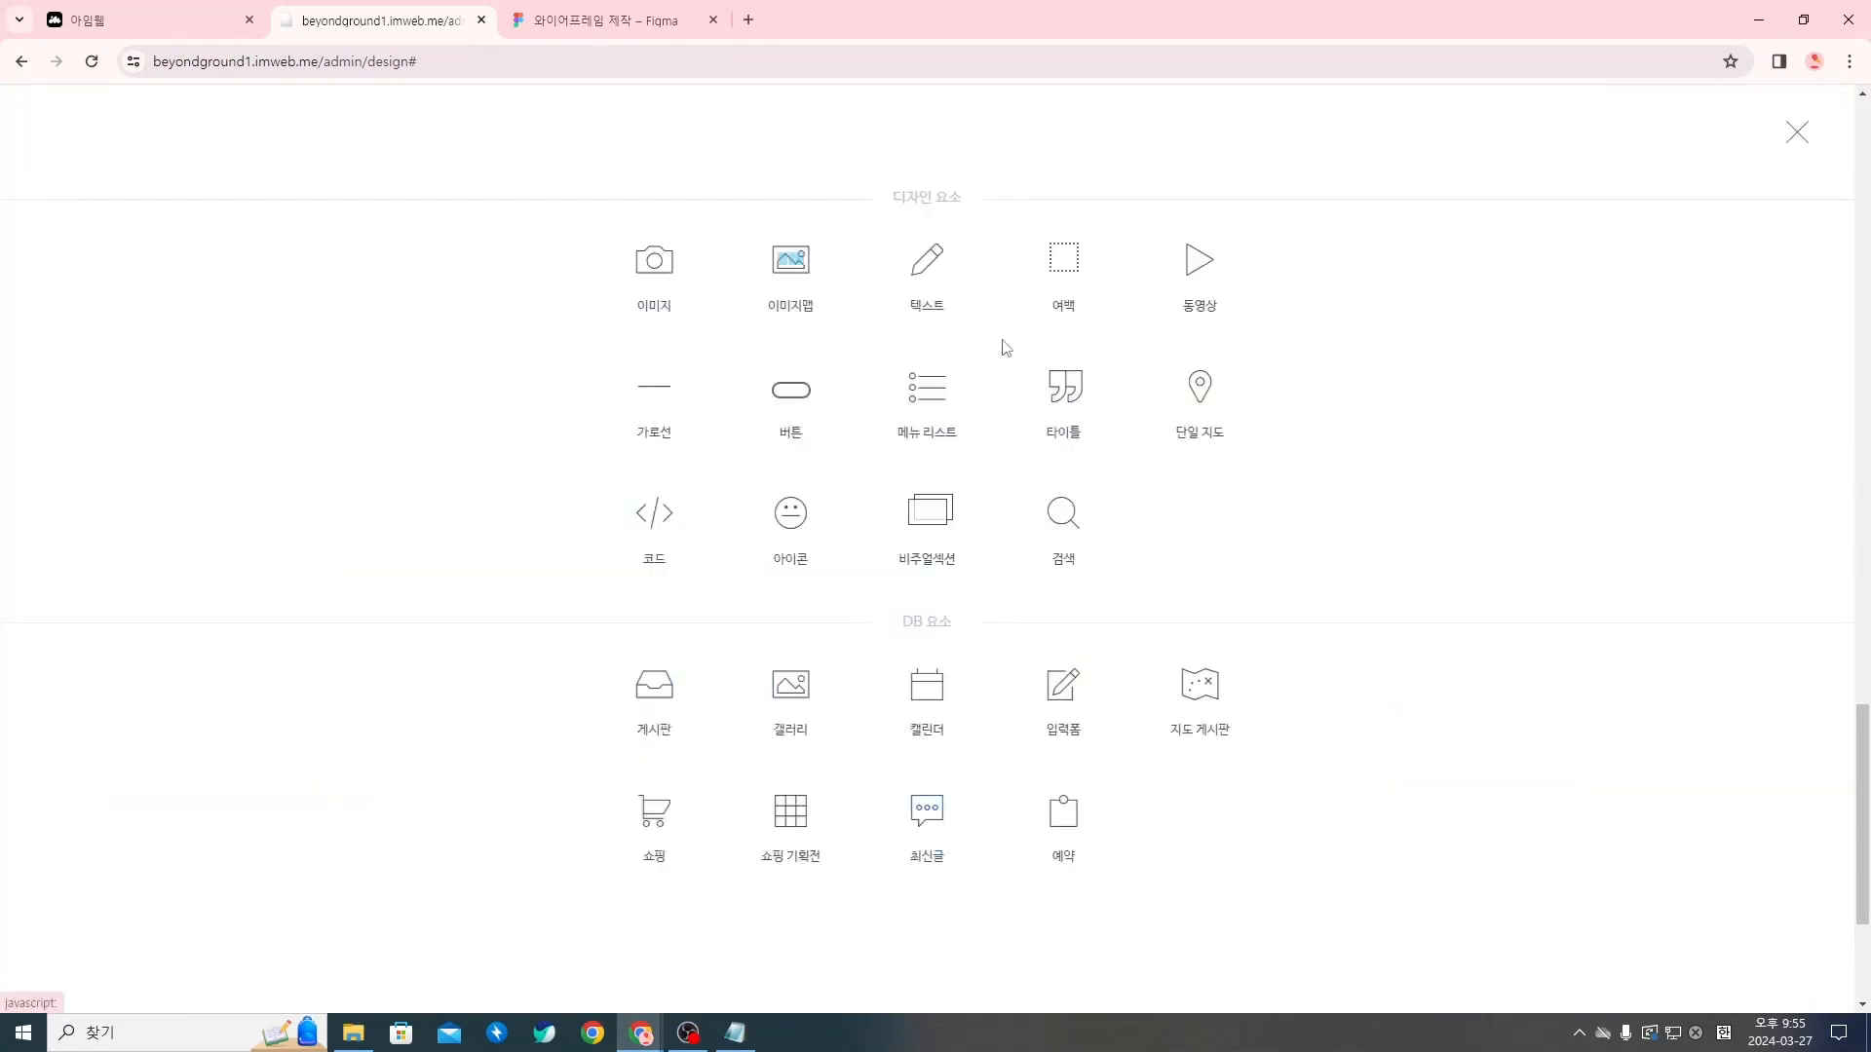
{"action": "left_click", "coordinate": [1060, 285]}
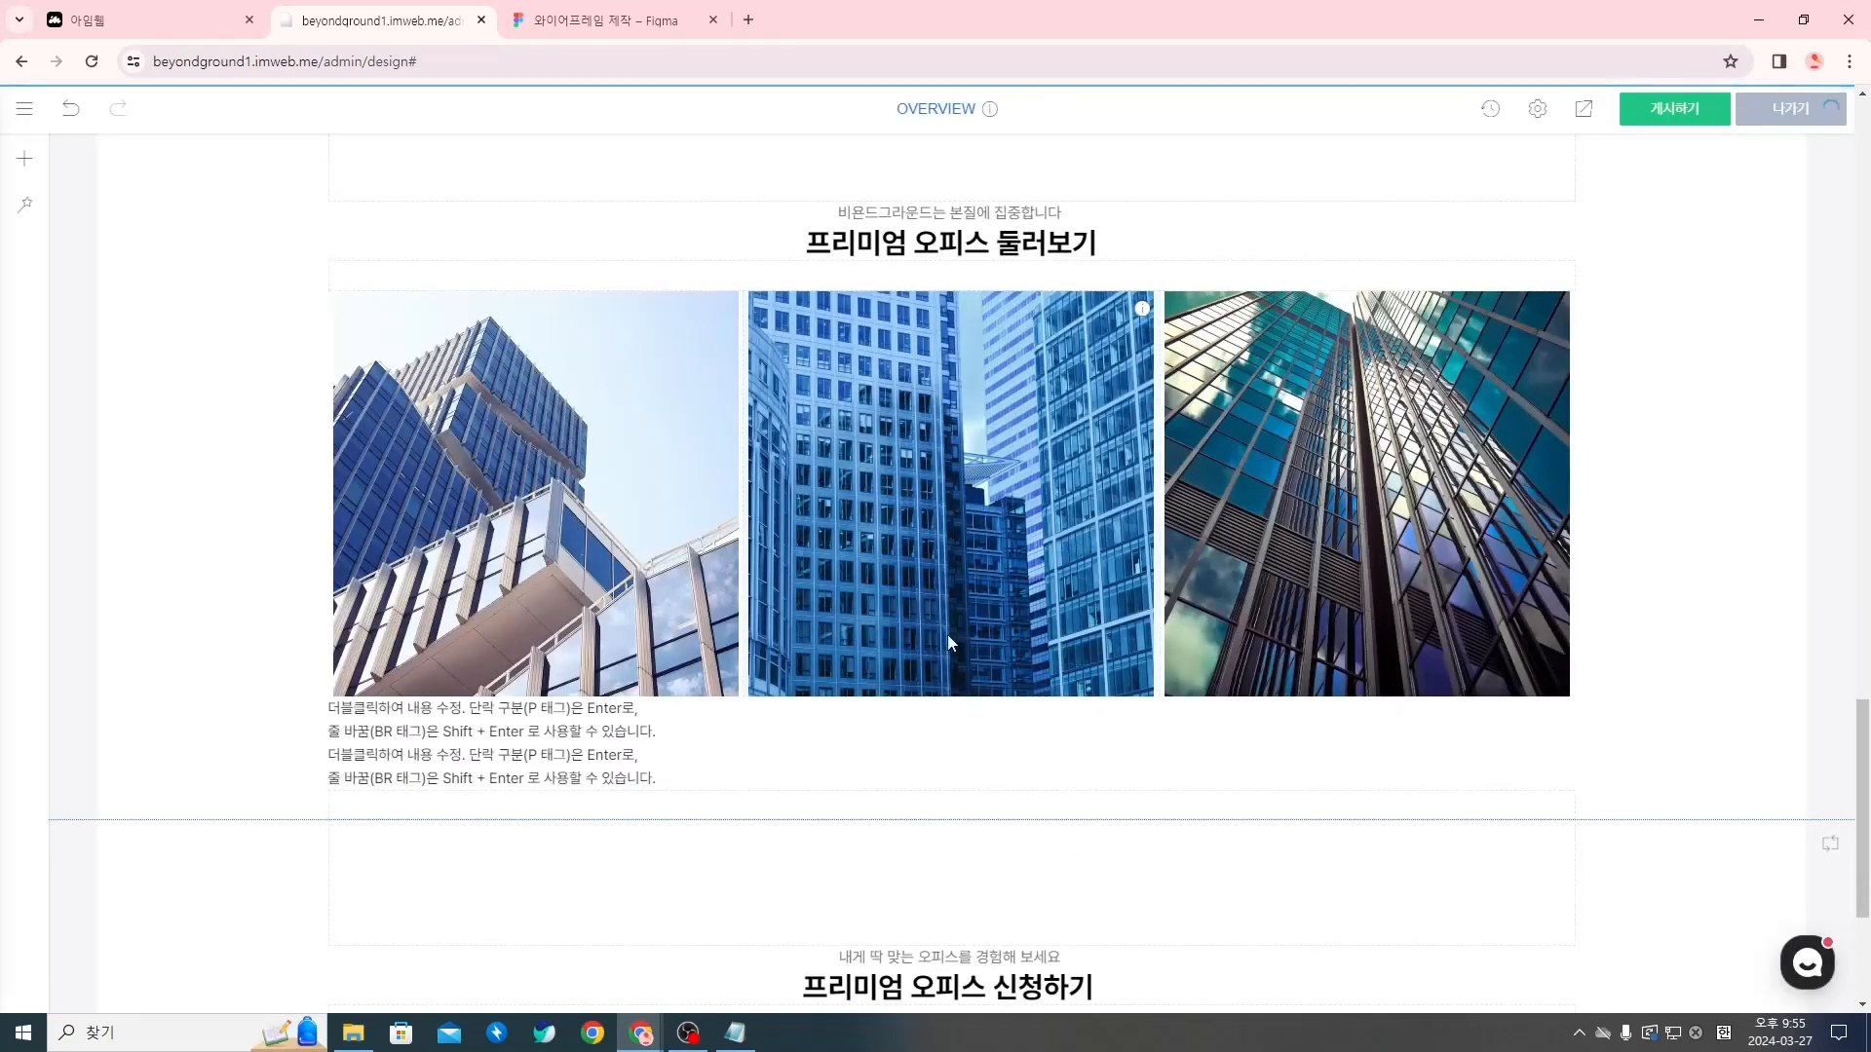
Add a button widget (버튼) below the spacer under the two text widgets
{"action": "left_click", "coordinate": [952, 820]}
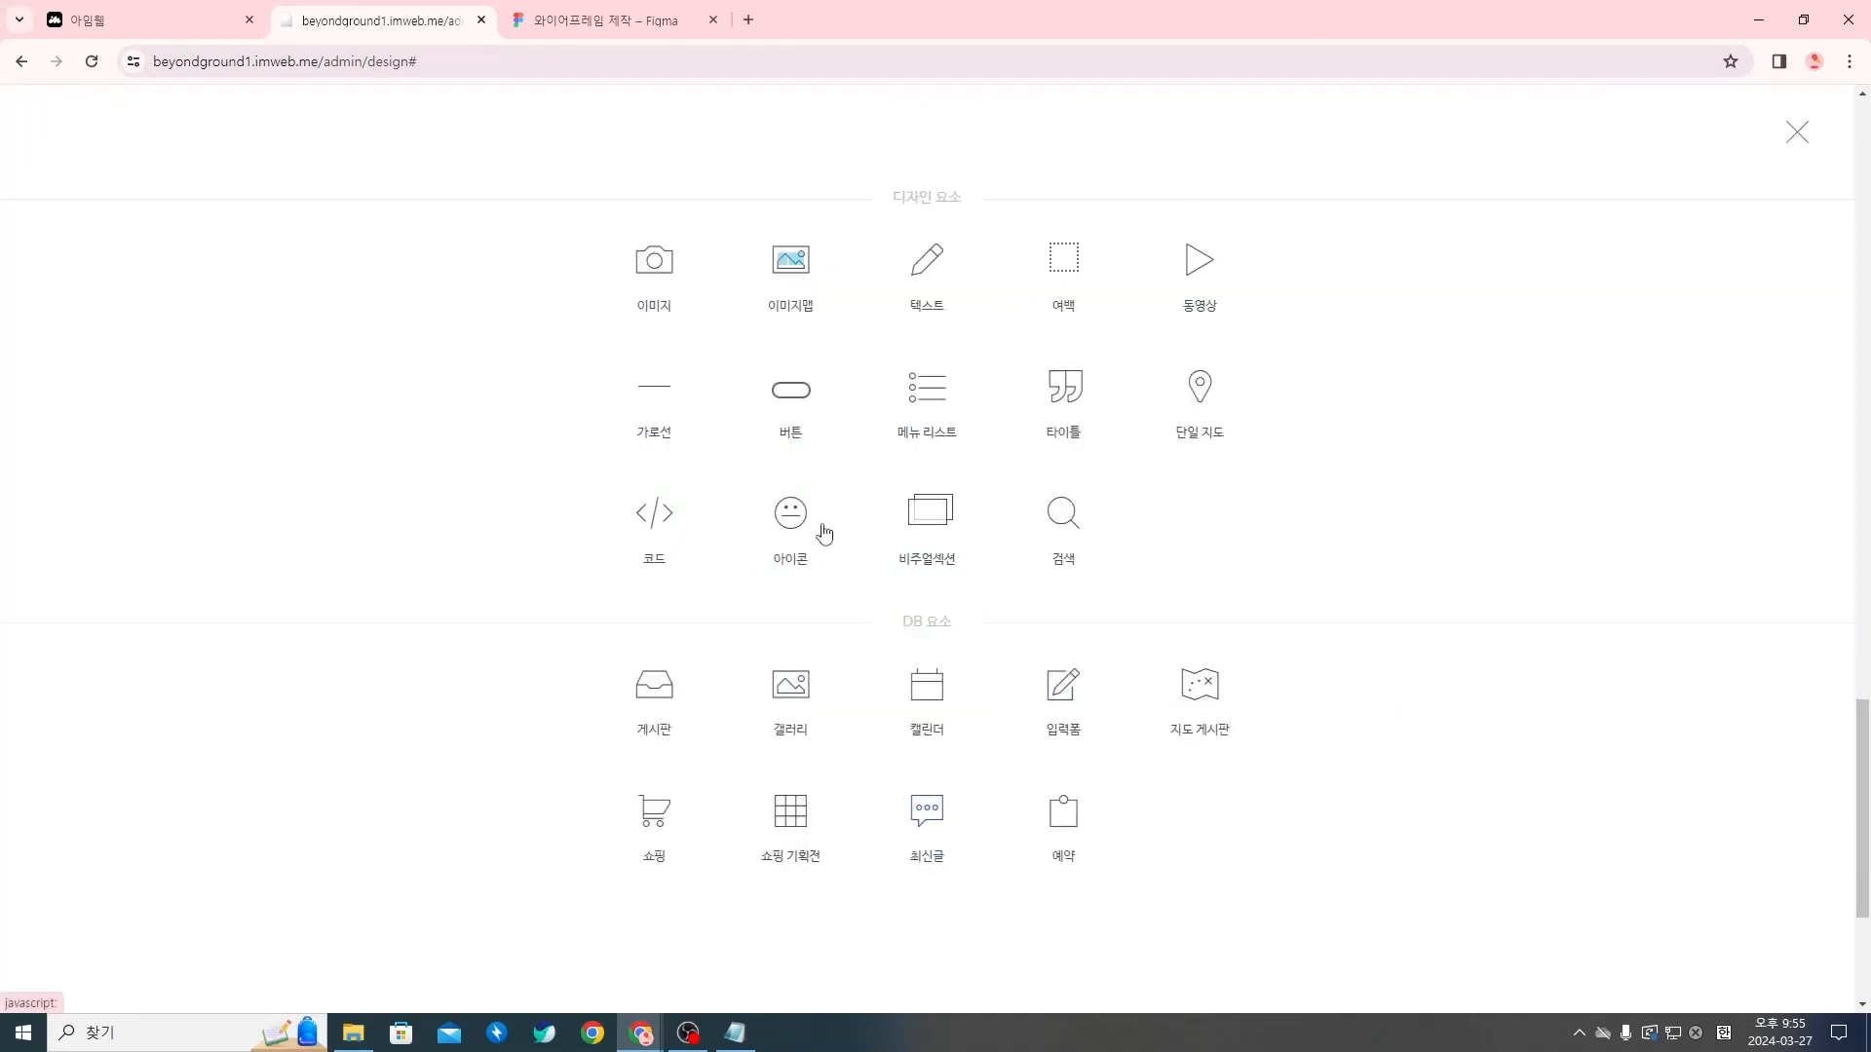
{"action": "left_click", "coordinate": [787, 411]}
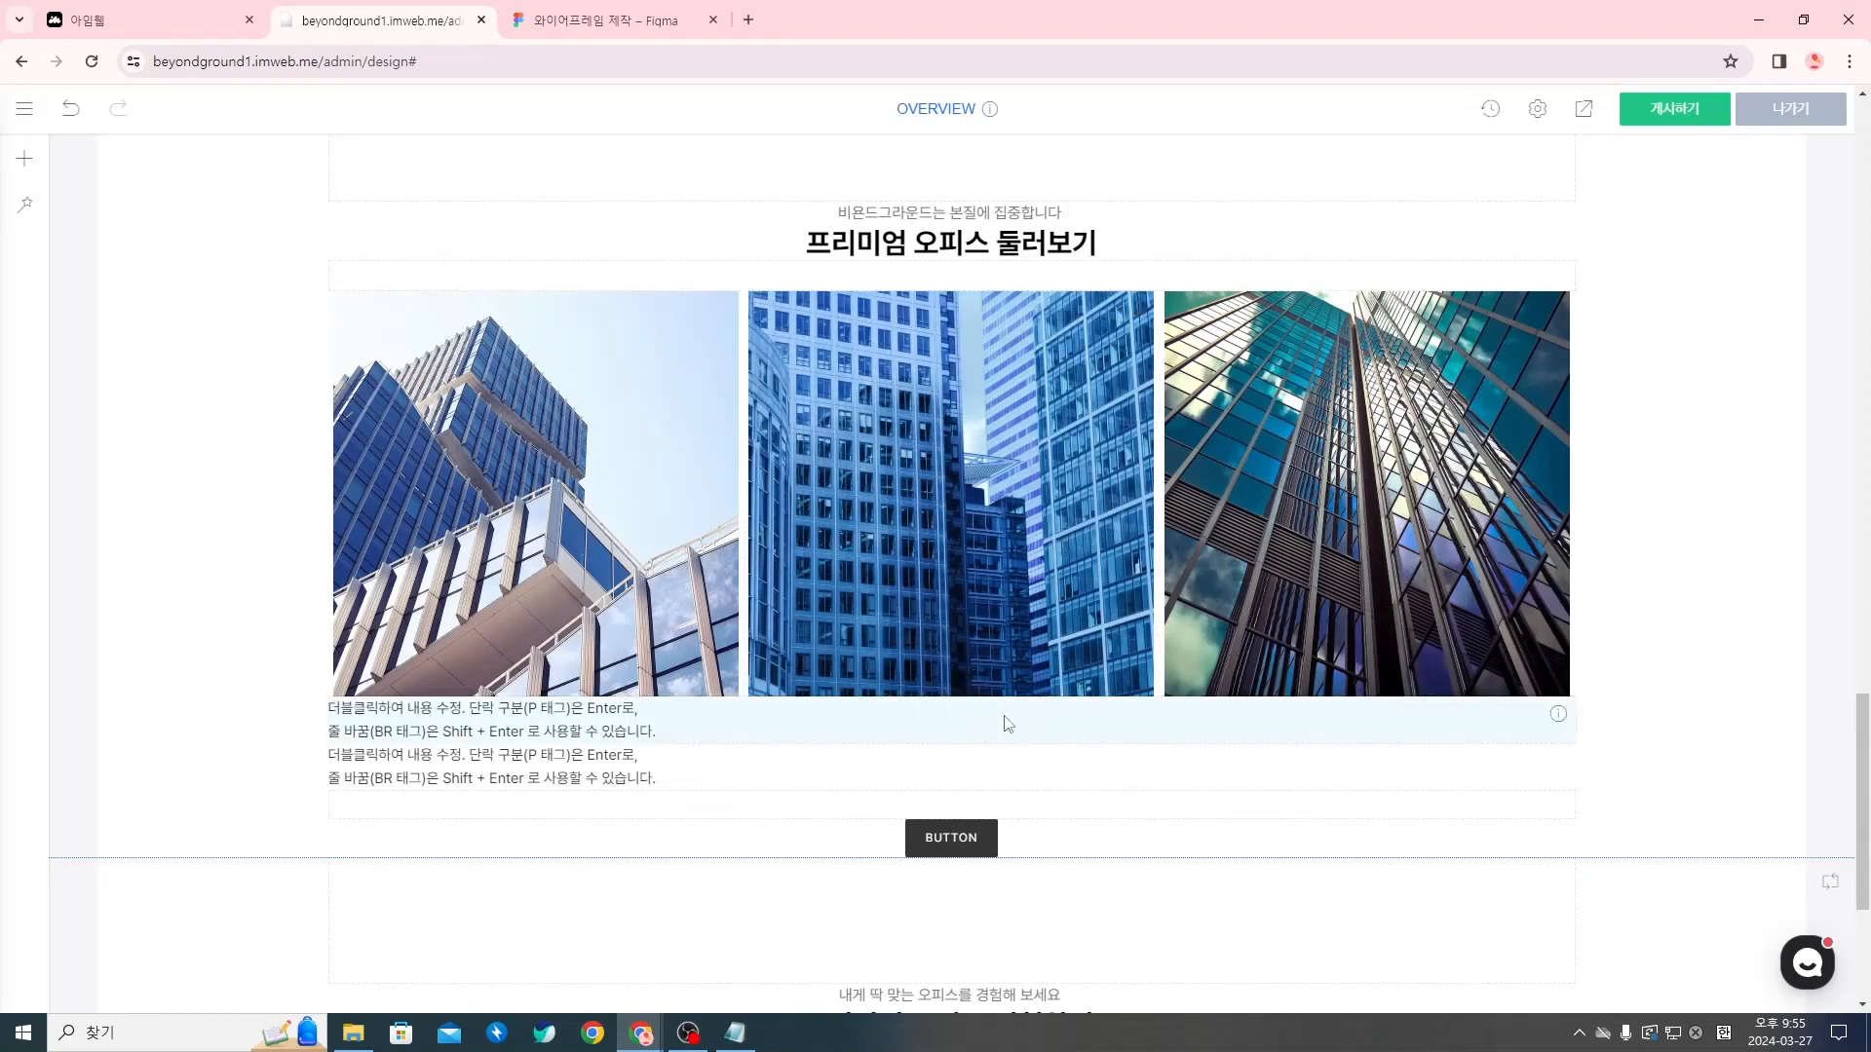
Copy the branch title 건대입구점 from the Notion copywriting document and replace the first text widget's placeholder with it
{"action": "mouse_move", "coordinate": [640, 1033]}
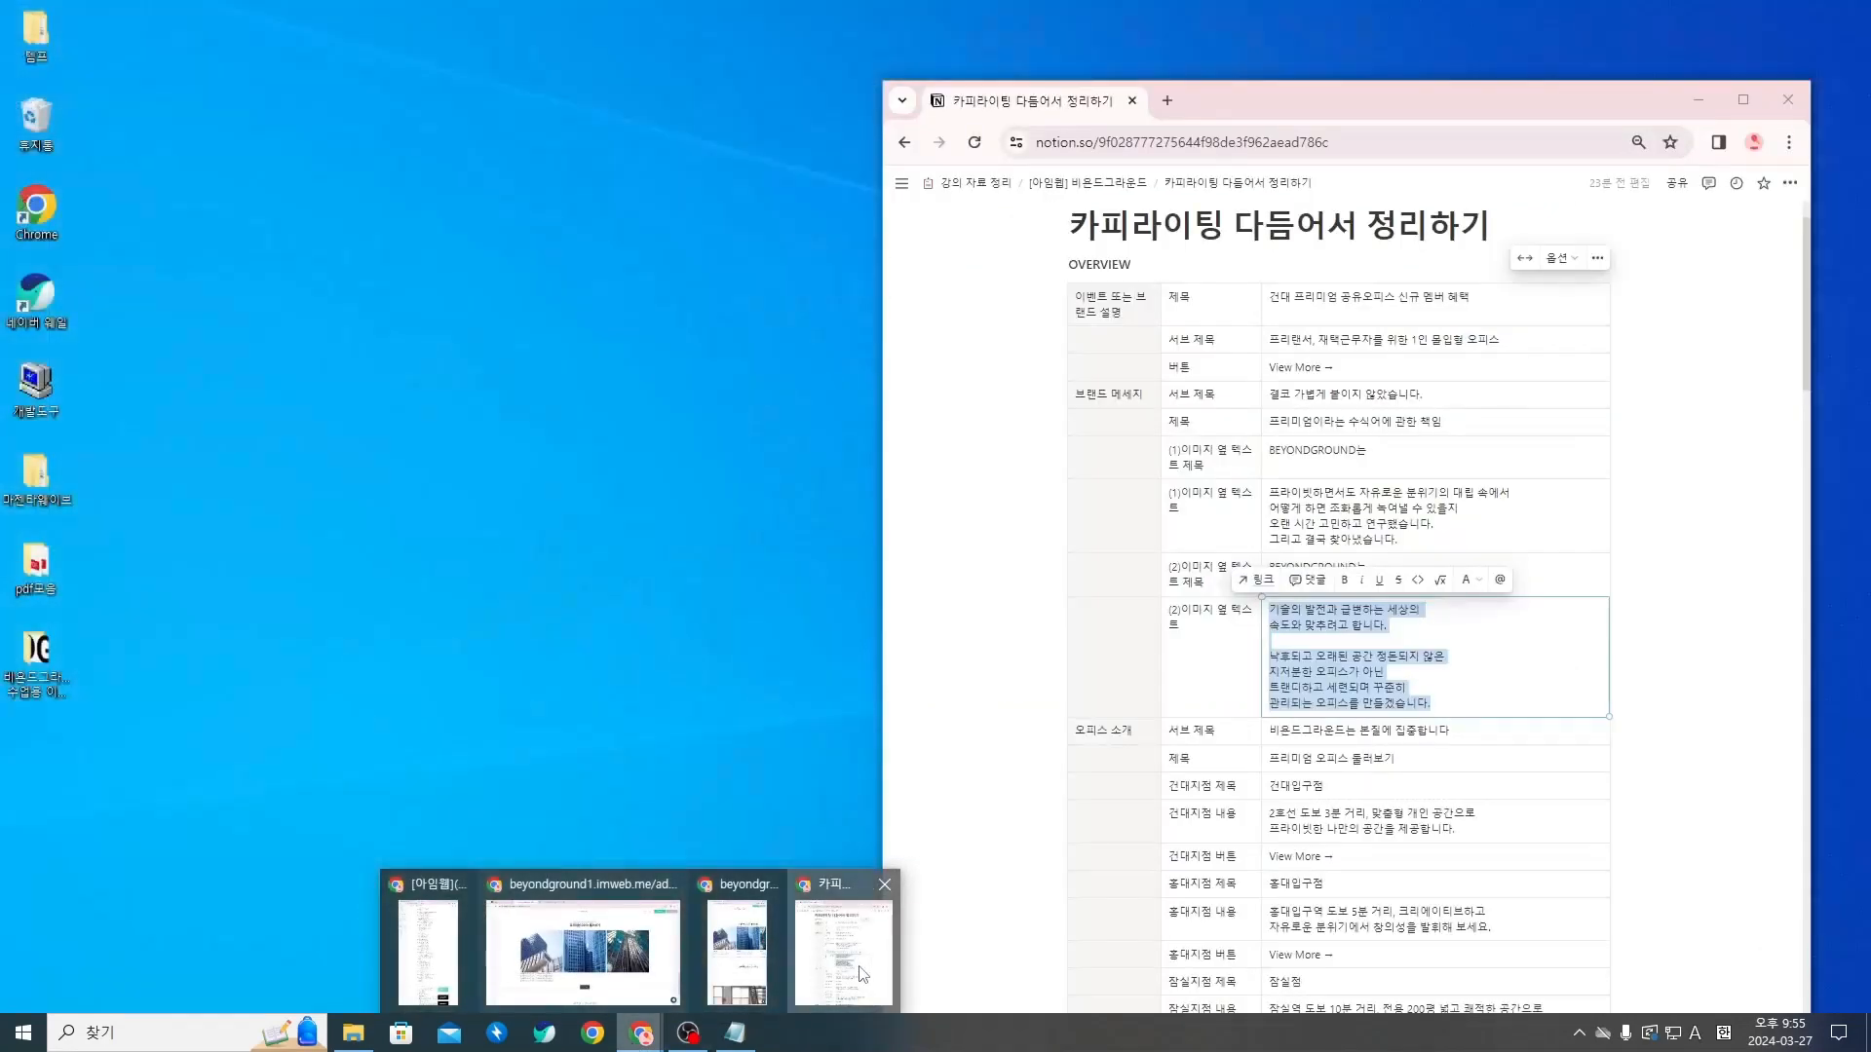
{"action": "left_click", "coordinate": [860, 969]}
{"action": "scroll", "coordinate": [1314, 500], "scroll_direction": "down", "scroll_amount": 3}
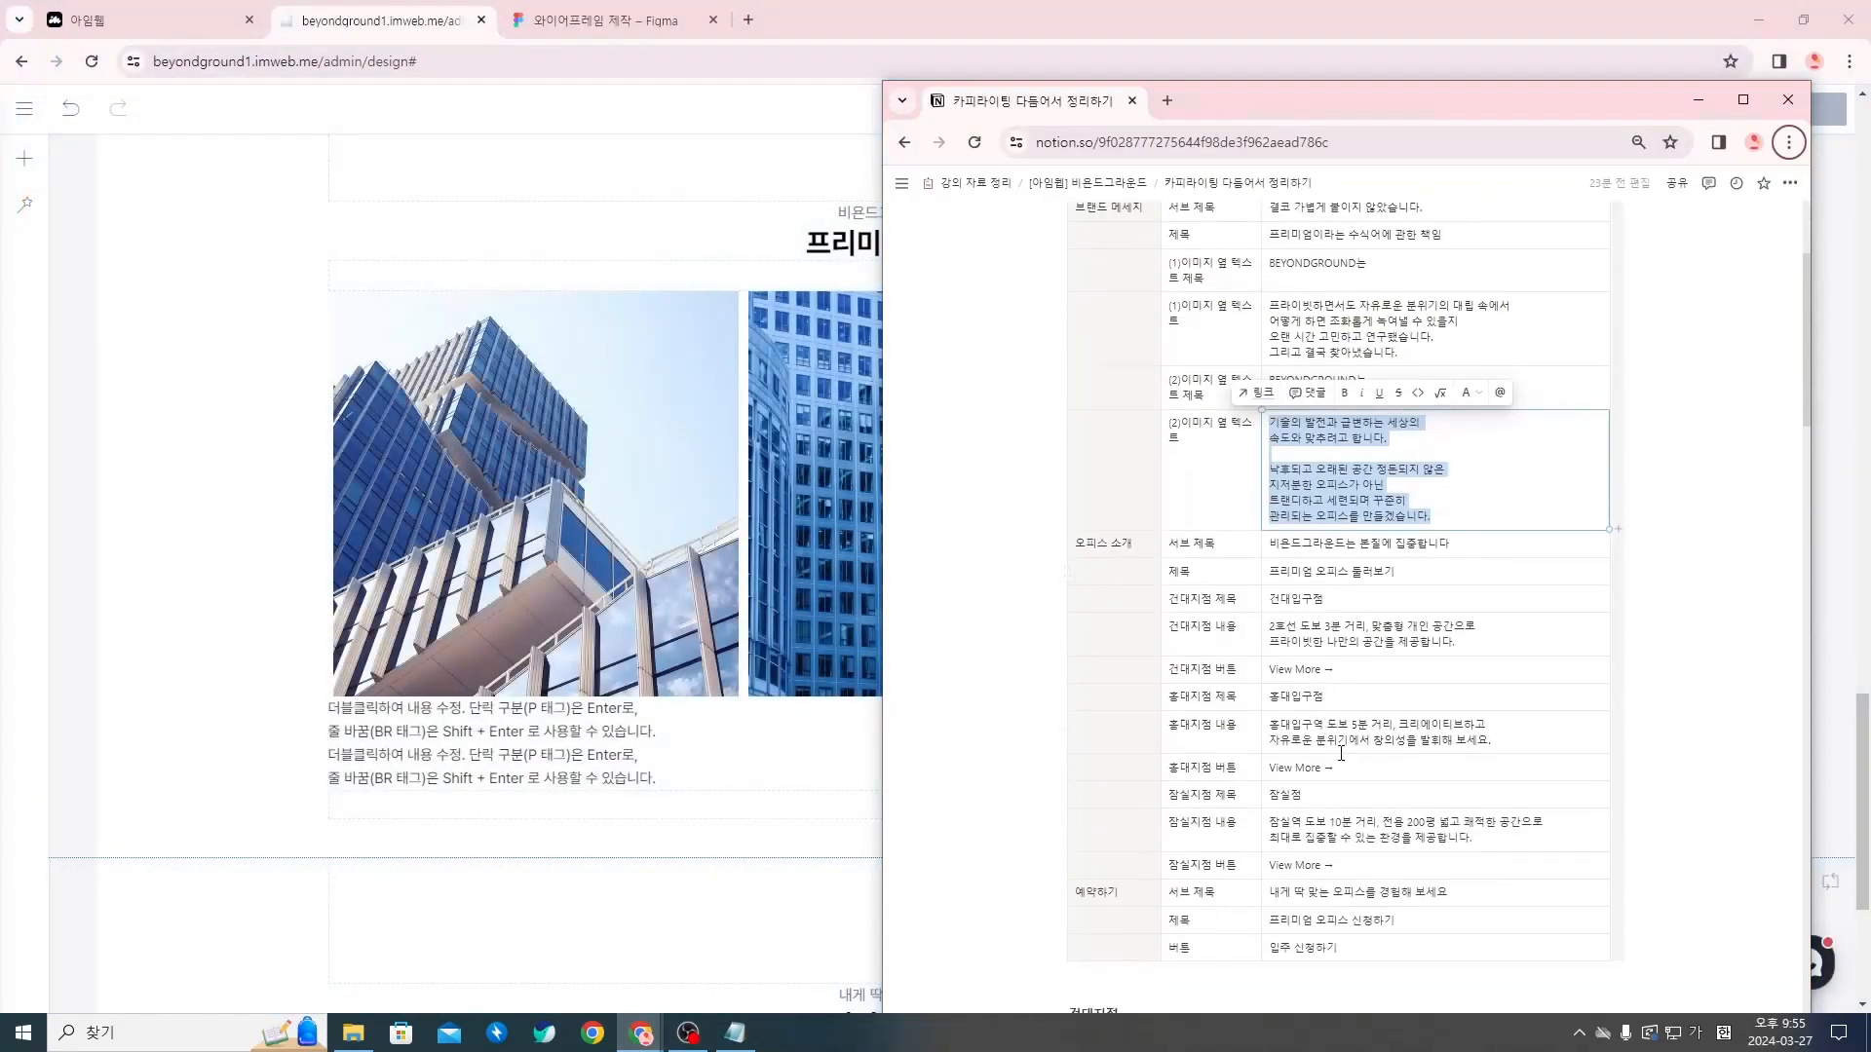
{"action": "left_click_drag", "start_coordinate": [1323, 494], "coordinate": [1271, 494]}
{"action": "key", "text": "ctrl+c"}
{"action": "left_click", "coordinate": [589, 734]}
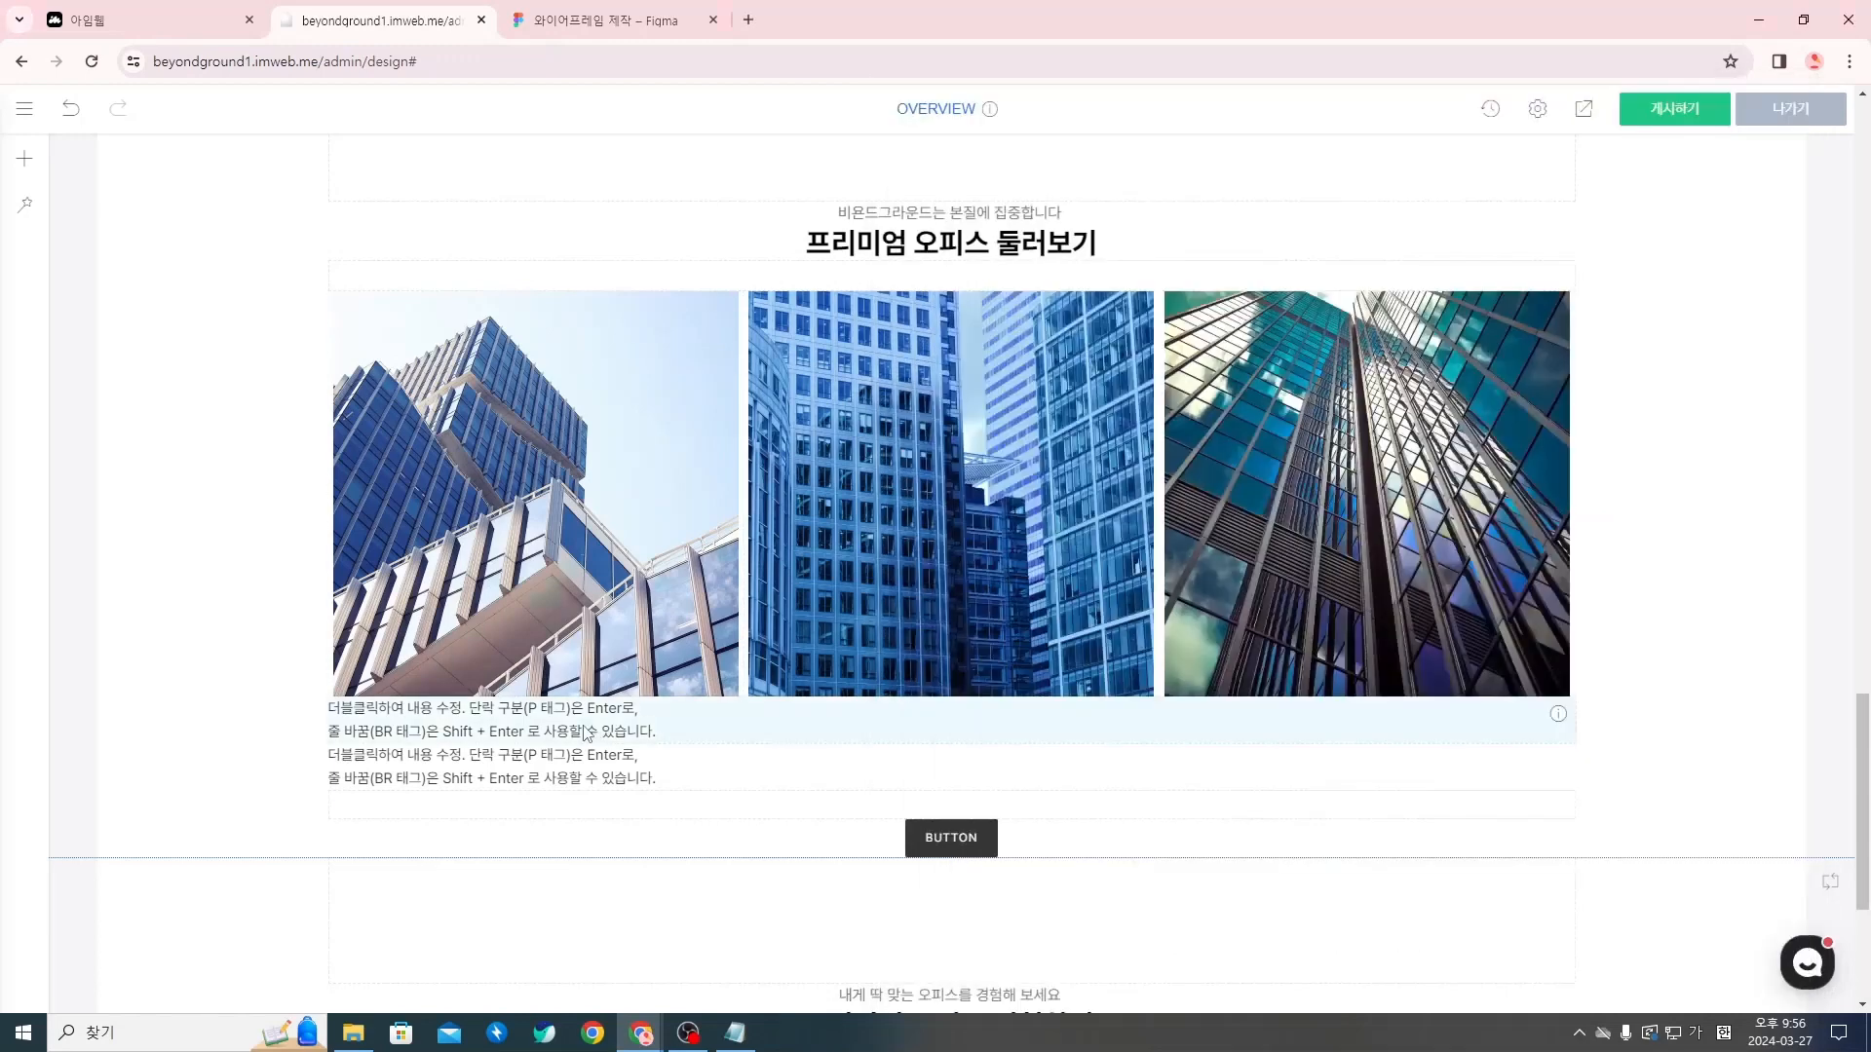
{"action": "double_click", "coordinate": [687, 731]}
{"action": "triple_click", "coordinate": [687, 731]}
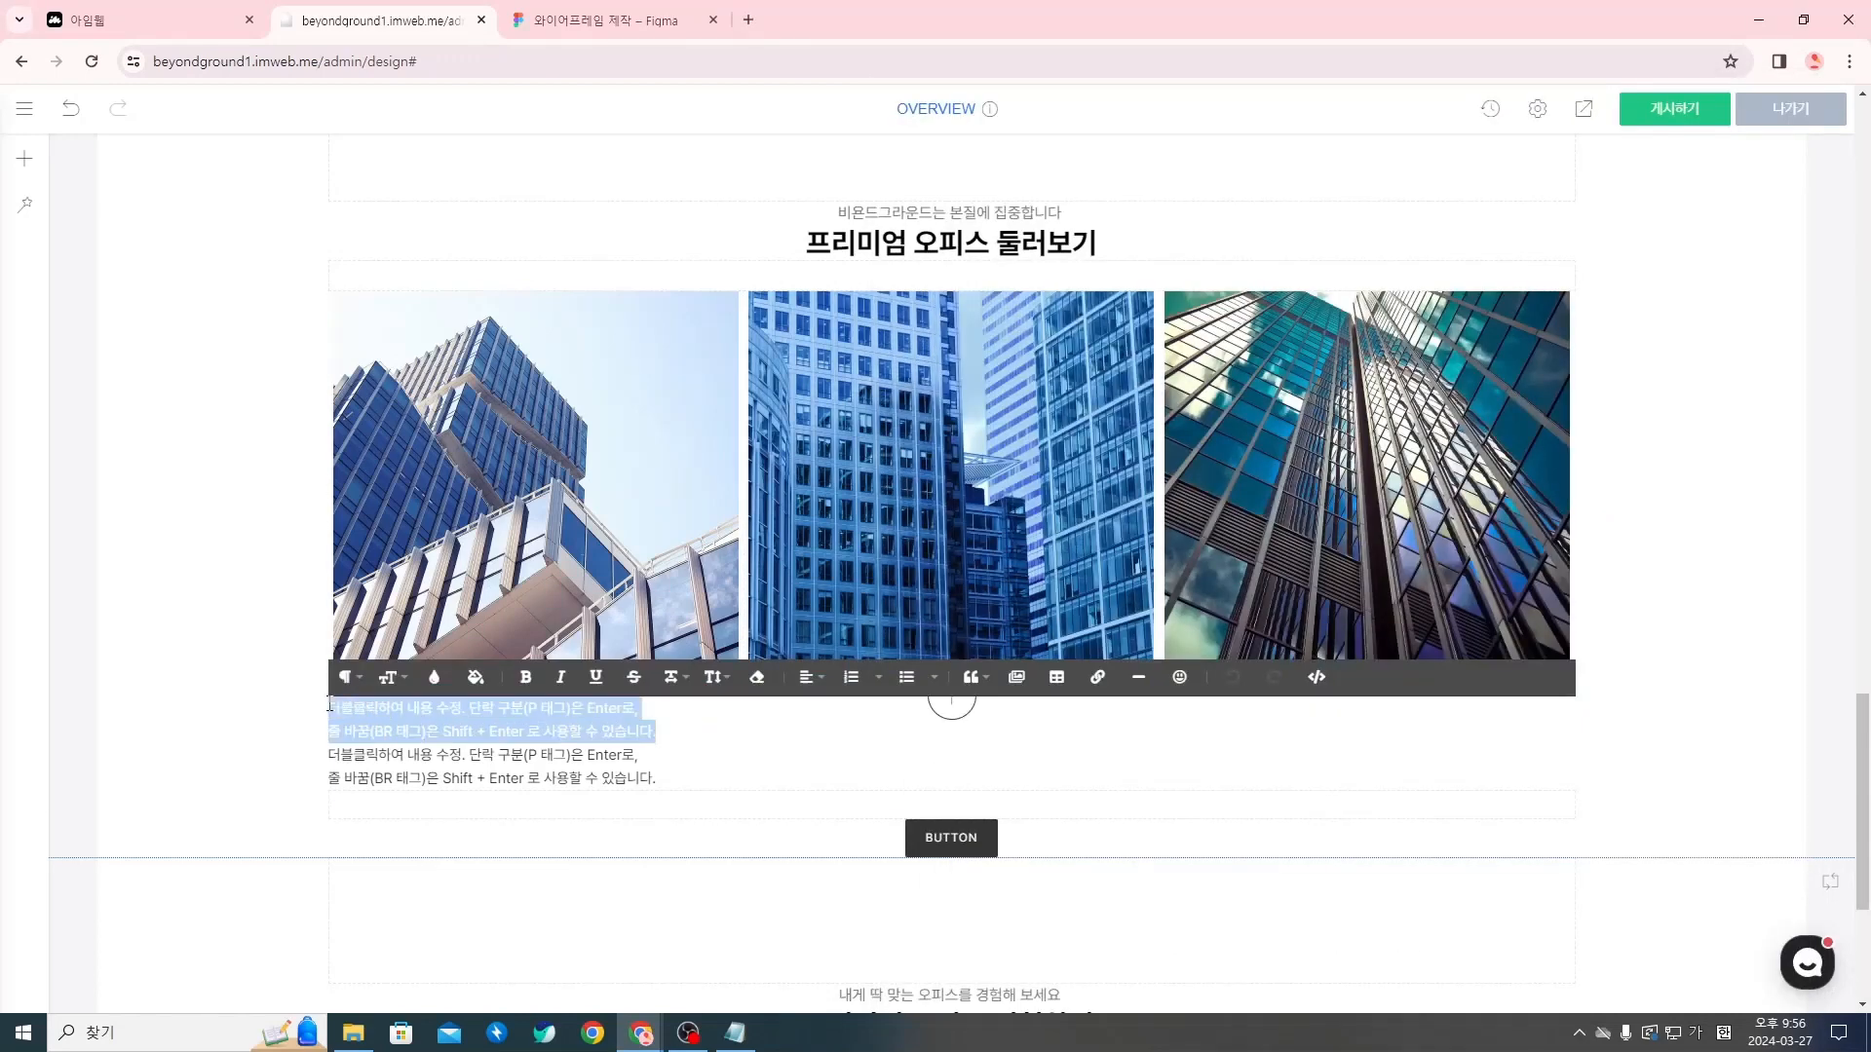
{"action": "key", "text": "ctrl+v"}
{"action": "left_click", "coordinate": [952, 777]}
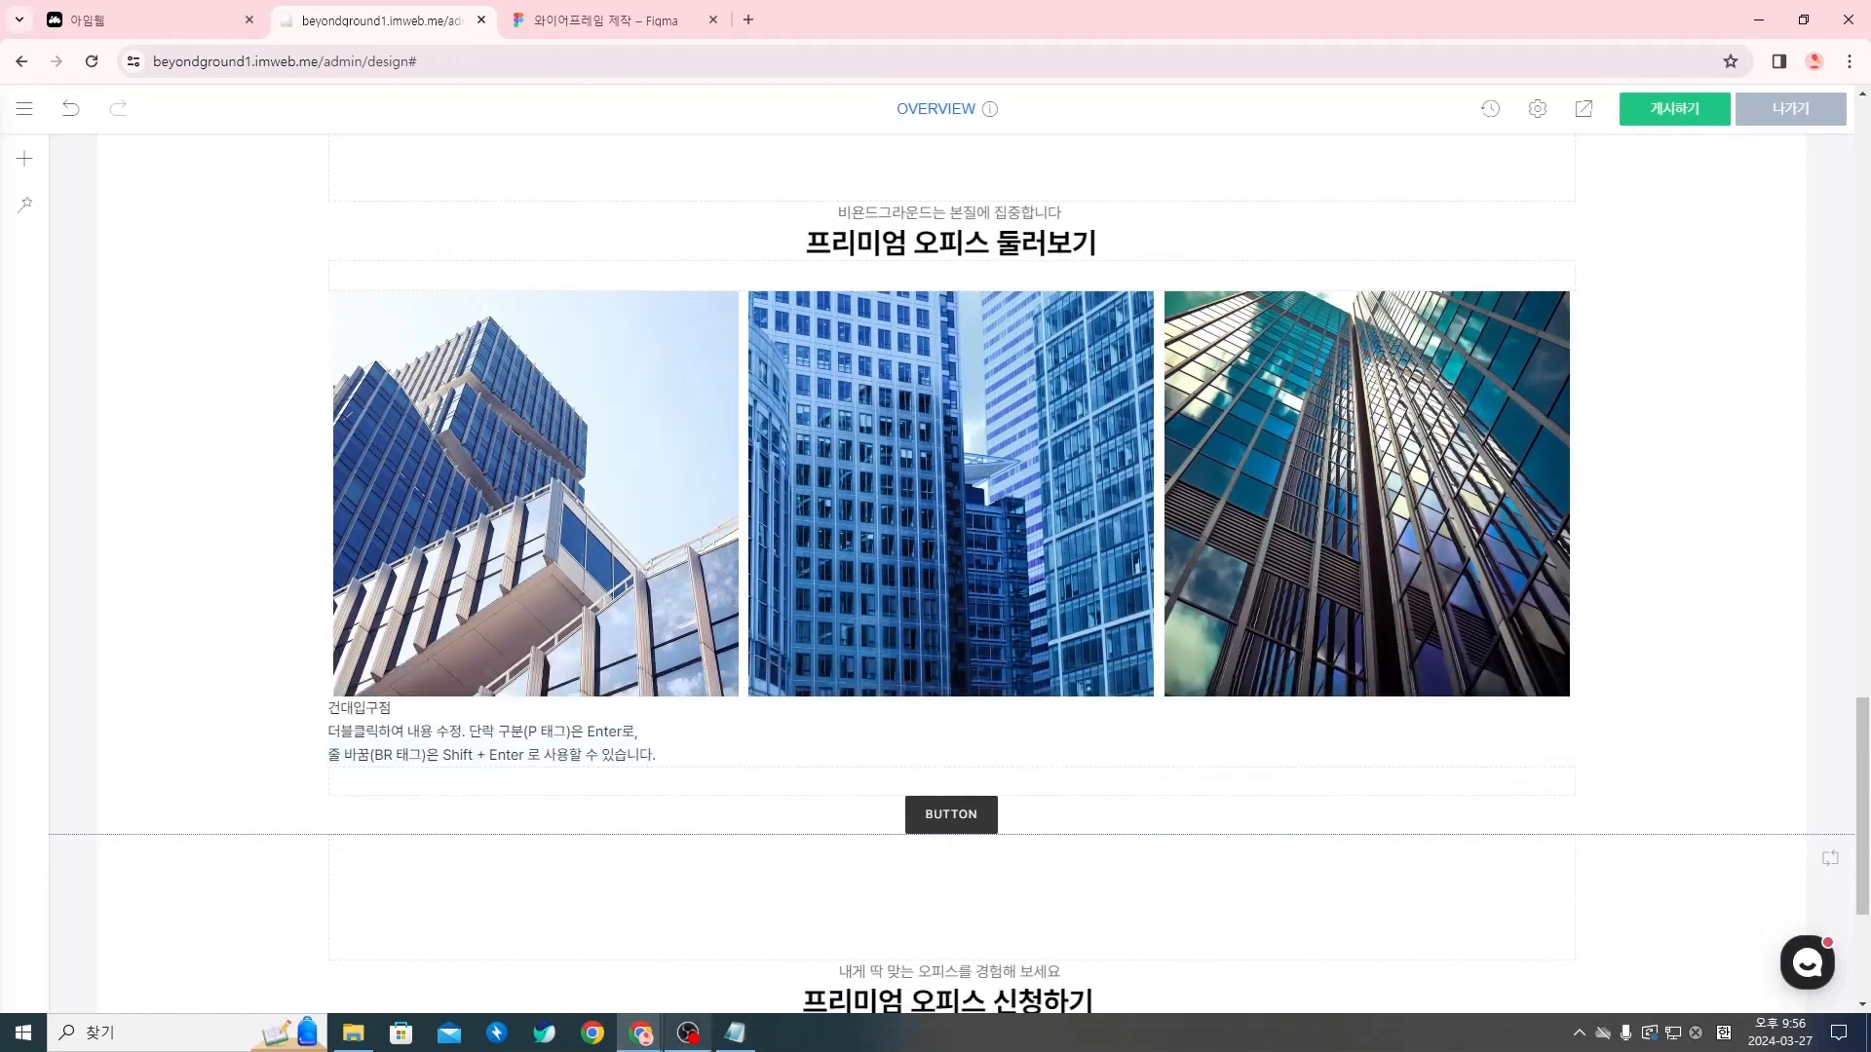
Replace the second text widget's placeholder with the 건대지점 내용 description from Notion, breaking it into two lines after 공간으로
{"action": "mouse_move", "coordinate": [640, 1033]}
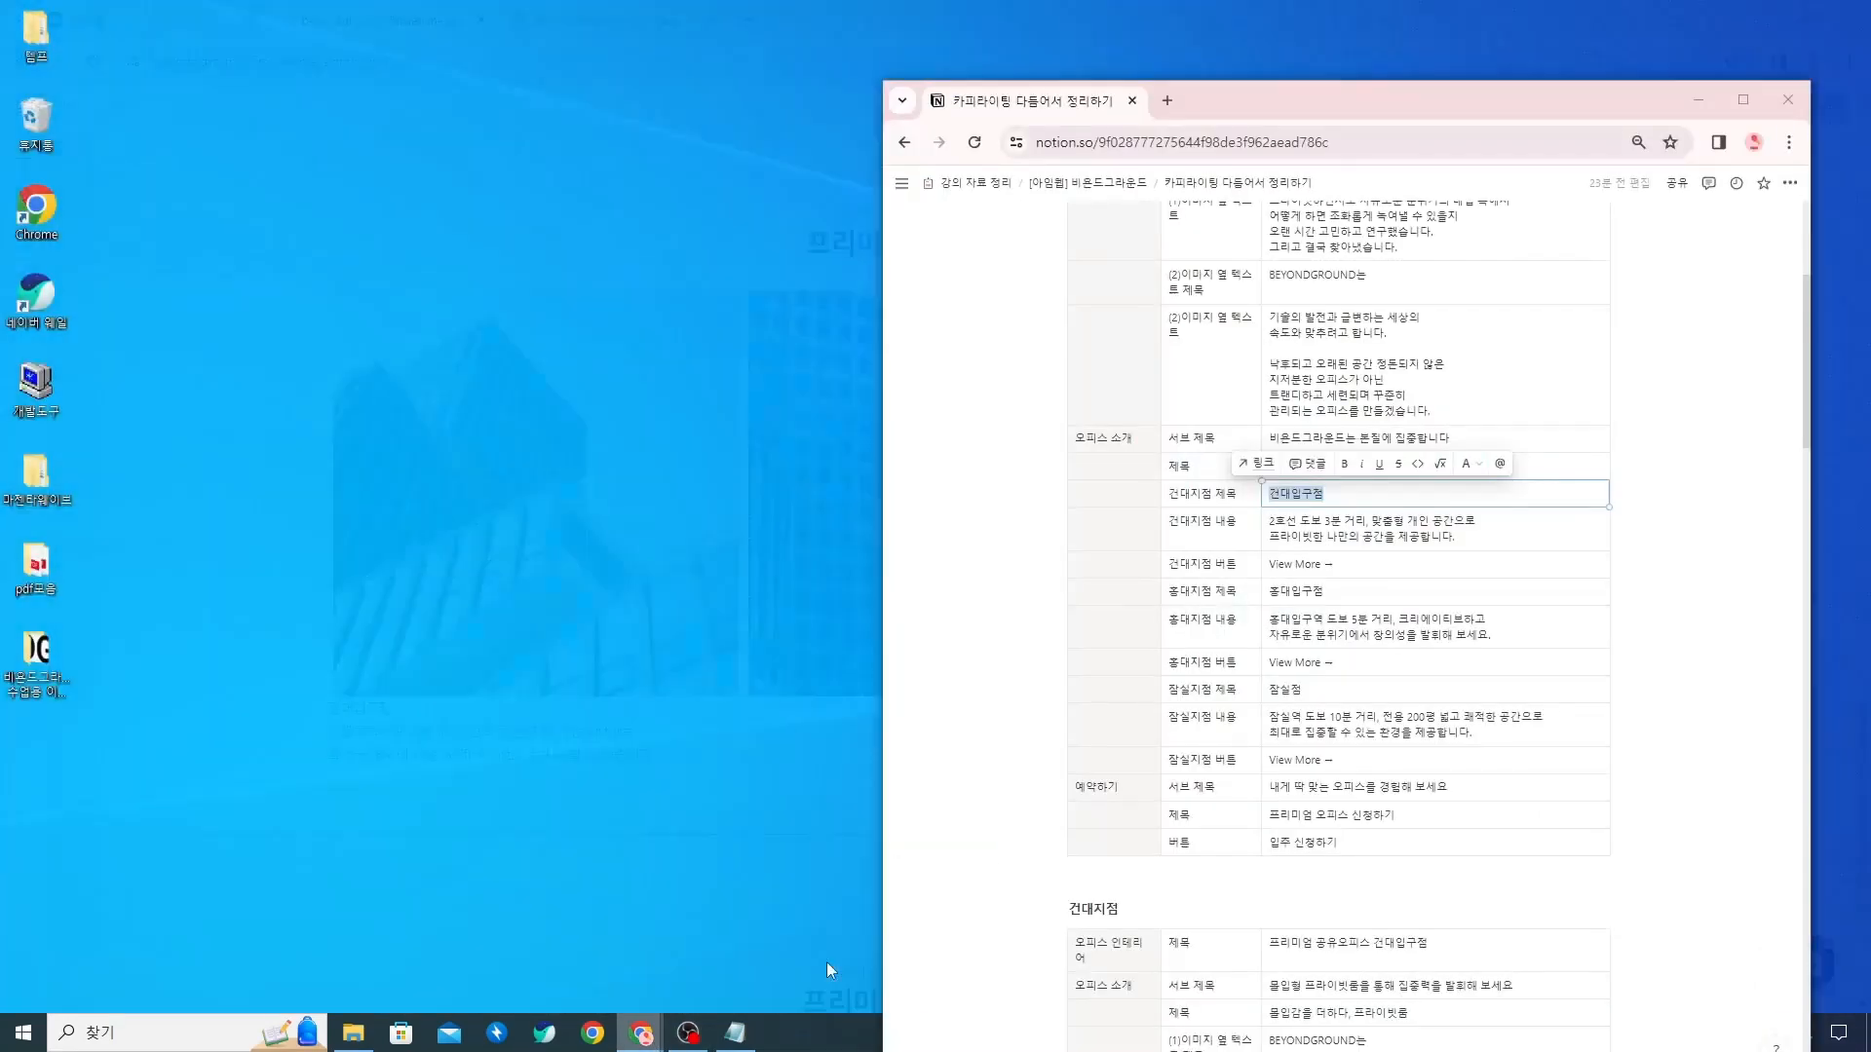
{"action": "left_click", "coordinate": [827, 962]}
{"action": "left_click_drag", "start_coordinate": [1457, 538], "coordinate": [1282, 518]}
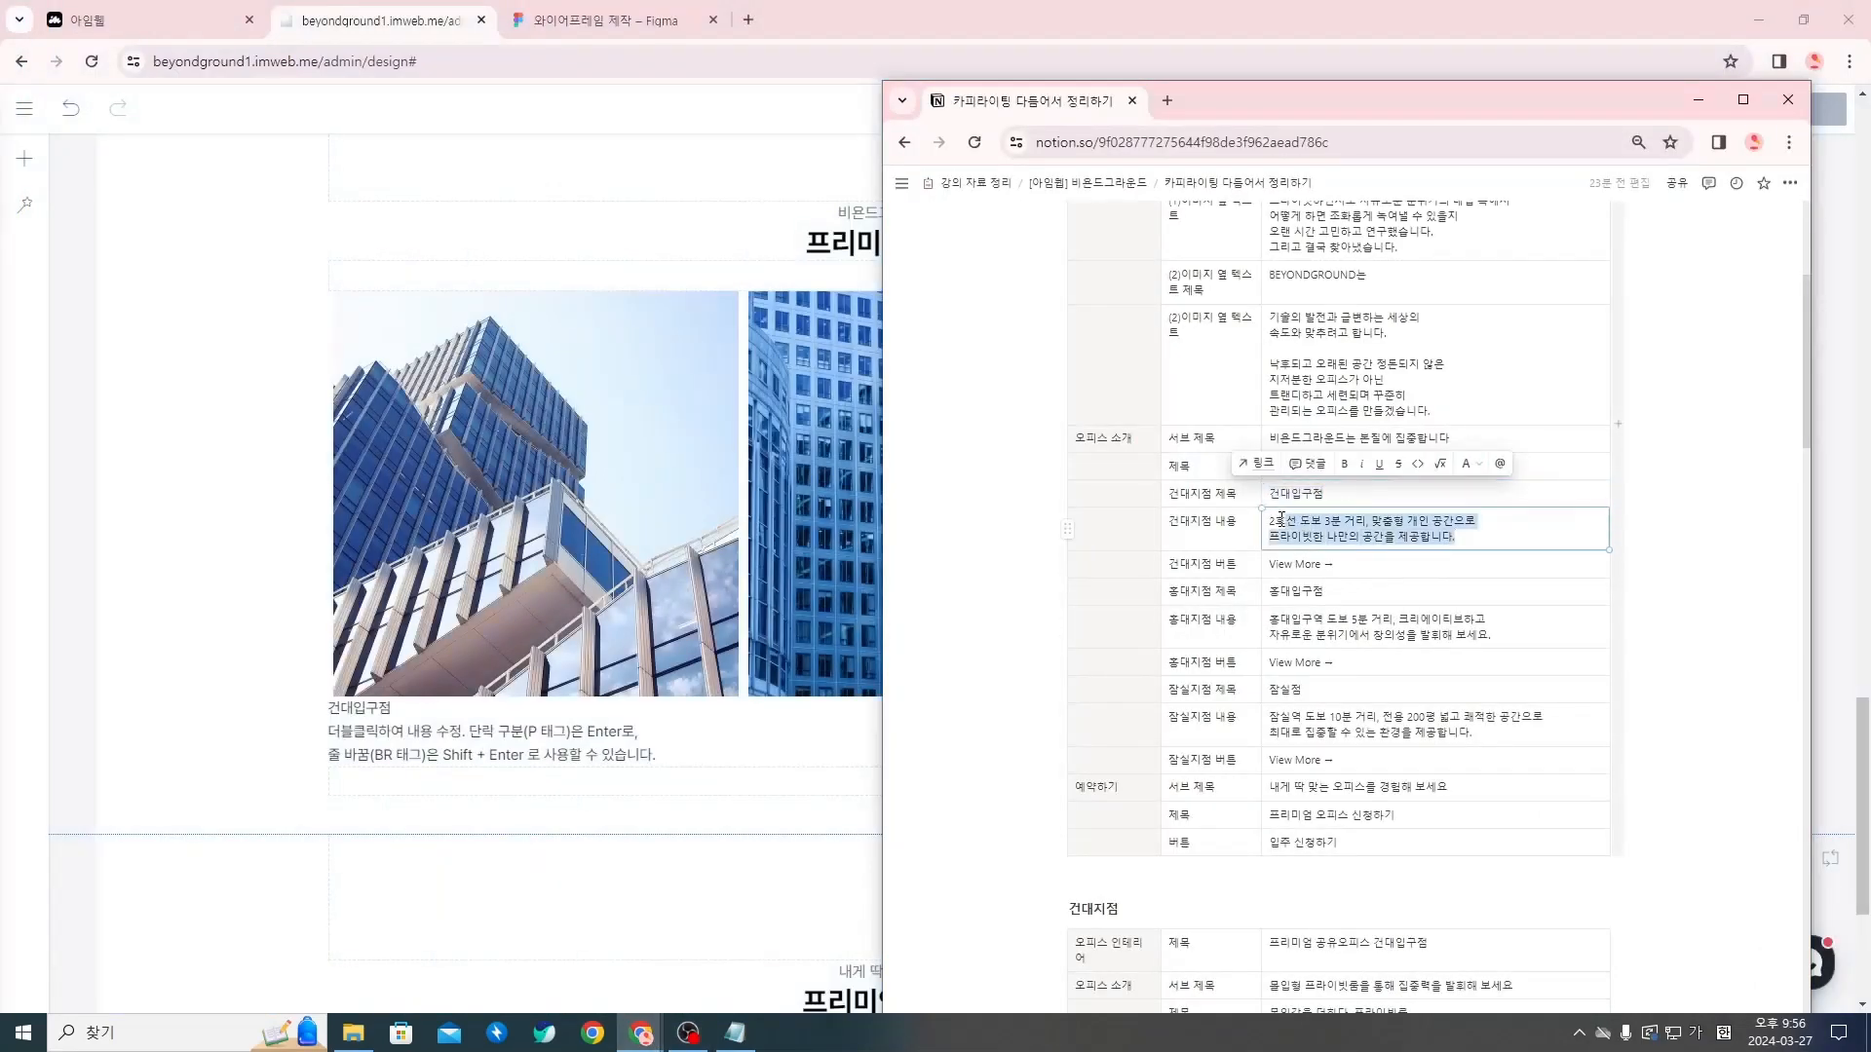
{"action": "triple_click", "coordinate": [602, 743]}
{"action": "left_click", "coordinate": [670, 750]}
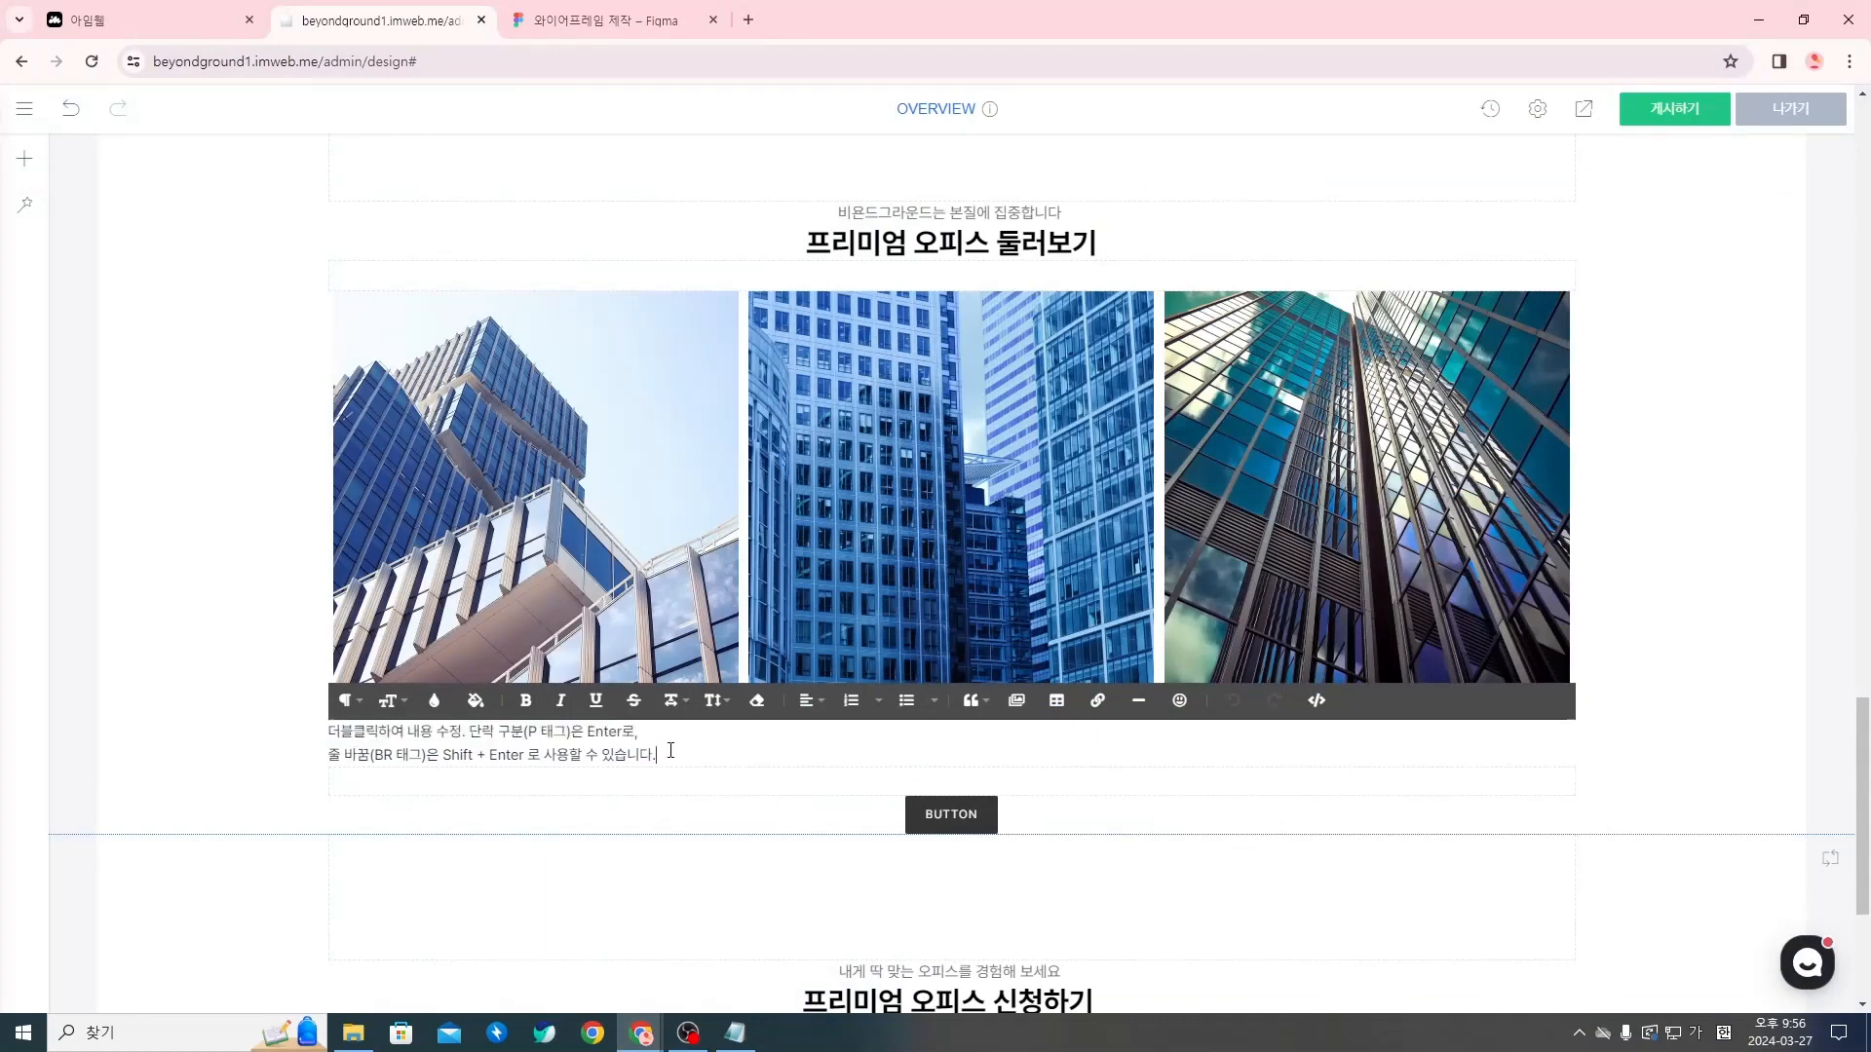
{"action": "left_click_drag", "start_coordinate": [705, 750], "coordinate": [329, 737]}
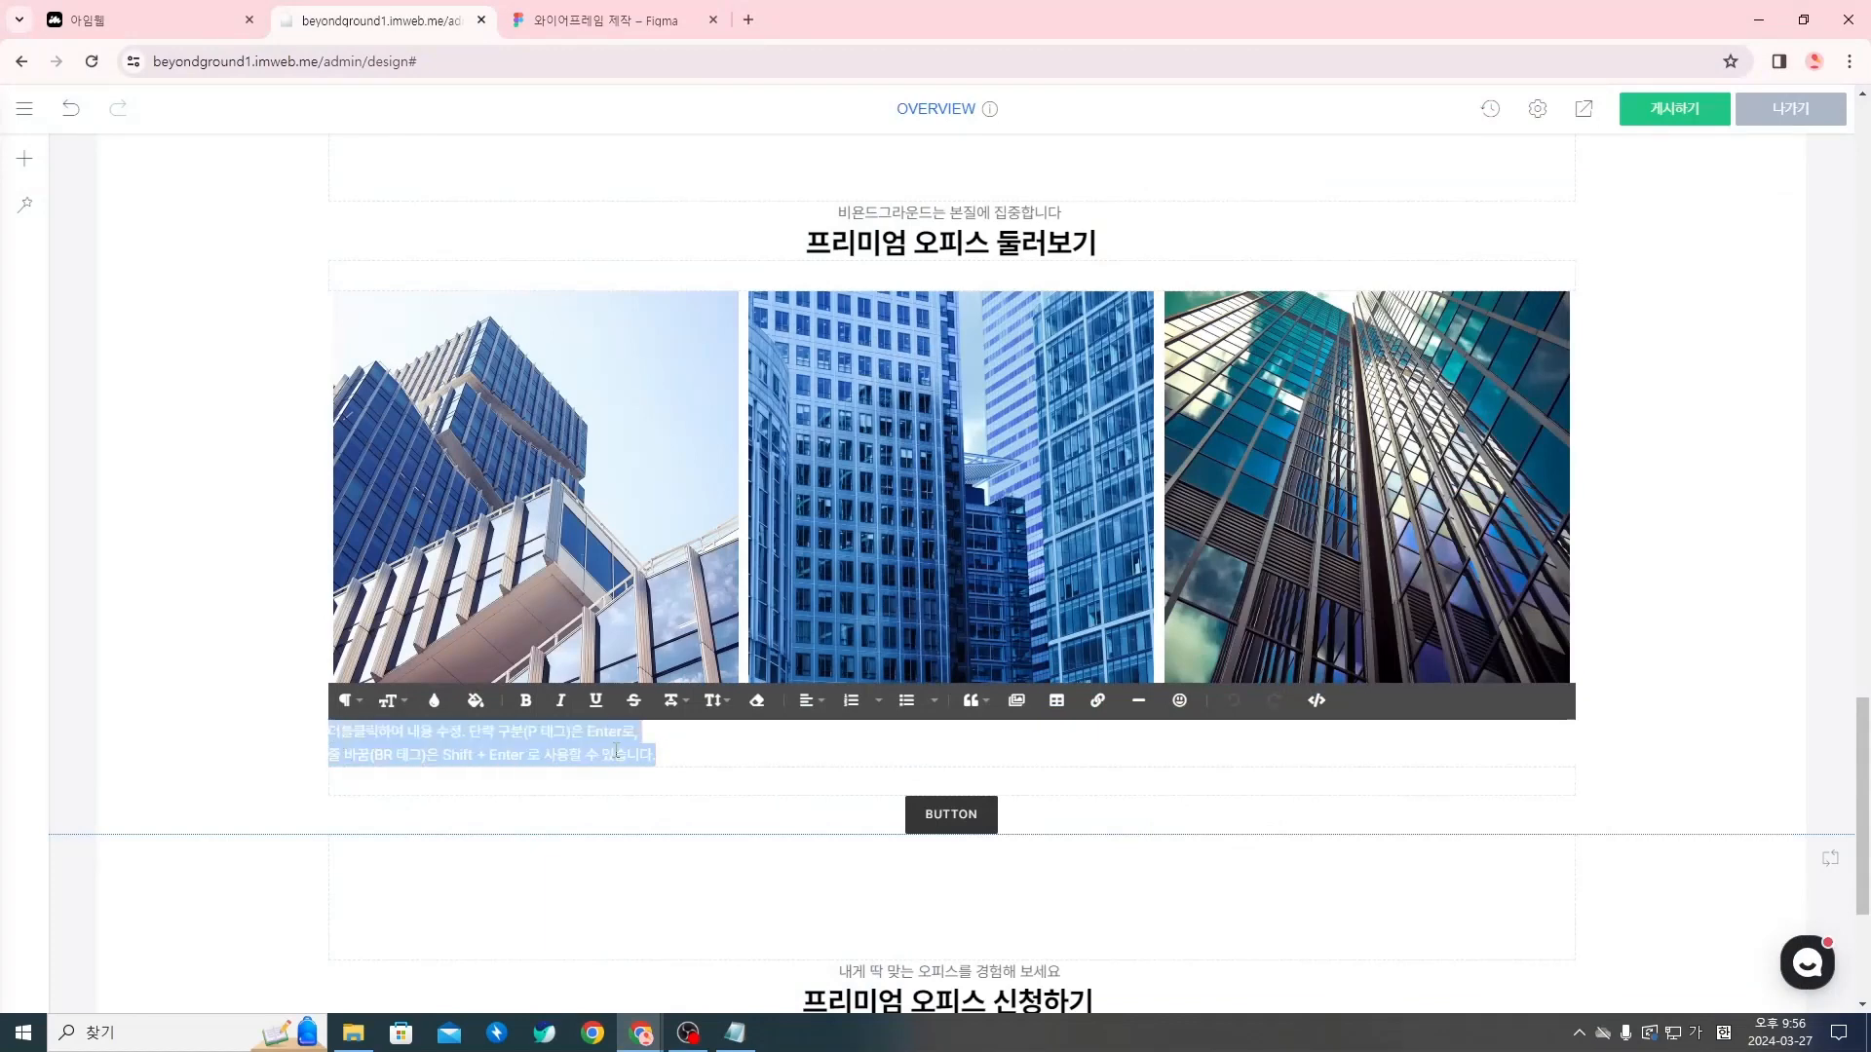
{"action": "type", "text": "2호선 도보 3분 거리, 맞춤형 개인 공간으로 프라이빗한 나만의 공간을 제공합니다."}
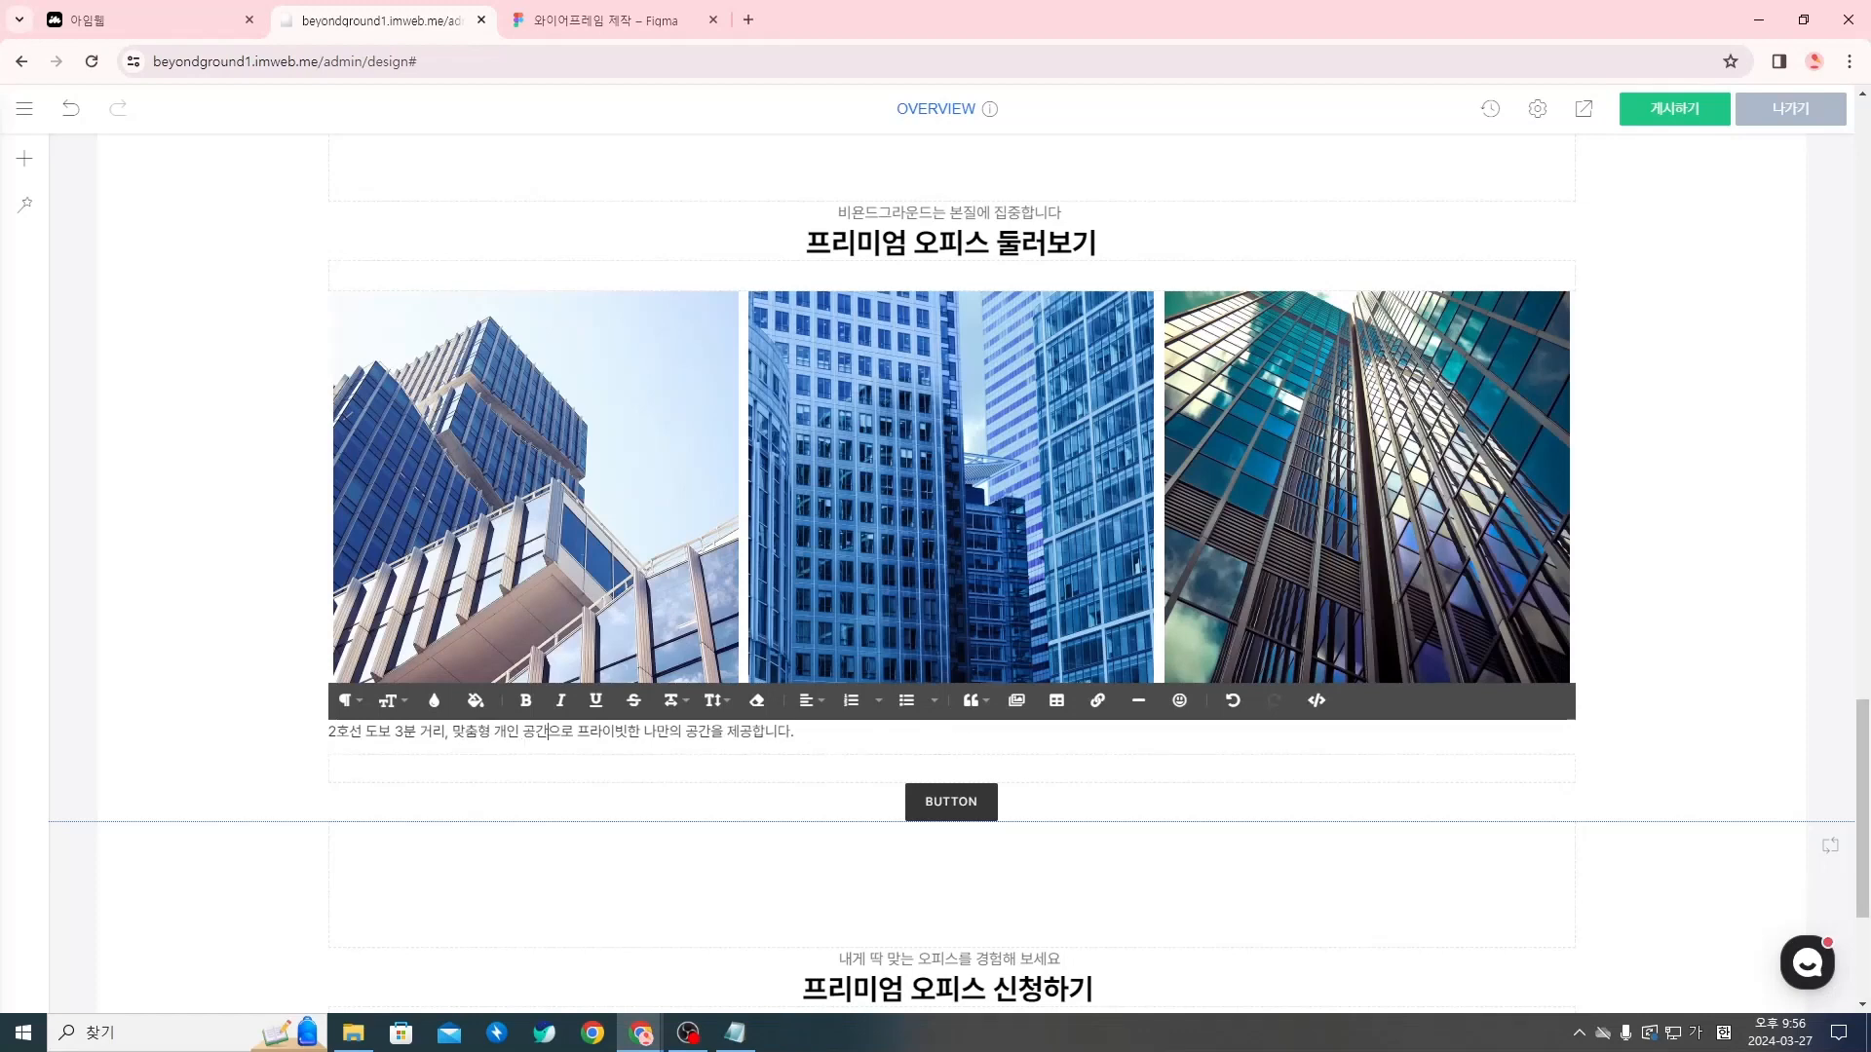
{"action": "left_click", "coordinate": [571, 743]}
{"action": "key", "text": "Return"}
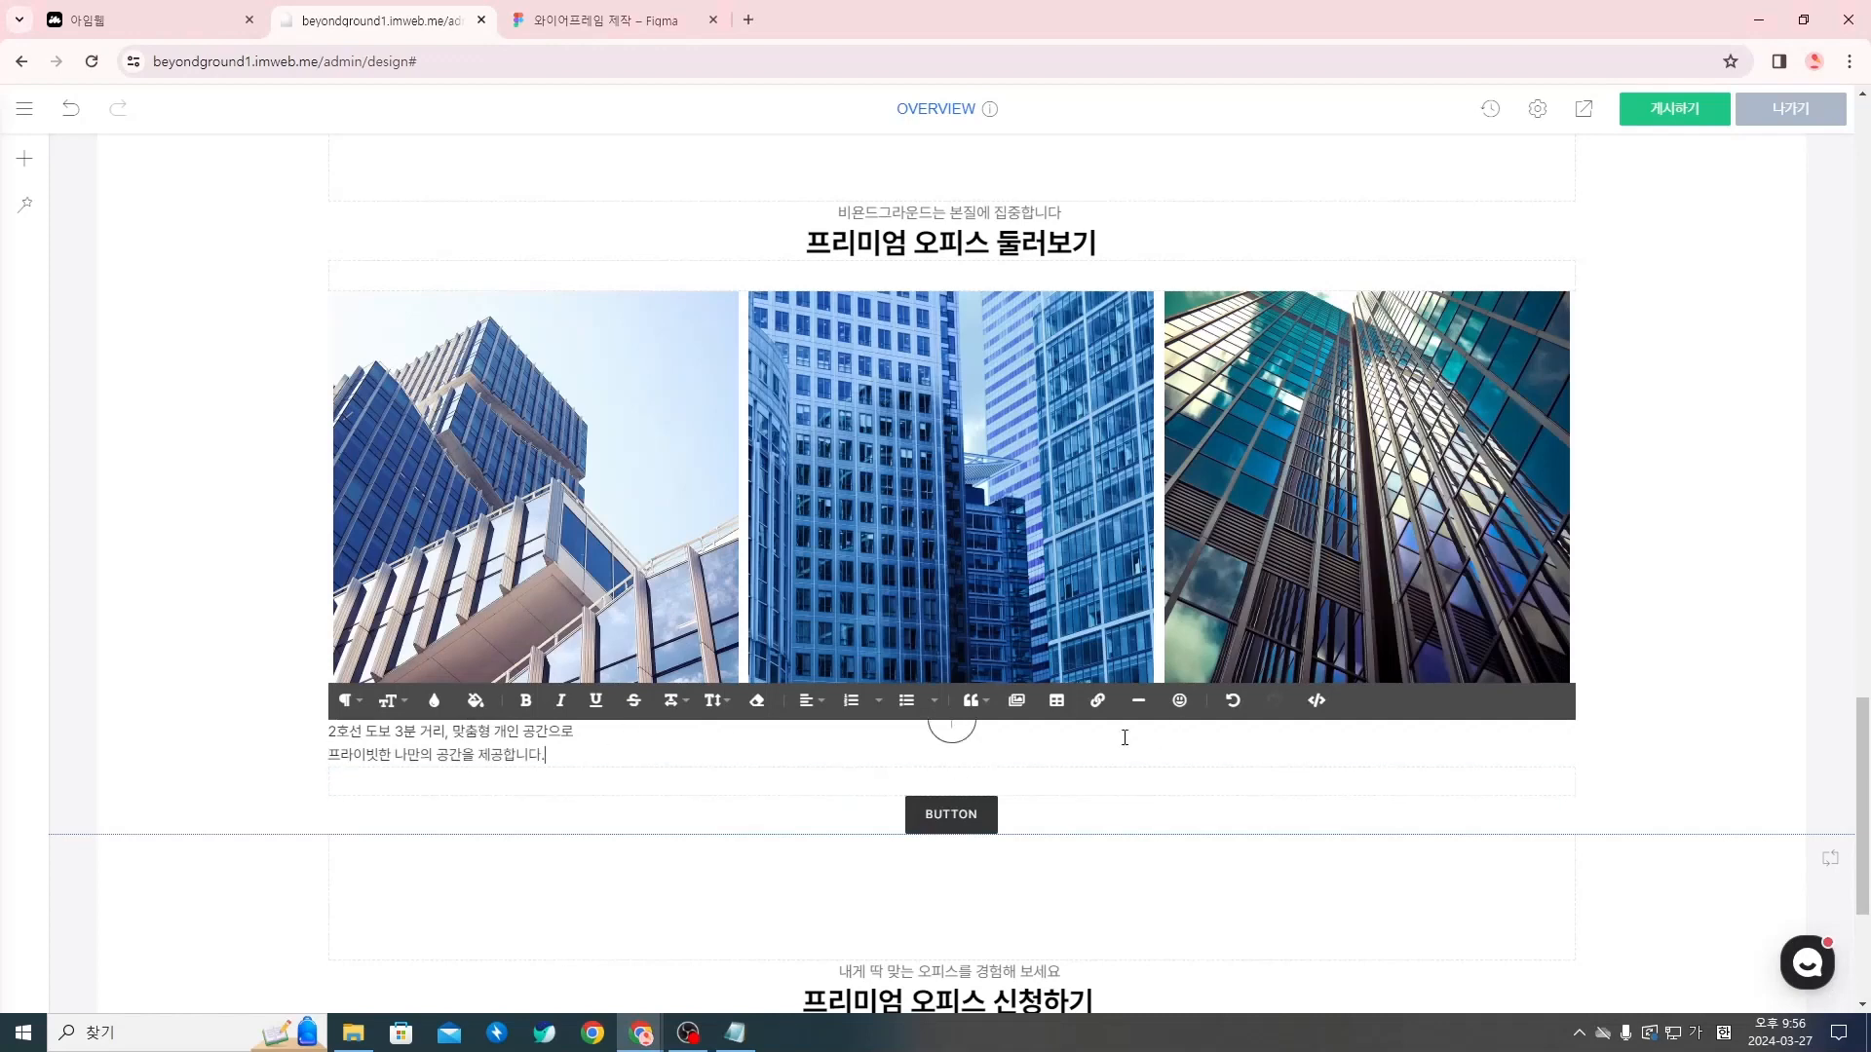
{"action": "left_click", "coordinate": [738, 790]}
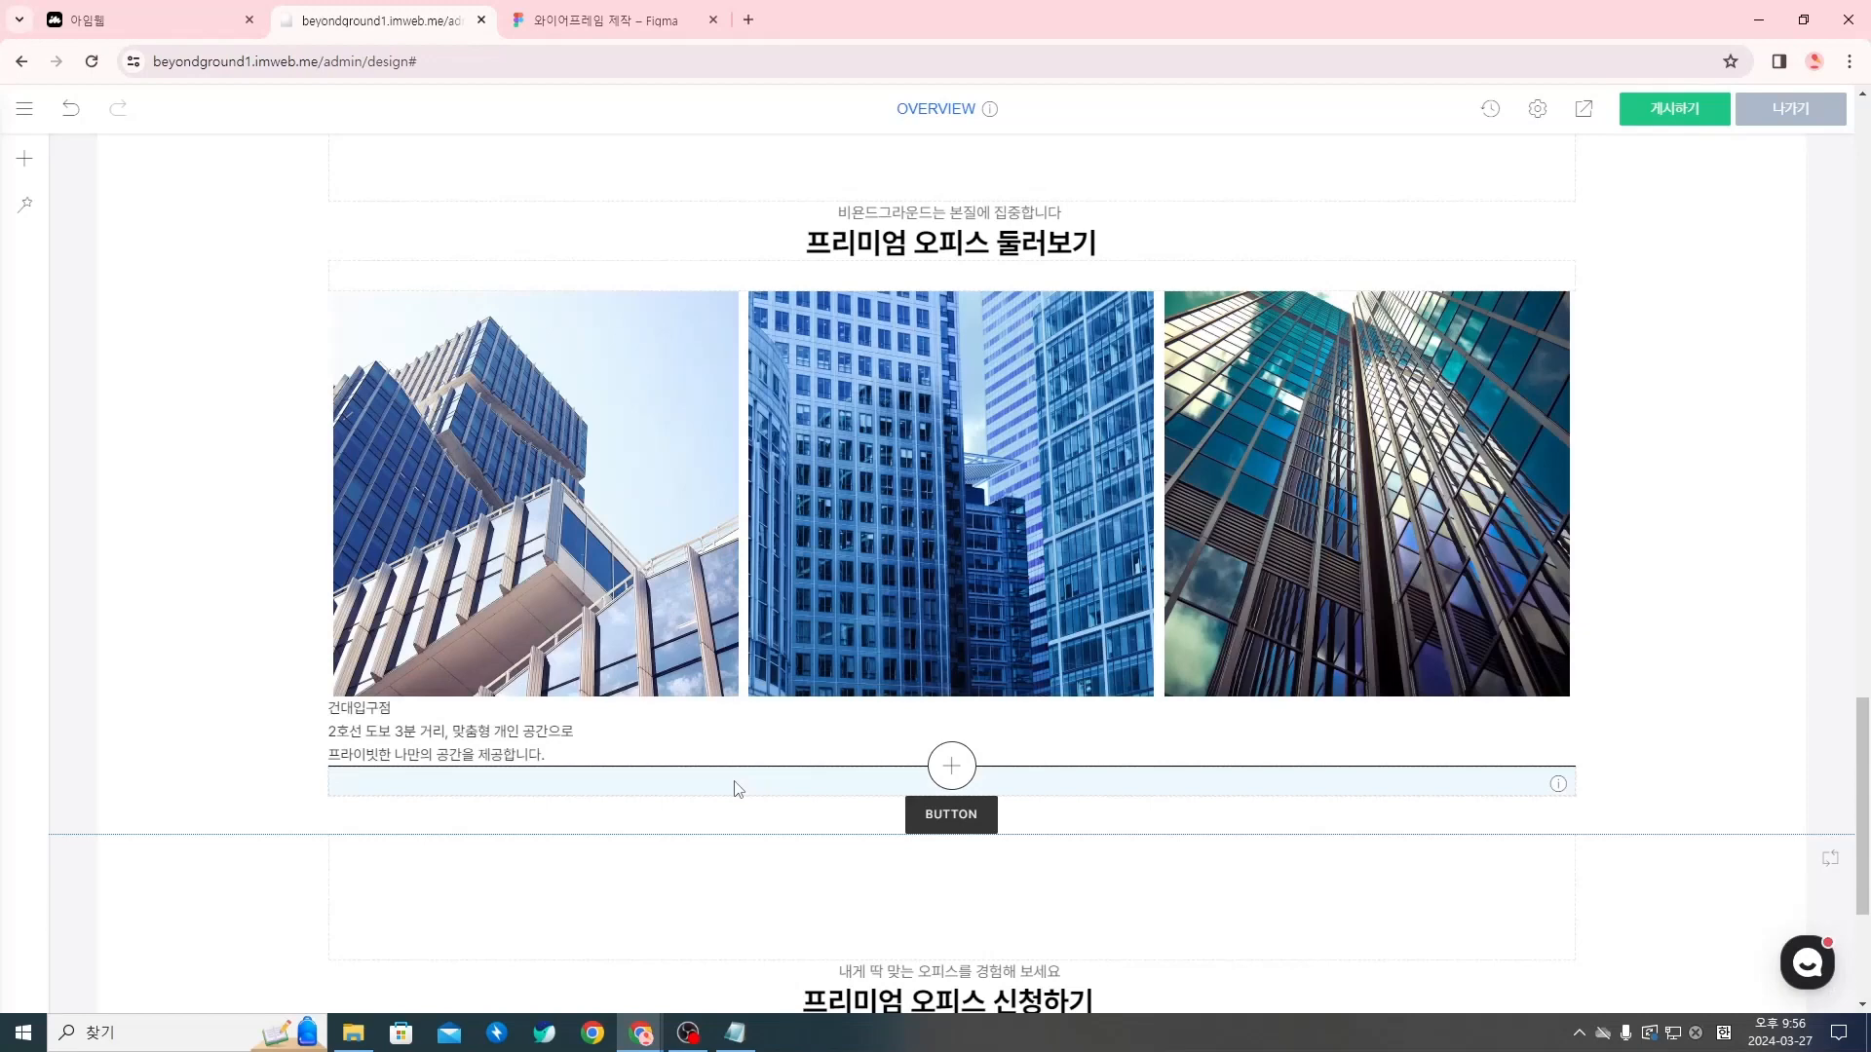
Set the height of the spacer between the description and the button to 28px
{"action": "right_click", "coordinate": [738, 789]}
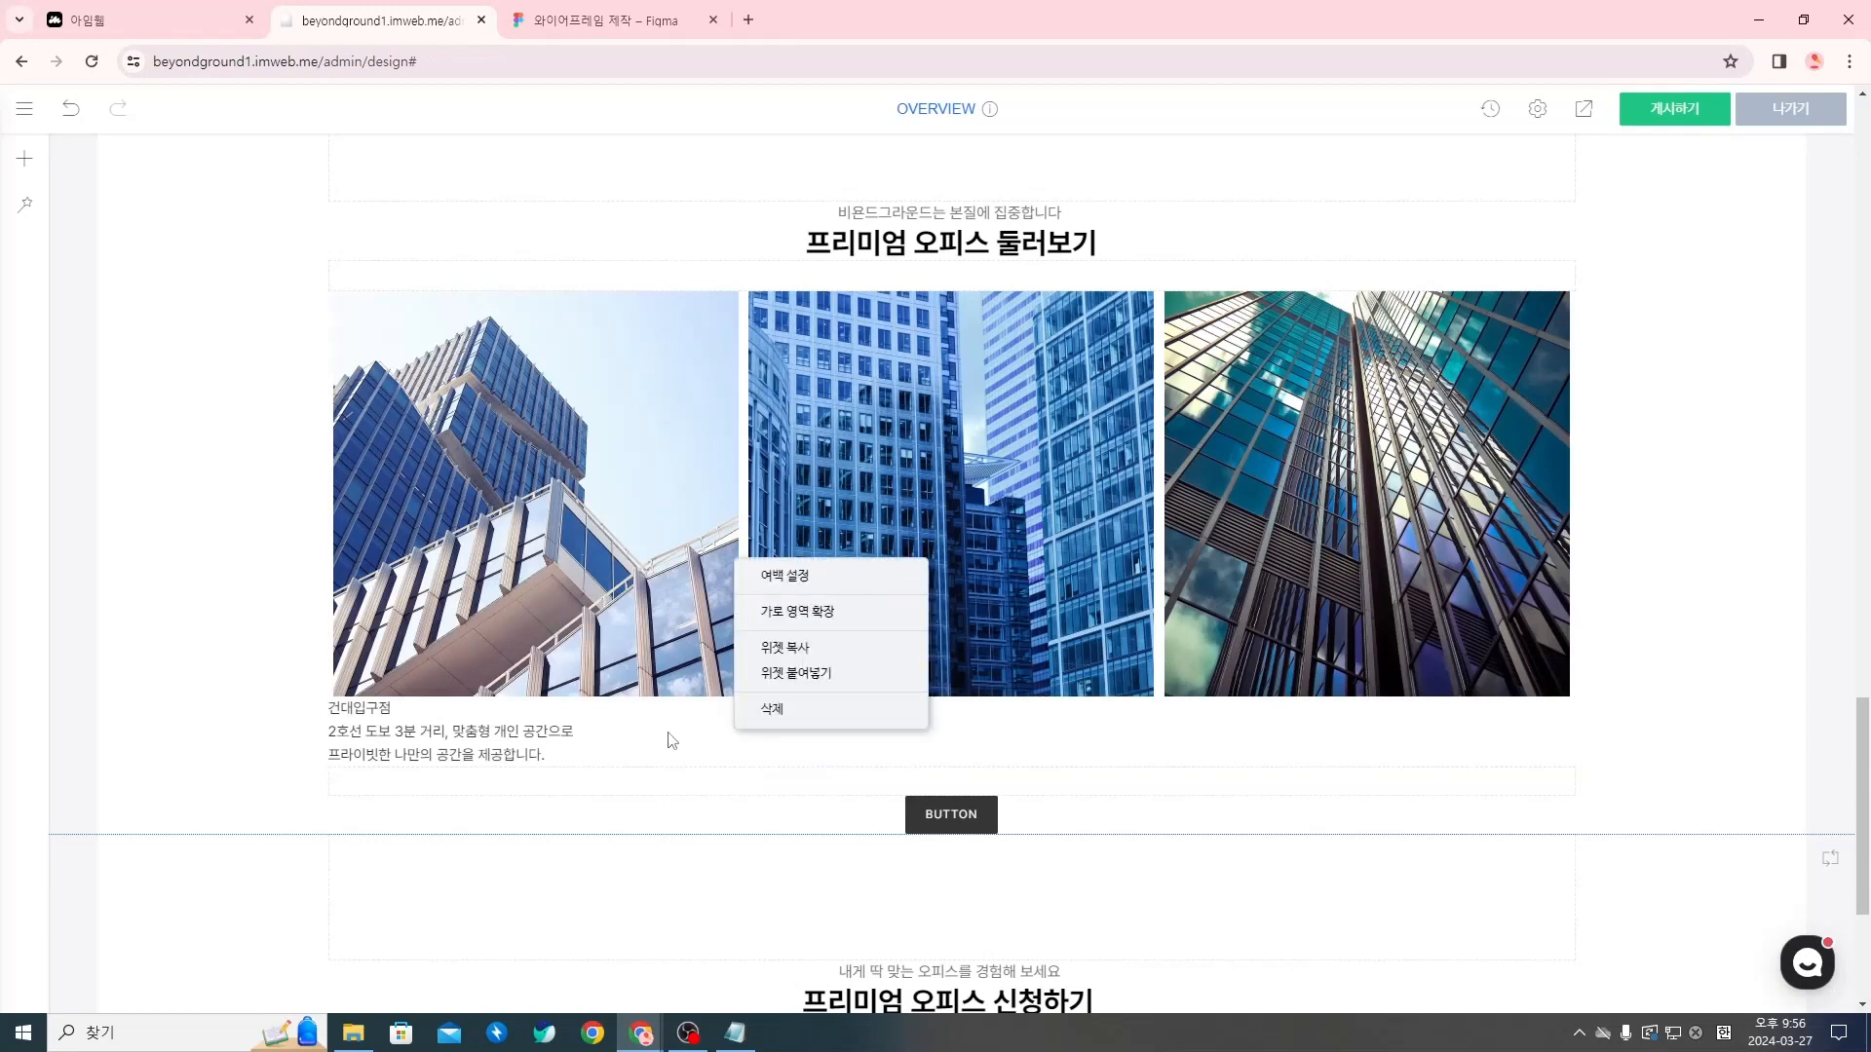
{"action": "left_click", "coordinate": [660, 776]}
{"action": "right_click", "coordinate": [660, 779]}
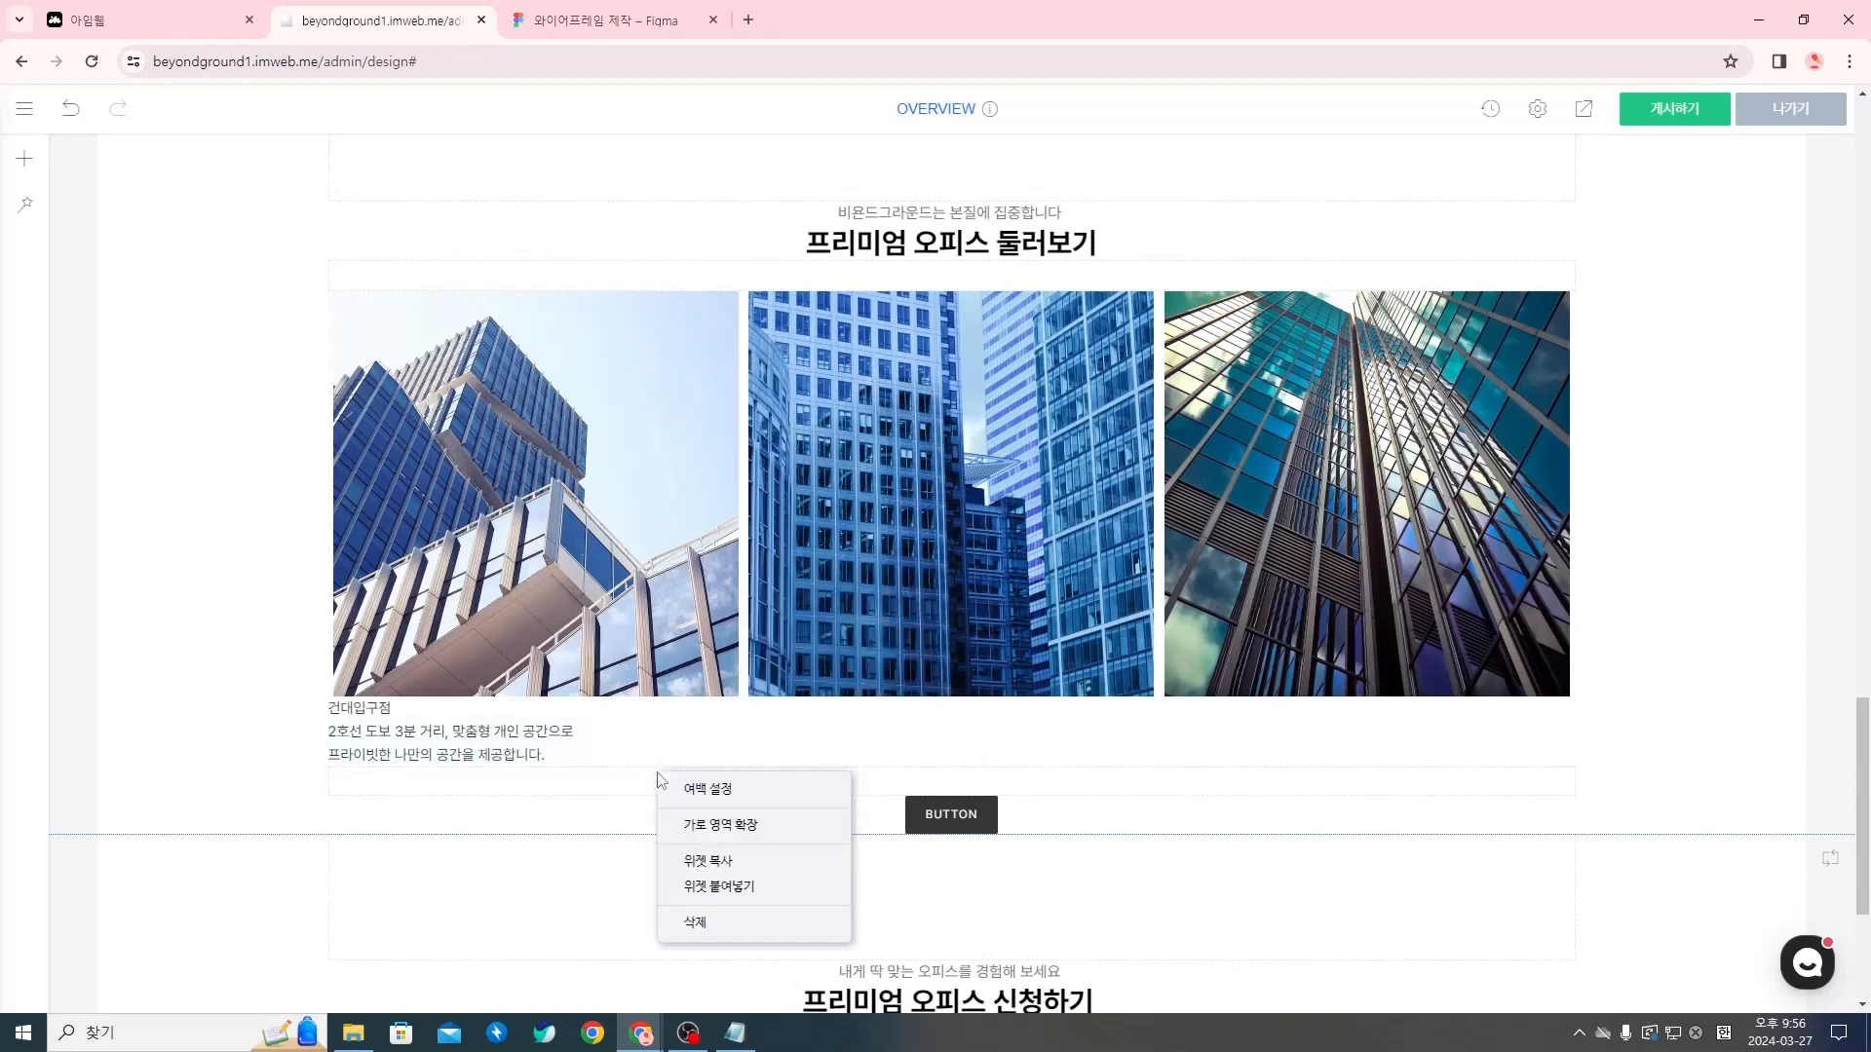
{"action": "left_click", "coordinate": [747, 787]}
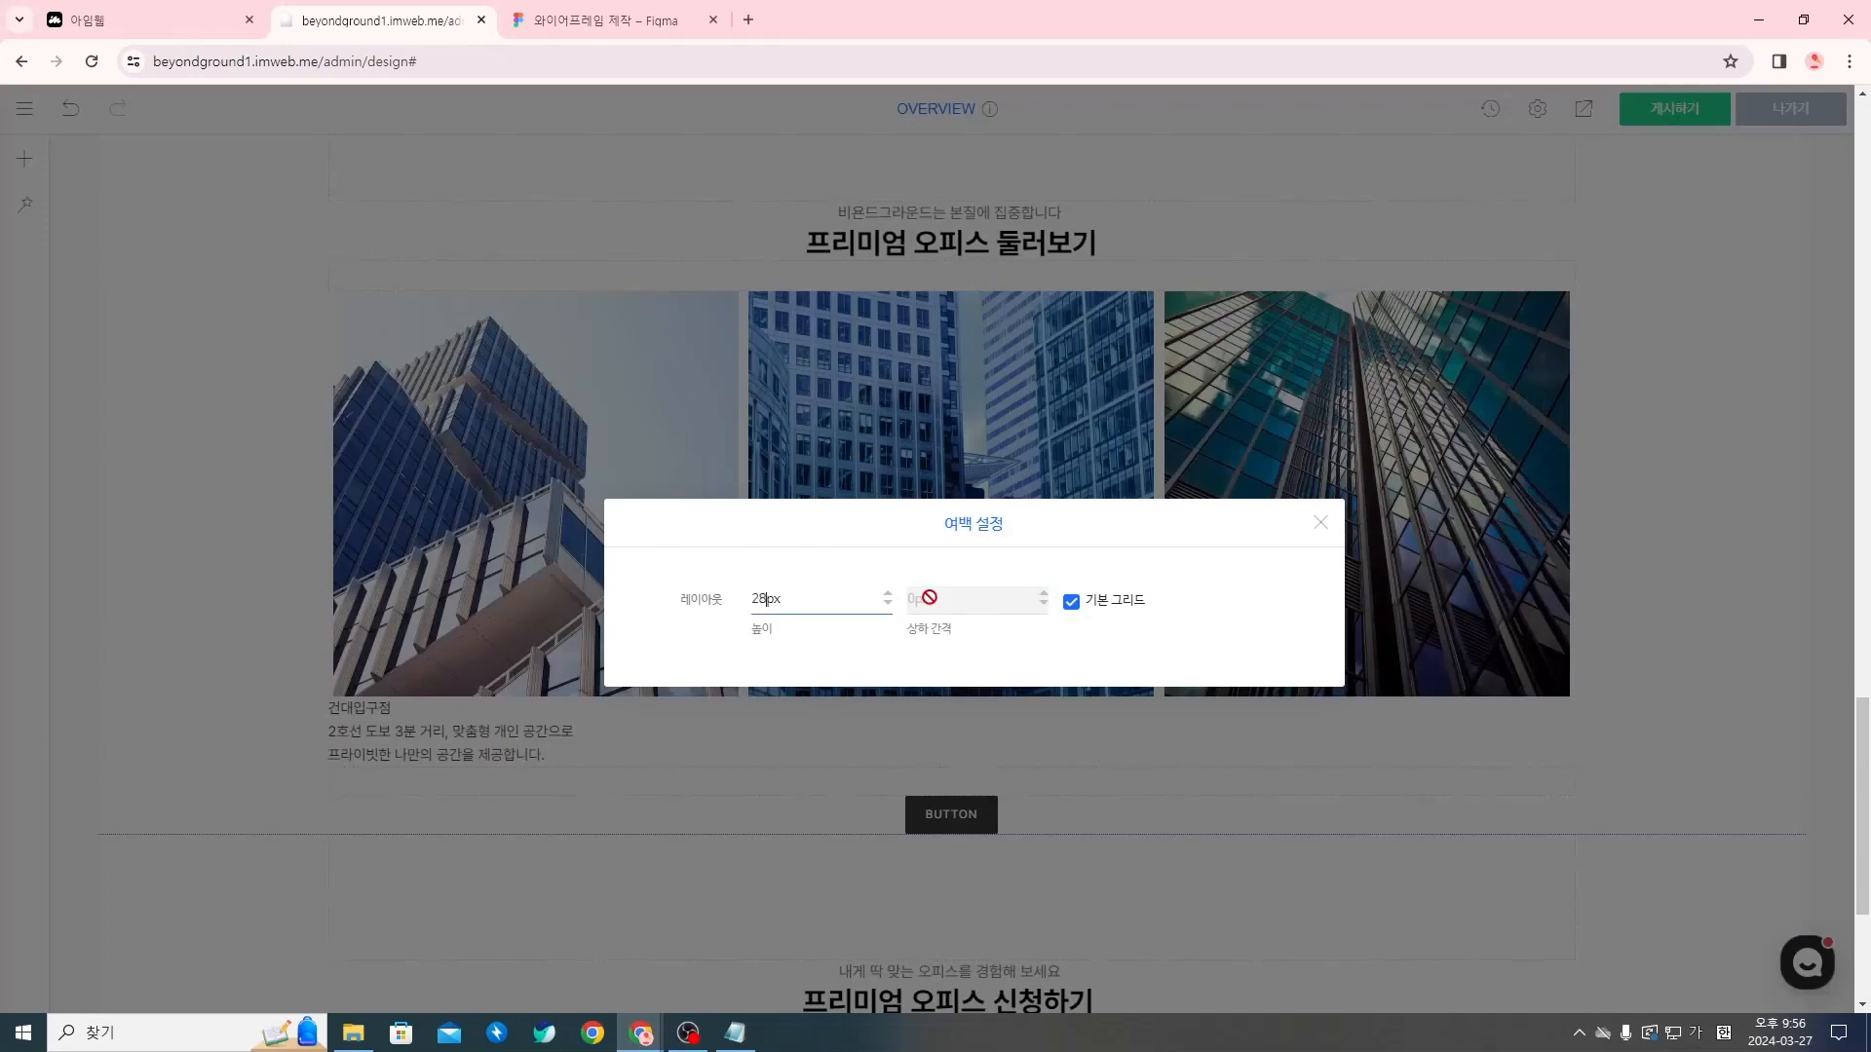
{"action": "left_click", "coordinate": [1320, 523]}
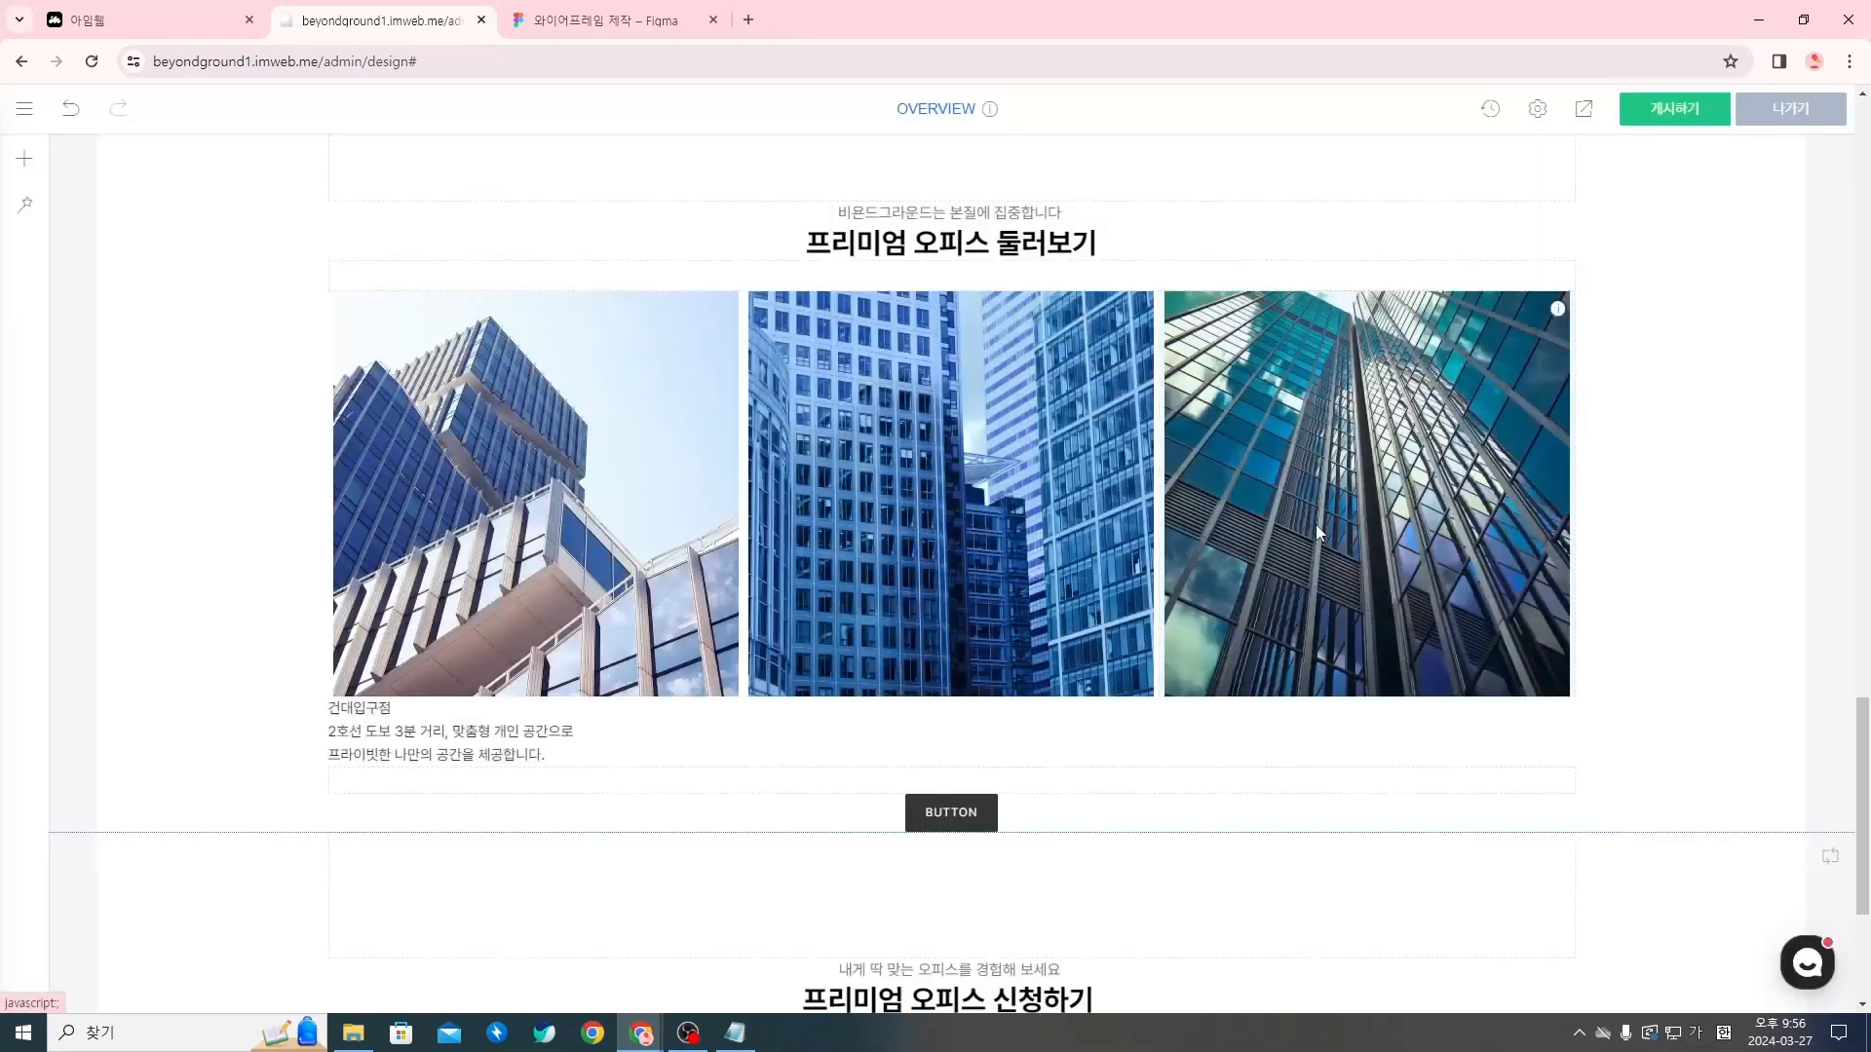
In the button's settings, set the size to 사용자 정의, the alignment to 왼쪽 and the rounding to 라운딩 없음
{"action": "right_click", "coordinate": [951, 824]}
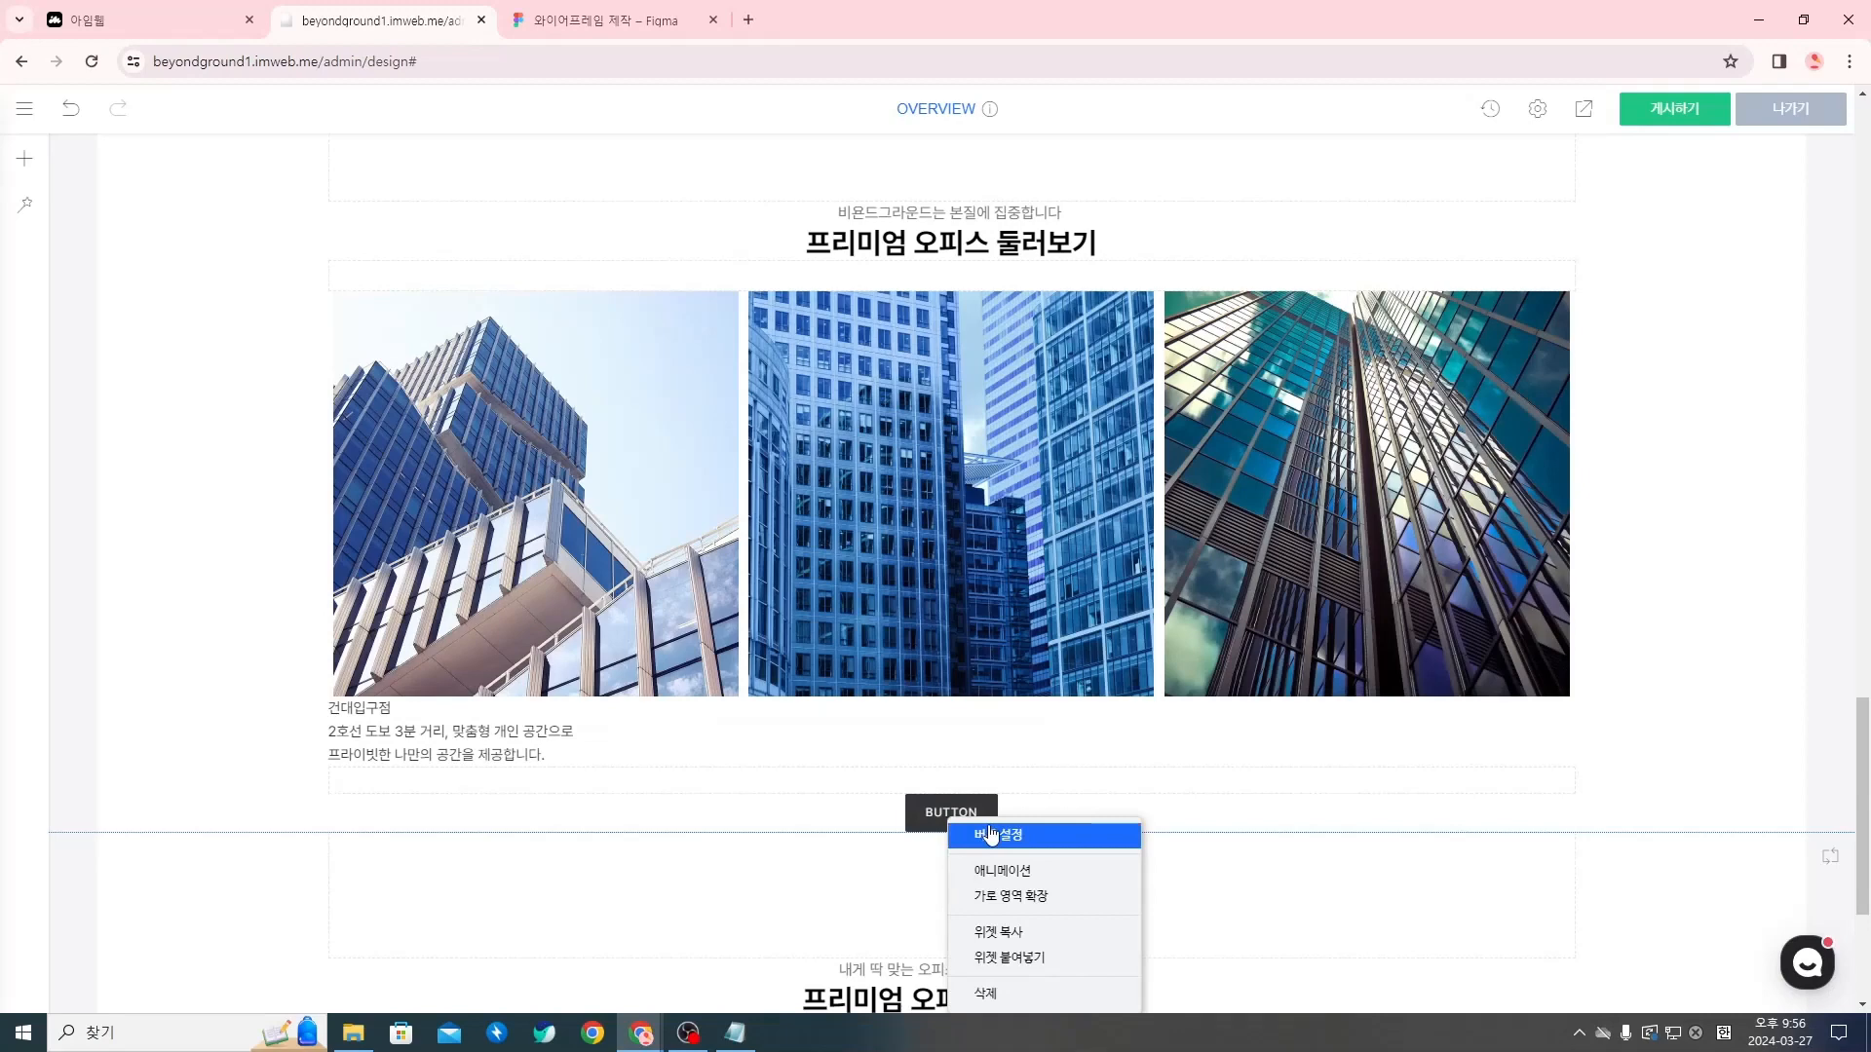
{"action": "left_click", "coordinate": [991, 833]}
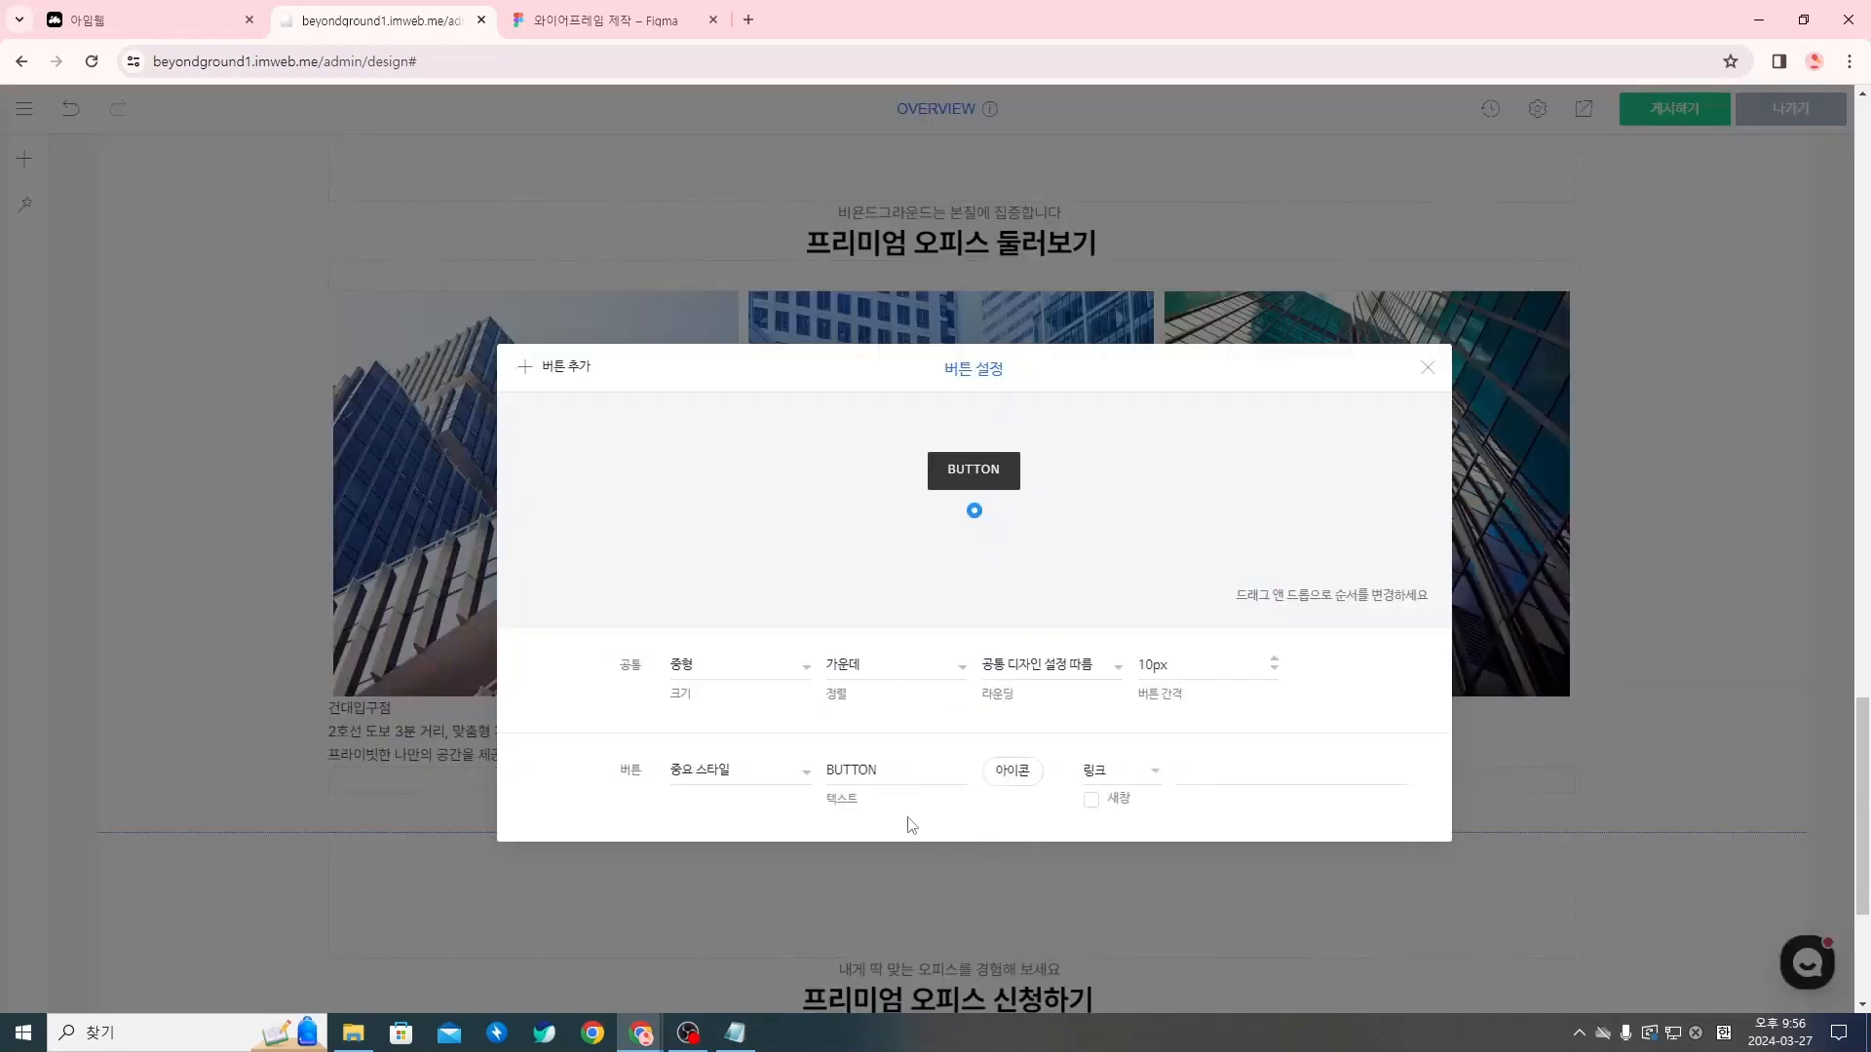
{"action": "left_click", "coordinate": [763, 675]}
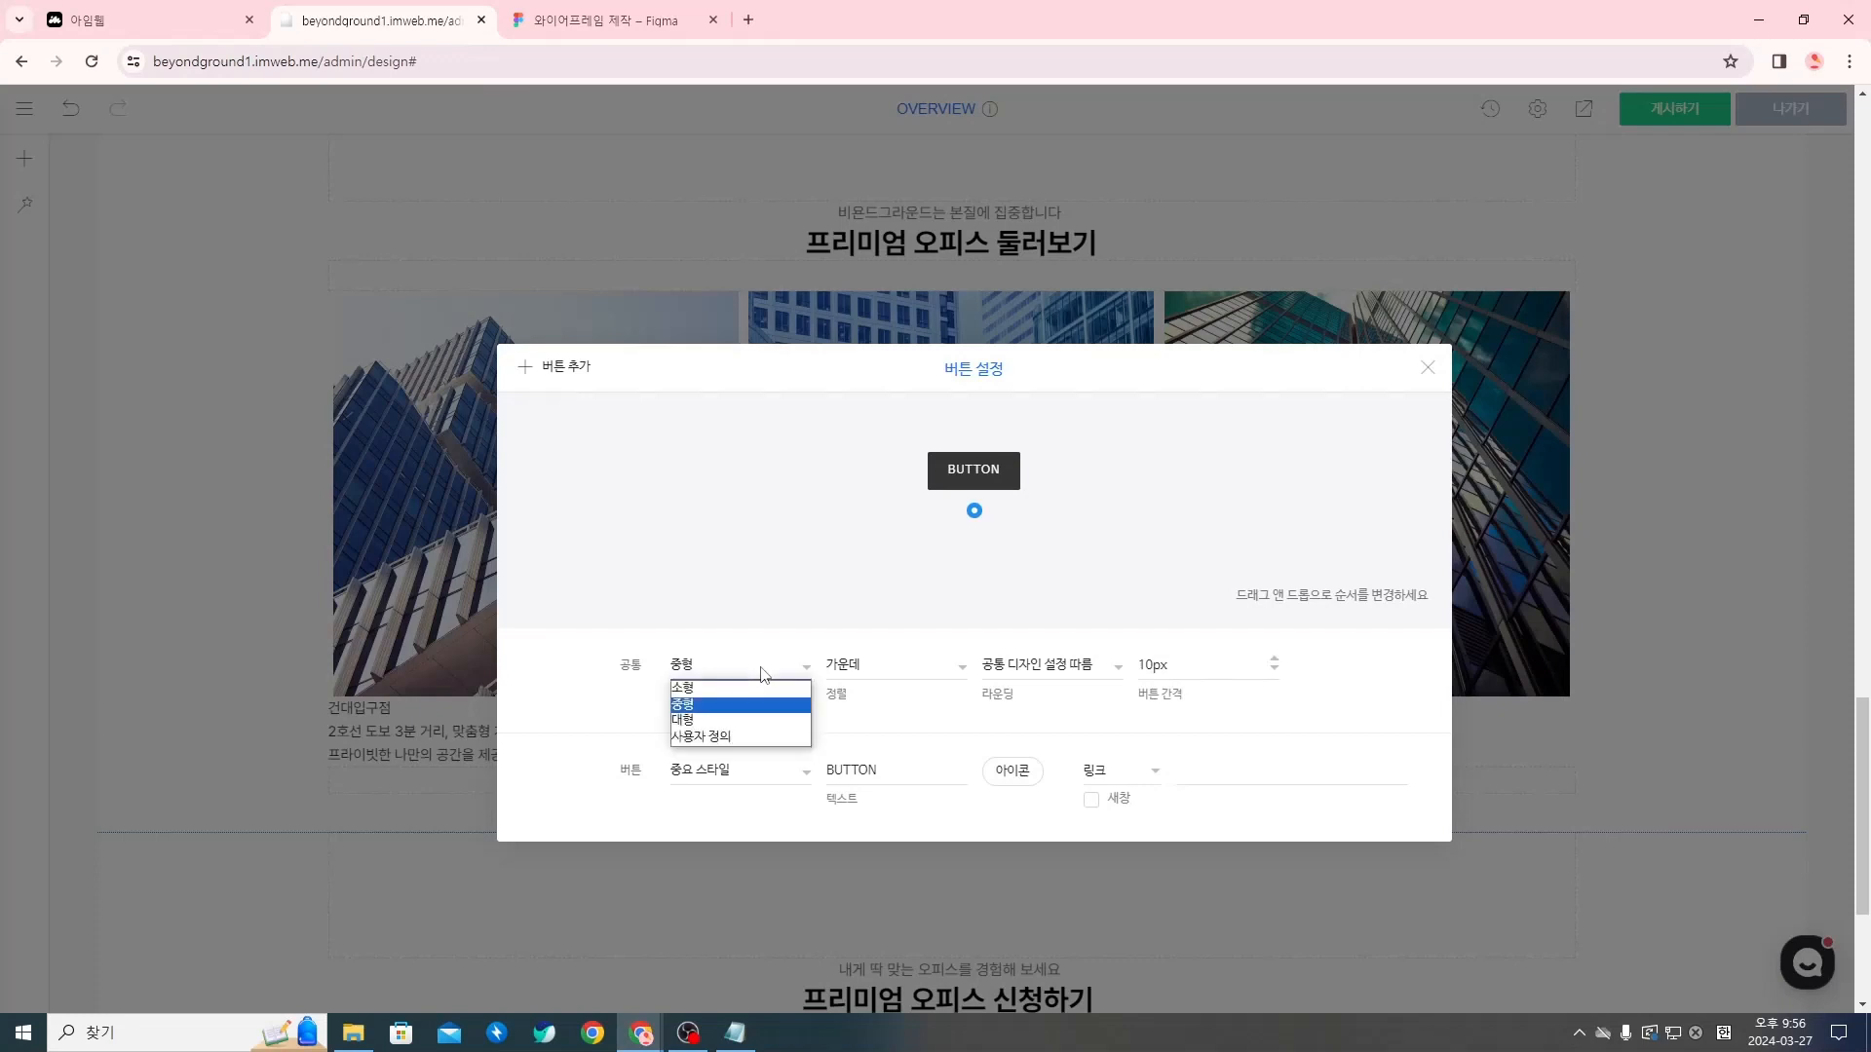
{"action": "left_click", "coordinate": [742, 743]}
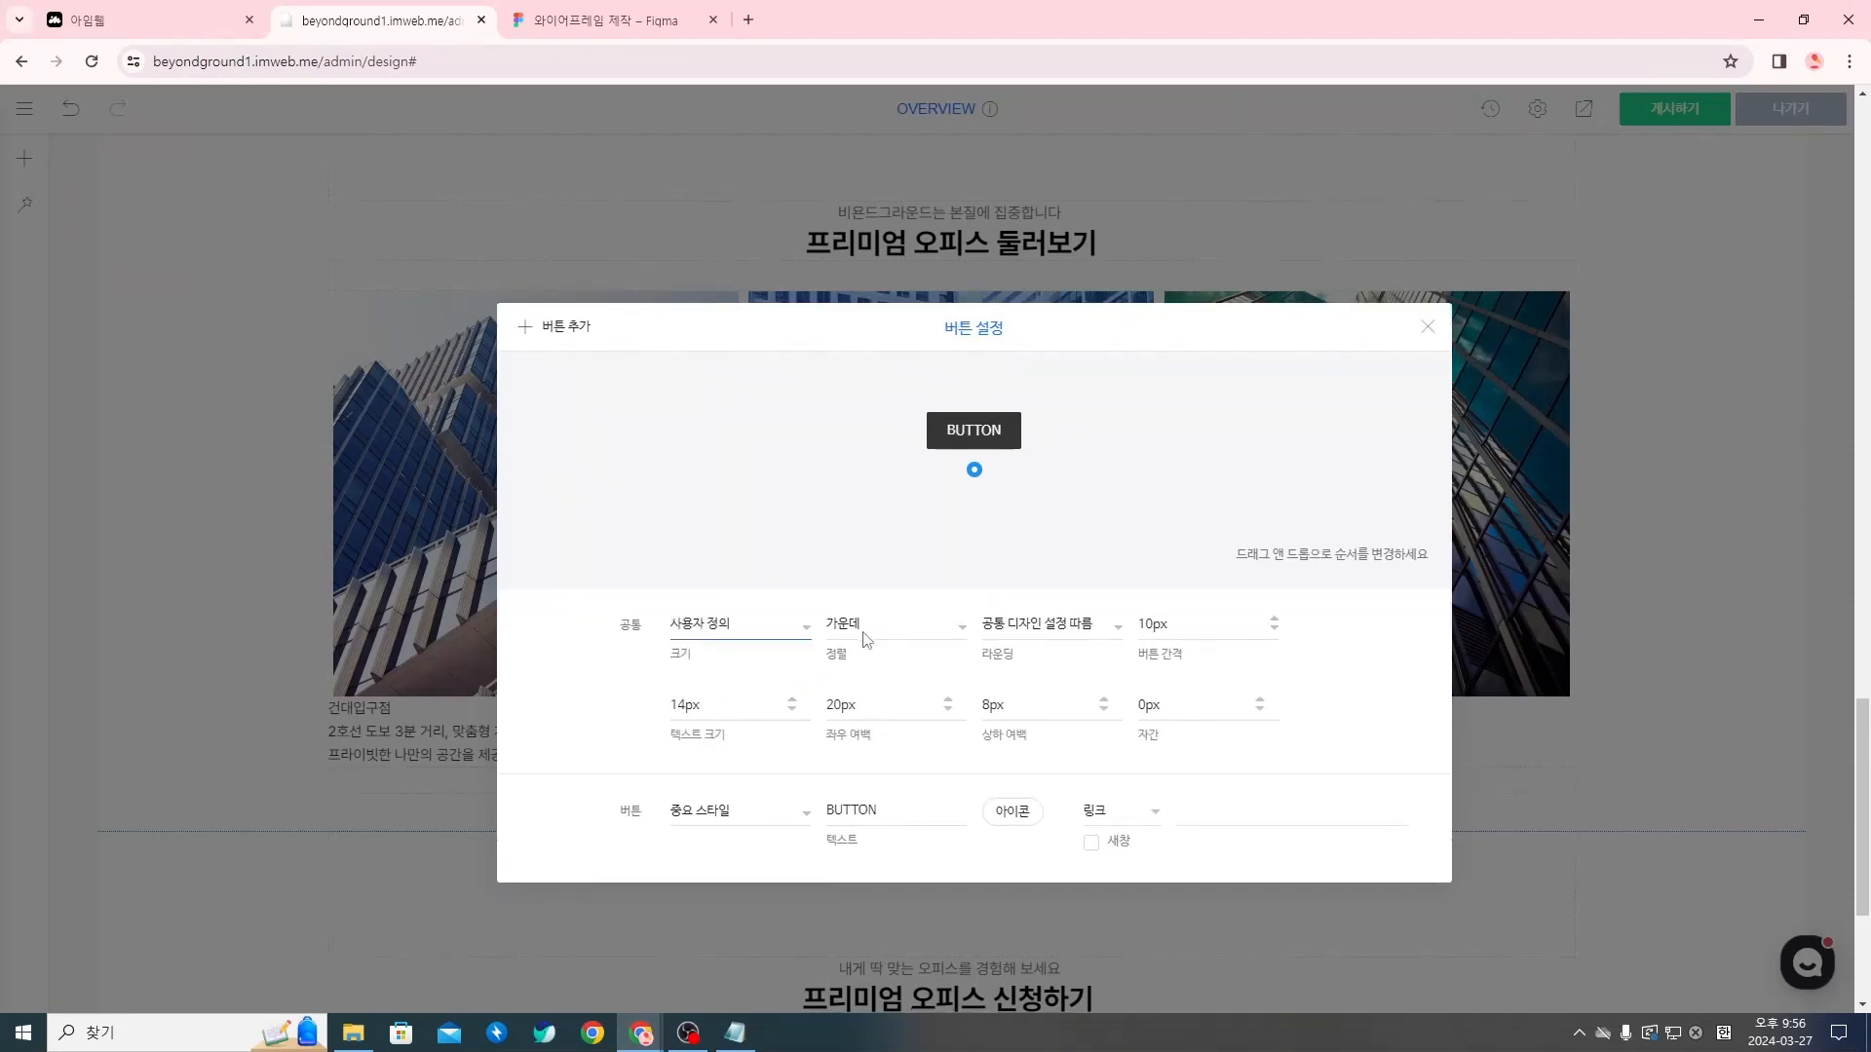
{"action": "left_click", "coordinate": [898, 637]}
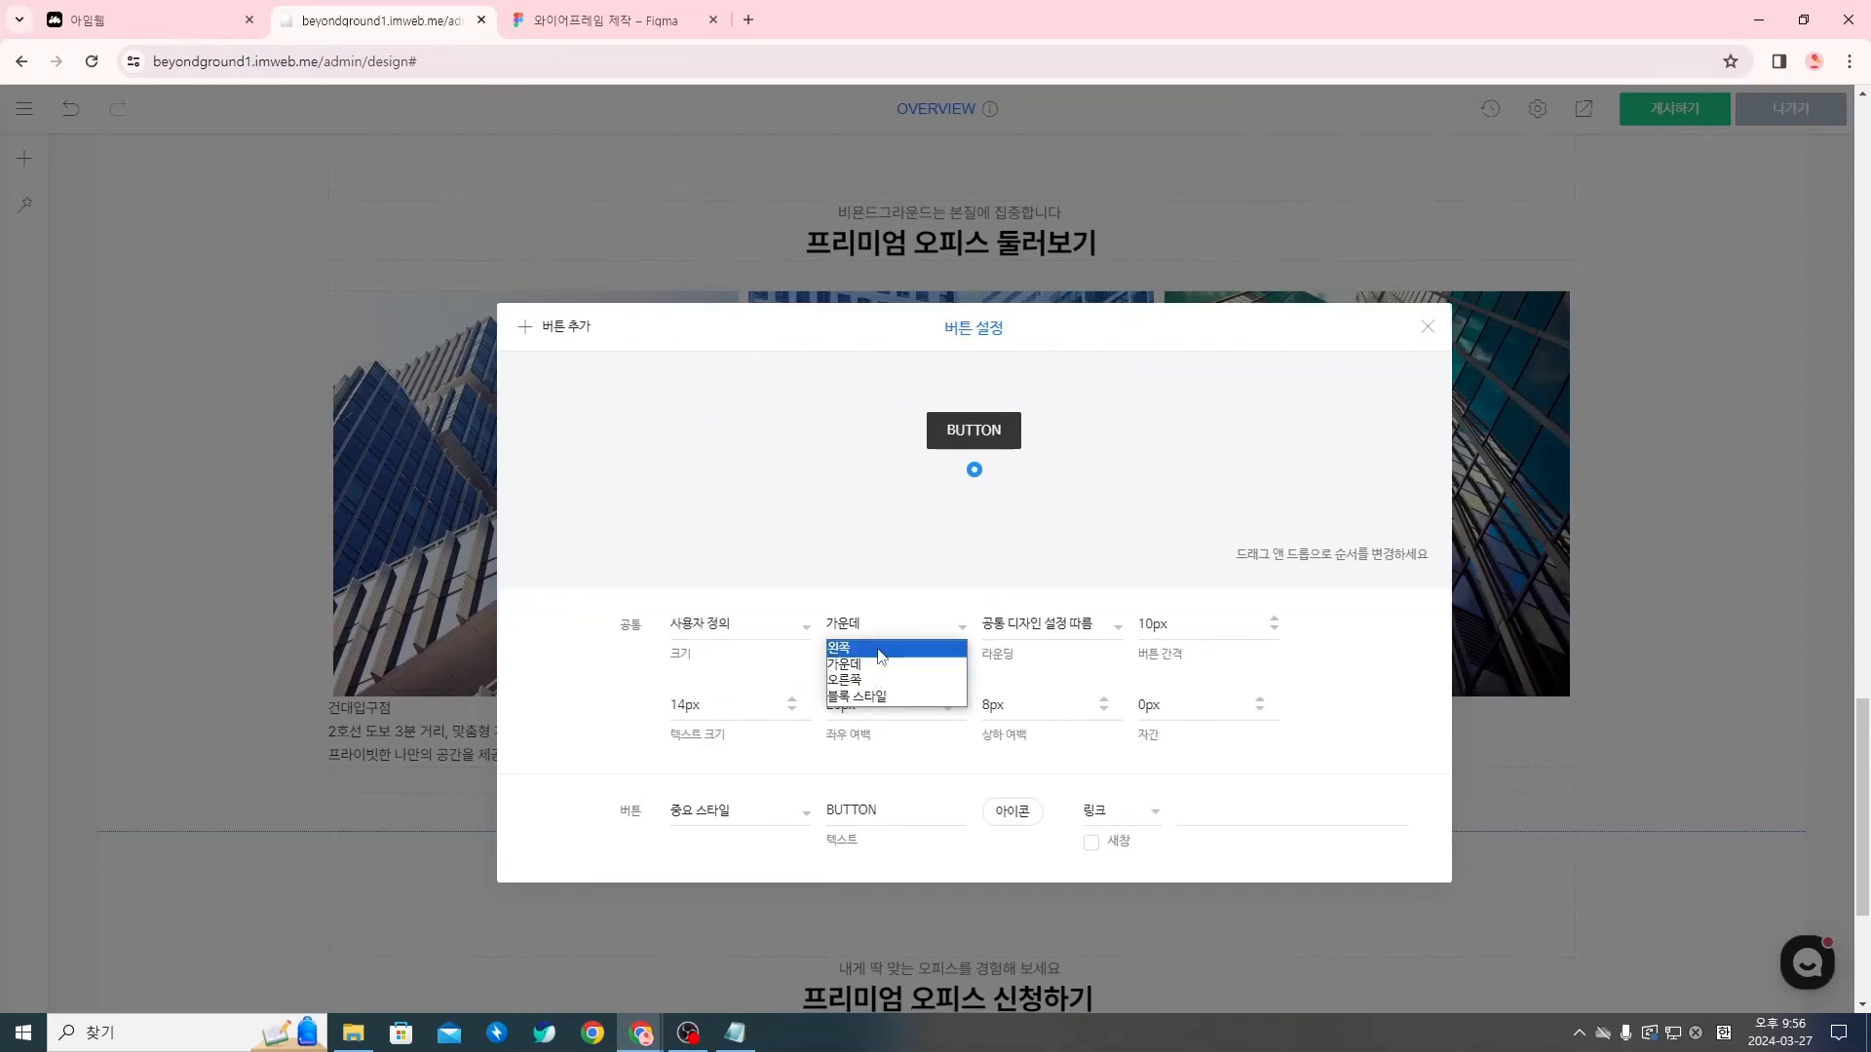
{"action": "left_click", "coordinate": [880, 657]}
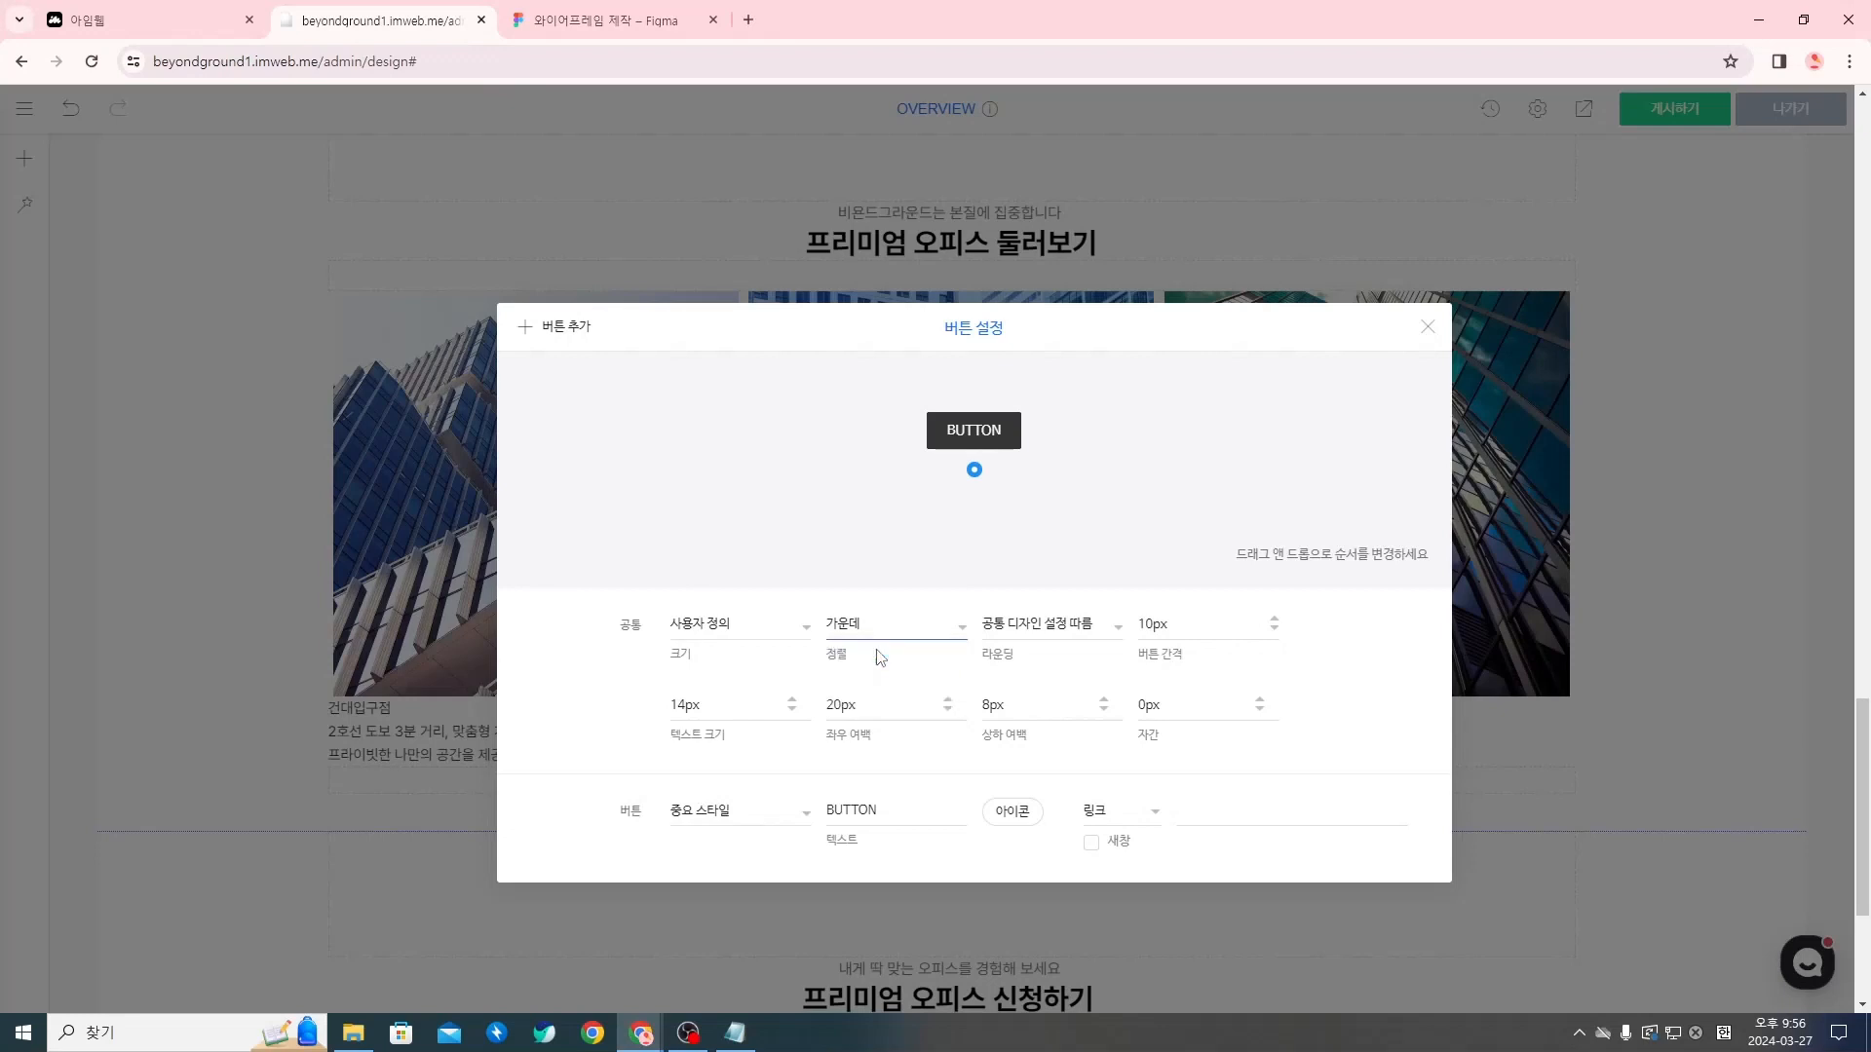
{"action": "left_click", "coordinate": [1081, 632]}
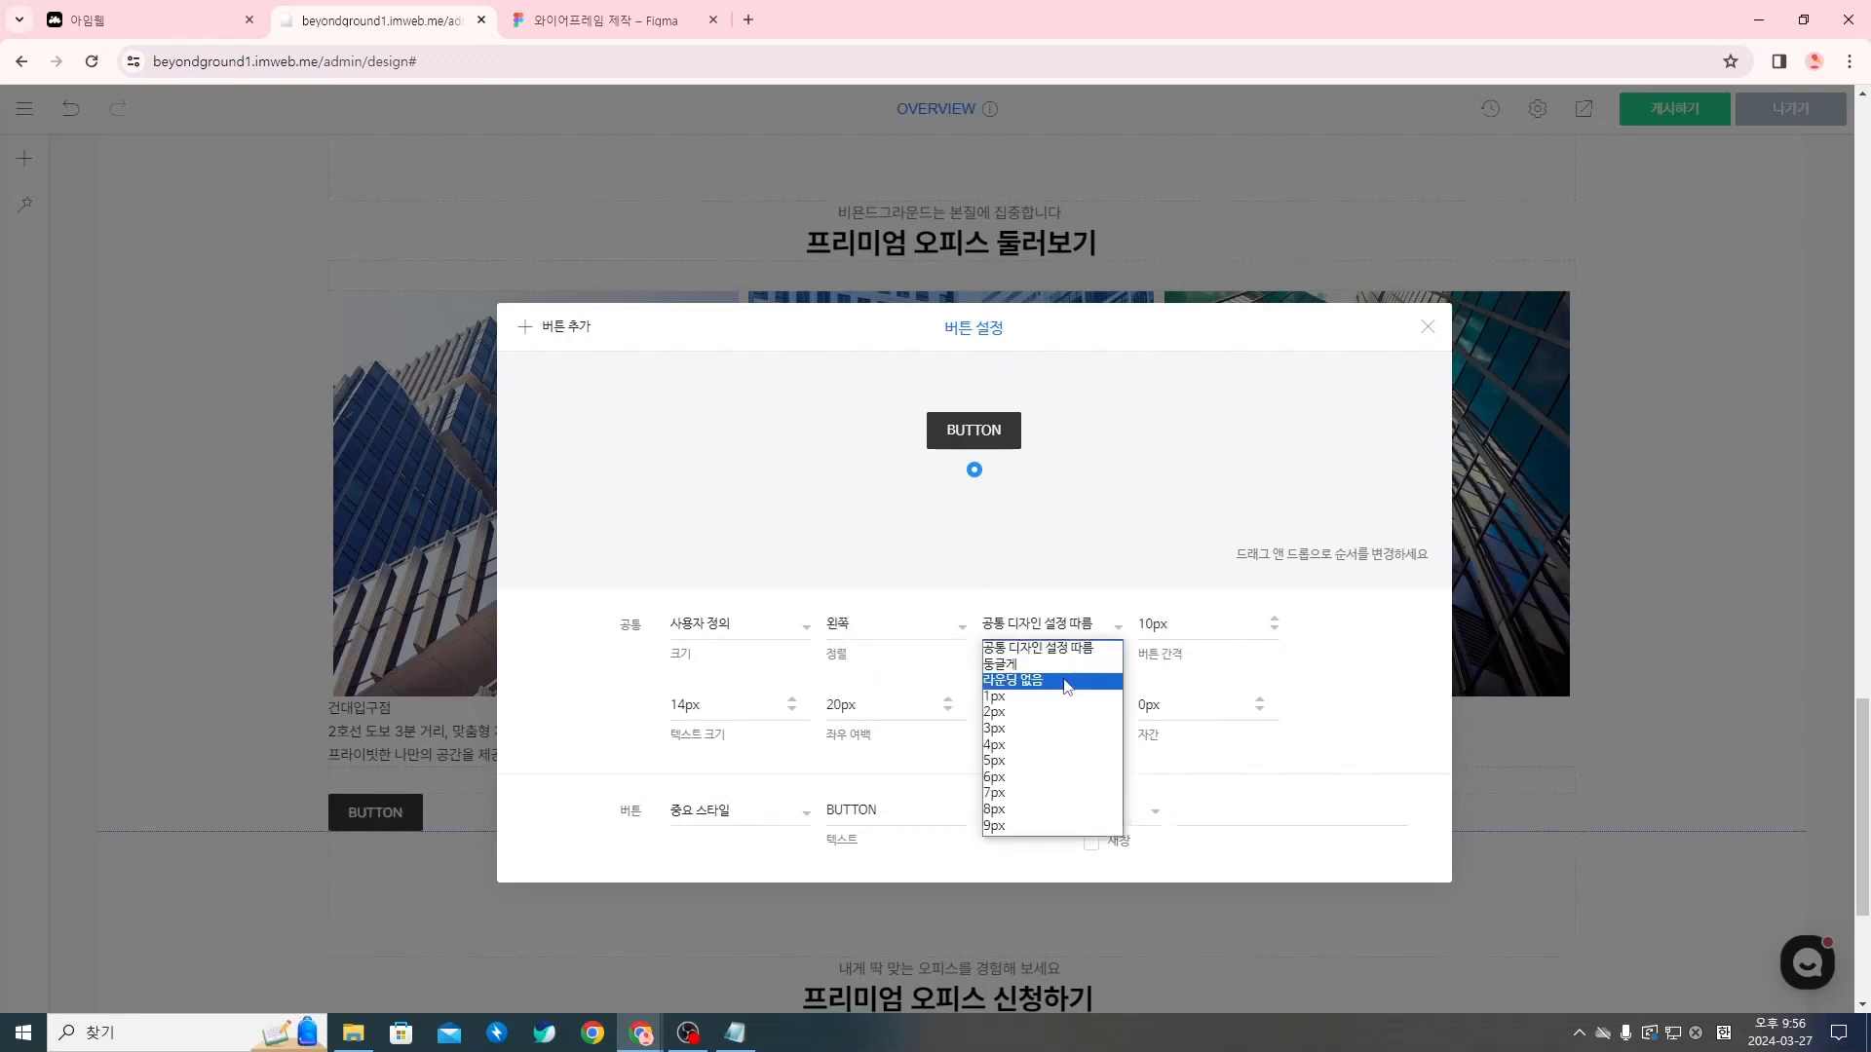
{"action": "left_click", "coordinate": [1067, 681]}
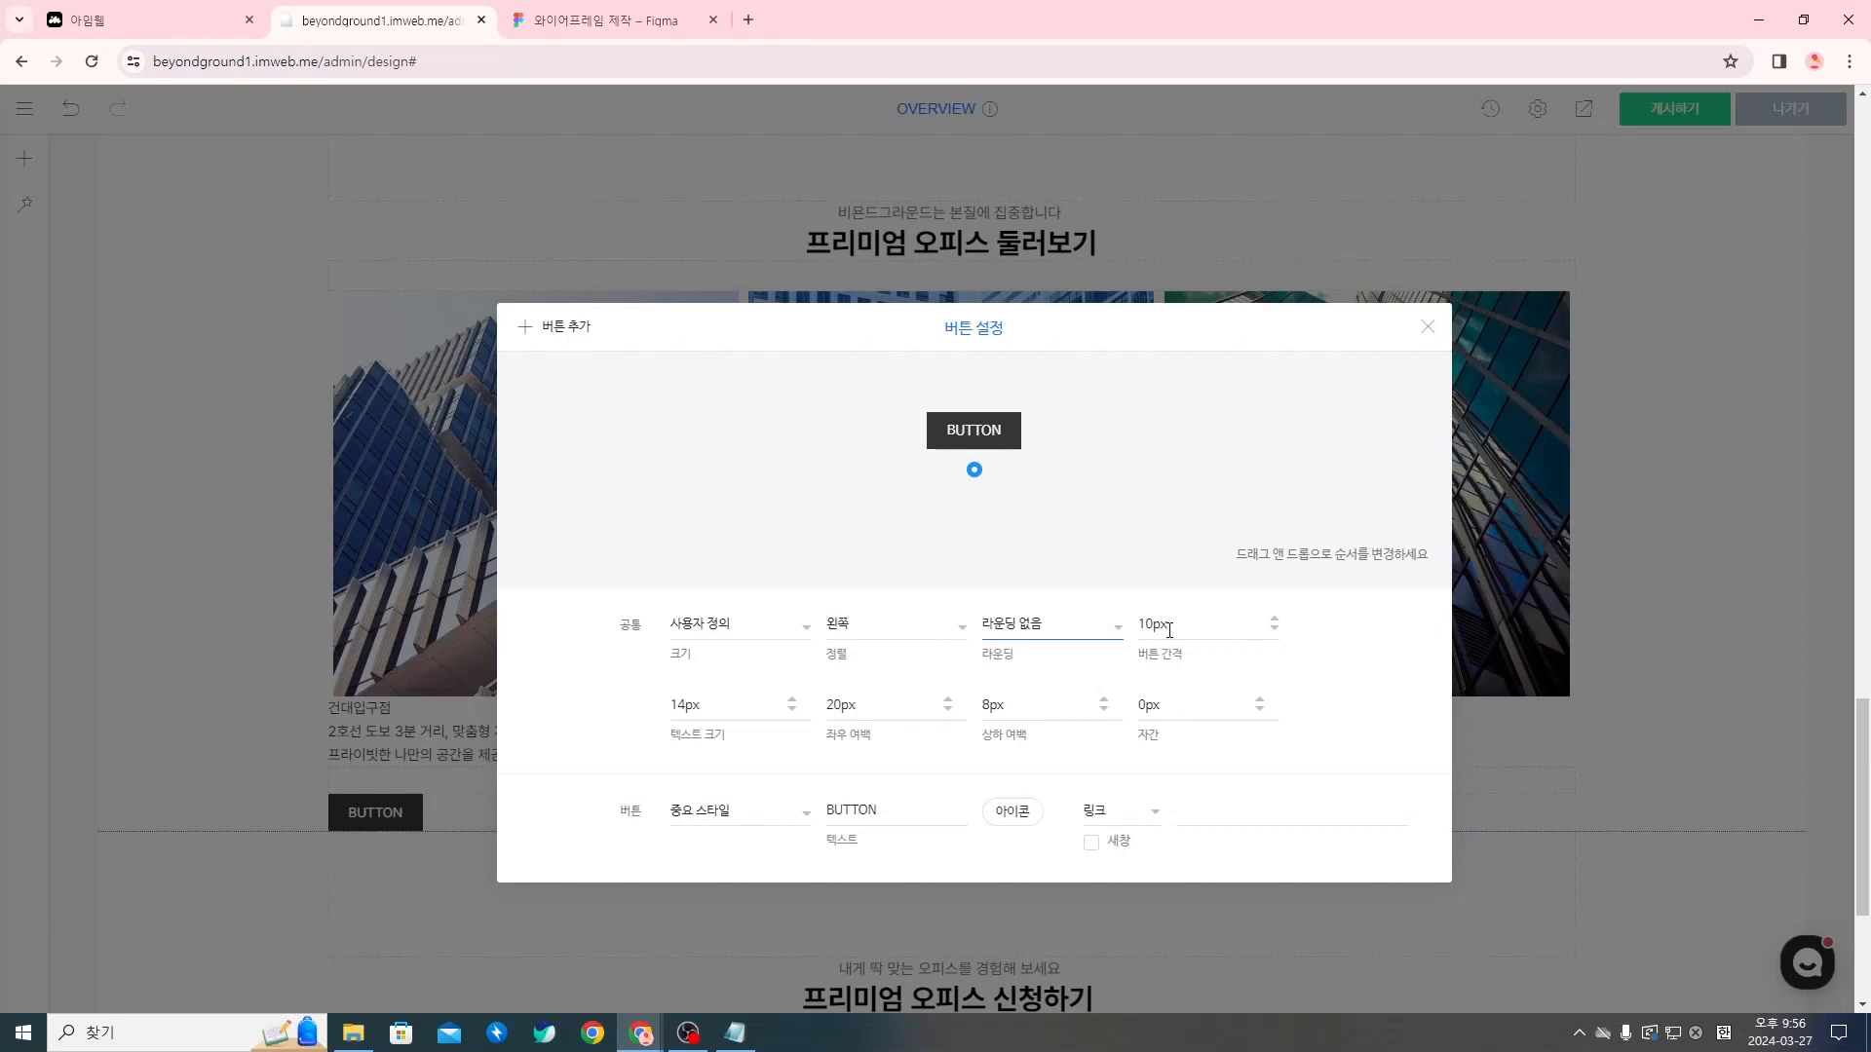
Set the button's horizontal padding (좌우 여백) to 5px and its vertical padding (상하 여백) to 0px
{"action": "left_click", "coordinate": [838, 708]}
{"action": "type", "text": "5"}
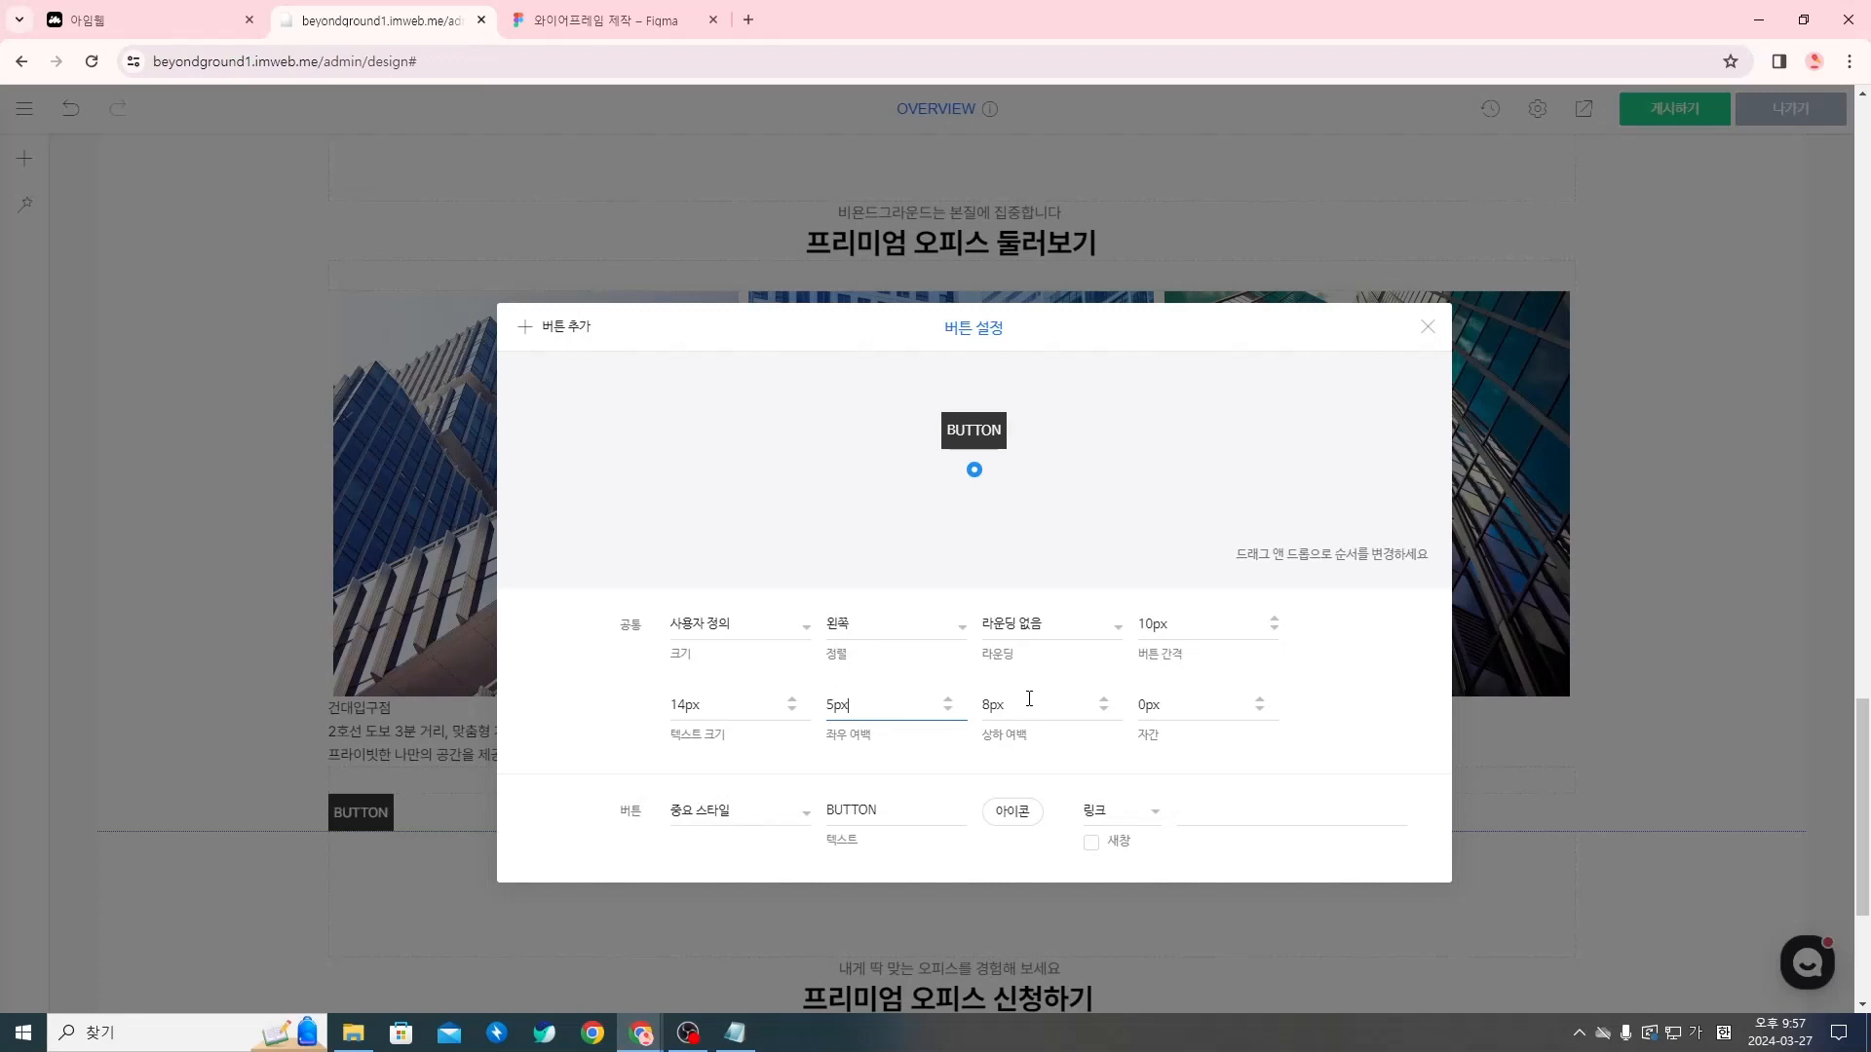
{"action": "left_click", "coordinate": [1073, 692]}
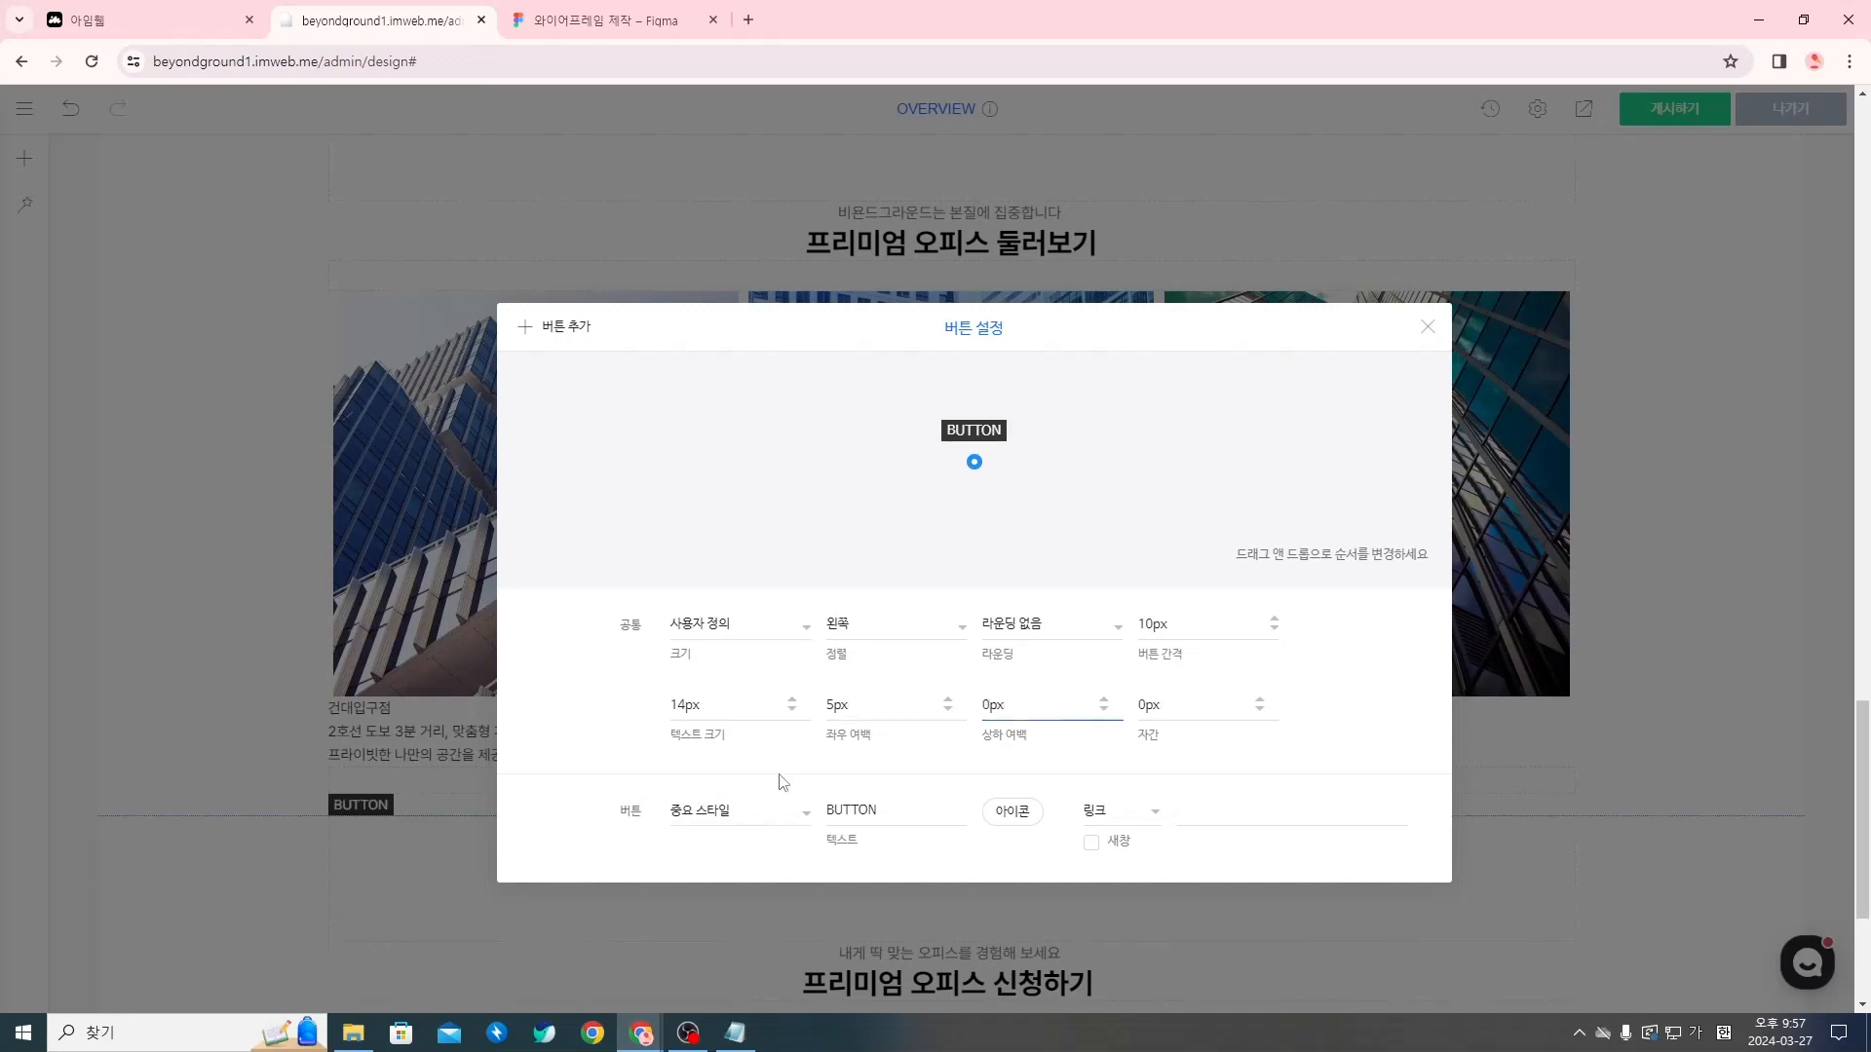
Change the button style to 사용자 정의 and set its text to "View More →", inserting the arrow as a symbol
{"action": "left_click", "coordinate": [723, 810]}
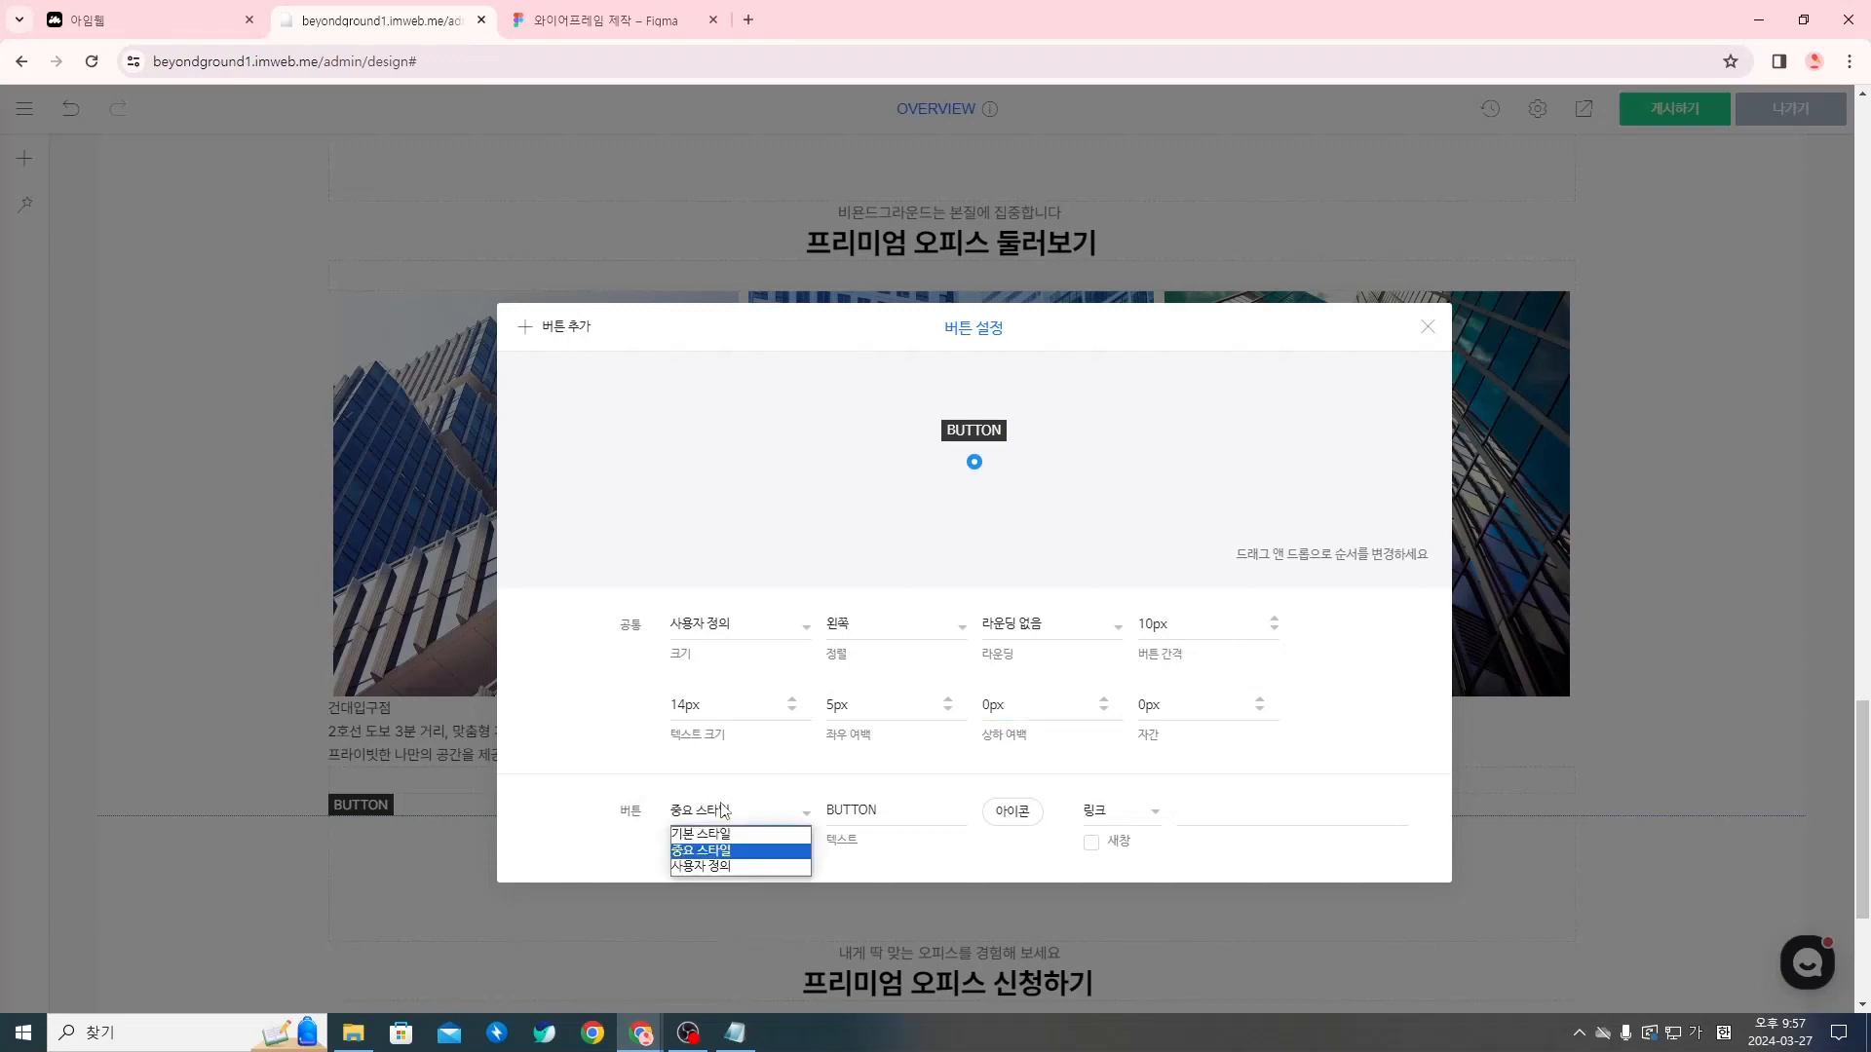
{"action": "left_click", "coordinate": [722, 867]}
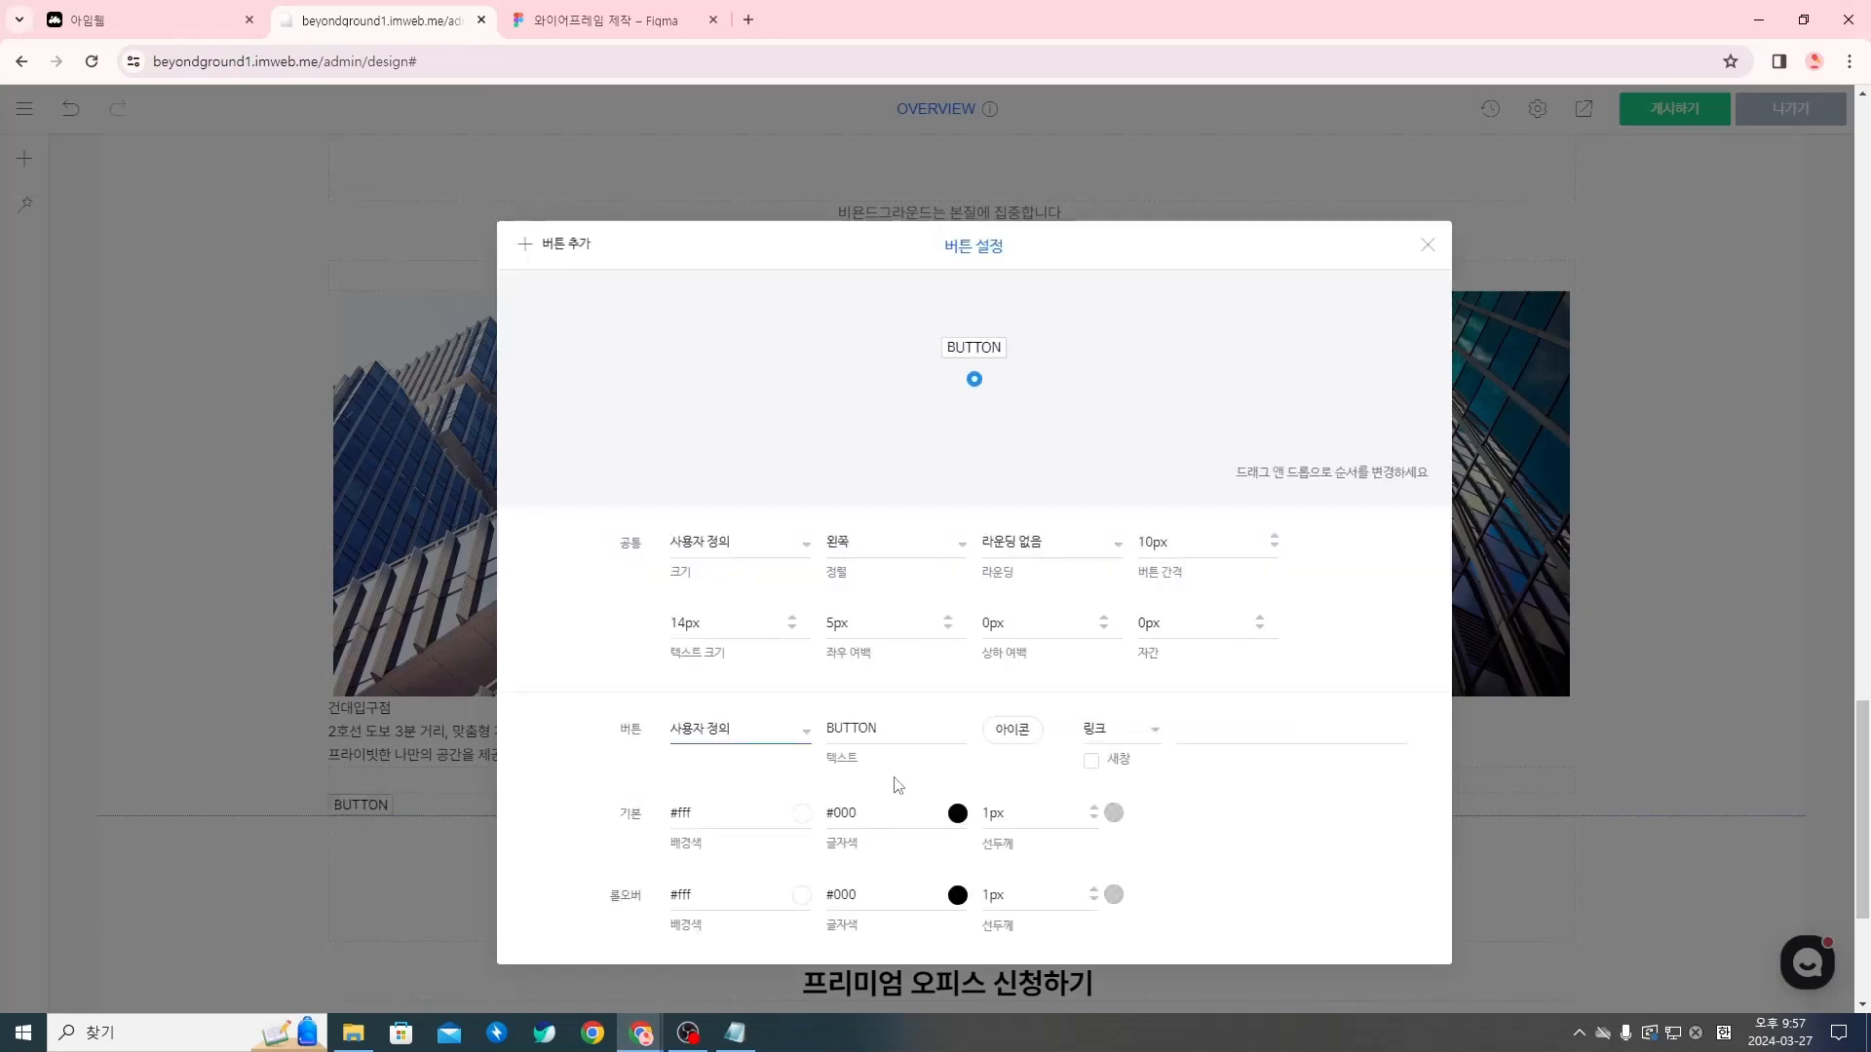
{"action": "key", "text": "Tab"}
{"action": "type", "text": "프"}
{"action": "key", "text": "BackSpace"}
{"action": "key", "text": "Hangul"}
{"action": "type", "text": "View More"}
{"action": "key", "text": "super+period"}
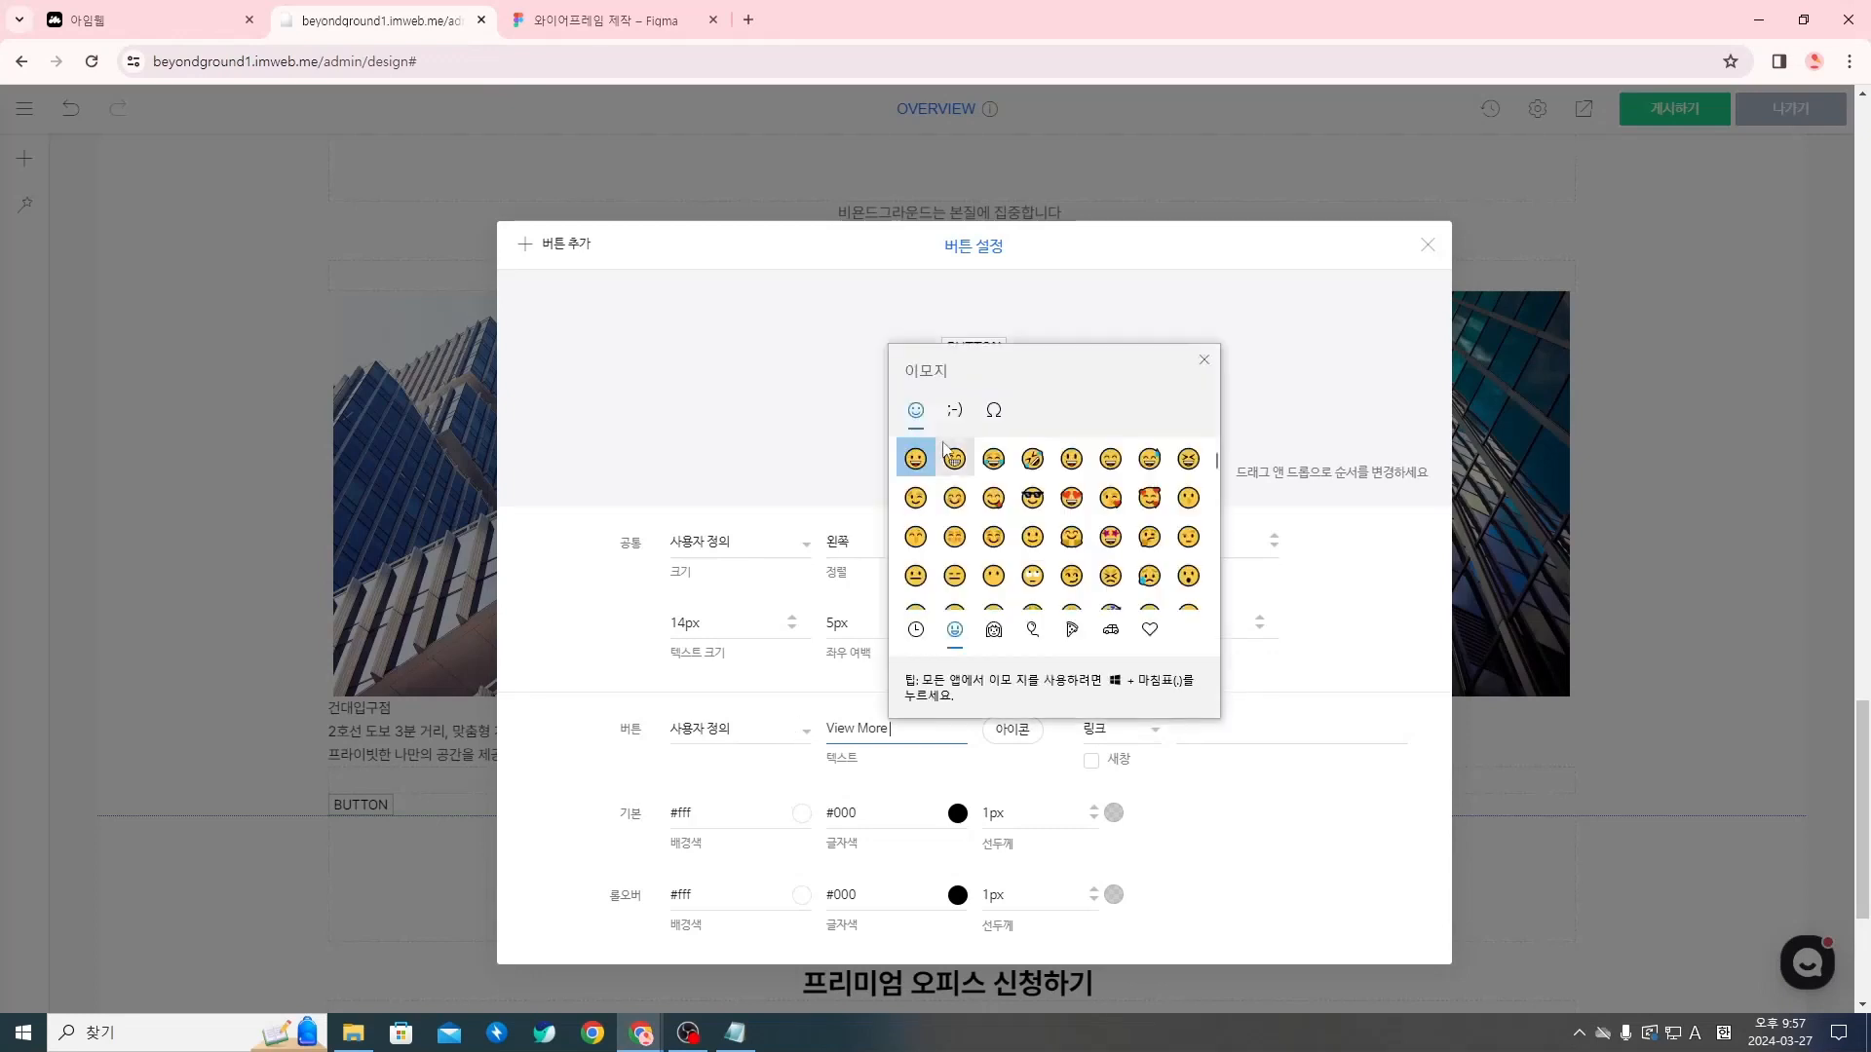
{"action": "left_click", "coordinate": [993, 409]}
{"action": "left_click", "coordinate": [970, 466]}
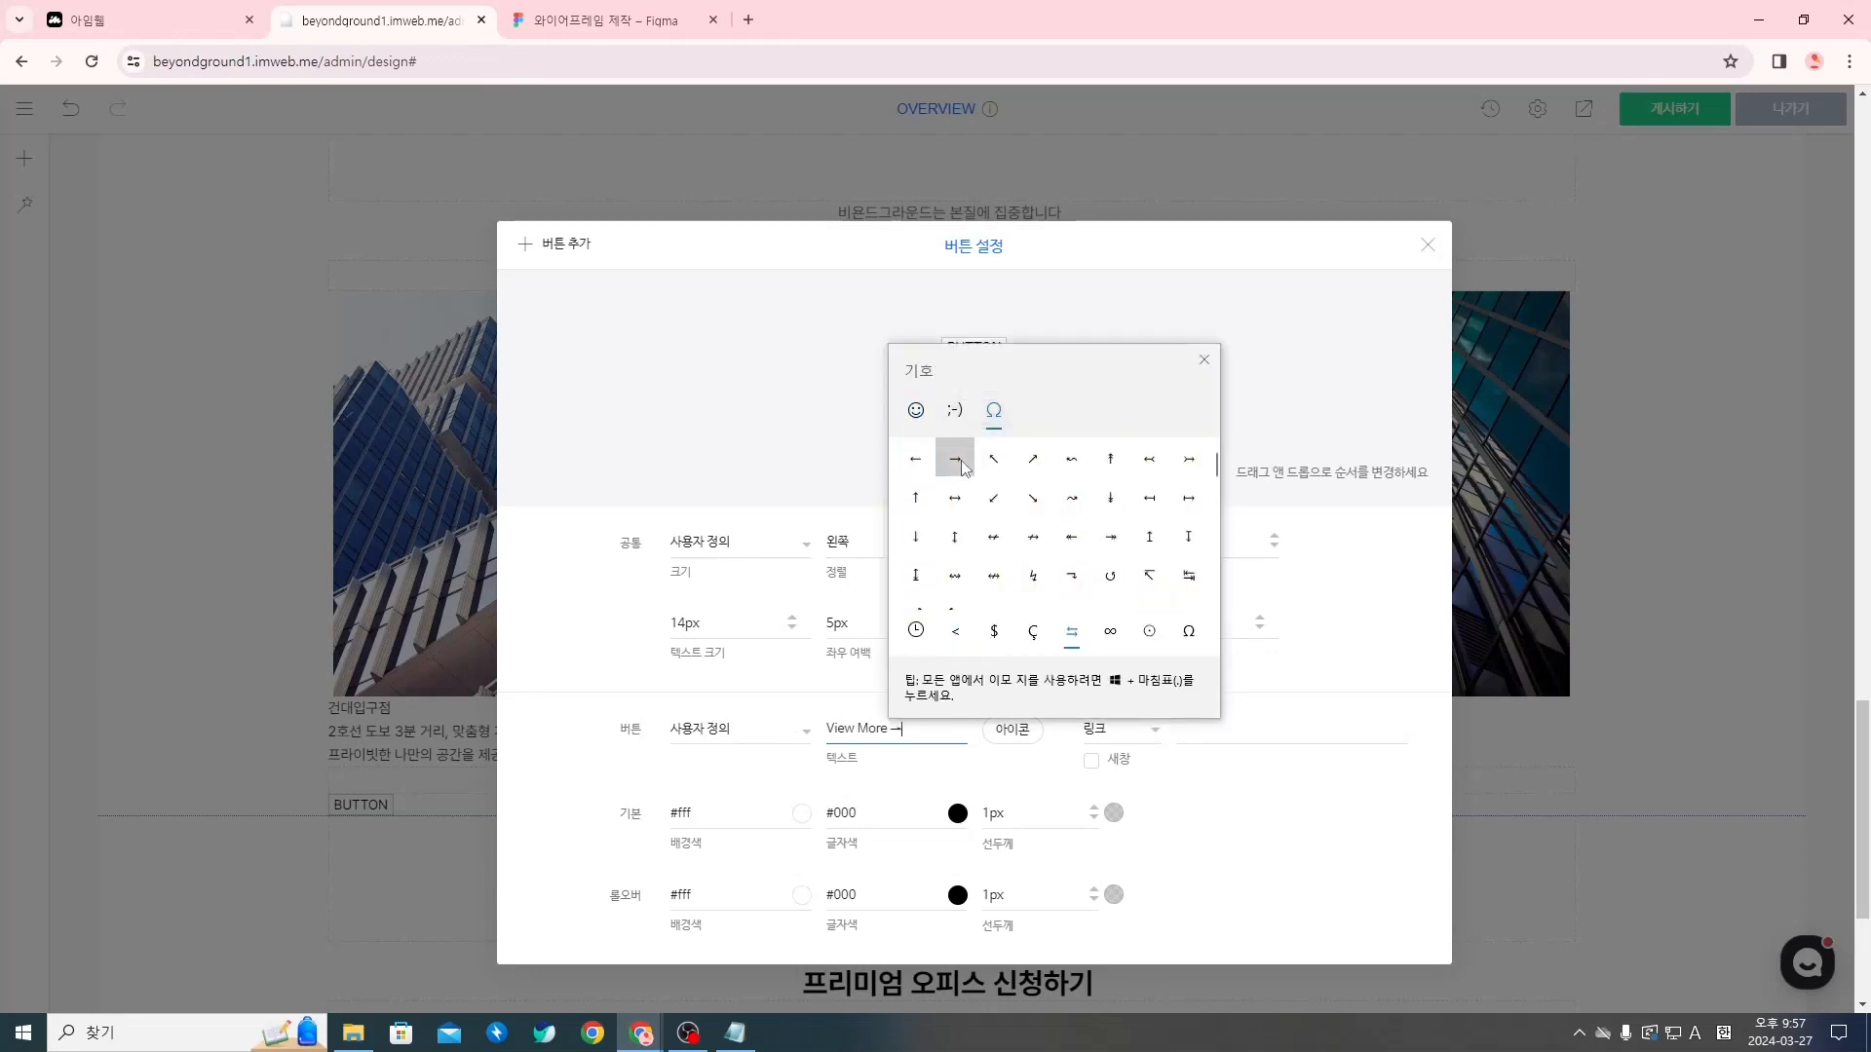
{"action": "left_click", "coordinate": [830, 709]}
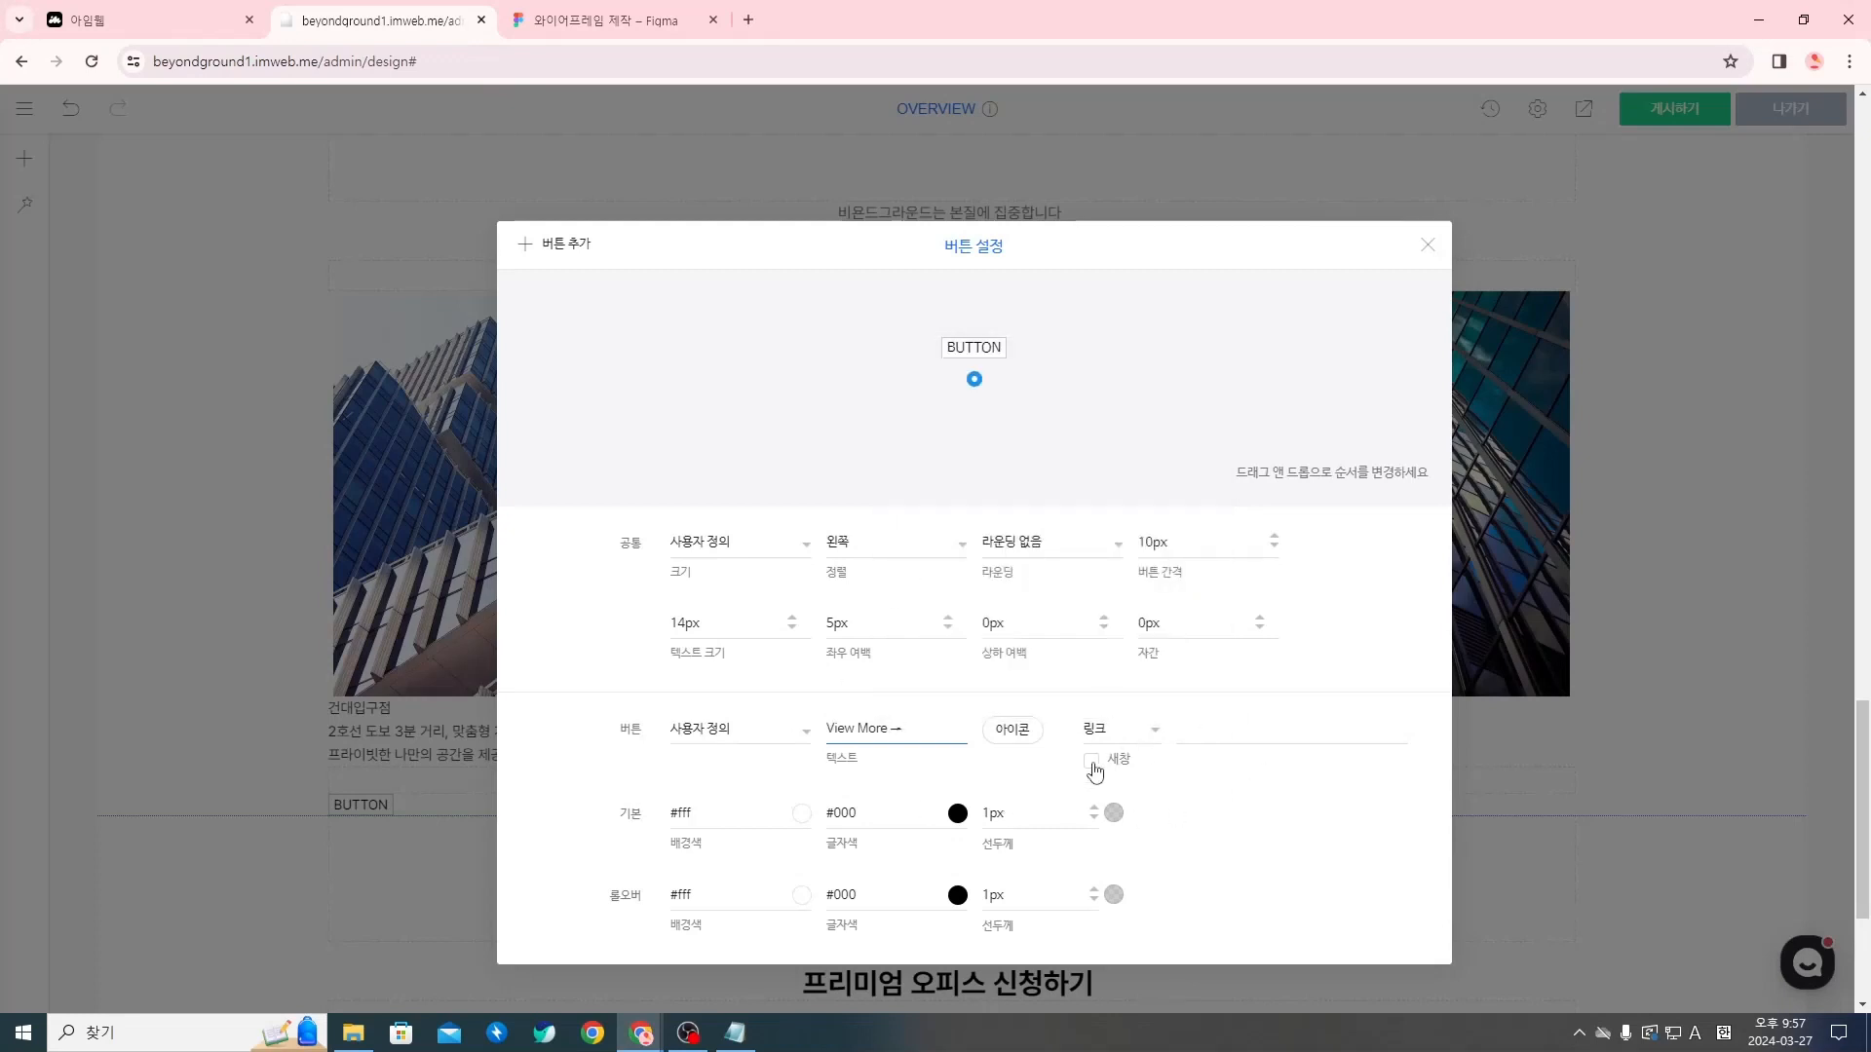
Make the button's default background colour fully transparent, rgba(255, 255, 255, 0)
{"action": "left_click", "coordinate": [792, 813]}
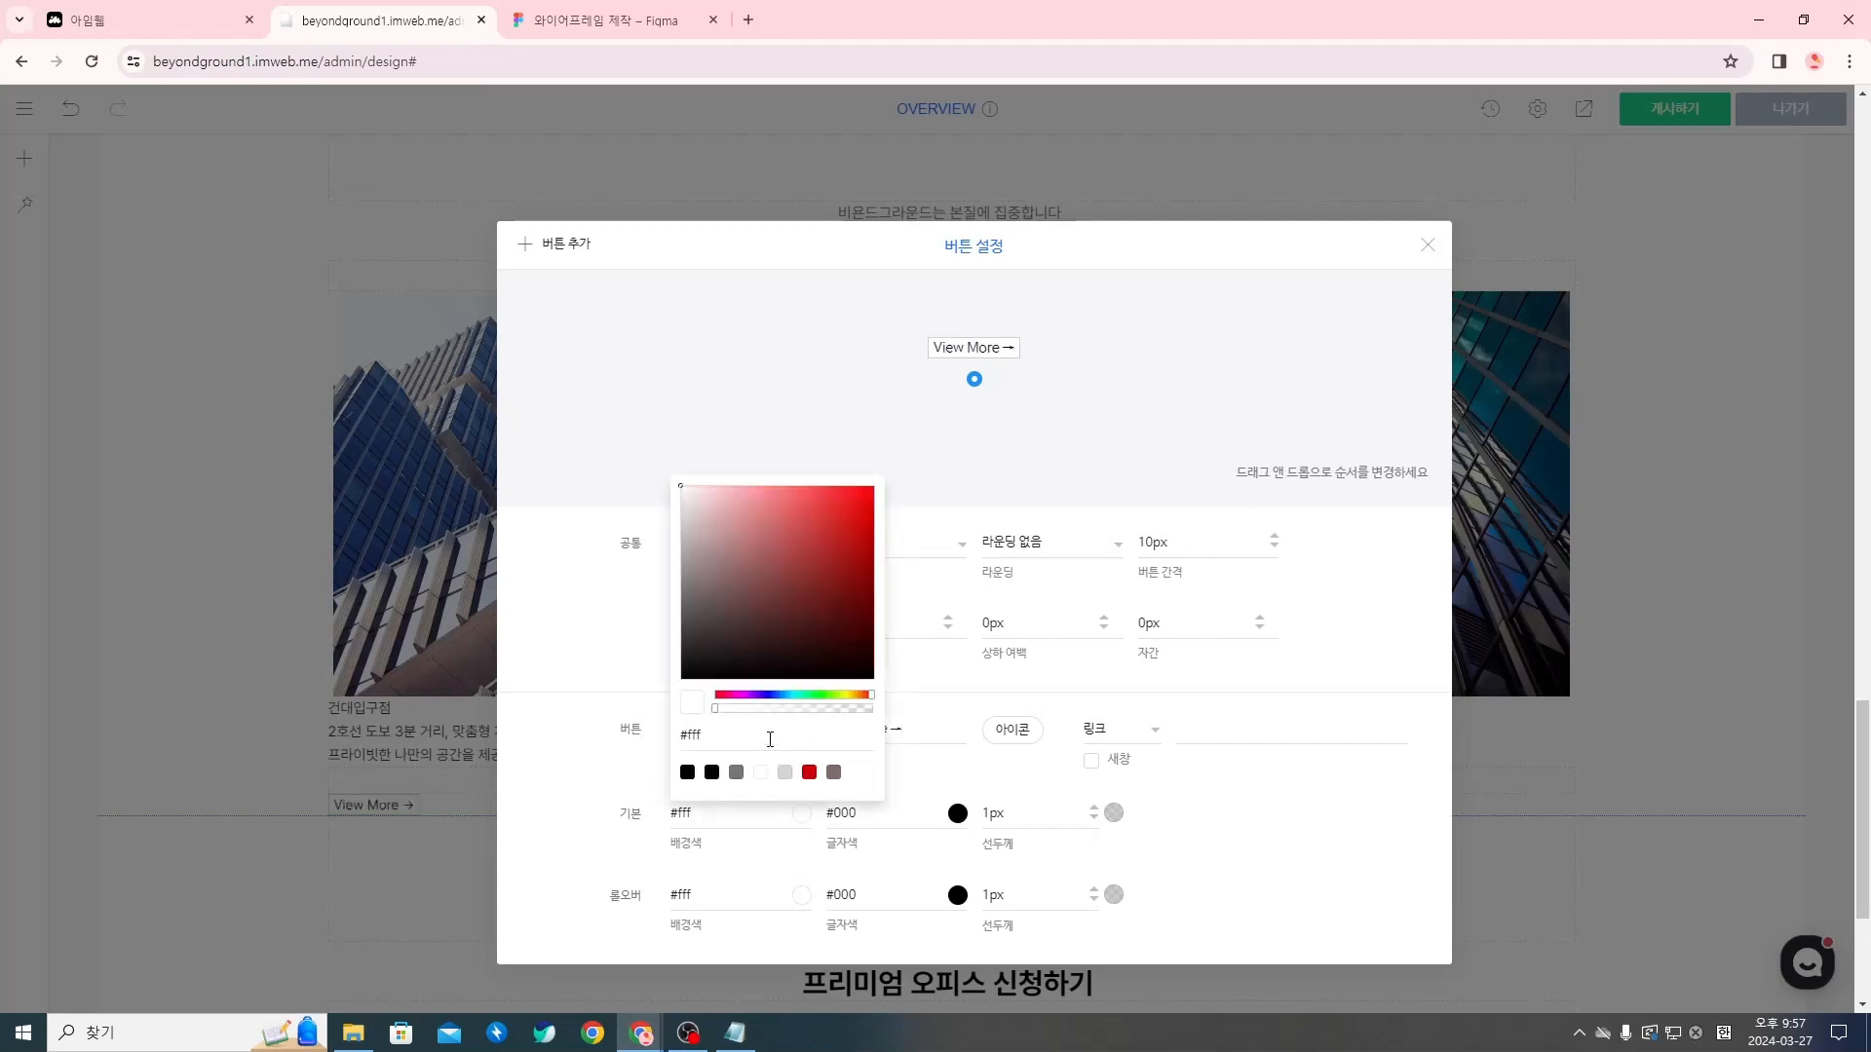
{"action": "left_click", "coordinate": [738, 838]}
{"action": "left_click", "coordinate": [804, 818]}
{"action": "left_click_drag", "start_coordinate": [722, 712], "coordinate": [885, 722]}
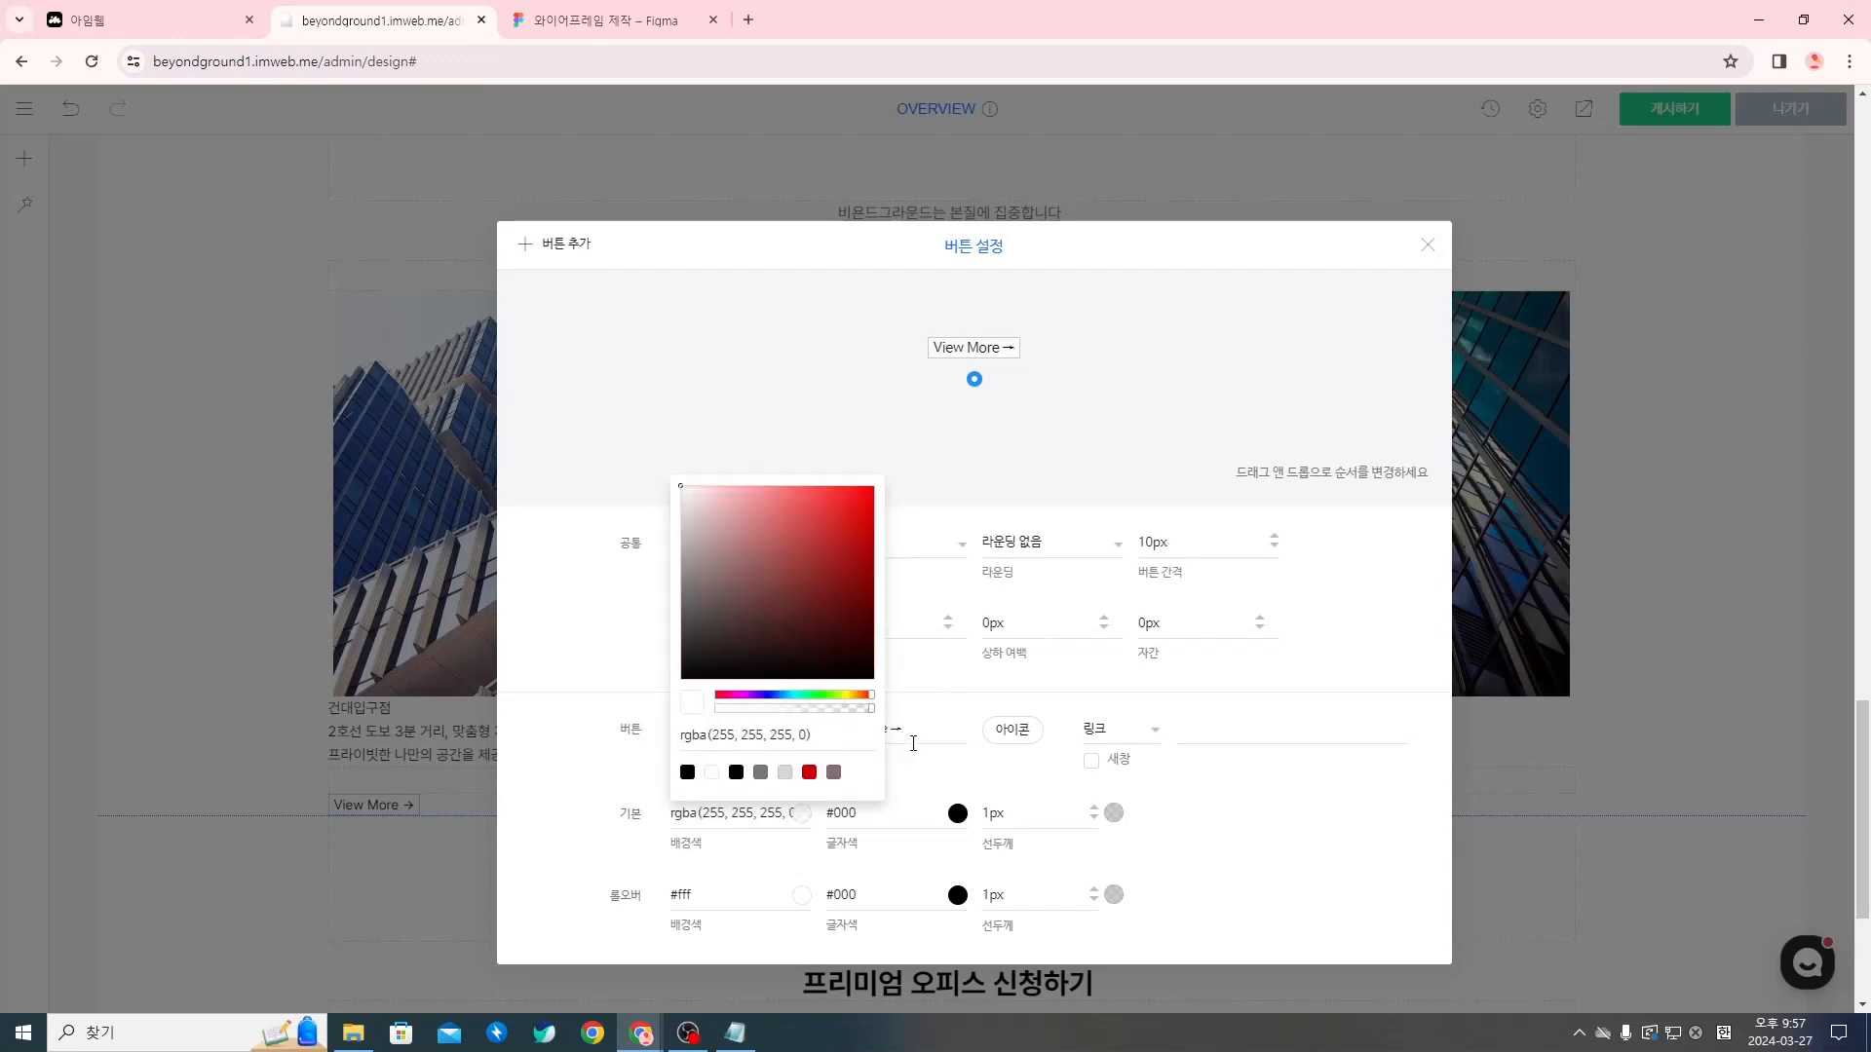
Make the button's hover (롤오버) background colour fully transparent, rgba(255, 255, 255, 0)
{"action": "left_click", "coordinate": [919, 765]}
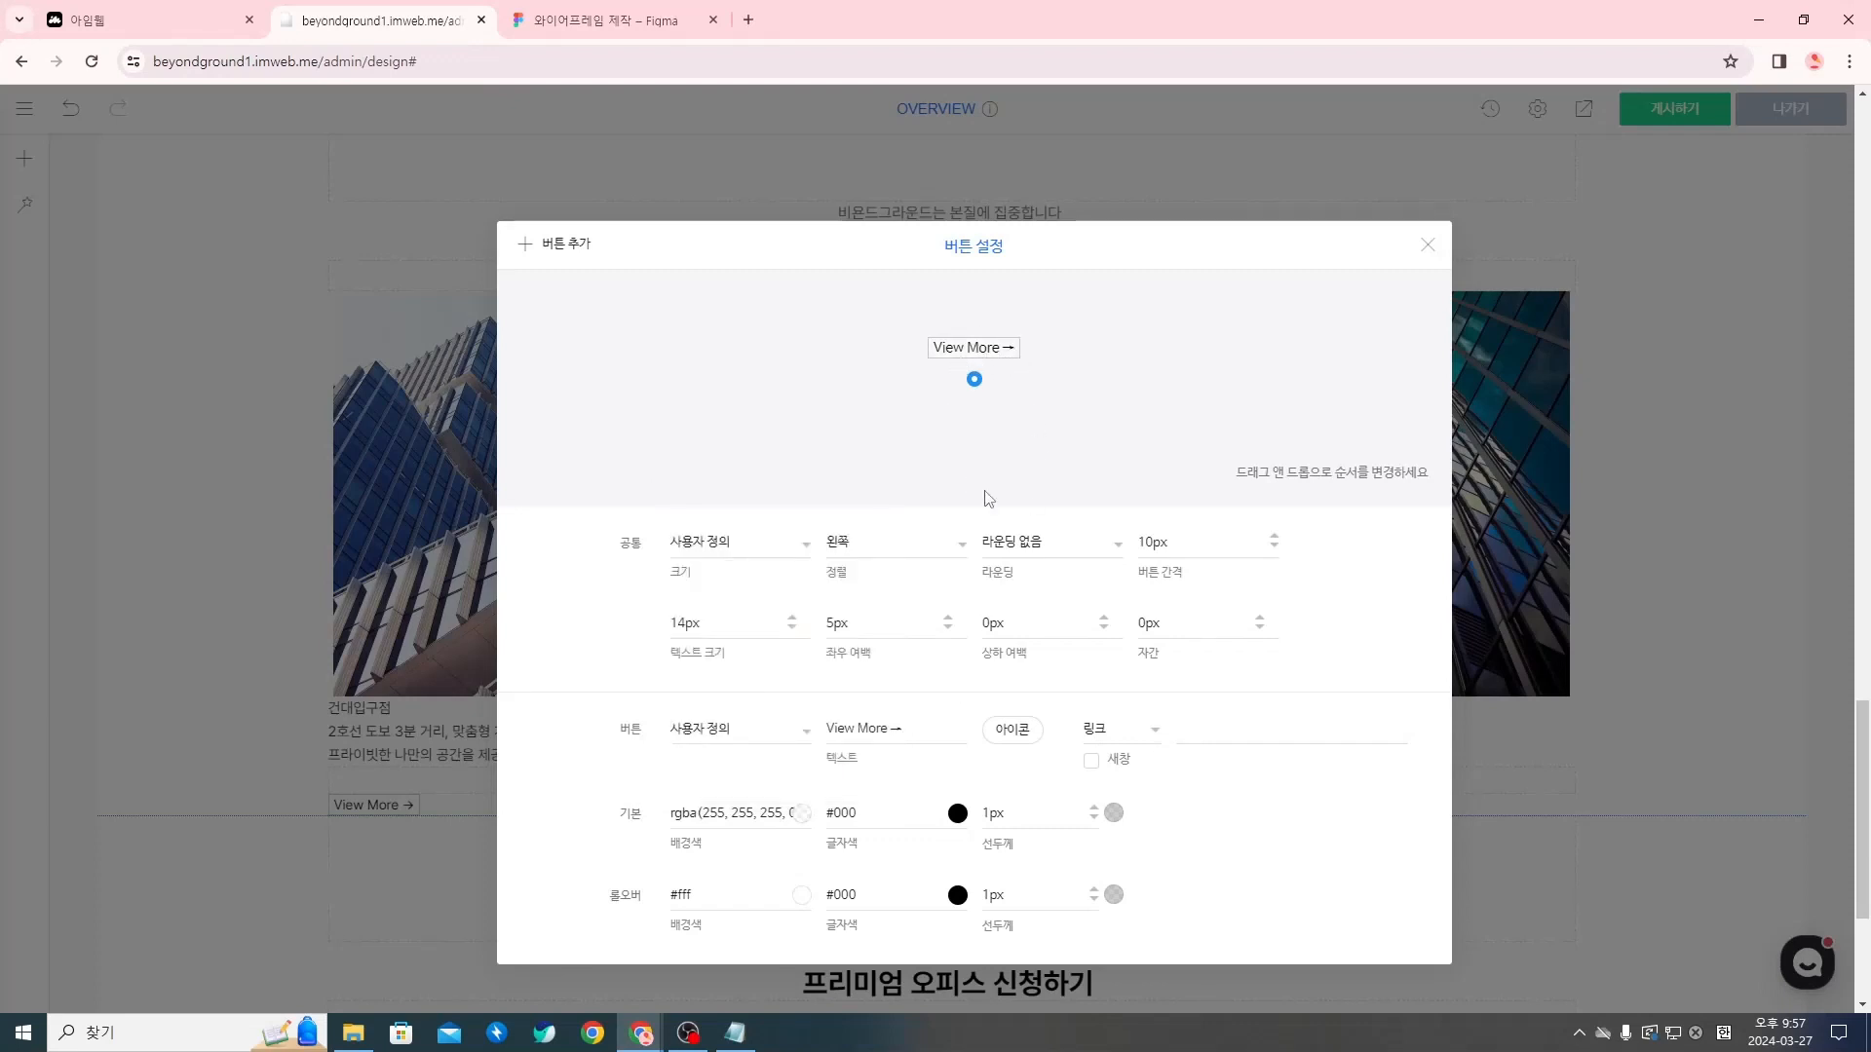
{"action": "left_click", "coordinate": [803, 909]}
{"action": "left_click_drag", "start_coordinate": [717, 789], "coordinate": [875, 792]}
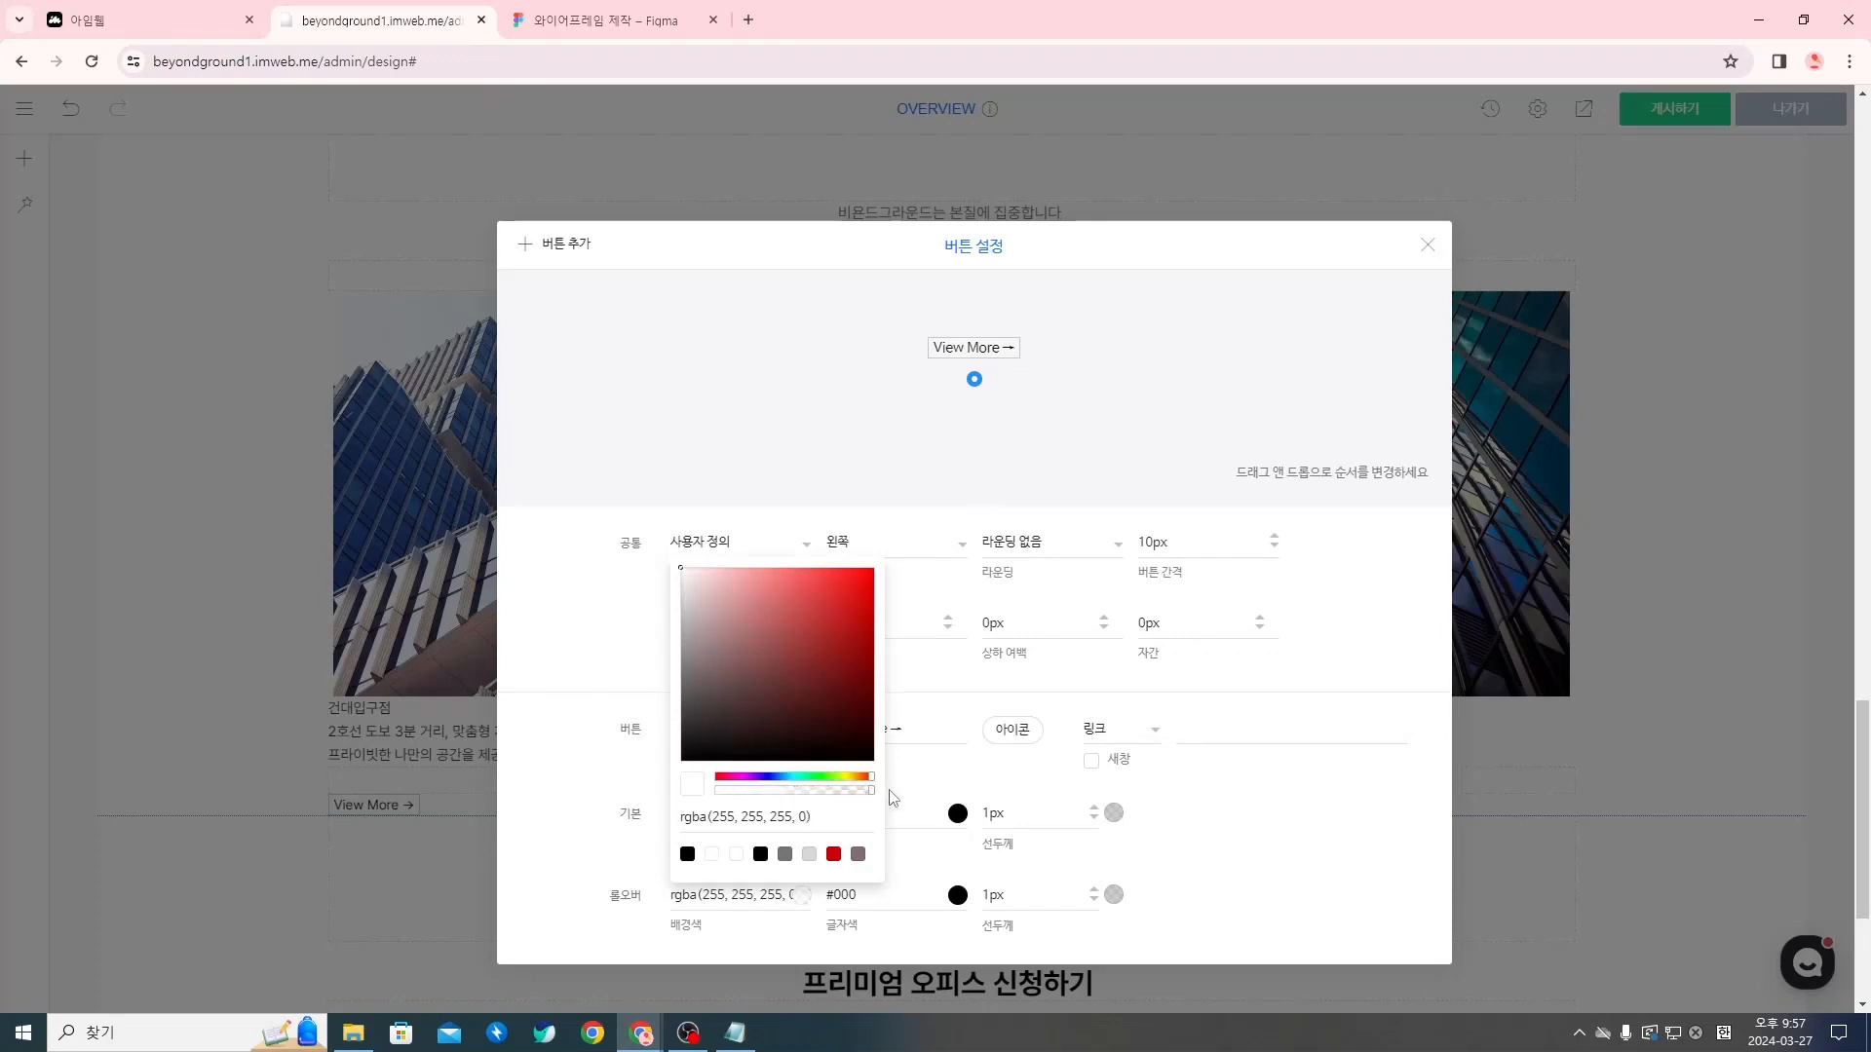
{"action": "left_click", "coordinate": [963, 788]}
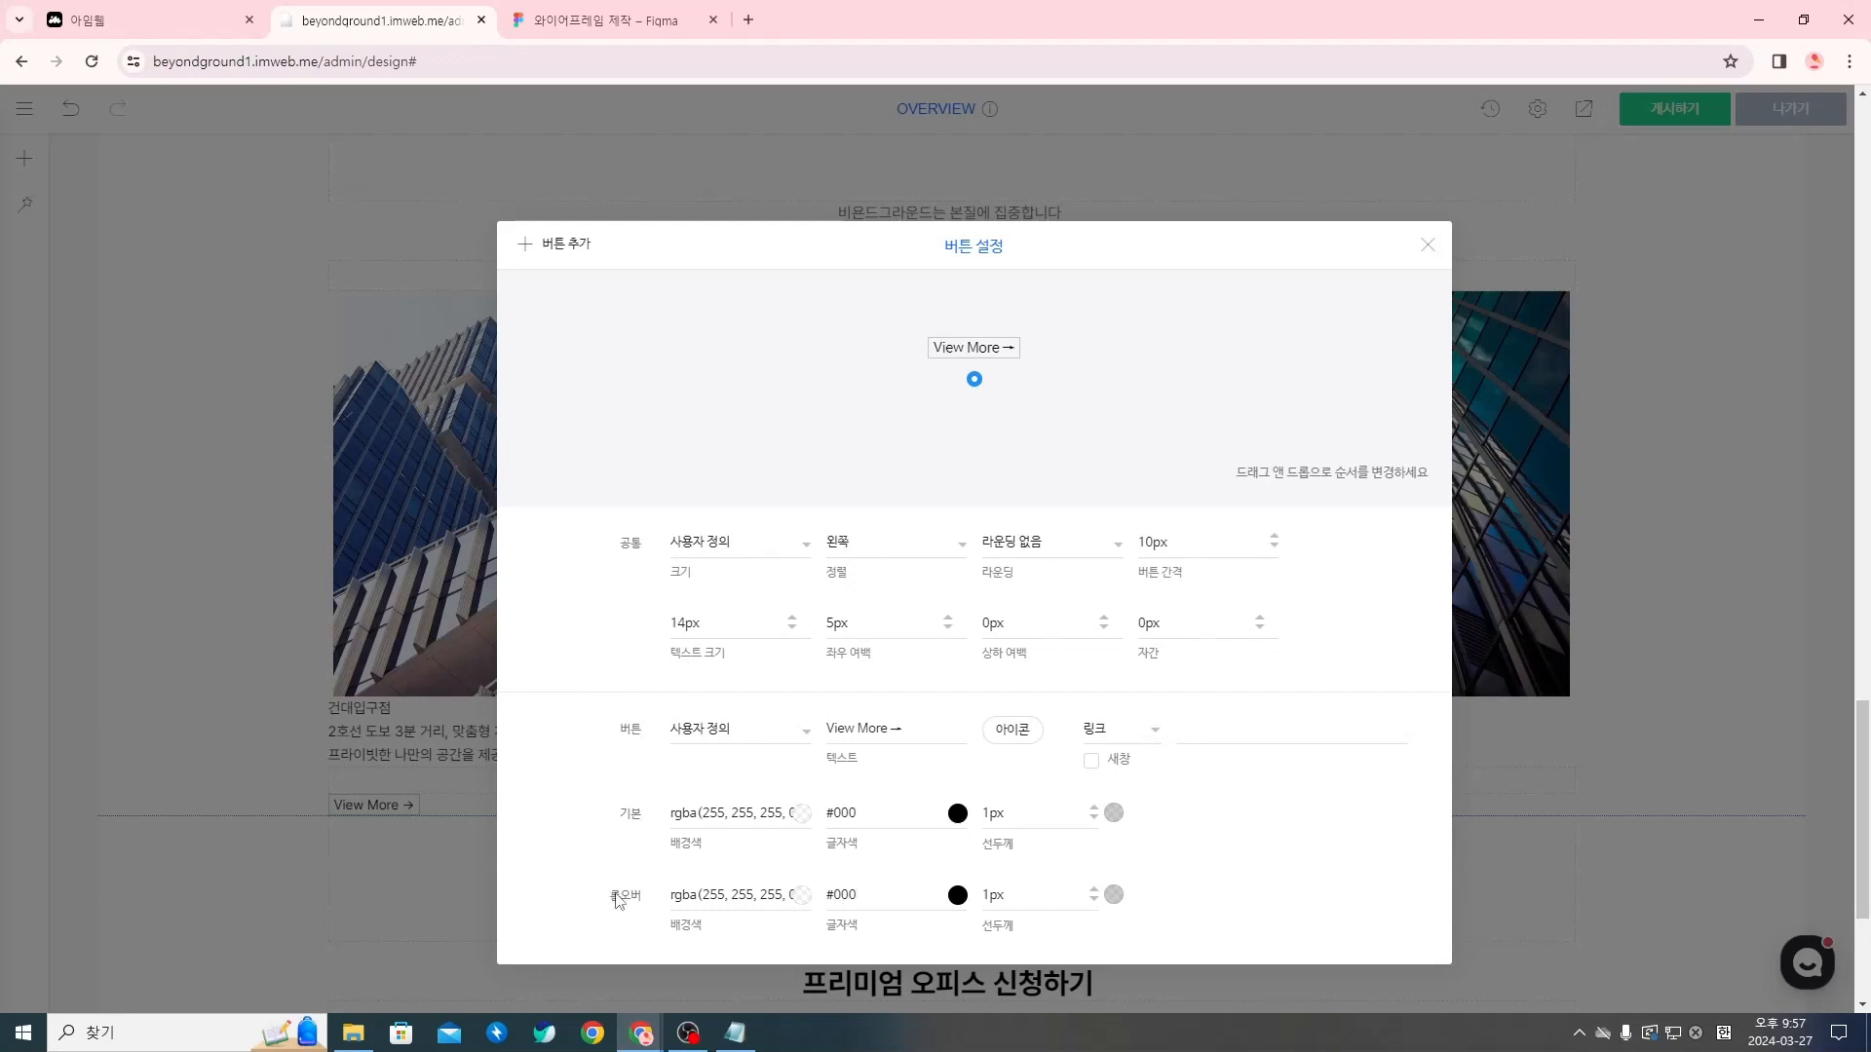
Set the button's hover (롤오버) text colour to #767676
{"action": "double_click", "coordinate": [901, 888]}
{"action": "type", "text": "767676"}
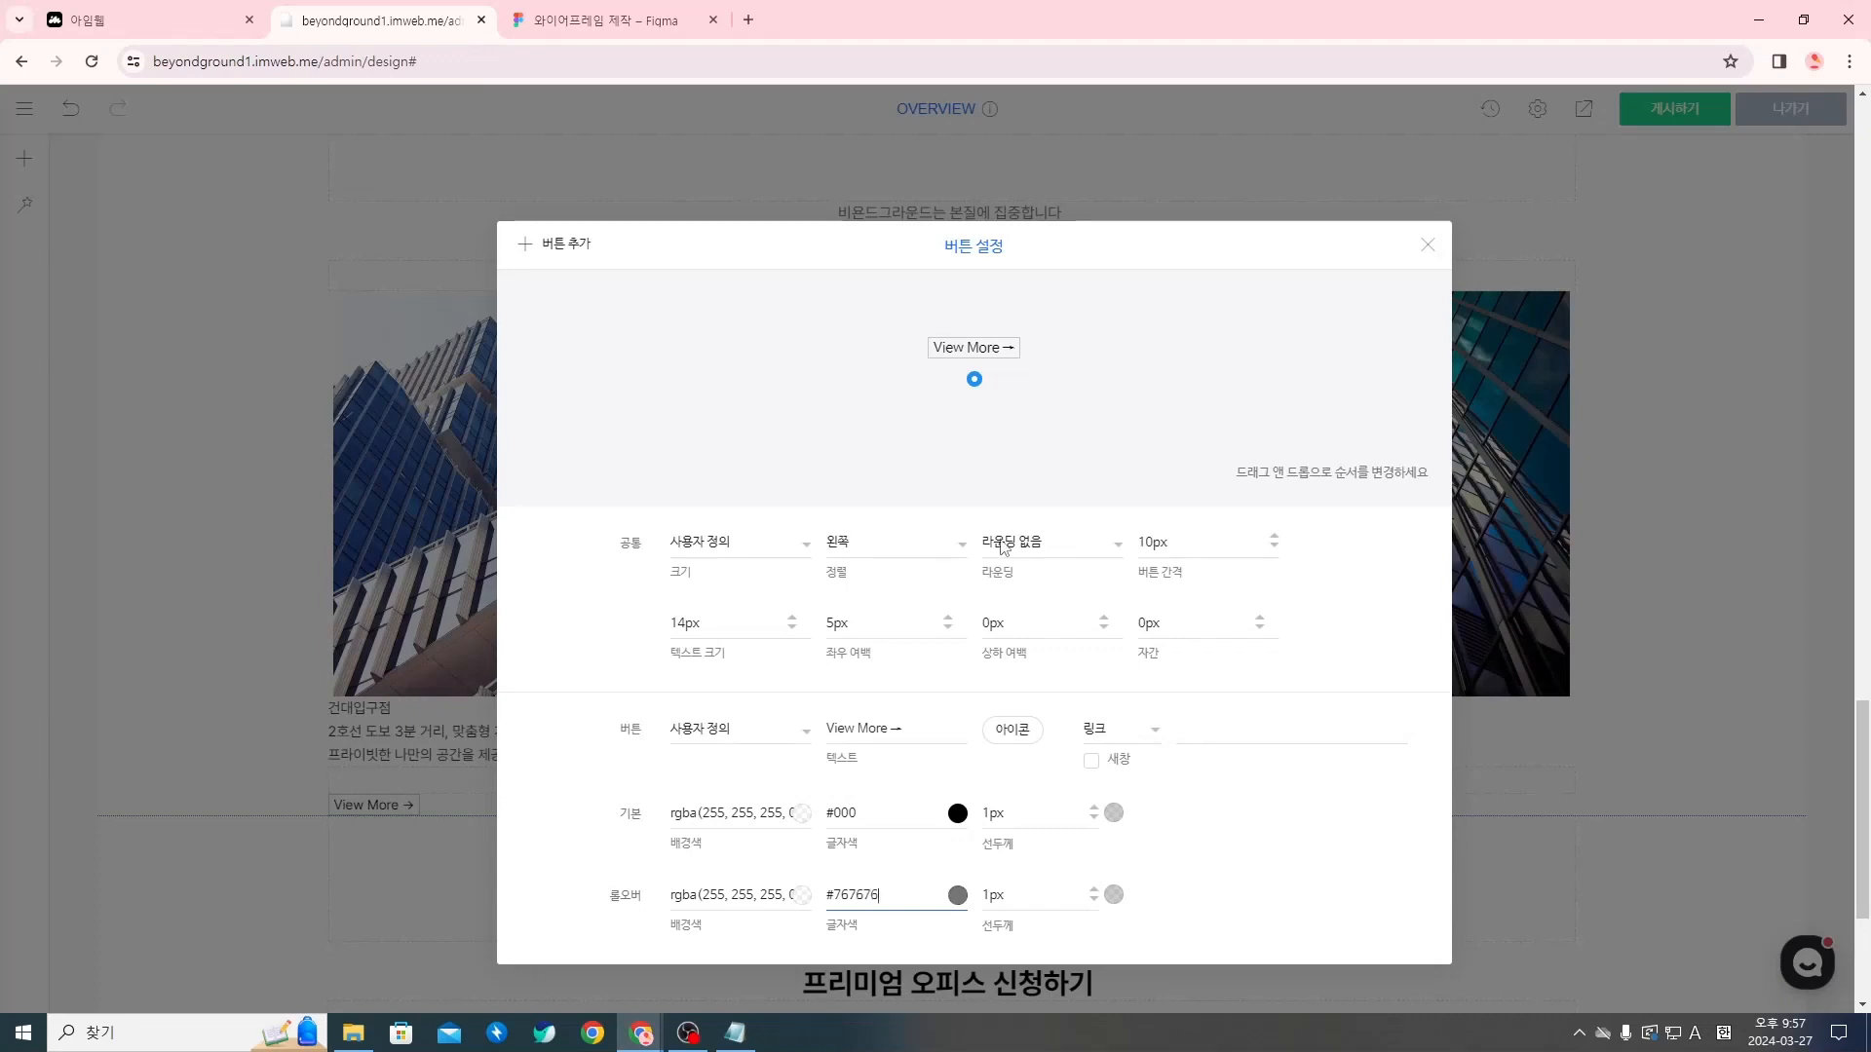
{"action": "left_click", "coordinate": [960, 449]}
Remove the button's border in the default and hover states, with the default 선두께 at 0px, and close the button settings
{"action": "left_click", "coordinate": [1049, 821]}
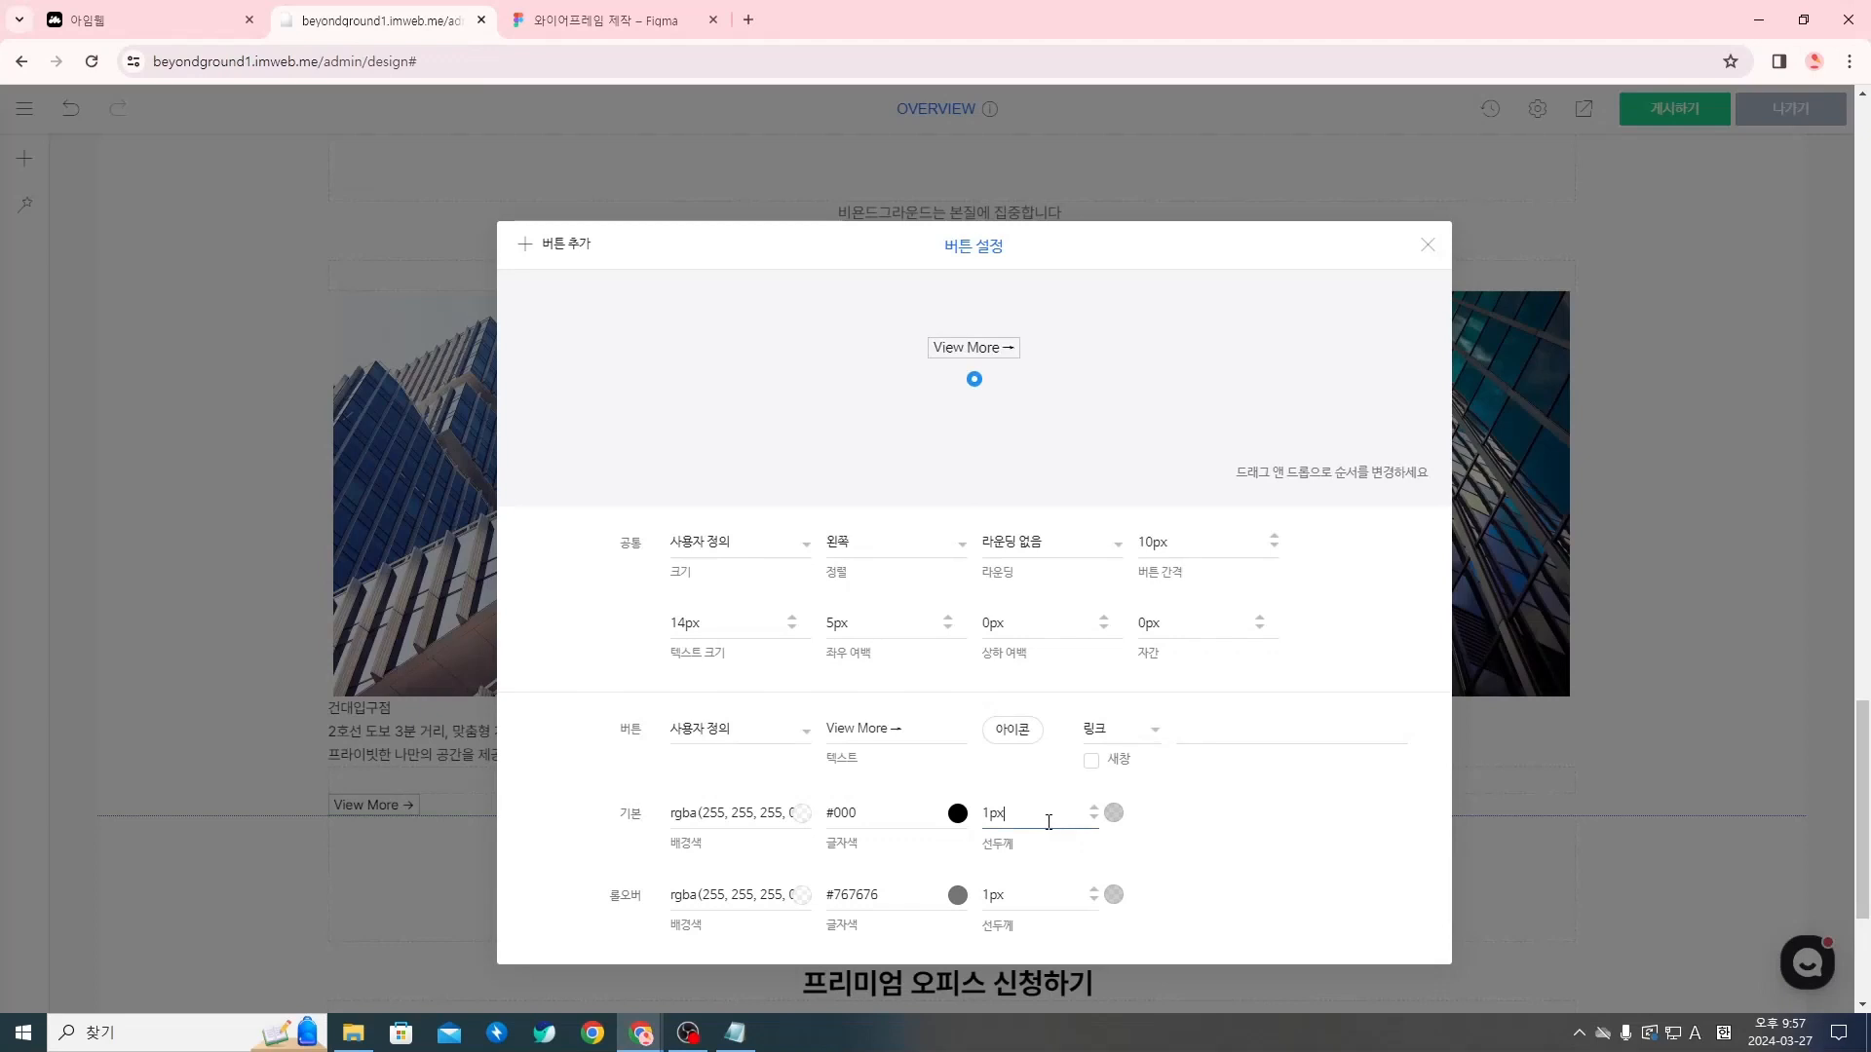
{"action": "double_click", "coordinate": [1048, 821]}
{"action": "type", "text": "0"}
{"action": "left_click", "coordinate": [1062, 889]}
{"action": "double_click", "coordinate": [986, 895]}
{"action": "key", "text": "BackSpace"}
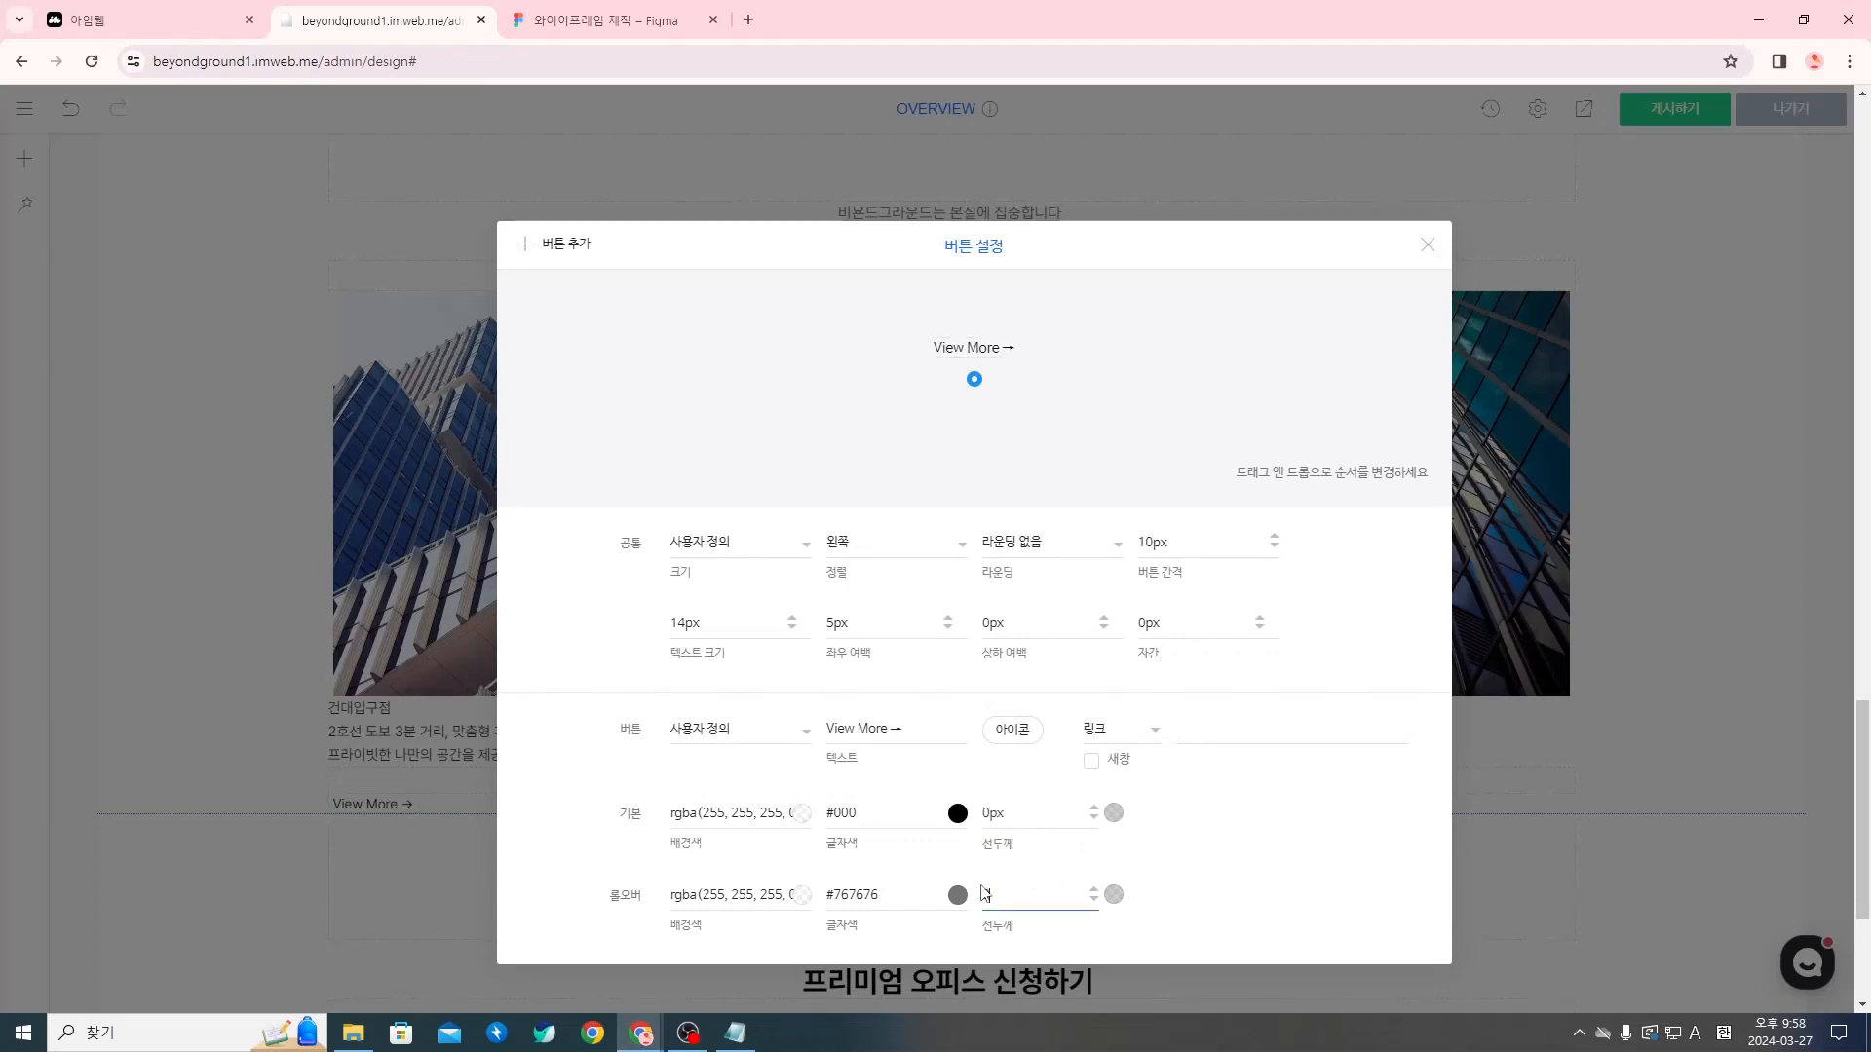
{"action": "left_click", "coordinate": [1426, 247]}
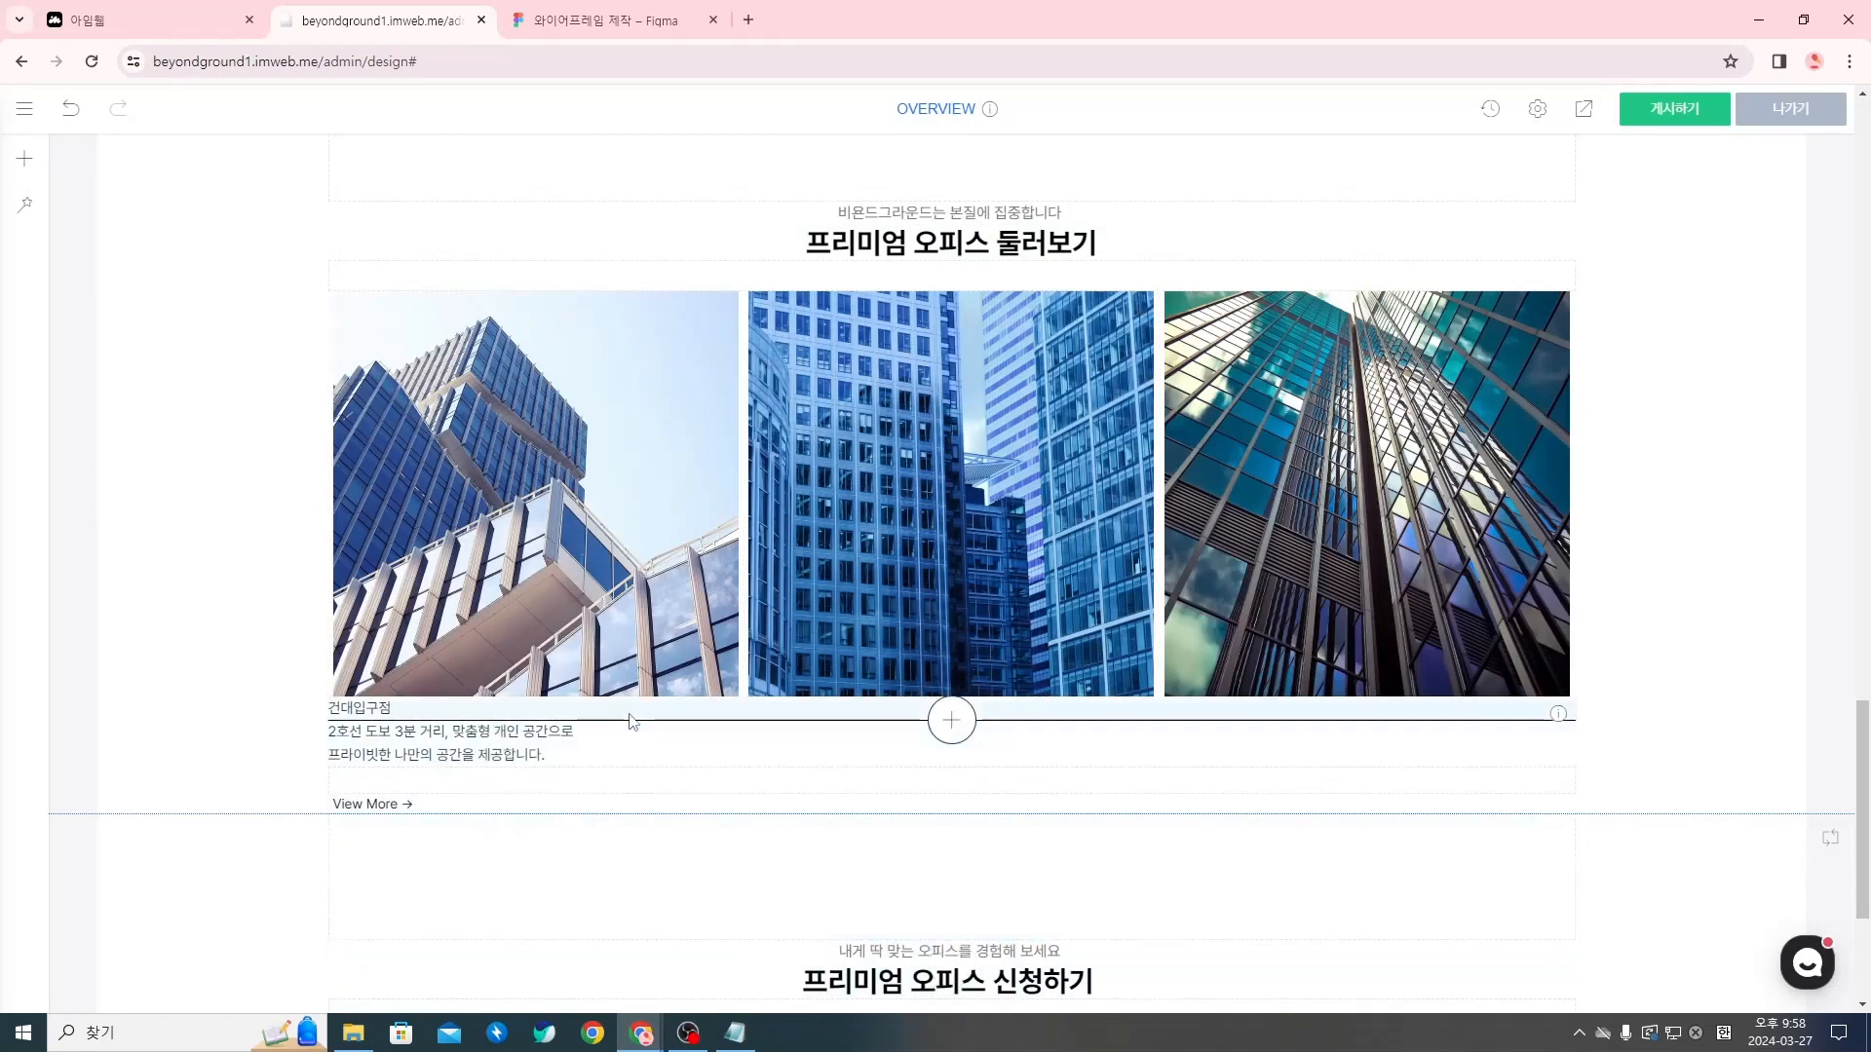
{"action": "right_click", "coordinate": [547, 717]}
{"action": "left_click", "coordinate": [434, 716]}
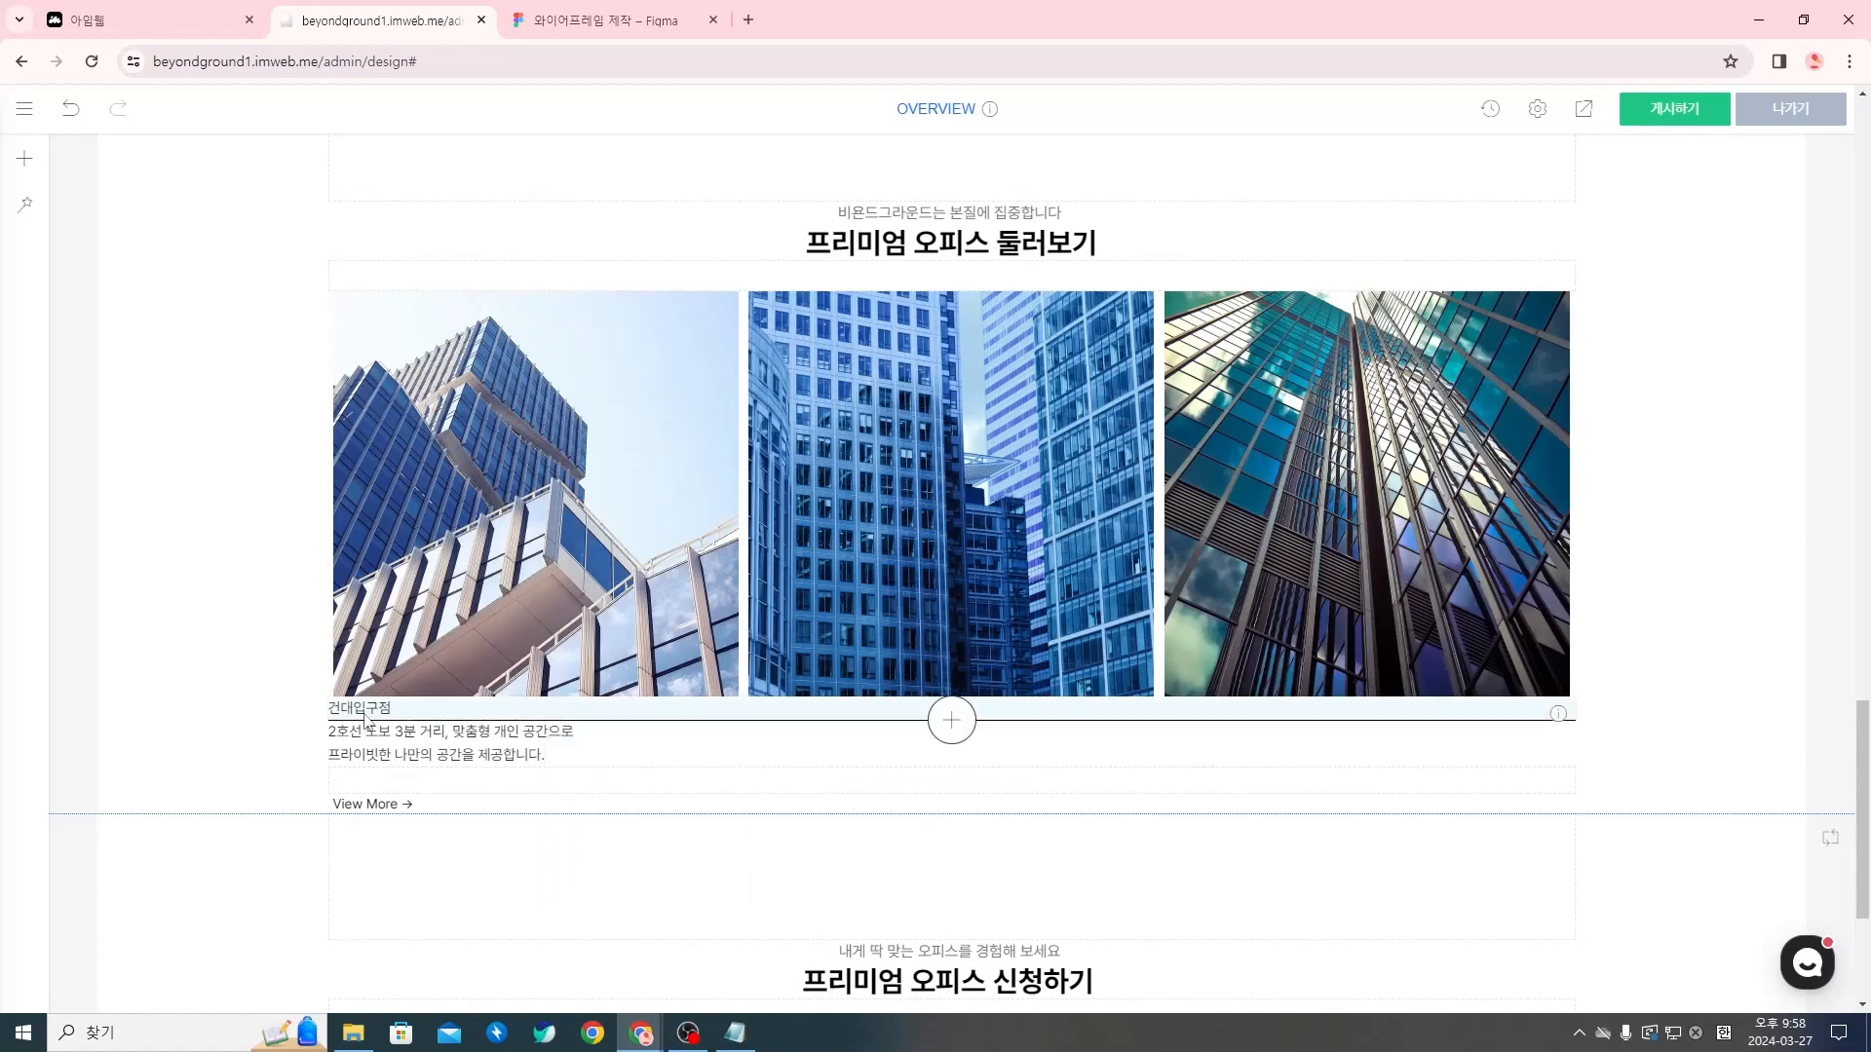
{"action": "double_click", "coordinate": [362, 719]}
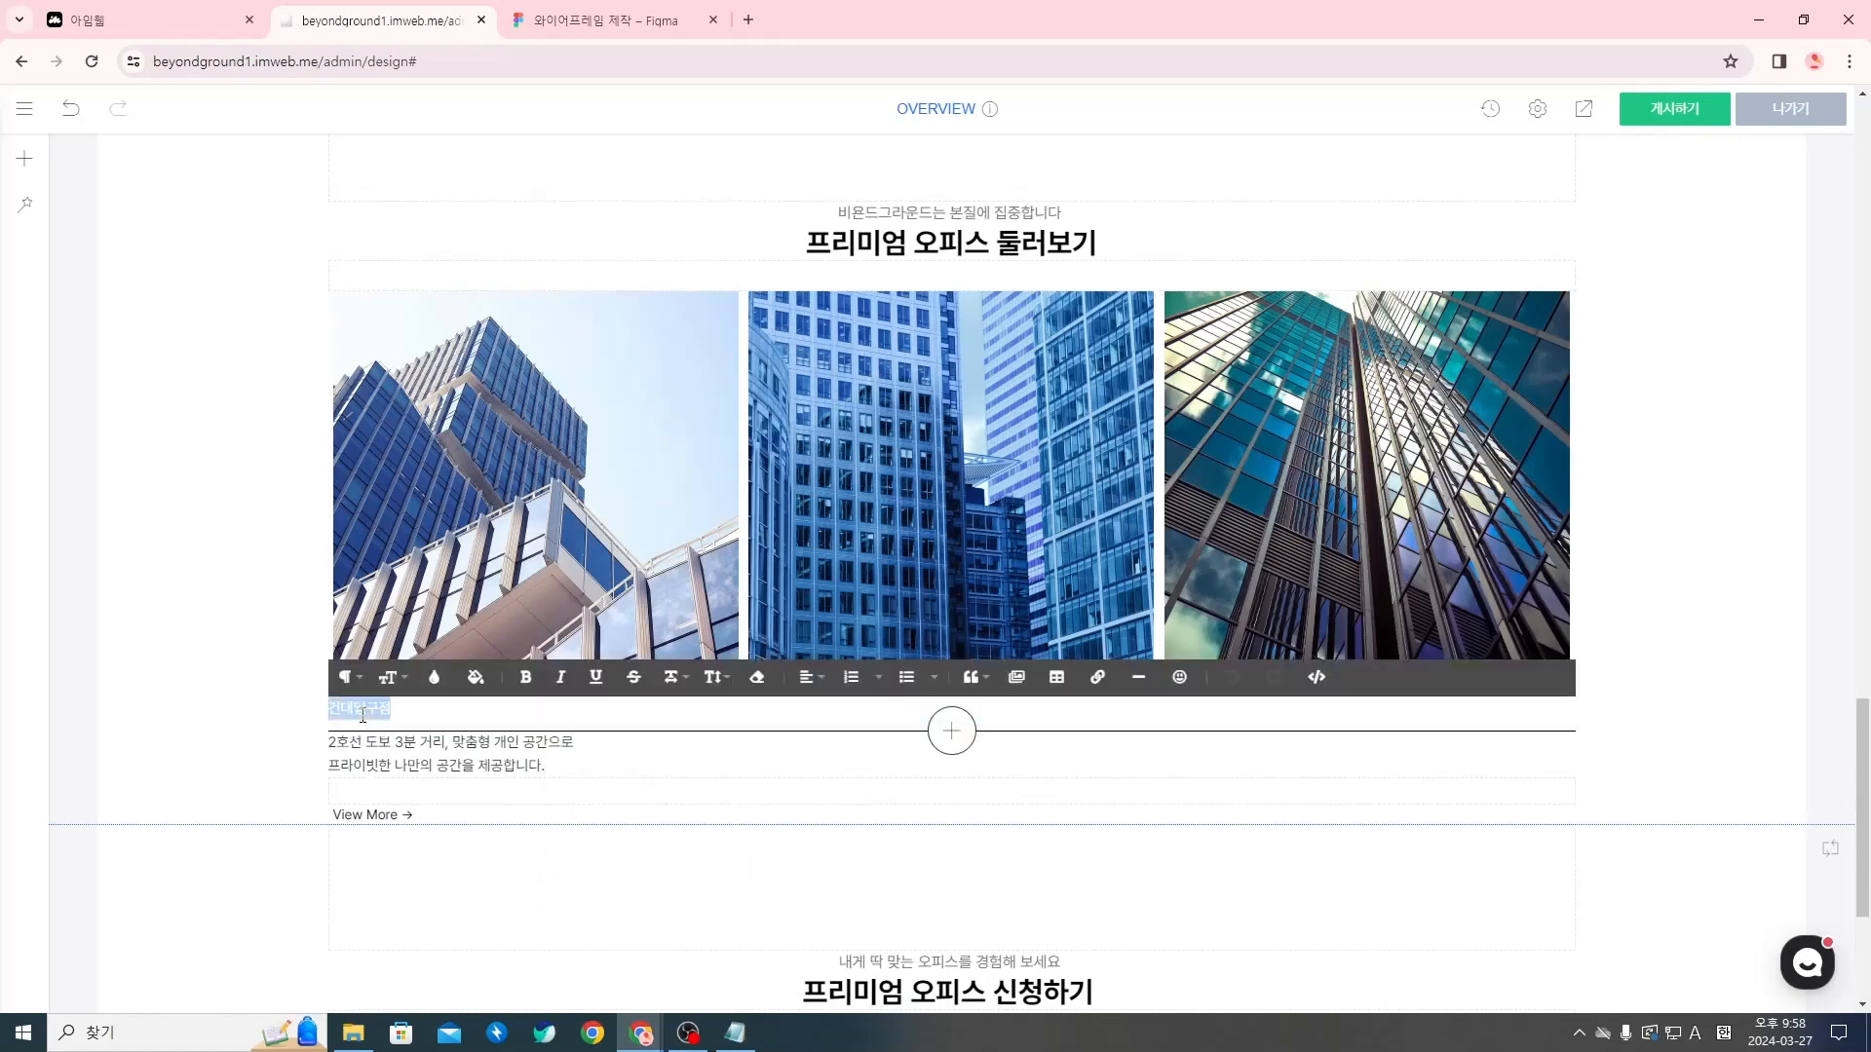
{"action": "left_click", "coordinate": [389, 677]}
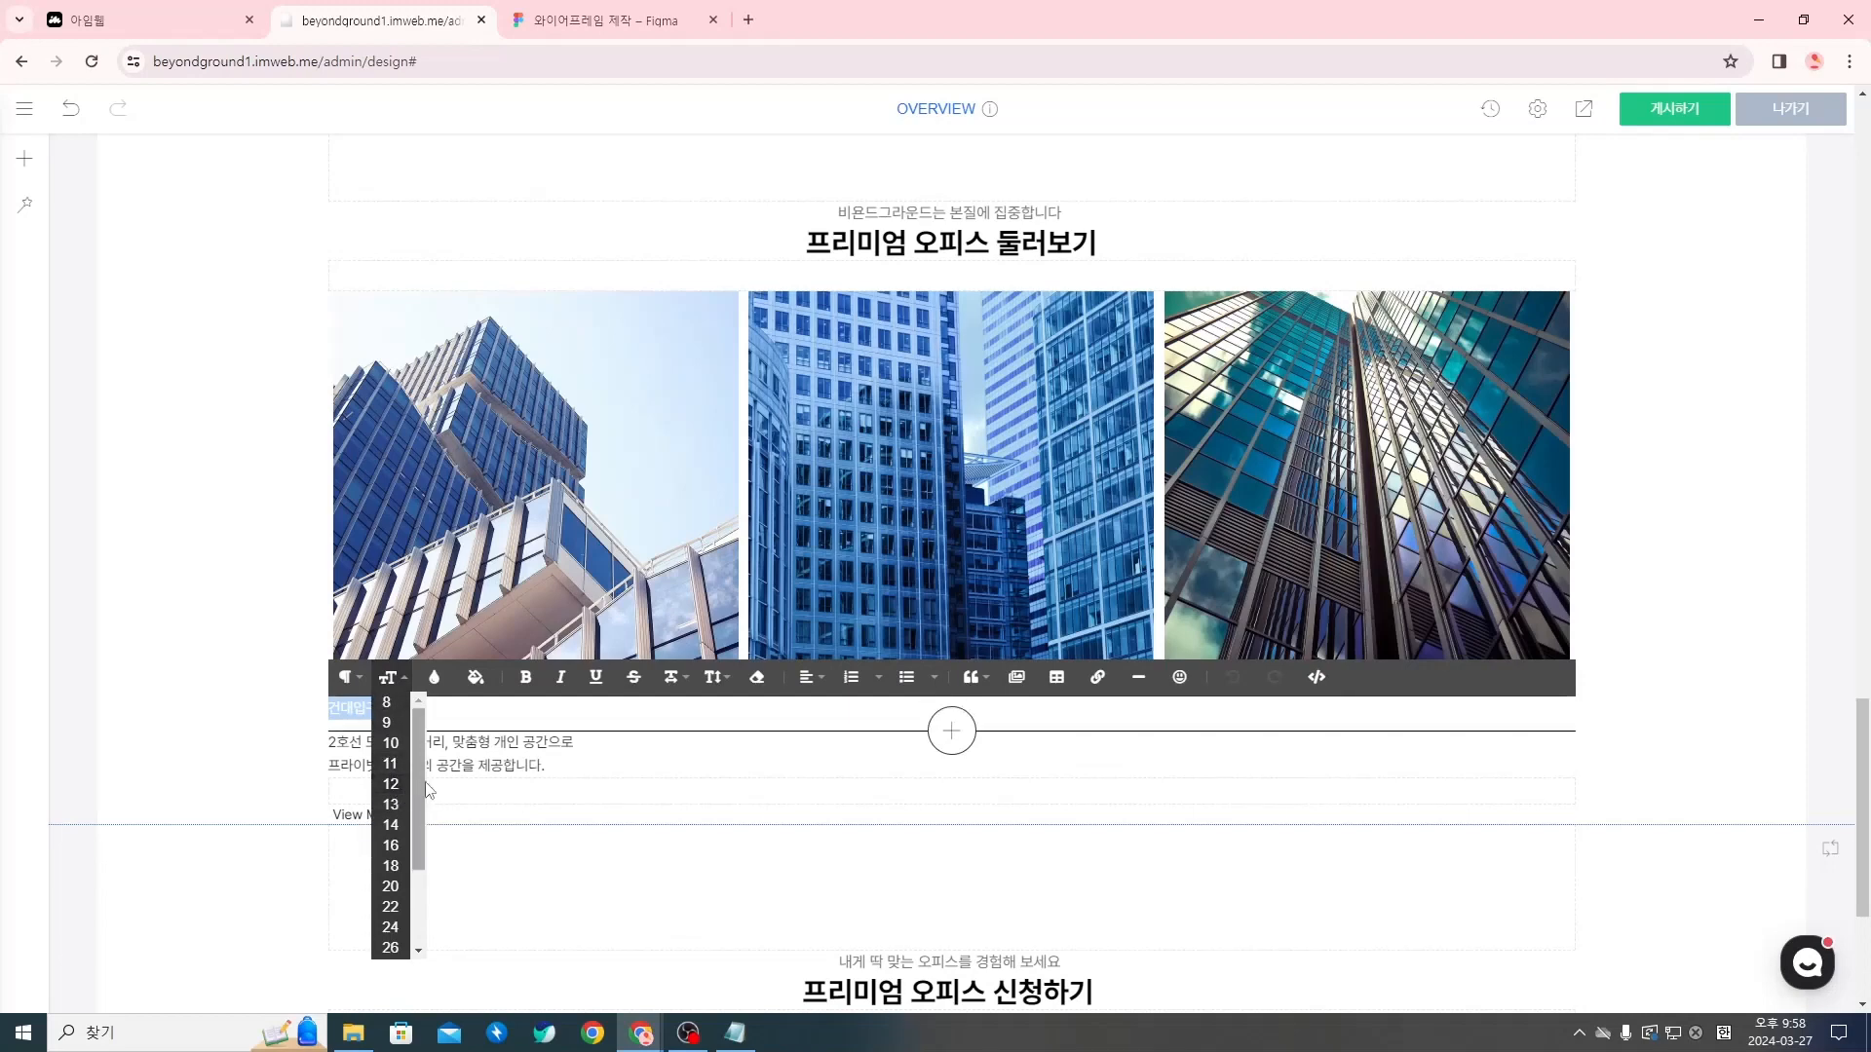
{"action": "left_click", "coordinate": [390, 677]}
{"action": "left_click", "coordinate": [494, 718]}
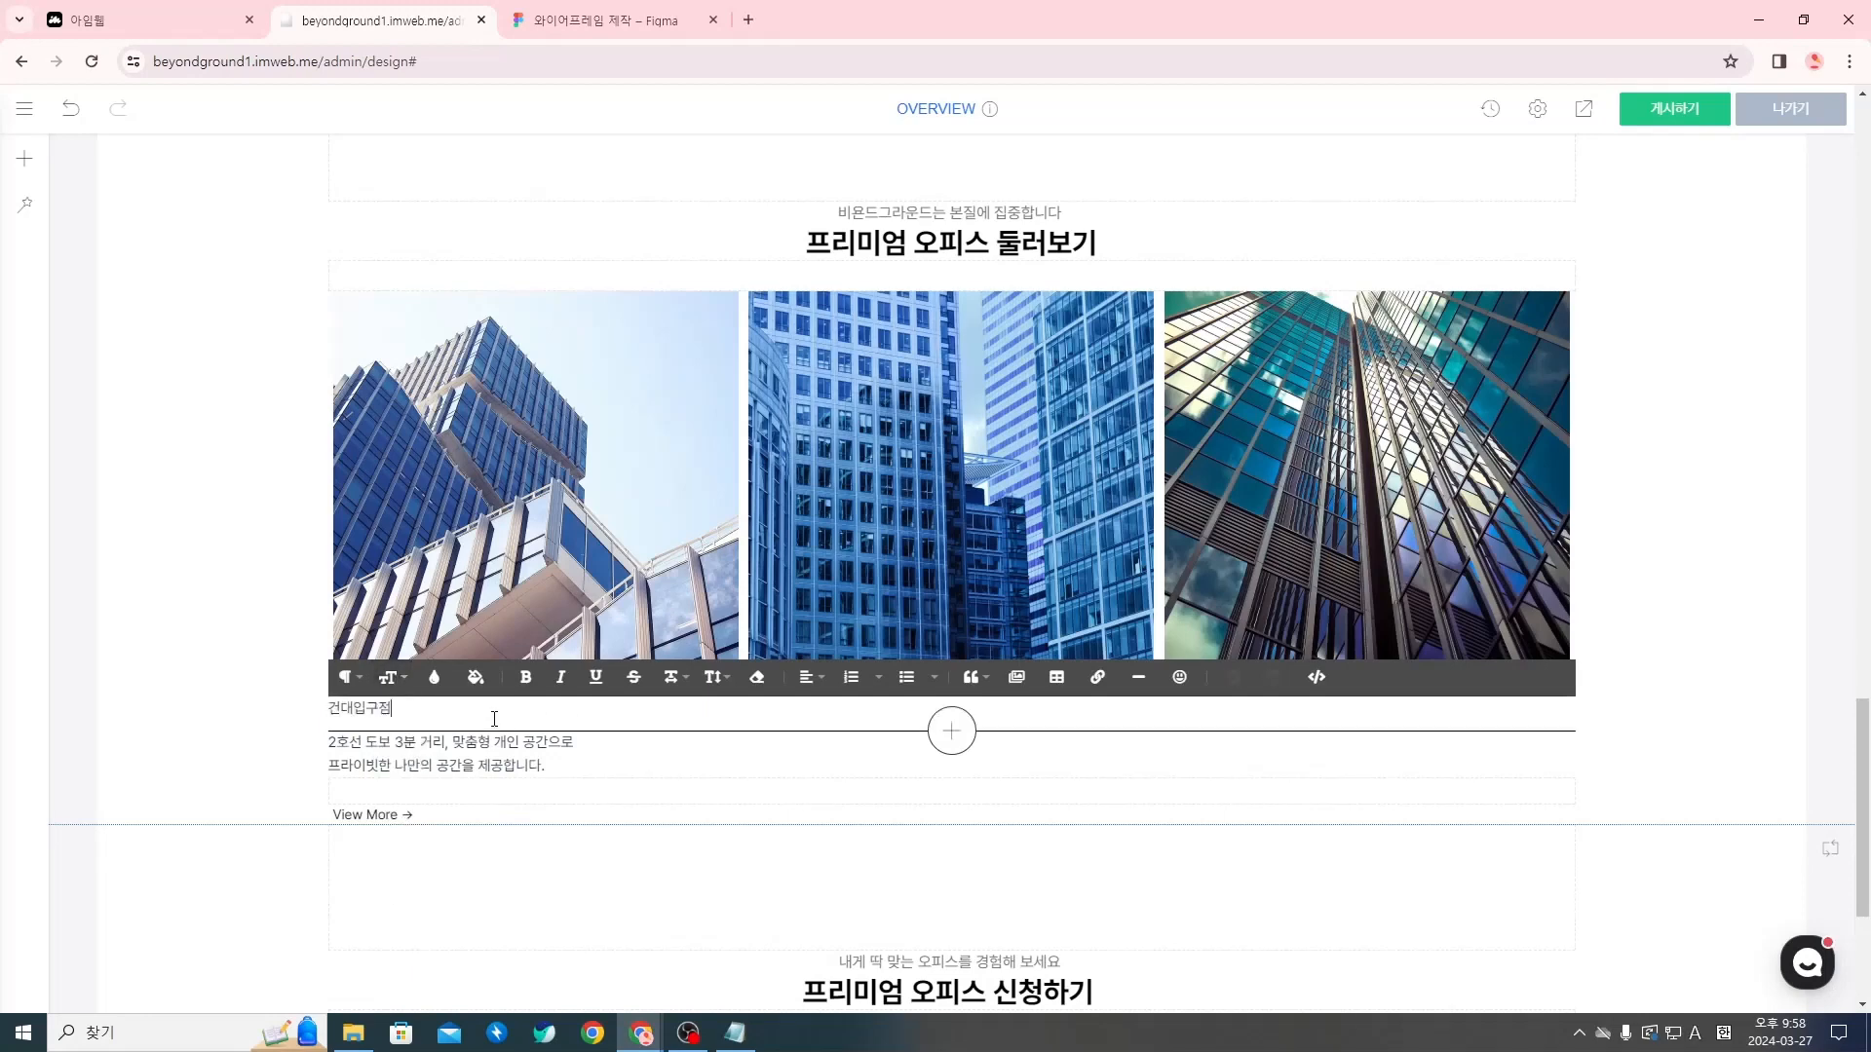
{"action": "left_click", "coordinate": [521, 825]}
Set the font size of the branch name 건대입구점 to 18
{"action": "double_click", "coordinate": [360, 708]}
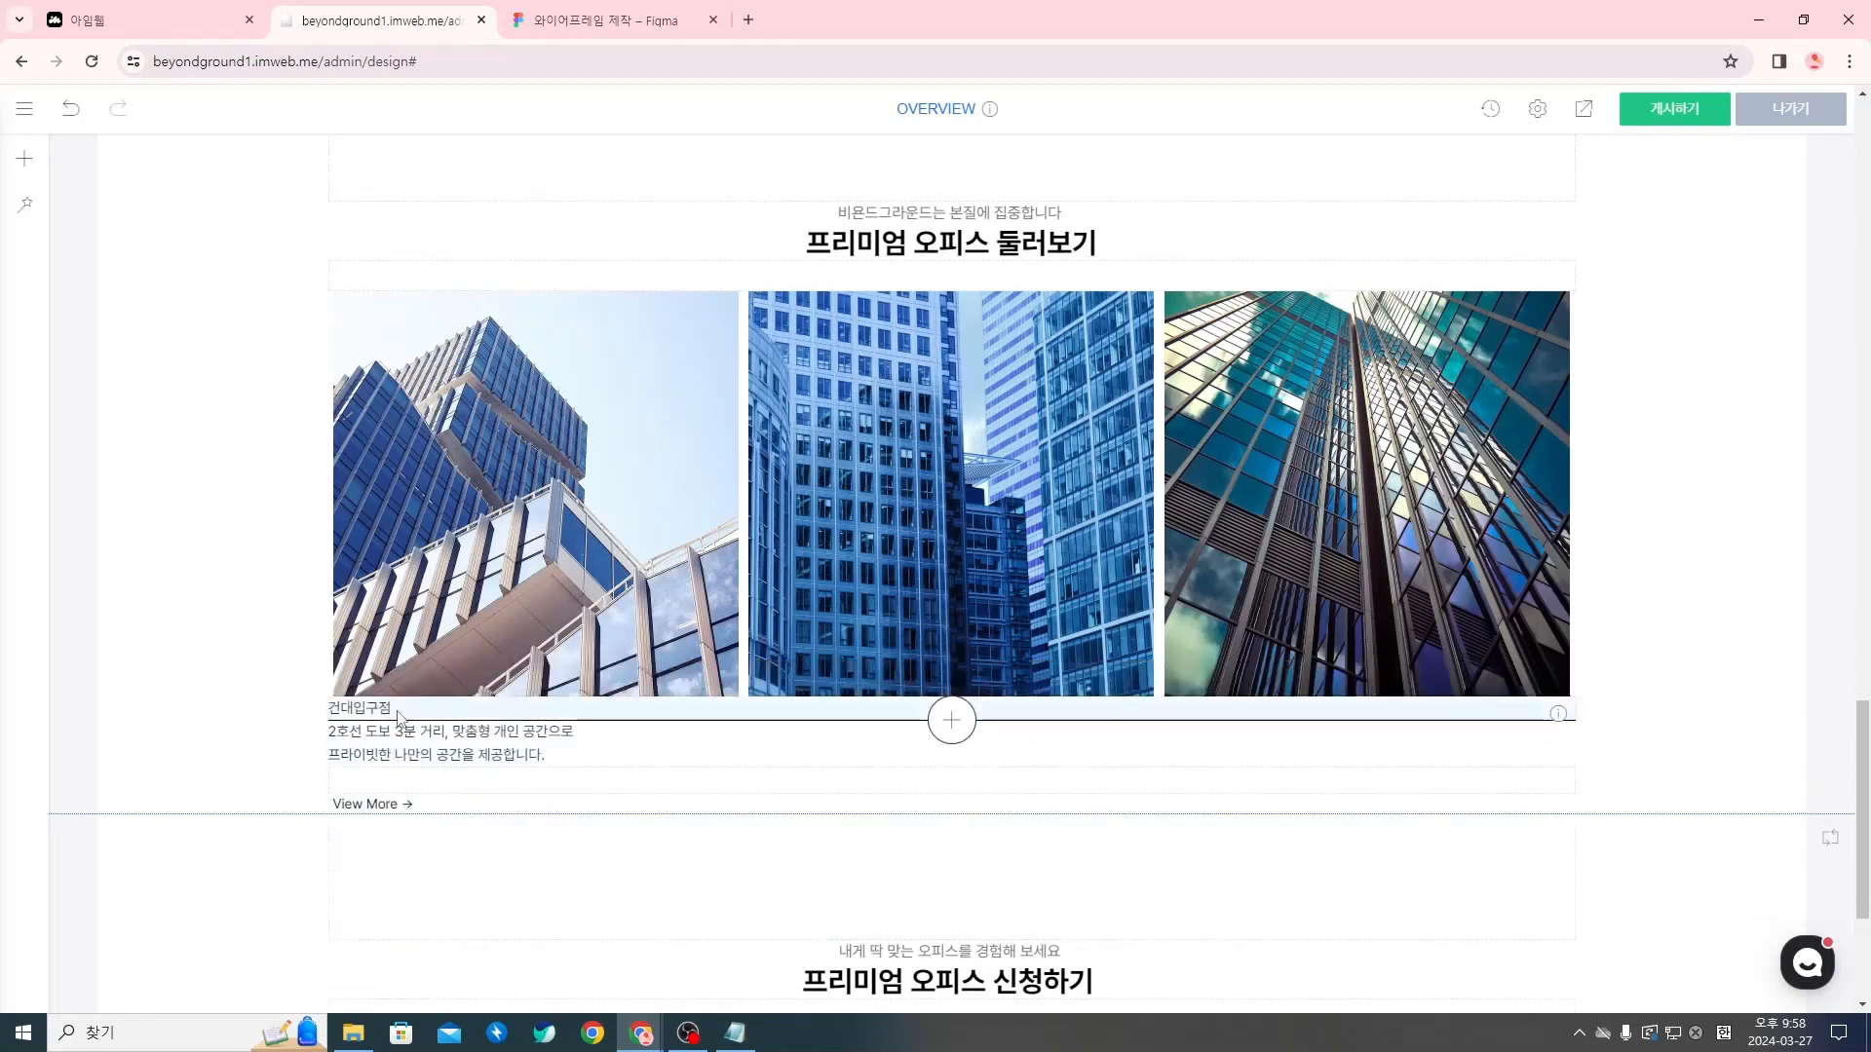
{"action": "left_click", "coordinate": [390, 677]}
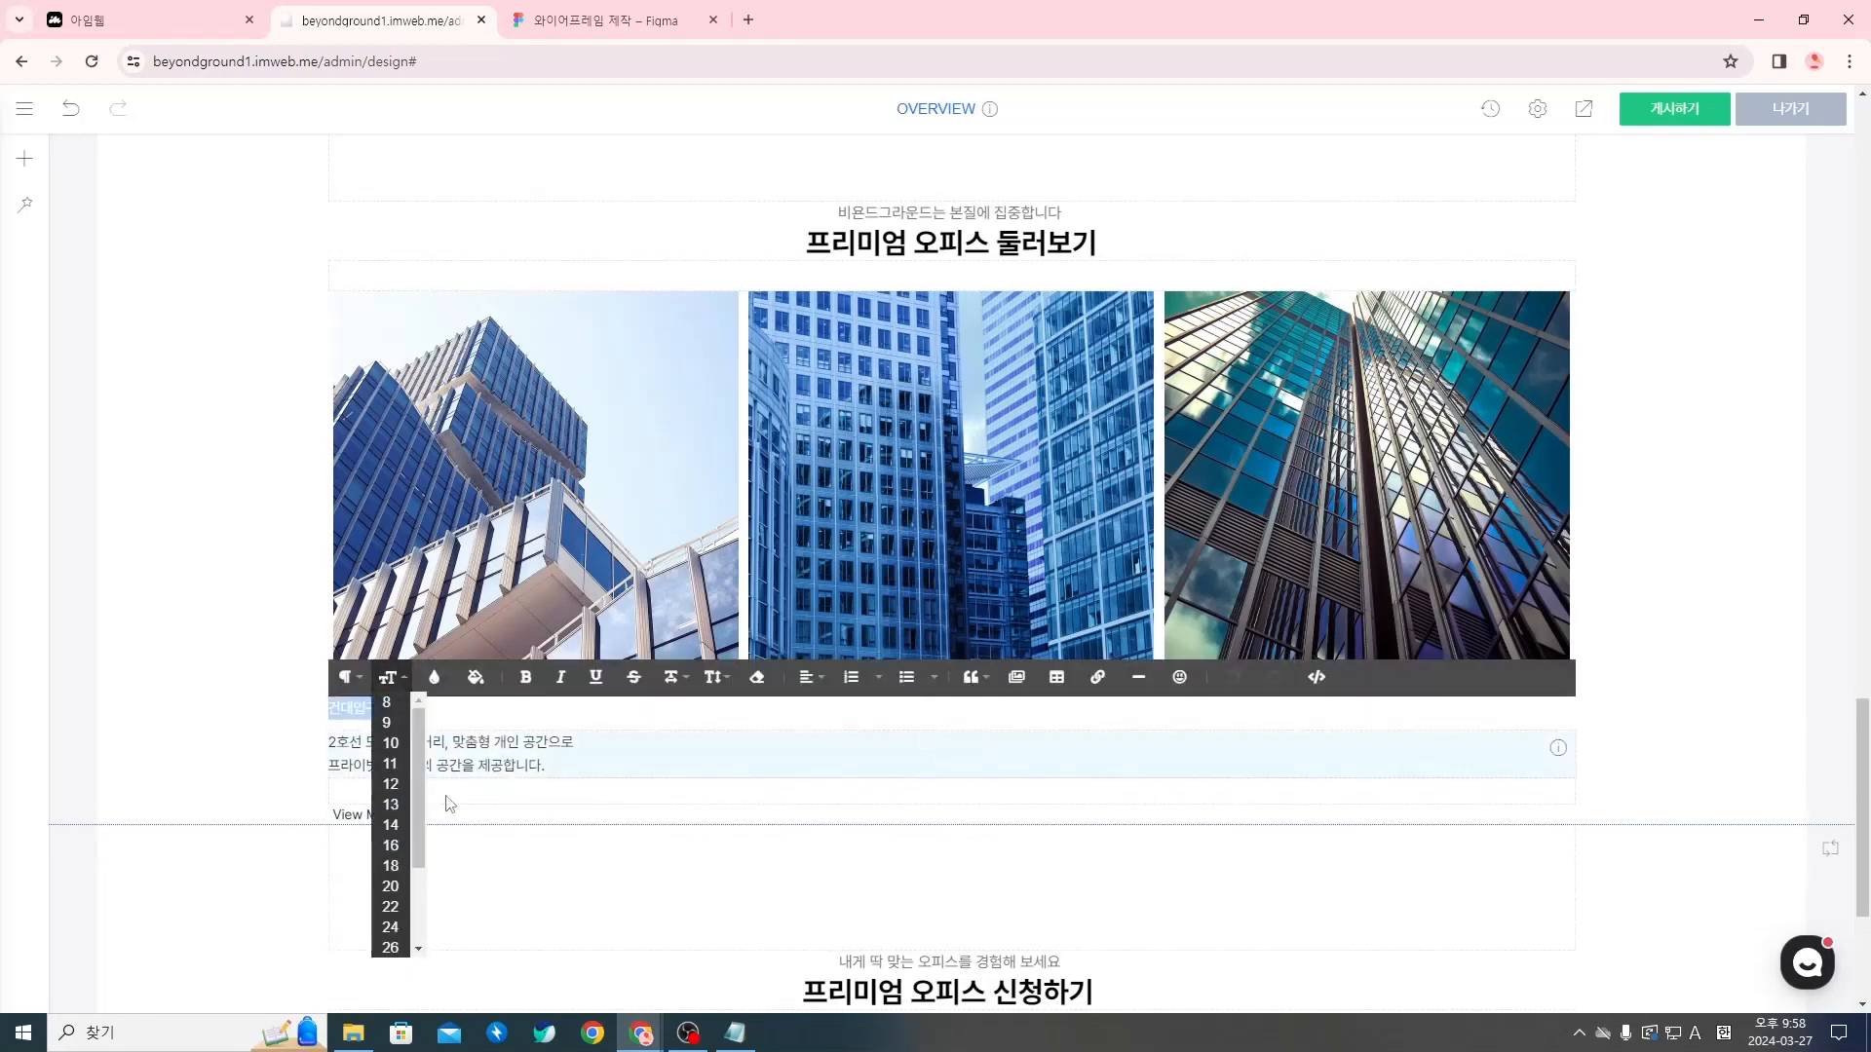
{"action": "left_click", "coordinate": [389, 866]}
{"action": "left_click", "coordinate": [594, 783]}
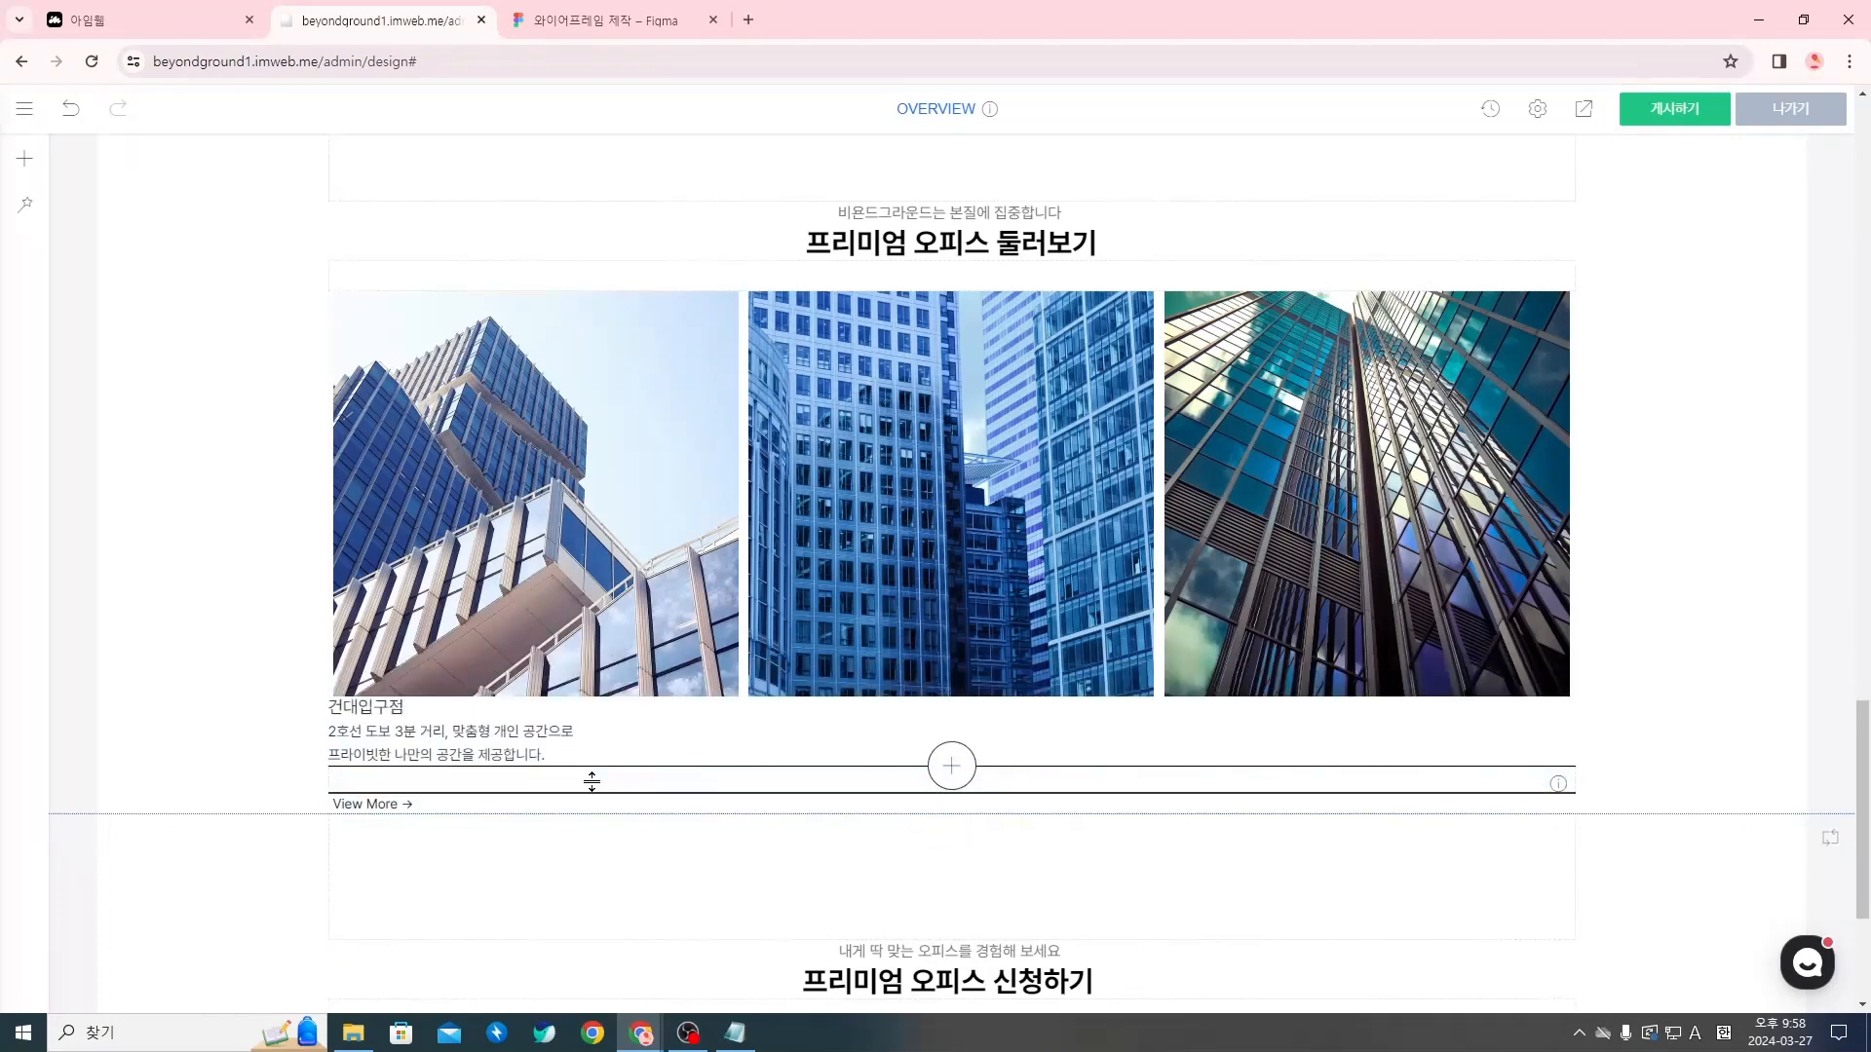
Make the branch name 건대입구점 bold and set its font size to 16
{"action": "double_click", "coordinate": [403, 709]}
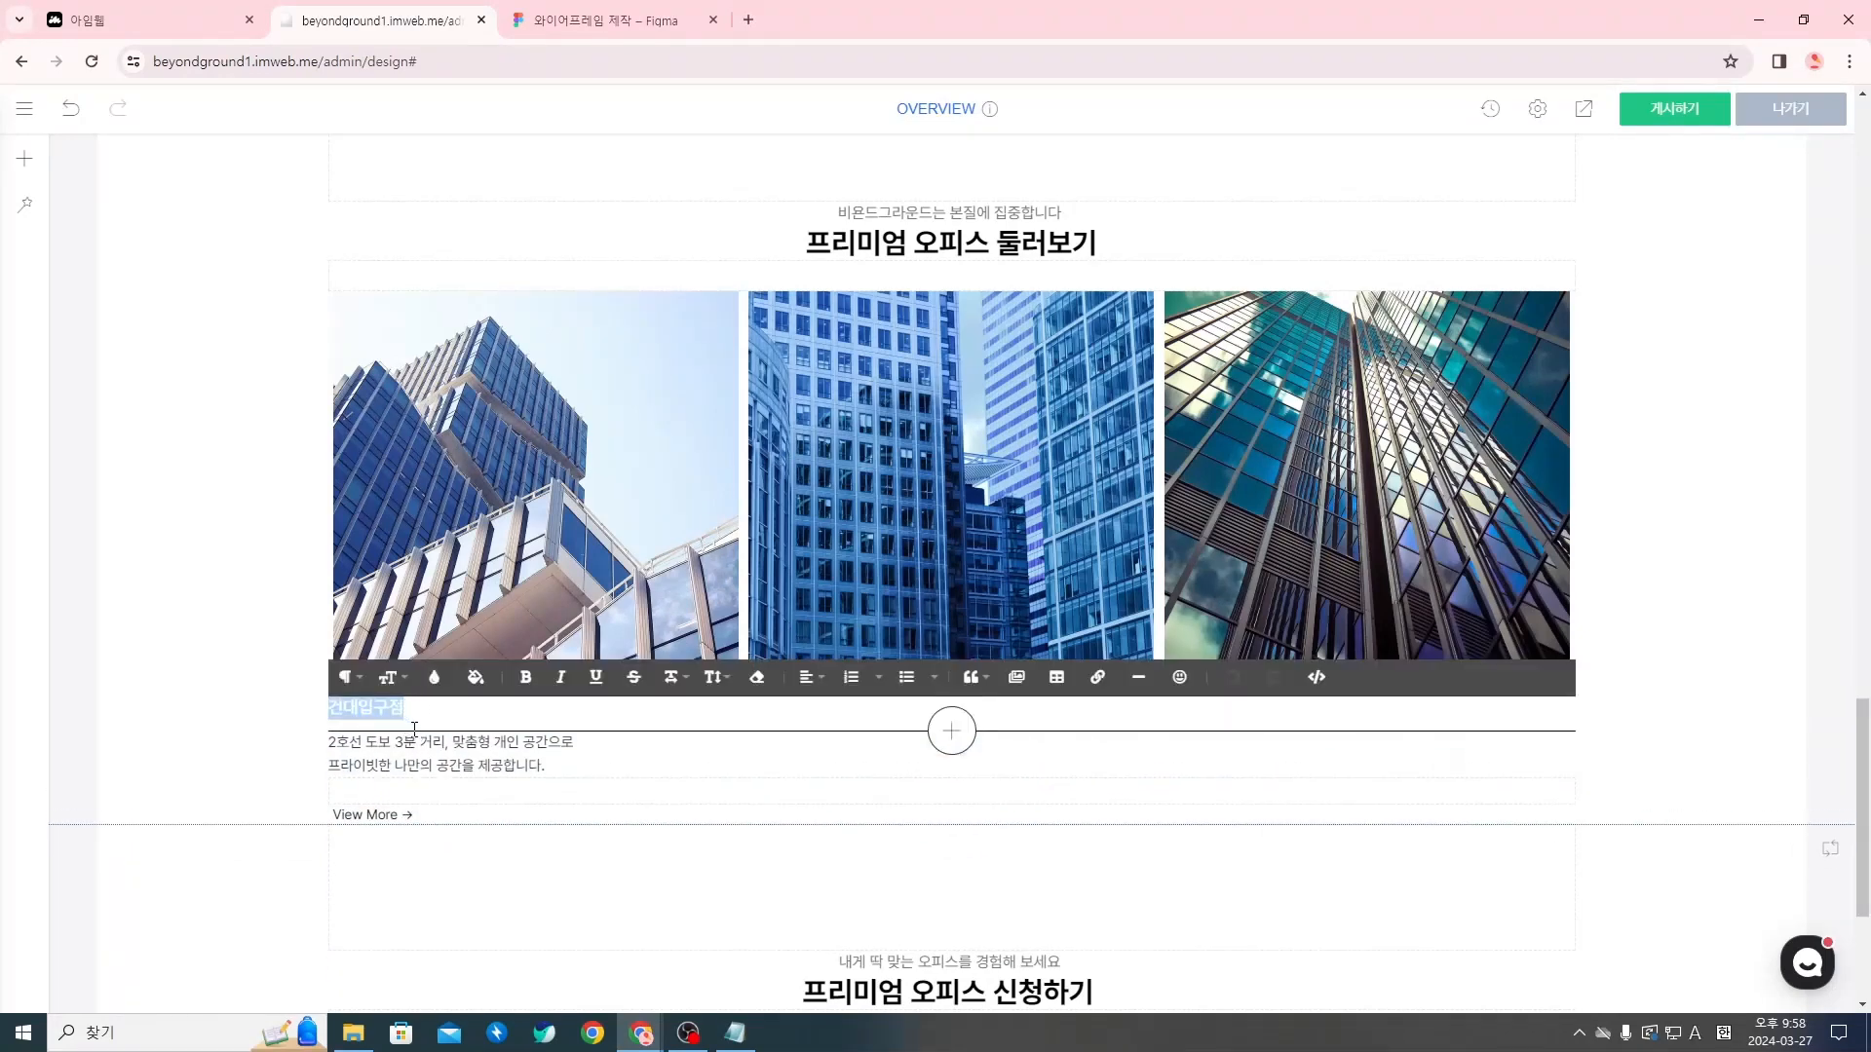
{"action": "key", "text": "ctrl+b"}
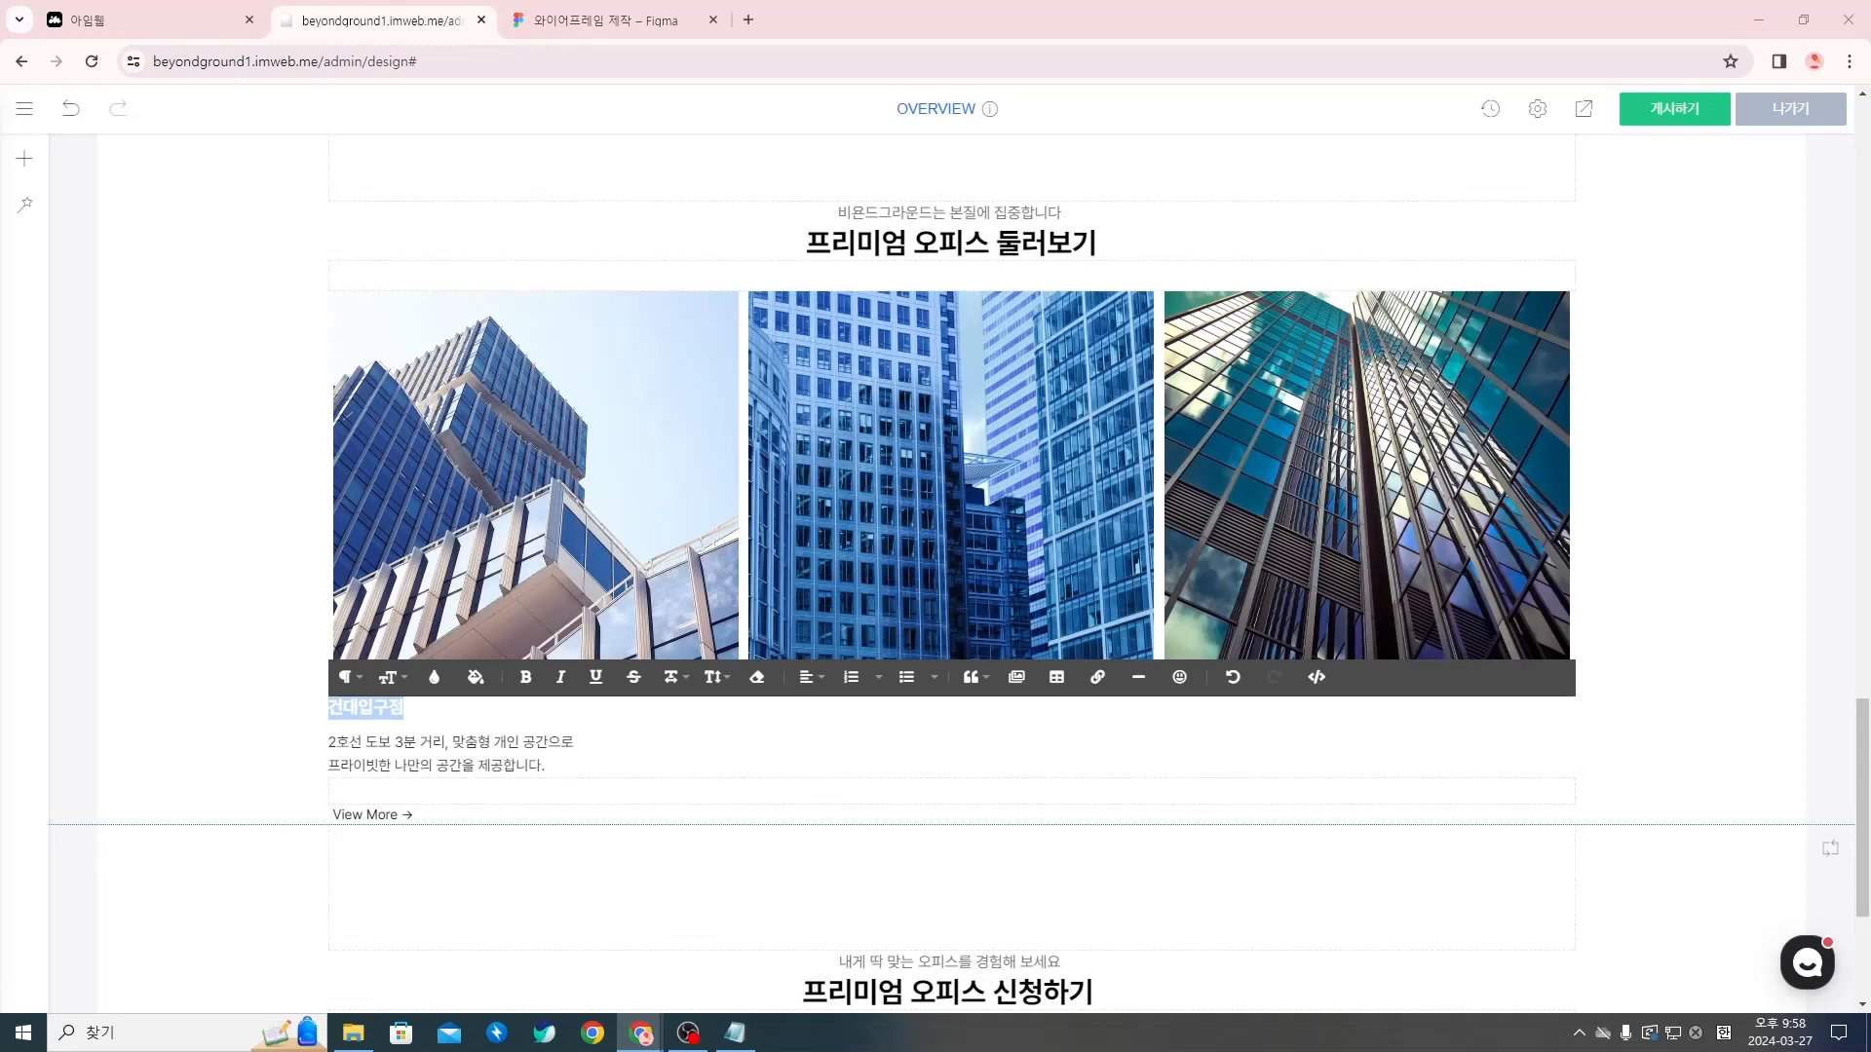
{"action": "left_click", "coordinate": [419, 759]}
{"action": "double_click", "coordinate": [395, 706]}
{"action": "left_click", "coordinate": [393, 688]}
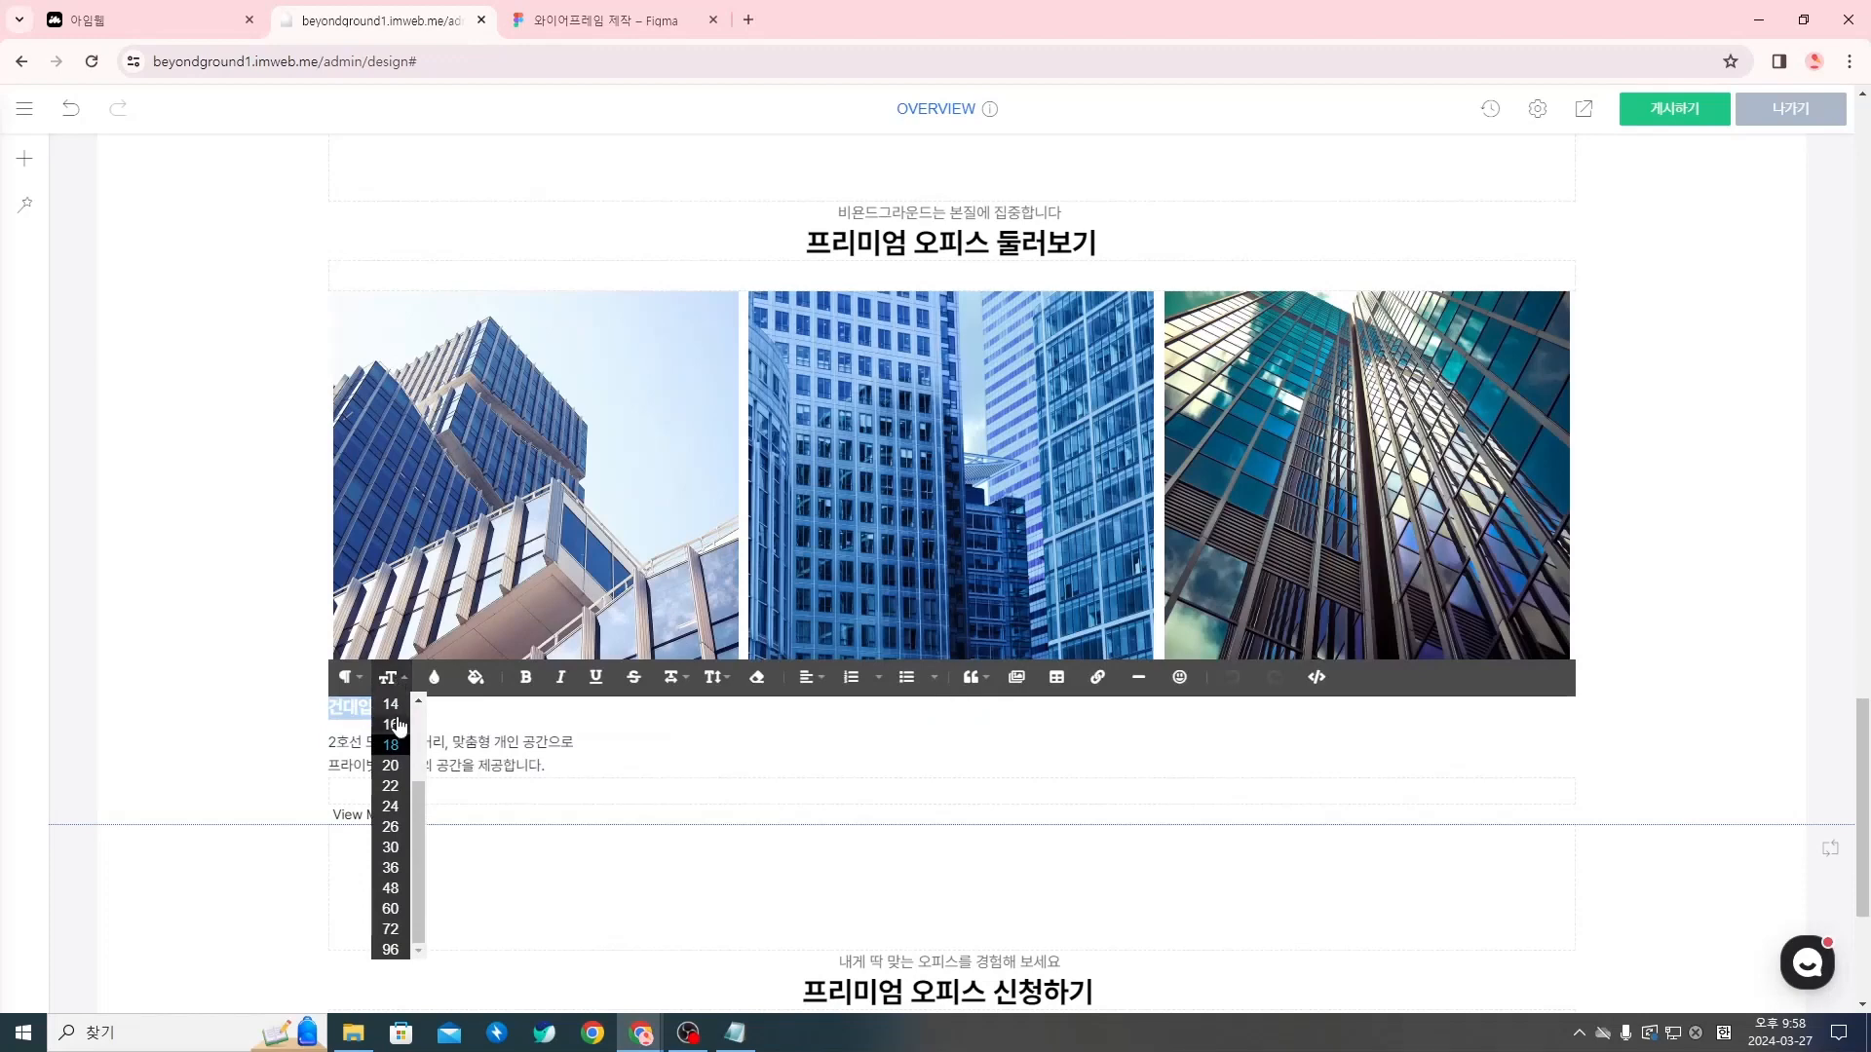
{"action": "left_click", "coordinate": [394, 725]}
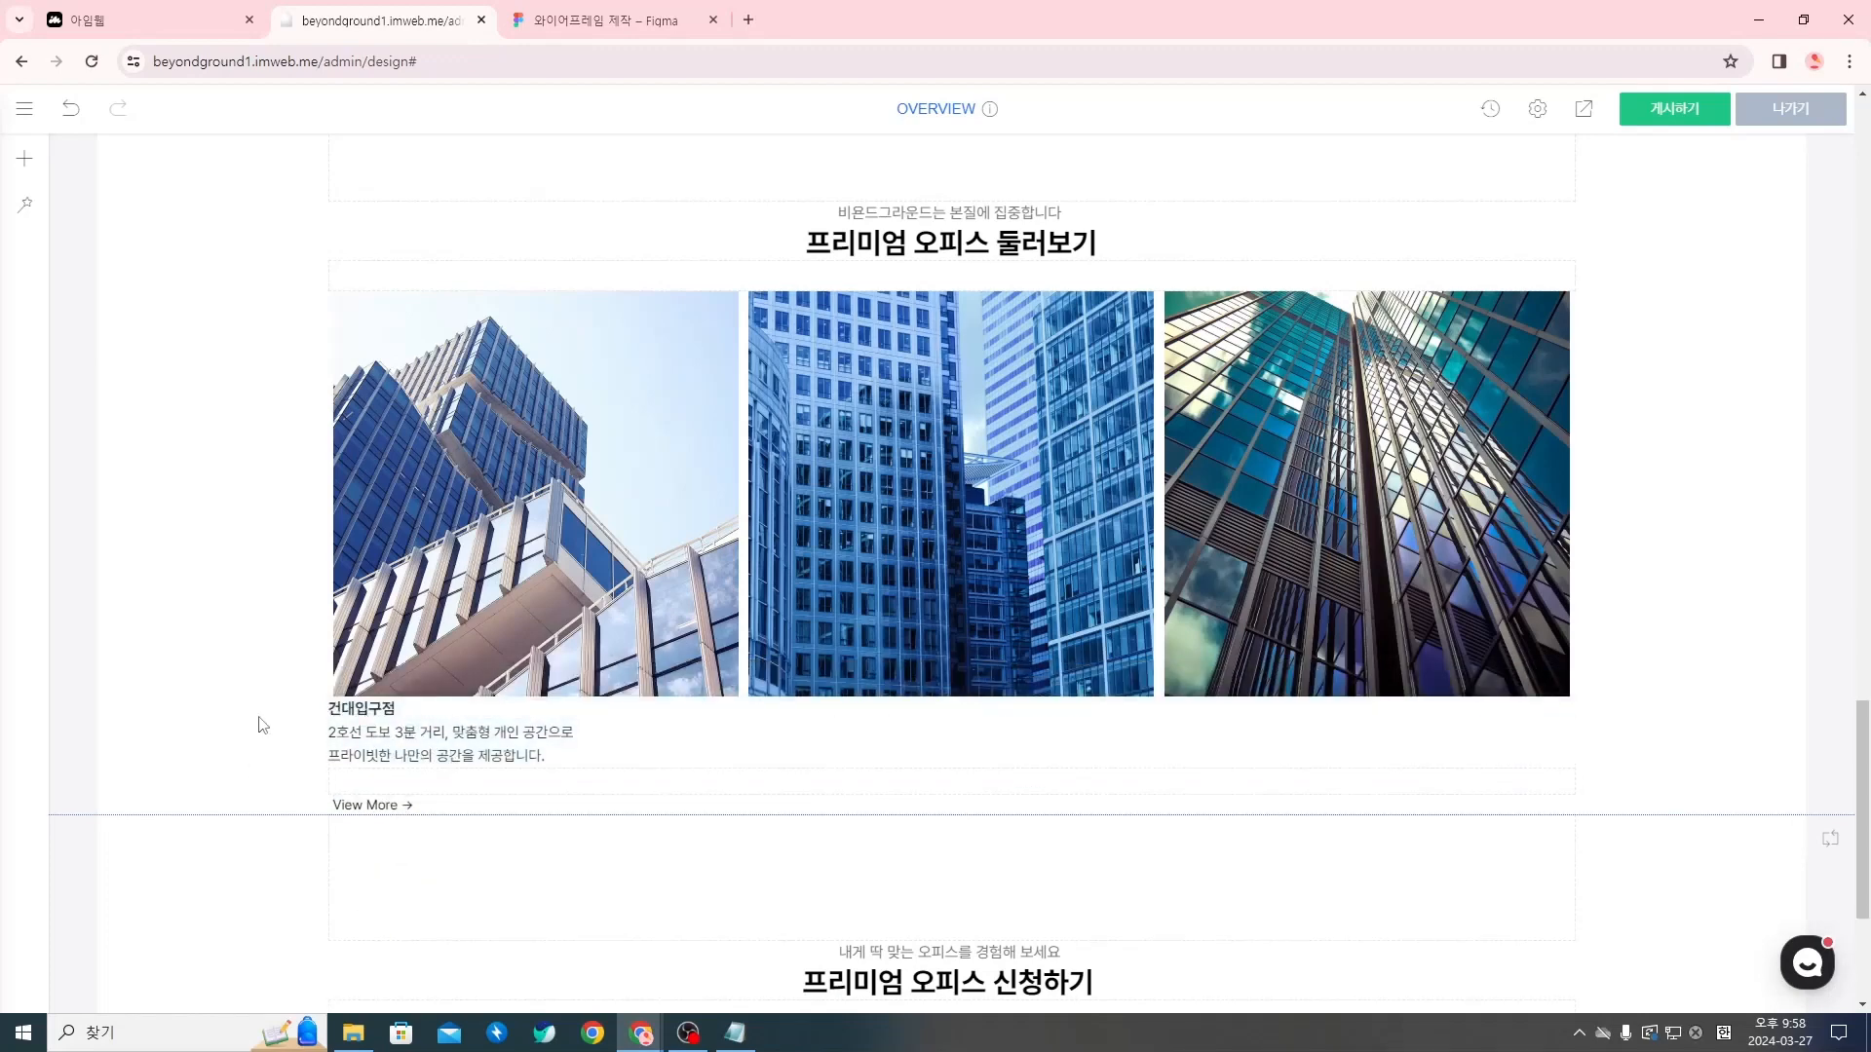
In the text settings of 건대입구점, turn off 기본 그리드 and set the spacing to 16px above (상) and 4px below (하)
{"action": "left_click", "coordinate": [738, 1034]}
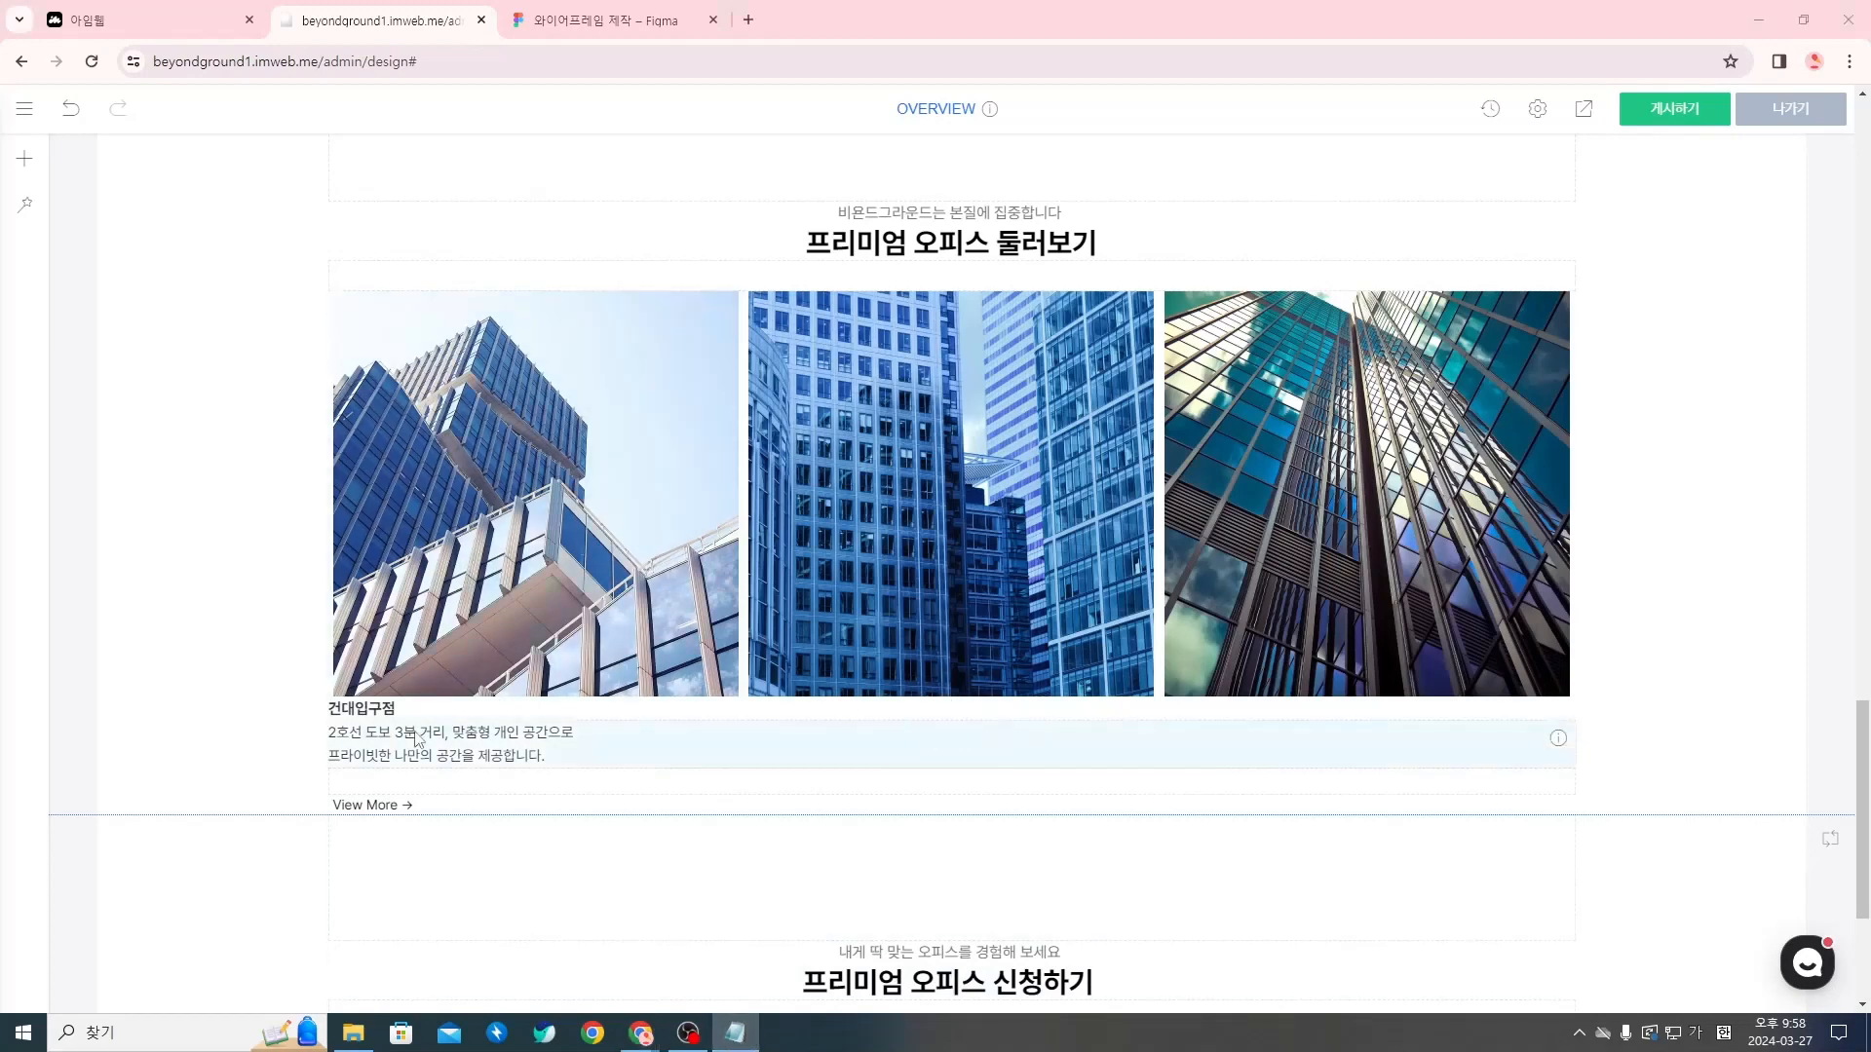
{"action": "left_click", "coordinate": [334, 722]}
{"action": "right_click", "coordinate": [400, 721]}
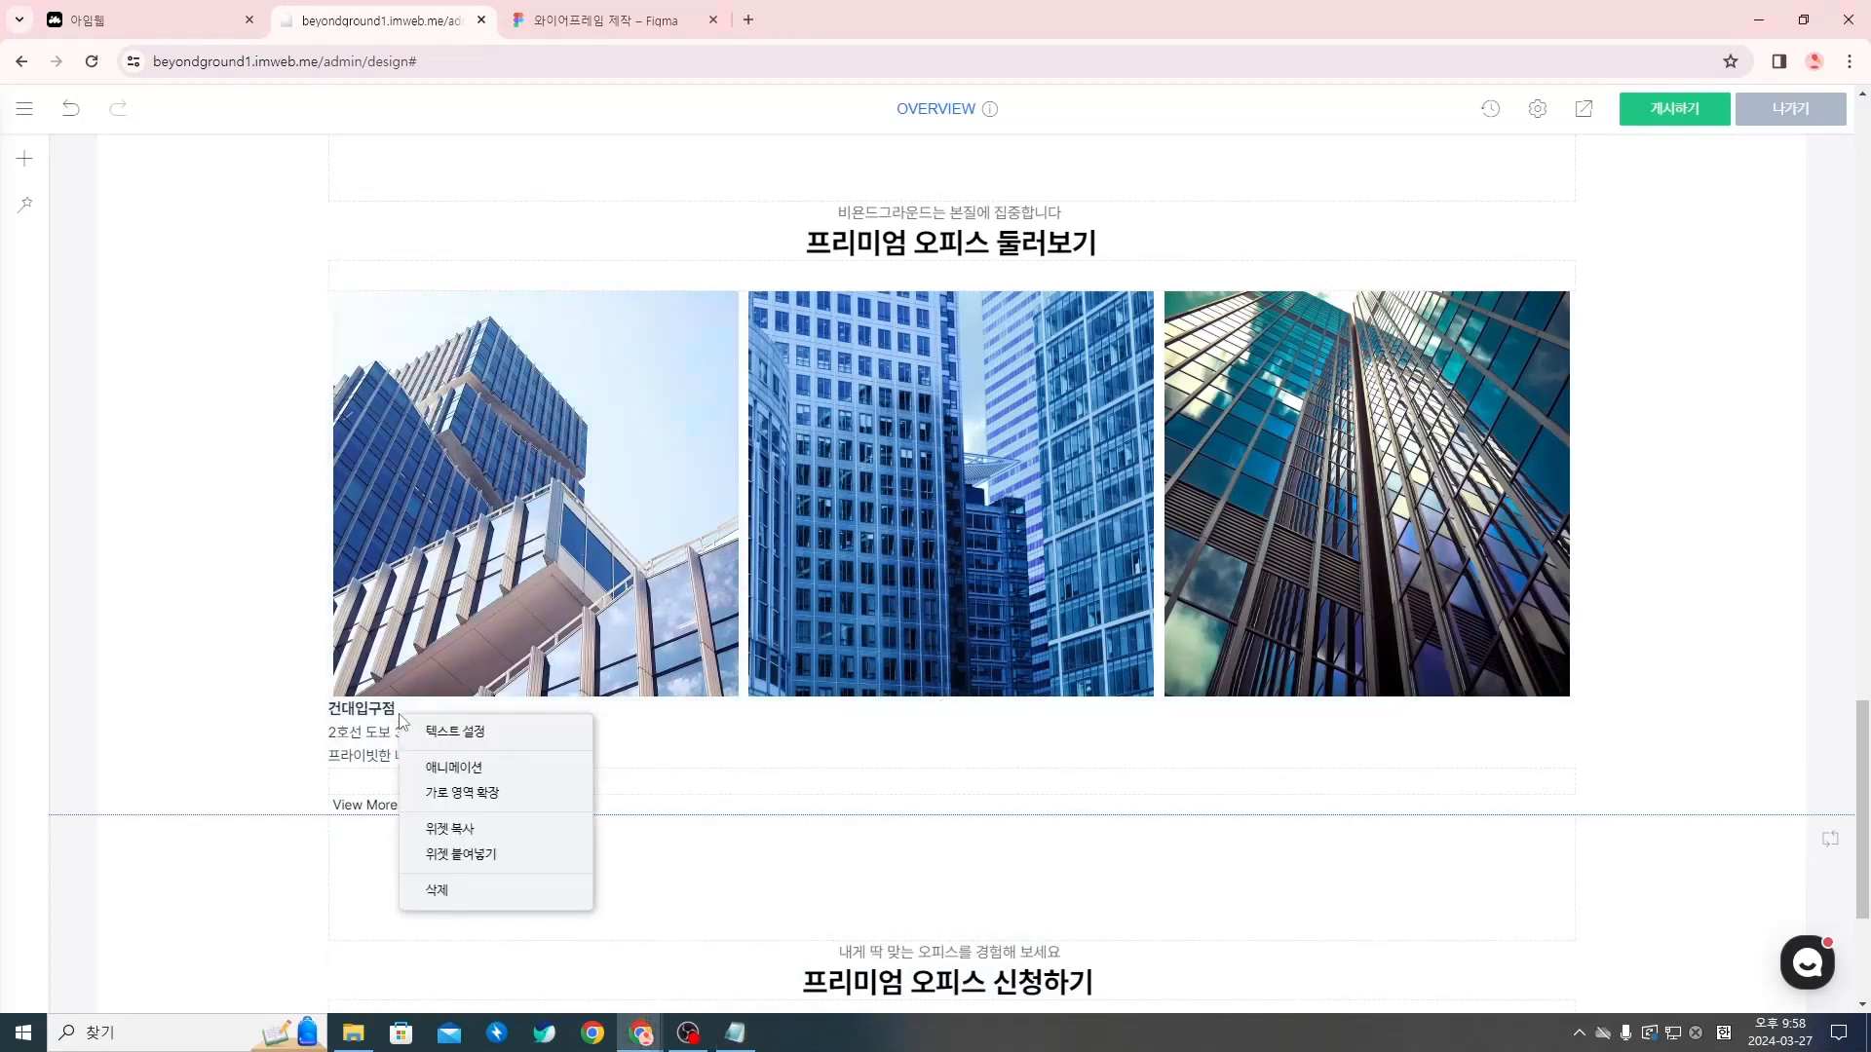
{"action": "left_click", "coordinate": [462, 732]}
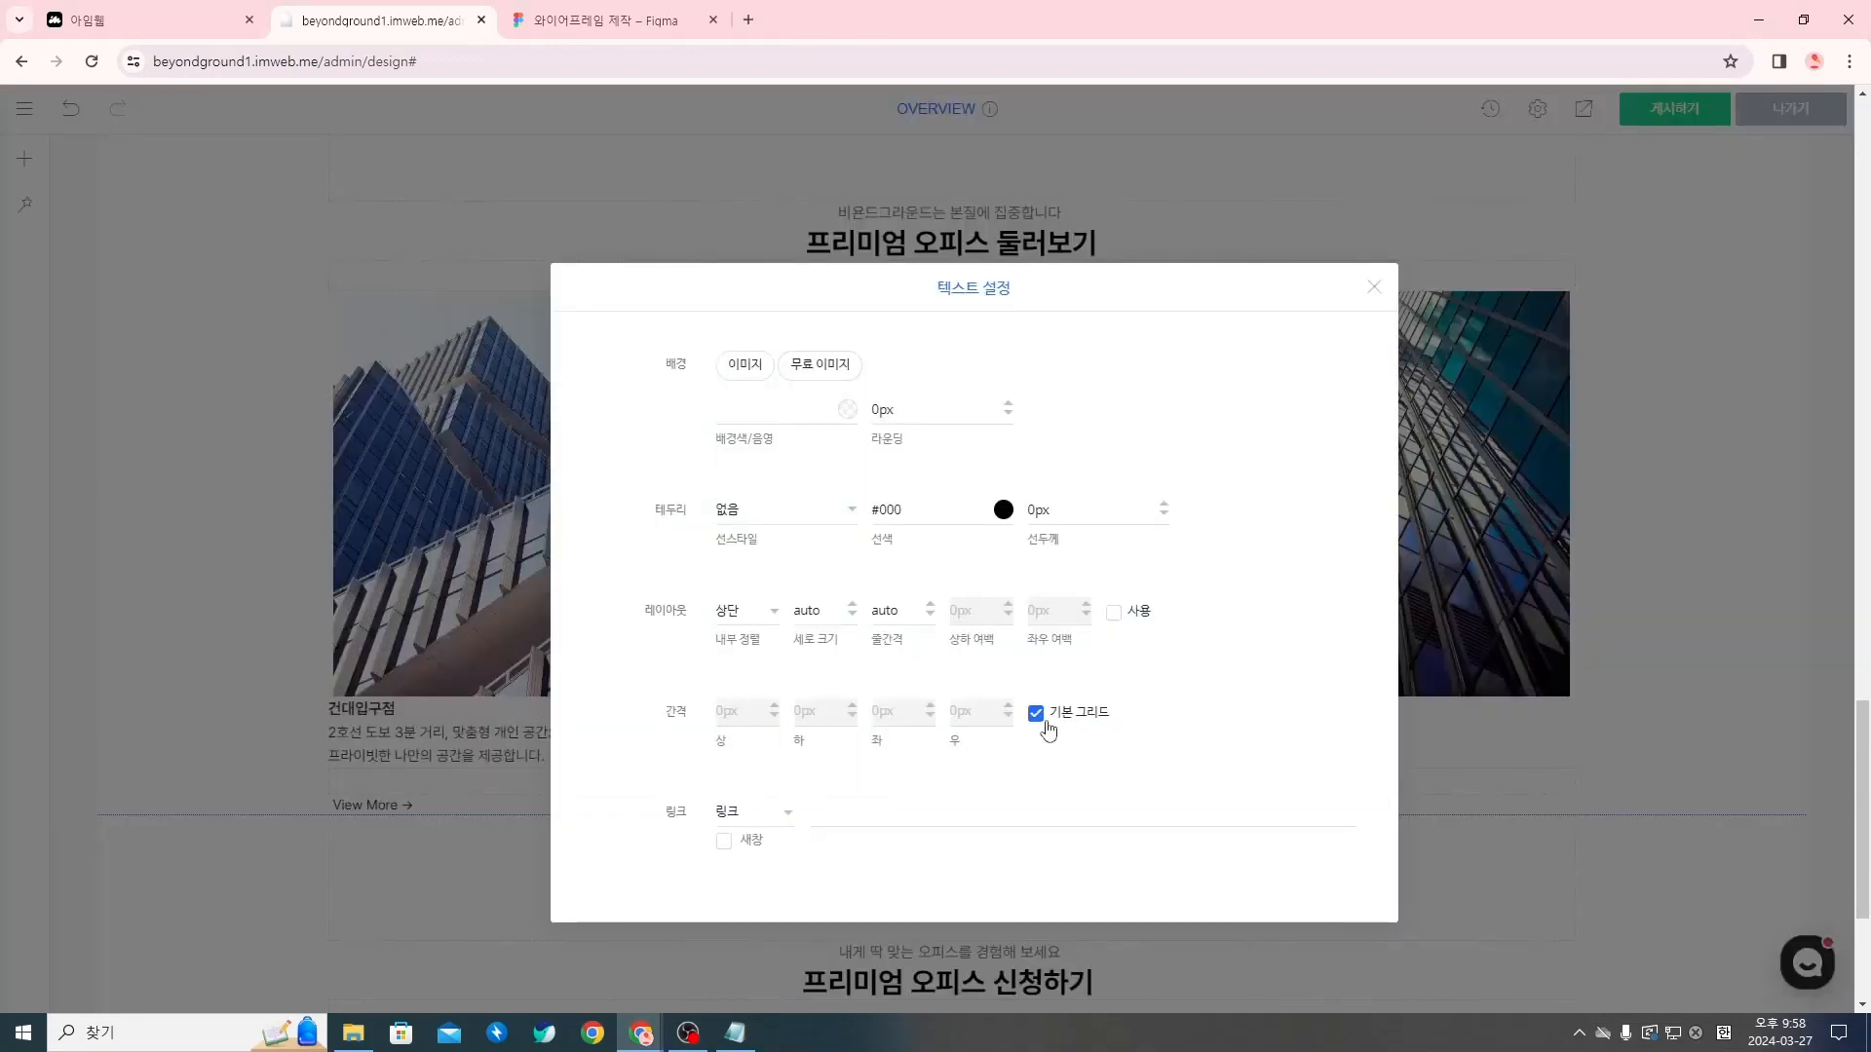
{"action": "left_click", "coordinate": [1037, 717]}
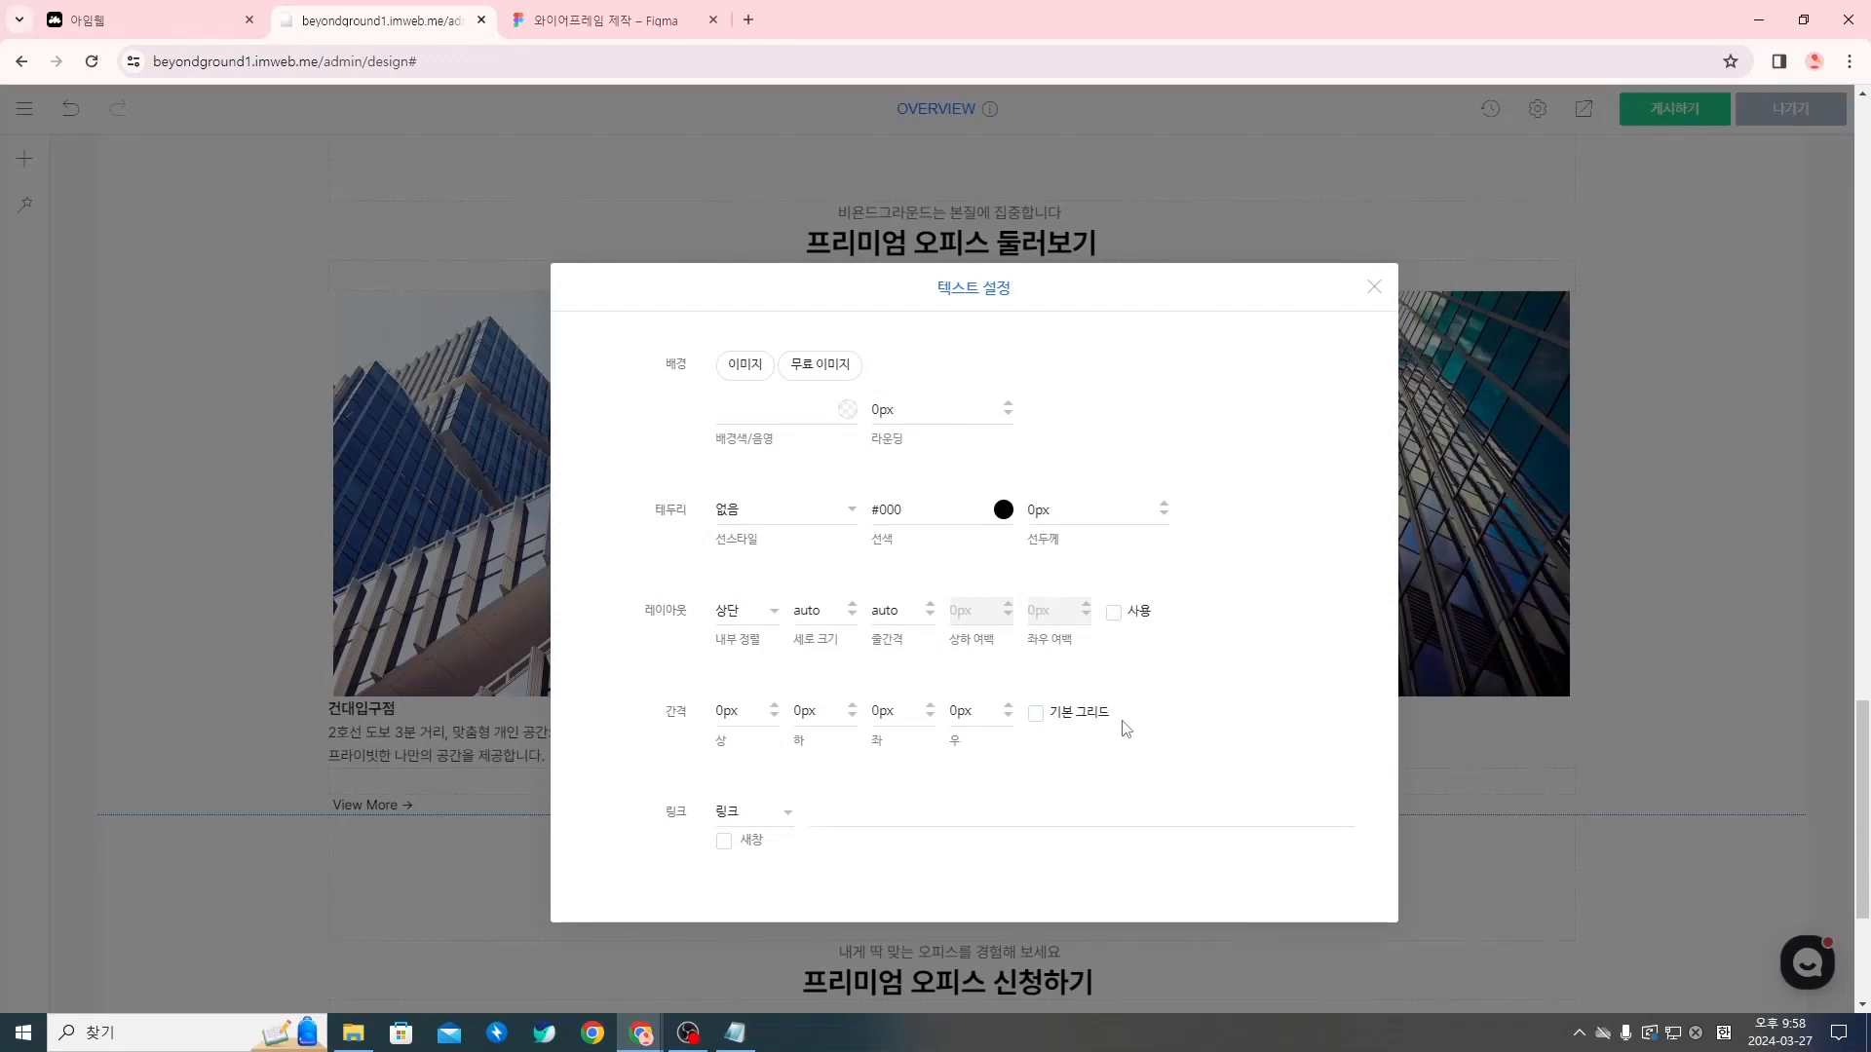
{"action": "left_click", "coordinate": [732, 712]}
{"action": "left_click", "coordinate": [802, 723]}
{"action": "key", "text": "BackSpace"}
{"action": "type", "text": "4"}
Set the left spacing (좌) of 건대입구점 to 5px and close the text settings
{"action": "left_click", "coordinate": [895, 713]}
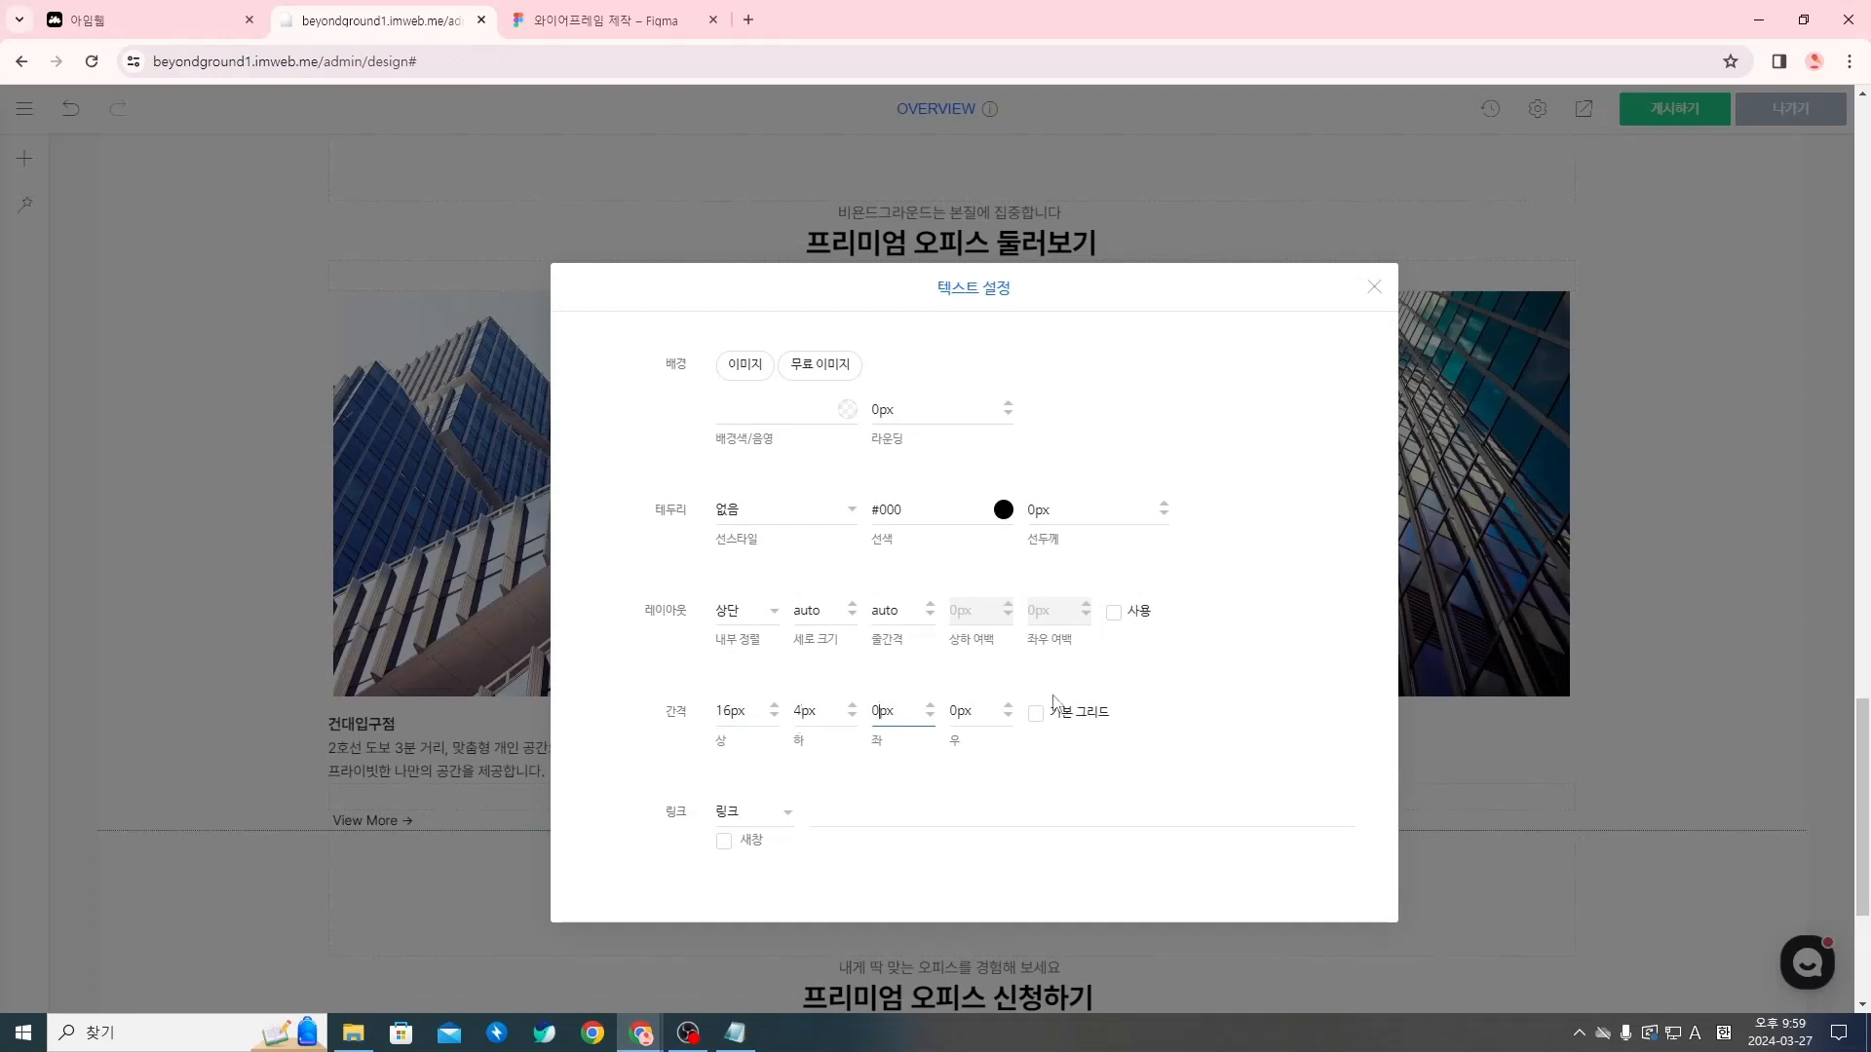
{"action": "key", "text": "BackSpace"}
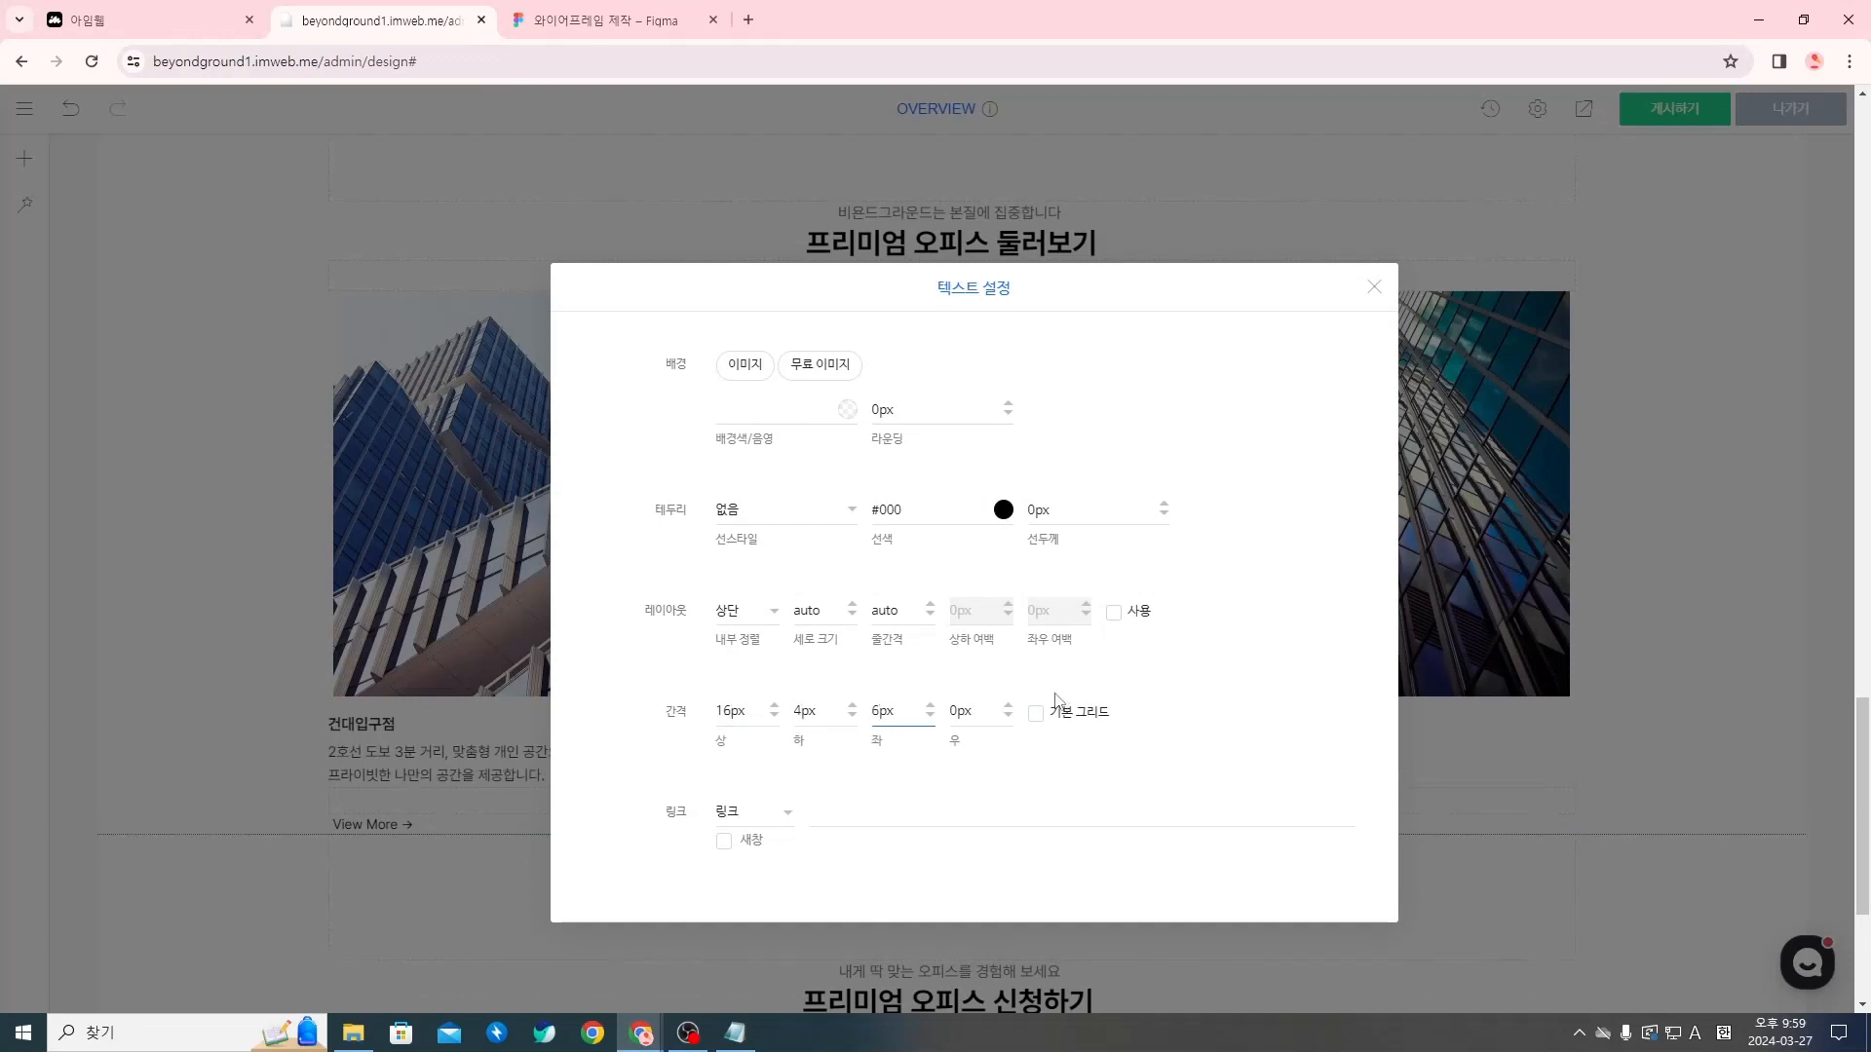
{"action": "type", "text": "5"}
{"action": "left_click", "coordinate": [1182, 731]}
{"action": "left_click", "coordinate": [1387, 290]}
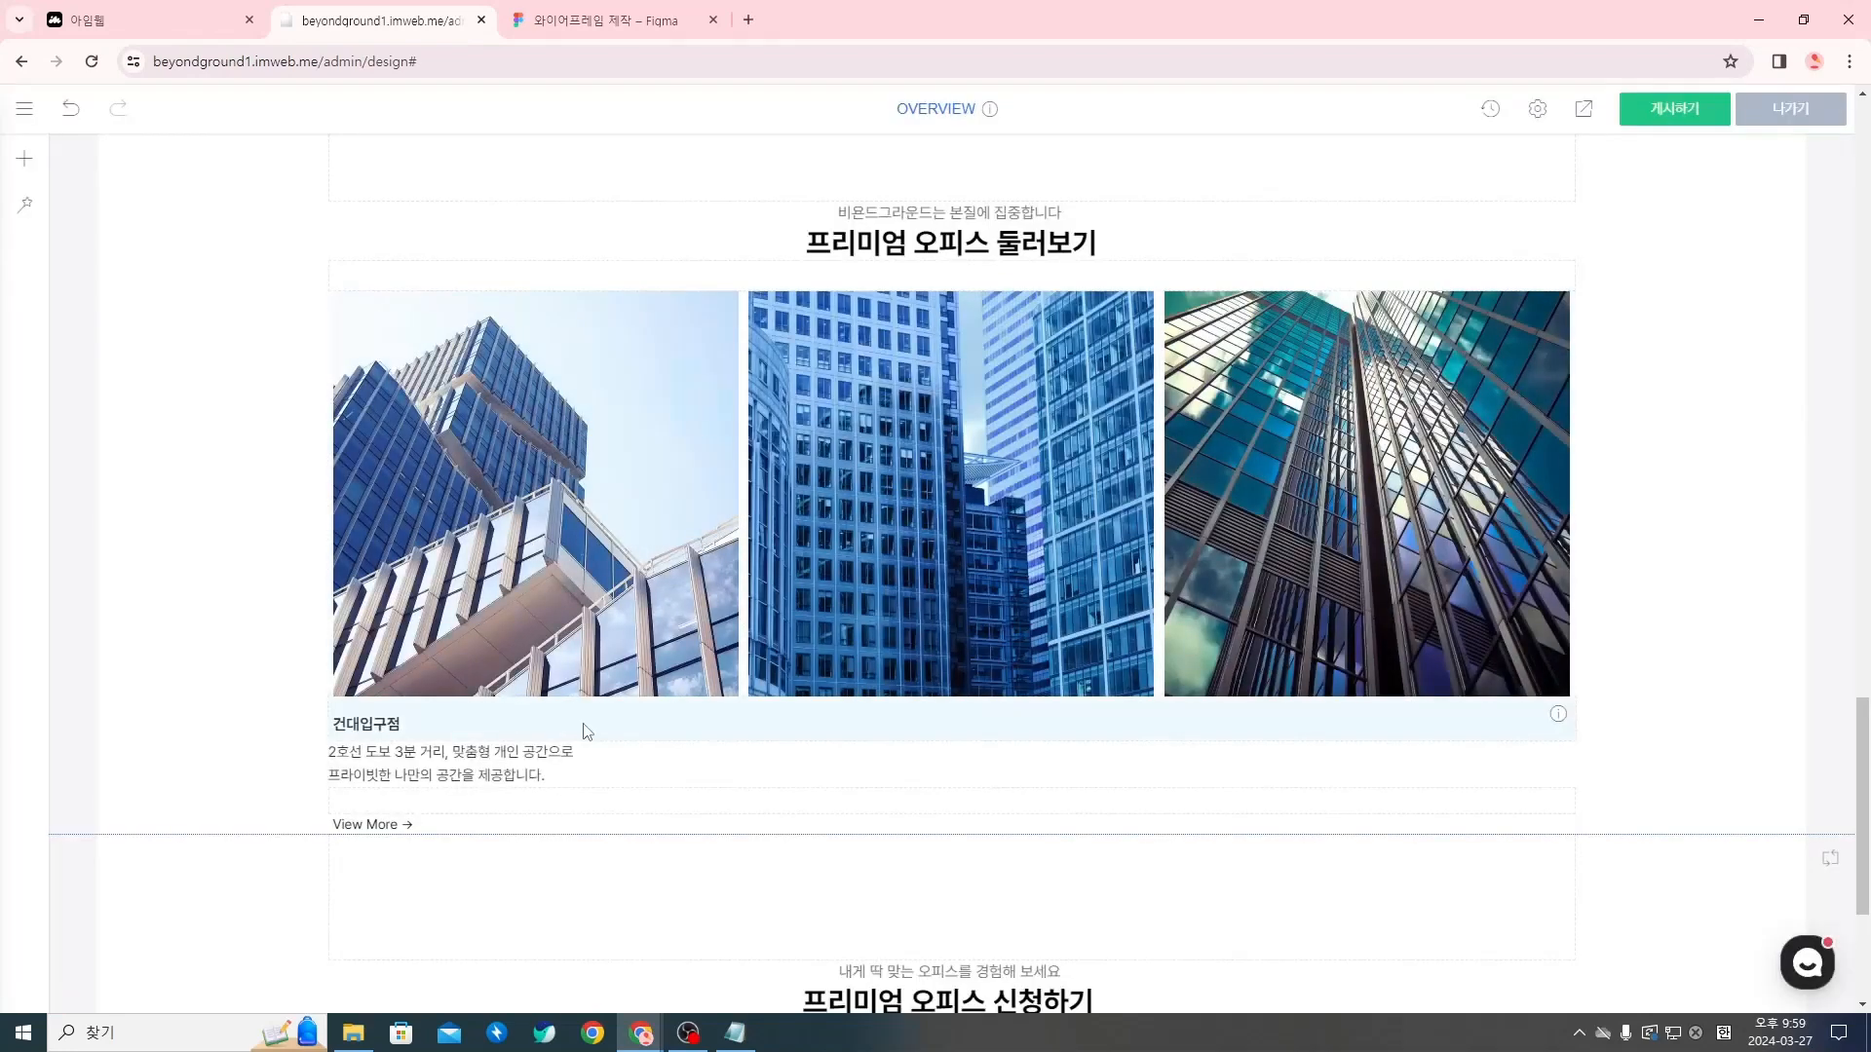
Turn off 기본 그리드 for the two-line branch description and increase its left spacing (좌) to align it with the branch name
{"action": "right_click", "coordinate": [433, 762]}
{"action": "left_click", "coordinate": [512, 773]}
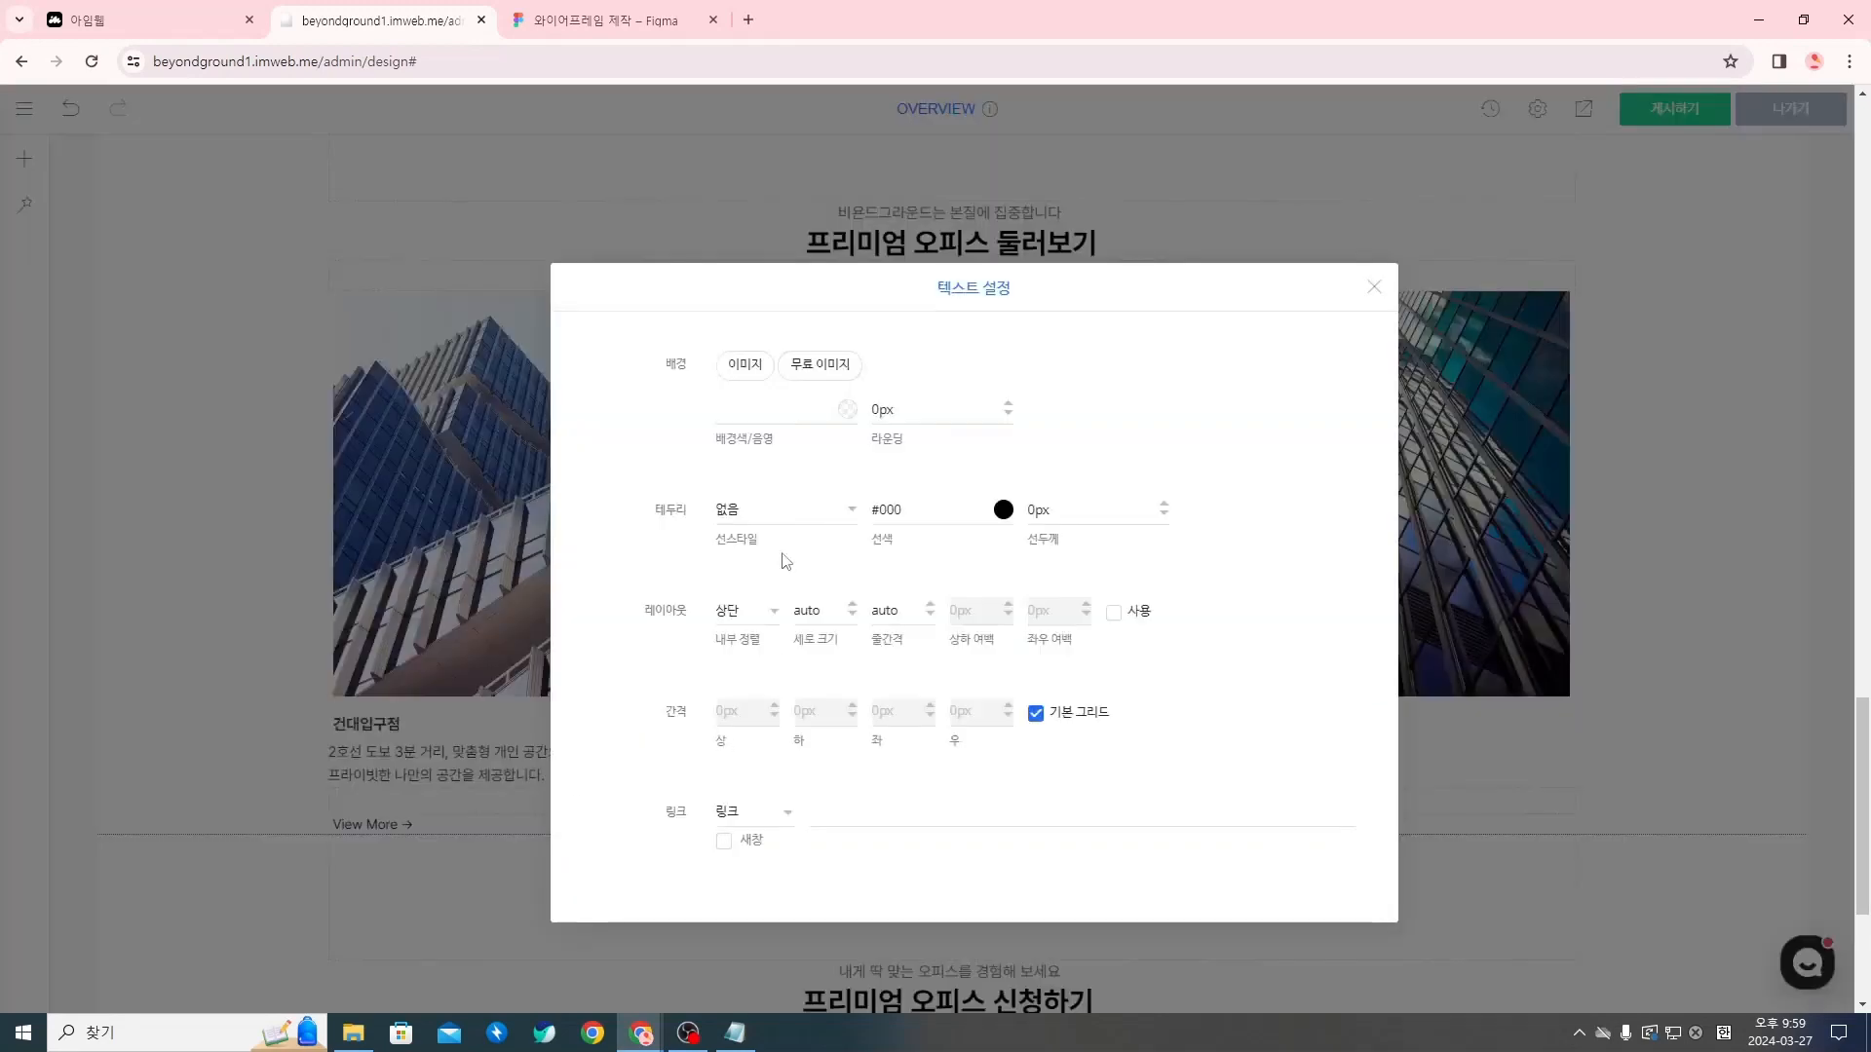
{"action": "left_click", "coordinate": [1035, 713]}
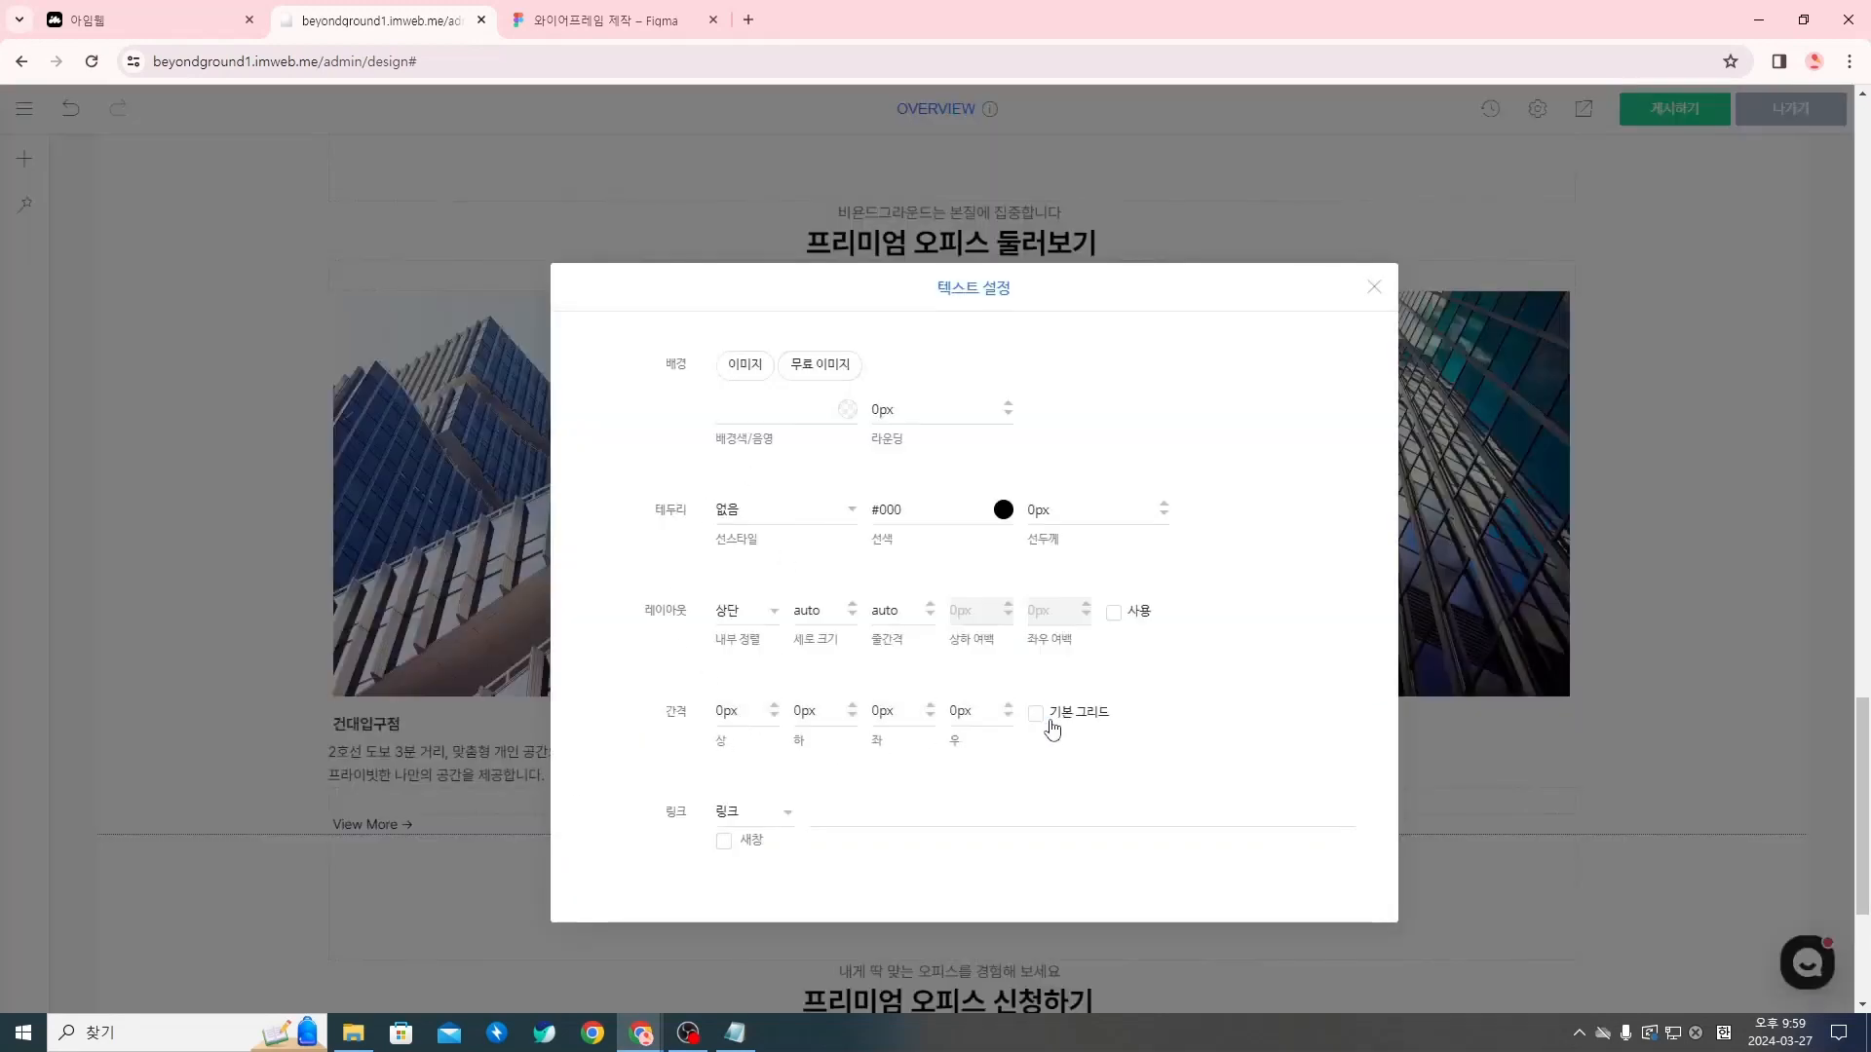
{"action": "left_click", "coordinate": [891, 711]}
{"action": "left_click", "coordinate": [1372, 289]}
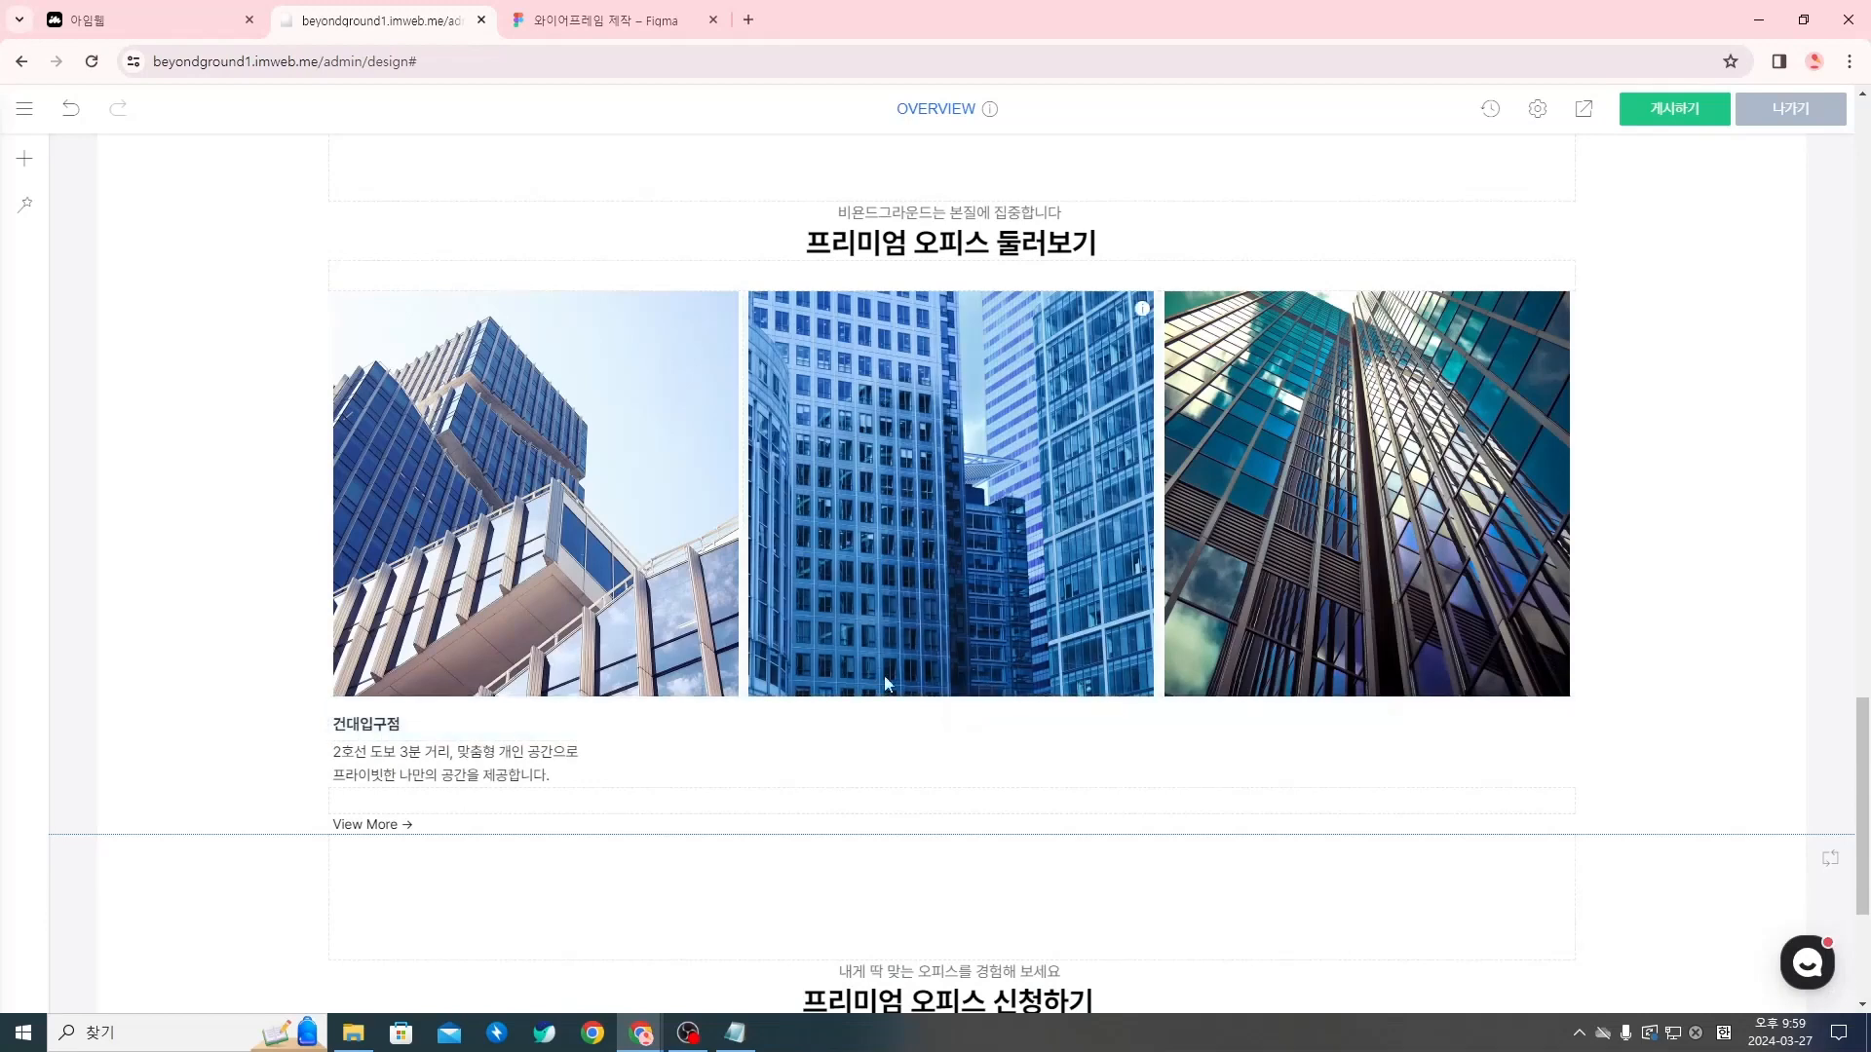
Copy the 건대입구점 text widget and paste it twice into the same section
{"action": "right_click", "coordinate": [509, 730]}
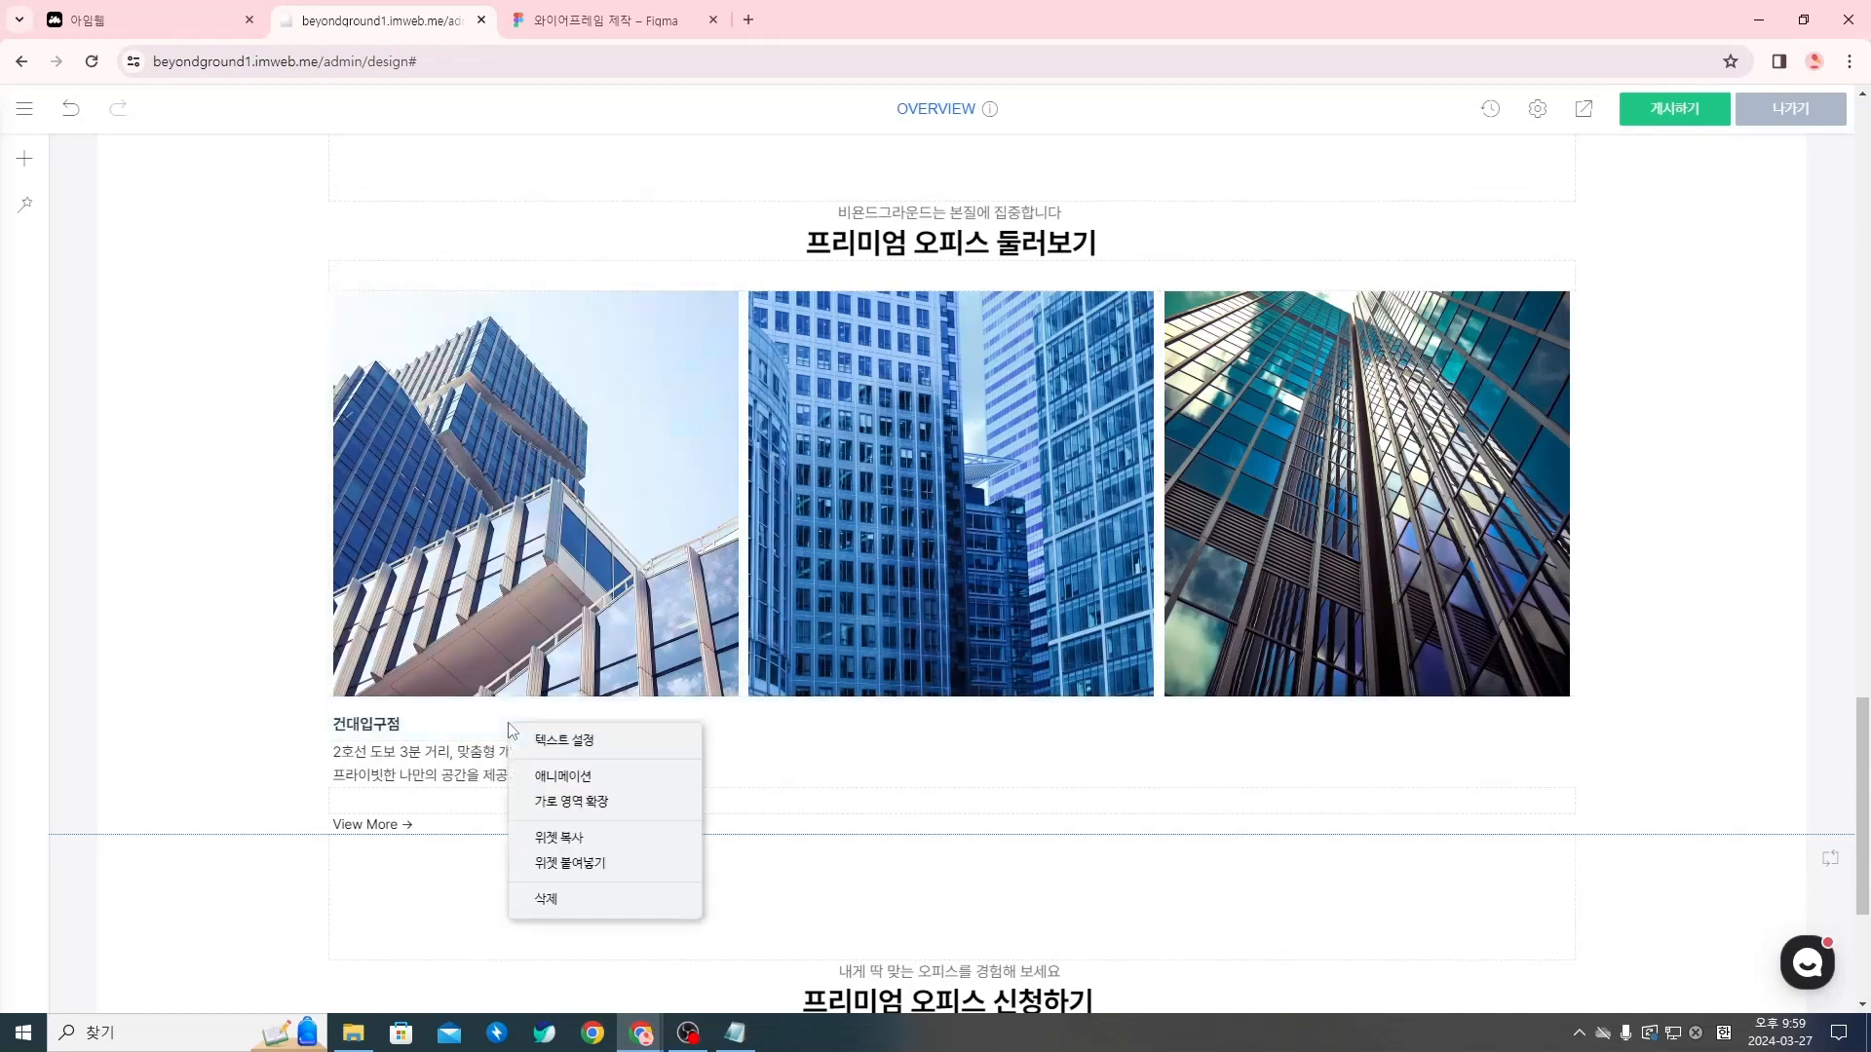
{"action": "left_click", "coordinate": [601, 837]}
{"action": "right_click", "coordinate": [274, 792]}
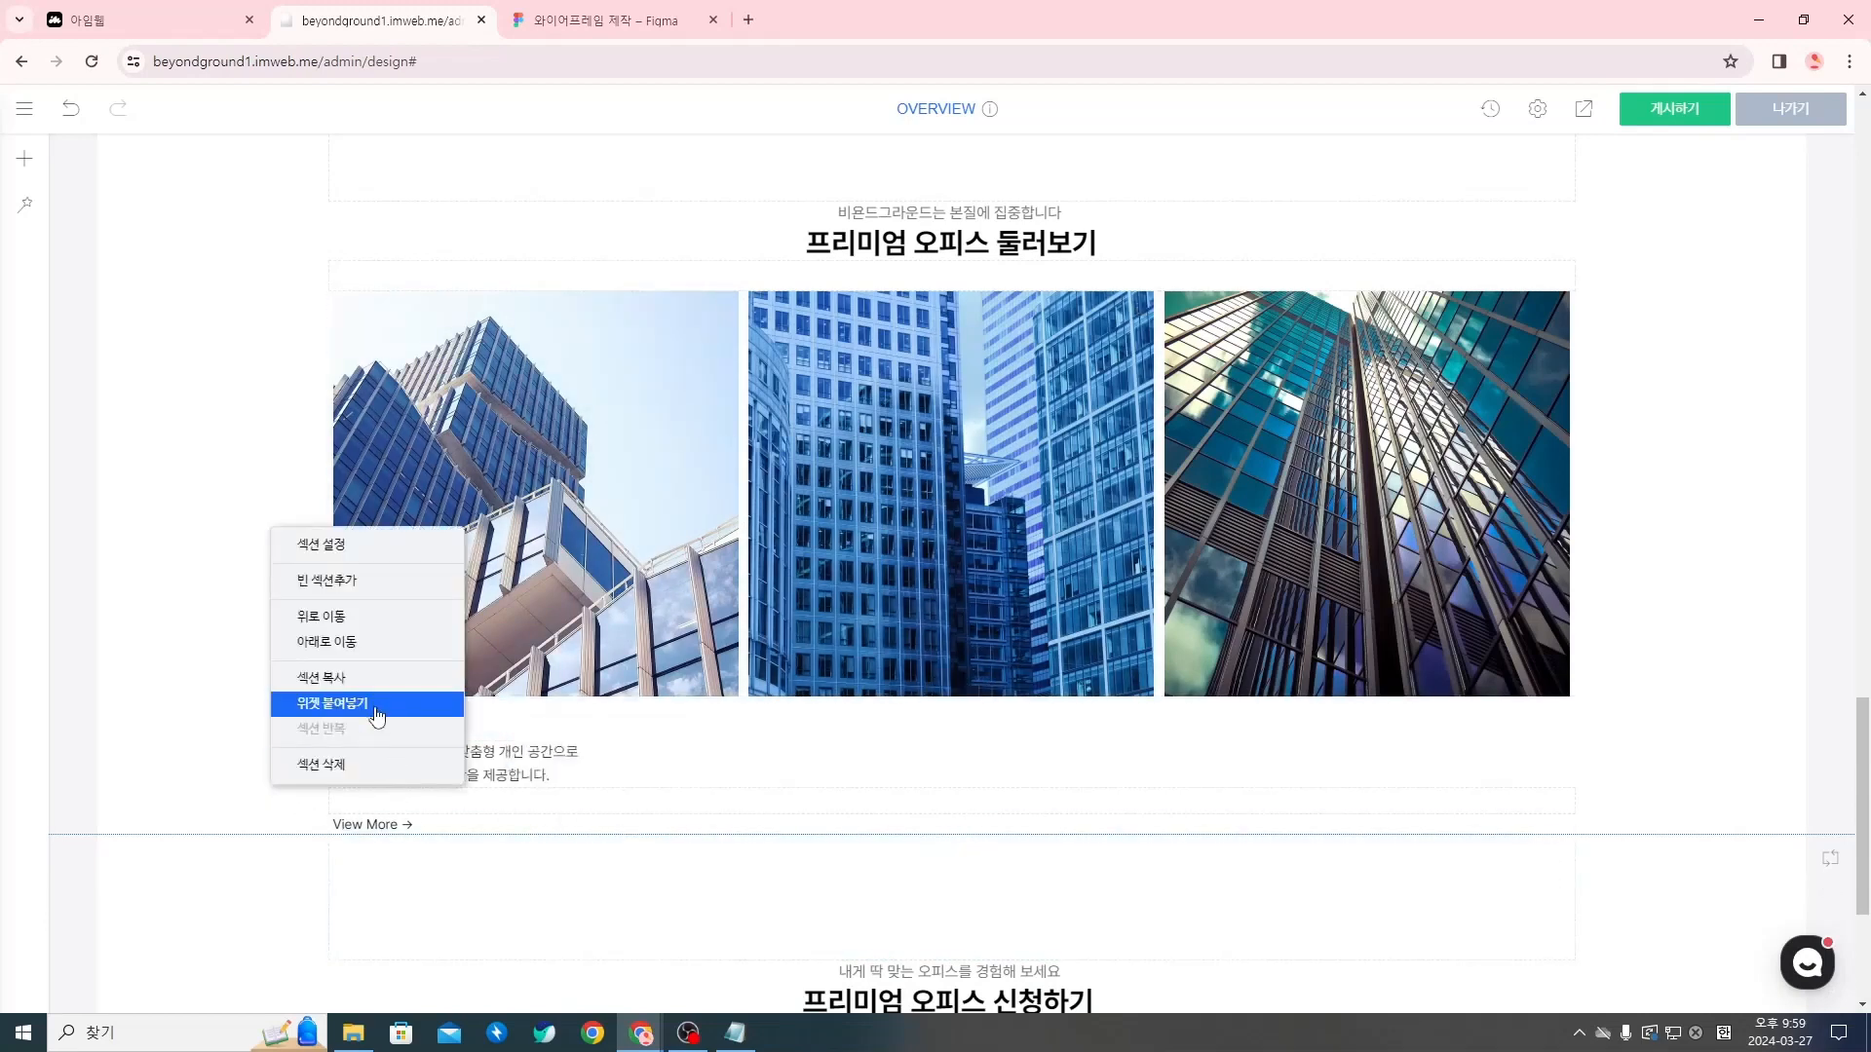
{"action": "left_click", "coordinate": [285, 726]}
{"action": "right_click", "coordinate": [218, 743]}
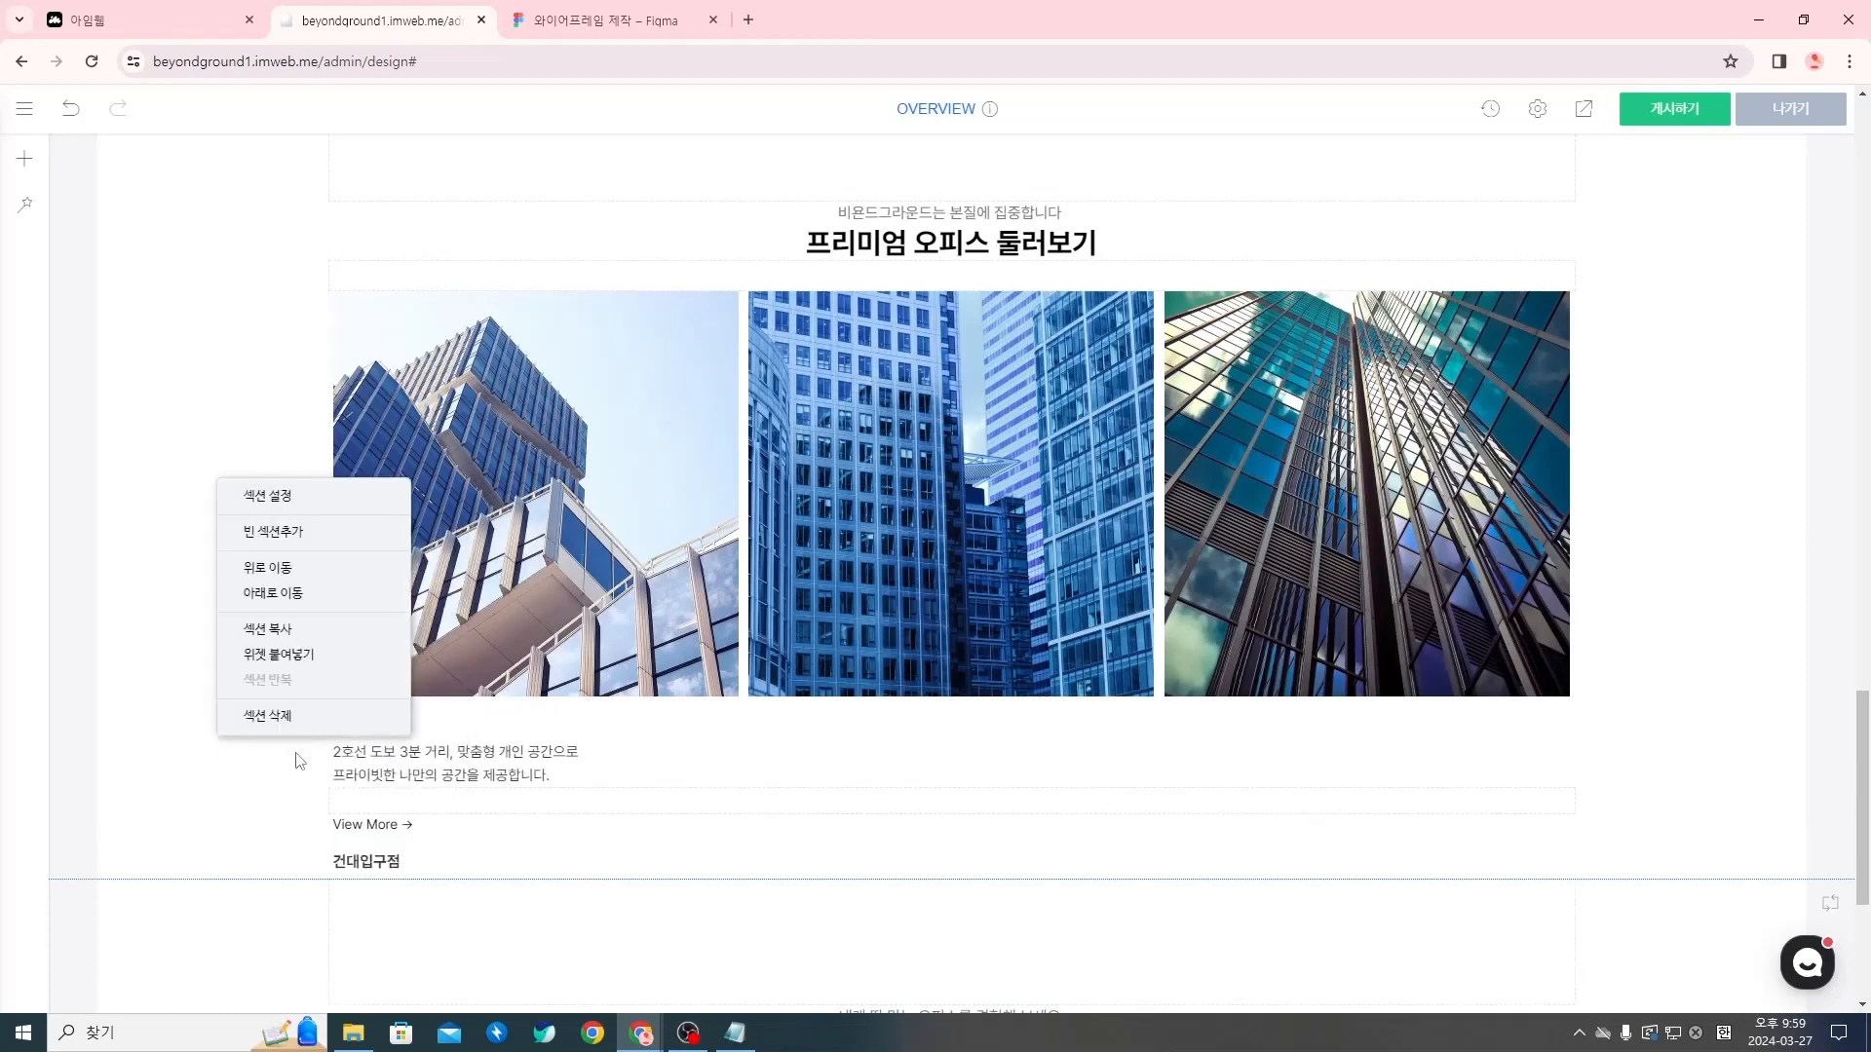
{"action": "left_click", "coordinate": [335, 666]}
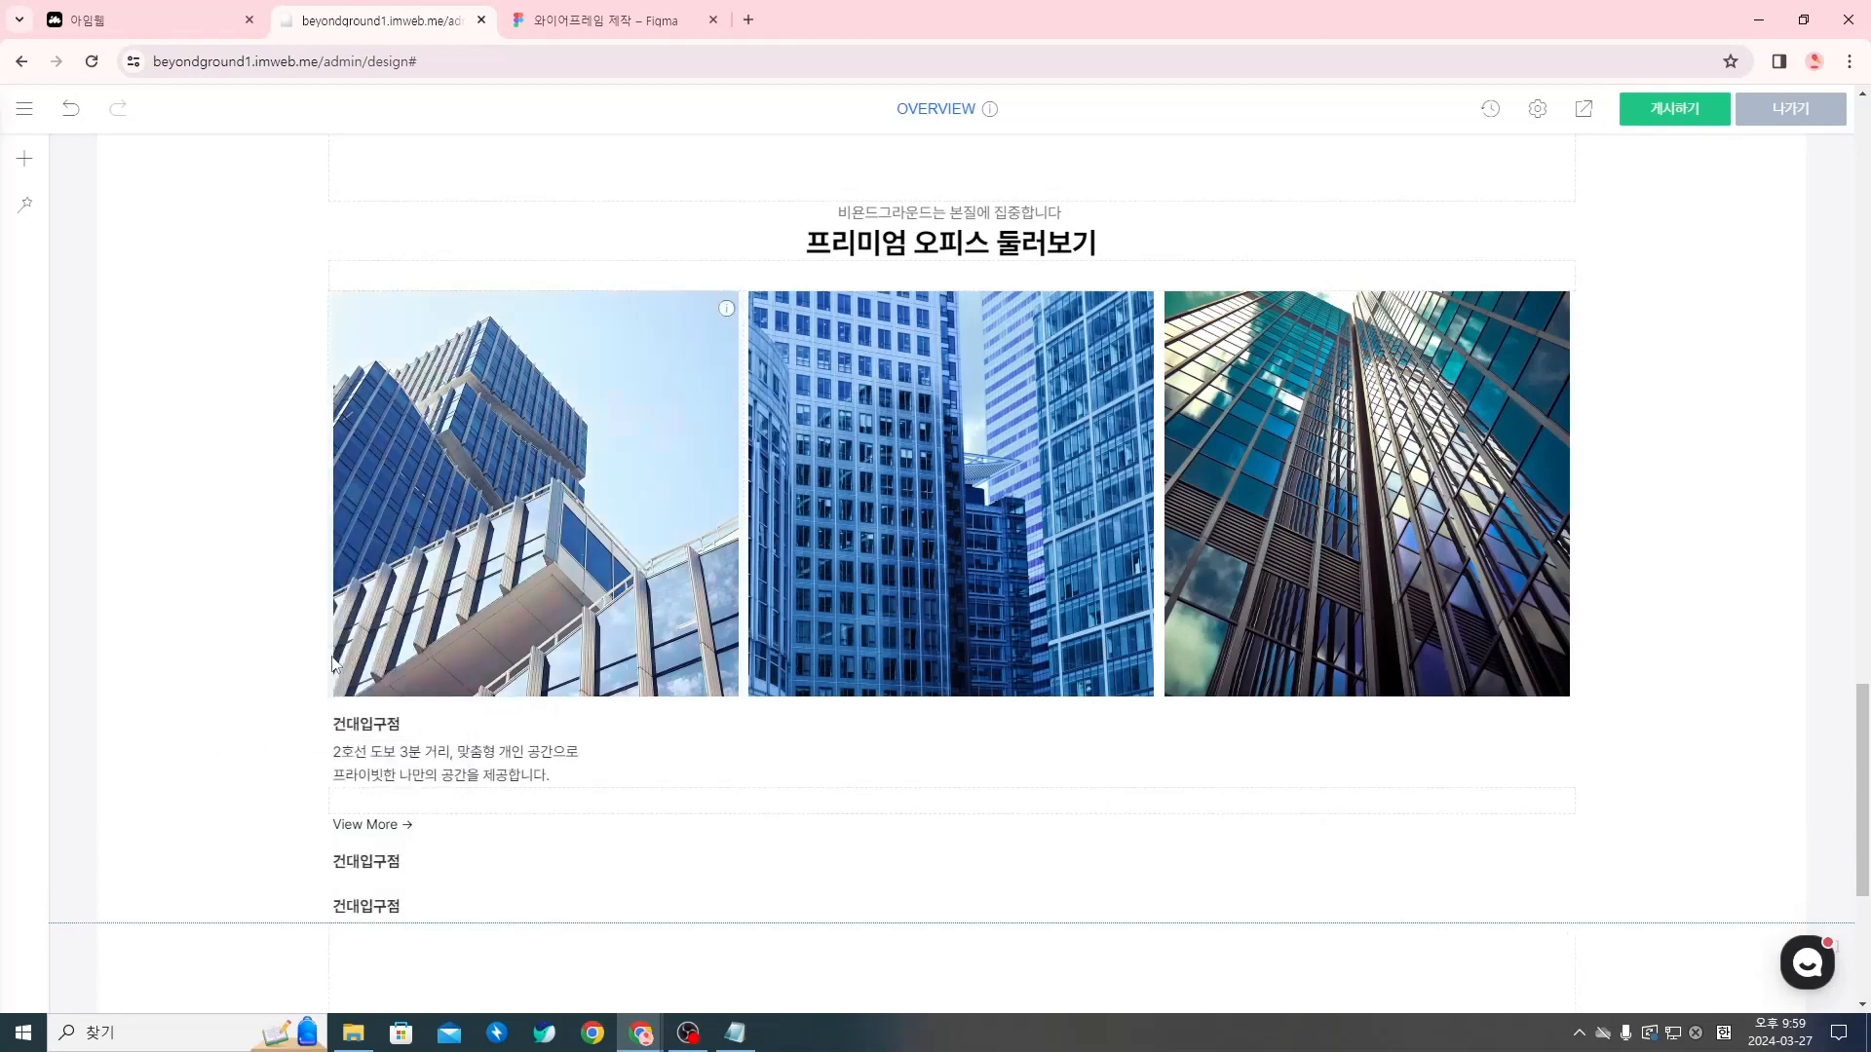
Copy the two-line 건대입구점 description widget and paste it twice into the same section
{"action": "right_click", "coordinate": [407, 772]}
{"action": "left_click", "coordinate": [457, 883]}
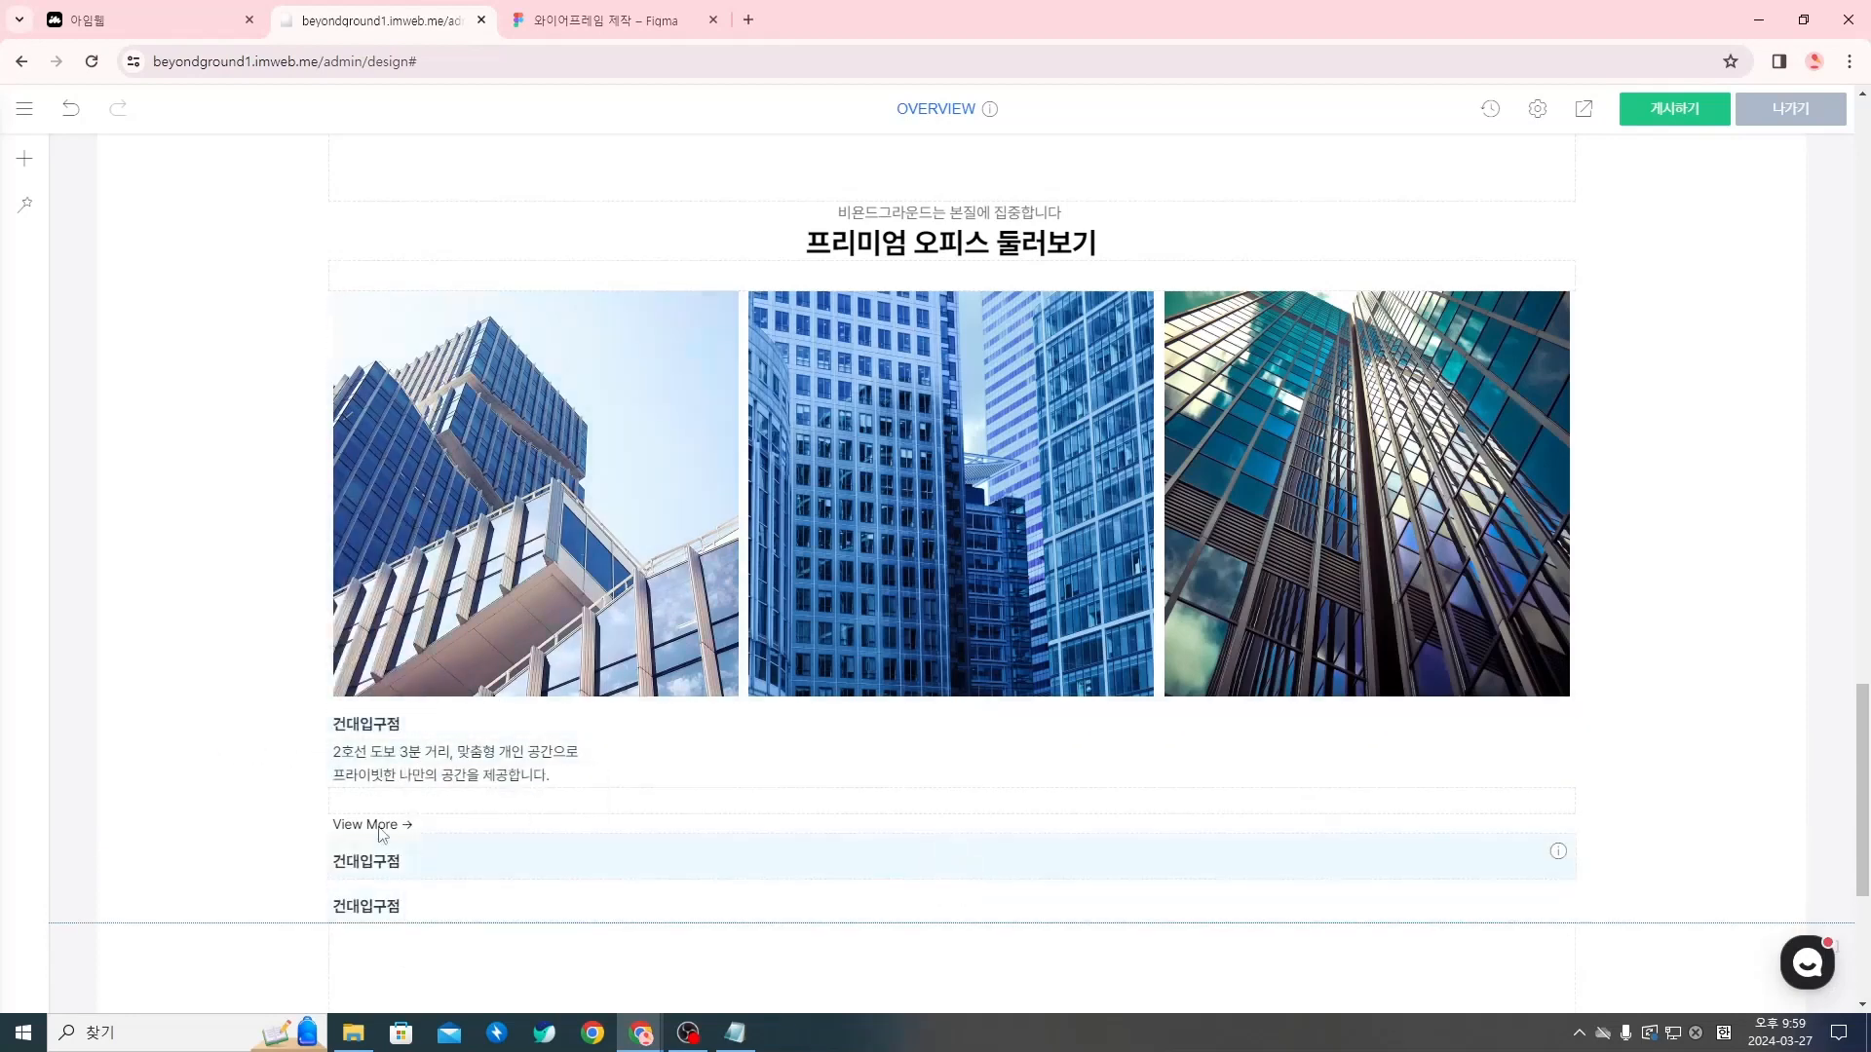
{"action": "right_click", "coordinate": [272, 815]}
{"action": "left_click", "coordinate": [368, 731]}
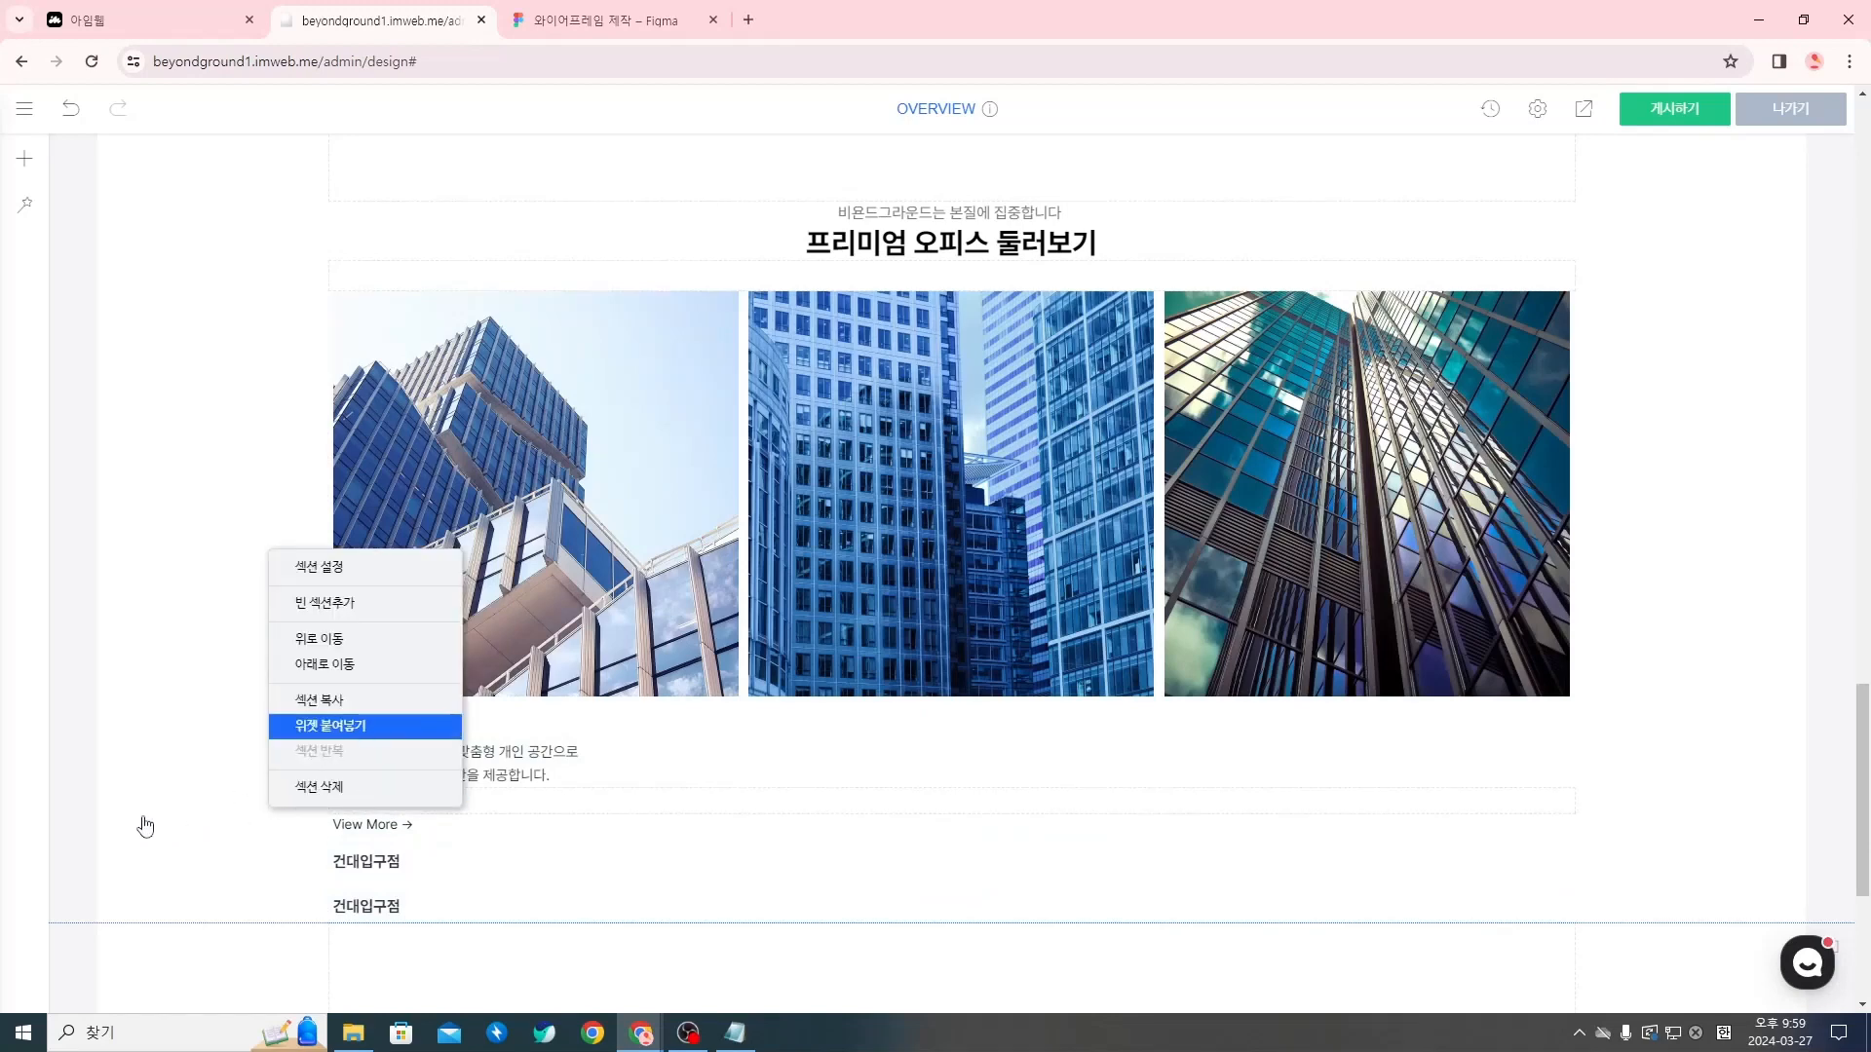
{"action": "right_click", "coordinate": [230, 793]}
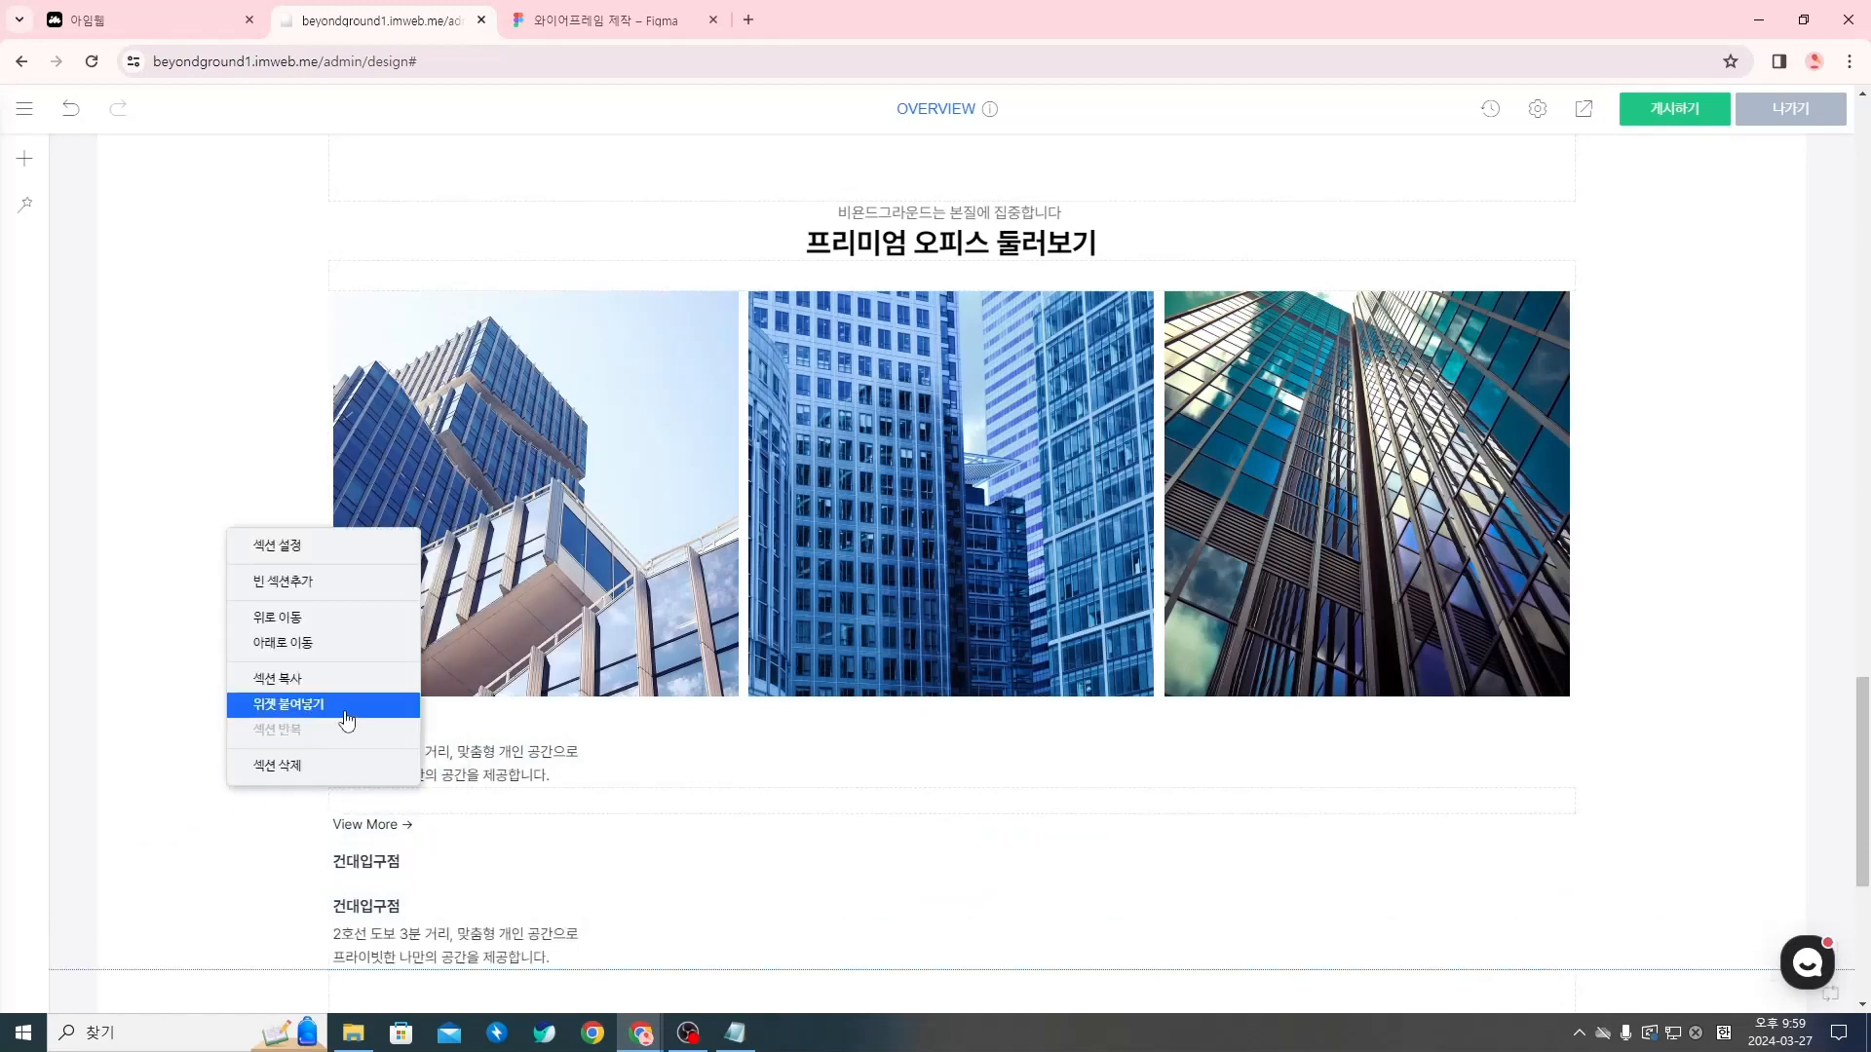
{"action": "left_click", "coordinate": [346, 704]}
Copy the blank spacer widget (여백) above View More and paste it twice into the same section
{"action": "right_click", "coordinate": [380, 794]}
{"action": "left_click", "coordinate": [429, 692]}
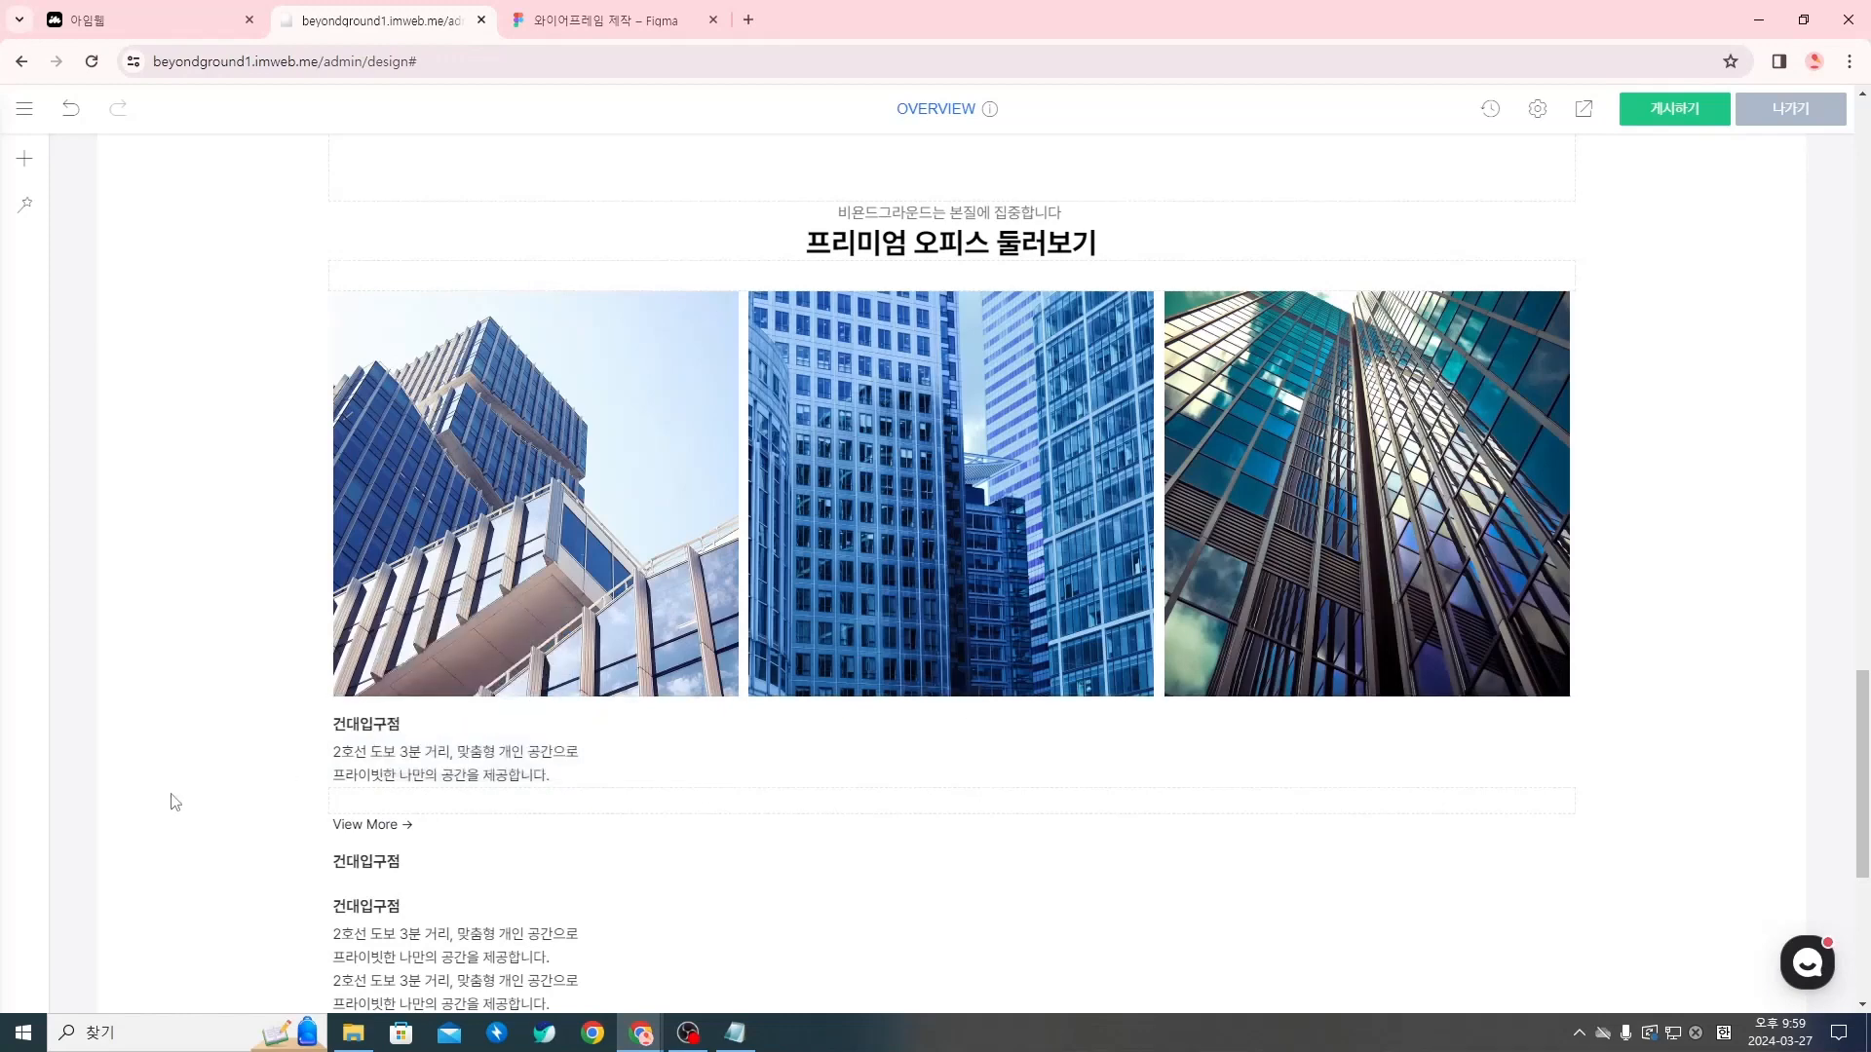
{"action": "scroll", "coordinate": [167, 802], "scroll_direction": "down", "scroll_amount": 2}
{"action": "right_click", "coordinate": [234, 672]}
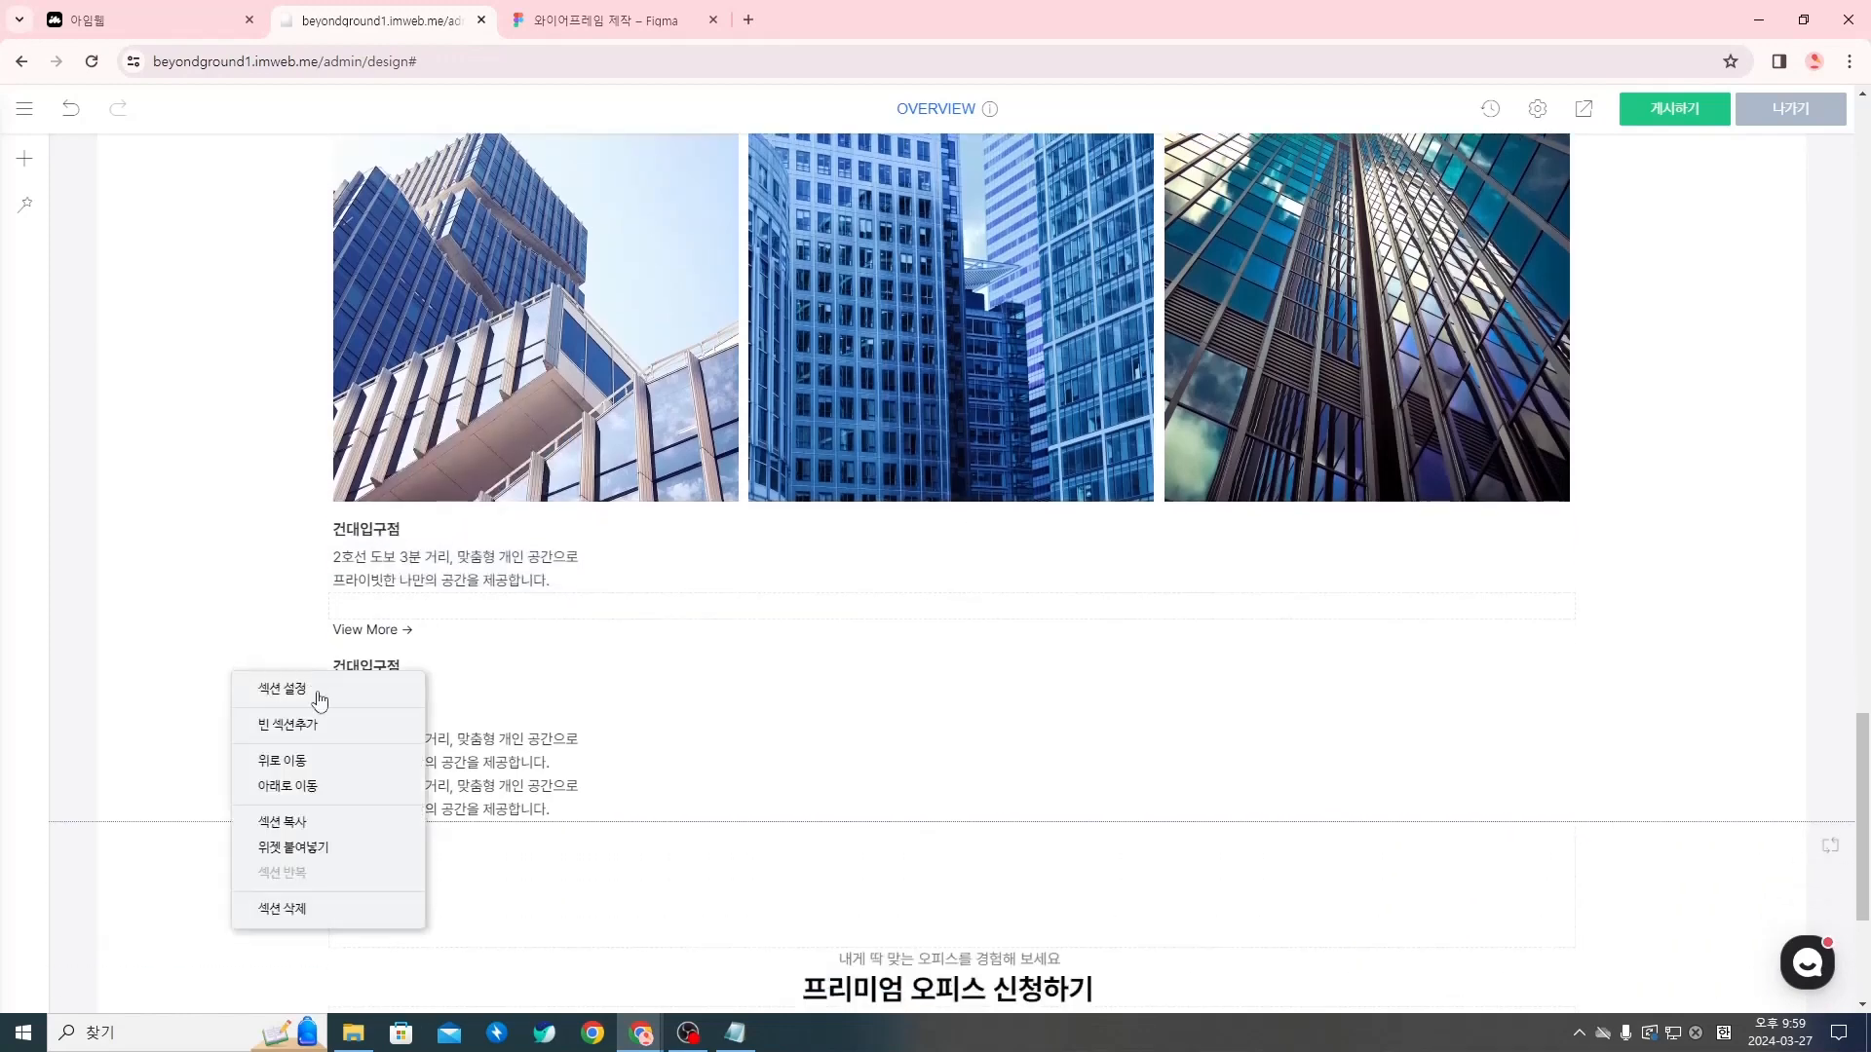
{"action": "left_click", "coordinate": [312, 846]}
{"action": "right_click", "coordinate": [225, 620]}
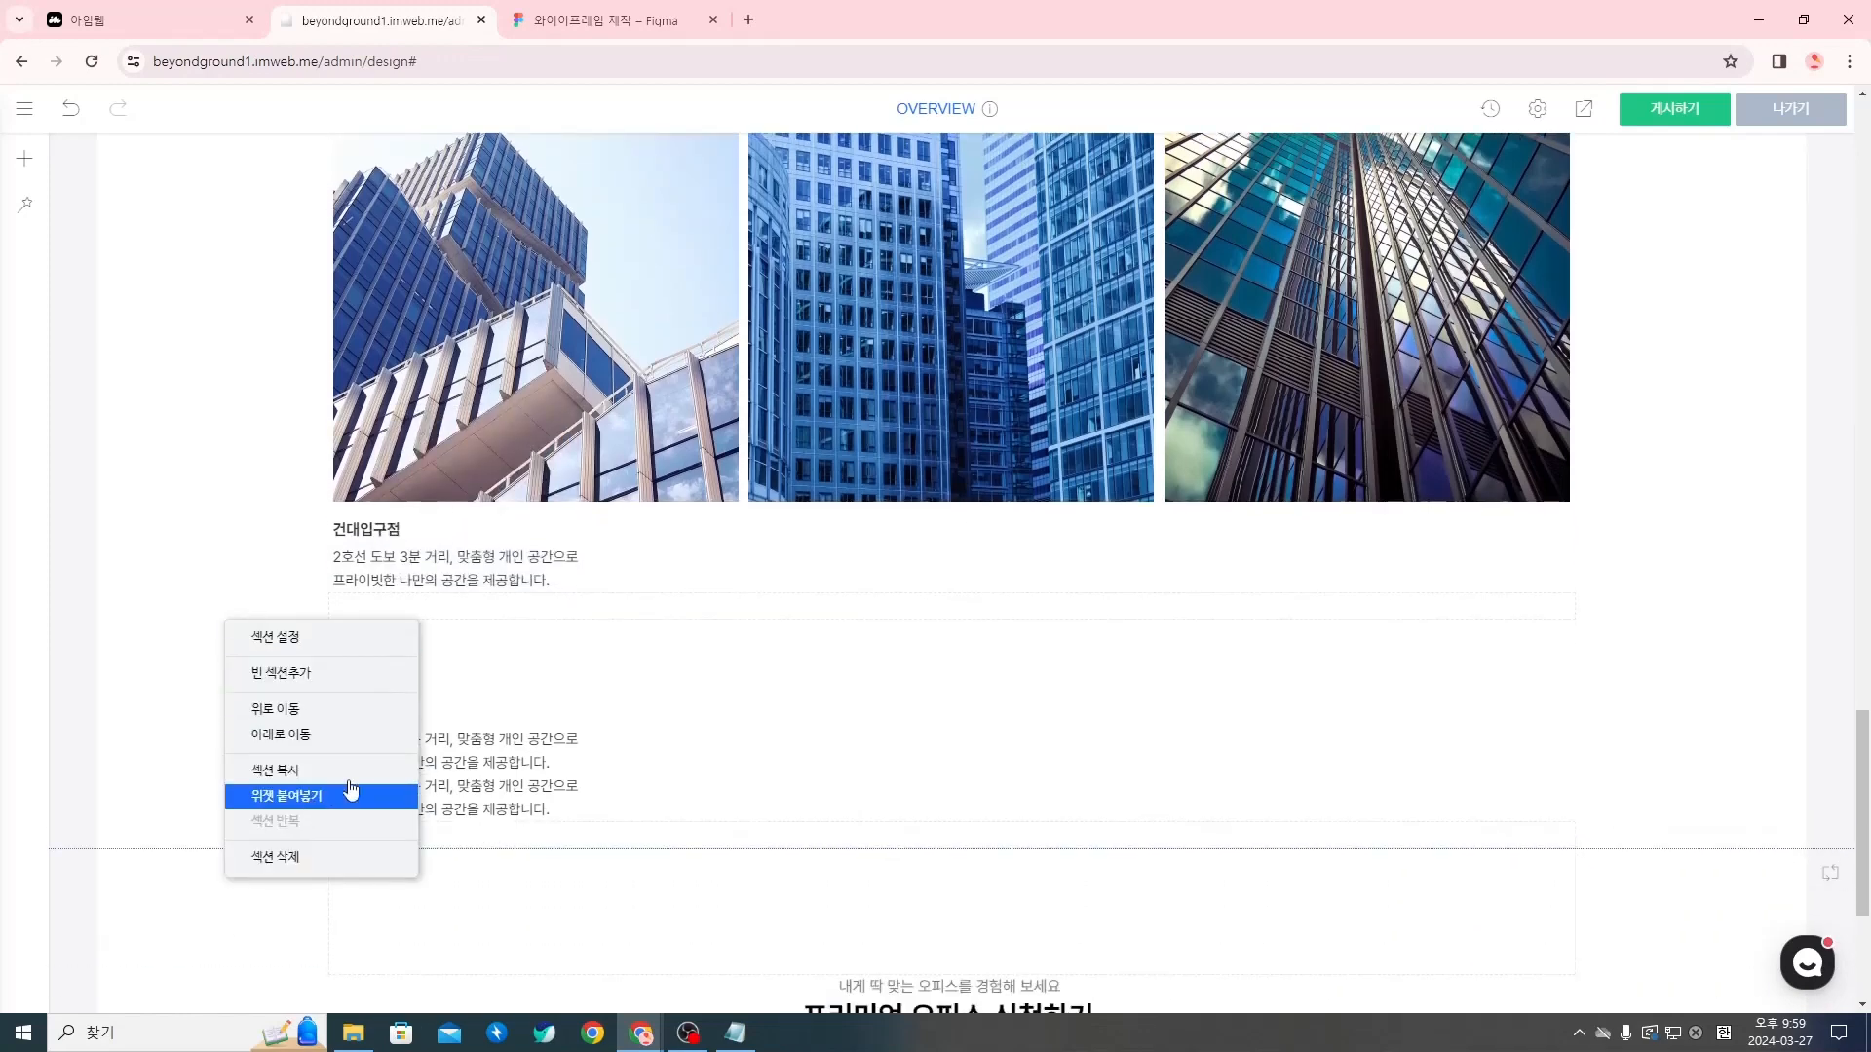
Copy the View More → button widget and paste it twice into the same section
{"action": "right_click", "coordinate": [389, 630]}
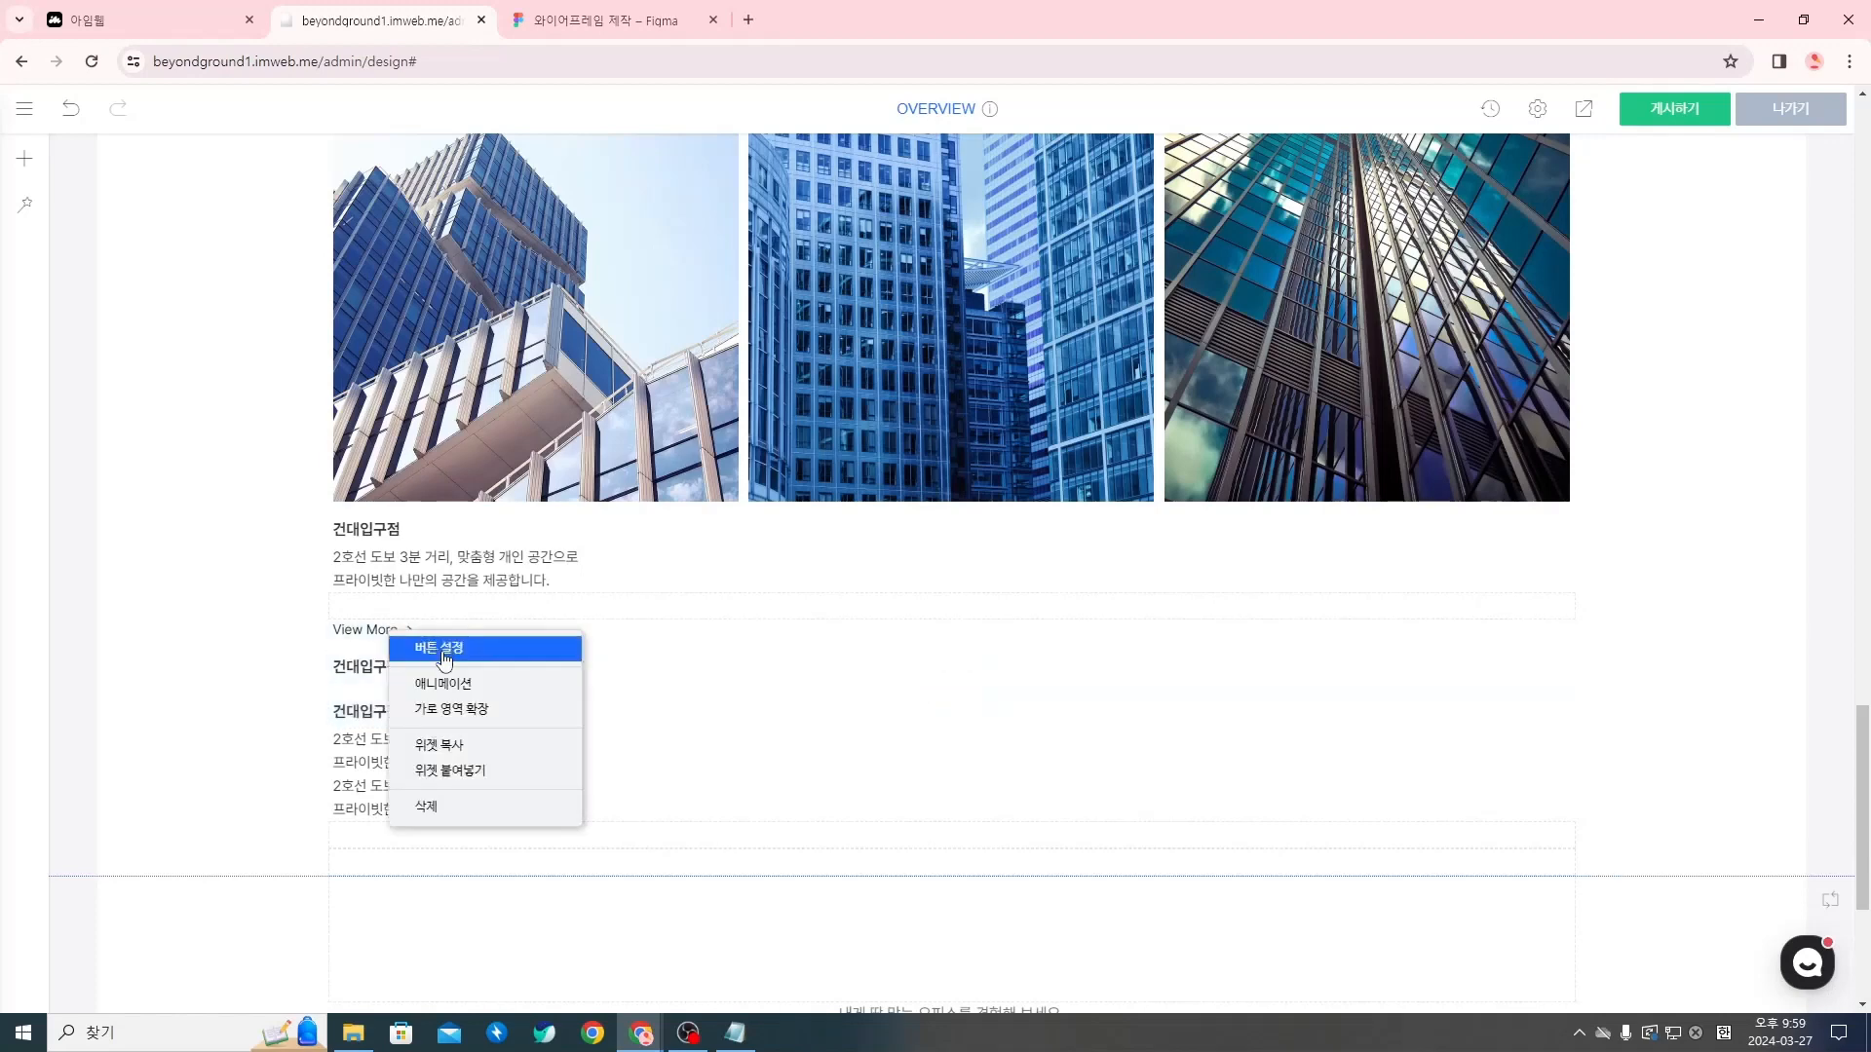
{"action": "left_click", "coordinate": [478, 747]}
{"action": "right_click", "coordinate": [245, 673]}
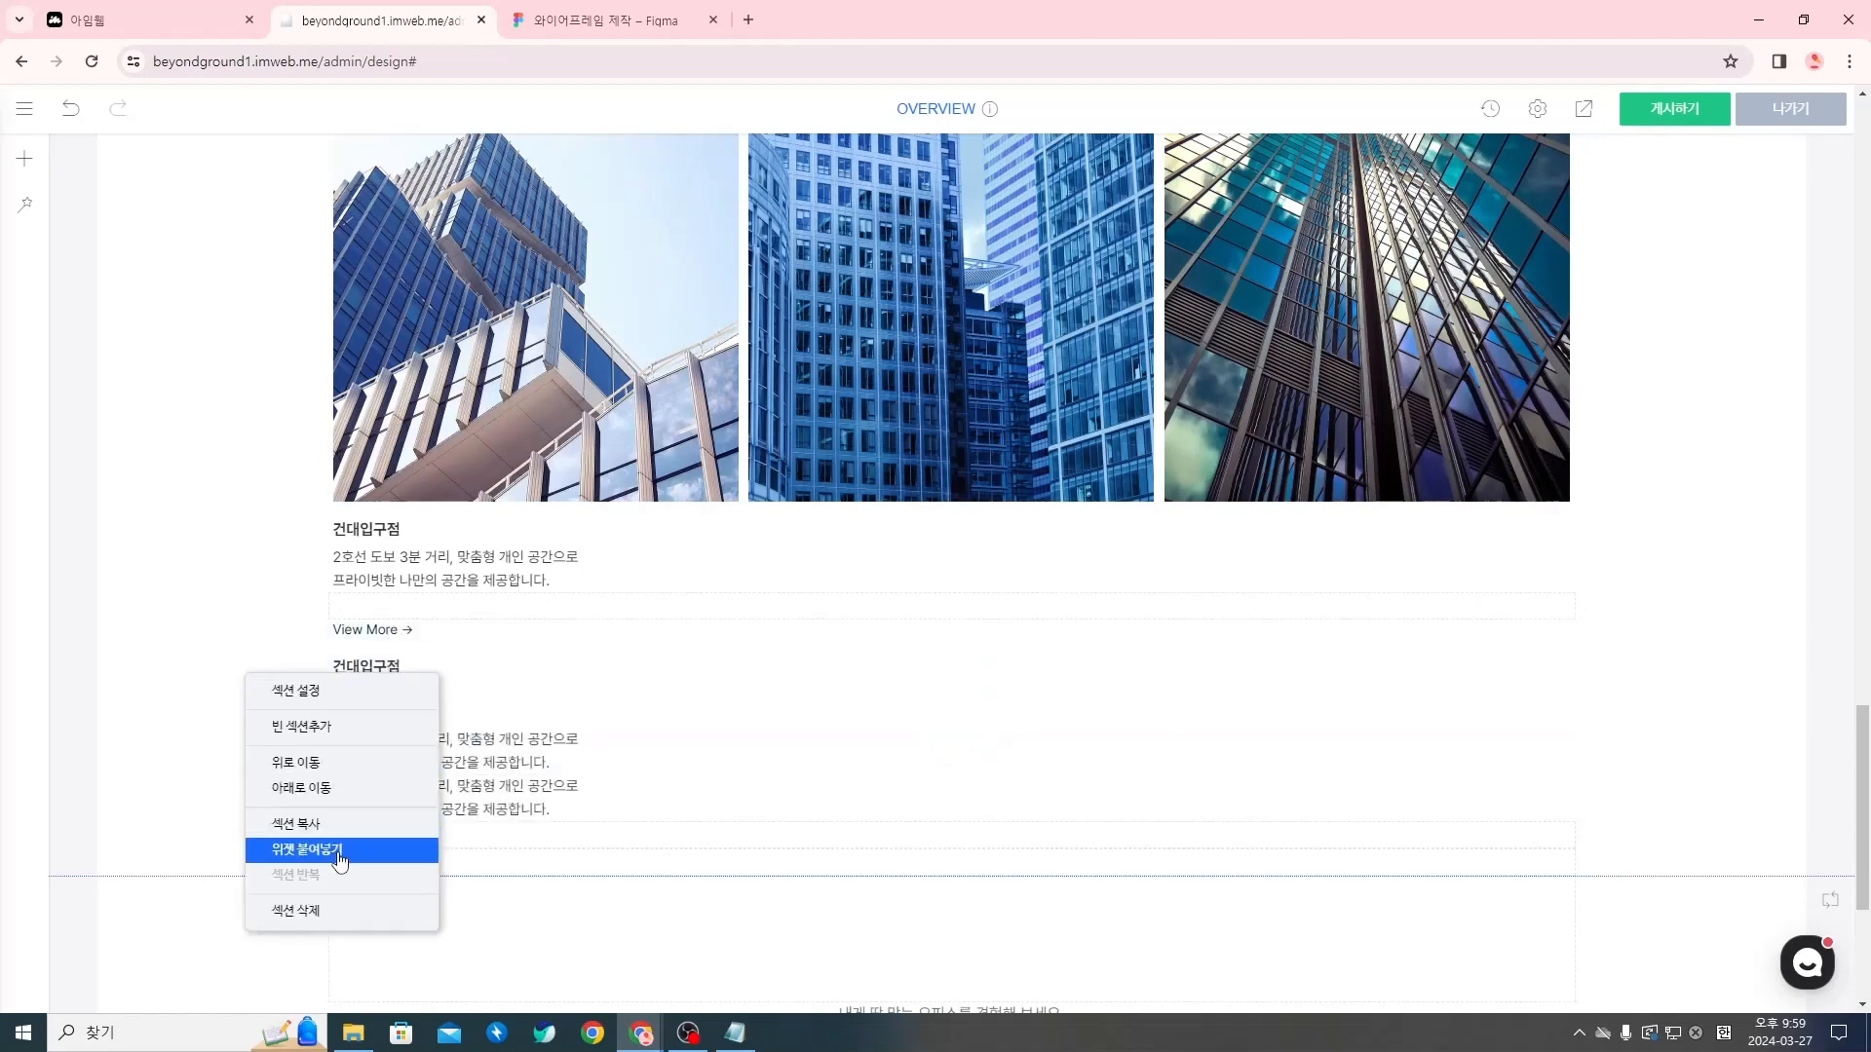
{"action": "right_click", "coordinate": [248, 613]}
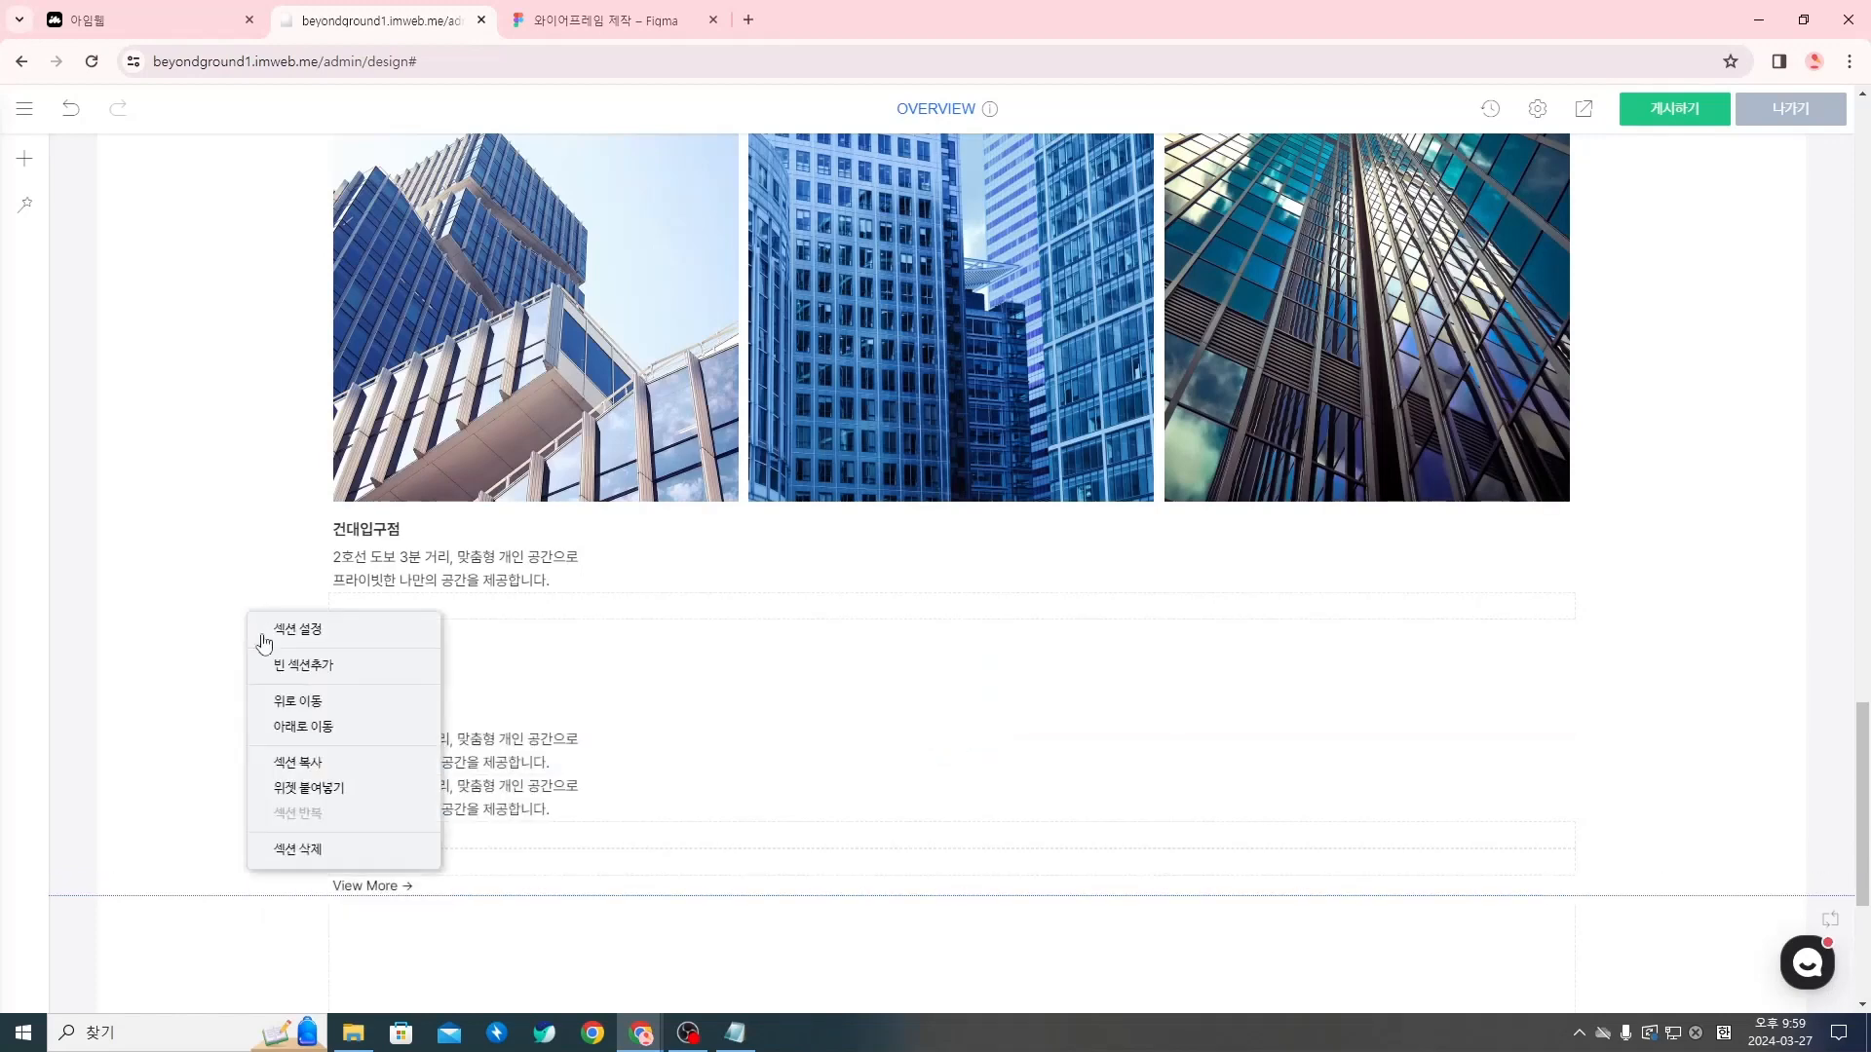
{"action": "left_click", "coordinate": [343, 791]}
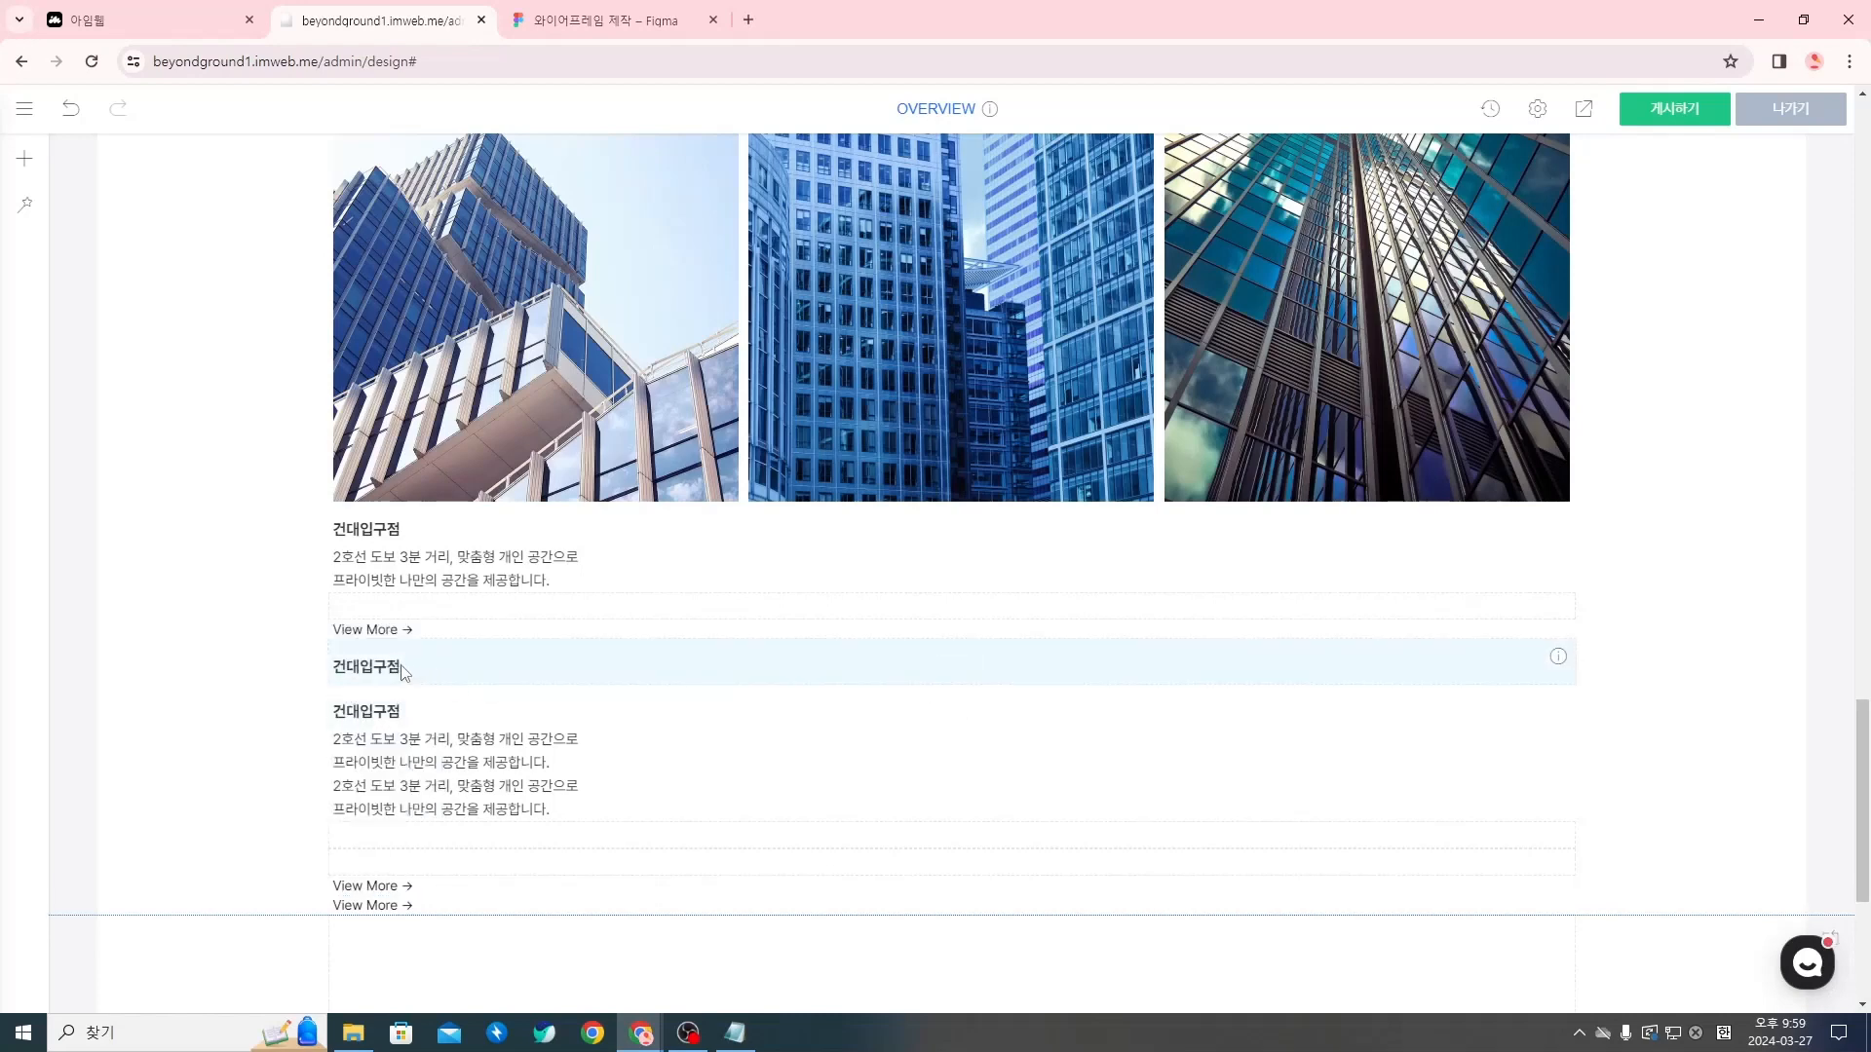
Move the two copied 건대입구점 names under the second and third building images
{"action": "left_click_drag", "start_coordinate": [400, 674], "coordinate": [915, 477]}
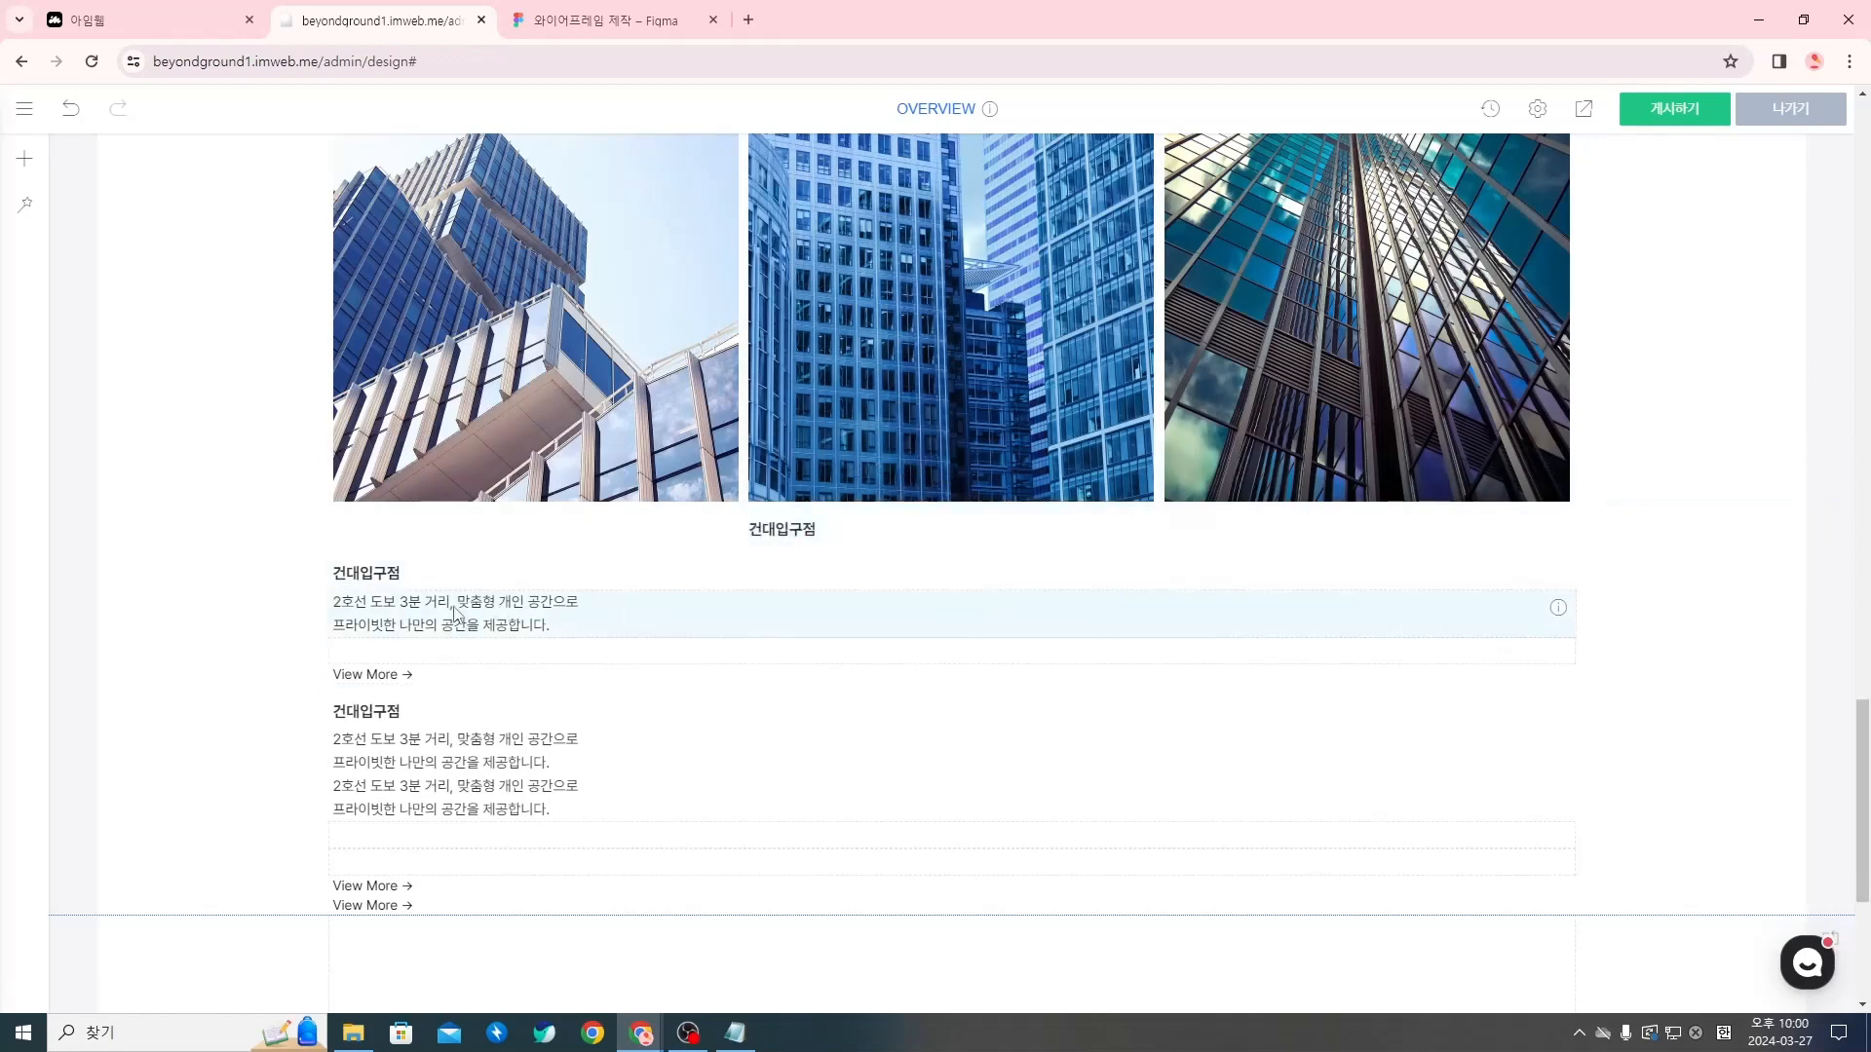
{"action": "left_click_drag", "start_coordinate": [394, 573], "coordinate": [429, 513]}
{"action": "left_click_drag", "start_coordinate": [391, 673], "coordinate": [1241, 495]}
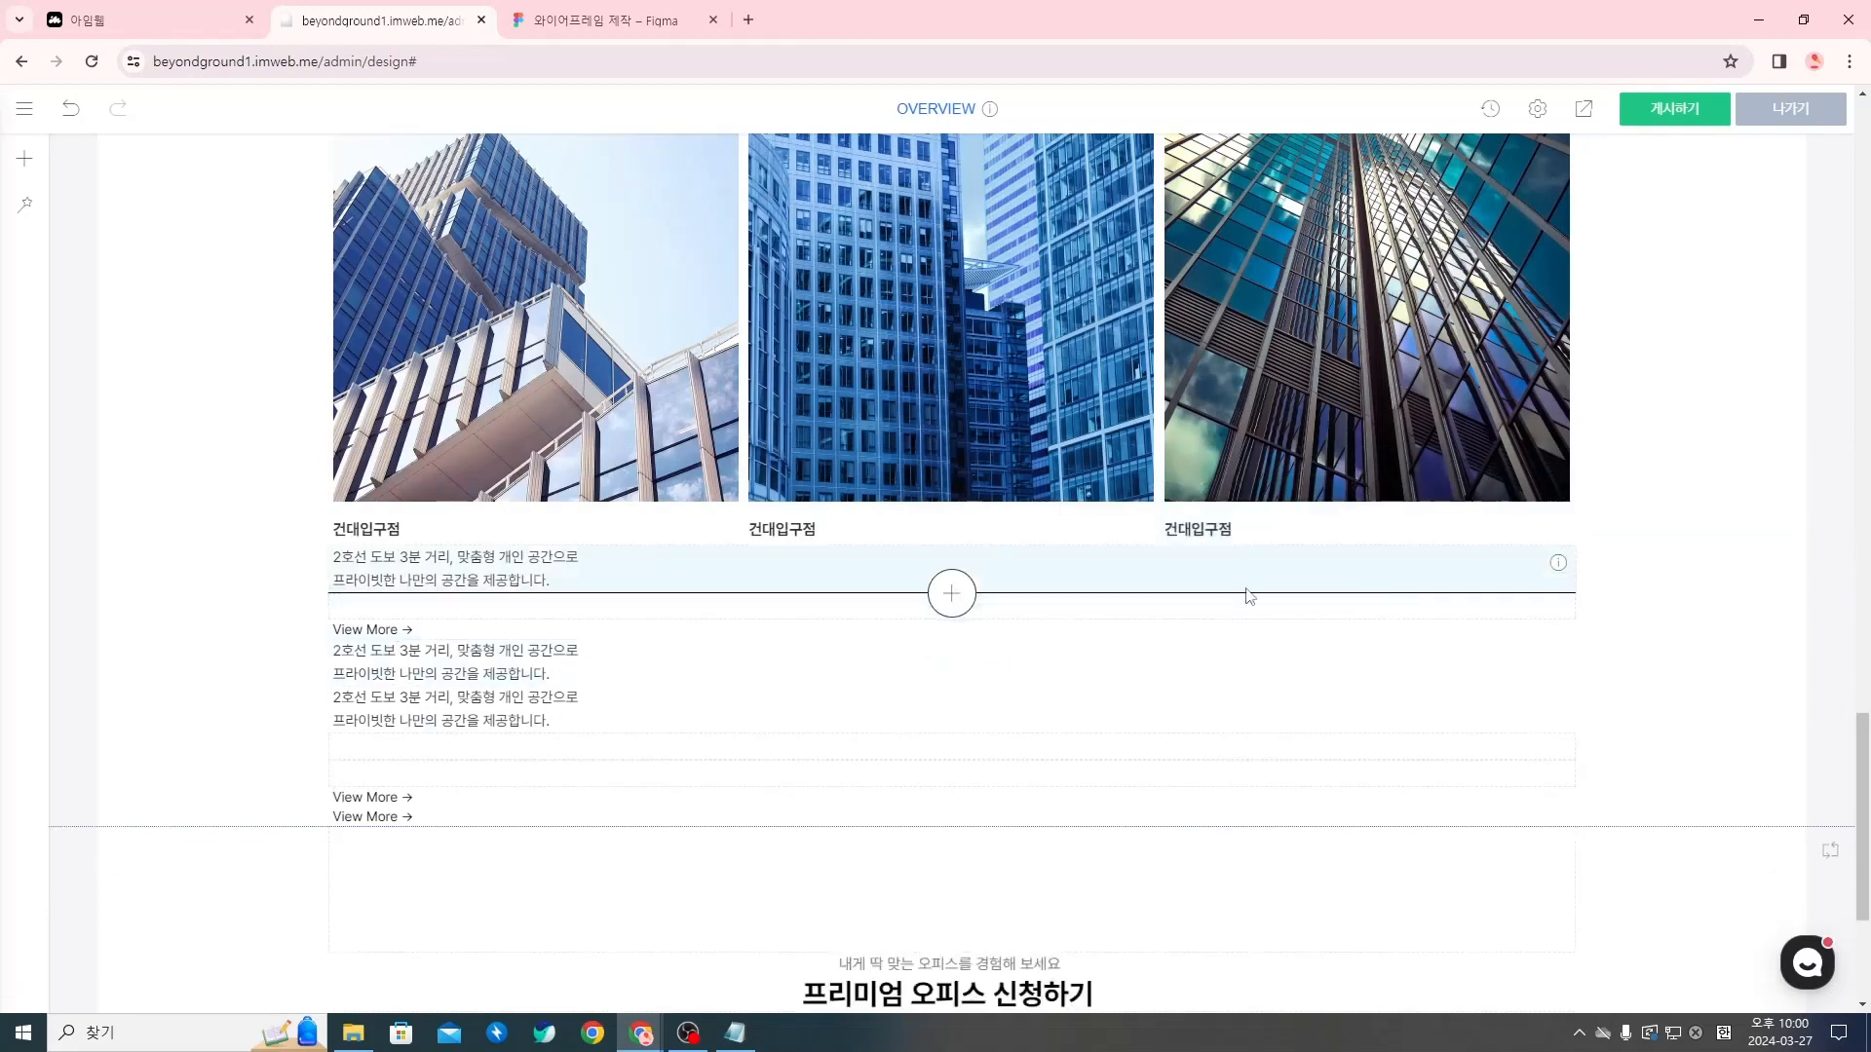
Place the original spacer under the first column's description and move the two copied descriptions under the second and third branch names
{"action": "mouse_move", "coordinate": [481, 575]}
{"action": "left_mouse_down"}
{"action": "mouse_move", "coordinate": [469, 532]}
{"action": "mouse_move", "coordinate": [462, 585]}
{"action": "left_mouse_up"}
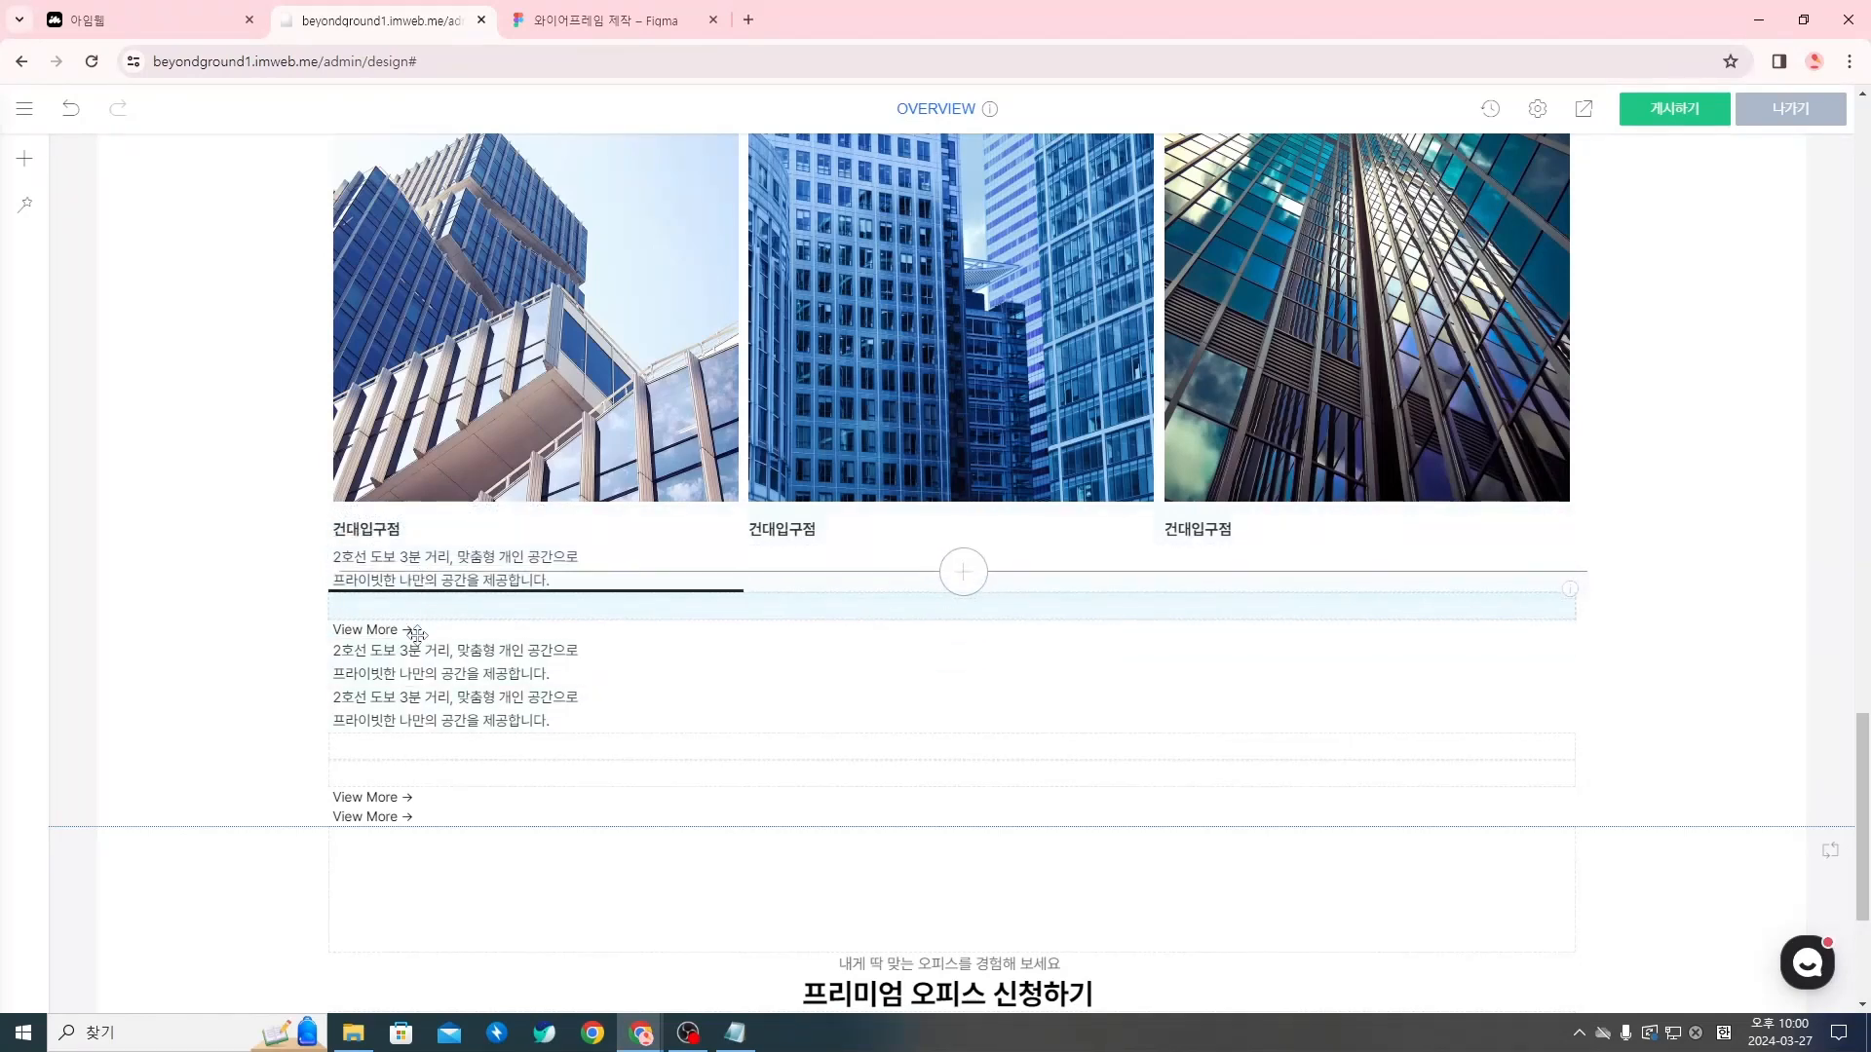
{"action": "mouse_move", "coordinate": [417, 635]}
{"action": "left_mouse_down"}
{"action": "mouse_move", "coordinate": [385, 638]}
{"action": "mouse_move", "coordinate": [394, 614]}
{"action": "mouse_move", "coordinate": [406, 640]}
{"action": "left_mouse_up"}
{"action": "left_click_drag", "start_coordinate": [684, 652], "coordinate": [848, 539]}
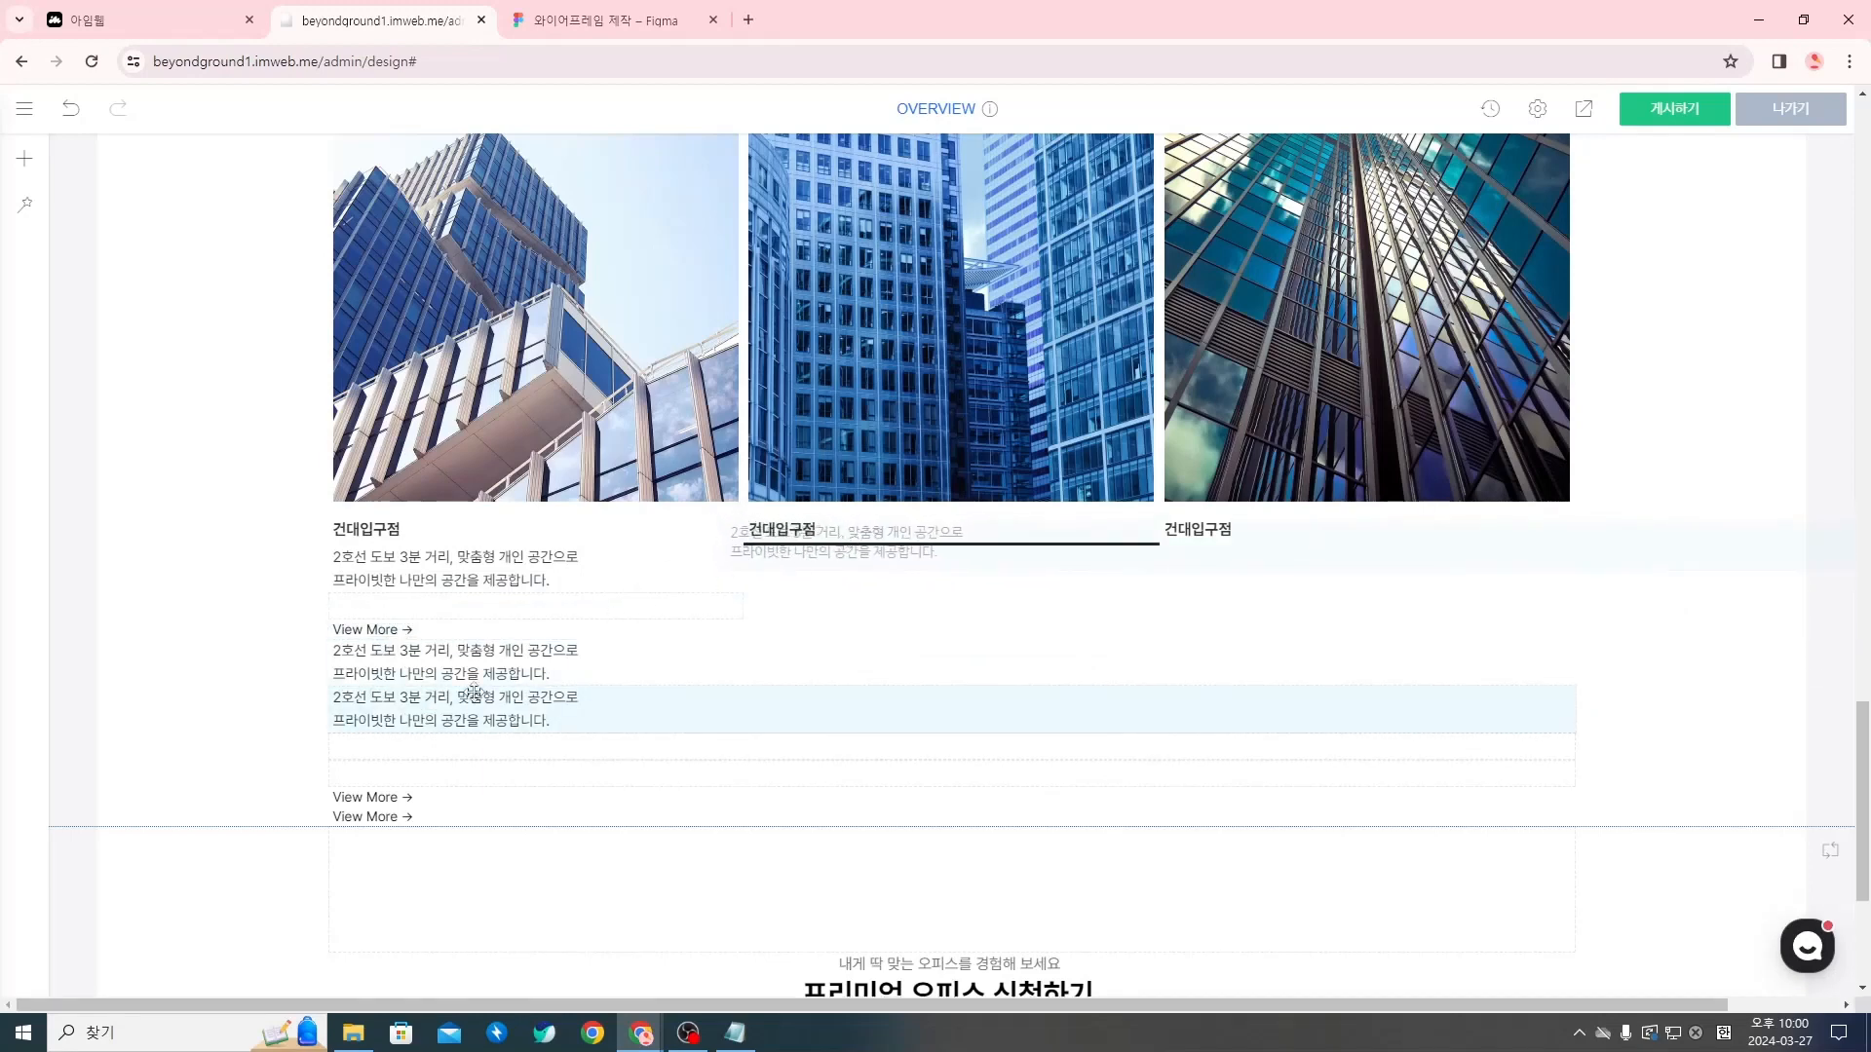
{"action": "left_click_drag", "start_coordinate": [427, 672], "coordinate": [1225, 547]}
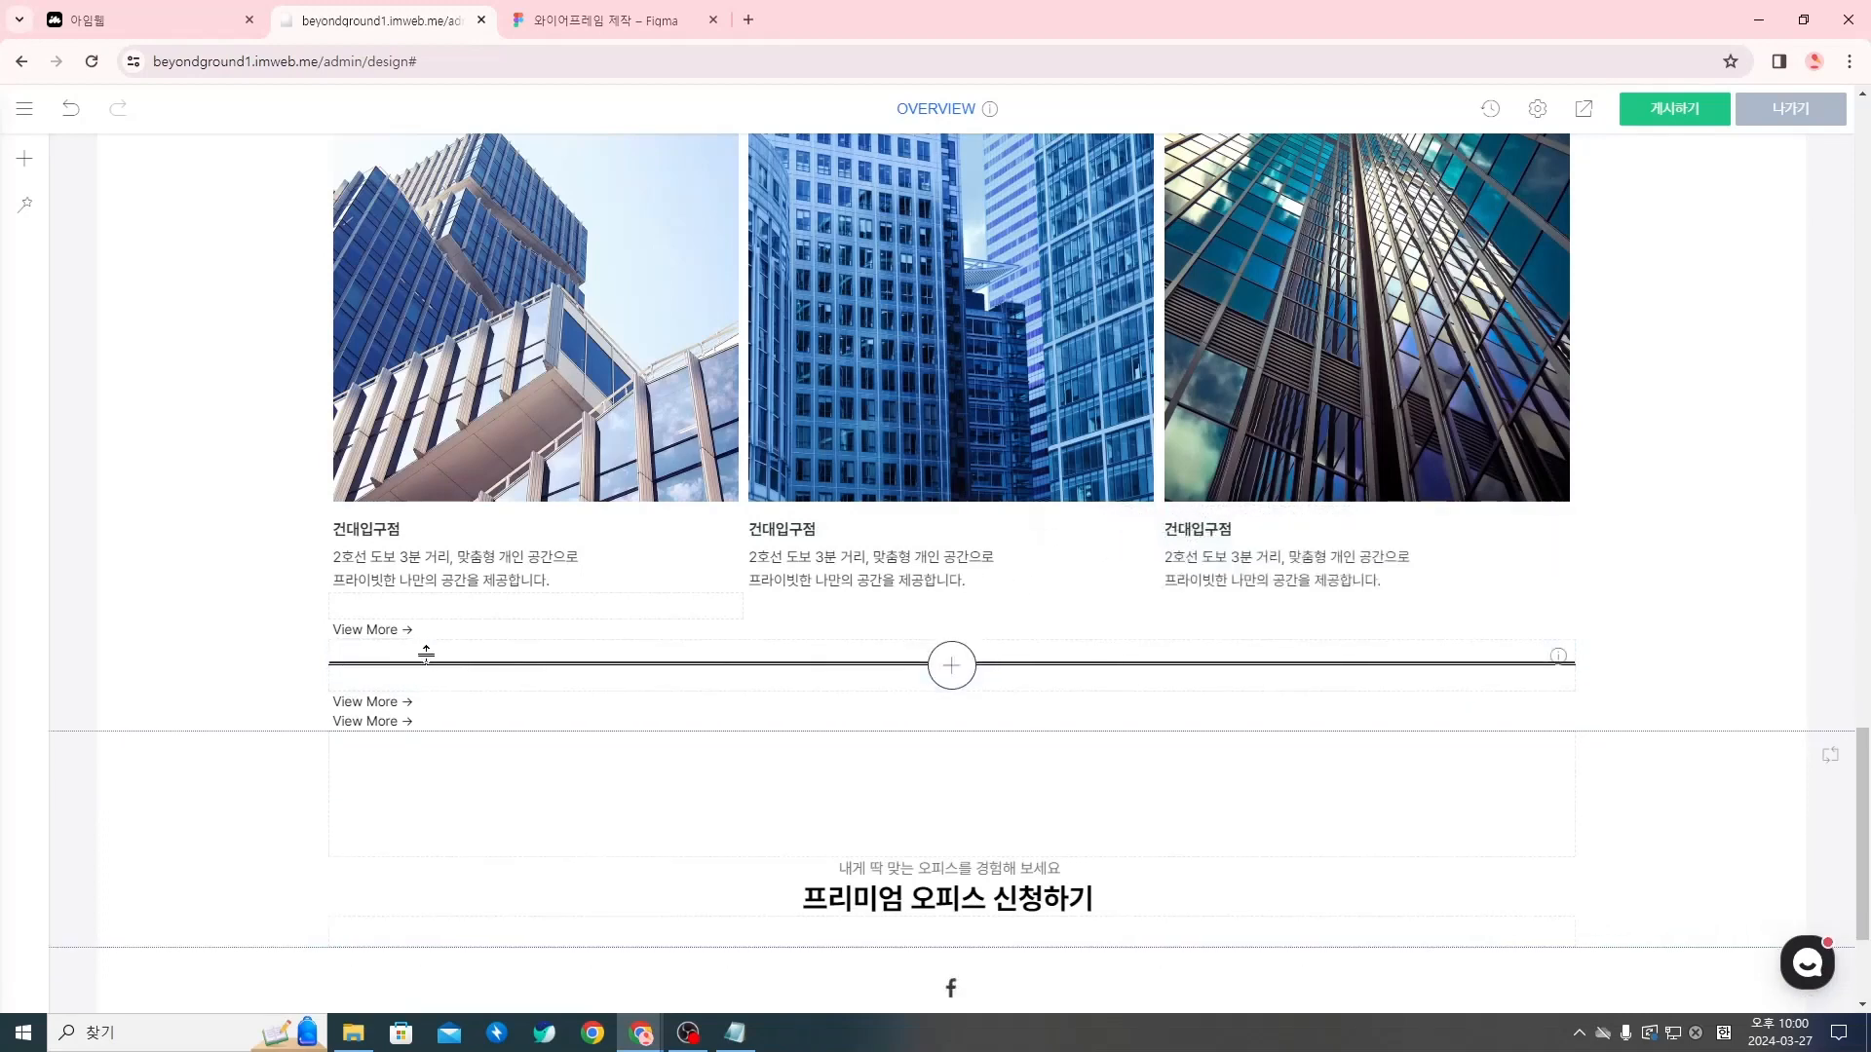
Move the copied spacers under the second and third descriptions, with one copied View More → button below each
{"action": "left_click_drag", "start_coordinate": [459, 655], "coordinate": [805, 587]}
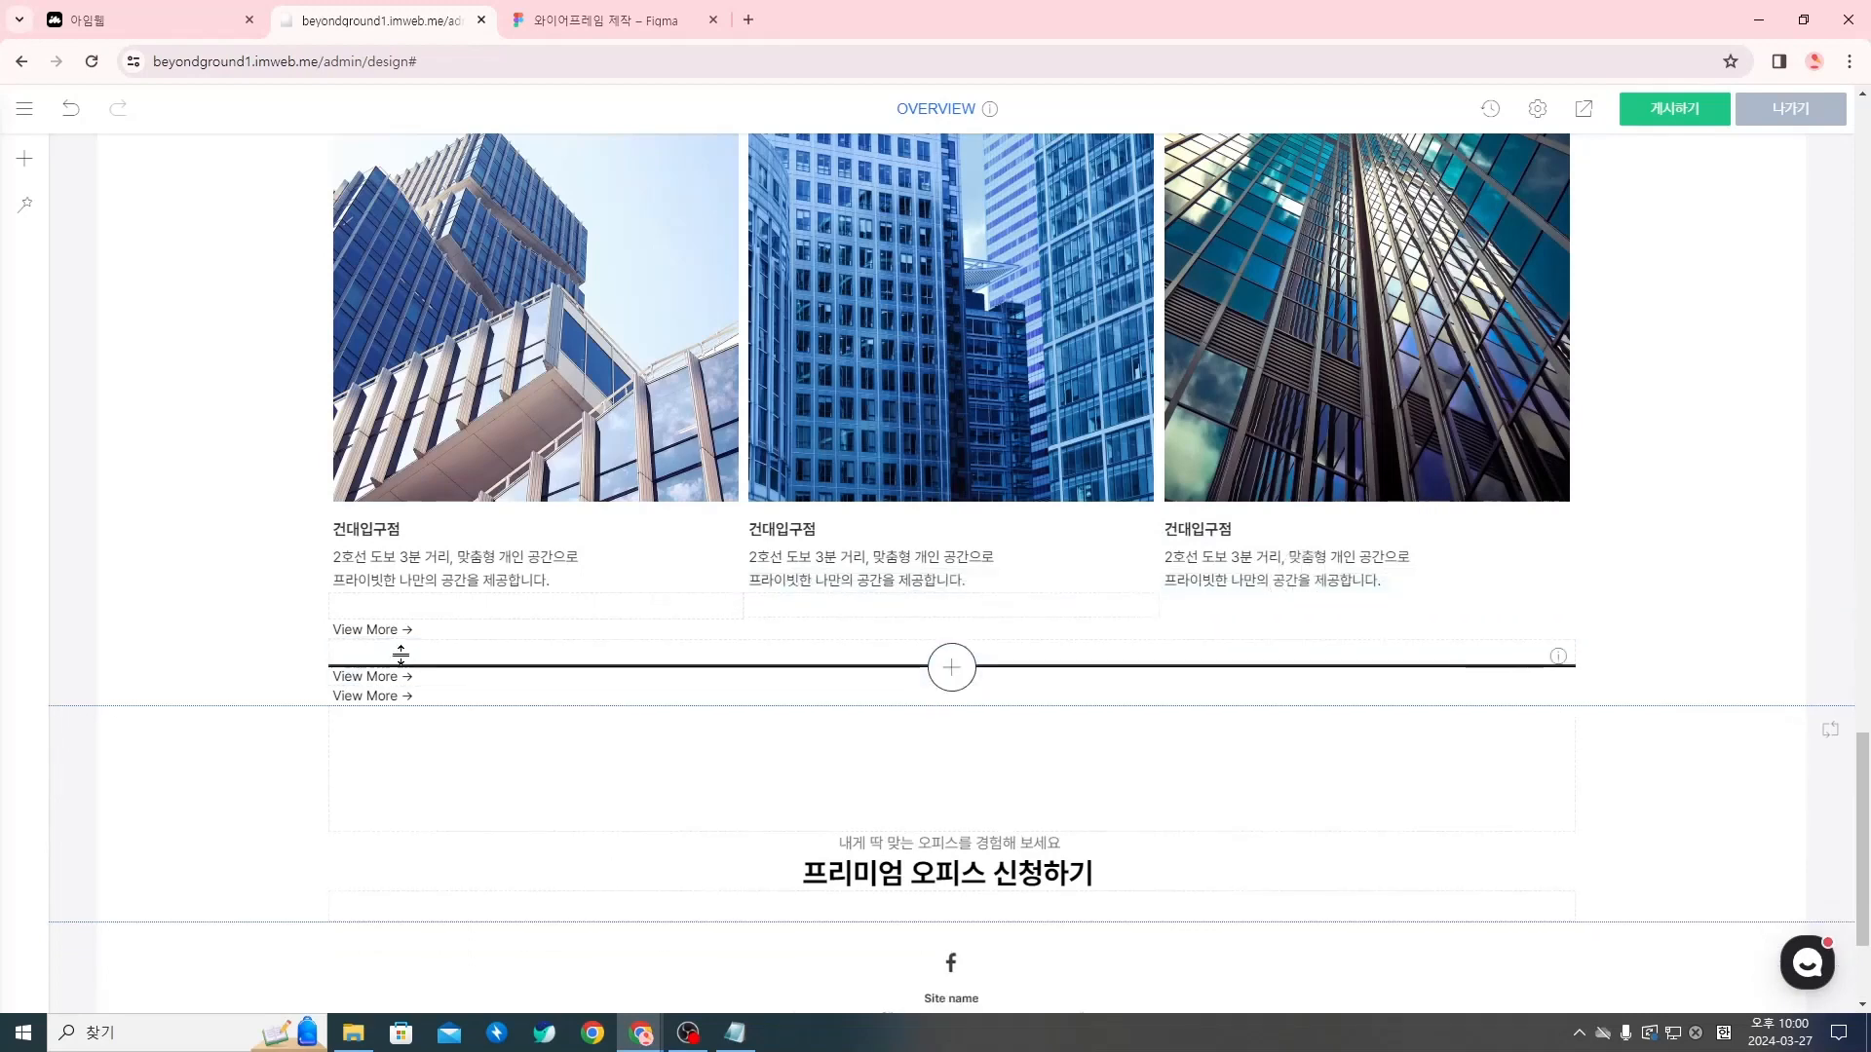
{"action": "left_click_drag", "start_coordinate": [410, 657], "coordinate": [1216, 589]}
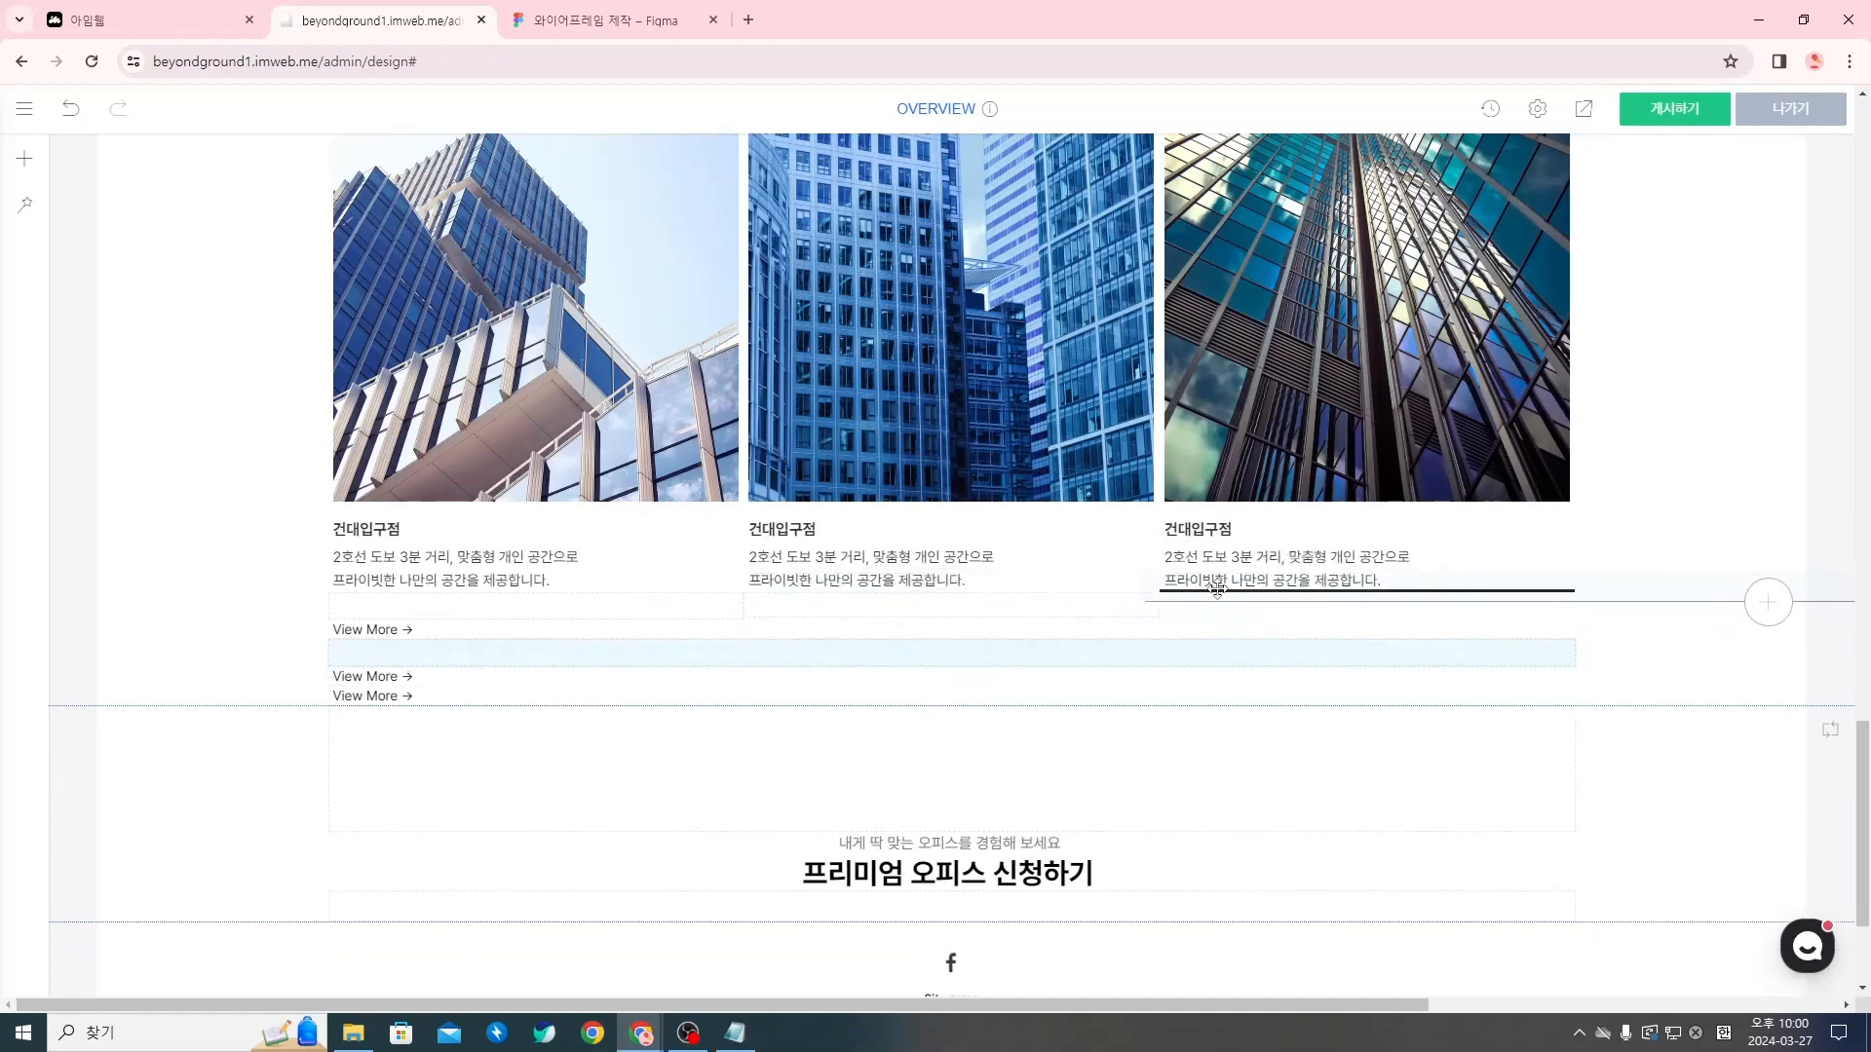
{"action": "left_click_drag", "start_coordinate": [366, 679], "coordinate": [871, 617]}
{"action": "left_click_drag", "start_coordinate": [416, 672], "coordinate": [387, 653]}
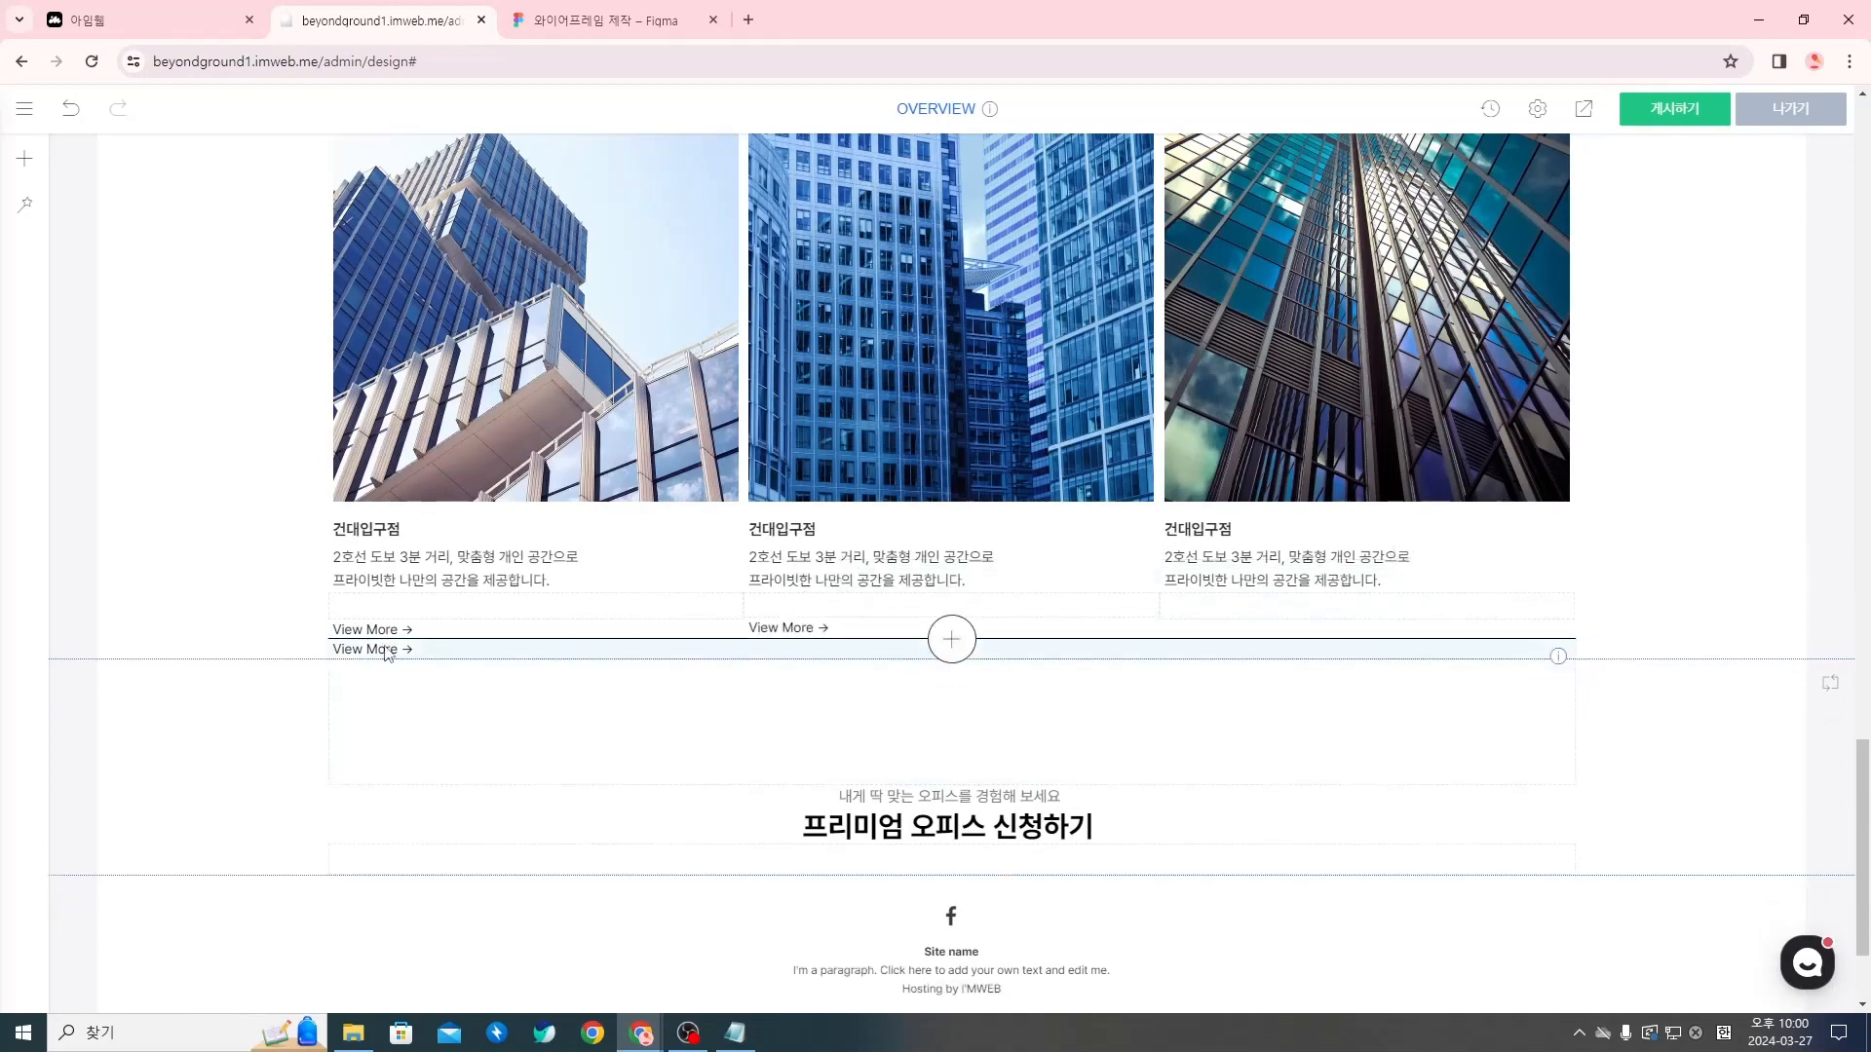
{"action": "left_click_drag", "start_coordinate": [949, 651], "coordinate": [1211, 592]}
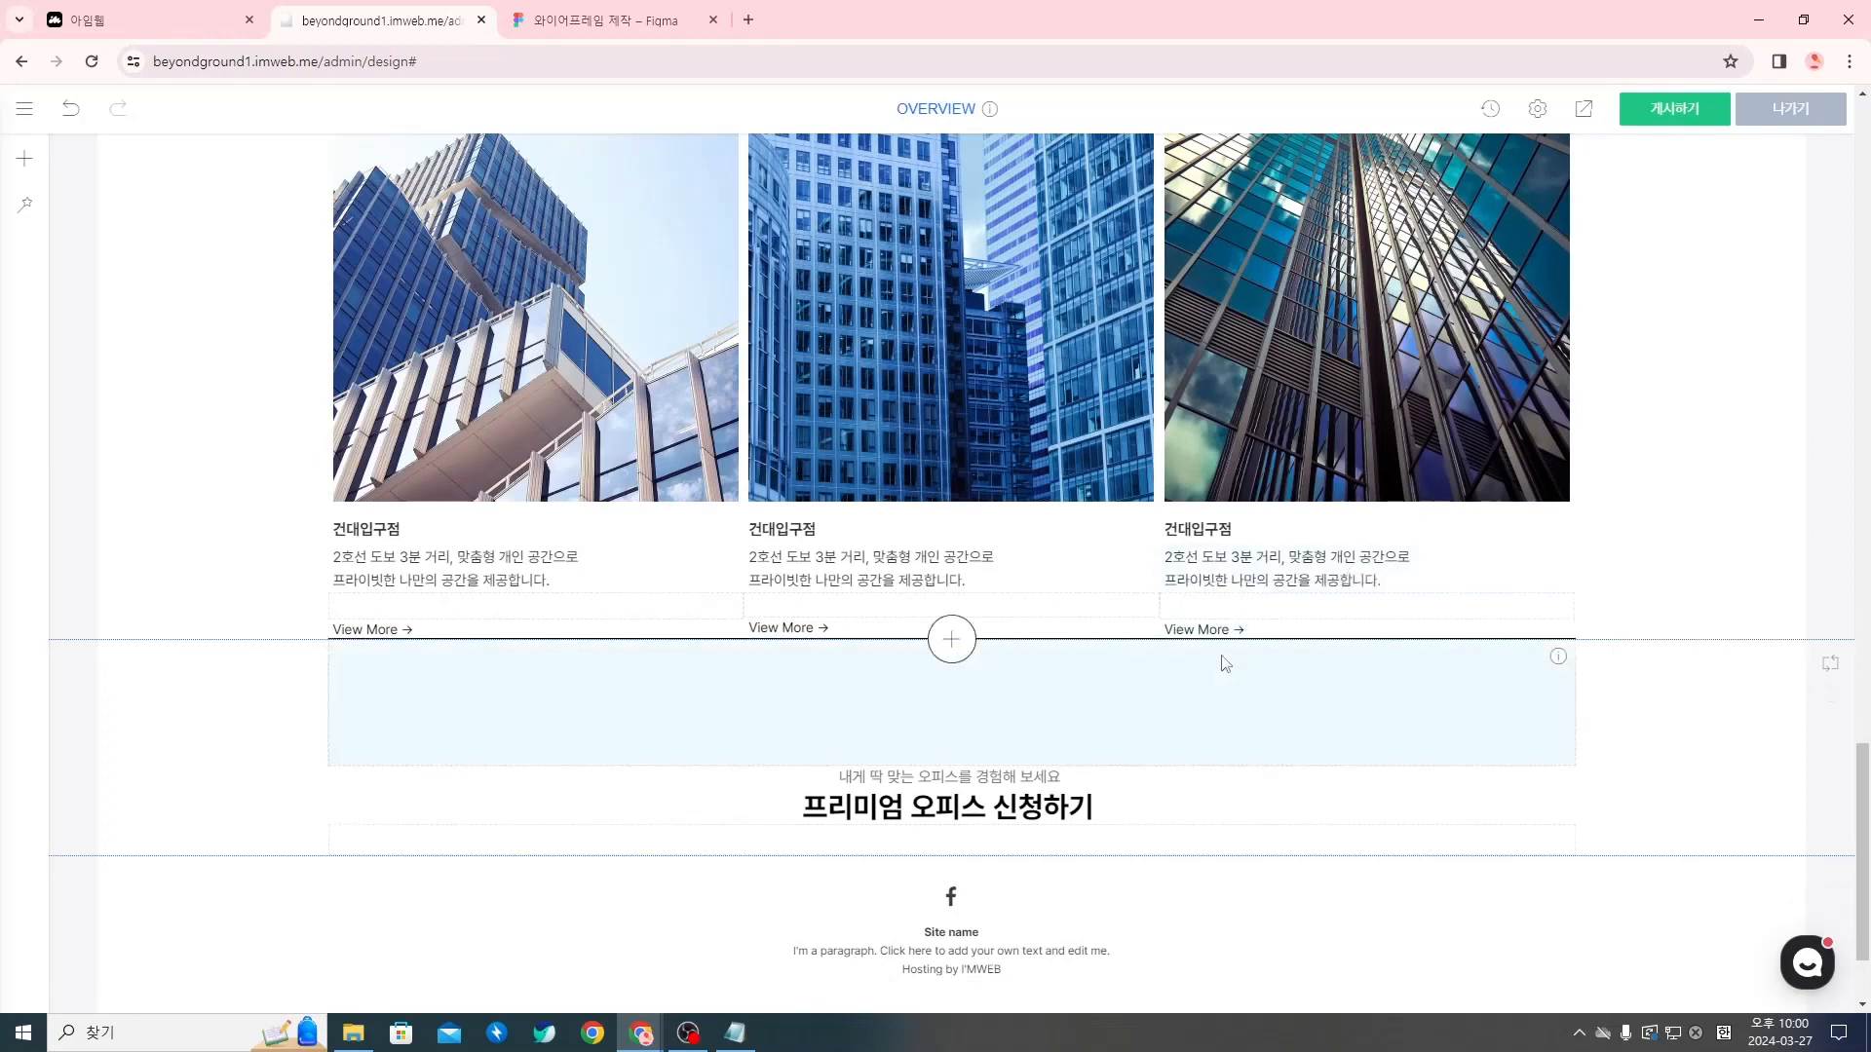
Adjust the second column's spacer height to line up its View More button with the others, and check the third spacer's settings
{"action": "right_click", "coordinate": [1109, 608]}
{"action": "left_click", "coordinate": [1082, 608]}
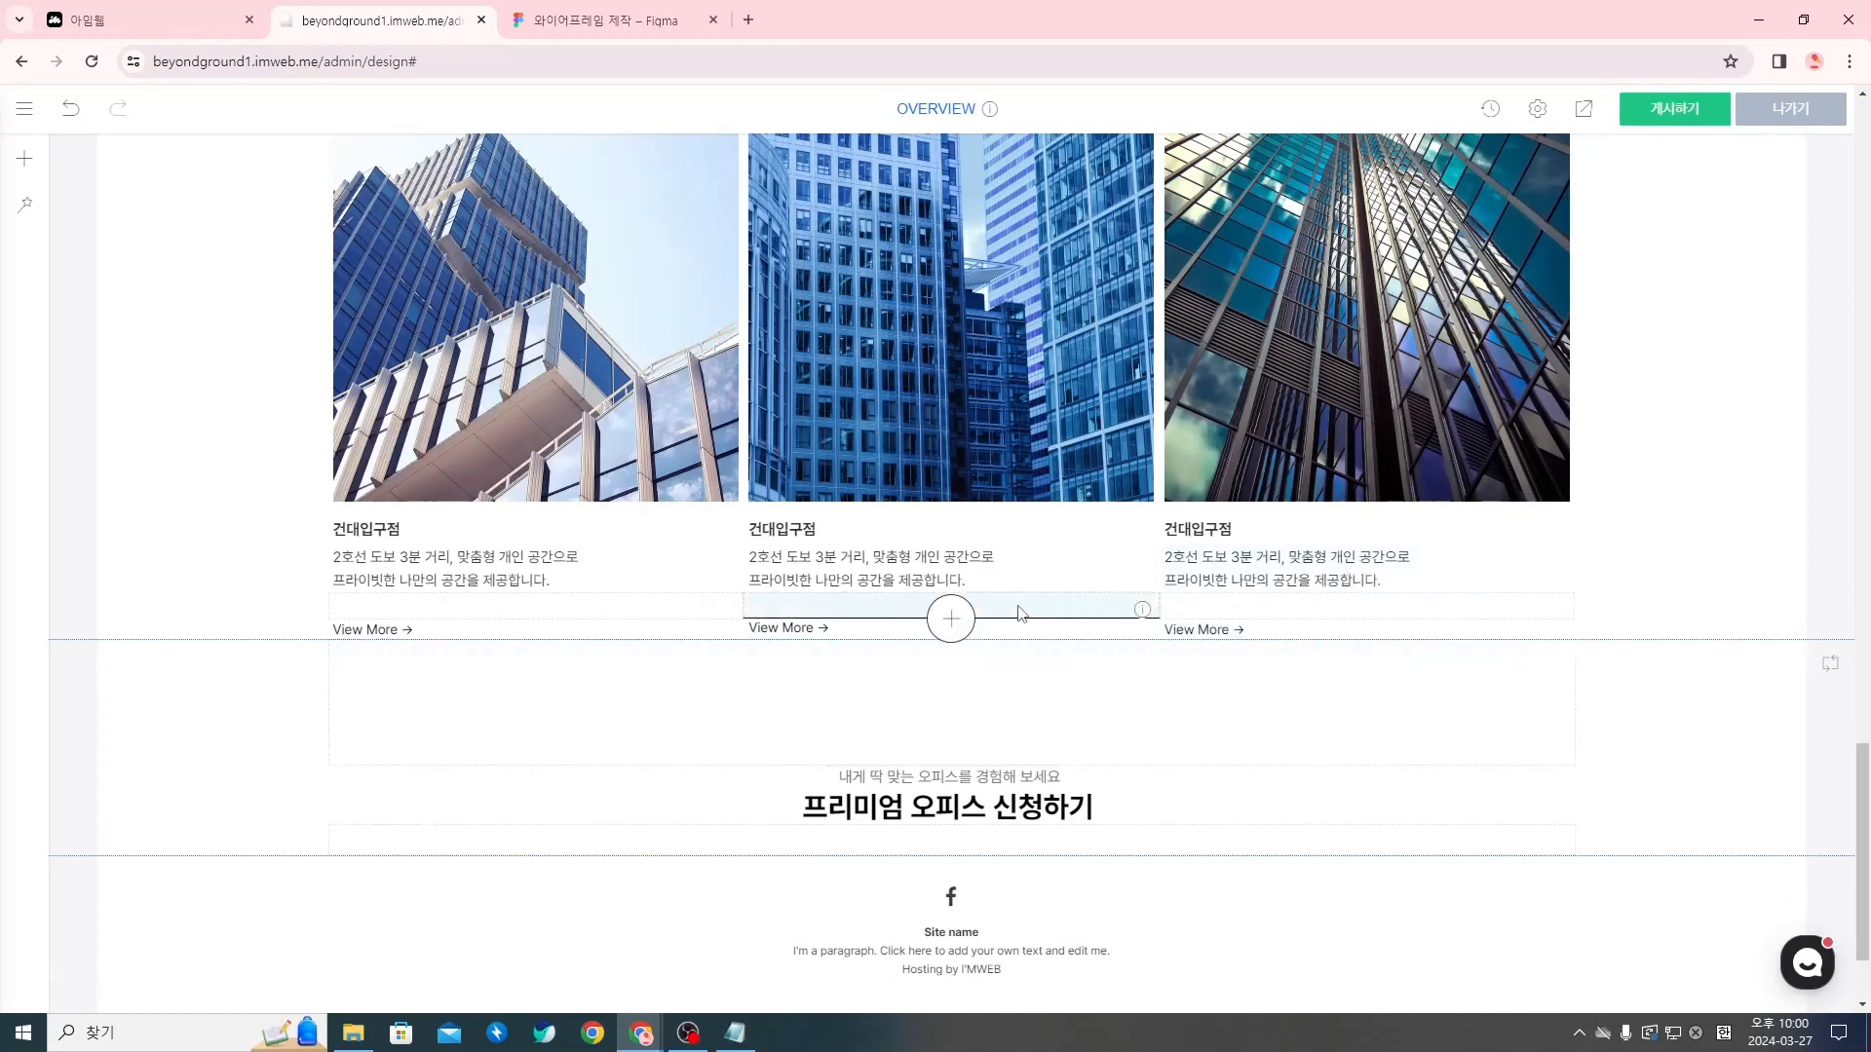
{"action": "right_click", "coordinate": [1063, 614]}
{"action": "left_click", "coordinate": [1098, 609]}
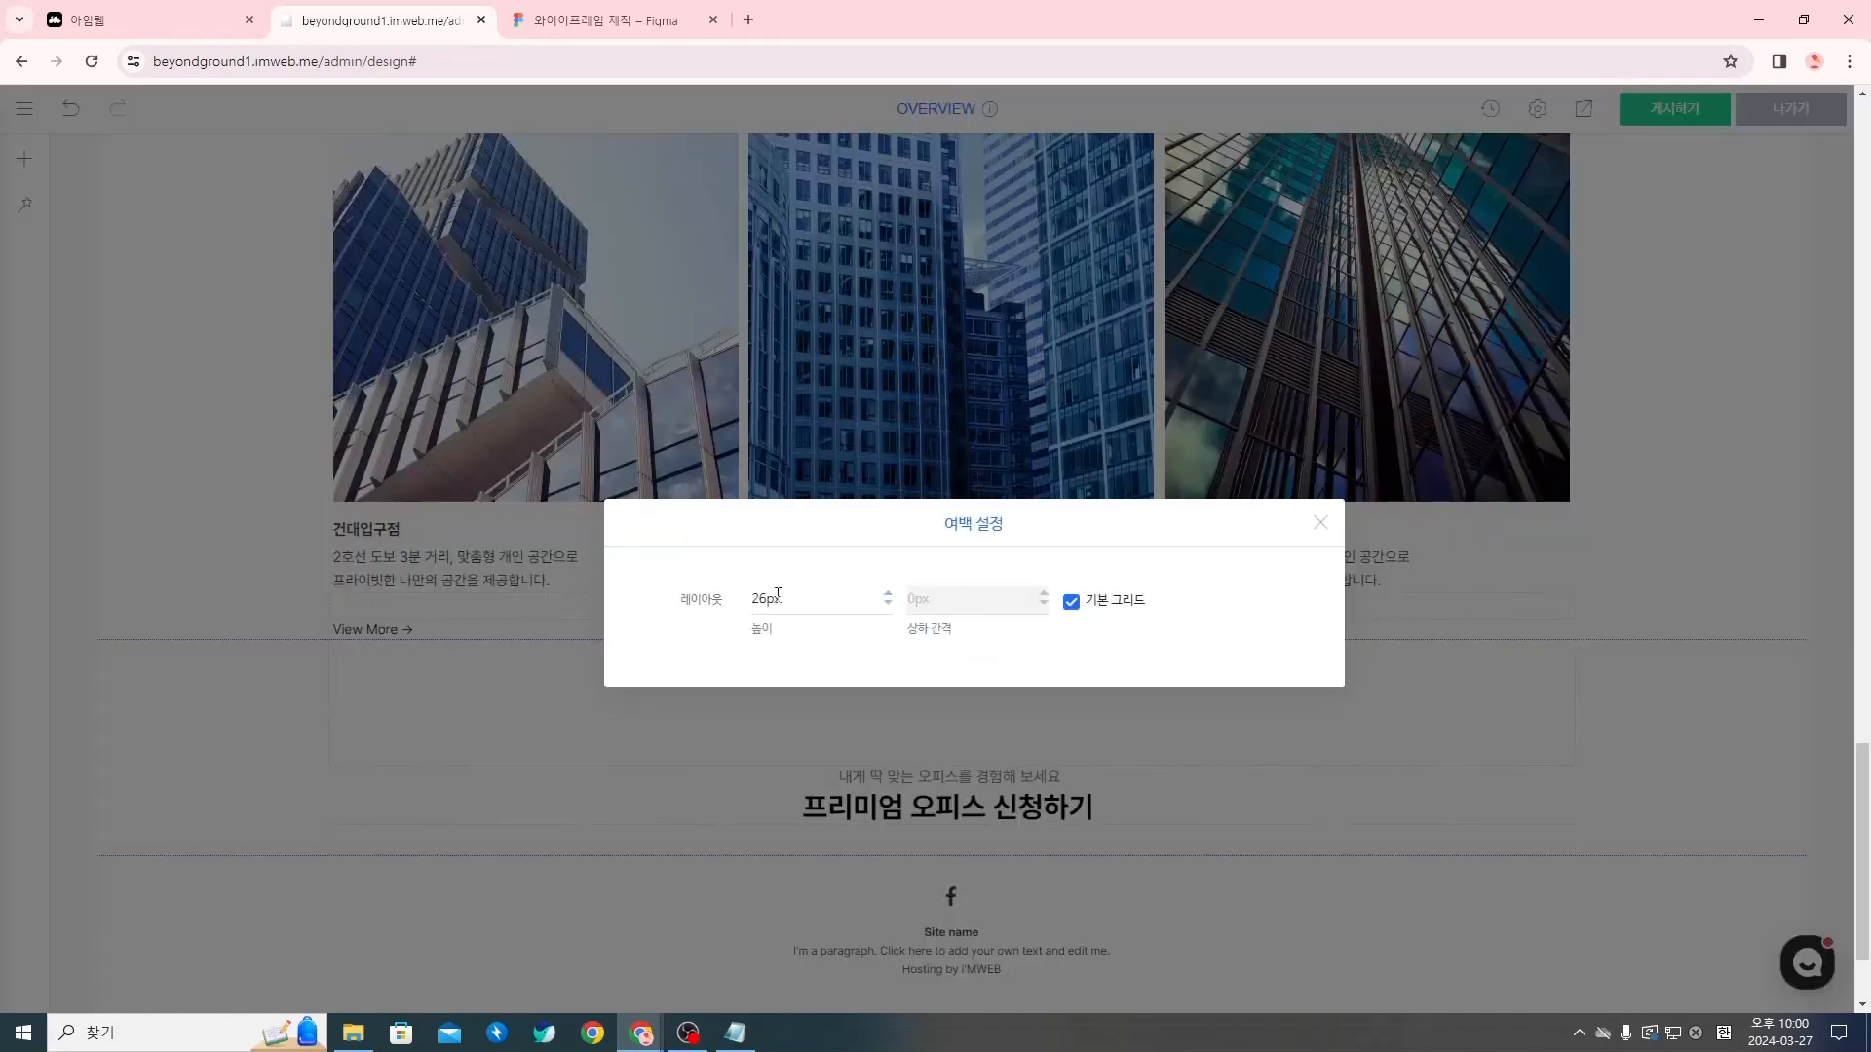
{"action": "left_click", "coordinate": [1321, 523]}
{"action": "right_click", "coordinate": [1202, 616]}
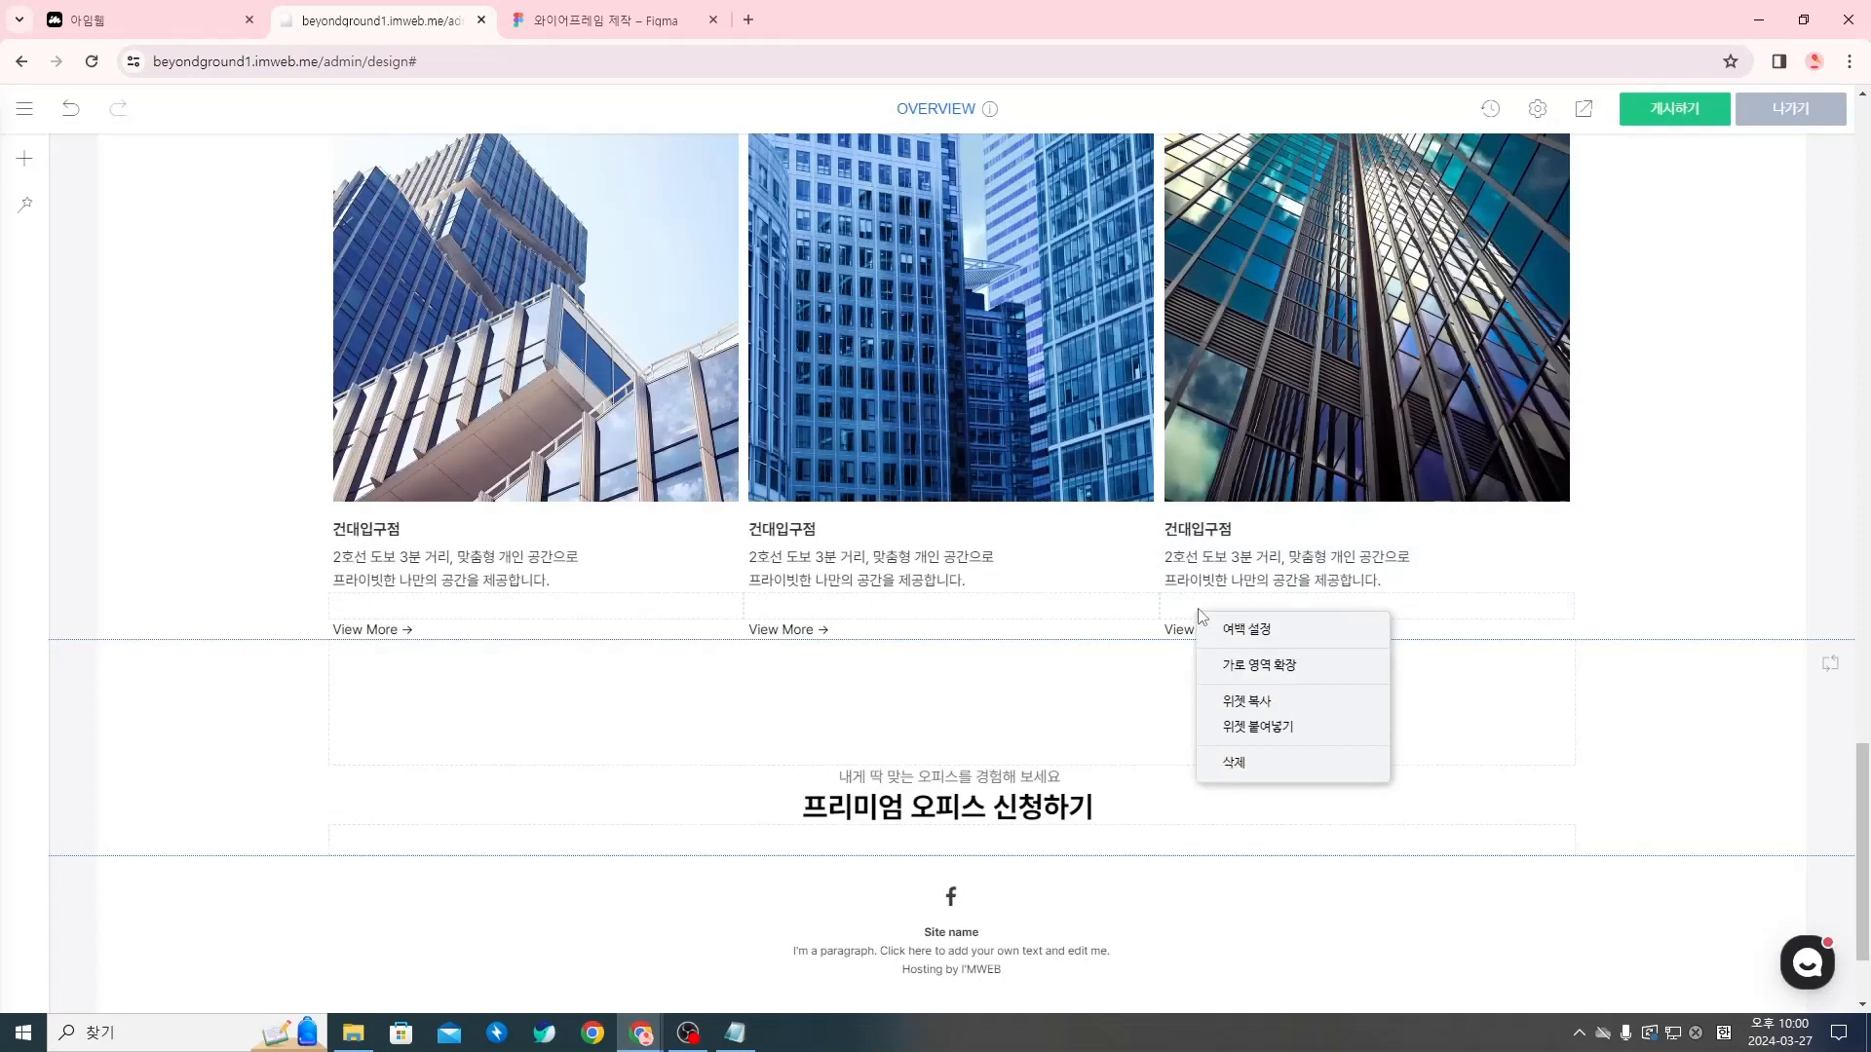
{"action": "left_click", "coordinate": [1246, 629]}
{"action": "left_click", "coordinate": [1323, 522]}
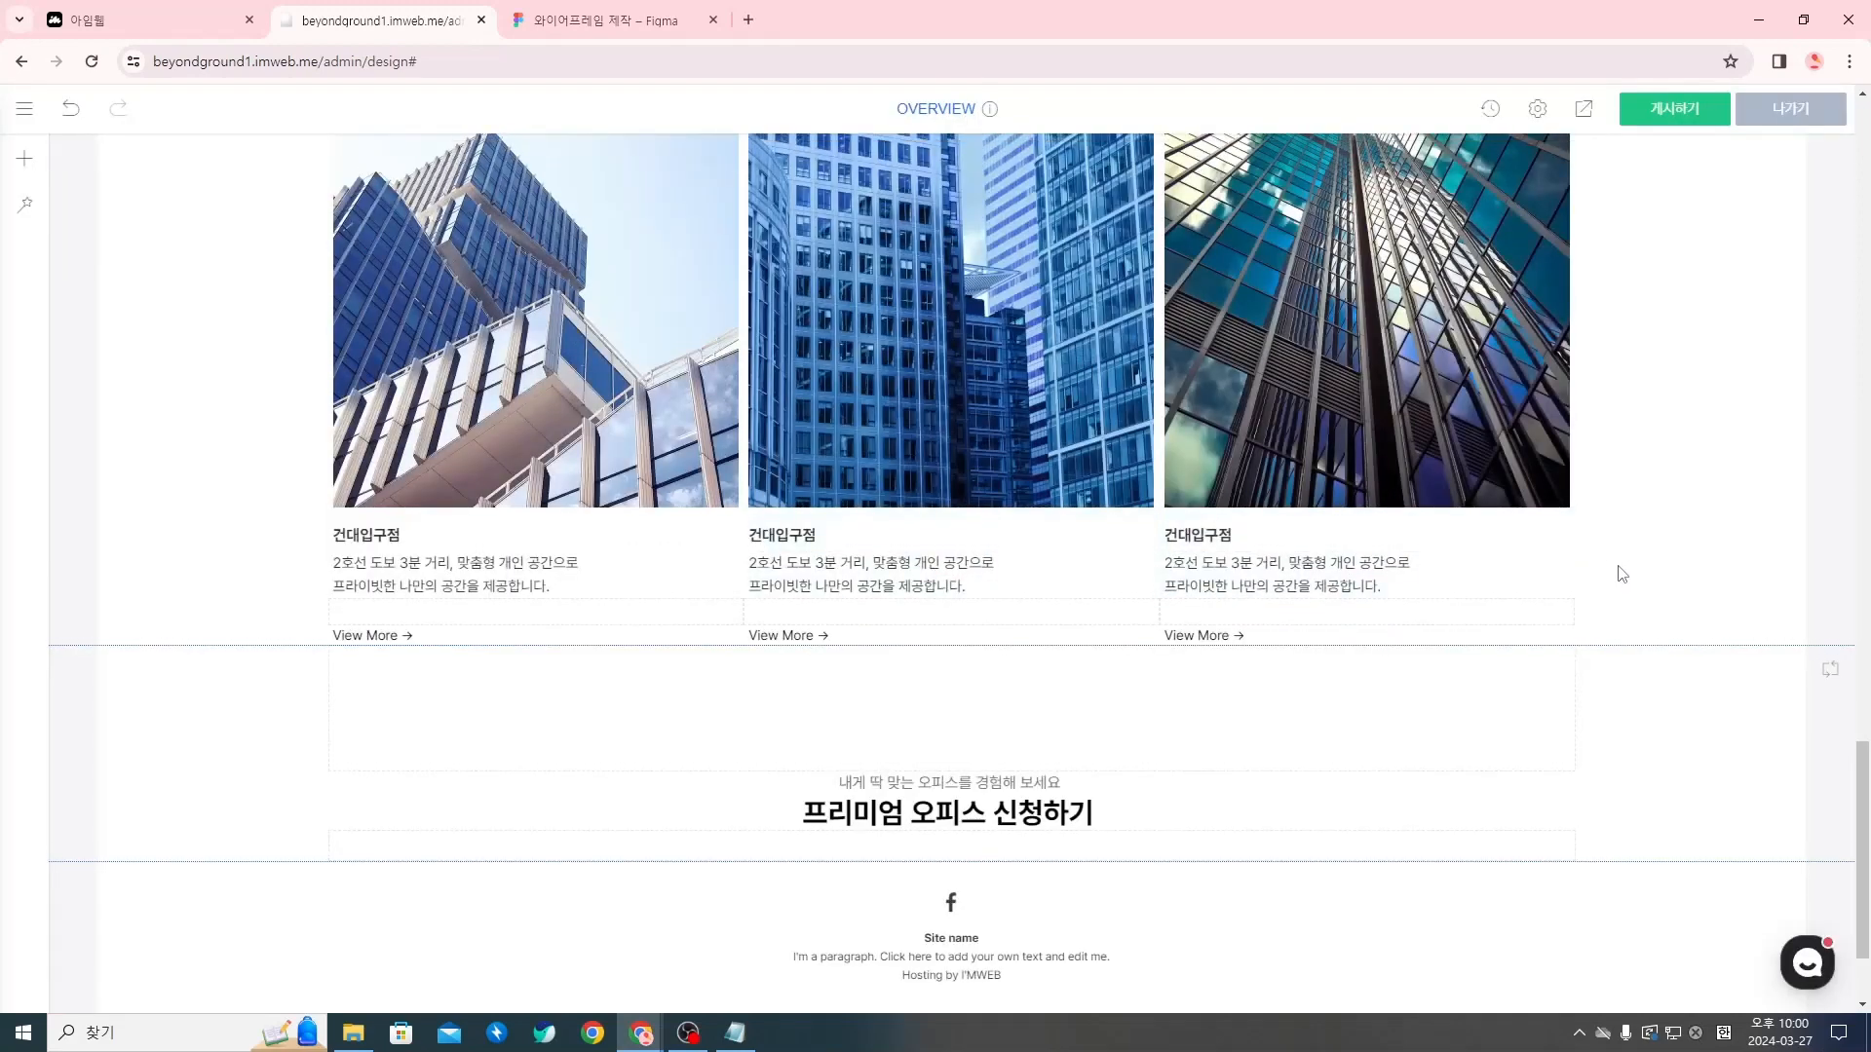
Copy 홍대입구점 from the Notion copywriting page and replace the second column's branch name with it
{"action": "scroll", "coordinate": [1621, 572], "scroll_direction": "up", "scroll_amount": 1}
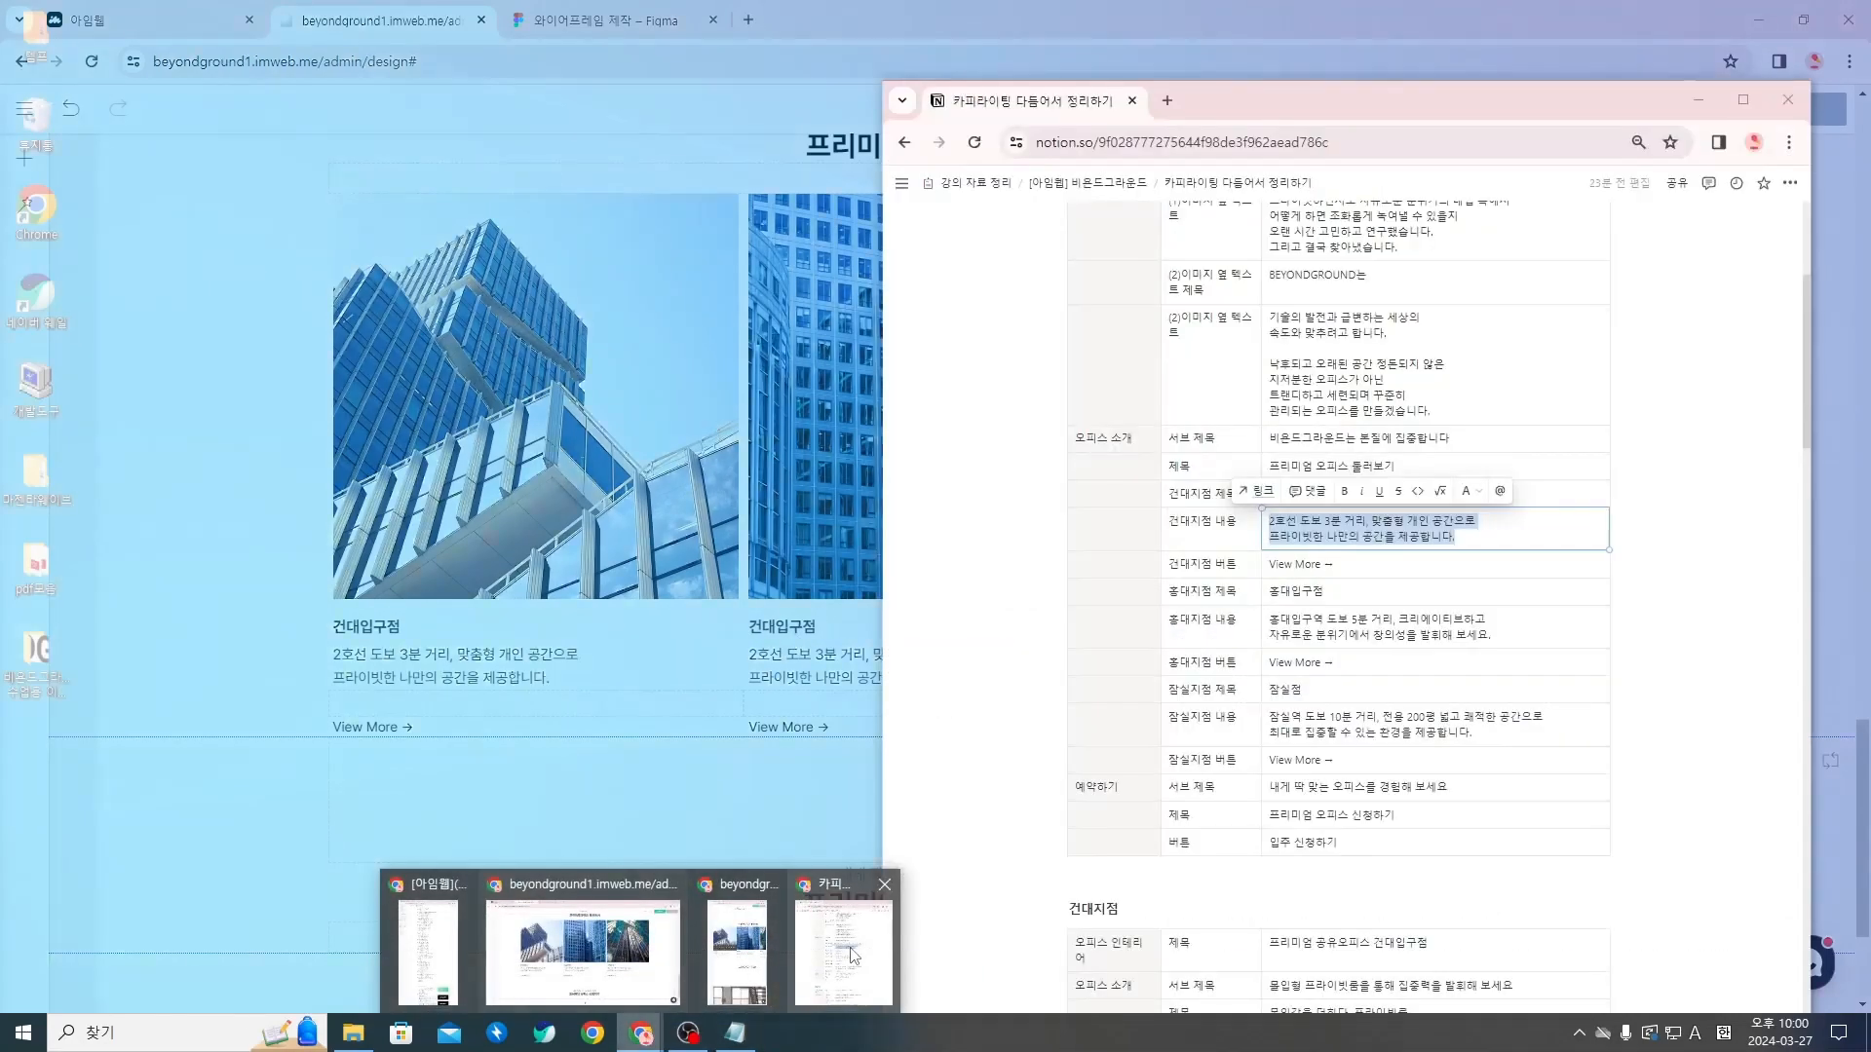
{"action": "left_click", "coordinate": [772, 950]}
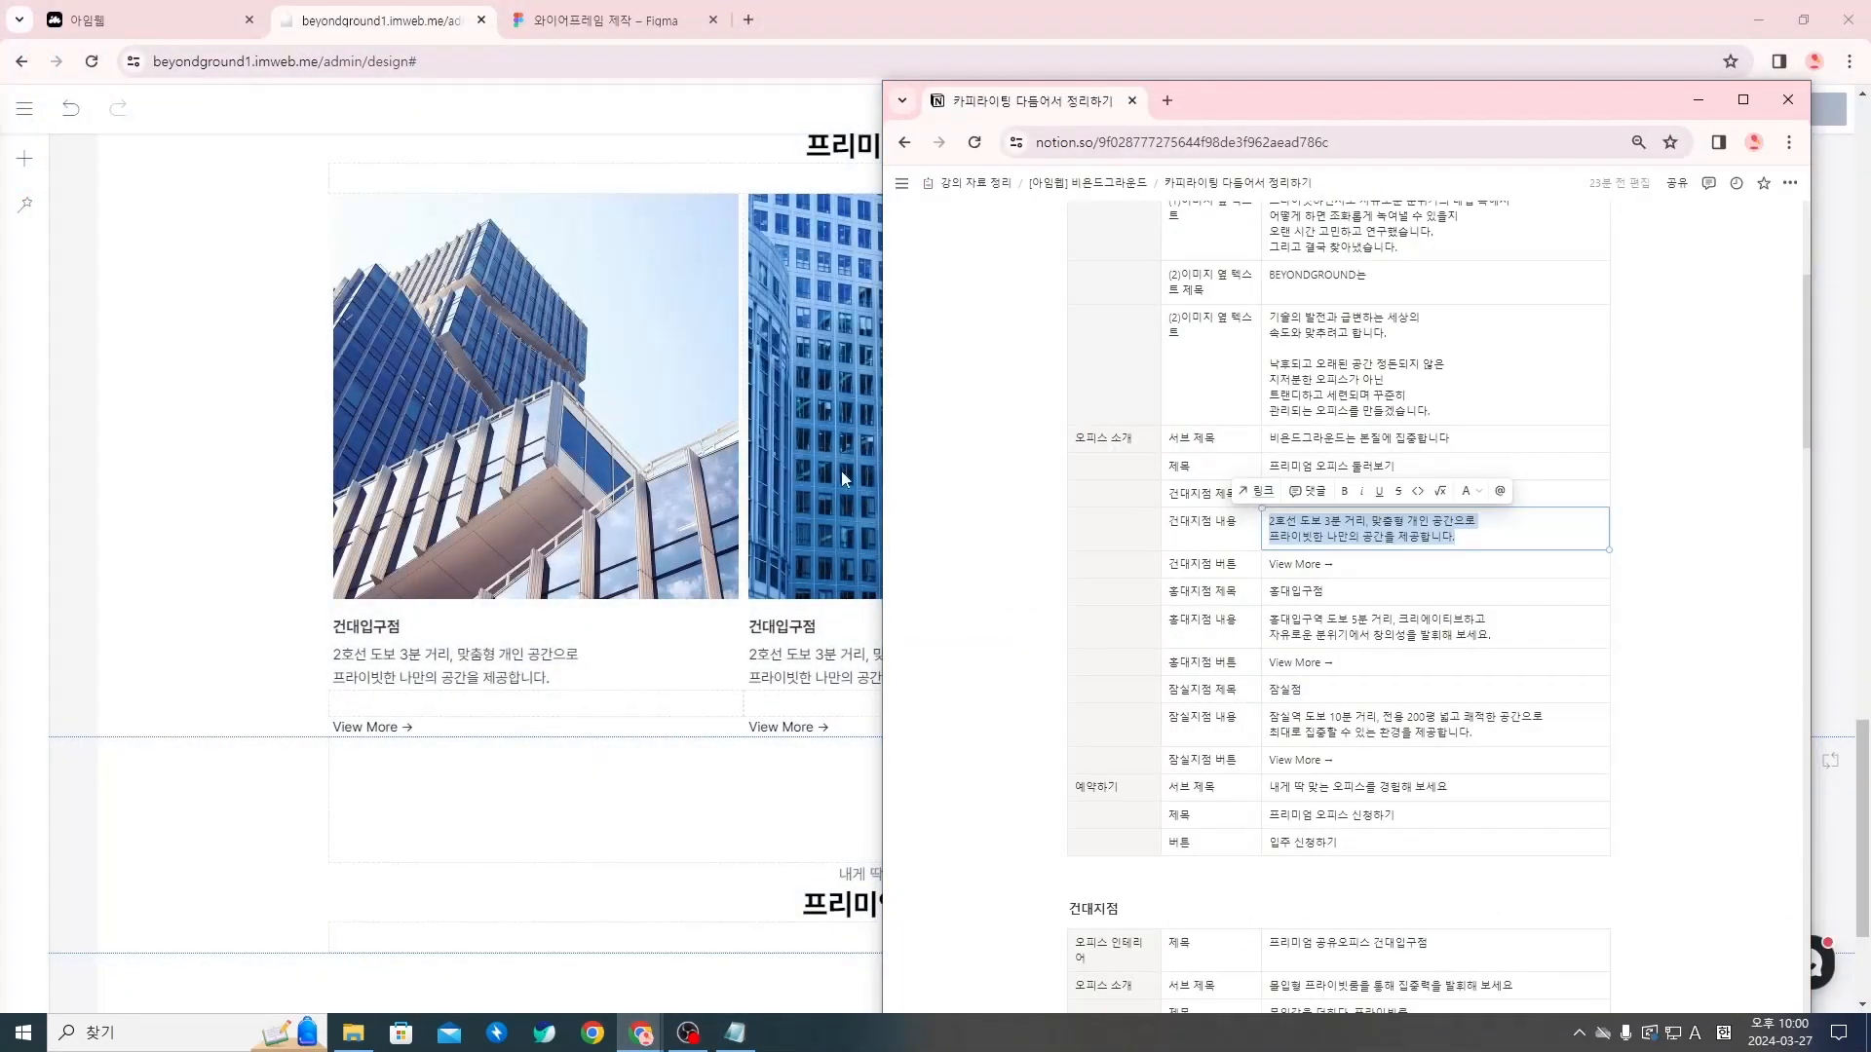
{"action": "left_click_drag", "start_coordinate": [1413, 91], "coordinate": [1433, 89]}
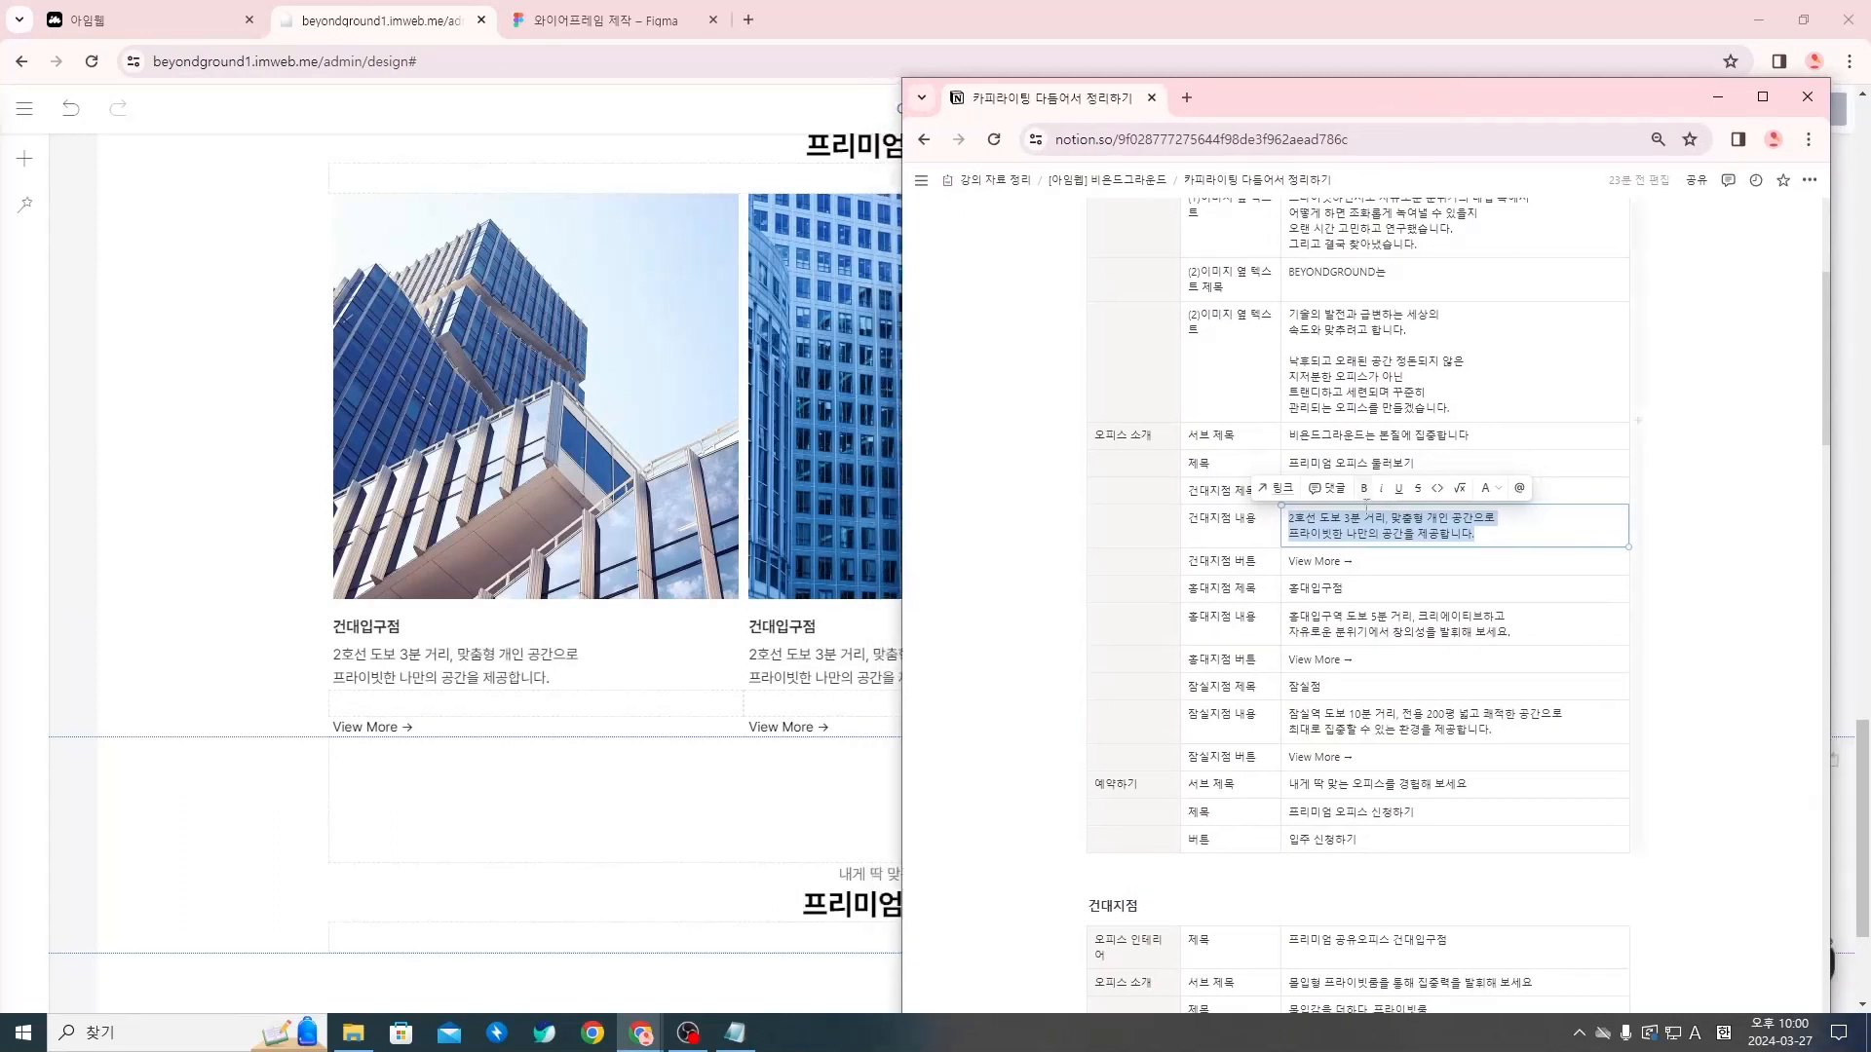
{"action": "left_click", "coordinate": [1345, 589]}
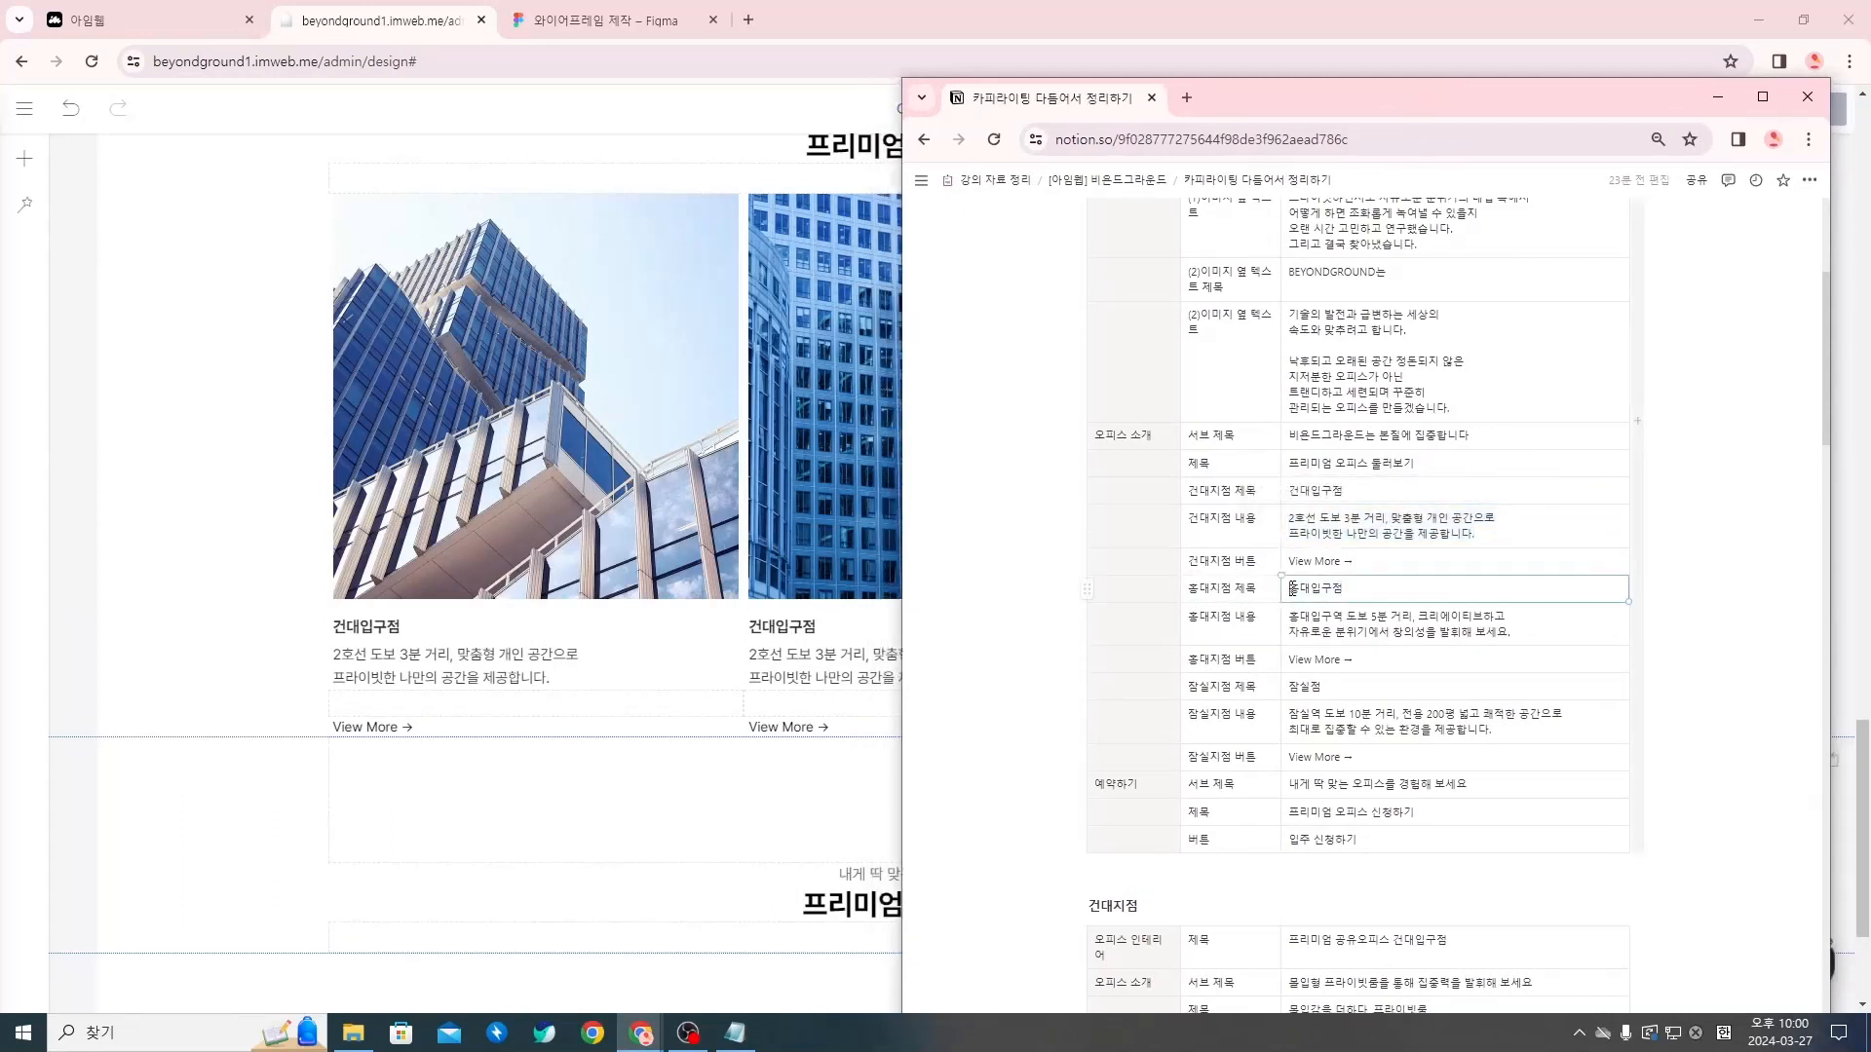
{"action": "double_click", "coordinate": [1292, 588]}
{"action": "key", "text": "ctrl+c"}
{"action": "left_click", "coordinate": [814, 632]}
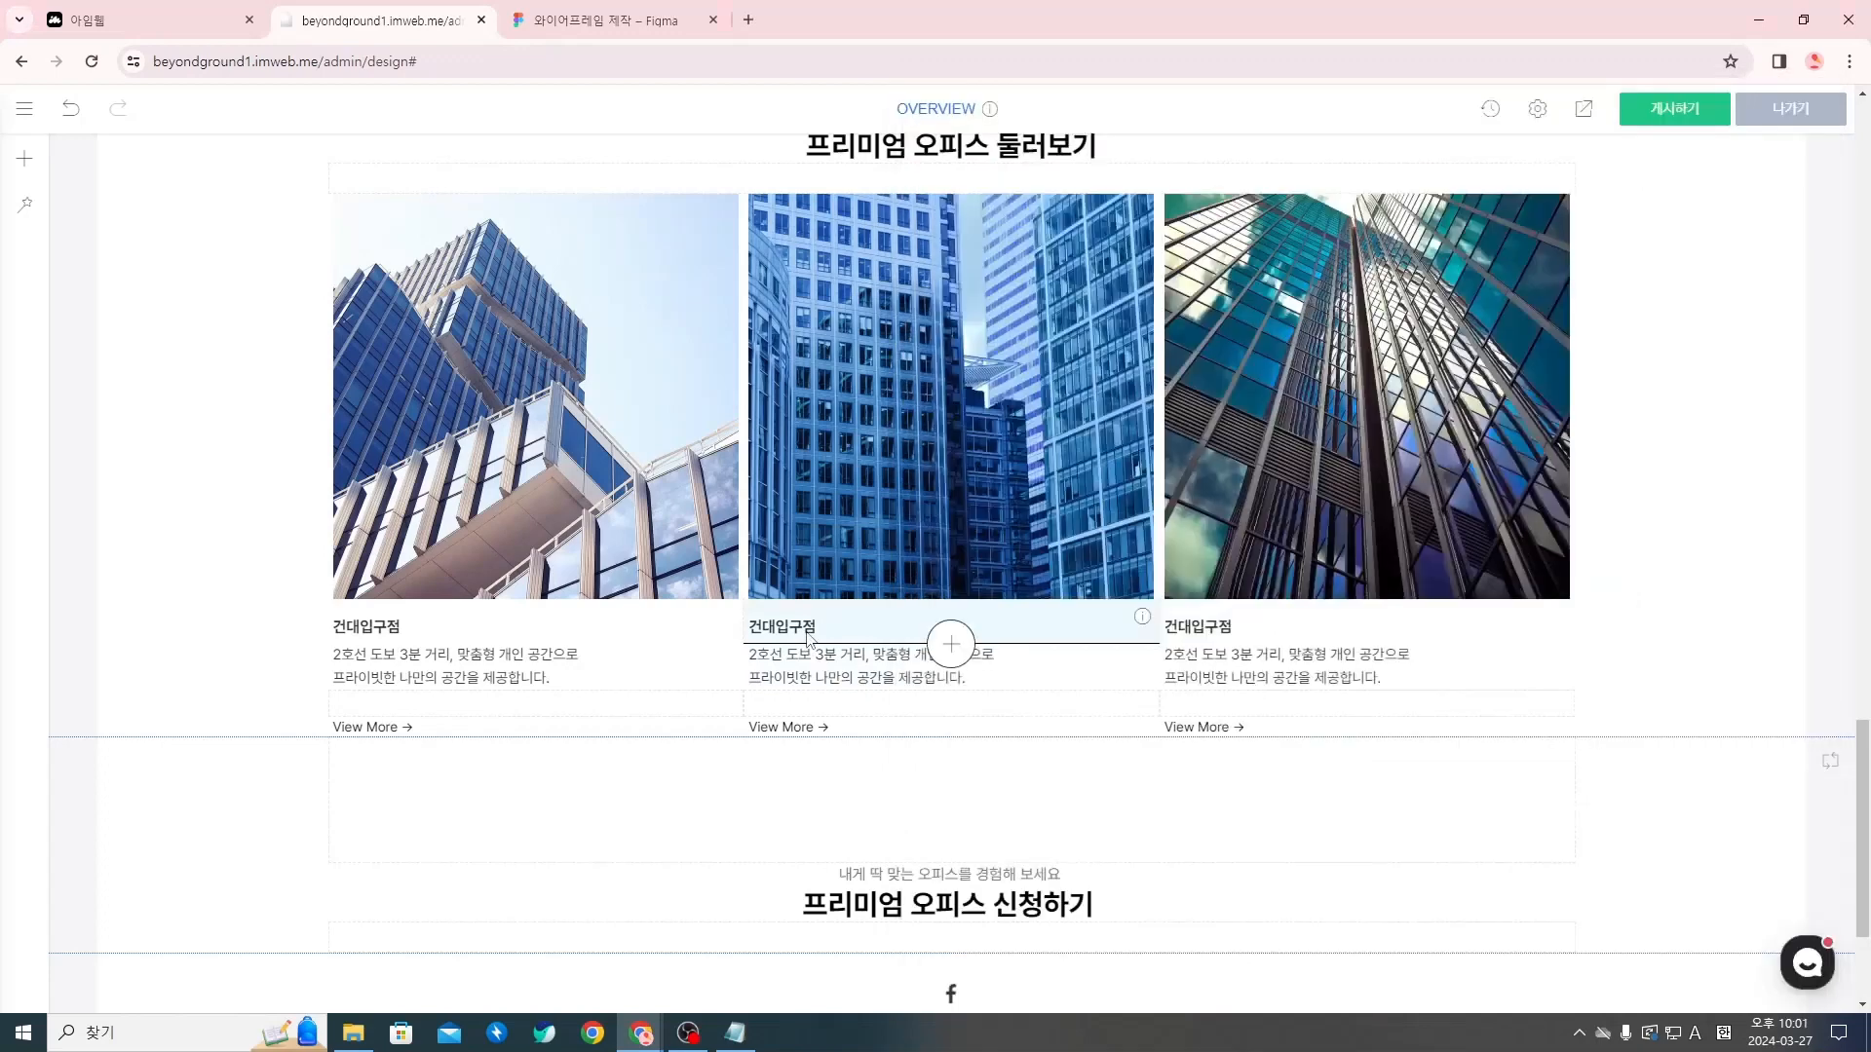
{"action": "key", "text": "ctrl+v"}
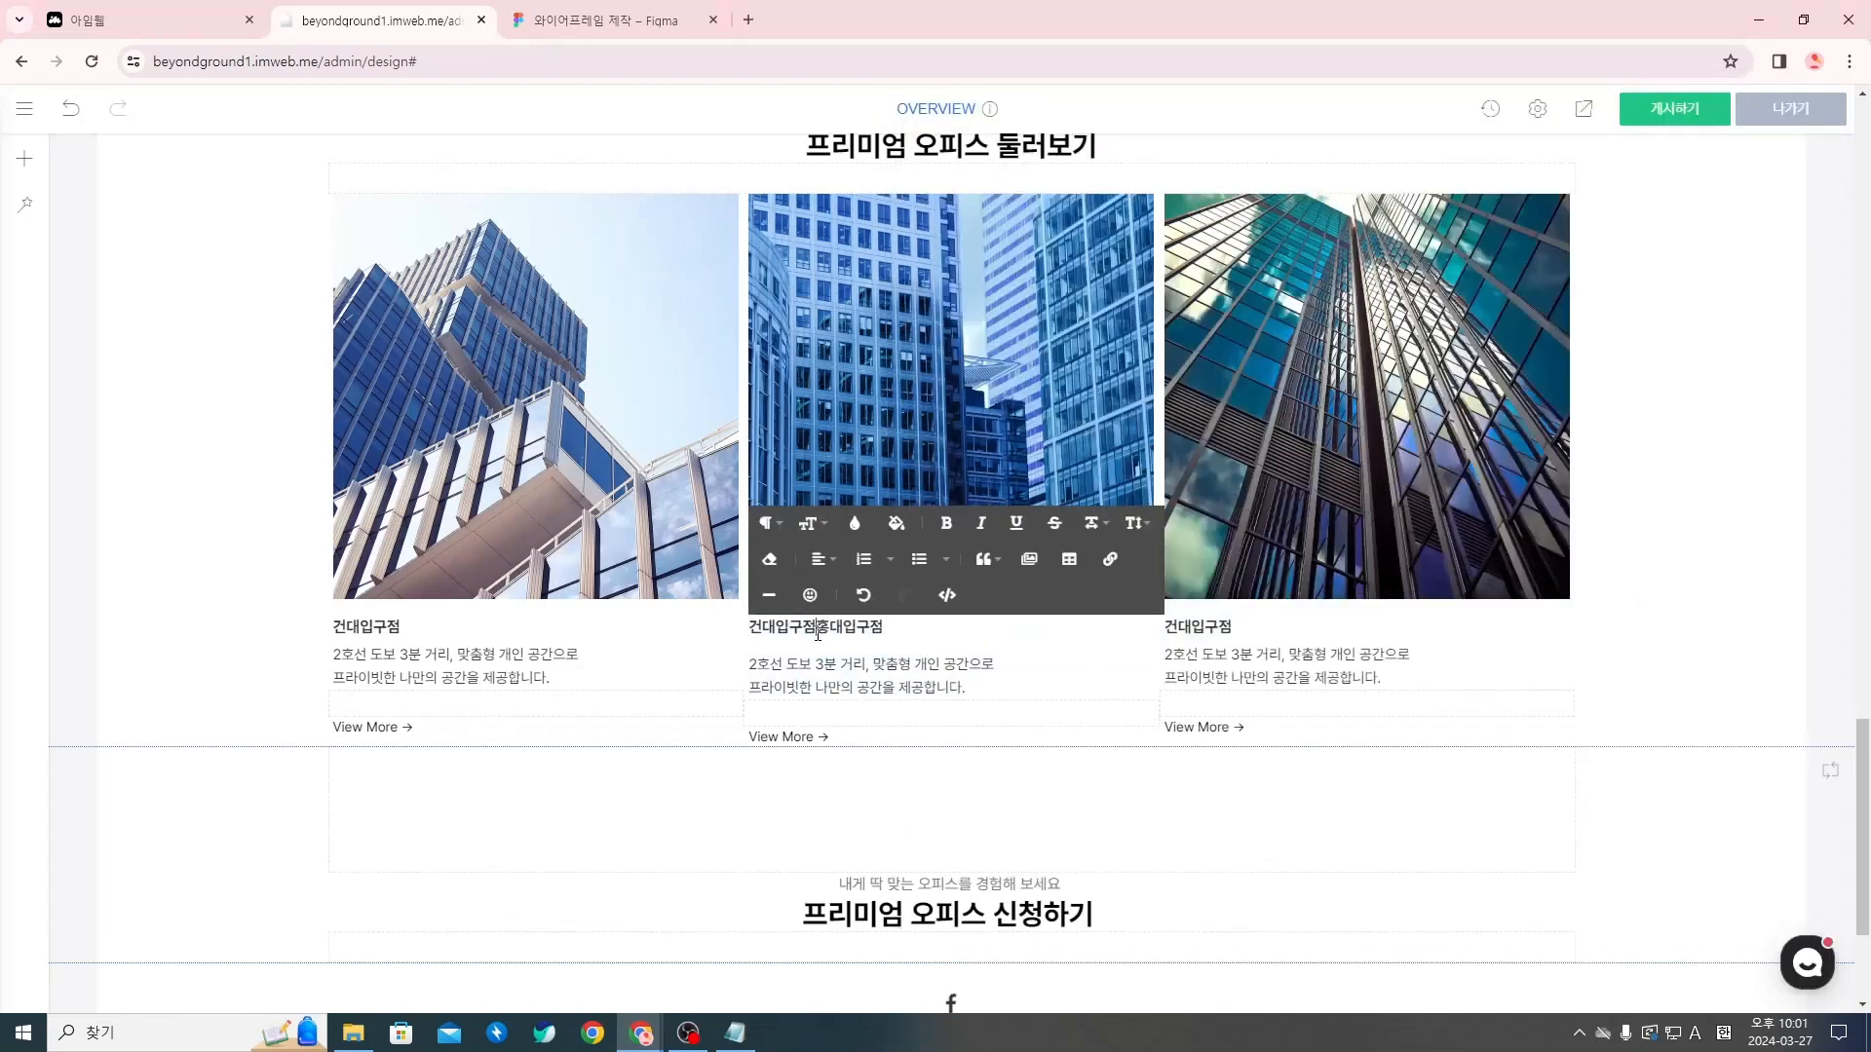
{"action": "left_click_drag", "start_coordinate": [818, 634], "coordinate": [770, 637]}
{"action": "key", "text": "BackSpace"}
{"action": "left_click", "coordinate": [1286, 663]}
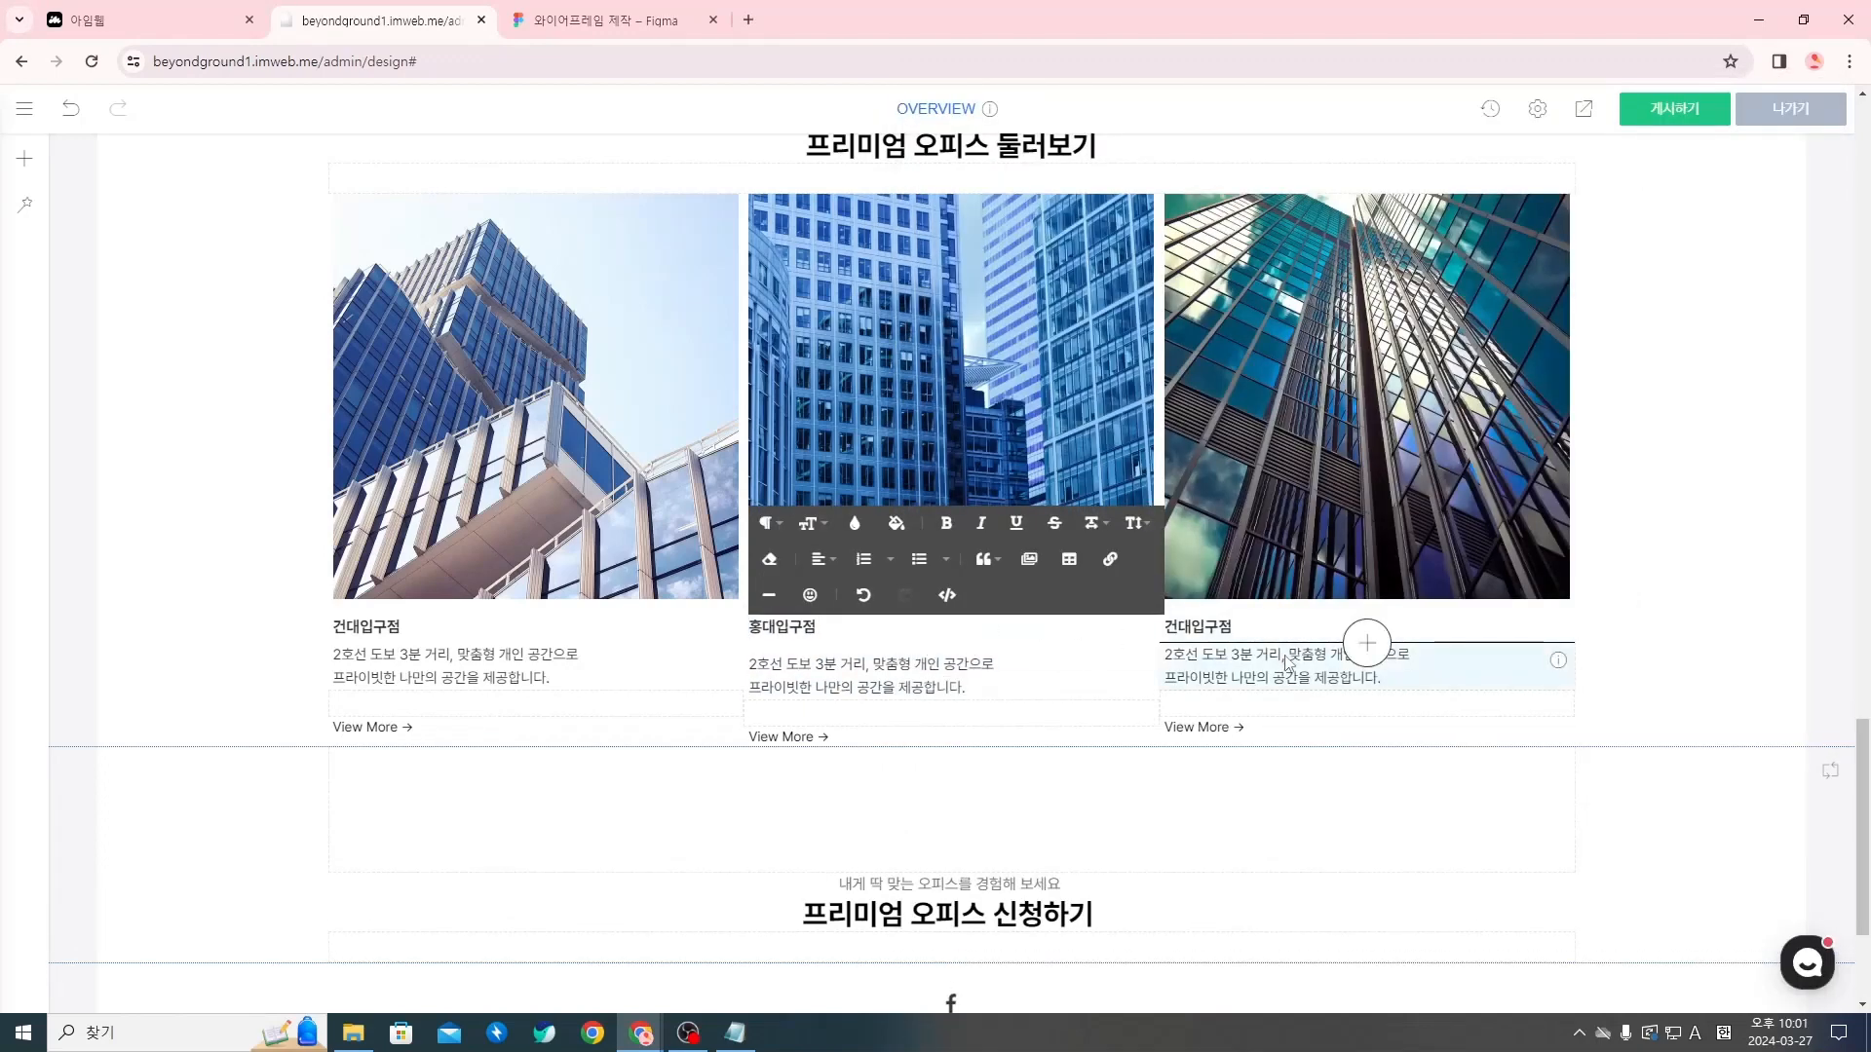
Copy 잠실점 from the Notion copywriting page and replace the third column's branch name with it
{"action": "key", "text": "alt+Tab"}
{"action": "double_click", "coordinate": [1311, 686]}
{"action": "key", "text": "ctrl+c"}
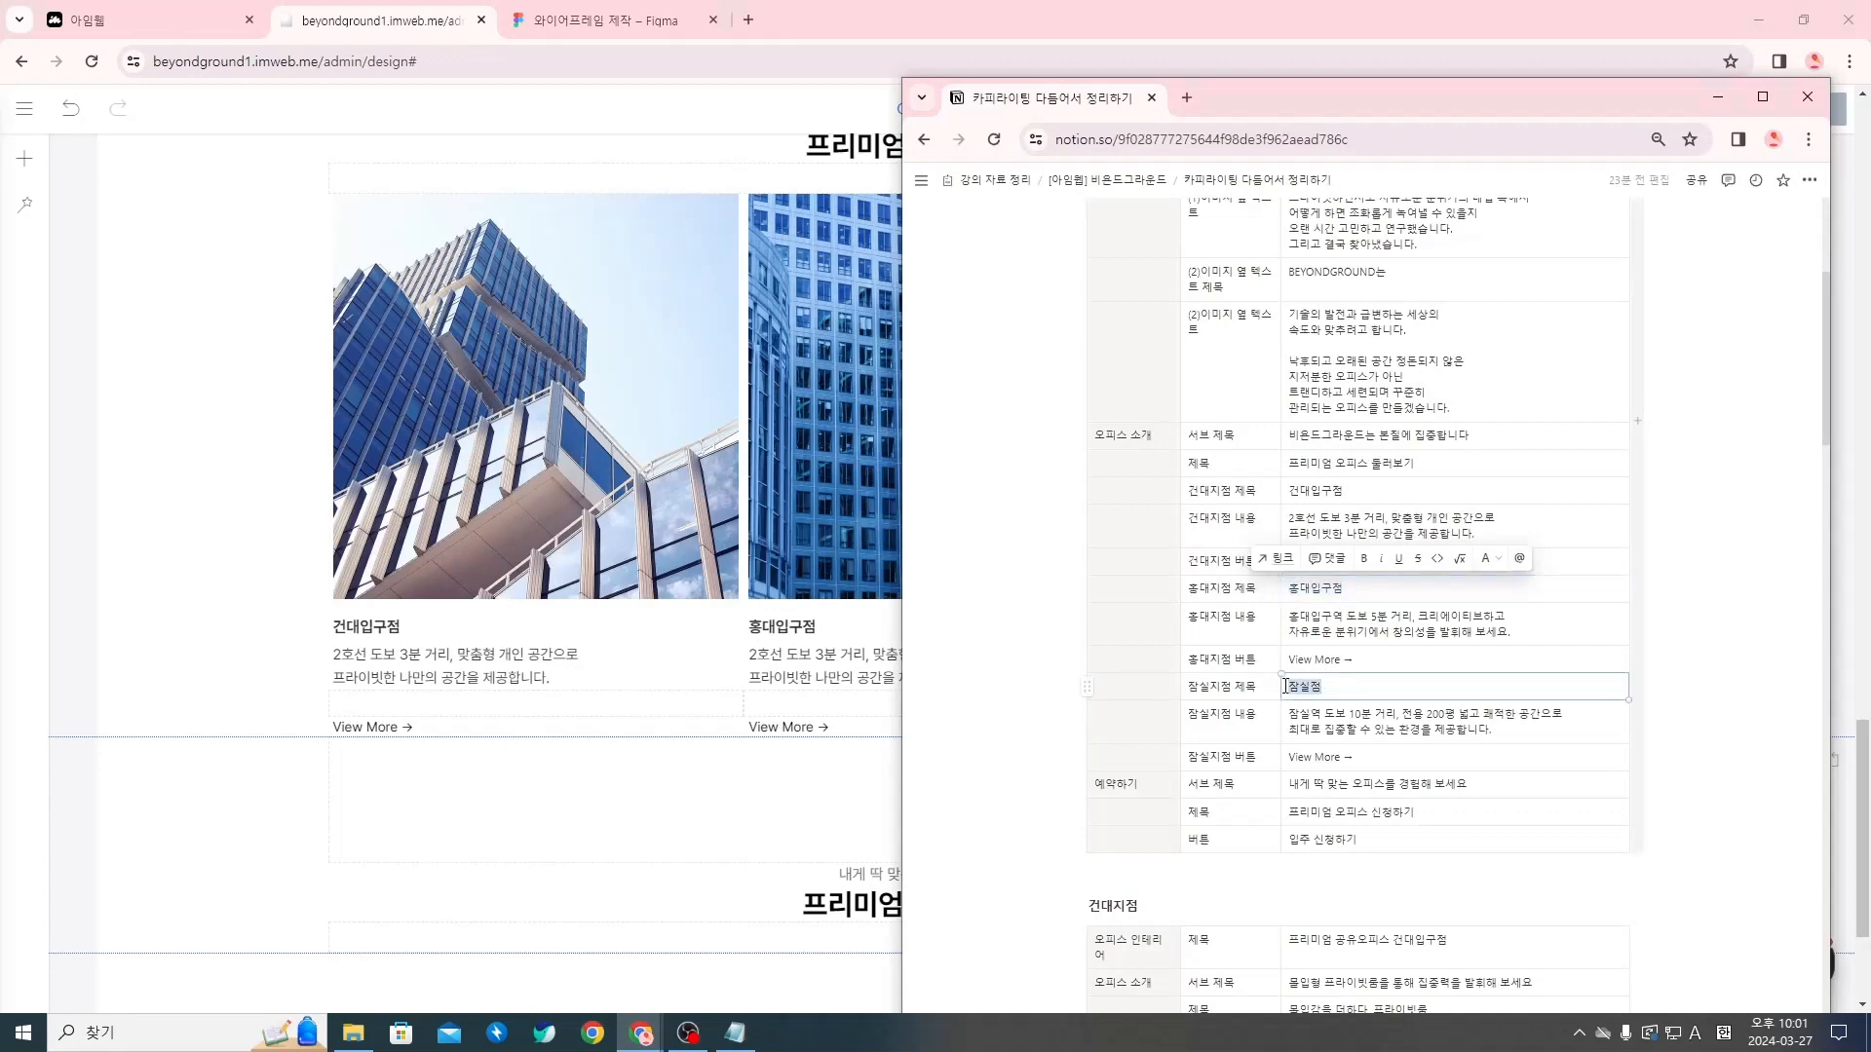
{"action": "key", "text": "alt+Tab"}
{"action": "left_click", "coordinate": [1265, 635]}
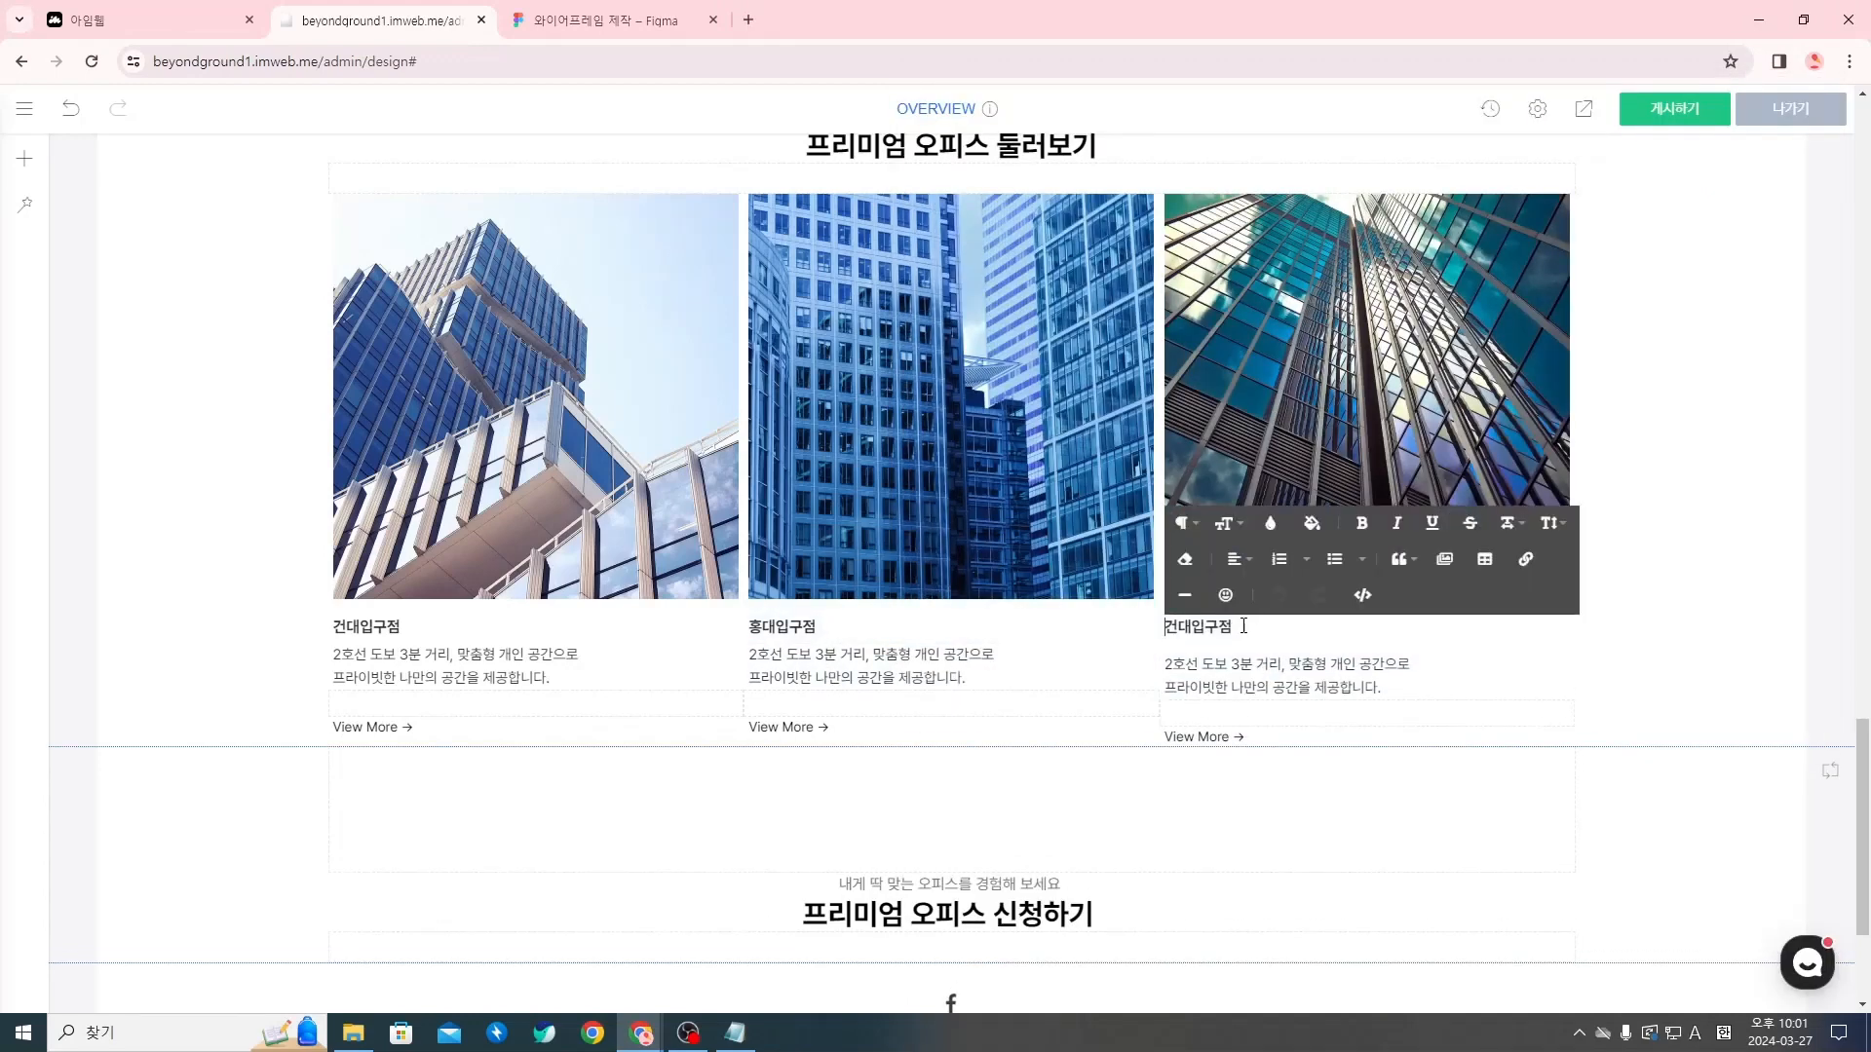
{"action": "key", "text": "ctrl+v"}
{"action": "left_click_drag", "start_coordinate": [1230, 628], "coordinate": [1166, 628]}
{"action": "key", "text": "BackSpace"}
Replace the first line of the second column's description with 홍대입구역 도보 5분 거리, 크리에이티브하고, copied from the Notion copywriting page
{"action": "key", "text": "alt+Tab"}
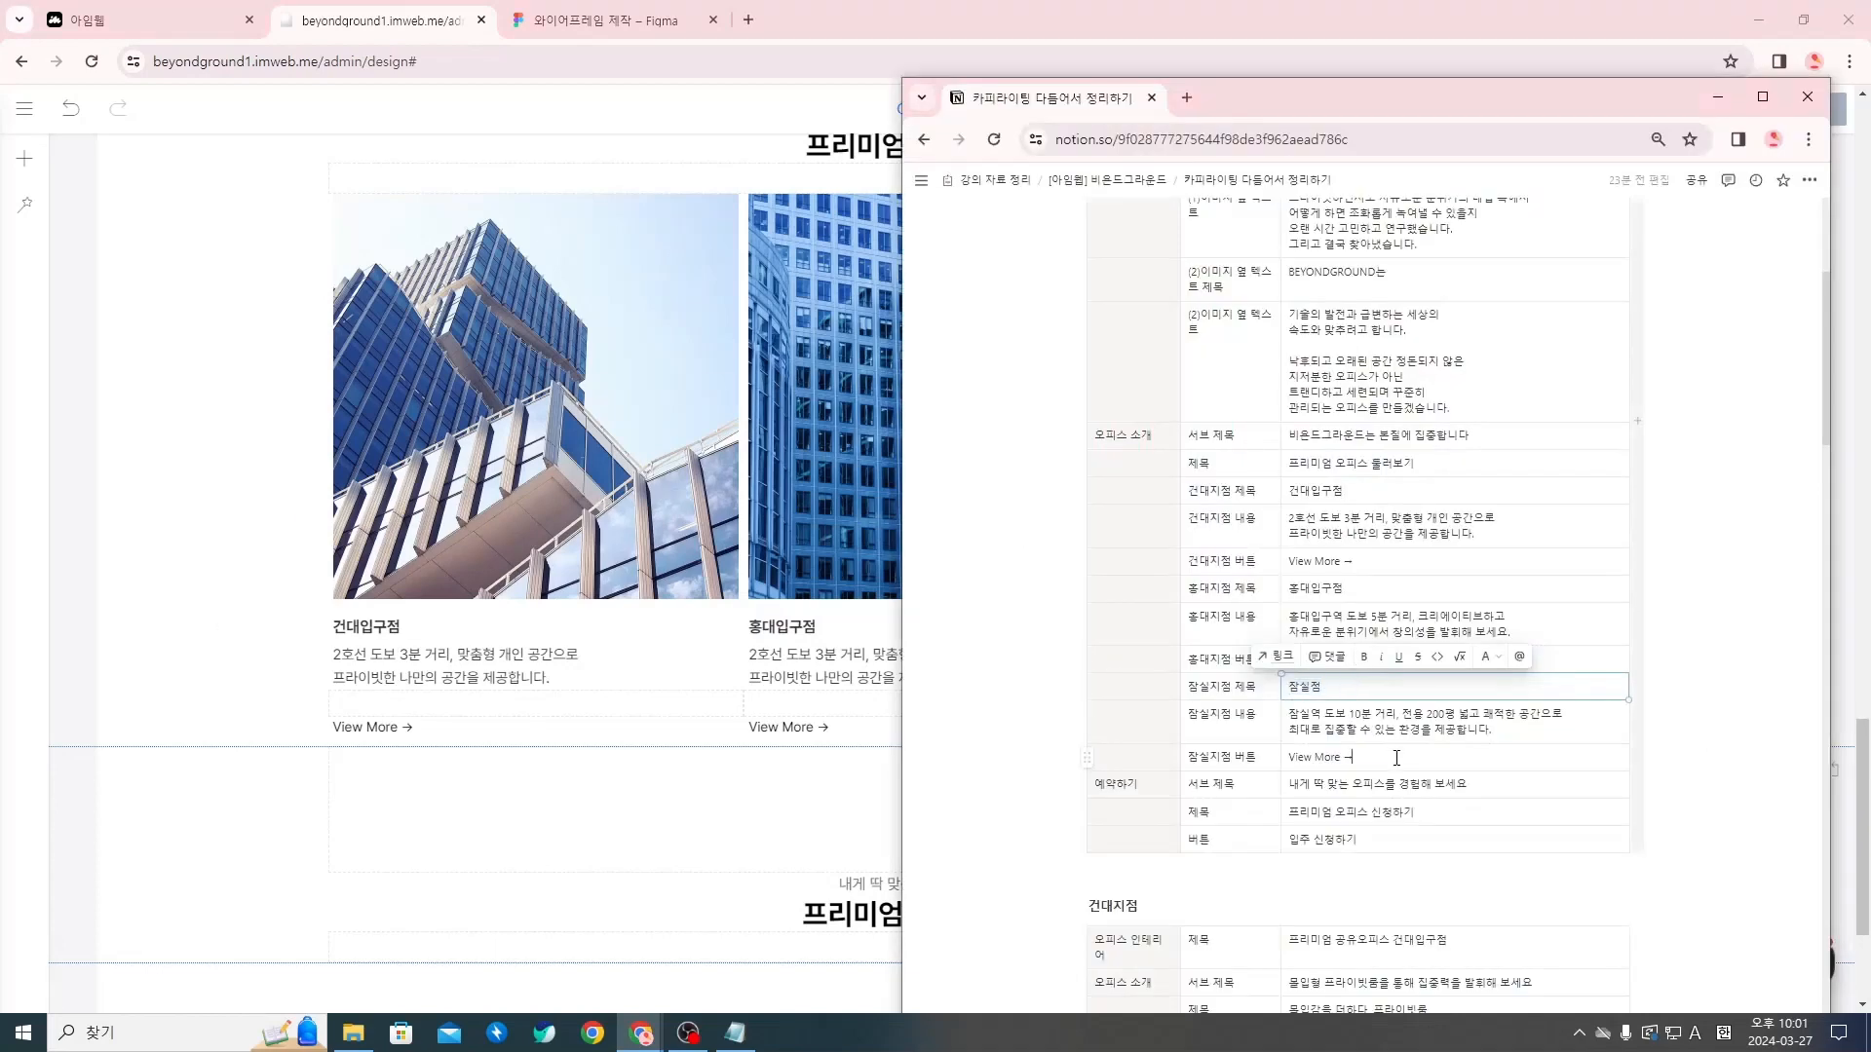
{"action": "triple_click", "coordinate": [1316, 617]}
{"action": "key", "text": "ctrl+c"}
{"action": "key", "text": "alt+Tab"}
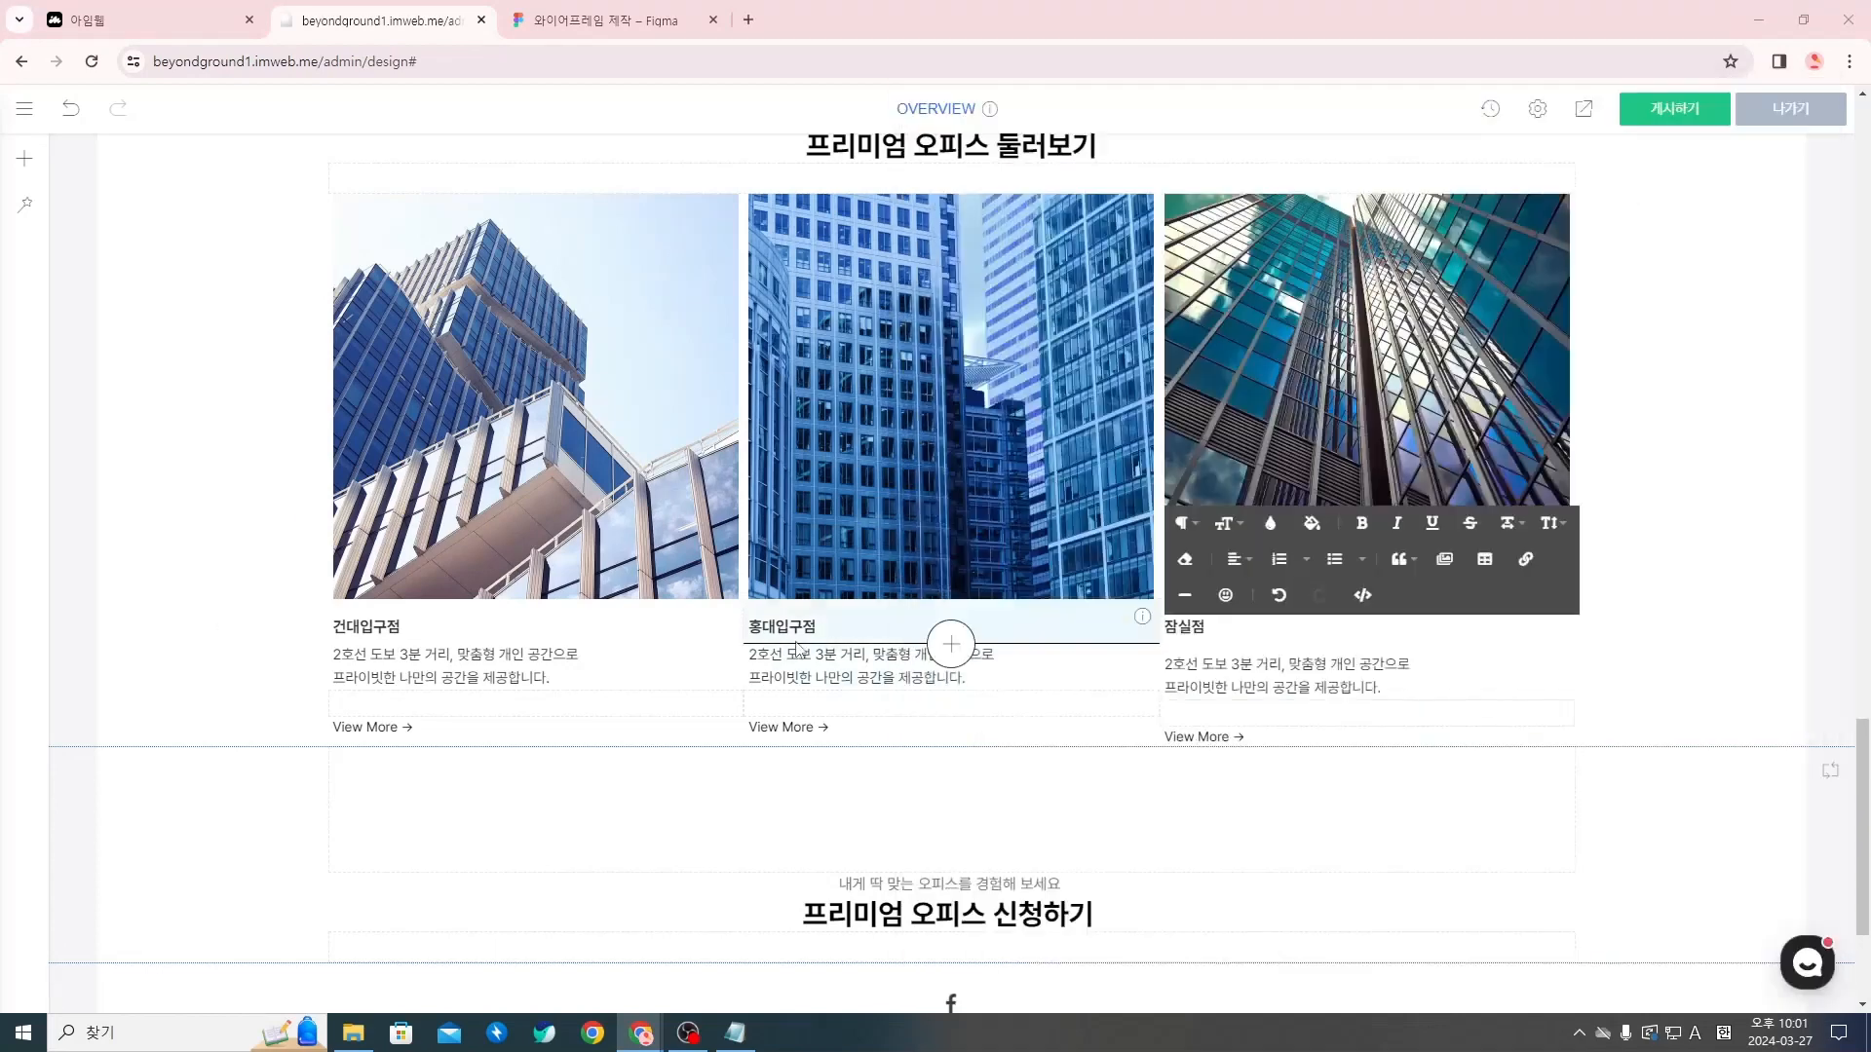
{"action": "left_click", "coordinate": [995, 658]}
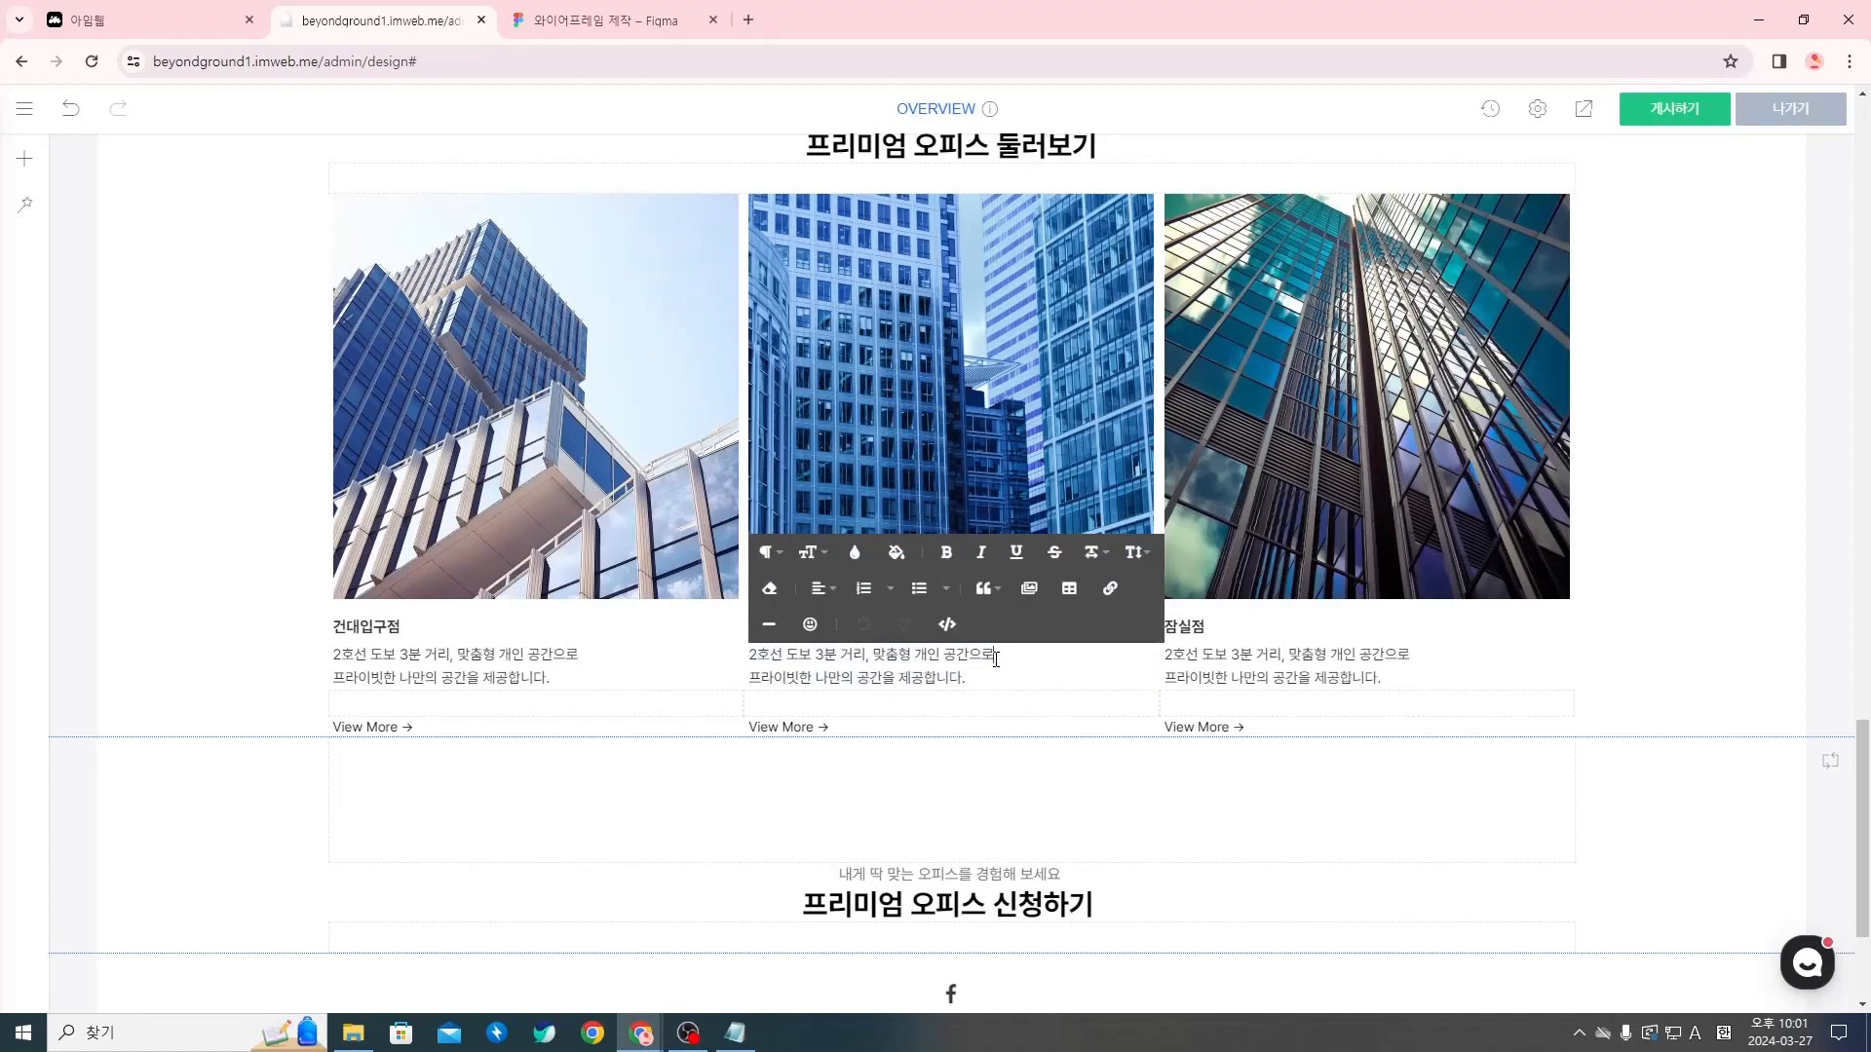
{"action": "key", "text": "ctrl+v"}
{"action": "left_click_drag", "start_coordinate": [994, 660], "coordinate": [790, 664]}
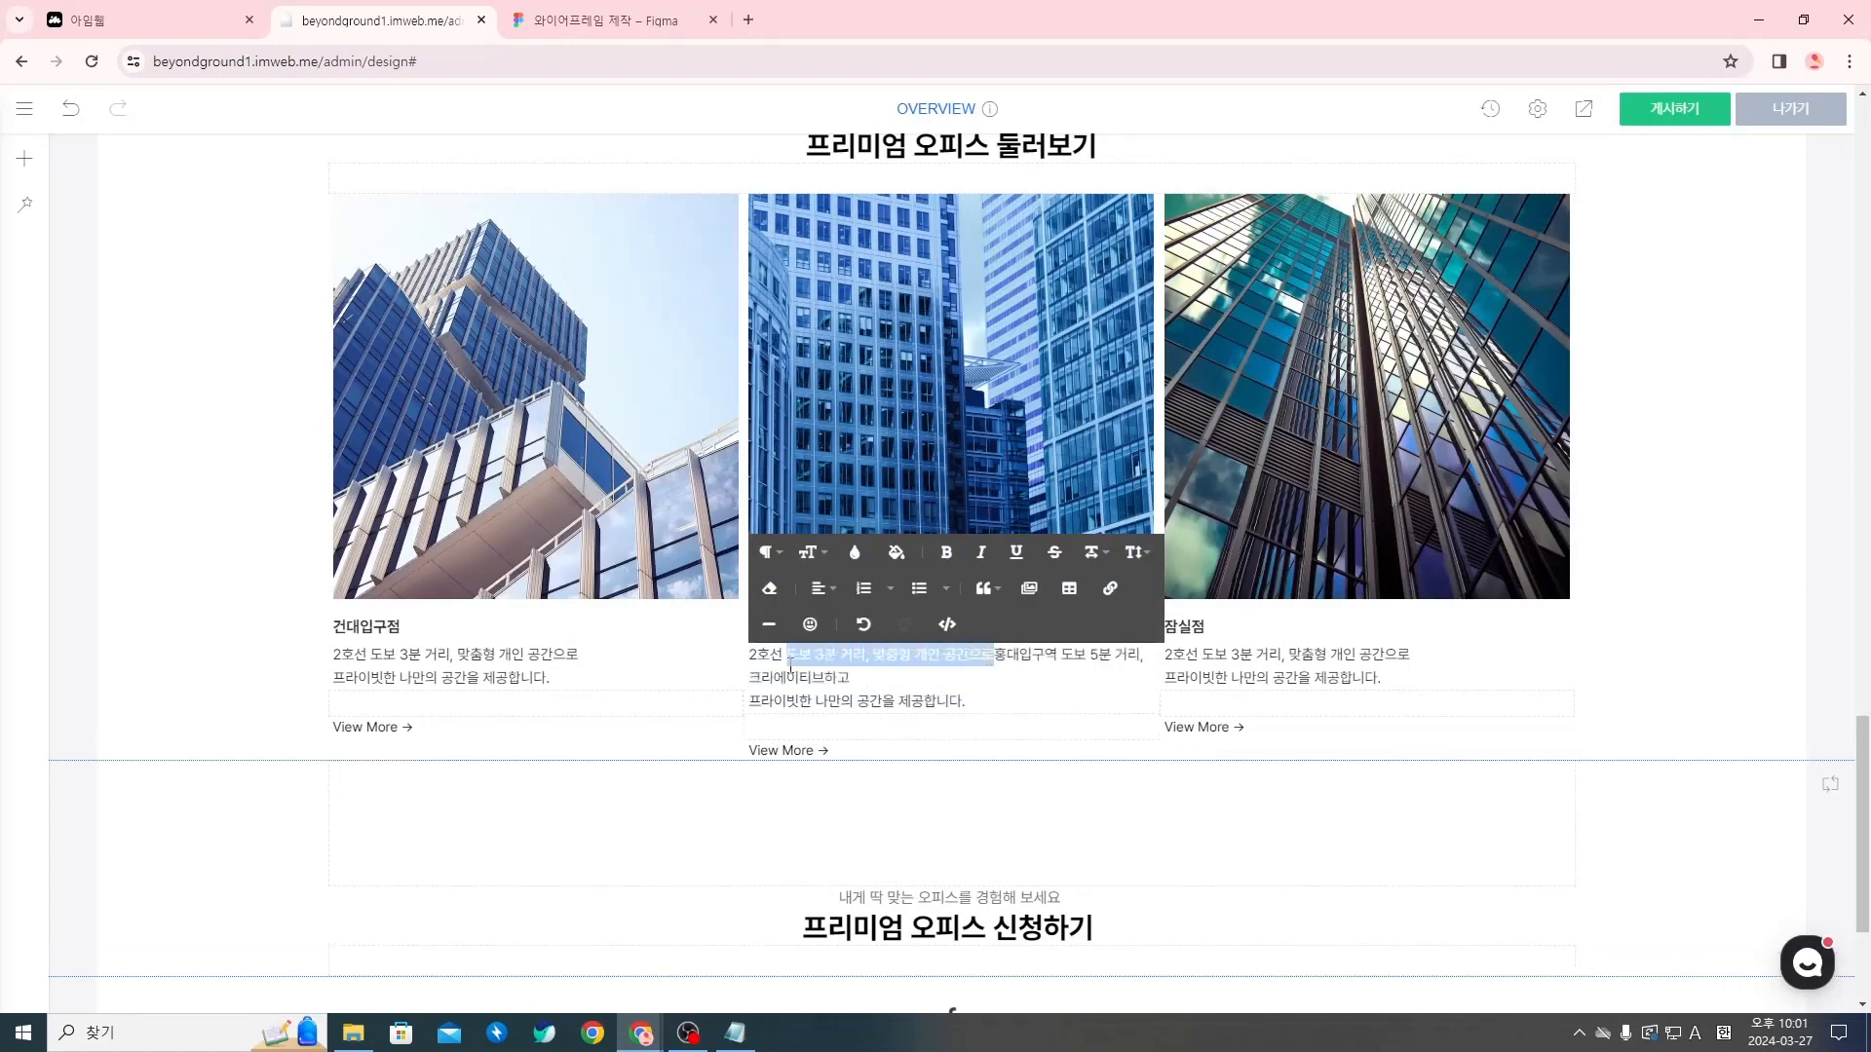
{"action": "key", "text": "BackSpace"}
Replace the second line of the second column's description with 자유로운 분위기에서 창의성을 발휘해 보세요., copied from the Notion page
{"action": "key", "text": "alt+Tab"}
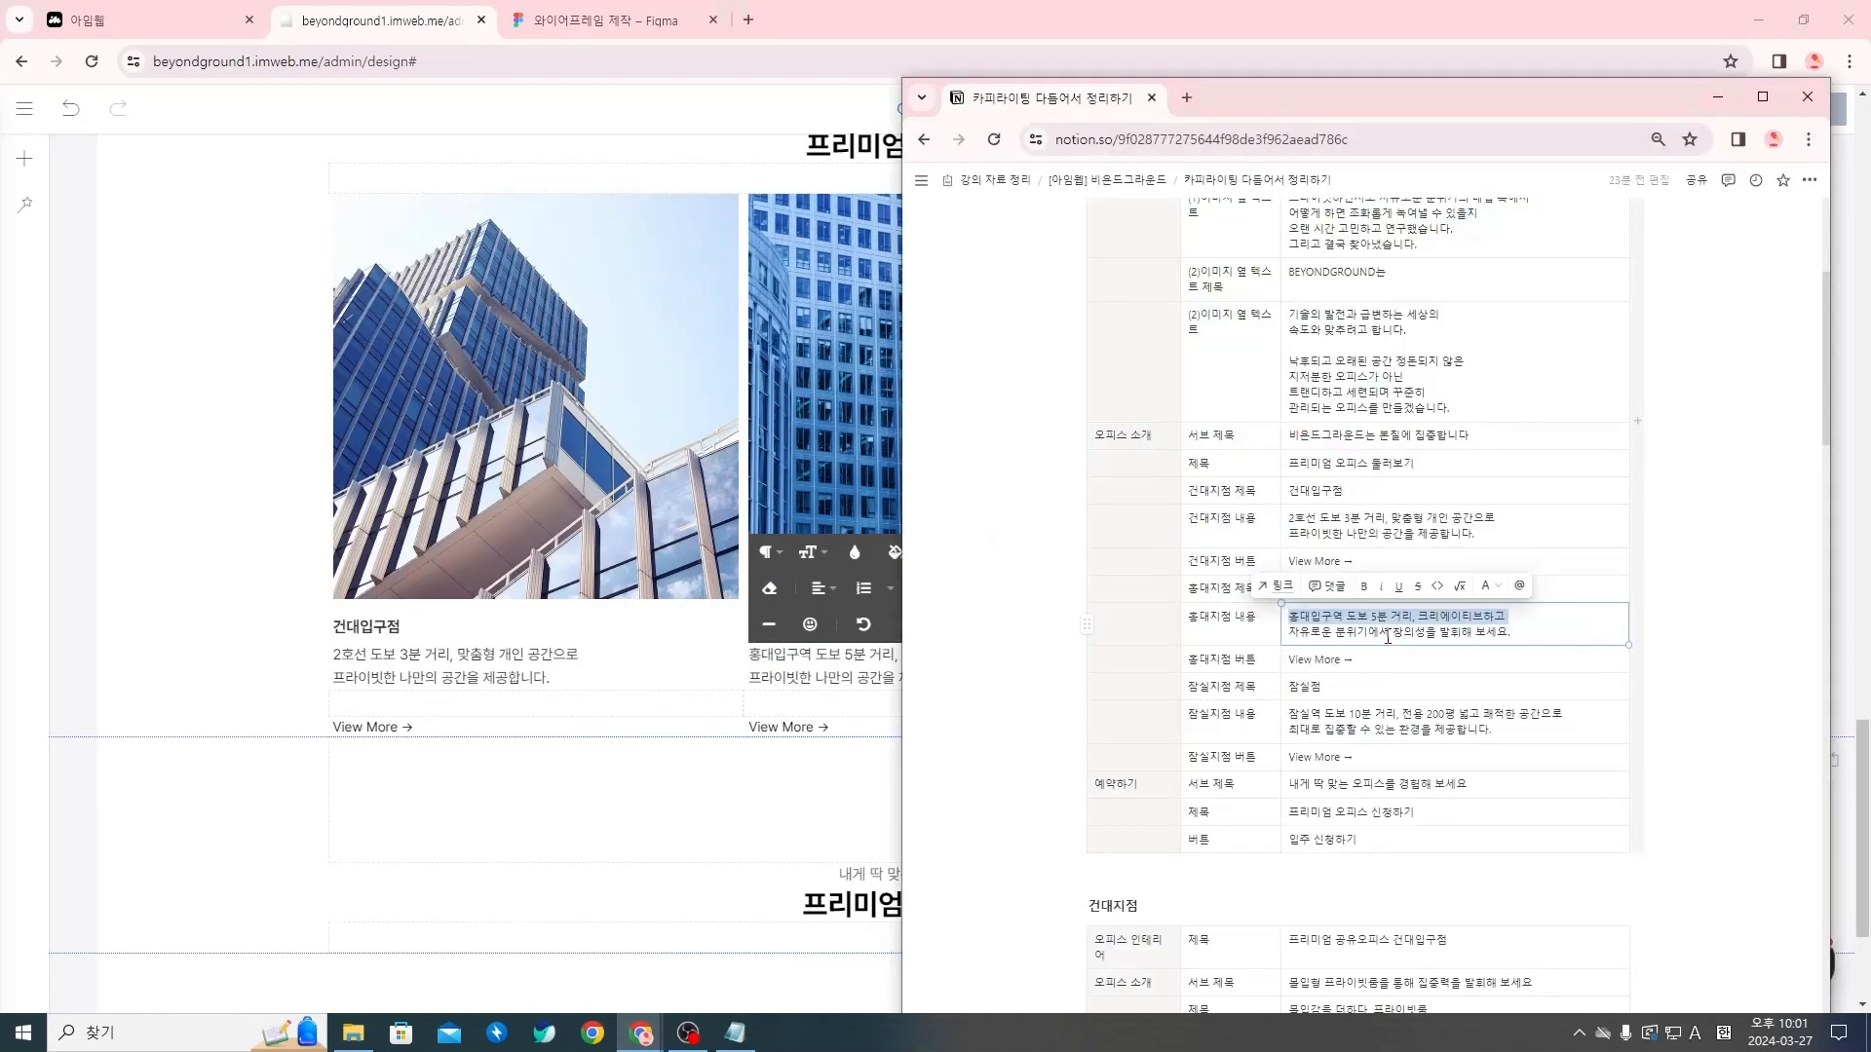
{"action": "left_click", "coordinate": [828, 673]}
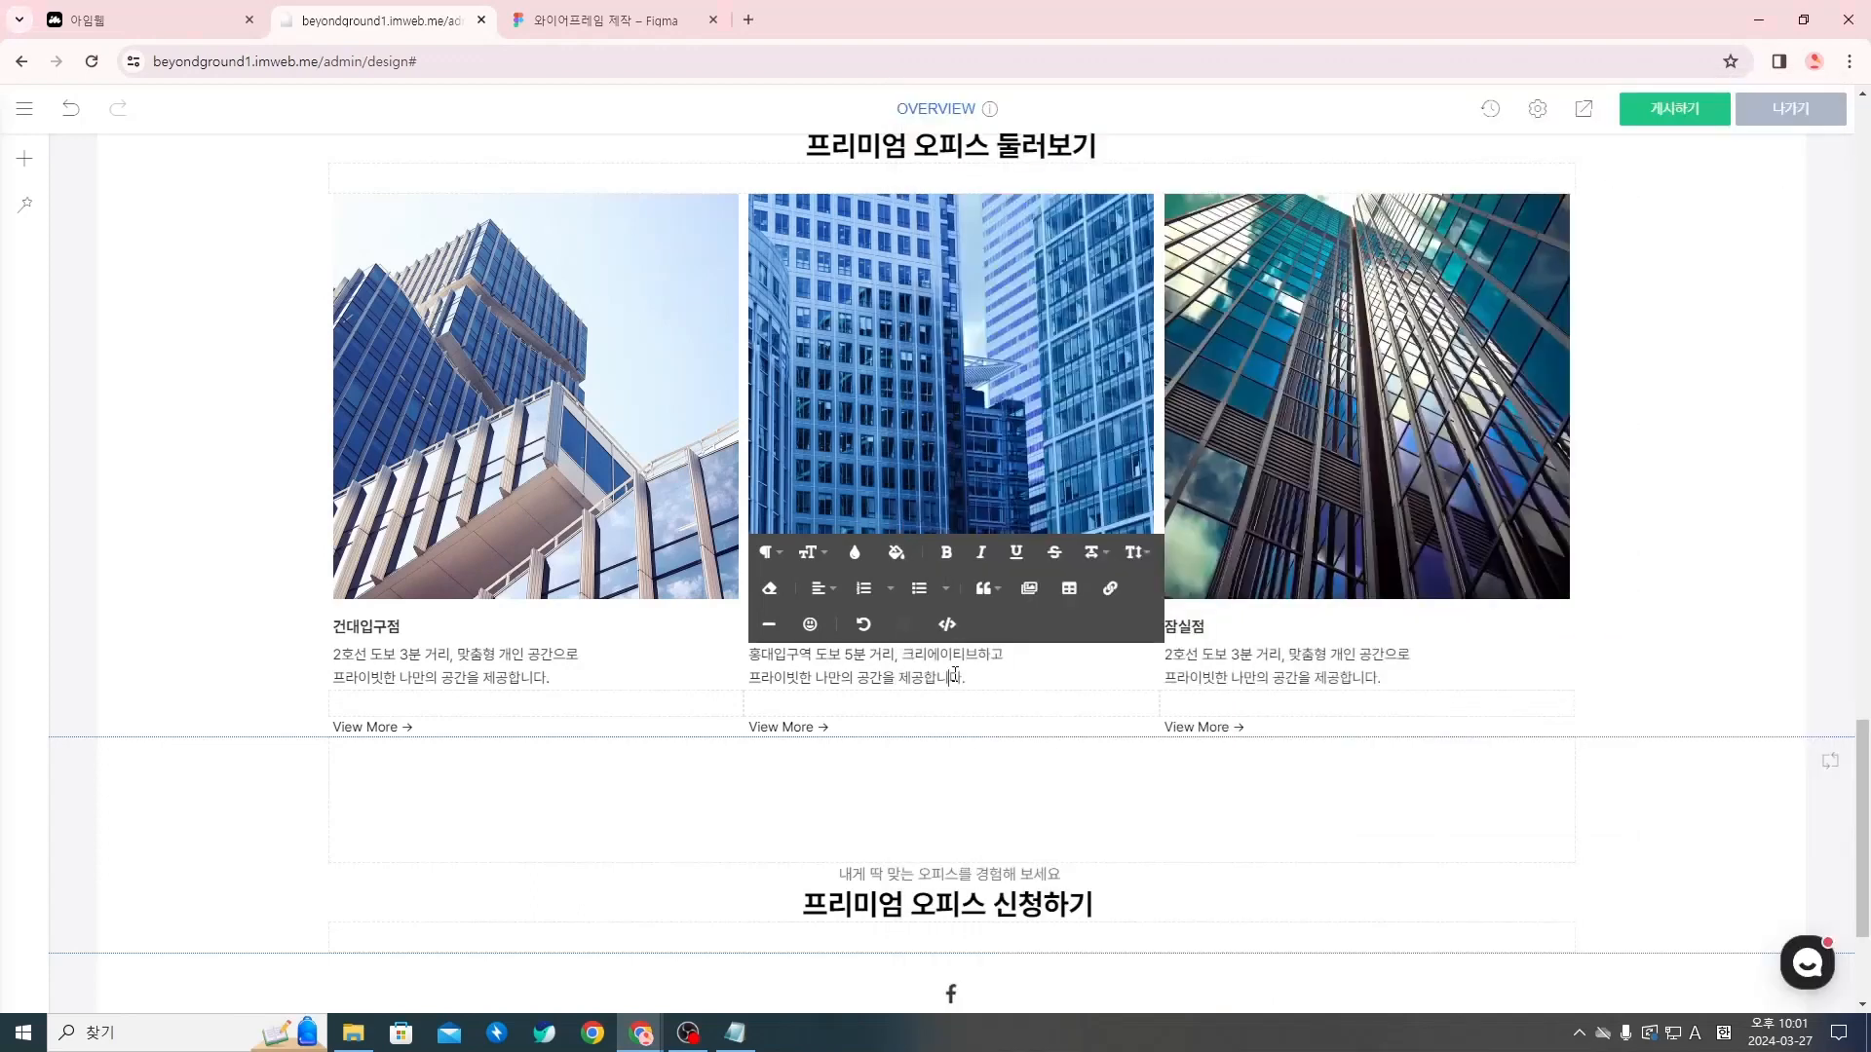
{"action": "left_click", "coordinate": [977, 687]}
{"action": "left_click", "coordinate": [1795, 135]}
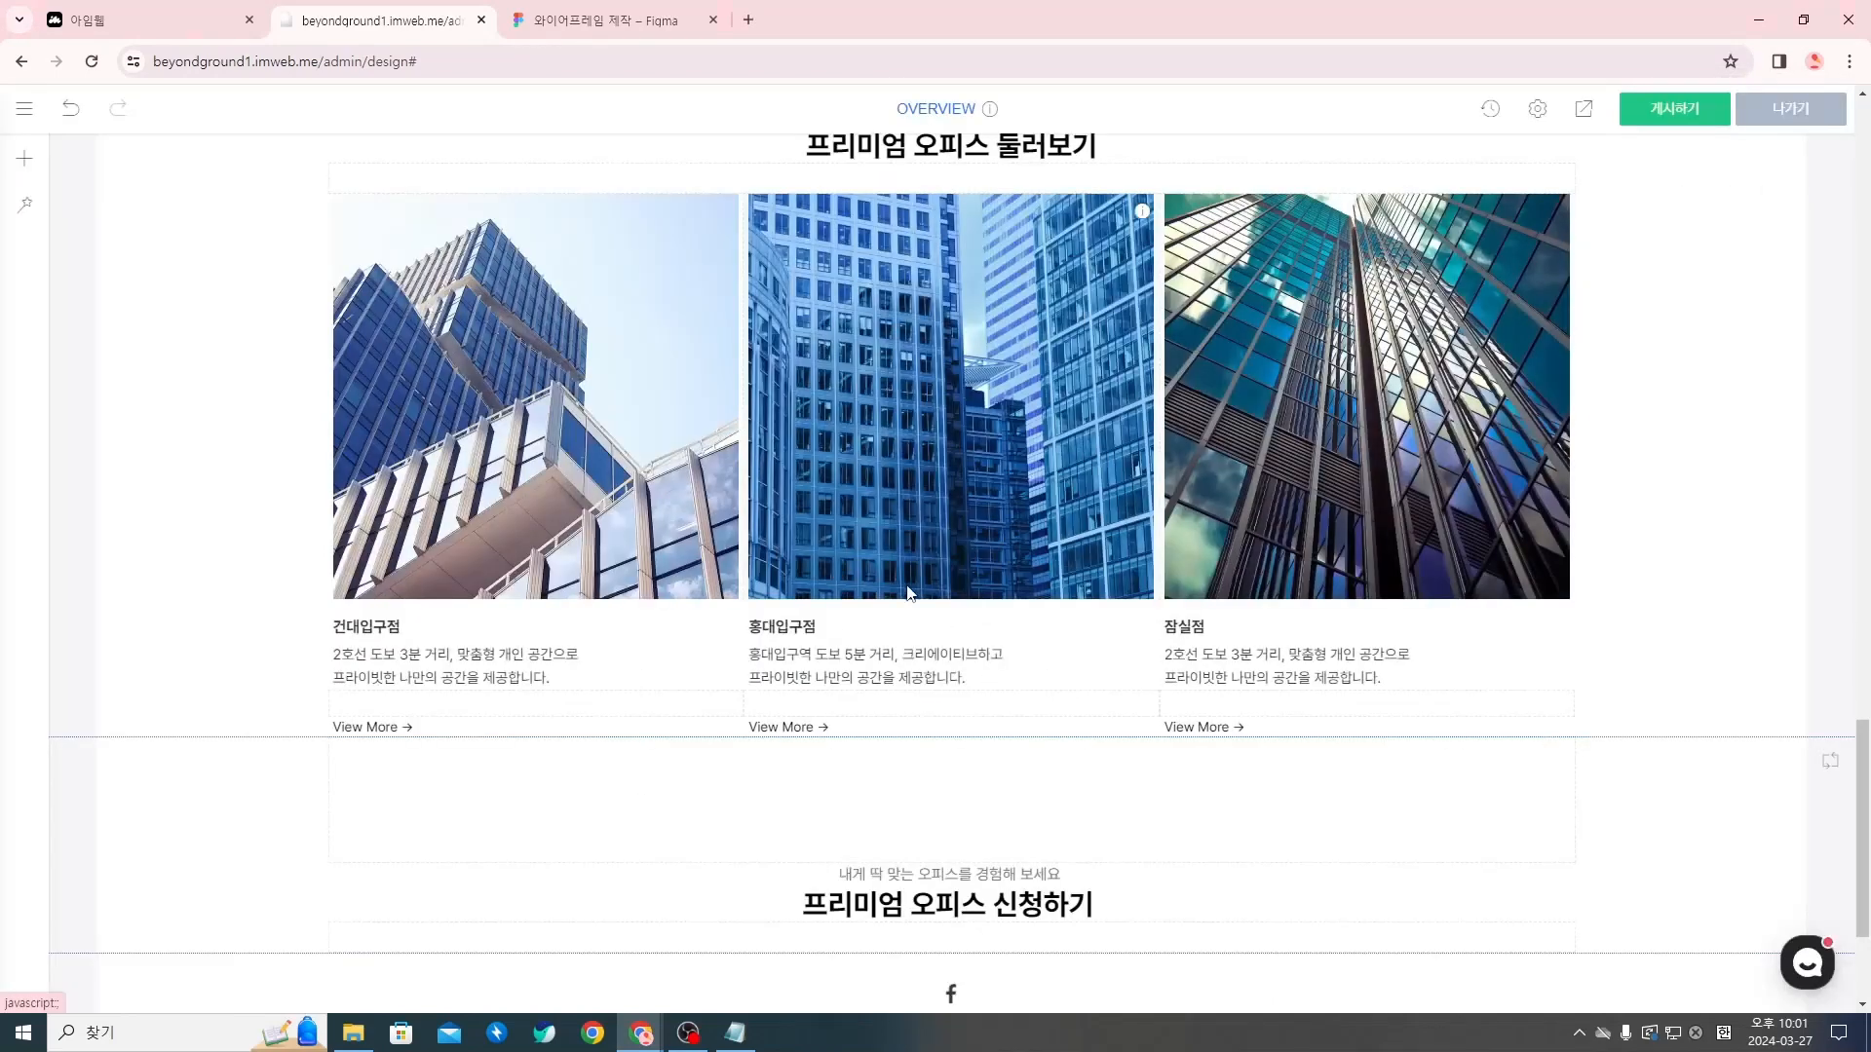
{"action": "left_click", "coordinate": [979, 677]}
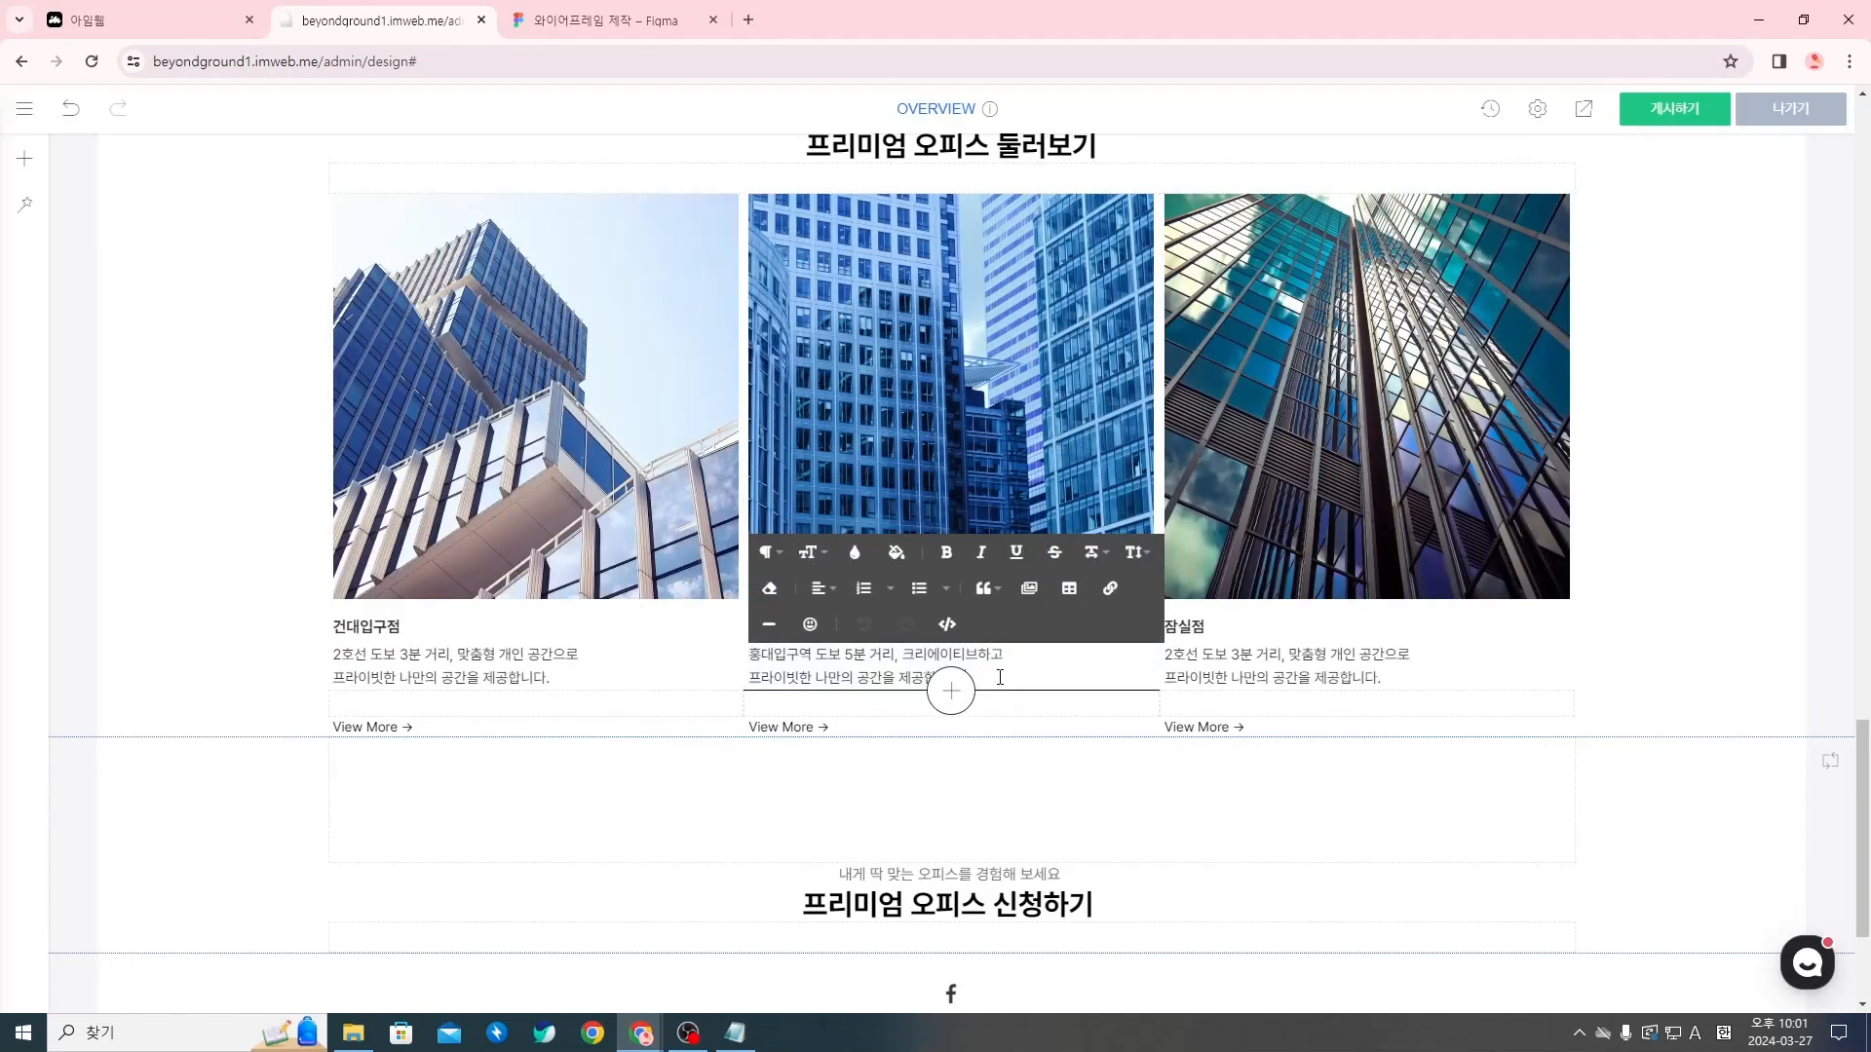
{"action": "type", "text": "자유로운 분위기에서 창의성을 발휘해 보세요."}
{"action": "left_click_drag", "start_coordinate": [972, 678], "coordinate": [761, 684]}
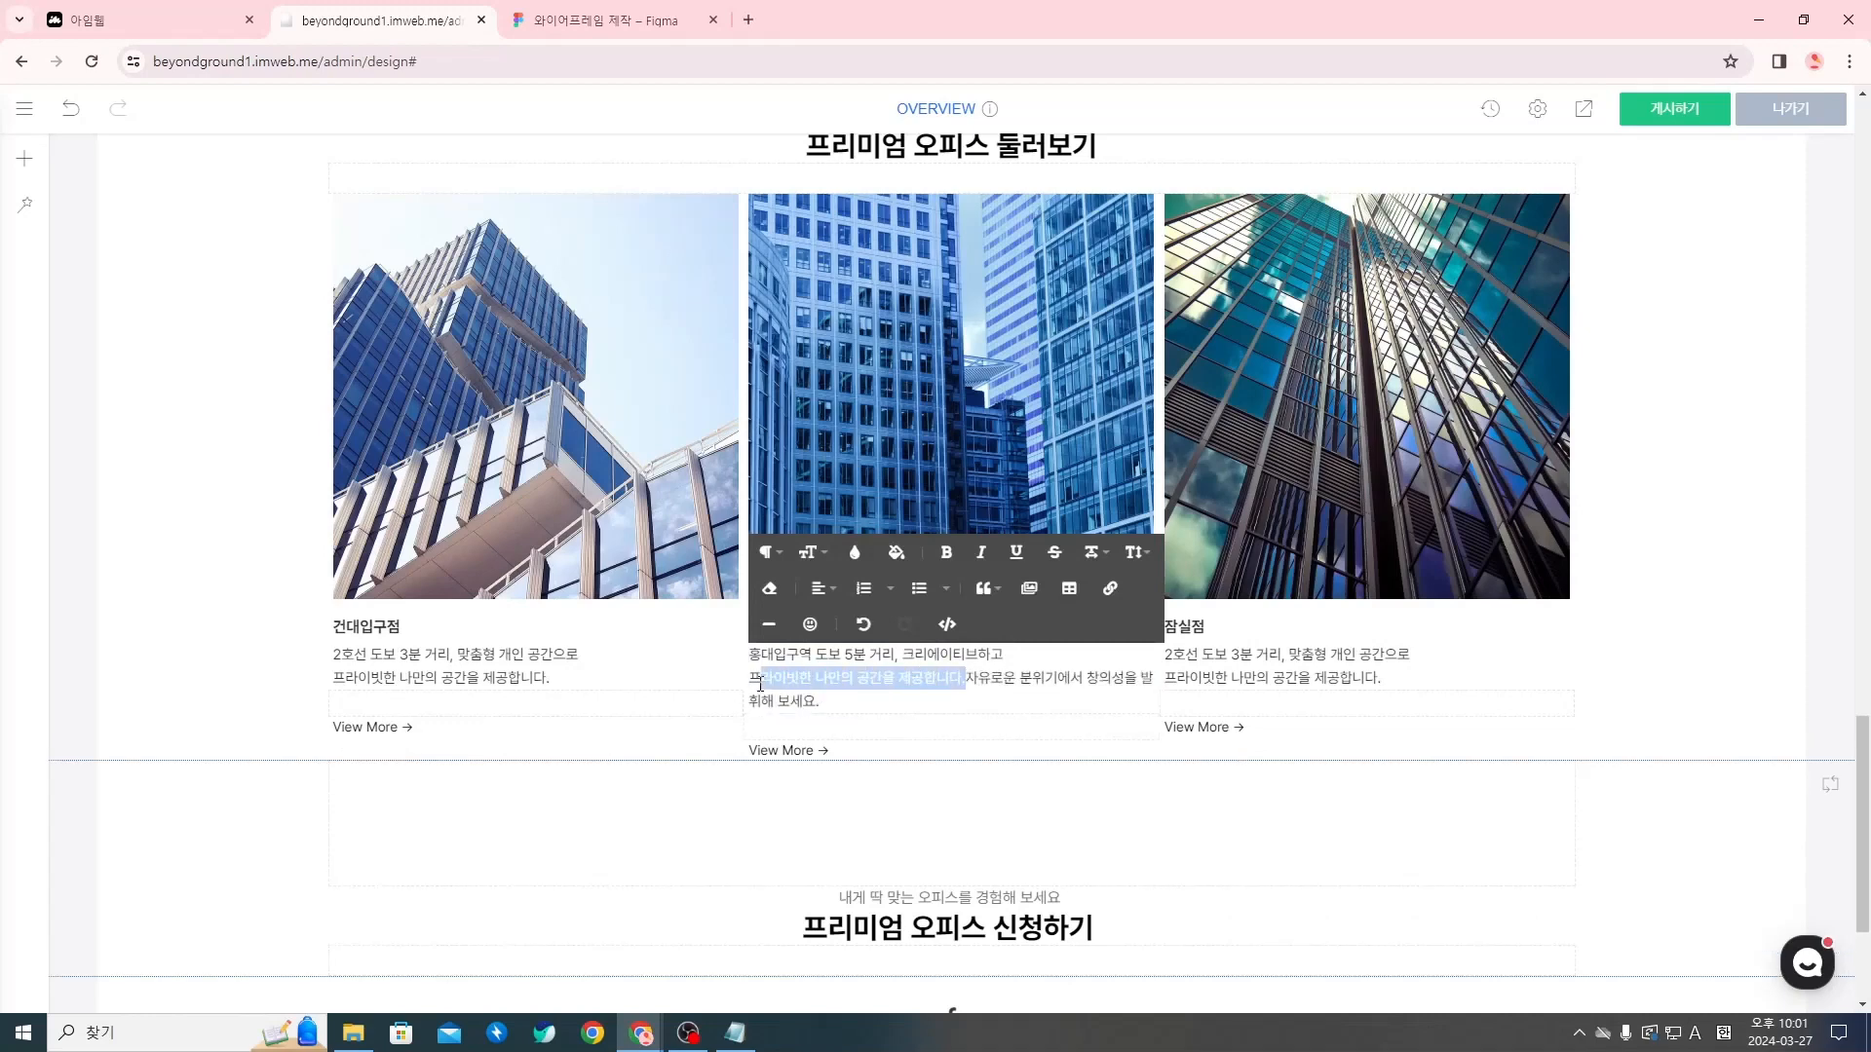
{"action": "key", "text": "BackSpace"}
Replace the first line of the third column's description with 잠실역 도보 10분 거리, 전용 200평 넓고 쾌적한 공간으로, copied from the Notion page
{"action": "key", "text": "alt+Tab"}
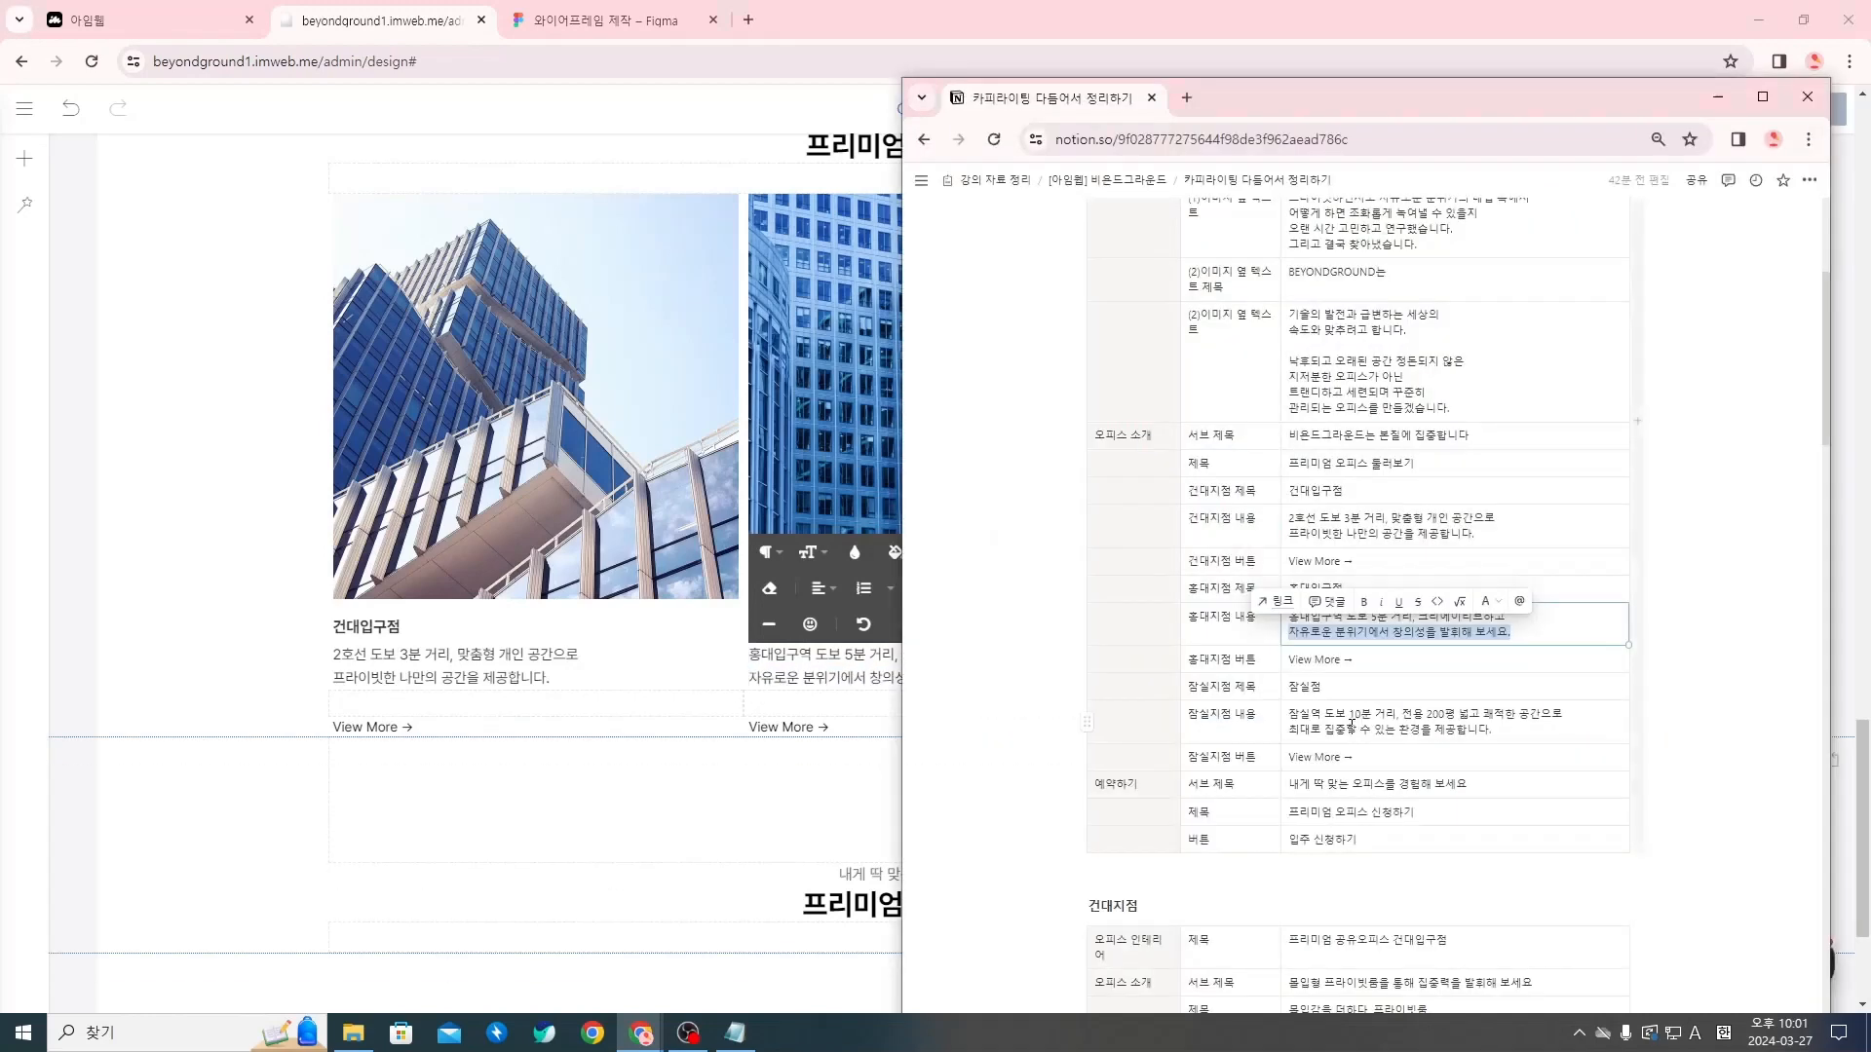
{"action": "triple_click", "coordinate": [1371, 720]}
{"action": "key", "text": "ctrl+c"}
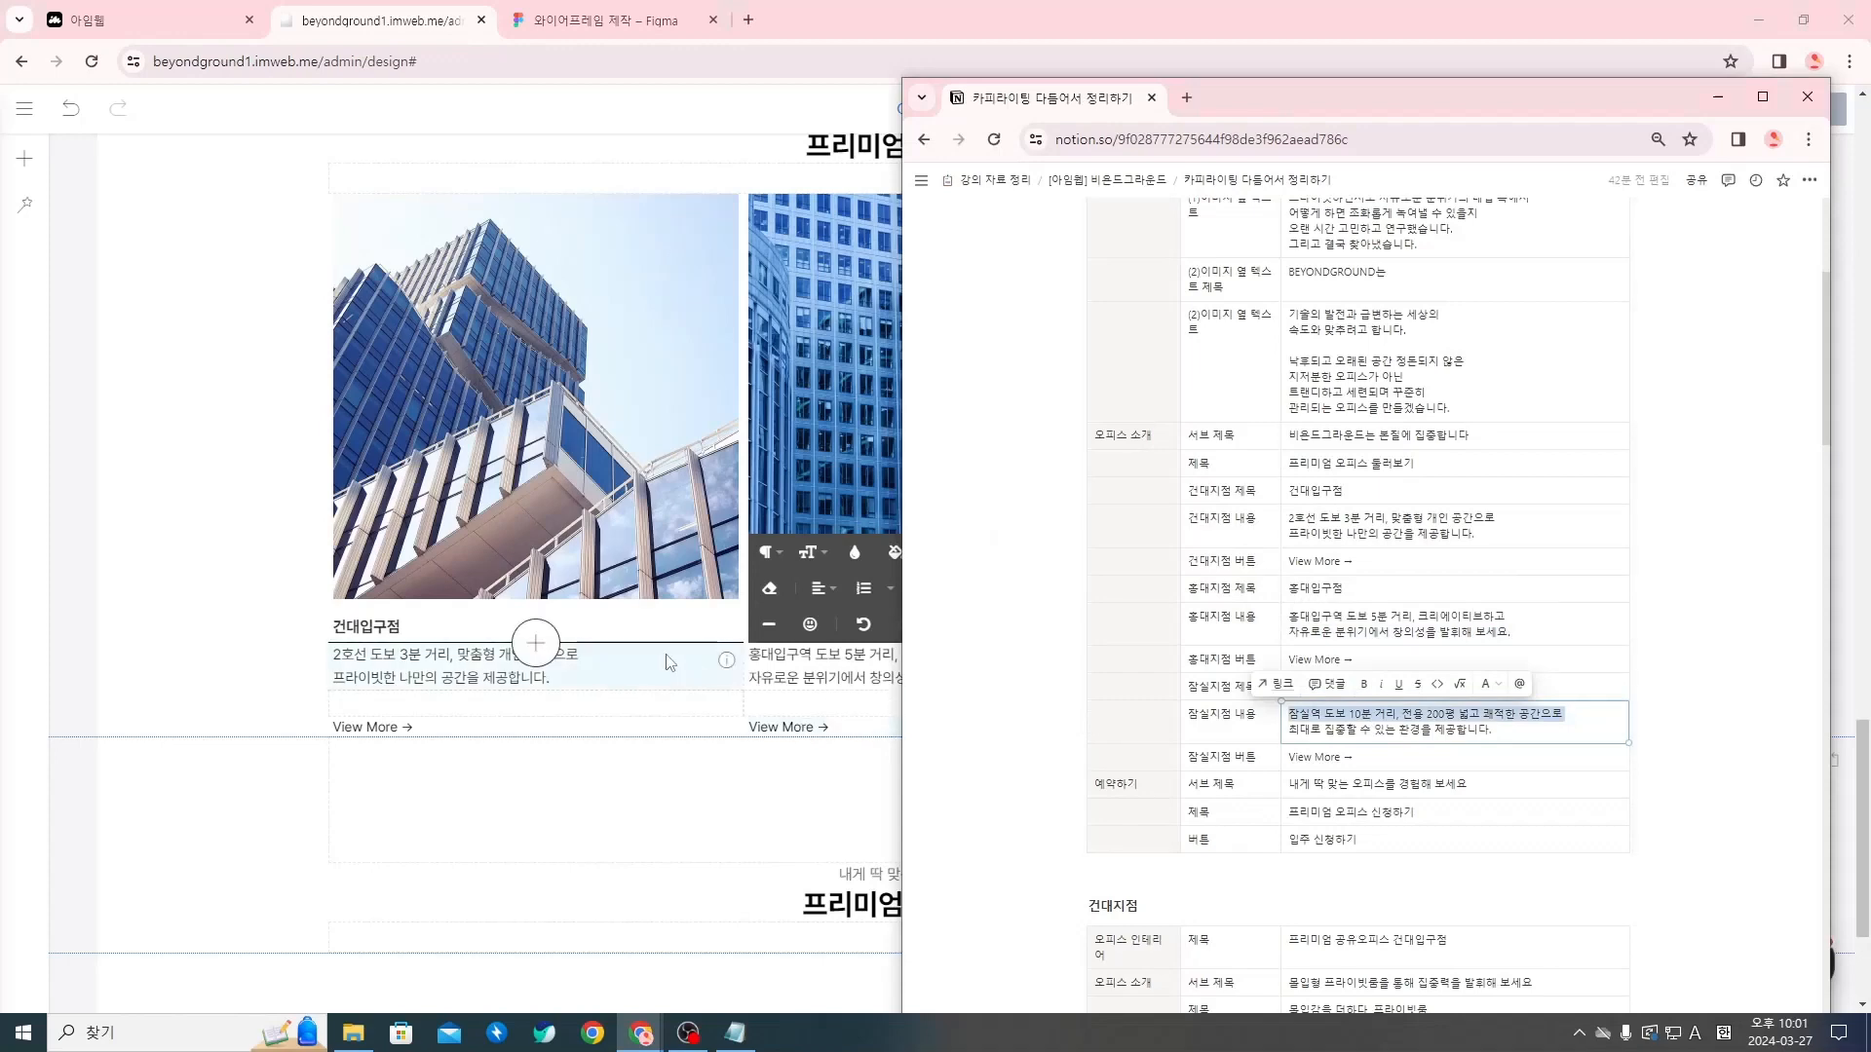
{"action": "left_click", "coordinate": [717, 659]}
{"action": "left_click", "coordinate": [1413, 655]}
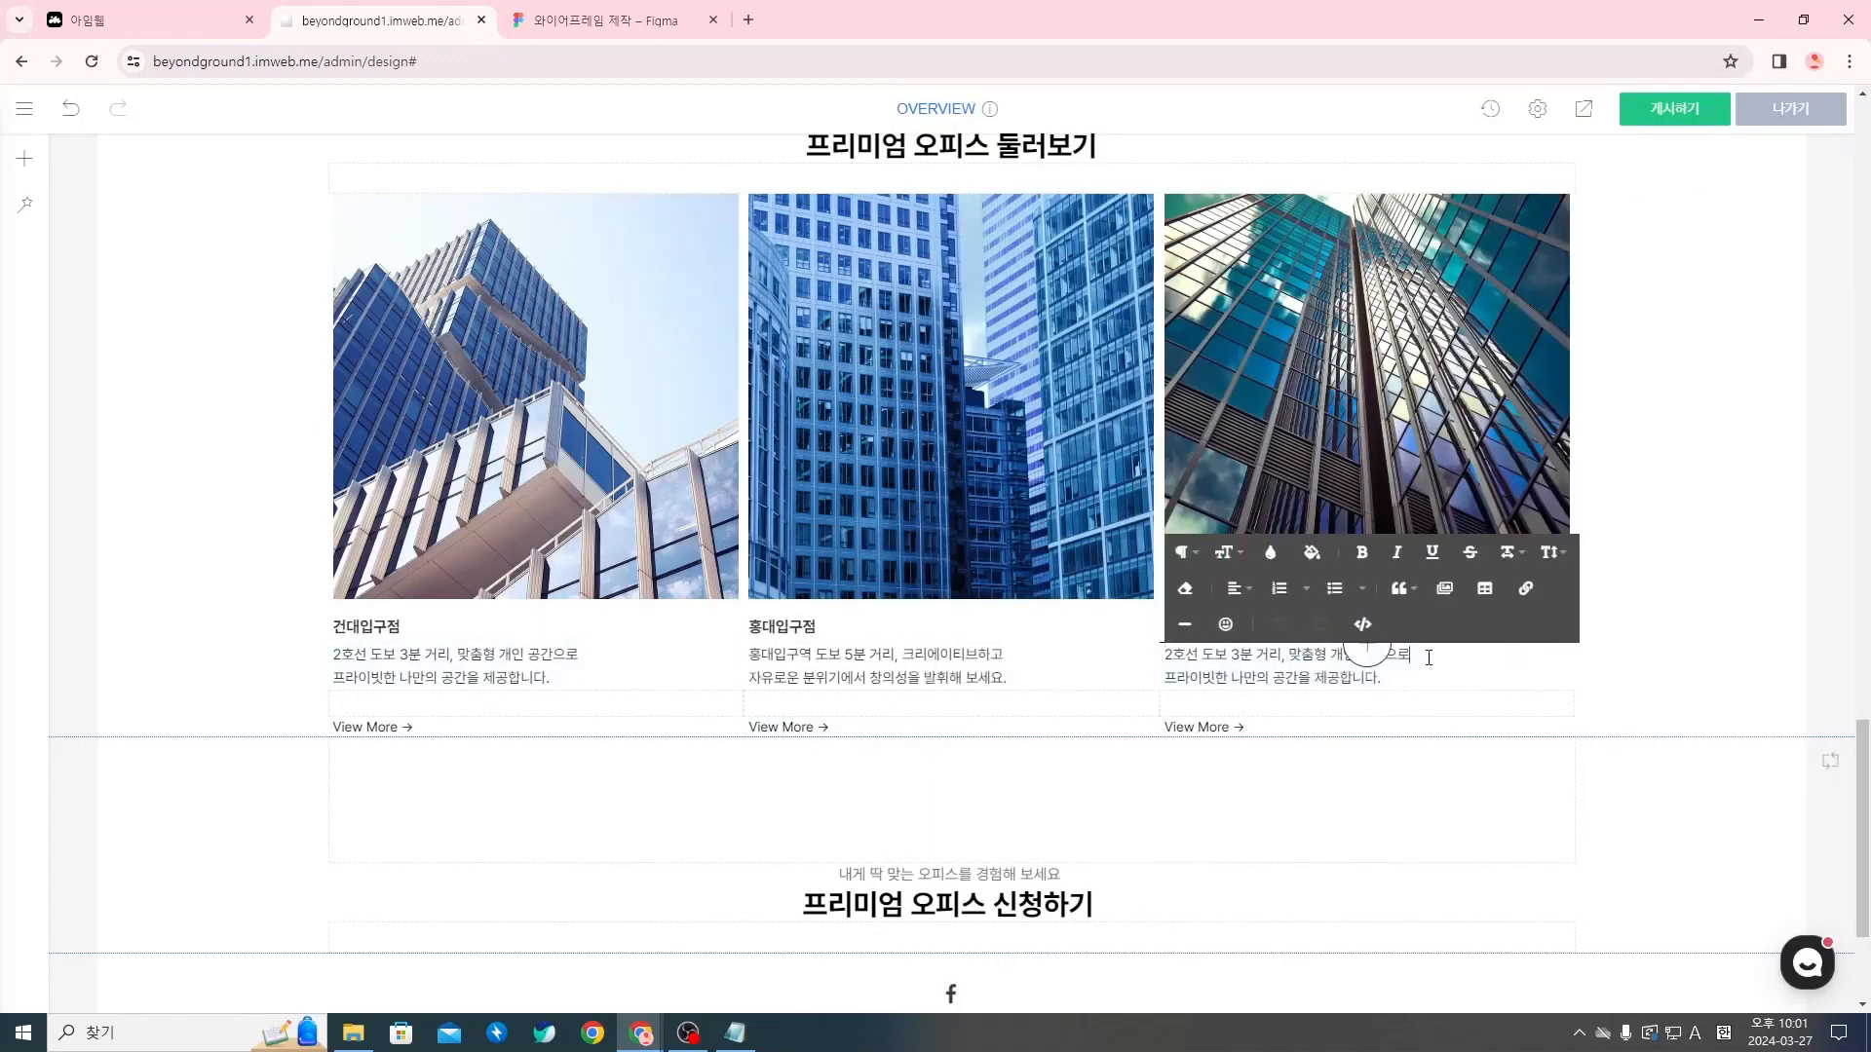
{"action": "key", "text": "ctrl+v"}
{"action": "left_click_drag", "start_coordinate": [1414, 656], "coordinate": [1163, 657]}
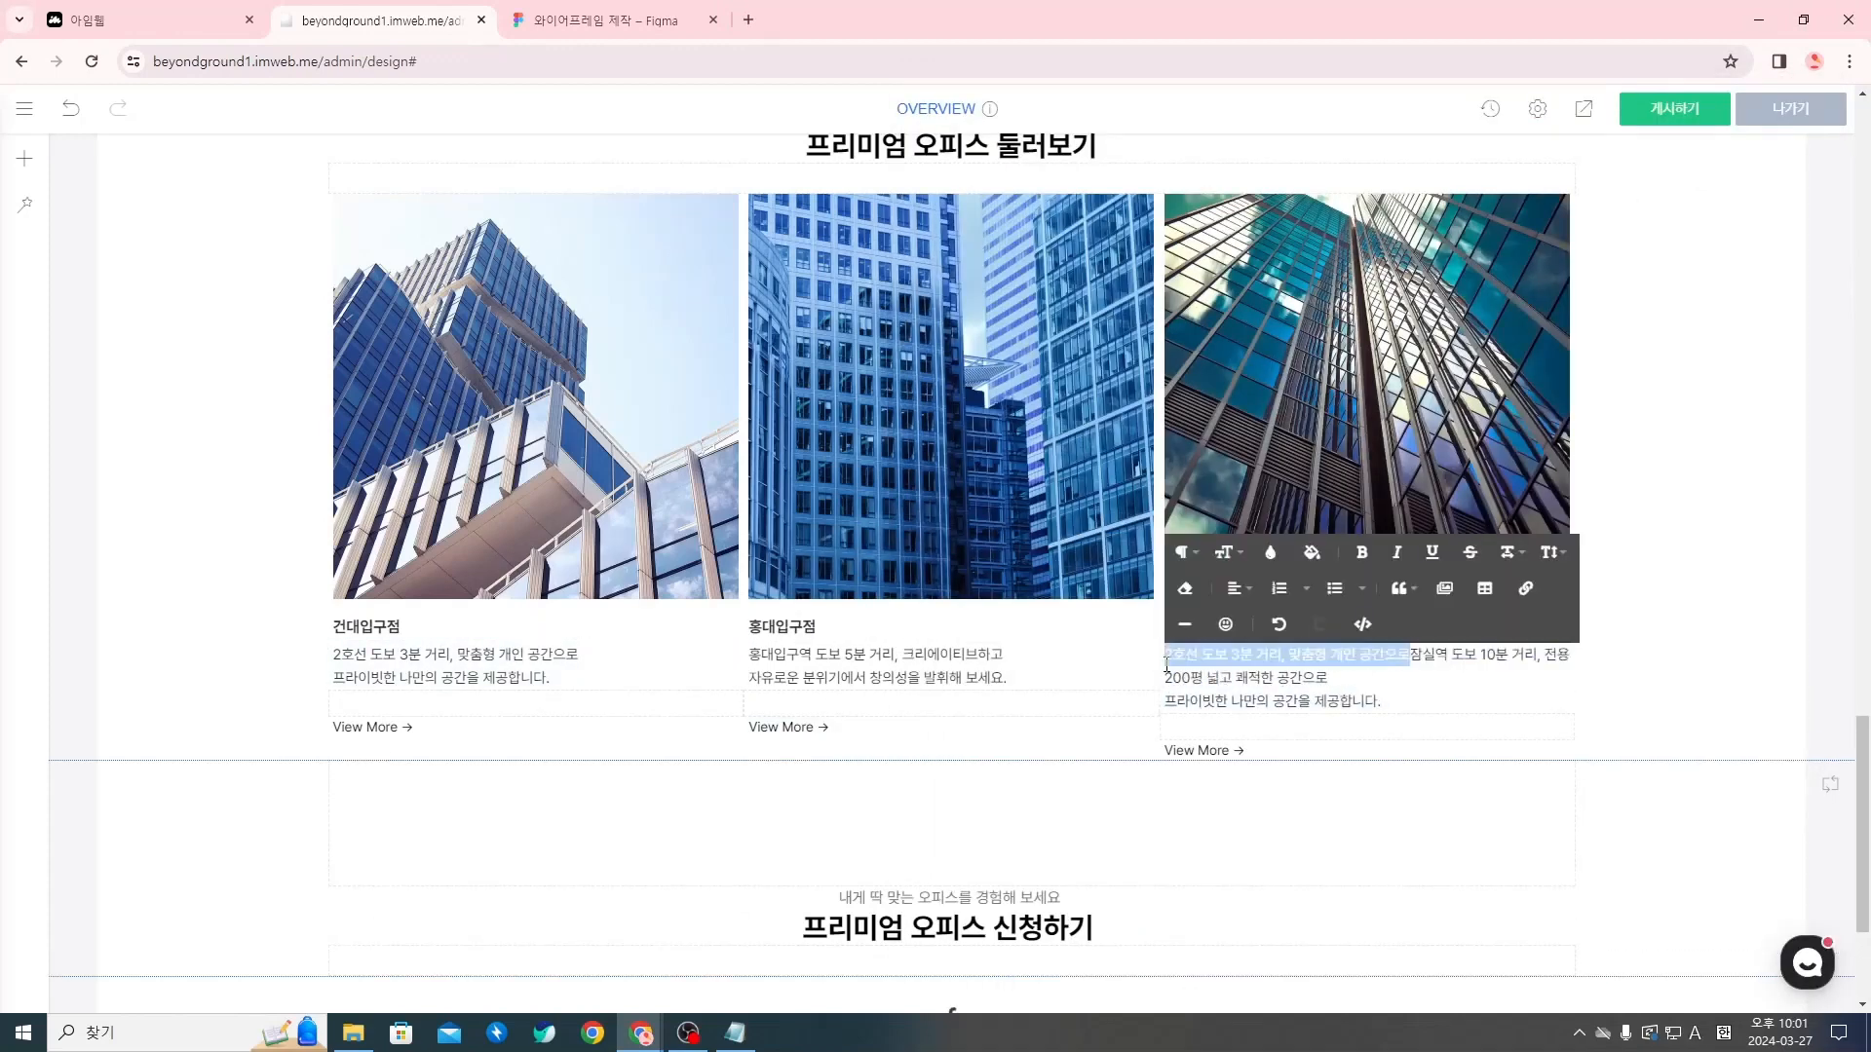
{"action": "key", "text": "BackSpace"}
Replace the second line of the third column's description with 최대로 집중할 수 있는 환경을 제공합니다., copied from Notion, and review the three columns
{"action": "key", "text": "alt+Tab"}
{"action": "triple_click", "coordinate": [1410, 729]}
{"action": "key", "text": "ctrl+c"}
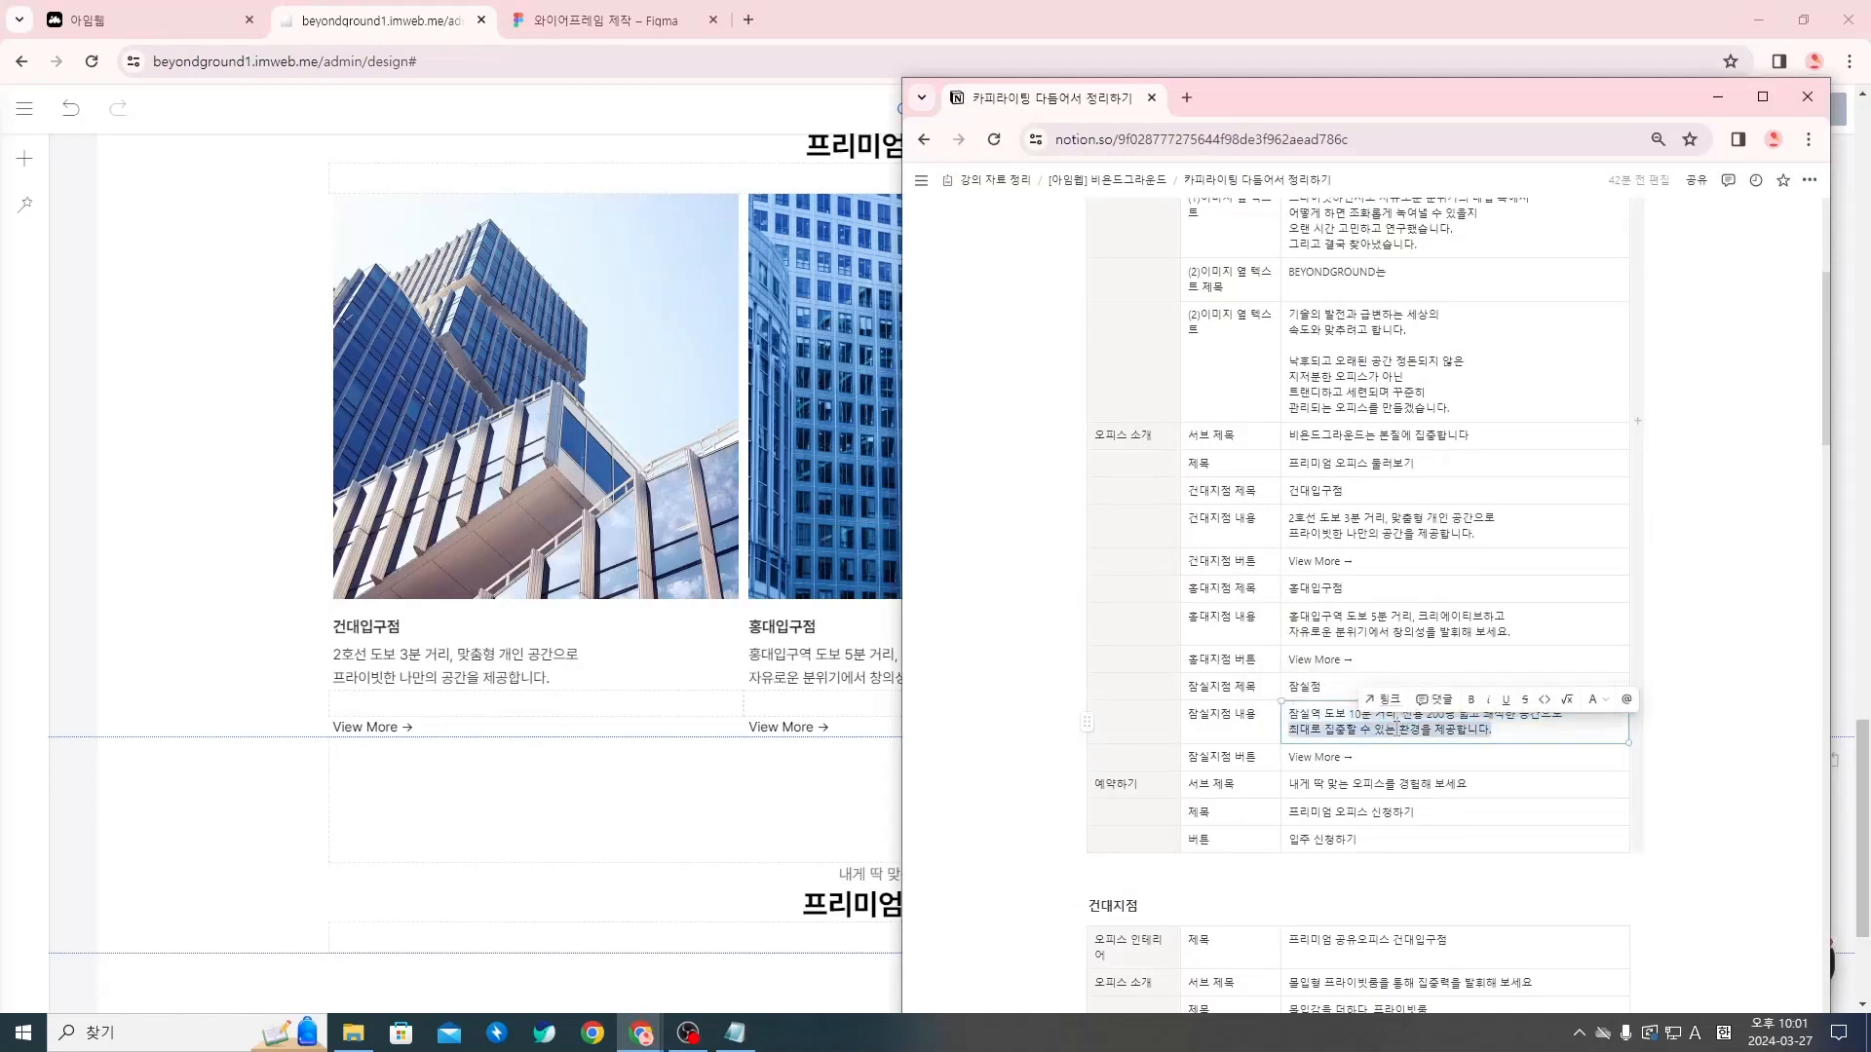
{"action": "left_click", "coordinate": [684, 664]}
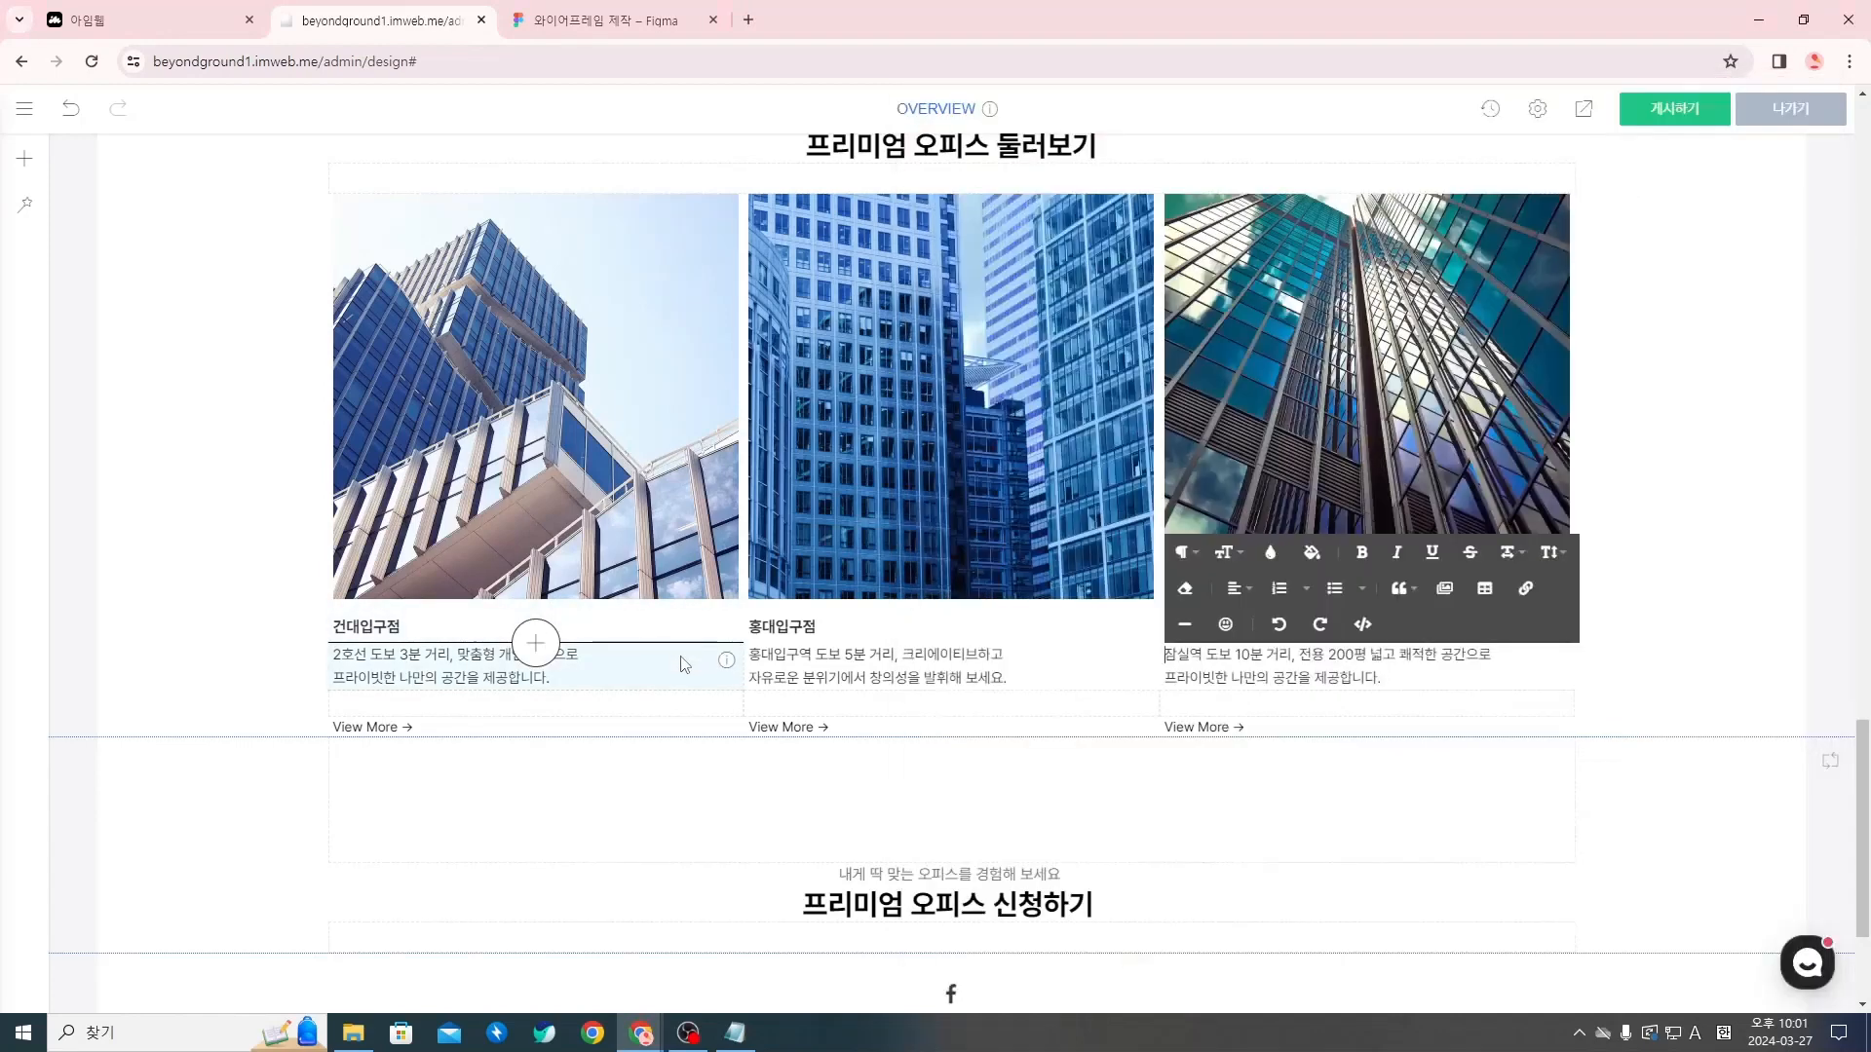
{"action": "left_click", "coordinate": [1409, 681]}
{"action": "key", "text": "ctrl+v"}
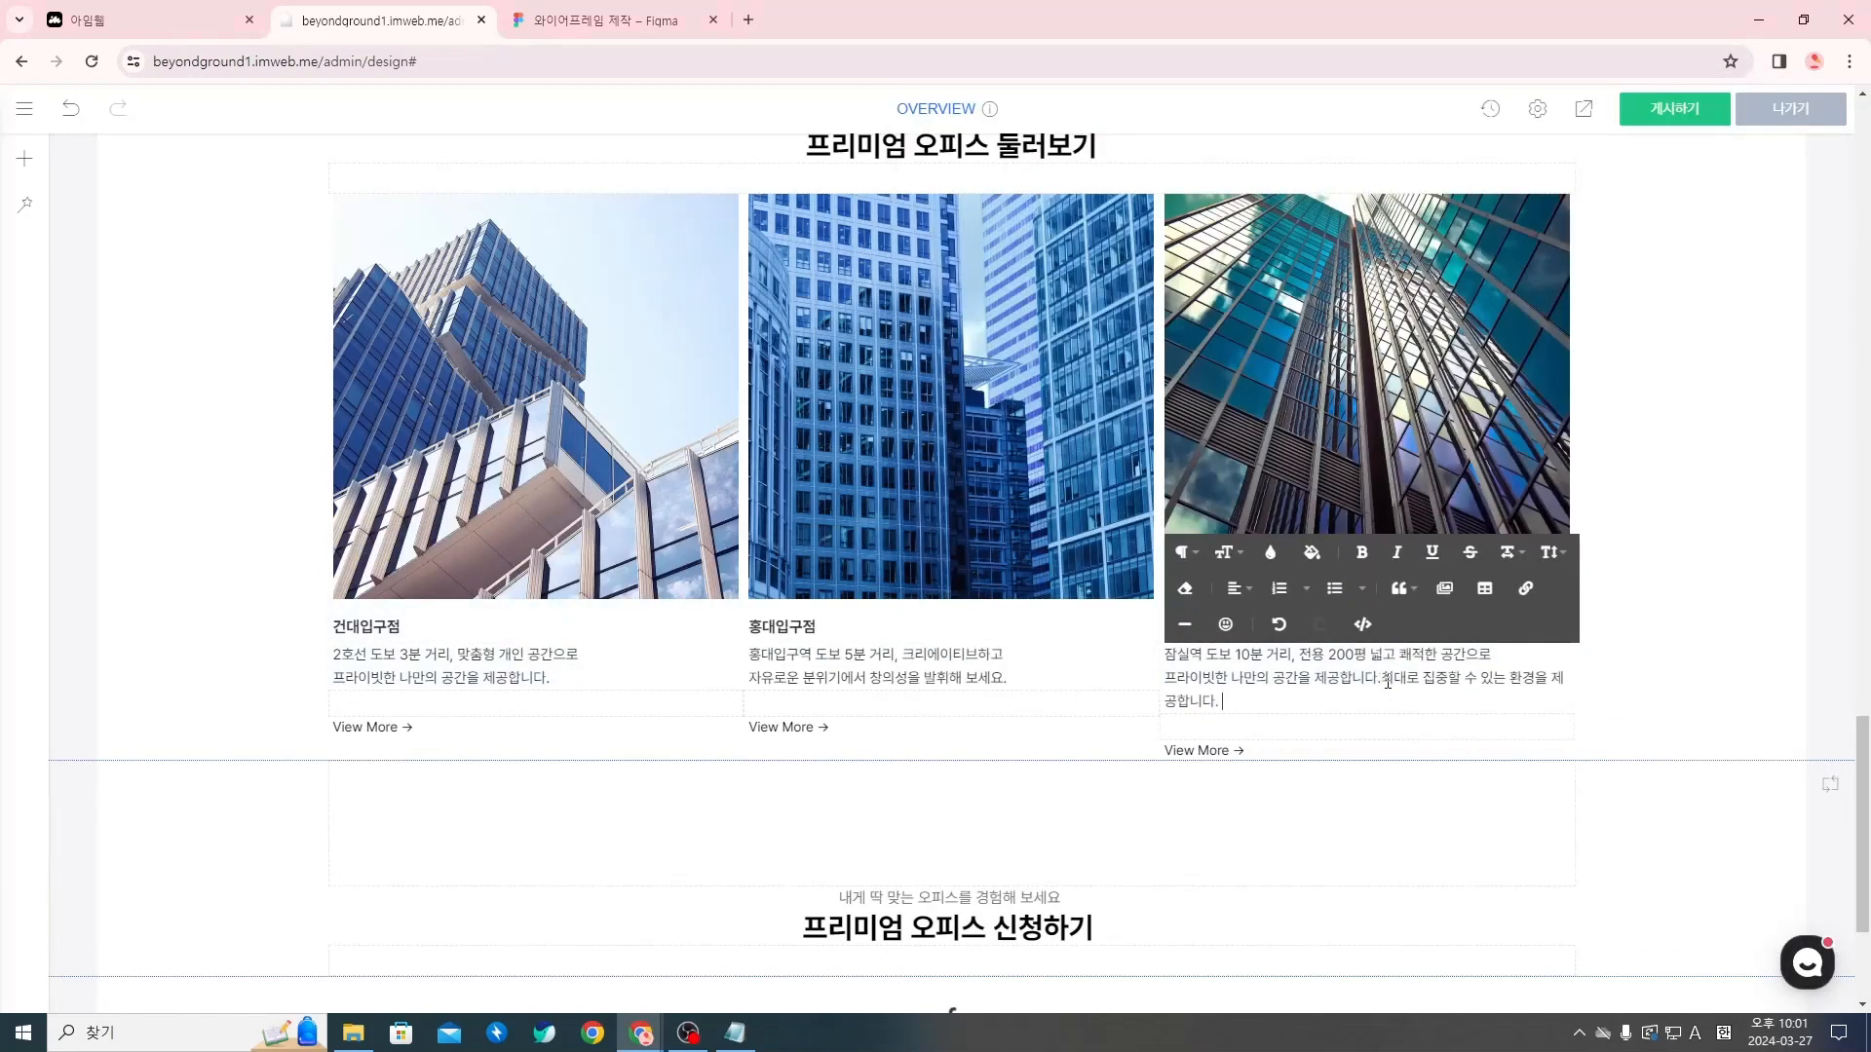
{"action": "left_click_drag", "start_coordinate": [1388, 681], "coordinate": [1165, 679]}
{"action": "key", "text": "BackSpace"}
{"action": "left_click", "coordinate": [1706, 676]}
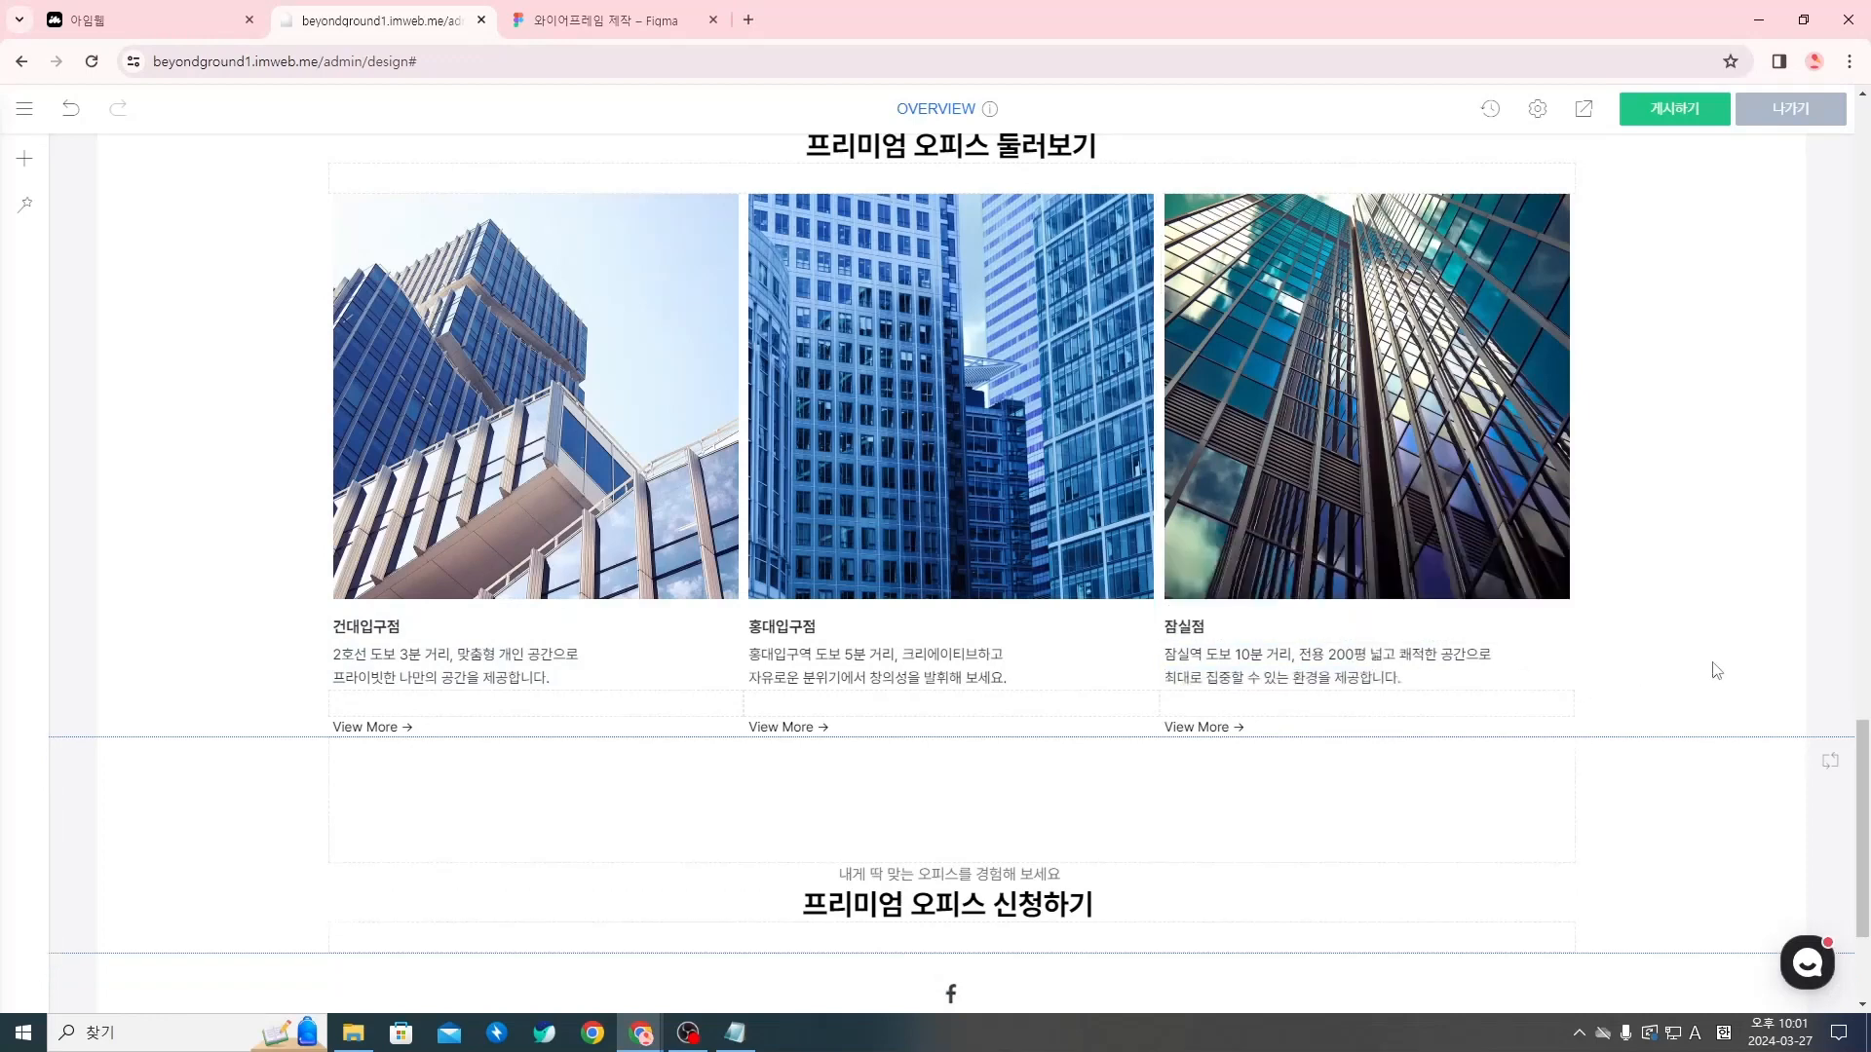
{"action": "scroll", "coordinate": [1257, 740], "scroll_direction": "up", "scroll_amount": 2}
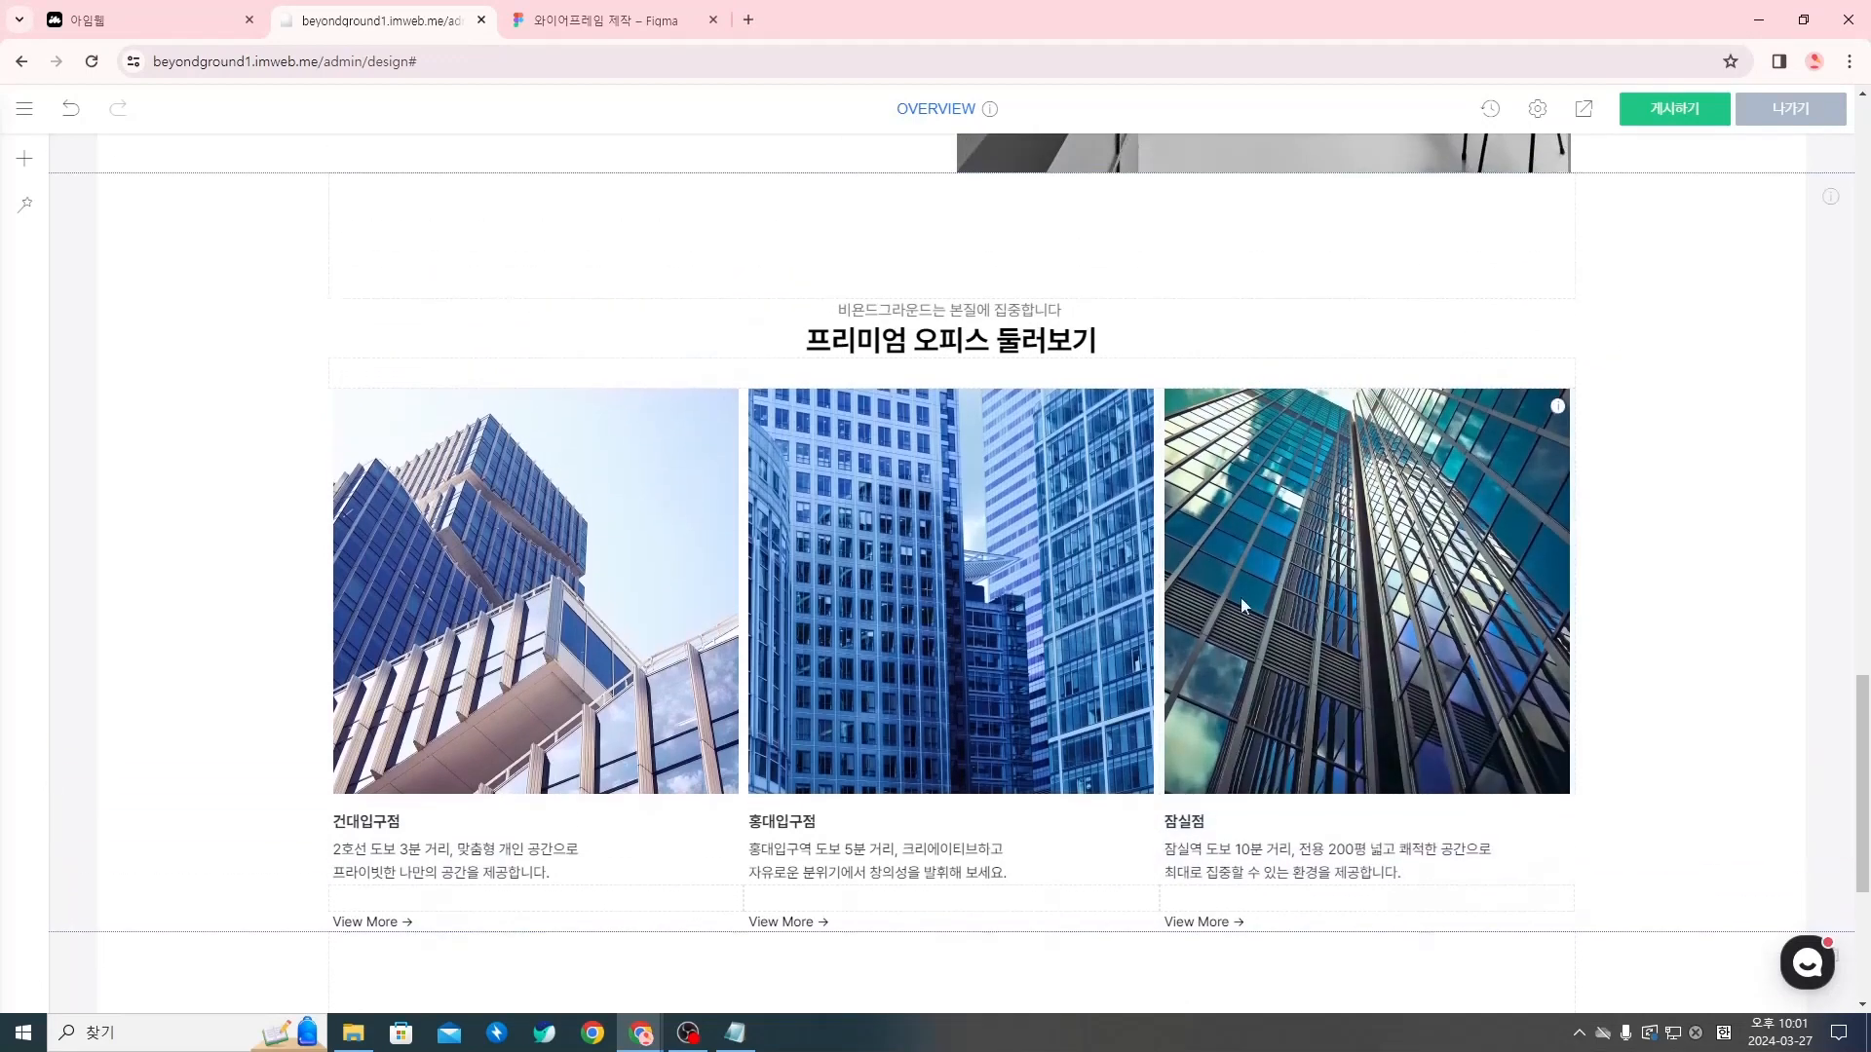
{"action": "scroll", "coordinate": [682, 550], "scroll_direction": "down", "scroll_amount": 1}
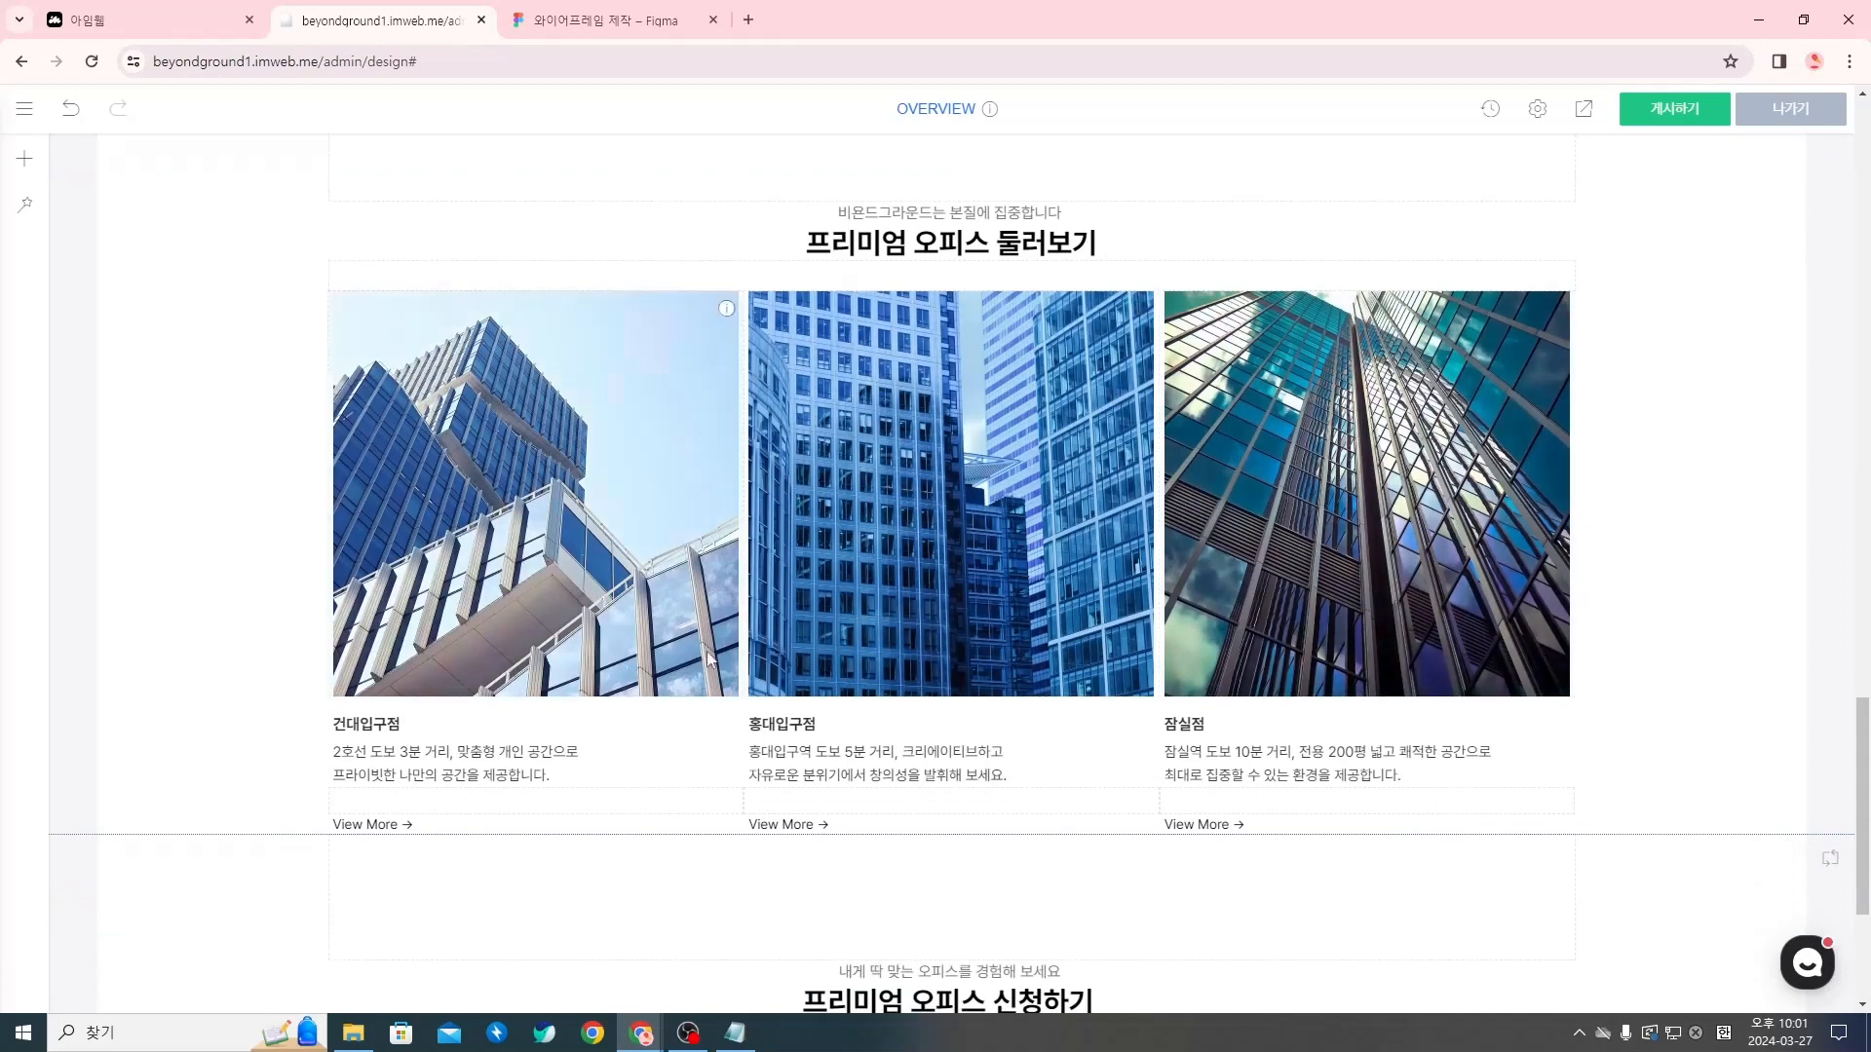
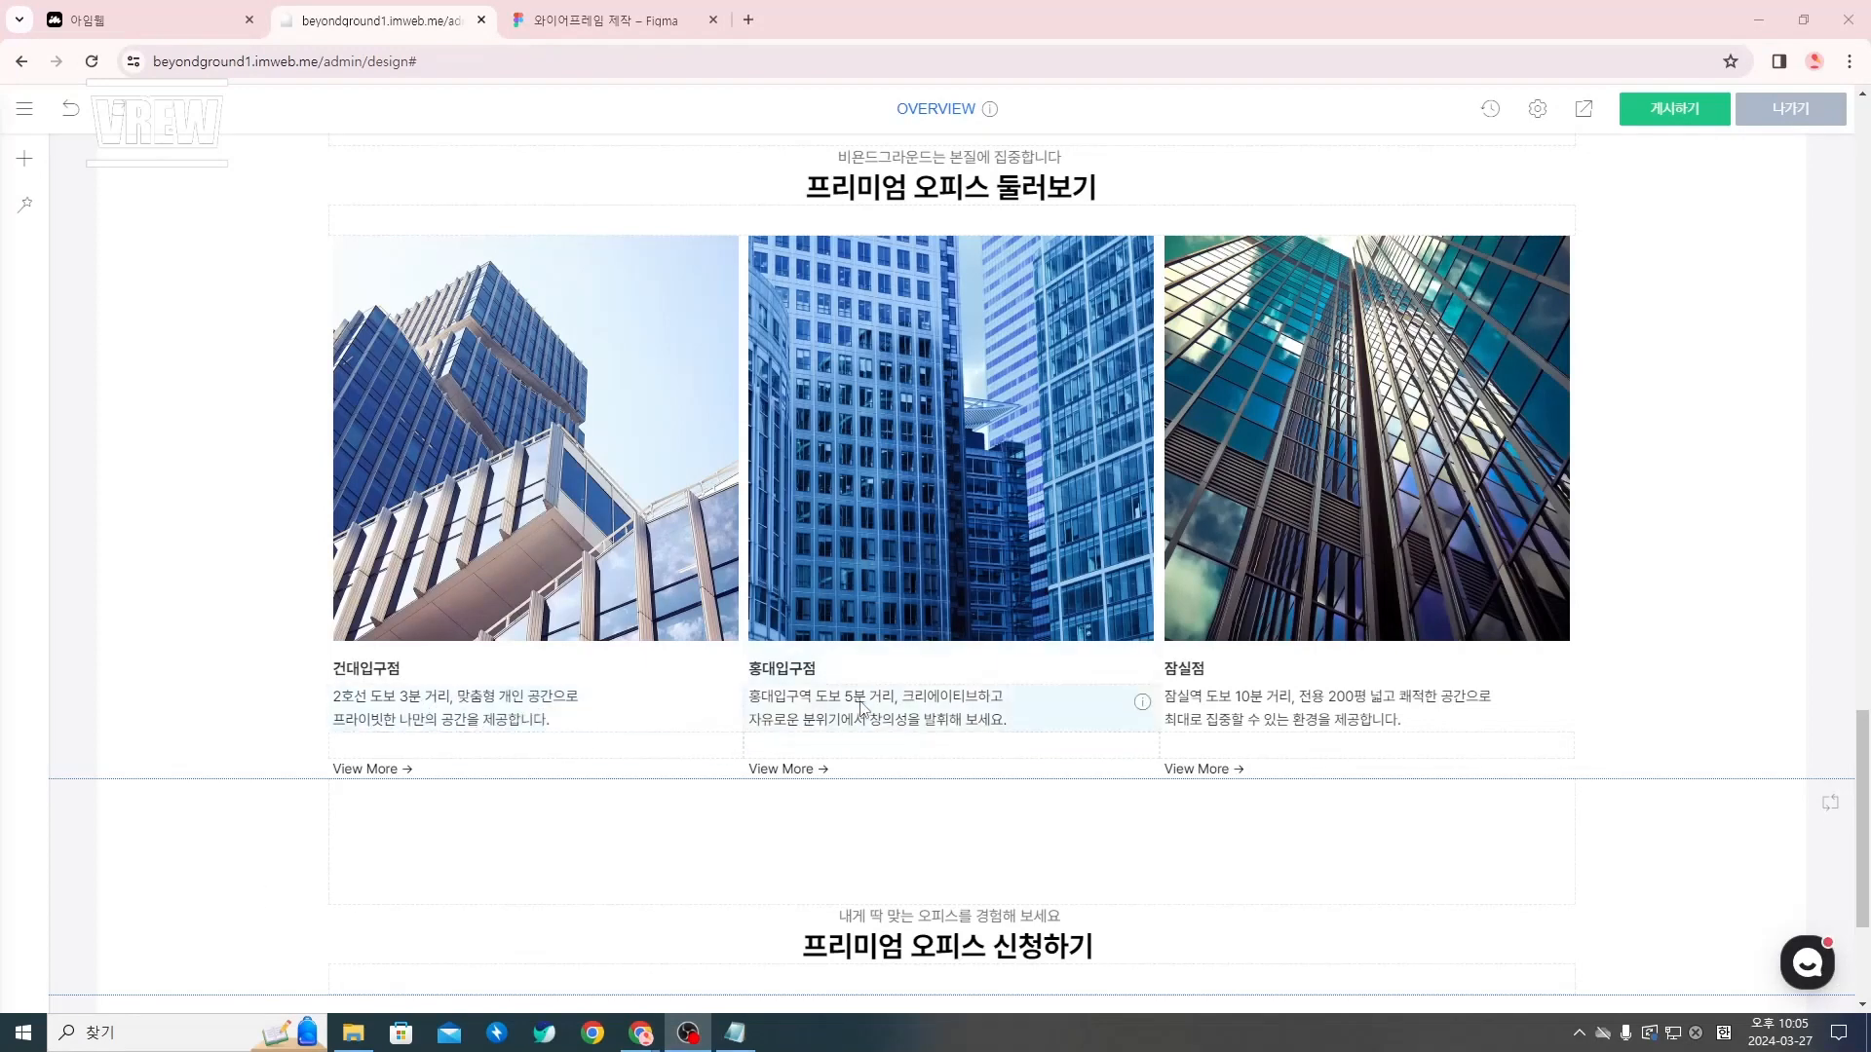
Set the text color of both description lines in the first branch column (건대입구점) to #888
{"action": "left_click", "coordinate": [599, 722]}
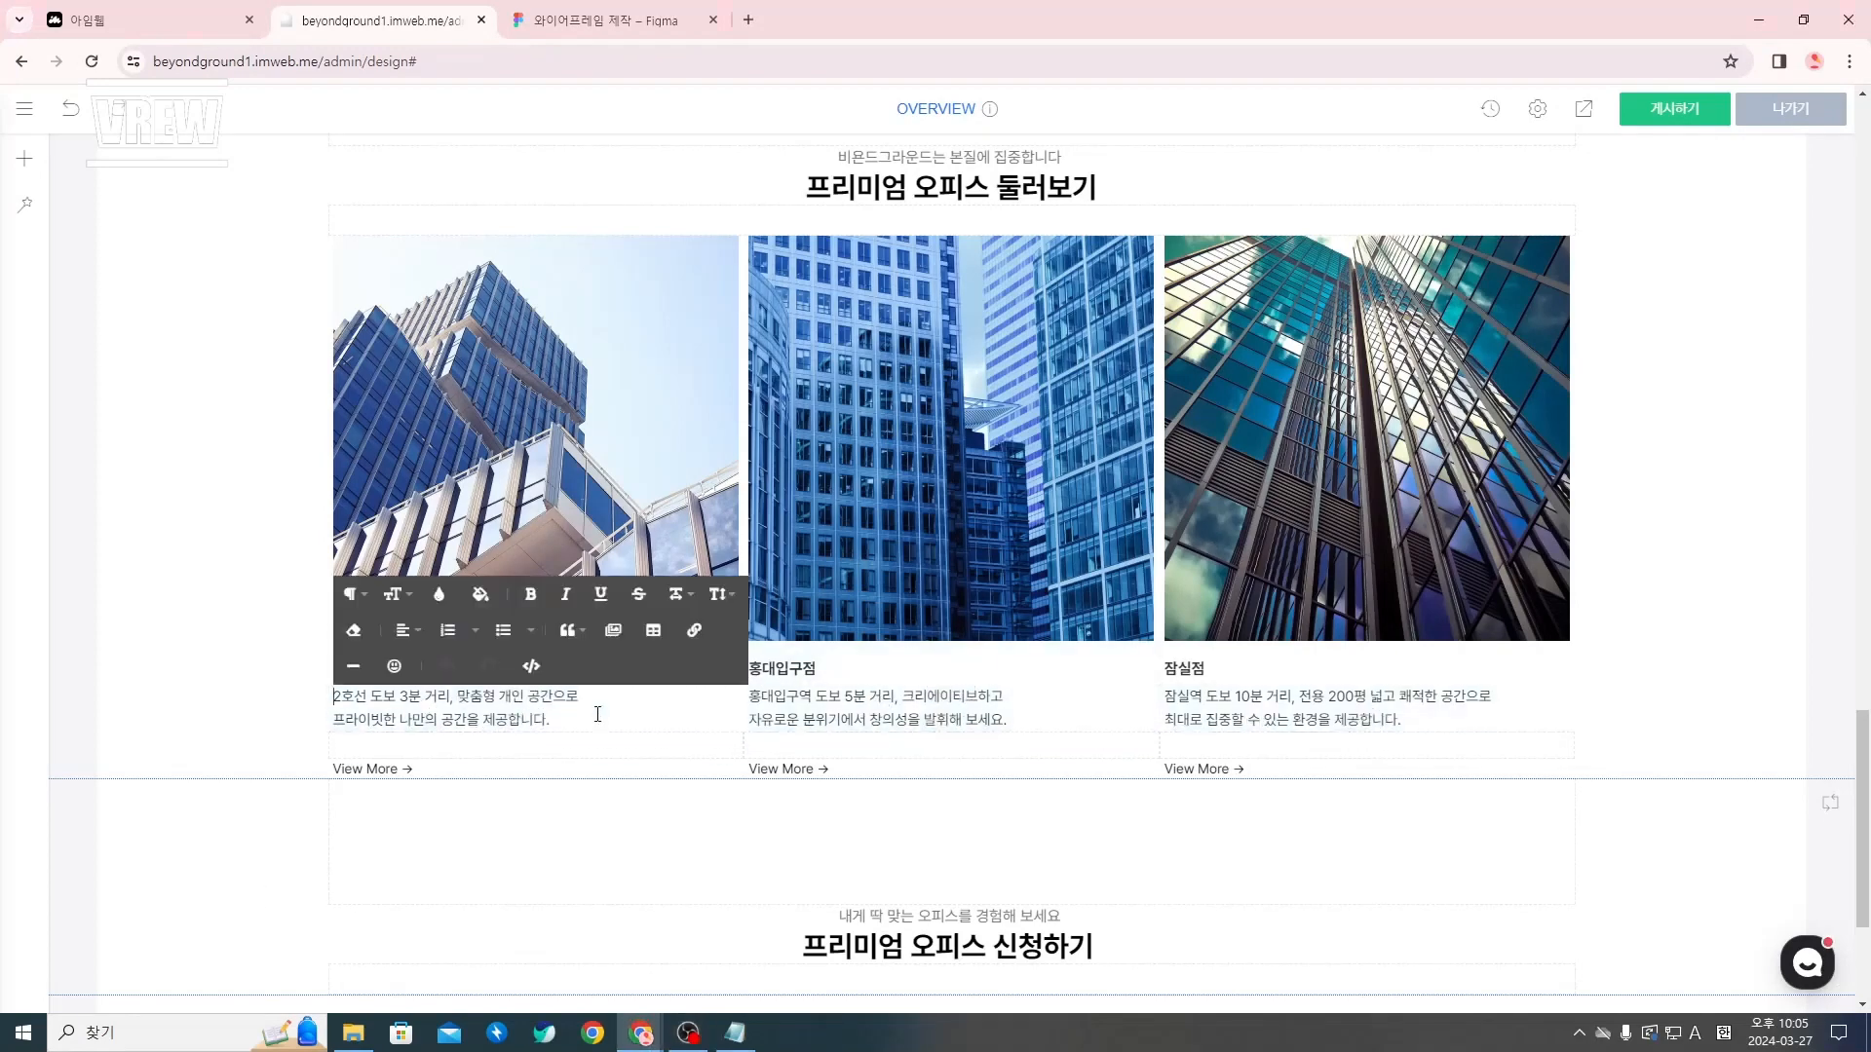
{"action": "left_click_drag", "start_coordinate": [546, 726], "coordinate": [312, 714]}
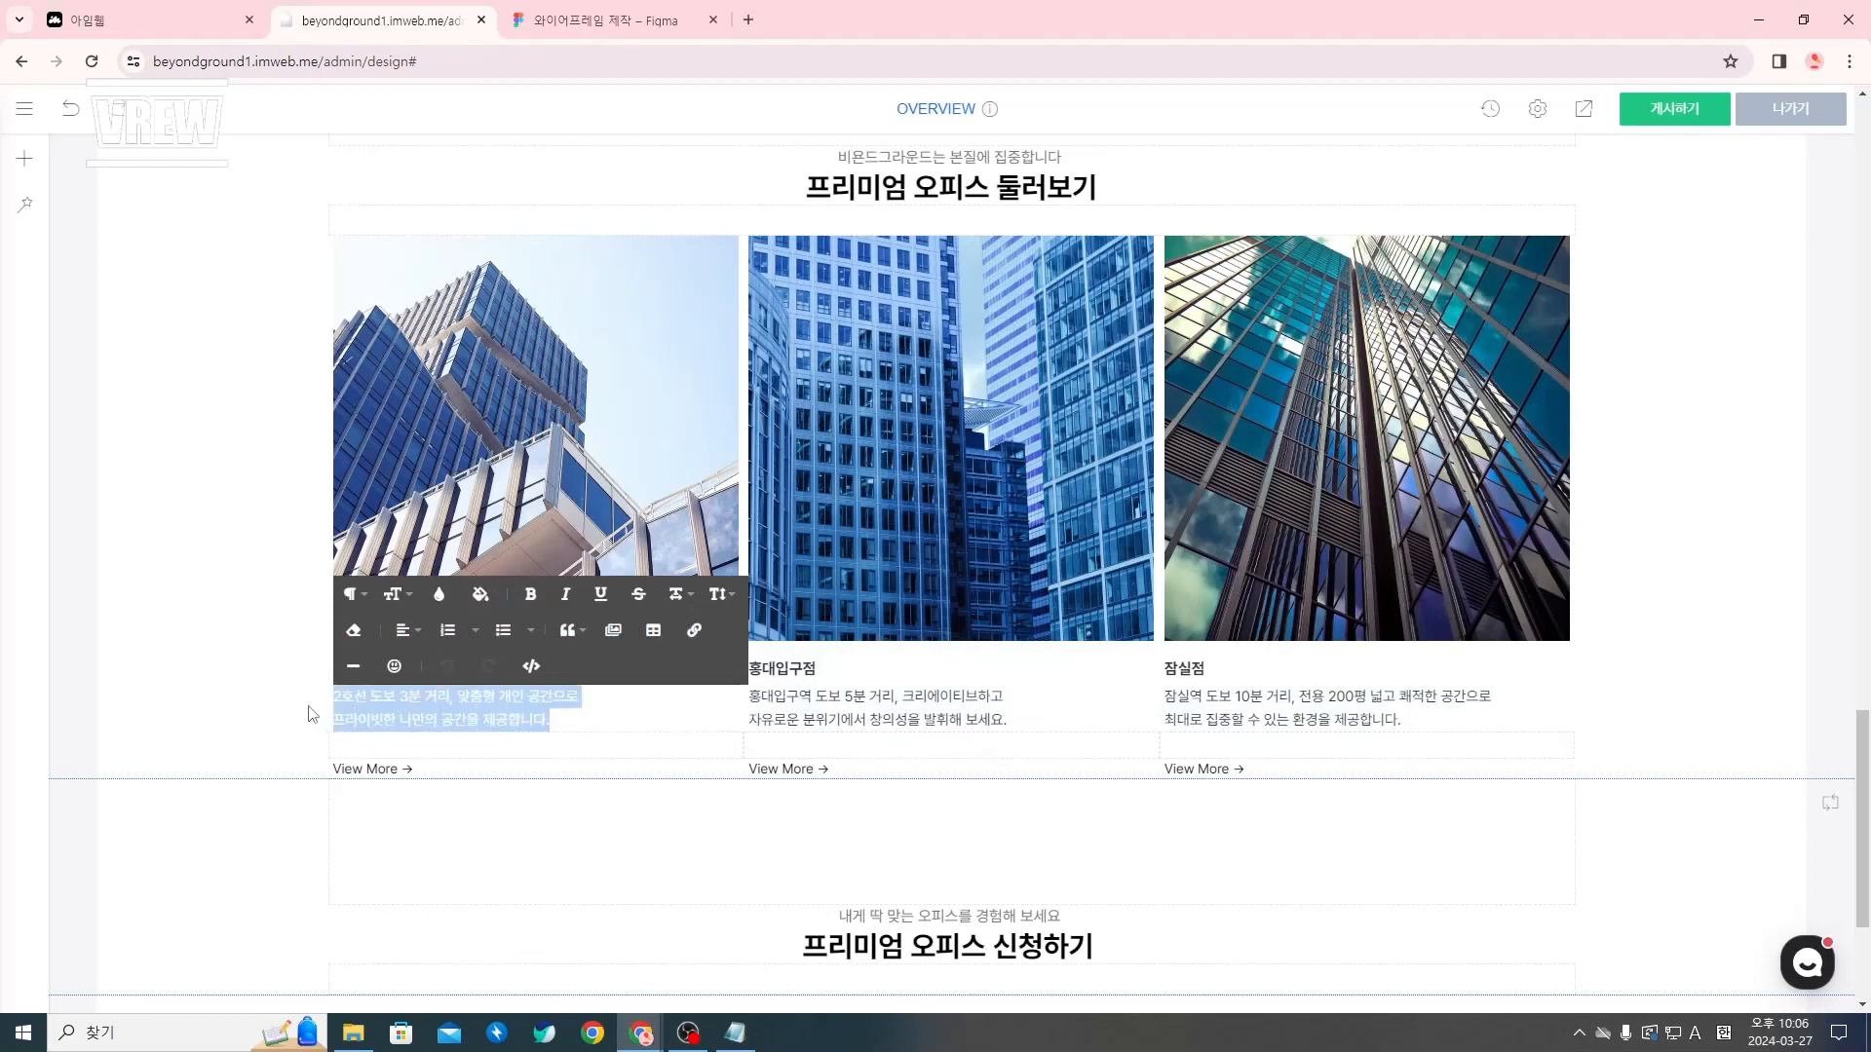
{"action": "left_click", "coordinate": [439, 594]}
{"action": "left_click", "coordinate": [481, 868]}
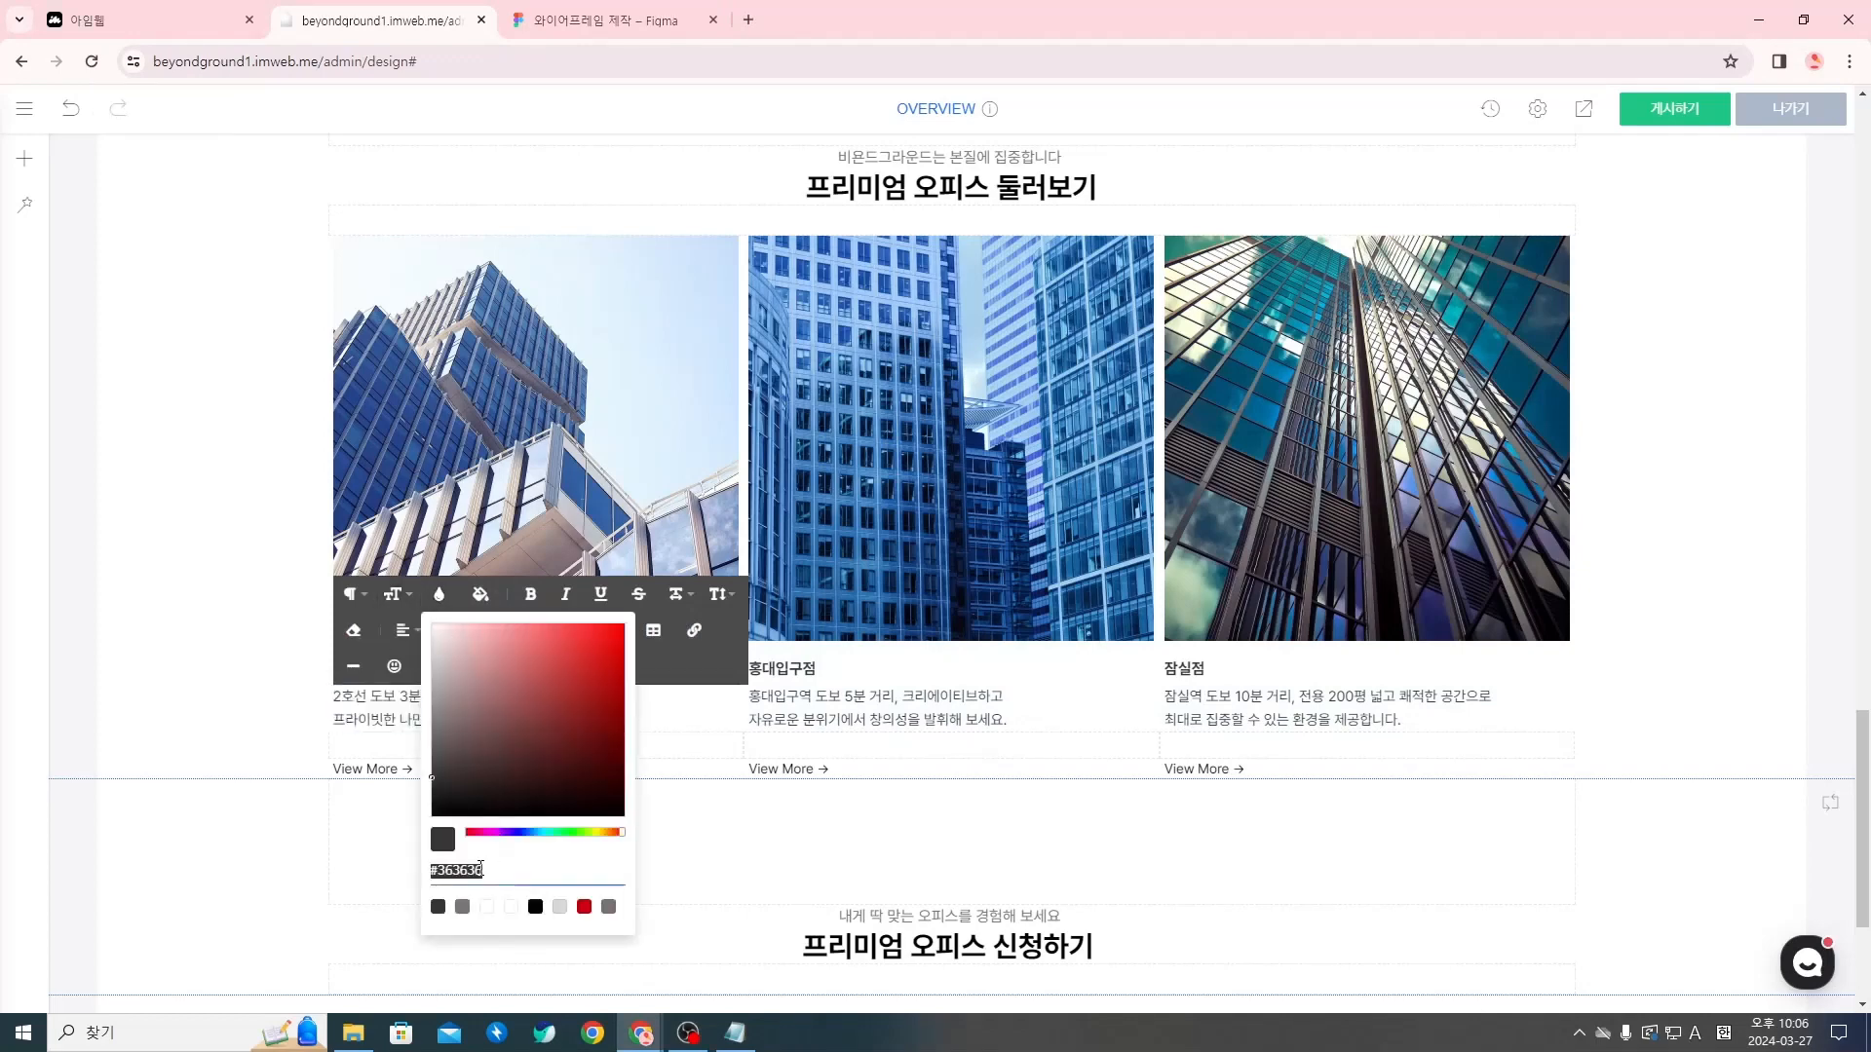
{"action": "type", "text": "888888"}
{"action": "key", "text": "Return"}
Set the text color of both description lines in the second branch column (홍대입구점) to #888
{"action": "triple_click", "coordinate": [878, 710]}
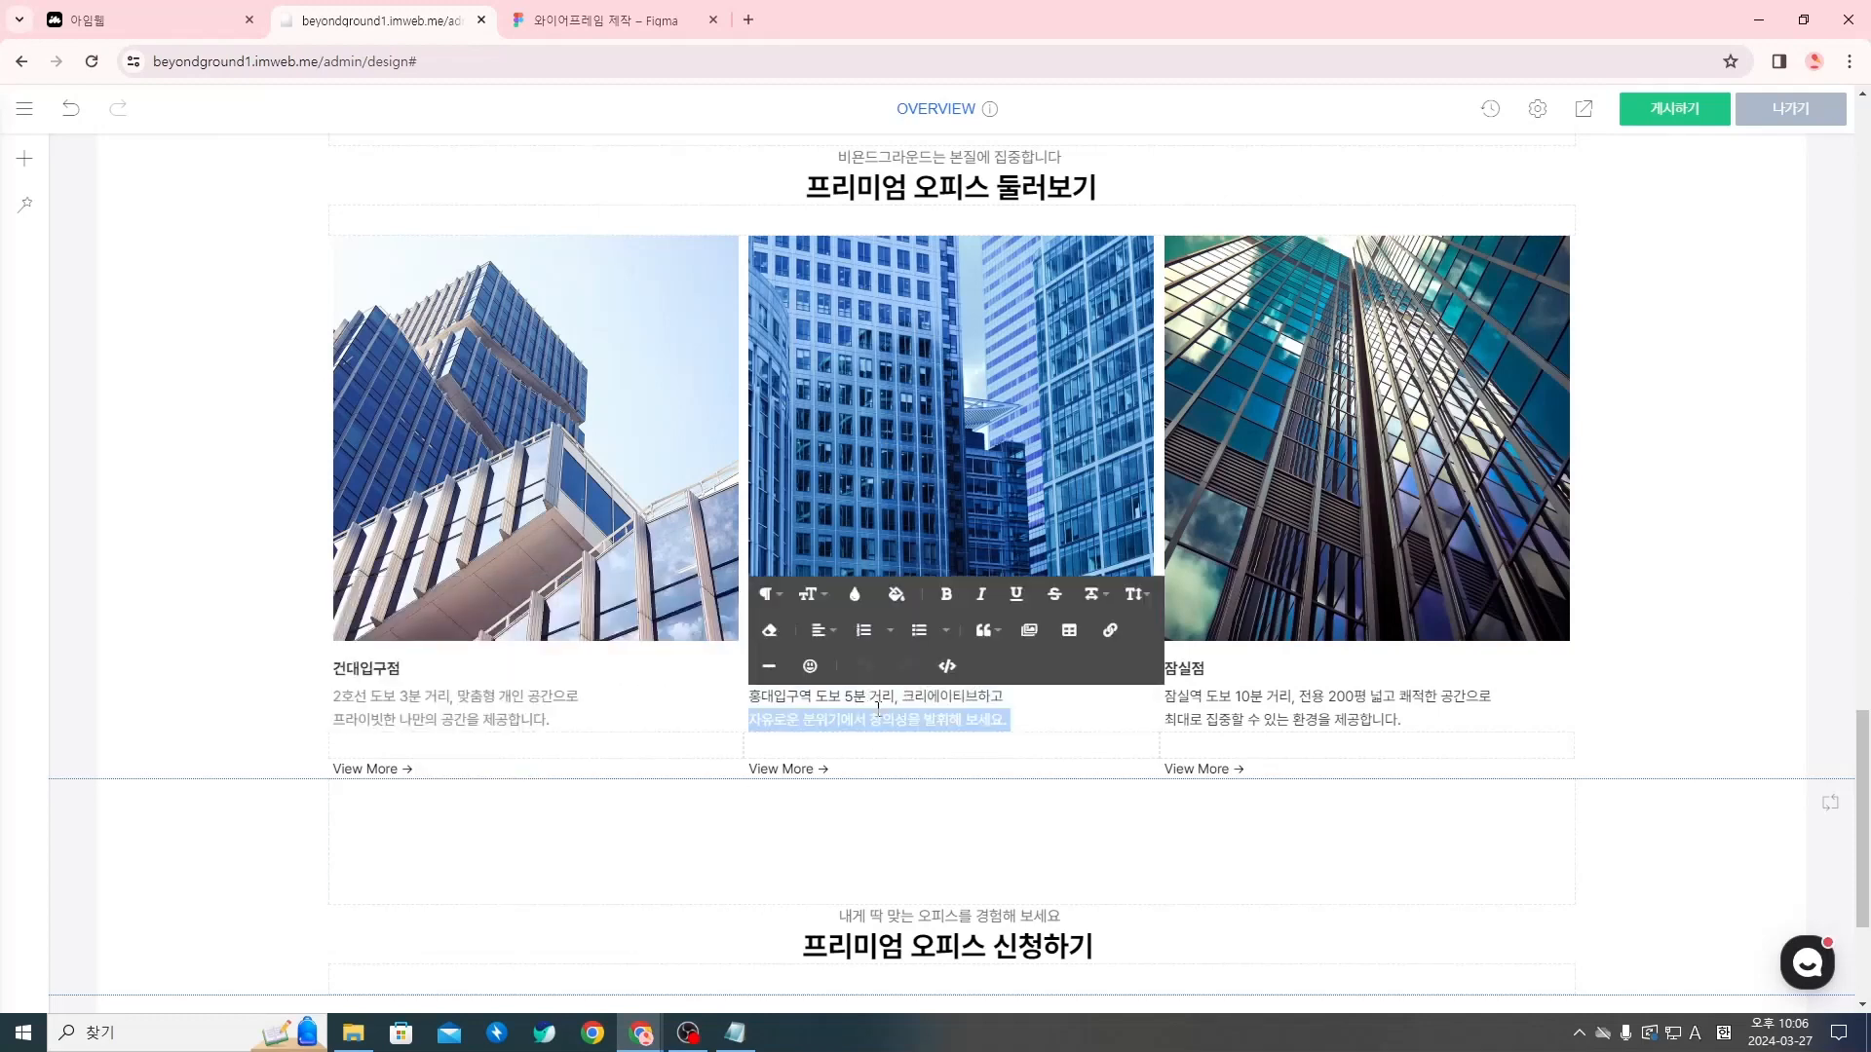
{"action": "left_click_drag", "start_coordinate": [1027, 712], "coordinate": [756, 688]}
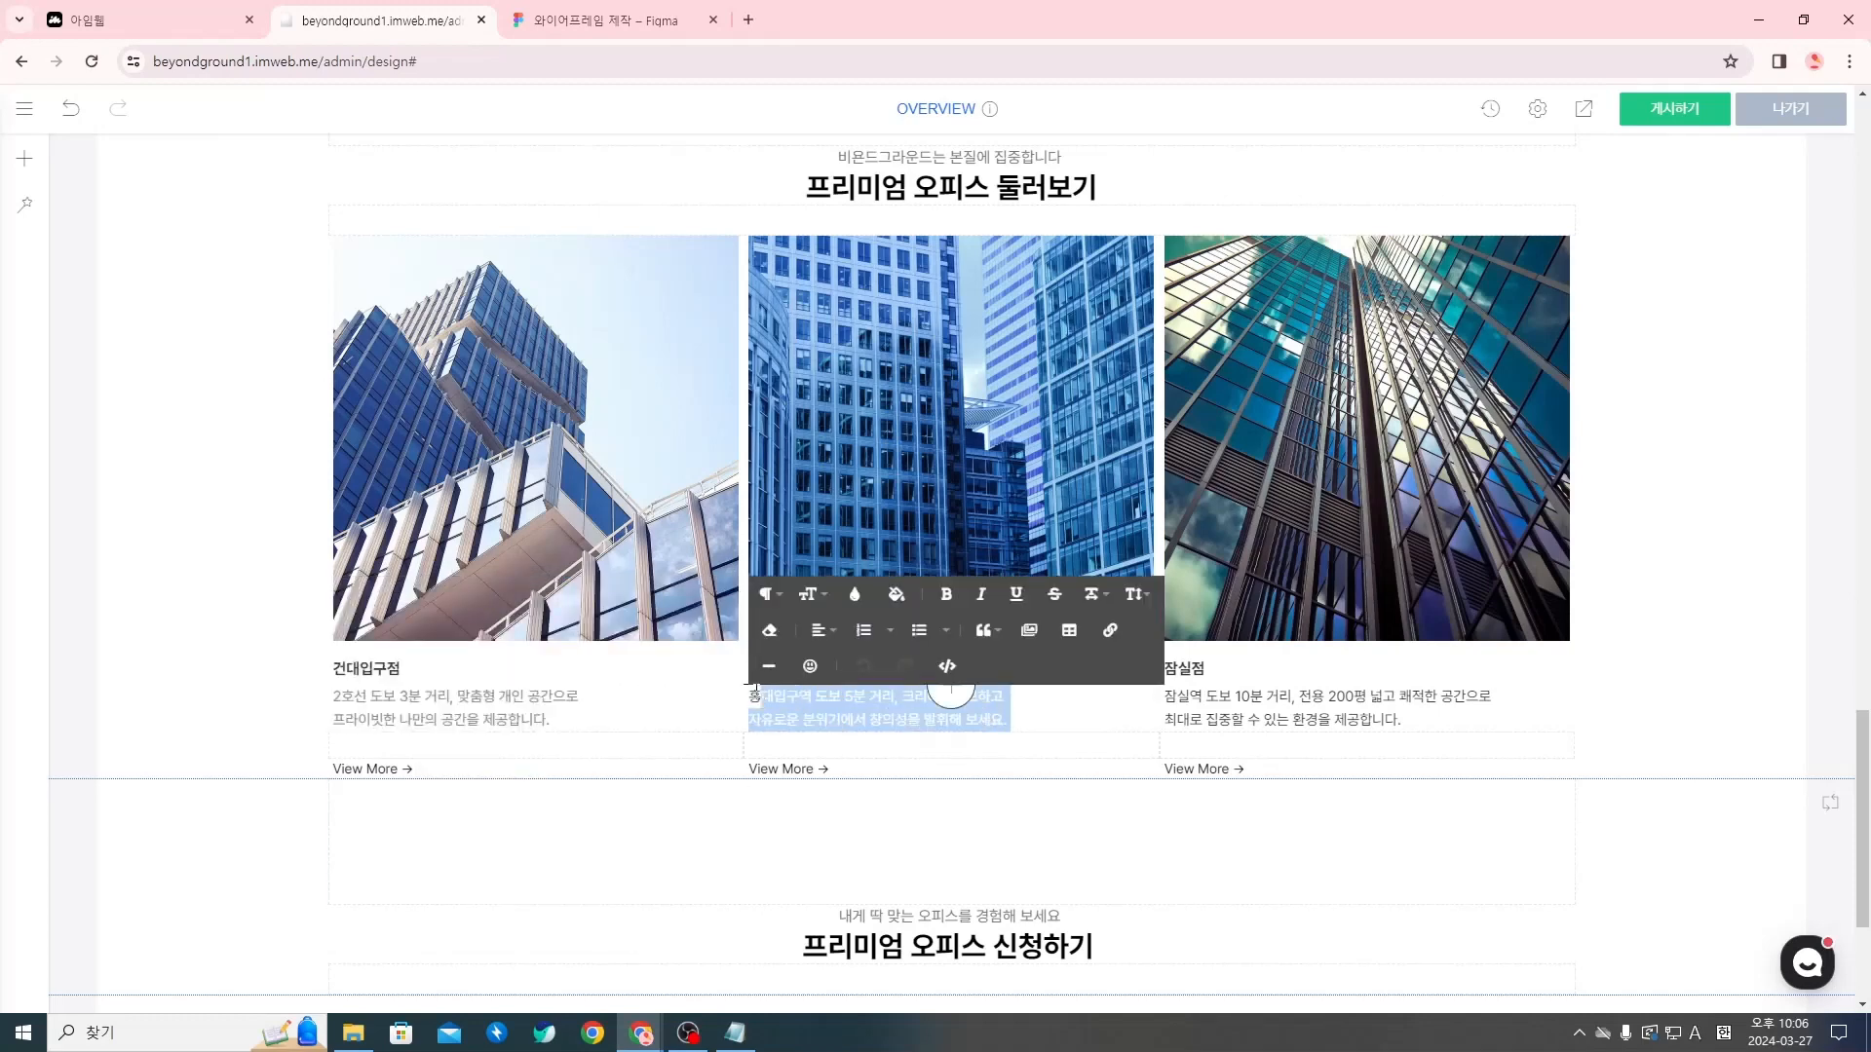
{"action": "left_click", "coordinate": [854, 595]}
{"action": "double_click", "coordinate": [905, 869]}
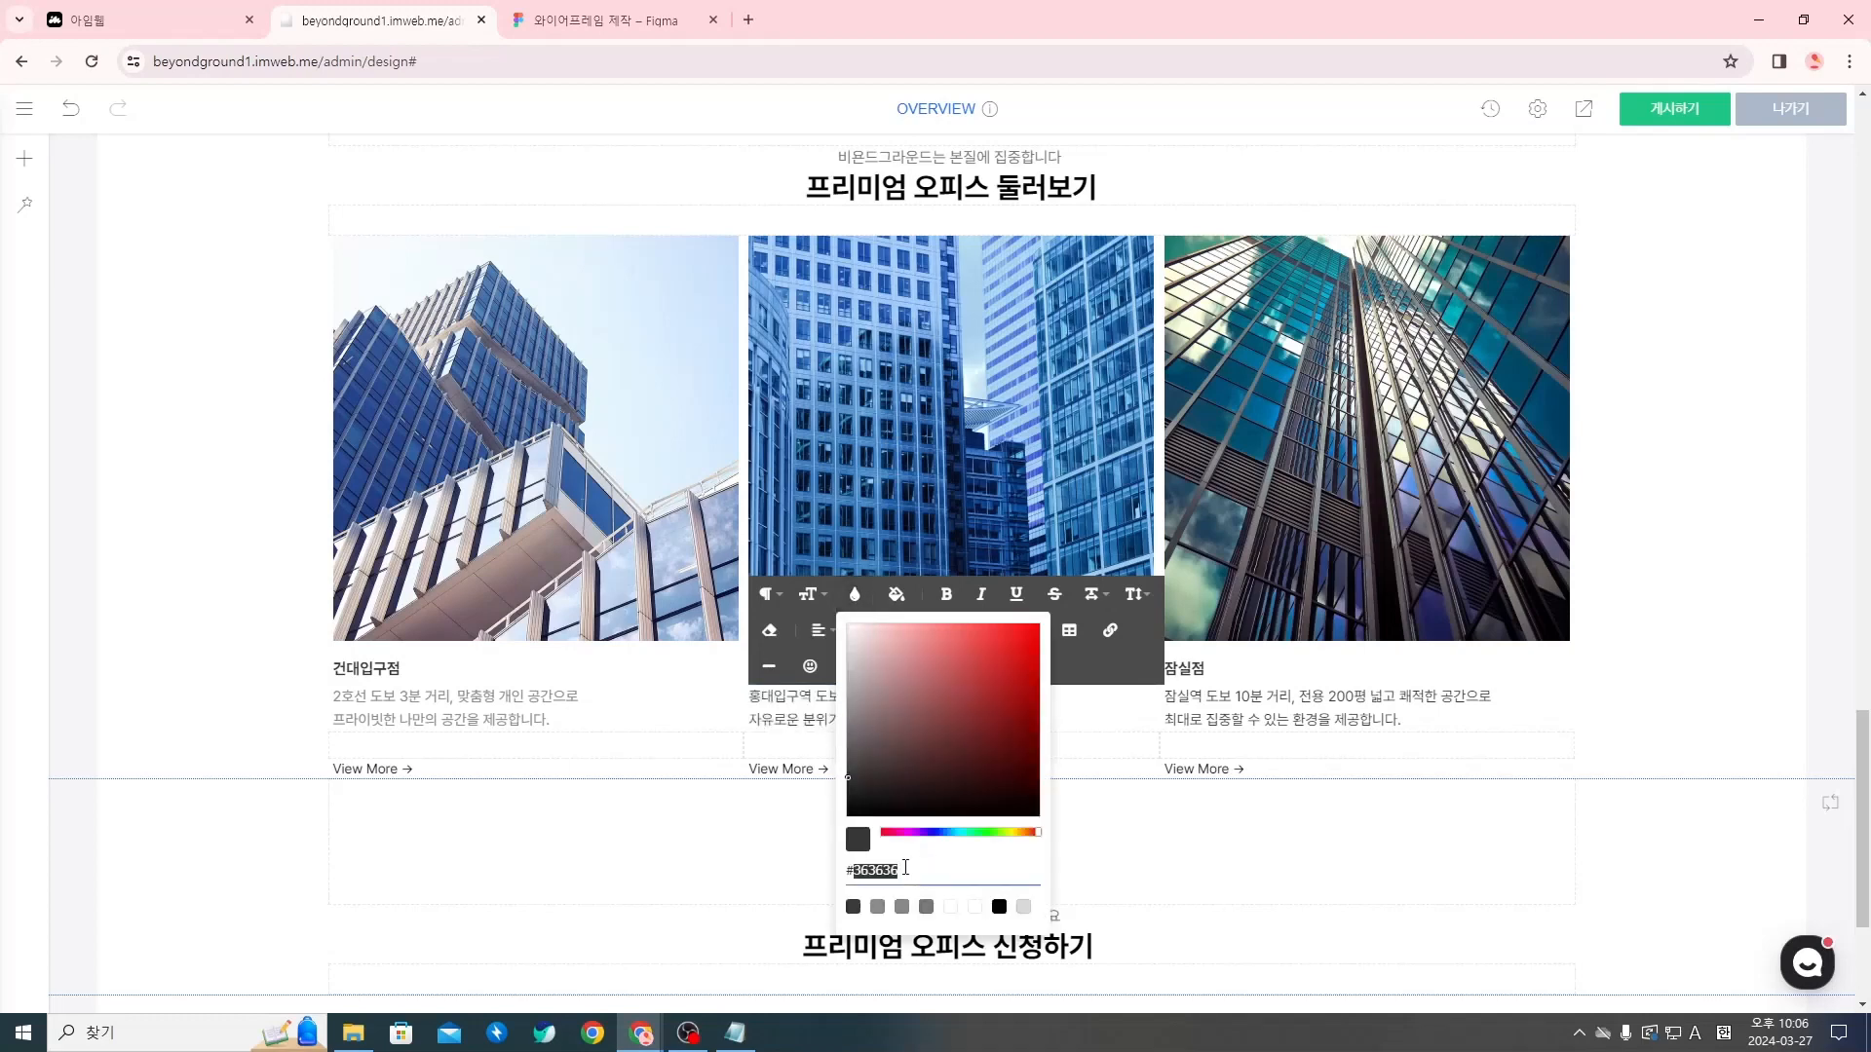
{"action": "type", "text": "888"}
{"action": "key", "text": "Return"}
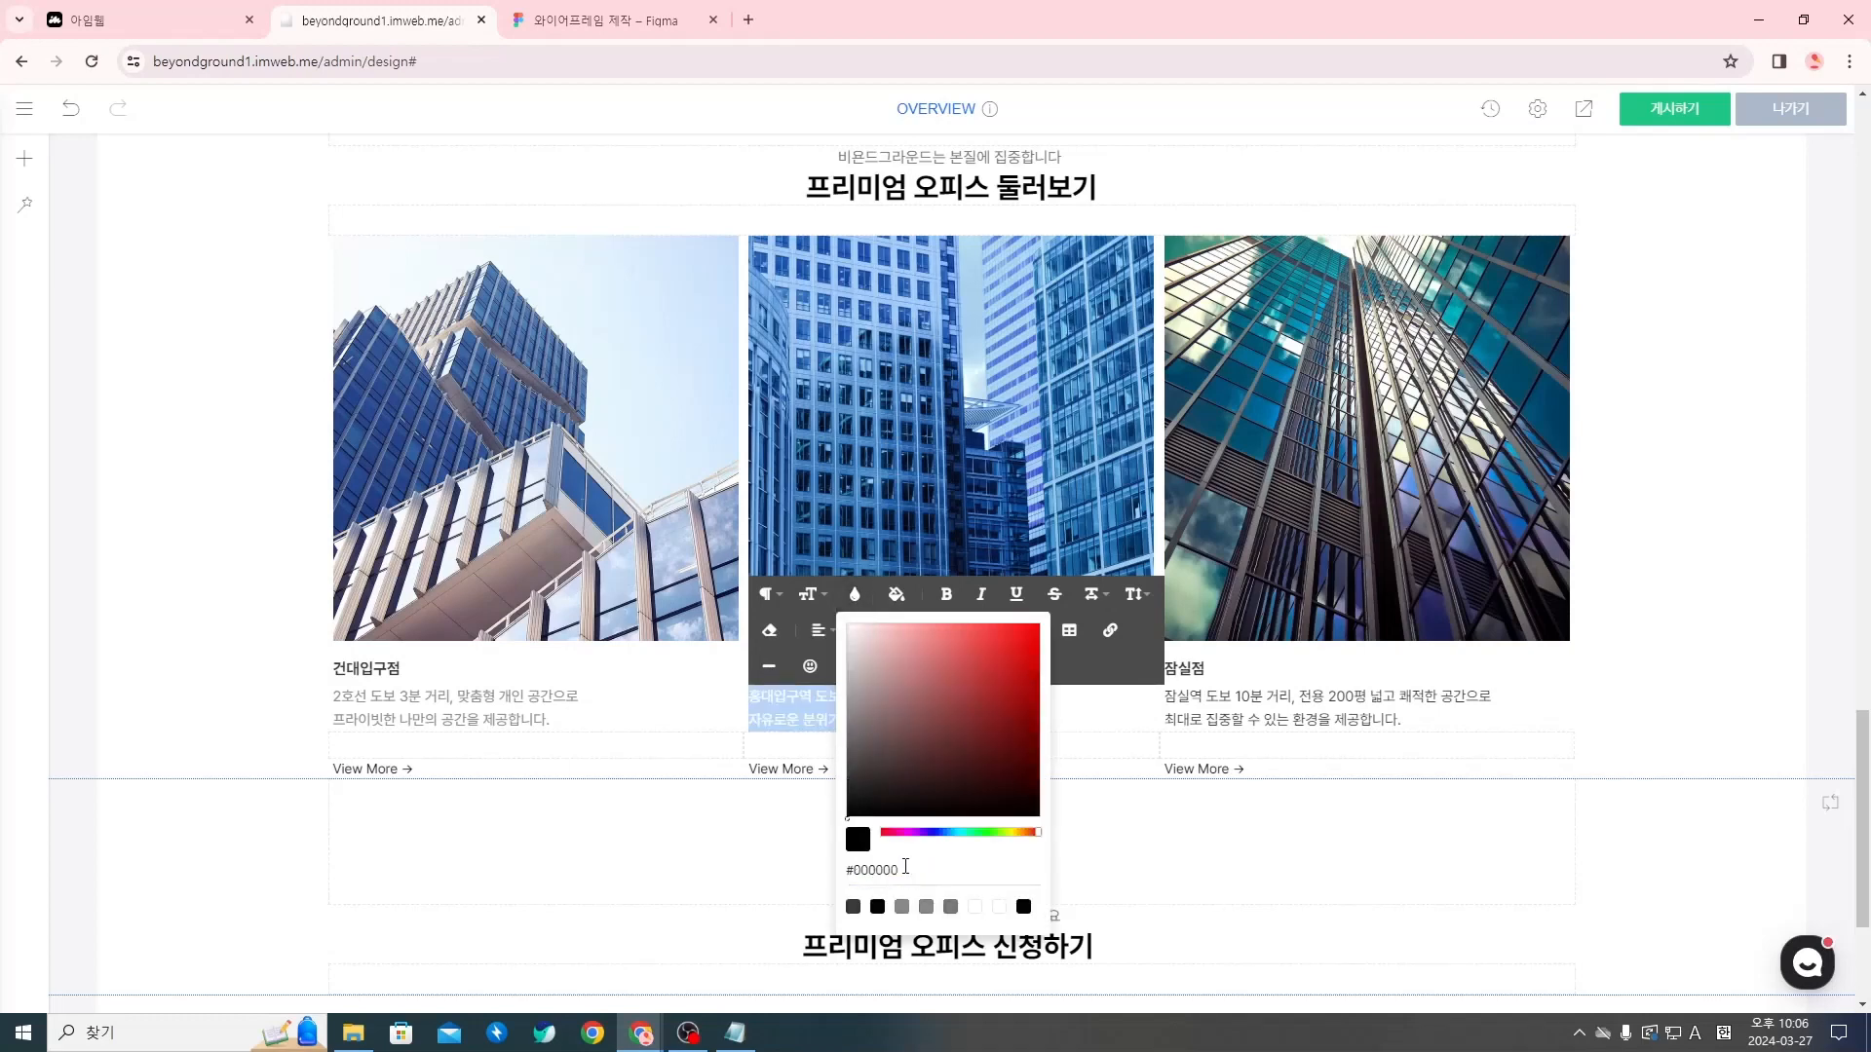
{"action": "double_click", "coordinate": [905, 866]}
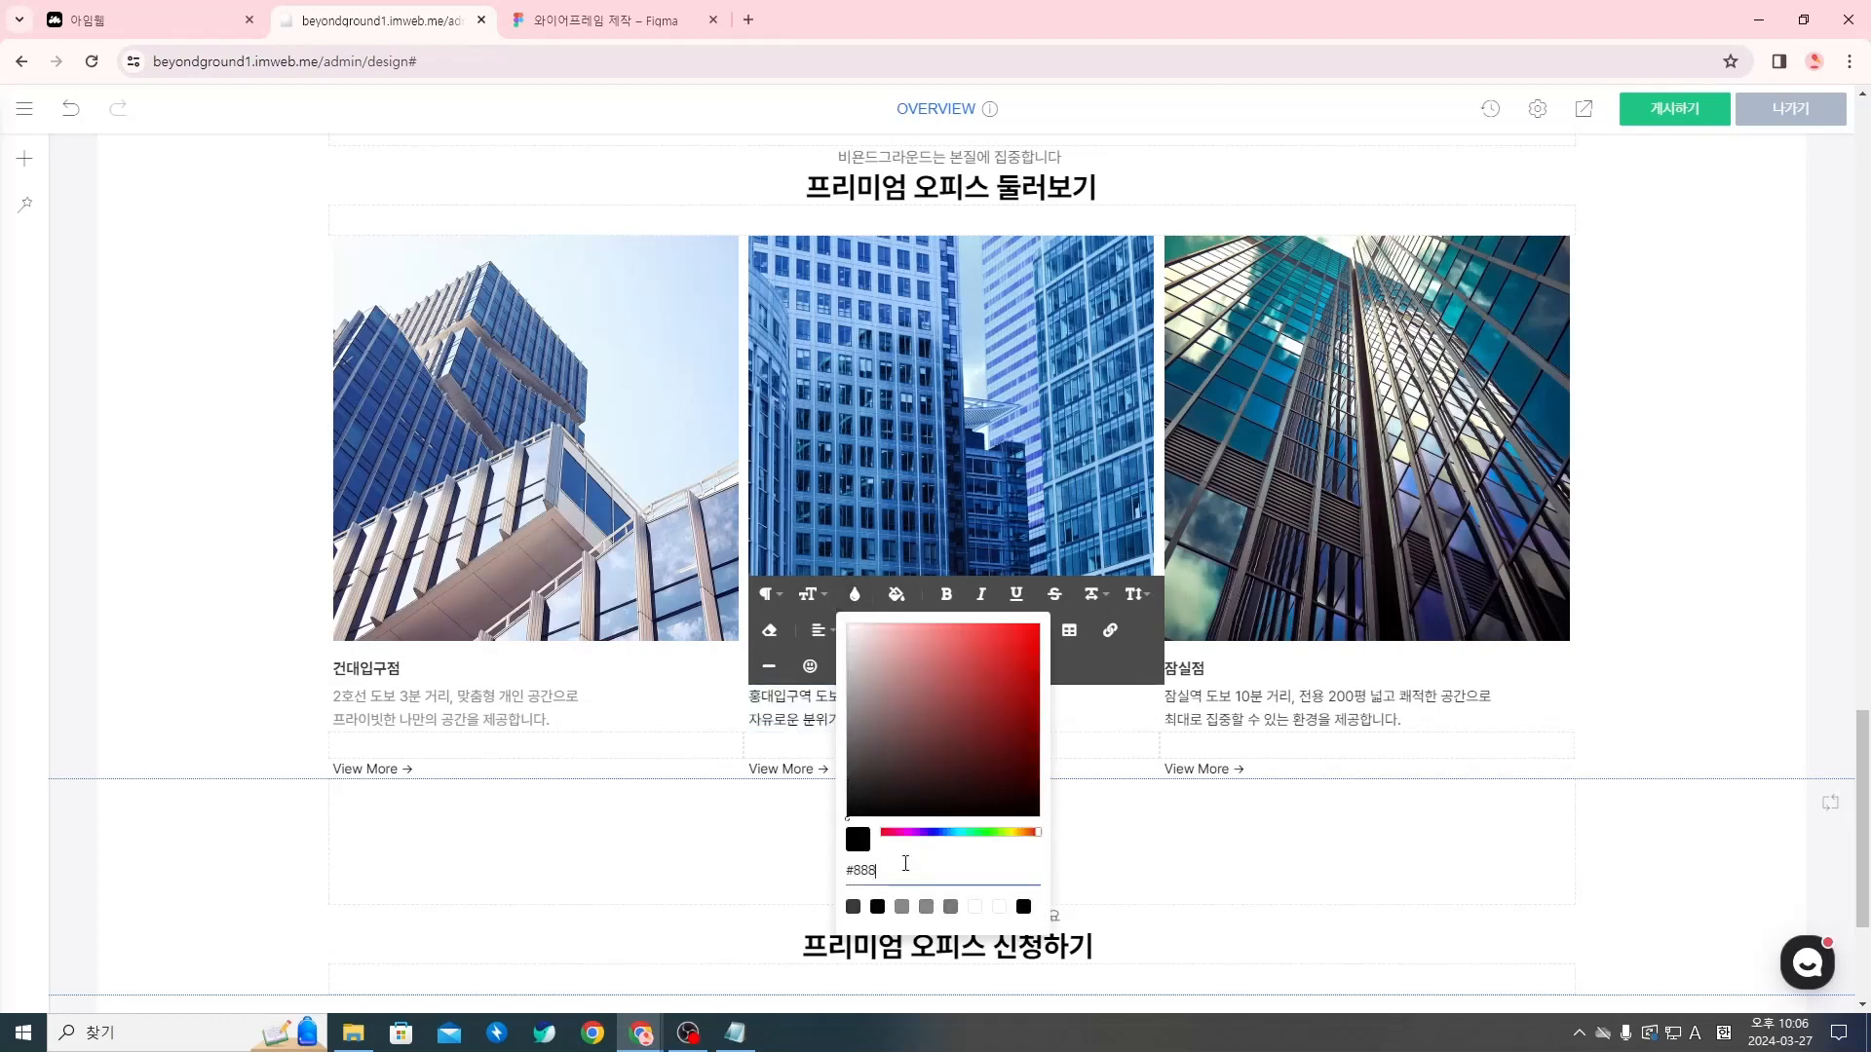
{"action": "type", "text": "888"}
{"action": "key", "text": "Return"}
Set the text color of both description lines in the third branch column (잠실점) to #888888
{"action": "left_click", "coordinate": [1455, 726]}
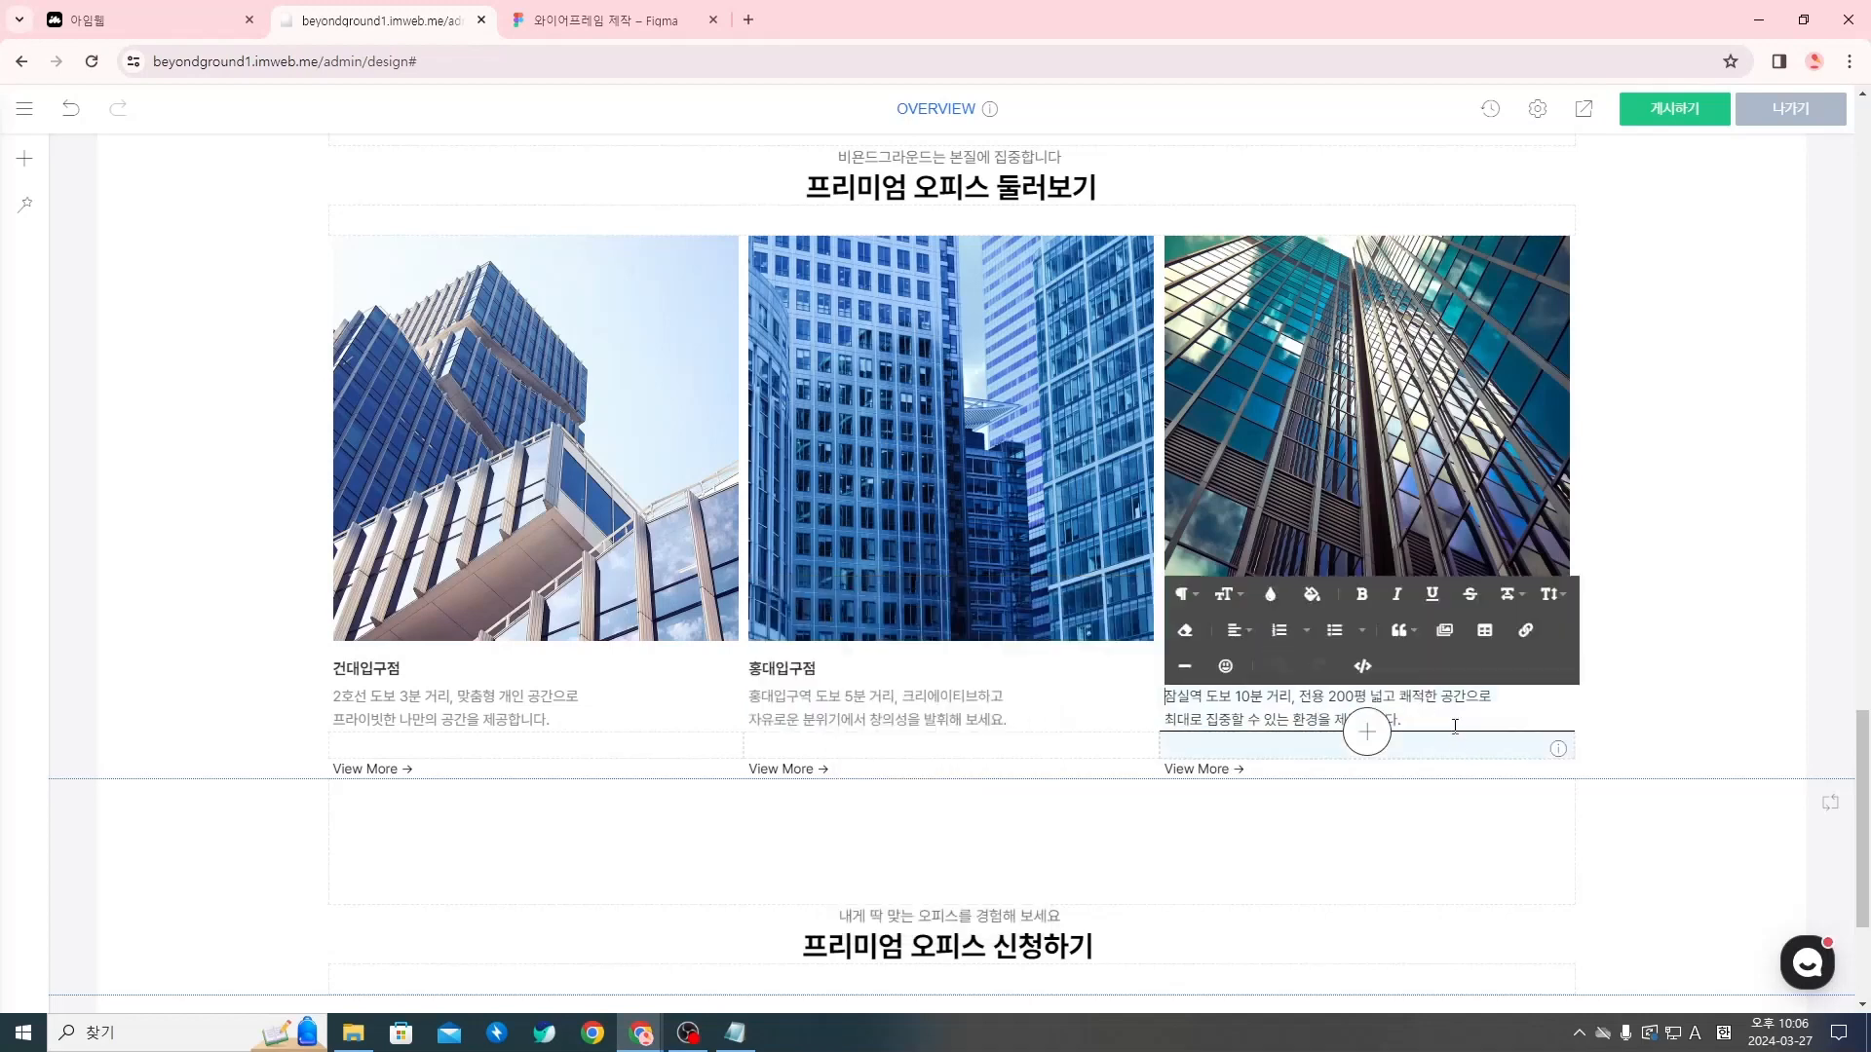
{"action": "left_click_drag", "start_coordinate": [1403, 721], "coordinate": [1173, 696]}
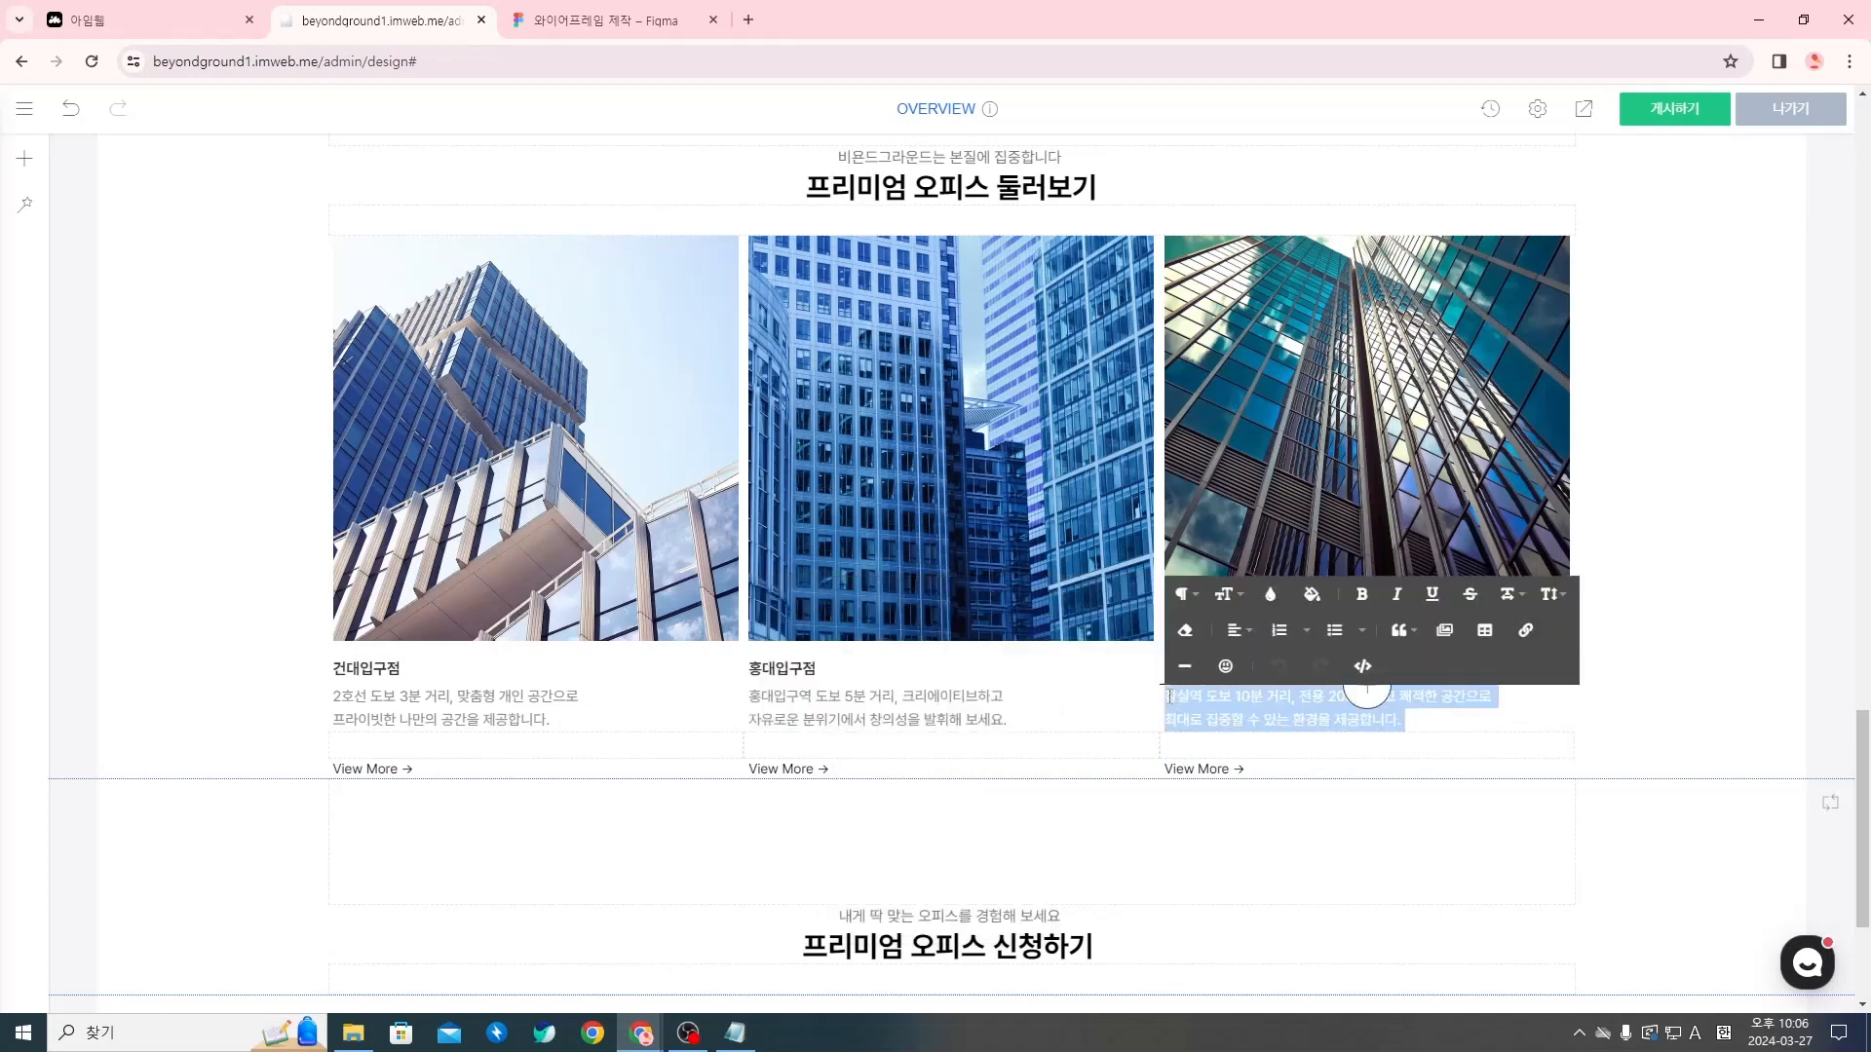
{"action": "left_click", "coordinate": [1270, 594]}
{"action": "left_click", "coordinate": [1319, 868]}
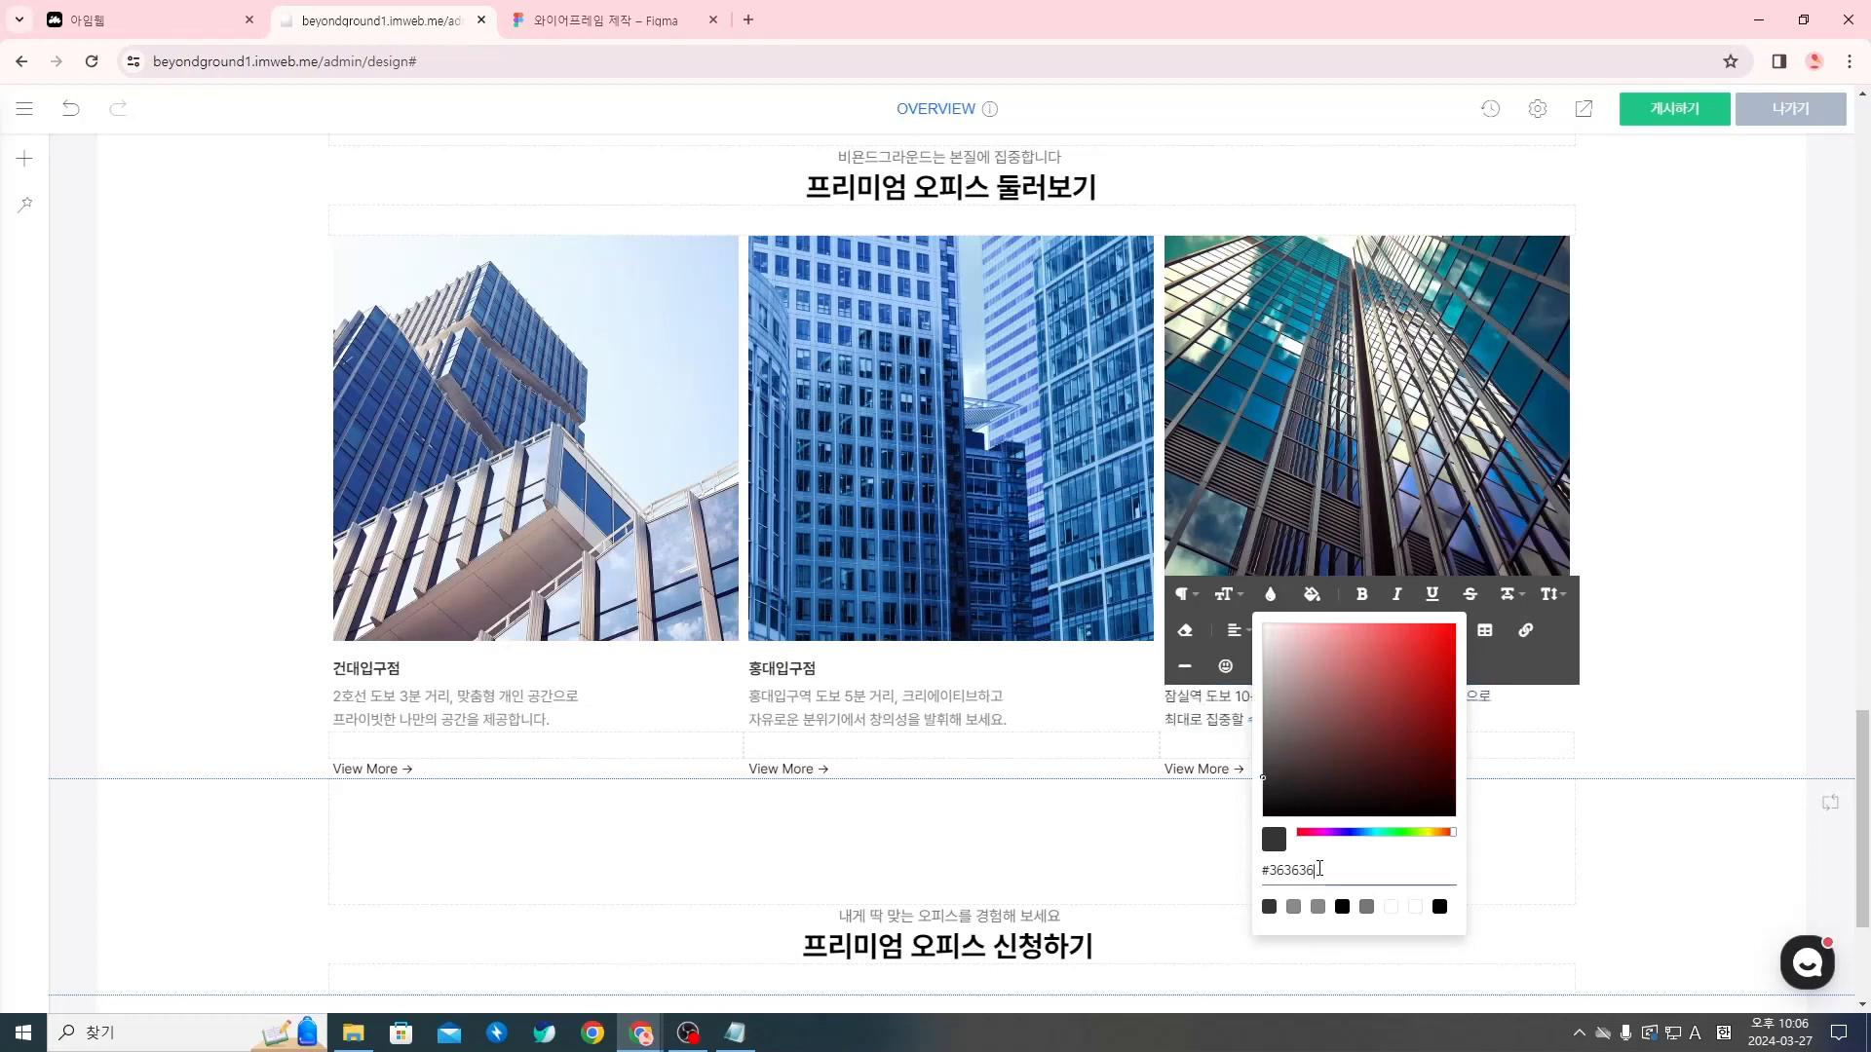
{"action": "type", "text": "888"}
{"action": "key", "text": "Return"}
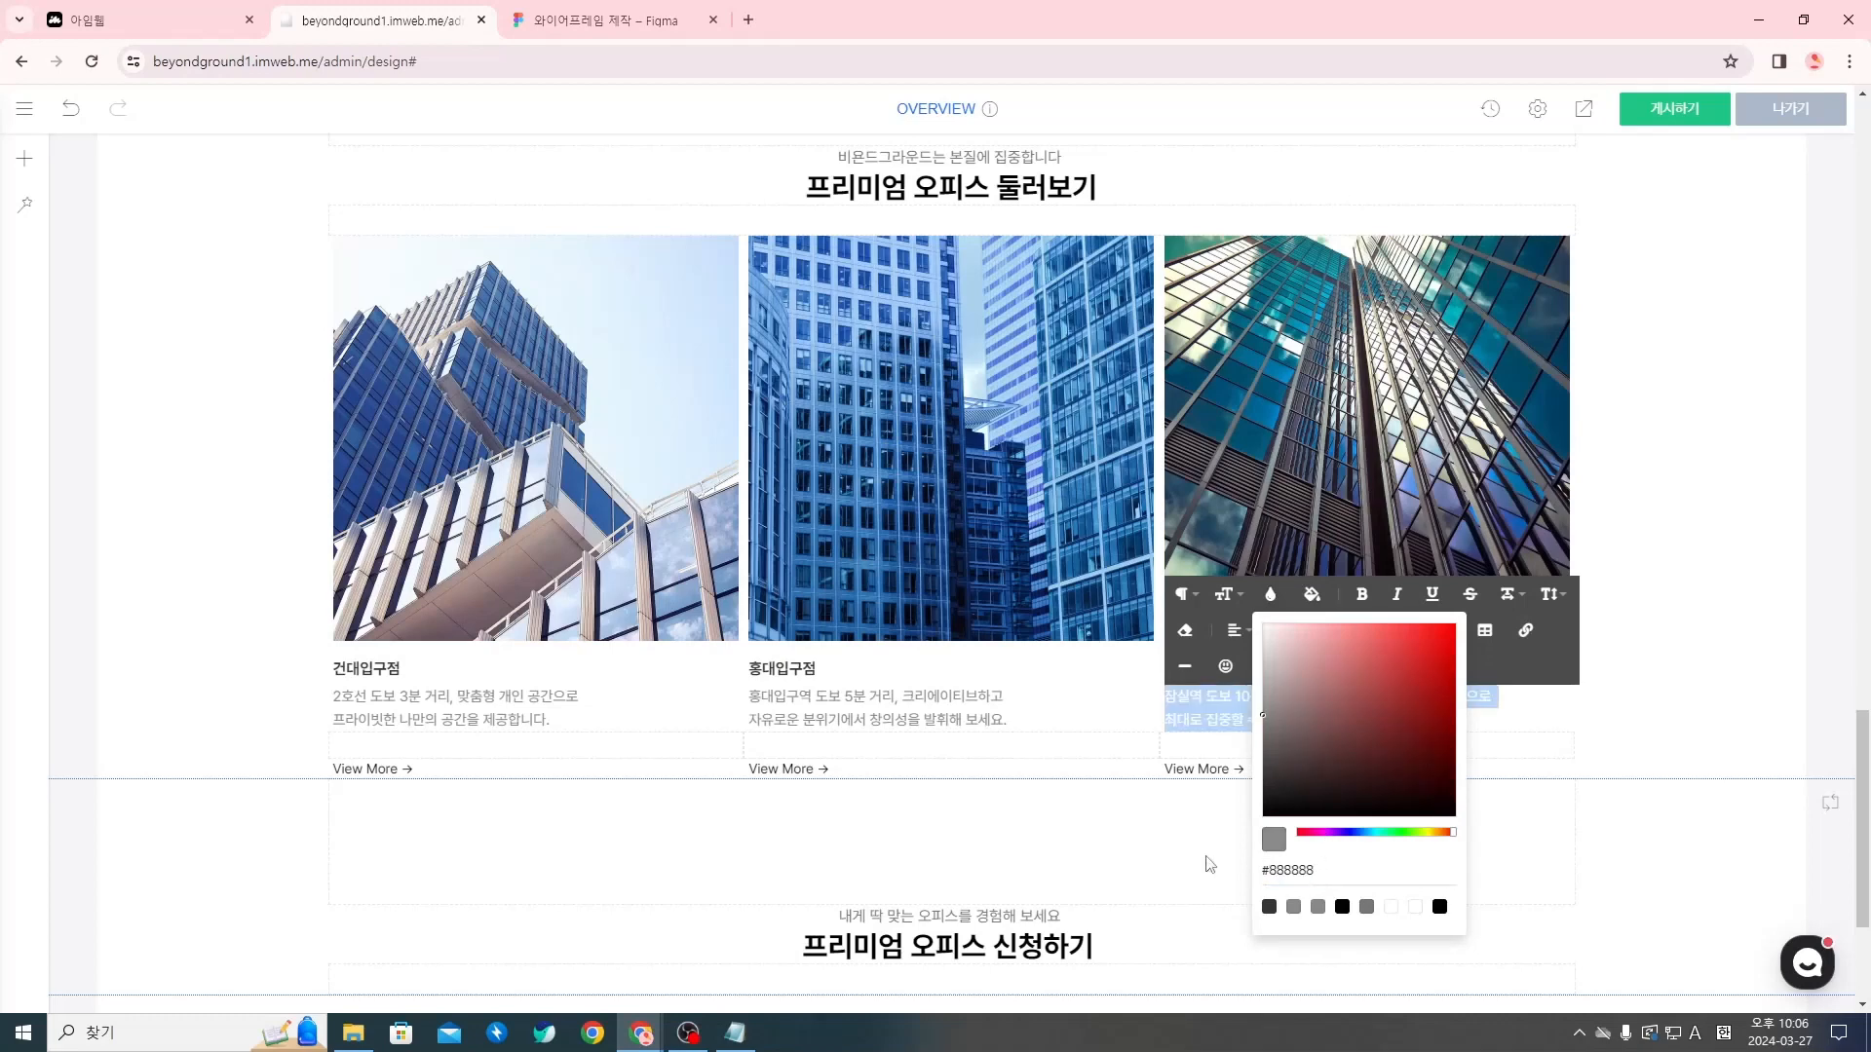
{"action": "left_click", "coordinate": [1127, 864]}
Add an image widget (이미지) at the end of the 프리미엄 오피스 신청하기 section, just above the footer
{"action": "scroll", "coordinate": [952, 731], "scroll_direction": "down", "scroll_amount": 1}
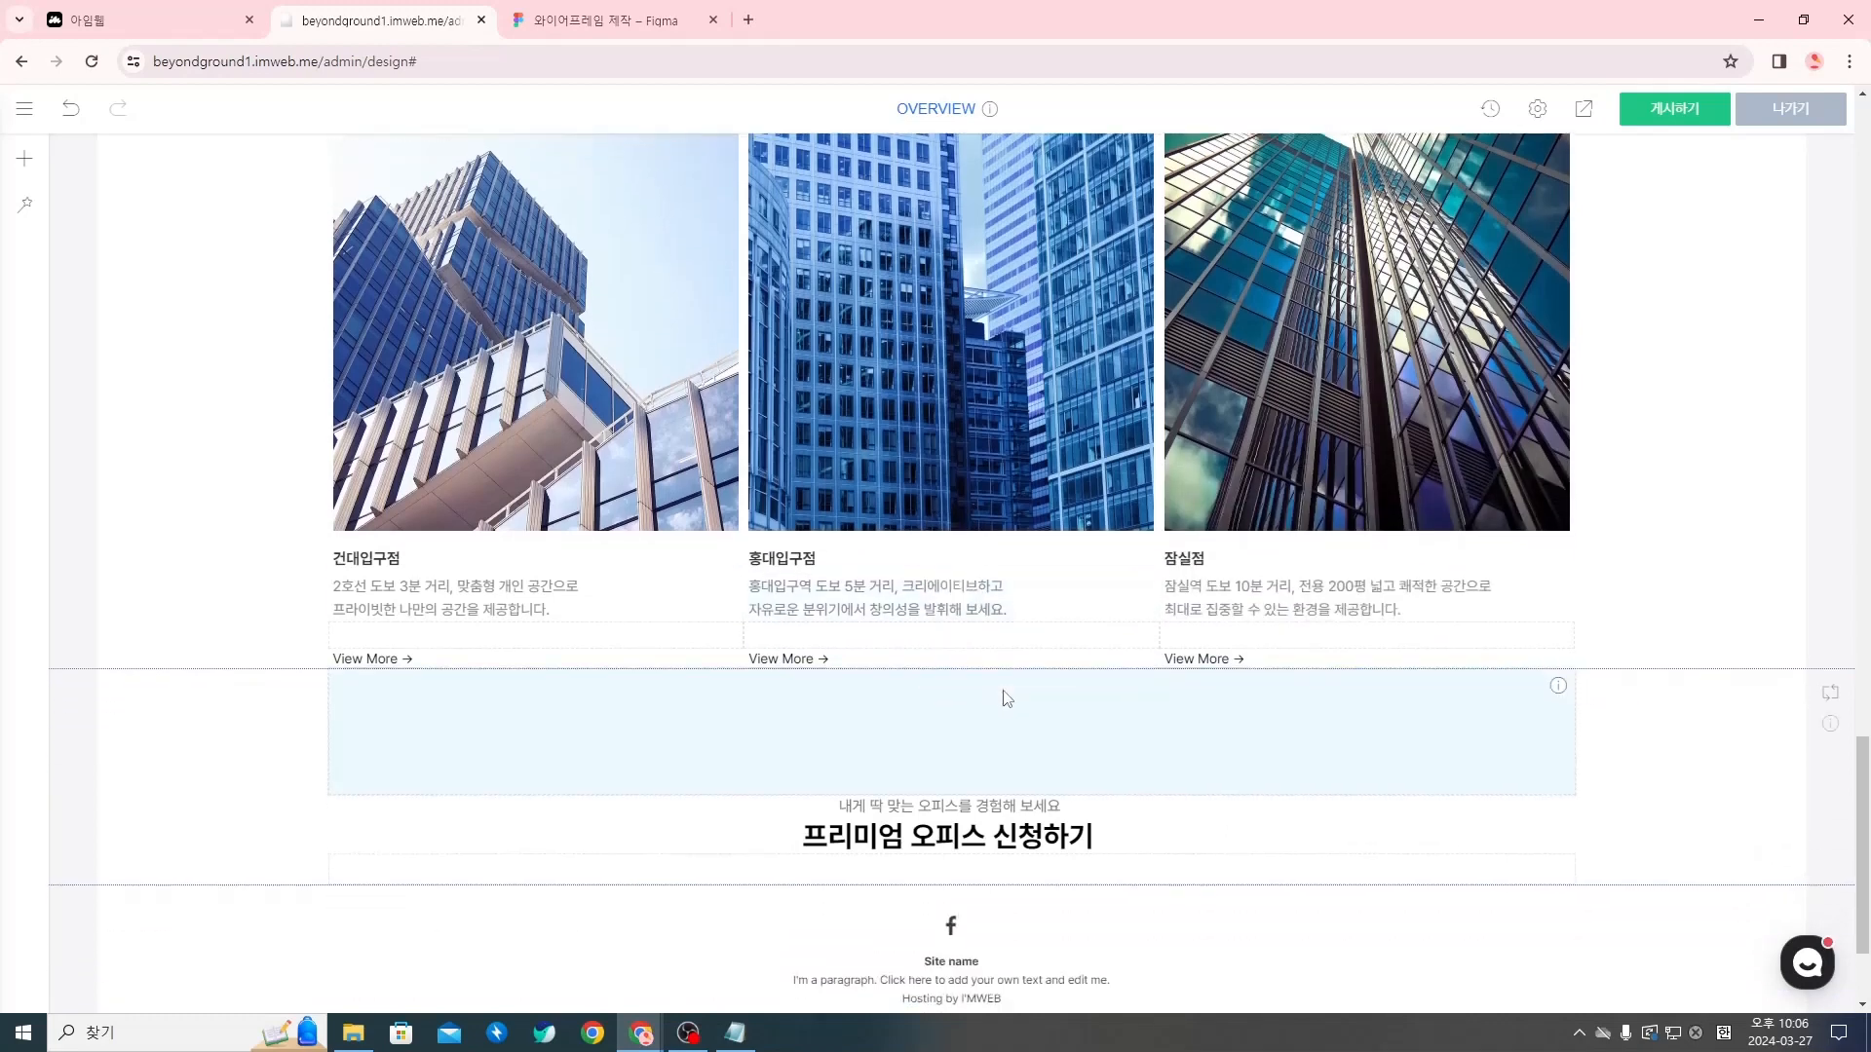
{"action": "scroll", "coordinate": [1006, 697], "scroll_direction": "down", "scroll_amount": 1}
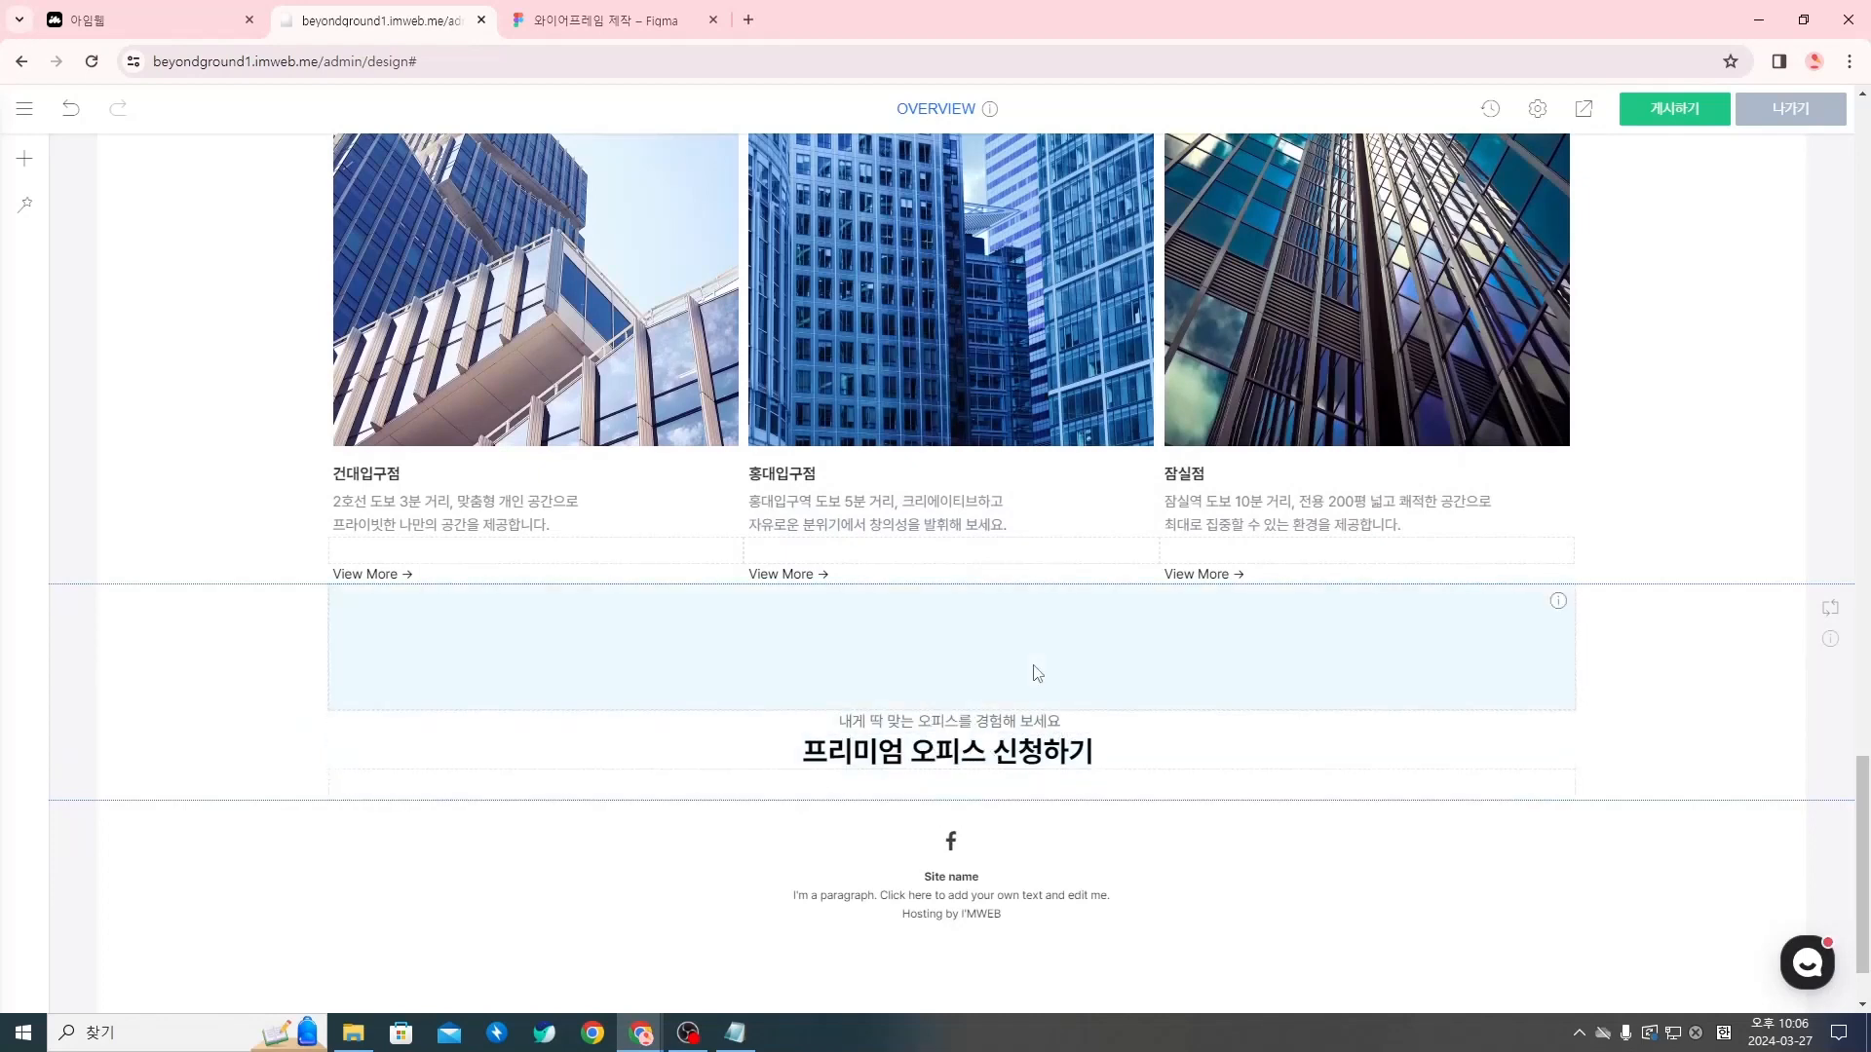
{"action": "left_click_drag", "start_coordinate": [1038, 673], "coordinate": [950, 802]}
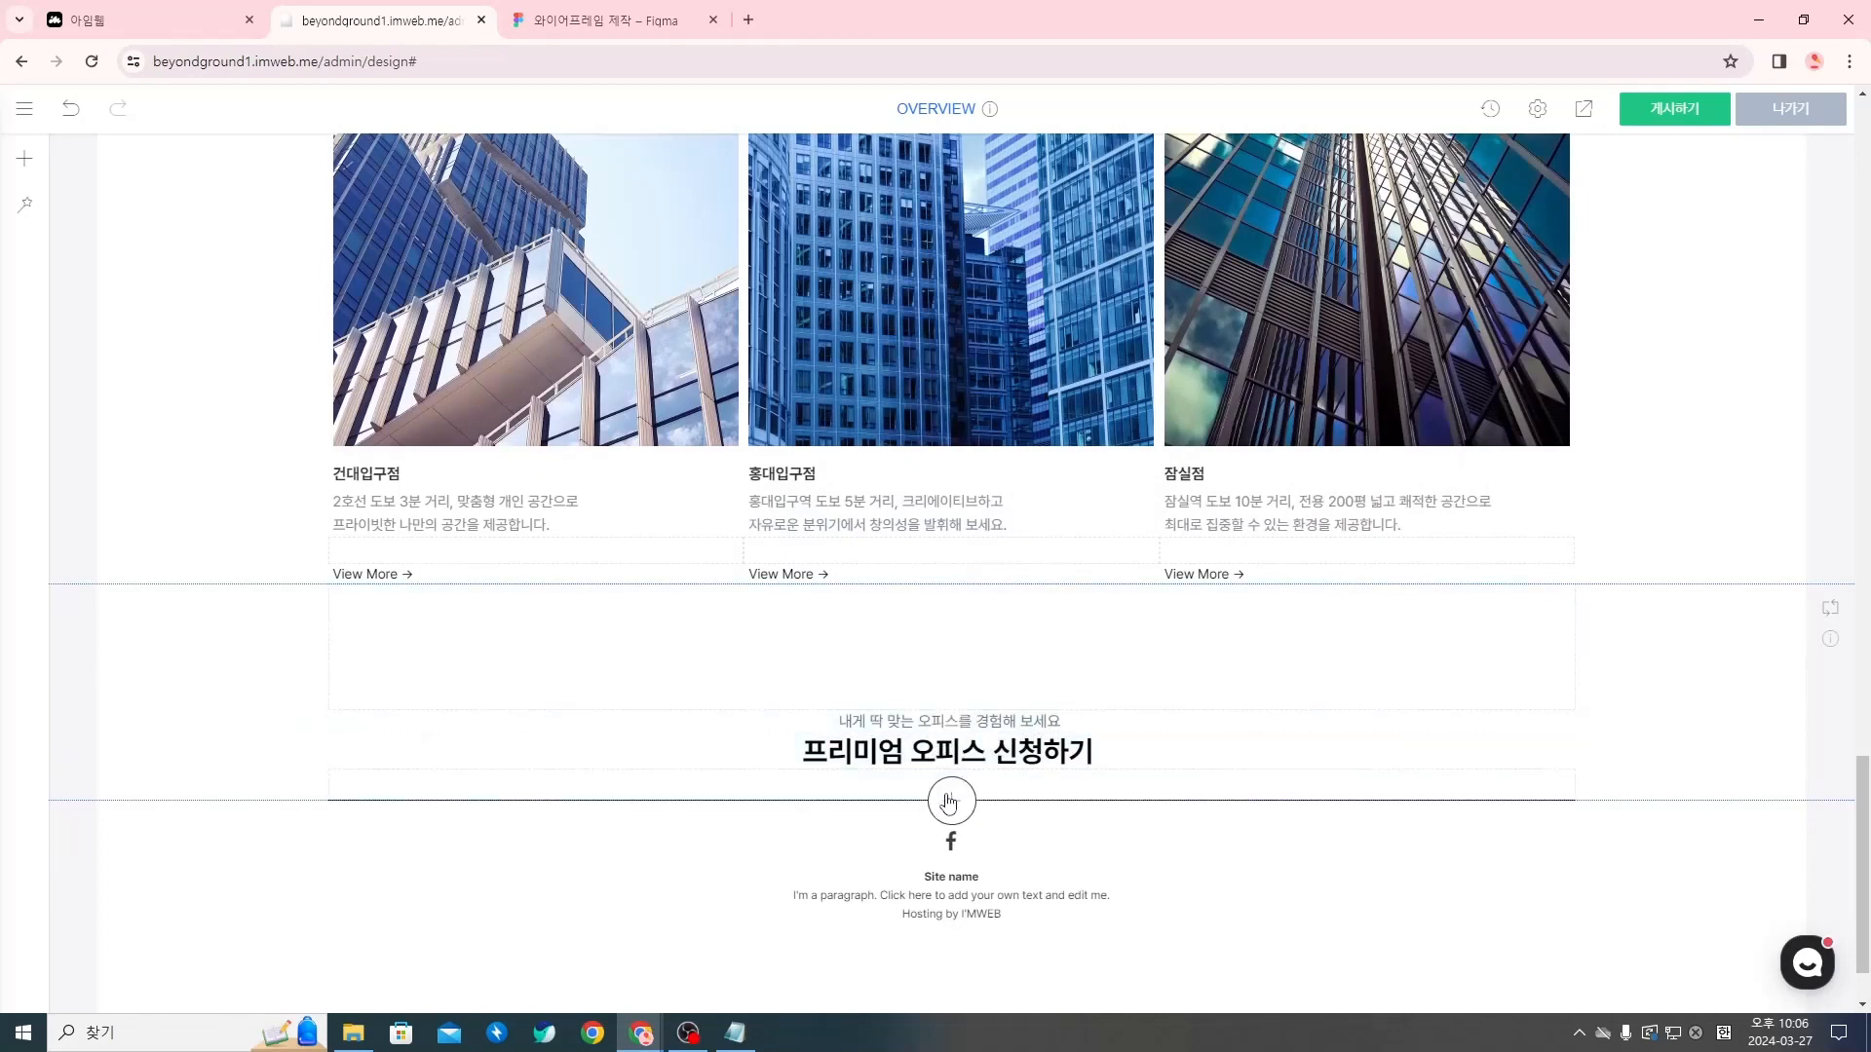
{"action": "left_click", "coordinate": [950, 802]}
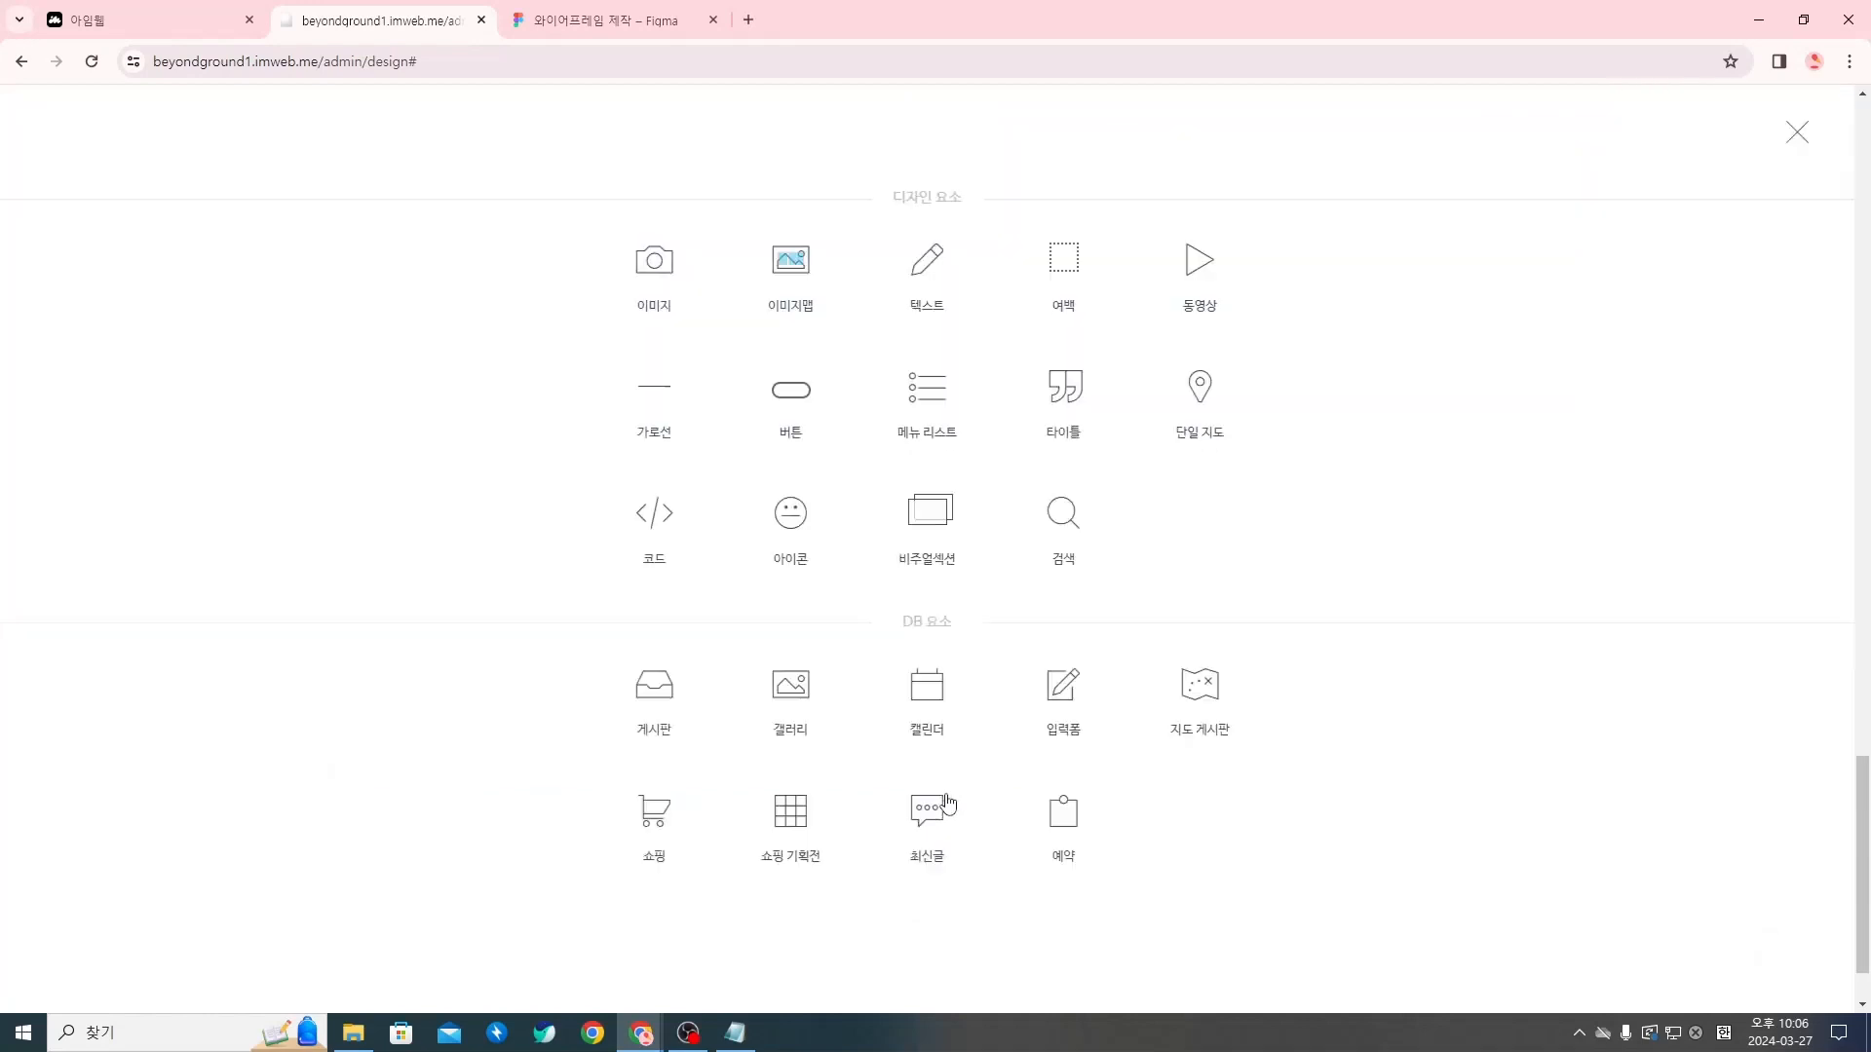
{"action": "left_click", "coordinate": [683, 230]}
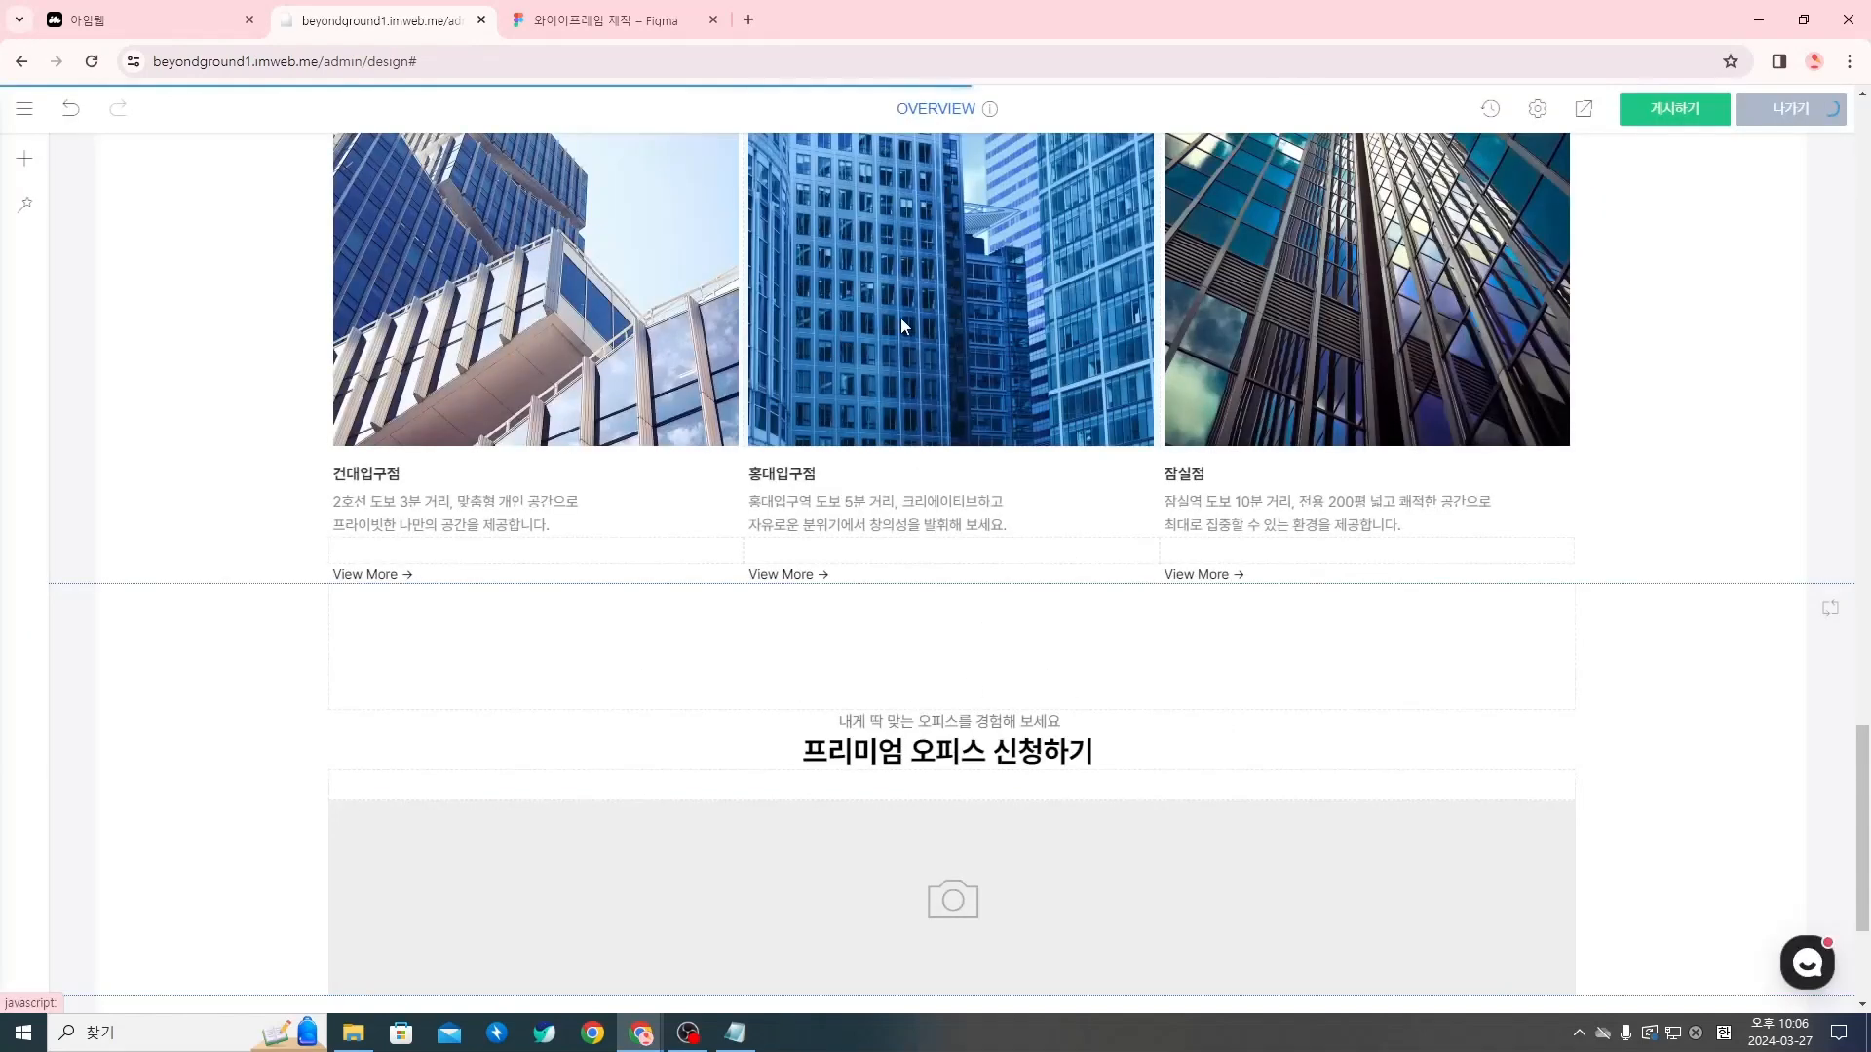
Upload Rectangle 80 from the overview folder as the basic image of the new image widget
{"action": "scroll", "coordinate": [900, 318], "scroll_direction": "down", "scroll_amount": 3}
{"action": "right_click", "coordinate": [978, 616]}
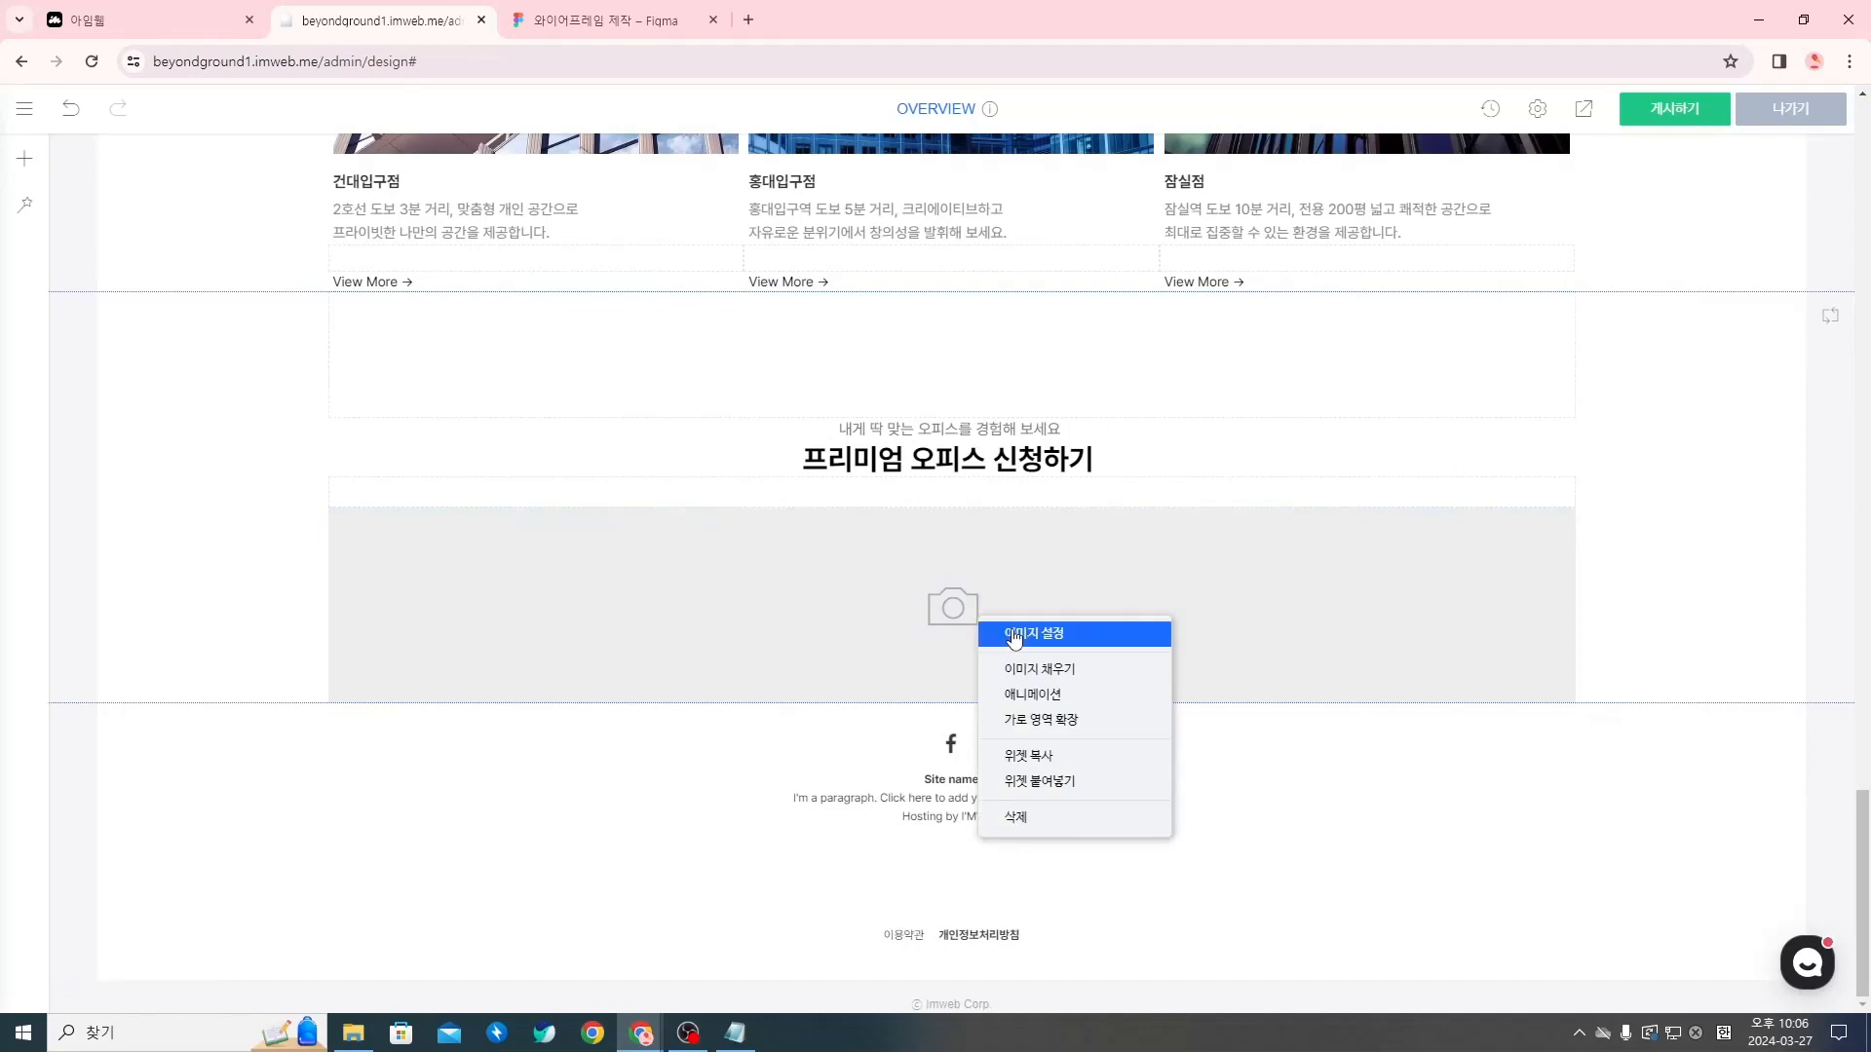
{"action": "left_click", "coordinate": [1014, 635]}
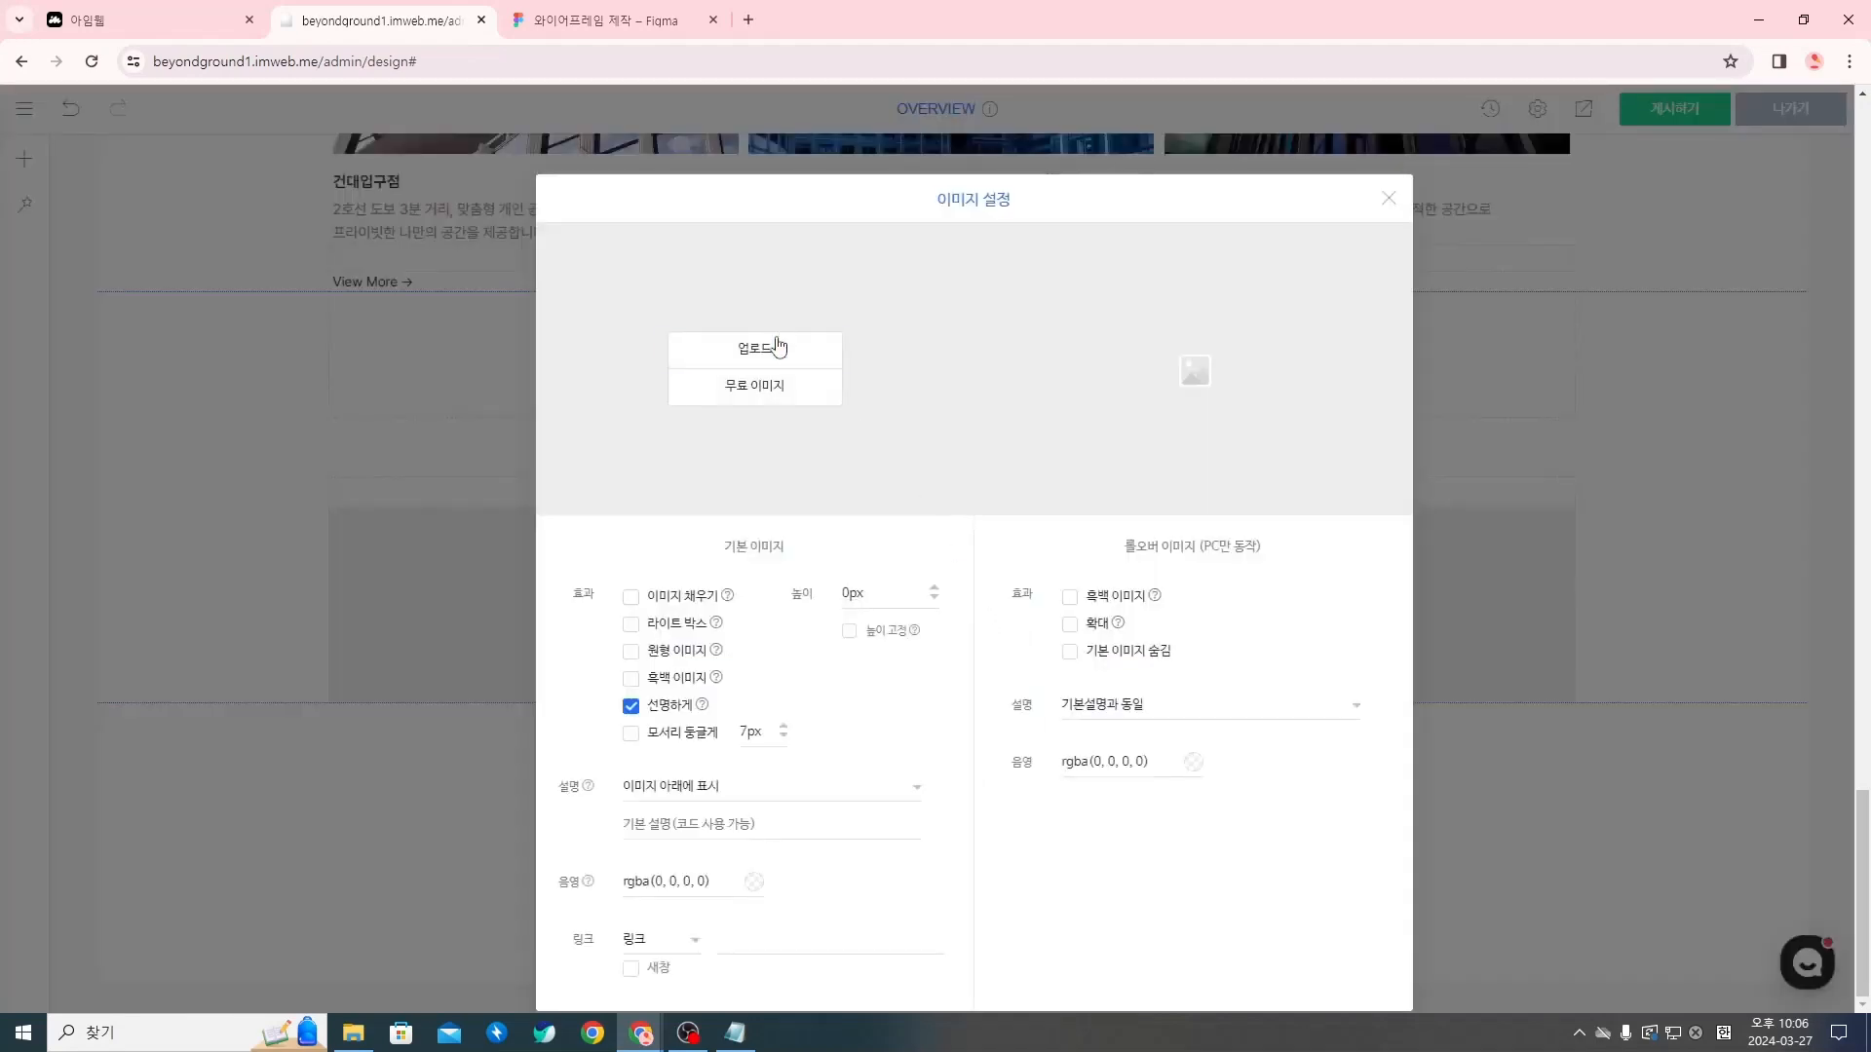
{"action": "left_click", "coordinate": [776, 347]}
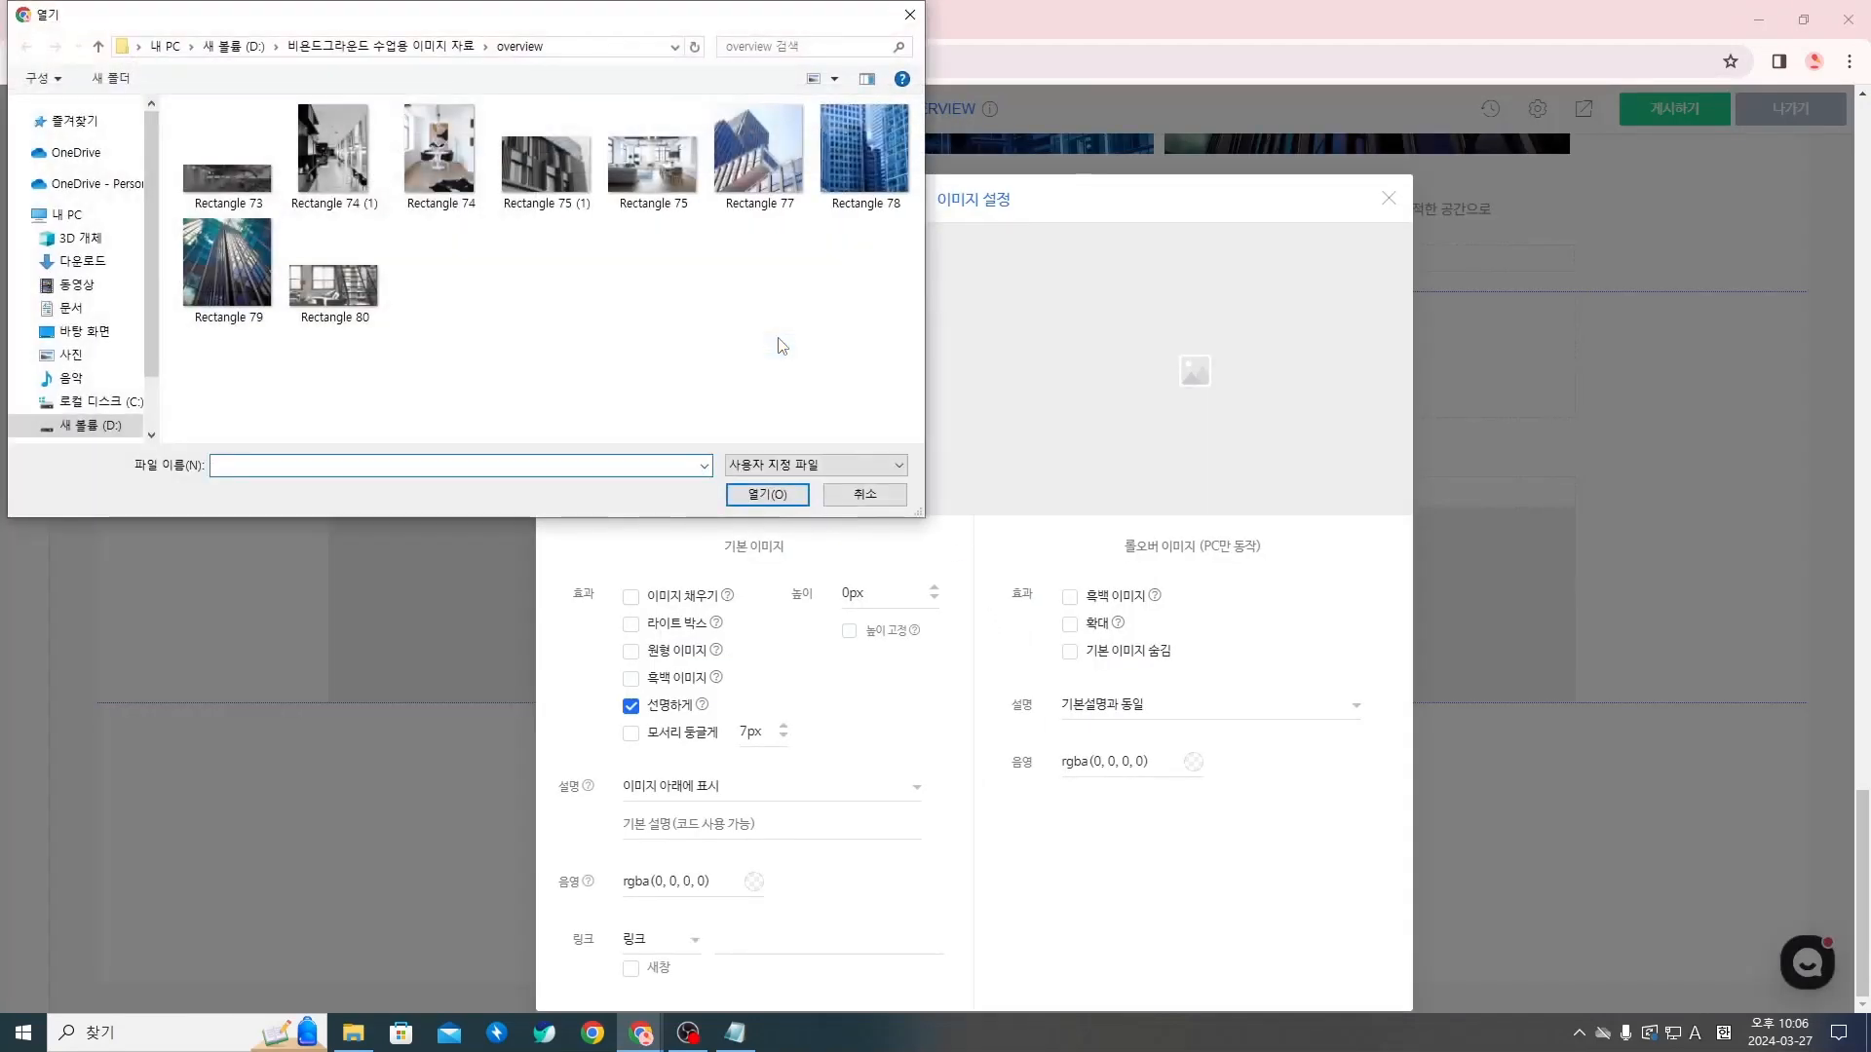
{"action": "left_click", "coordinate": [372, 310]}
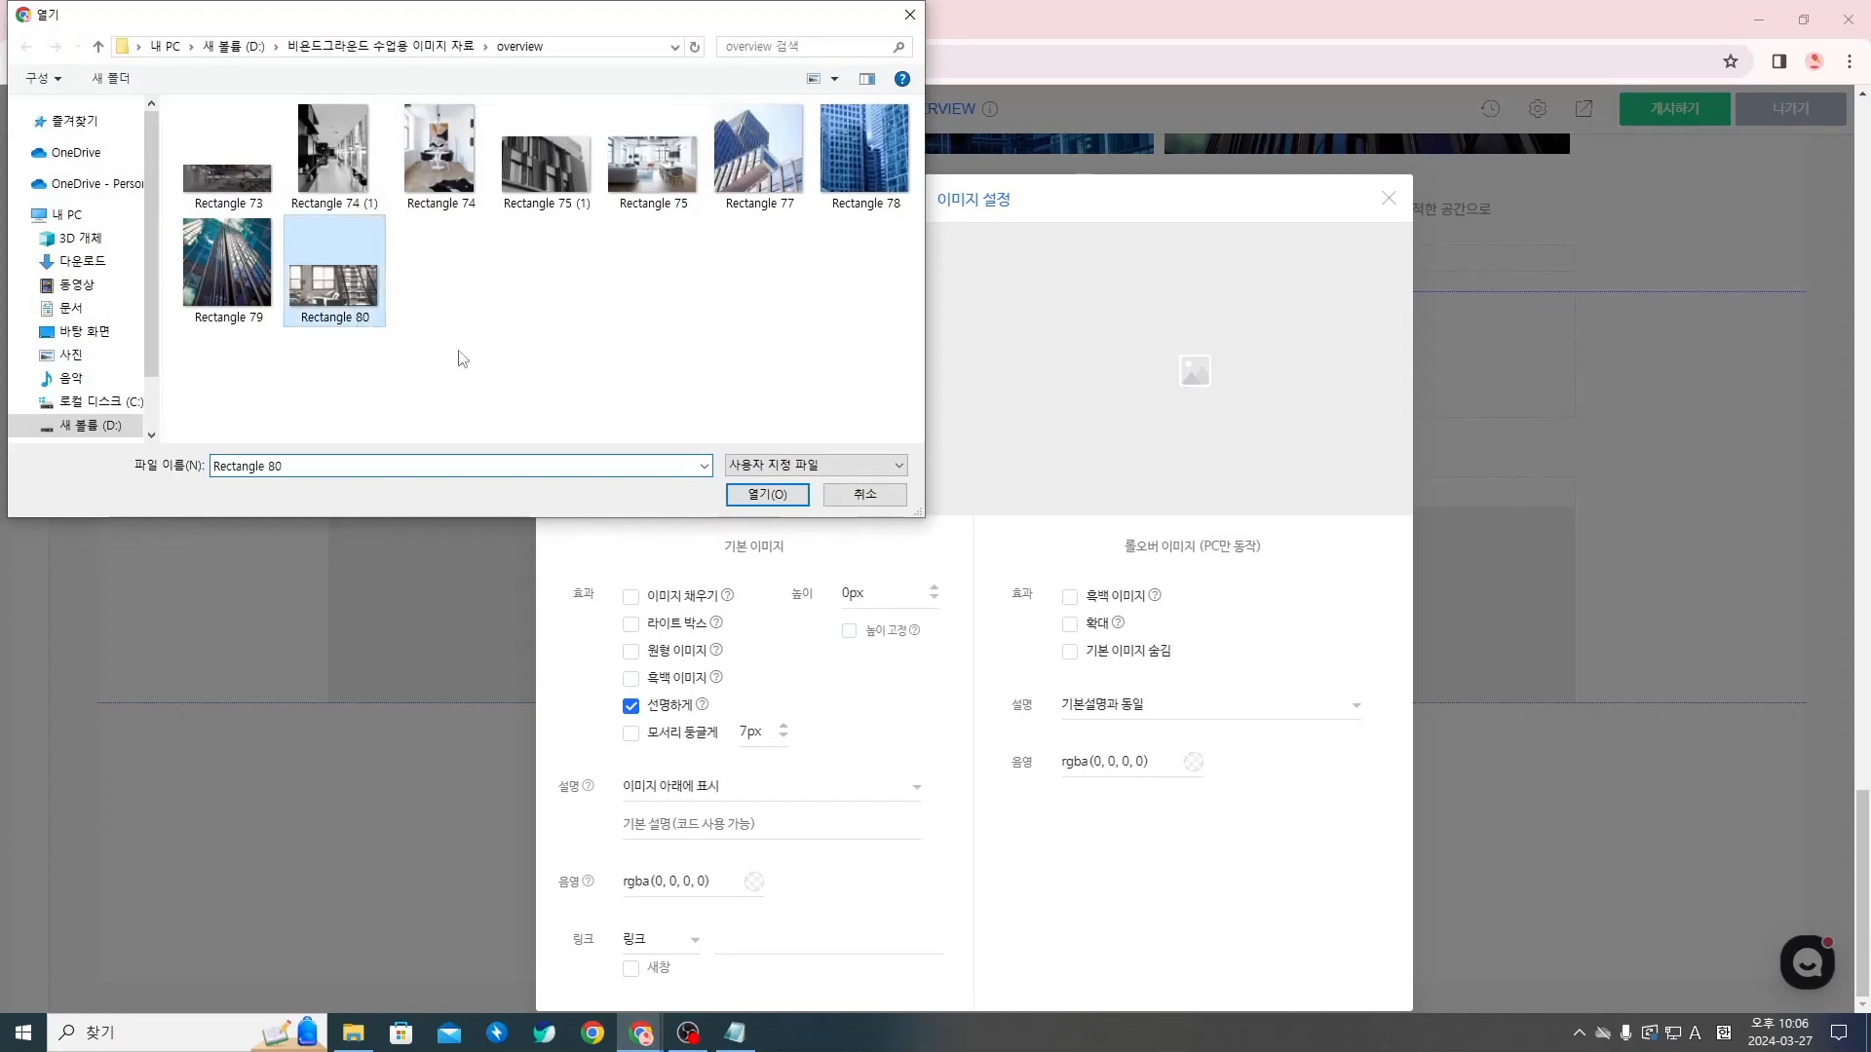
{"action": "left_click", "coordinate": [768, 495]}
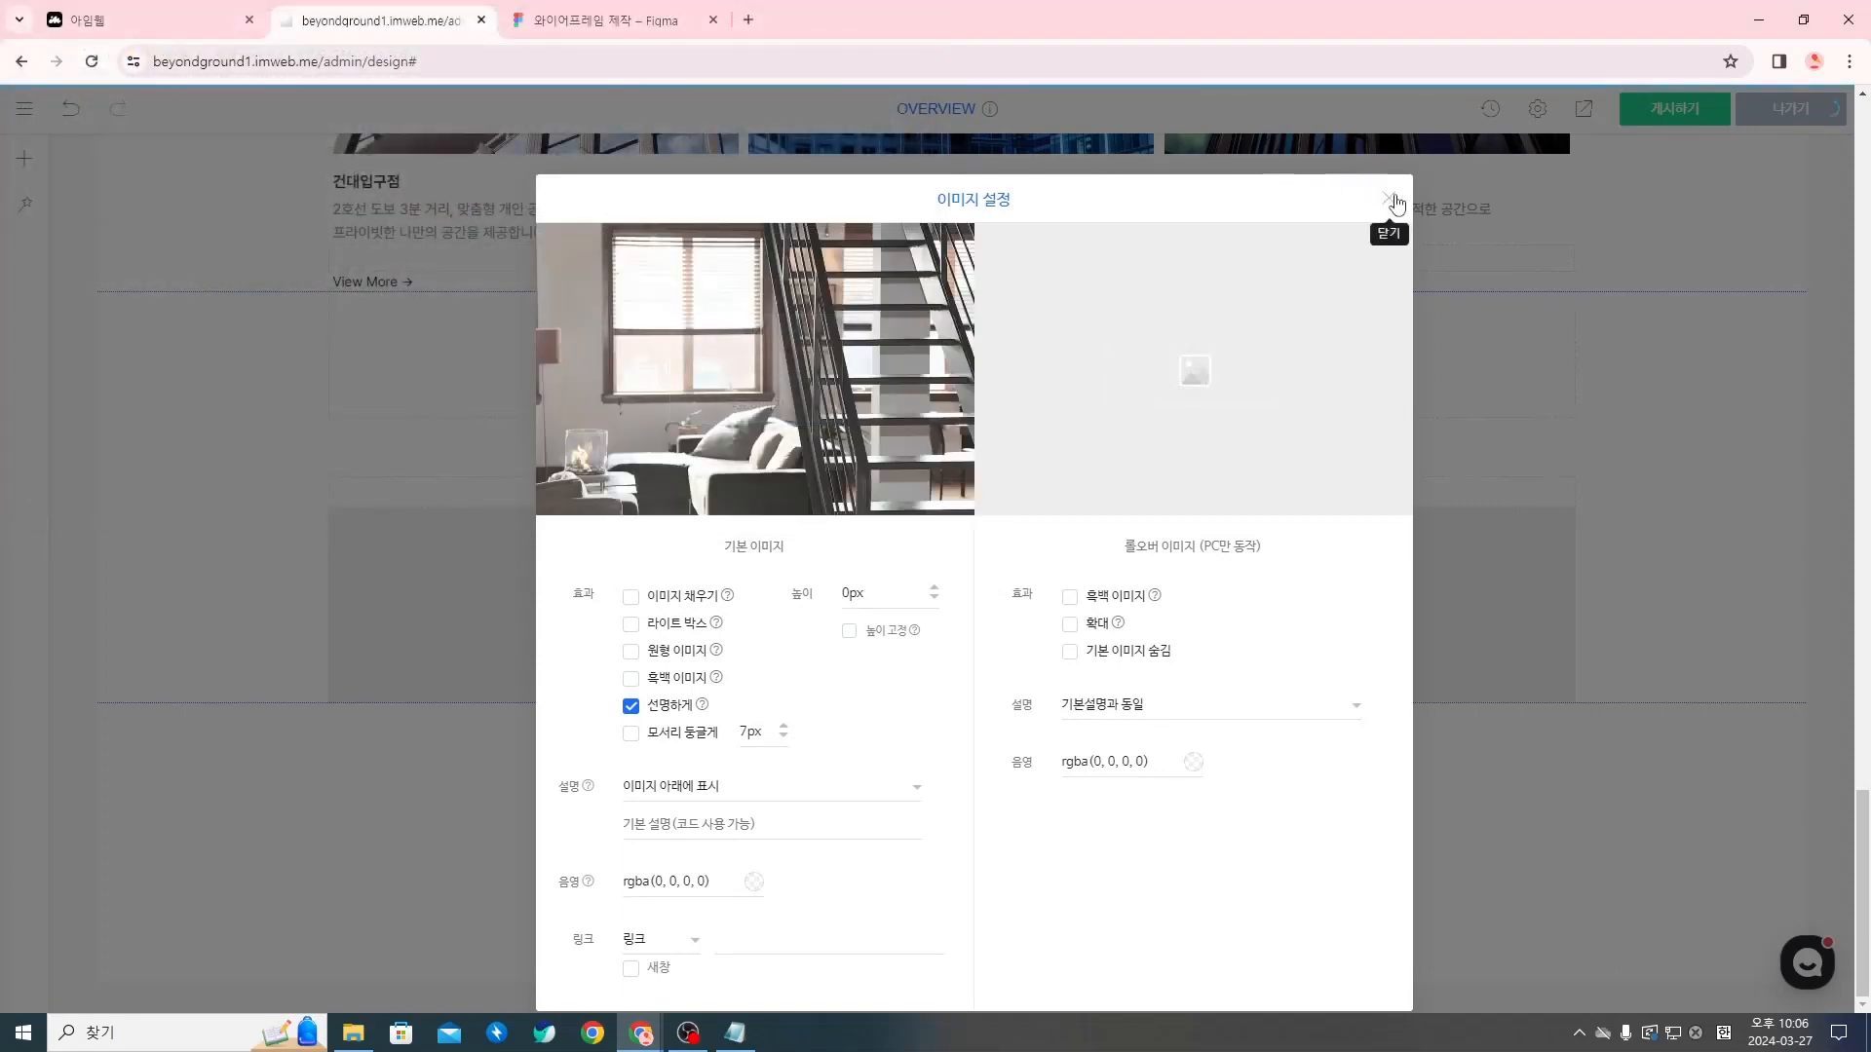
{"action": "left_click", "coordinate": [1389, 198]}
Add a spacer (여백) below the staircase image and set its height to 54 px
{"action": "scroll", "coordinate": [1228, 264], "scroll_direction": "down", "scroll_amount": 3}
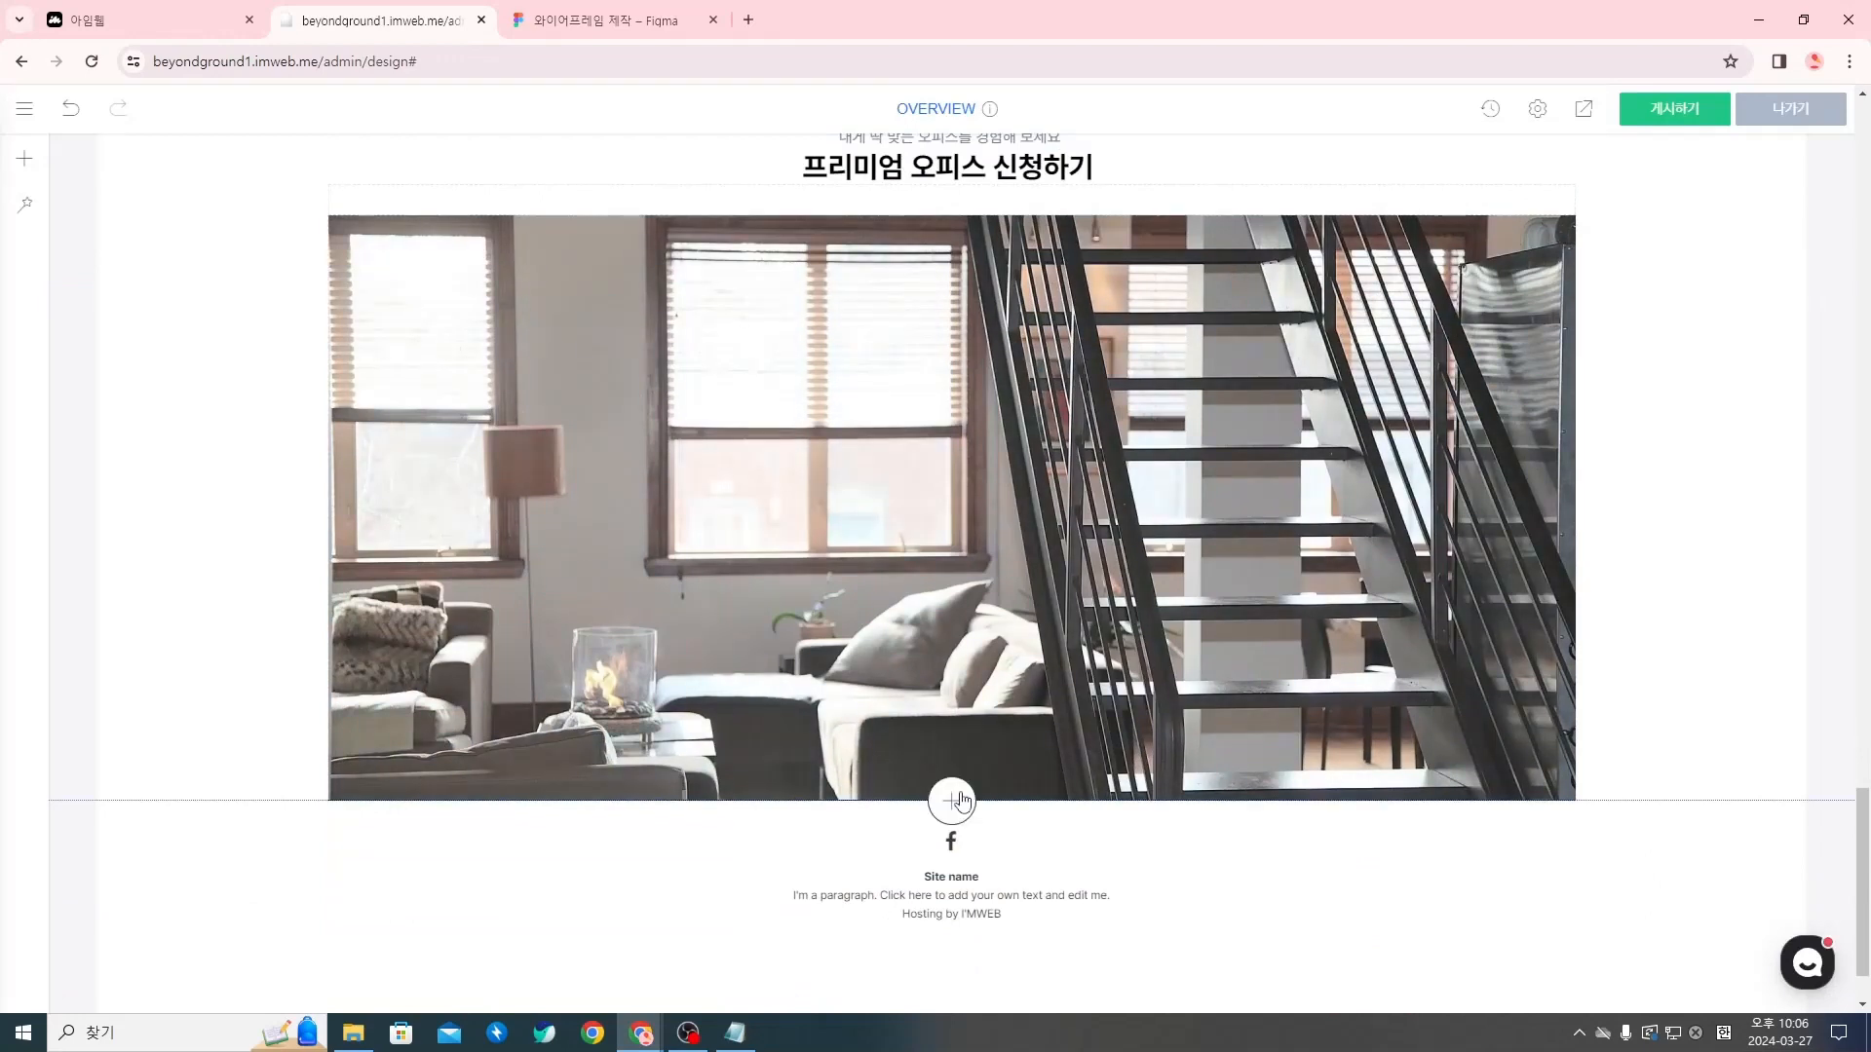
{"action": "left_click", "coordinate": [952, 801]}
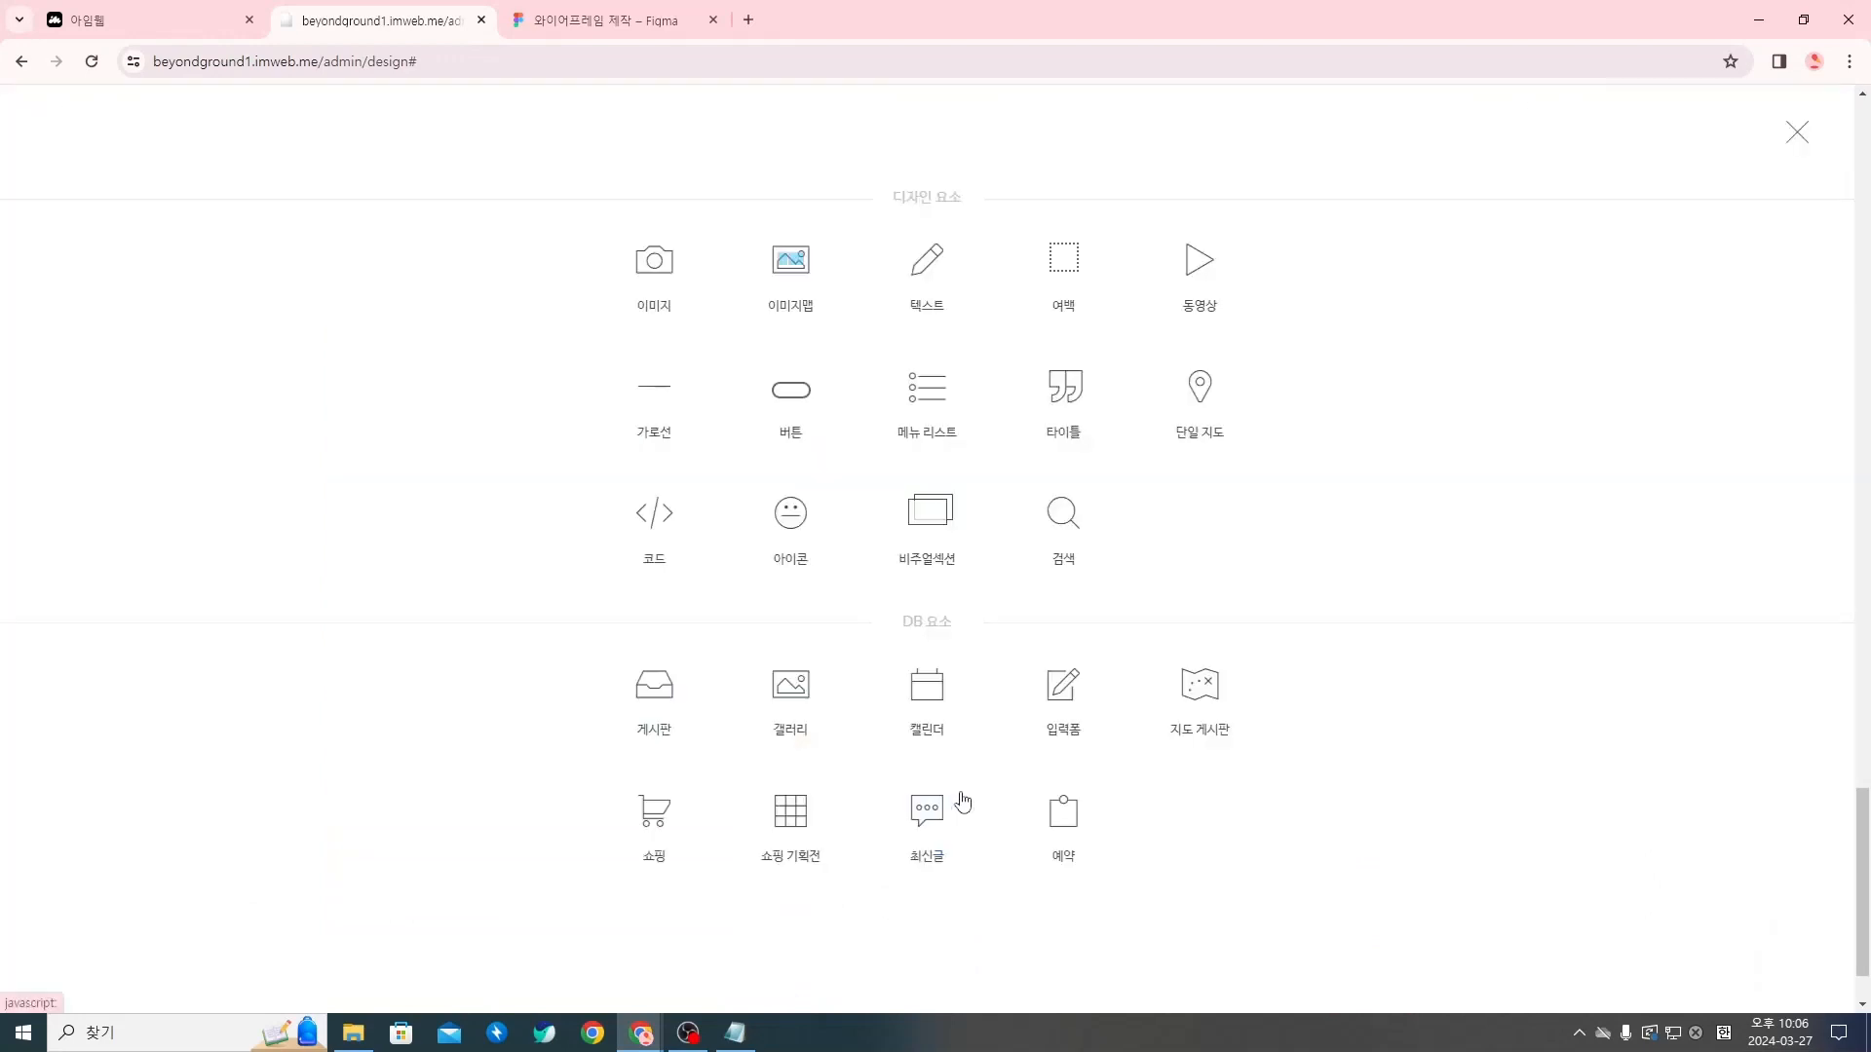
{"action": "left_click", "coordinate": [1062, 277]}
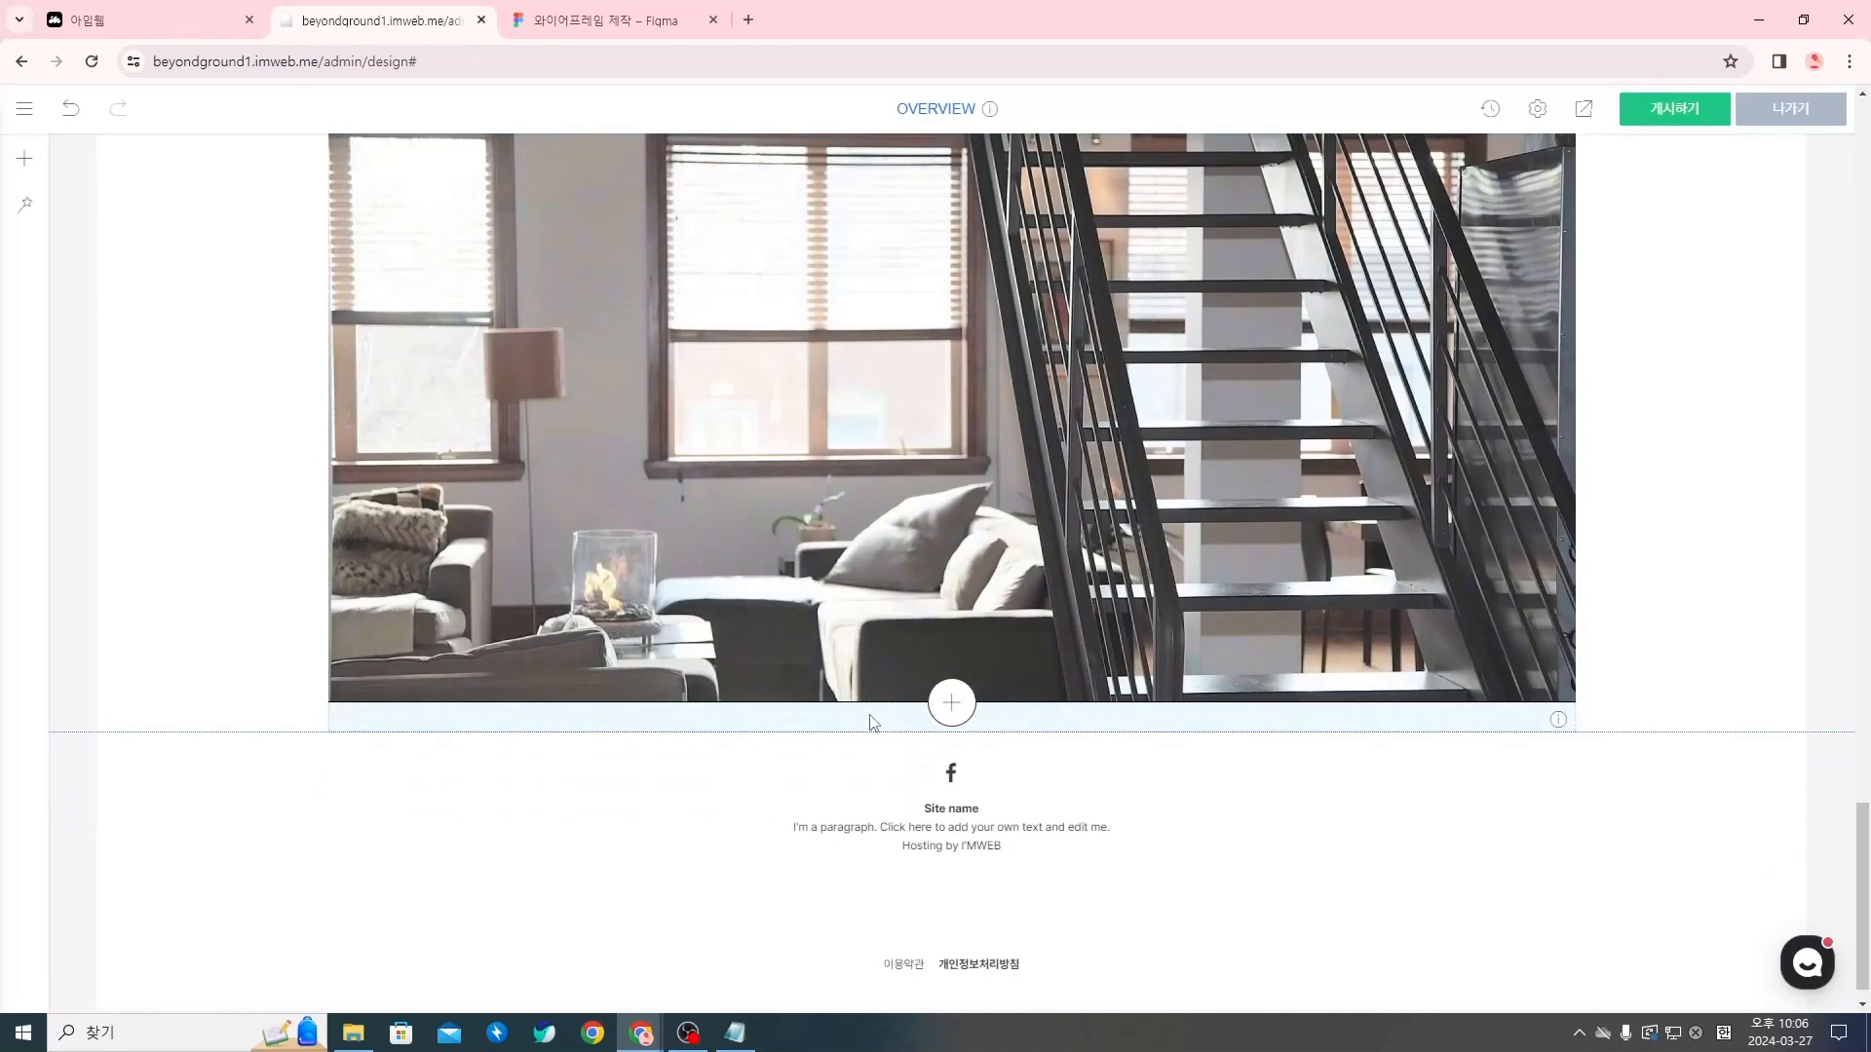
{"action": "right_click", "coordinate": [873, 722]}
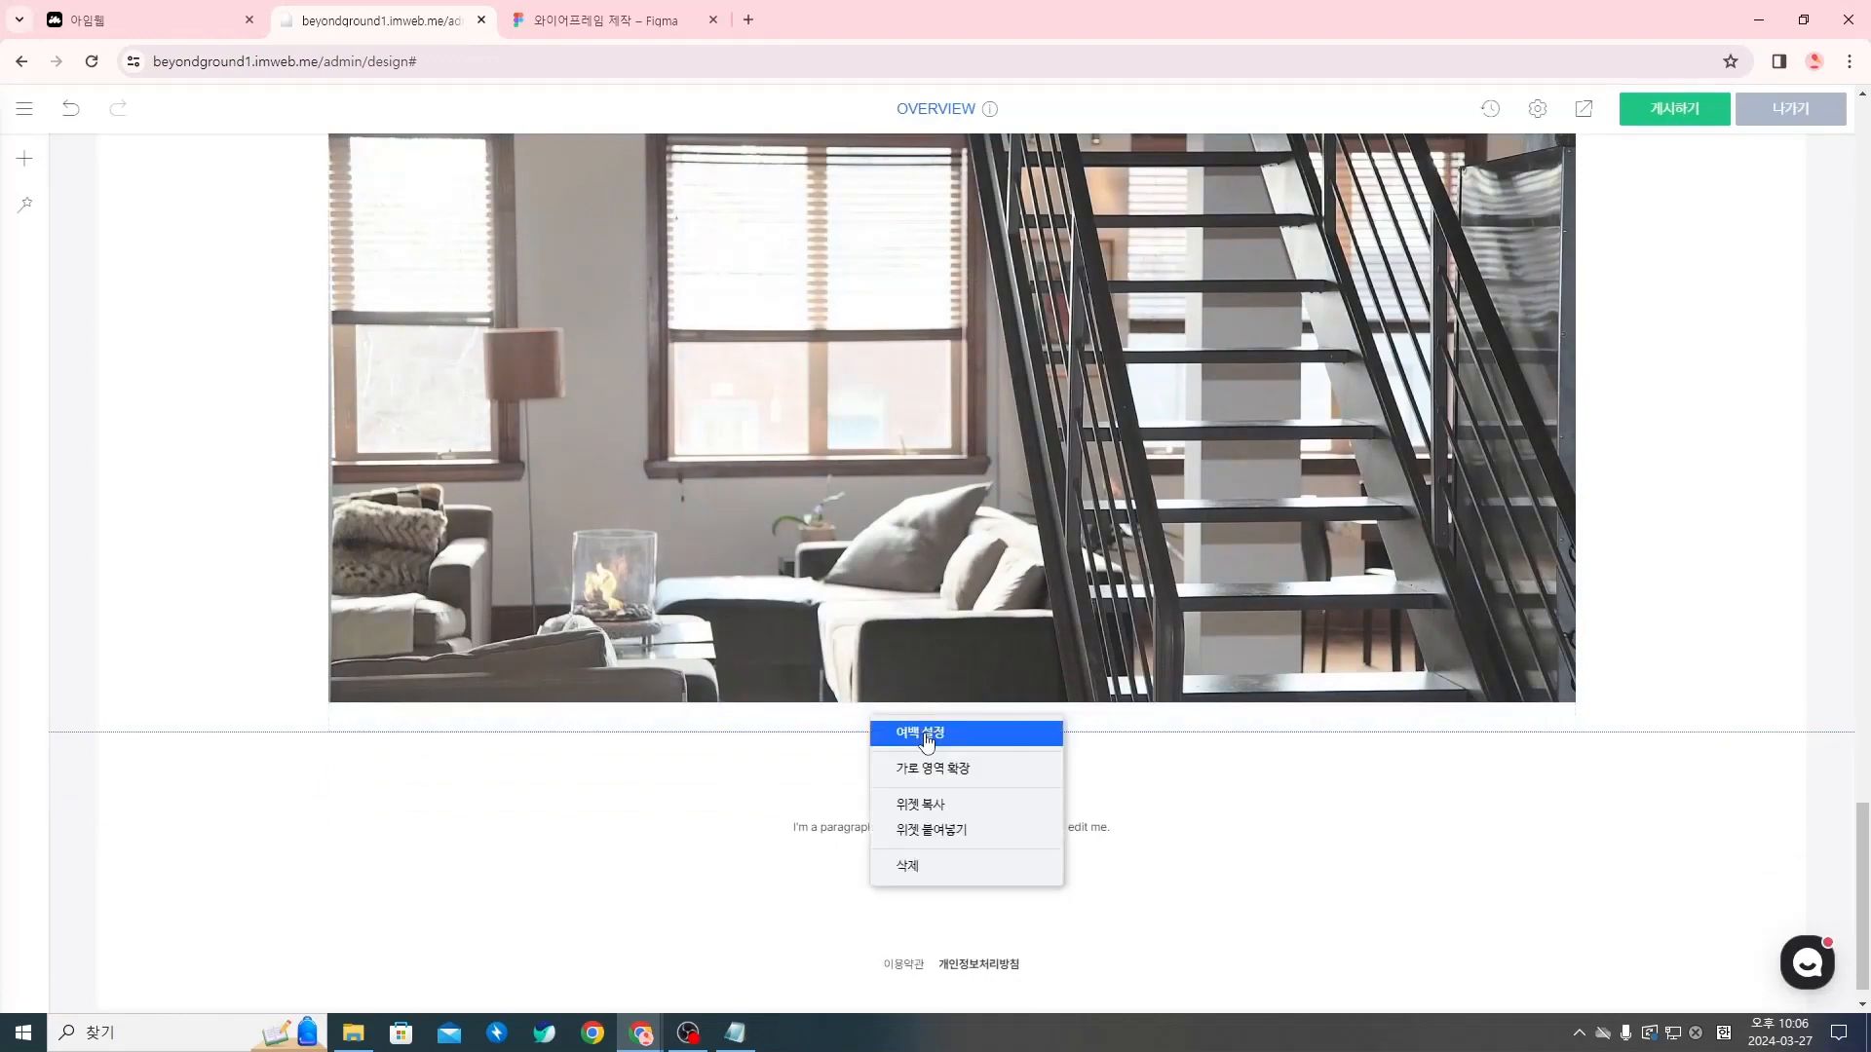
{"action": "left_click", "coordinate": [926, 743]}
{"action": "left_click", "coordinate": [803, 596]}
{"action": "double_click", "coordinate": [803, 596]}
{"action": "type", "text": "54"}
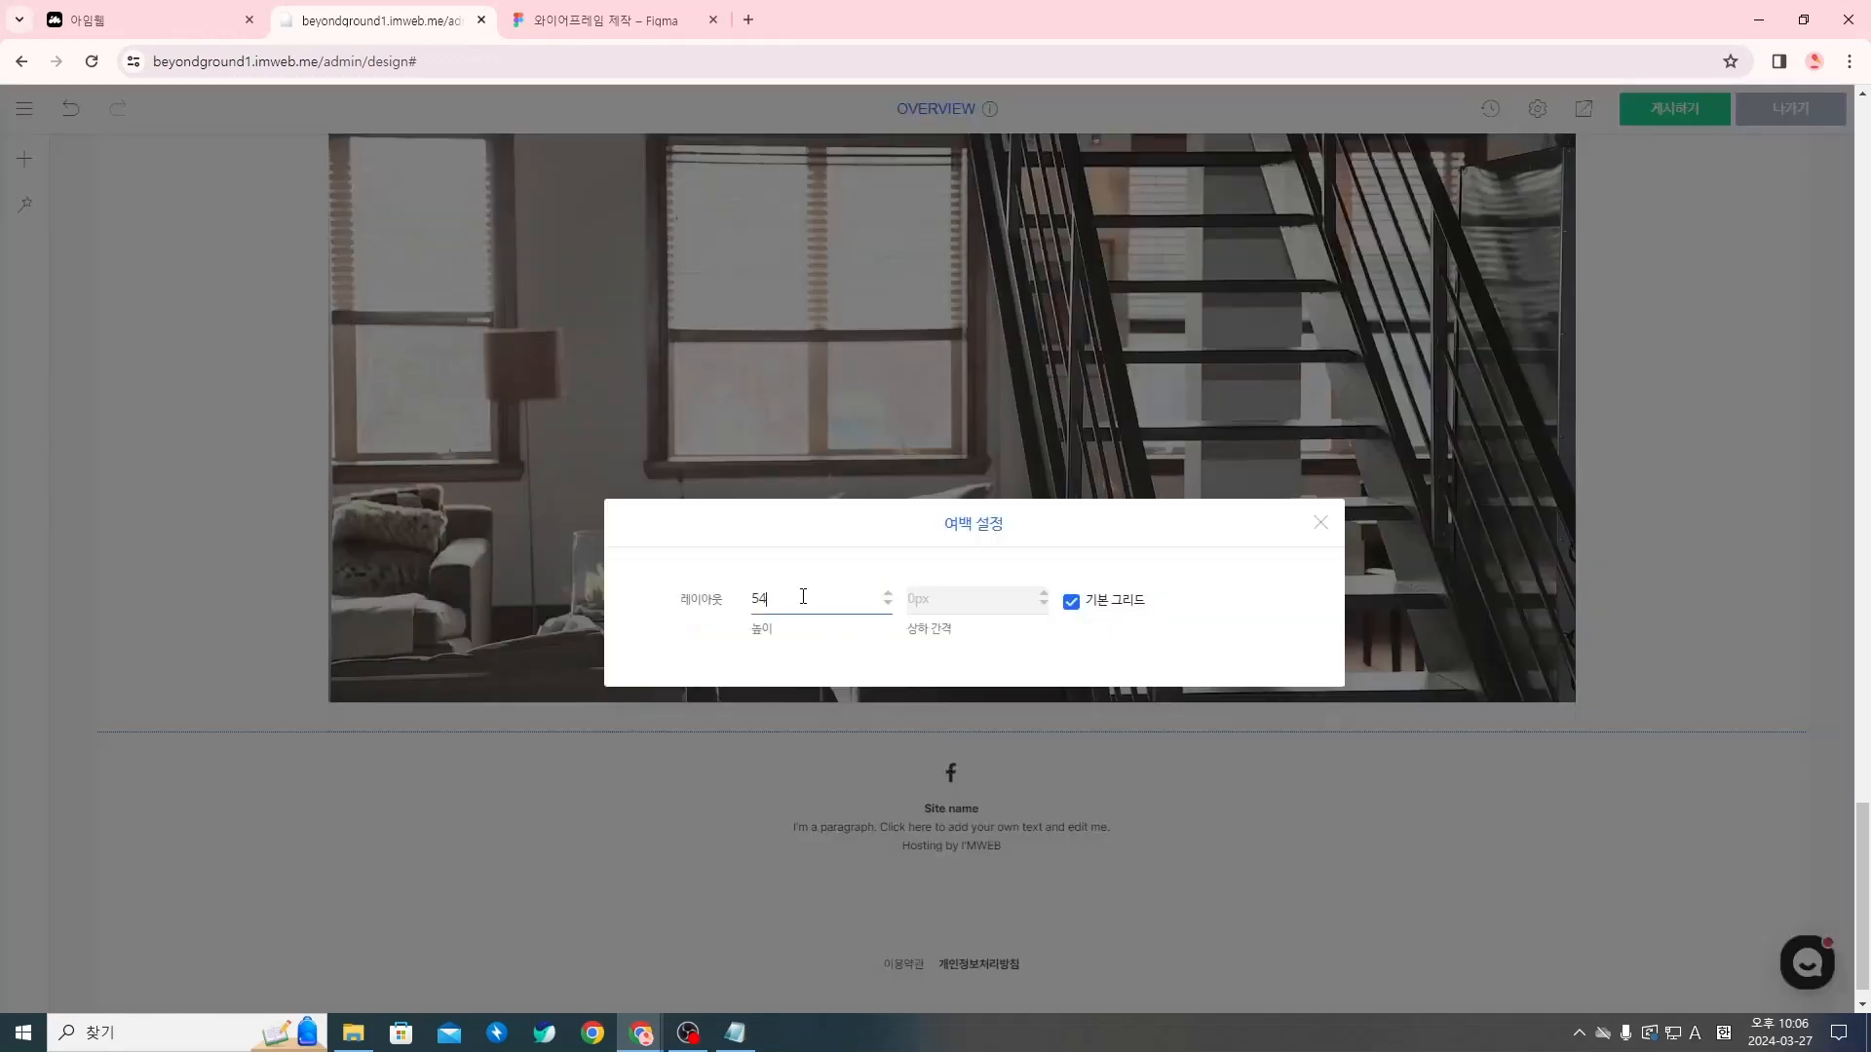
{"action": "left_click", "coordinate": [1320, 522]}
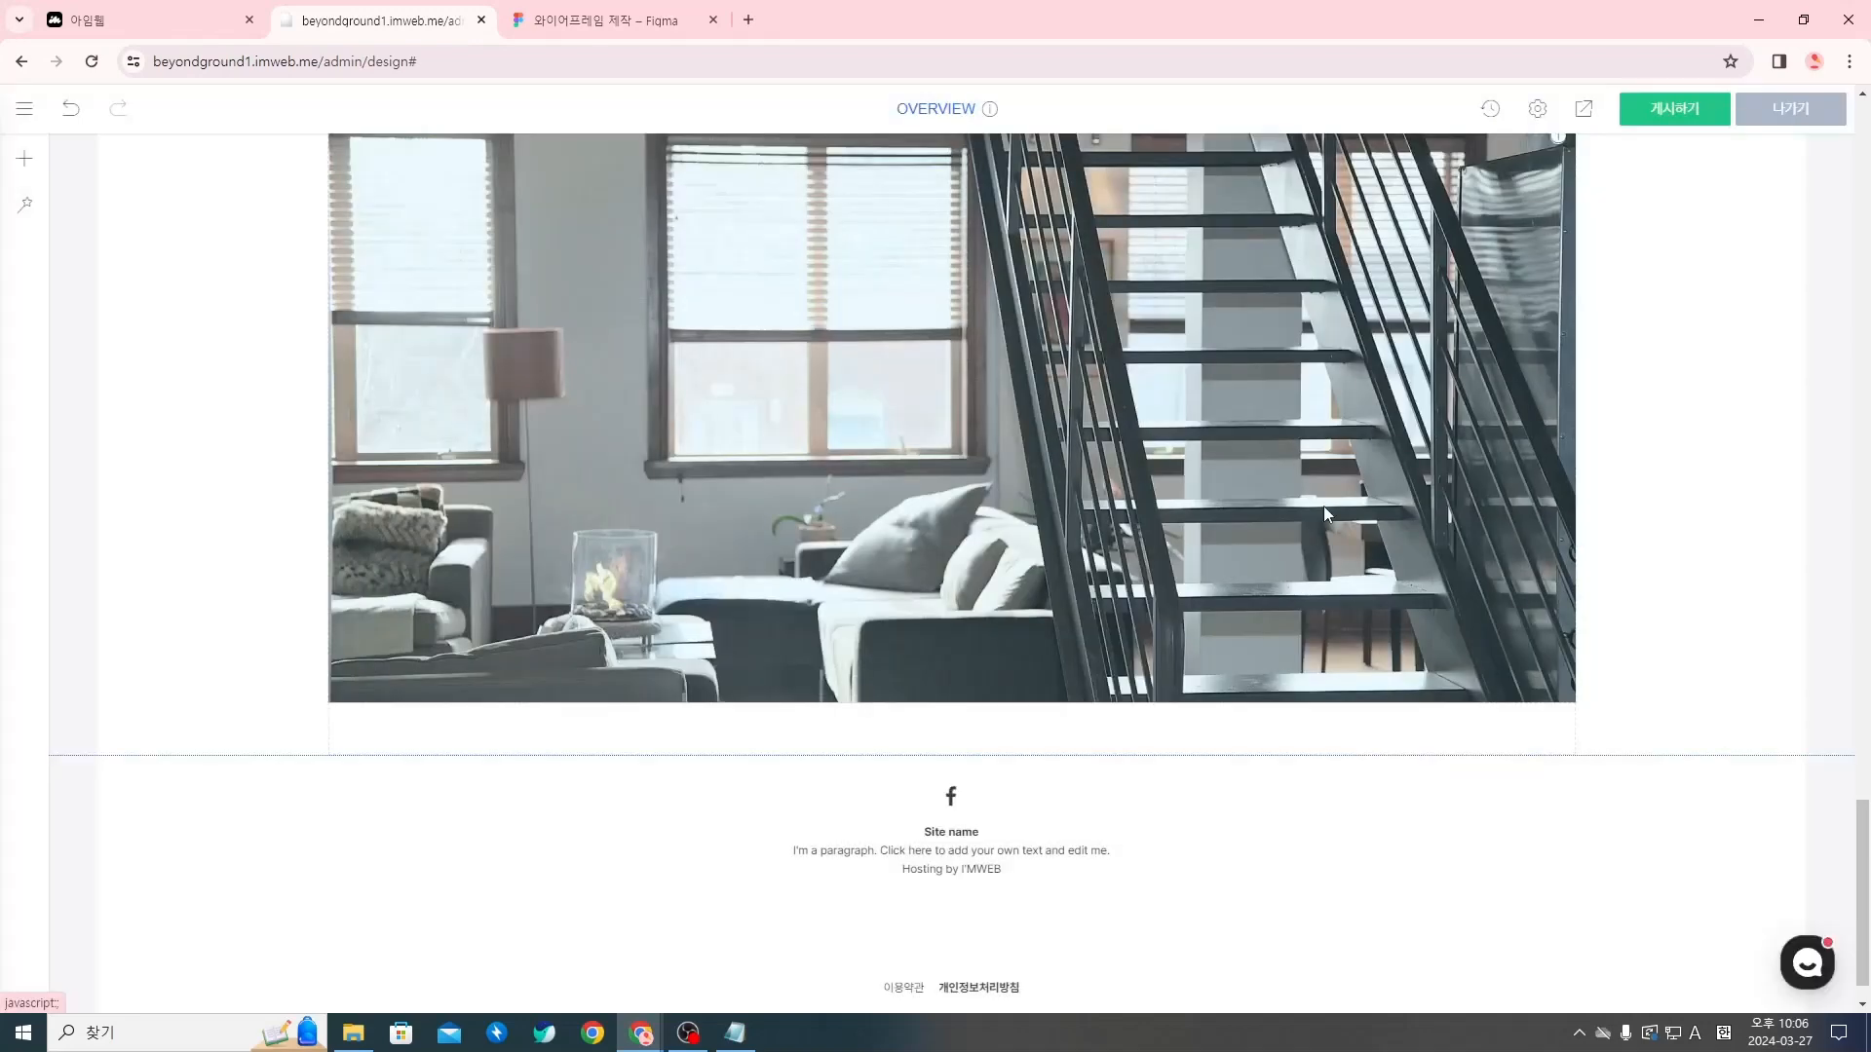
Add a button widget (버튼) below the 54 px spacer and another spacer (여백) beneath the button
{"action": "left_click", "coordinate": [944, 755]}
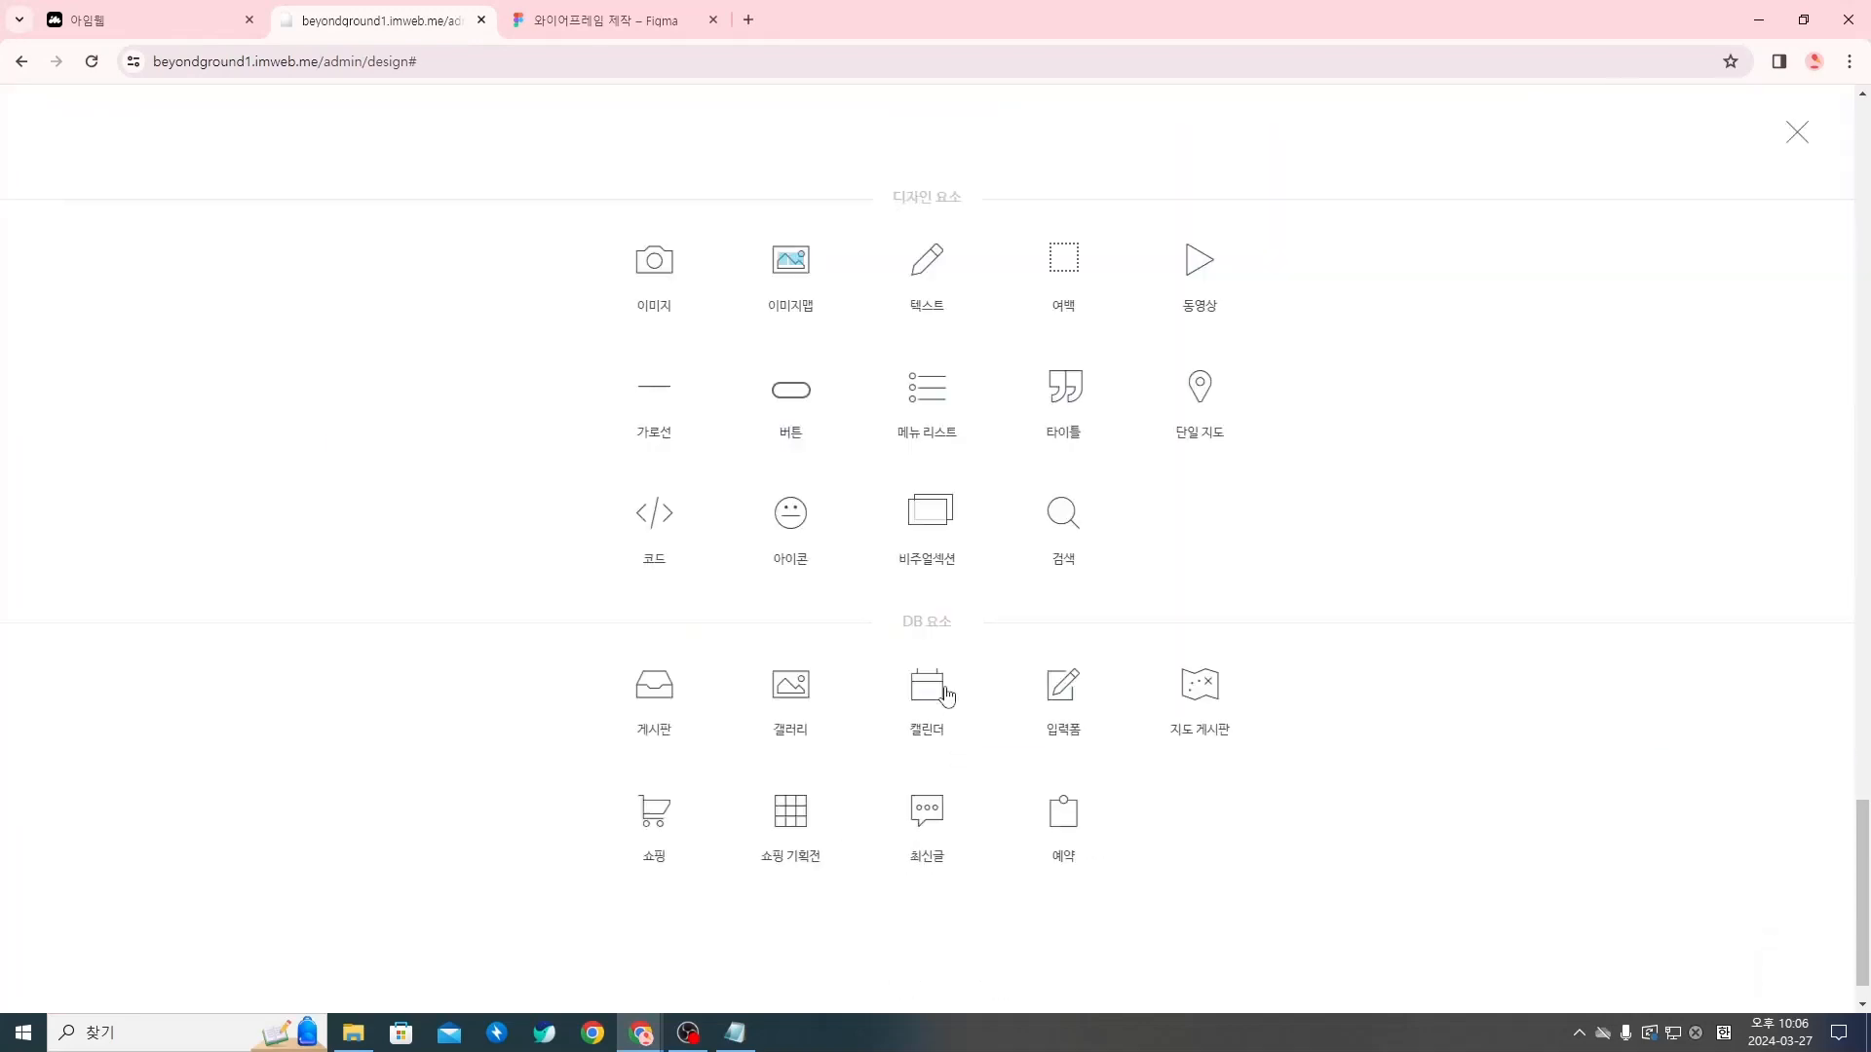
{"action": "left_click", "coordinate": [819, 397]}
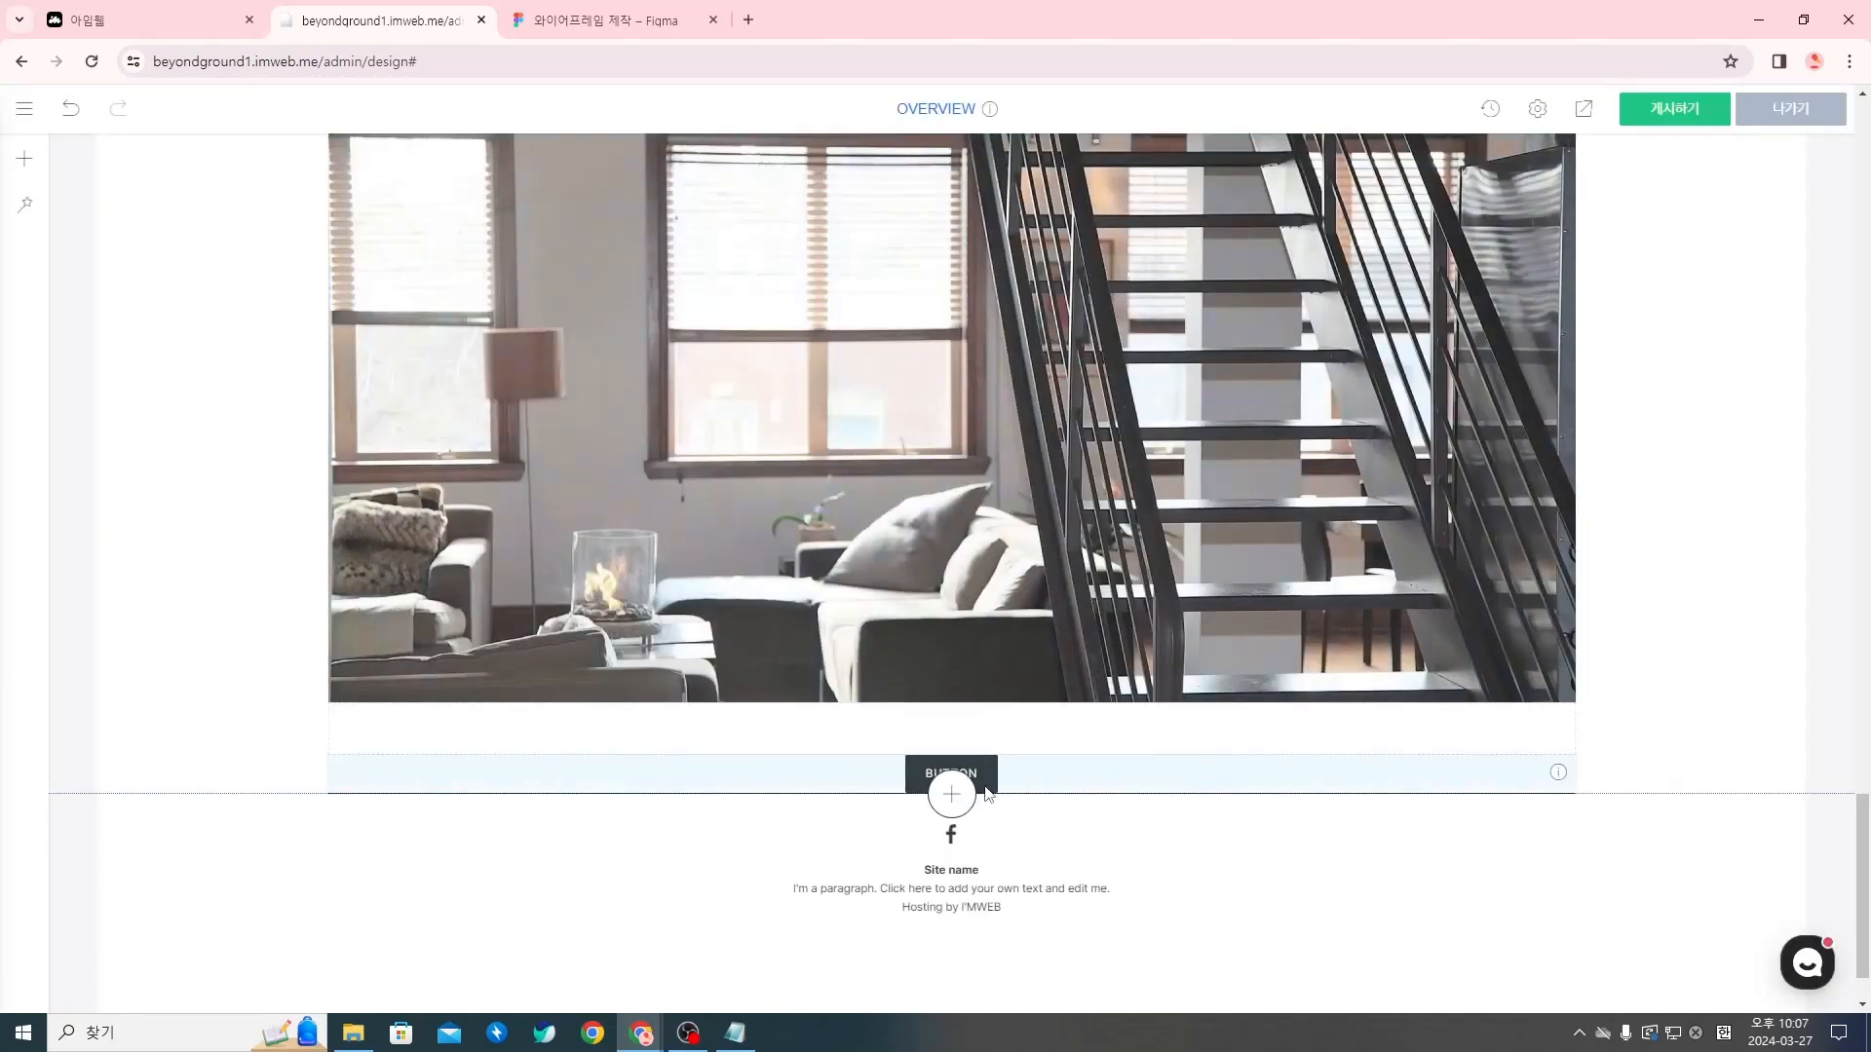
{"action": "left_click", "coordinate": [951, 795]}
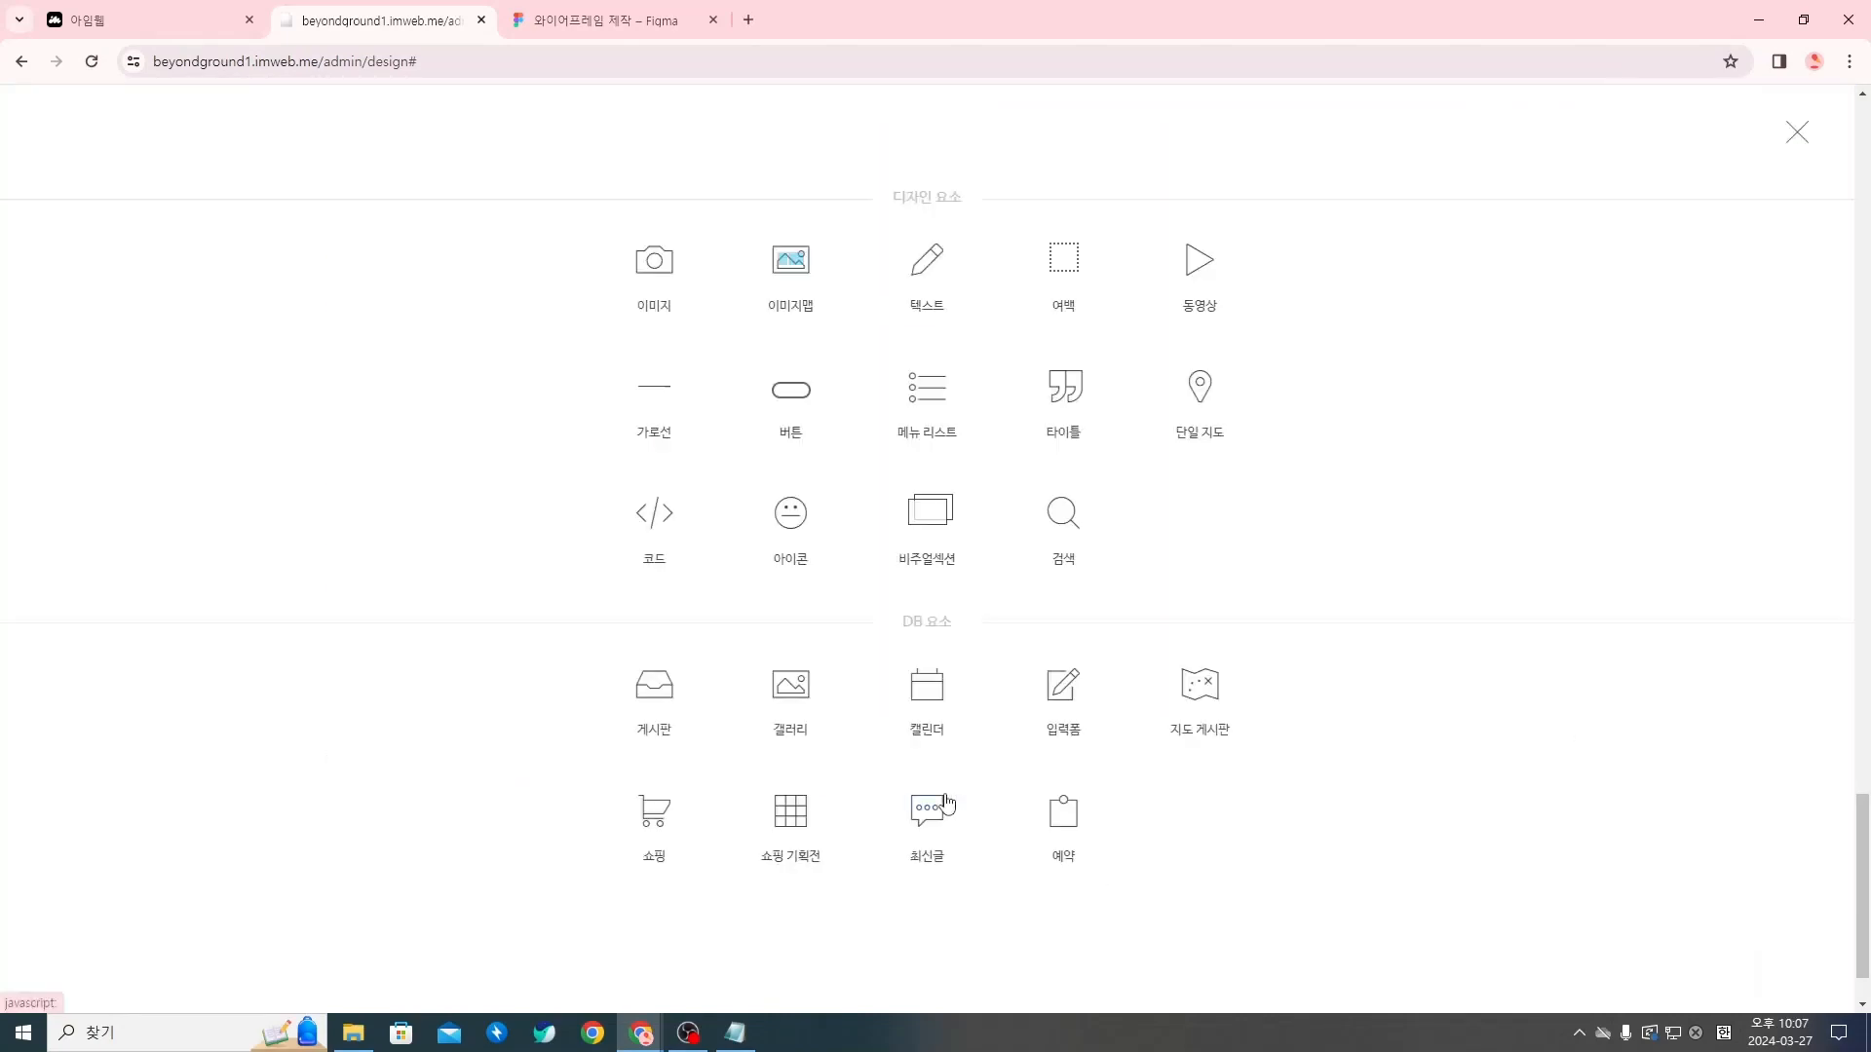
{"action": "left_click", "coordinate": [1055, 275]}
{"action": "scroll", "coordinate": [916, 777], "scroll_direction": "down", "scroll_amount": 1}
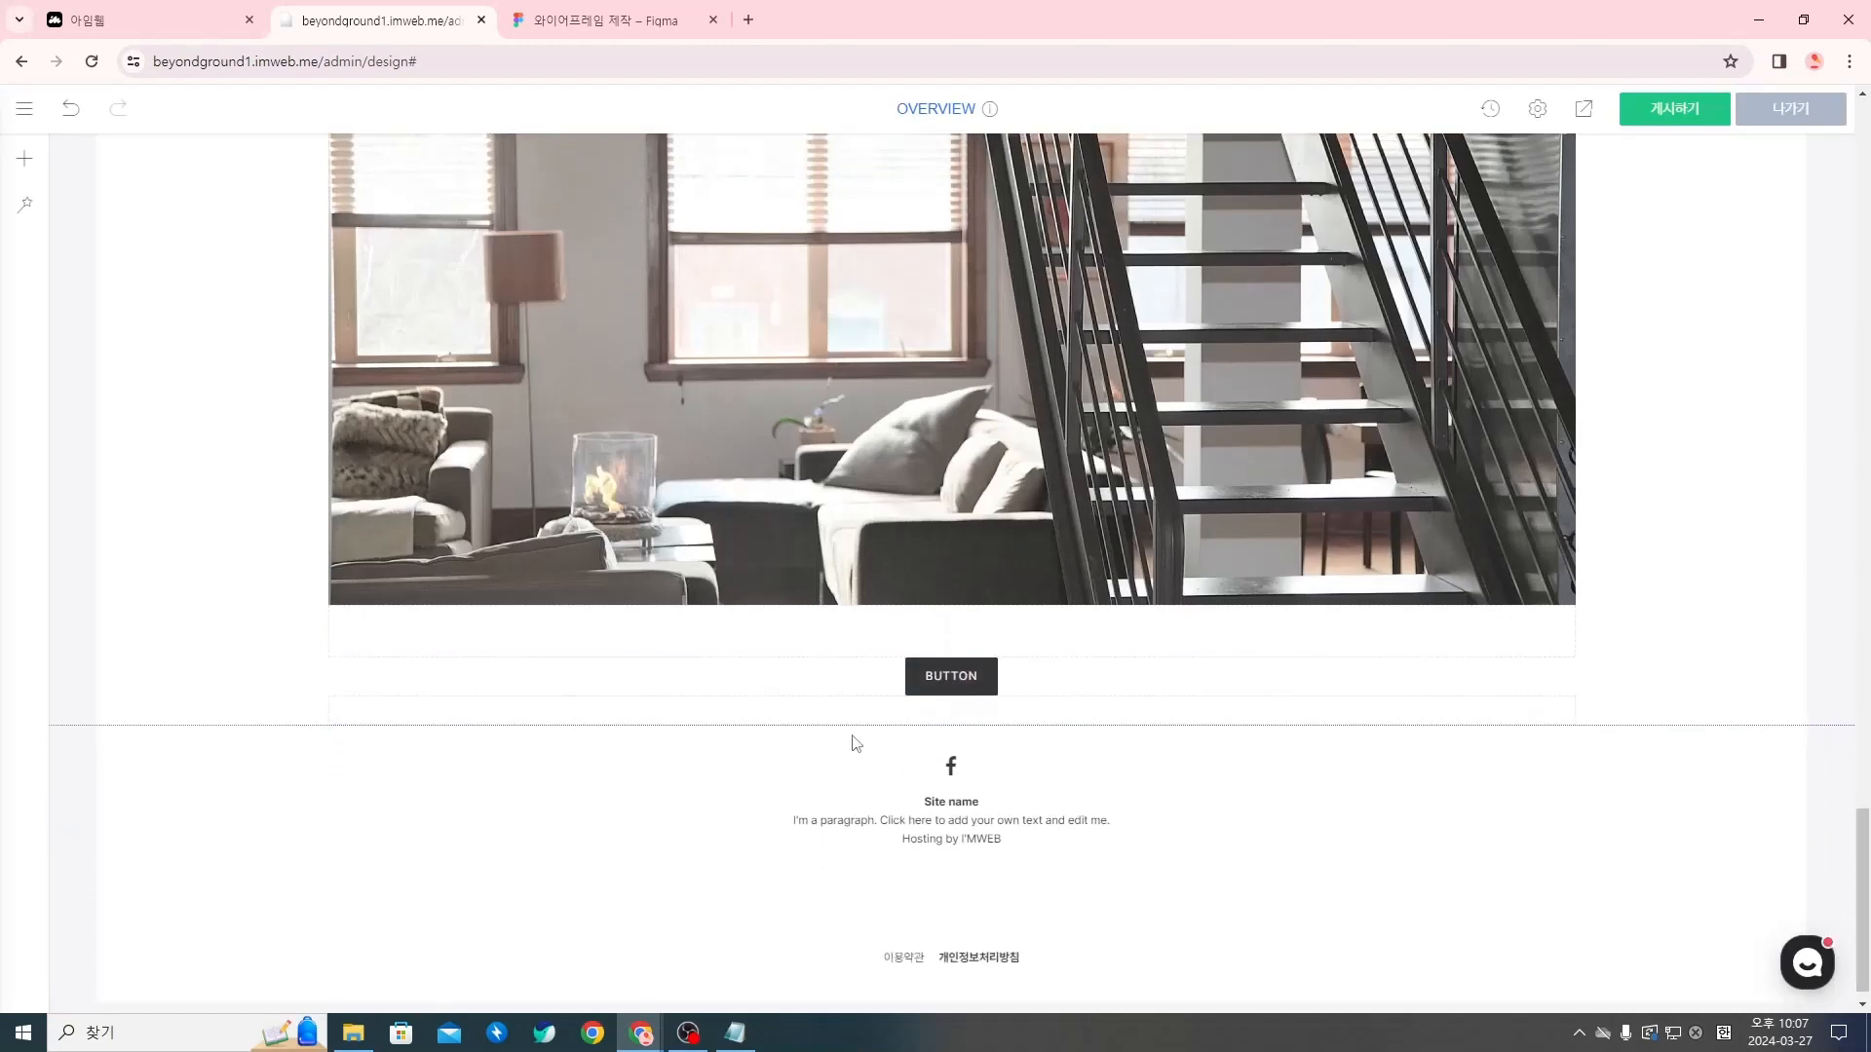
Open the height setting of the spacer beneath the new button
{"action": "right_click", "coordinate": [880, 715]}
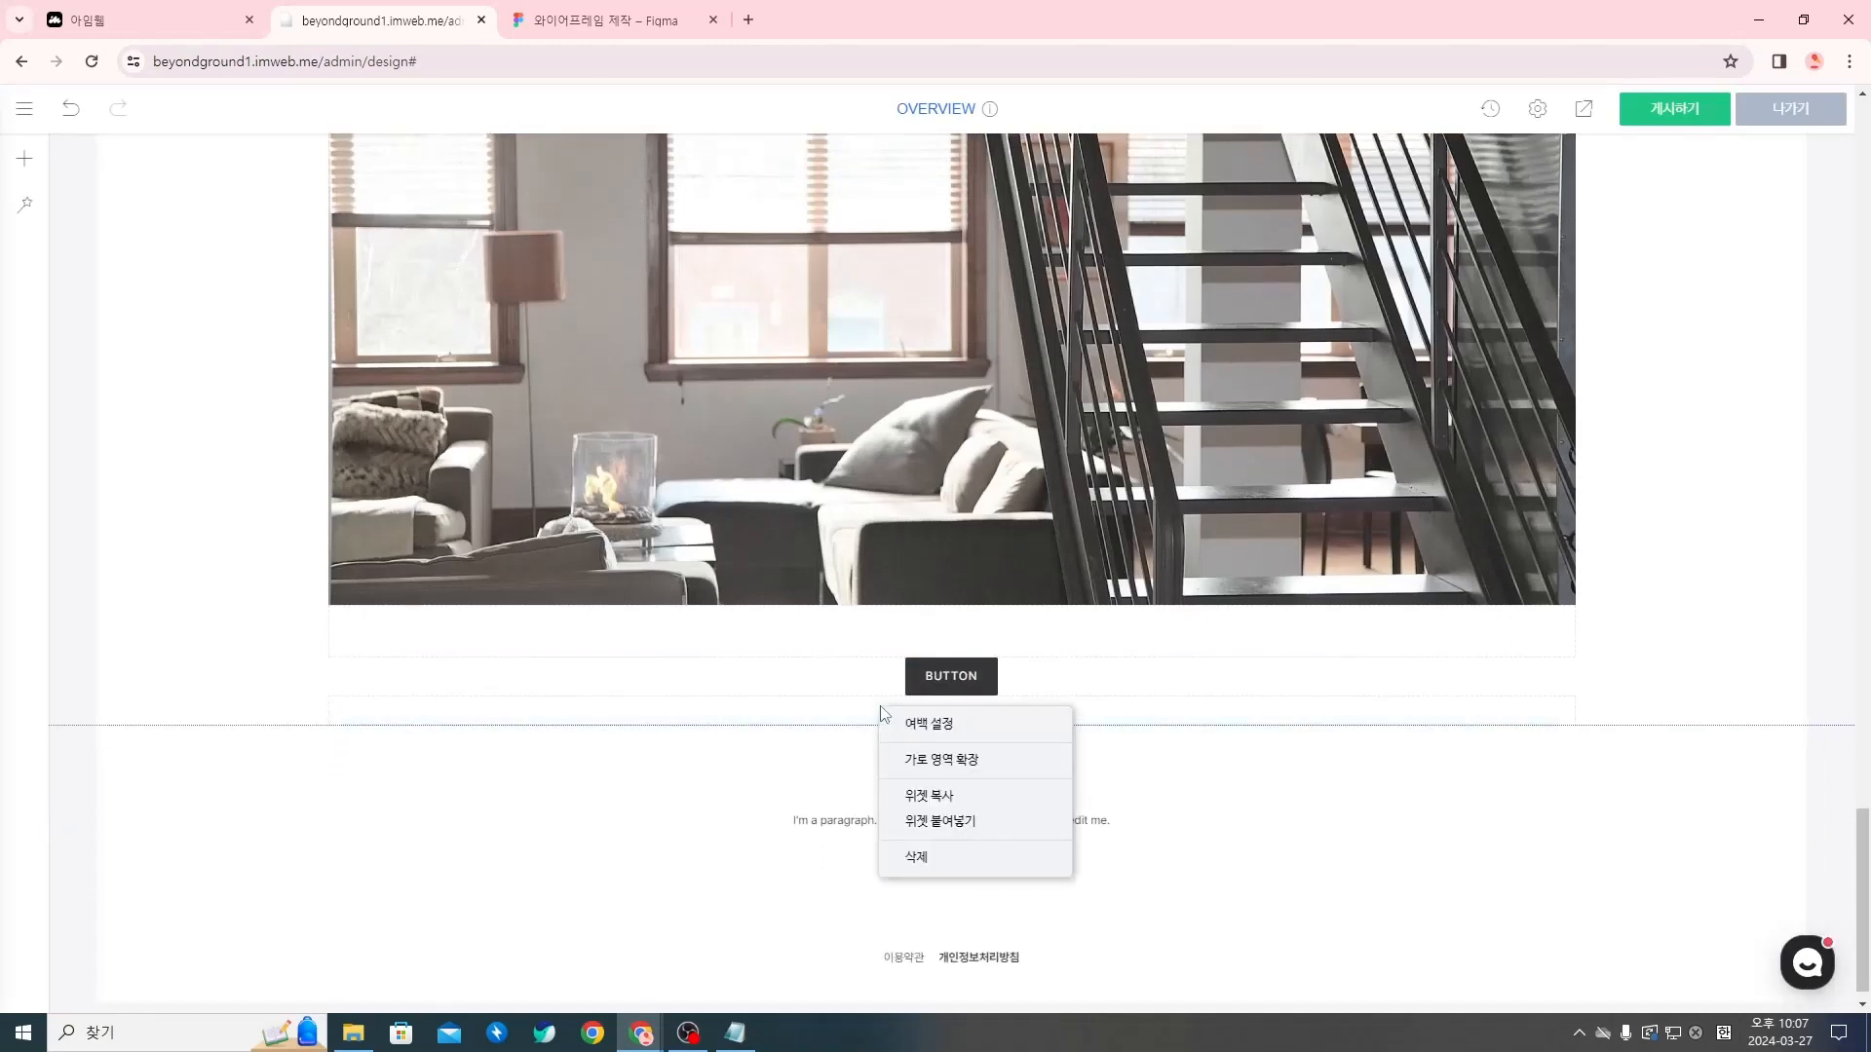
{"action": "left_click", "coordinate": [961, 734]}
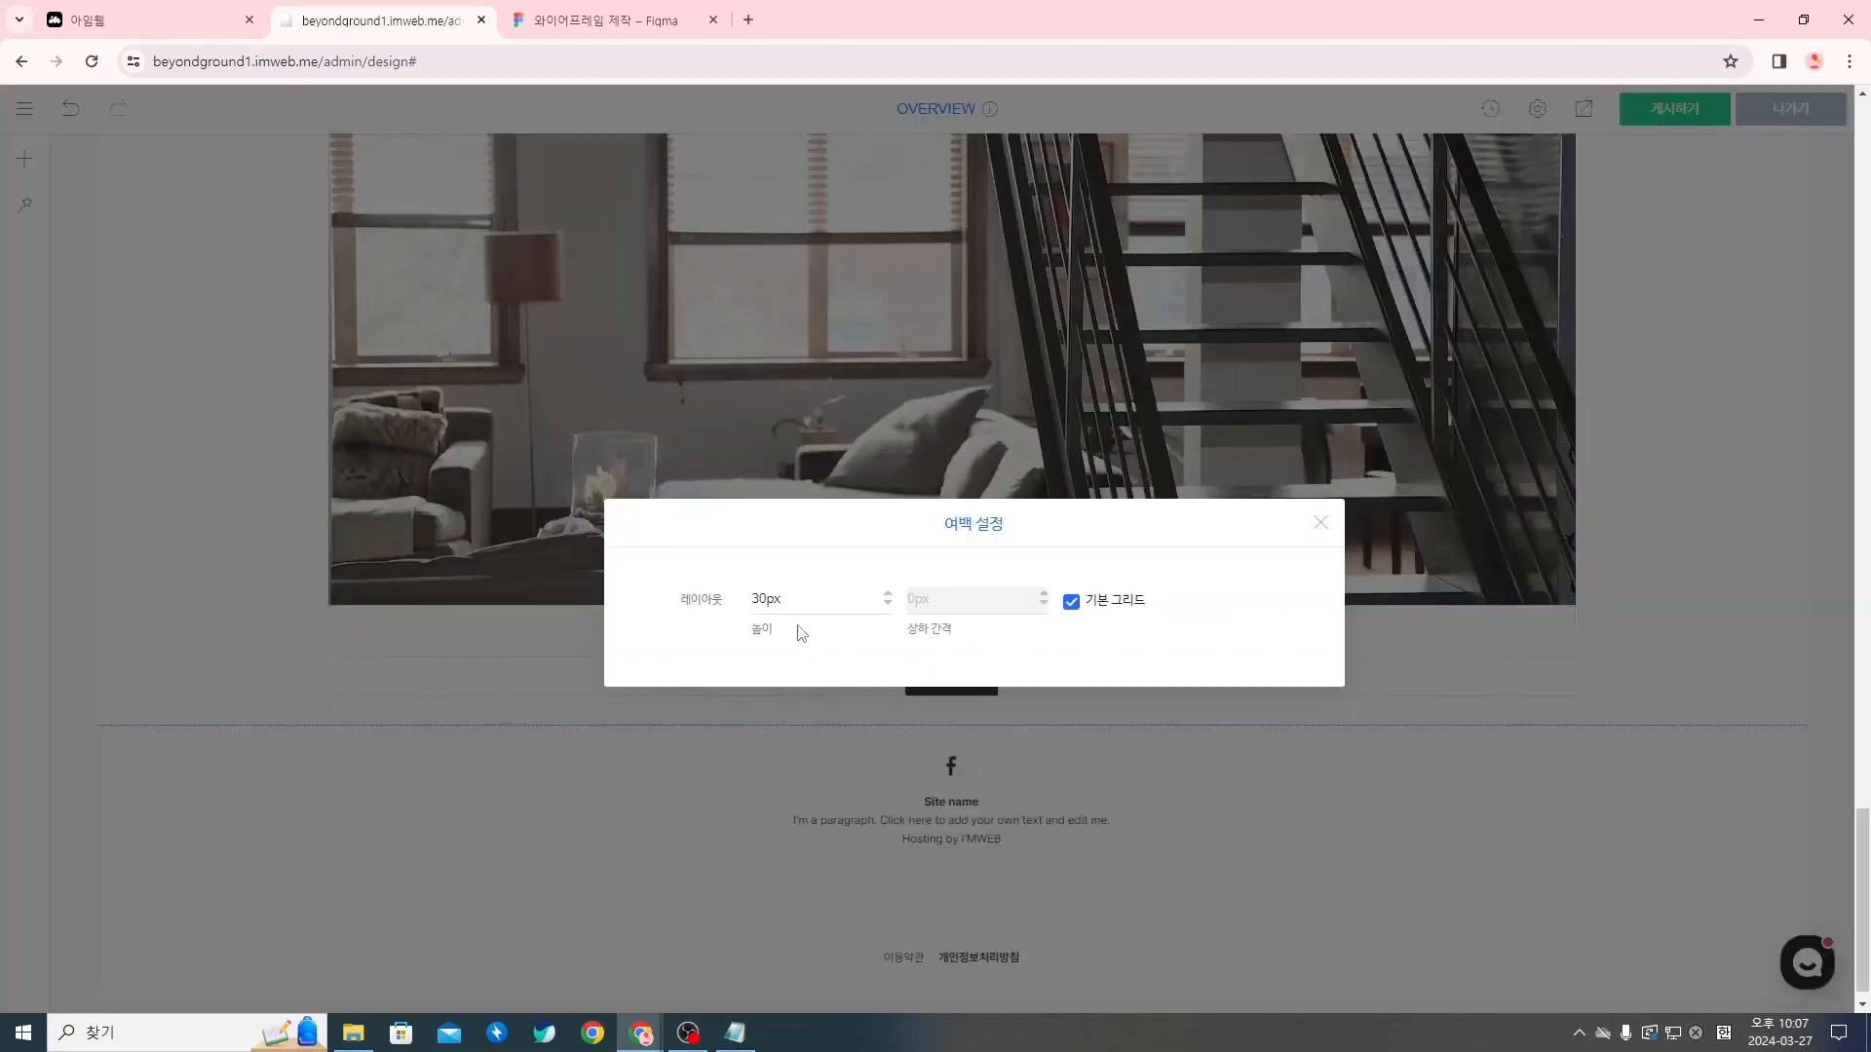
{"action": "left_click", "coordinate": [758, 602]}
{"action": "left_click", "coordinate": [1320, 523]}
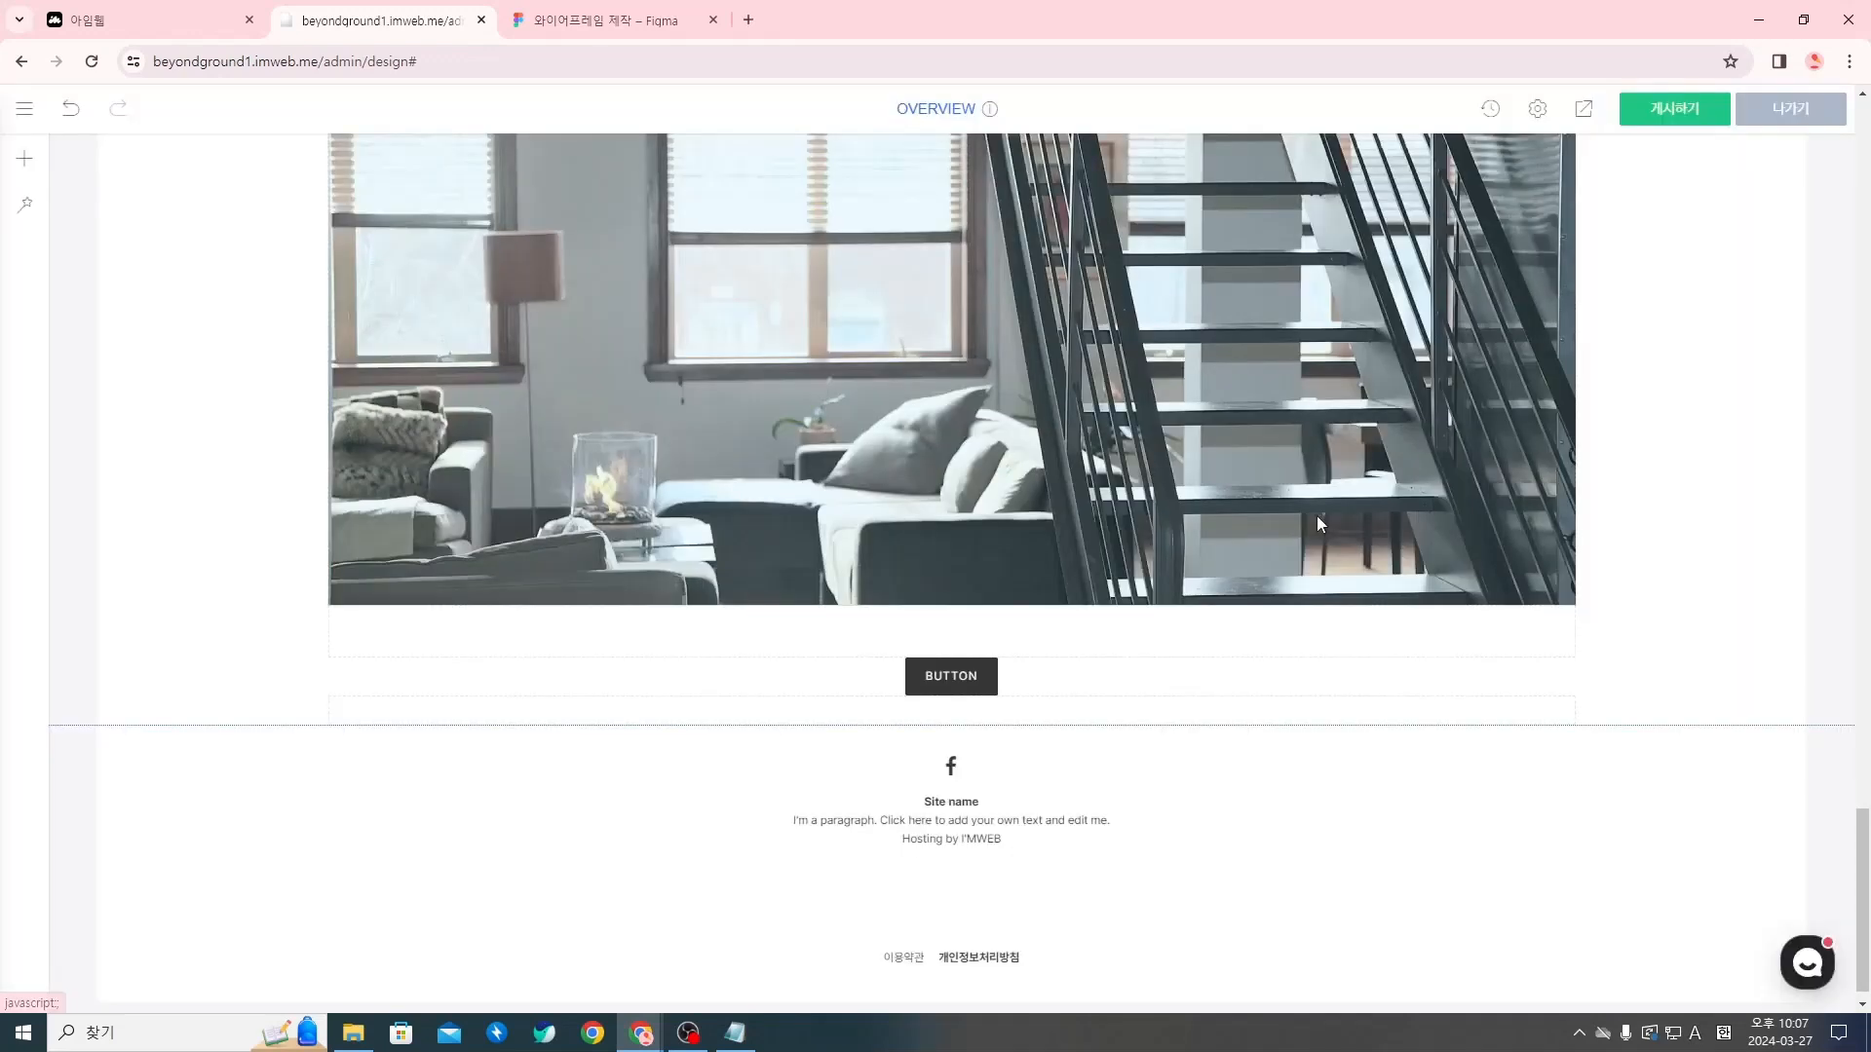
Give the new button a custom size (사용자 정의) with 32 px horizontal padding, 14 px vertical padding and 1 px letter spacing
{"action": "right_click", "coordinate": [980, 680]}
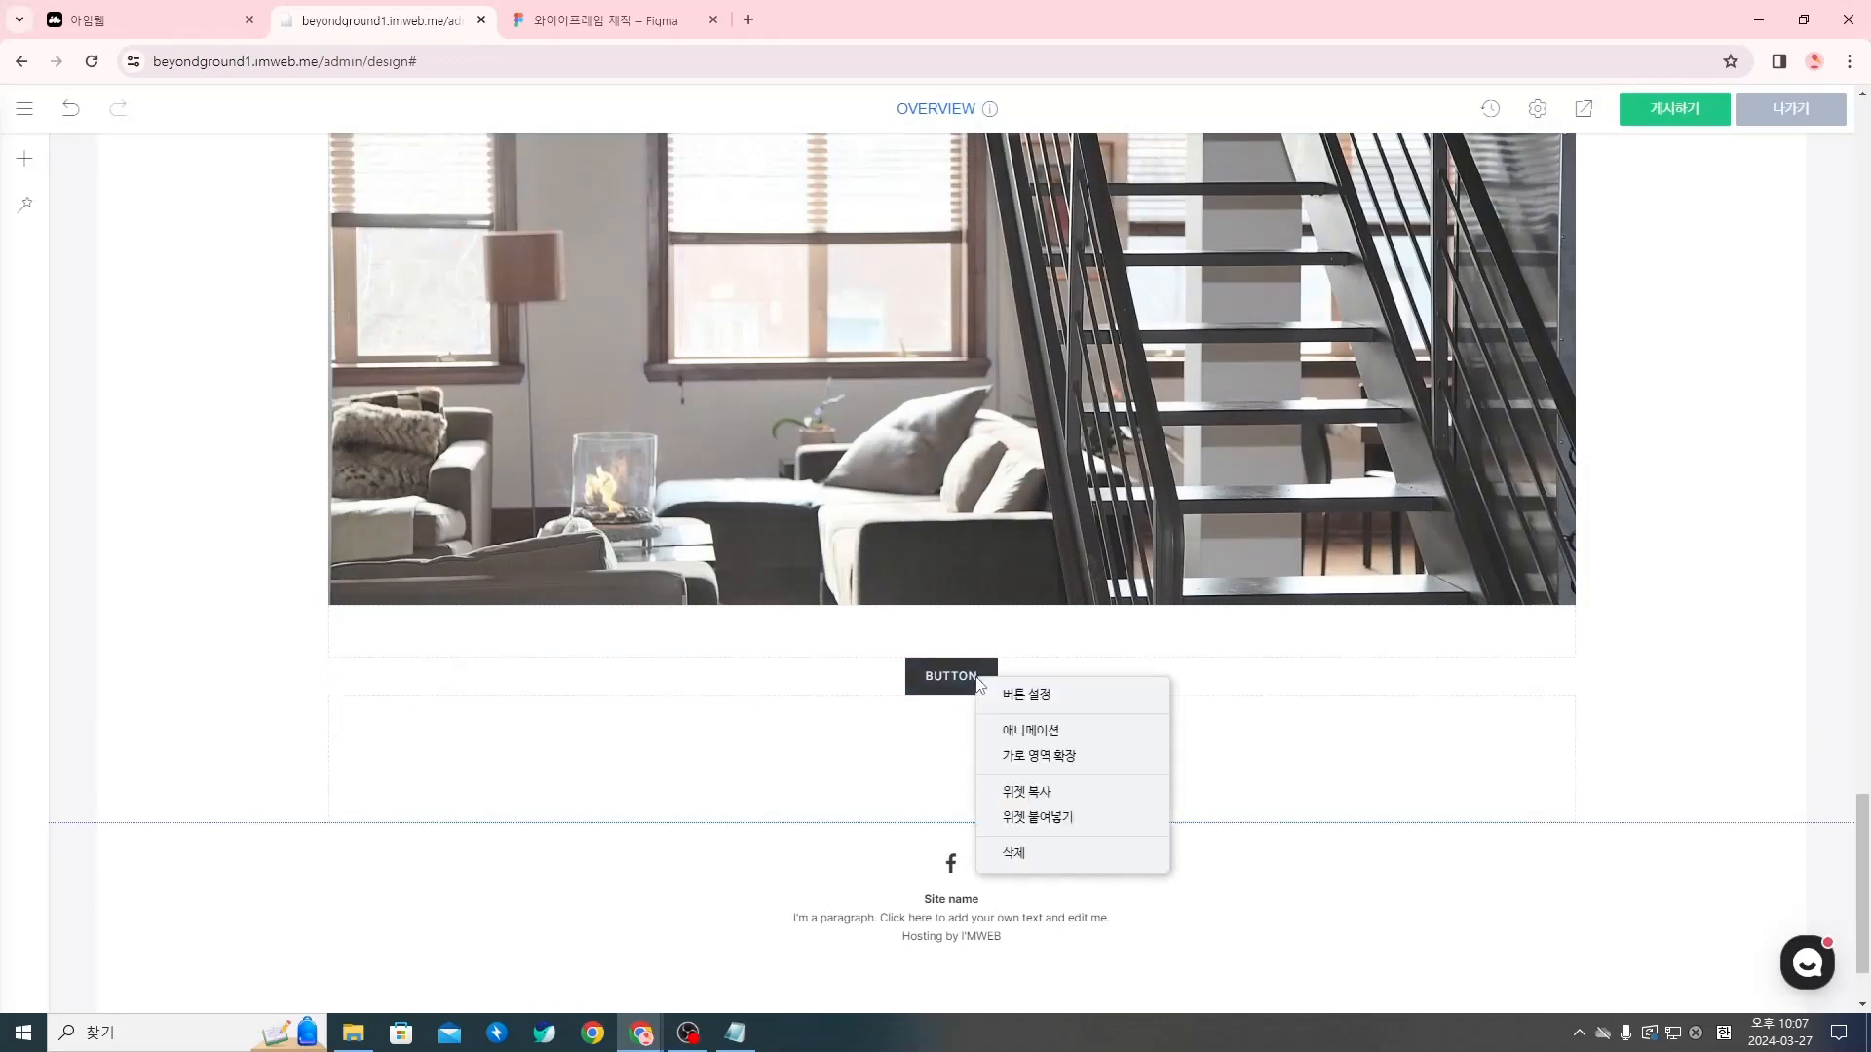
{"action": "left_click", "coordinate": [941, 687]}
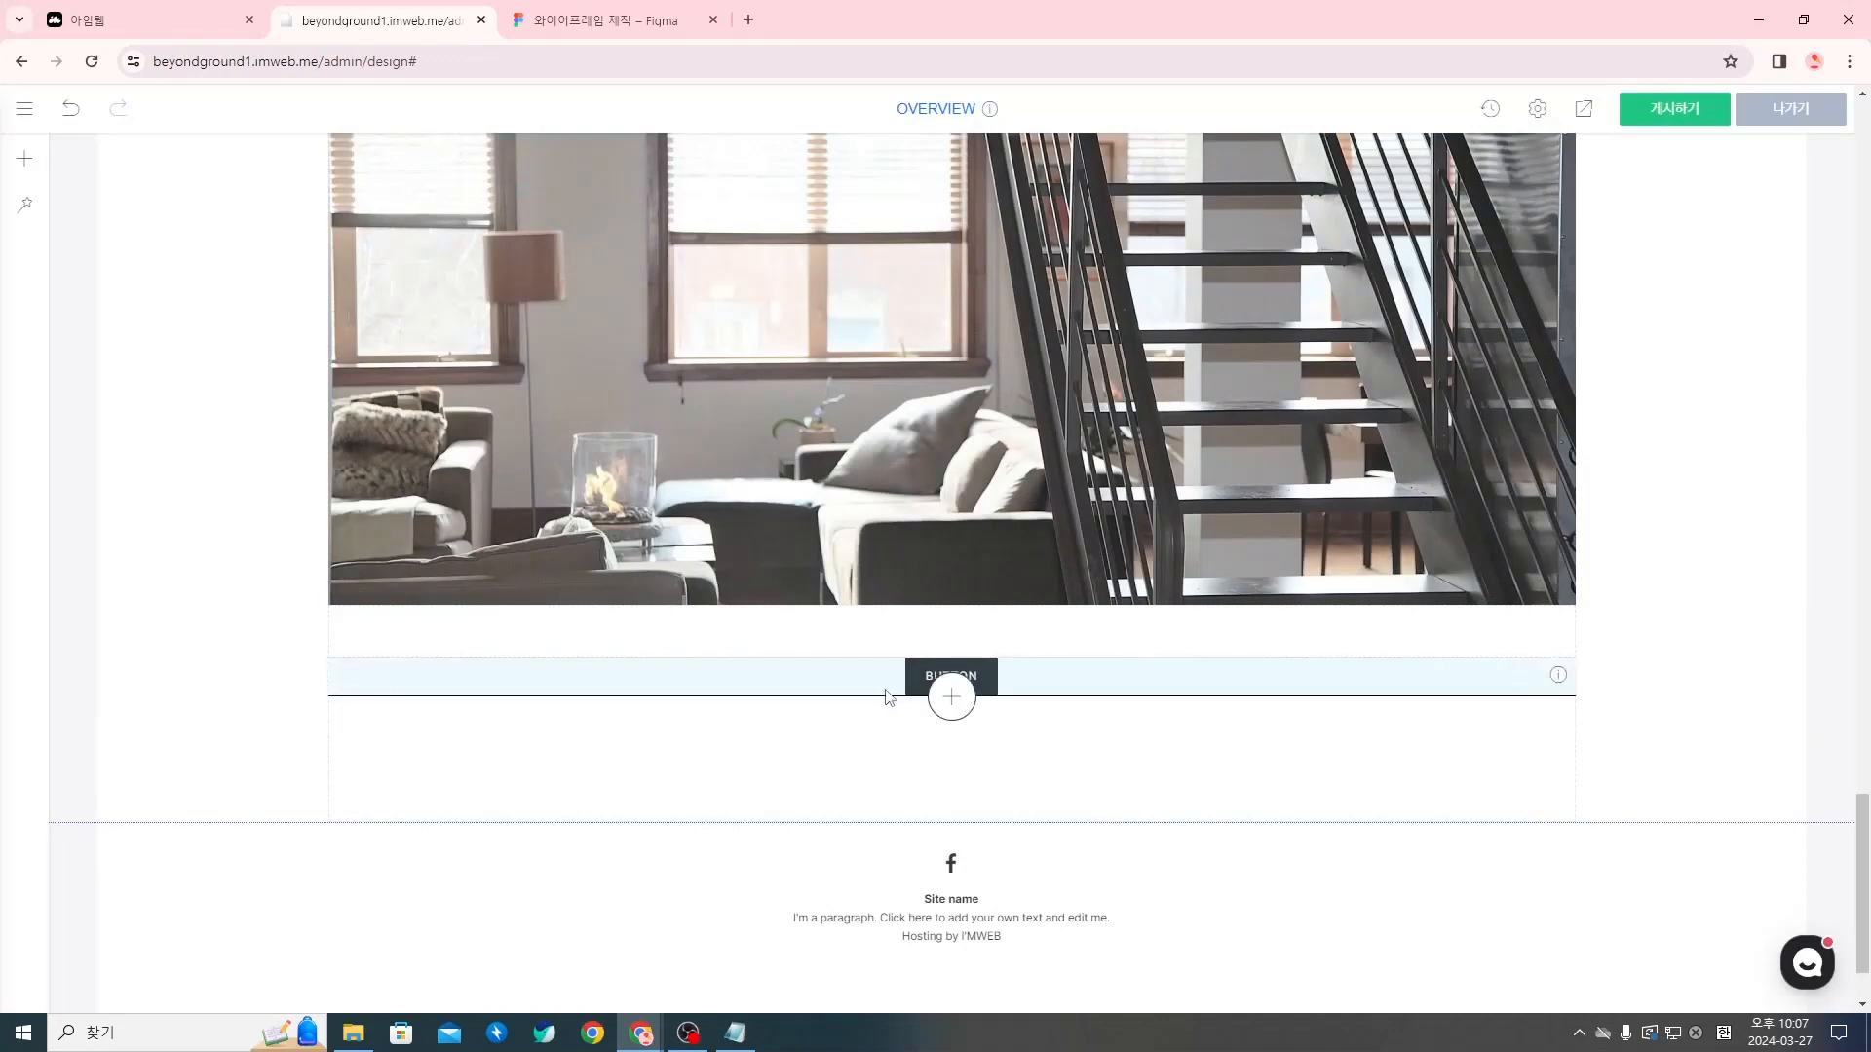
{"action": "right_click", "coordinate": [984, 673]}
{"action": "left_click", "coordinate": [1035, 694]}
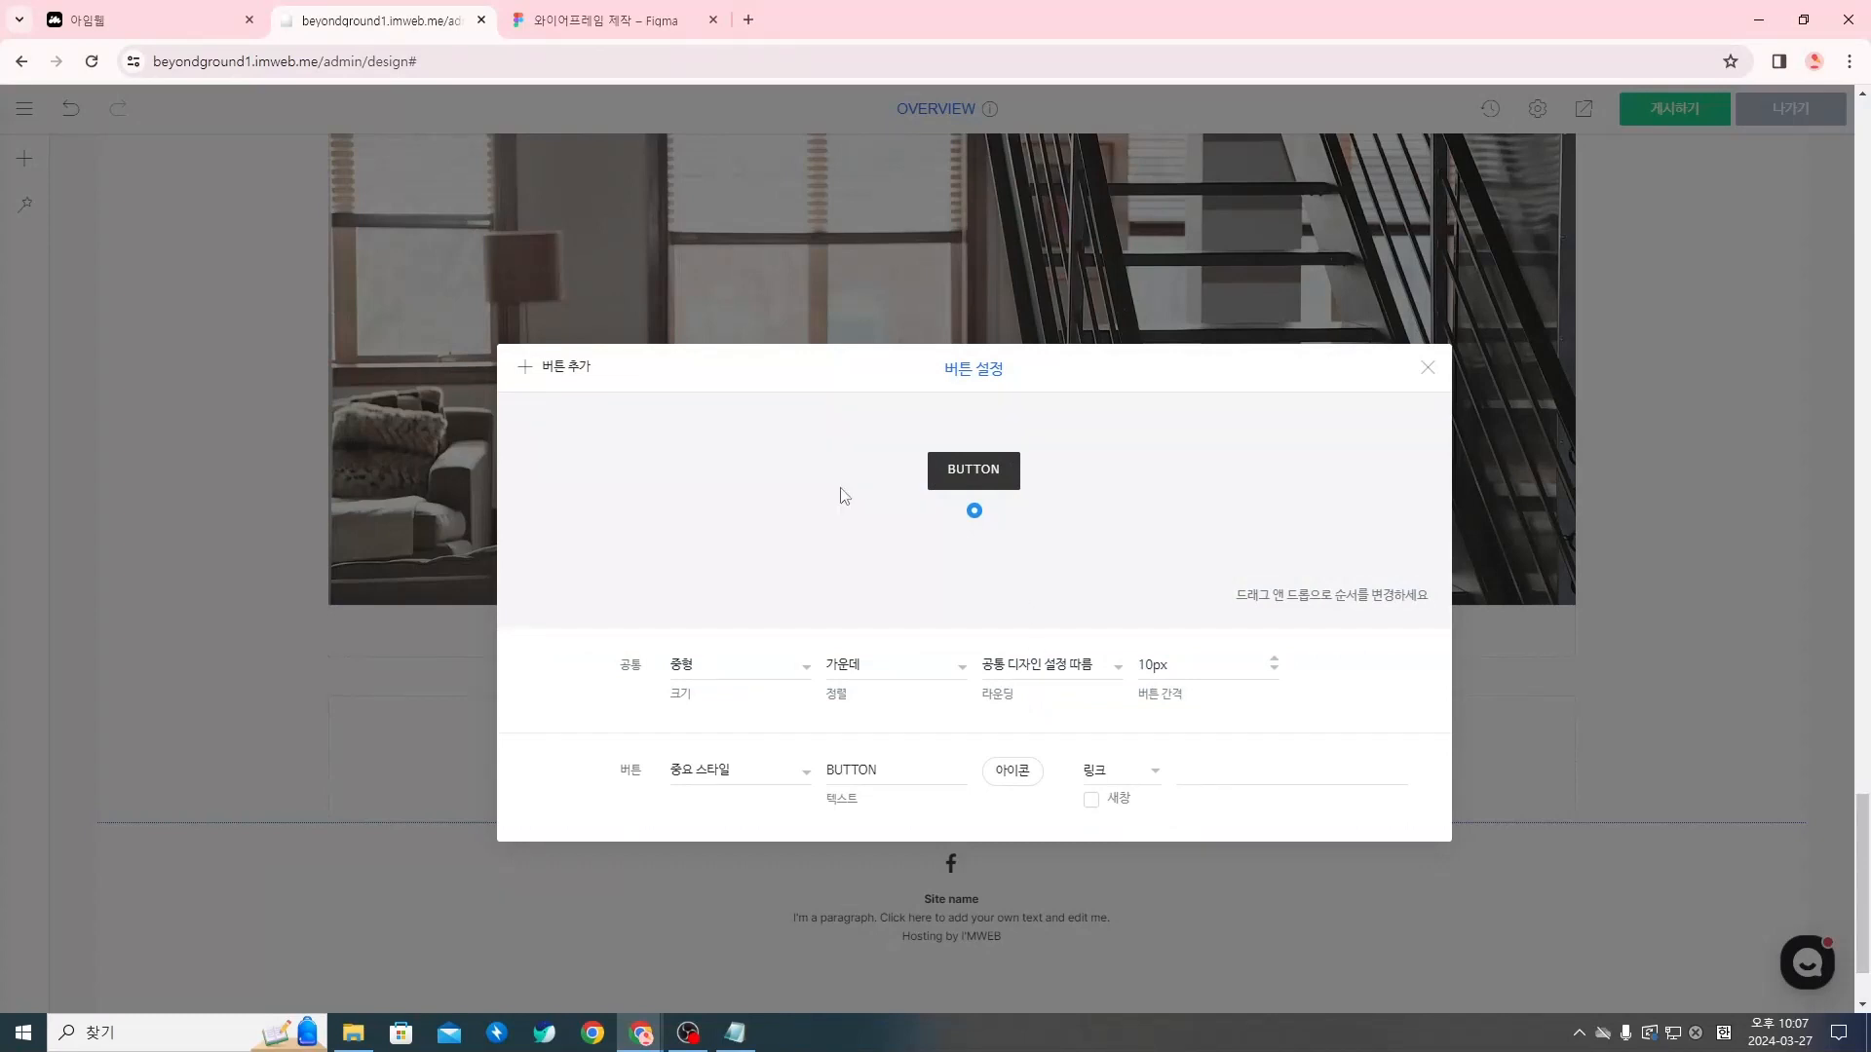
{"action": "left_click", "coordinate": [748, 673]}
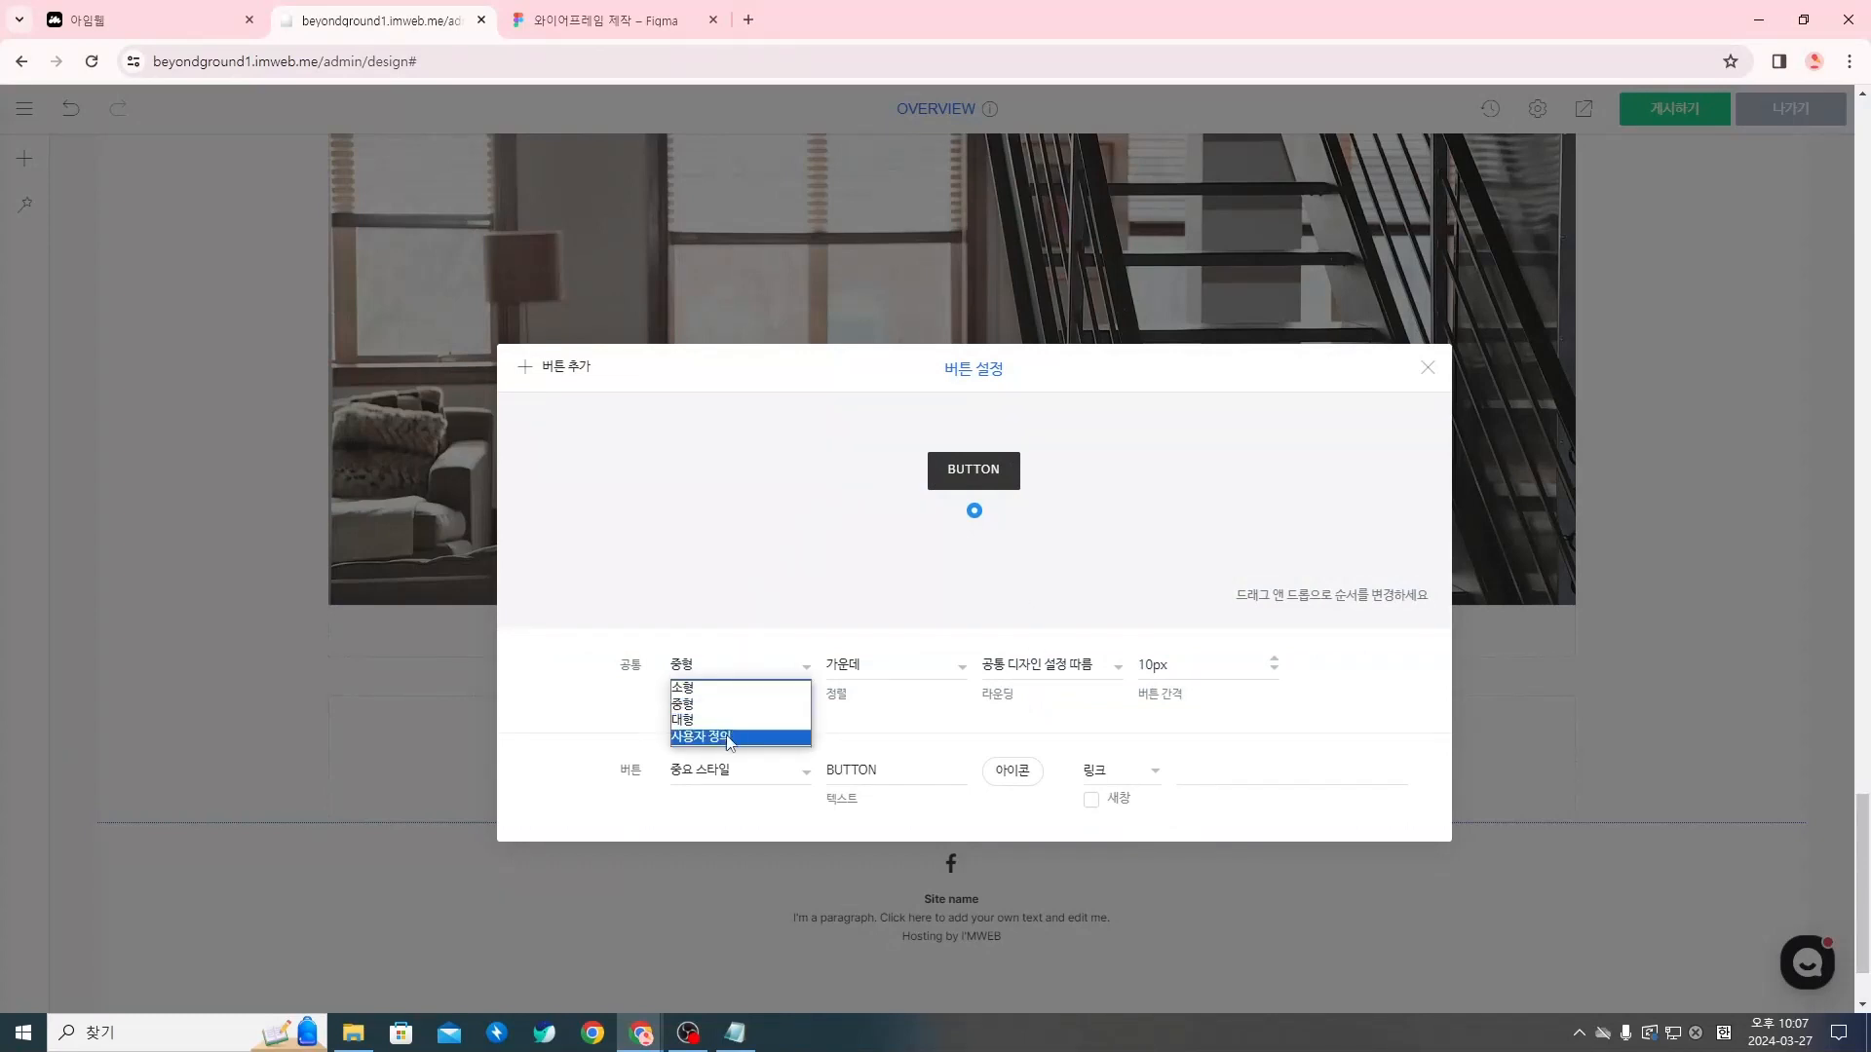
{"action": "left_click", "coordinate": [729, 738]}
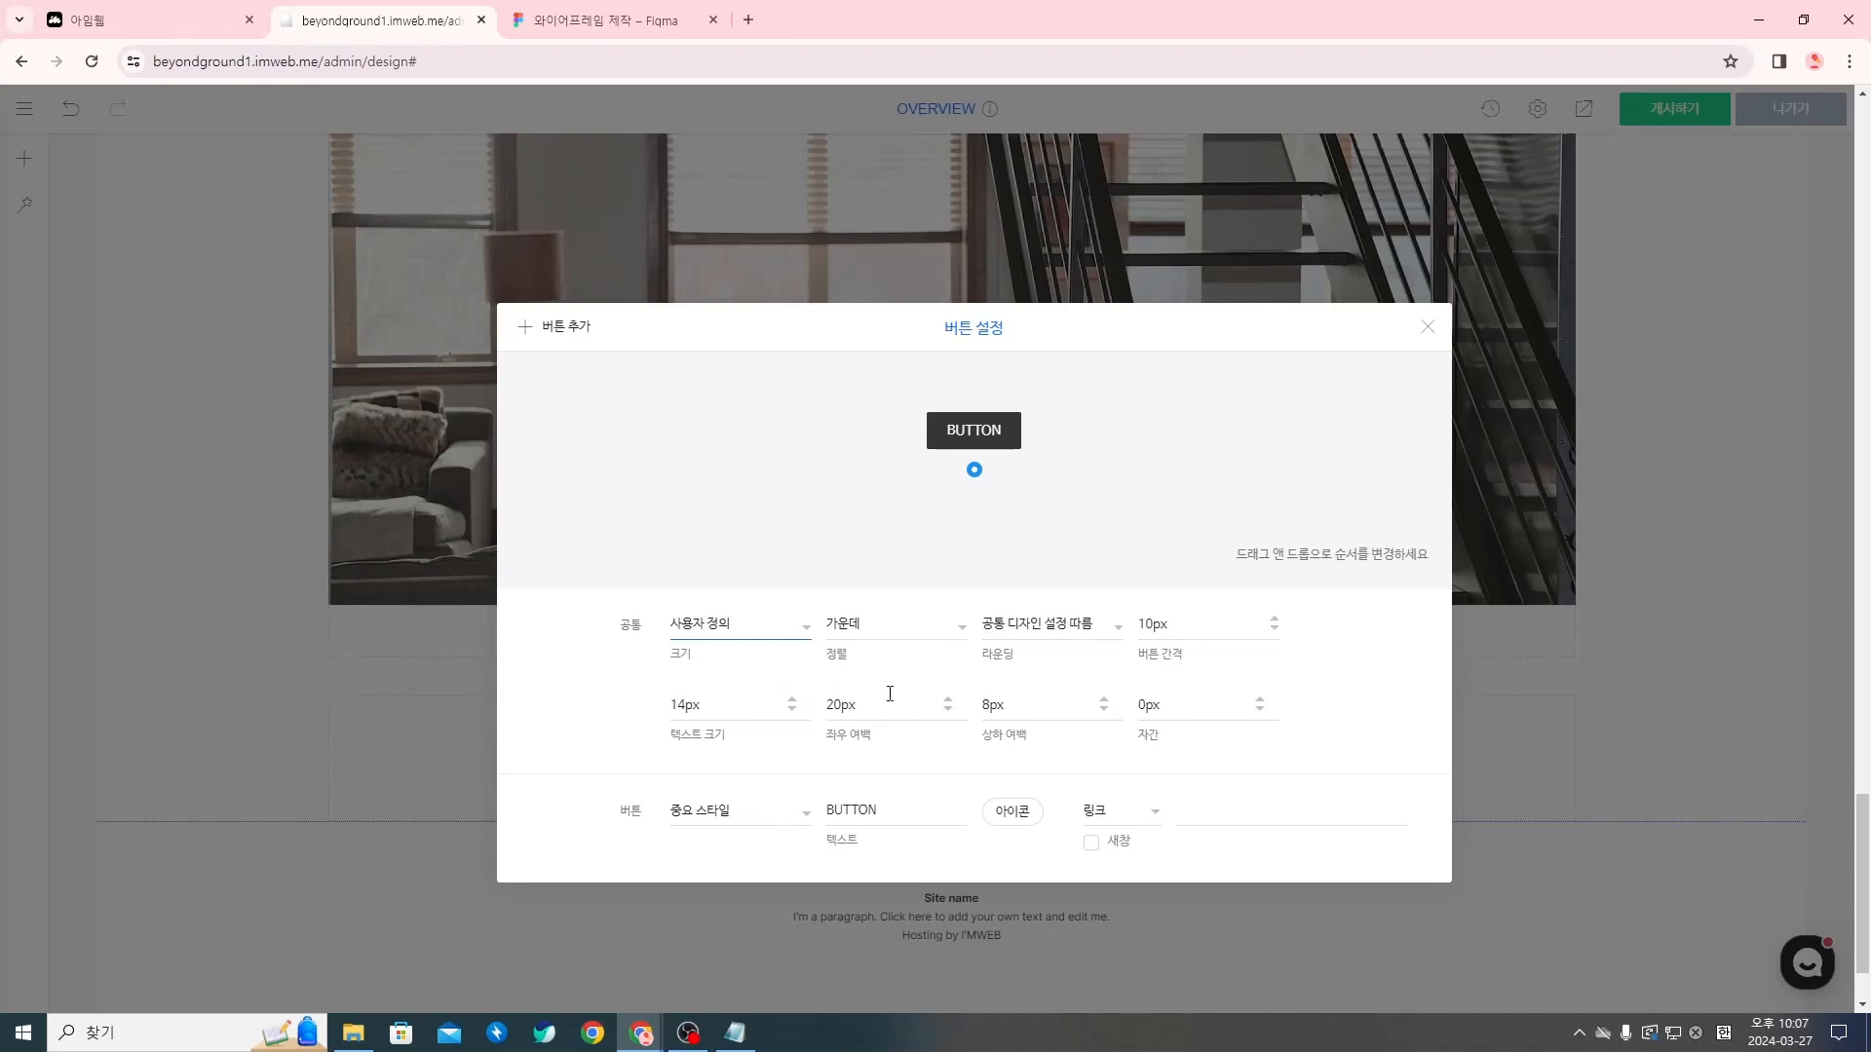
{"action": "left_click", "coordinate": [844, 705]}
{"action": "left_click", "coordinate": [1001, 702]}
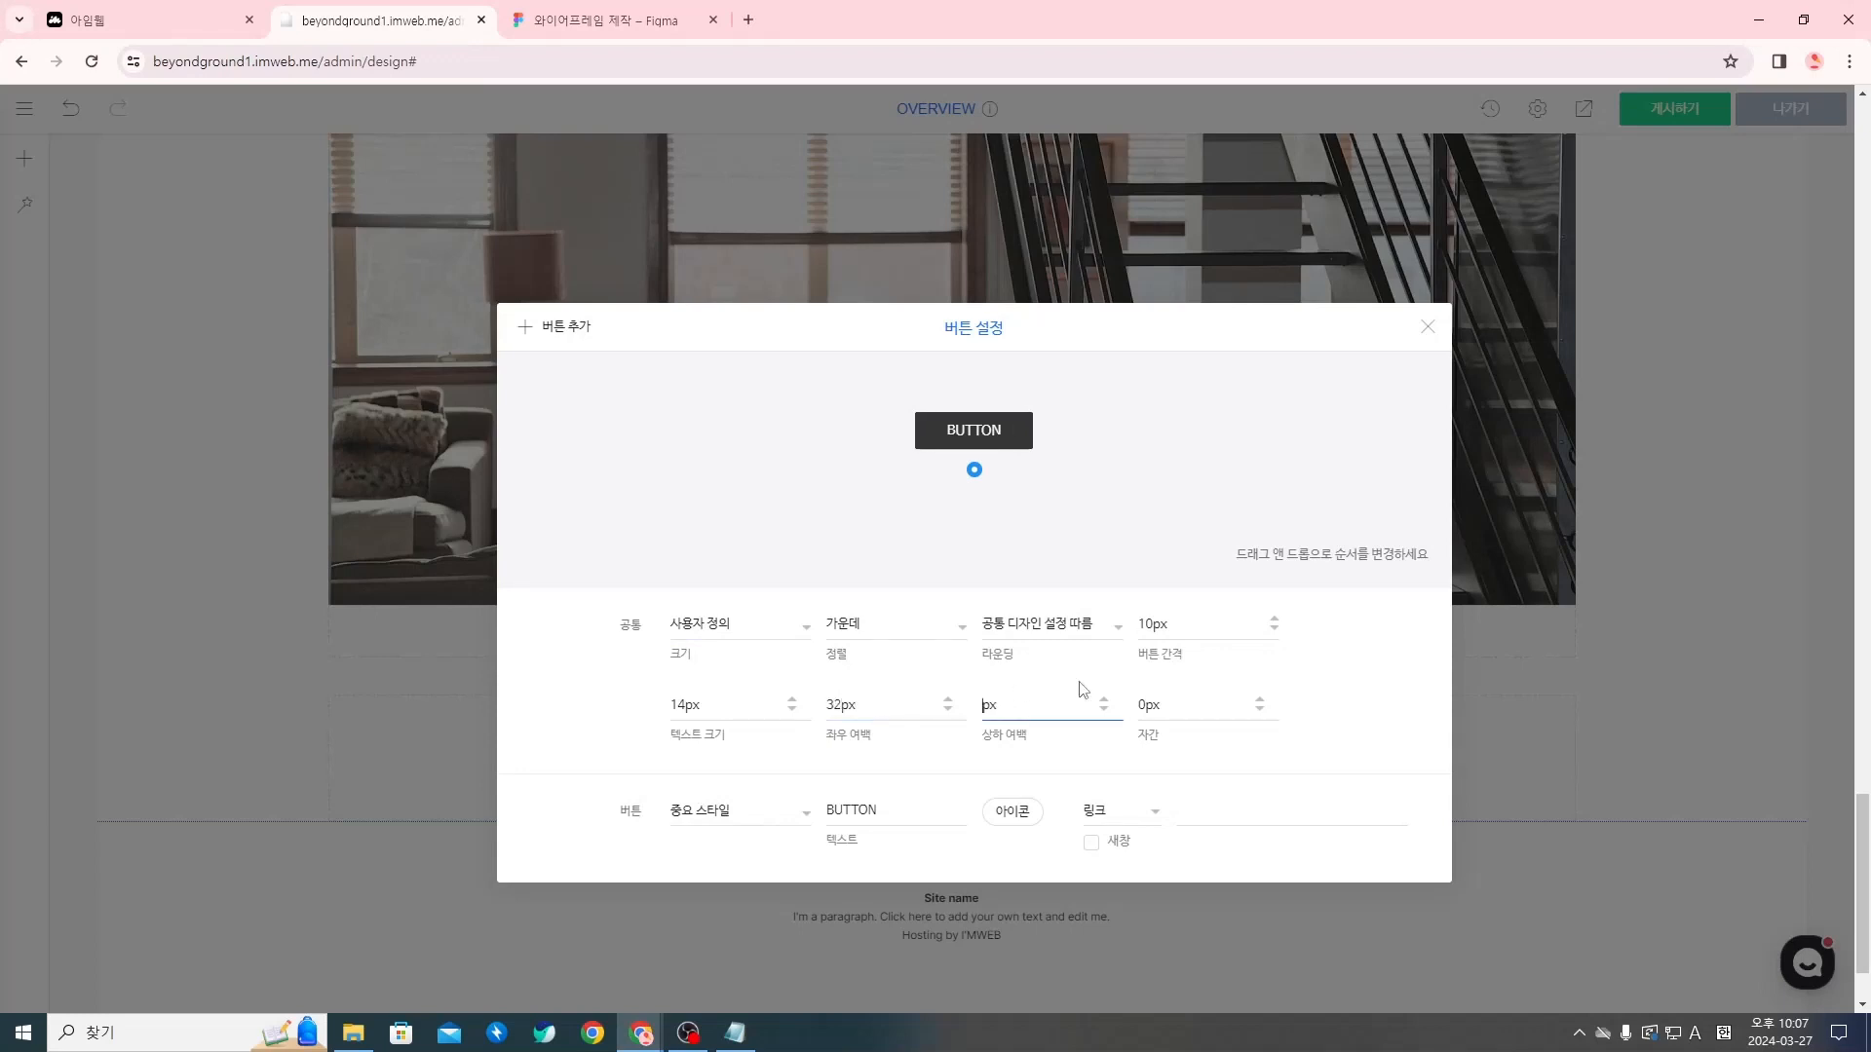
{"action": "left_click", "coordinate": [1142, 704]}
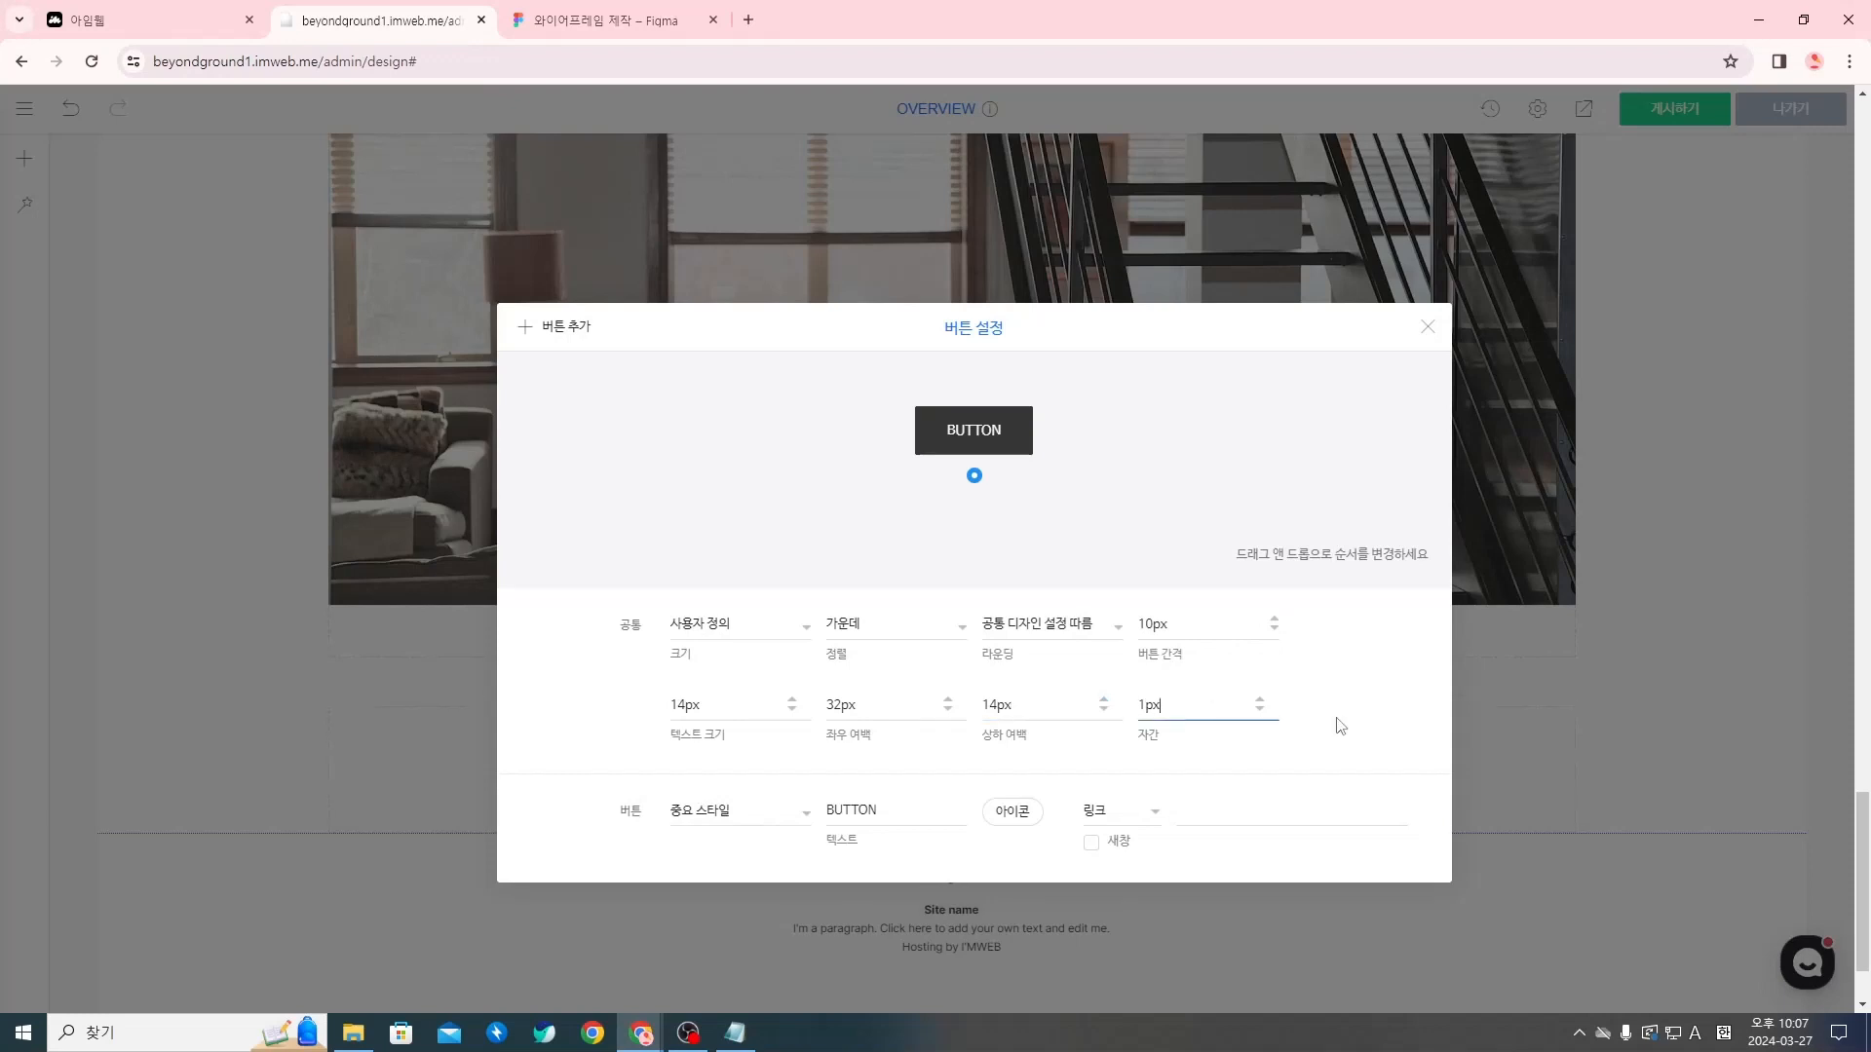
Switch the button to the custom style (사용자 정의) and label it 입주 신청하기
{"action": "left_click", "coordinate": [747, 814]}
{"action": "left_click", "coordinate": [718, 867]}
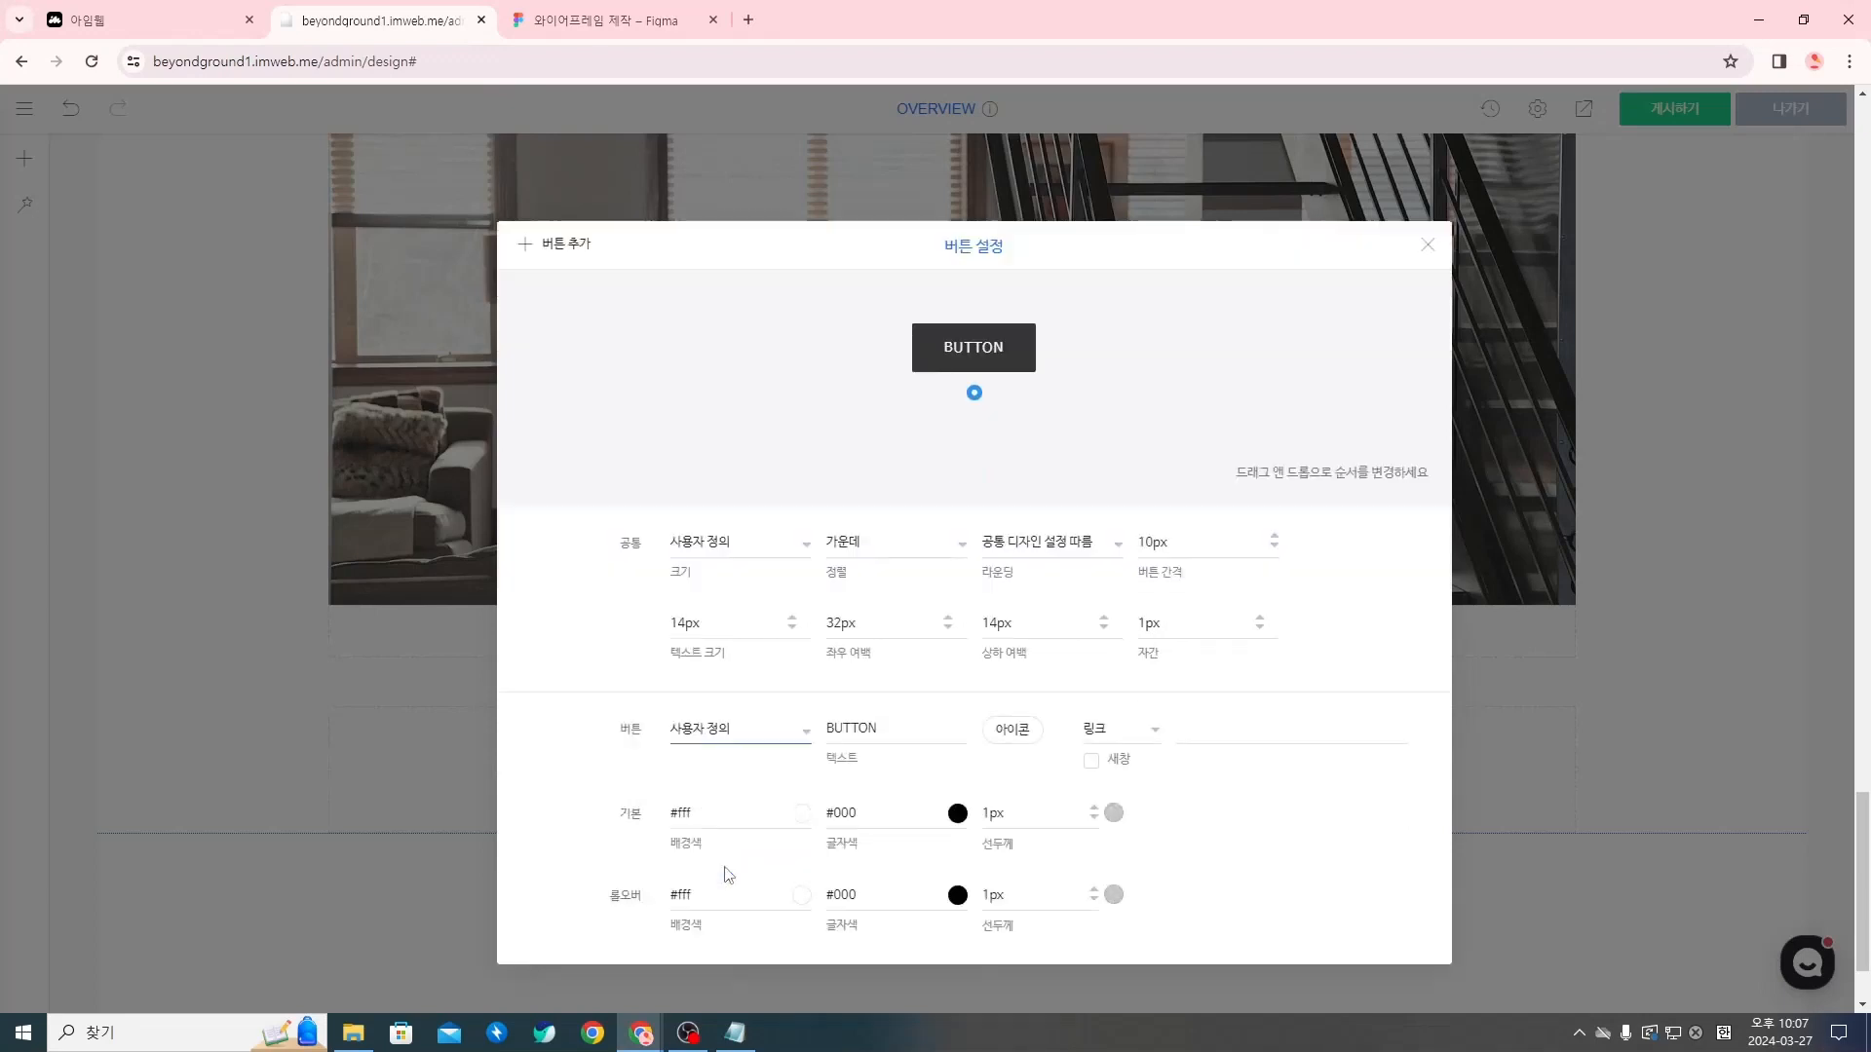
{"action": "left_click", "coordinate": [873, 729]}
{"action": "left_click_drag", "start_coordinate": [837, 728], "coordinate": [794, 736]}
{"action": "type", "text": "d"}
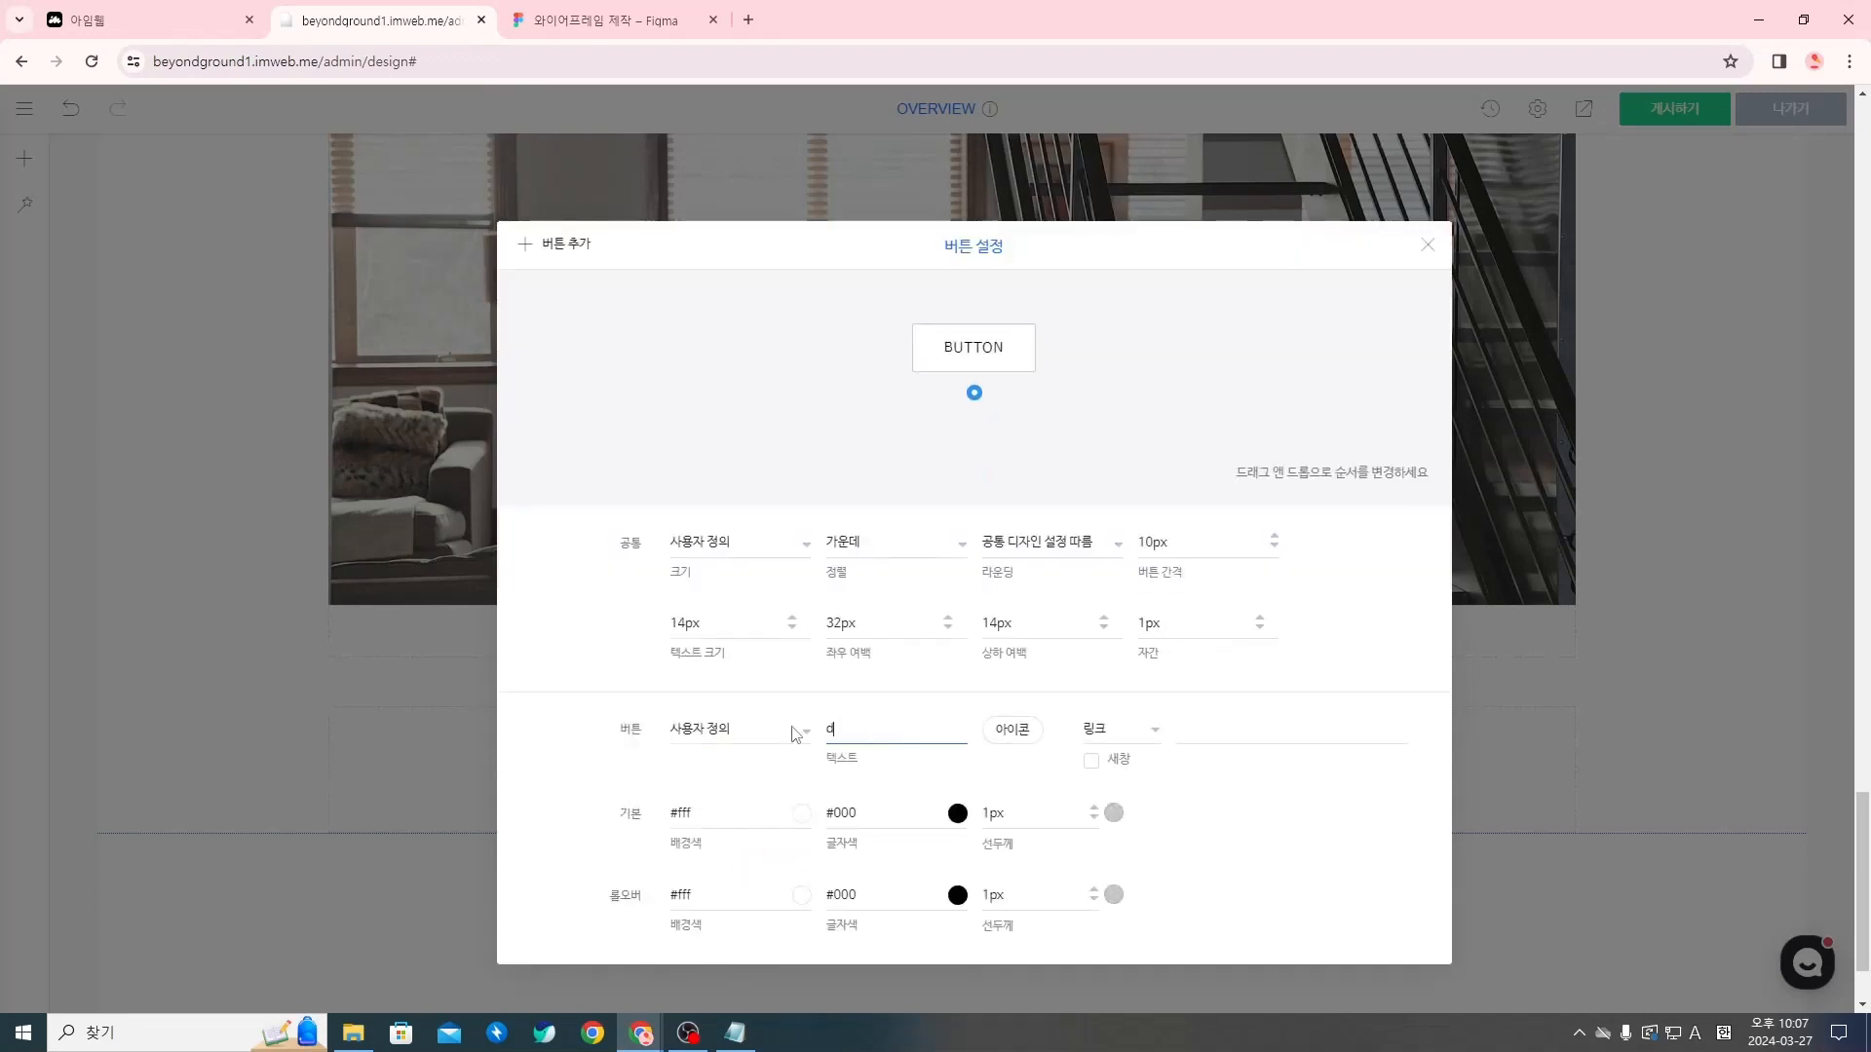
{"action": "type", "text": "lq"}
{"action": "key", "text": "BackSpace"}
{"action": "key", "text": "BackSpace"}
{"action": "key", "text": "BackSpace"}
{"action": "key", "text": "Hangul"}
{"action": "type", "text": "입ㅈ"}
{"action": "left_click", "coordinate": [1019, 768]}
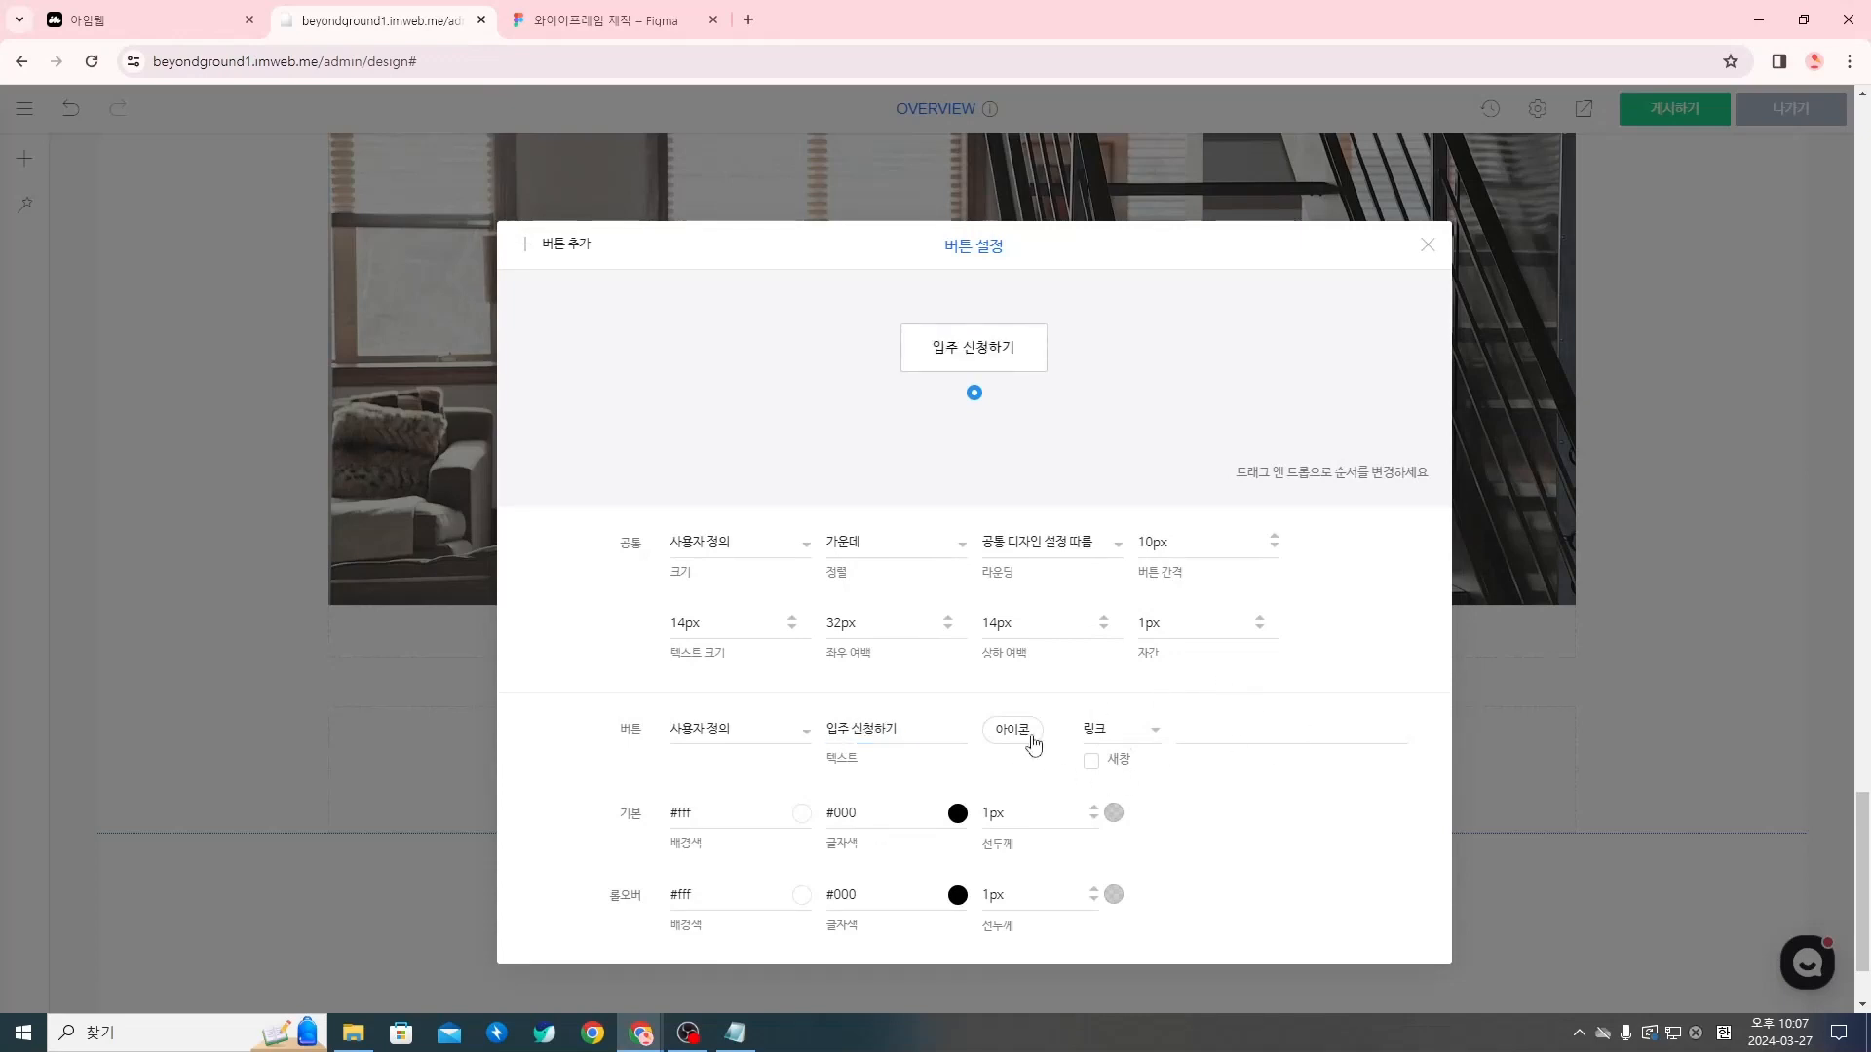
Set the button's default background colour to #000 and its default text colour to #fff
{"action": "double_click", "coordinate": [733, 812]}
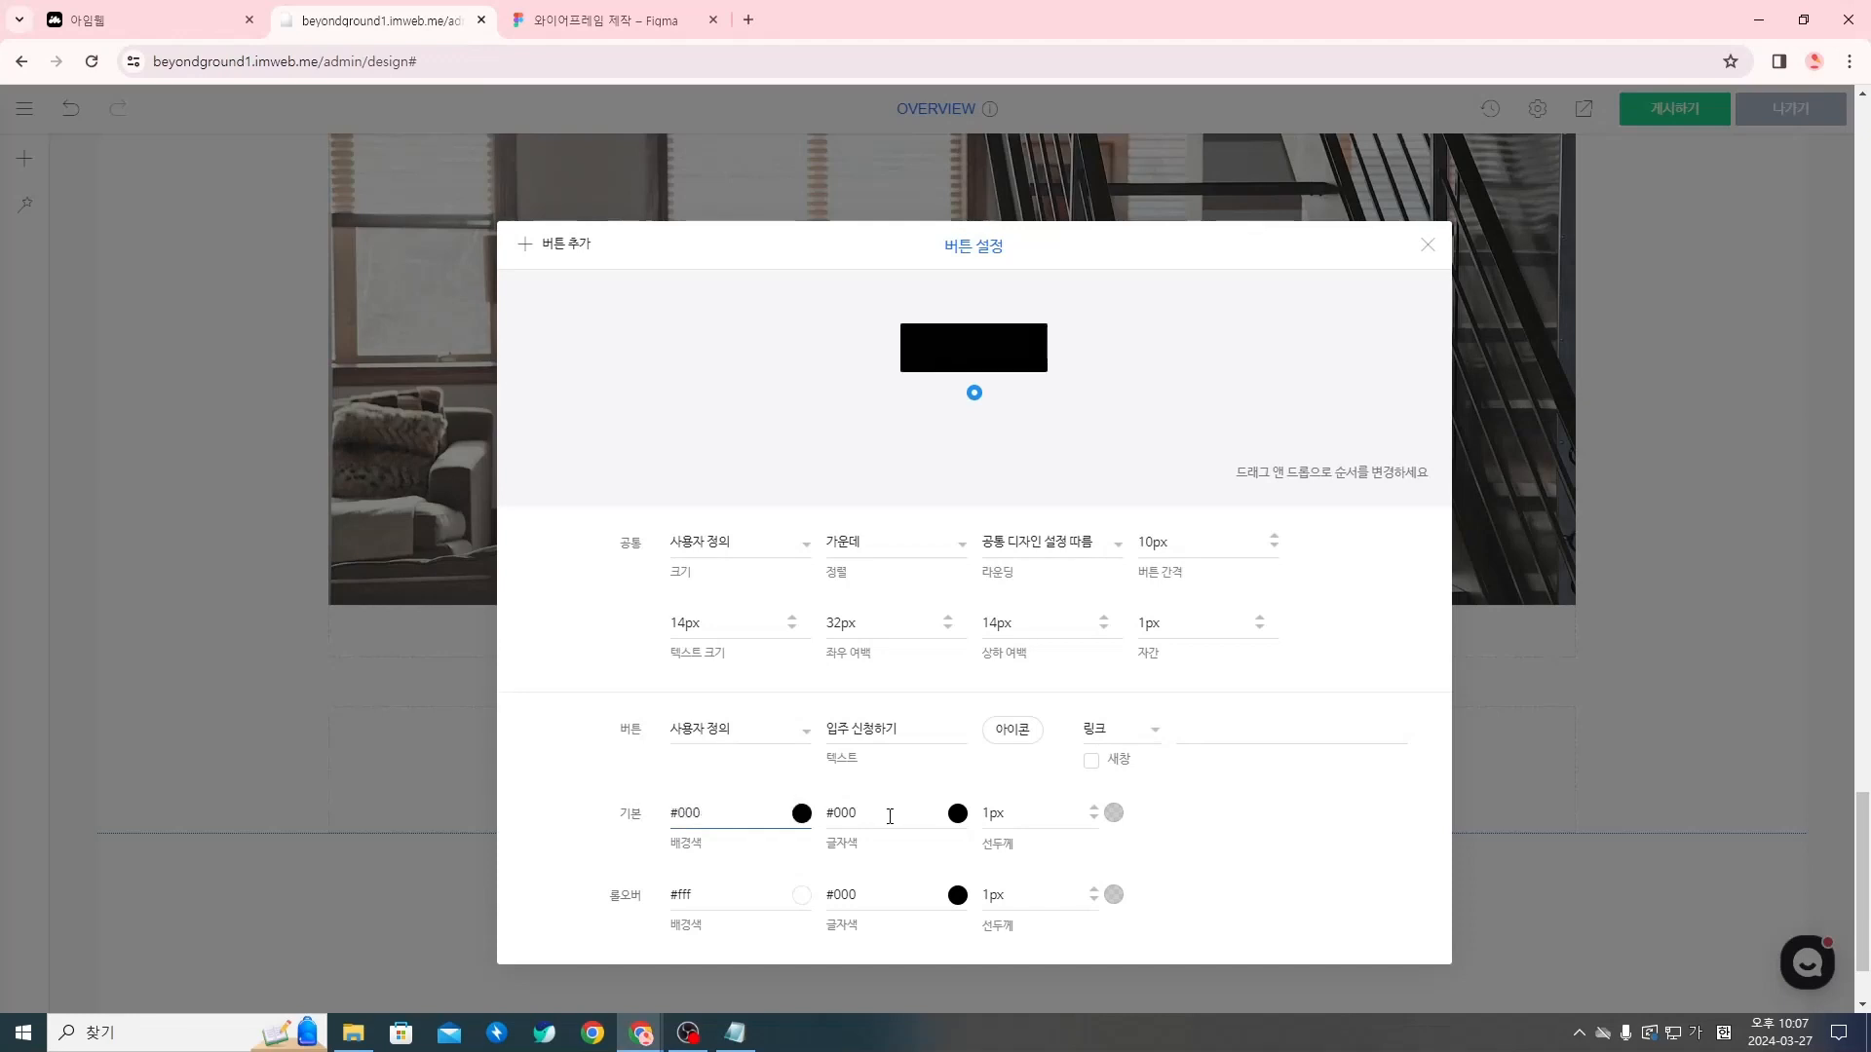
{"action": "double_click", "coordinate": [836, 815]}
{"action": "type", "text": "ㄹㄹㄹ"}
{"action": "key", "text": "BackSpace"}
{"action": "key", "text": "Hangul"}
{"action": "type", "text": "fff"}
Set the button's rounding to 둥글게 and its default and rollover border widths to 0 px
{"action": "left_click", "coordinate": [1040, 543]}
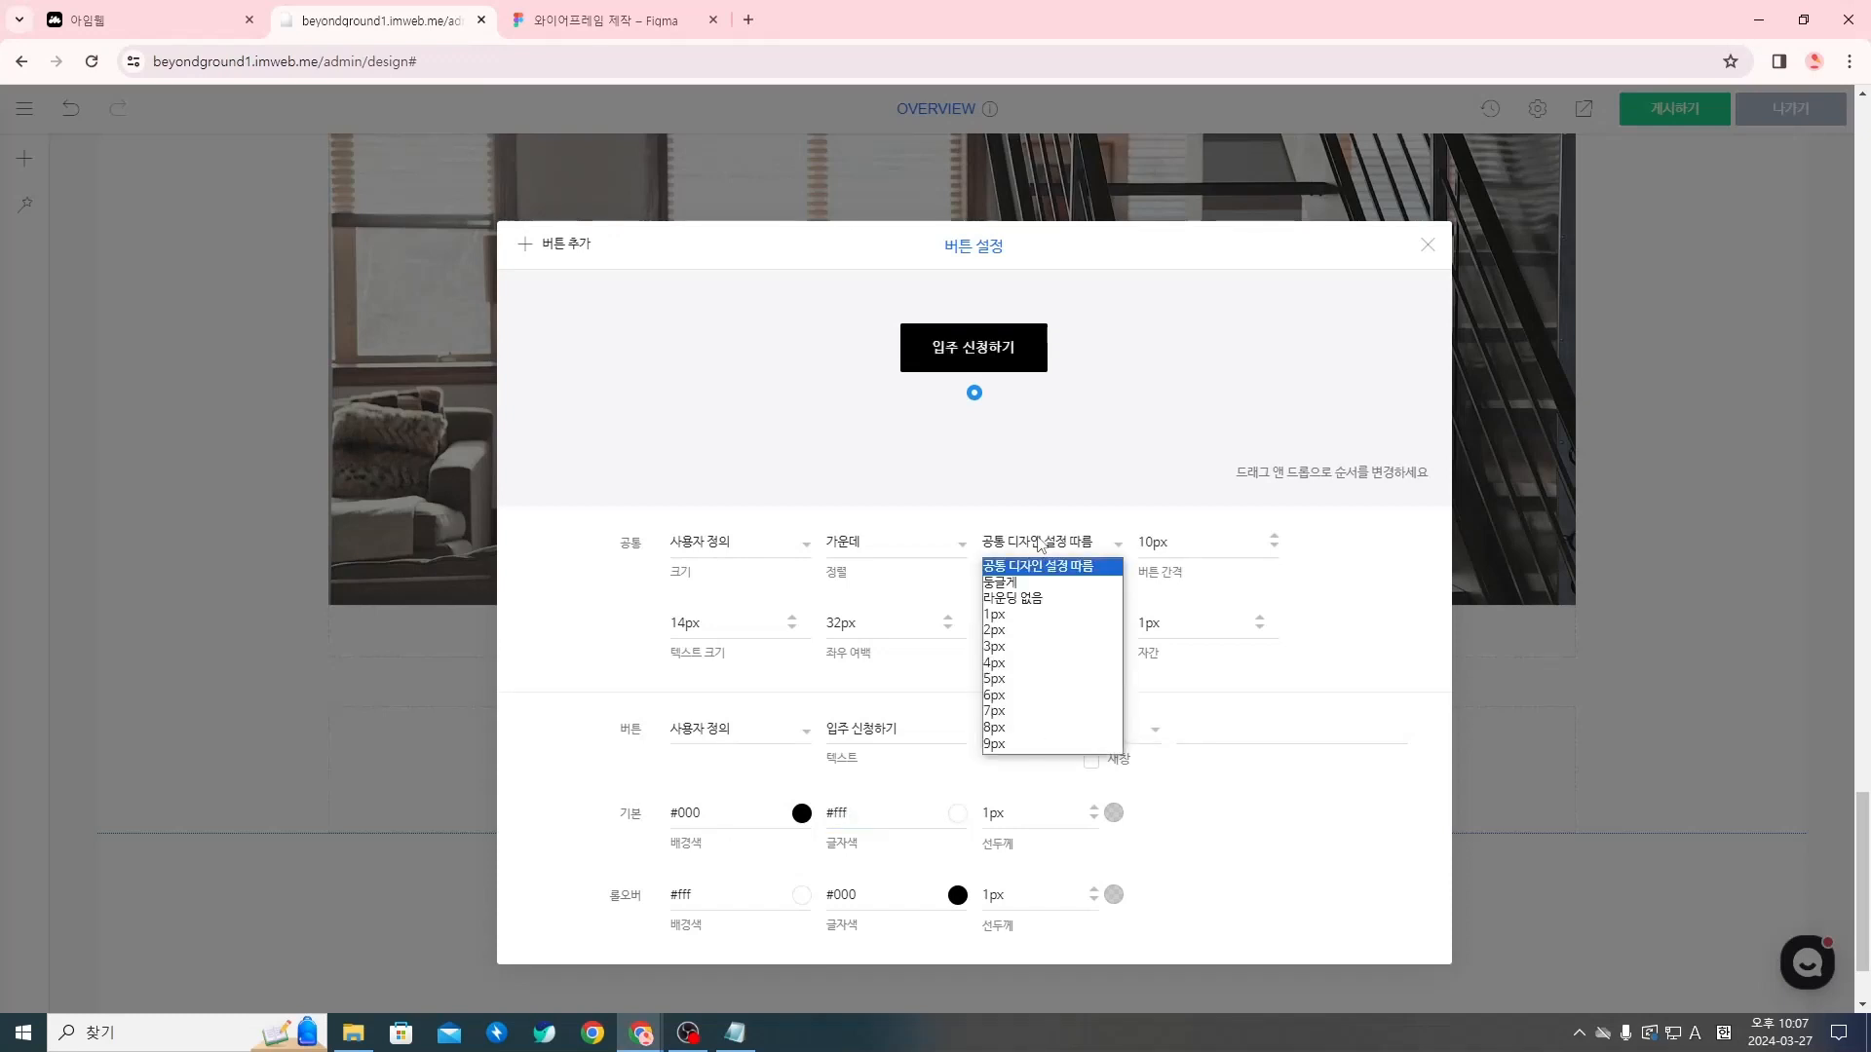
{"action": "left_click", "coordinate": [1023, 586]}
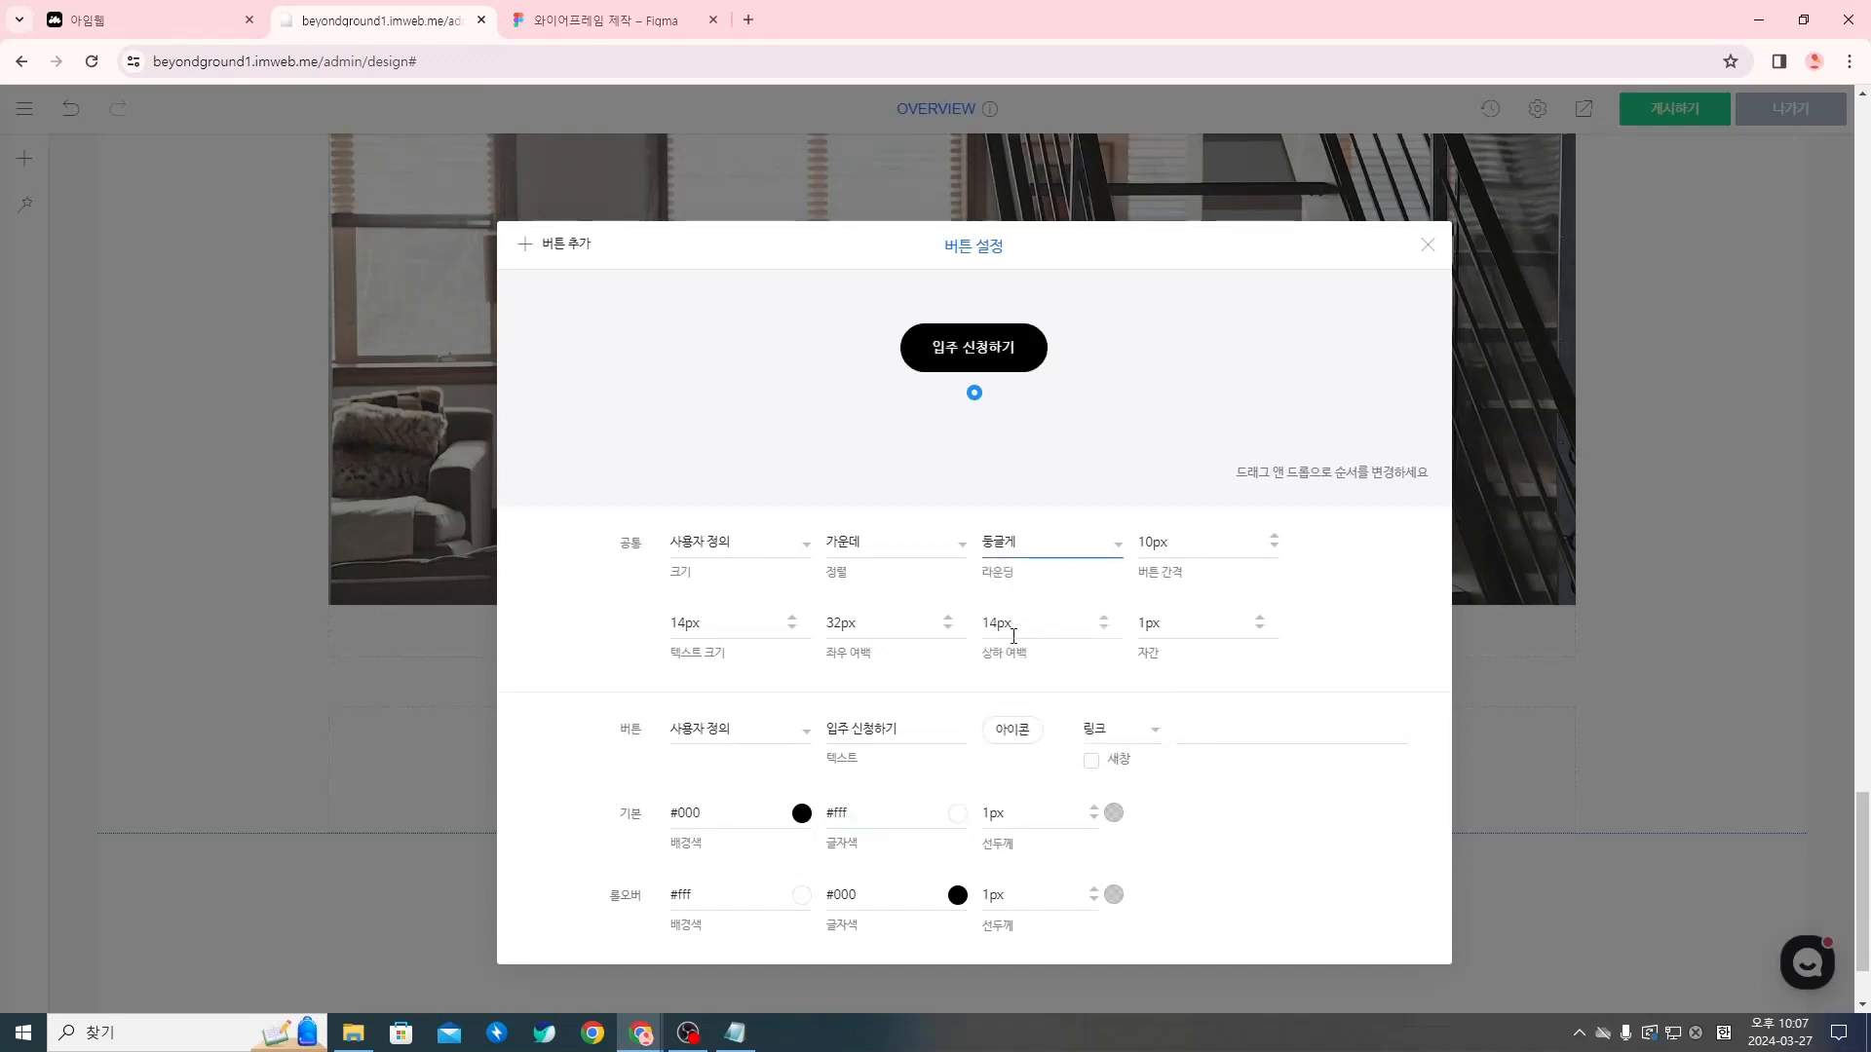
{"action": "left_click", "coordinate": [1022, 808]}
{"action": "left_click", "coordinate": [1026, 893]}
{"action": "key", "text": "BackSpace"}
{"action": "key", "text": "BackSpace"}
{"action": "key", "text": "BackSpace"}
{"action": "type", "text": "0"}
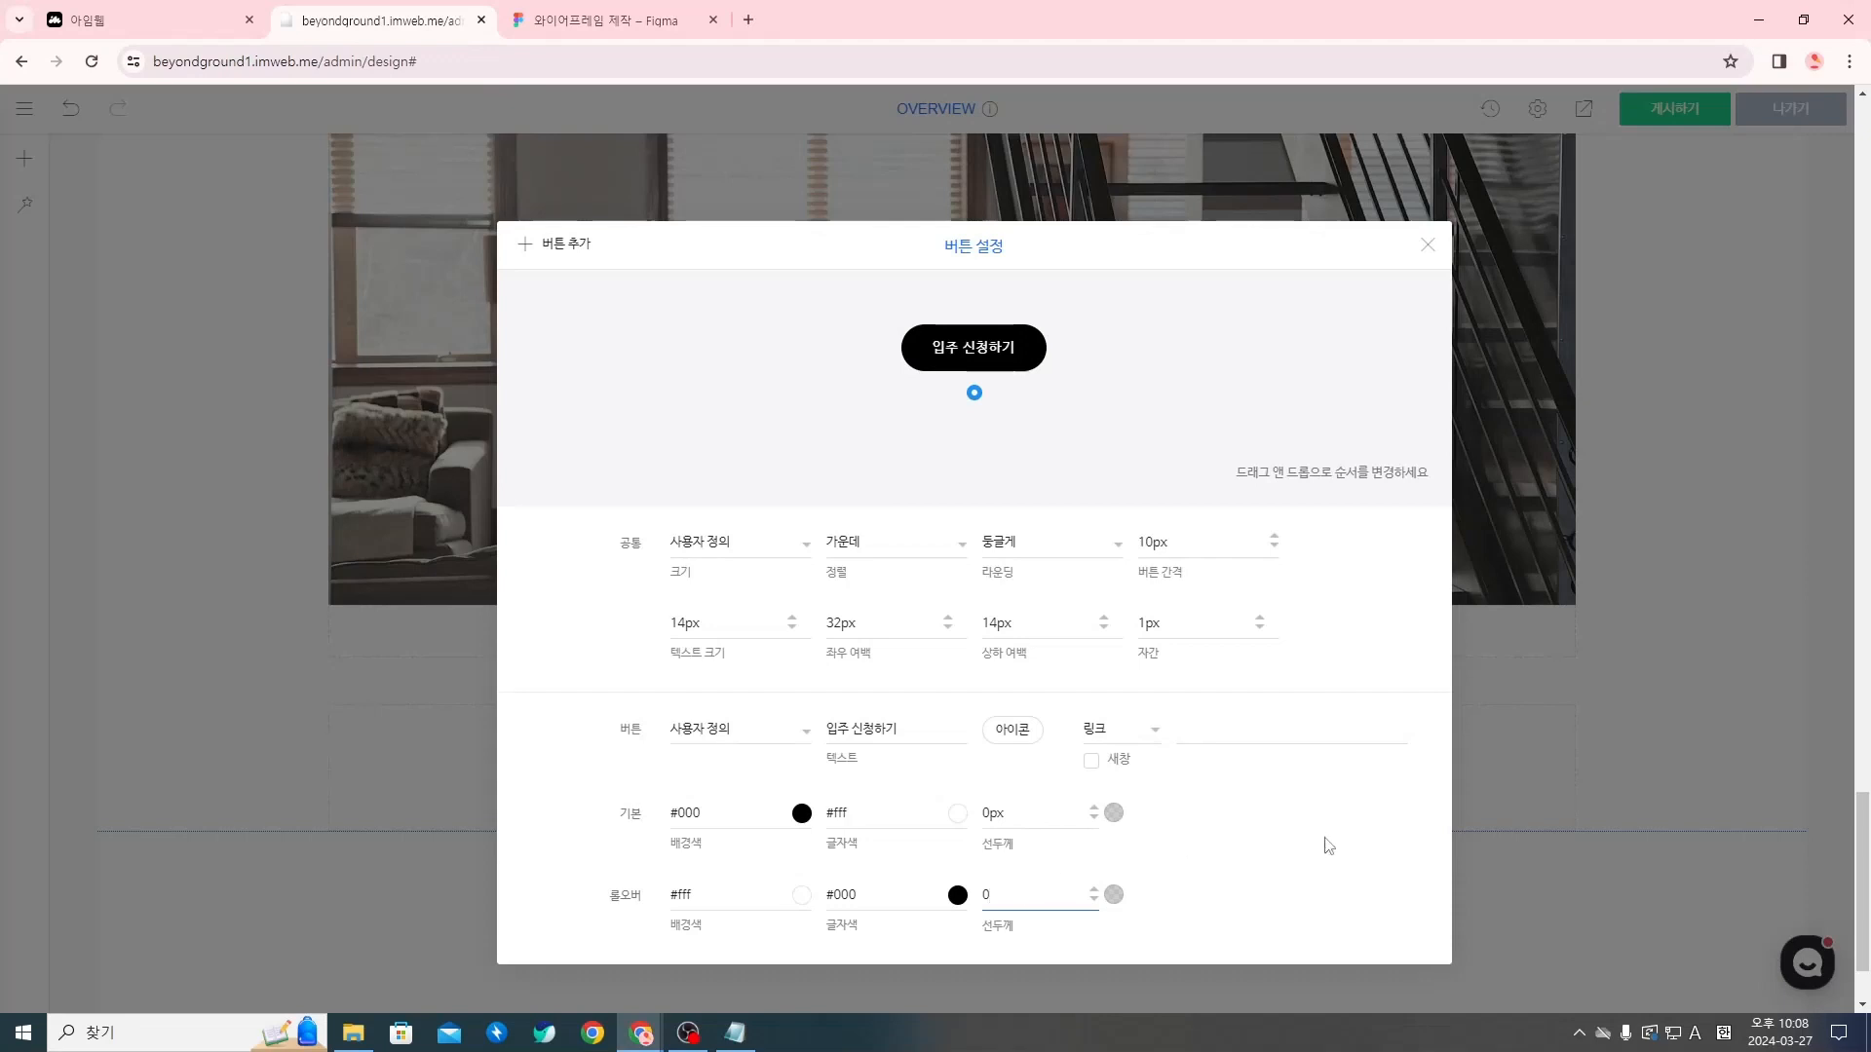
{"action": "left_click", "coordinate": [1329, 844]}
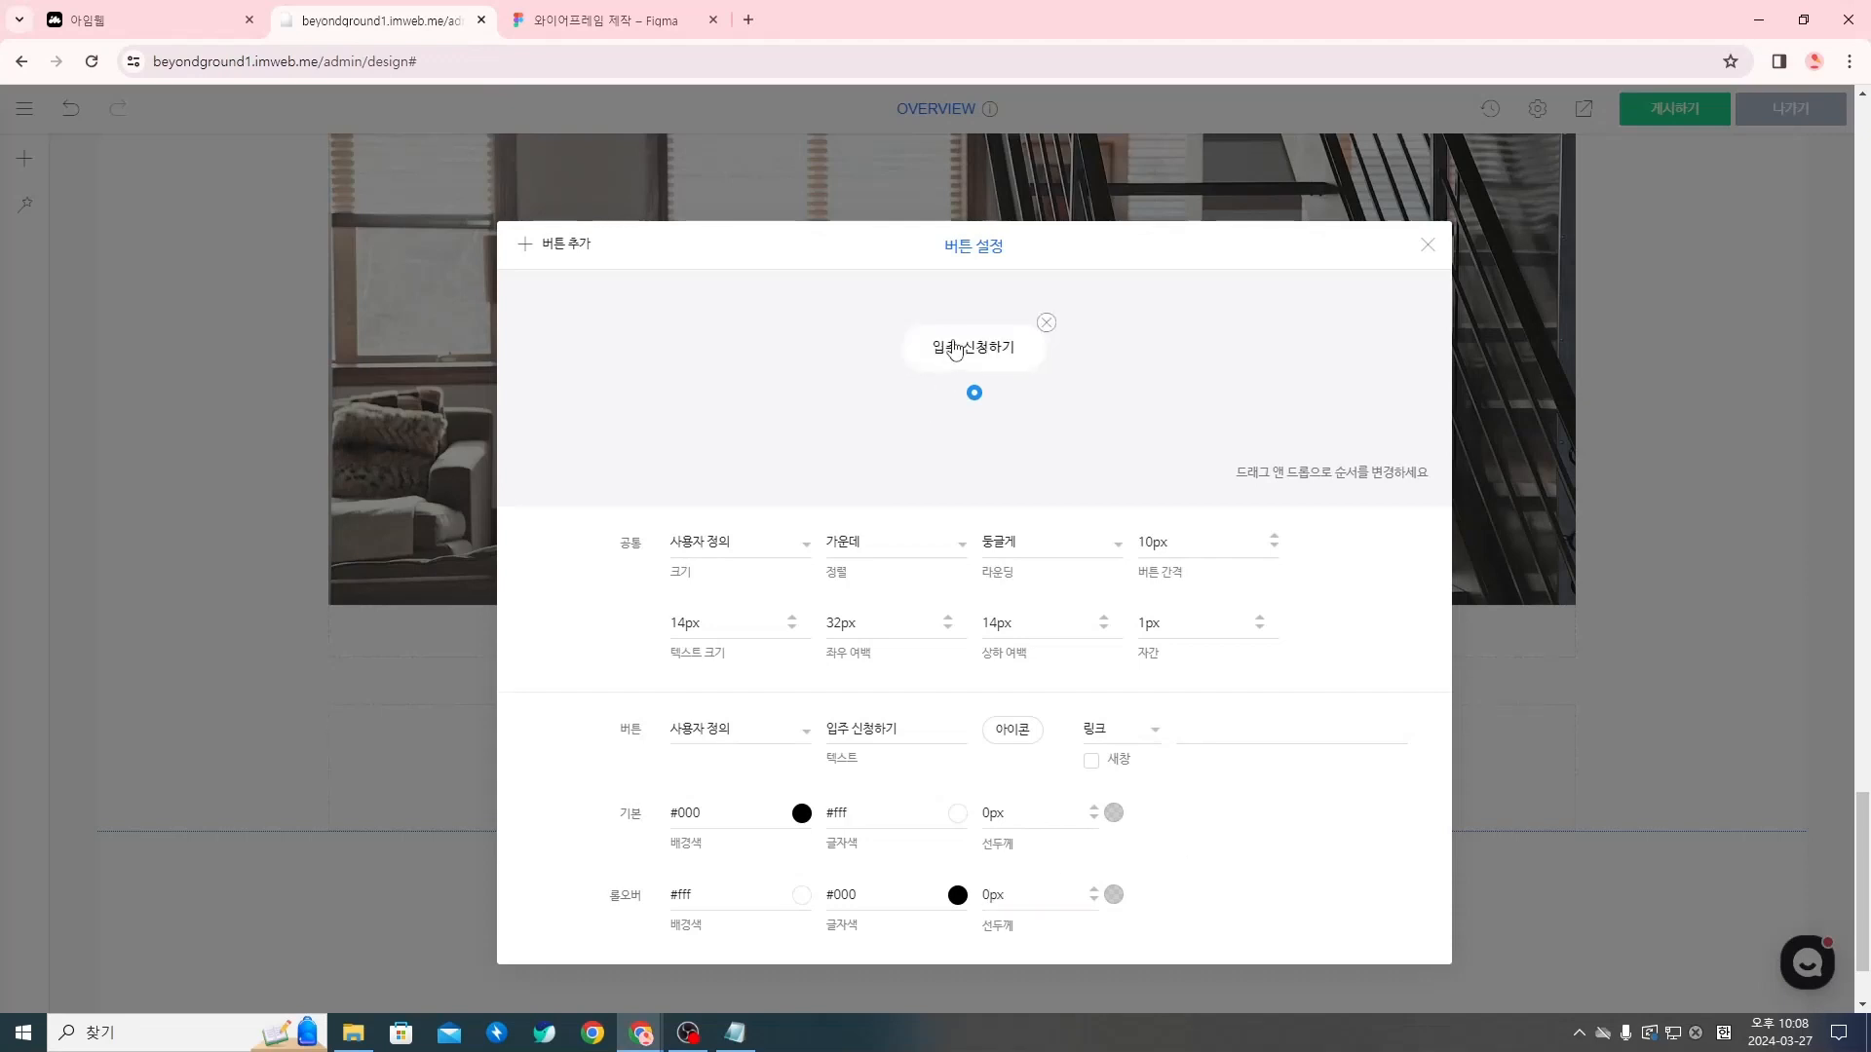
{"action": "left_click", "coordinate": [1437, 249]}
Look over the whole OVERVIEW page in the editor and in the site preview, from the hero section to the footer
{"action": "scroll", "coordinate": [1210, 736], "scroll_direction": "up", "scroll_amount": 2}
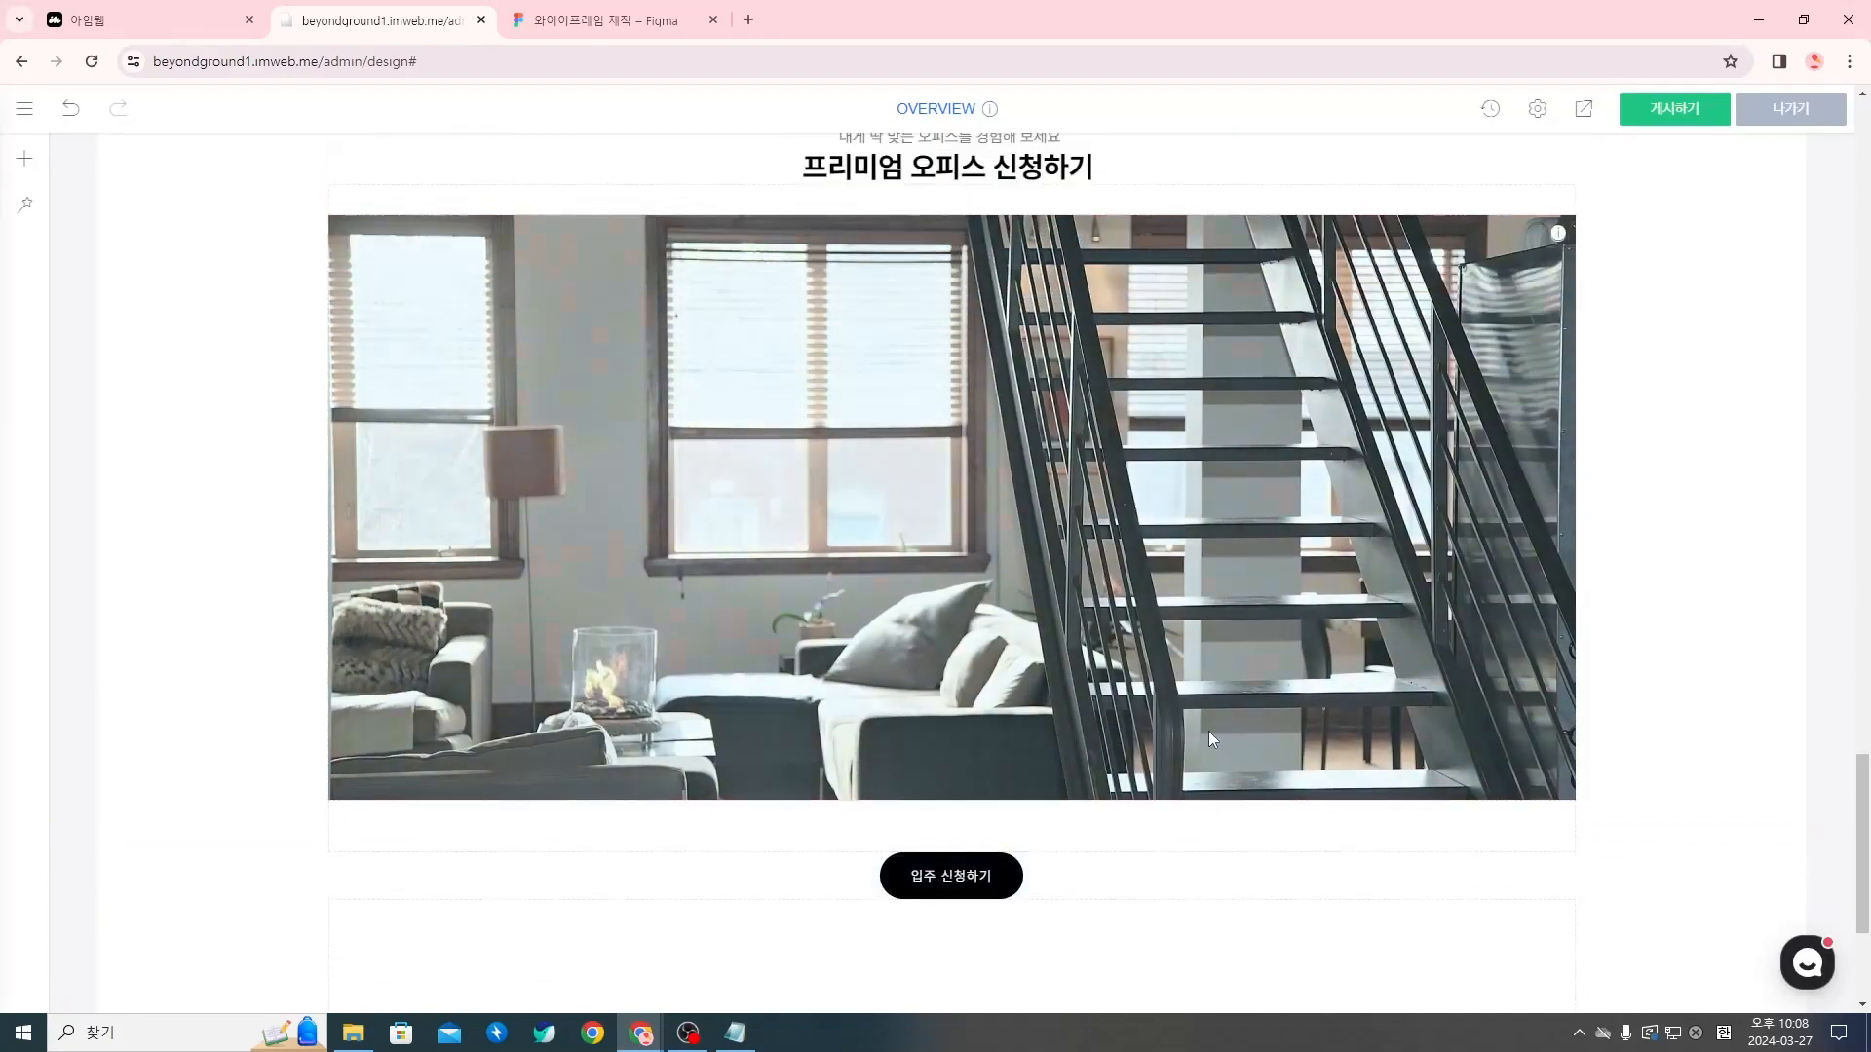
{"action": "scroll", "coordinate": [1208, 741], "scroll_direction": "up", "scroll_amount": 15}
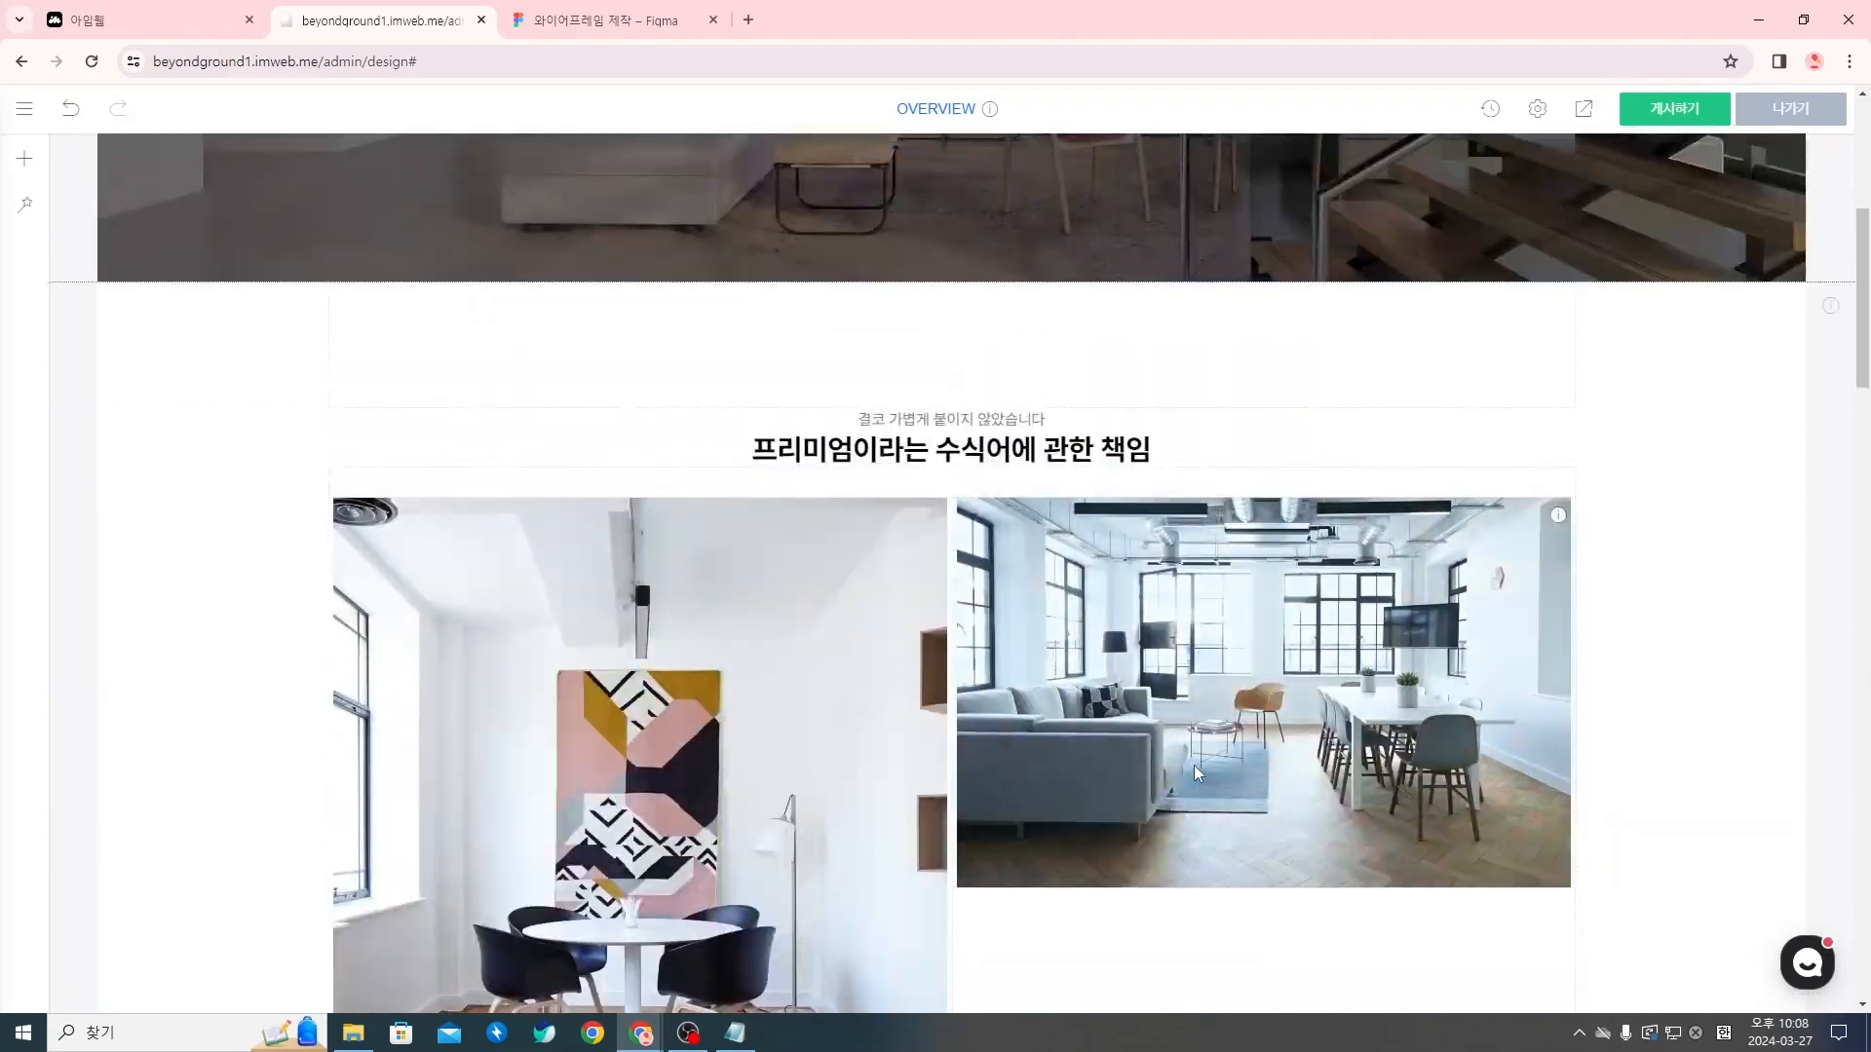
{"action": "scroll", "coordinate": [1195, 764], "scroll_direction": "up", "scroll_amount": 5}
{"action": "scroll", "coordinate": [1191, 748], "scroll_direction": "down", "scroll_amount": 15}
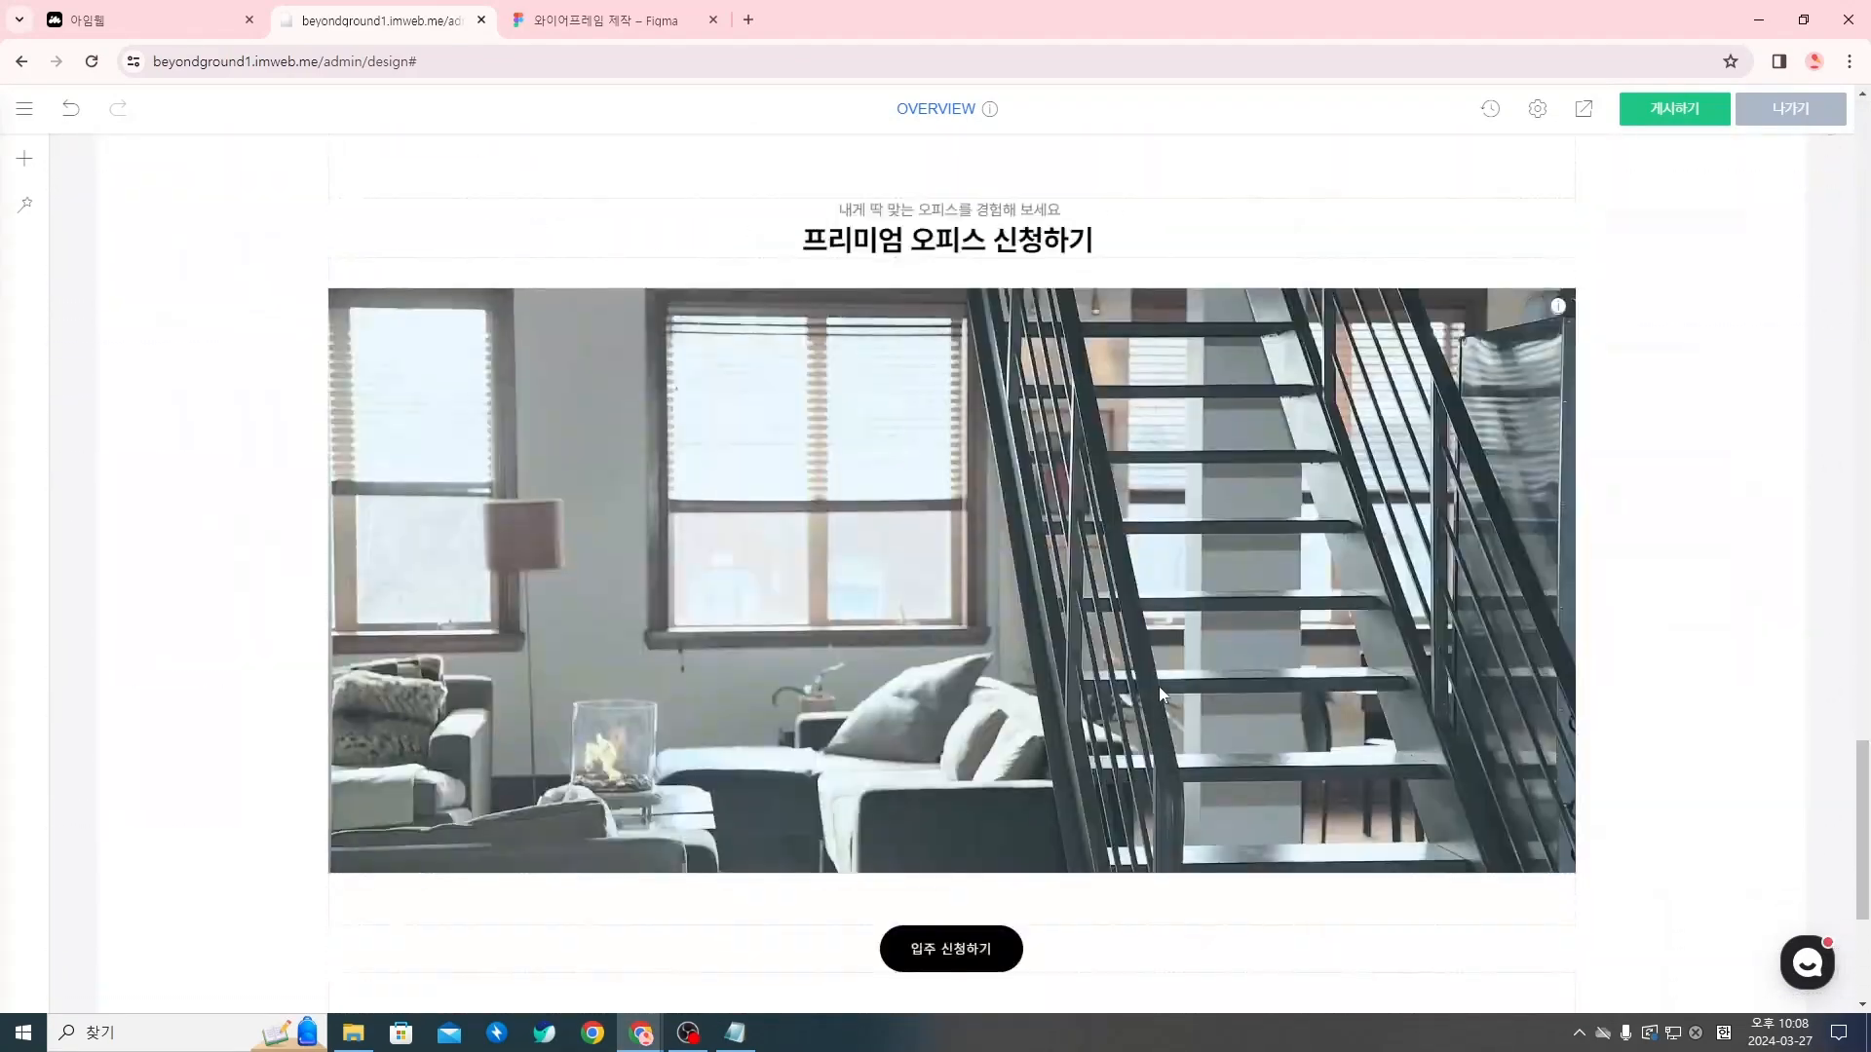
{"action": "scroll", "coordinate": [1159, 688], "scroll_direction": "down", "scroll_amount": 4}
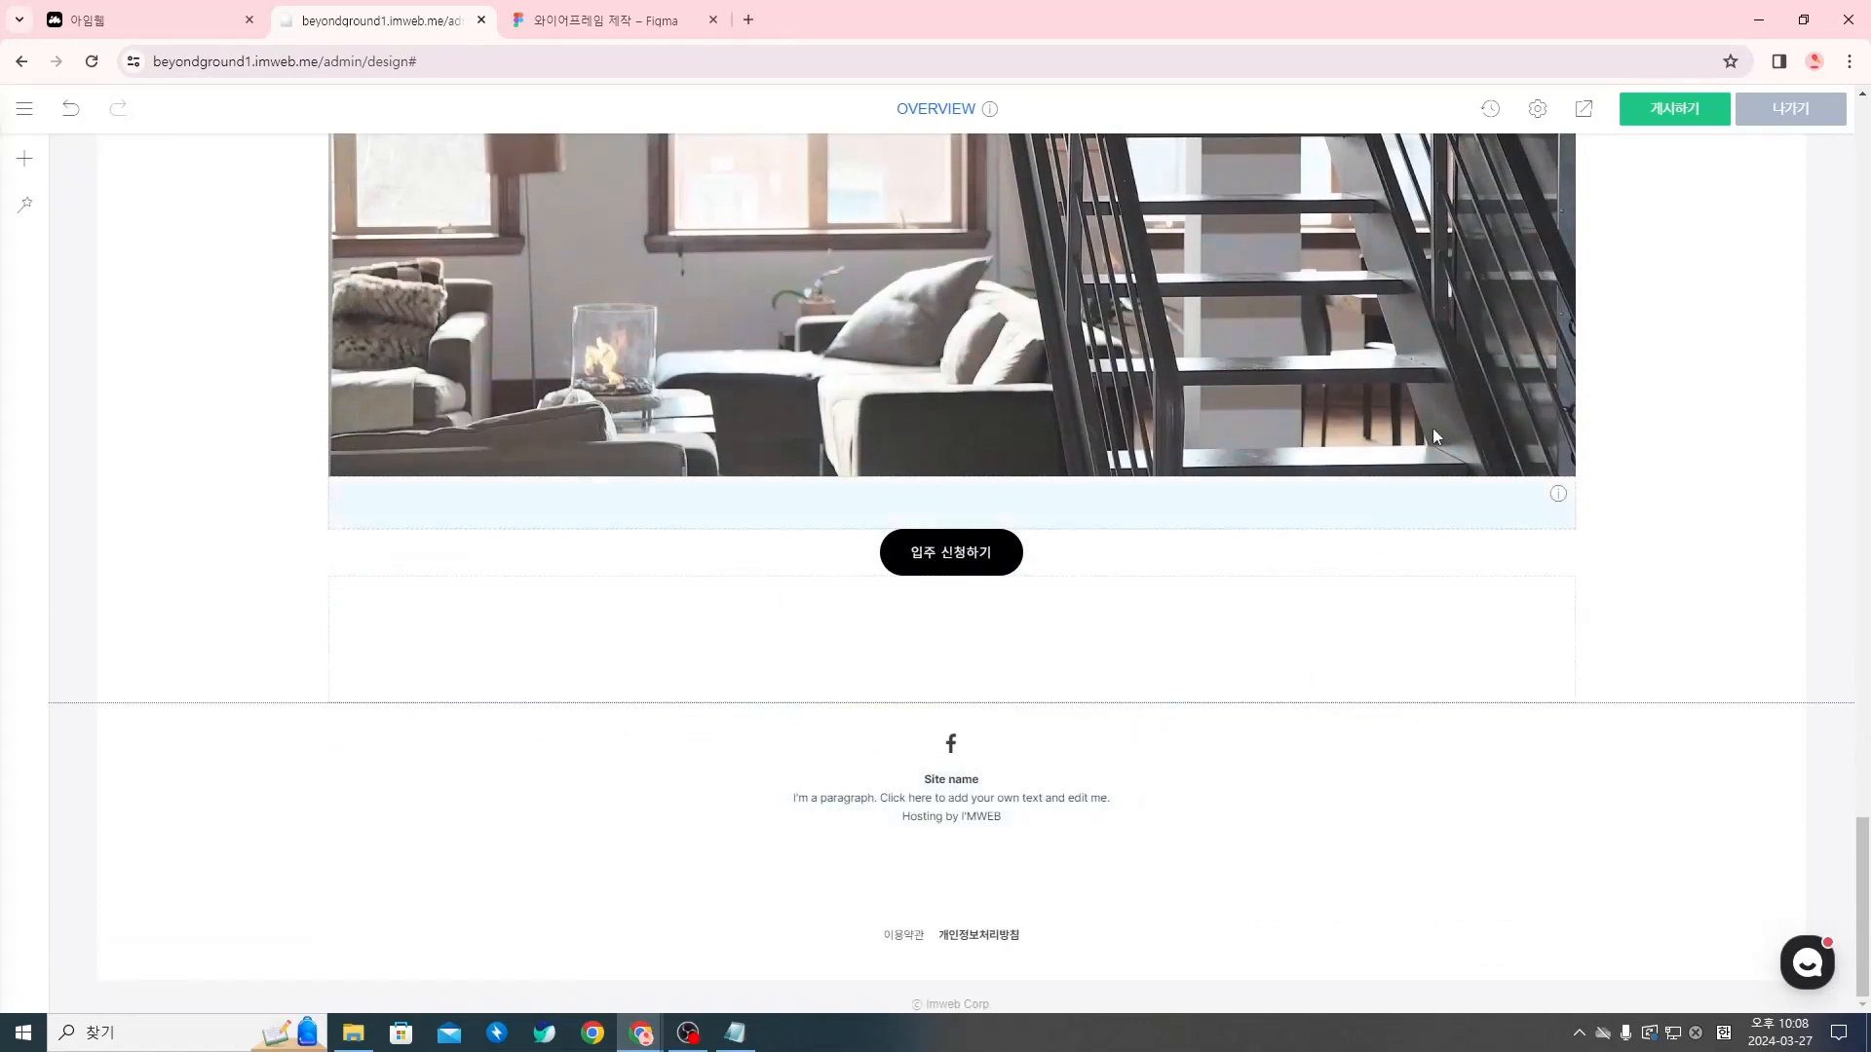
{"action": "left_click", "coordinate": [1585, 110]}
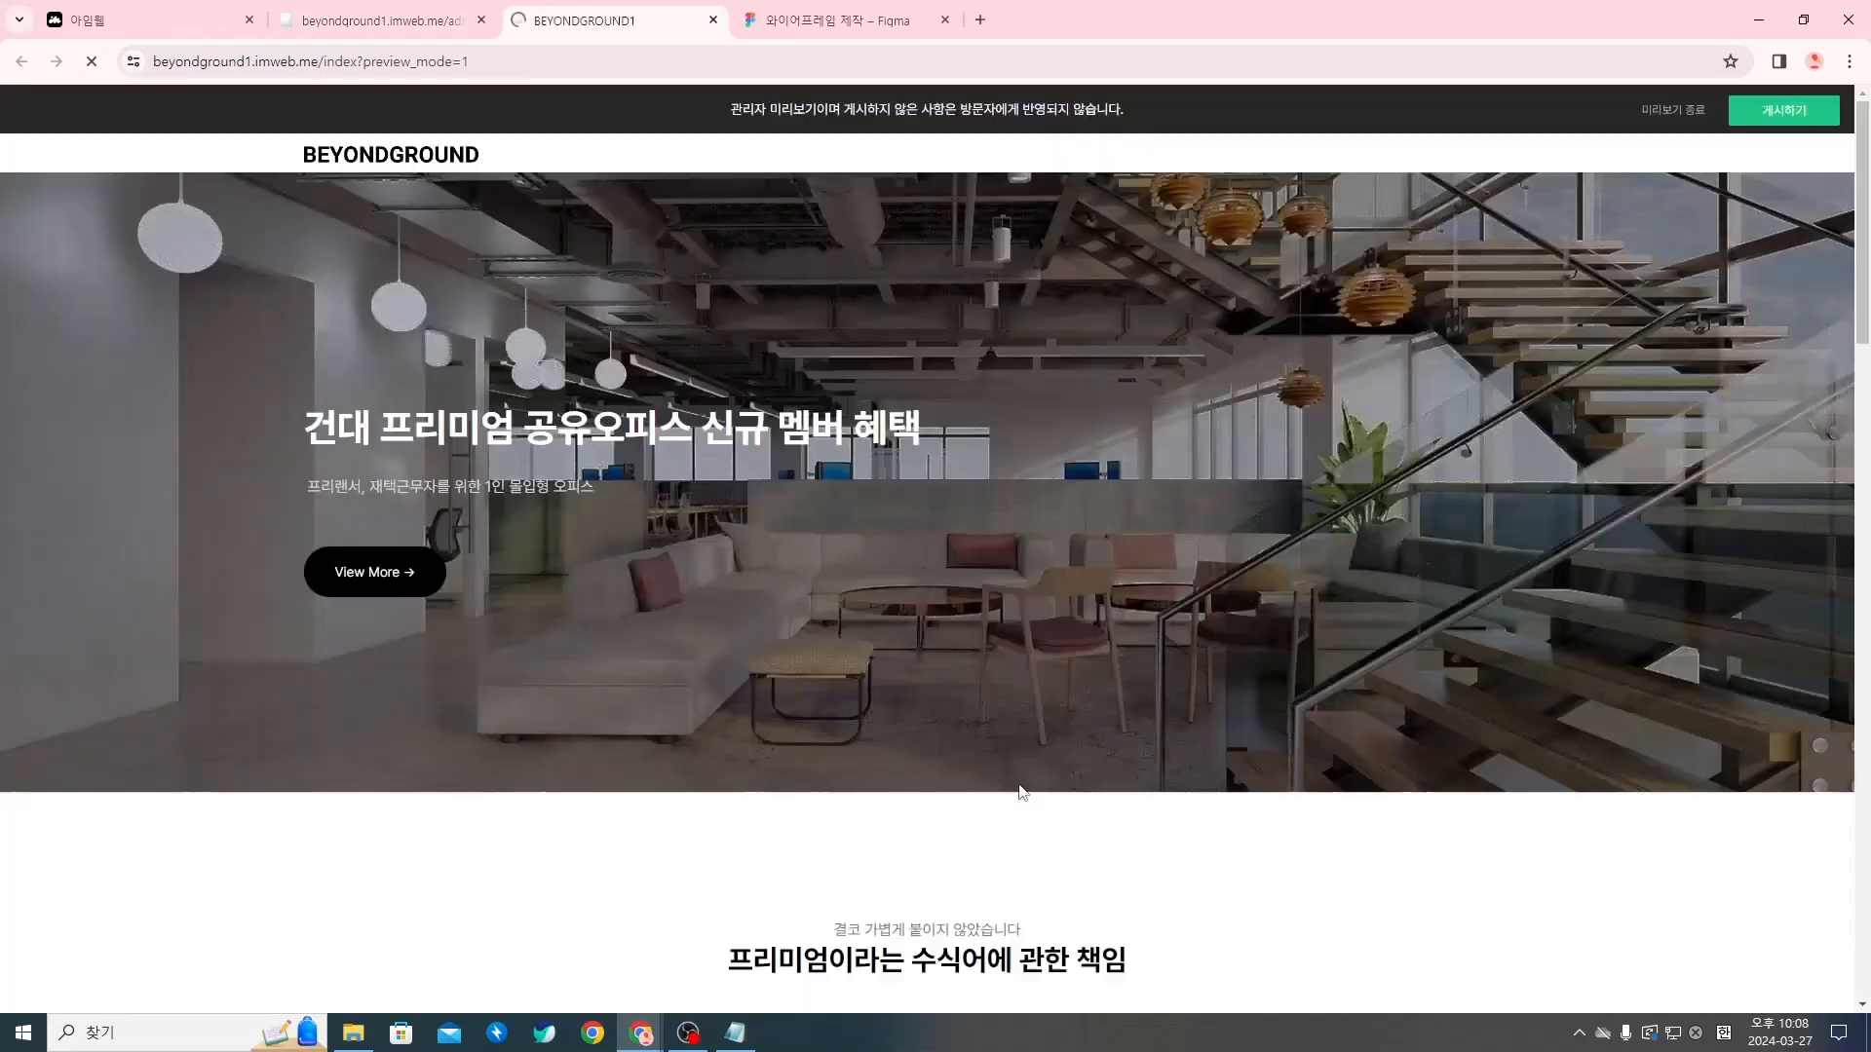
{"action": "scroll", "coordinate": [627, 562], "scroll_direction": "down", "scroll_amount": 10}
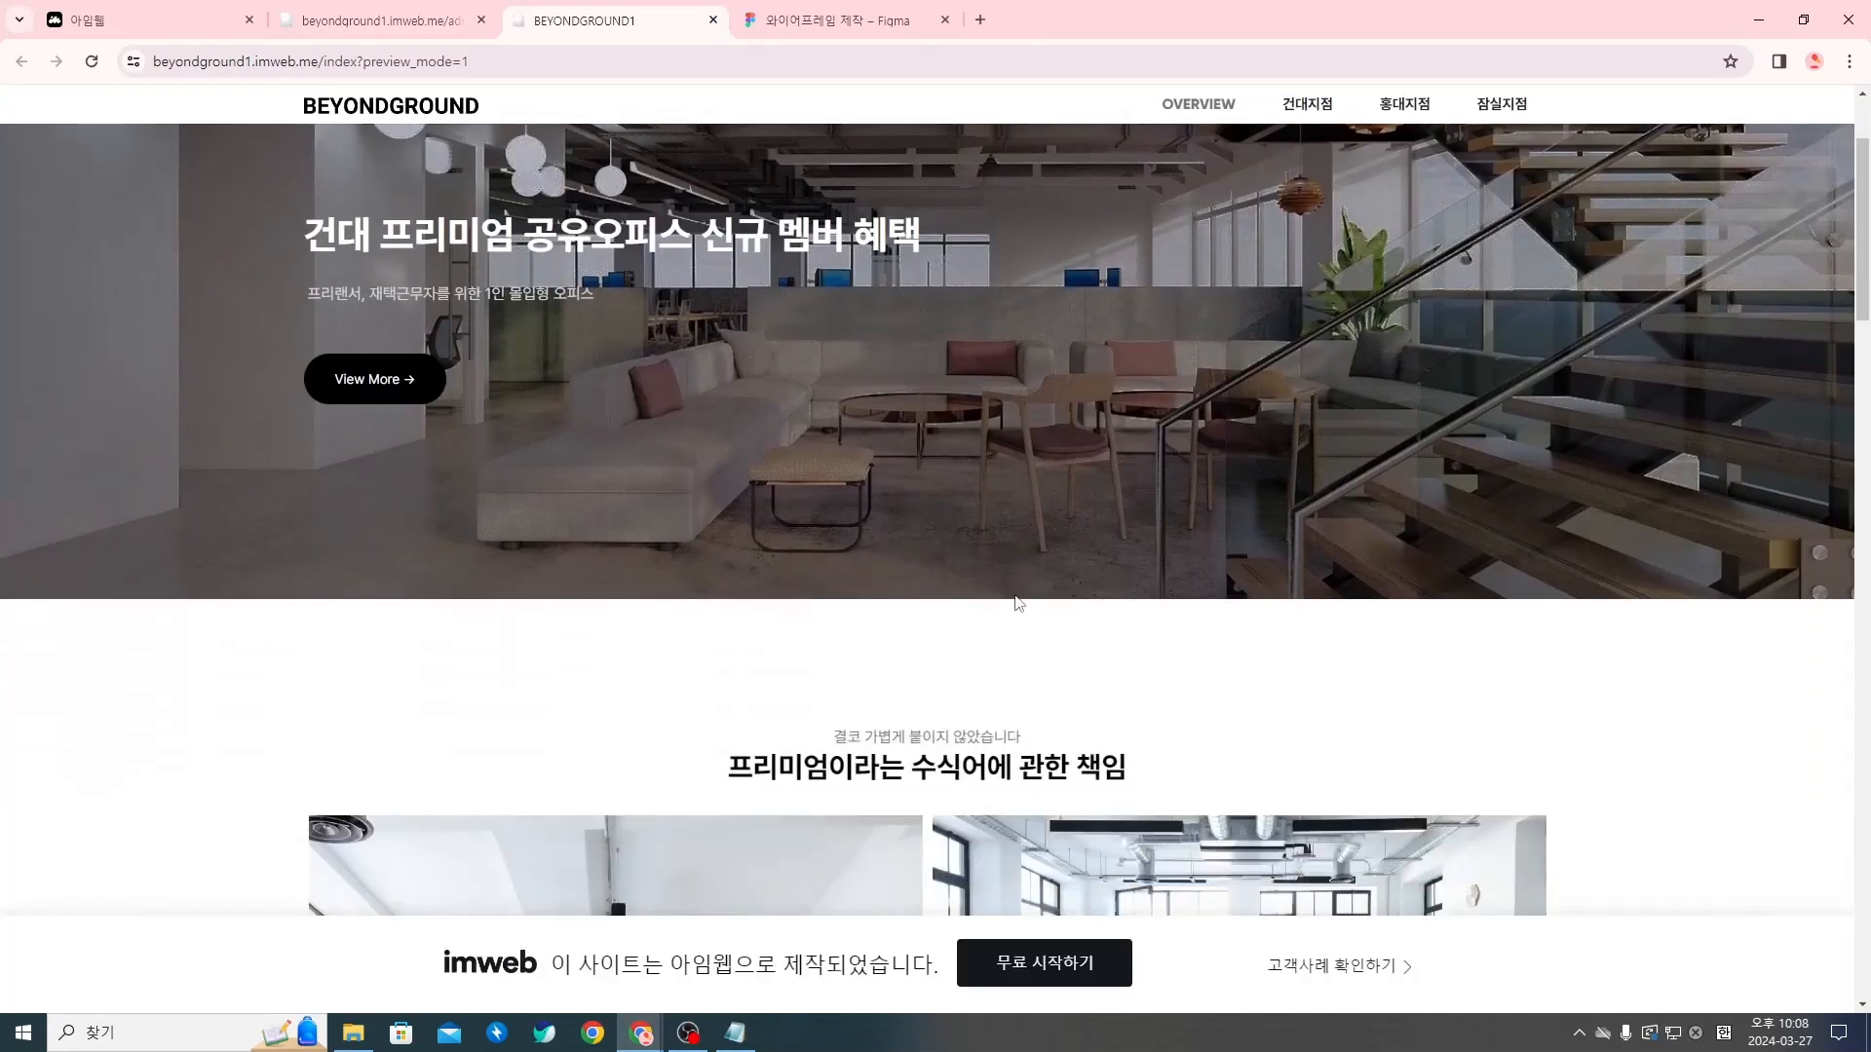
{"action": "scroll", "coordinate": [1257, 450], "scroll_direction": "down", "scroll_amount": 10}
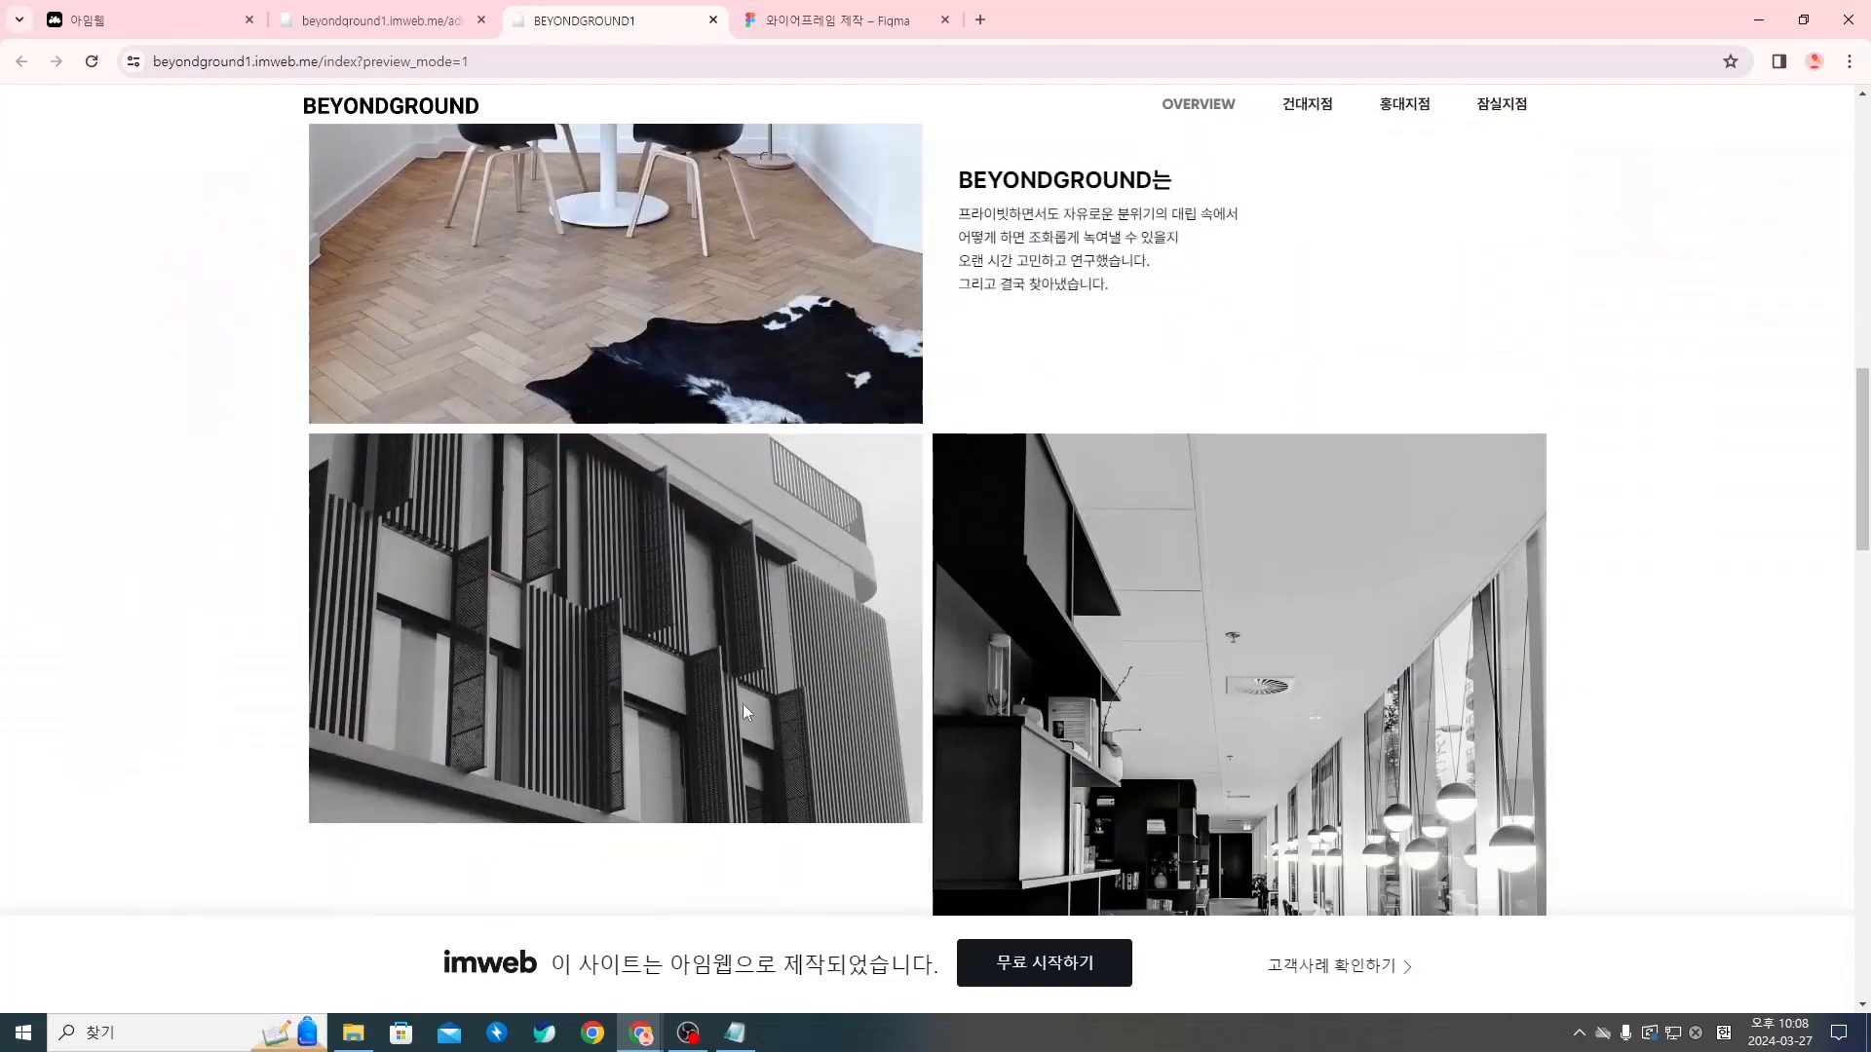
{"action": "scroll", "coordinate": [653, 475], "scroll_direction": "down", "scroll_amount": 13}
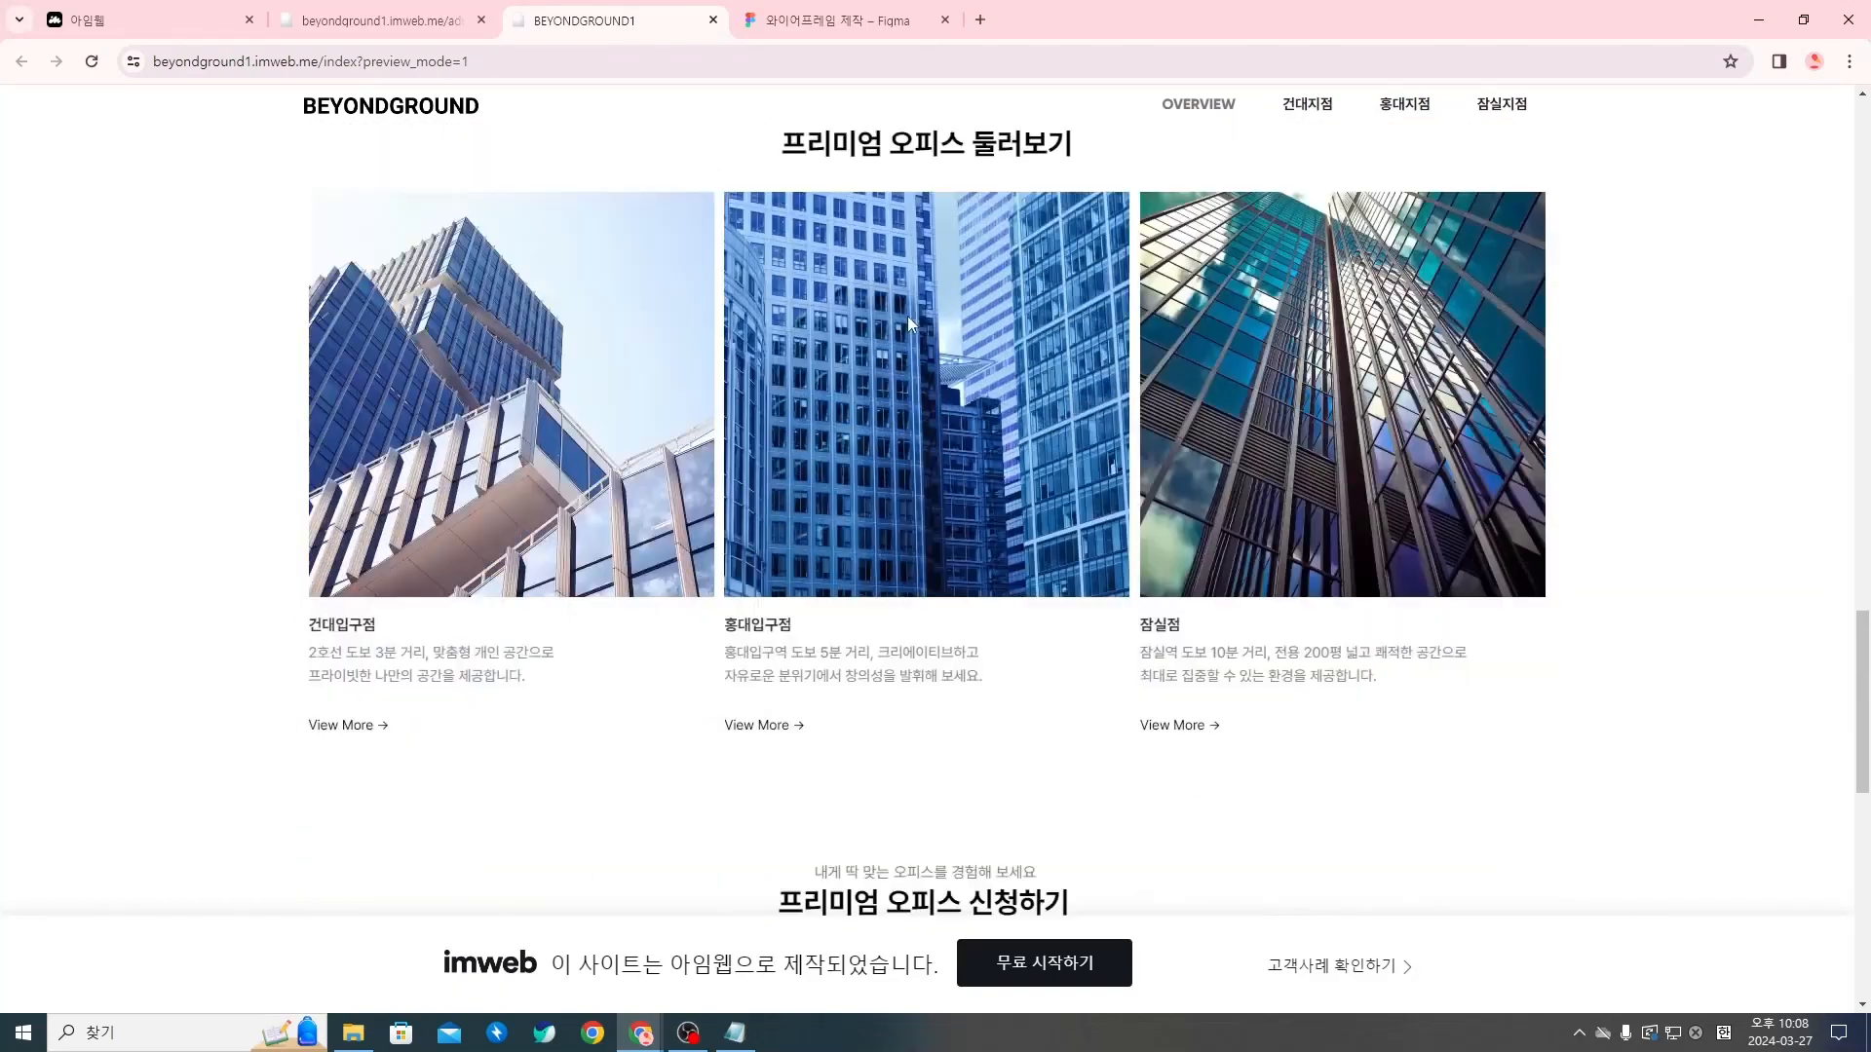
{"action": "scroll", "coordinate": [829, 371], "scroll_direction": "down", "scroll_amount": 4}
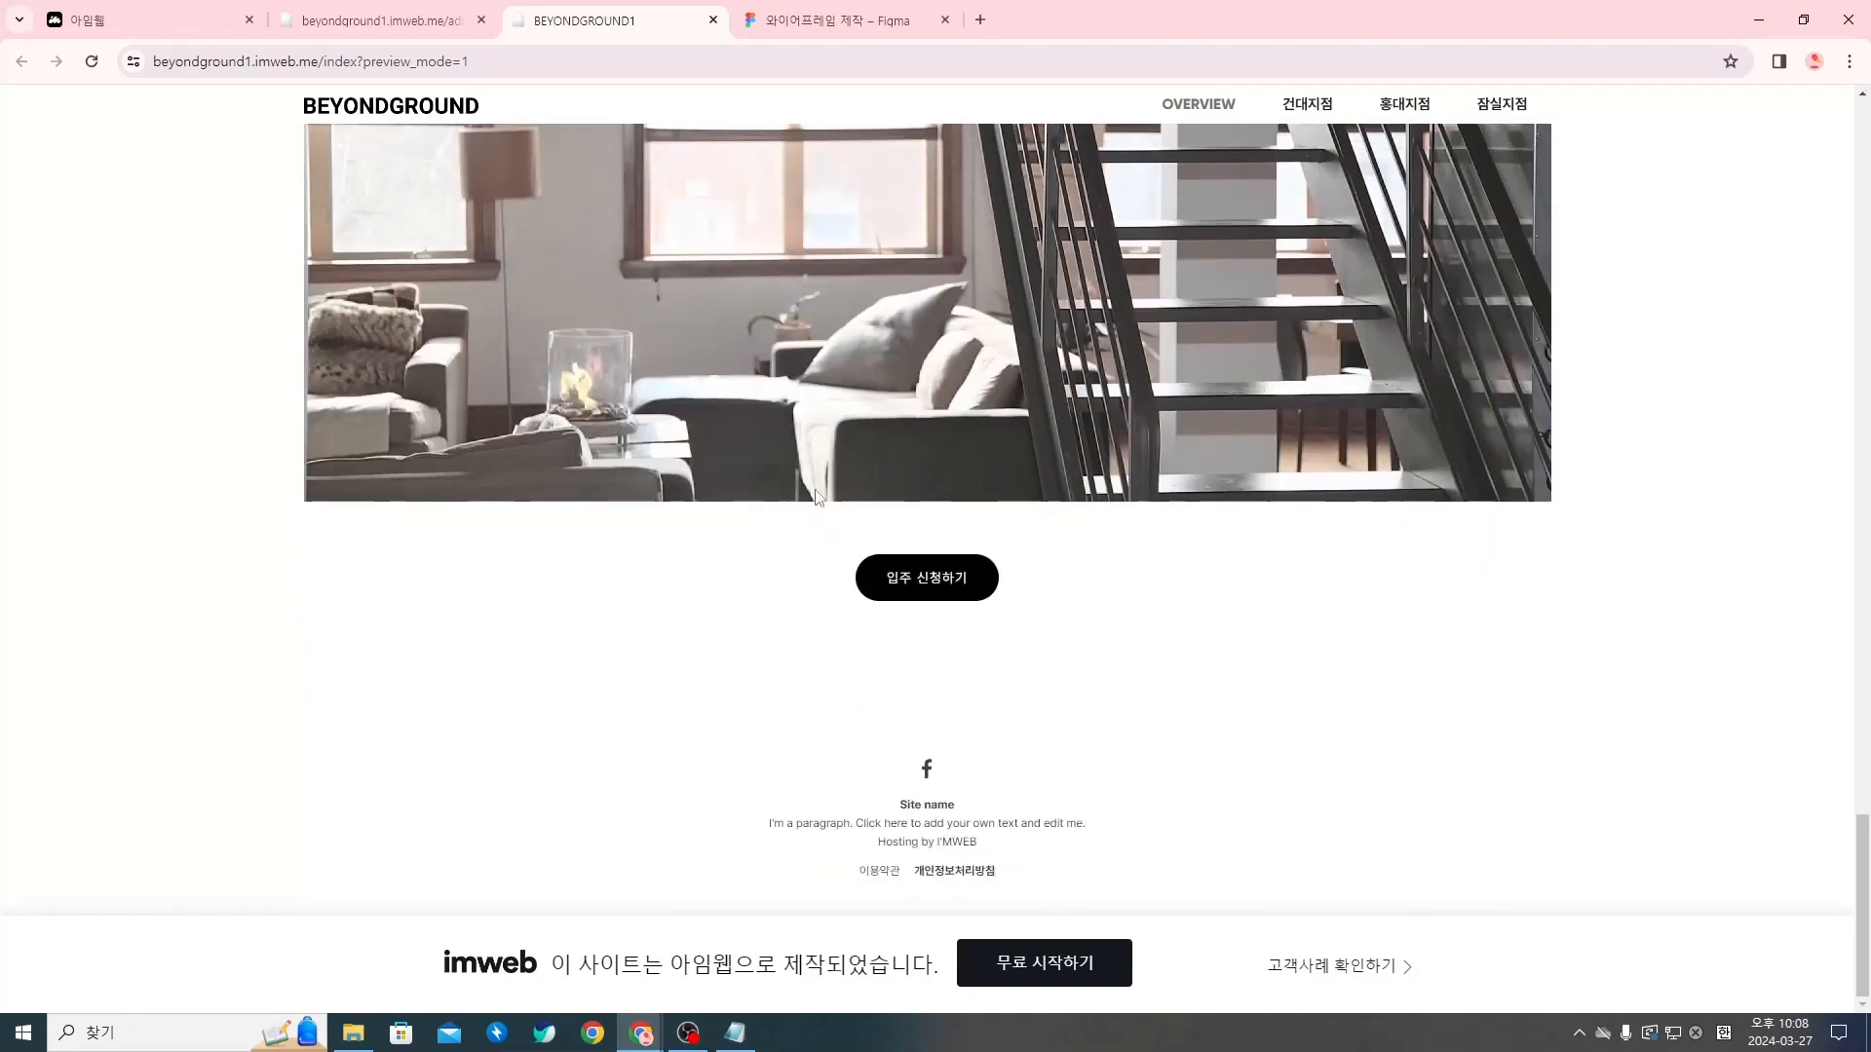
{"action": "scroll", "coordinate": [1084, 436], "scroll_direction": "up", "scroll_amount": 4}
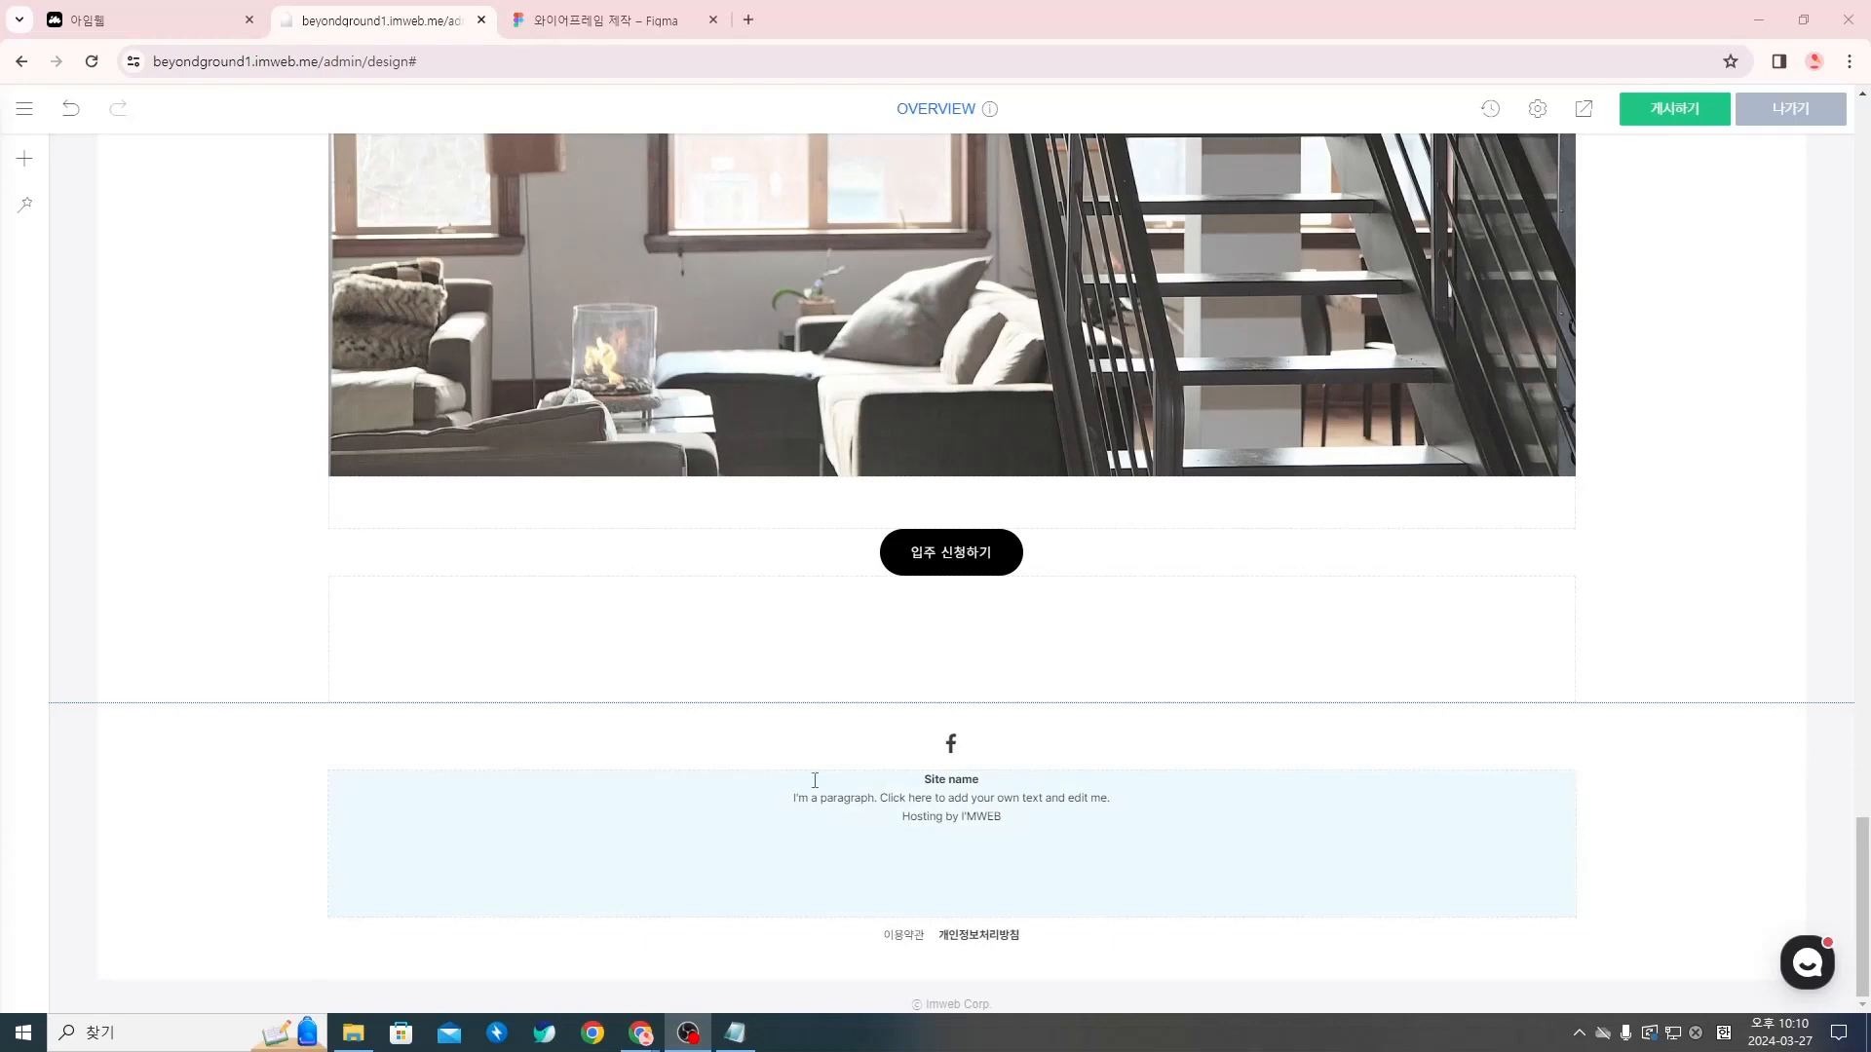
Open the footer settings (하단 설정) and turn off the SNS 바로가기 and 하단 메뉴 display elements
{"action": "right_click", "coordinate": [1014, 836]}
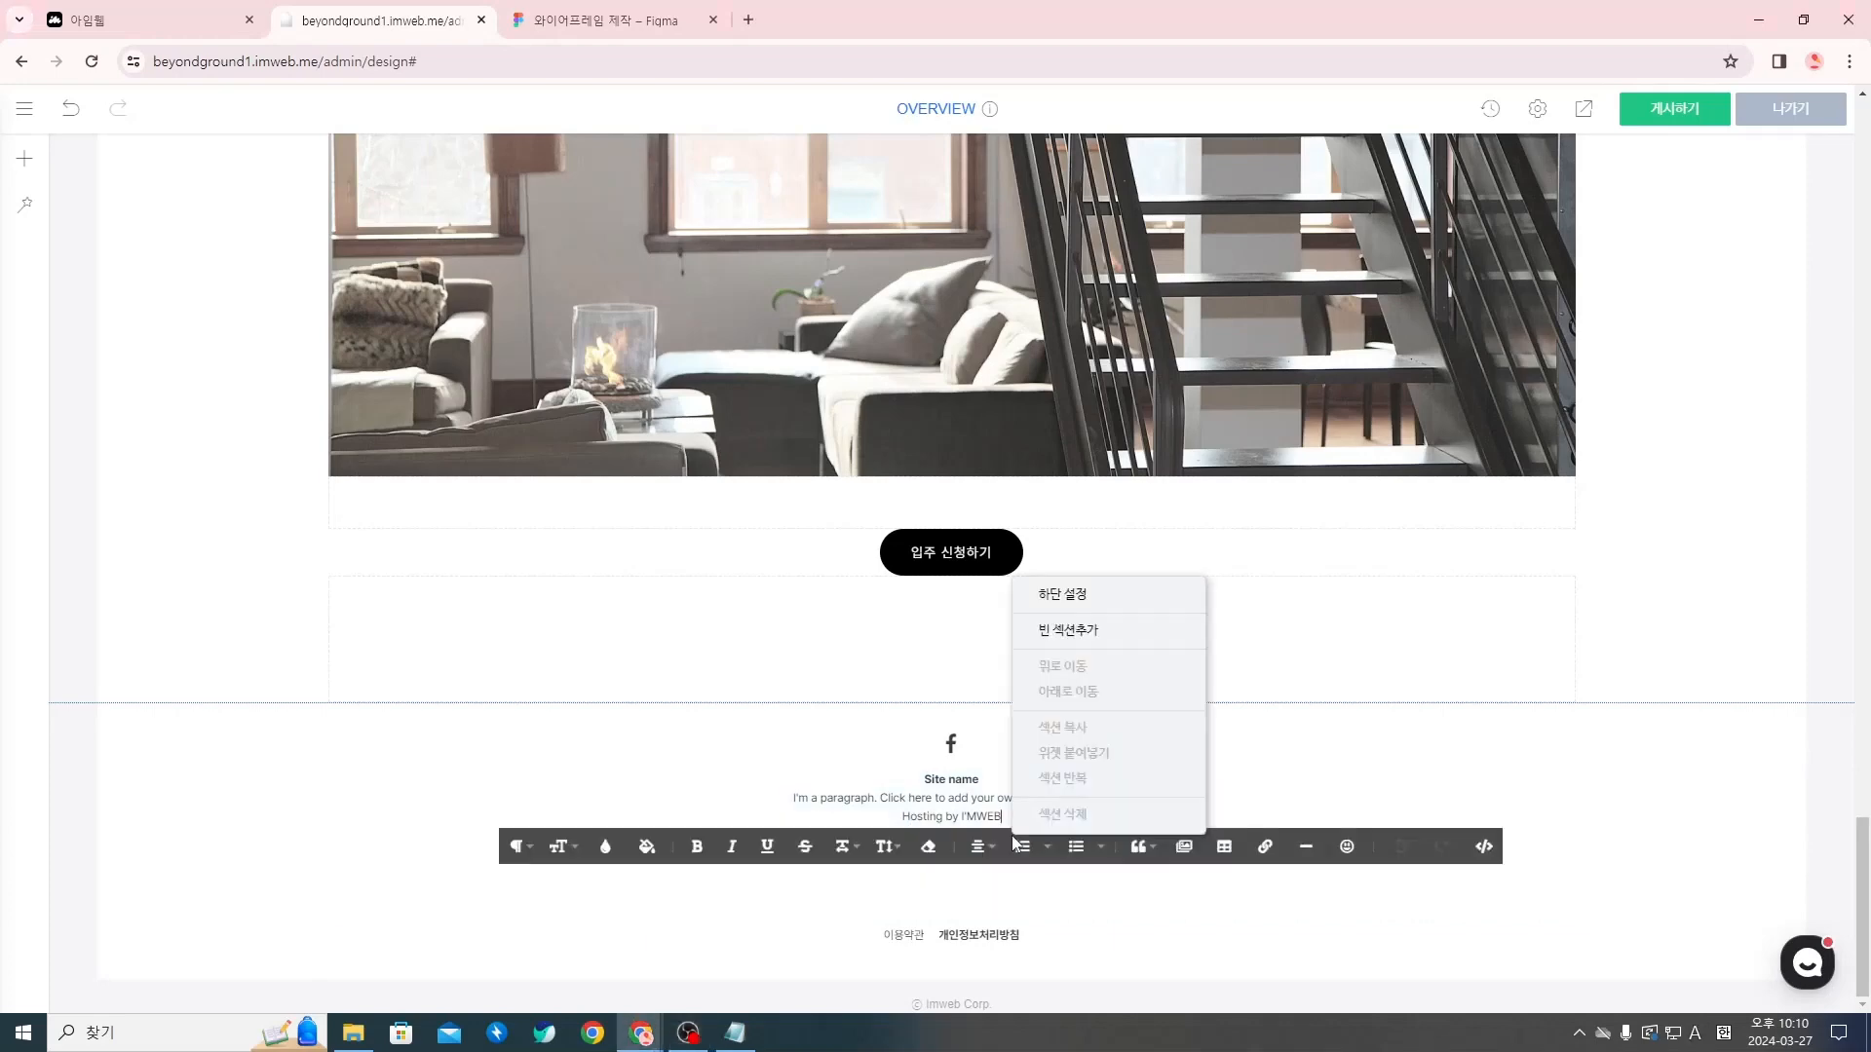
{"action": "left_click", "coordinate": [921, 779]}
{"action": "right_click", "coordinate": [1026, 745]}
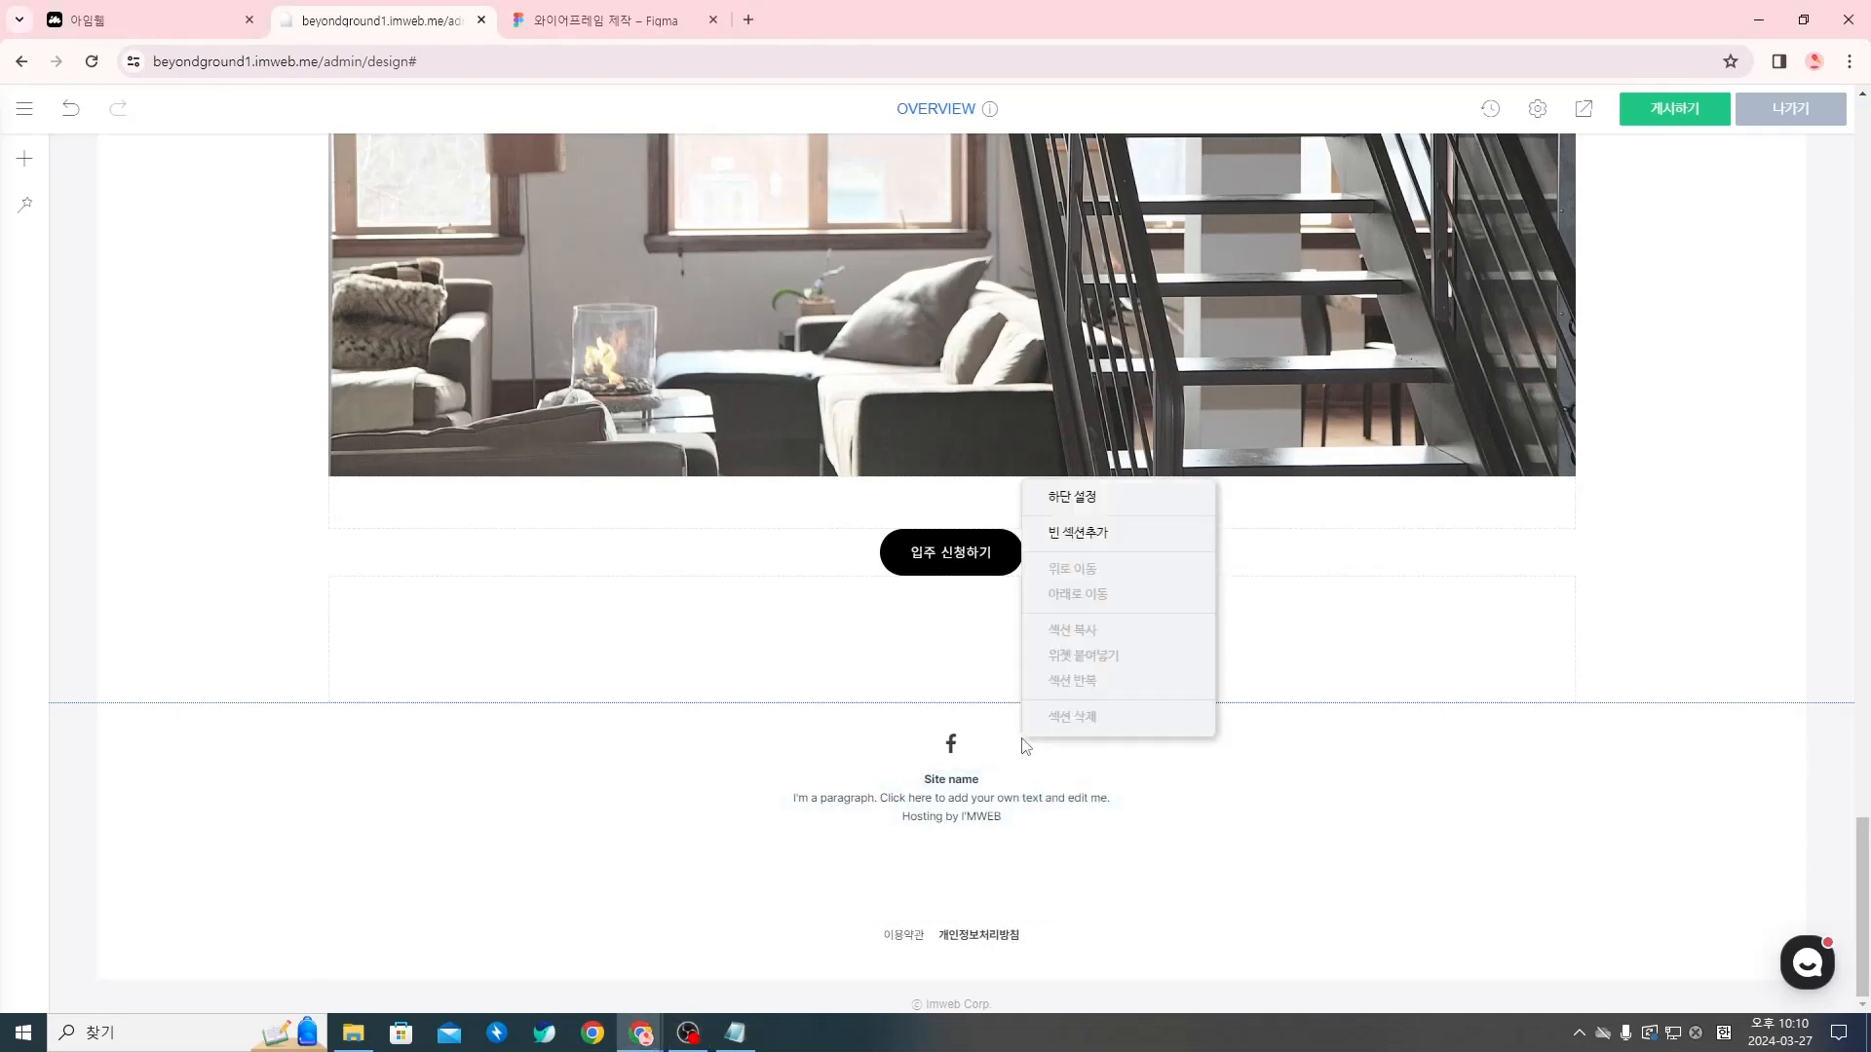
{"action": "left_click", "coordinate": [468, 747]}
{"action": "right_click", "coordinate": [306, 779]}
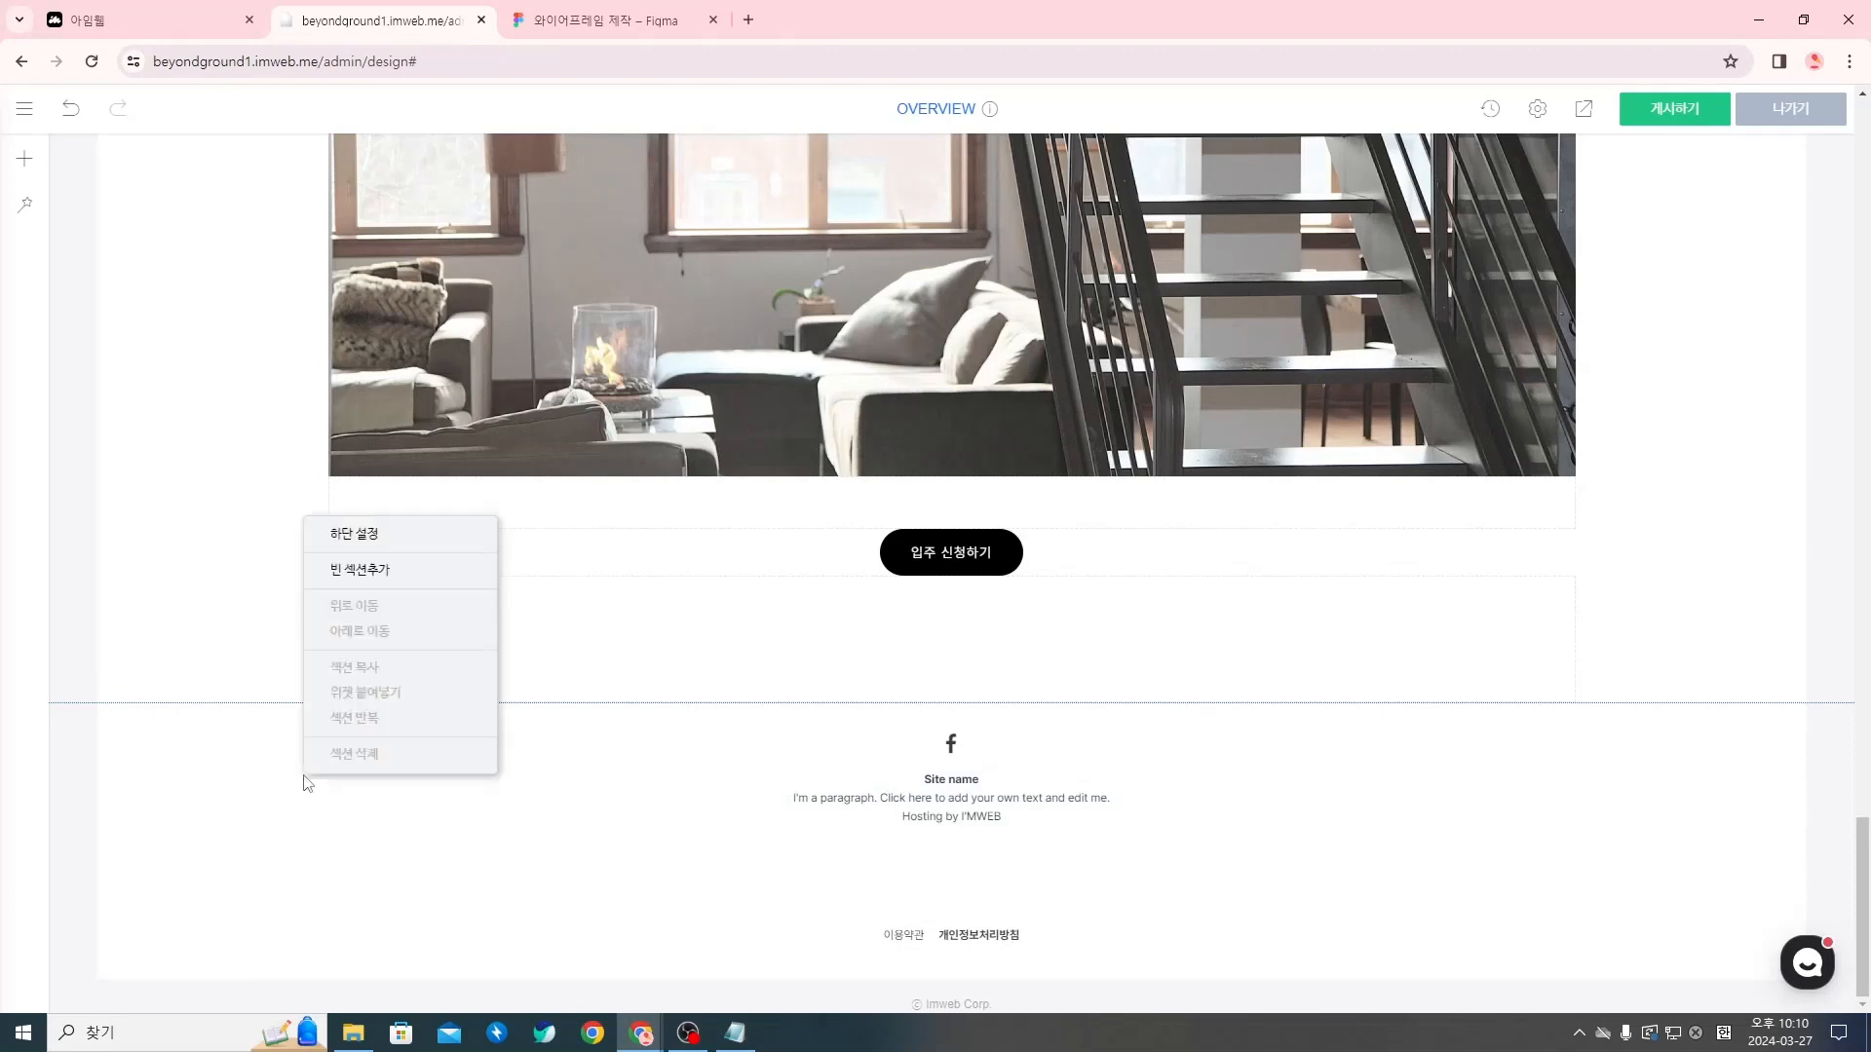
{"action": "left_click", "coordinate": [409, 536]}
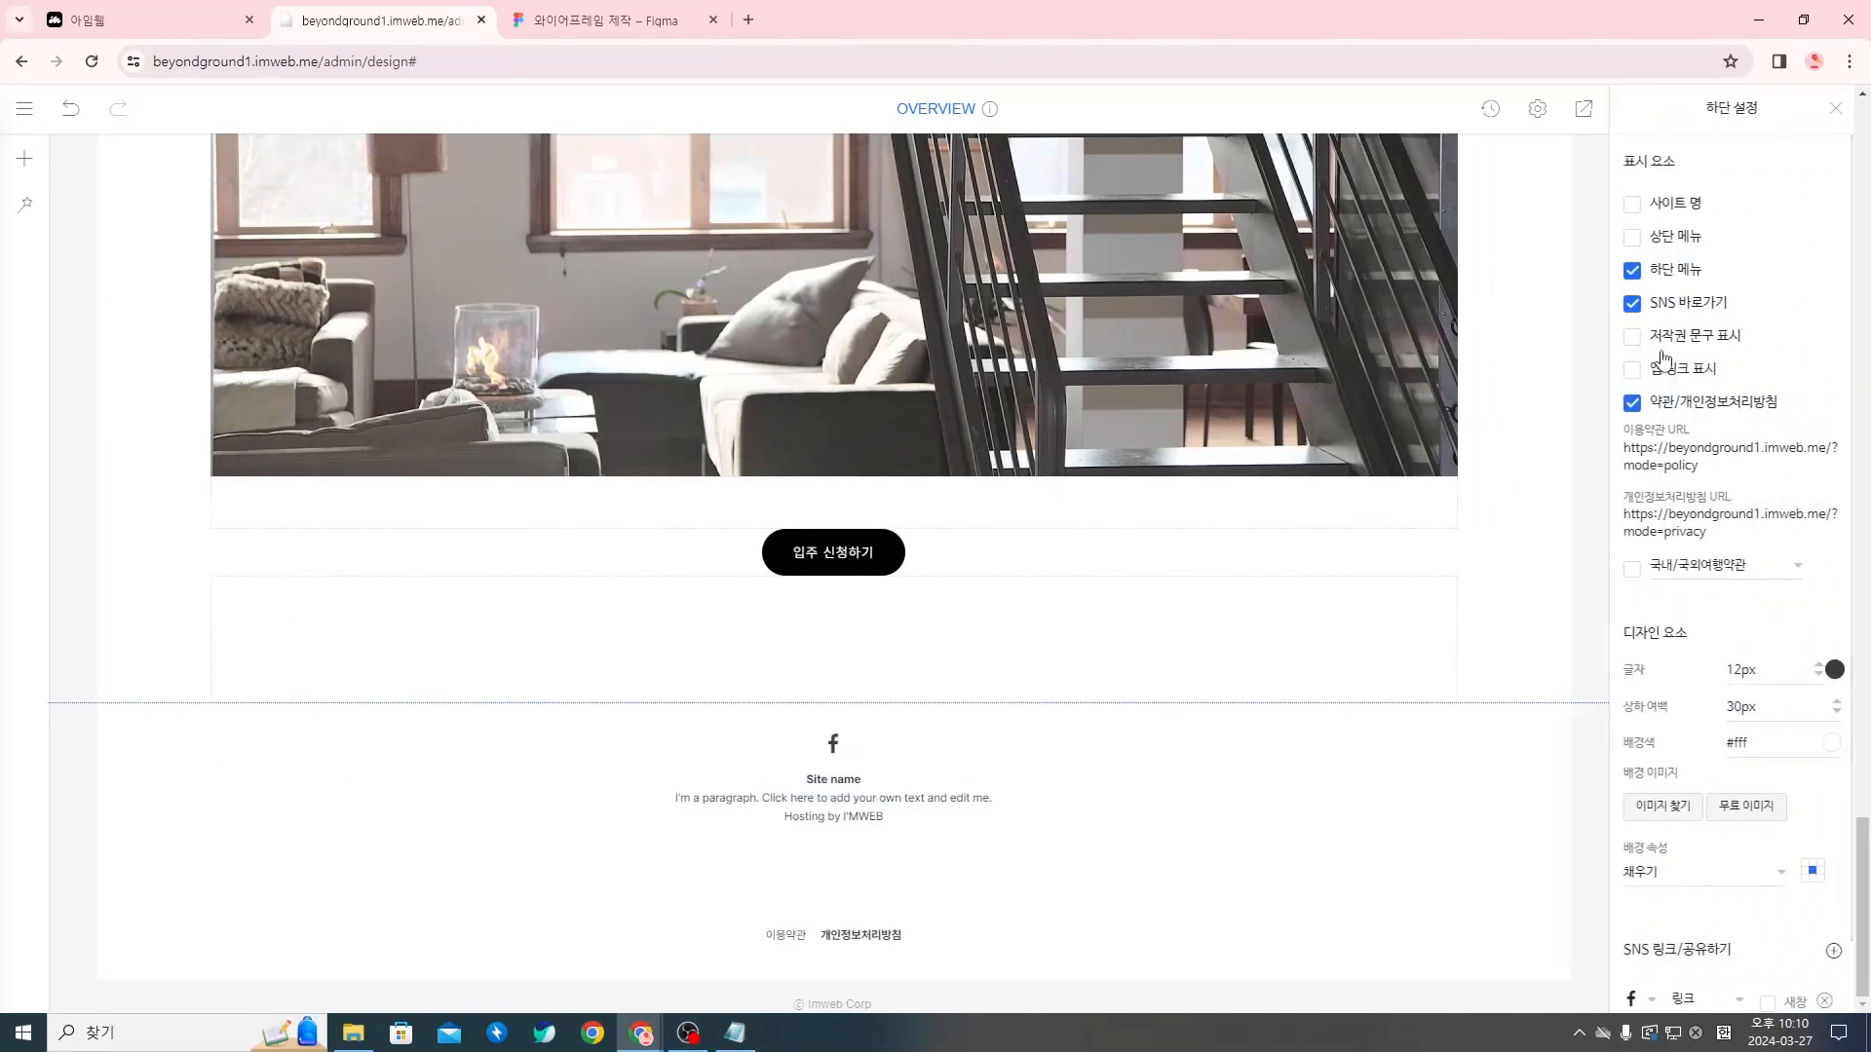
{"action": "scroll", "coordinate": [1725, 584], "scroll_direction": "down", "scroll_amount": 1}
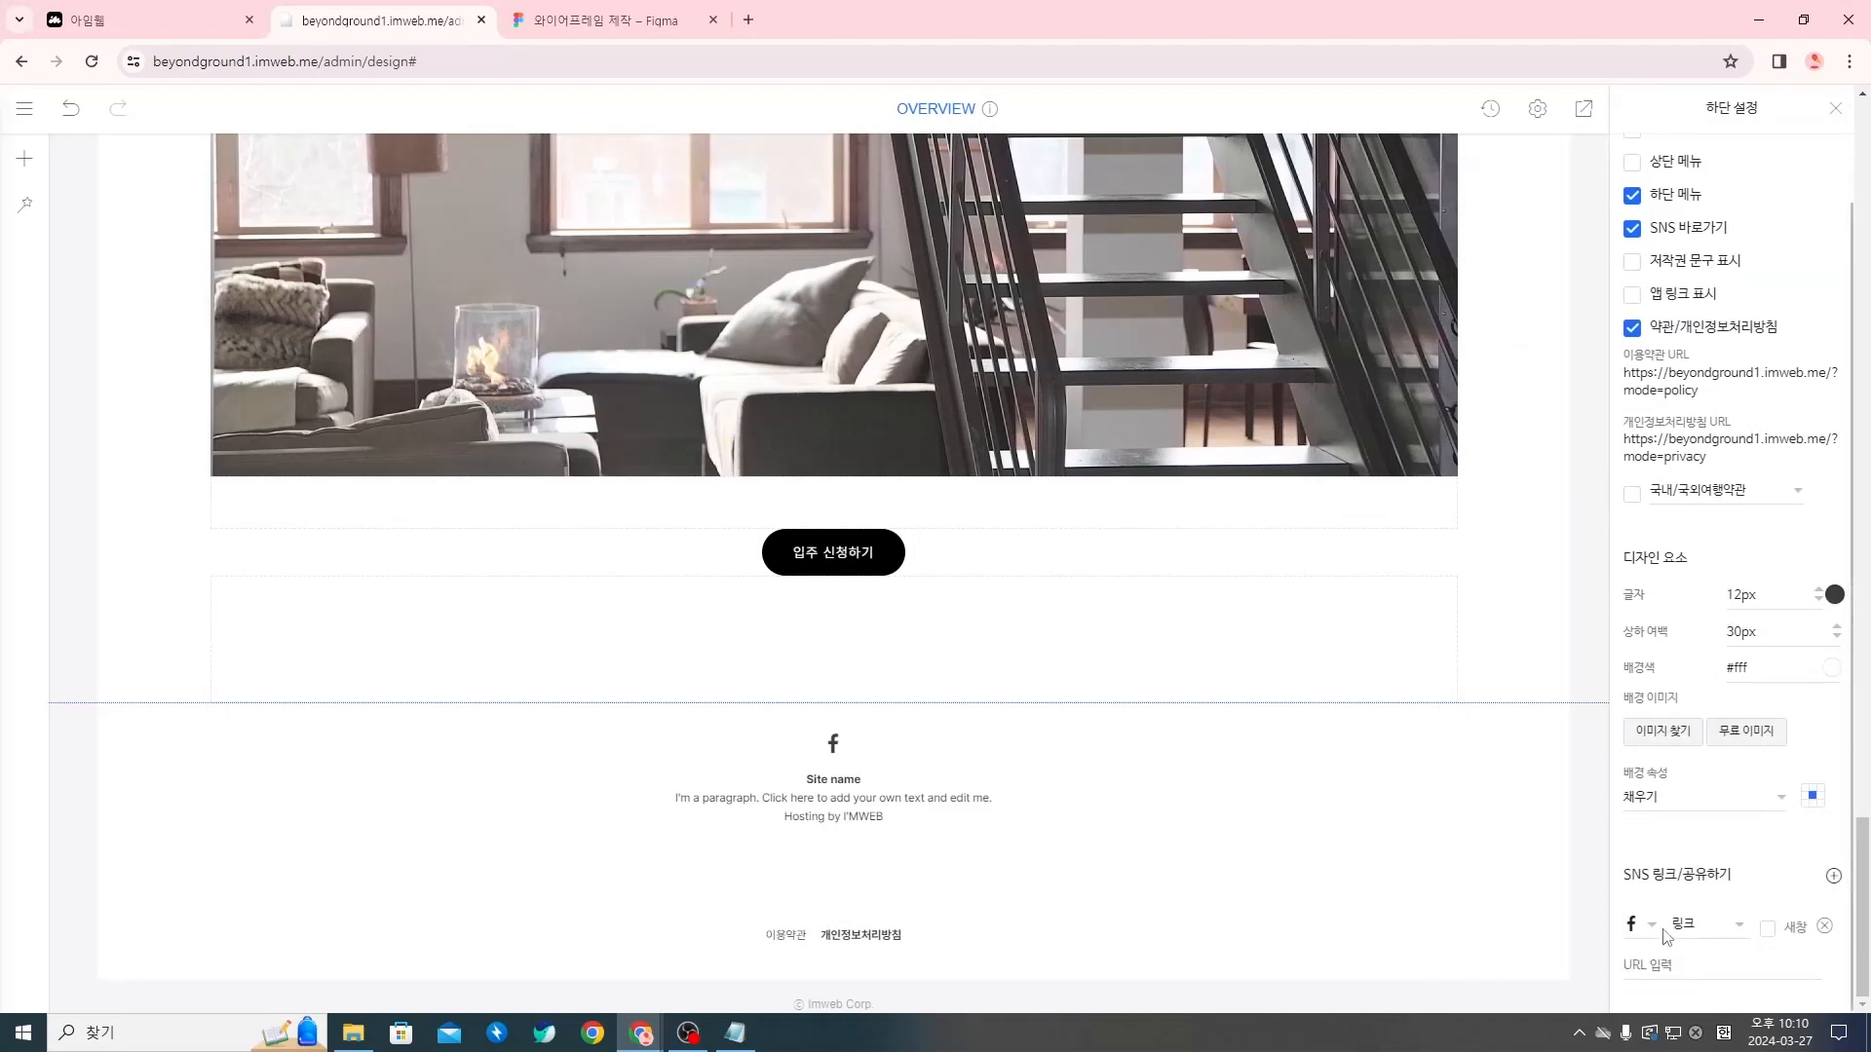
{"action": "scroll", "coordinate": [1693, 945], "scroll_direction": "up", "scroll_amount": 1}
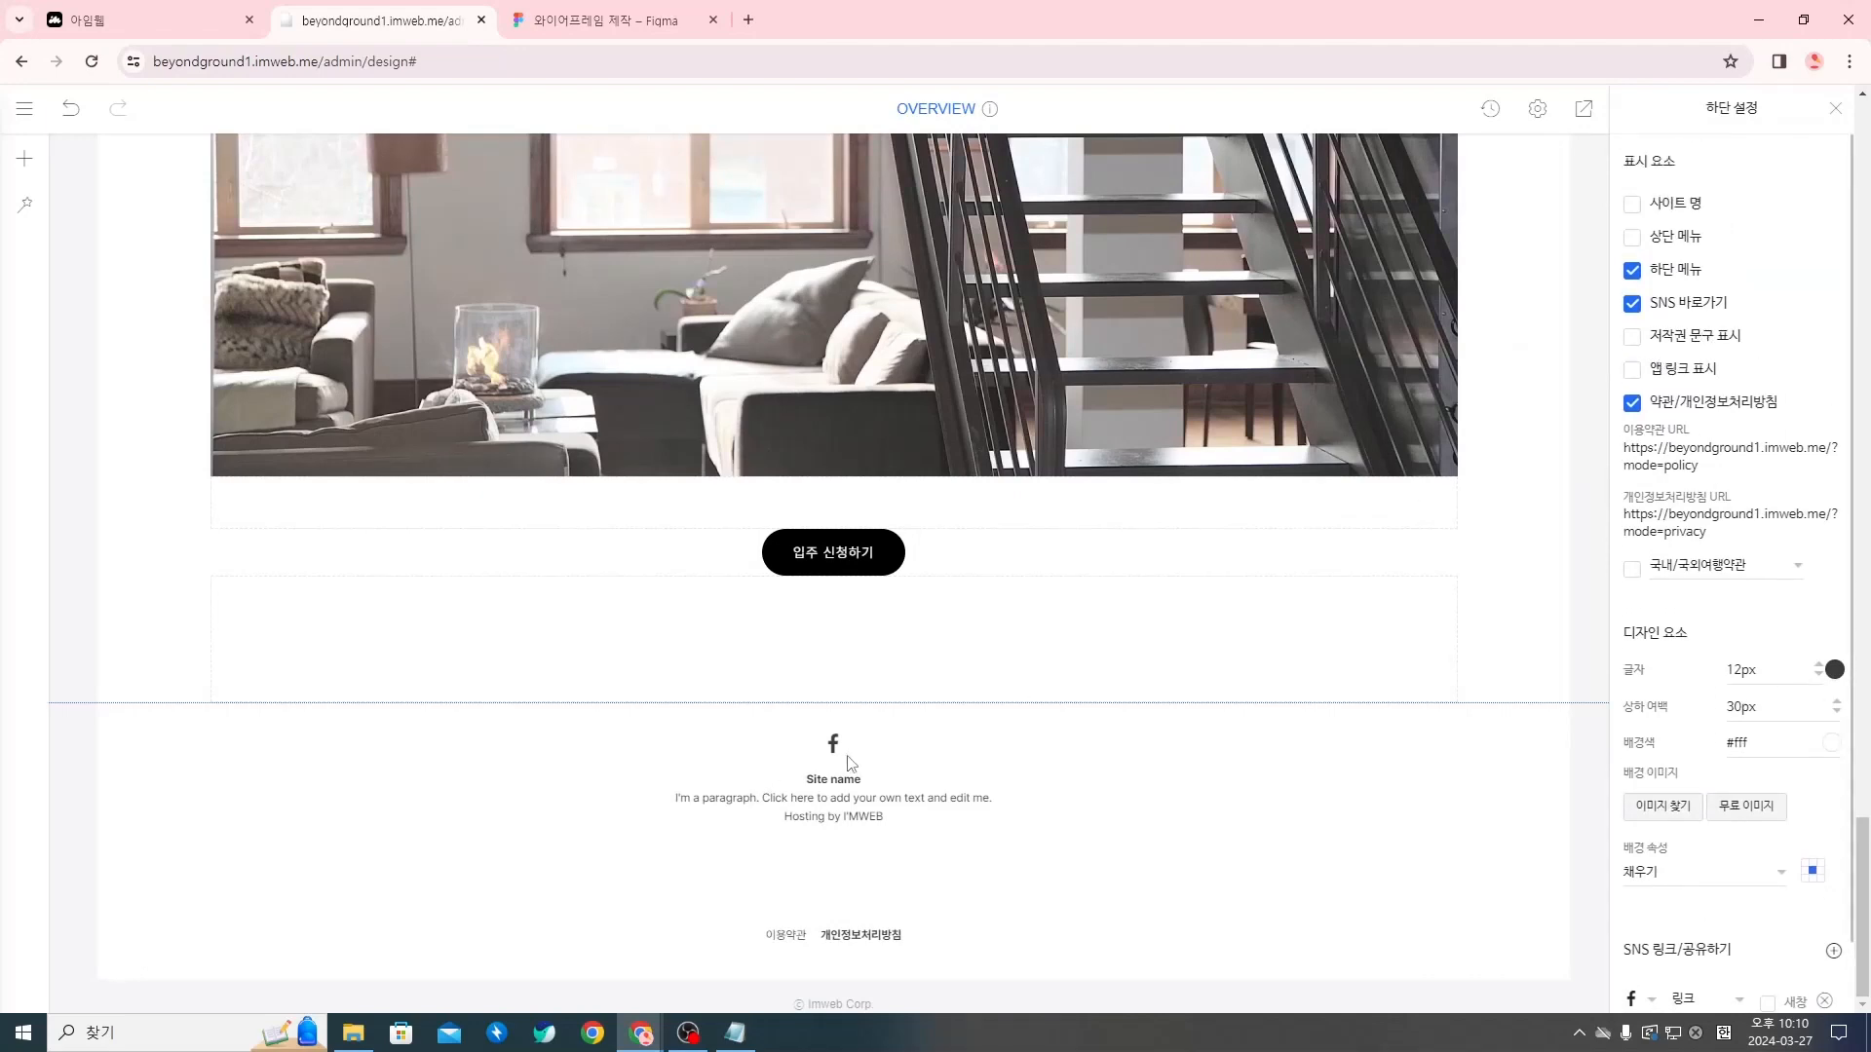
{"action": "left_click", "coordinate": [1634, 310]}
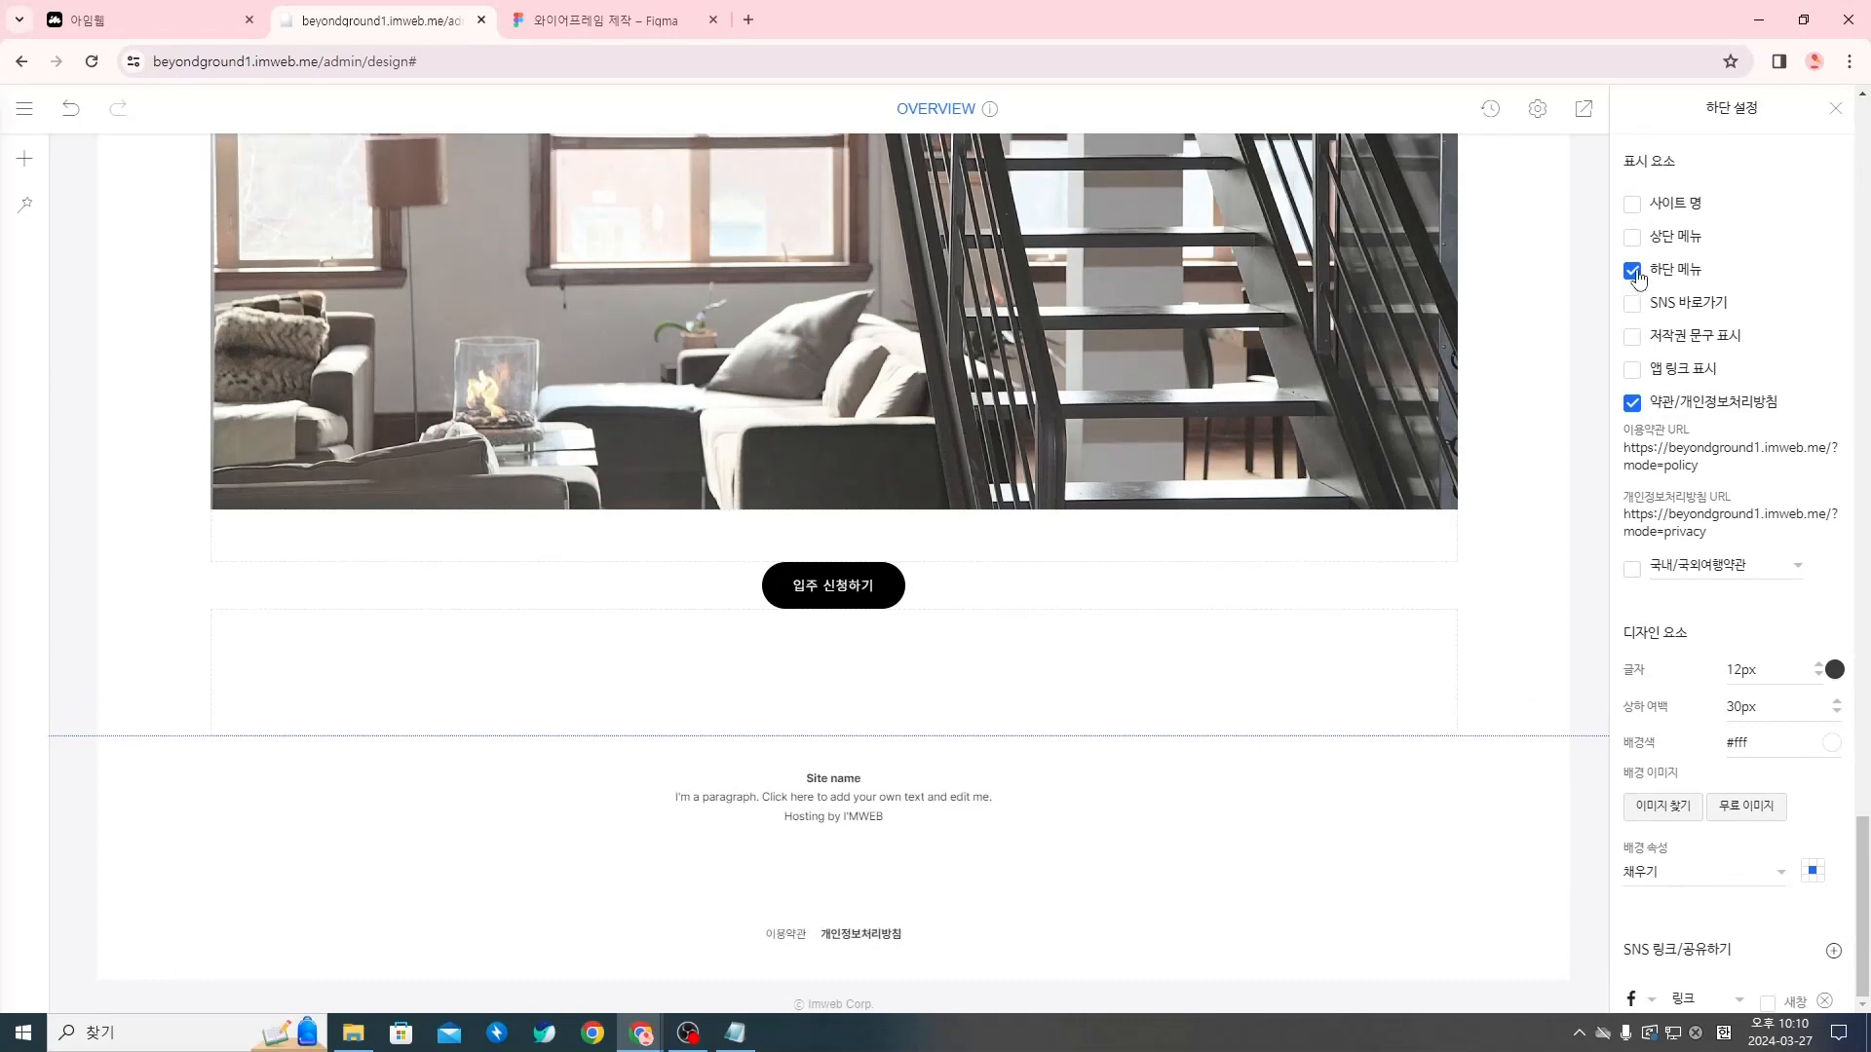
{"action": "left_click", "coordinate": [1642, 273]}
Try showing the 상단 메뉴 and the 사이트 명 in the footer, hiding each one again
{"action": "left_click", "coordinate": [1640, 246]}
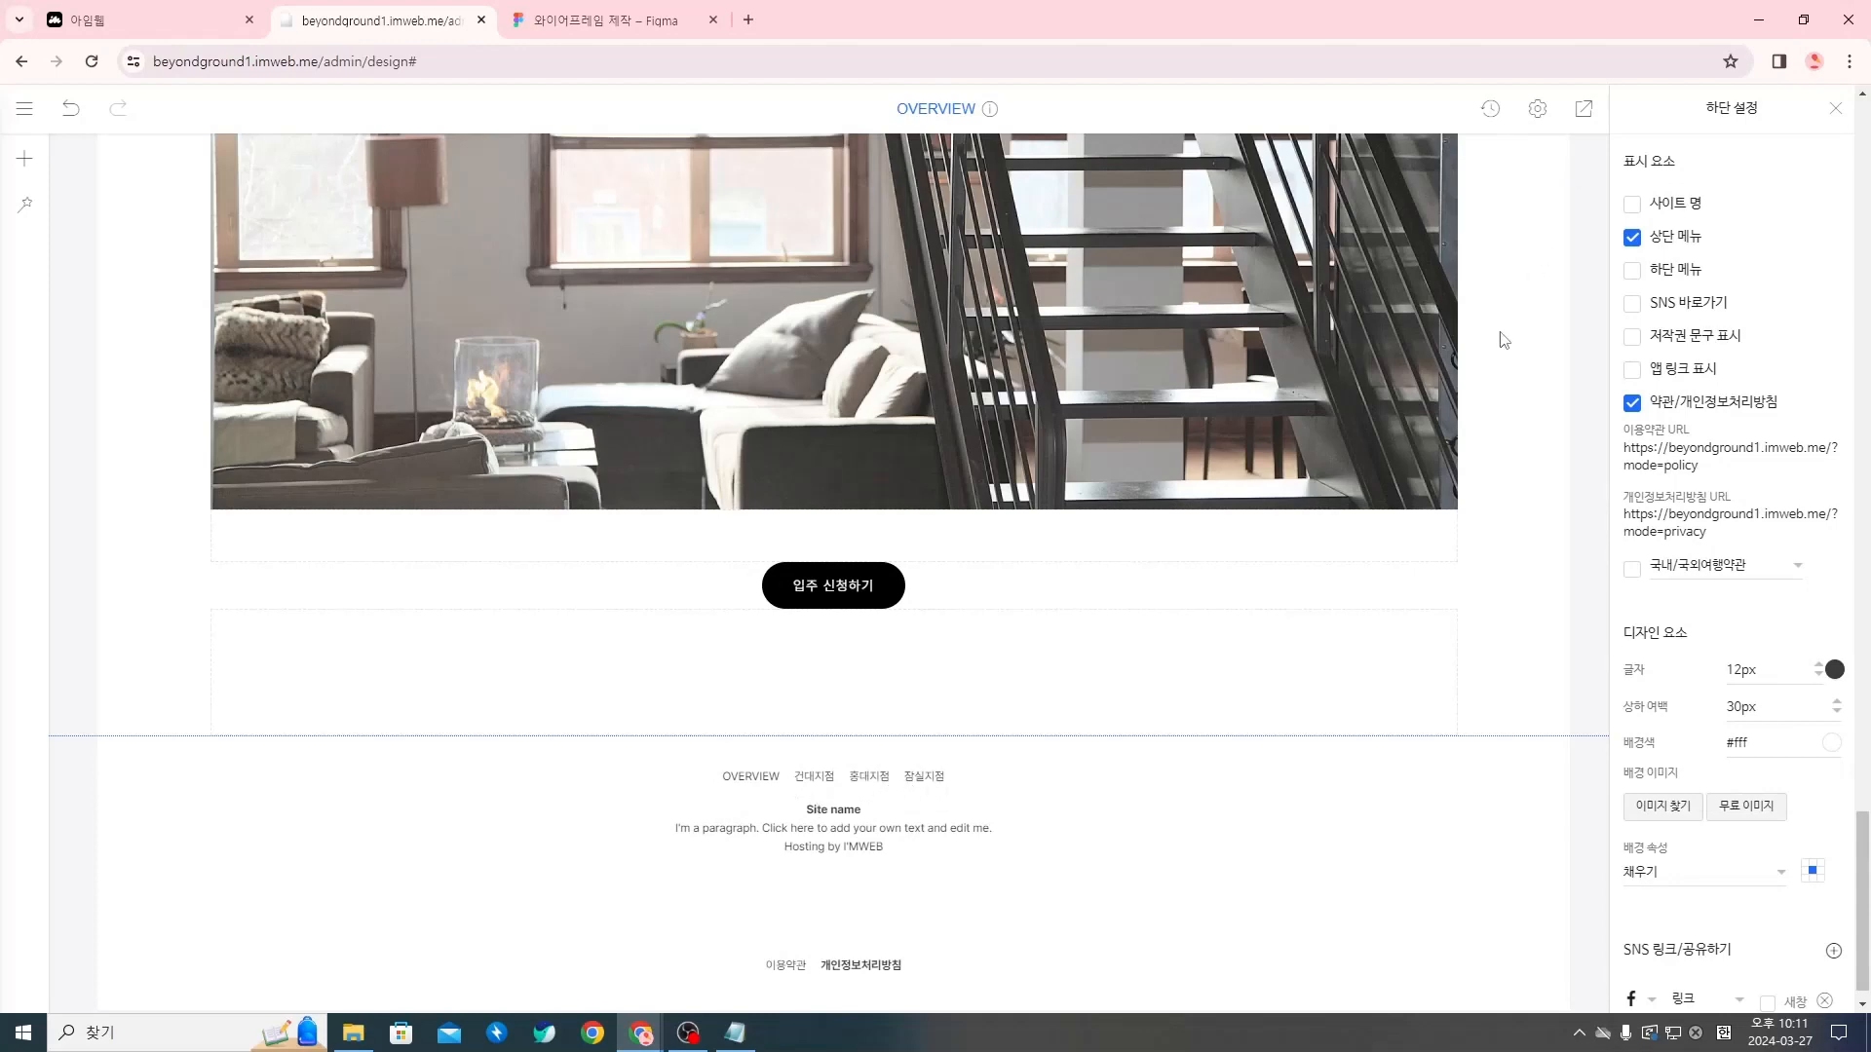
{"action": "left_click", "coordinate": [1634, 239]}
{"action": "left_click", "coordinate": [1642, 208]}
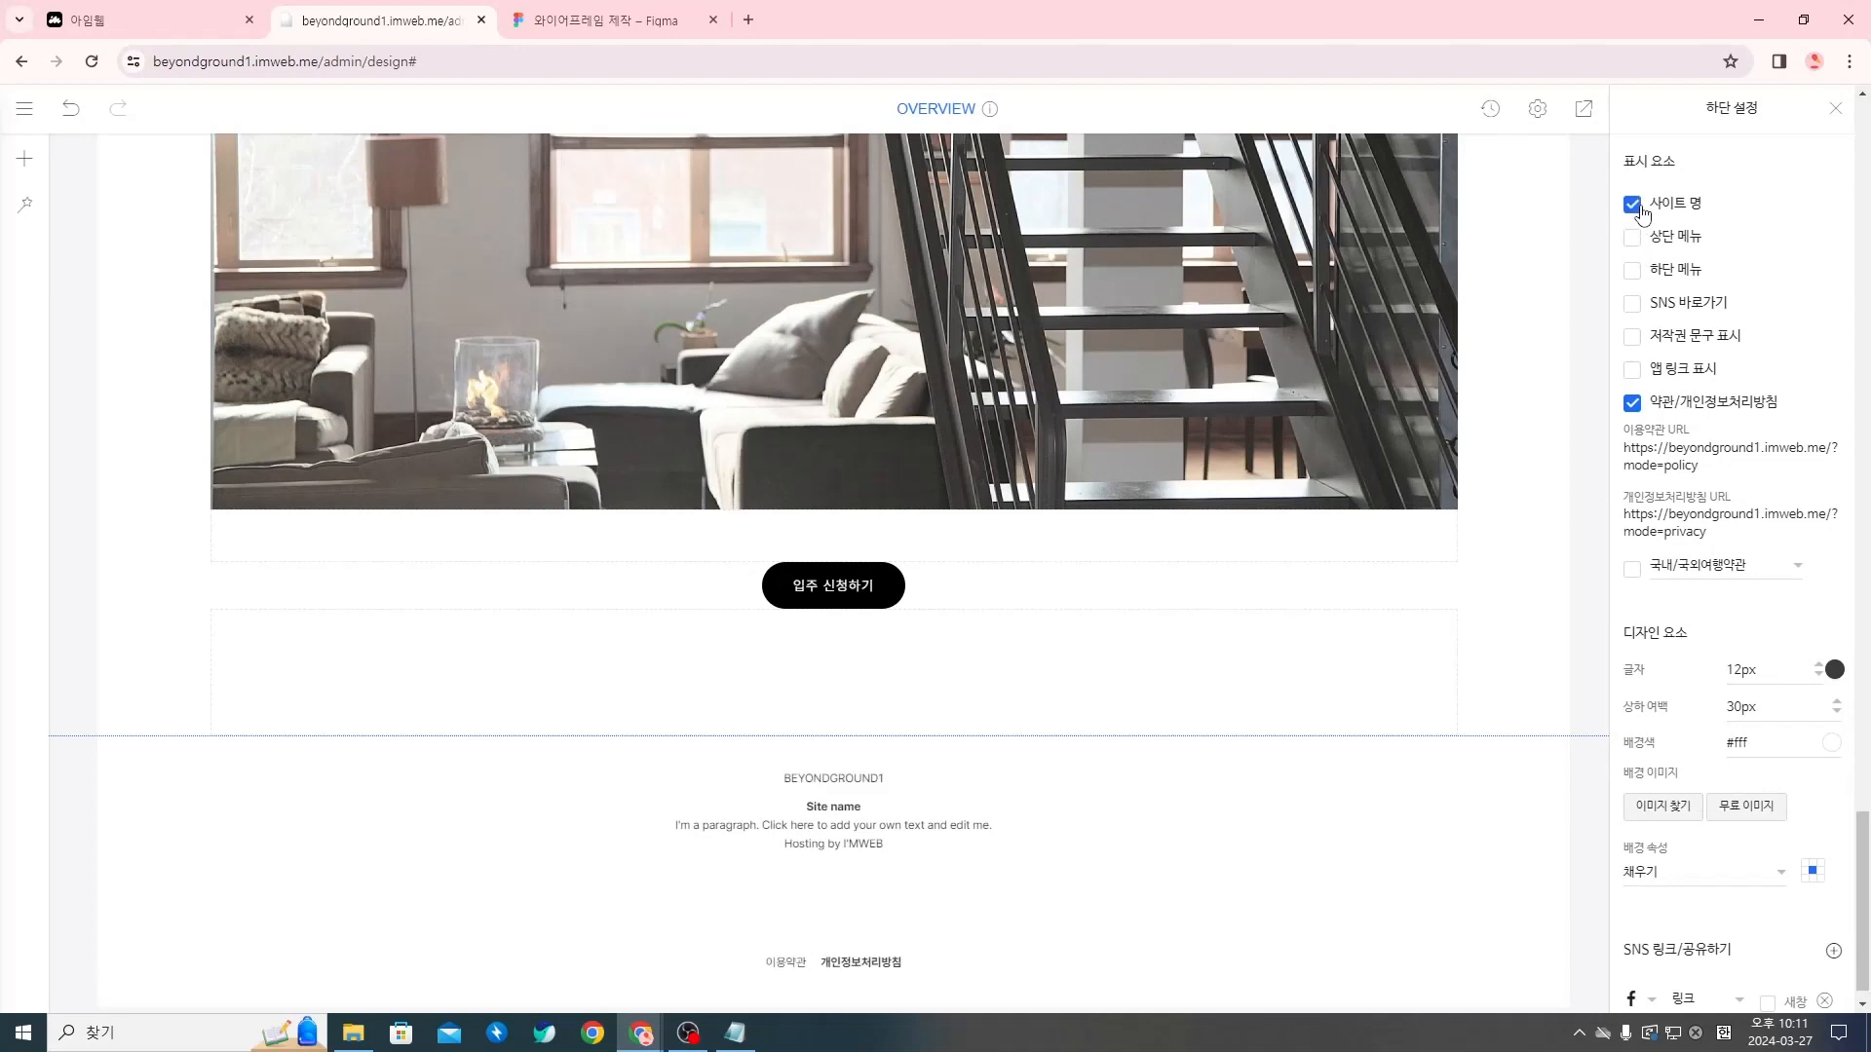
{"action": "left_click", "coordinate": [1638, 217]}
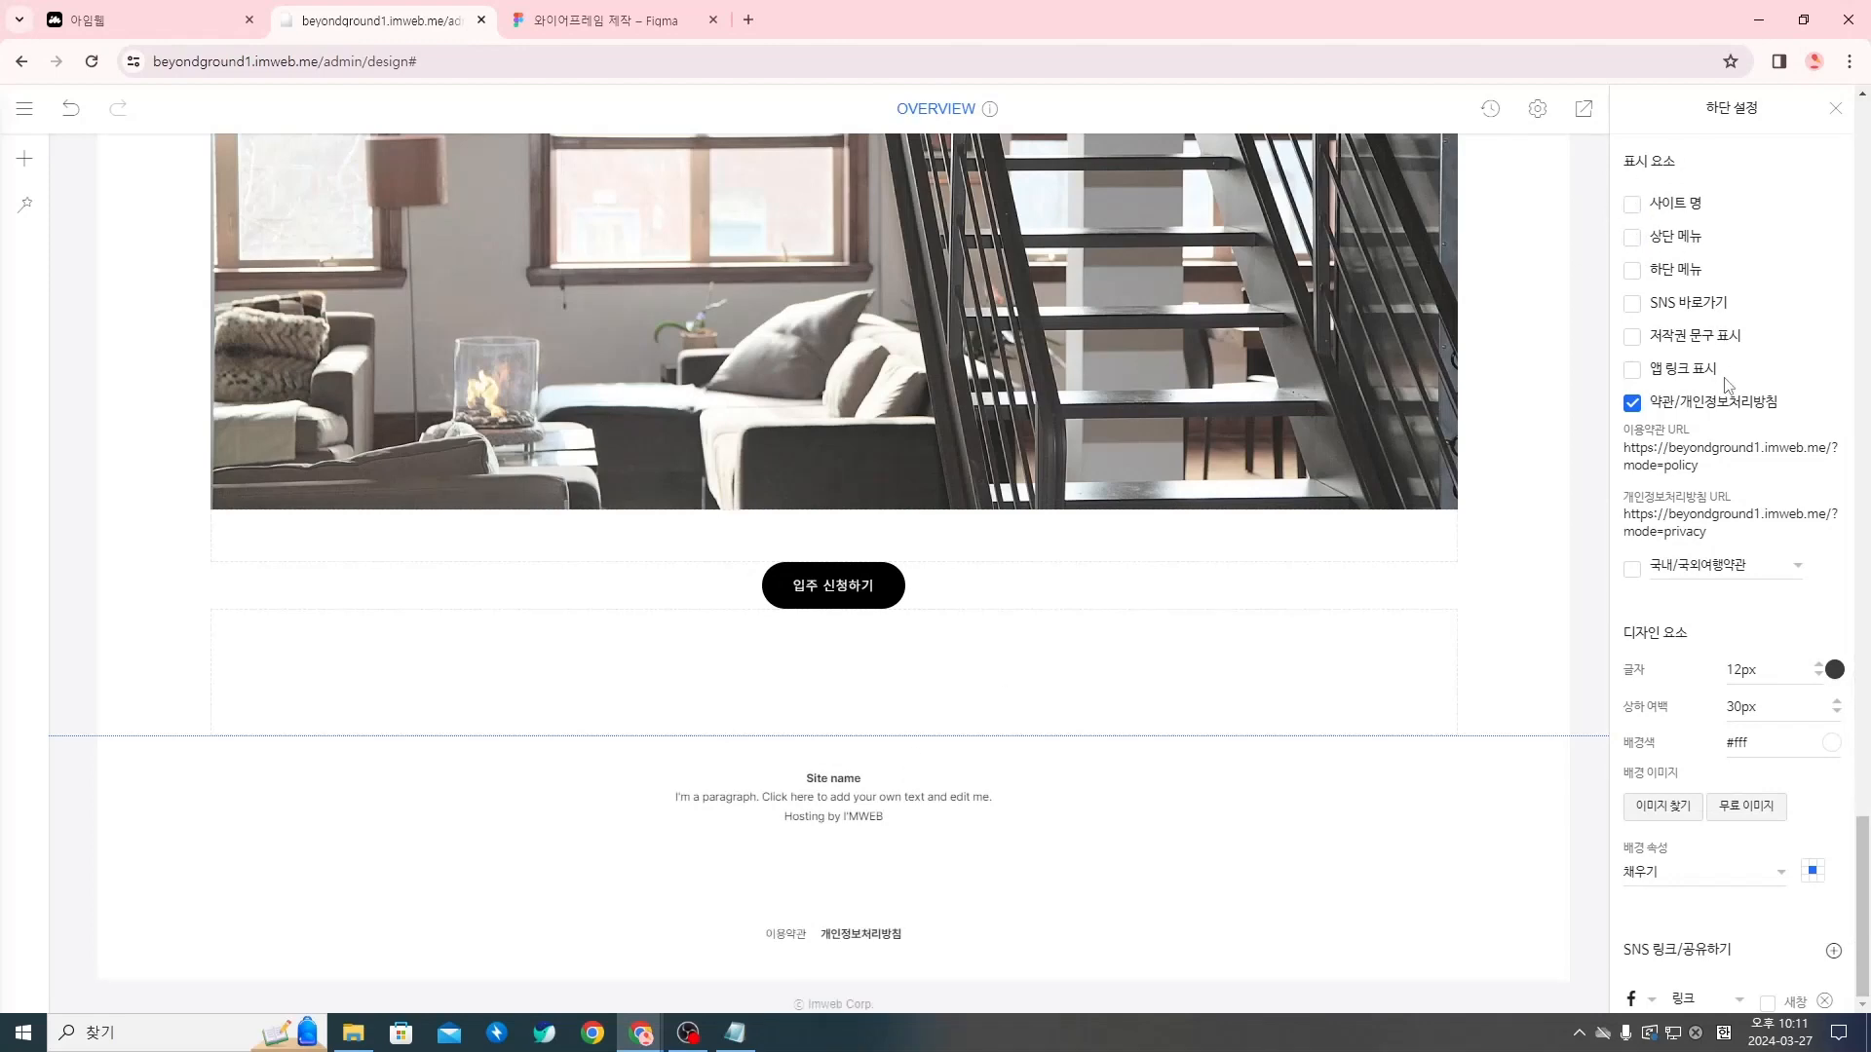
Turn on the 상단 메뉴 display element in the footer settings
{"action": "left_click", "coordinate": [1634, 239]}
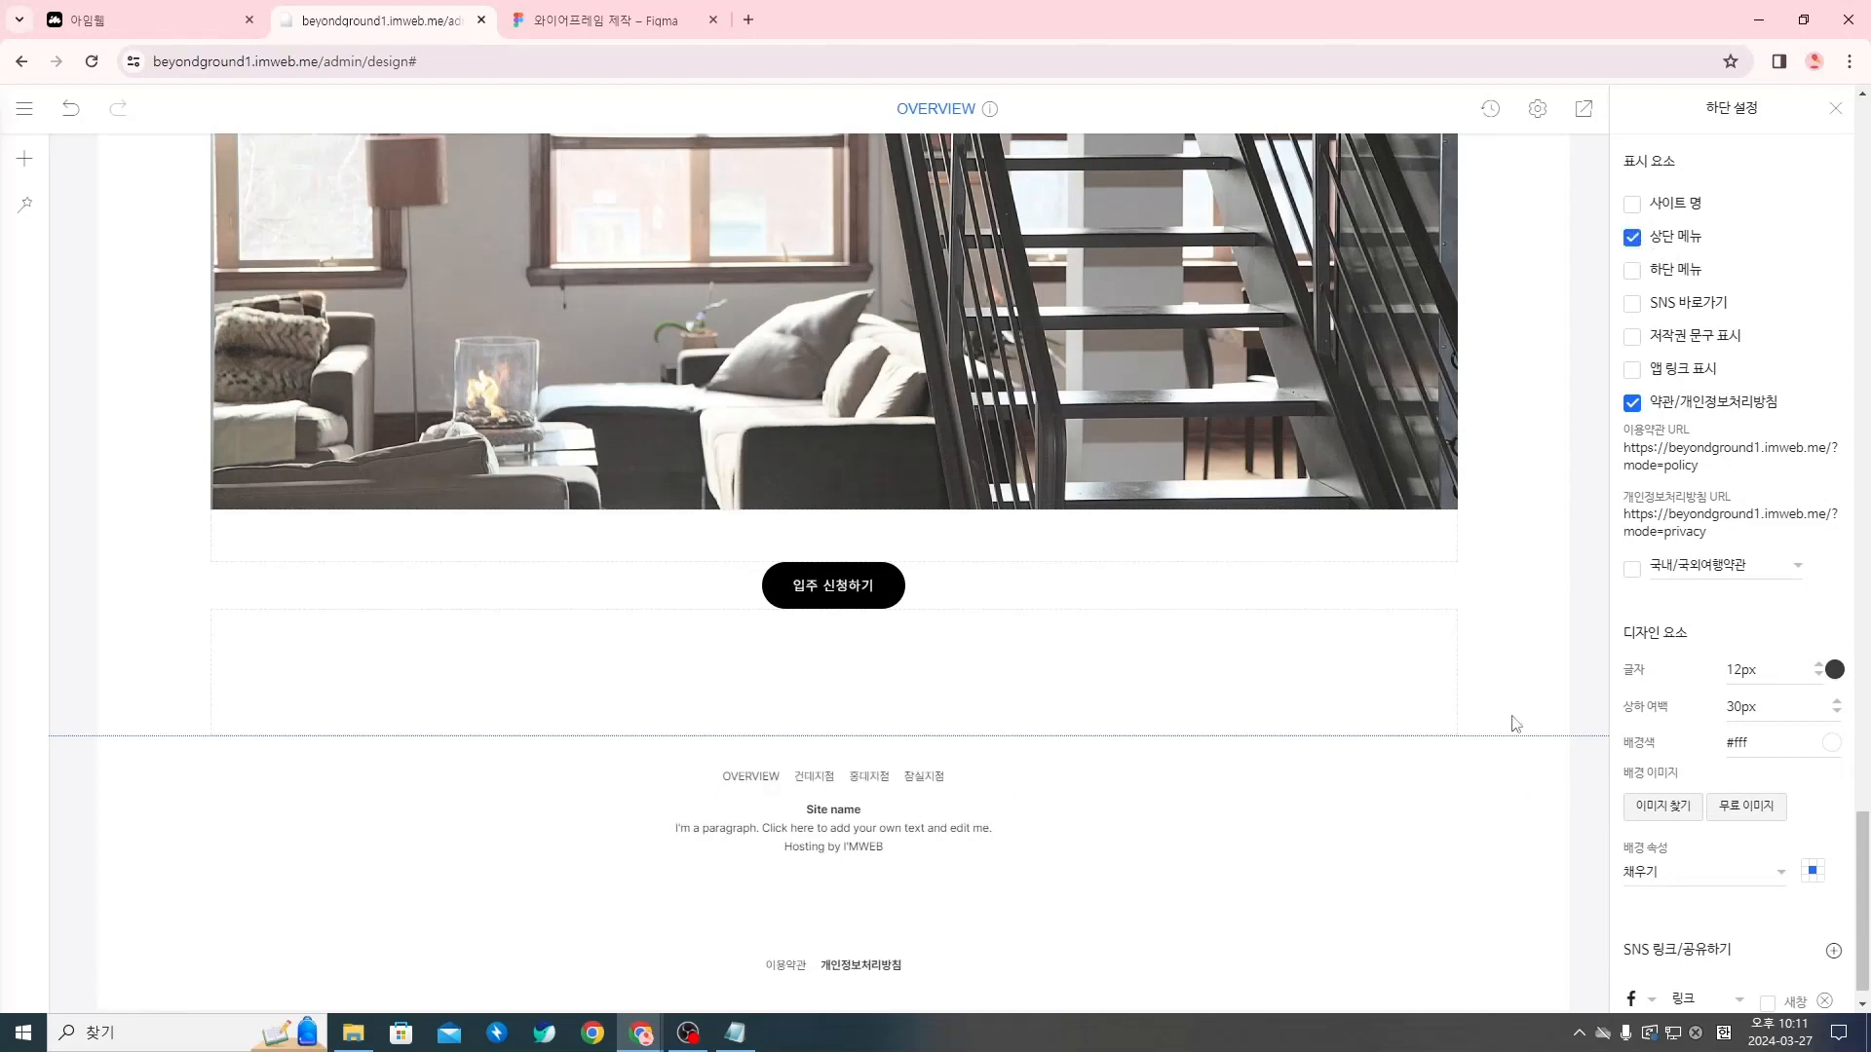
{"action": "scroll", "coordinate": [1706, 609], "scroll_direction": "down", "scroll_amount": 1}
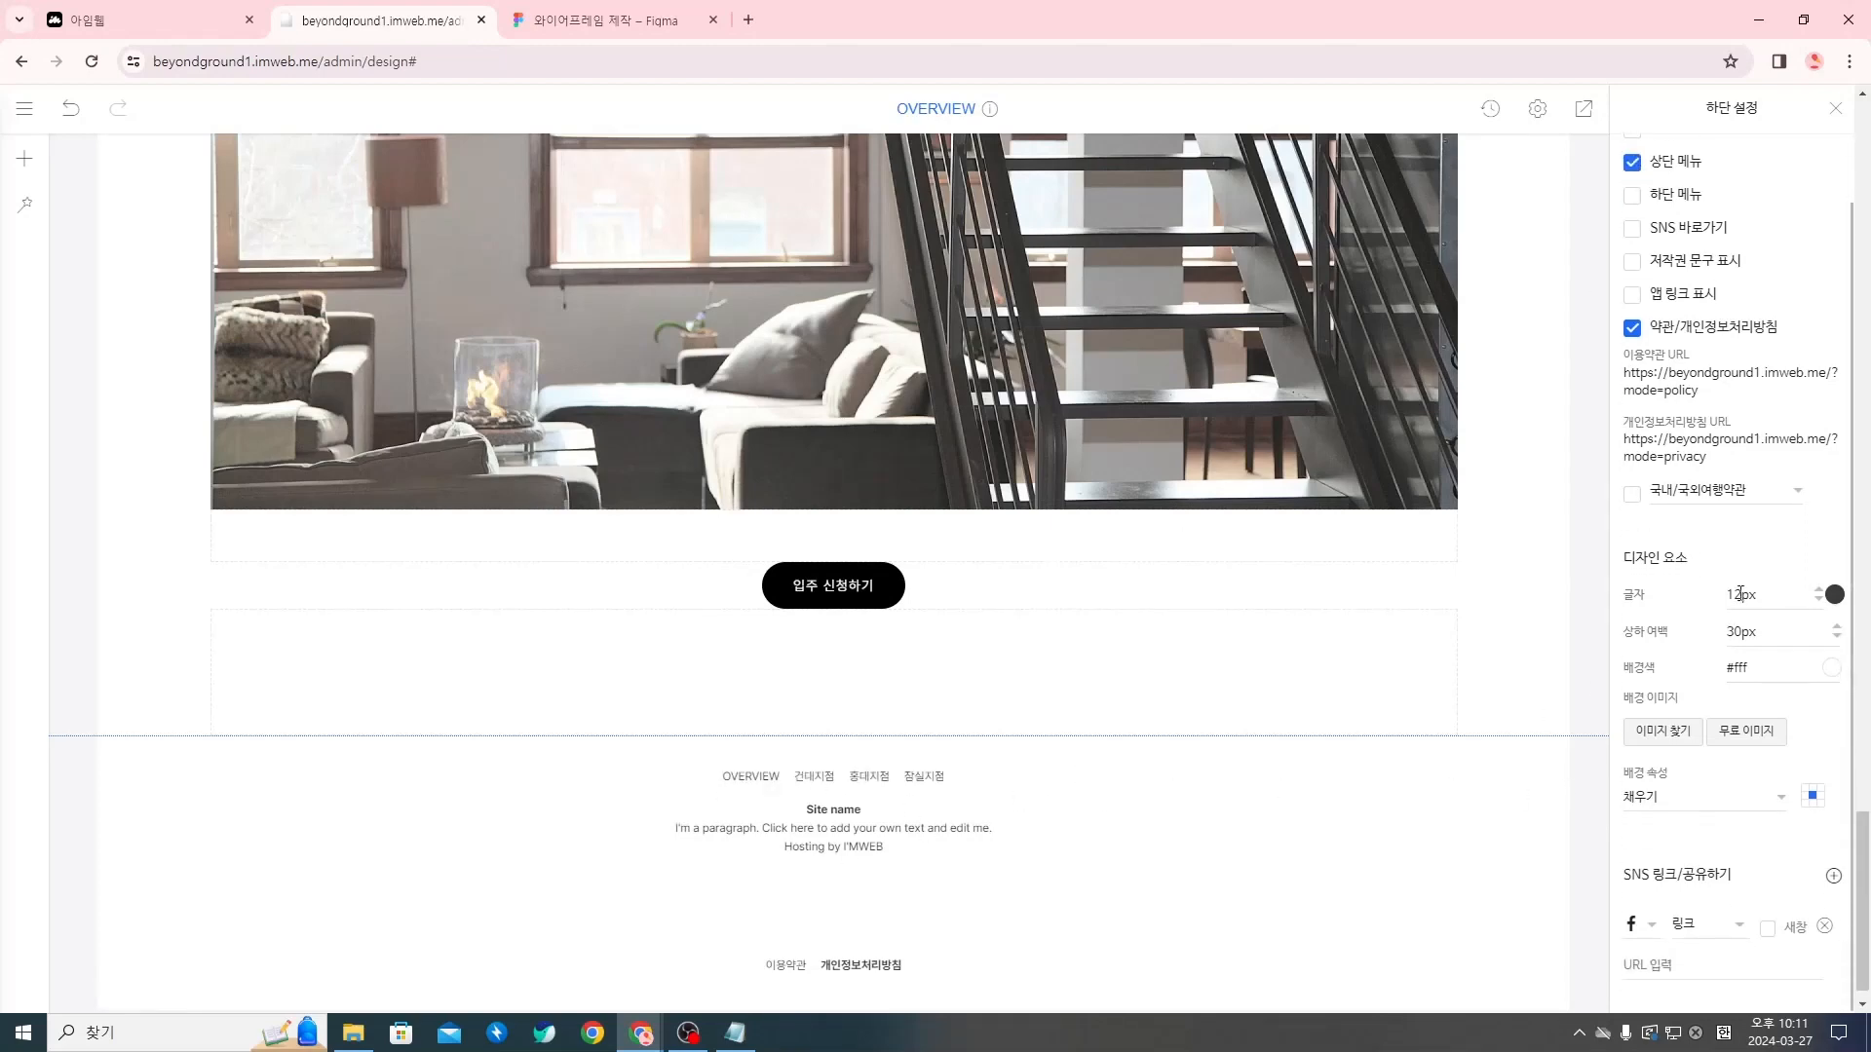
{"action": "left_click", "coordinate": [1835, 596]}
{"action": "left_click", "coordinate": [1816, 549]}
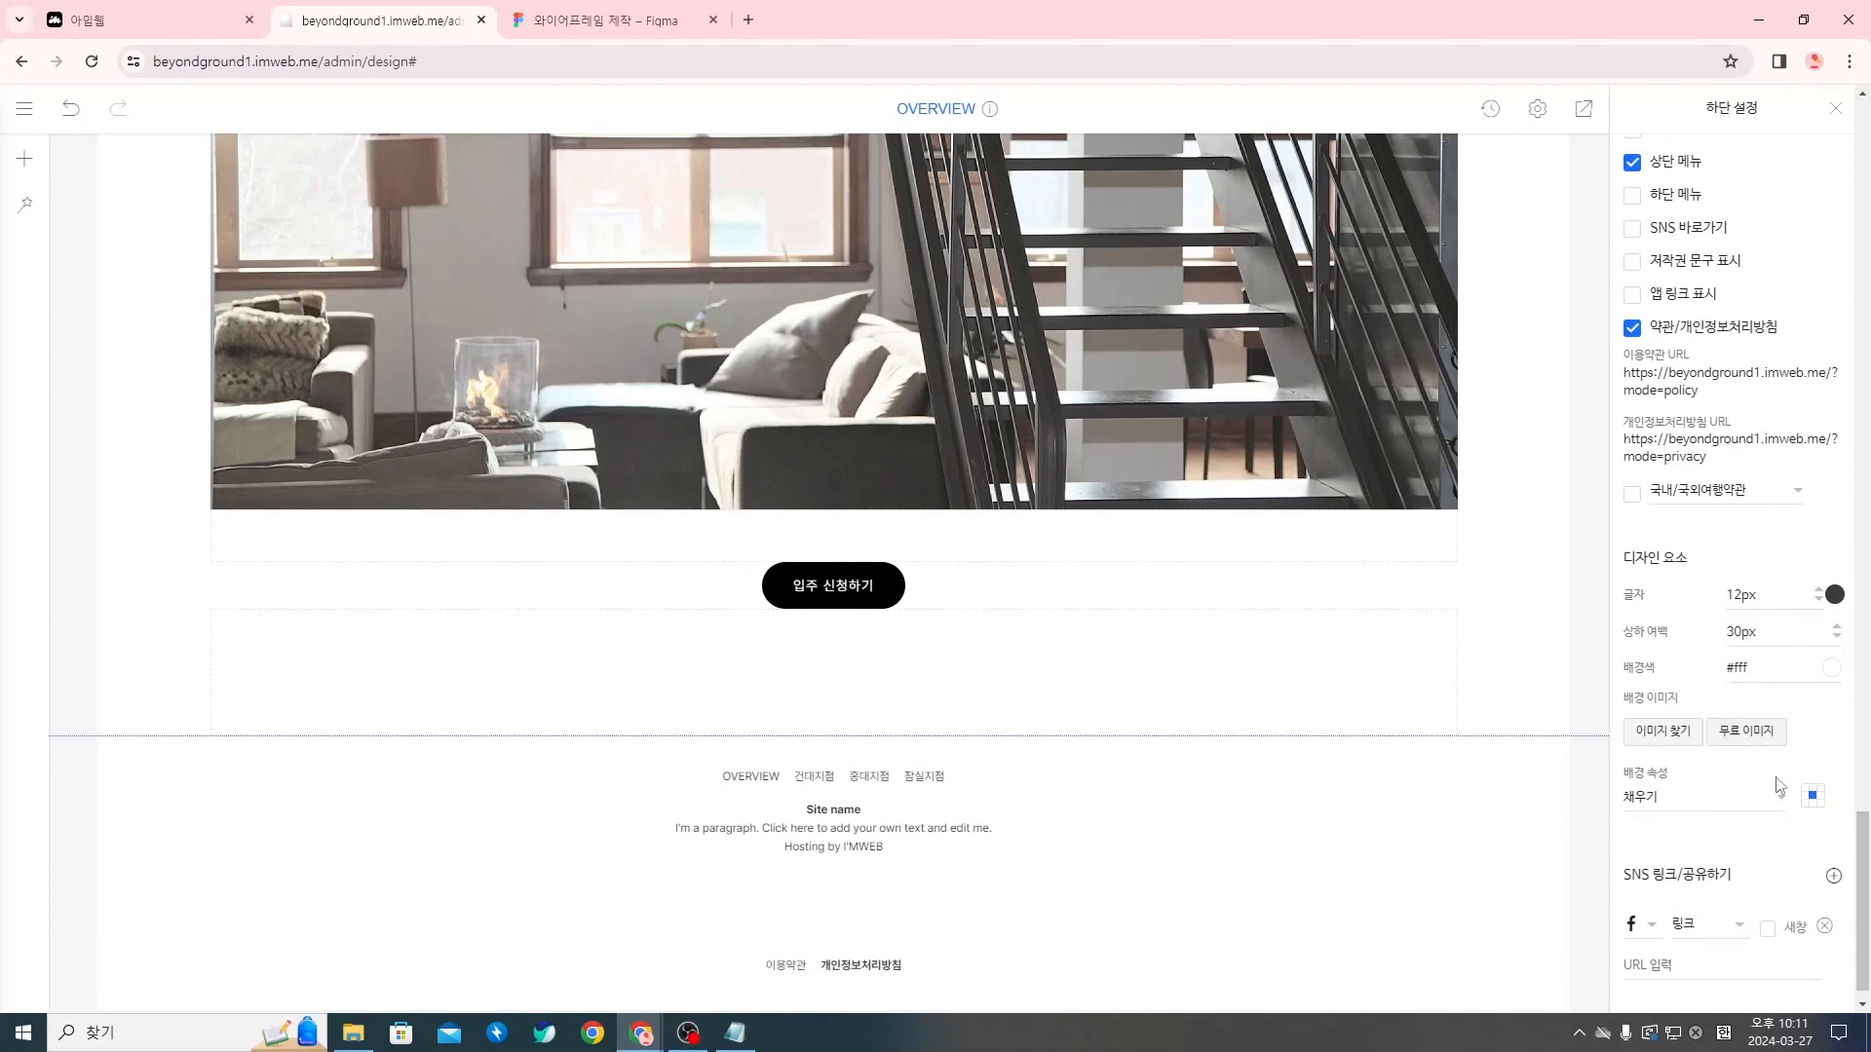
{"action": "scroll", "coordinate": [1750, 777], "scroll_direction": "down", "scroll_amount": 1}
{"action": "scroll", "coordinate": [1822, 888], "scroll_direction": "up", "scroll_amount": 1}
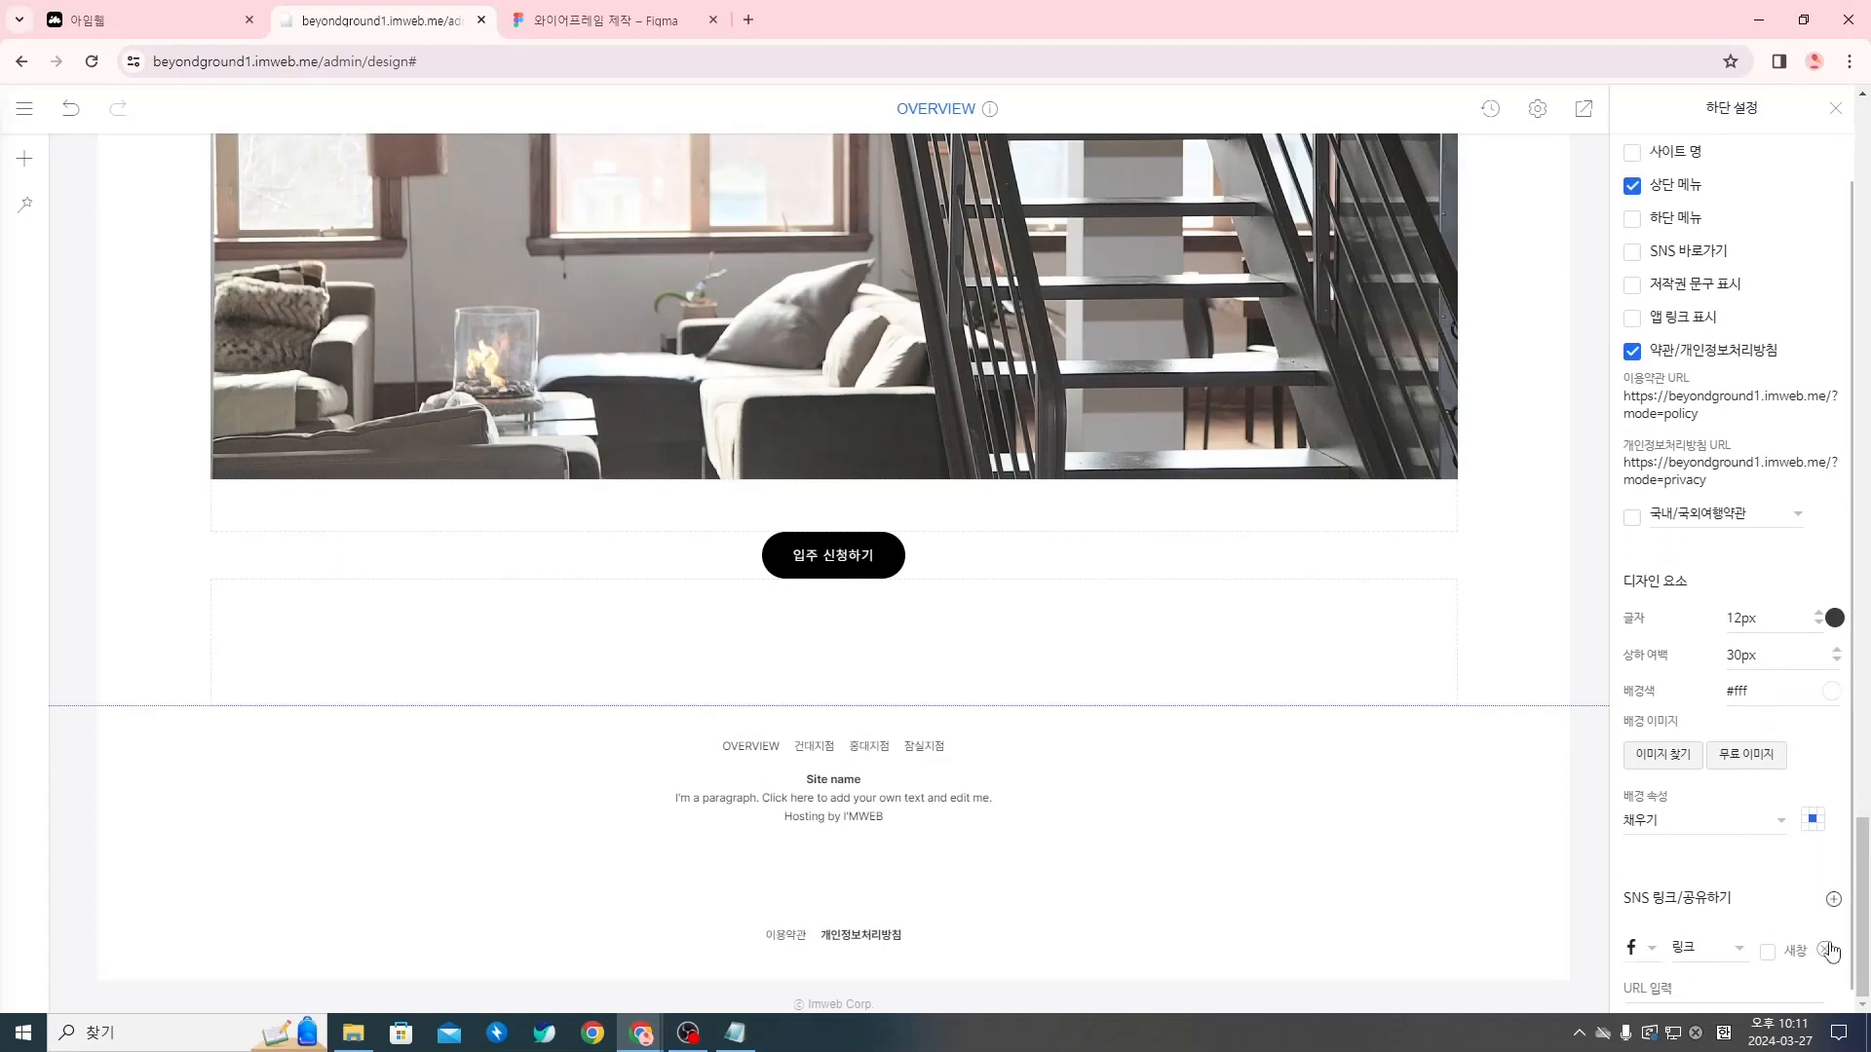
Remove the Facebook entry from SNS 링크/공유하기 and save the footer design settings
{"action": "scroll", "coordinate": [1820, 906], "scroll_direction": "down", "scroll_amount": 1}
{"action": "left_click", "coordinate": [1823, 924]}
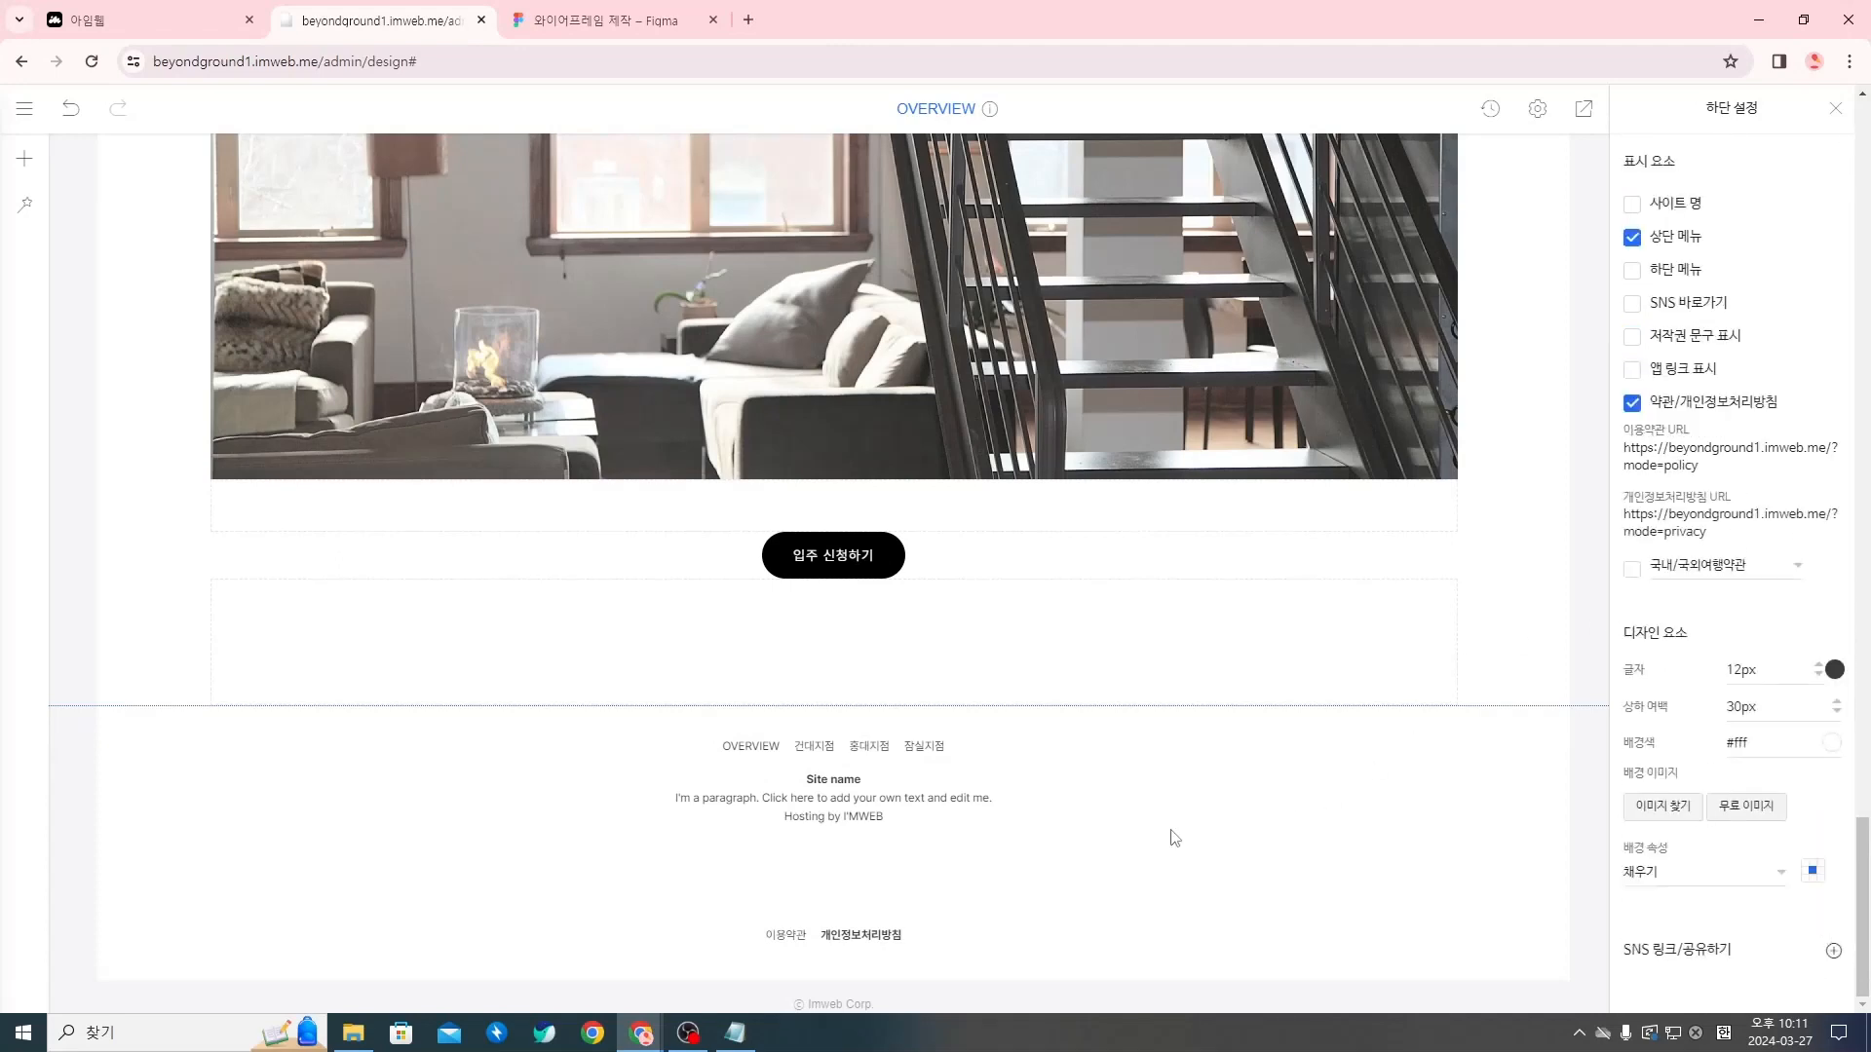
{"action": "left_click", "coordinate": [1837, 121]}
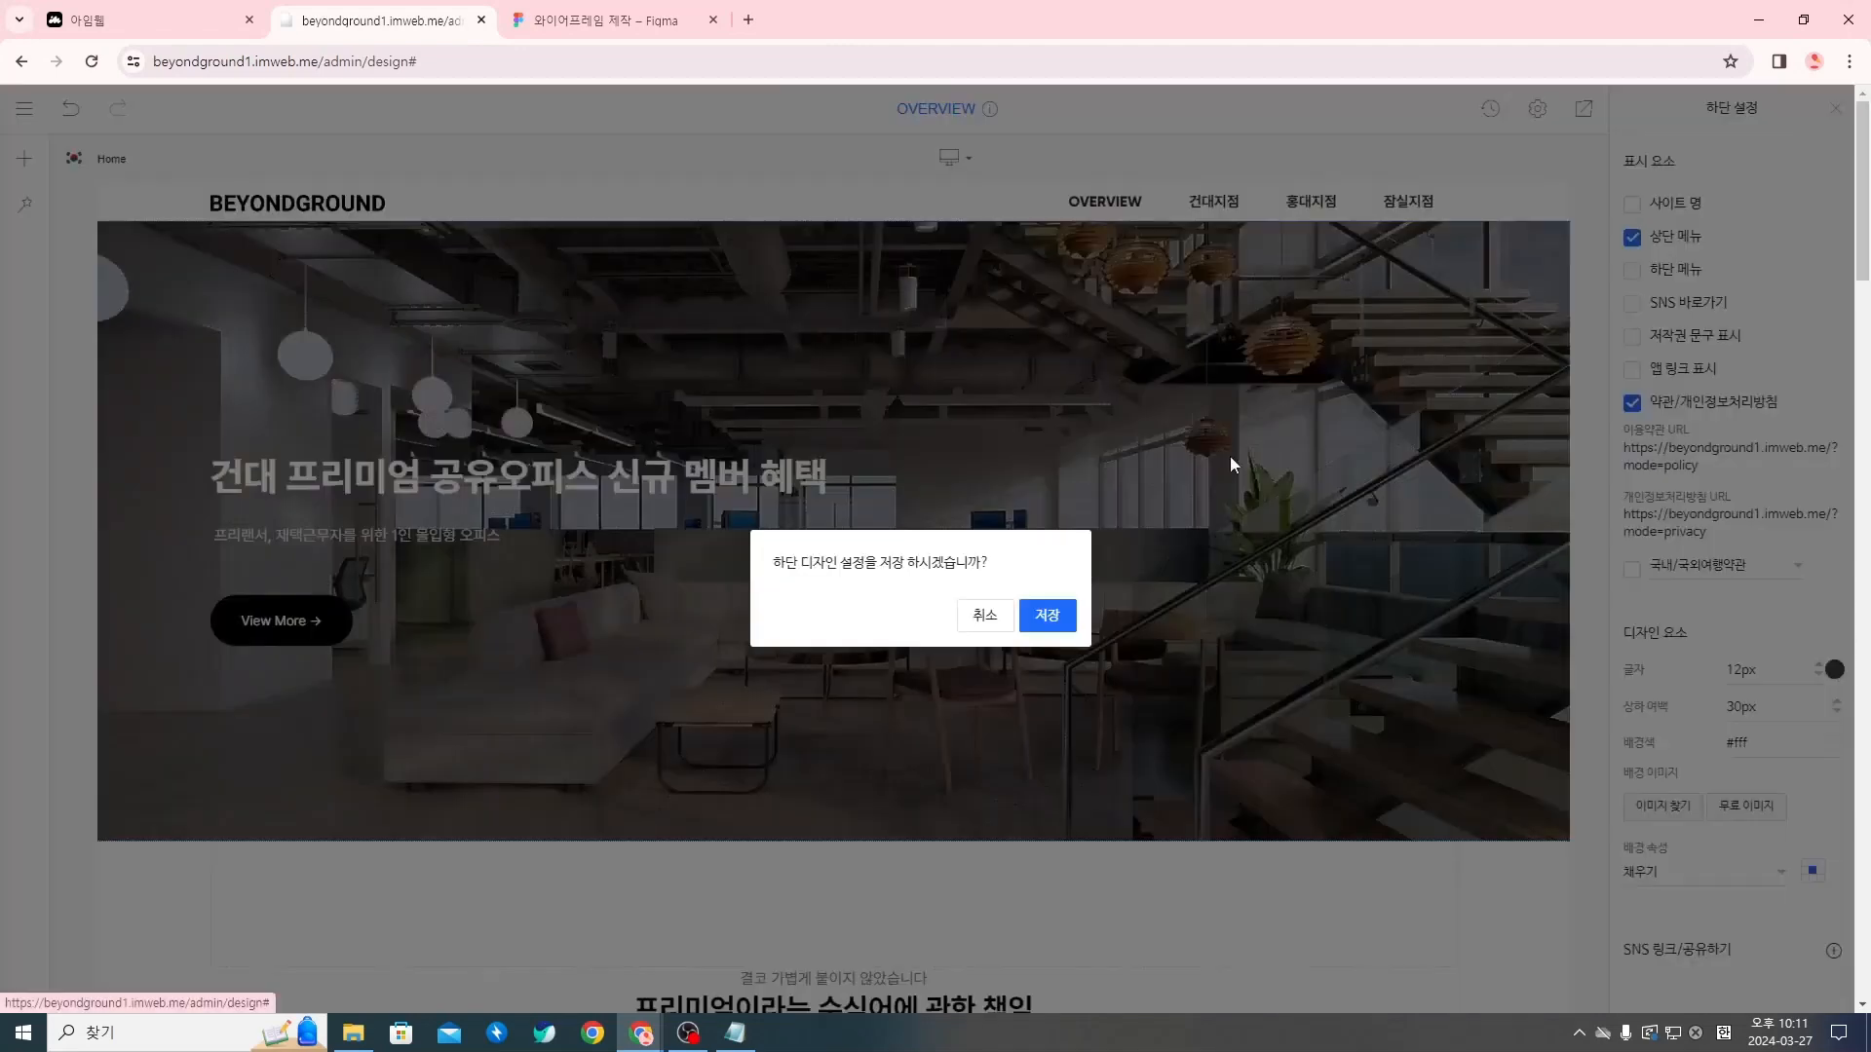
{"action": "left_click", "coordinate": [1064, 622]}
Delete all the placeholder text (Site name, paragraph and hosting line) from the footer text block
{"action": "scroll", "coordinate": [1148, 561], "scroll_direction": "down", "scroll_amount": 6}
{"action": "scroll", "coordinate": [1148, 562], "scroll_direction": "down", "scroll_amount": 15}
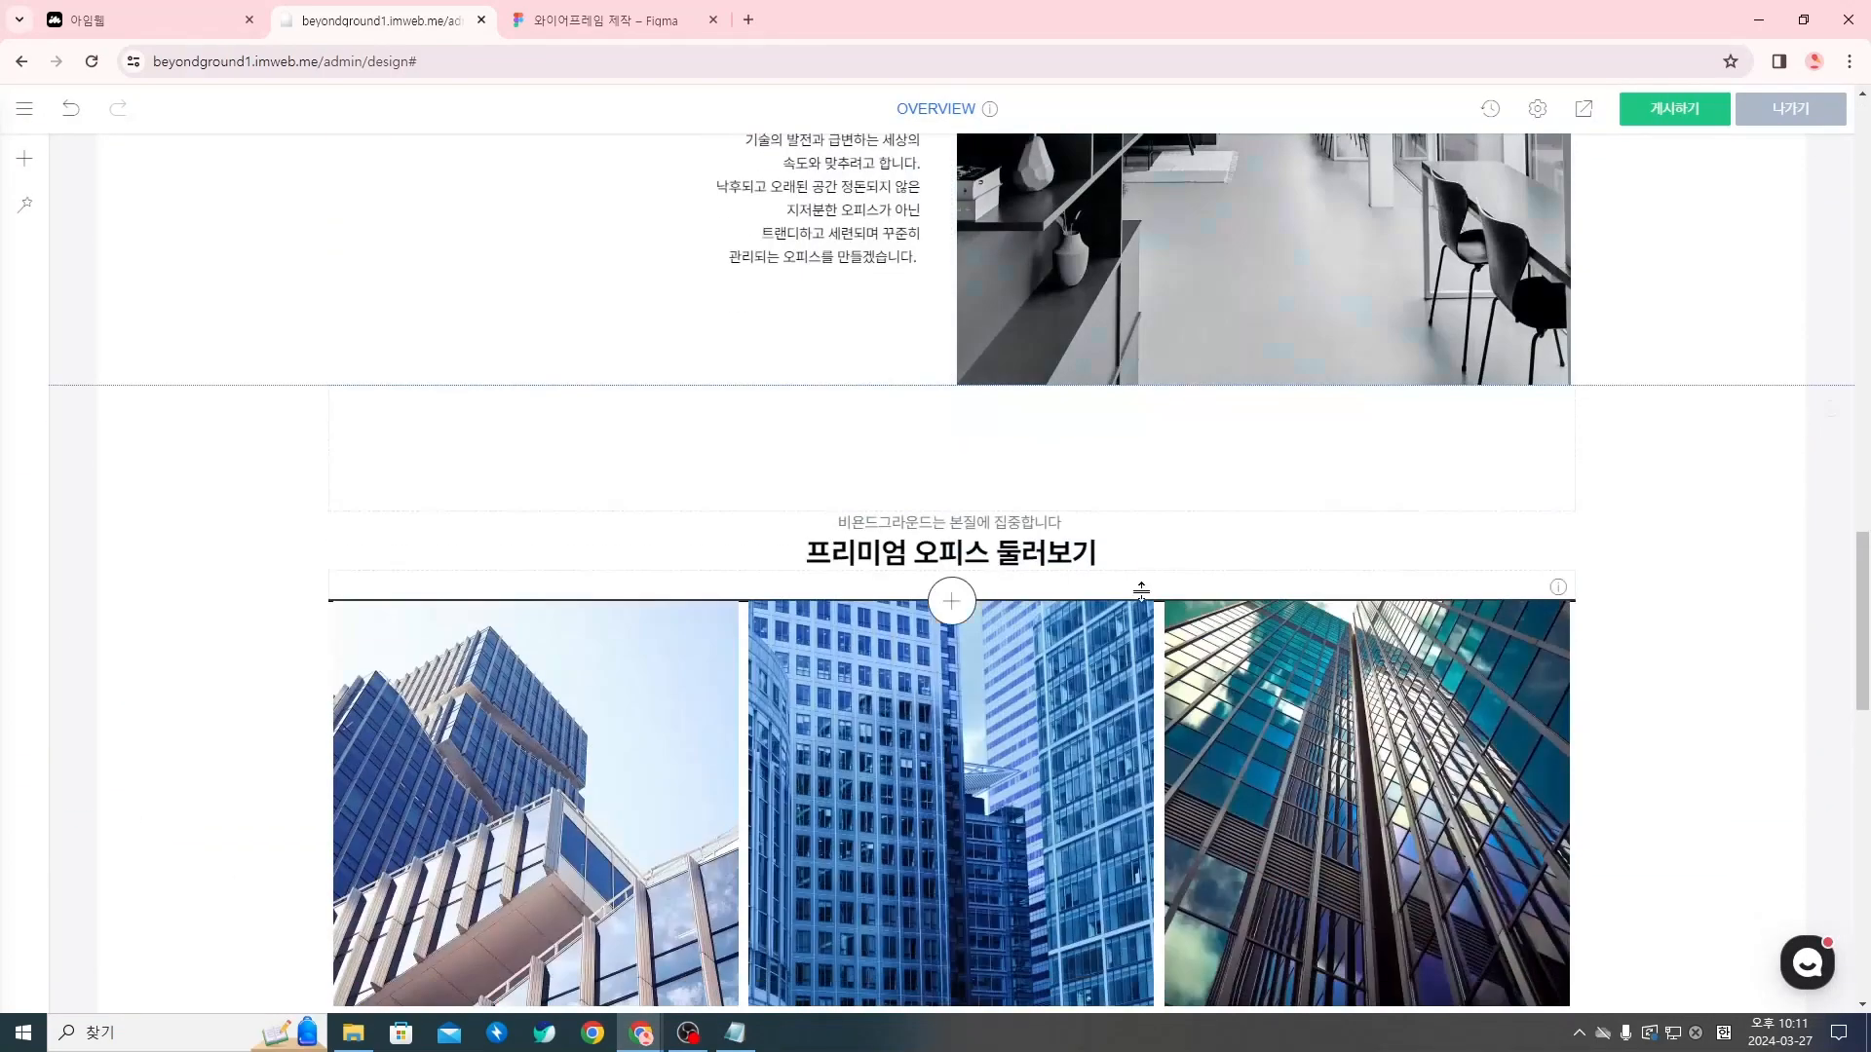
{"action": "double_click", "coordinate": [1008, 805]}
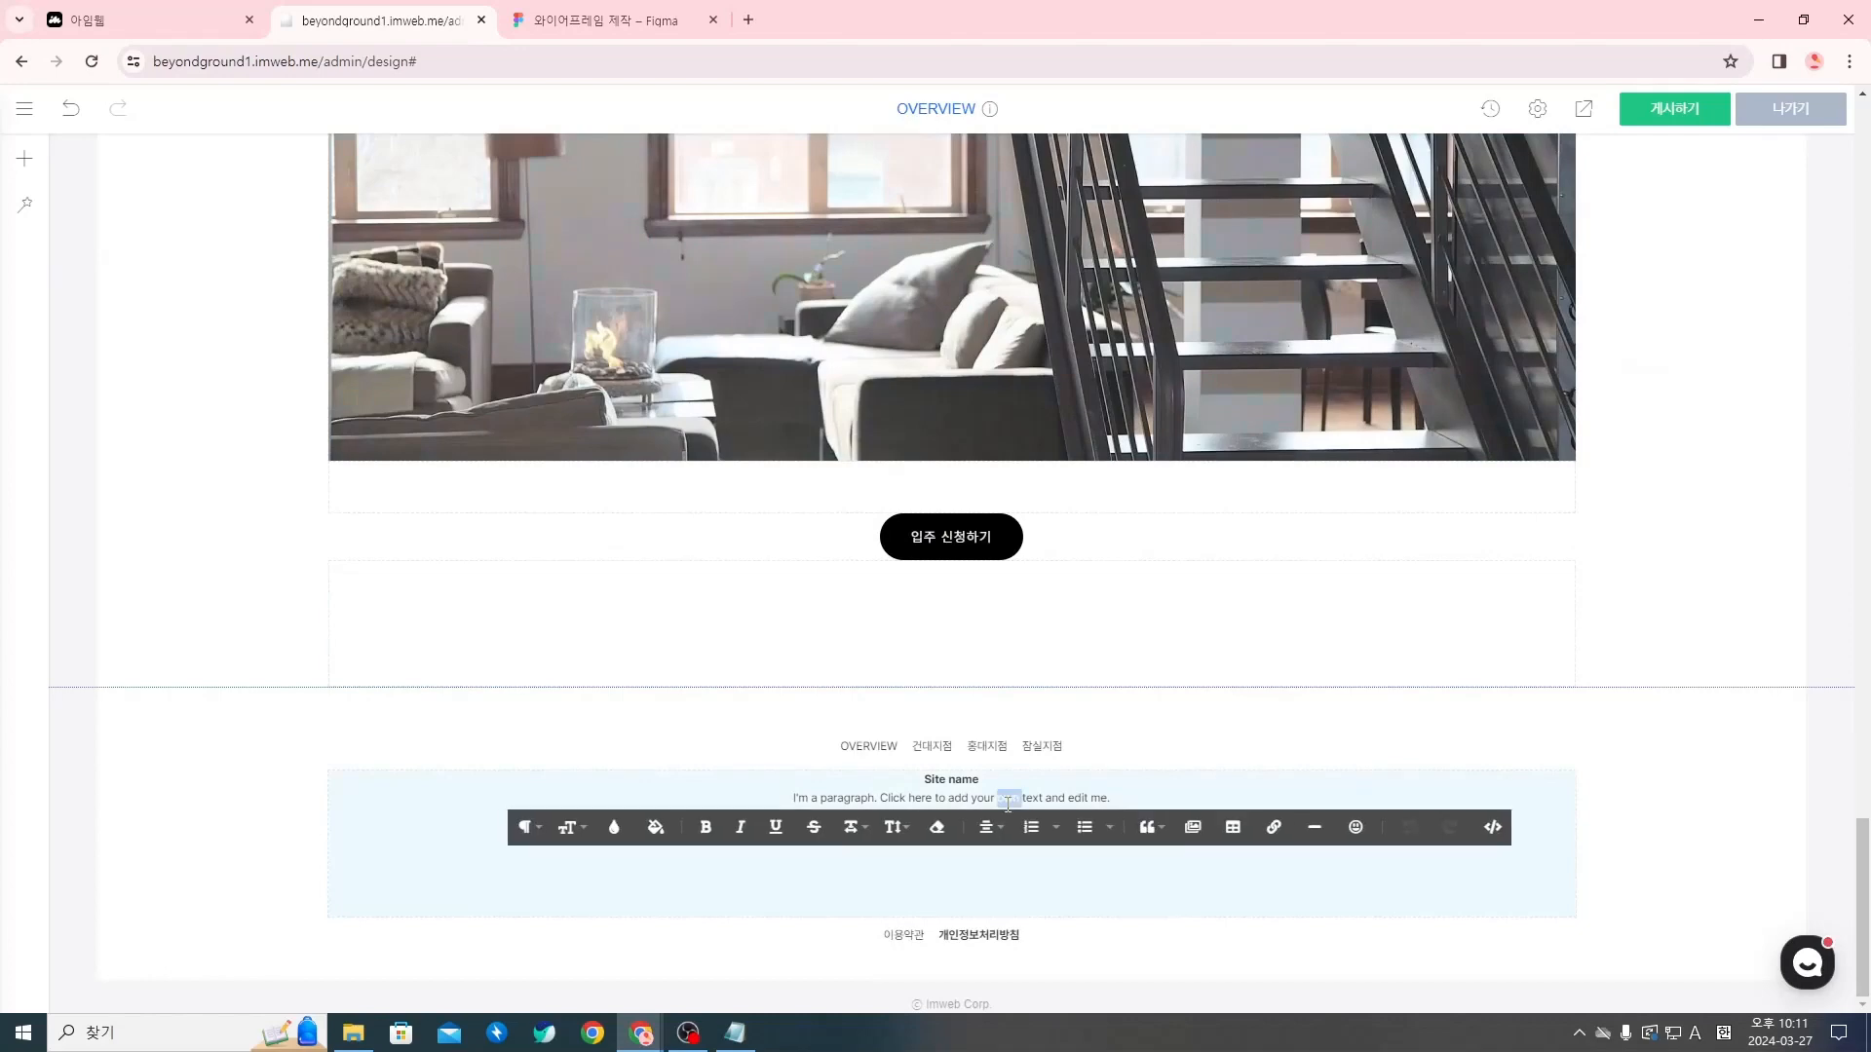
{"action": "left_click", "coordinate": [1032, 799]}
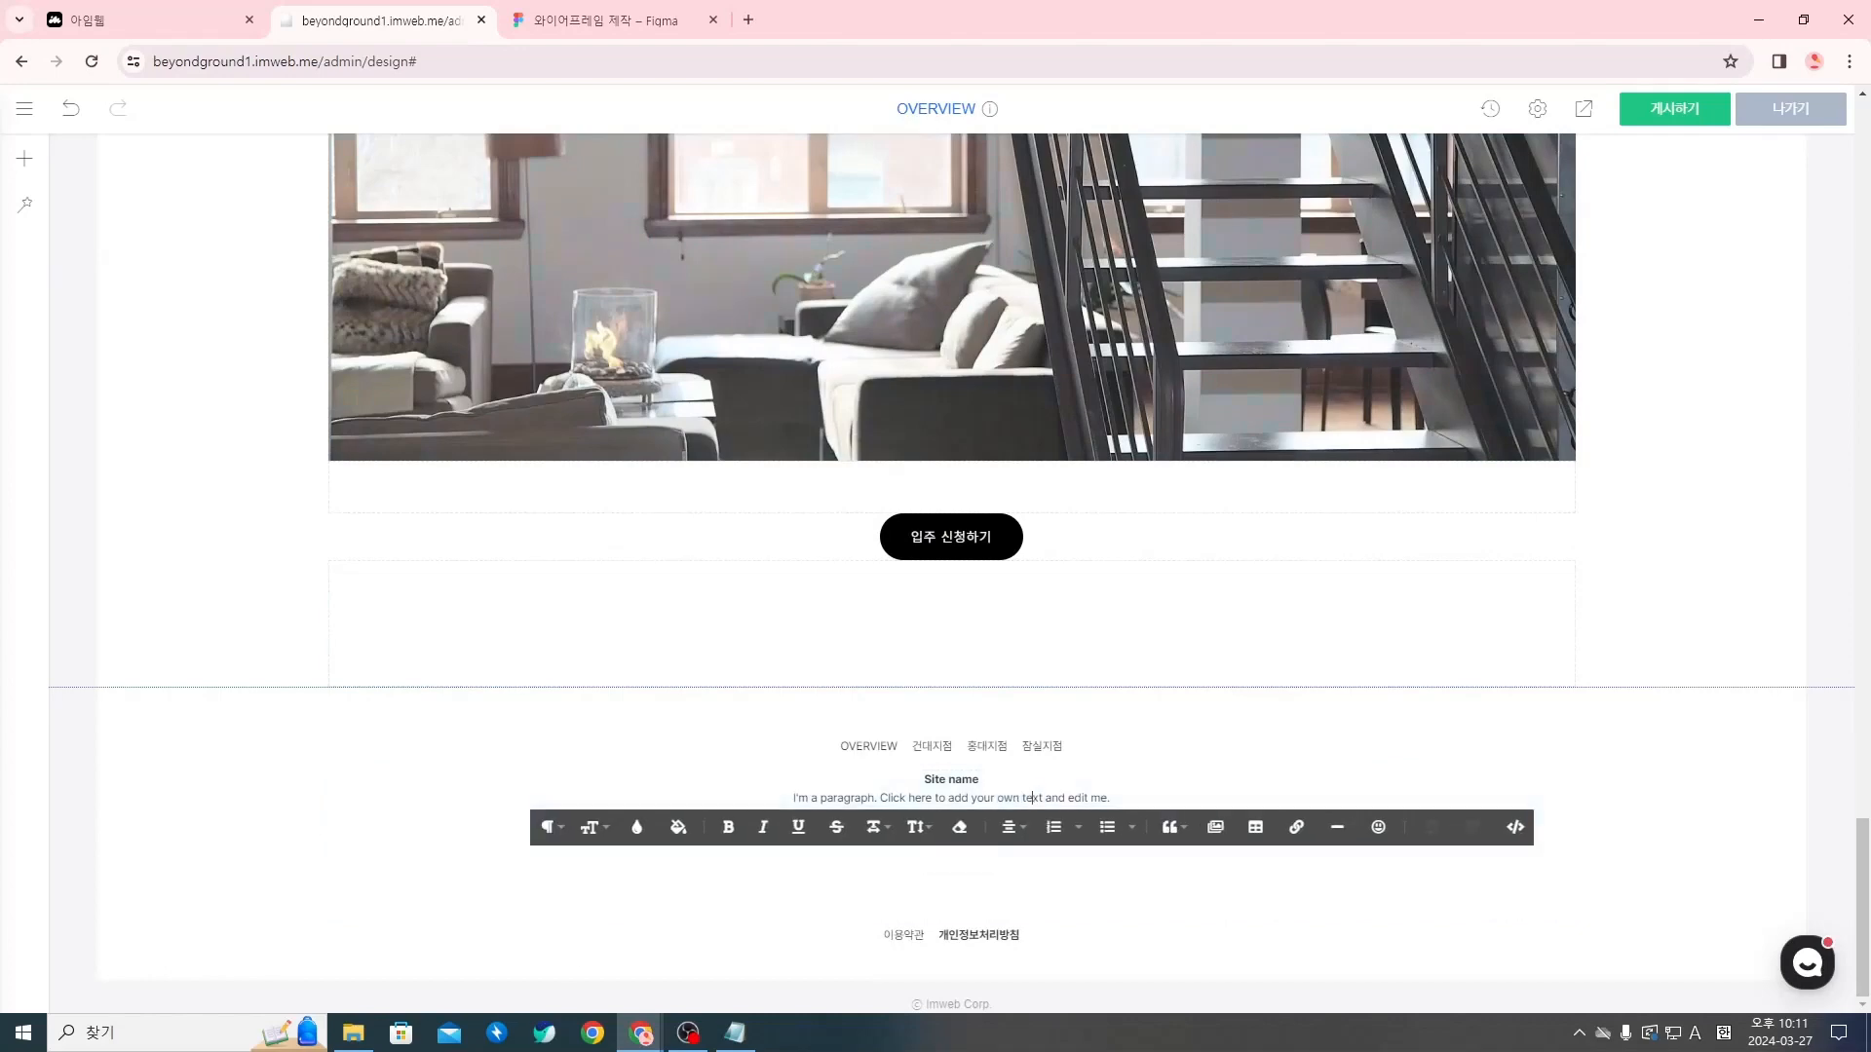
{"action": "key", "text": "alt+Tab"}
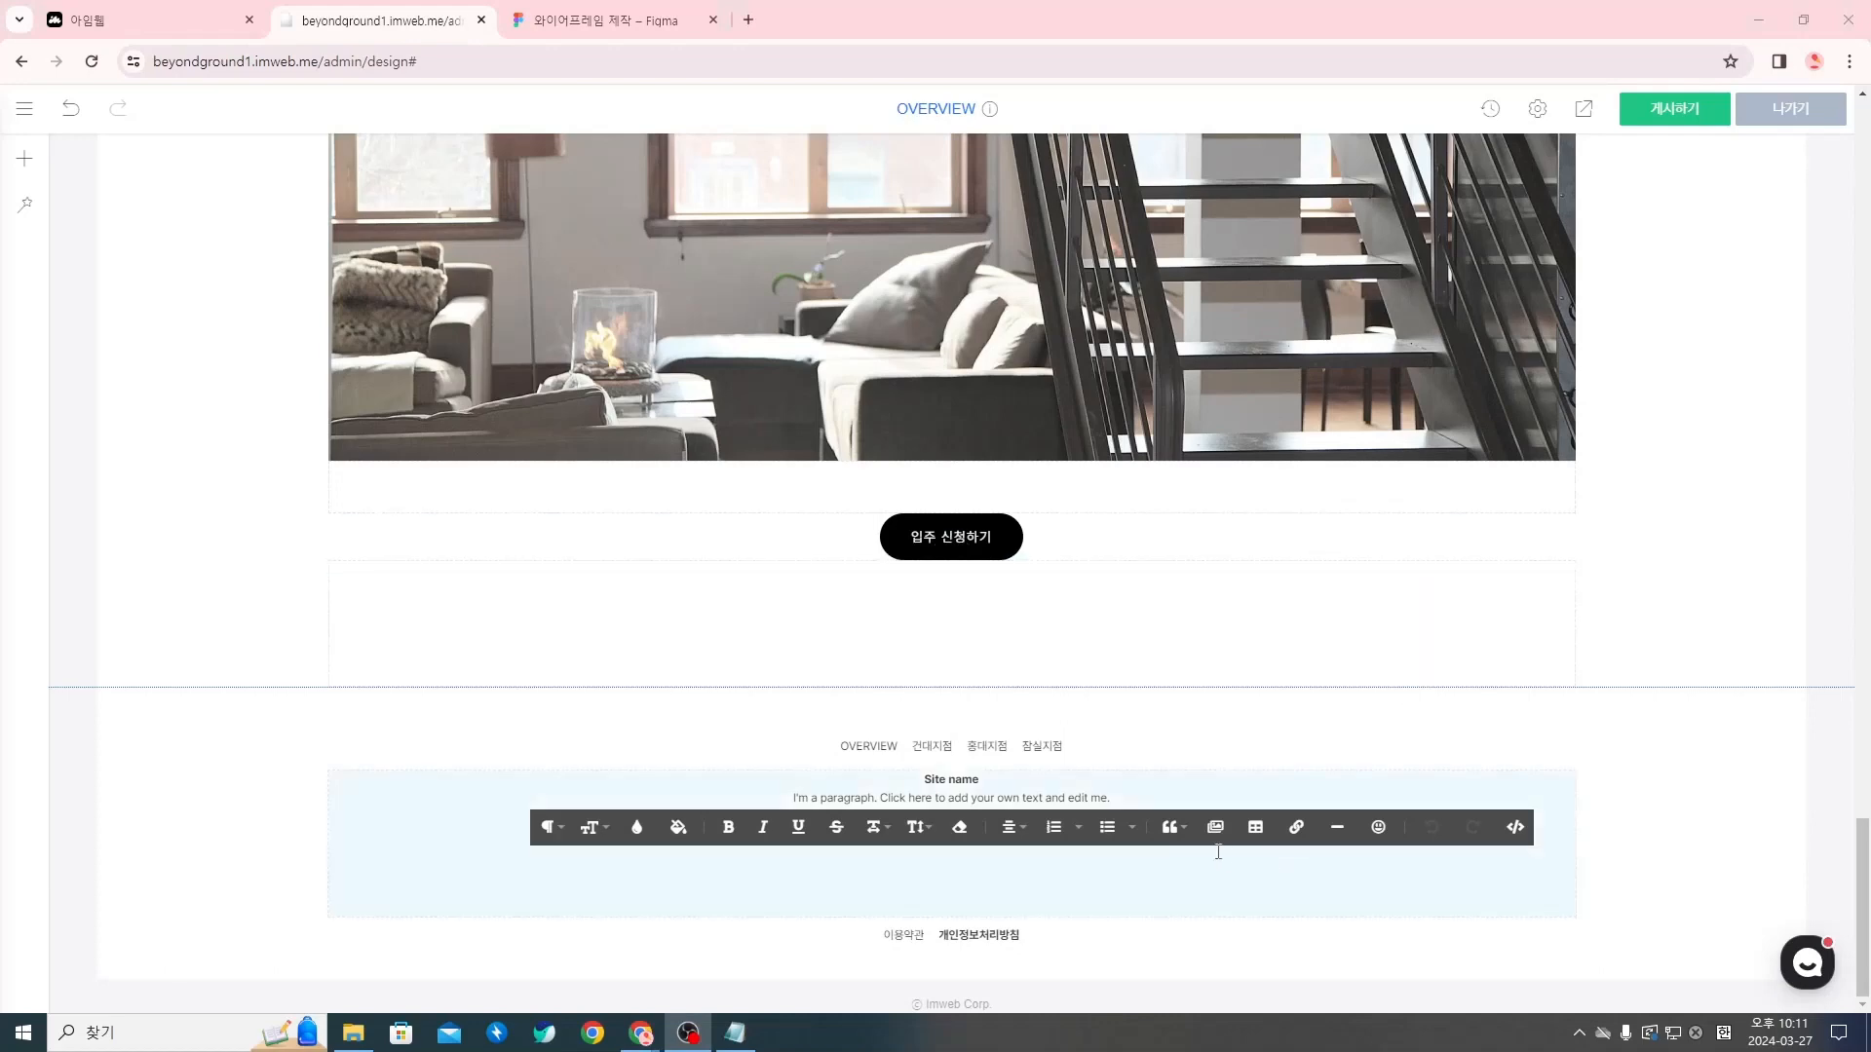
{"action": "left_click", "coordinate": [1027, 782]}
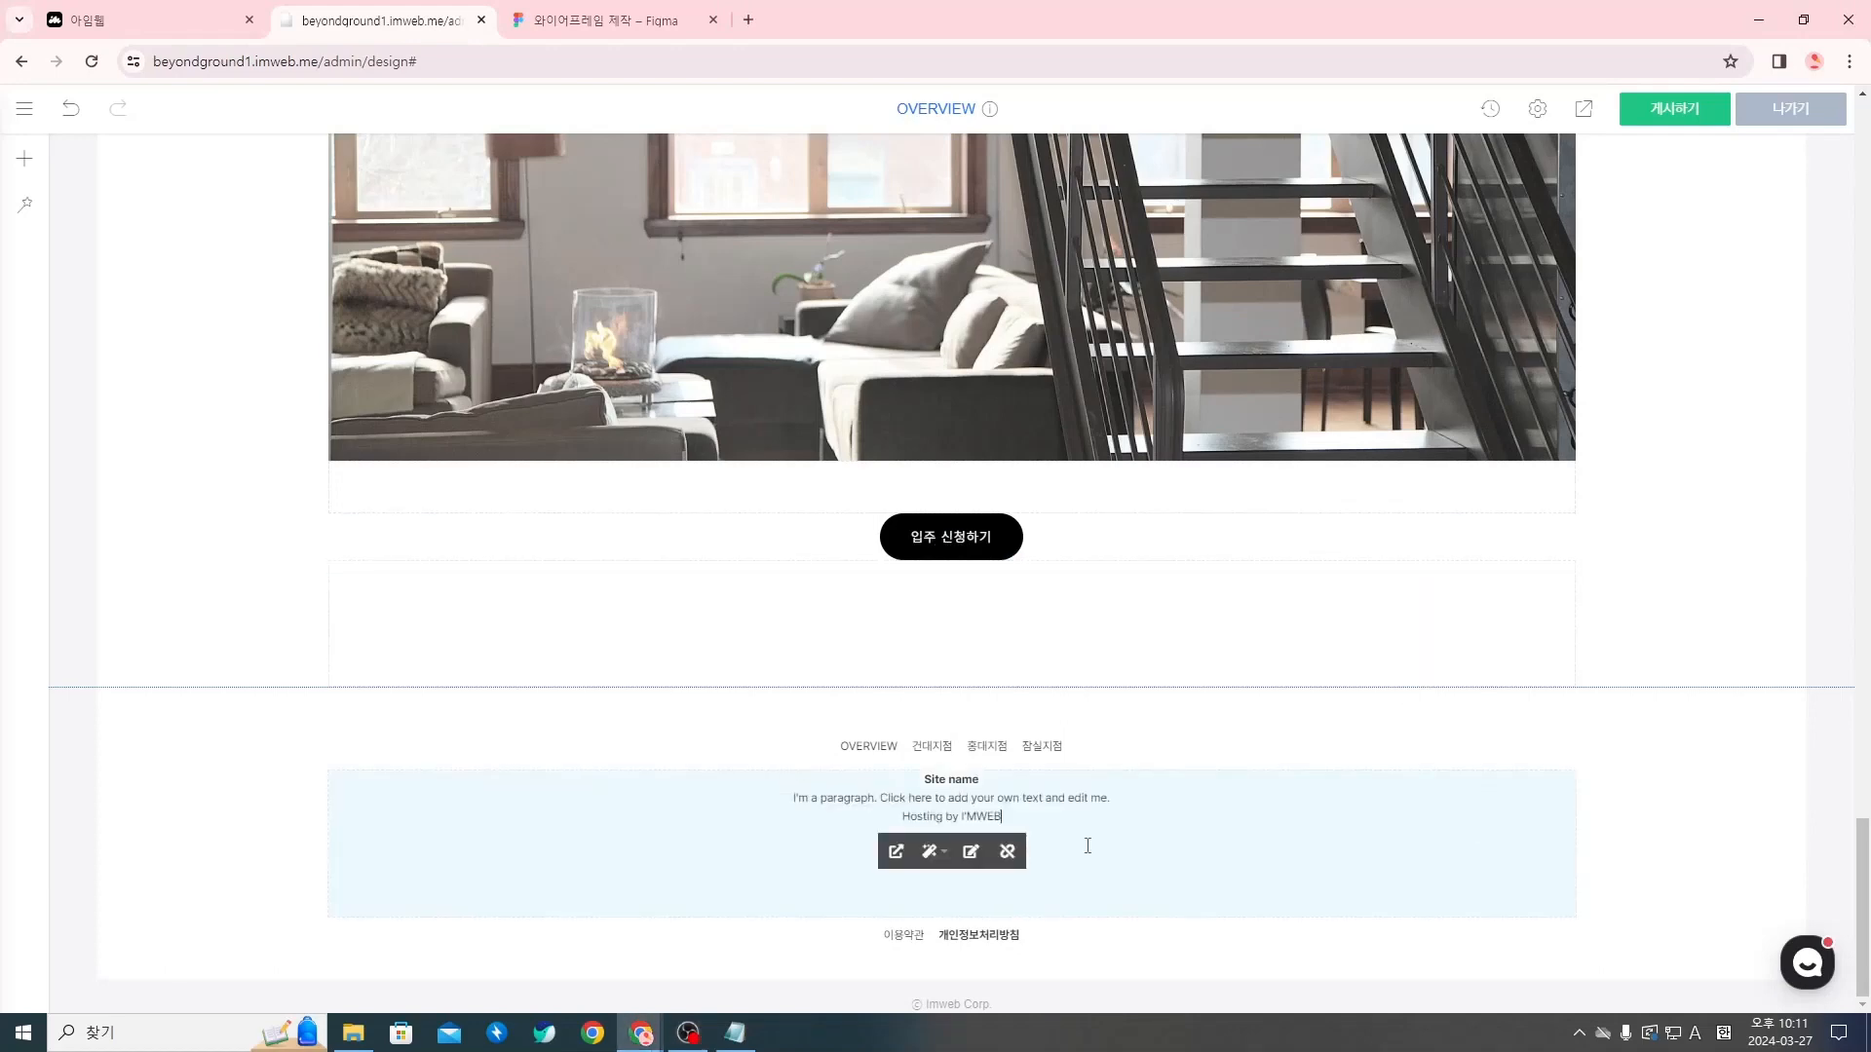
{"action": "left_click_drag", "start_coordinate": [1090, 836], "coordinate": [926, 776]}
{"action": "key", "text": "BackSpace"}
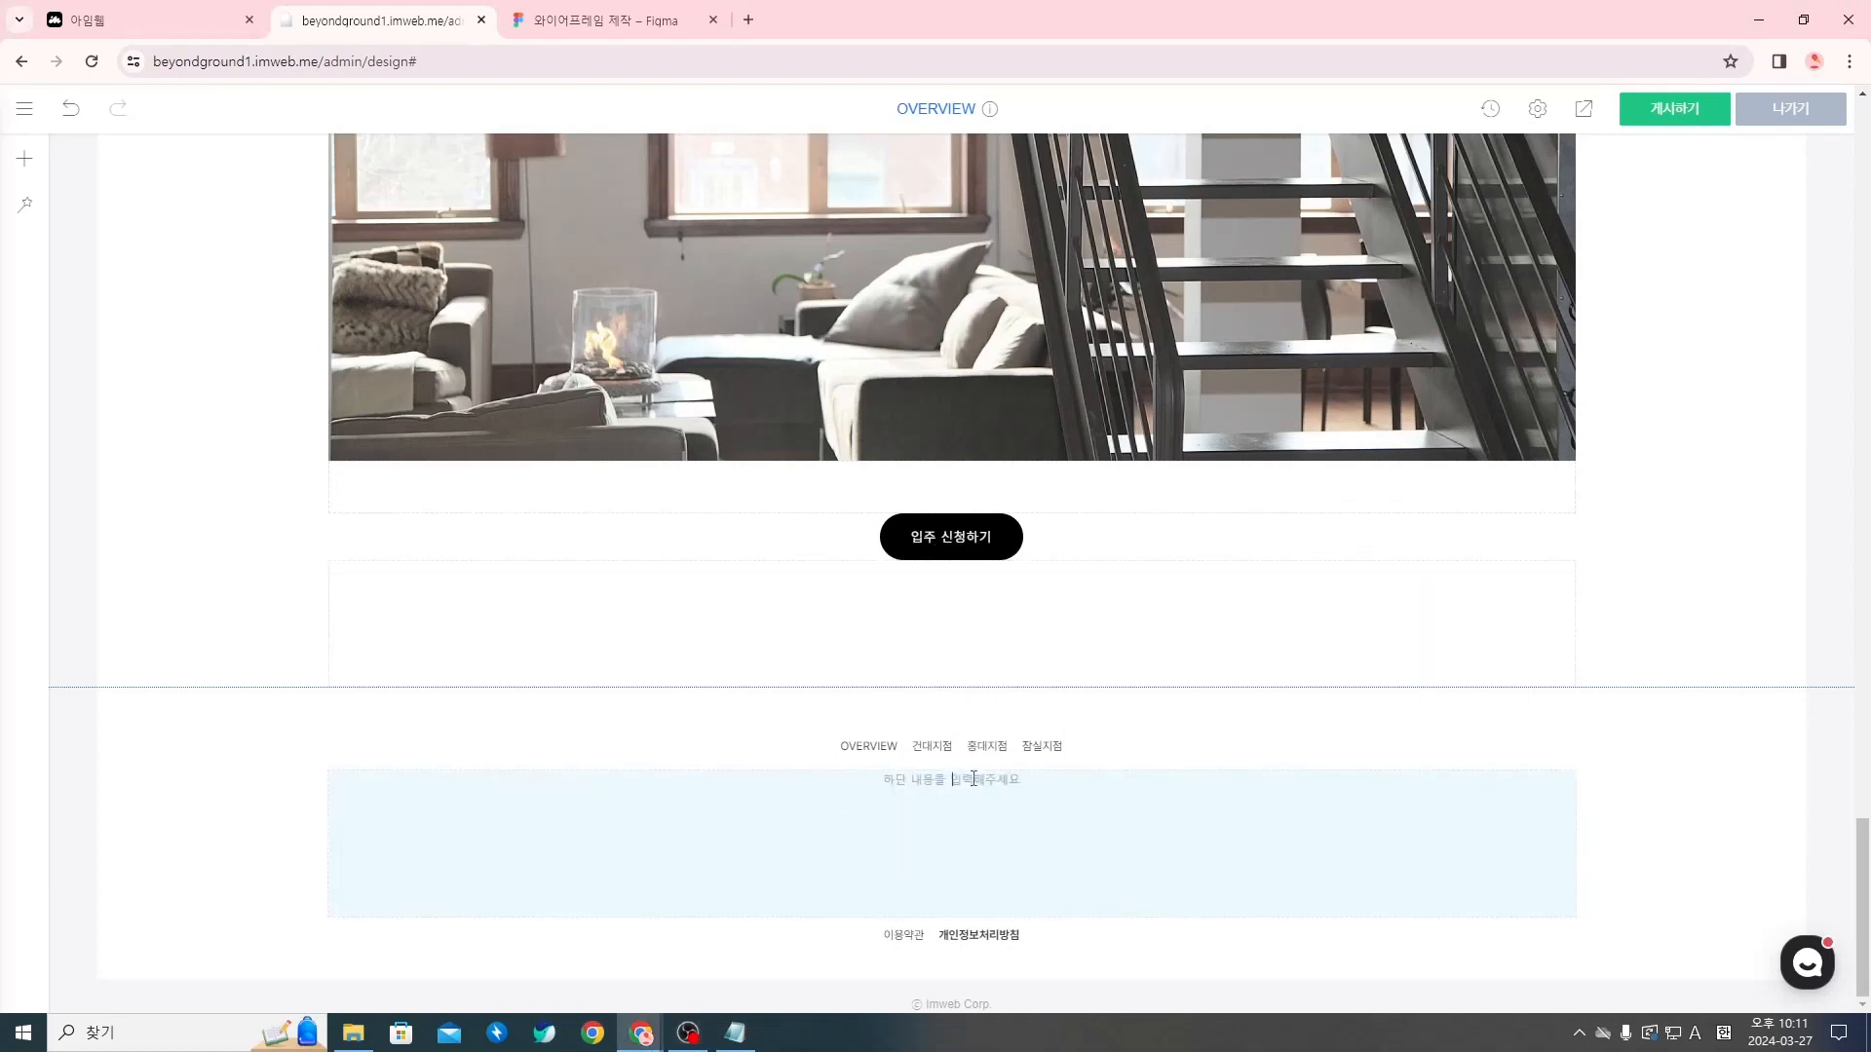
Enter the opening hours "월~금요일 09:30~18:00 | 점심시간 12:00~13:00|" as the first line of the footer text
{"action": "left_click", "coordinate": [973, 778]}
{"action": "type", "text": "ㅇnjs"}
{"action": "key", "text": "BackSpace"}
{"action": "key", "text": "BackSpace"}
{"action": "key", "text": "BackSpace"}
{"action": "key", "text": "BackSpace"}
{"action": "key", "text": "Hangul"}
{"action": "type", "text": "원"}
{"action": "type", "text": "-금요일 "}
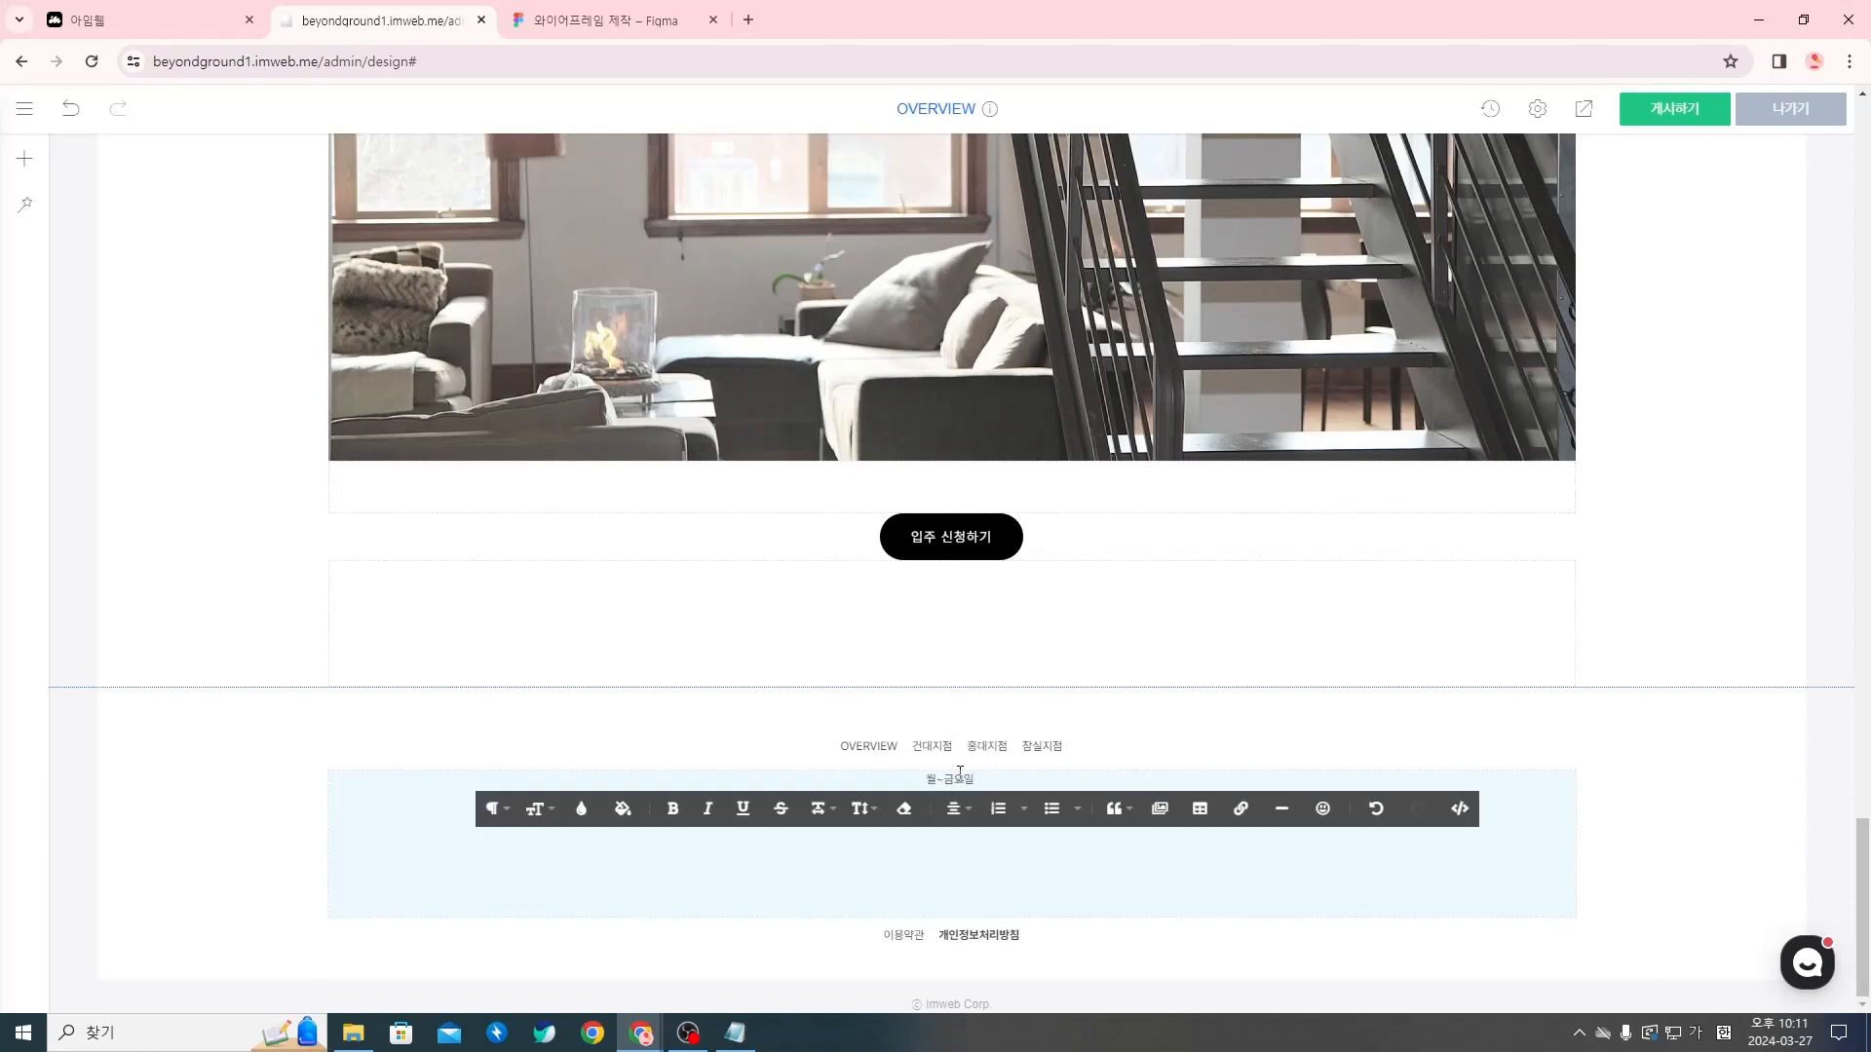
{"action": "type", "text": "09:30-1"}
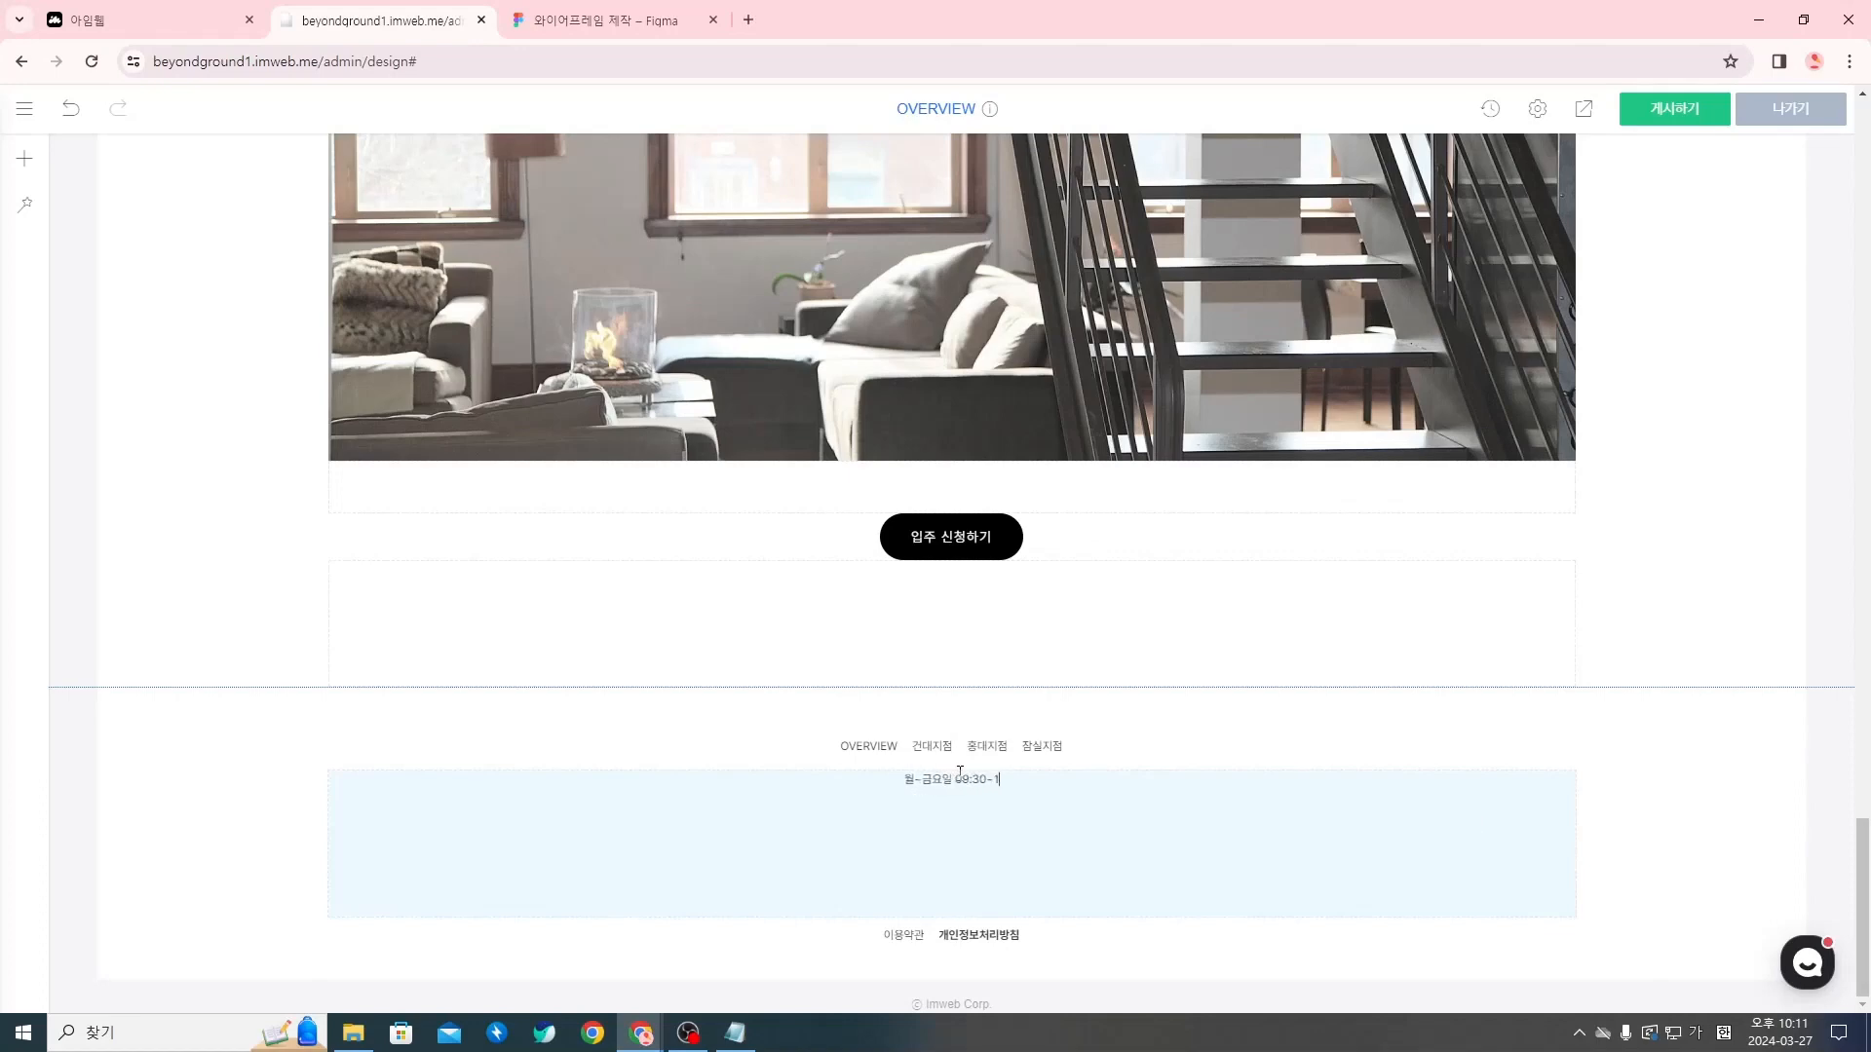
{"action": "type", "text": "8:00 | 점심시간 12:00-13:00"}
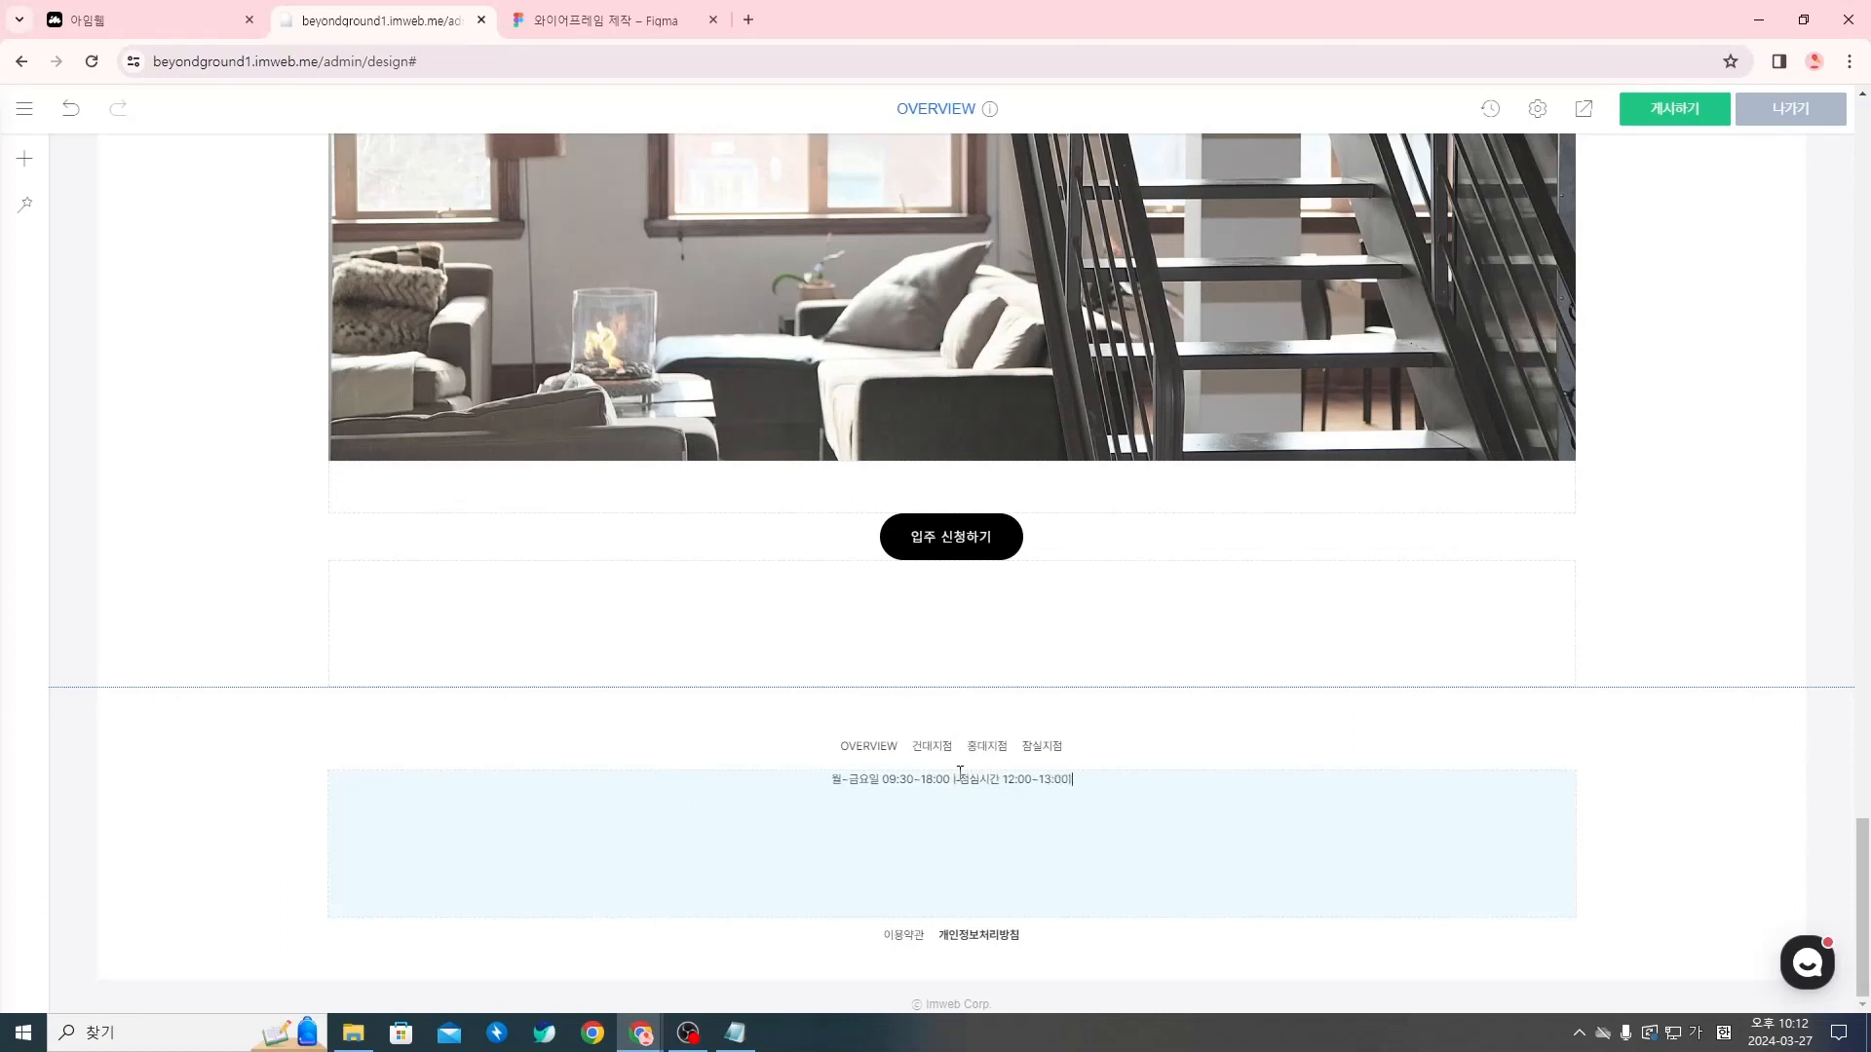
{"action": "key", "text": "Return"}
{"action": "type", "text": "카카오톡 @BEYONDGROUND |"}
Add a 메일 line with the company's e-mail address and a trailing "|" below the KakaoTalk line
{"action": "key", "text": "Hangul"}
{"action": "type", "text": "메"}
{"action": "type", "text": "일 beyon"}
{"action": "key", "text": "Hangul"}
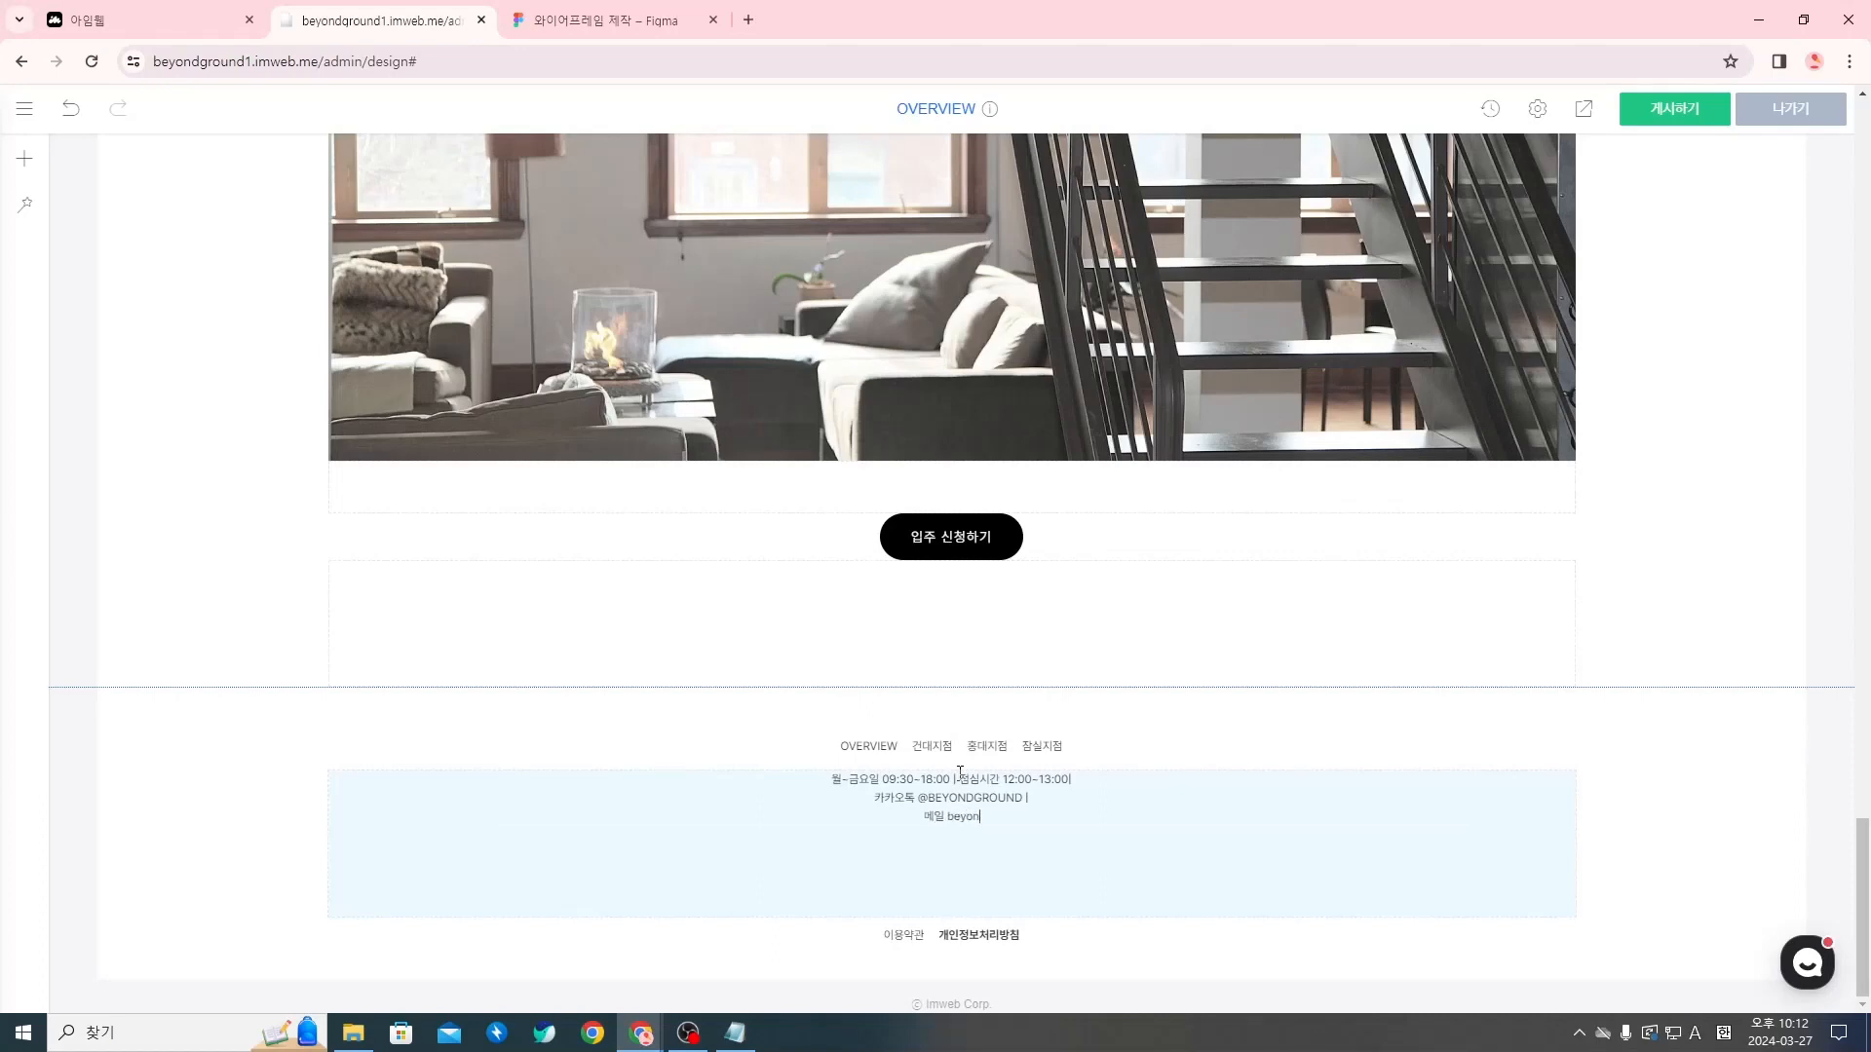
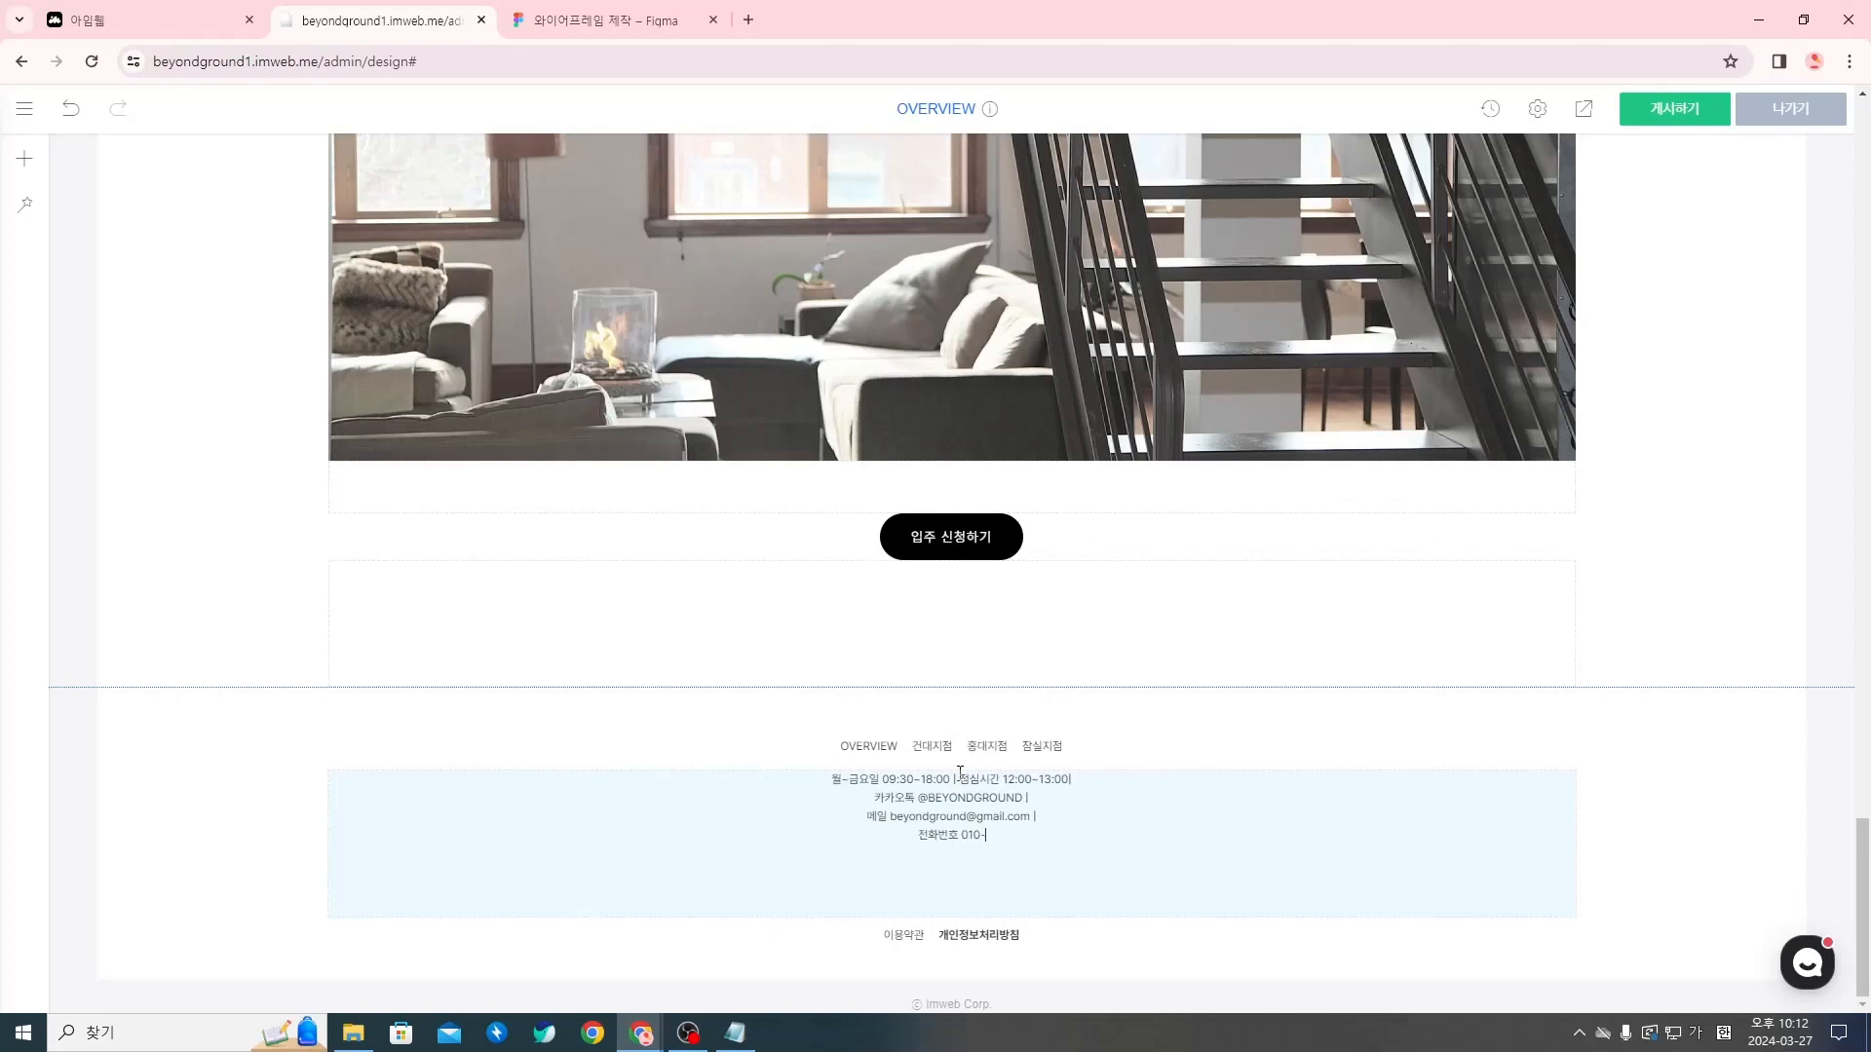
{"action": "type", "text": "0000-0000ldys"}
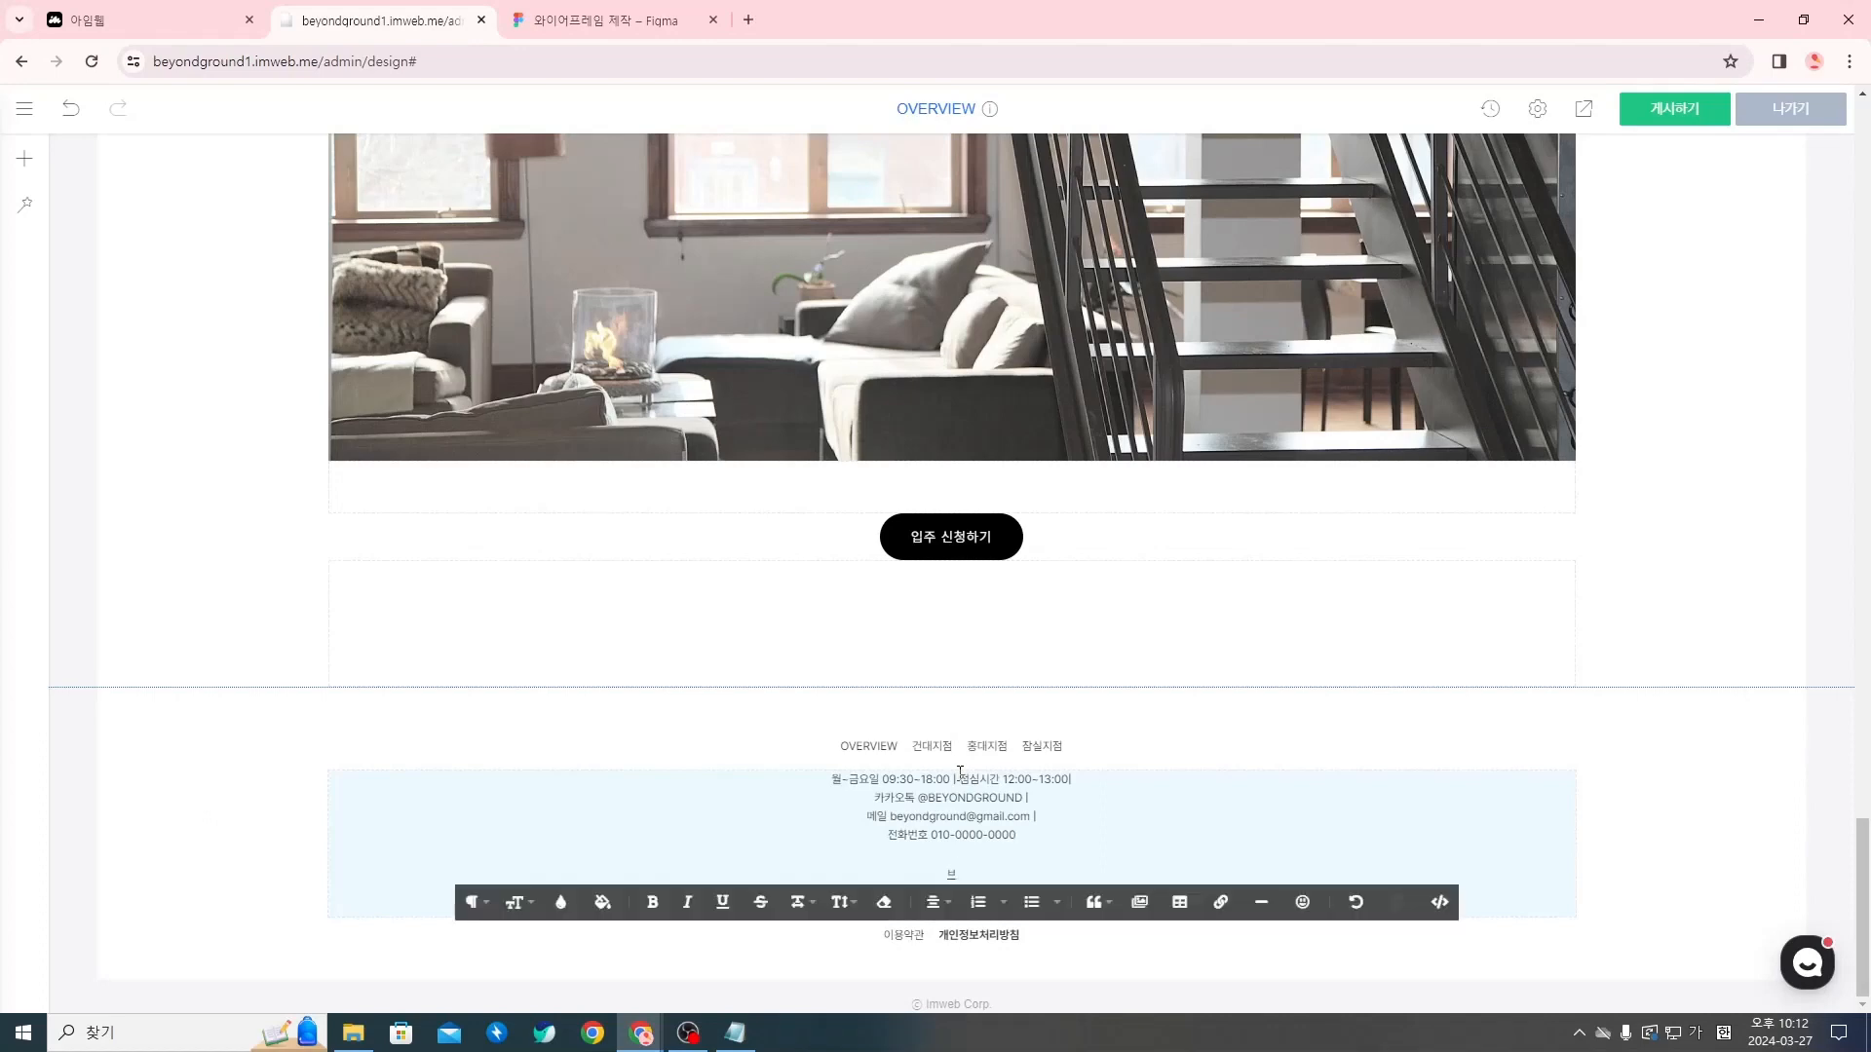
{"action": "type", "text": "emrmfkdnsem"}
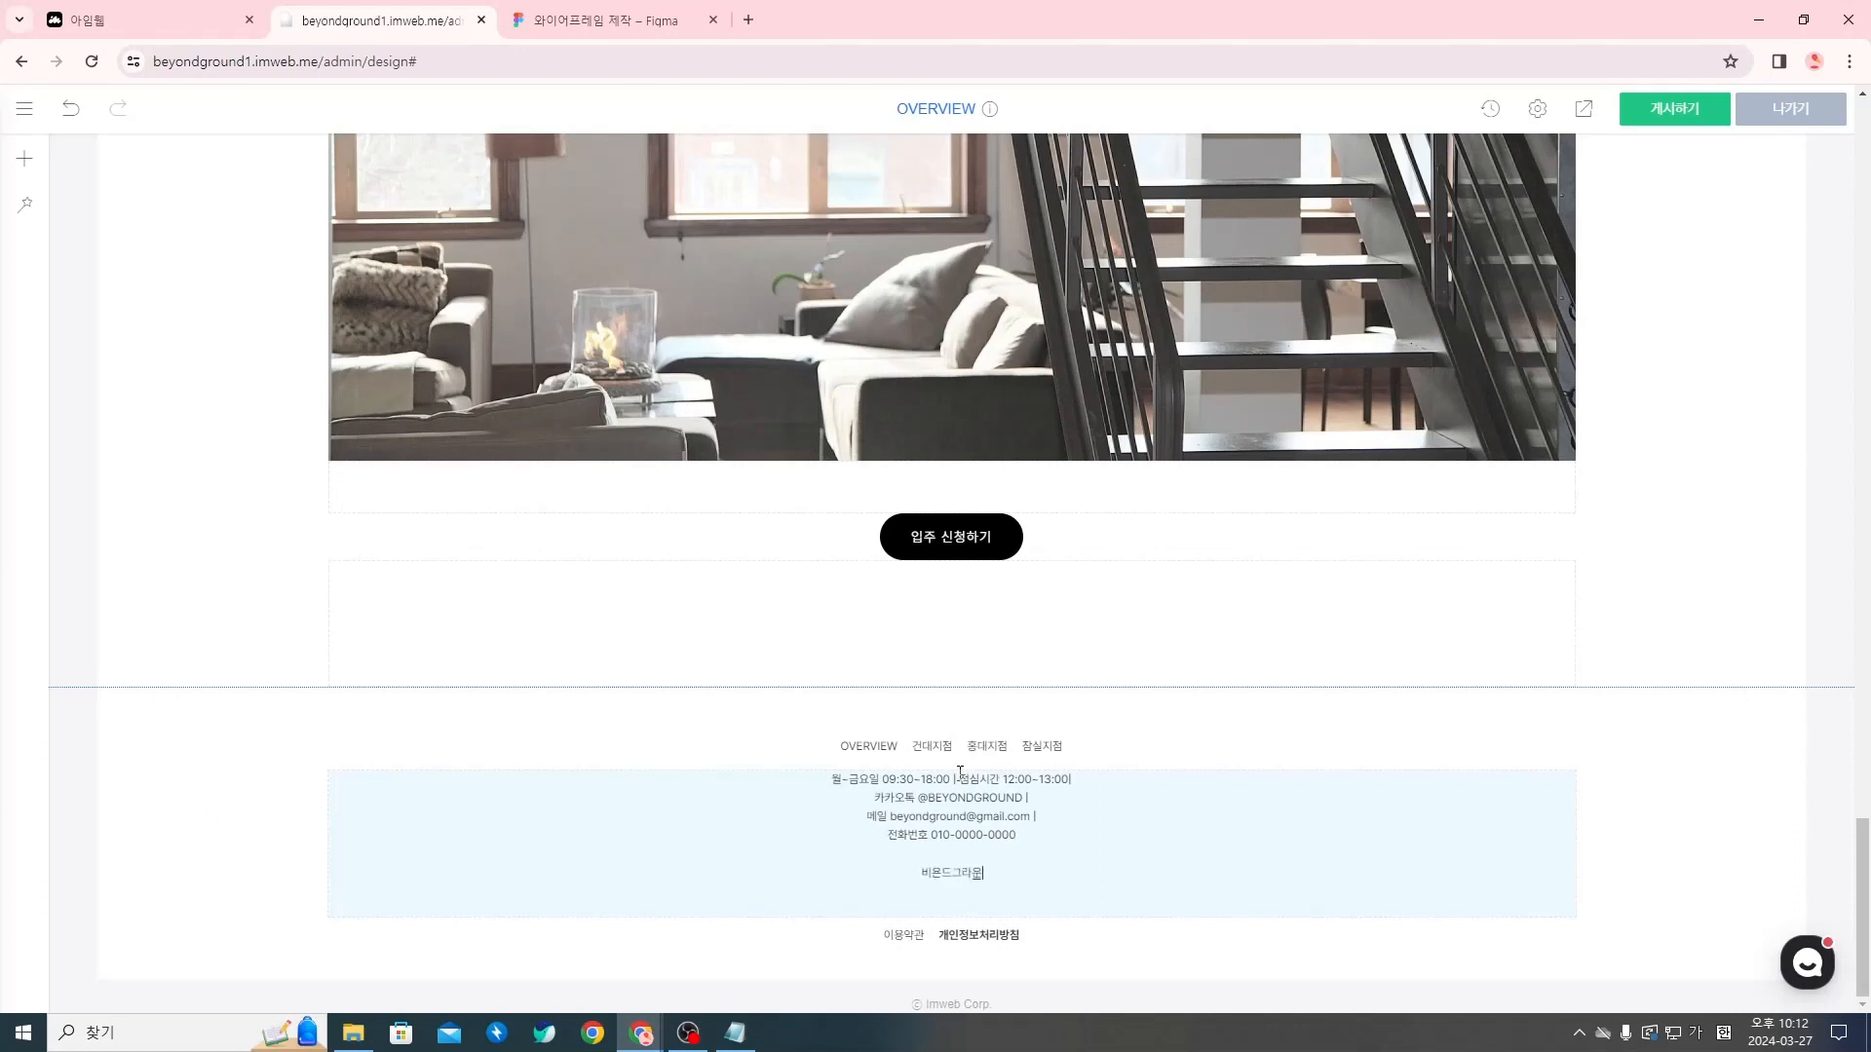
{"action": "type", "text": "()wn | eovy akwpsxkdnpdlqm tmdjqwkemdfhr"}
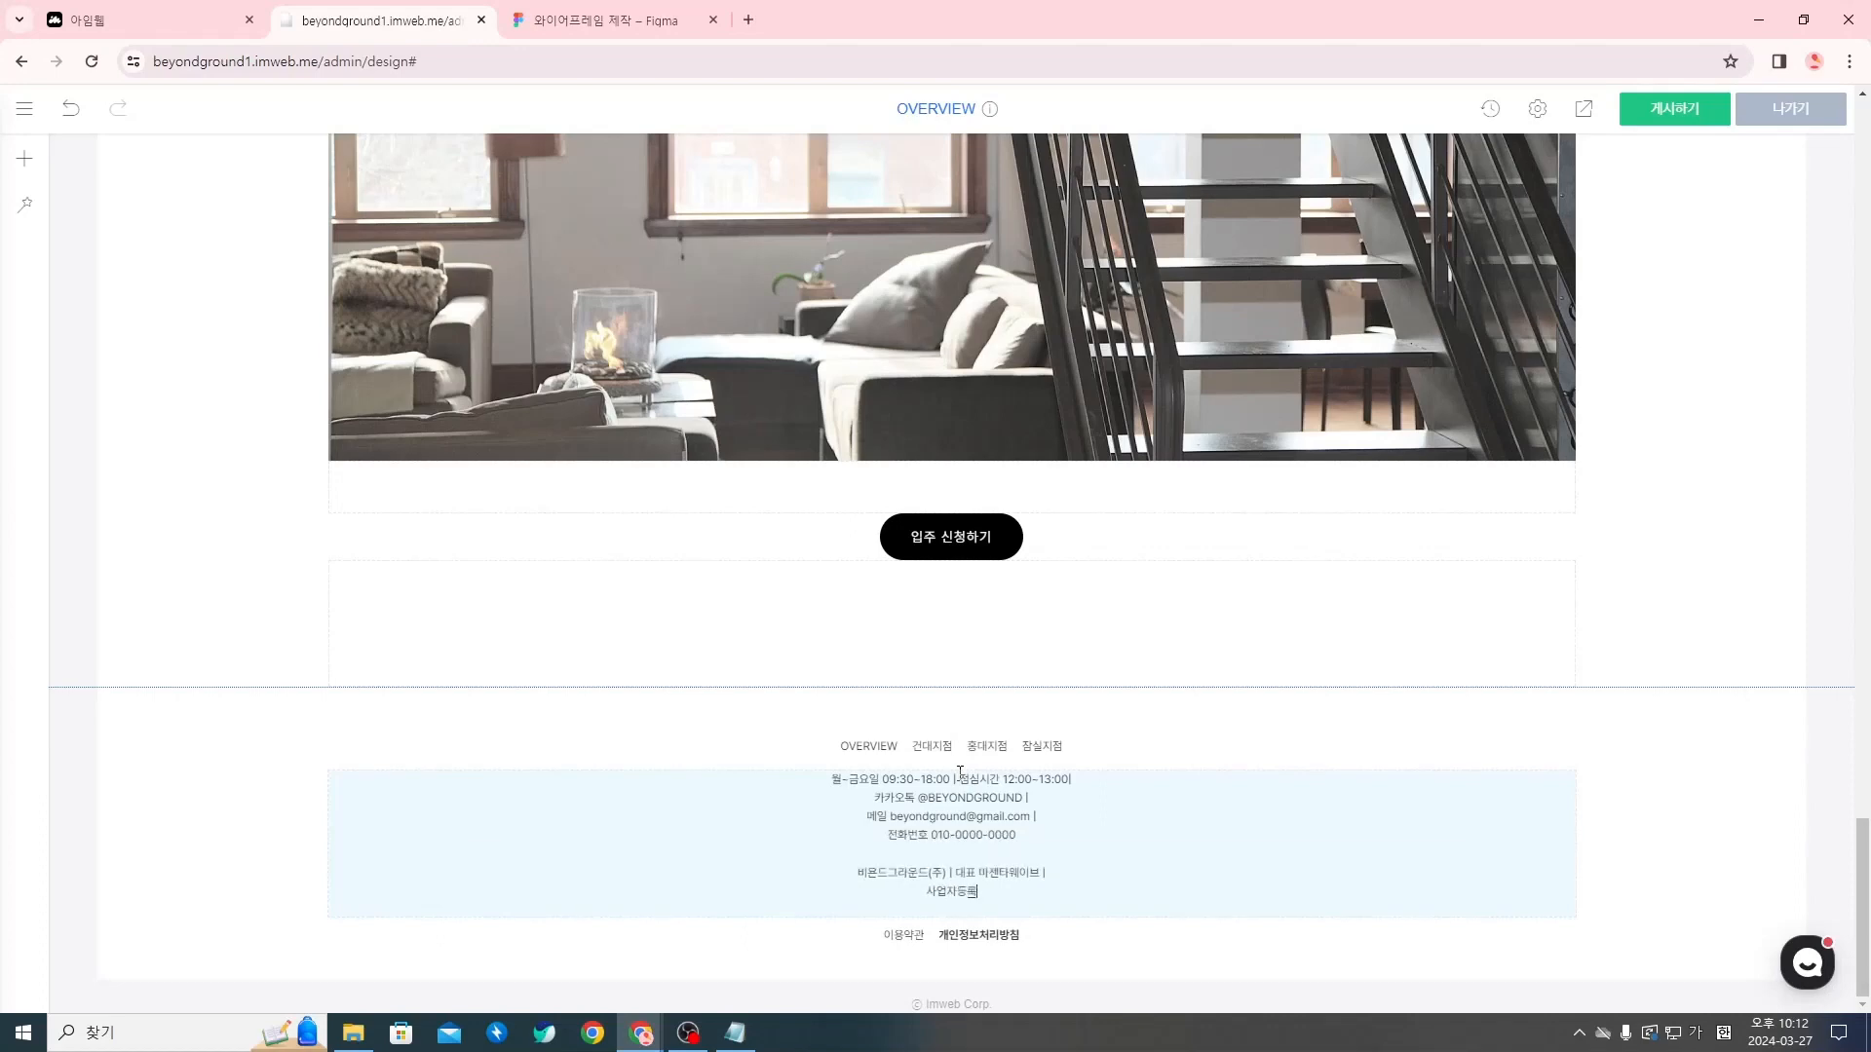
{"action": "type", "text": "qjsgh 000-"}
{"action": "type", "text": "00-000"}
{"action": "type", "text": "00"}
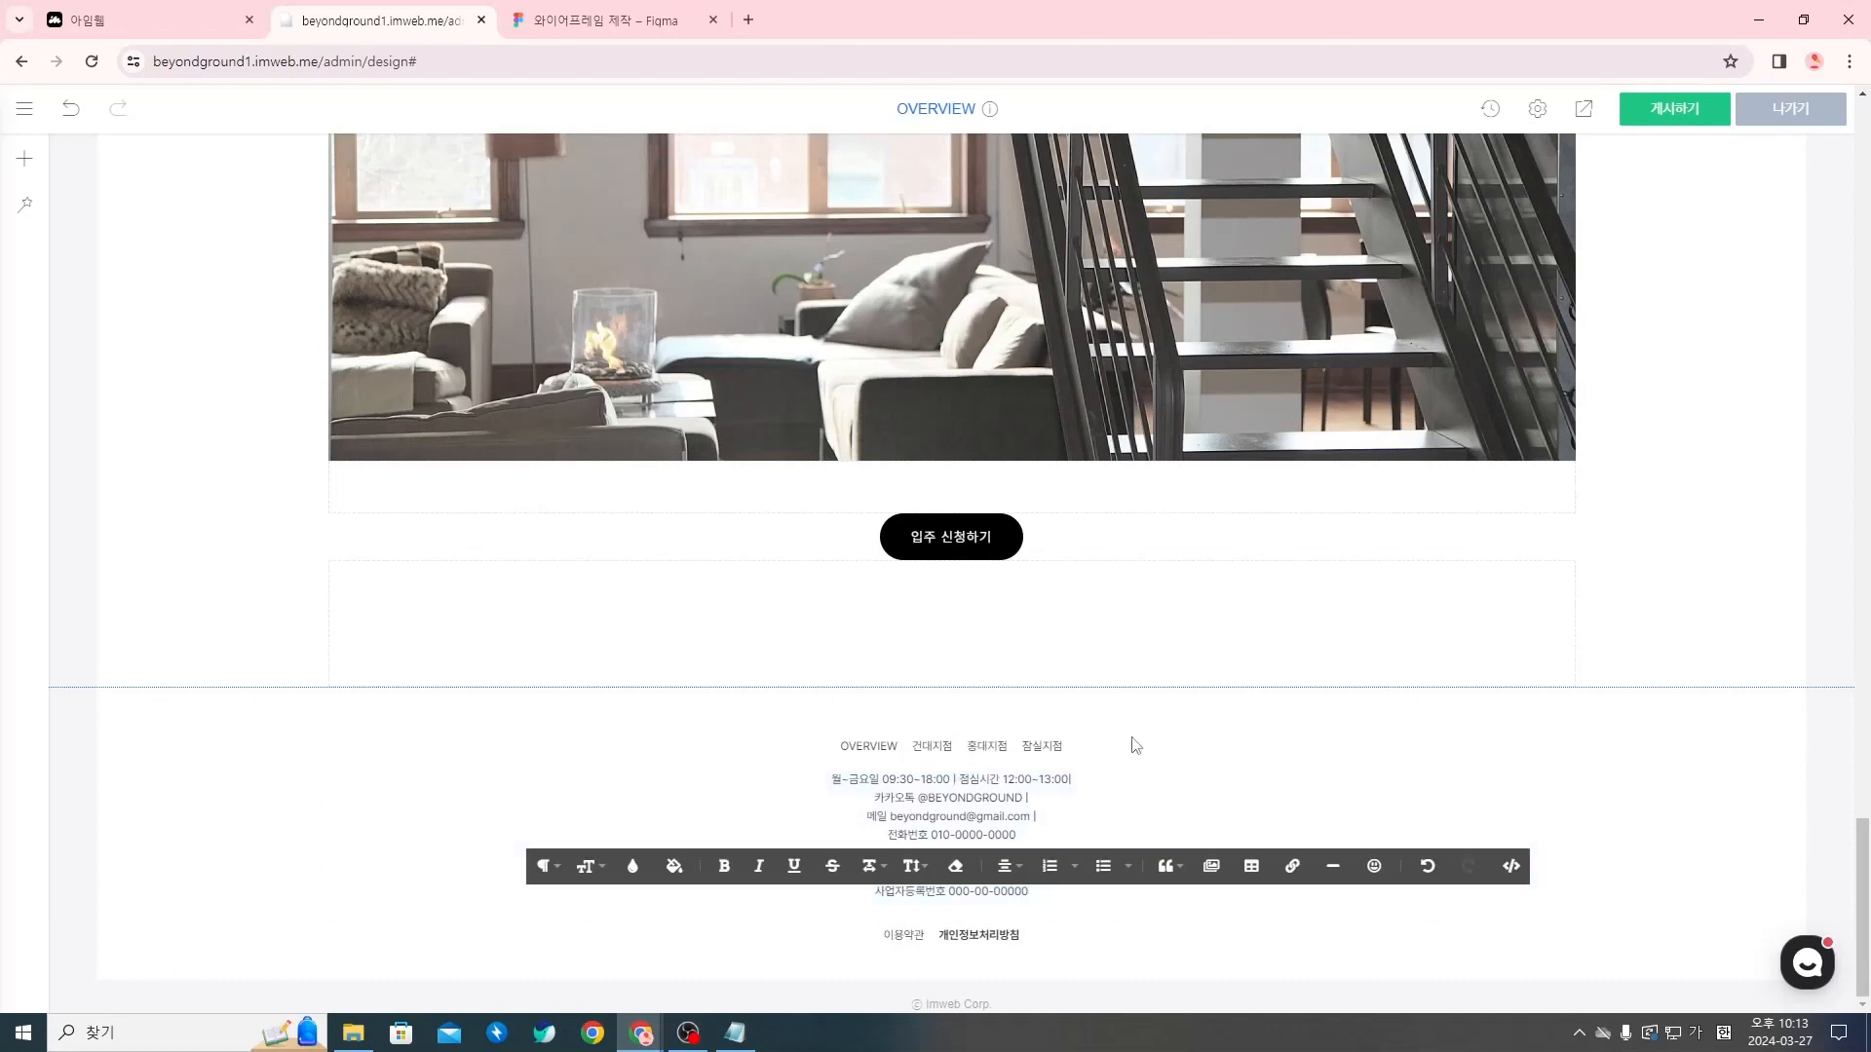
Add a 사업자등록번호 line with the placeholder business registration number below the company line
{"action": "left_click", "coordinate": [1157, 734]}
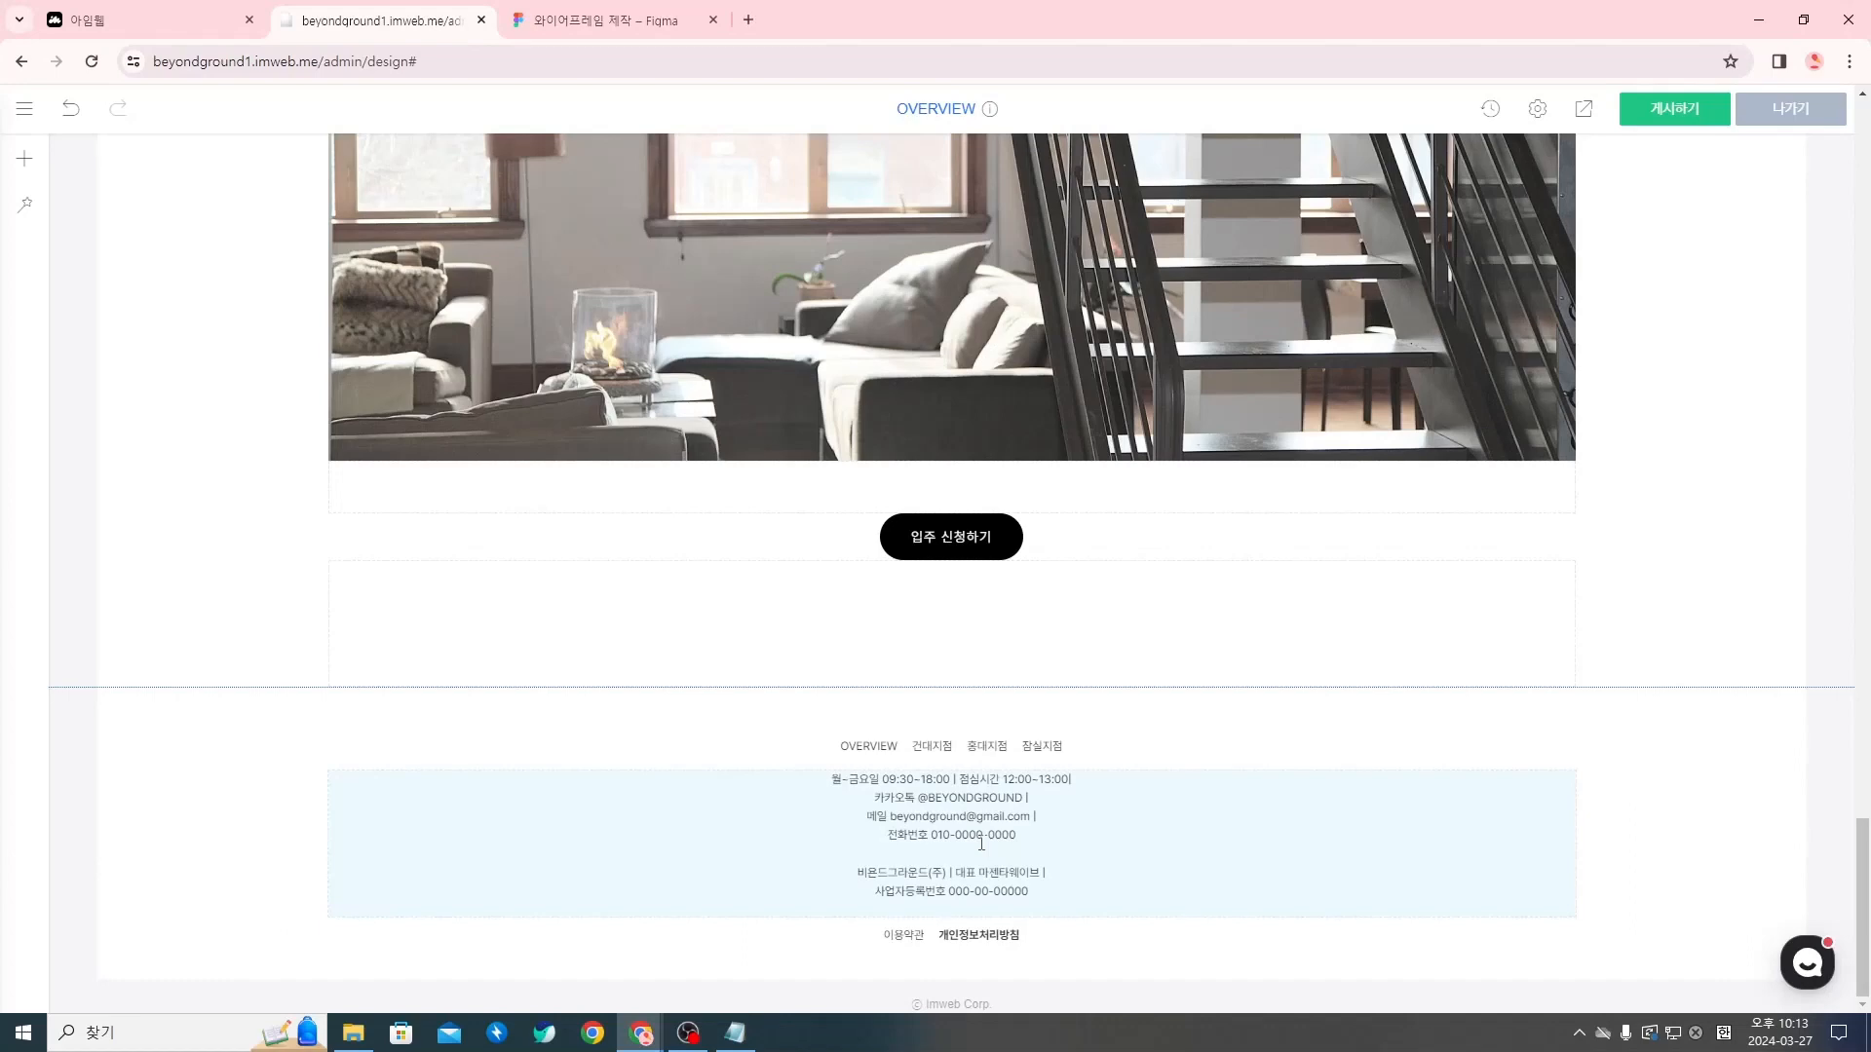
Insert a space before the trailing "|" after 13:00 in the footer's opening hours line
{"action": "left_click", "coordinate": [1072, 778]}
{"action": "left_click", "coordinate": [1093, 783]}
{"action": "left_click", "coordinate": [1048, 876]}
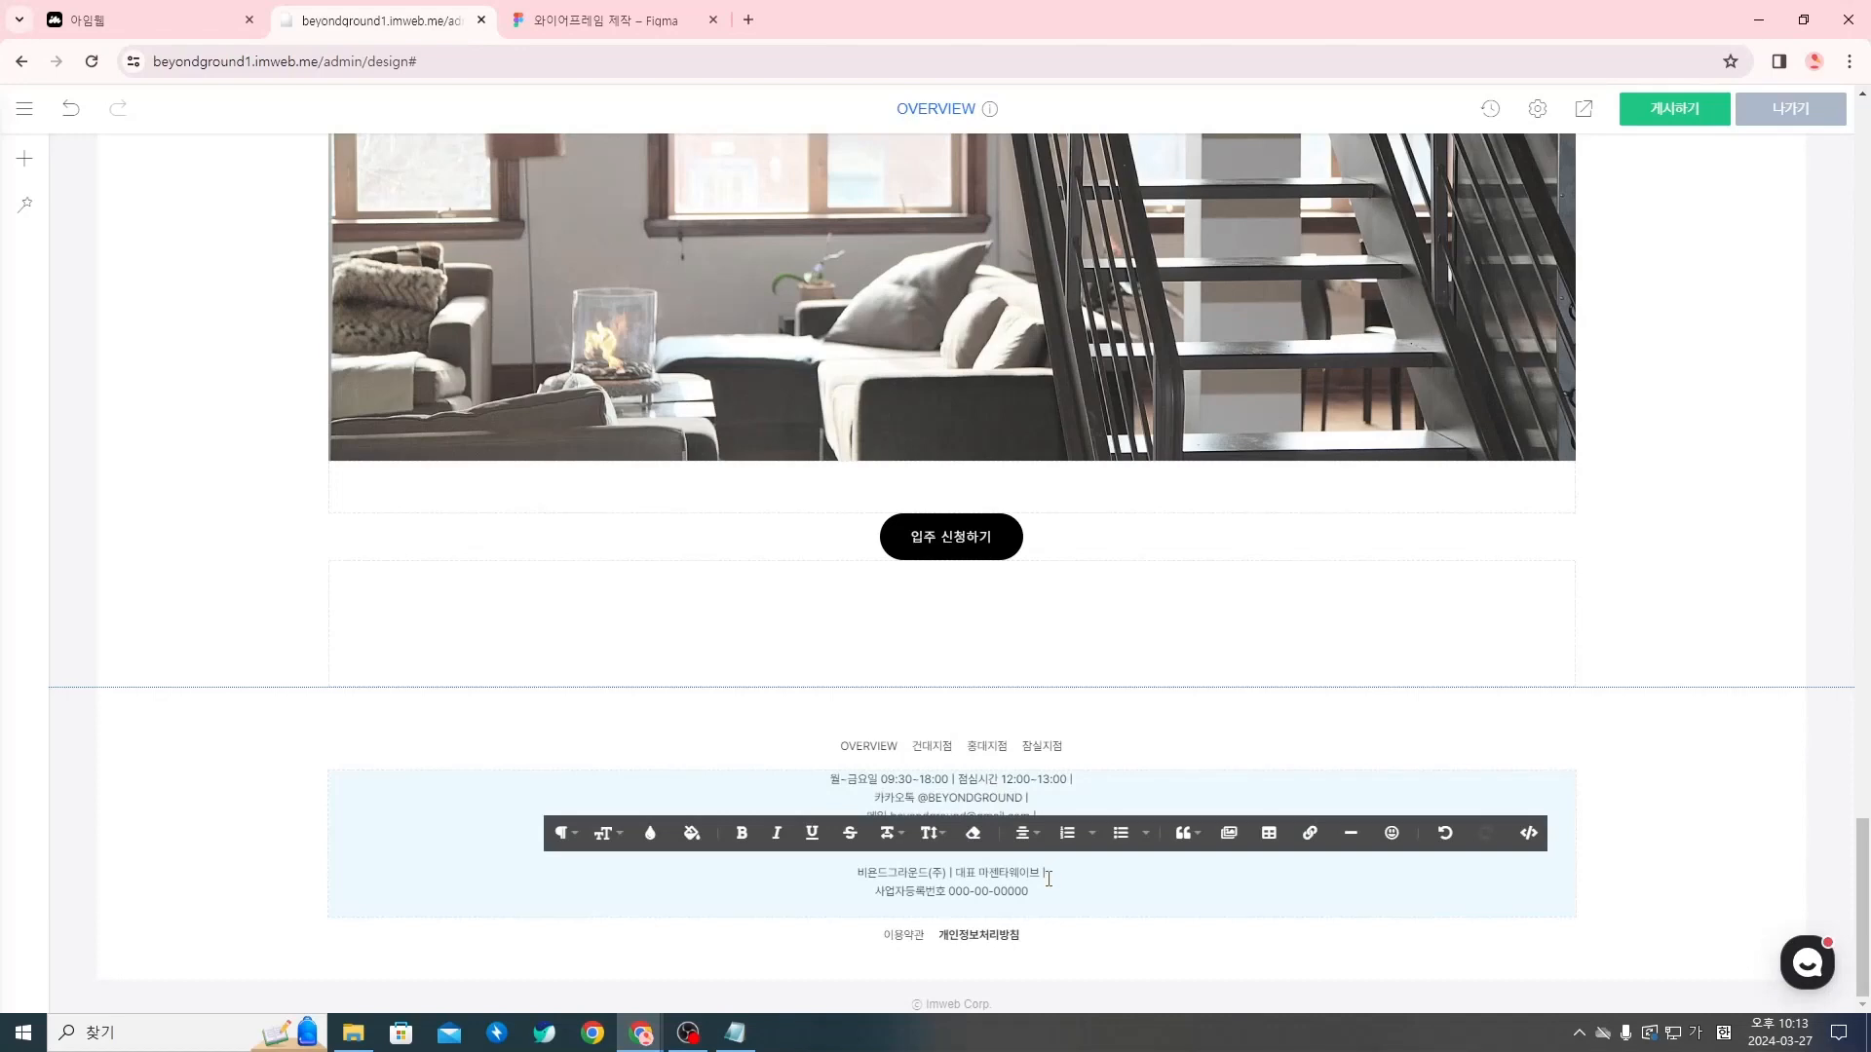
{"action": "left_click", "coordinate": [1127, 758]}
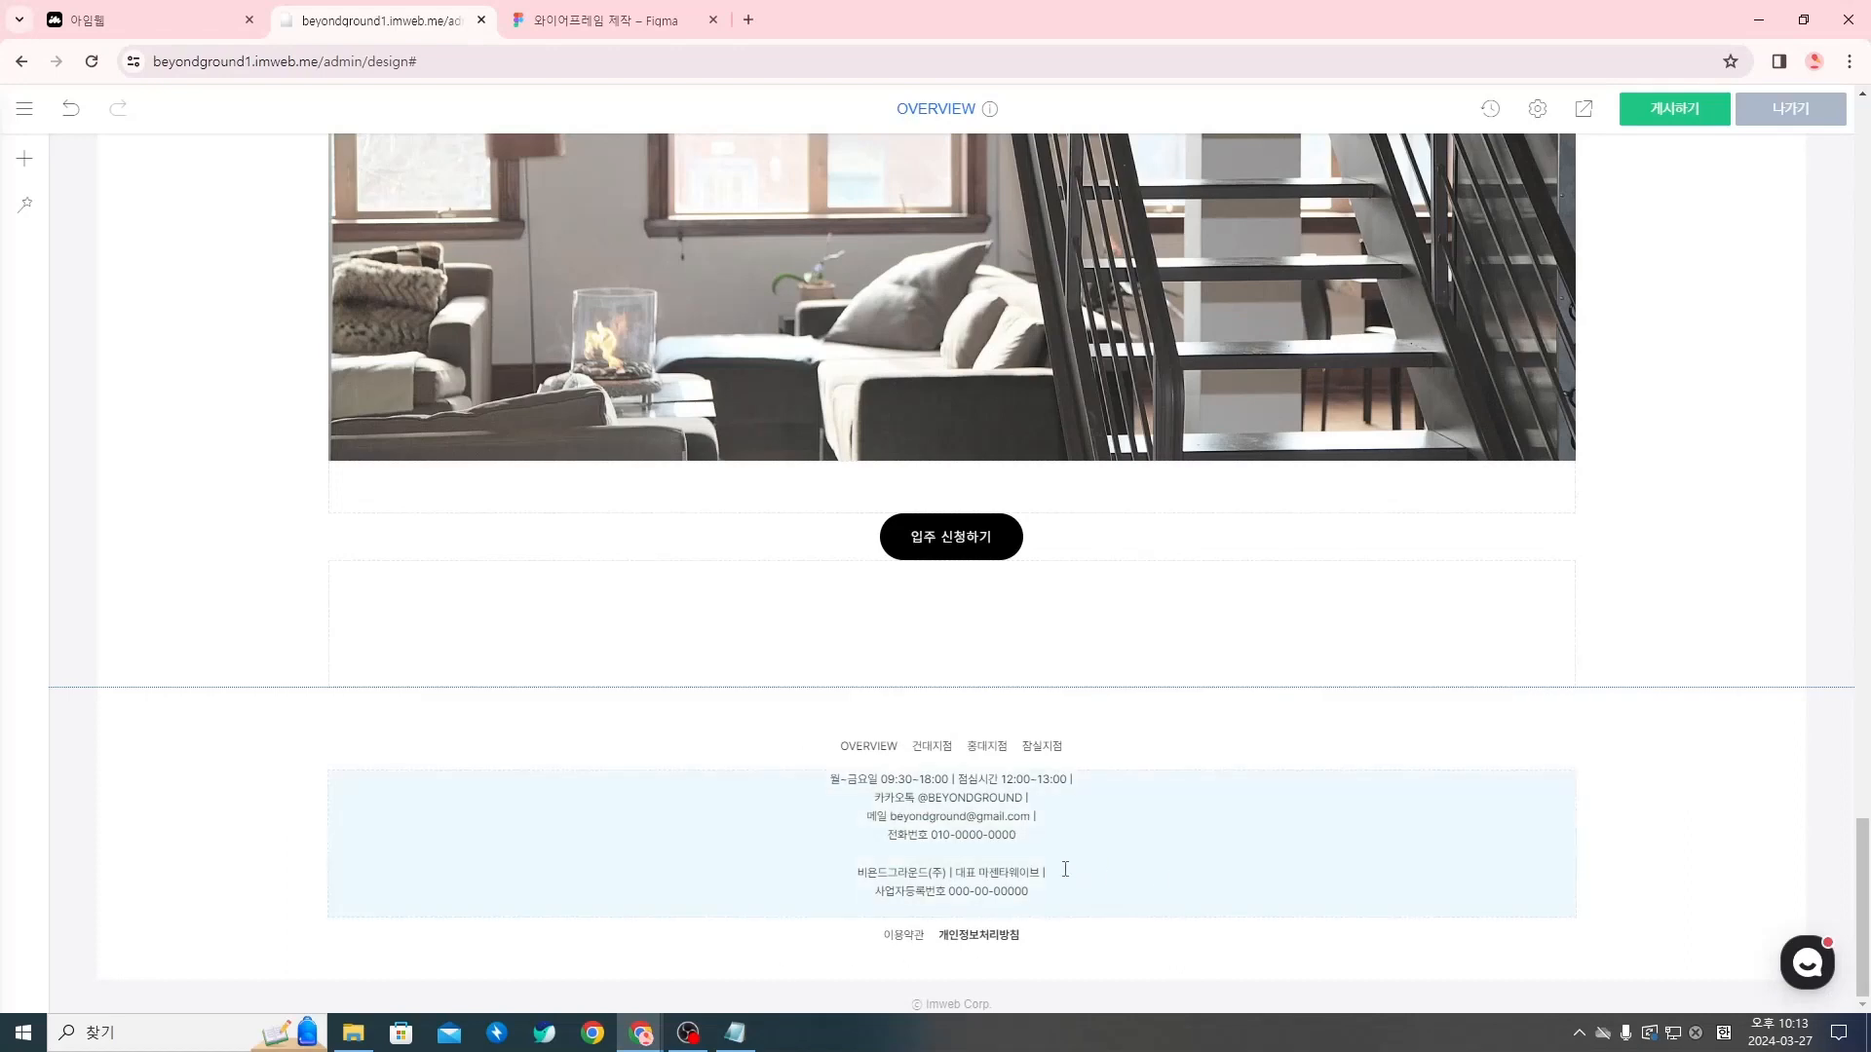
{"action": "left_click", "coordinate": [1022, 854]}
{"action": "left_click", "coordinate": [1076, 813]}
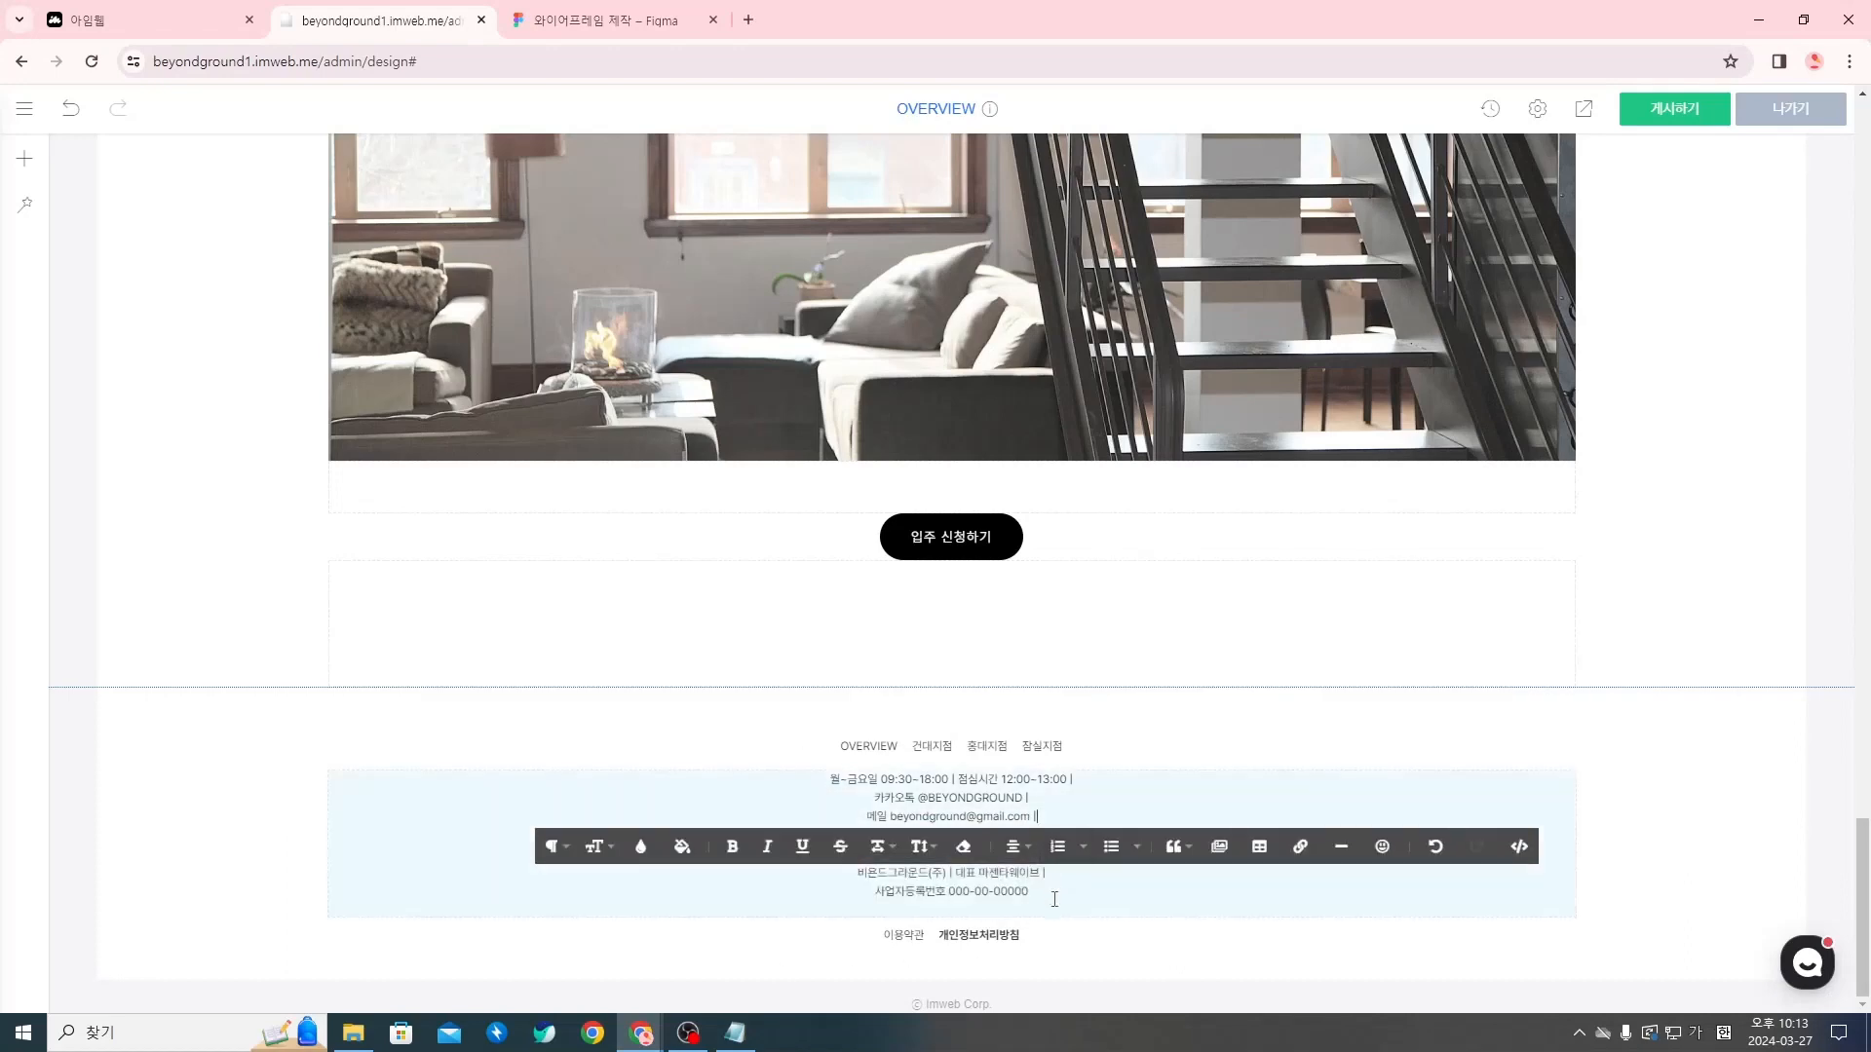
Slightly increase the font size of the entire footer contact and company text
{"action": "left_click_drag", "start_coordinate": [1055, 899], "coordinate": [792, 779]}
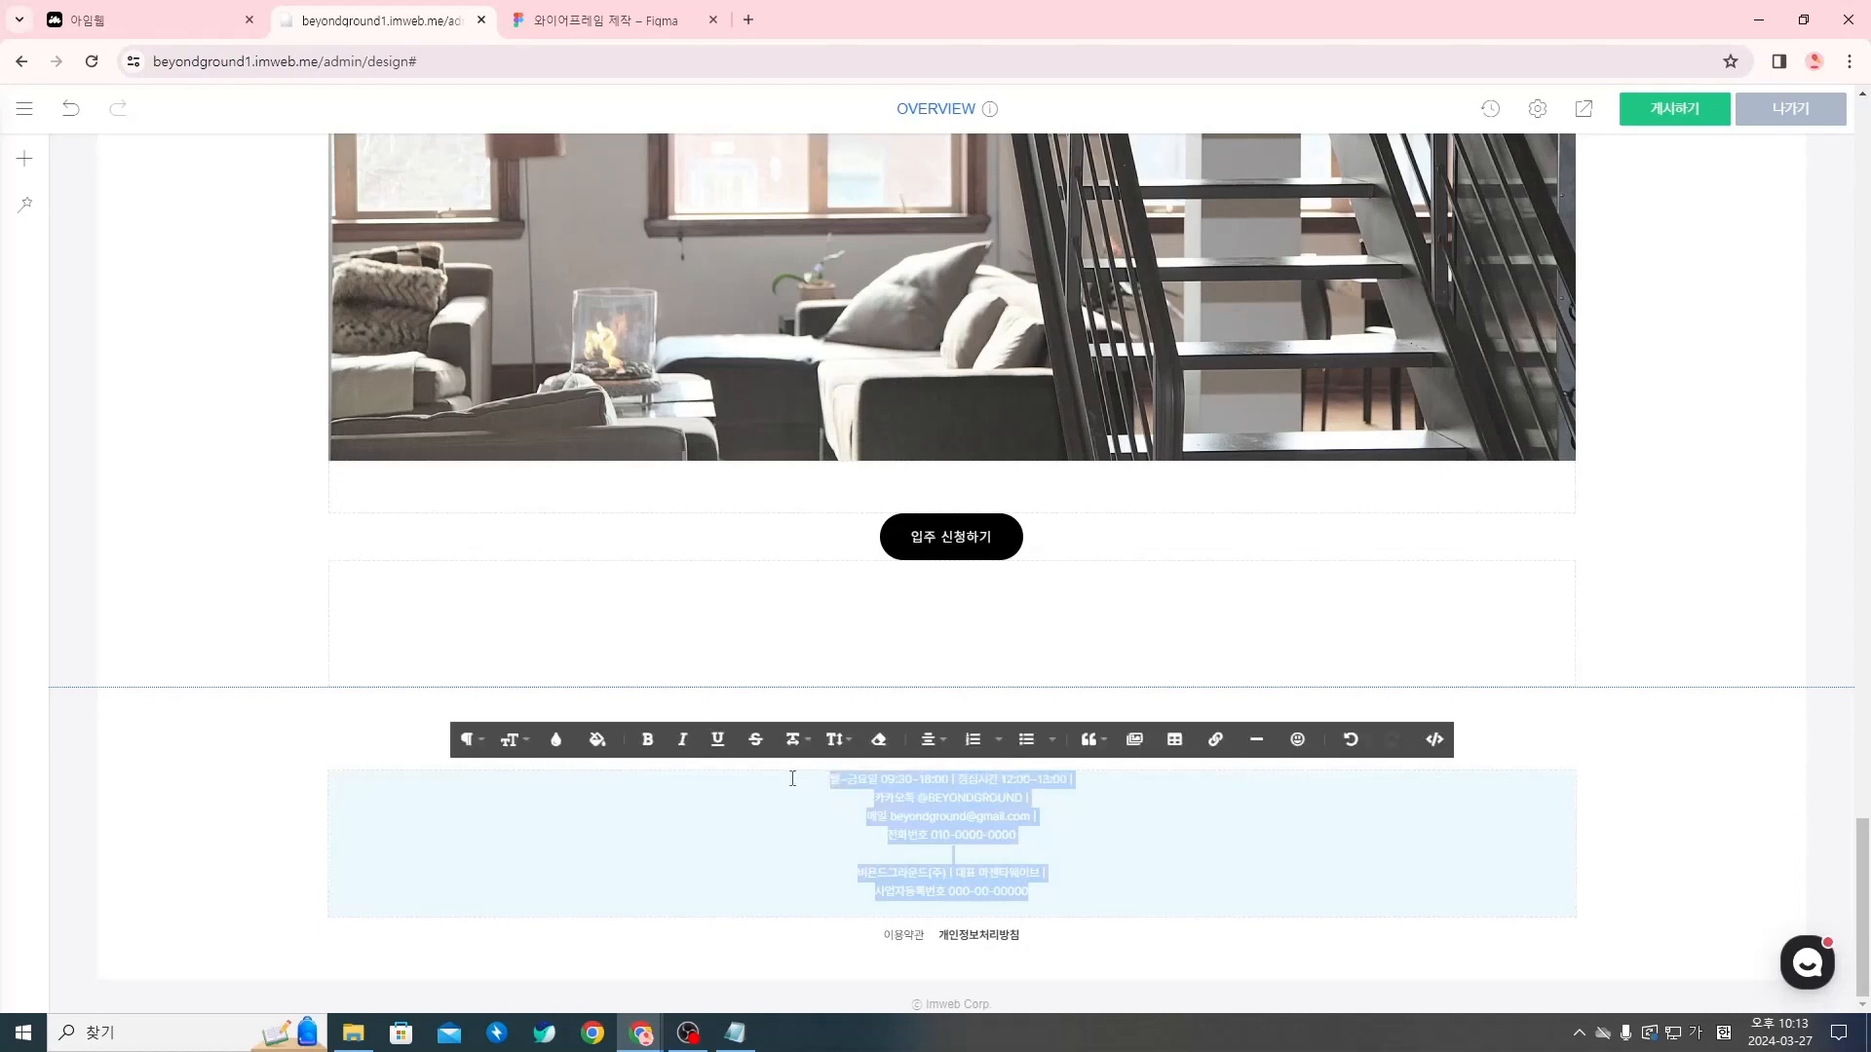
{"action": "left_click", "coordinate": [511, 742]}
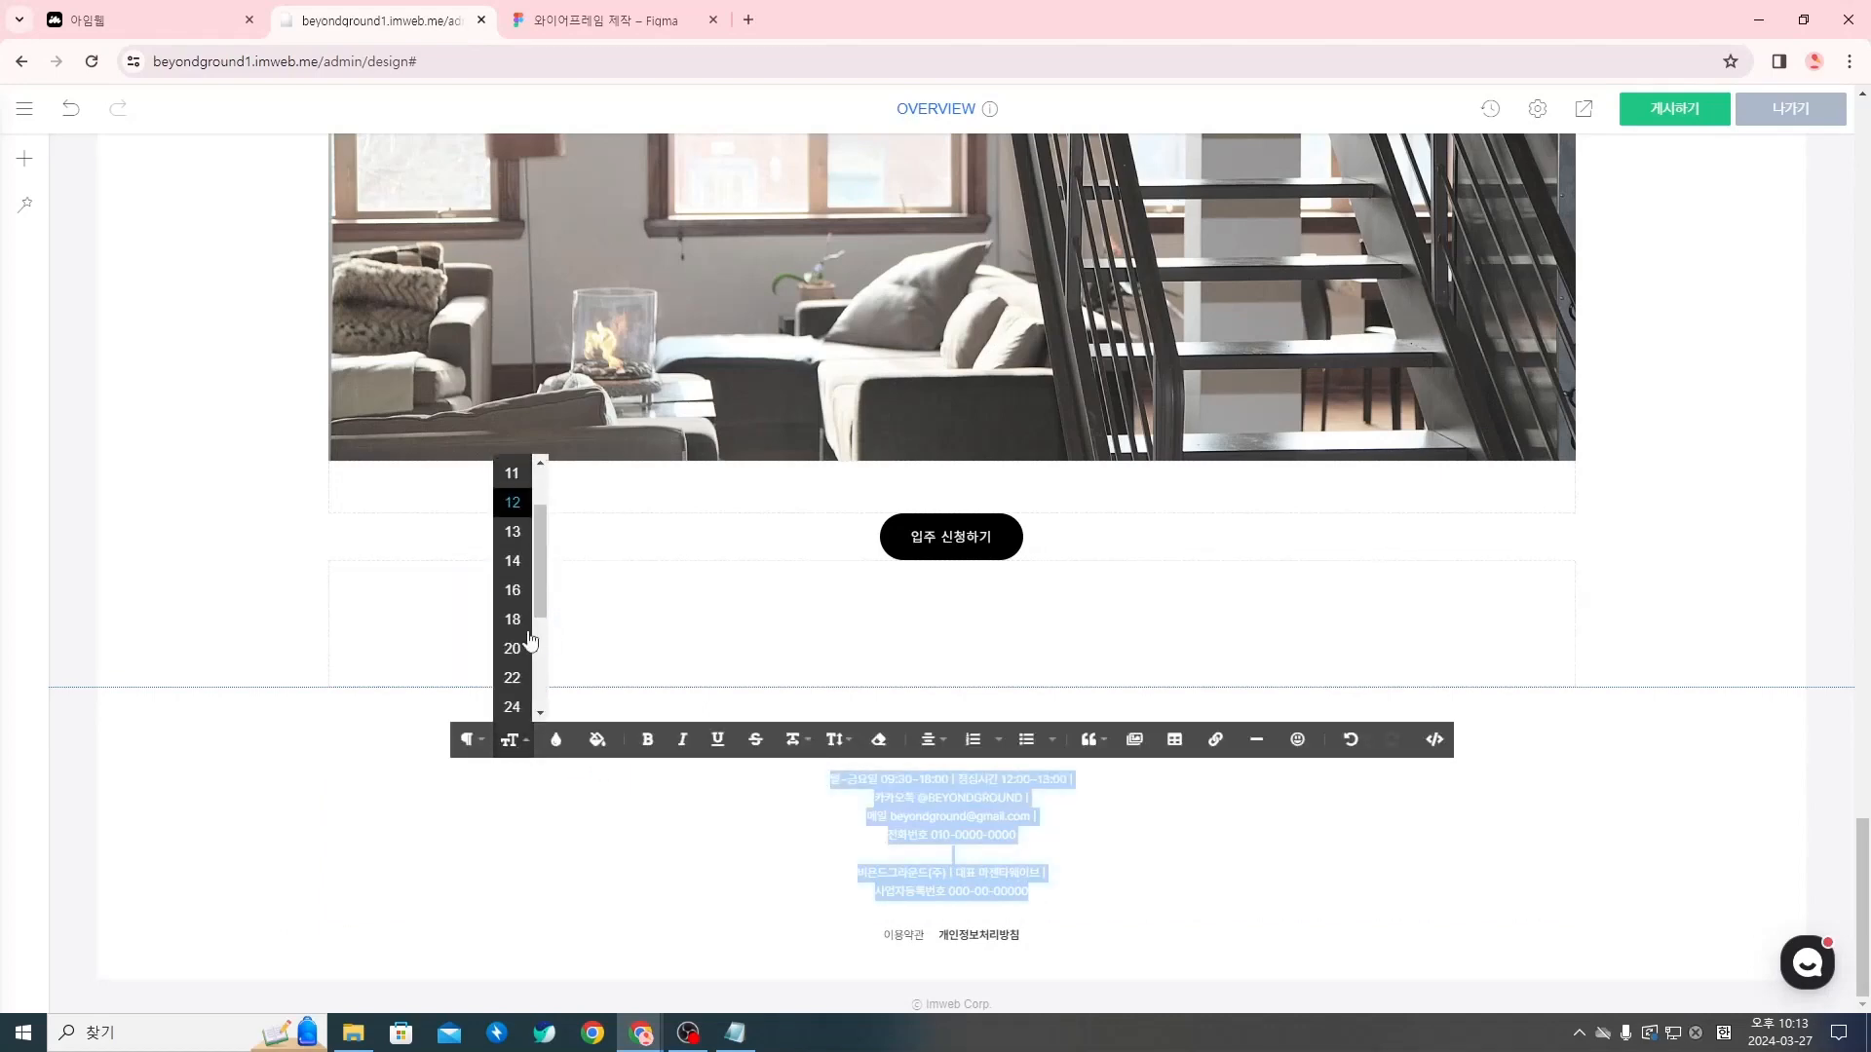
{"action": "left_click", "coordinate": [523, 614]}
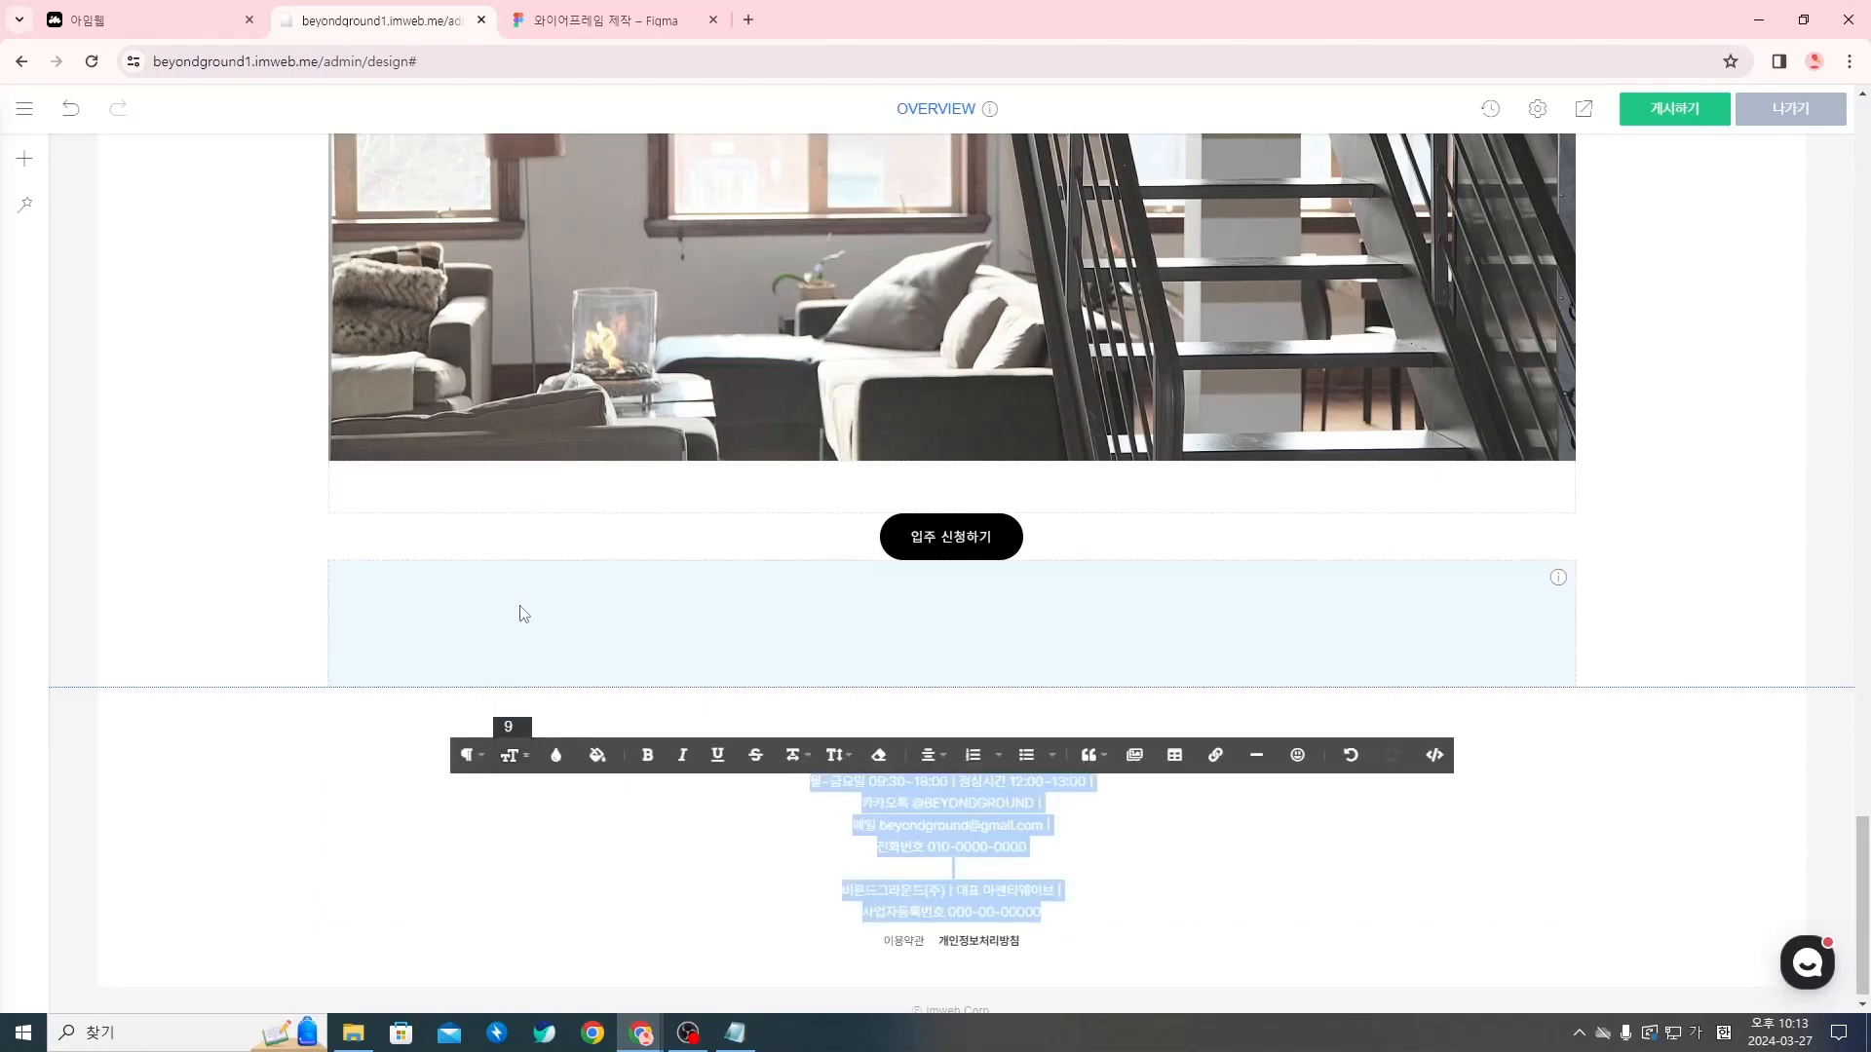
Add an empty line after the business registration number to separate it from the 이용약관 and 개인정보처리방침 links
{"action": "left_click", "coordinate": [1147, 915]}
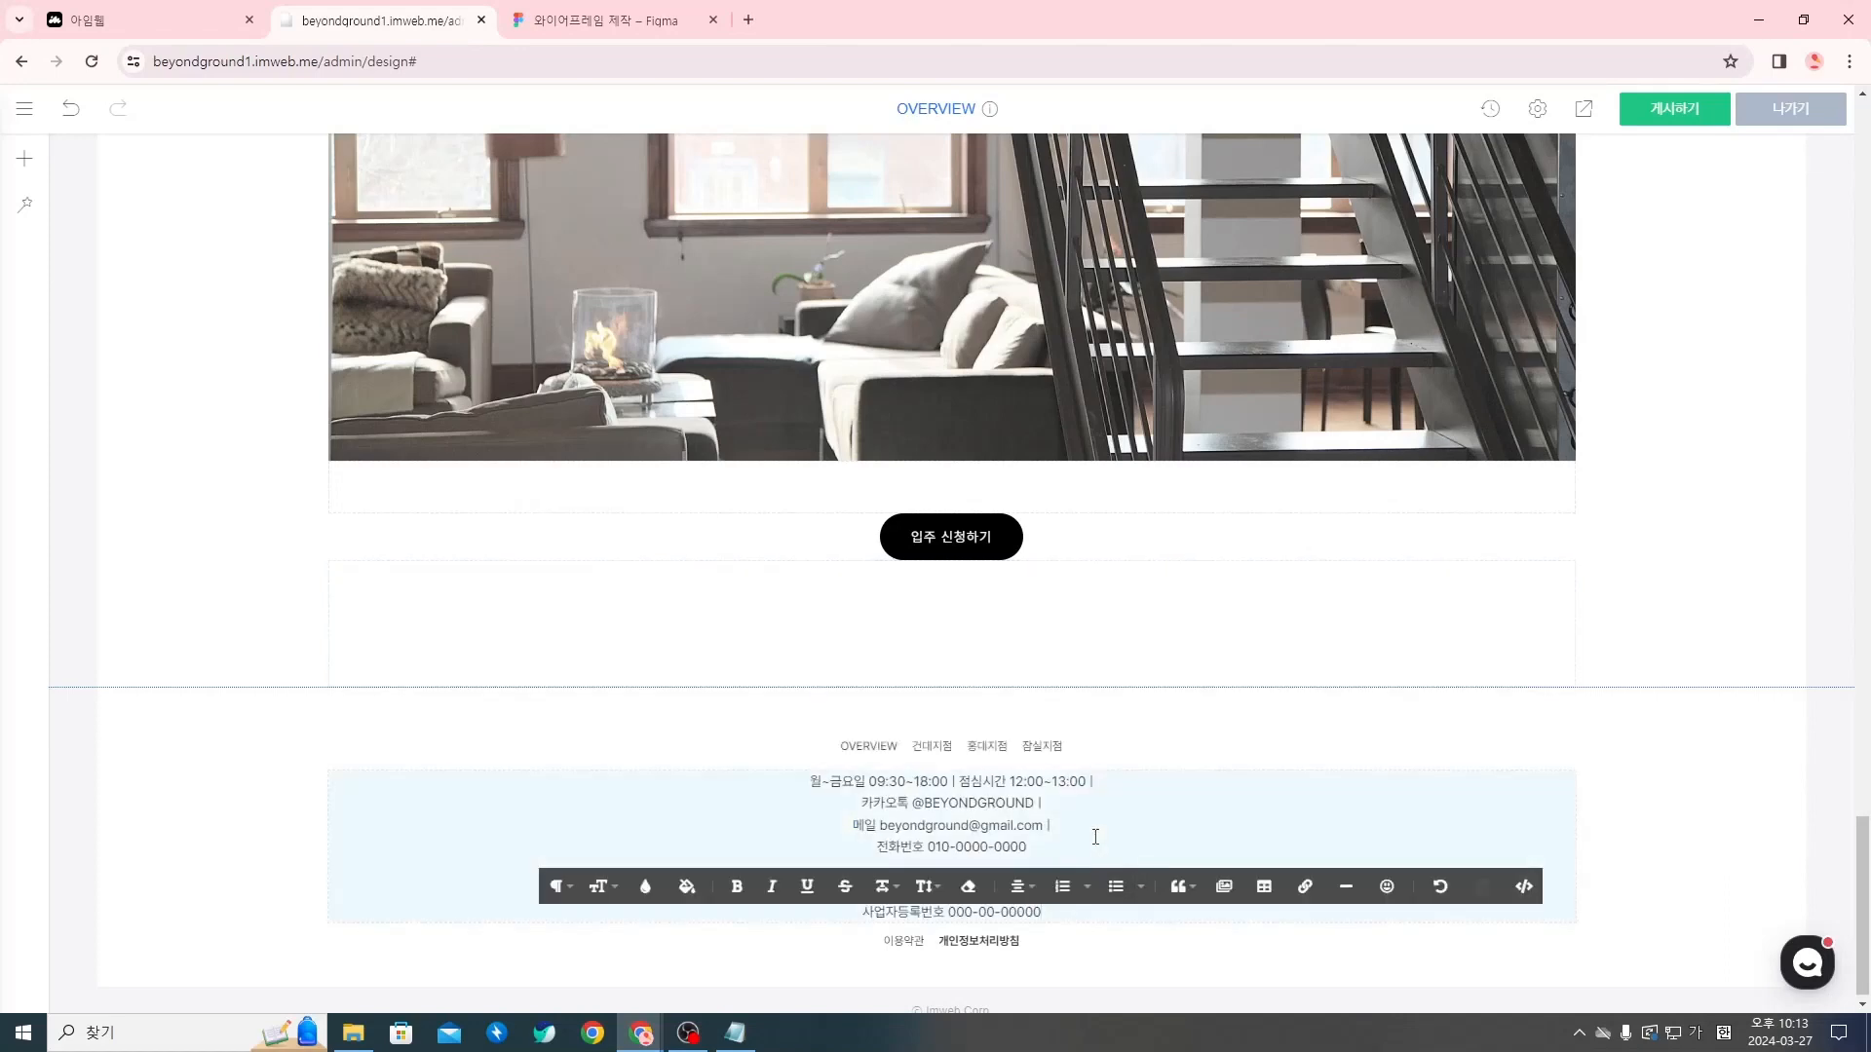
{"action": "left_click", "coordinate": [1143, 738]}
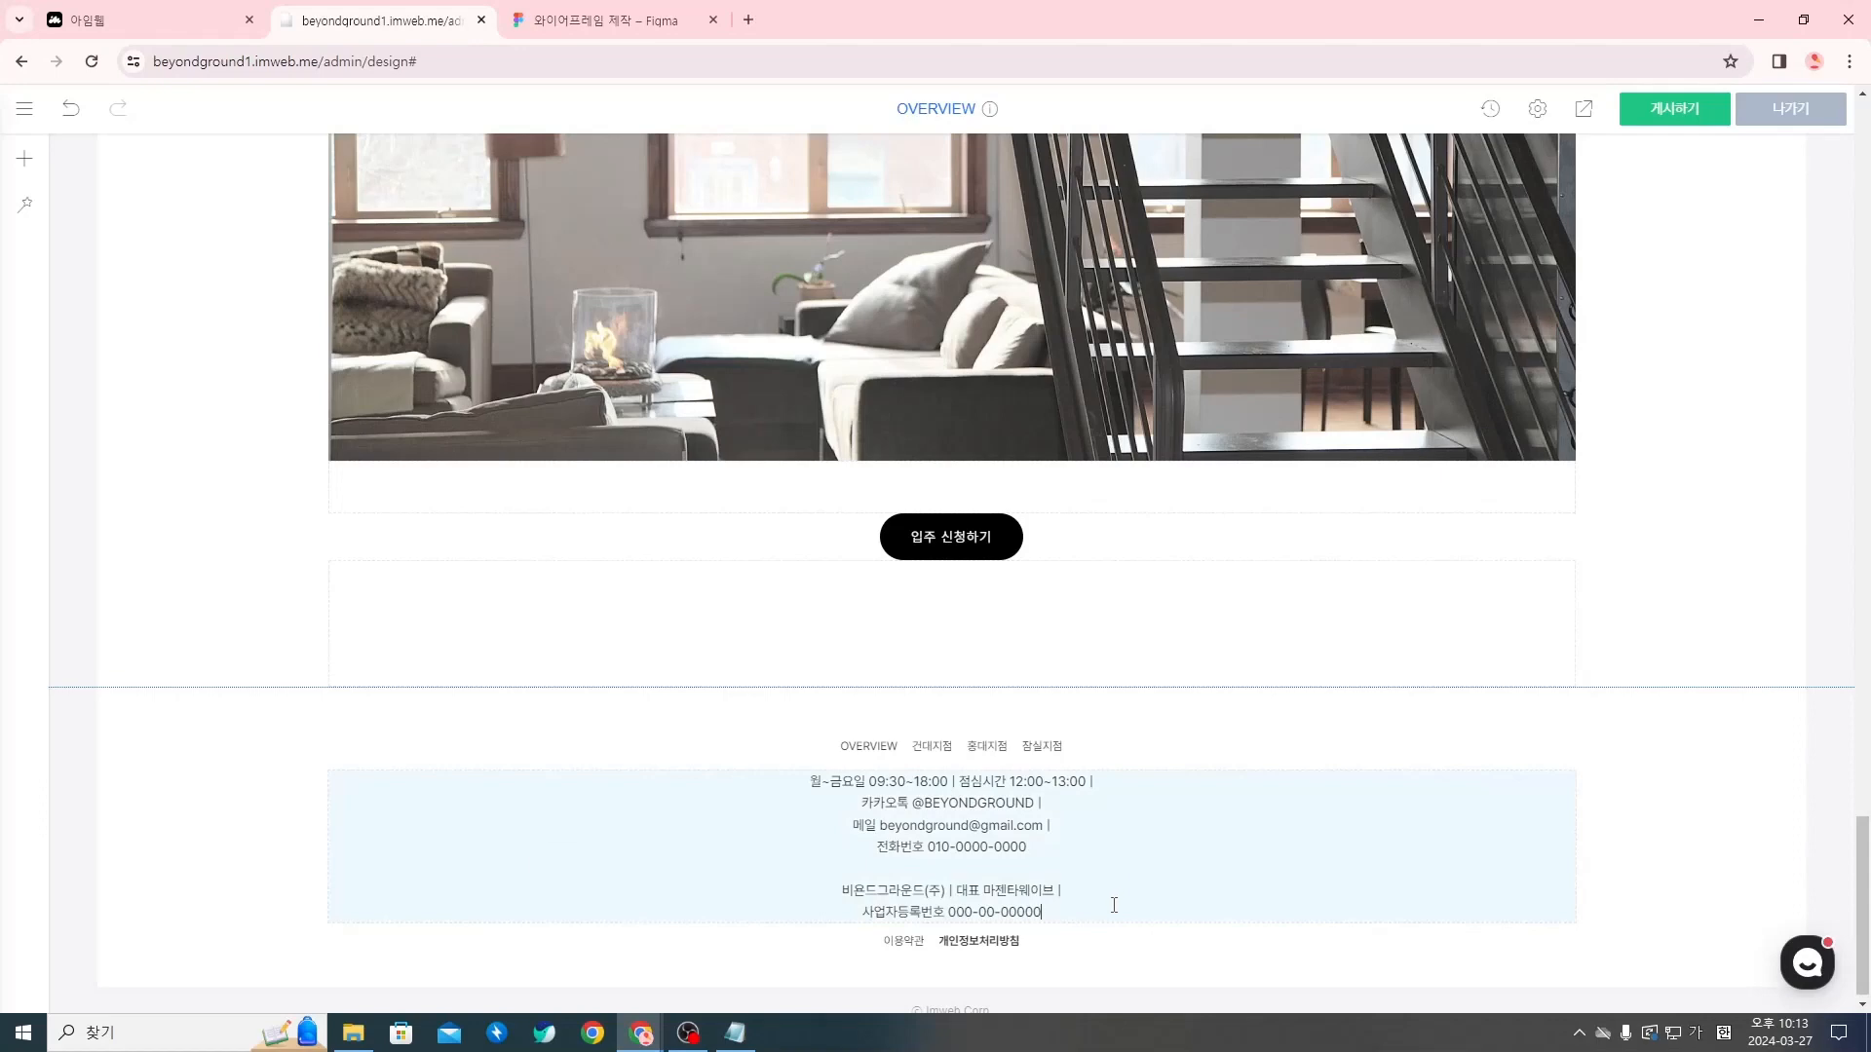
{"action": "key", "text": "Return"}
{"action": "left_click", "coordinate": [1129, 973]}
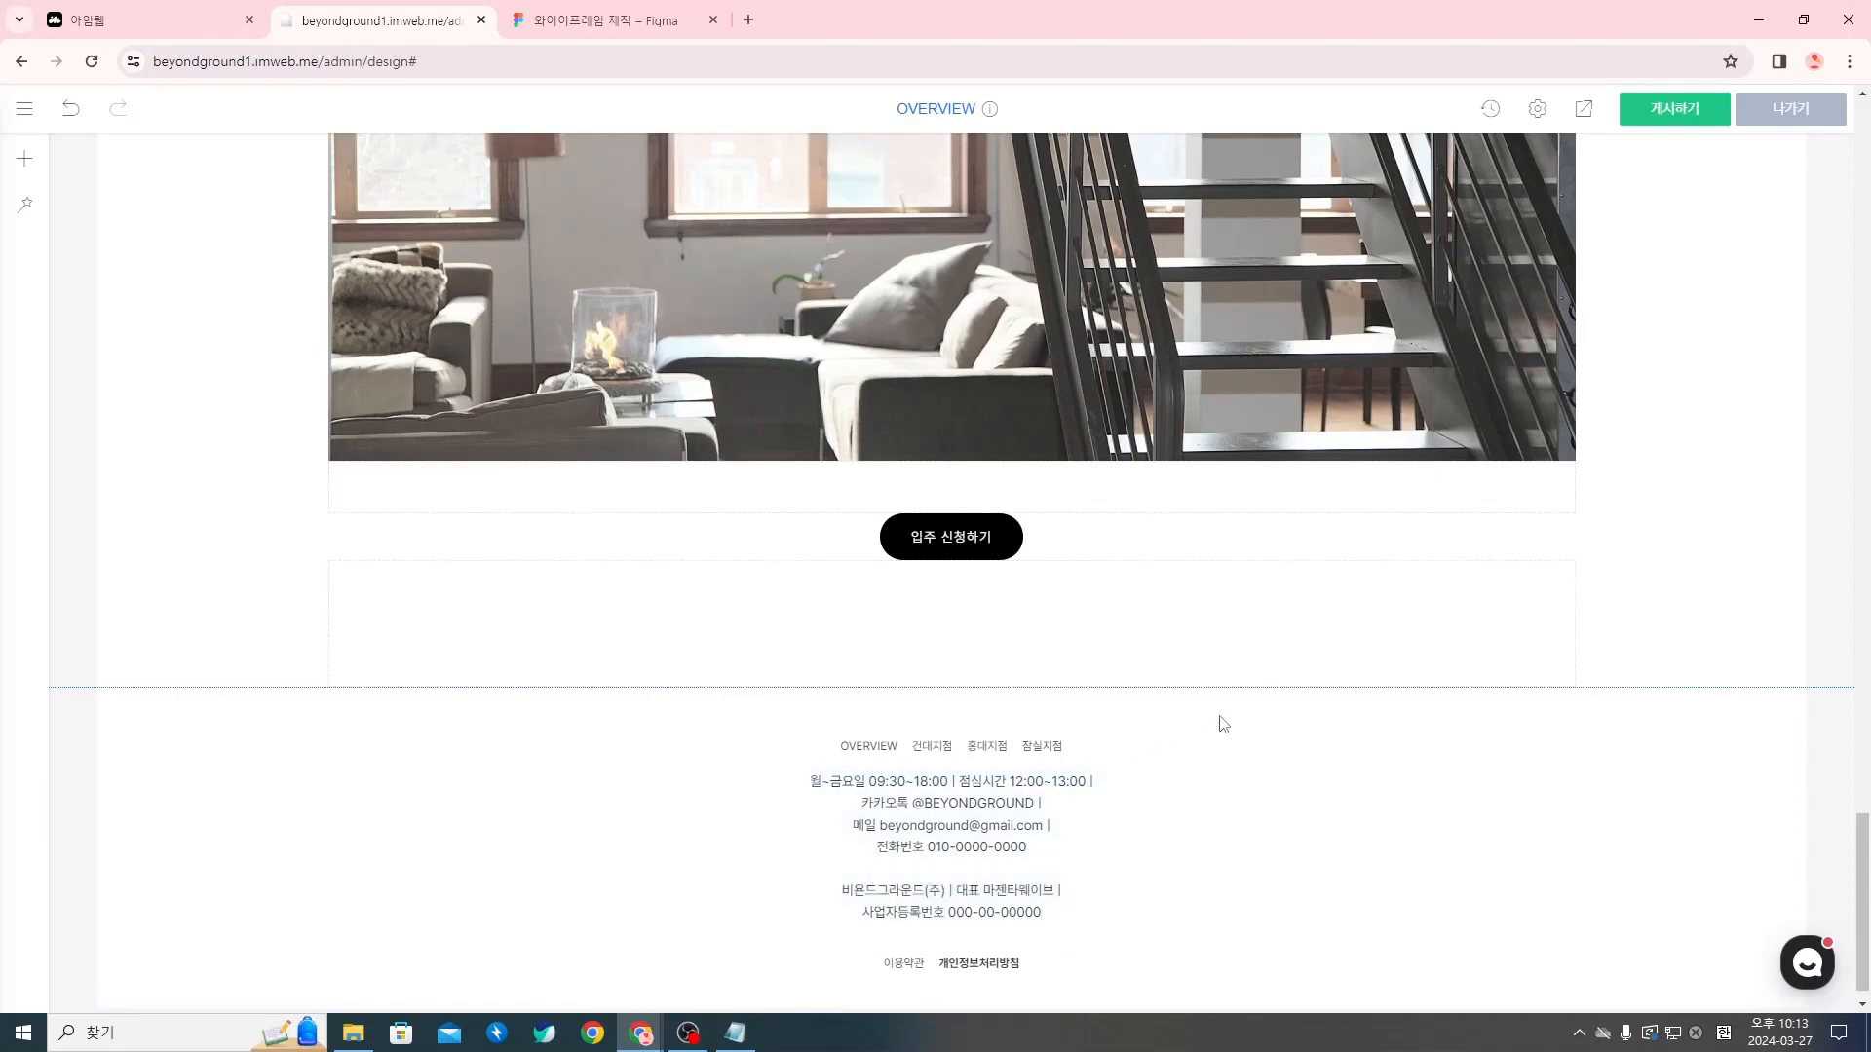
Publish (게시하기) the updated design to the live site
{"action": "scroll", "coordinate": [1218, 719], "scroll_direction": "down", "scroll_amount": 1}
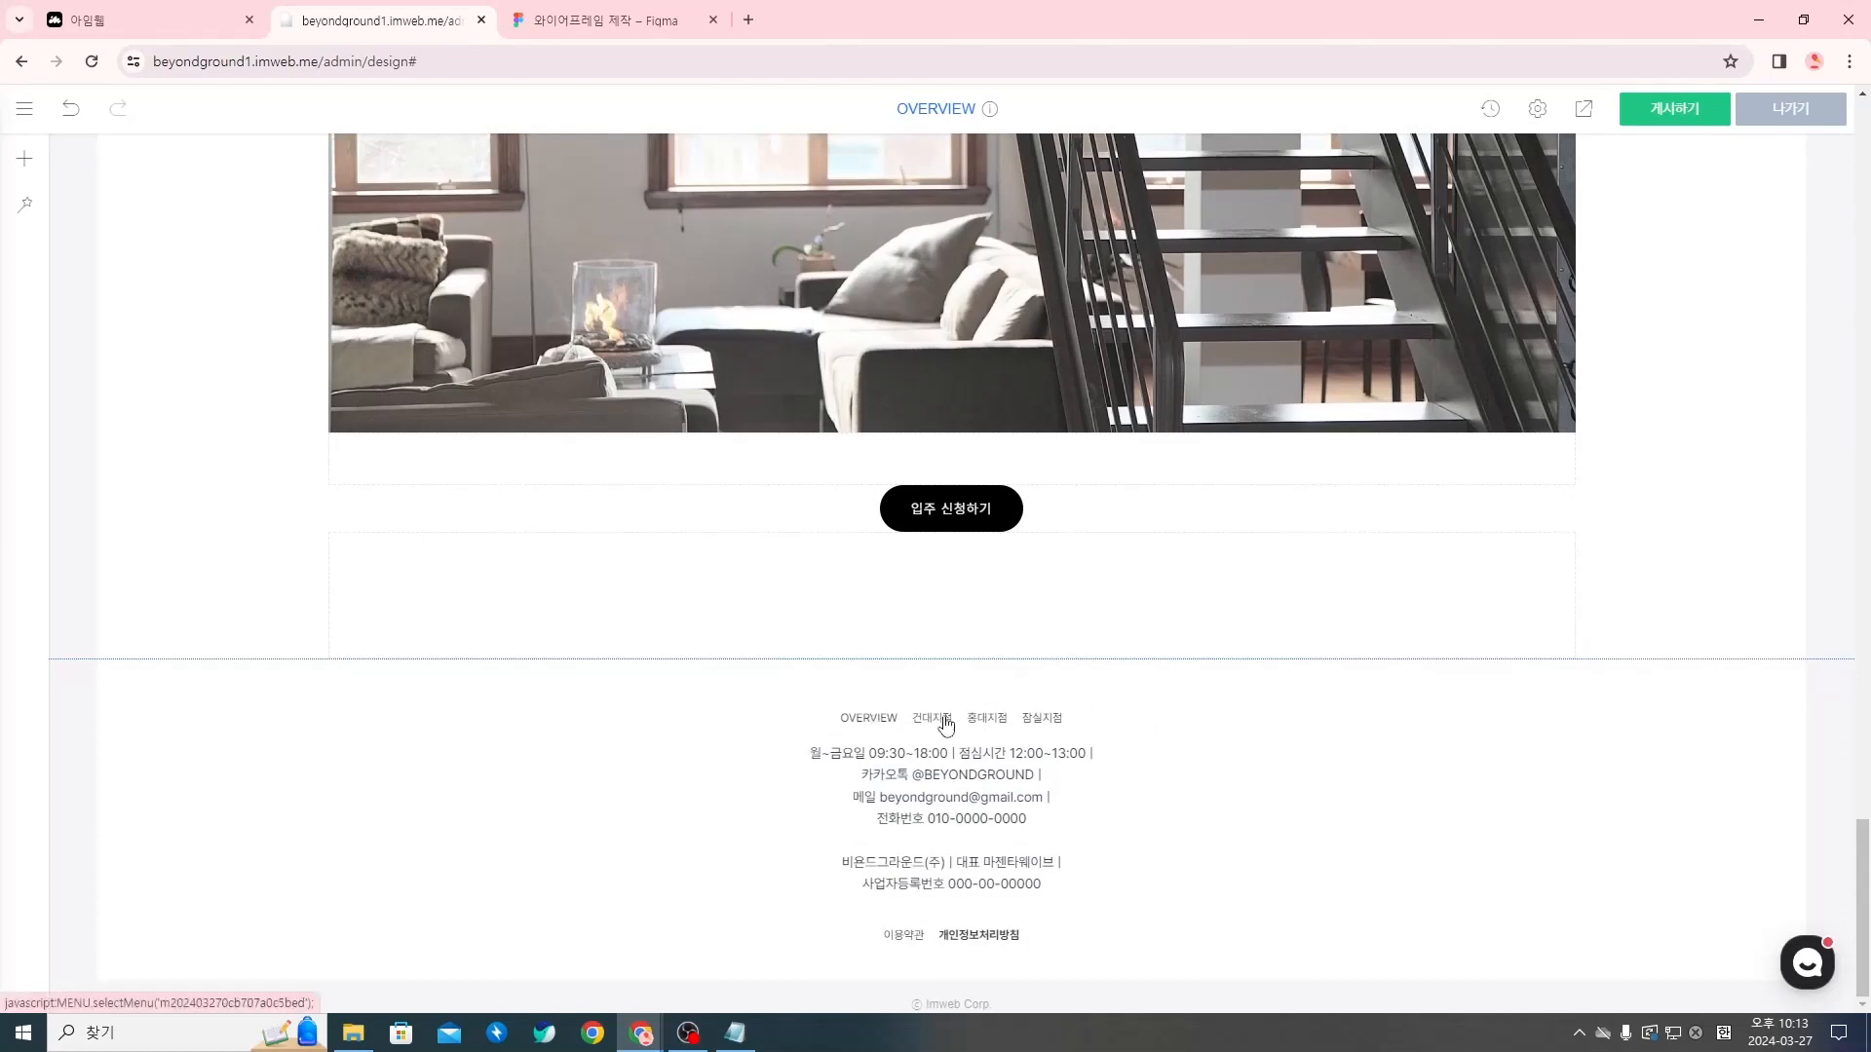
{"action": "scroll", "coordinate": [1183, 743], "scroll_direction": "up", "scroll_amount": 1}
{"action": "left_click", "coordinate": [1654, 110]}
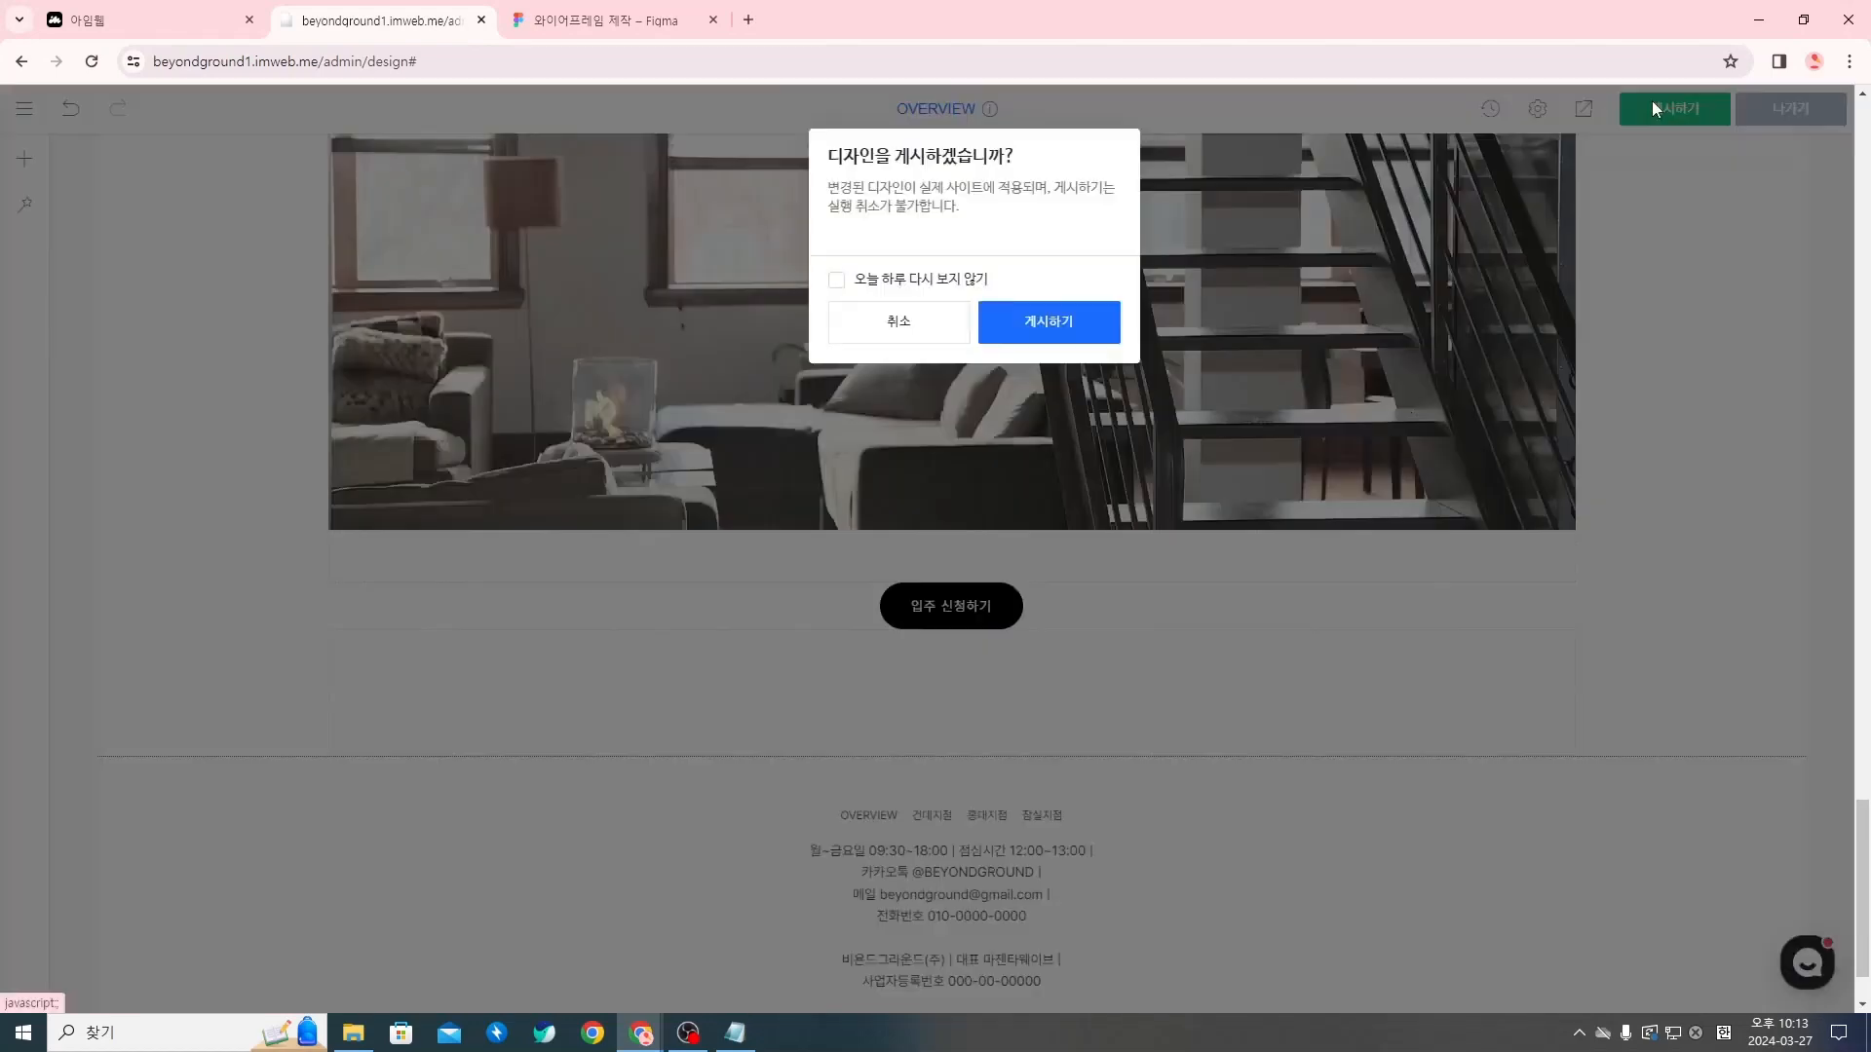
{"action": "left_click", "coordinate": [1061, 325]}
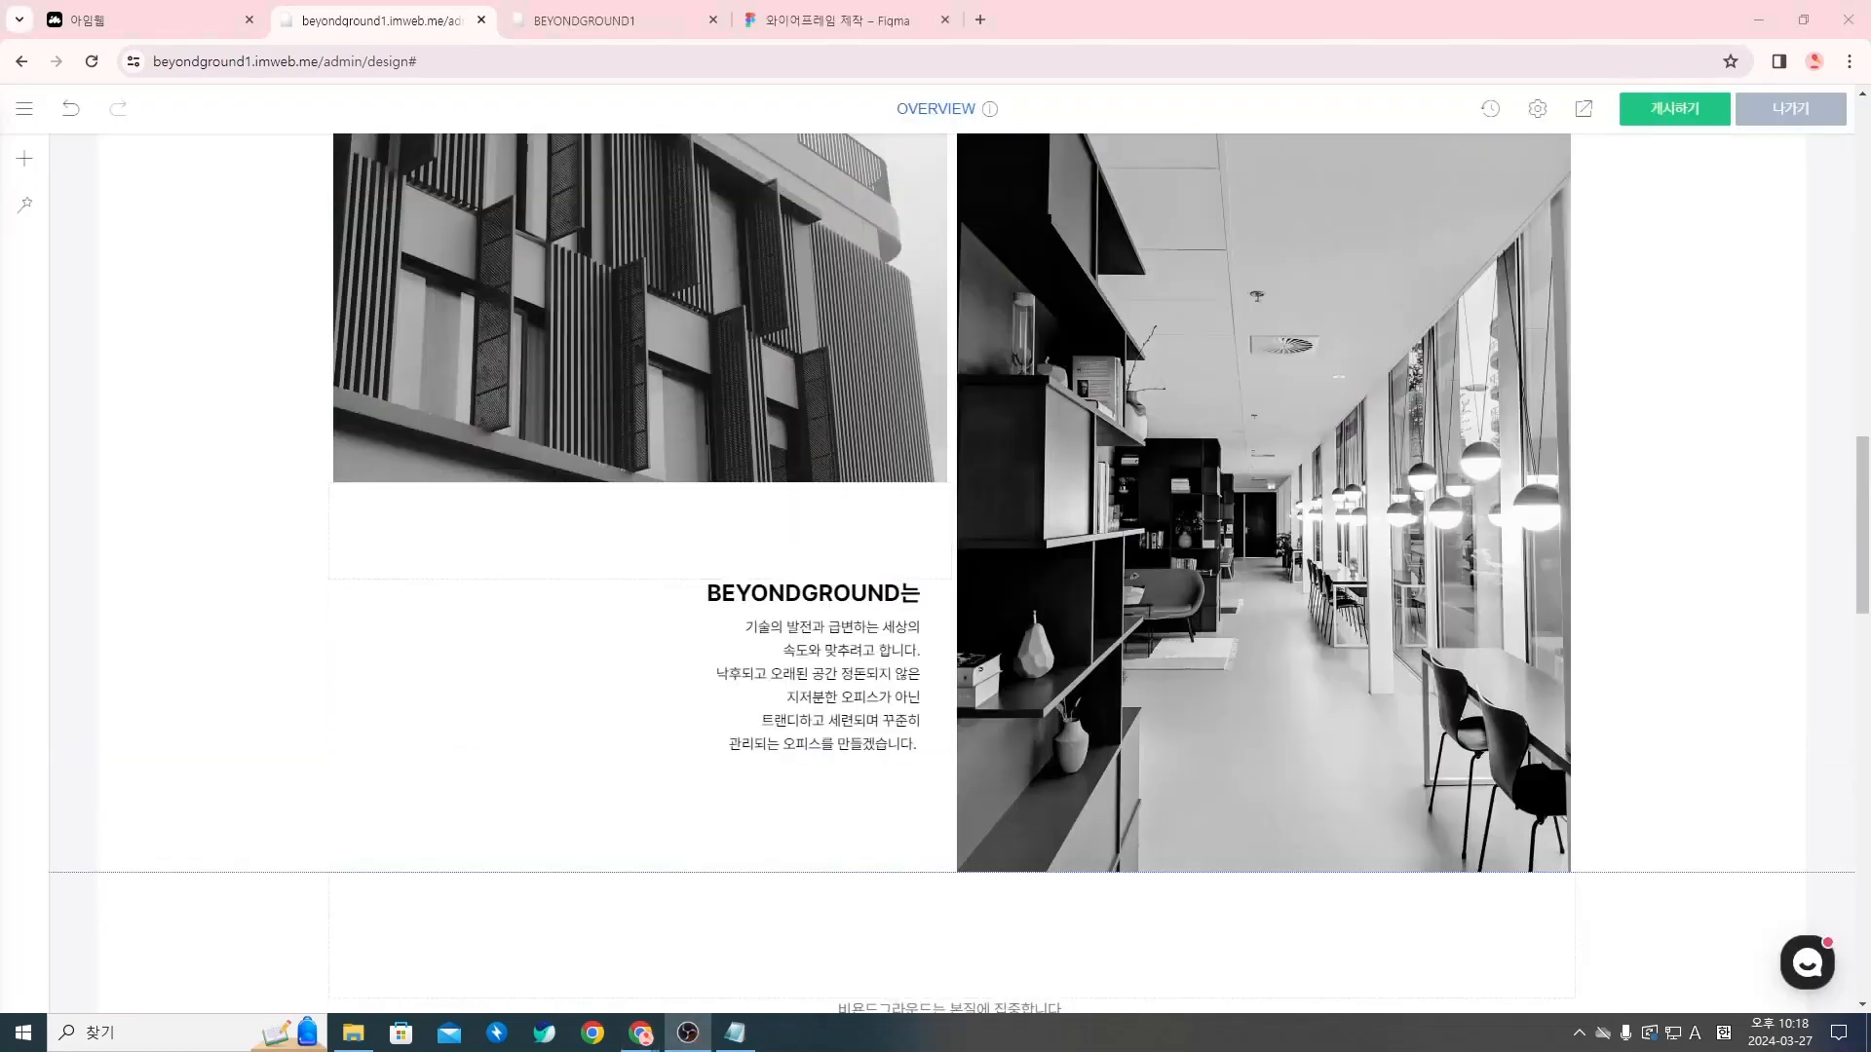
{"action": "scroll", "coordinate": [660, 643], "scroll_direction": "down", "scroll_amount": 15}
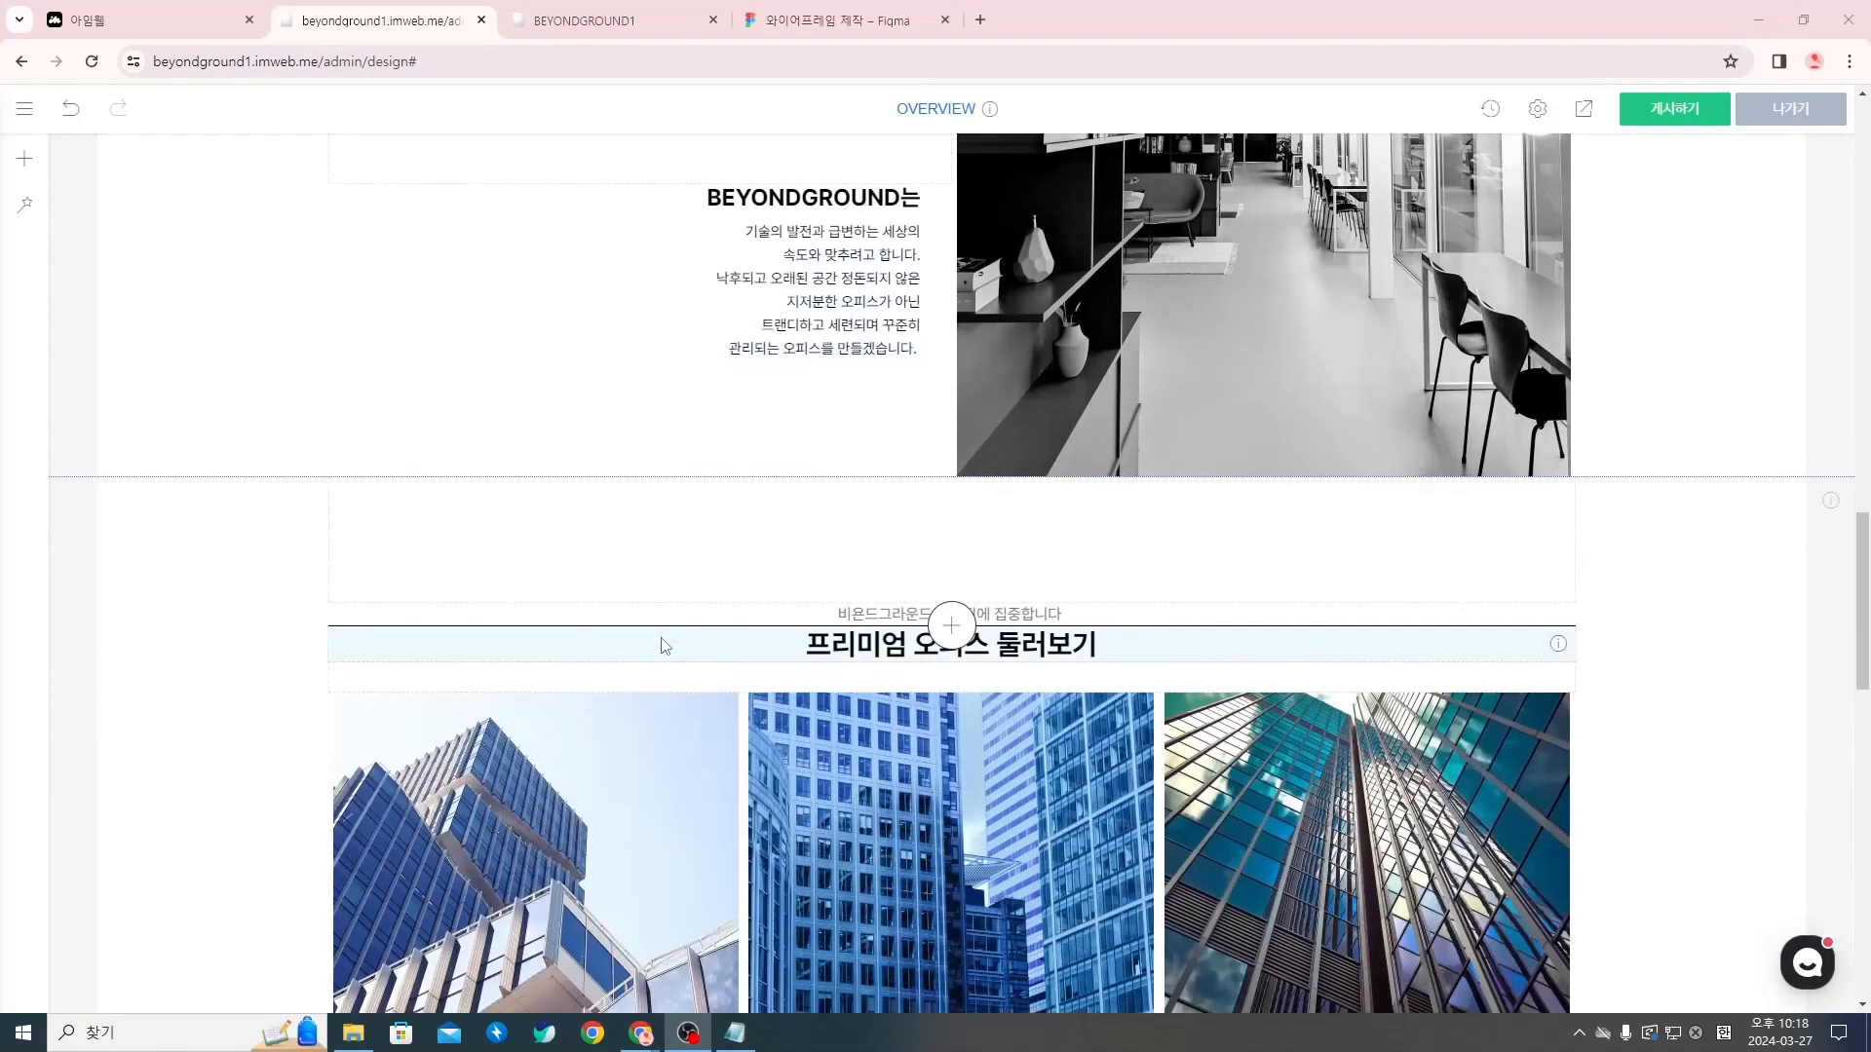
{"action": "scroll", "coordinate": [1292, 429], "scroll_direction": "down", "scroll_amount": 4}
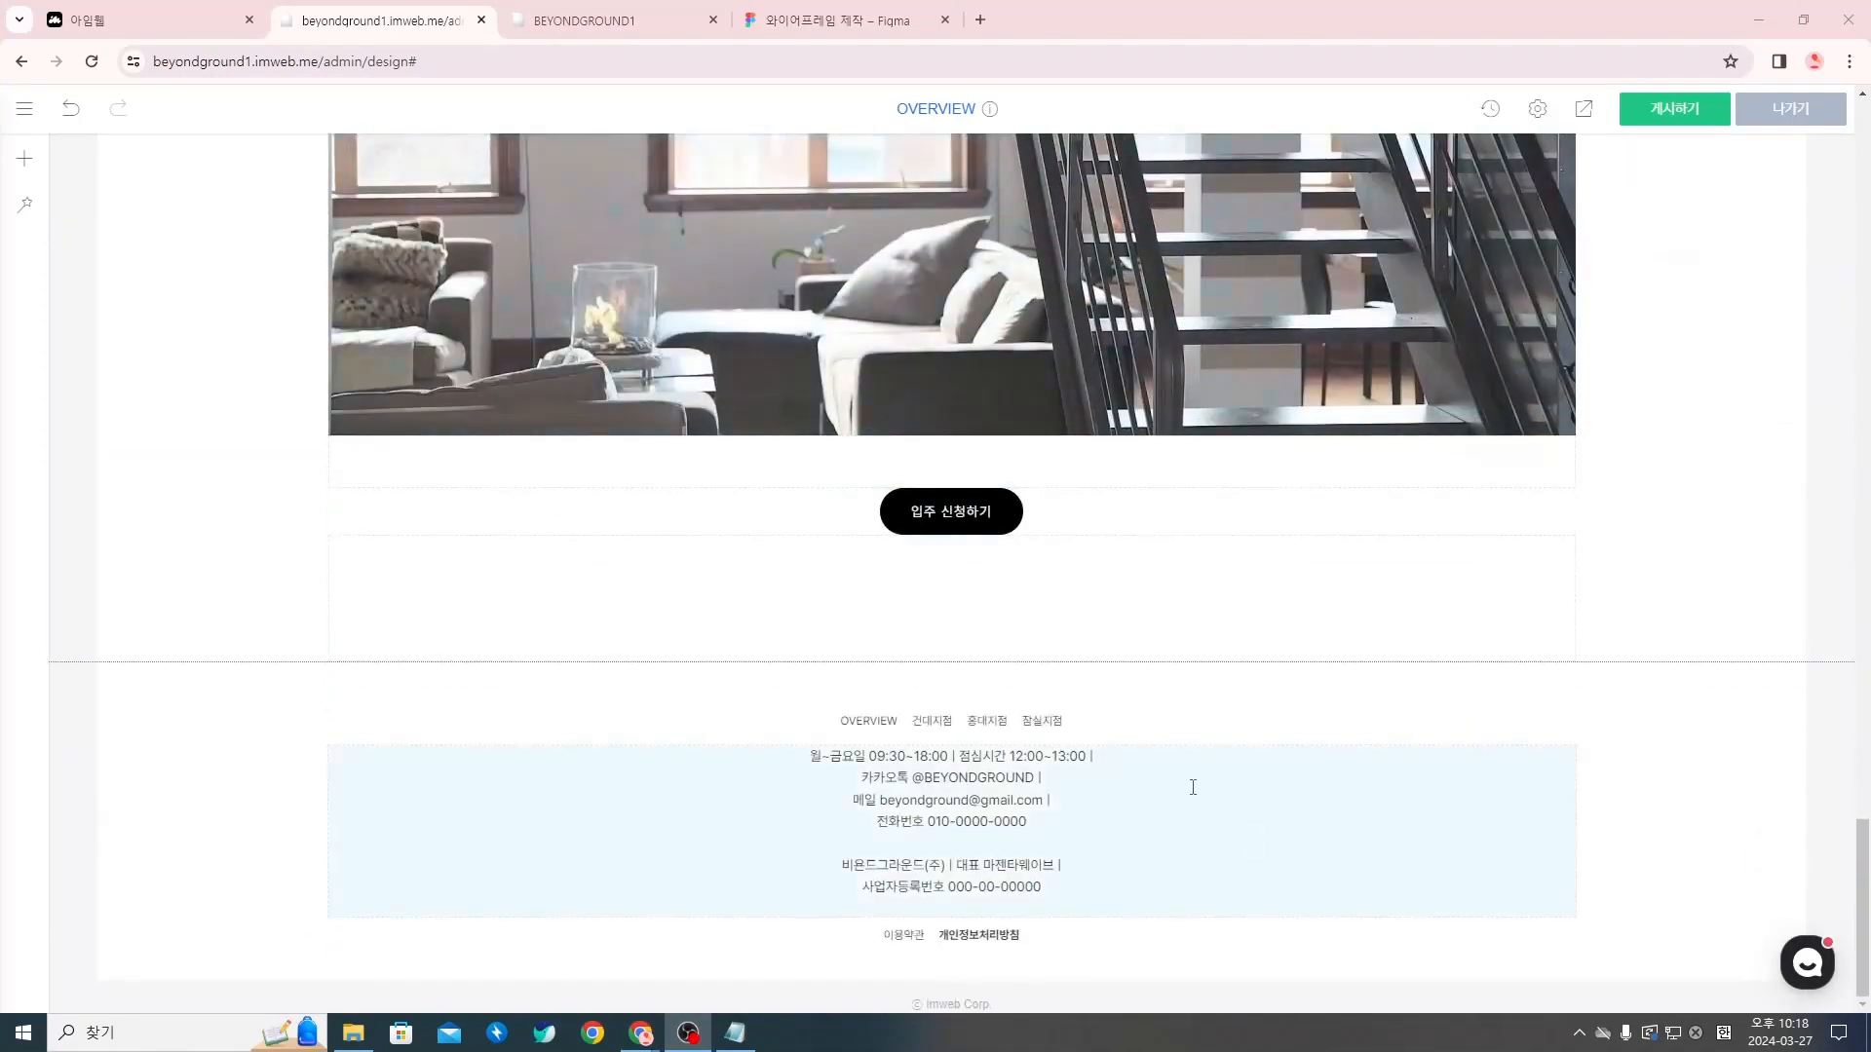
Preview the OVERVIEW page and review its layout from the hero image down to the footer
{"action": "left_click", "coordinate": [1584, 110]}
{"action": "scroll", "coordinate": [936, 549], "scroll_direction": "down", "scroll_amount": 5}
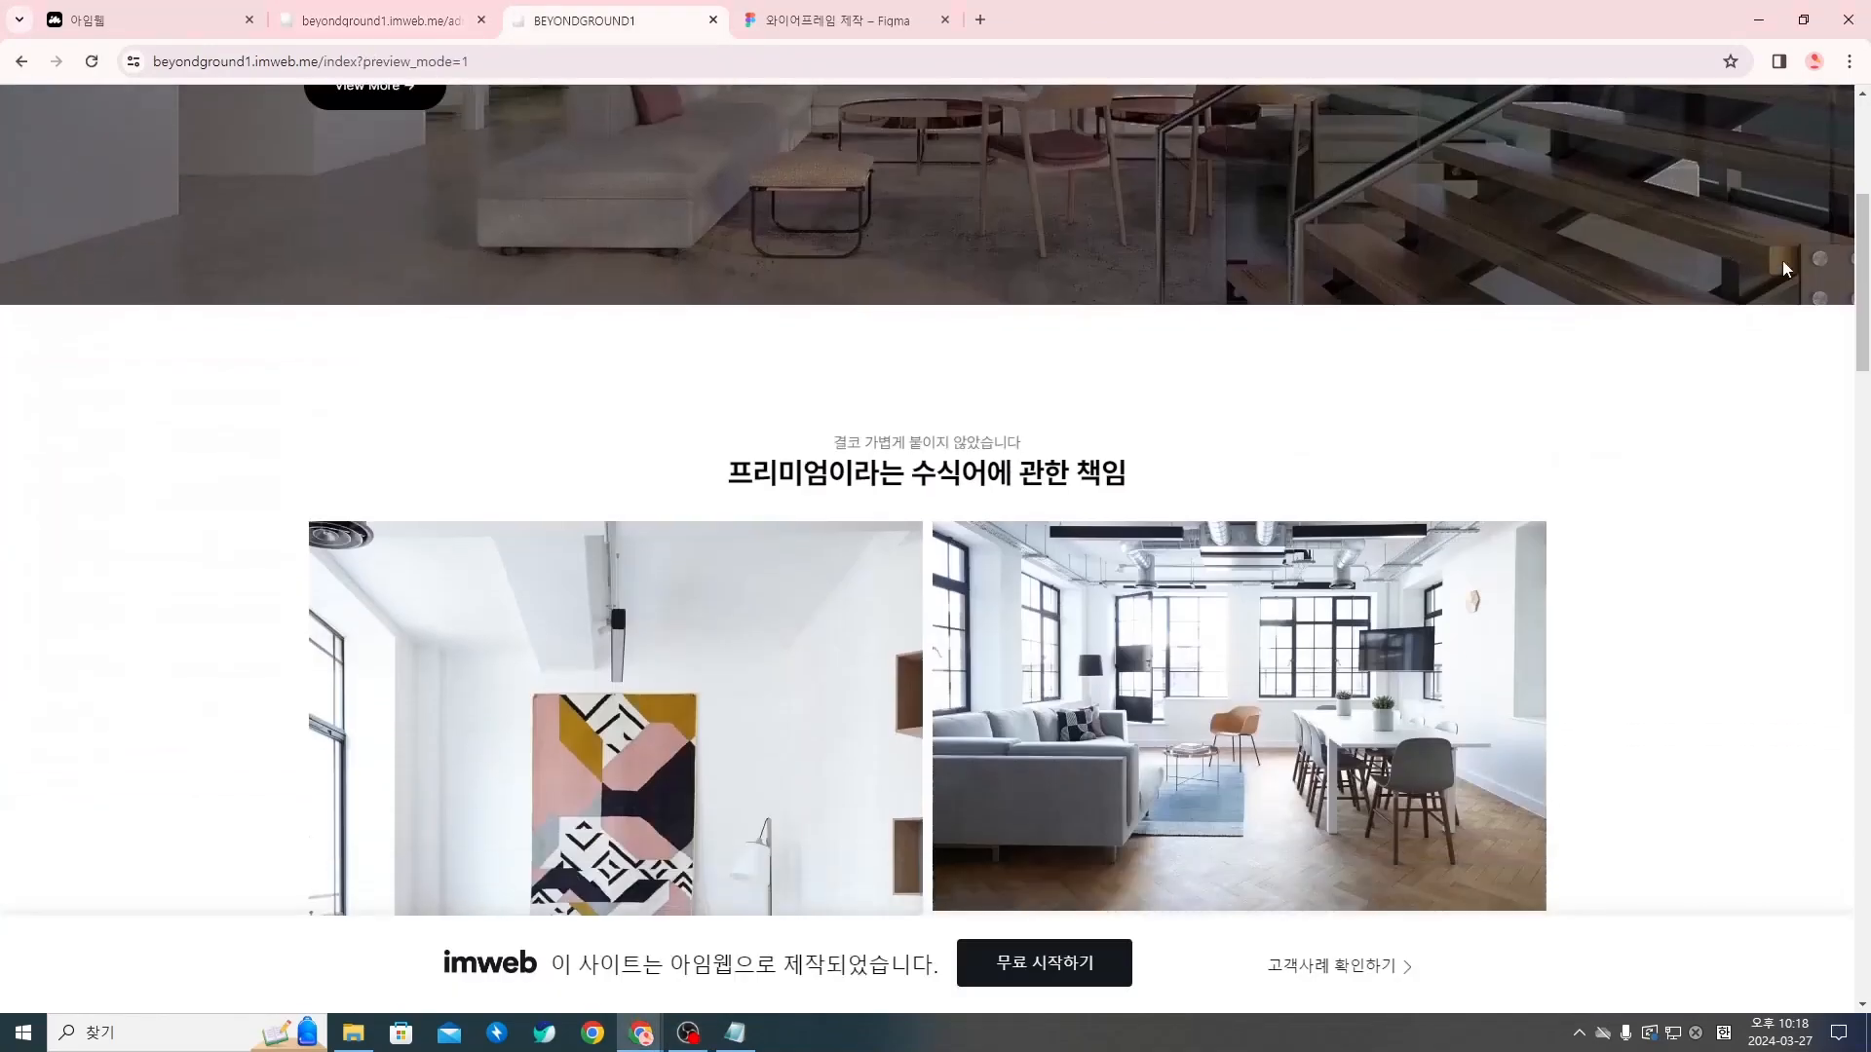
{"action": "left_click_drag", "start_coordinate": [1868, 224], "coordinate": [1832, 857]}
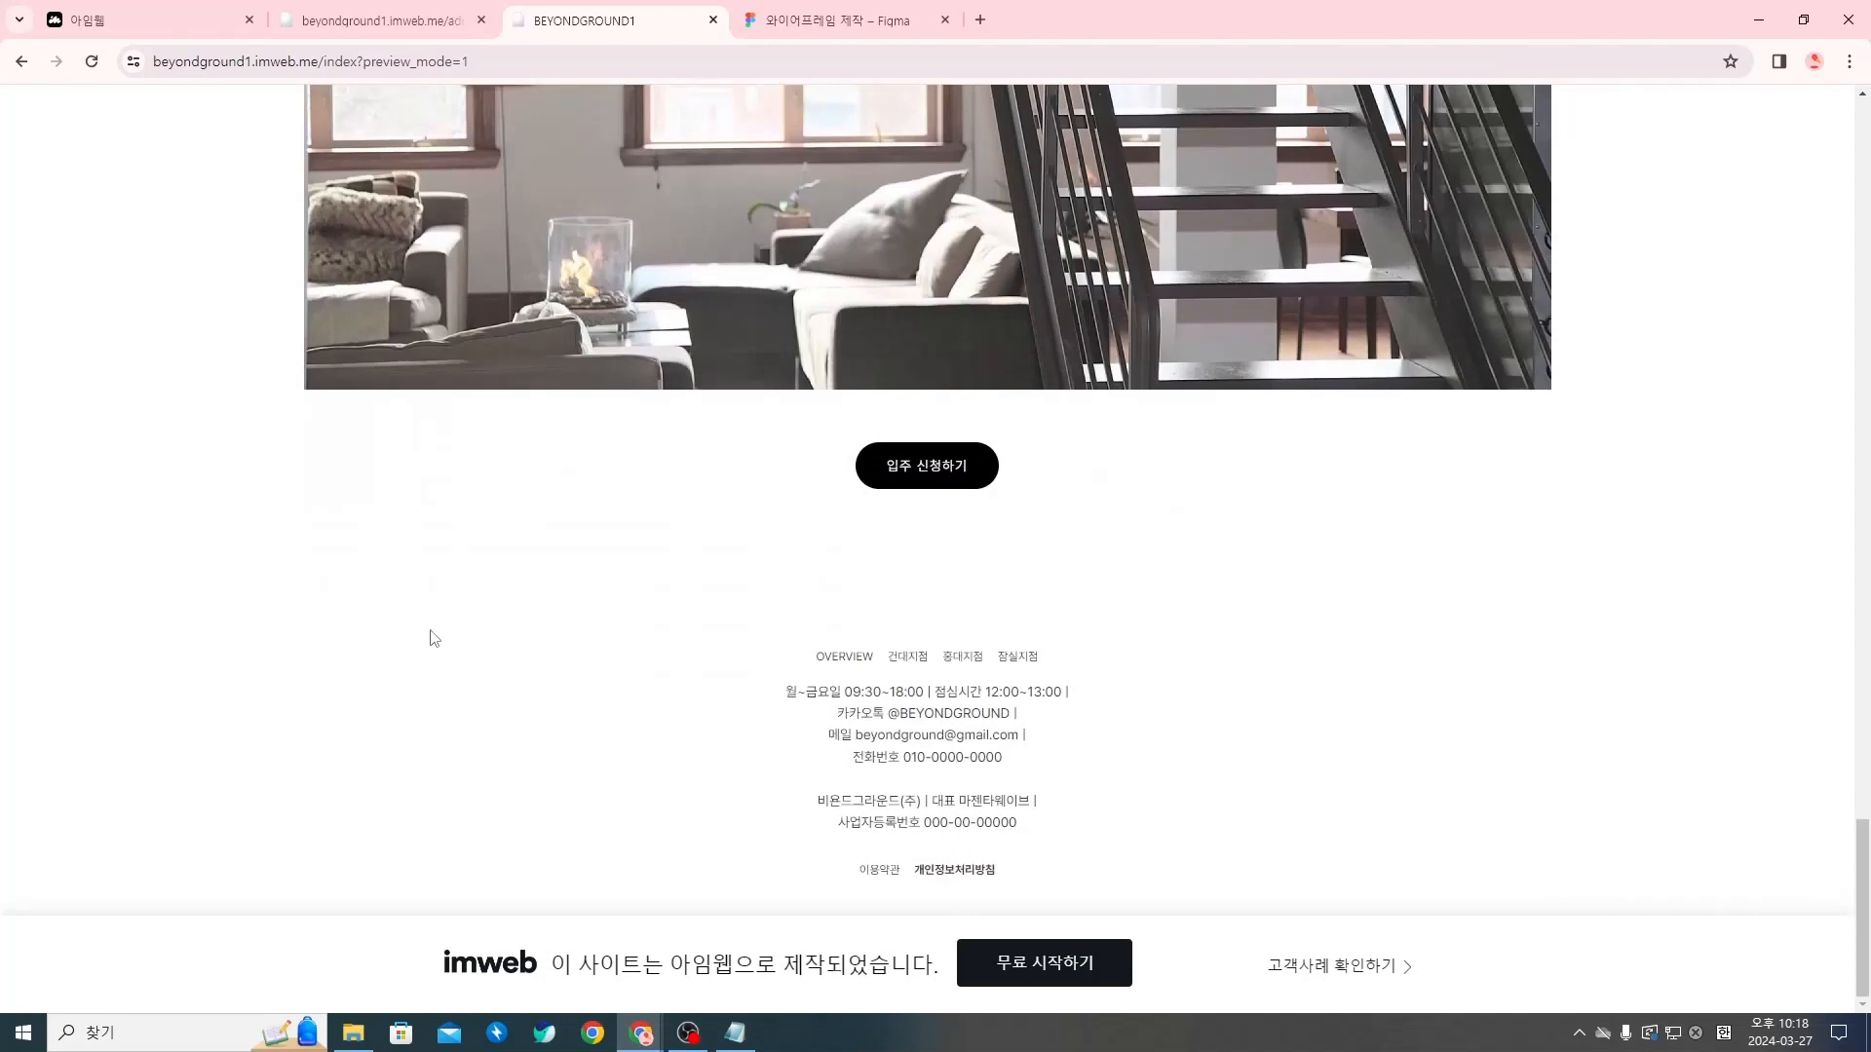
{"action": "left_click_drag", "start_coordinate": [639, 583], "coordinate": [1345, 855]}
{"action": "left_click", "coordinate": [1345, 856]}
{"action": "left_click_drag", "start_coordinate": [1861, 847], "coordinate": [1860, 127]}
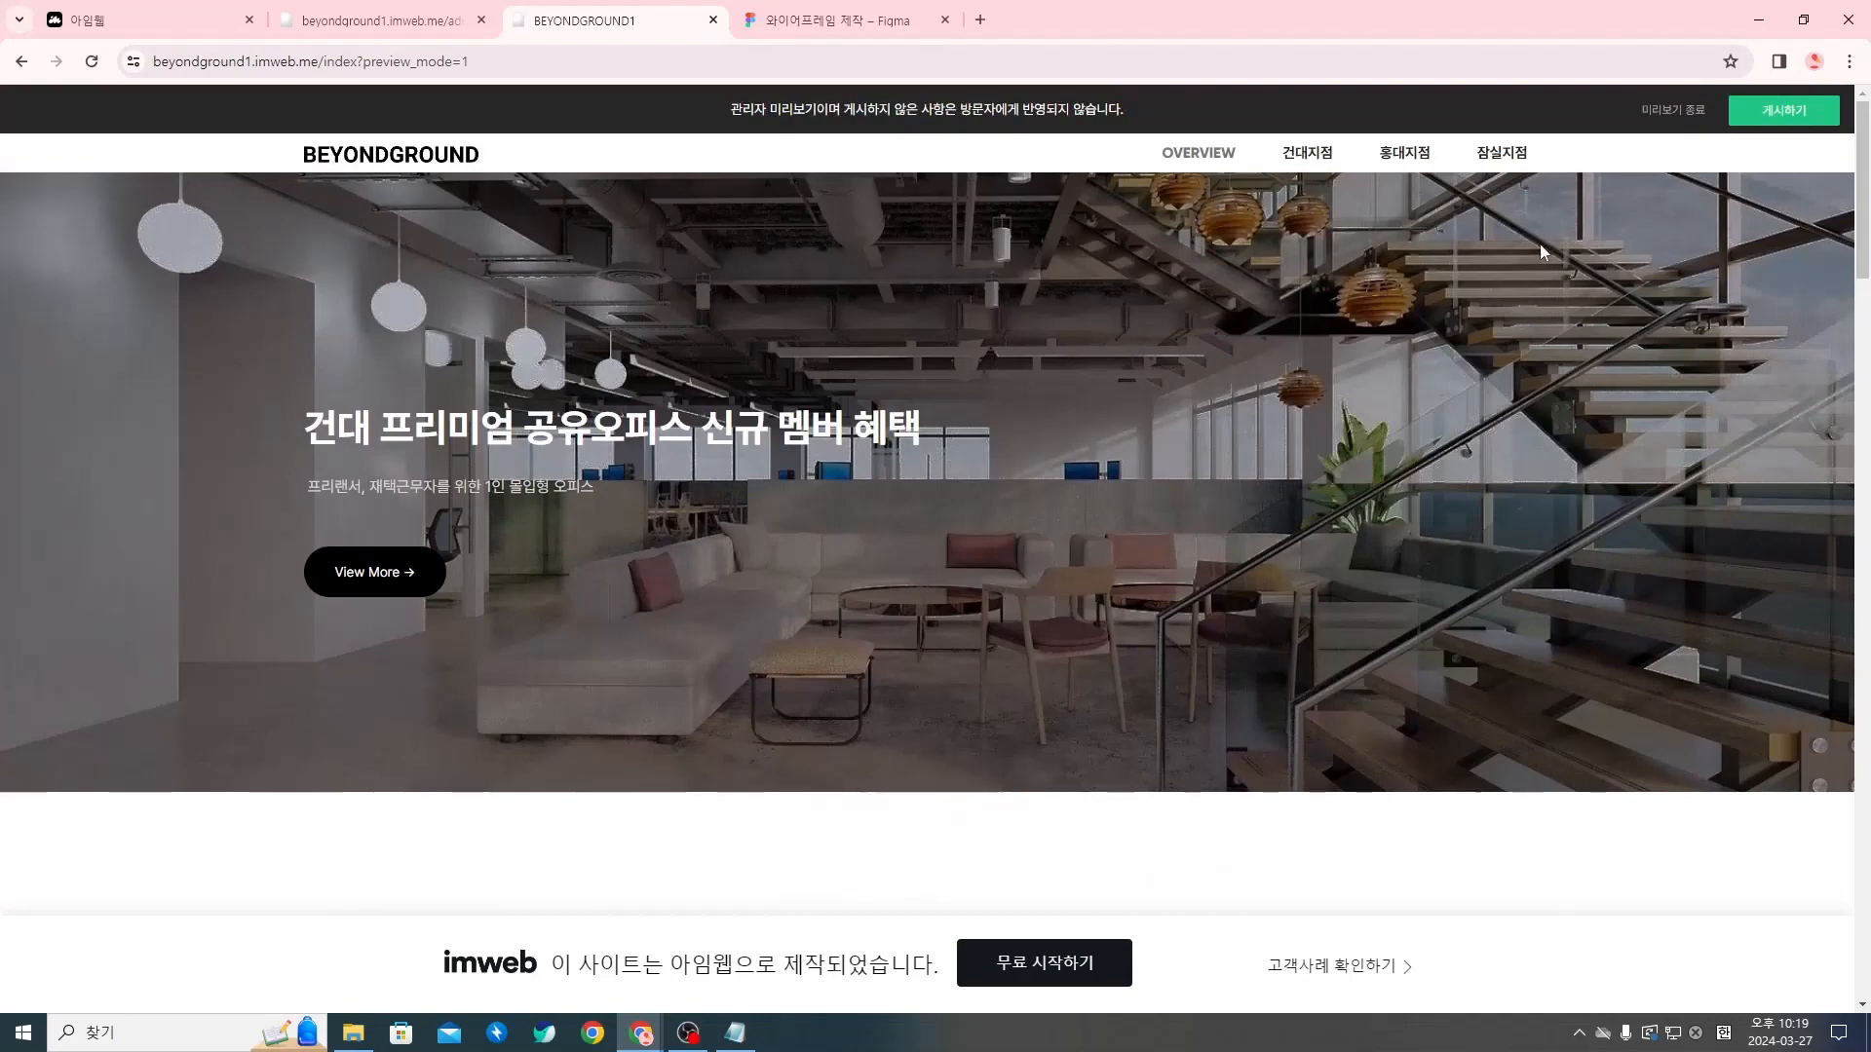
{"action": "scroll", "coordinate": [1543, 506], "scroll_direction": "down", "scroll_amount": 3}
{"action": "scroll", "coordinate": [1544, 506], "scroll_direction": "down", "scroll_amount": 20}
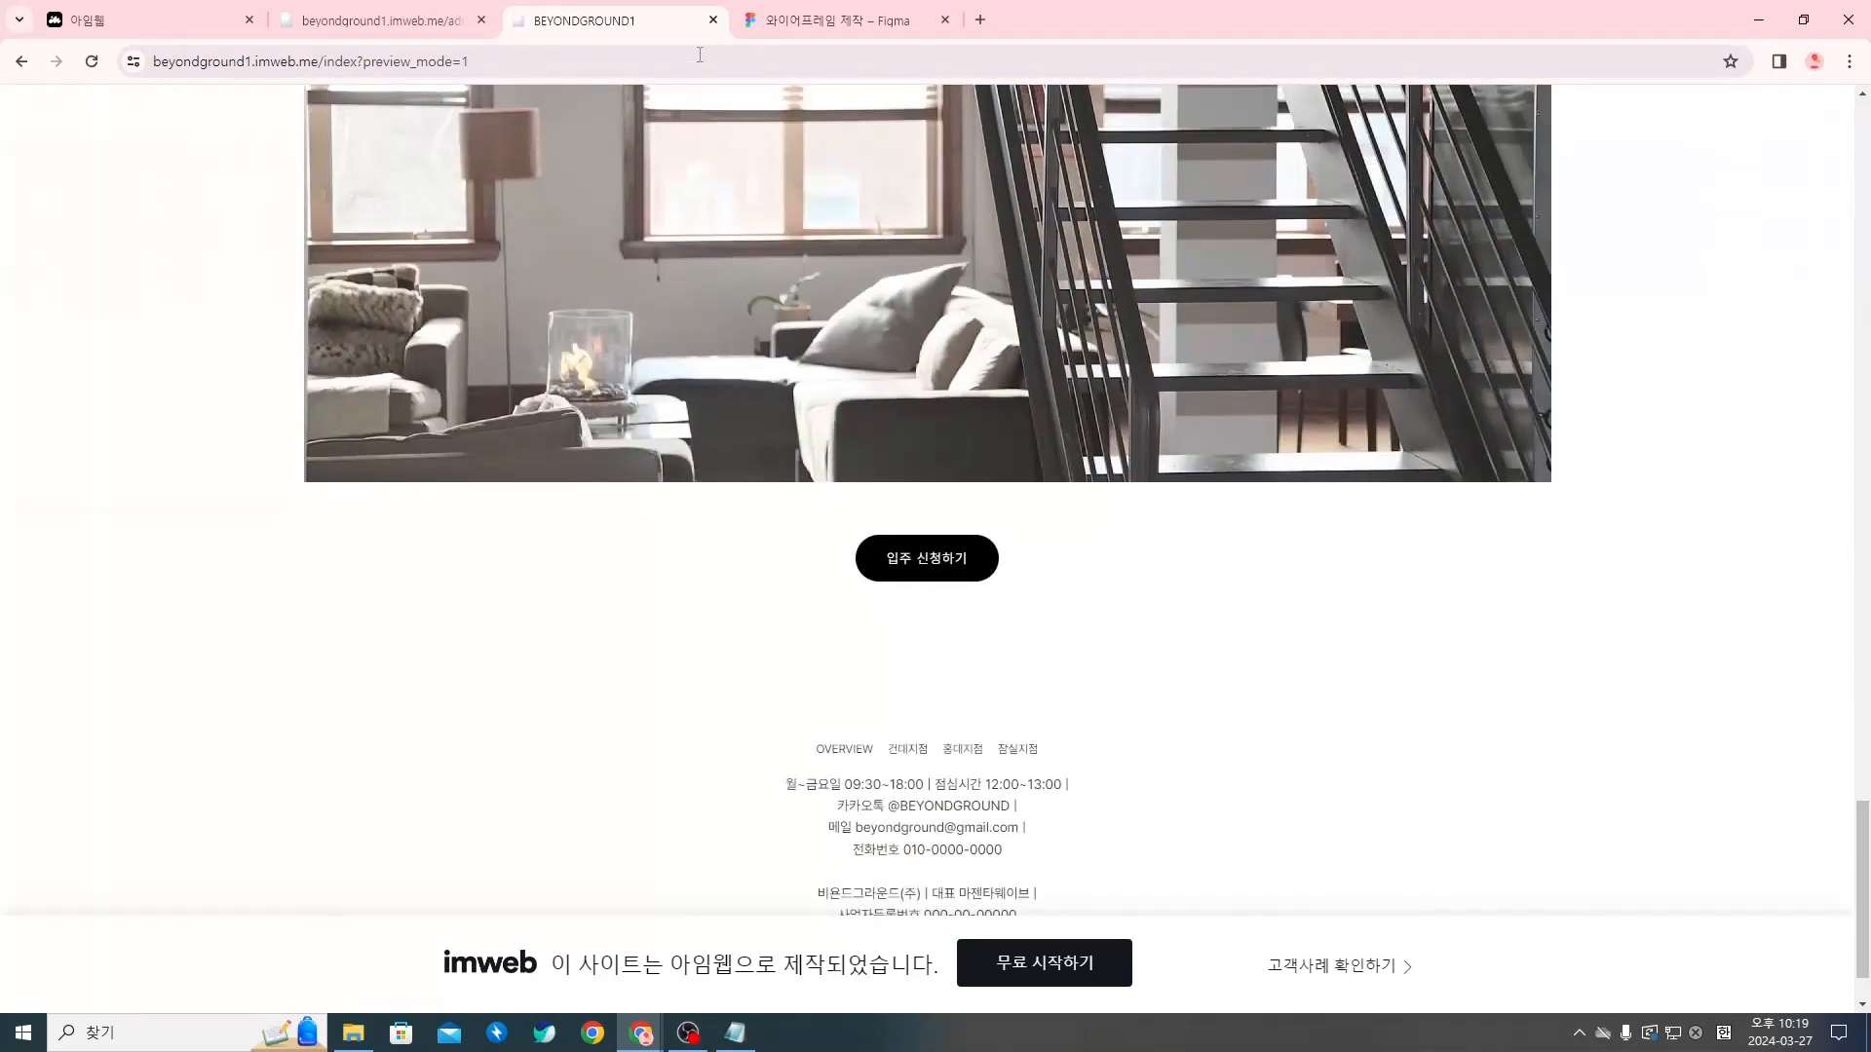
Insert a horizontal line (가로선) widget between the empty spacer below the 입주 신청하기 button and the footer menu
{"action": "left_click", "coordinate": [437, 19]}
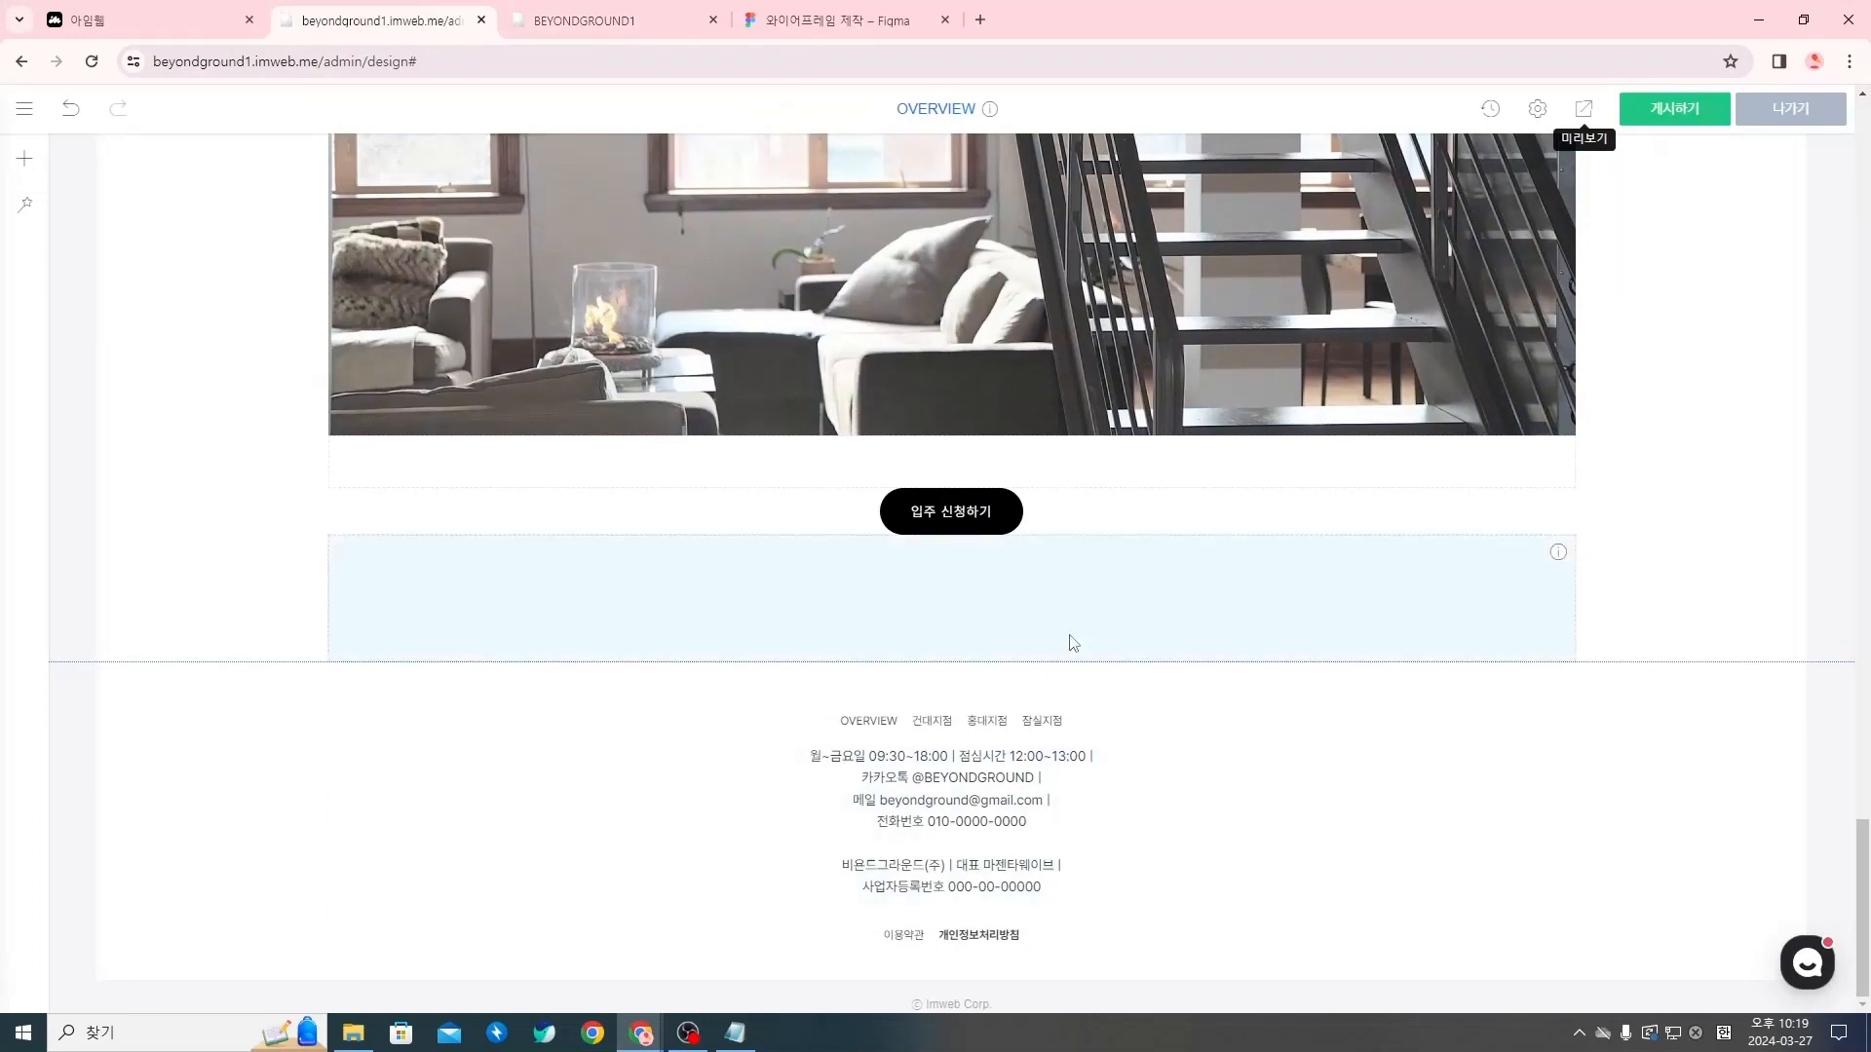
{"action": "mouse_move", "coordinate": [950, 668]}
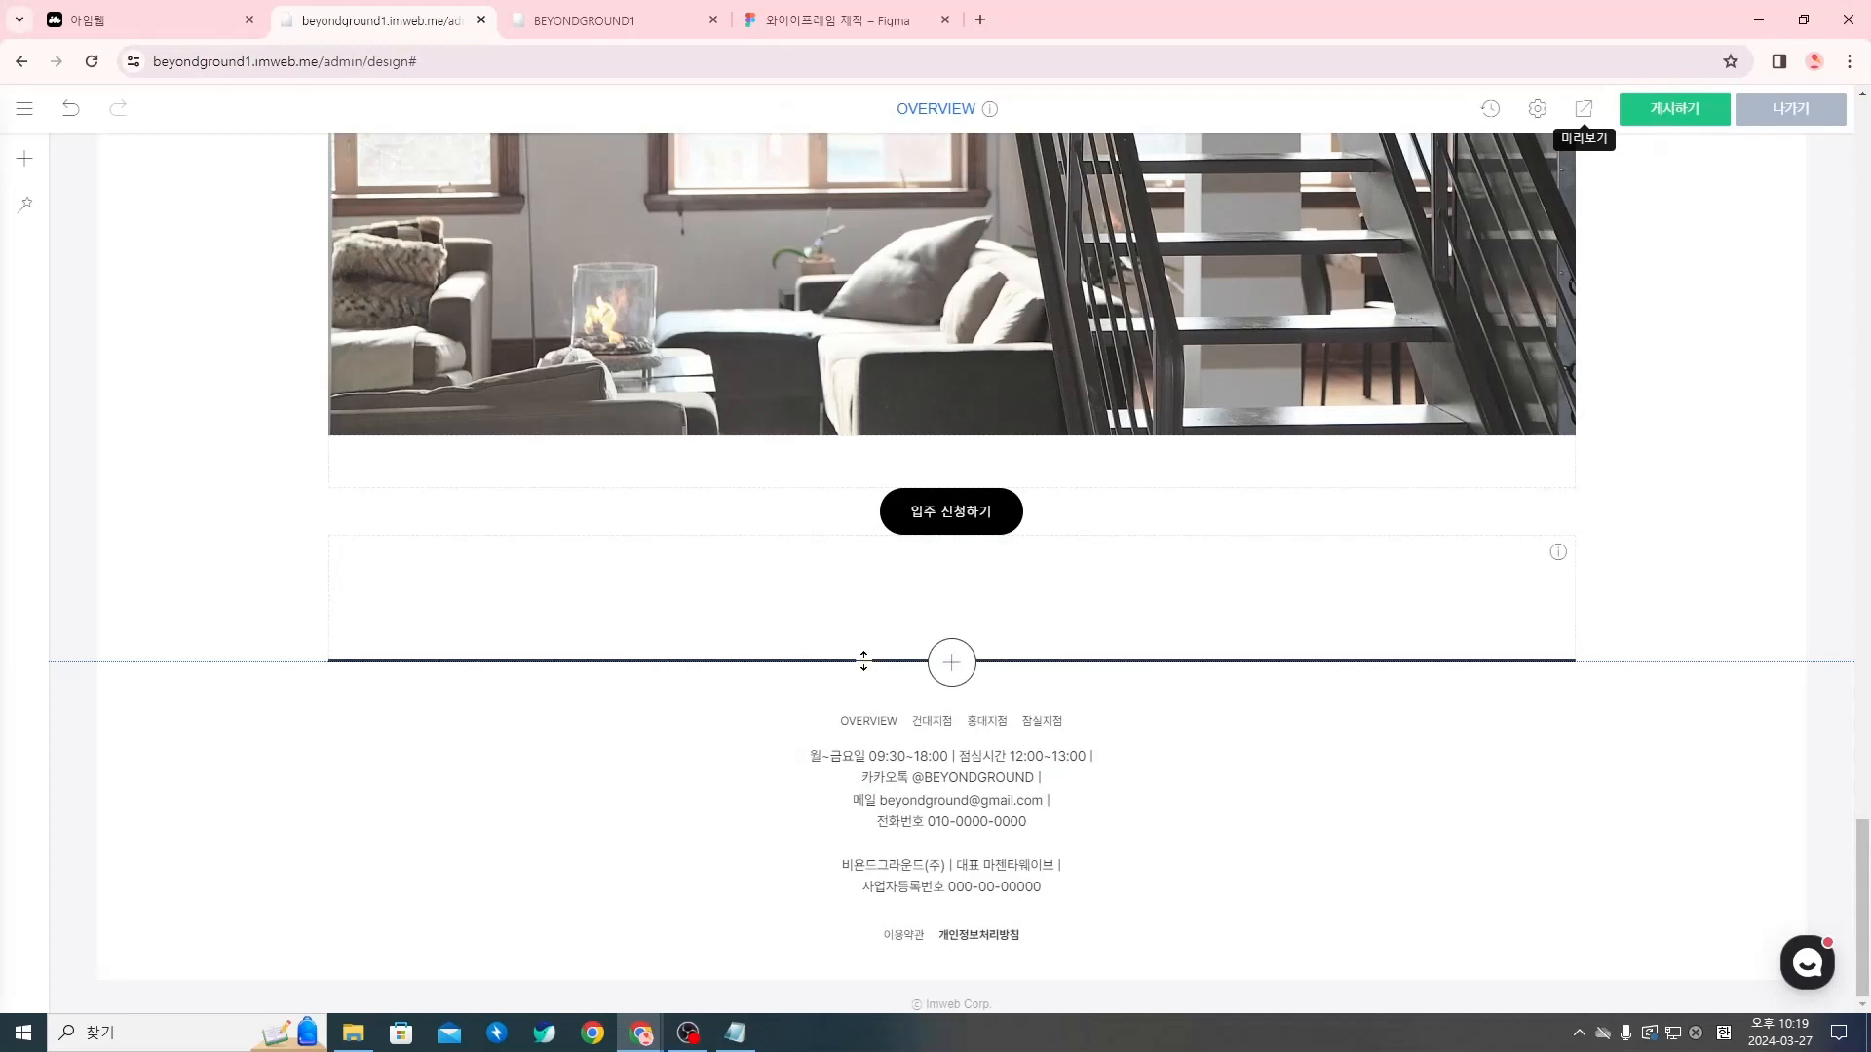
{"action": "left_click", "coordinate": [951, 663]}
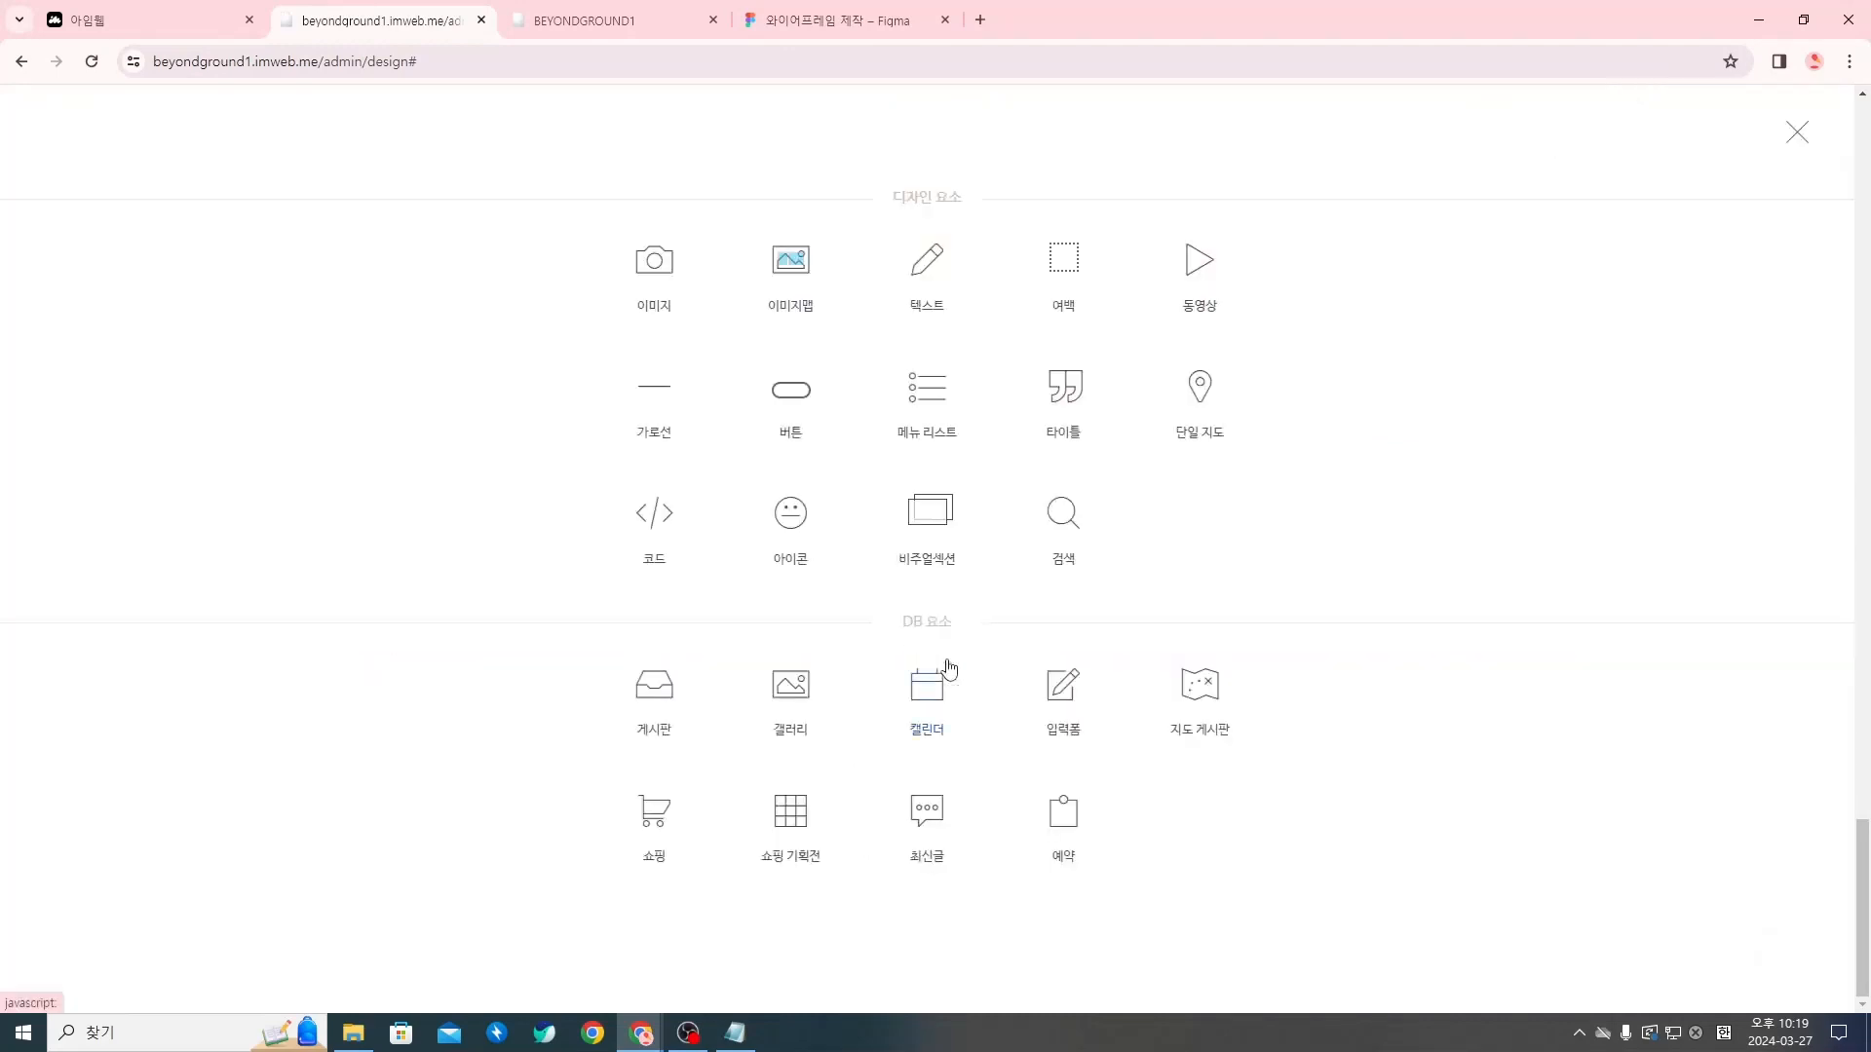
{"action": "left_click", "coordinate": [666, 402]}
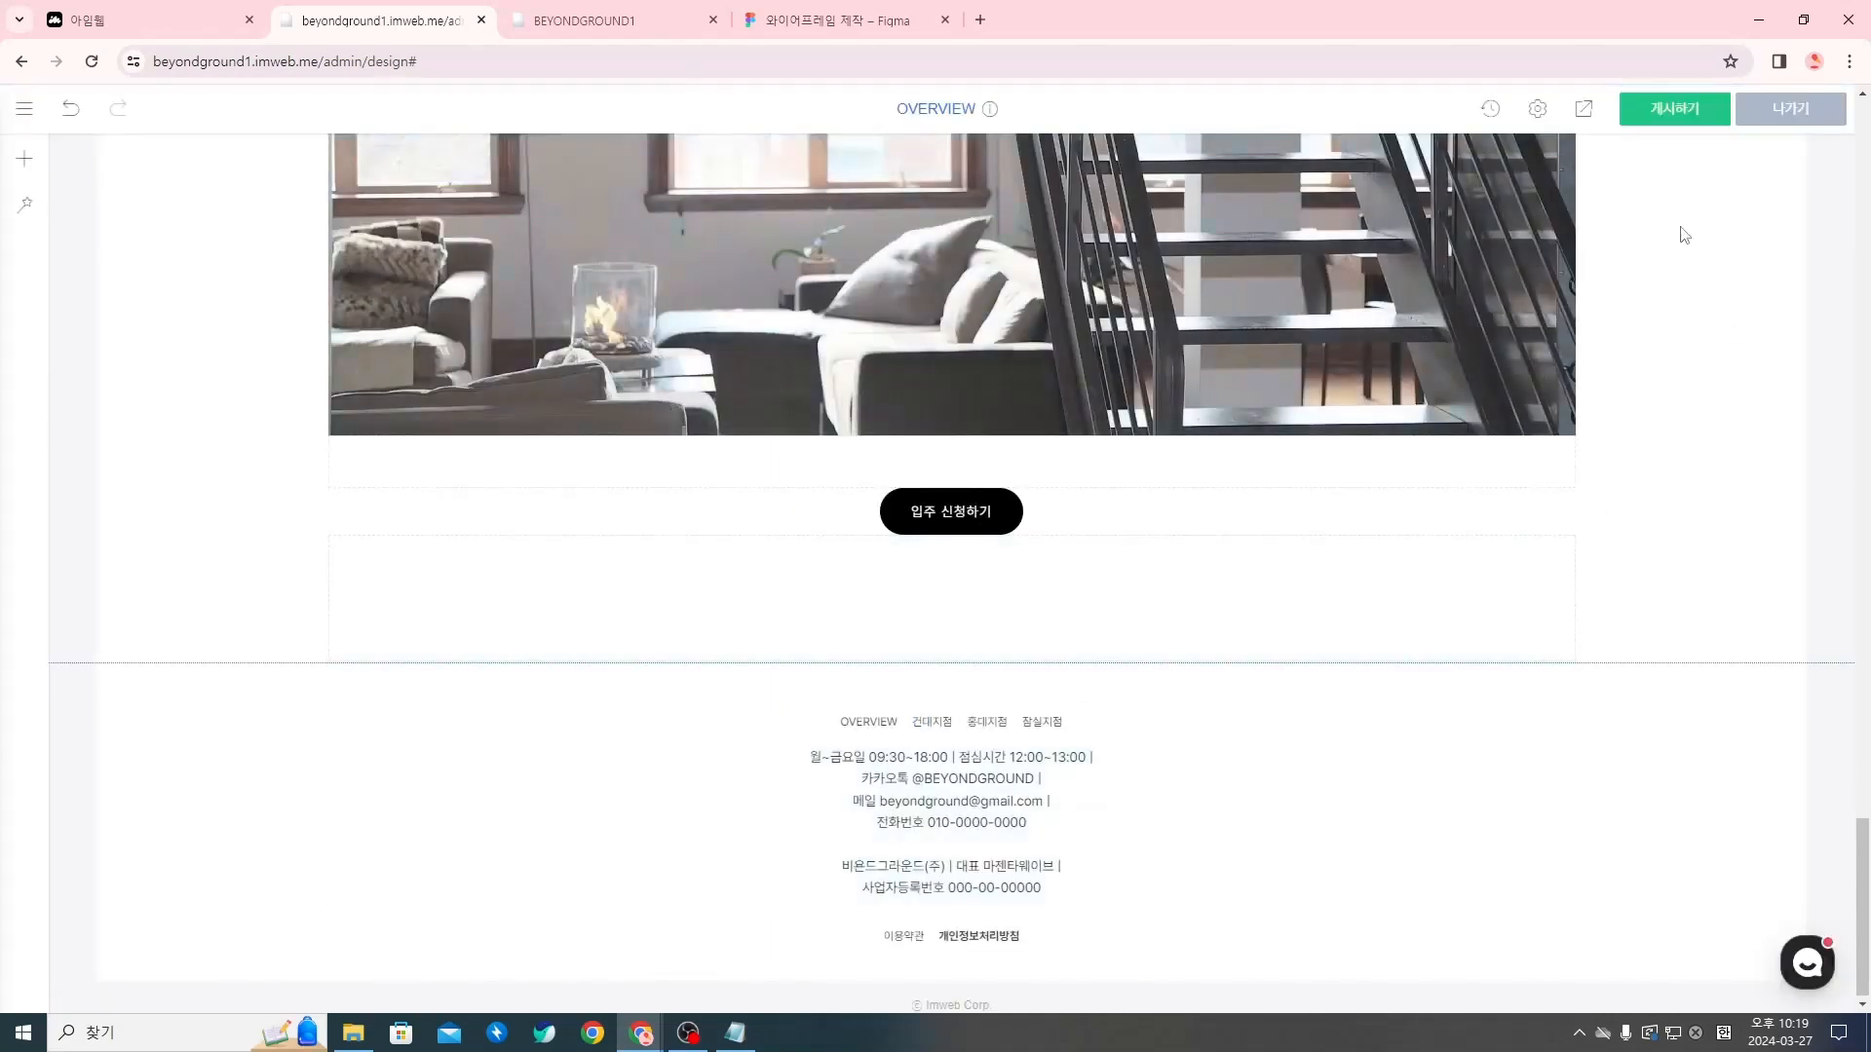
Publish the design and check the new footer divider in a fresh page preview
{"action": "left_click", "coordinate": [1657, 115]}
{"action": "left_click", "coordinate": [1033, 334]}
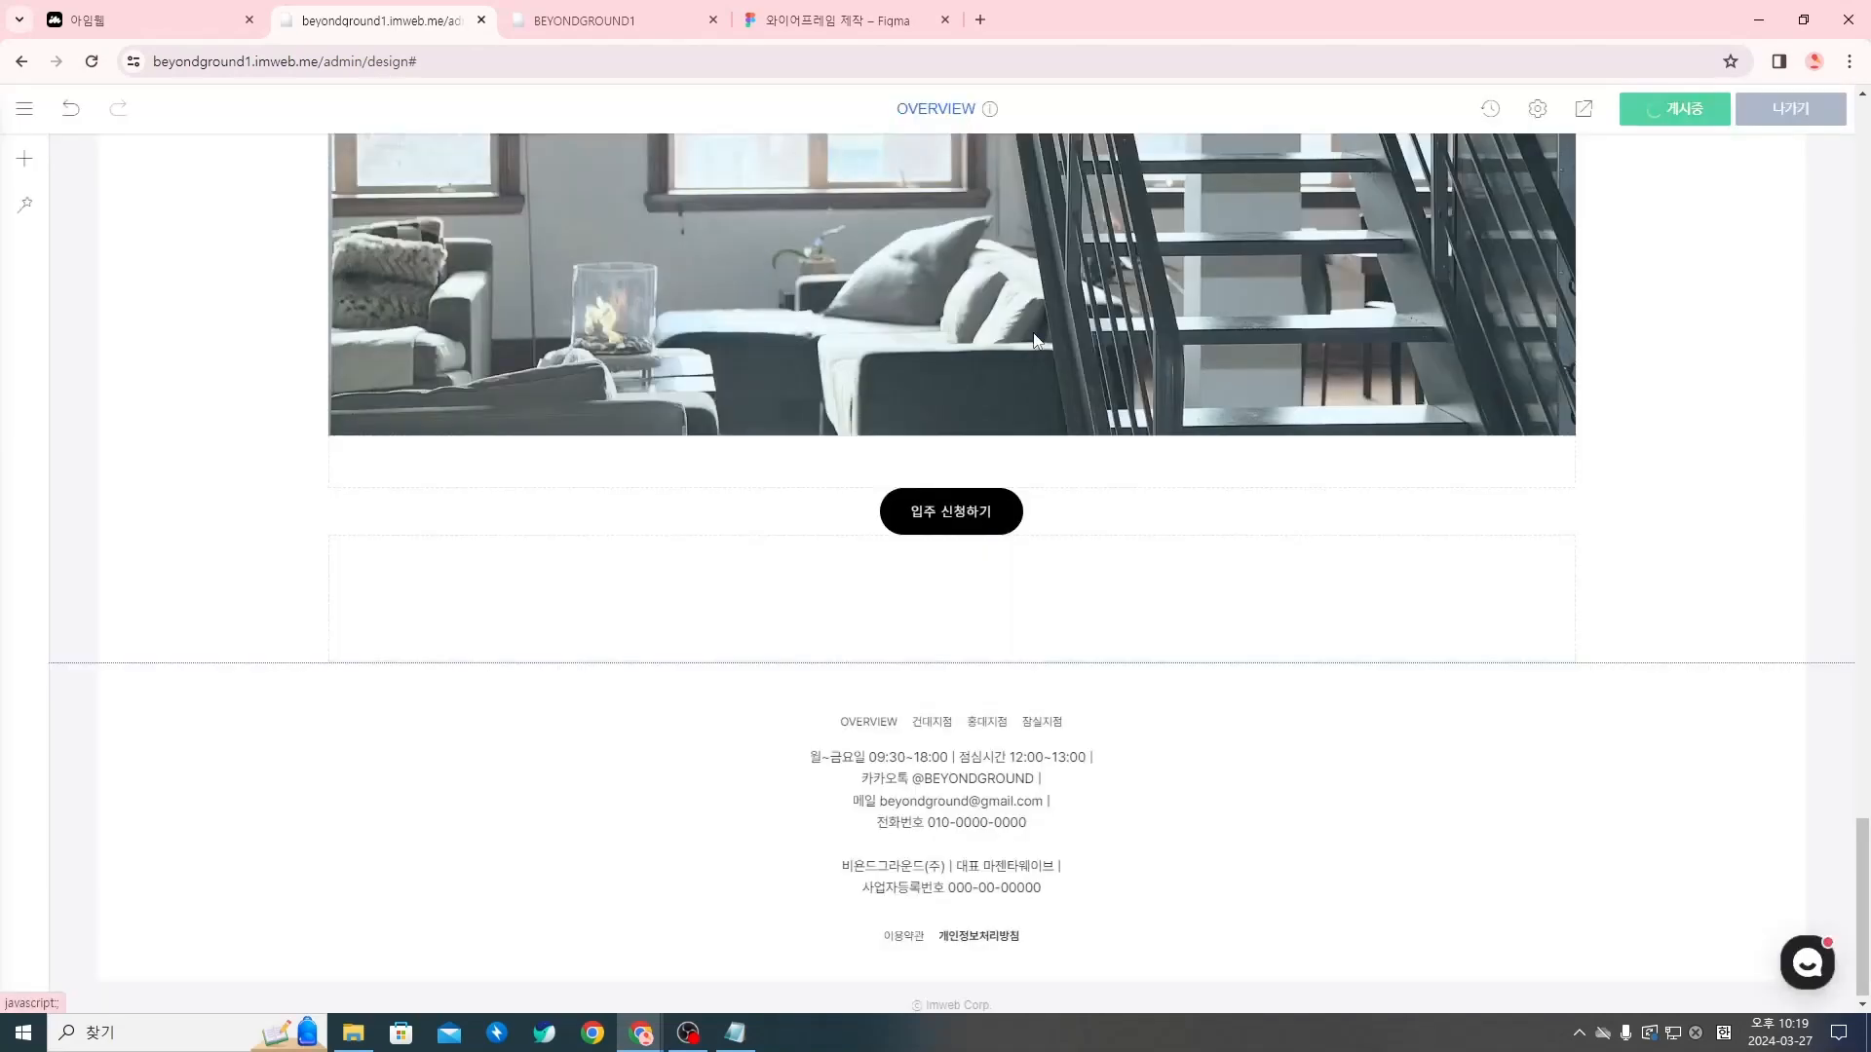
{"action": "left_click", "coordinate": [713, 21]}
{"action": "left_click", "coordinate": [1585, 110]}
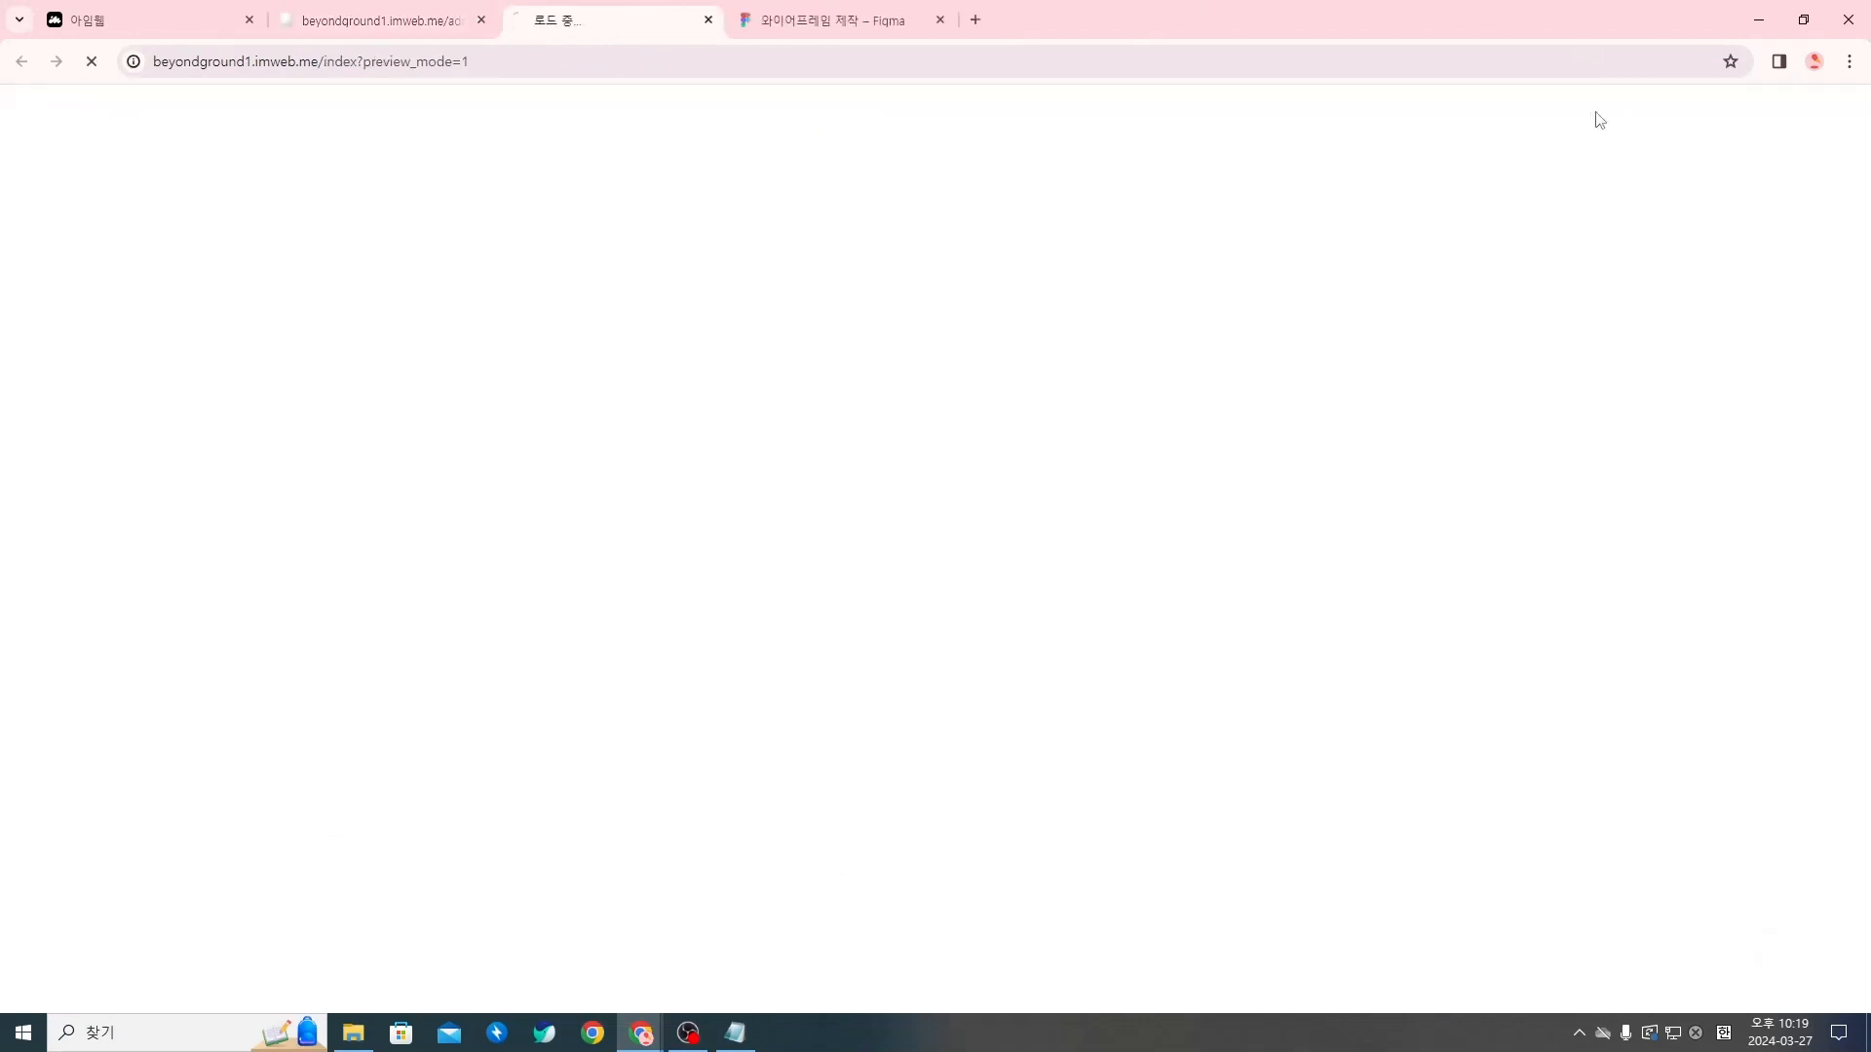
{"action": "left_click_drag", "start_coordinate": [1864, 222], "coordinate": [1867, 925]}
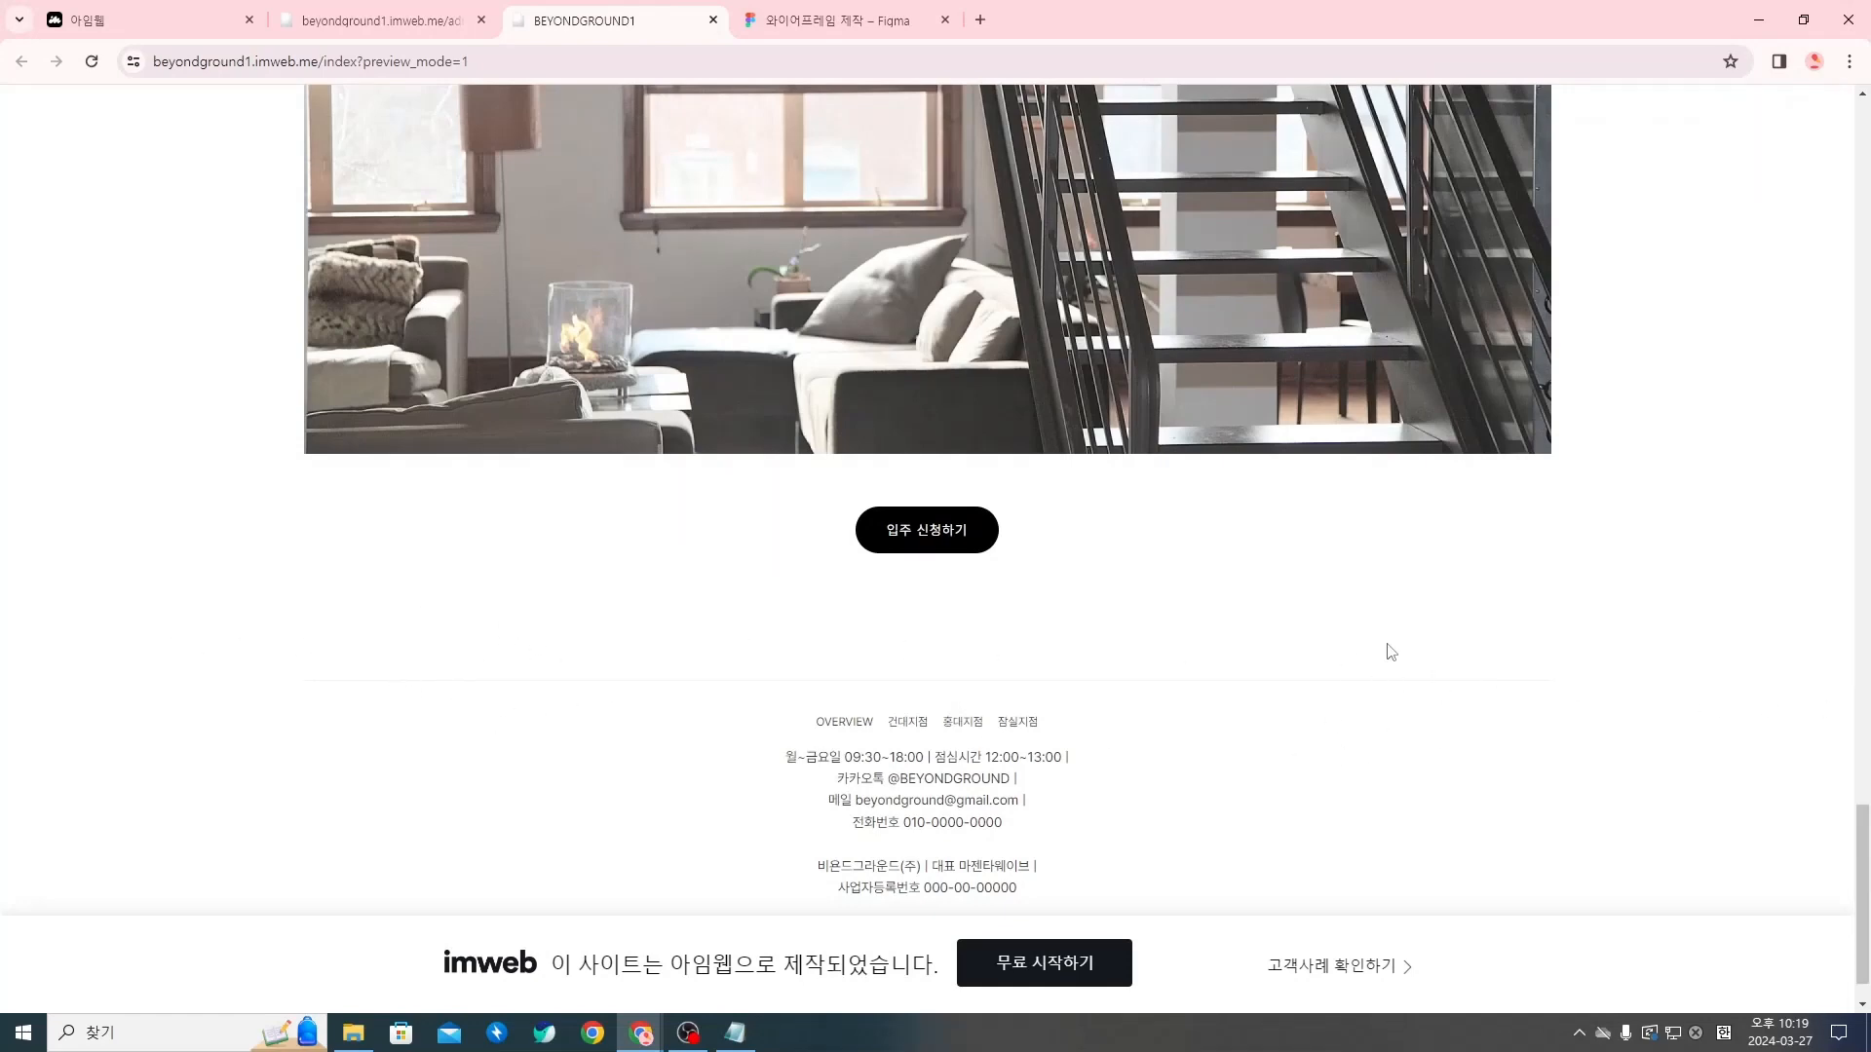
{"action": "left_click", "coordinate": [712, 20]}
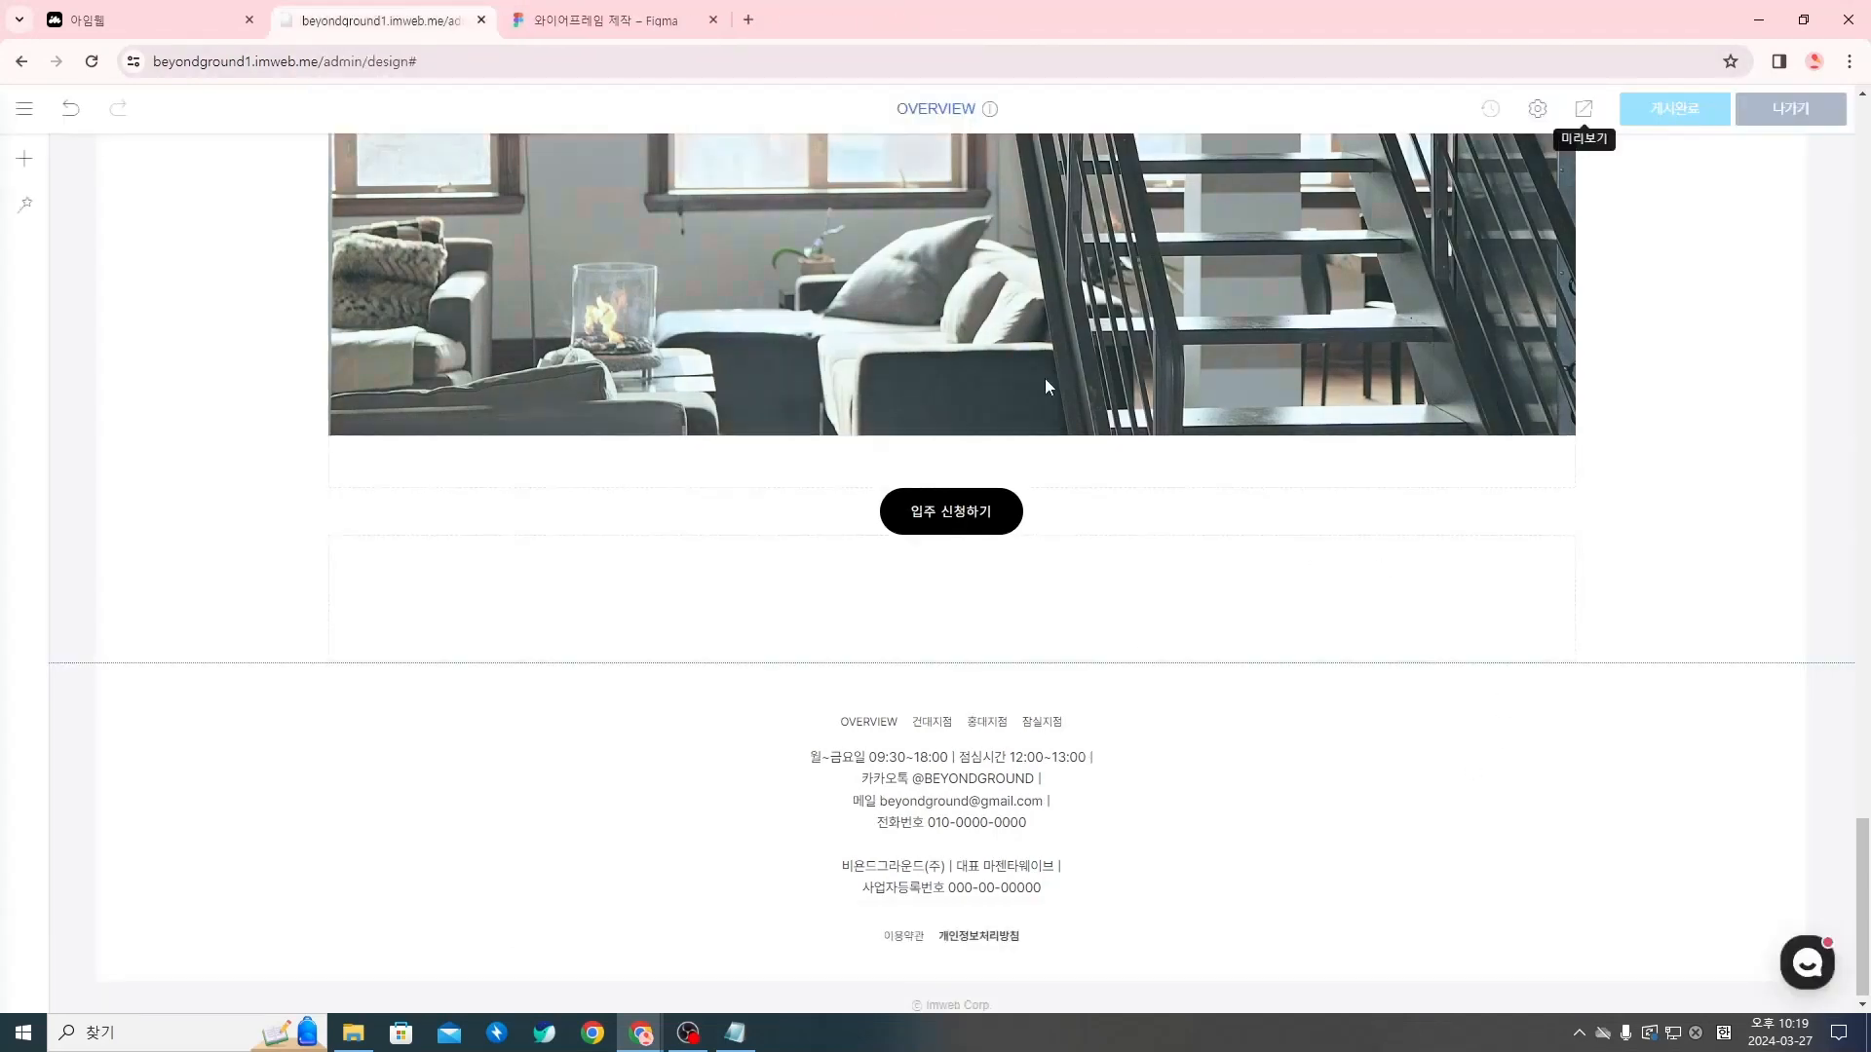
{"action": "right_click", "coordinate": [1348, 661]}
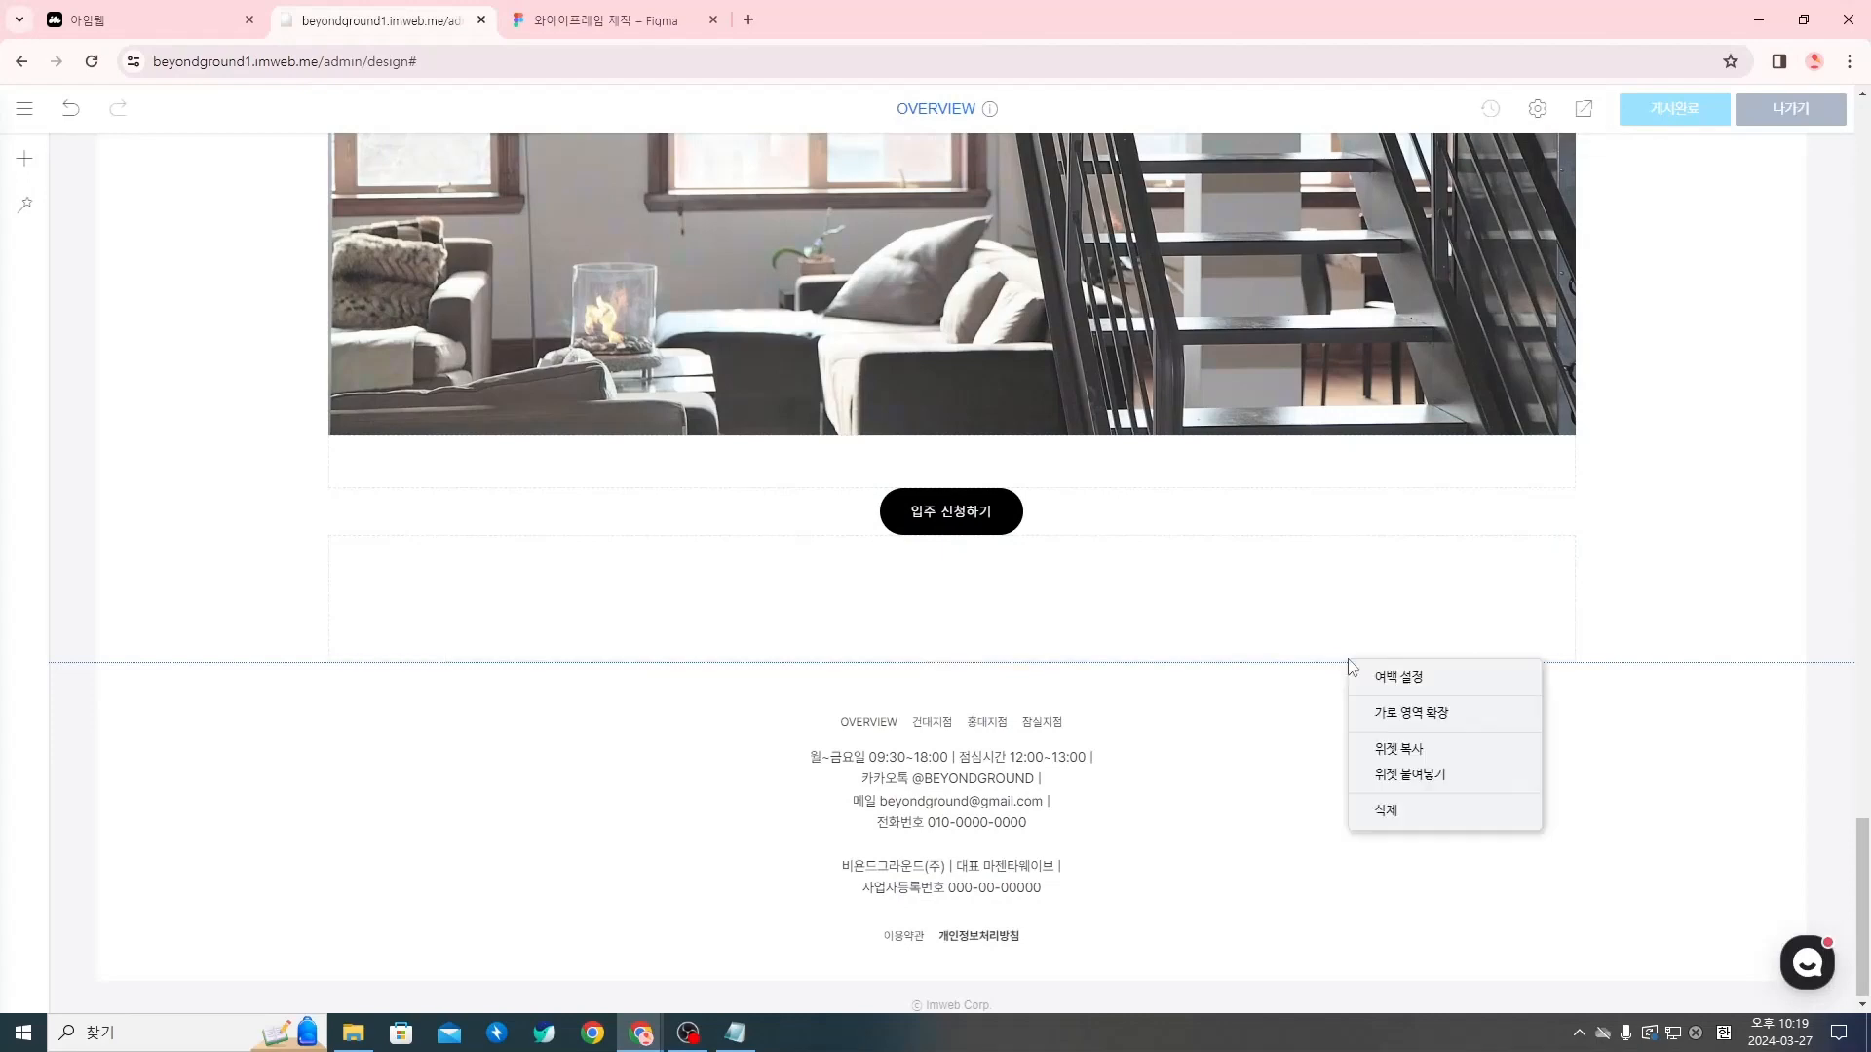
{"action": "left_click", "coordinate": [1410, 716]}
{"action": "right_click", "coordinate": [1440, 553]}
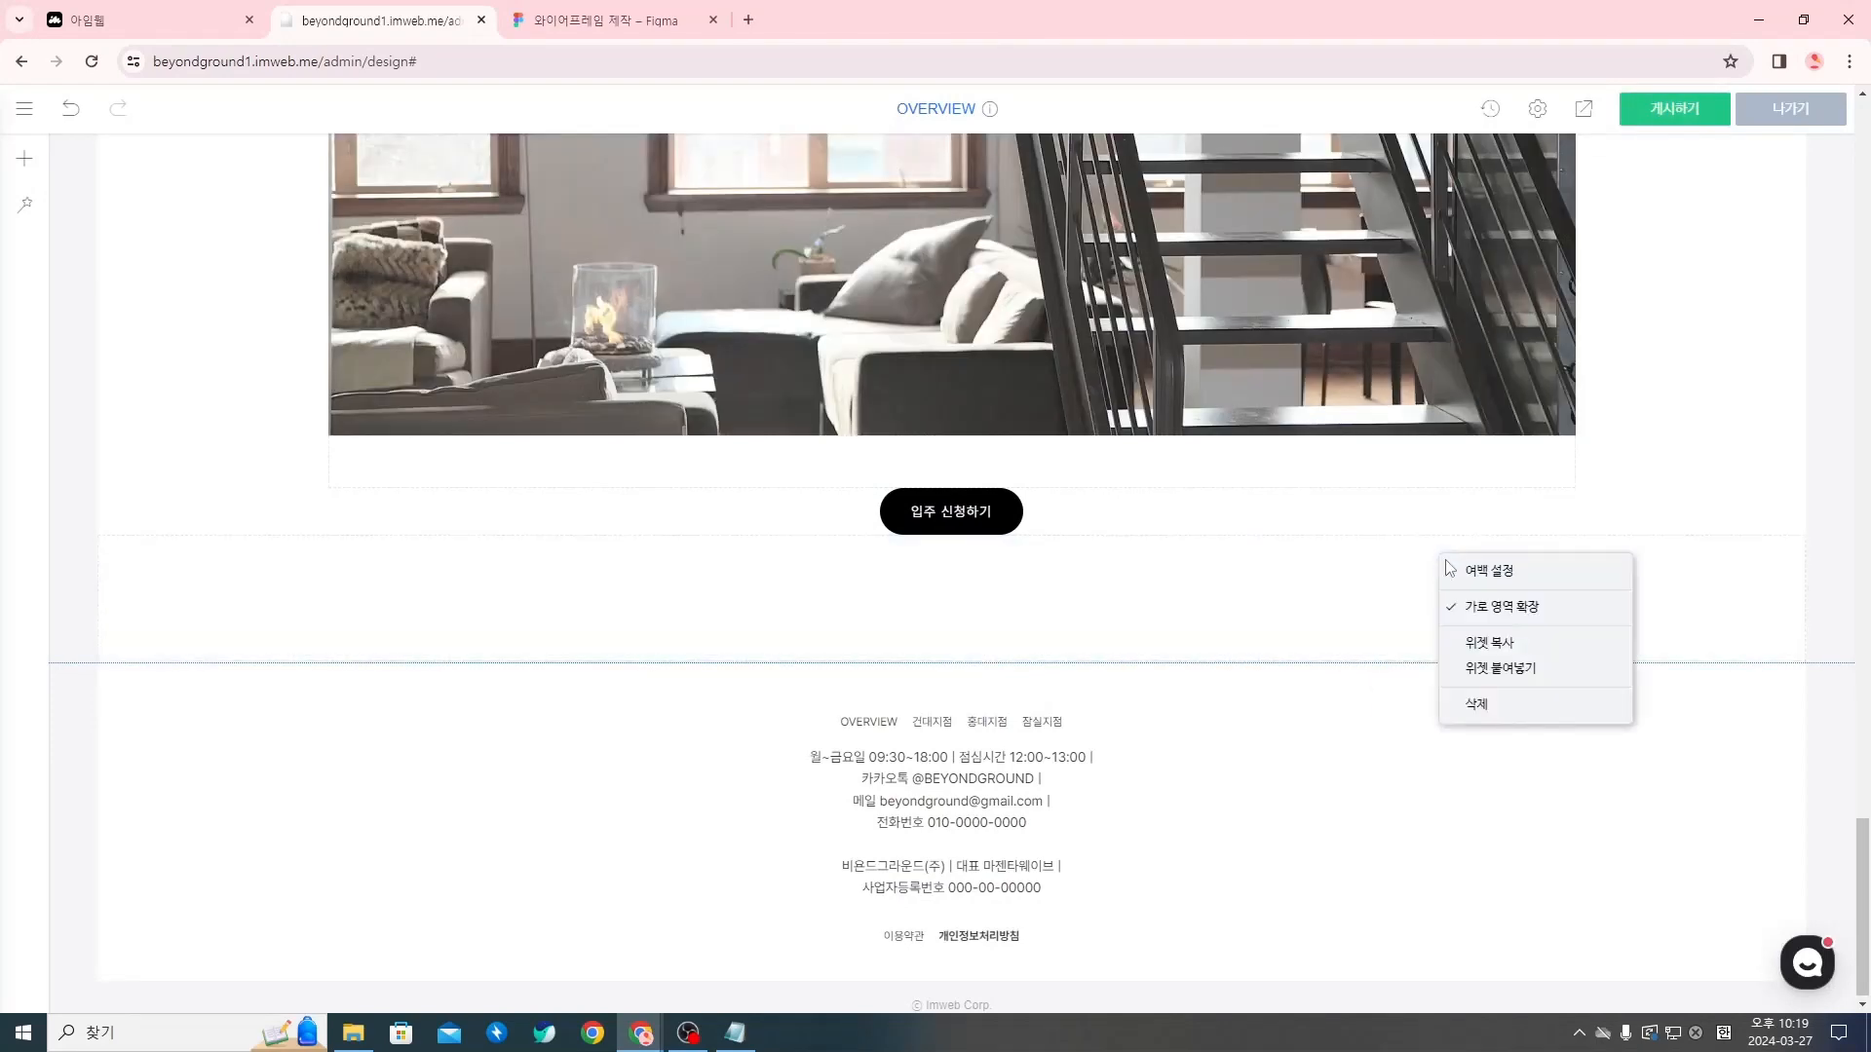
{"action": "left_click", "coordinate": [1447, 616]}
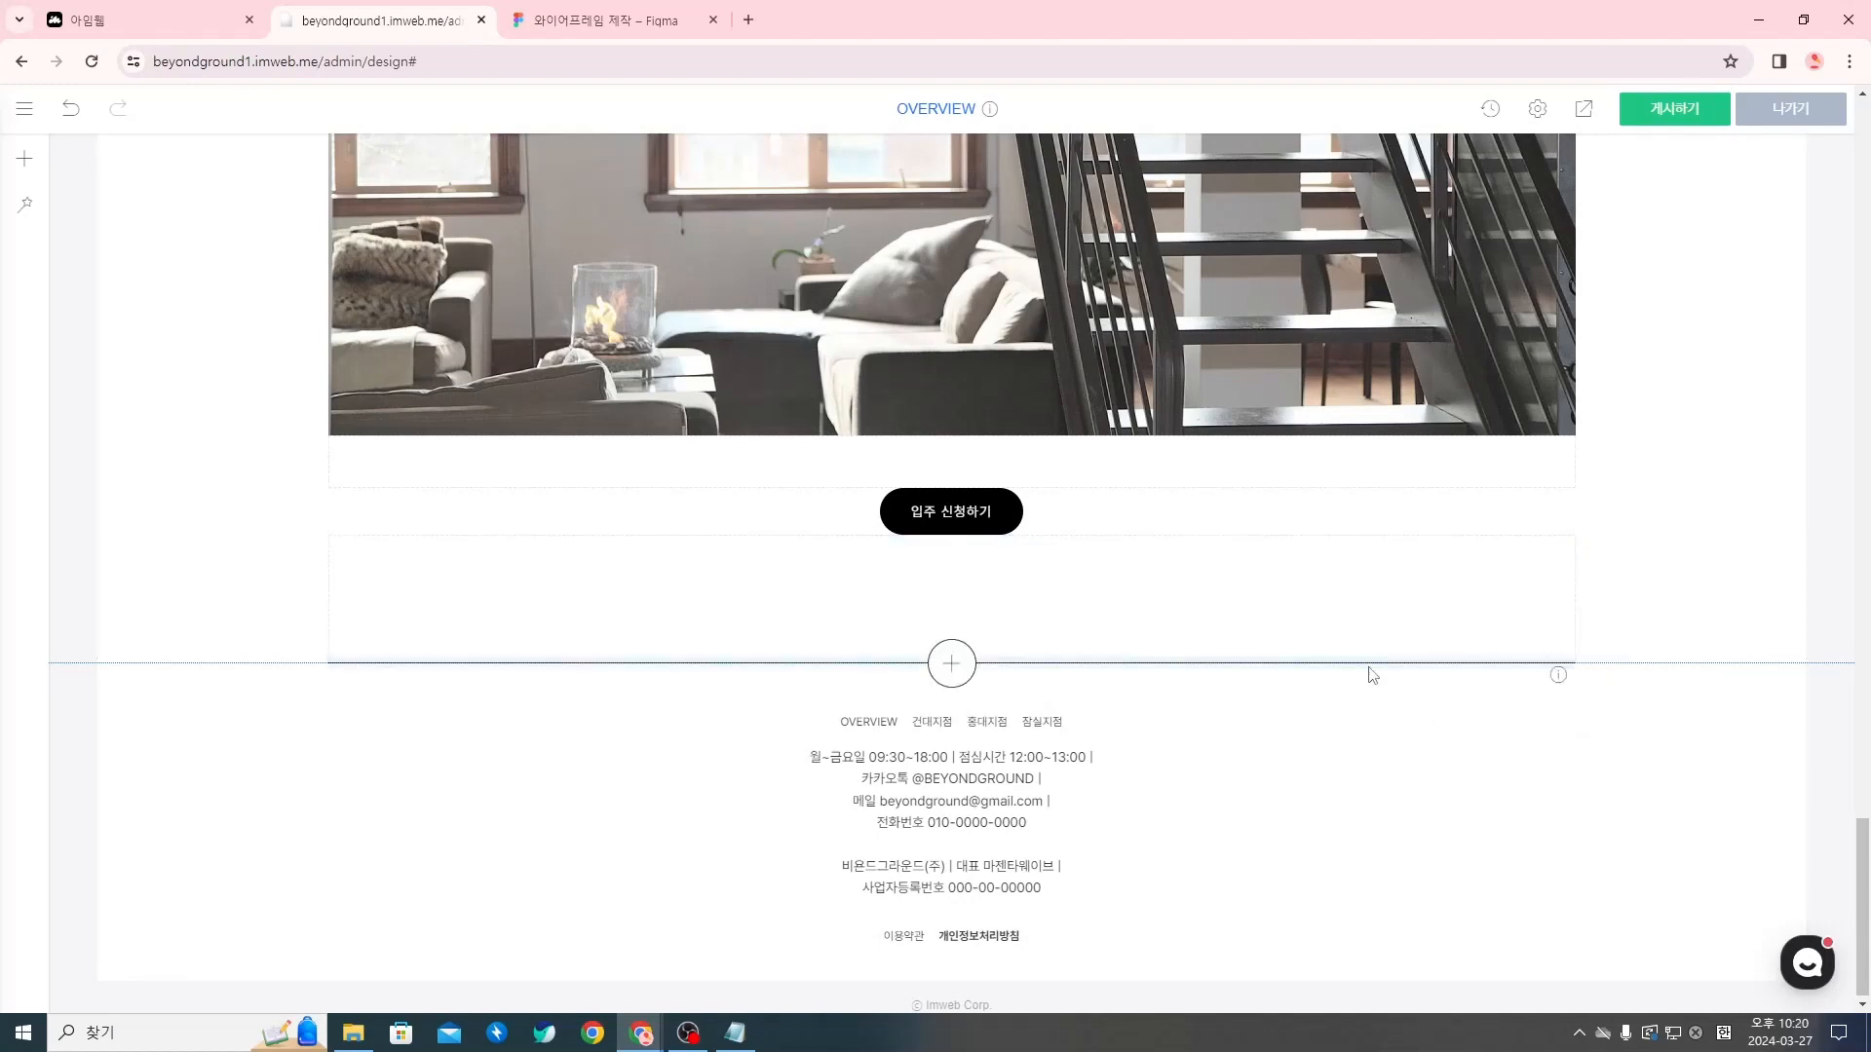
Extend the footer divider line to full width (가로 영역 확장) and set its colour to opaque black (#000)
{"action": "right_click", "coordinate": [1374, 671]}
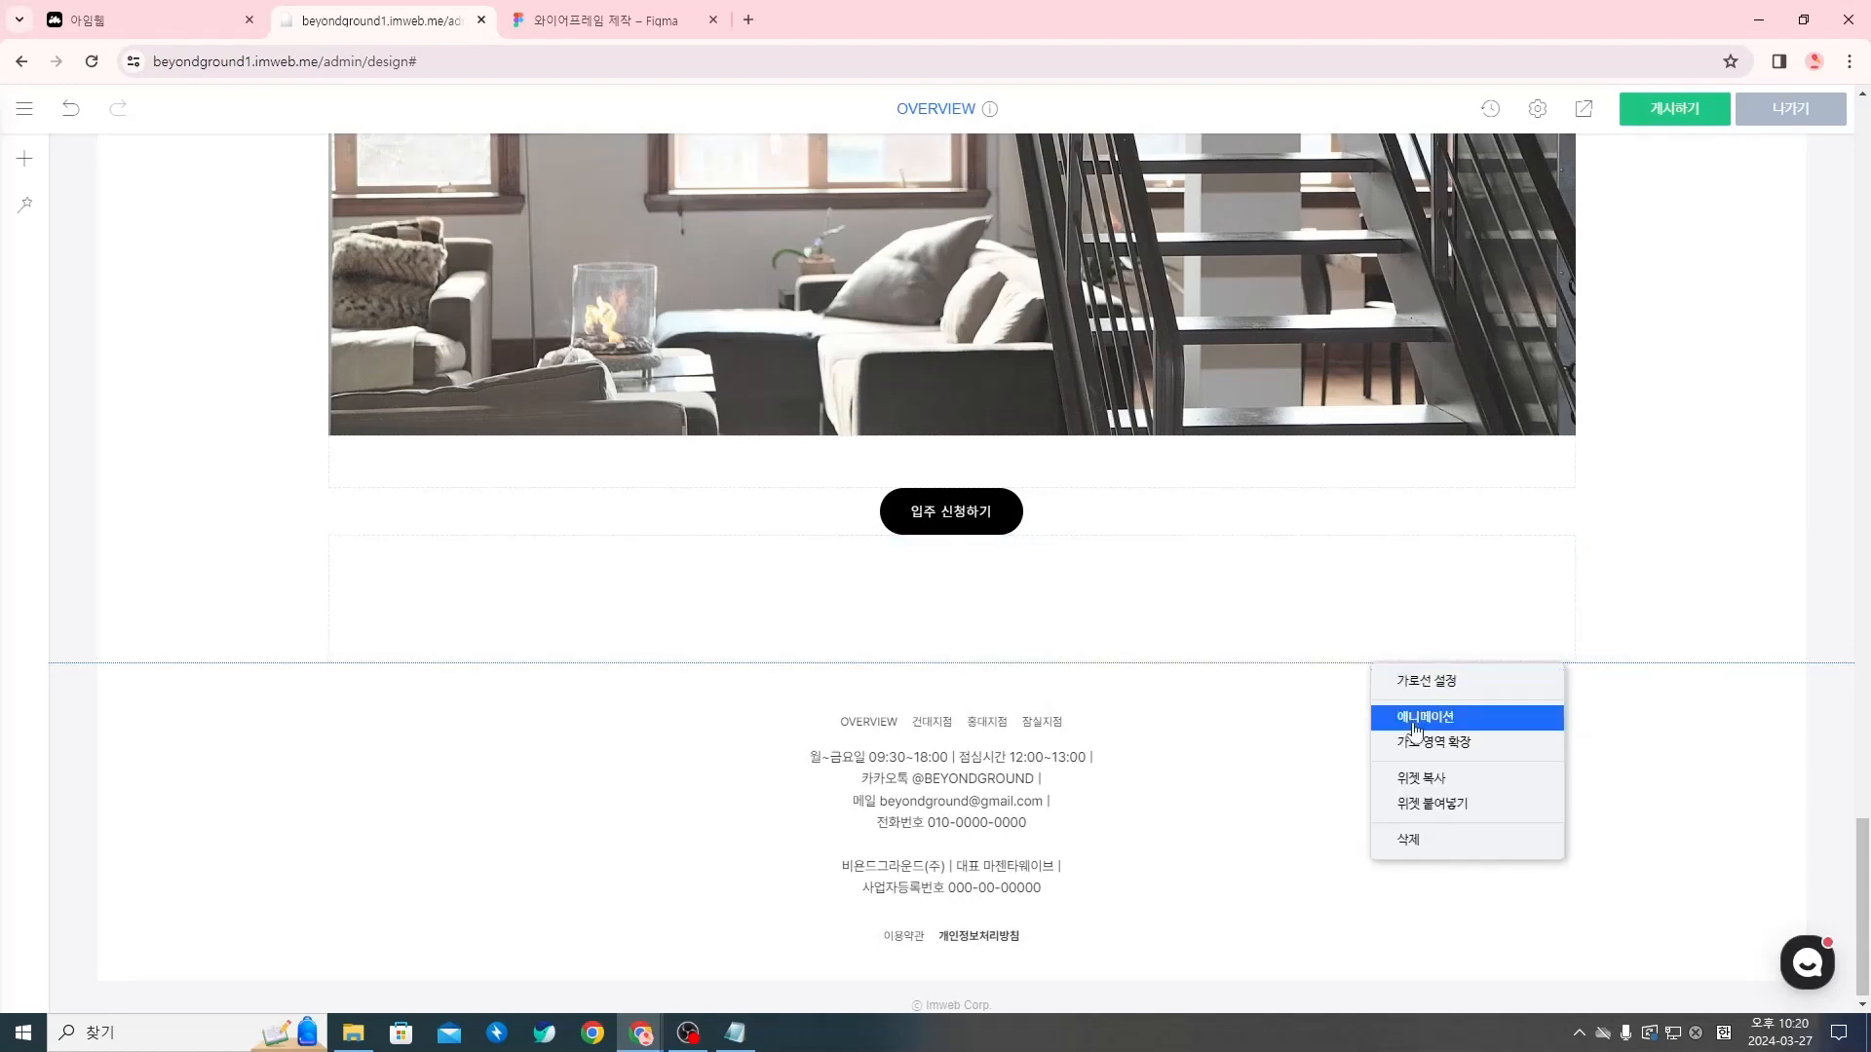
{"action": "left_click", "coordinate": [1427, 745]}
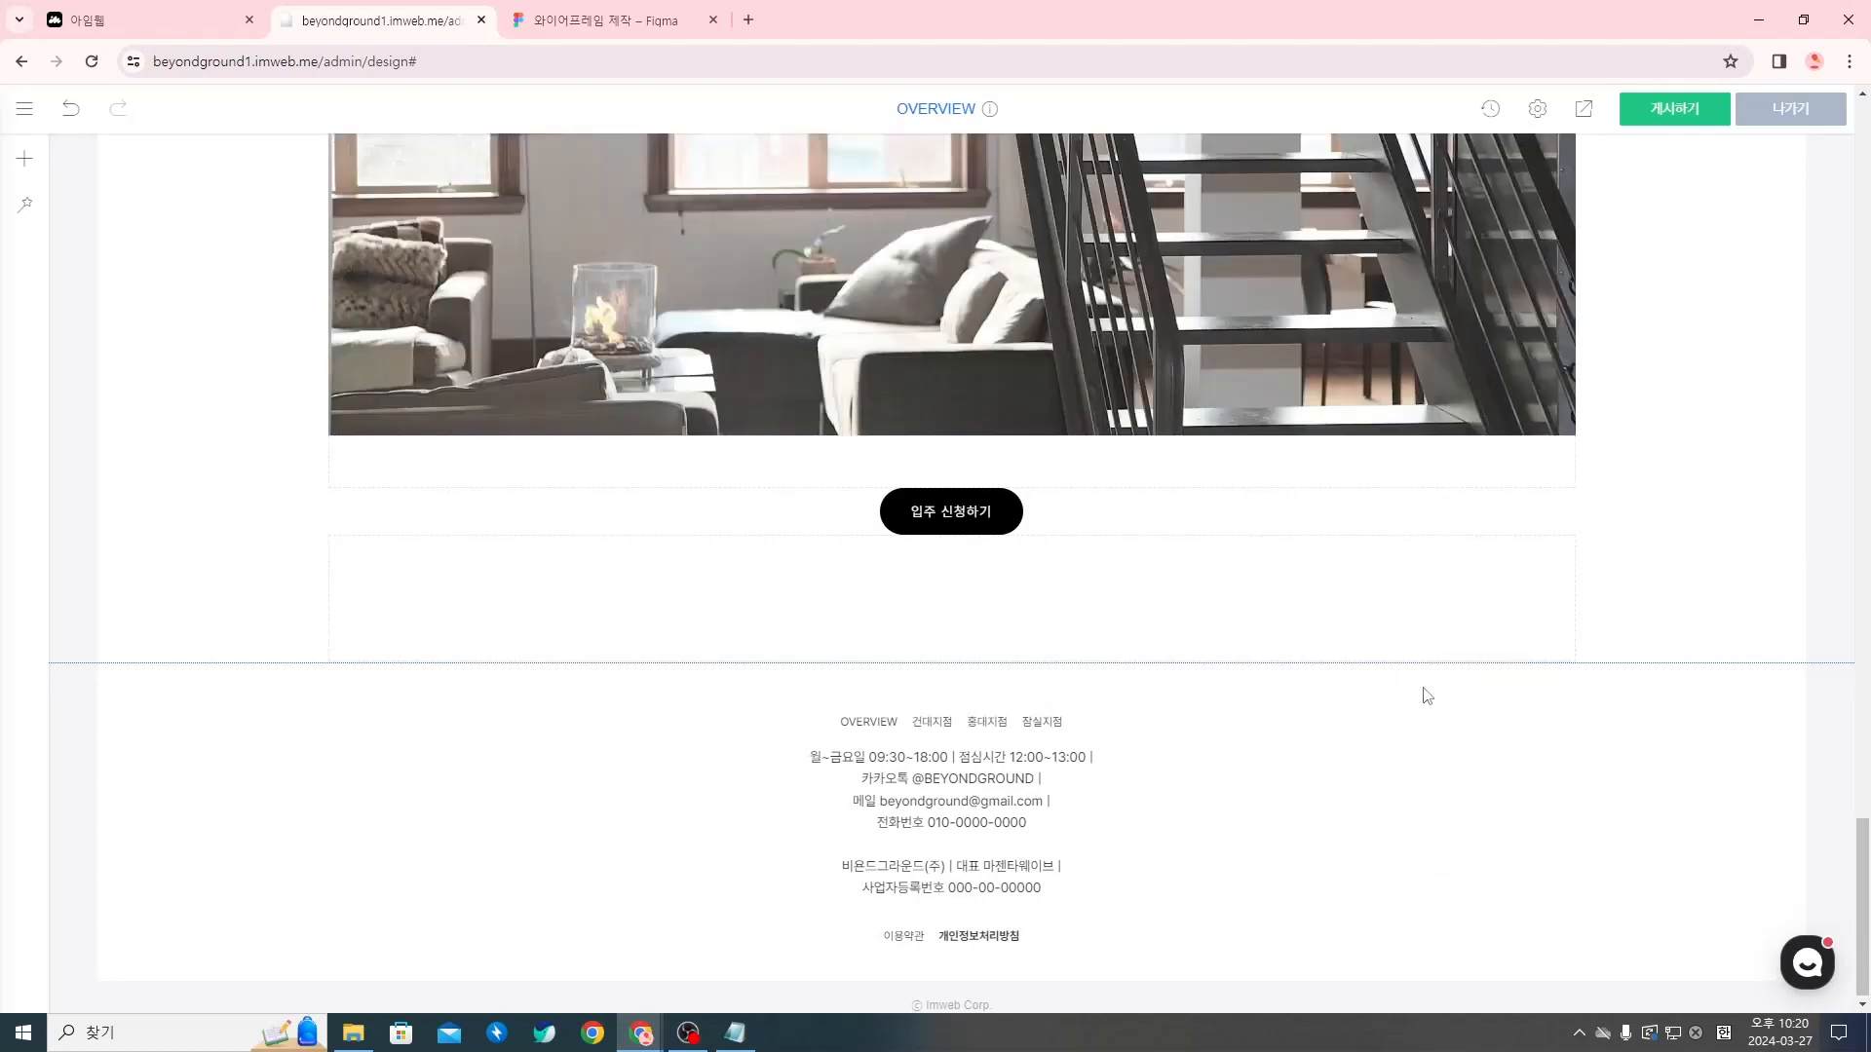
{"action": "right_click", "coordinate": [1611, 666]}
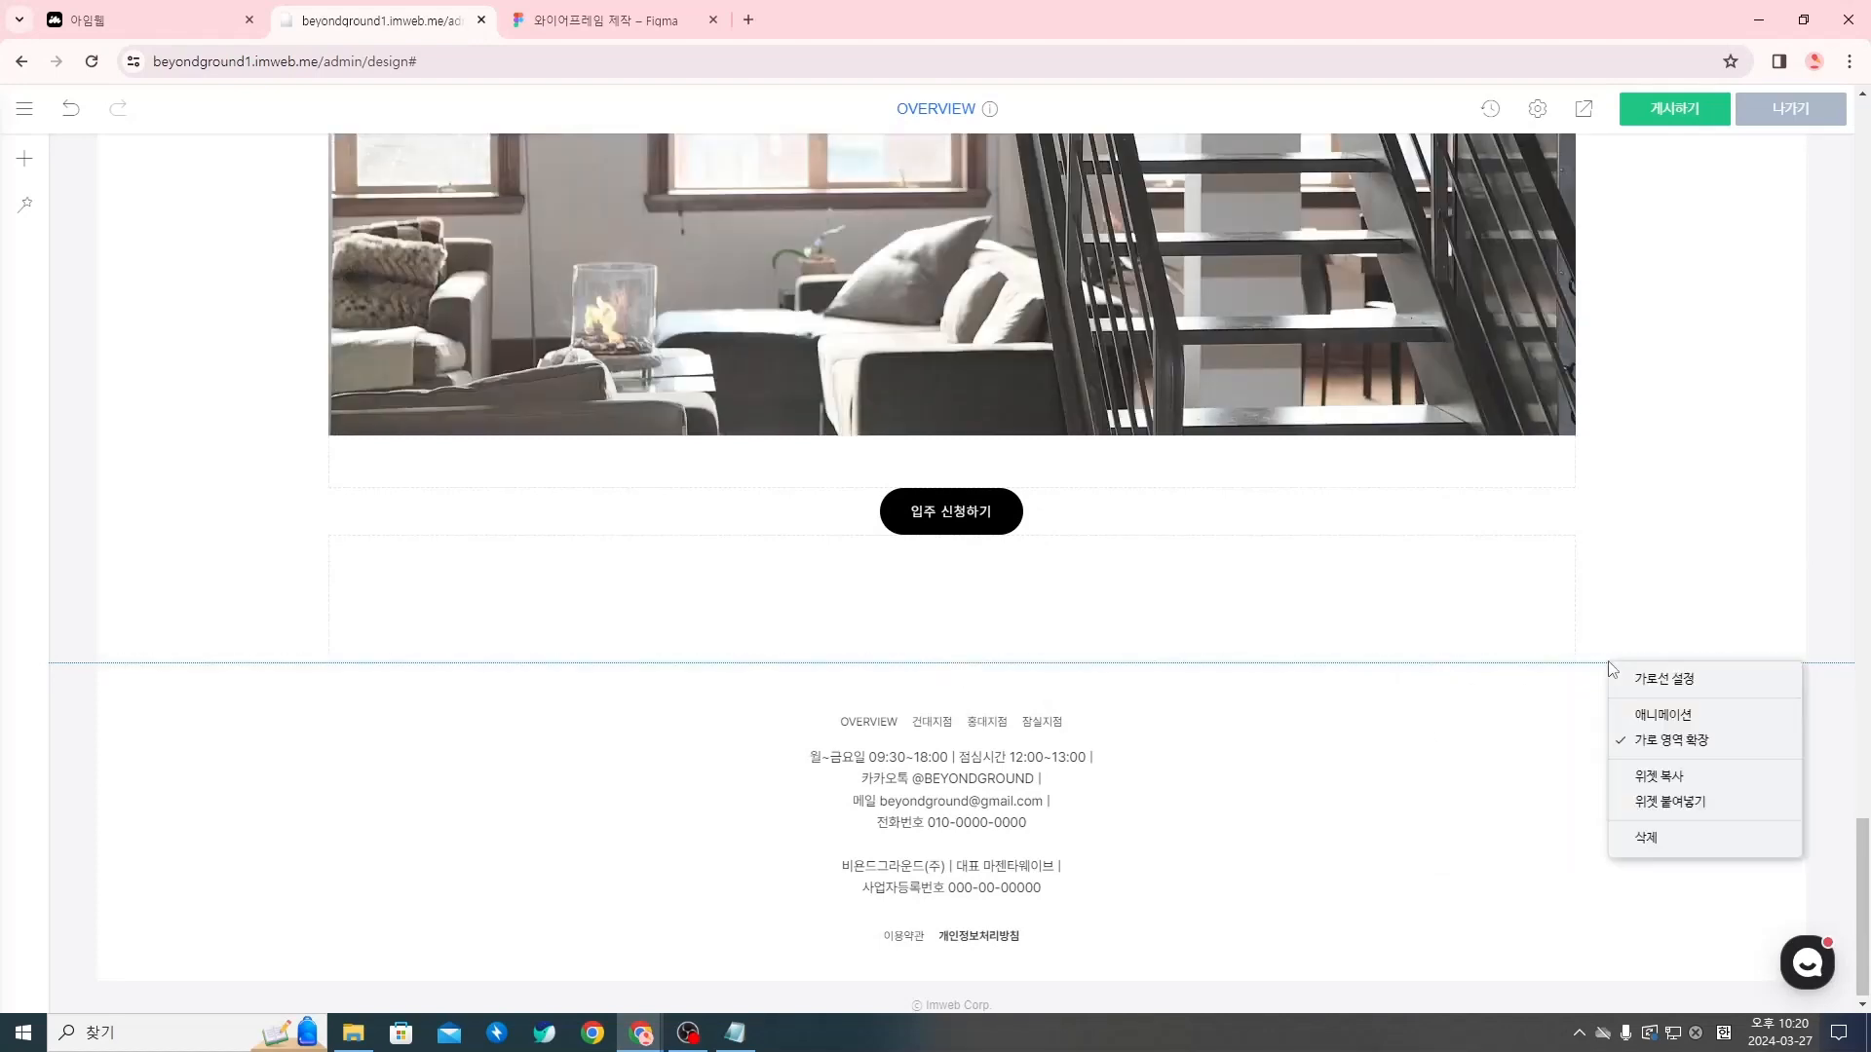
{"action": "left_click", "coordinate": [1669, 682]}
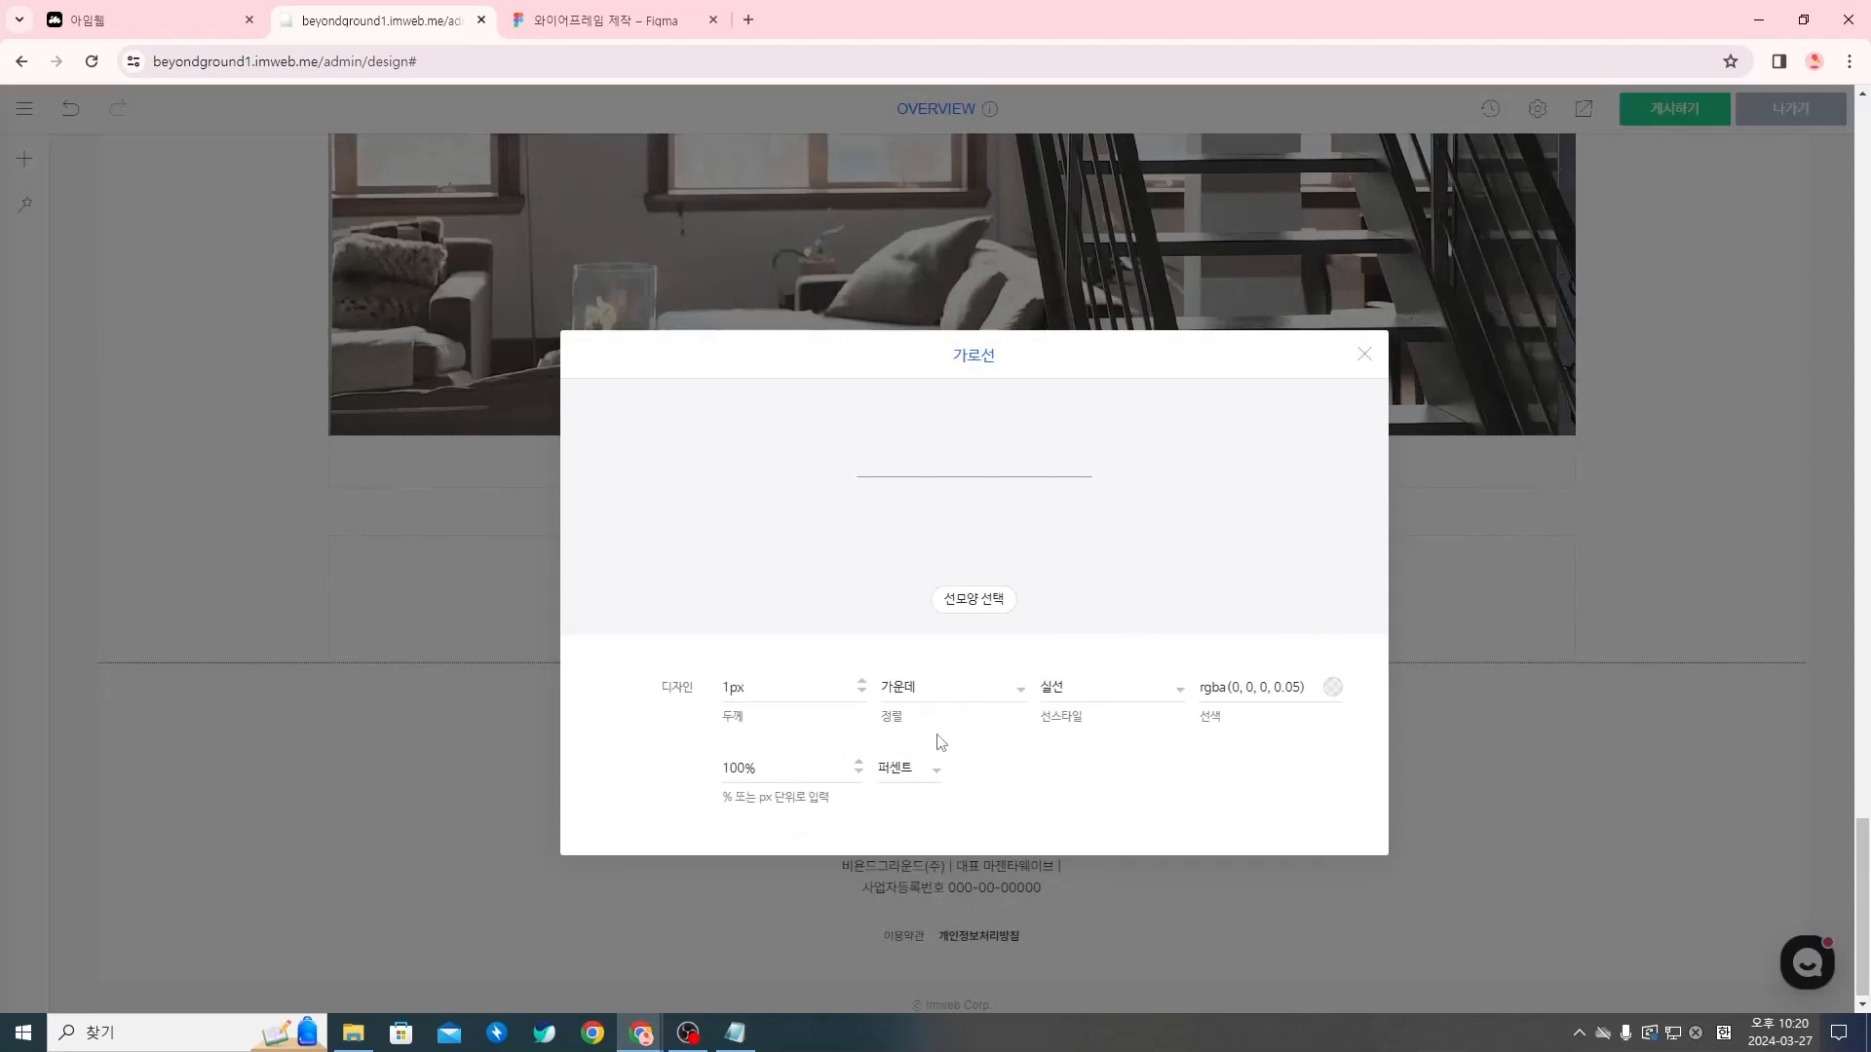
{"action": "left_click", "coordinate": [1334, 689]}
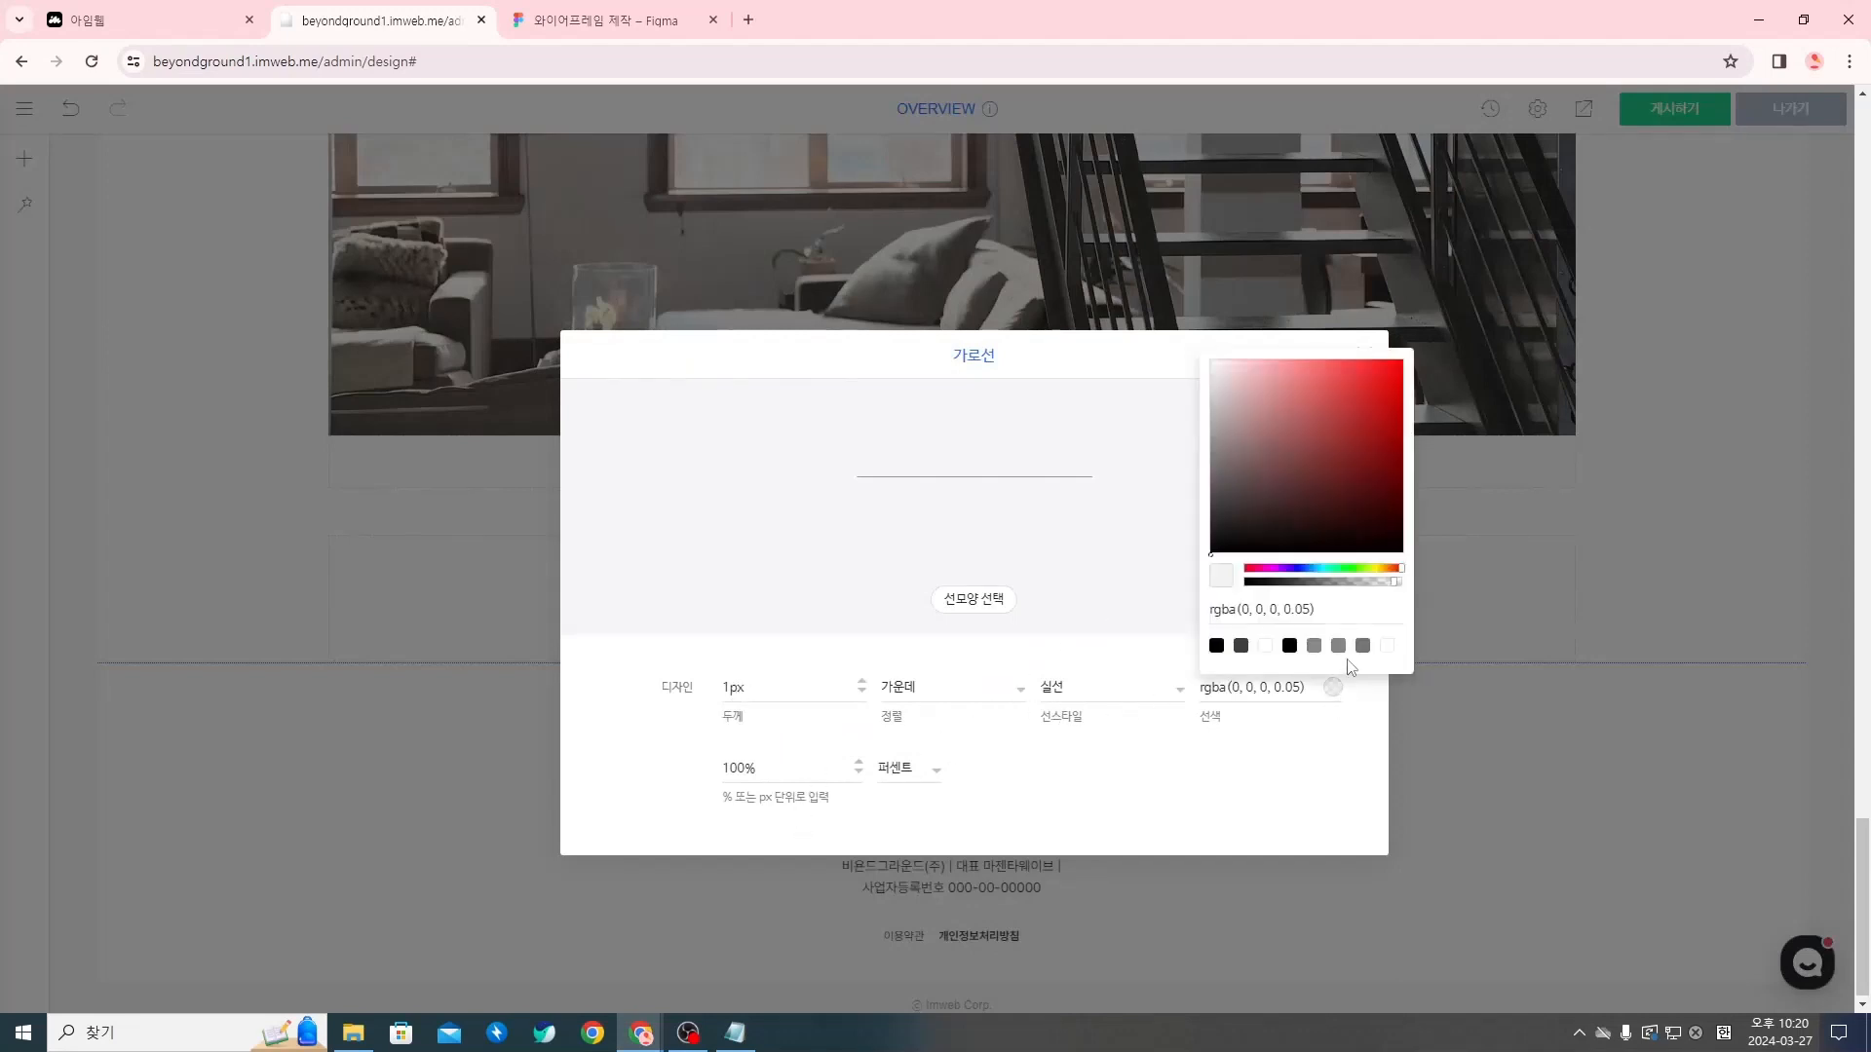
{"action": "left_click_drag", "start_coordinate": [1391, 584], "coordinate": [1236, 598]}
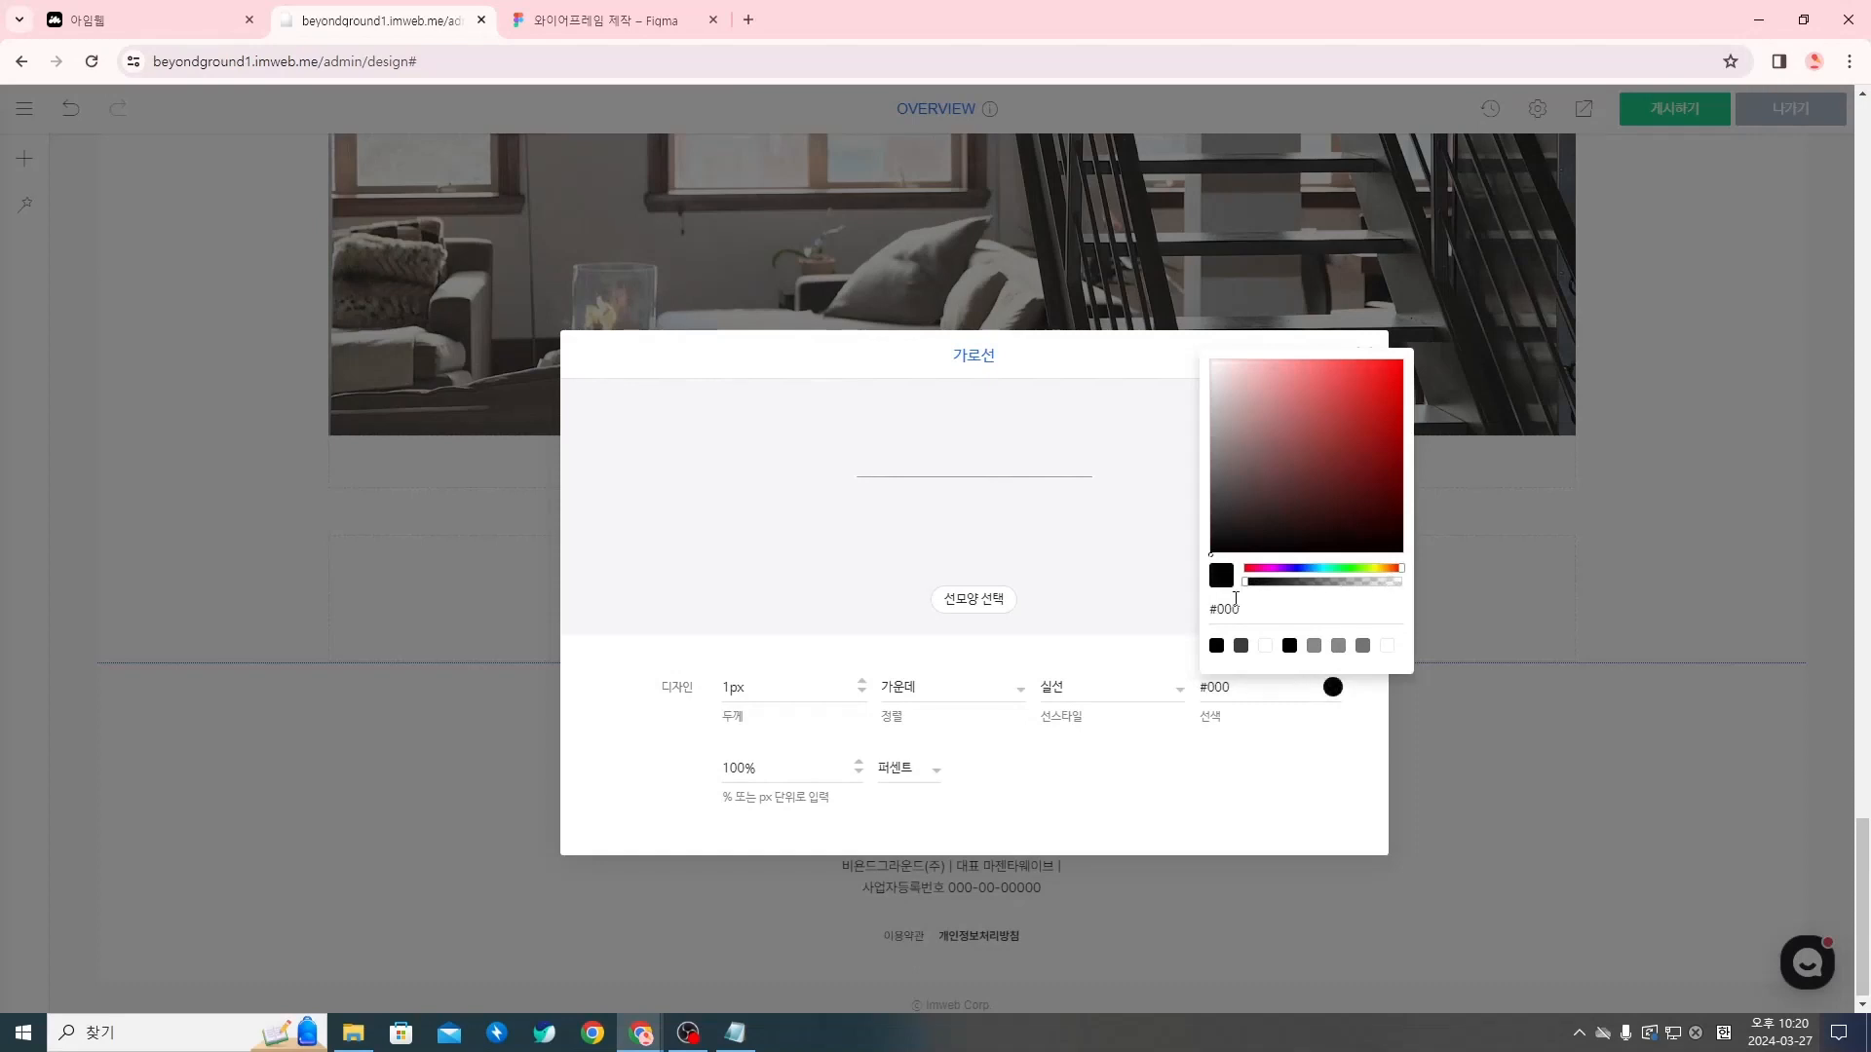
{"action": "left_click", "coordinate": [1025, 526]}
{"action": "left_click", "coordinate": [1355, 359]}
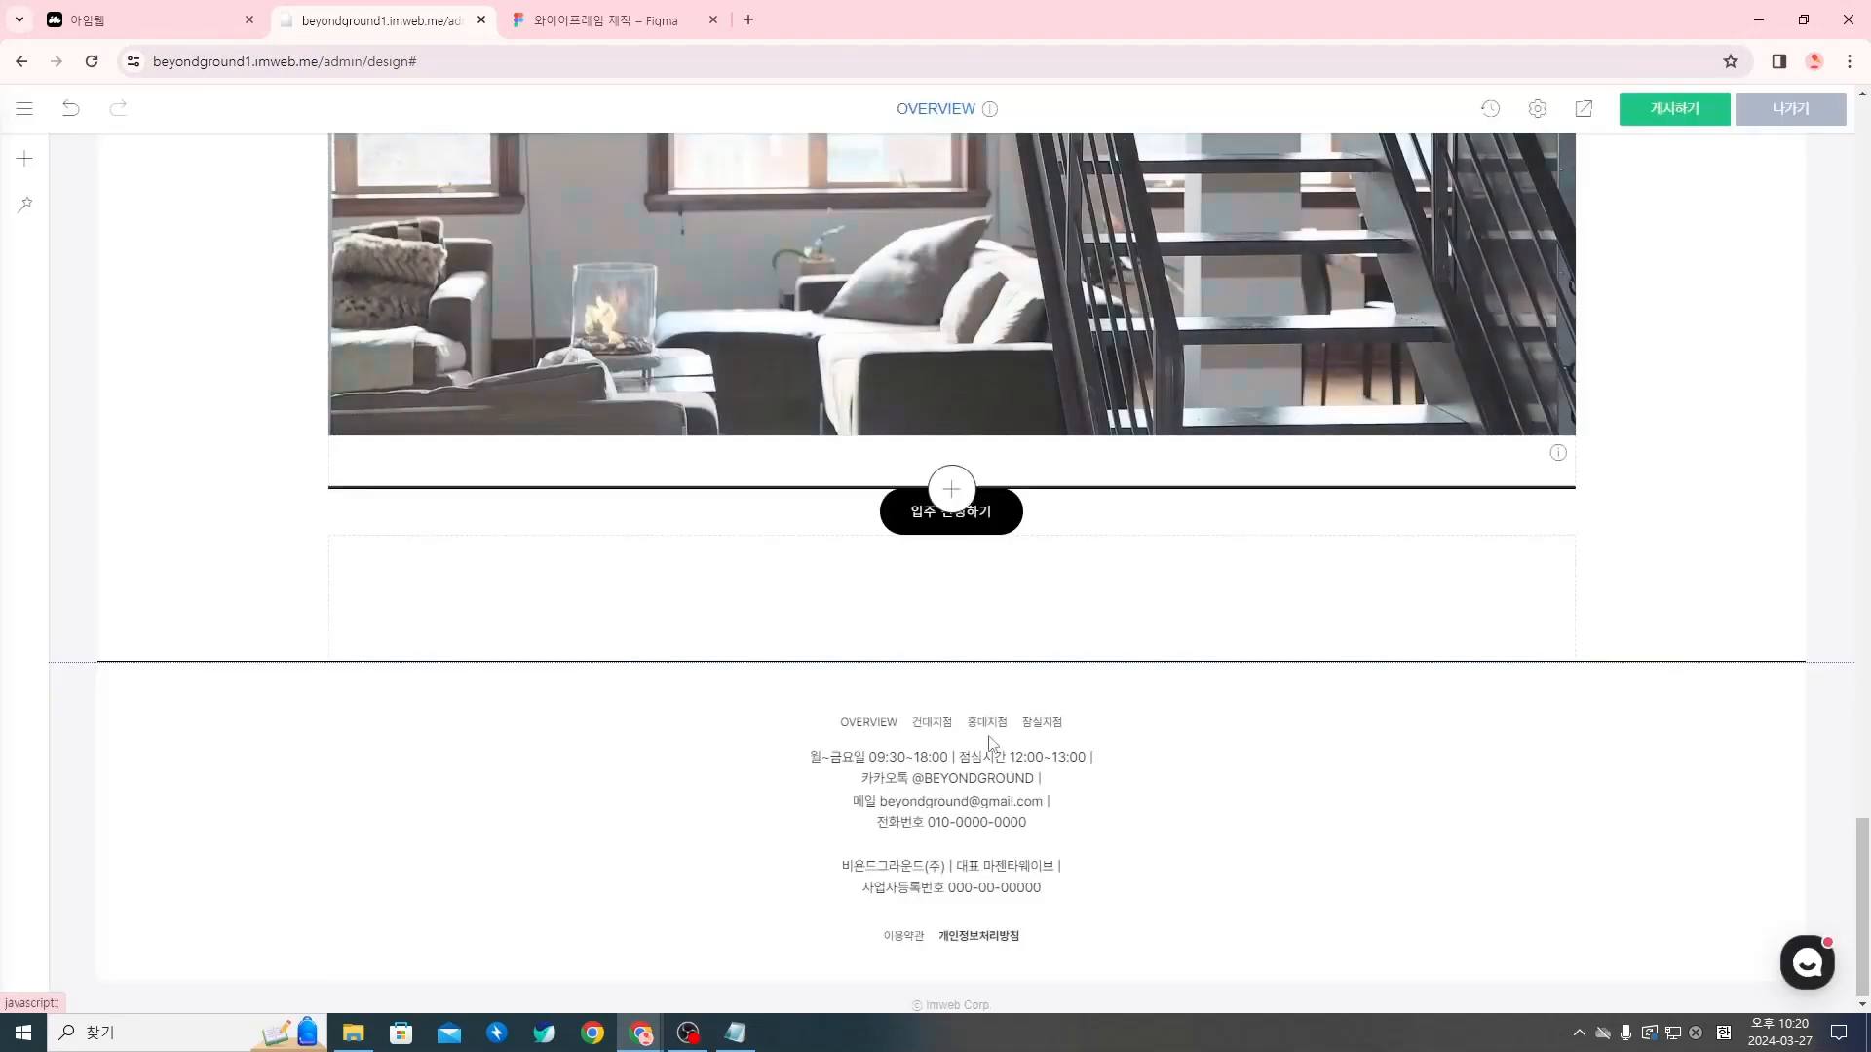
Publish the design again, check the full-width black divider in the preview, and return to the editor
{"action": "left_click", "coordinate": [1633, 113]}
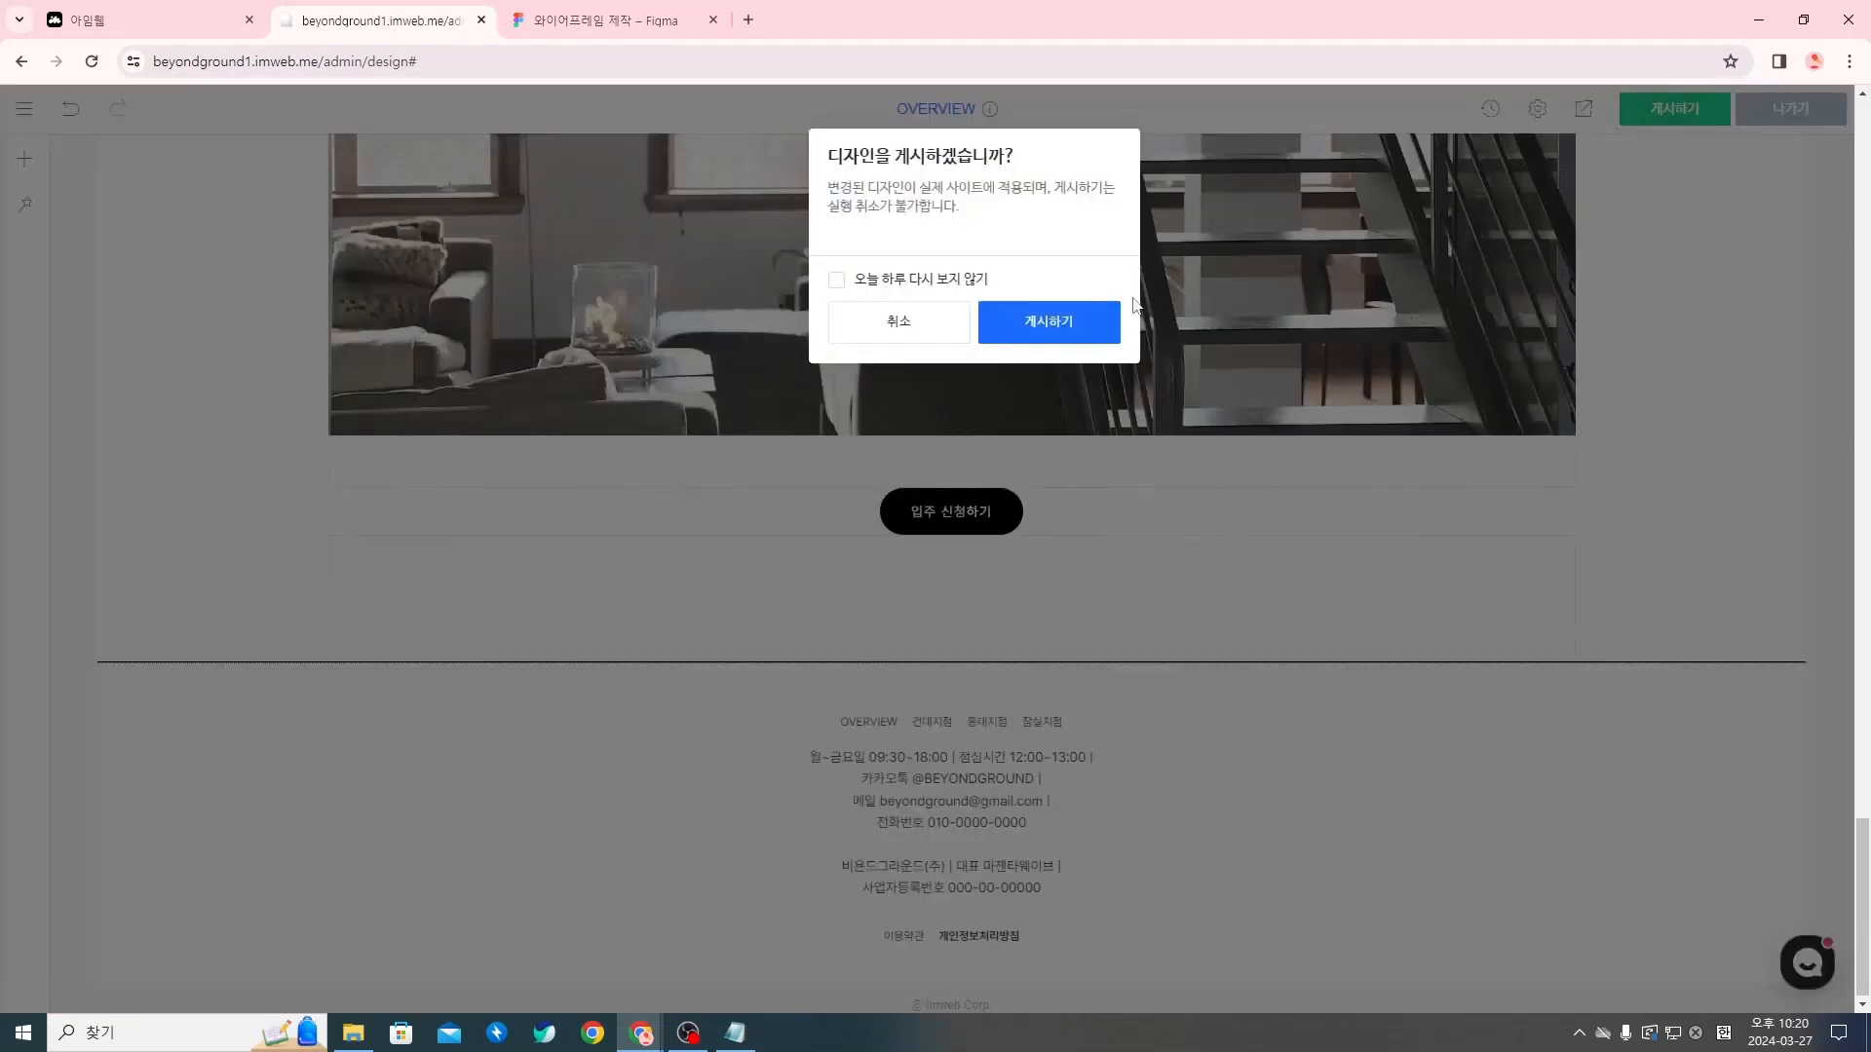
{"action": "left_click", "coordinate": [1072, 322]}
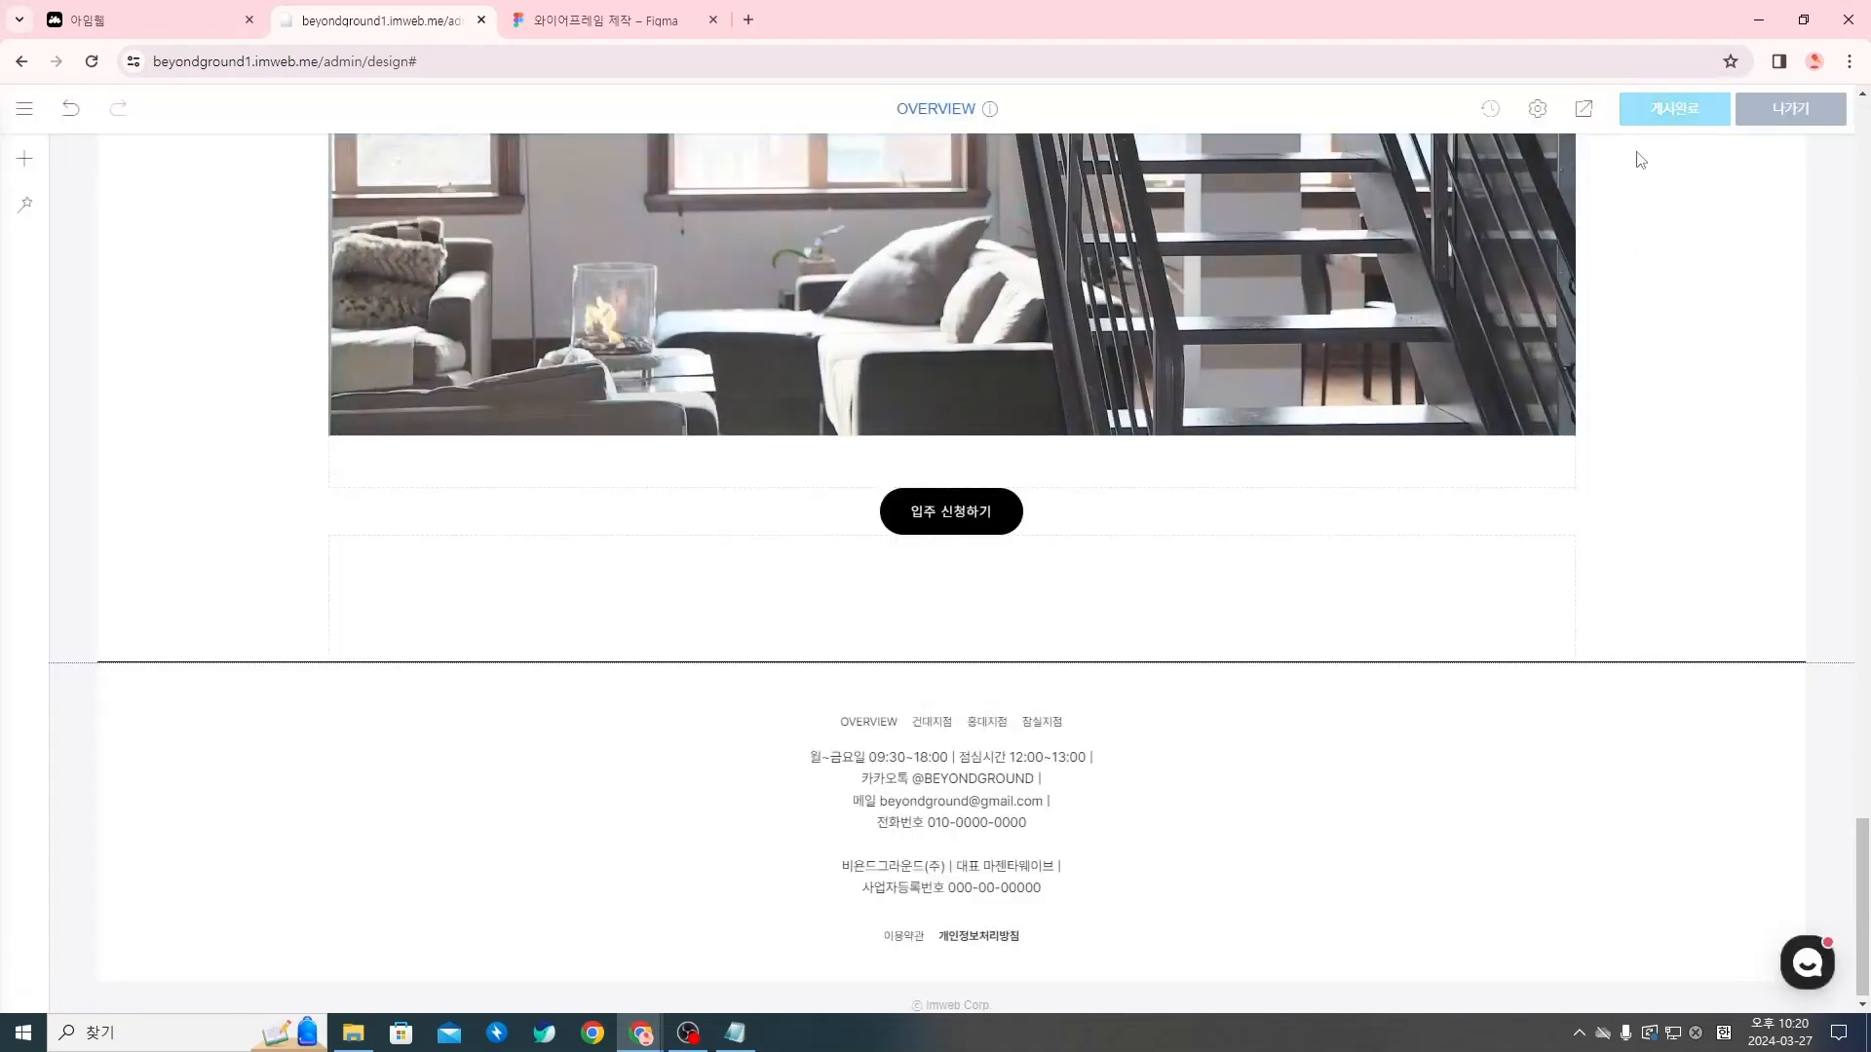
{"action": "left_click", "coordinate": [1584, 110]}
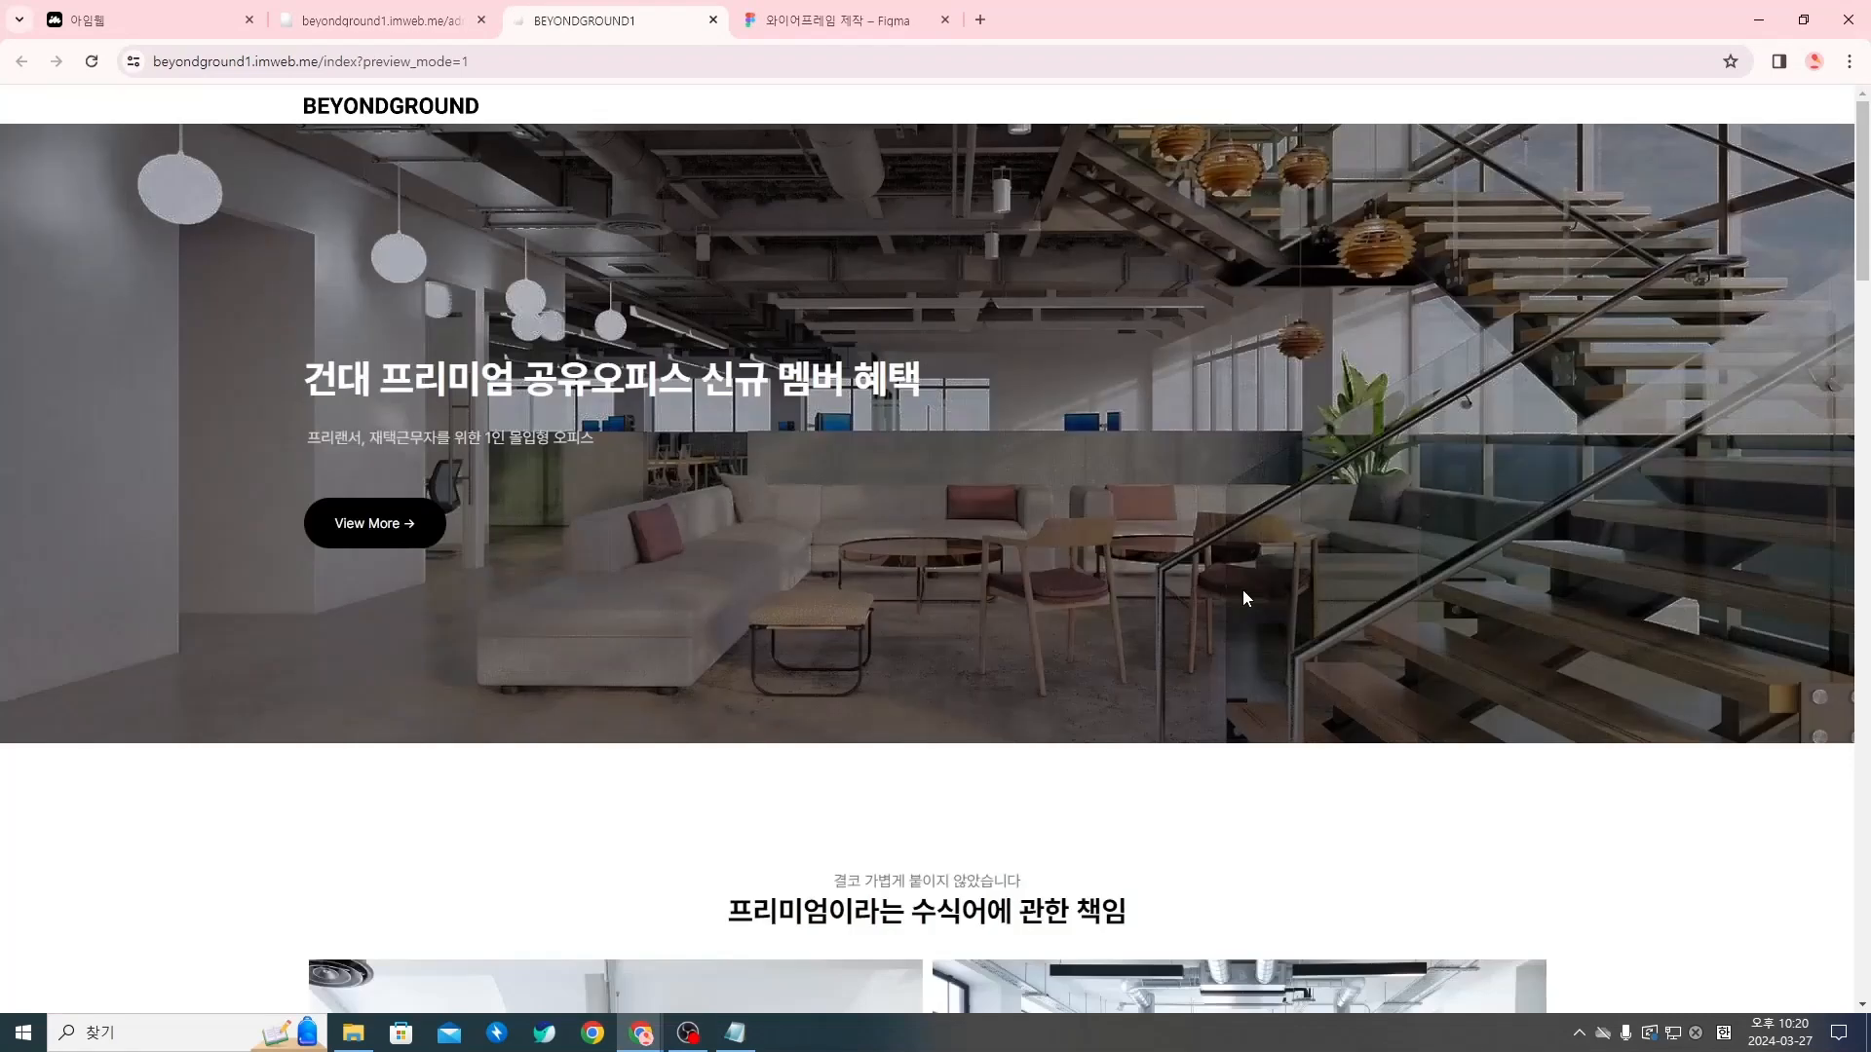
{"action": "scroll", "coordinate": [1275, 695], "scroll_direction": "down", "scroll_amount": 20}
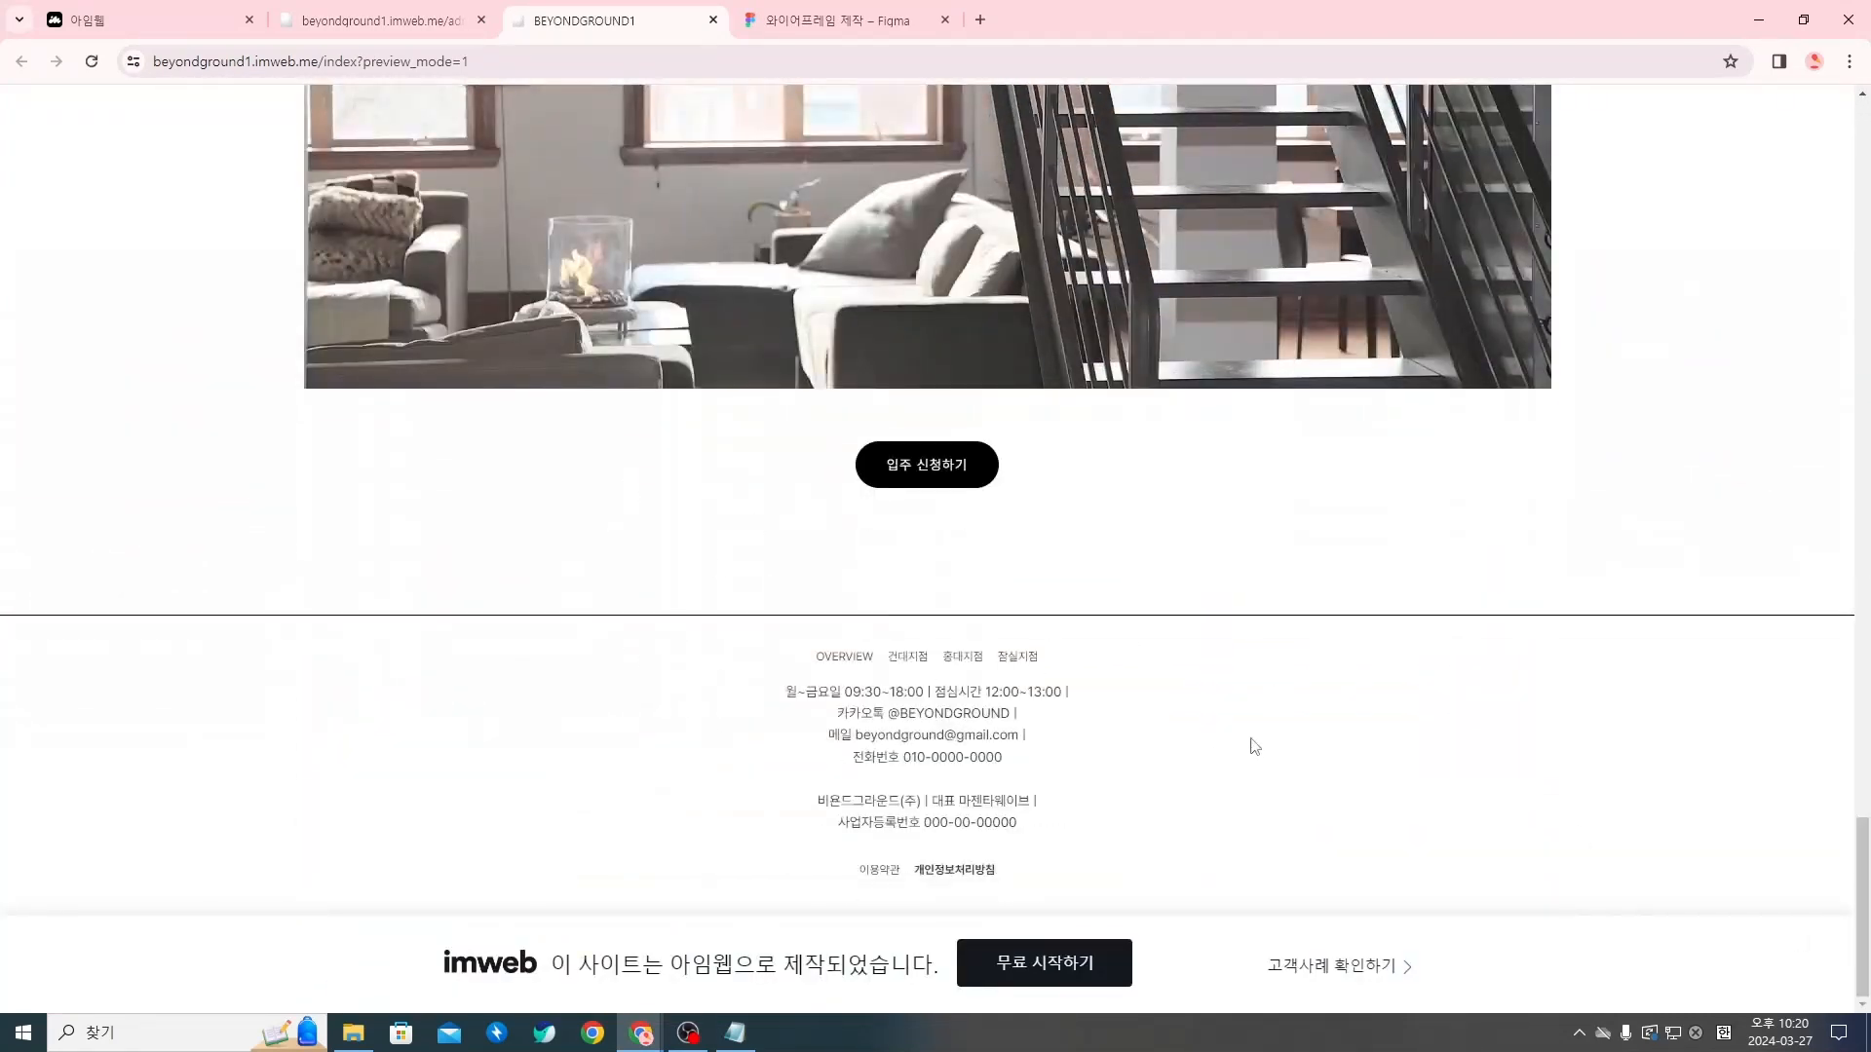
{"action": "scroll", "coordinate": [1254, 746], "scroll_direction": "up", "scroll_amount": 1}
{"action": "scroll", "coordinate": [1218, 804], "scroll_direction": "down", "scroll_amount": 1}
{"action": "scroll", "coordinate": [1067, 721], "scroll_direction": "up", "scroll_amount": 5}
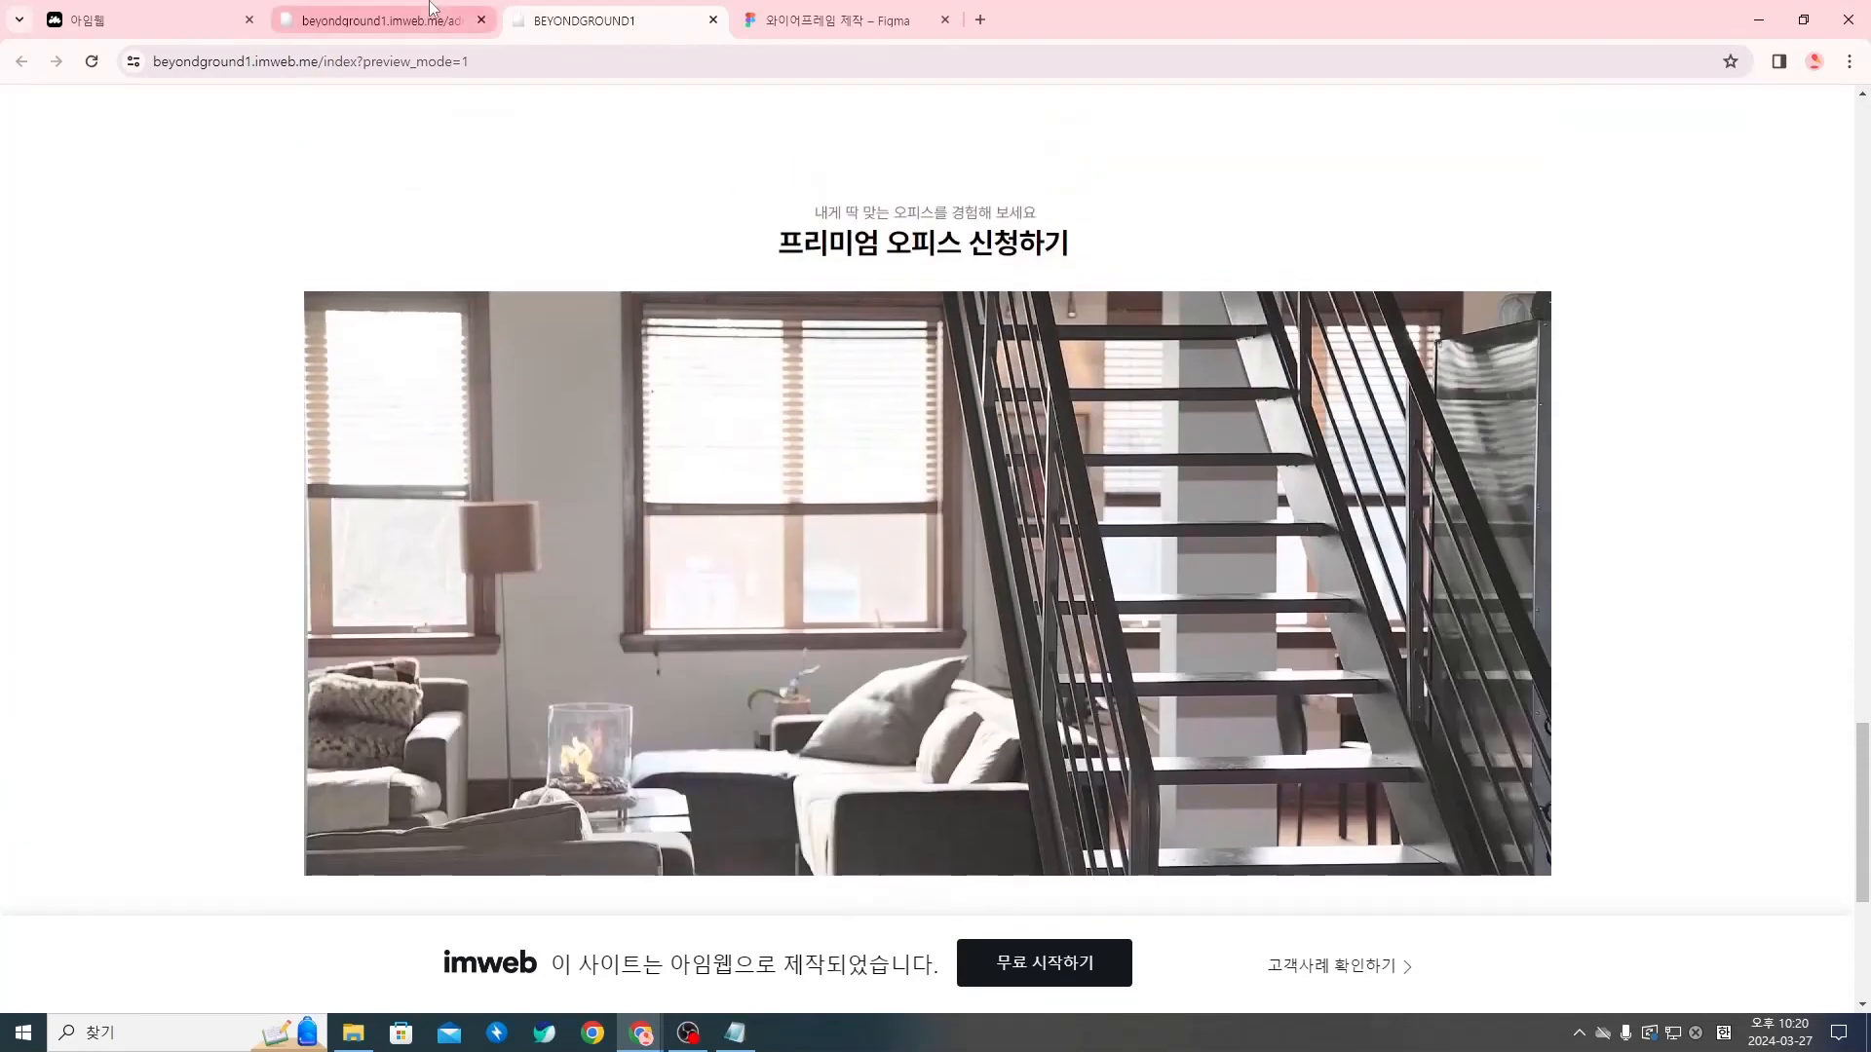
{"action": "left_click", "coordinate": [385, 19]}
{"action": "scroll", "coordinate": [1253, 464], "scroll_direction": "up", "scroll_amount": 4}
{"action": "left_click", "coordinate": [713, 20]}
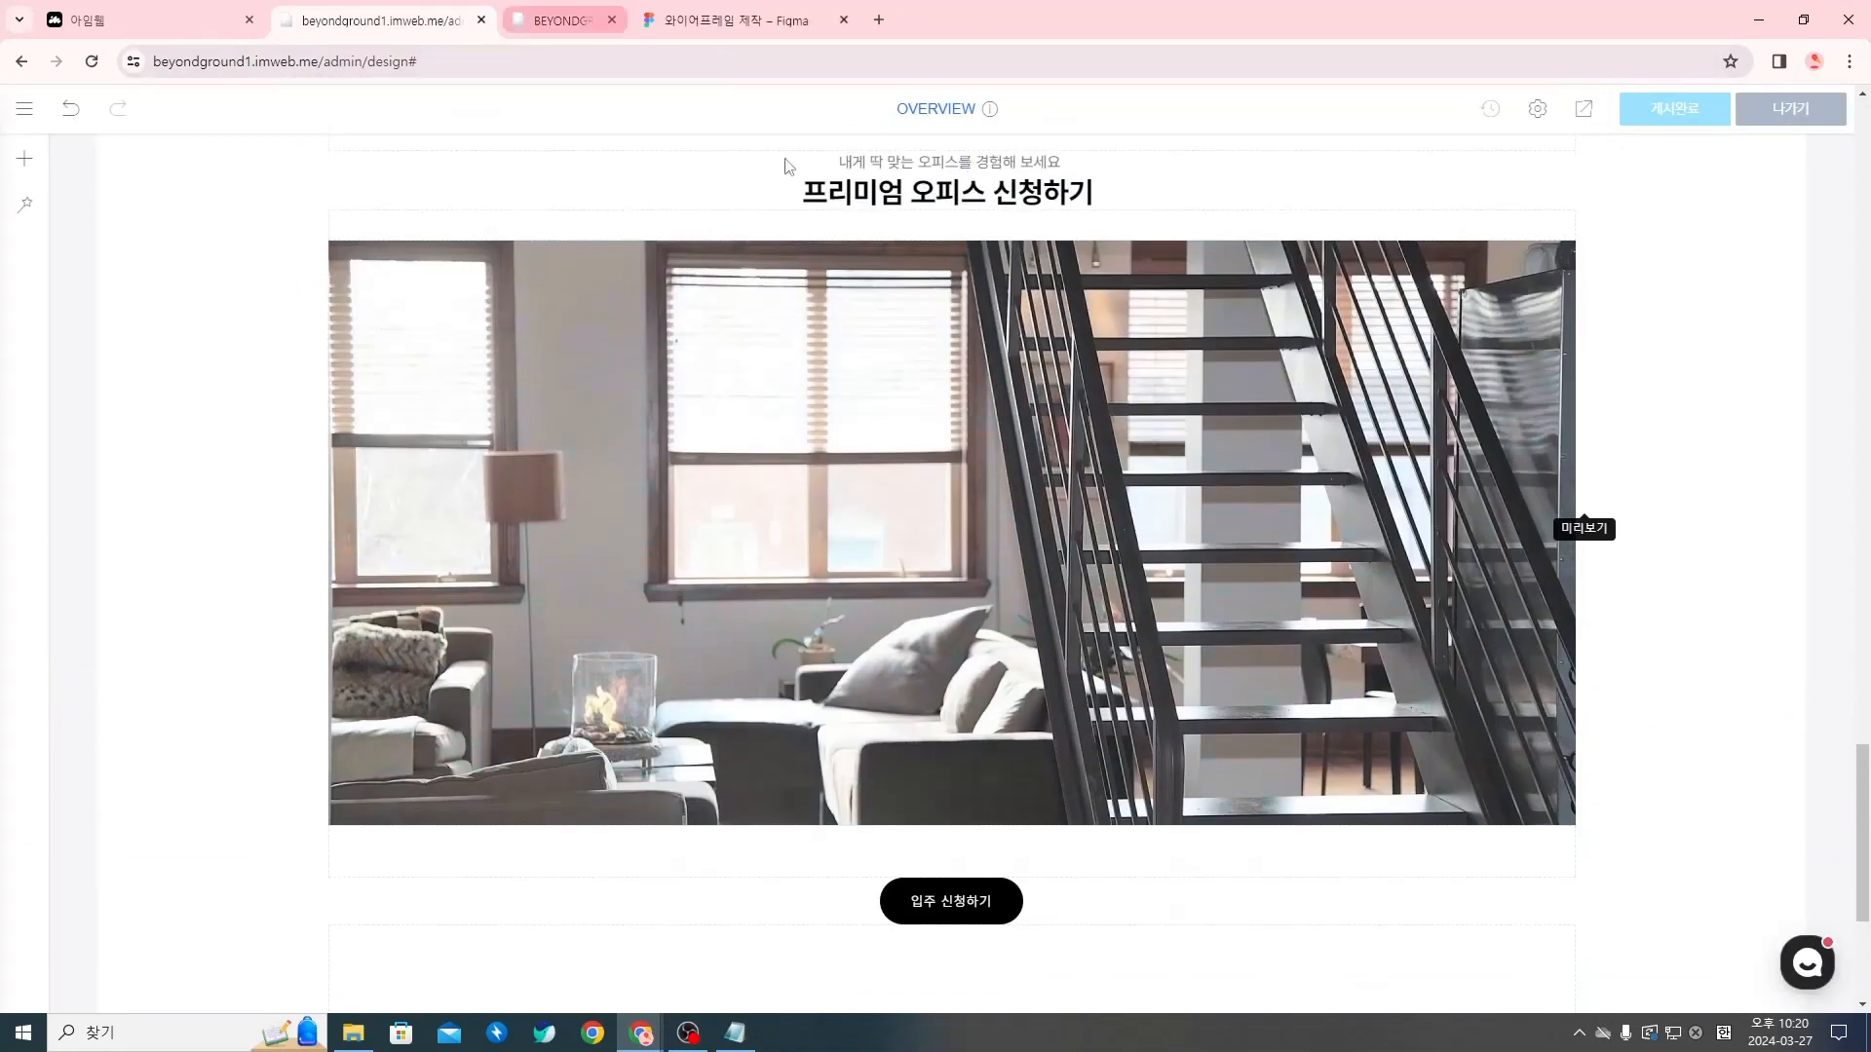
Enter header editing (상단 설정) and open the section settings of the BEYONDGROUND header section
{"action": "scroll", "coordinate": [1272, 549], "scroll_direction": "up", "scroll_amount": 6}
{"action": "scroll", "coordinate": [1272, 548], "scroll_direction": "up", "scroll_amount": 15}
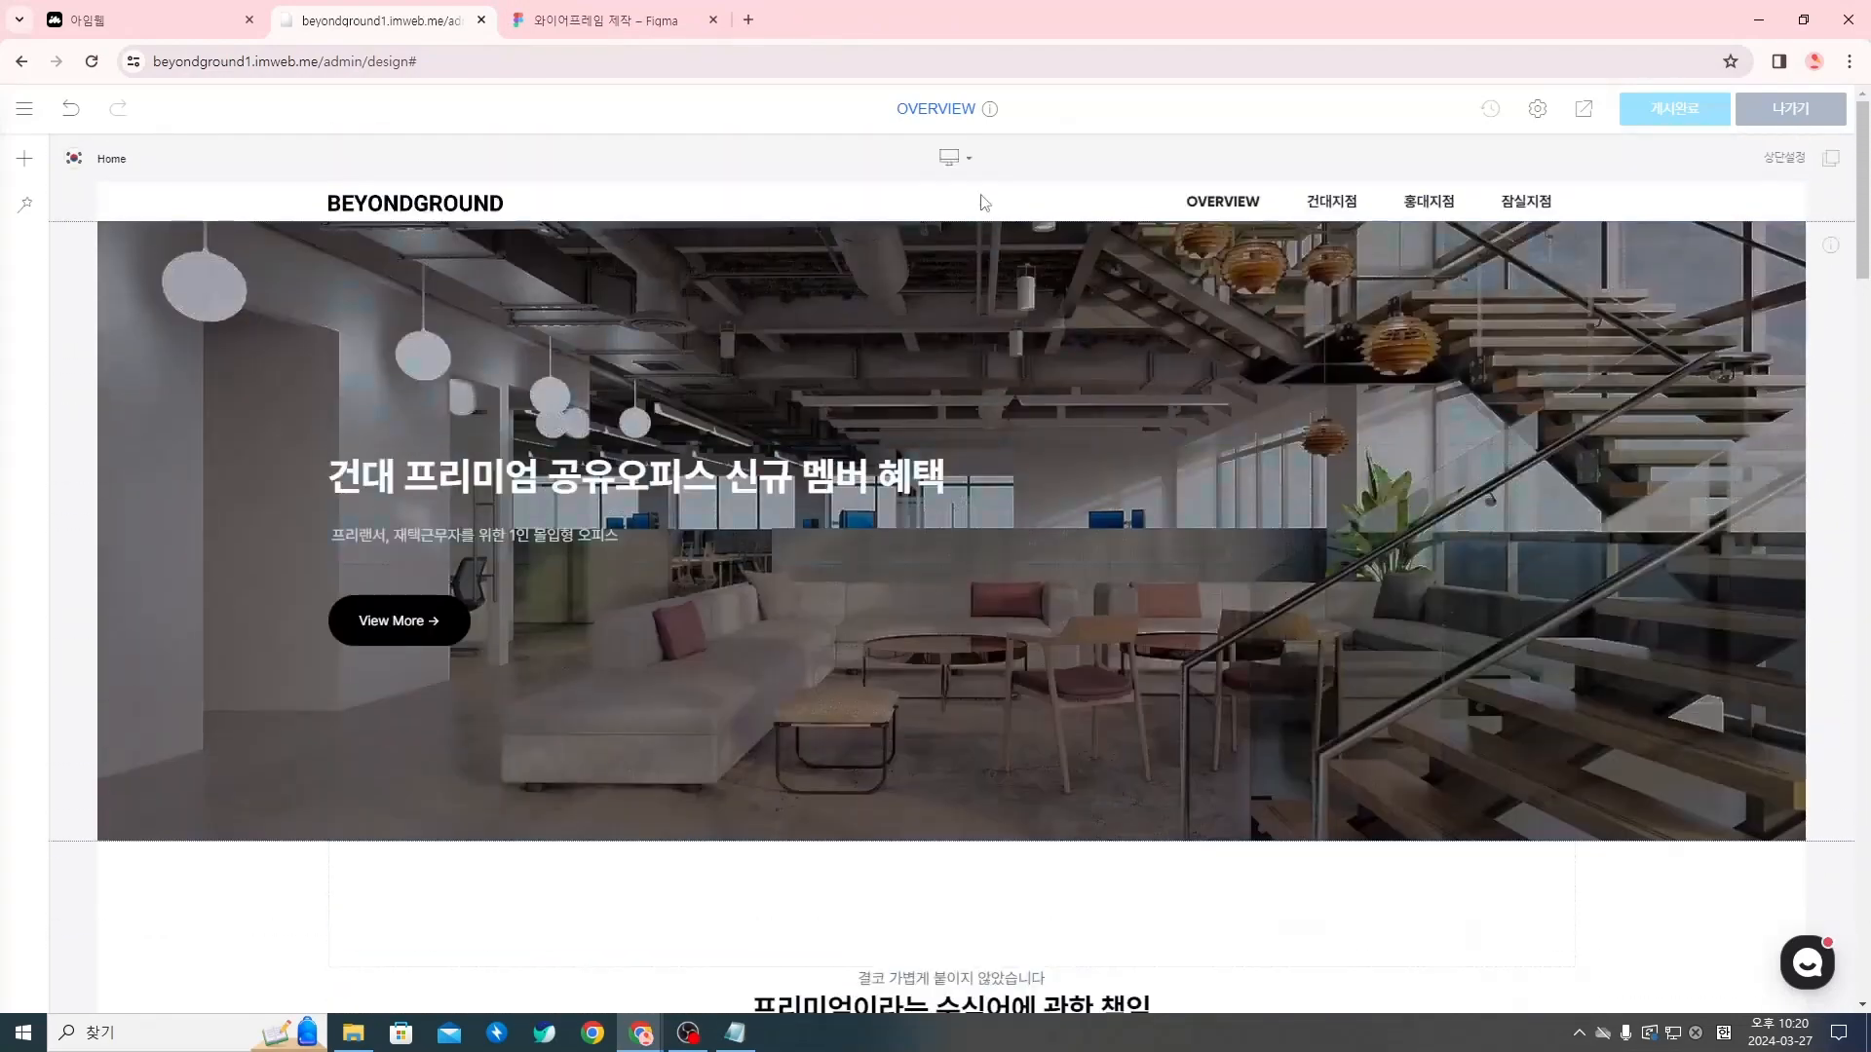
{"action": "right_click", "coordinate": [816, 195]}
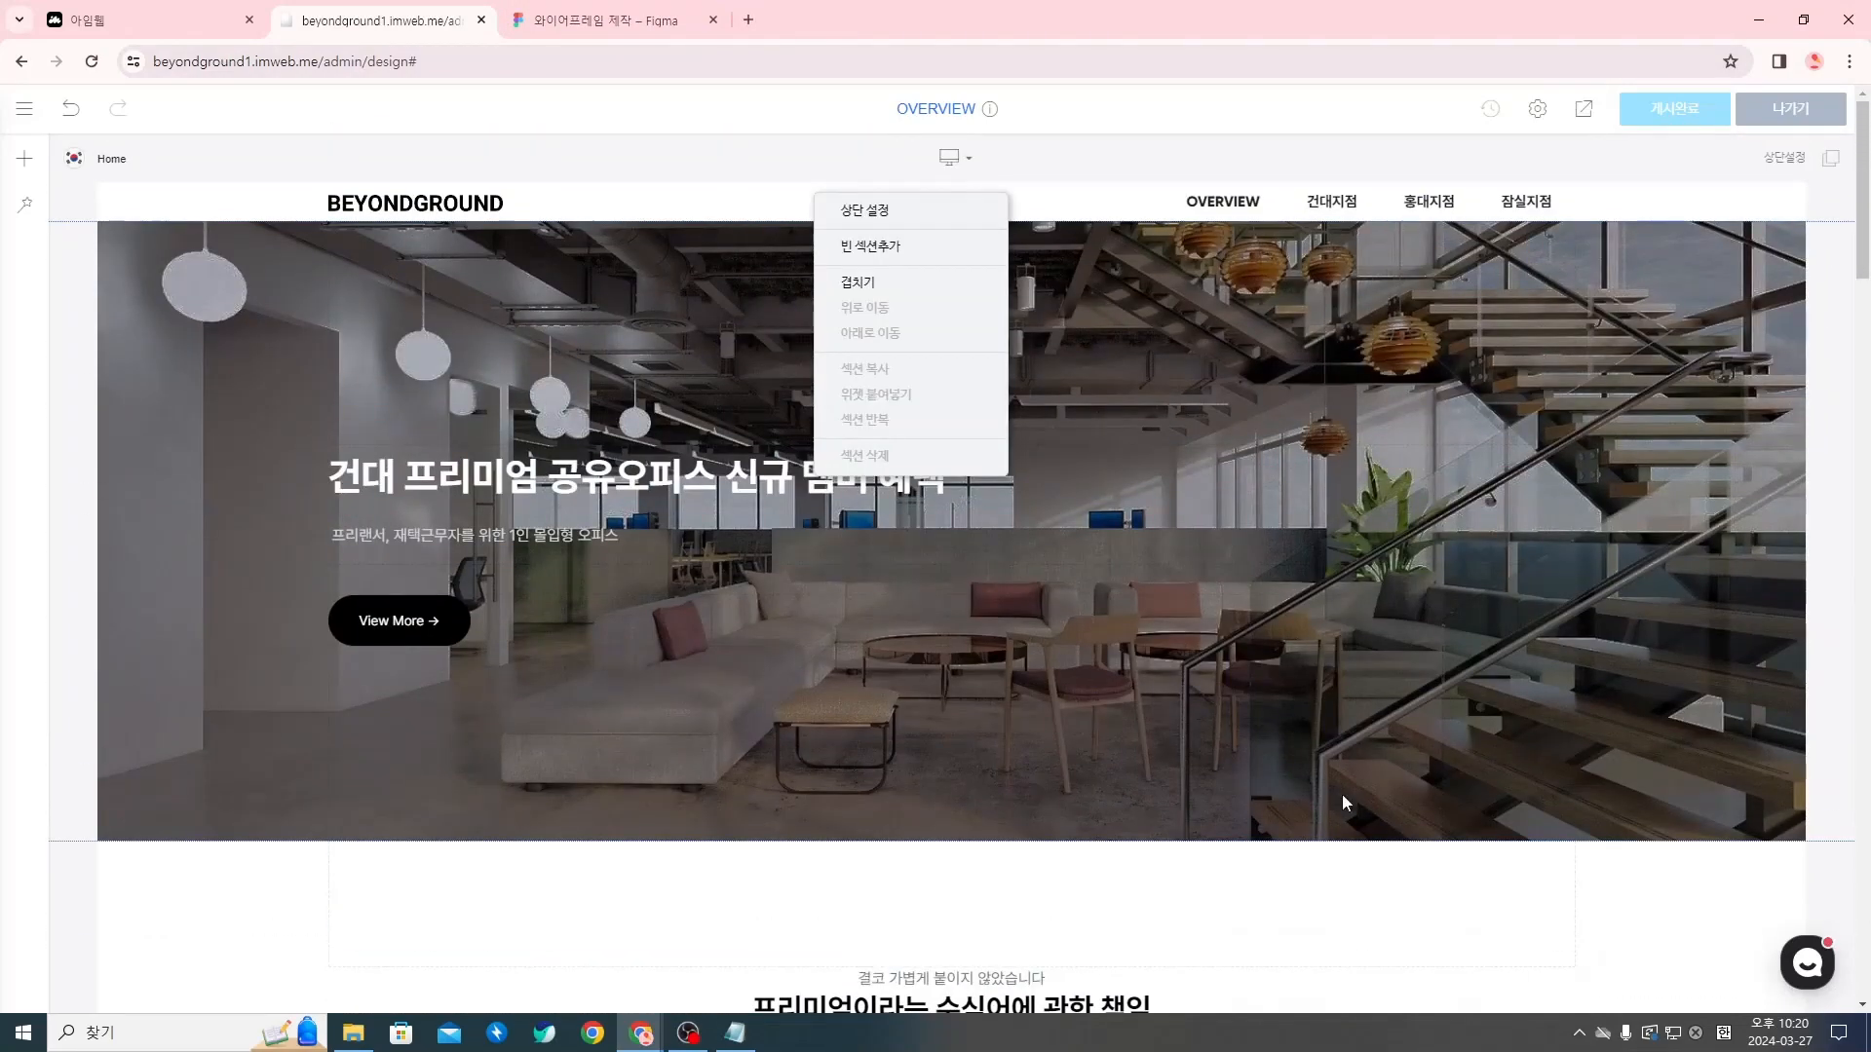
{"action": "left_click", "coordinate": [875, 210]}
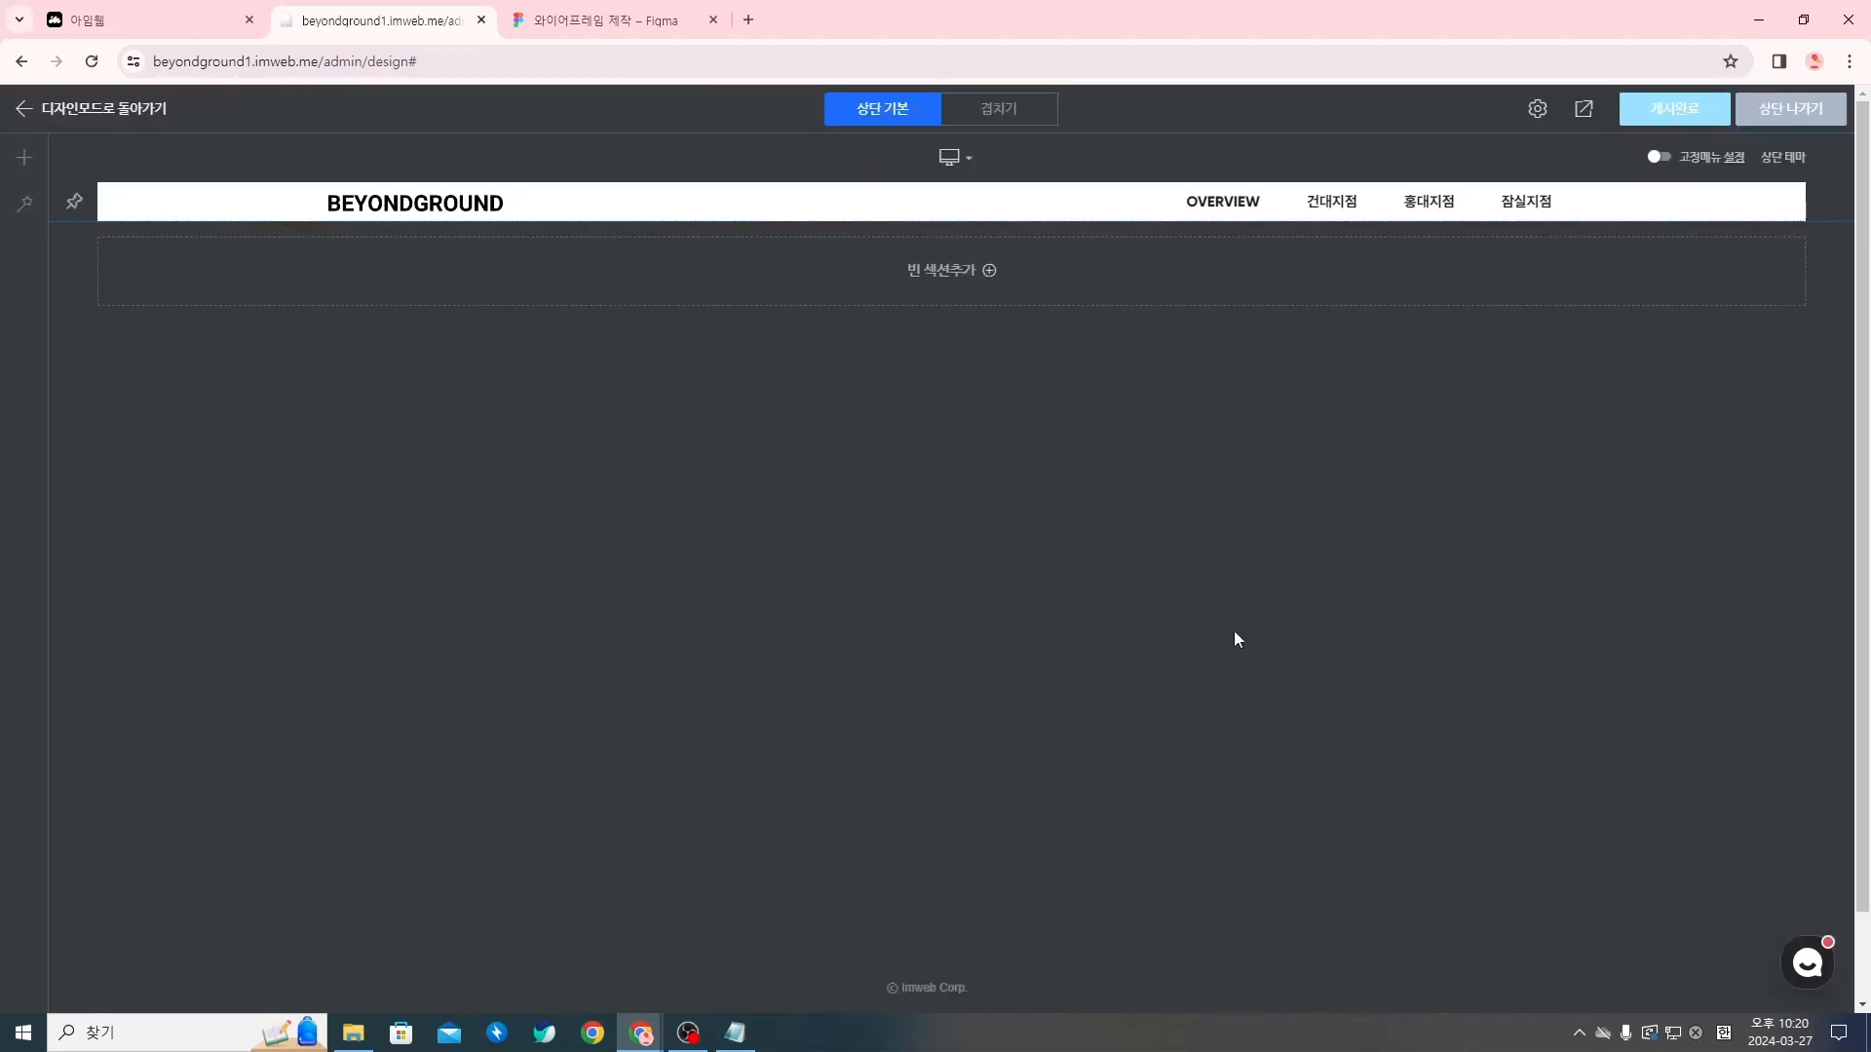
{"action": "right_click", "coordinate": [876, 198]}
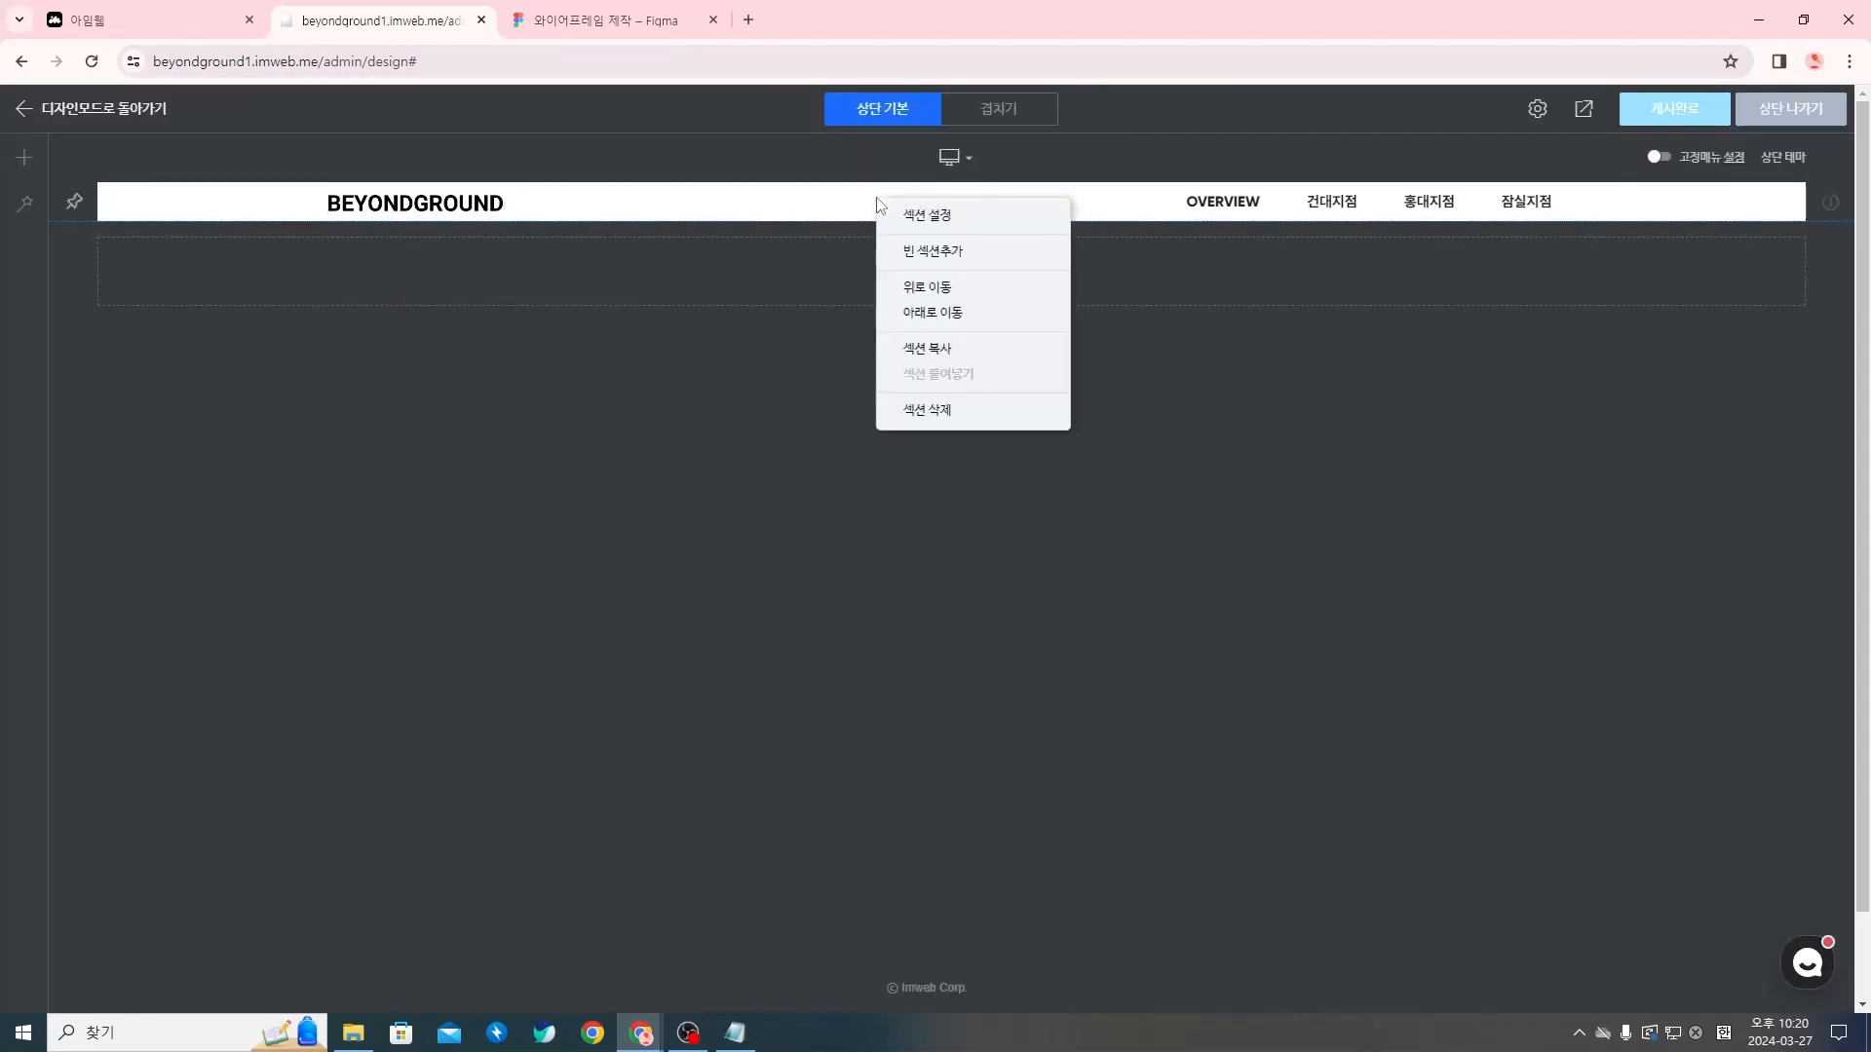
{"action": "left_click", "coordinate": [892, 215]}
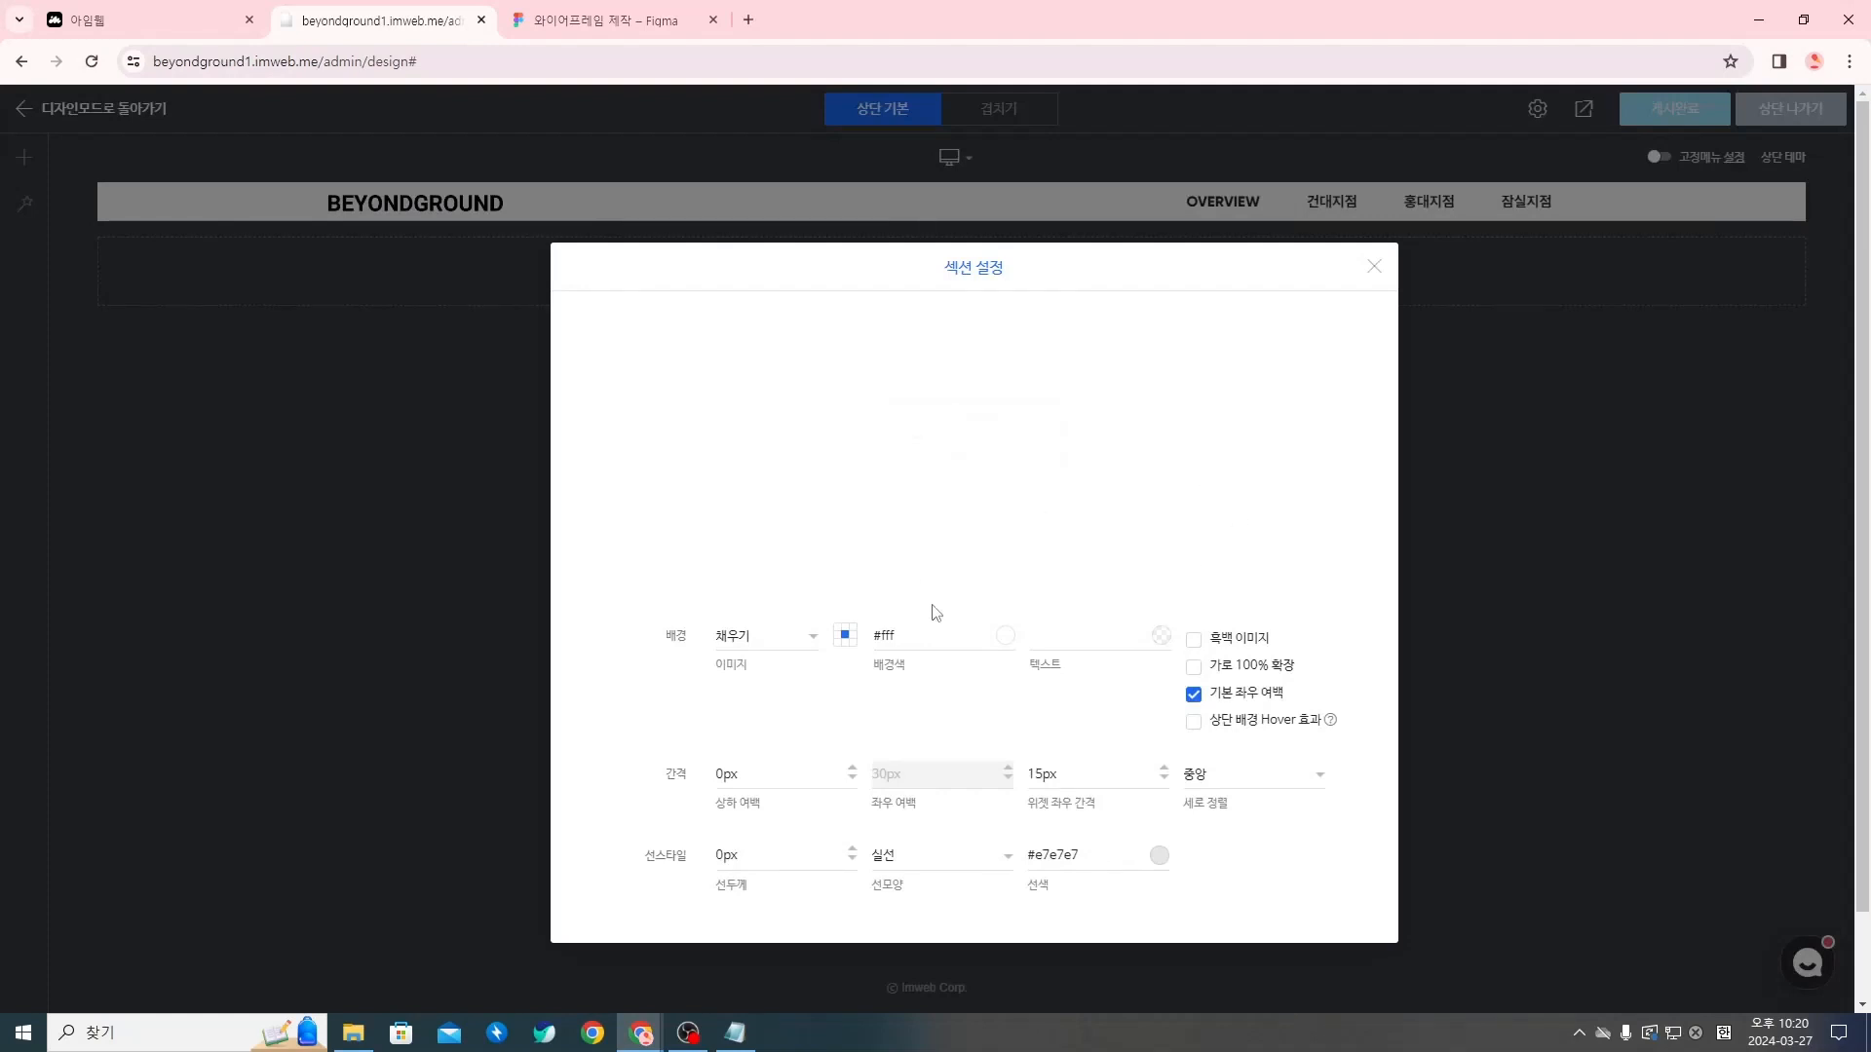
Give the header section a 1px solid (실선) line in black (#000) and close the section settings
{"action": "left_click", "coordinate": [726, 860]}
{"action": "left_click", "coordinate": [1159, 855]}
{"action": "mouse_move", "coordinate": [1106, 703]}
{"action": "left_mouse_down"}
{"action": "mouse_move", "coordinate": [1107, 673]}
{"action": "mouse_move", "coordinate": [984, 777]}
{"action": "left_mouse_up"}
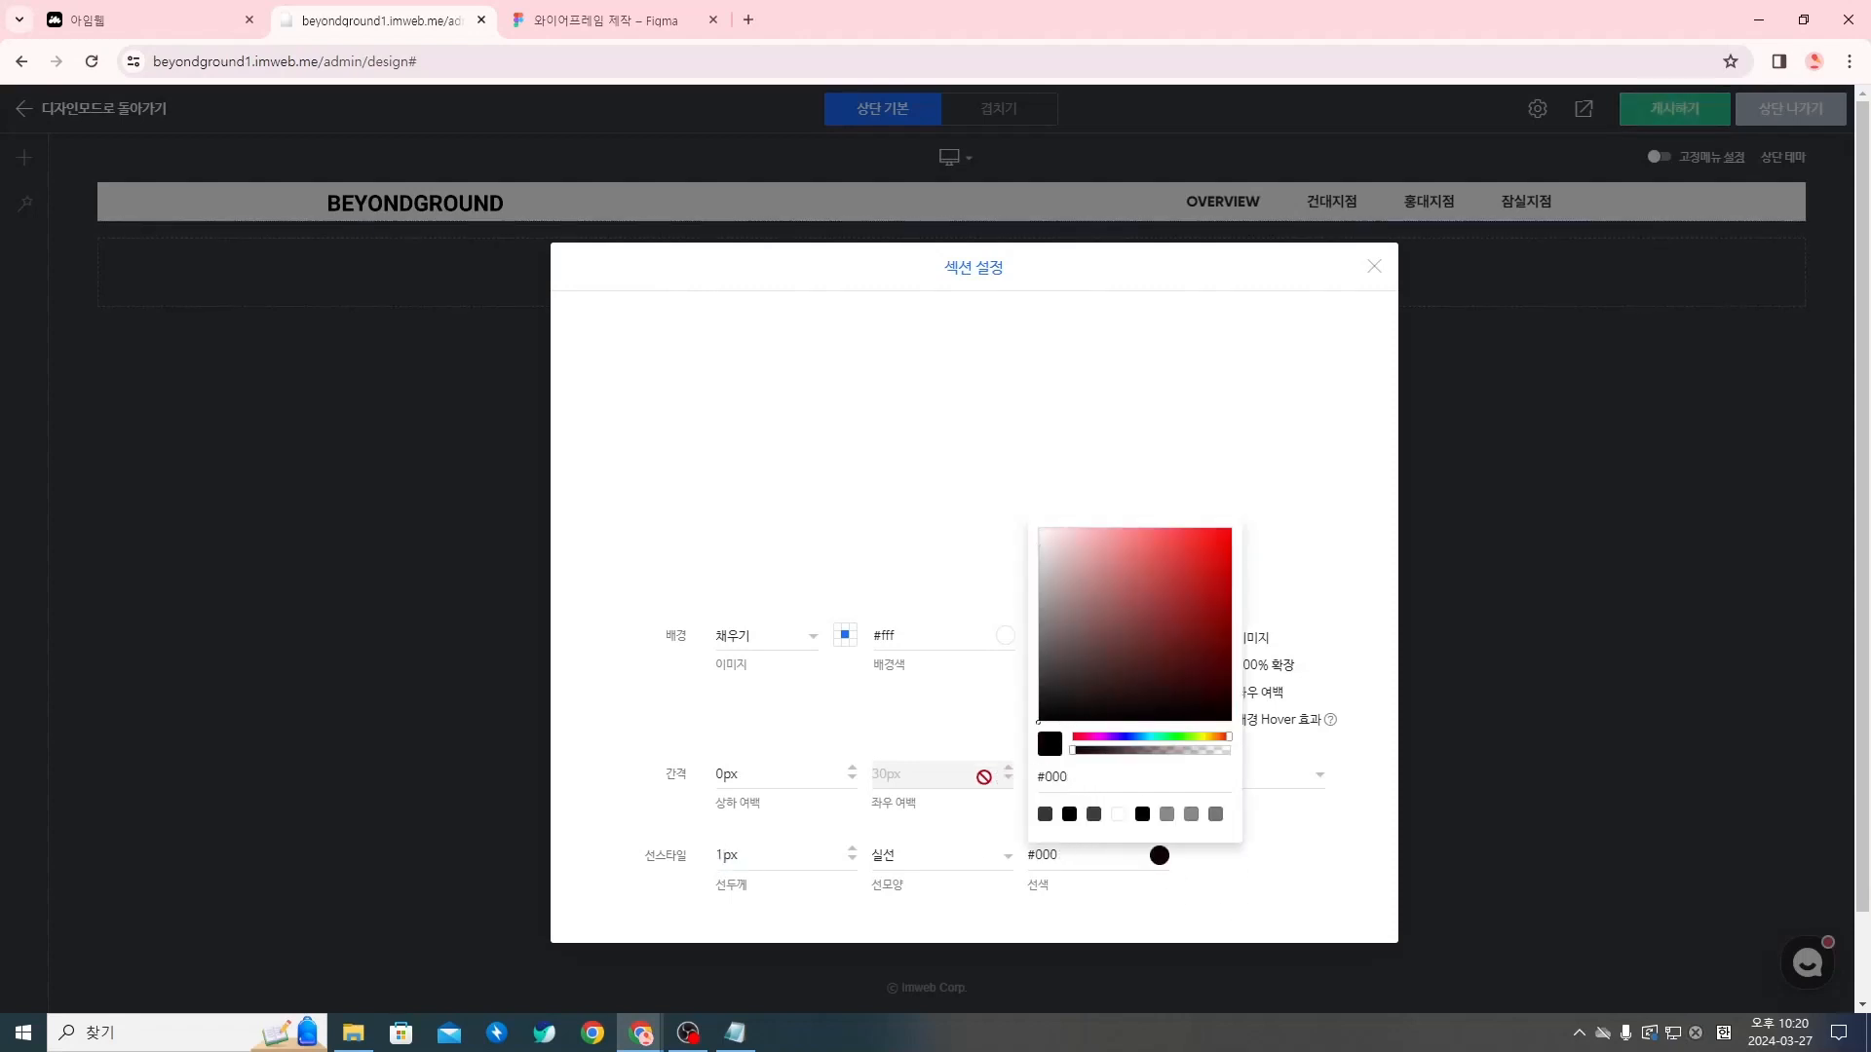
{"action": "left_click", "coordinate": [1339, 866]}
{"action": "left_click", "coordinate": [953, 854]}
{"action": "left_click", "coordinate": [940, 860]}
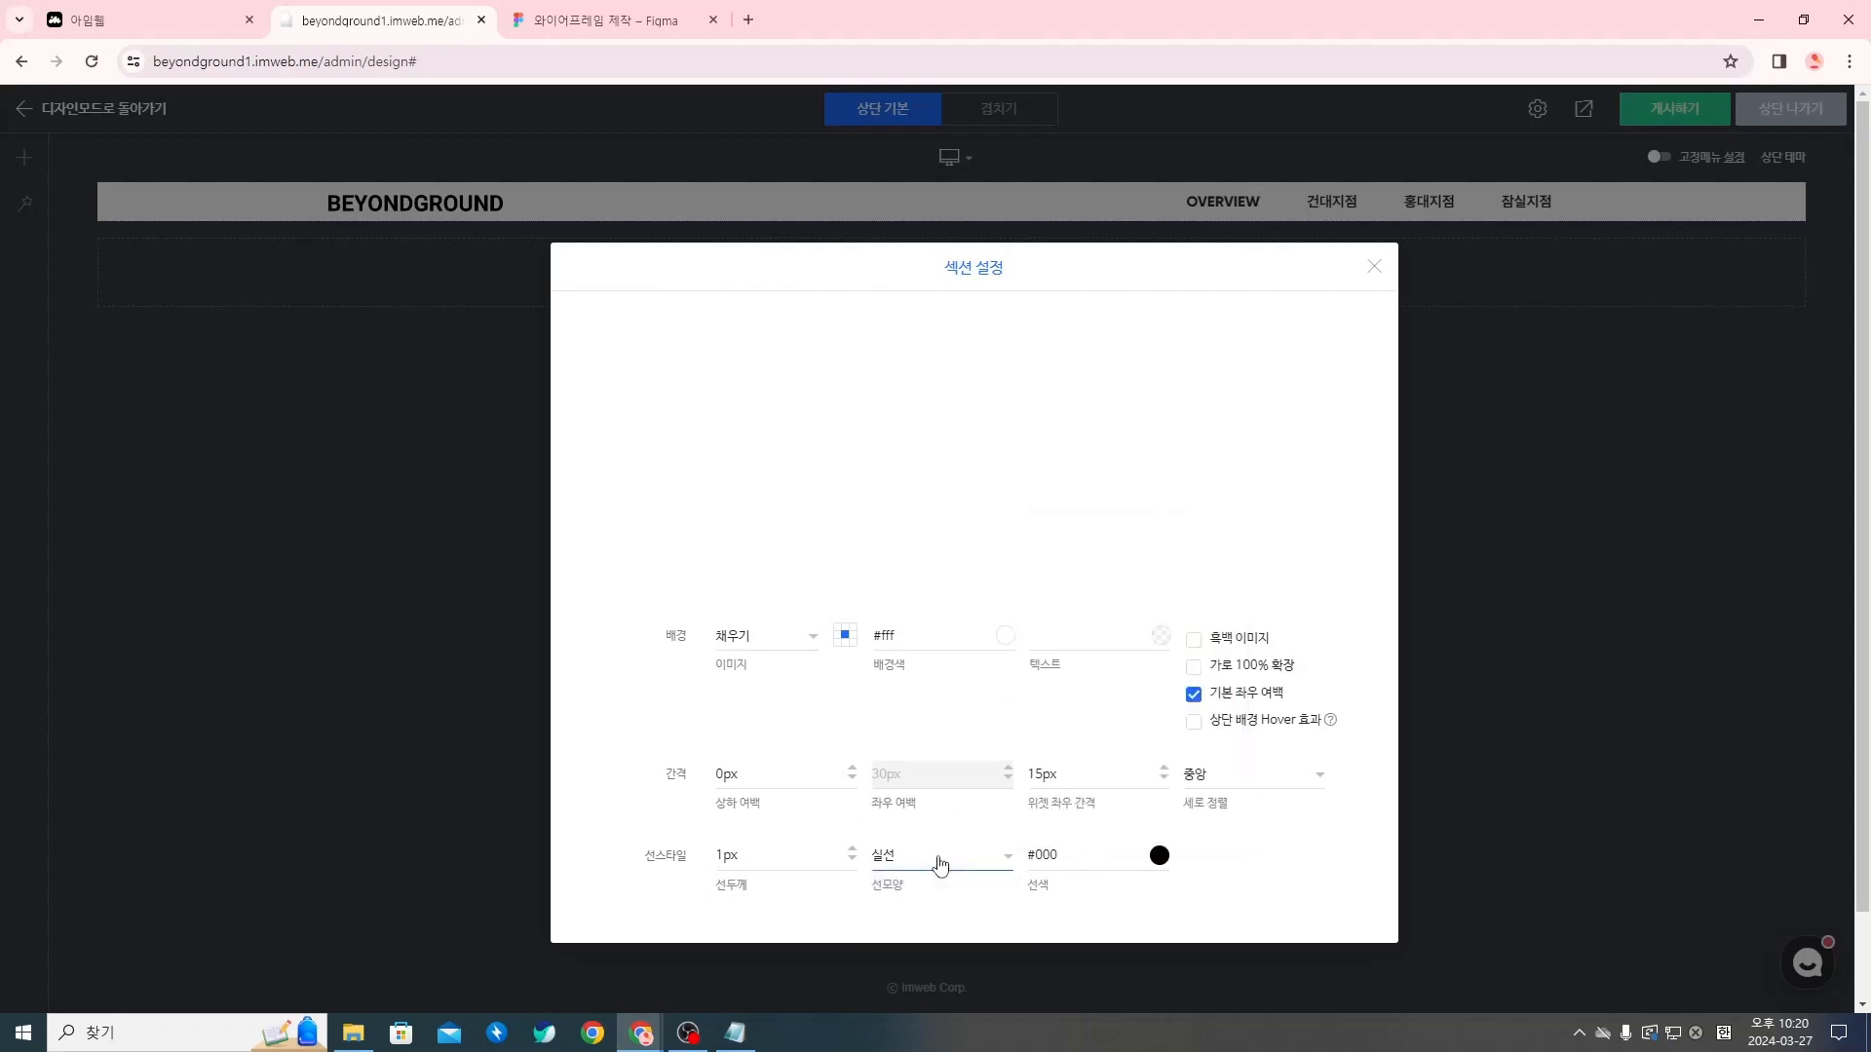
{"action": "left_click", "coordinate": [941, 860]}
{"action": "left_click", "coordinate": [948, 891]}
{"action": "left_click", "coordinate": [1374, 268]}
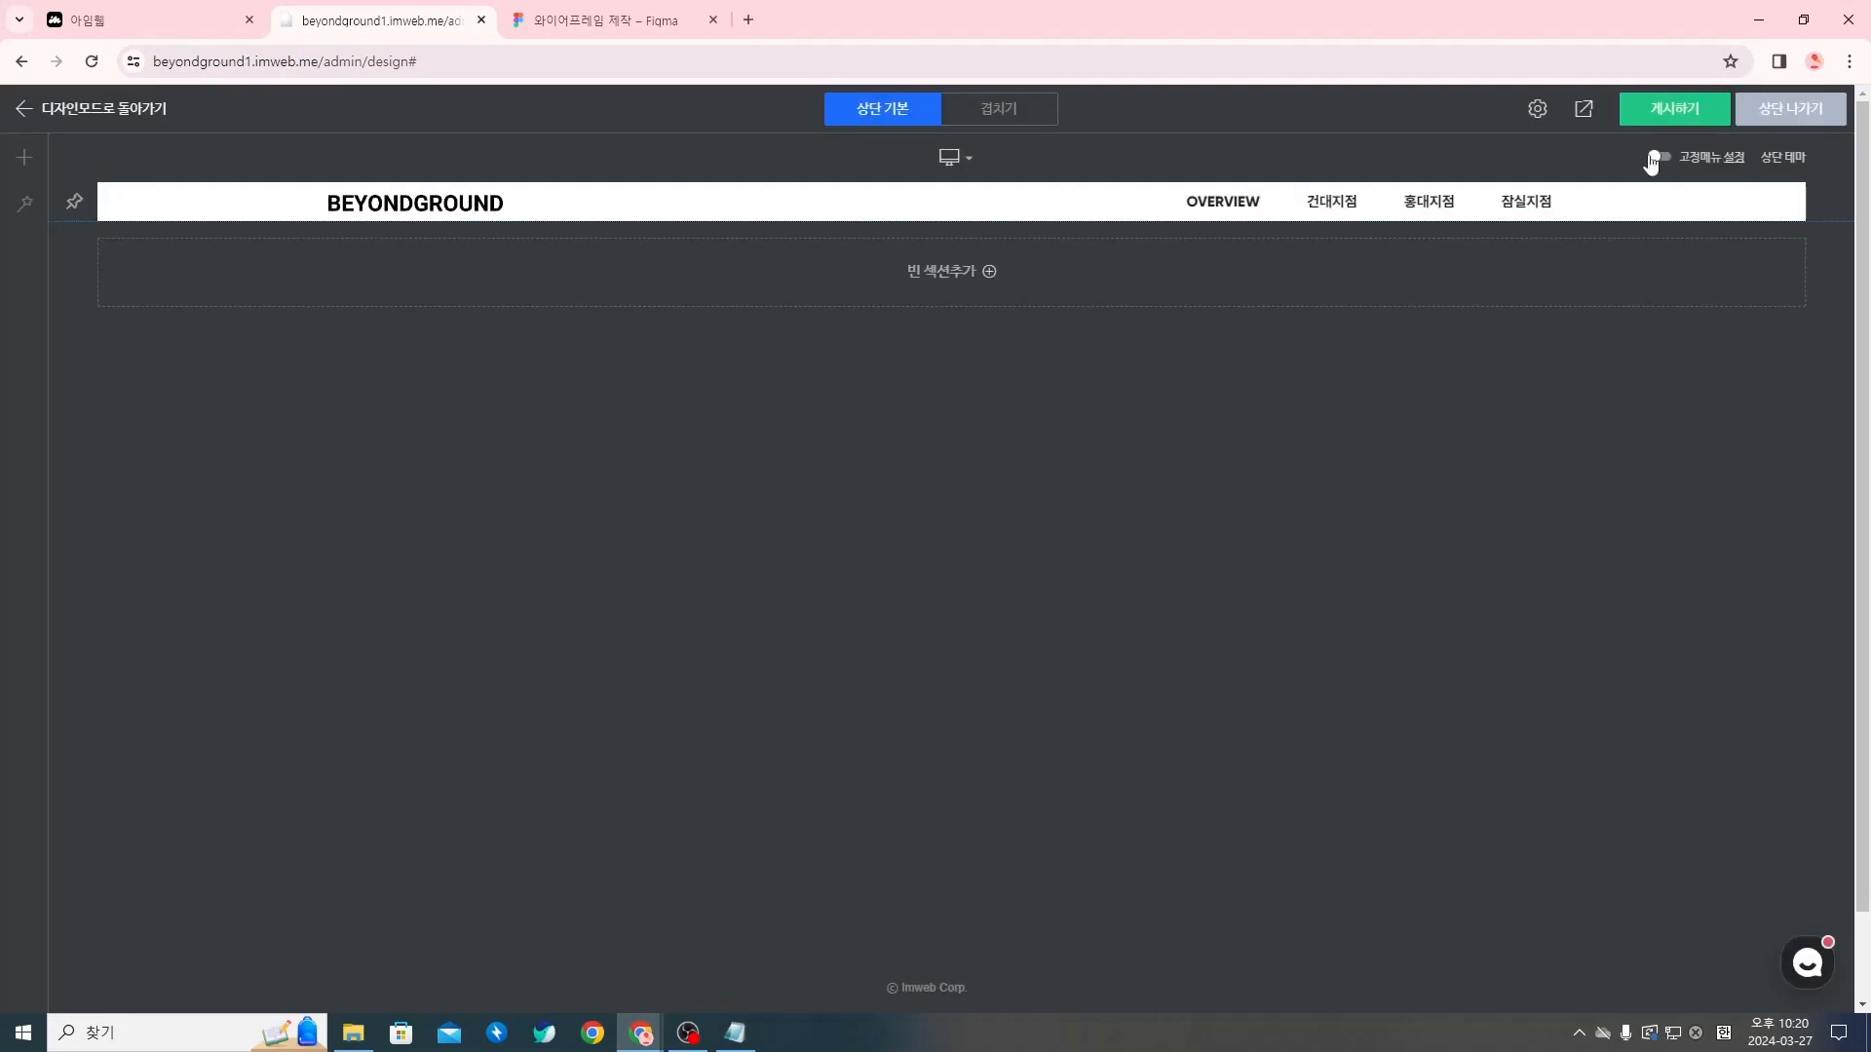
Publish the header change, leave header editing and check the divider line on the OVERVIEW page
{"action": "left_click", "coordinate": [1662, 113]}
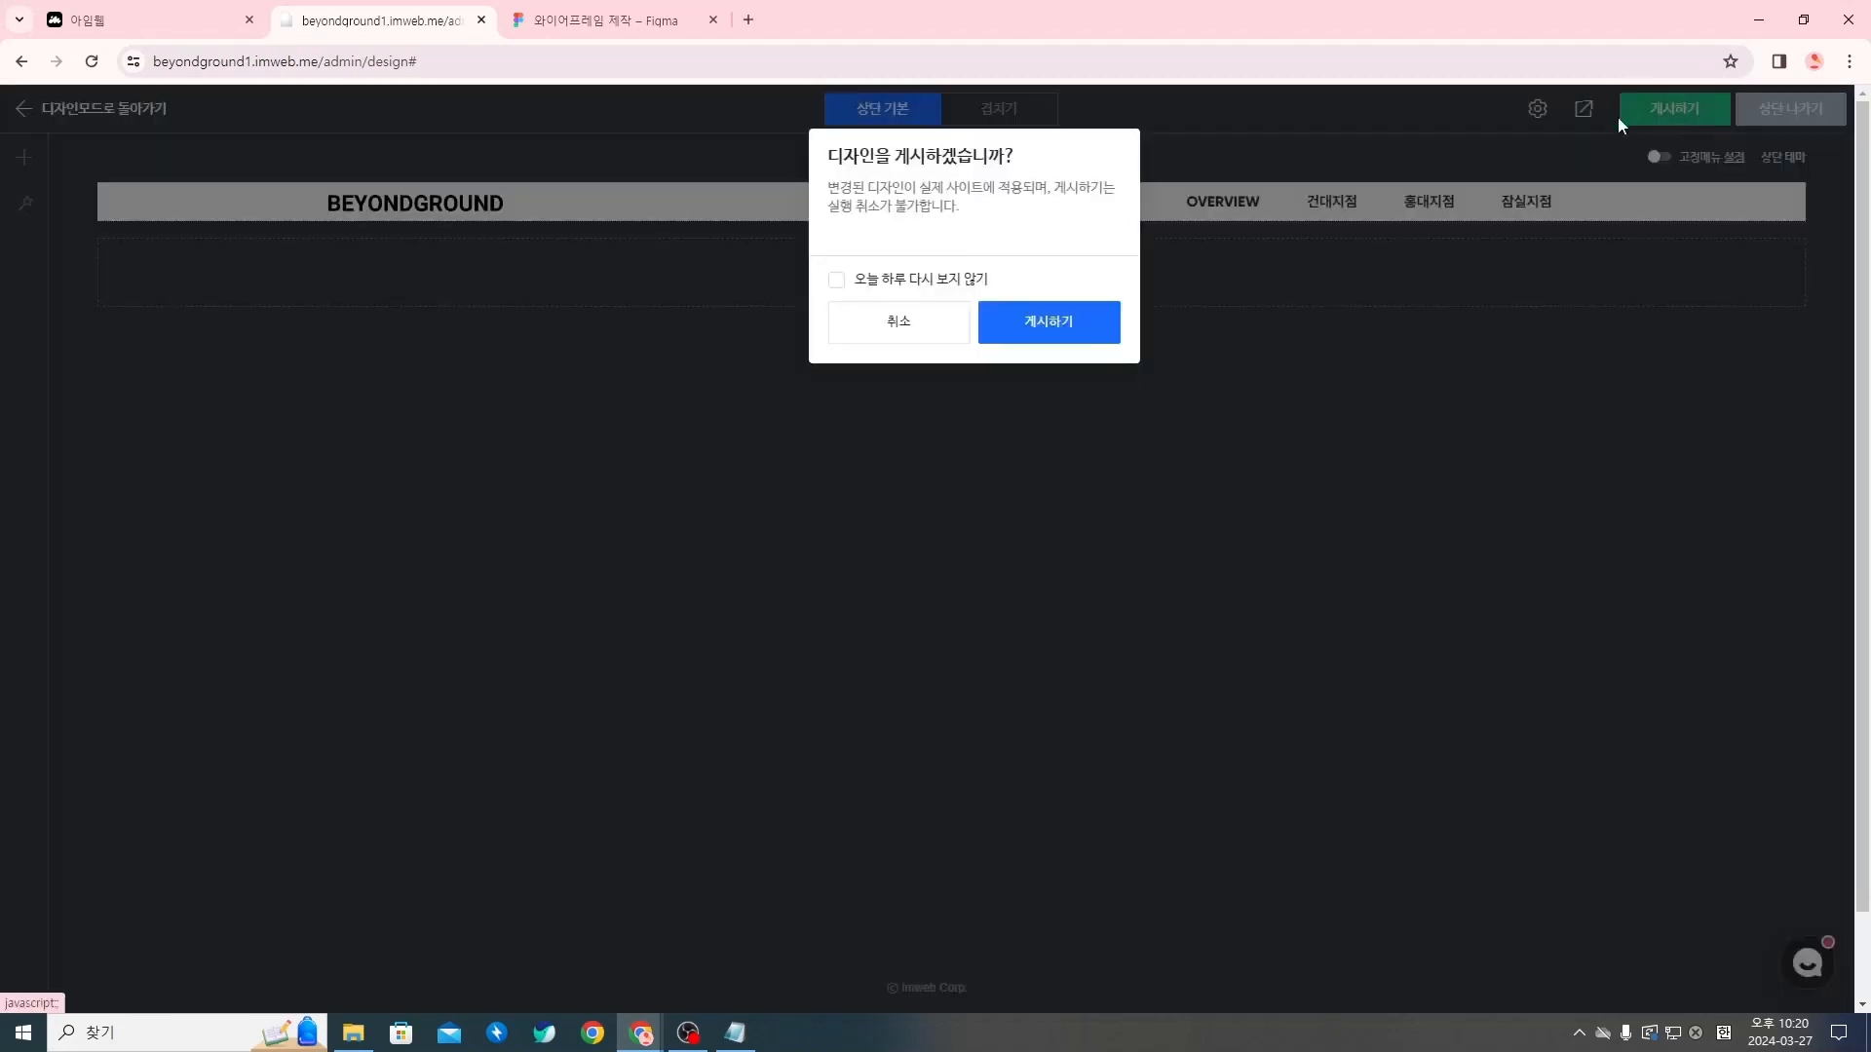
{"action": "left_click", "coordinate": [1099, 331]}
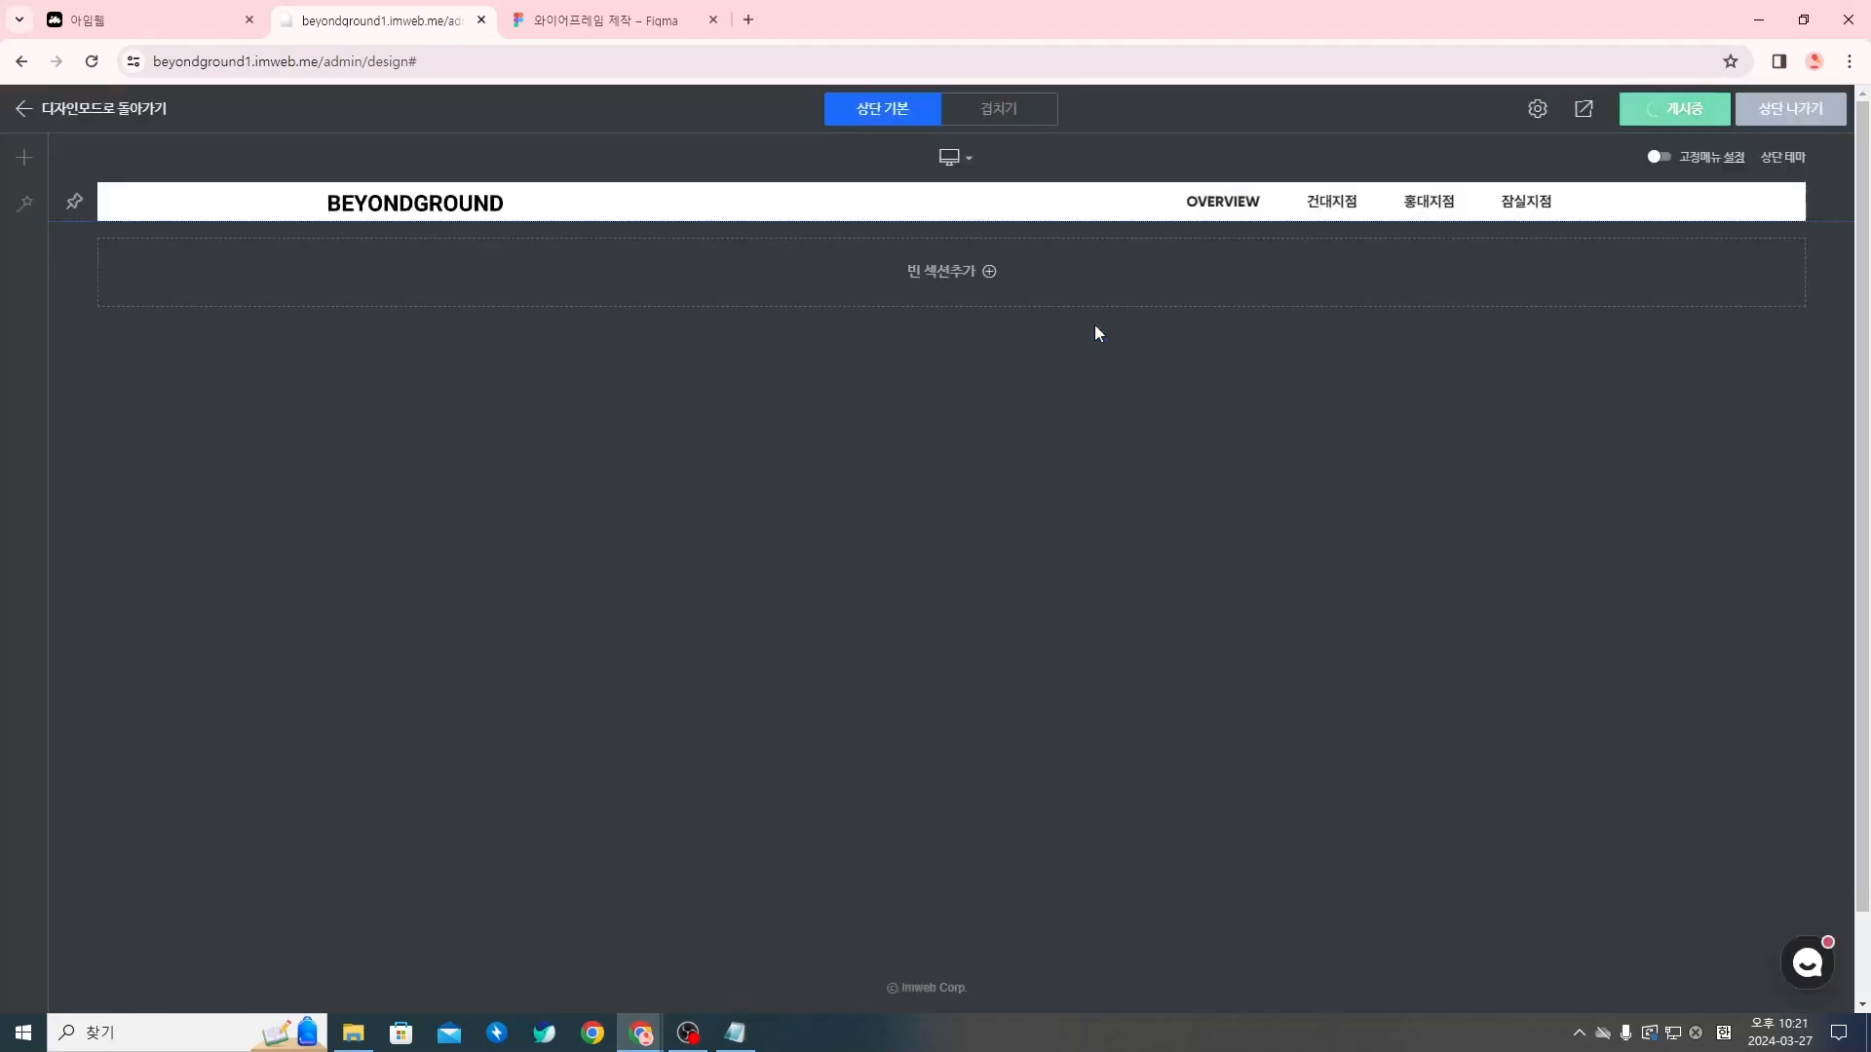
{"action": "left_click", "coordinate": [1800, 110]}
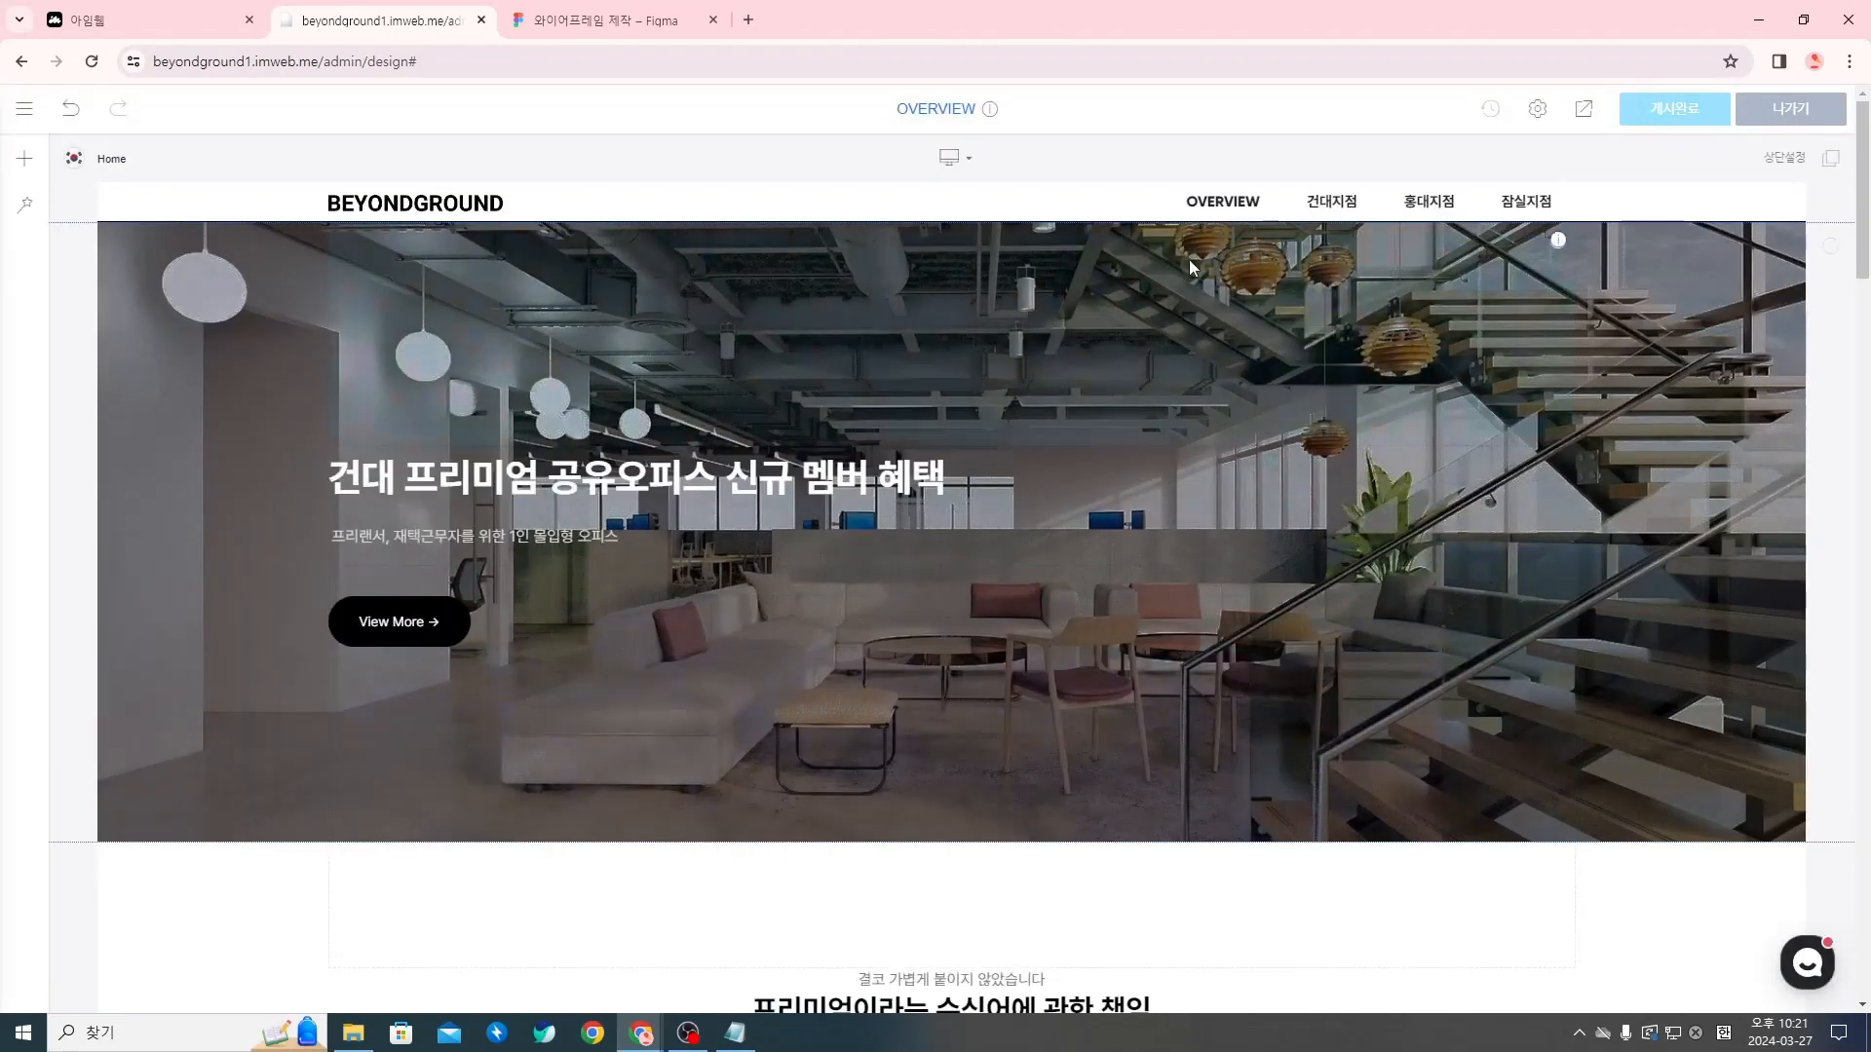
{"action": "scroll", "coordinate": [1480, 483], "scroll_direction": "down", "scroll_amount": 1}
{"action": "scroll", "coordinate": [1477, 484], "scroll_direction": "up", "scroll_amount": 1}
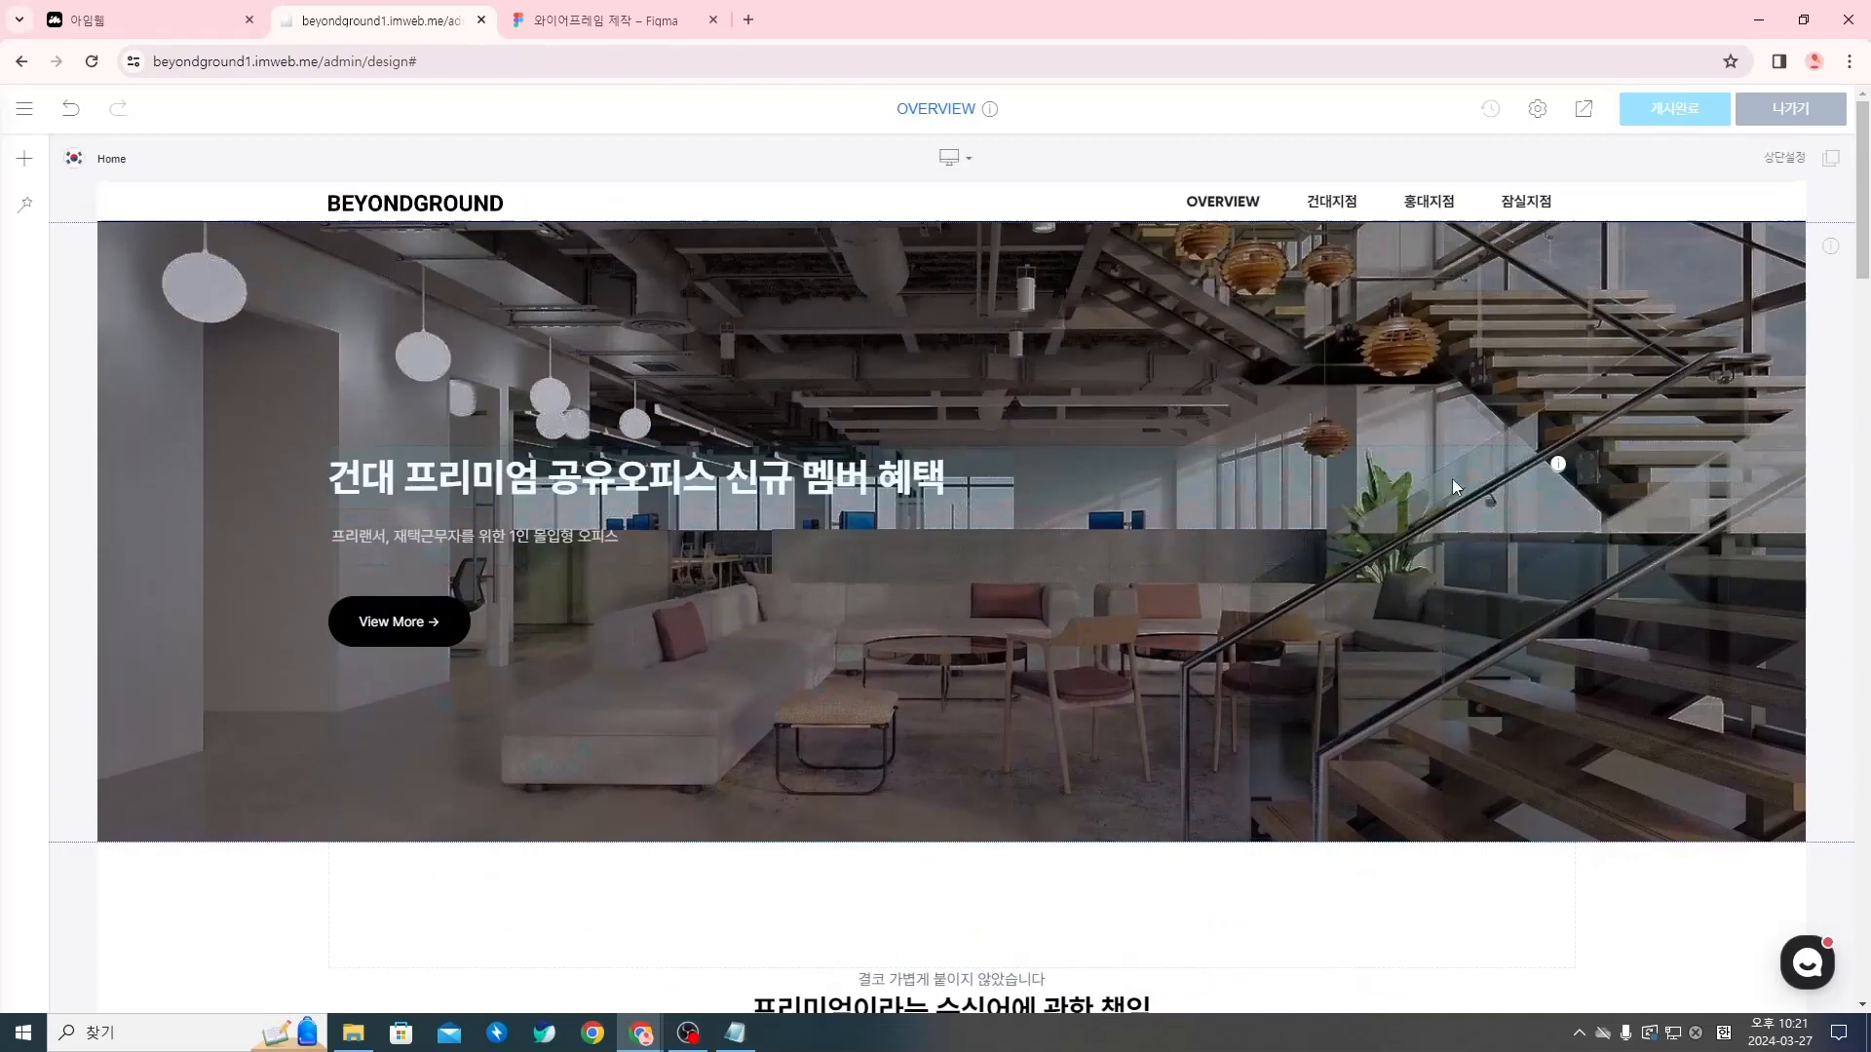
Open the 건대지점 page from the header menu, check its header line in a preview and close the preview
{"action": "left_click", "coordinate": [1357, 216]}
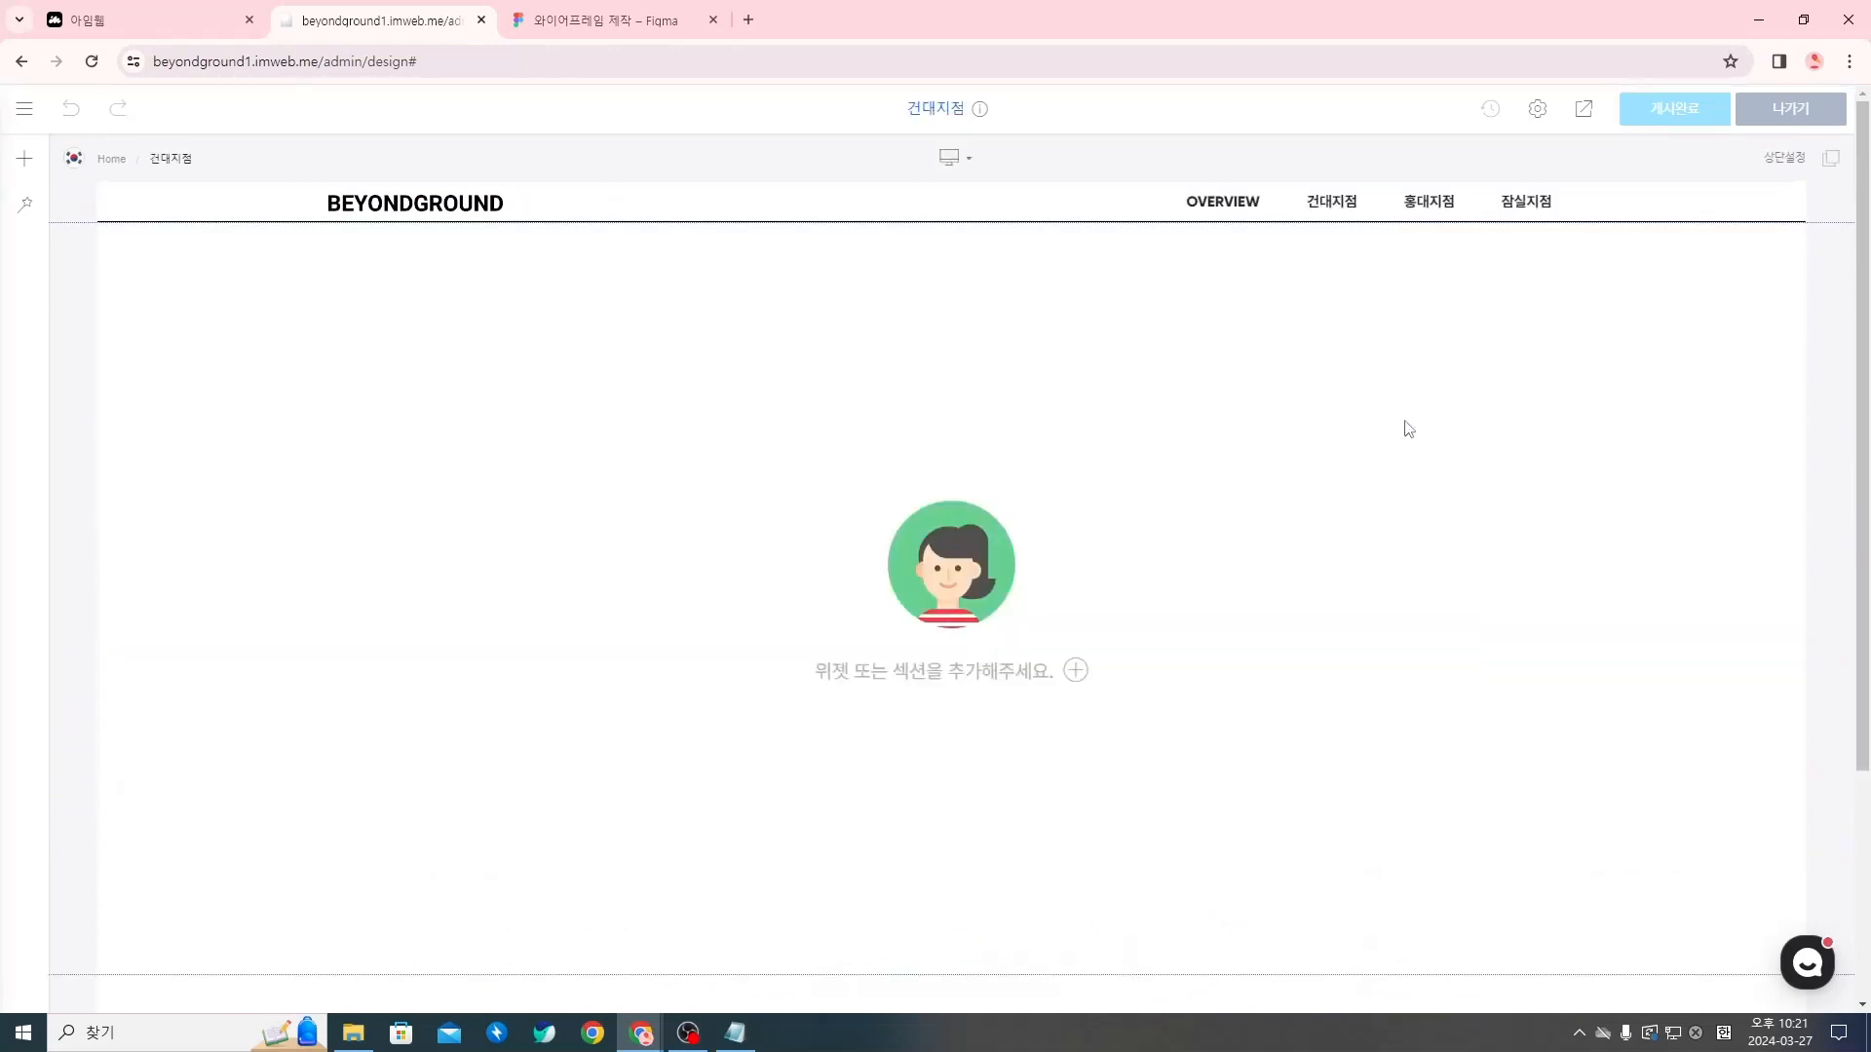
{"action": "left_click", "coordinate": [1584, 109]}
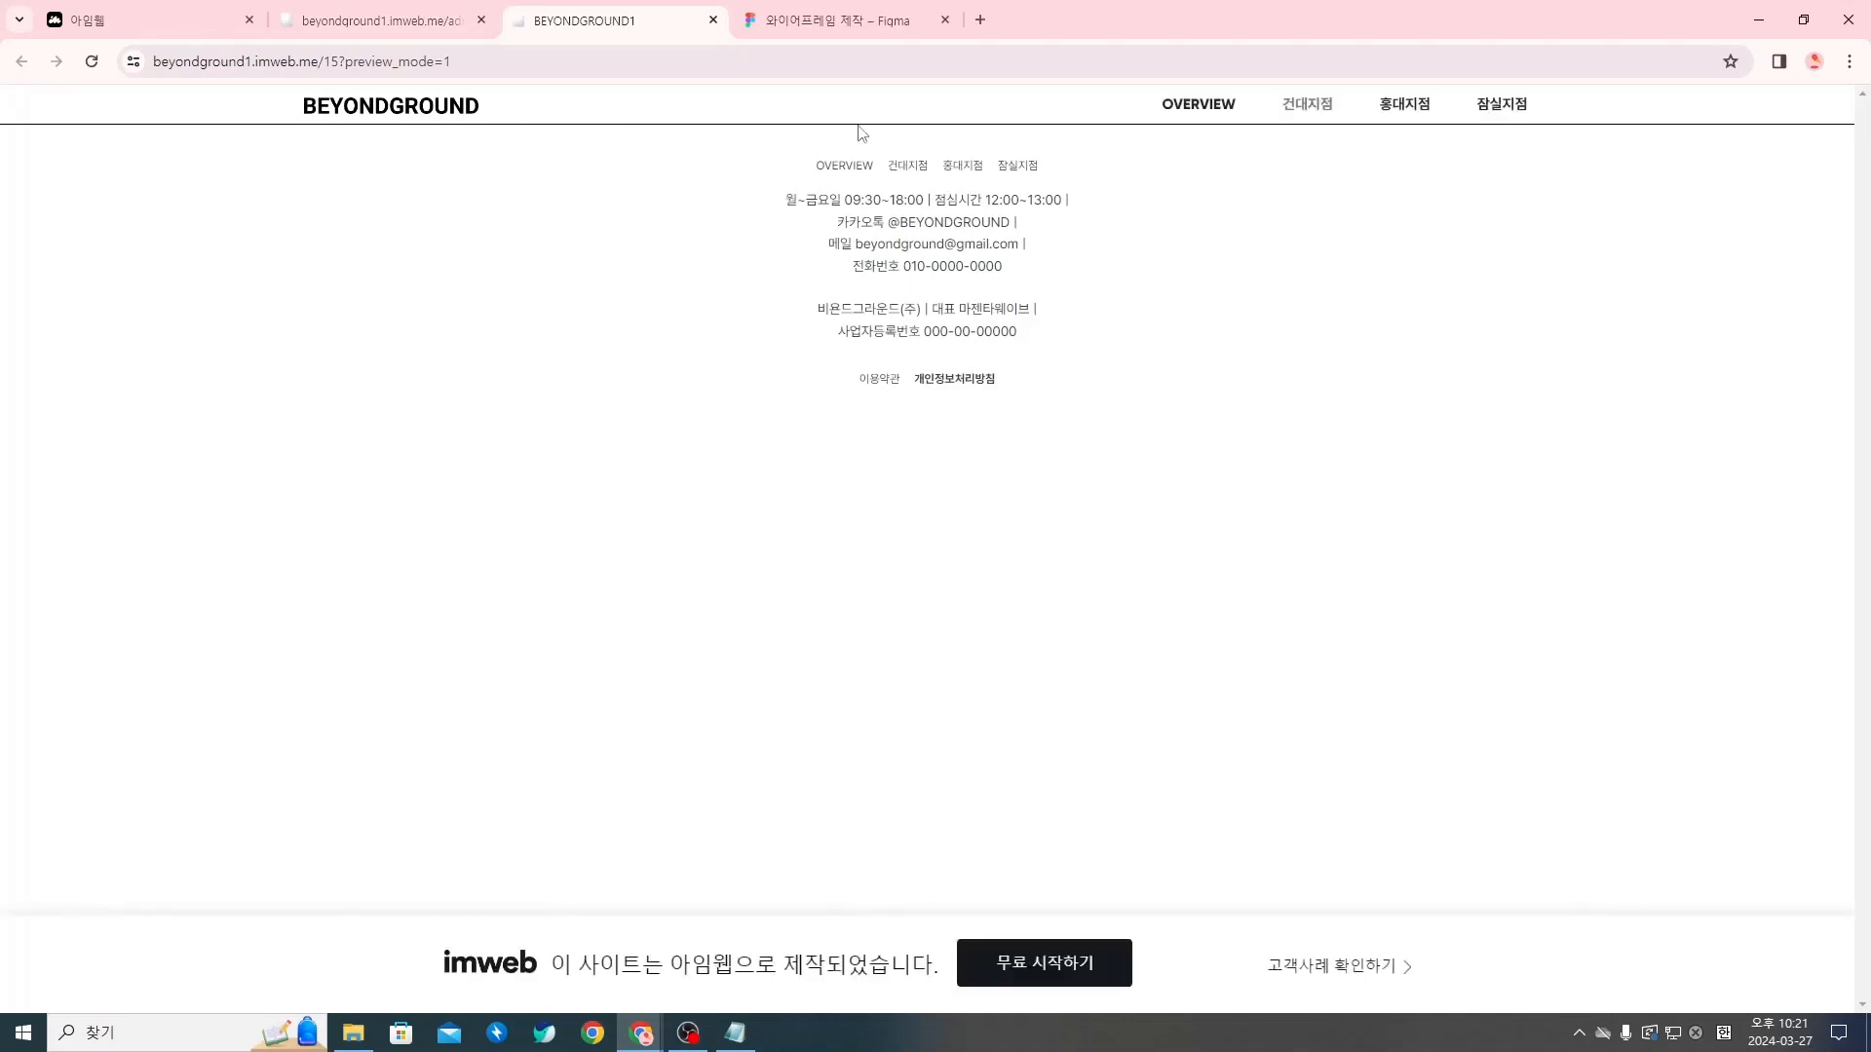
{"action": "left_click", "coordinate": [714, 20]}
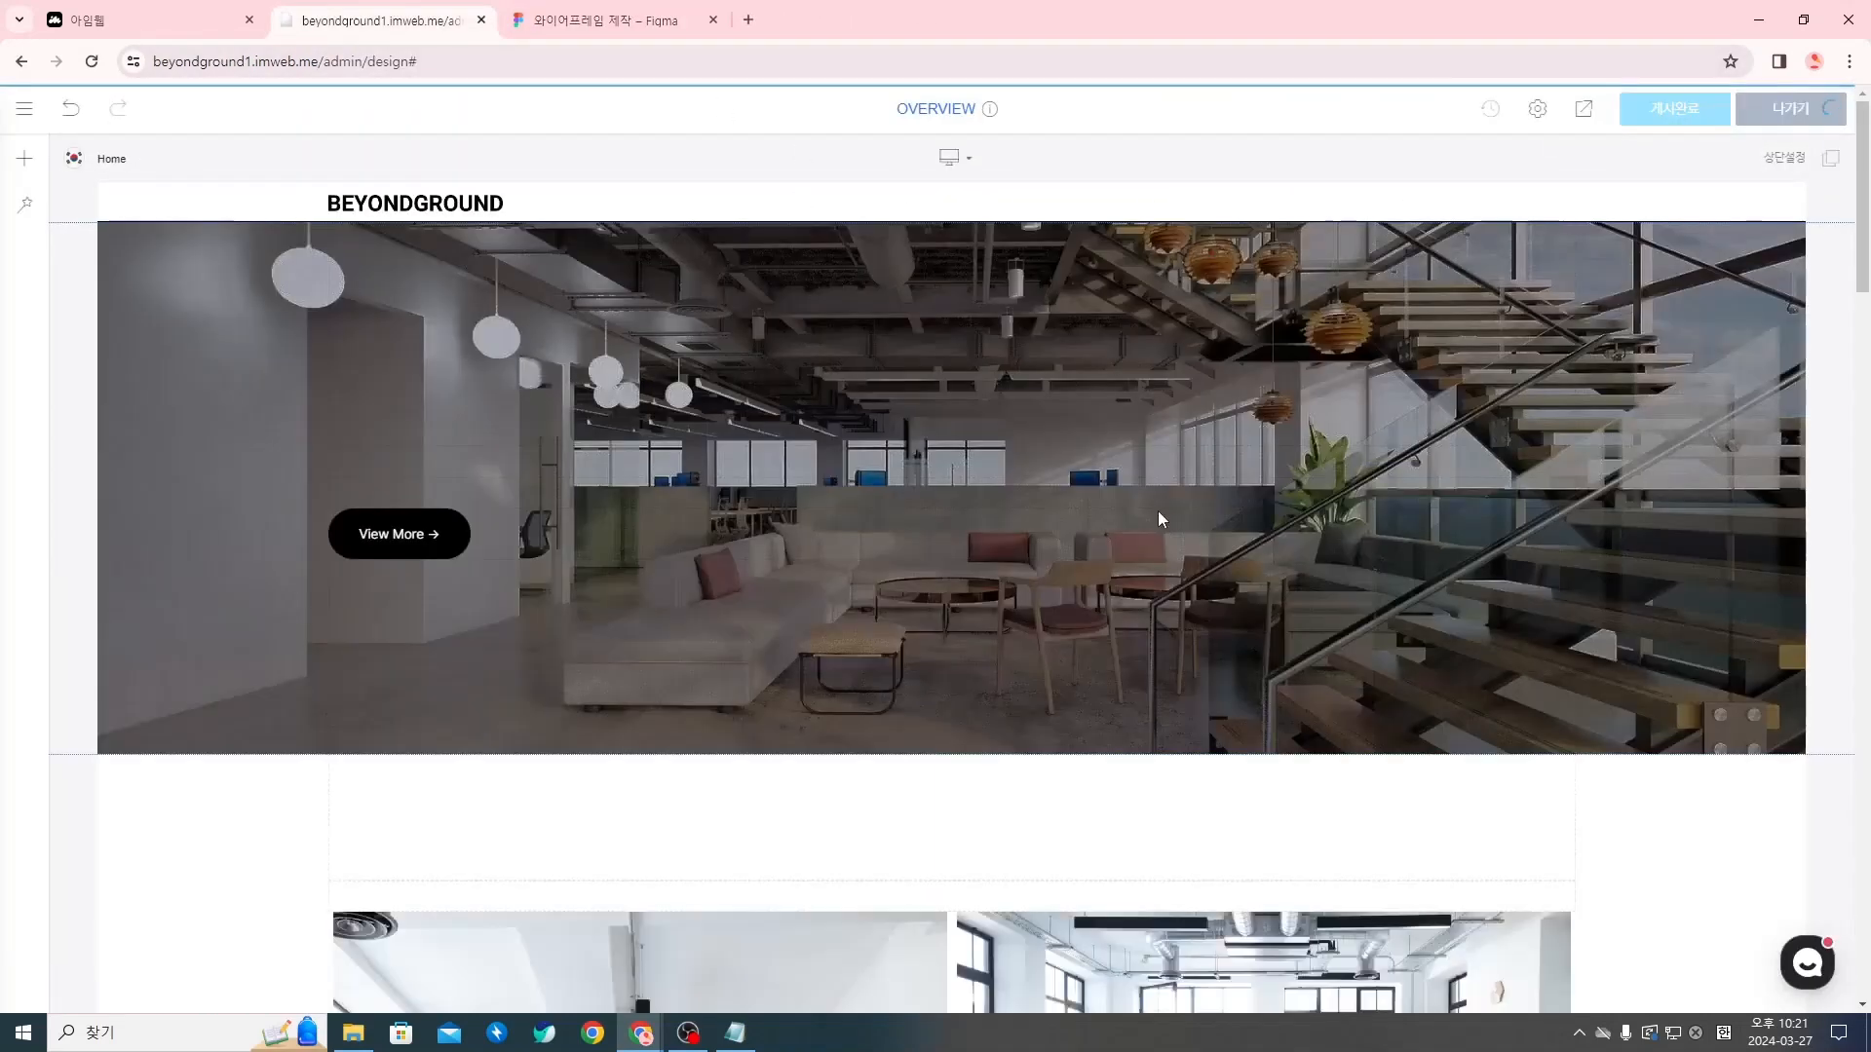
Review the OVERVIEW page from the hero banner to the footer, examining its sections and divider lines
{"action": "scroll", "coordinate": [1466, 646], "scroll_direction": "down", "scroll_amount": 1}
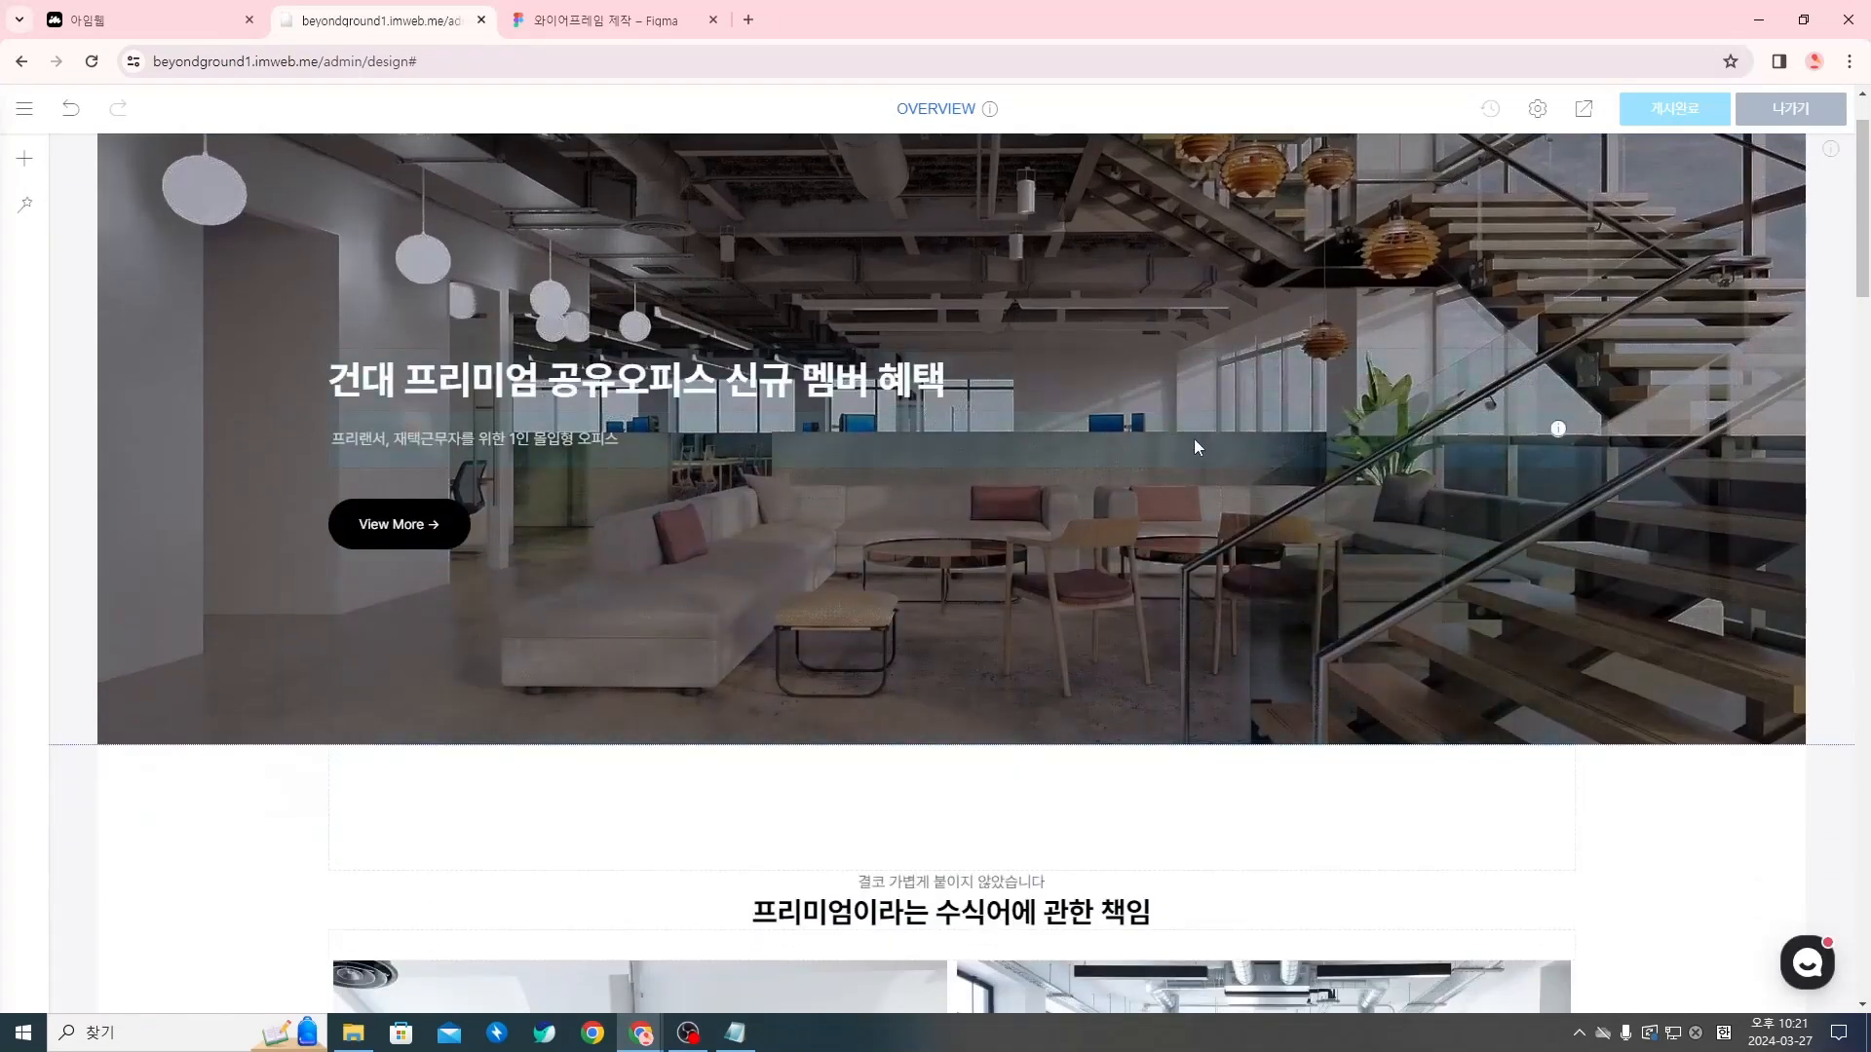
{"action": "scroll", "coordinate": [1197, 448], "scroll_direction": "down", "scroll_amount": 5}
{"action": "scroll", "coordinate": [1364, 273], "scroll_direction": "down", "scroll_amount": 6}
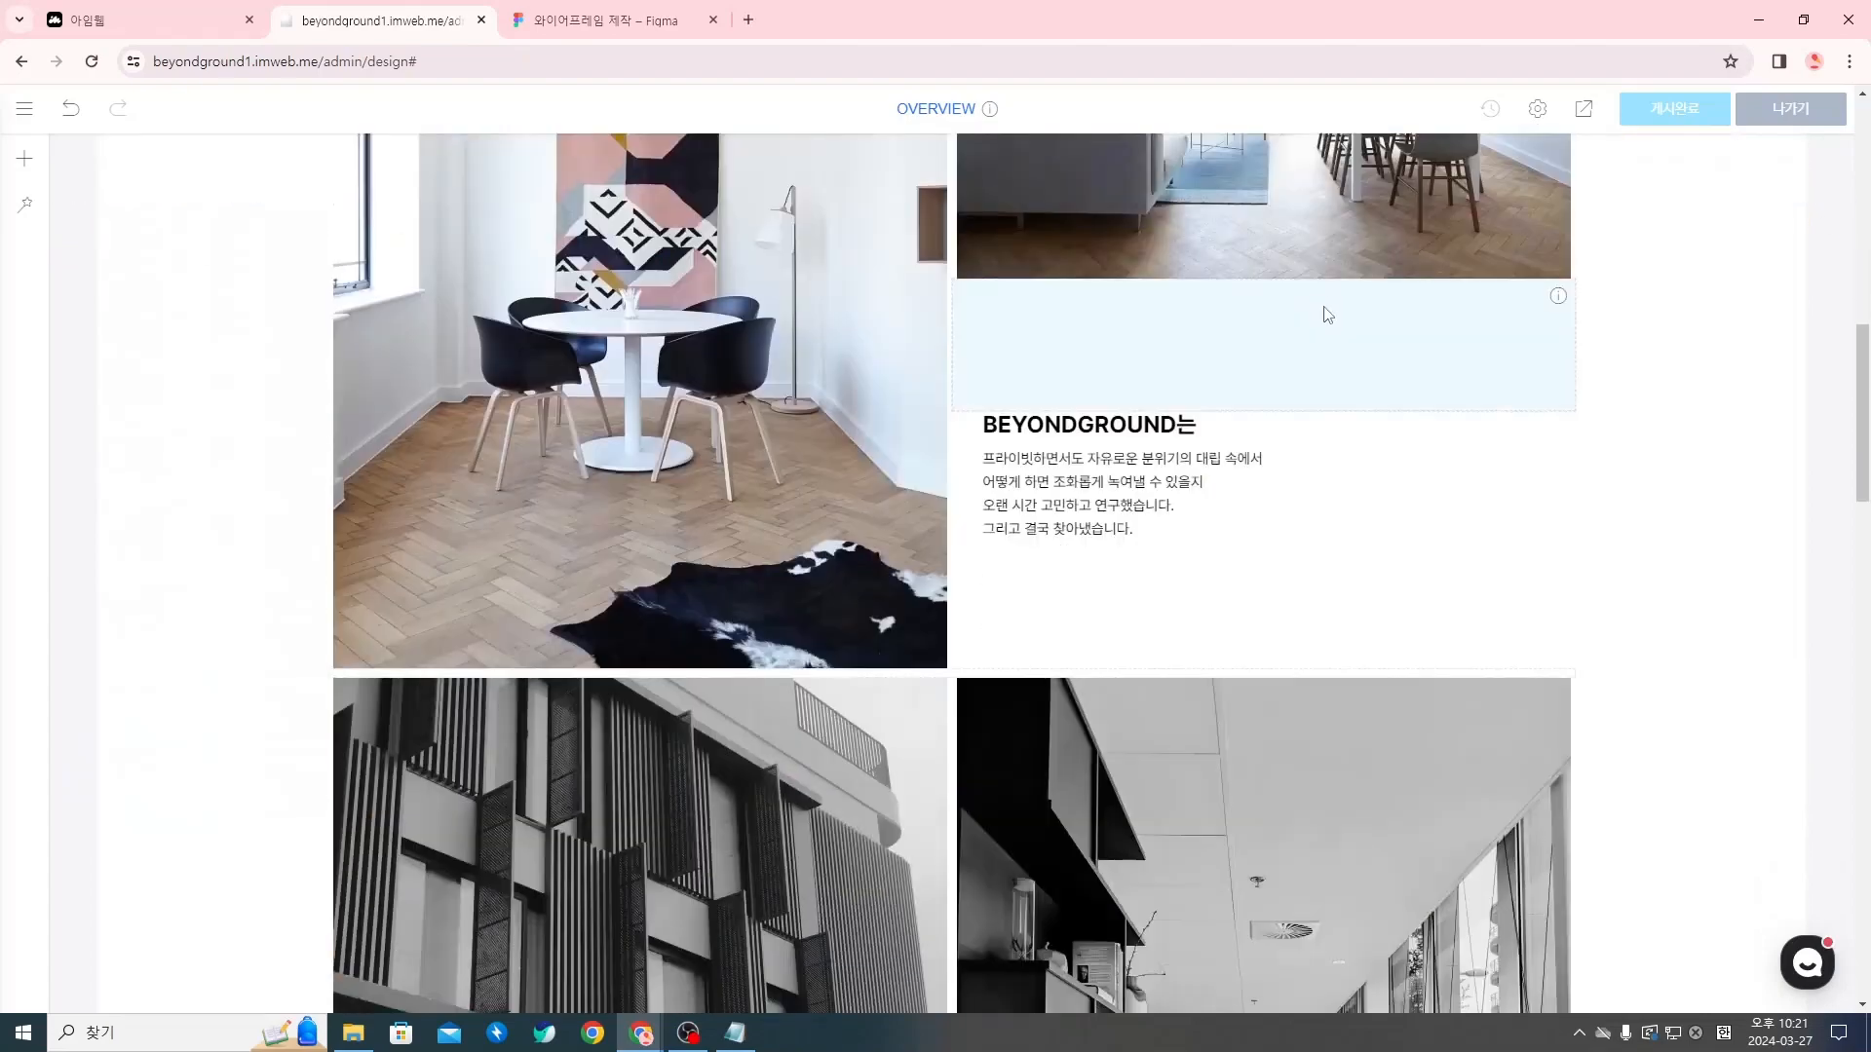
{"action": "scroll", "coordinate": [1326, 314], "scroll_direction": "down", "scroll_amount": 15}
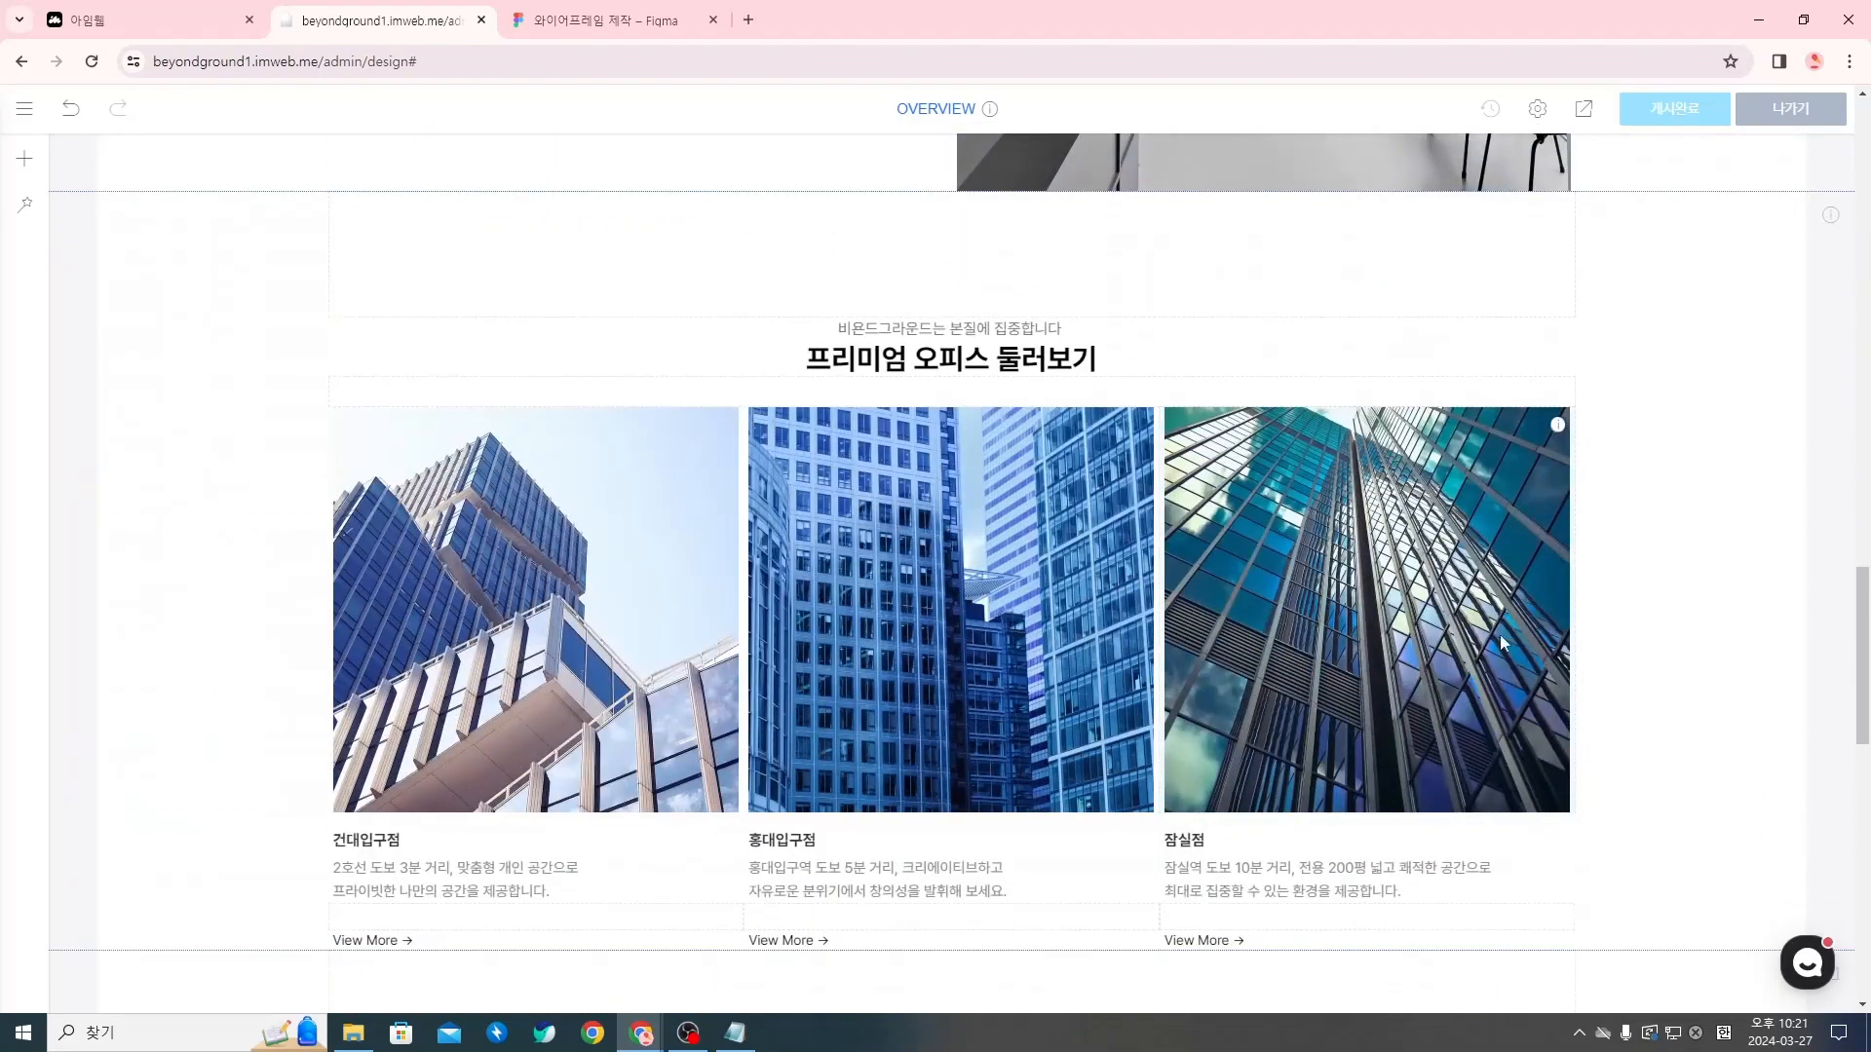
{"action": "scroll", "coordinate": [1502, 644], "scroll_direction": "down", "scroll_amount": 10}
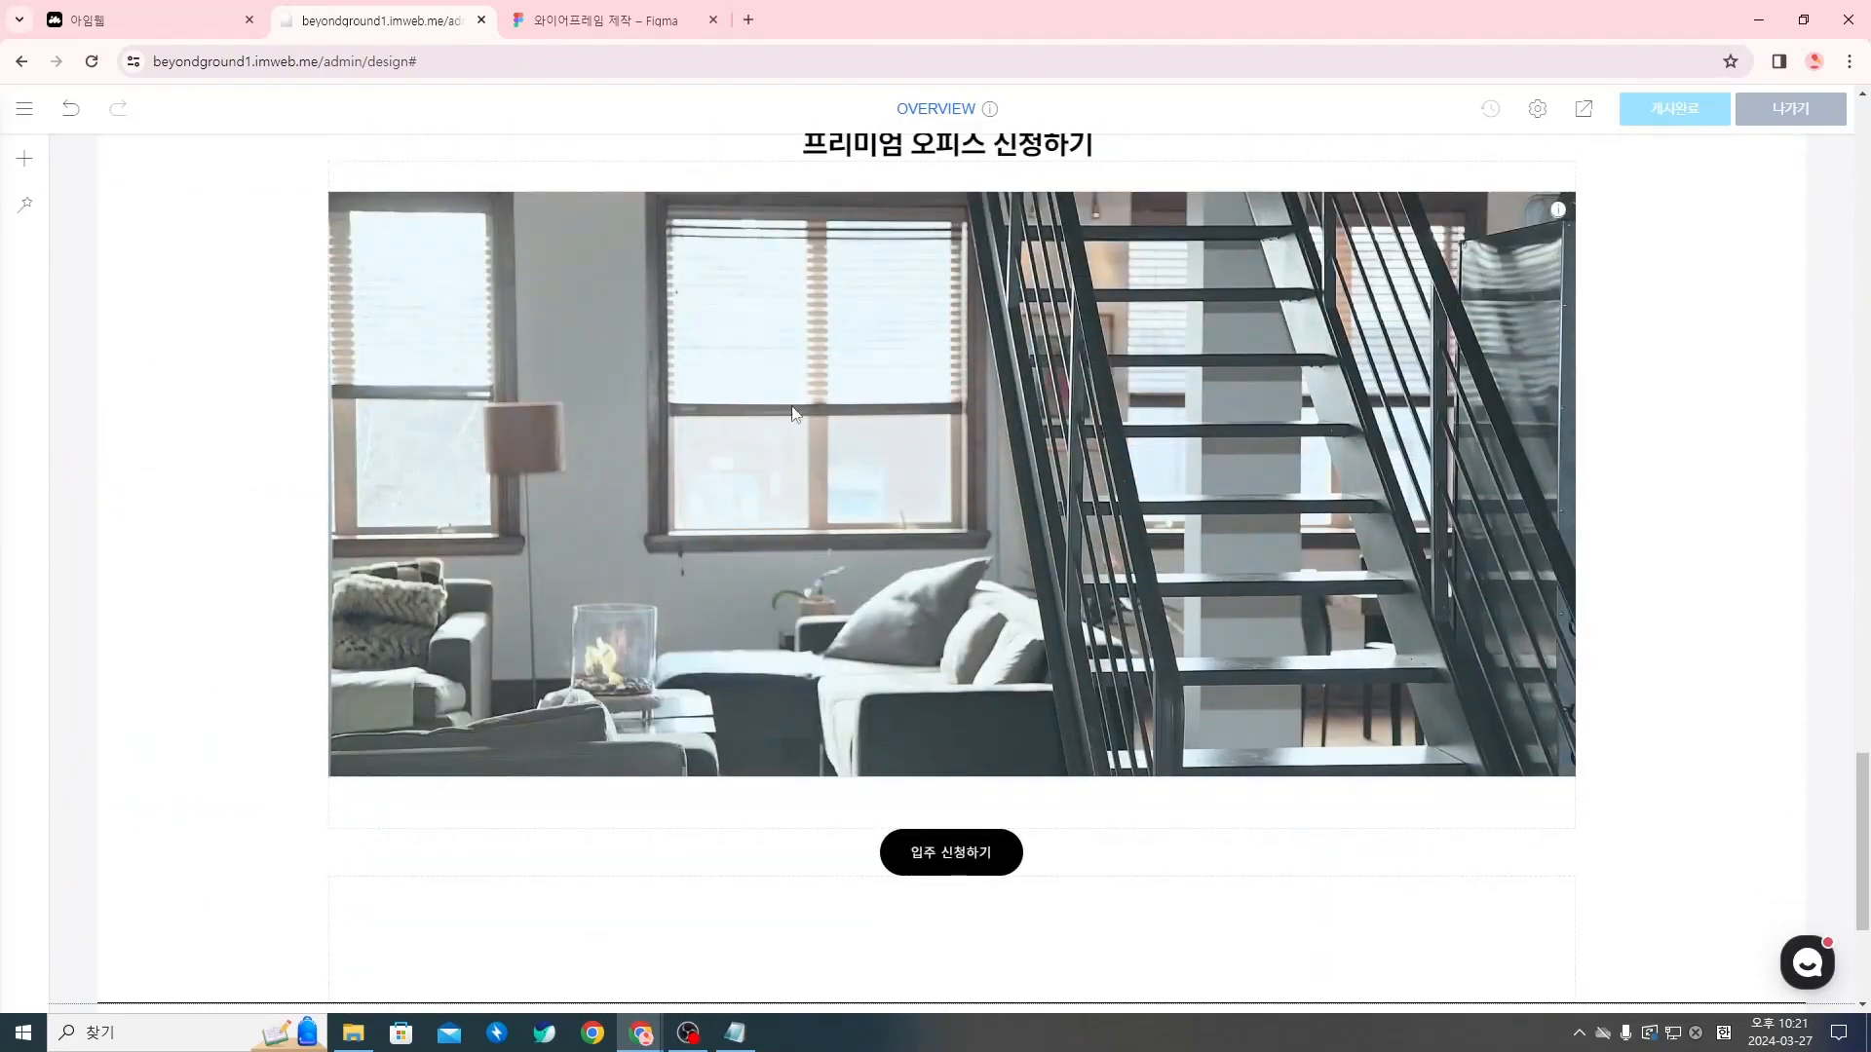
{"action": "scroll", "coordinate": [795, 414], "scroll_direction": "up", "scroll_amount": 8}
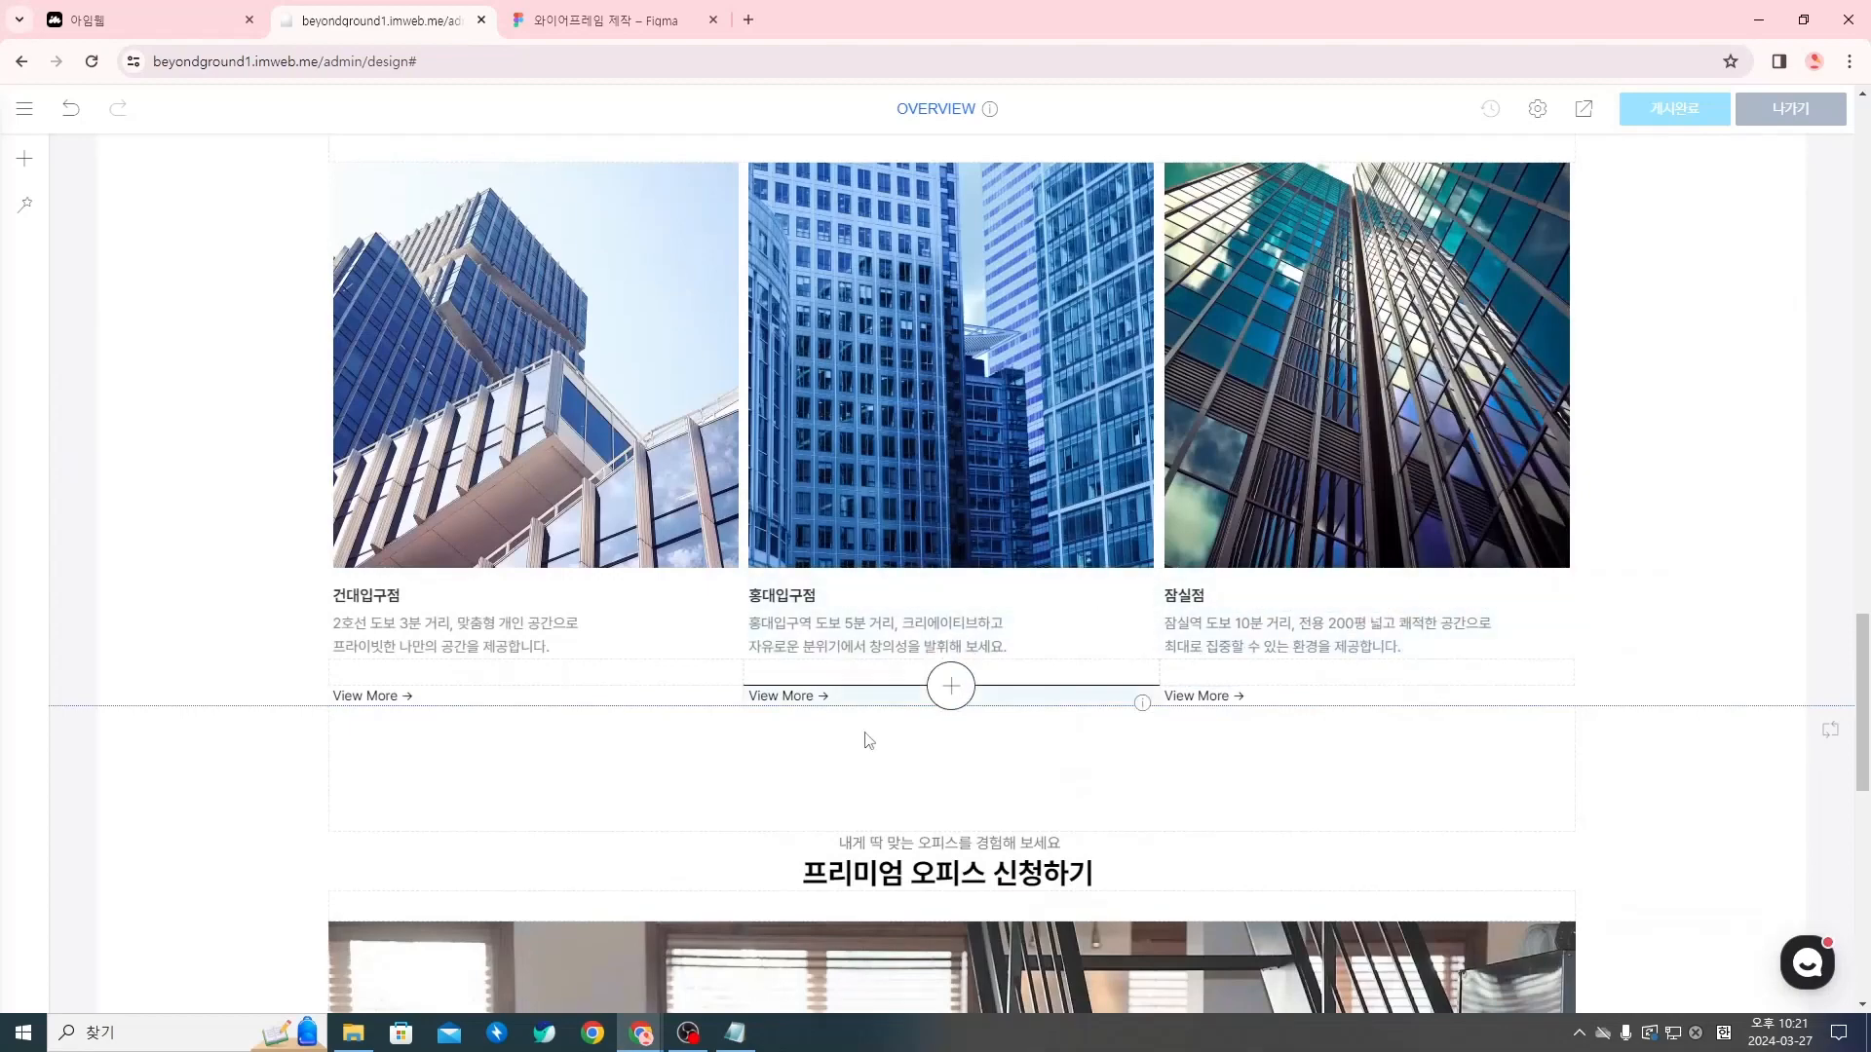
{"action": "scroll", "coordinate": [1517, 742], "scroll_direction": "up", "scroll_amount": 2}
{"action": "scroll", "coordinate": [1168, 638], "scroll_direction": "up", "scroll_amount": 3}
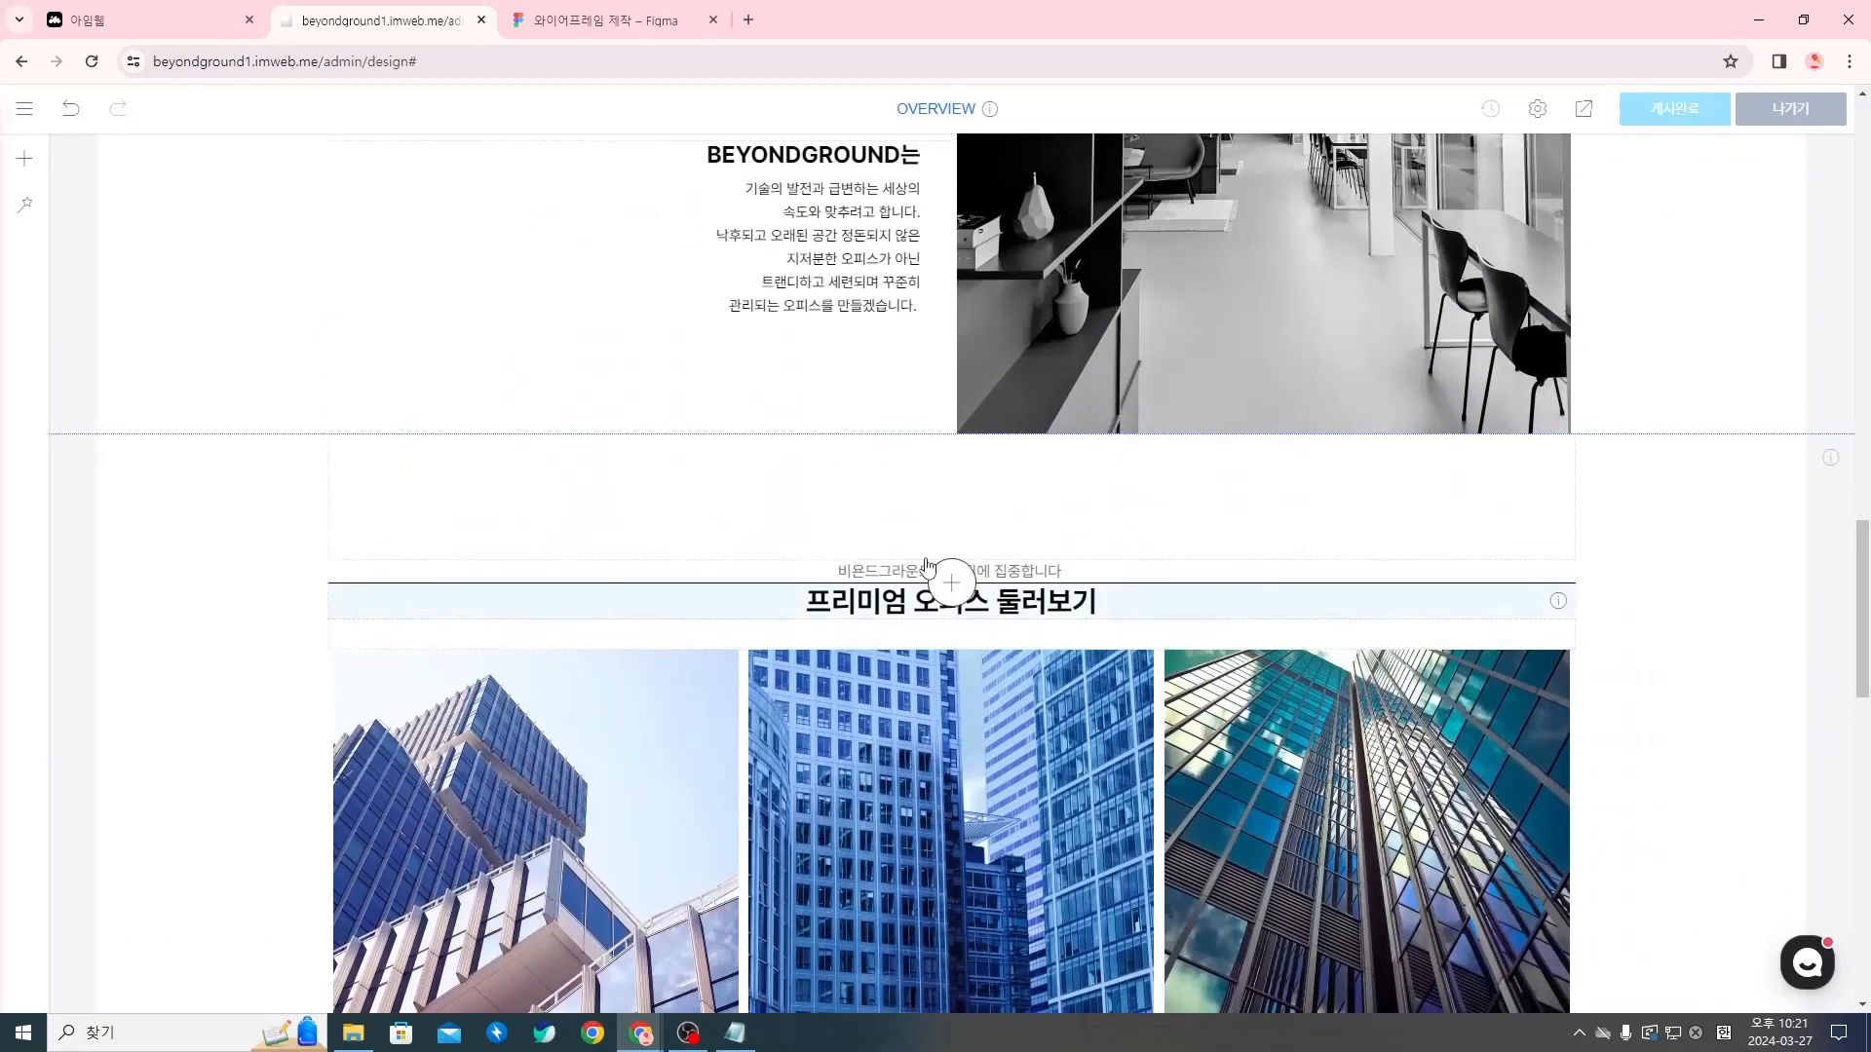
{"action": "scroll", "coordinate": [1111, 543], "scroll_direction": "up", "scroll_amount": 4}
{"action": "scroll", "coordinate": [1248, 690], "scroll_direction": "up", "scroll_amount": 12}
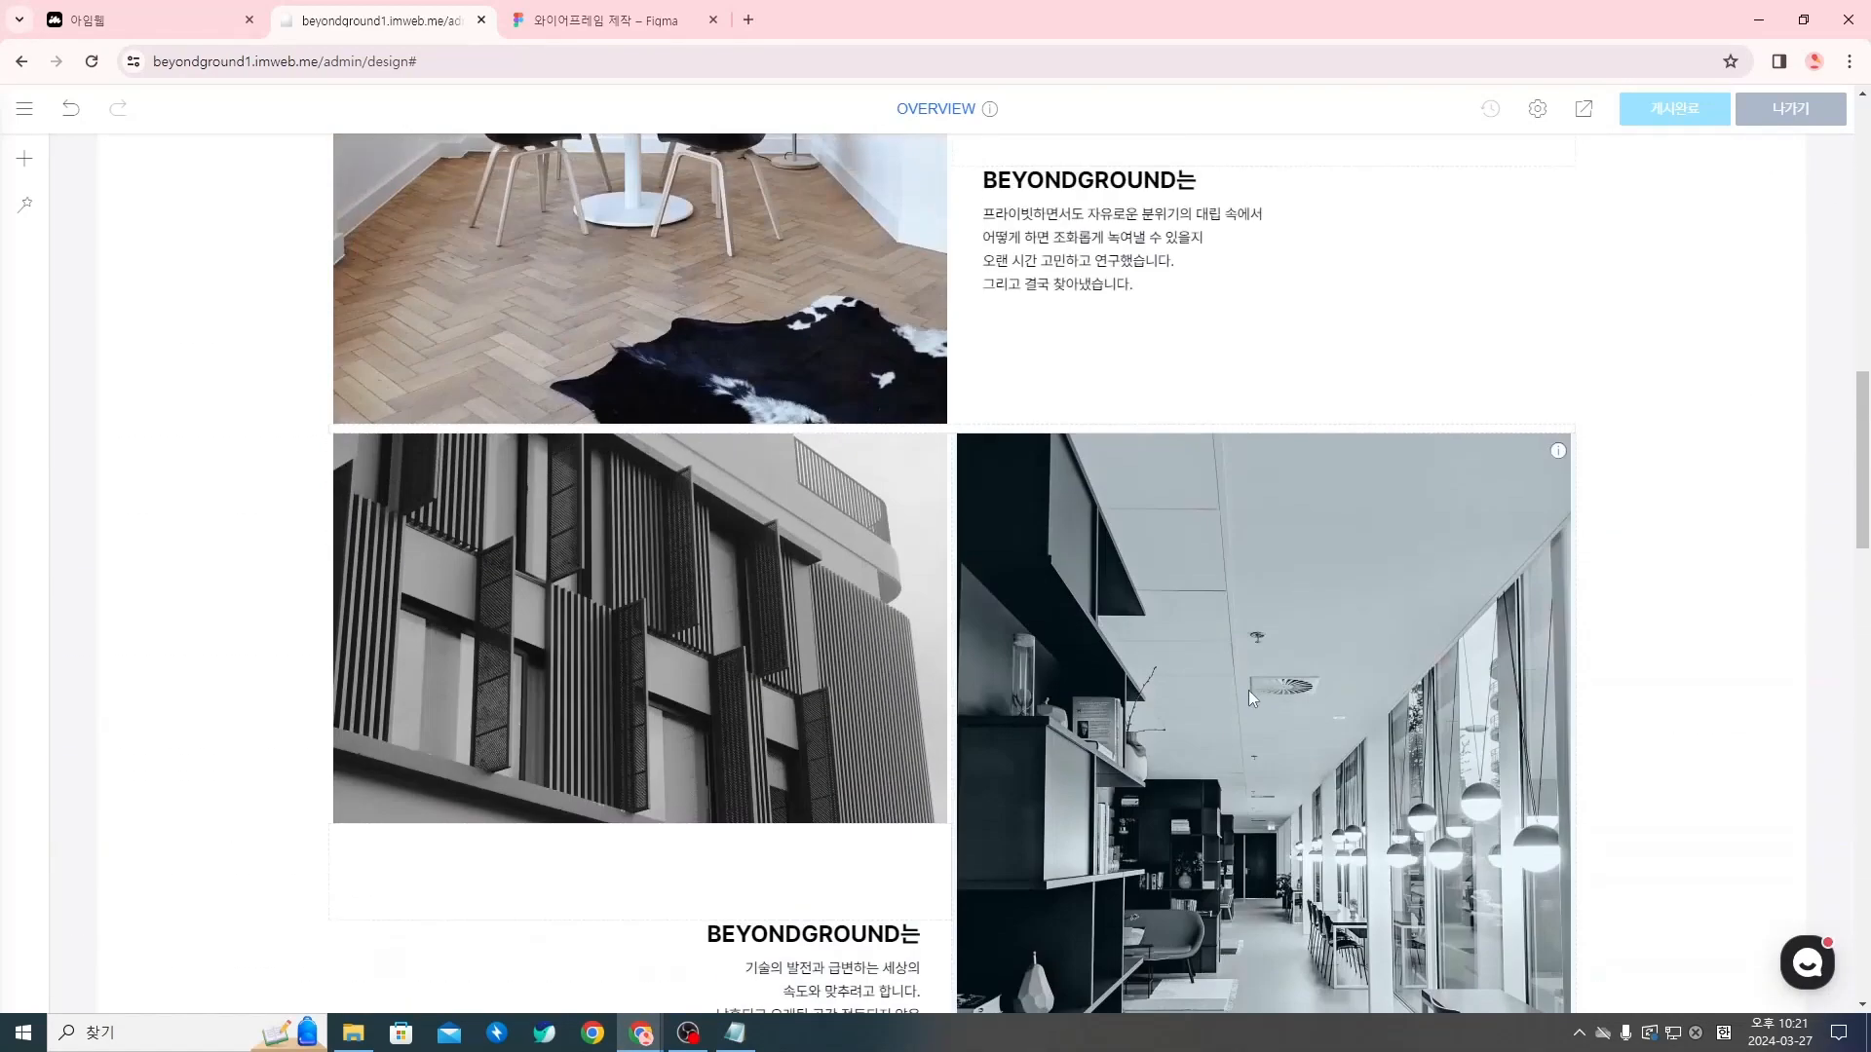
{"action": "scroll", "coordinate": [1251, 679], "scroll_direction": "down", "scroll_amount": 4}
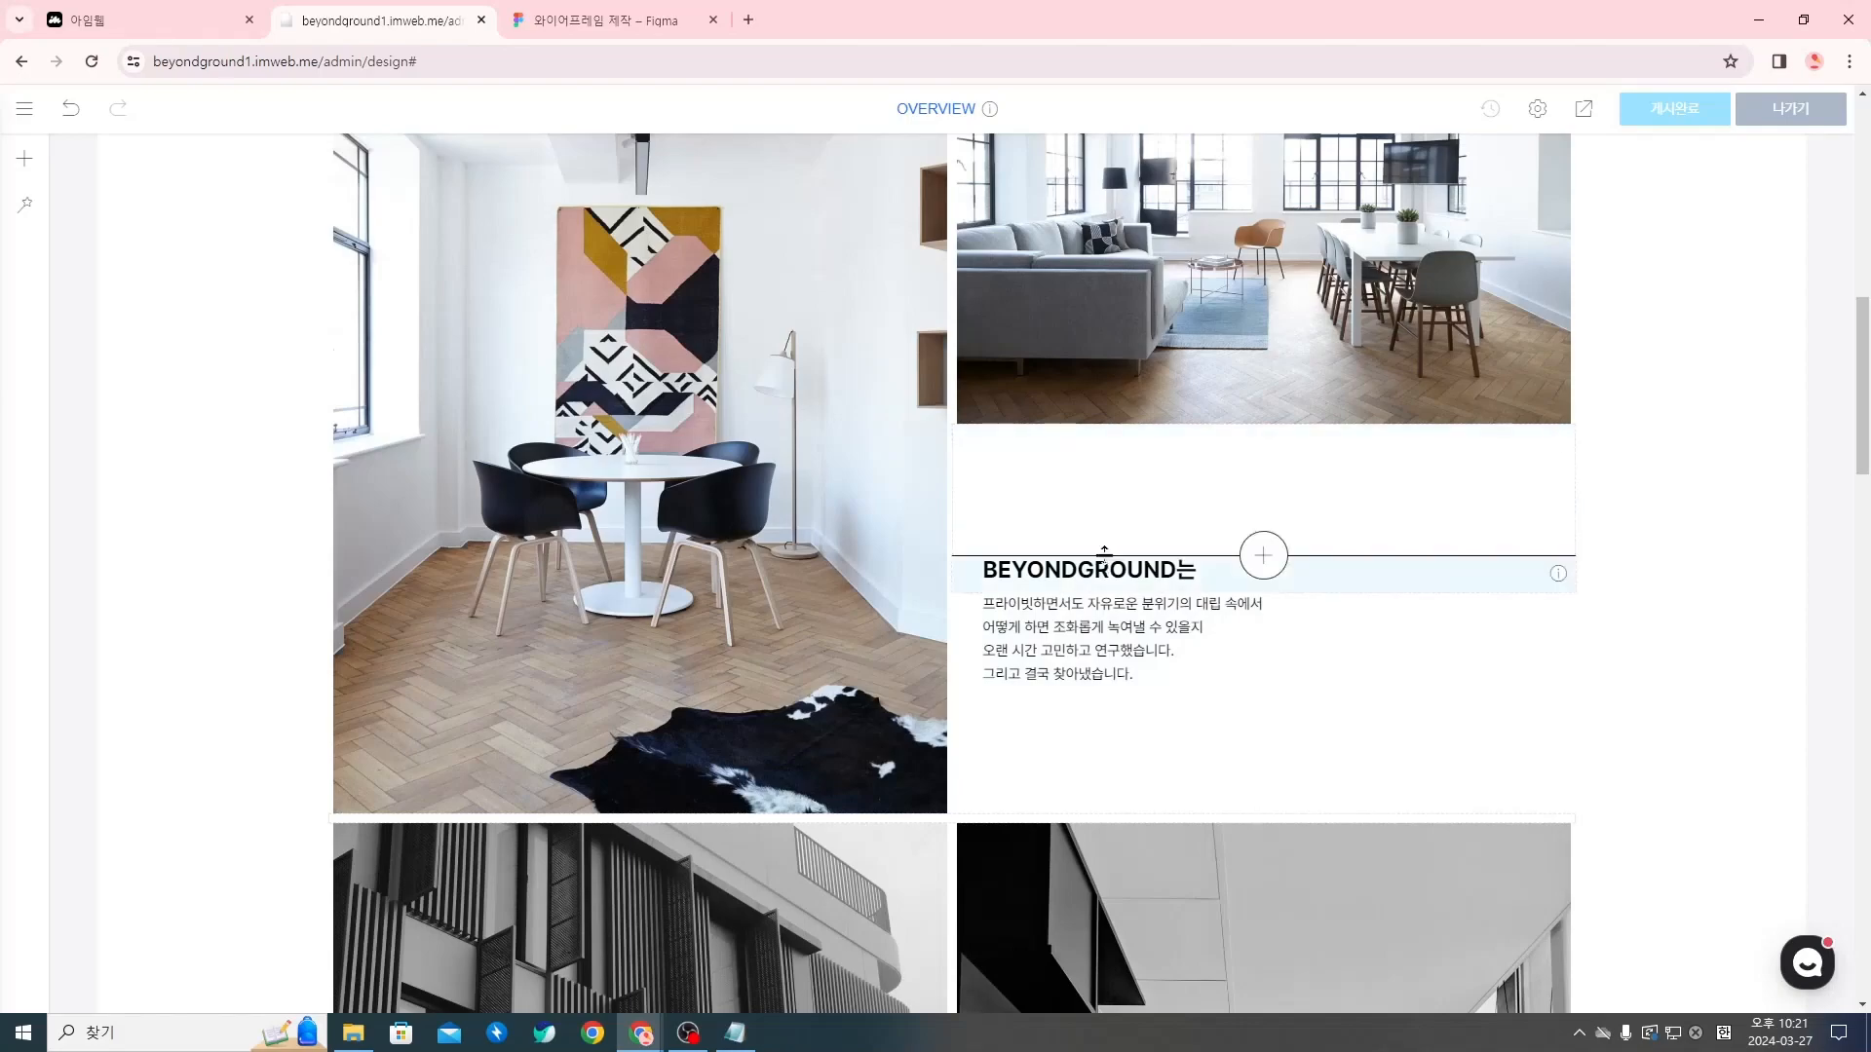
{"action": "scroll", "coordinate": [1045, 408], "scroll_direction": "down", "scroll_amount": 15}
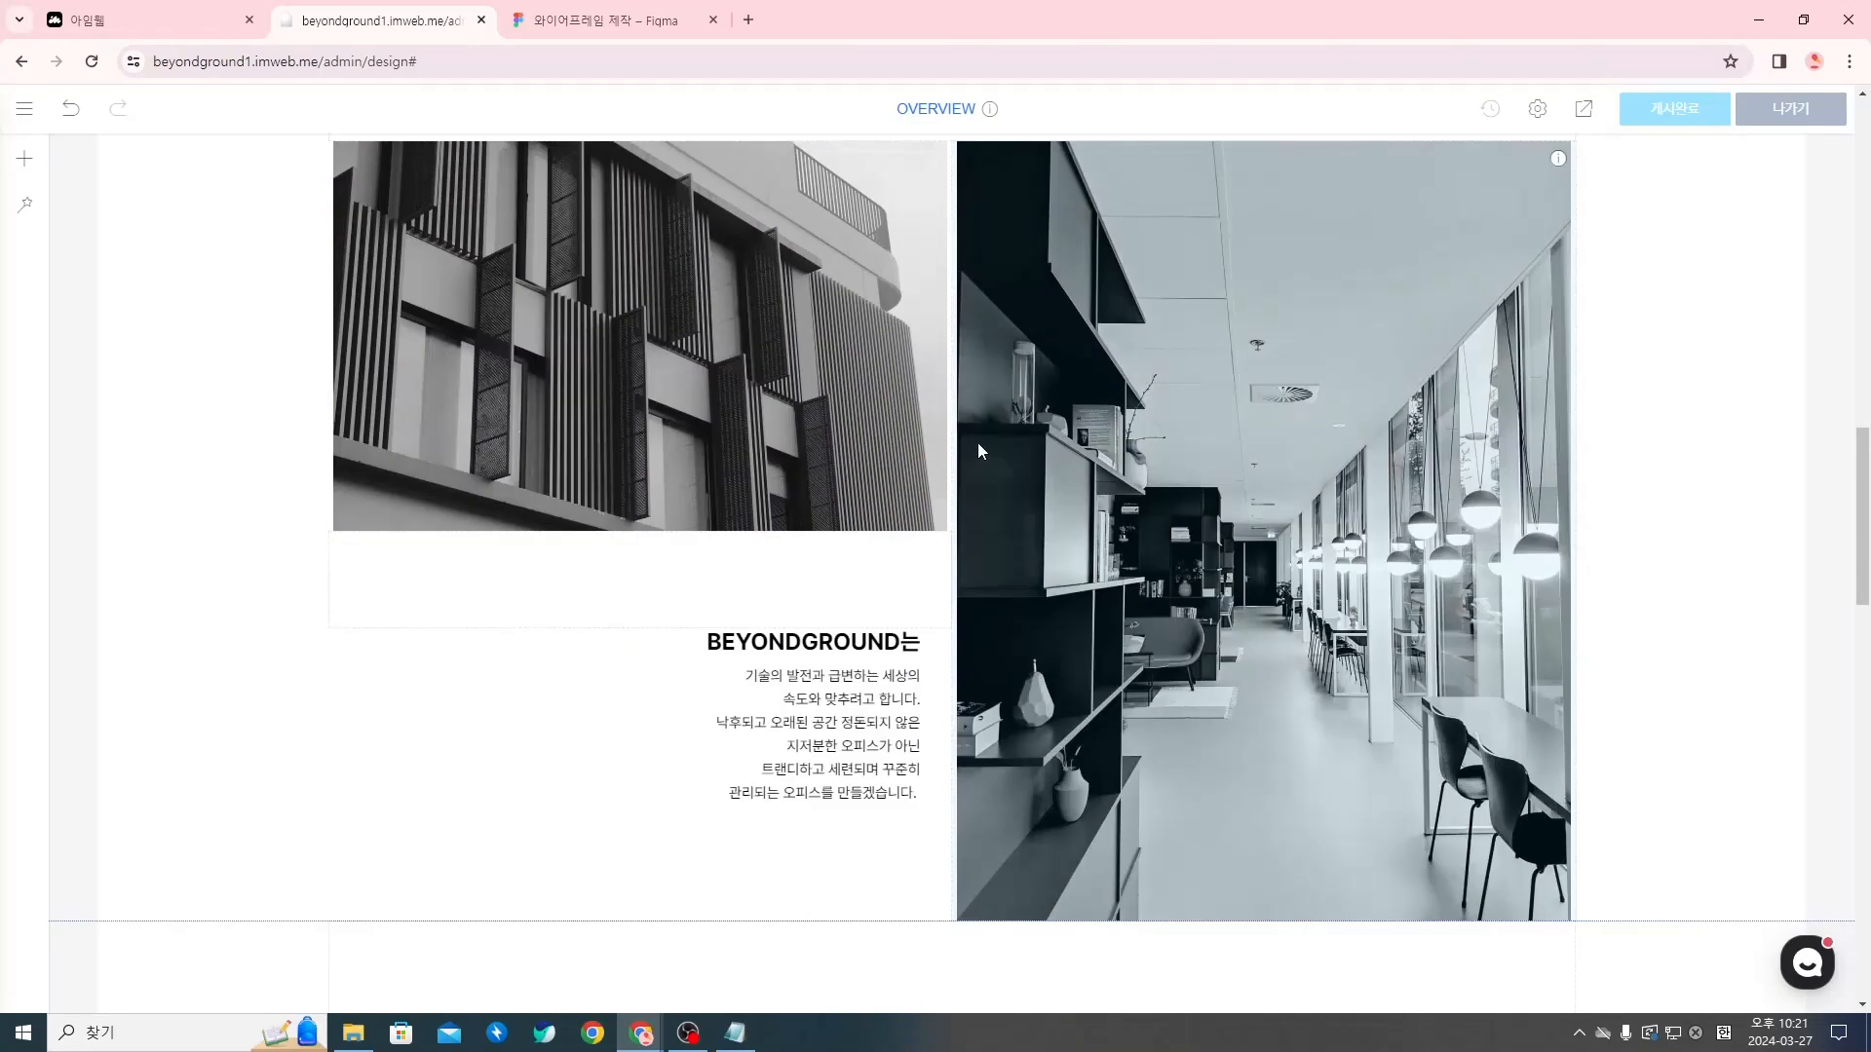
{"action": "scroll", "coordinate": [1239, 677], "scroll_direction": "down", "scroll_amount": 2}
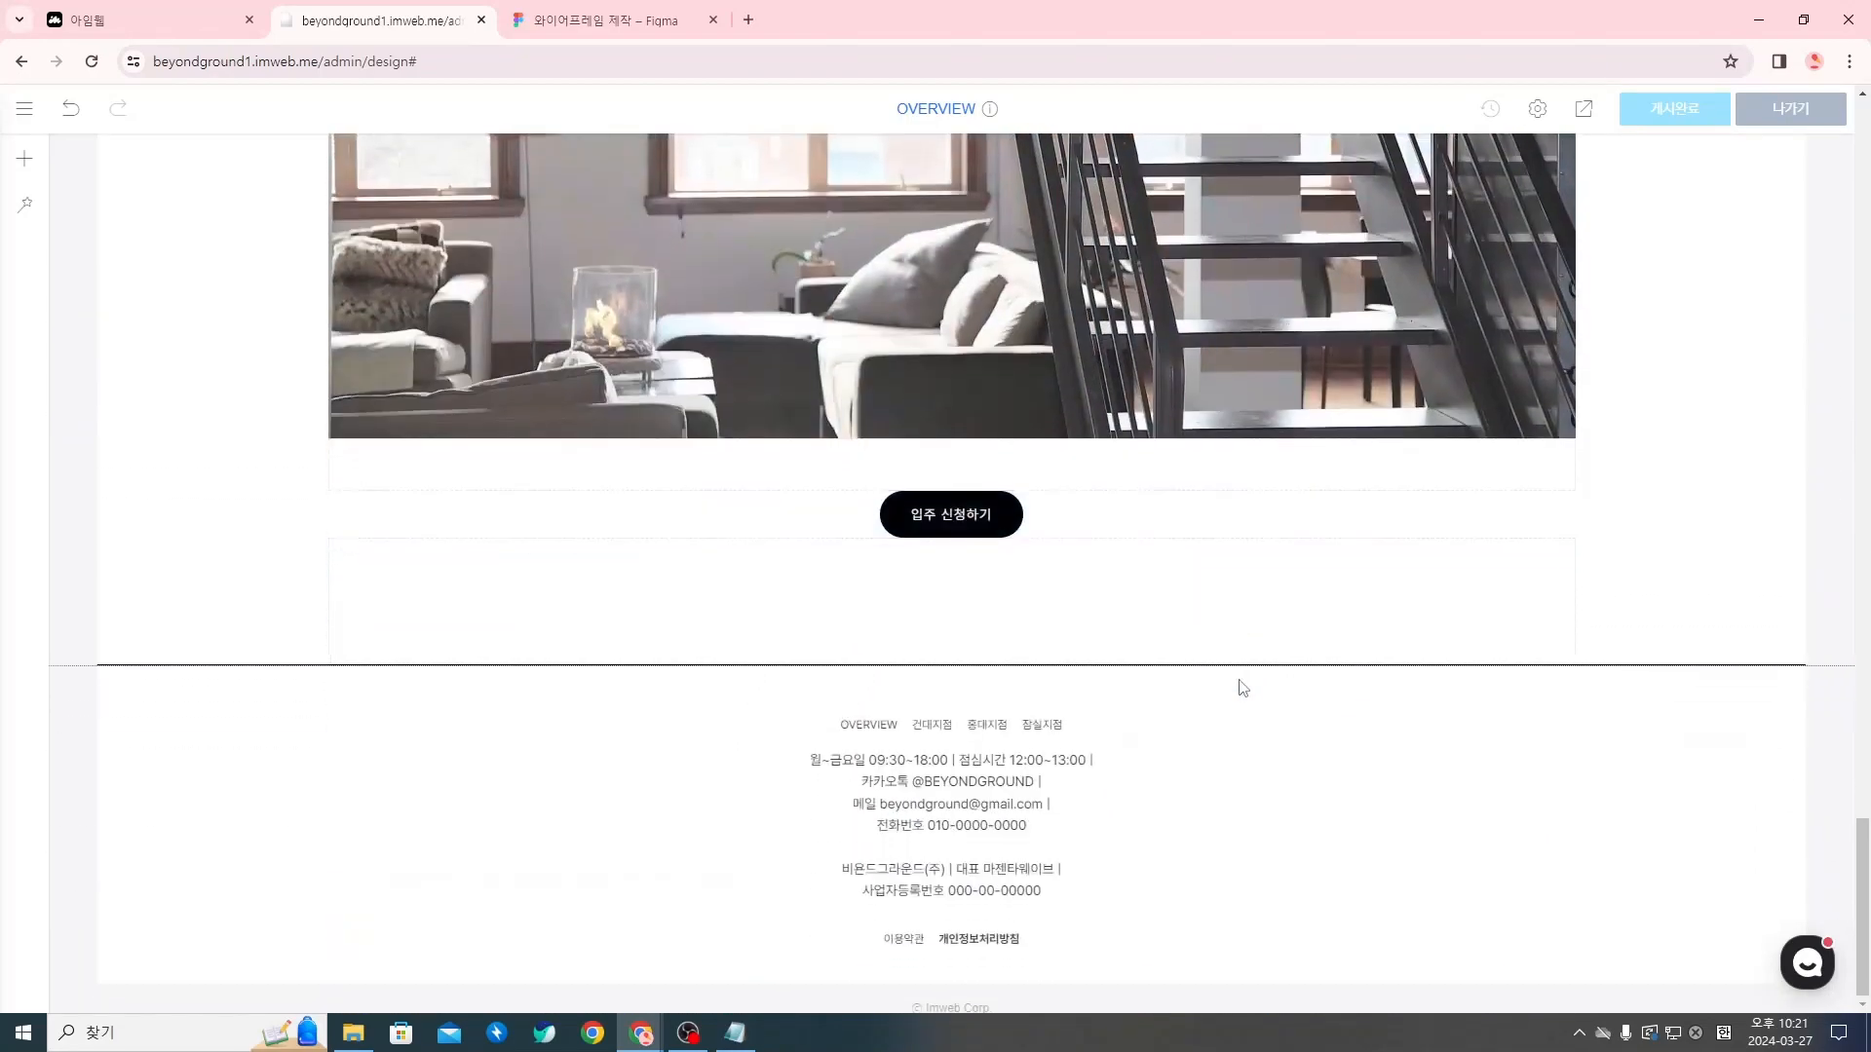
{"action": "scroll", "coordinate": [1218, 701], "scroll_direction": "up", "scroll_amount": 10}
{"action": "scroll", "coordinate": [1193, 728], "scroll_direction": "up", "scroll_amount": 15}
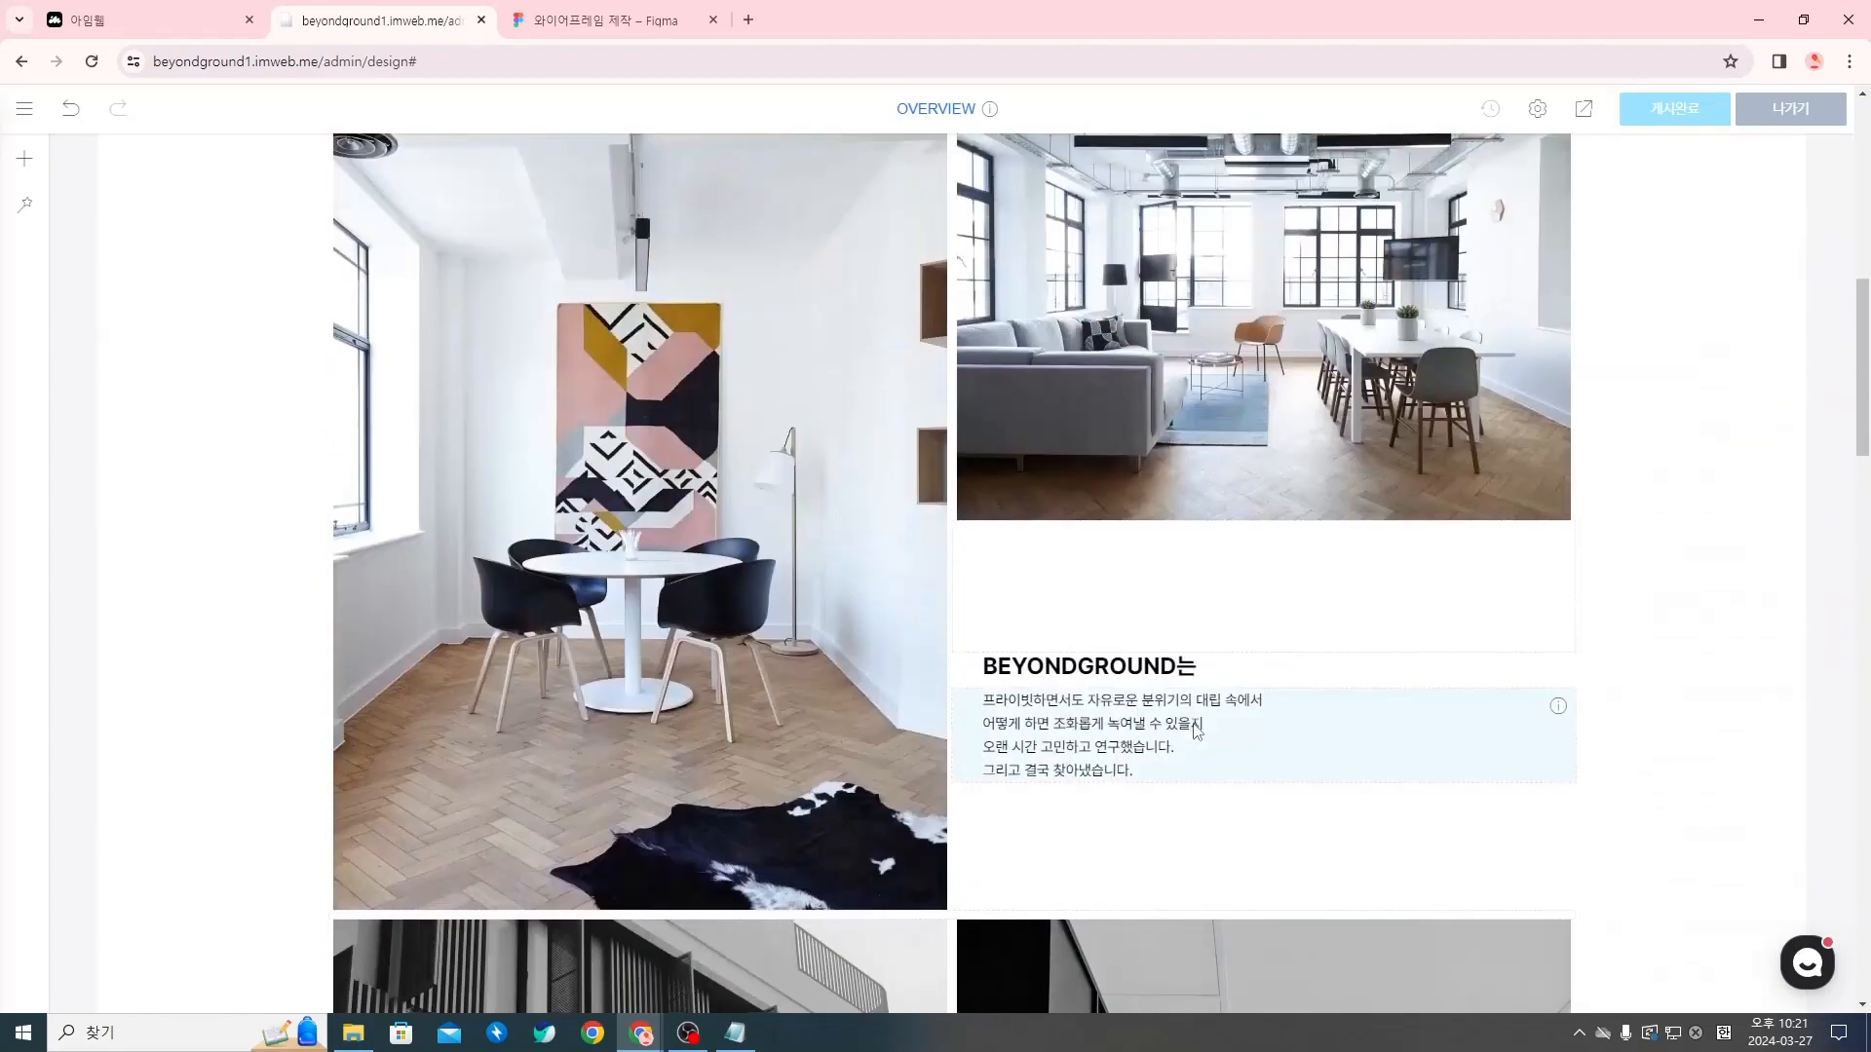